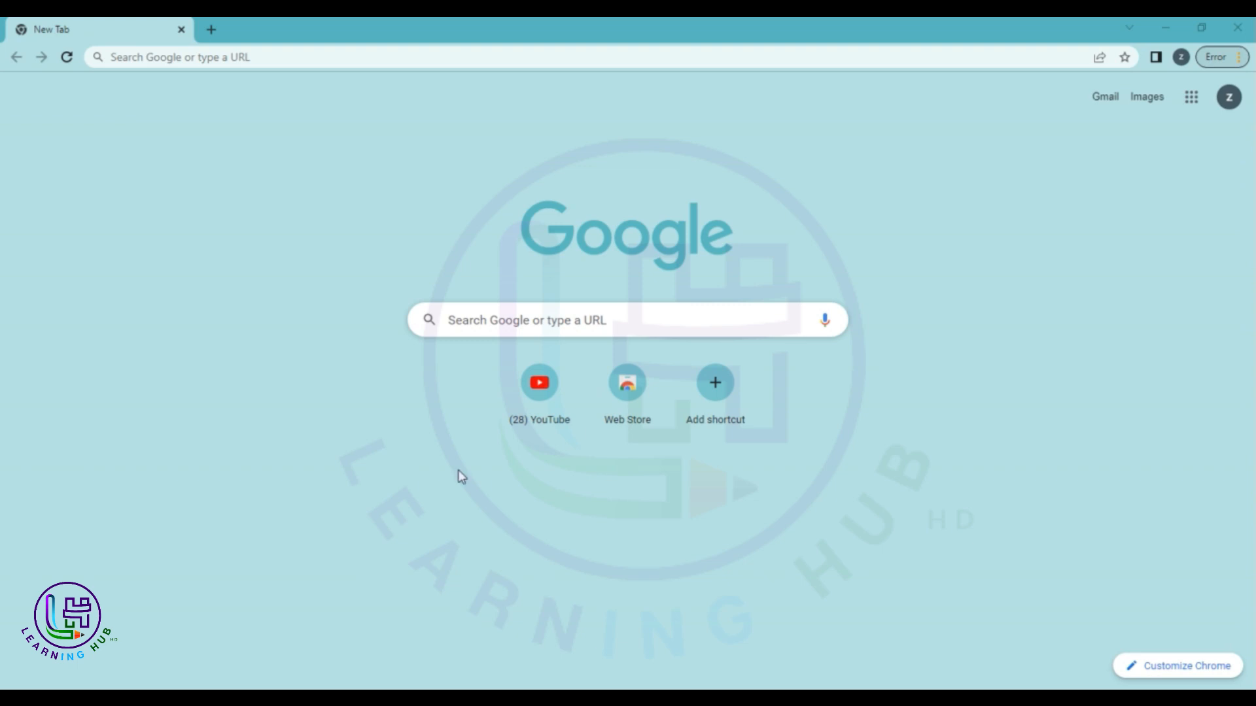
Search Google for 'fiverr' from the 'fiv' suggestion and open the official Fiverr site.
{"action": "left_click", "coordinate": [259, 55]}
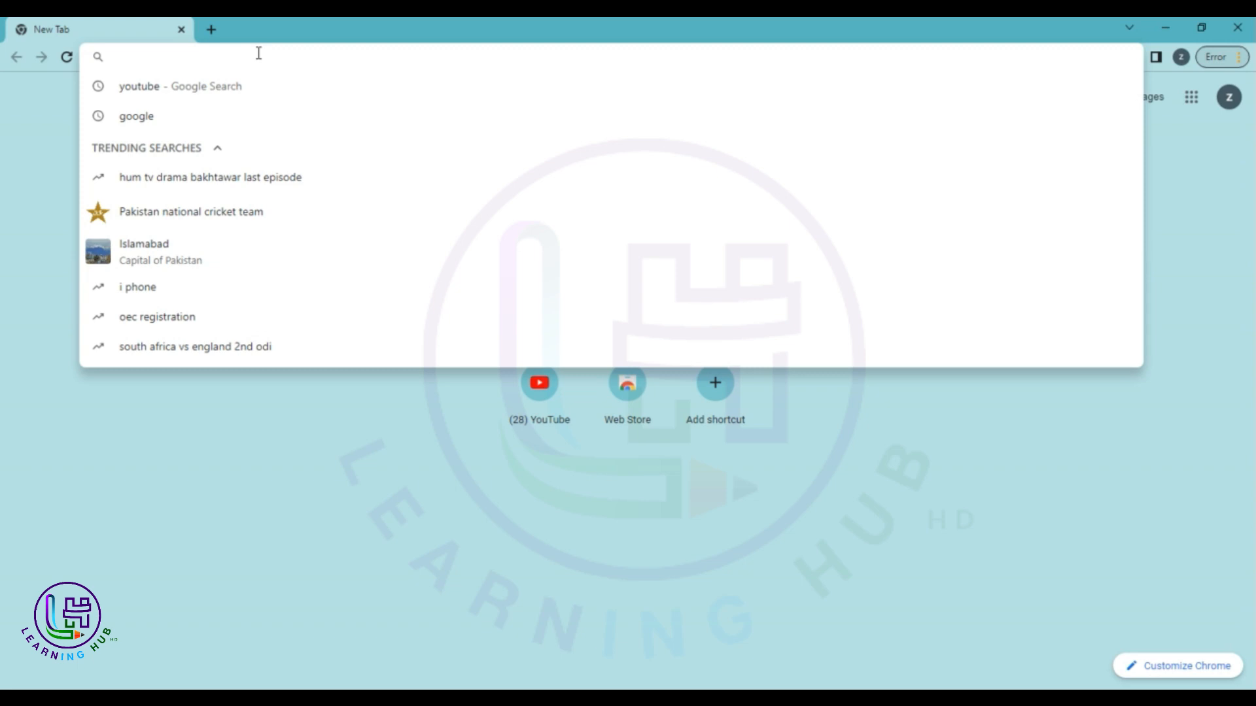
{"action": "type", "text": "fiv"}
{"action": "key", "text": "Down"}
{"action": "key", "text": "Return"}
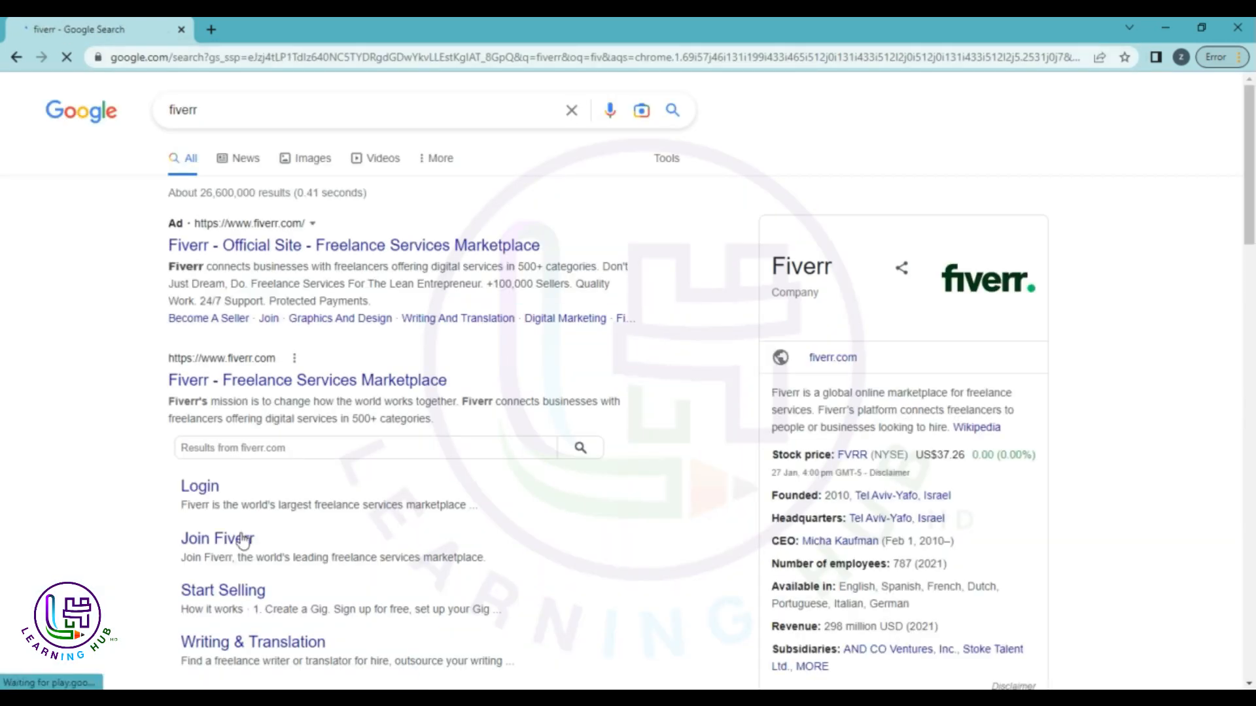
{"action": "scroll", "coordinate": [242, 503], "scroll_direction": "down", "scroll_amount": 4}
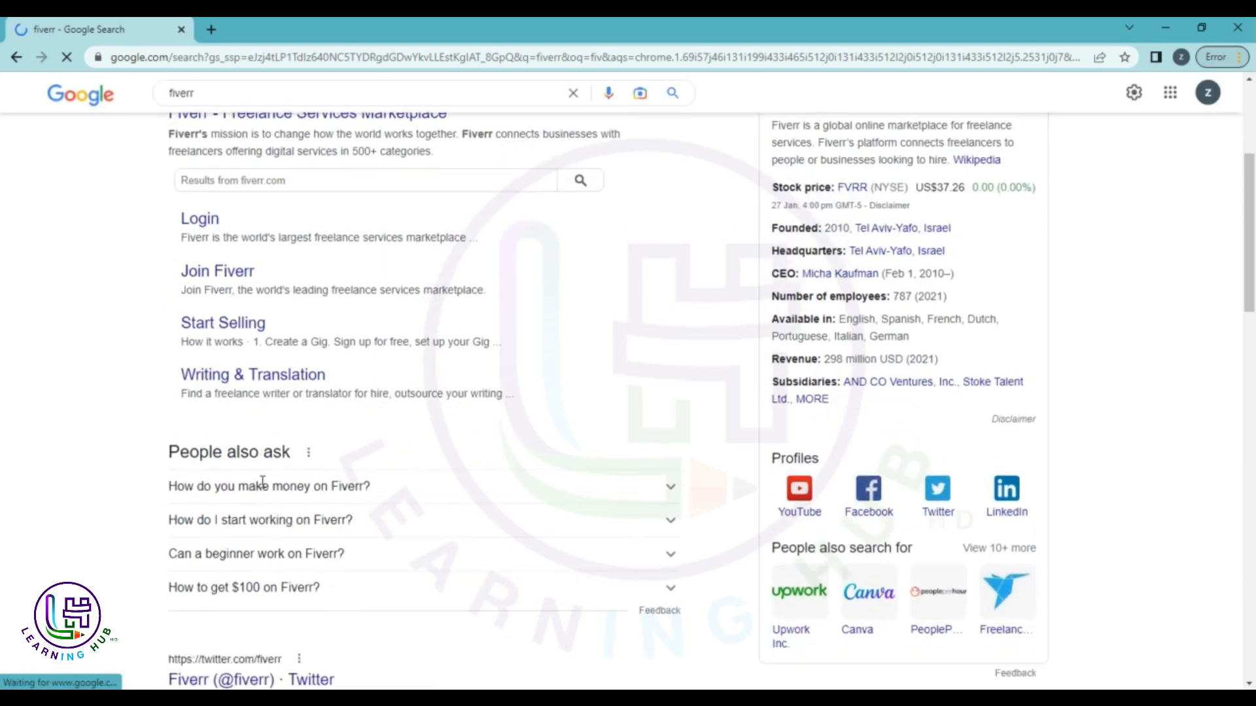
{"action": "scroll", "coordinate": [262, 482], "scroll_direction": "down", "scroll_amount": 4}
{"action": "scroll", "coordinate": [271, 399], "scroll_direction": "up", "scroll_amount": 9}
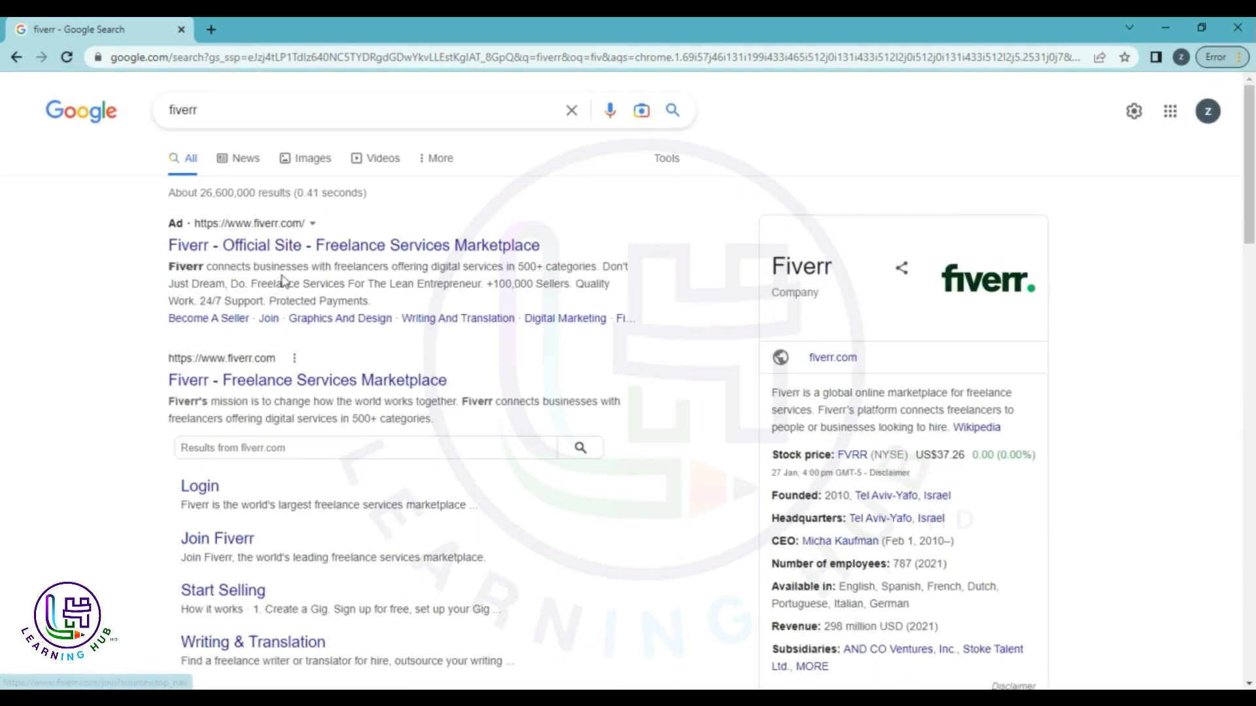
{"action": "left_click", "coordinate": [262, 246]}
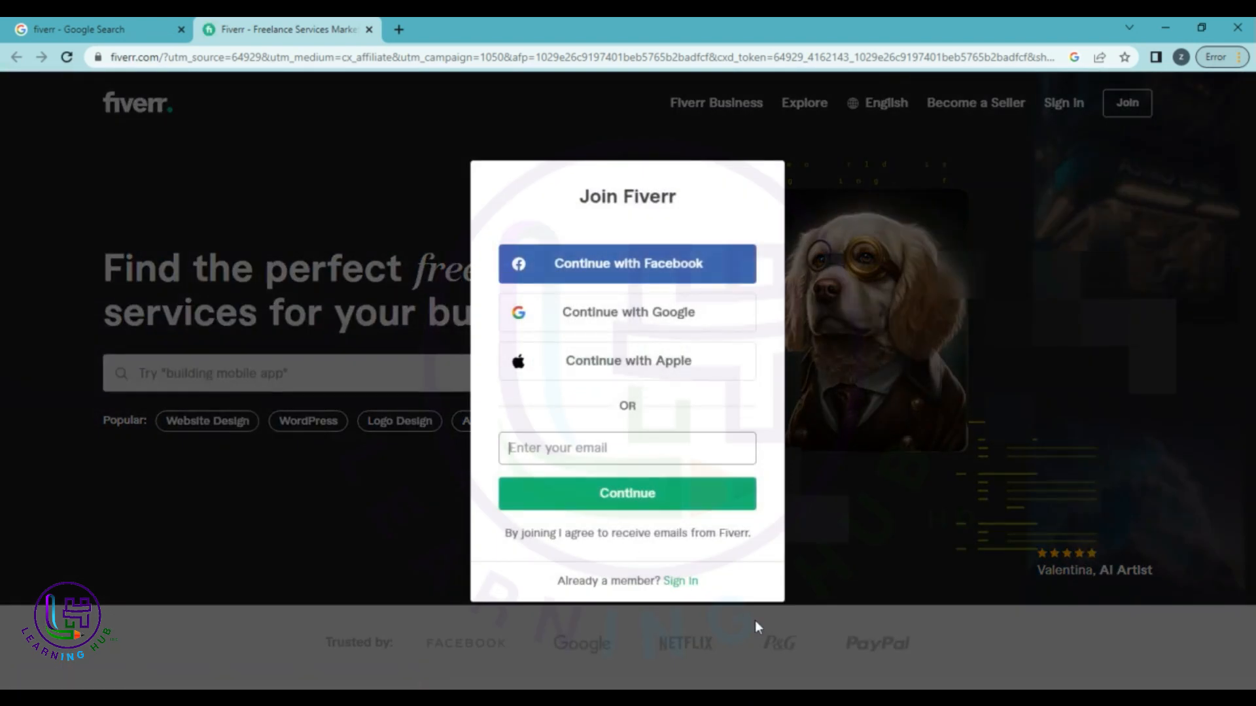
Close the Join Fiverr and Google sign-in prompts, then search Fiverr for 'canva design'.
{"action": "left_click", "coordinate": [754, 621]}
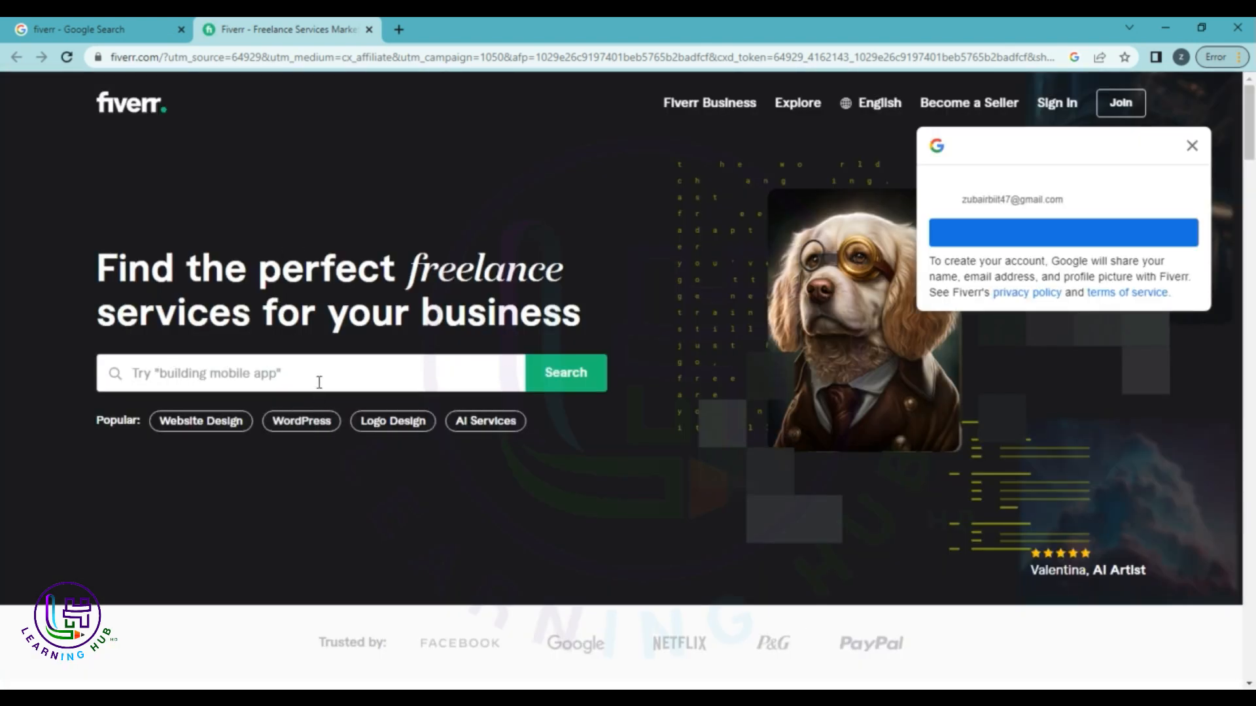
{"action": "left_click", "coordinate": [1192, 148]}
{"action": "left_click", "coordinate": [347, 379]}
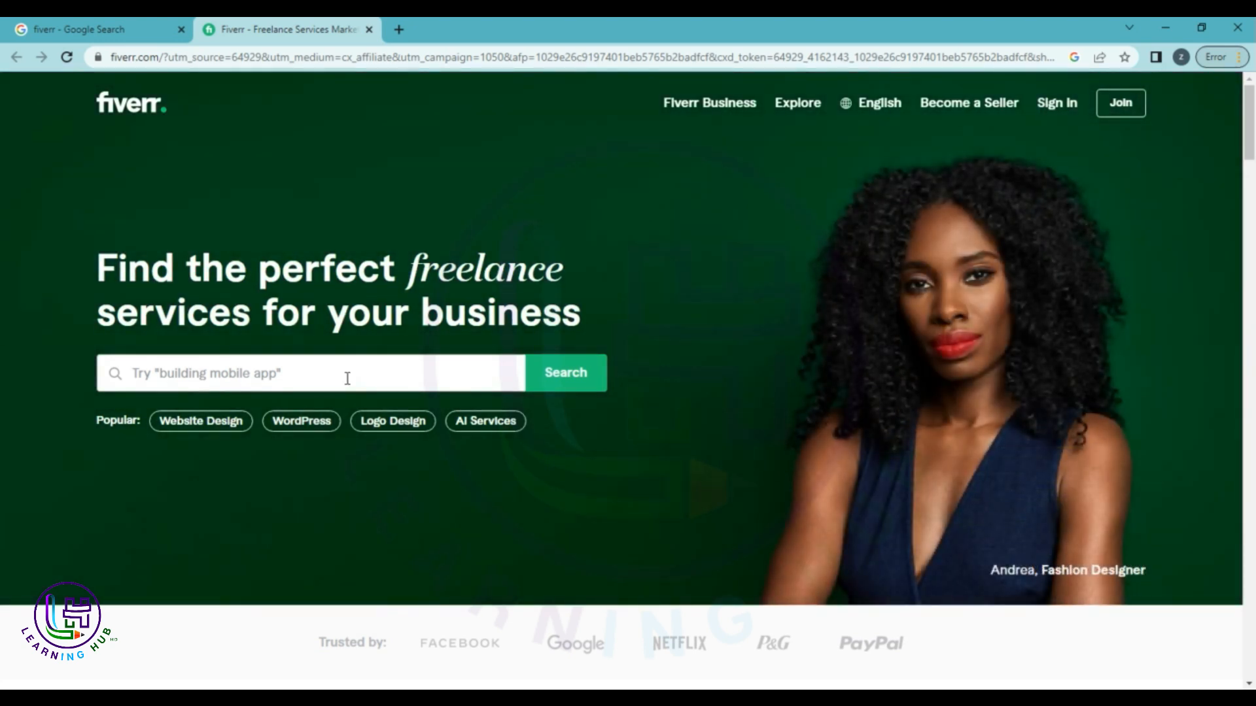
{"action": "type", "text": "canva"}
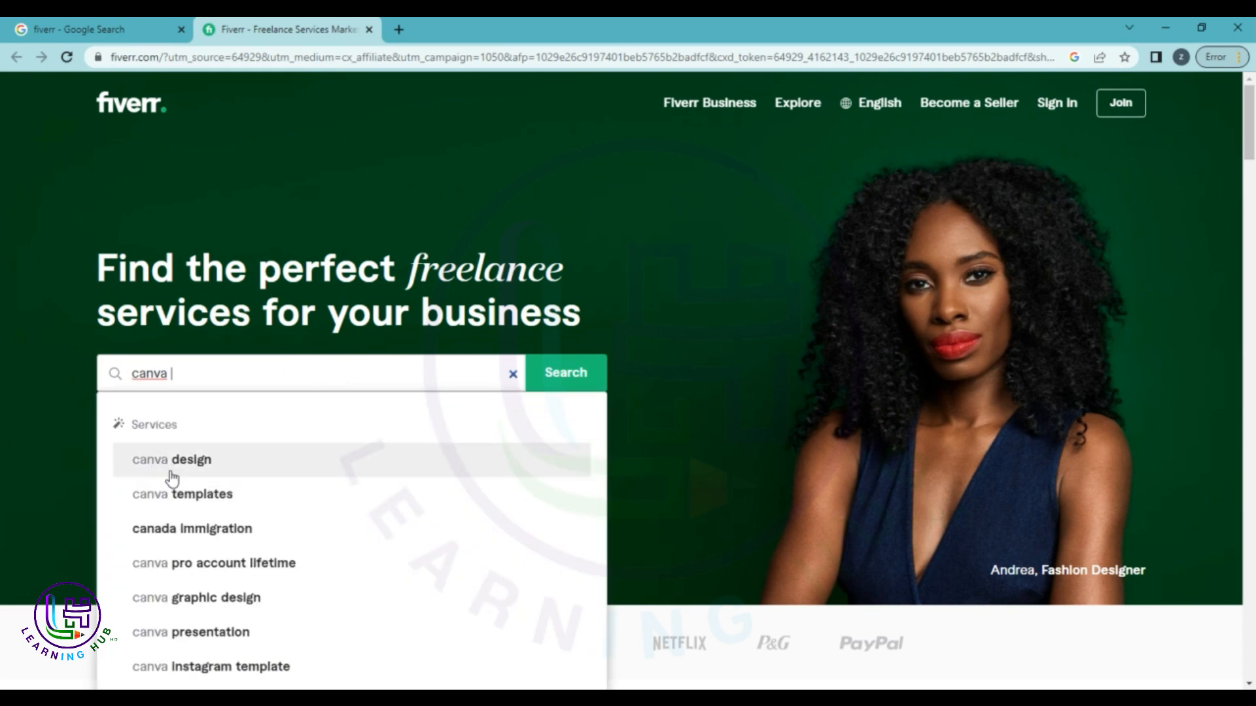
{"action": "left_click", "coordinate": [173, 465]}
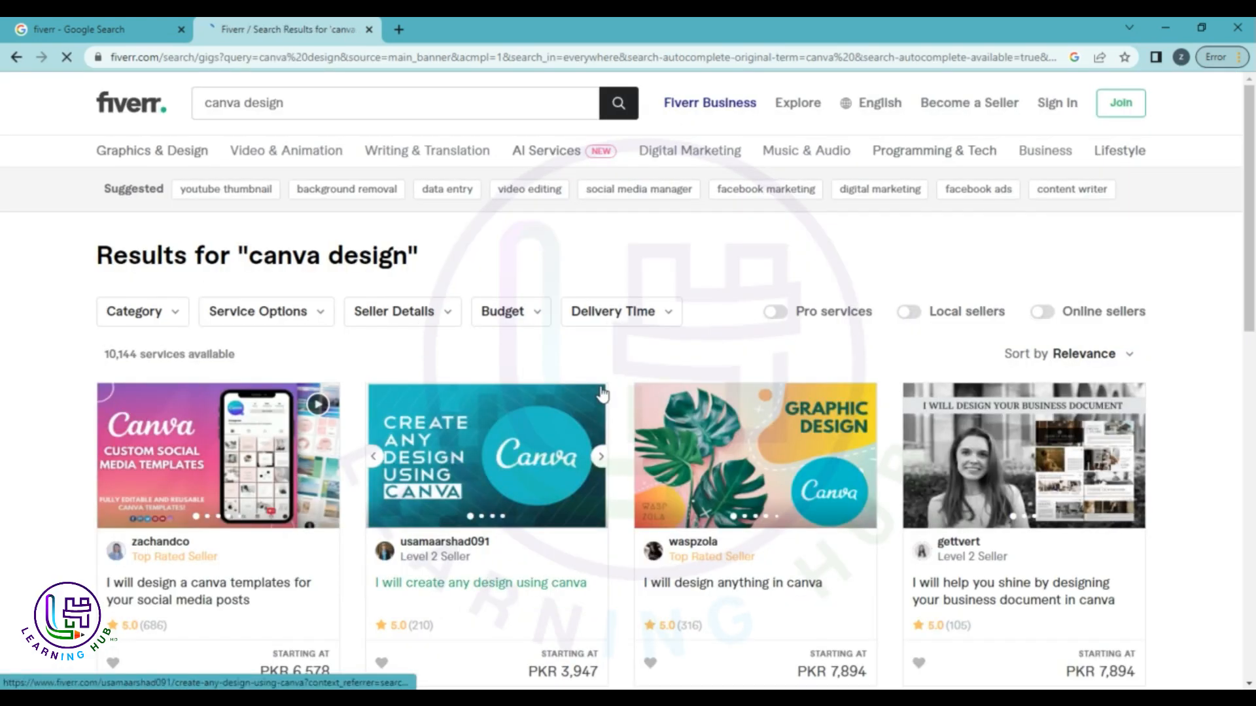
Browse the canva design results and open 'I will design a canva templates for your social media posts'.
{"action": "scroll", "coordinate": [602, 394], "scroll_direction": "down", "scroll_amount": 1}
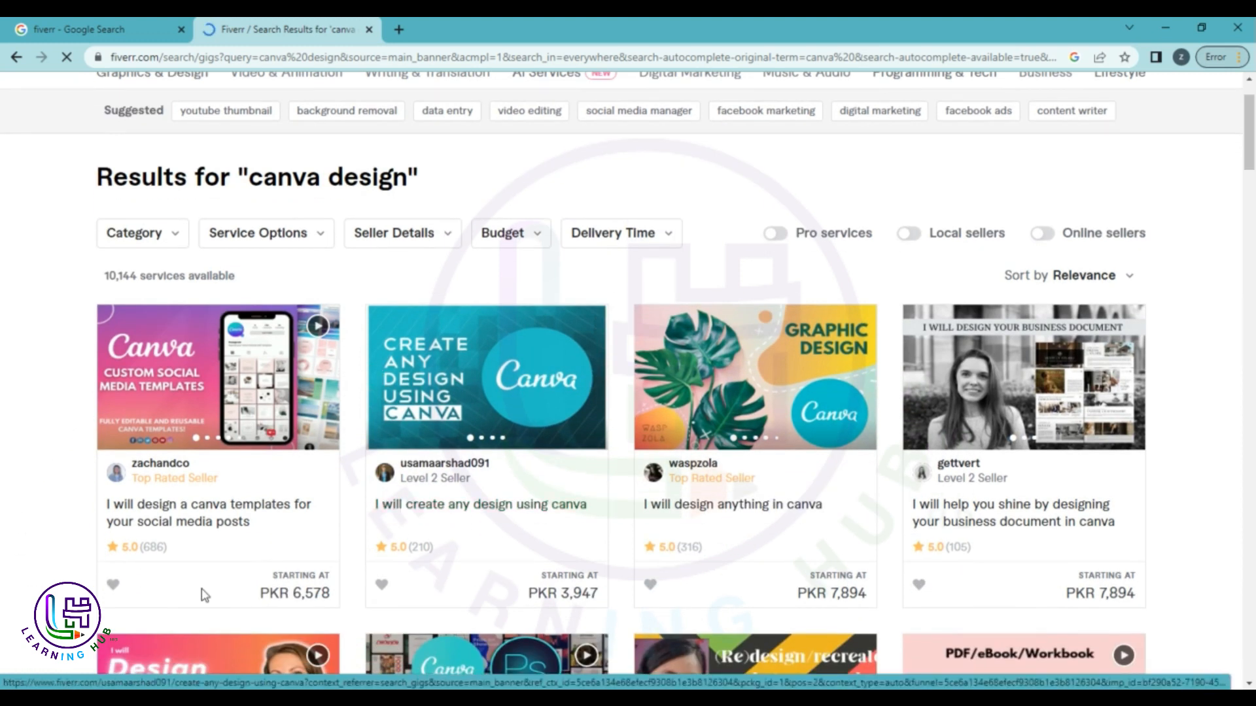
{"action": "scroll", "coordinate": [202, 592], "scroll_direction": "down", "scroll_amount": 1}
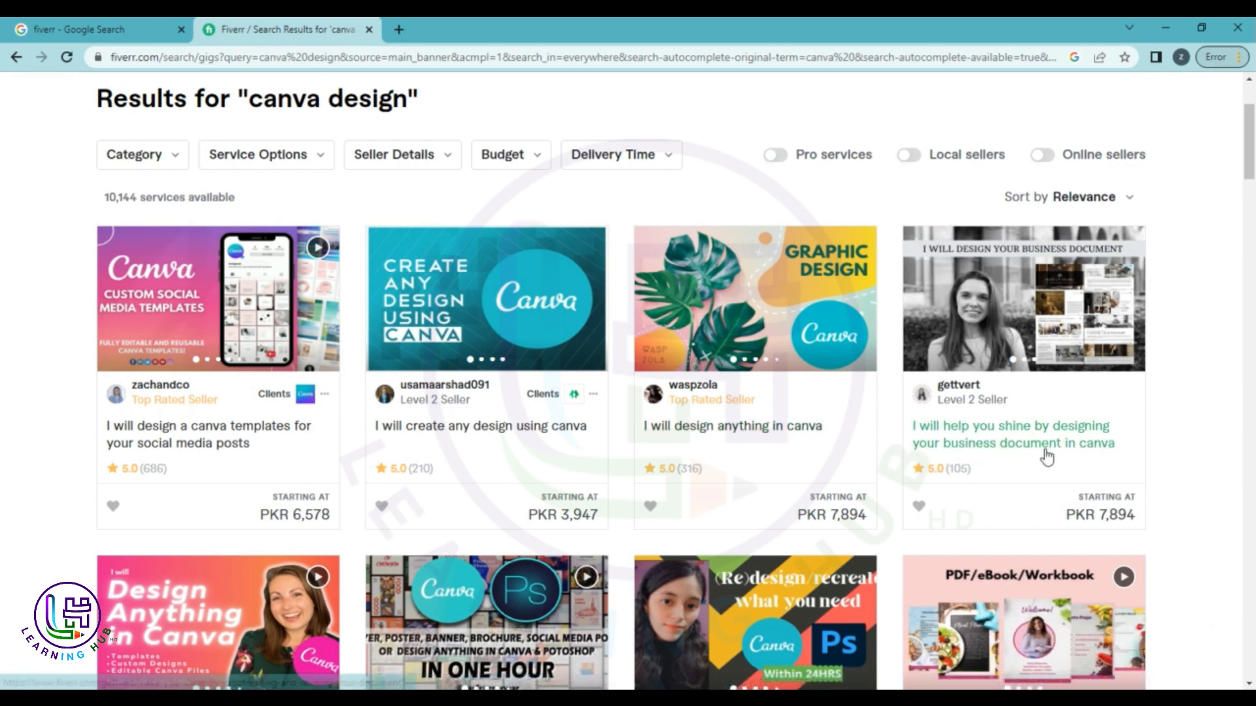
{"action": "scroll", "coordinate": [1073, 465], "scroll_direction": "down", "scroll_amount": 4}
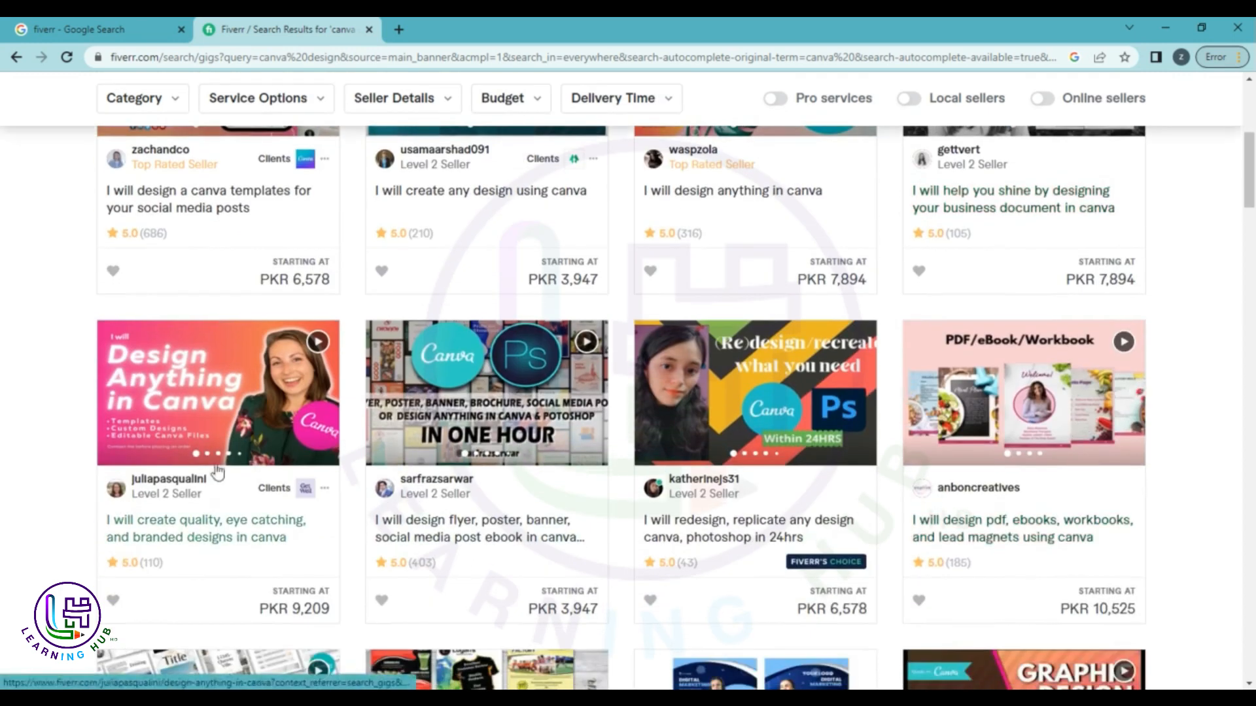
{"action": "scroll", "coordinate": [877, 595], "scroll_direction": "down", "scroll_amount": 2}
{"action": "scroll", "coordinate": [848, 595], "scroll_direction": "up", "scroll_amount": 5}
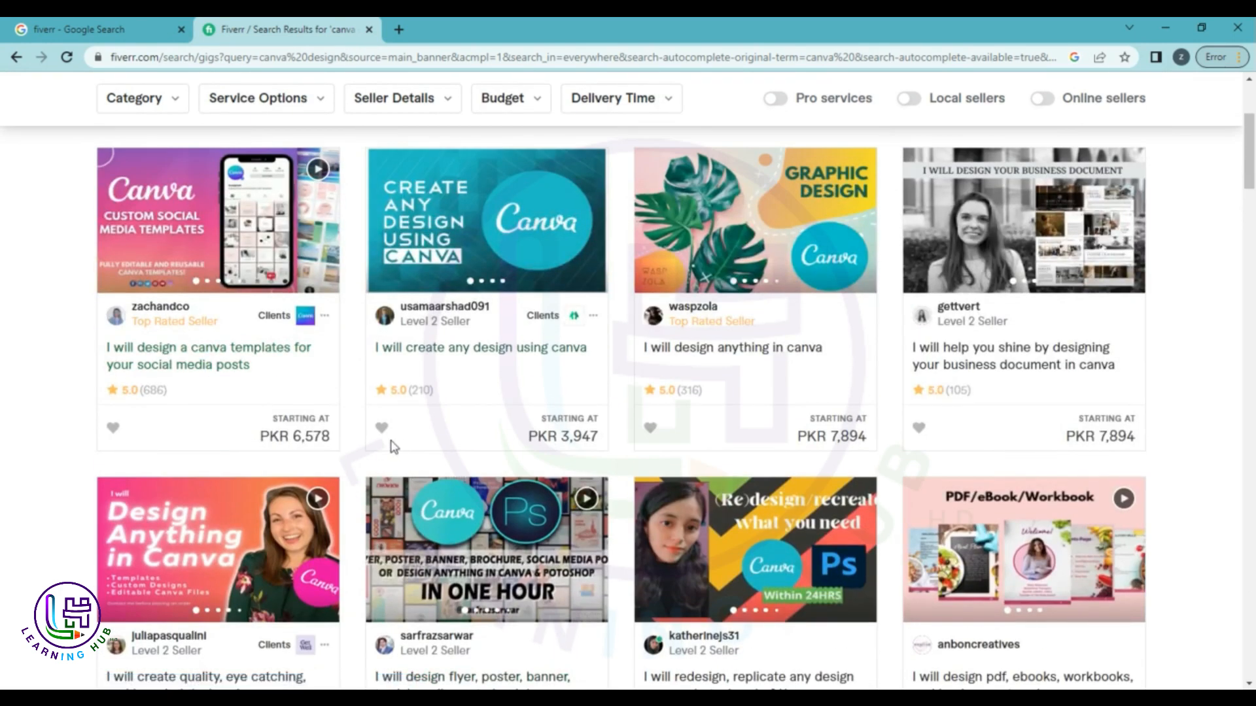
{"action": "scroll", "coordinate": [654, 461], "scroll_direction": "down", "scroll_amount": 3}
{"action": "scroll", "coordinate": [919, 479], "scroll_direction": "down", "scroll_amount": 2}
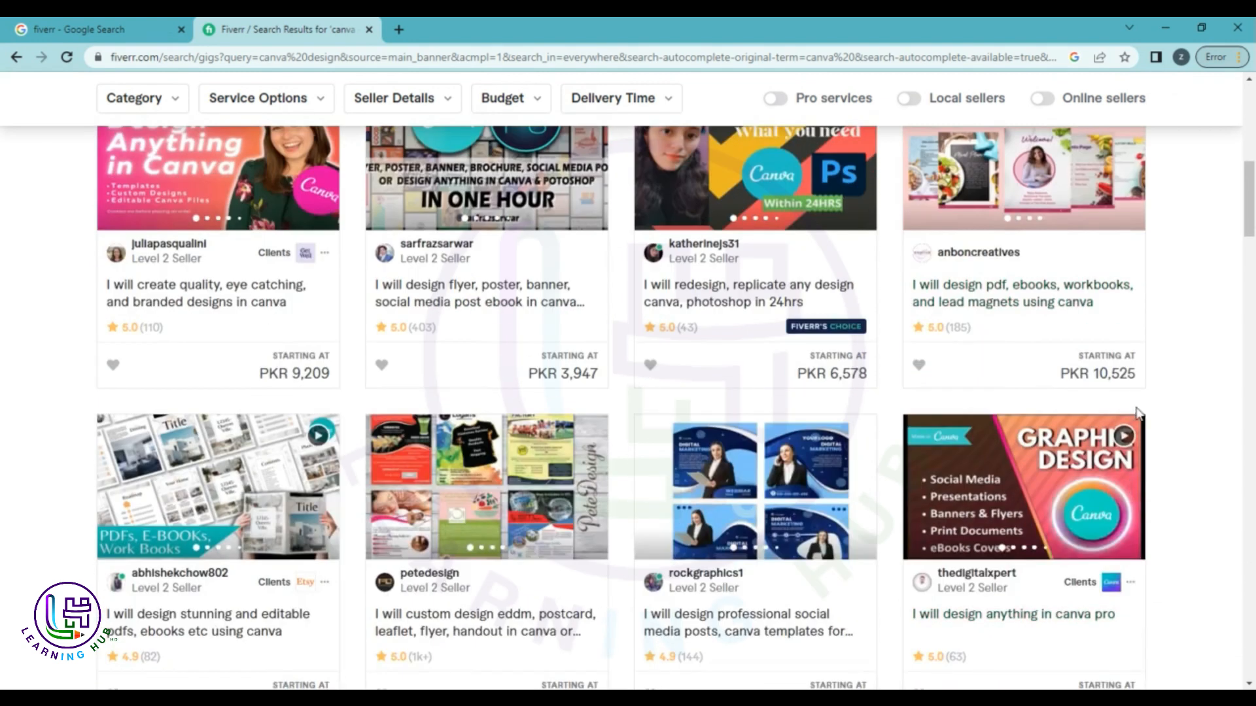
{"action": "scroll", "coordinate": [922, 582], "scroll_direction": "down", "scroll_amount": 3}
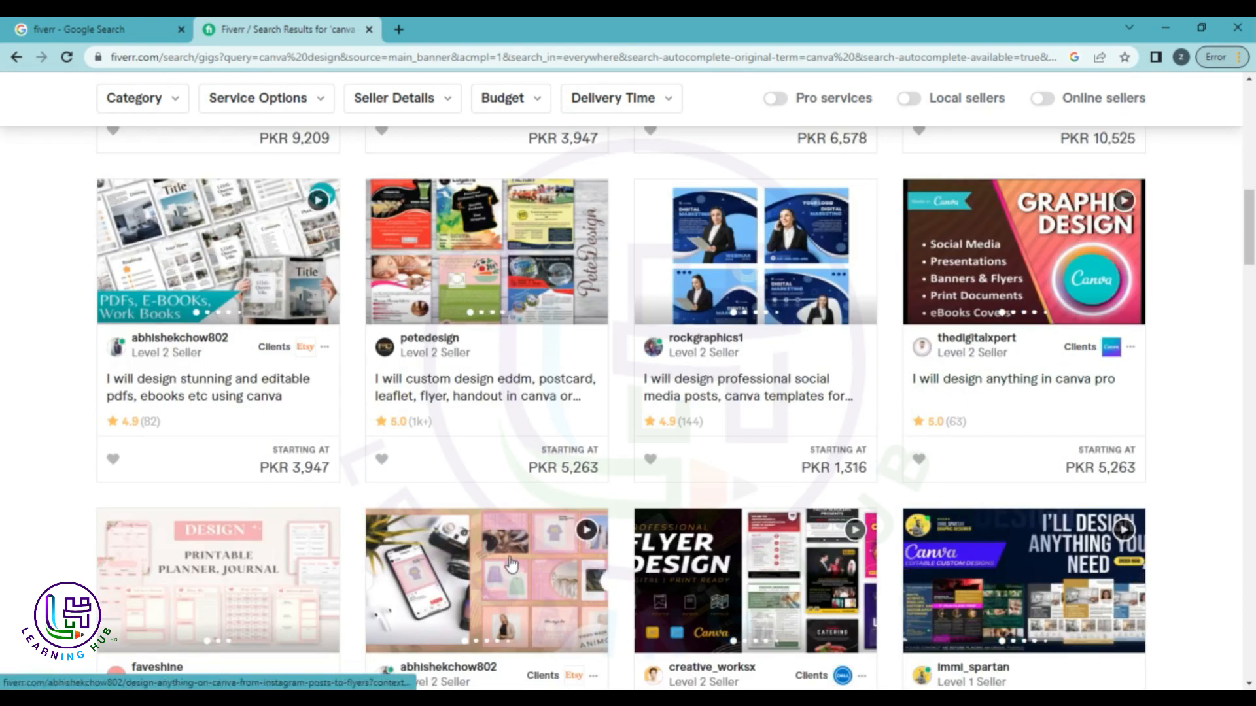
{"action": "scroll", "coordinate": [762, 405], "scroll_direction": "down", "scroll_amount": 3}
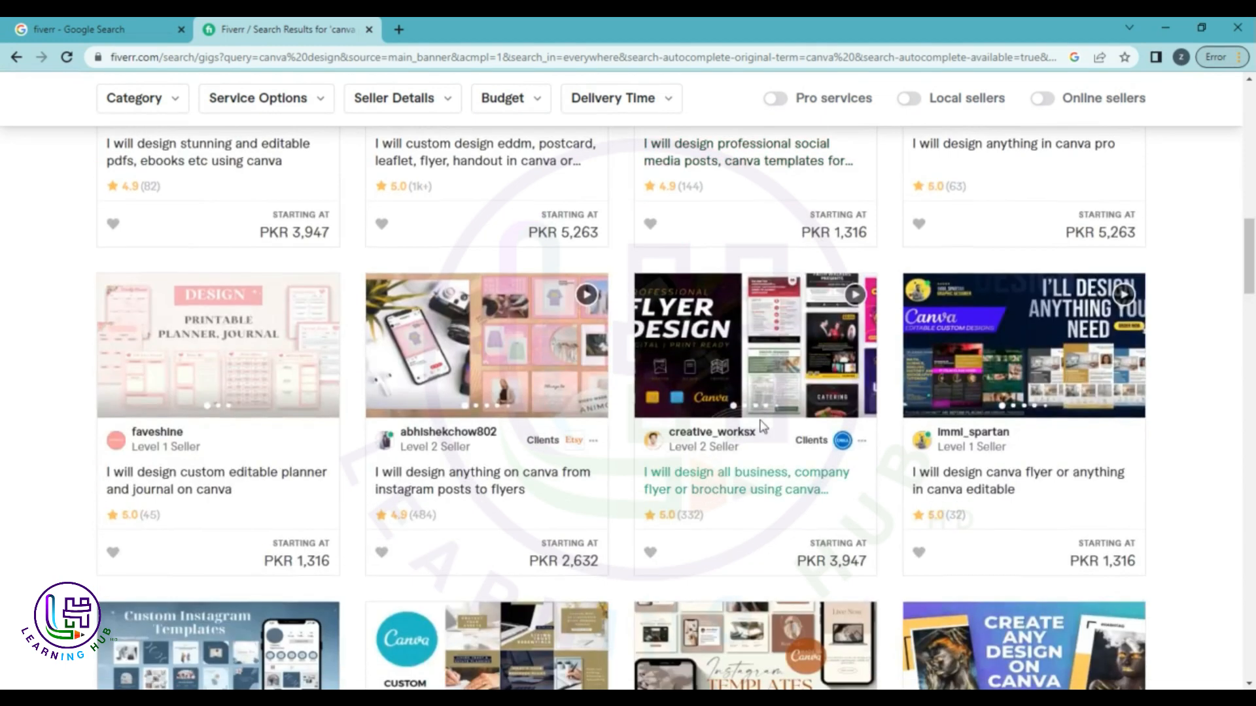
{"action": "scroll", "coordinate": [762, 426], "scroll_direction": "up", "scroll_amount": 10}
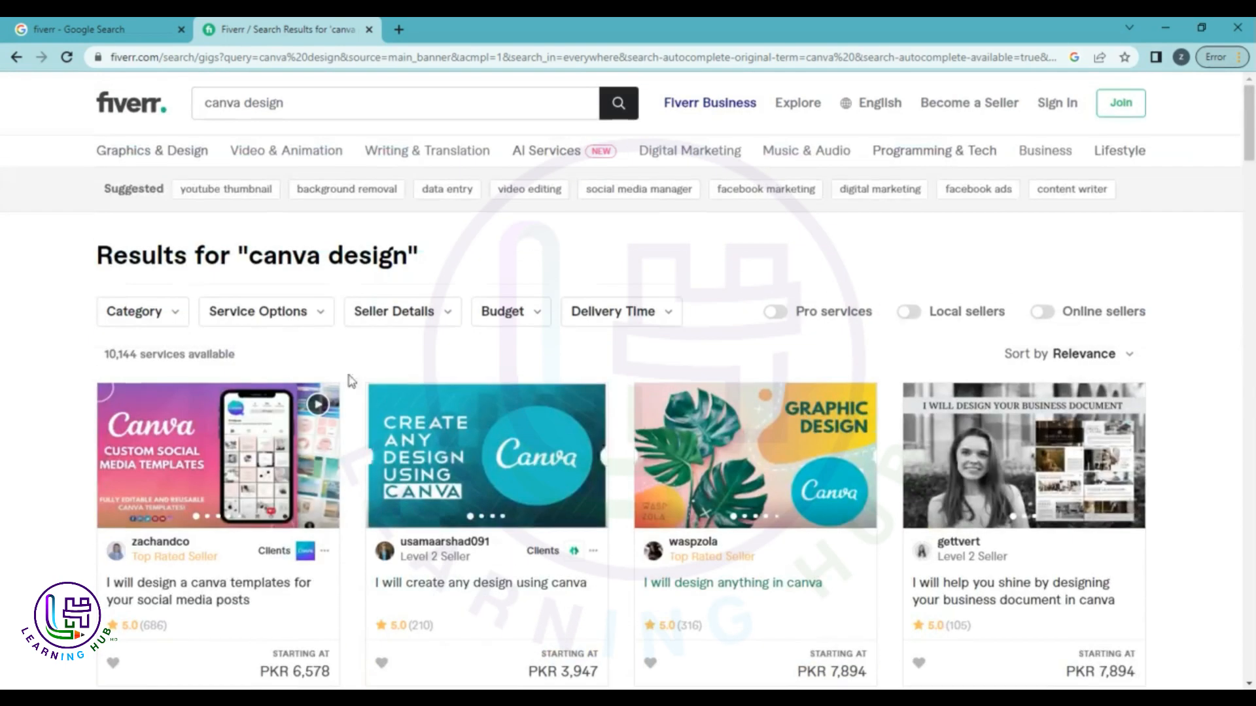
{"action": "scroll", "coordinate": [243, 501], "scroll_direction": "down", "scroll_amount": 2}
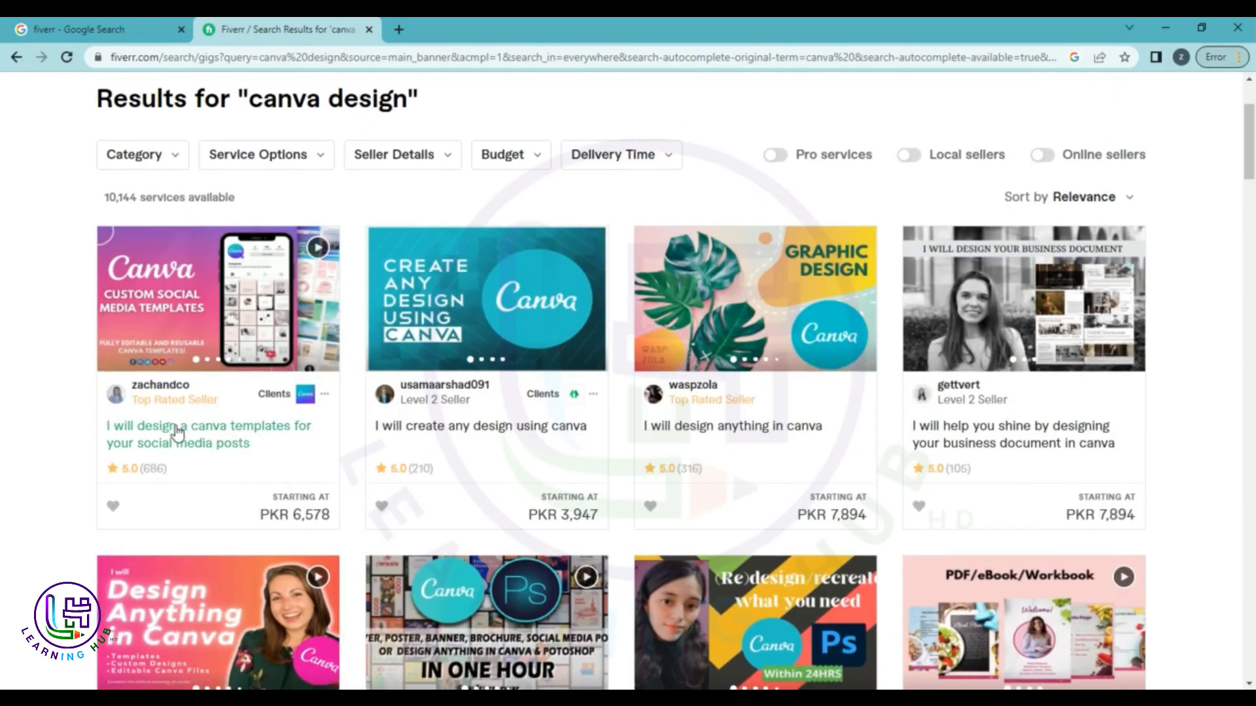
{"action": "left_click", "coordinate": [188, 442]}
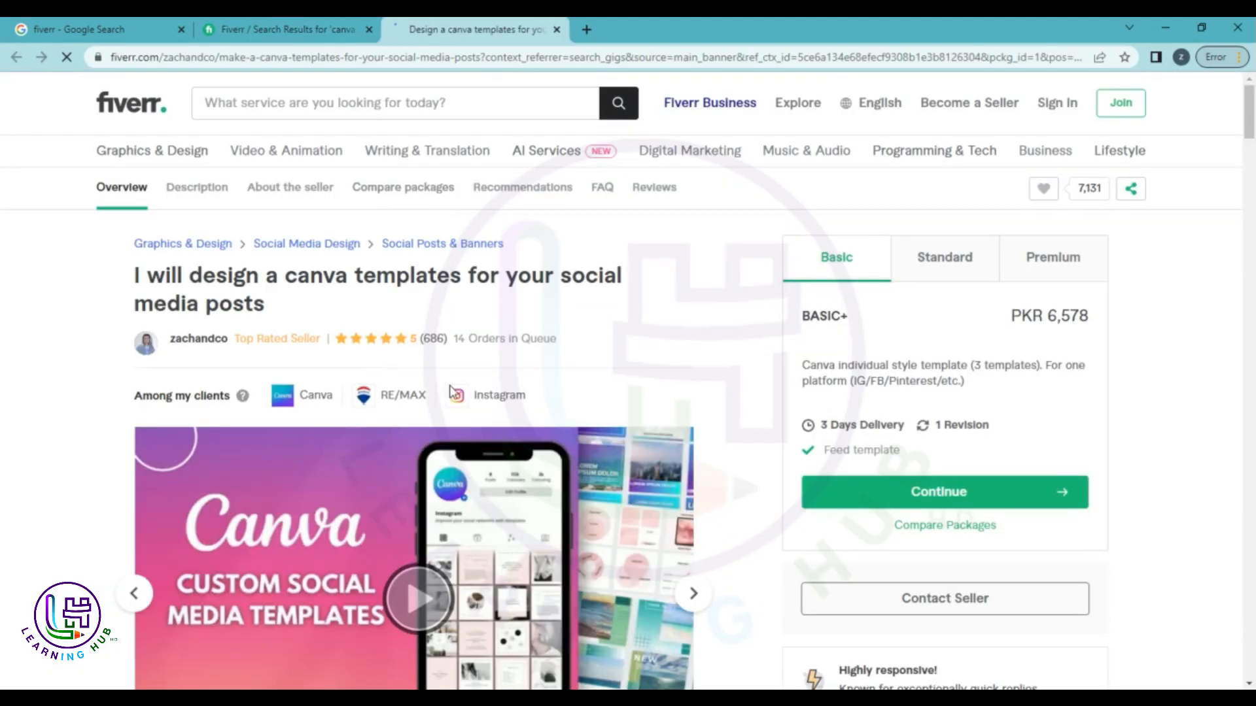
Play the gig's preview video and check its 3 Days Delivery detail.
{"action": "scroll", "coordinate": [451, 389], "scroll_direction": "down", "scroll_amount": 5}
{"action": "scroll", "coordinate": [450, 389], "scroll_direction": "down", "scroll_amount": 1}
{"action": "left_click", "coordinate": [430, 302]}
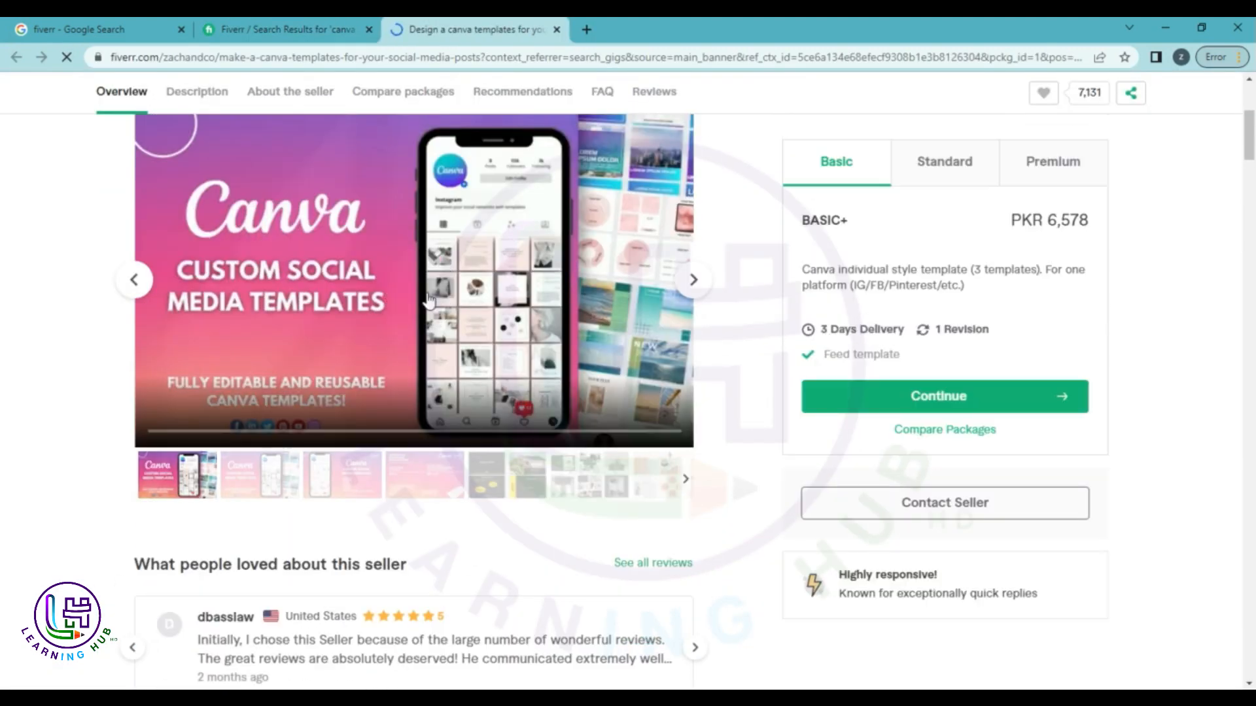
{"action": "scroll", "coordinate": [457, 327], "scroll_direction": "up", "scroll_amount": 3}
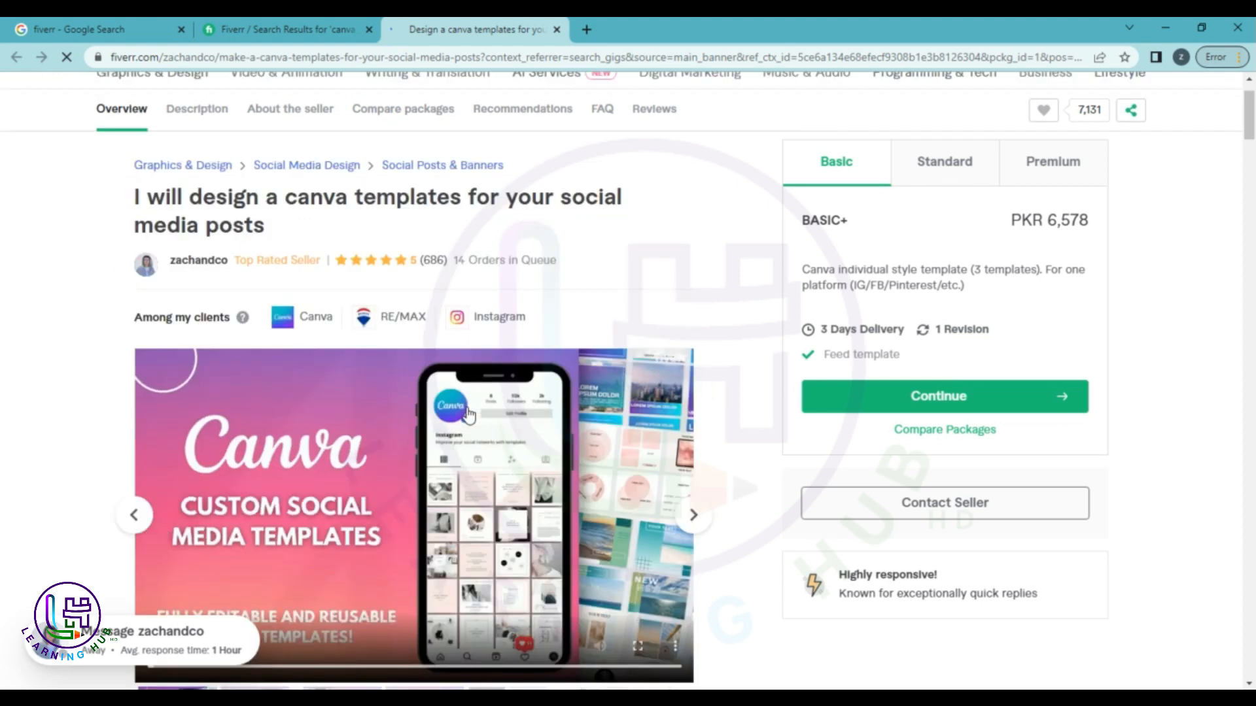
{"action": "left_click_drag", "start_coordinate": [818, 347], "coordinate": [875, 350]}
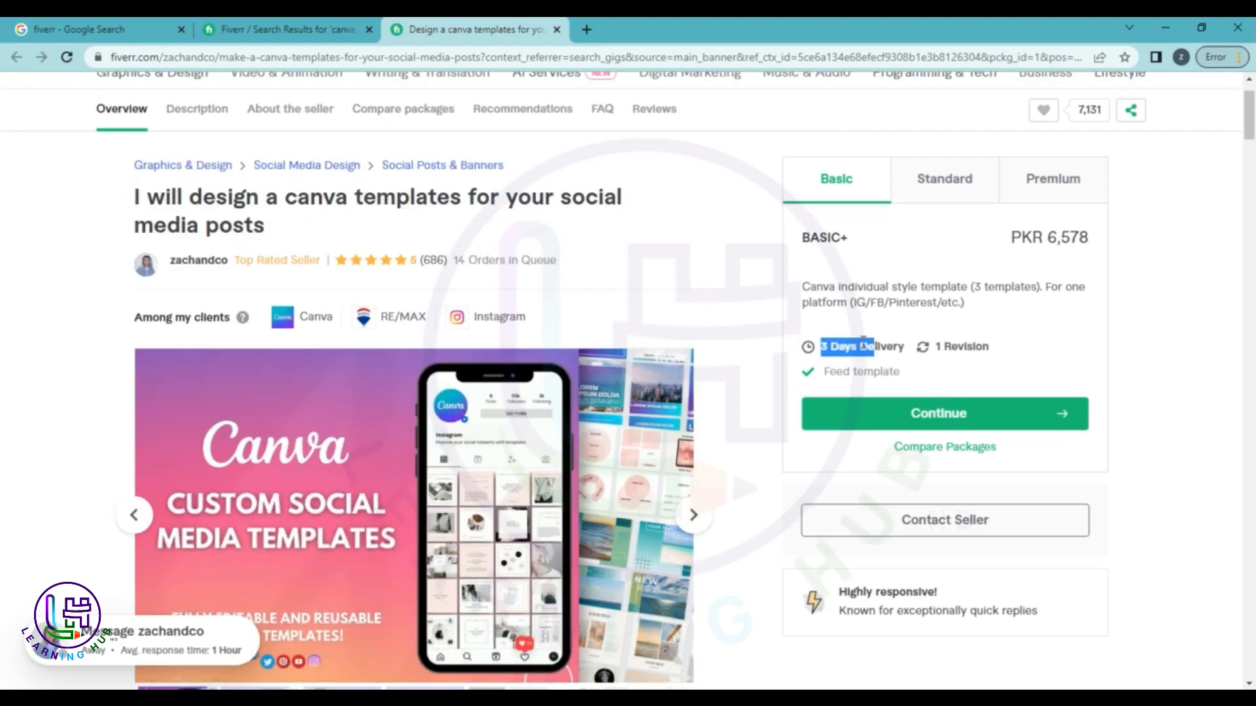
{"action": "left_click", "coordinate": [752, 340]}
Read through the gig's description, then close the gig page.
{"action": "scroll", "coordinate": [216, 458], "scroll_direction": "down", "scroll_amount": 3}
{"action": "scroll", "coordinate": [305, 415], "scroll_direction": "up", "scroll_amount": 4}
{"action": "scroll", "coordinate": [305, 415], "scroll_direction": "down", "scroll_amount": 10}
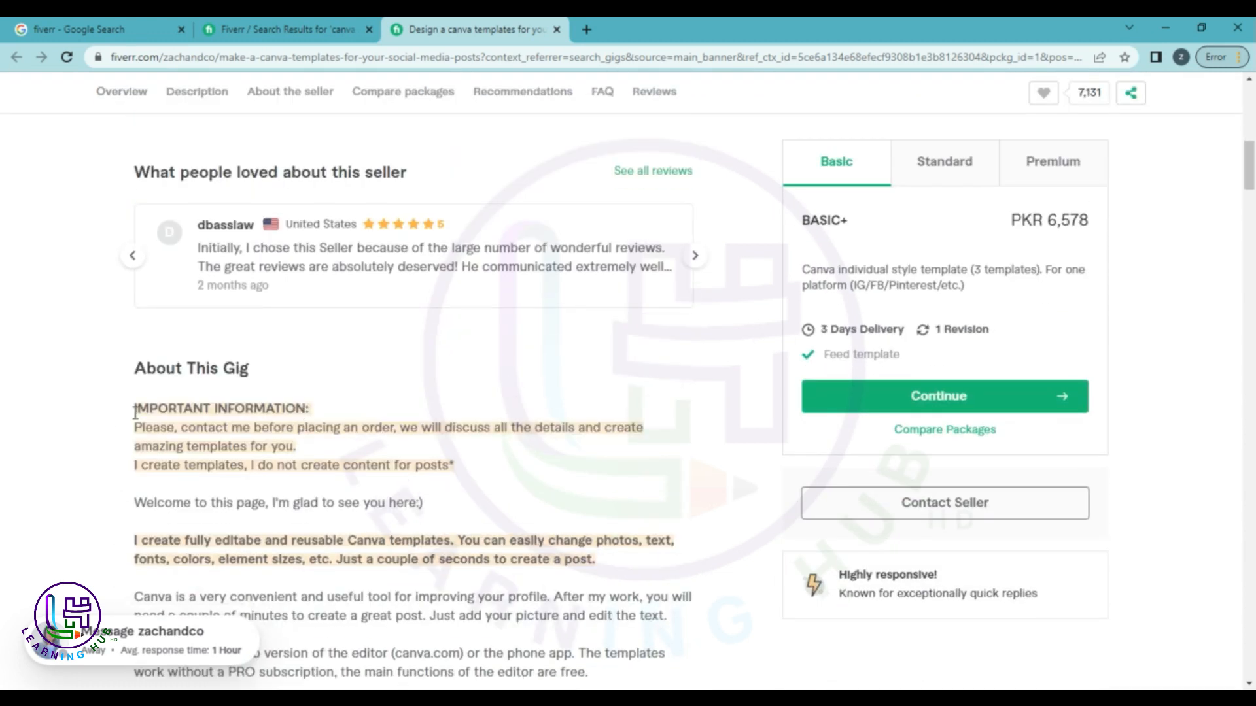
{"action": "scroll", "coordinate": [144, 445], "scroll_direction": "down", "scroll_amount": 3}
{"action": "left_click_drag", "start_coordinate": [120, 193], "coordinate": [512, 552]}
{"action": "left_click", "coordinate": [515, 548]}
{"action": "scroll", "coordinate": [517, 535], "scroll_direction": "up", "scroll_amount": 5}
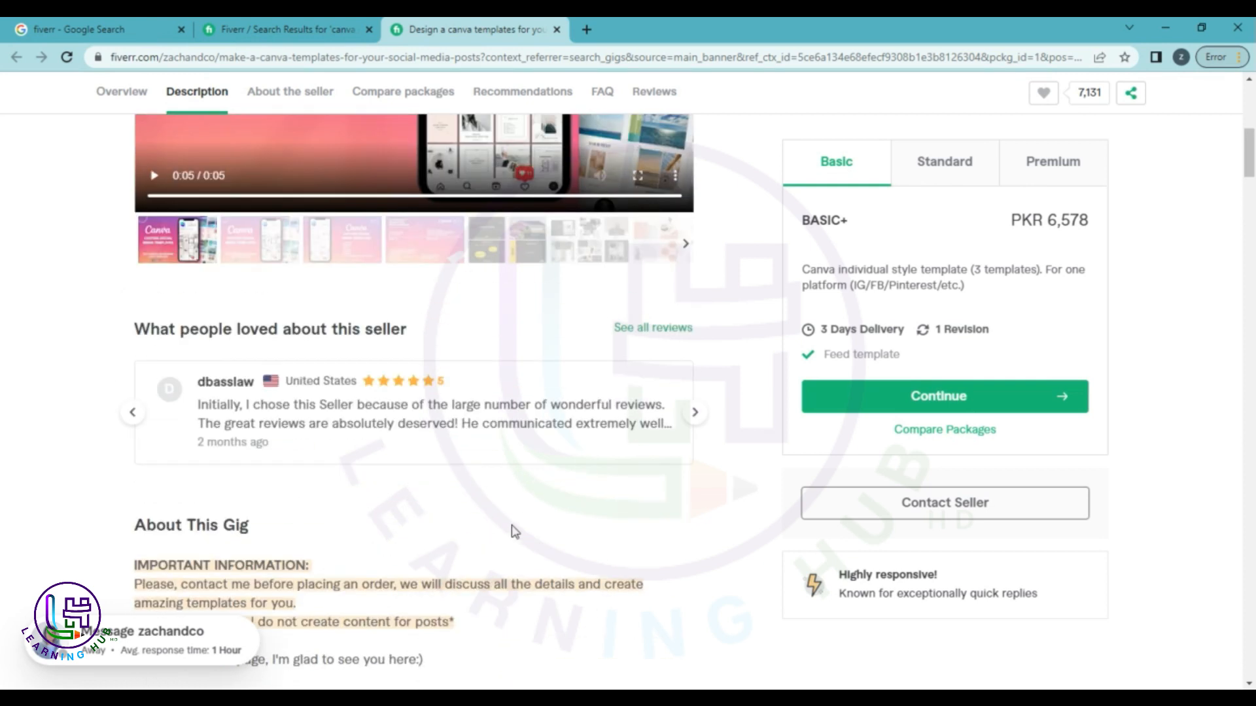
{"action": "scroll", "coordinate": [389, 519], "scroll_direction": "up", "scroll_amount": 8}
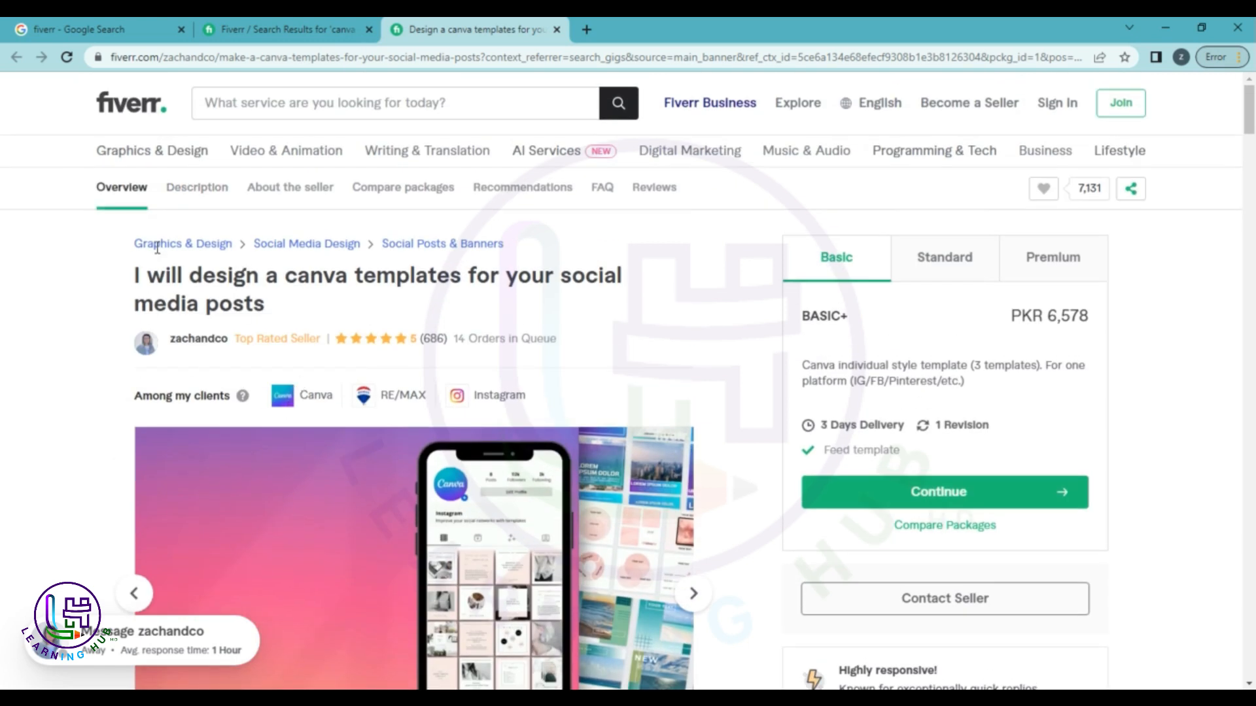
{"action": "left_click", "coordinate": [557, 30]}
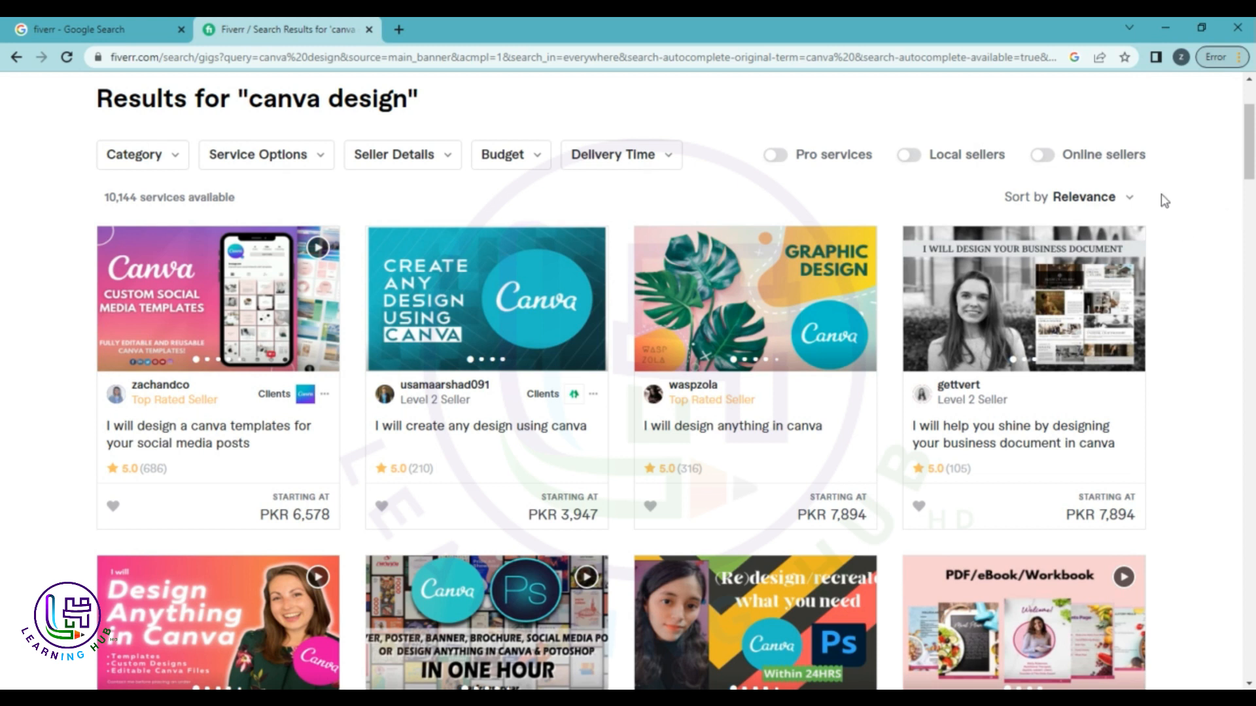
Switch back to the 'fiverr - Google Search' tab.
{"action": "left_click", "coordinate": [92, 28]}
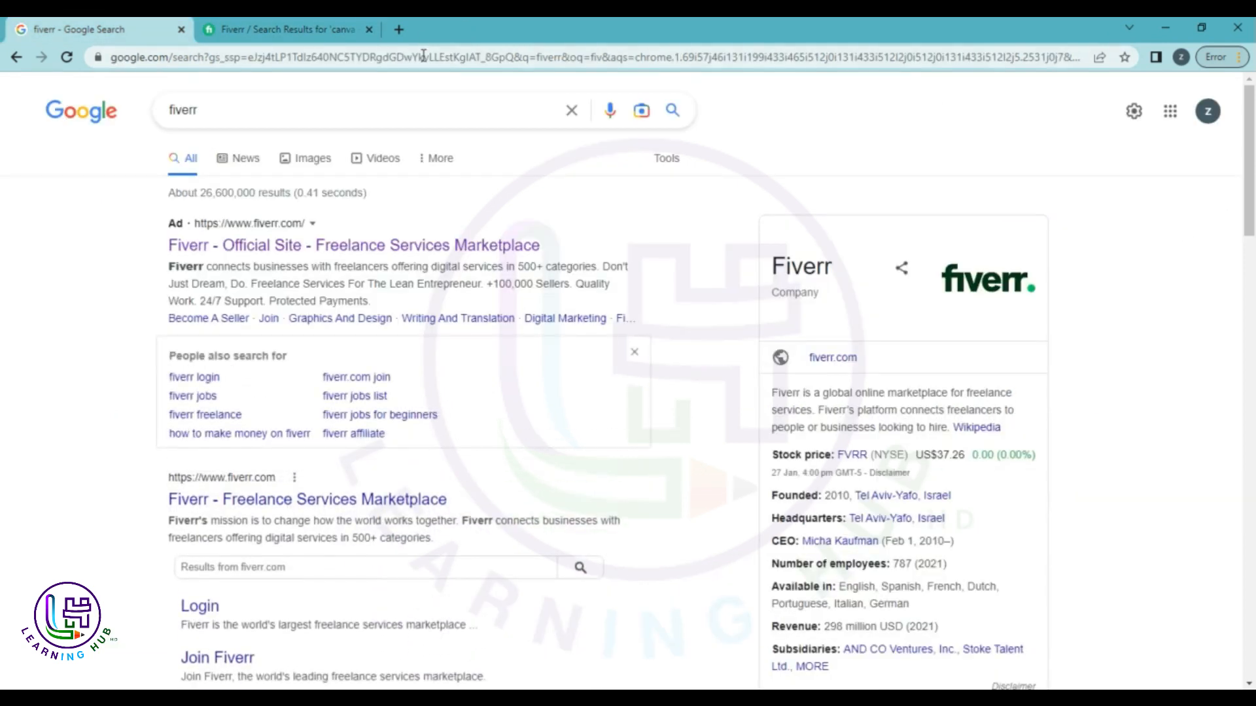
Search Google for 'canva' in a new tab and open canva.com in a background tab.
{"action": "left_click", "coordinate": [399, 29]}
{"action": "type", "text": "ca"}
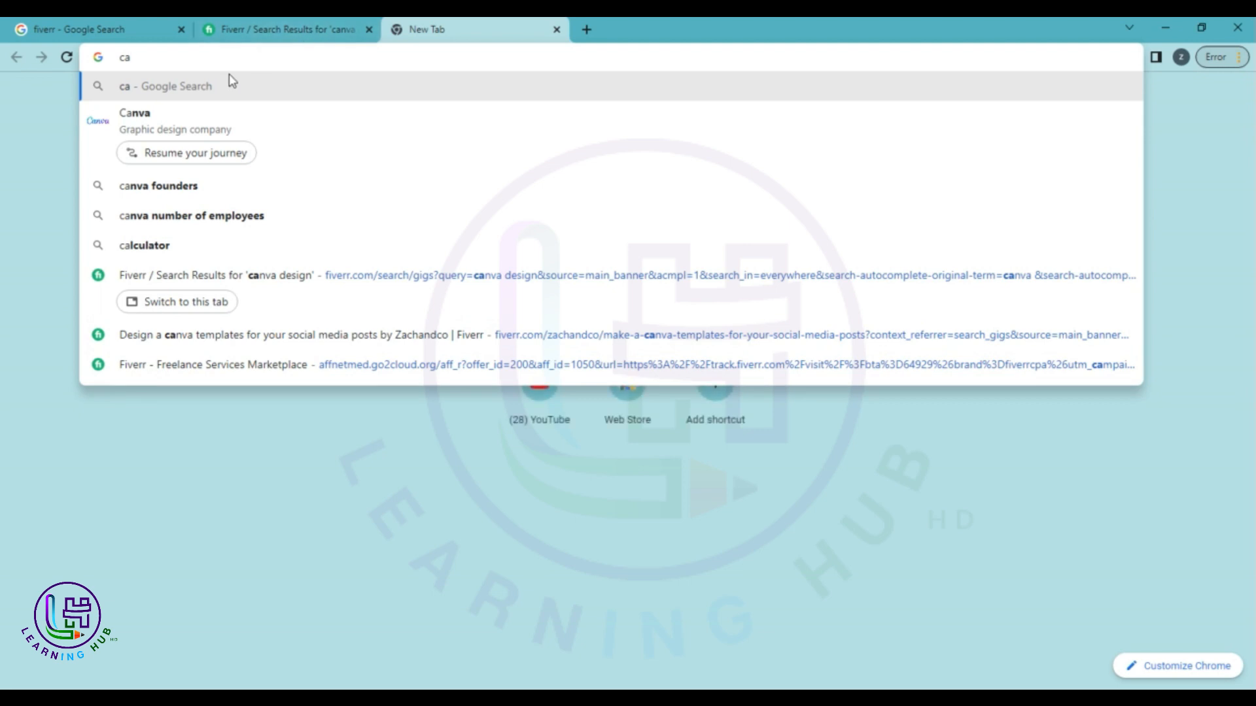
{"action": "left_click", "coordinate": [189, 115]}
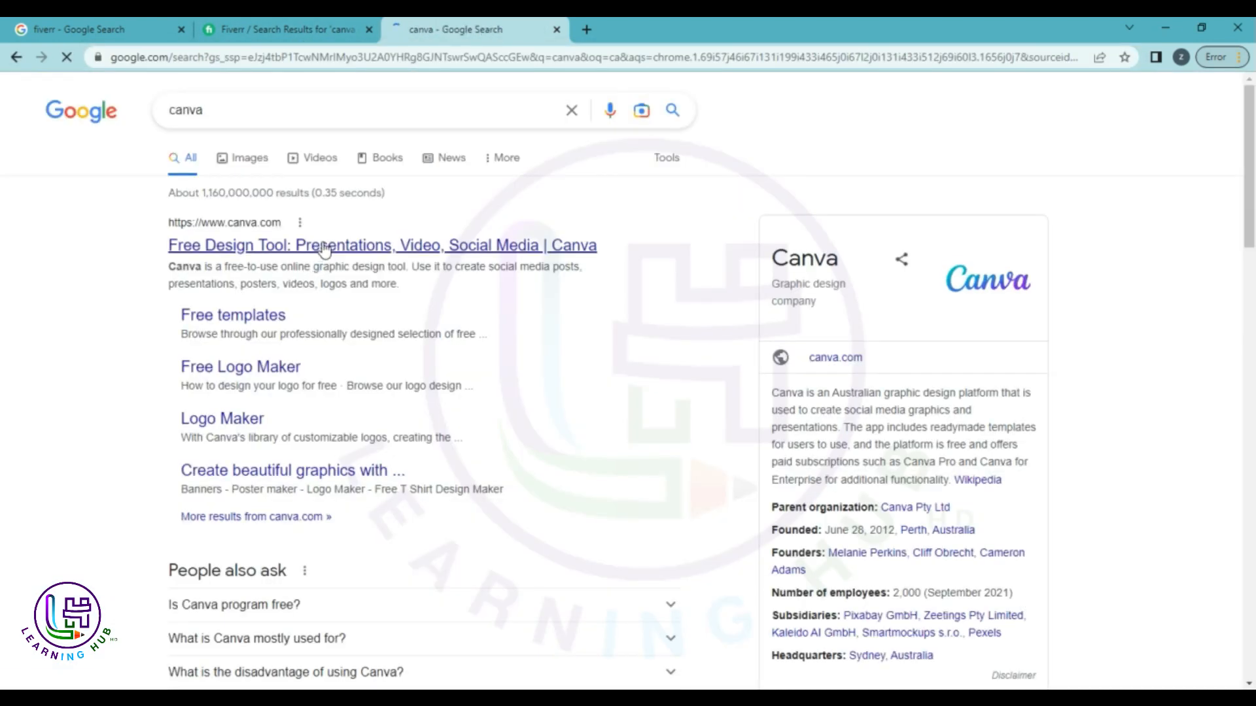
{"action": "middle_click", "coordinate": [394, 249]}
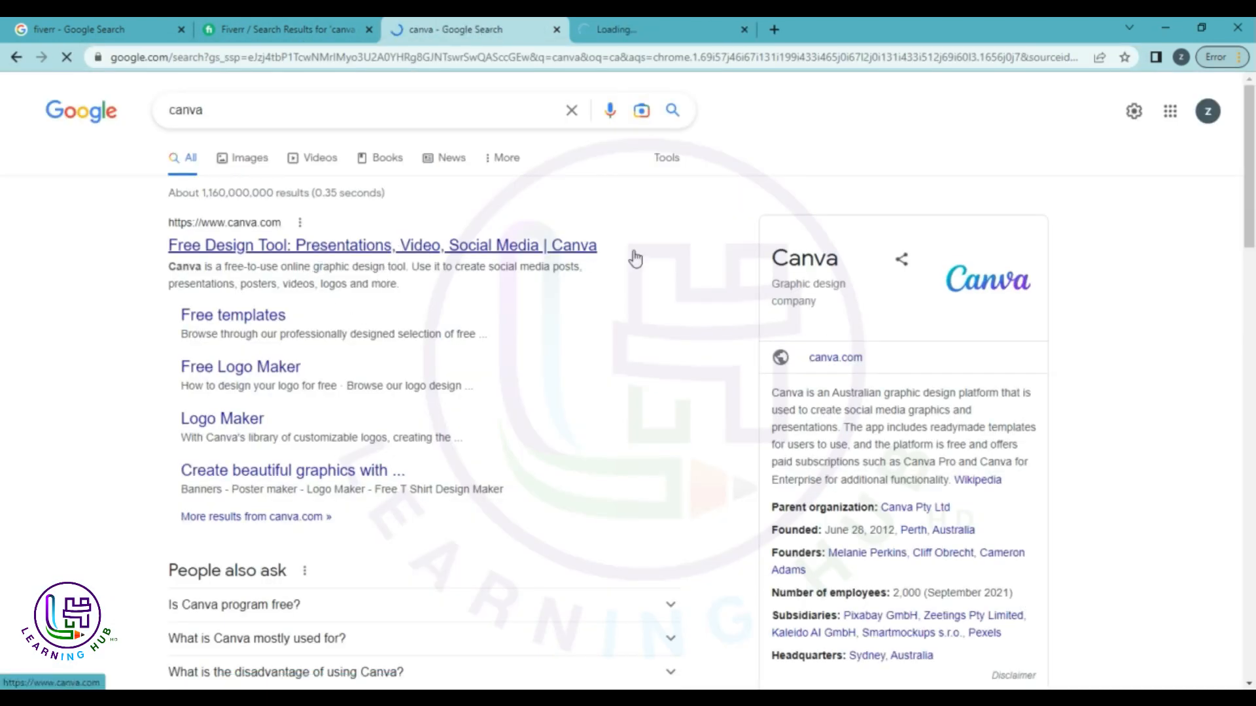
Read Canva's info panel and scroll the results, then switch to the Canva tab.
{"action": "left_click_drag", "start_coordinate": [797, 392], "coordinate": [1018, 410]}
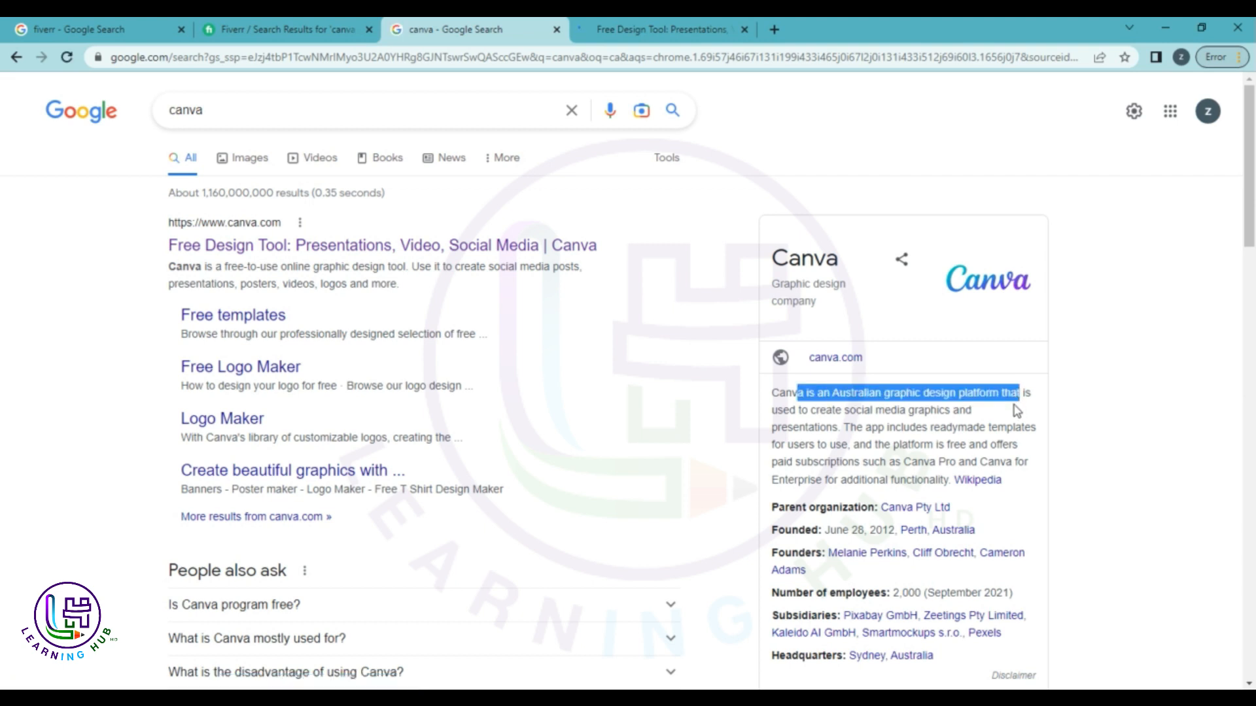
{"action": "left_click", "coordinate": [882, 410]}
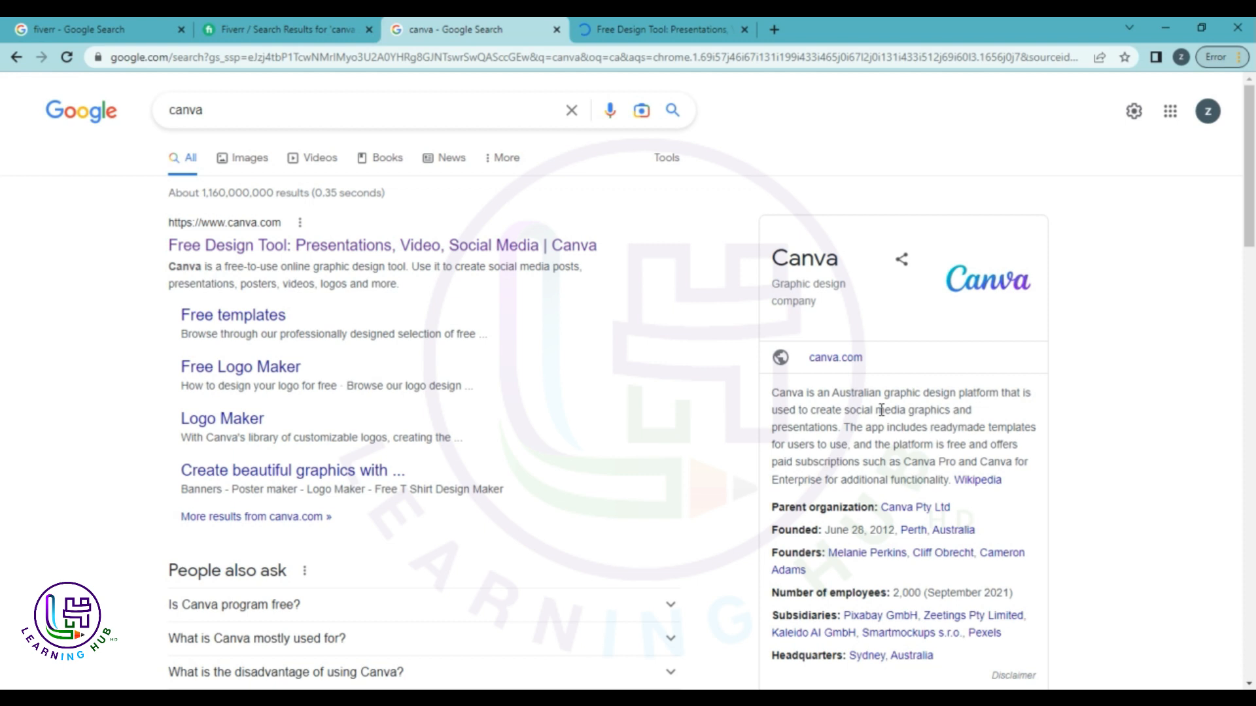
{"action": "left_click_drag", "start_coordinate": [937, 397], "coordinate": [964, 398]}
{"action": "scroll", "coordinate": [903, 392], "scroll_direction": "down", "scroll_amount": 3}
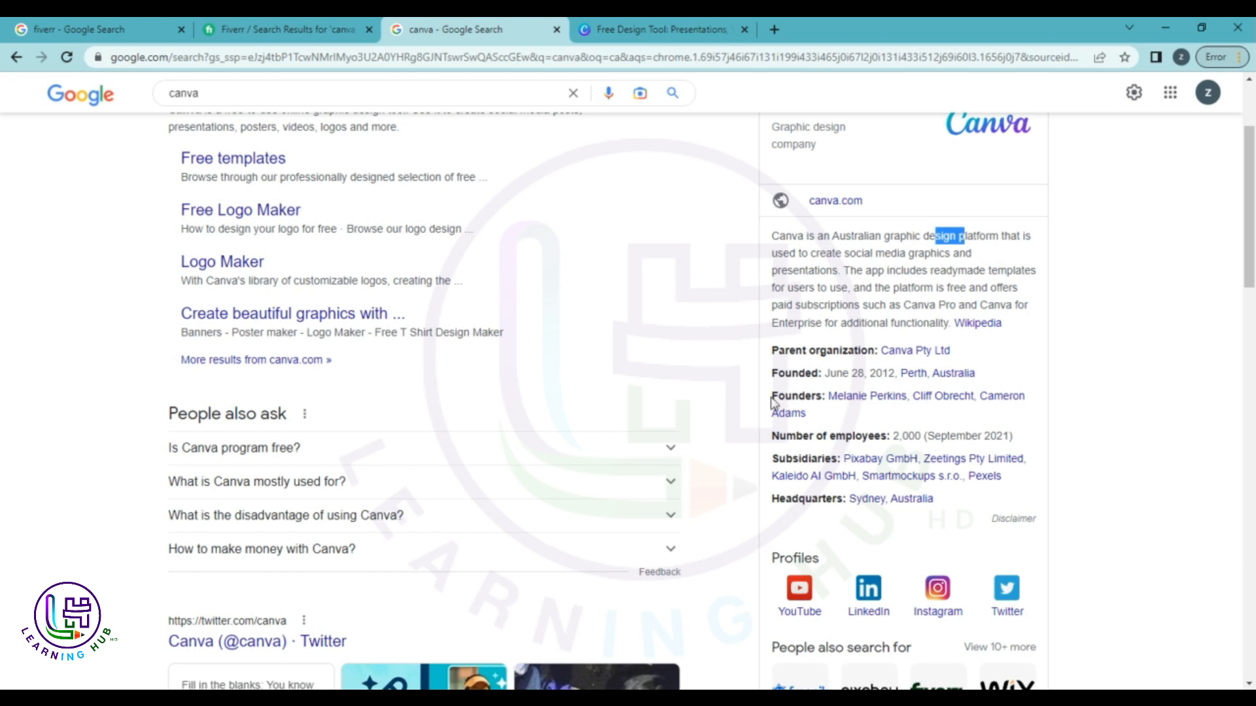
{"action": "scroll", "coordinate": [945, 482], "scroll_direction": "down", "scroll_amount": 3}
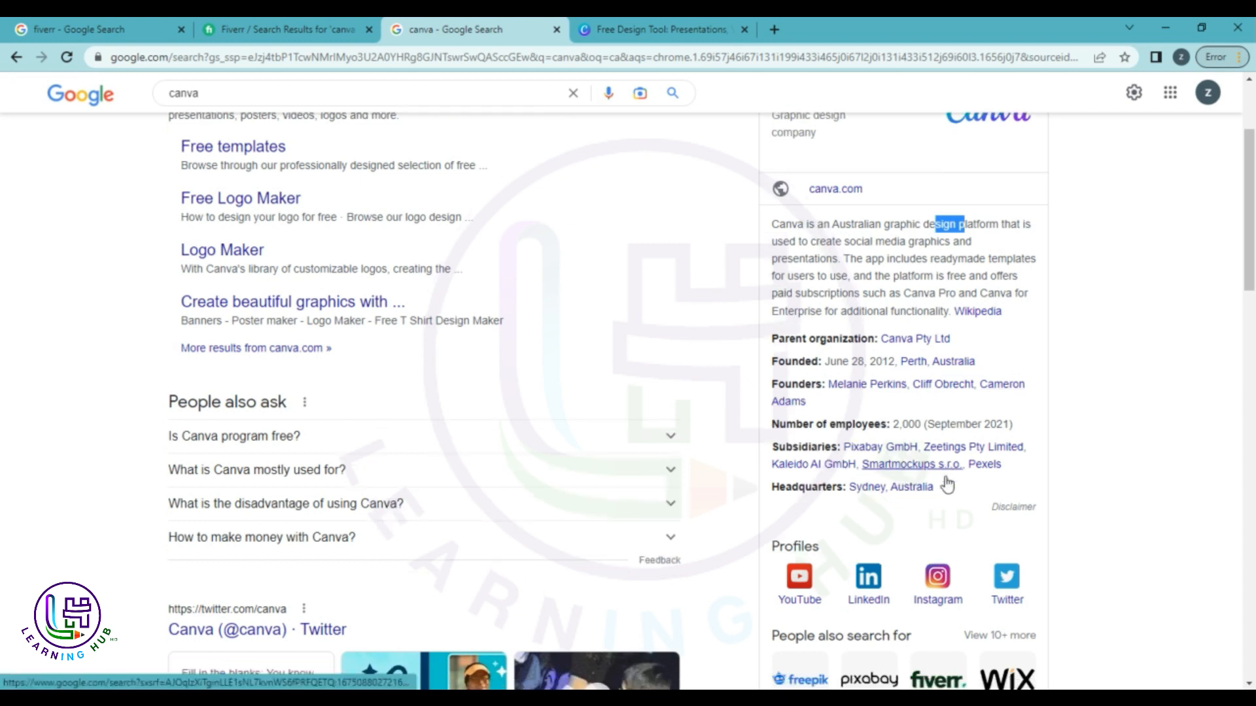
{"action": "scroll", "coordinate": [946, 482], "scroll_direction": "up", "scroll_amount": 5}
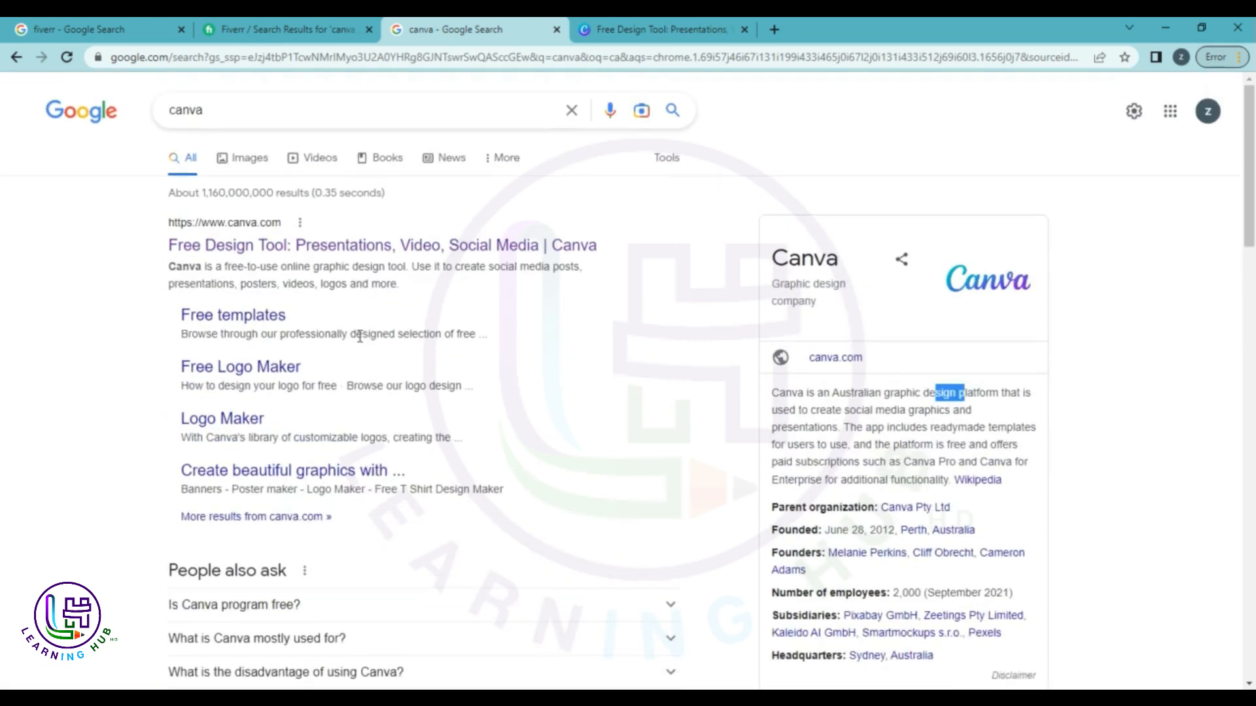
{"action": "scroll", "coordinate": [362, 340], "scroll_direction": "down", "scroll_amount": 7}
{"action": "scroll", "coordinate": [361, 343], "scroll_direction": "down", "scroll_amount": 1}
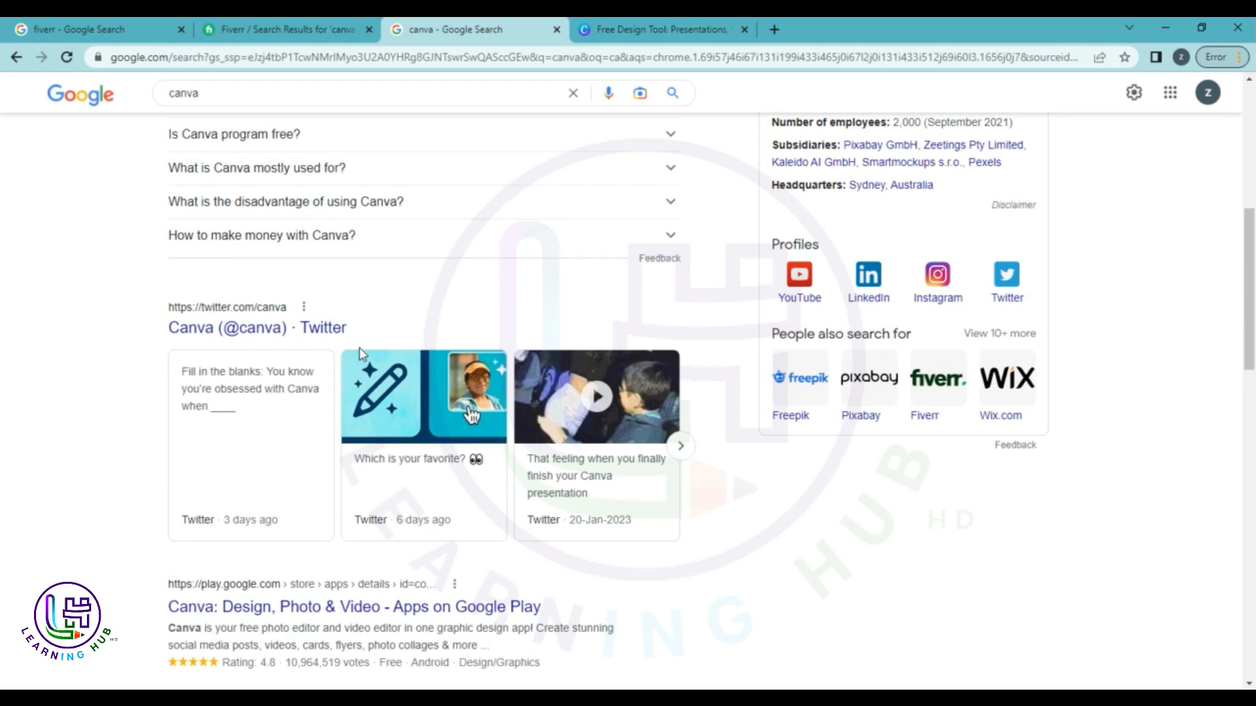
{"action": "scroll", "coordinate": [359, 350], "scroll_direction": "up", "scroll_amount": 8}
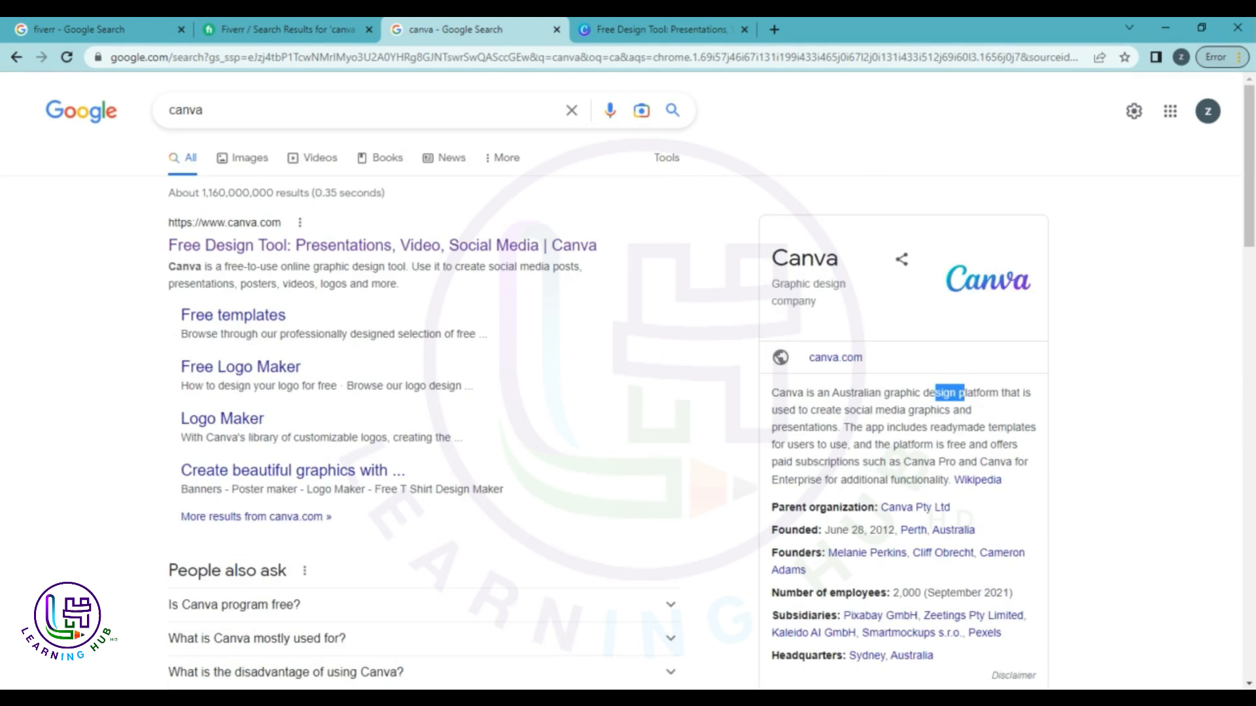
{"action": "key", "text": "ctrl+Tab"}
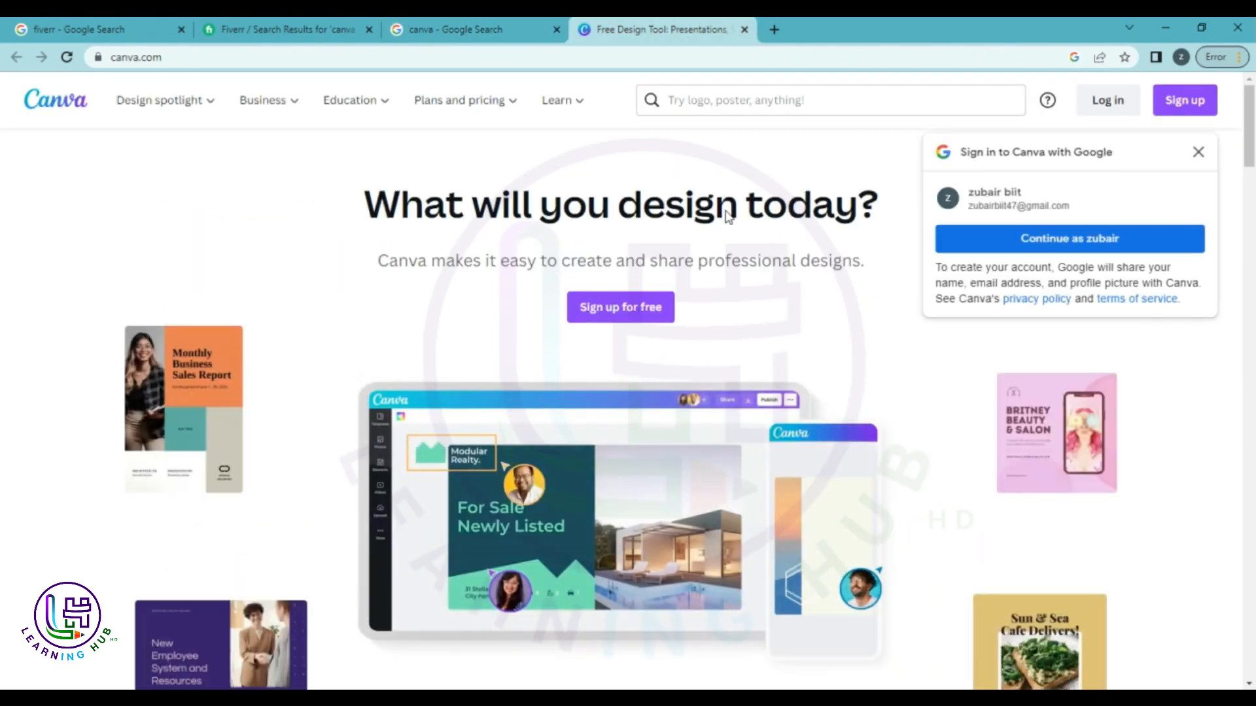
Close the Google sign-in popup, scroll through canva.com's homepage, and bring up the login dialog.
{"action": "left_click", "coordinate": [1199, 152]}
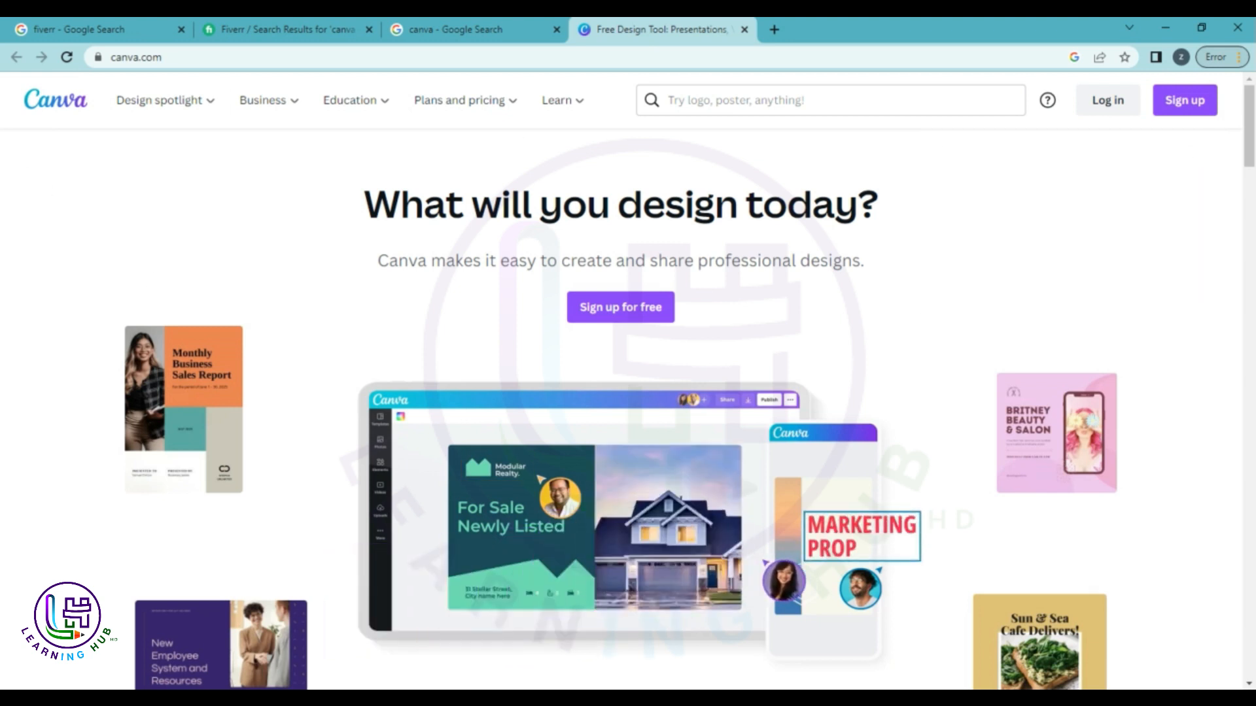
{"action": "left_click", "coordinate": [317, 63]}
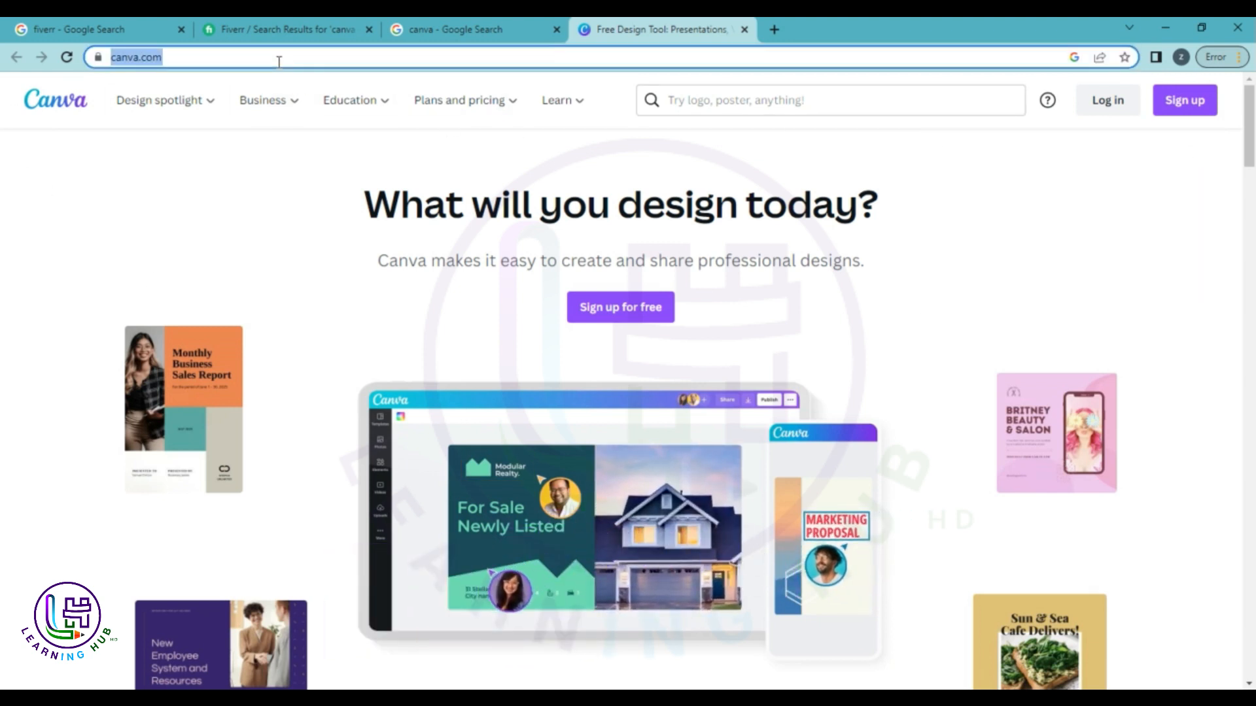
{"action": "left_click", "coordinate": [144, 210]}
{"action": "scroll", "coordinate": [340, 240], "scroll_direction": "down", "scroll_amount": 1}
{"action": "scroll", "coordinate": [340, 240], "scroll_direction": "down", "scroll_amount": 3}
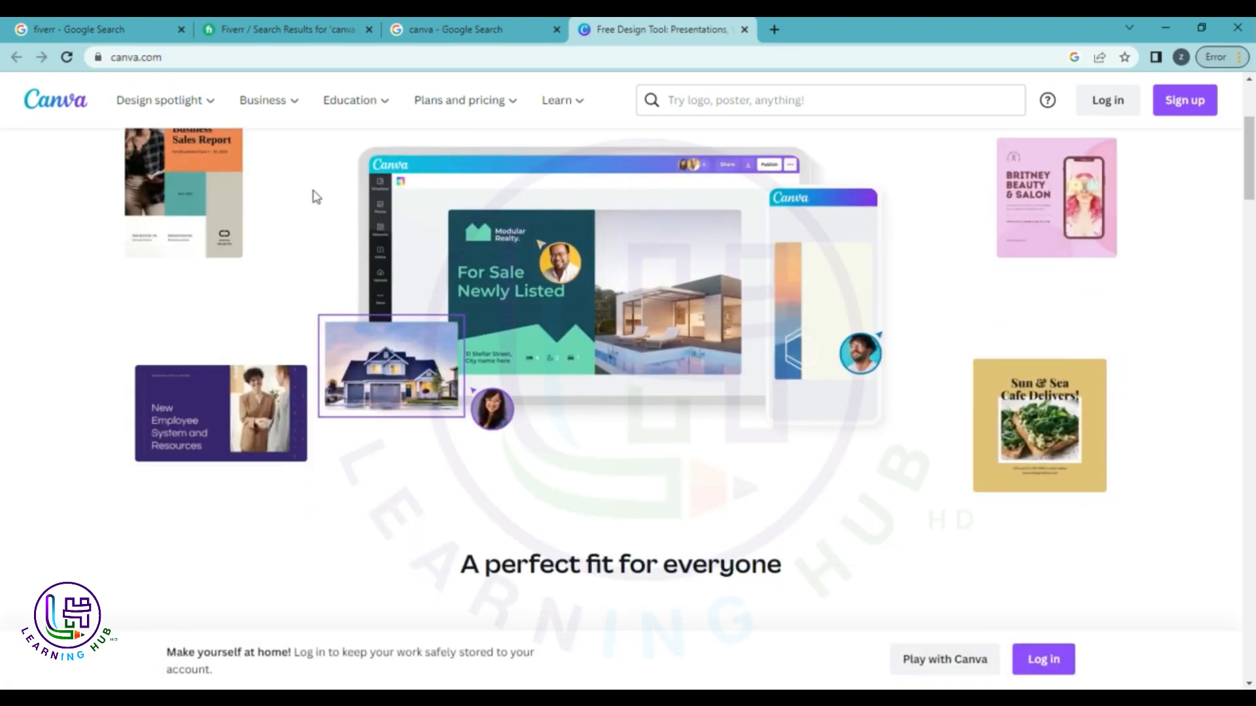
{"action": "scroll", "coordinate": [1209, 309], "scroll_direction": "down", "scroll_amount": 9}
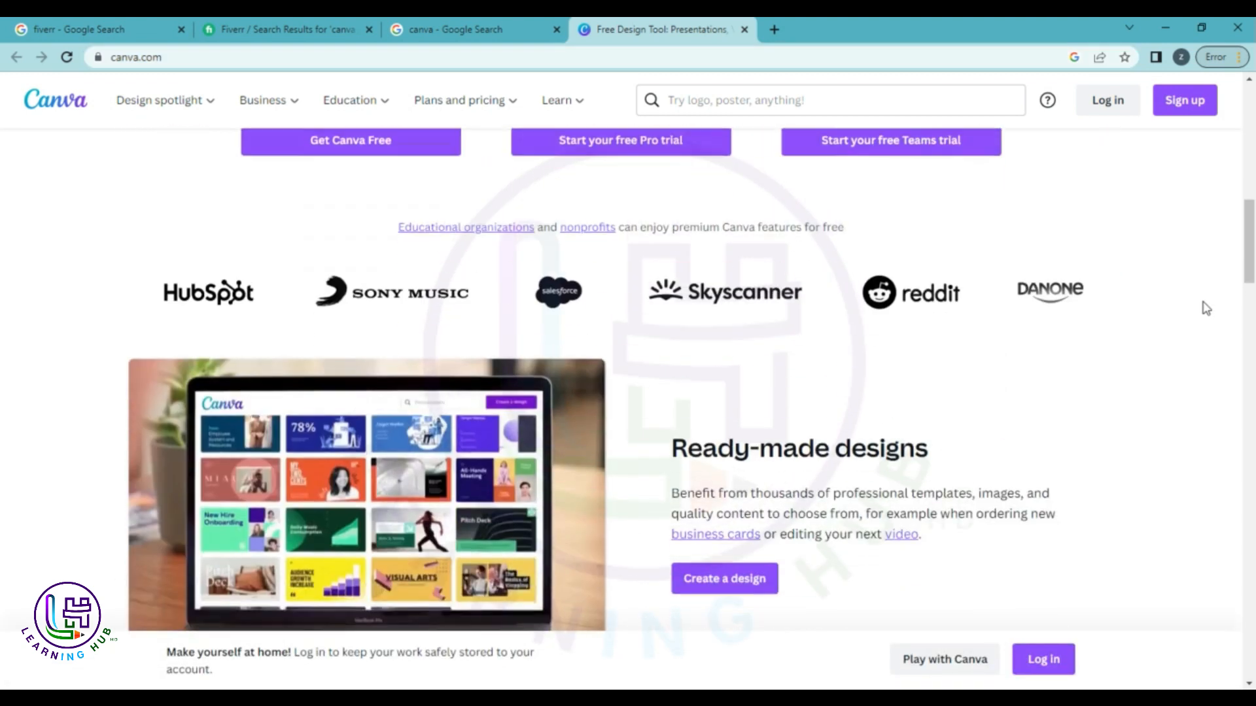
{"action": "scroll", "coordinate": [1207, 309], "scroll_direction": "up", "scroll_amount": 7}
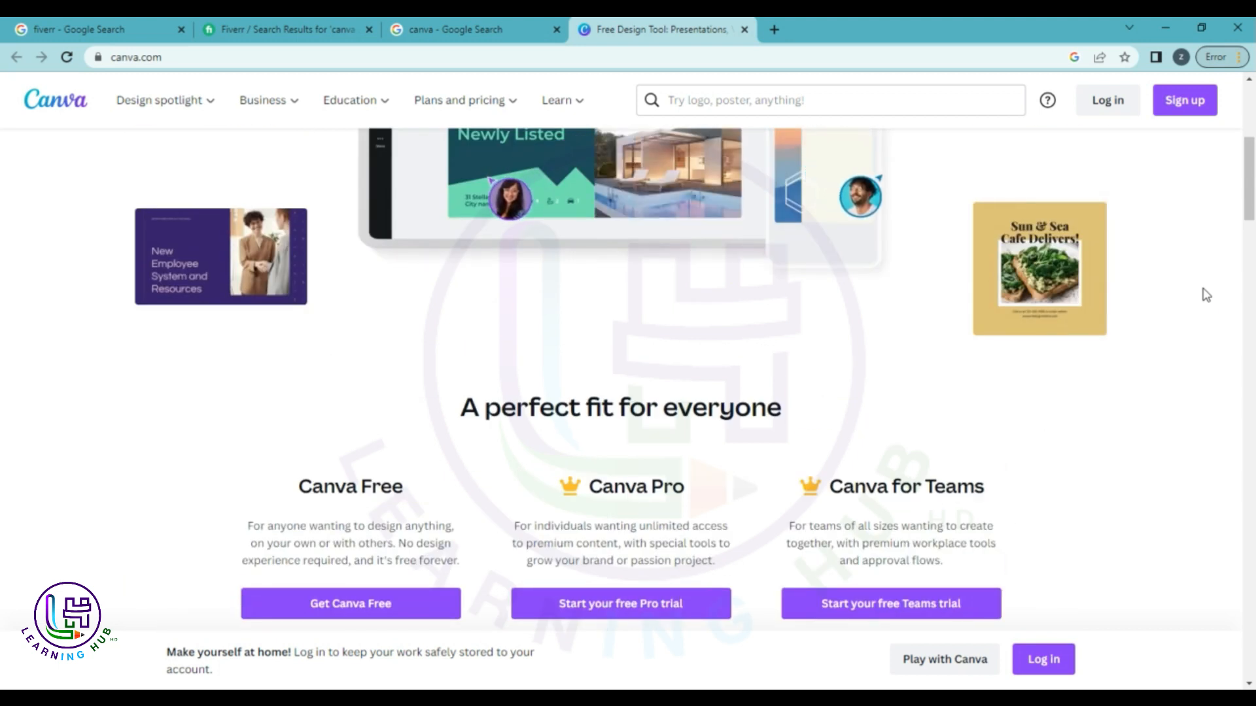
{"action": "scroll", "coordinate": [431, 346], "scroll_direction": "up", "scroll_amount": 6}
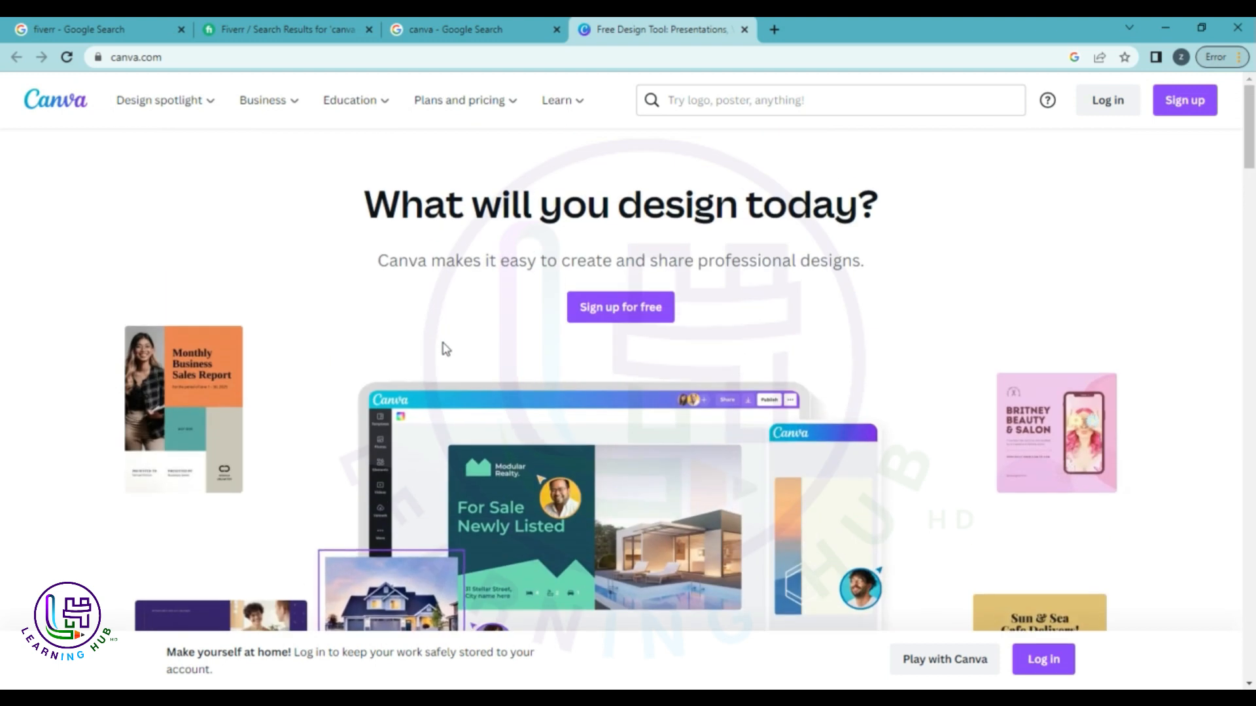
{"action": "left_click", "coordinate": [1105, 102]}
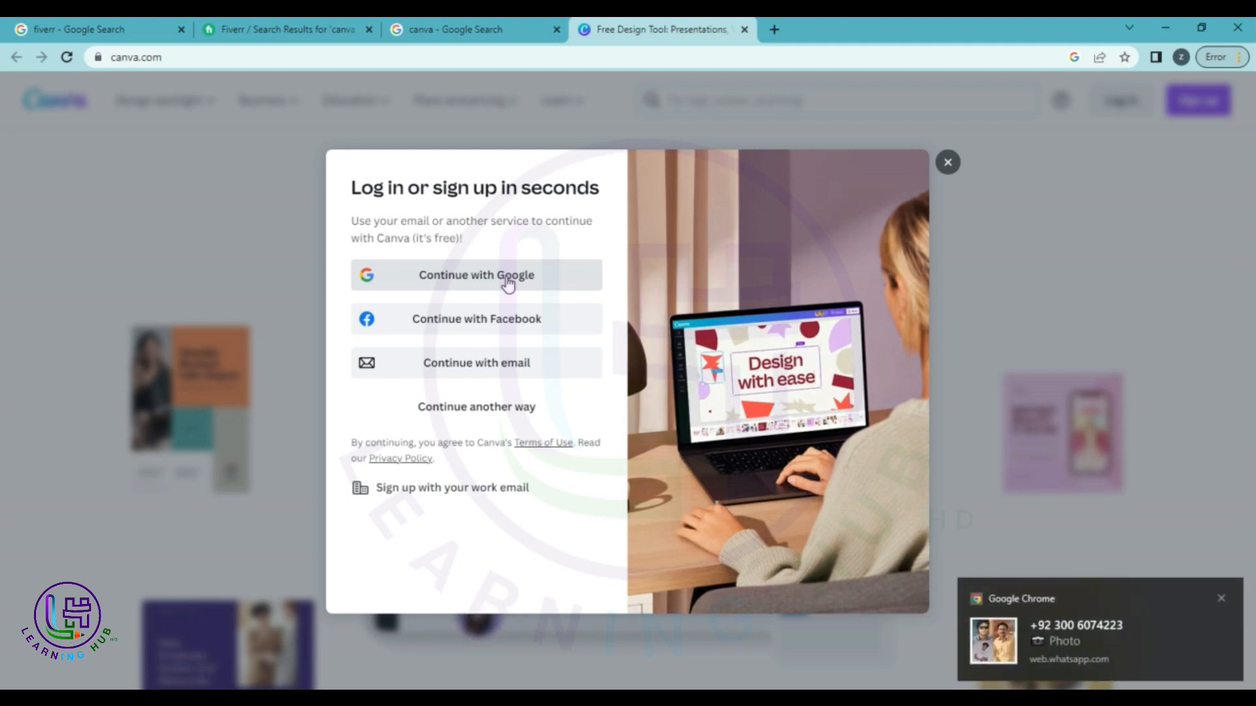
Dismiss the chat notification and log in to Canva with the Google account.
{"action": "left_click", "coordinate": [1221, 598]}
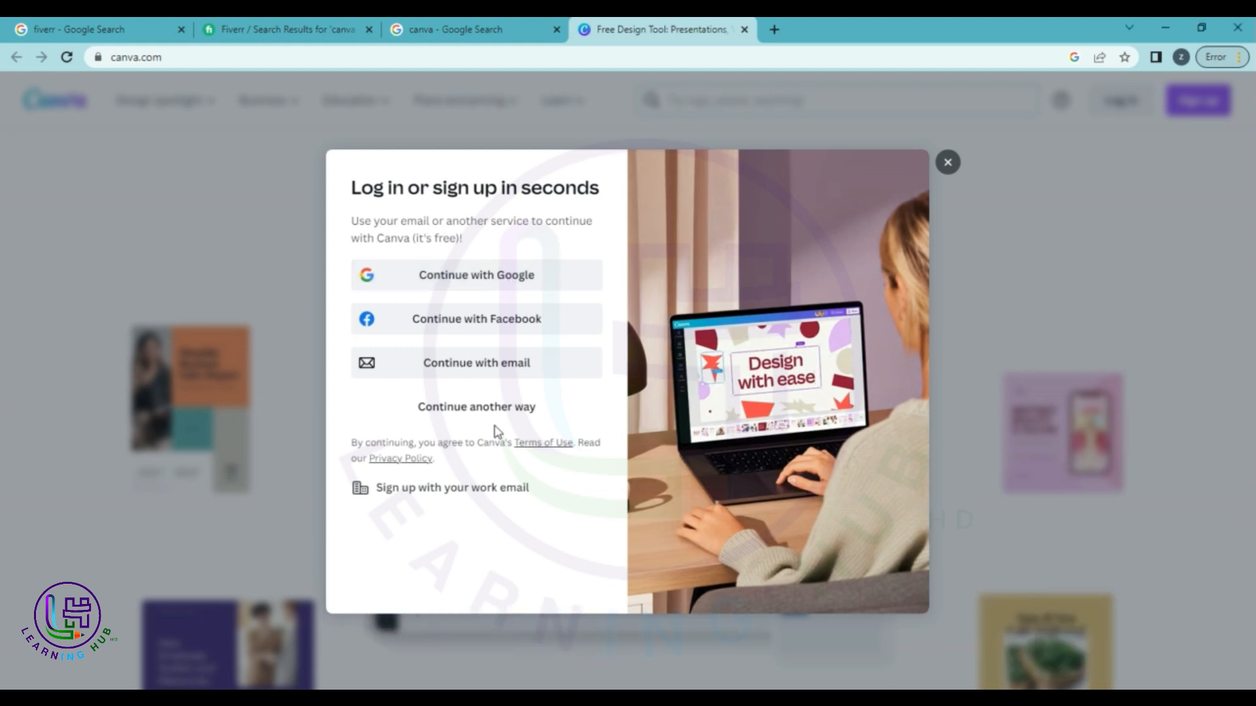
{"action": "left_click", "coordinate": [482, 275]}
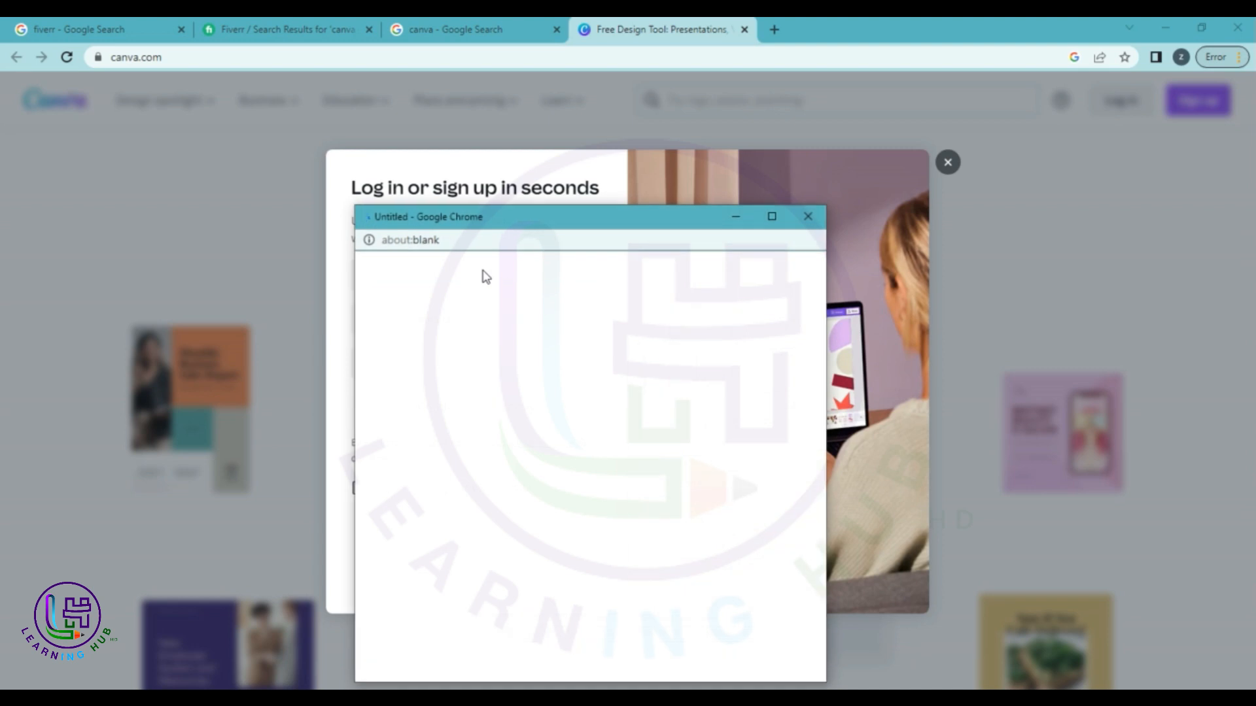
{"action": "left_click_drag", "start_coordinate": [536, 217], "coordinate": [520, 132]}
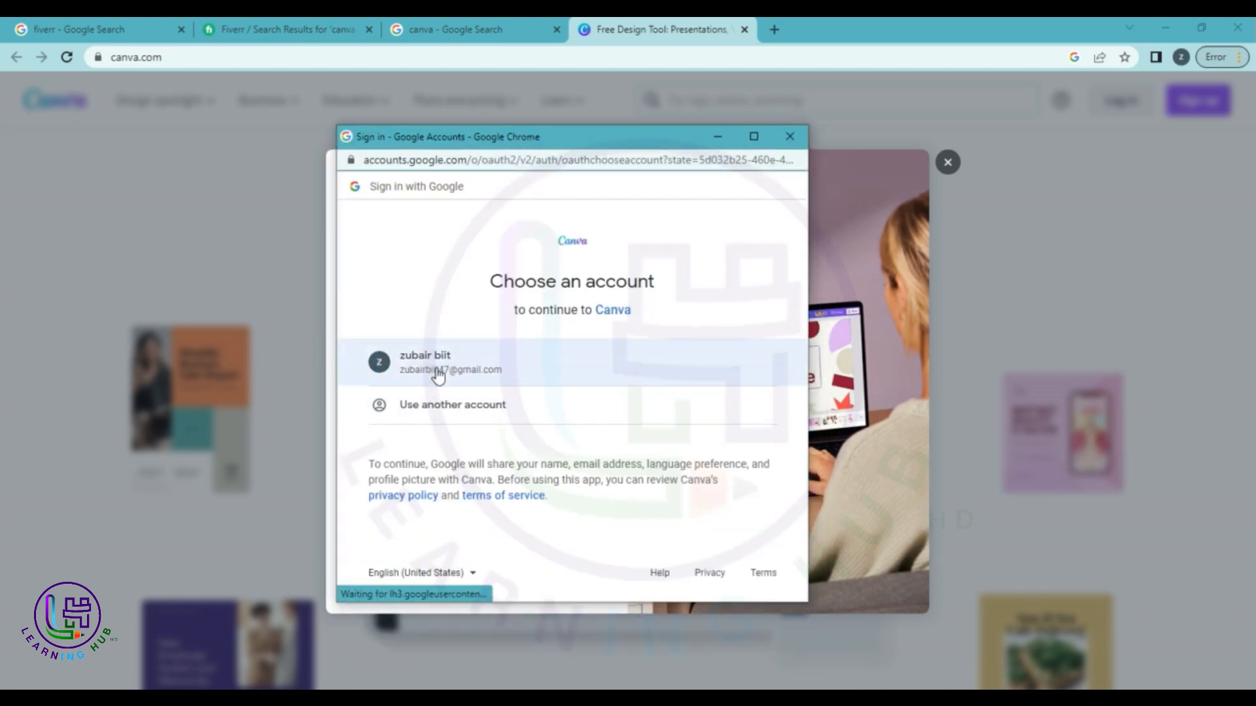
{"action": "left_click", "coordinate": [437, 371]}
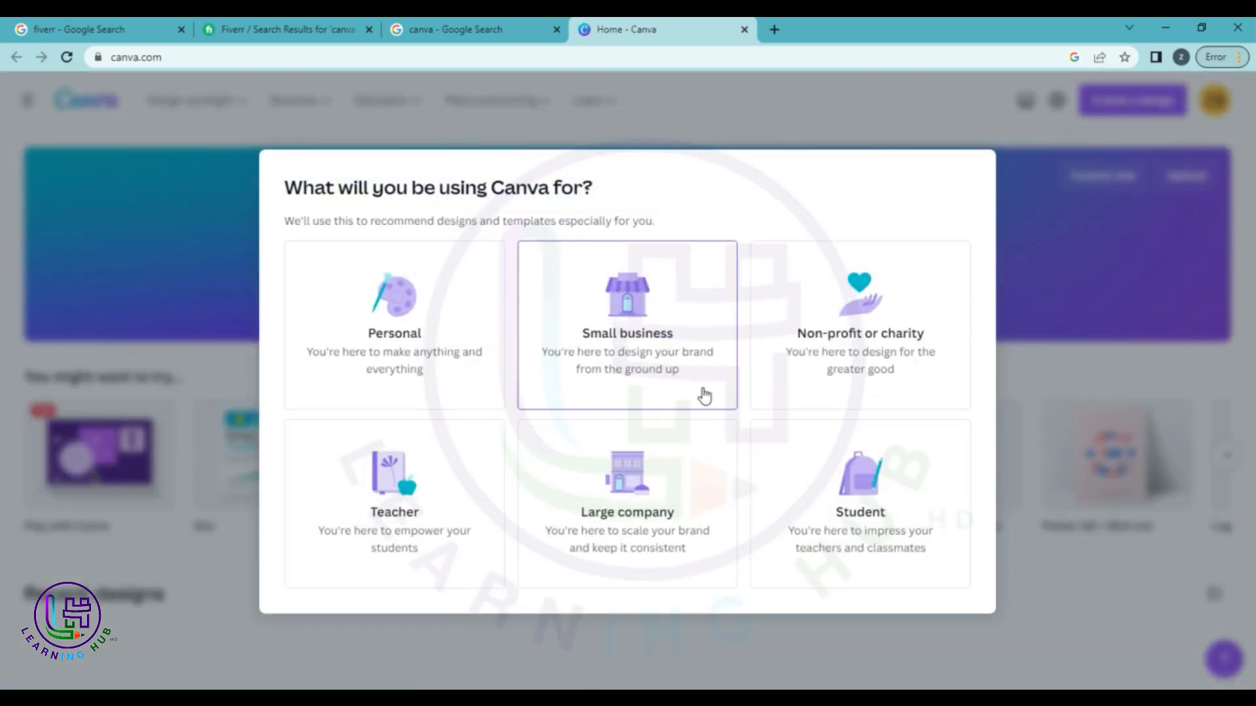
Answer onboarding as a University student and skip inviting team members.
{"action": "left_click", "coordinate": [870, 517]}
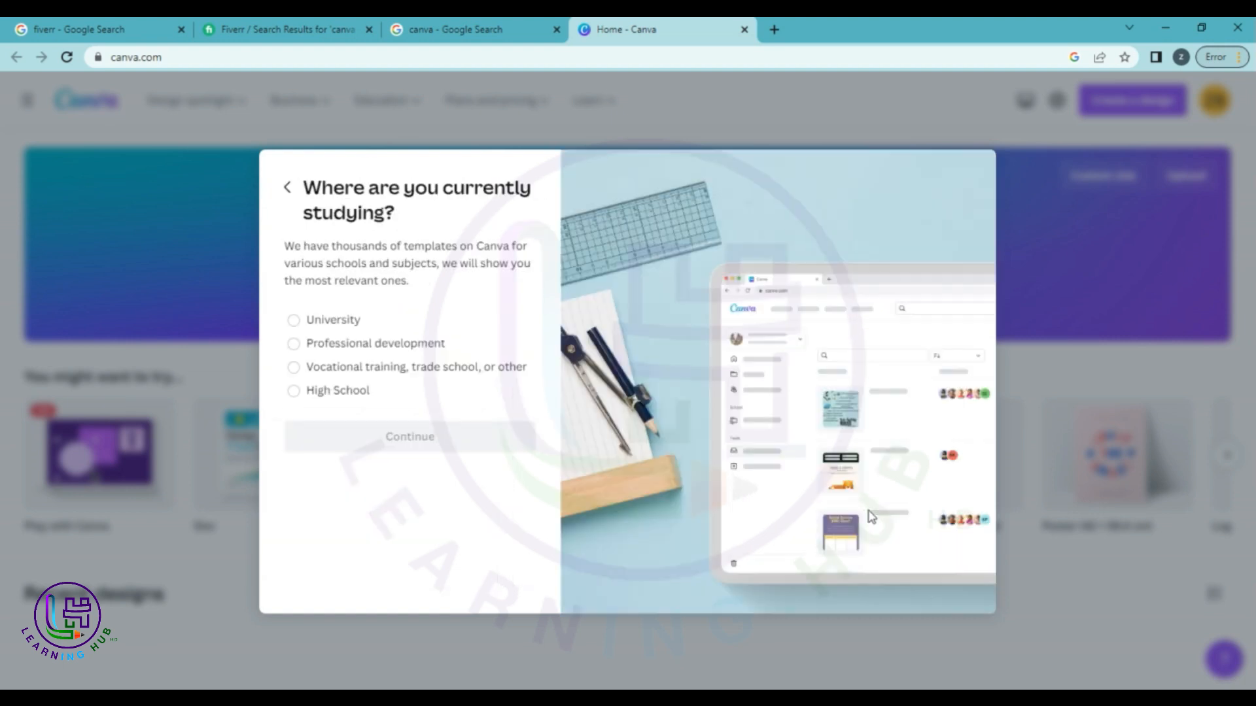
{"action": "left_click", "coordinate": [352, 323]}
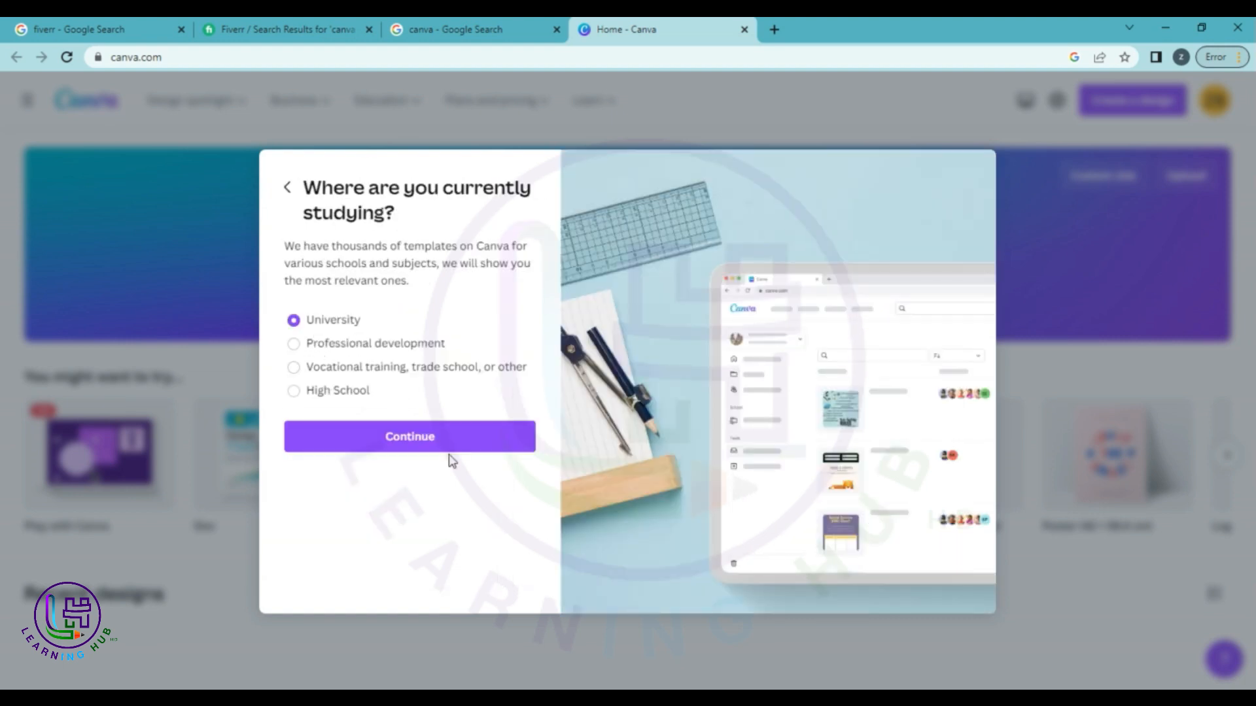
{"action": "left_click", "coordinate": [449, 448]}
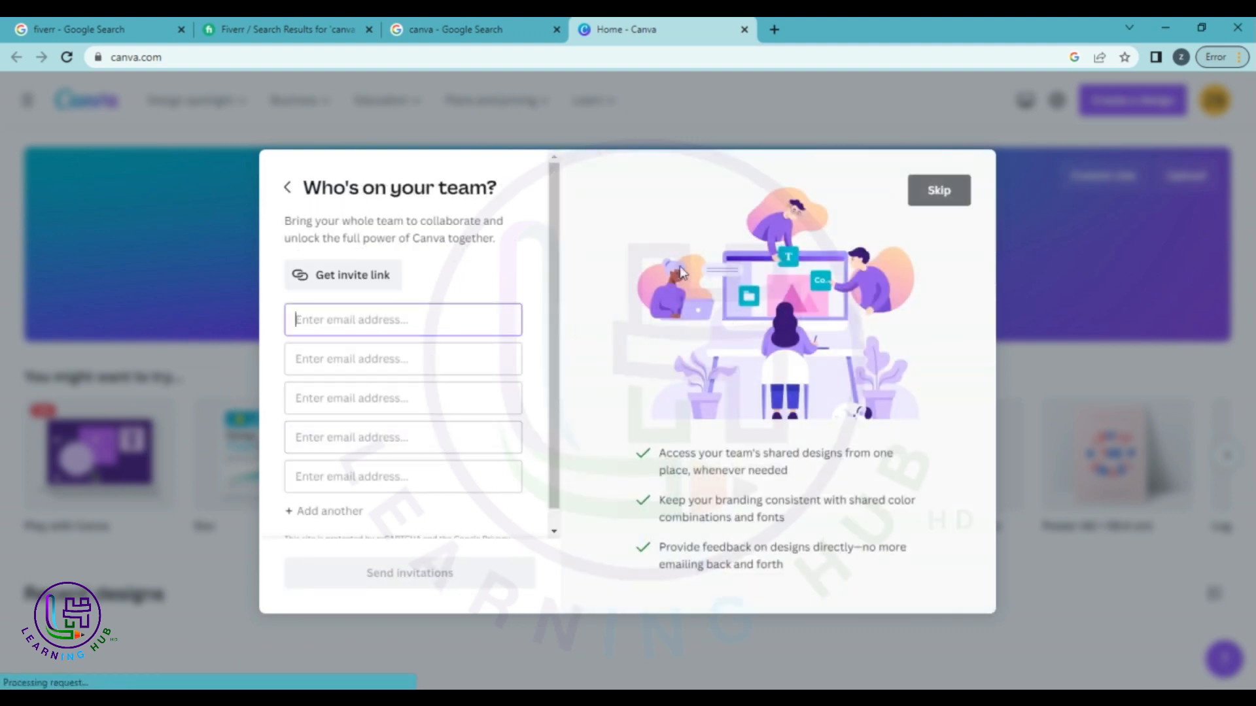
{"action": "left_click", "coordinate": [932, 191]}
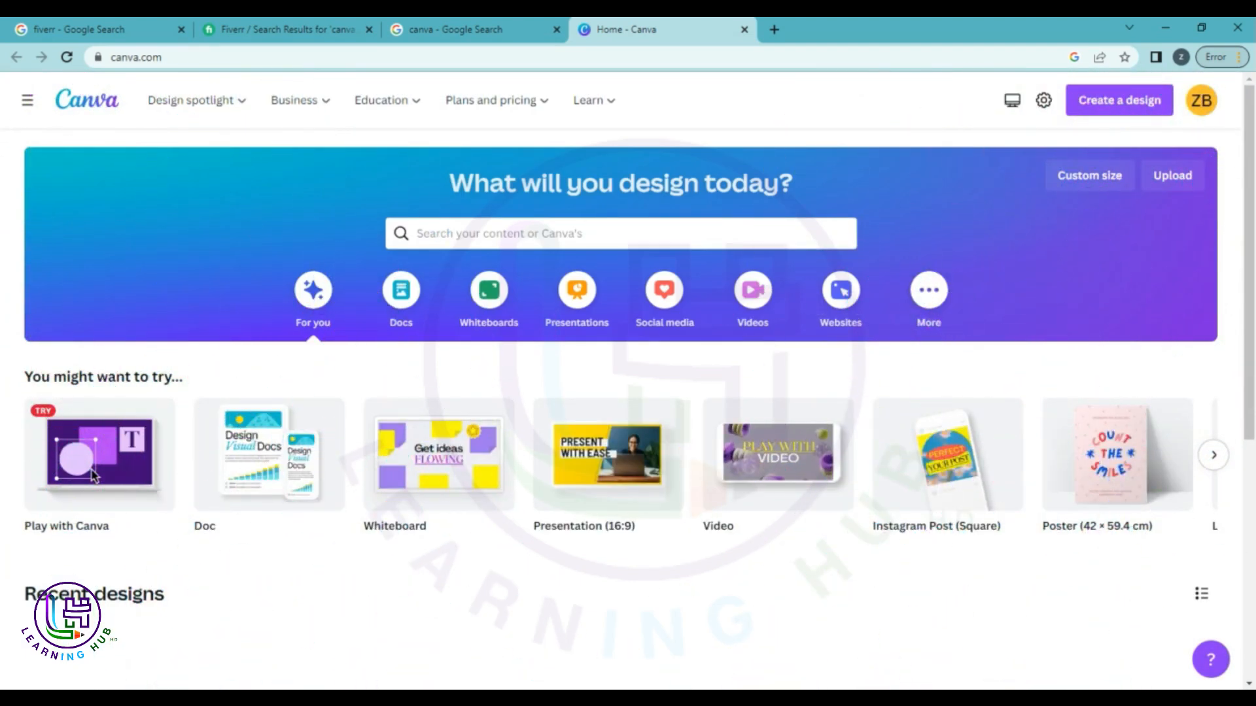
Expand the sidebar from the top-left hamburger menu on the home dashboard.
{"action": "left_click", "coordinate": [27, 101]}
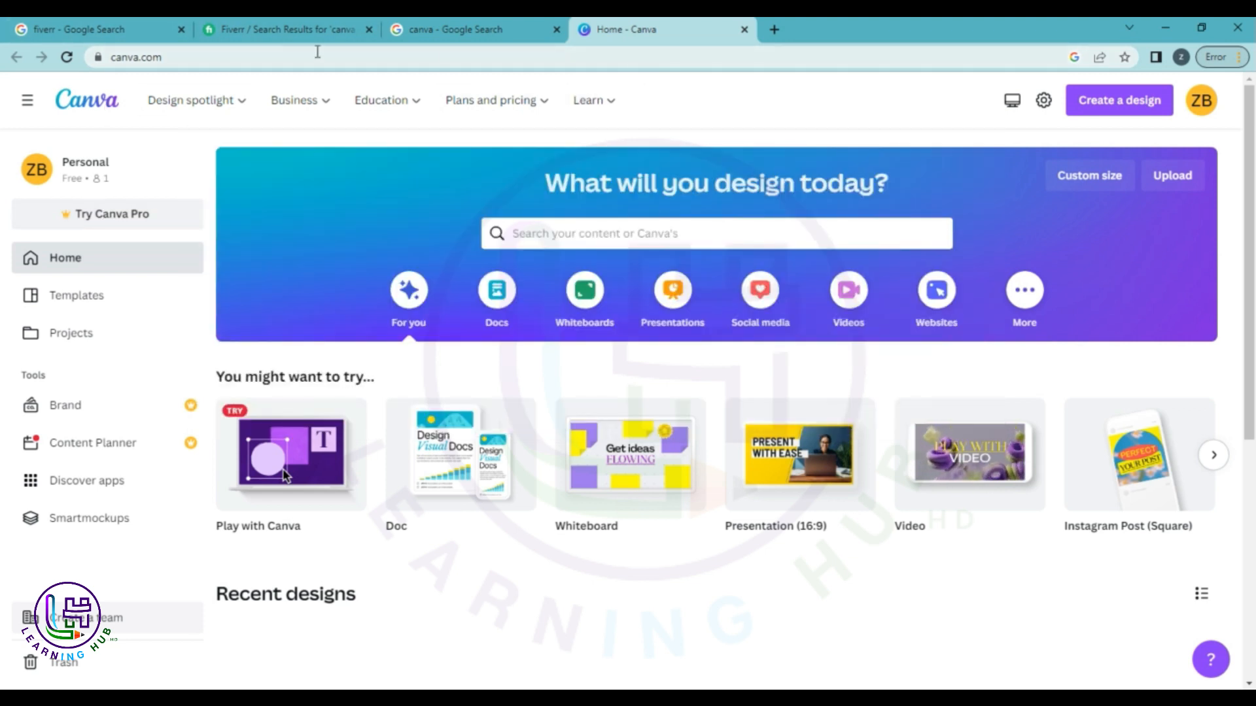
{"action": "mouse_move", "coordinate": [247, 83]}
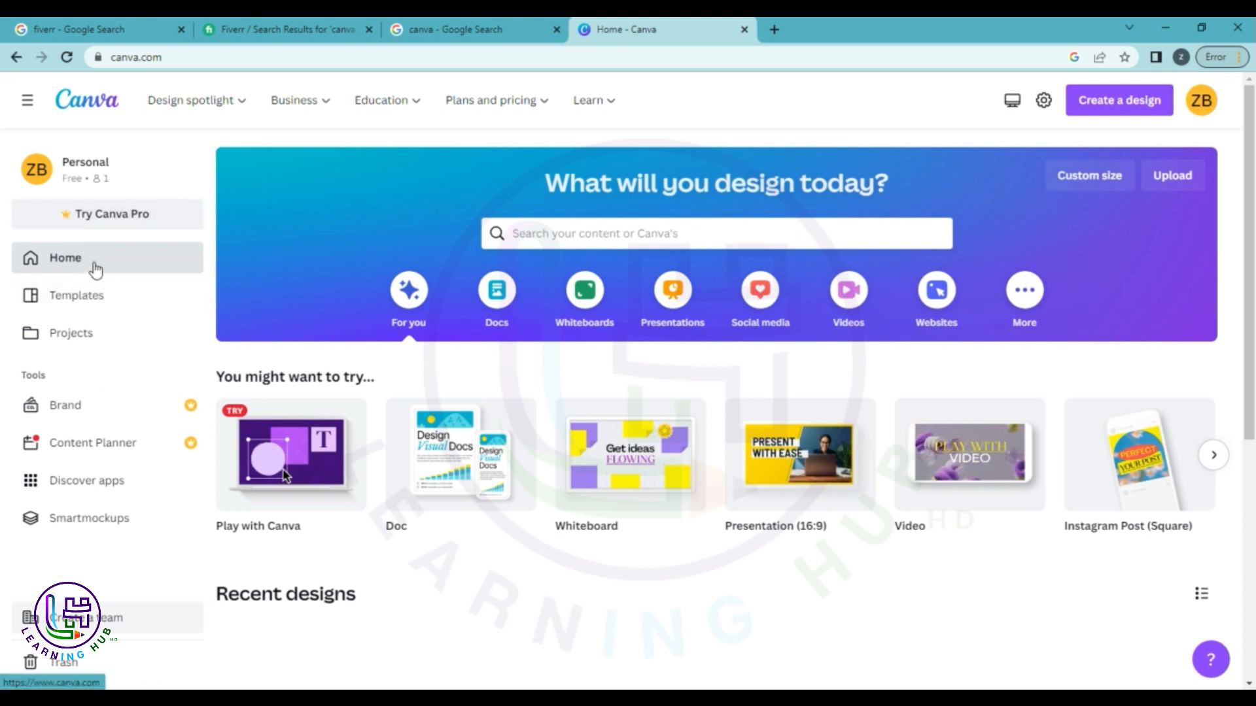
Open Projects and scroll through its empty 'Welcome to Projects' page with no designs yet.
{"action": "left_click", "coordinate": [84, 338]}
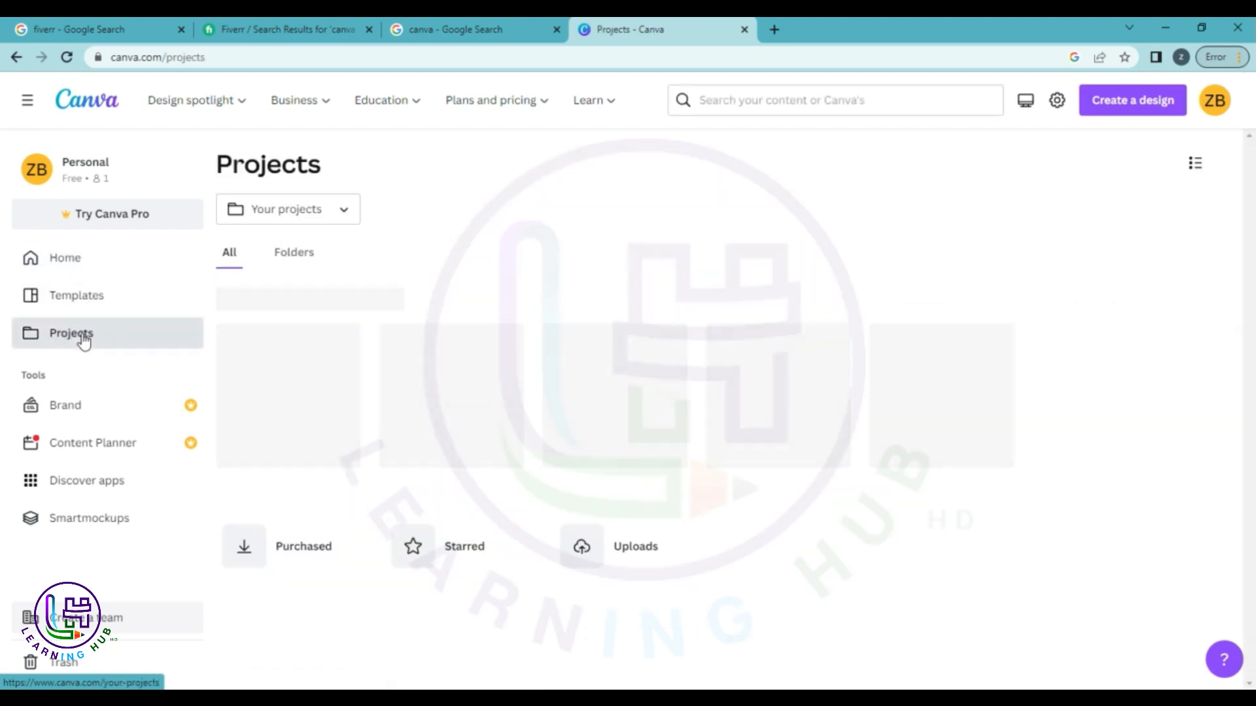
{"action": "scroll", "coordinate": [934, 525], "scroll_direction": "down", "scroll_amount": 3}
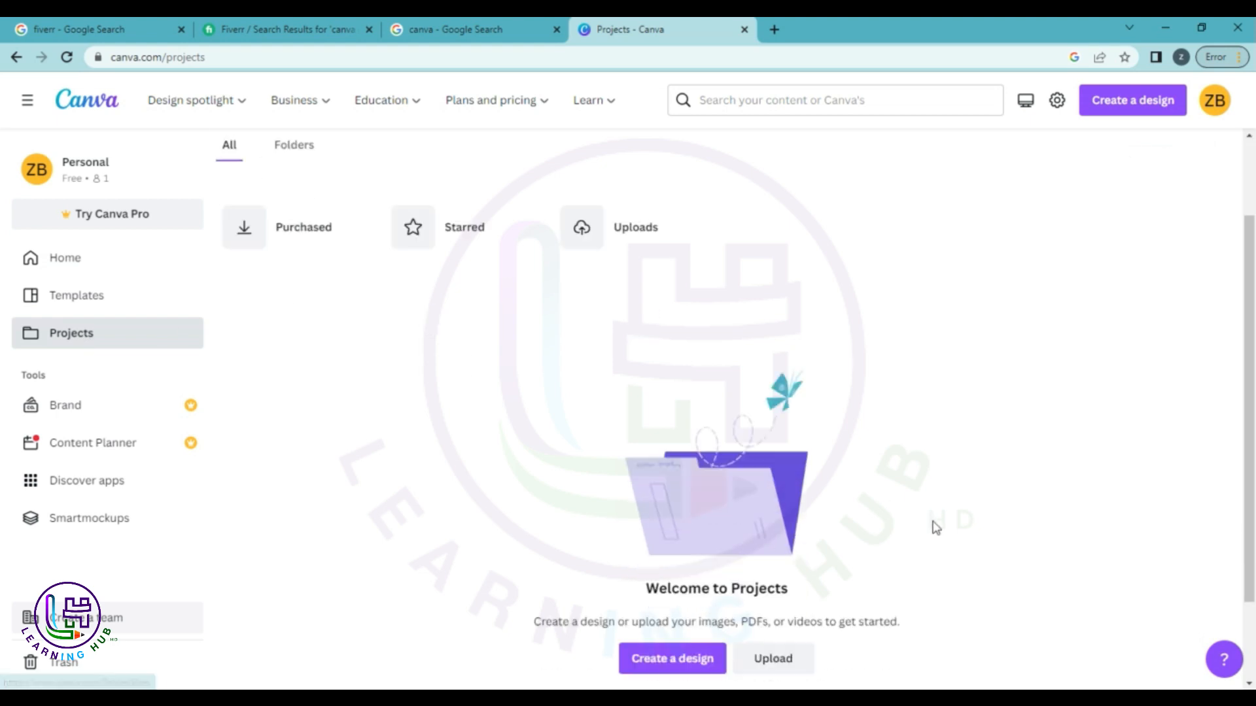
{"action": "scroll", "coordinate": [935, 527], "scroll_direction": "up", "scroll_amount": 3}
{"action": "scroll", "coordinate": [936, 527], "scroll_direction": "down", "scroll_amount": 2}
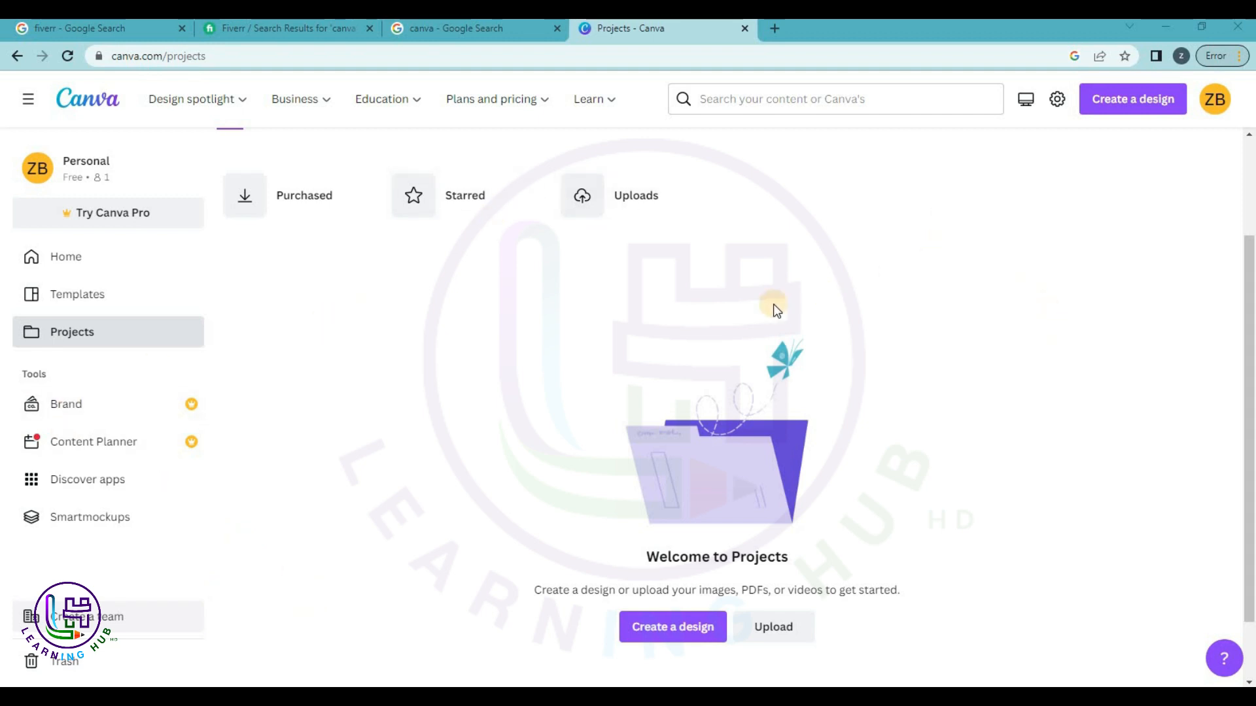
{"action": "scroll", "coordinate": [535, 298], "scroll_direction": "down", "scroll_amount": 1}
{"action": "scroll", "coordinate": [543, 304], "scroll_direction": "up", "scroll_amount": 1}
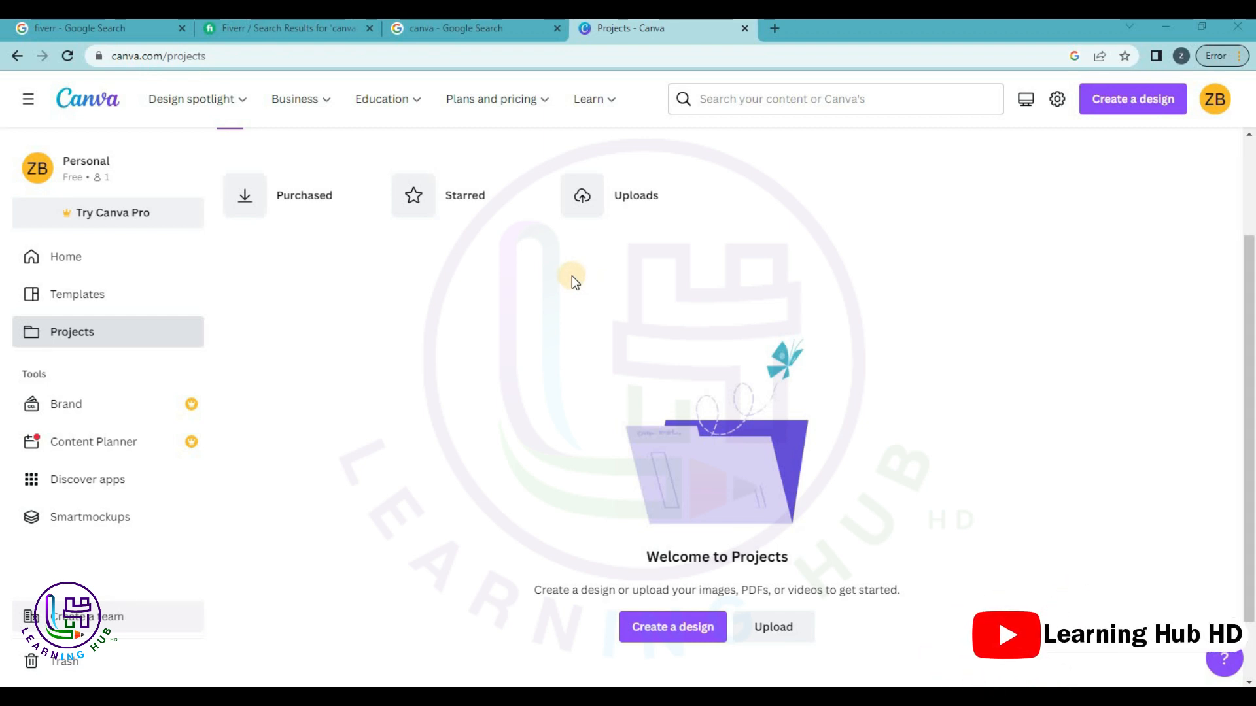
Go to Templates, open the Business category and collapse its subcategory list.
{"action": "left_click", "coordinate": [119, 299]}
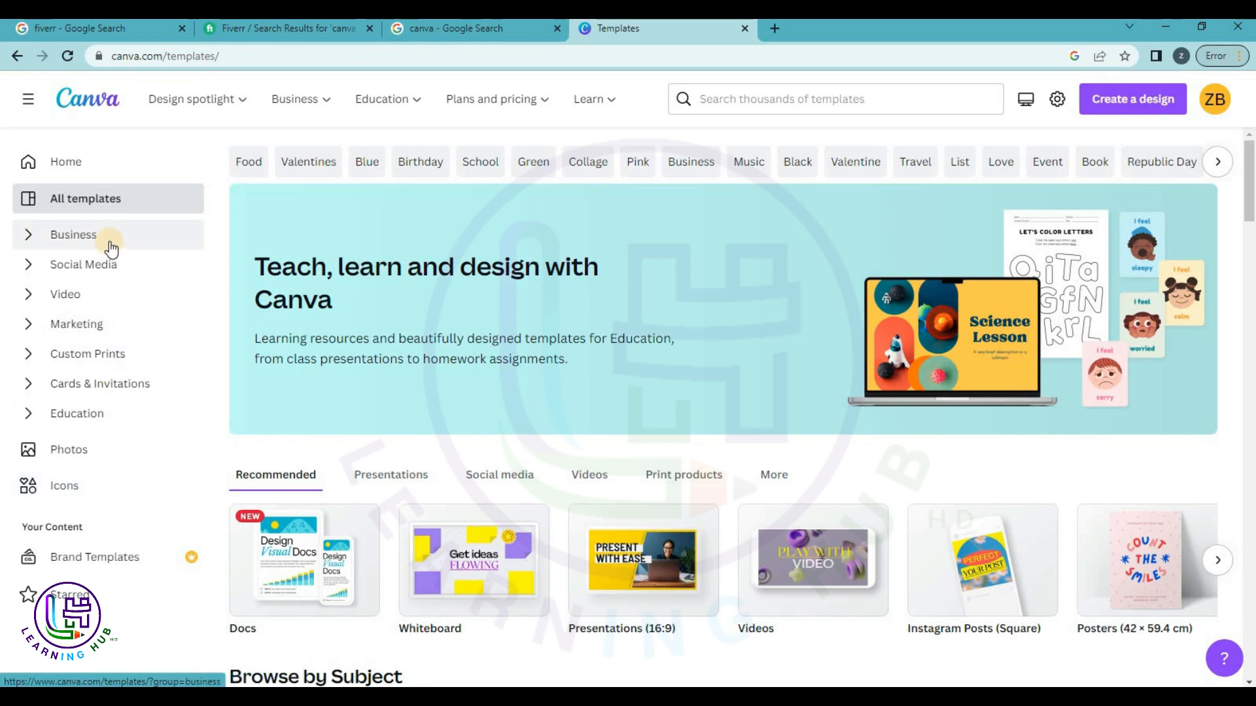
{"action": "left_click", "coordinate": [102, 277]}
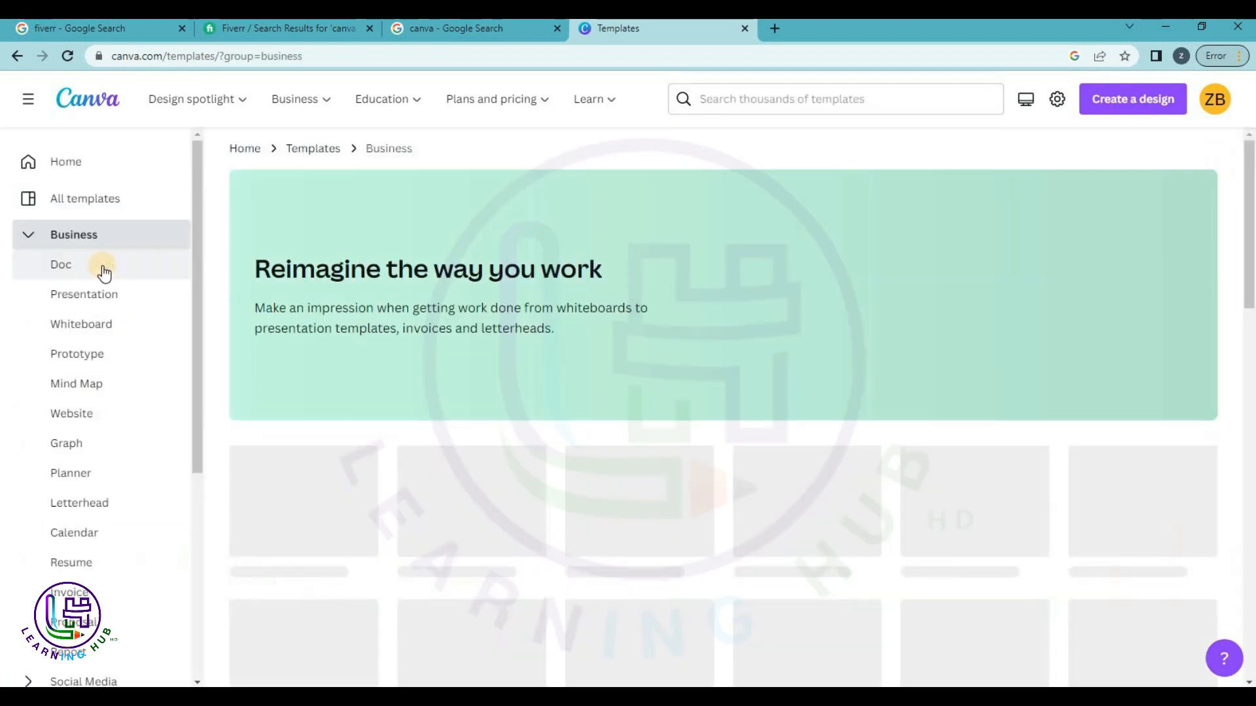
{"action": "left_click", "coordinate": [29, 237]}
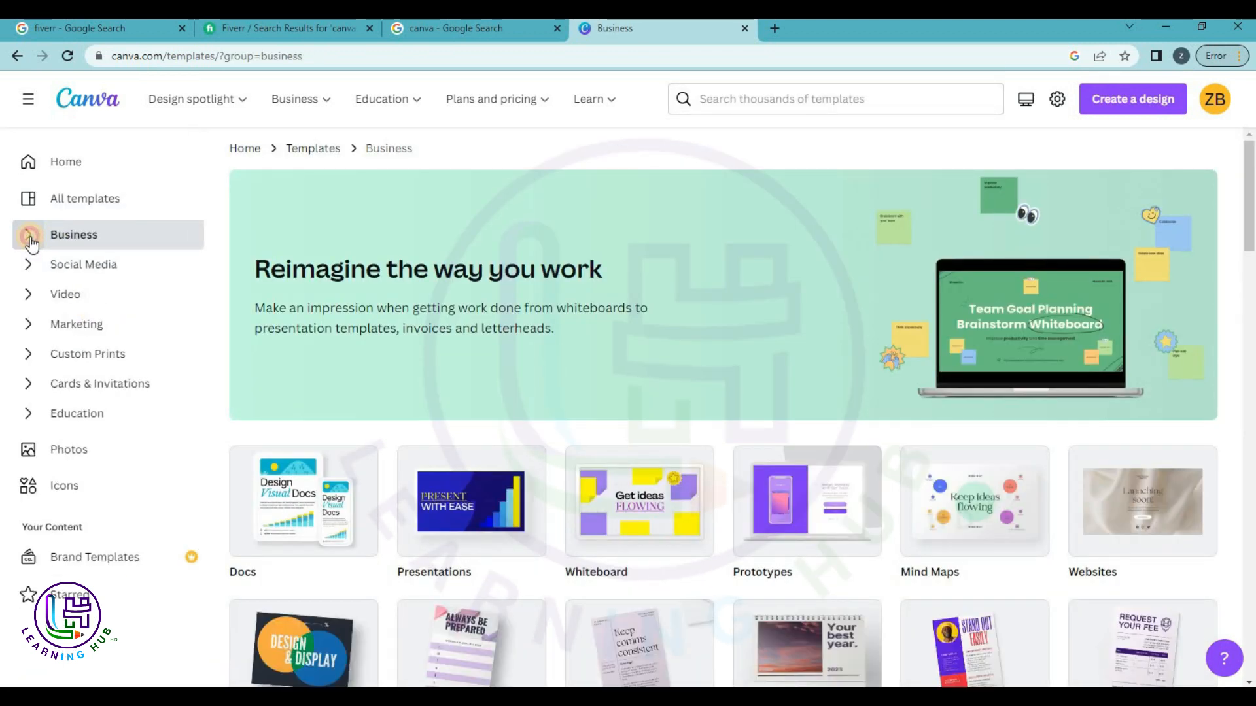
{"action": "left_click", "coordinate": [30, 238]}
{"action": "scroll", "coordinate": [57, 320], "scroll_direction": "down", "scroll_amount": 1}
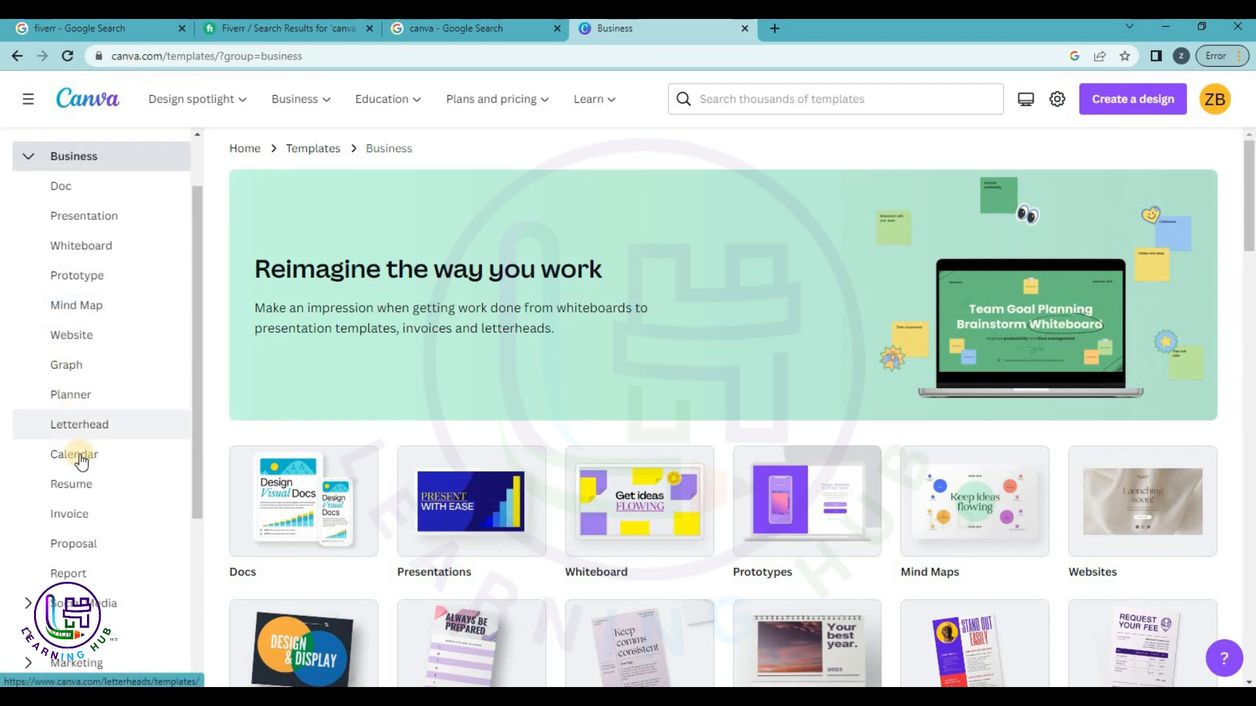
{"action": "left_click", "coordinate": [28, 159]}
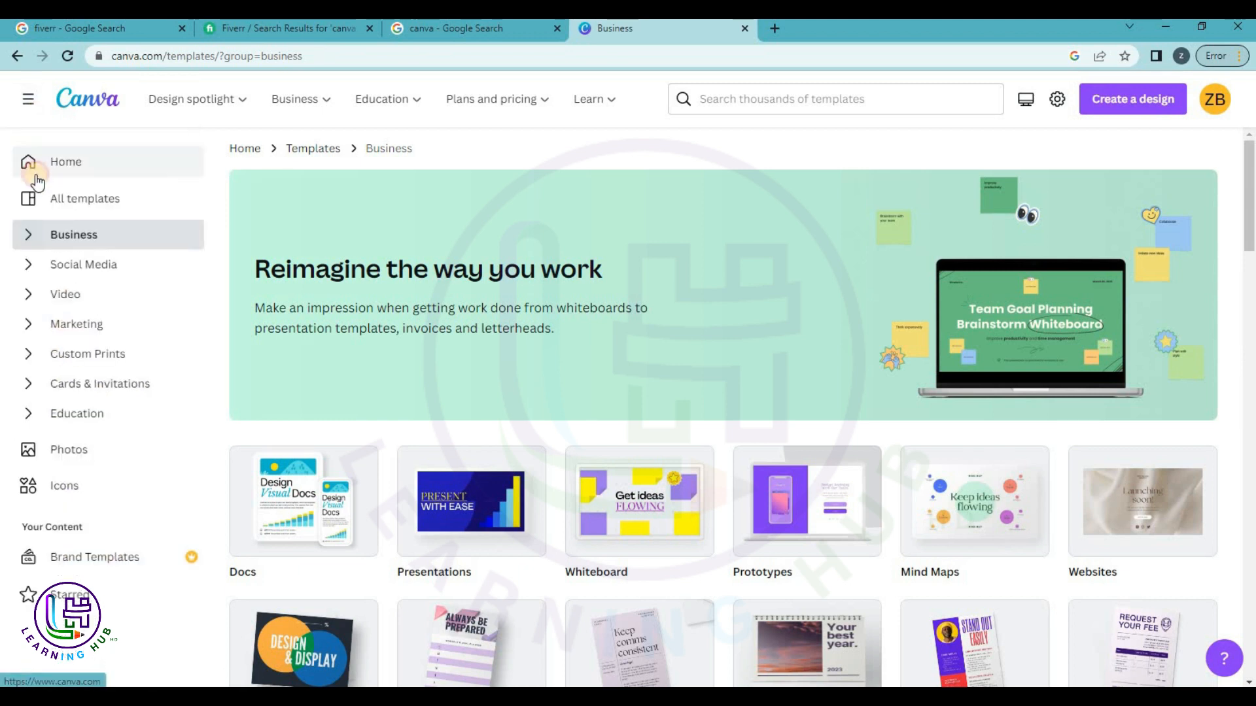
Expand and collapse the Social Media, Video and Marketing template types.
{"action": "left_click", "coordinate": [28, 264]}
{"action": "left_click", "coordinate": [29, 265]}
{"action": "left_click", "coordinate": [24, 293]}
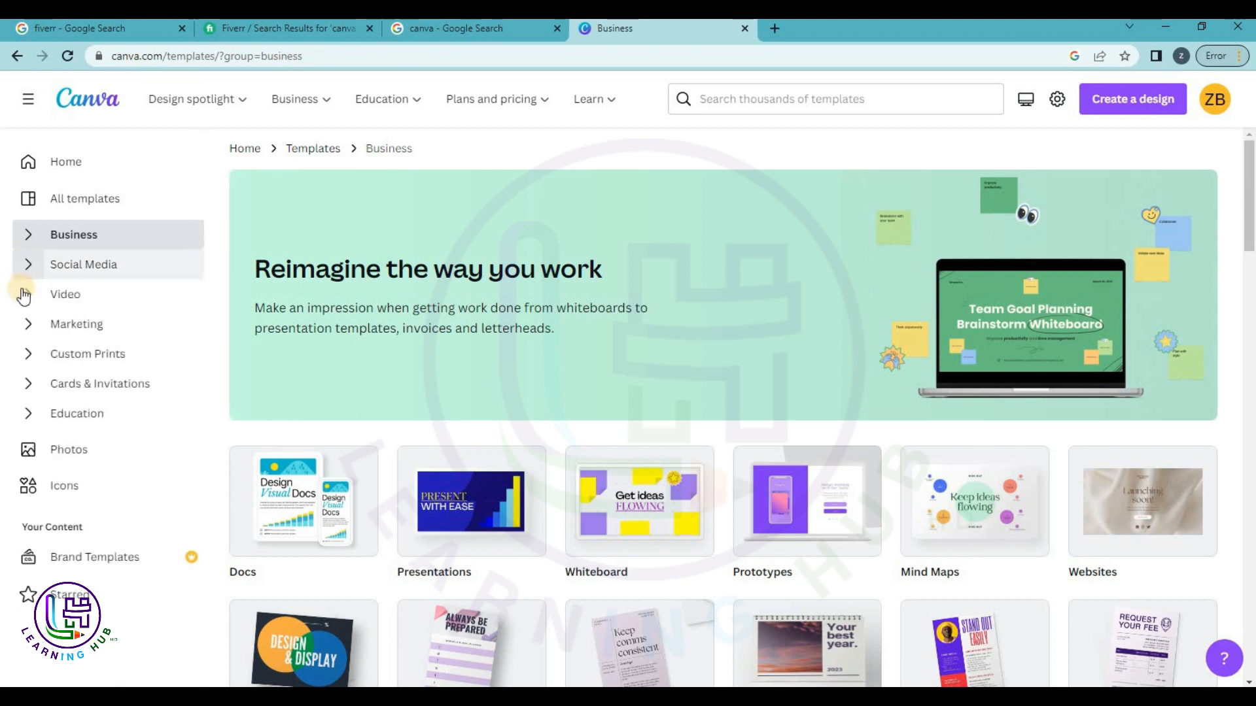
{"action": "left_click", "coordinate": [24, 295]}
{"action": "left_click", "coordinate": [24, 325]}
{"action": "left_click", "coordinate": [25, 327]}
{"action": "left_click", "coordinate": [24, 327]}
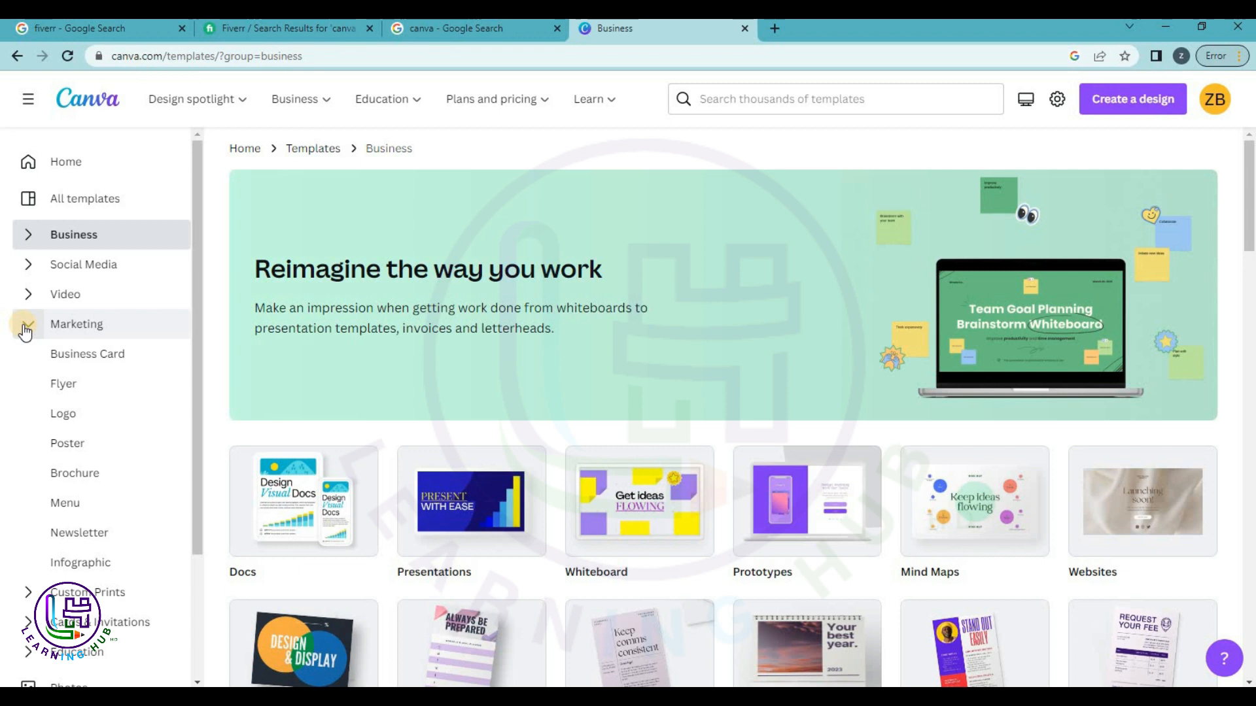
{"action": "left_click", "coordinate": [25, 327]}
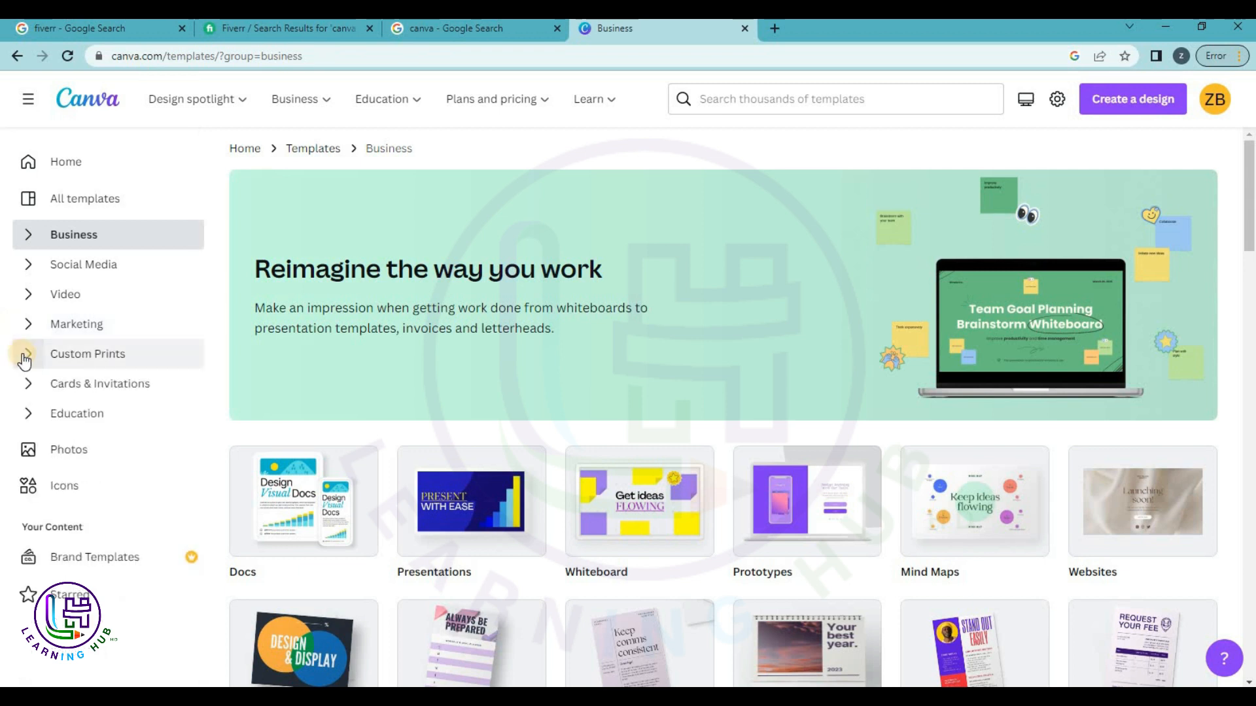
Expand and collapse the Custom Prints, Cards & Invitations and Education template types.
{"action": "left_click", "coordinate": [24, 356]}
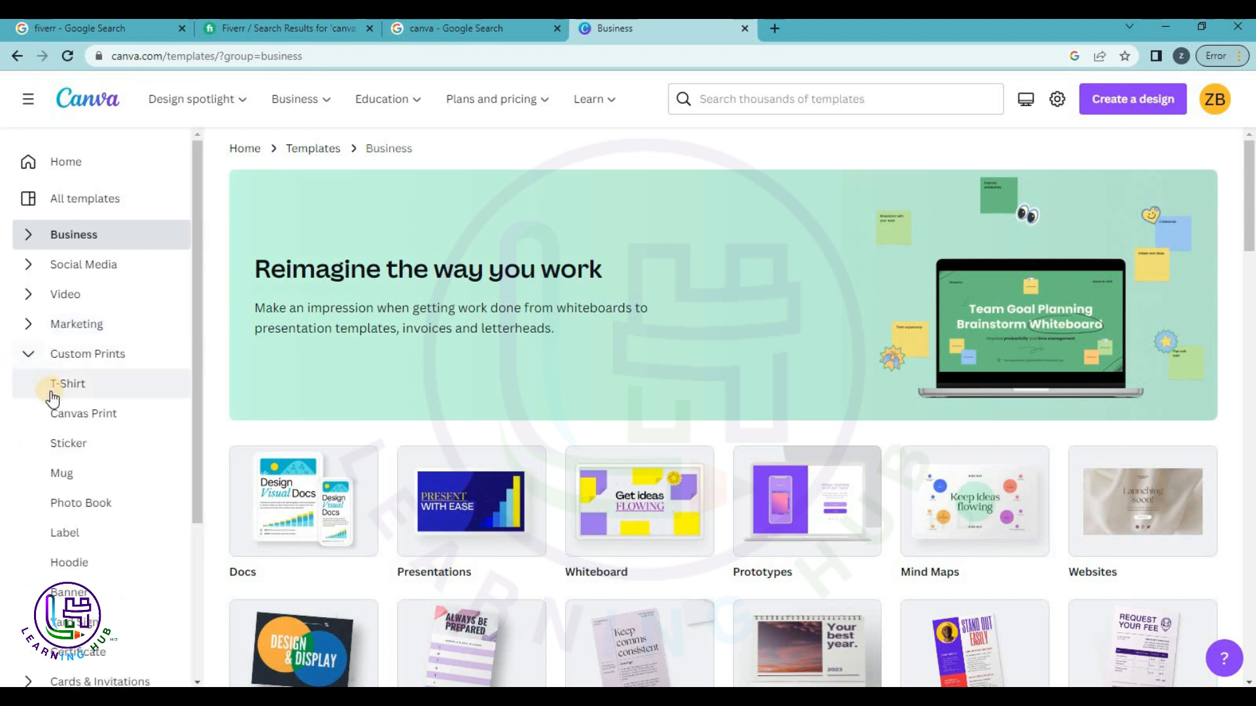
{"action": "left_click", "coordinate": [29, 358]}
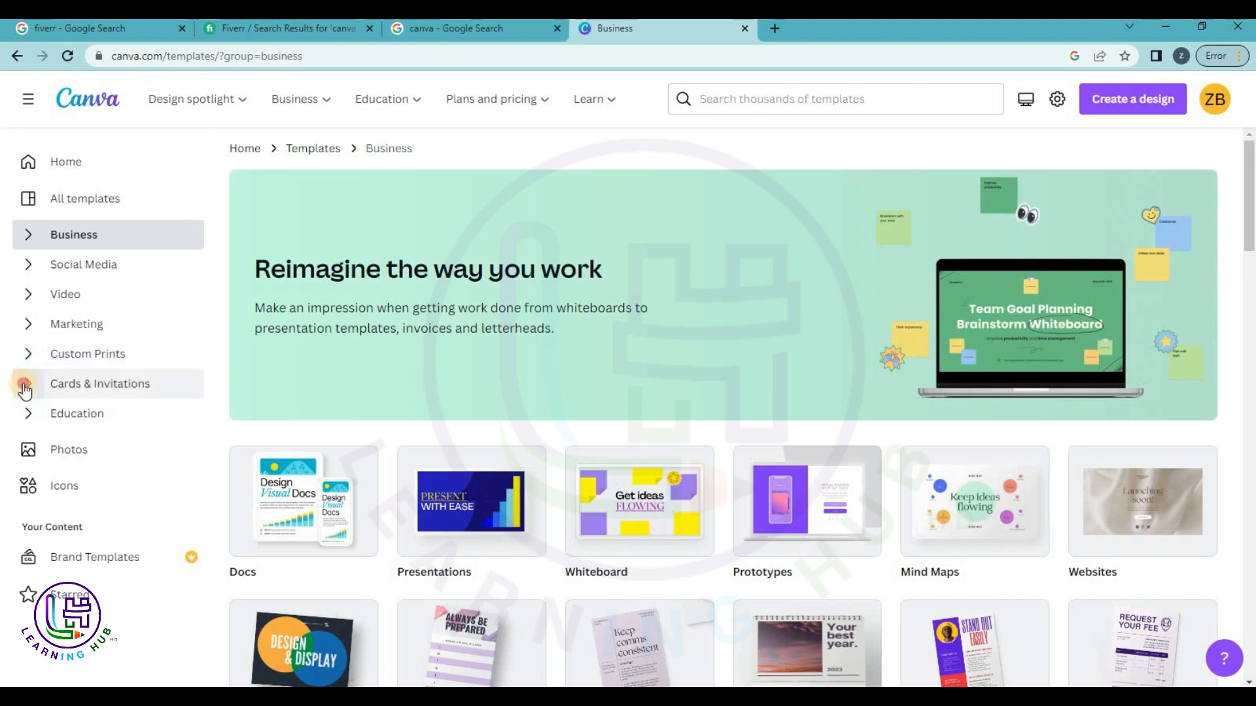
{"action": "left_click", "coordinate": [26, 386]}
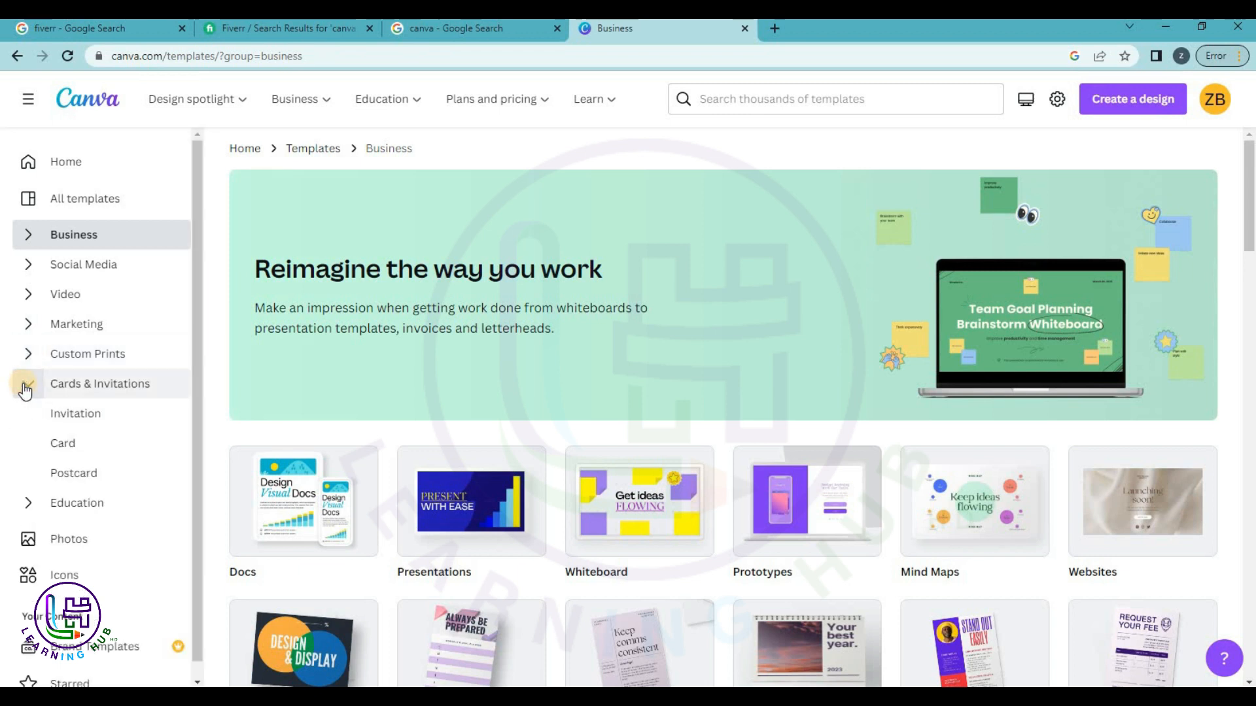
{"action": "left_click", "coordinate": [26, 386]}
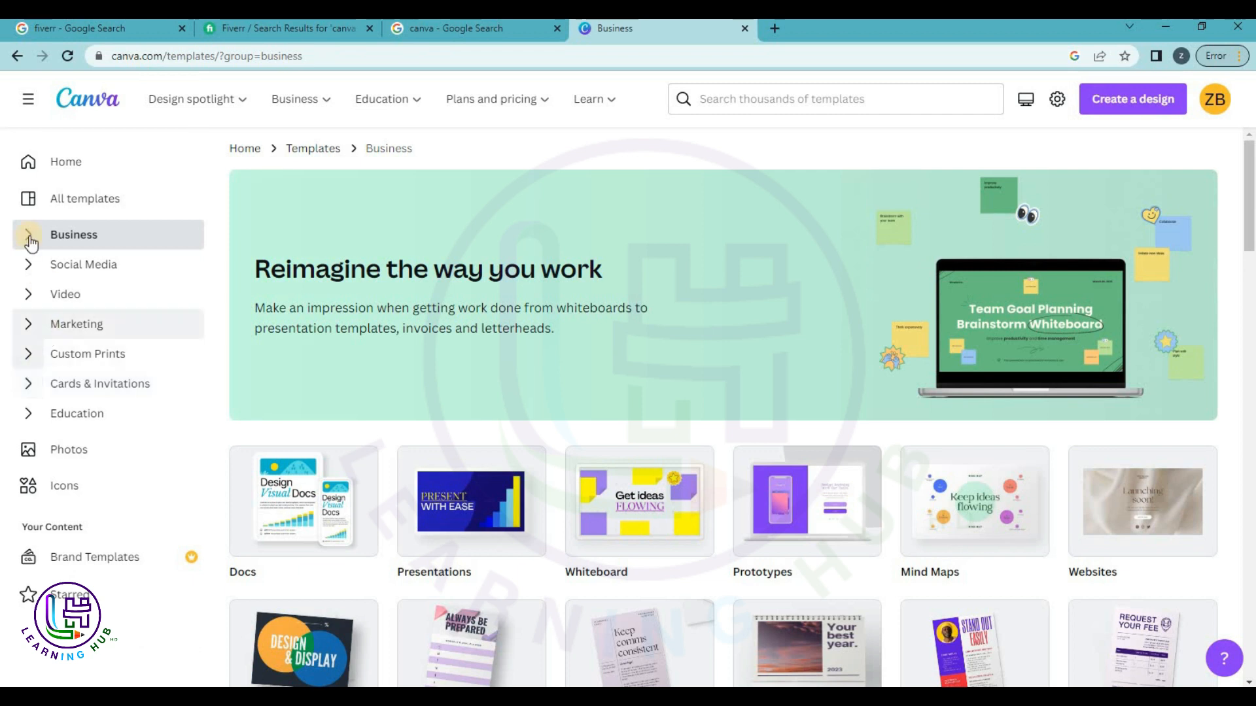
{"action": "left_click", "coordinate": [29, 419]}
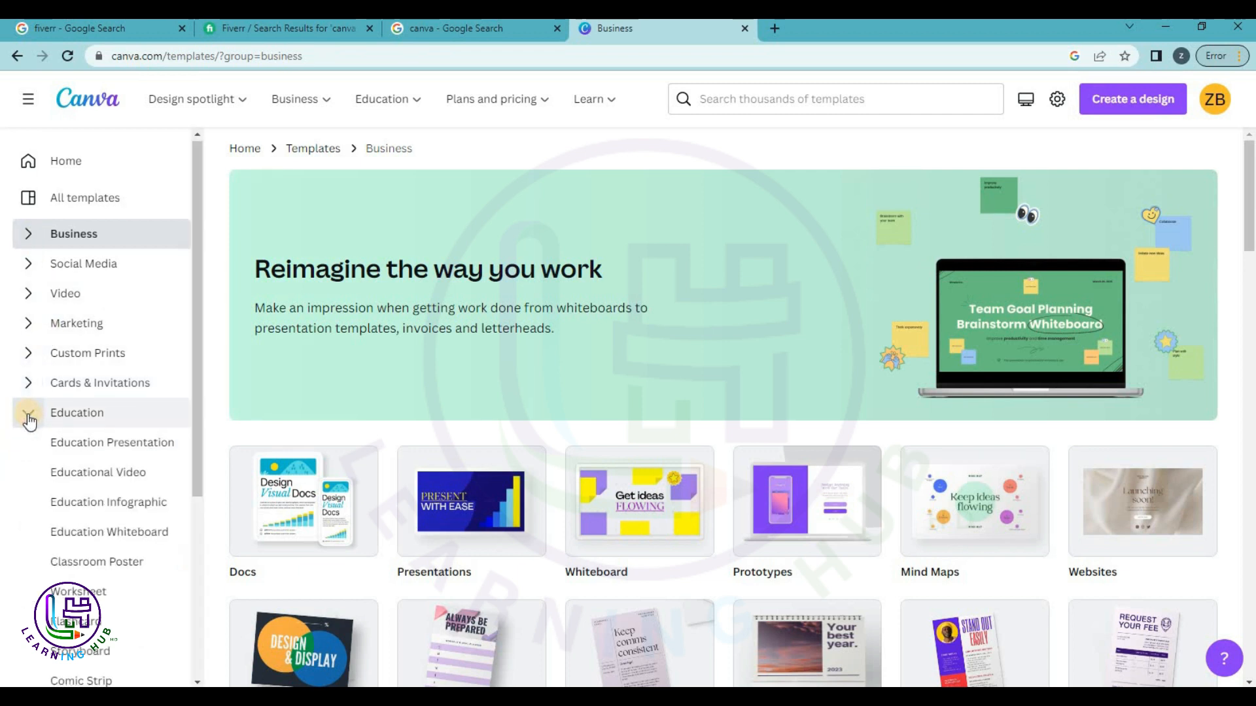
{"action": "scroll", "coordinate": [28, 419], "scroll_direction": "down", "scroll_amount": 3}
{"action": "scroll", "coordinate": [28, 416], "scroll_direction": "up", "scroll_amount": 1}
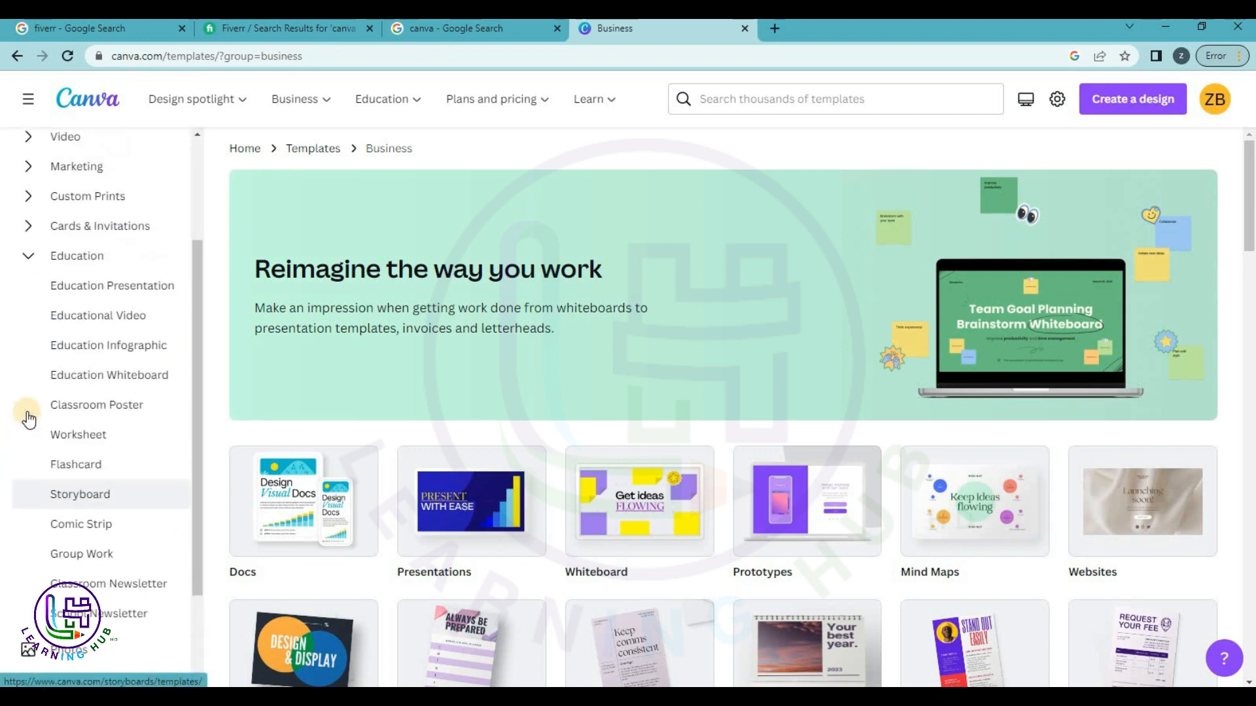
{"action": "left_click", "coordinate": [28, 257]}
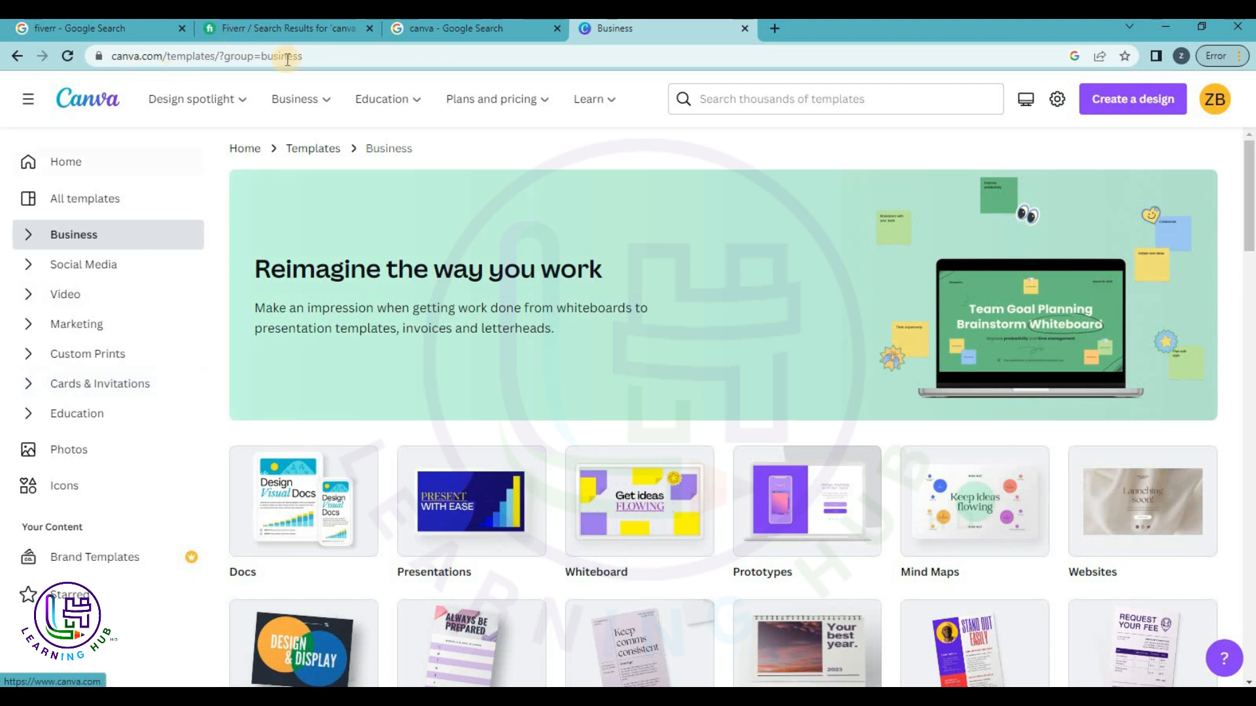
{"action": "left_click", "coordinate": [301, 29]}
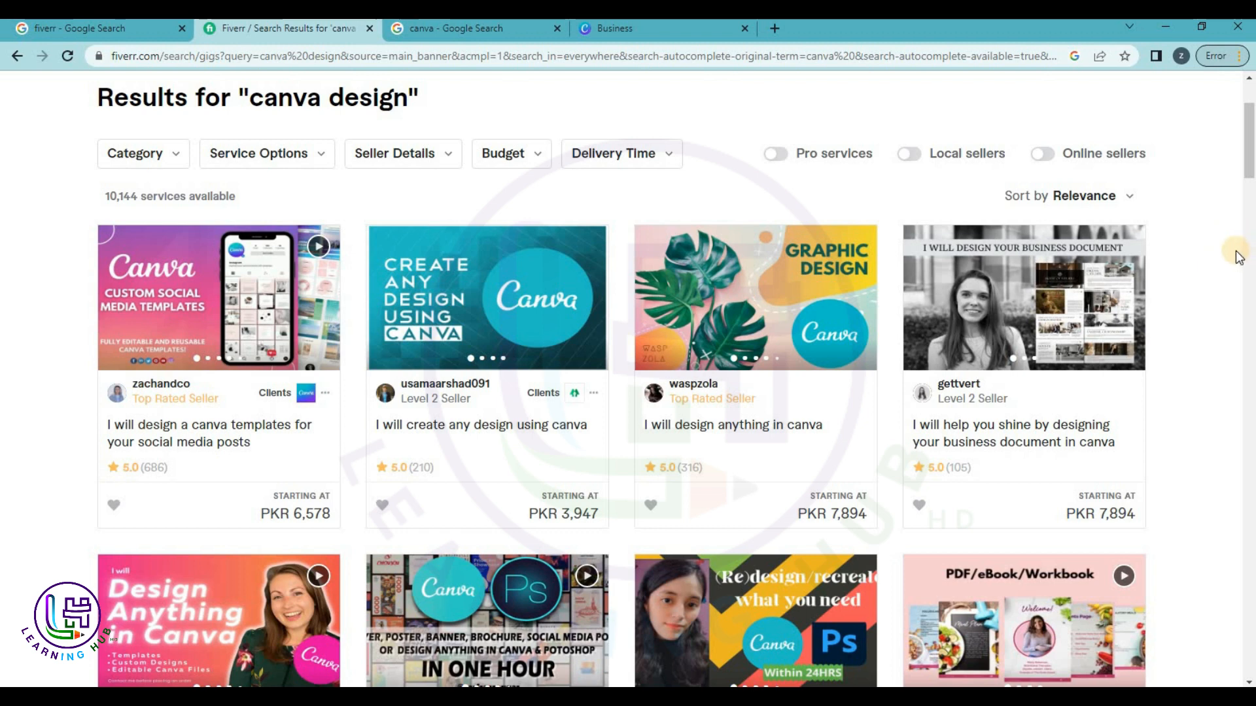
{"action": "scroll", "coordinate": [1236, 256], "scroll_direction": "down", "scroll_amount": 2}
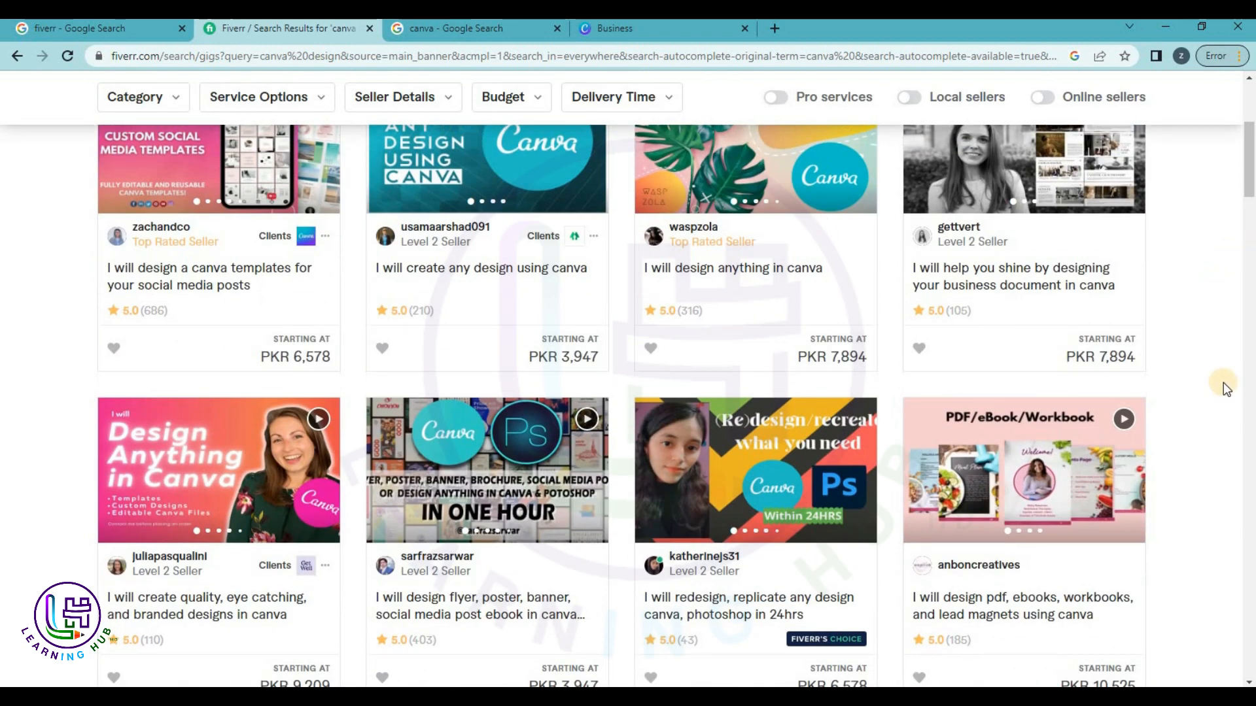
{"action": "scroll", "coordinate": [1223, 382], "scroll_direction": "down", "scroll_amount": 2}
{"action": "scroll", "coordinate": [846, 384], "scroll_direction": "up", "scroll_amount": 4}
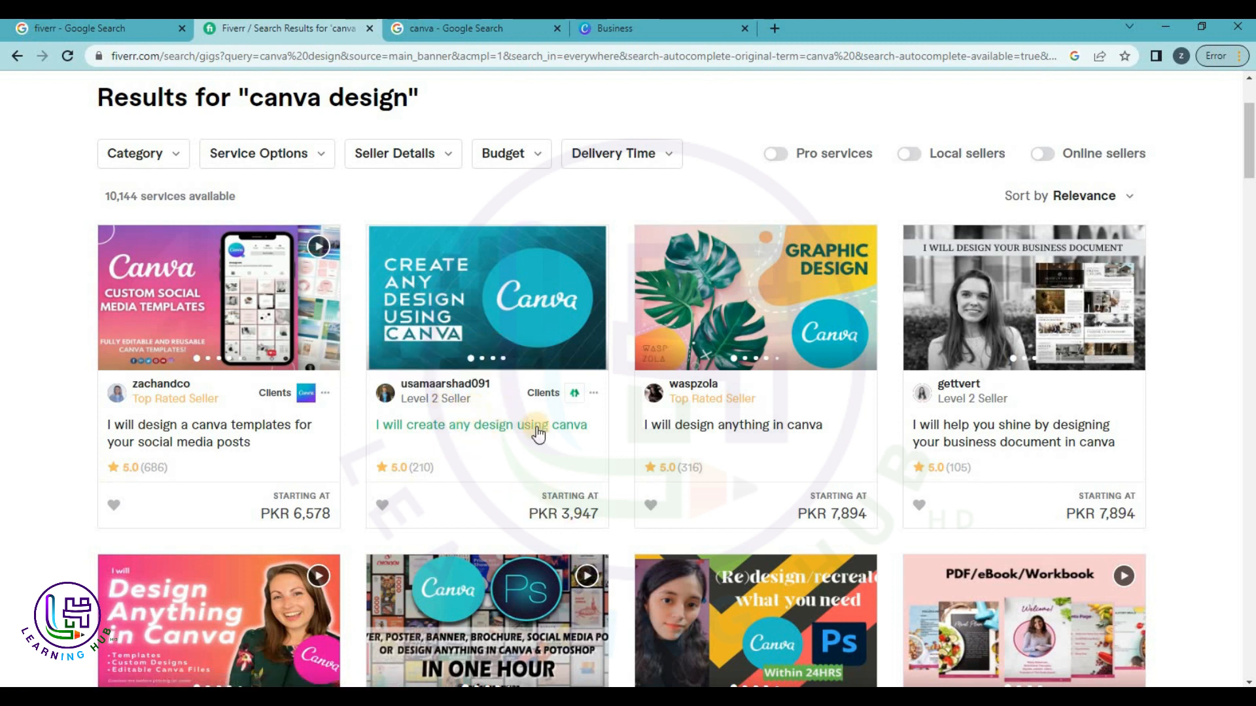
{"action": "scroll", "coordinate": [583, 473], "scroll_direction": "down", "scroll_amount": 2}
{"action": "scroll", "coordinate": [584, 479], "scroll_direction": "down", "scroll_amount": 2}
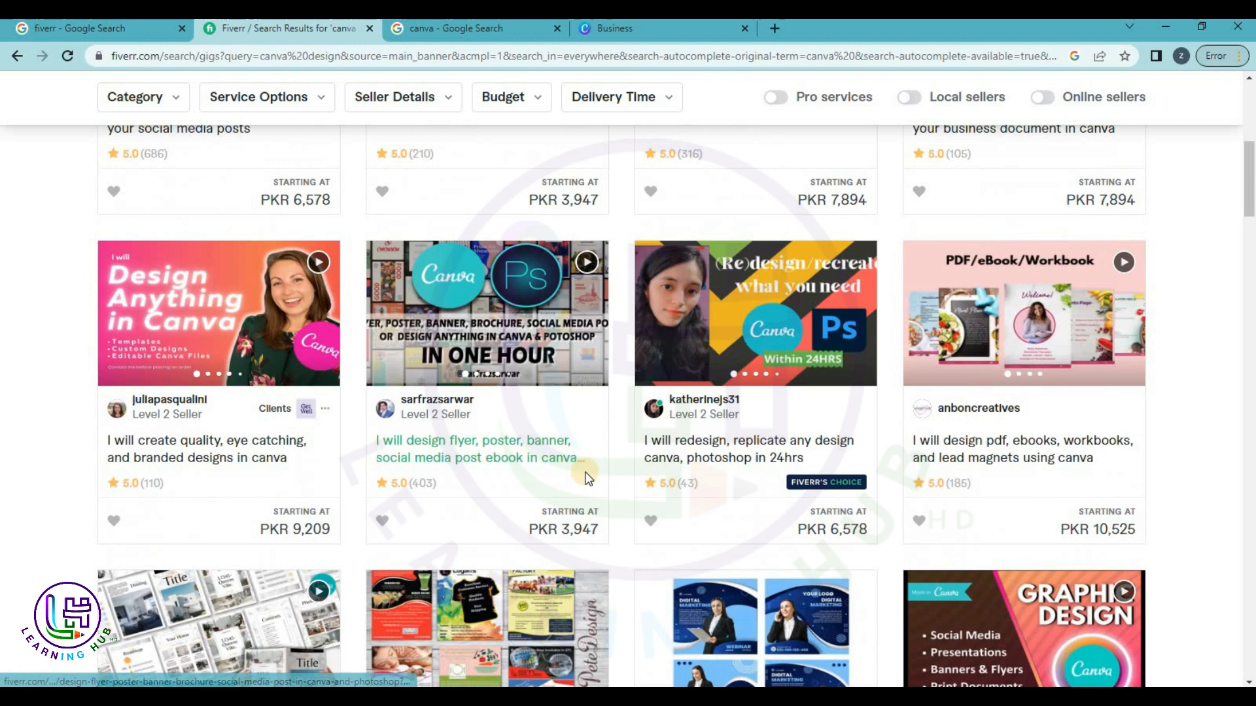
{"action": "scroll", "coordinate": [585, 479], "scroll_direction": "down", "scroll_amount": 2}
{"action": "scroll", "coordinate": [588, 481], "scroll_direction": "down", "scroll_amount": 4}
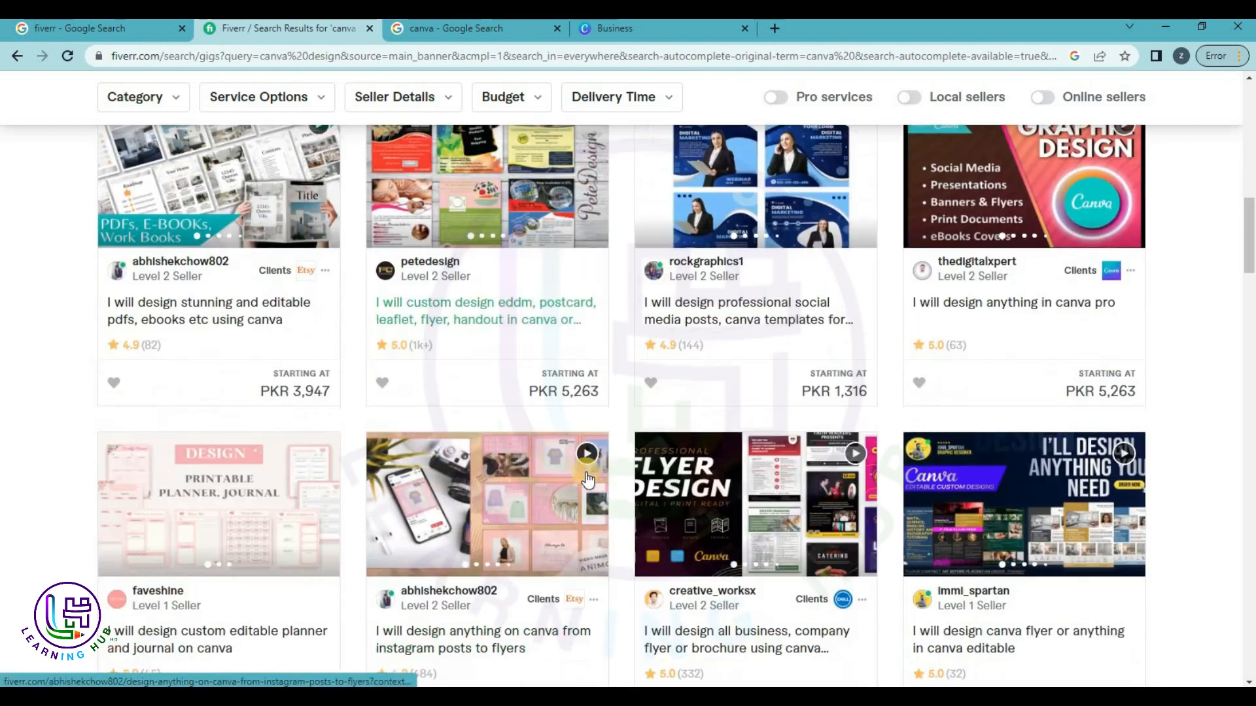
{"action": "scroll", "coordinate": [4, 351], "scroll_direction": "down", "scroll_amount": 5}
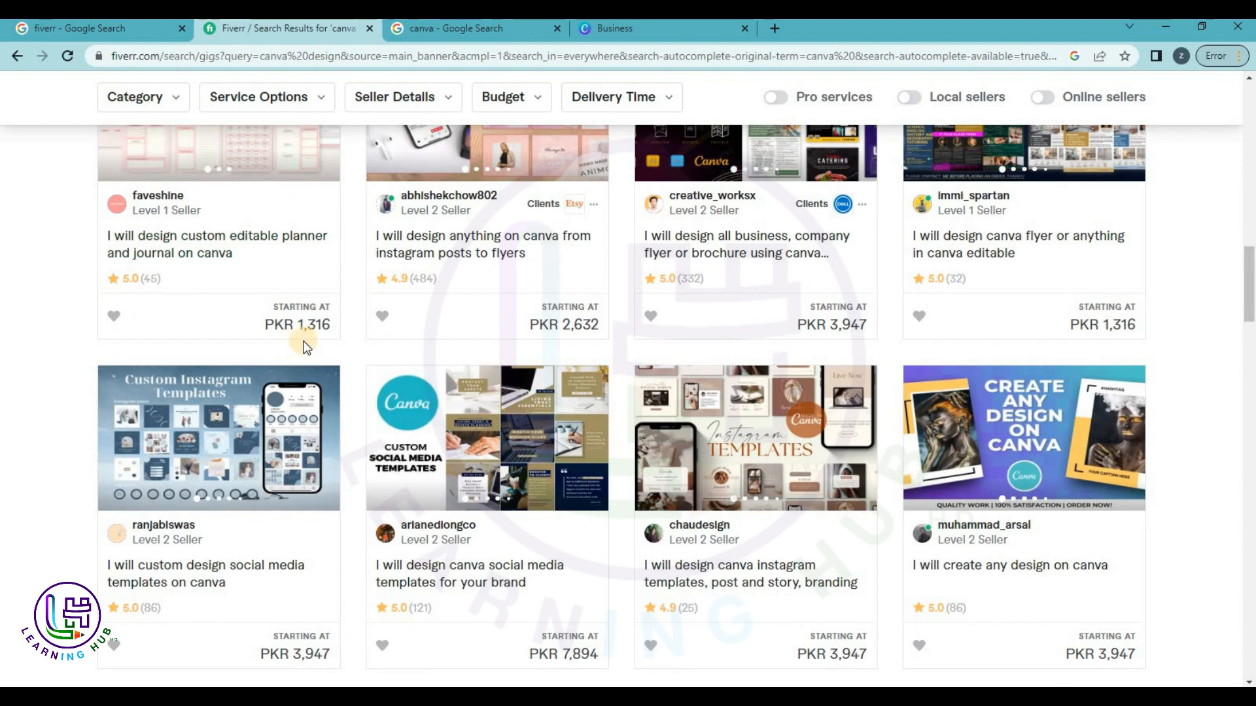
{"action": "scroll", "coordinate": [163, 268], "scroll_direction": "up", "scroll_amount": 1}
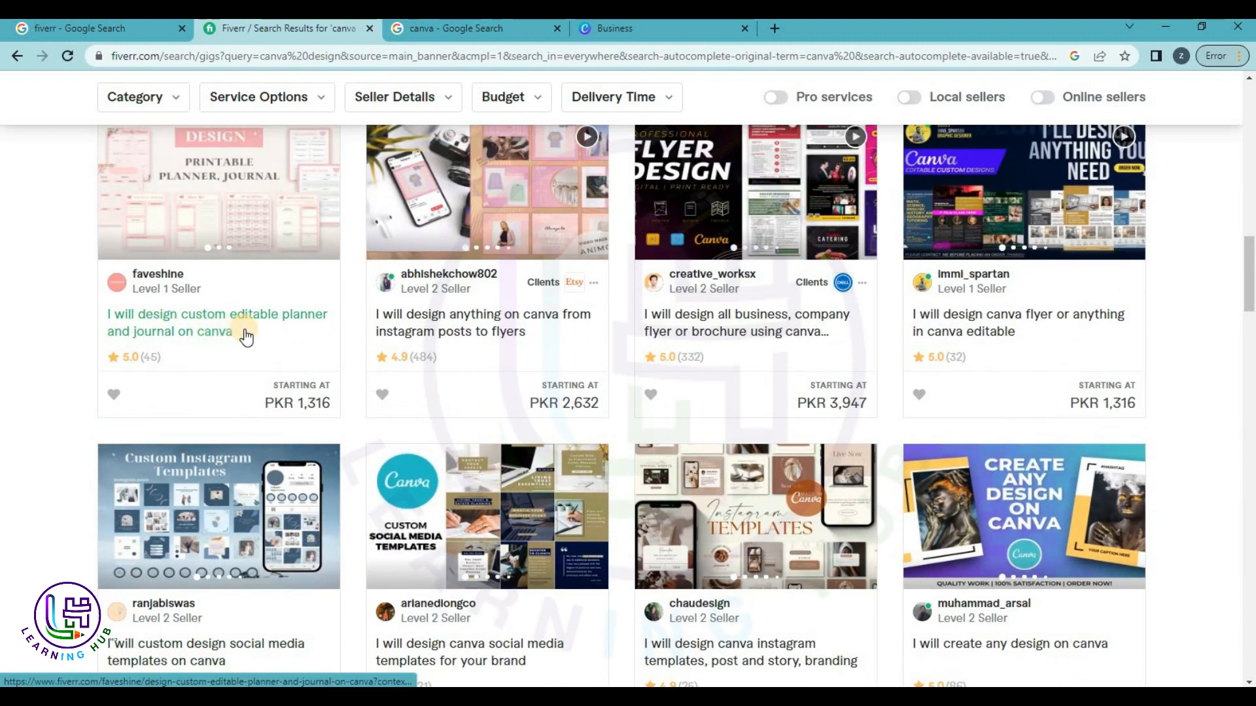
{"action": "left_click", "coordinate": [641, 36]}
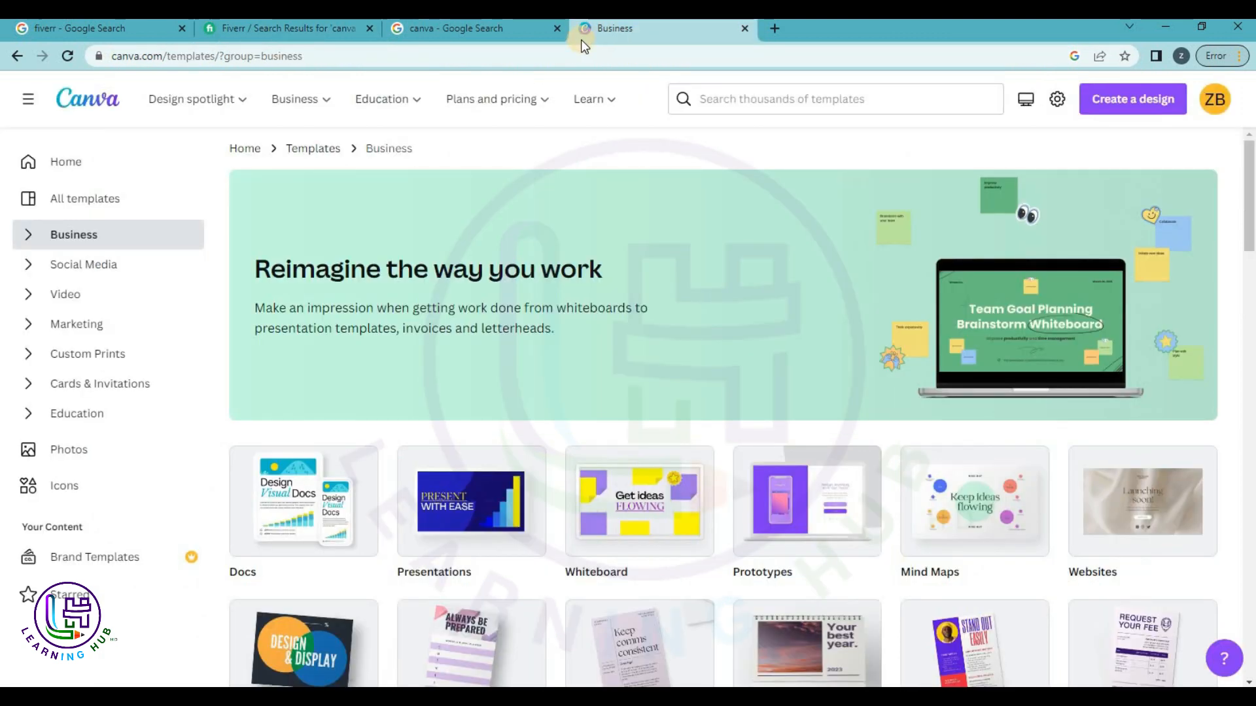
{"action": "left_click", "coordinate": [249, 35]}
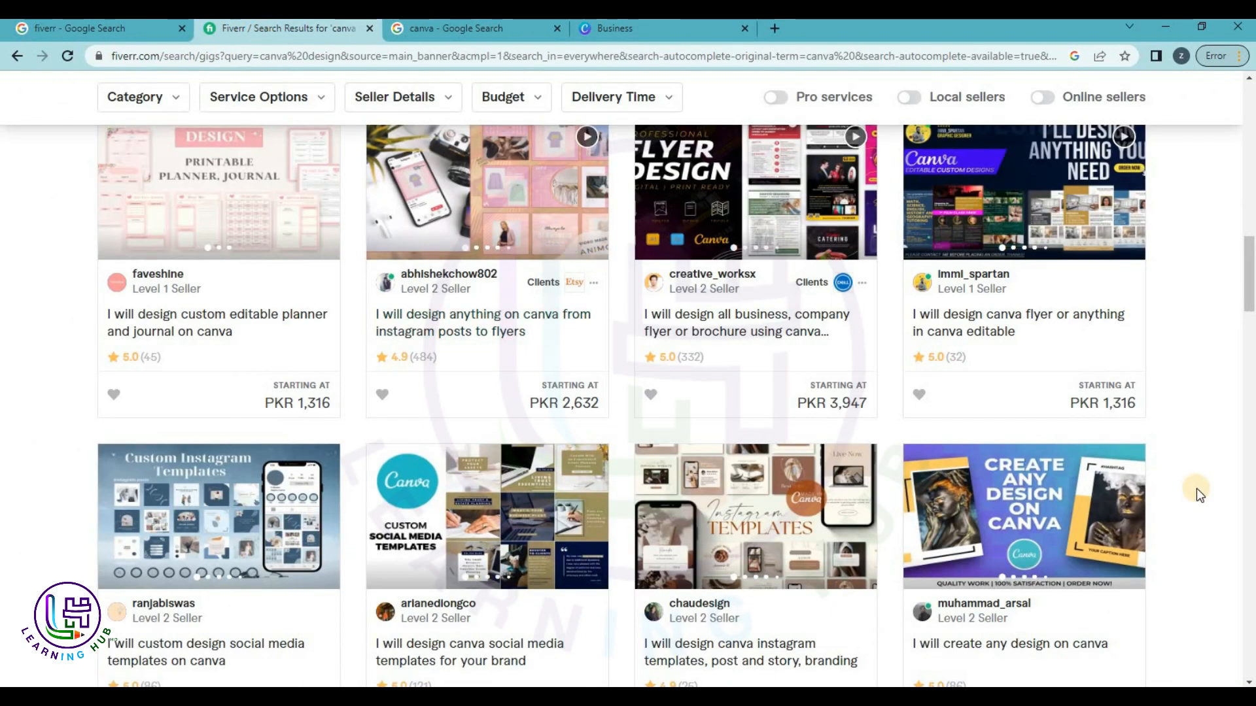
{"action": "scroll", "coordinate": [1195, 488], "scroll_direction": "down", "scroll_amount": 5}
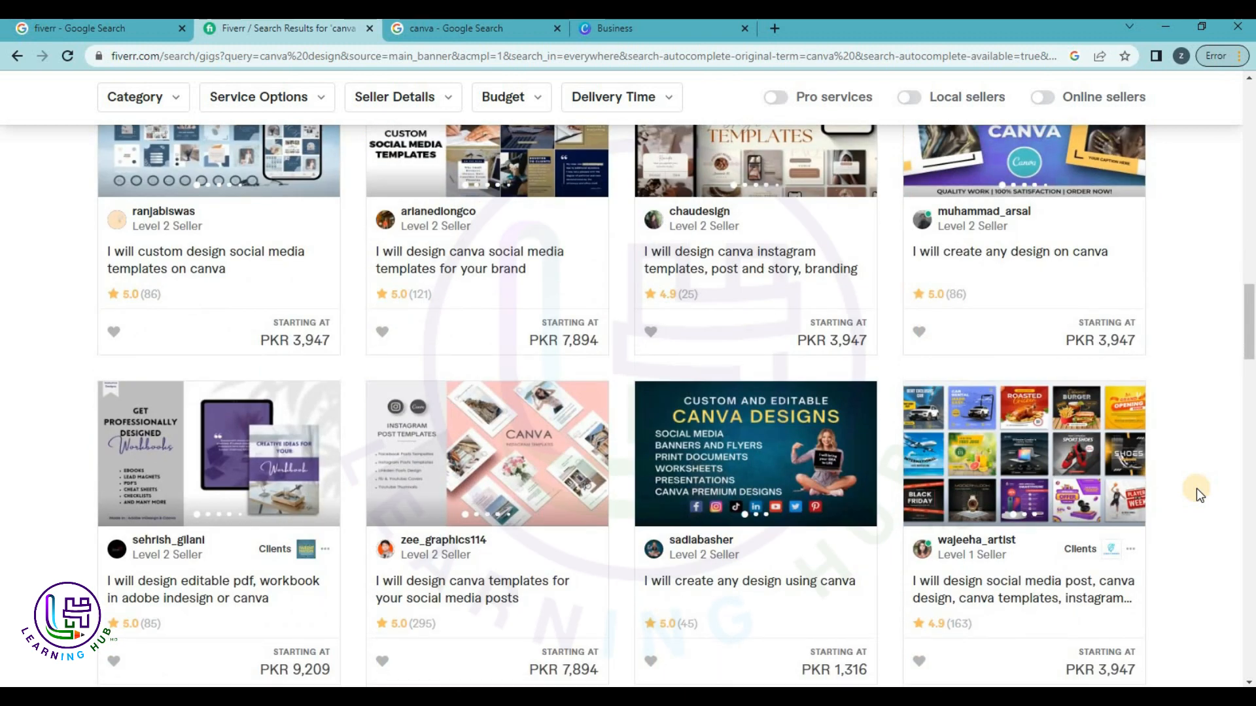
{"action": "scroll", "coordinate": [1196, 487], "scroll_direction": "up", "scroll_amount": 10}
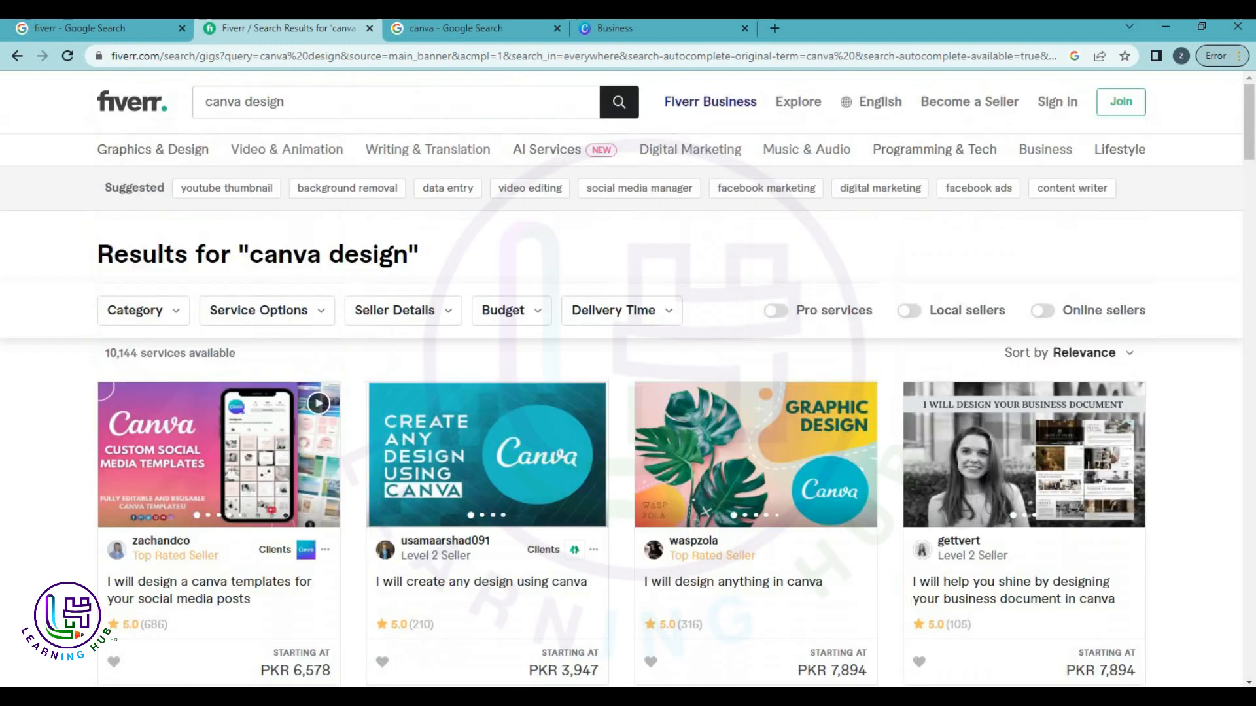
{"action": "left_click", "coordinate": [613, 28]}
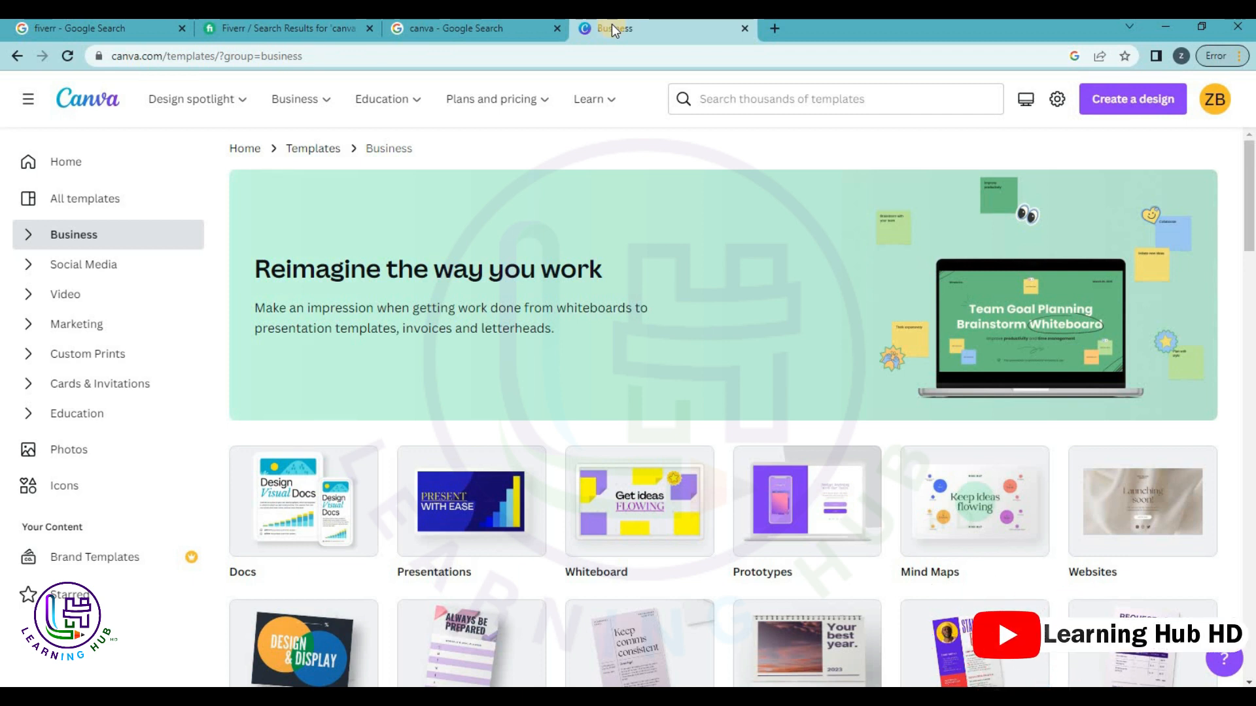
Open All templates and scroll down to the Browse by Subject and Classroom Decor Kits sections.
{"action": "left_click", "coordinate": [108, 204]}
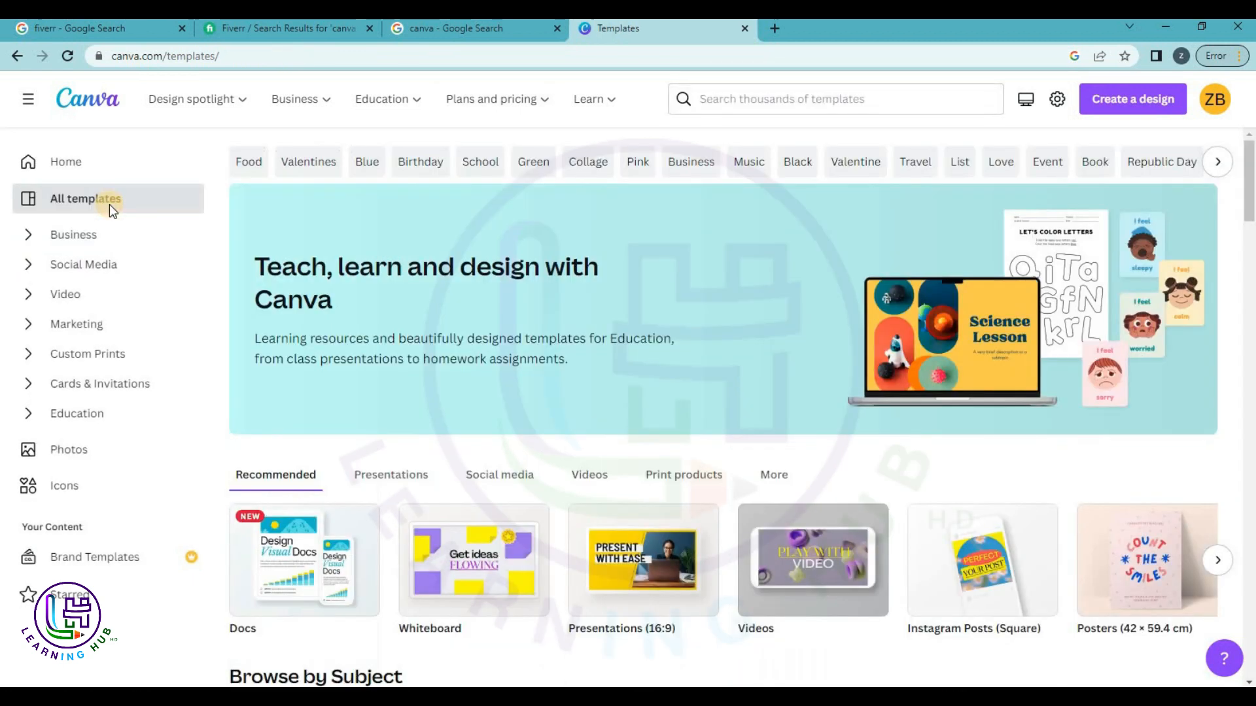
{"action": "scroll", "coordinate": [841, 536], "scroll_direction": "down", "scroll_amount": 3}
{"action": "scroll", "coordinate": [841, 536], "scroll_direction": "down", "scroll_amount": 3}
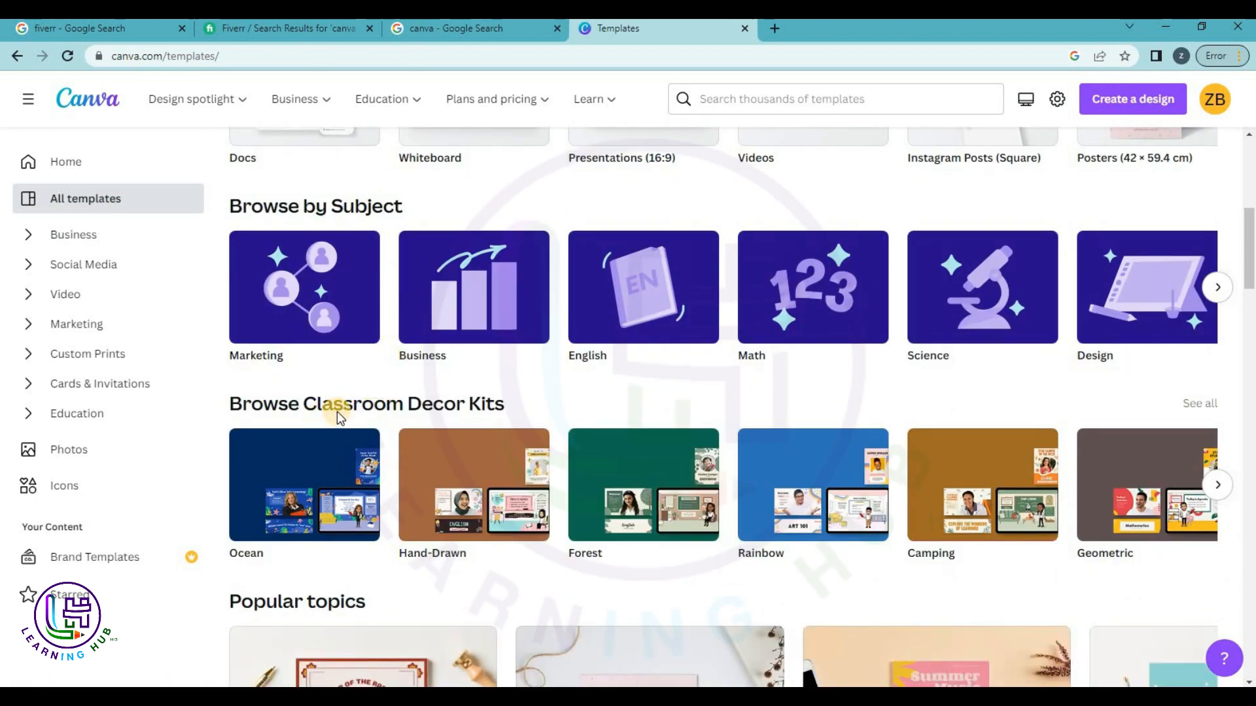
Scroll through the Create a design list of design types, then dismiss it.
{"action": "left_click", "coordinate": [1157, 107]}
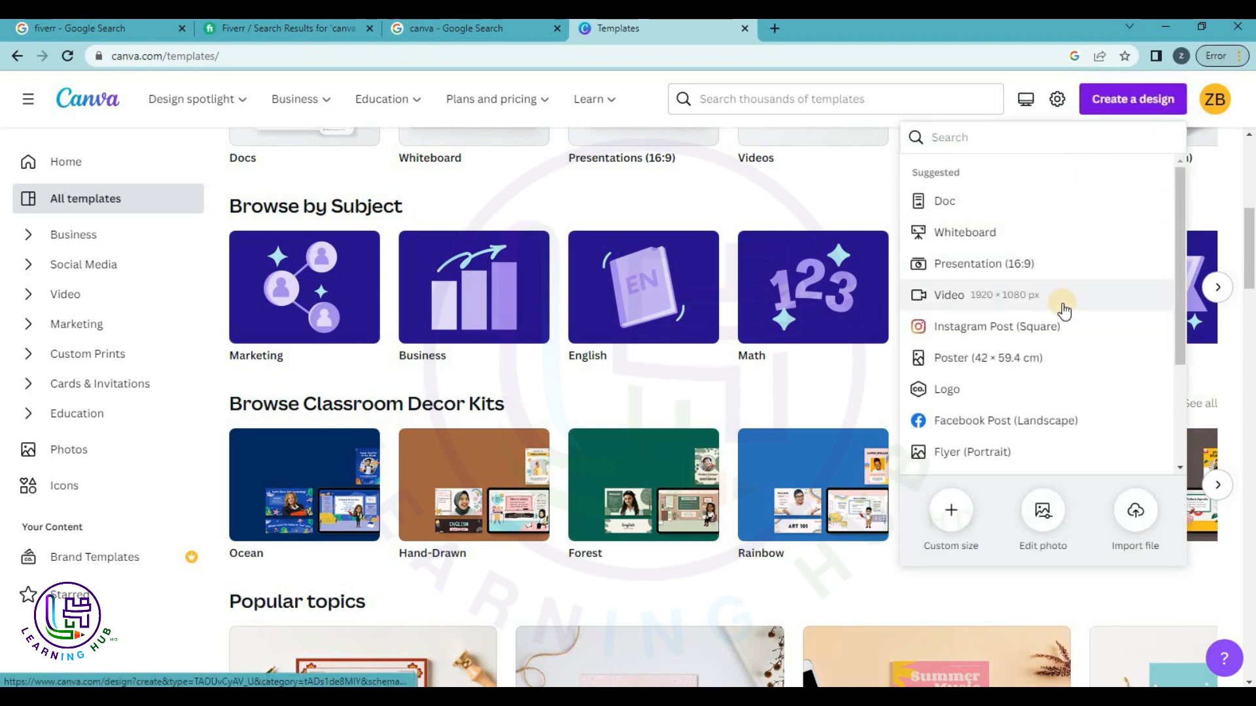
{"action": "scroll", "coordinate": [1065, 308], "scroll_direction": "down", "scroll_amount": 3}
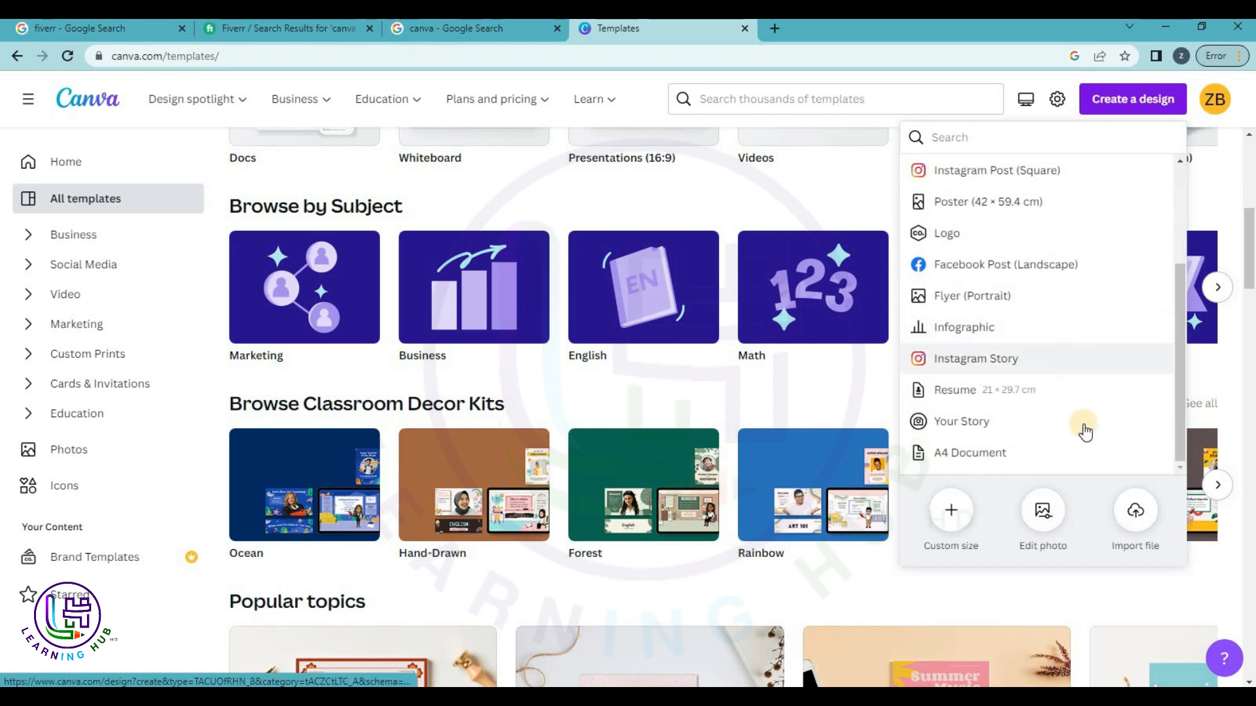
{"action": "scroll", "coordinate": [1082, 422], "scroll_direction": "up", "scroll_amount": 3}
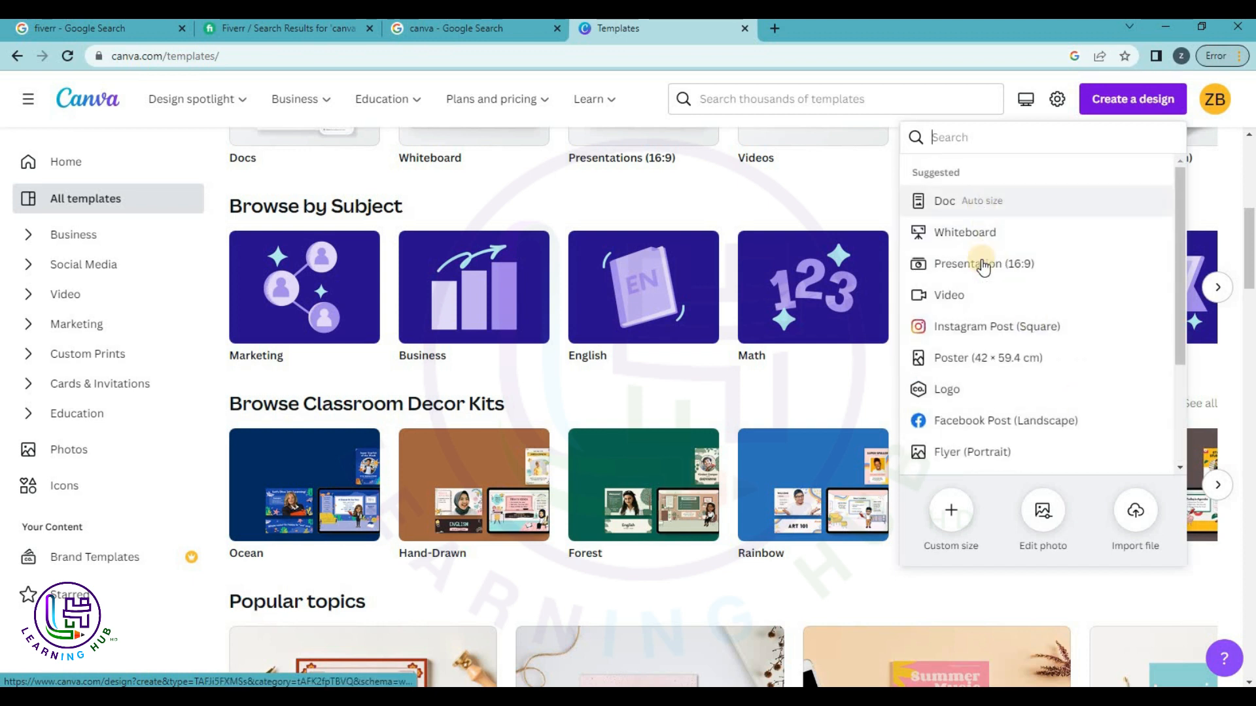
{"action": "scroll", "coordinate": [985, 374], "scroll_direction": "down", "scroll_amount": 1}
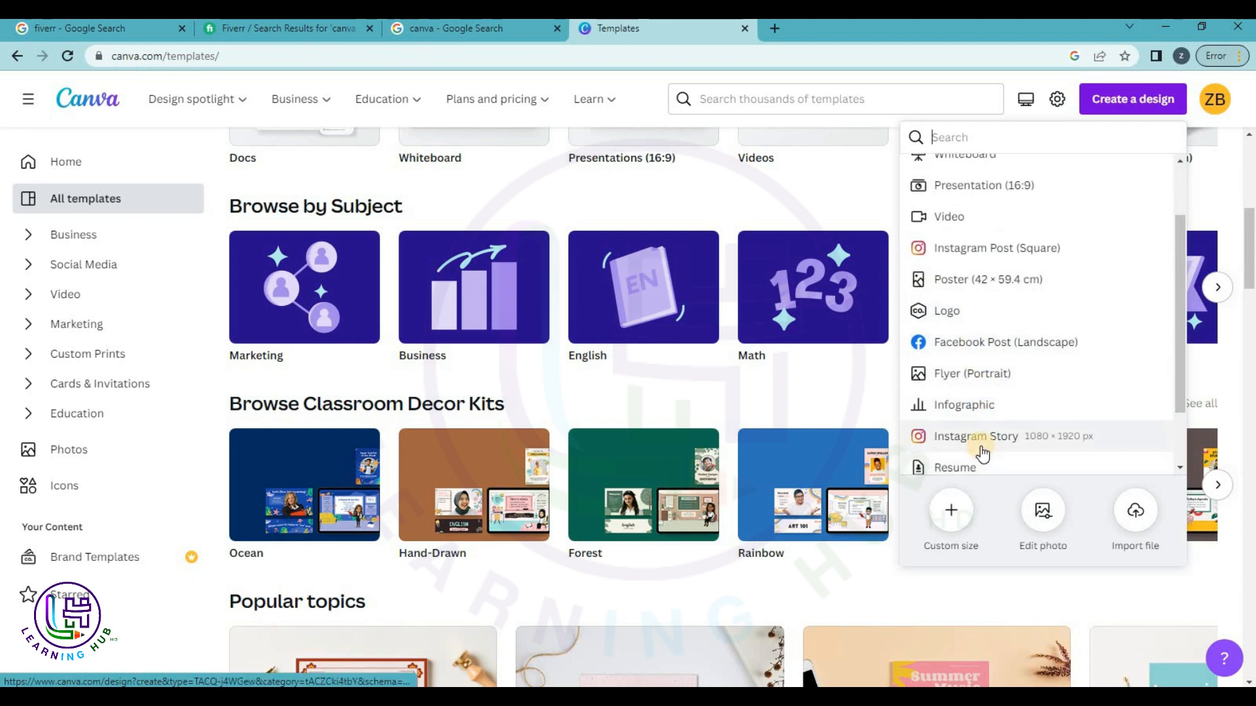
{"action": "scroll", "coordinate": [982, 449], "scroll_direction": "down", "scroll_amount": 1}
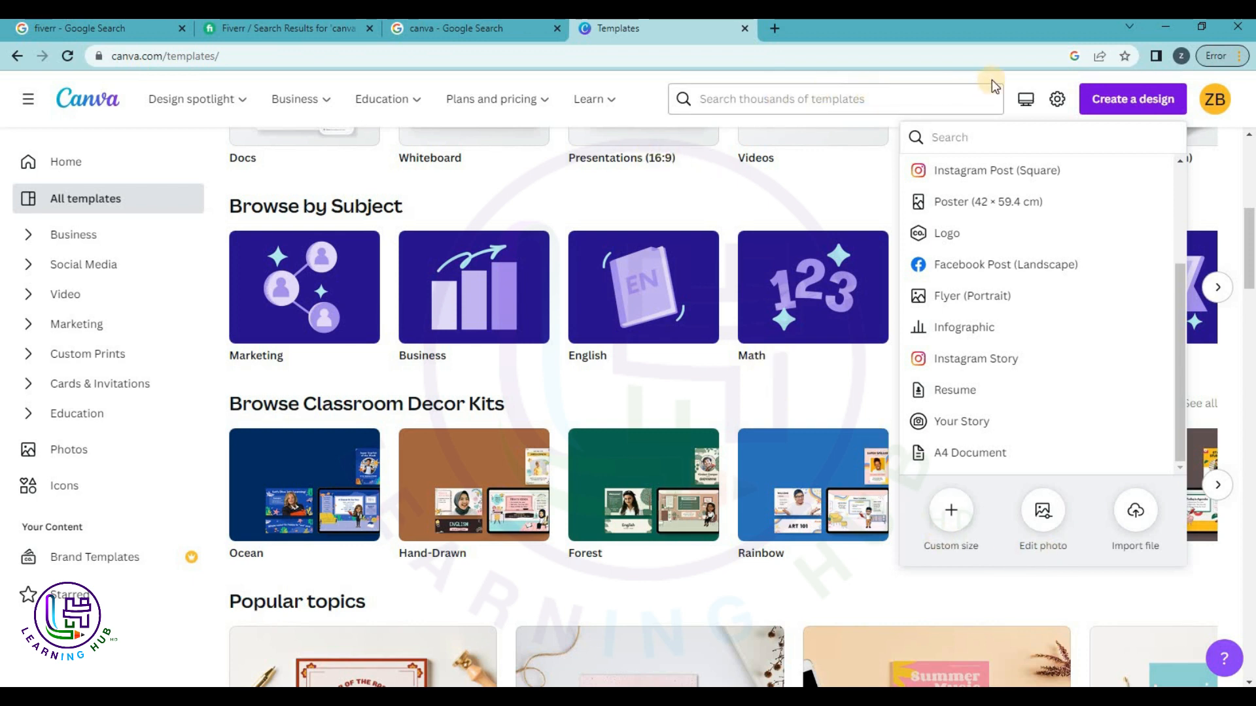
{"action": "left_click", "coordinate": [1024, 81]}
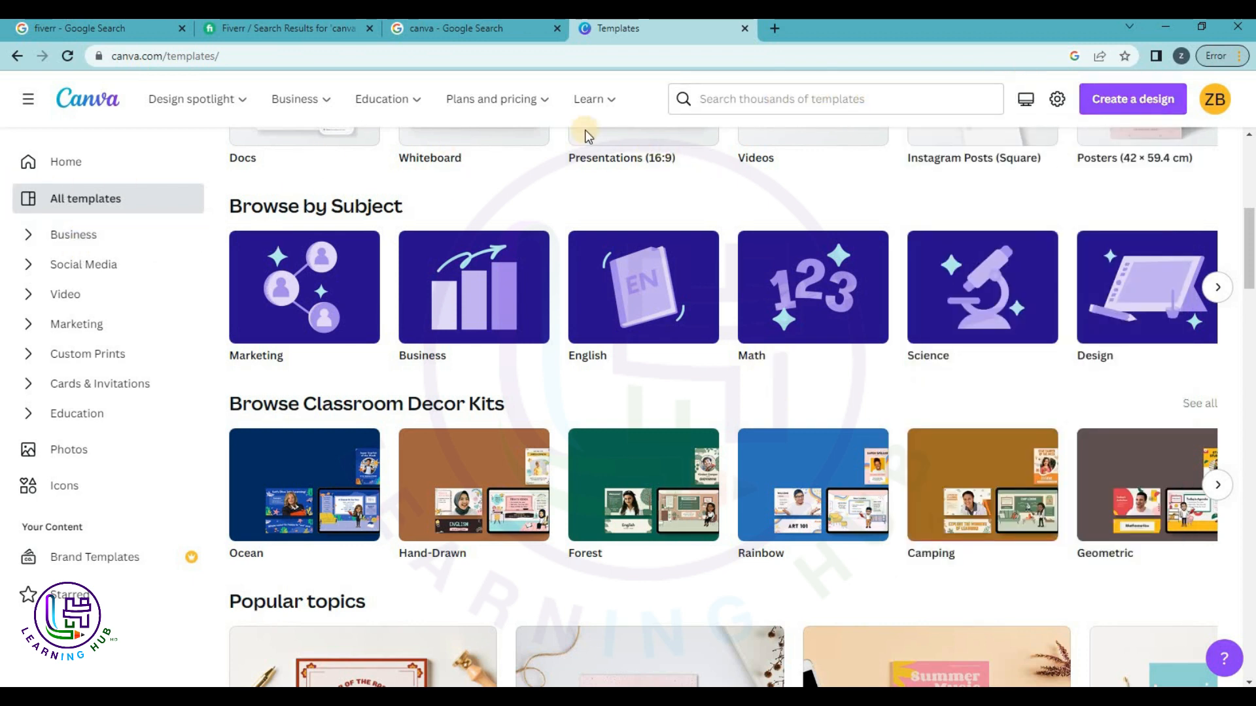
Return to Business templates and show the template search suggestions like Doc and Facebook Post.
{"action": "scroll", "coordinate": [337, 451], "scroll_direction": "down", "scroll_amount": 4}
{"action": "scroll", "coordinate": [72, 244], "scroll_direction": "up", "scroll_amount": 5}
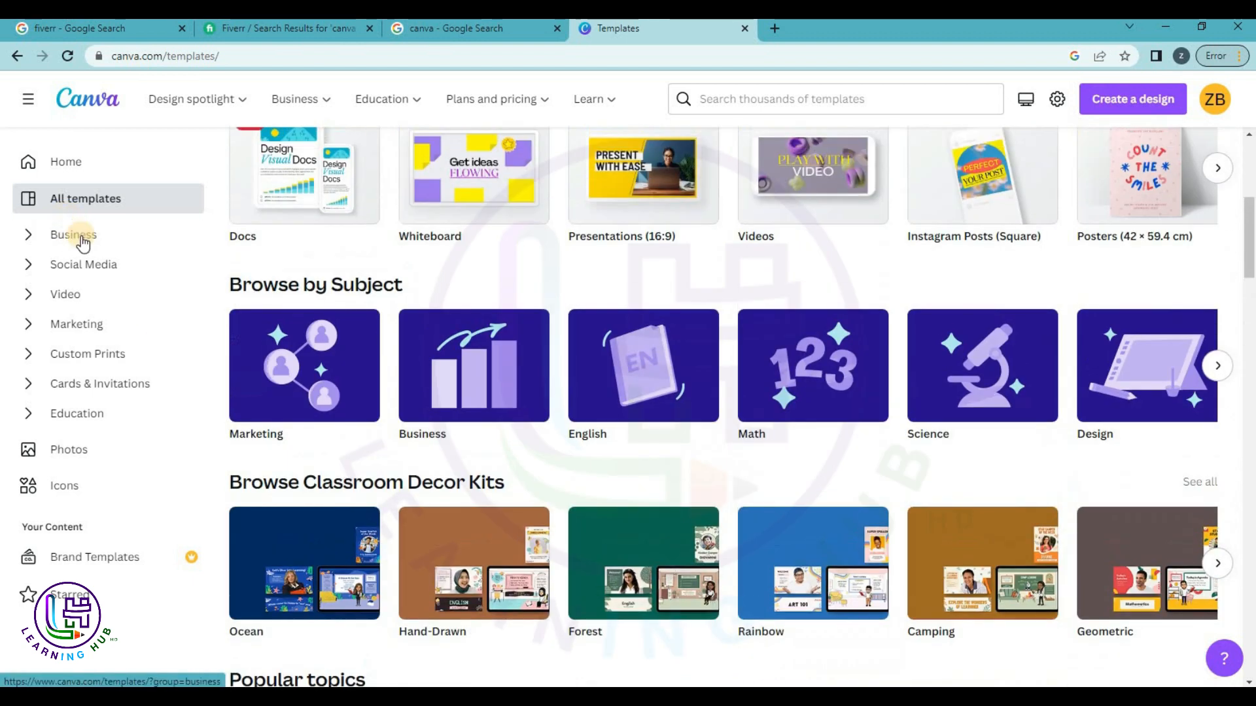
{"action": "left_click", "coordinate": [81, 236]}
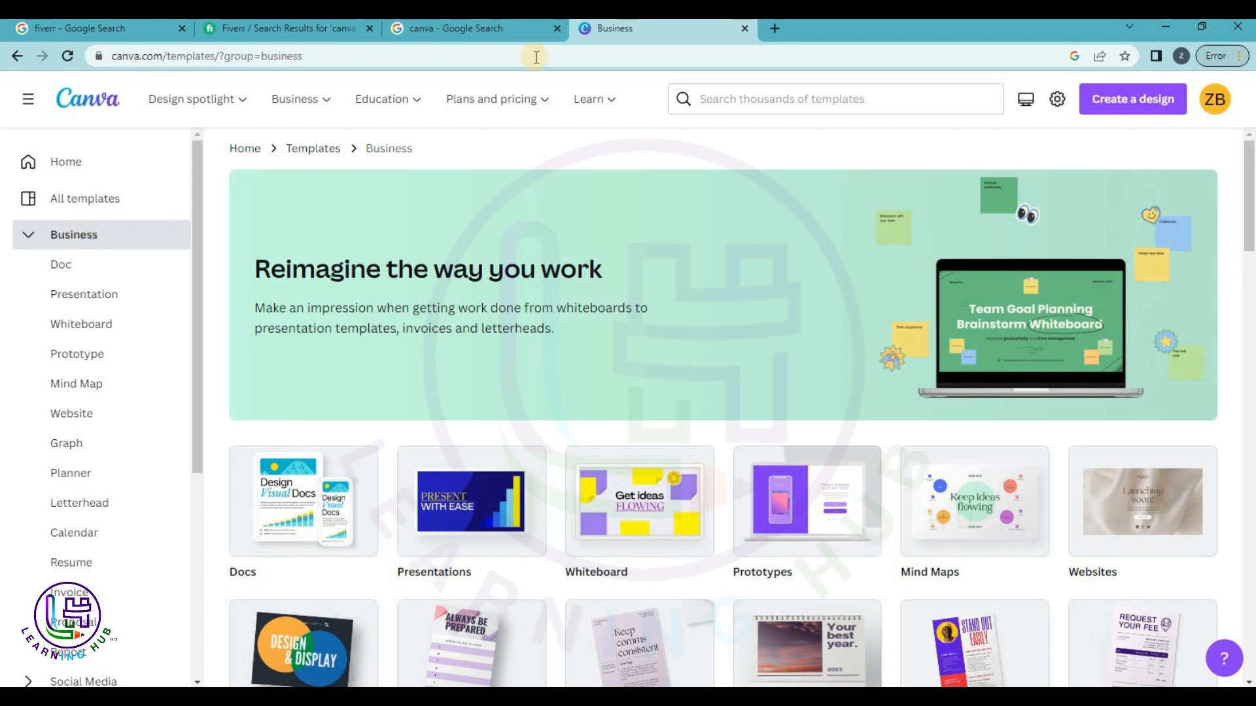
{"action": "left_click", "coordinate": [807, 97]}
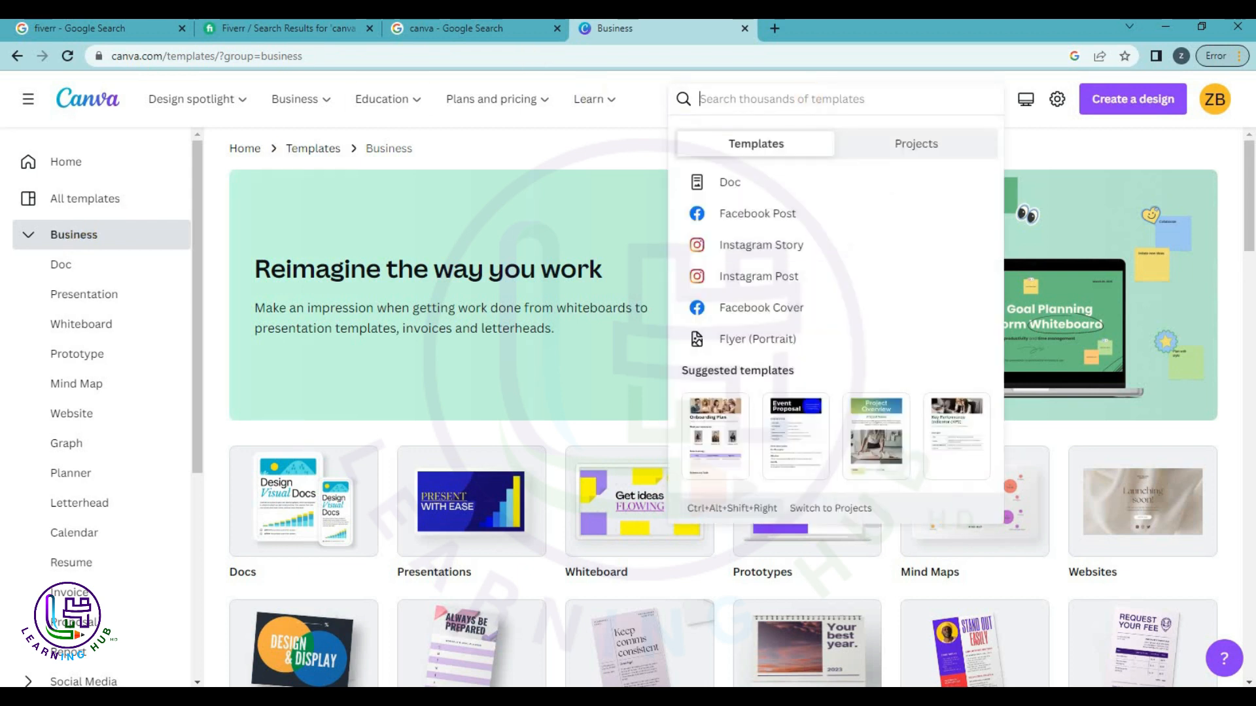
In the Fiverr tab, replace the canva design search with 'logo design'.
{"action": "left_click", "coordinate": [258, 19]}
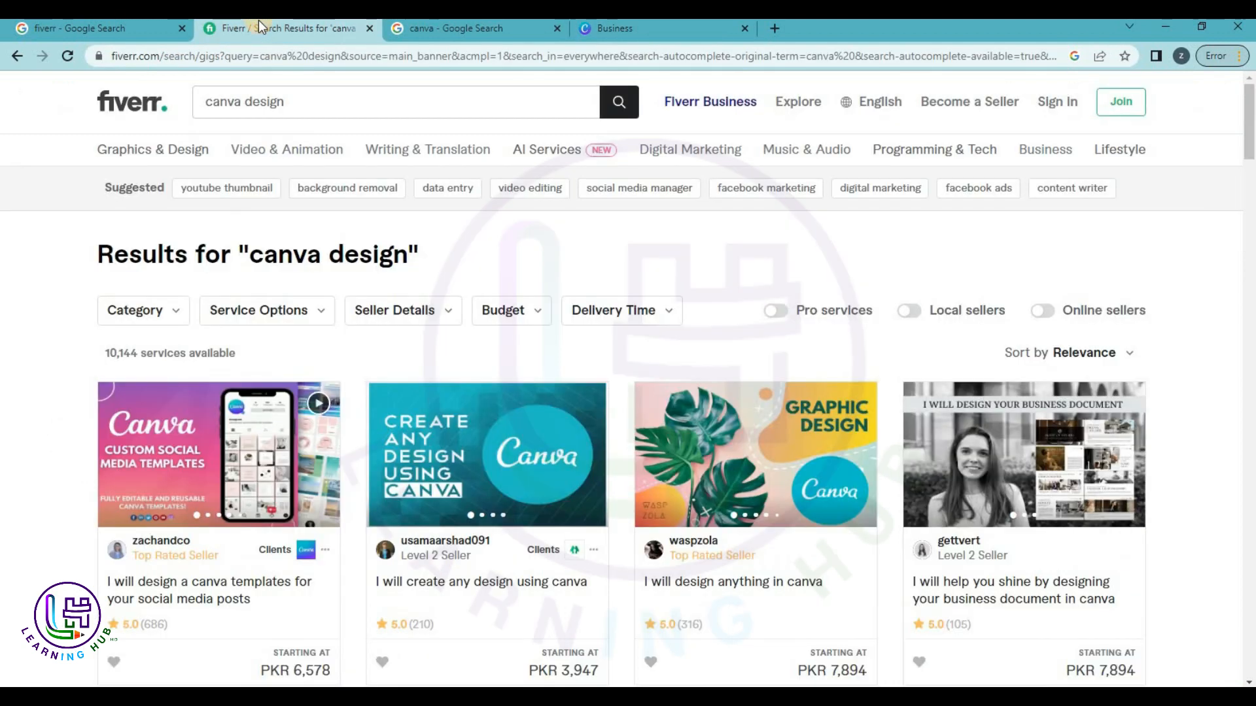
{"action": "left_click", "coordinate": [283, 103]}
{"action": "key", "text": "ctrl+a"}
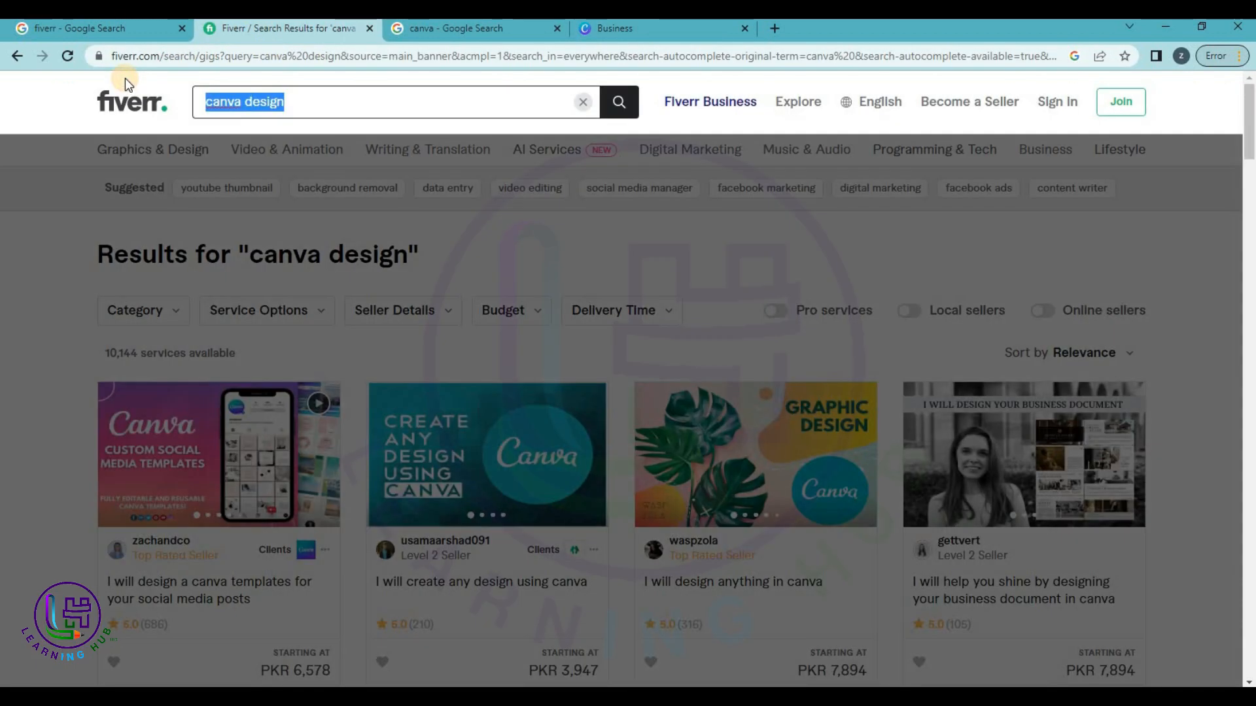
{"action": "type", "text": "logo des"}
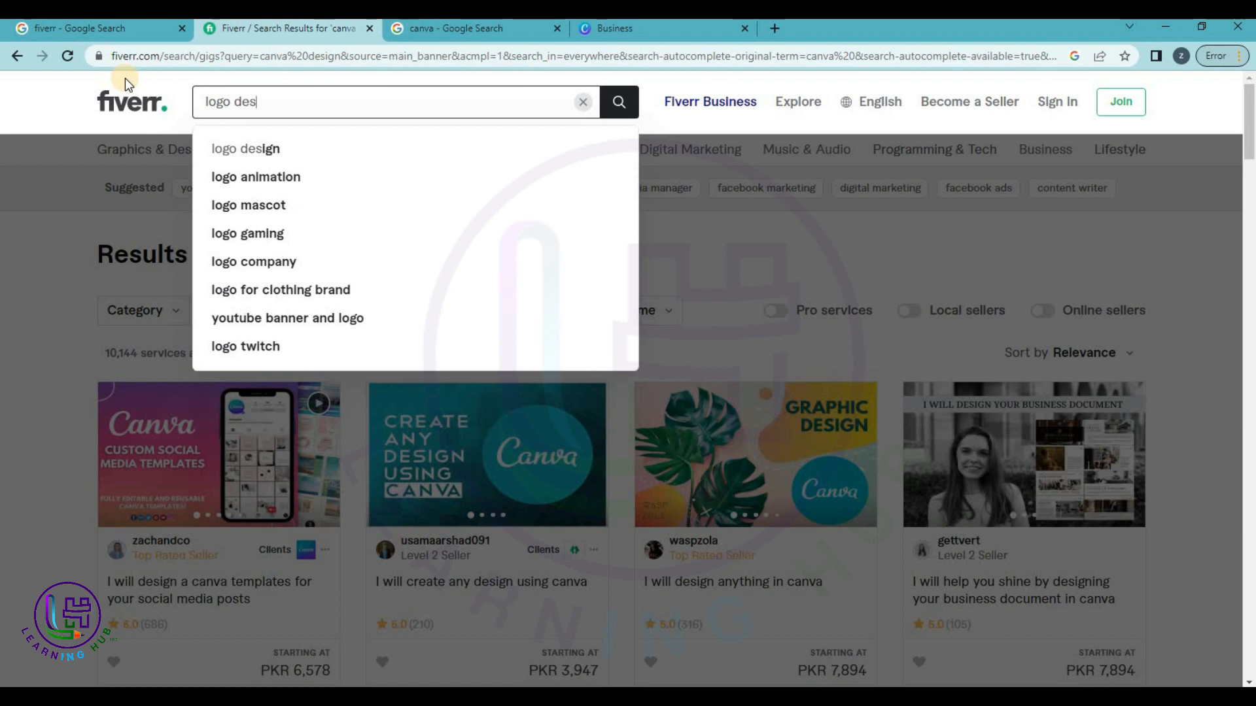
{"action": "left_click", "coordinate": [281, 147]}
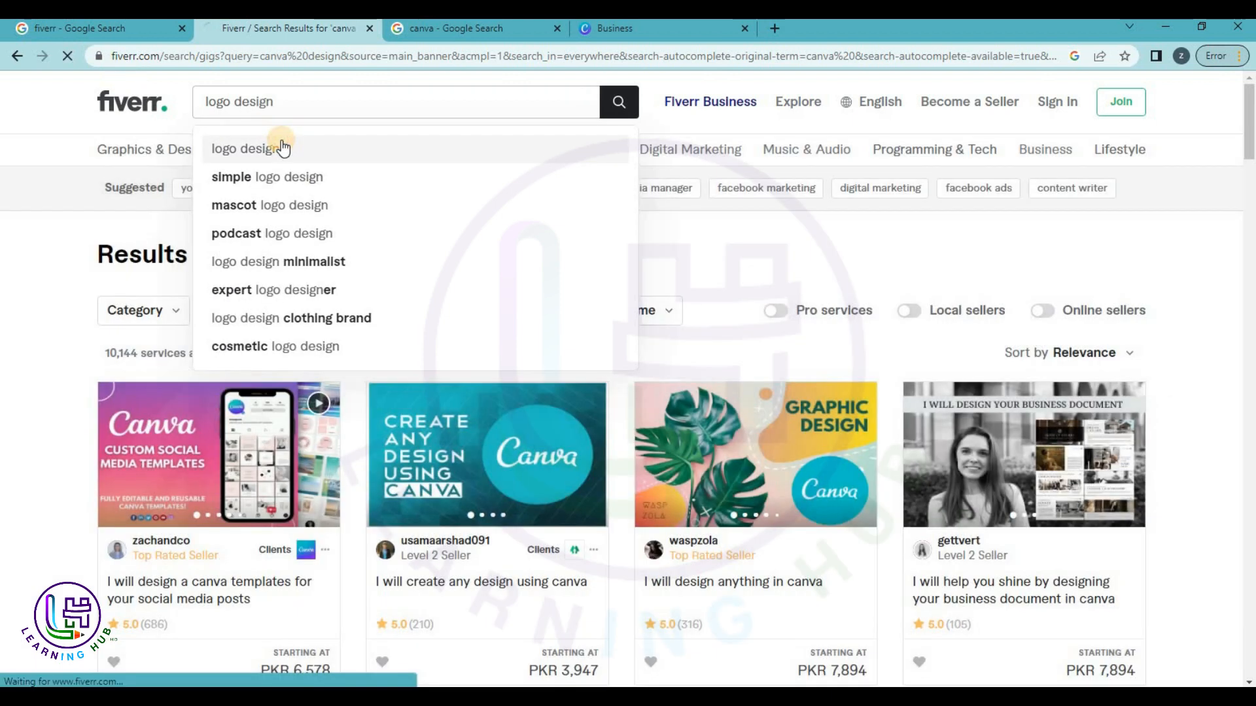
{"action": "scroll", "coordinate": [350, 280], "scroll_direction": "down", "scroll_amount": 2}
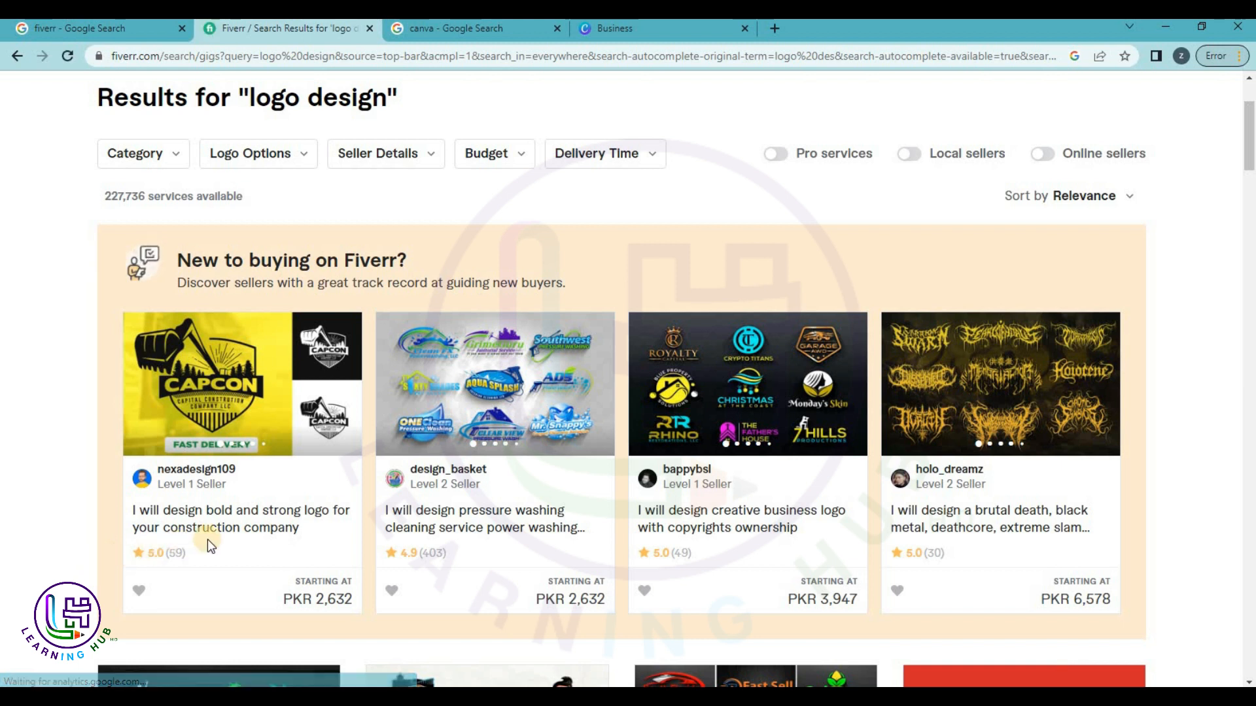
{"action": "scroll", "coordinate": [356, 168], "scroll_direction": "up", "scroll_amount": 2}
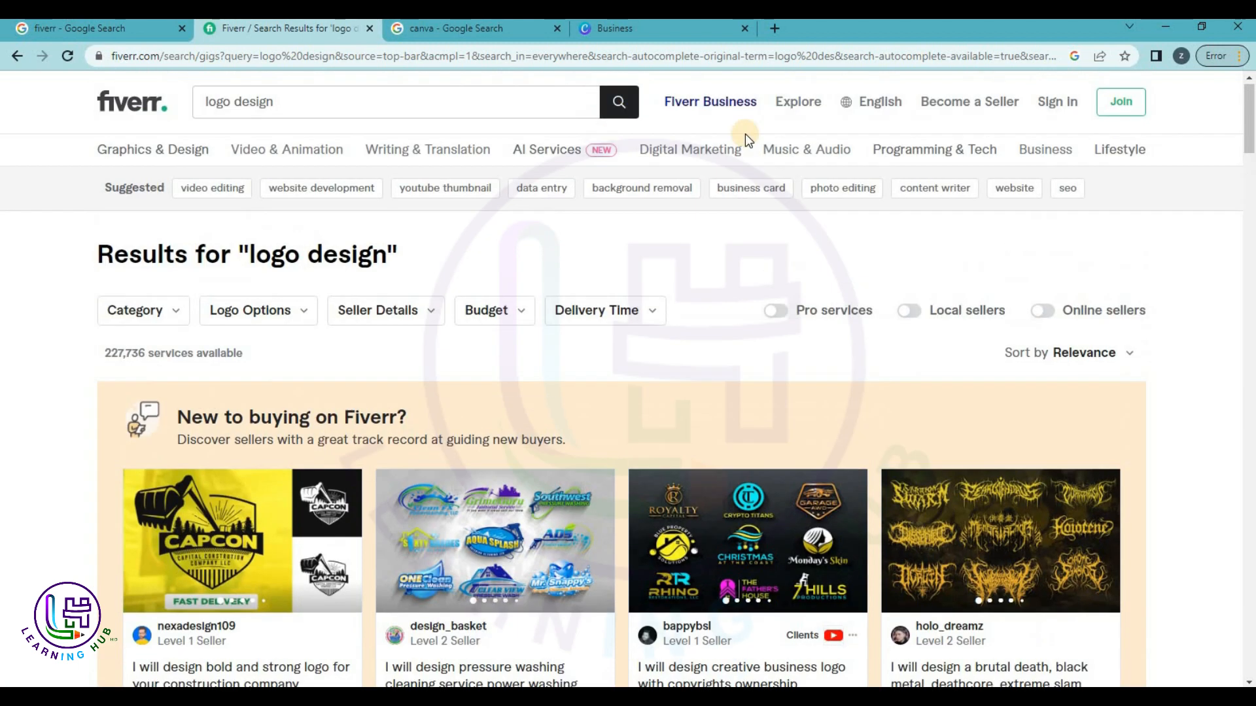
Narrow the search to 'canva logo design' and open the minimalist logo via canva gig.
{"action": "left_click", "coordinate": [407, 101]}
{"action": "type", "text": "in canva"}
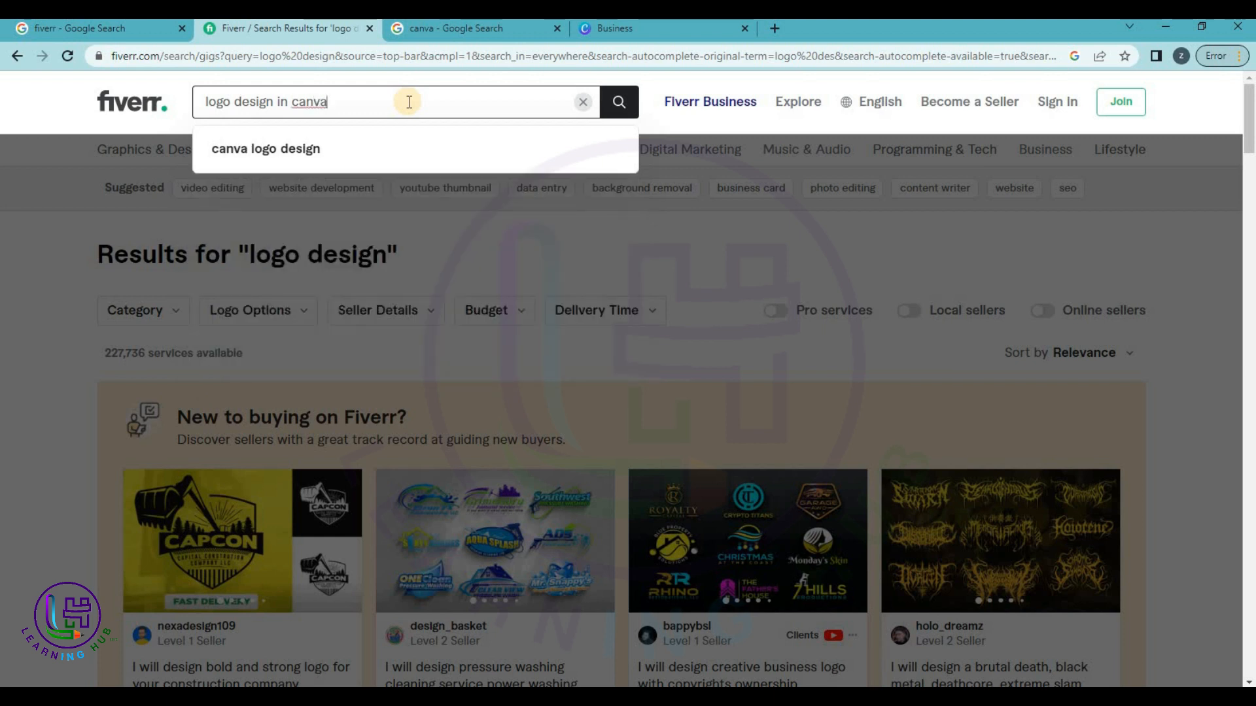
{"action": "left_click", "coordinate": [340, 157]}
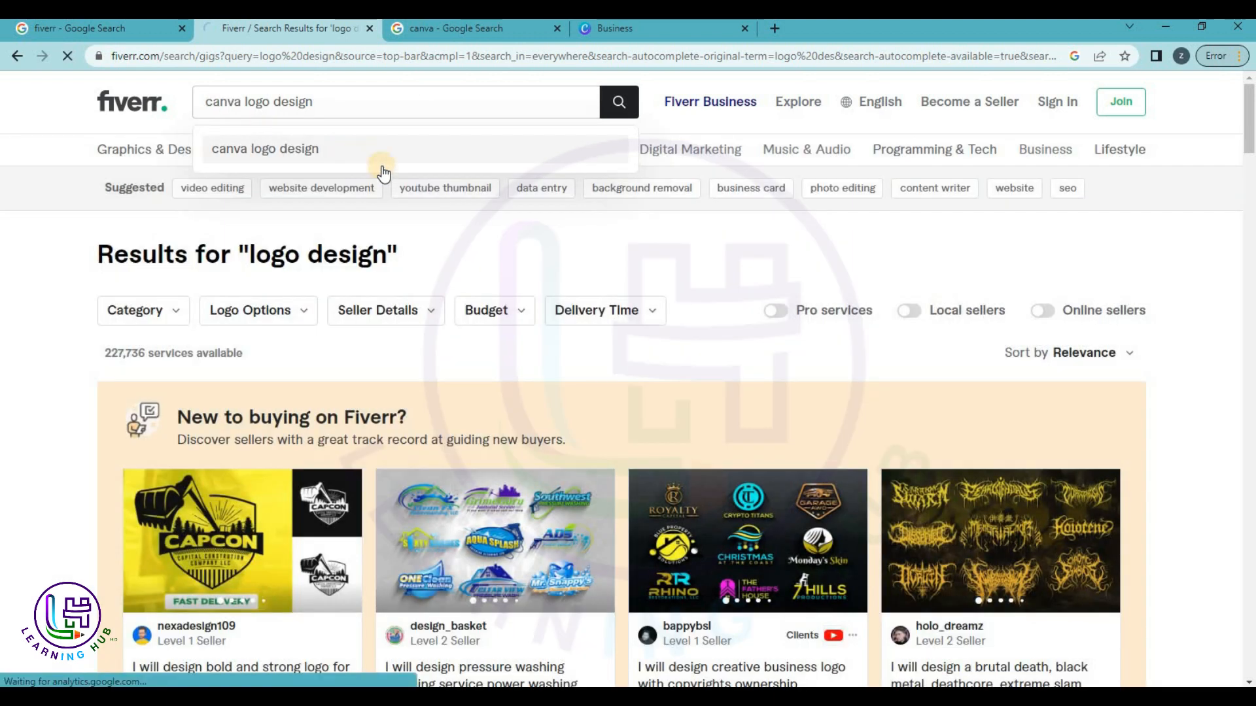
{"action": "scroll", "coordinate": [191, 560], "scroll_direction": "down", "scroll_amount": 2}
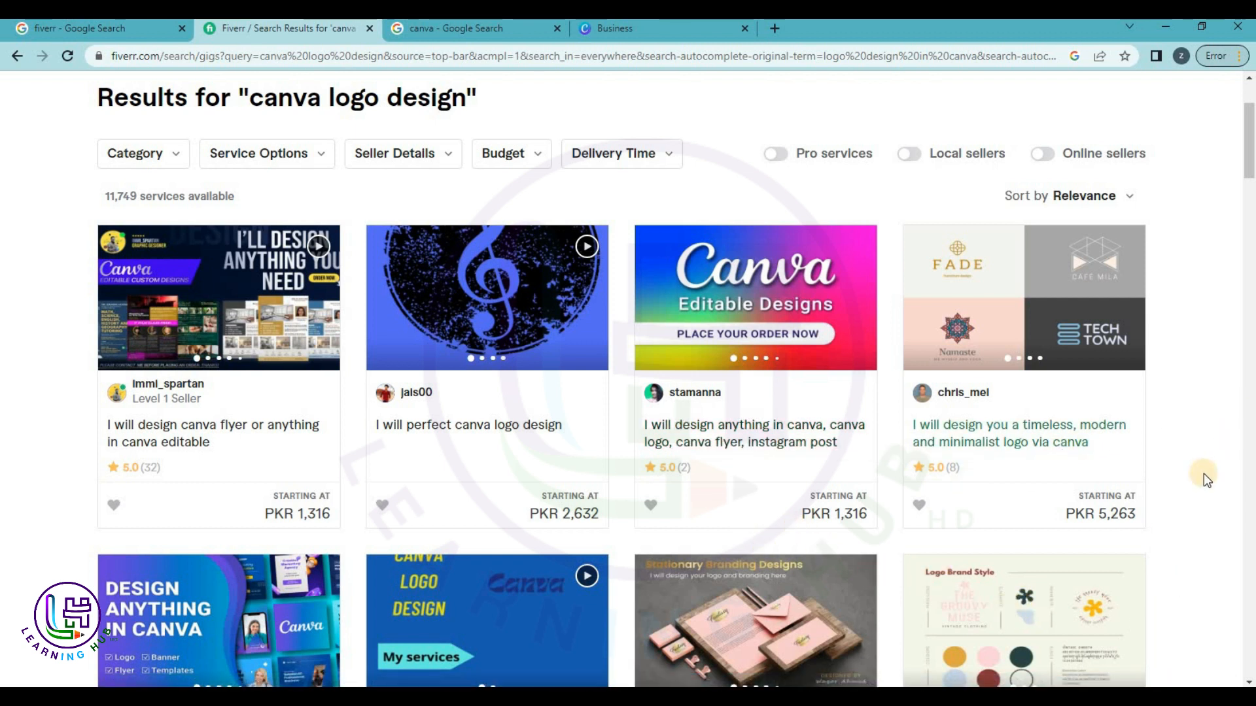
{"action": "scroll", "coordinate": [1204, 474], "scroll_direction": "down", "scroll_amount": 4}
{"action": "scroll", "coordinate": [1136, 364], "scroll_direction": "up", "scroll_amount": 3}
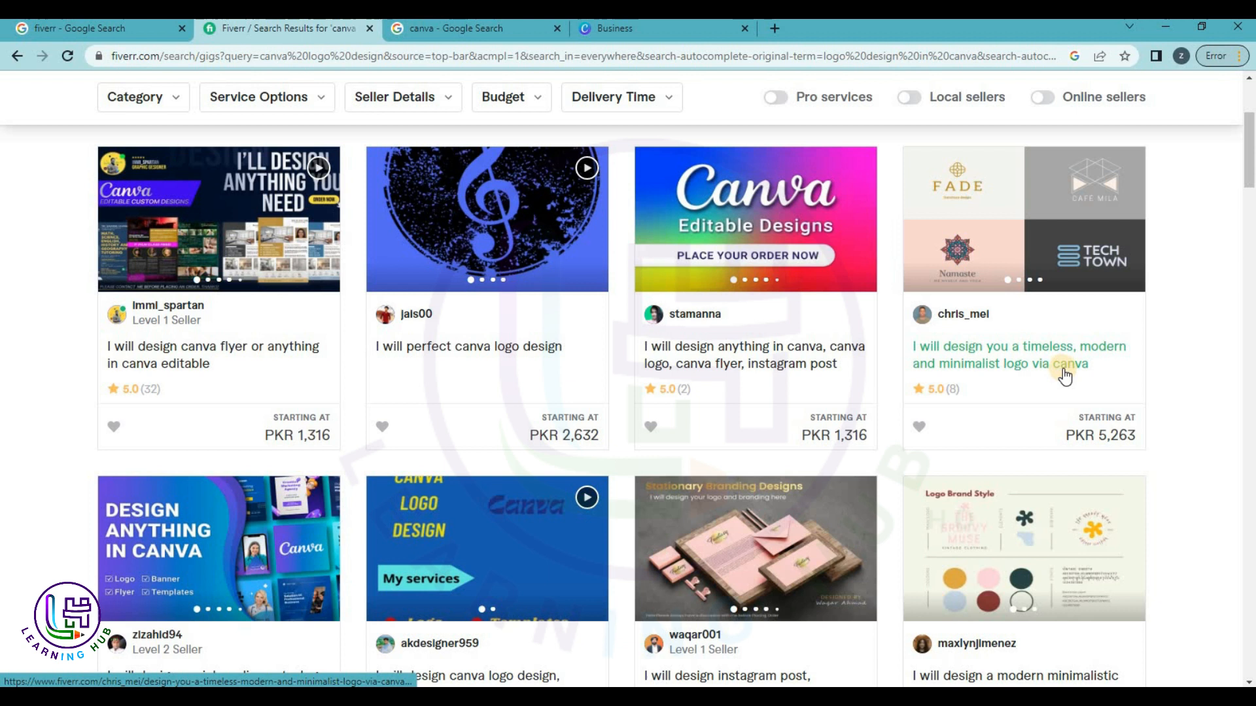
{"action": "left_click", "coordinate": [1023, 353]}
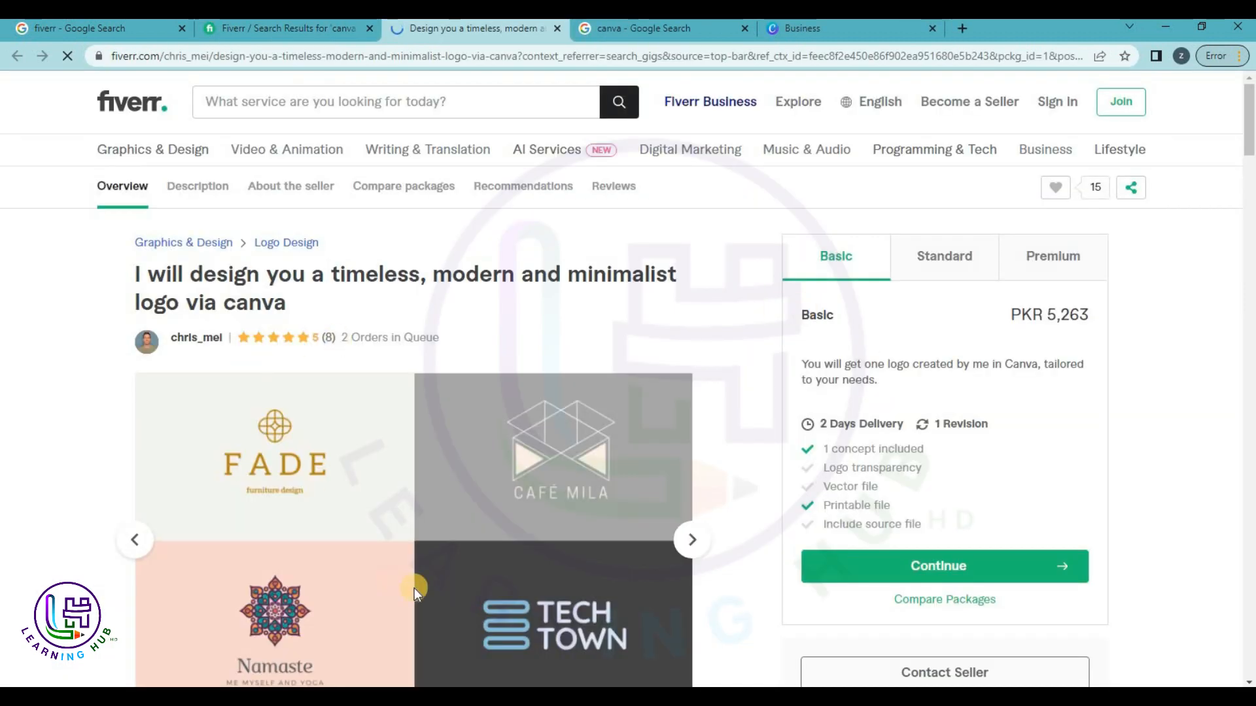
Scroll through the logo gig's seller info, description and Compare packages table.
{"action": "scroll", "coordinate": [414, 588], "scroll_direction": "down", "scroll_amount": 10}
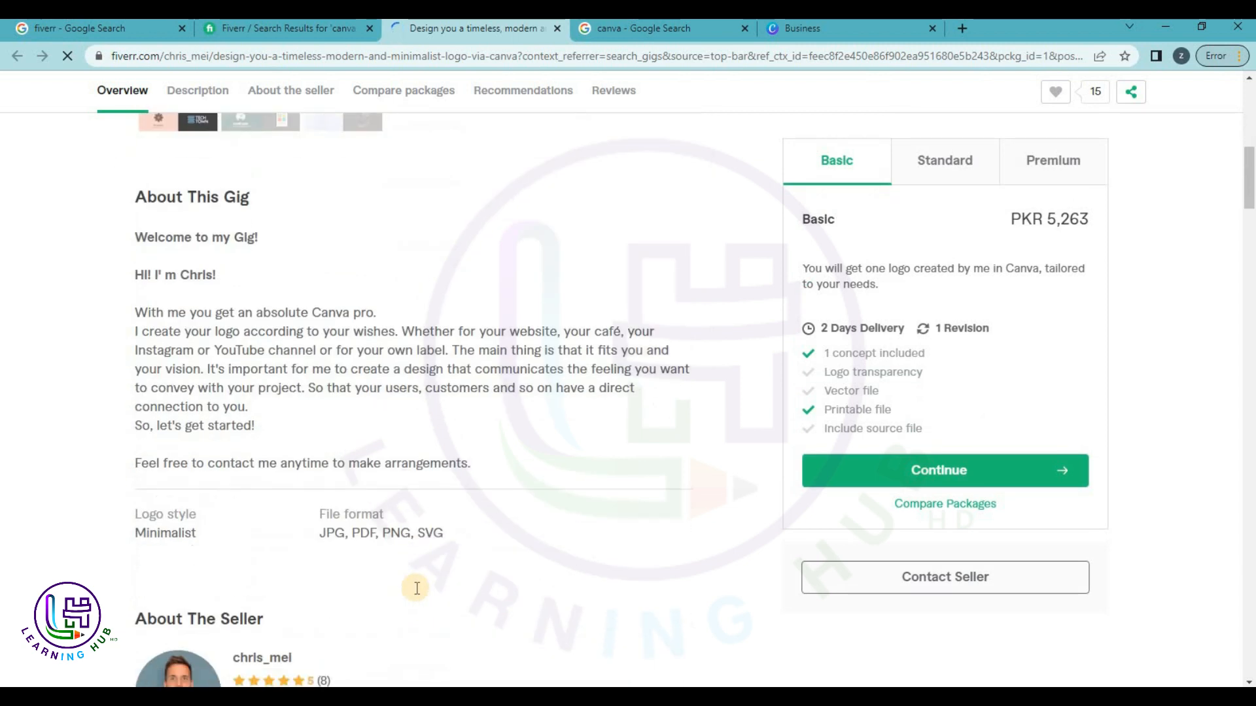
{"action": "scroll", "coordinate": [415, 587], "scroll_direction": "down", "scroll_amount": 6}
{"action": "scroll", "coordinate": [312, 227], "scroll_direction": "down", "scroll_amount": 1}
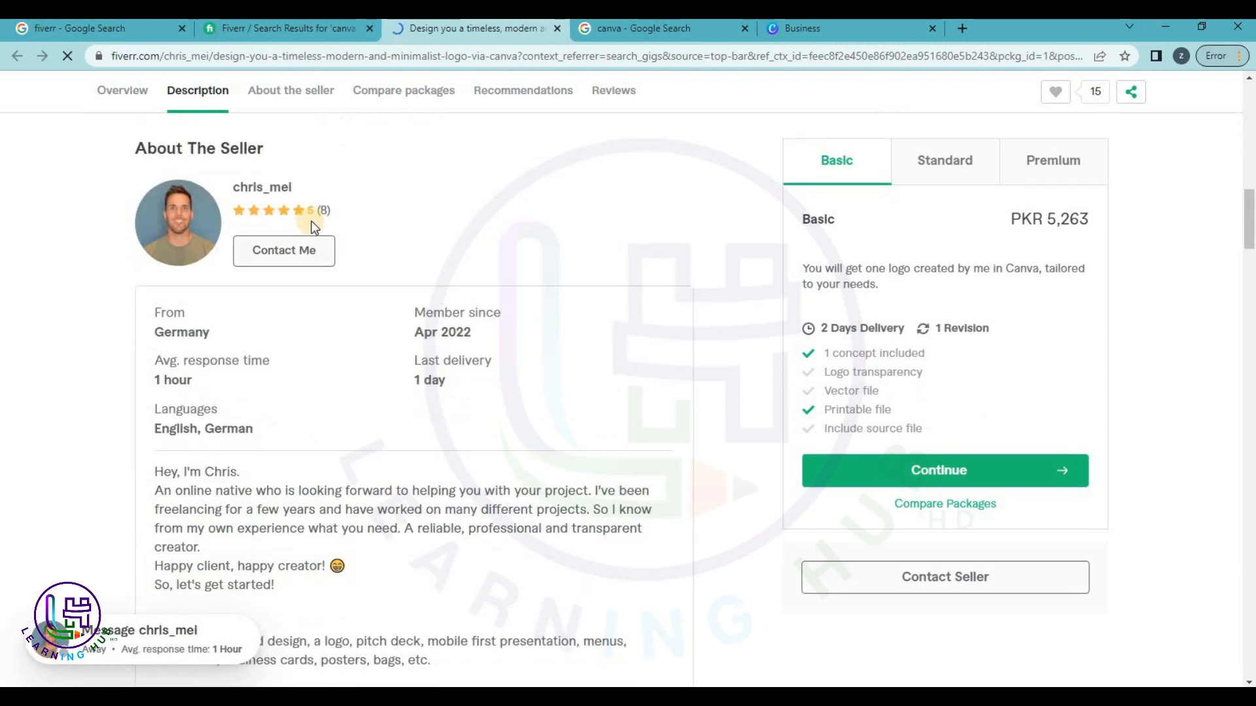
{"action": "scroll", "coordinate": [592, 315], "scroll_direction": "down", "scroll_amount": 2}
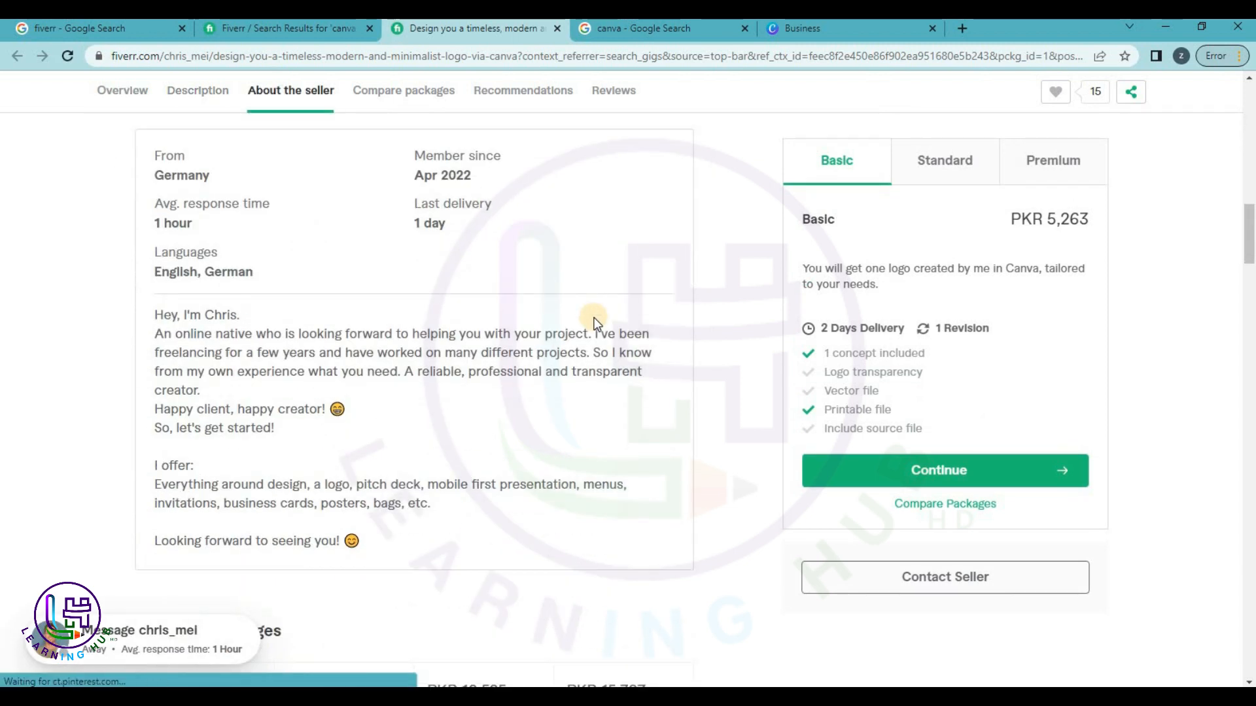
{"action": "scroll", "coordinate": [593, 320], "scroll_direction": "down", "scroll_amount": 8}
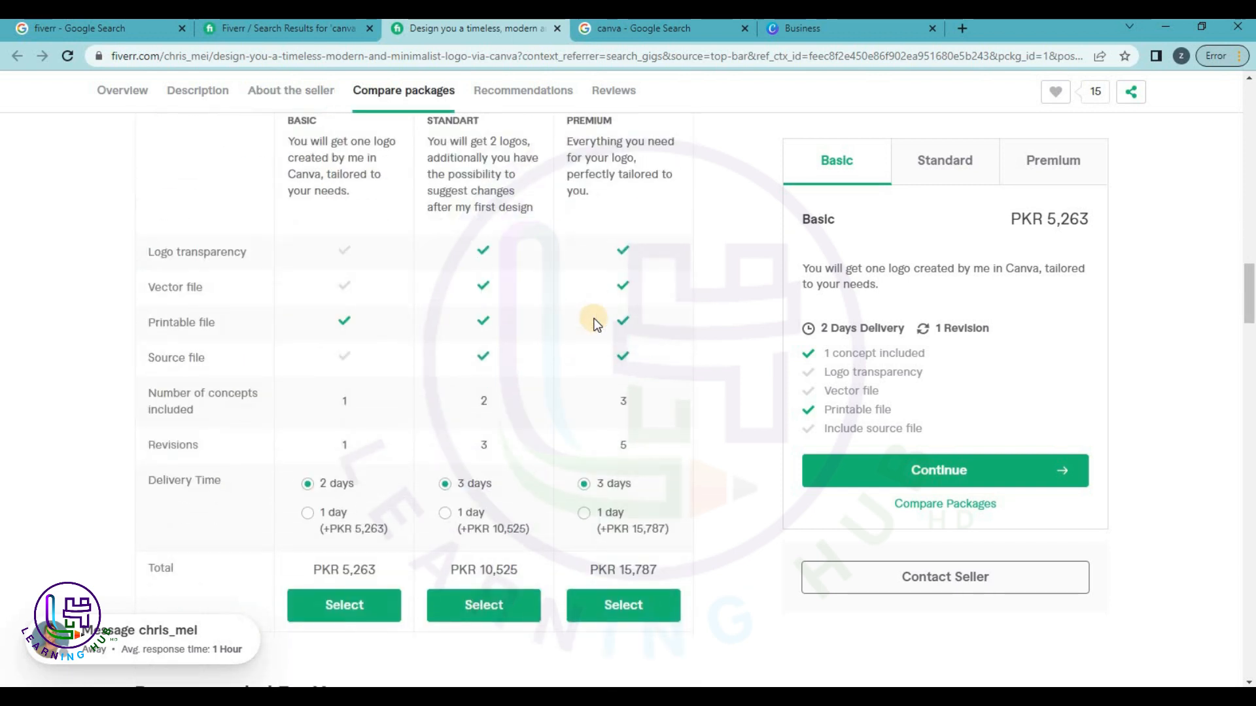
{"action": "scroll", "coordinate": [594, 320], "scroll_direction": "down", "scroll_amount": 2}
{"action": "scroll", "coordinate": [594, 320], "scroll_direction": "up", "scroll_amount": 9}
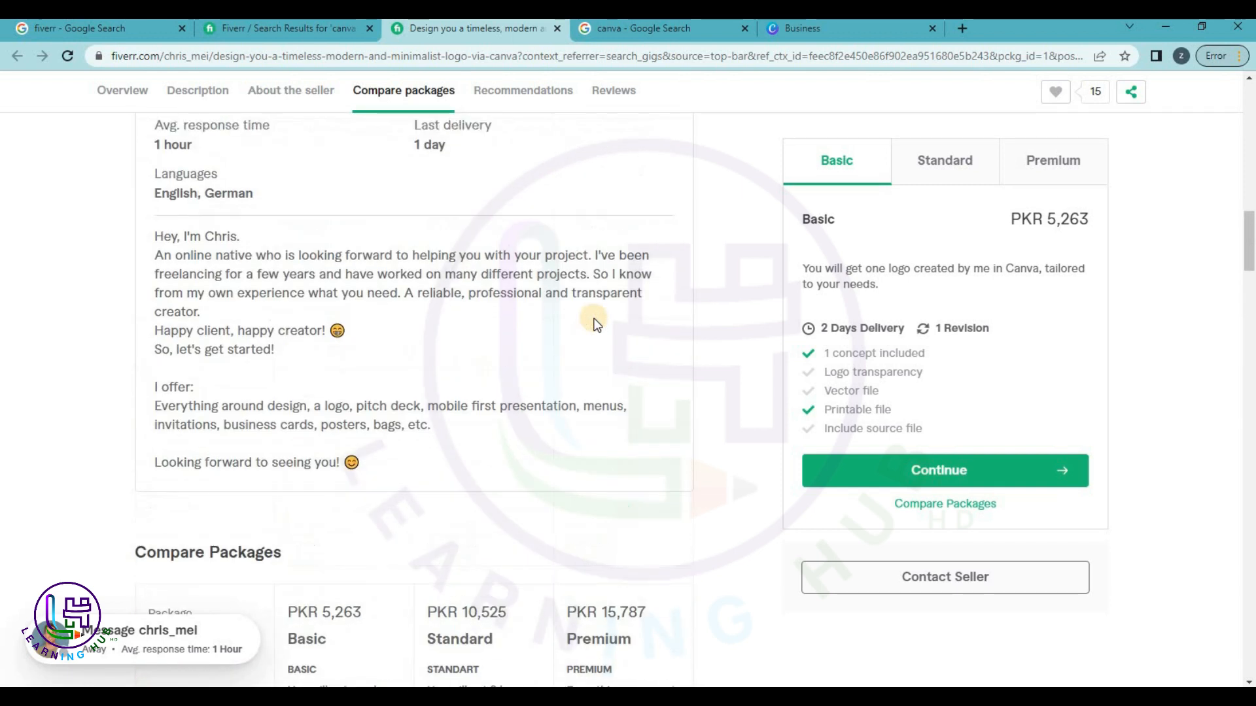
{"action": "scroll", "coordinate": [595, 323], "scroll_direction": "up", "scroll_amount": 5}
Check Canva's Business template search suggestions, then return to the Fiverr logo gig page.
{"action": "left_click", "coordinate": [803, 30]}
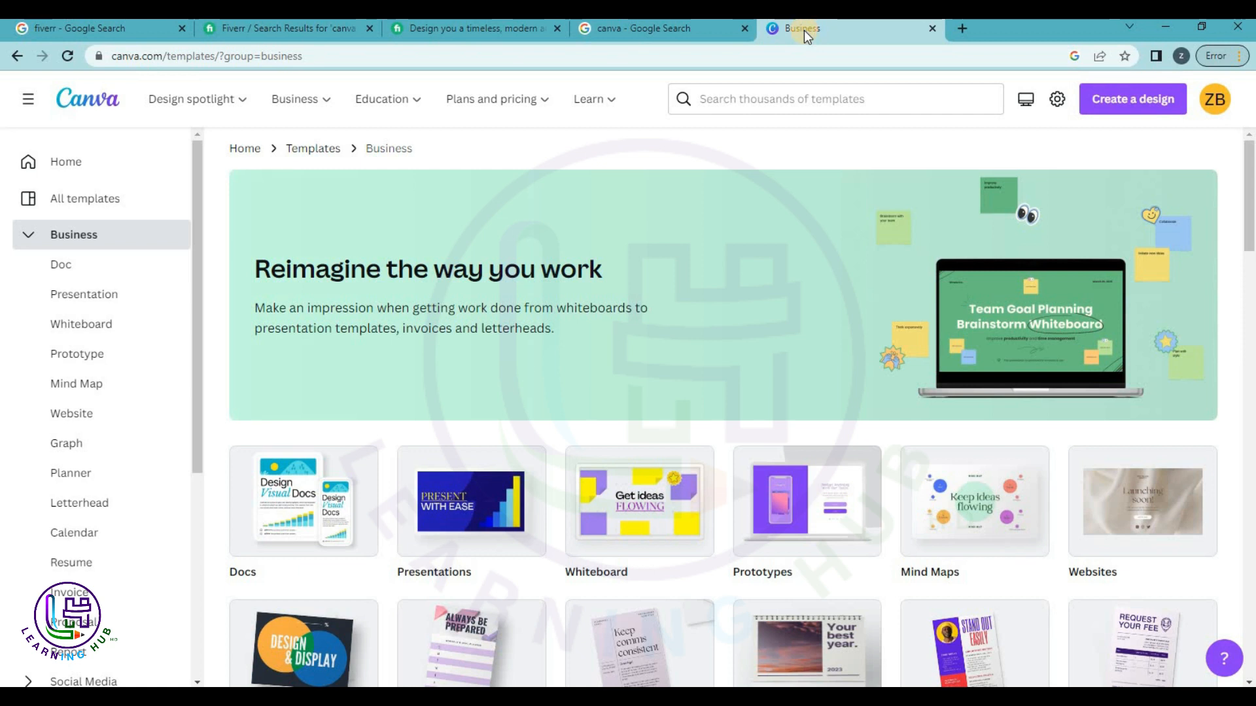
{"action": "left_click", "coordinate": [782, 108]}
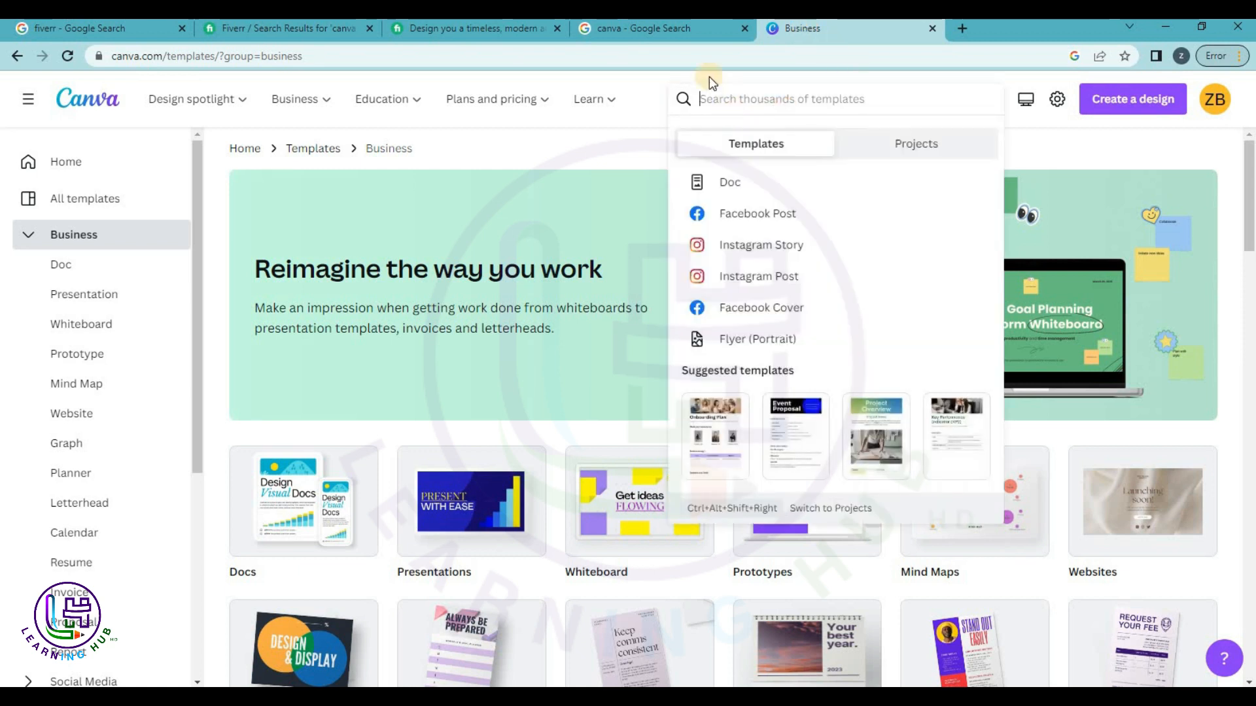
{"action": "left_click", "coordinate": [433, 36]}
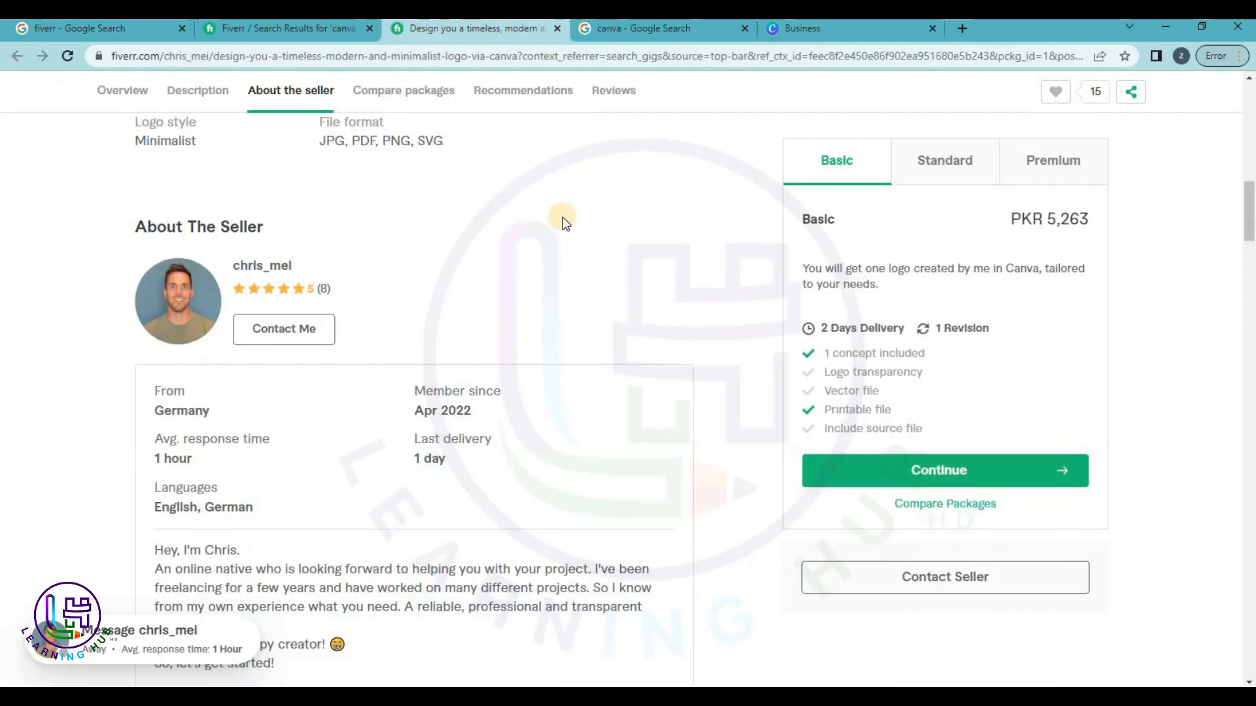
{"action": "scroll", "coordinate": [563, 221], "scroll_direction": "up", "scroll_amount": 1}
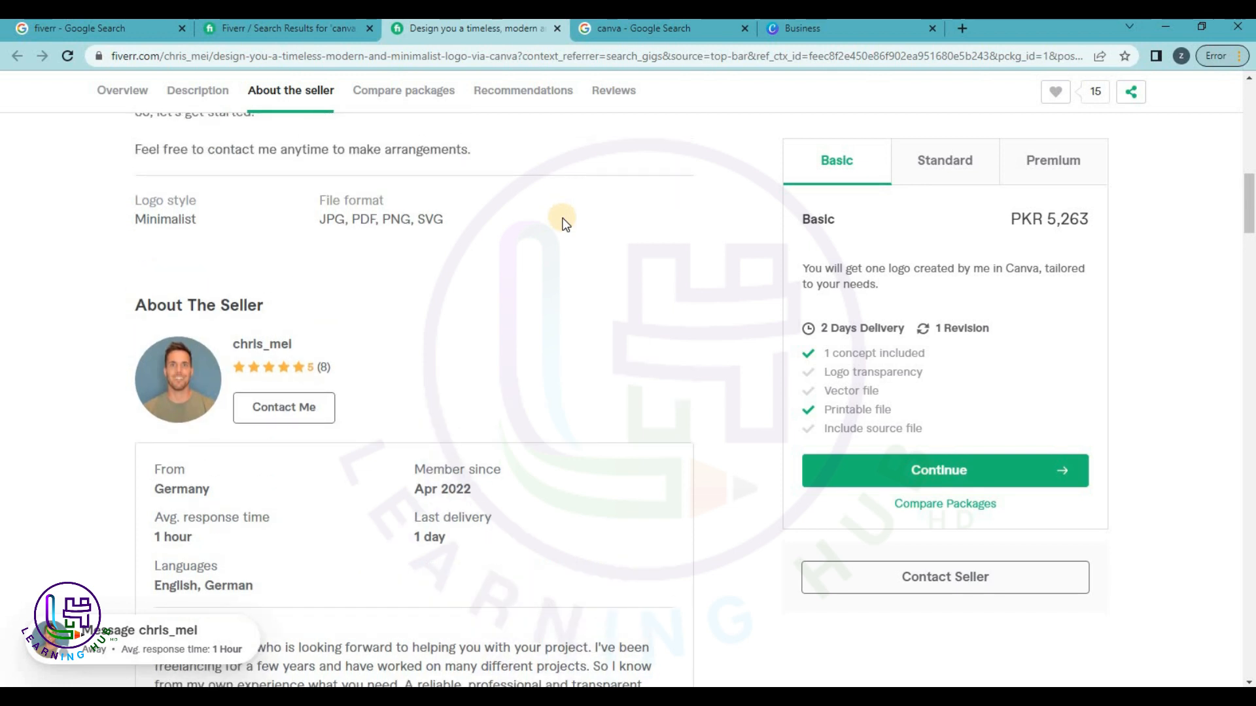
Search Canva templates for 'logo' and open the Logo templates collection.
{"action": "left_click", "coordinate": [806, 24]}
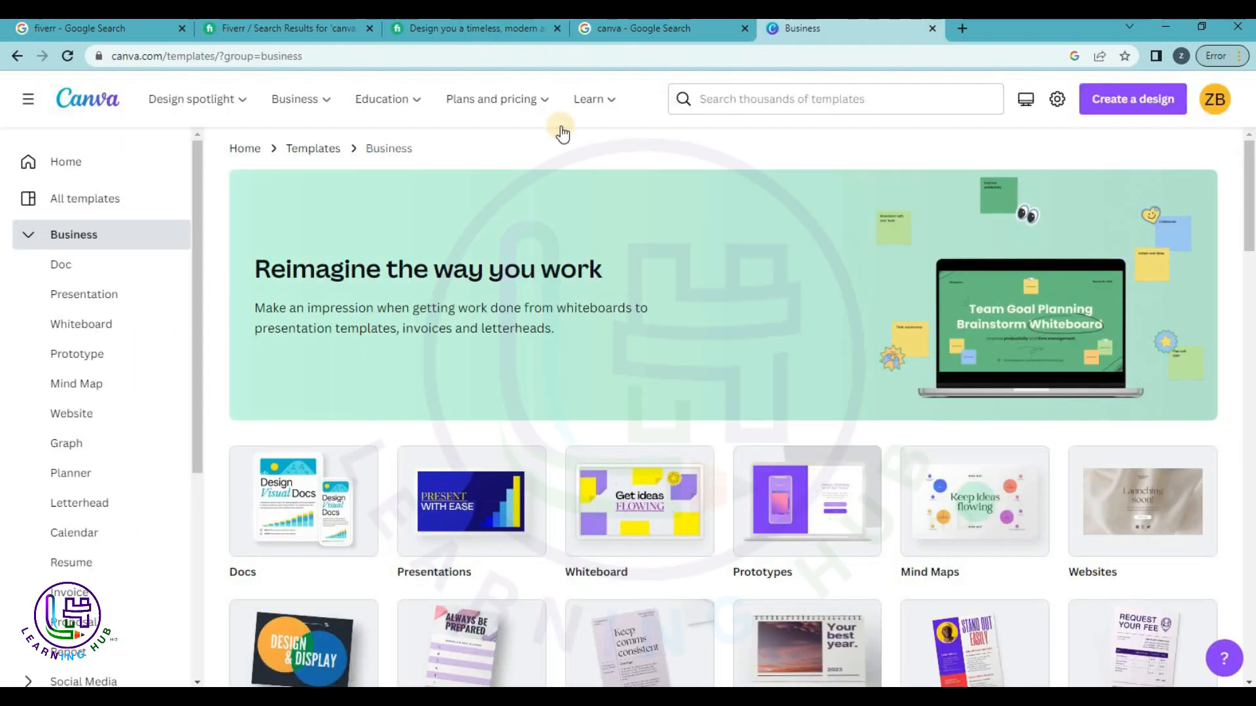
{"action": "left_click", "coordinate": [773, 98]}
{"action": "type", "text": "logo"}
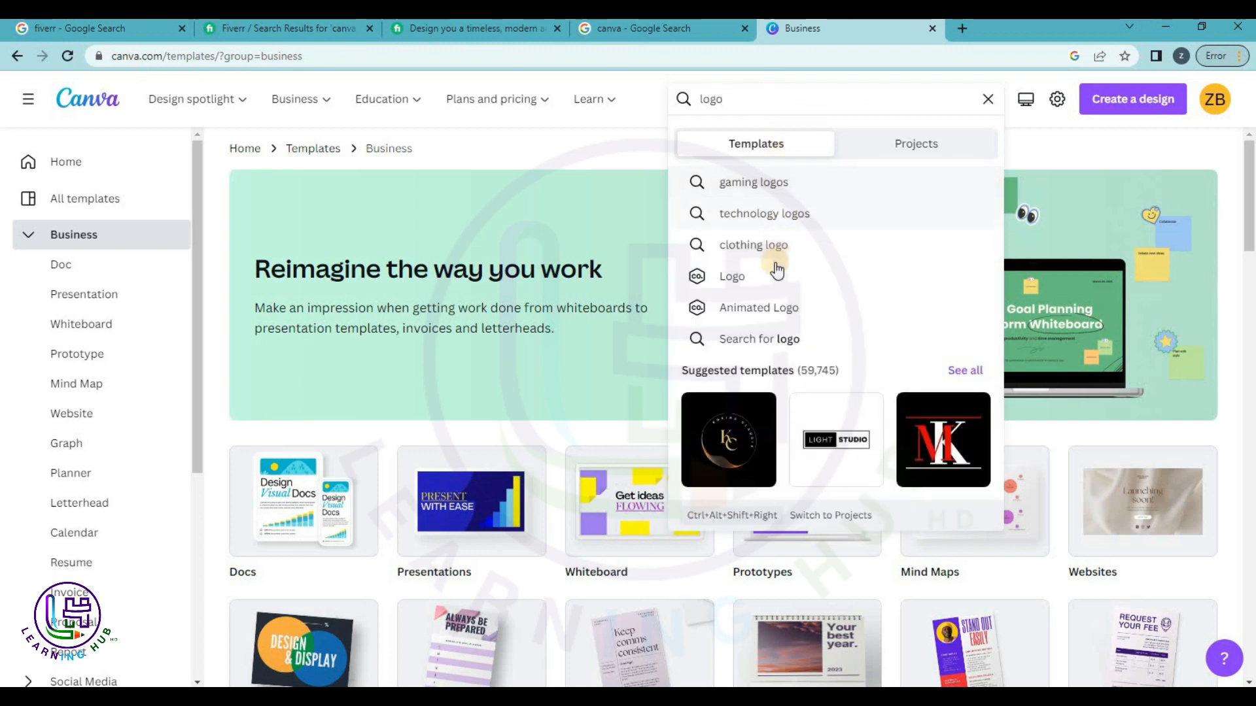
{"action": "left_click", "coordinate": [769, 284]}
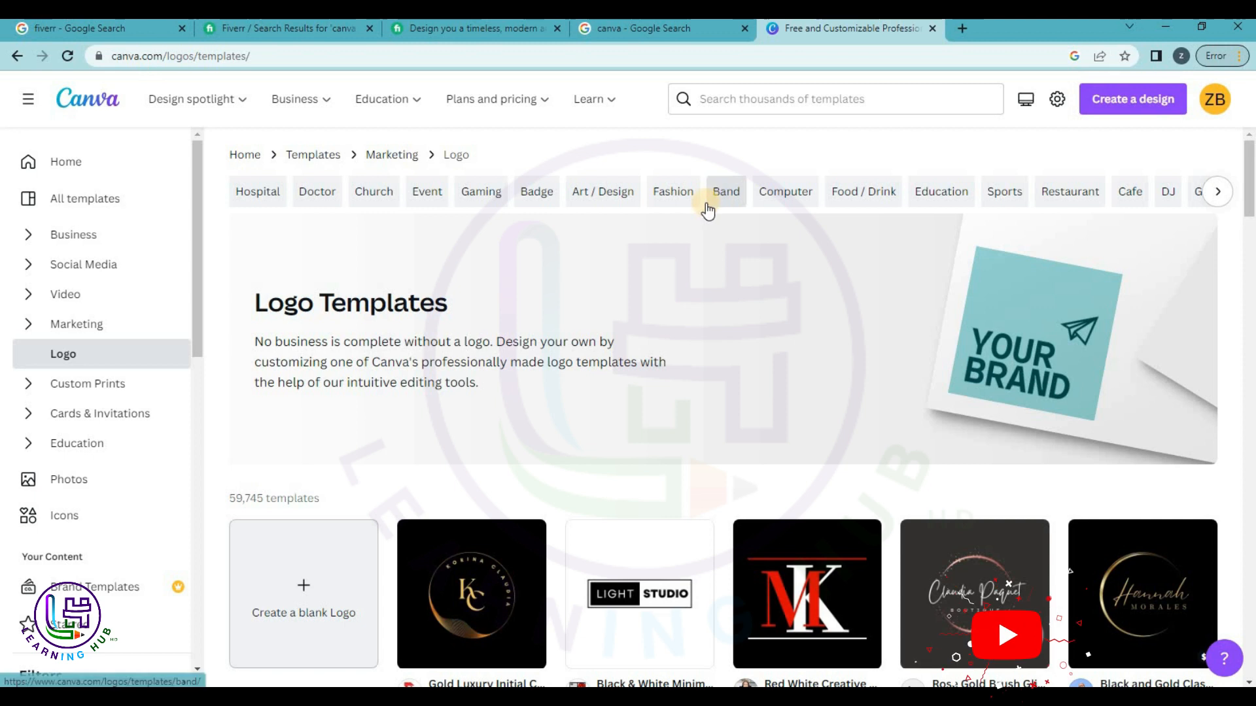
Scroll through the 59,745 logo templates, then return to the template search box.
{"action": "scroll", "coordinate": [733, 399], "scroll_direction": "down", "scroll_amount": 5}
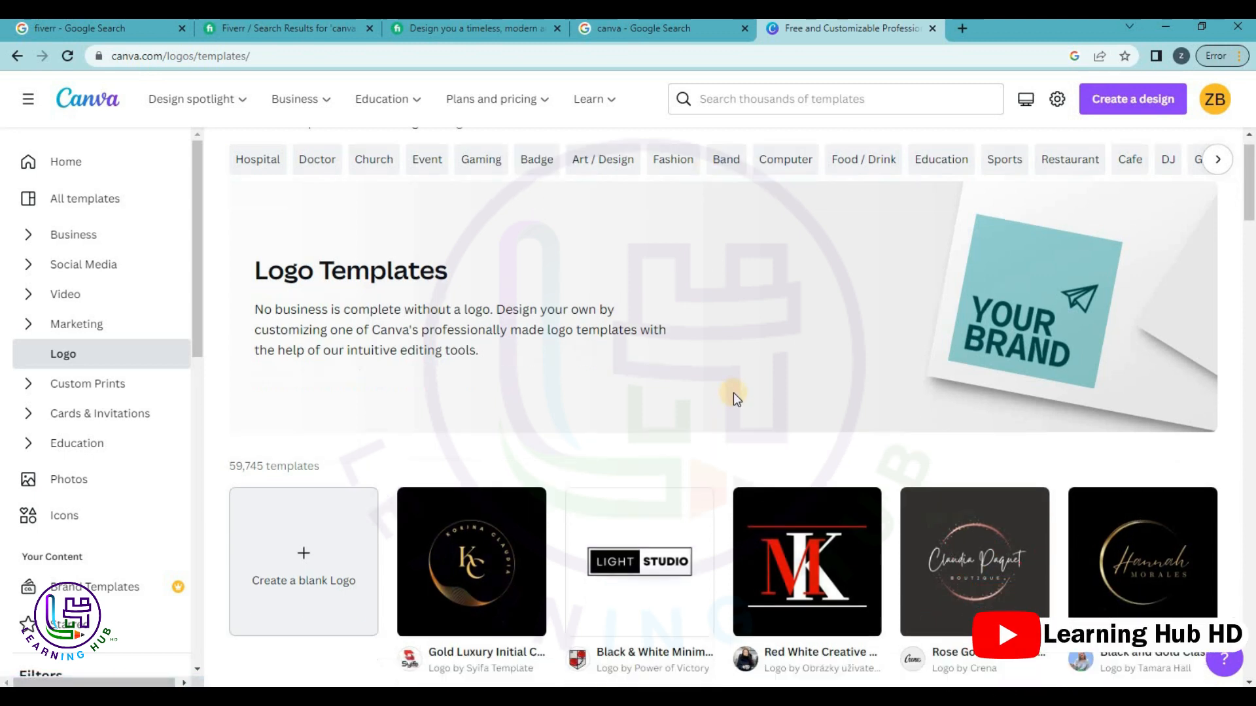
{"action": "scroll", "coordinate": [850, 404], "scroll_direction": "down", "scroll_amount": 4}
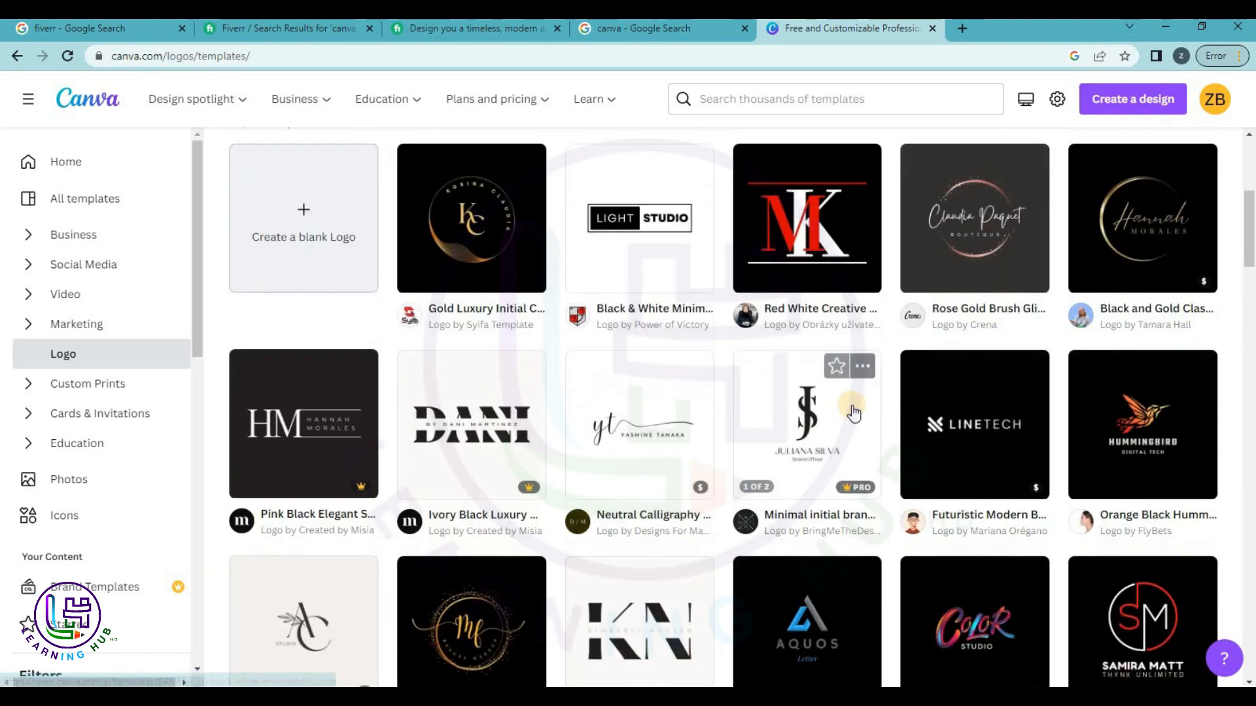
{"action": "scroll", "coordinate": [853, 406], "scroll_direction": "up", "scroll_amount": 5}
{"action": "scroll", "coordinate": [854, 405], "scroll_direction": "up", "scroll_amount": 1}
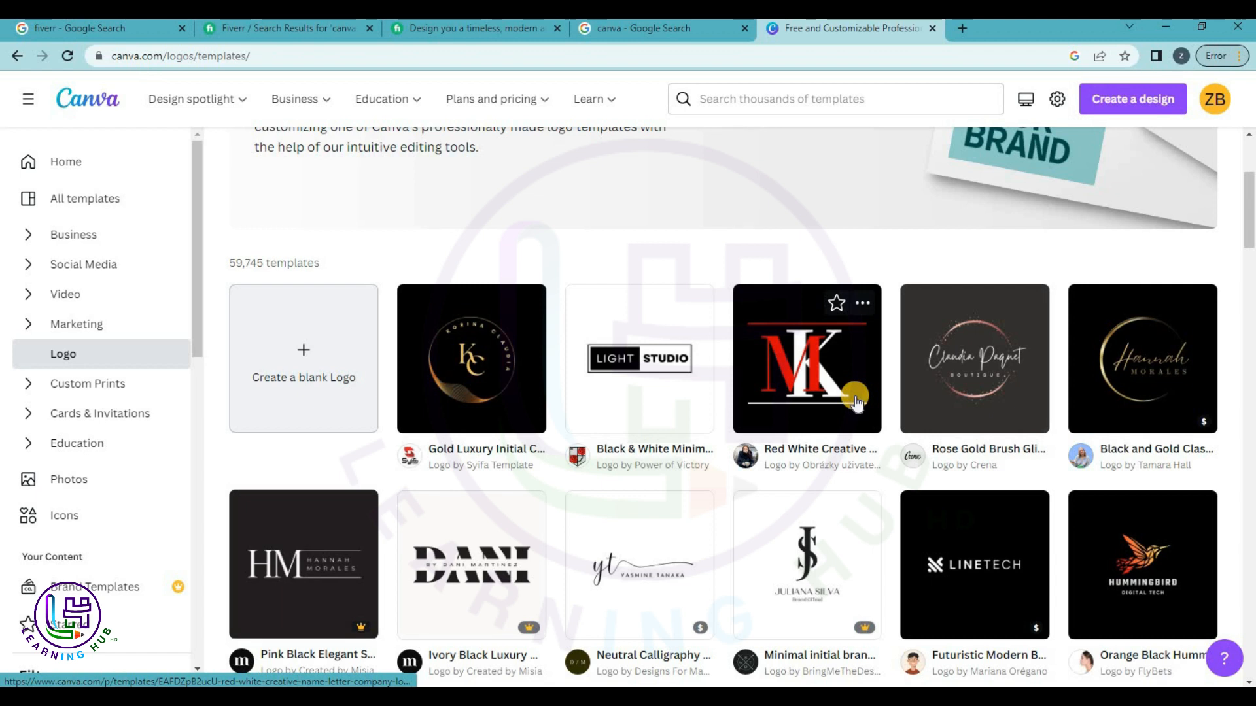
{"action": "left_click", "coordinate": [791, 106]}
Search 'real estate logos', then change the search to 'education logos'.
{"action": "type", "text": "real"}
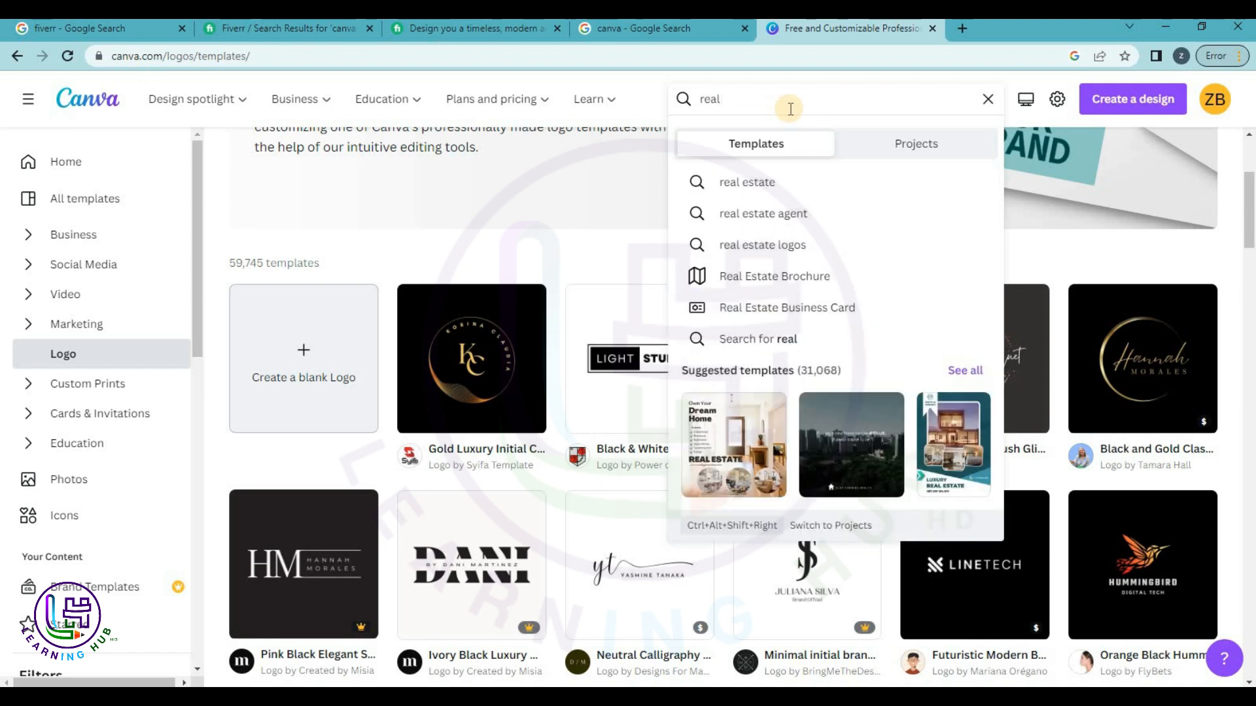
{"action": "left_click", "coordinate": [731, 245]}
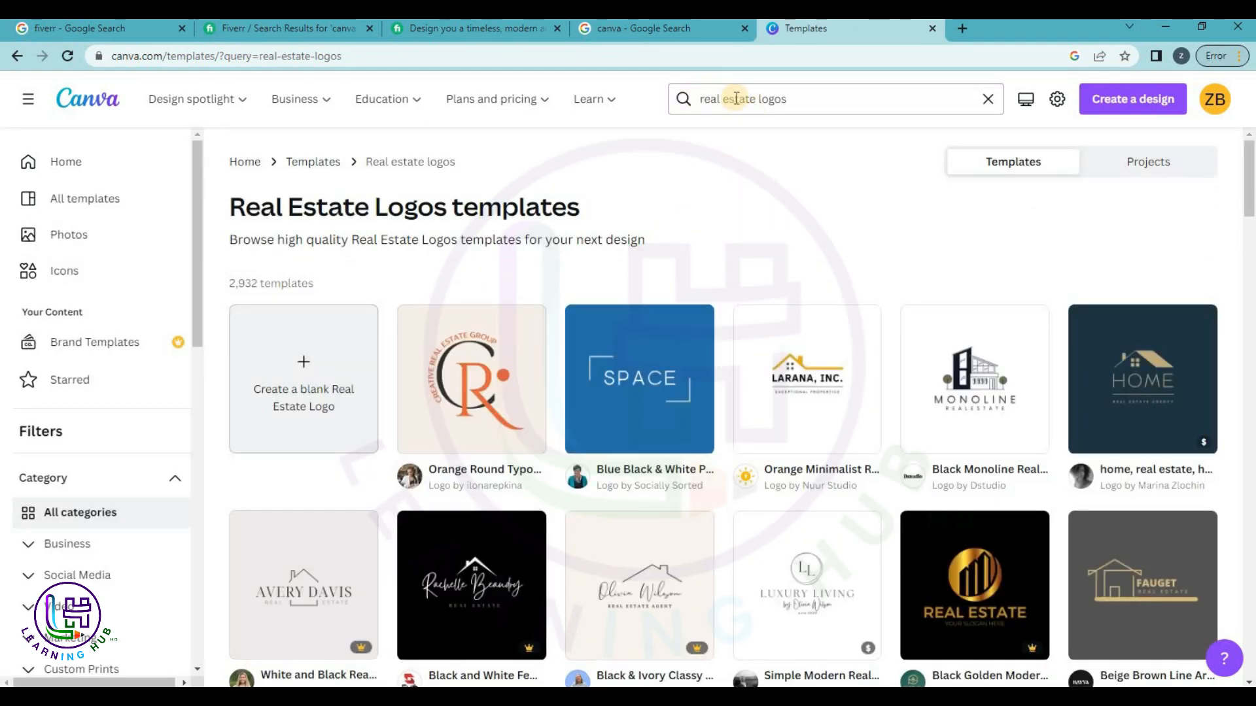
{"action": "left_click_drag", "start_coordinate": [756, 99], "coordinate": [684, 99]}
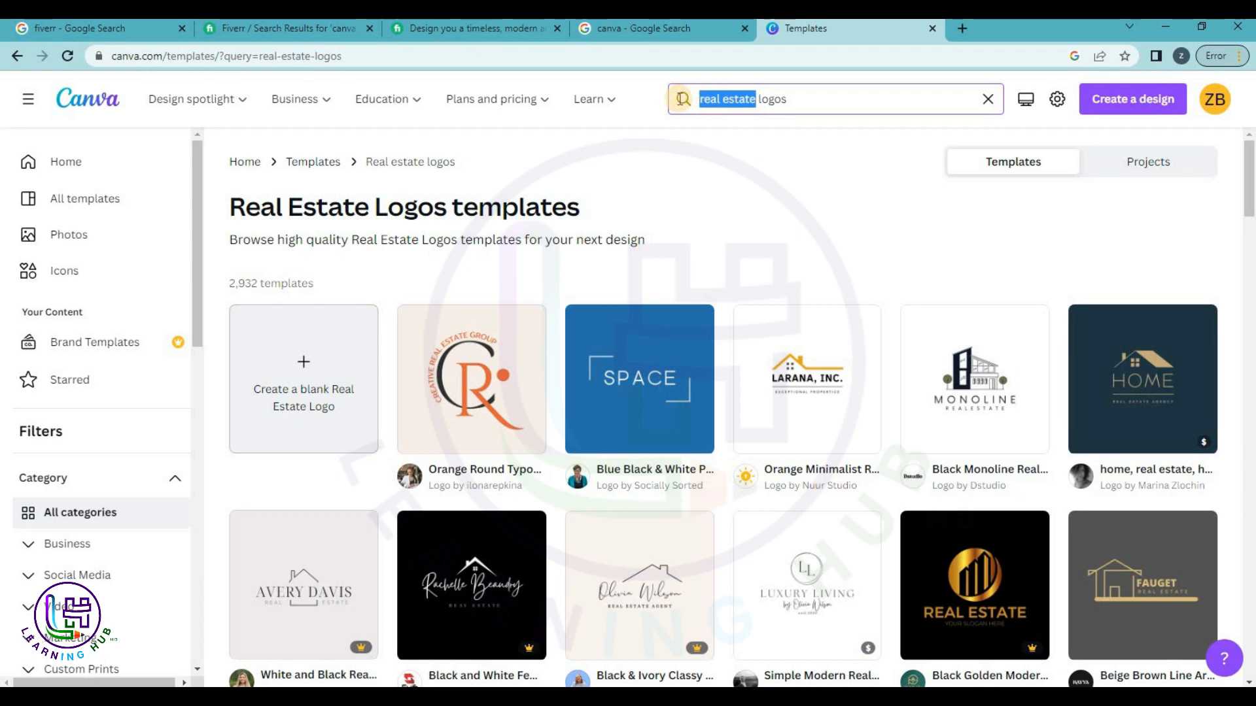
{"action": "type", "text": "edu"}
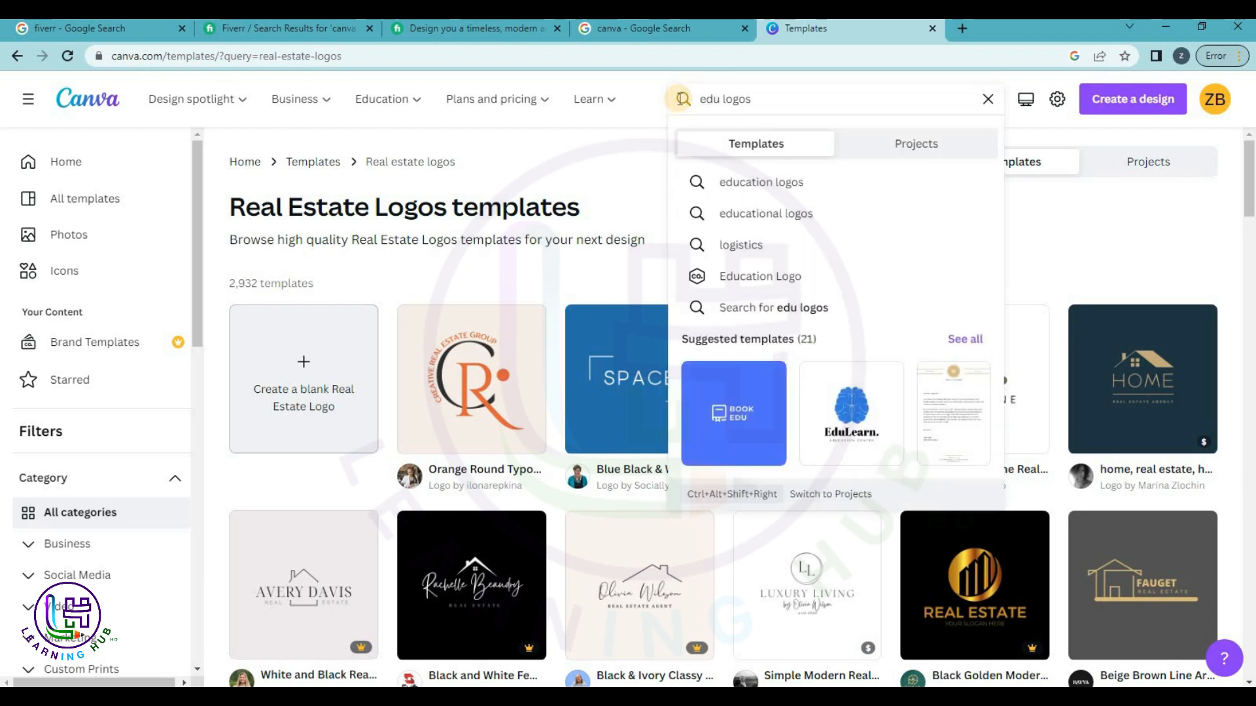
{"action": "left_click", "coordinate": [736, 191]}
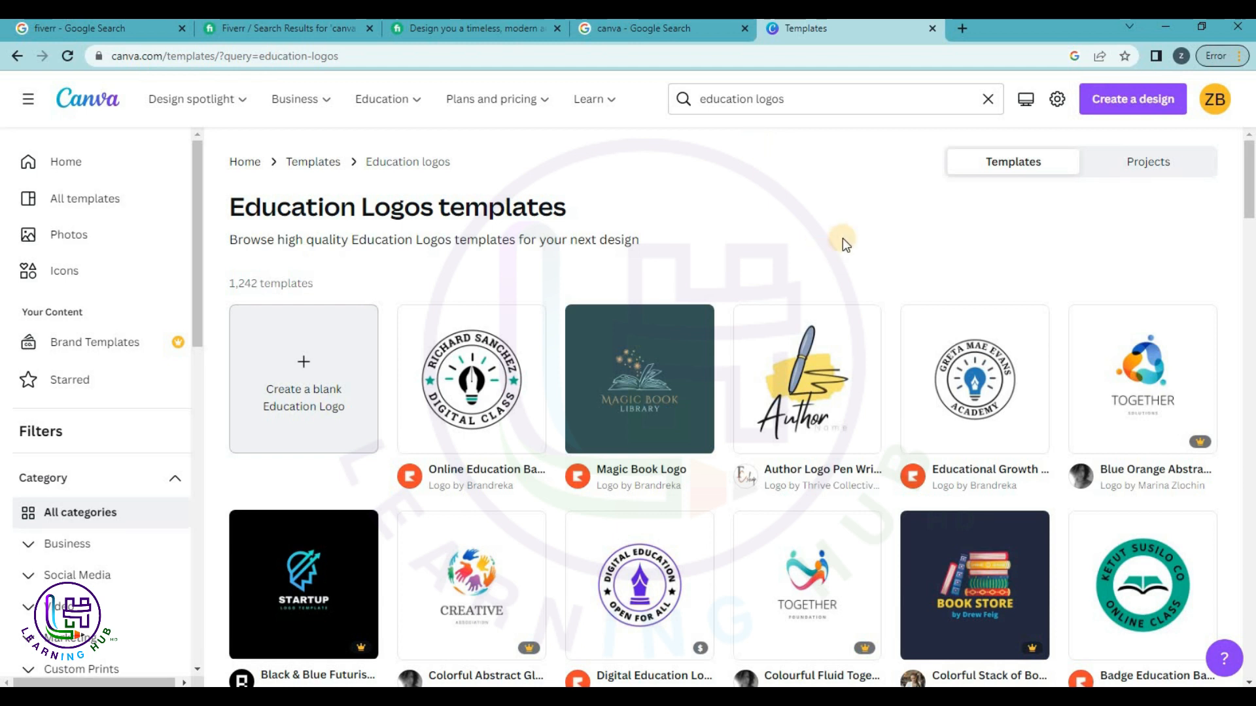
Browse the education logo results and open the Black Yellow Professional Badge Logo preview.
{"action": "scroll", "coordinate": [843, 238], "scroll_direction": "down", "scroll_amount": 5}
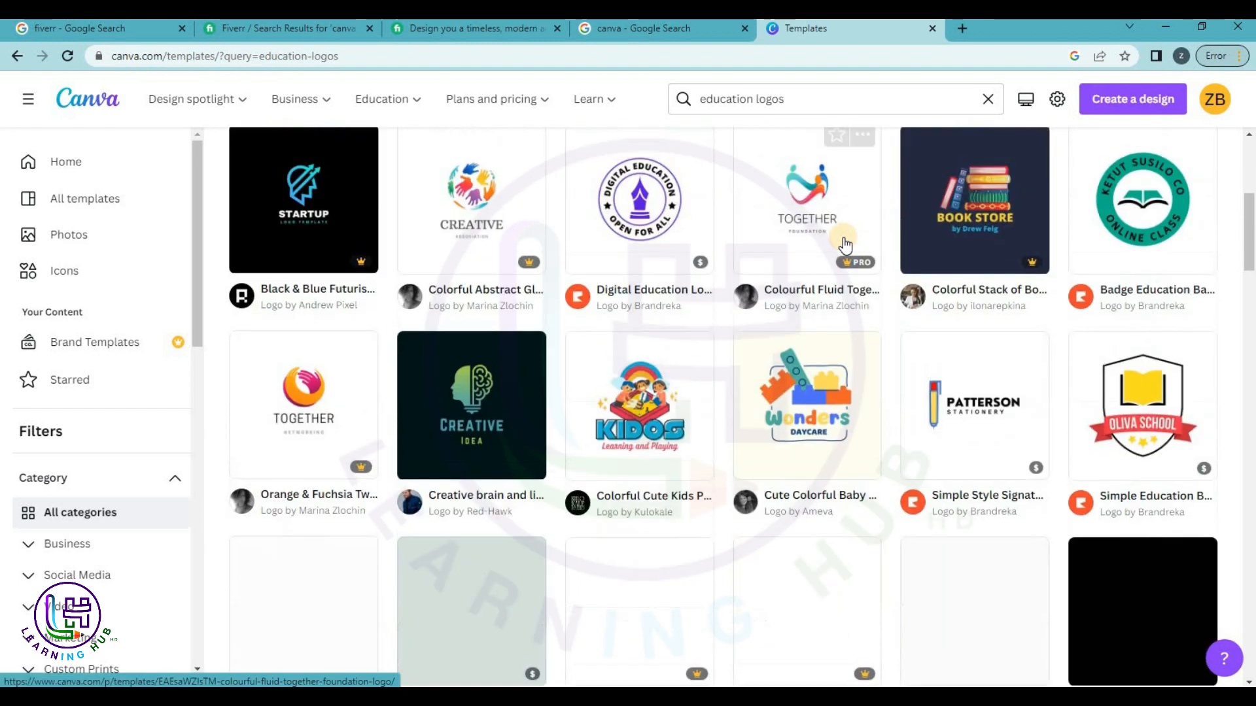
{"action": "scroll", "coordinate": [844, 248], "scroll_direction": "down", "scroll_amount": 1}
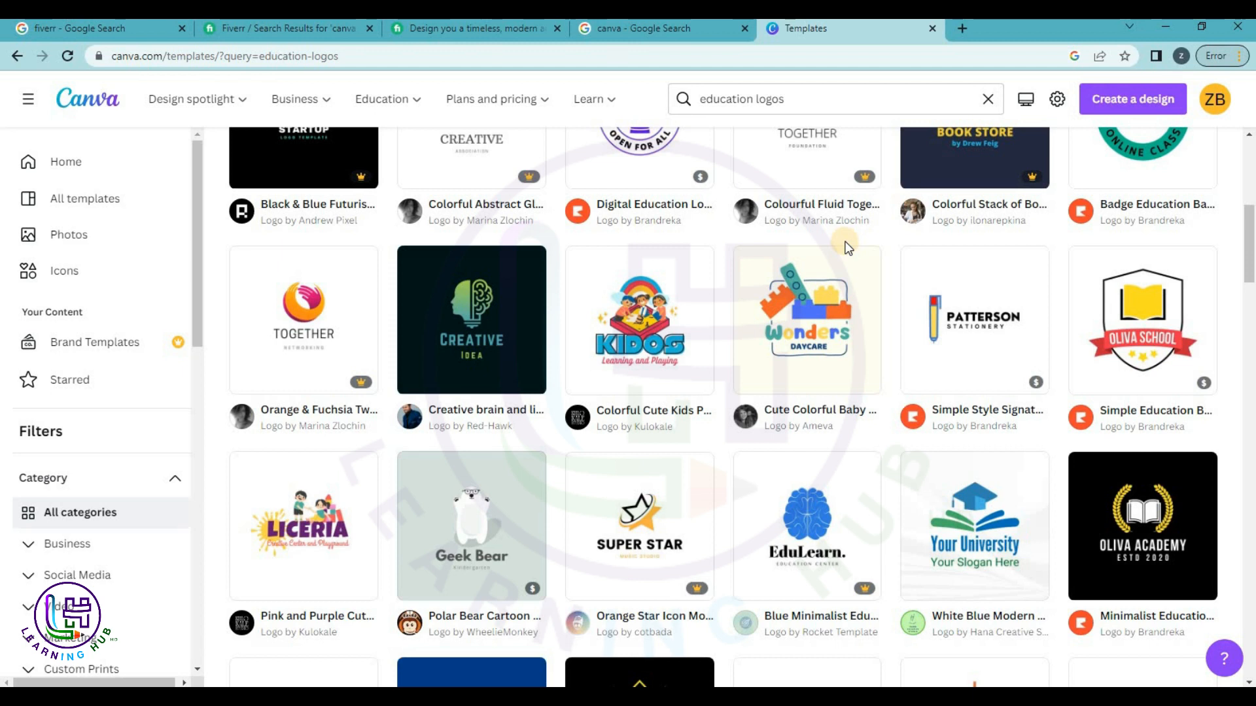
{"action": "scroll", "coordinate": [867, 593], "scroll_direction": "down", "scroll_amount": 6}
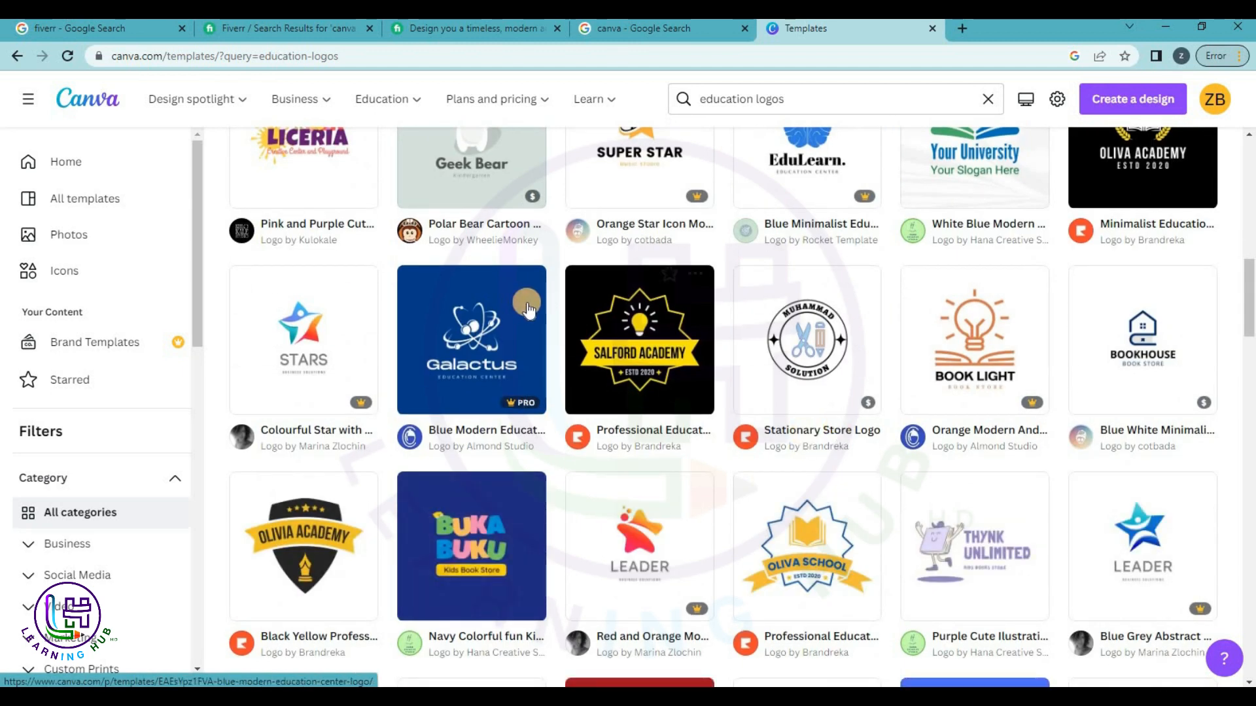
{"action": "scroll", "coordinate": [655, 365], "scroll_direction": "down", "scroll_amount": 4}
{"action": "scroll", "coordinate": [659, 367], "scroll_direction": "down", "scroll_amount": 4}
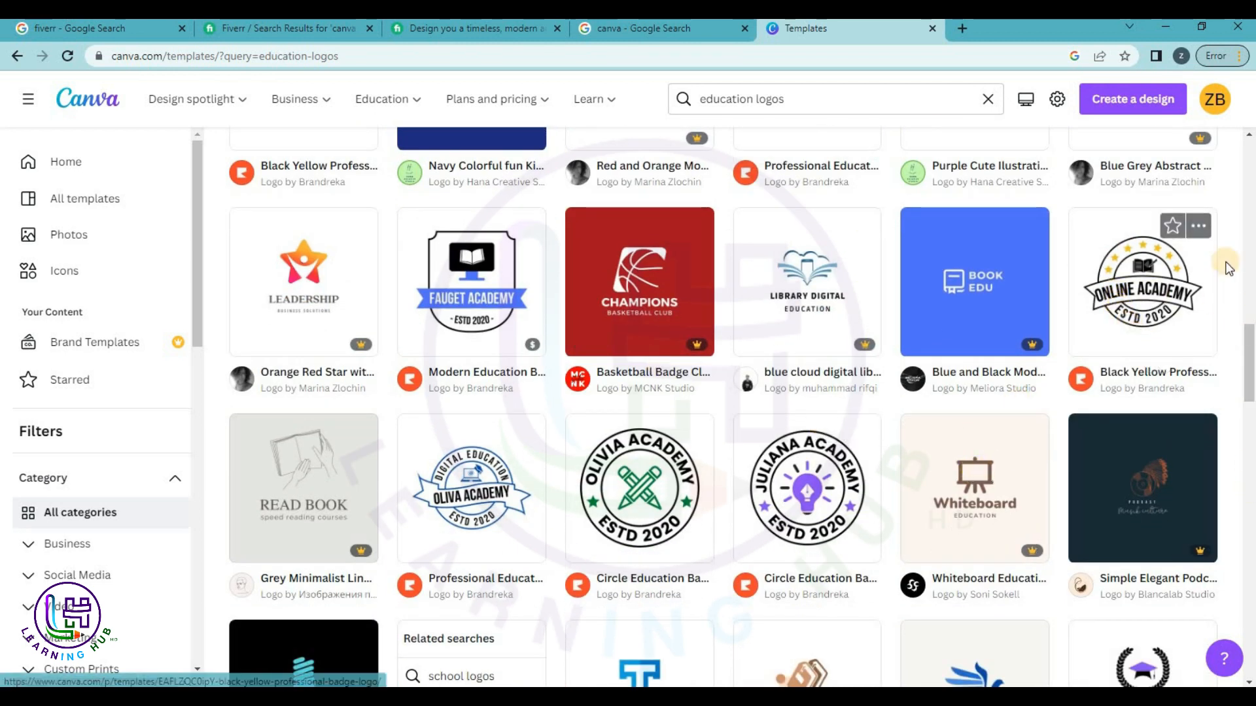
{"action": "scroll", "coordinate": [929, 425], "scroll_direction": "down", "scroll_amount": 3}
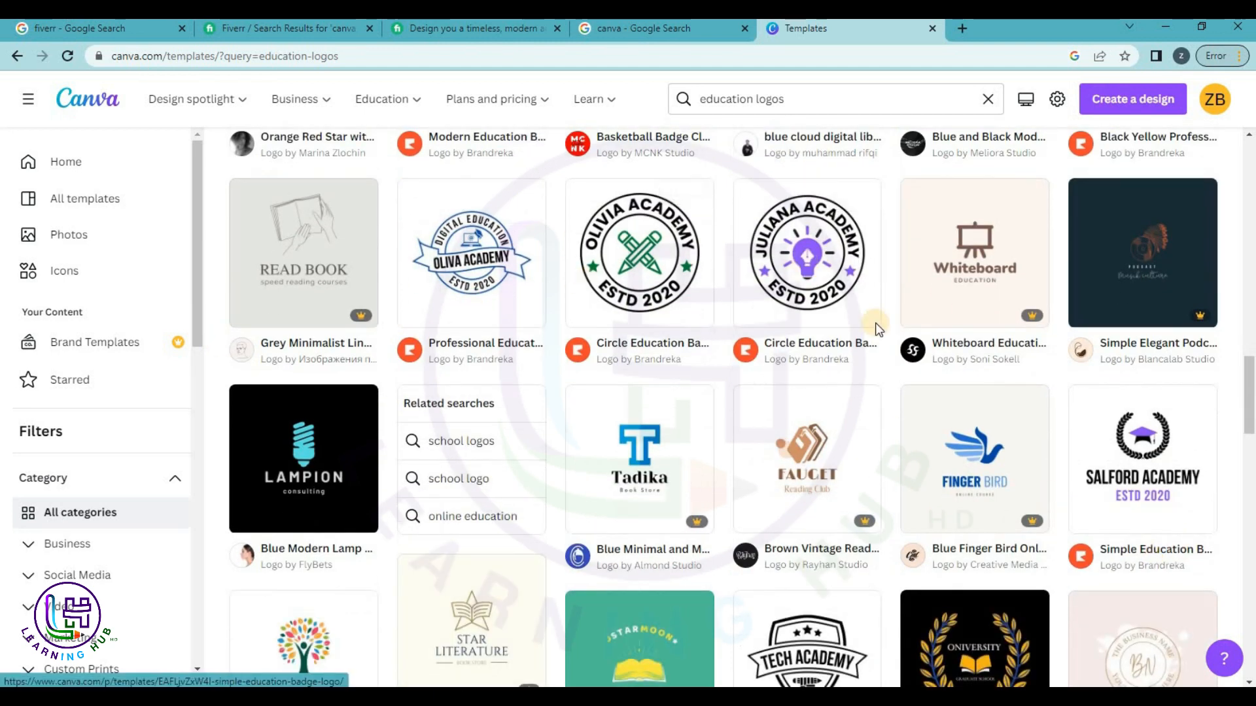
{"action": "scroll", "coordinate": [1000, 294], "scroll_direction": "up", "scroll_amount": 3}
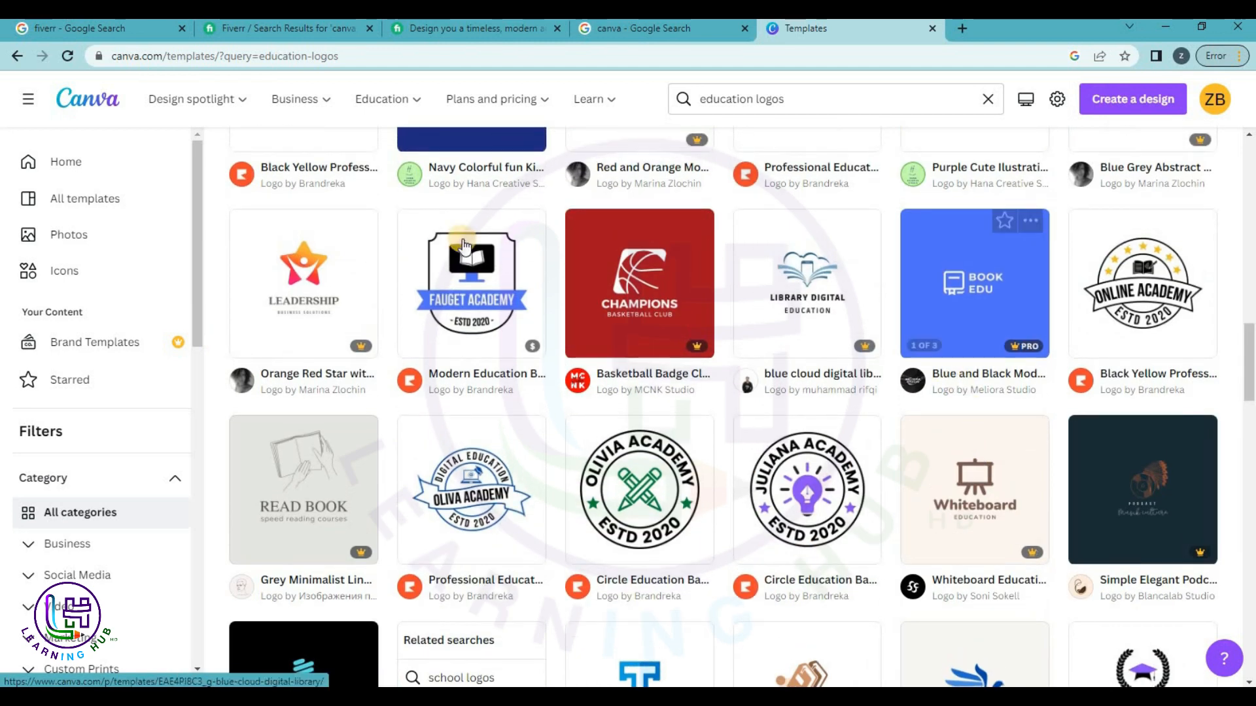
{"action": "scroll", "coordinate": [601, 307], "scroll_direction": "down", "scroll_amount": 1}
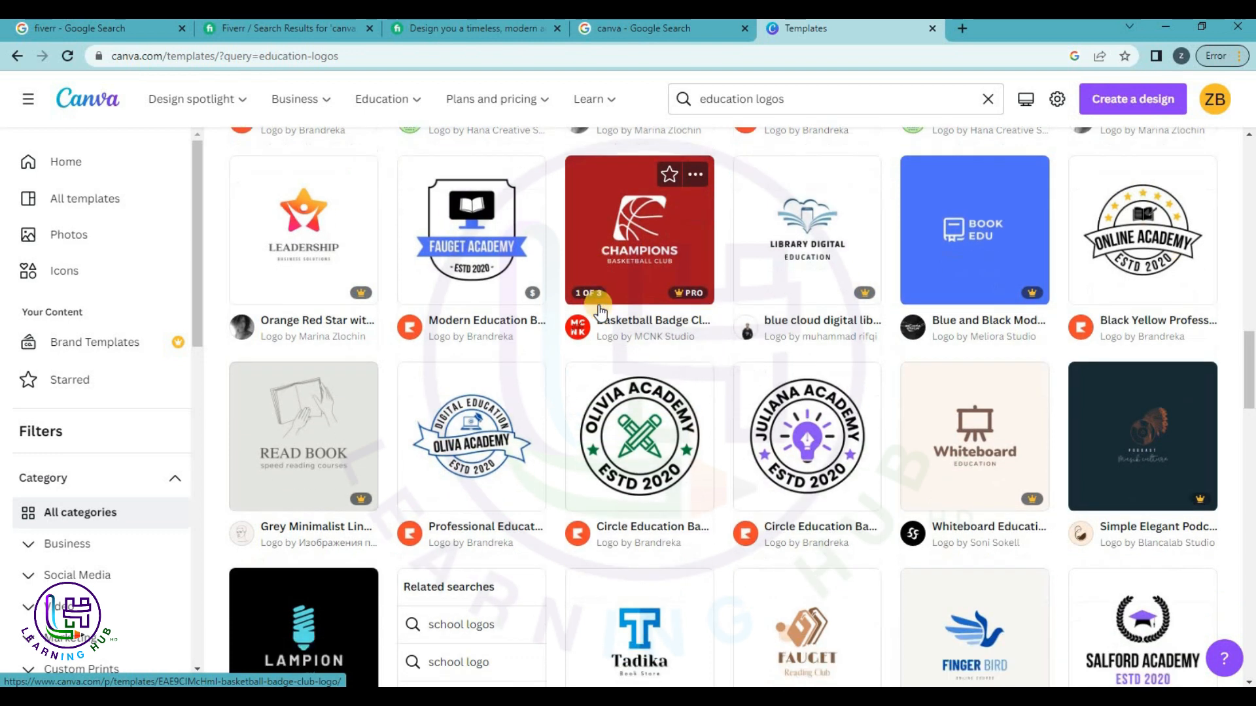
{"action": "scroll", "coordinate": [600, 307], "scroll_direction": "down", "scroll_amount": 2}
{"action": "scroll", "coordinate": [600, 312], "scroll_direction": "up", "scroll_amount": 1}
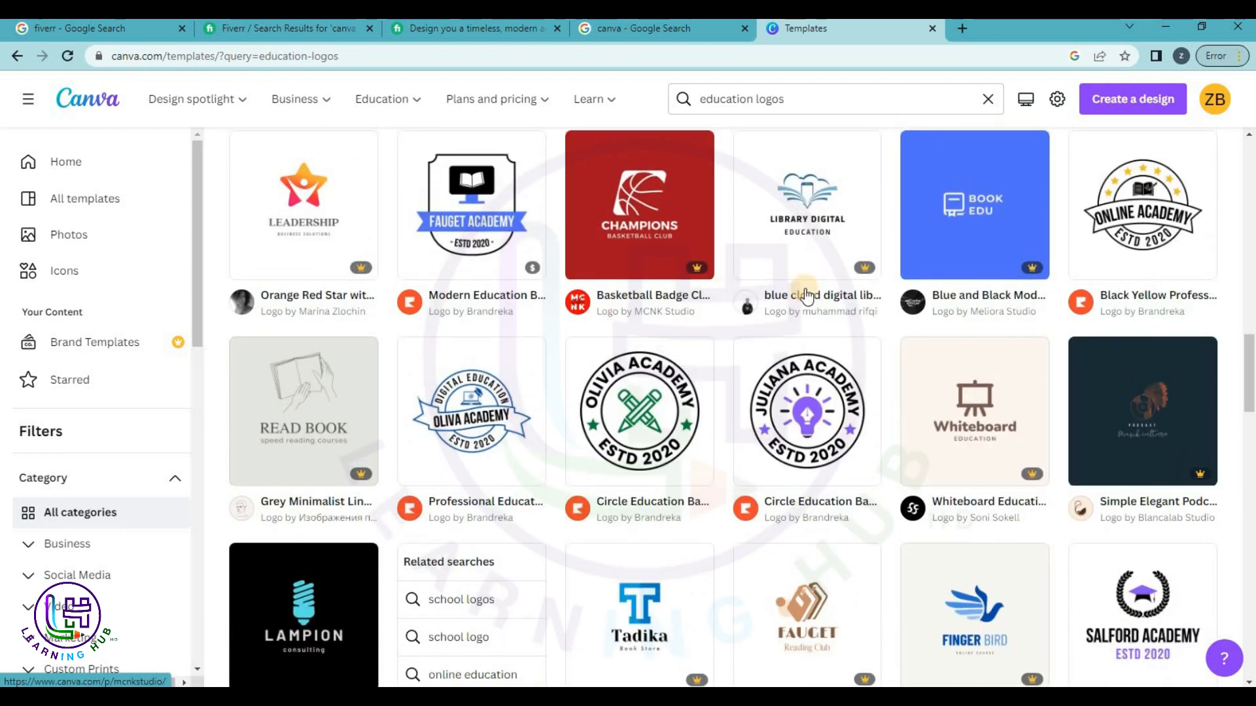
{"action": "left_click", "coordinate": [1128, 216]}
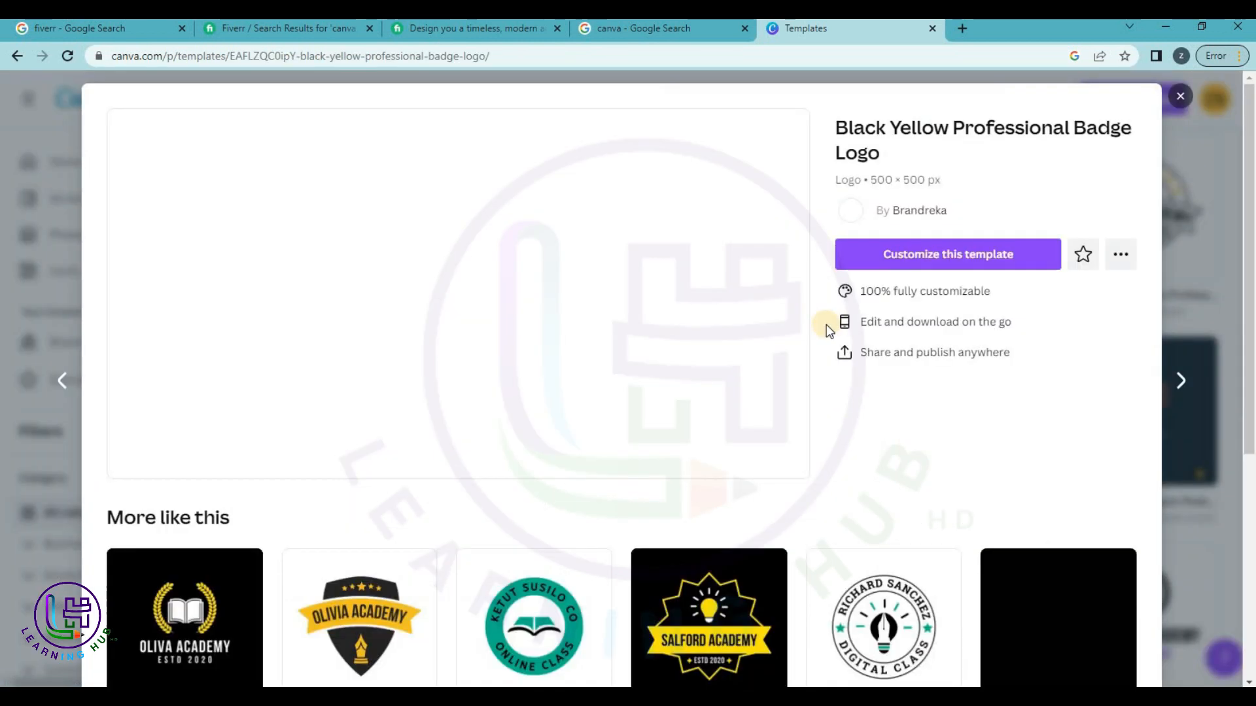
Start customizing the Online Academy badge in a new tab, then open its creator's profile.
{"action": "left_click", "coordinate": [903, 259]}
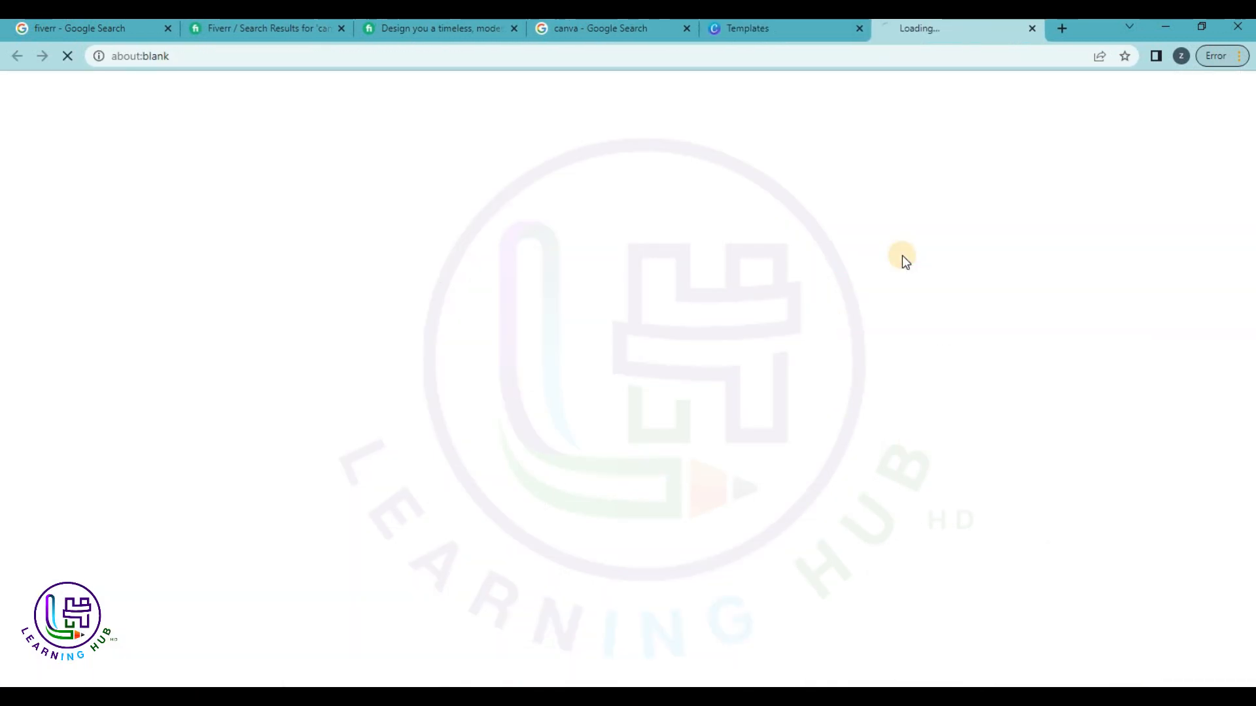
{"action": "left_click", "coordinate": [783, 26]}
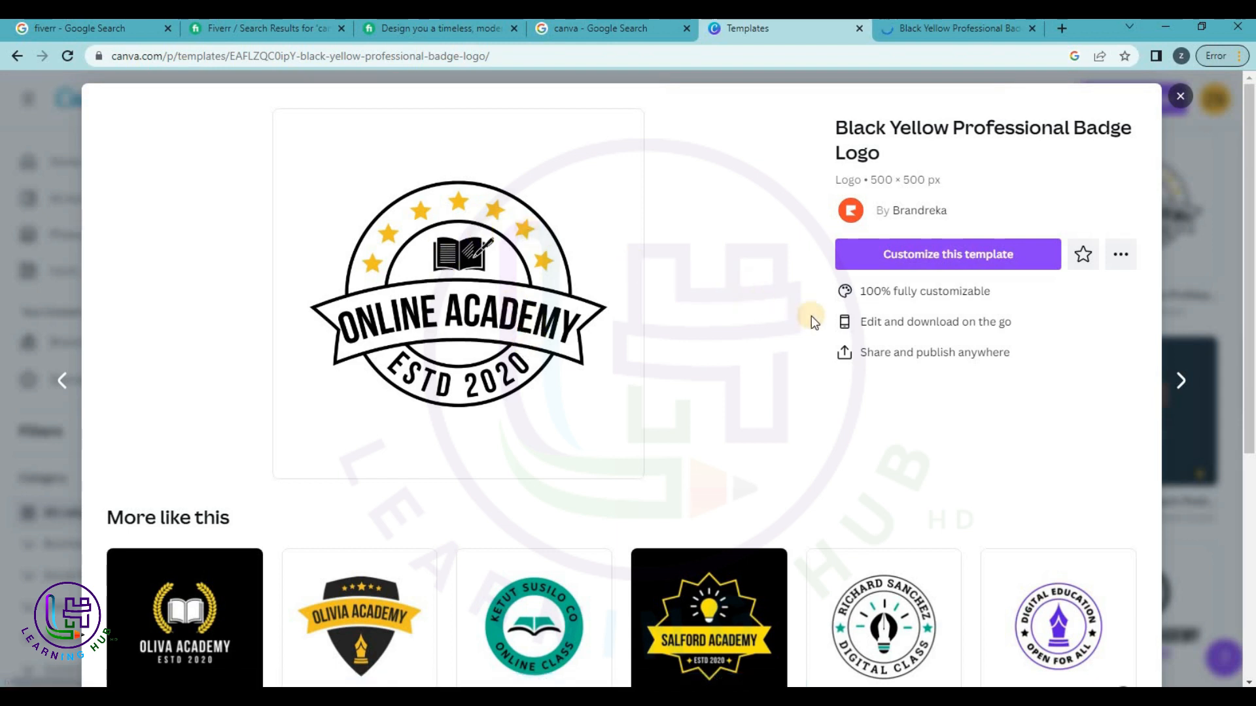
{"action": "scroll", "coordinate": [893, 252], "scroll_direction": "down", "scroll_amount": 3}
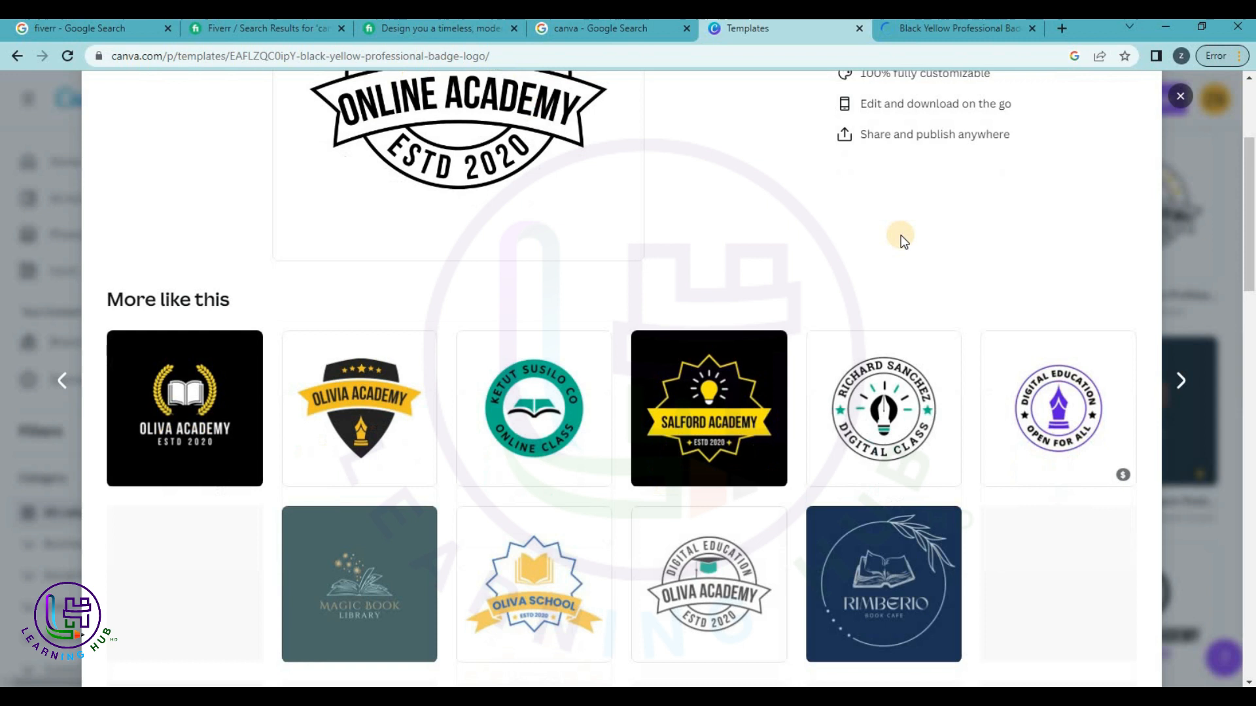
{"action": "scroll", "coordinate": [915, 226], "scroll_direction": "up", "scroll_amount": 3}
{"action": "left_click", "coordinate": [931, 207]}
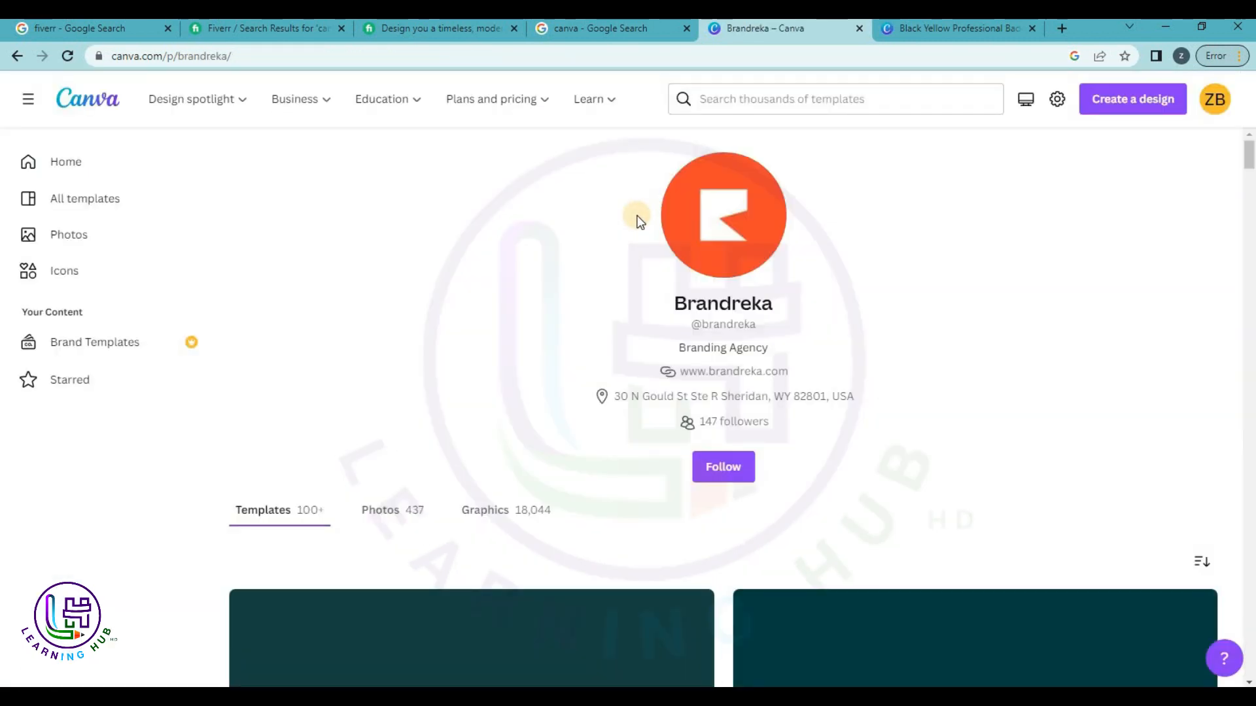
Switch to the 'Black Yellow Professional Badge Logo' tab with the Online Academy badge open.
{"action": "scroll", "coordinate": [777, 531], "scroll_direction": "down", "scroll_amount": 10}
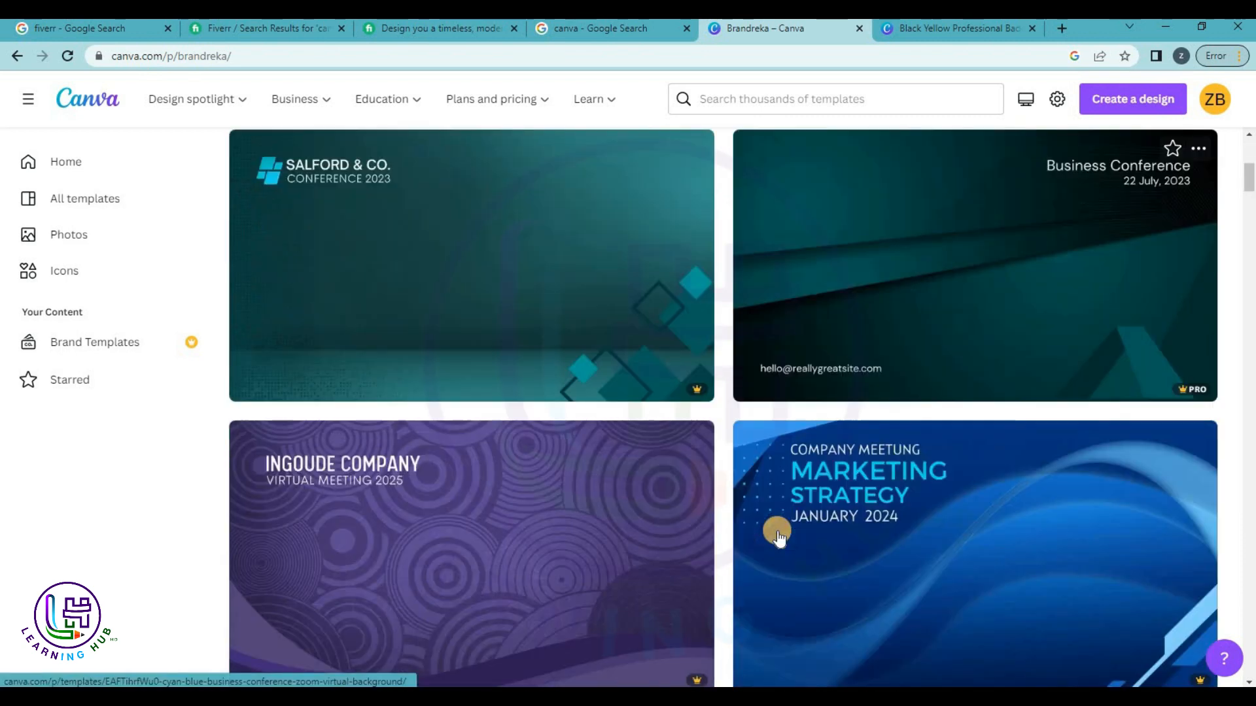
{"action": "scroll", "coordinate": [777, 531], "scroll_direction": "down", "scroll_amount": 7}
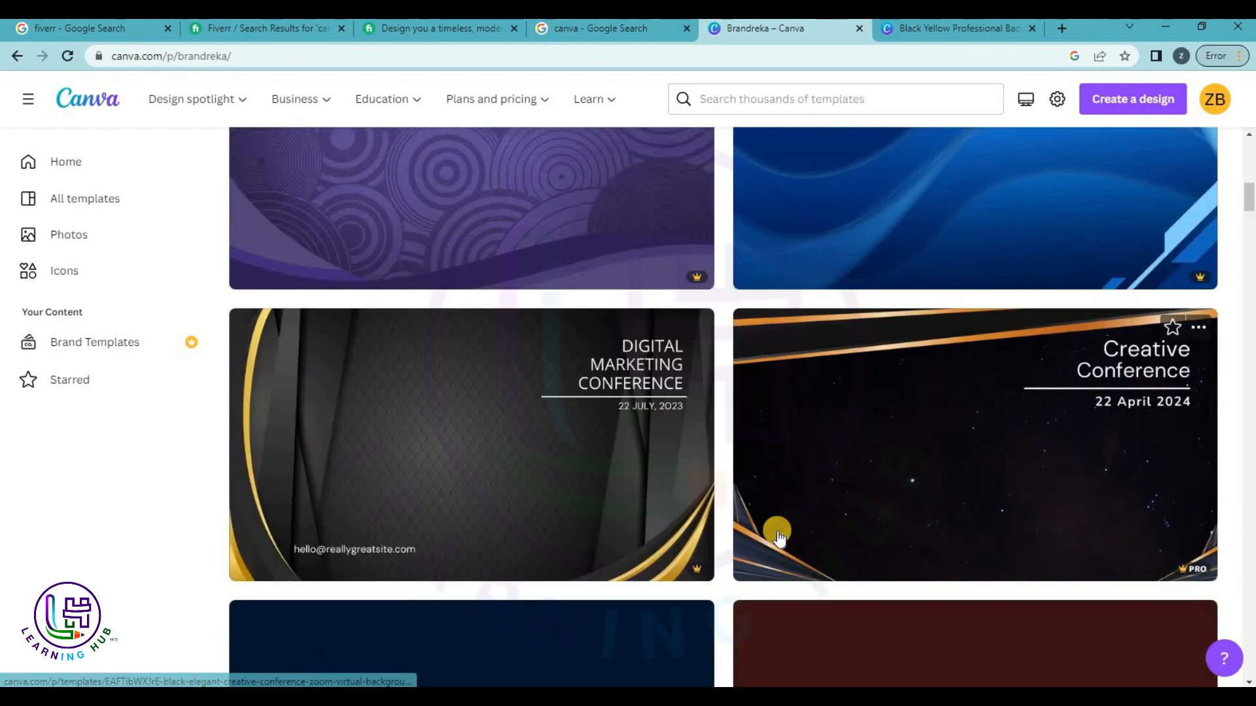
{"action": "scroll", "coordinate": [777, 531], "scroll_direction": "up", "scroll_amount": 17}
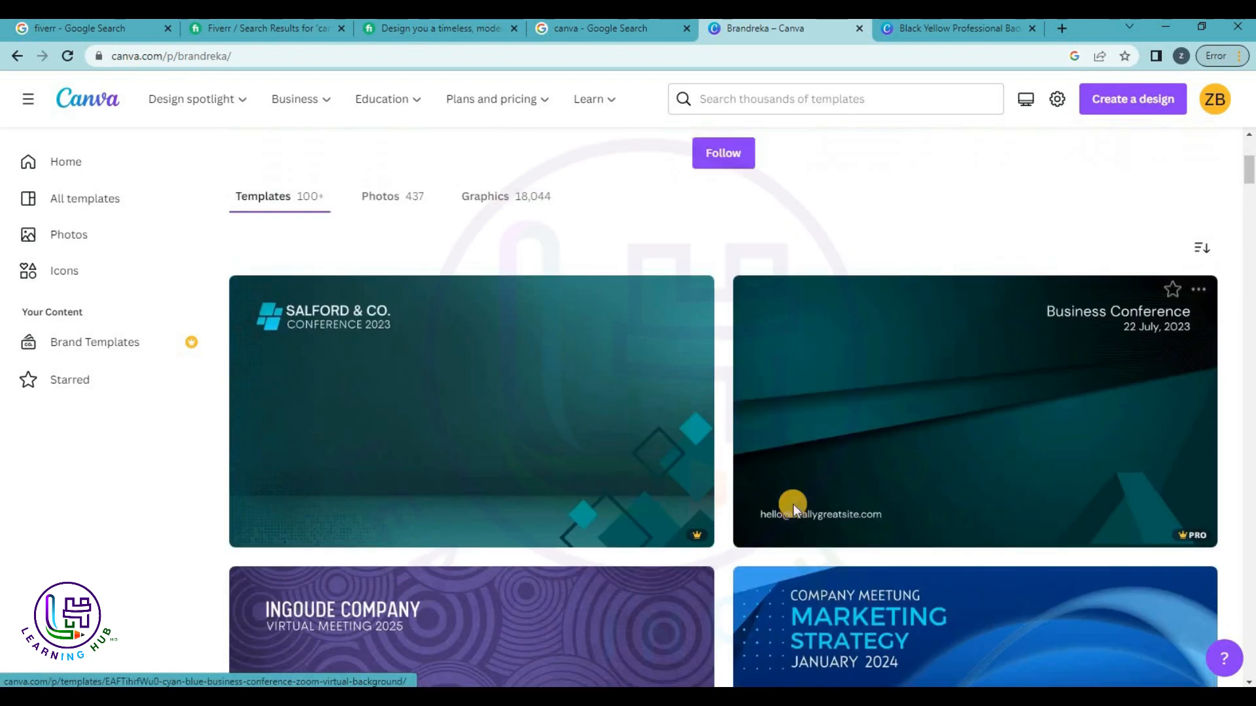
{"action": "left_click", "coordinate": [940, 33]}
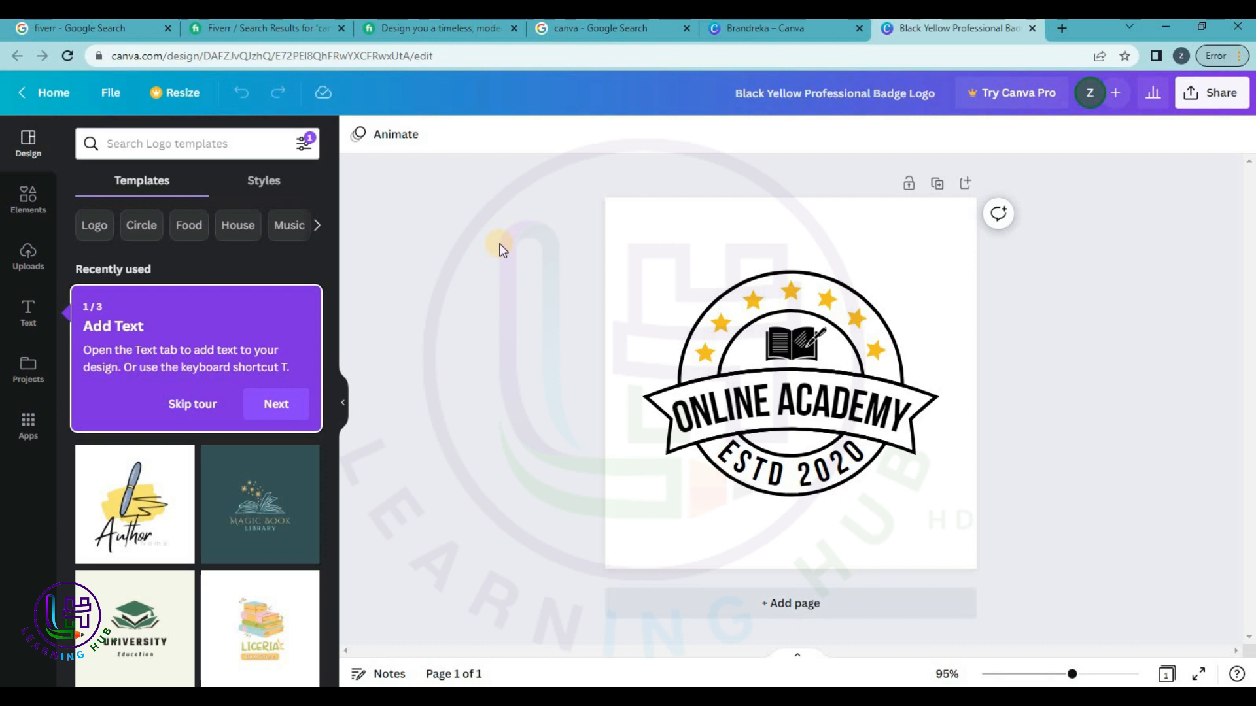
Skip the editor tour from Elements and show the empty Uploads panel with its import options.
{"action": "left_click", "coordinate": [33, 196]}
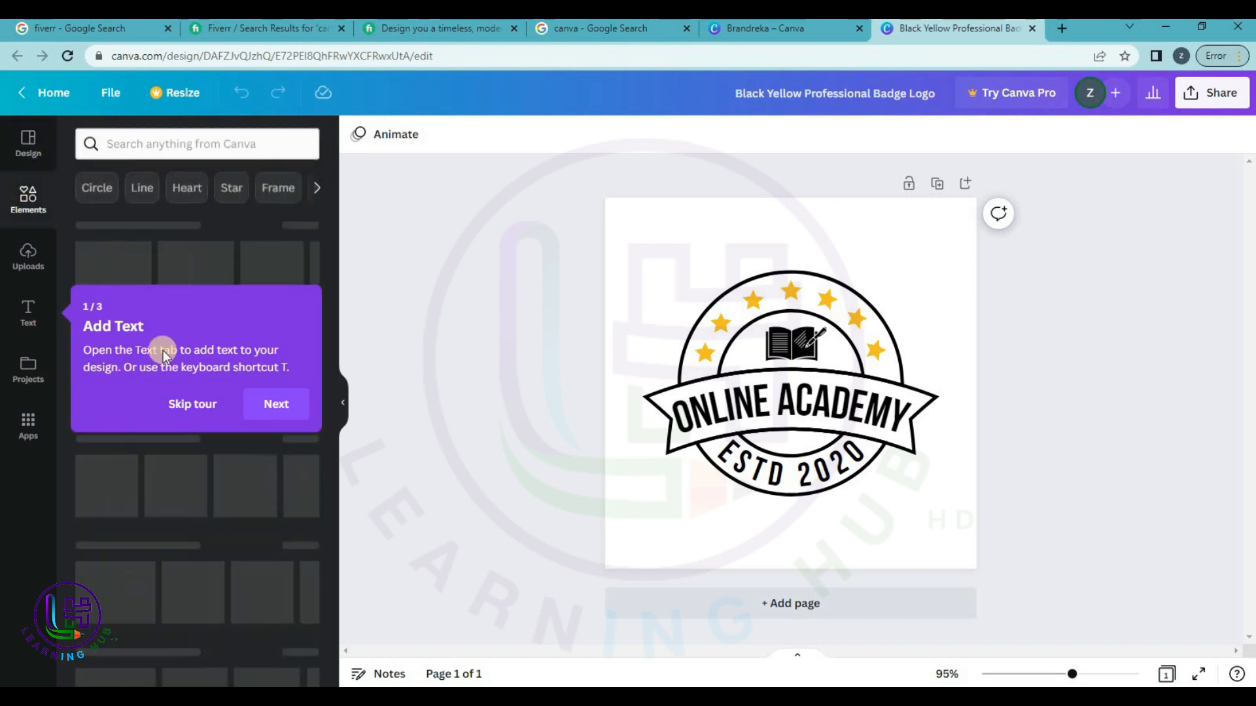
{"action": "left_click", "coordinate": [193, 404]}
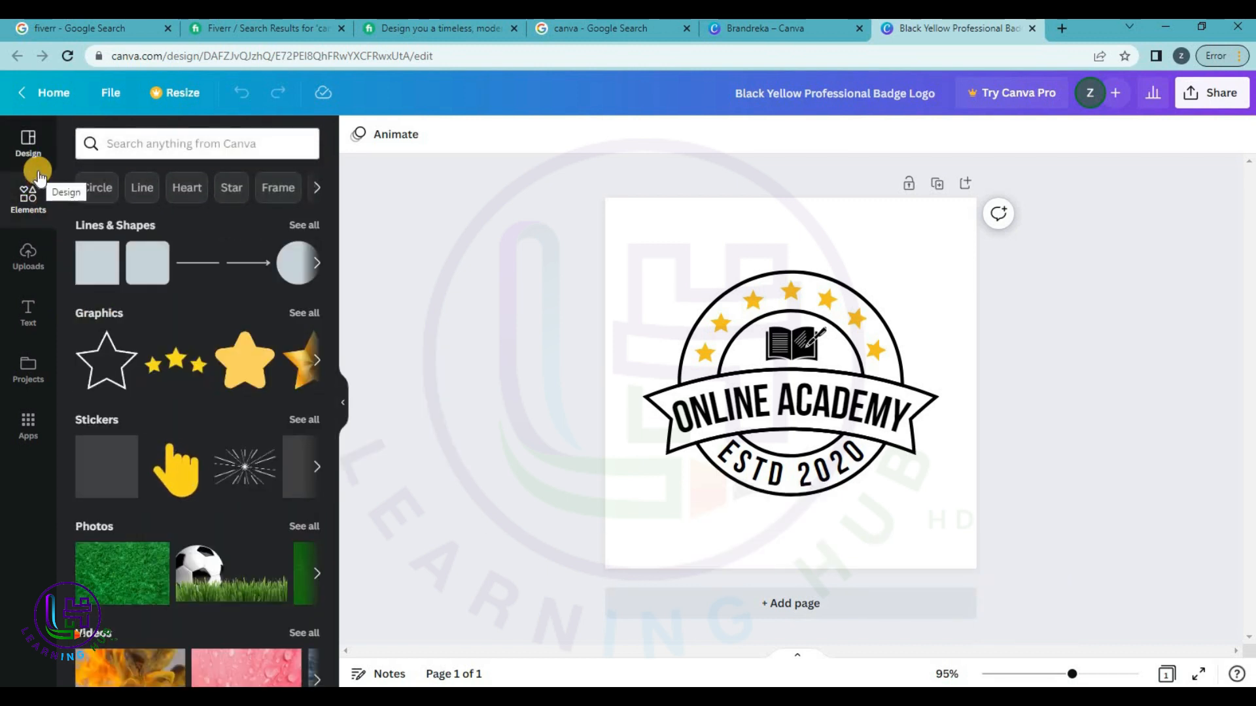
{"action": "scroll", "coordinate": [211, 311], "scroll_direction": "down", "scroll_amount": 5}
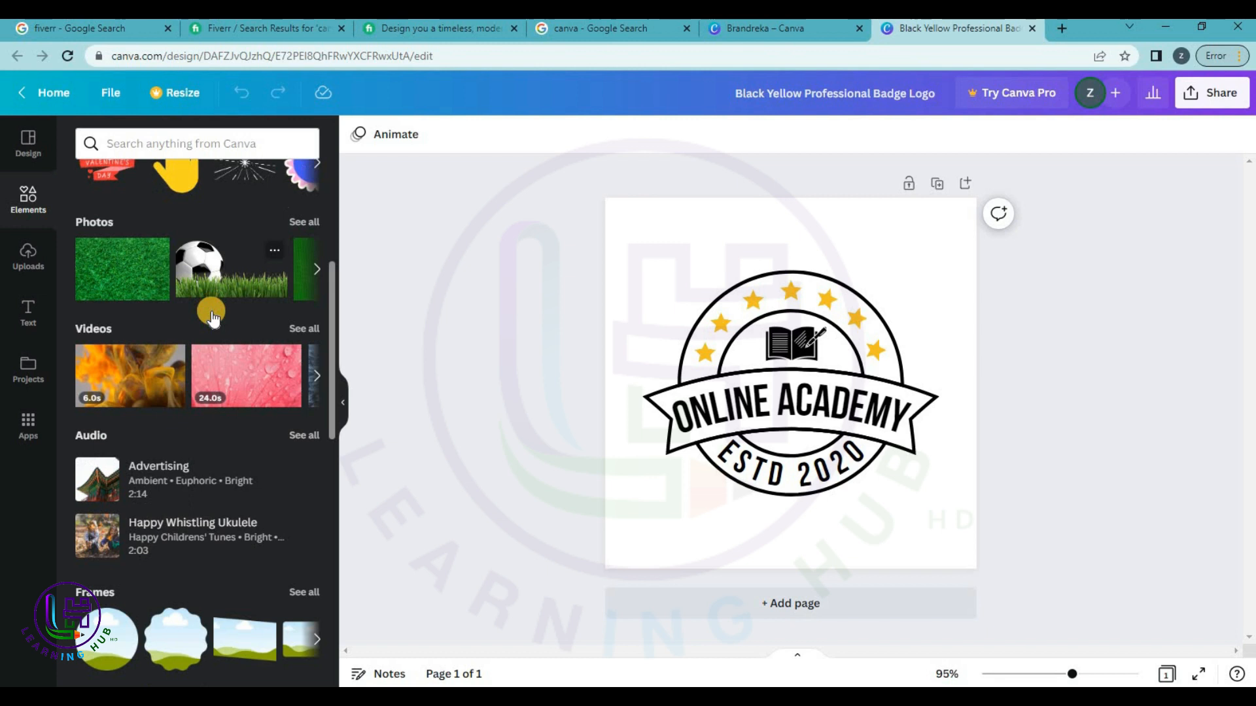
{"action": "scroll", "coordinate": [210, 310], "scroll_direction": "up", "scroll_amount": 5}
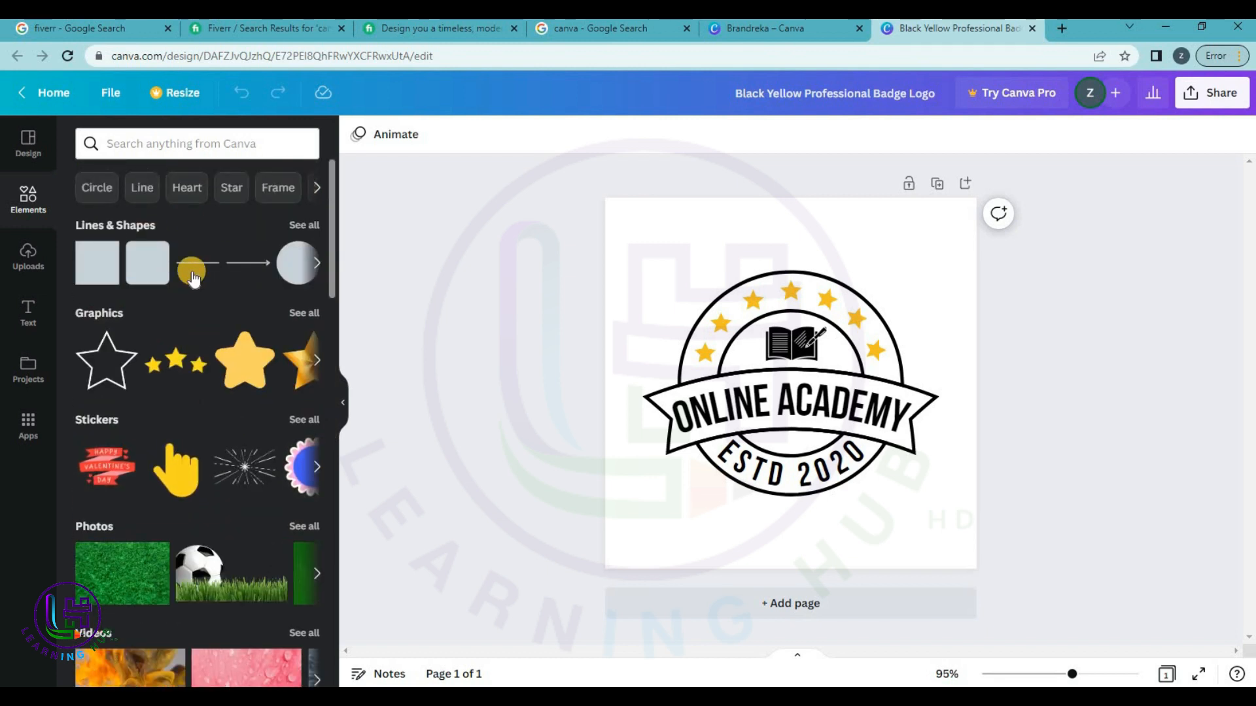
{"action": "left_click", "coordinate": [28, 251]}
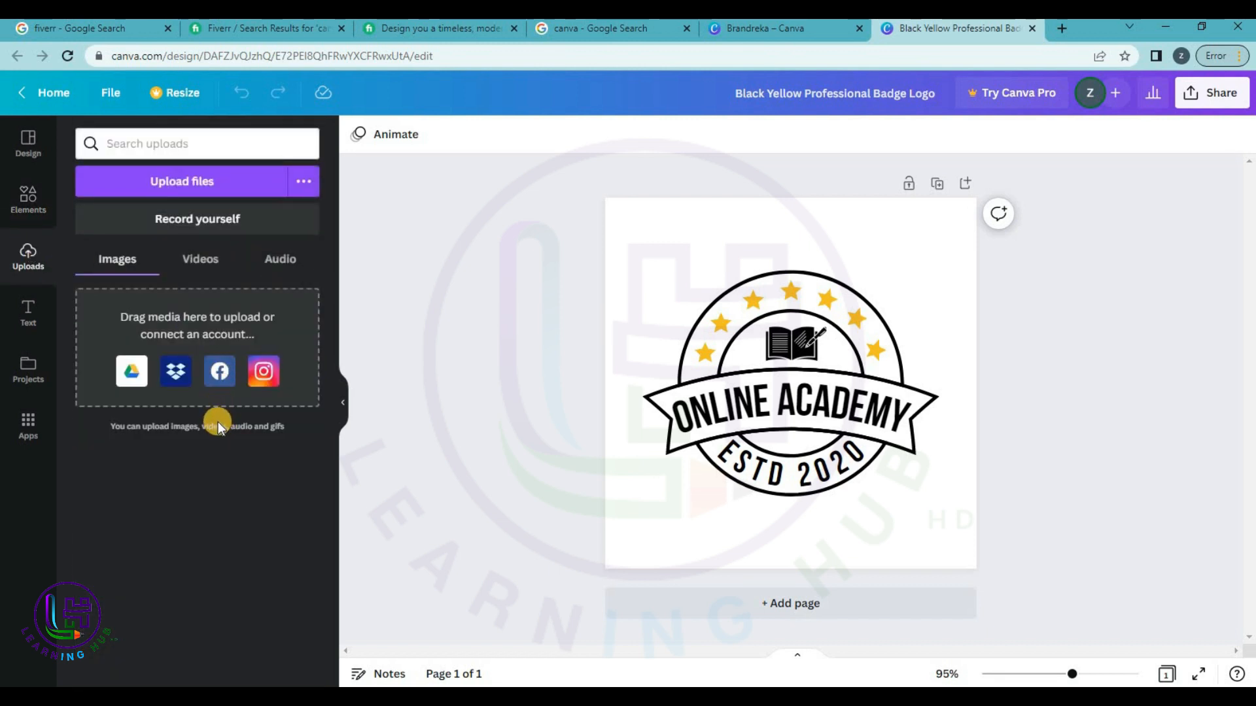
Upload the duck picture 'images (1) - Copy' from Pictures, then show the Projects list.
{"action": "left_click", "coordinate": [171, 184]}
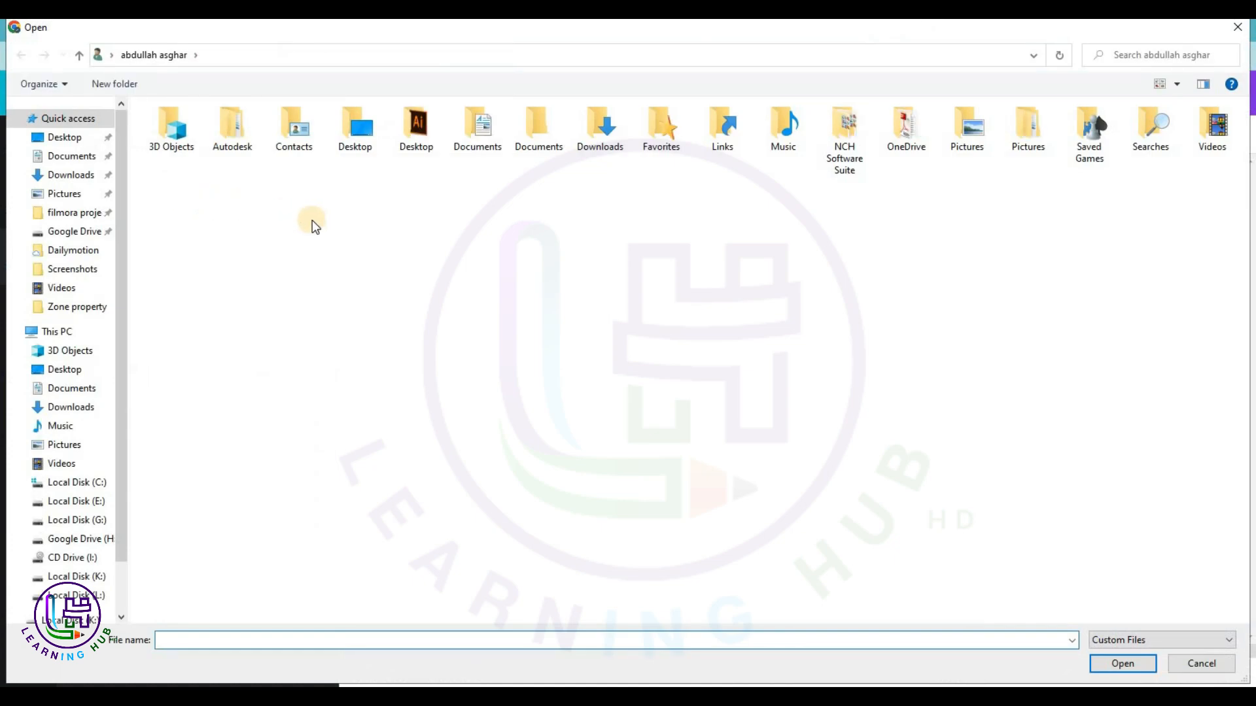
{"action": "left_click", "coordinate": [65, 195]}
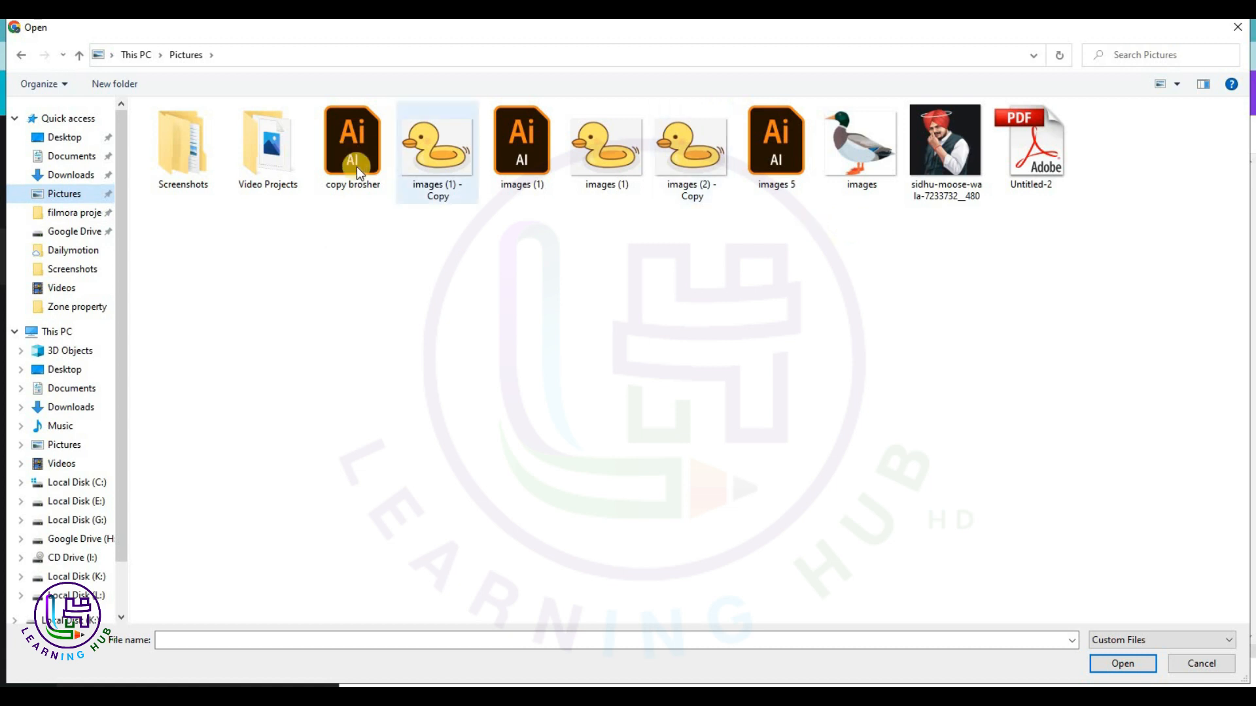
{"action": "double_click", "coordinate": [445, 164]}
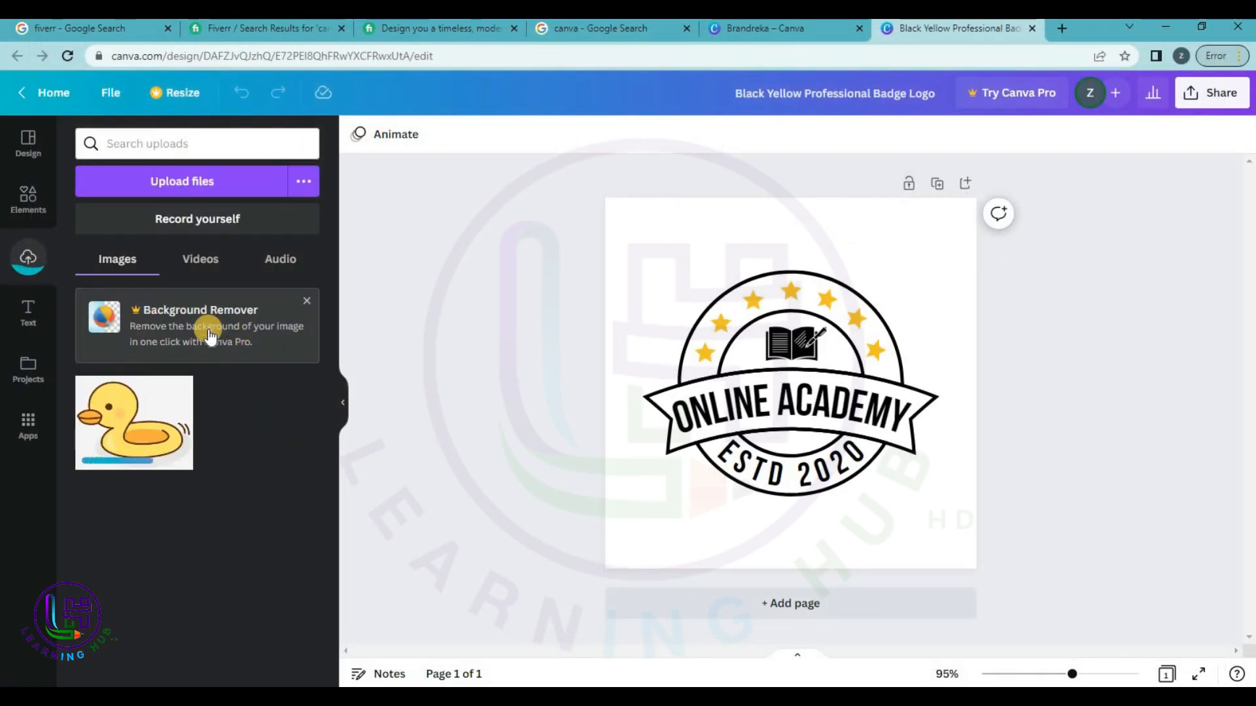
{"action": "left_click", "coordinate": [22, 327]}
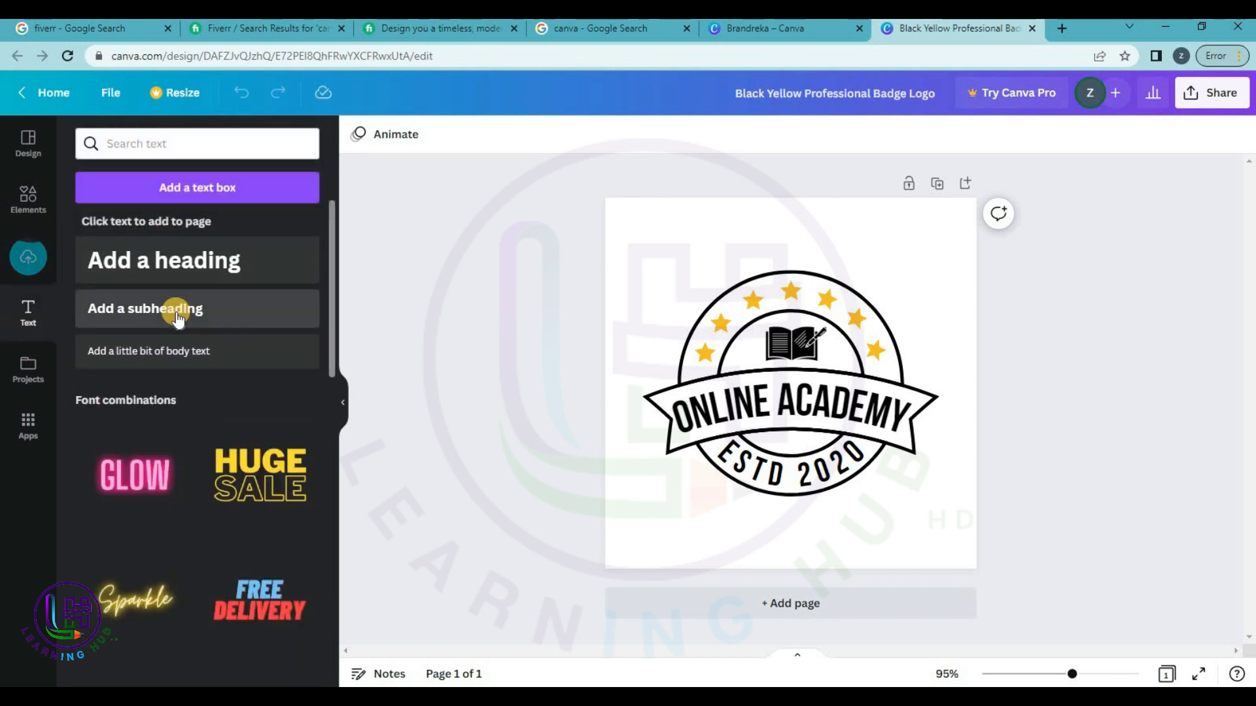
{"action": "left_click", "coordinate": [25, 376]}
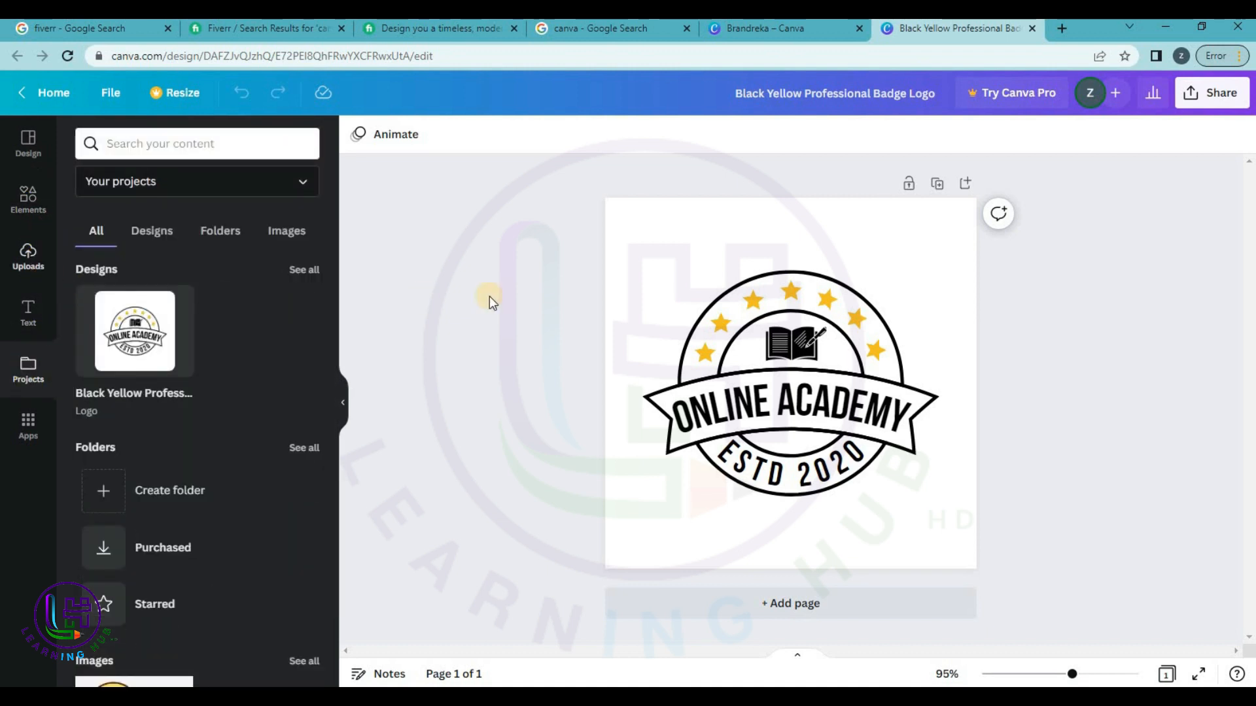
Replace the curved banner text ONLINE ACADEMY with LEARNING HUB HD.
{"action": "left_click", "coordinate": [797, 413]}
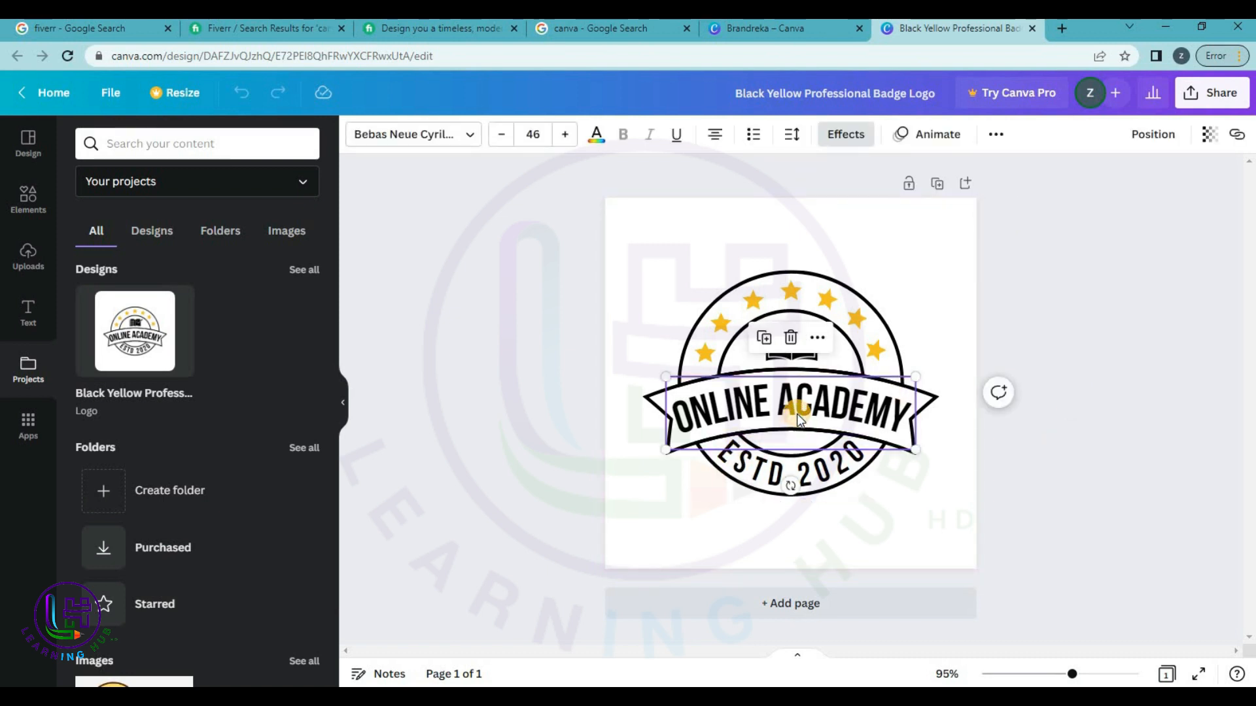
{"action": "double_click", "coordinate": [797, 413]}
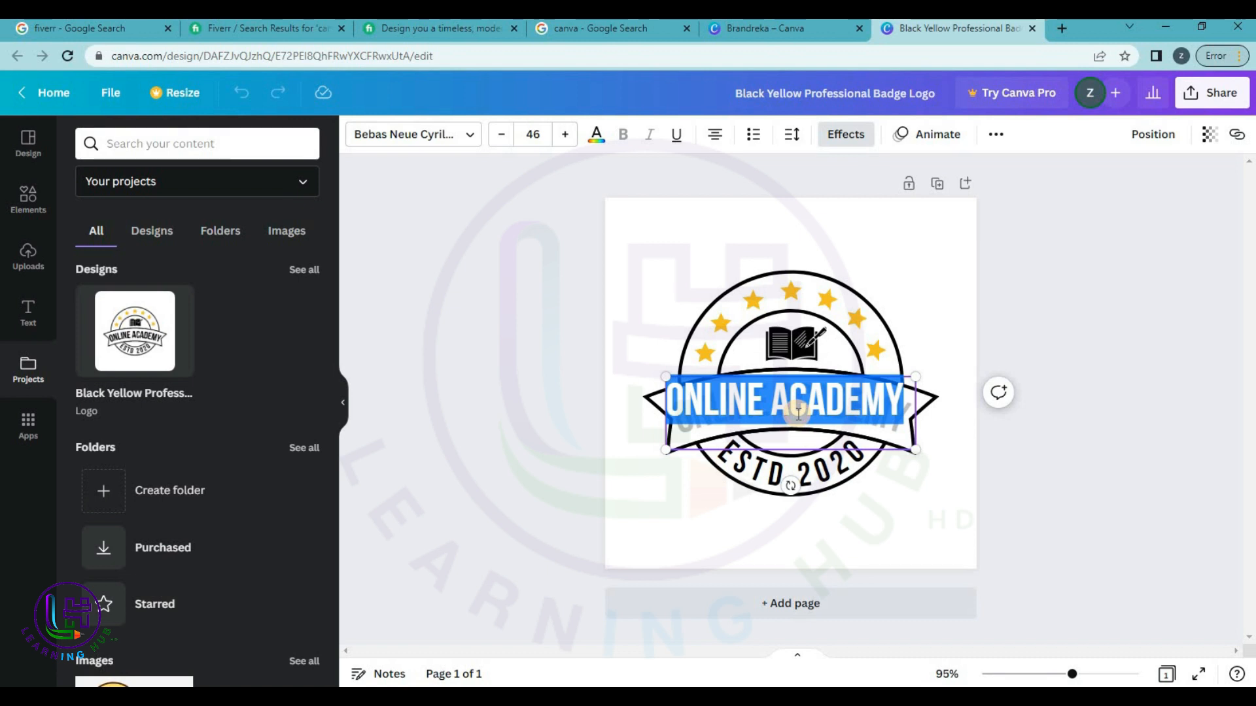
{"action": "type", "text": "LEAR"}
{"action": "type", "text": "NING H"}
{"action": "type", "text": "UB H"}
{"action": "type", "text": "D"}
{"action": "key", "text": "BackSpace"}
{"action": "type", "text": "B HD"}
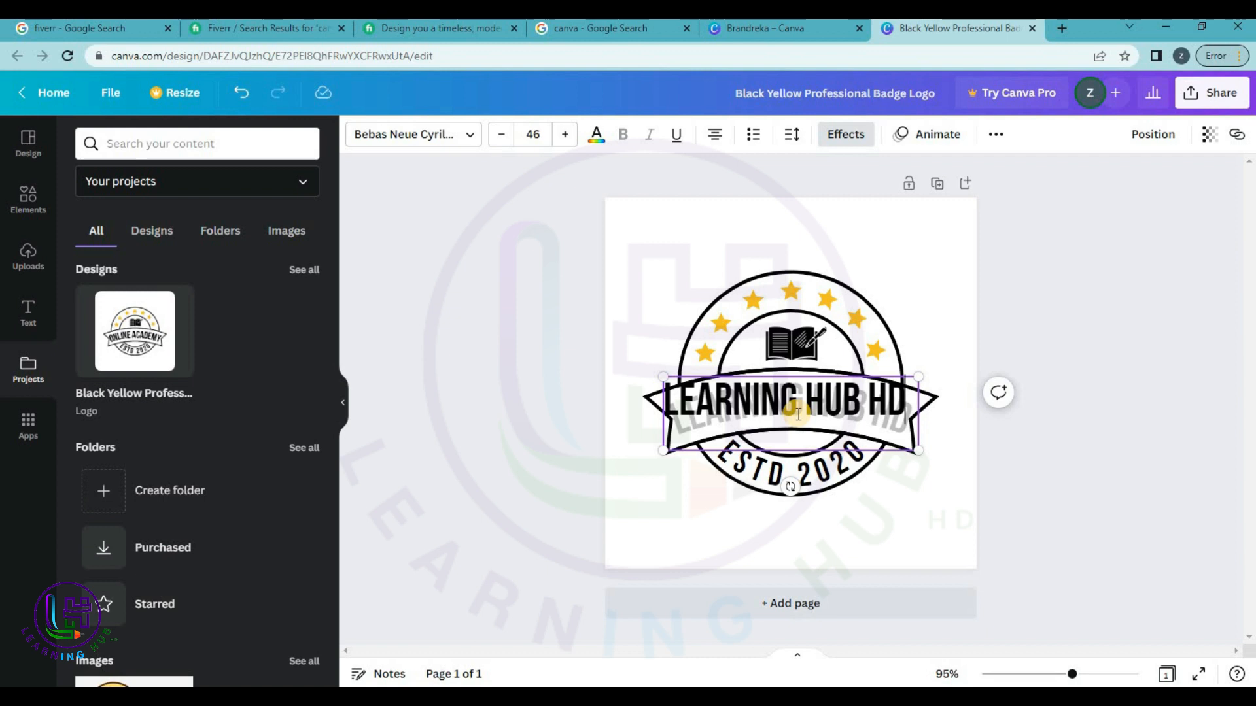
{"action": "left_click", "coordinate": [1064, 505]}
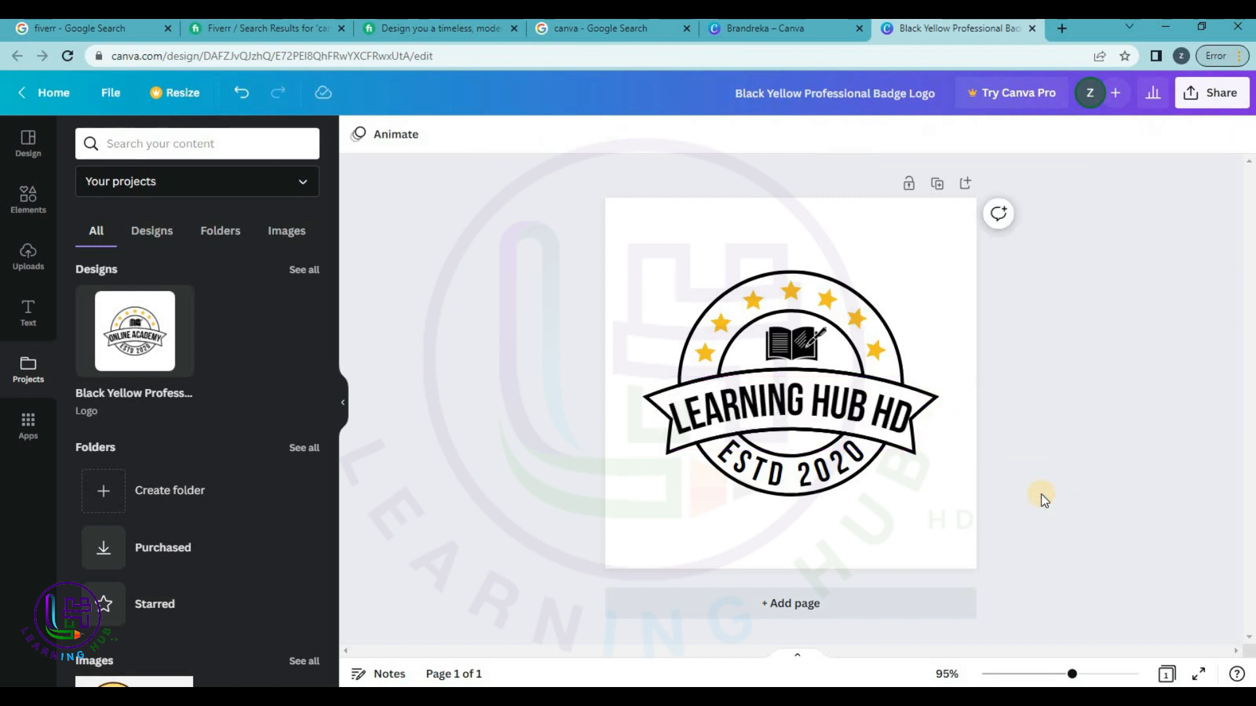
Reopen the banner text and select the word LEARNING.
{"action": "left_click", "coordinate": [740, 407]}
{"action": "left_click", "coordinate": [740, 407]}
{"action": "left_click", "coordinate": [740, 406]}
{"action": "double_click", "coordinate": [739, 407]}
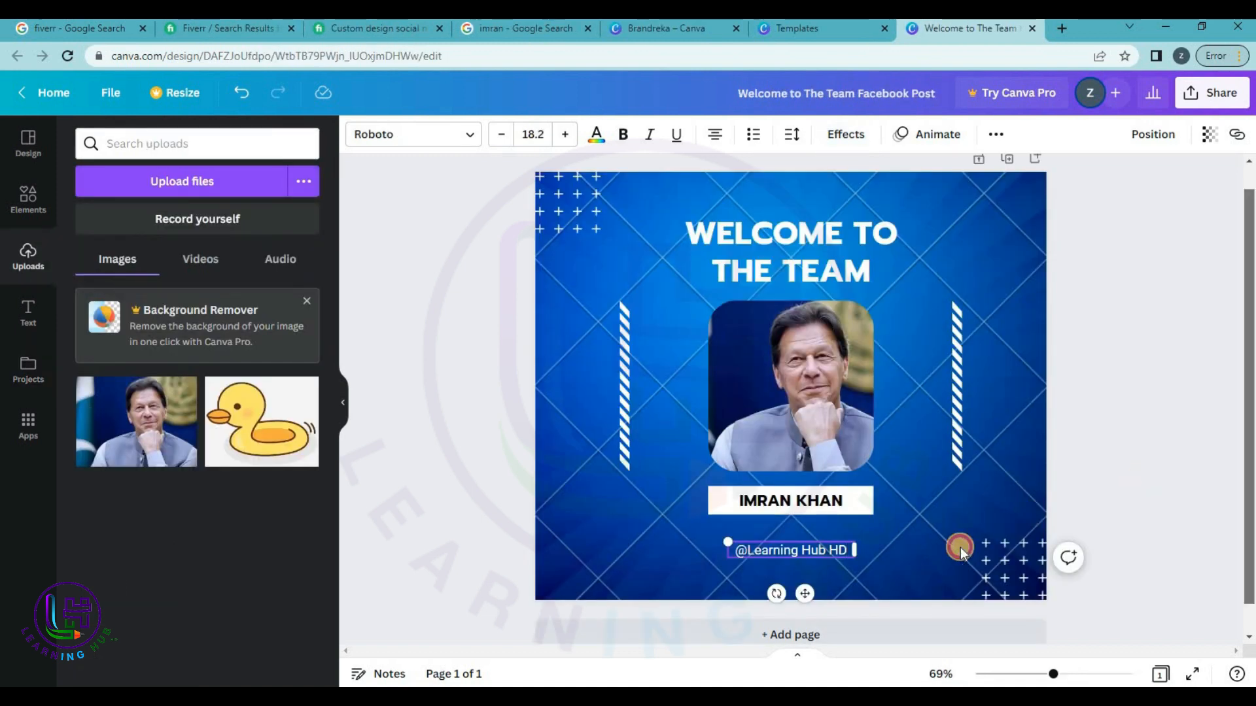
Make the social handle bold at size 50, widened and centred along the post's bottom.
{"action": "left_click", "coordinate": [1116, 513]}
{"action": "left_click", "coordinate": [849, 567]}
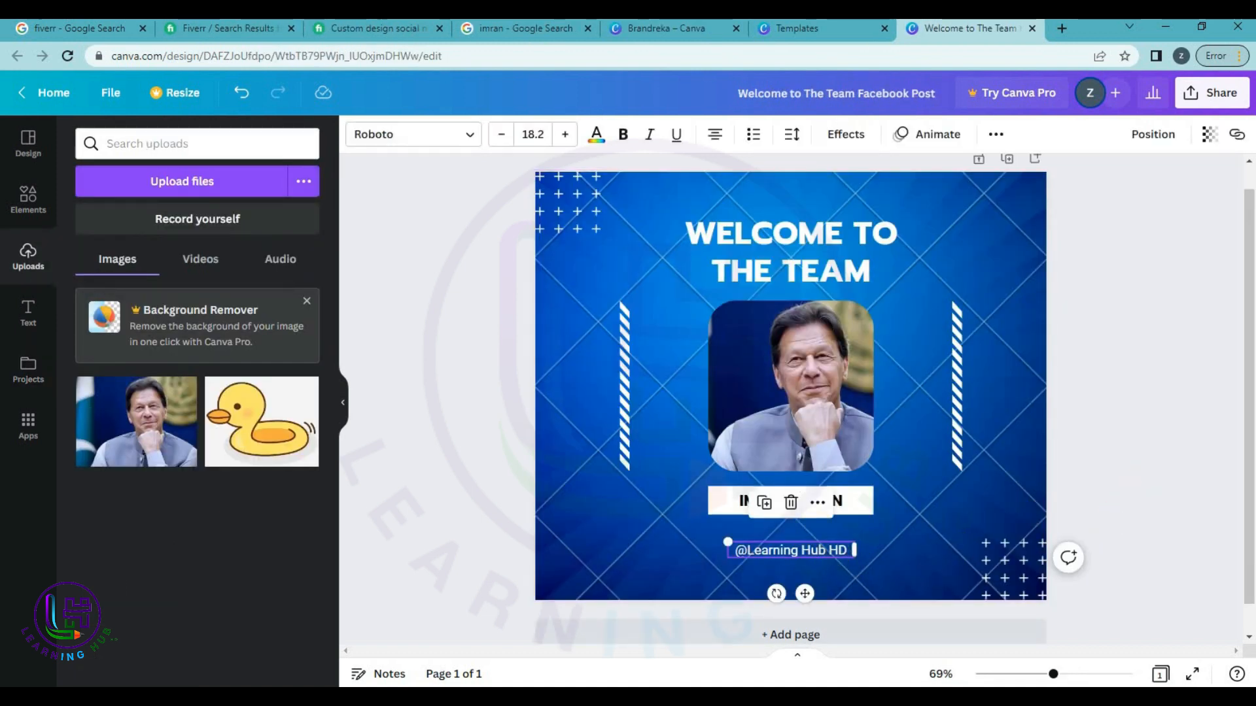
{"action": "left_click", "coordinate": [617, 136]}
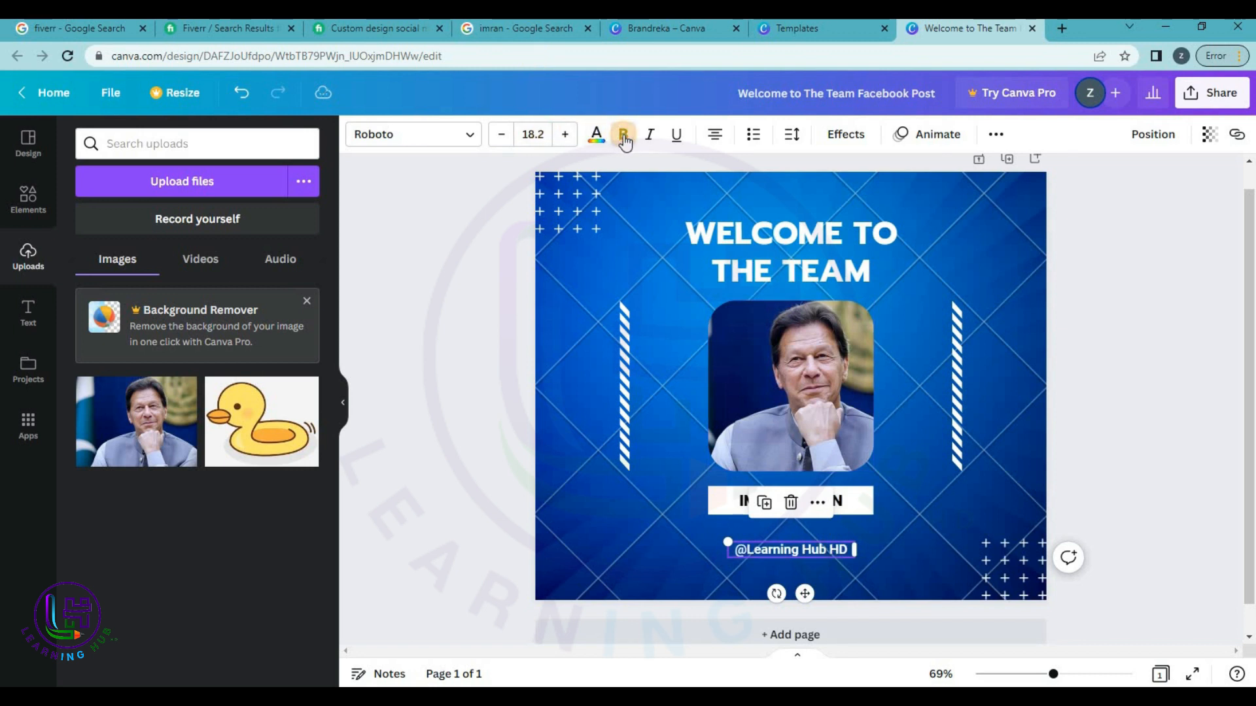
{"action": "left_click", "coordinate": [589, 143]}
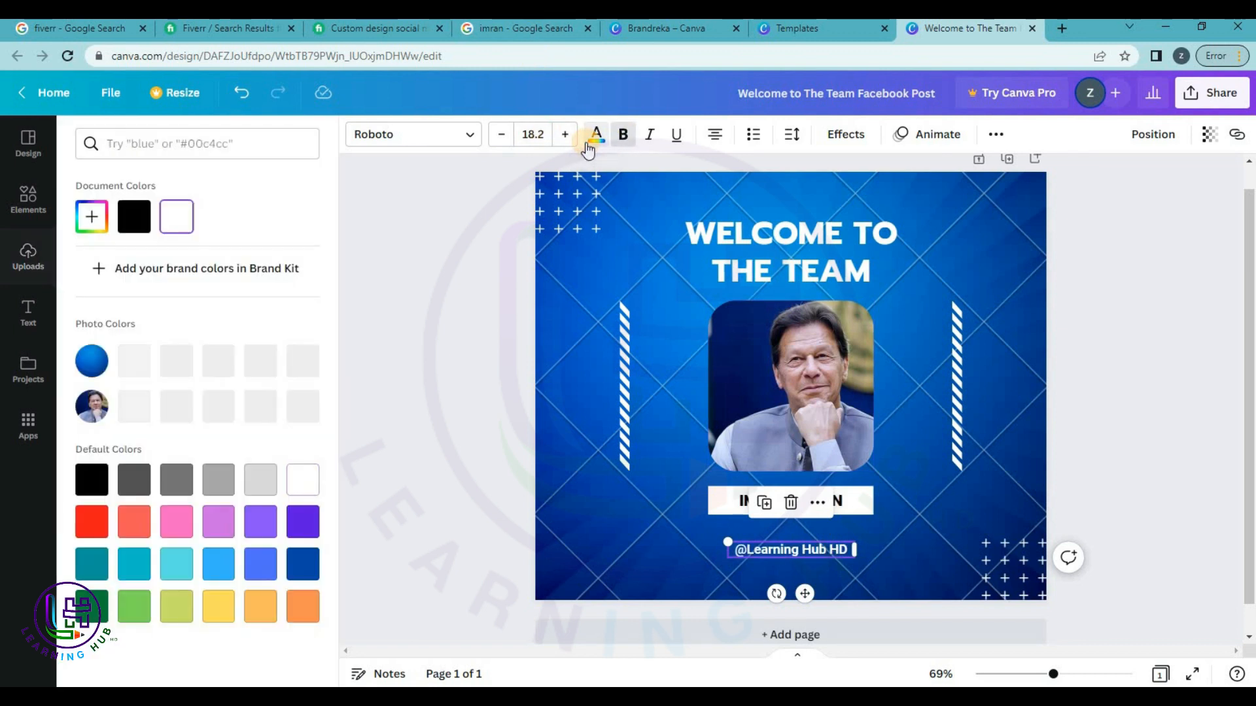
{"action": "left_click", "coordinate": [533, 135]}
{"action": "type", "text": "50"}
{"action": "key", "text": "Return"}
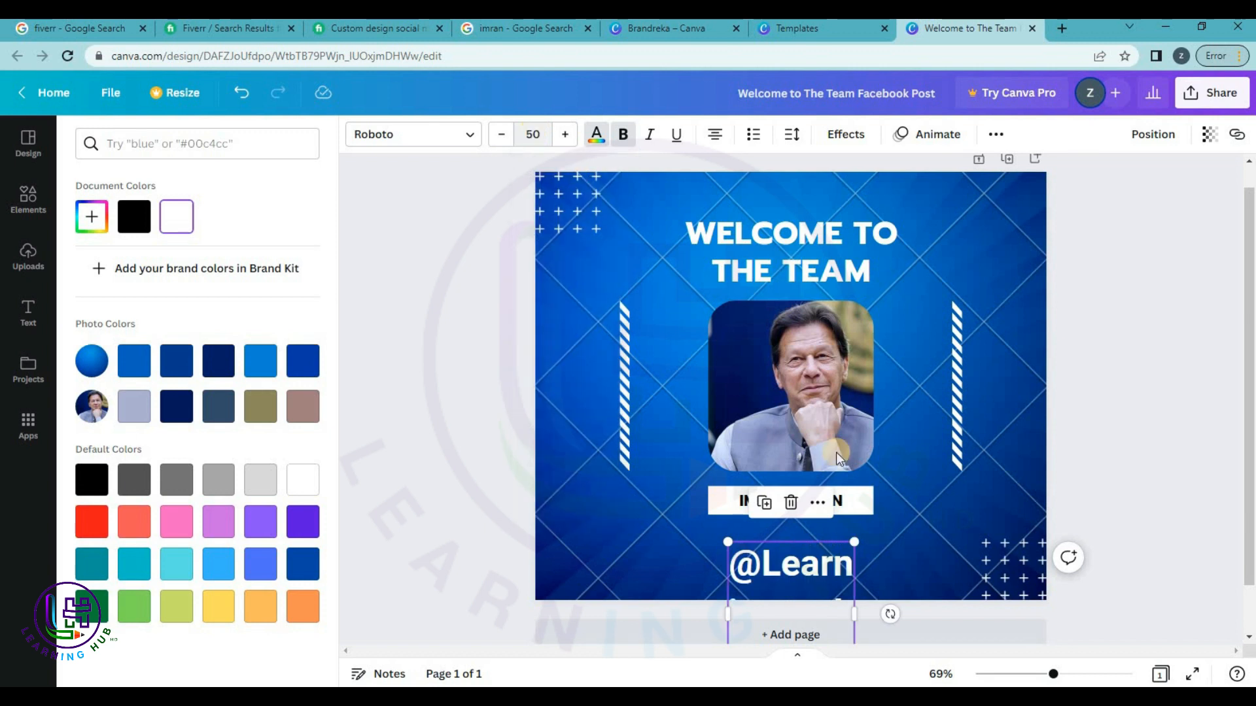
{"action": "left_click_drag", "start_coordinate": [854, 608], "coordinate": [1026, 563]}
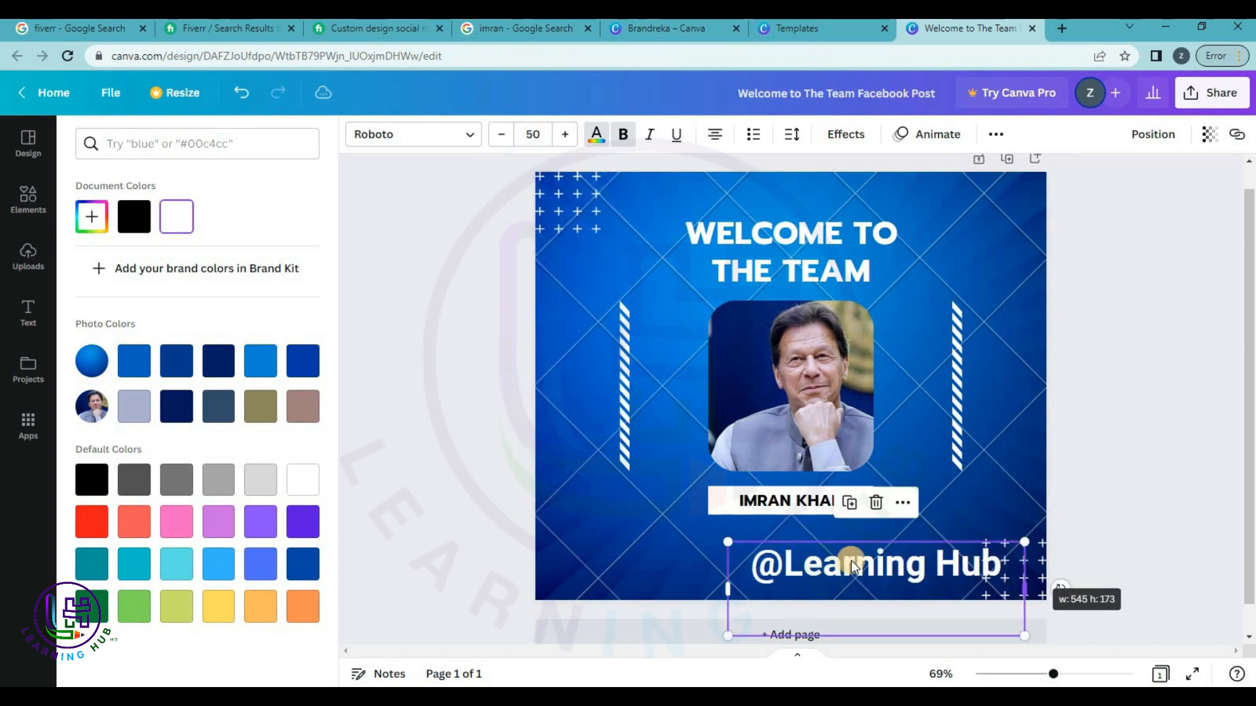
{"action": "left_click_drag", "start_coordinate": [852, 563], "coordinate": [768, 545]}
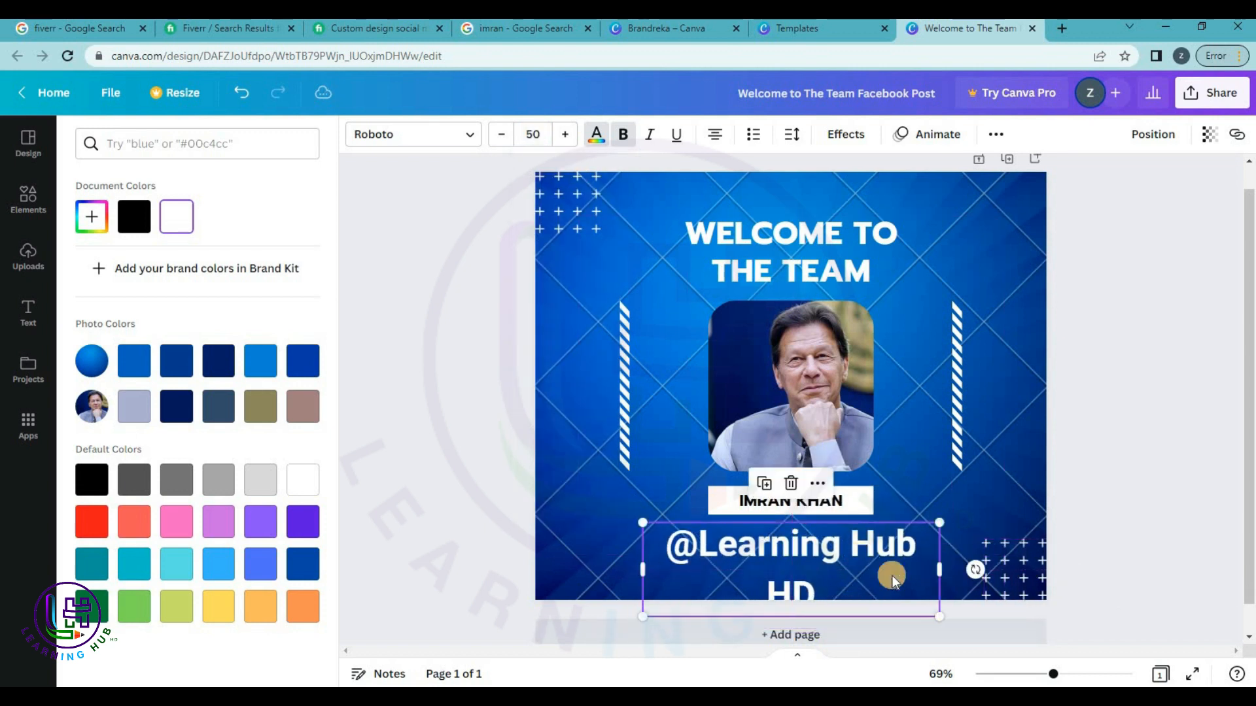
{"action": "left_click_drag", "start_coordinate": [941, 570], "coordinate": [1006, 566]}
{"action": "left_click_drag", "start_coordinate": [838, 553], "coordinate": [802, 584]}
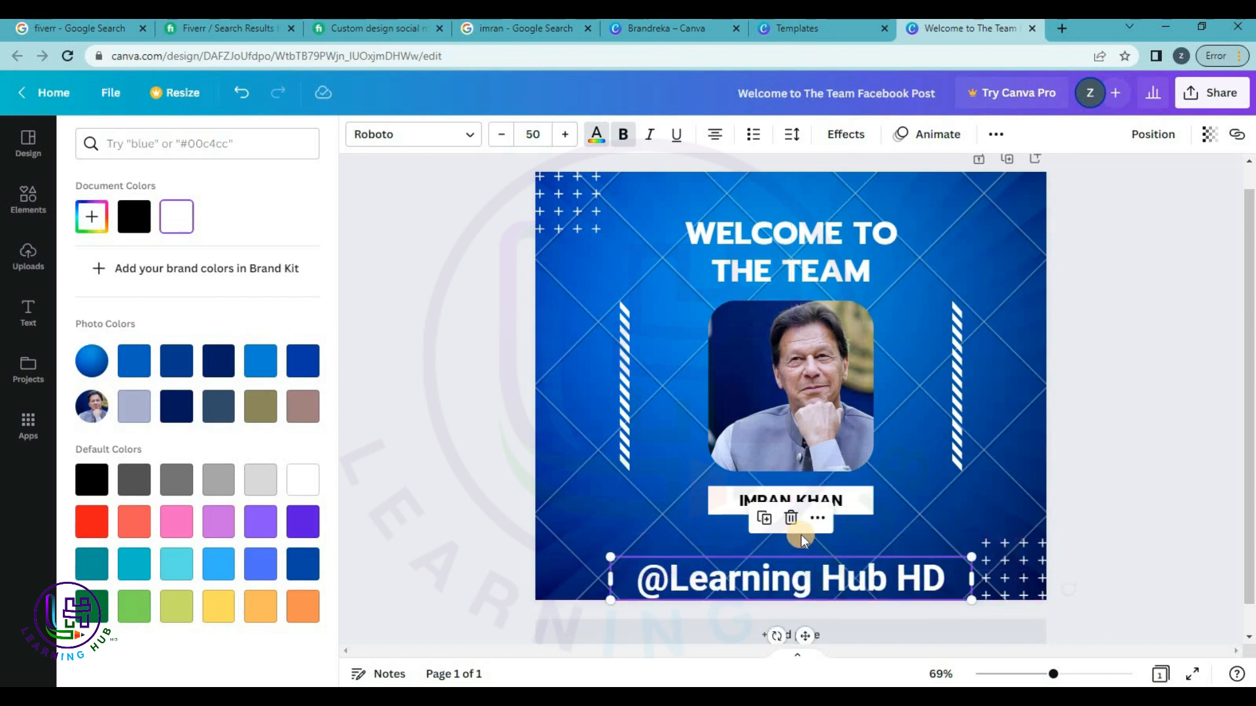
Widen the name caption box and set its font size to 30.
{"action": "left_click", "coordinate": [868, 512]}
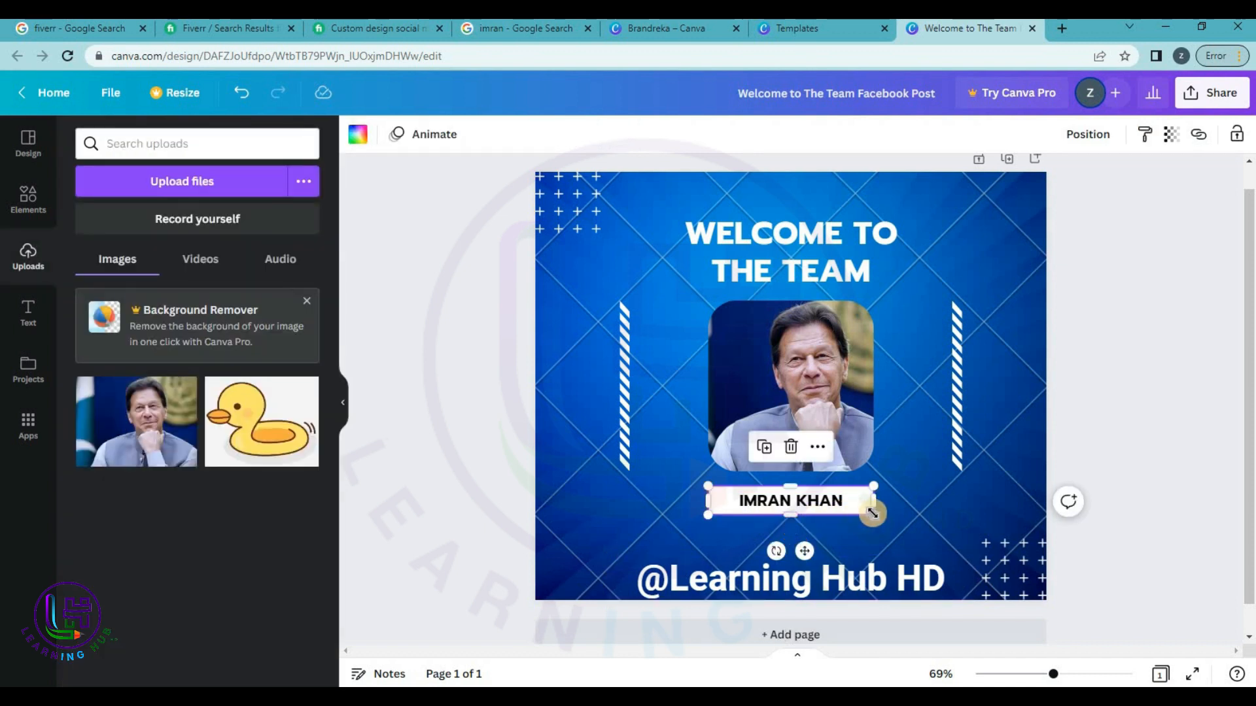
{"action": "left_click_drag", "start_coordinate": [875, 514], "coordinate": [894, 518]}
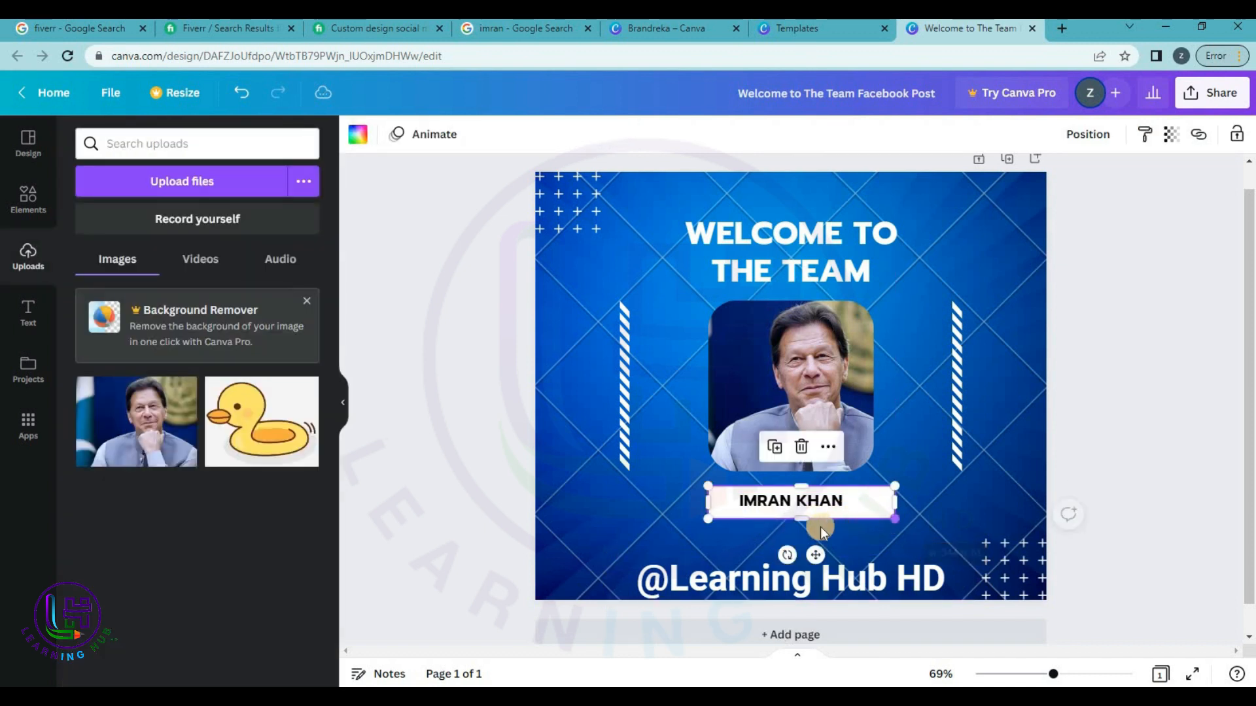
{"action": "left_click_drag", "start_coordinate": [708, 519], "coordinate": [691, 520]}
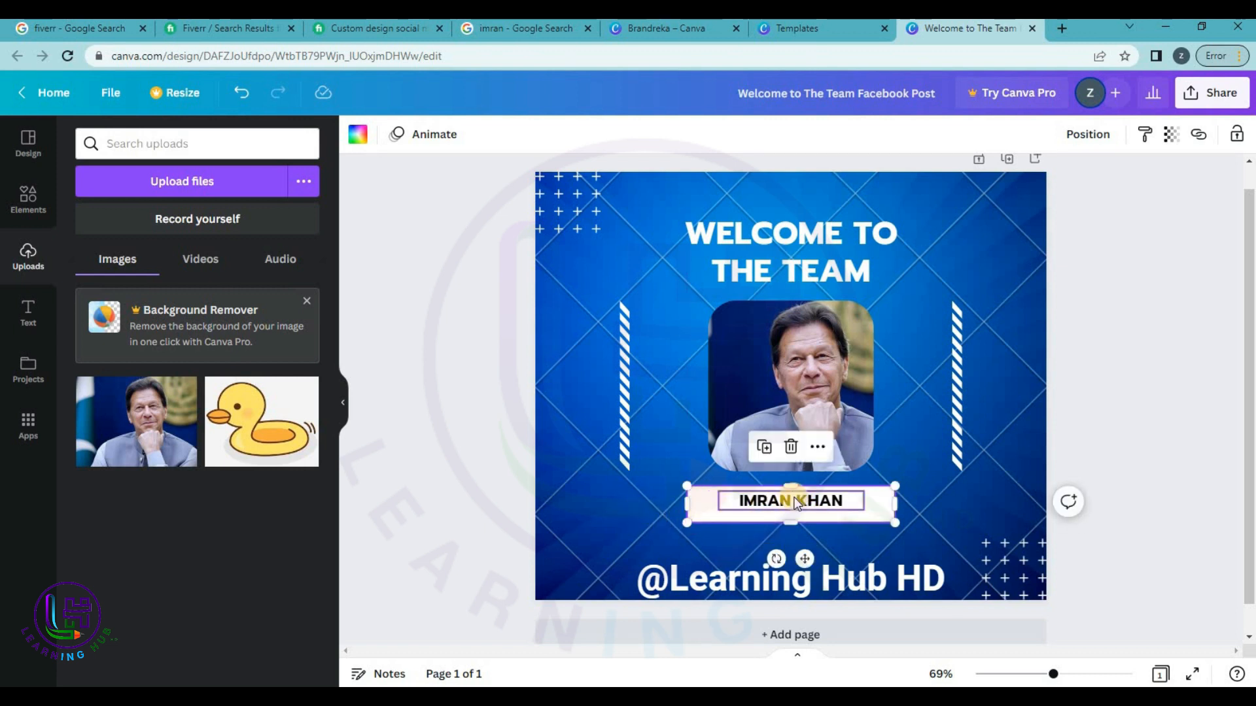
{"action": "left_click", "coordinate": [791, 501]}
{"action": "left_click", "coordinate": [528, 138]}
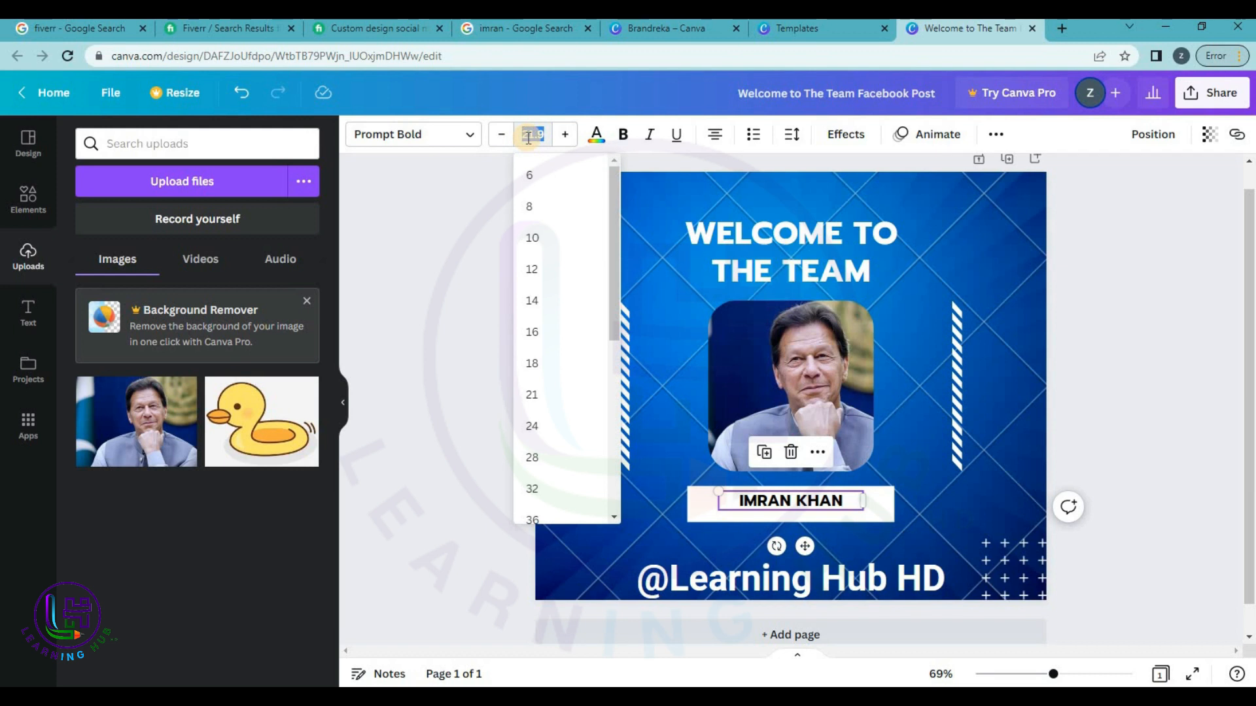
{"action": "key", "text": "Return"}
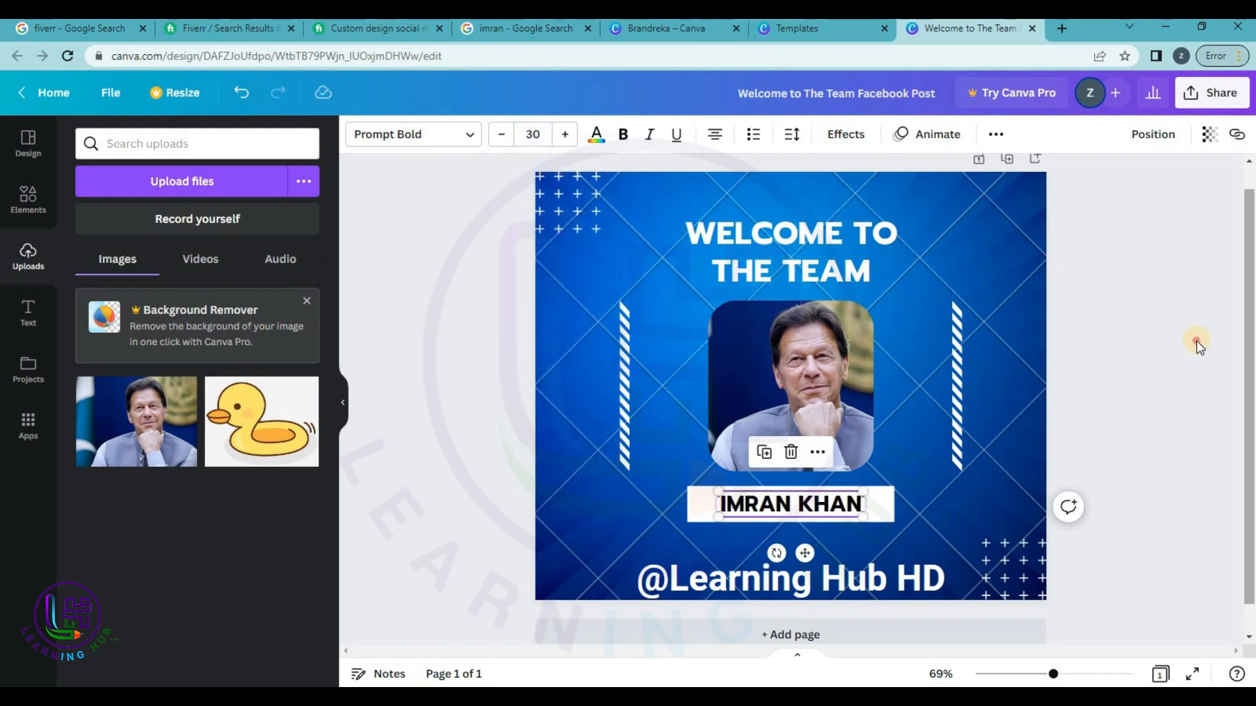
{"action": "left_click", "coordinate": [1026, 468]}
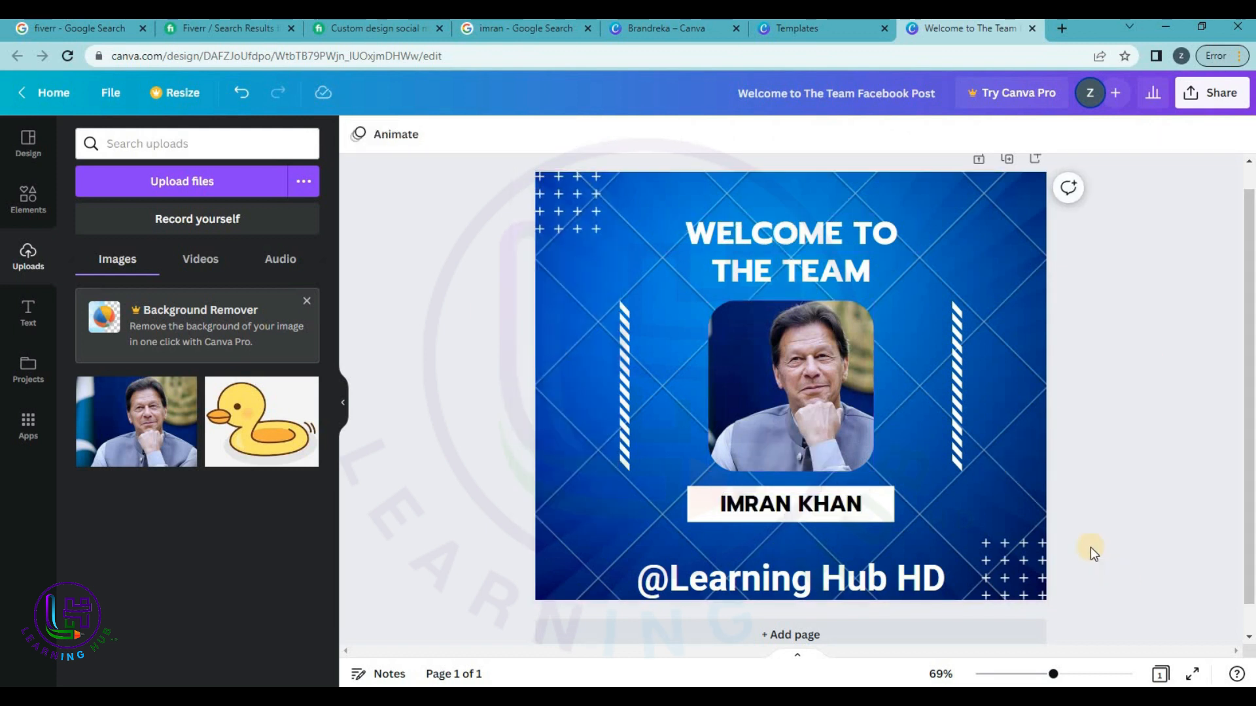
Search Elements for 'backgrounds' and scroll through all the background graphics.
{"action": "scroll", "coordinate": [1067, 390], "scroll_direction": "down", "scroll_amount": 1}
{"action": "scroll", "coordinate": [1075, 375], "scroll_direction": "up", "scroll_amount": 2}
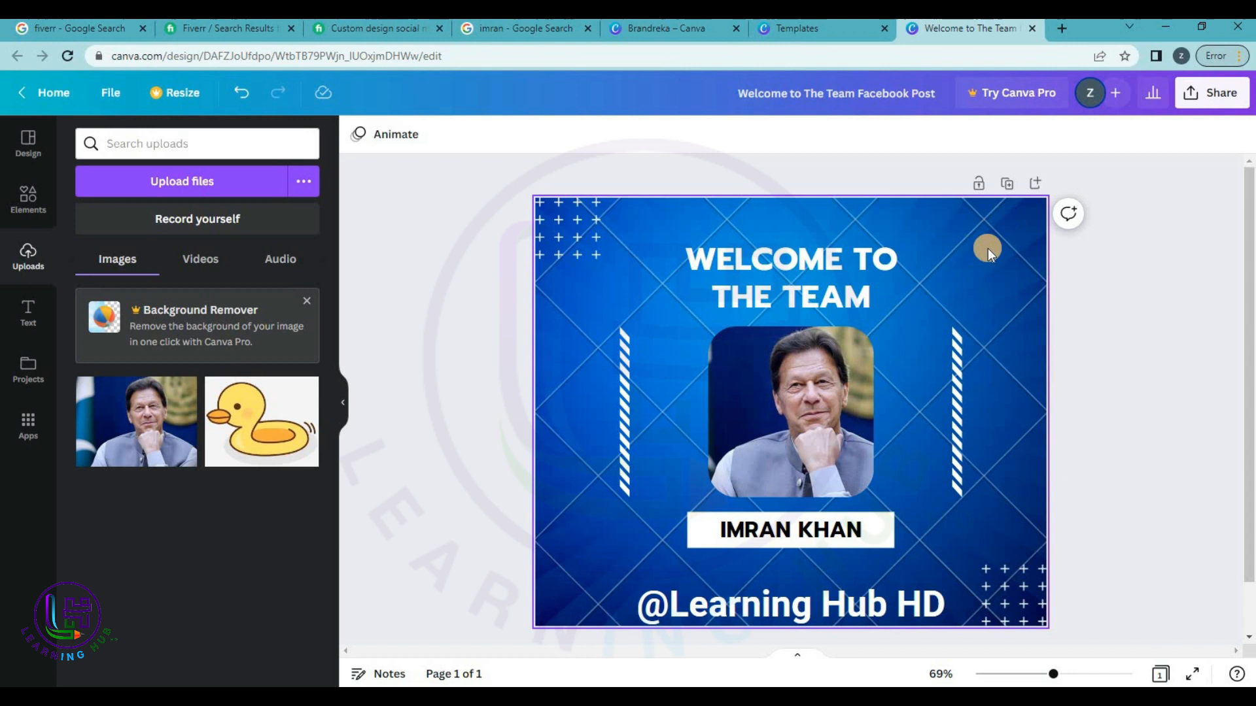
{"action": "left_click", "coordinate": [28, 195]}
{"action": "left_click", "coordinate": [160, 152]}
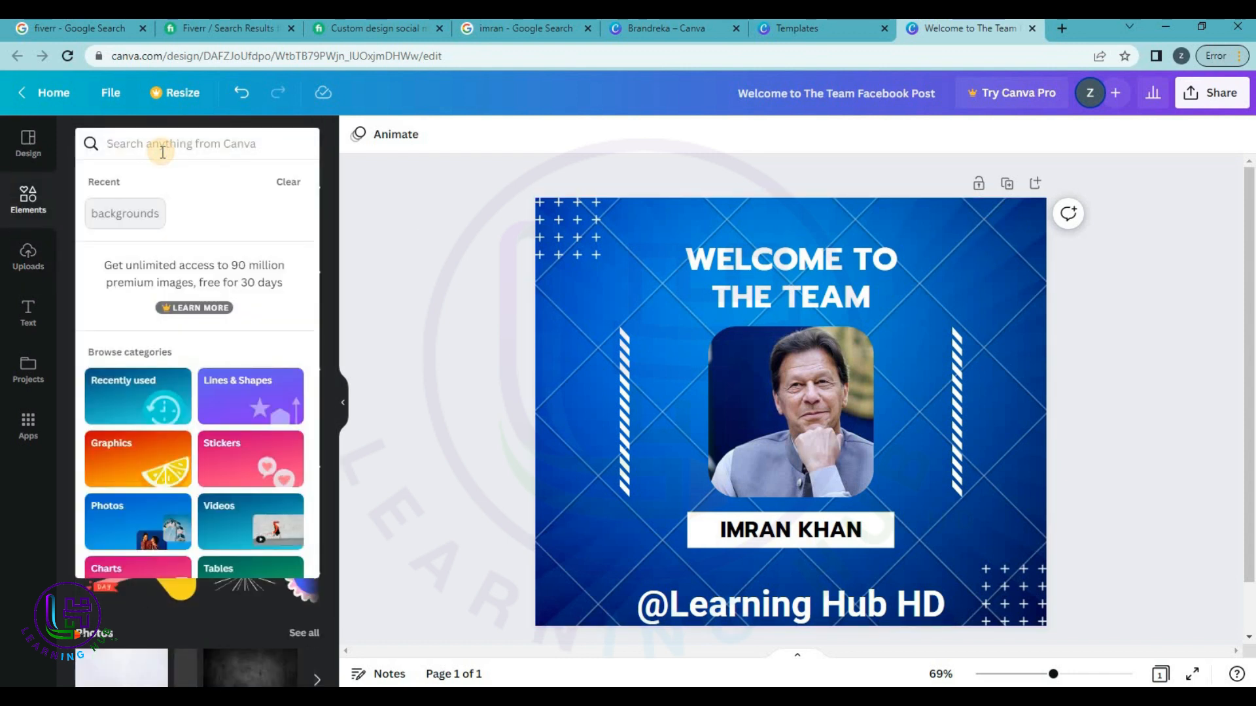
{"action": "type", "text": "back"}
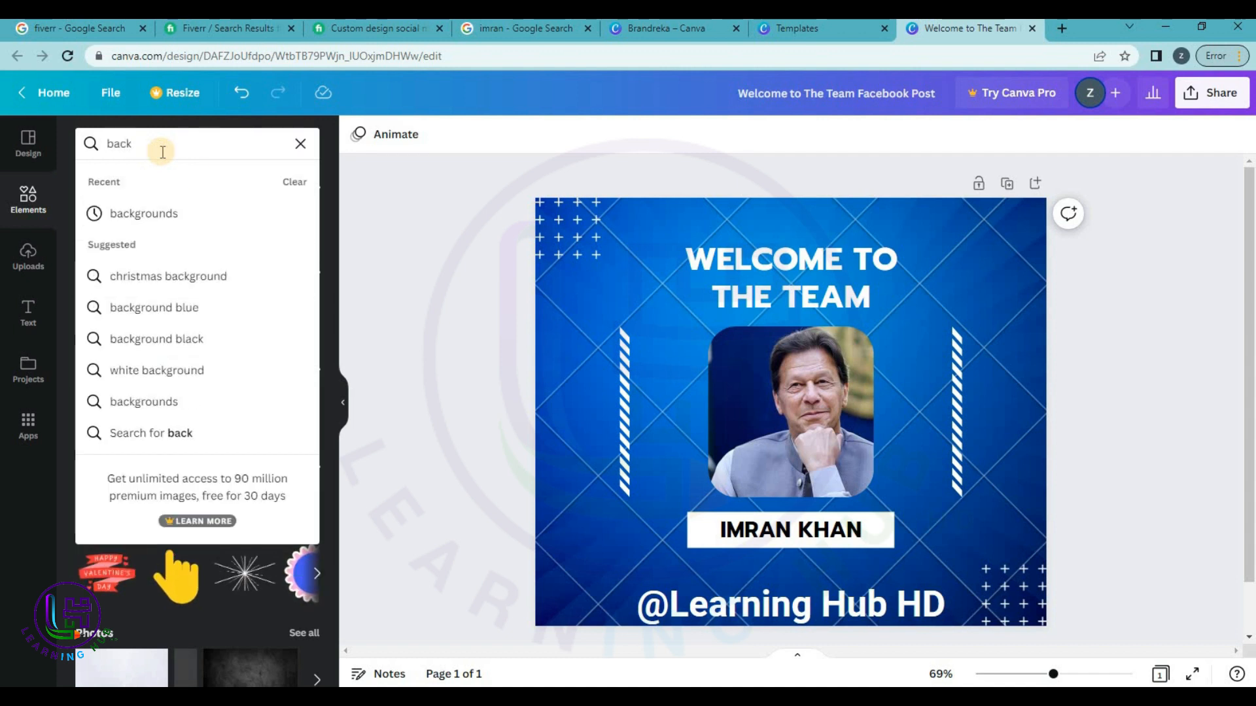
{"action": "left_click", "coordinate": [169, 214]}
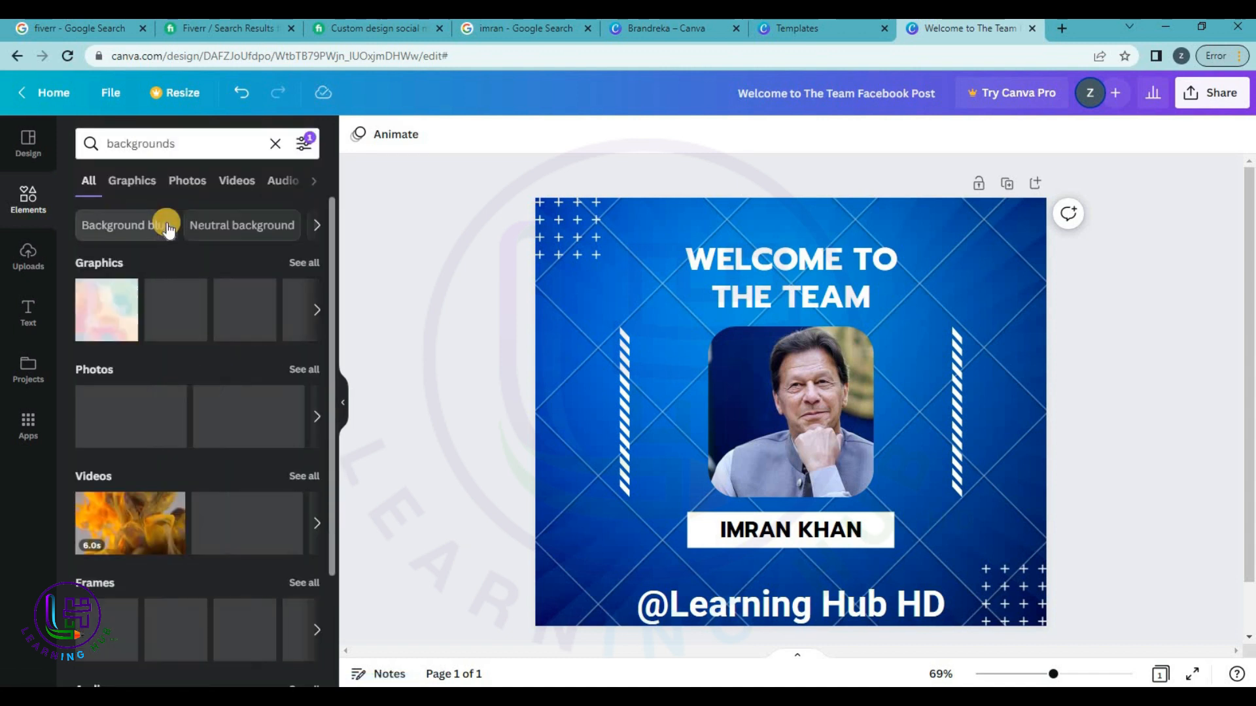
{"action": "left_click", "coordinate": [303, 263]}
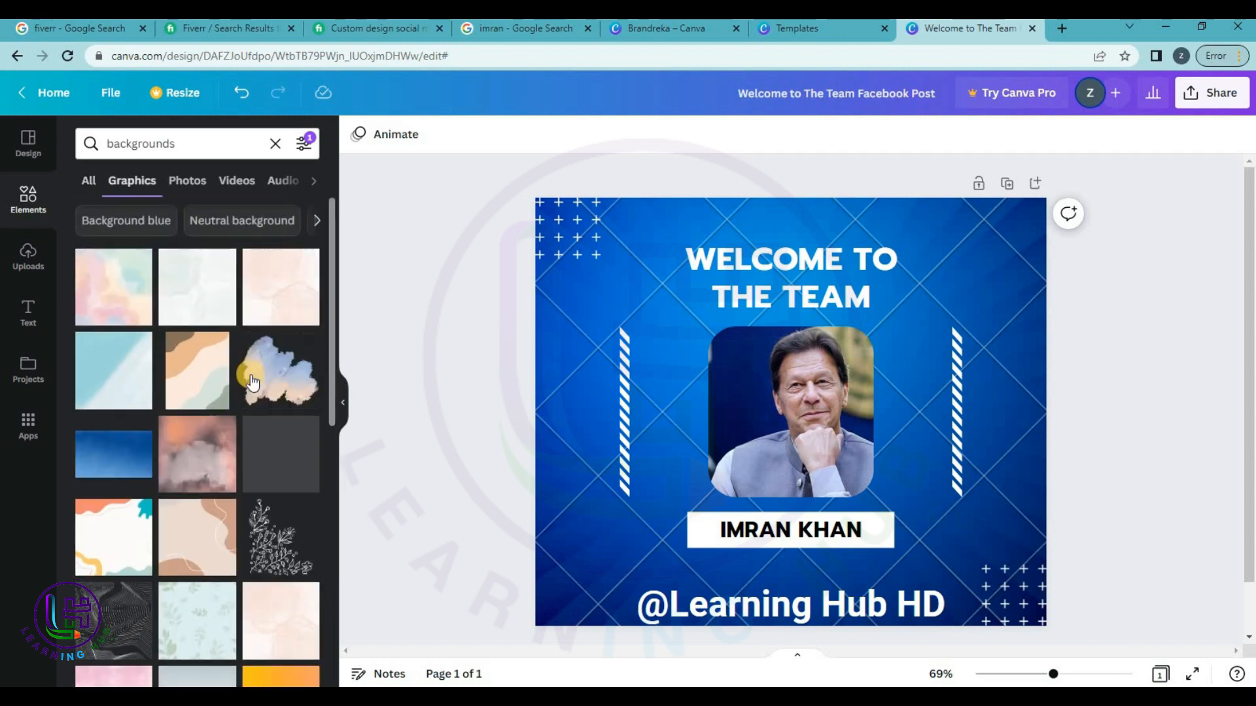
{"action": "scroll", "coordinate": [255, 380], "scroll_direction": "down", "scroll_amount": 2}
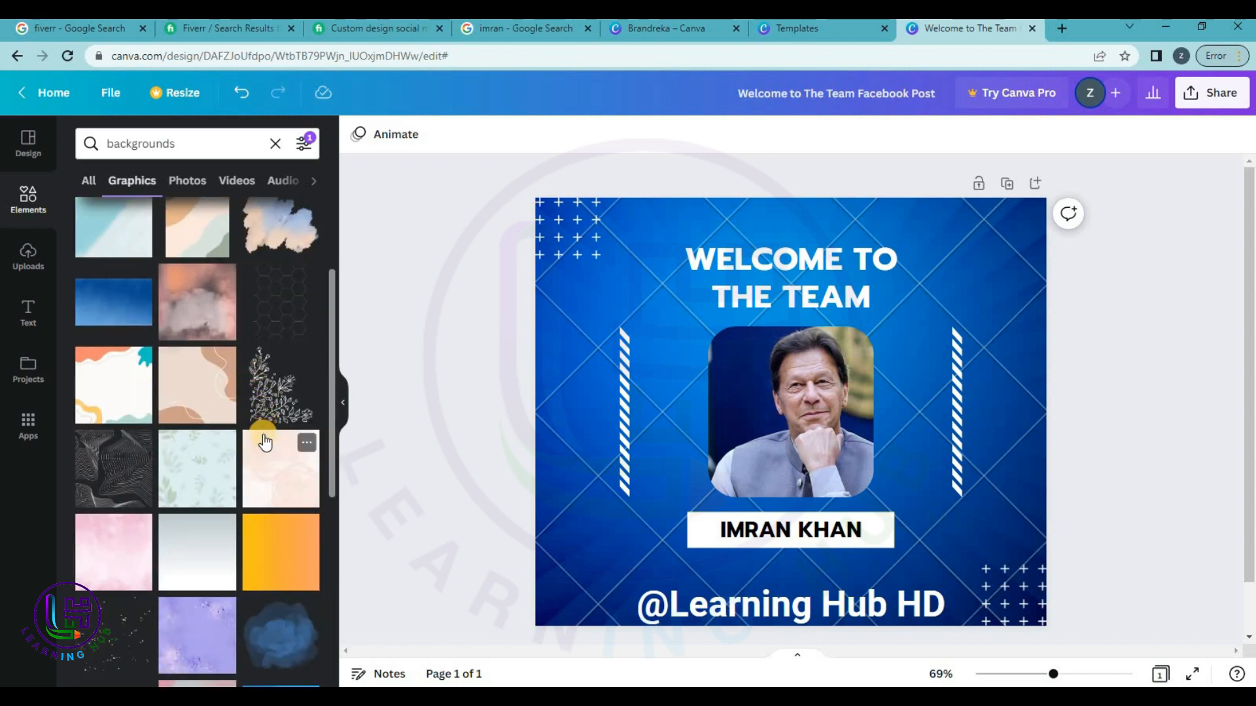
{"action": "scroll", "coordinate": [264, 443], "scroll_direction": "down", "scroll_amount": 2}
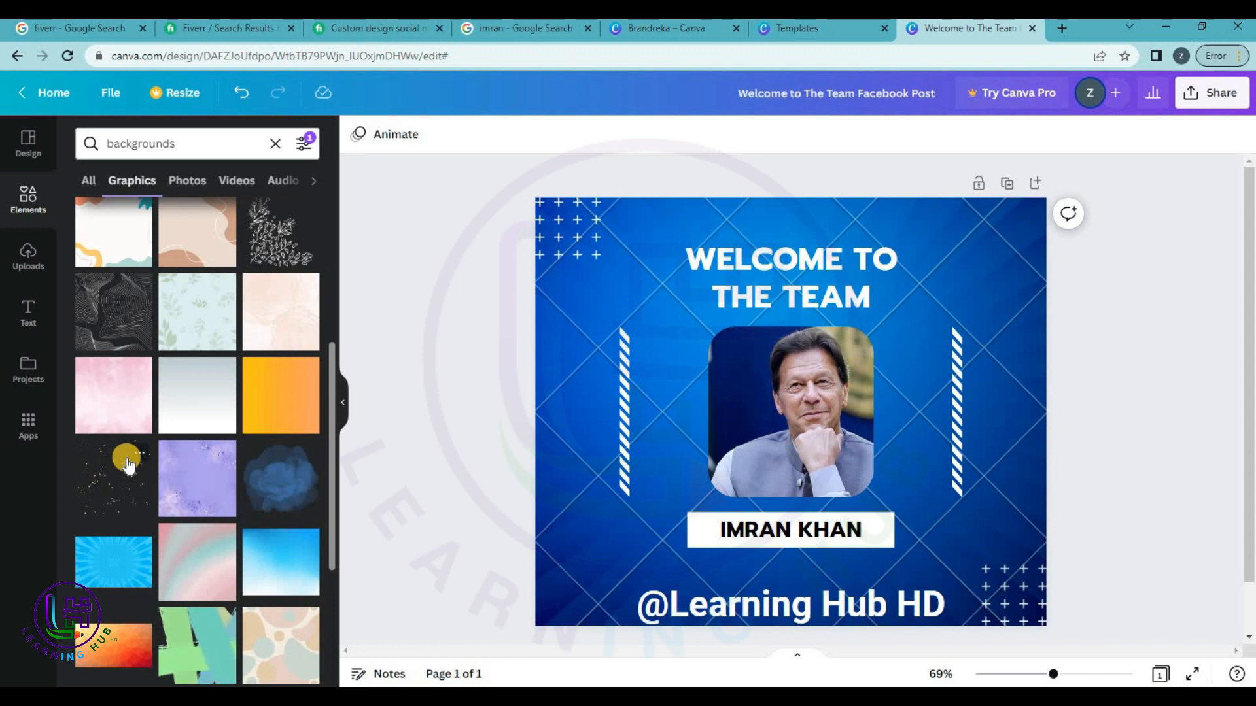
{"action": "scroll", "coordinate": [124, 360], "scroll_direction": "down", "scroll_amount": 1}
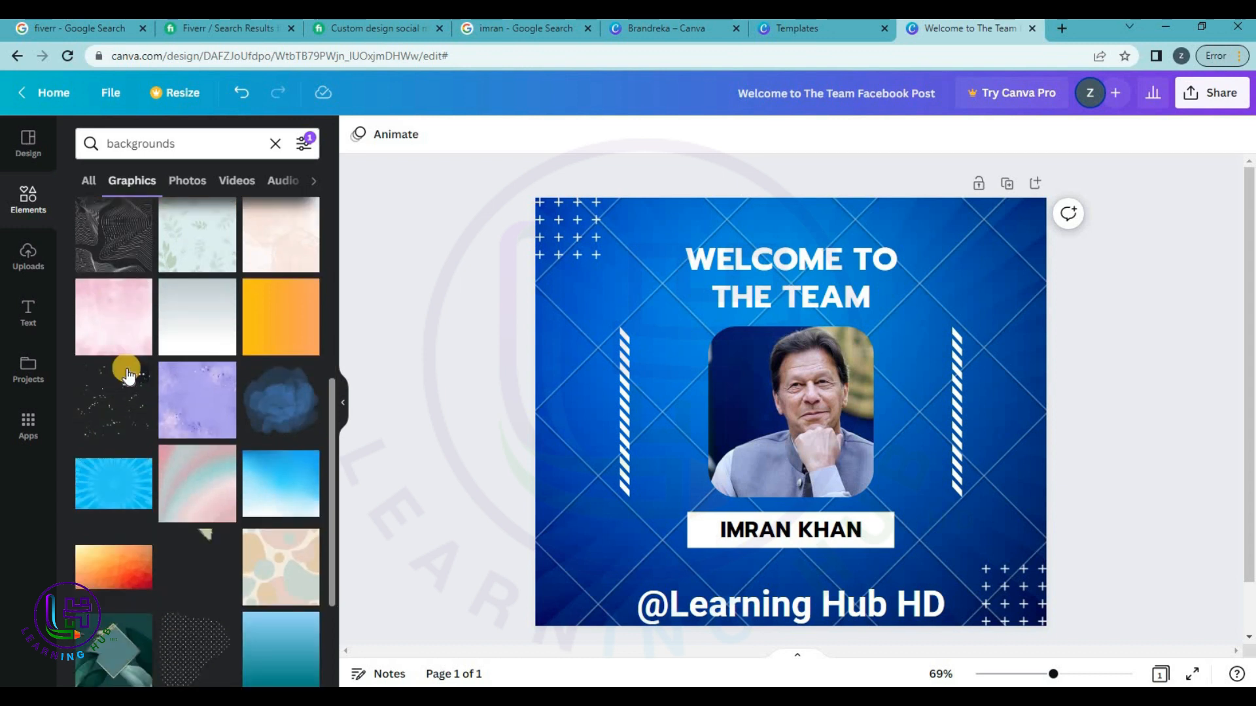
{"action": "scroll", "coordinate": [126, 368], "scroll_direction": "down", "scroll_amount": 2}
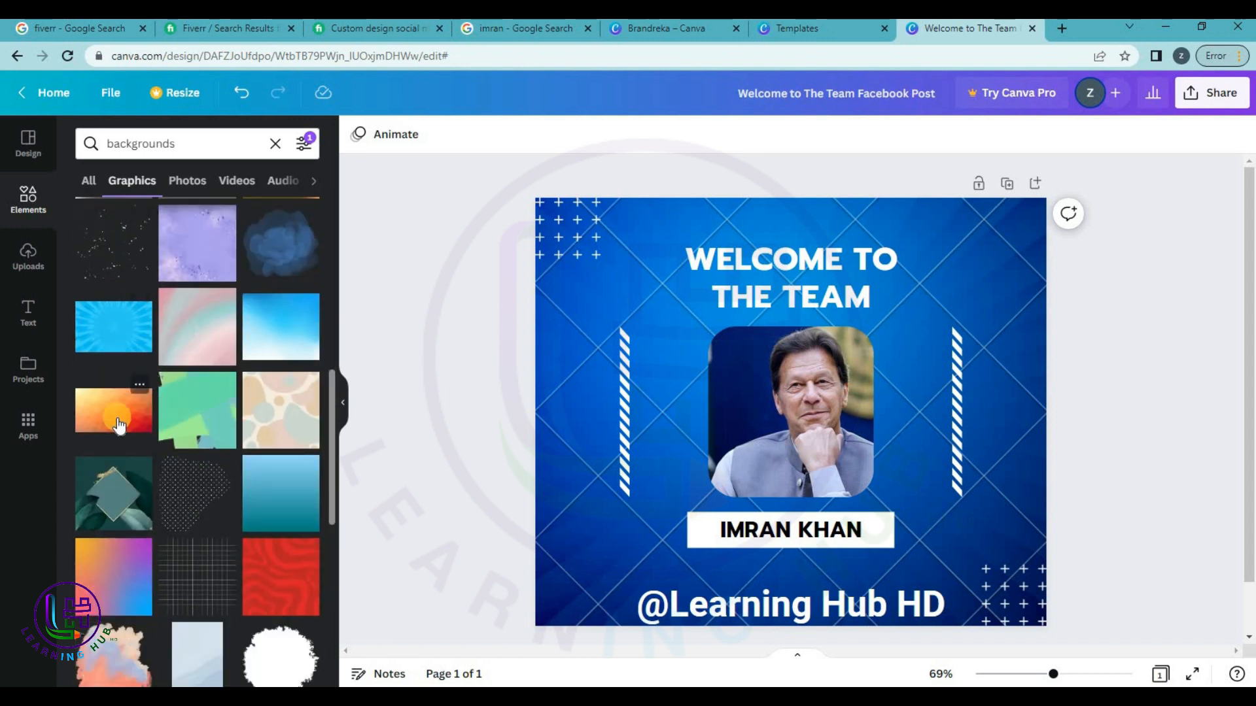
{"action": "scroll", "coordinate": [119, 426], "scroll_direction": "down", "scroll_amount": 1}
Drop the red graphic on the post, delete it, and undo removing the blue background.
{"action": "left_click_drag", "start_coordinate": [266, 510], "coordinate": [650, 296]}
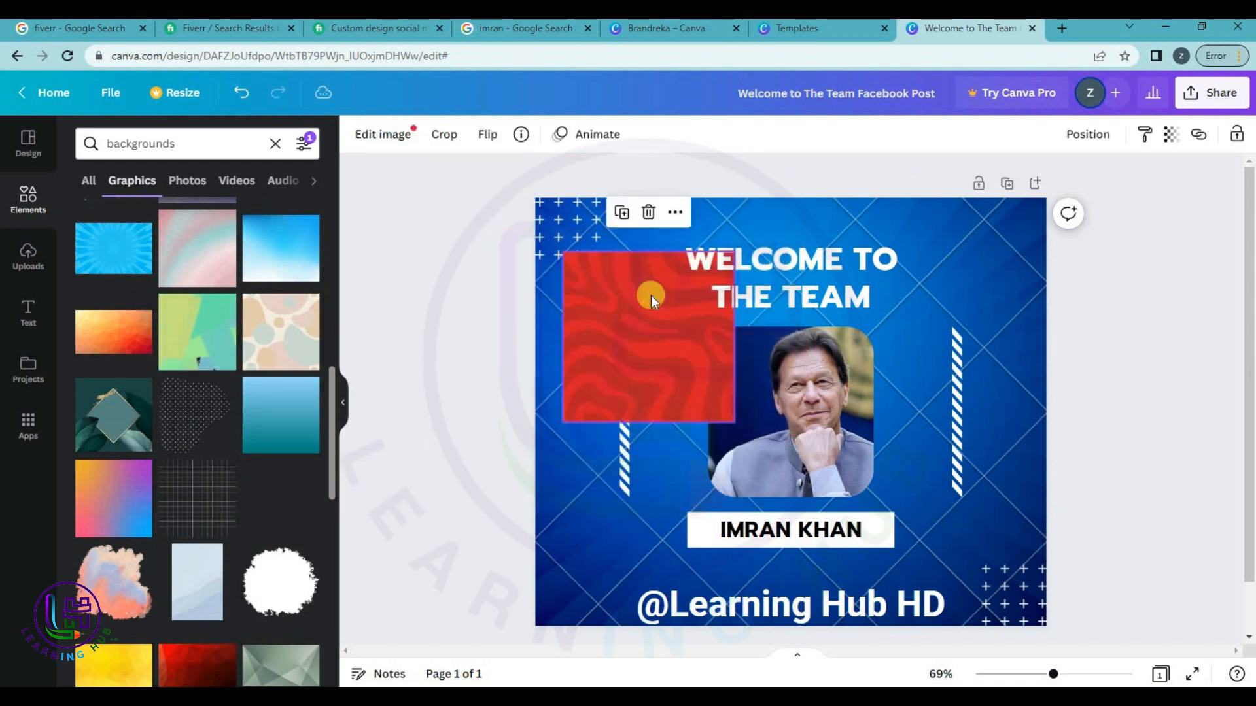
{"action": "right_click", "coordinate": [651, 296]}
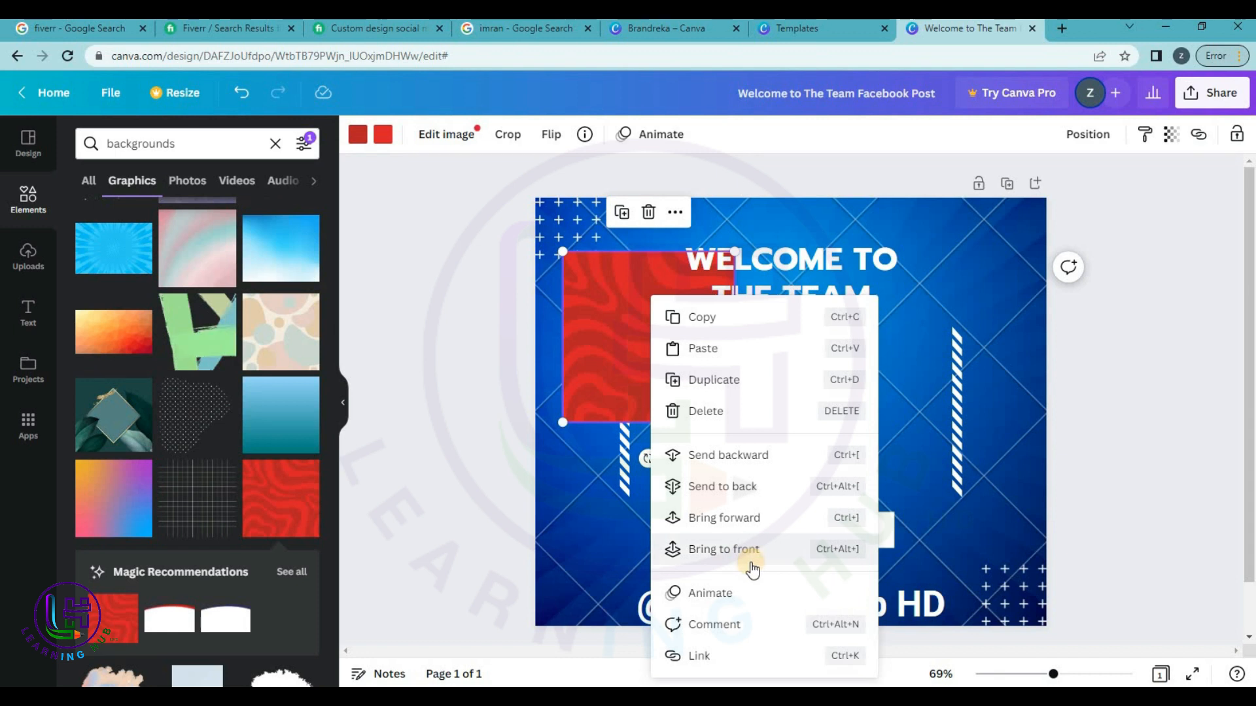
{"action": "left_click", "coordinate": [629, 344]}
{"action": "key", "text": "Delete"}
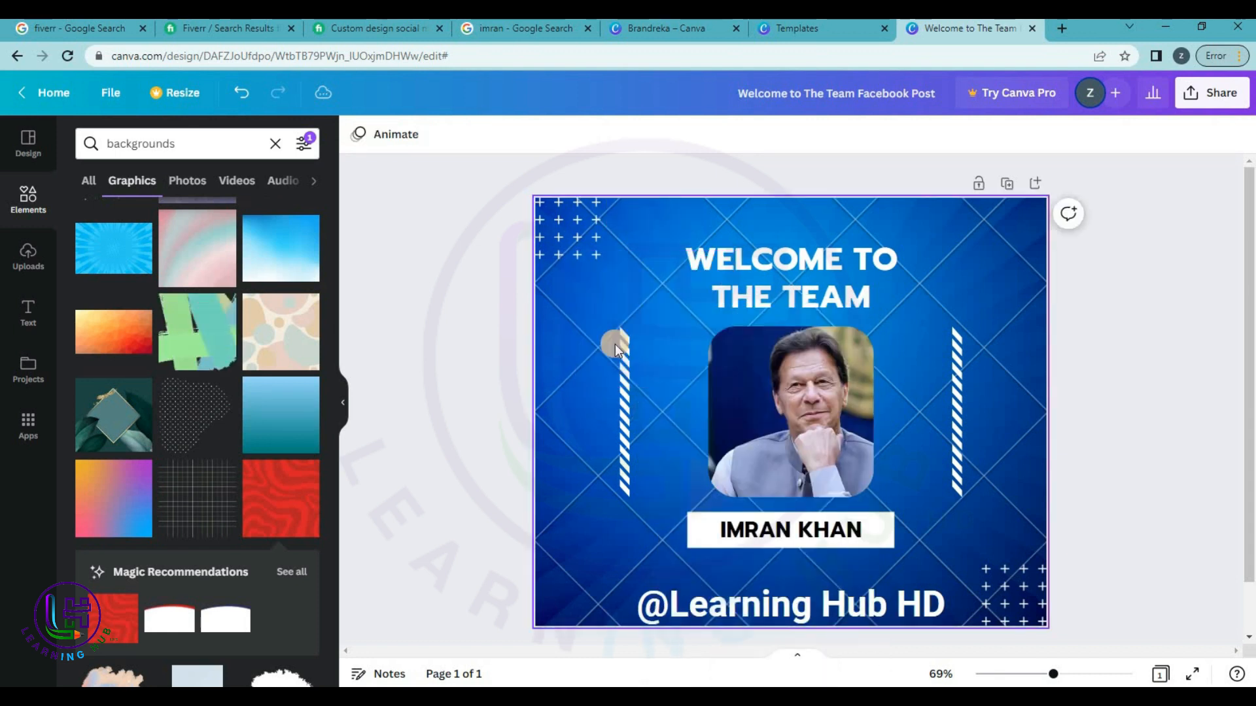
{"action": "left_click", "coordinate": [1001, 281]}
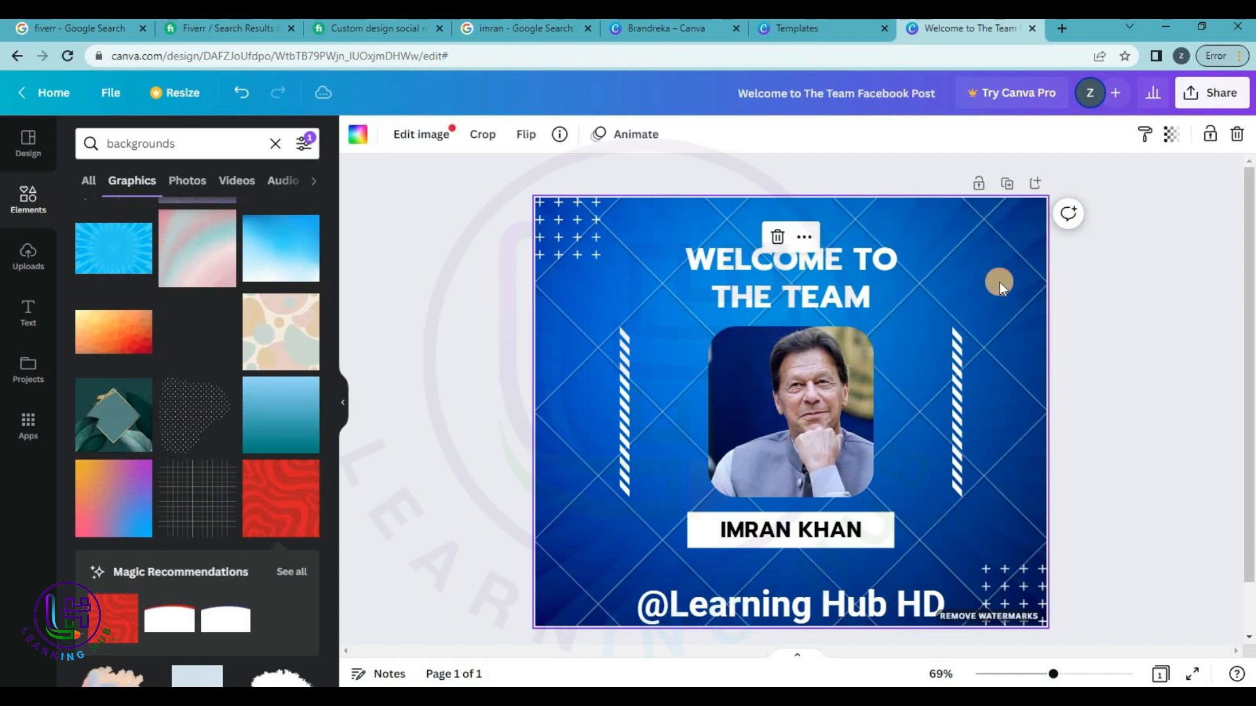
{"action": "key", "text": "Delete"}
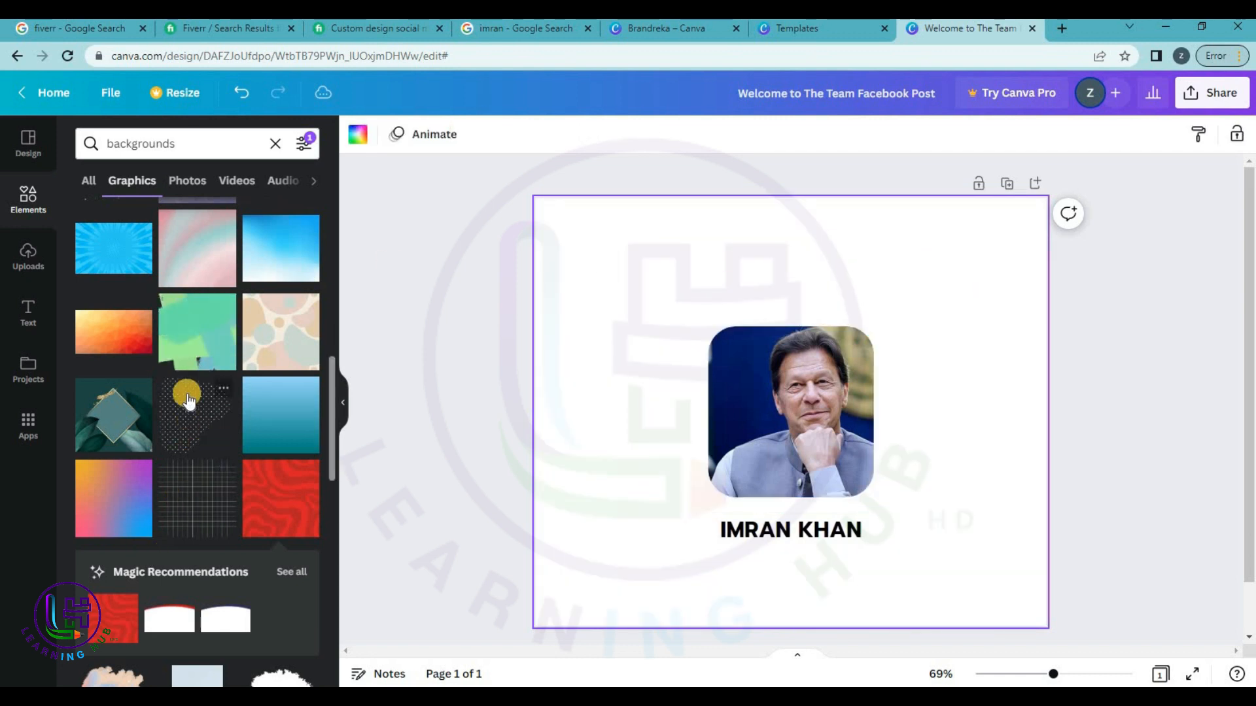
{"action": "key", "text": "ctrl+z"}
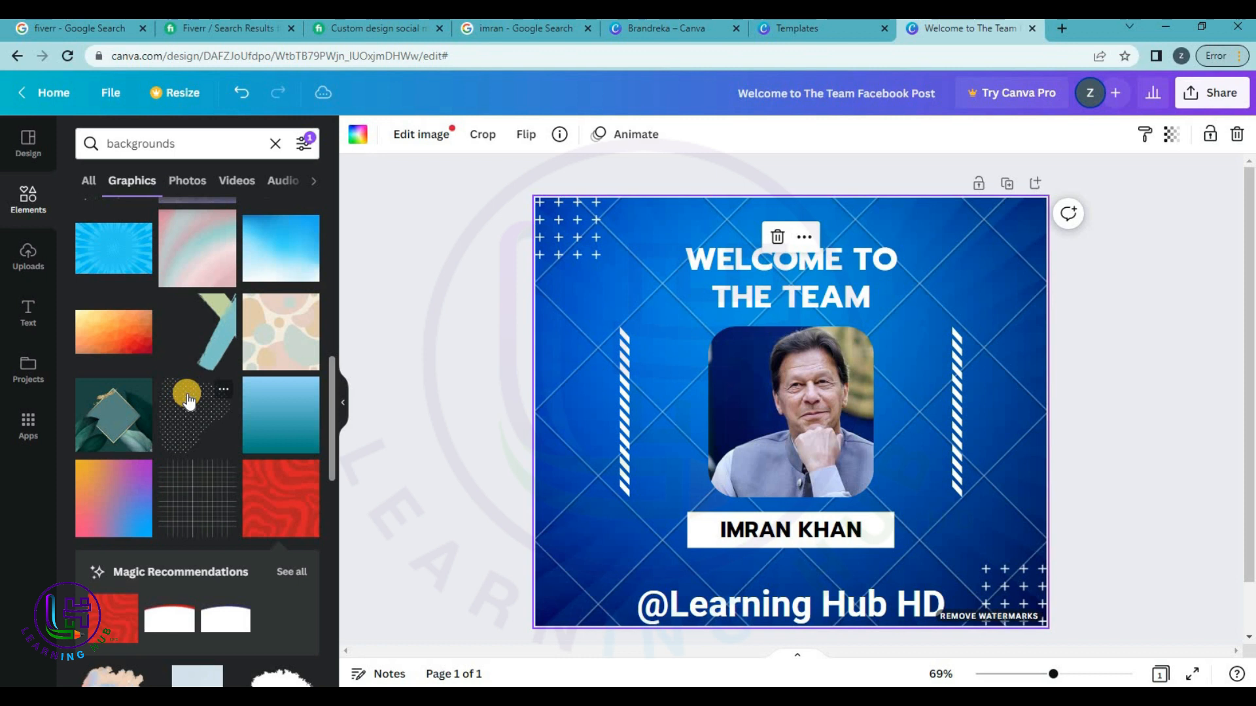
Nudge the top-left plus grid decoration, then undo the move.
{"action": "left_click", "coordinate": [563, 411]}
{"action": "left_click_drag", "start_coordinate": [564, 238], "coordinate": [584, 247]}
{"action": "key", "text": "ctrl+z"}
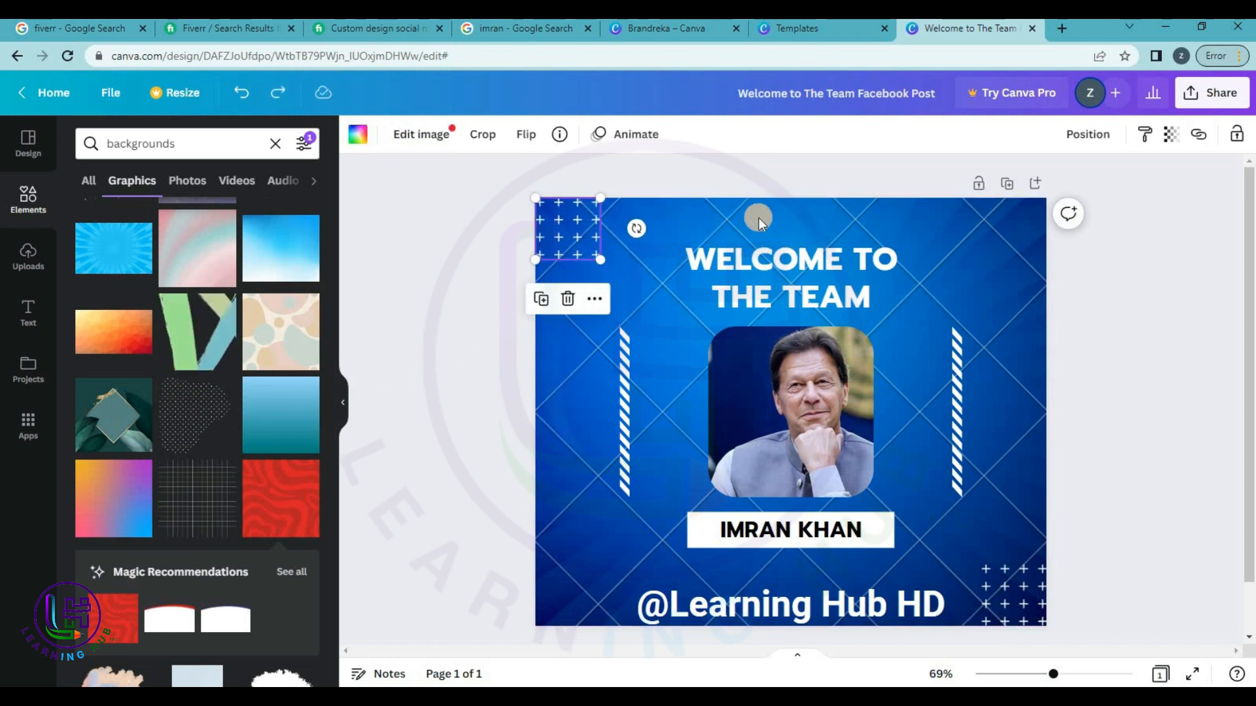
{"action": "left_click", "coordinate": [772, 222]}
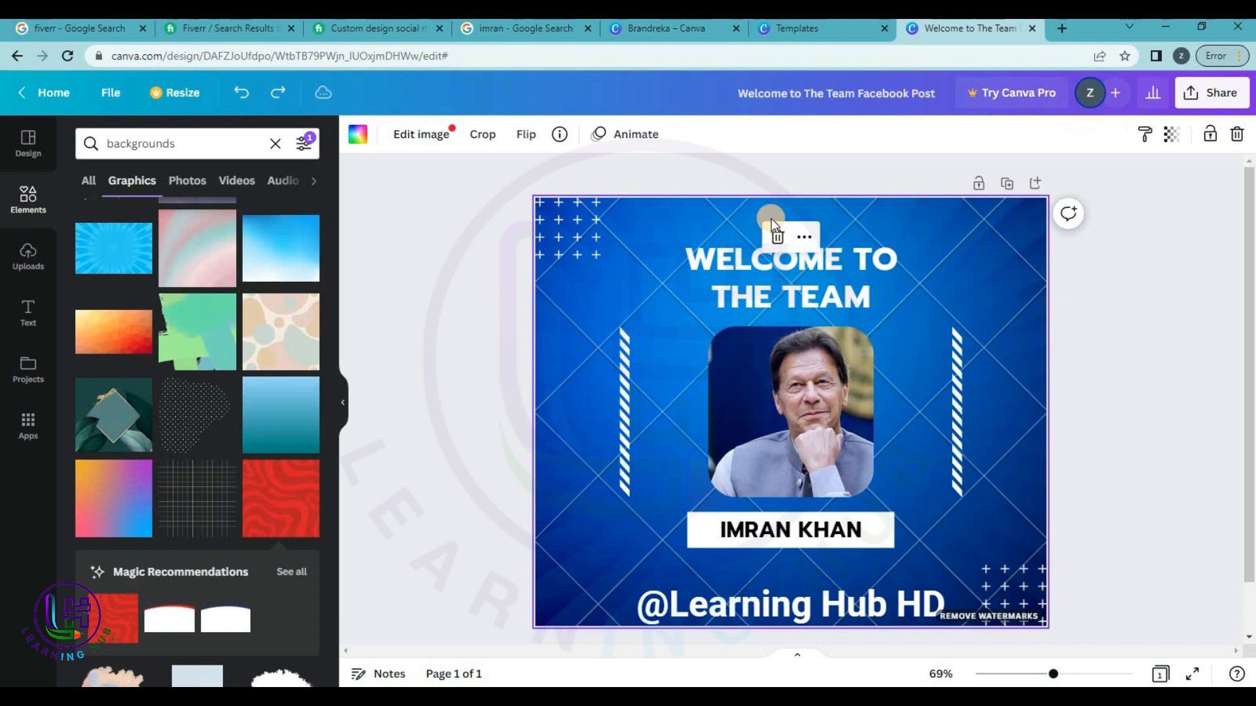
{"action": "left_click", "coordinate": [1185, 275]}
Try the green geometric, blue wavy, light and pink graphics as the post's background.
{"action": "scroll", "coordinate": [173, 500], "scroll_direction": "down", "scroll_amount": 3}
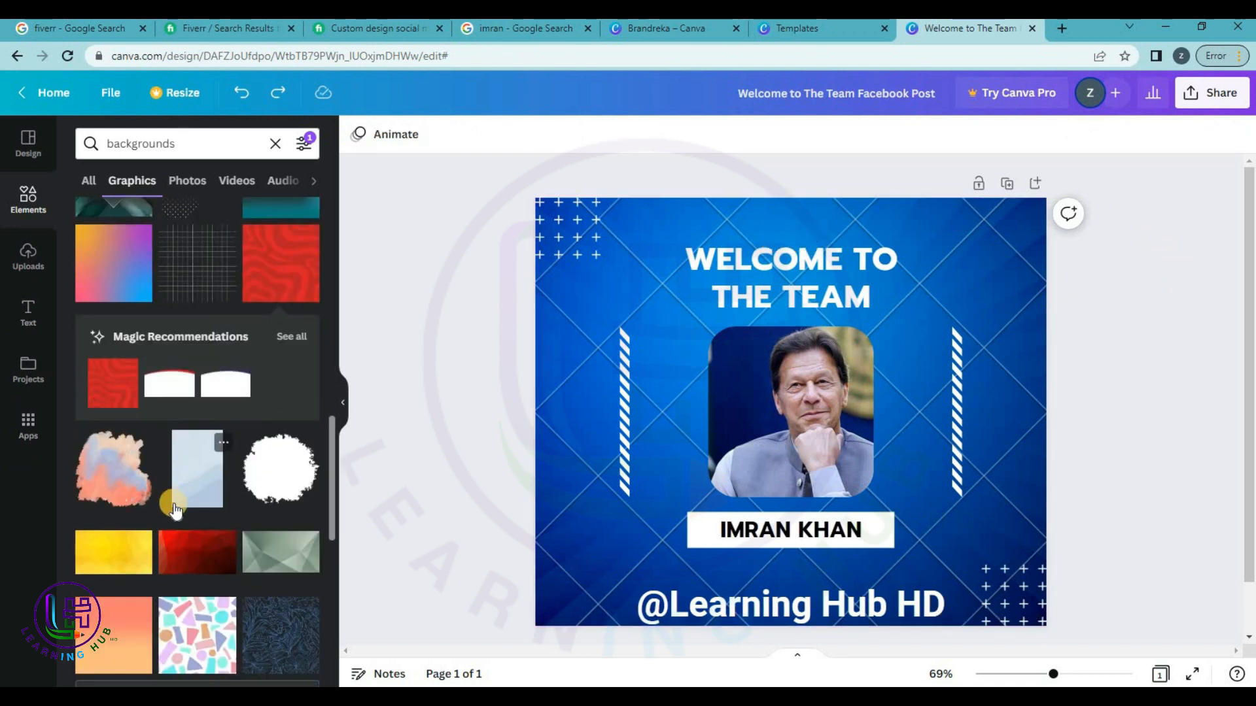
{"action": "scroll", "coordinate": [174, 508], "scroll_direction": "down", "scroll_amount": 3}
{"action": "left_click_drag", "start_coordinate": [248, 319], "coordinate": [540, 305]}
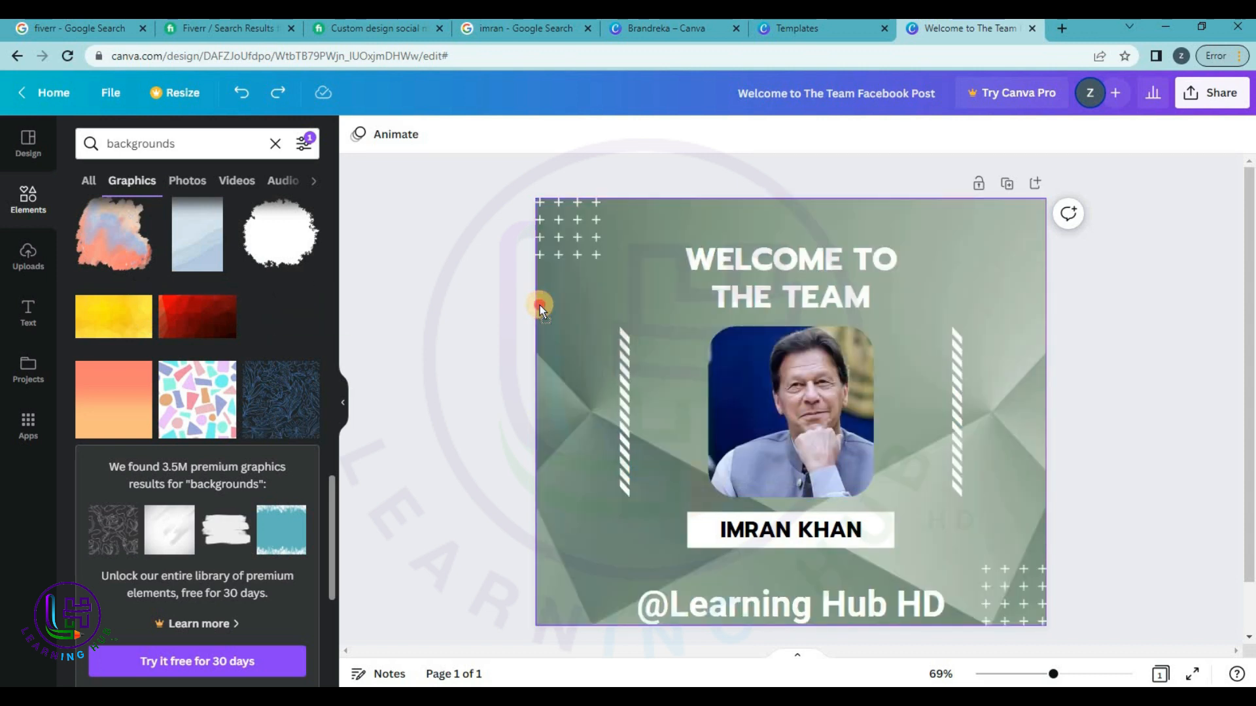
{"action": "left_click_drag", "start_coordinate": [540, 305], "coordinate": [526, 306]}
{"action": "scroll", "coordinate": [206, 340], "scroll_direction": "down", "scroll_amount": 4}
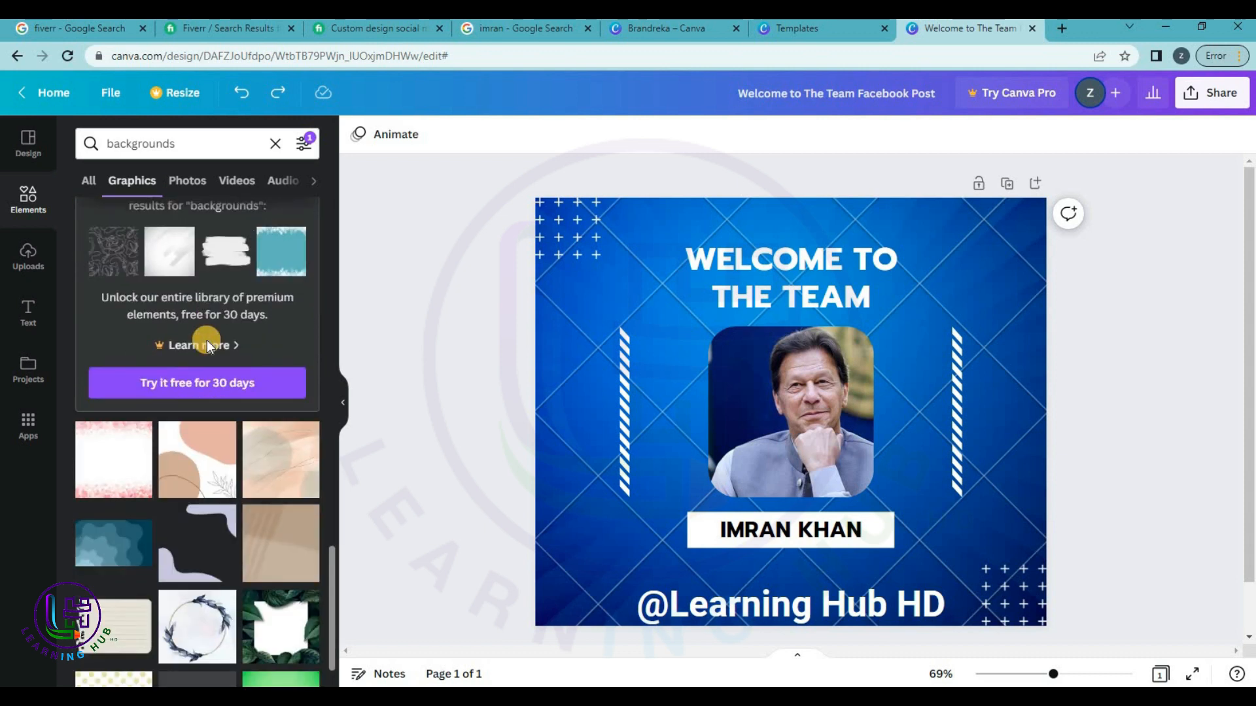
{"action": "scroll", "coordinate": [207, 340], "scroll_direction": "down", "scroll_amount": 1}
{"action": "mouse_move", "coordinate": [111, 474]}
{"action": "left_mouse_down"}
{"action": "mouse_move", "coordinate": [458, 413]}
{"action": "mouse_move", "coordinate": [533, 410]}
{"action": "mouse_move", "coordinate": [638, 431]}
{"action": "mouse_move", "coordinate": [530, 364]}
{"action": "mouse_move", "coordinate": [552, 334]}
{"action": "mouse_move", "coordinate": [532, 328]}
{"action": "mouse_move", "coordinate": [554, 331]}
{"action": "left_mouse_up"}
{"action": "scroll", "coordinate": [174, 387], "scroll_direction": "up", "scroll_amount": 5}
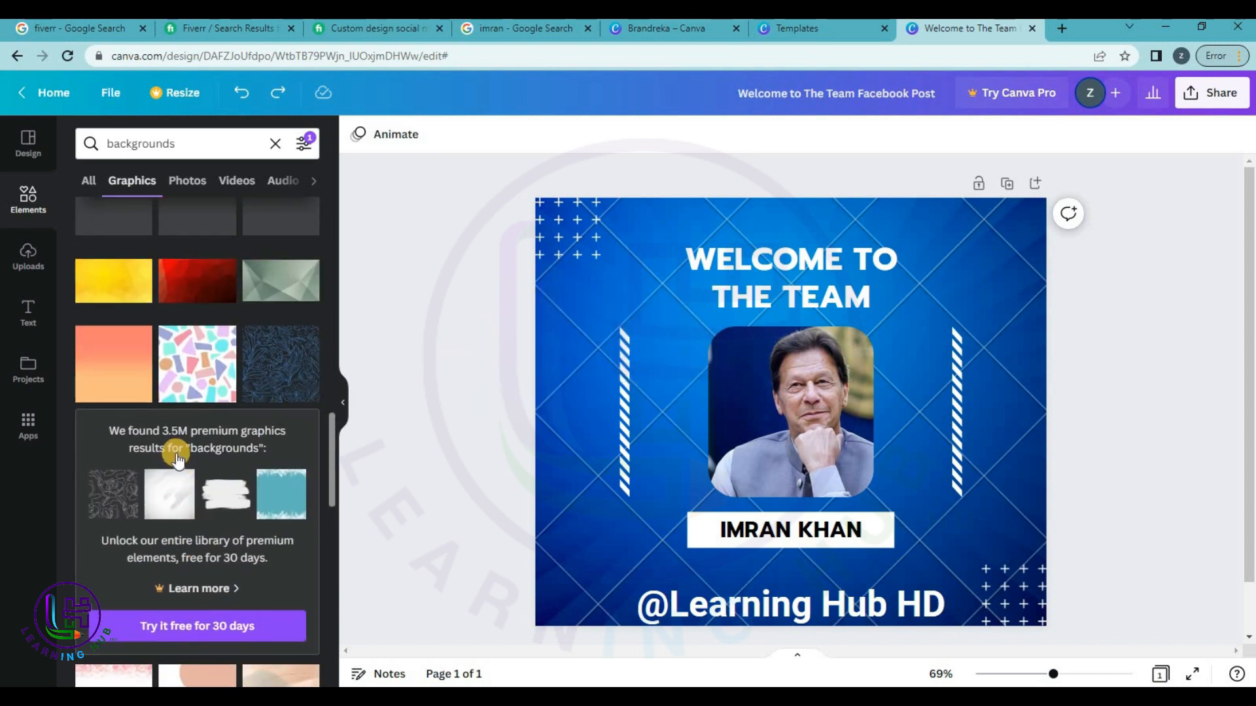
{"action": "scroll", "coordinate": [176, 458], "scroll_direction": "down", "scroll_amount": 6}
{"action": "left_click_drag", "start_coordinate": [177, 452], "coordinate": [548, 379]}
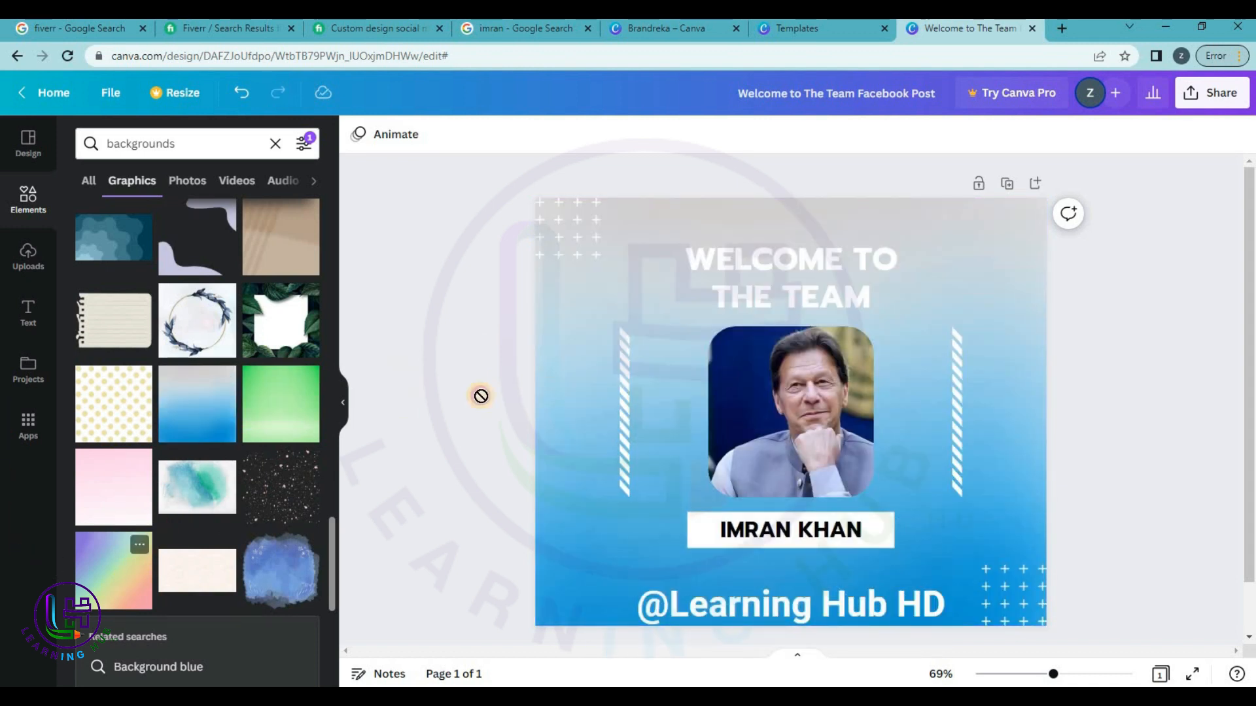
{"action": "left_click_drag", "start_coordinate": [480, 395], "coordinate": [554, 369]}
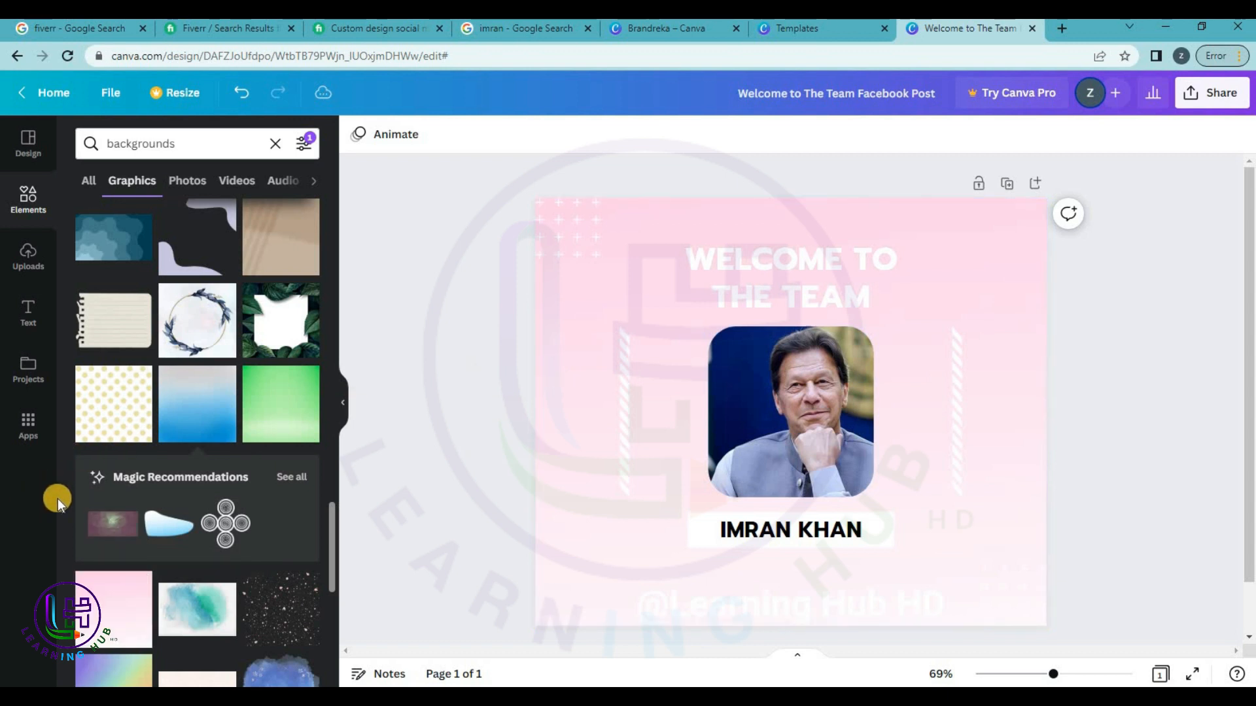
Try the blue camouflage graphic, then show all result types for backgrounds.
{"action": "scroll", "coordinate": [150, 481], "scroll_direction": "up", "scroll_amount": 4}
{"action": "left_click_drag", "start_coordinate": [99, 472], "coordinate": [155, 415]}
{"action": "scroll", "coordinate": [156, 416], "scroll_direction": "up", "scroll_amount": 4}
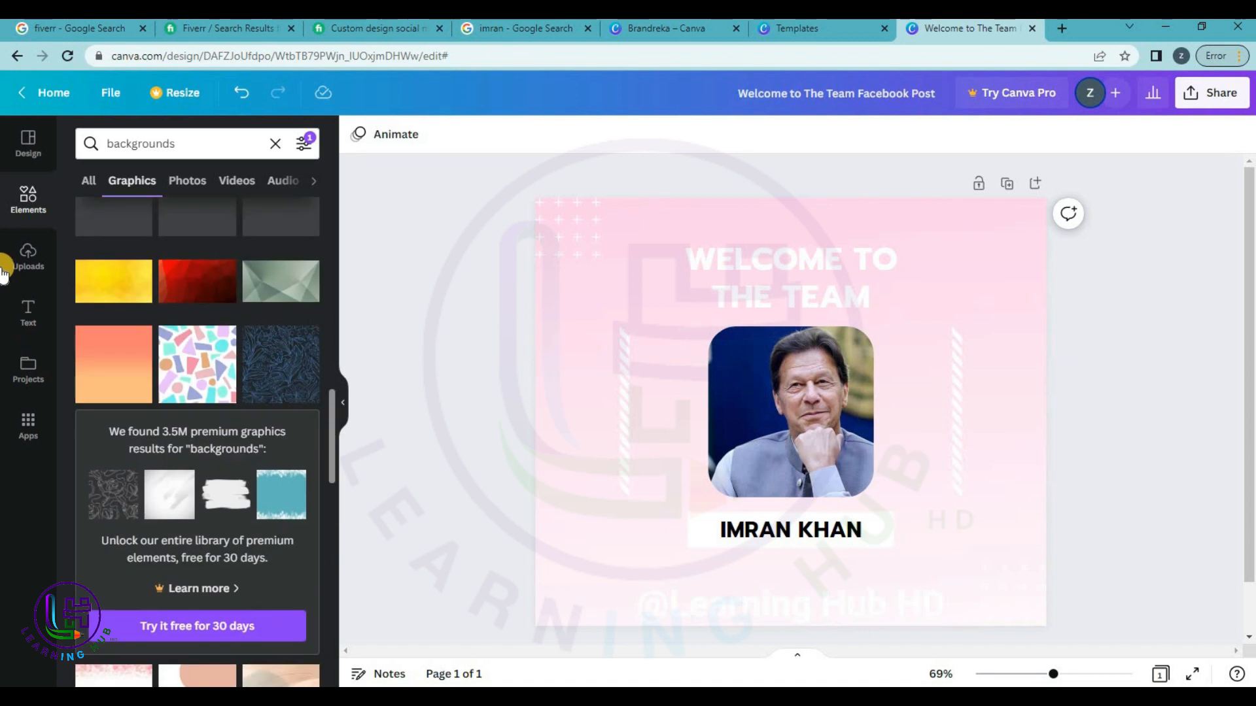
{"action": "left_click", "coordinate": [31, 206]}
{"action": "left_click", "coordinate": [83, 182]}
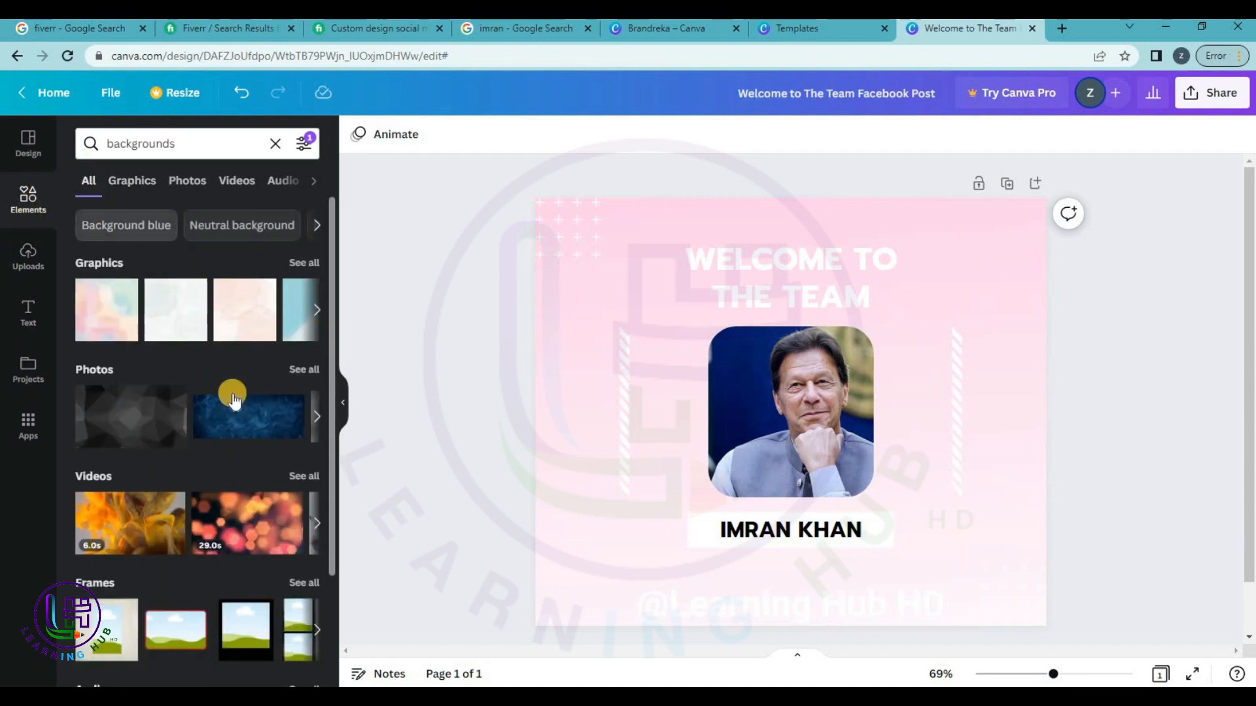
Open all background photos and try the white-room and wood photos as the background.
{"action": "left_click", "coordinate": [305, 370]}
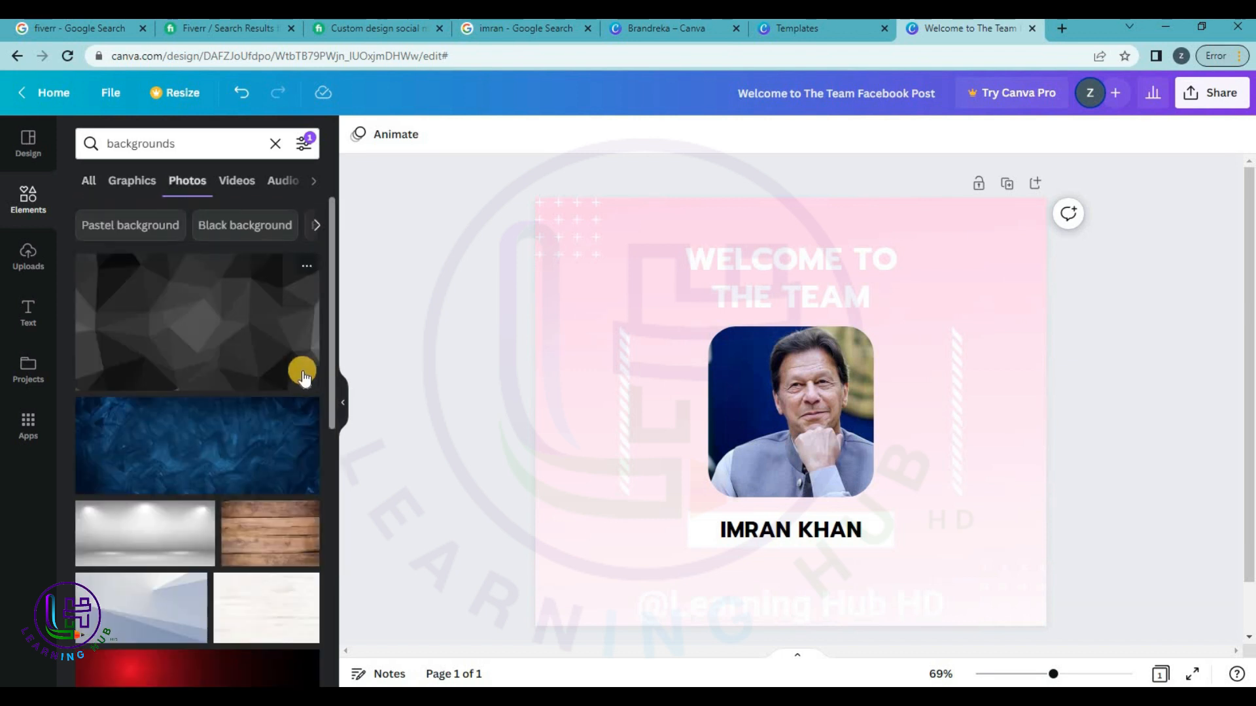
{"action": "scroll", "coordinate": [257, 462], "scroll_direction": "down", "scroll_amount": 3}
{"action": "left_click_drag", "start_coordinate": [133, 389], "coordinate": [560, 337]}
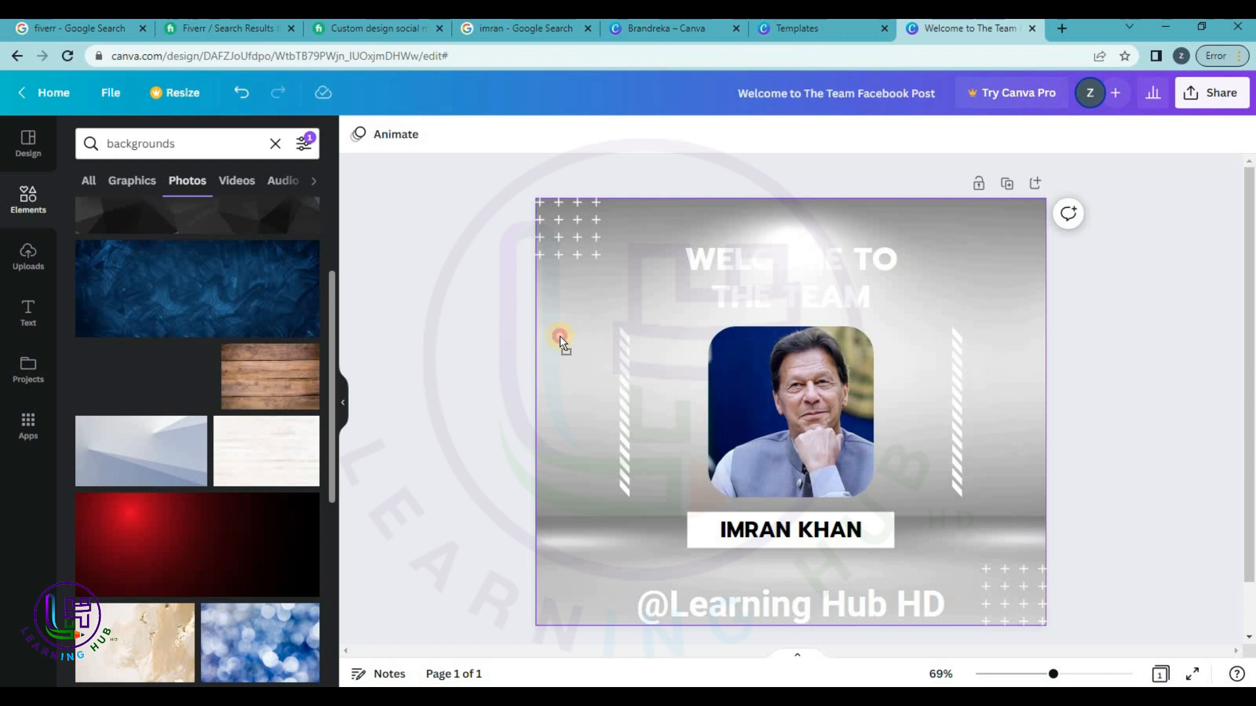
{"action": "left_click_drag", "start_coordinate": [275, 383], "coordinate": [568, 336]}
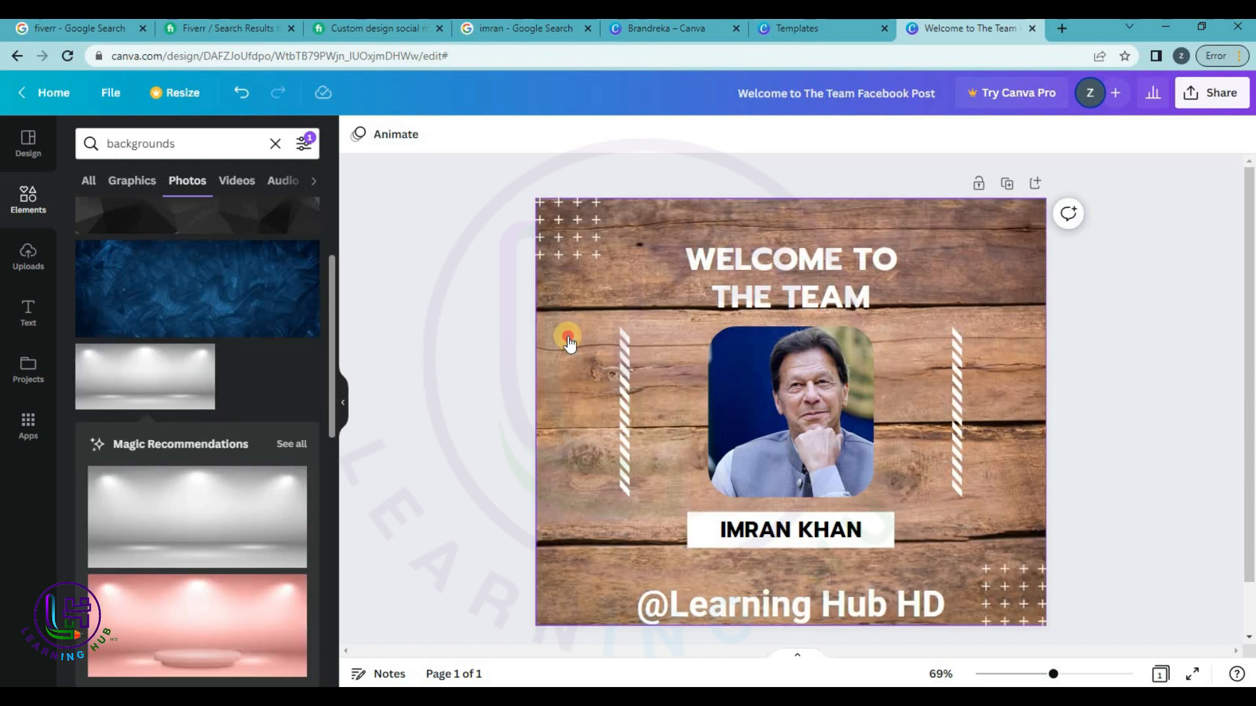
{"action": "scroll", "coordinate": [160, 450], "scroll_direction": "down", "scroll_amount": 5}
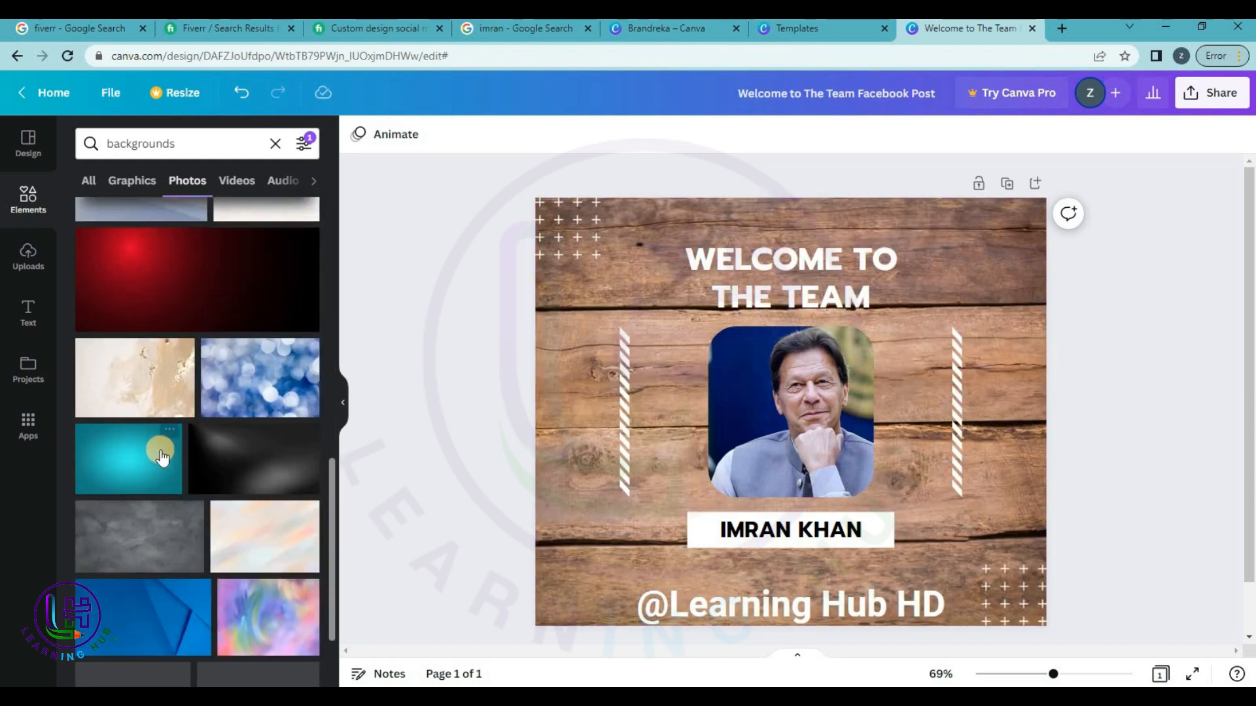
Try the dark smoky and grey concrete photos, settling on the blue angled-paper photo.
{"action": "left_click_drag", "start_coordinate": [280, 435], "coordinate": [540, 388]}
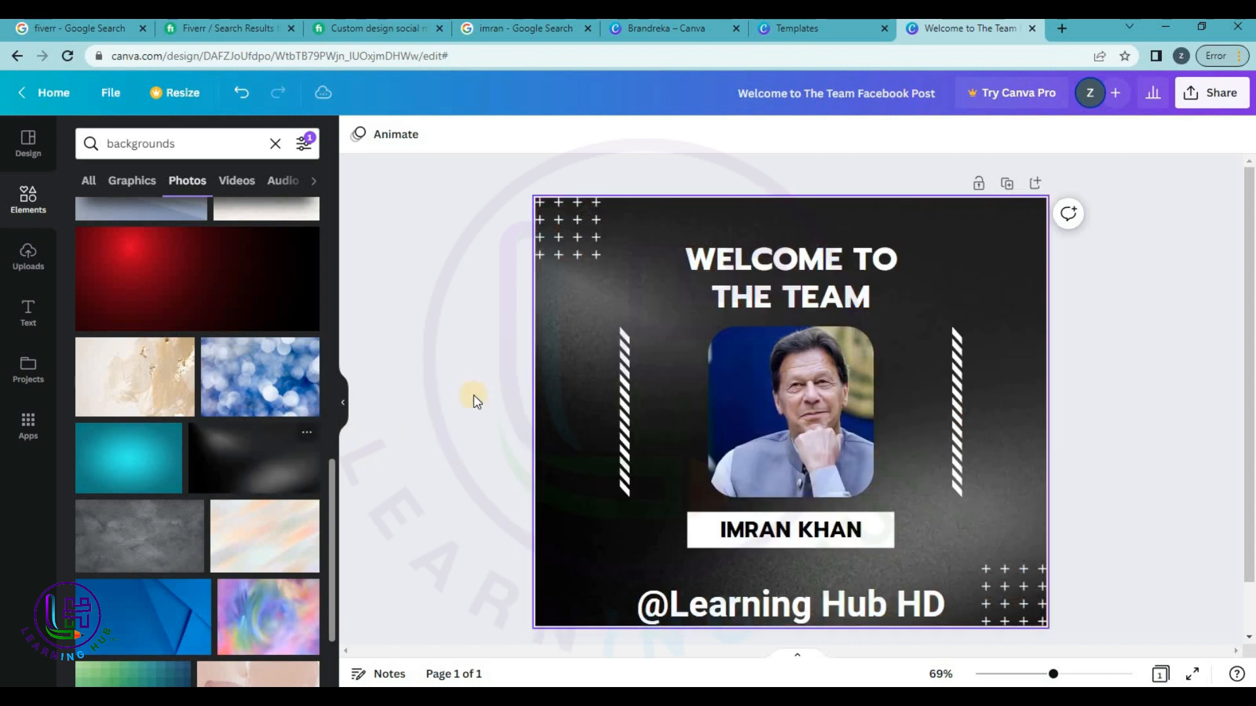
{"action": "left_click_drag", "start_coordinate": [101, 541], "coordinate": [564, 430]}
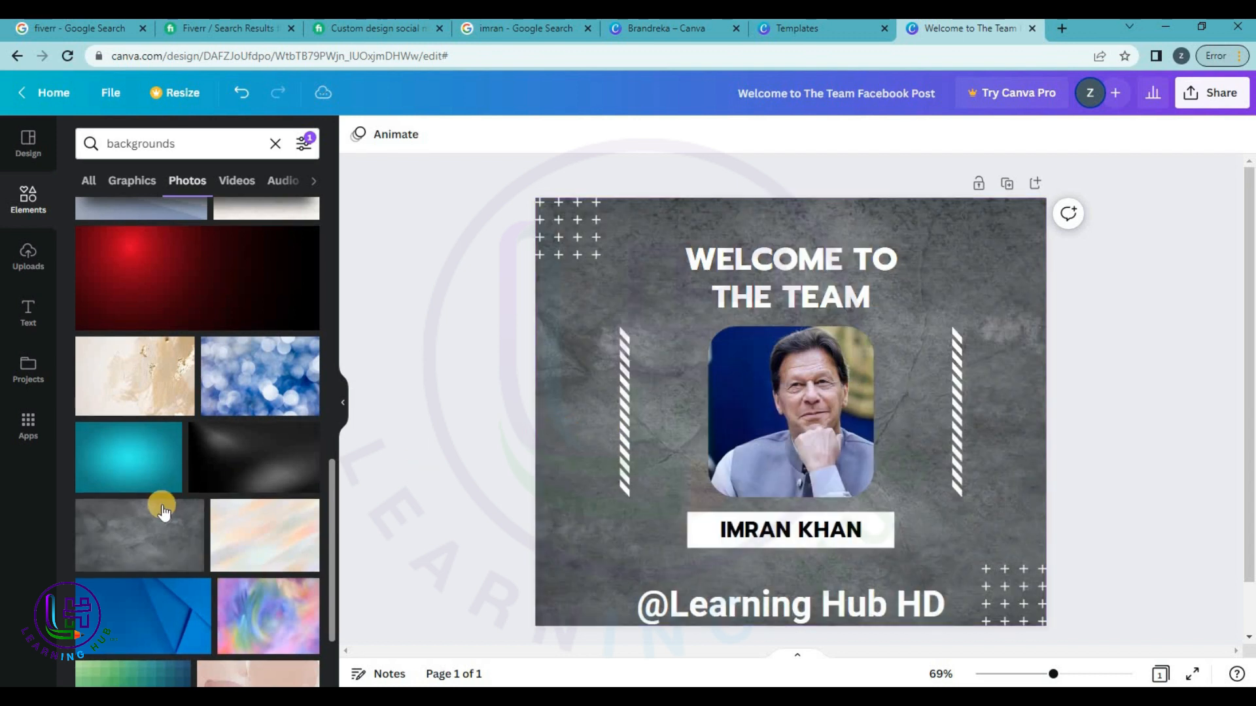
{"action": "scroll", "coordinate": [163, 510], "scroll_direction": "down", "scroll_amount": 2}
{"action": "left_click_drag", "start_coordinate": [169, 508], "coordinate": [544, 438]}
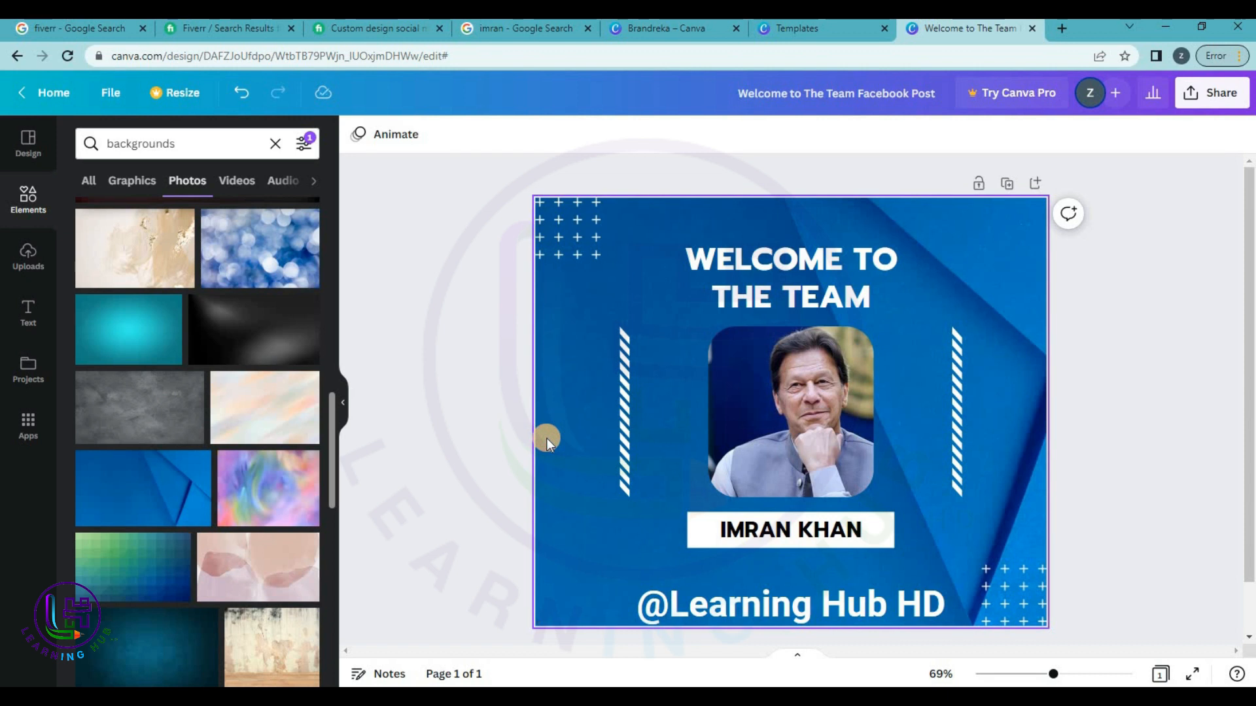
{"action": "left_click", "coordinate": [1128, 363]}
{"action": "scroll", "coordinate": [1127, 364], "scroll_direction": "down", "scroll_amount": 2}
{"action": "scroll", "coordinate": [1121, 372], "scroll_direction": "up", "scroll_amount": 2}
{"action": "scroll", "coordinate": [1121, 373], "scroll_direction": "down", "scroll_amount": 2}
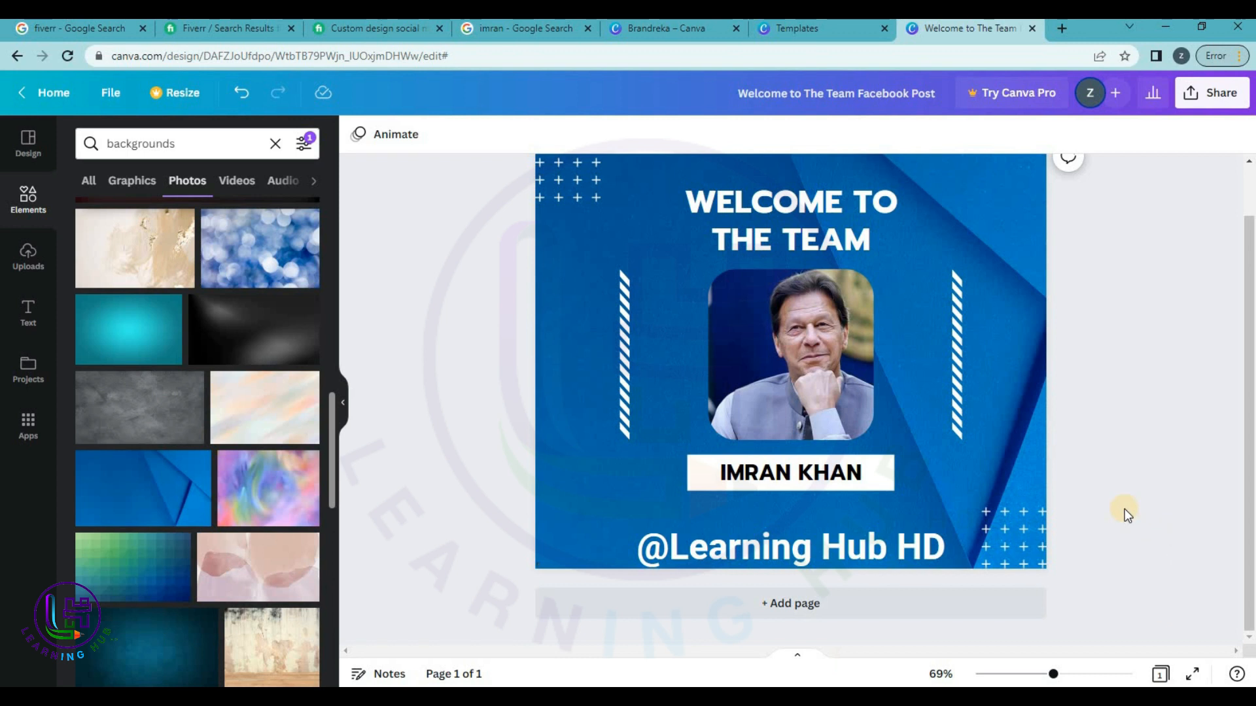
{"action": "scroll", "coordinate": [1124, 508], "scroll_direction": "up", "scroll_amount": 2}
{"action": "scroll", "coordinate": [1043, 476], "scroll_direction": "down", "scroll_amount": 2}
{"action": "left_click", "coordinate": [869, 601]}
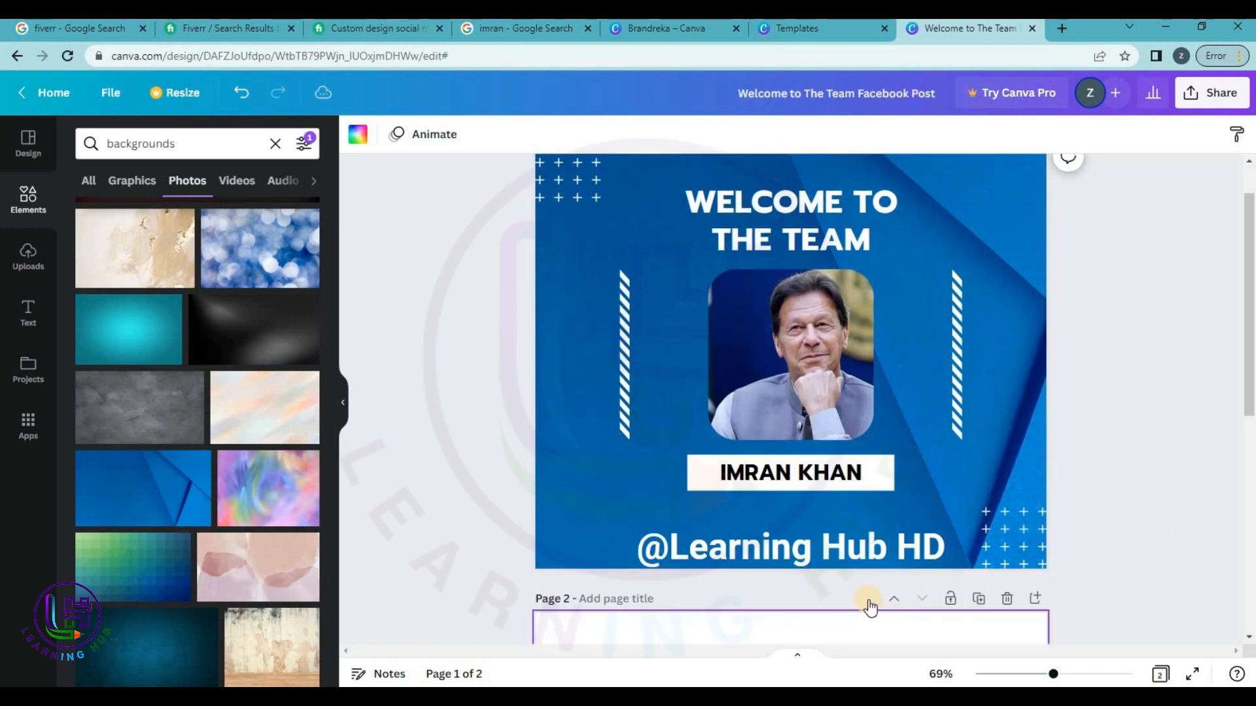
{"action": "left_click", "coordinate": [28, 143]}
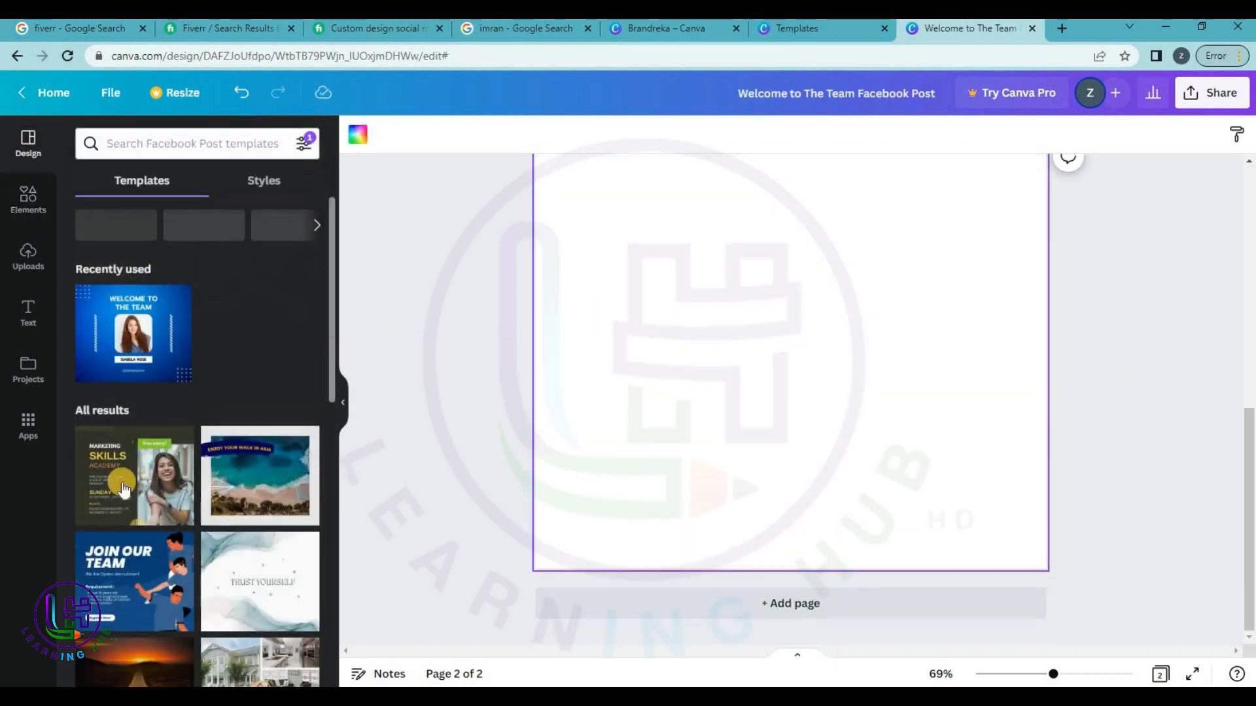
{"action": "scroll", "coordinate": [180, 400], "scroll_direction": "down", "scroll_amount": 3}
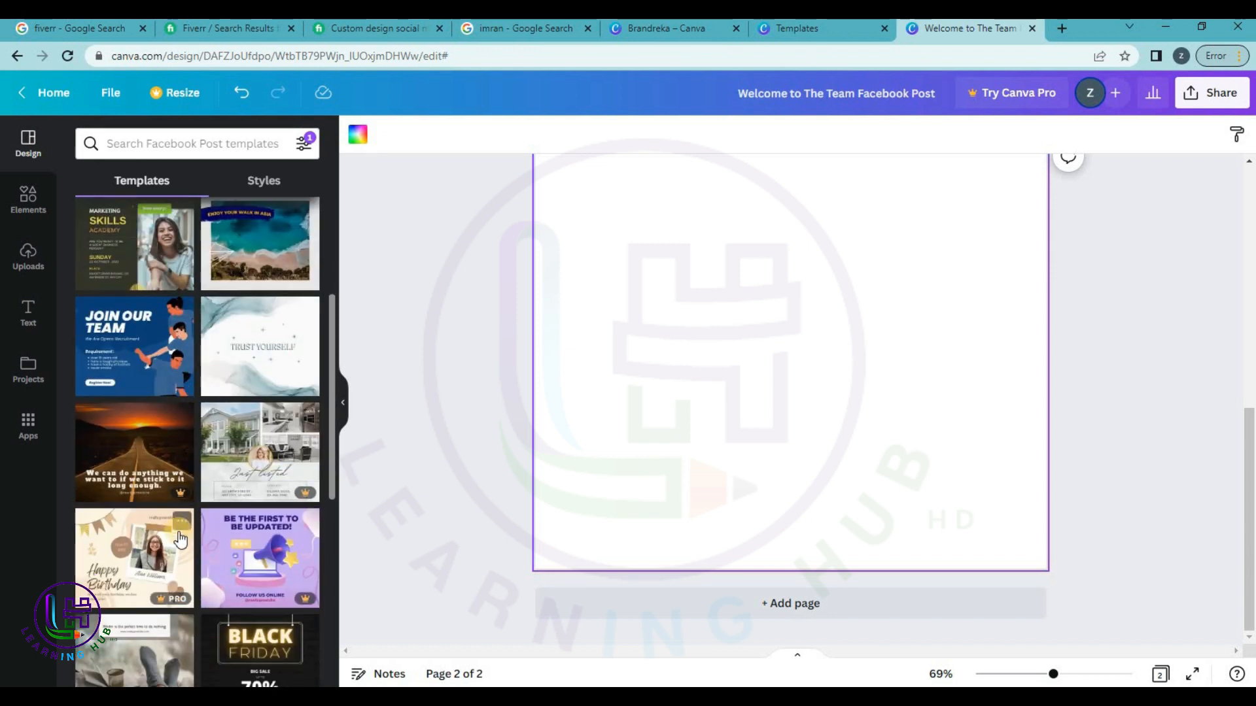
{"action": "scroll", "coordinate": [180, 539], "scroll_direction": "down", "scroll_amount": 3}
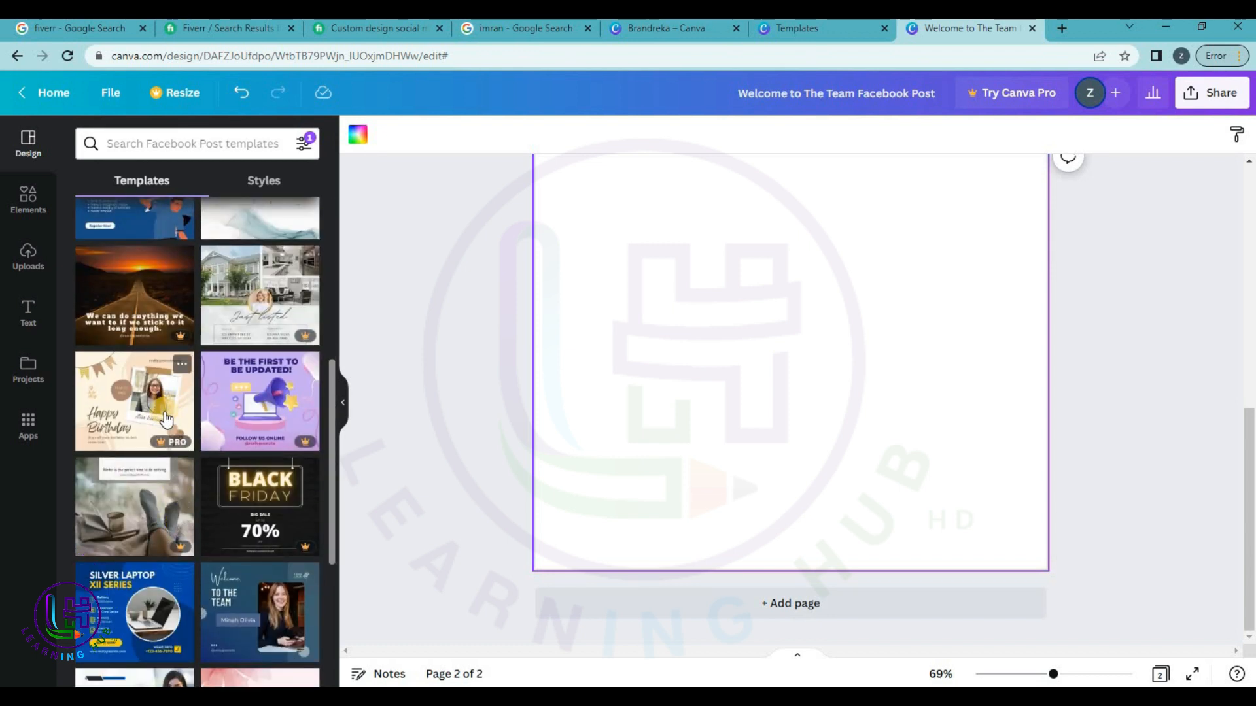
{"action": "scroll", "coordinate": [167, 418], "scroll_direction": "up", "scroll_amount": 3}
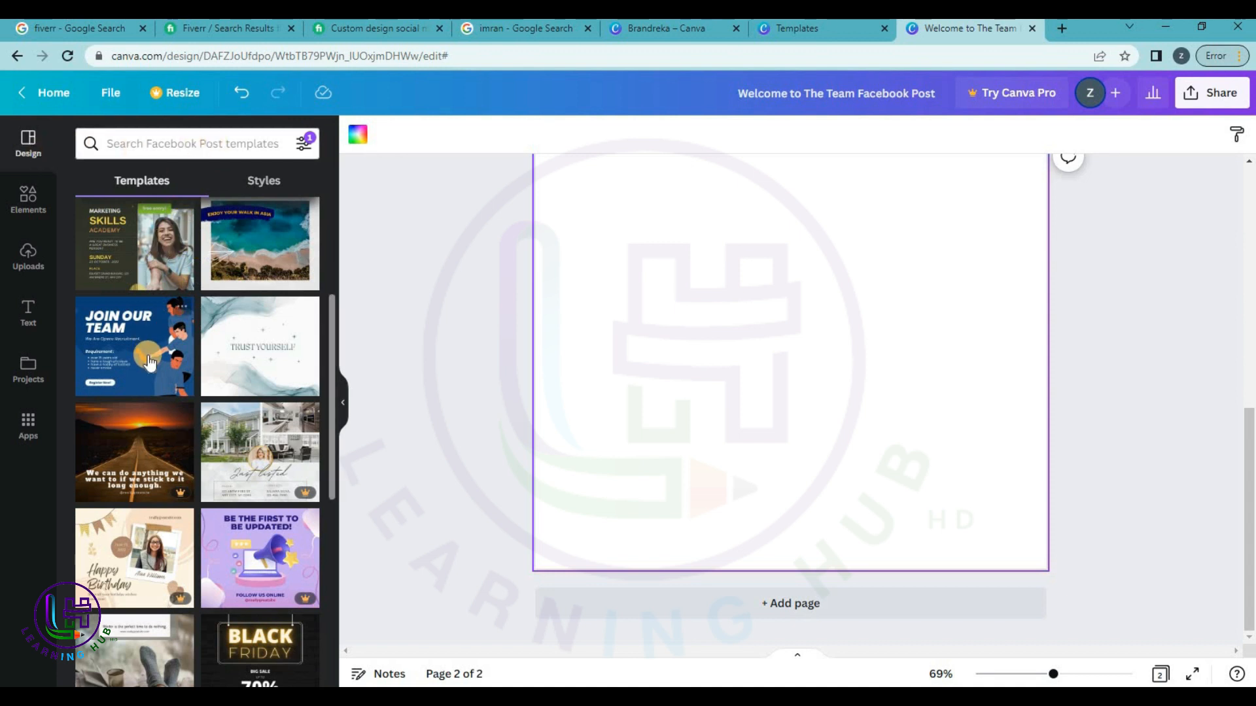
{"action": "scroll", "coordinate": [146, 366], "scroll_direction": "down", "scroll_amount": 3}
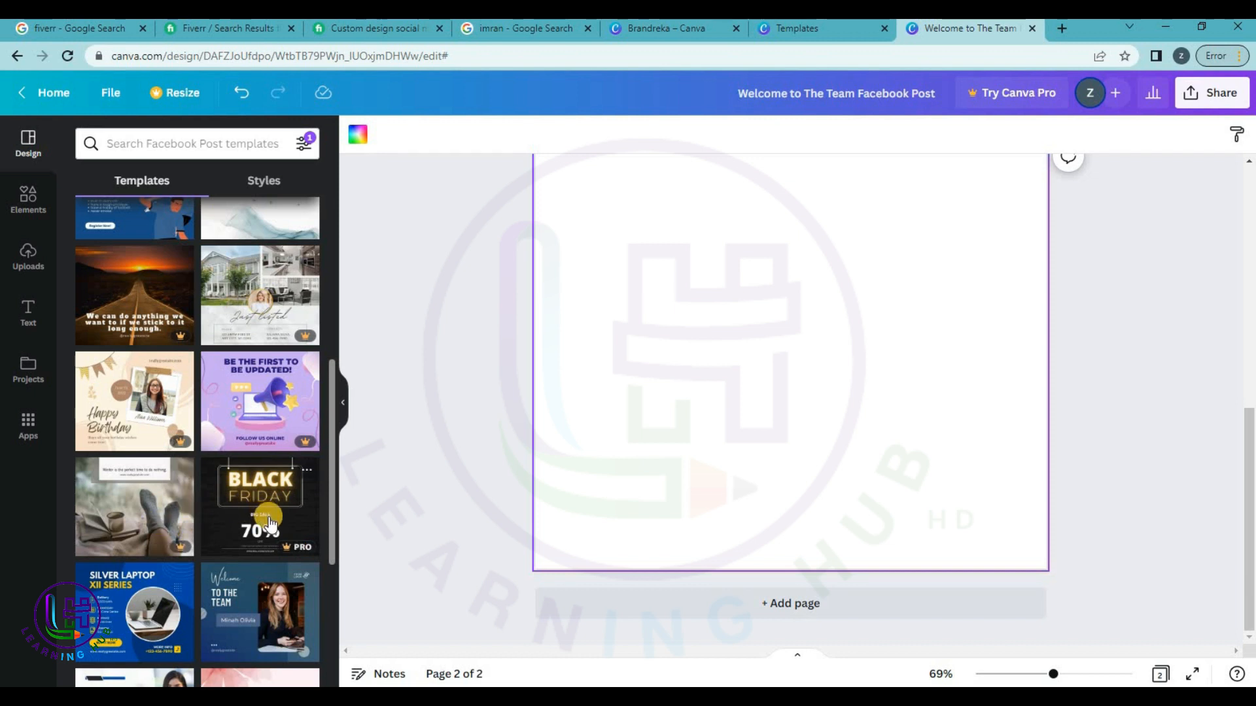
{"action": "scroll", "coordinate": [268, 523], "scroll_direction": "down", "scroll_amount": 2}
{"action": "scroll", "coordinate": [271, 522], "scroll_direction": "down", "scroll_amount": 2}
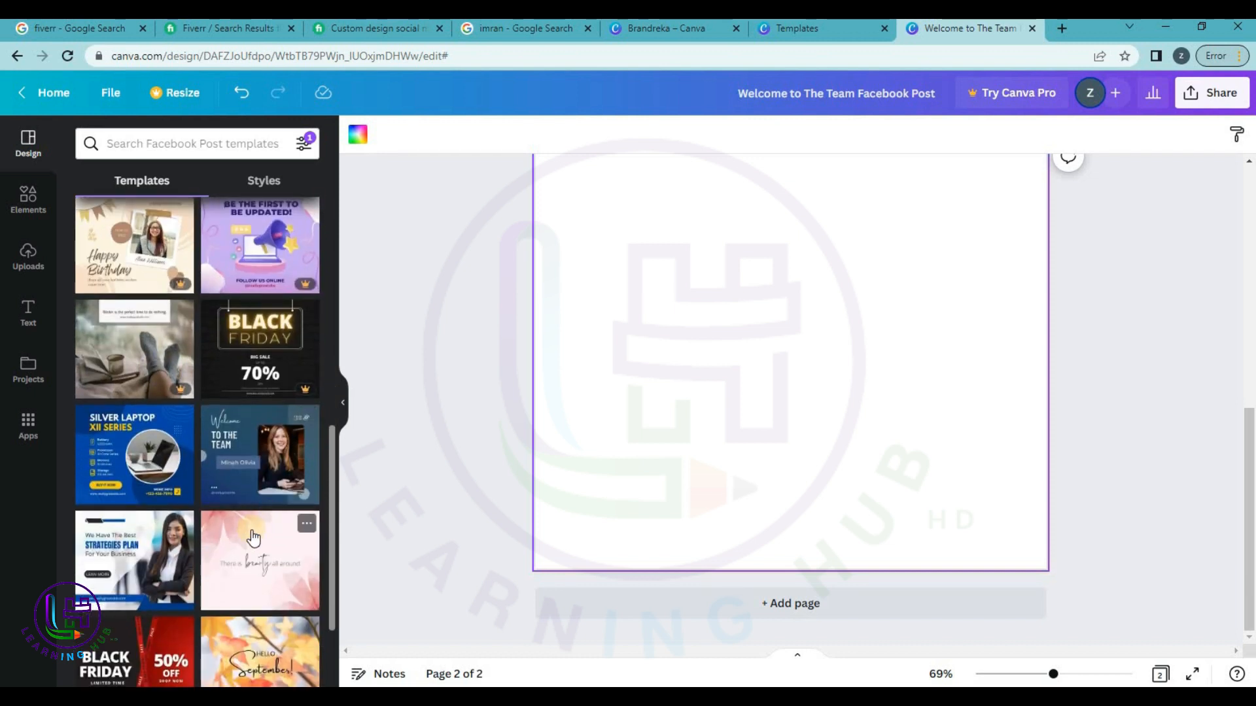
{"action": "scroll", "coordinate": [152, 523], "scroll_direction": "down", "scroll_amount": 3}
{"action": "scroll", "coordinate": [152, 523], "scroll_direction": "down", "scroll_amount": 2}
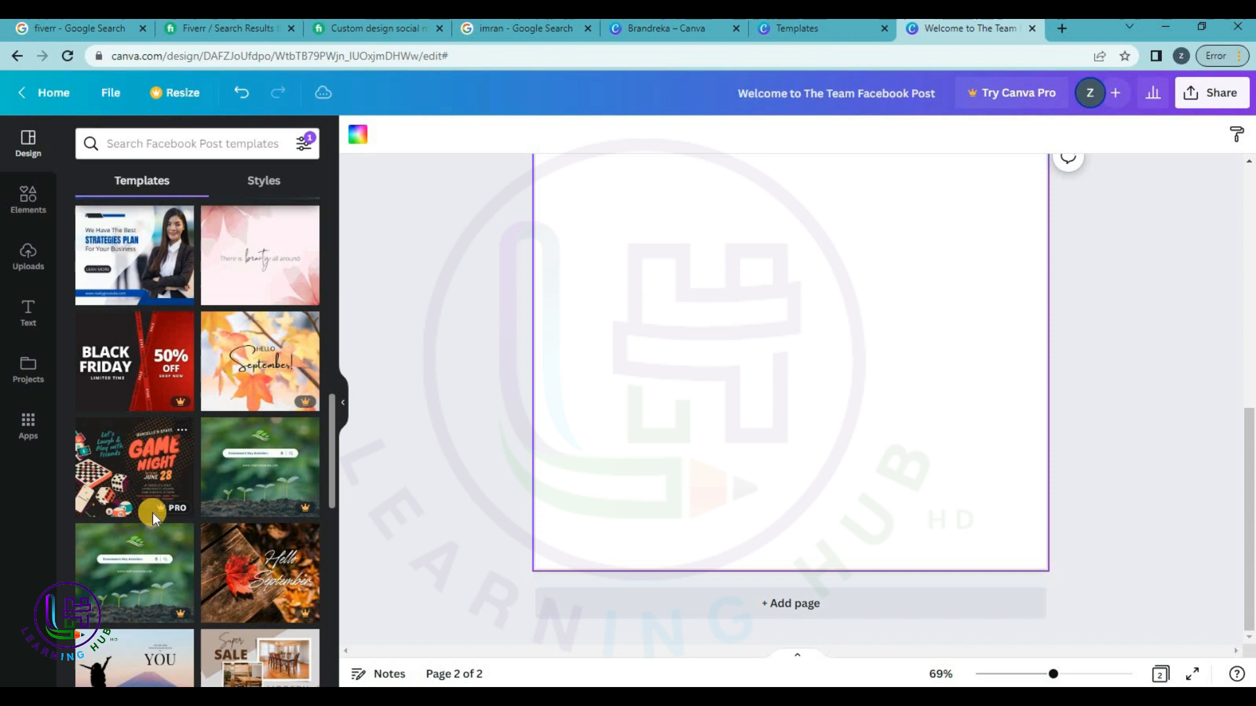
{"action": "scroll", "coordinate": [210, 489], "scroll_direction": "down", "scroll_amount": 3}
{"action": "scroll", "coordinate": [209, 489], "scroll_direction": "down", "scroll_amount": 3}
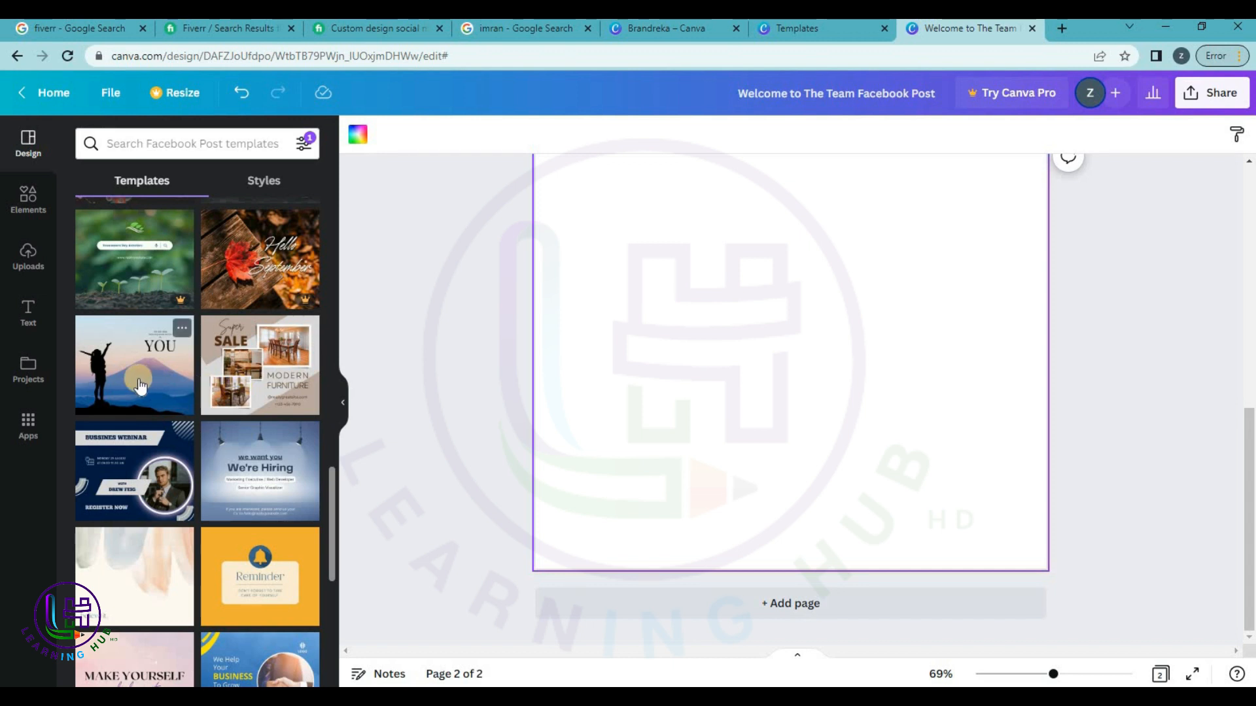
Place the YOU template on page 2, then swap it for the blue We're Hiring template.
{"action": "left_click_drag", "start_coordinate": [132, 386], "coordinate": [719, 356]}
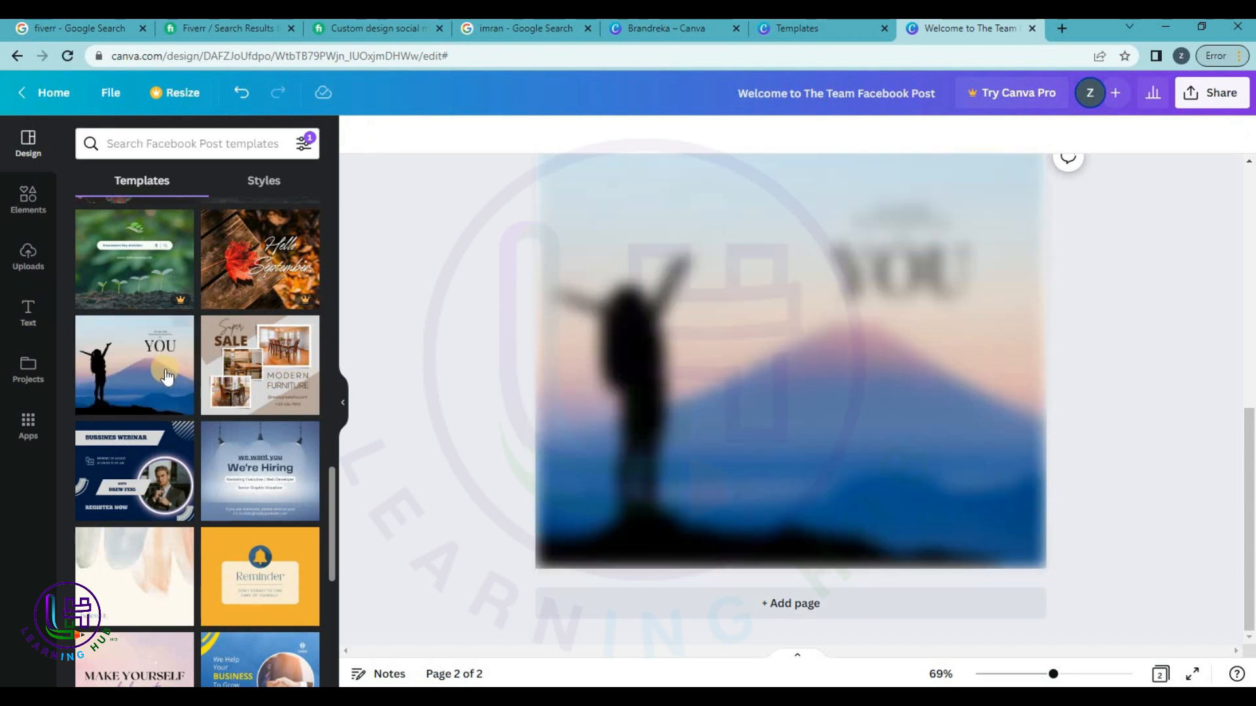
{"action": "scroll", "coordinate": [1092, 334], "scroll_direction": "up", "scroll_amount": 3}
{"action": "scroll", "coordinate": [1093, 343], "scroll_direction": "down", "scroll_amount": 3}
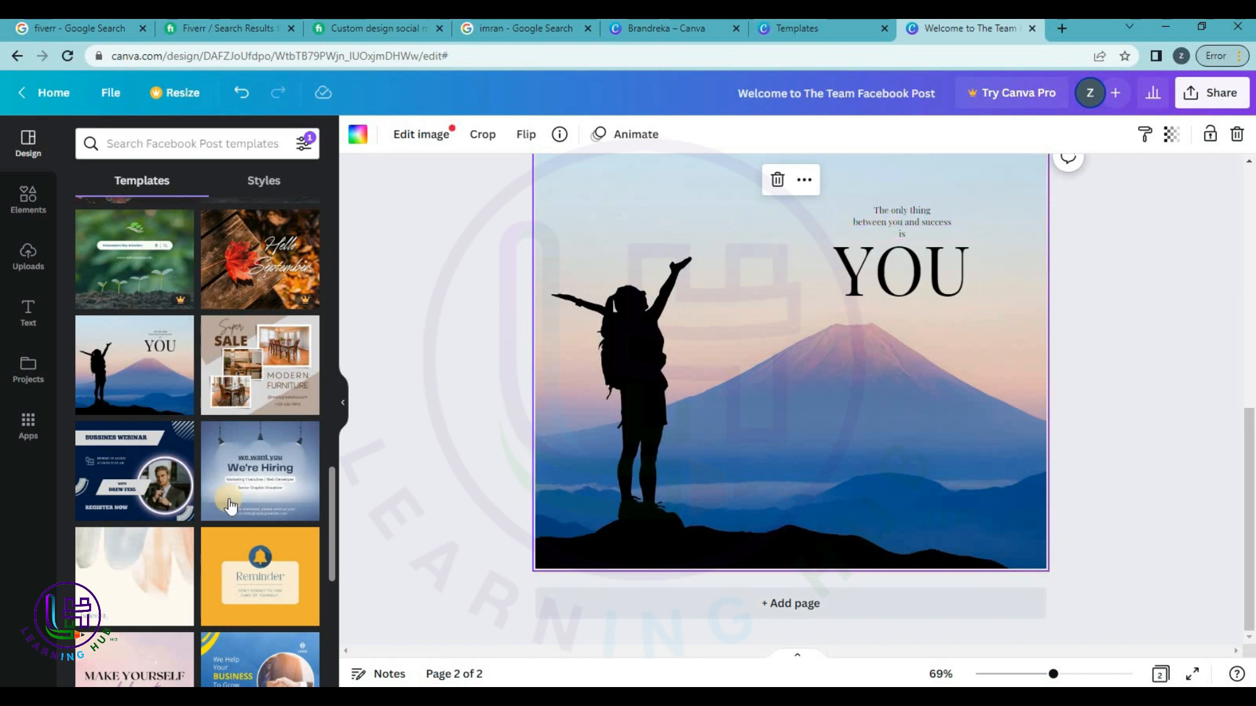
{"action": "left_click_drag", "start_coordinate": [245, 494], "coordinate": [666, 262]}
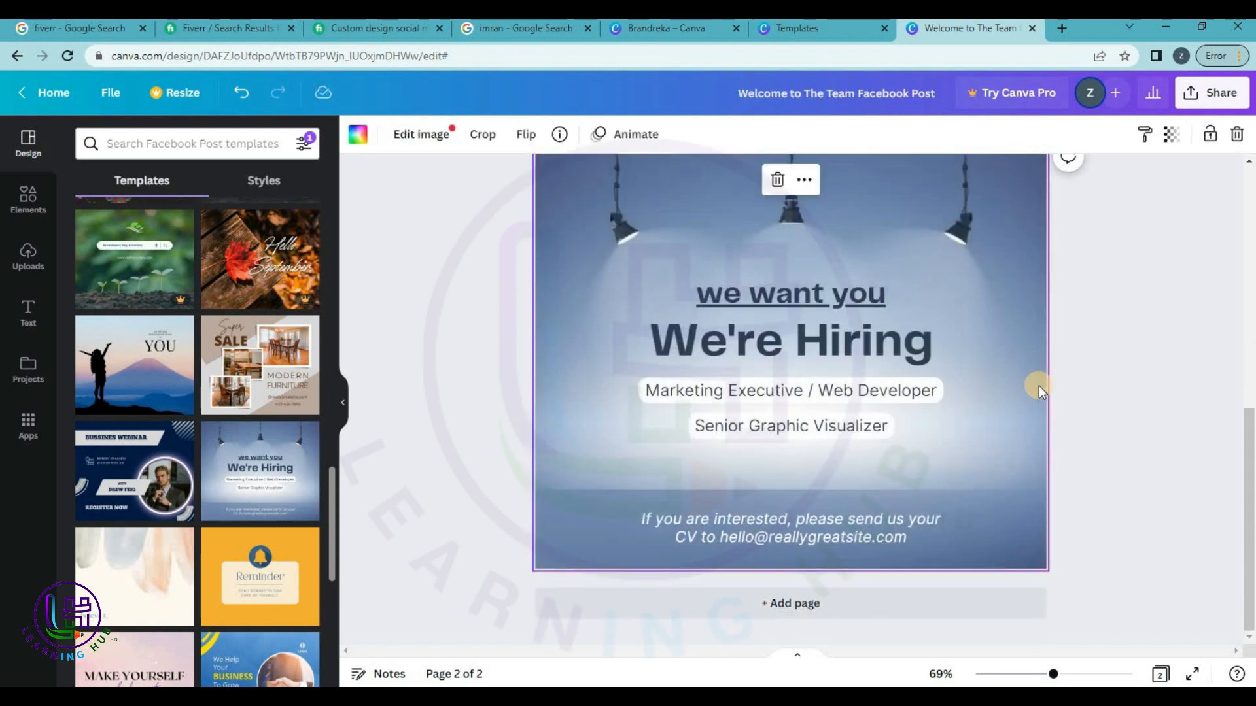
{"action": "scroll", "coordinate": [1039, 386], "scroll_direction": "up", "scroll_amount": 4}
{"action": "scroll", "coordinate": [1039, 386], "scroll_direction": "down", "scroll_amount": 4}
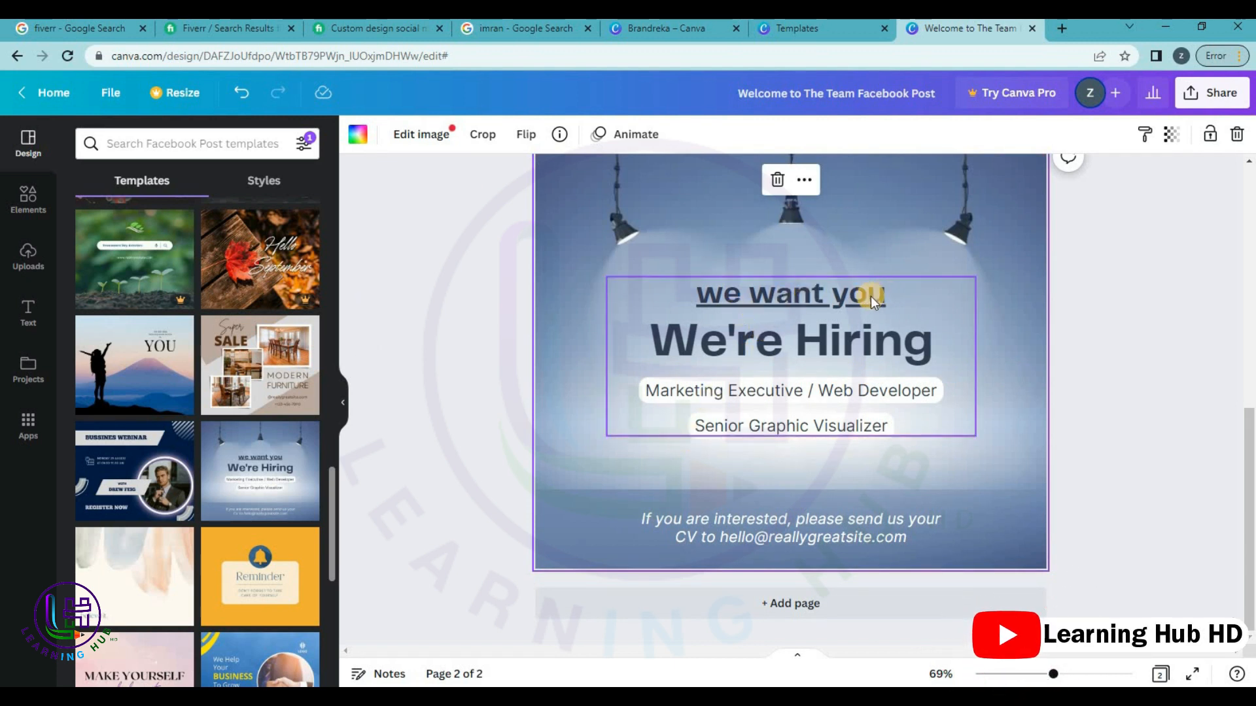
Replace the sample address in the bottom CV line with your own e-mail address.
{"action": "left_click", "coordinate": [737, 394]}
{"action": "triple_click", "coordinate": [735, 392]}
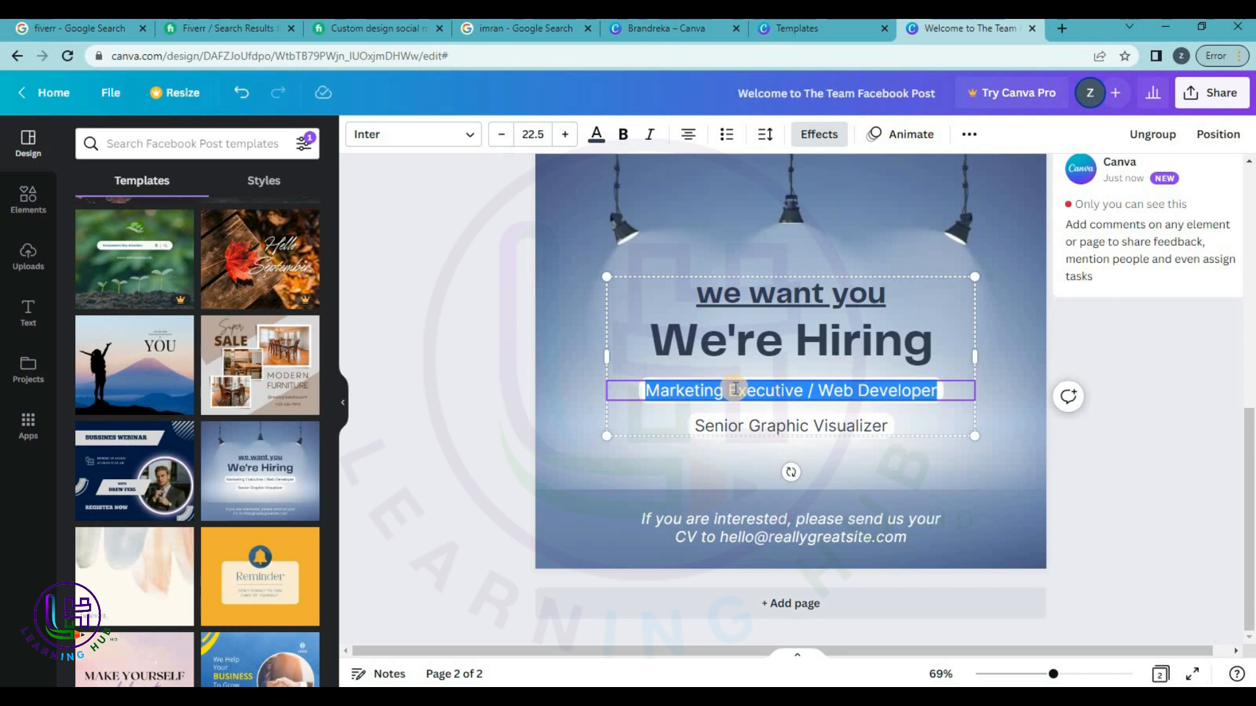
{"action": "left_click", "coordinate": [777, 535]}
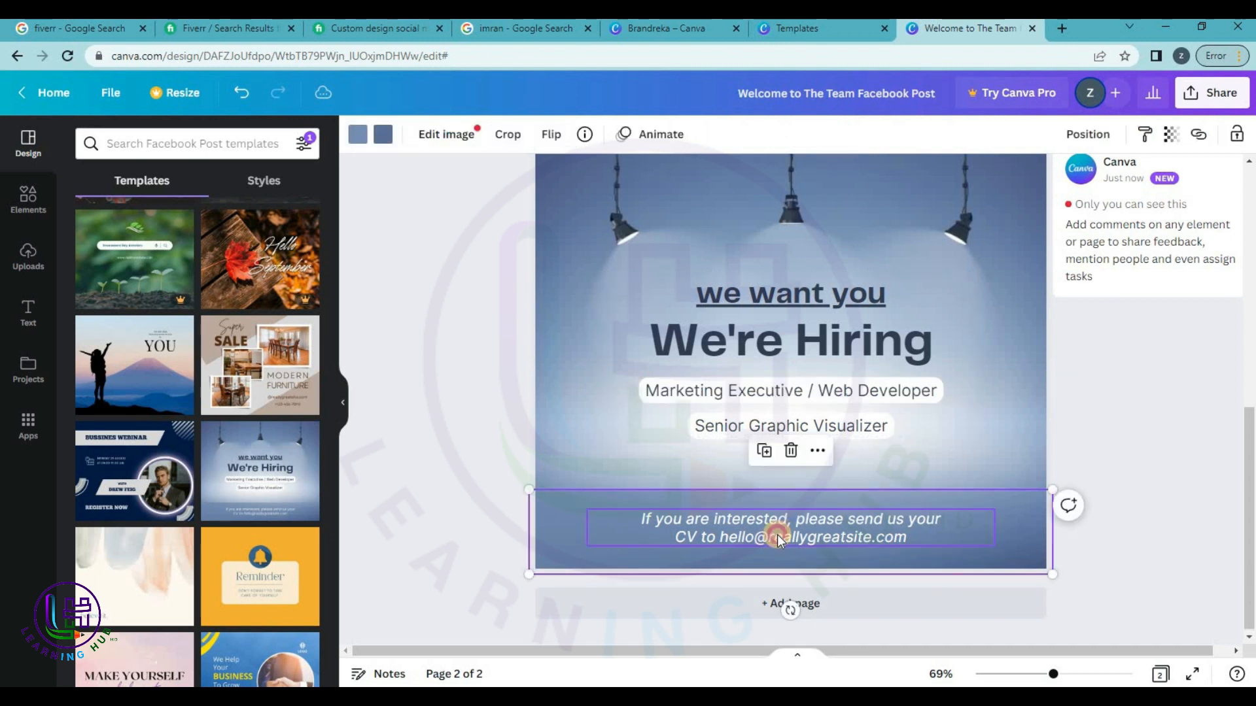
{"action": "double_click", "coordinate": [765, 536]}
{"action": "left_click_drag", "start_coordinate": [720, 537], "coordinate": [934, 545]}
{"action": "key", "text": "BackSpace"}
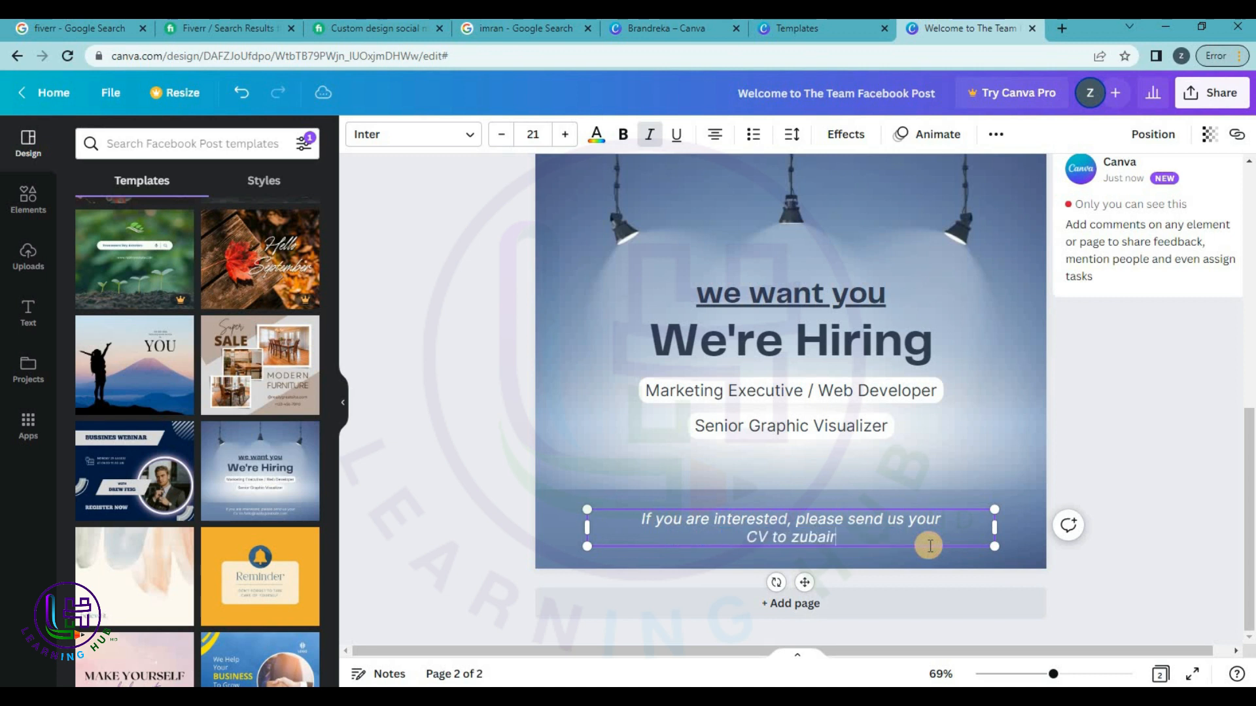
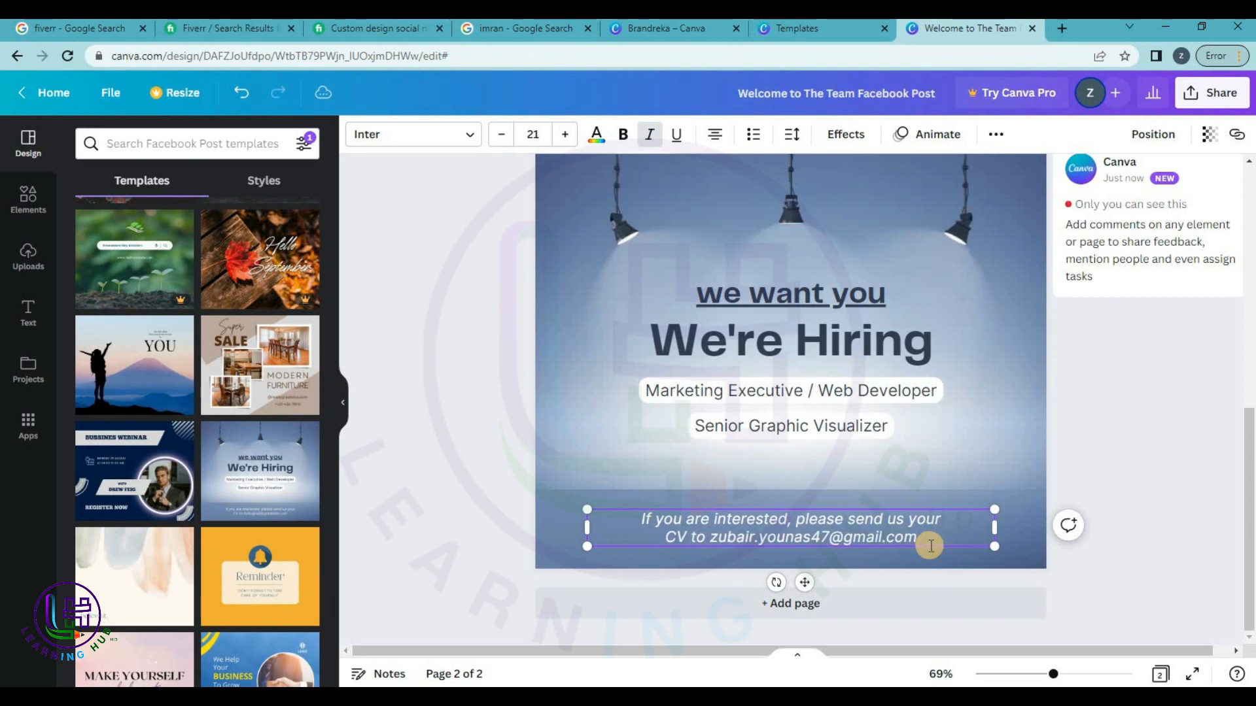
{"action": "left_click", "coordinate": [1134, 427]}
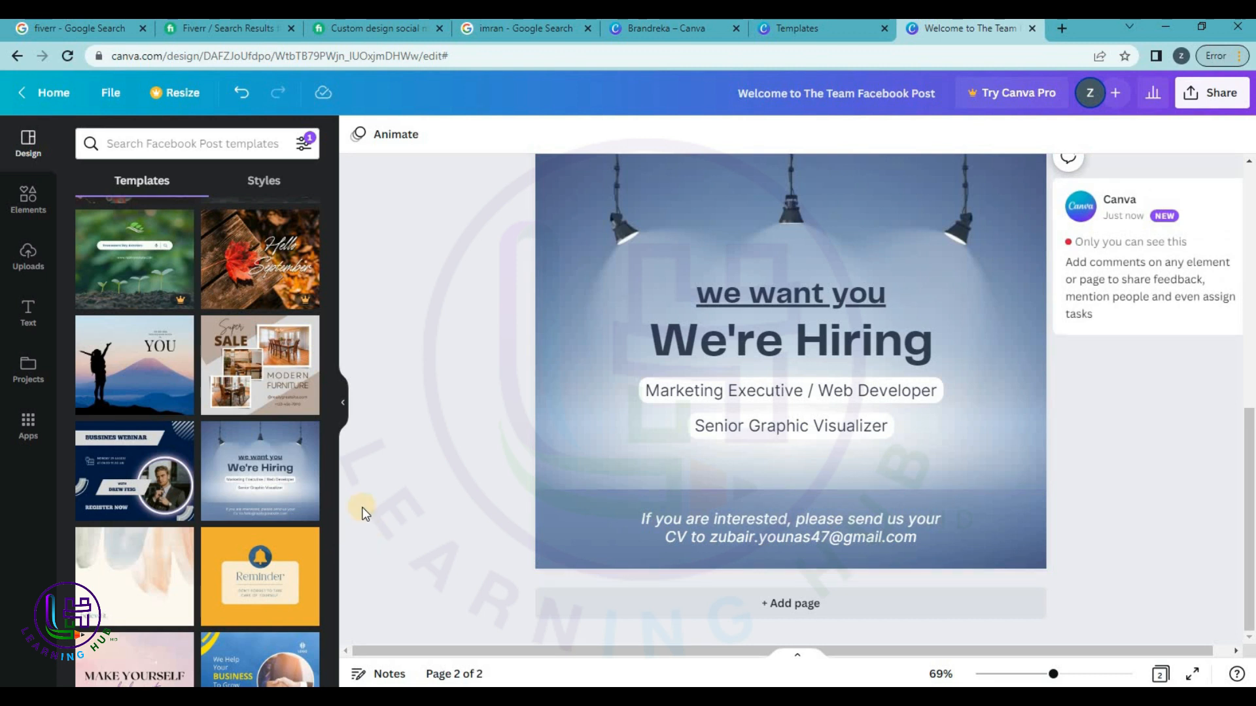
Add a new blank page after the hiring post.
{"action": "scroll", "coordinate": [1079, 247], "scroll_direction": "up", "scroll_amount": 2}
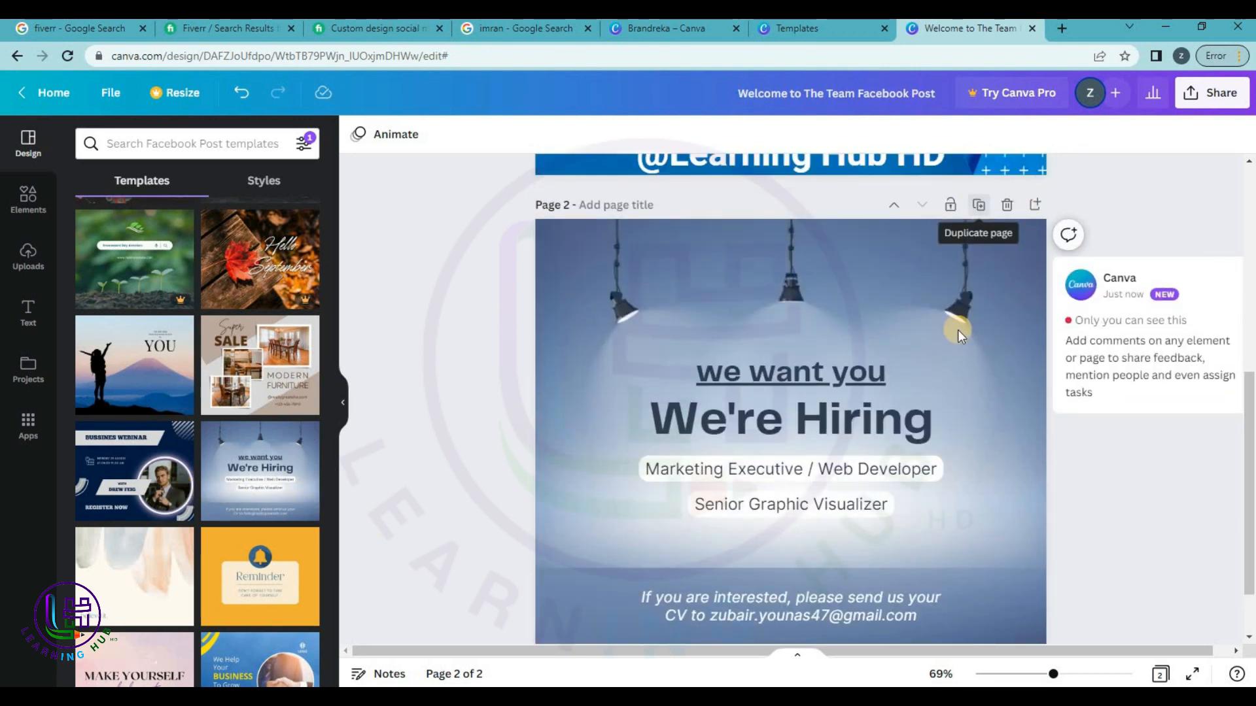
{"action": "scroll", "coordinate": [957, 329], "scroll_direction": "down", "scroll_amount": 2}
{"action": "left_click", "coordinate": [801, 605]}
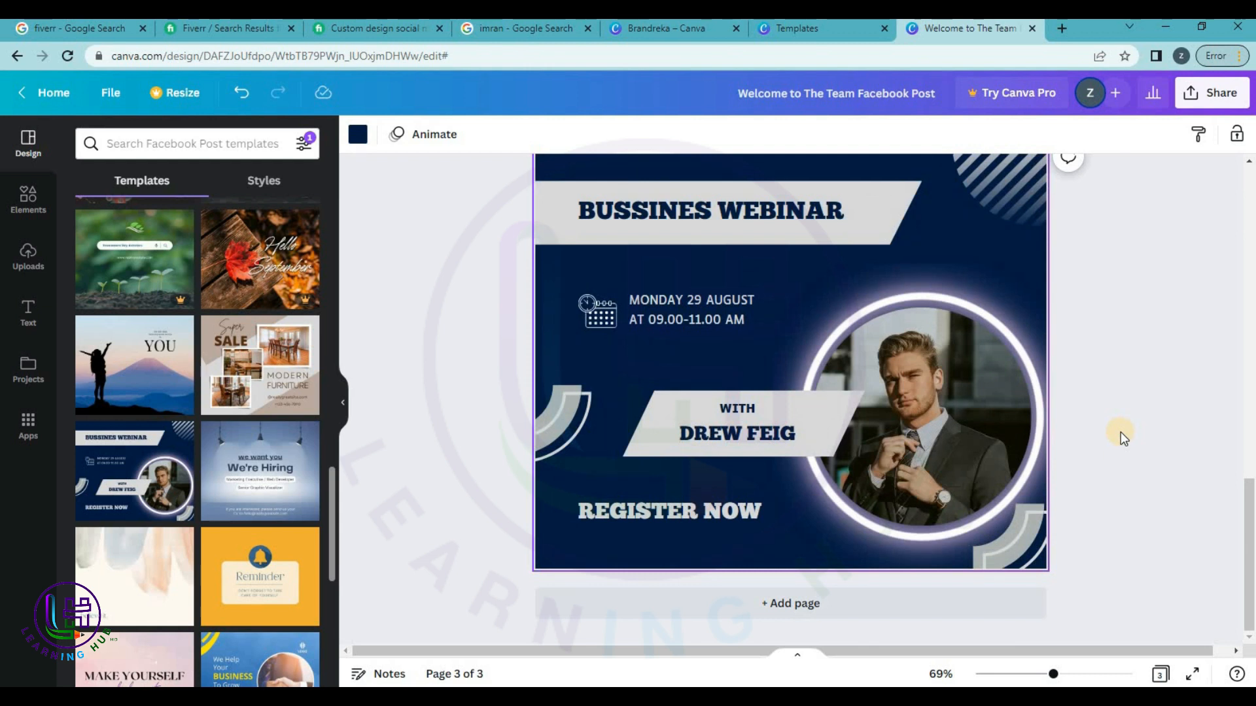
Put the navy Business Webinar template on page 3 and undo the accidental duplicate page.
{"action": "scroll", "coordinate": [1120, 432], "scroll_direction": "up", "scroll_amount": 2}
{"action": "scroll", "coordinate": [1120, 433], "scroll_direction": "down", "scroll_amount": 2}
{"action": "scroll", "coordinate": [1124, 395], "scroll_direction": "up", "scroll_amount": 1}
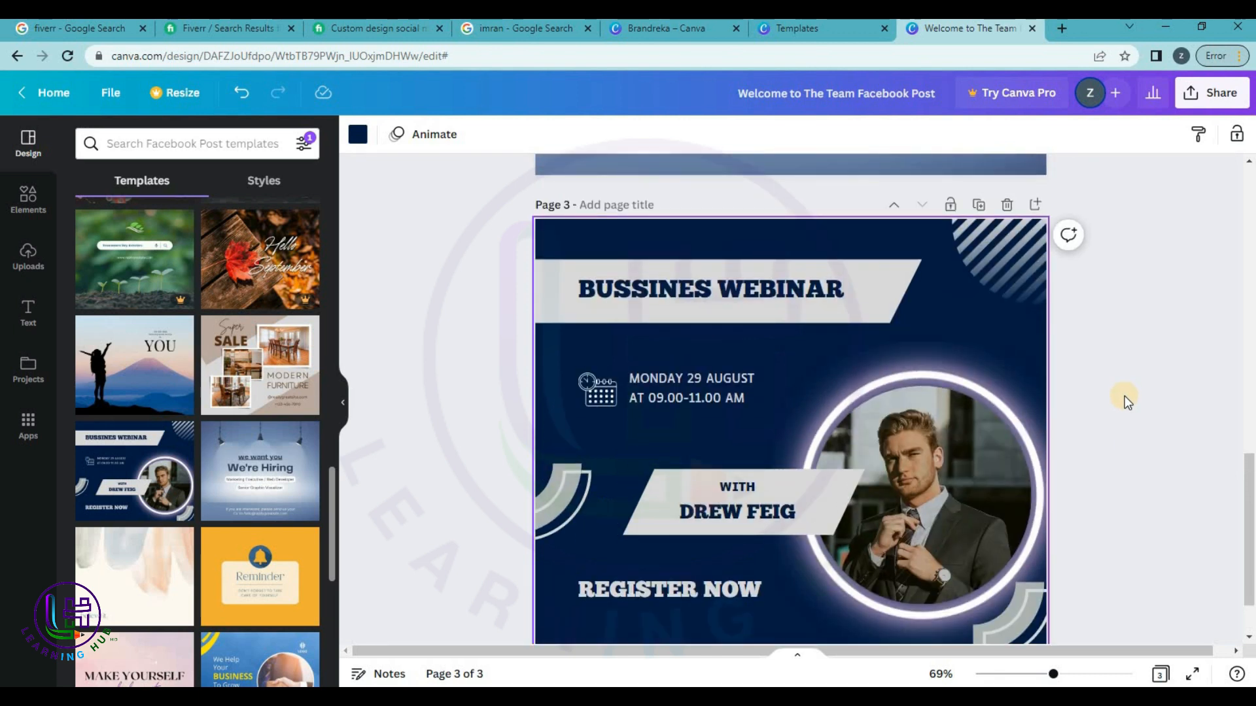
{"action": "scroll", "coordinate": [1124, 395], "scroll_direction": "down", "scroll_amount": 1}
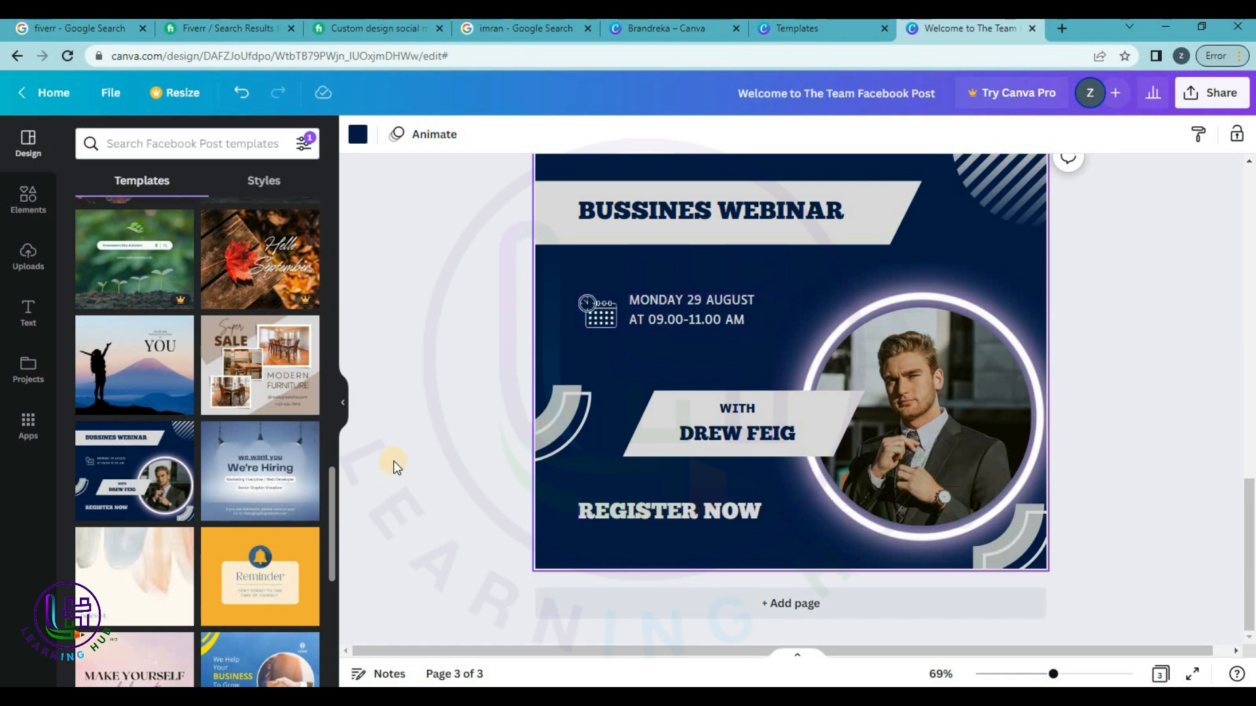
{"action": "scroll", "coordinate": [252, 535], "scroll_direction": "down", "scroll_amount": 7}
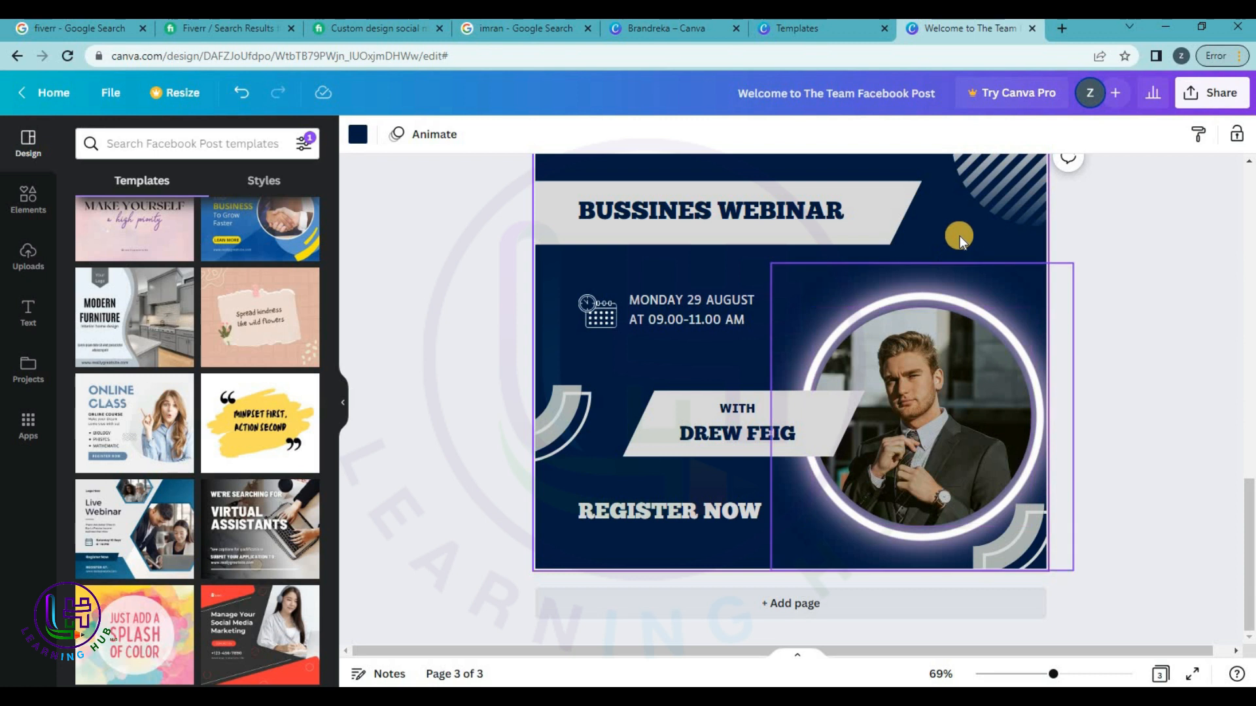
{"action": "scroll", "coordinate": [956, 228], "scroll_direction": "up", "scroll_amount": 1}
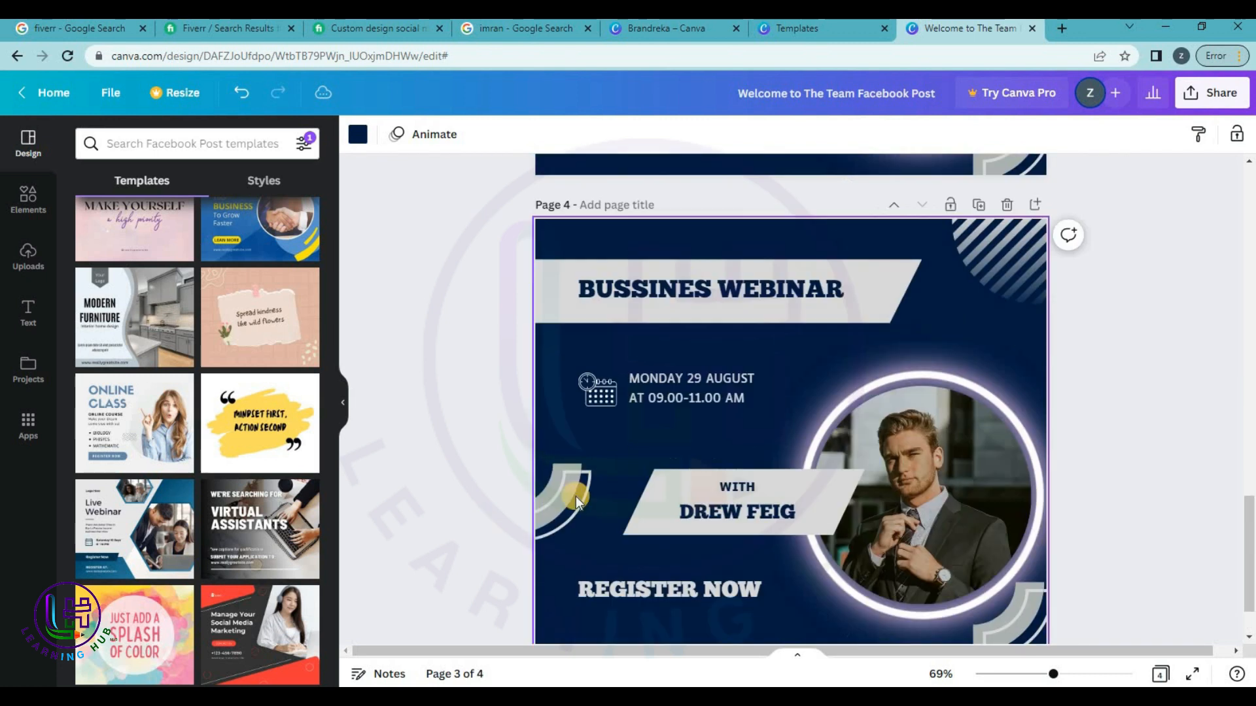
{"action": "scroll", "coordinate": [891, 382], "scroll_direction": "down", "scroll_amount": 2}
{"action": "left_click", "coordinate": [1022, 213]}
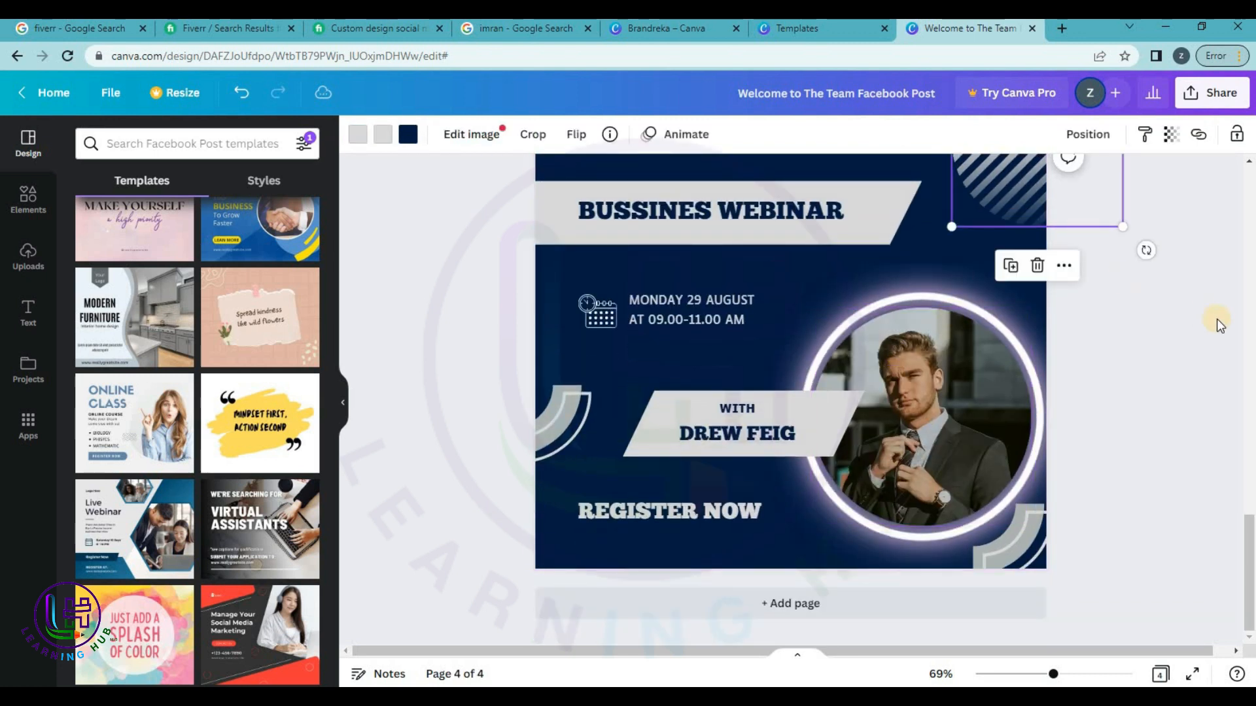
{"action": "key", "text": "ctrl+z"}
{"action": "scroll", "coordinate": [1091, 380], "scroll_direction": "down", "scroll_amount": 2}
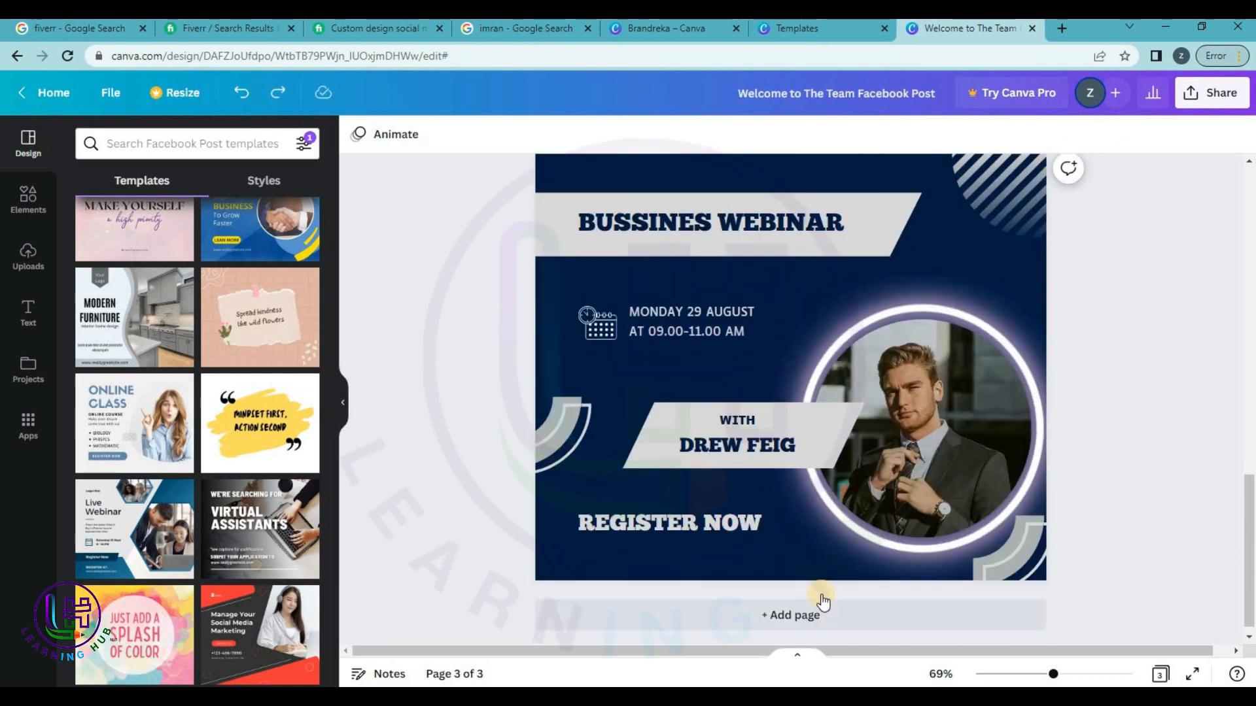
Add page 4 after the webinar page and apply the Online Class template to it.
{"action": "left_click", "coordinate": [795, 603]}
{"action": "left_click_drag", "start_coordinate": [402, 445], "coordinate": [796, 373]}
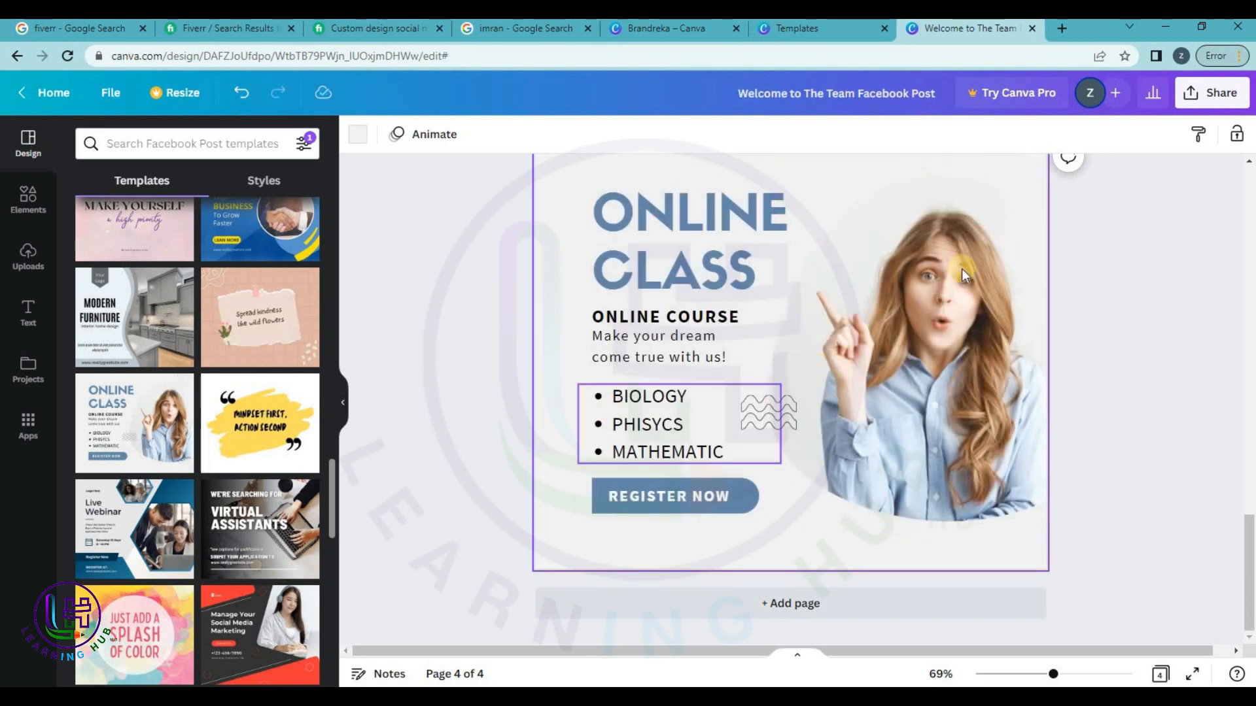
{"action": "scroll", "coordinate": [1206, 270], "scroll_direction": "up", "scroll_amount": 2}
{"action": "scroll", "coordinate": [1197, 271], "scroll_direction": "down", "scroll_amount": 2}
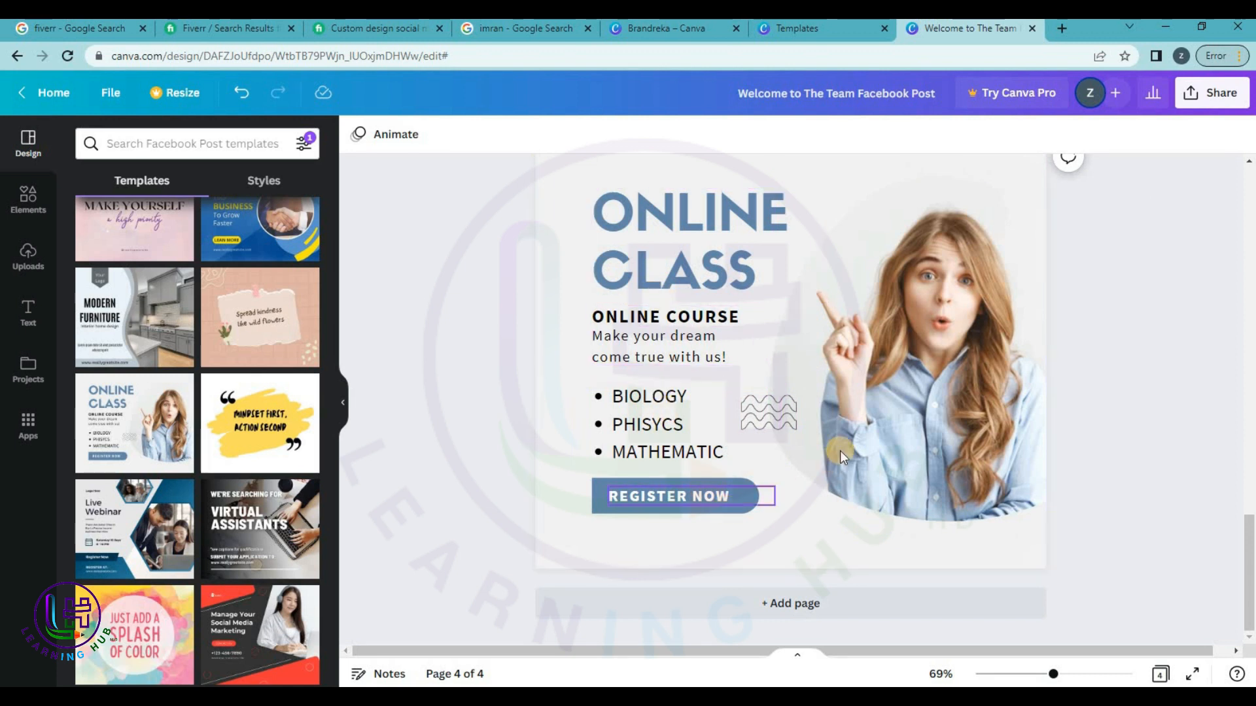
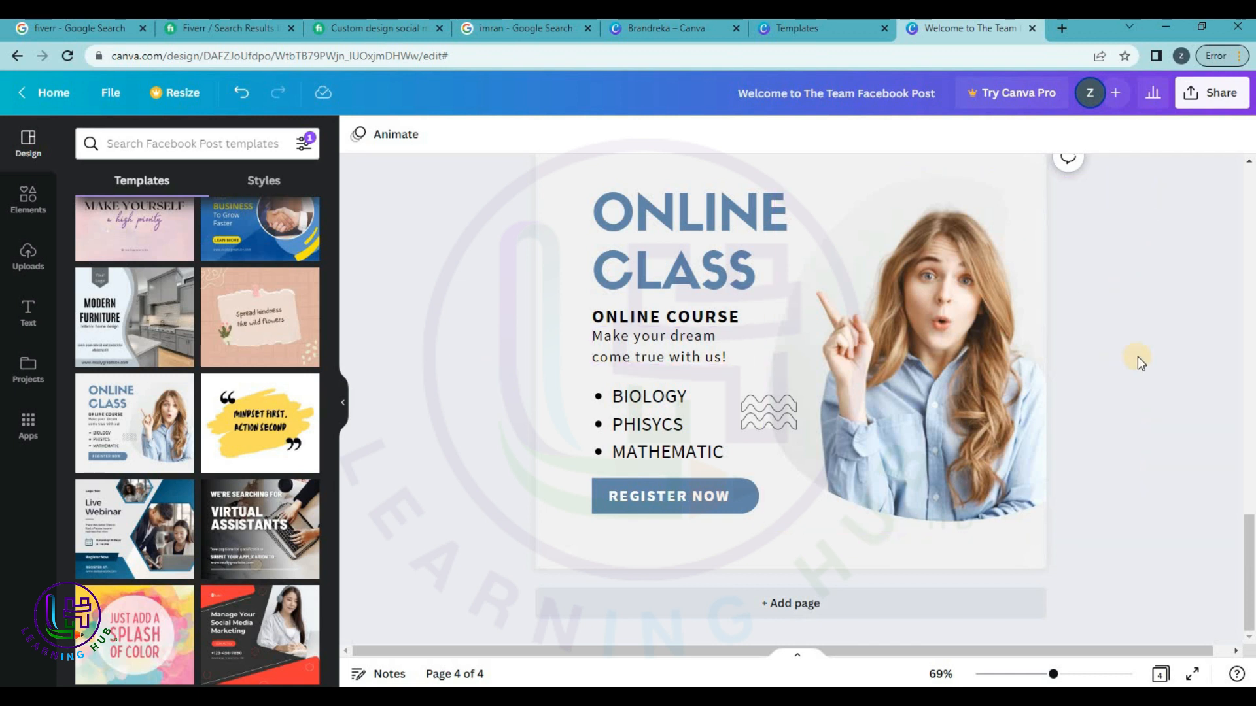
Download all four pages of the design as PNG files.
{"action": "scroll", "coordinate": [1137, 356], "scroll_direction": "up", "scroll_amount": 10}
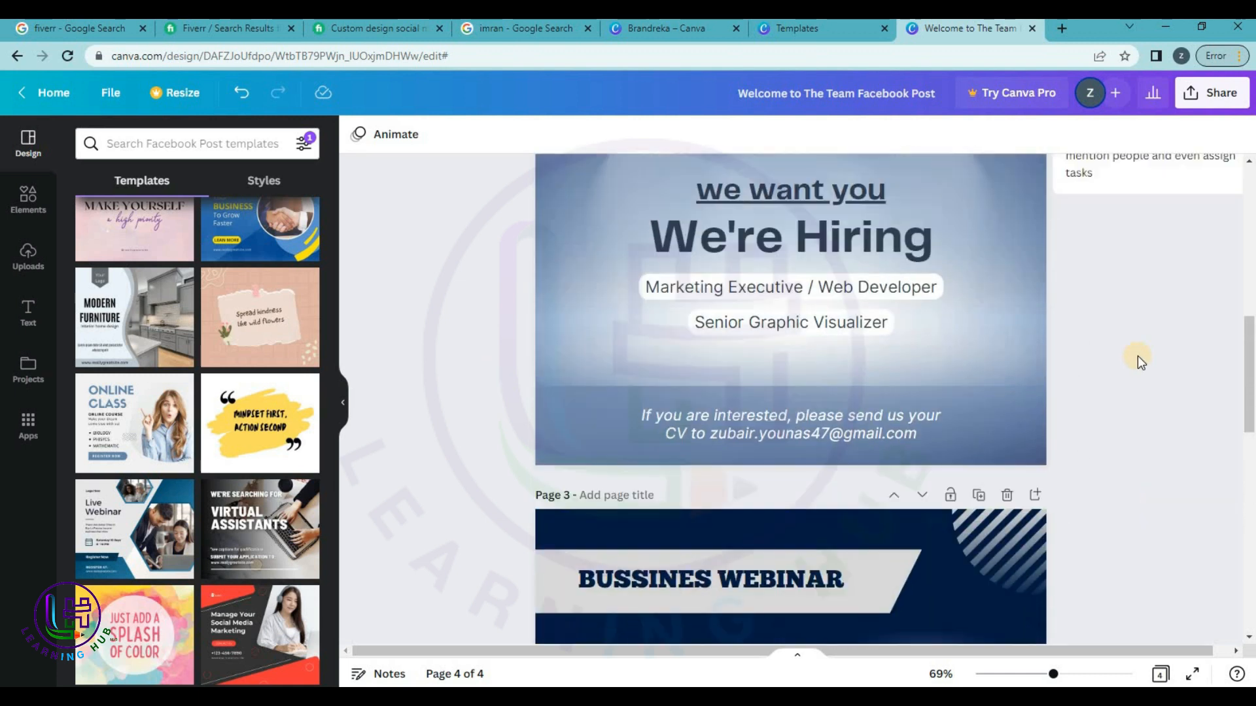
{"action": "scroll", "coordinate": [1137, 355], "scroll_direction": "up", "scroll_amount": 5}
{"action": "scroll", "coordinate": [1138, 355], "scroll_direction": "down", "scroll_amount": 8}
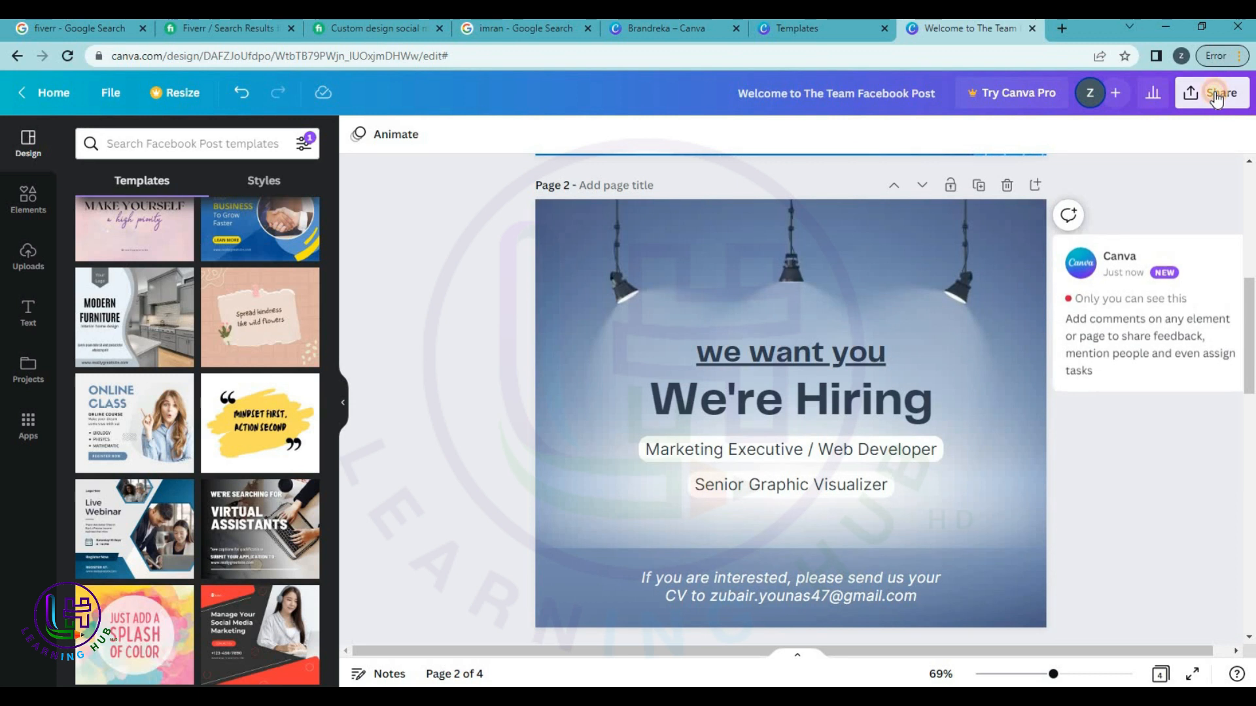
{"action": "left_click", "coordinate": [1215, 98]}
{"action": "left_click", "coordinate": [1023, 475]}
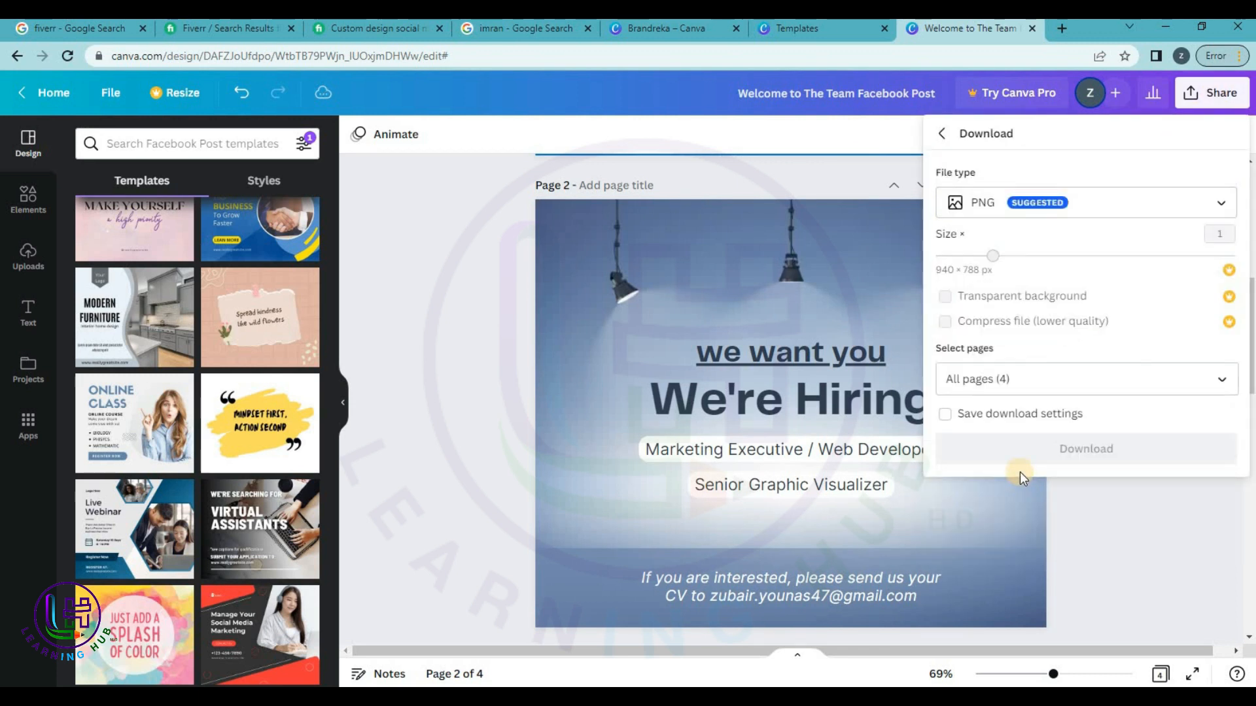
{"action": "left_click", "coordinate": [1045, 448]}
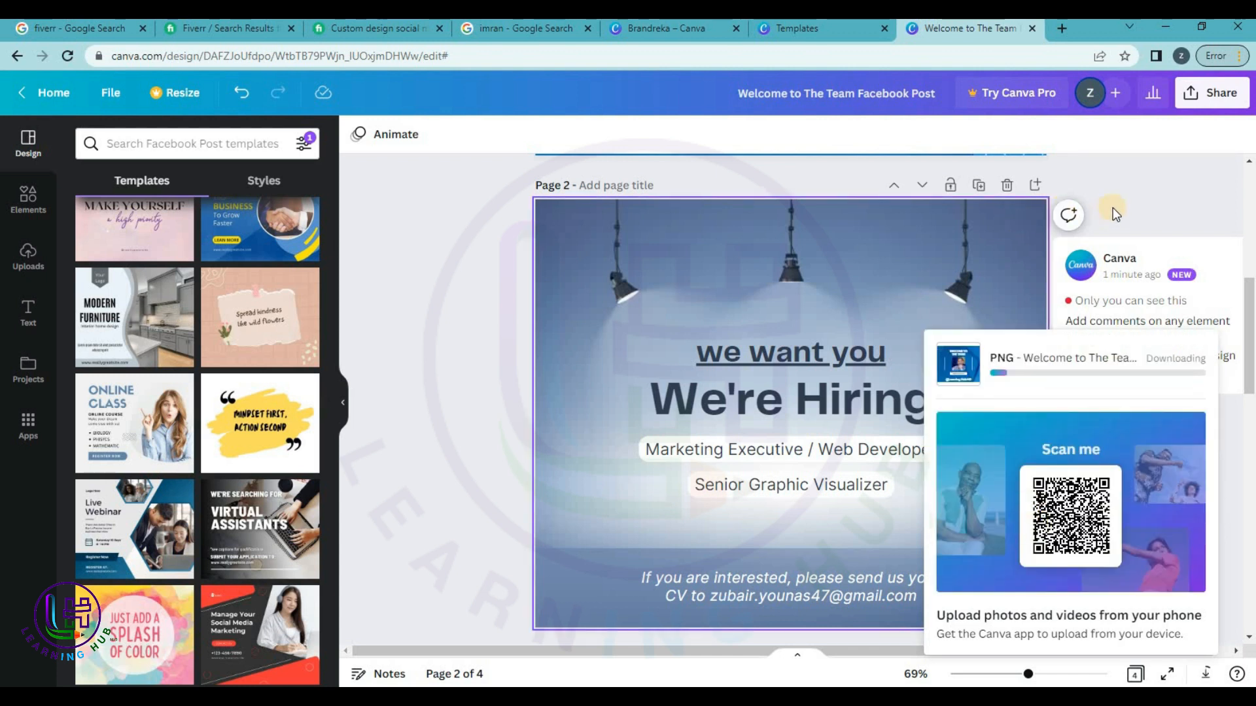
Dismiss the download notice on page 4 and return to the Canva home page.
{"action": "scroll", "coordinate": [1115, 207], "scroll_direction": "down", "scroll_amount": 10}
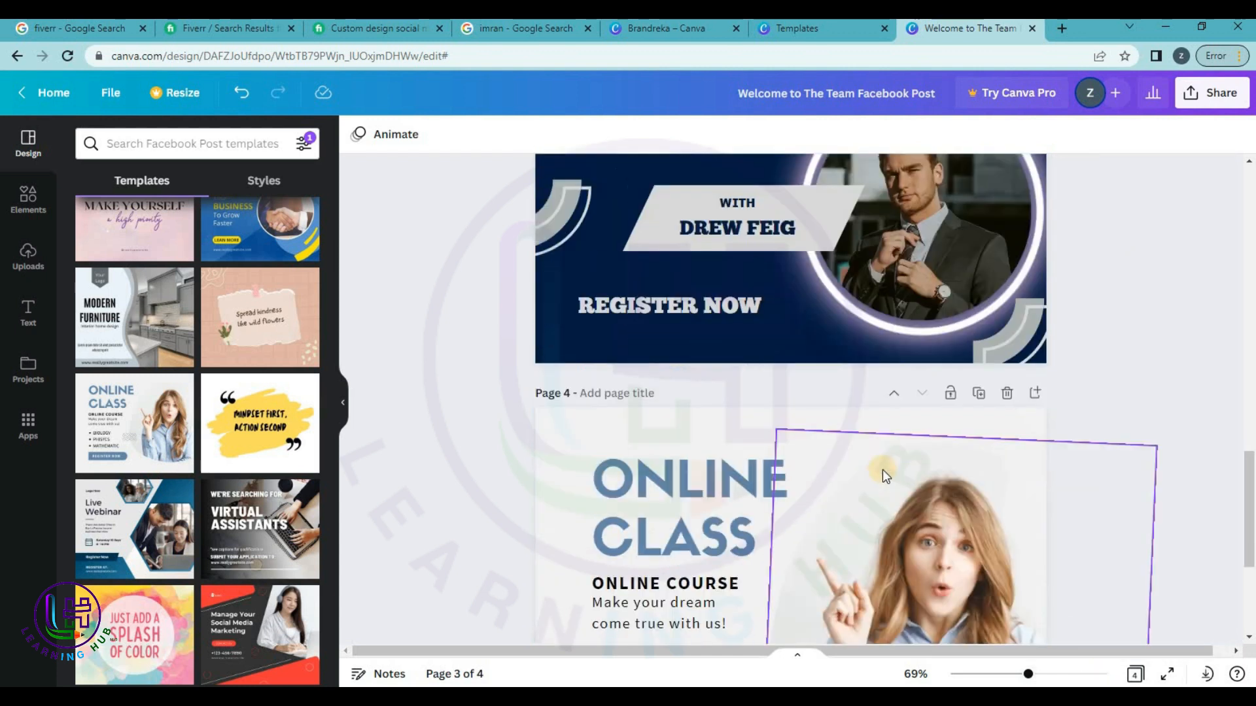
{"action": "scroll", "coordinate": [882, 470], "scroll_direction": "down", "scroll_amount": 4}
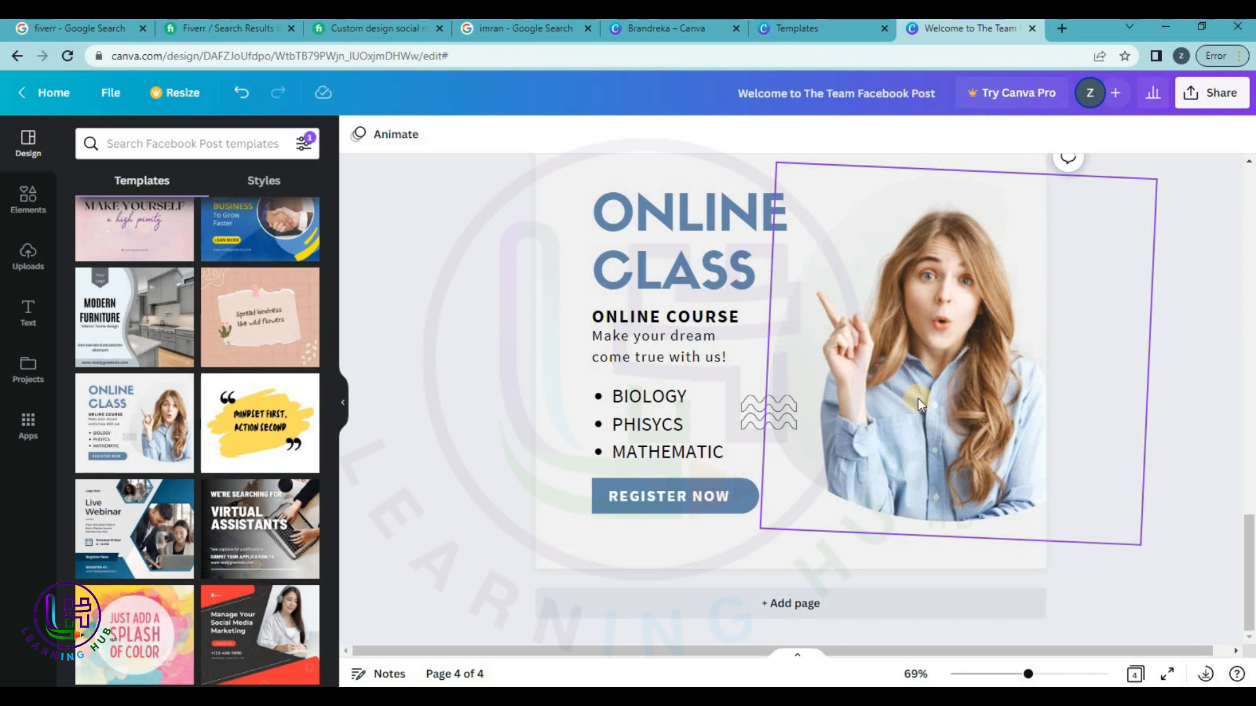
{"action": "left_click", "coordinate": [588, 237]}
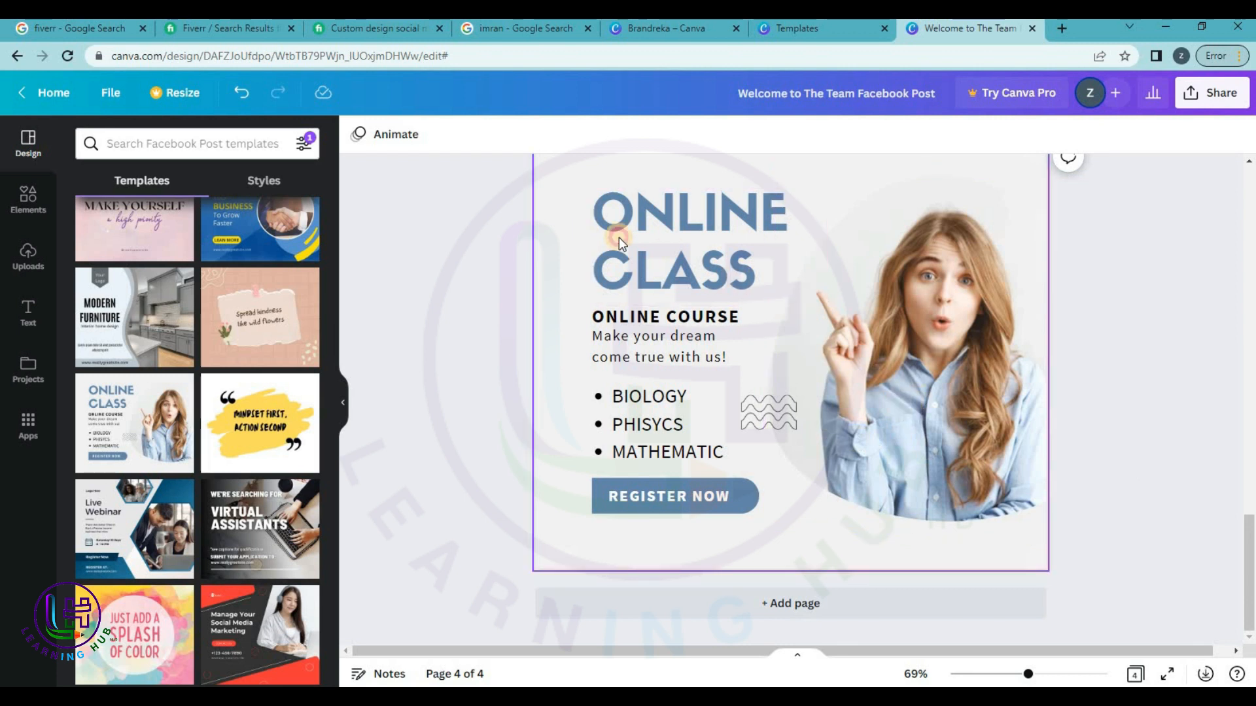
{"action": "left_click", "coordinate": [663, 240]}
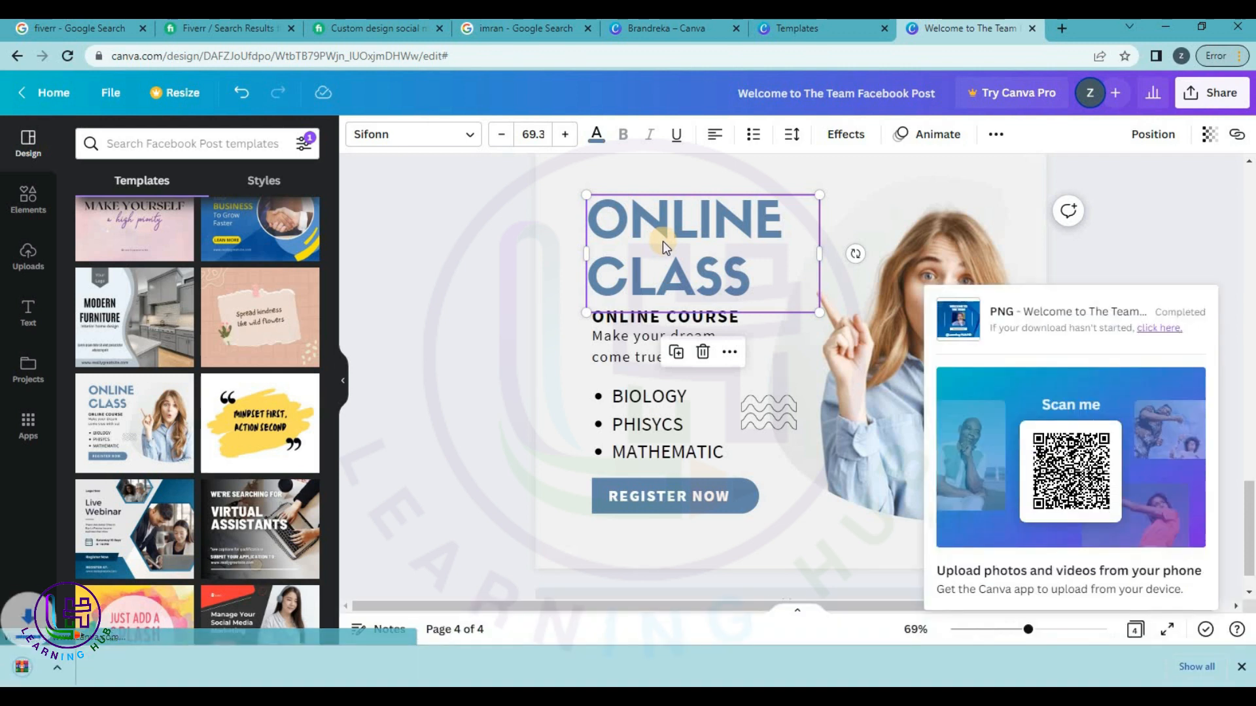
{"action": "left_click", "coordinate": [1094, 232]}
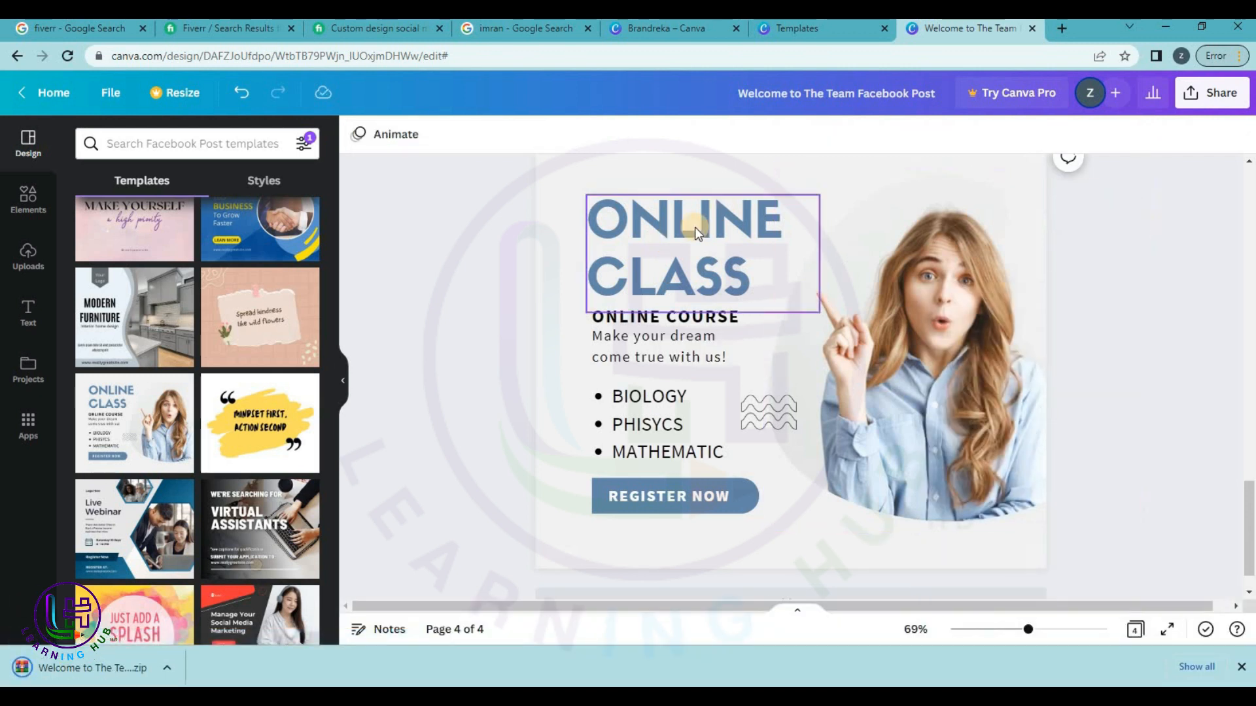
{"action": "left_click", "coordinate": [64, 93]}
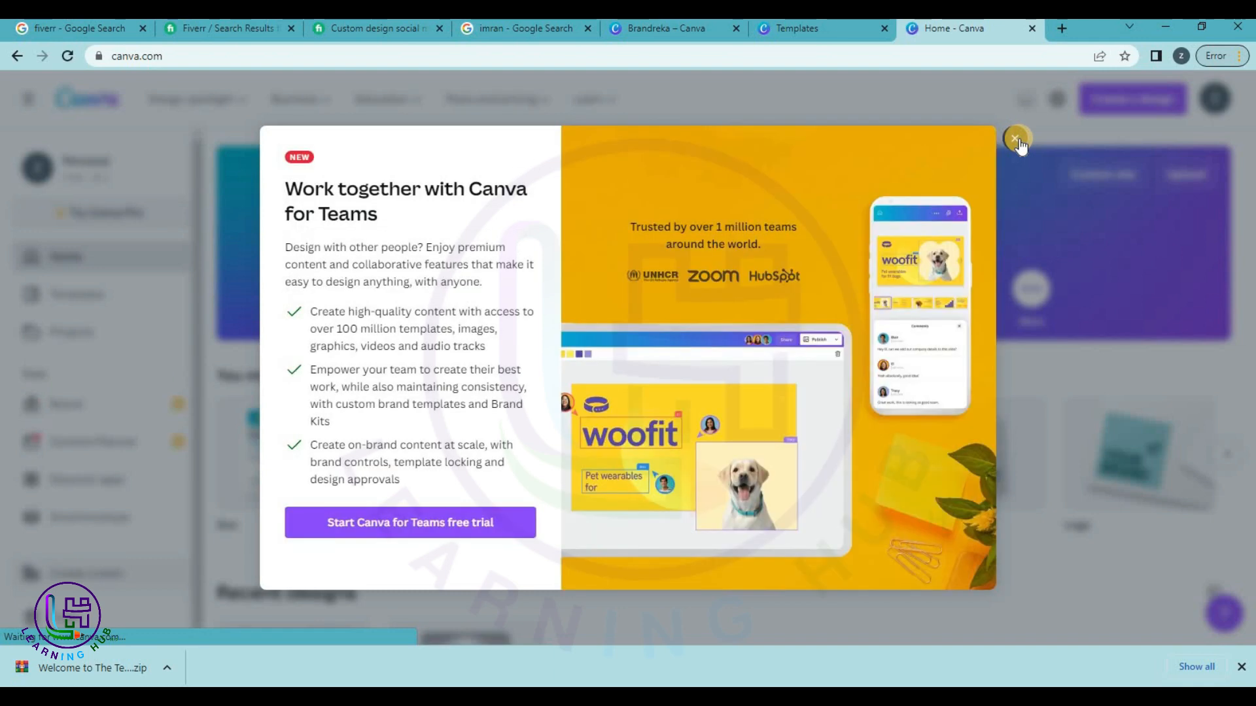
Close the Canva for Teams promotion and browse Templates > Social Media > Instagram Posts.
{"action": "left_click", "coordinate": [1015, 139]}
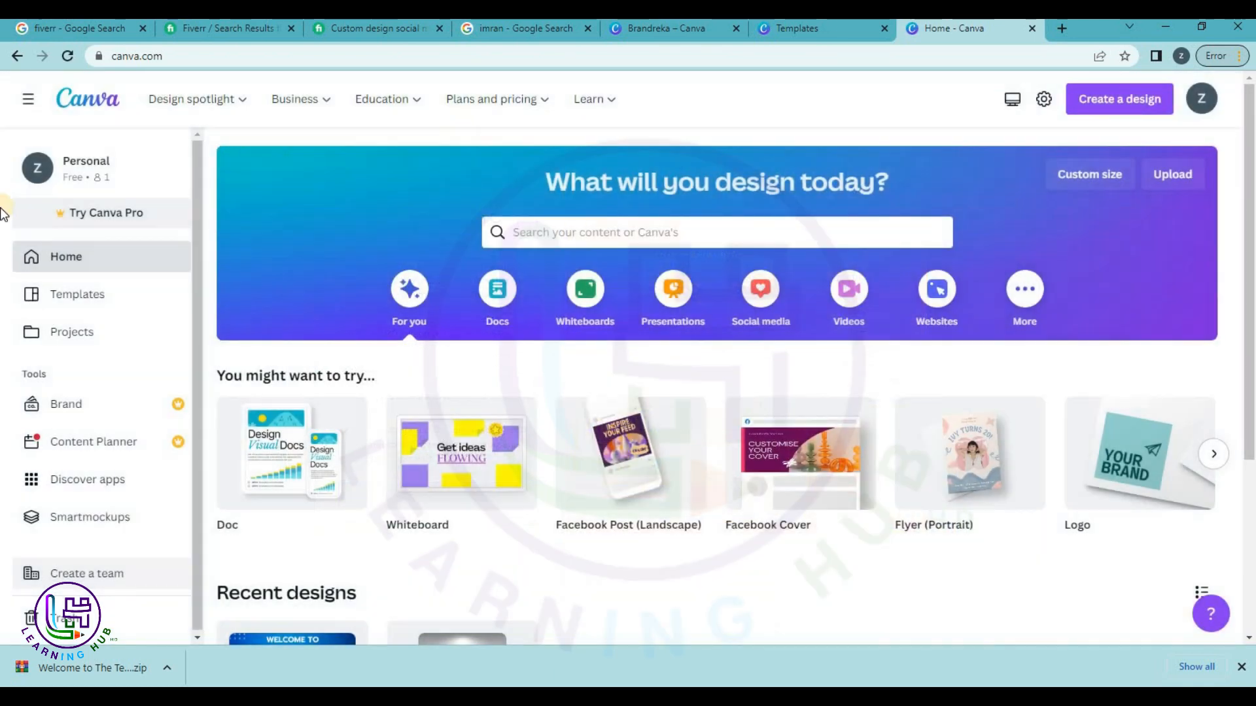
{"action": "left_click", "coordinate": [94, 298]}
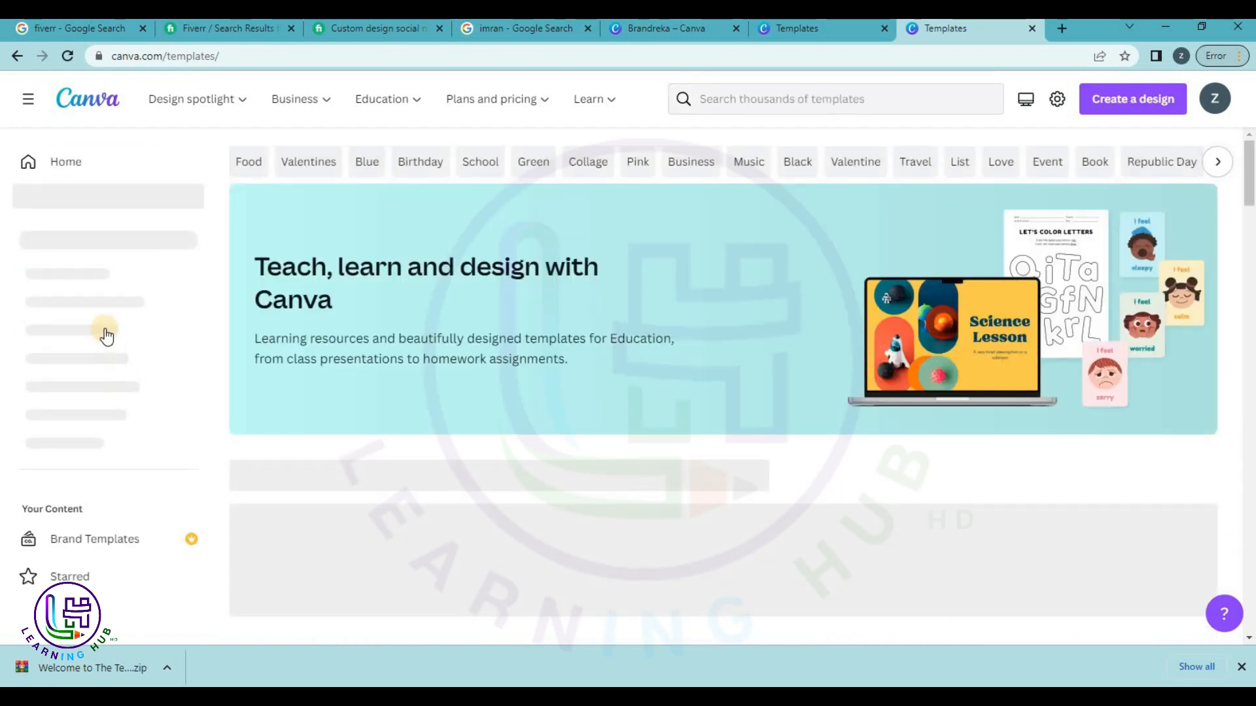
{"action": "left_click", "coordinate": [113, 262]}
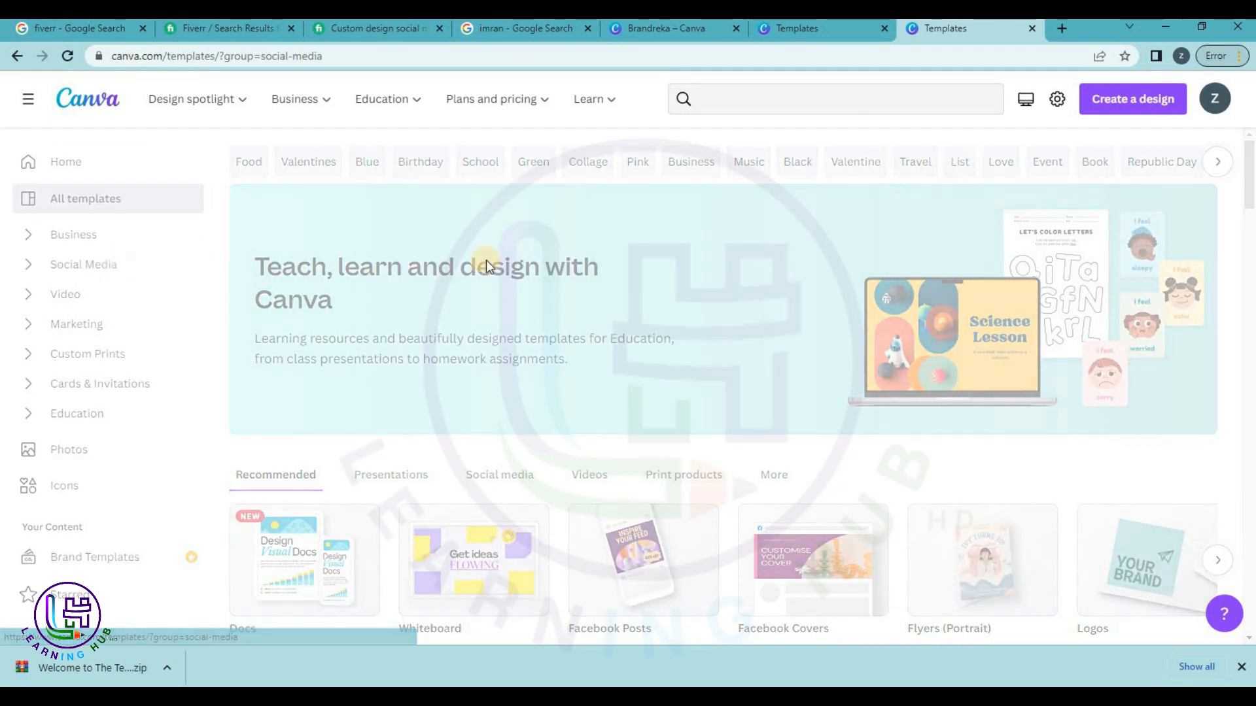
{"action": "scroll", "coordinate": [904, 526], "scroll_direction": "down", "scroll_amount": 2}
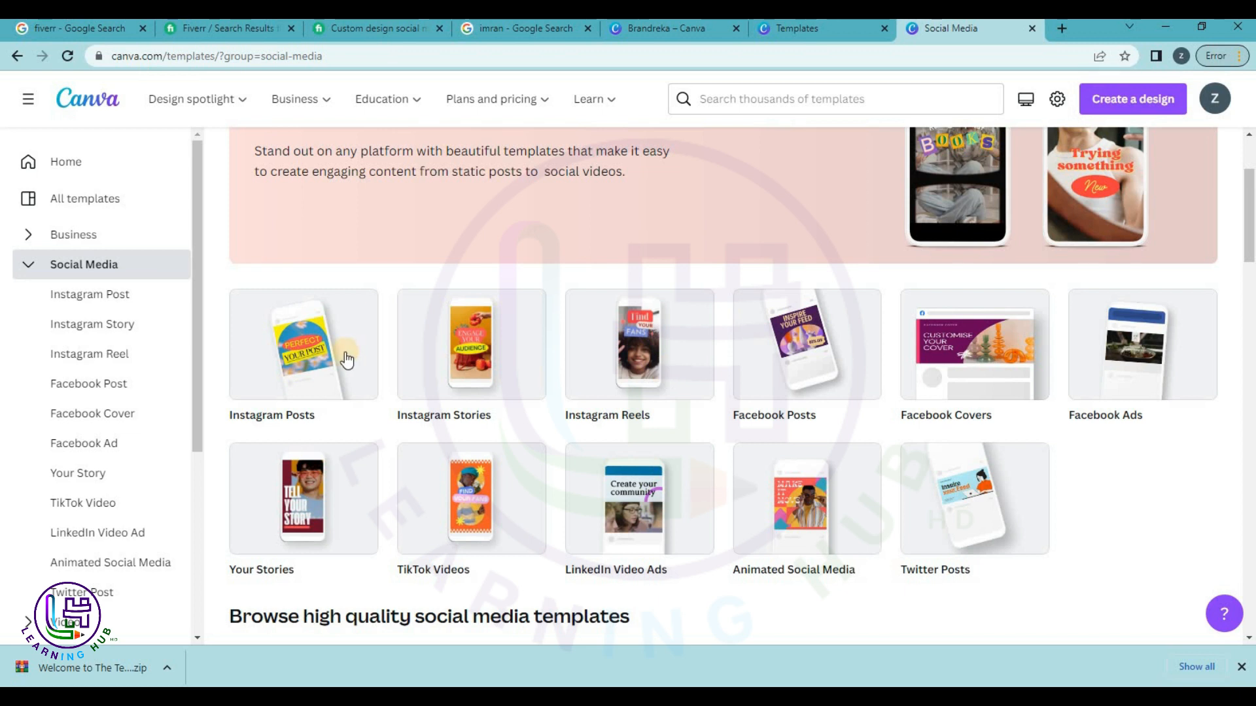
{"action": "left_click", "coordinate": [341, 358]}
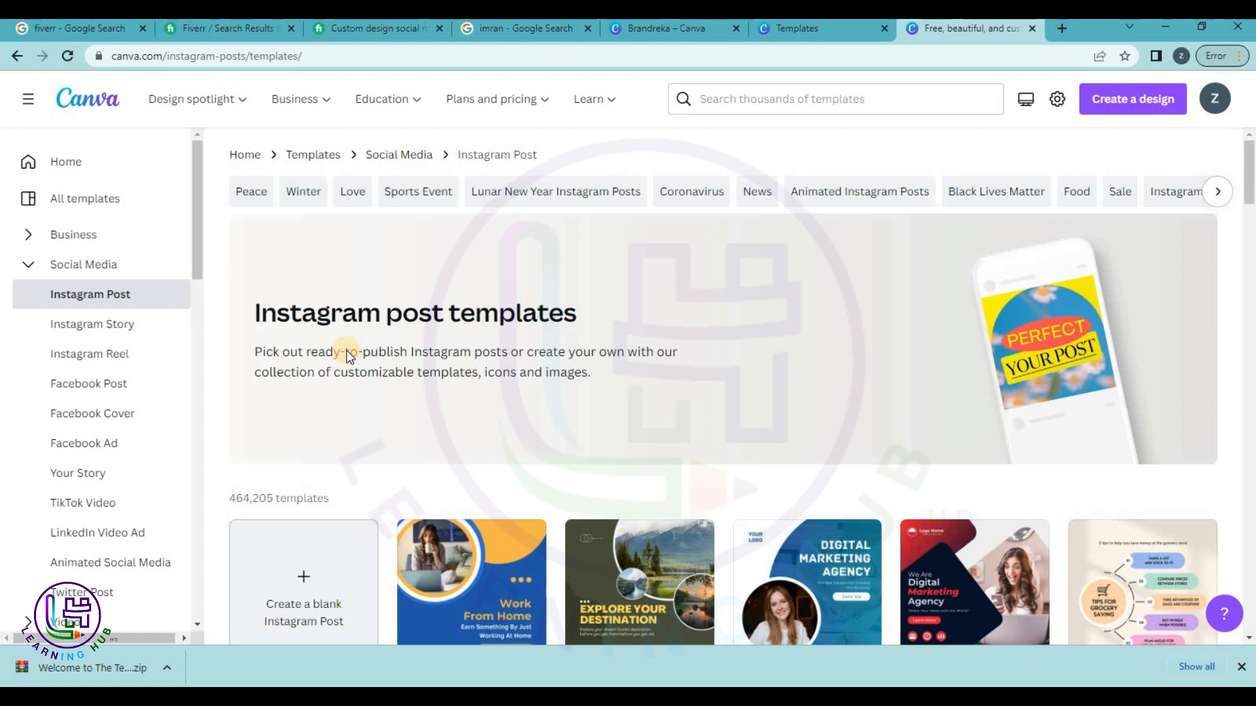
Preview the blue Travel the world template and start customising it.
{"action": "scroll", "coordinate": [448, 378], "scroll_direction": "down", "scroll_amount": 8}
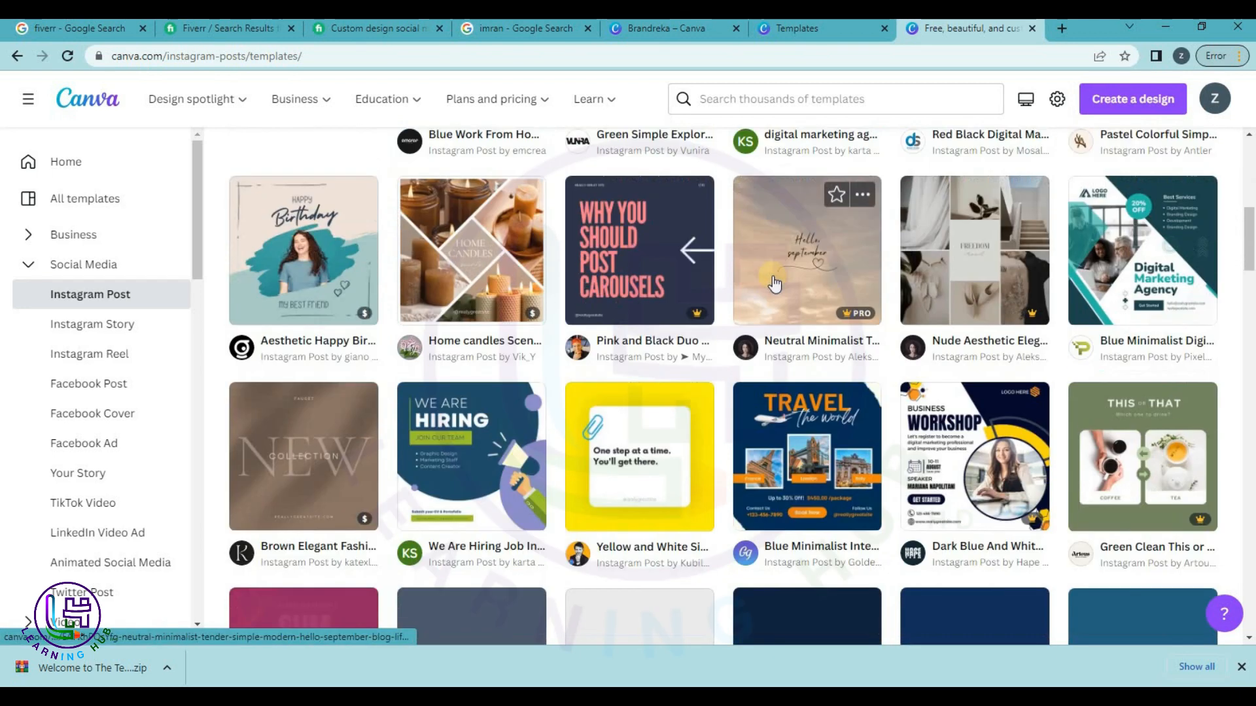
{"action": "scroll", "coordinate": [775, 284], "scroll_direction": "down", "scroll_amount": 2}
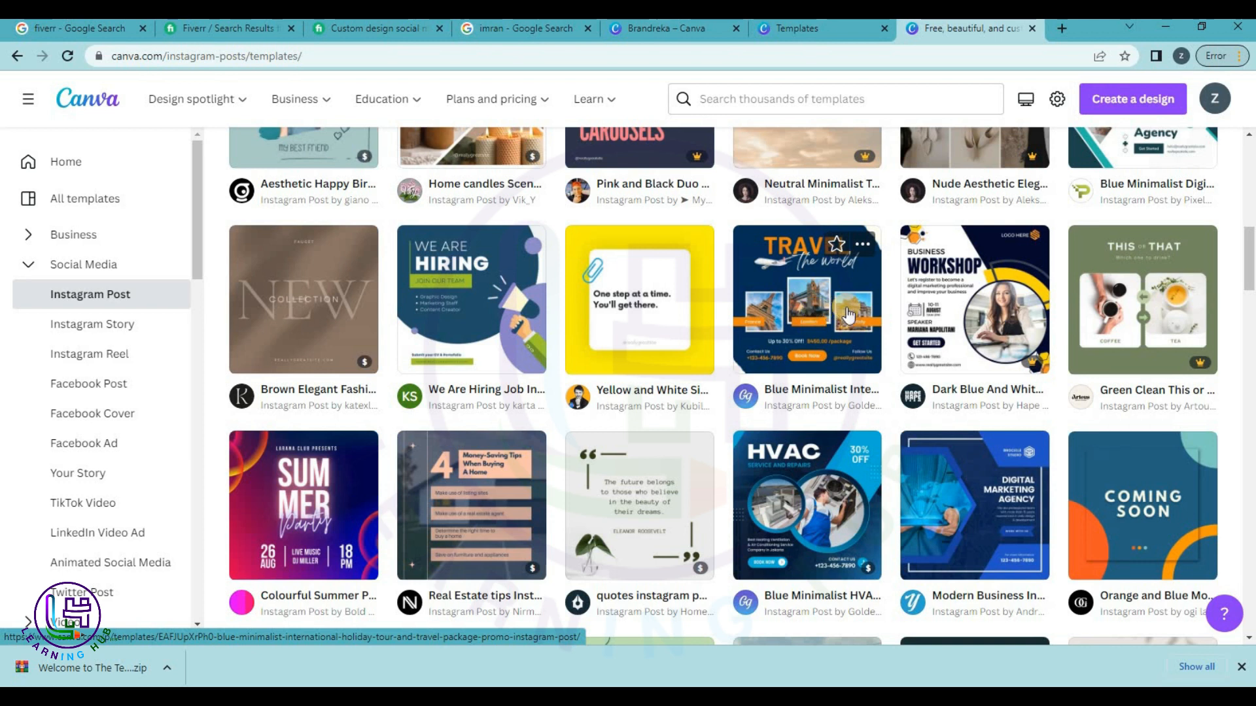
{"action": "scroll", "coordinate": [849, 305], "scroll_direction": "down", "scroll_amount": 3}
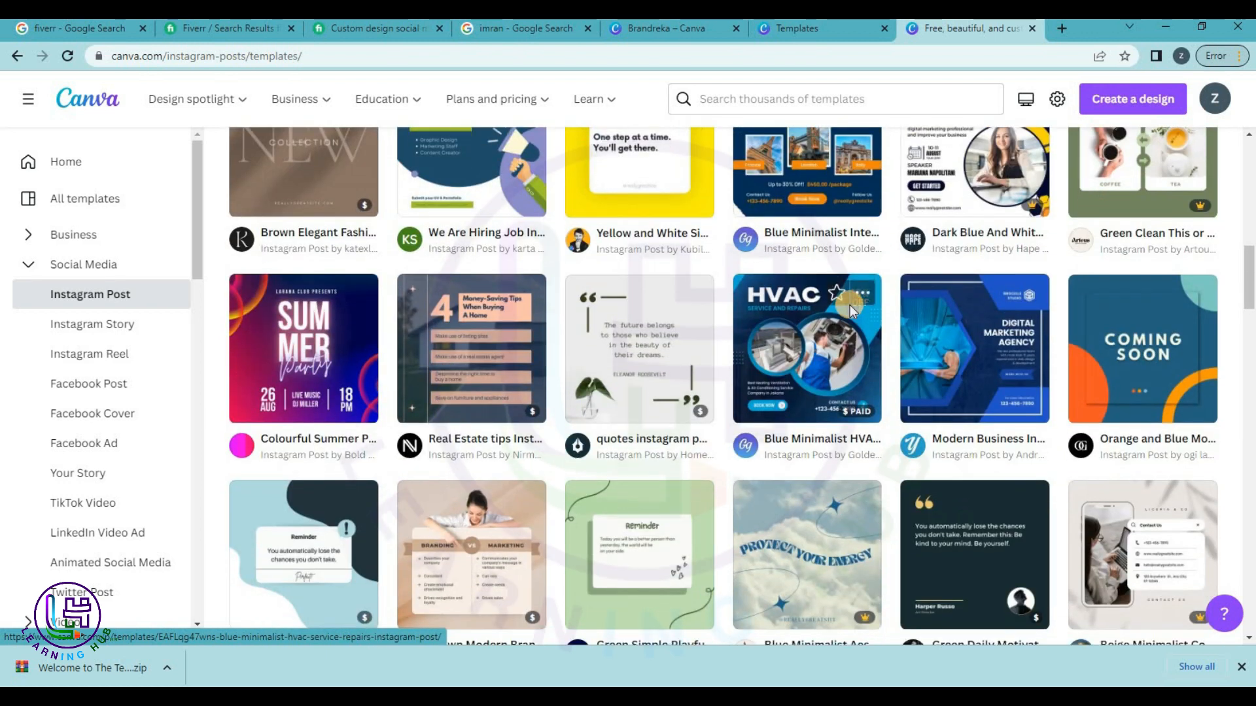
{"action": "scroll", "coordinate": [849, 305], "scroll_direction": "up", "scroll_amount": 3}
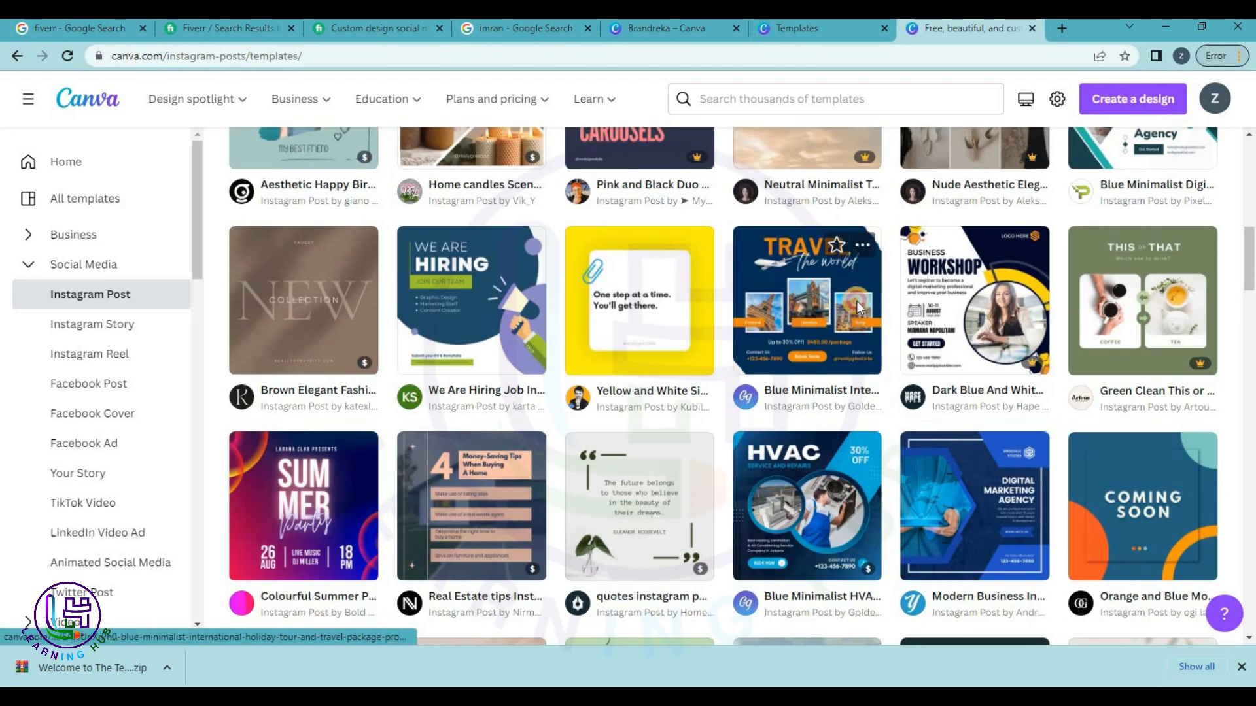
{"action": "left_click", "coordinate": [857, 301]}
{"action": "left_click", "coordinate": [968, 286]}
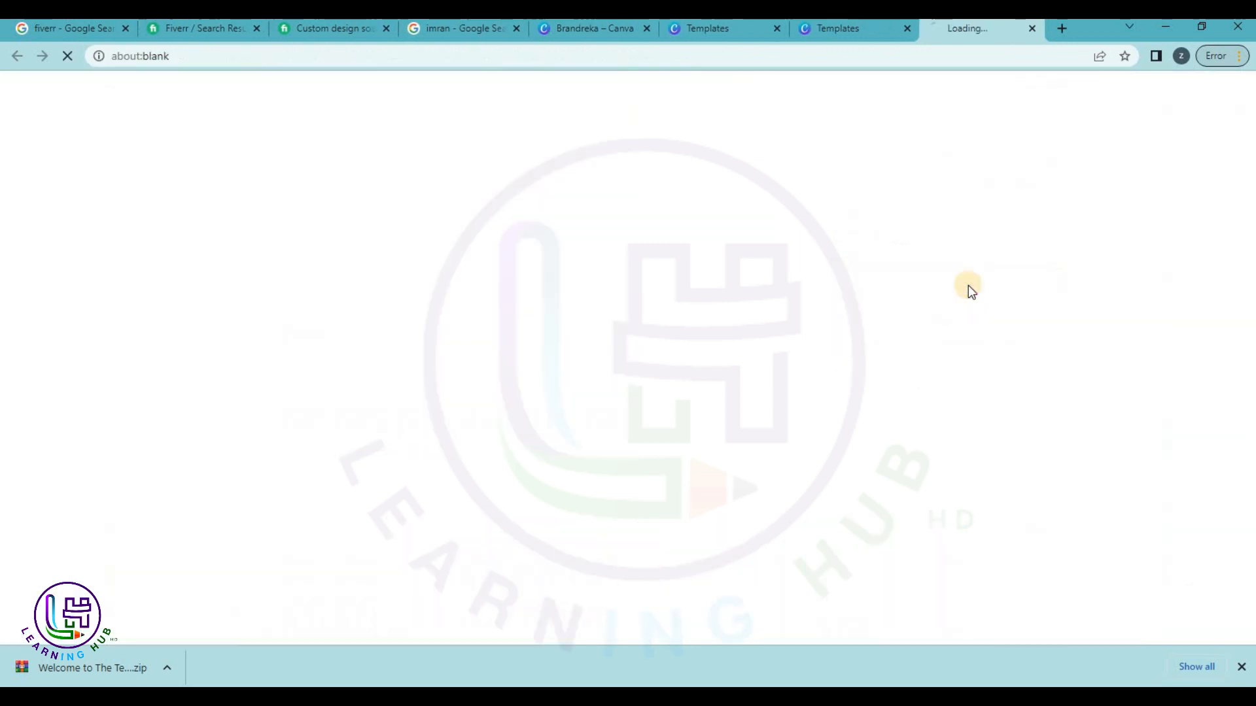
Switch to the new travel design tab, zoom it to 49%, and start a fresh browser tab.
{"action": "left_click", "coordinate": [870, 29]}
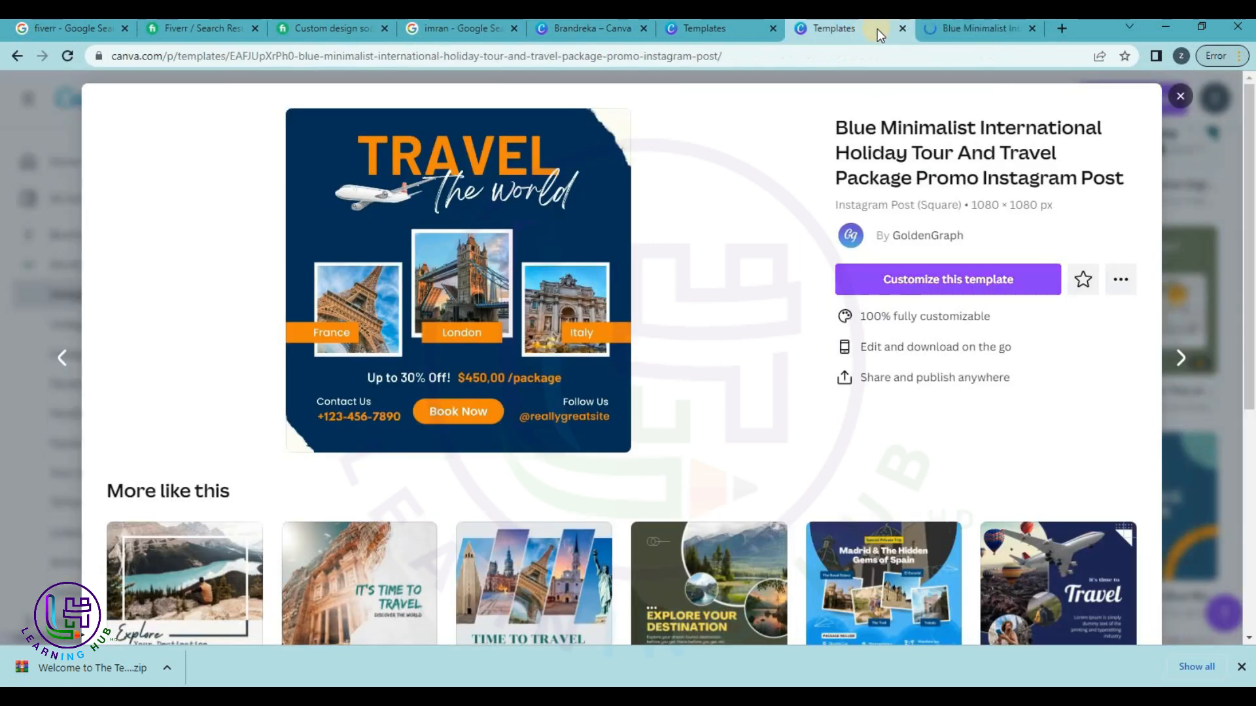
{"action": "left_click", "coordinate": [939, 24]}
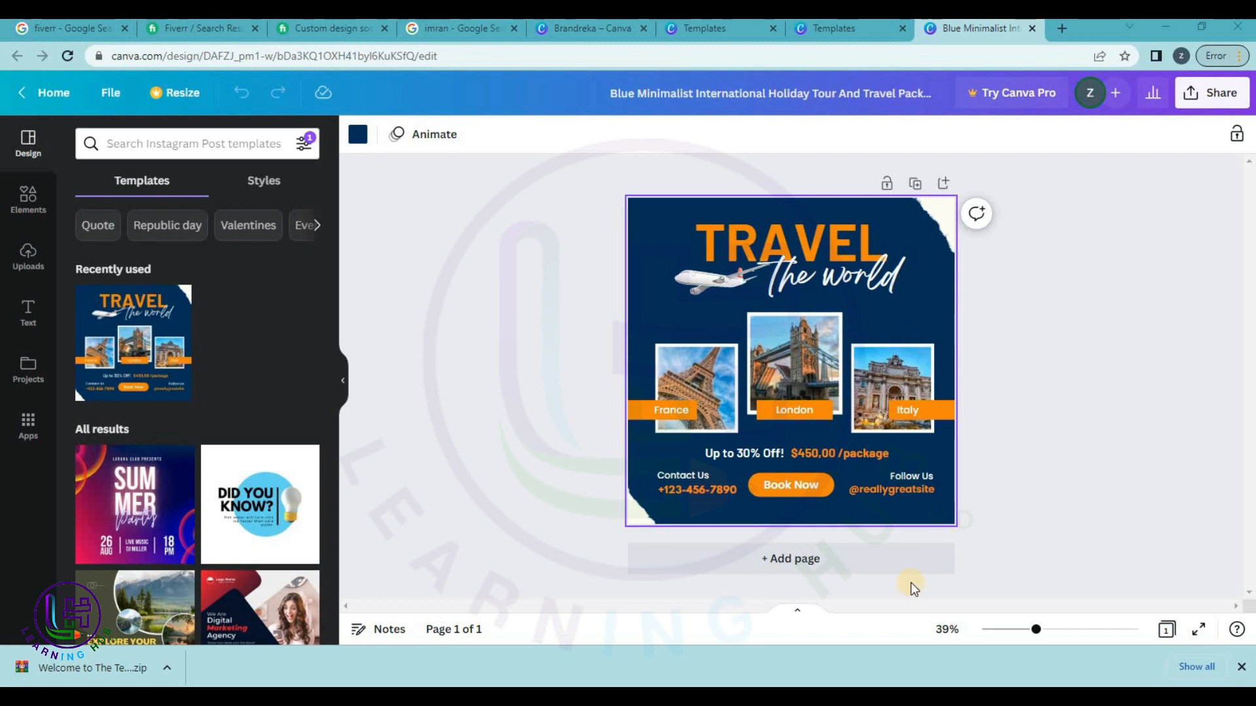
{"action": "left_click_drag", "start_coordinate": [1045, 638], "coordinate": [1045, 631]}
{"action": "left_click_drag", "start_coordinate": [1254, 415], "coordinate": [1252, 391]}
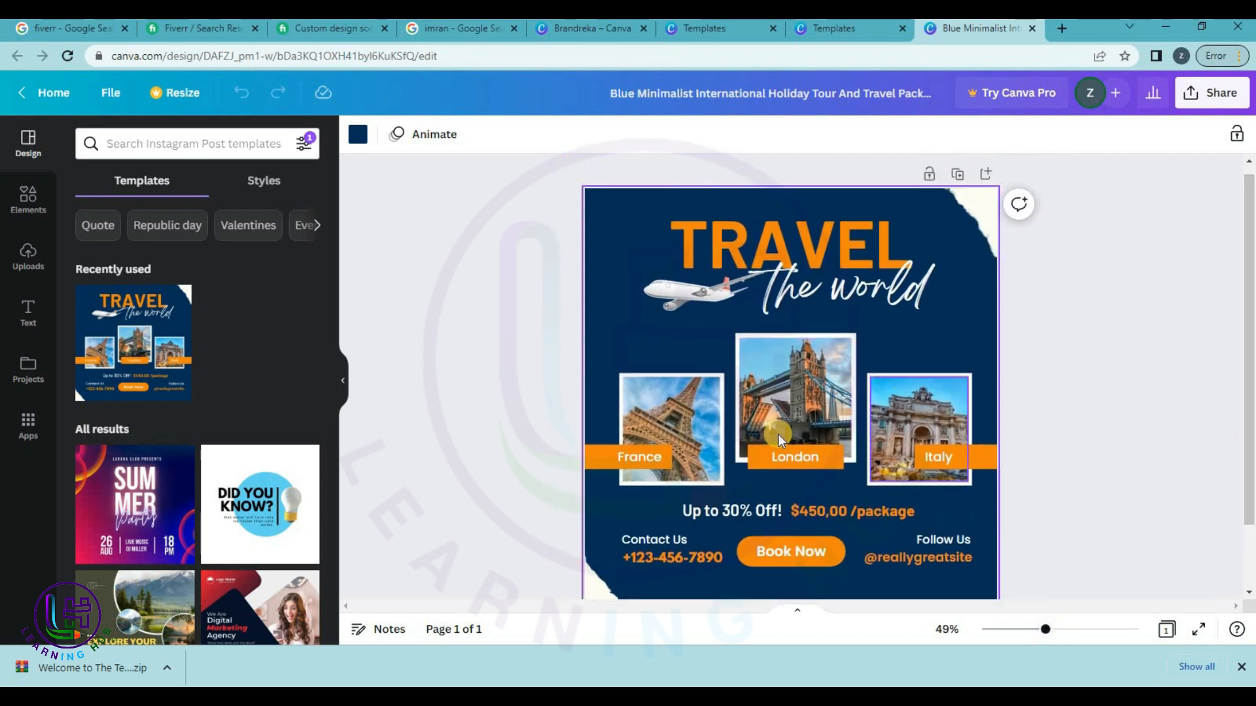
{"action": "left_click", "coordinate": [1062, 29]}
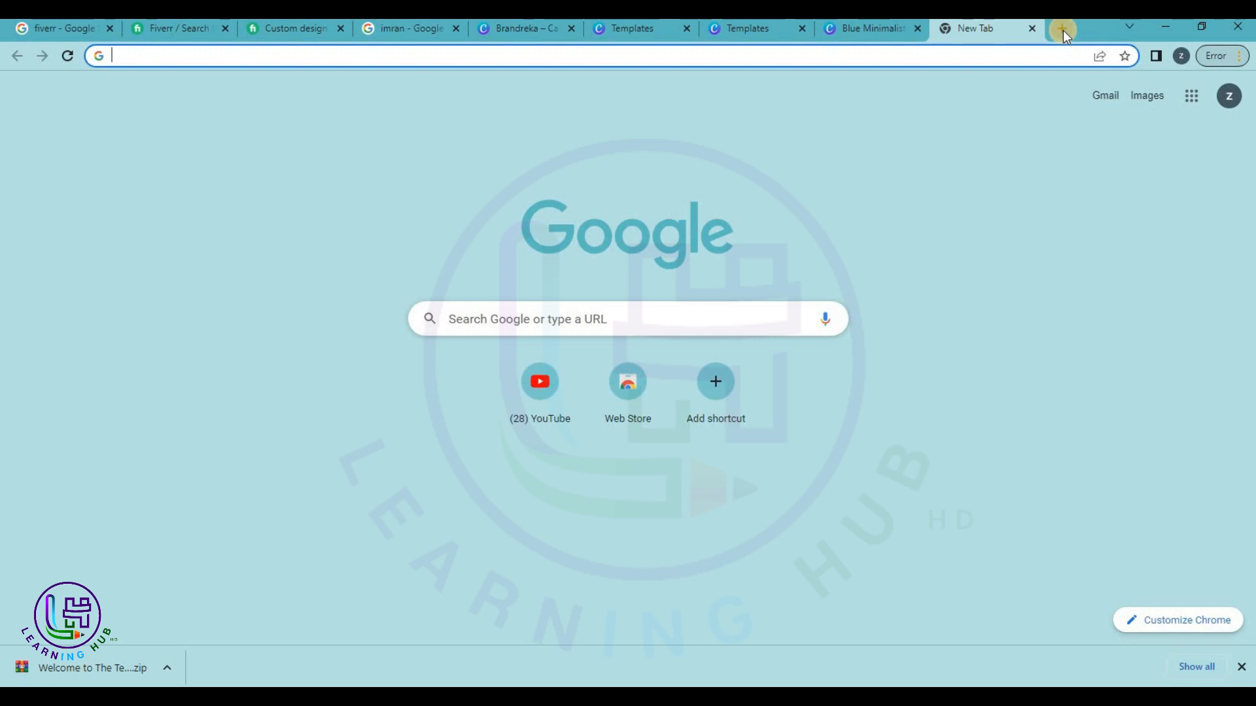
Search Google for 'lahore', then for 'naran picture', and show the image results.
{"action": "type", "text": "lahore"}
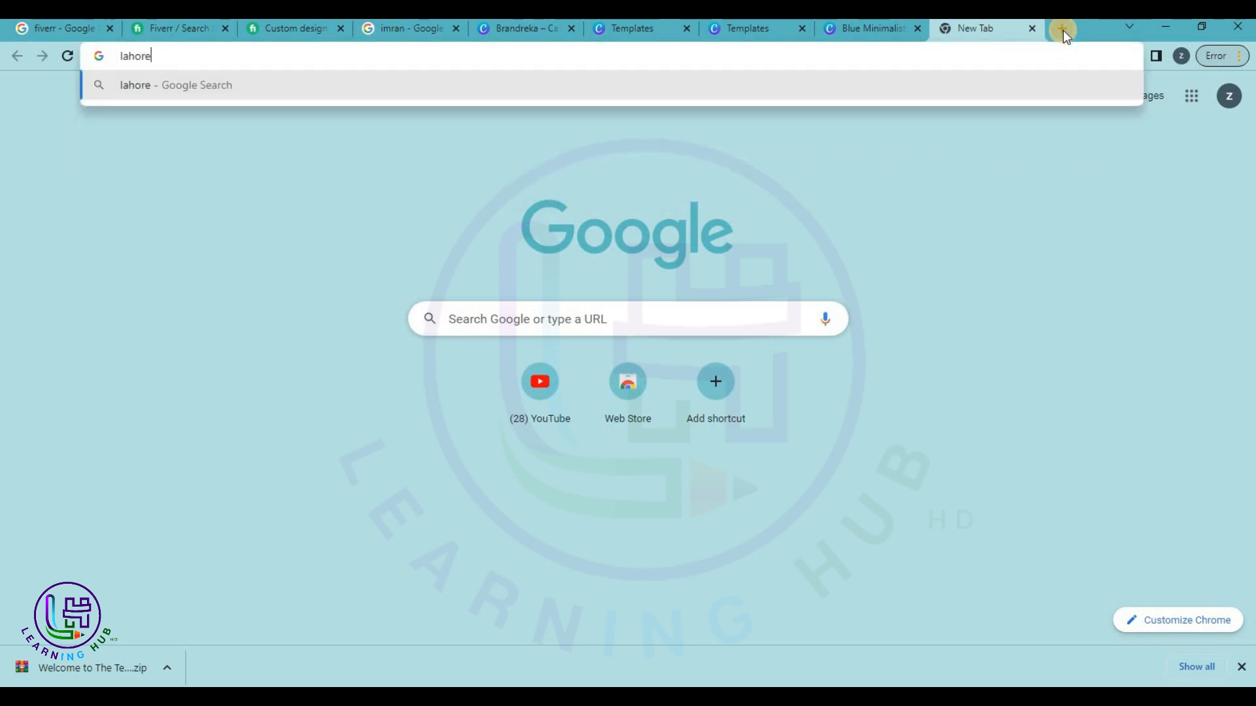
{"action": "key", "text": "Return"}
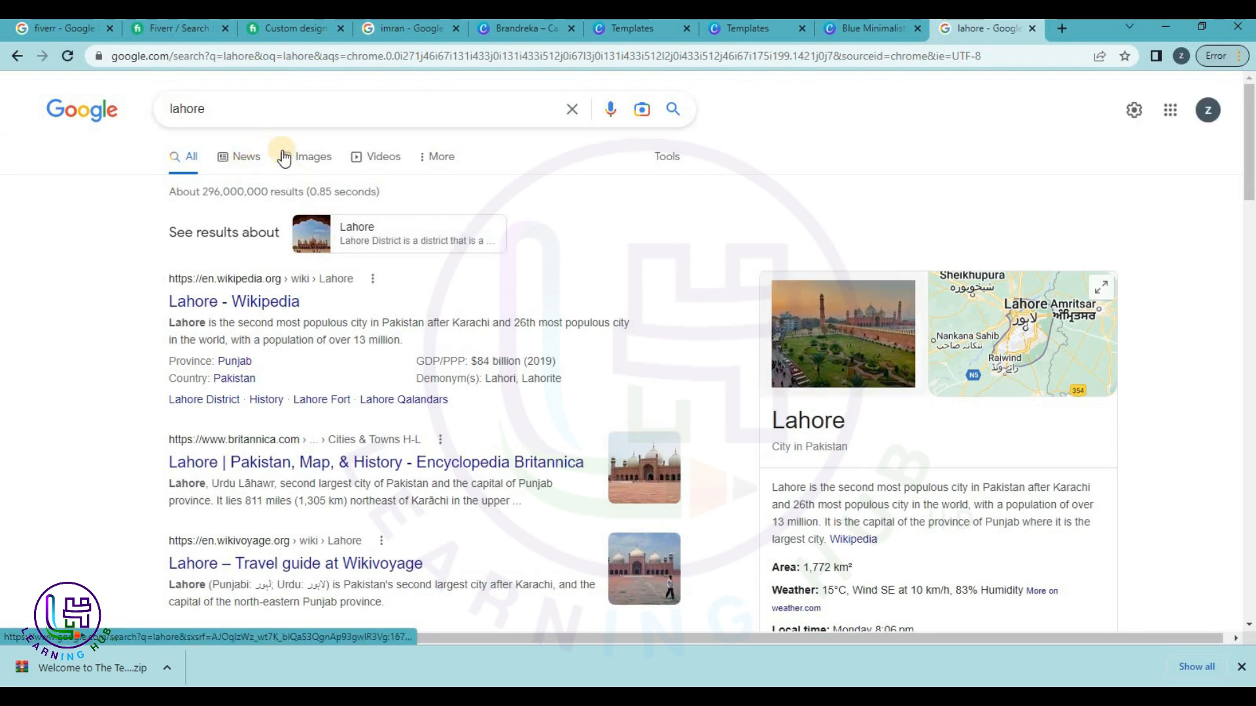
{"action": "double_click", "coordinate": [247, 108]}
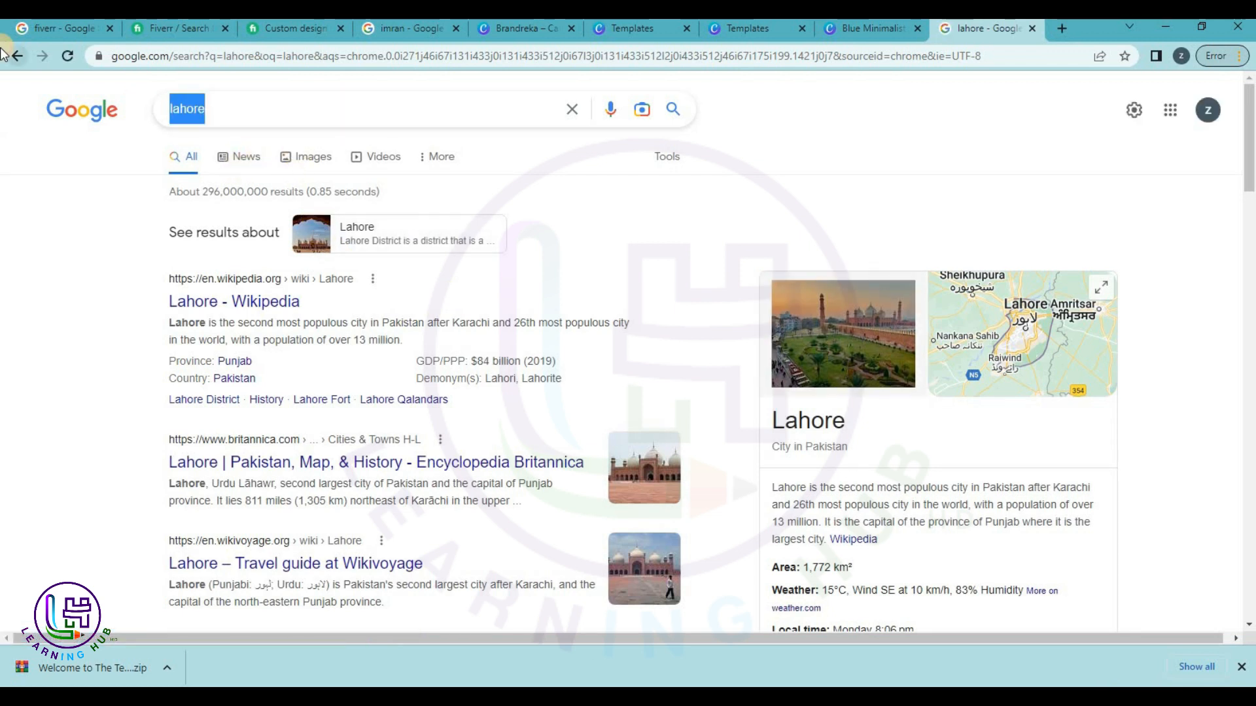
{"action": "type", "text": "naran"}
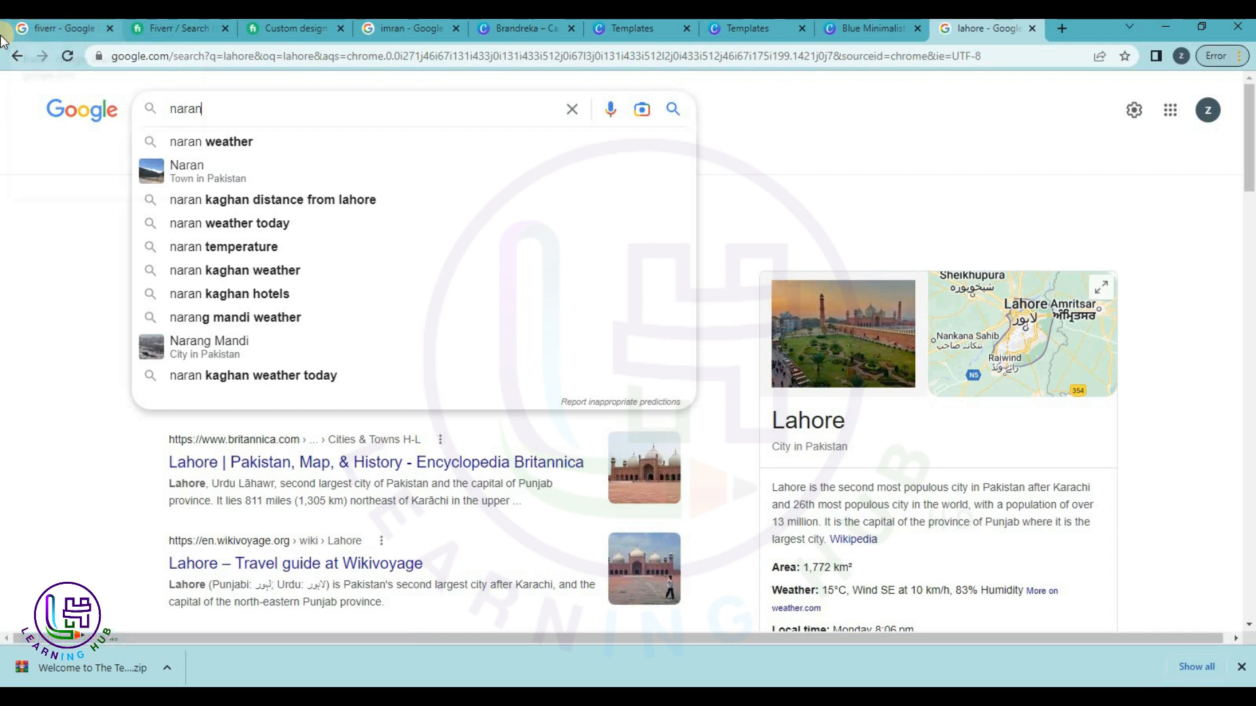
{"action": "type", "text": " pi"}
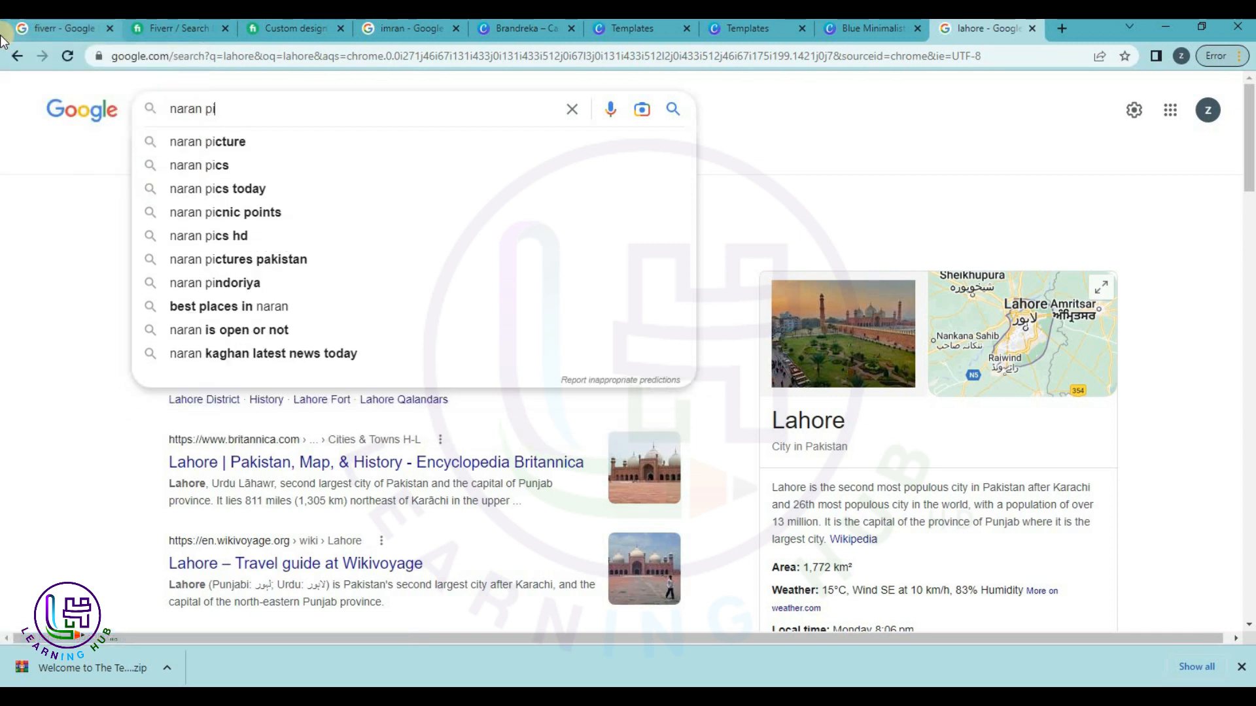
{"action": "left_click", "coordinate": [230, 141]}
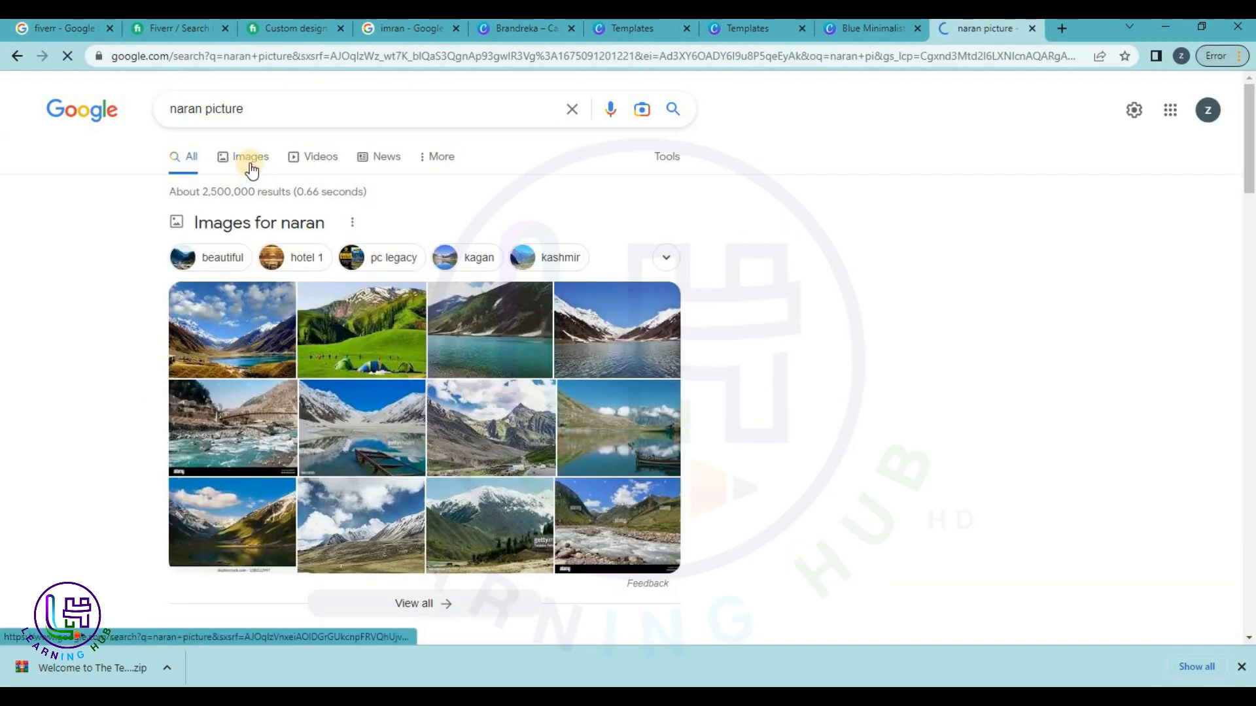
{"action": "left_click", "coordinate": [249, 160]}
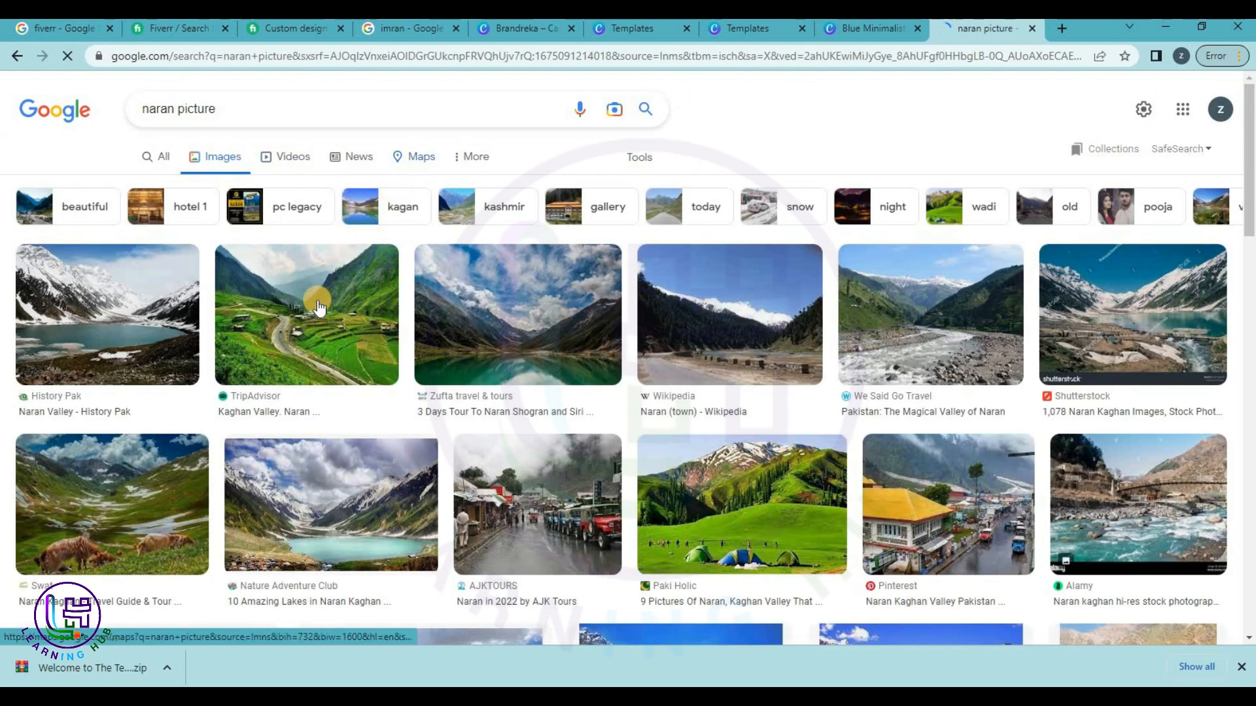
Save the first Naran photo and the Alamy river photo to Downloads as download (1) and (2).
{"action": "right_click", "coordinate": [120, 311]}
{"action": "left_click", "coordinate": [170, 466]}
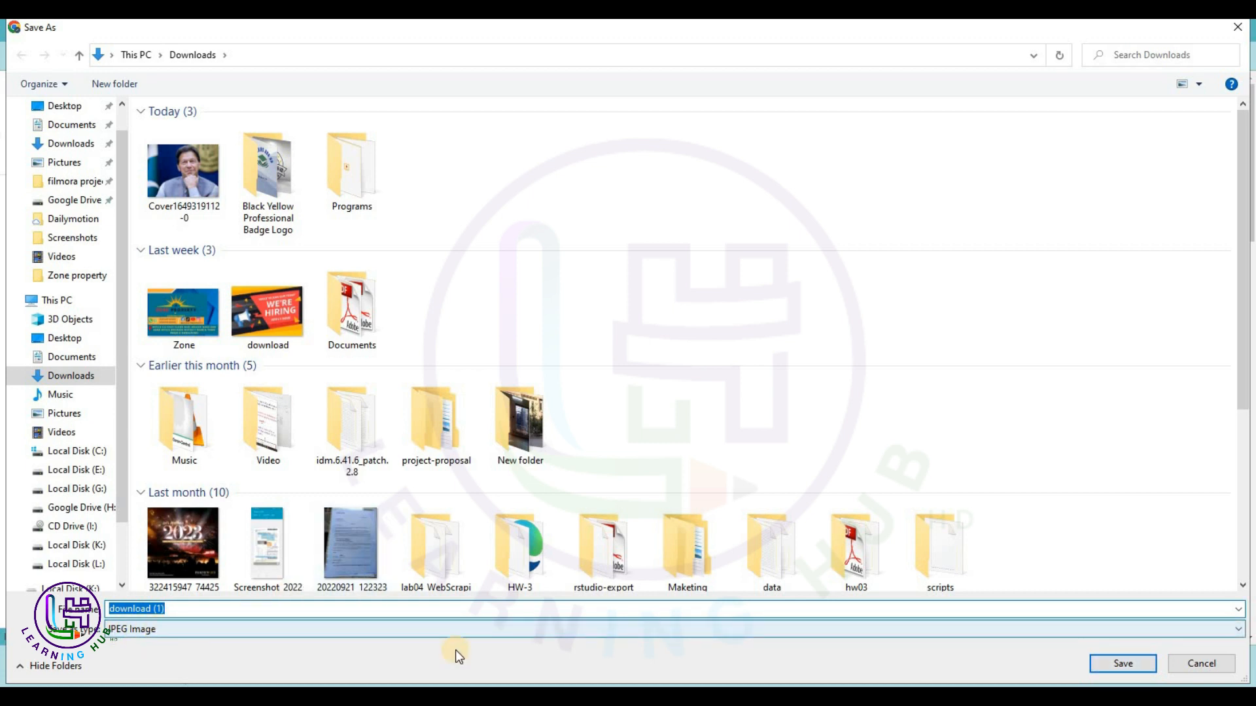
{"action": "left_click", "coordinate": [1138, 665]}
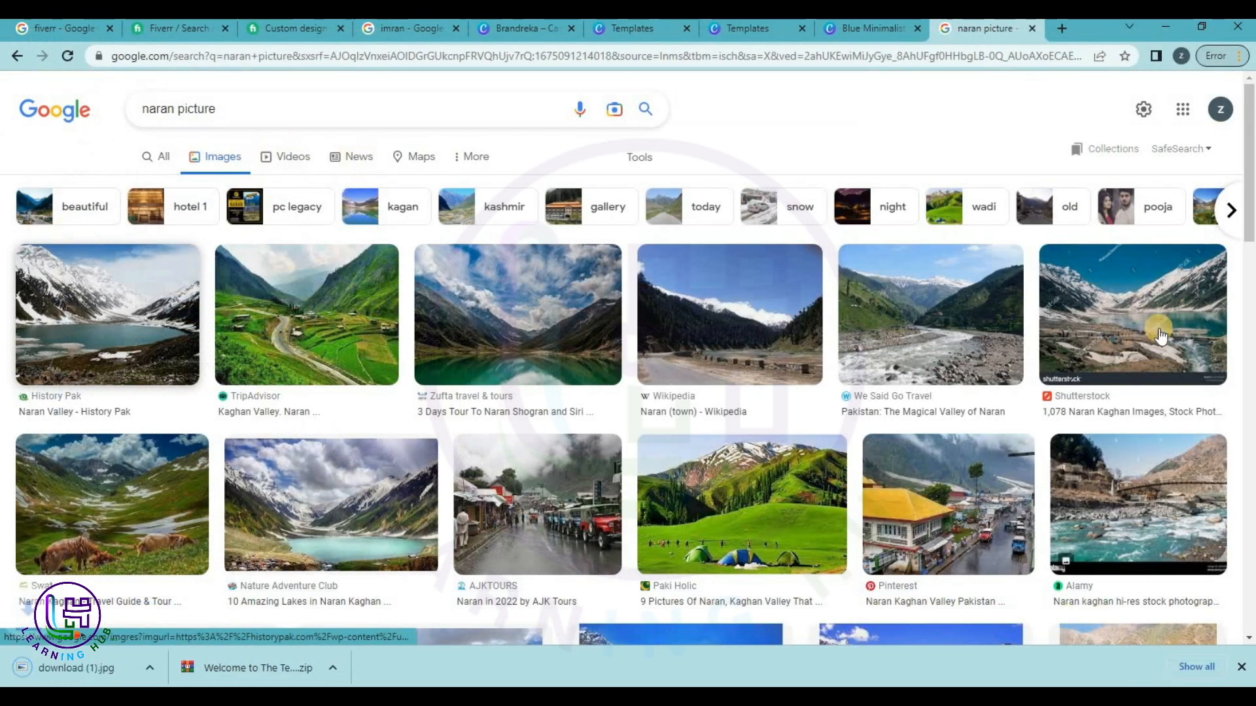
{"action": "right_click", "coordinate": [1128, 486]}
{"action": "left_click", "coordinate": [1141, 398]}
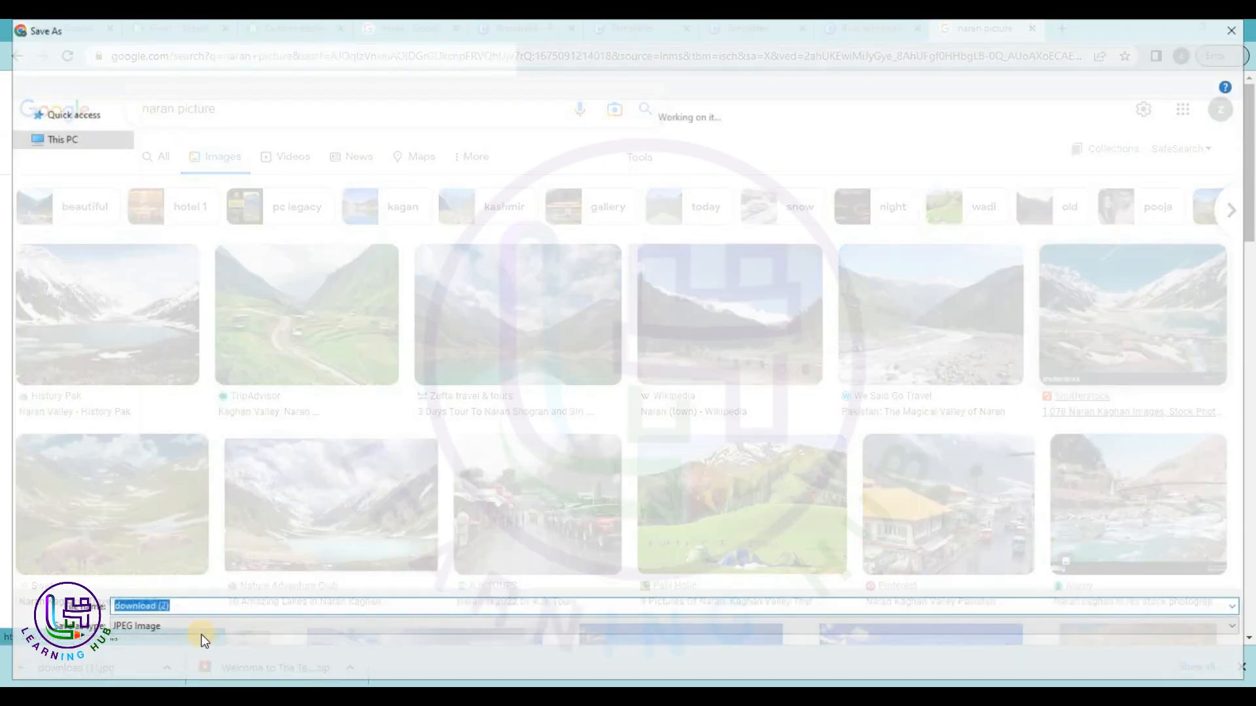
{"action": "left_click", "coordinate": [1122, 664]}
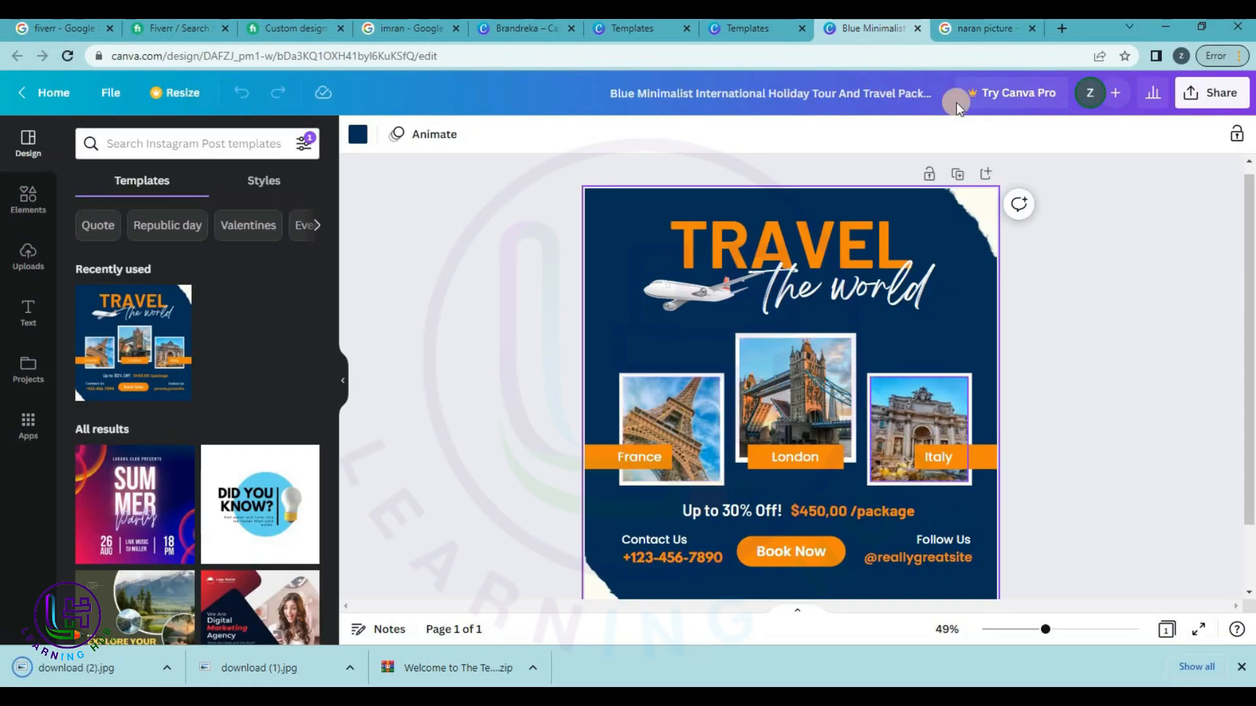
Browse the Naran image results further and search images for 'lalazar naran'.
{"action": "left_click", "coordinate": [979, 27]}
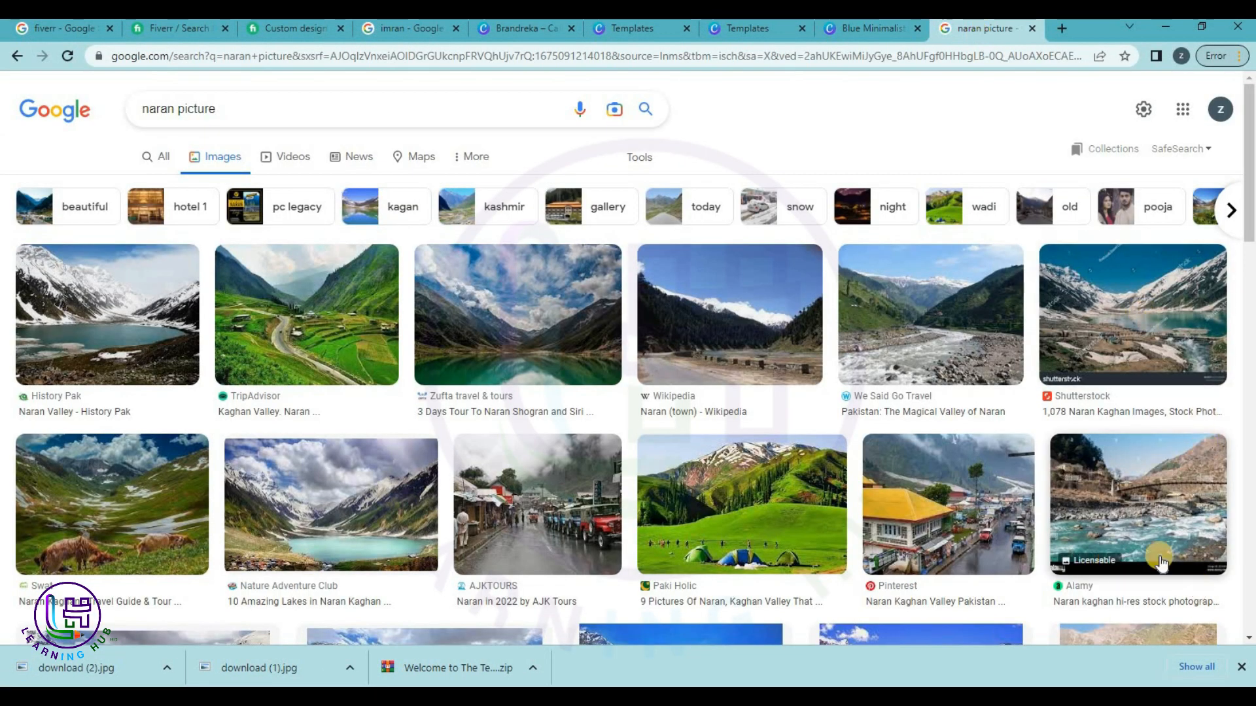
{"action": "scroll", "coordinate": [1072, 510], "scroll_direction": "down", "scroll_amount": 1}
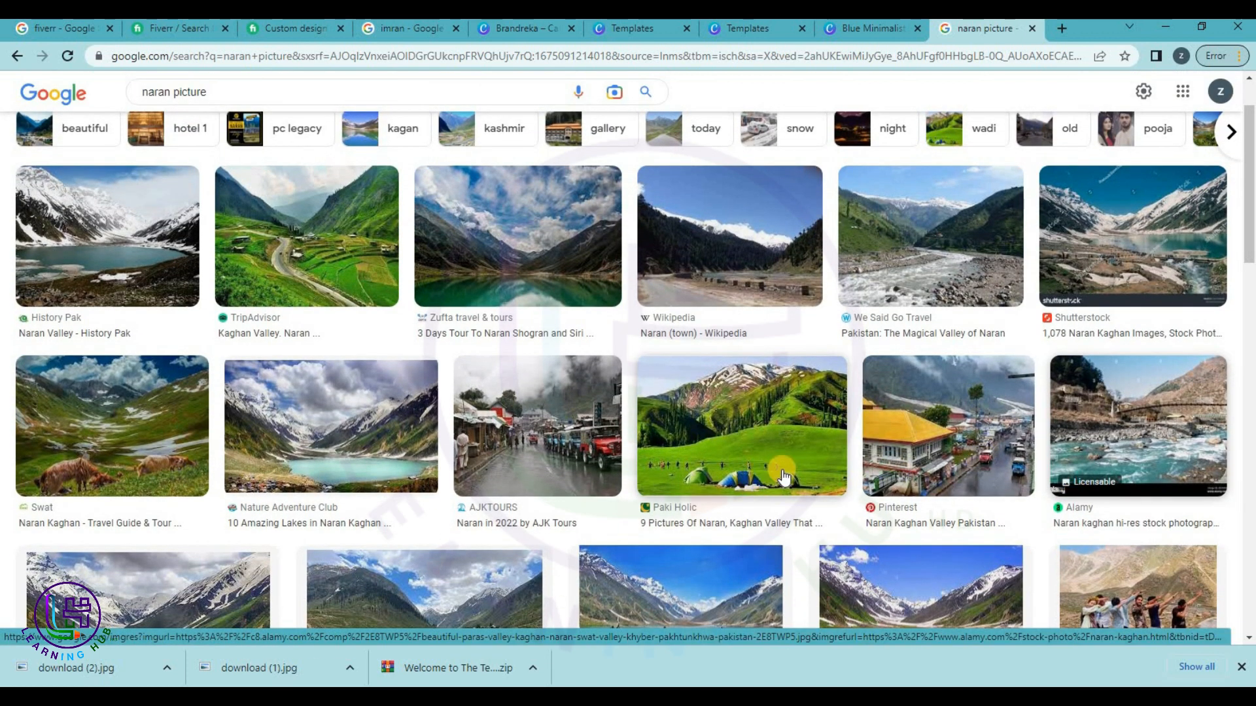
{"action": "scroll", "coordinate": [782, 472], "scroll_direction": "down", "scroll_amount": 2}
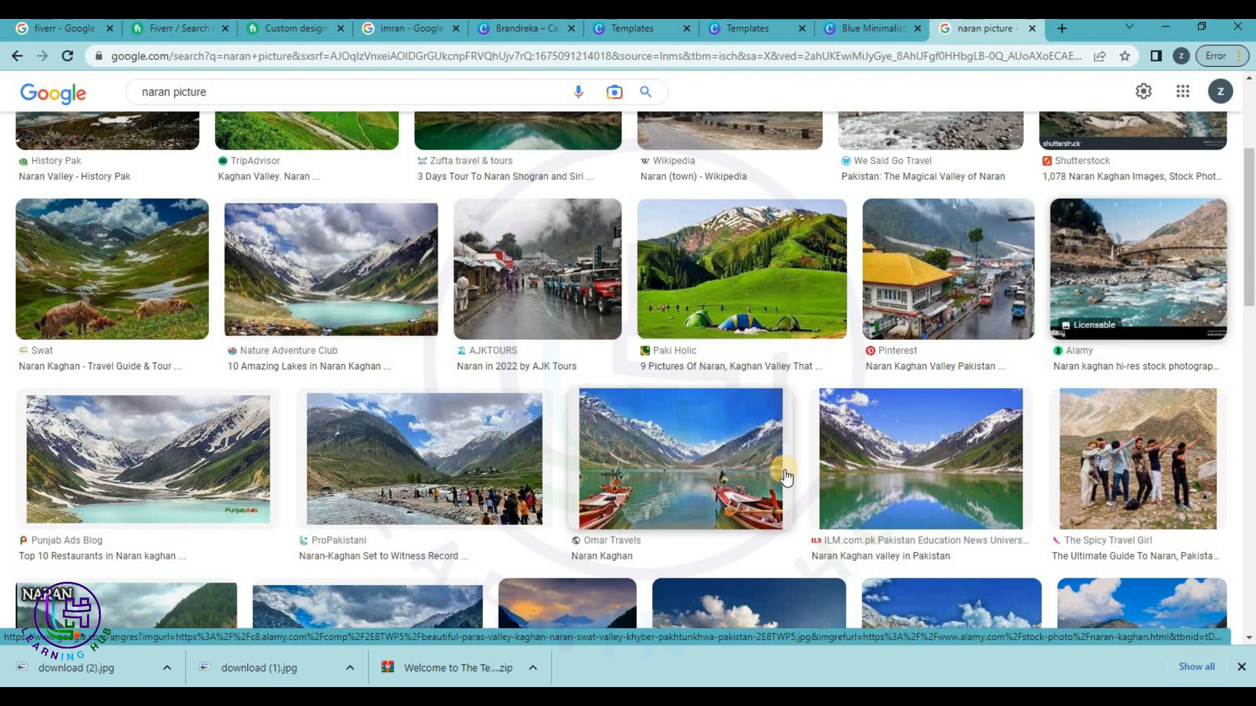
{"action": "scroll", "coordinate": [785, 476], "scroll_direction": "down", "scroll_amount": 2}
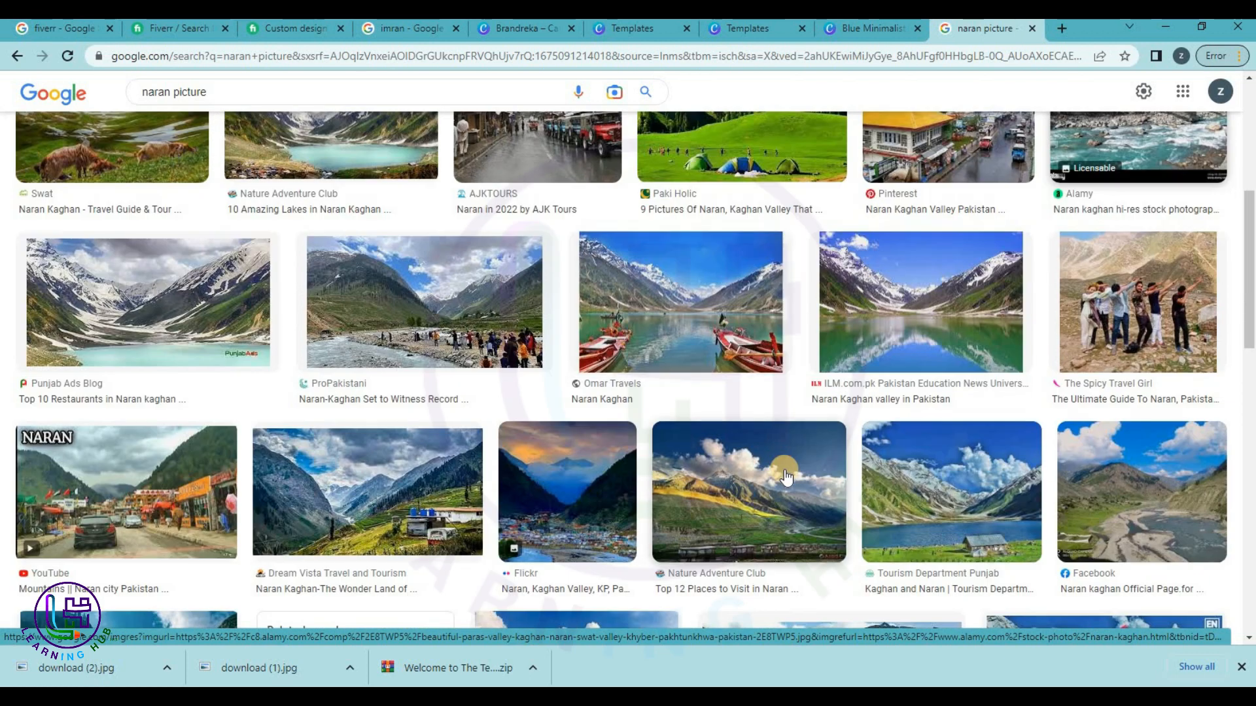
{"action": "scroll", "coordinate": [785, 476], "scroll_direction": "down", "scroll_amount": 3}
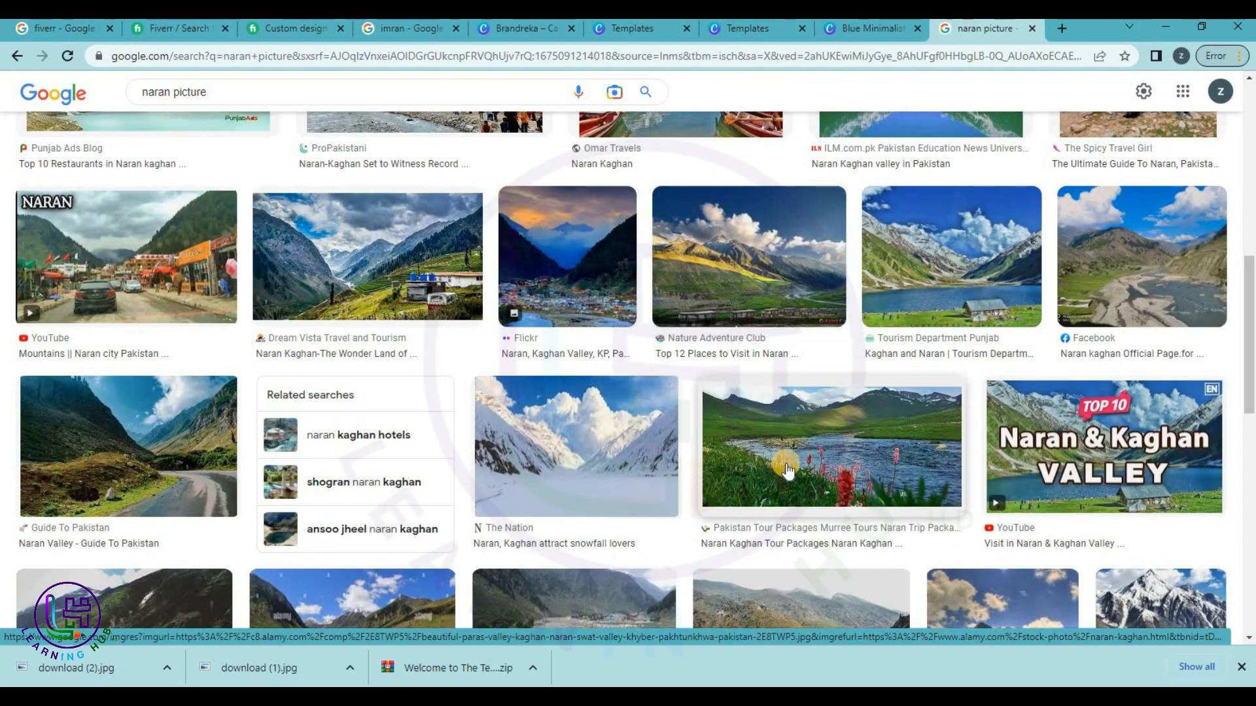
{"action": "right_click", "coordinate": [1132, 430]}
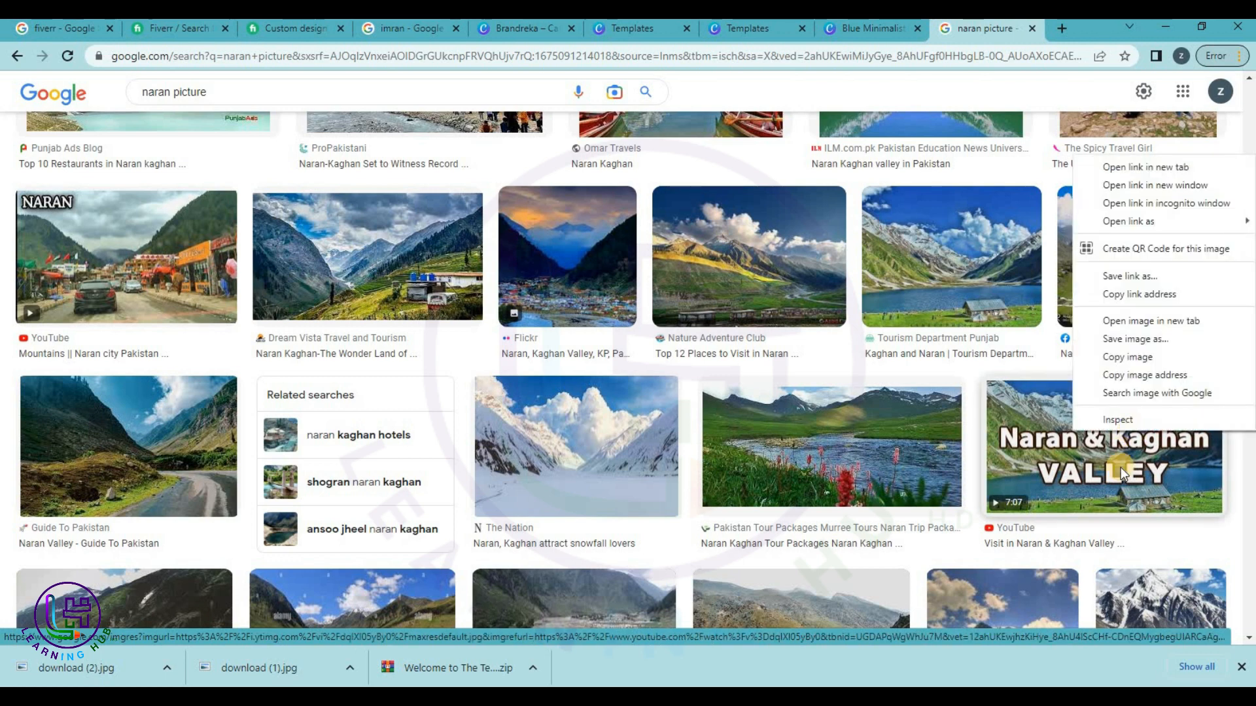
{"action": "scroll", "coordinate": [1051, 540], "scroll_direction": "down", "scroll_amount": 2}
{"action": "scroll", "coordinate": [1051, 540], "scroll_direction": "down", "scroll_amount": 6}
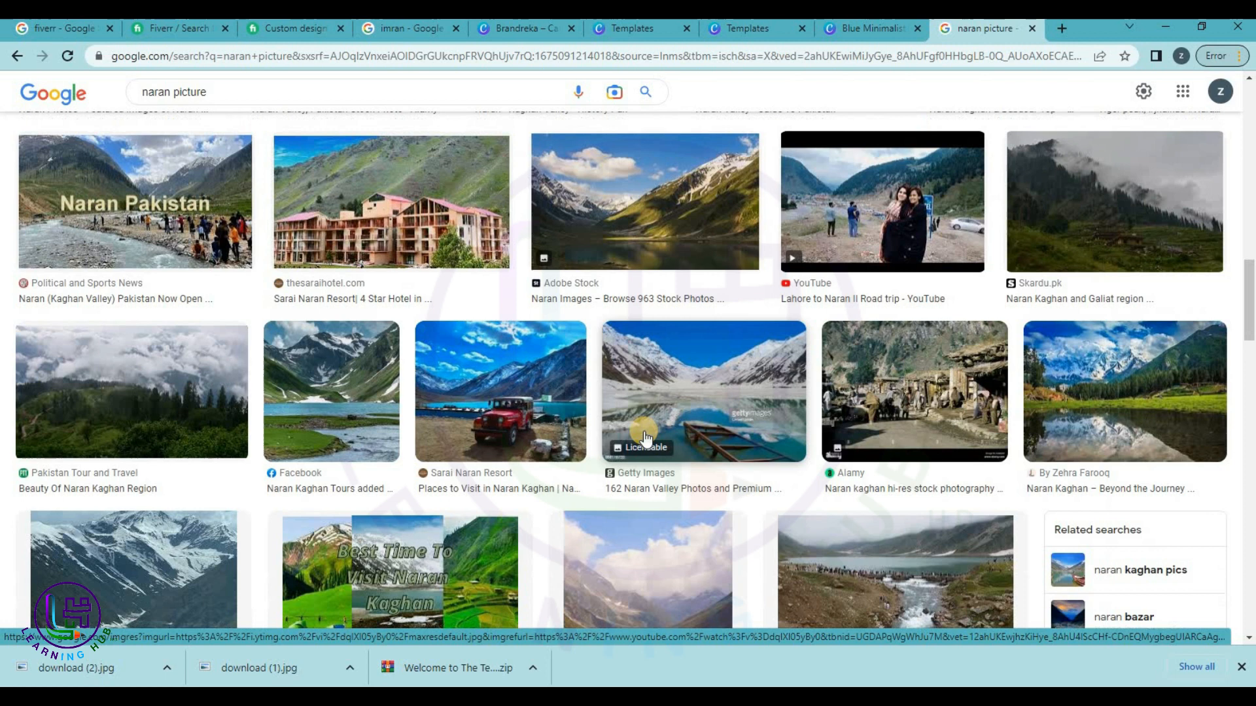
{"action": "scroll", "coordinate": [645, 437], "scroll_direction": "down", "scroll_amount": 2}
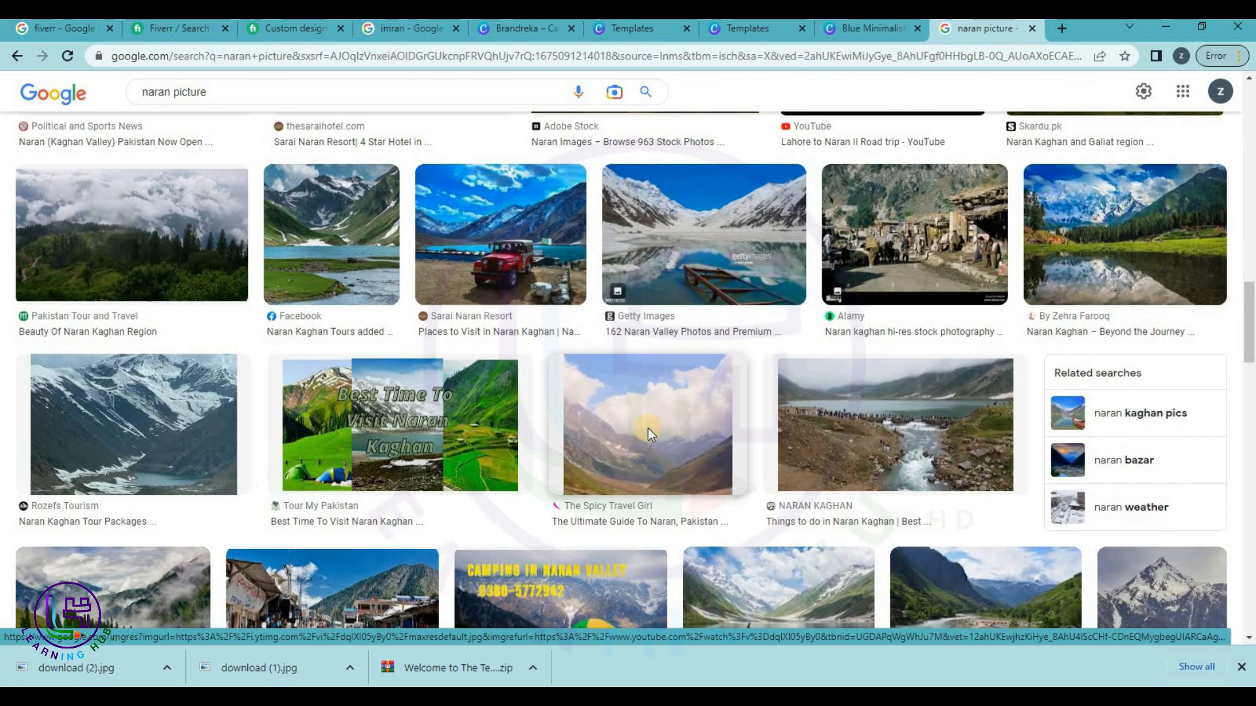
{"action": "scroll", "coordinate": [647, 433], "scroll_direction": "down", "scroll_amount": 2}
{"action": "scroll", "coordinate": [649, 435], "scroll_direction": "down", "scroll_amount": 3}
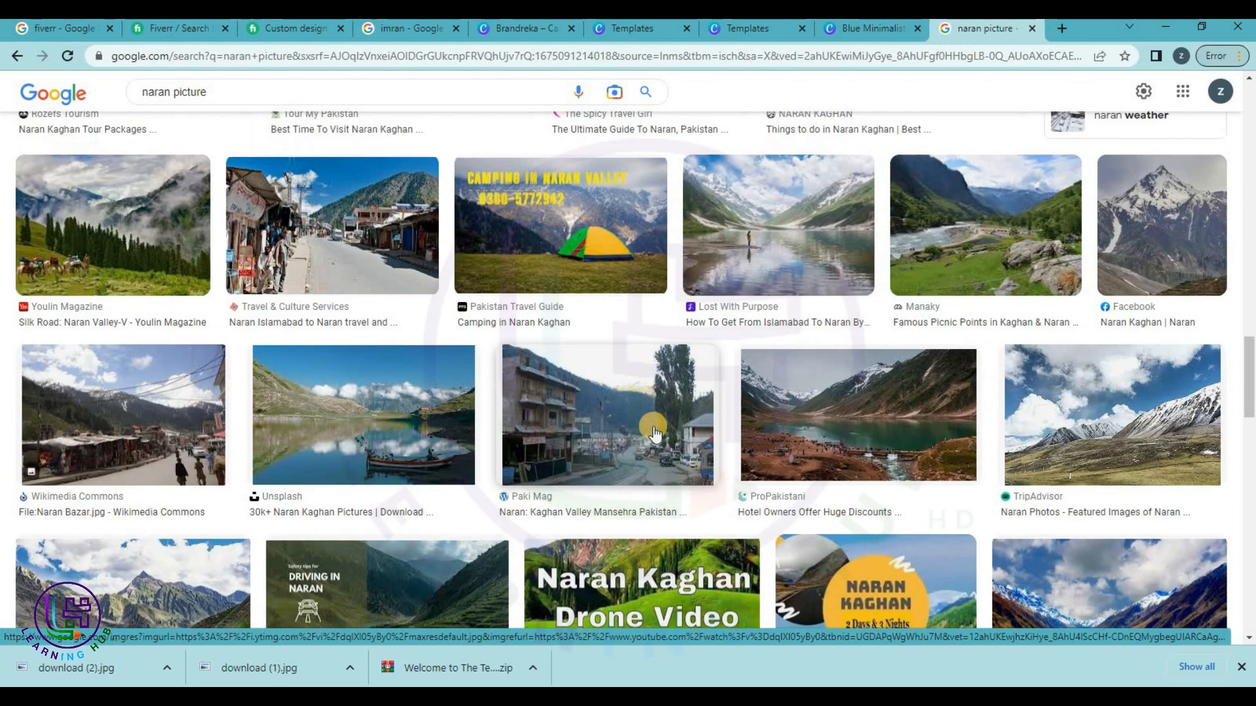
{"action": "scroll", "coordinate": [654, 433], "scroll_direction": "down", "scroll_amount": 3}
{"action": "scroll", "coordinate": [656, 433], "scroll_direction": "down", "scroll_amount": 2}
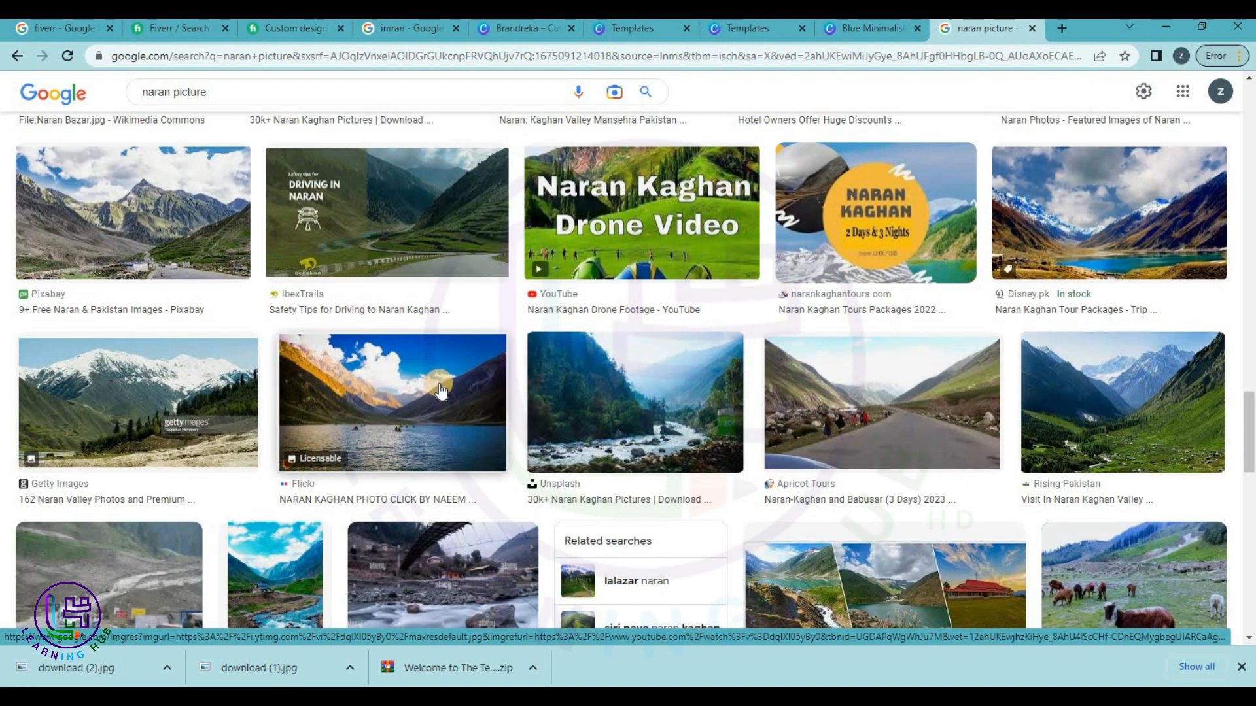
{"action": "scroll", "coordinate": [665, 424], "scroll_direction": "down", "scroll_amount": 3}
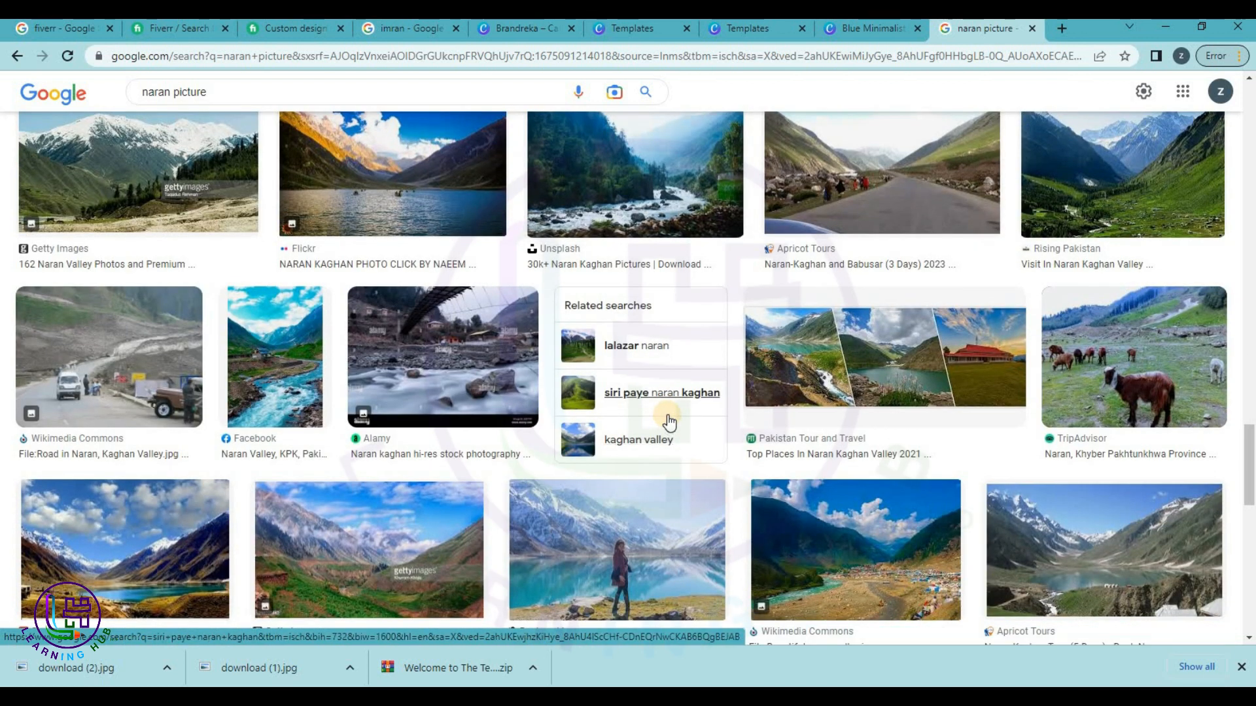
{"action": "left_click", "coordinate": [638, 348]}
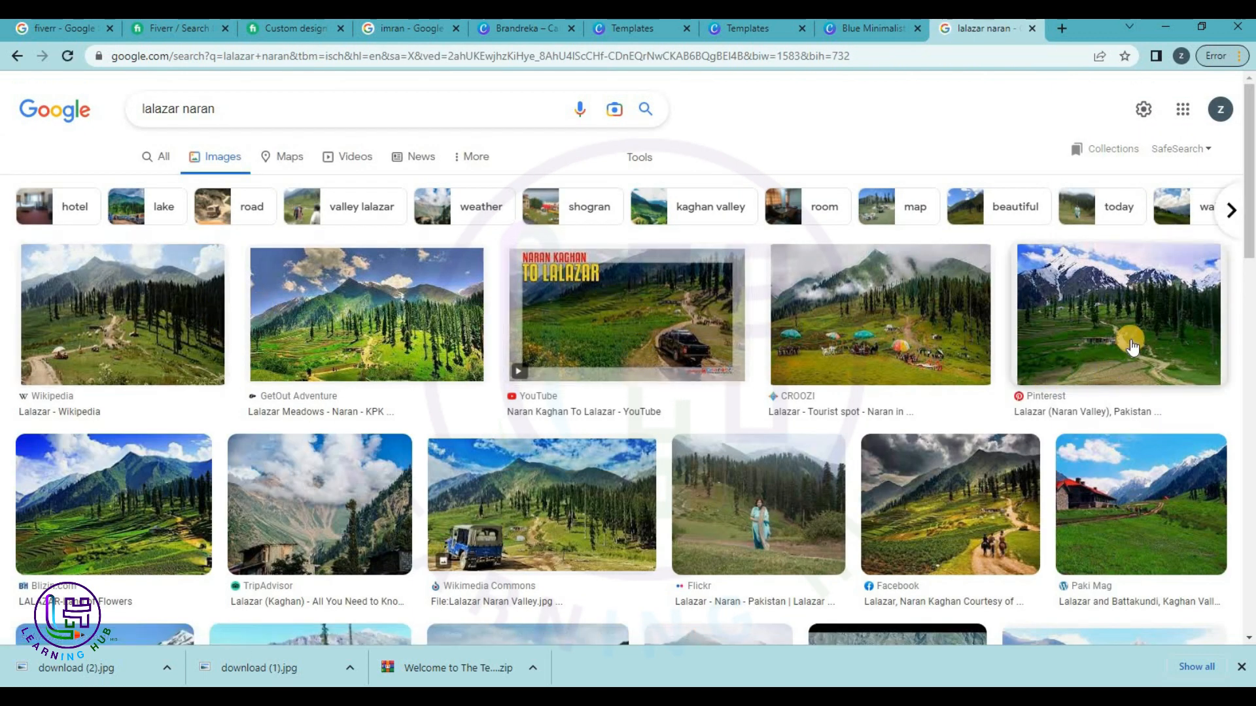
Save the Pinterest Lalazar photo as download (3) and go back to the Canva design.
{"action": "right_click", "coordinate": [1137, 313]}
{"action": "left_click", "coordinate": [1144, 464]}
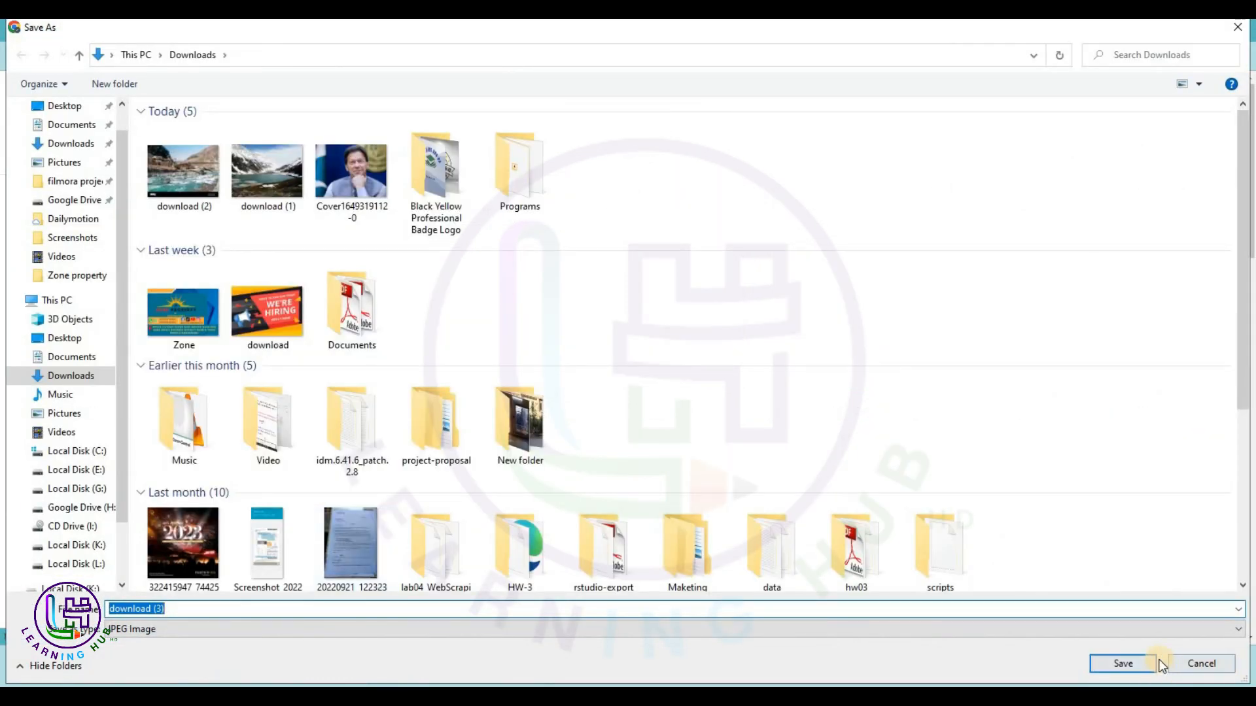
{"action": "left_click", "coordinate": [1127, 664]}
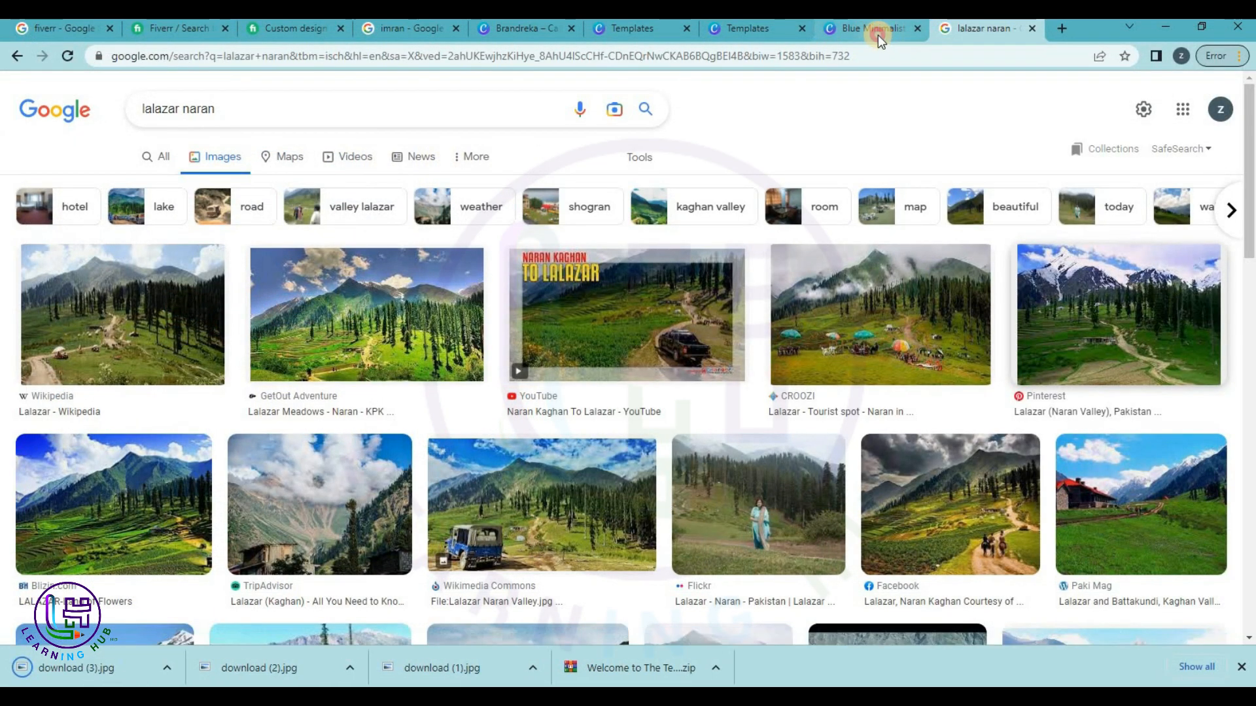
{"action": "left_click", "coordinate": [877, 30]}
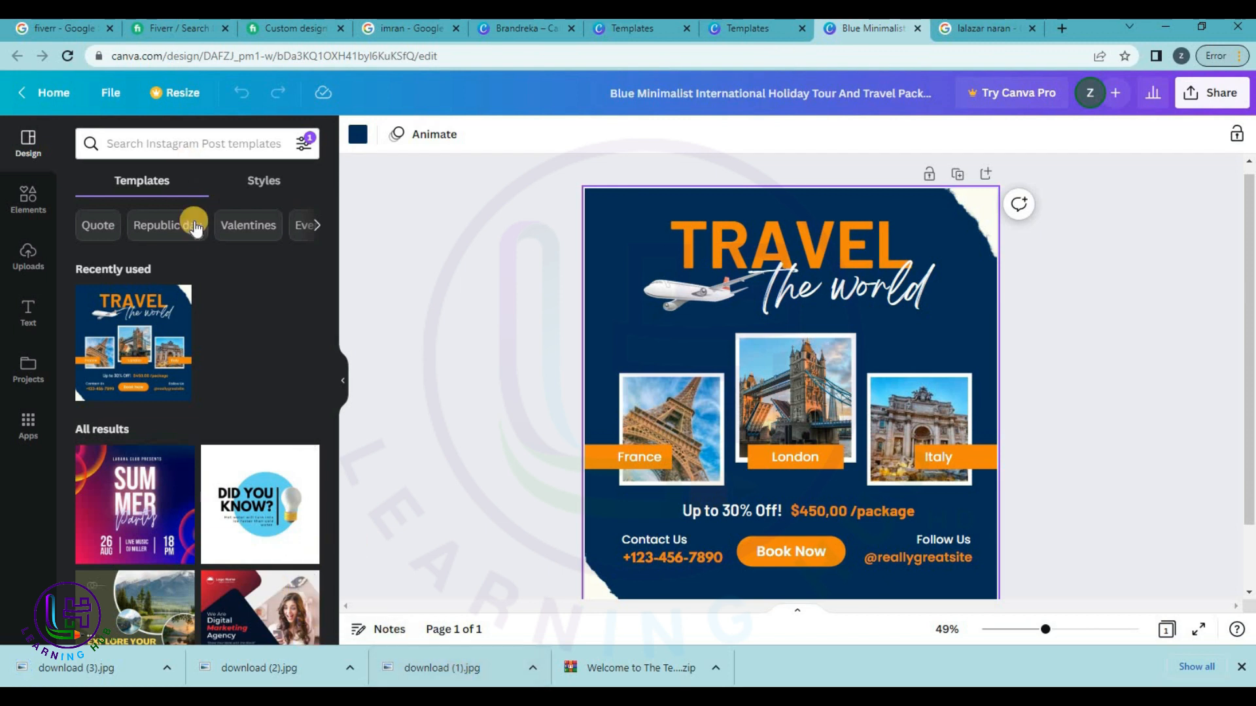
Upload download (1), (2) and (3) from the Downloads folder to Canva's Uploads.
{"action": "left_click", "coordinate": [28, 256]}
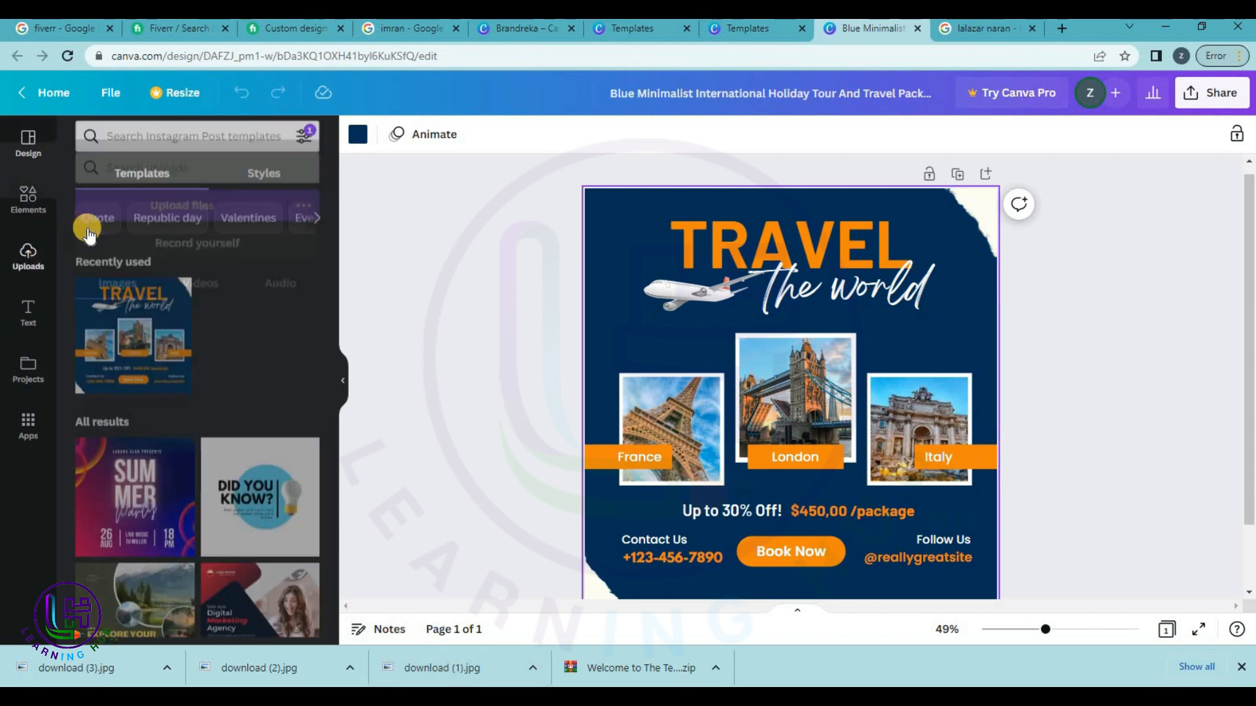
{"action": "left_click", "coordinate": [166, 186]}
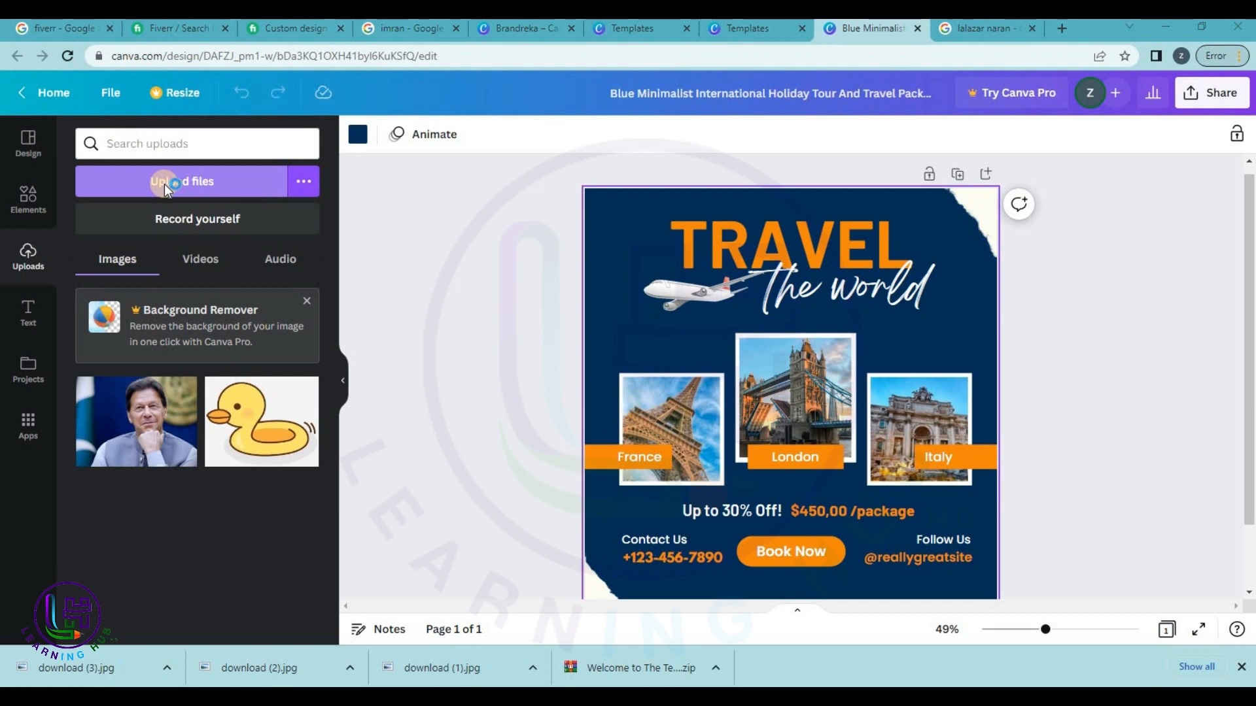
{"action": "left_click", "coordinate": [315, 180]}
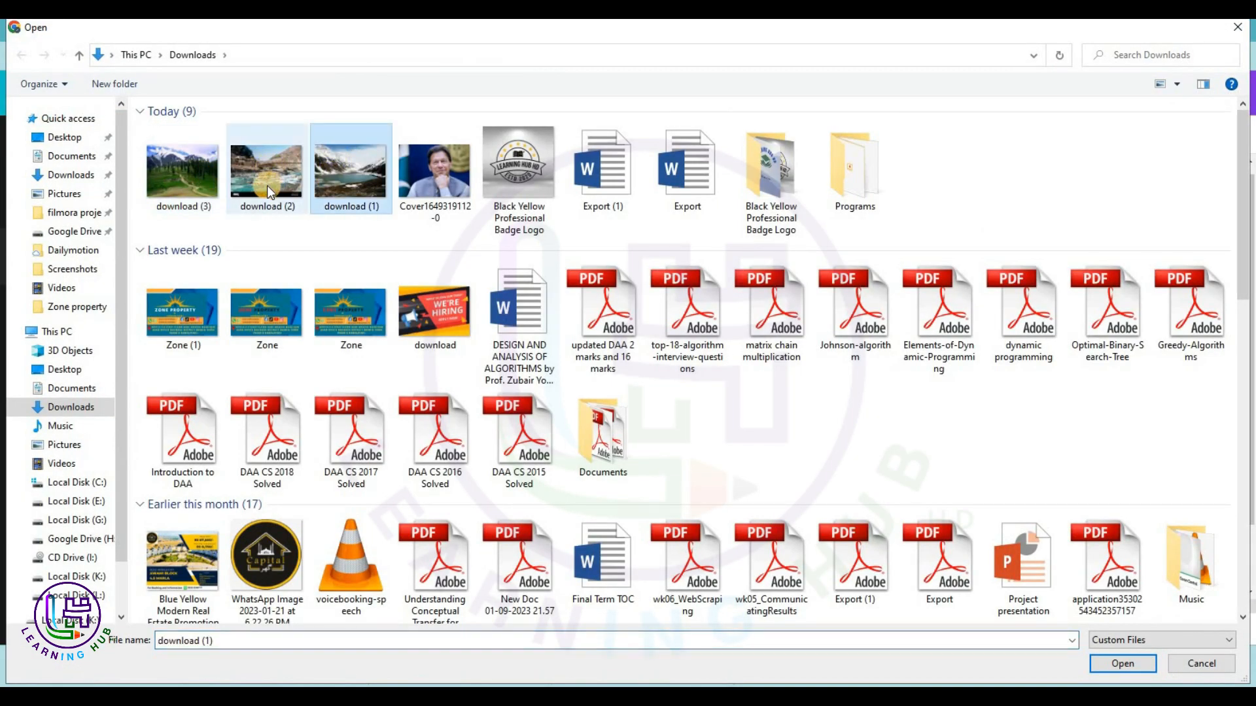
{"action": "left_click", "coordinate": [261, 183], "text": "ctrl"}
{"action": "left_click", "coordinate": [191, 183], "text": "ctrl"}
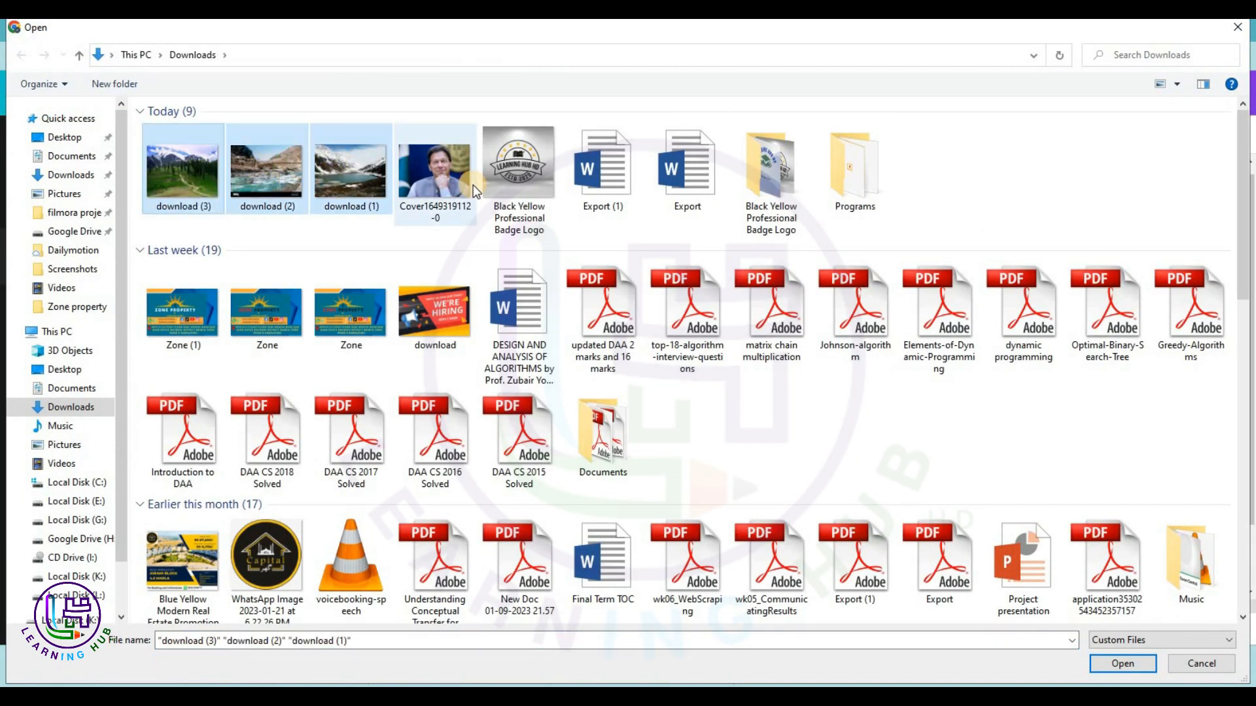
{"action": "key", "text": "Return"}
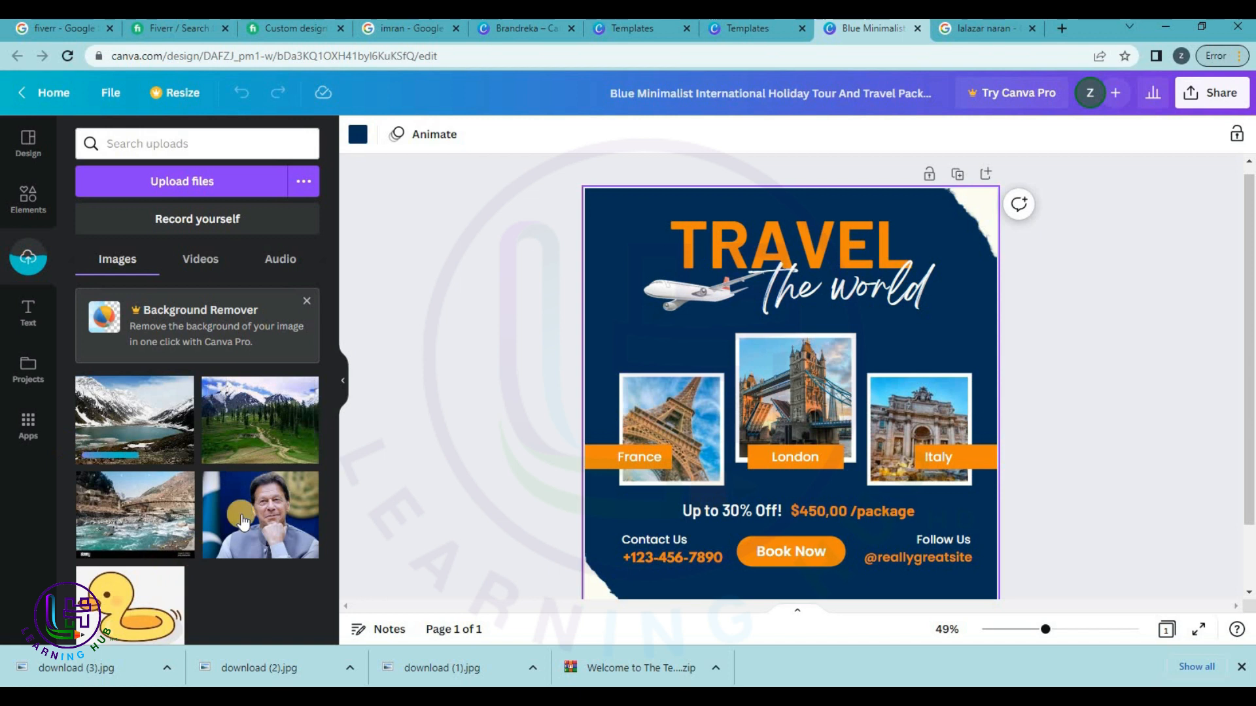
Put the green Lalazar valley photo in the France frame and caption it 'Lalazar,Naran'.
{"action": "left_click_drag", "start_coordinate": [271, 432], "coordinate": [647, 422]}
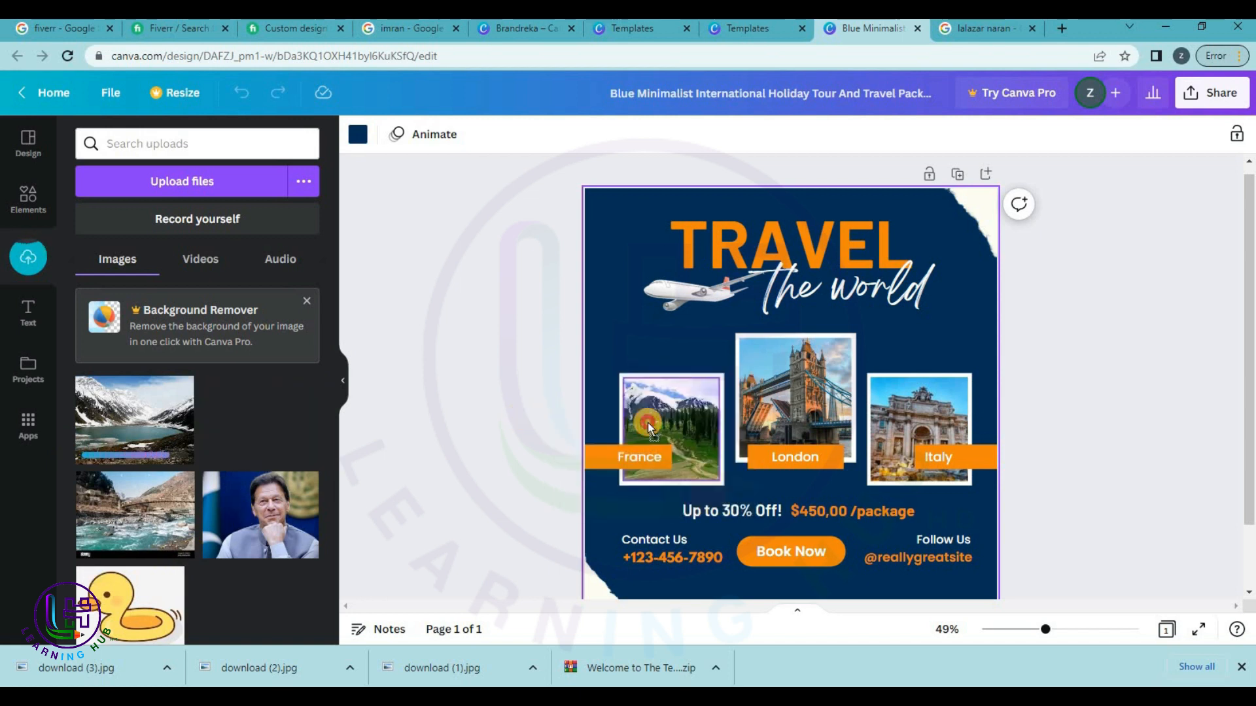
{"action": "double_click", "coordinate": [641, 458]}
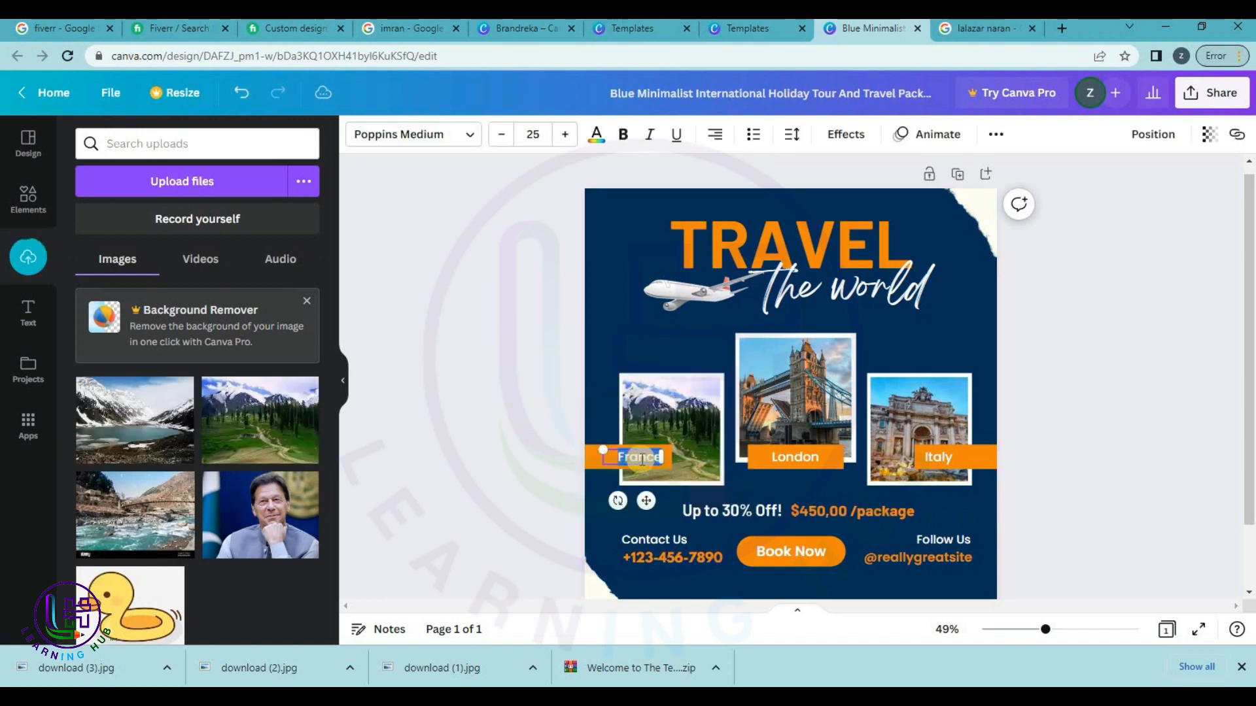
{"action": "key", "text": "BackSpace"}
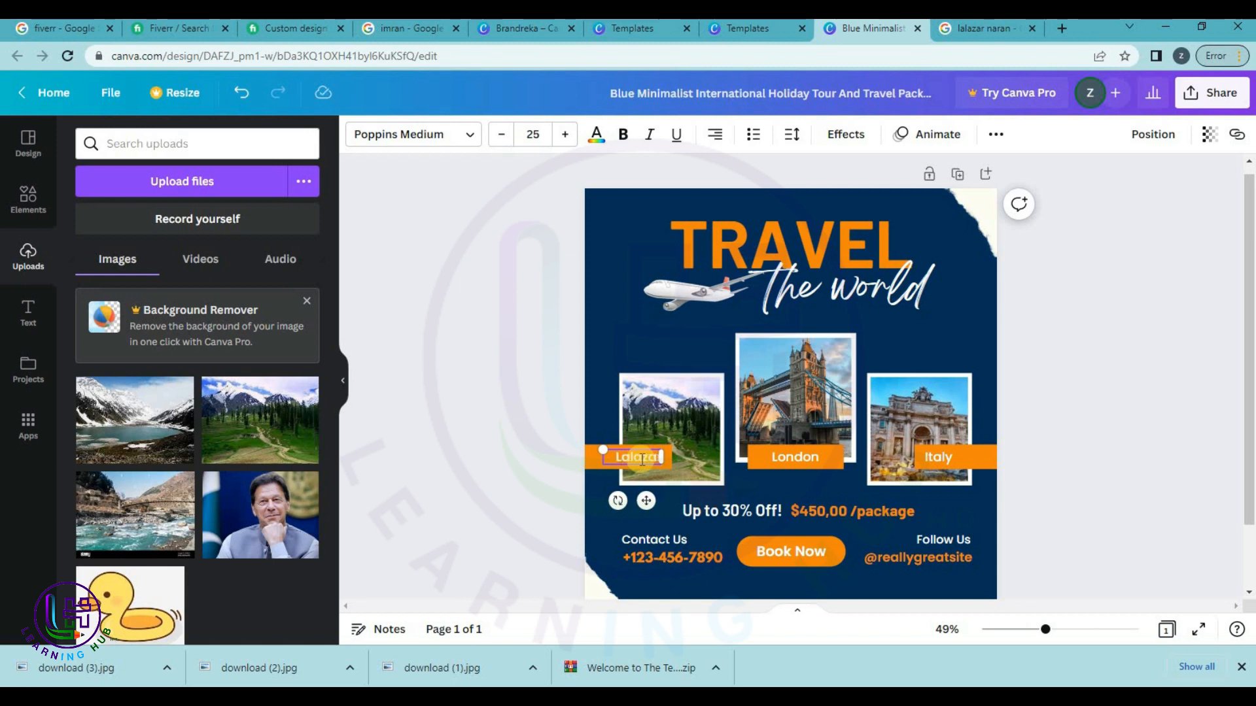
{"action": "type", "text": "Lalazar N"}
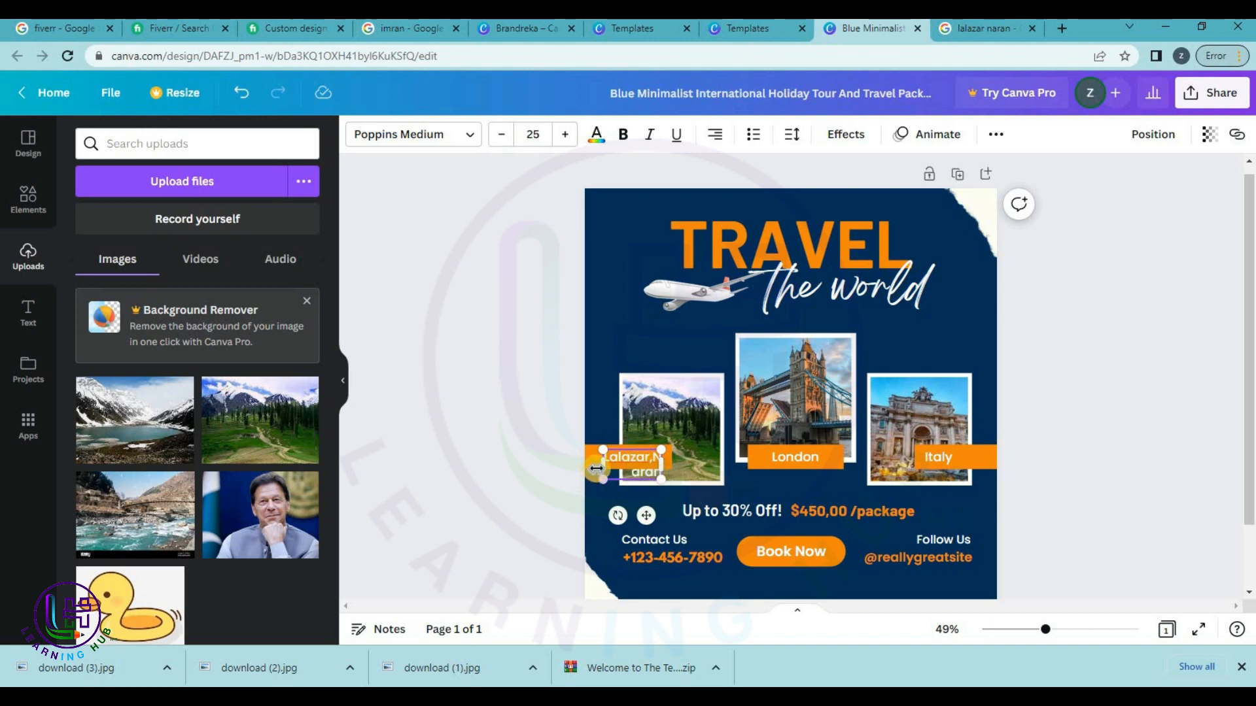
{"action": "left_click_drag", "start_coordinate": [597, 467], "coordinate": [564, 465]}
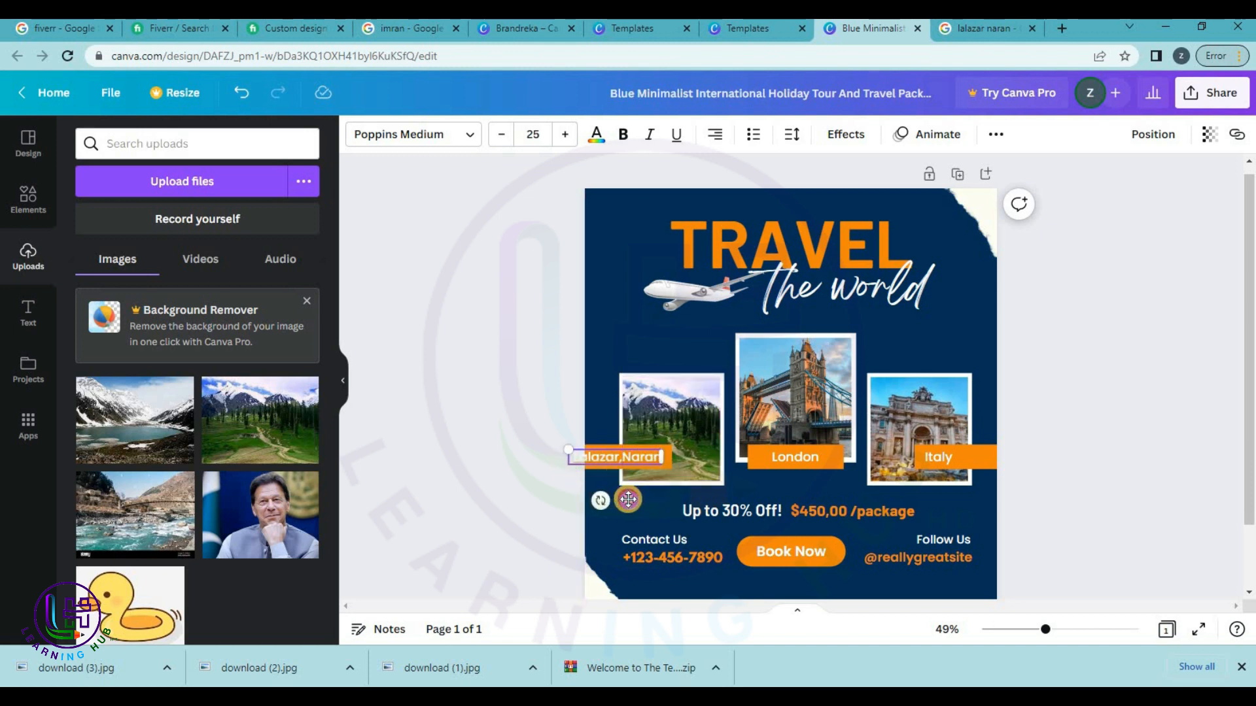
Reposition the 'Lalazar,Naran' caption over the orange bar.
{"action": "left_click_drag", "start_coordinate": [634, 499], "coordinate": [653, 458]}
{"action": "left_click", "coordinate": [663, 458]}
{"action": "left_click", "coordinate": [510, 527]}
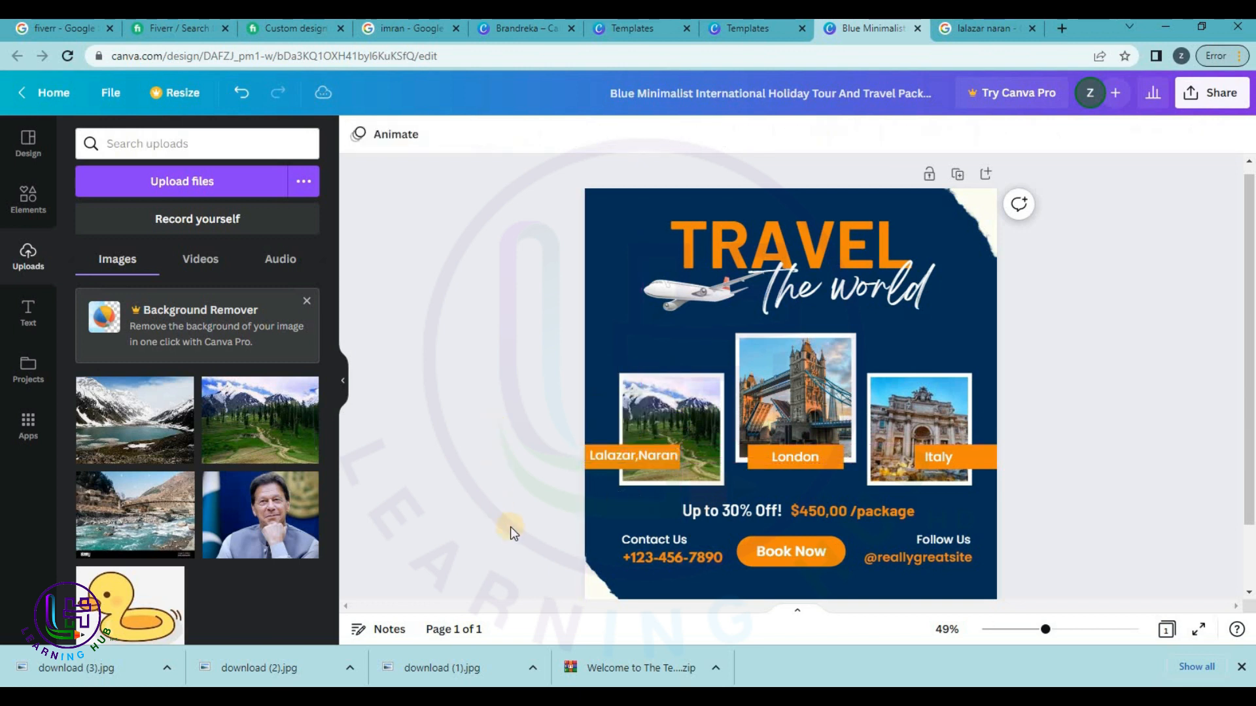
{"action": "left_click", "coordinate": [624, 460]}
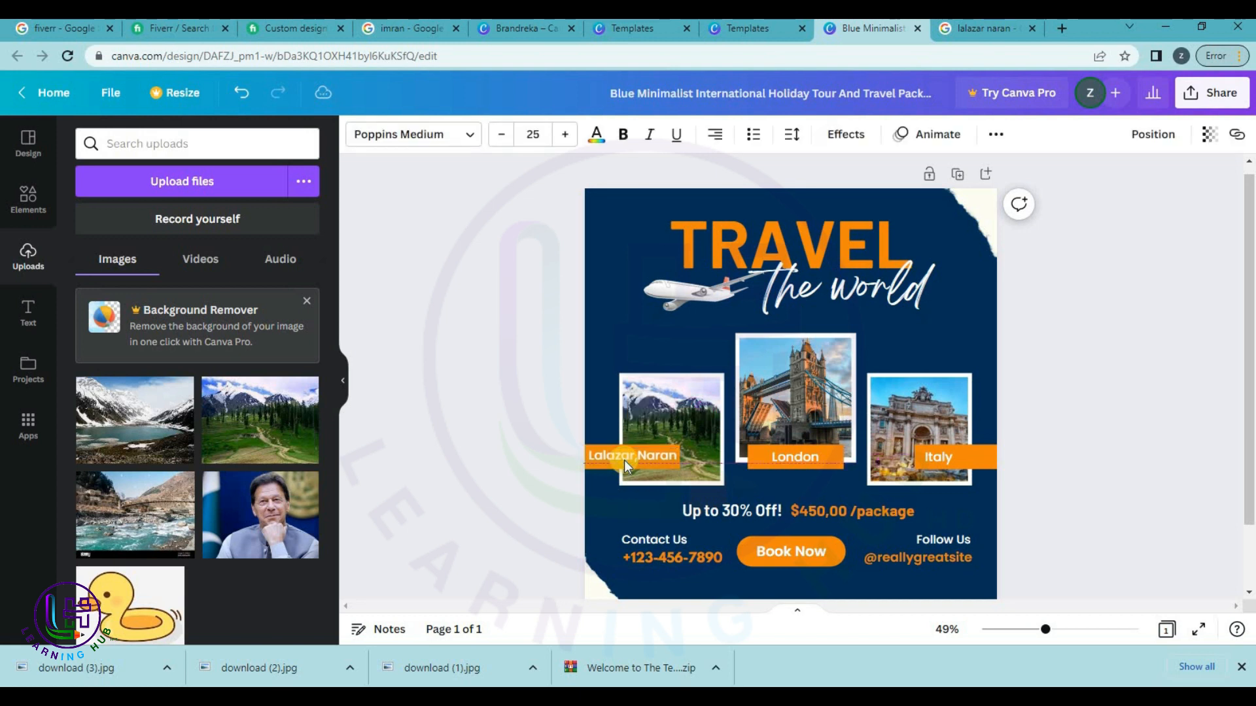
{"action": "left_click", "coordinate": [463, 395]}
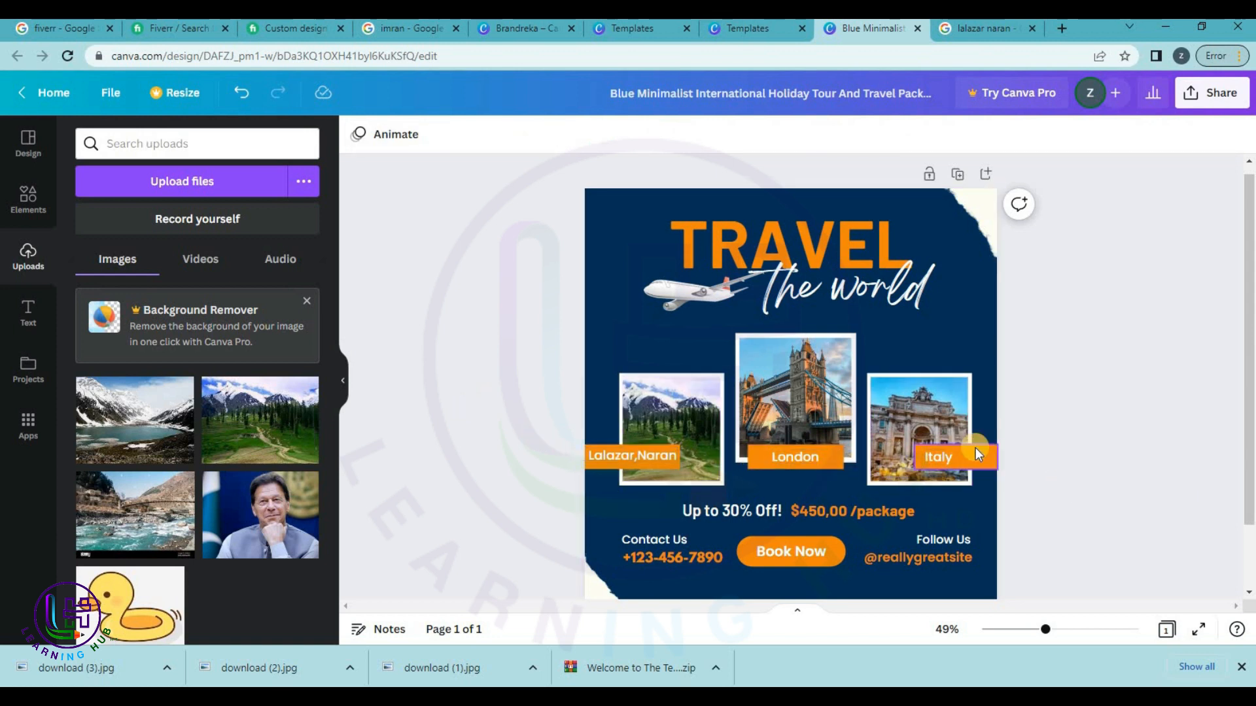
{"action": "left_click", "coordinate": [993, 463]}
Replace the Italy frame's photo with the uploaded river picture.
{"action": "left_click_drag", "start_coordinate": [918, 459], "coordinate": [910, 460]}
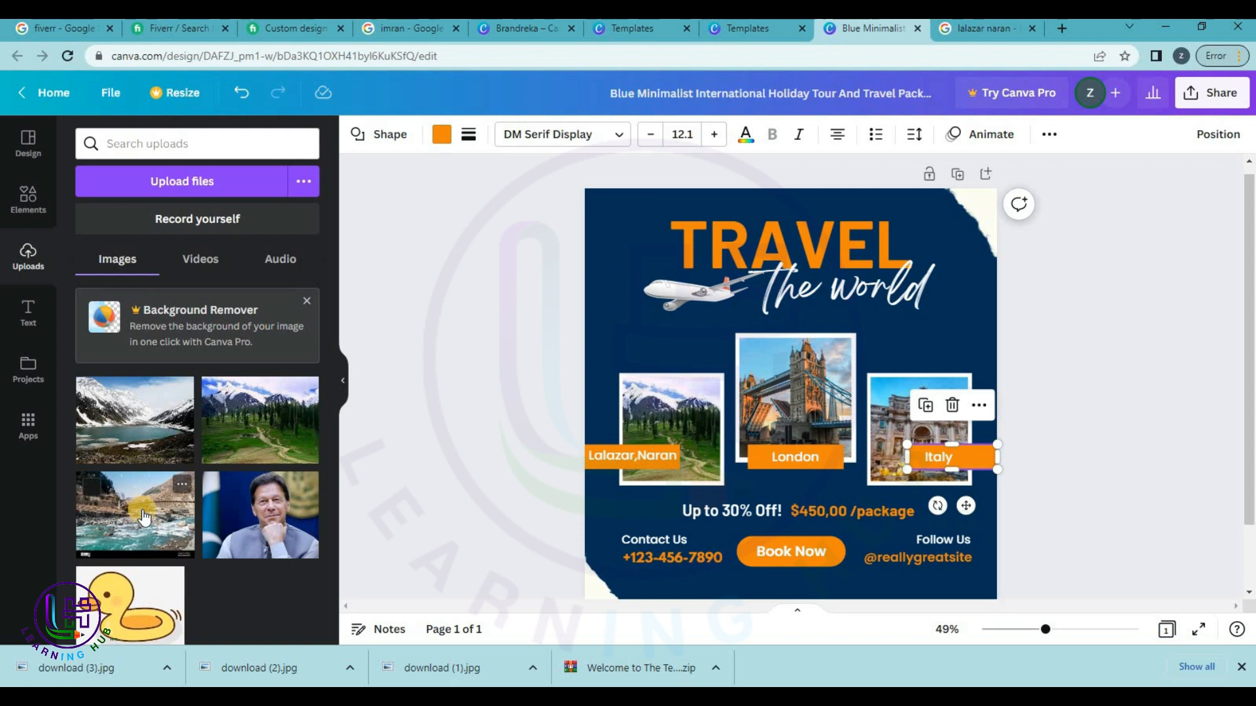
{"action": "left_click_drag", "start_coordinate": [142, 517], "coordinate": [821, 458]}
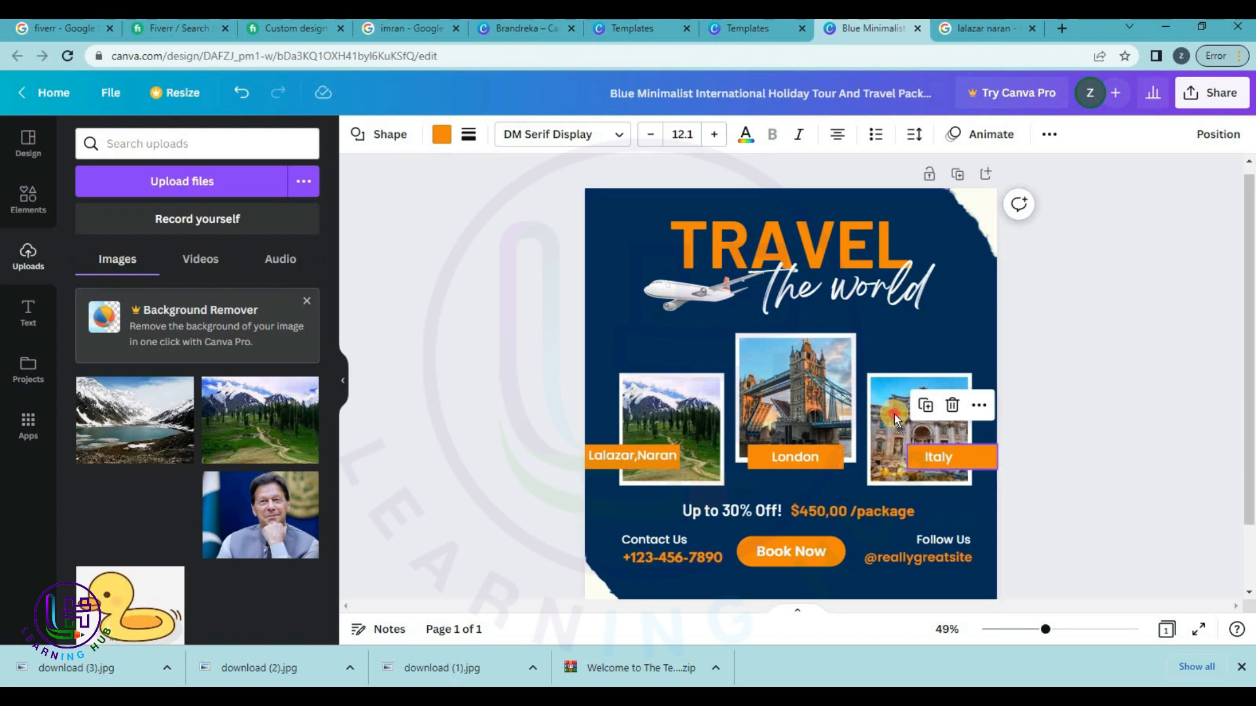
{"action": "left_click_drag", "start_coordinate": [893, 414], "coordinate": [896, 414]}
Relabel that frame 'Naran Bazar' on one line and put the snowy lake photo in the London frame.
{"action": "left_click", "coordinate": [944, 458]}
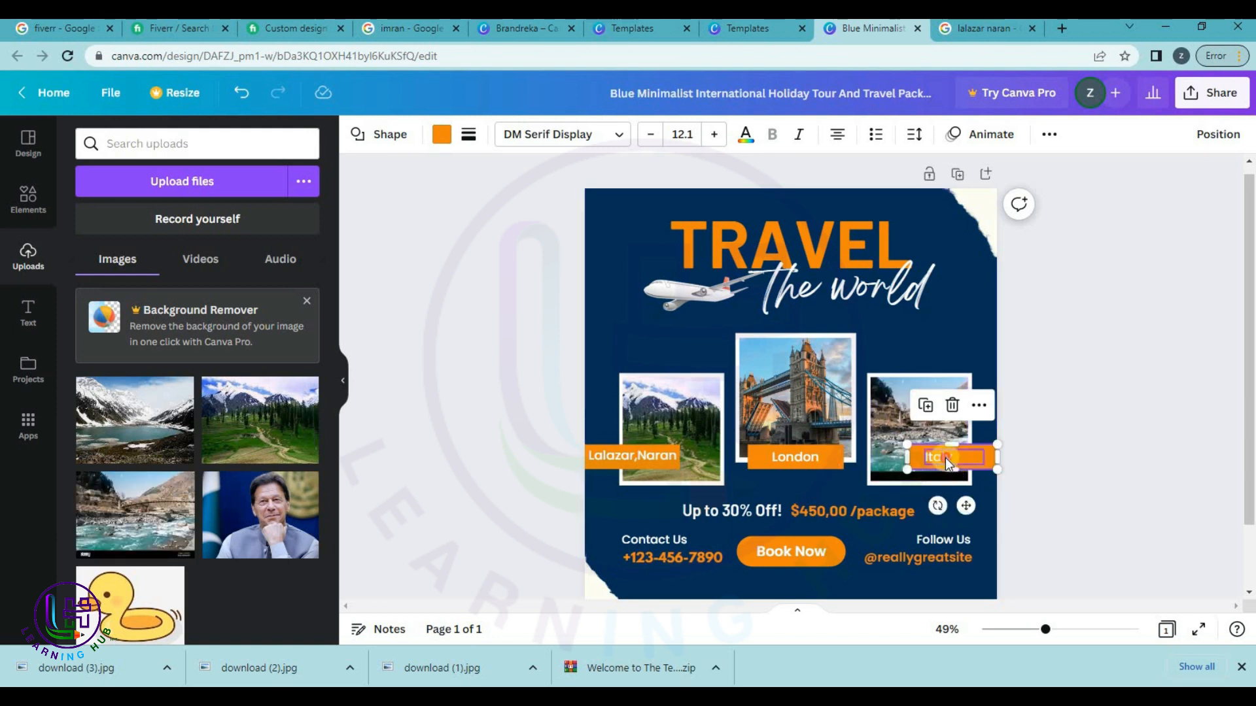
{"action": "left_click", "coordinate": [944, 458]}
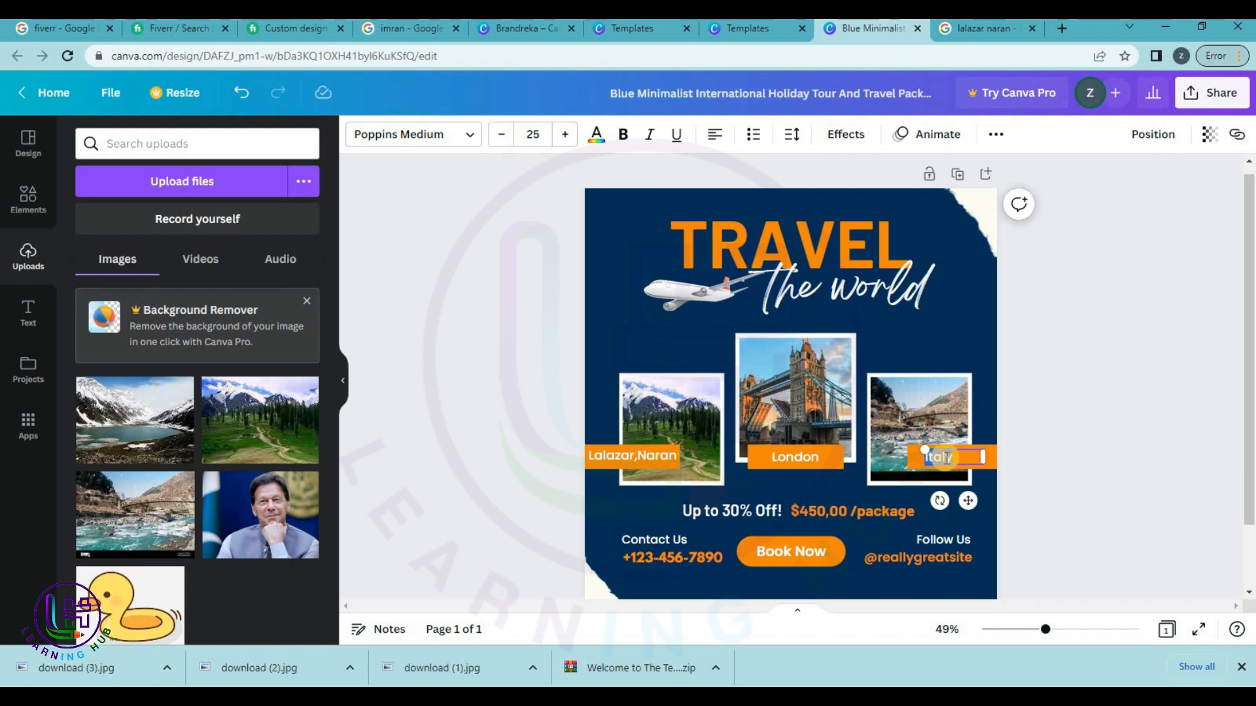
{"action": "type", "text": "Naran Bazar"}
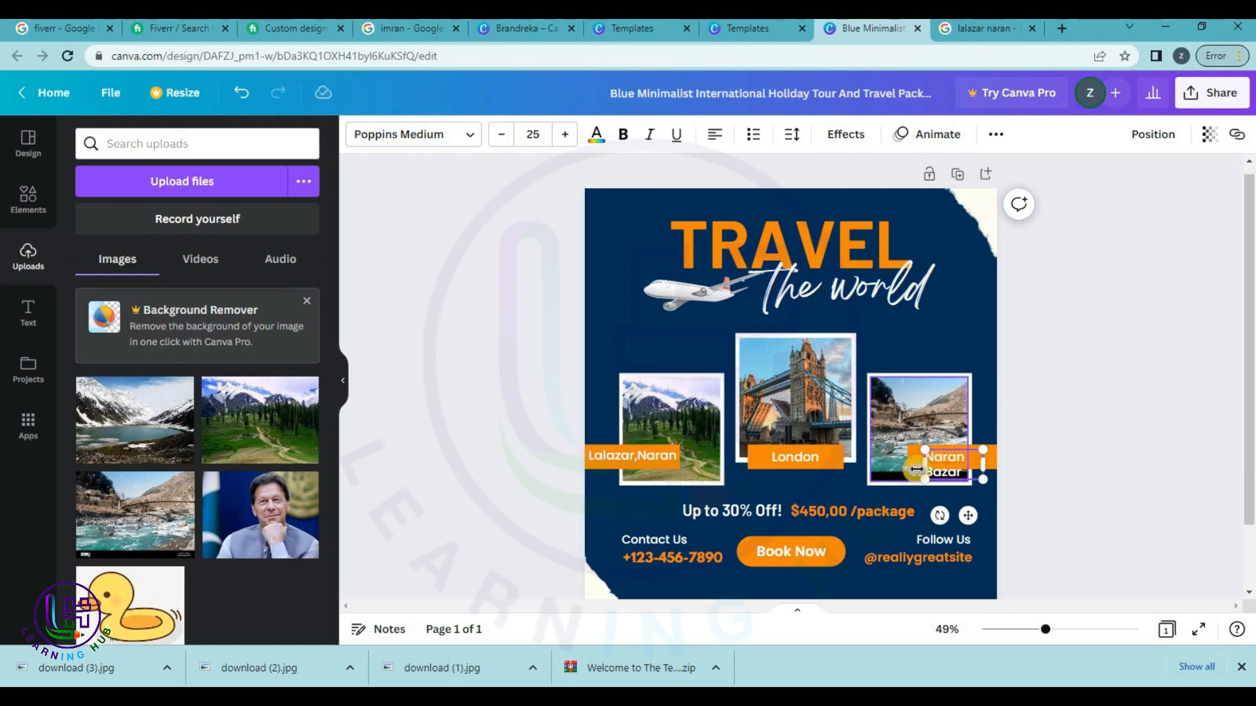
{"action": "left_click_drag", "start_coordinate": [924, 465], "coordinate": [896, 466]}
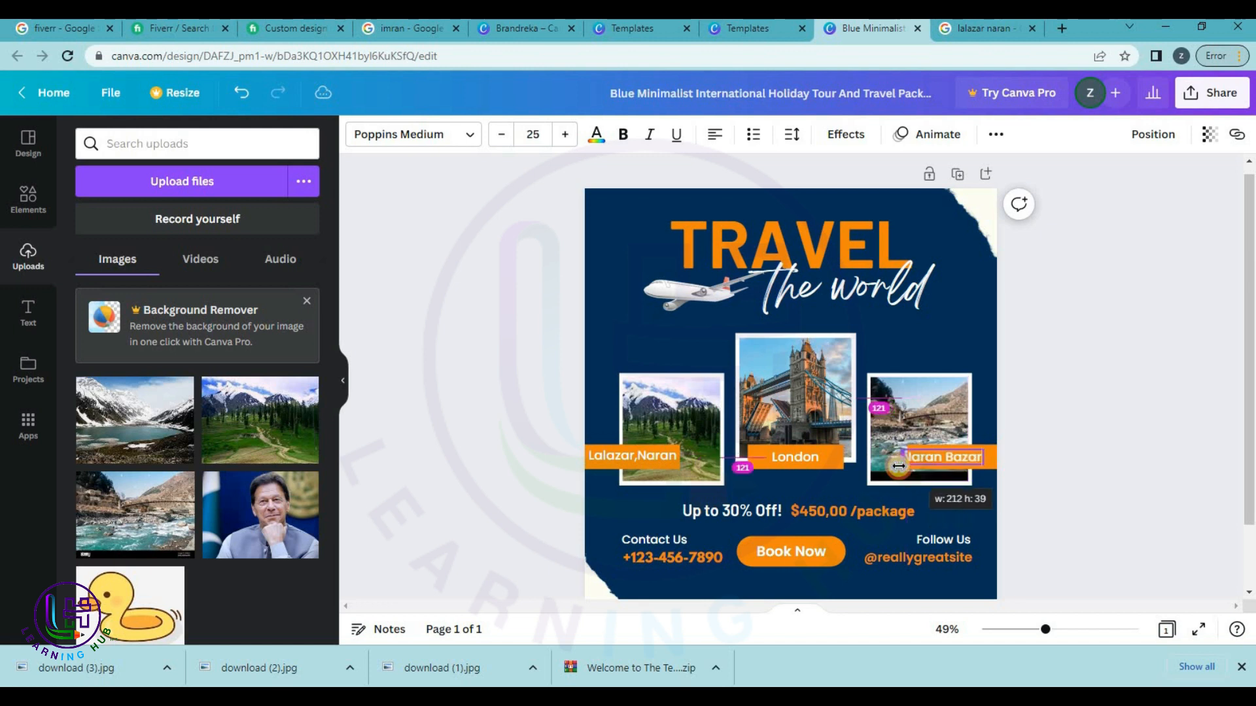
{"action": "left_click_drag", "start_coordinate": [960, 501], "coordinate": [965, 499]}
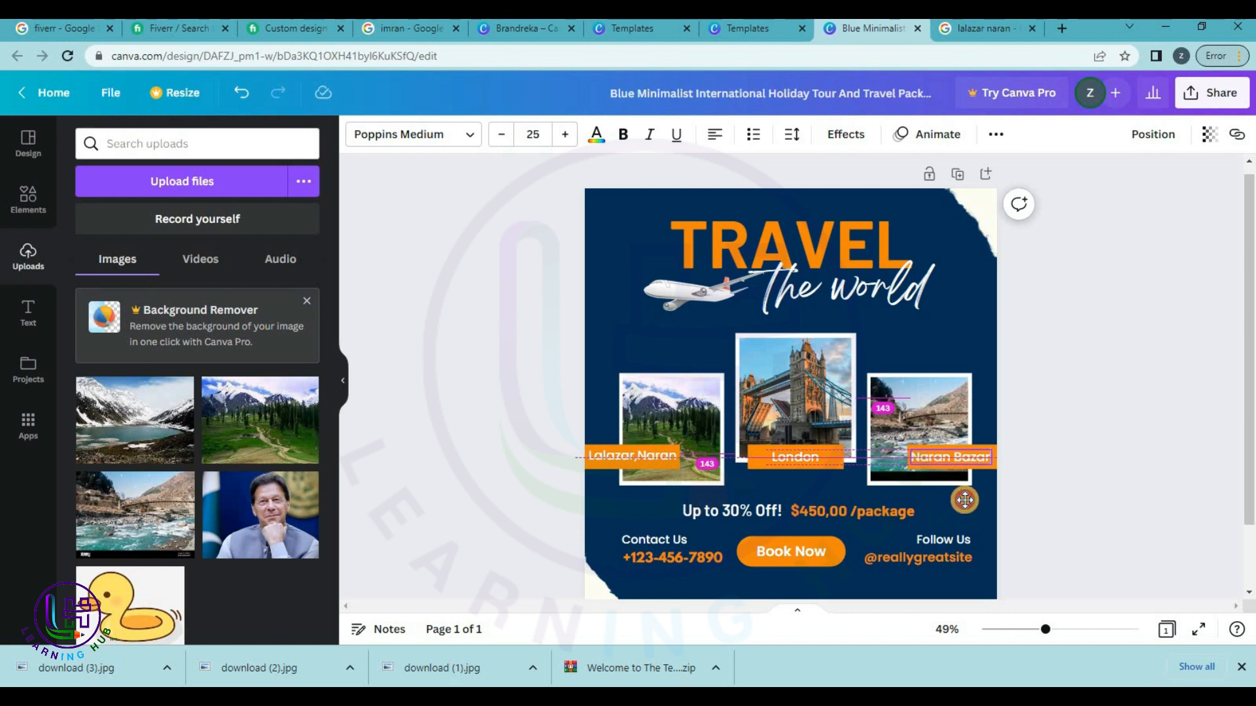
{"action": "left_click", "coordinate": [1171, 446]}
{"action": "left_click_drag", "start_coordinate": [115, 420], "coordinate": [794, 457]}
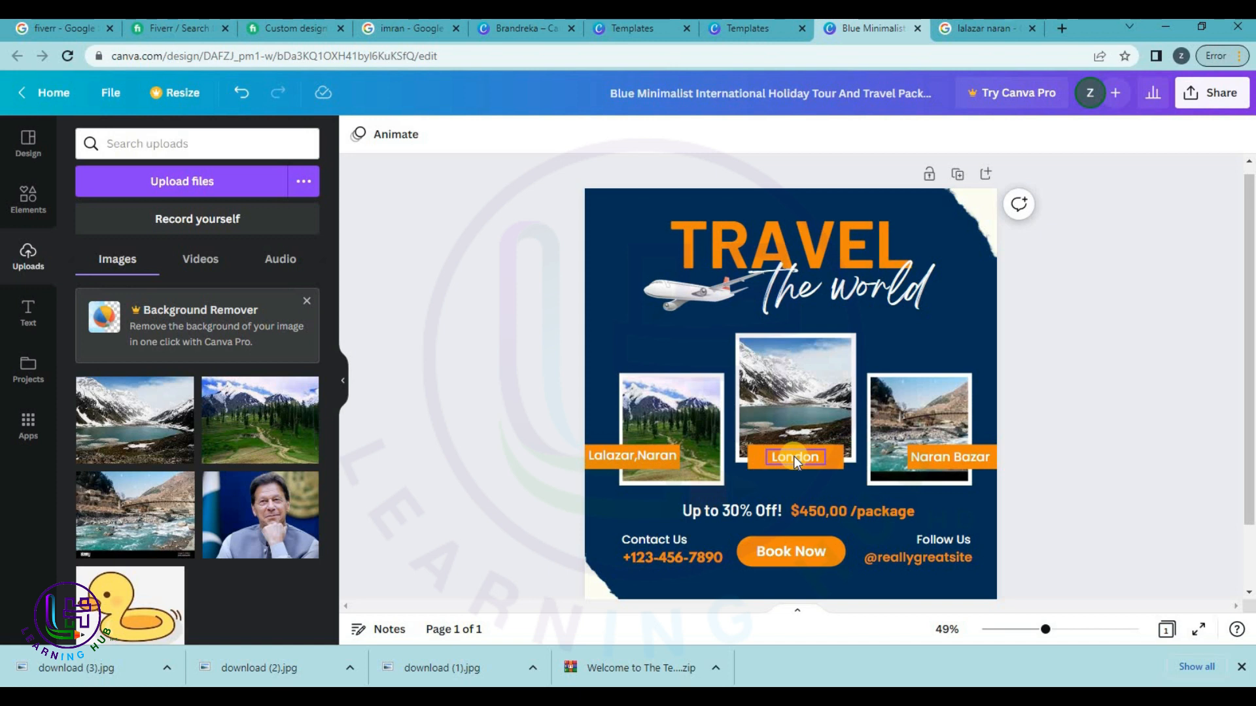
Change the London label to 'Saif ul Malook', widened onto one line and centred under the lake.
{"action": "double_click", "coordinate": [794, 456]}
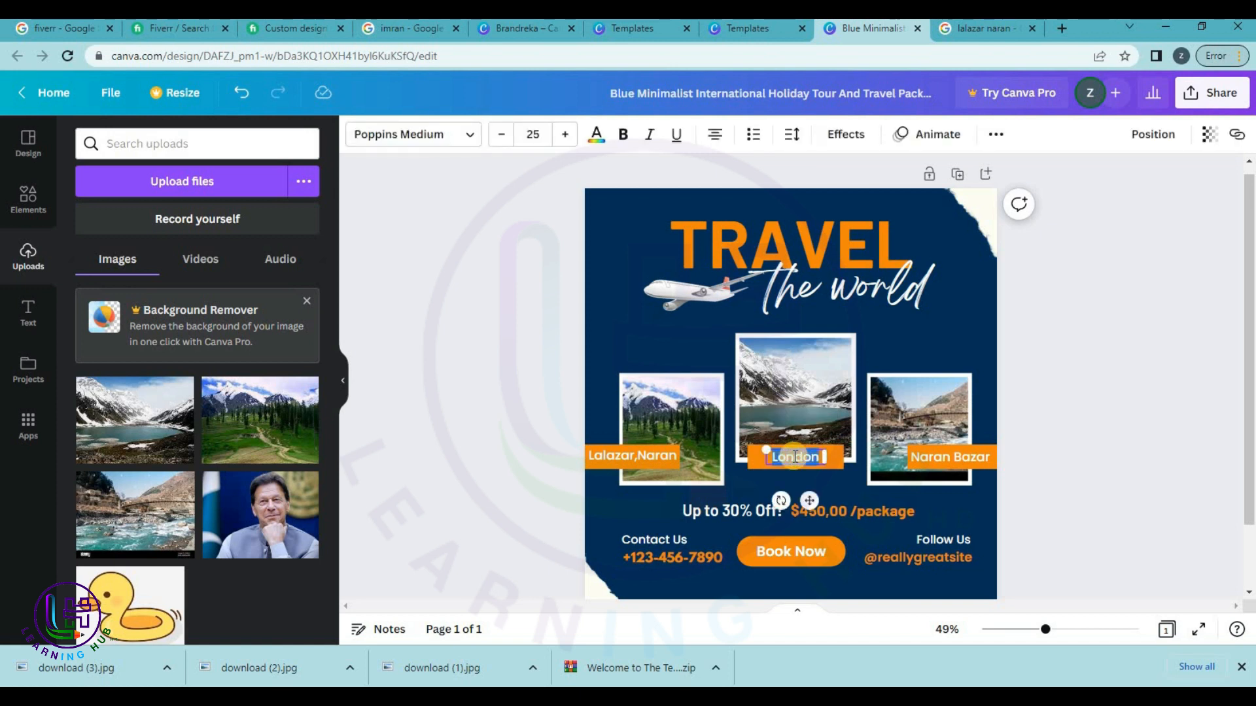
{"action": "type", "text": "Saif ul Malook"}
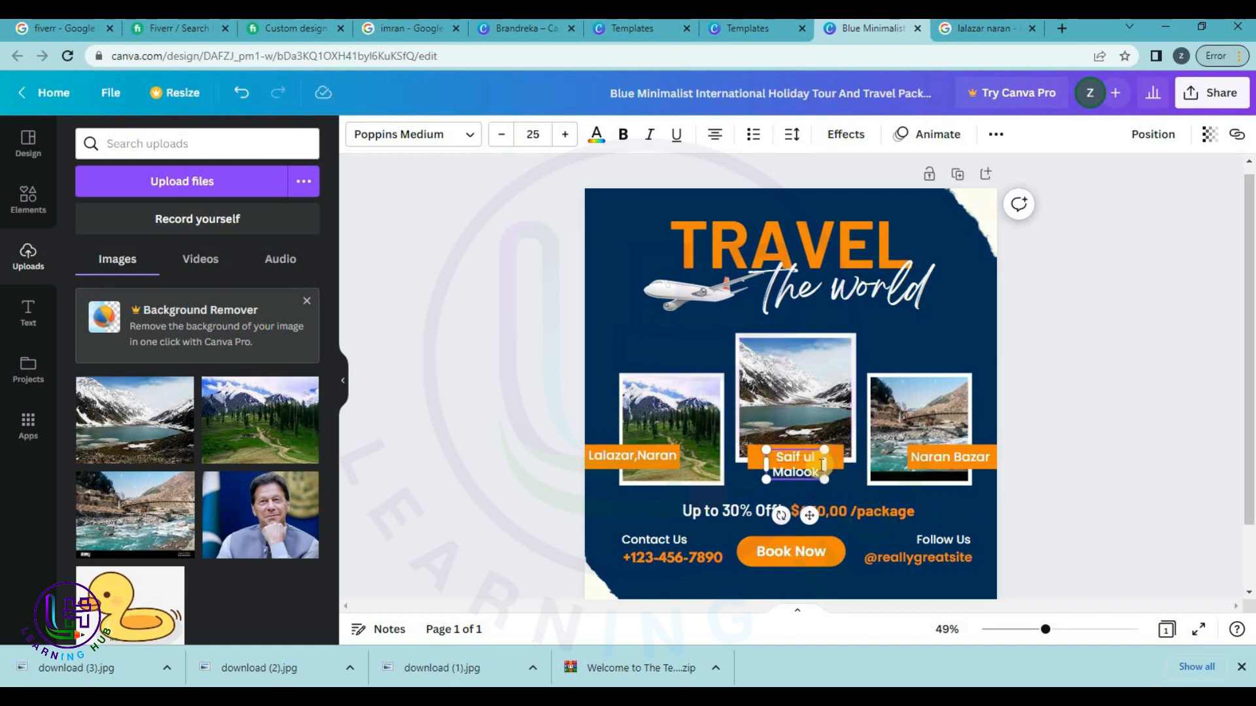
{"action": "left_click", "coordinate": [1060, 439]}
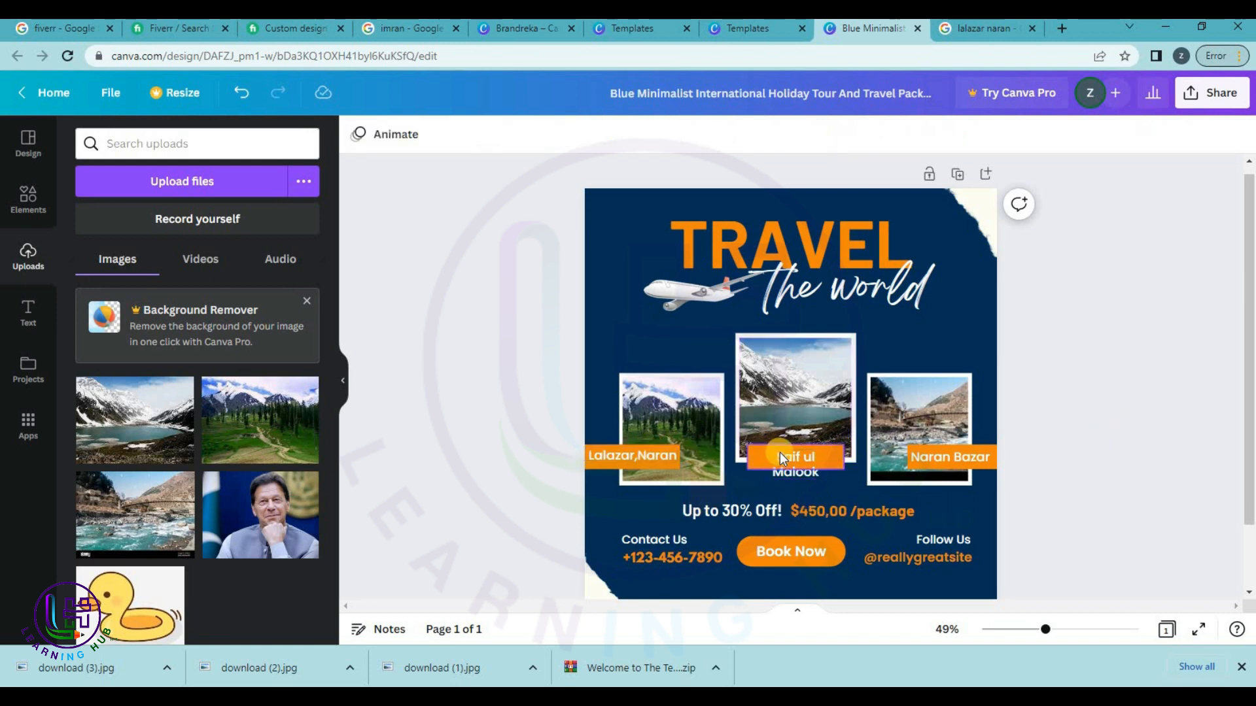
{"action": "left_click", "coordinate": [810, 464]}
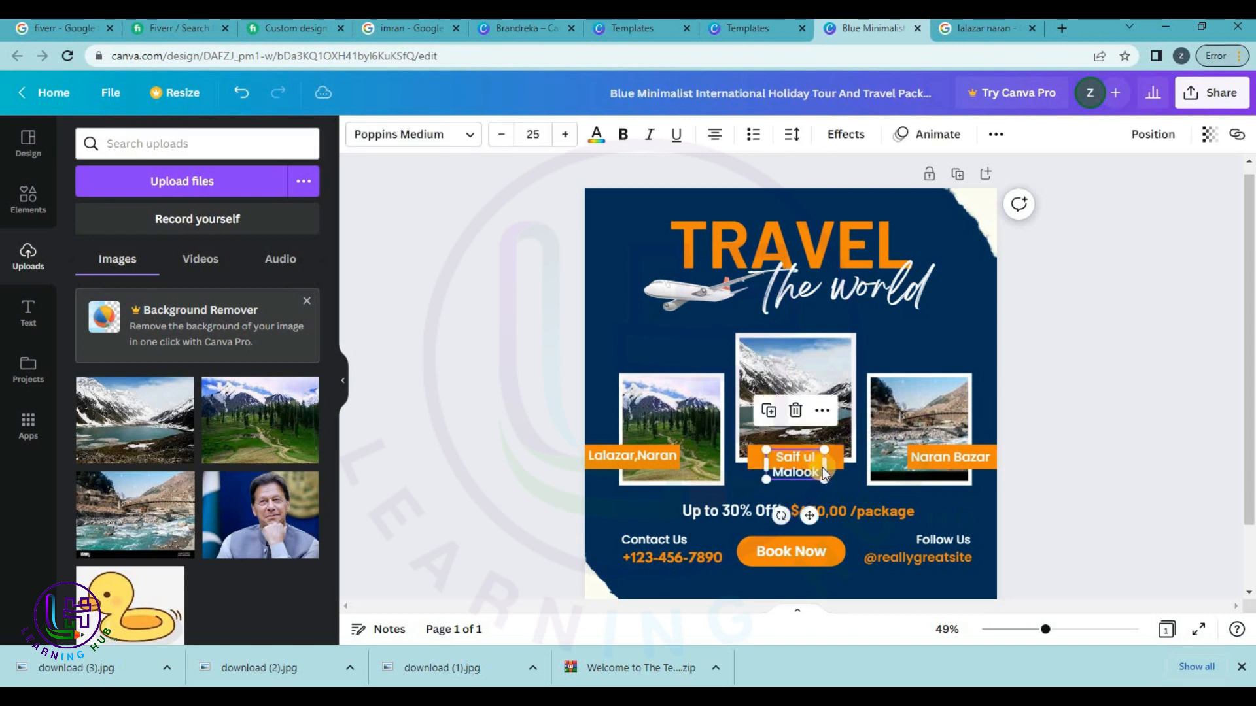
{"action": "mouse_move", "coordinate": [842, 462]}
{"action": "left_mouse_down"}
{"action": "mouse_move", "coordinate": [880, 462]}
{"action": "mouse_move", "coordinate": [865, 459]}
{"action": "left_mouse_up"}
{"action": "left_click_drag", "start_coordinate": [831, 498], "coordinate": [813, 499]}
{"action": "left_click", "coordinate": [1125, 414]}
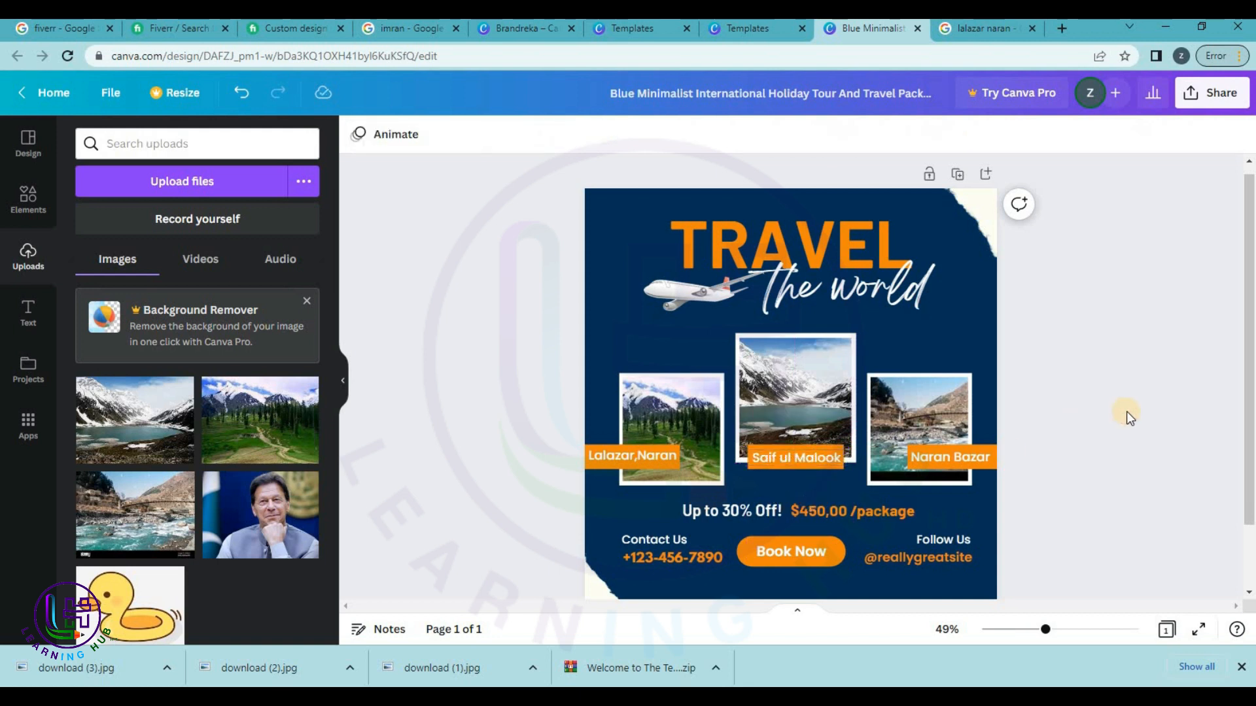
Replace the 'the world' script subtitle with 'To Naran'.
{"action": "left_click", "coordinate": [861, 280]}
{"action": "left_click", "coordinate": [863, 282]}
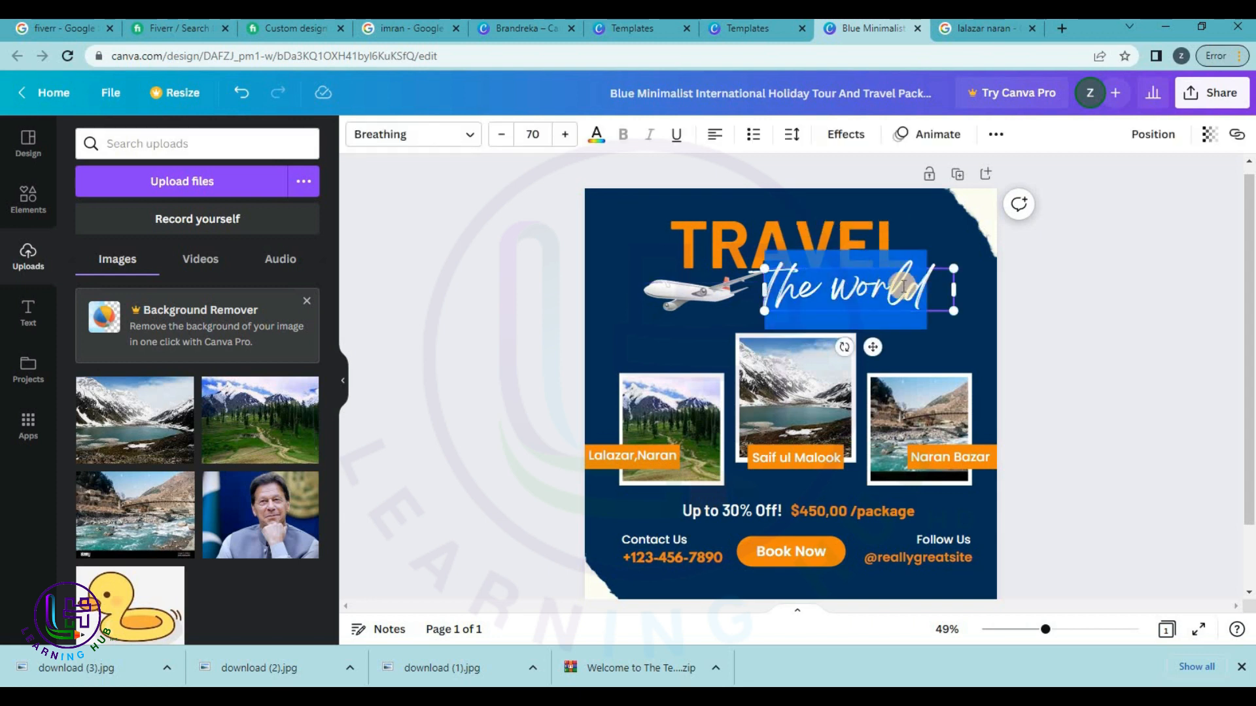
{"action": "type", "text": "To"}
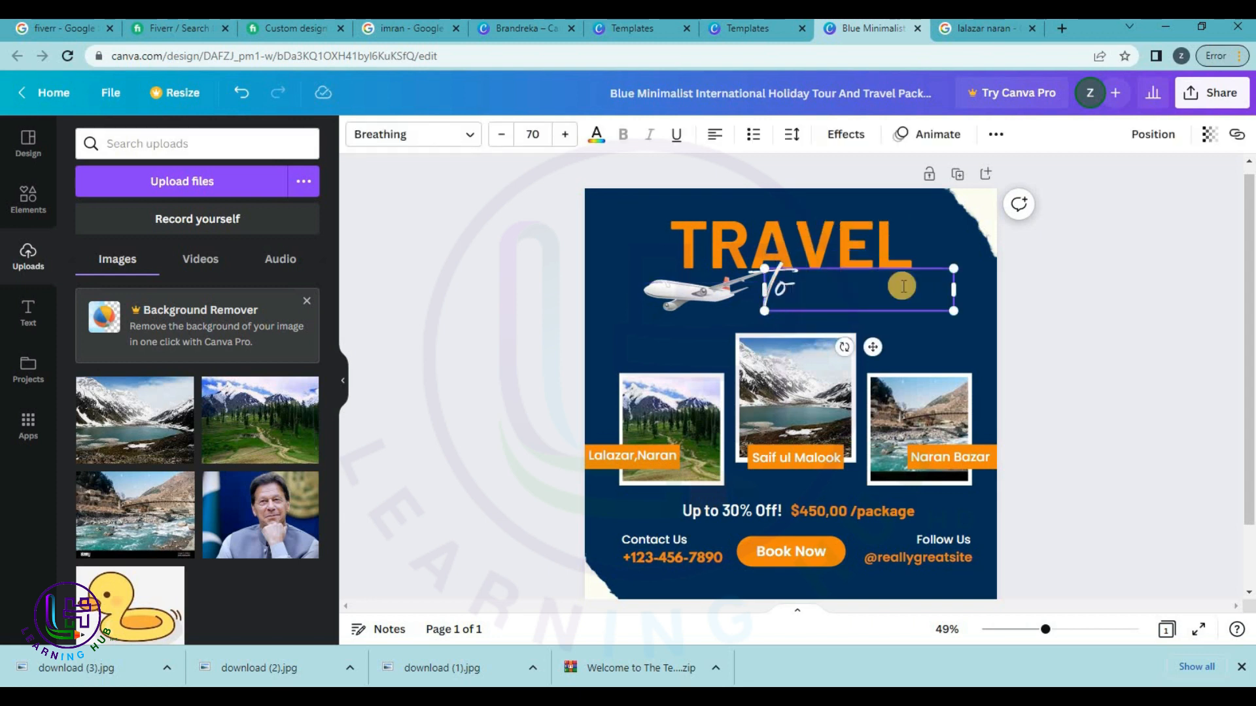
{"action": "type", "text": " Naran"}
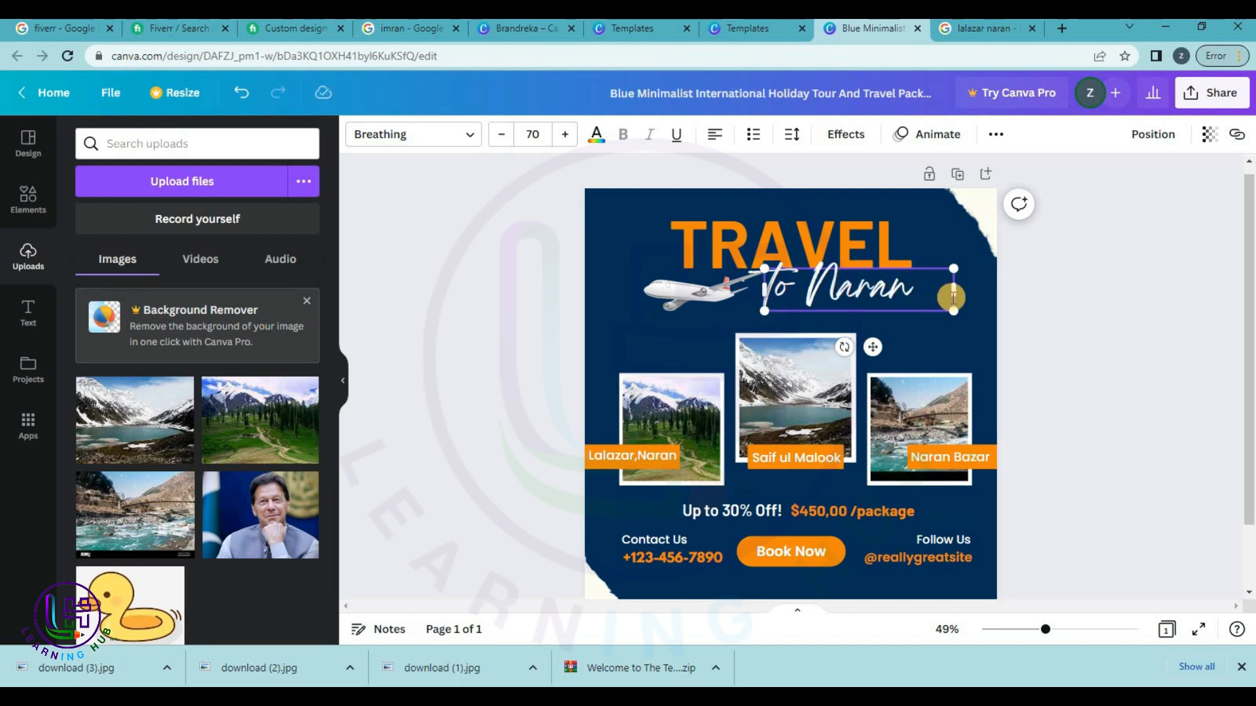
{"action": "left_click", "coordinate": [1102, 292]}
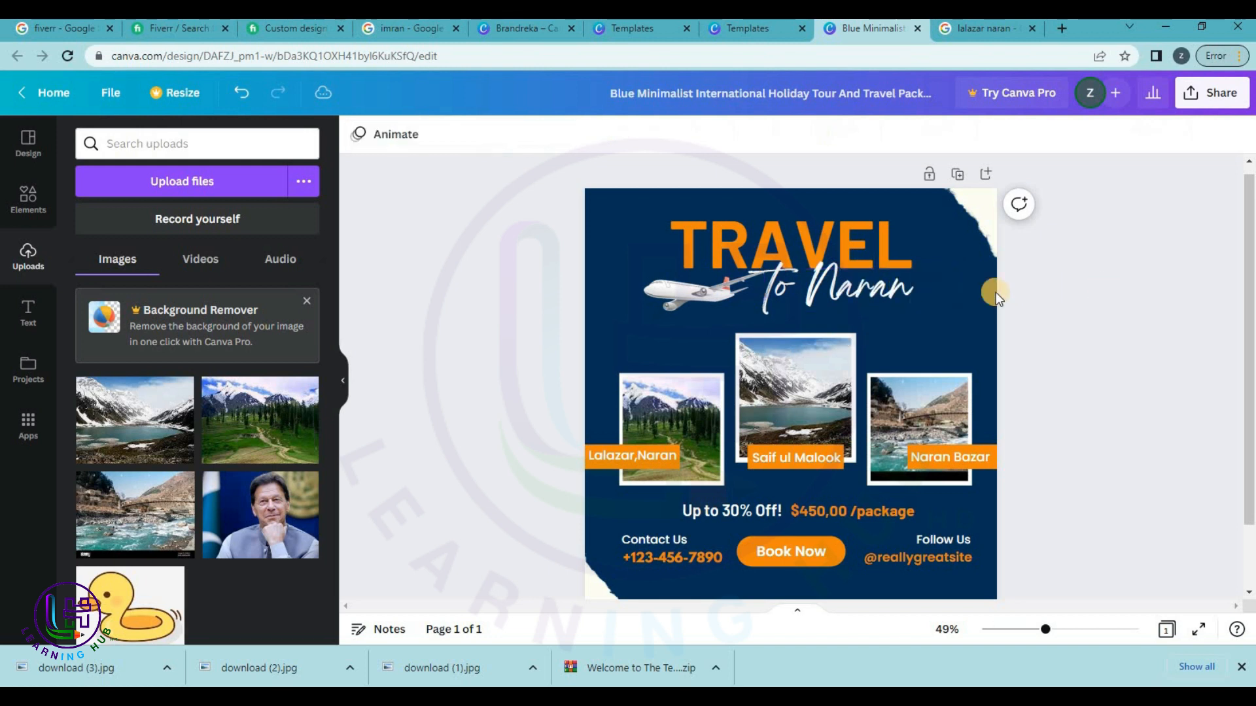
{"action": "left_click", "coordinate": [693, 298]}
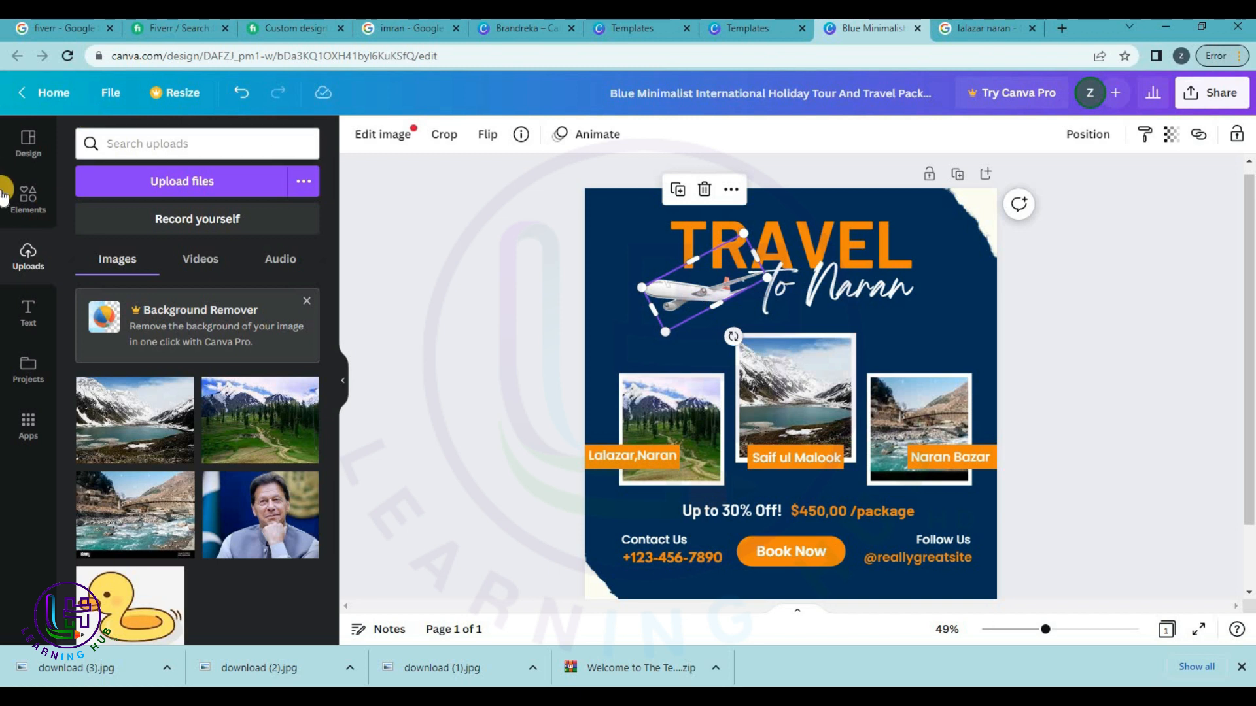
Search Elements for 'bus' and drop the white-and-orange bus photo onto the airplane beside TRAVEL.
{"action": "left_click", "coordinate": [25, 196]}
{"action": "left_click", "coordinate": [124, 143]}
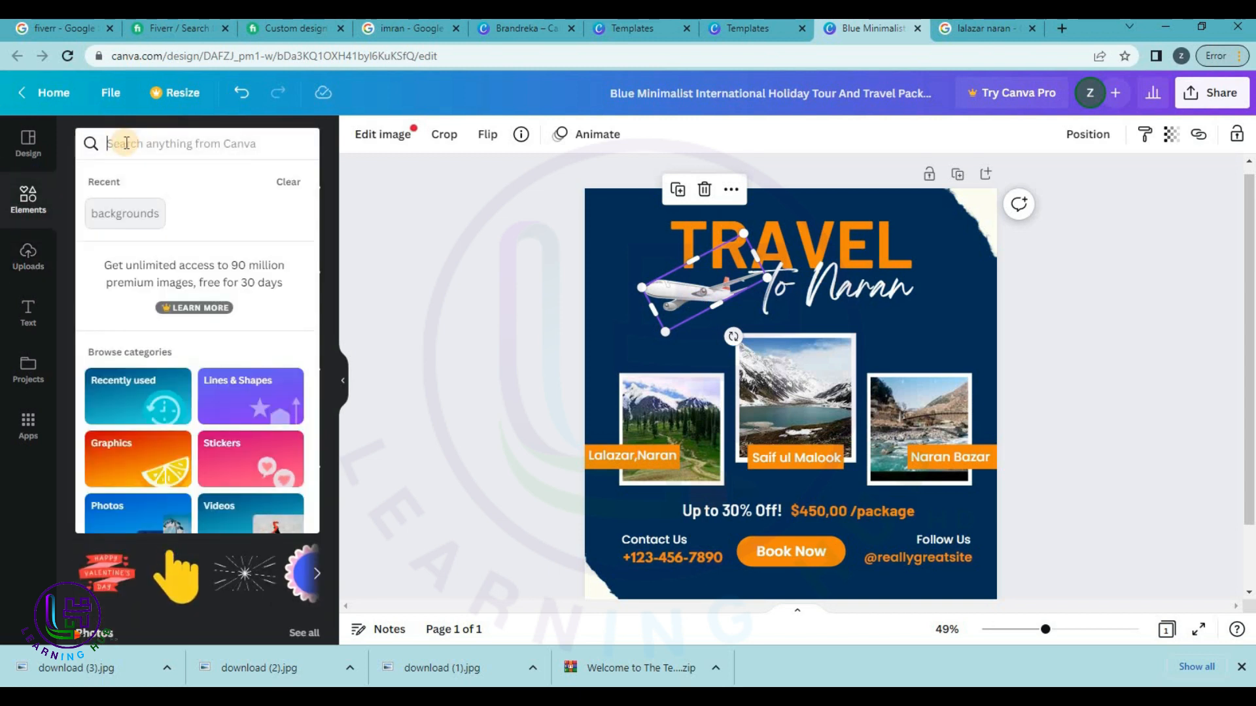
{"action": "left_click", "coordinate": [28, 197]}
{"action": "left_click", "coordinate": [124, 146]}
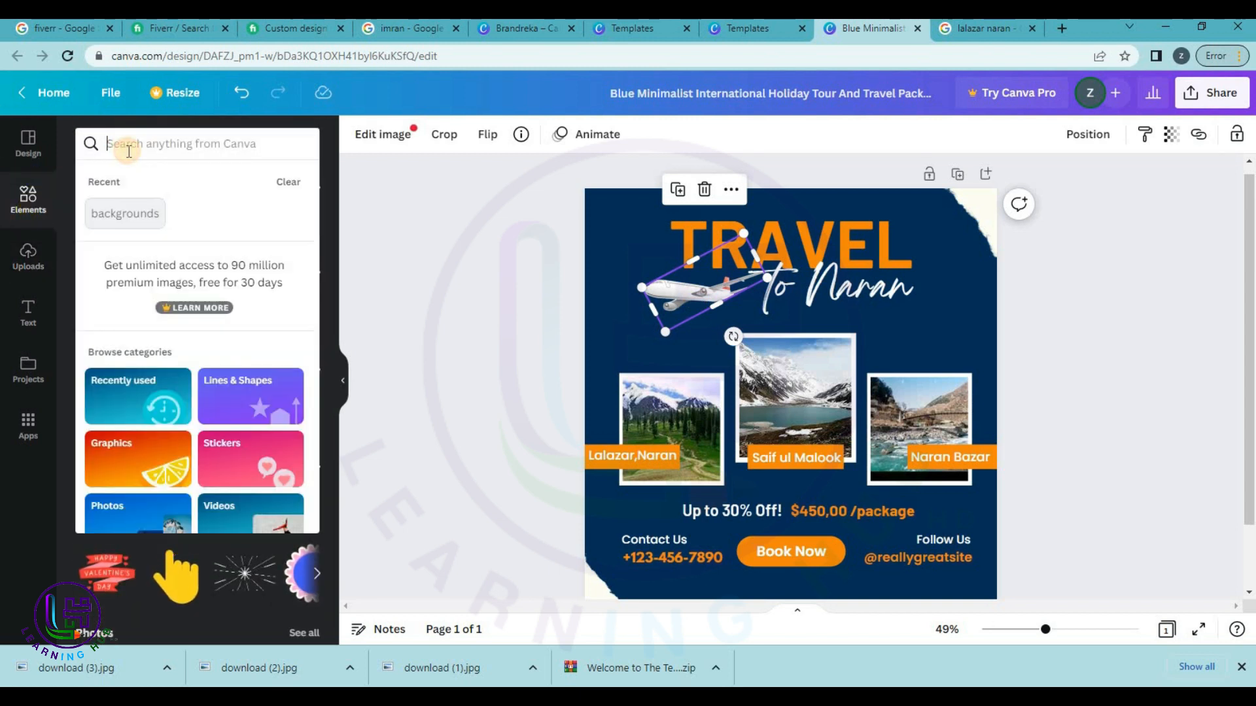
{"action": "type", "text": "bus"}
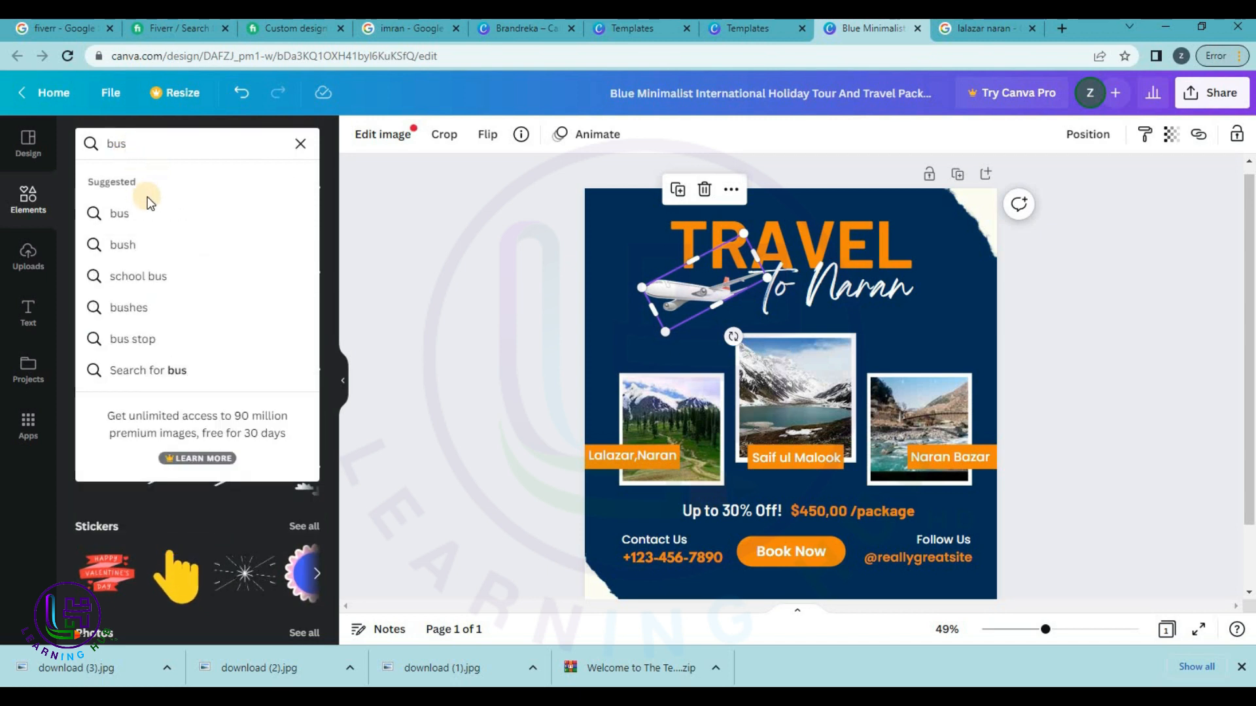
{"action": "left_click", "coordinate": [121, 214]}
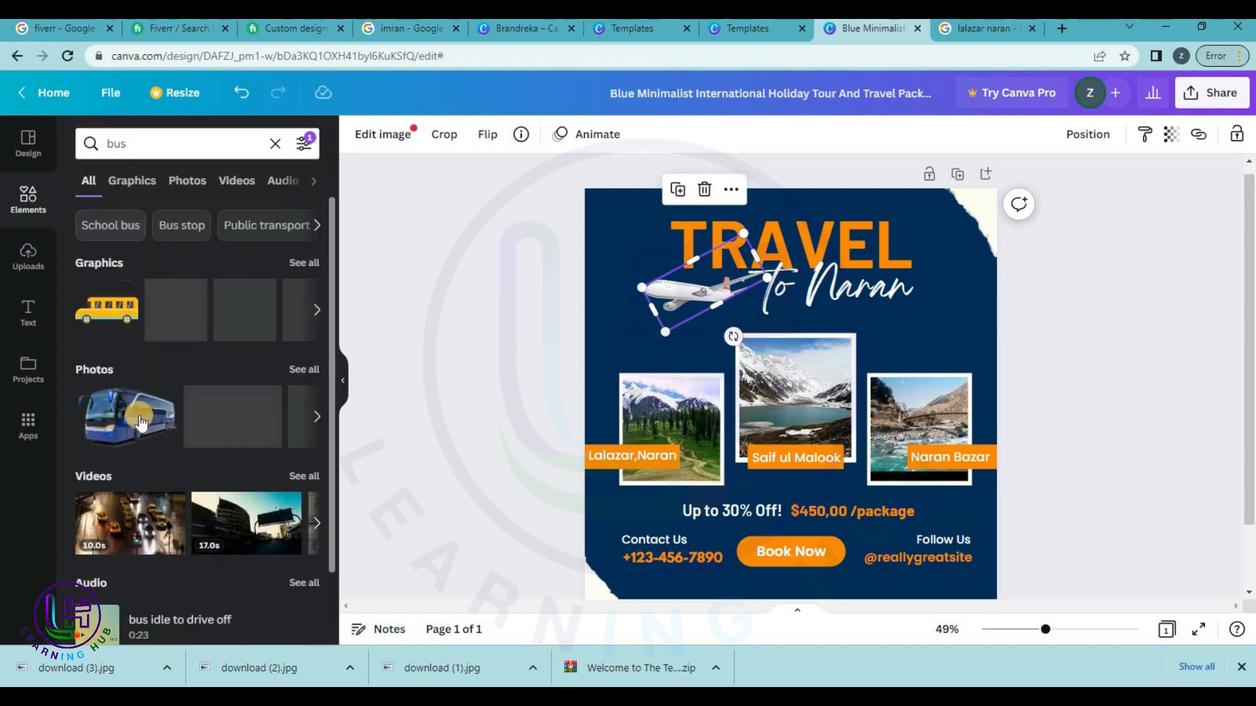
{"action": "left_click_drag", "start_coordinate": [128, 419], "coordinate": [392, 346]}
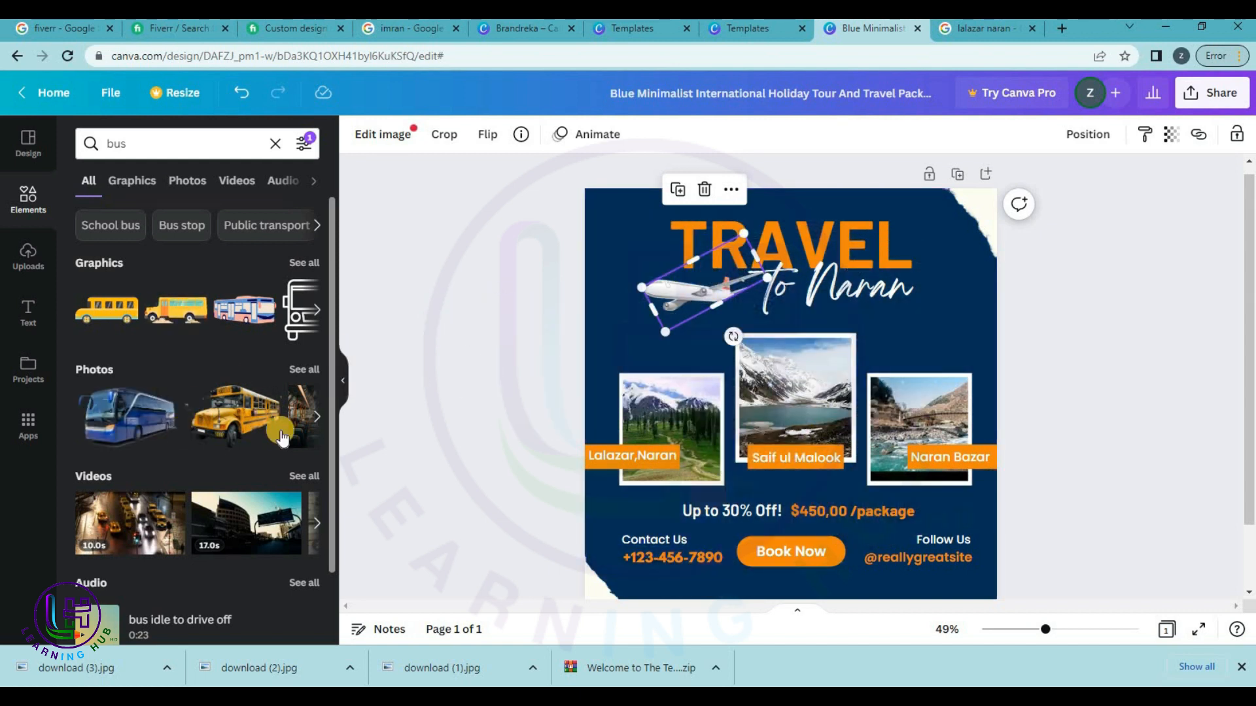
{"action": "left_click", "coordinate": [305, 369]}
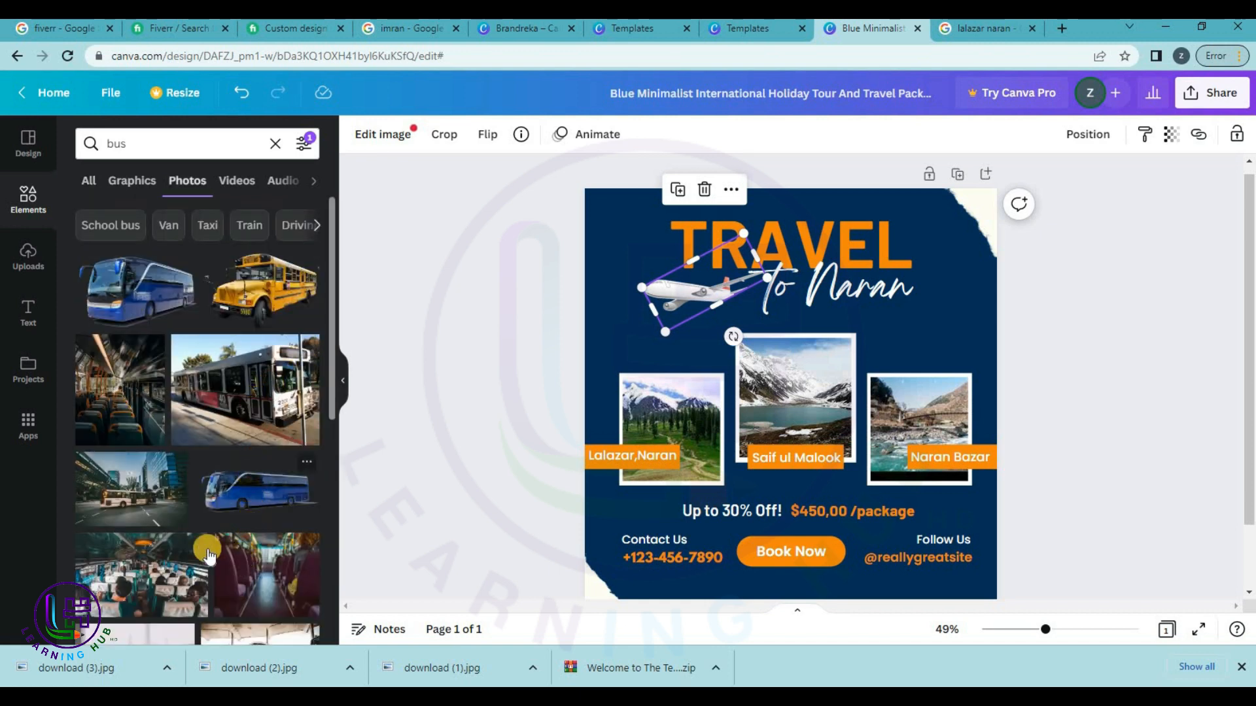
{"action": "scroll", "coordinate": [122, 436], "scroll_direction": "down", "scroll_amount": 3}
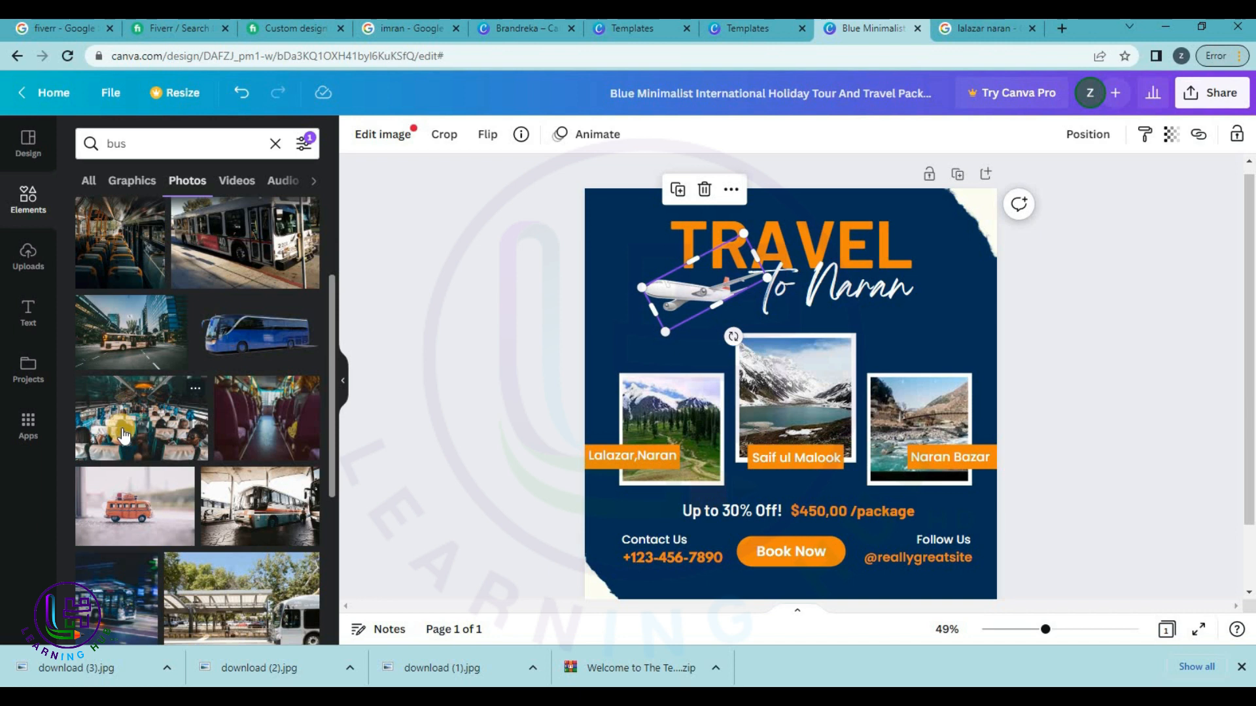
{"action": "scroll", "coordinate": [122, 435], "scroll_direction": "down", "scroll_amount": 3}
{"action": "left_click_drag", "start_coordinate": [265, 366], "coordinate": [674, 300]}
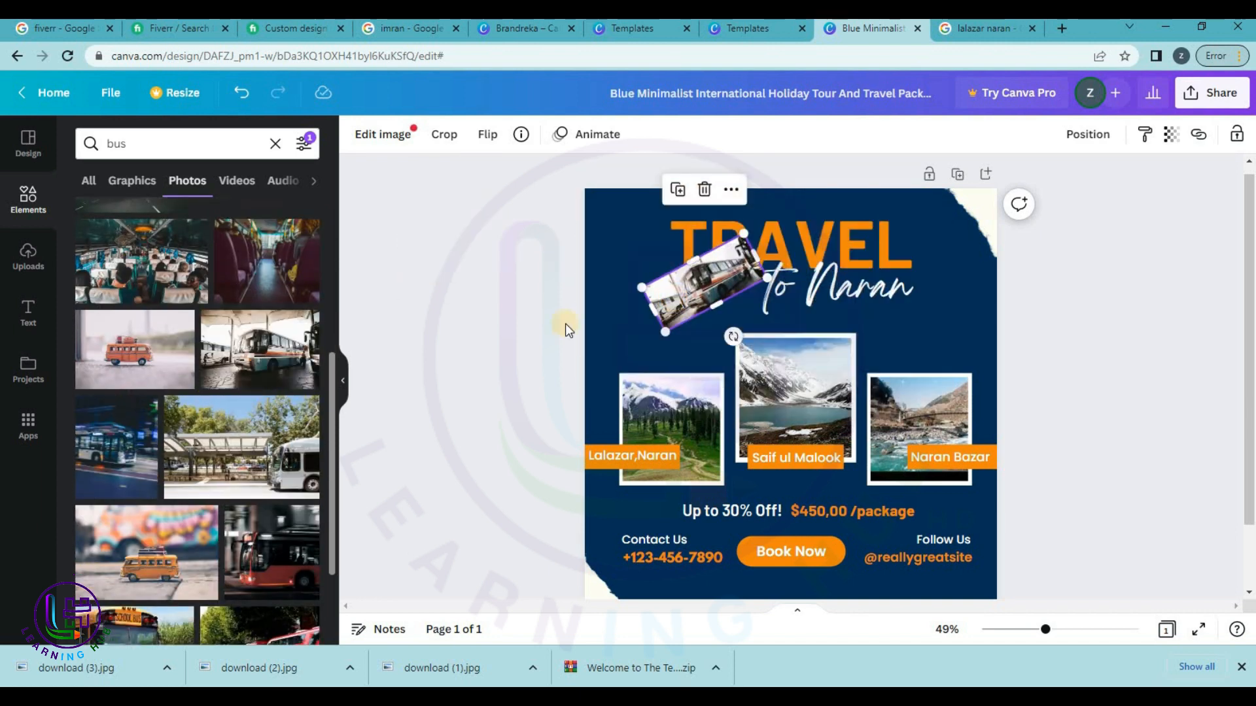
Send the bus photo backward behind the title and shift it down-left below TRAVEL.
{"action": "right_click", "coordinate": [677, 297]}
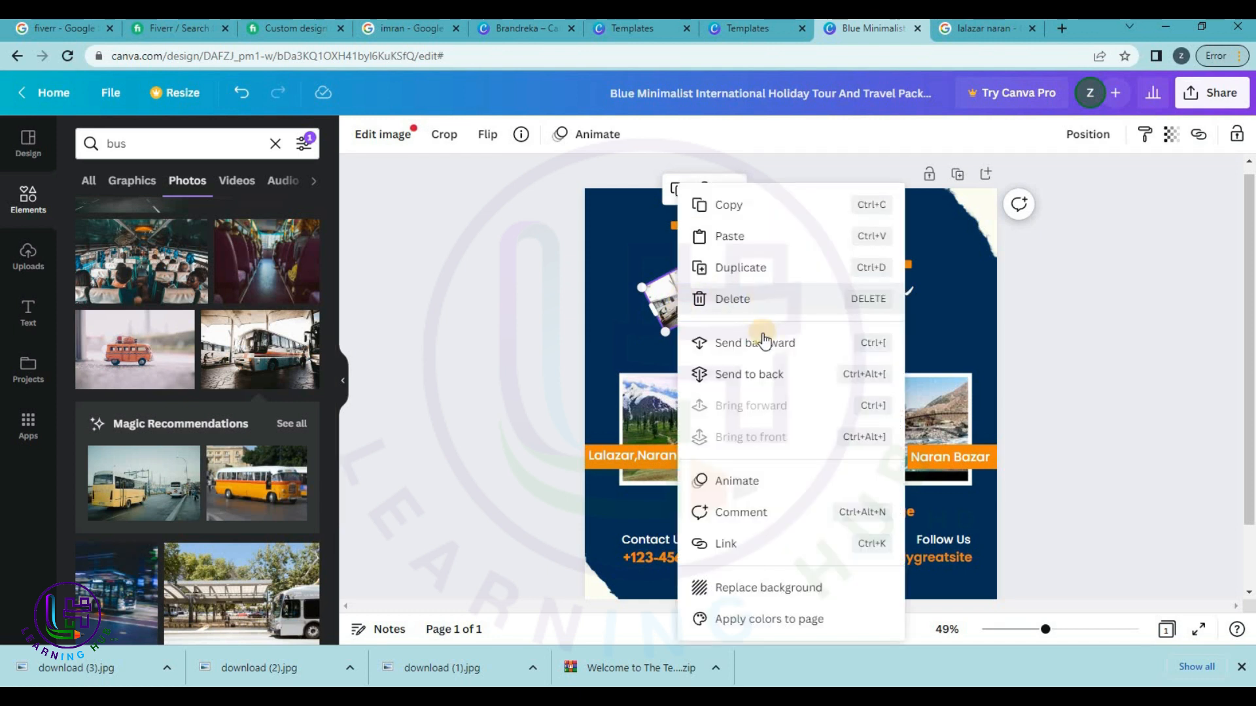
{"action": "left_click", "coordinate": [547, 321]}
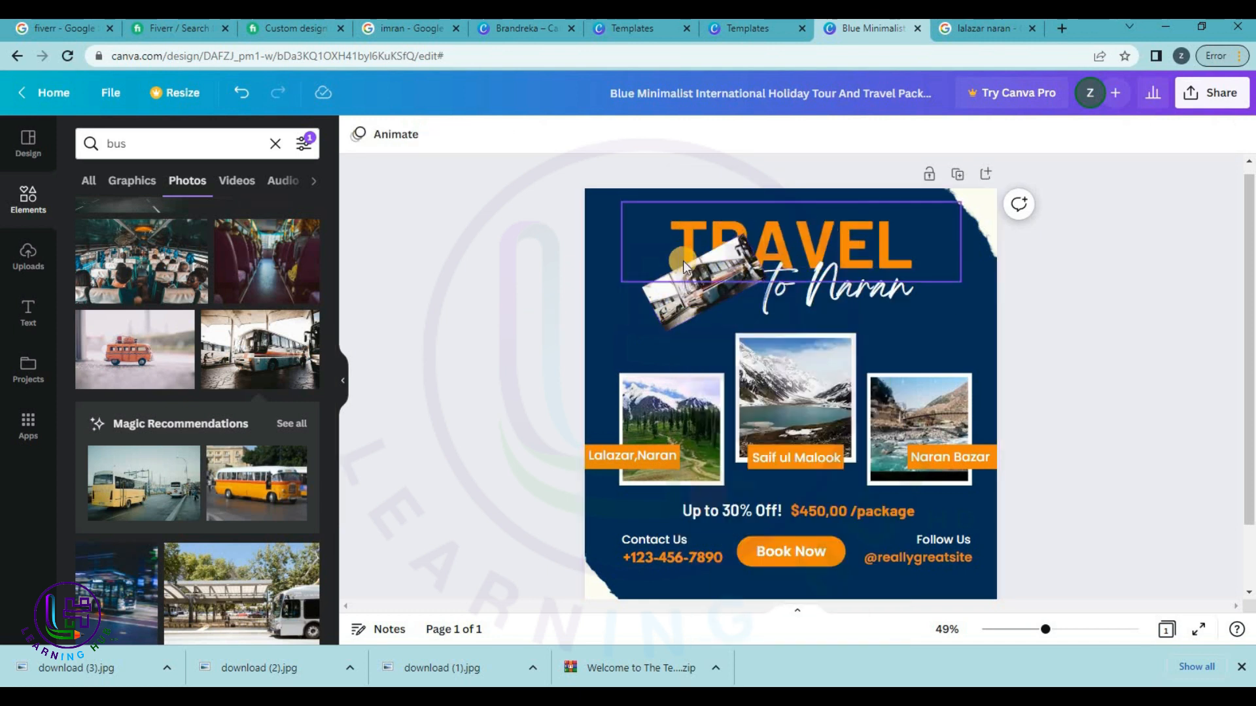
{"action": "right_click", "coordinate": [673, 310]}
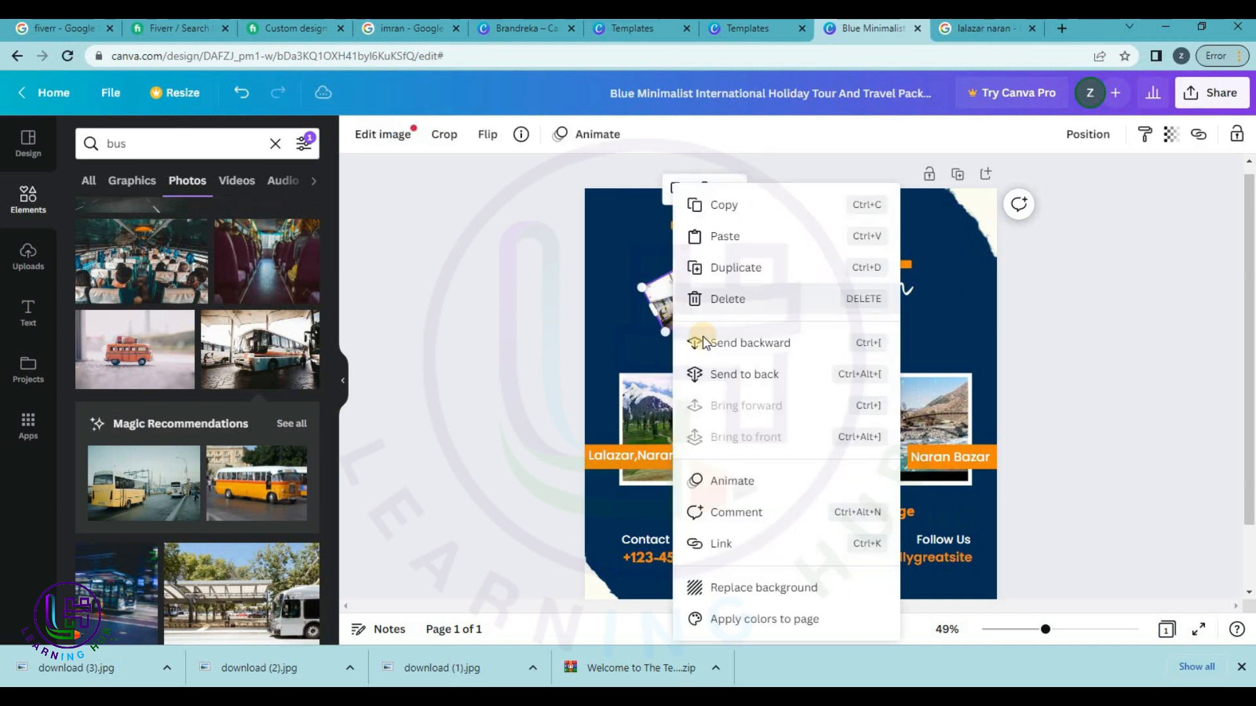
{"action": "left_click", "coordinate": [769, 387]}
{"action": "left_click", "coordinate": [1192, 250]}
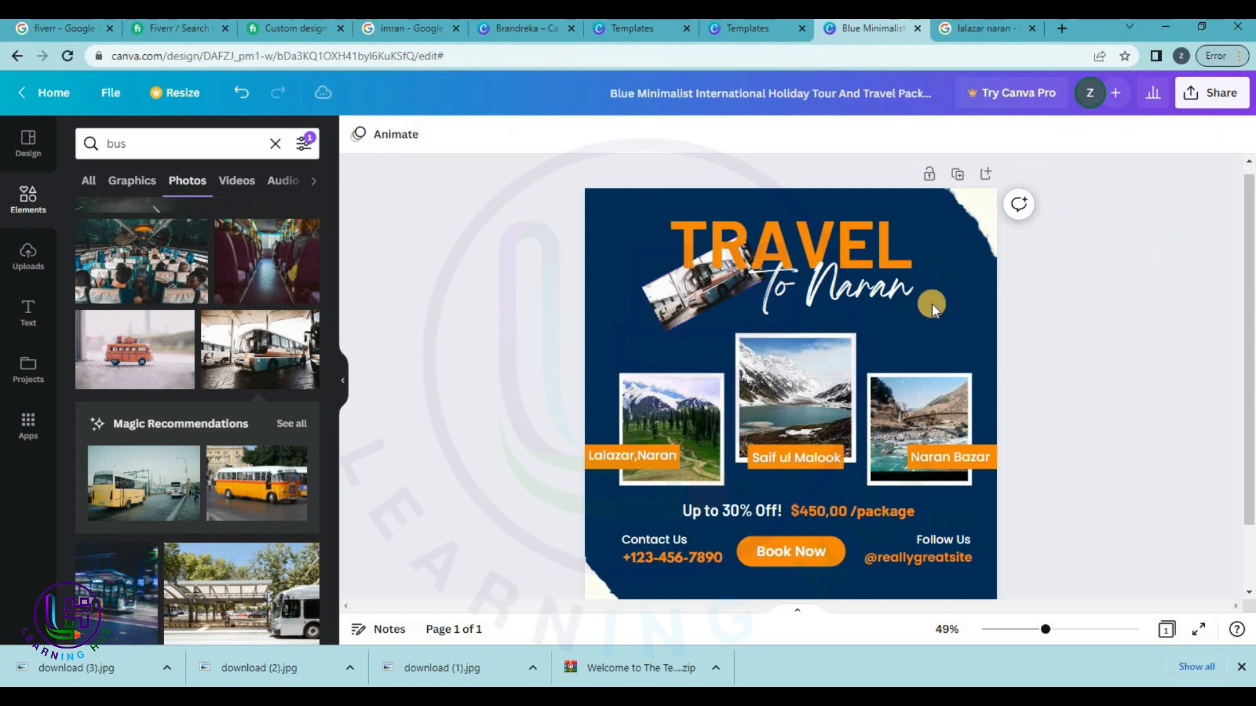
{"action": "mouse_move", "coordinate": [703, 302]}
{"action": "left_mouse_down"}
{"action": "mouse_move", "coordinate": [672, 327]}
{"action": "mouse_move", "coordinate": [691, 318]}
{"action": "left_mouse_up"}
{"action": "left_click", "coordinate": [1138, 269]}
Replace the placeholder phone number with the new number, kept on one line under Contact Us.
{"action": "left_click", "coordinate": [1101, 284]}
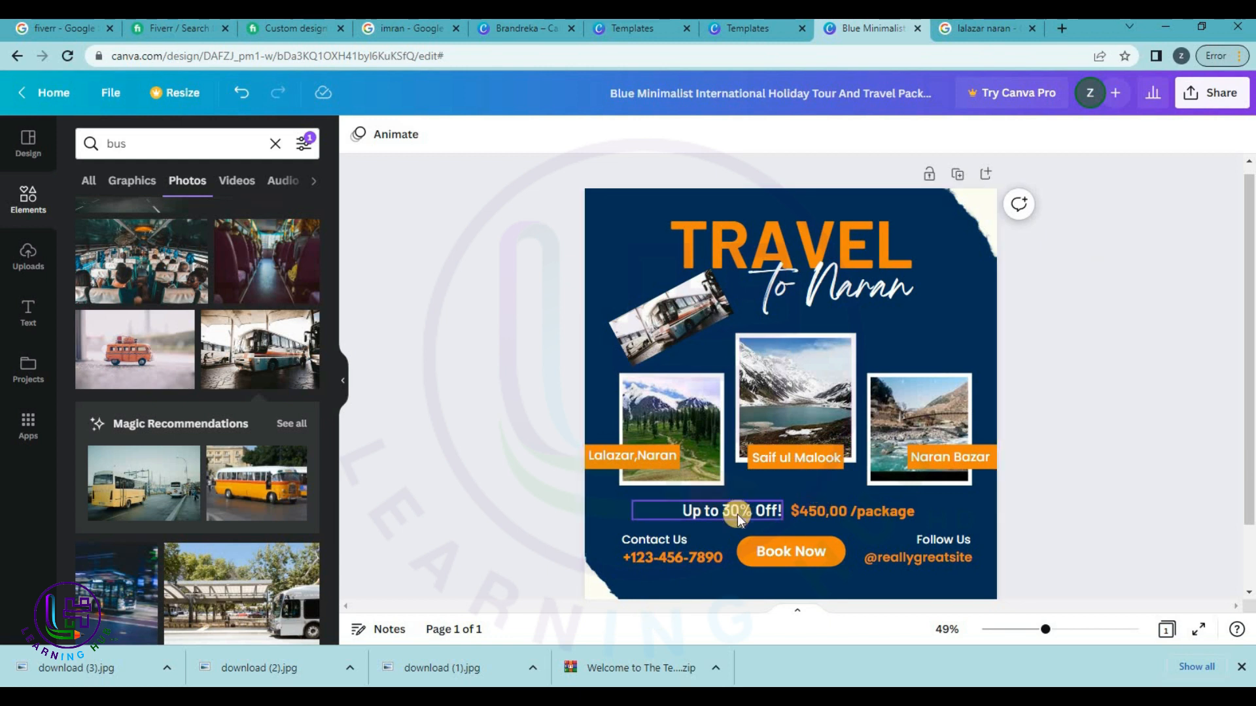
{"action": "double_click", "coordinate": [814, 506]}
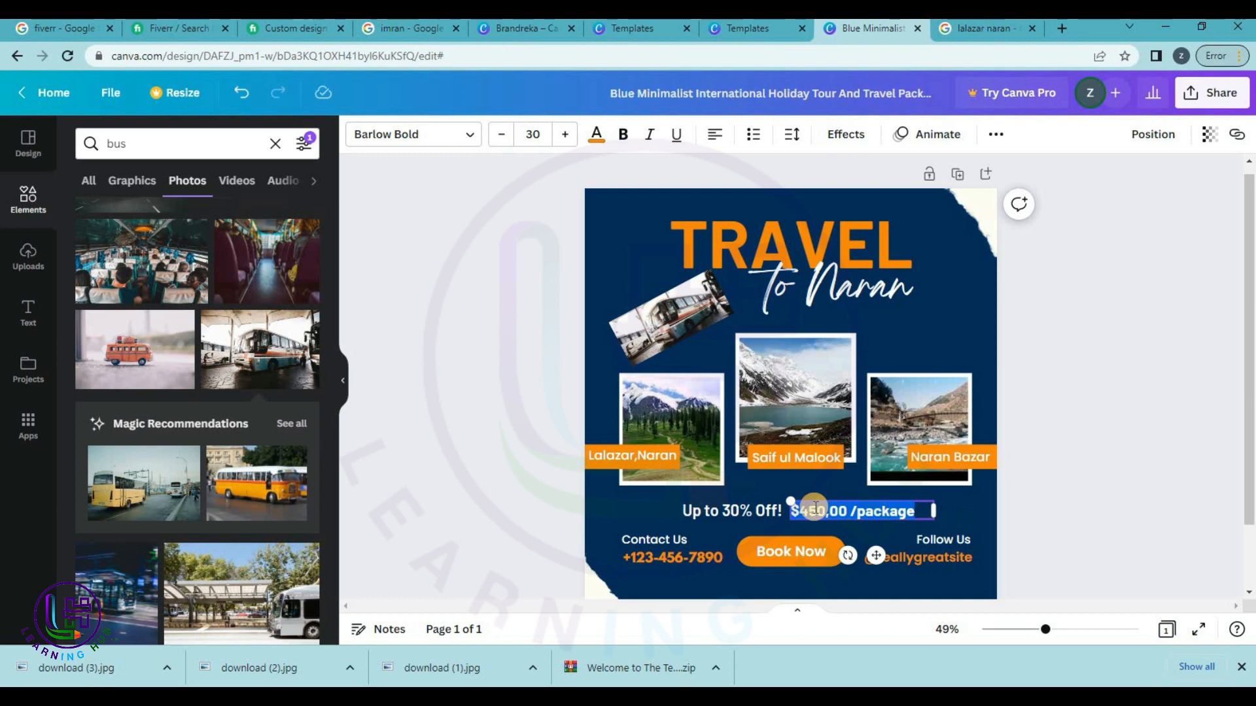
{"action": "type", "text": "20,000/person"}
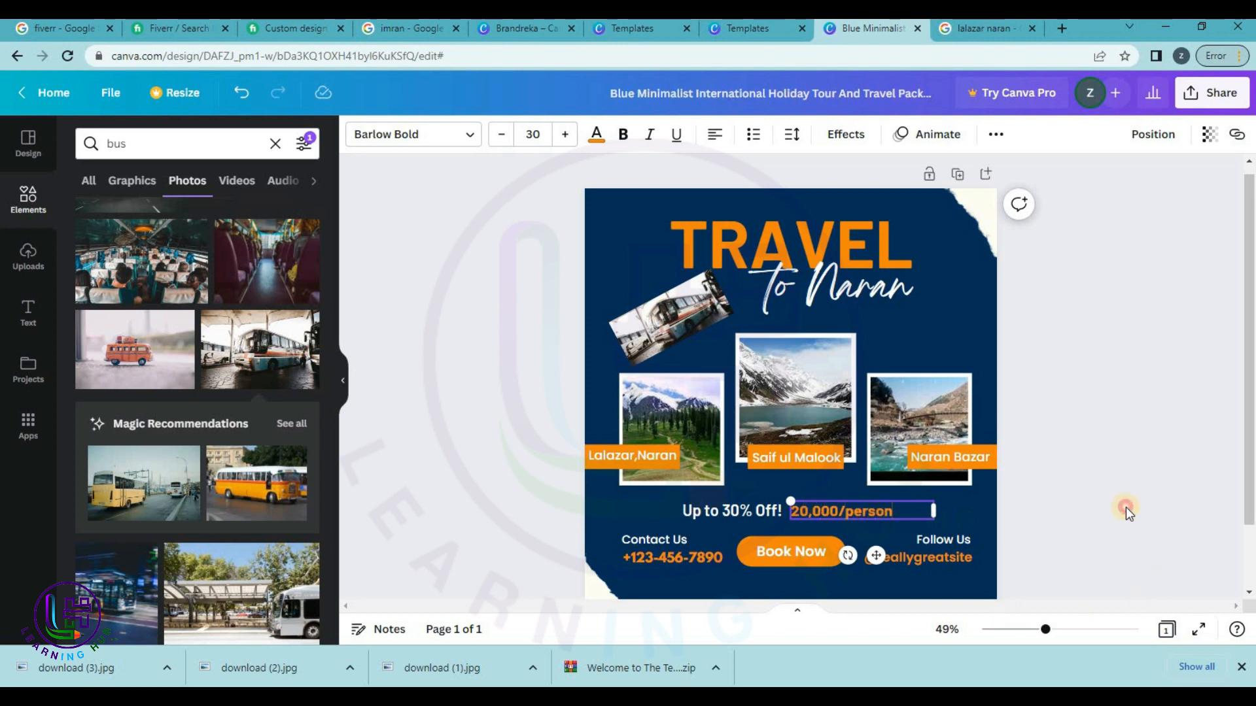
{"action": "left_click", "coordinate": [1125, 507]}
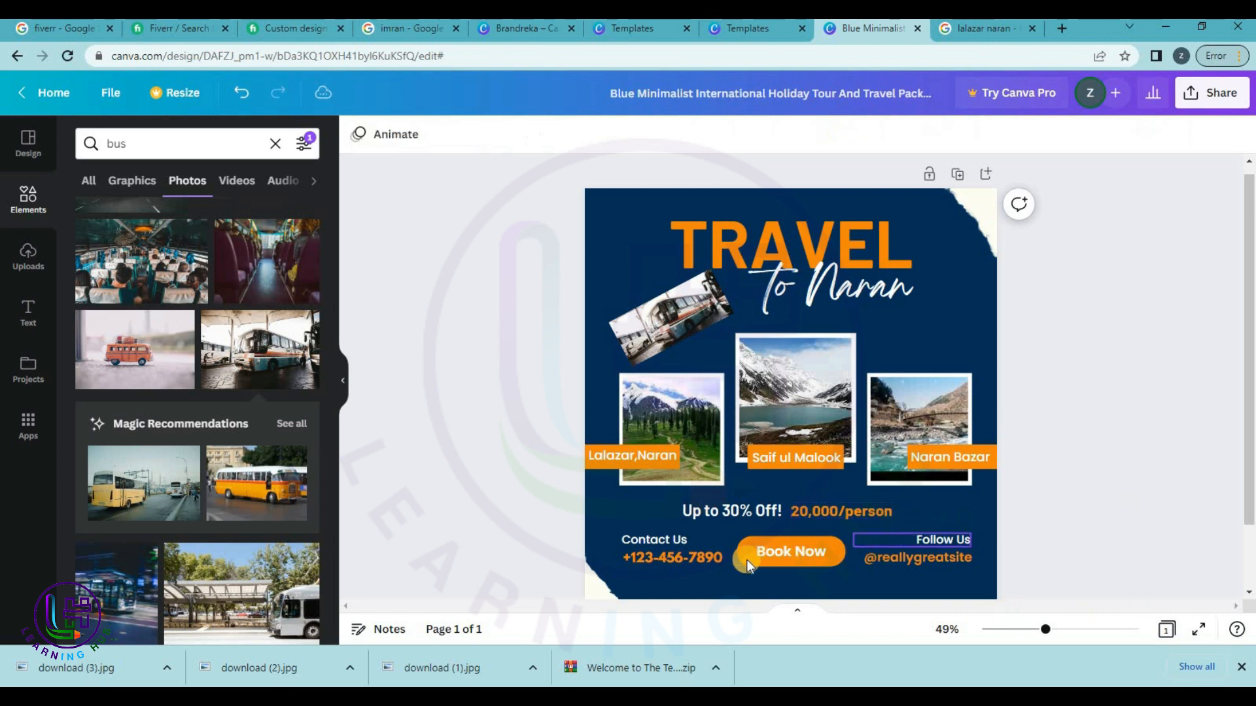
{"action": "left_click", "coordinate": [691, 562]}
{"action": "left_click", "coordinate": [681, 561]}
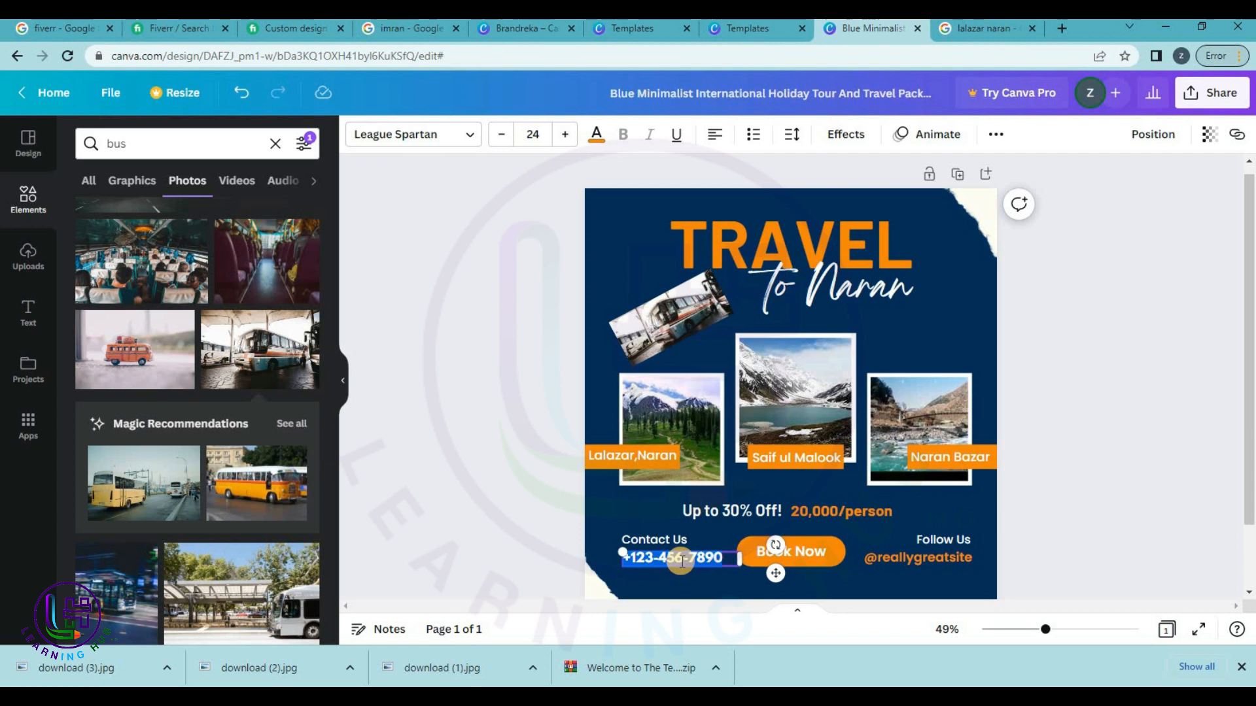
{"action": "key", "text": "BackSpace"}
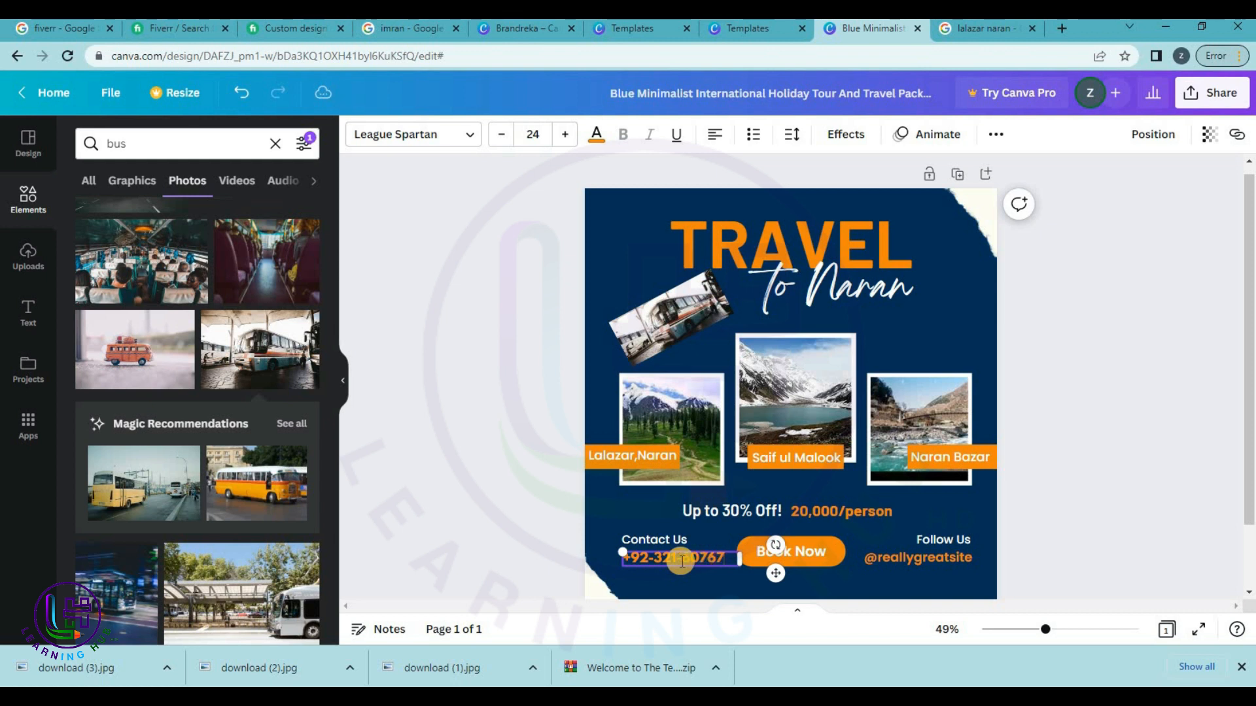
{"action": "type", "text": "86"}
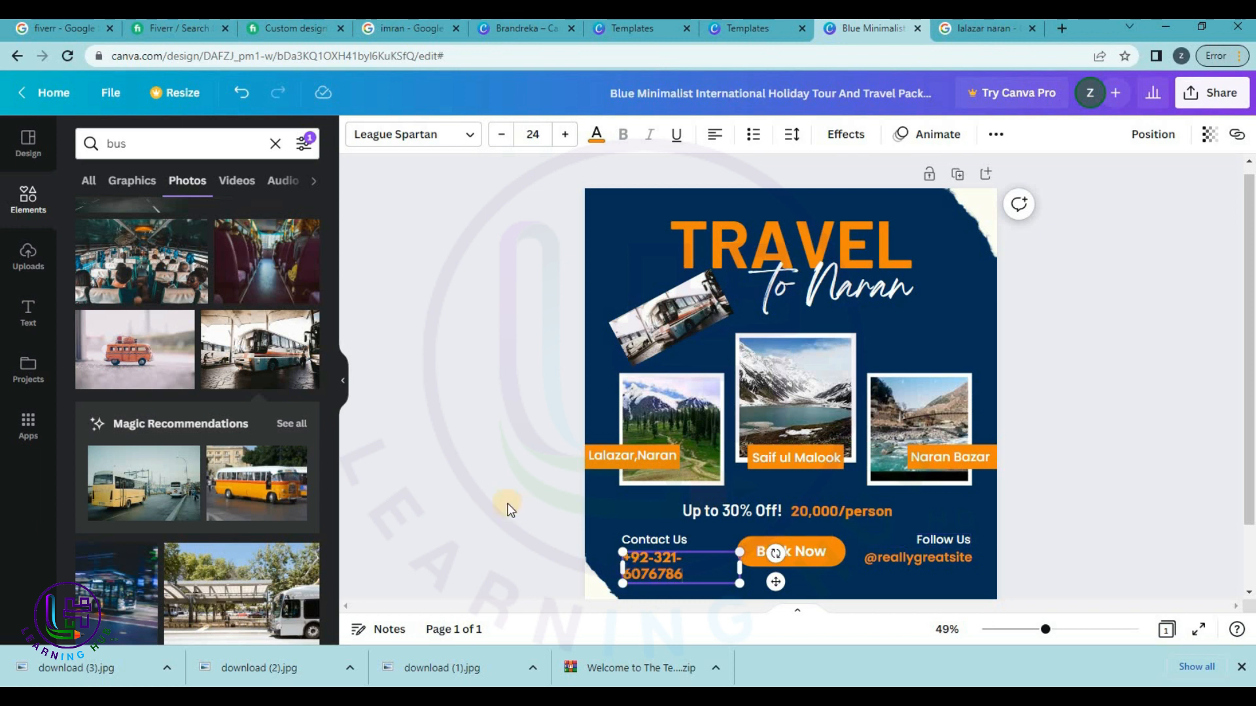
{"action": "left_click_drag", "start_coordinate": [604, 571], "coordinate": [606, 571]}
{"action": "left_click_drag", "start_coordinate": [780, 574], "coordinate": [760, 578]}
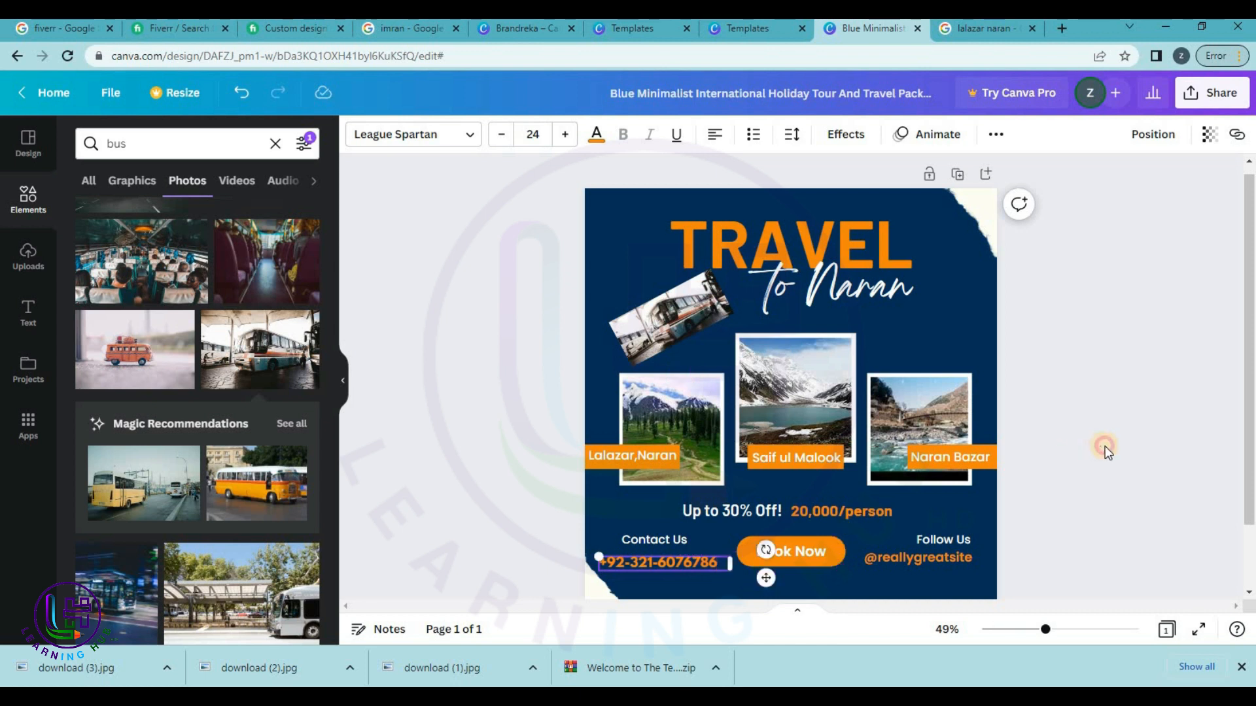
{"action": "left_click", "coordinate": [1105, 446]}
{"action": "left_click_drag", "start_coordinate": [935, 555], "coordinate": [947, 556]}
{"action": "double_click", "coordinate": [956, 557]}
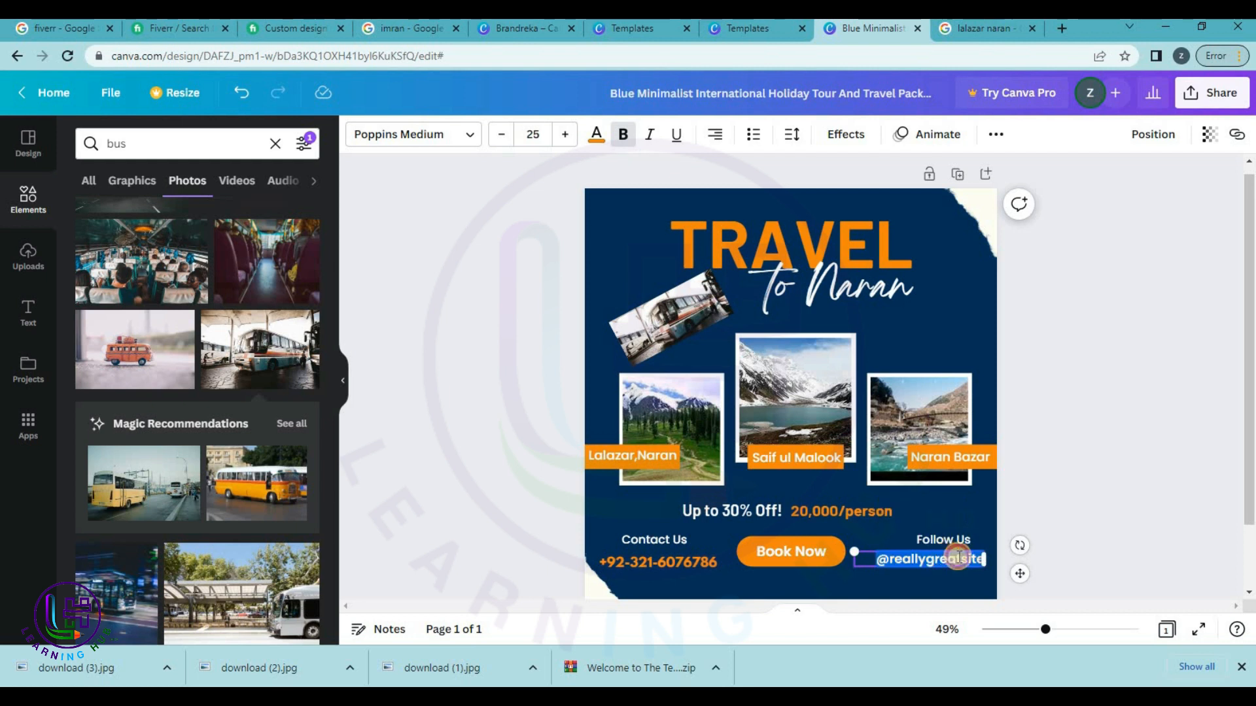
{"action": "left_click", "coordinate": [958, 557]}
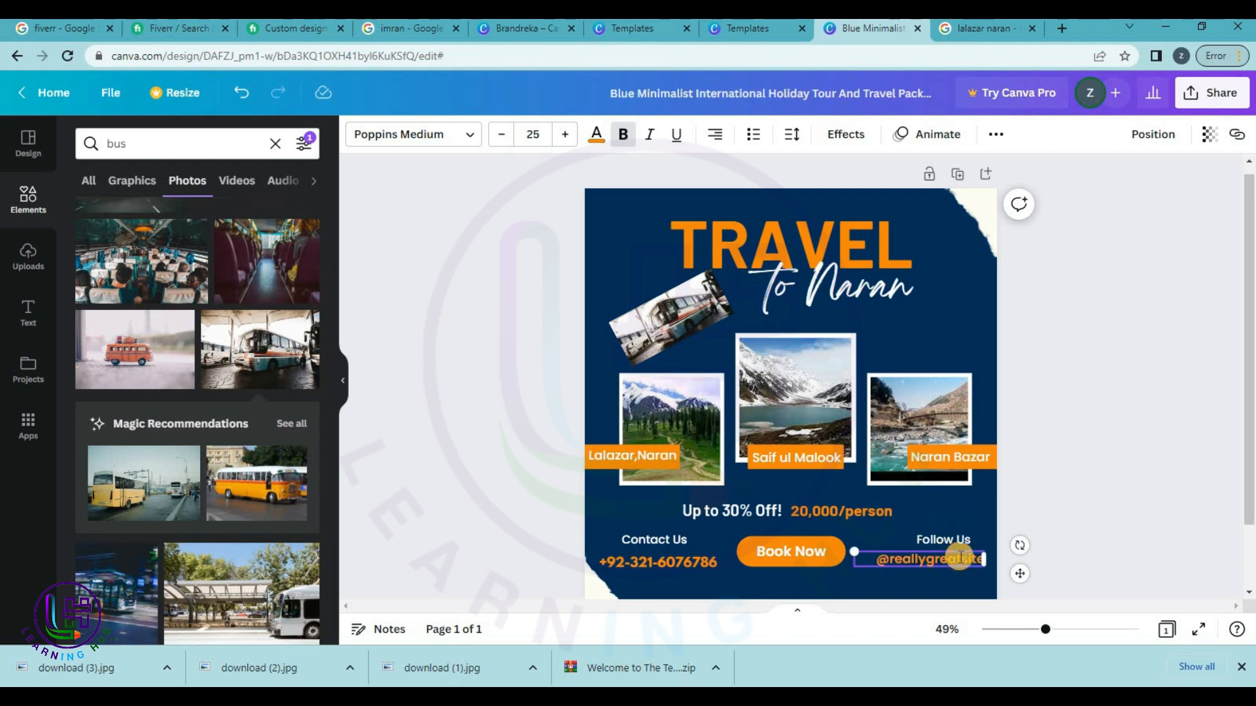
{"action": "key", "text": "shift+Left"}
{"action": "key", "text": "shift+Left"}
{"action": "key", "text": "shift+Left"}
{"action": "key", "text": "shift+Left"}
{"action": "key", "text": "shift+Left"}
{"action": "key", "text": "shift+Left"}
{"action": "key", "text": "shift+Left"}
{"action": "key", "text": "shift+Left"}
{"action": "key", "text": "shift+Left"}
{"action": "key", "text": "shift+Left"}
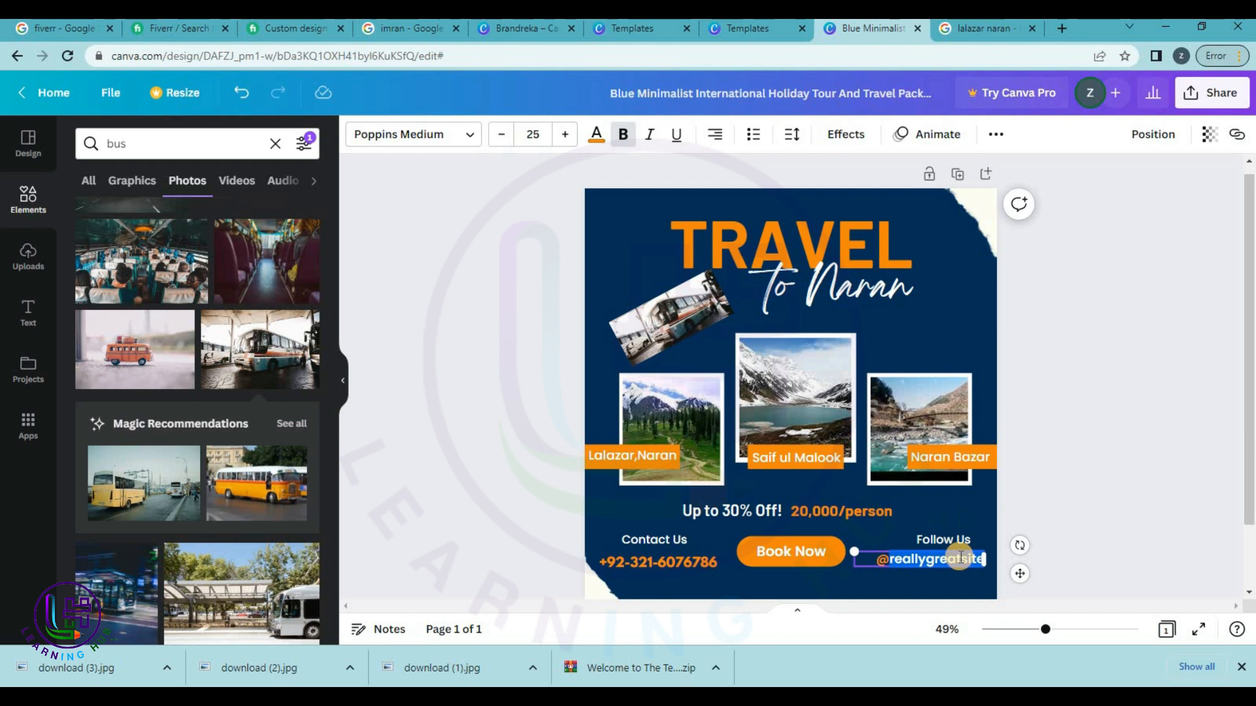
{"action": "type", "text": "lea"}
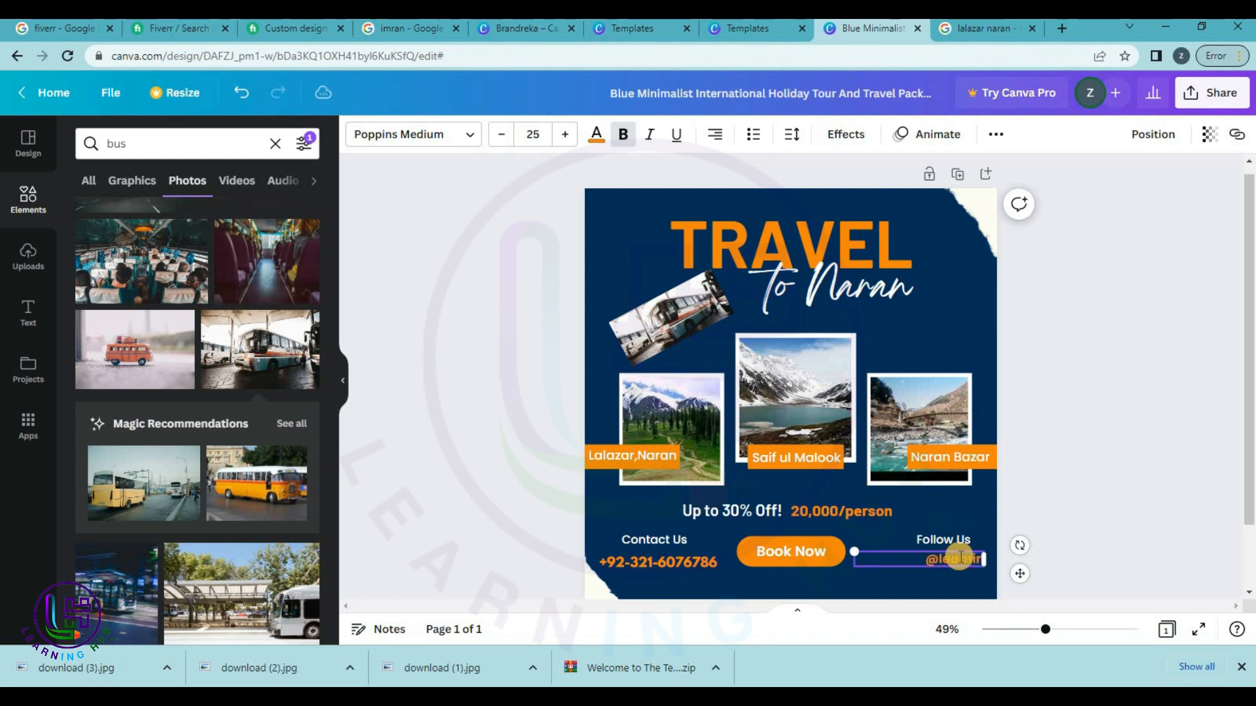
{"action": "type", "text": "rning hub hd"}
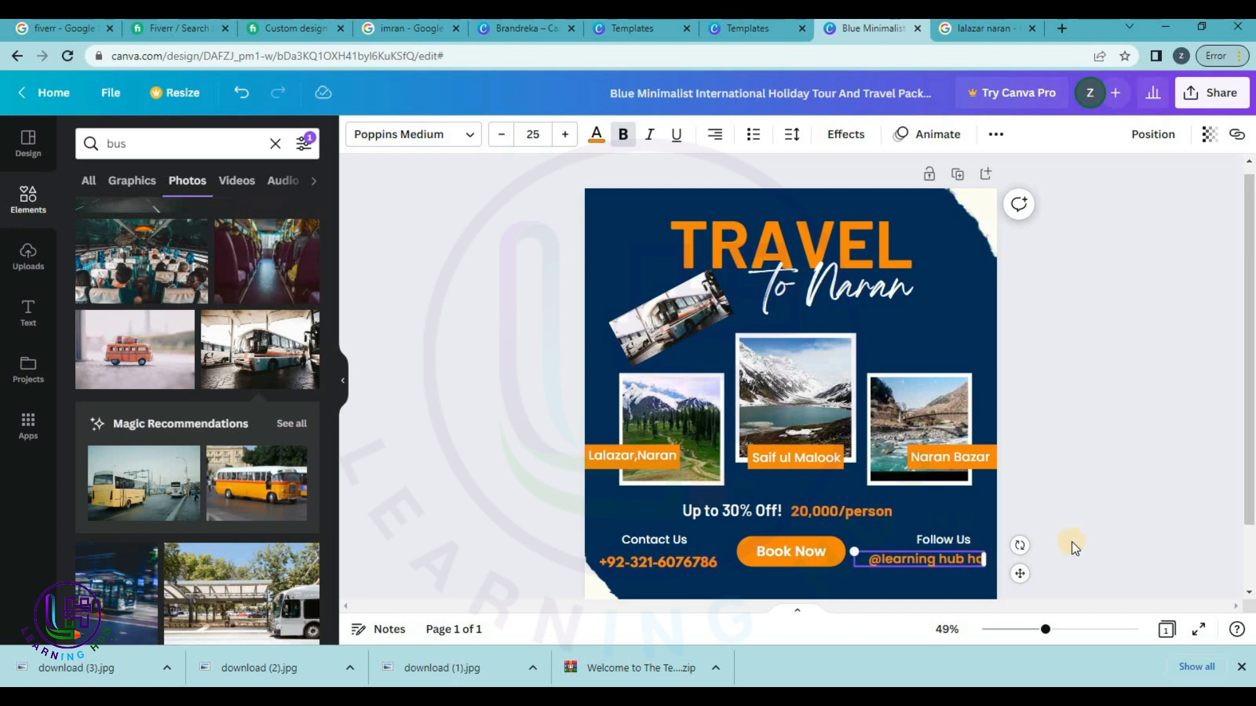
{"action": "left_click", "coordinate": [1015, 549]}
{"action": "left_click", "coordinate": [951, 556]}
{"action": "left_click_drag", "start_coordinate": [953, 556], "coordinate": [956, 555]}
{"action": "left_click", "coordinate": [1175, 484]}
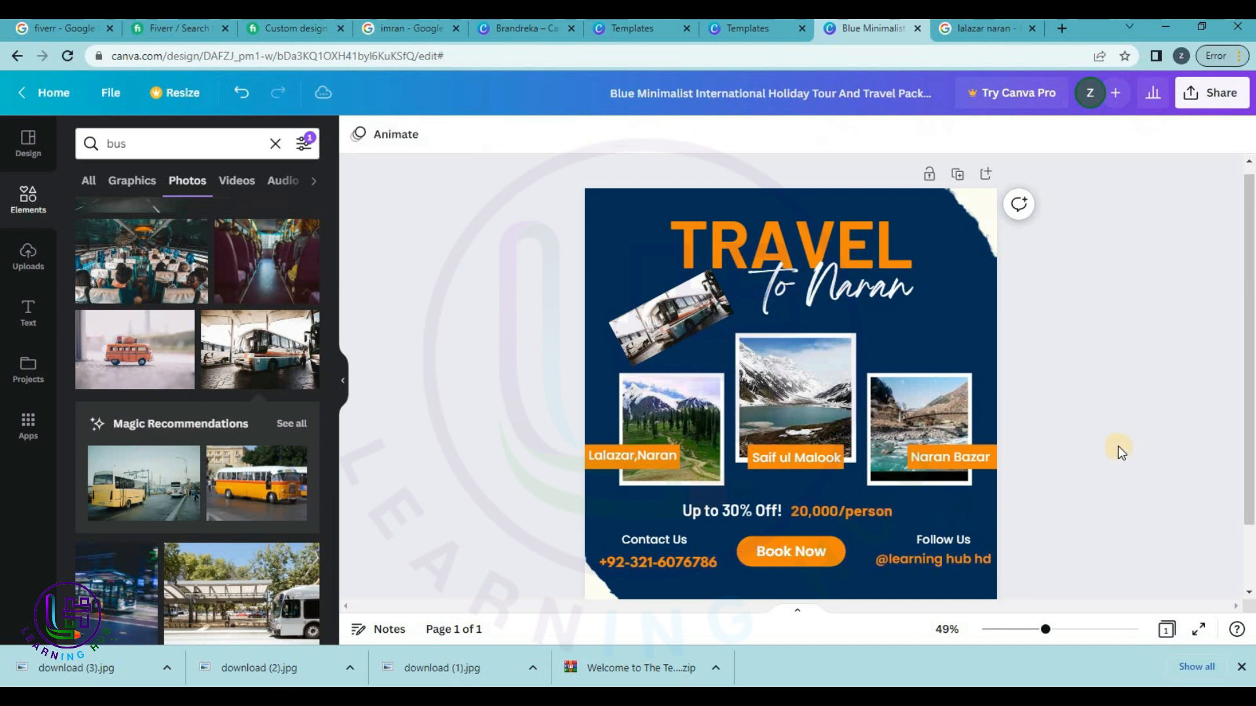
{"action": "scroll", "coordinate": [1117, 446], "scroll_direction": "down", "scroll_amount": 2}
Download the Travel to Naran post from Share as a 1080 × 1080 PNG.
{"action": "scroll", "coordinate": [1117, 446], "scroll_direction": "up", "scroll_amount": 2}
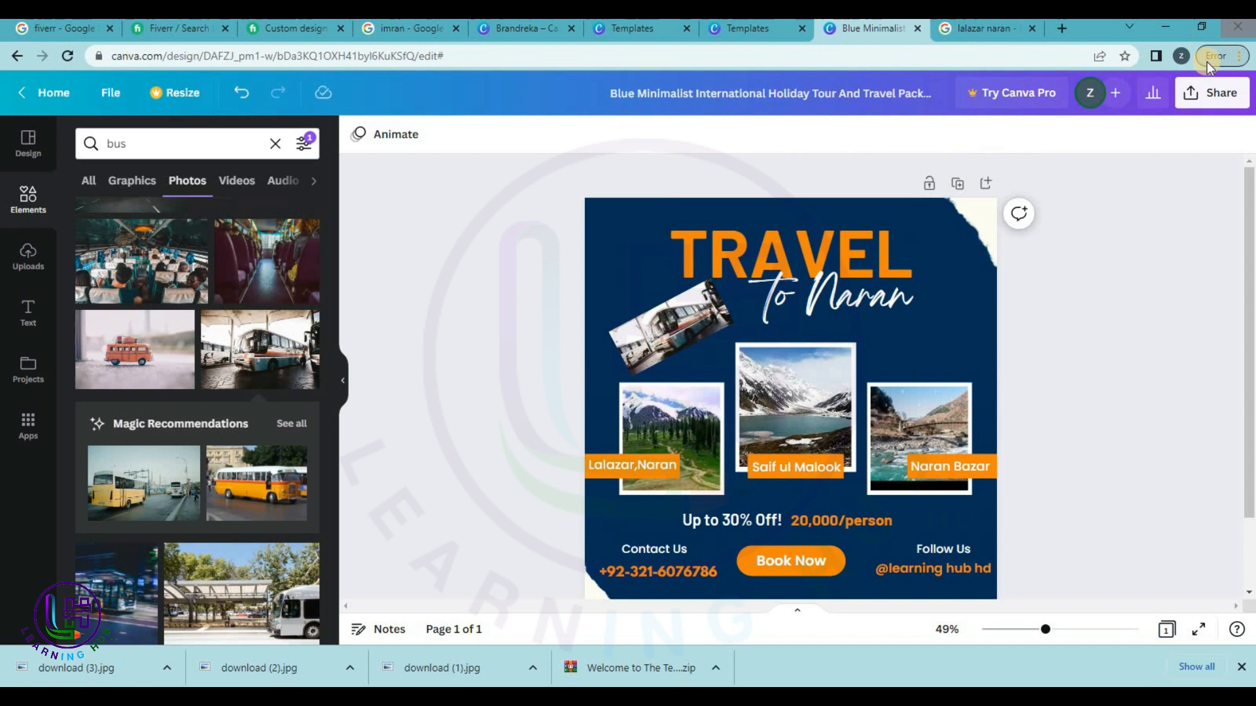
{"action": "left_click", "coordinate": [1210, 92]}
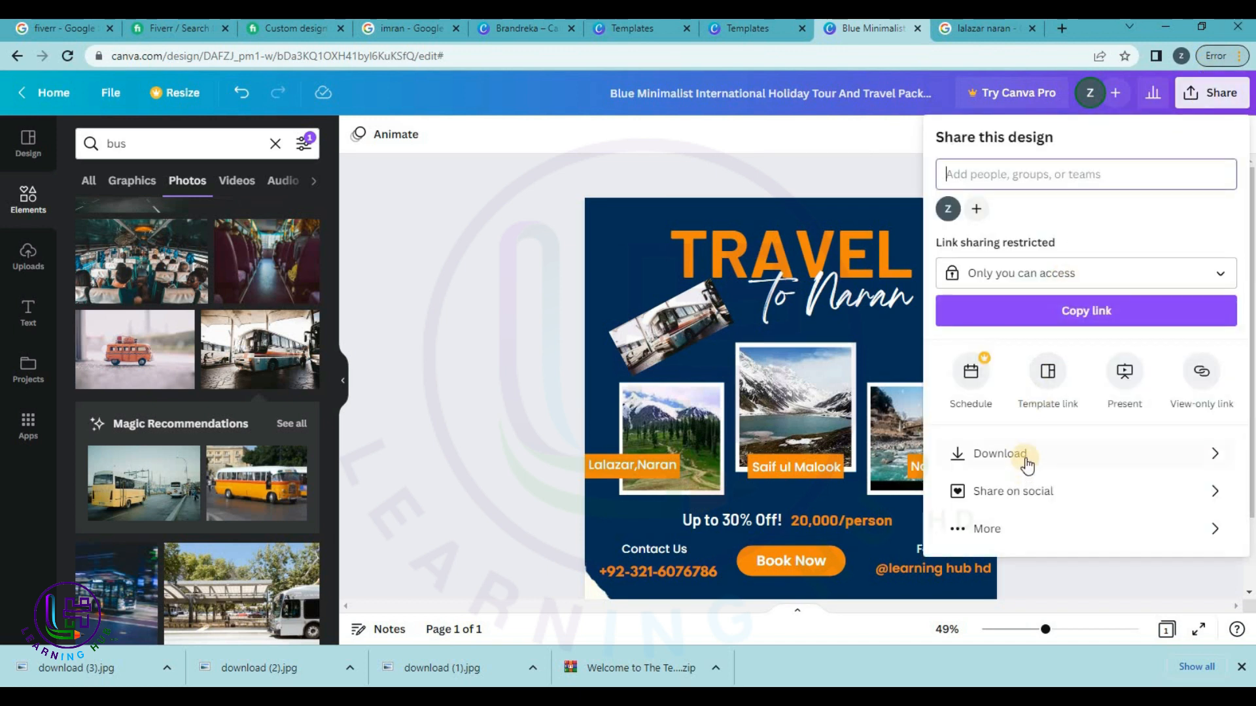
{"action": "left_click", "coordinate": [1027, 457]}
{"action": "left_click", "coordinate": [1042, 387]}
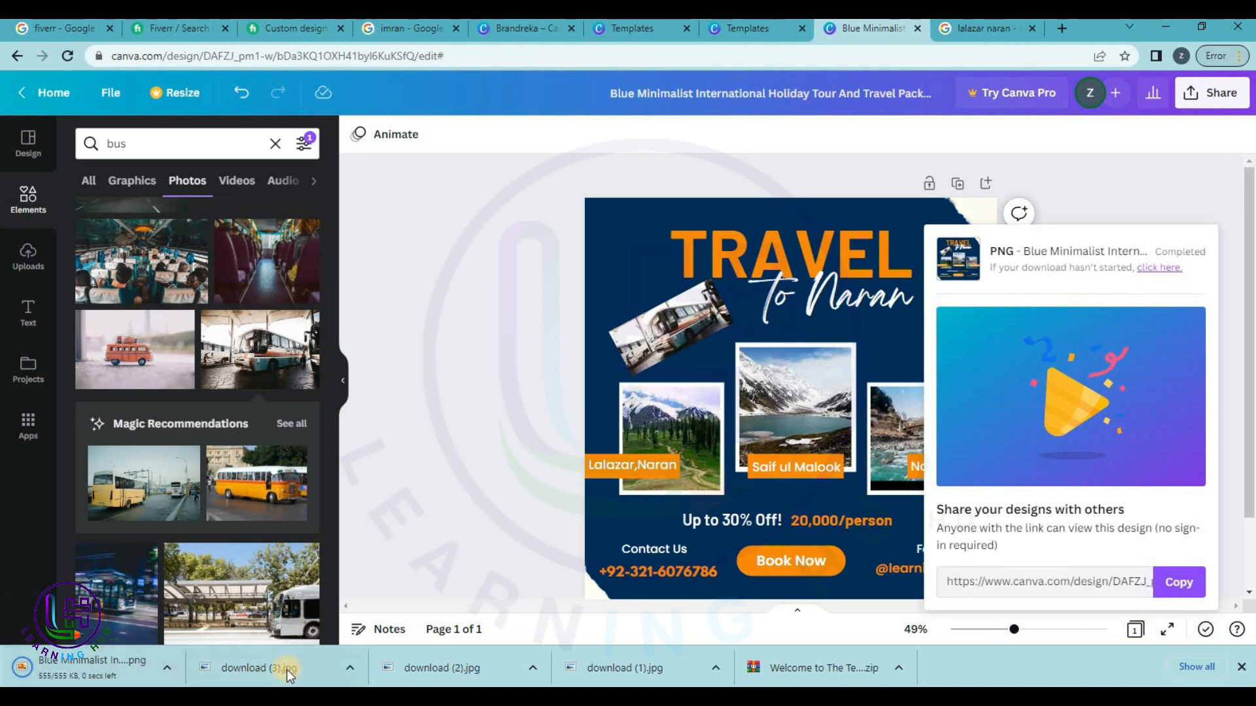
Close the download panel and add a blank second page.
{"action": "left_click", "coordinate": [375, 389]}
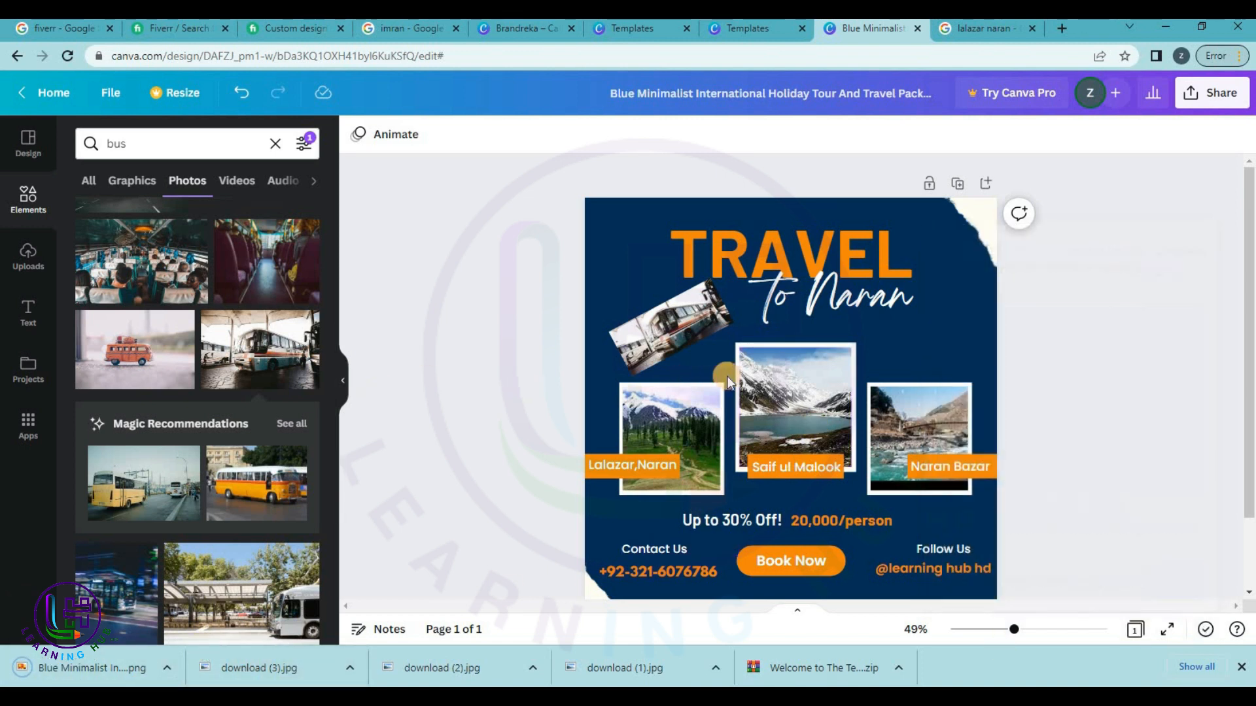
{"action": "scroll", "coordinate": [728, 392], "scroll_direction": "down", "scroll_amount": 2}
{"action": "left_click", "coordinate": [717, 564]}
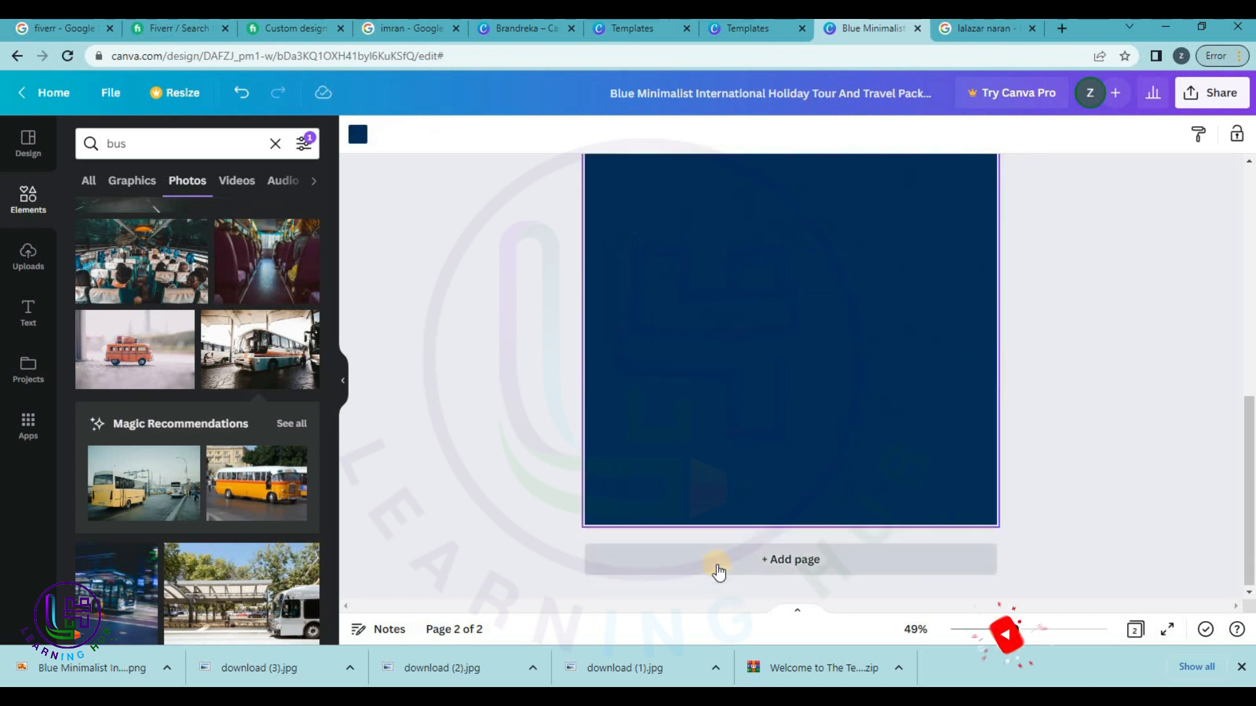
{"action": "scroll", "coordinate": [878, 473], "scroll_direction": "up", "scroll_amount": 2}
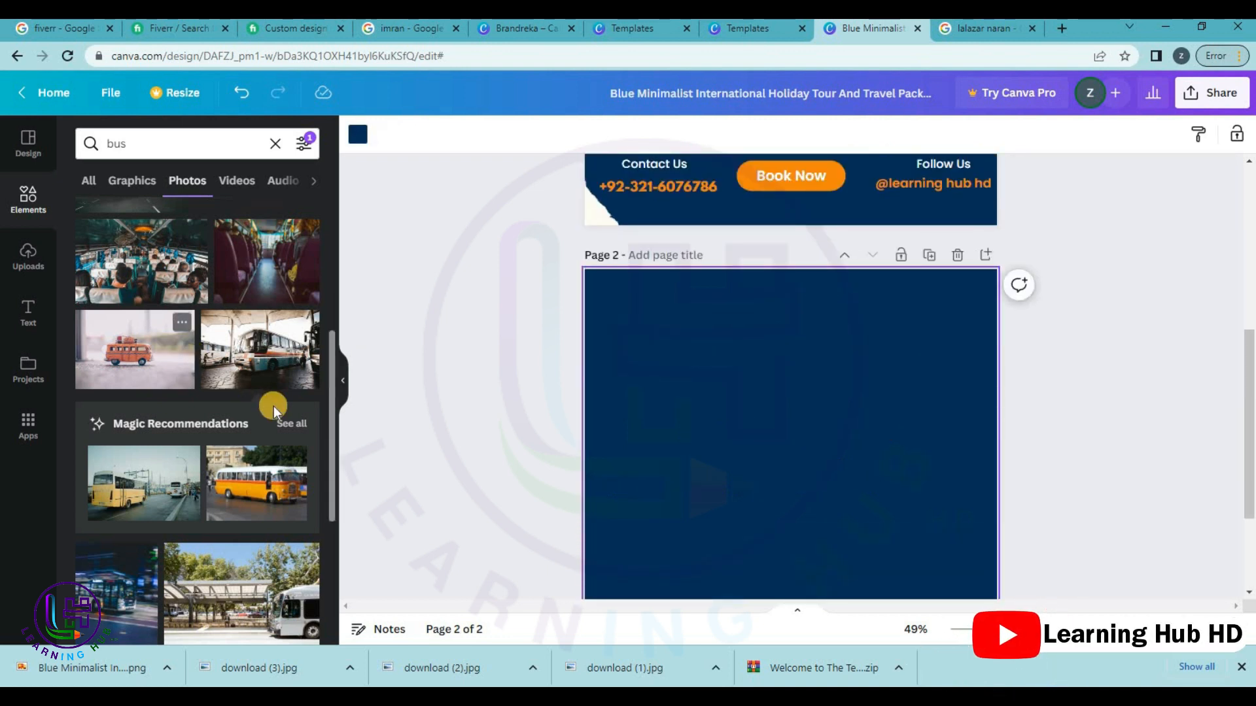
Apply the Summer Party template (26 AUG, live music, 18 PM) to page 2.
{"action": "left_click", "coordinate": [34, 147]}
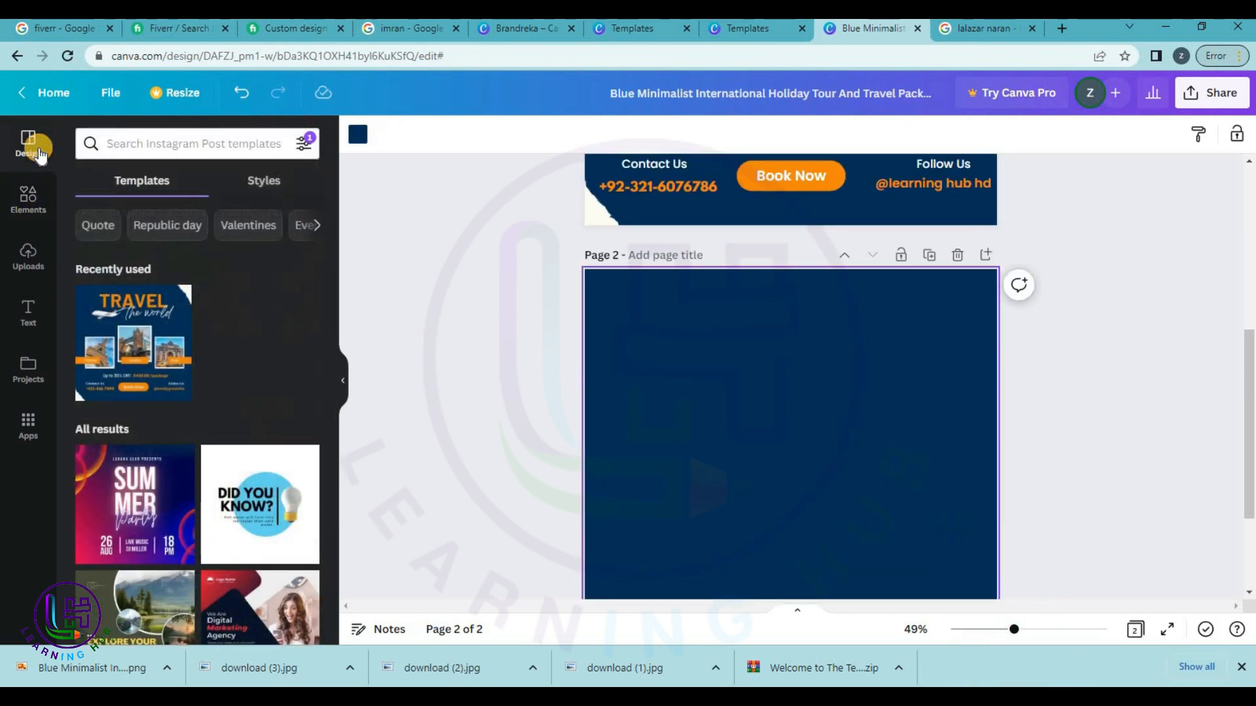
{"action": "scroll", "coordinate": [787, 542], "scroll_direction": "down", "scroll_amount": 2}
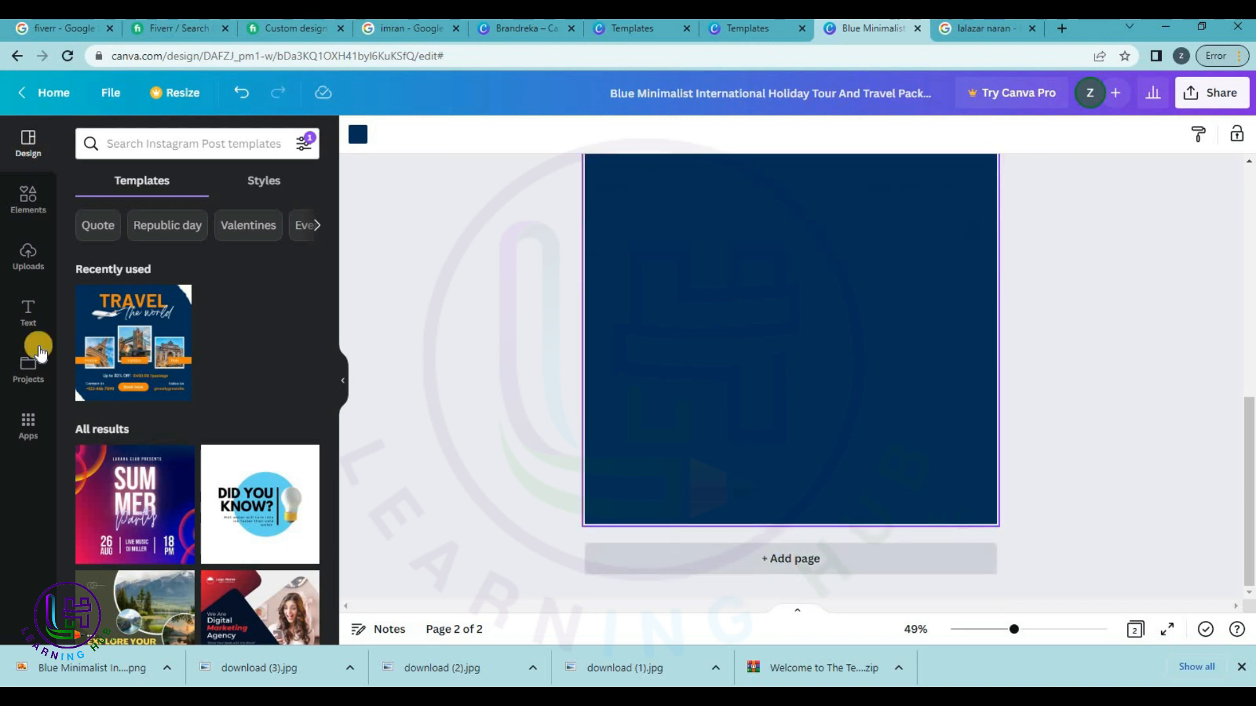
{"action": "scroll", "coordinate": [168, 541], "scroll_direction": "down", "scroll_amount": 1}
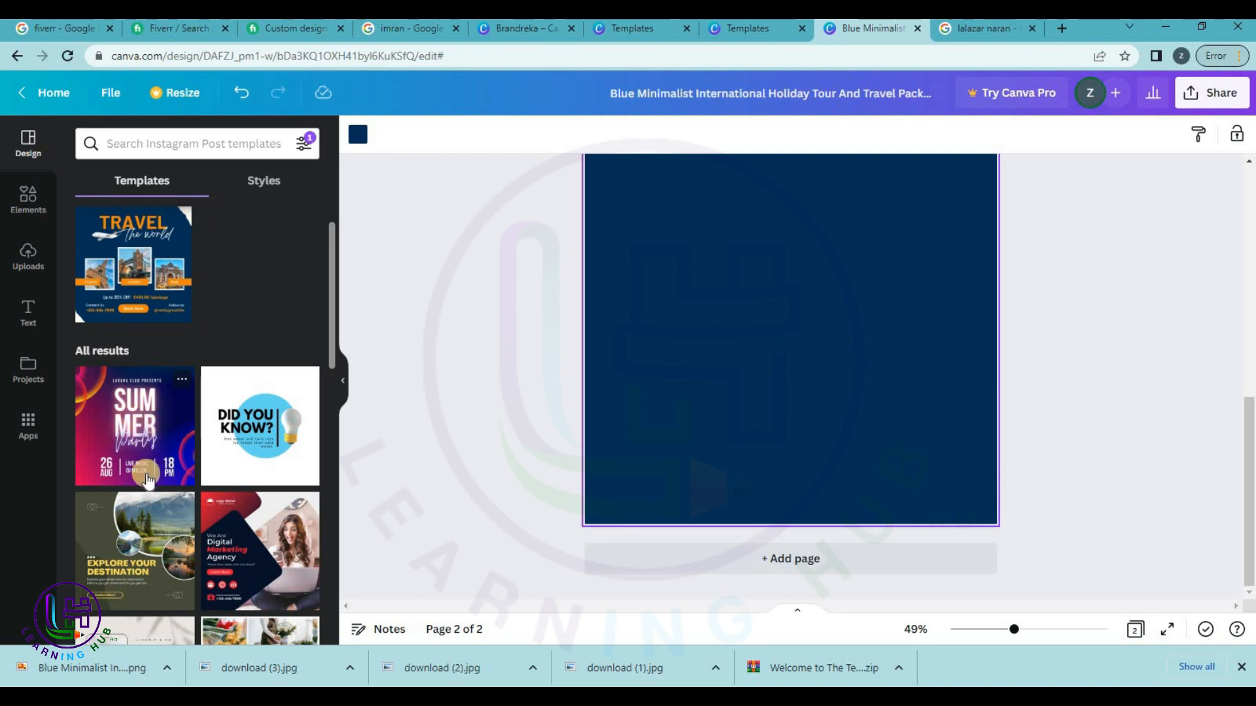
{"action": "left_click_drag", "start_coordinate": [137, 441], "coordinate": [721, 349]}
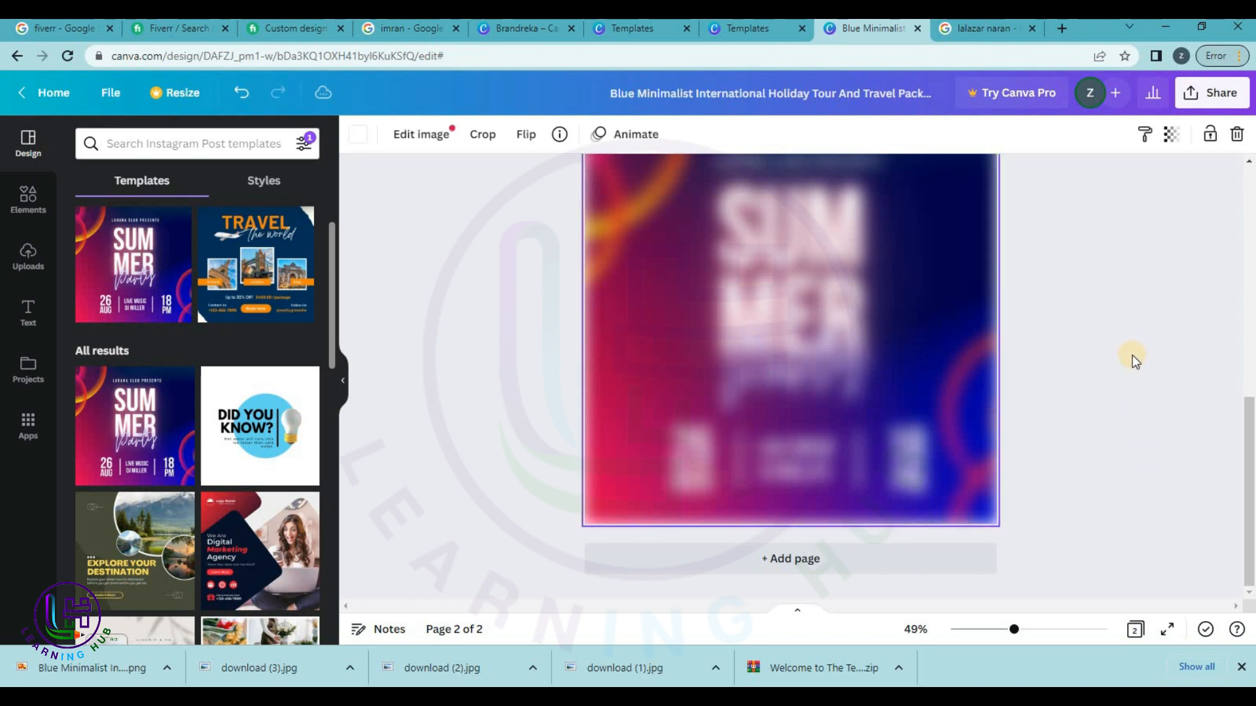
{"action": "scroll", "coordinate": [1077, 369], "scroll_direction": "up", "scroll_amount": 1}
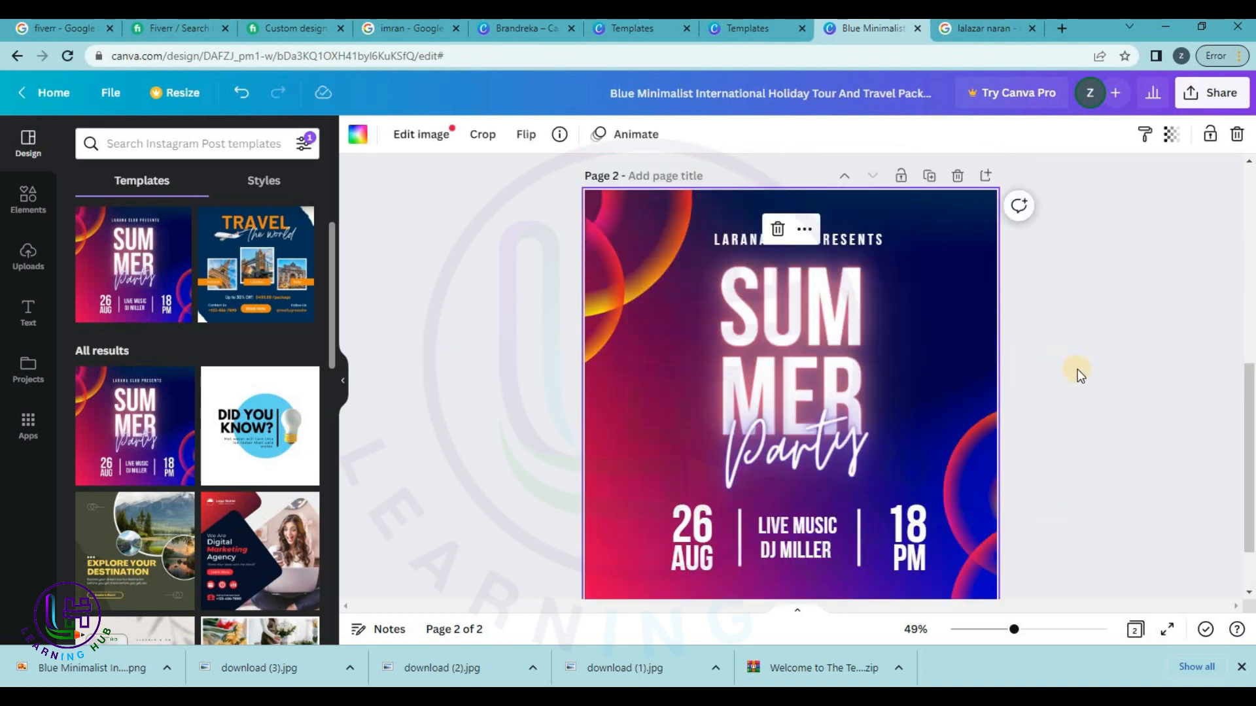
{"action": "scroll", "coordinate": [1077, 369], "scroll_direction": "up", "scroll_amount": 1}
{"action": "scroll", "coordinate": [1077, 369], "scroll_direction": "down", "scroll_amount": 3}
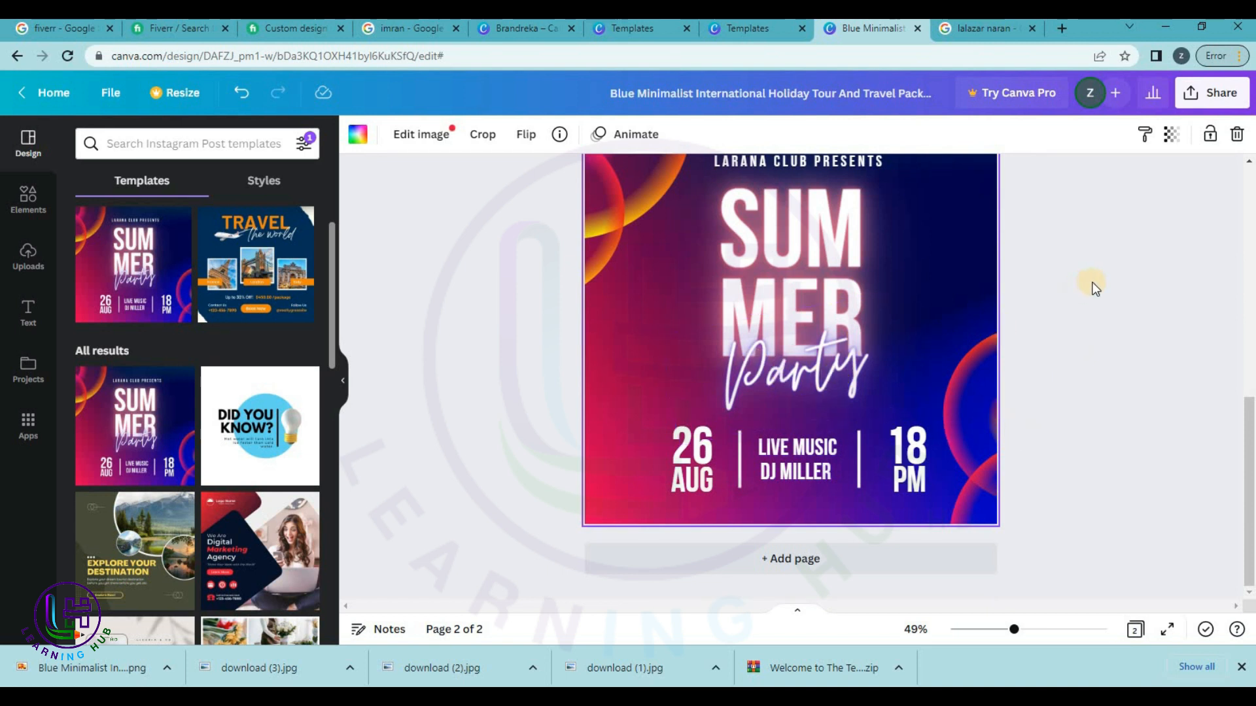
{"action": "scroll", "coordinate": [951, 385], "scroll_direction": "up", "scroll_amount": 3}
Replace the script word 'Party' with 'Sale' in the SUMMER headline.
{"action": "left_click", "coordinate": [807, 399]}
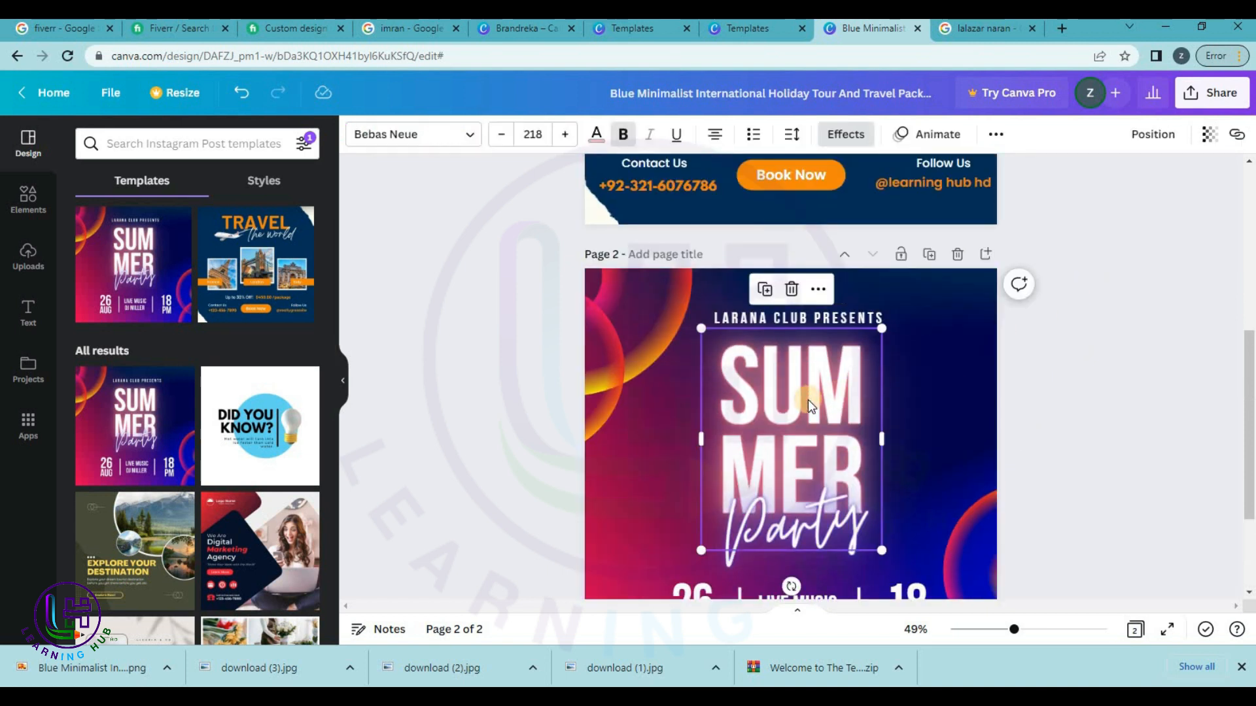
{"action": "double_click", "coordinate": [808, 400]}
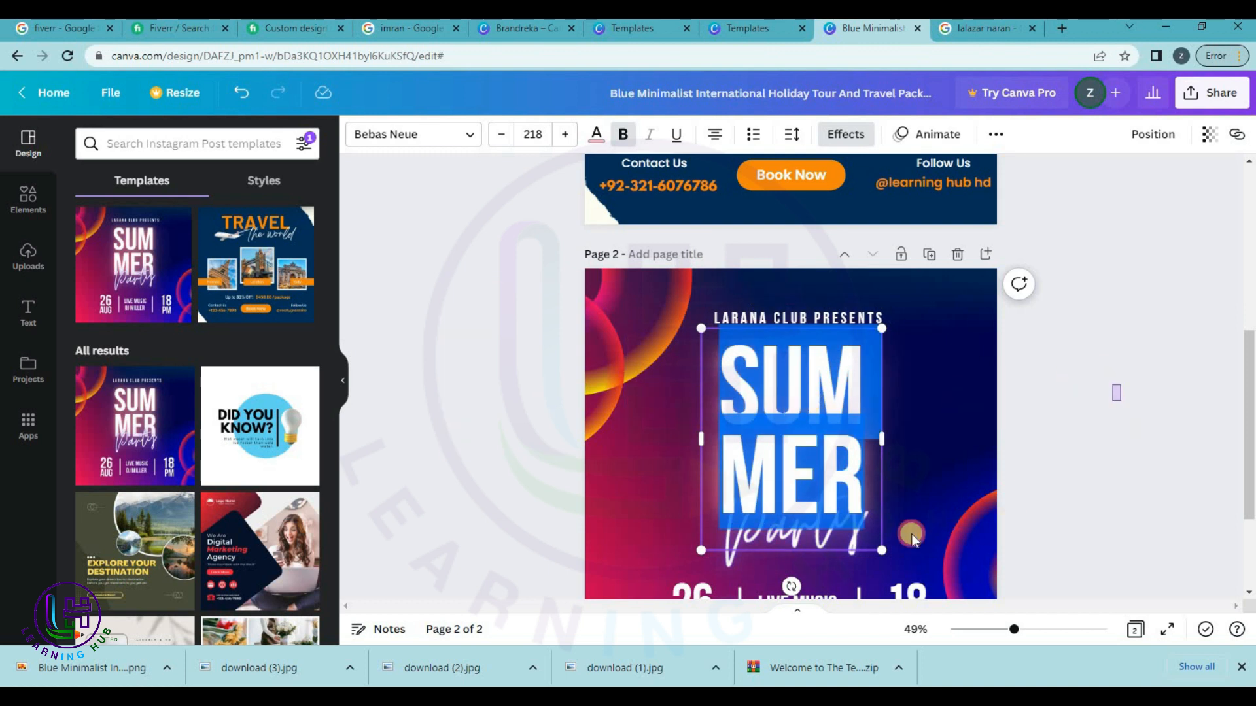
{"action": "left_click", "coordinate": [850, 531]}
{"action": "double_click", "coordinate": [834, 539]}
{"action": "type", "text": "Sale"}
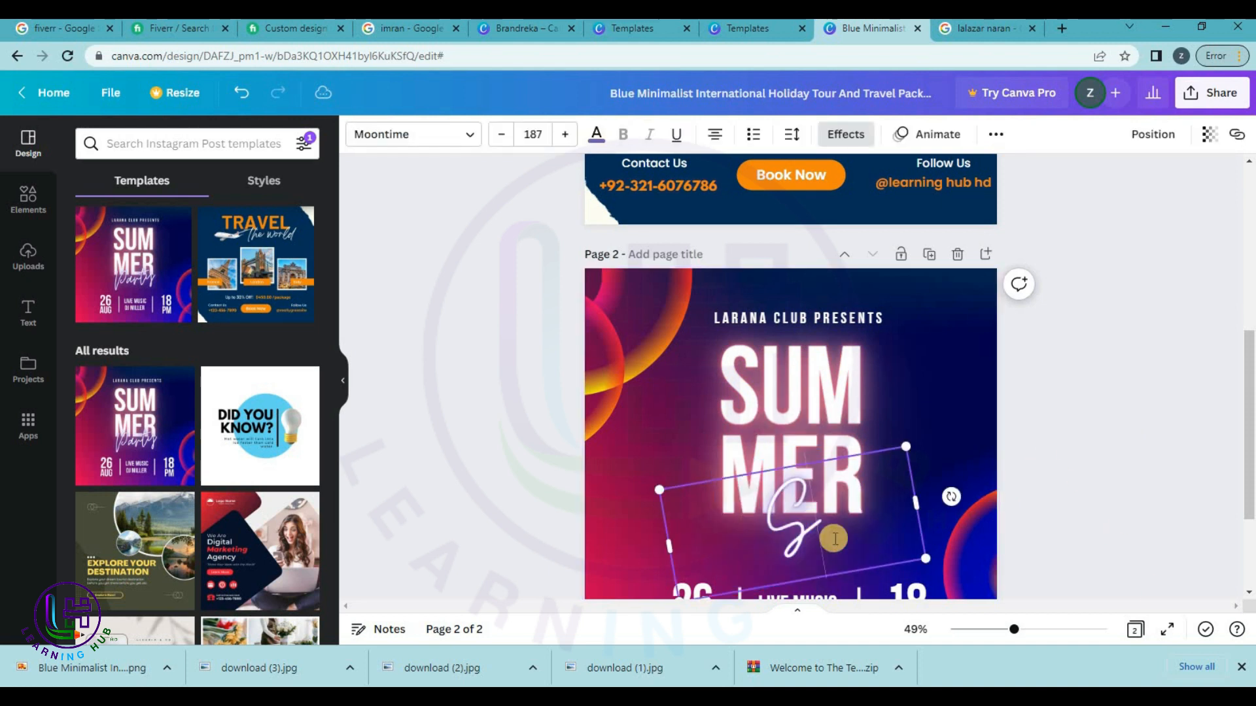
{"action": "left_click", "coordinate": [1070, 458]}
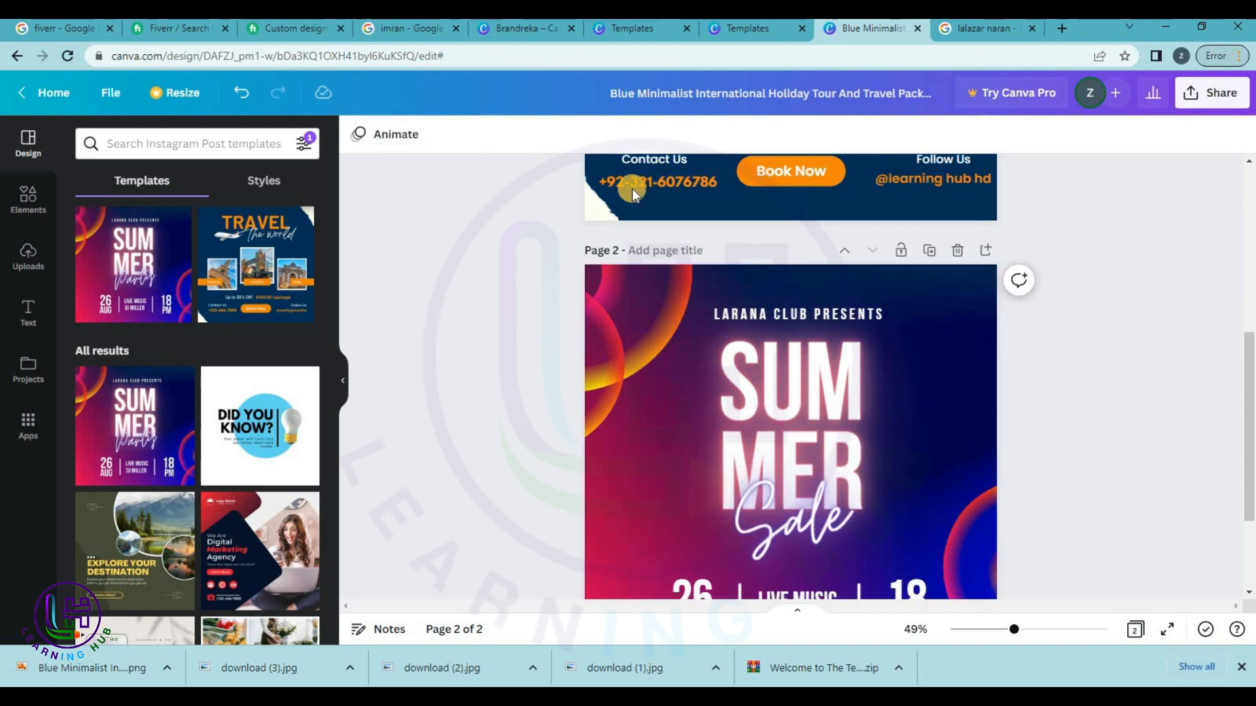
Change the LARANA CLUB PRESENTS line to 'LEARNING HUB HD'.
{"action": "scroll", "coordinate": [1080, 440], "scroll_direction": "down", "scroll_amount": 3}
{"action": "left_click", "coordinate": [779, 165]}
{"action": "left_click", "coordinate": [779, 163]}
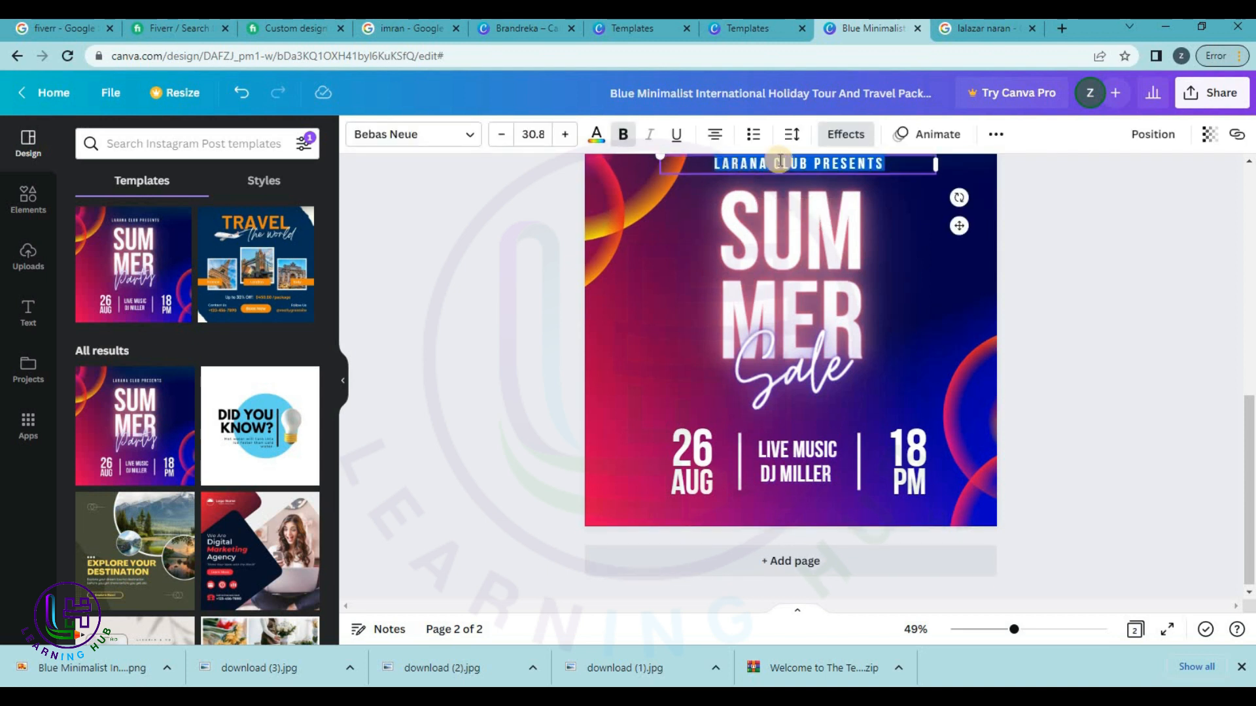
{"action": "type", "text": "LEA"}
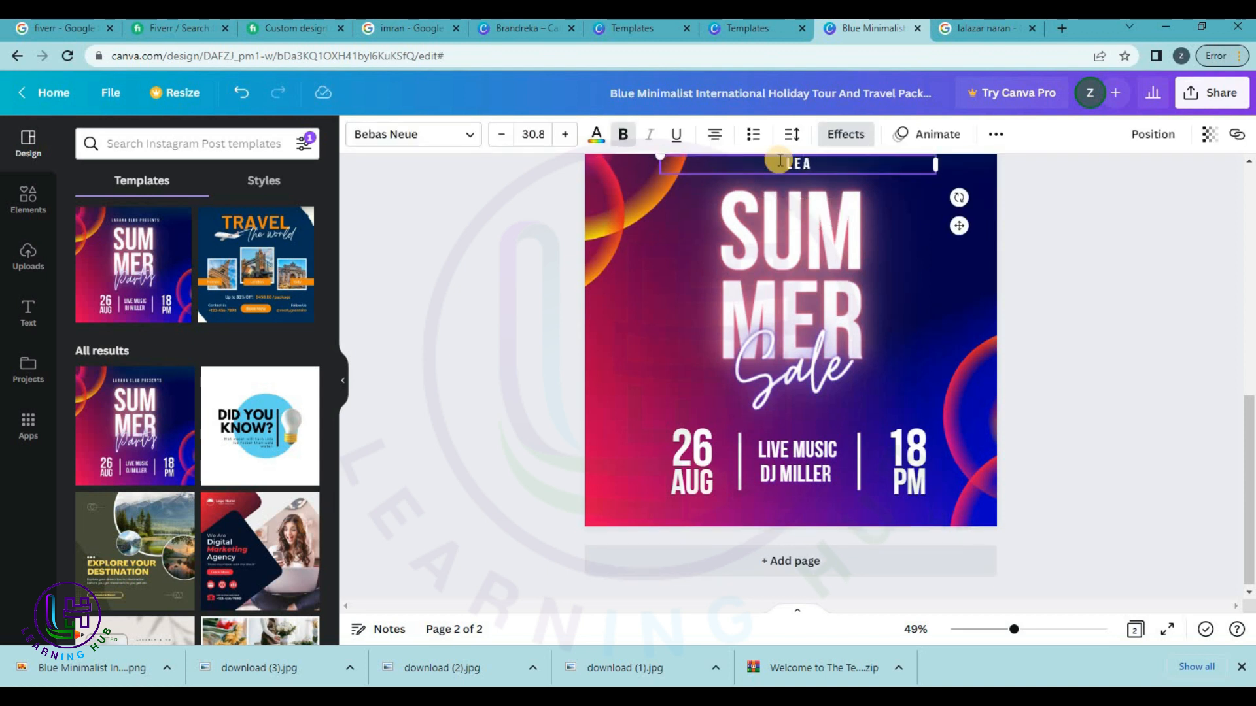
{"action": "type", "text": "RNING HUB HD"}
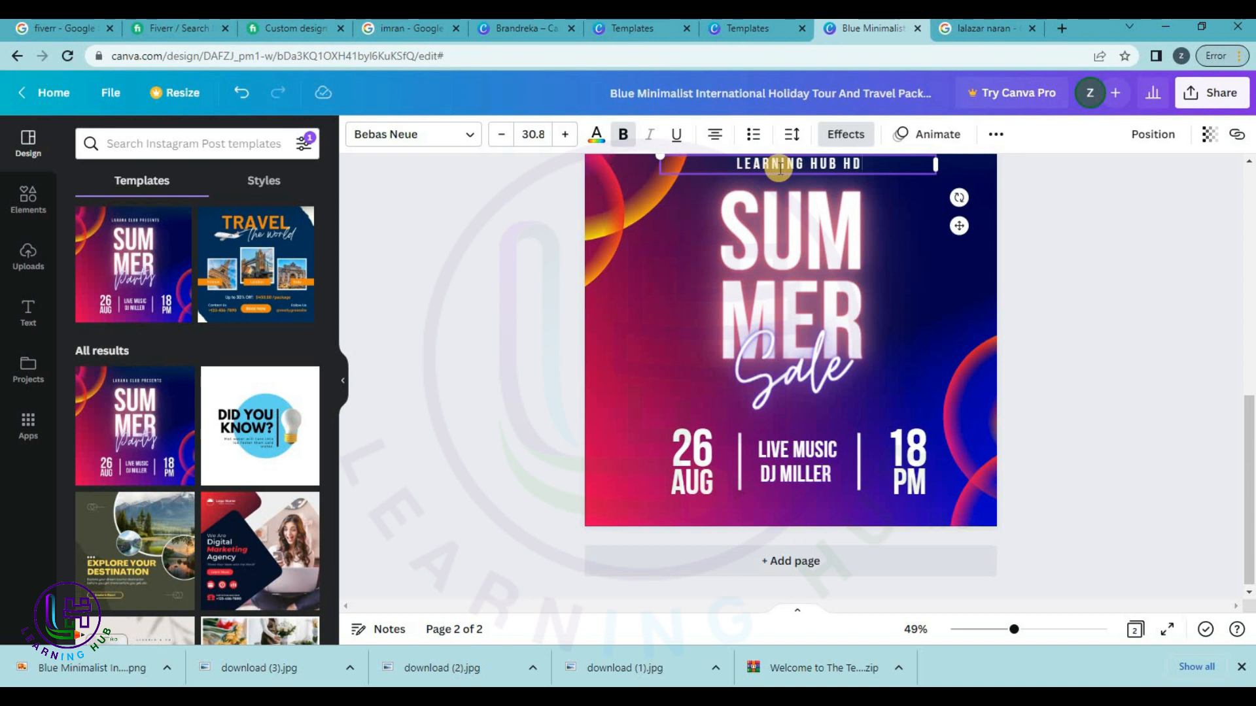
{"action": "left_click", "coordinate": [1132, 272]}
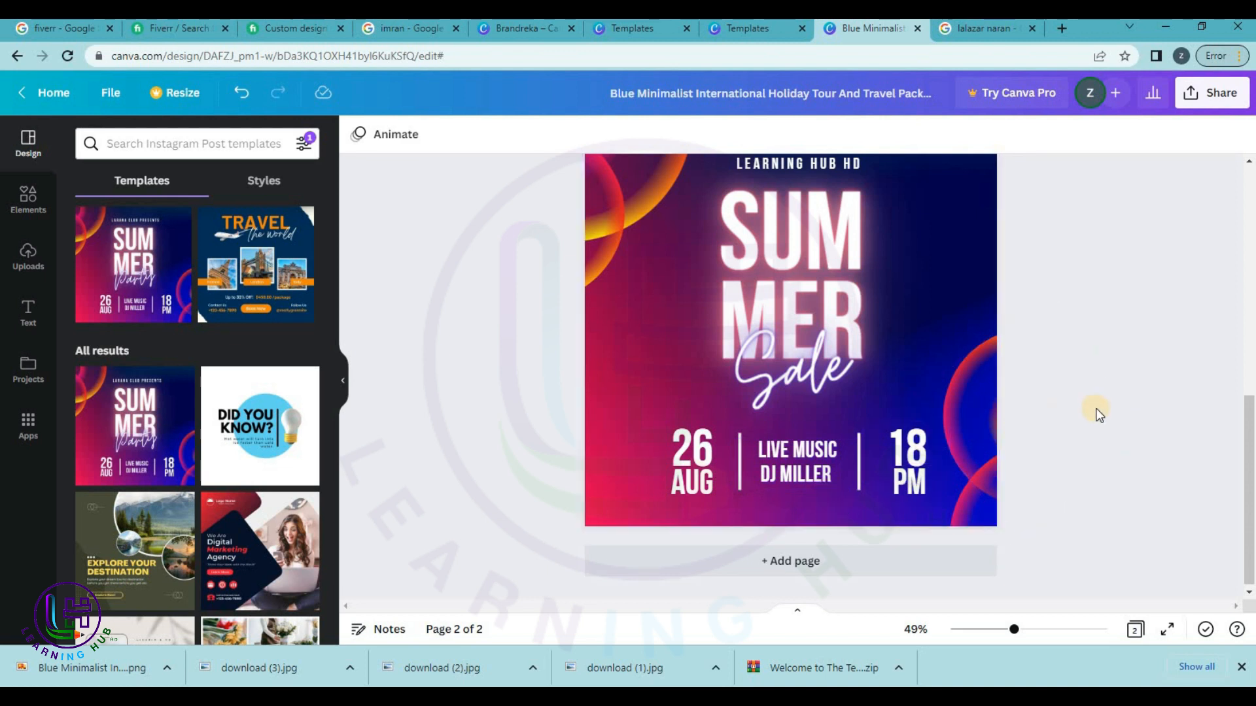
{"action": "scroll", "coordinate": [1098, 414], "scroll_direction": "up", "scroll_amount": 4}
{"action": "scroll", "coordinate": [1098, 413], "scroll_direction": "down", "scroll_amount": 5}
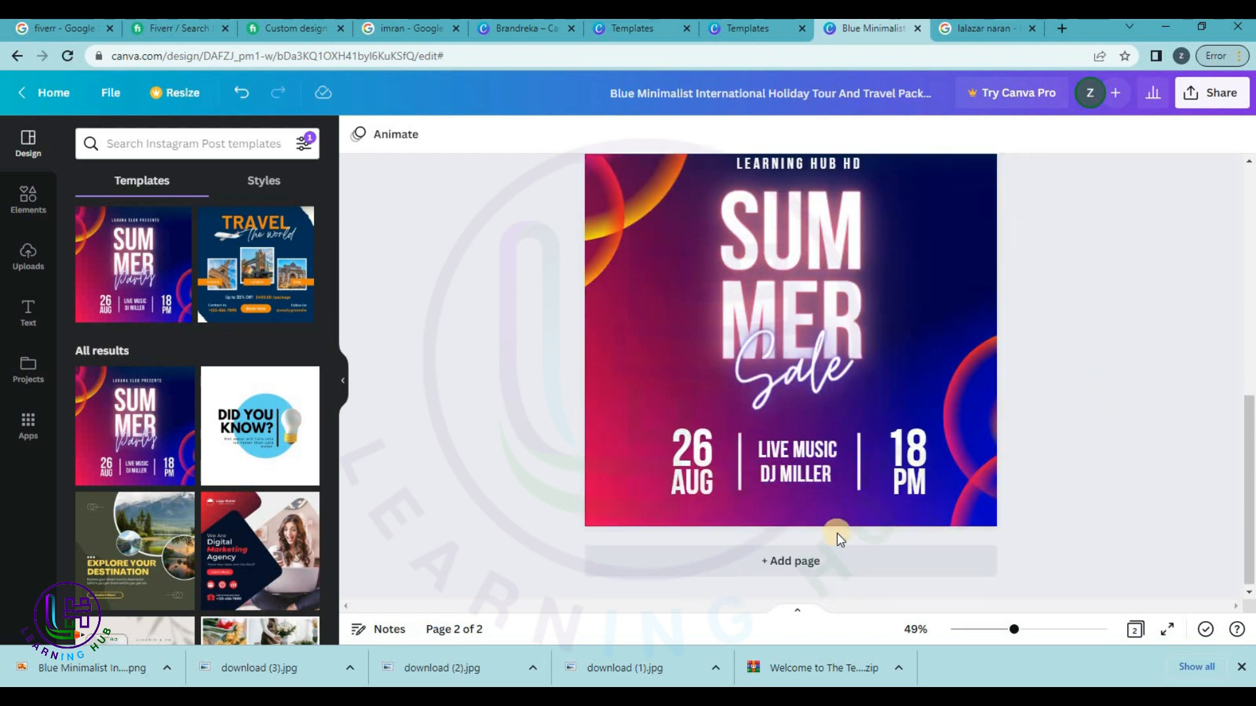
Add a third page and apply the Explore Your Destination template to it.
{"action": "left_click", "coordinate": [793, 558]}
{"action": "scroll", "coordinate": [175, 460], "scroll_direction": "down", "scroll_amount": 2}
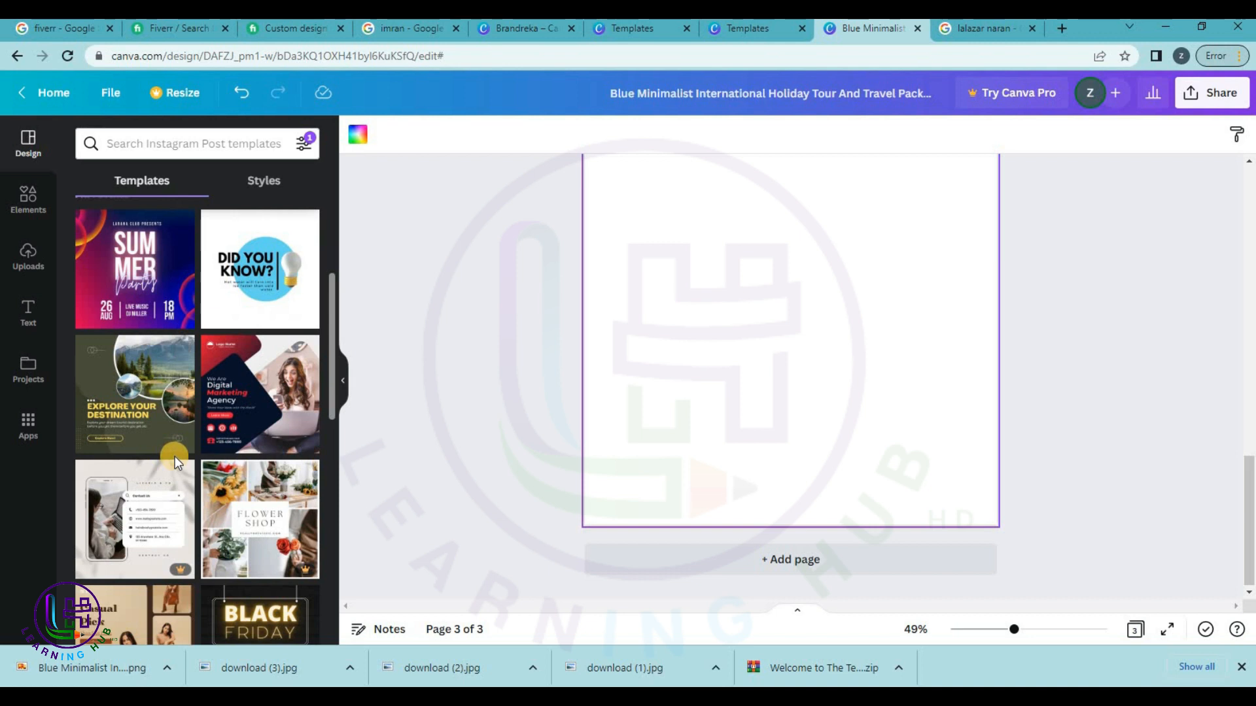
{"action": "scroll", "coordinate": [174, 457], "scroll_direction": "down", "scroll_amount": 1}
{"action": "left_click_drag", "start_coordinate": [146, 345], "coordinate": [736, 274]}
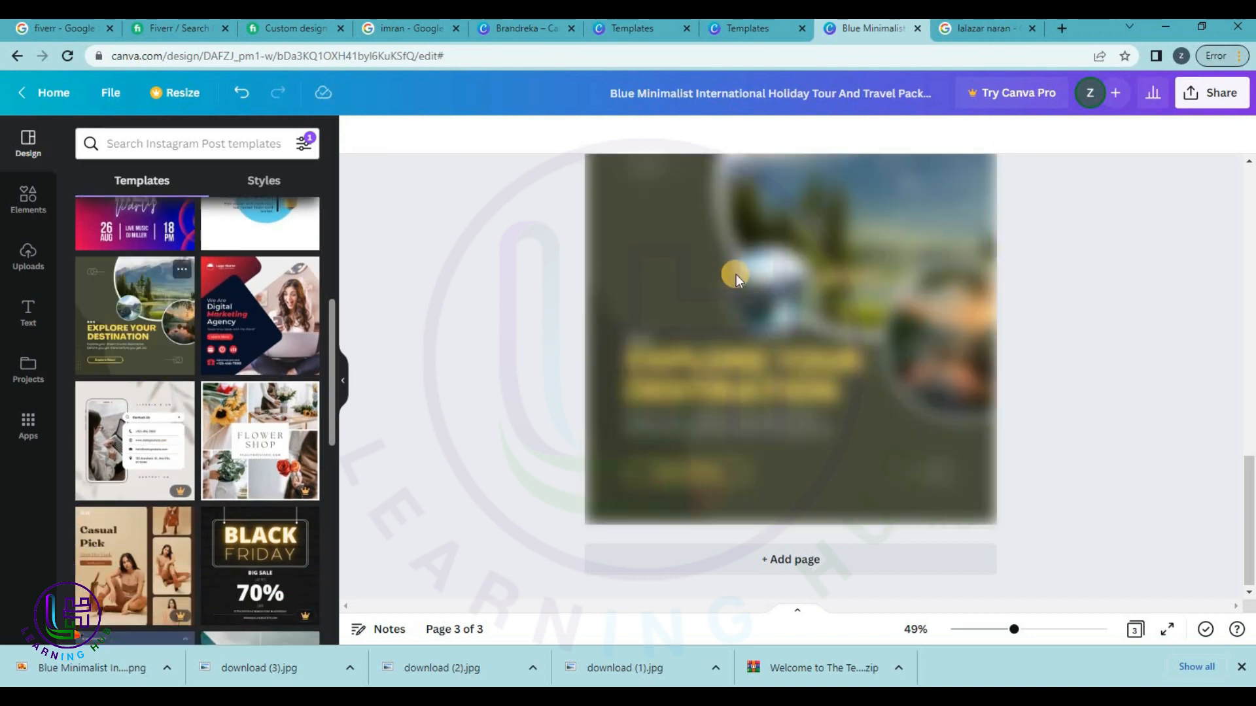
{"action": "left_click", "coordinate": [1077, 277]}
{"action": "scroll", "coordinate": [1093, 281], "scroll_direction": "up", "scroll_amount": 5}
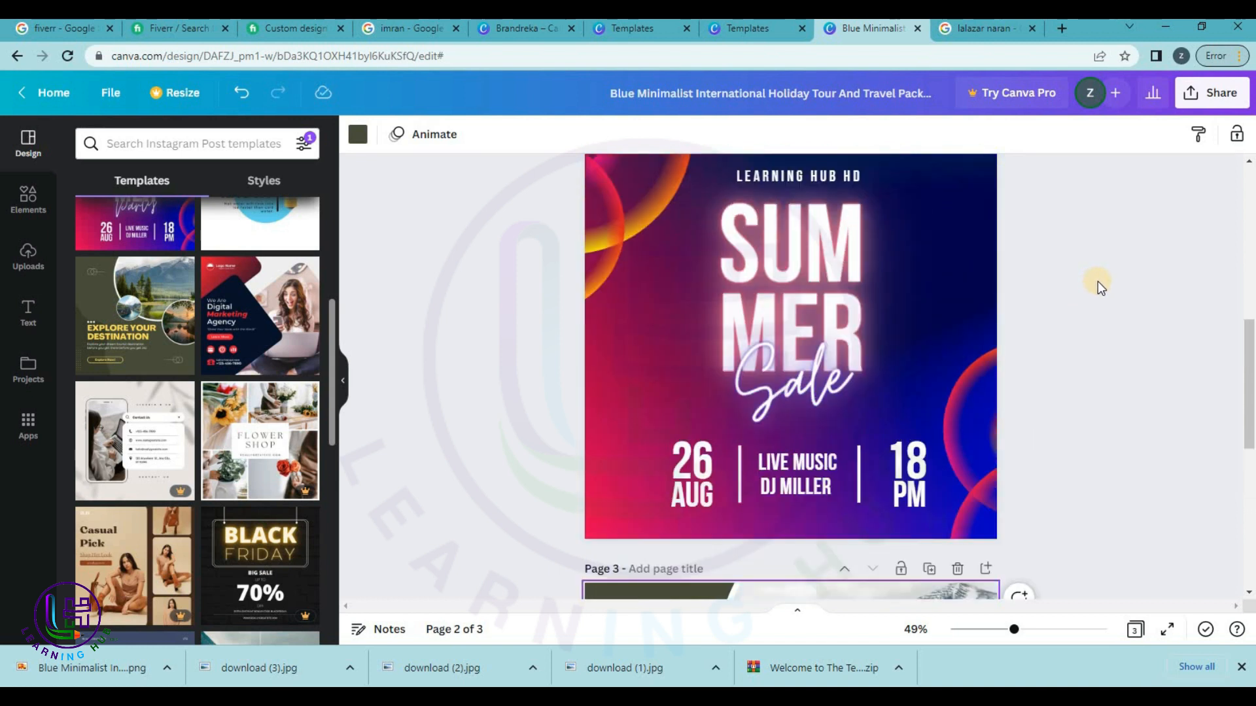
{"action": "scroll", "coordinate": [1098, 282], "scroll_direction": "down", "scroll_amount": 5}
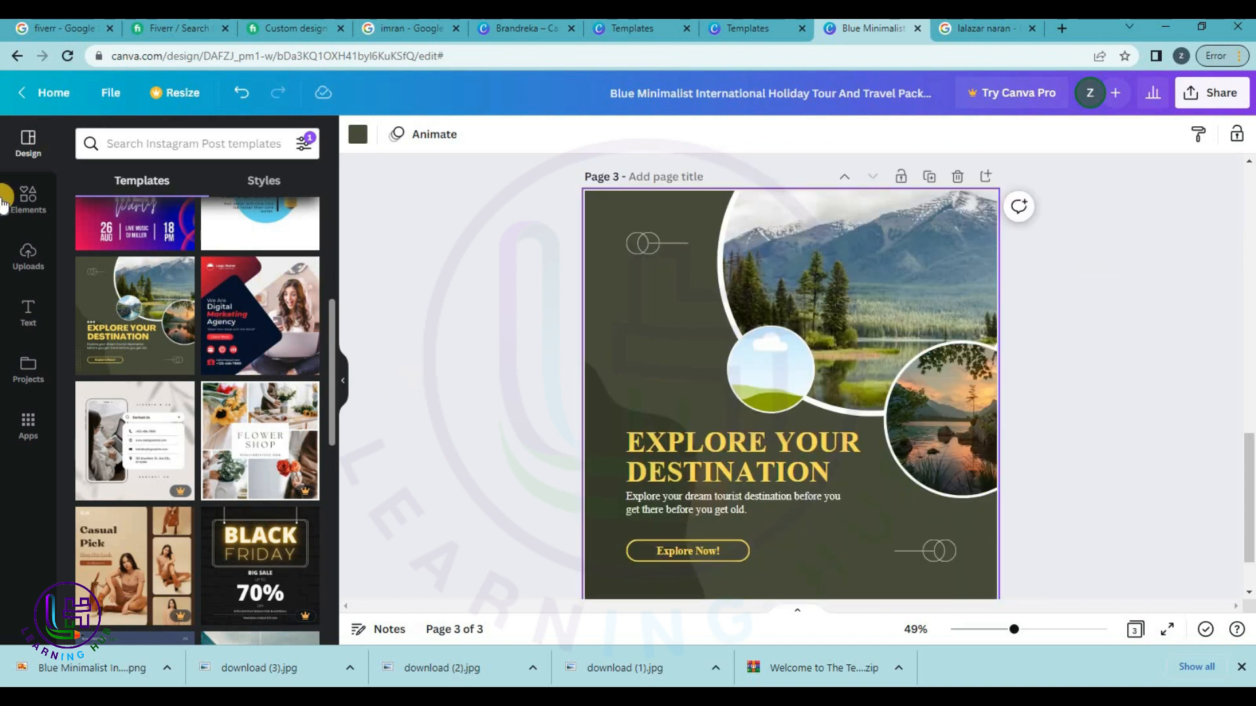
Fill the three circles with the uploaded snowy lake, green valley and river-bridge photos.
{"action": "left_click", "coordinate": [19, 255]}
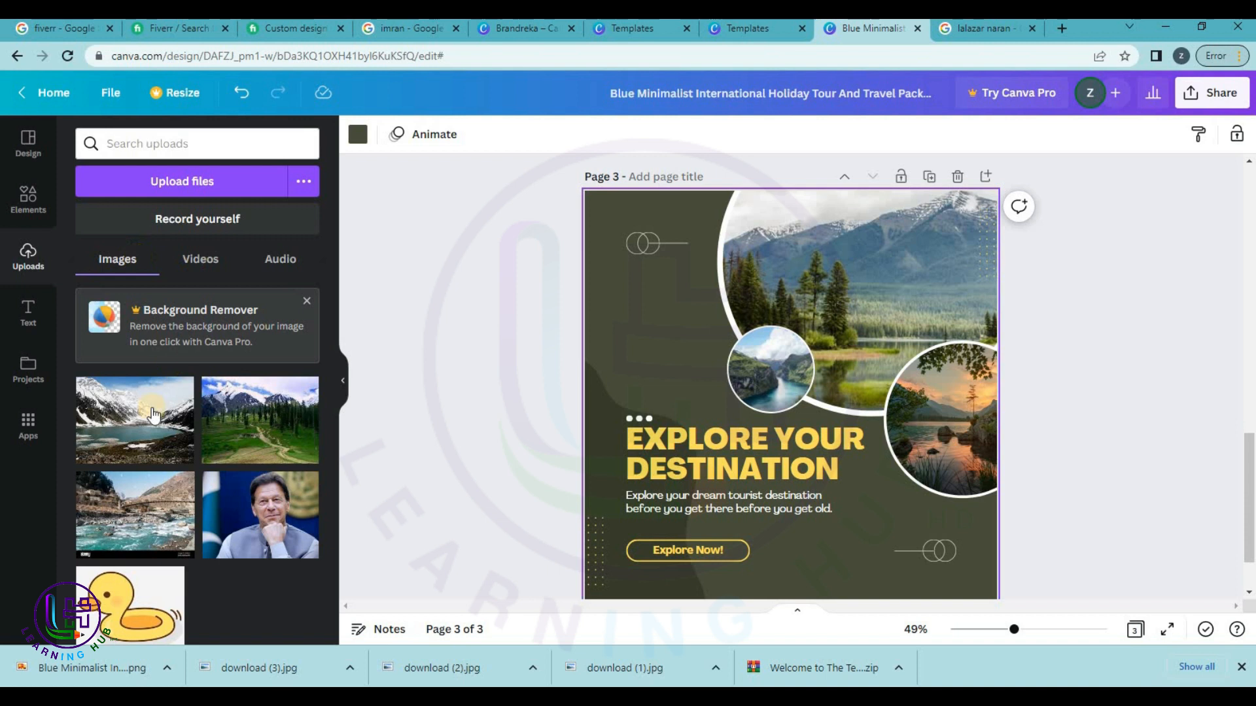
{"action": "left_click_drag", "start_coordinate": [135, 420], "coordinate": [863, 281]}
{"action": "left_click_drag", "start_coordinate": [244, 458], "coordinate": [769, 369]}
{"action": "left_click_drag", "start_coordinate": [155, 528], "coordinate": [964, 403]}
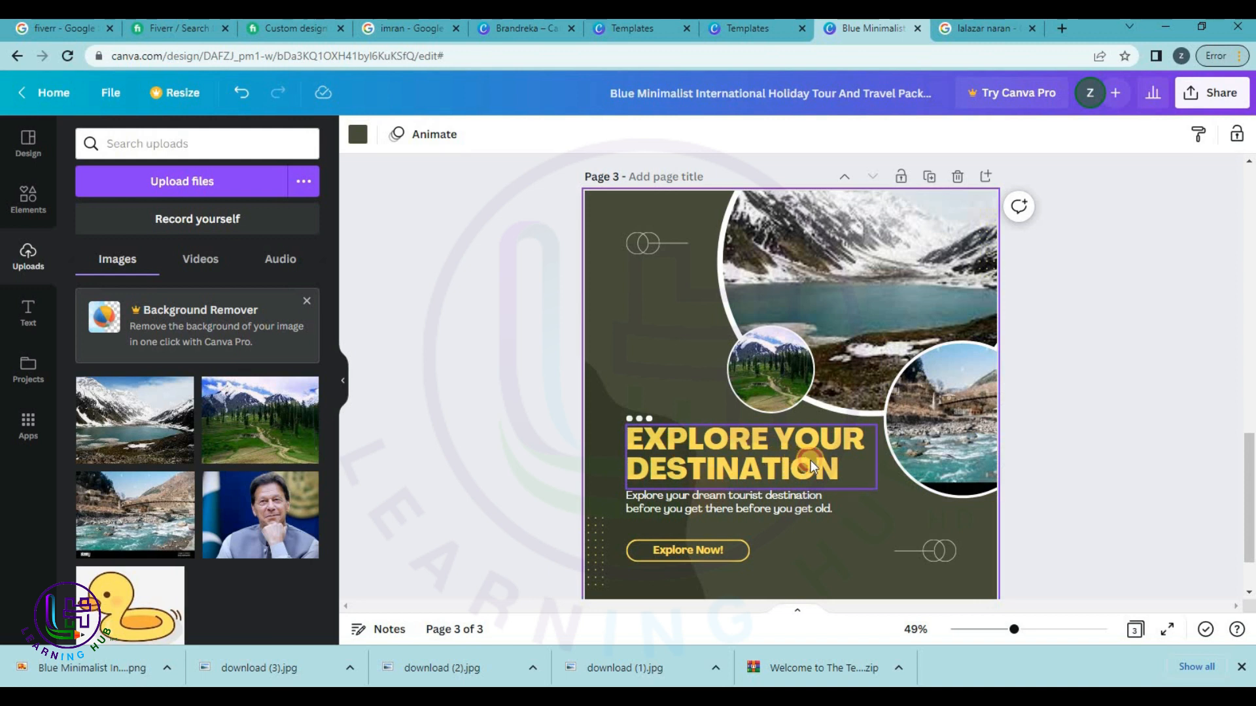
Retitle the page 'EXPLORE THE NARAN' by replacing 'YOUR DESTINATION'.
{"action": "left_click", "coordinate": [842, 467]}
{"action": "left_click", "coordinate": [843, 468]}
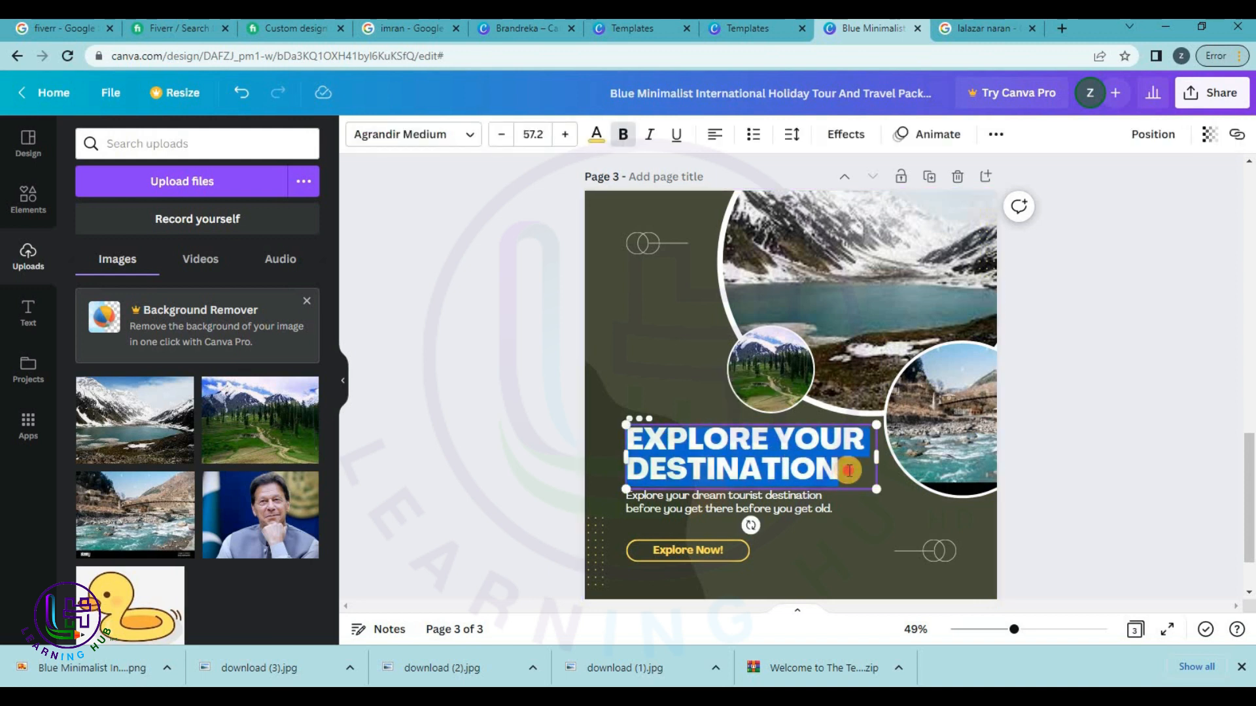
{"action": "left_click", "coordinate": [843, 475]}
{"action": "left_click_drag", "start_coordinate": [839, 474], "coordinate": [779, 449]}
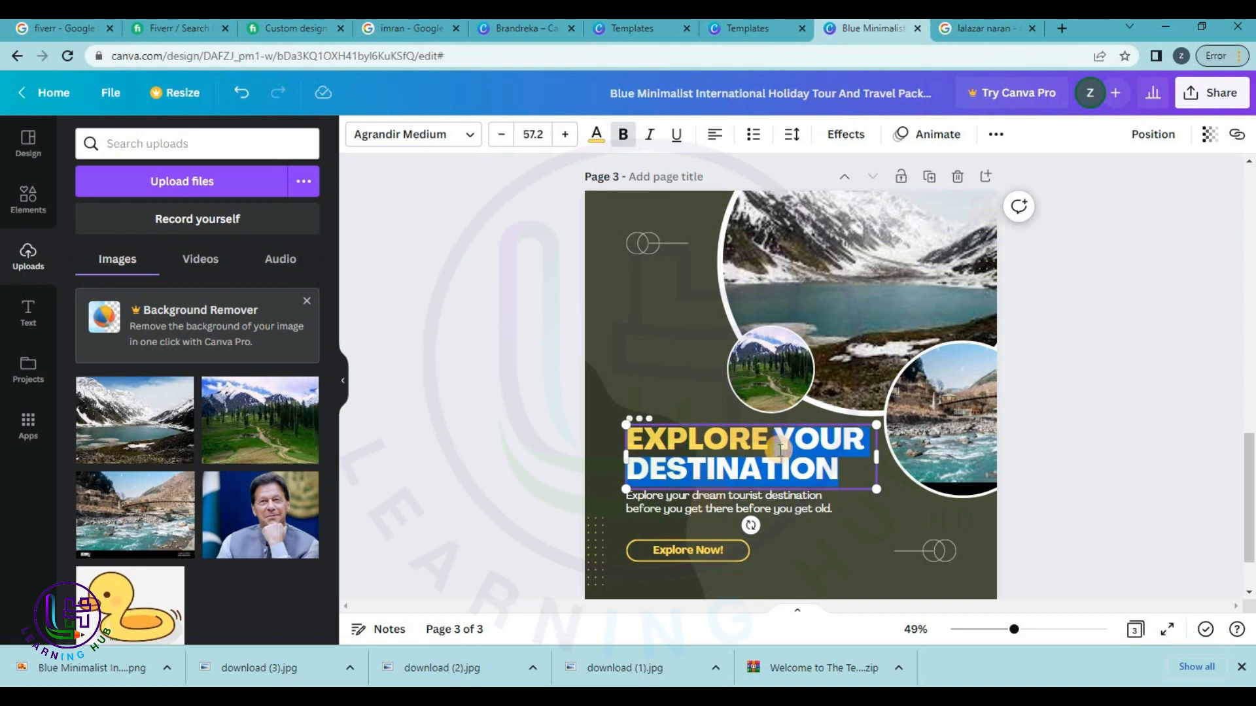
{"action": "type", "text": "THE "}
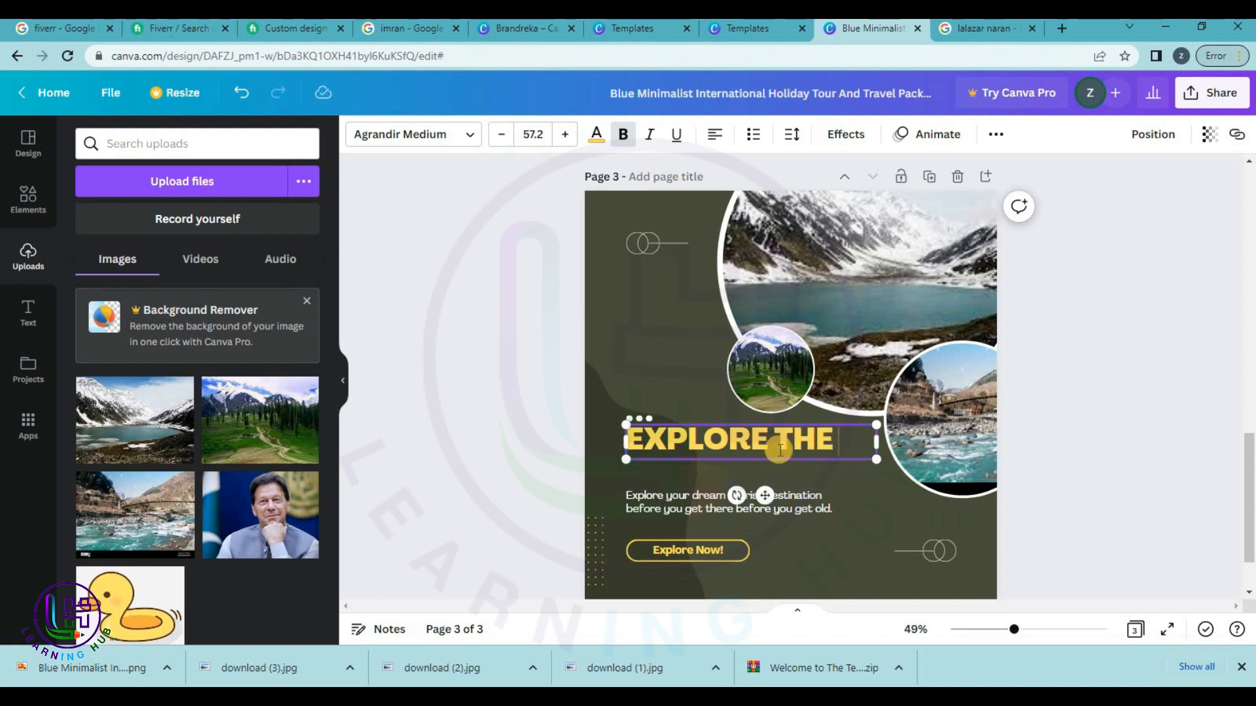
{"action": "type", "text": "NARAN"}
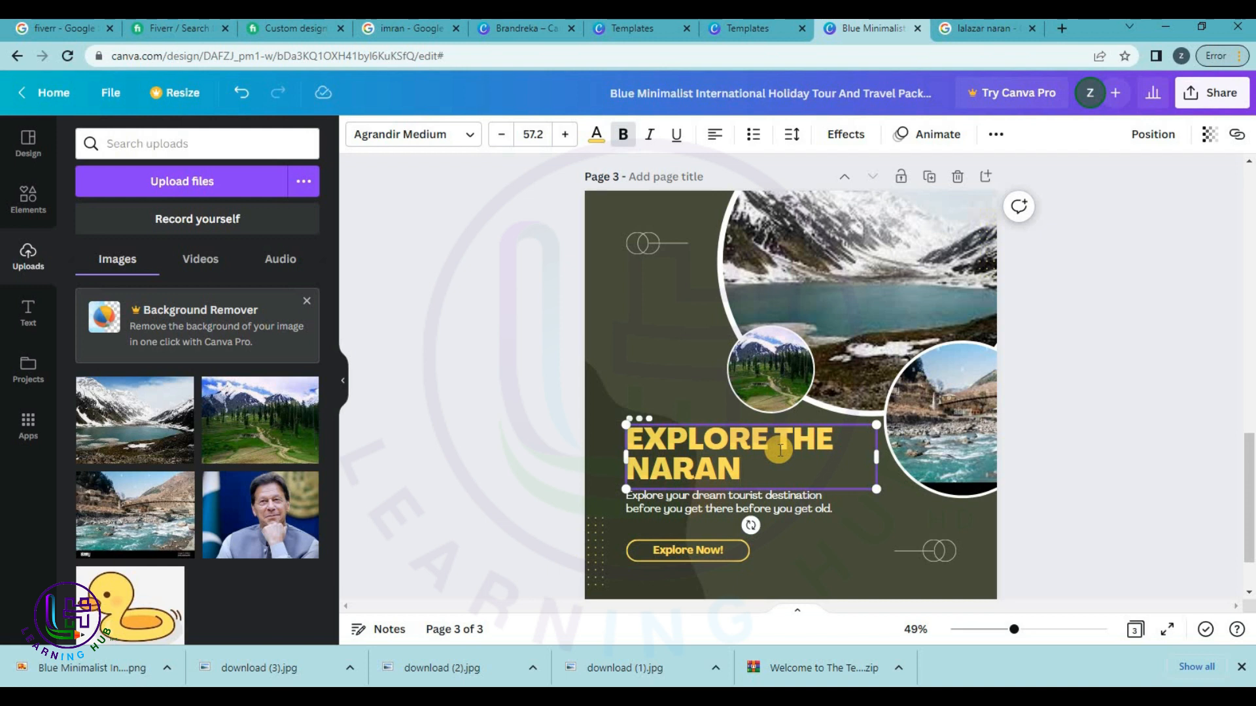
{"action": "left_click", "coordinate": [724, 507]}
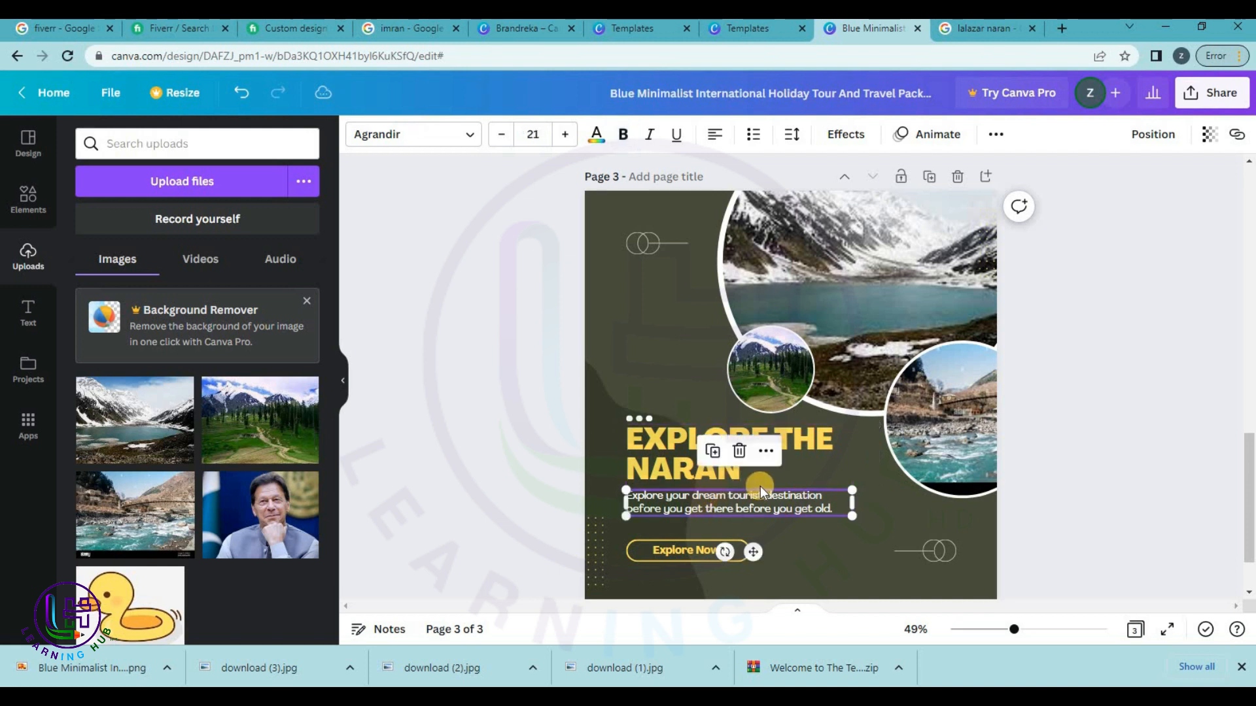
{"action": "scroll", "coordinate": [760, 485], "scroll_direction": "up", "scroll_amount": 10}
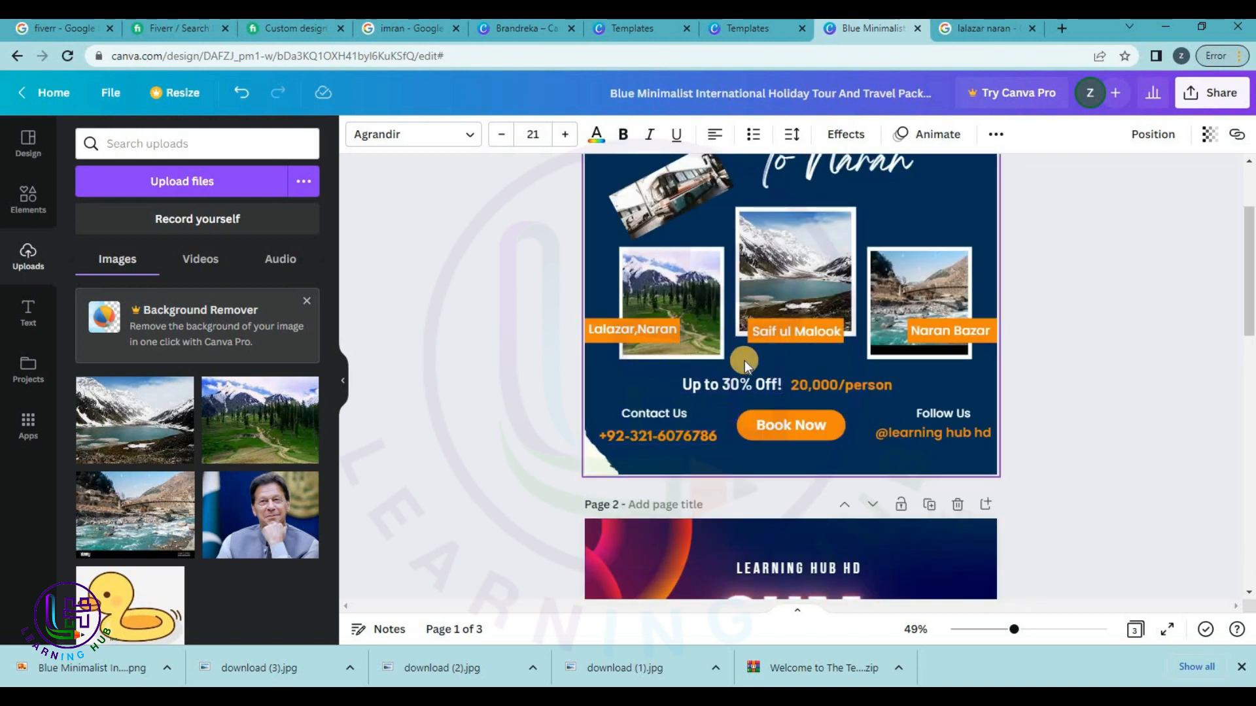
{"action": "left_click", "coordinate": [846, 386]}
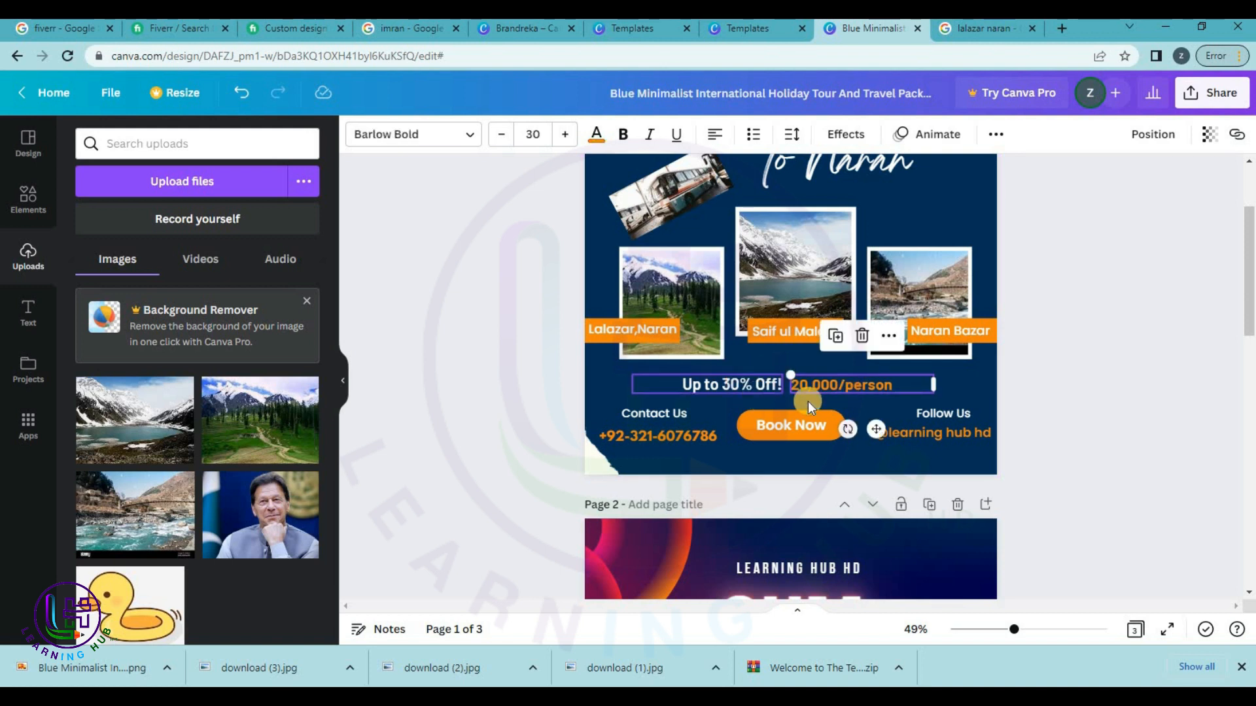
Replace page 3's description with '20,000/person' copied from page 1, prefixed with 'at'.
{"action": "double_click", "coordinate": [838, 383]}
{"action": "key", "text": "ctrl+c"}
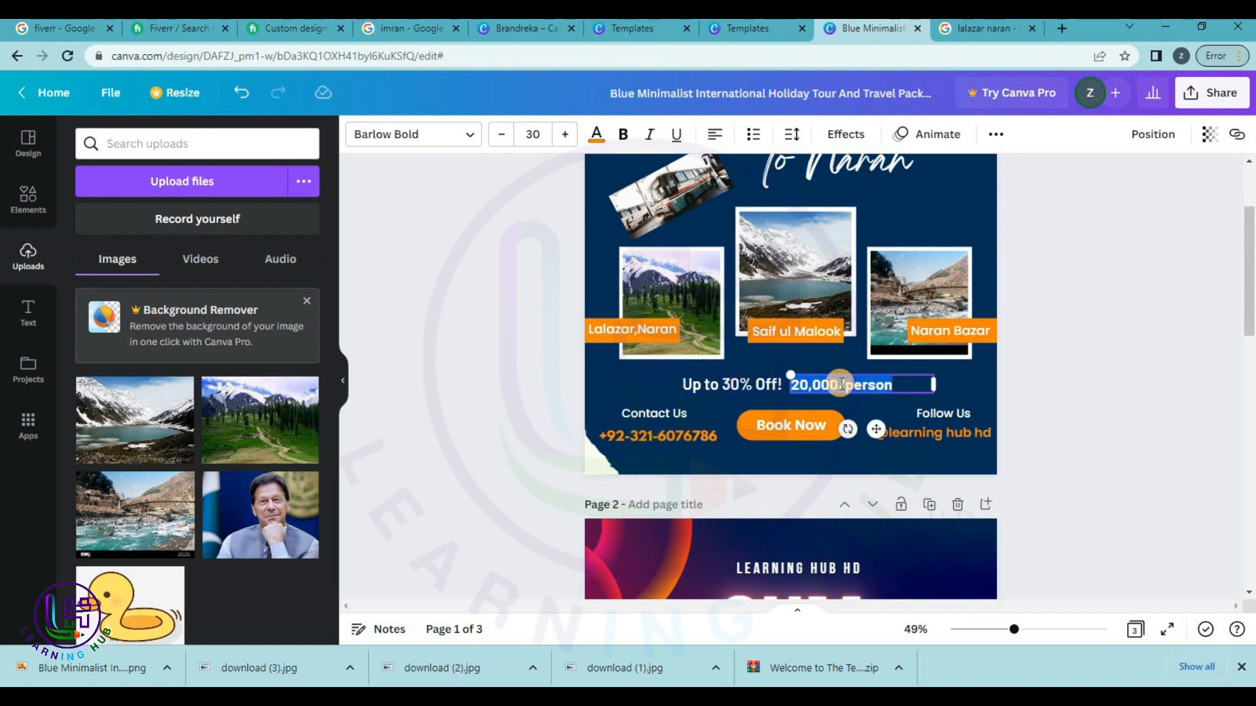
{"action": "scroll", "coordinate": [930, 479], "scroll_direction": "down", "scroll_amount": 4}
{"action": "scroll", "coordinate": [930, 478], "scroll_direction": "up", "scroll_amount": 4}
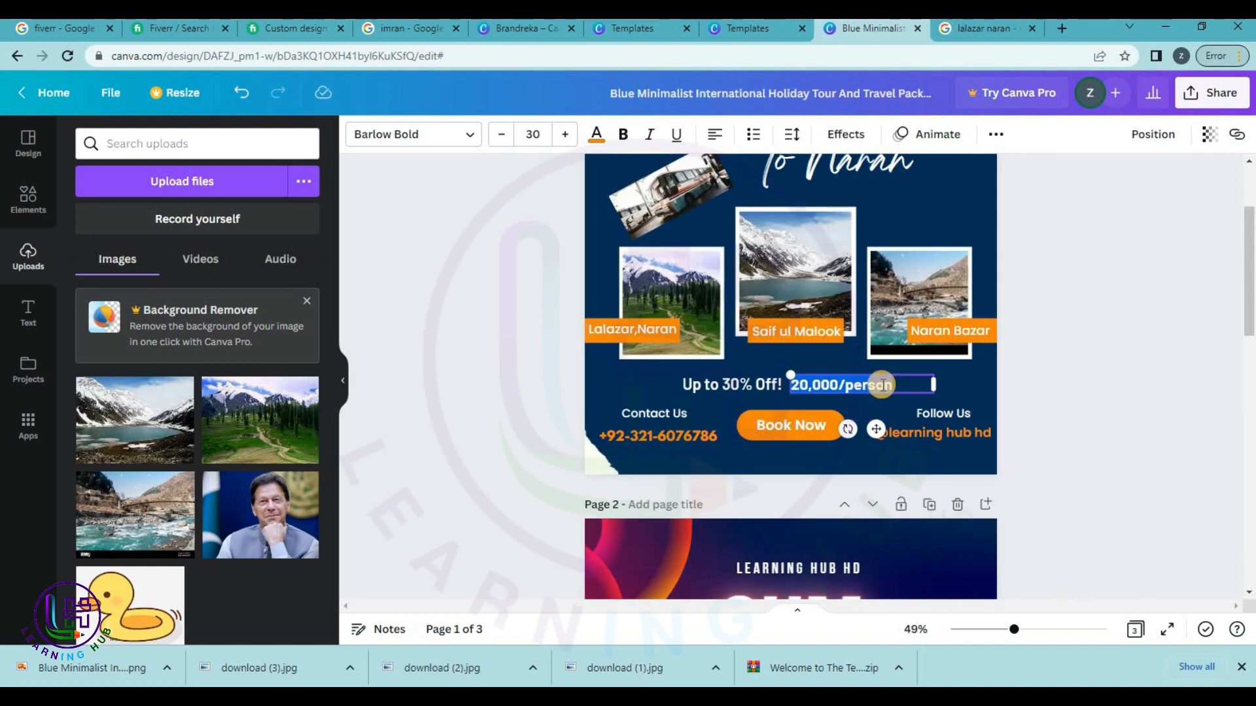
{"action": "scroll", "coordinate": [881, 385], "scroll_direction": "down", "scroll_amount": 15}
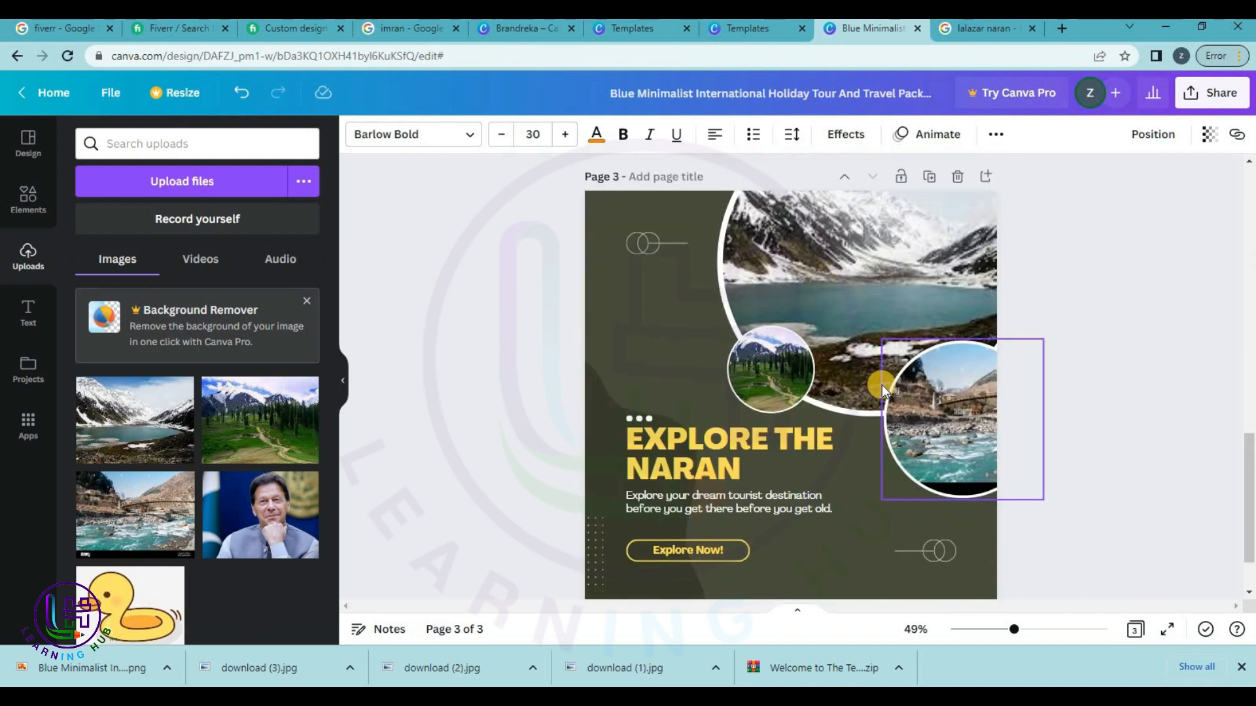
{"action": "double_click", "coordinate": [748, 507]}
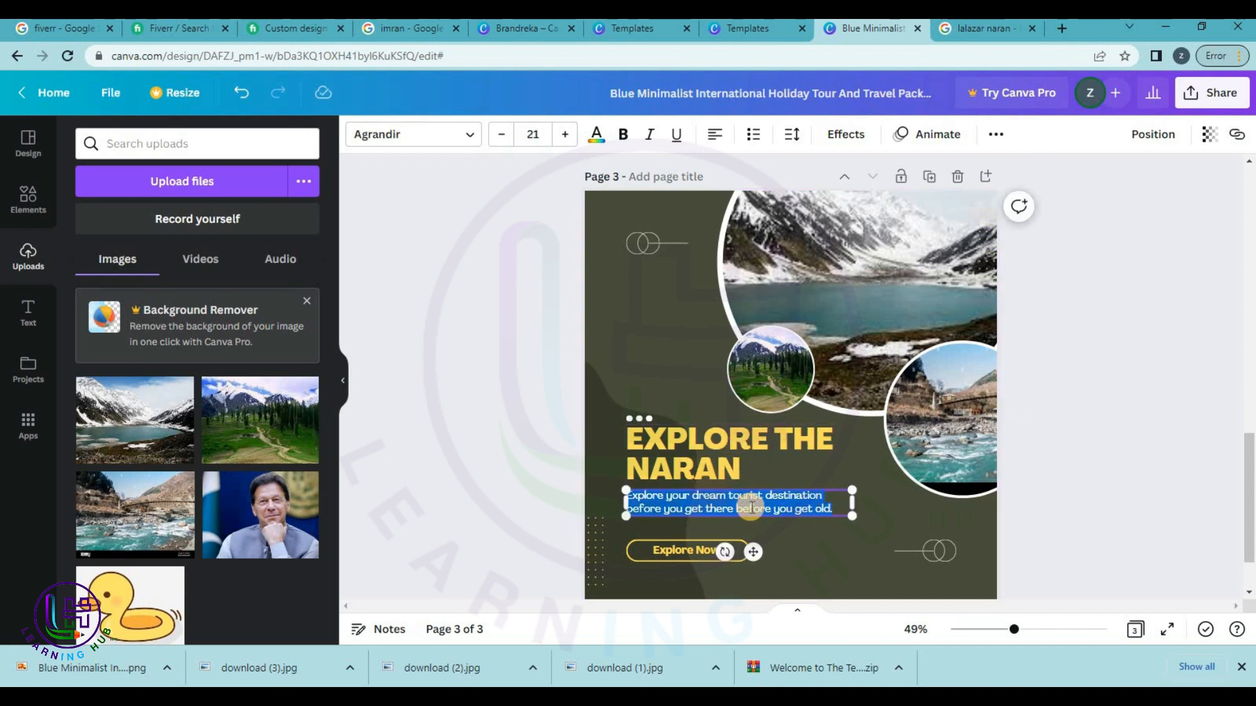
{"action": "key", "text": "ctrl+v"}
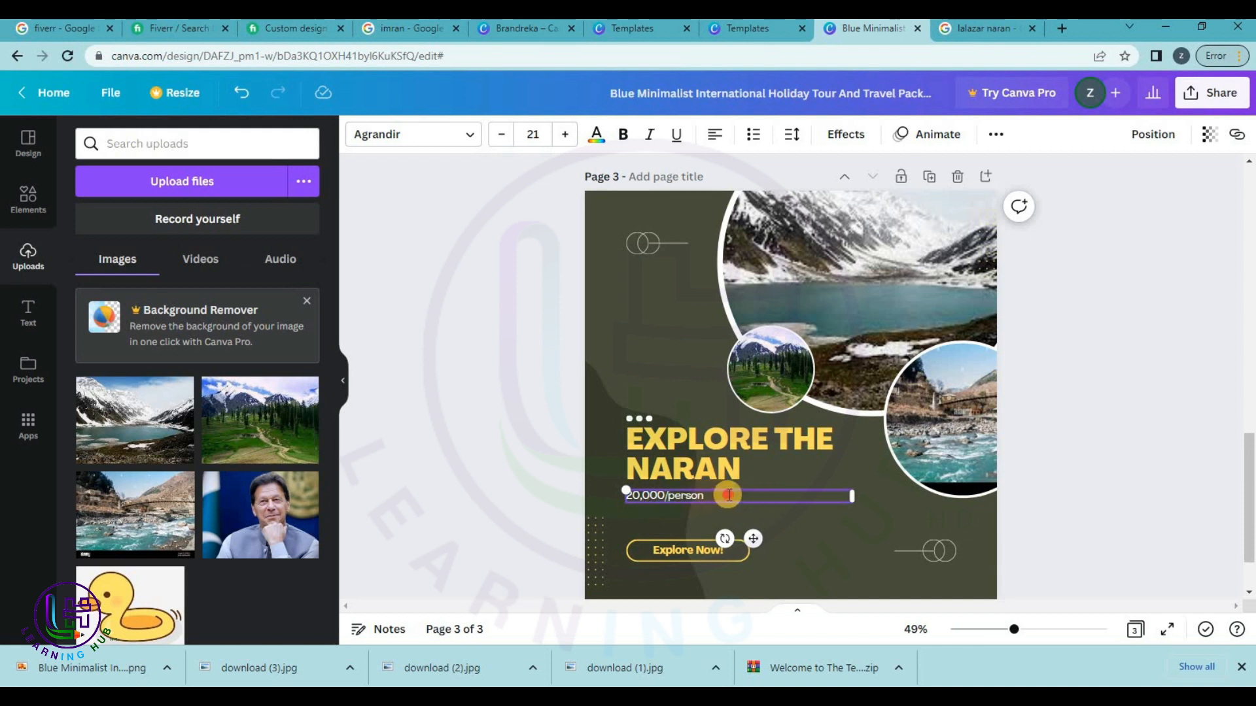
{"action": "type", "text": "at"}
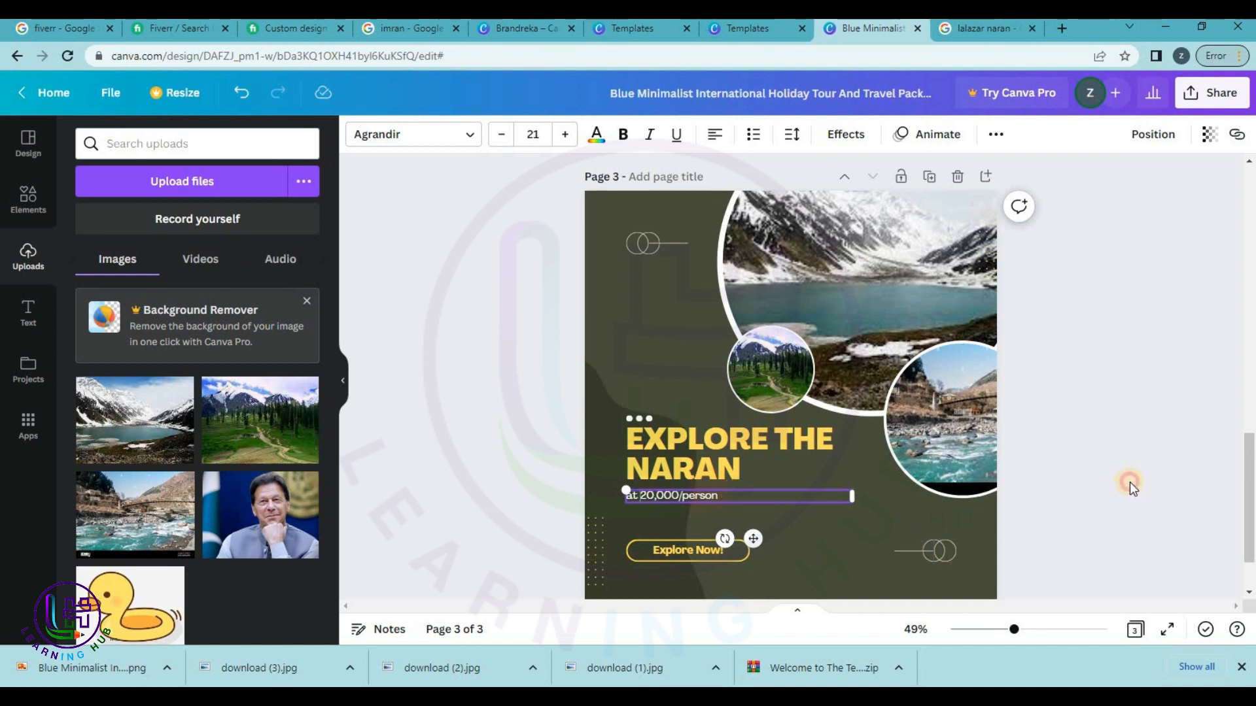
{"action": "left_click", "coordinate": [1129, 482]}
{"action": "scroll", "coordinate": [818, 528], "scroll_direction": "down", "scroll_amount": 2}
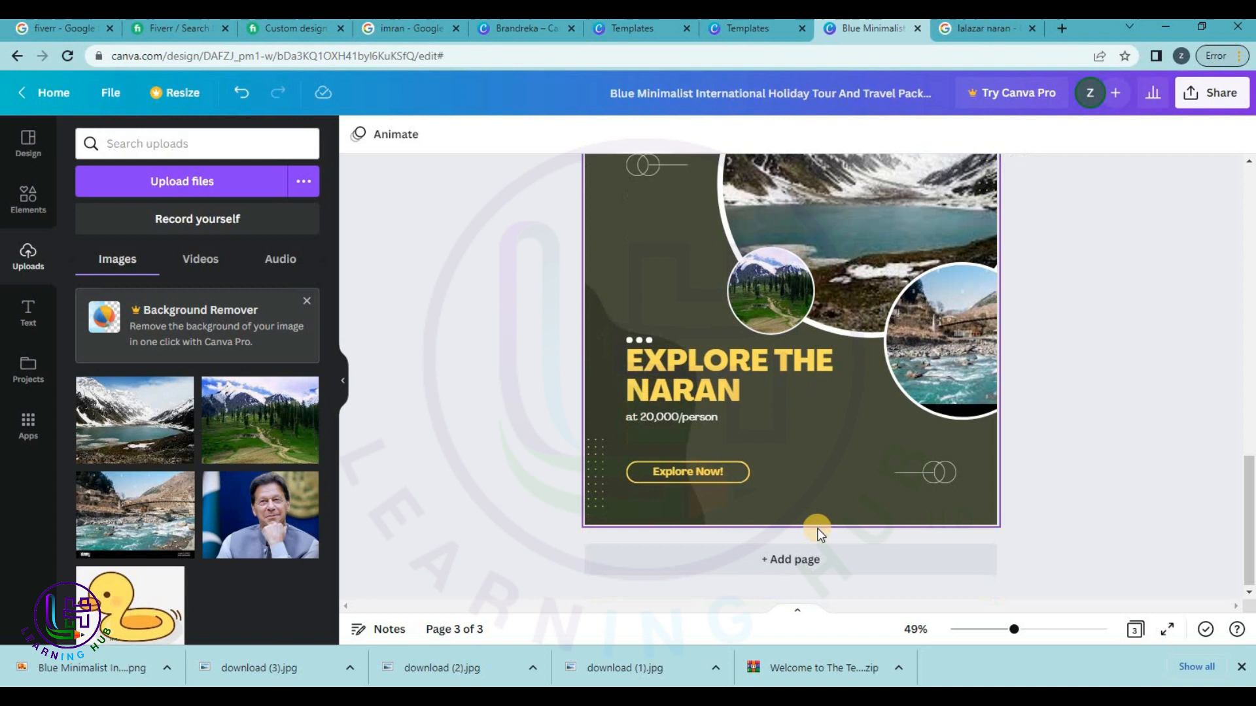
{"action": "scroll", "coordinate": [790, 409], "scroll_direction": "up", "scroll_amount": 8}
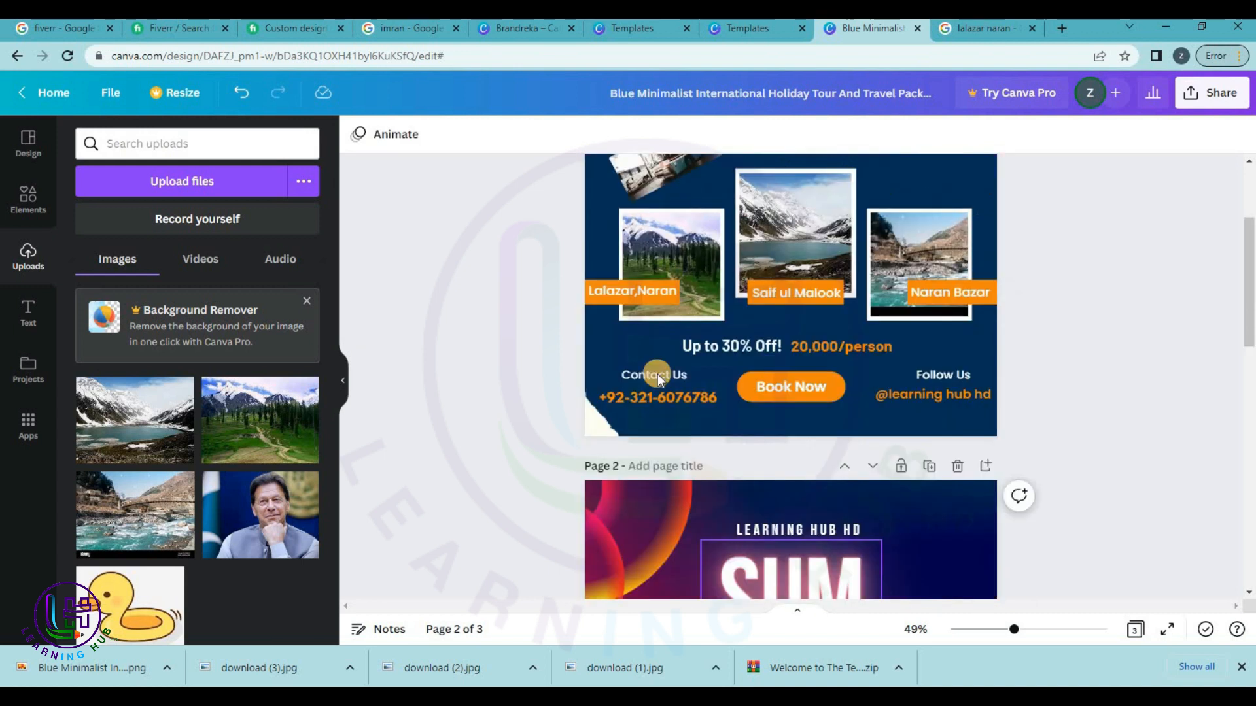
Paste page 1's phone number onto page 3 and place it in the bottom-right corner.
{"action": "left_click", "coordinate": [649, 434]}
{"action": "scroll", "coordinate": [732, 454], "scroll_direction": "down", "scroll_amount": 5}
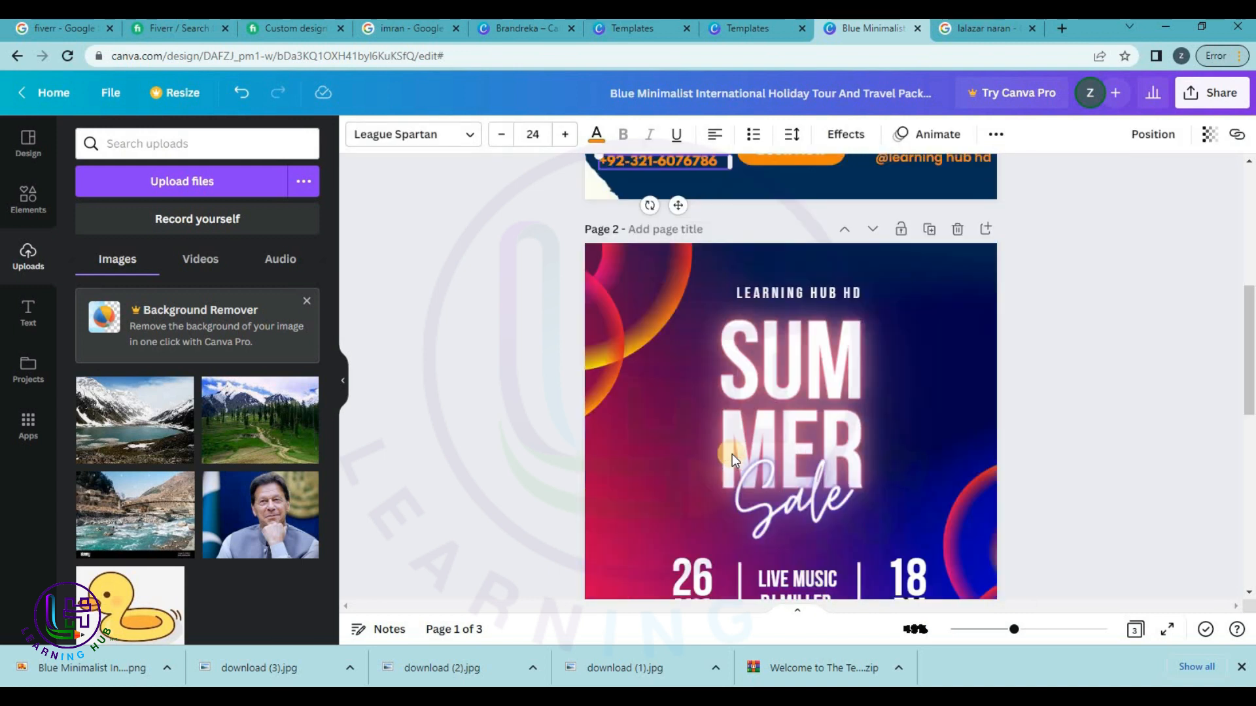
{"action": "scroll", "coordinate": [732, 454], "scroll_direction": "down", "scroll_amount": 10}
{"action": "left_click", "coordinate": [816, 471]}
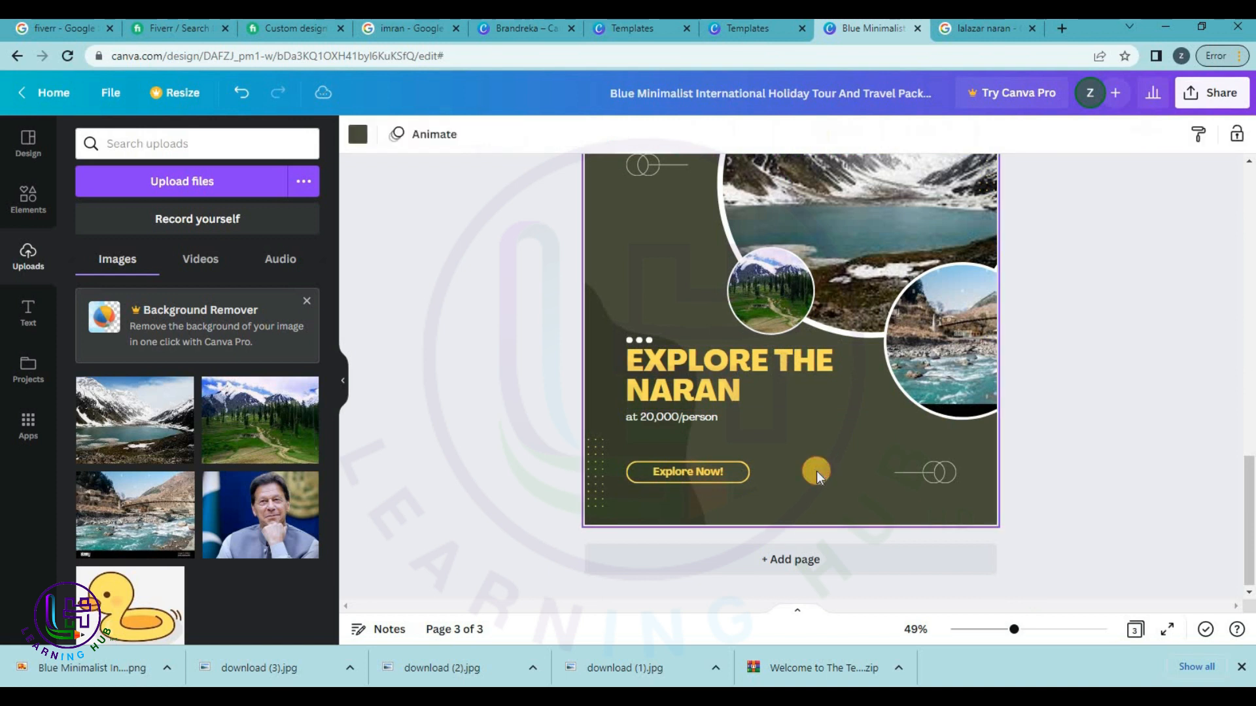
{"action": "key", "text": "ctrl+v"}
{"action": "left_click_drag", "start_coordinate": [697, 492], "coordinate": [953, 508]}
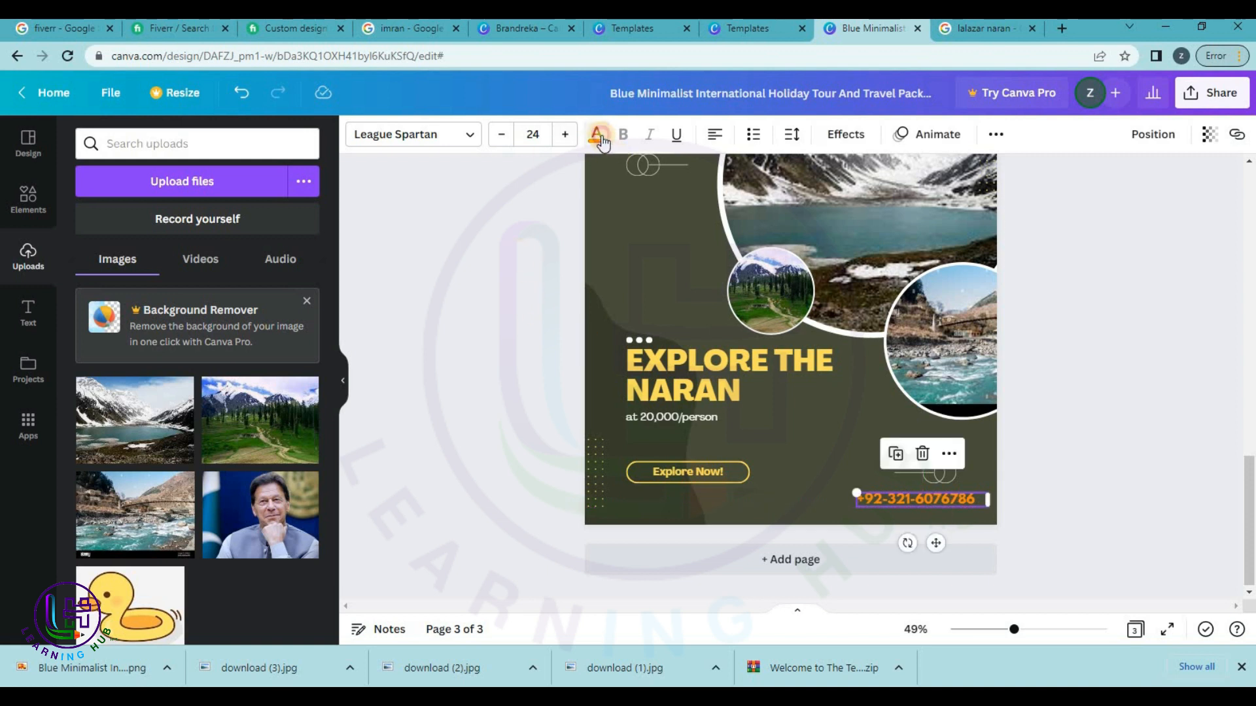
Colour the pasted phone number yellow.
{"action": "left_click", "coordinate": [596, 135]}
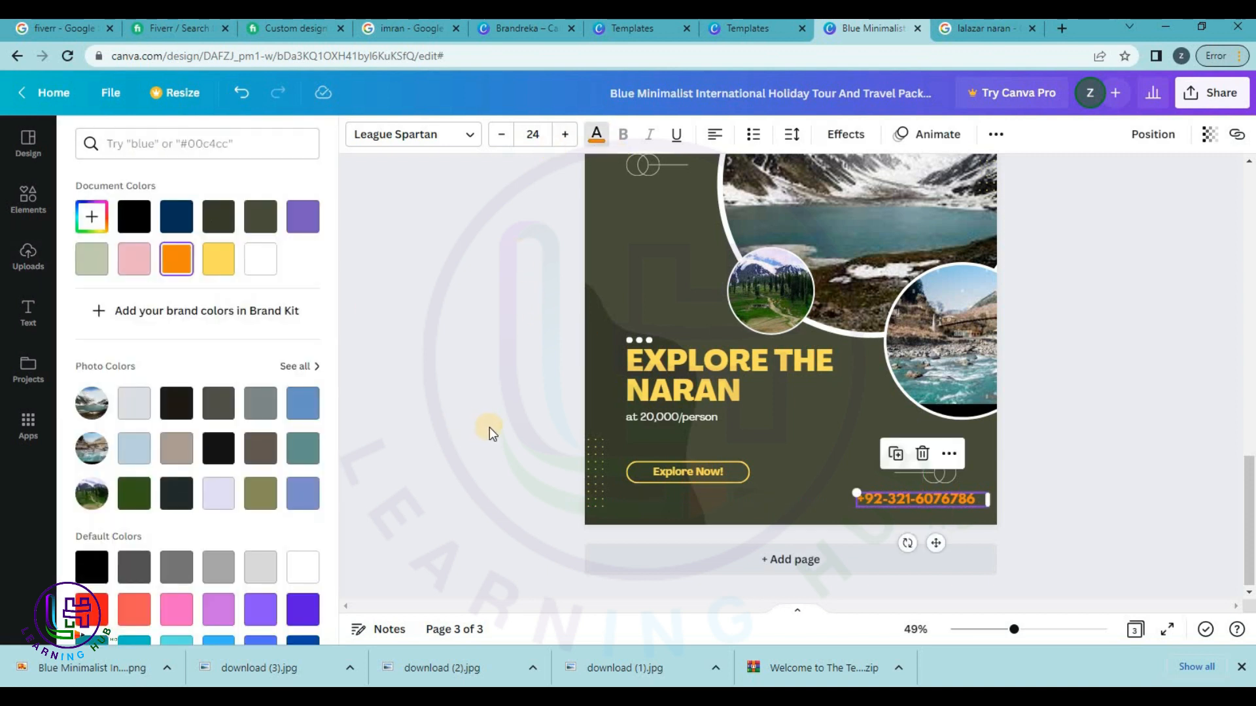
{"action": "scroll", "coordinate": [91, 255], "scroll_direction": "down", "scroll_amount": 1}
{"action": "scroll", "coordinate": [92, 255], "scroll_direction": "down", "scroll_amount": 2}
{"action": "scroll", "coordinate": [104, 229], "scroll_direction": "up", "scroll_amount": 3}
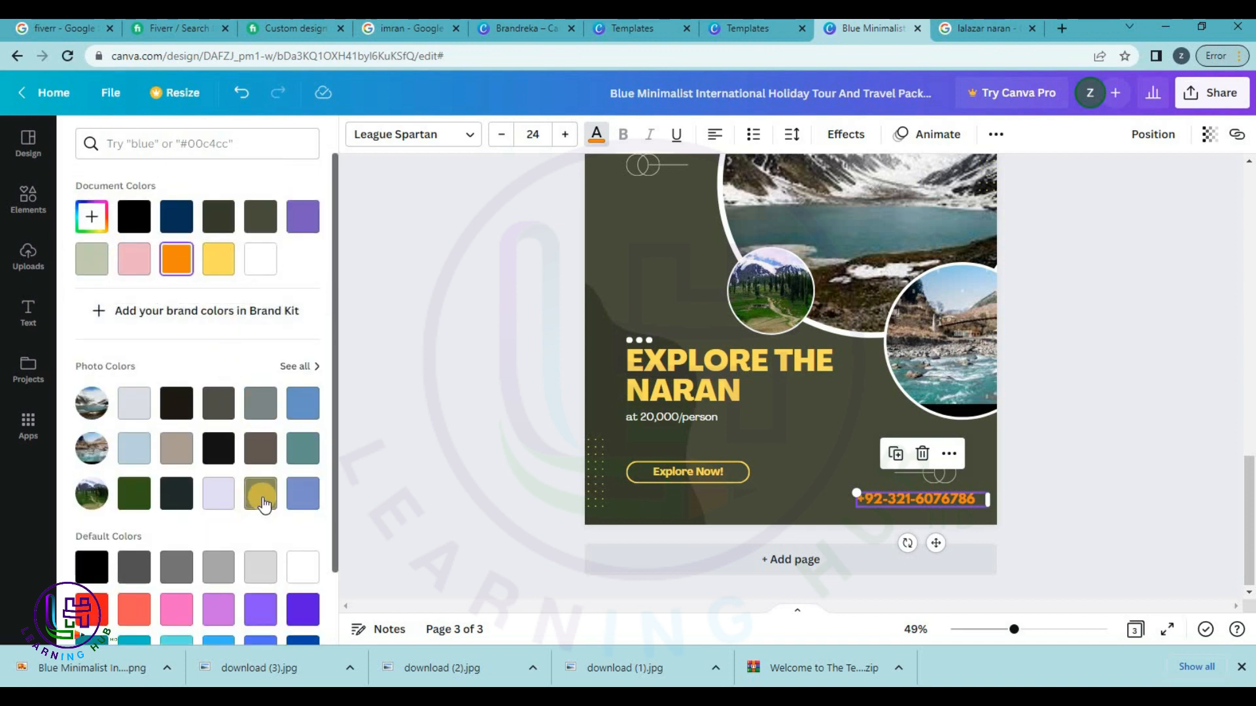
{"action": "left_click", "coordinate": [219, 257]}
{"action": "left_click", "coordinate": [1078, 487]}
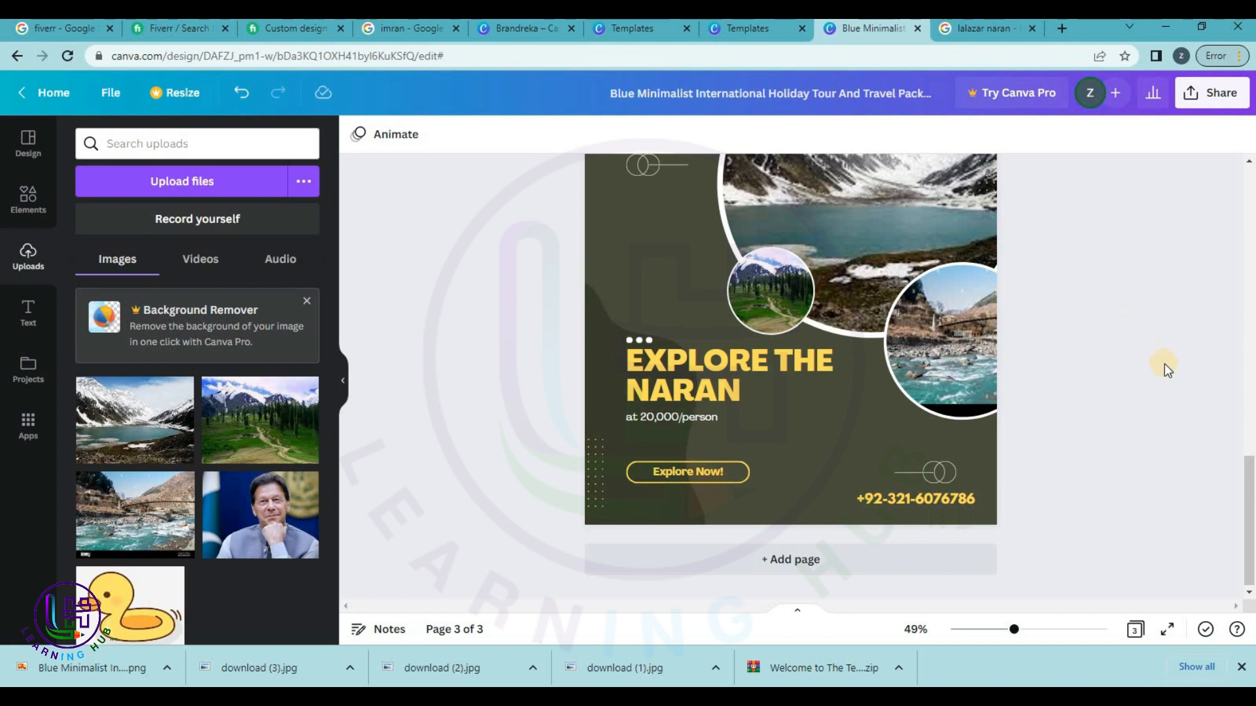
{"action": "scroll", "coordinate": [1123, 335], "scroll_direction": "up", "scroll_amount": 3}
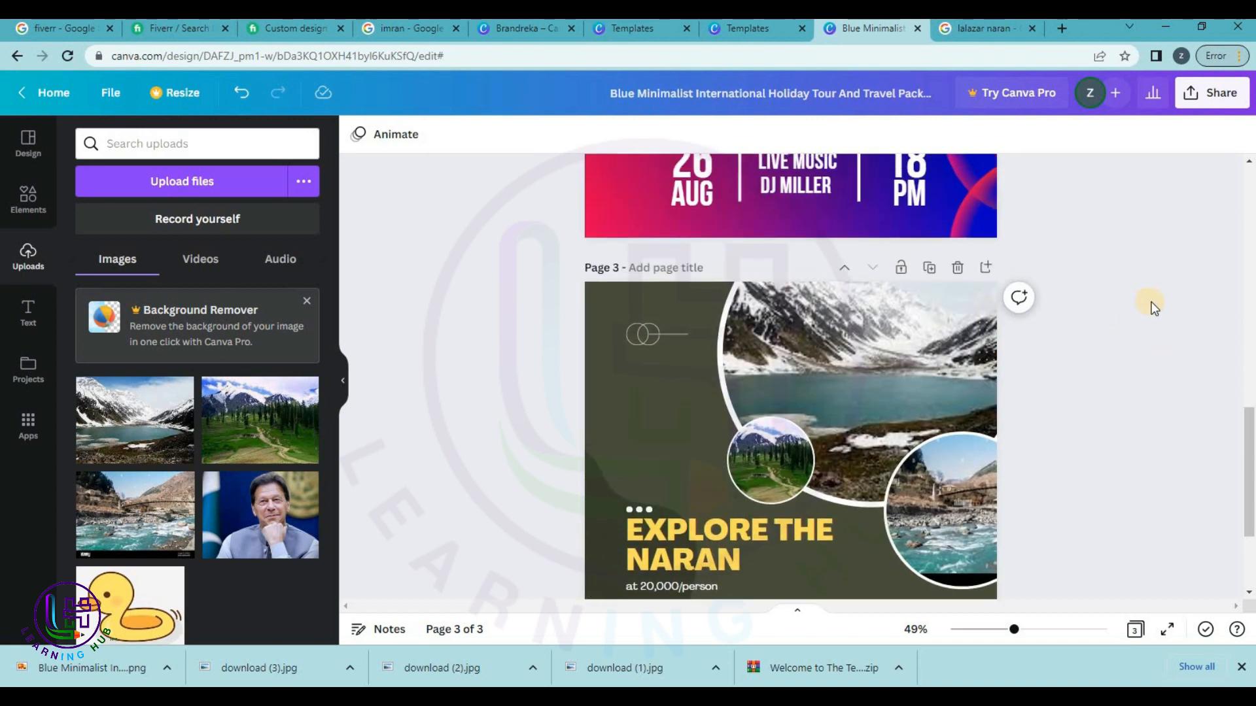
{"action": "scroll", "coordinate": [1144, 301], "scroll_direction": "down", "scroll_amount": 1}
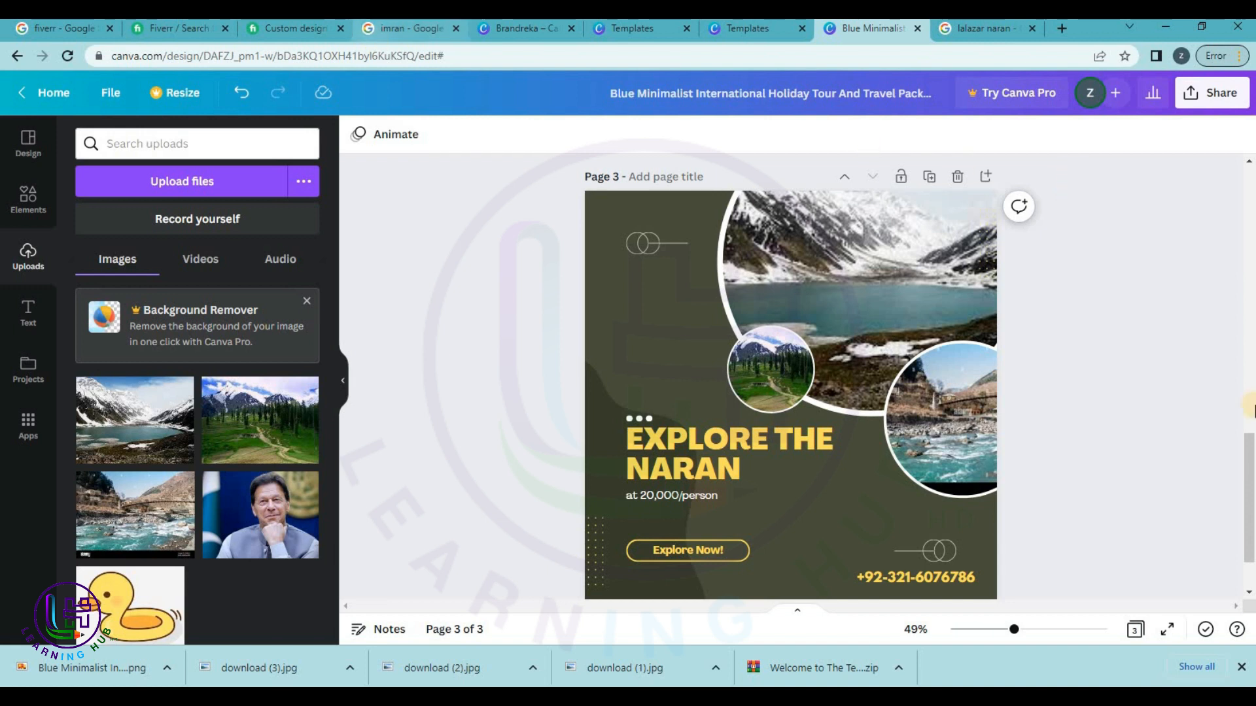
Download all pages of the design as PNG.
{"action": "left_click", "coordinate": [1198, 104]}
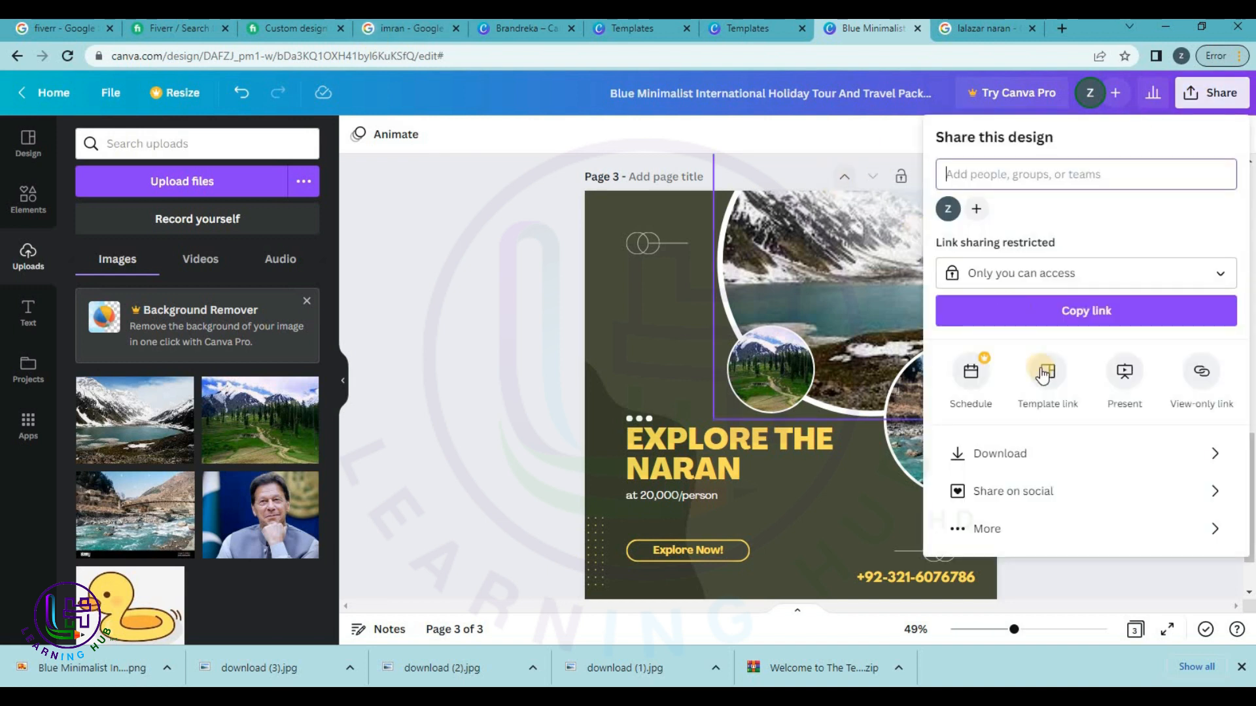
{"action": "left_click", "coordinate": [1047, 454]}
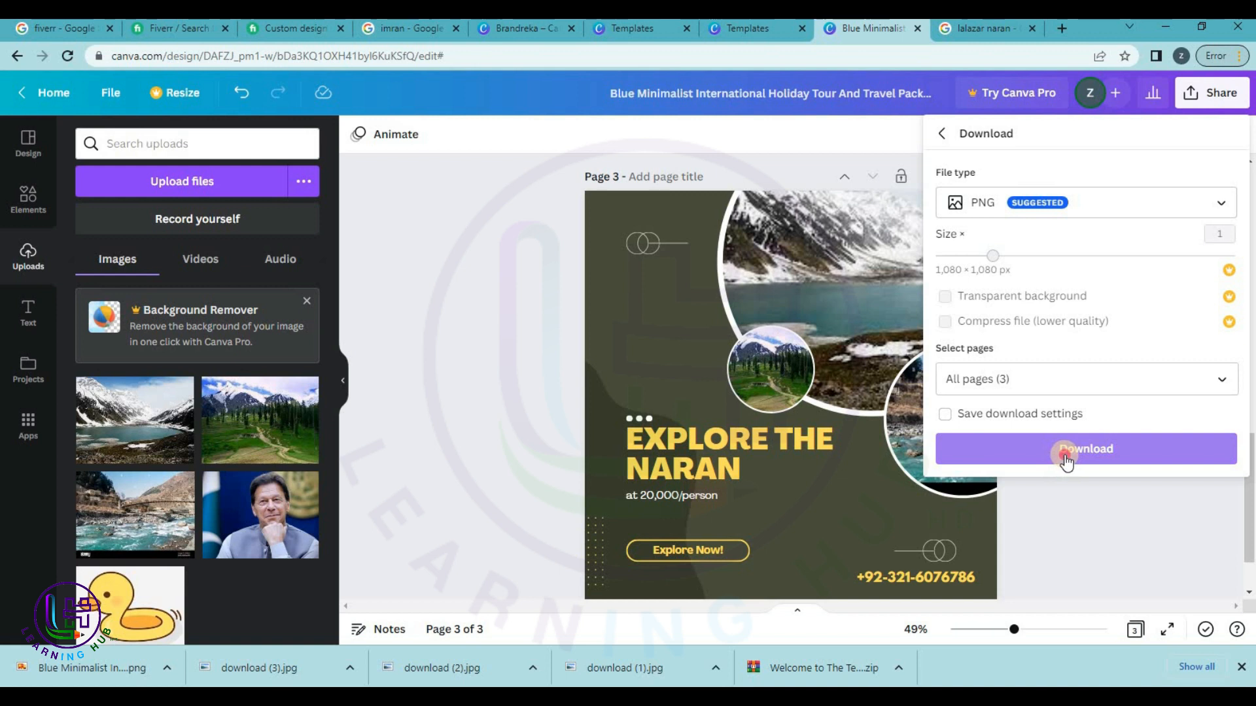
{"action": "left_click", "coordinate": [1065, 451]}
Find the Purple Photo Futuristic We're Now Open template under Twitter Posts and customize it.
{"action": "left_click", "coordinate": [40, 94]}
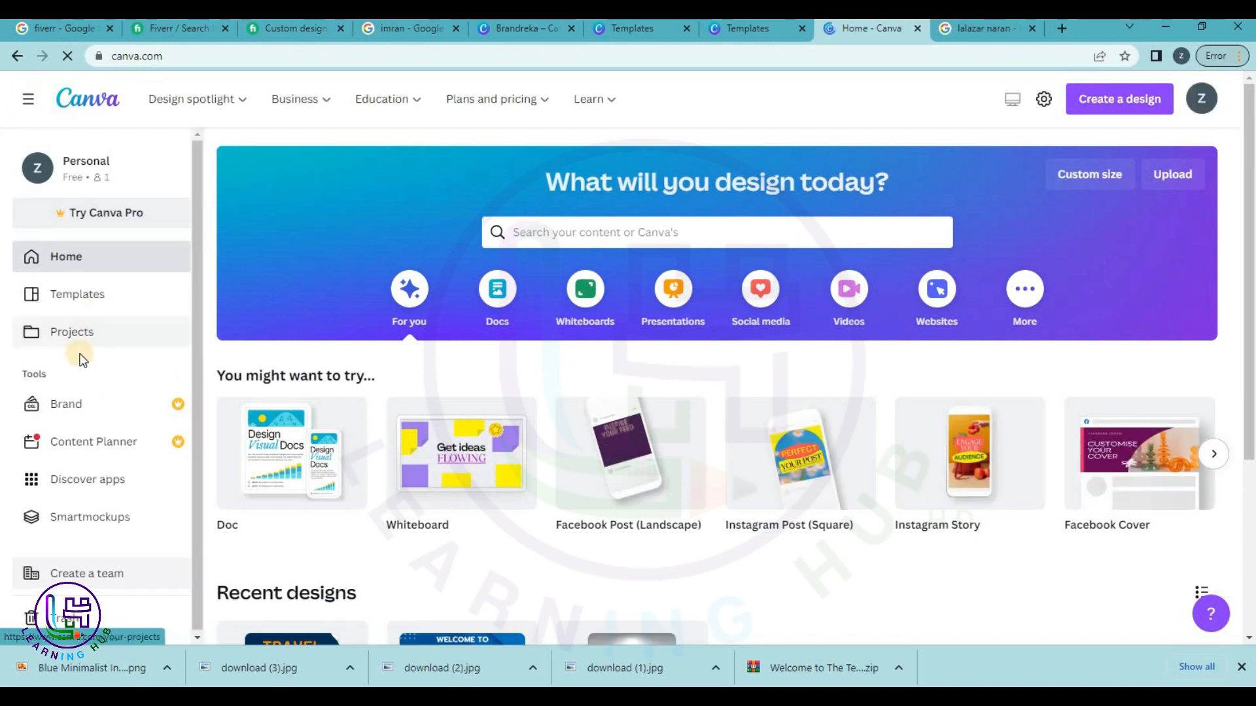
{"action": "left_click", "coordinate": [85, 343]}
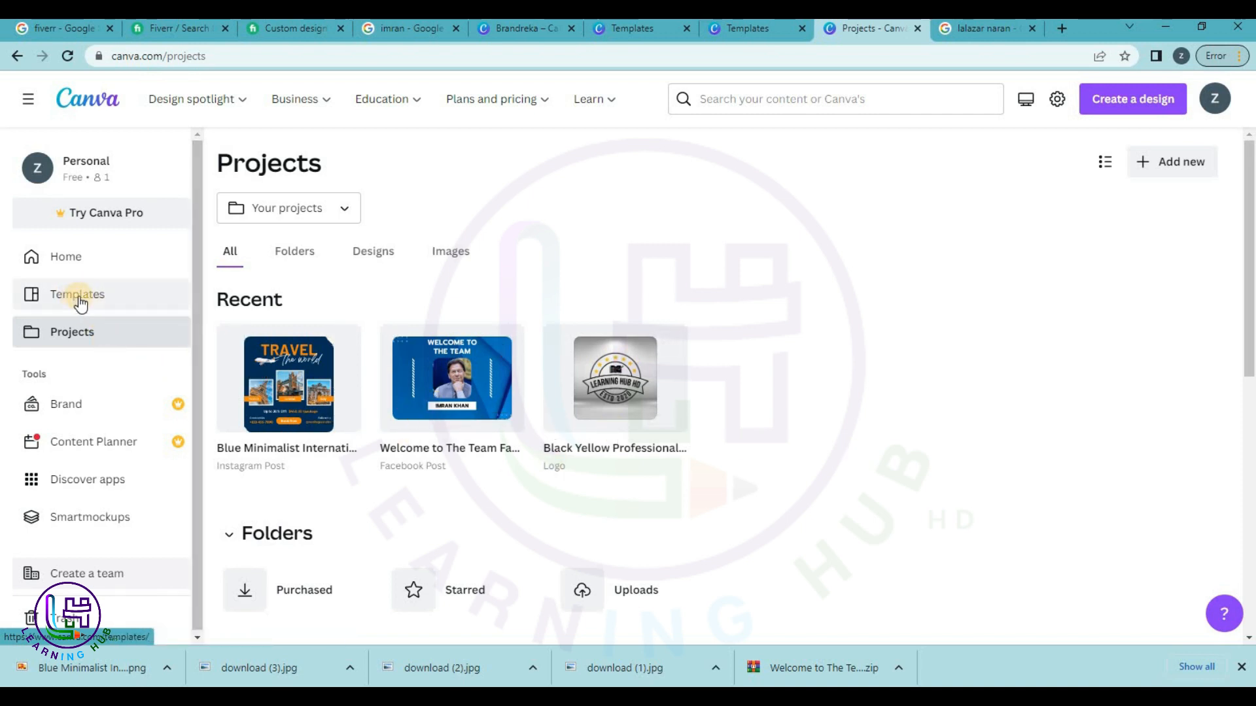
{"action": "left_click", "coordinate": [78, 297]}
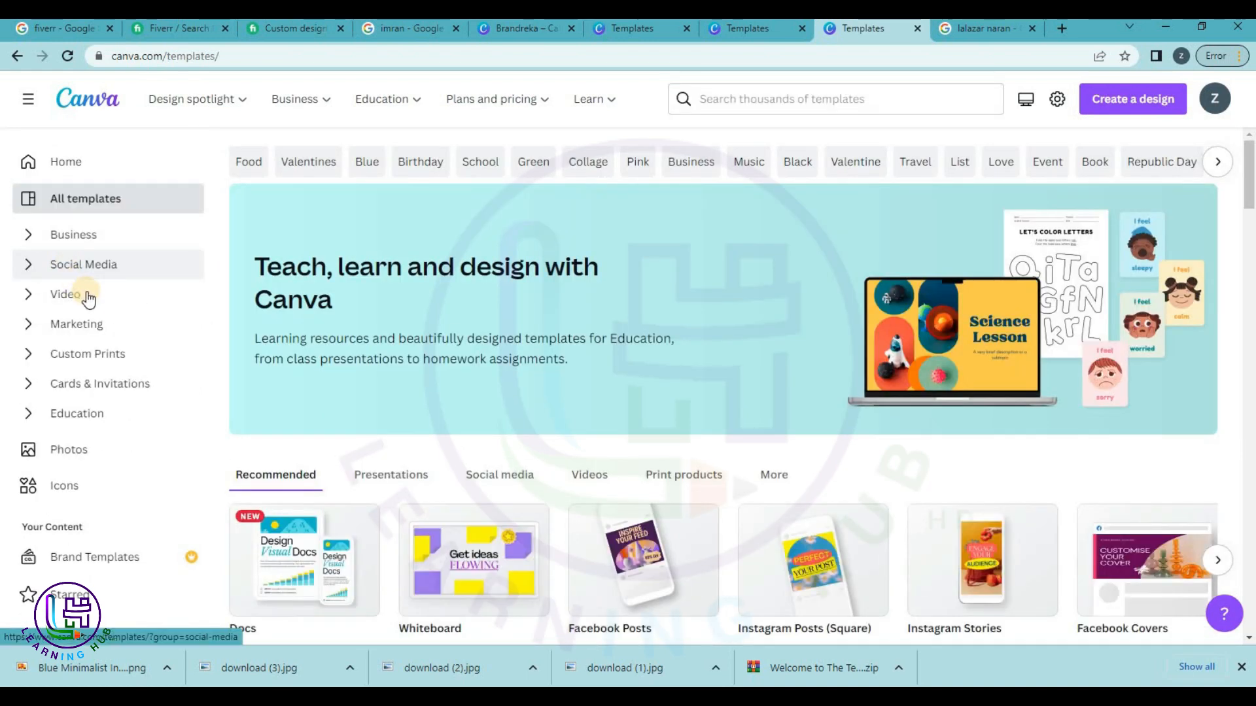
{"action": "left_click", "coordinate": [98, 267]}
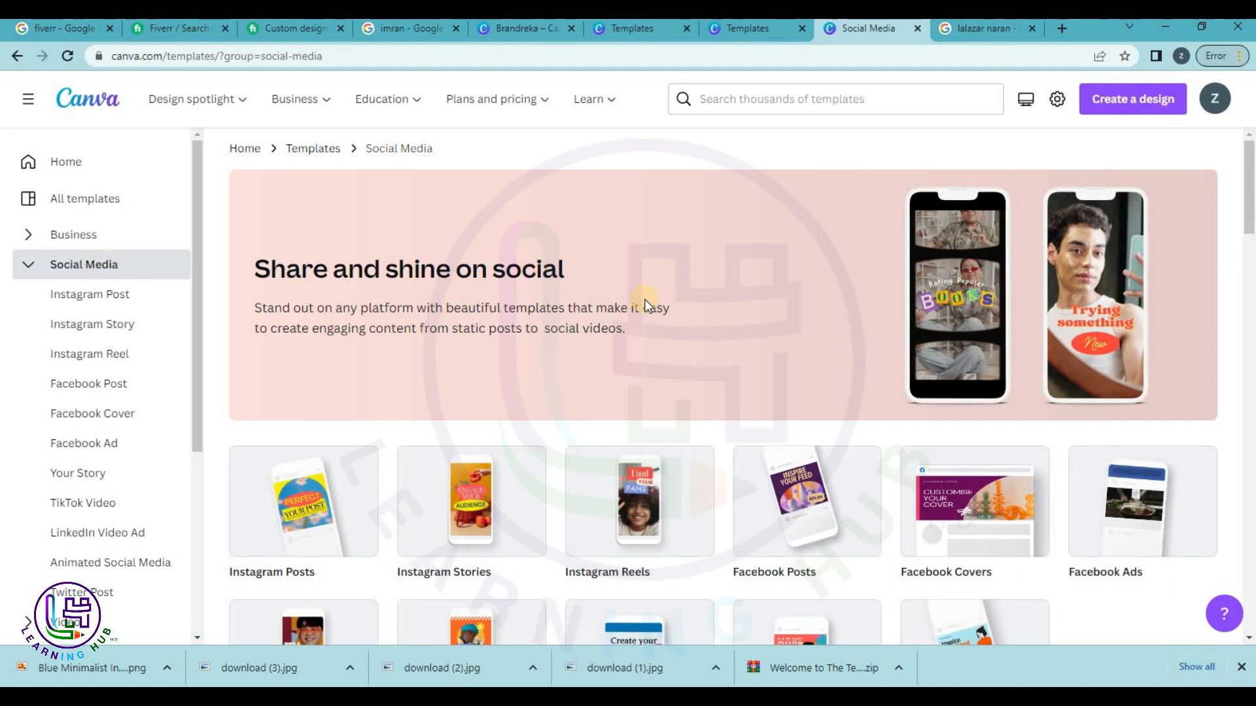
{"action": "scroll", "coordinate": [642, 301], "scroll_direction": "down", "scroll_amount": 2}
{"action": "left_click", "coordinate": [929, 518]}
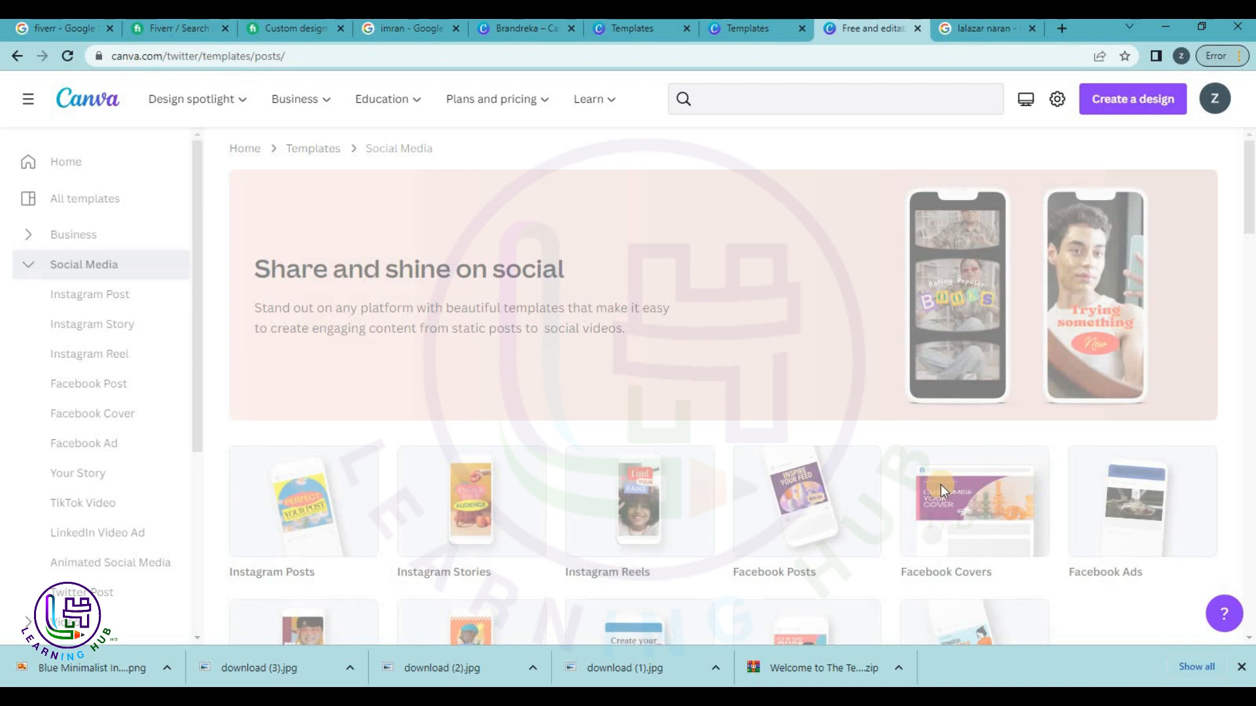
{"action": "scroll", "coordinate": [891, 502], "scroll_direction": "down", "scroll_amount": 3}
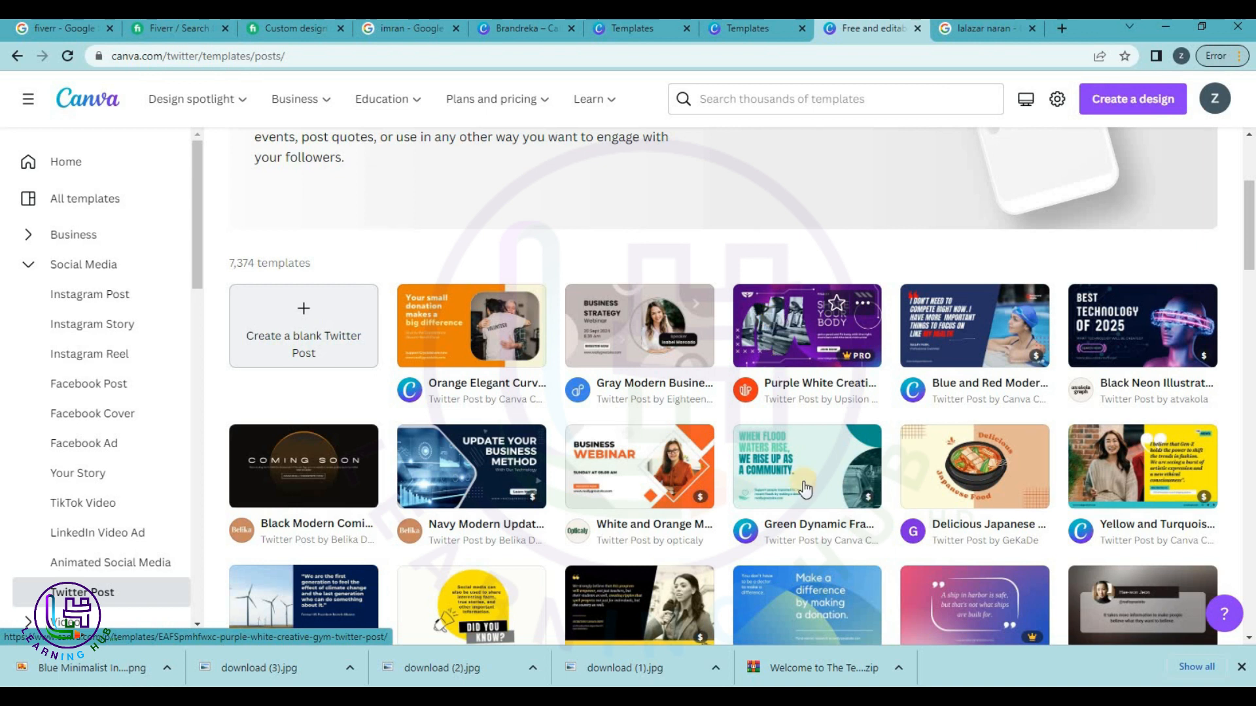
{"action": "scroll", "coordinate": [797, 461], "scroll_direction": "down", "scroll_amount": 4}
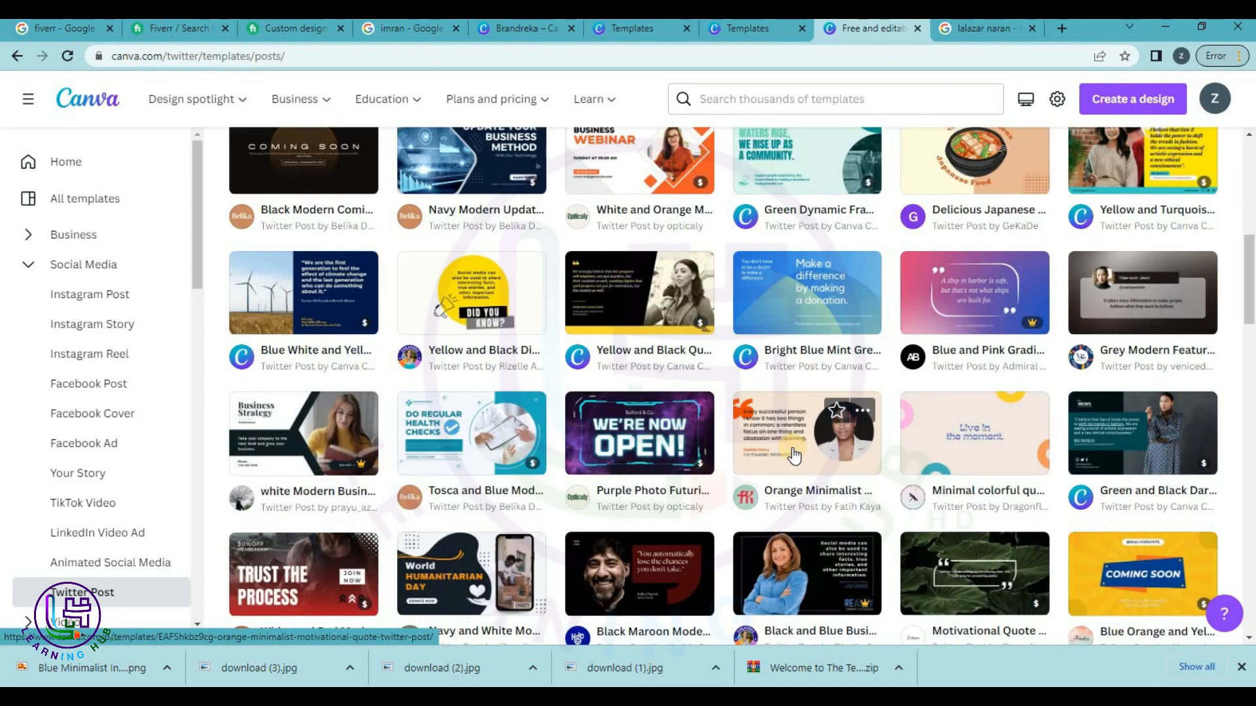
{"action": "left_click", "coordinate": [640, 434]}
{"action": "left_click", "coordinate": [883, 269]}
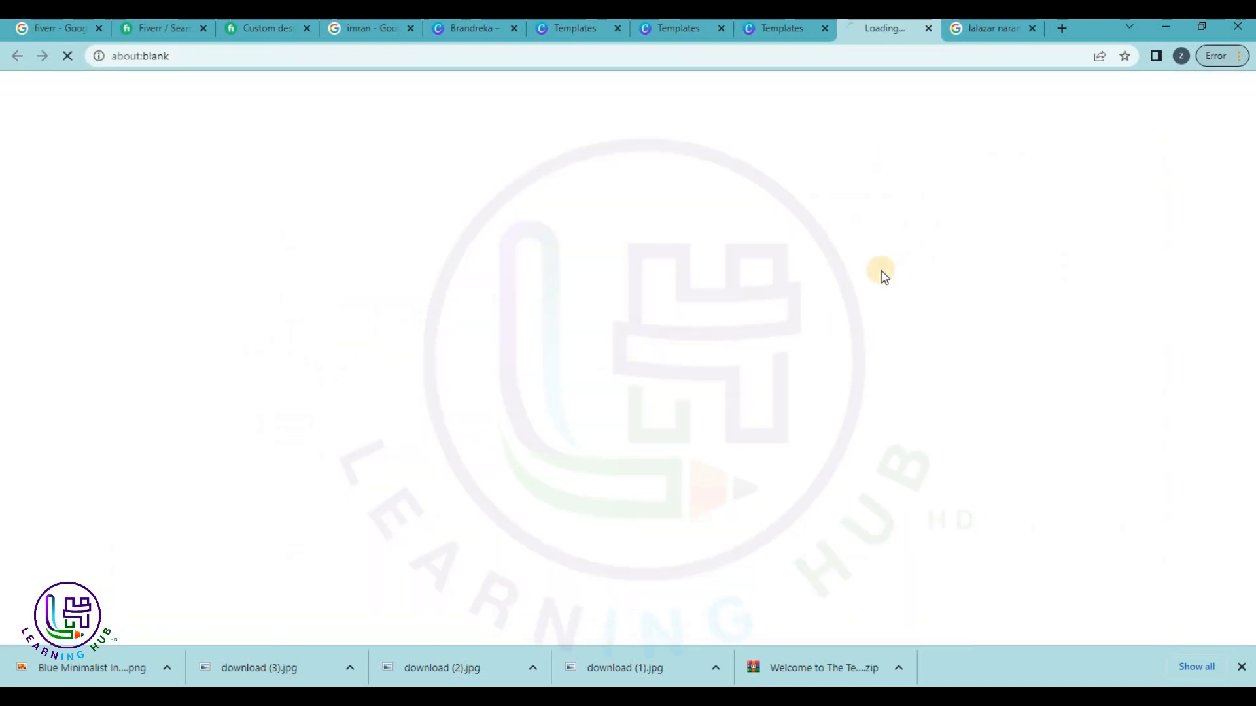
Delete the two watermarked images from the We're Now Open post.
{"action": "left_click", "coordinate": [771, 31]}
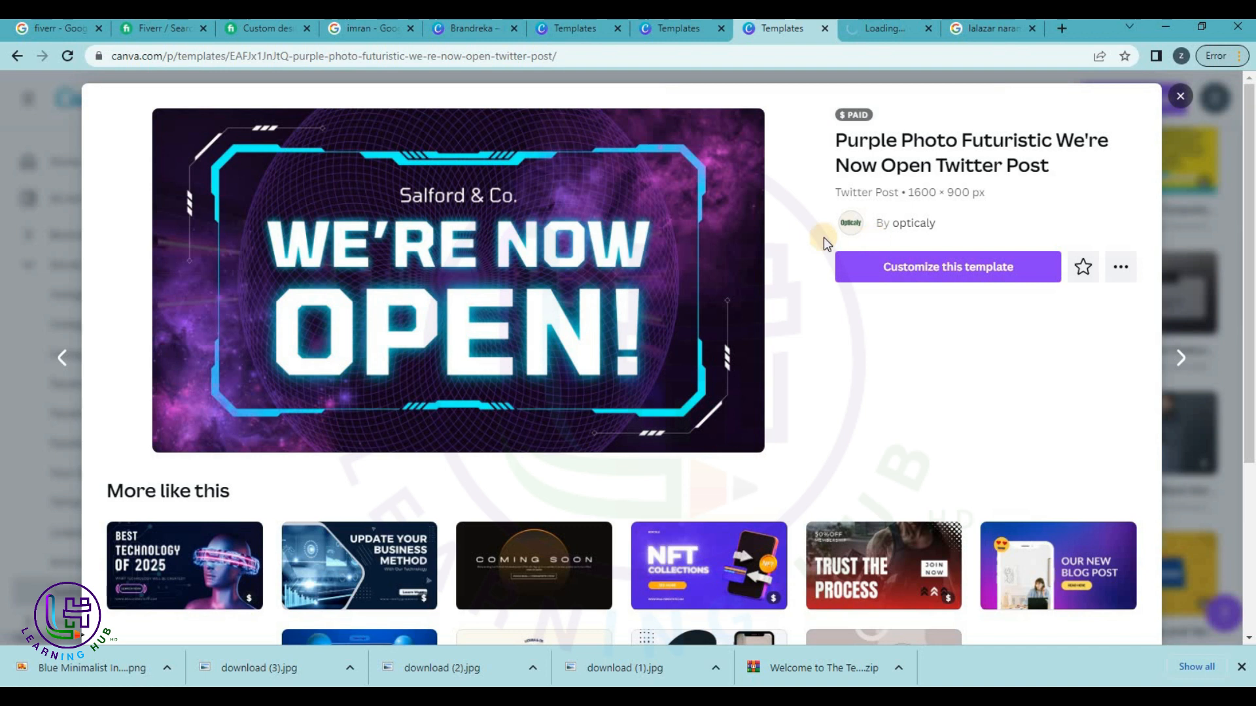
{"action": "left_click", "coordinate": [905, 29]}
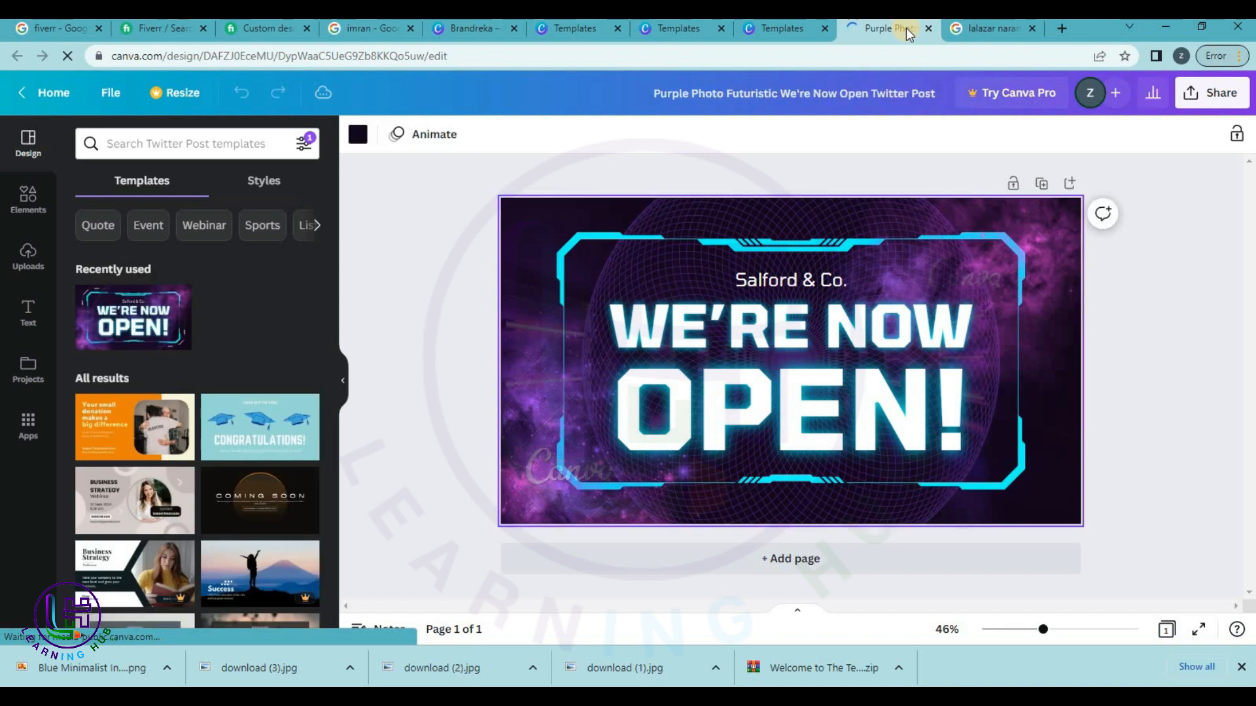
{"action": "left_click", "coordinate": [1055, 289]}
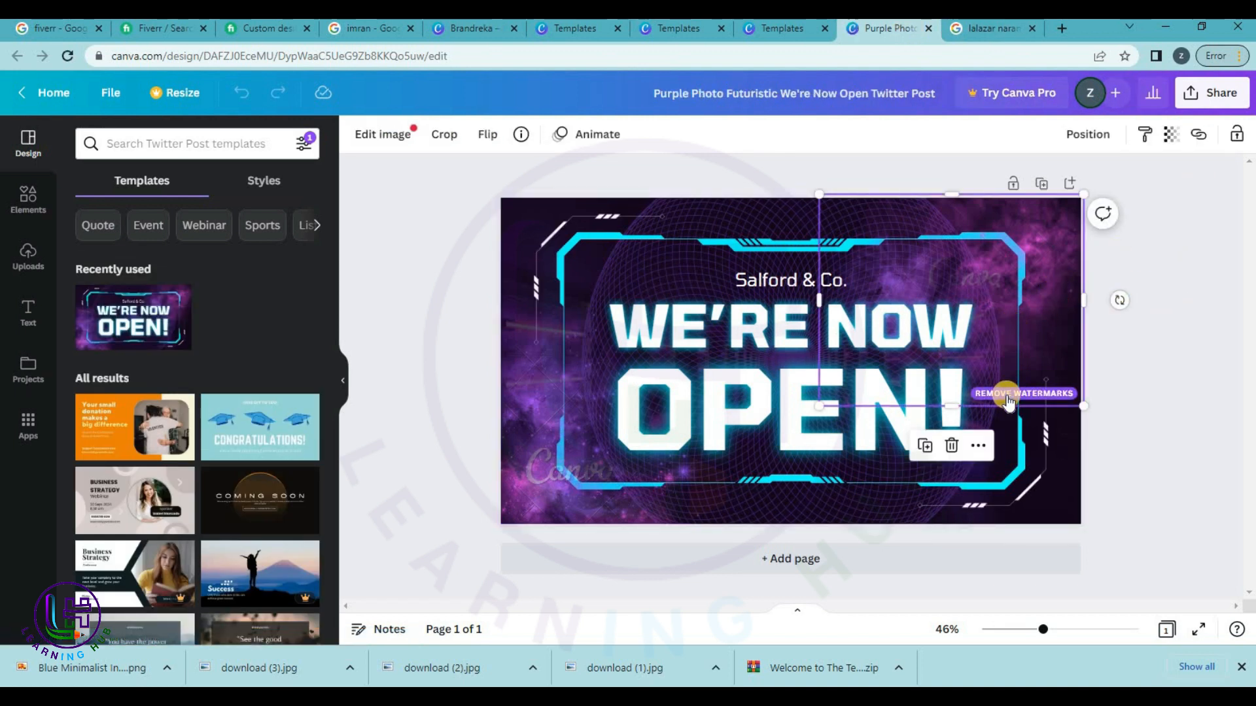
{"action": "left_click", "coordinate": [524, 489]}
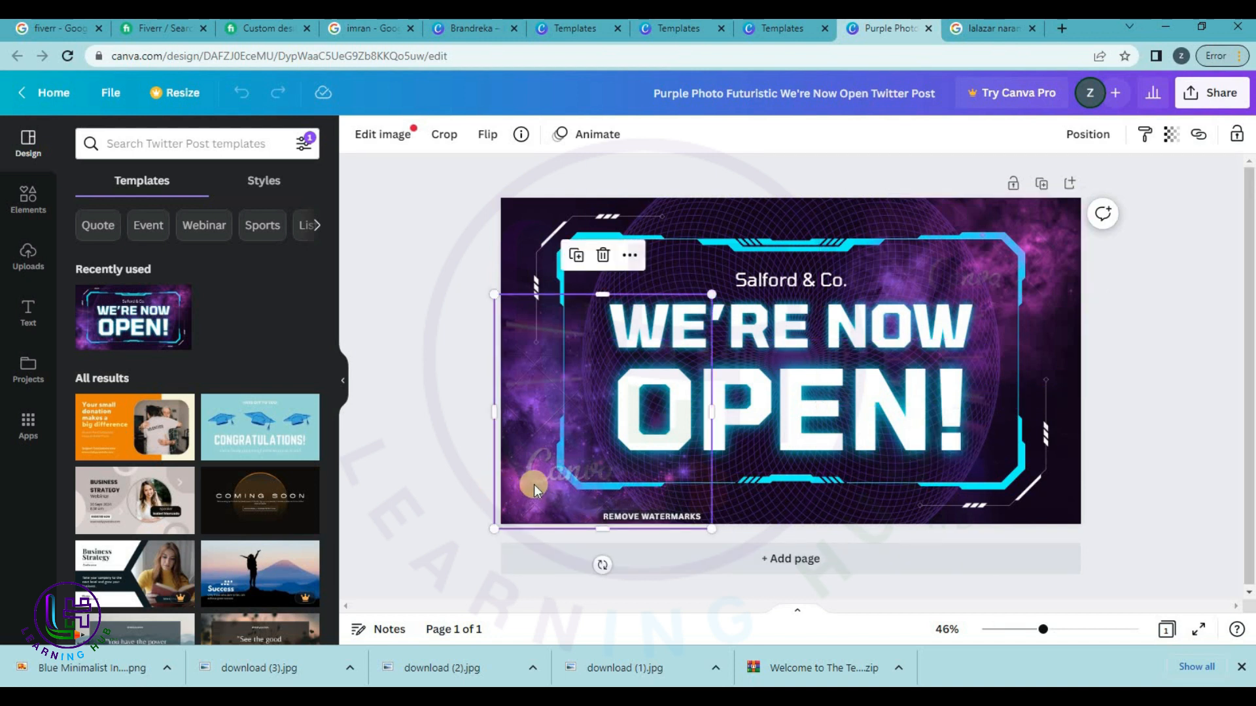
{"action": "key", "text": "Delete"}
{"action": "left_click", "coordinate": [1051, 293]}
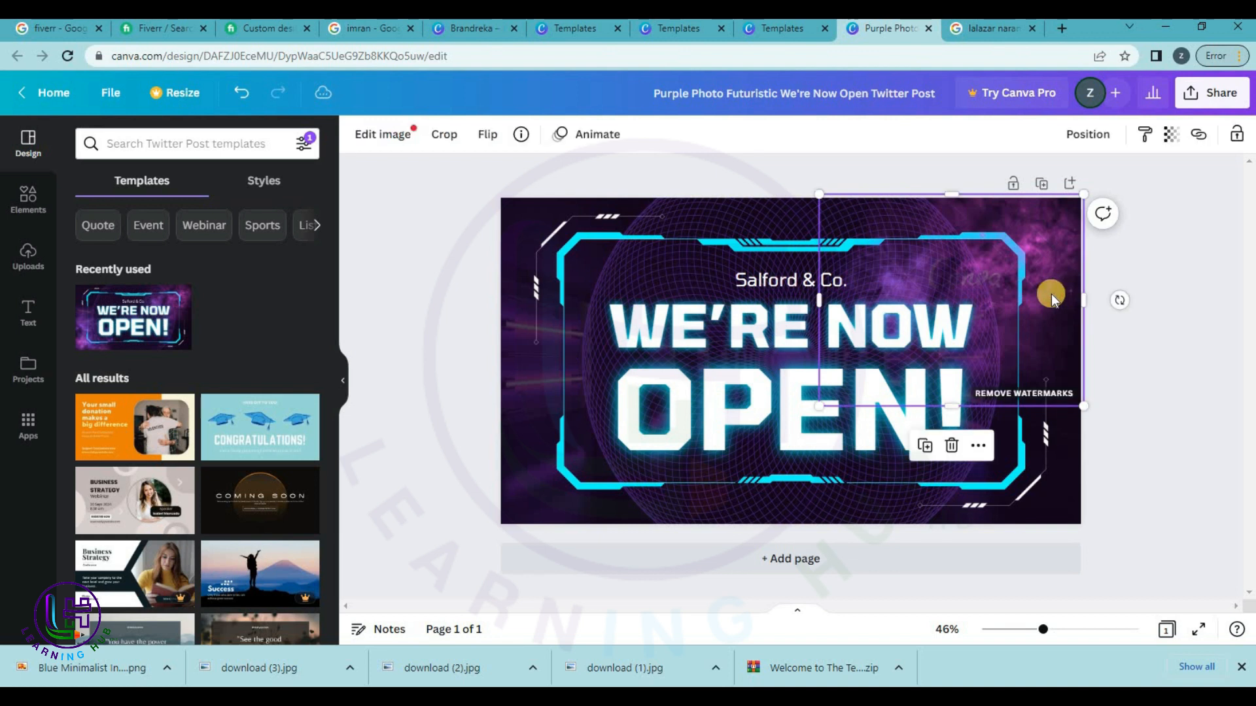
{"action": "key", "text": "Delete"}
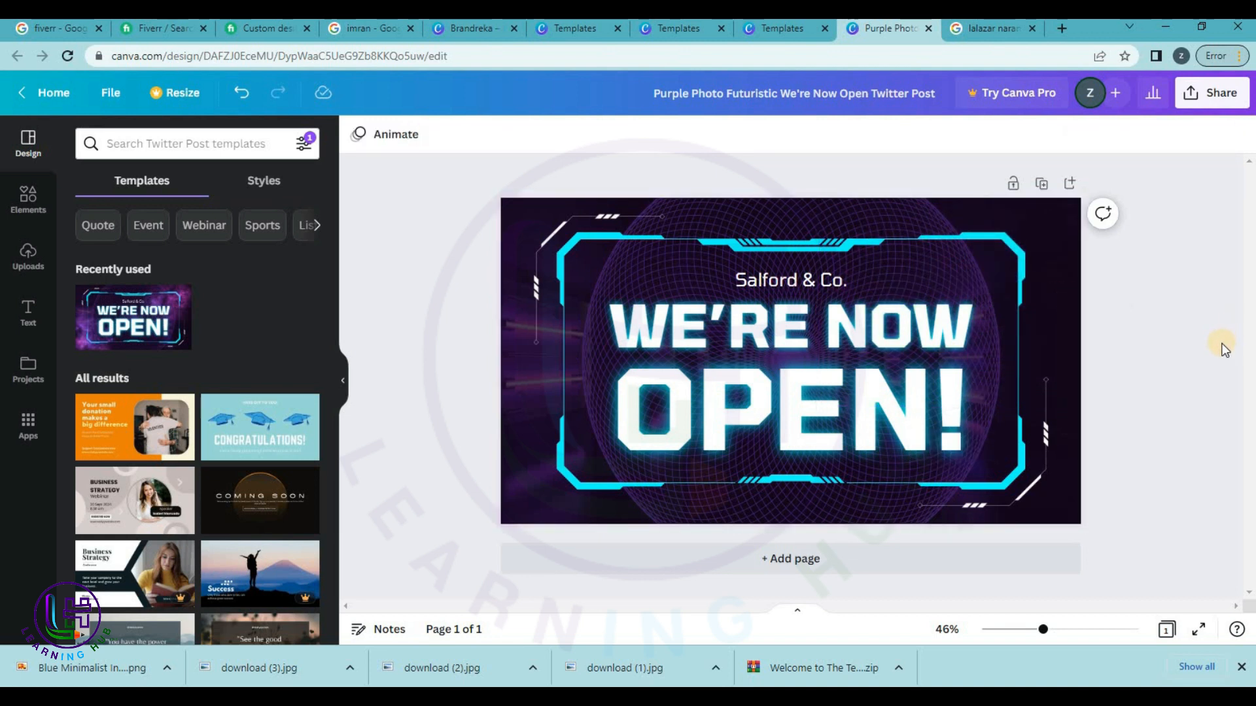
Replace 'Salford & Co.' with 'Learning Hub HD' on one widened, centred line.
{"action": "double_click", "coordinate": [774, 280]}
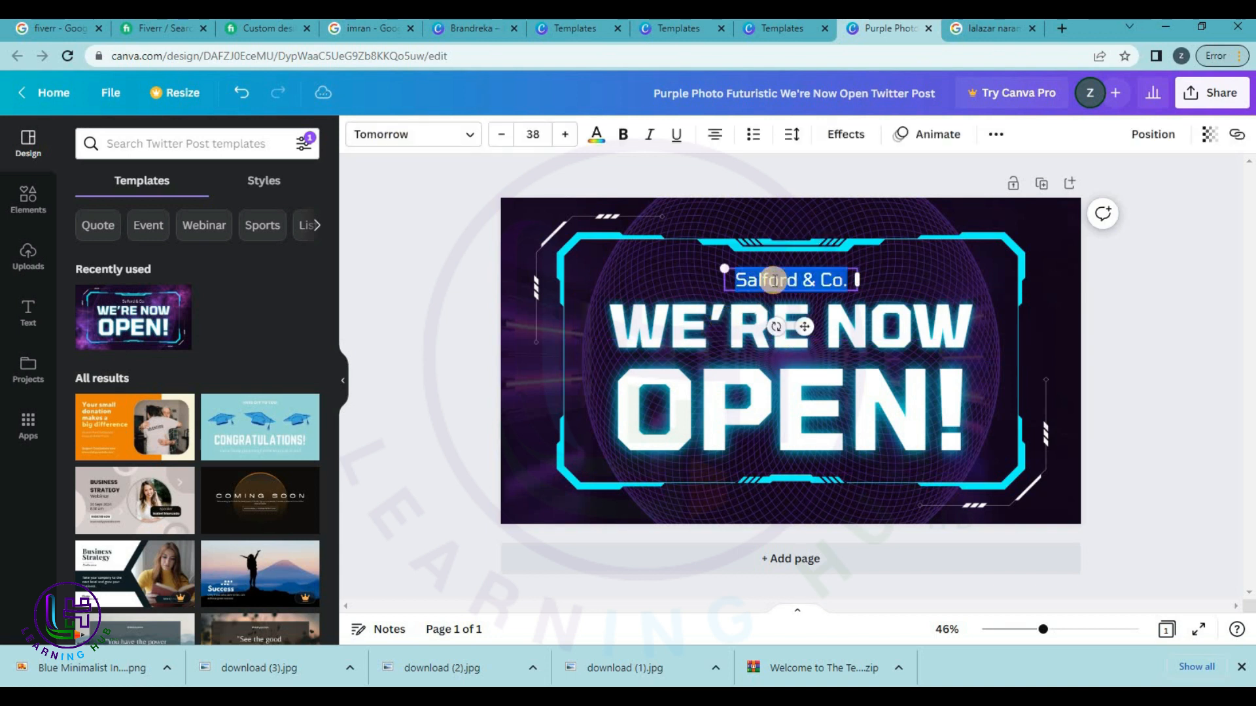
{"action": "type", "text": "Lear"}
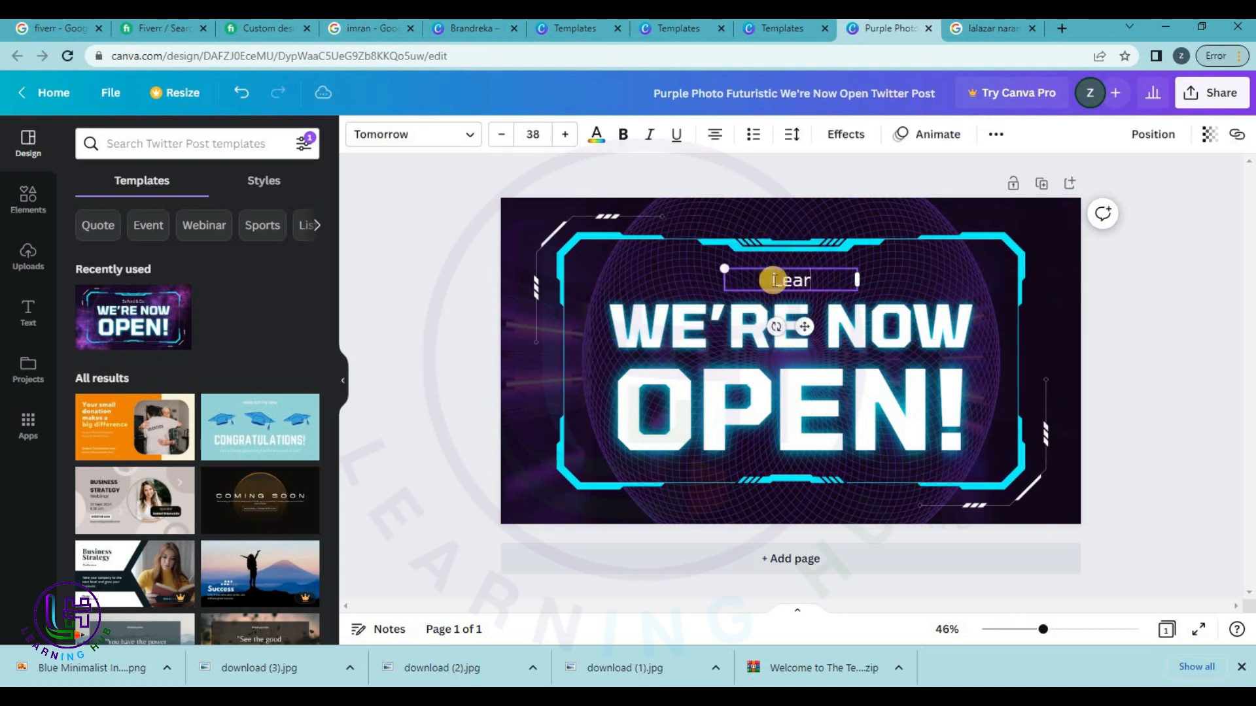
{"action": "type", "text": "ning Hub HD"}
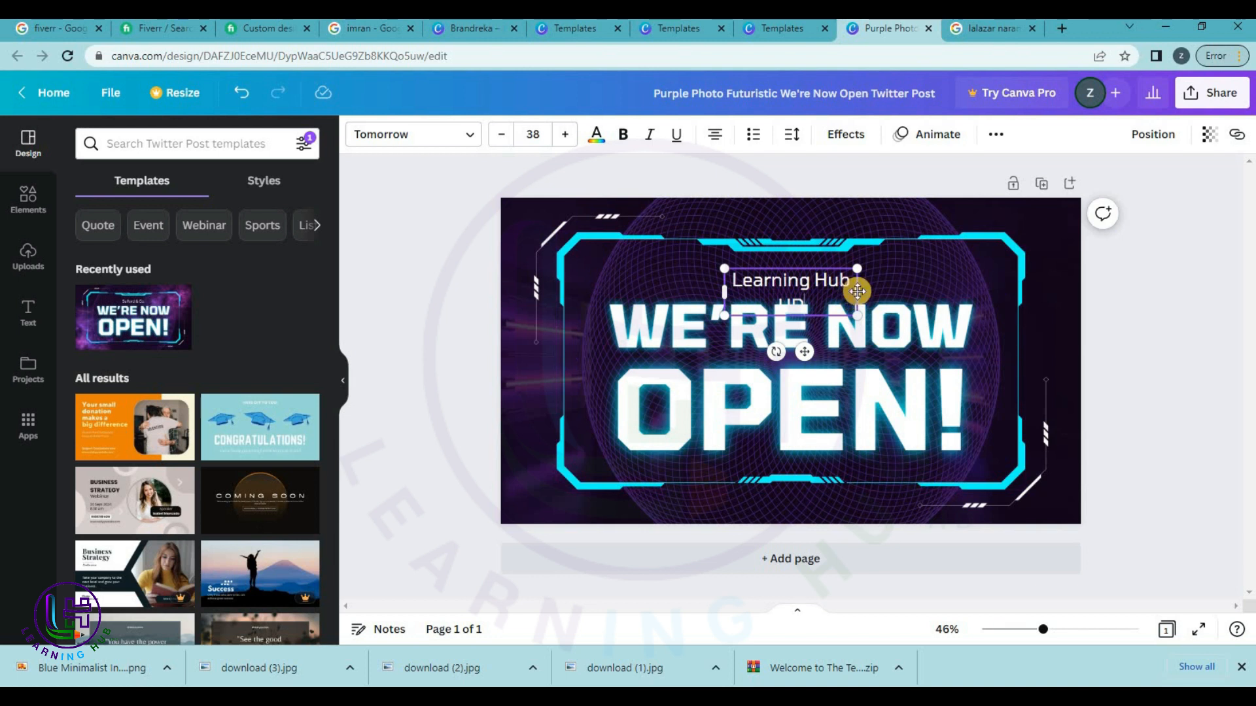
{"action": "mouse_move", "coordinate": [860, 291]}
{"action": "left_mouse_down"}
{"action": "mouse_move", "coordinate": [886, 292]}
{"action": "mouse_move", "coordinate": [876, 292]}
{"action": "left_mouse_up"}
{"action": "left_click_drag", "start_coordinate": [815, 325], "coordinate": [804, 327]}
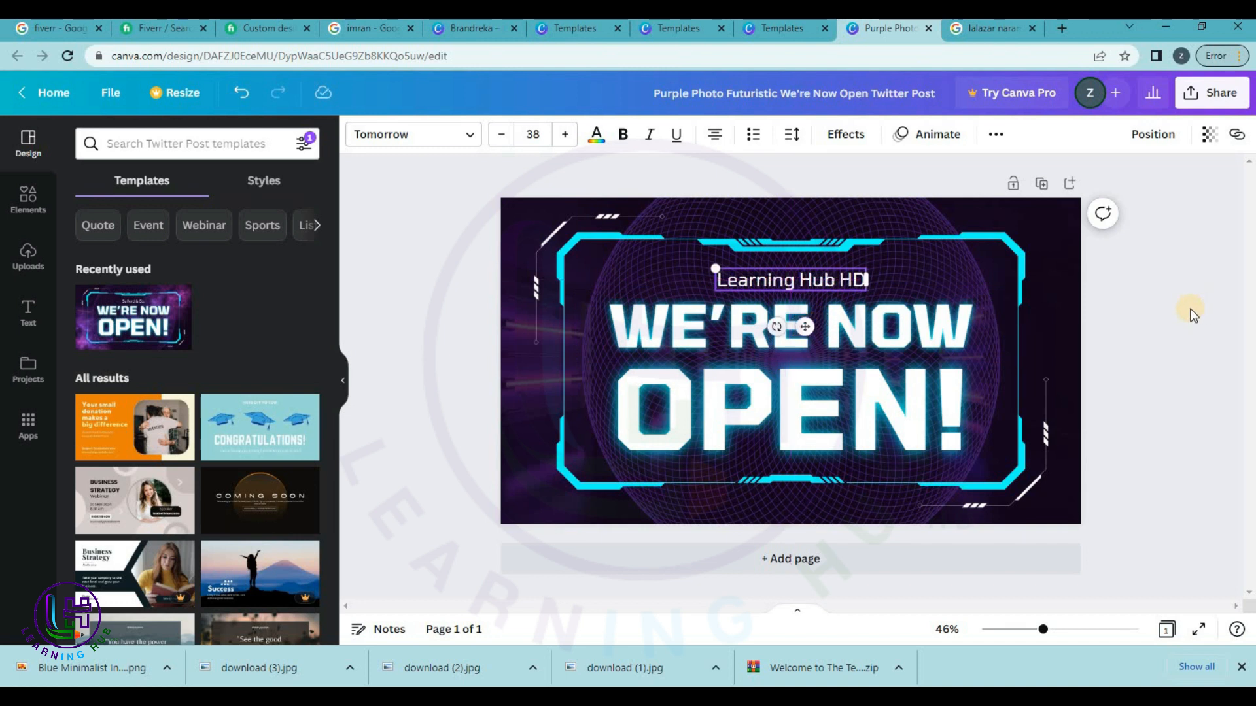
{"action": "left_click", "coordinate": [1191, 313]}
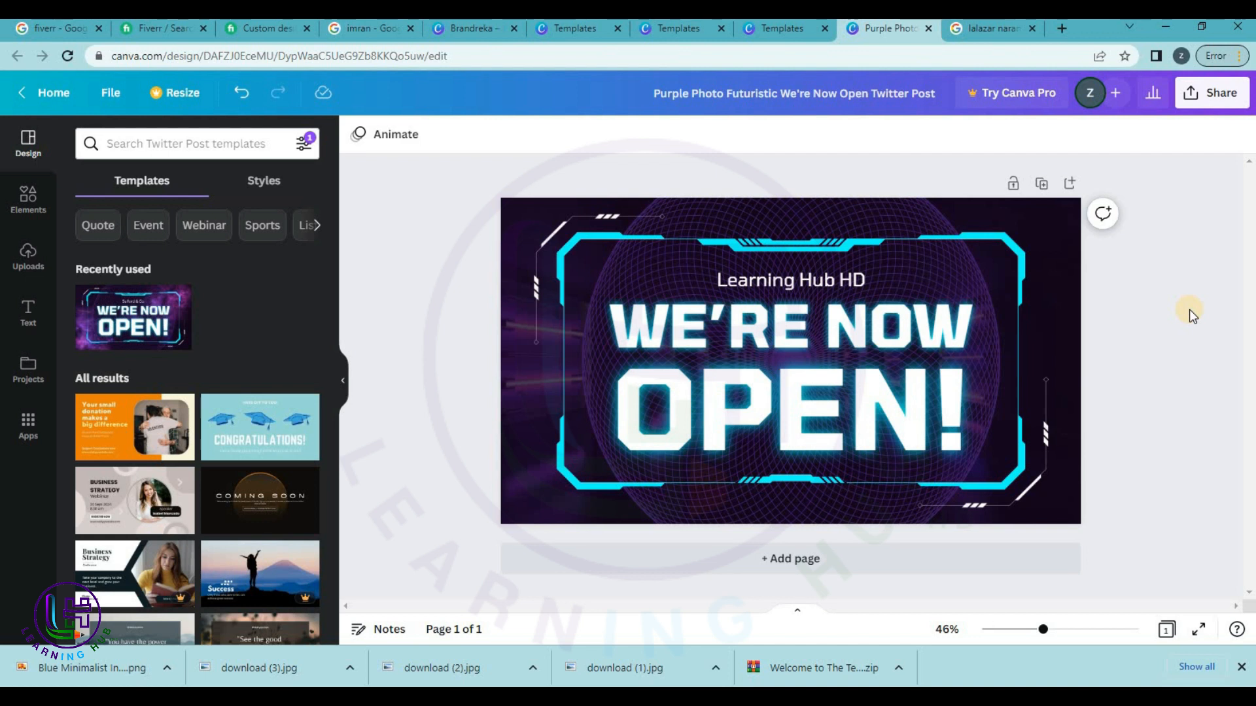
Add page 2 and apply the smiling-man 'You automatically lose the chances you don't take' template.
{"action": "left_click", "coordinate": [852, 558]}
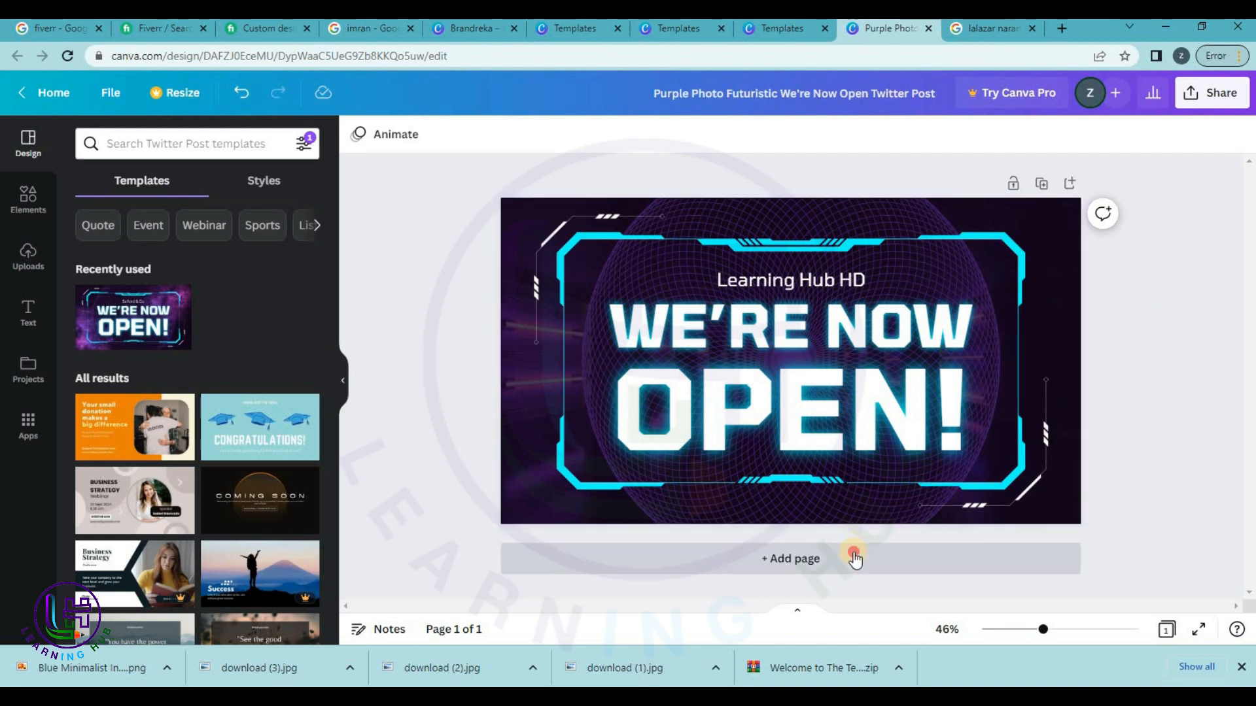
{"action": "scroll", "coordinate": [221, 510], "scroll_direction": "down", "scroll_amount": 1}
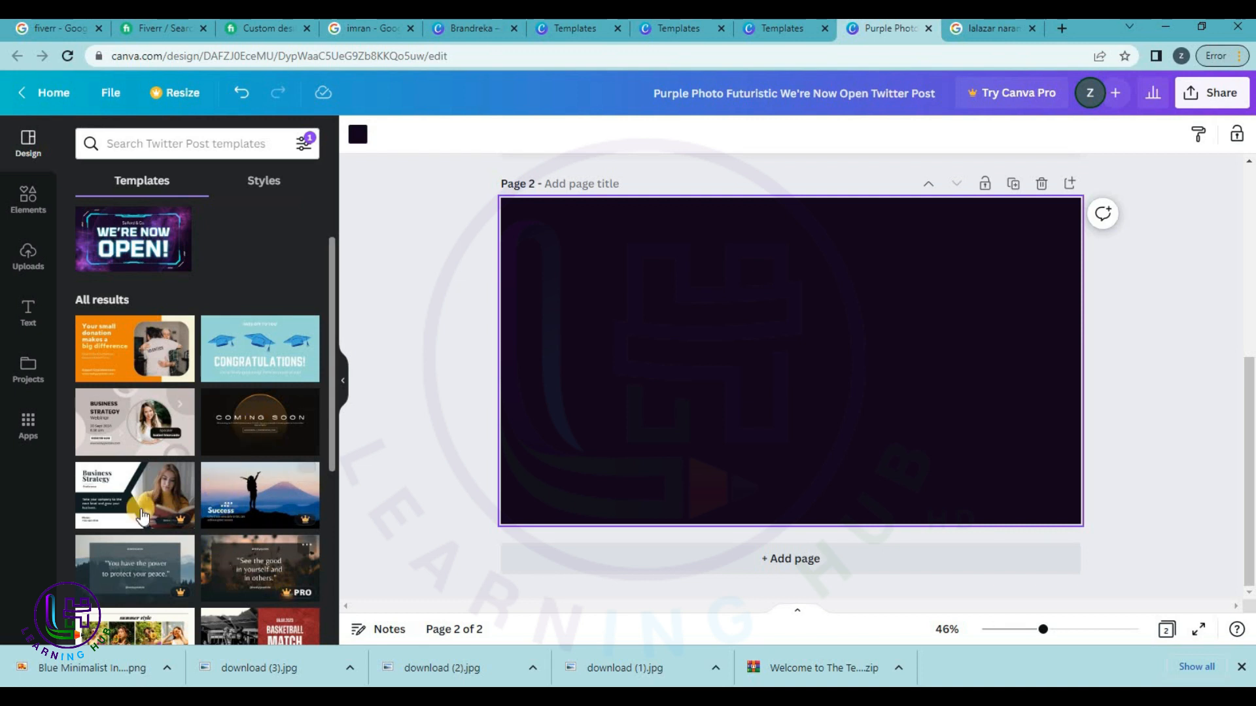
{"action": "scroll", "coordinate": [143, 517], "scroll_direction": "down", "scroll_amount": 2}
{"action": "scroll", "coordinate": [143, 517], "scroll_direction": "down", "scroll_amount": 2}
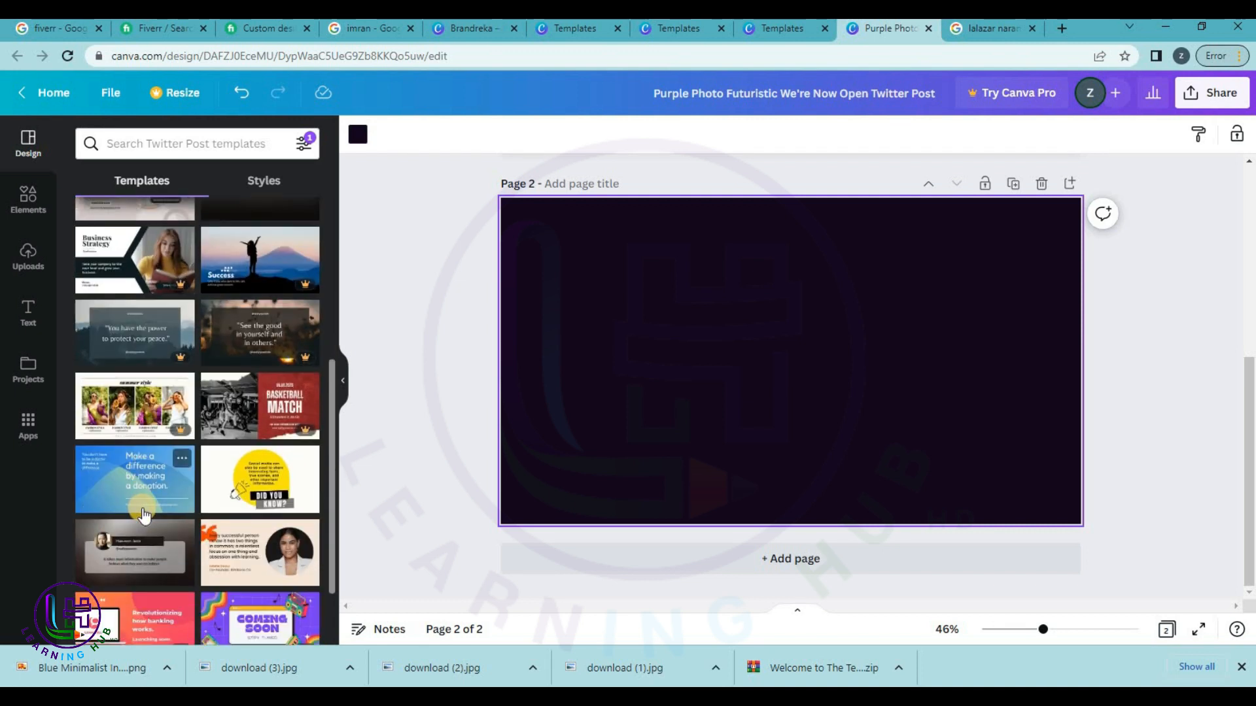
{"action": "scroll", "coordinate": [145, 514], "scroll_direction": "down", "scroll_amount": 1}
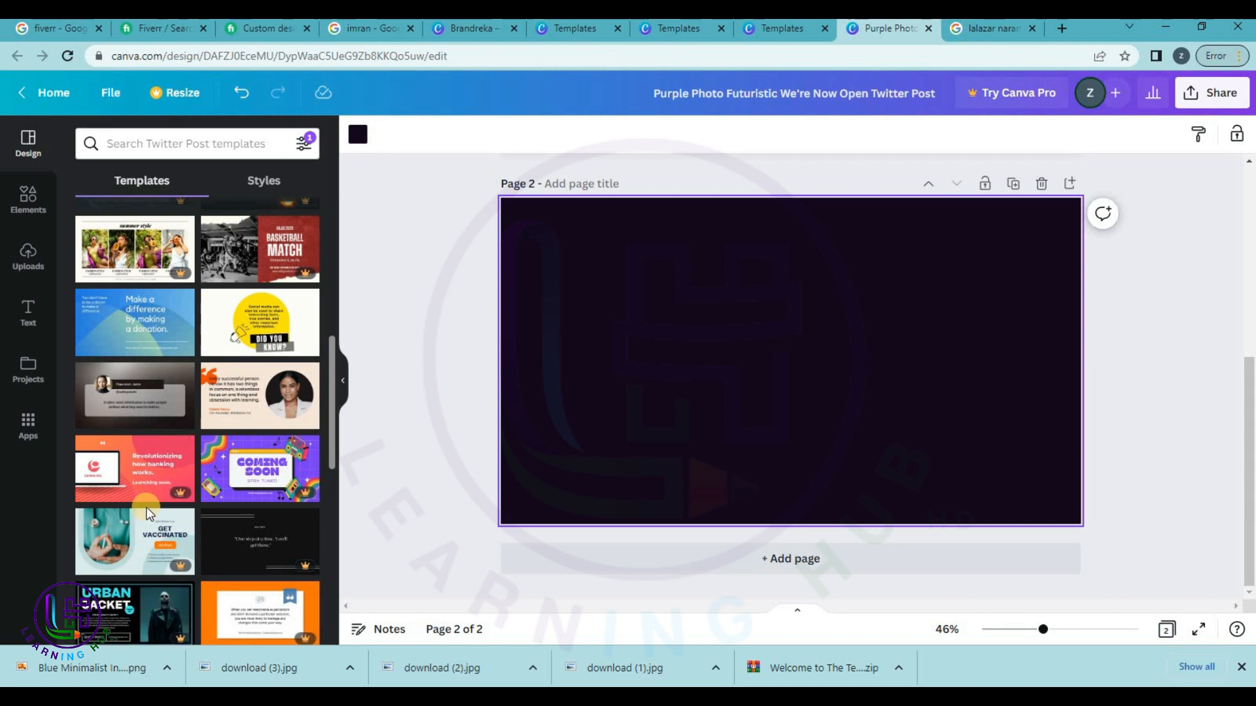
{"action": "scroll", "coordinate": [148, 515], "scroll_direction": "down", "scroll_amount": 1}
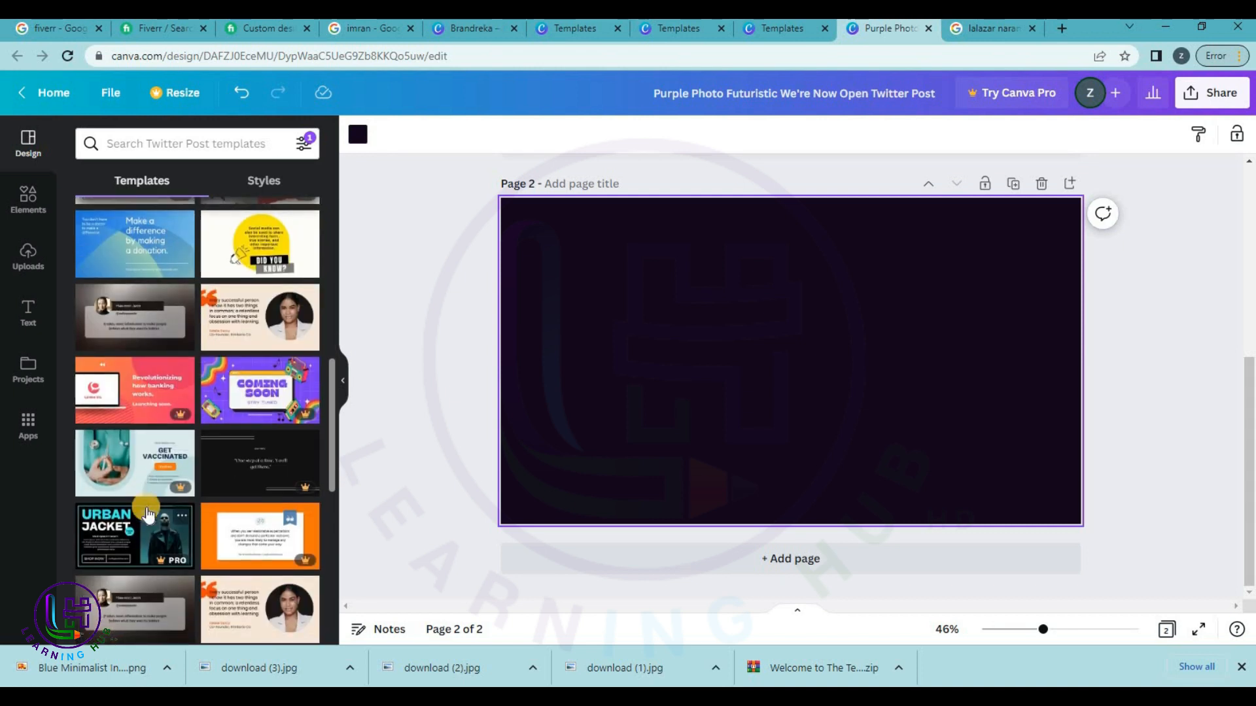
{"action": "scroll", "coordinate": [149, 514], "scroll_direction": "down", "scroll_amount": 4}
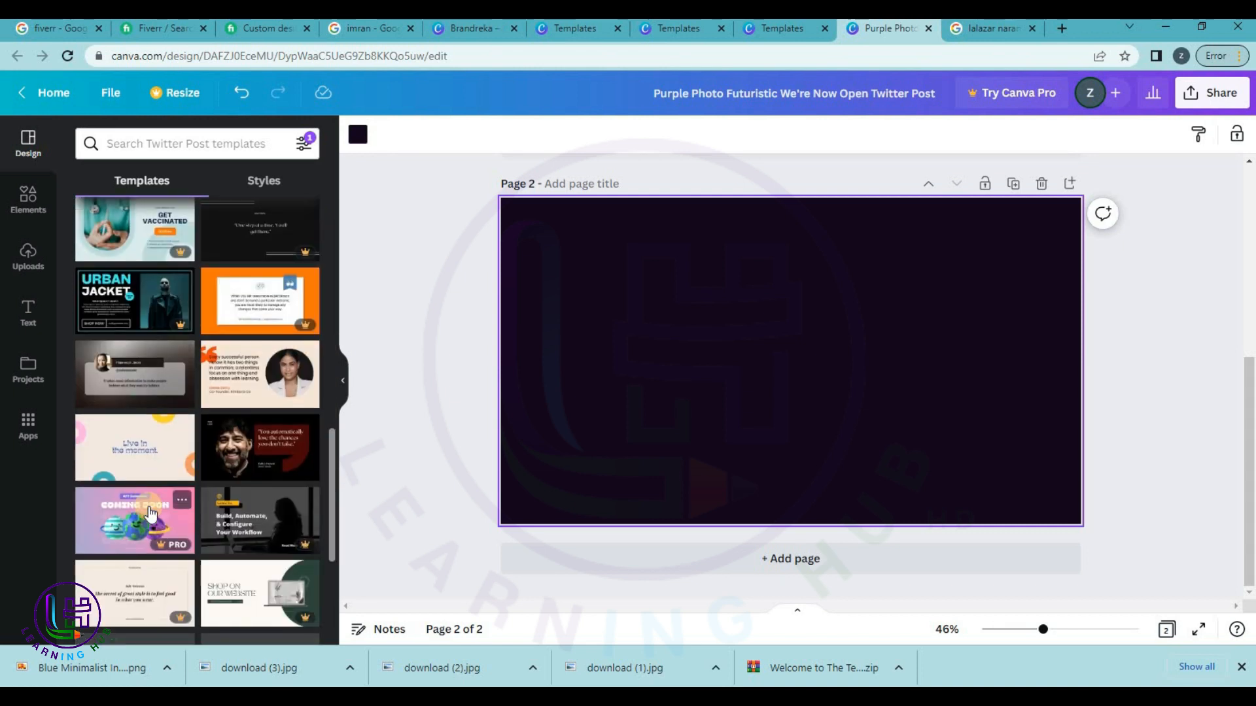
{"action": "scroll", "coordinate": [149, 513], "scroll_direction": "down", "scroll_amount": 3}
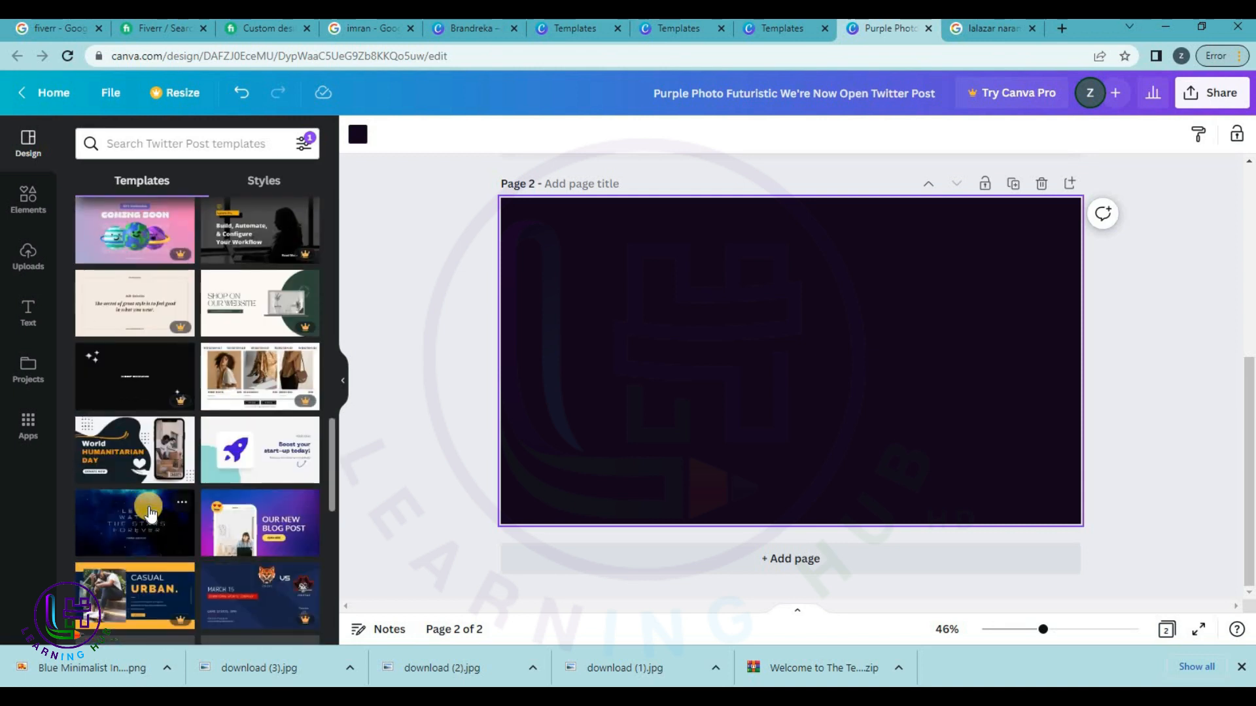
{"action": "scroll", "coordinate": [307, 274], "scroll_direction": "up", "scroll_amount": 2}
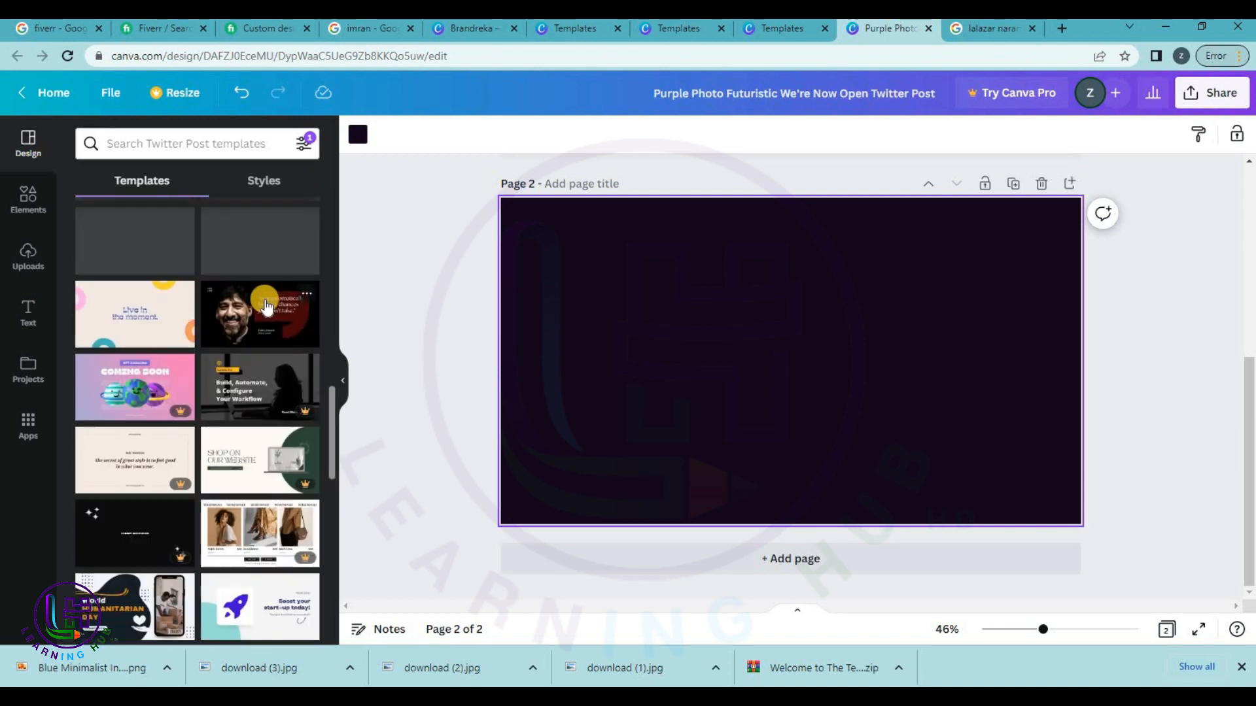
{"action": "left_click", "coordinate": [318, 302]}
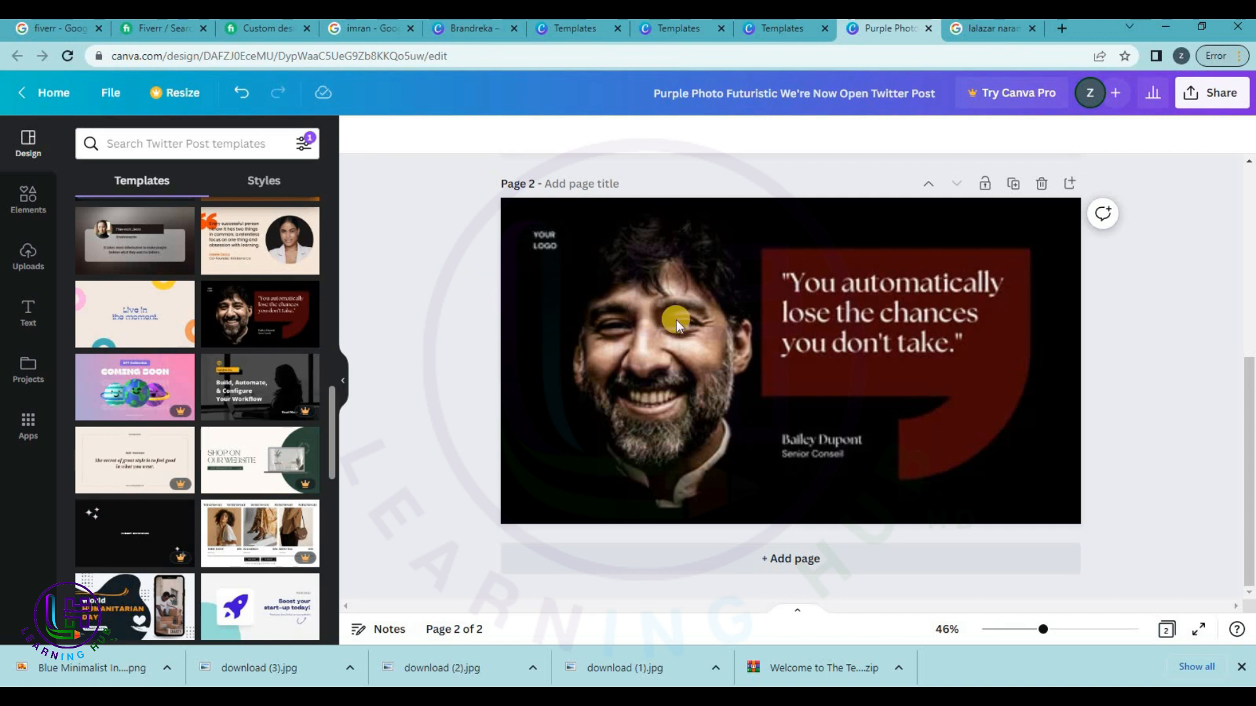
{"action": "left_click", "coordinate": [716, 328]}
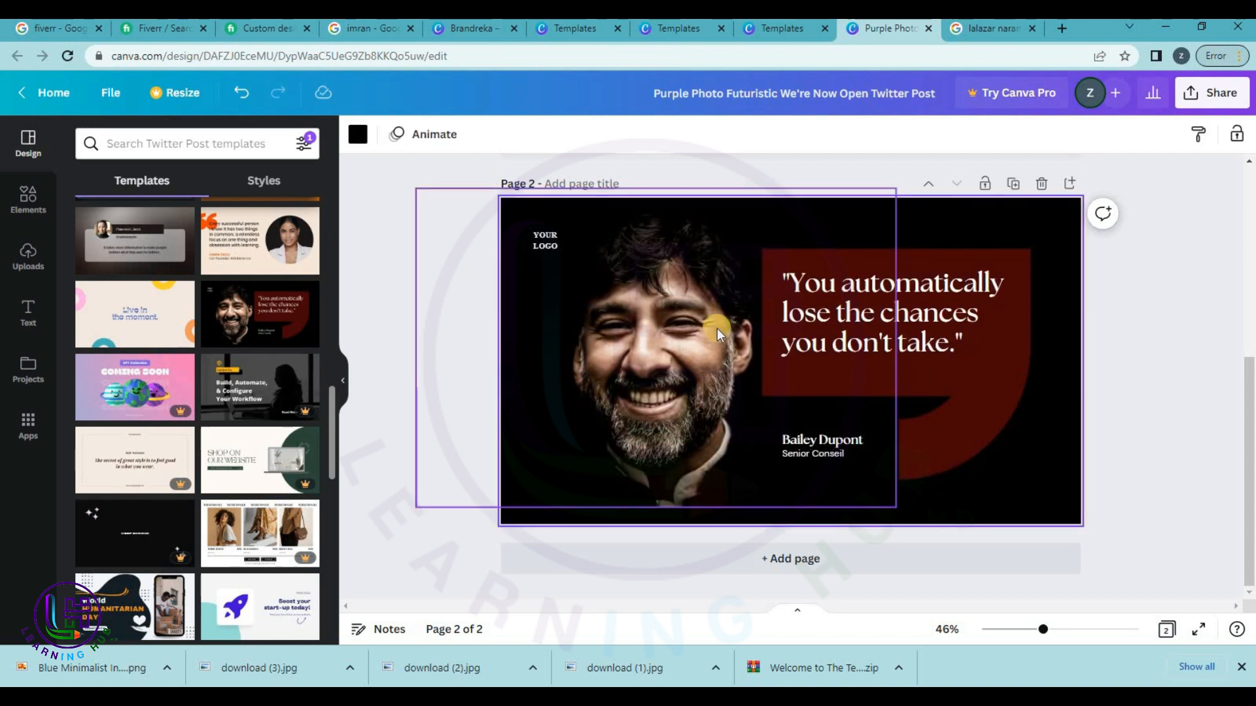
Search Google Images for 'quaid e azam'.
{"action": "left_click", "coordinate": [991, 28]}
{"action": "left_click_drag", "start_coordinate": [219, 108], "coordinate": [4, 115]}
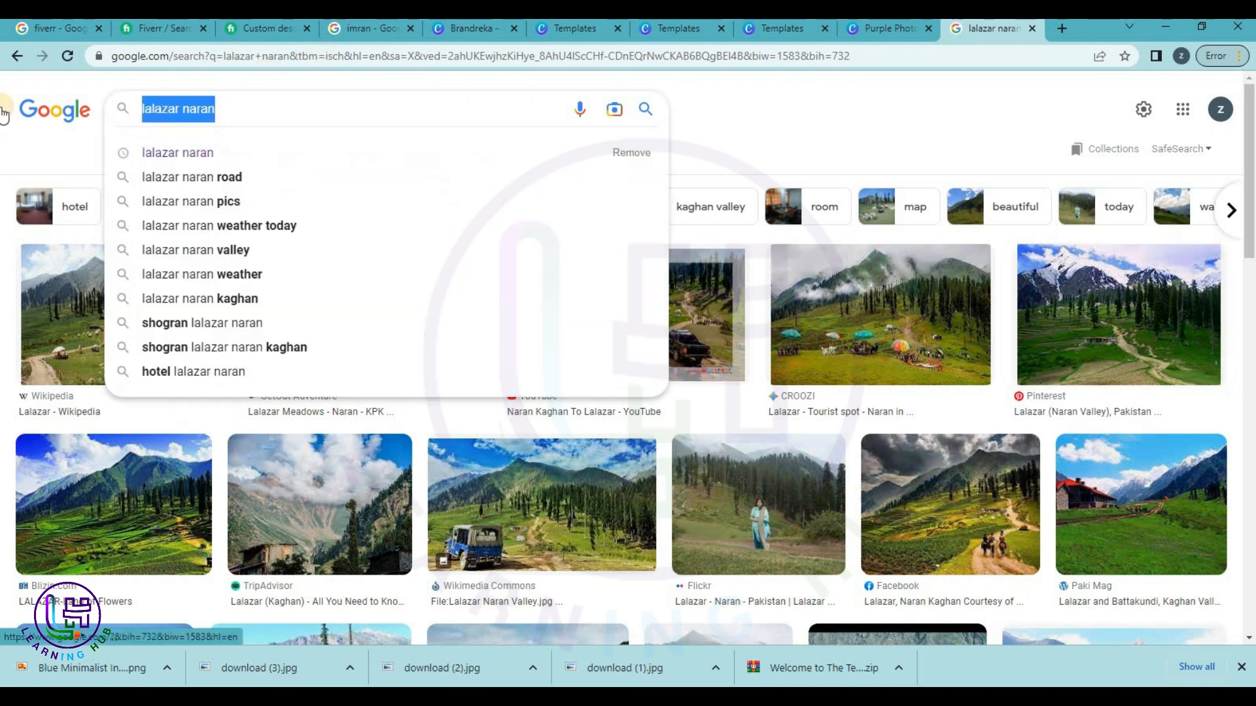
{"action": "type", "text": "quaida"}
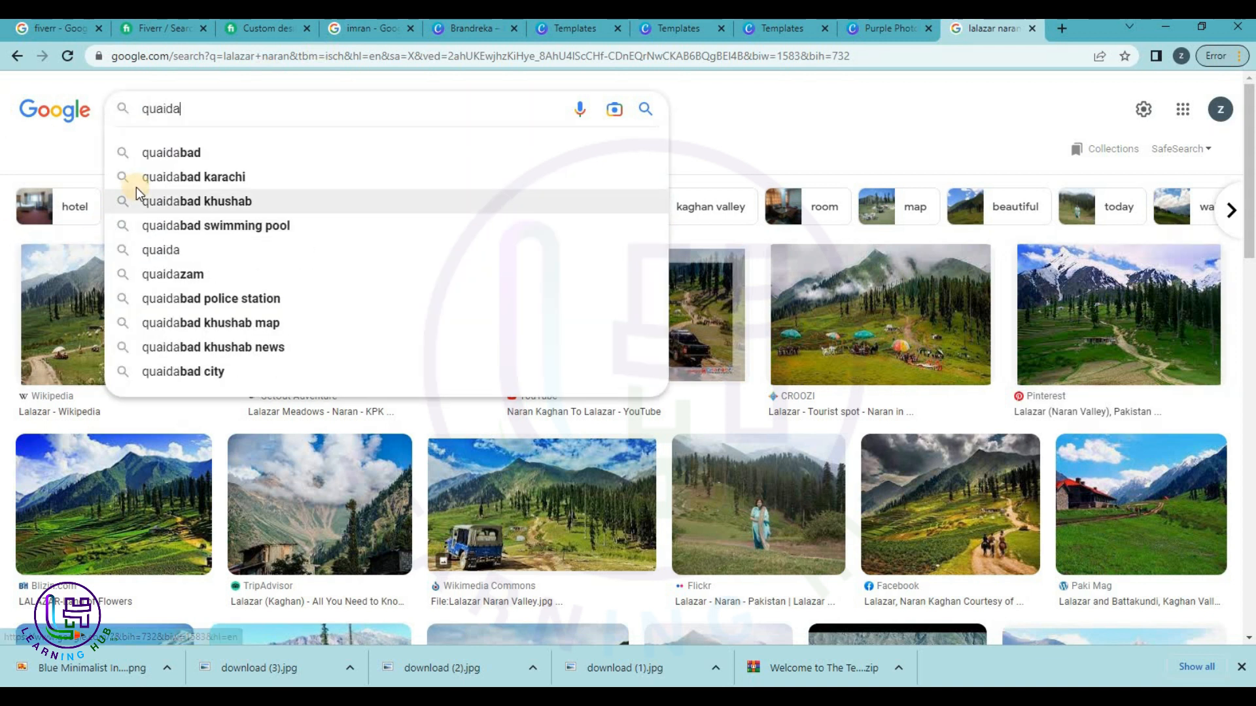
{"action": "key", "text": "BackSpace"}
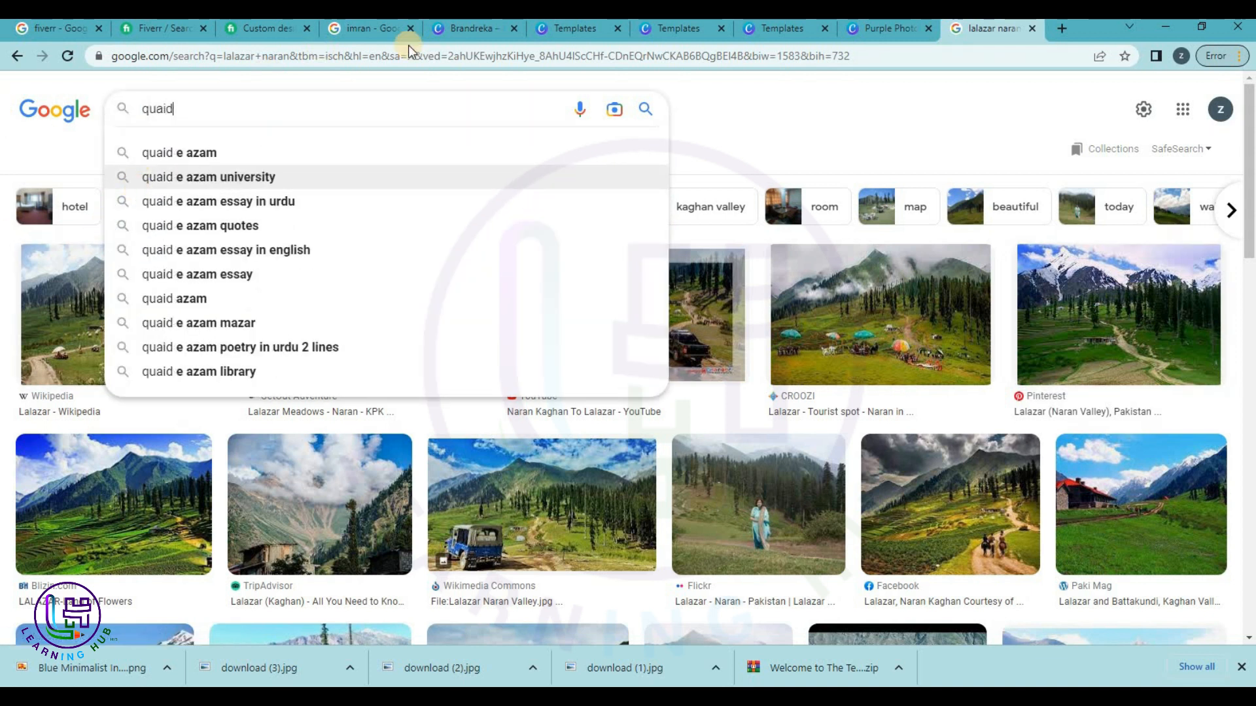
{"action": "left_click", "coordinate": [163, 154]}
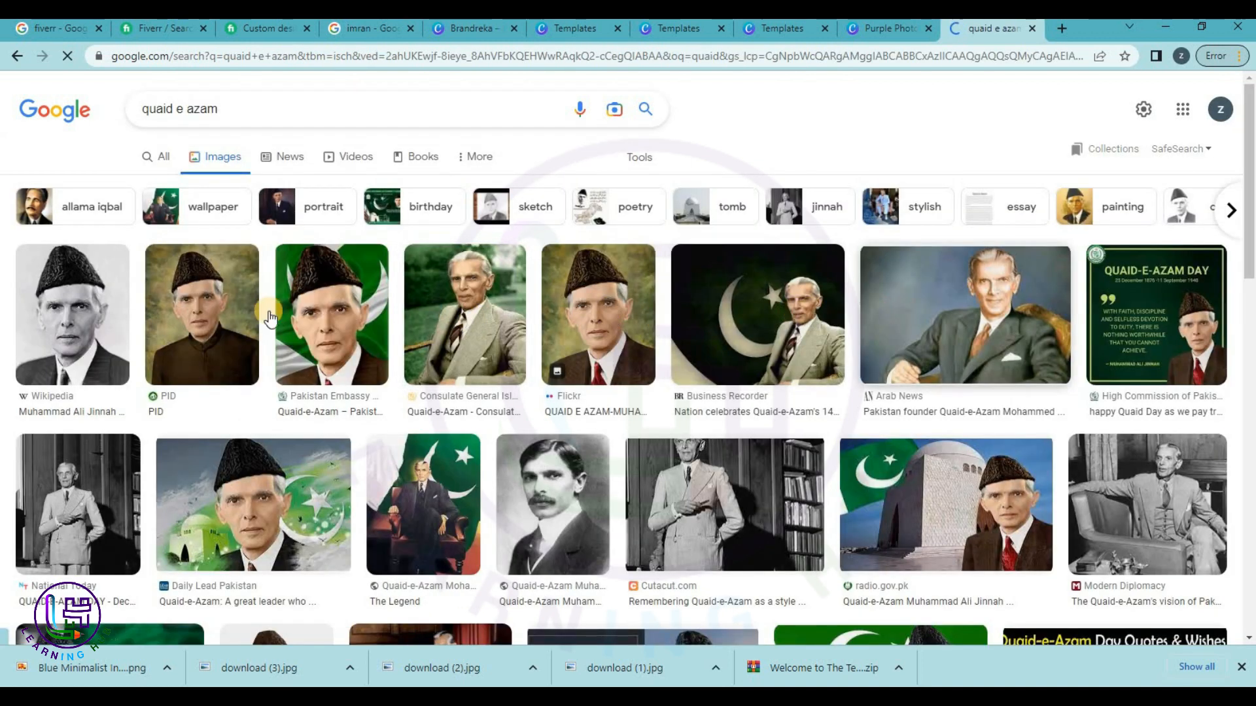
Save the grey-suit Quaid-e-Azam portrait to Downloads as download (4).jpg.
{"action": "right_click", "coordinate": [448, 317]}
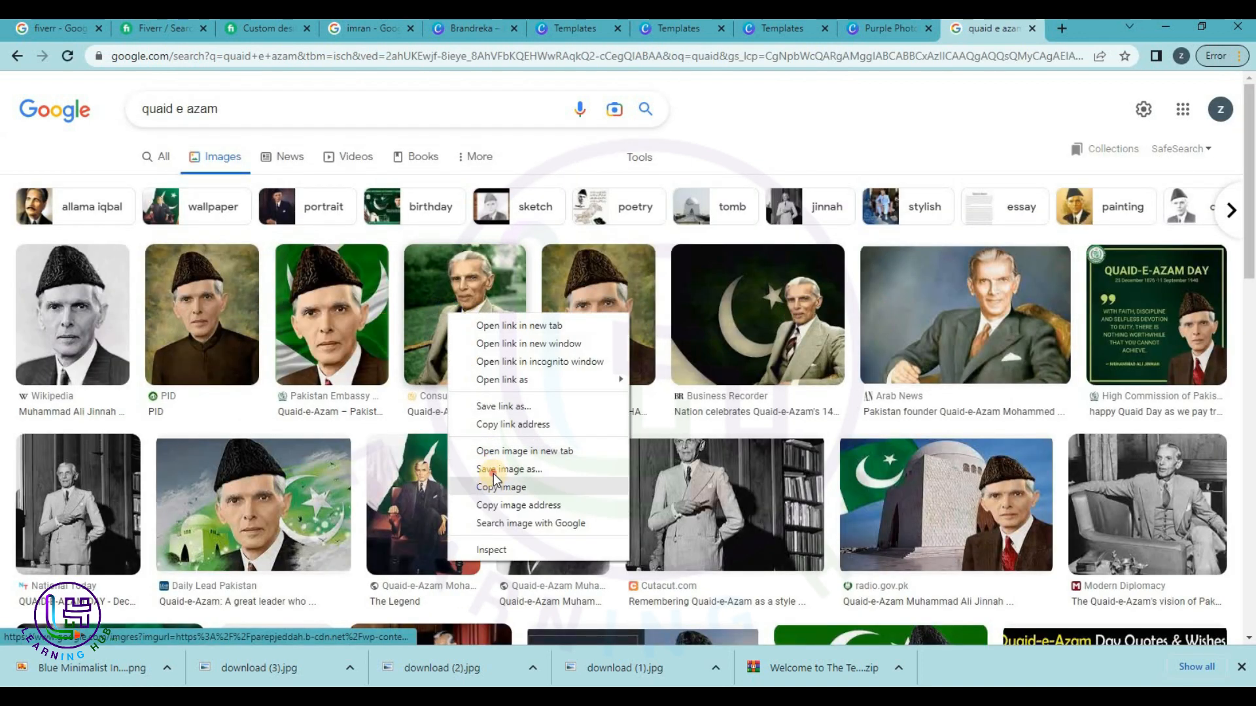
{"action": "left_click", "coordinate": [493, 474]}
{"action": "left_click", "coordinate": [1102, 665]}
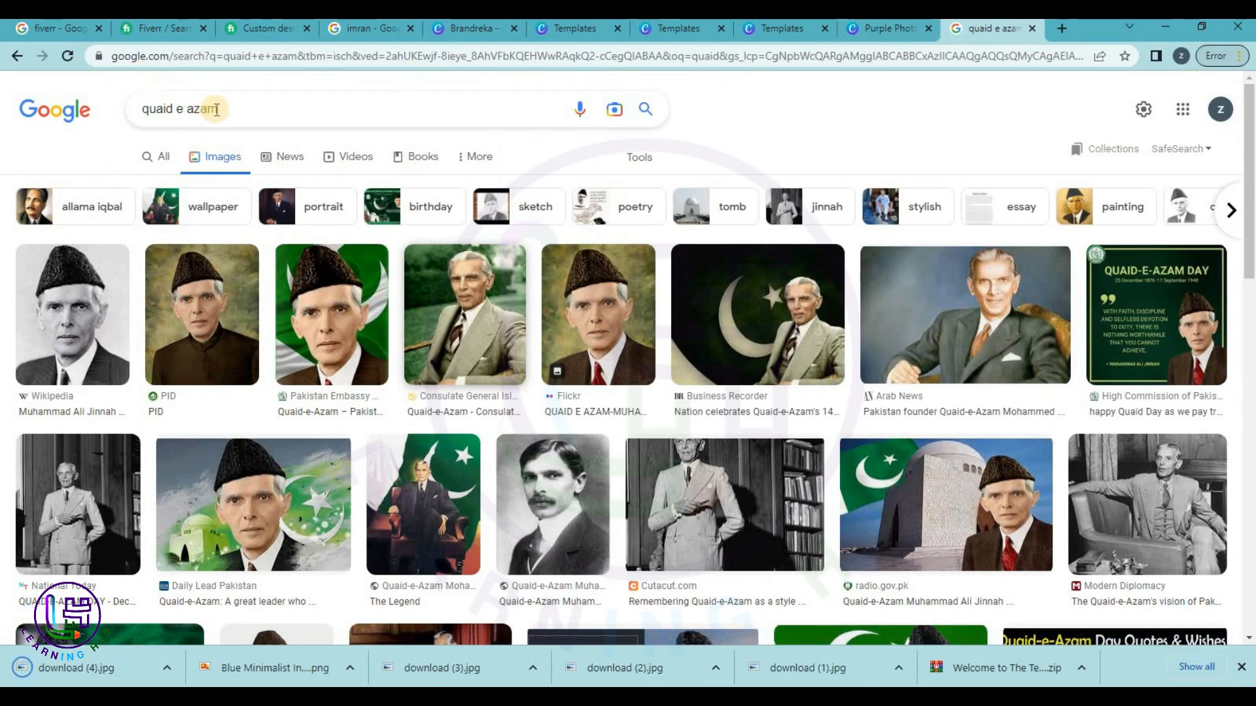
{"action": "left_click", "coordinate": [158, 156]}
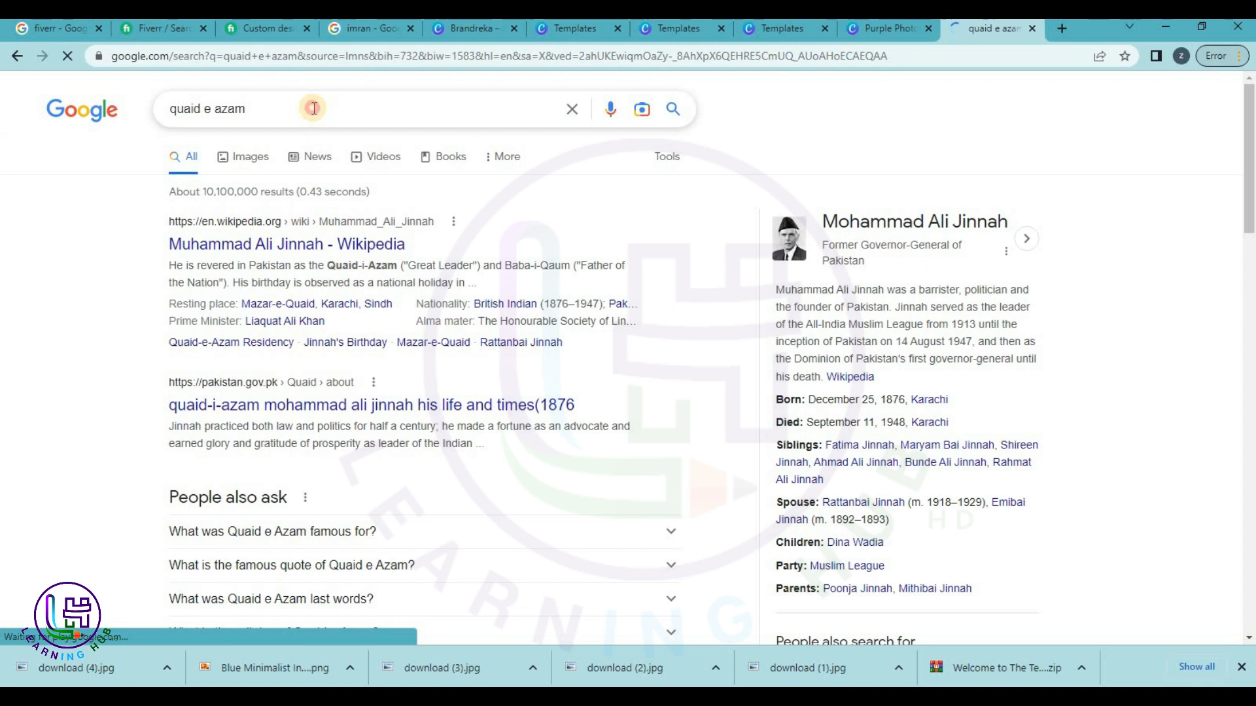
Search 'quaid e azam quotes in urdu' and open the urdufeed.com result in a new tab.
{"action": "left_click", "coordinate": [314, 107]}
{"action": "type", "text": "q"}
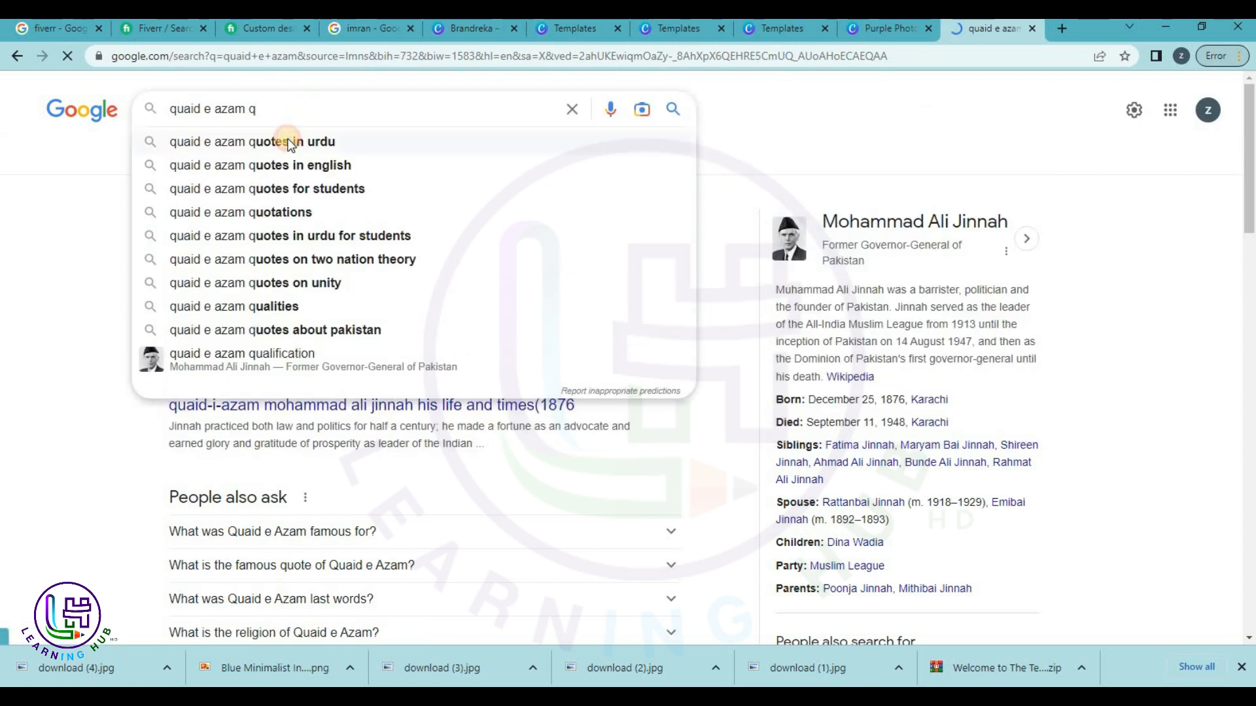
{"action": "left_click", "coordinate": [291, 143]}
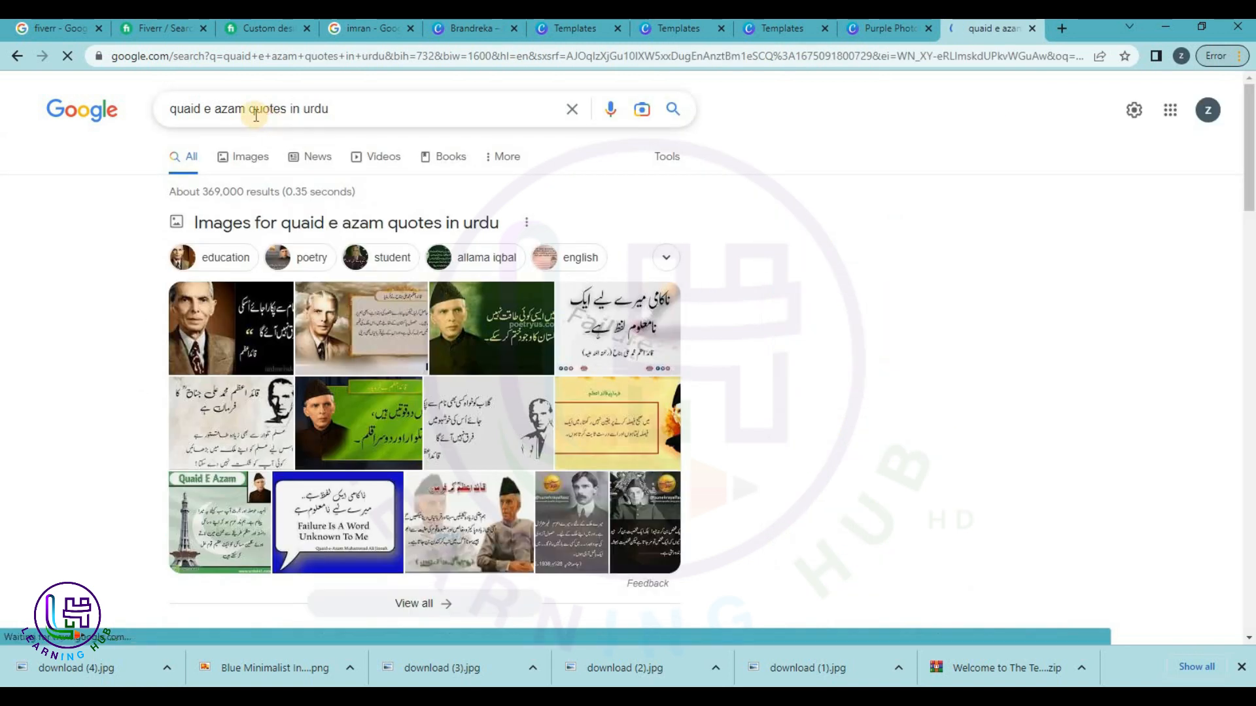
{"action": "scroll", "coordinate": [343, 336], "scroll_direction": "down", "scroll_amount": 8}
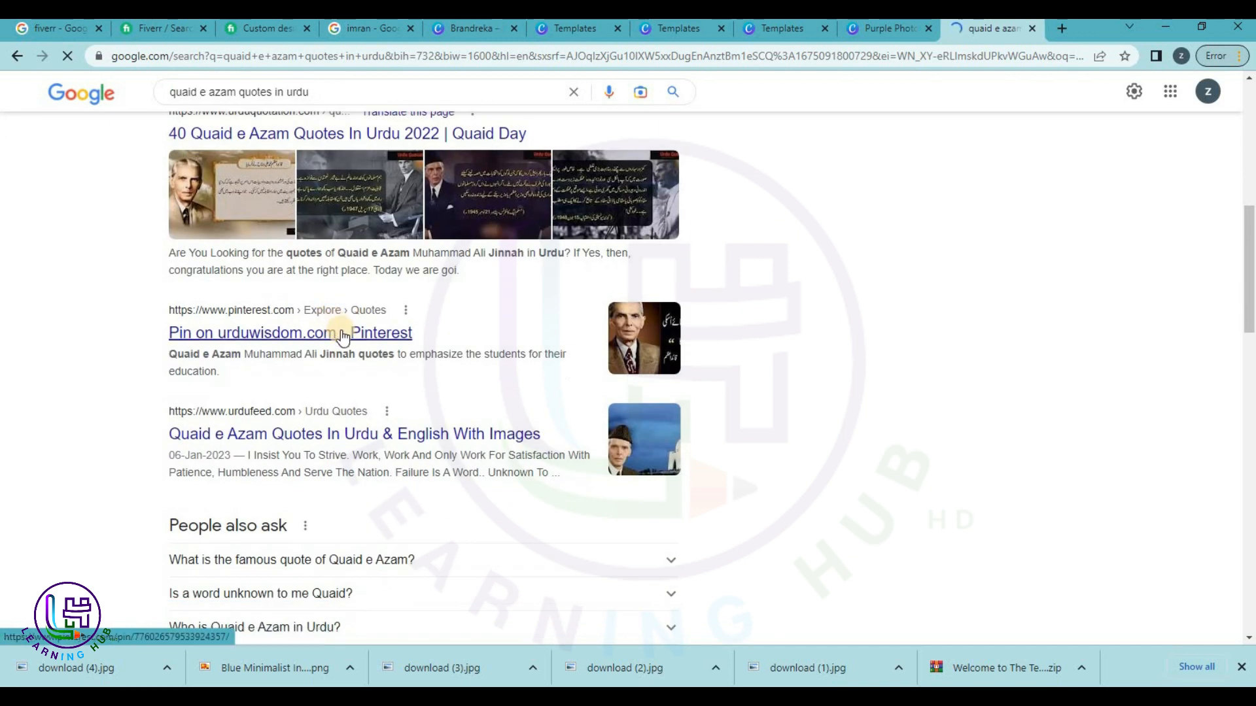
{"action": "middle_click", "coordinate": [359, 435]}
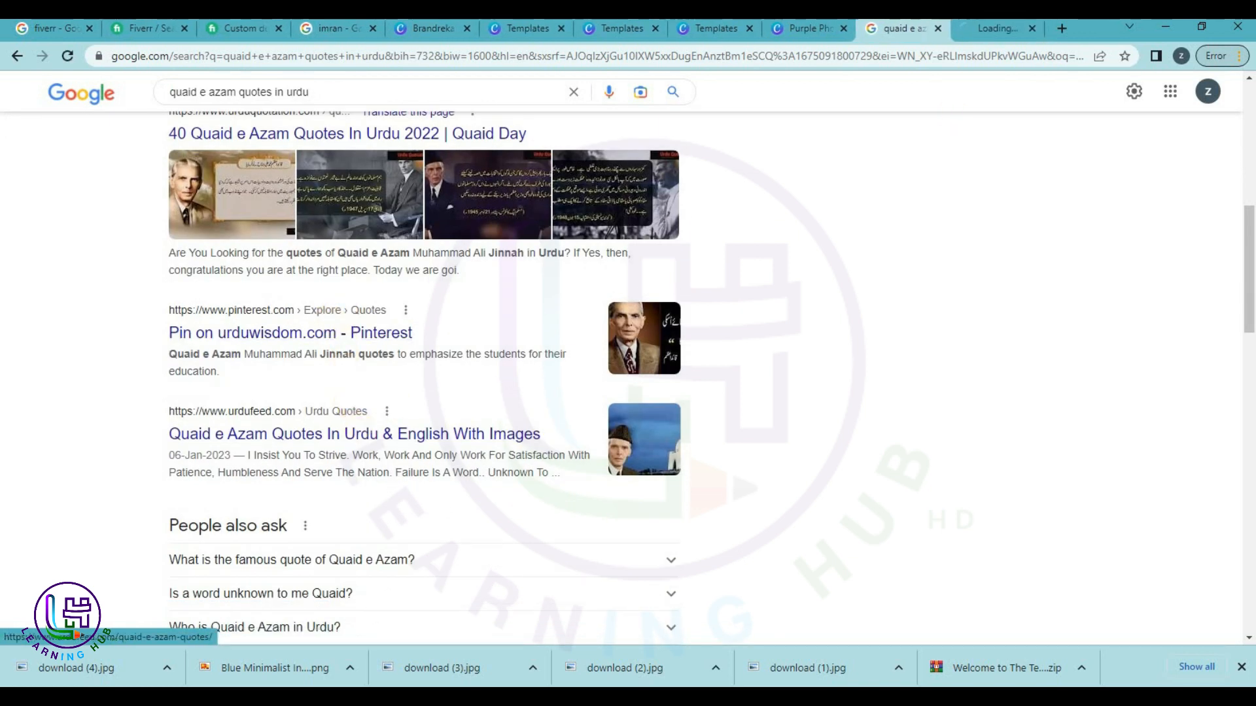
{"action": "left_click", "coordinate": [987, 34]}
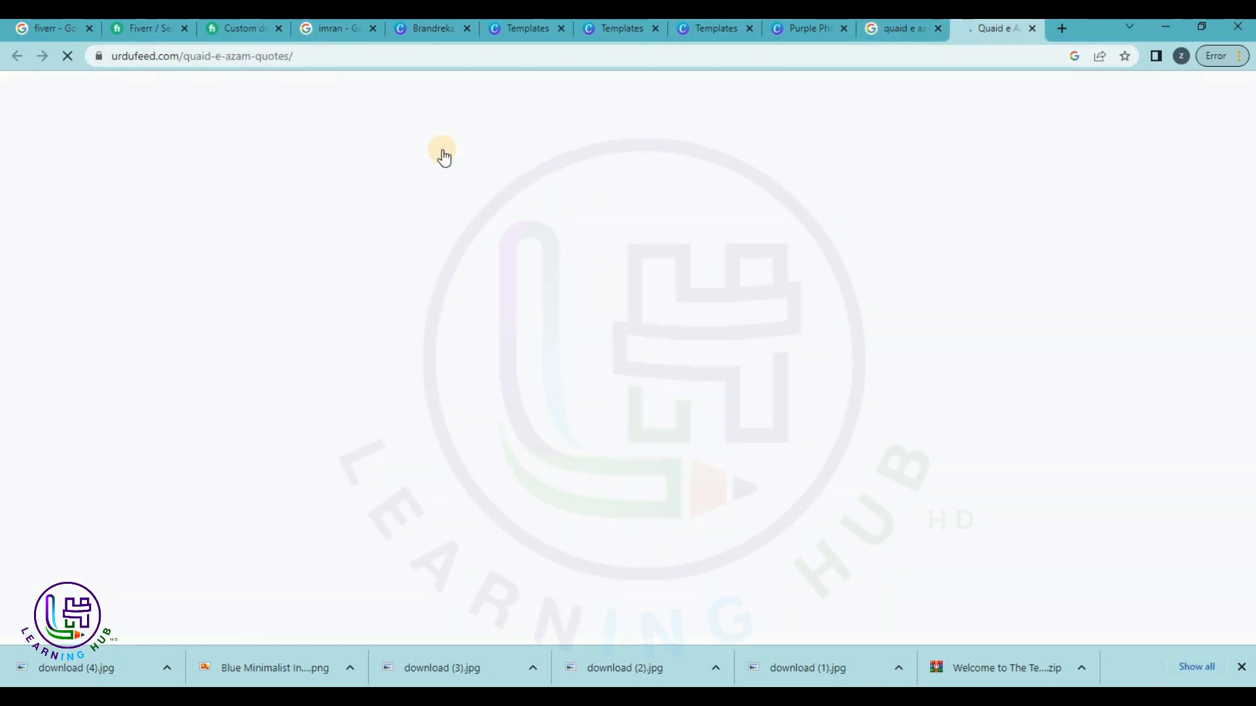
Copy the Urdu Quaid-e-Azam quote about Pakistan from urdufeed.com and return to Canva.
{"action": "scroll", "coordinate": [602, 328], "scroll_direction": "down", "scroll_amount": 9}
{"action": "scroll", "coordinate": [608, 335], "scroll_direction": "down", "scroll_amount": 7}
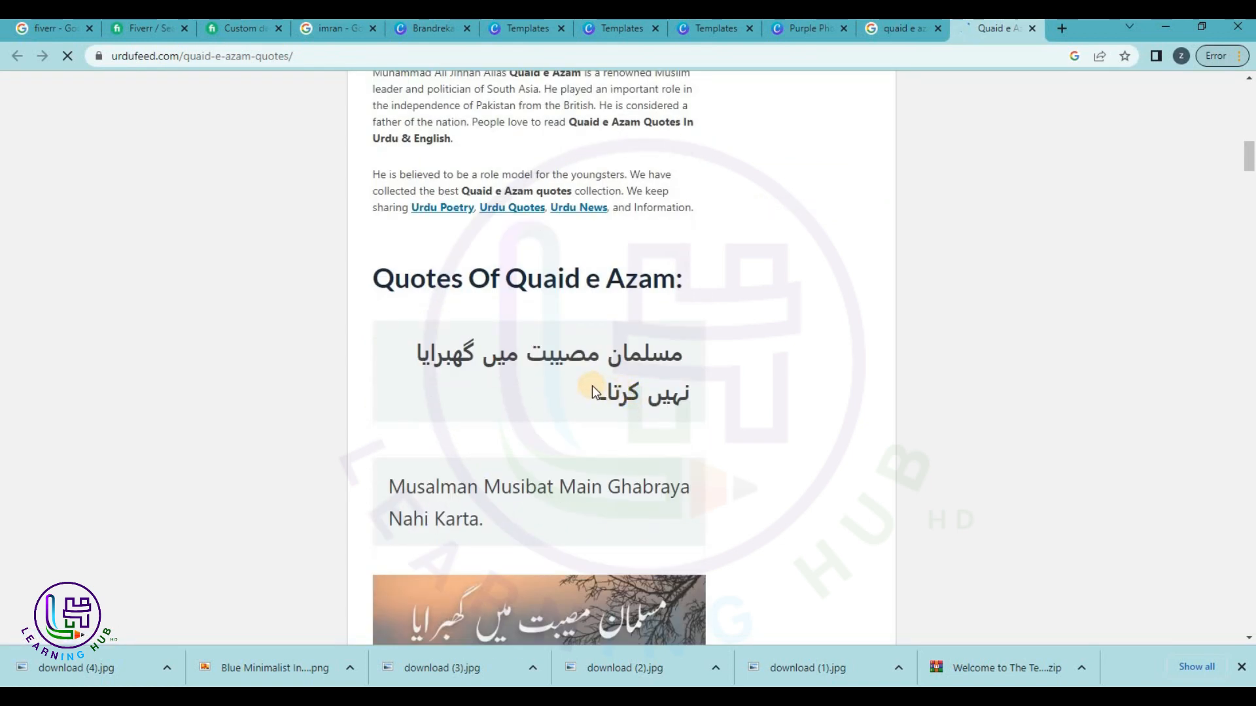
{"action": "scroll", "coordinate": [536, 365], "scroll_direction": "down", "scroll_amount": 4}
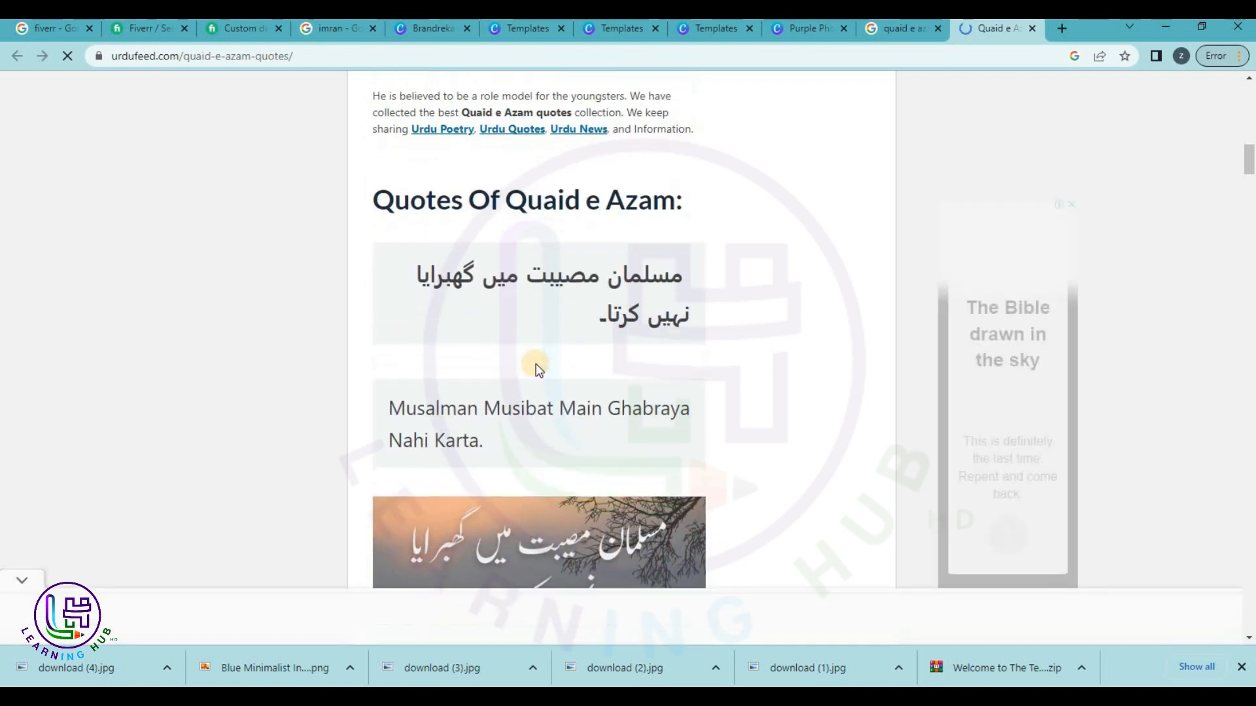
{"action": "scroll", "coordinate": [535, 364], "scroll_direction": "down", "scroll_amount": 3}
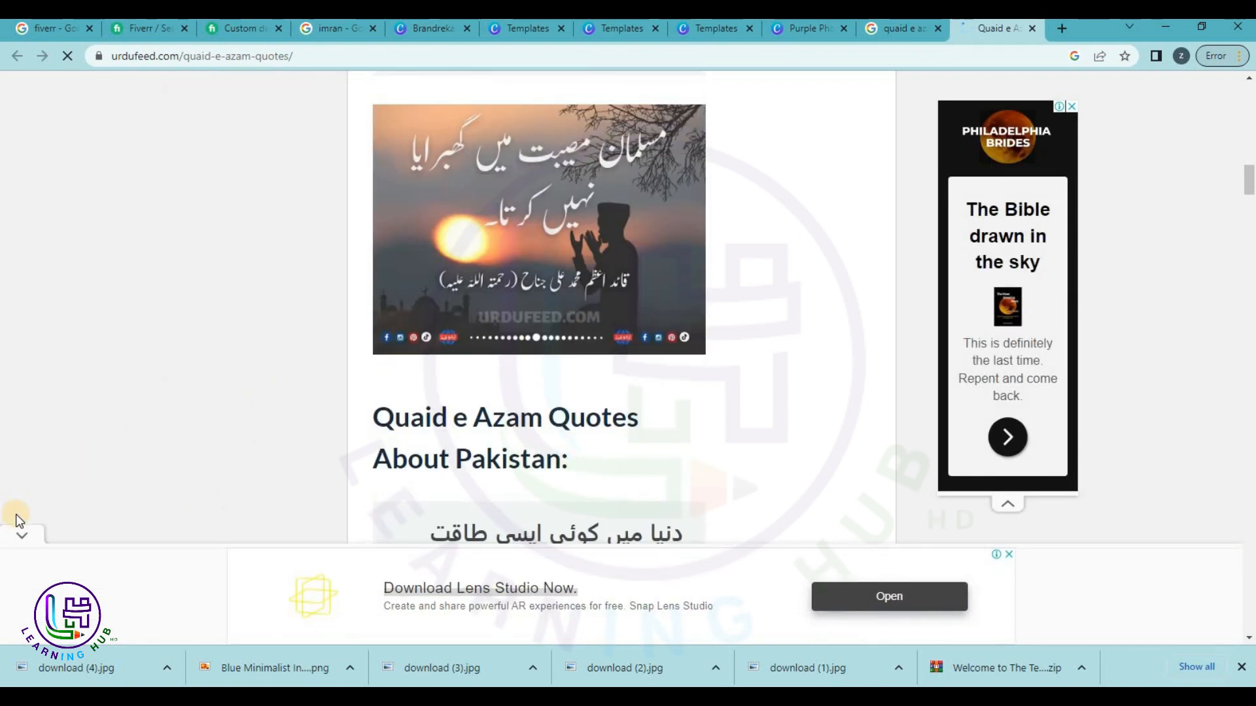
{"action": "scroll", "coordinate": [336, 471], "scroll_direction": "down", "scroll_amount": 3}
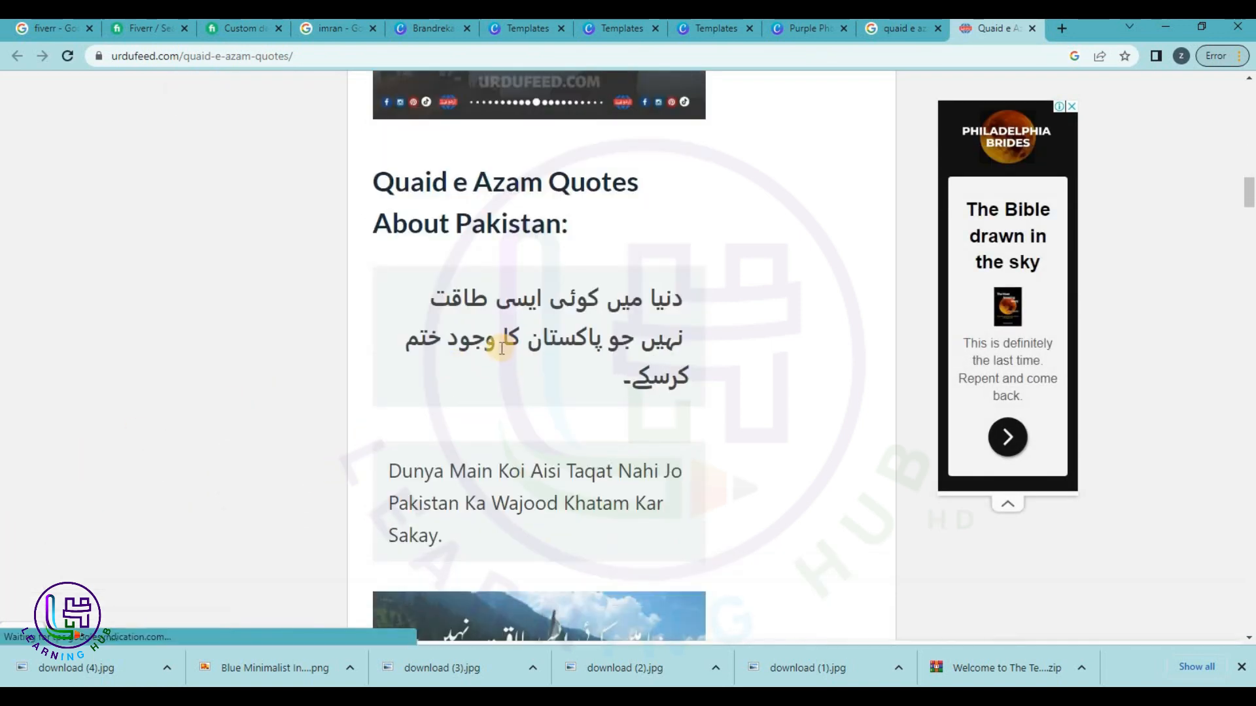
{"action": "left_click_drag", "start_coordinate": [433, 298], "coordinate": [641, 360]}
{"action": "key", "text": "ctrl+c"}
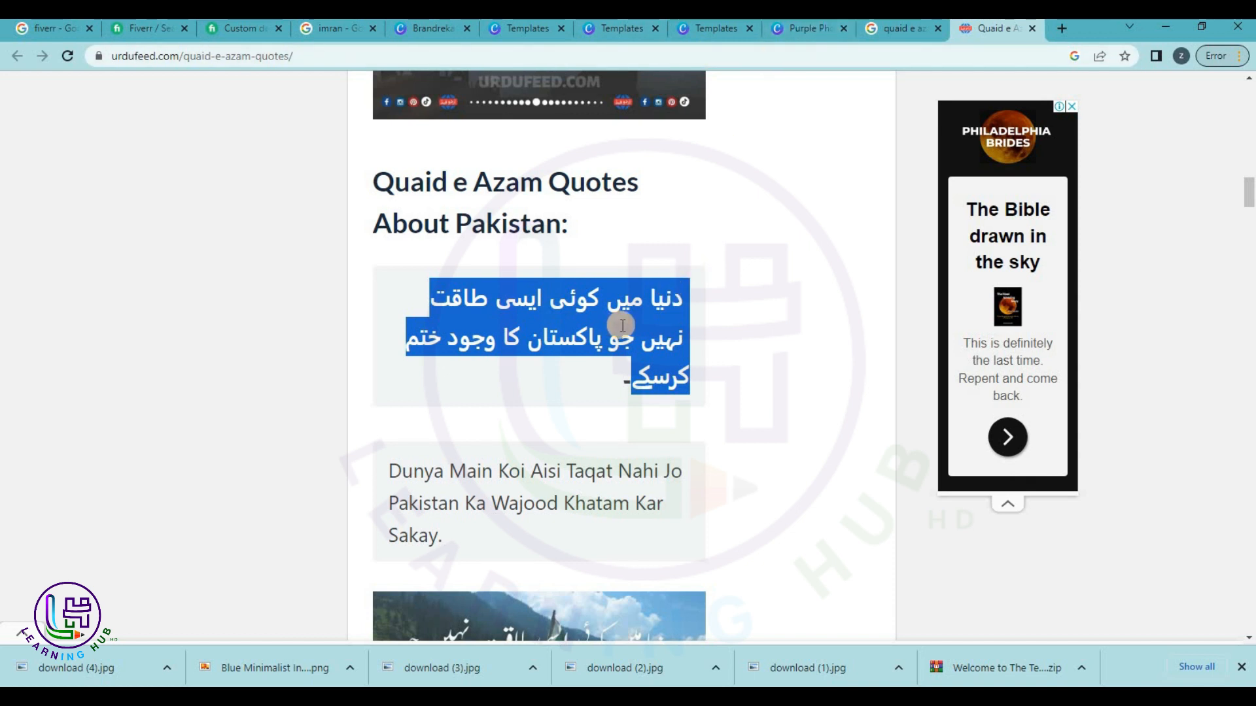
{"action": "right_click", "coordinate": [657, 335]}
{"action": "left_click", "coordinate": [726, 331]}
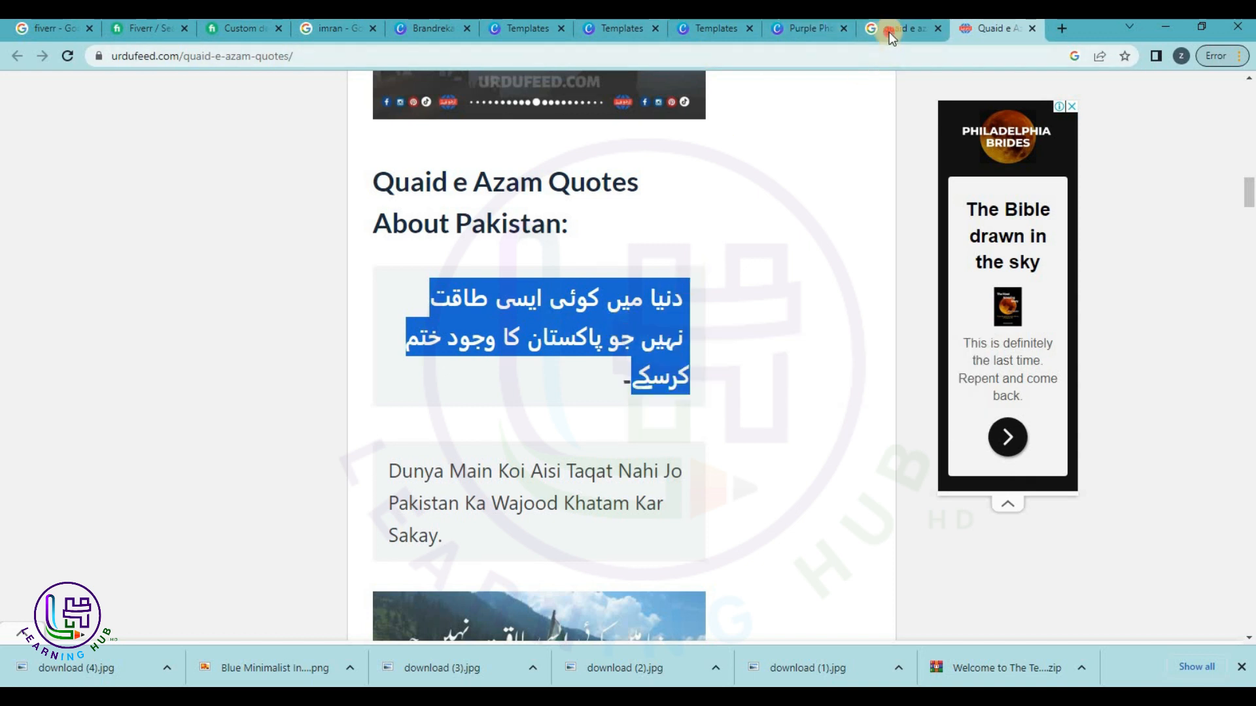
{"action": "left_click", "coordinate": [890, 36]}
{"action": "left_click", "coordinate": [807, 28]}
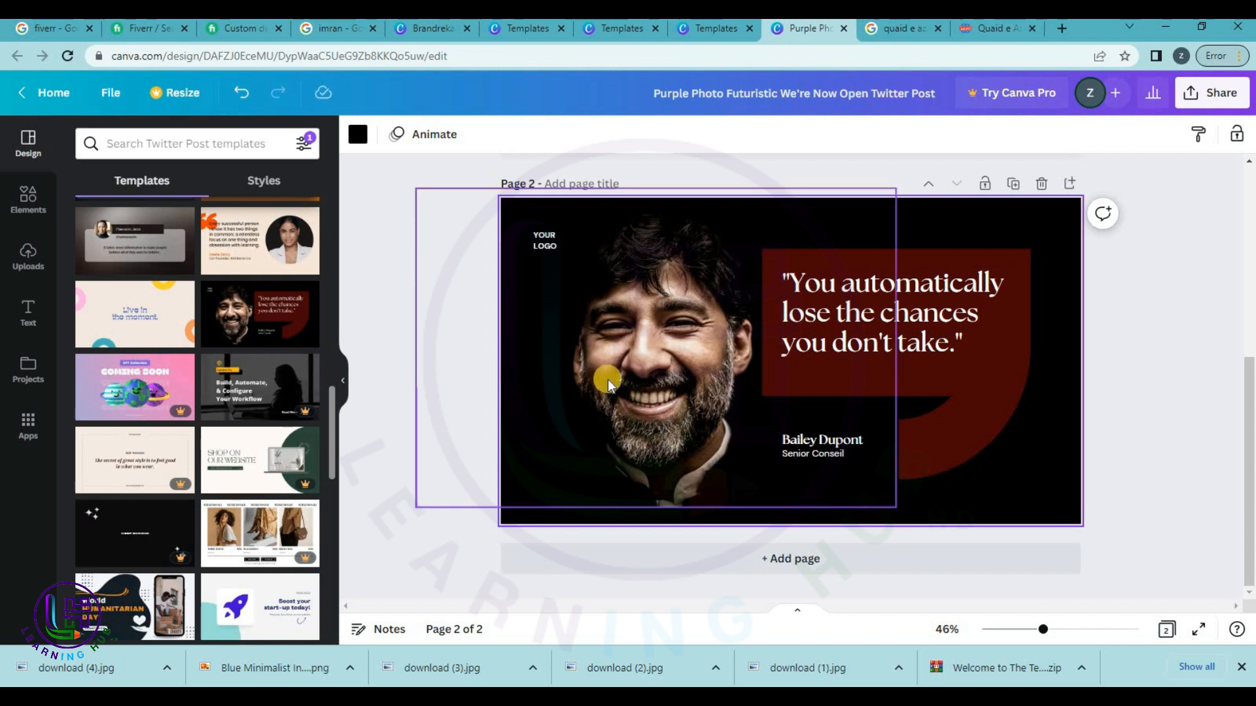
Upload the Jinnah photo and paste the Urdu quote over page 2's English quote.
{"action": "left_click", "coordinate": [36, 267]}
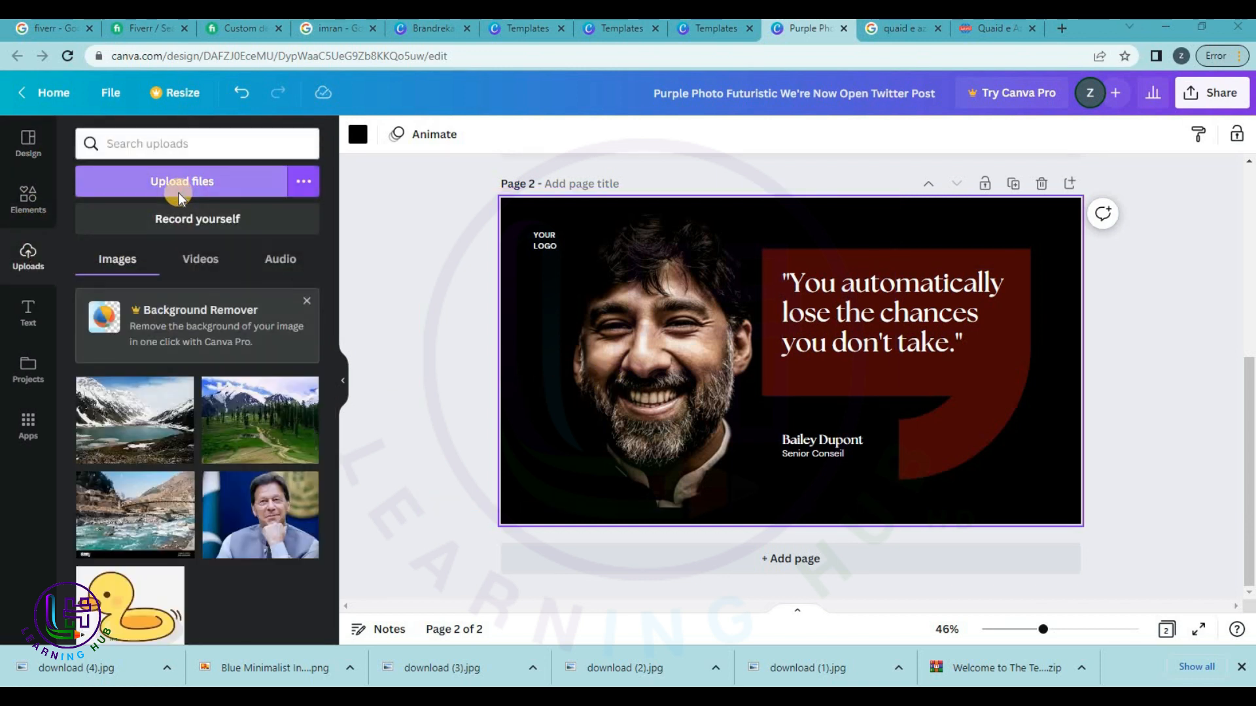
{"action": "left_click", "coordinate": [179, 193]}
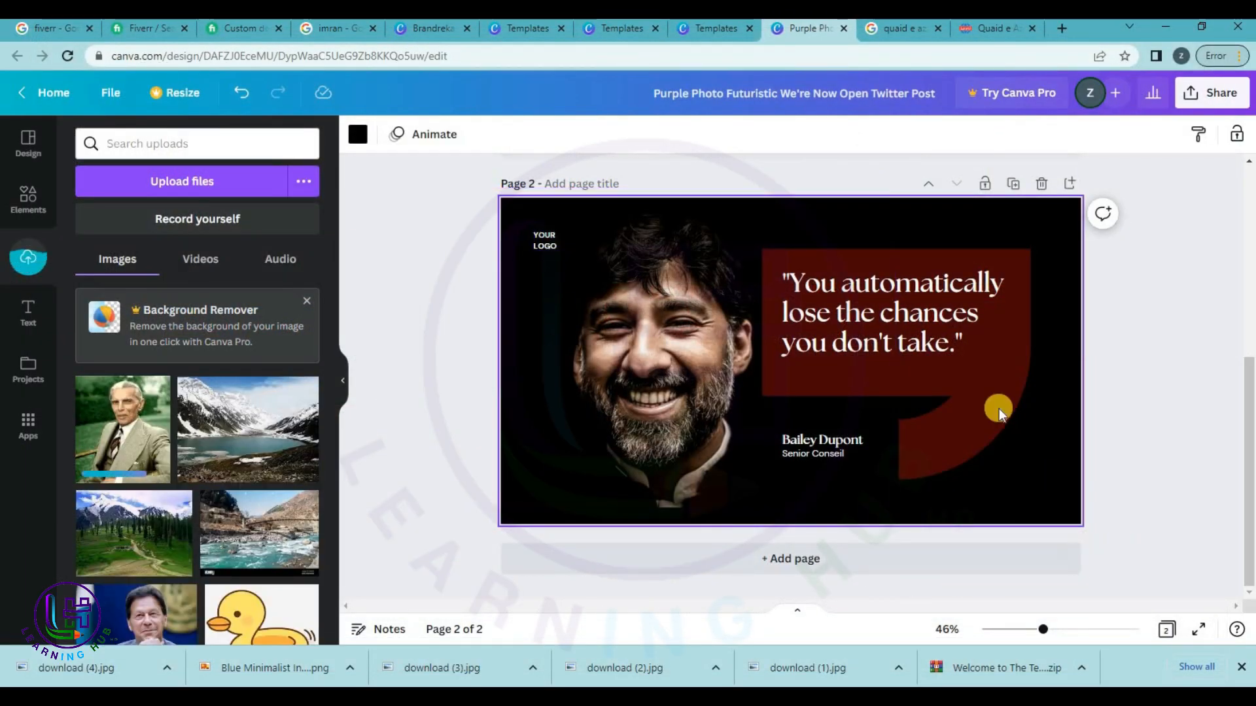
{"action": "left_click", "coordinate": [914, 326]}
{"action": "left_click", "coordinate": [914, 326]}
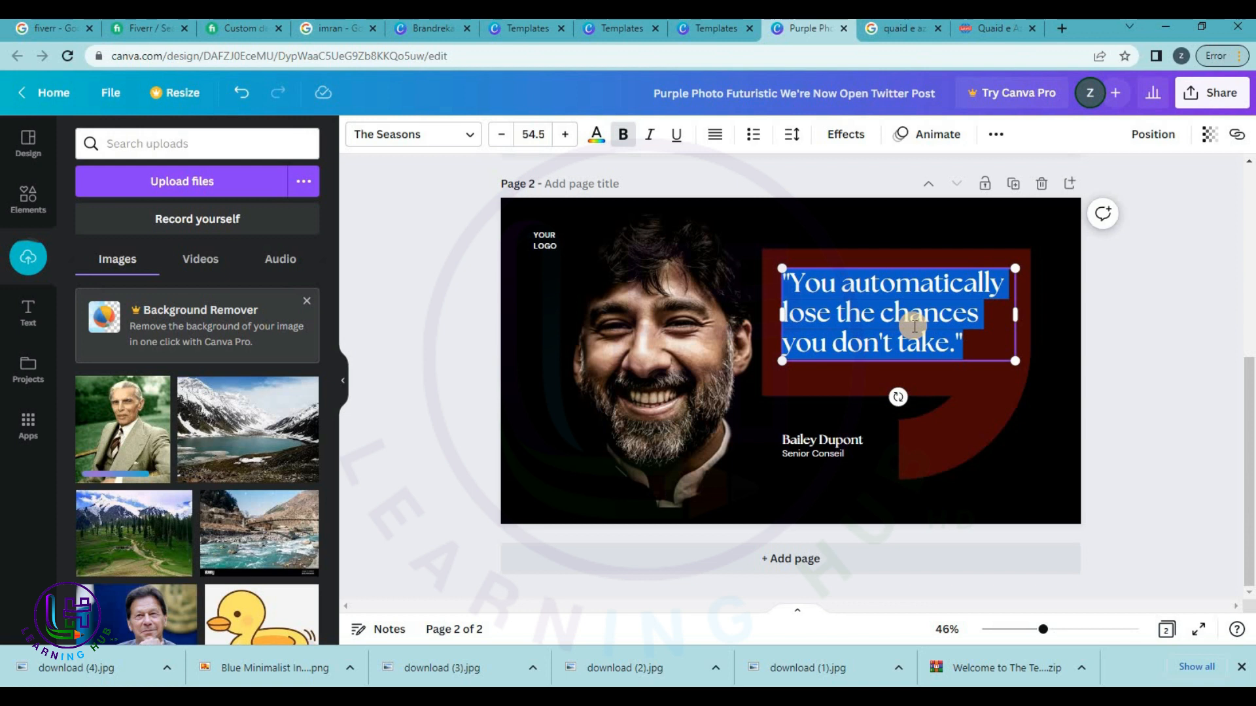
{"action": "key", "text": "ctrl+v"}
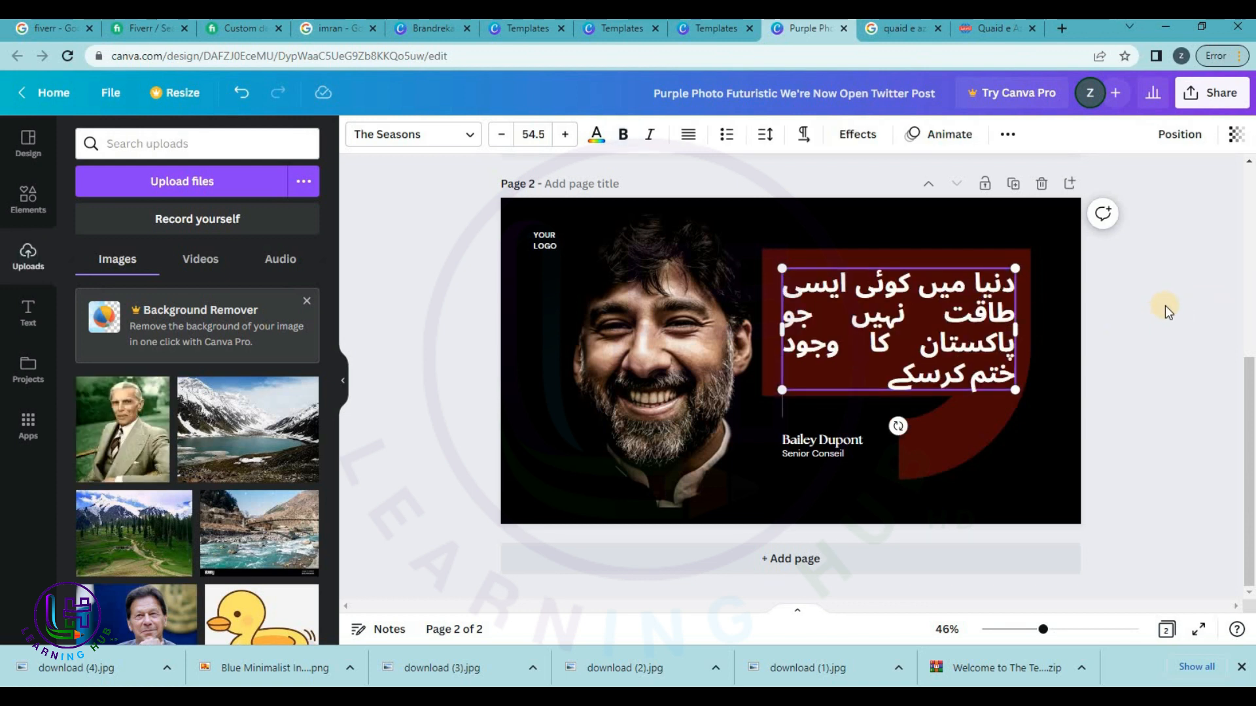
Nudge the Urdu quote slightly upward and drag the Jinnah photo onto the page.
{"action": "left_click", "coordinate": [1156, 303]}
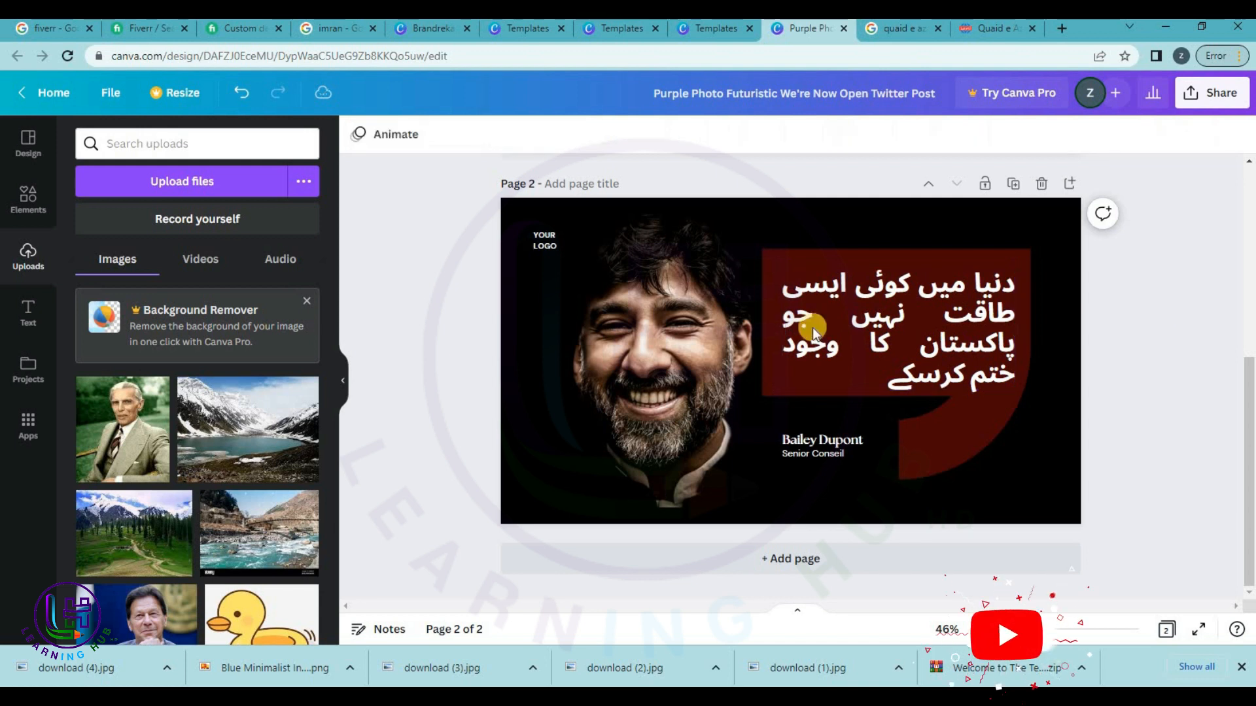
{"action": "left_click", "coordinate": [863, 336]}
{"action": "left_click_drag", "start_coordinate": [864, 335], "coordinate": [865, 328]}
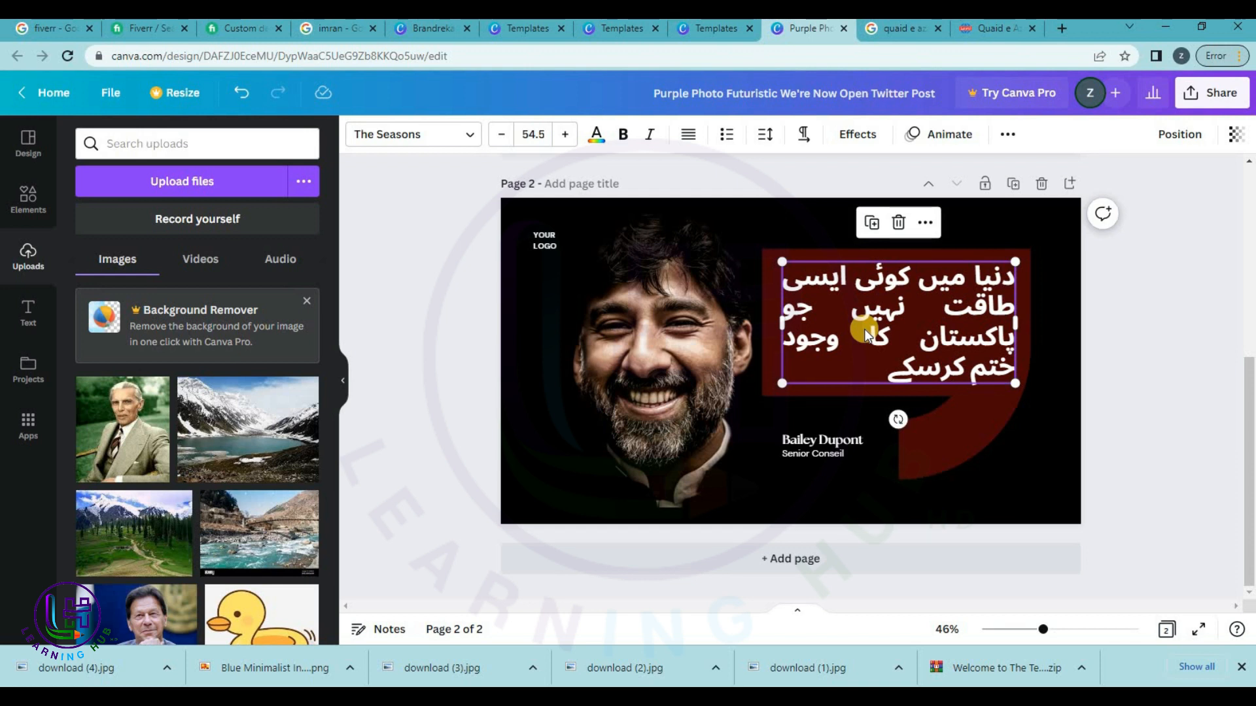
{"action": "left_click_drag", "start_coordinate": [151, 418], "coordinate": [614, 386]}
{"action": "left_click_drag", "start_coordinate": [473, 407], "coordinate": [392, 405]}
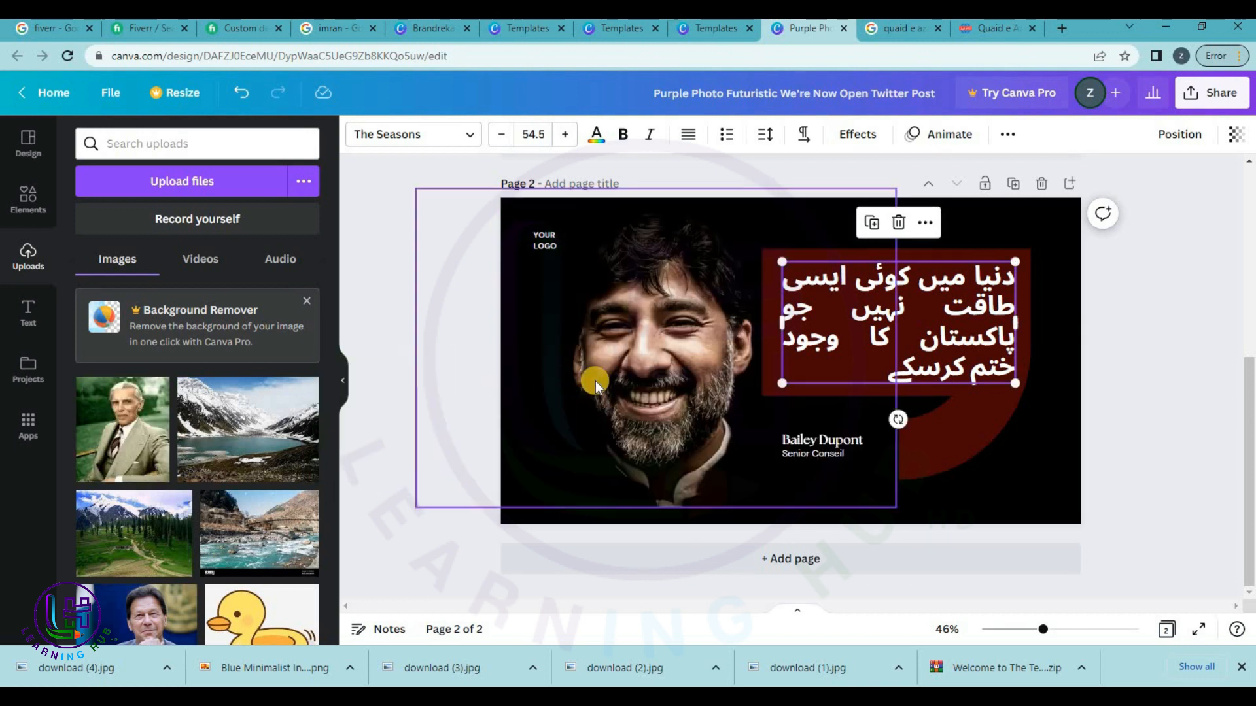
Replace page 2's portrait with the Jinnah photo, enlarged and moved slightly higher.
{"action": "left_click", "coordinate": [595, 381]}
{"action": "key", "text": "Delete"}
{"action": "left_click_drag", "start_coordinate": [102, 432], "coordinate": [560, 283]}
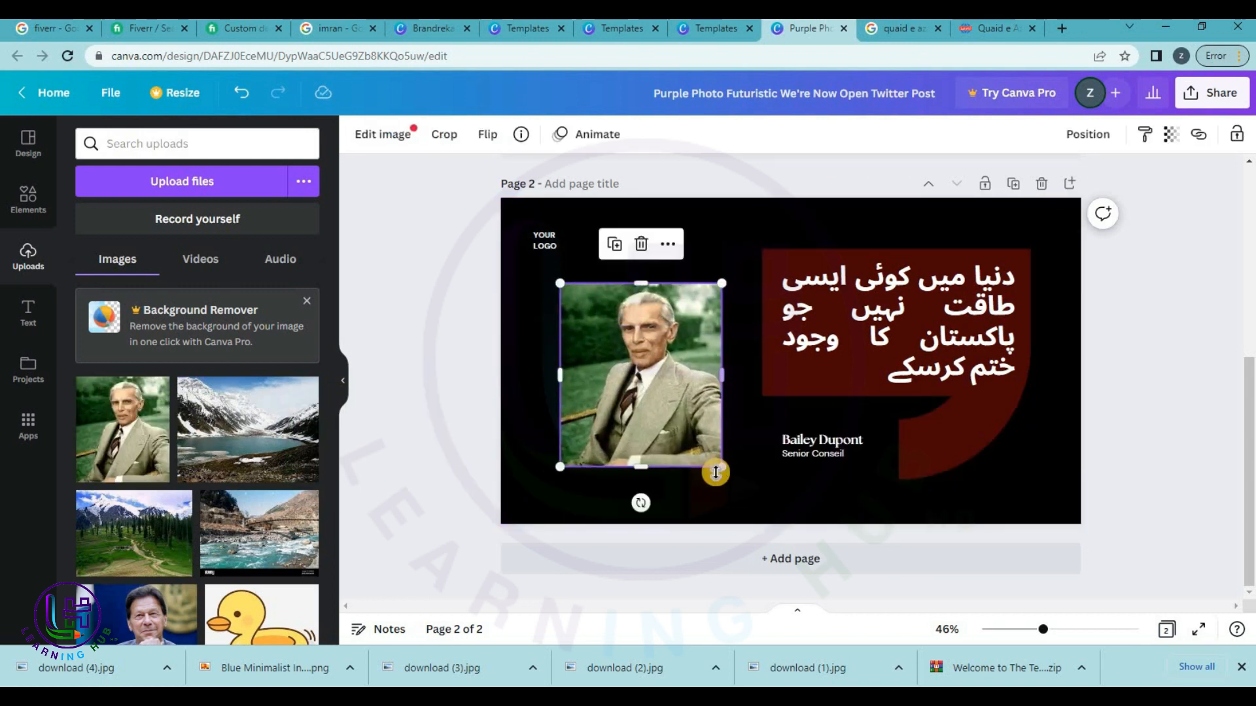
{"action": "left_click_drag", "start_coordinate": [722, 467], "coordinate": [749, 497]}
{"action": "left_click_drag", "start_coordinate": [658, 403], "coordinate": [660, 380]}
Delete the YOUR LOGO placeholder and Senior Conseil title, crediting the quote to 'Quaid e Azam'.
{"action": "left_click", "coordinate": [544, 238]}
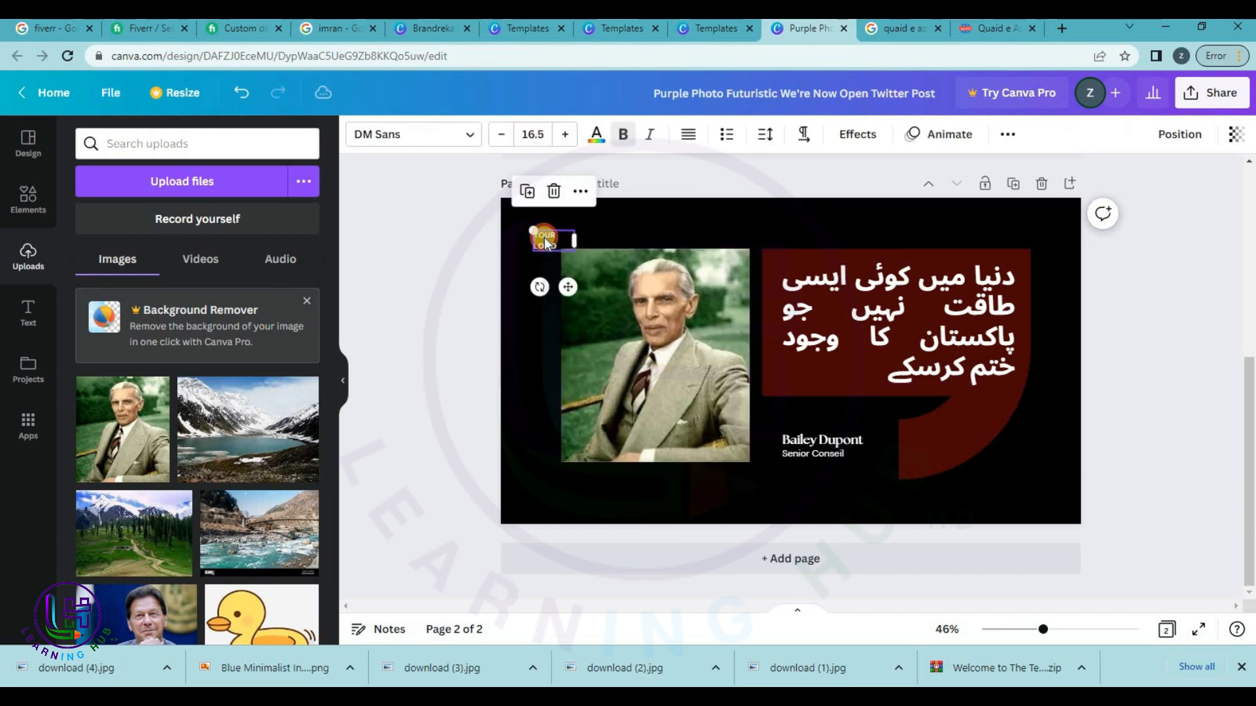
{"action": "key", "text": "Delete"}
{"action": "left_click", "coordinate": [781, 437]}
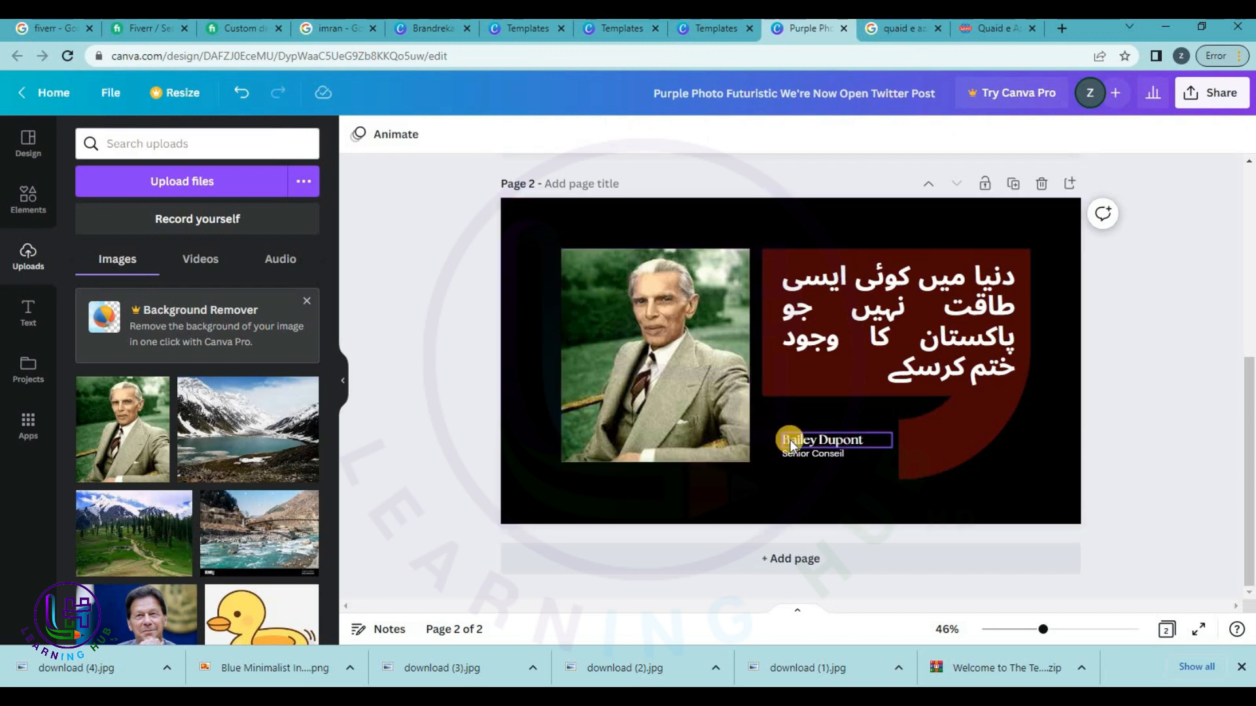
{"action": "left_click", "coordinate": [789, 437]}
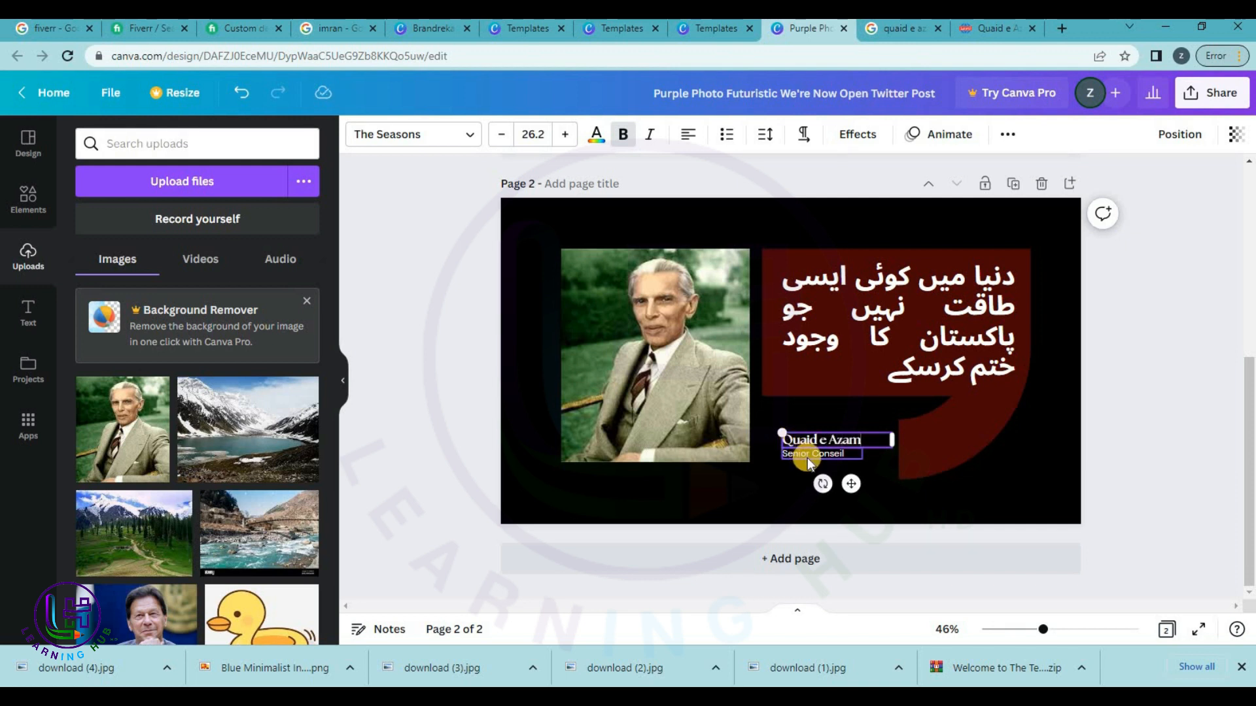
{"action": "left_click", "coordinate": [807, 458]}
{"action": "key", "text": "Delete"}
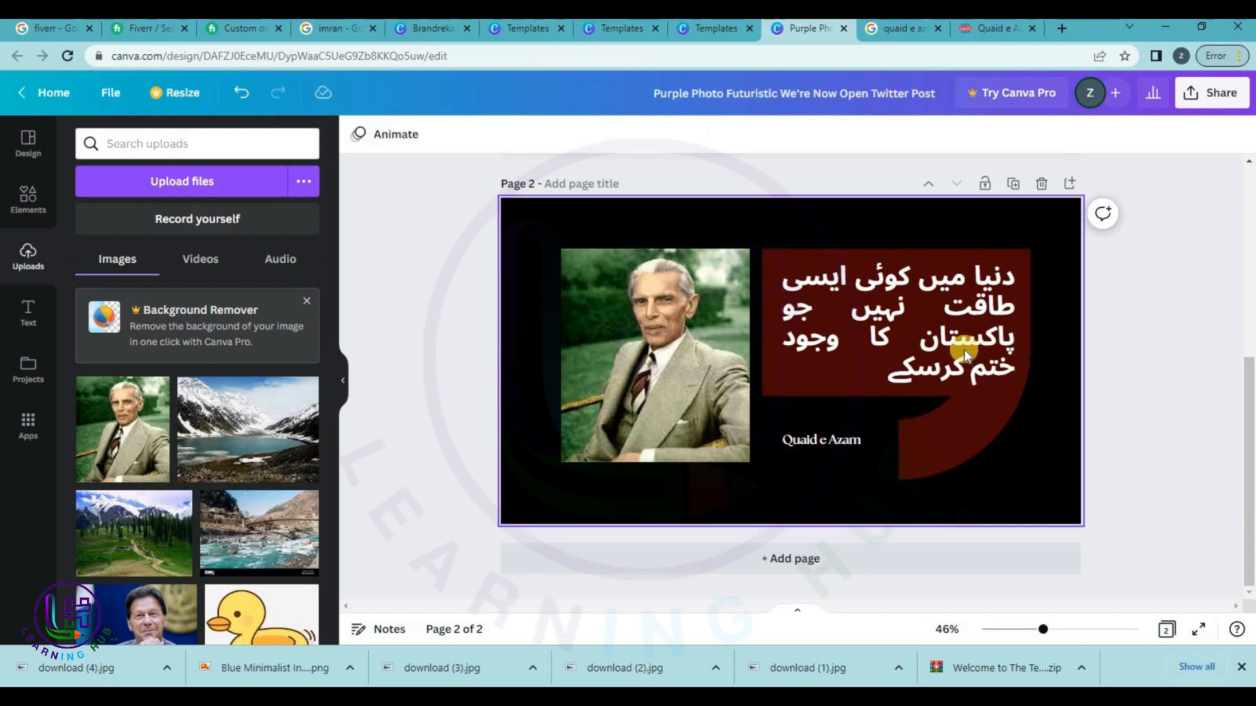
{"action": "left_click", "coordinate": [918, 309]}
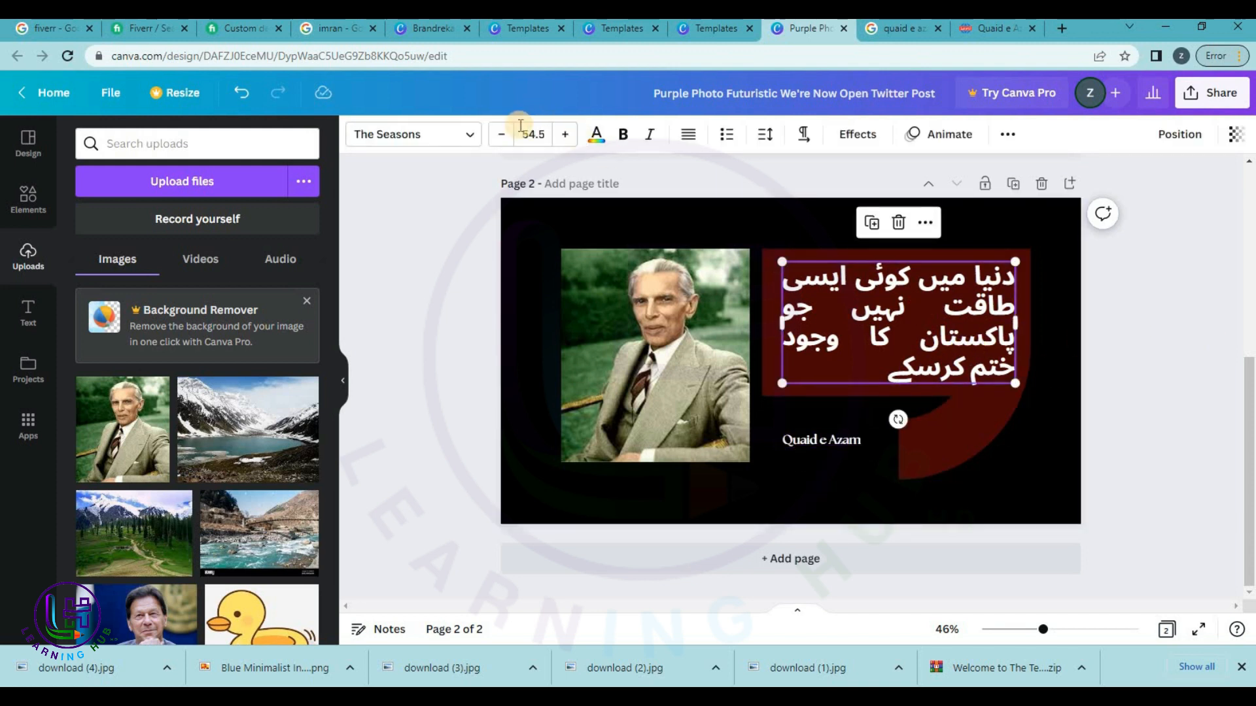
Search fonts for 'cal', then try League Spartan, Alegreya, Anonymous Pro and Anton on the quote.
{"action": "left_click", "coordinate": [406, 134]}
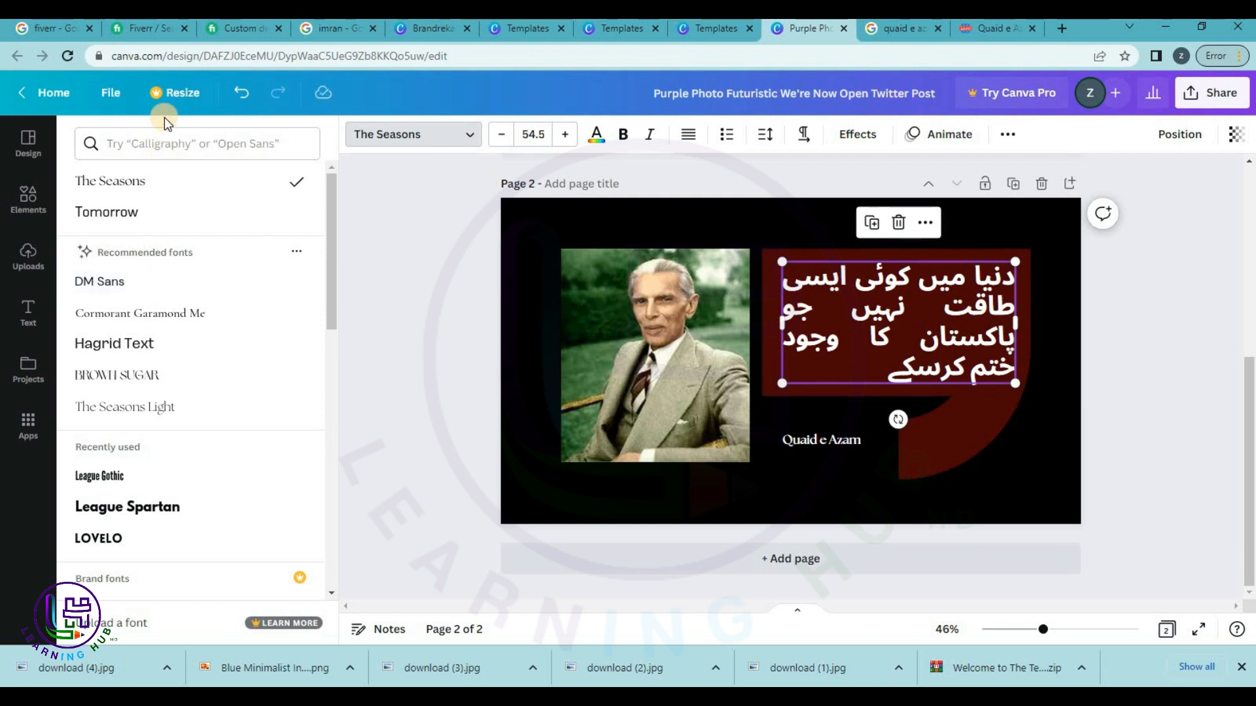
{"action": "left_click", "coordinate": [214, 148]}
{"action": "type", "text": "cal"}
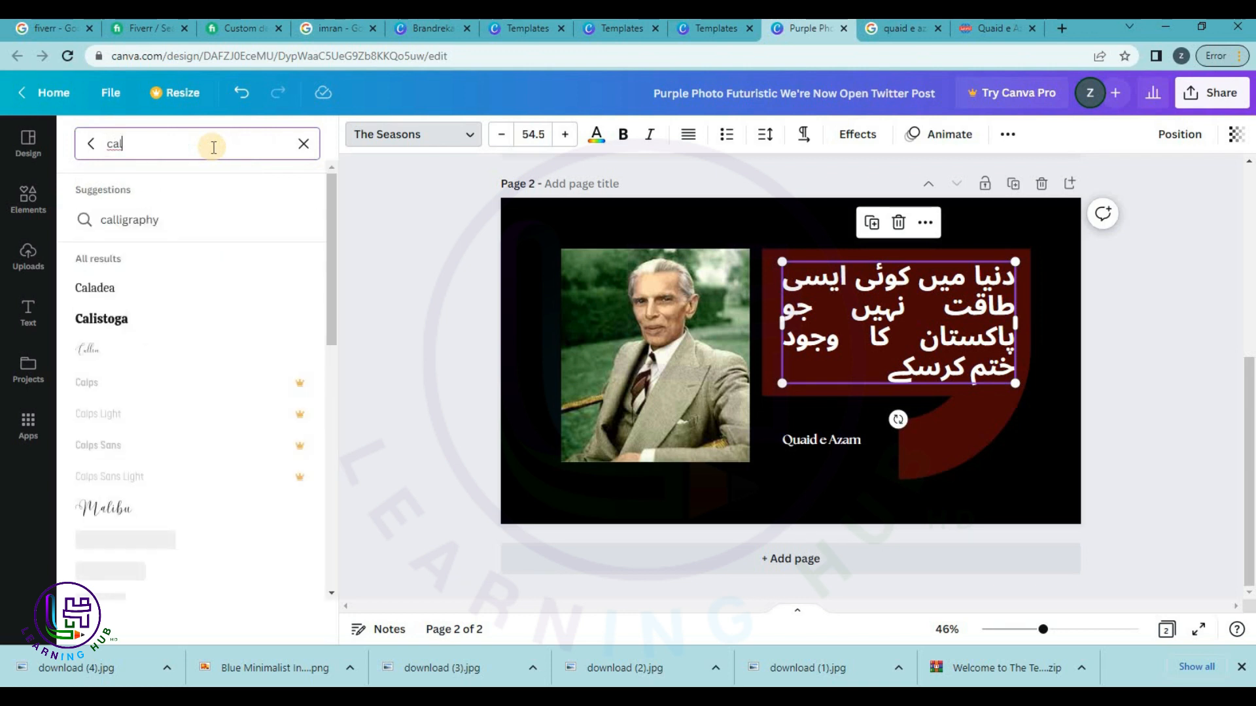
{"action": "left_click", "coordinate": [173, 222]}
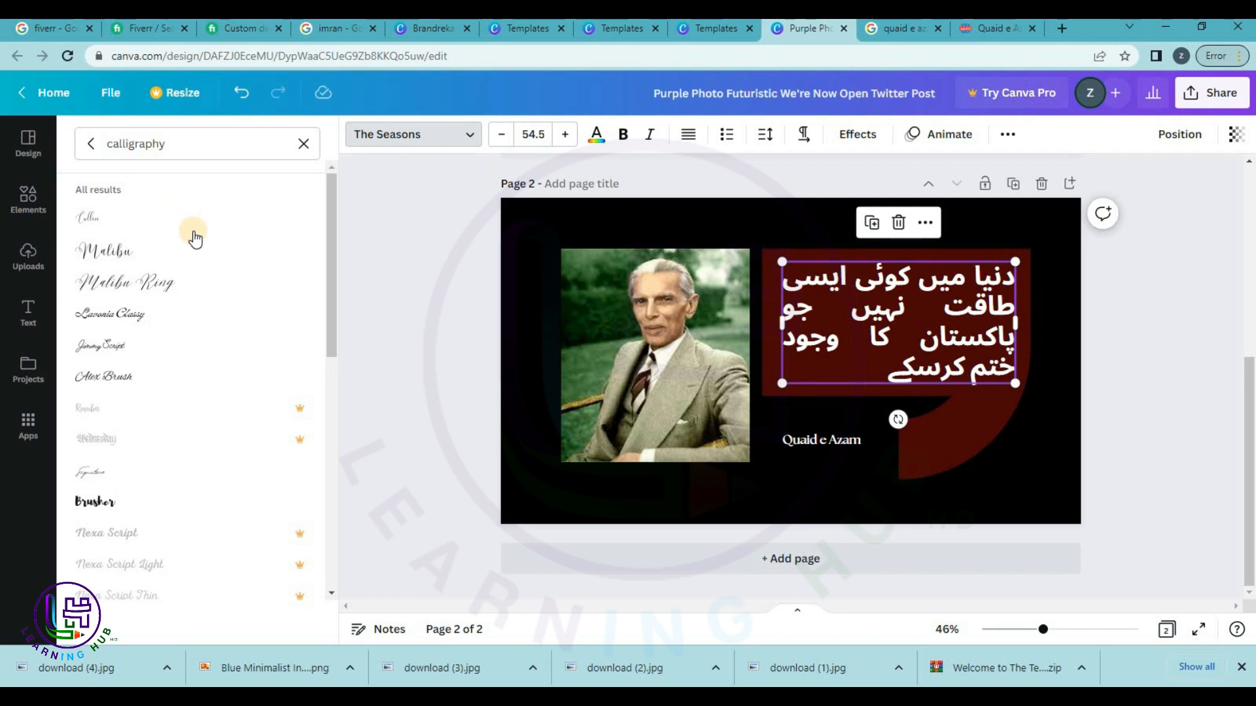
{"action": "double_click", "coordinate": [206, 140]}
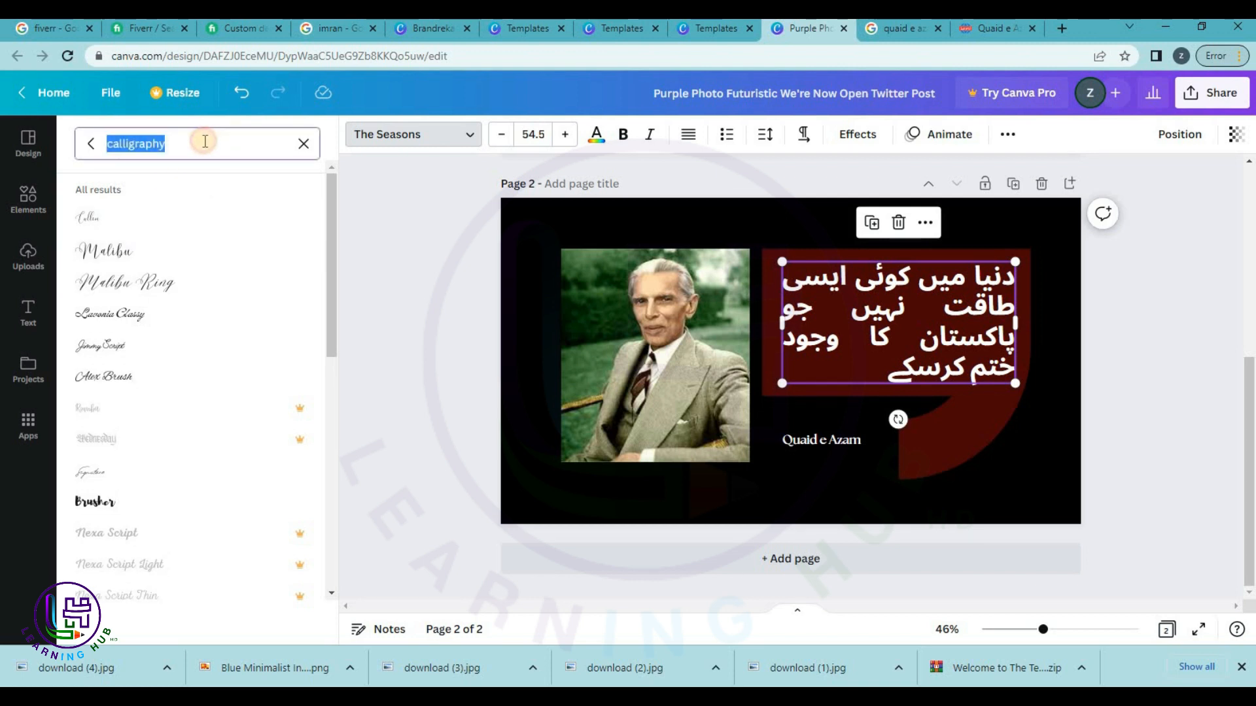
{"action": "left_click", "coordinate": [91, 144]}
{"action": "scroll", "coordinate": [131, 332], "scroll_direction": "down", "scroll_amount": 2}
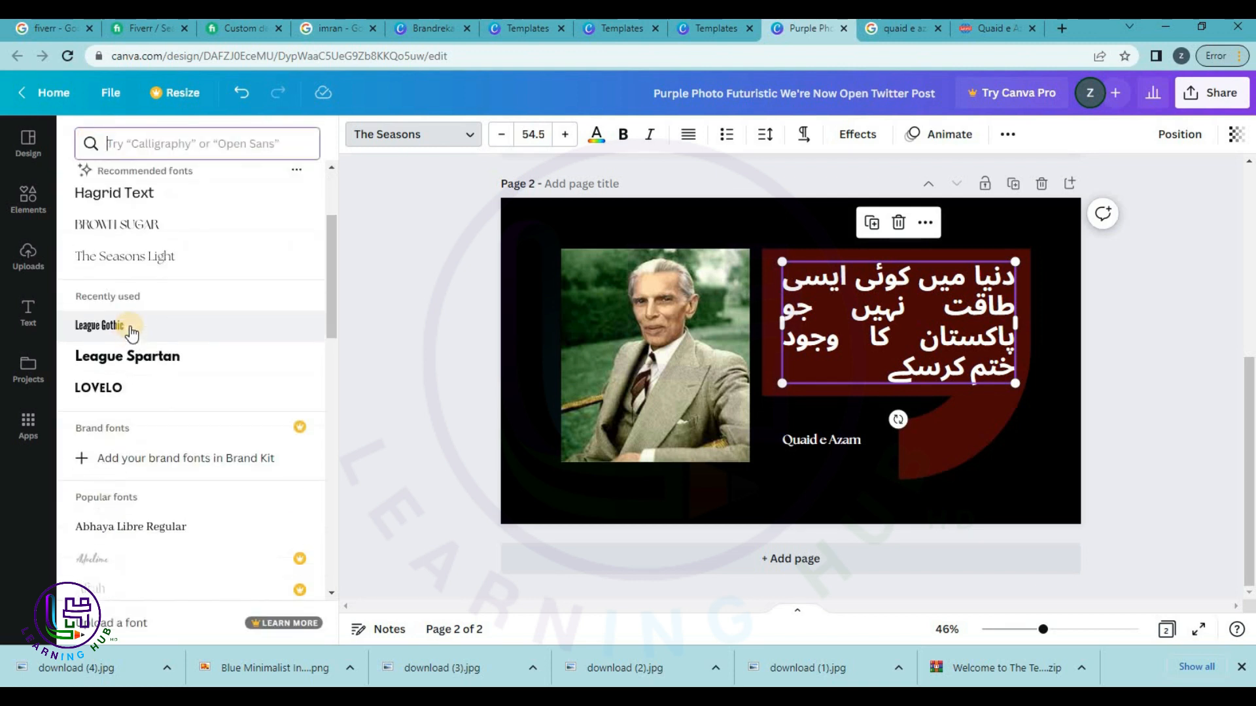
{"action": "left_click", "coordinate": [134, 356]}
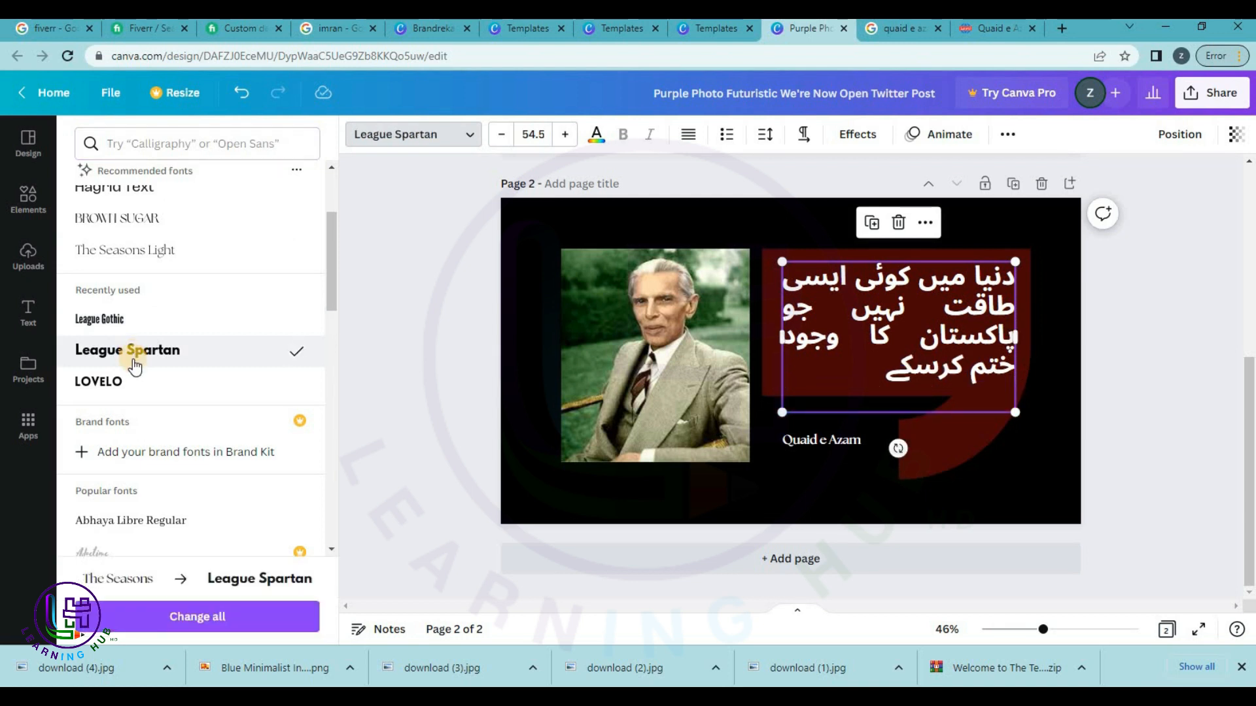
{"action": "scroll", "coordinate": [131, 347], "scroll_direction": "down", "scroll_amount": 3}
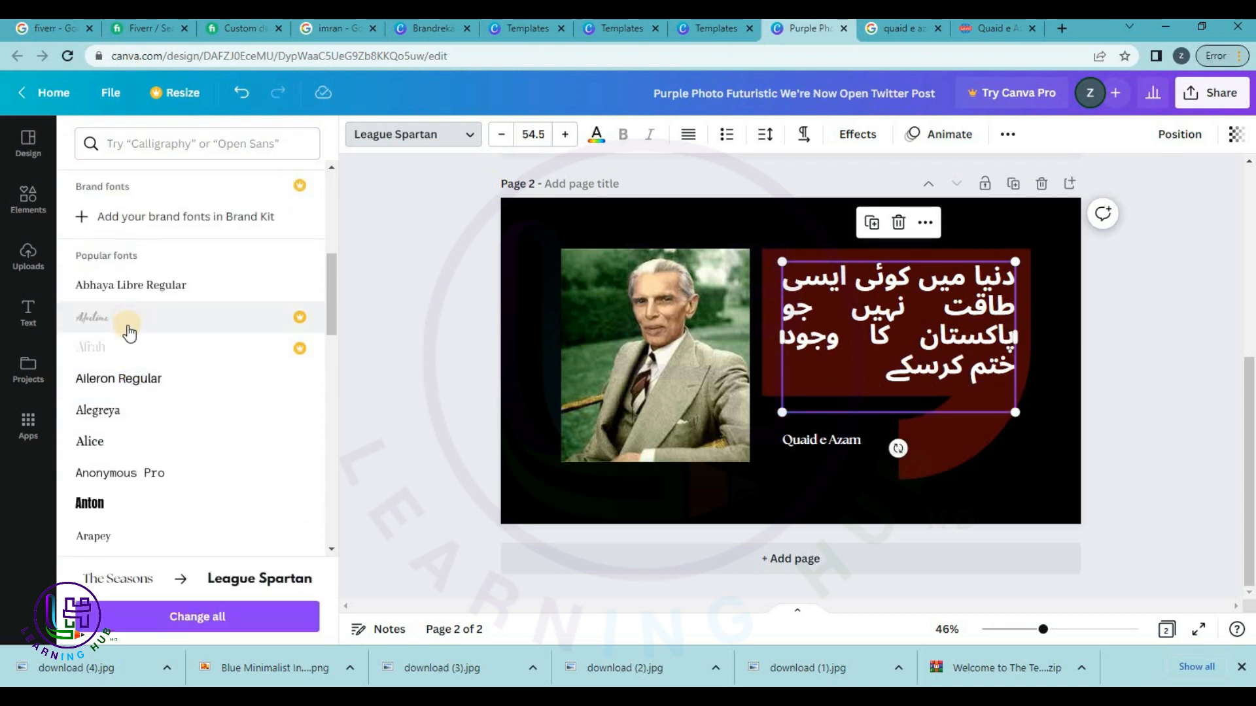
{"action": "scroll", "coordinate": [126, 294], "scroll_direction": "down", "scroll_amount": 2}
{"action": "left_click", "coordinate": [124, 260]}
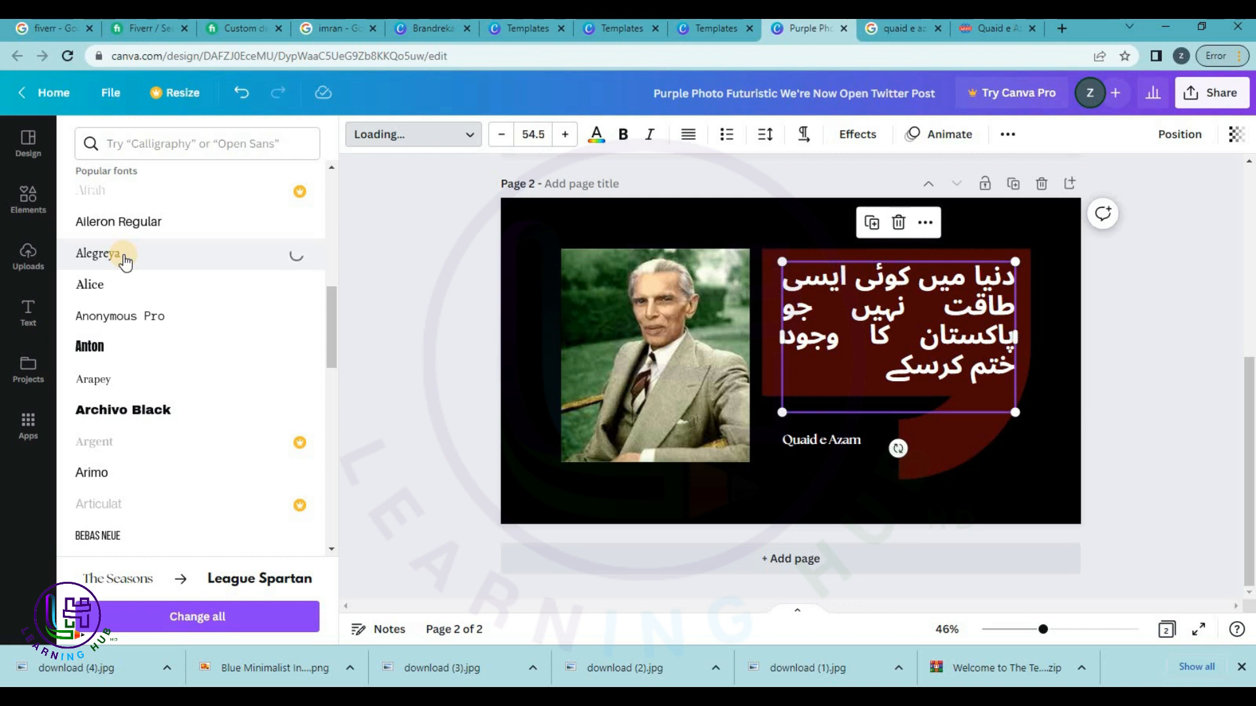
{"action": "left_click", "coordinate": [120, 317]}
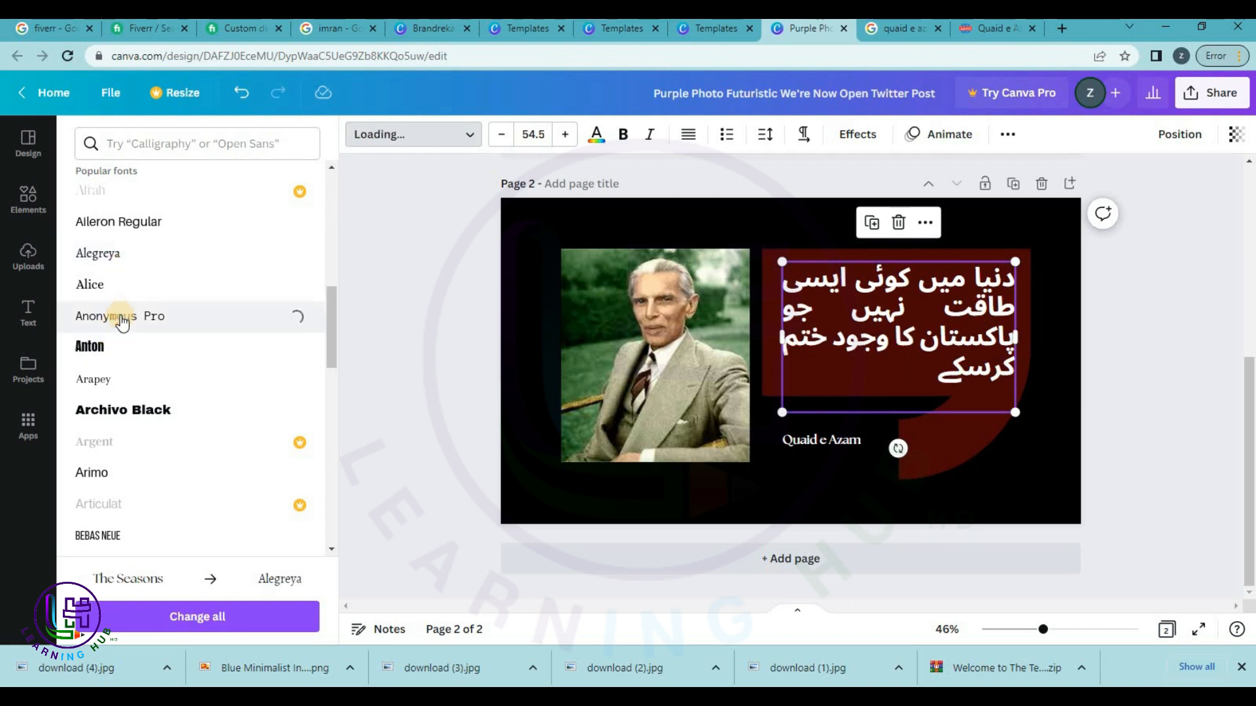
{"action": "left_click", "coordinate": [117, 350]}
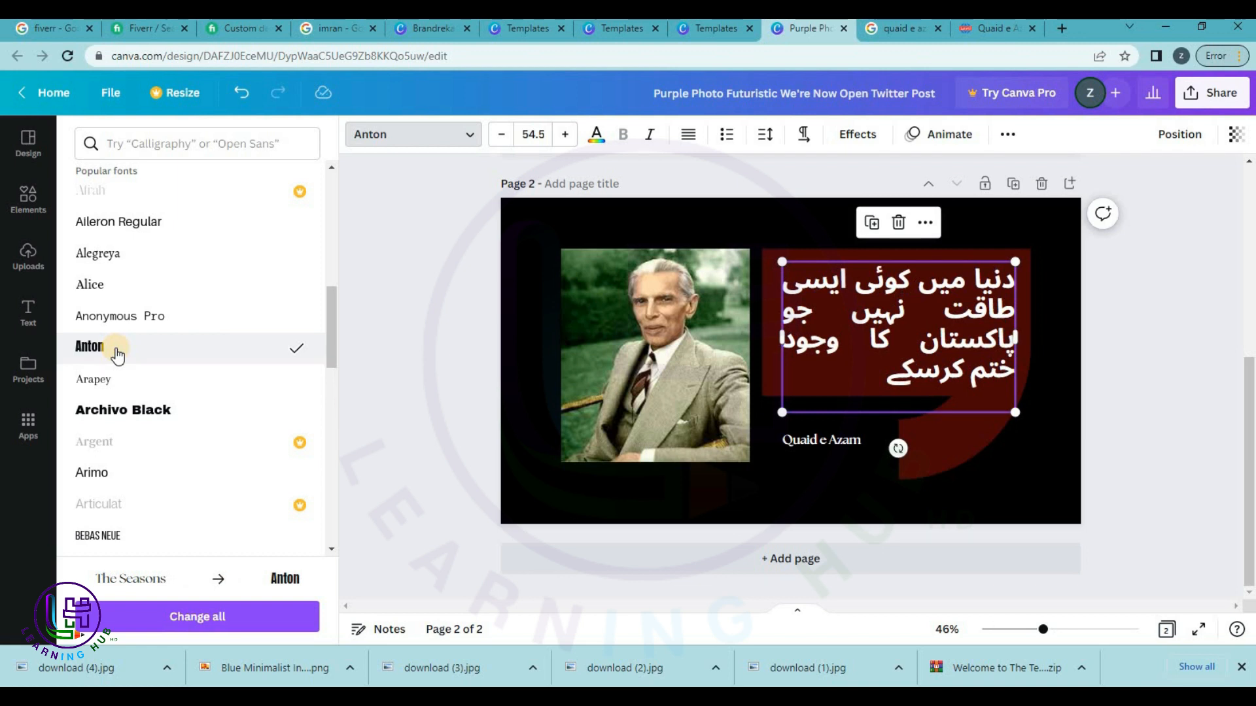
Try Bodoni FLF, Cardo, Cormorant Garamond, Glacial Indifference and Horizon, settling on Josefin Sans Regular.
{"action": "scroll", "coordinate": [118, 354], "scroll_direction": "down", "scroll_amount": 3}
{"action": "left_click", "coordinate": [120, 394]}
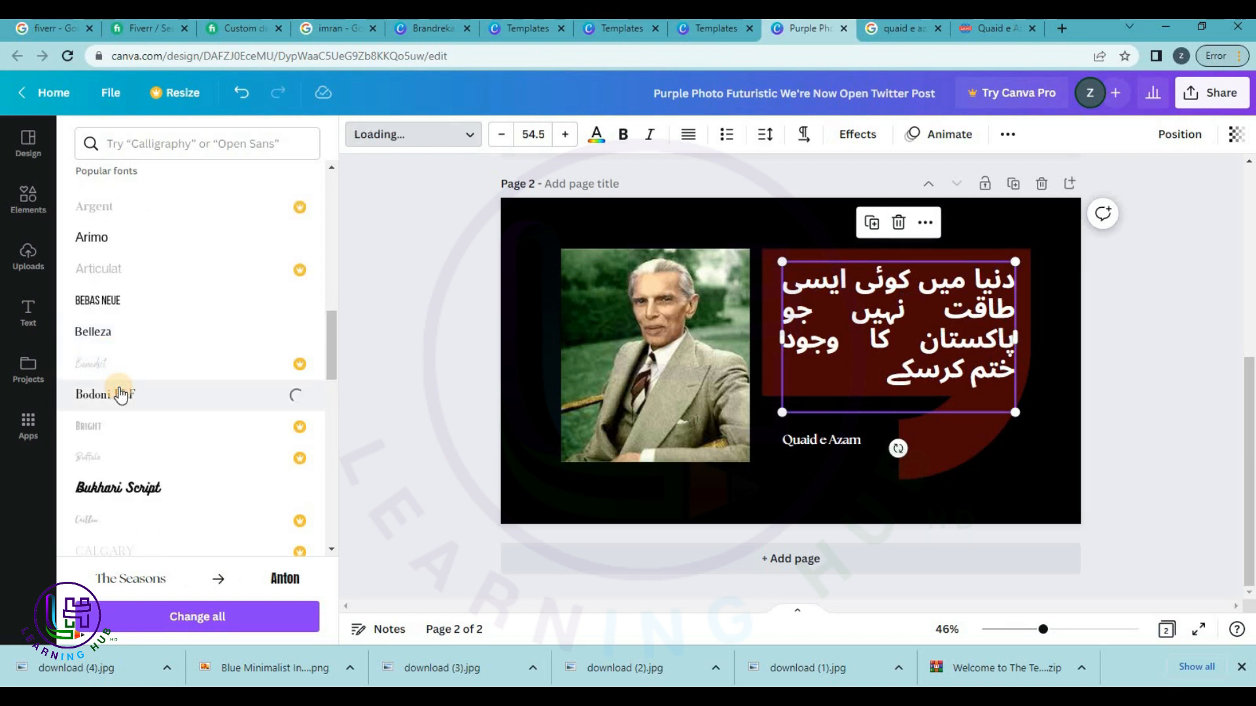
{"action": "scroll", "coordinate": [122, 392], "scroll_direction": "down", "scroll_amount": 3}
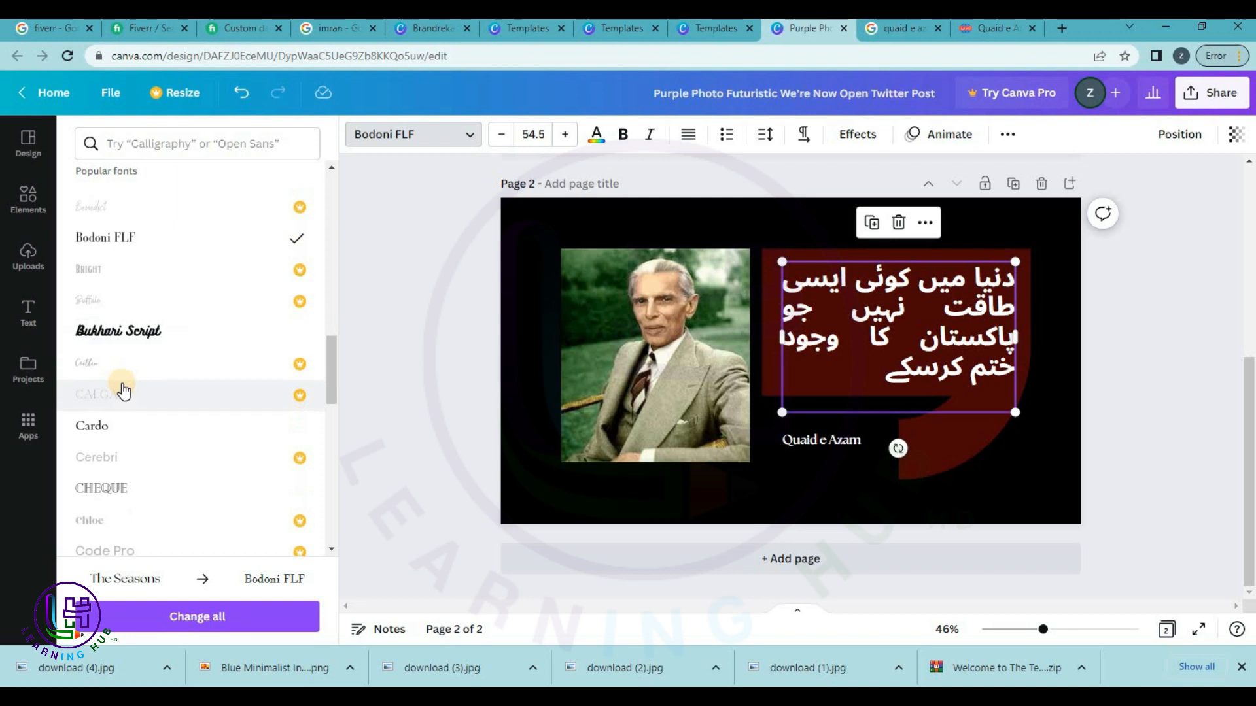
{"action": "scroll", "coordinate": [123, 391], "scroll_direction": "down", "scroll_amount": 2}
{"action": "left_click", "coordinate": [127, 354]}
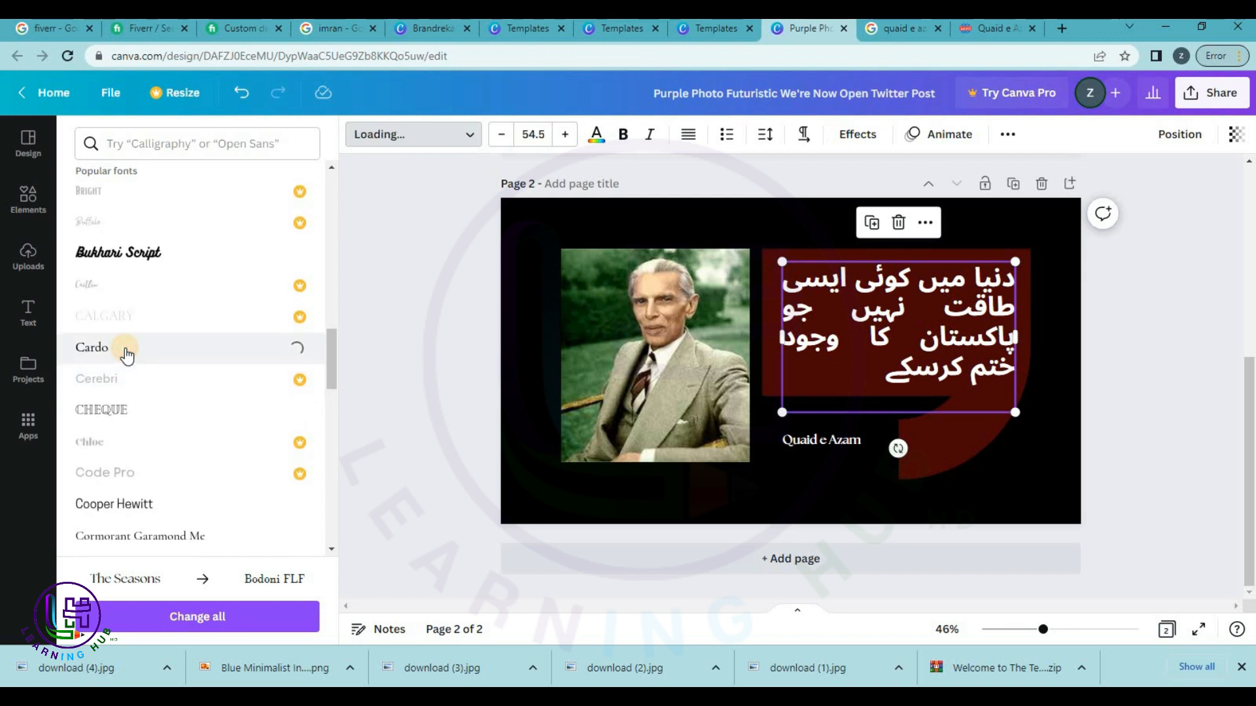
{"action": "scroll", "coordinate": [126, 353], "scroll_direction": "down", "scroll_amount": 5}
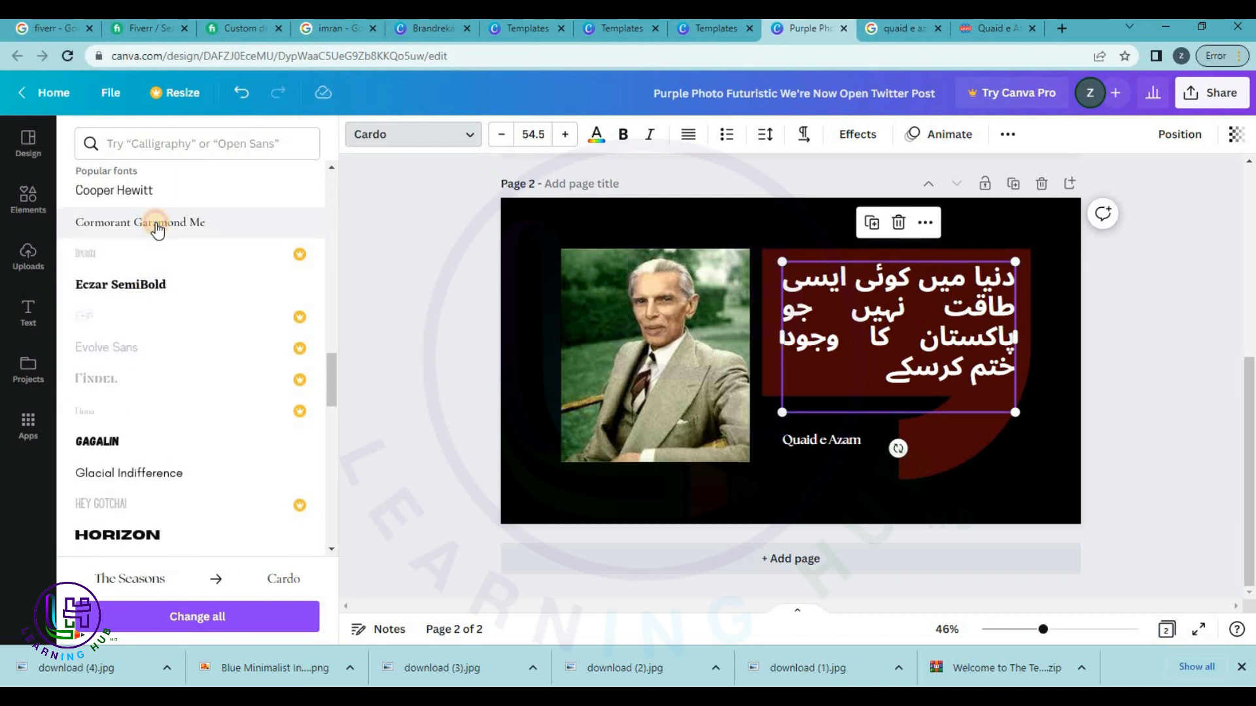
{"action": "left_click", "coordinate": [157, 226]}
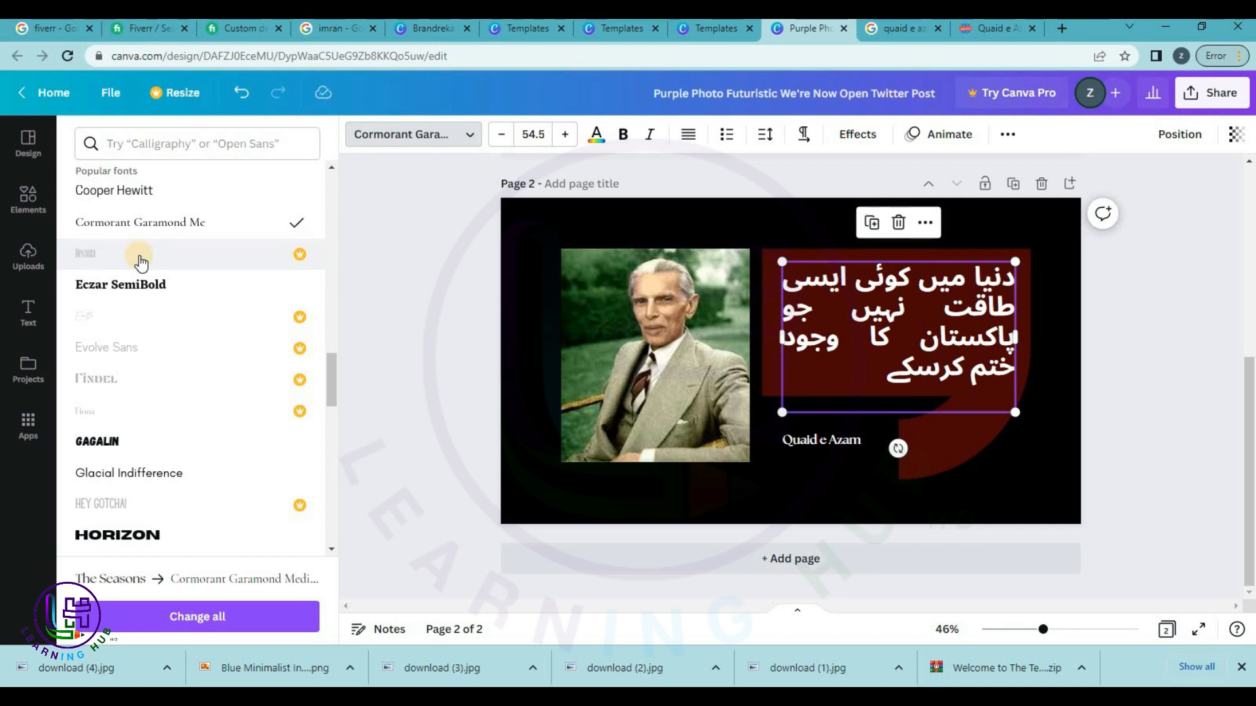
{"action": "scroll", "coordinate": [140, 263], "scroll_direction": "down", "scroll_amount": 3}
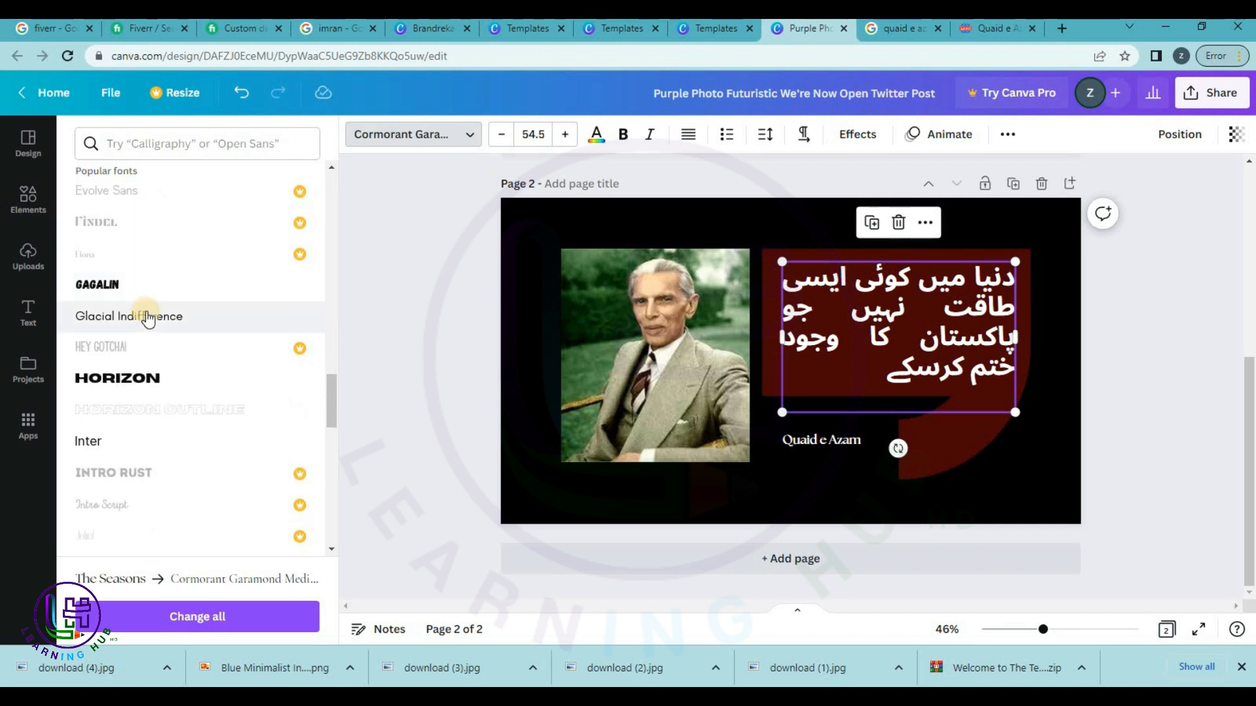
{"action": "left_click", "coordinate": [150, 317]}
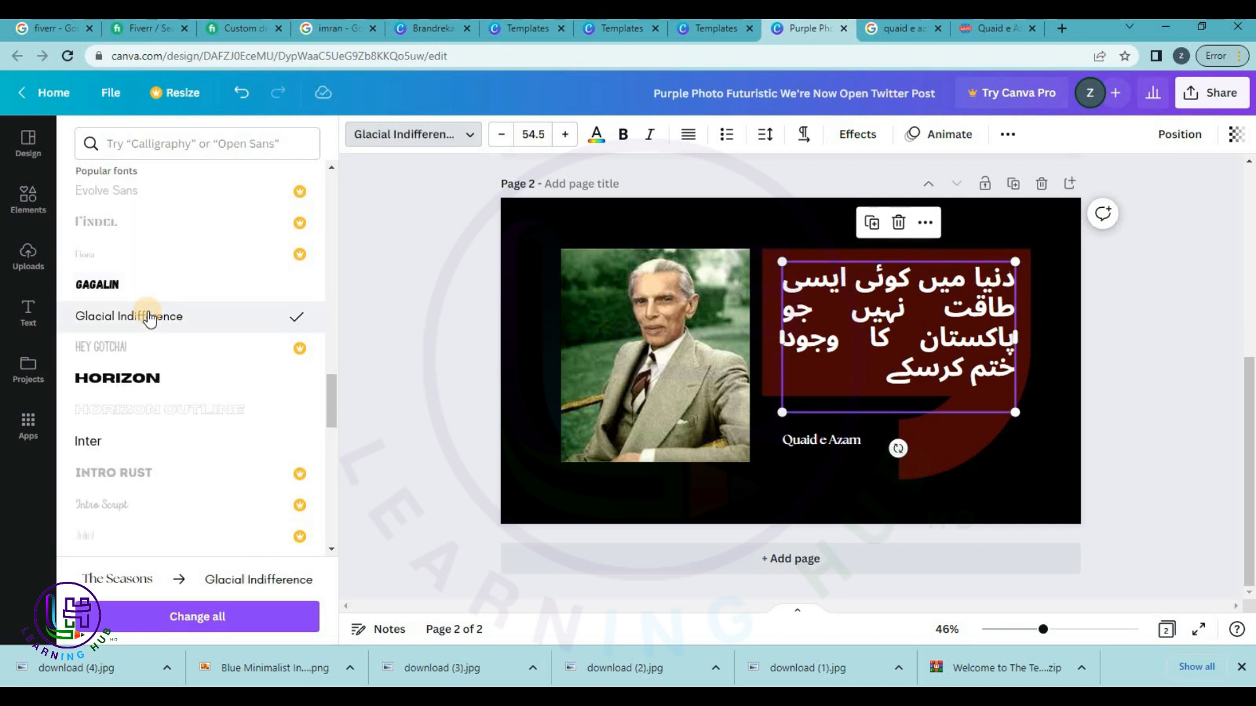
{"action": "left_click", "coordinate": [145, 386]}
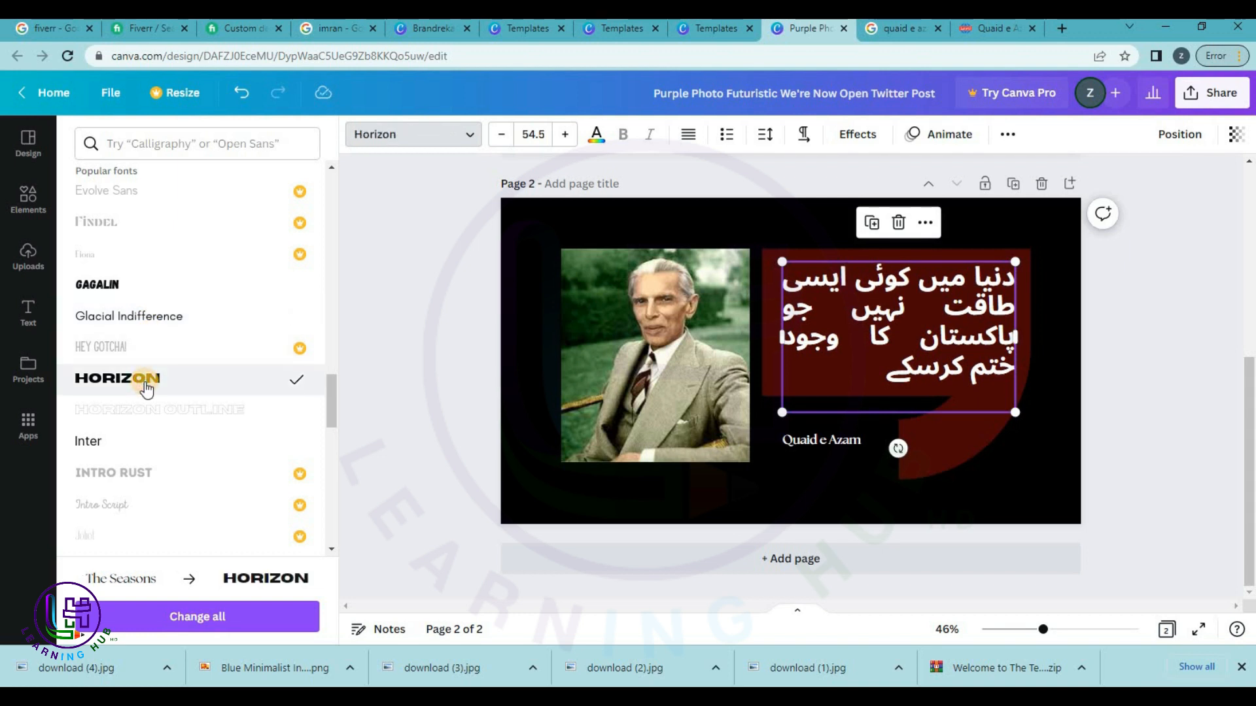
{"action": "scroll", "coordinate": [145, 386], "scroll_direction": "down", "scroll_amount": 3}
{"action": "left_click", "coordinate": [154, 365]}
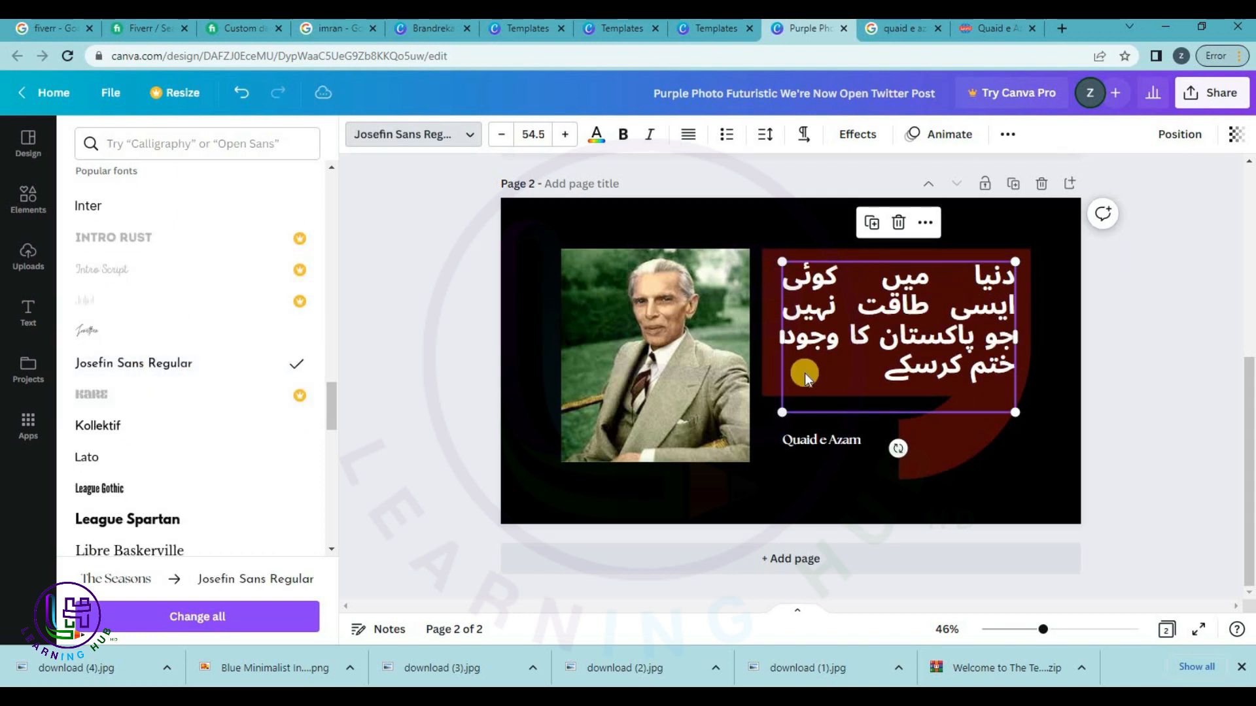
Nudge the Urdu quote slightly up and left into place.
{"action": "left_click", "coordinate": [1183, 301]}
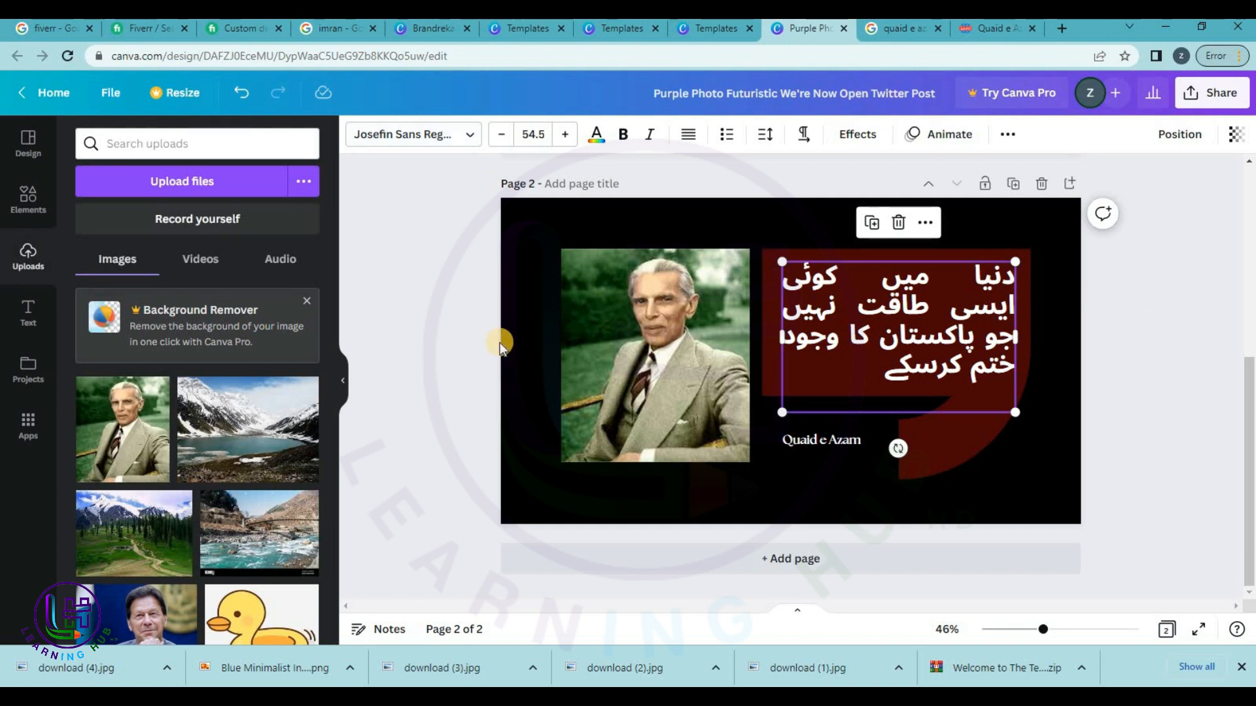
{"action": "left_click", "coordinate": [500, 343]}
{"action": "left_click_drag", "start_coordinate": [877, 315], "coordinate": [871, 316]}
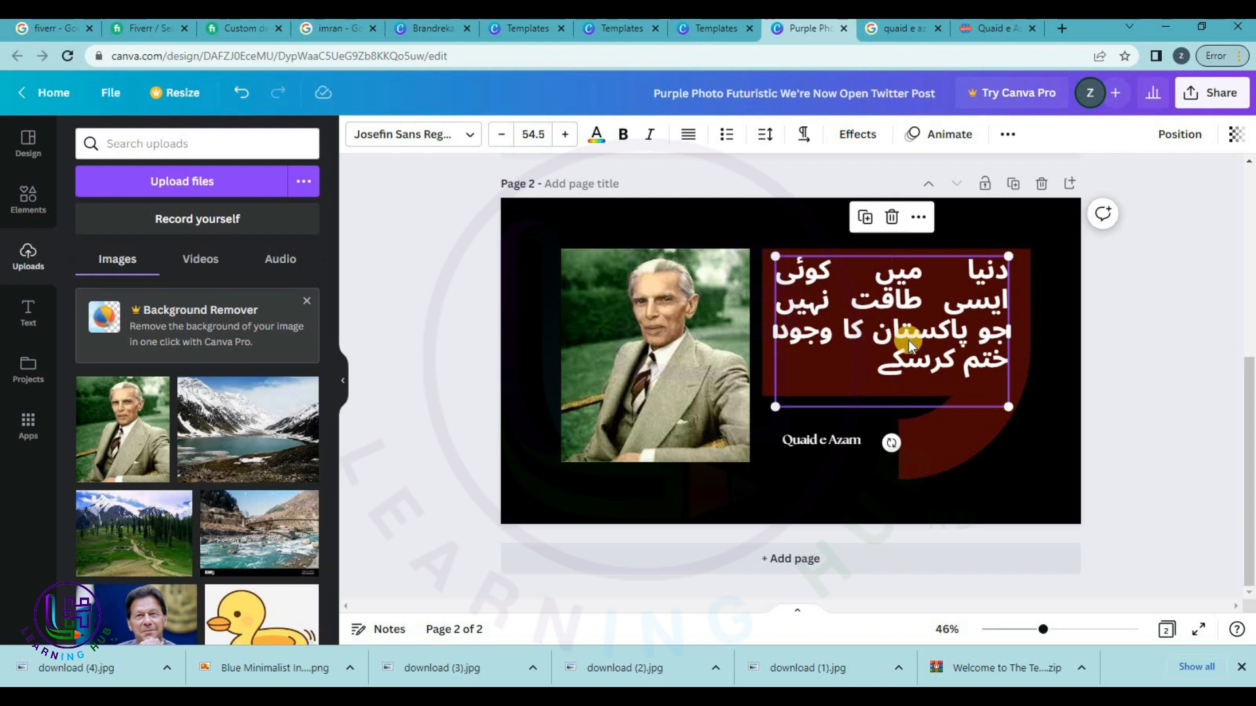
{"action": "left_click", "coordinate": [1177, 343]}
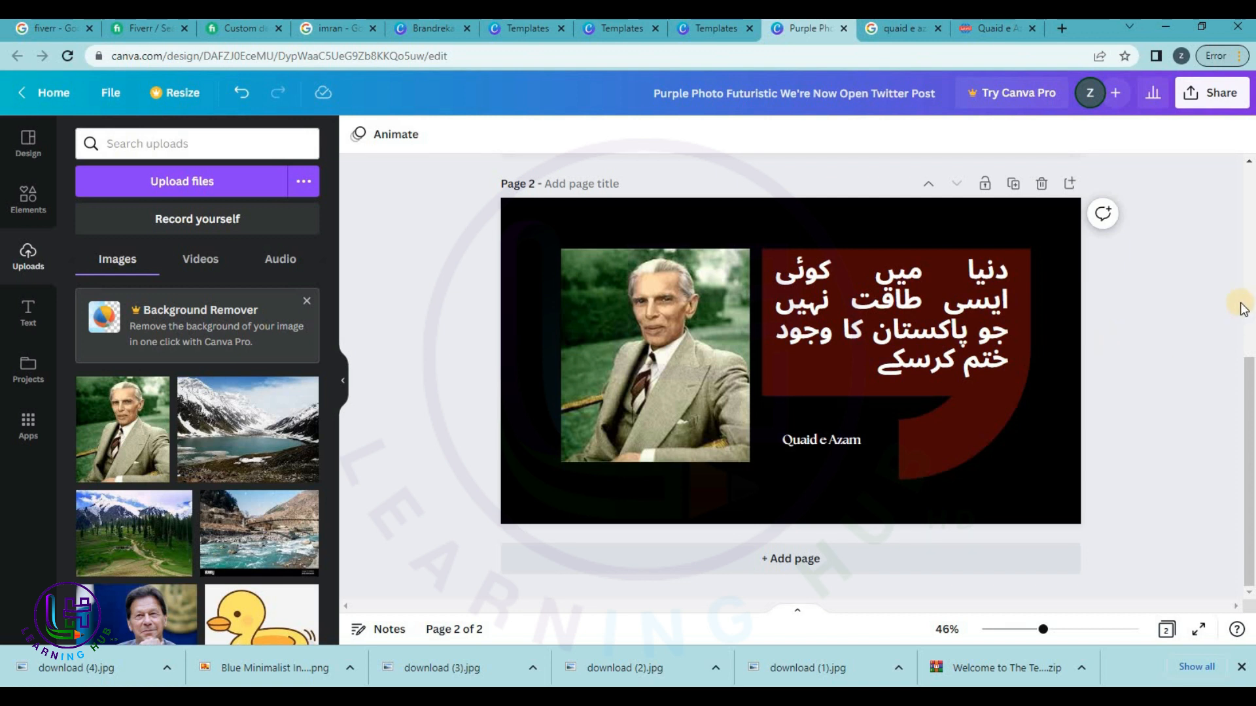
Attempt a PNG download of the post and dismiss the premium content notice.
{"action": "left_click", "coordinate": [1212, 93]}
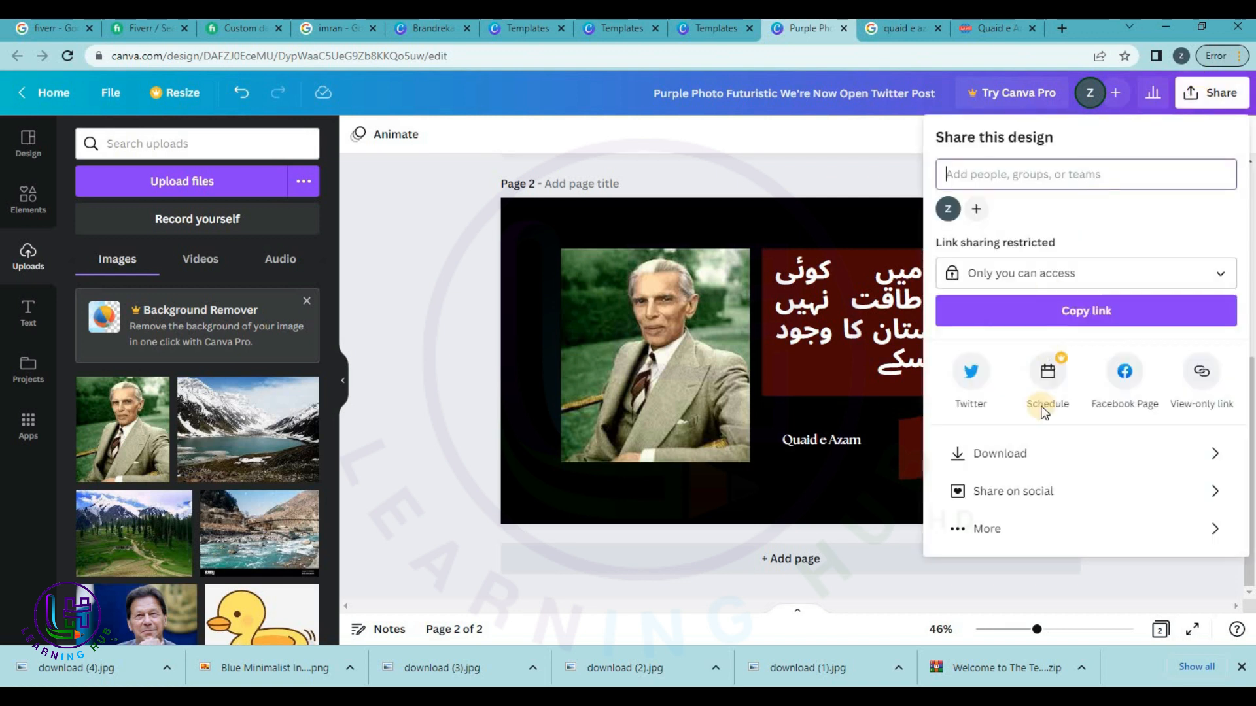
{"action": "left_click", "coordinate": [1036, 455]}
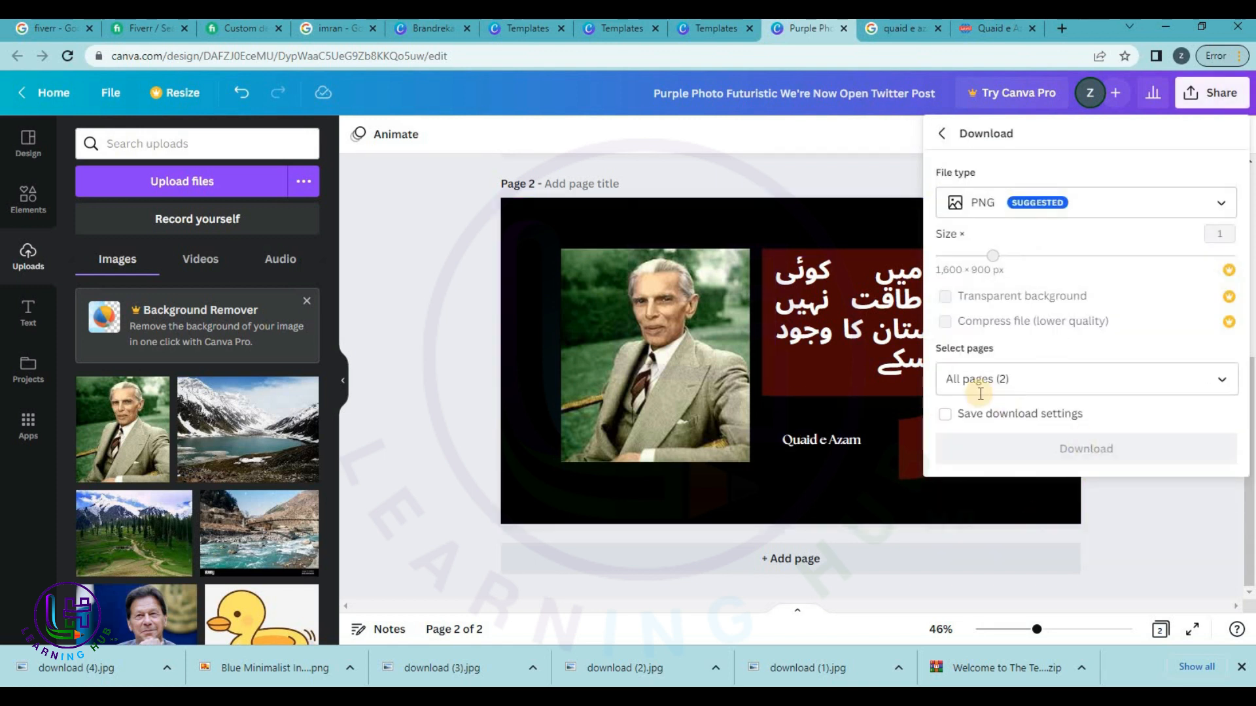
{"action": "left_click", "coordinate": [1023, 455]}
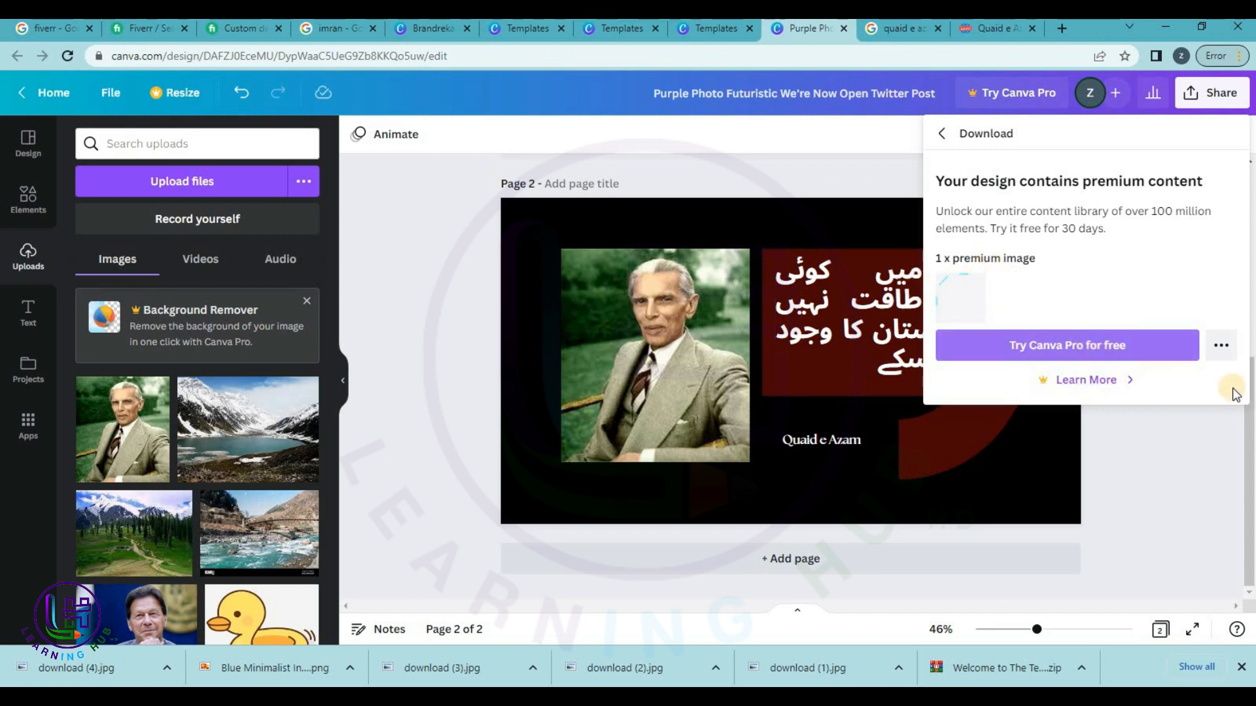
{"action": "left_click", "coordinate": [1195, 500]}
{"action": "scroll", "coordinate": [1178, 440], "scroll_direction": "up", "scroll_amount": 5}
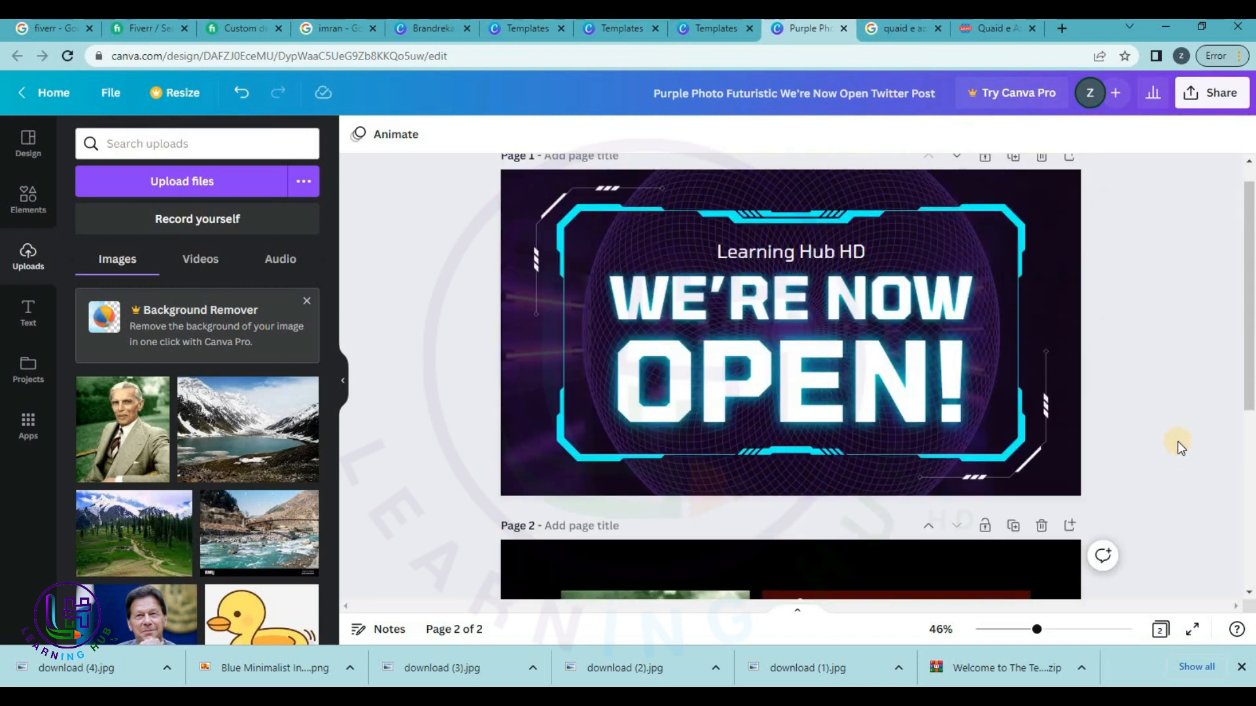
{"action": "left_click", "coordinate": [536, 411]}
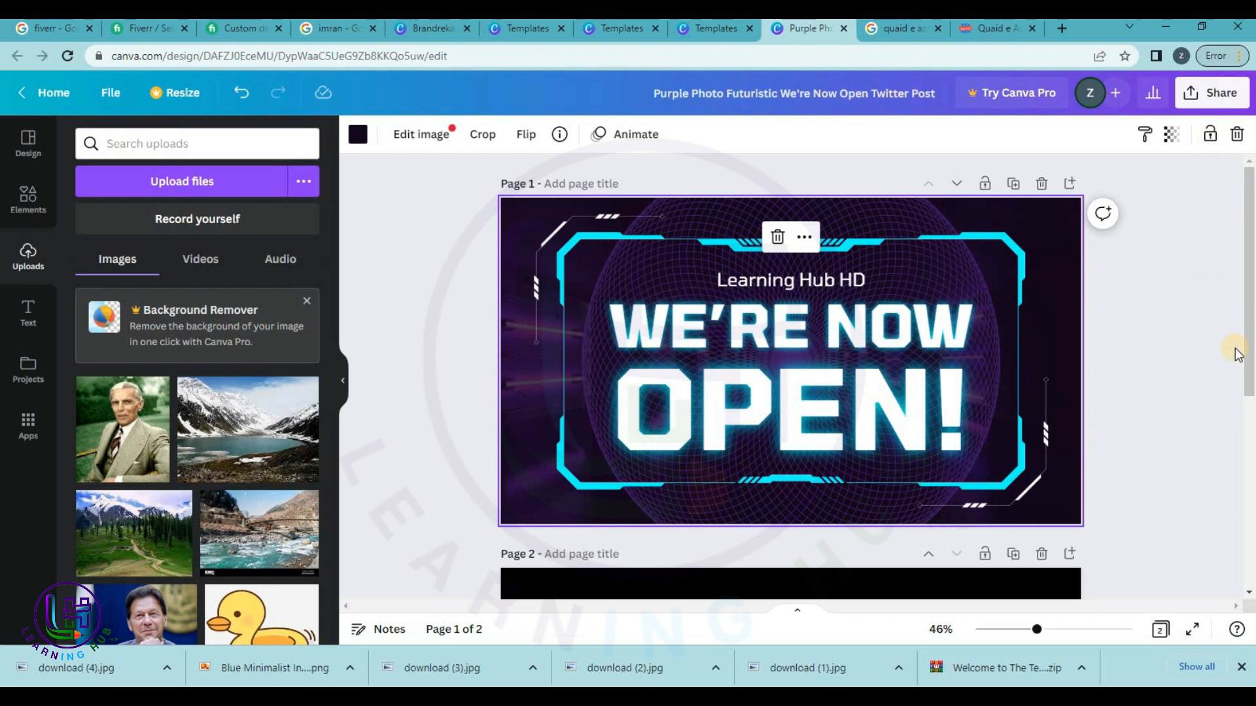
{"action": "scroll", "coordinate": [1233, 353], "scroll_direction": "down", "scroll_amount": 1}
Retry the PNG download, then close the download panel.
{"action": "left_click", "coordinate": [1219, 108]}
{"action": "left_click", "coordinate": [1119, 450]}
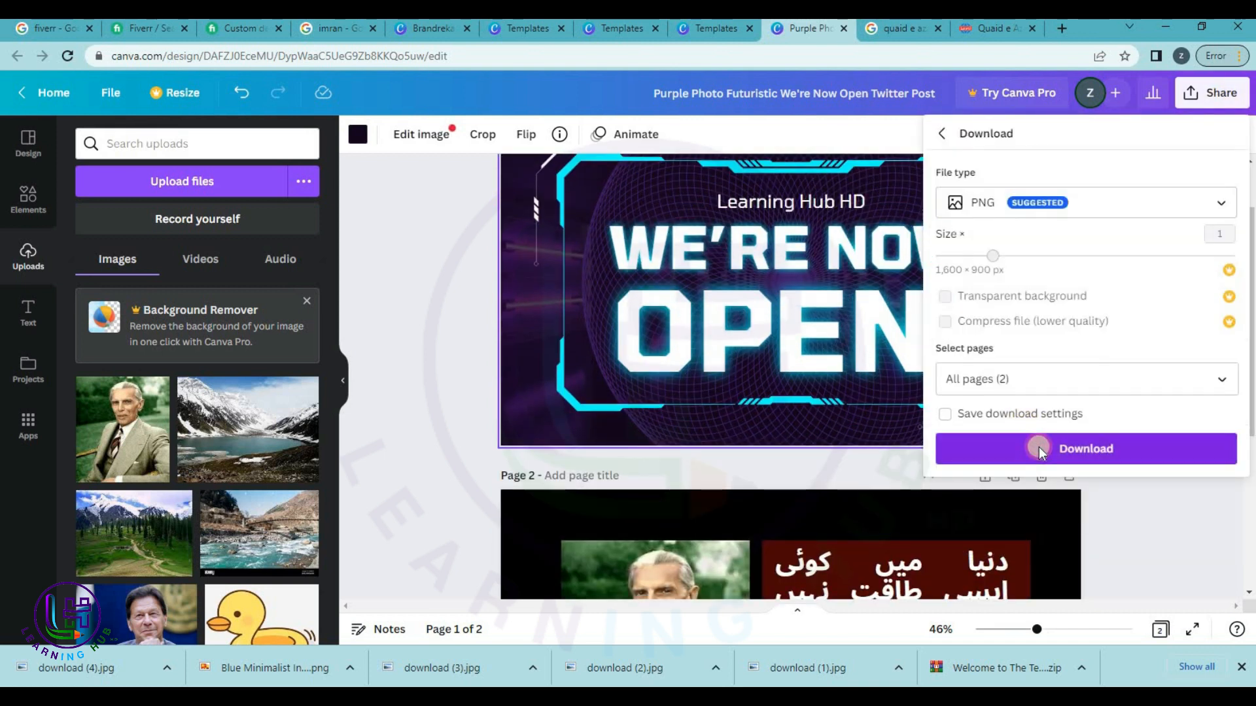
{"action": "left_click", "coordinate": [1039, 446]}
{"action": "left_click", "coordinate": [1215, 354]}
{"action": "left_click", "coordinate": [336, 384]}
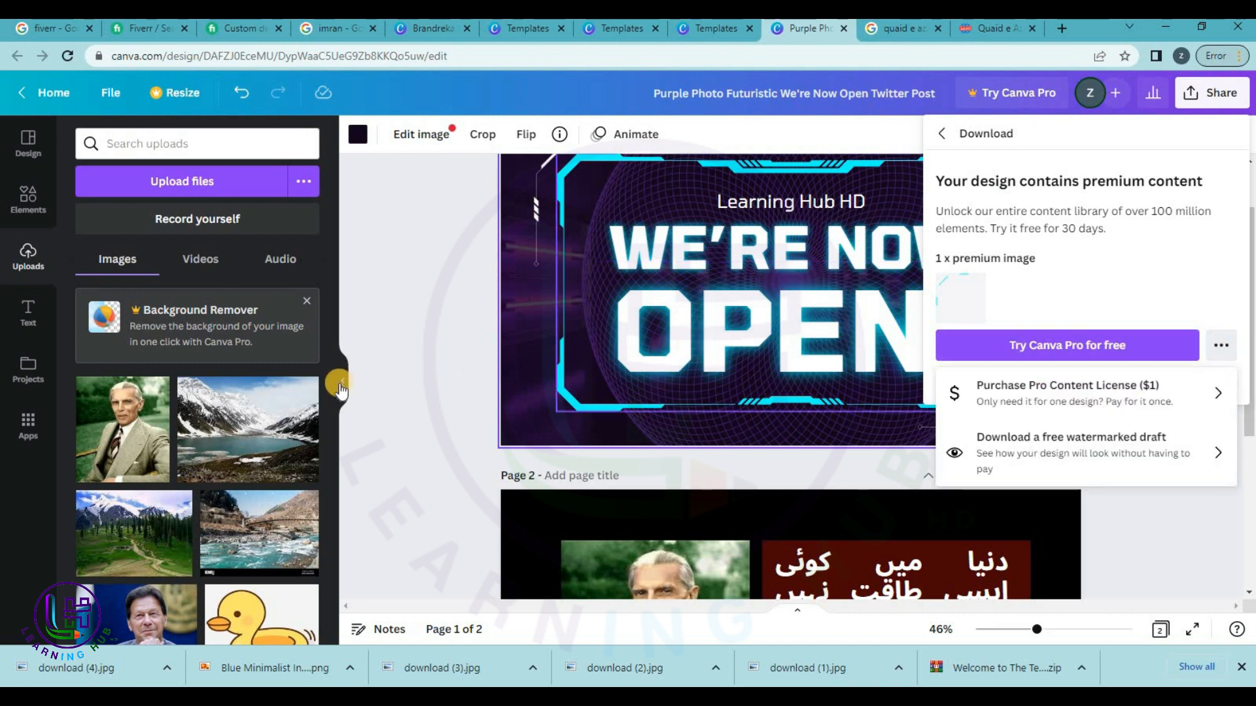
Download all pages as PNG via 'Download a free watermarked draft'.
{"action": "left_click", "coordinate": [1220, 93]}
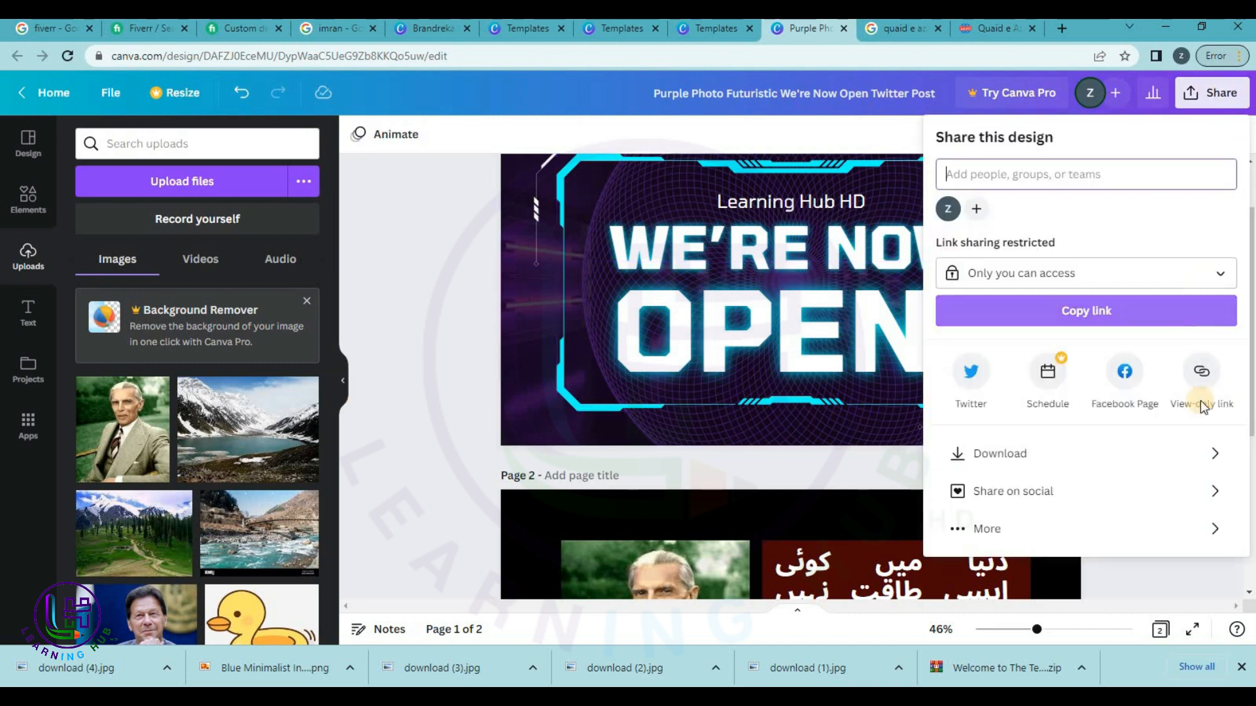
{"action": "left_click", "coordinate": [1106, 442]}
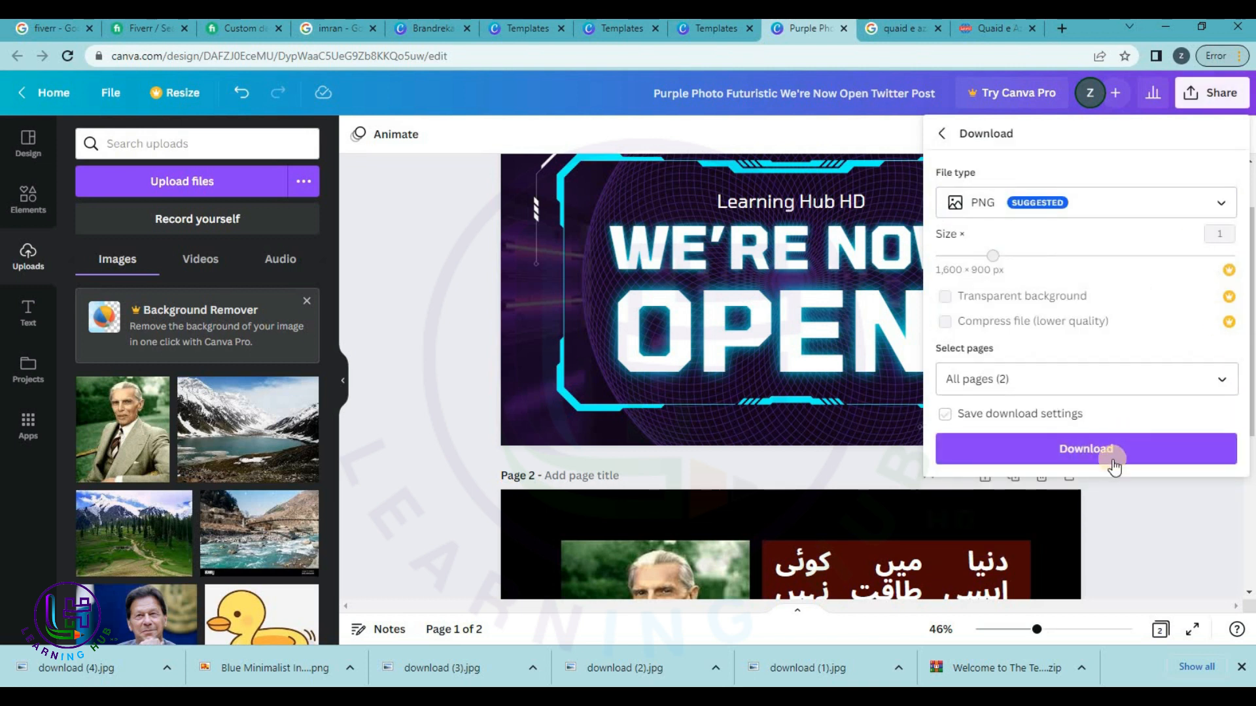
{"action": "left_click", "coordinate": [1116, 452]}
{"action": "left_click", "coordinate": [1042, 353]}
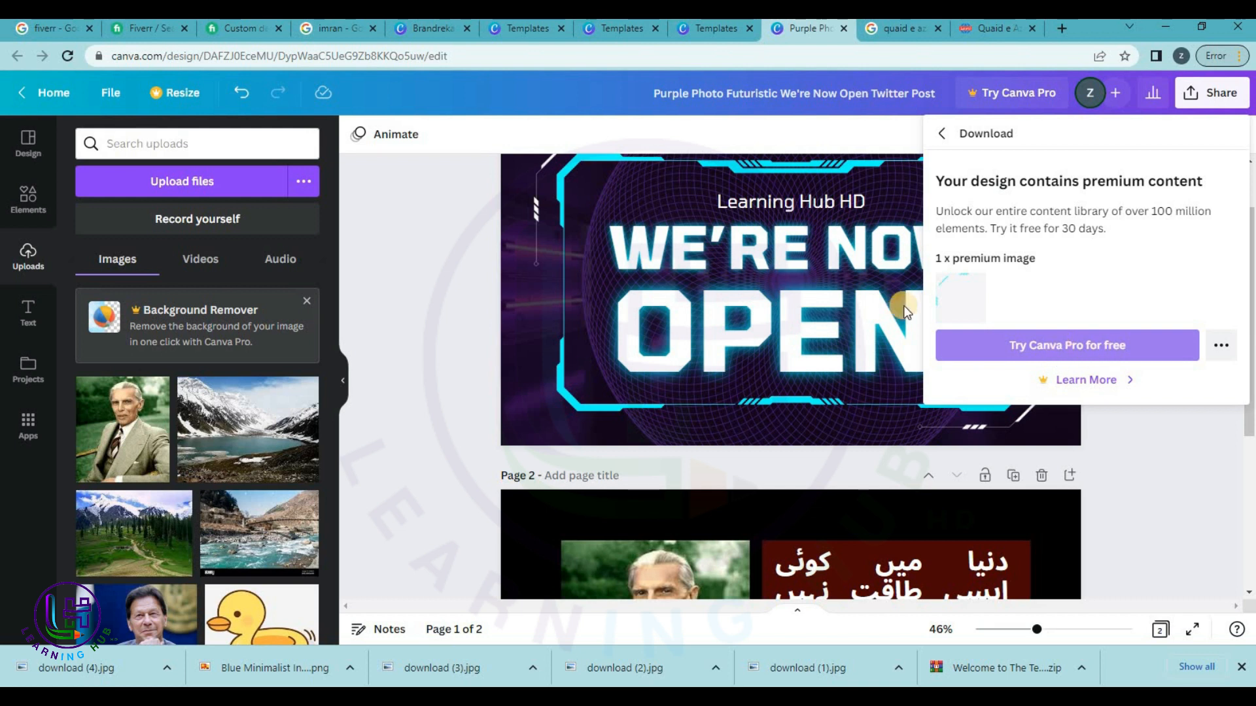
{"action": "left_click", "coordinate": [1222, 356]}
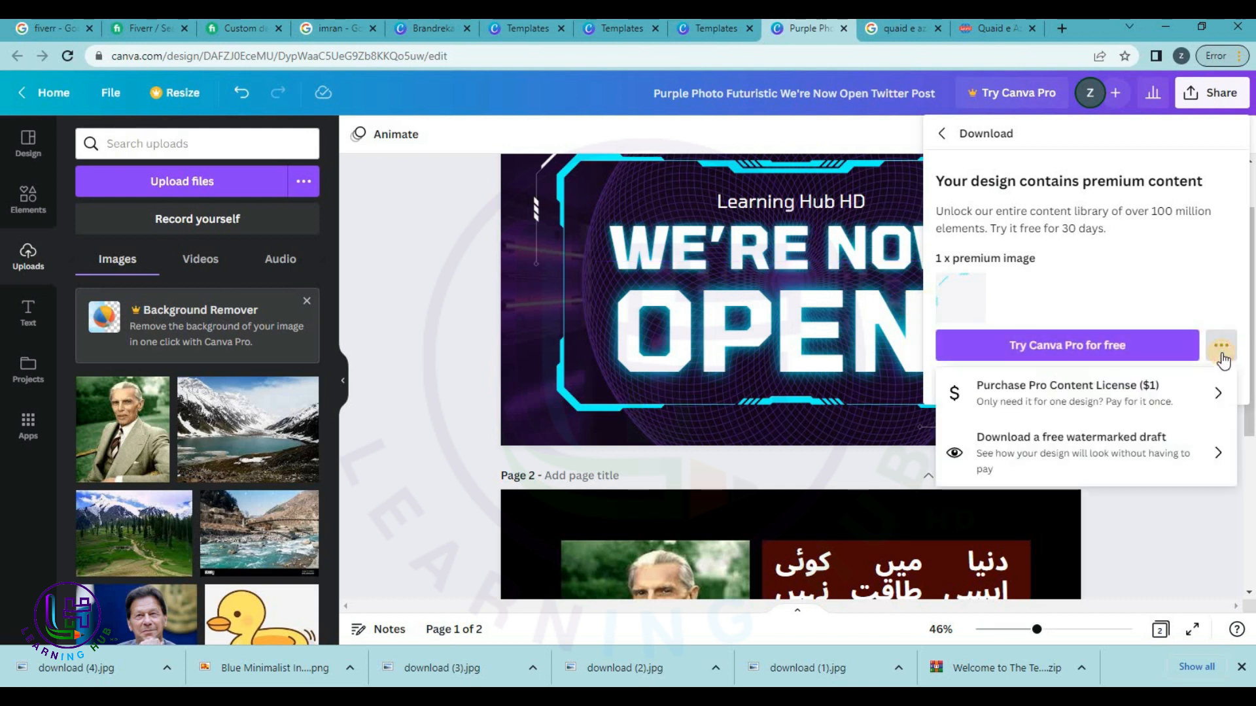
{"action": "left_click", "coordinate": [1061, 451]}
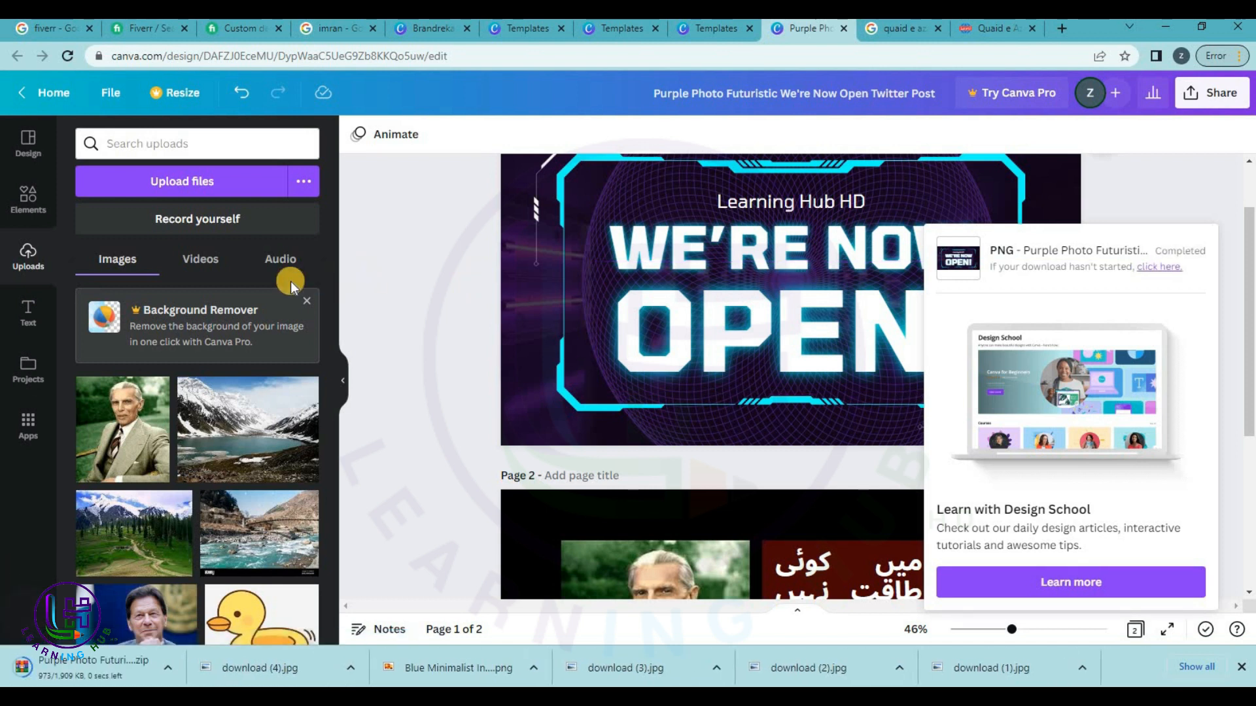
Go to Canva Home and scroll to Recent designs with the We're Now Open post first.
{"action": "left_click", "coordinate": [51, 98]}
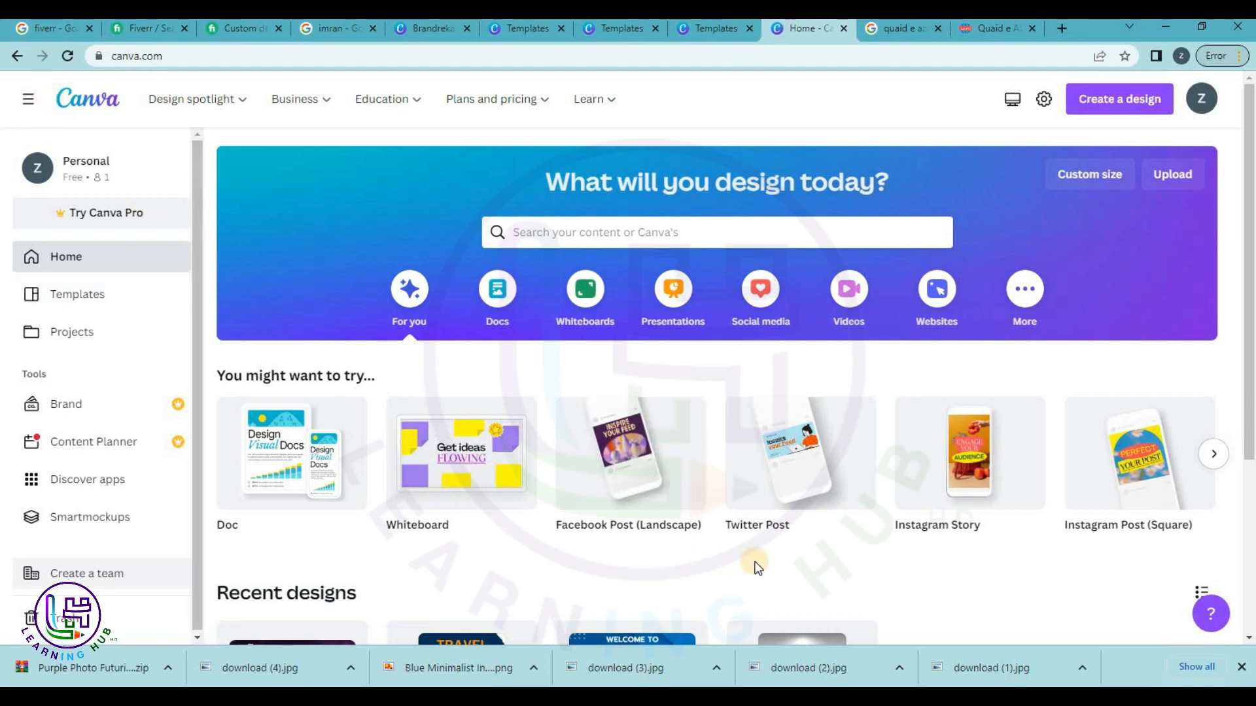
{"action": "scroll", "coordinate": [757, 566], "scroll_direction": "down", "scroll_amount": 1}
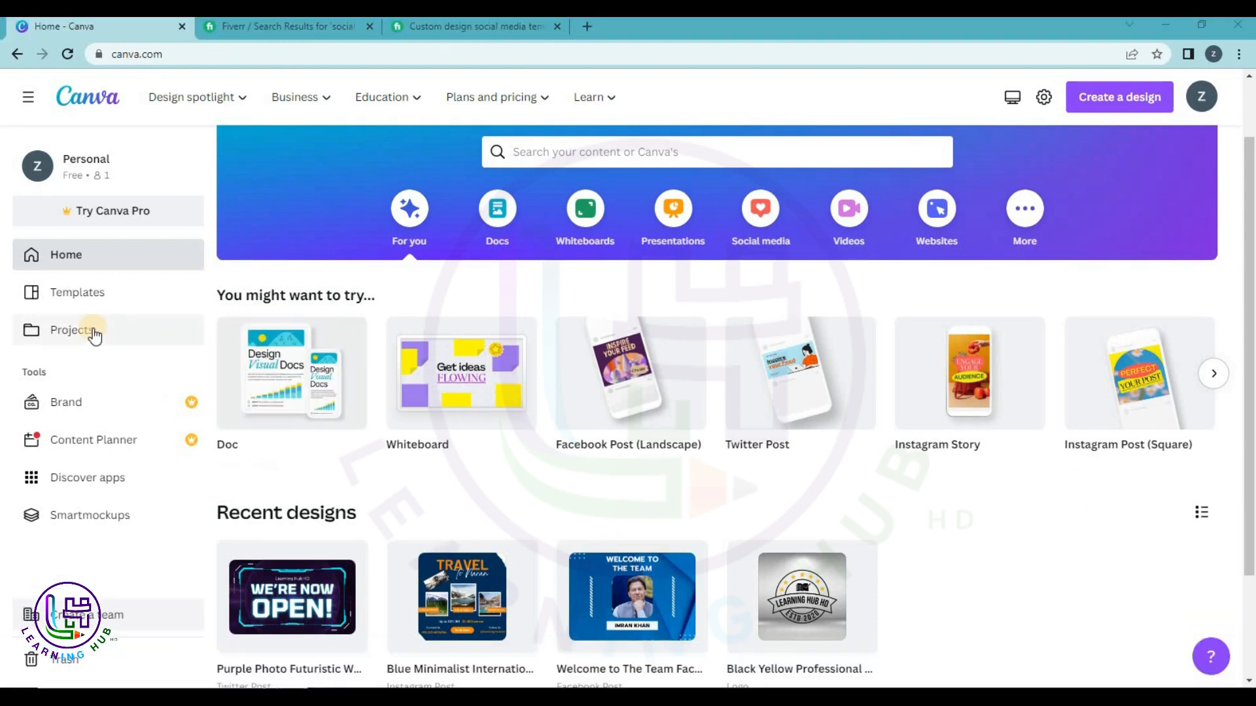
Navigate through Projects and Templates to the Social Media category cards, Instagram to Twitter Posts.
{"action": "left_click", "coordinate": [93, 331]}
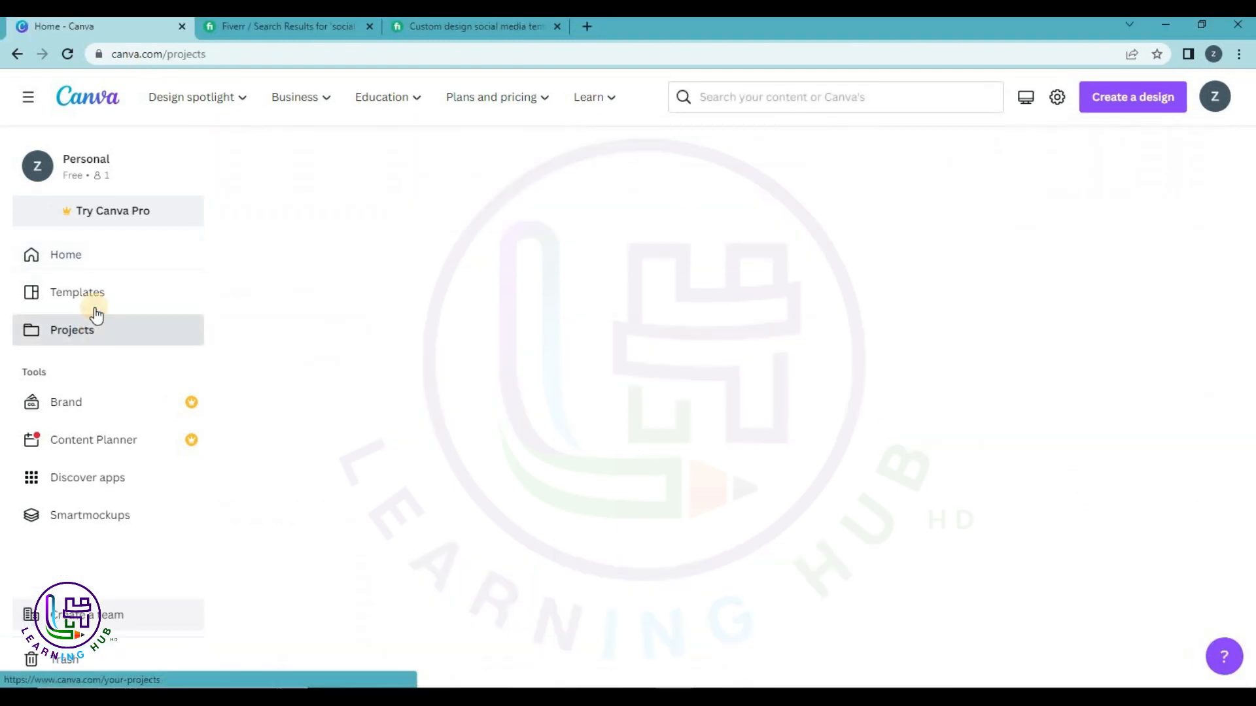
{"action": "left_click", "coordinate": [96, 296]}
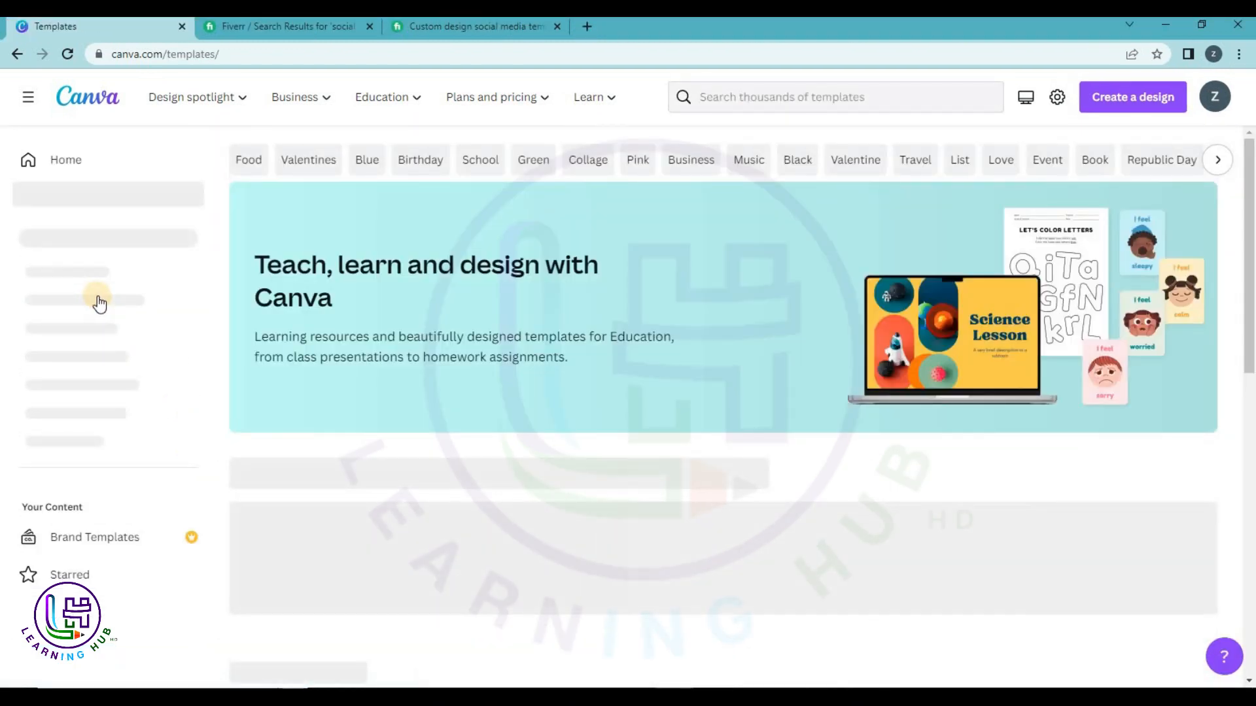
{"action": "left_click", "coordinate": [120, 262]}
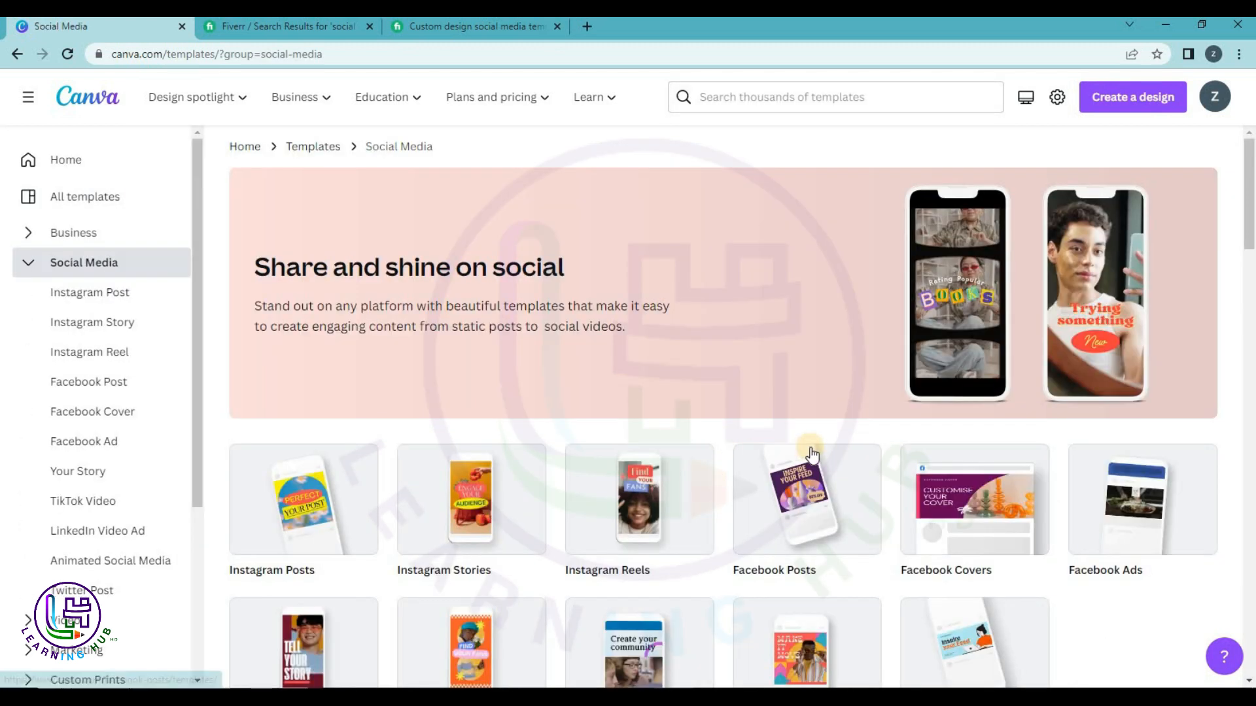
{"action": "scroll", "coordinate": [811, 453], "scroll_direction": "down", "scroll_amount": 2}
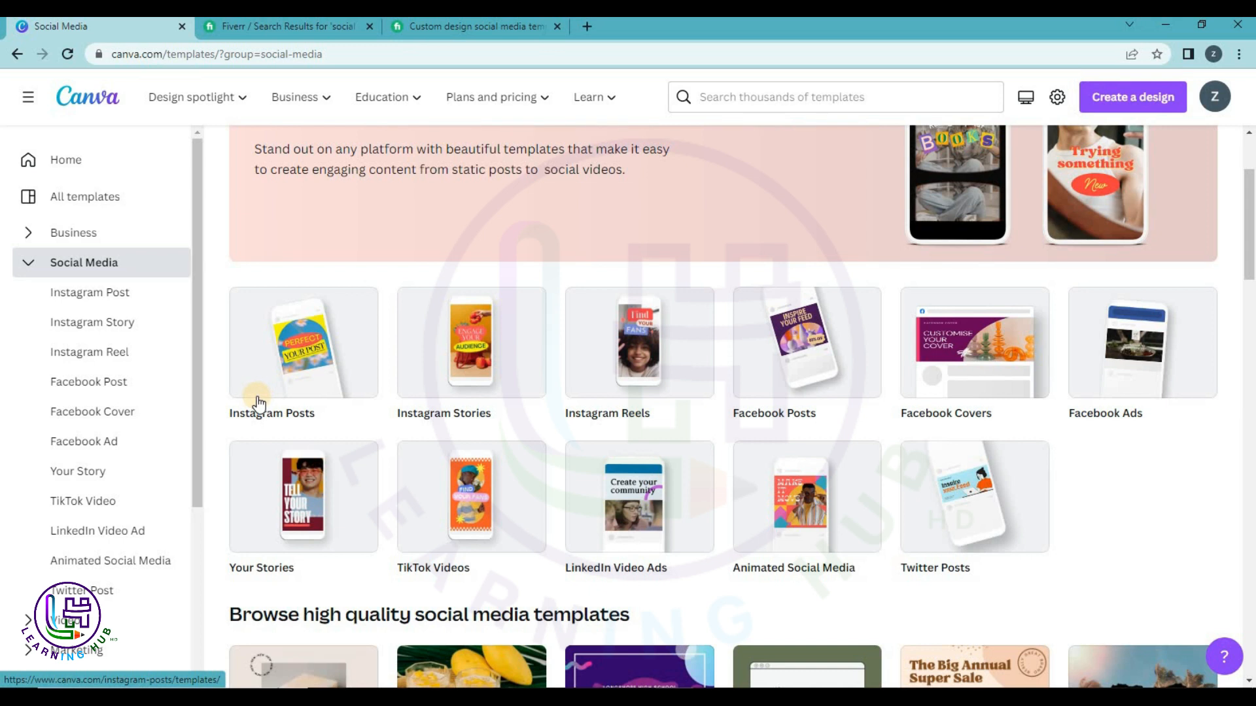
Close the open Fiverr gig page.
{"action": "left_click", "coordinate": [415, 32]}
{"action": "scroll", "coordinate": [466, 322], "scroll_direction": "up", "scroll_amount": 5}
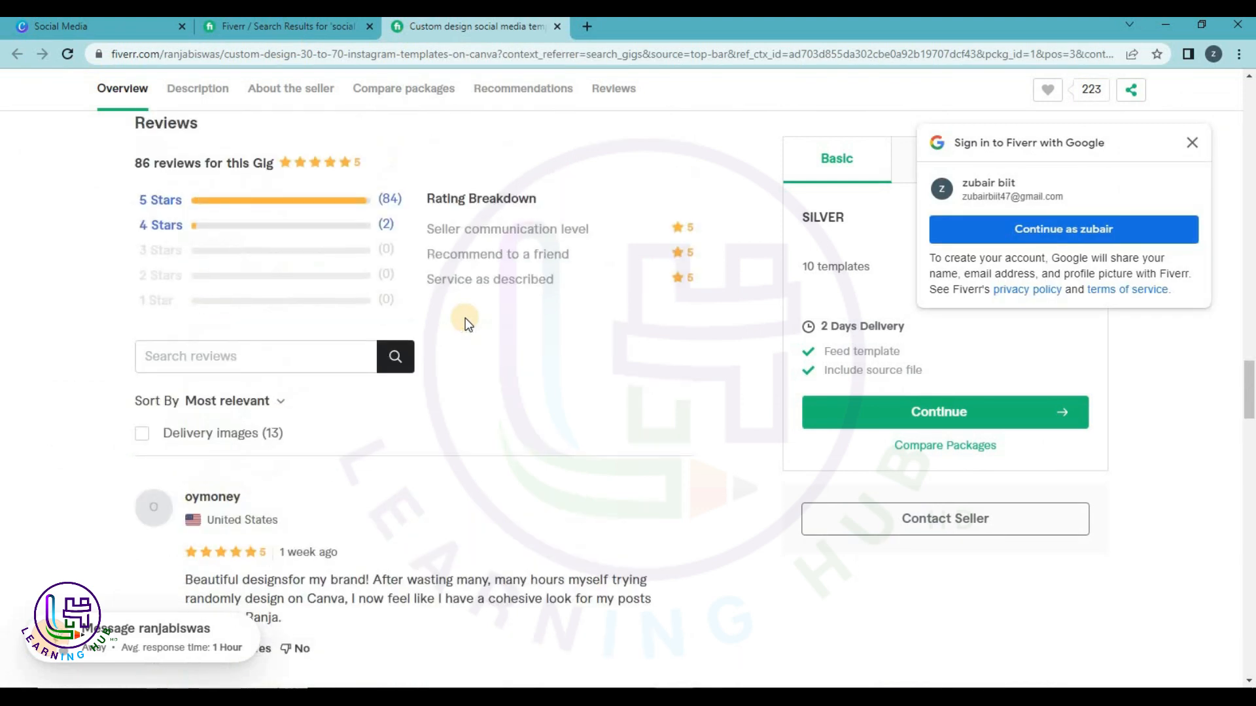
{"action": "scroll", "coordinate": [465, 318], "scroll_direction": "up", "scroll_amount": 5}
{"action": "key", "text": "ctrl+w"}
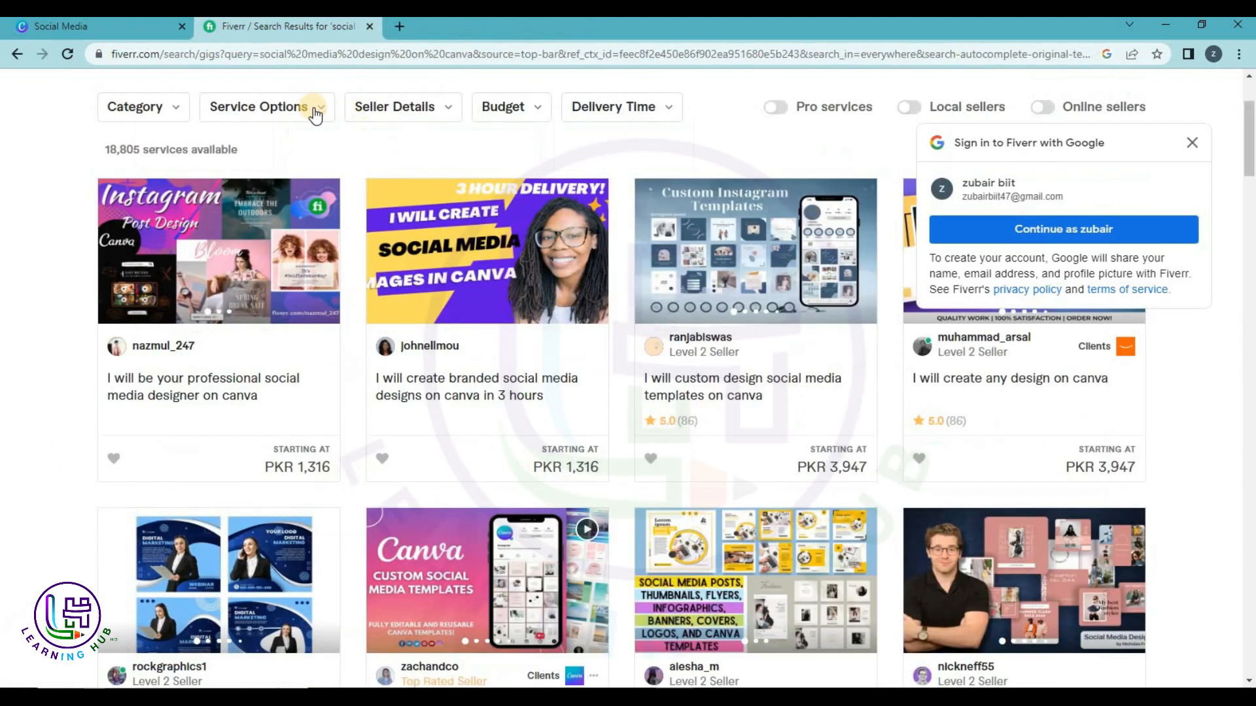
{"action": "scroll", "coordinate": [315, 114], "scroll_direction": "up", "scroll_amount": 3}
Search Fiverr for 'tiktok videos via canva'.
{"action": "left_click_drag", "start_coordinate": [382, 100], "coordinate": [192, 79]}
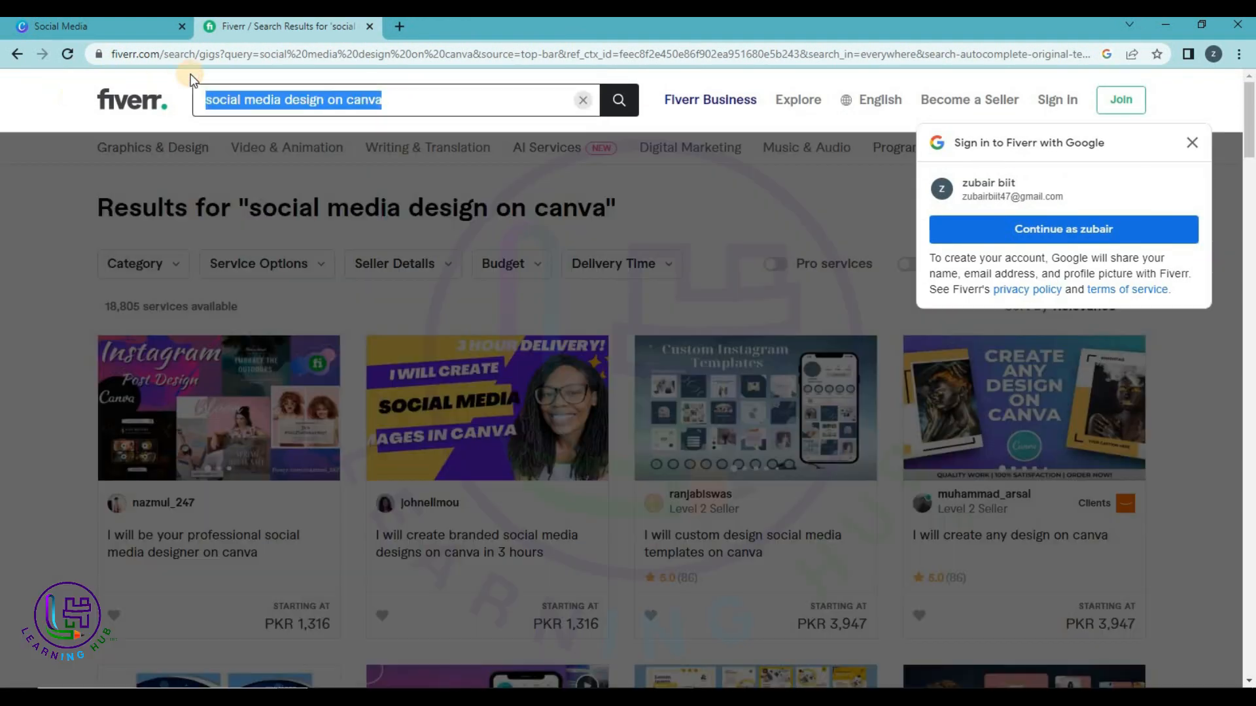
{"action": "type", "text": "tiktok v"}
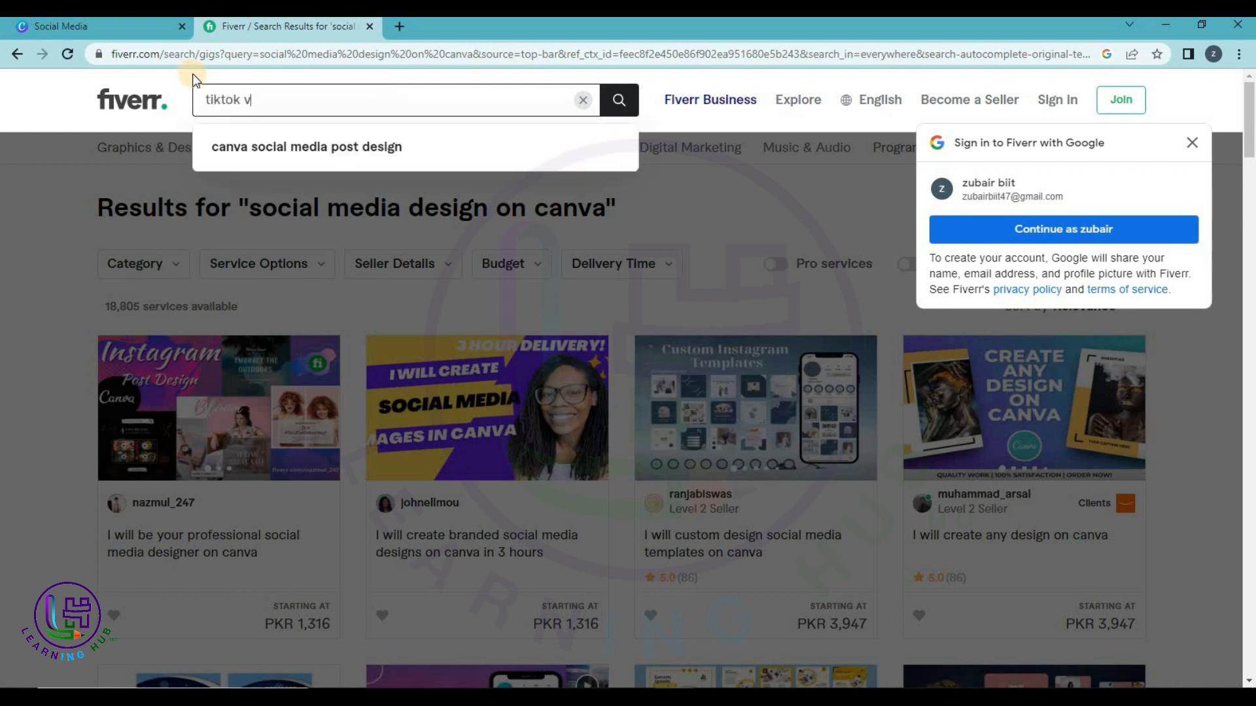
{"action": "type", "text": "ideos o"}
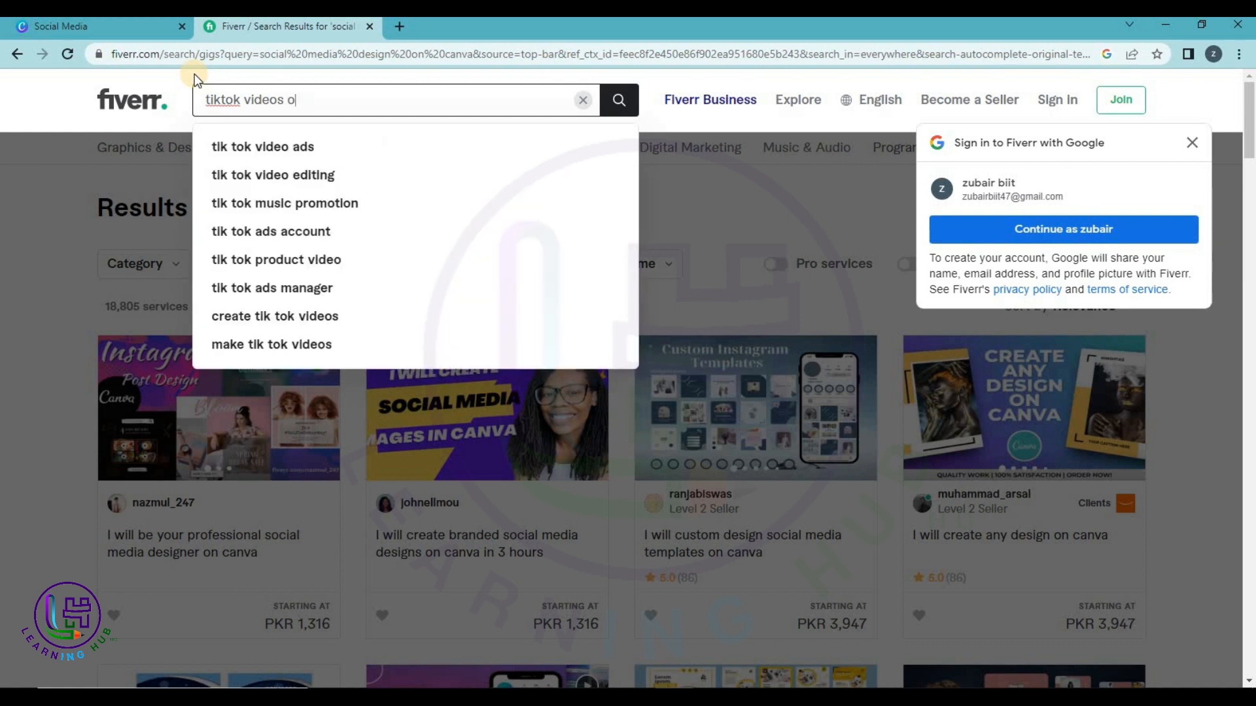
{"action": "type", "text": "n  via canva"}
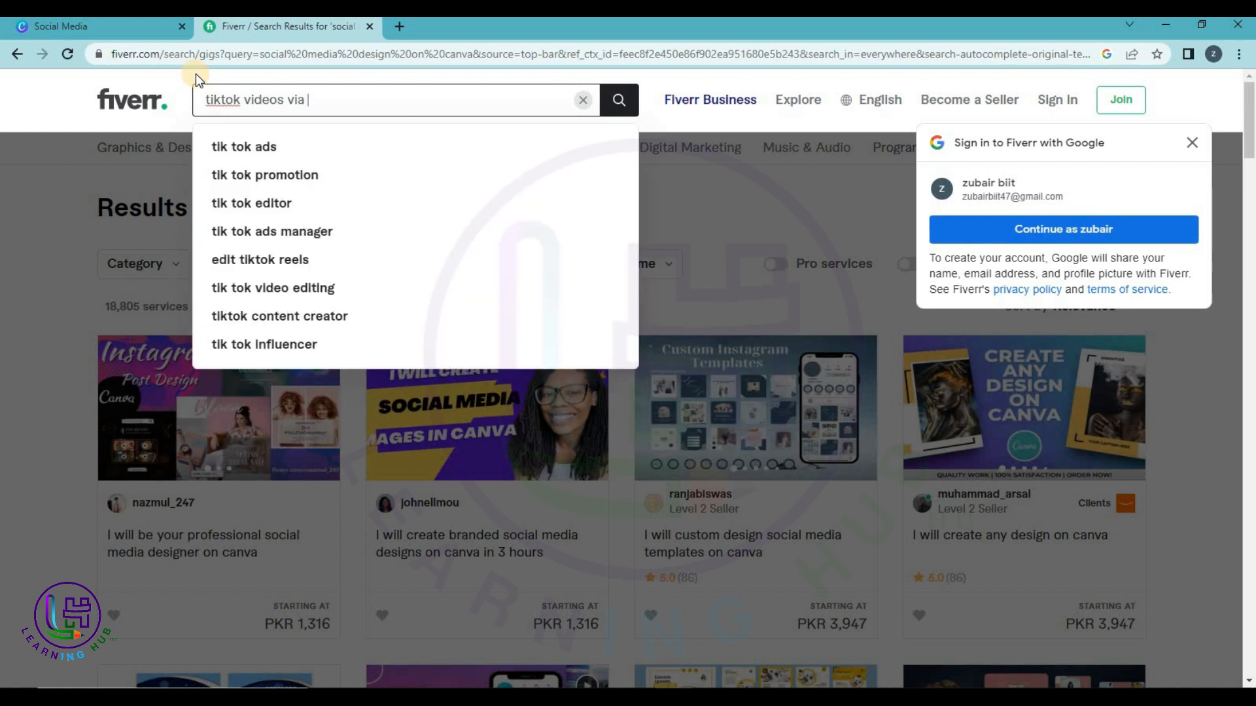
{"action": "key", "text": "Return"}
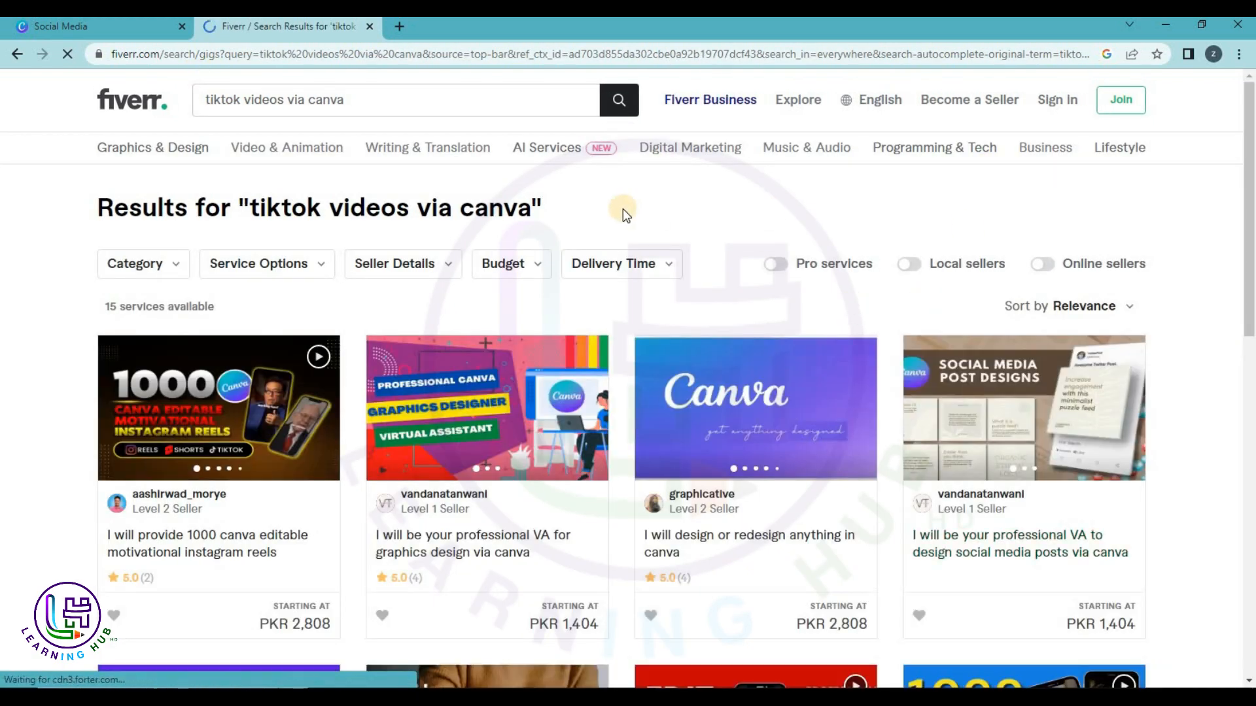
Open the gig teaching TikTok, reel and YouTube video editing on a smartphone, dismissing the Google sign-in prompt.
{"action": "scroll", "coordinate": [622, 210], "scroll_direction": "down", "scroll_amount": 2}
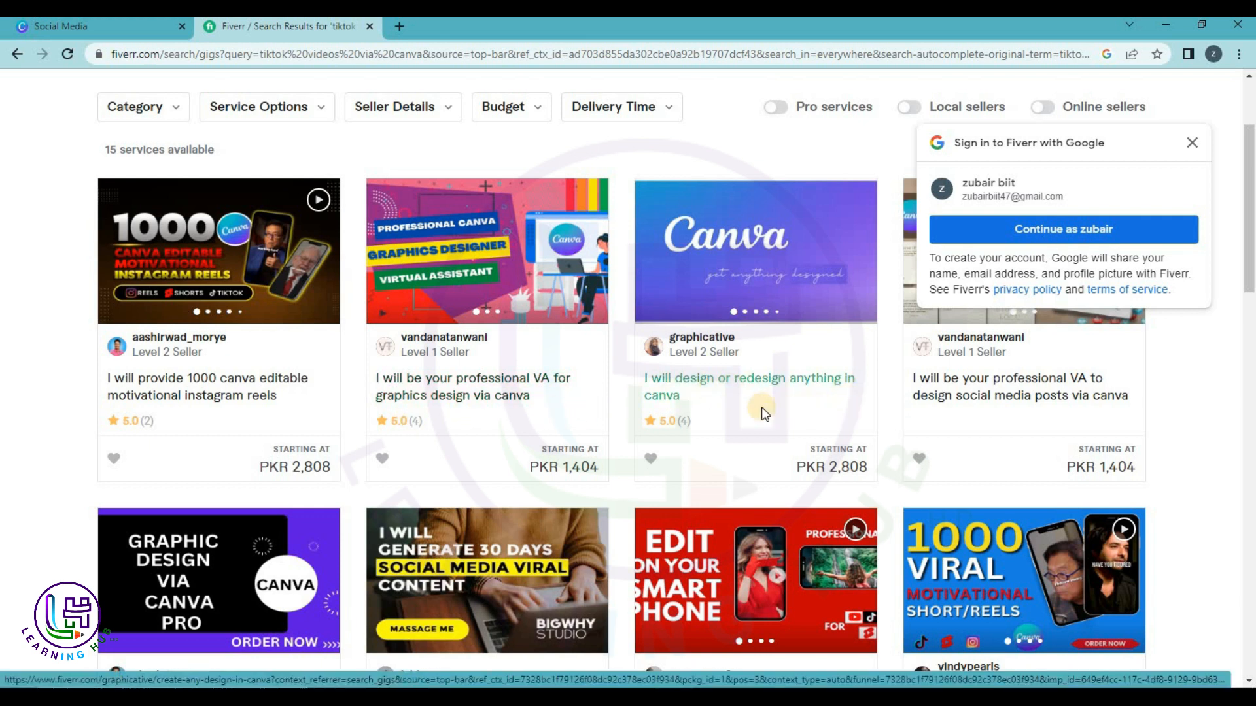
{"action": "scroll", "coordinate": [753, 414], "scroll_direction": "down", "scroll_amount": 2}
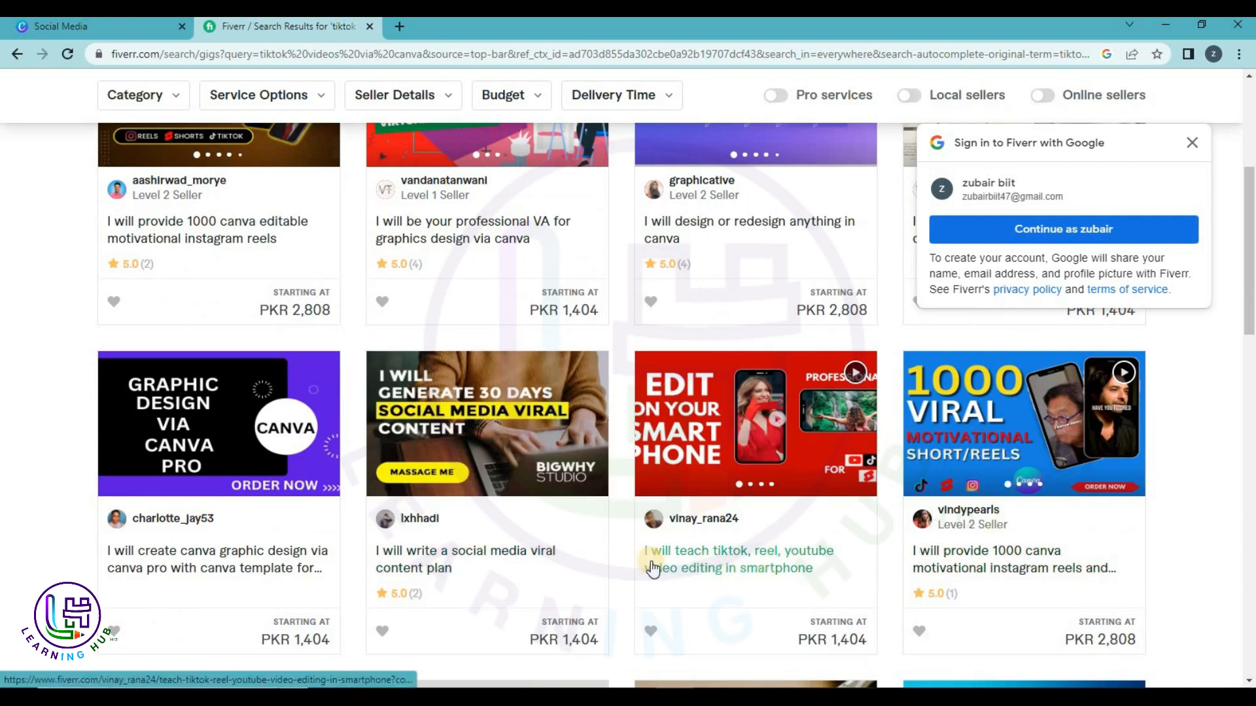
{"action": "left_click", "coordinate": [697, 565]}
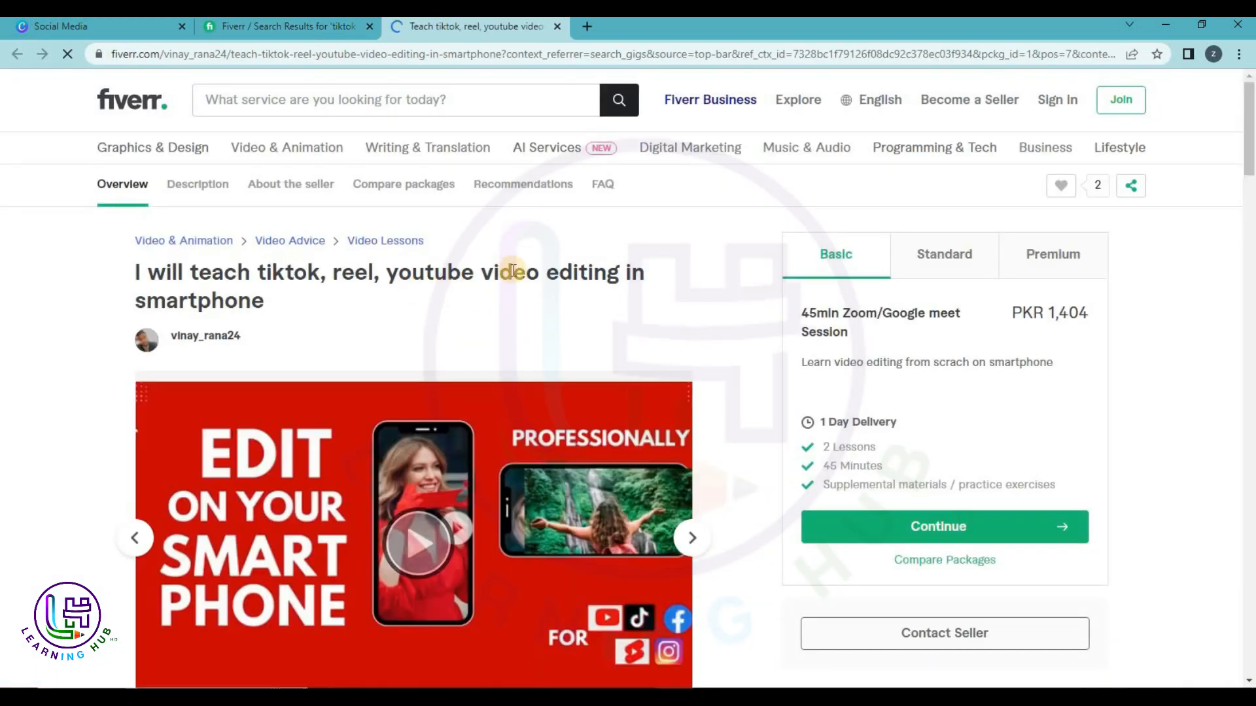
{"action": "scroll", "coordinate": [483, 308], "scroll_direction": "down", "scroll_amount": 6}
{"action": "scroll", "coordinate": [1028, 357], "scroll_direction": "up", "scroll_amount": 4}
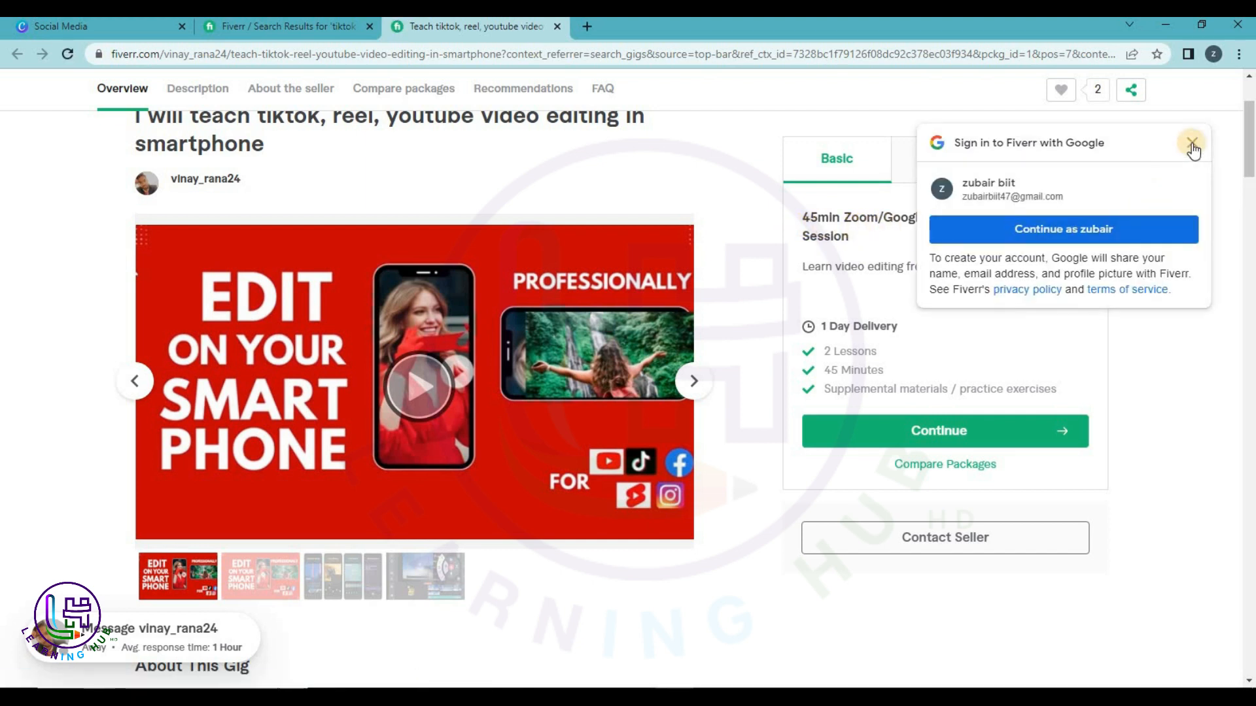
{"action": "left_click", "coordinate": [1194, 142]}
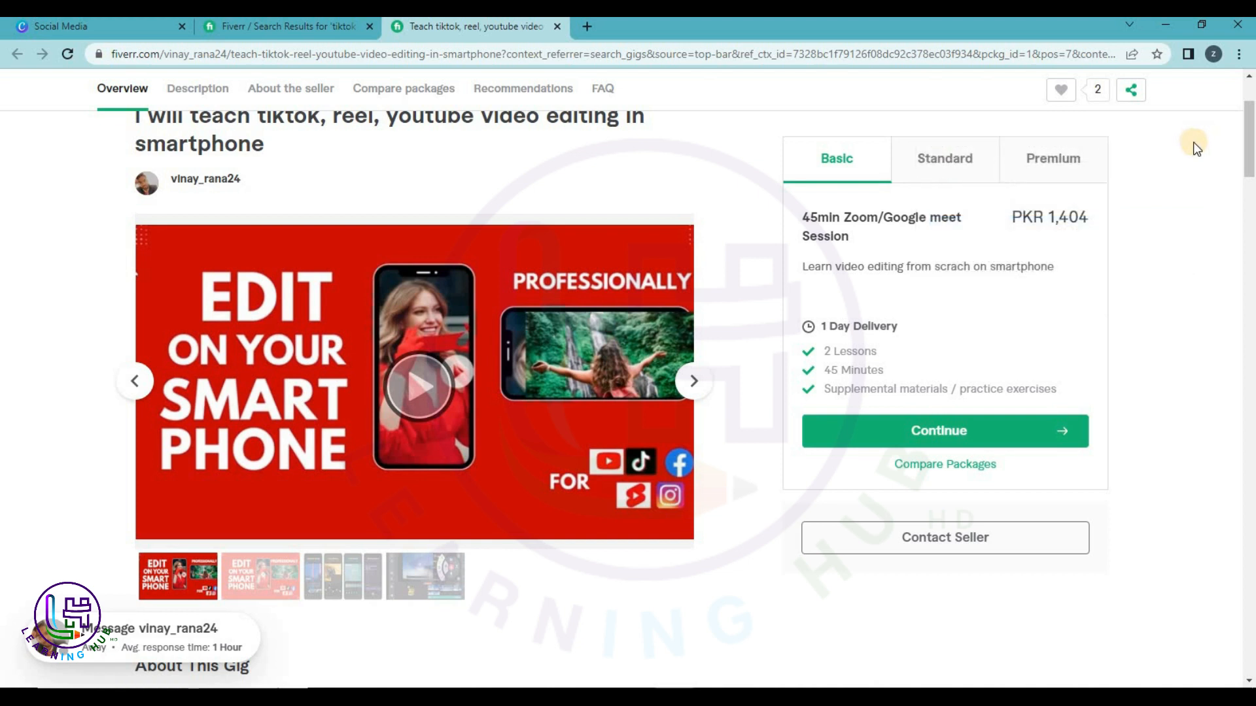
Return from Fiverr to the Canva Social Media templates page.
{"action": "scroll", "coordinate": [793, 287], "scroll_direction": "down", "scroll_amount": 6}
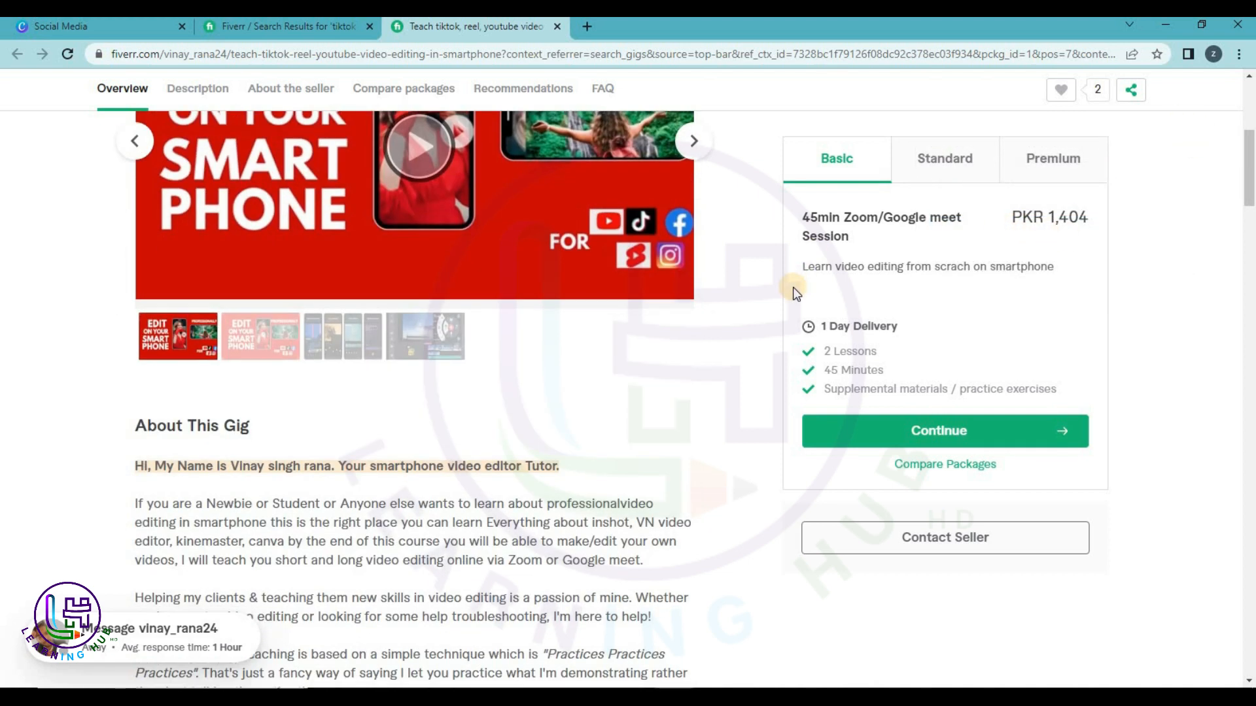
{"action": "left_click", "coordinate": [351, 29]}
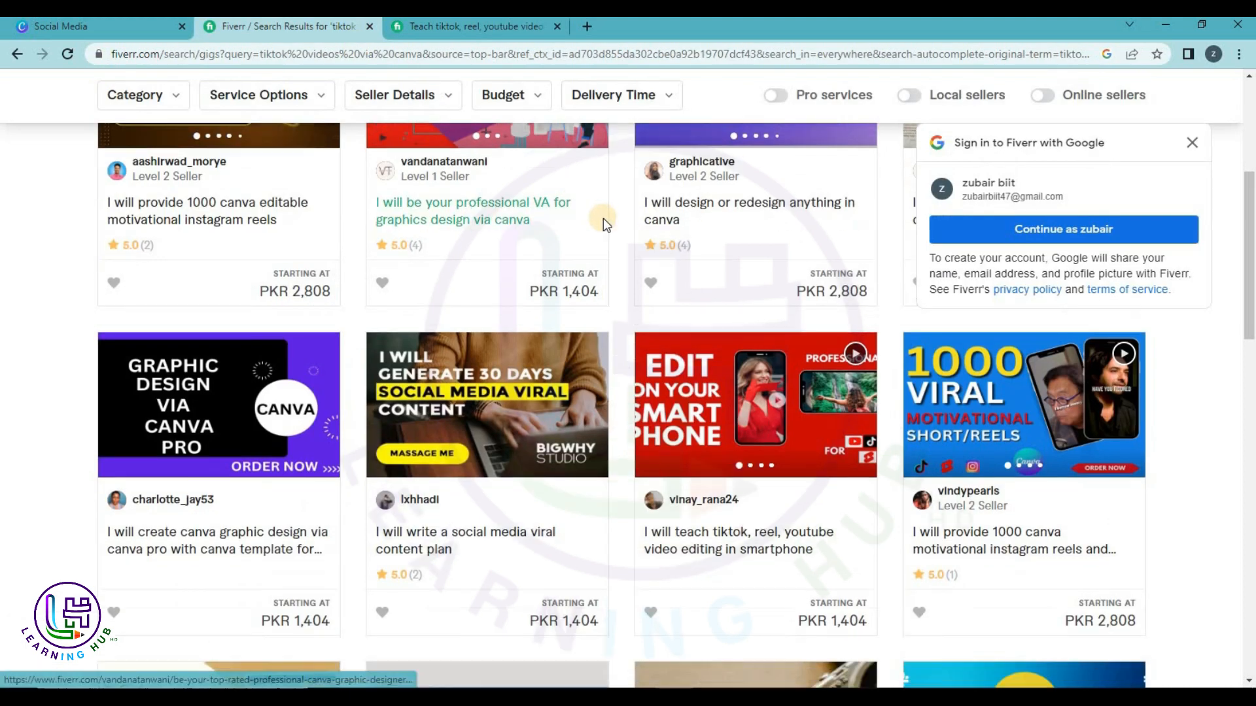
{"action": "scroll", "coordinate": [596, 218], "scroll_direction": "down", "scroll_amount": 6}
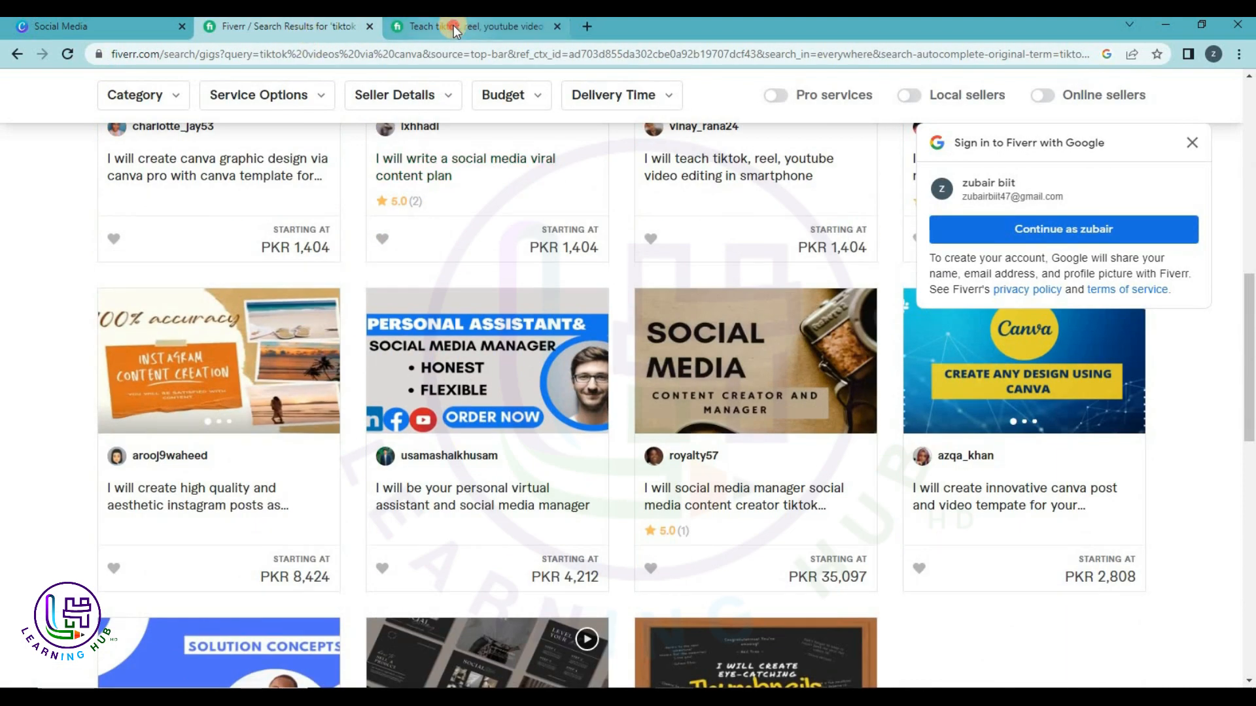
{"action": "left_click", "coordinate": [456, 29]}
{"action": "left_click", "coordinate": [109, 33]}
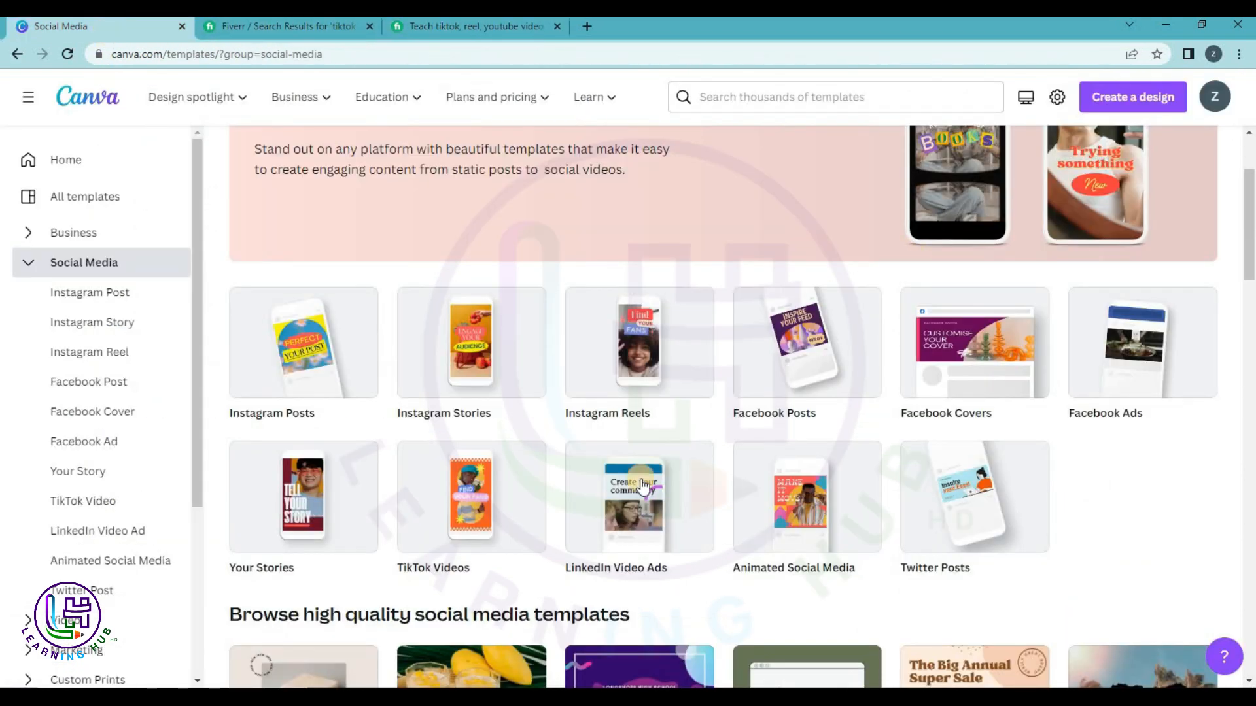
Open the TikTok Videos templates and scroll through the 8,926 designs.
{"action": "left_click", "coordinate": [496, 500]}
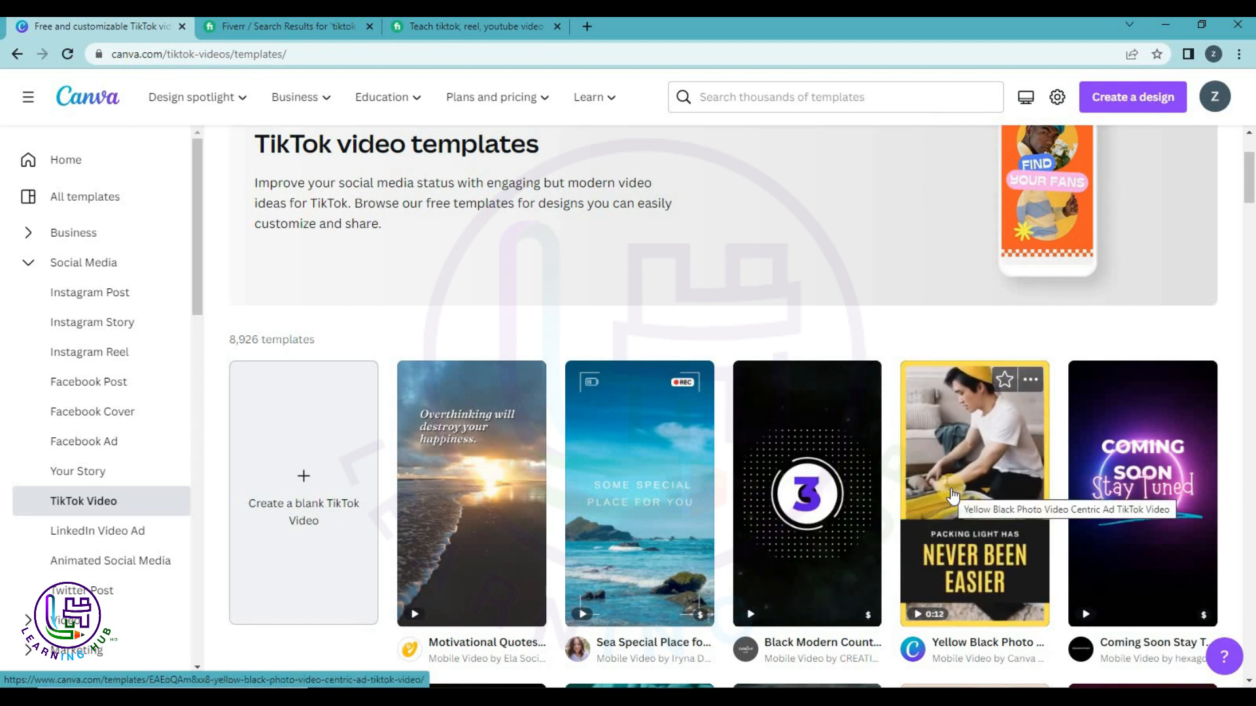
{"action": "scroll", "coordinate": [951, 496], "scroll_direction": "down", "scroll_amount": 1}
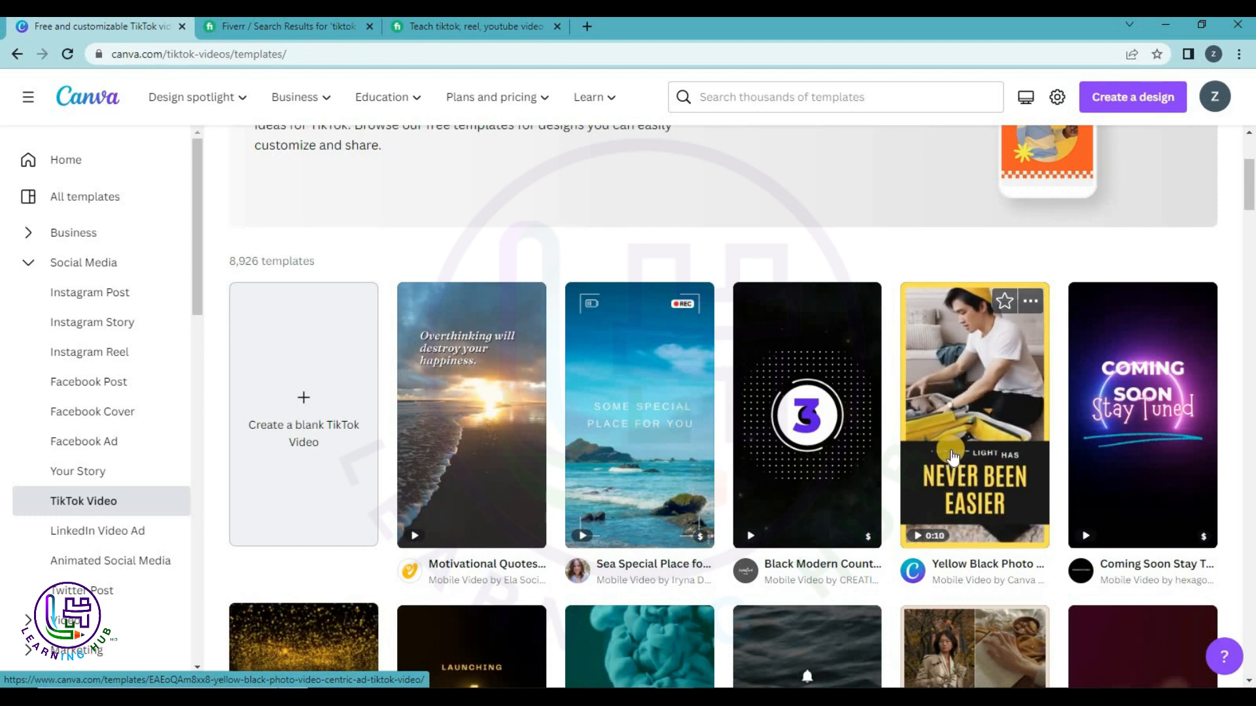
{"action": "scroll", "coordinate": [951, 468], "scroll_direction": "down", "scroll_amount": 5}
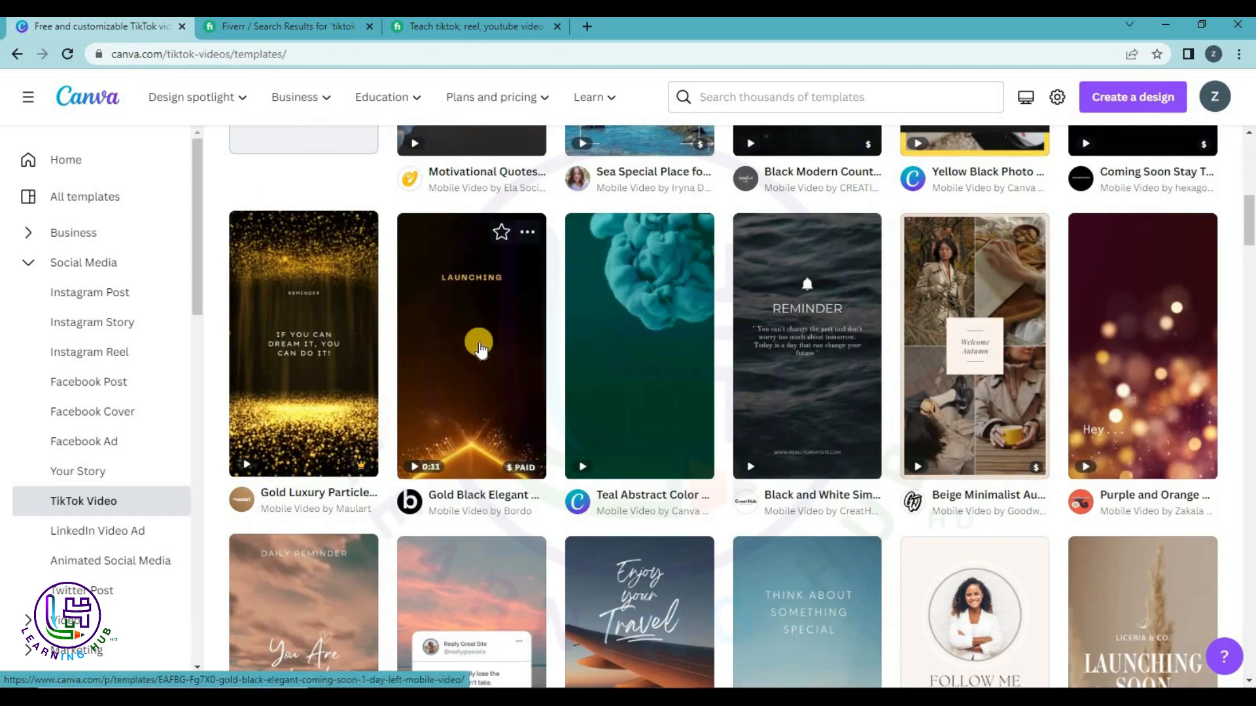
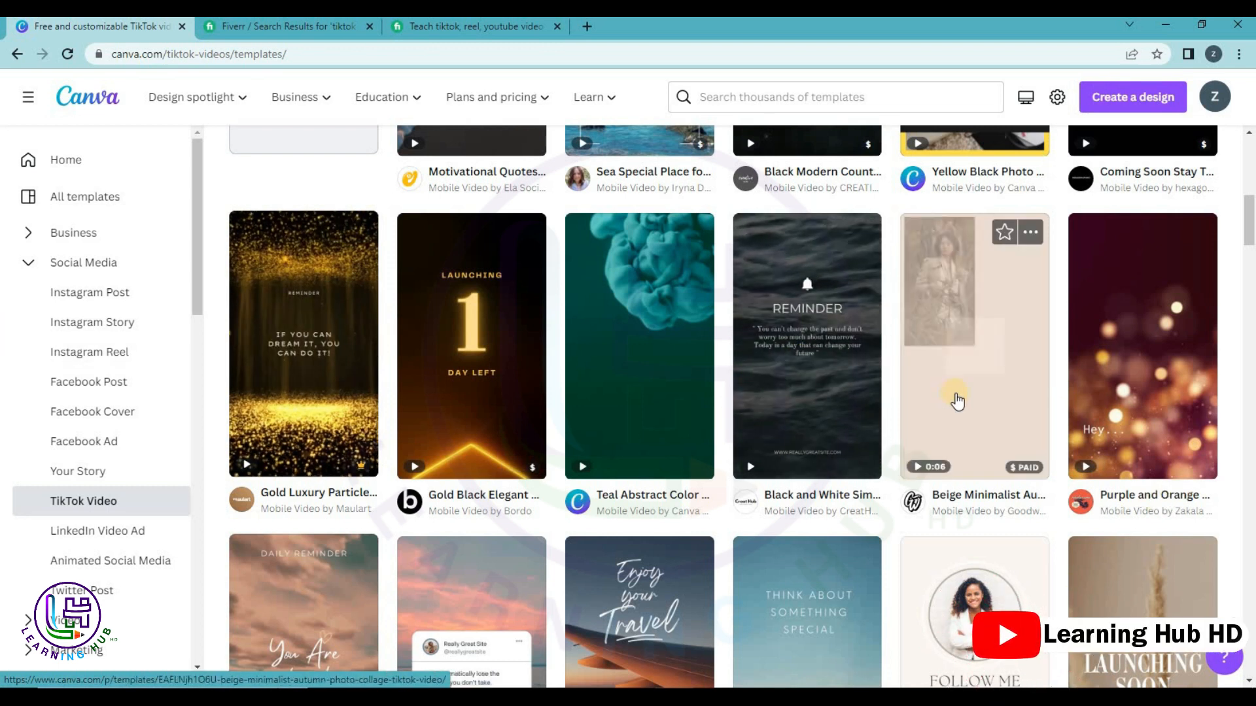
Browse the TikTok video templates and open the Purple and Green Pop Zine Gadgets reel preview.
{"action": "scroll", "coordinate": [959, 408], "scroll_direction": "down", "scroll_amount": 1}
{"action": "scroll", "coordinate": [959, 408], "scroll_direction": "down", "scroll_amount": 3}
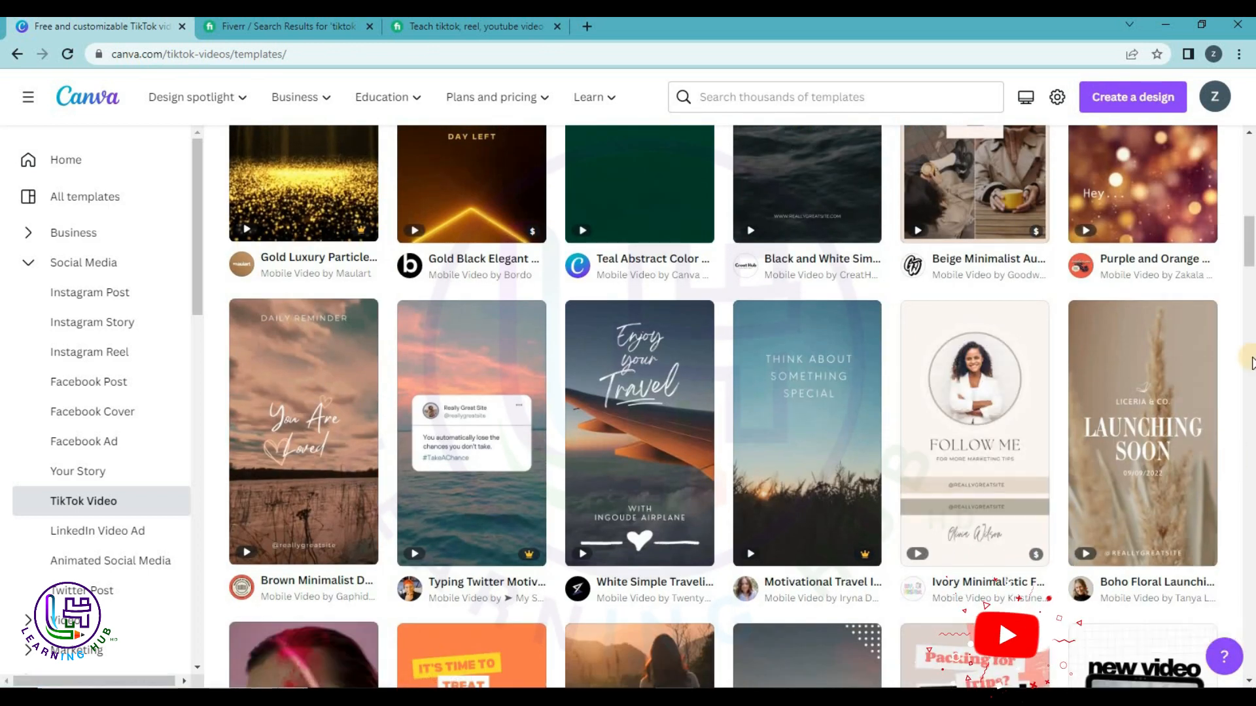
{"action": "scroll", "coordinate": [1250, 363], "scroll_direction": "down", "scroll_amount": 2}
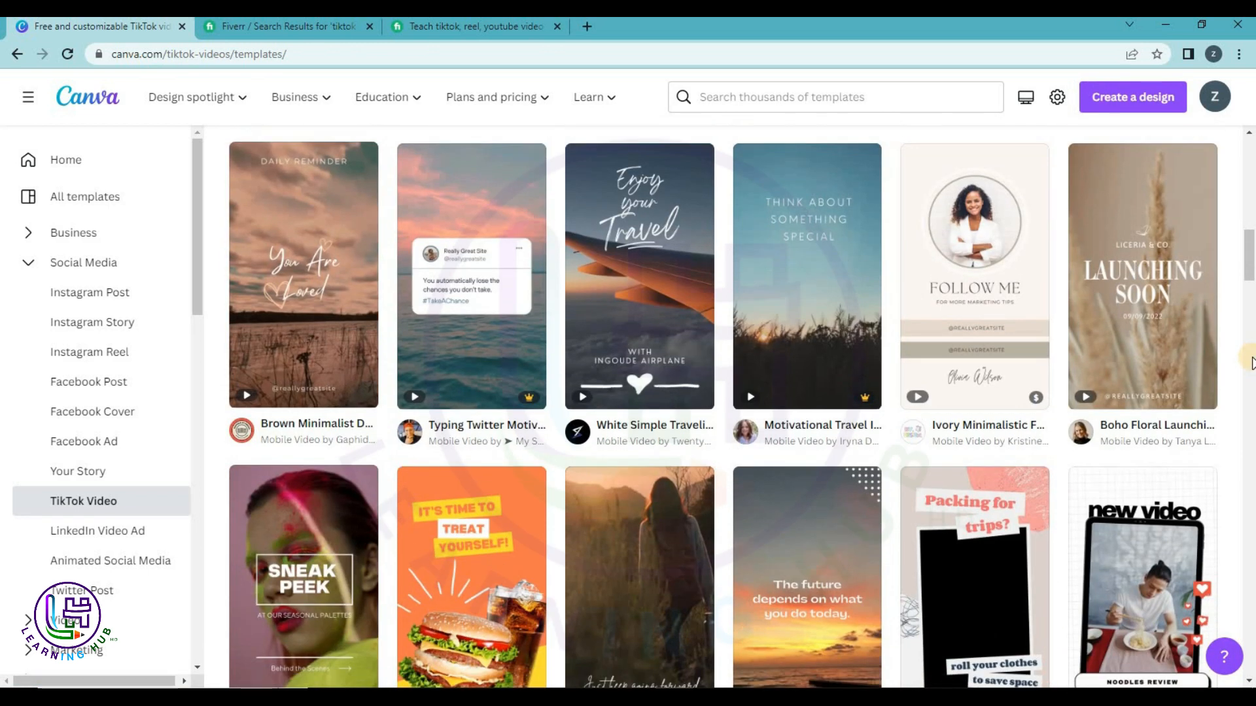
{"action": "scroll", "coordinate": [1251, 363], "scroll_direction": "down", "scroll_amount": 2}
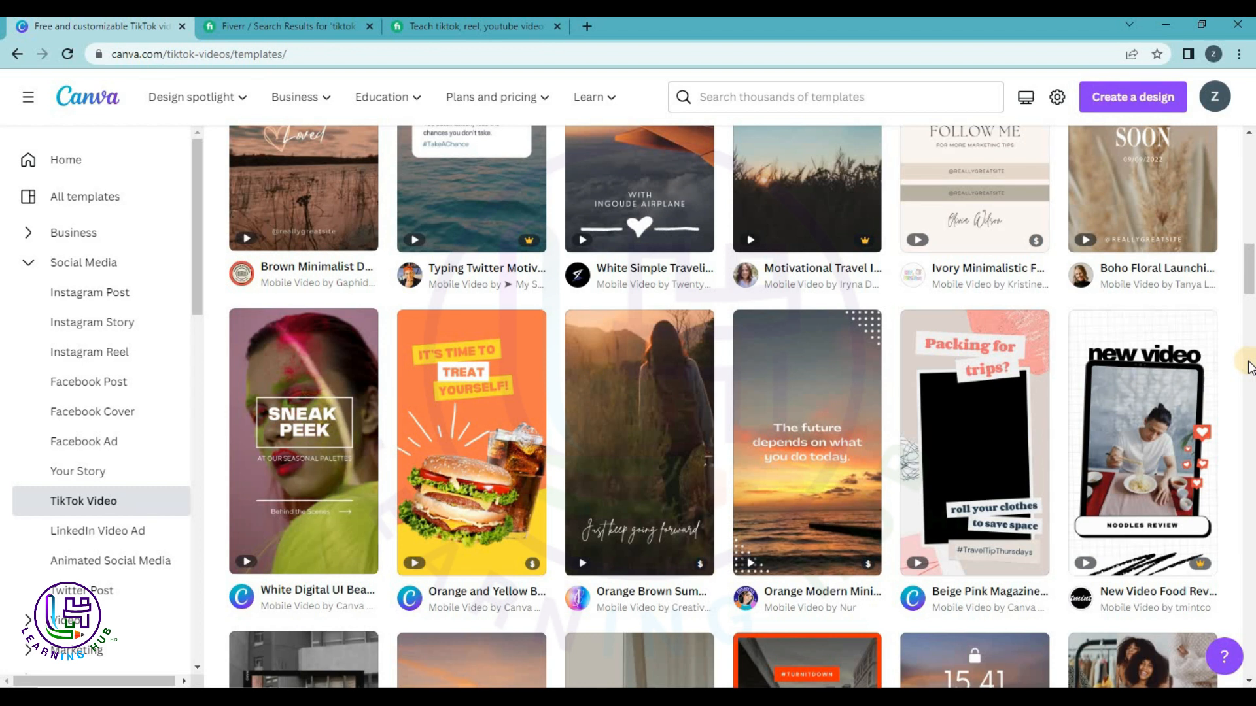
{"action": "scroll", "coordinate": [1245, 365], "scroll_direction": "down", "scroll_amount": 3}
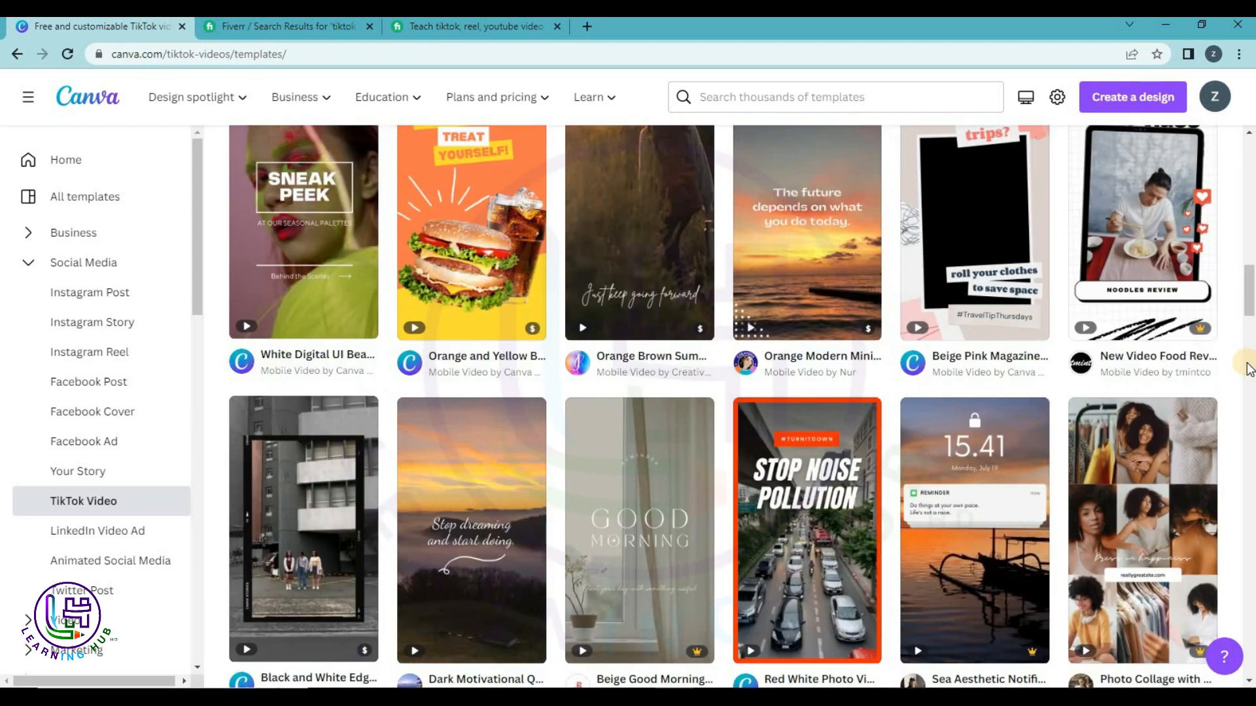
{"action": "scroll", "coordinate": [1245, 364], "scroll_direction": "up", "scroll_amount": 2}
{"action": "mouse_move", "coordinate": [1126, 400]}
{"action": "mouse_move", "coordinate": [1036, 474]}
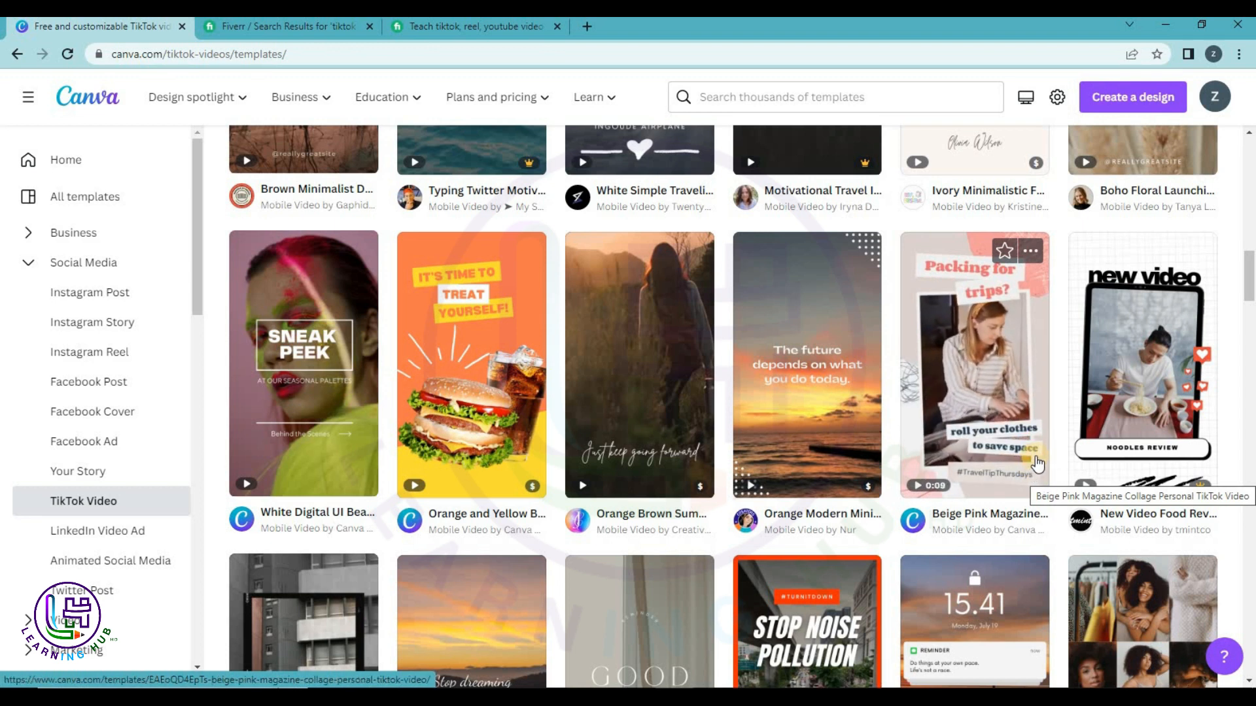
{"action": "scroll", "coordinate": [1037, 464], "scroll_direction": "down", "scroll_amount": 4}
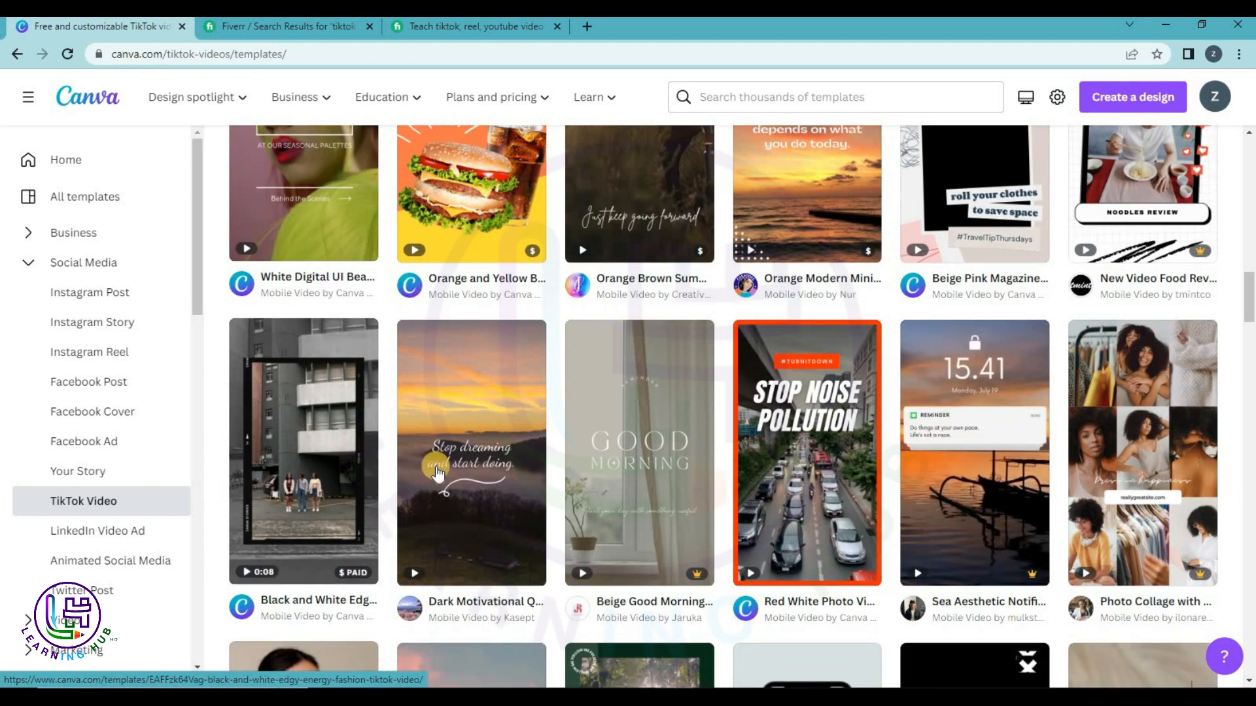
{"action": "scroll", "coordinate": [479, 540], "scroll_direction": "down", "scroll_amount": 3}
{"action": "scroll", "coordinate": [480, 536], "scroll_direction": "down", "scroll_amount": 2}
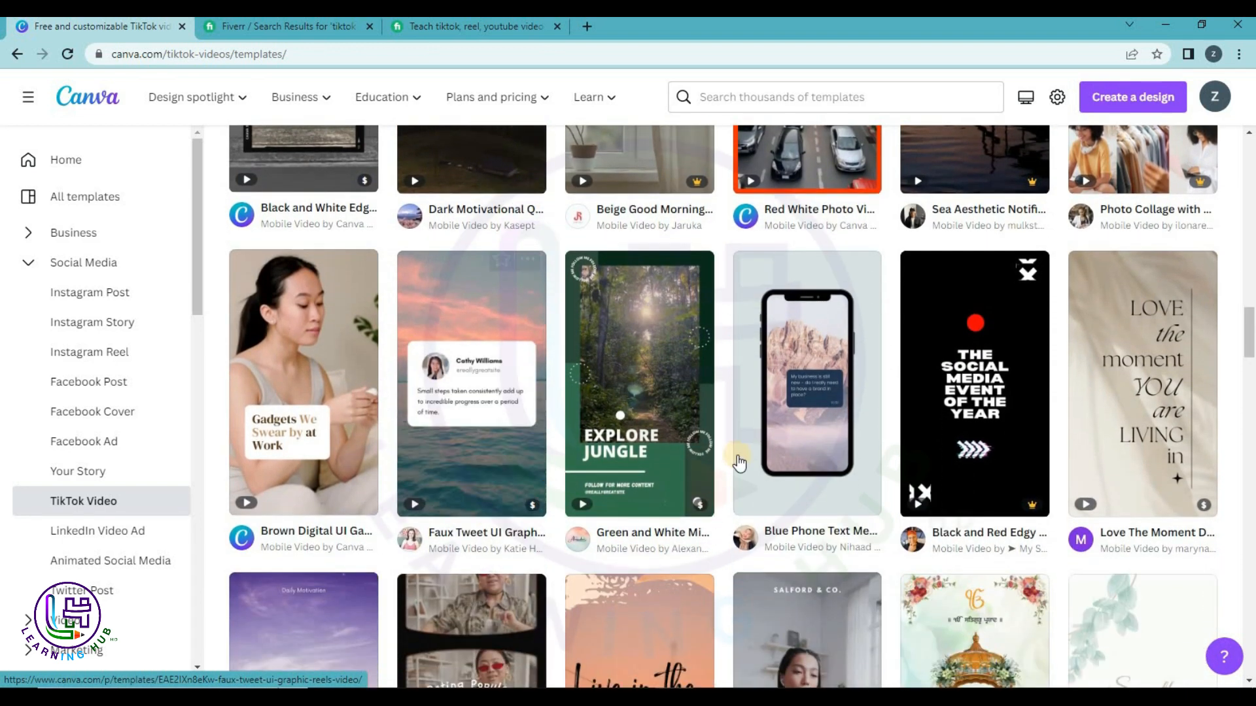
{"action": "scroll", "coordinate": [1056, 457], "scroll_direction": "down", "scroll_amount": 2}
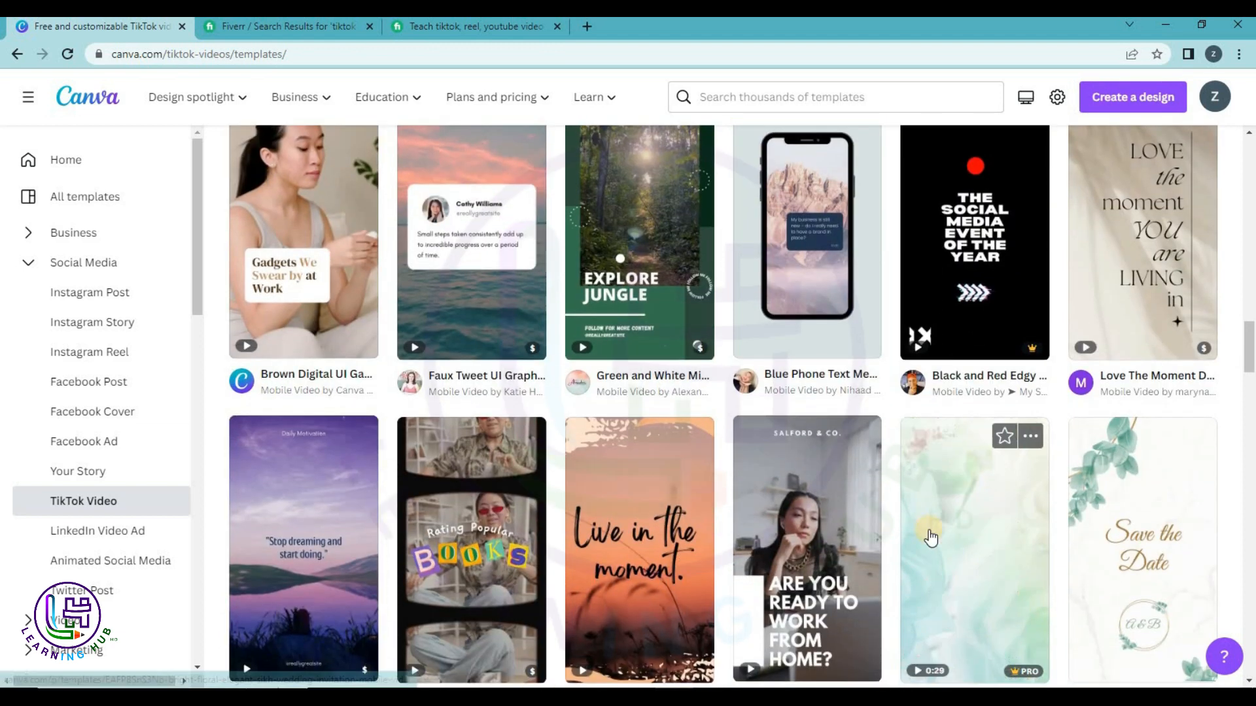
{"action": "scroll", "coordinate": [1047, 516], "scroll_direction": "down", "scroll_amount": 4}
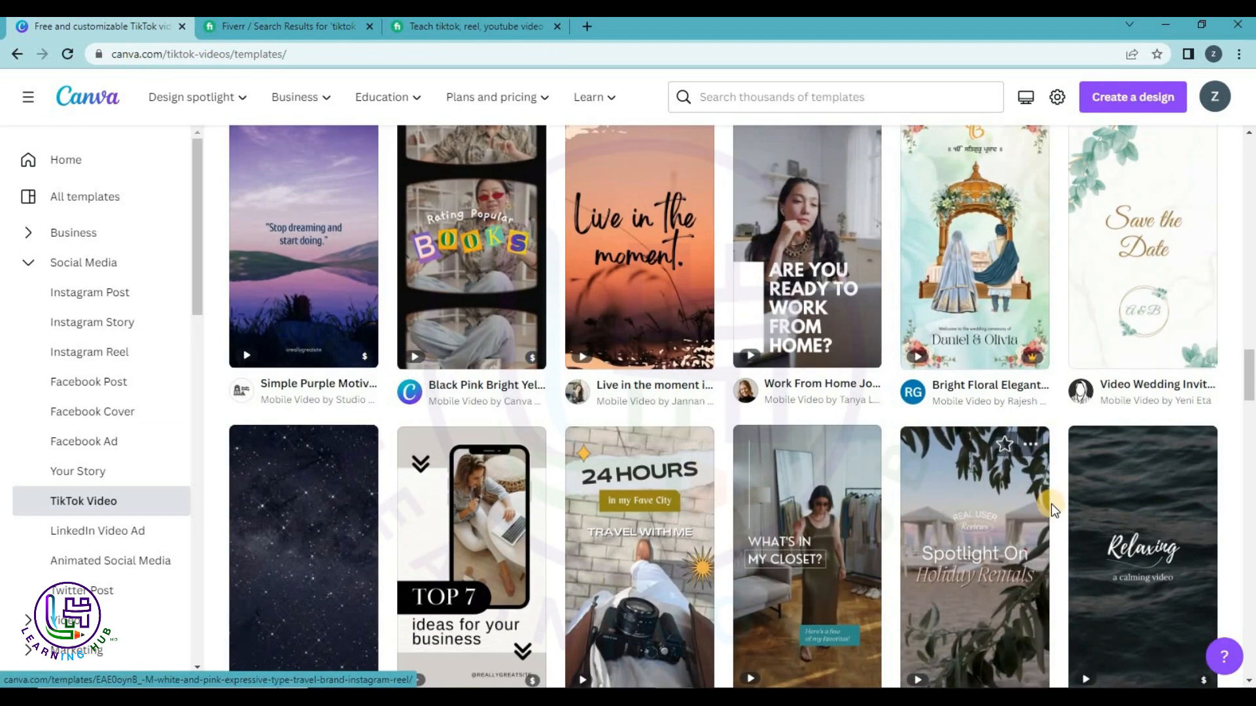
{"action": "scroll", "coordinate": [1063, 529], "scroll_direction": "down", "scroll_amount": 2}
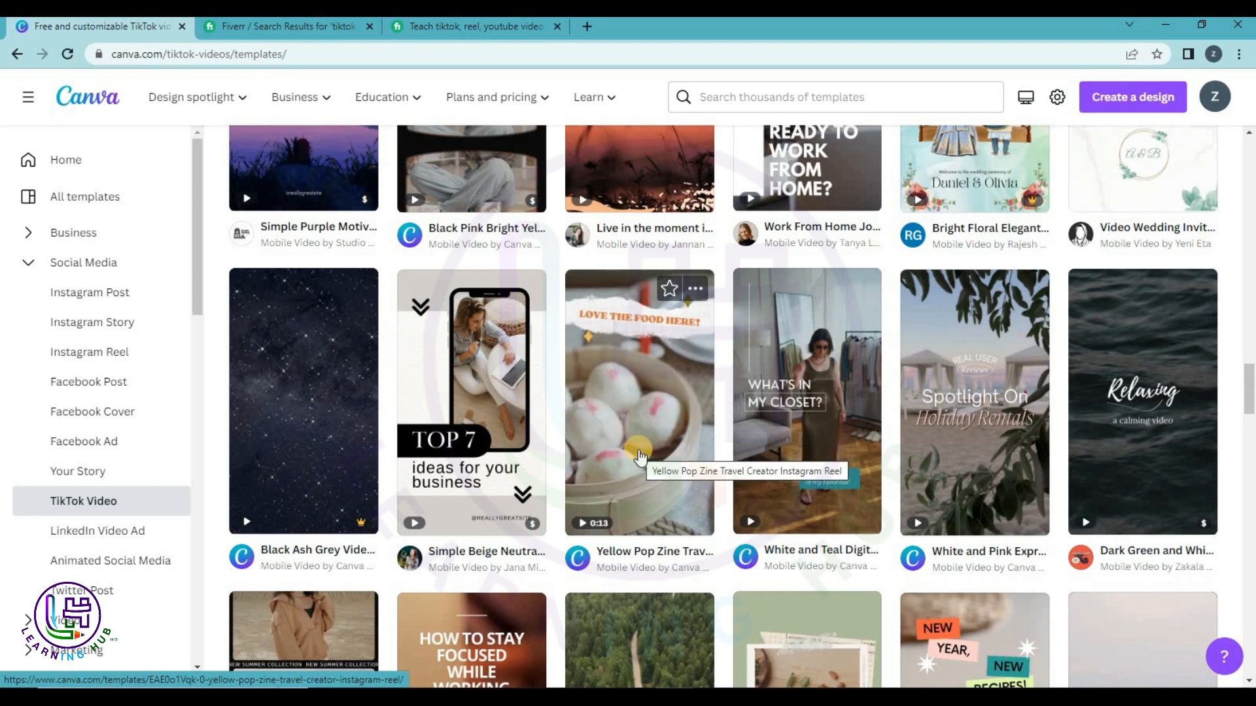
{"action": "scroll", "coordinate": [640, 458], "scroll_direction": "down", "scroll_amount": 1}
{"action": "scroll", "coordinate": [640, 458], "scroll_direction": "down", "scroll_amount": 3}
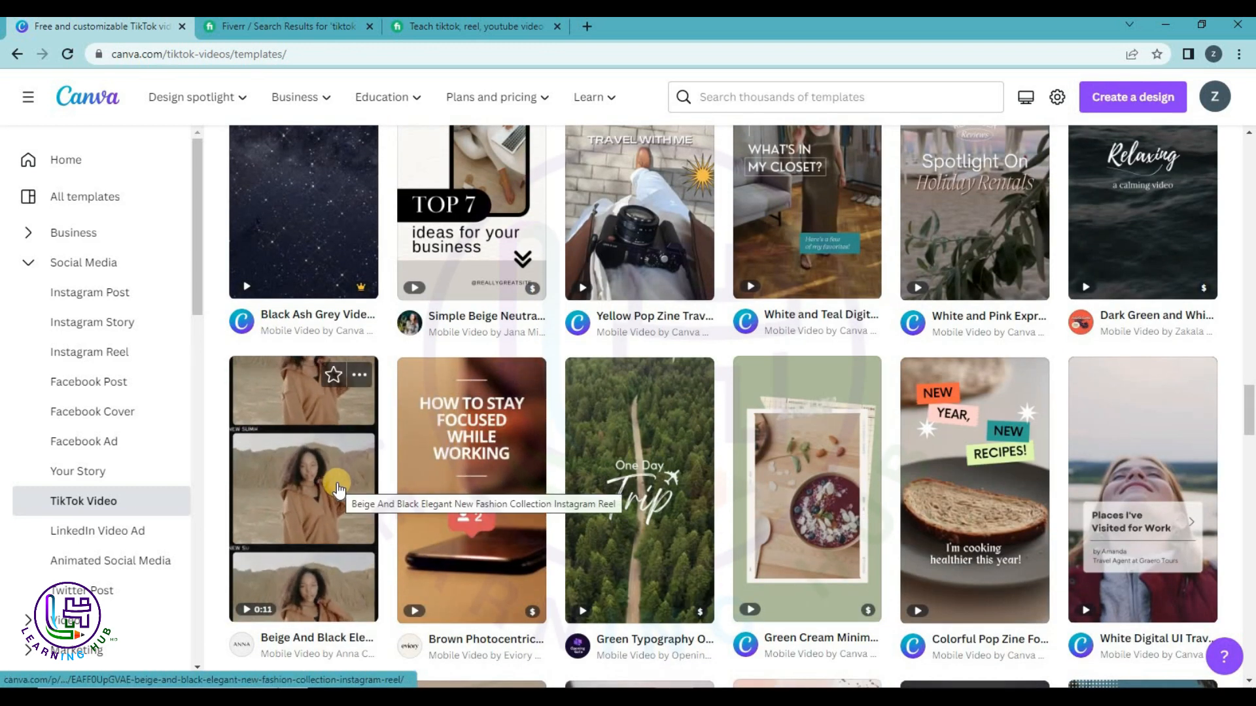
{"action": "scroll", "coordinate": [337, 491], "scroll_direction": "down", "scroll_amount": 5}
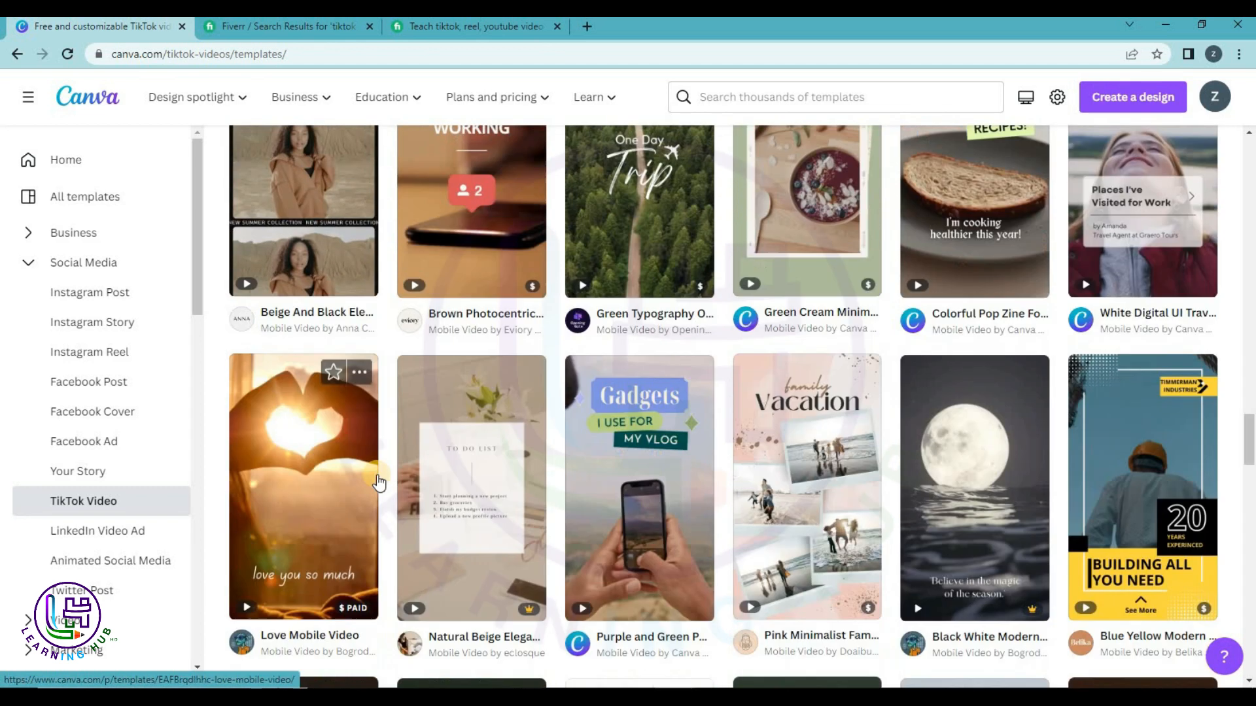
{"action": "left_click", "coordinate": [695, 463]}
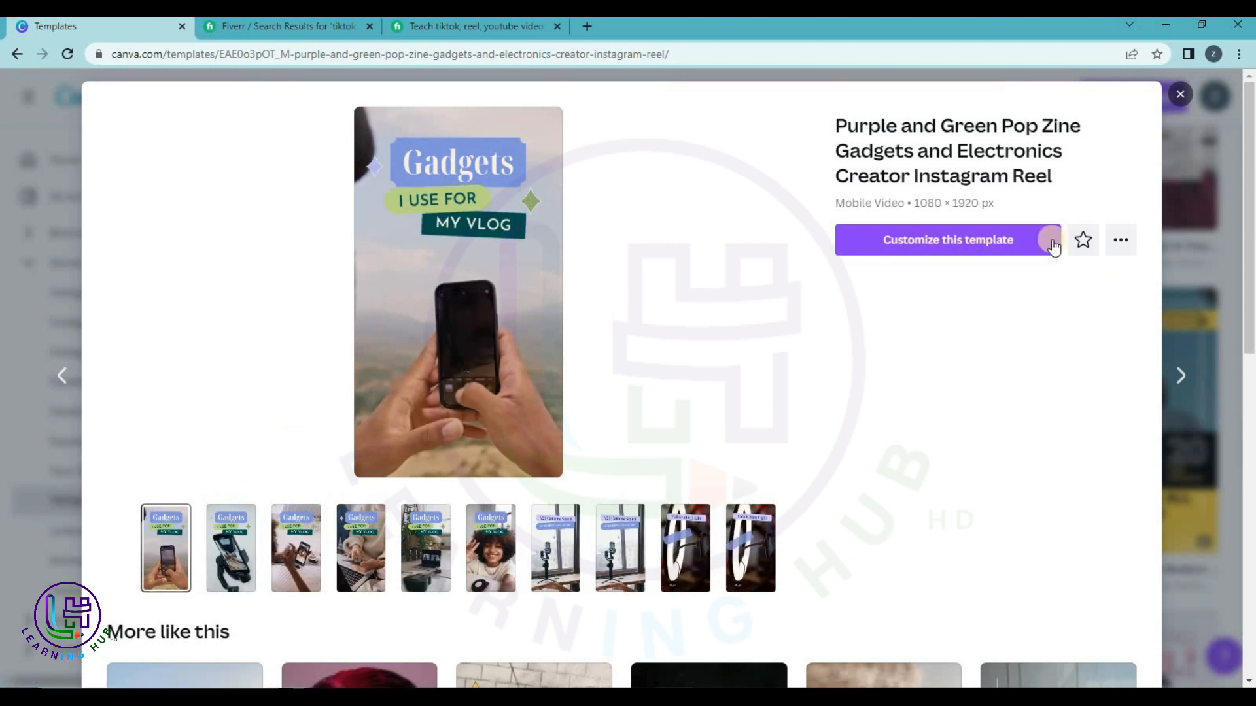
Customize the gadgets reel template and switch to its newly opened editor tab.
{"action": "left_click", "coordinate": [984, 244]}
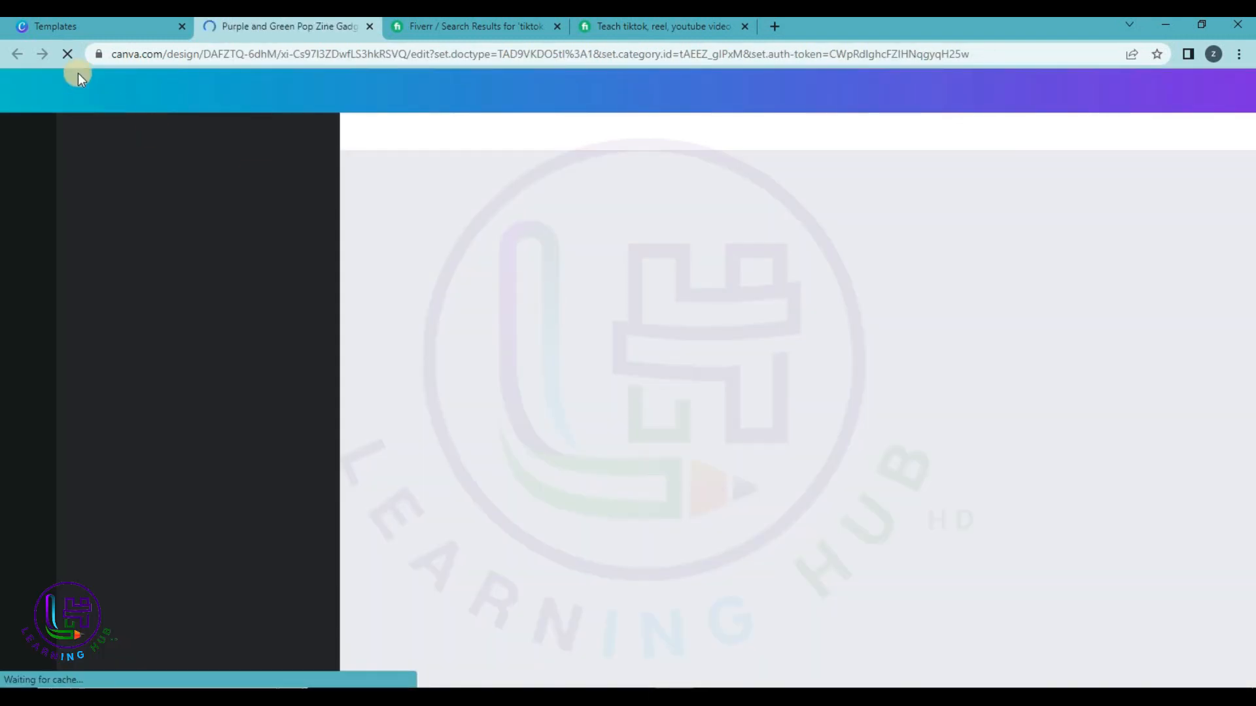
{"action": "left_click", "coordinate": [96, 24]}
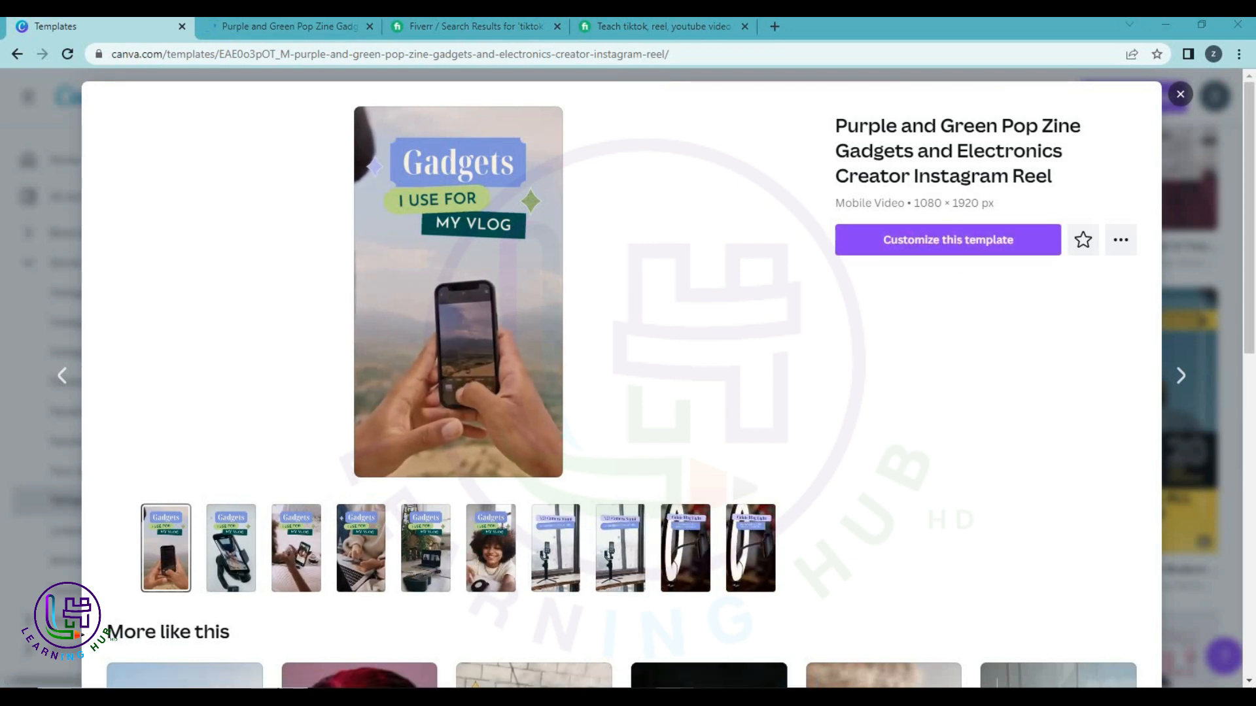
{"action": "left_click", "coordinate": [315, 26]}
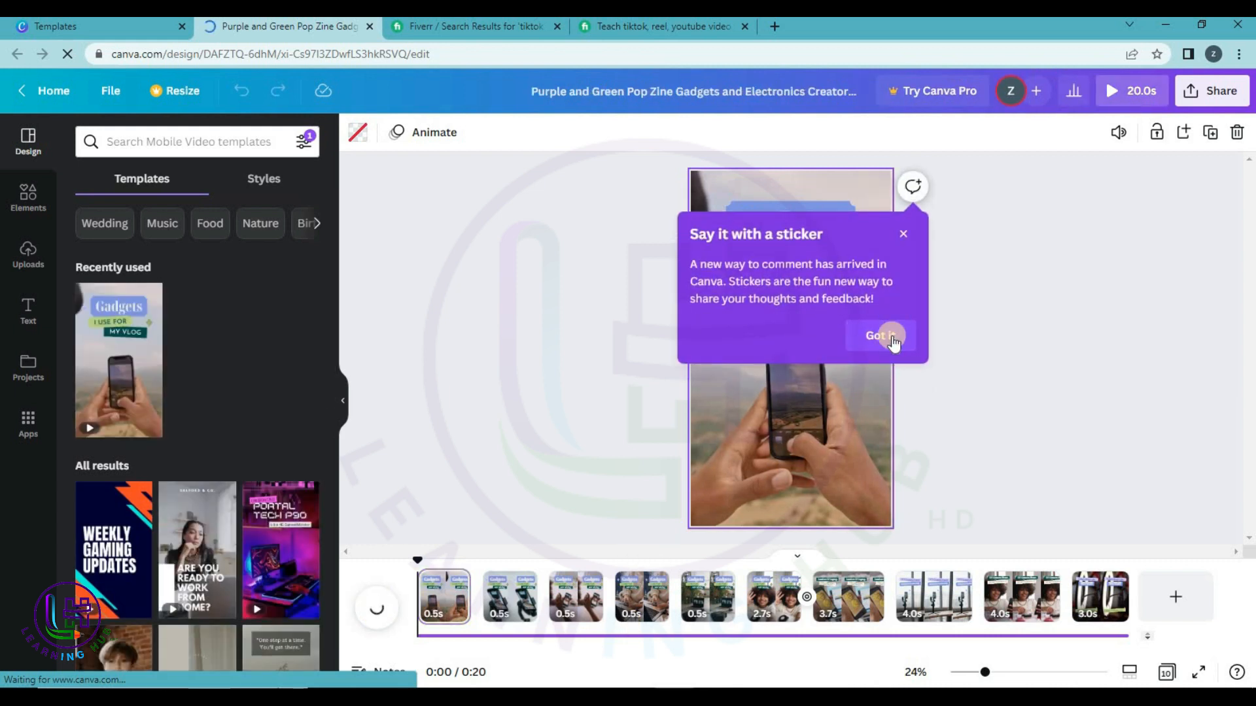
Dismiss the sticker announcement and play through the 20-second gadgets video.
{"action": "left_click", "coordinate": [891, 339]}
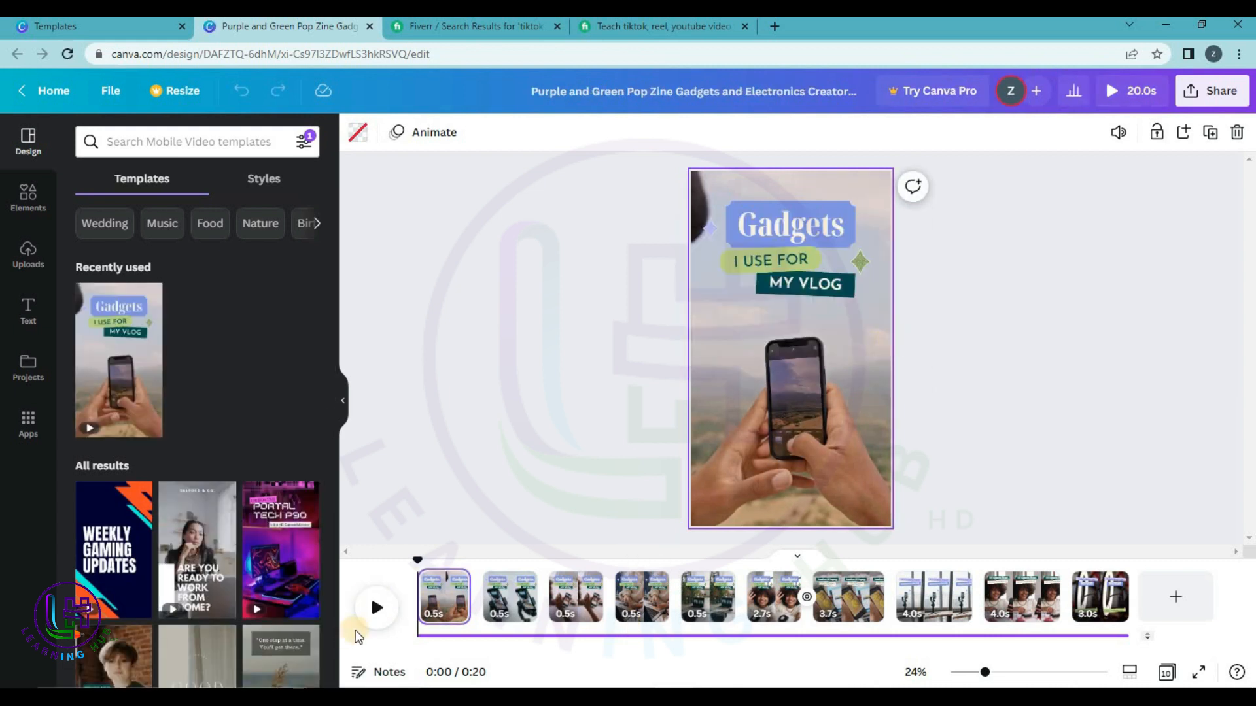
{"action": "left_click", "coordinate": [375, 608]}
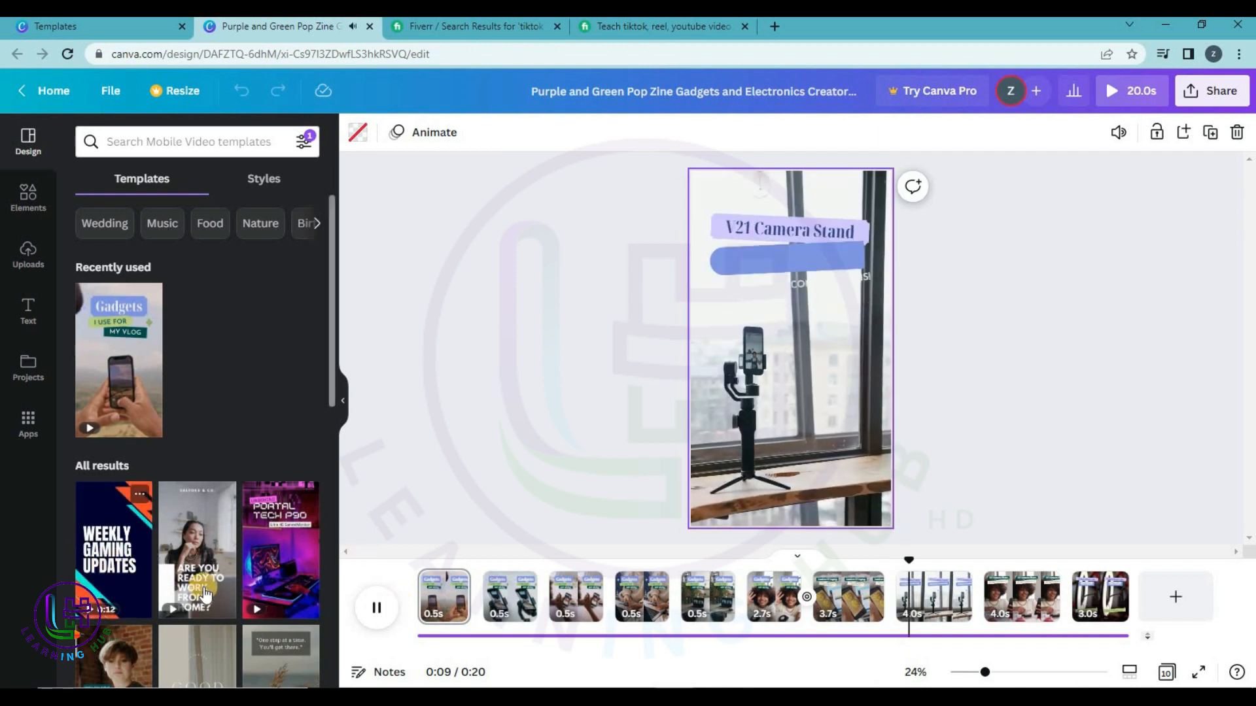
{"action": "scroll", "coordinate": [217, 582], "scroll_direction": "down", "scroll_amount": 1}
{"action": "scroll", "coordinate": [218, 582], "scroll_direction": "down", "scroll_amount": 3}
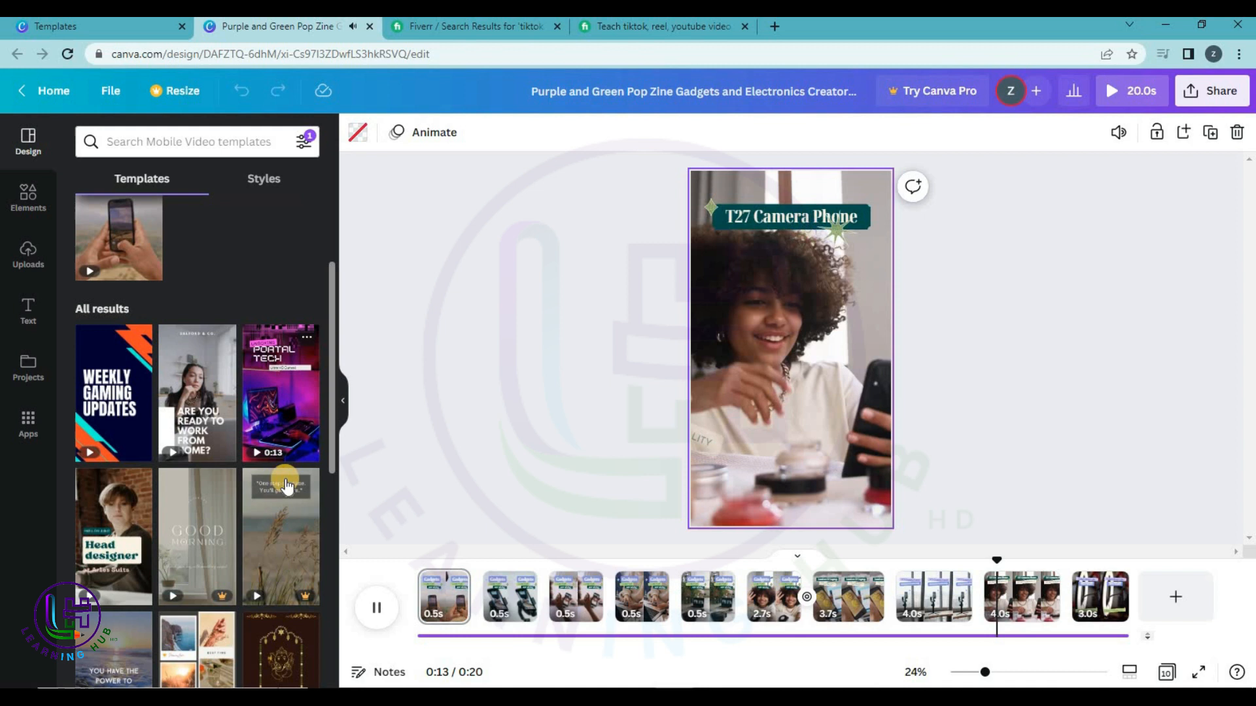
{"action": "scroll", "coordinate": [146, 557], "scroll_direction": "down", "scroll_amount": 3}
{"action": "scroll", "coordinate": [145, 556], "scroll_direction": "down", "scroll_amount": 1}
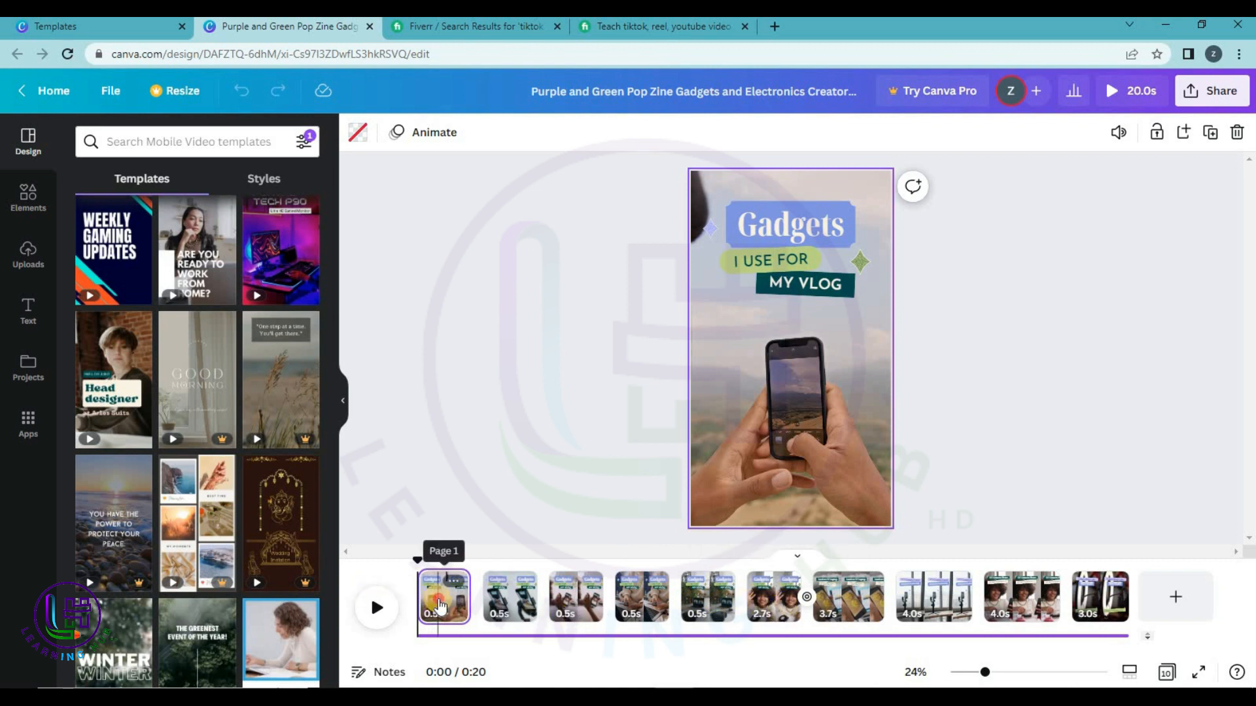
Scrub slightly into page 1 and select its Gadgets title and phone video.
{"action": "mouse_move", "coordinate": [436, 567]}
{"action": "left_mouse_down"}
{"action": "mouse_move", "coordinate": [484, 569]}
{"action": "mouse_move", "coordinate": [423, 575]}
{"action": "mouse_move", "coordinate": [439, 576]}
{"action": "left_mouse_up"}
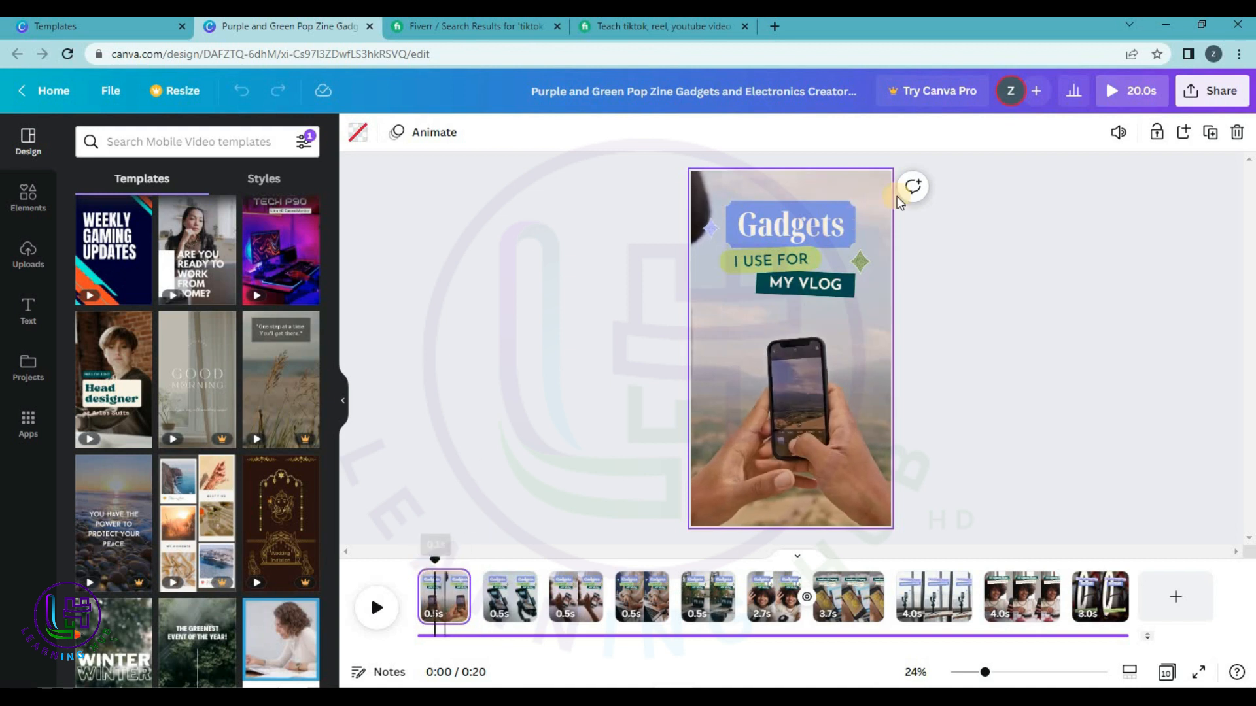
{"action": "left_click", "coordinate": [811, 236]}
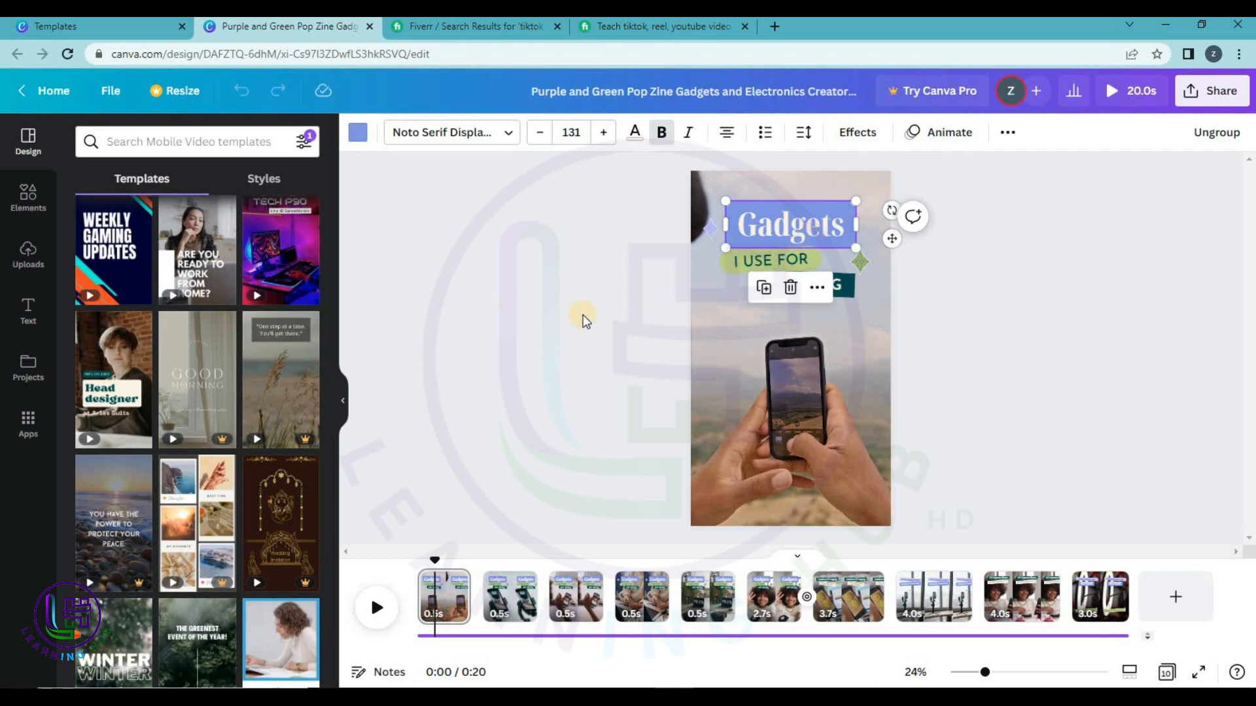
{"action": "left_click", "coordinate": [743, 327]}
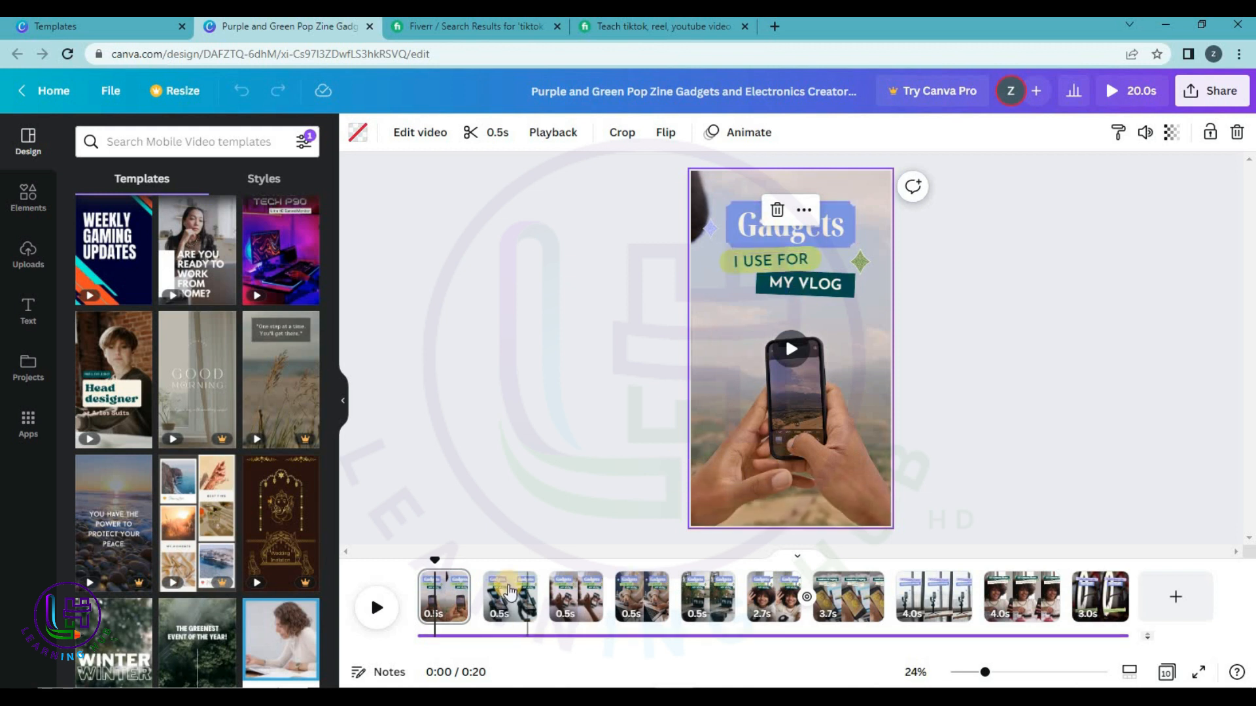
Preview pages 2 through 5, return to page 1, and open the Elements library.
{"action": "left_click", "coordinate": [512, 610]}
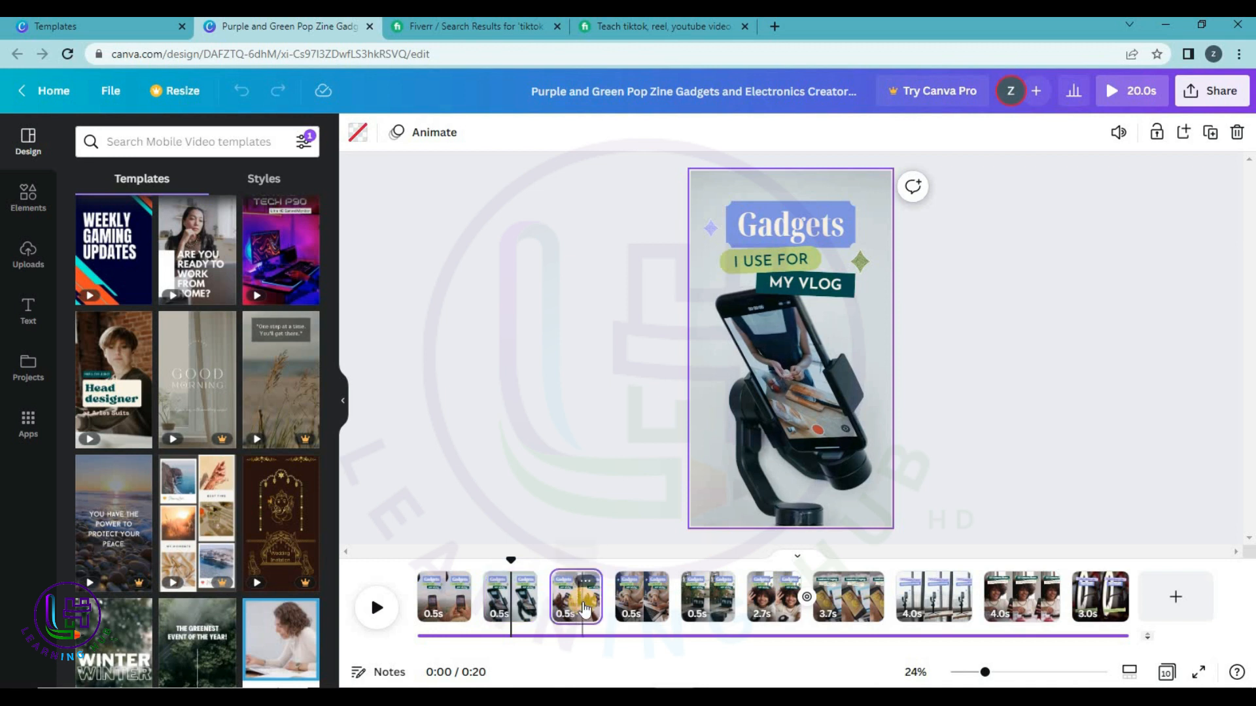
{"action": "left_click", "coordinate": [586, 602]}
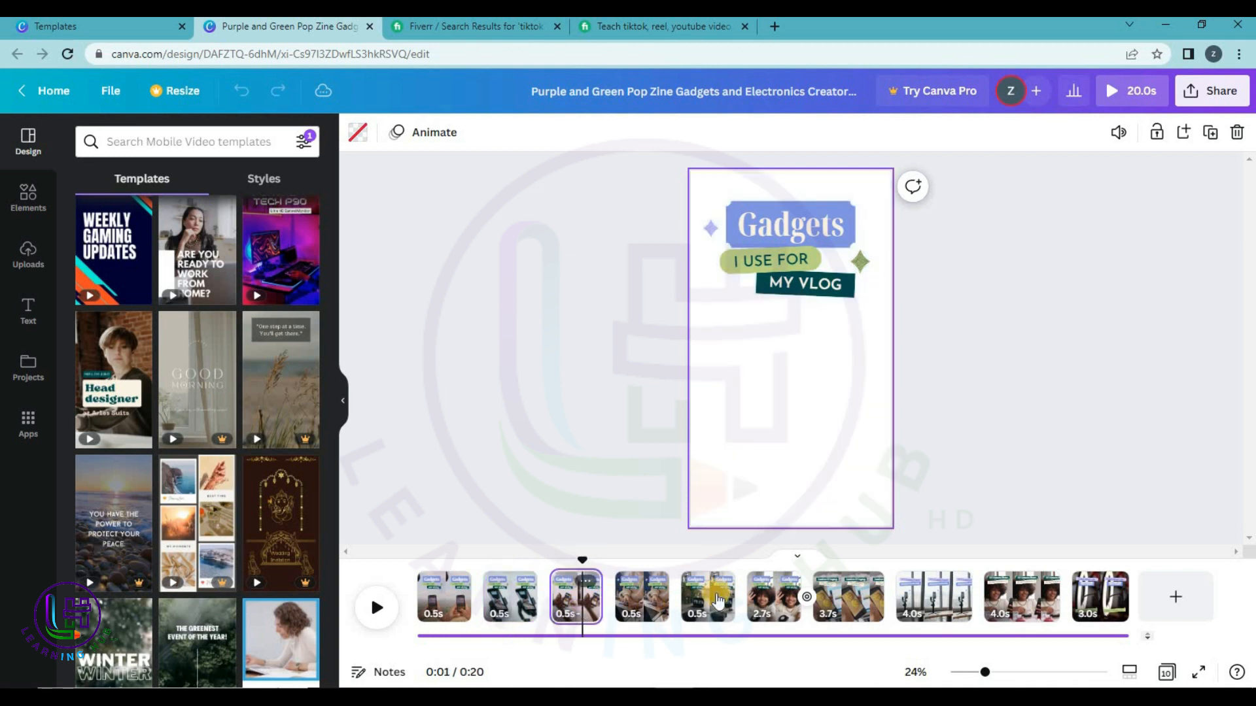
{"action": "left_click", "coordinate": [644, 612]}
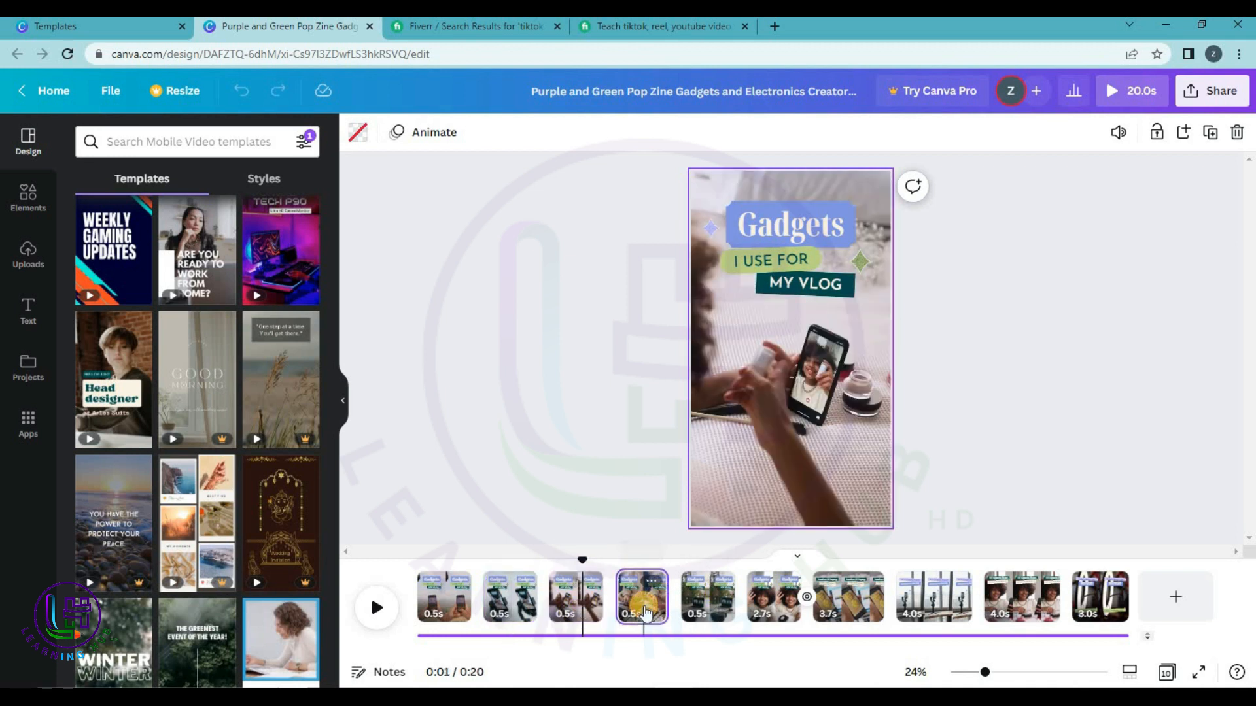
{"action": "left_click", "coordinate": [712, 607]}
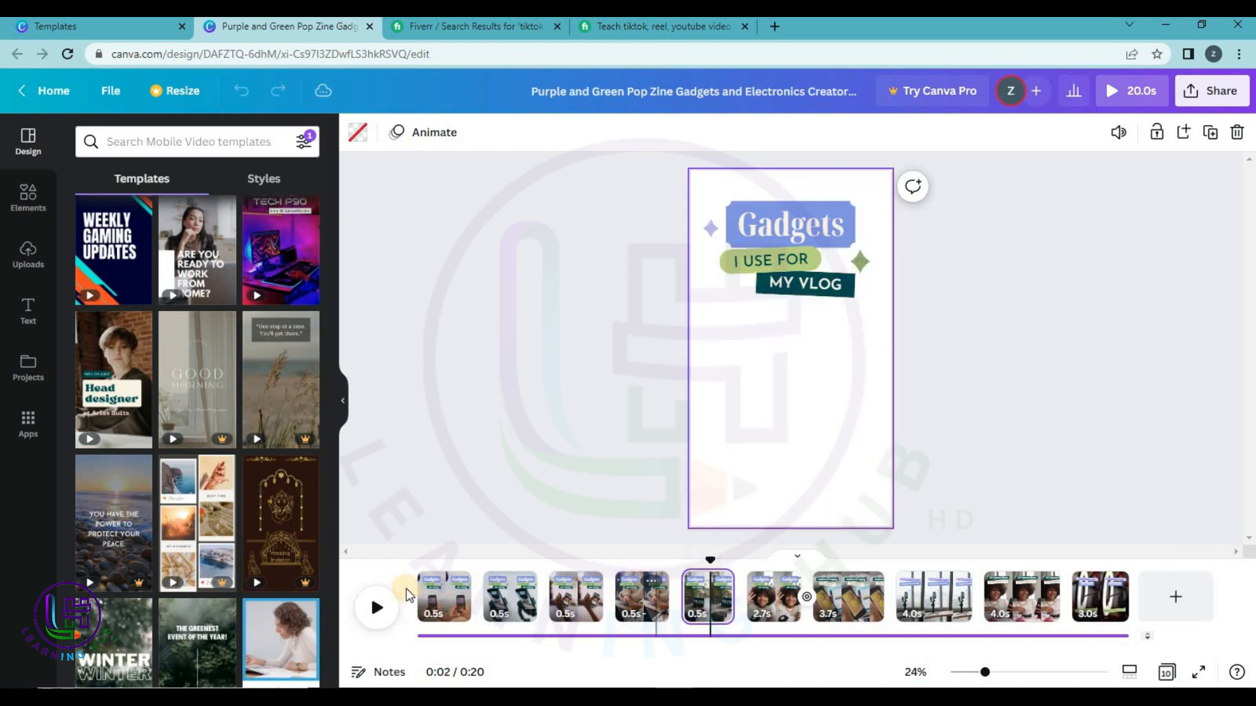
{"action": "left_click", "coordinate": [453, 605]}
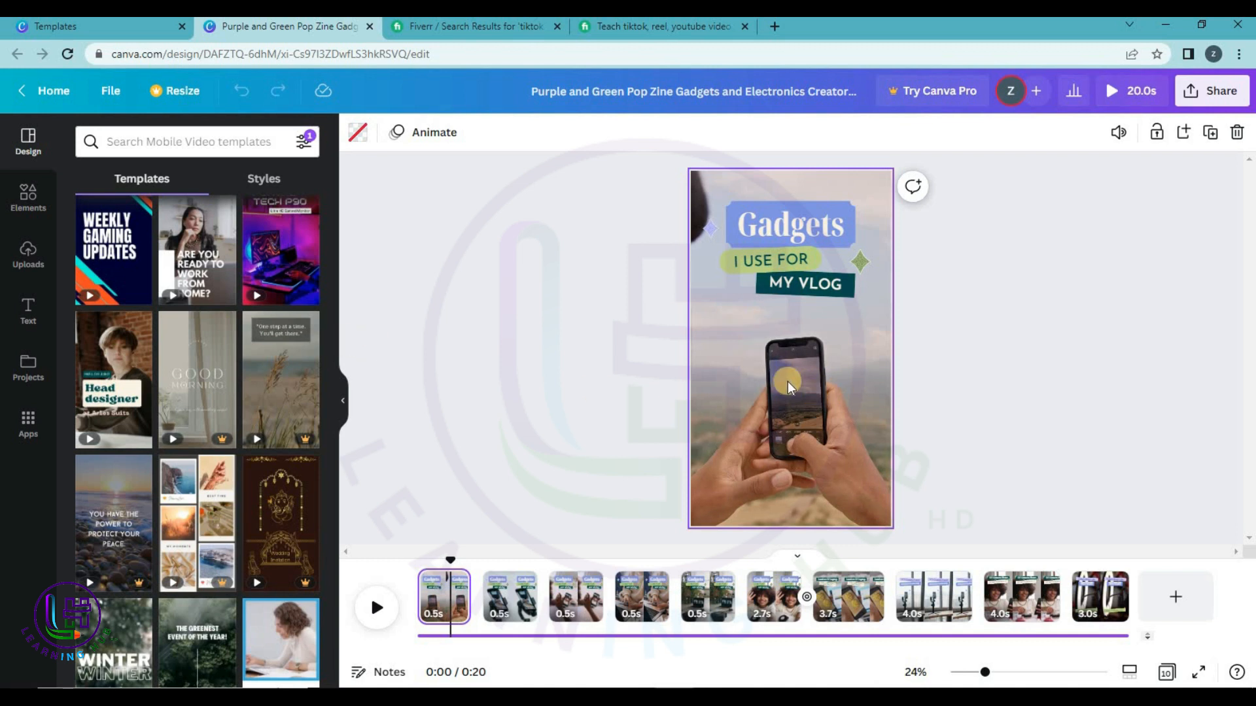
{"action": "left_click", "coordinate": [28, 197]}
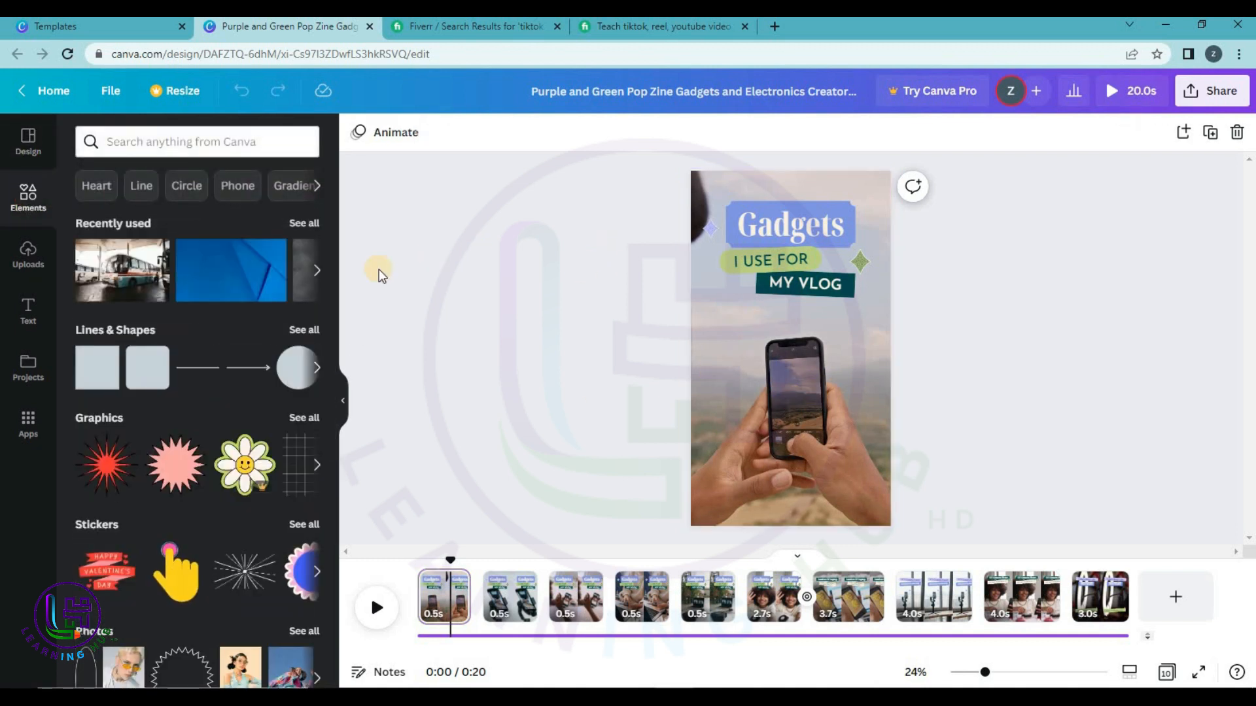
Place the recently used bus photo on page 1 and retitle it Naran.
{"action": "left_click_drag", "start_coordinate": [123, 270], "coordinate": [697, 388]}
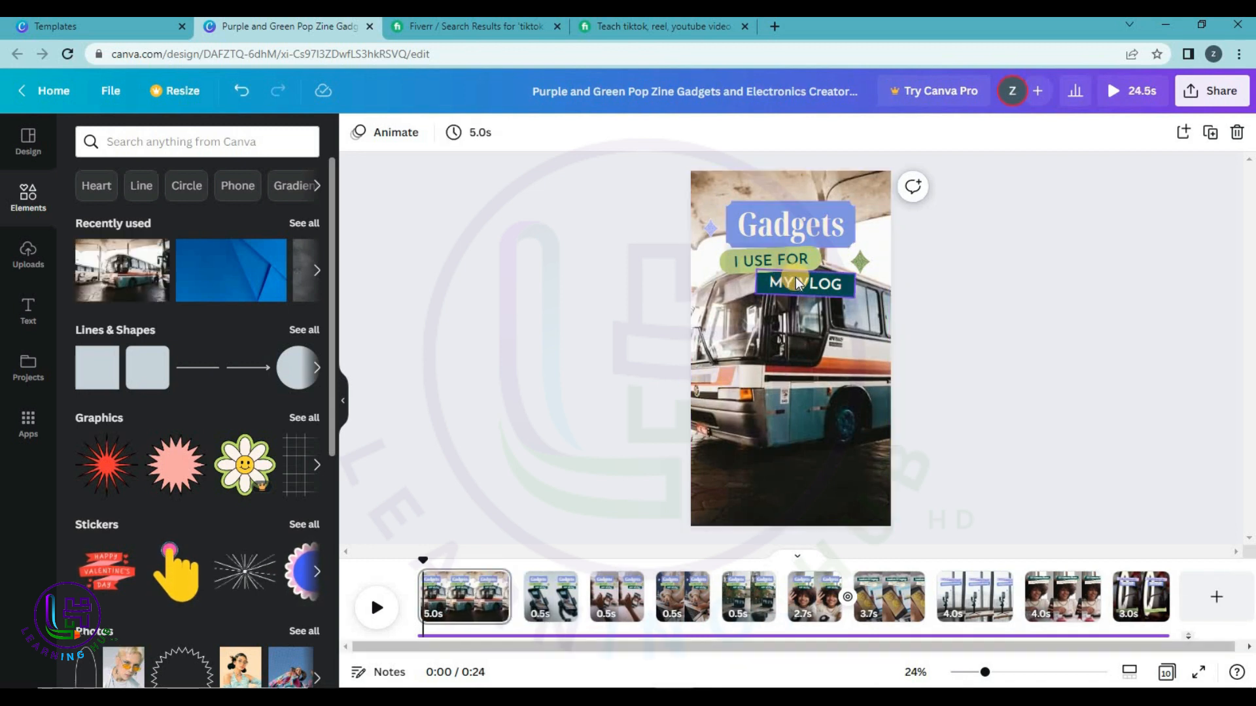
{"action": "left_click", "coordinate": [787, 225]}
{"action": "left_click", "coordinate": [788, 225]}
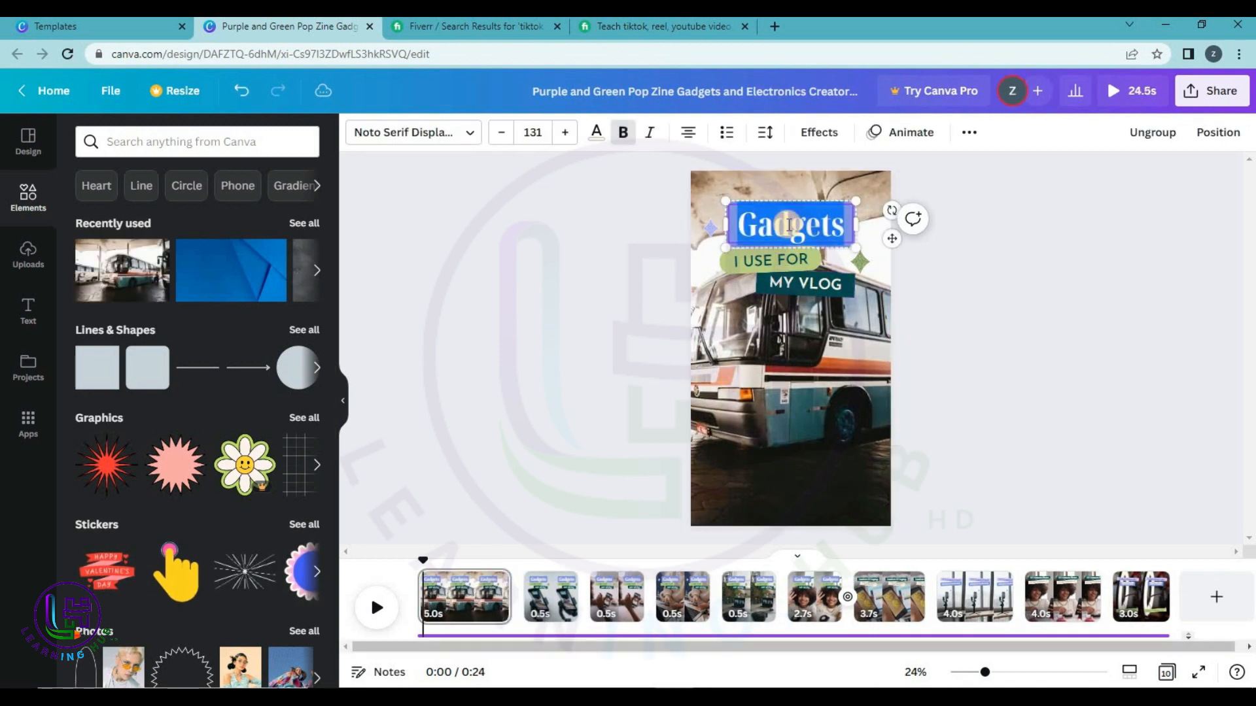
{"action": "type", "text": "Nra"}
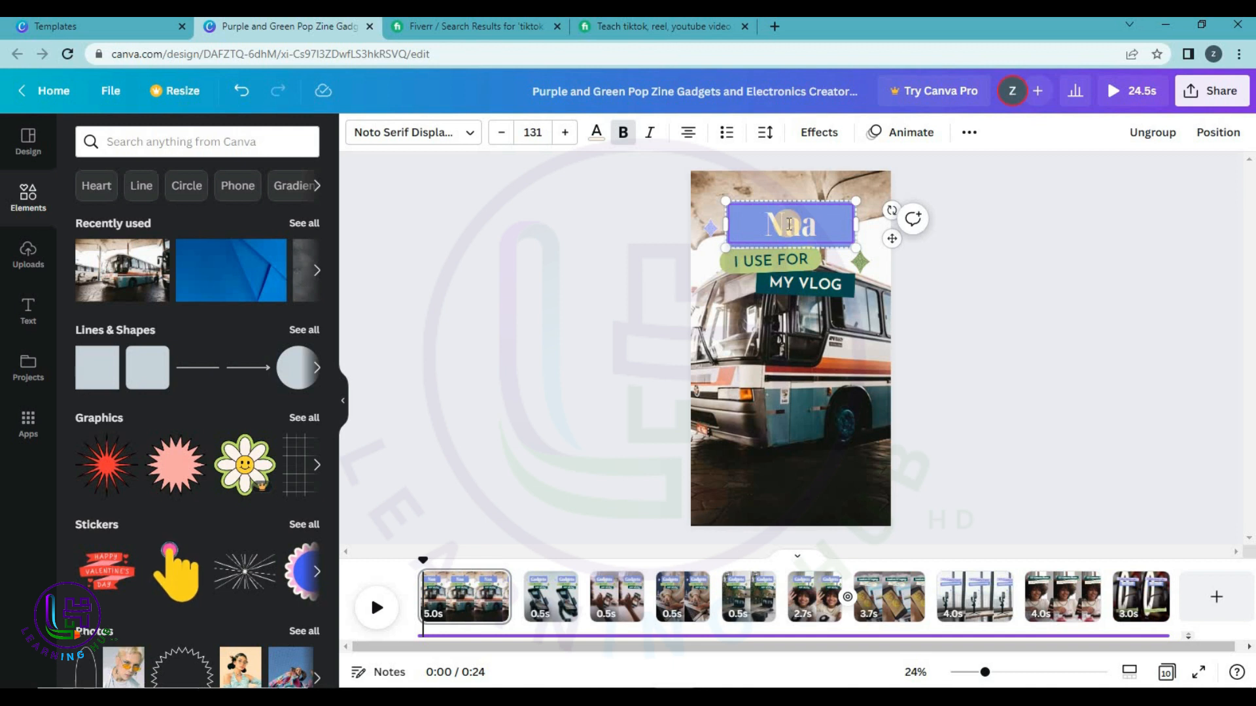
{"action": "type", "text": "ran"}
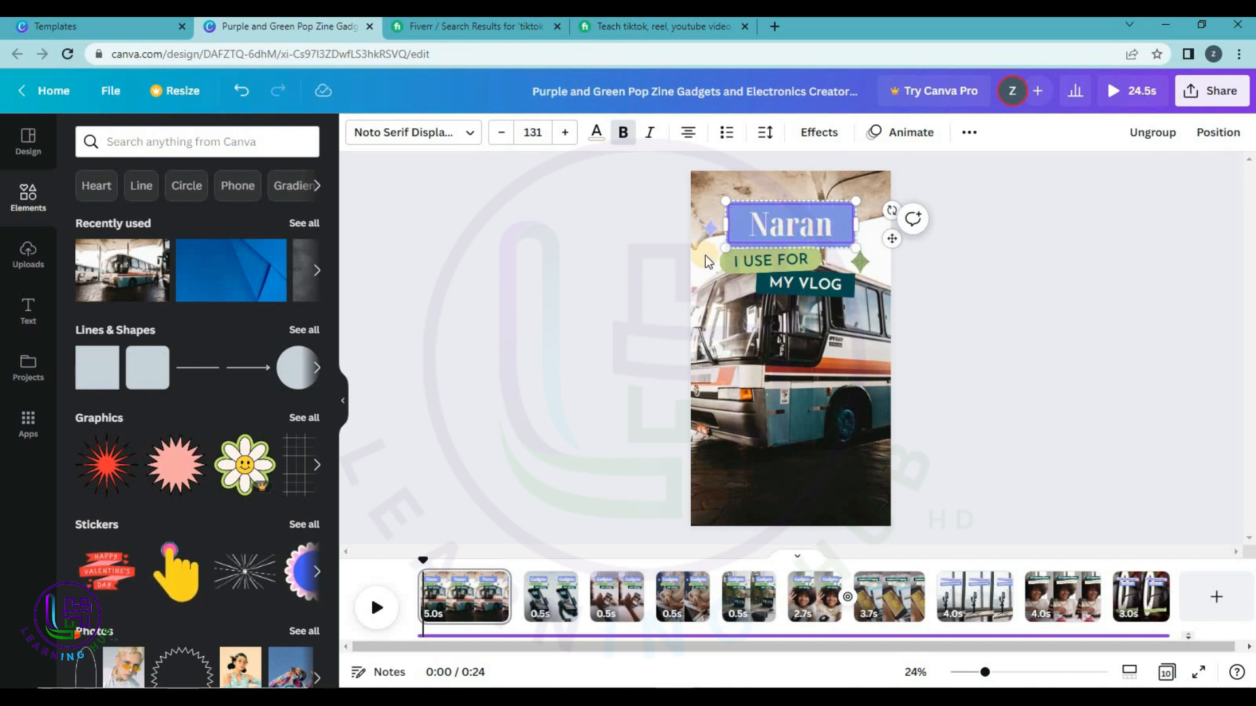
Replace the I USE FOR subtitle with TRIP, then go to page 2.
{"action": "left_click", "coordinate": [754, 269]}
{"action": "double_click", "coordinate": [766, 261]}
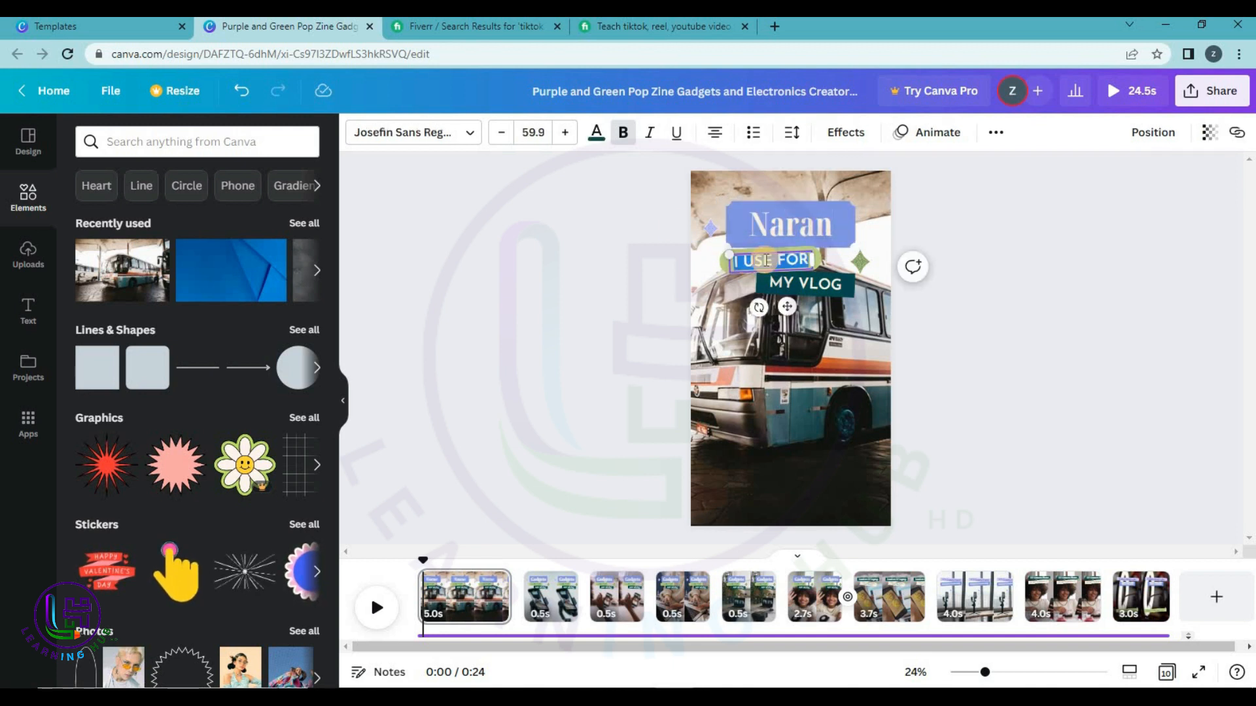
{"action": "key", "text": "BackSpace"}
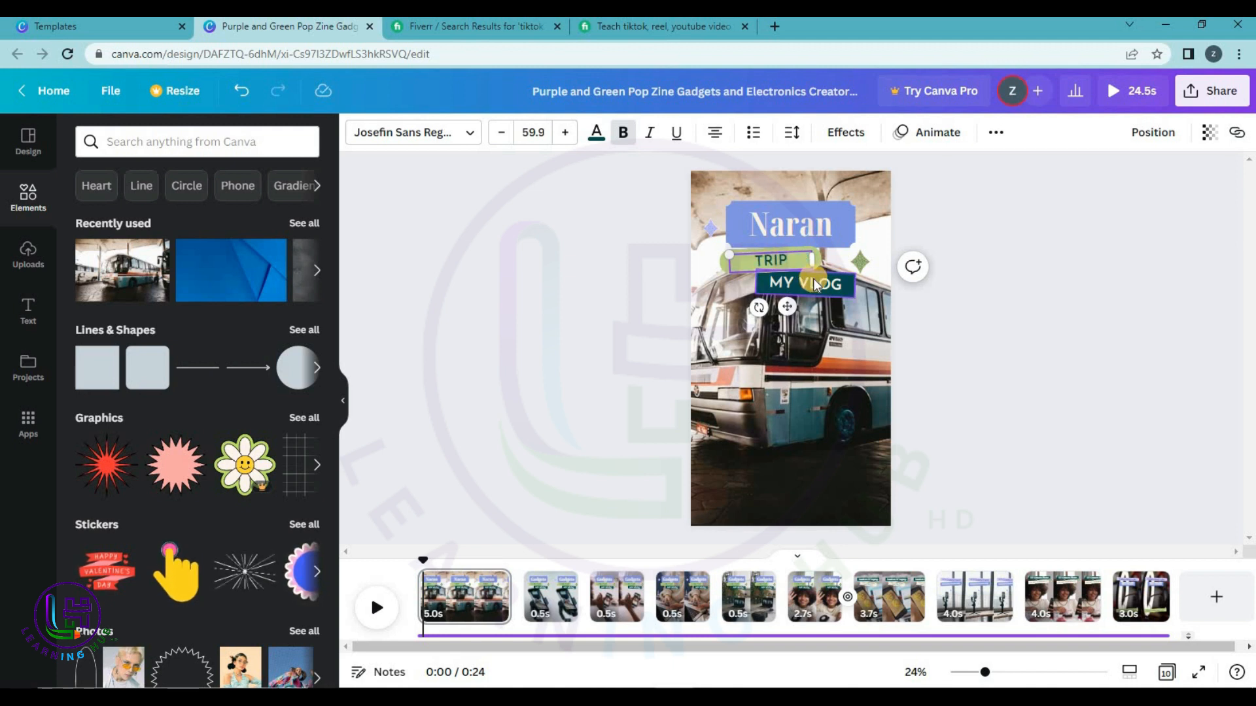
{"action": "left_click", "coordinate": [612, 321]}
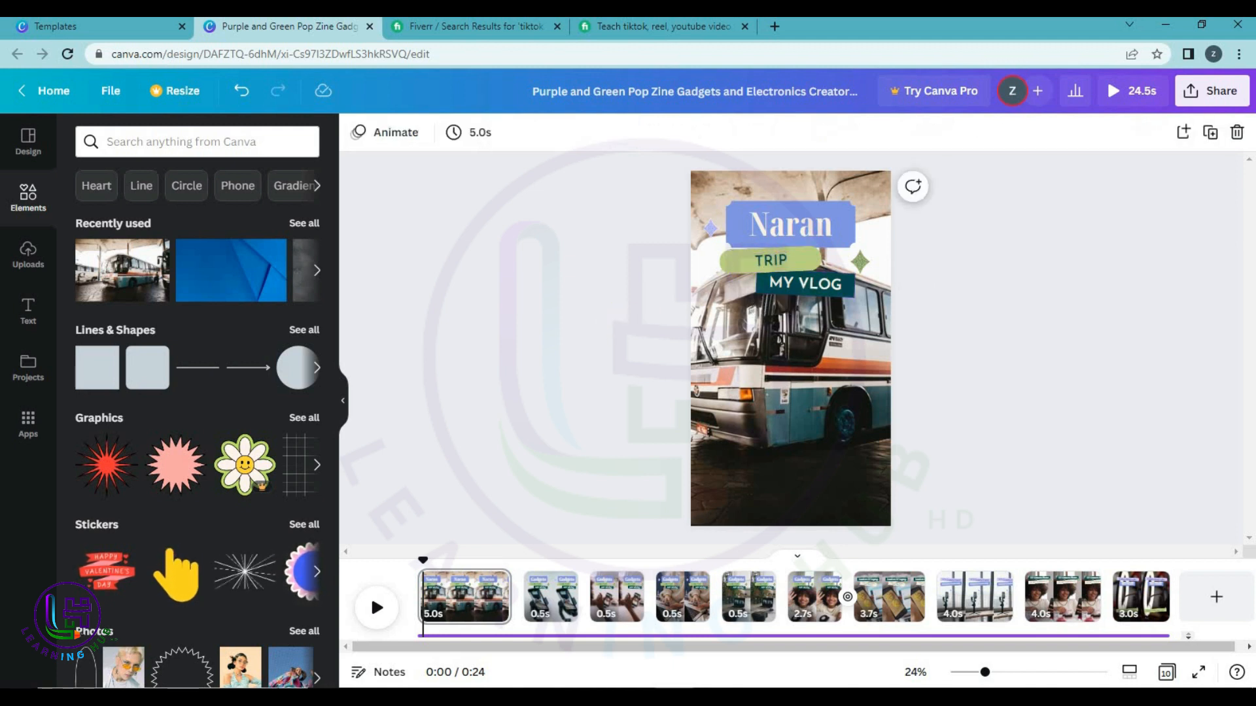
{"action": "left_click", "coordinate": [541, 597]}
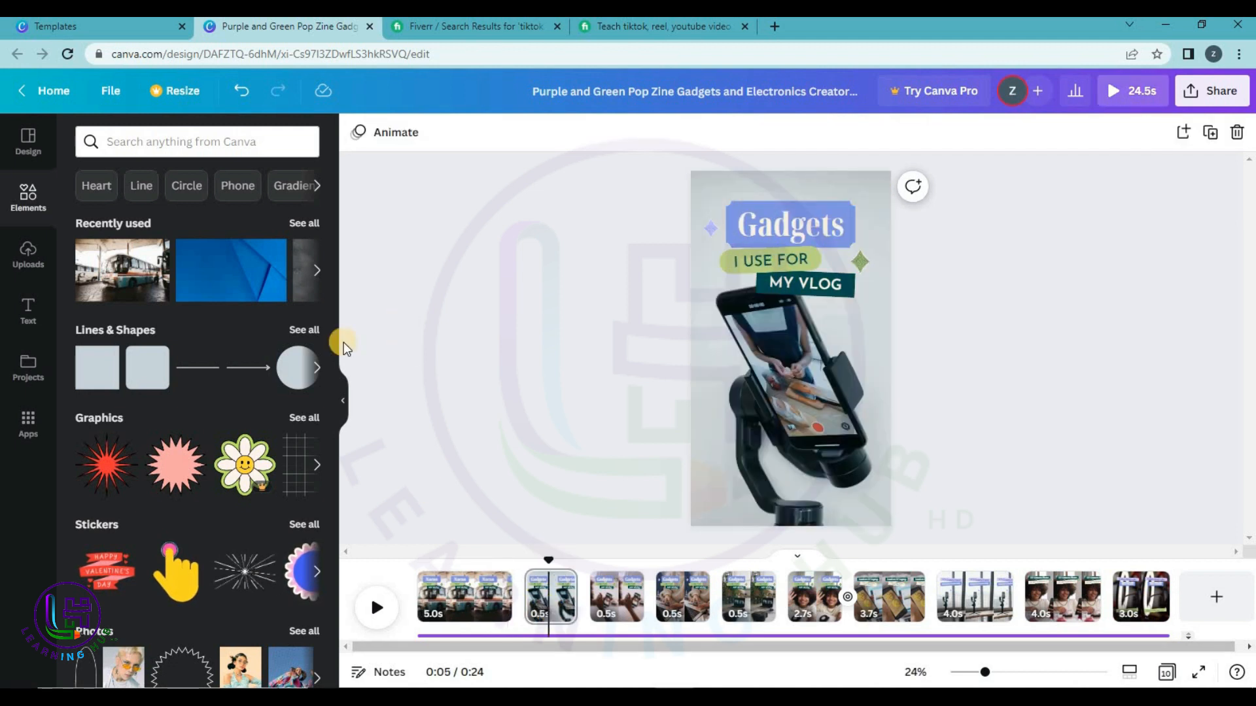
Put the uploaded lake photo on page 2 and retitle it Jheel.
{"action": "left_click", "coordinate": [27, 254]}
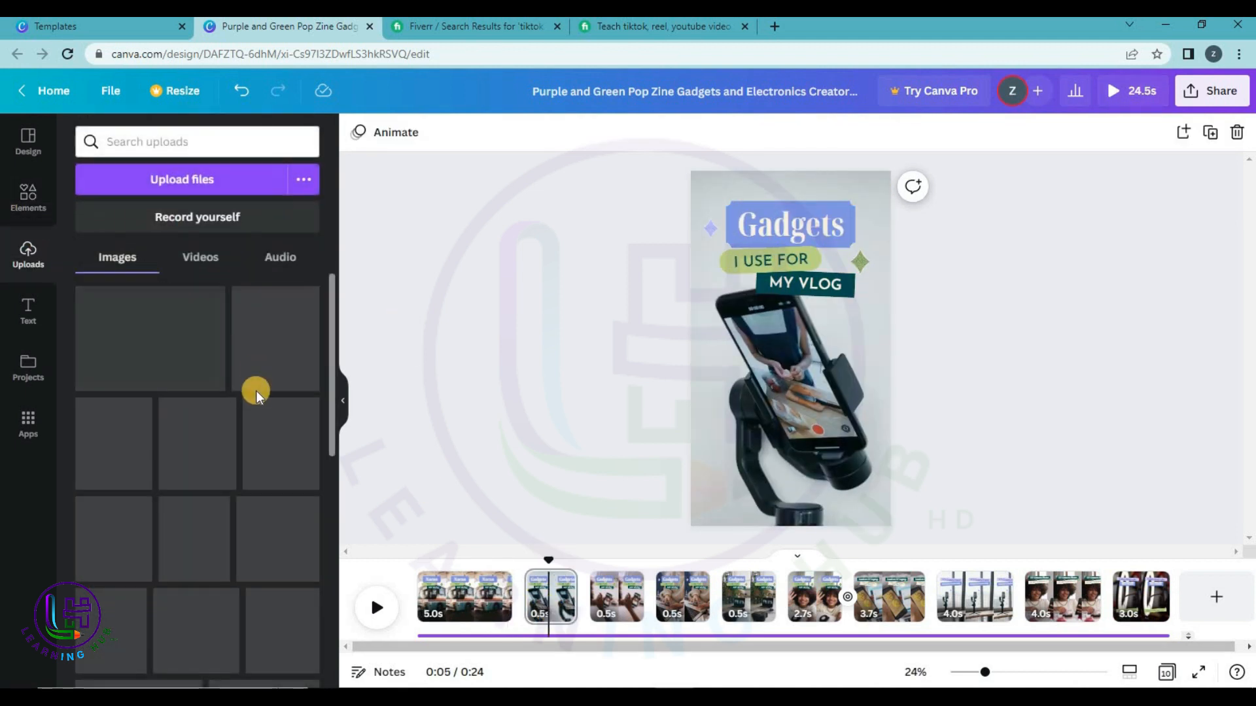
{"action": "left_click_drag", "start_coordinate": [235, 452], "coordinate": [703, 432]}
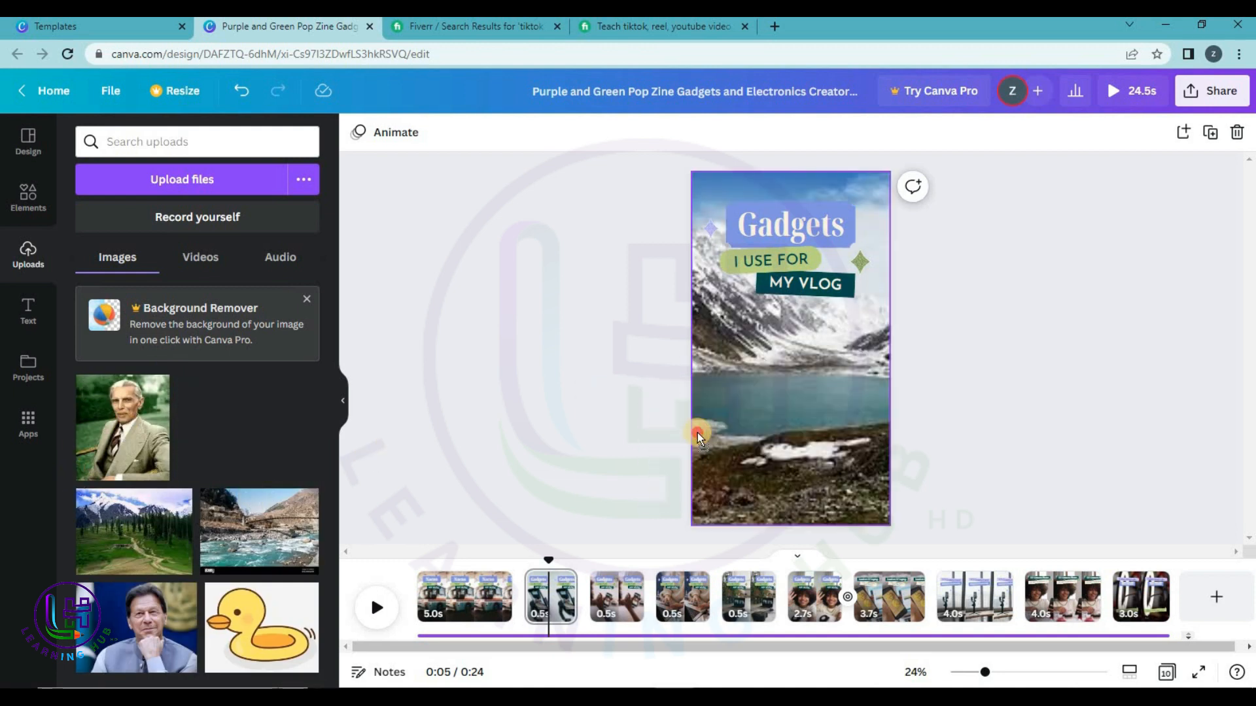
{"action": "double_click", "coordinate": [788, 226]}
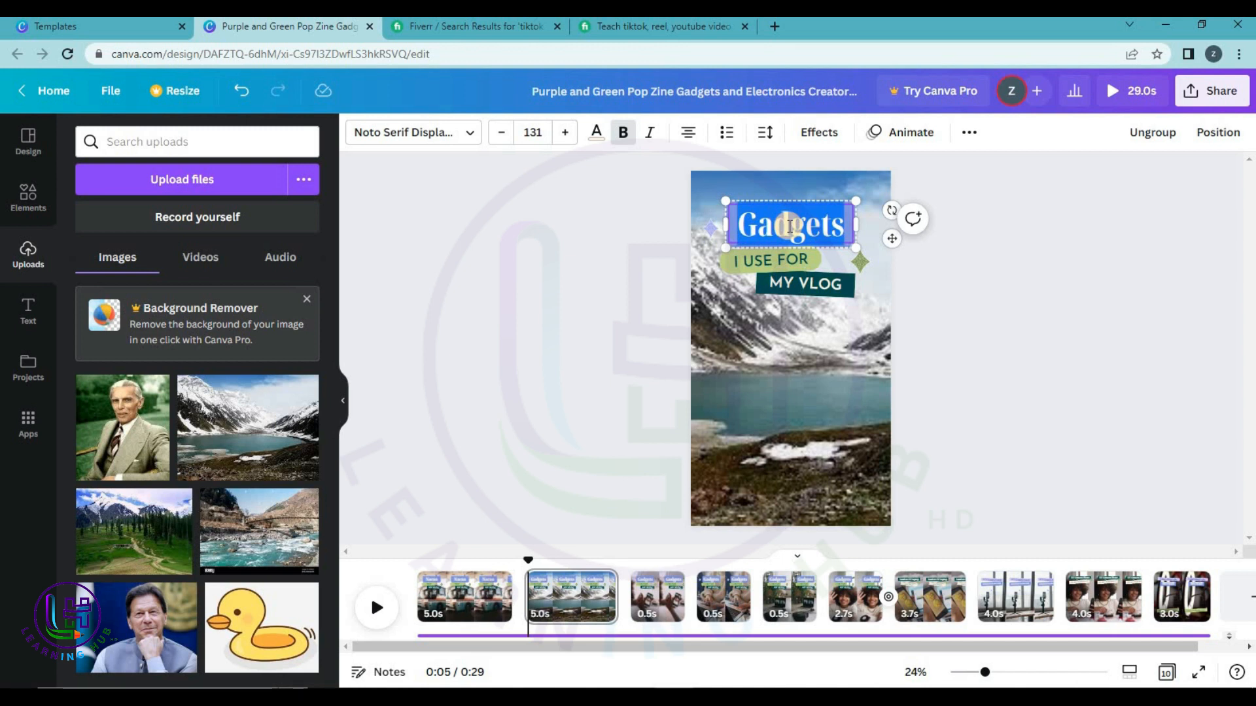
{"action": "key", "text": "BackSpace"}
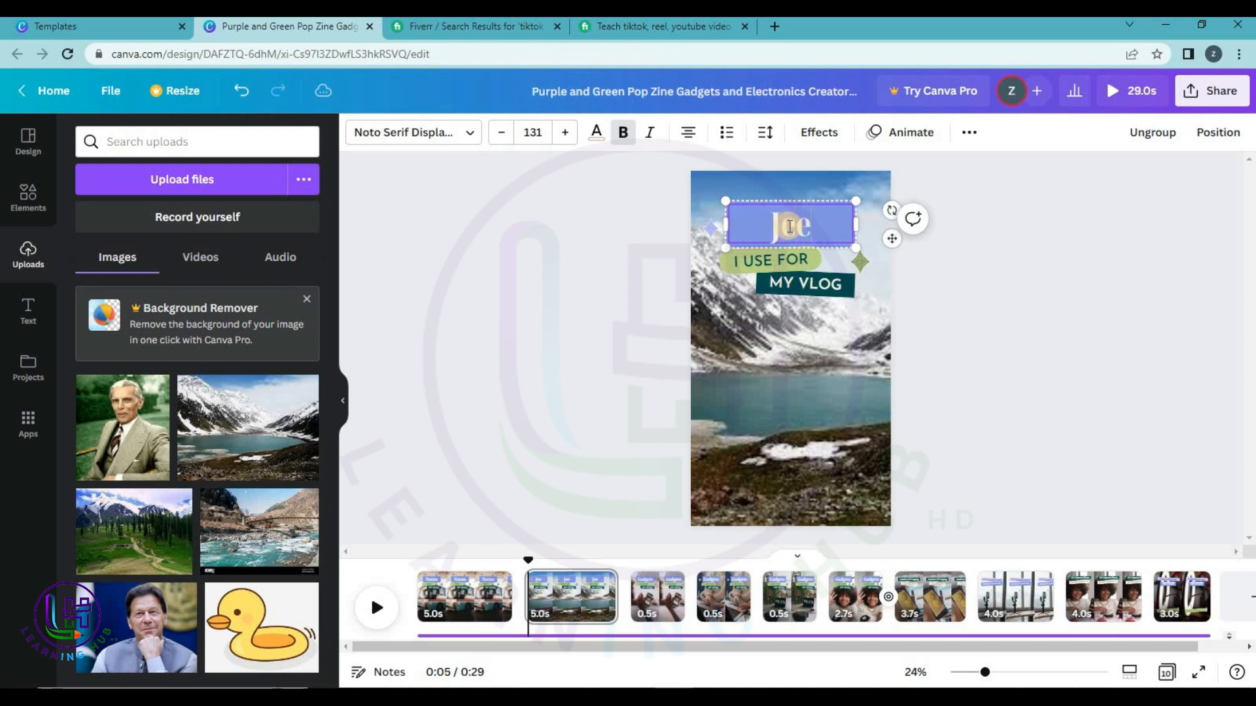
{"action": "type", "text": "Jheel"}
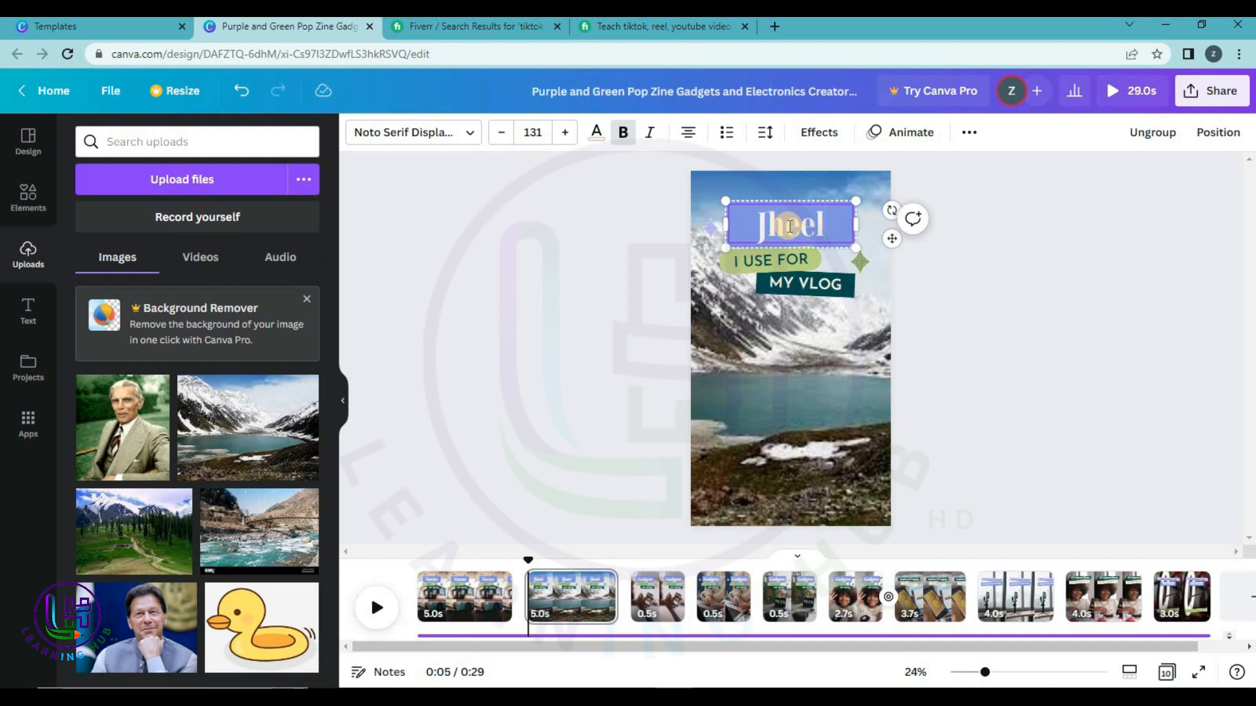
Change the subtitle to SAIF UL MALOOK on one line, widening its box and green shape.
{"action": "double_click", "coordinate": [792, 261]}
{"action": "type", "text": "SAIF UL"}
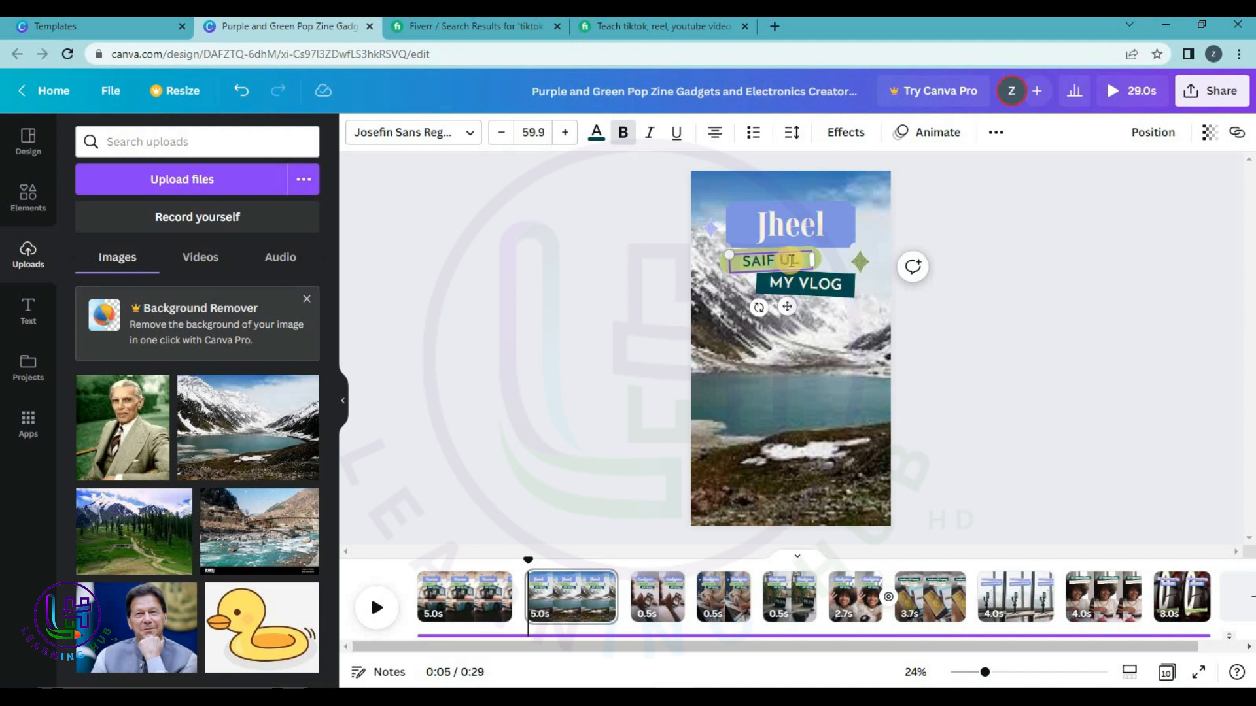
{"action": "type", "text": "MALOOK"}
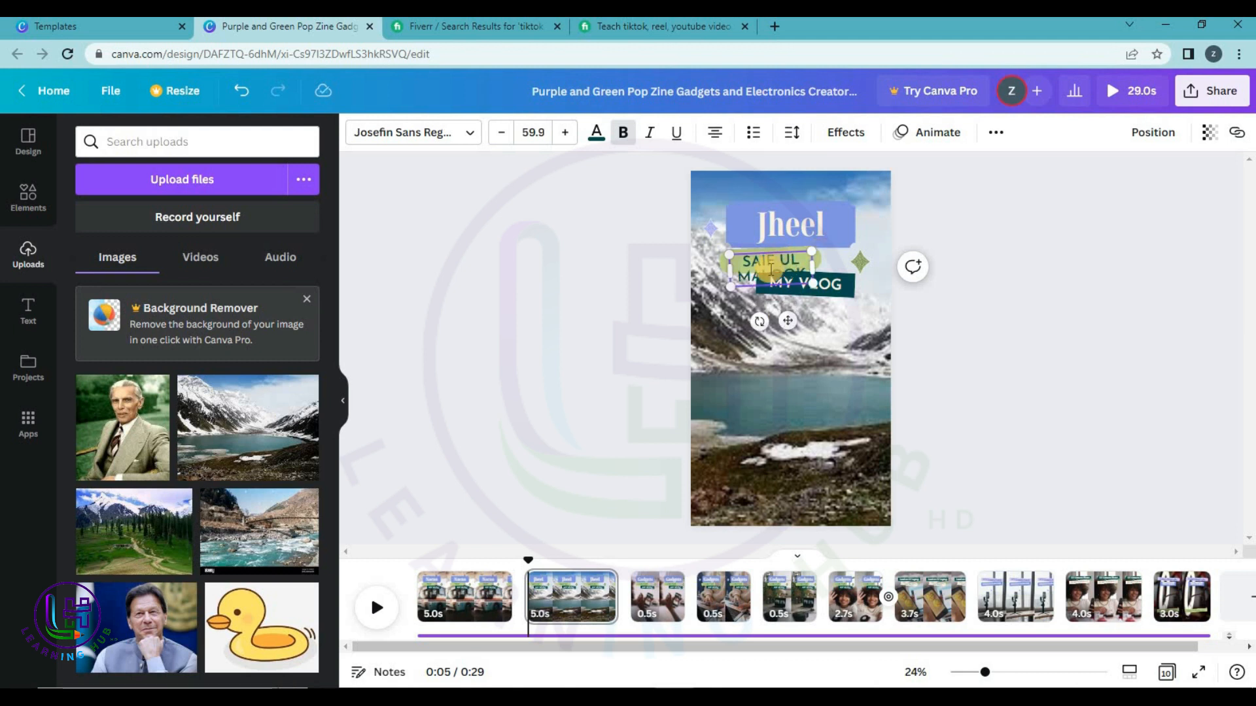
{"action": "left_click_drag", "start_coordinate": [827, 265], "coordinate": [883, 256]}
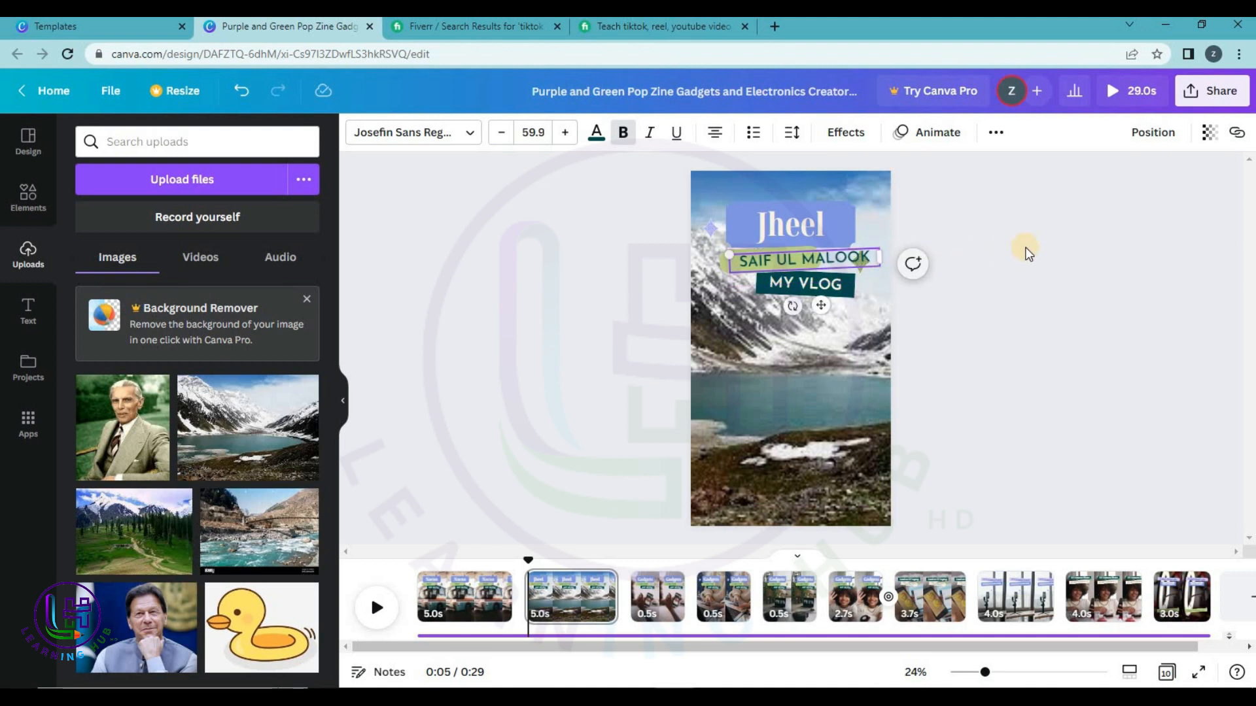
{"action": "left_click", "coordinate": [724, 266]}
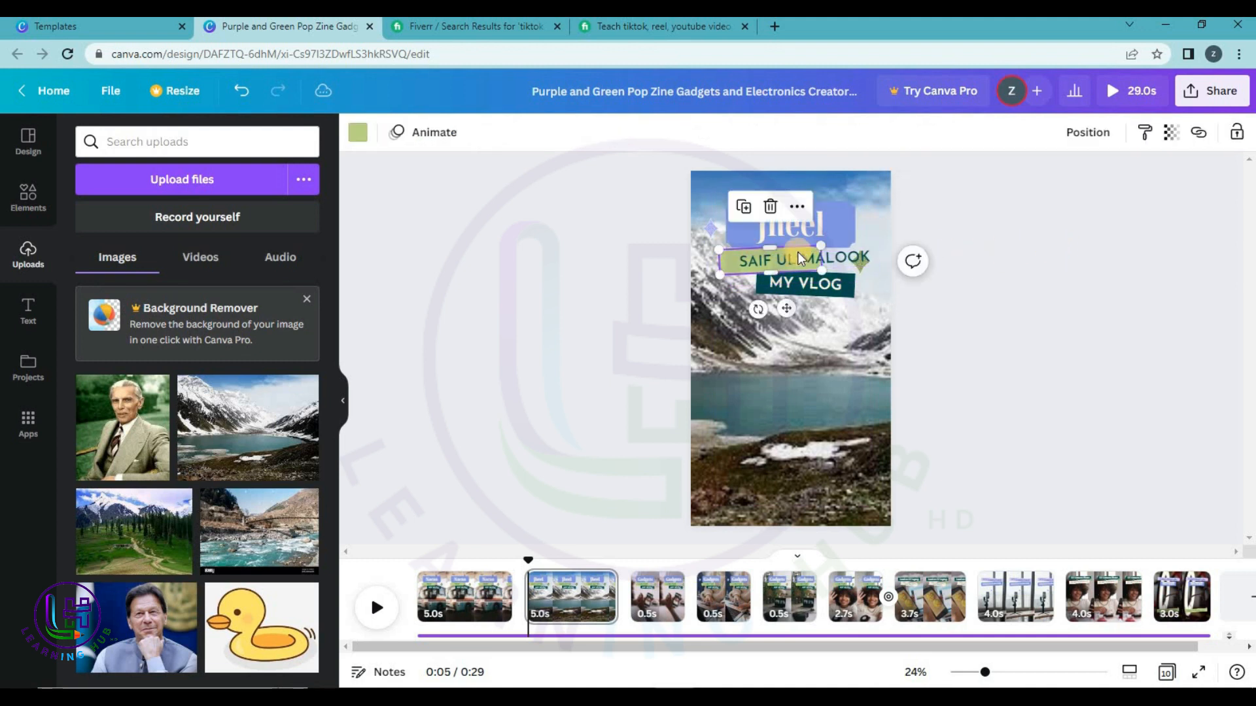
{"action": "left_click_drag", "start_coordinate": [821, 270], "coordinate": [850, 308]}
Move the MY VLOG label lower and nudge the SAIF UL MALOOK text slightly down-left.
{"action": "left_click", "coordinate": [1118, 262]}
{"action": "left_click", "coordinate": [913, 303]}
{"action": "left_click_drag", "start_coordinate": [830, 257], "coordinate": [841, 264]}
{"action": "left_click", "coordinate": [1078, 247]}
{"action": "left_click", "coordinate": [1107, 286]}
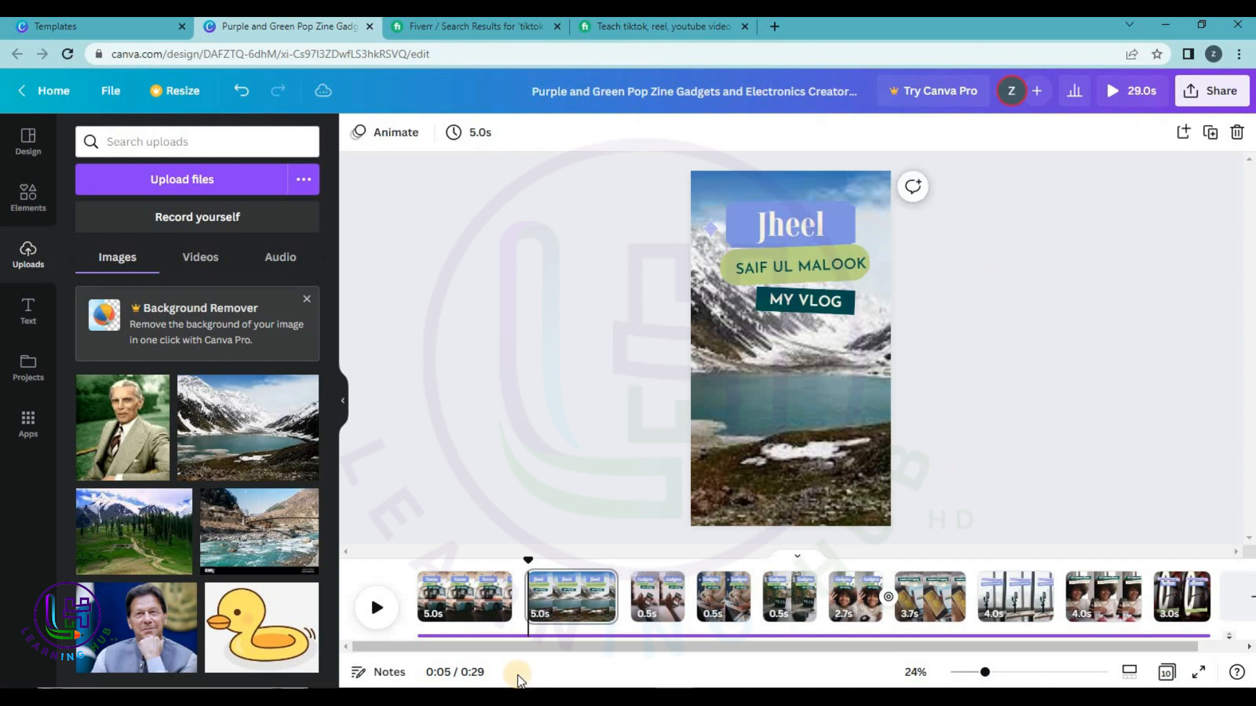
Make page 3 a forest scene titled Lalazar with subtitle NARAN.
{"action": "left_click", "coordinate": [666, 607]}
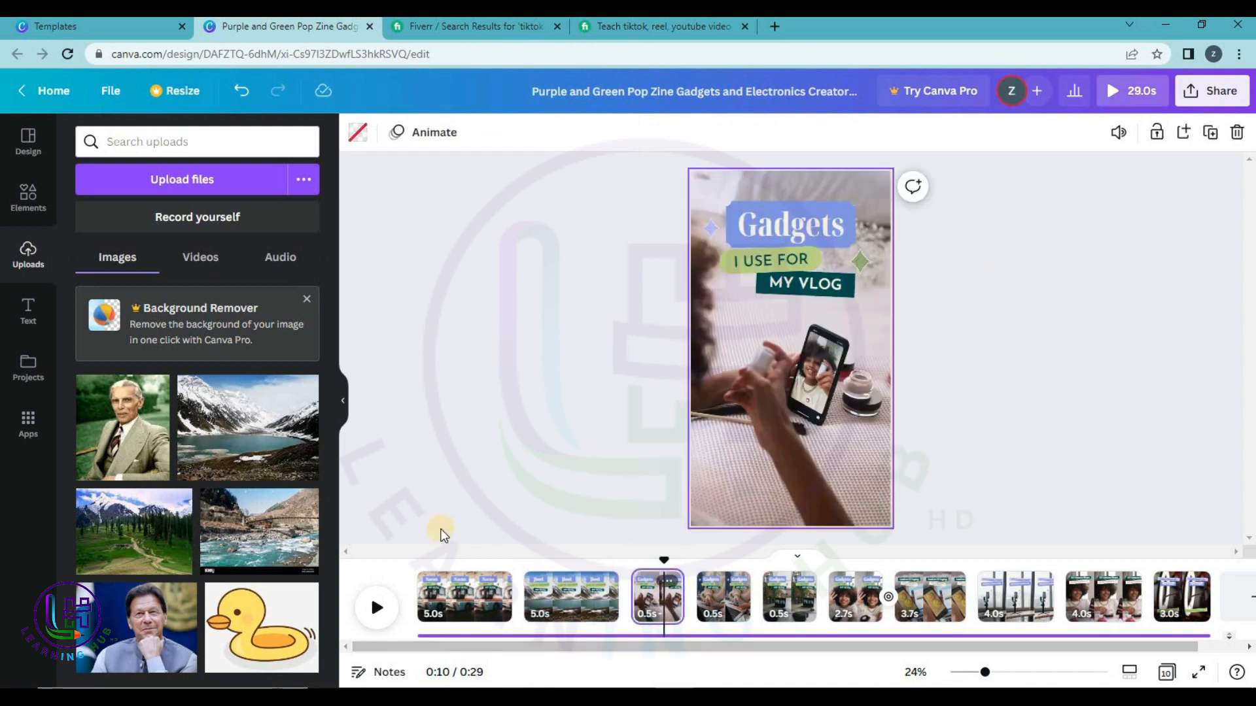
{"action": "left_click_drag", "start_coordinate": [186, 516], "coordinate": [702, 426]}
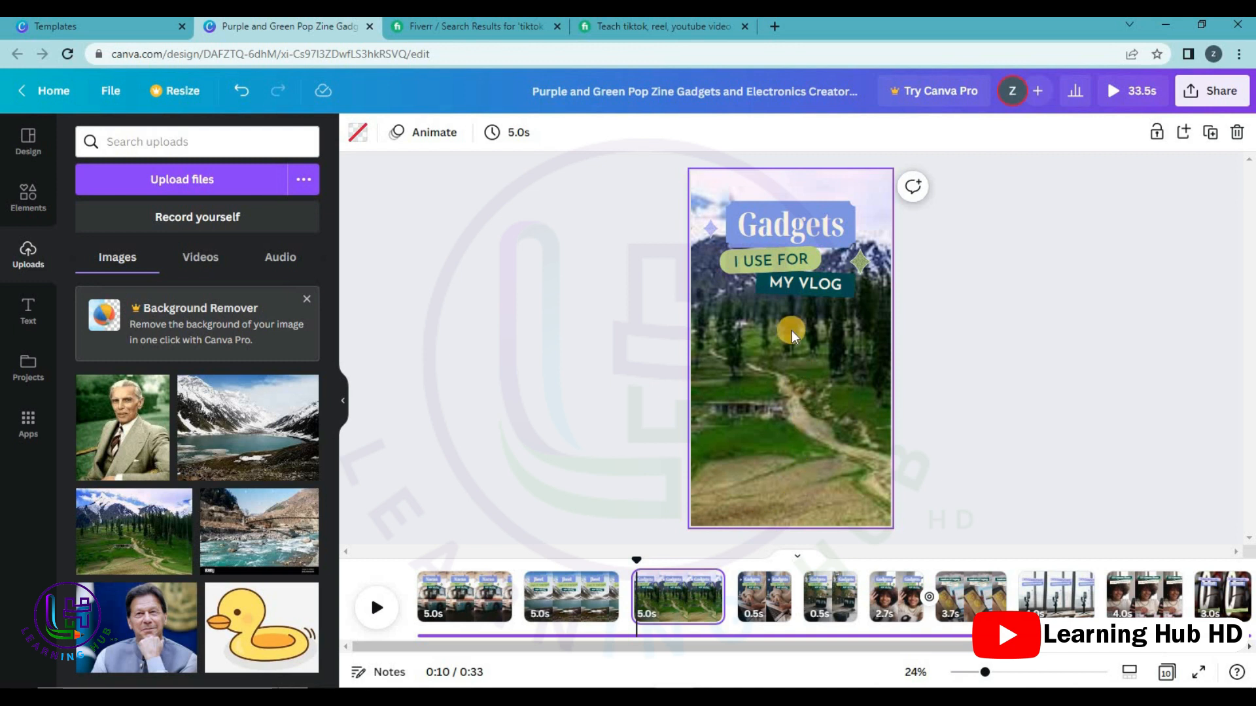
{"action": "double_click", "coordinate": [780, 237]}
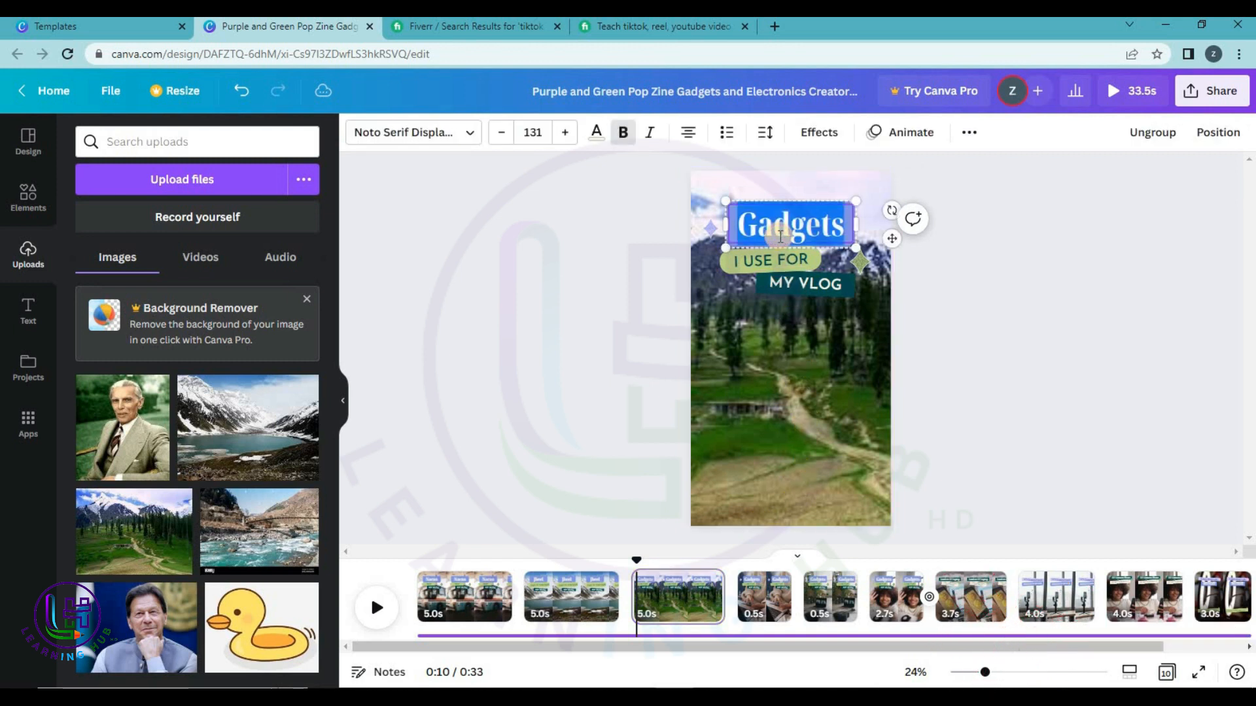
{"action": "type", "text": "Lalazar"}
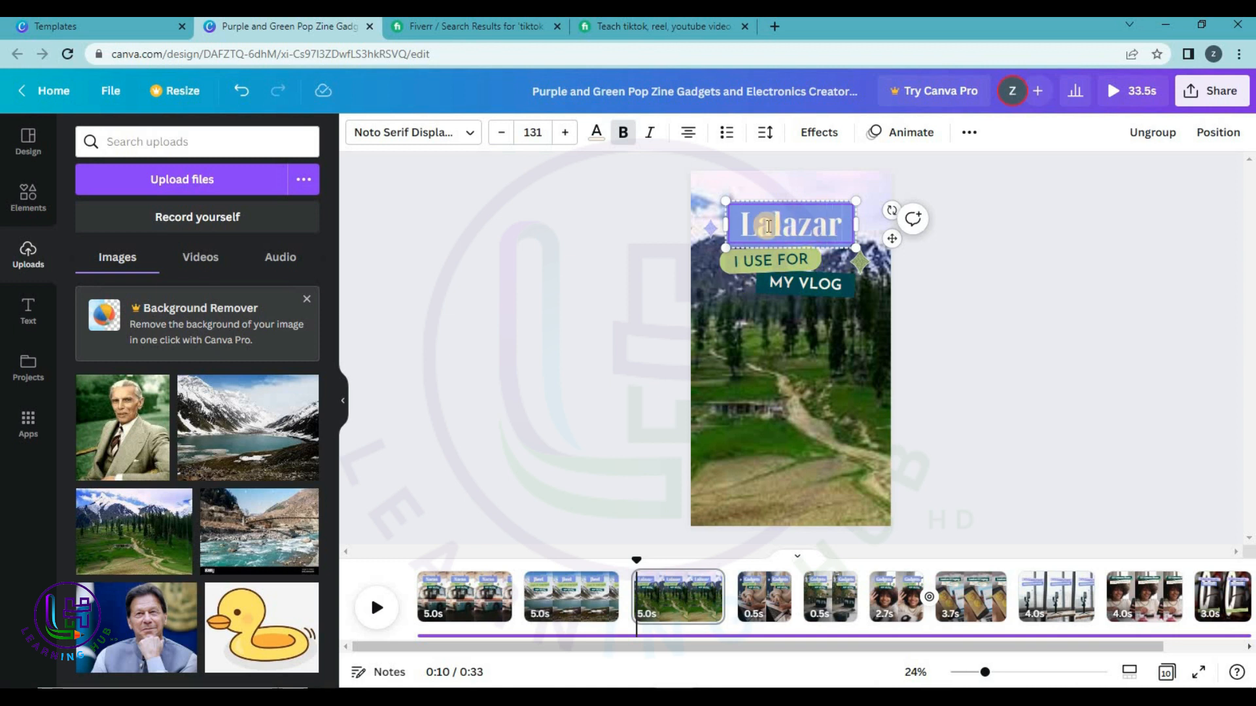
{"action": "double_click", "coordinate": [759, 259]}
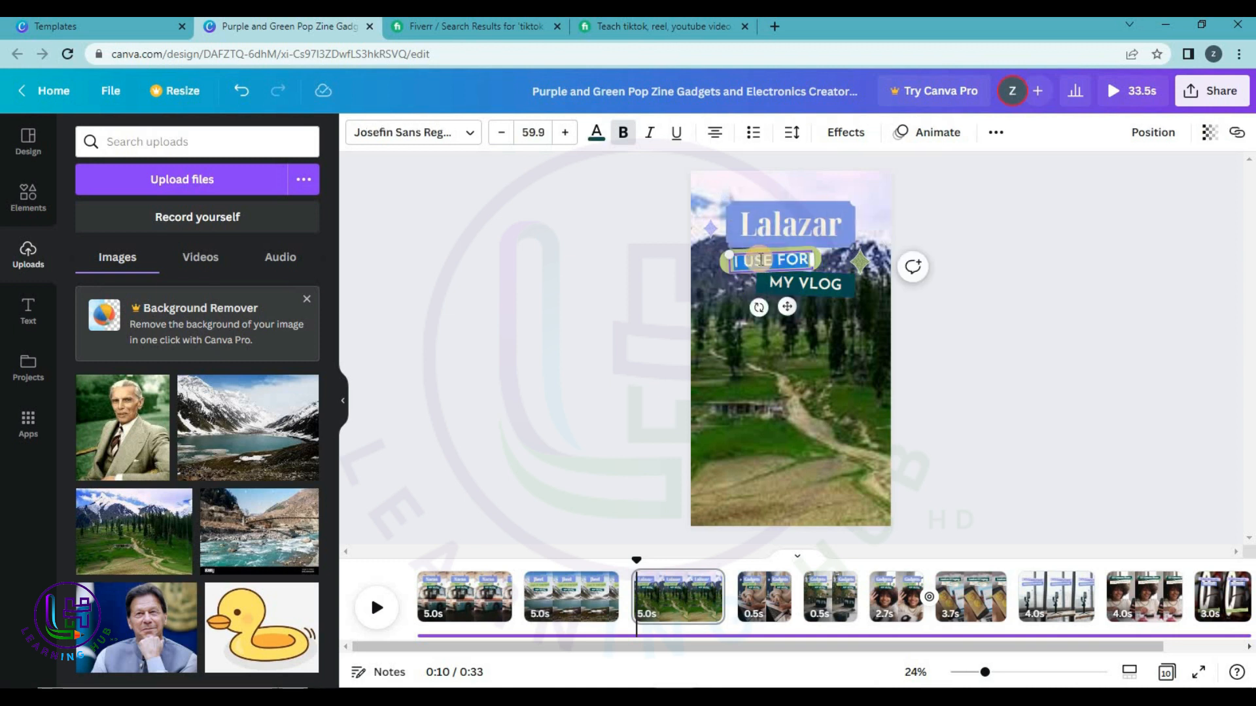
{"action": "type", "text": "NARAN"}
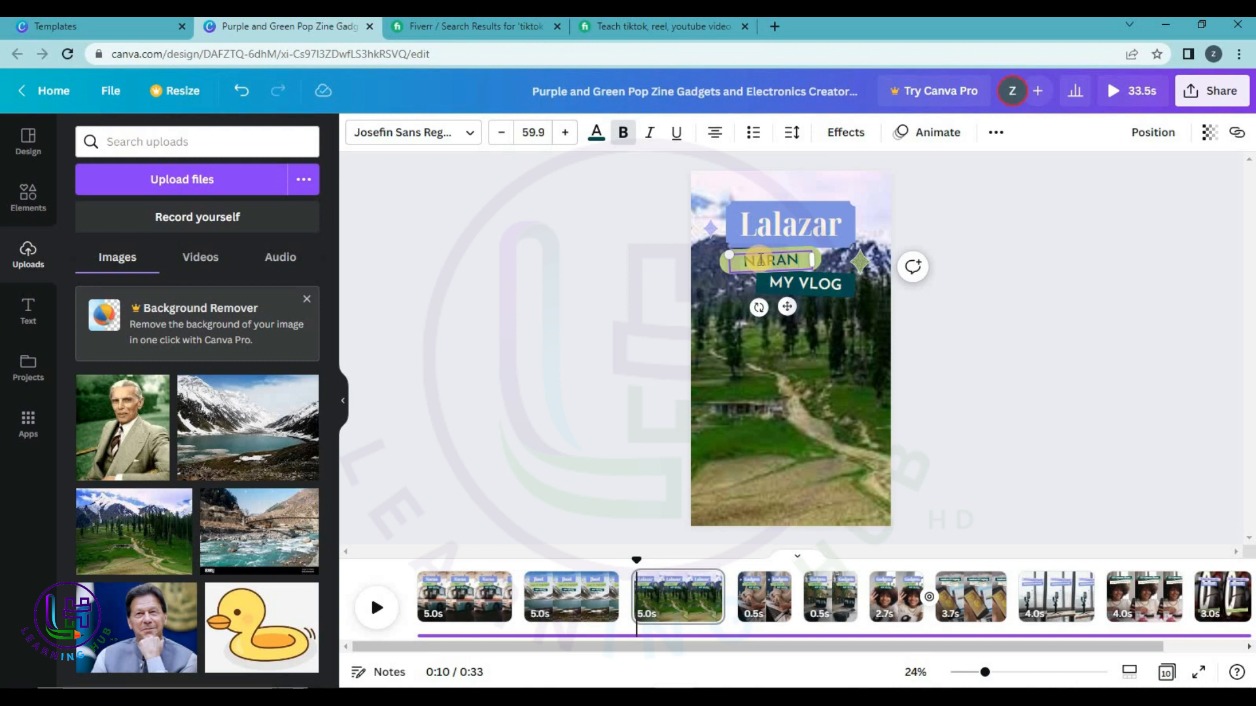
{"action": "left_click", "coordinate": [701, 541]}
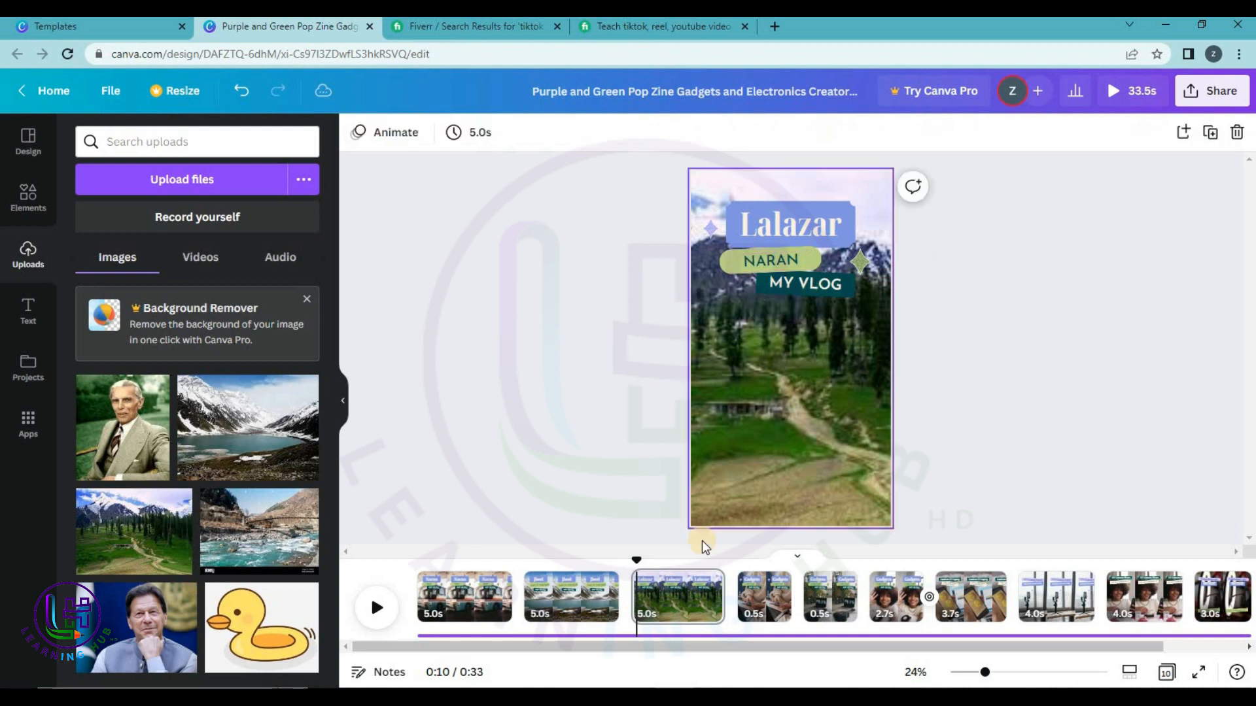
Make page 4 a river scene titled Bazar with subtitle NARAN.
{"action": "left_click", "coordinate": [765, 615]}
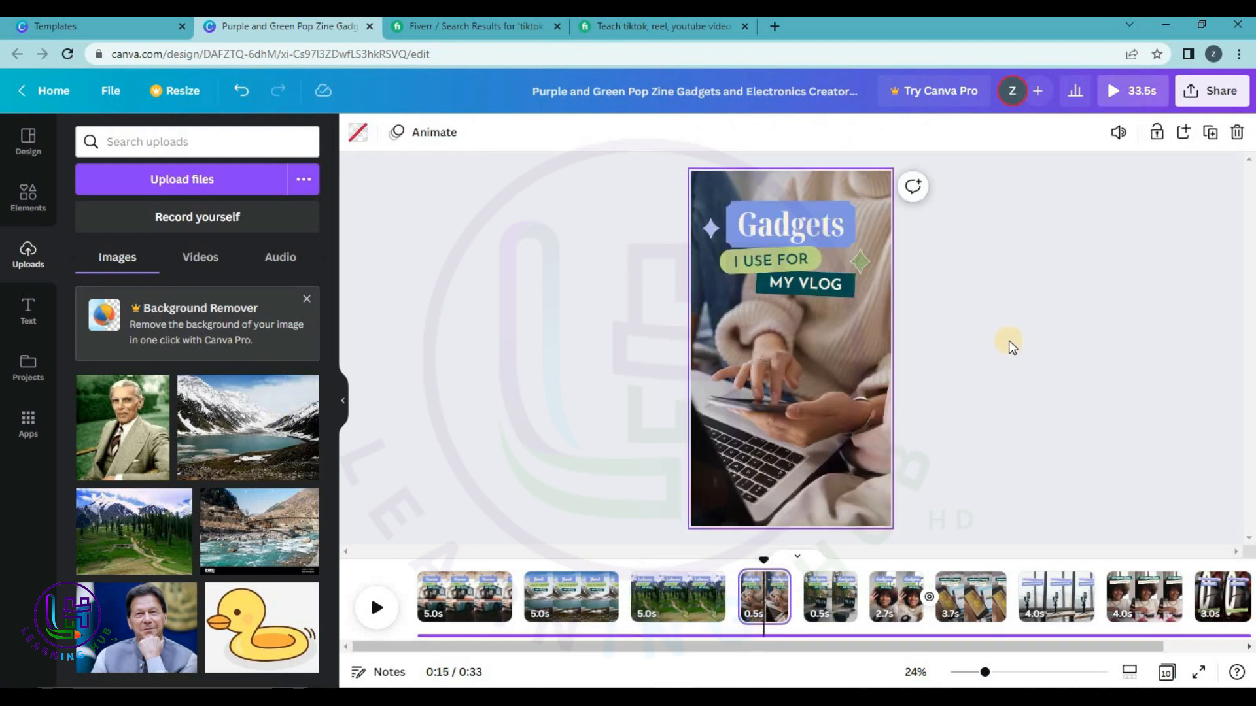
{"action": "left_click_drag", "start_coordinate": [236, 514], "coordinate": [705, 412]}
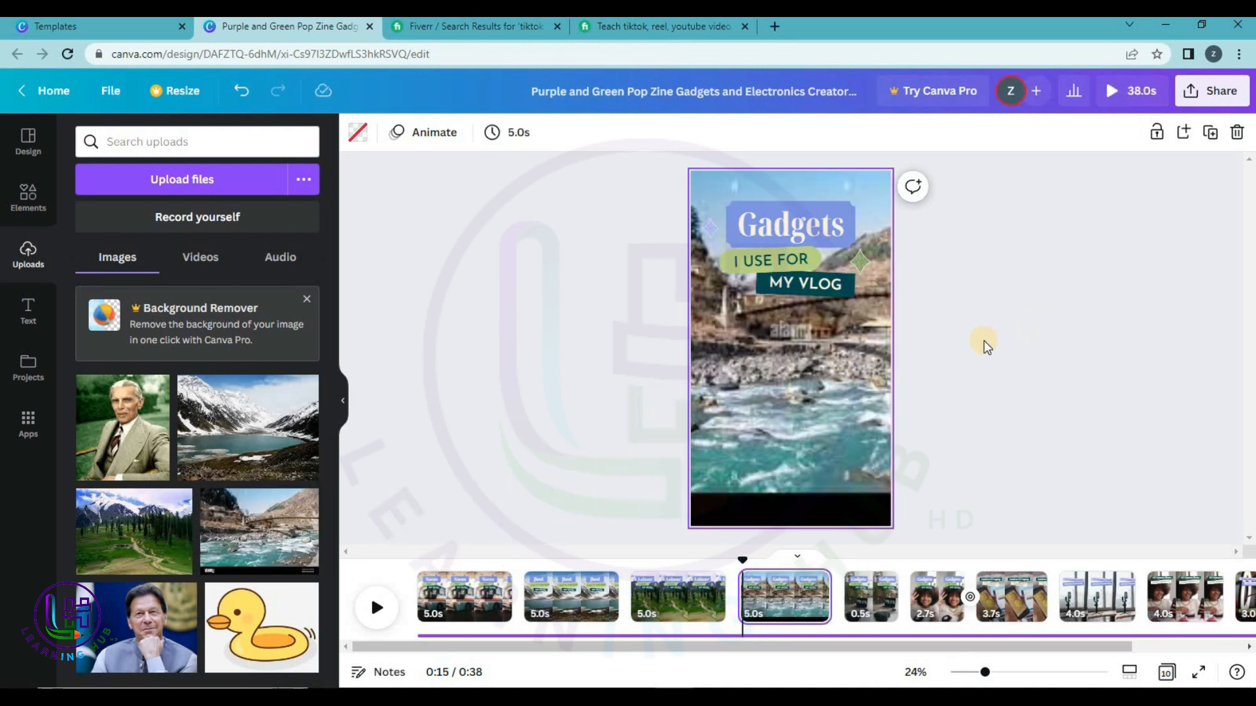
{"action": "double_click", "coordinate": [775, 230]}
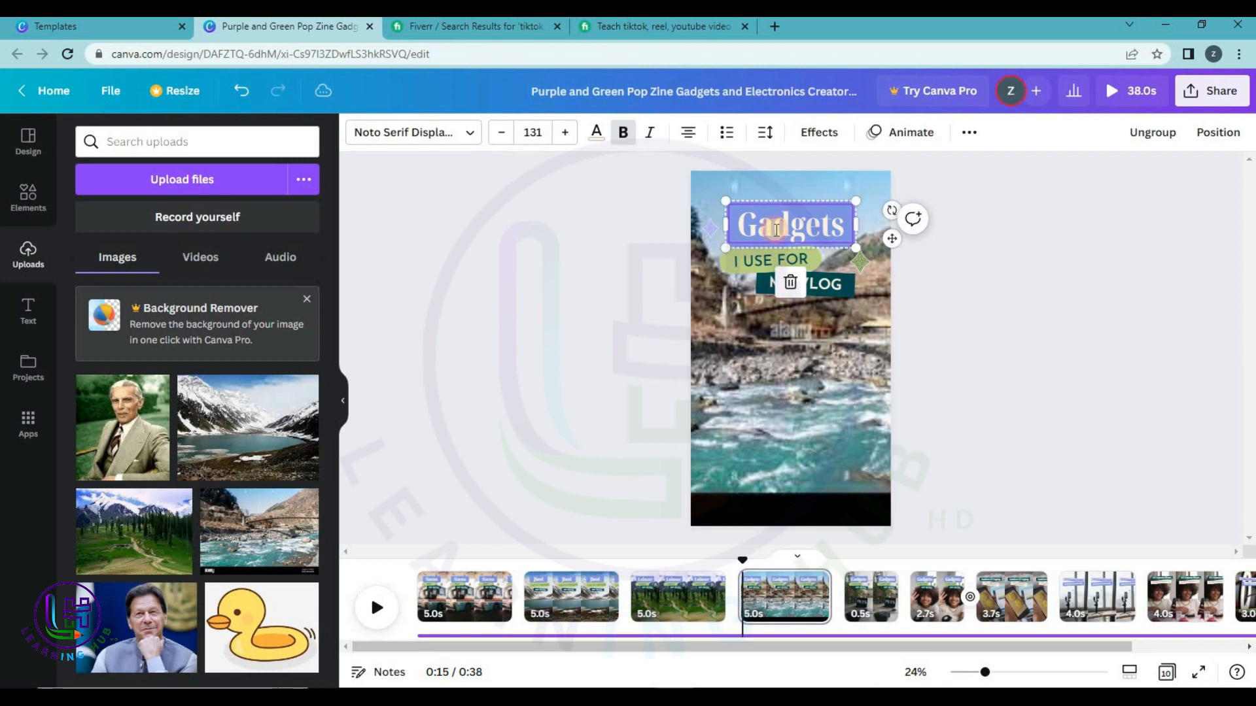
{"action": "type", "text": "Bazar"}
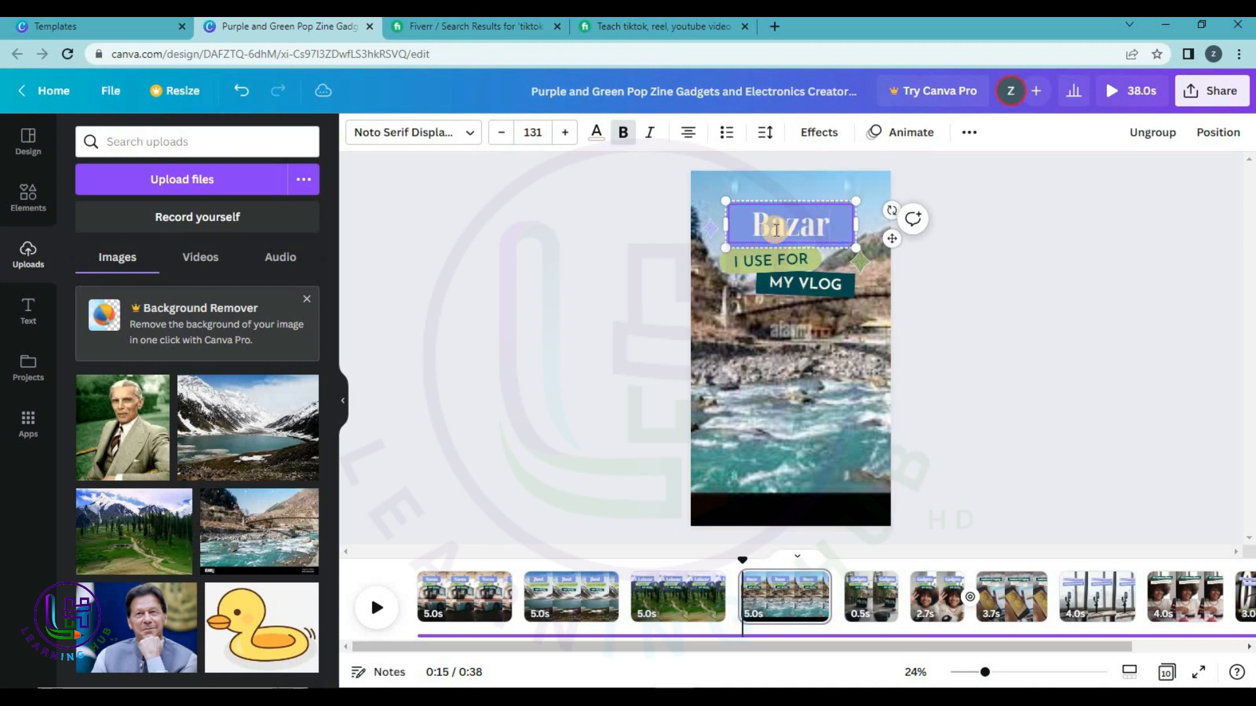
{"action": "double_click", "coordinate": [789, 264]}
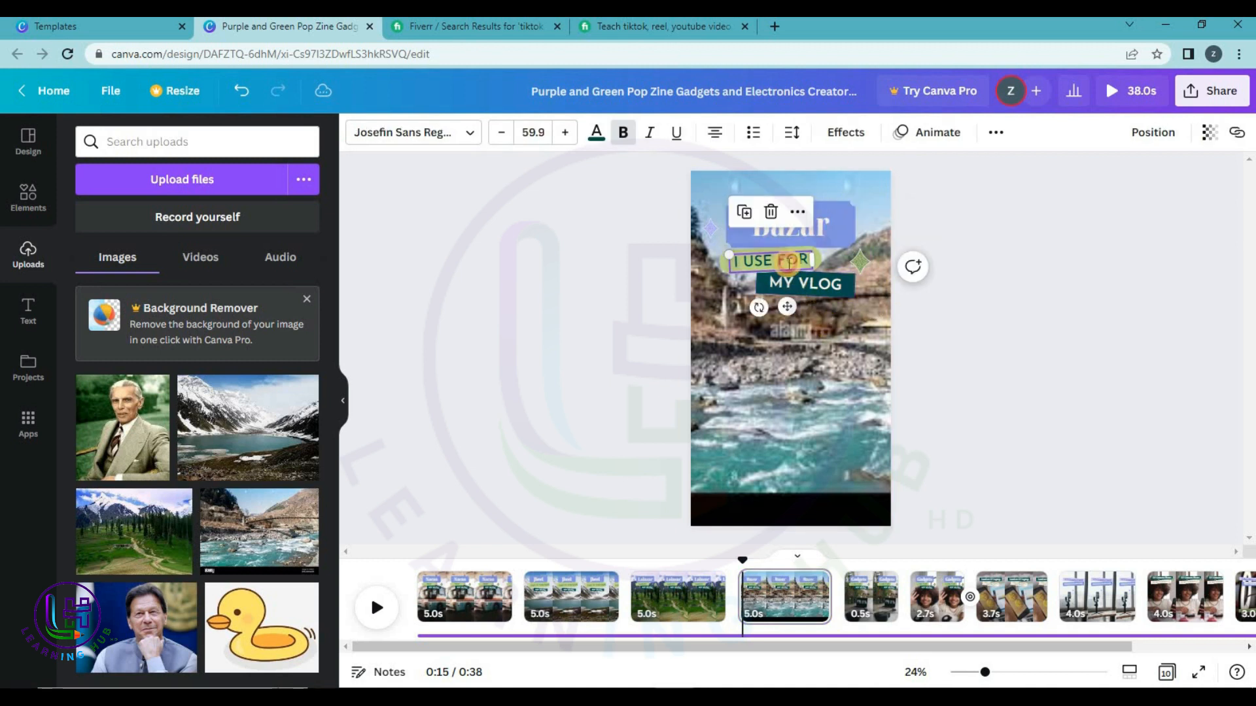
{"action": "type", "text": "NARAN"}
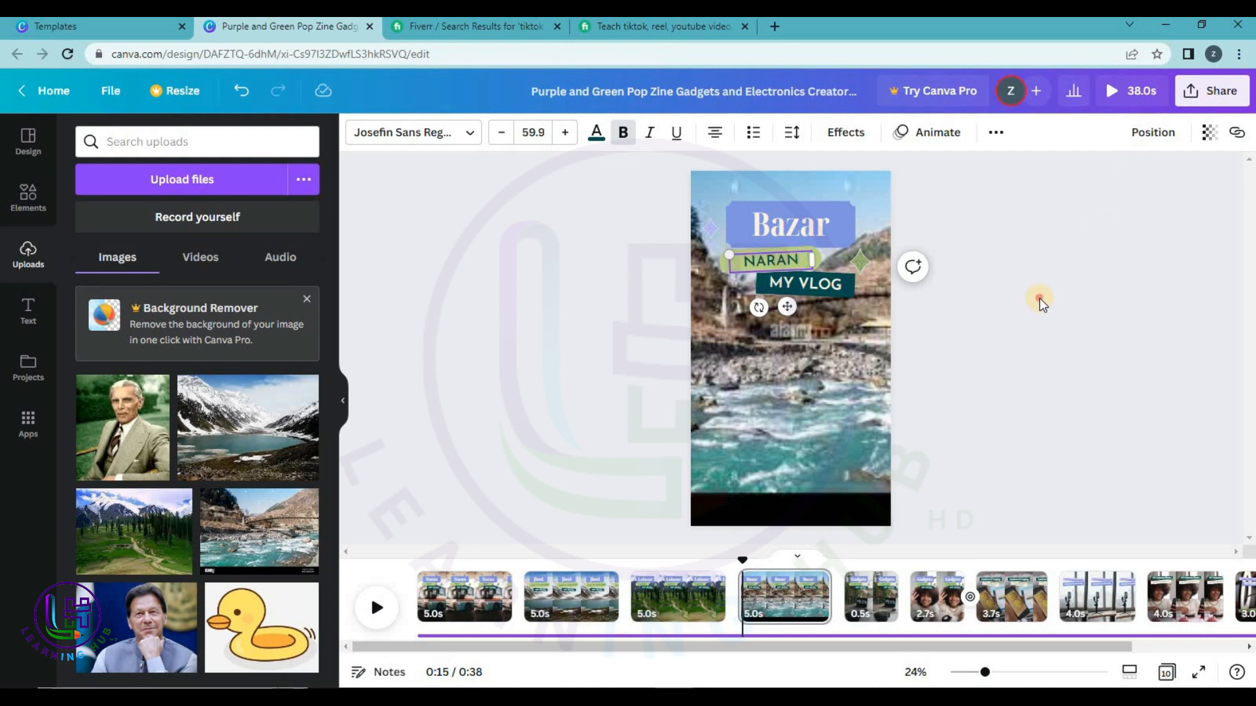
{"action": "left_click", "coordinate": [1040, 302]}
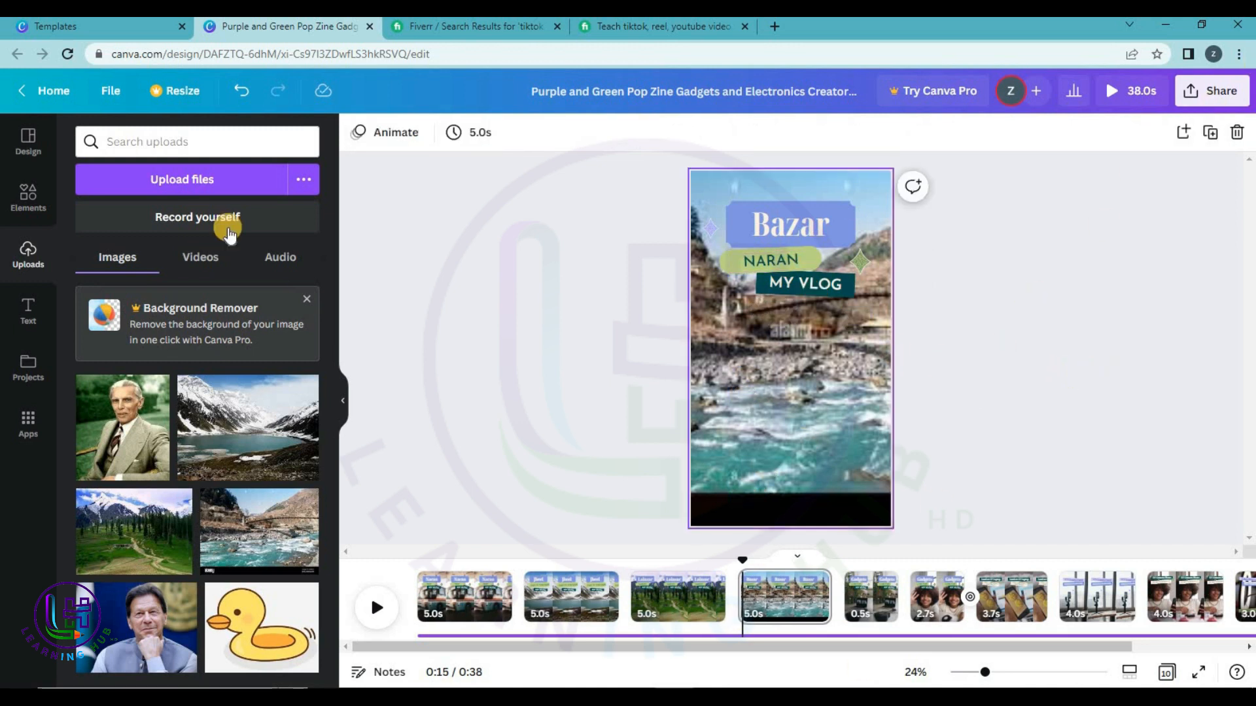
Add a subheading reading 'For Booking and details' followed by a contact phone number.
{"action": "left_click", "coordinate": [20, 304]}
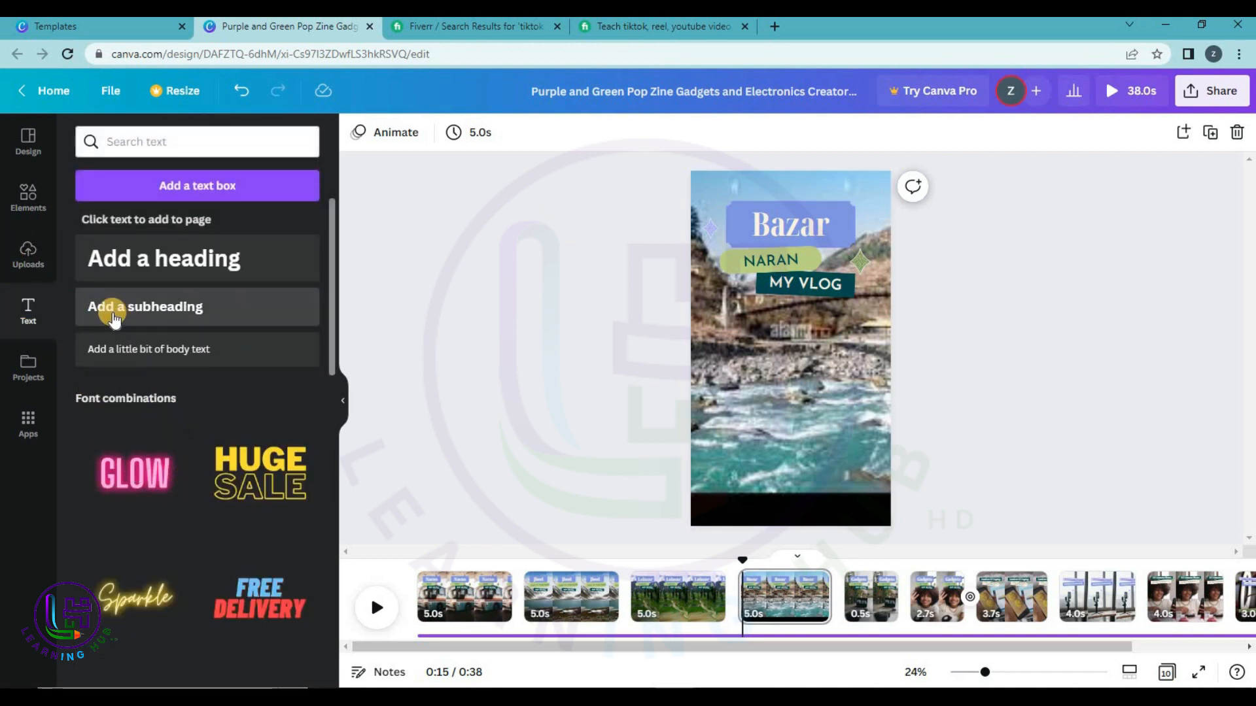
{"action": "left_click", "coordinate": [154, 303]}
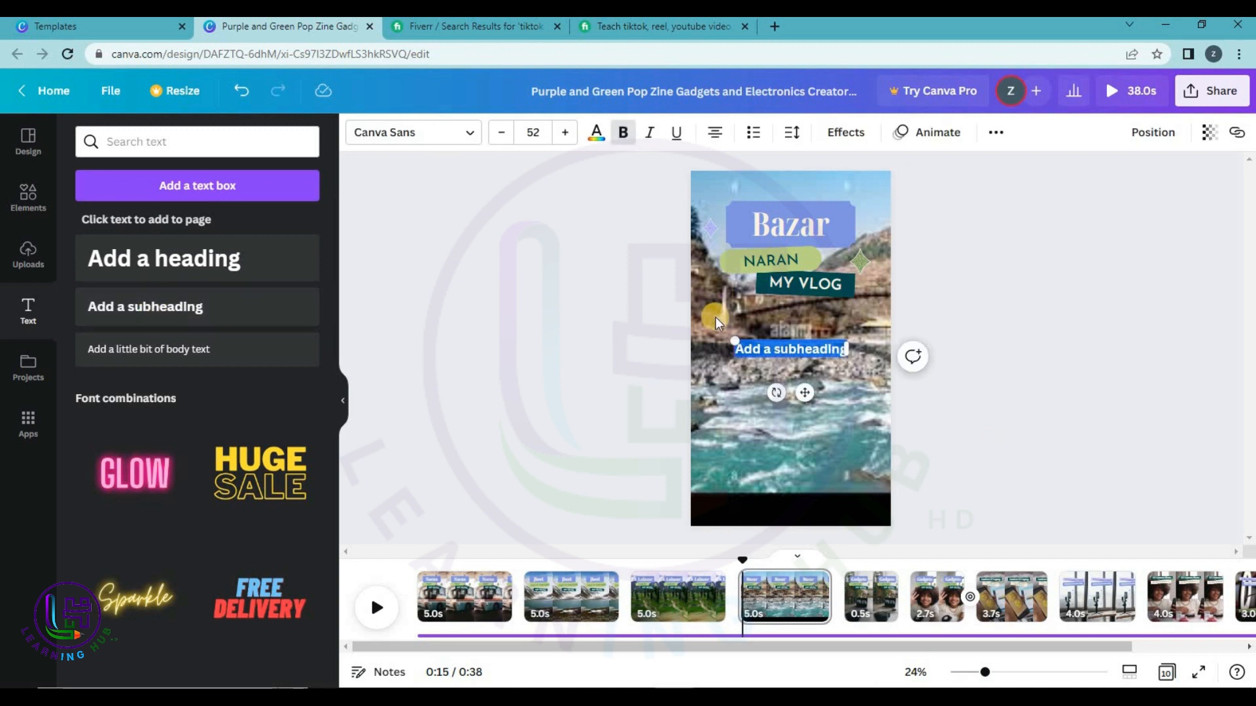
{"action": "key", "text": "BackSpace"}
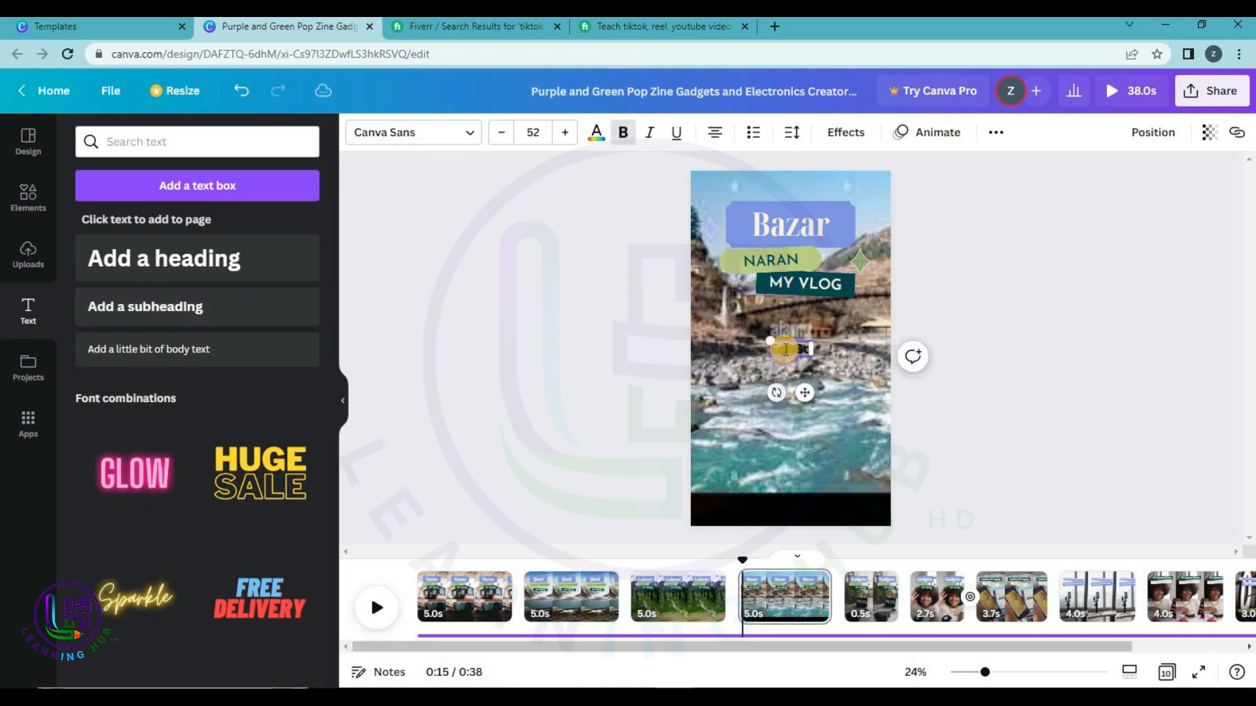
{"action": "type", "text": "For Booking abc"}
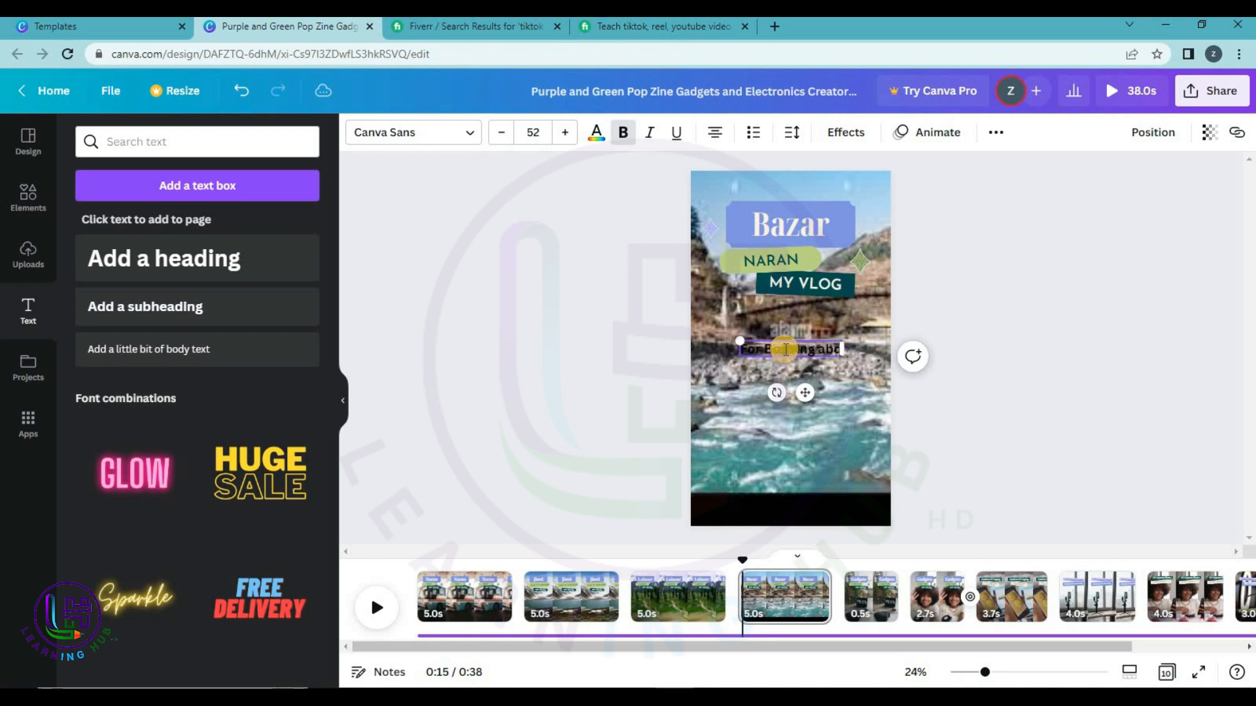
{"action": "key", "text": "BackSpace"}
{"action": "key", "text": "BackSpace"}
{"action": "type", "text": "nd d"}
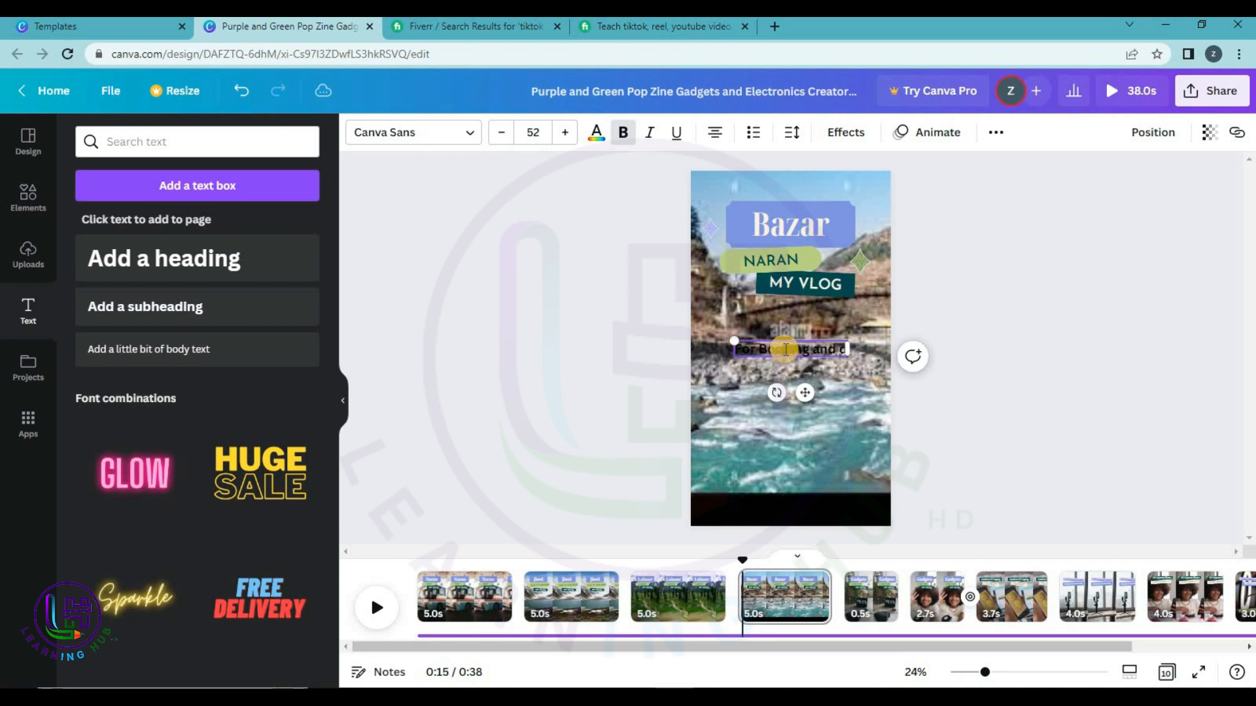
{"action": "type", "text": "elails"}
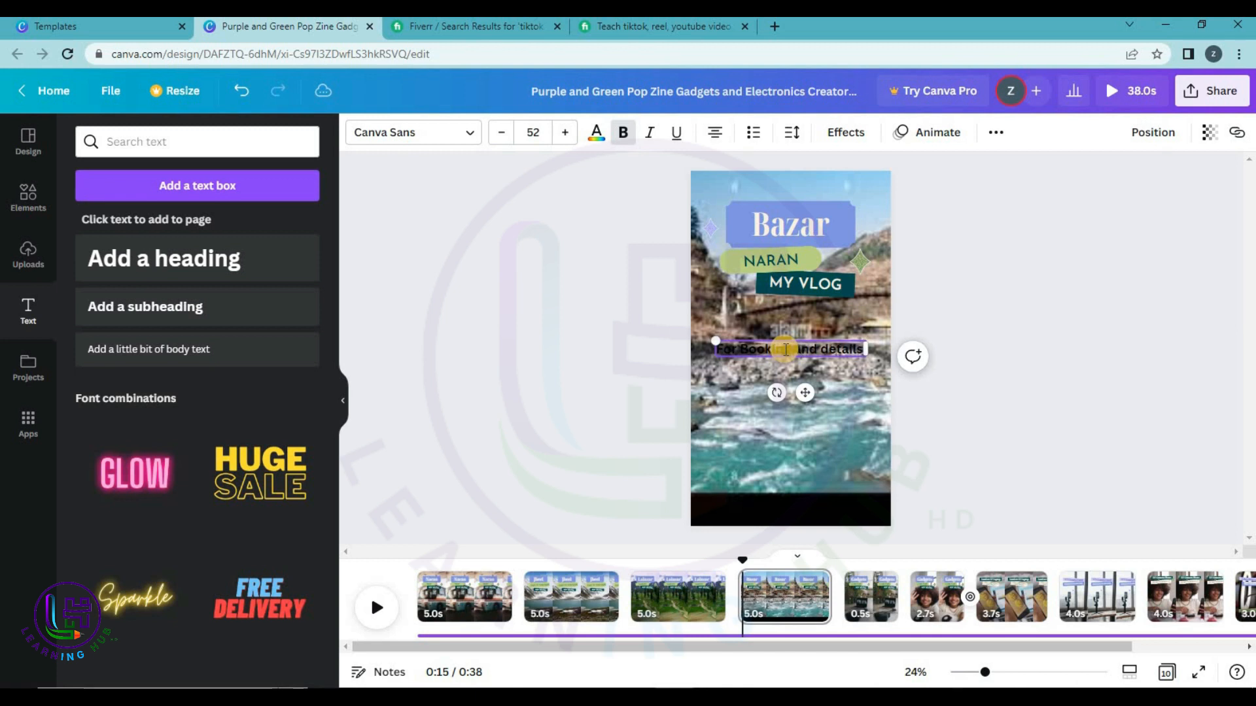
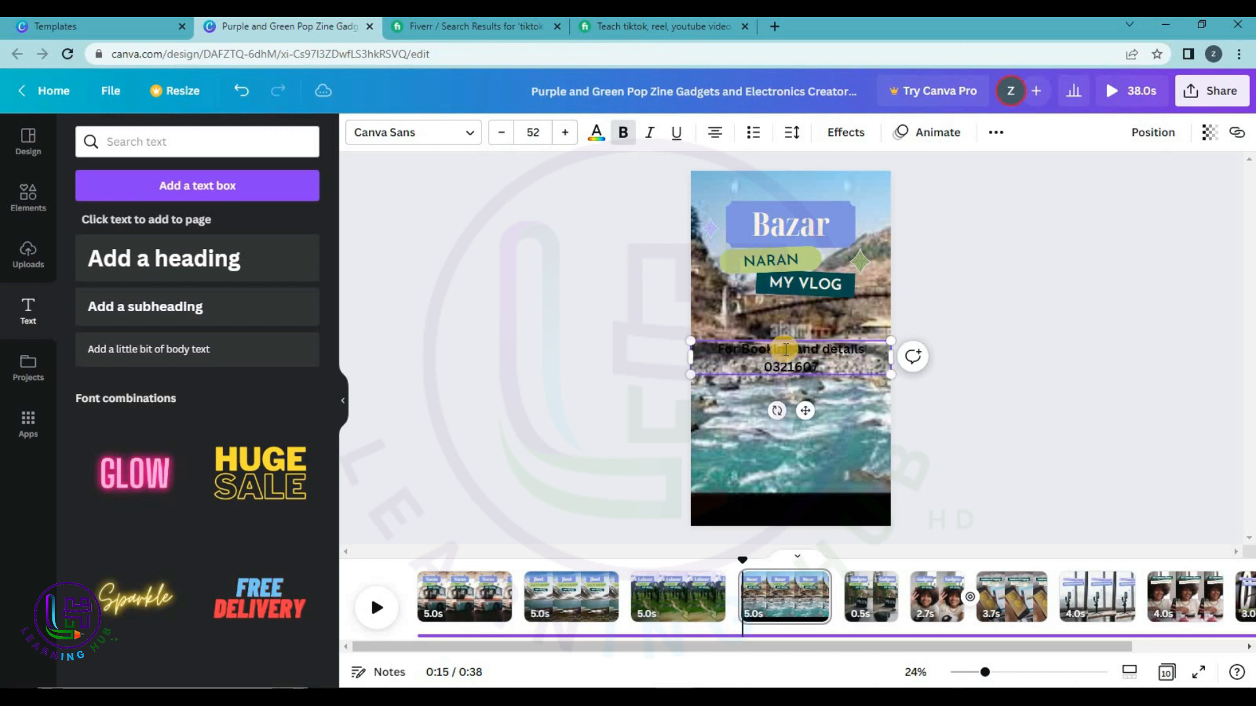
{"action": "left_click", "coordinate": [607, 389]}
{"action": "left_click", "coordinate": [847, 368]}
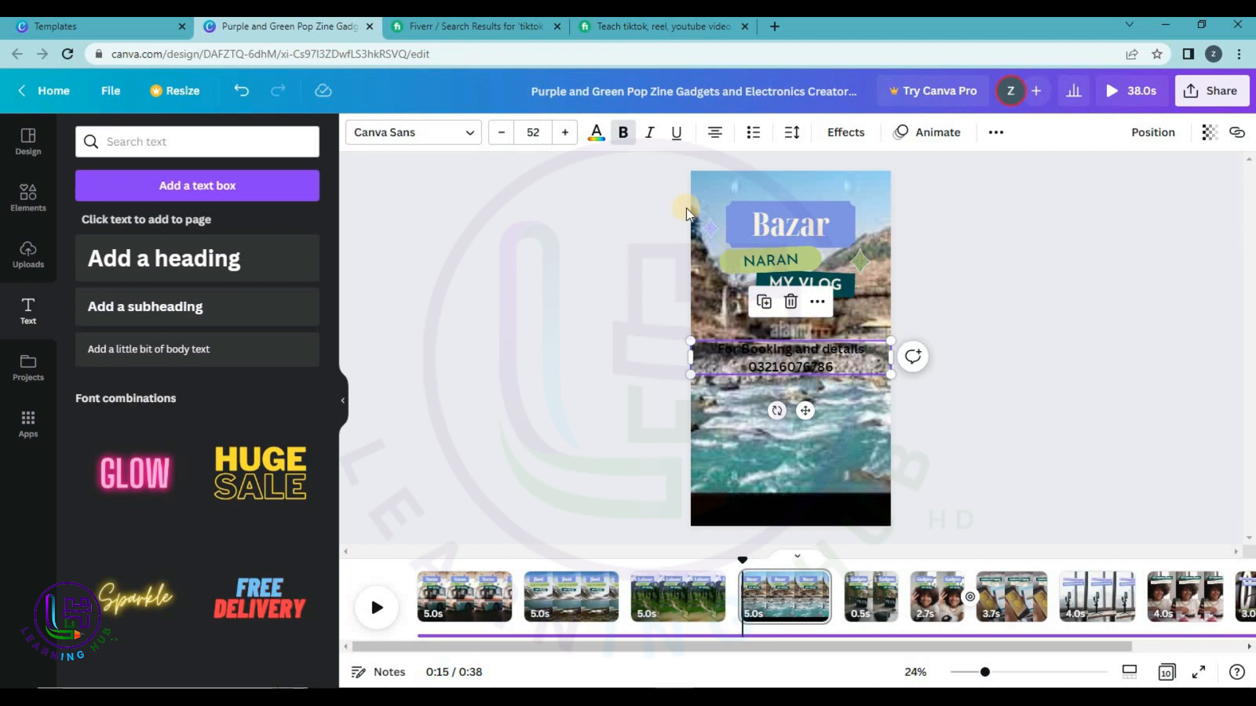
Make the booking text white and enlarge it to font size 61.
{"action": "left_click", "coordinate": [597, 133]}
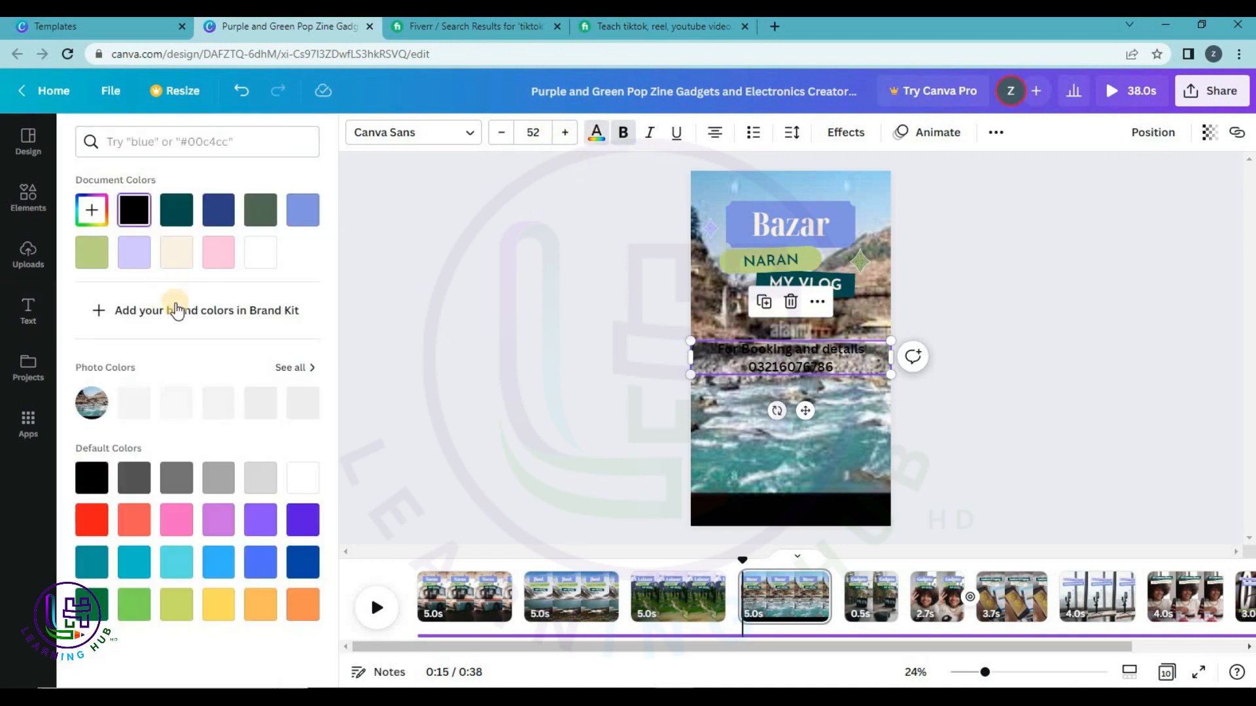
{"action": "left_click", "coordinate": [316, 481]}
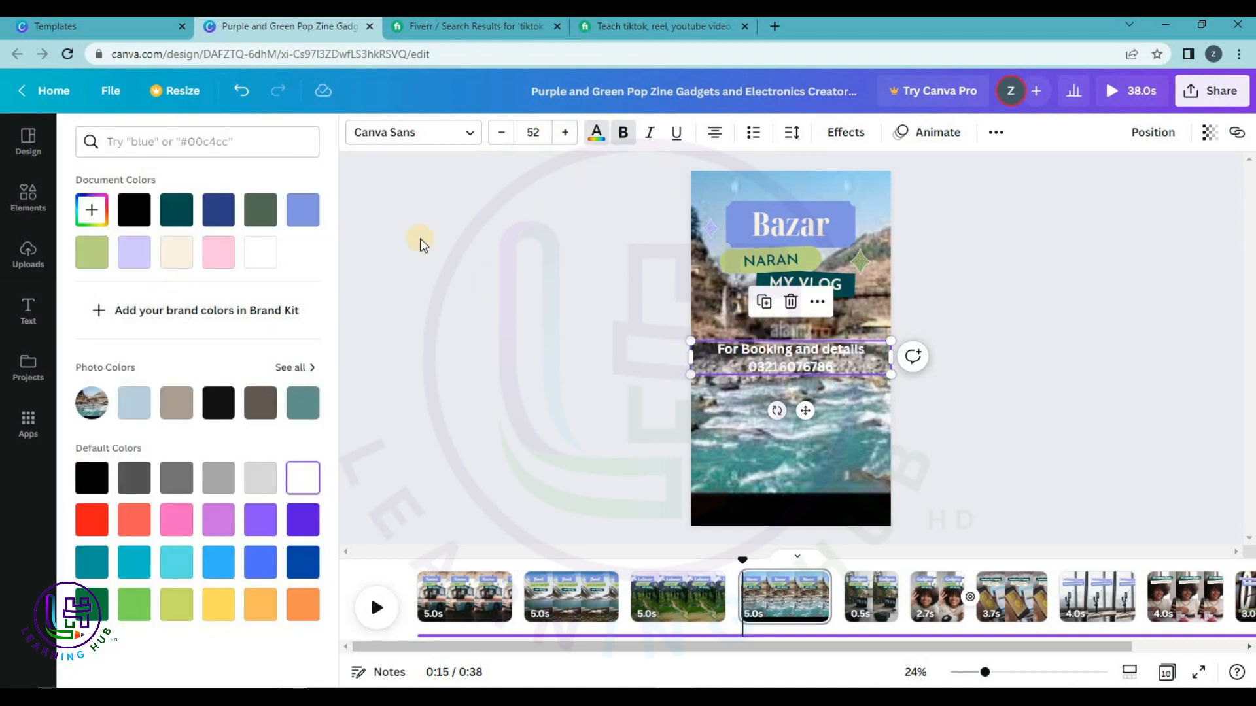
{"action": "left_click", "coordinate": [564, 132]}
{"action": "left_click", "coordinate": [563, 133]}
{"action": "left_click", "coordinate": [564, 133]}
{"action": "left_click", "coordinate": [564, 133]}
{"action": "left_click", "coordinate": [564, 132]}
{"action": "left_click", "coordinate": [564, 133]}
{"action": "left_click", "coordinate": [564, 133]}
{"action": "left_click", "coordinate": [564, 133]}
{"action": "left_click", "coordinate": [564, 133]}
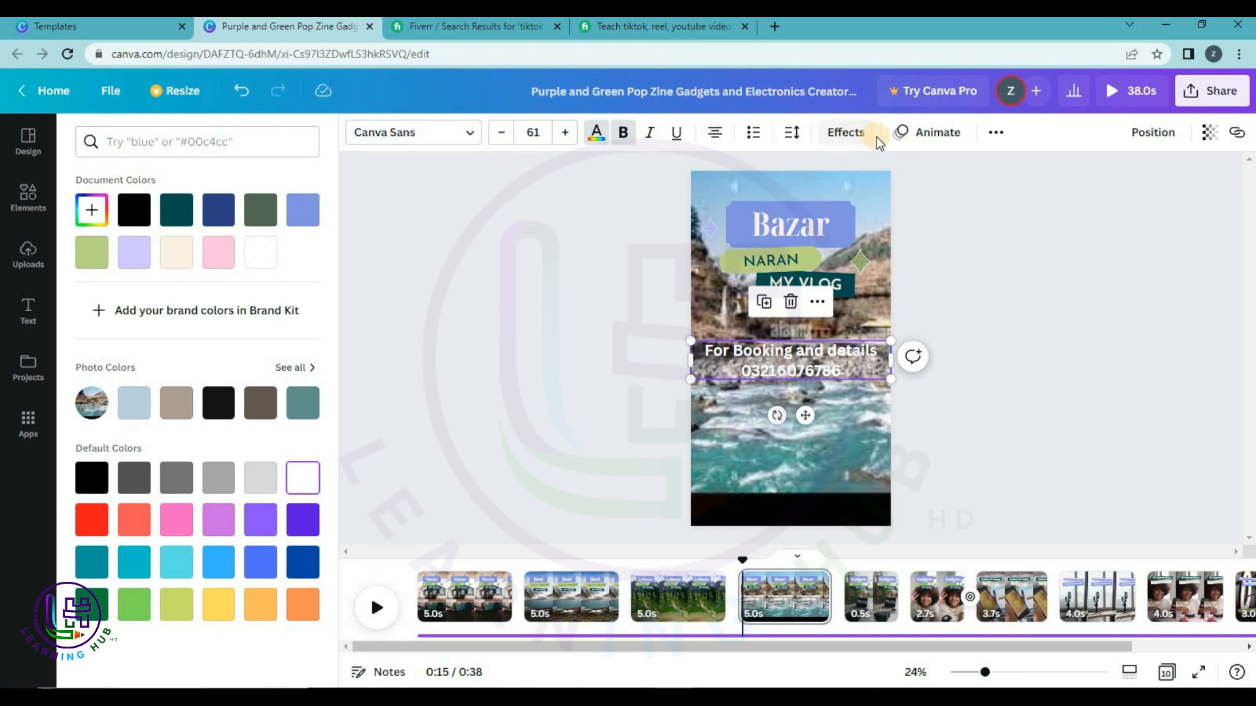
Try the Neon, Glitch, Splice and Lift effects, then apply the Background effect.
{"action": "left_click", "coordinate": [844, 132]}
{"action": "left_click", "coordinate": [224, 461]}
{"action": "left_click", "coordinate": [287, 453]}
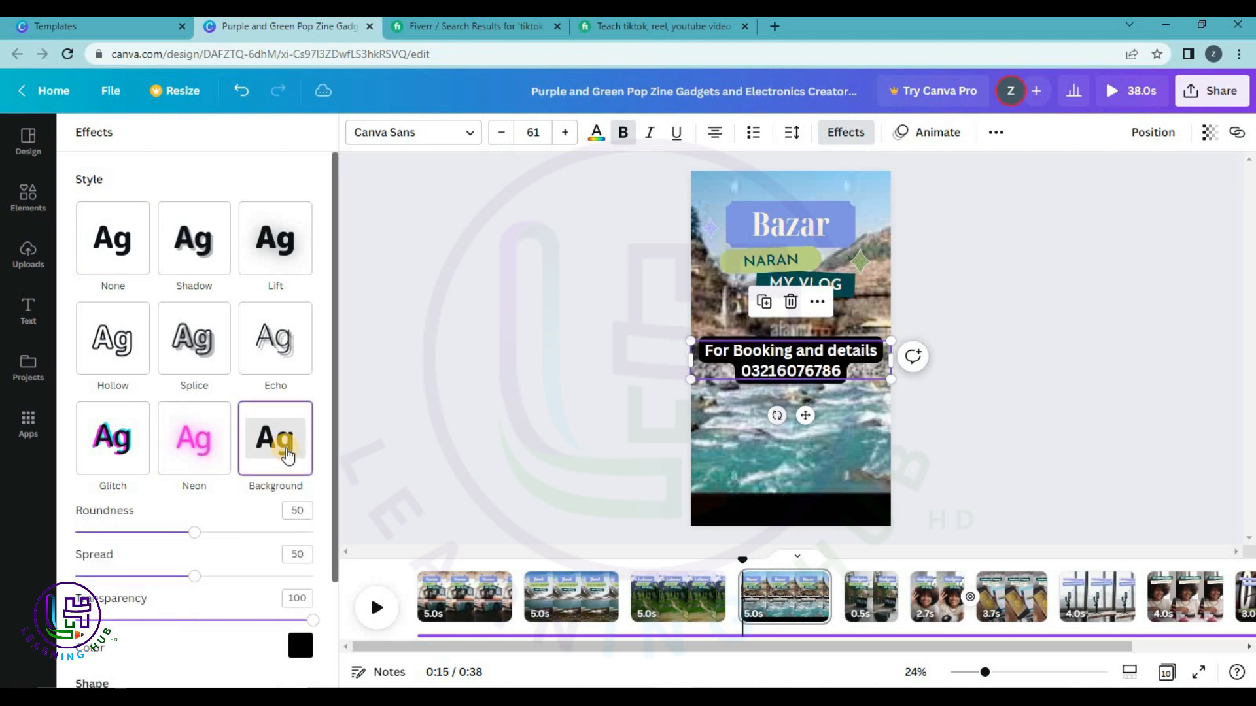
{"action": "left_click", "coordinate": [104, 454]}
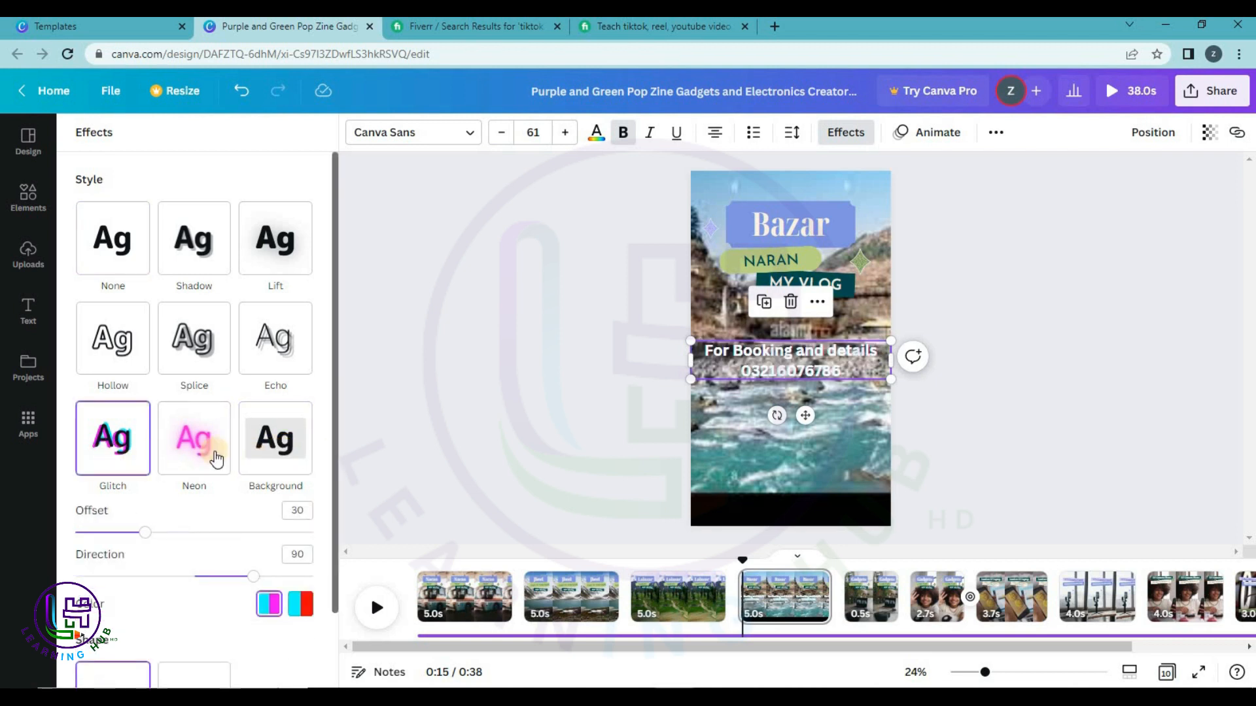
{"action": "left_click", "coordinate": [191, 338]}
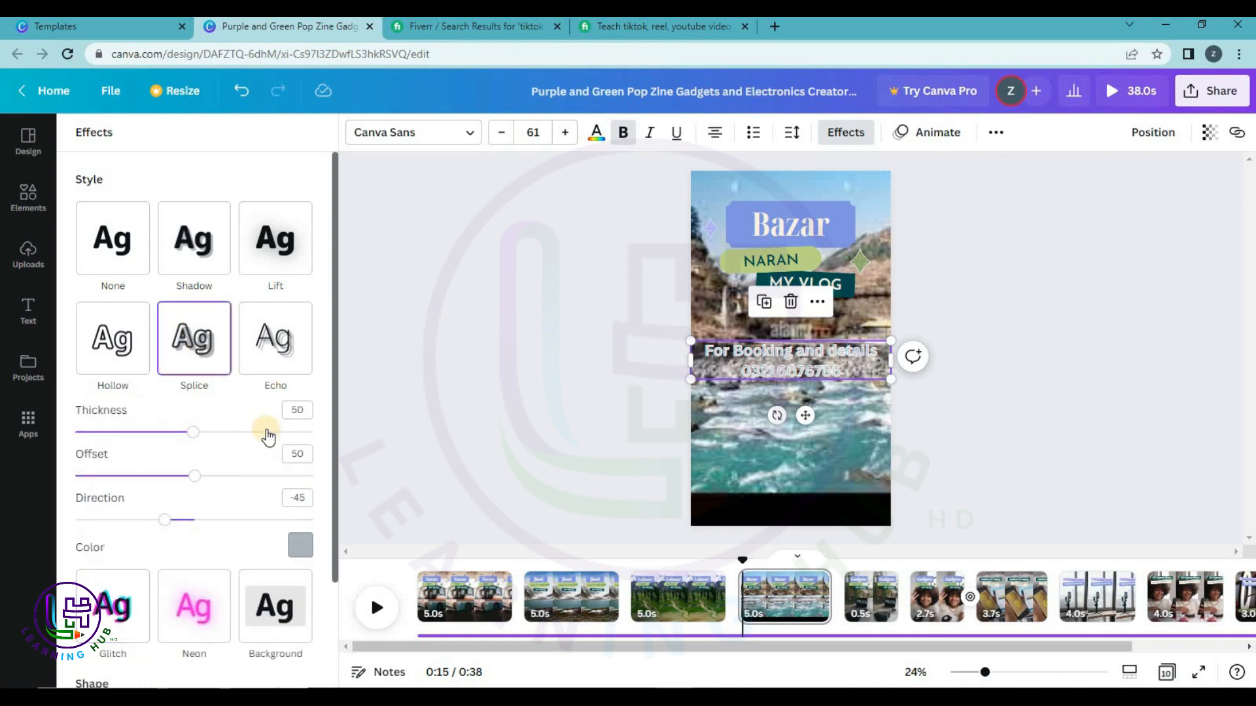
{"action": "left_click", "coordinate": [265, 259]}
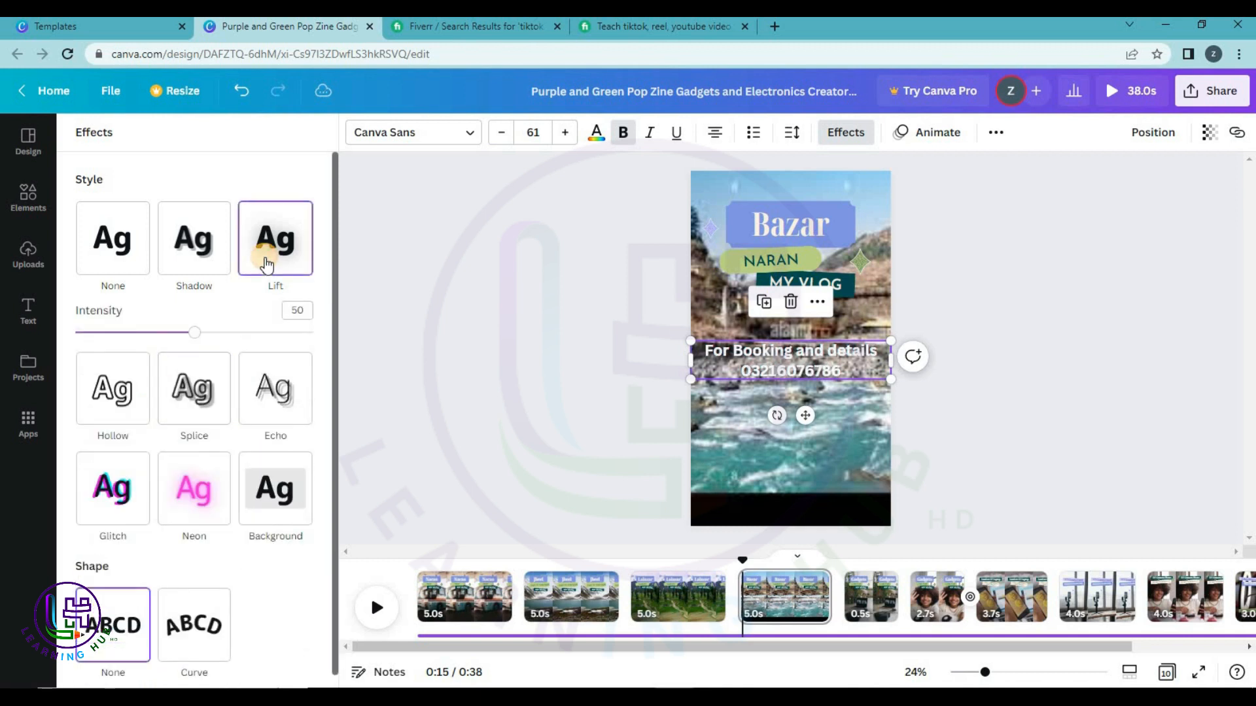
{"action": "left_click", "coordinate": [280, 489]}
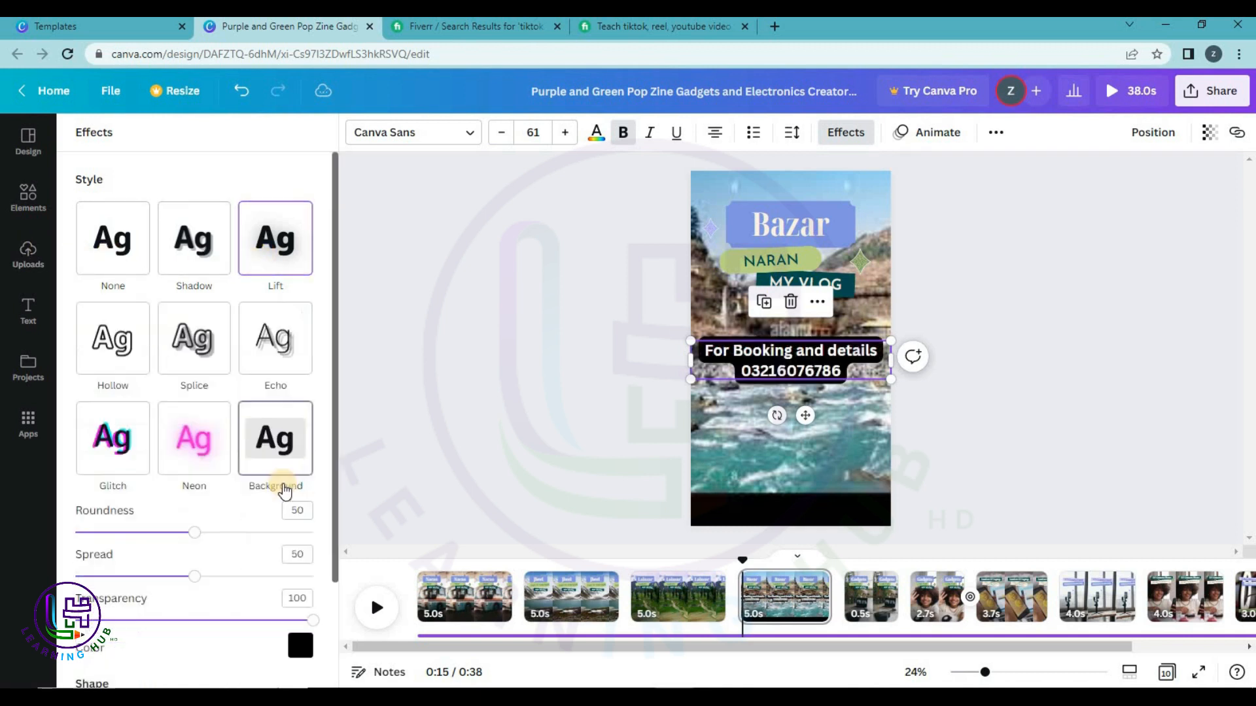
Move the booking text to the page bottom and make its background dark green.
{"action": "left_click_drag", "start_coordinate": [805, 415], "coordinate": [812, 528]}
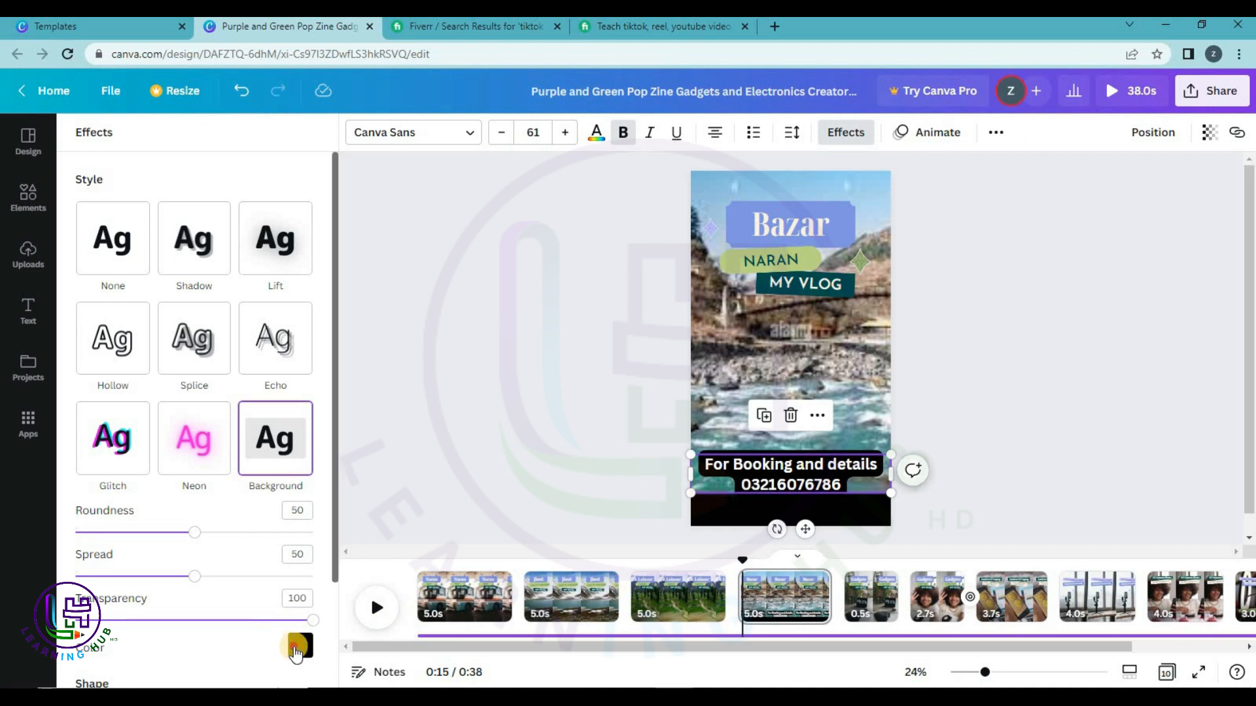
{"action": "left_click", "coordinate": [298, 648]}
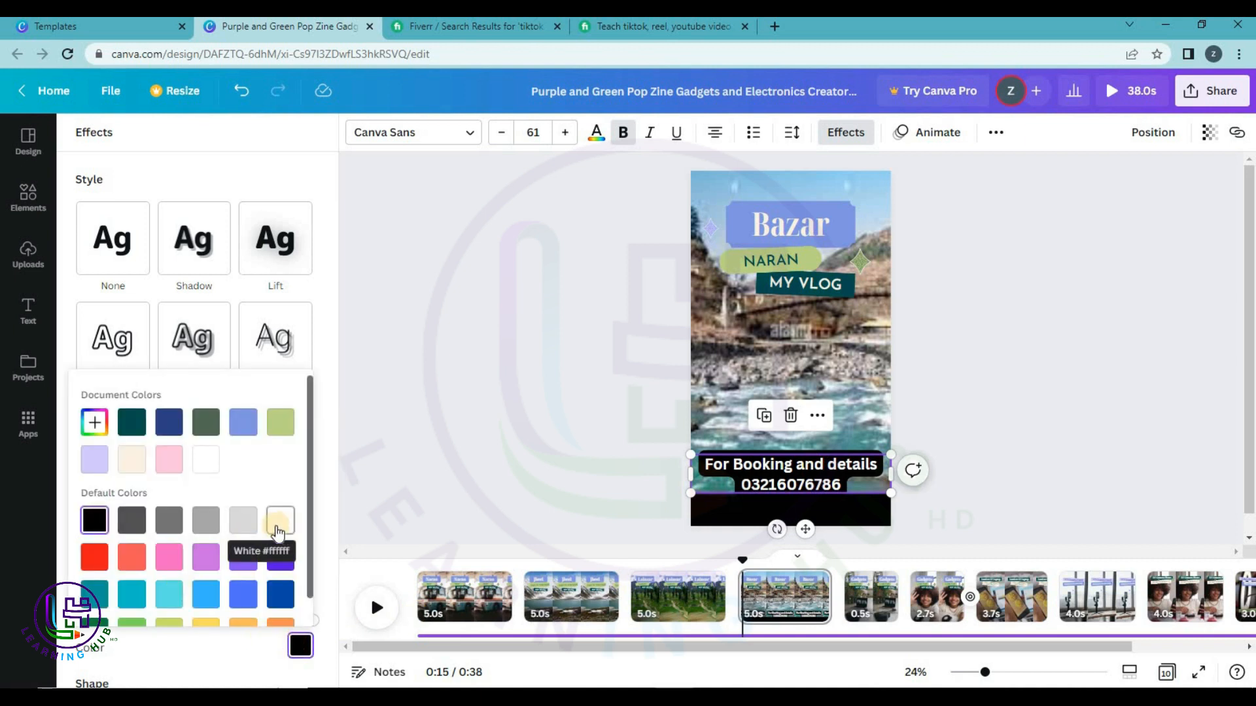
{"action": "scroll", "coordinate": [155, 611], "scroll_direction": "down", "scroll_amount": 1}
{"action": "left_click", "coordinate": [94, 600]}
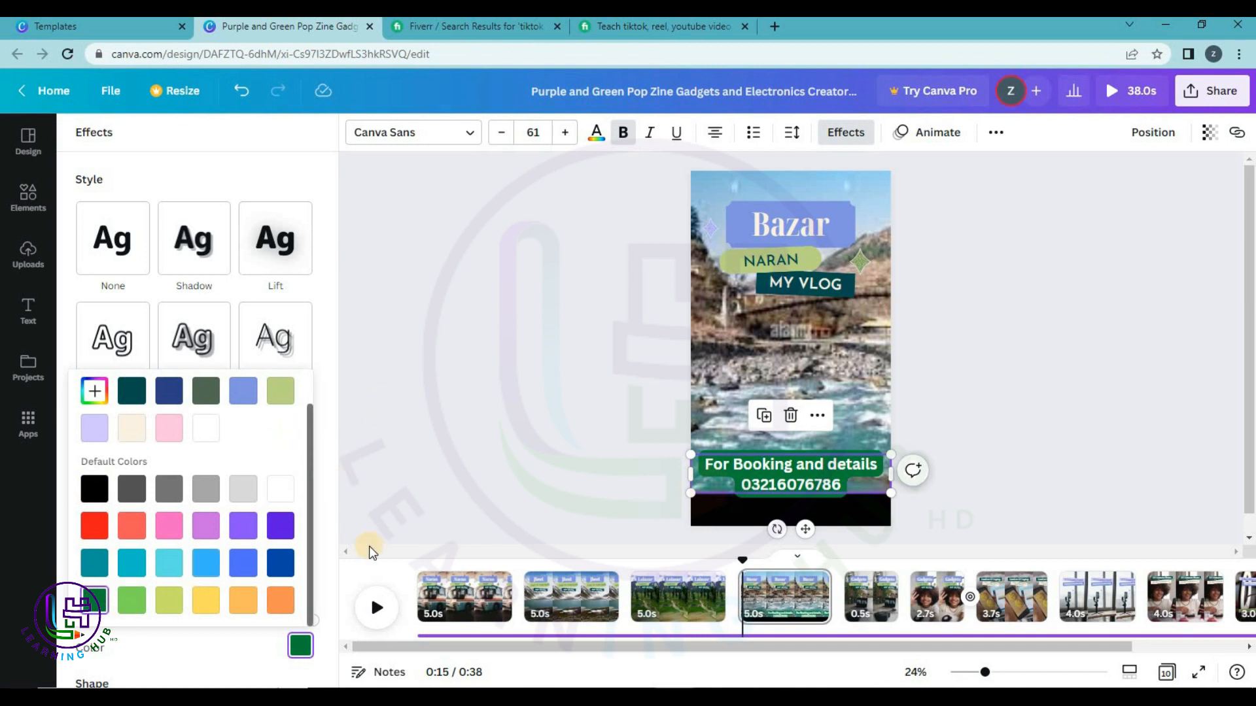
{"action": "left_click", "coordinate": [399, 472]}
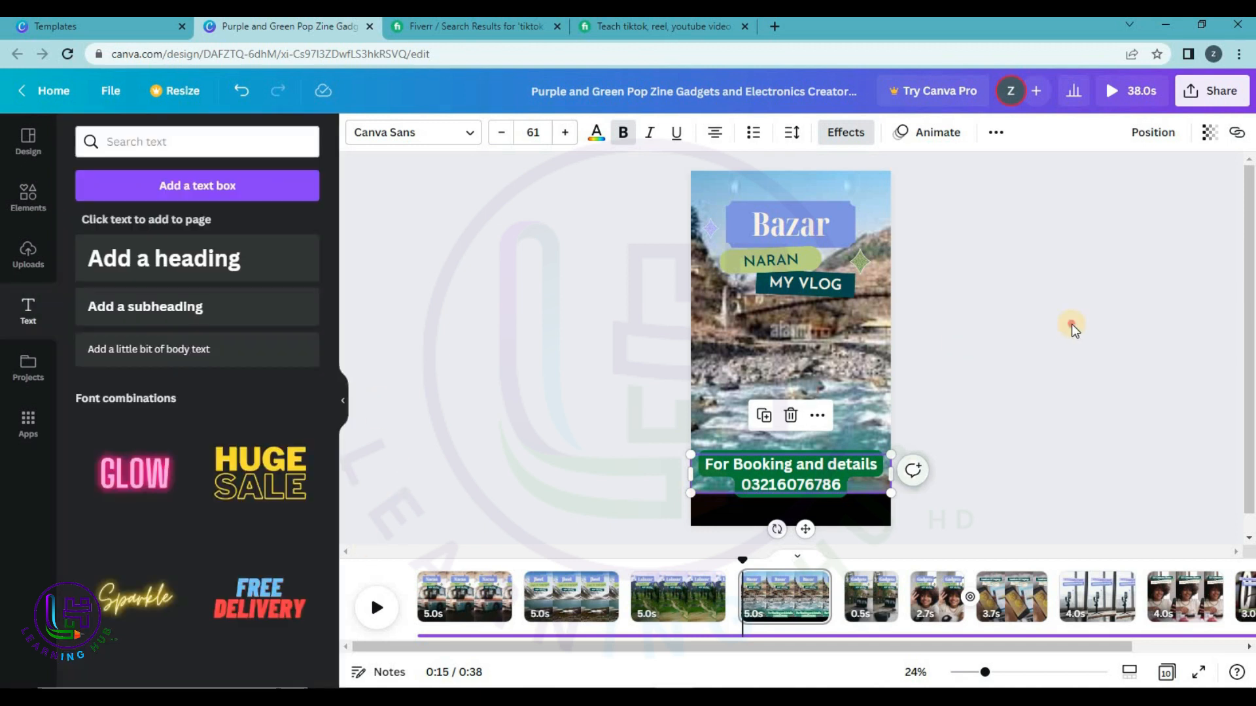
Use the uploaded river photo as the Gadgets page background.
{"action": "left_click", "coordinate": [867, 605]}
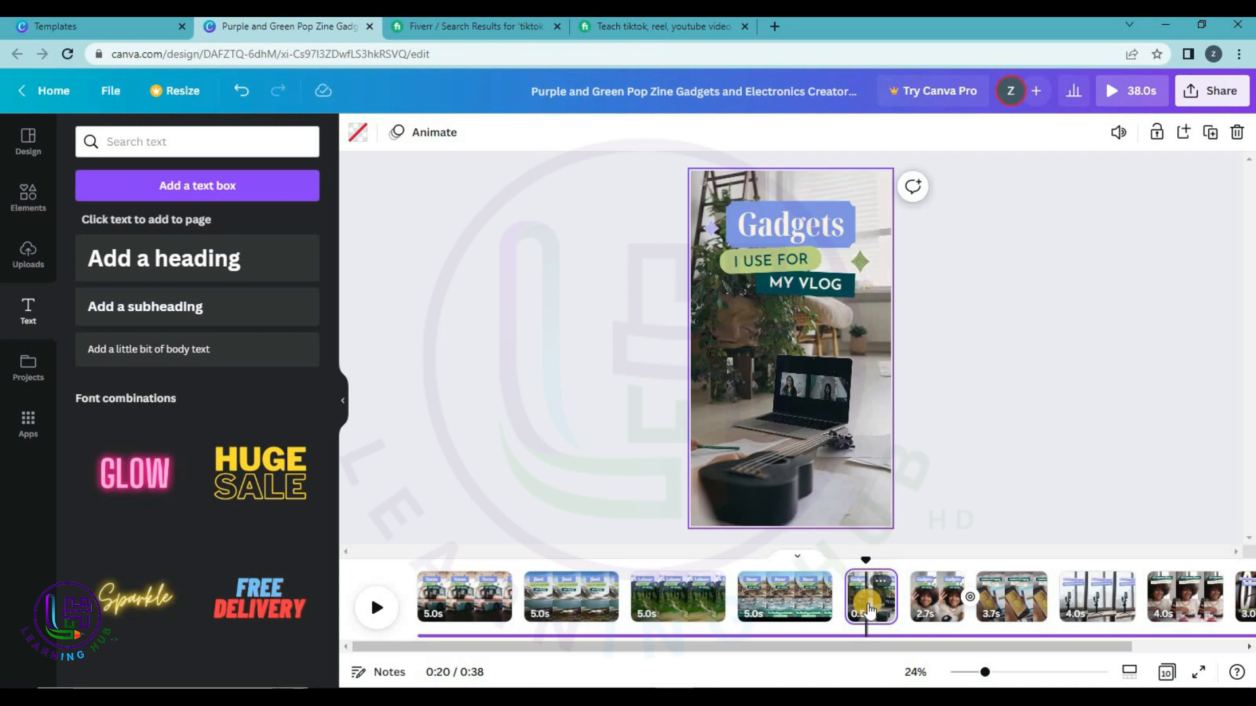
{"action": "left_click", "coordinate": [30, 268]}
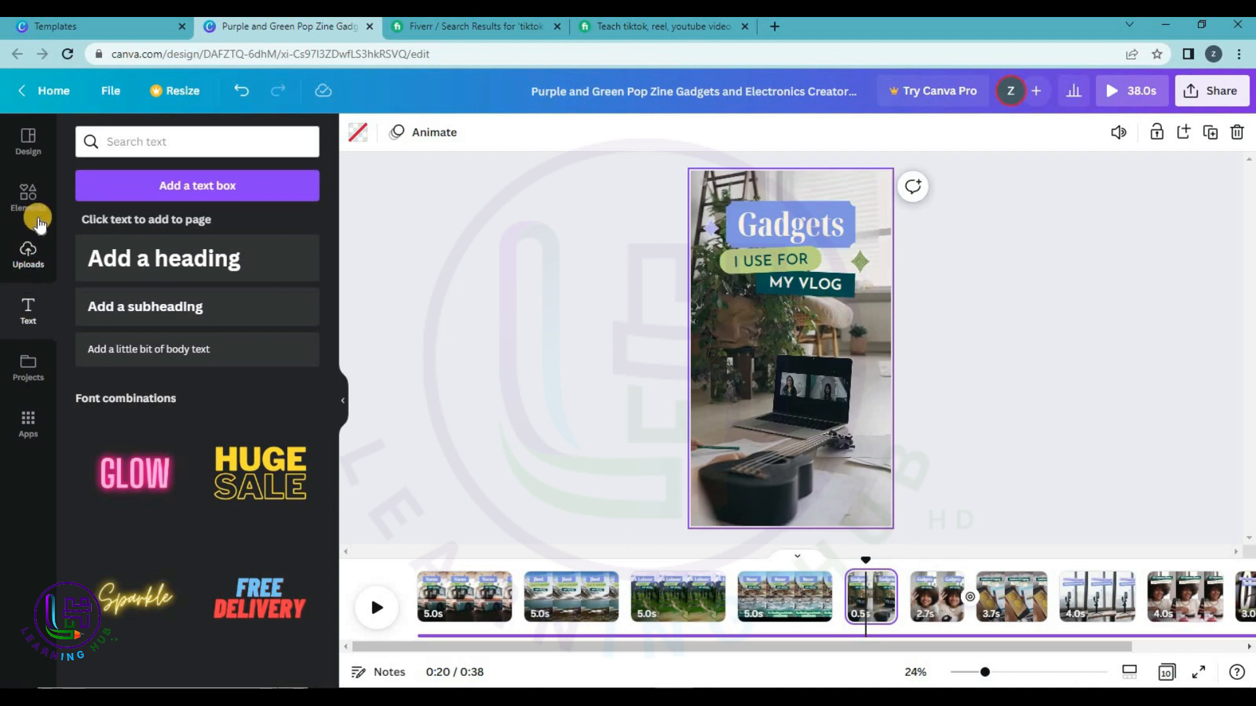
{"action": "left_click", "coordinate": [28, 194]}
{"action": "left_click", "coordinate": [31, 248]}
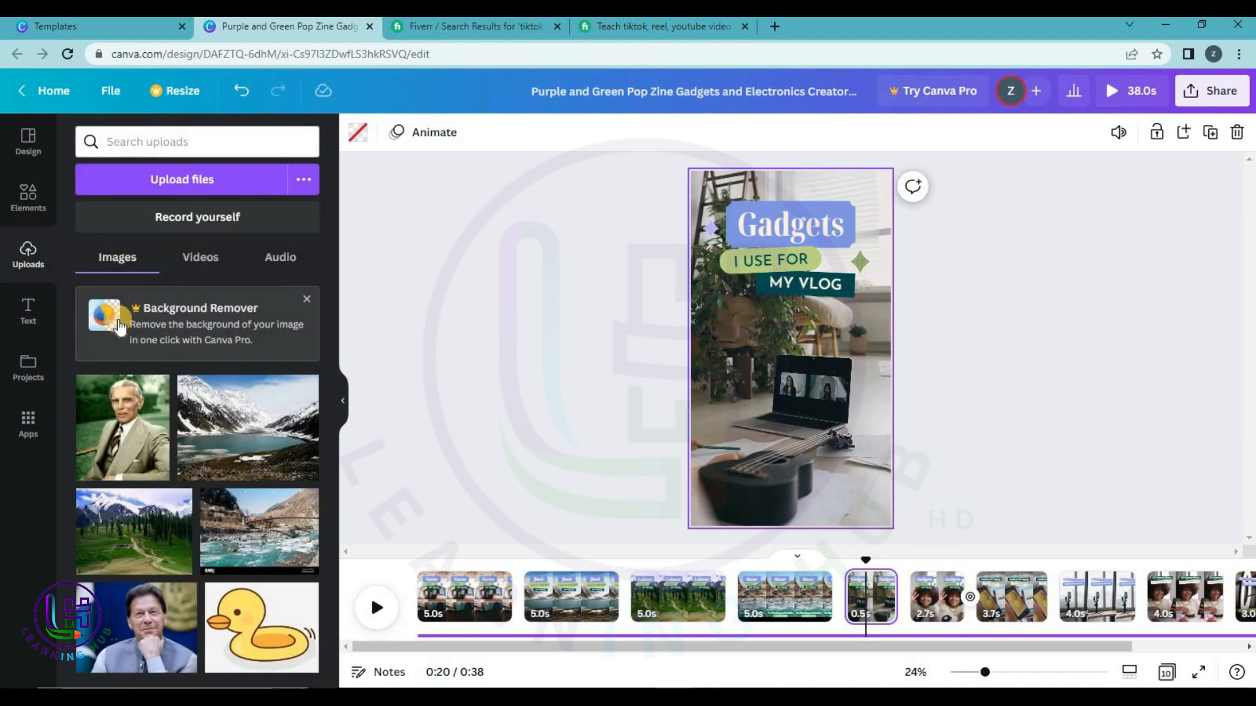
{"action": "left_click_drag", "start_coordinate": [302, 566], "coordinate": [778, 509]}
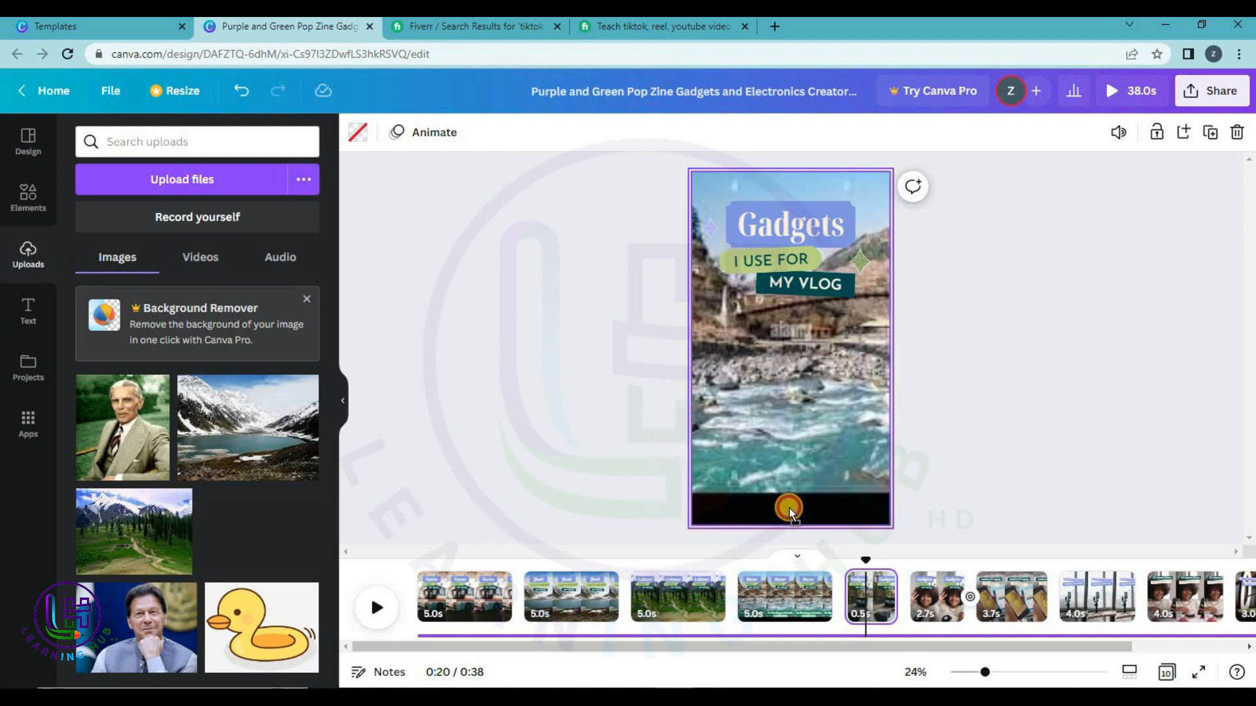
Set the lake photo as the next page's background.
{"action": "left_click", "coordinate": [985, 611]}
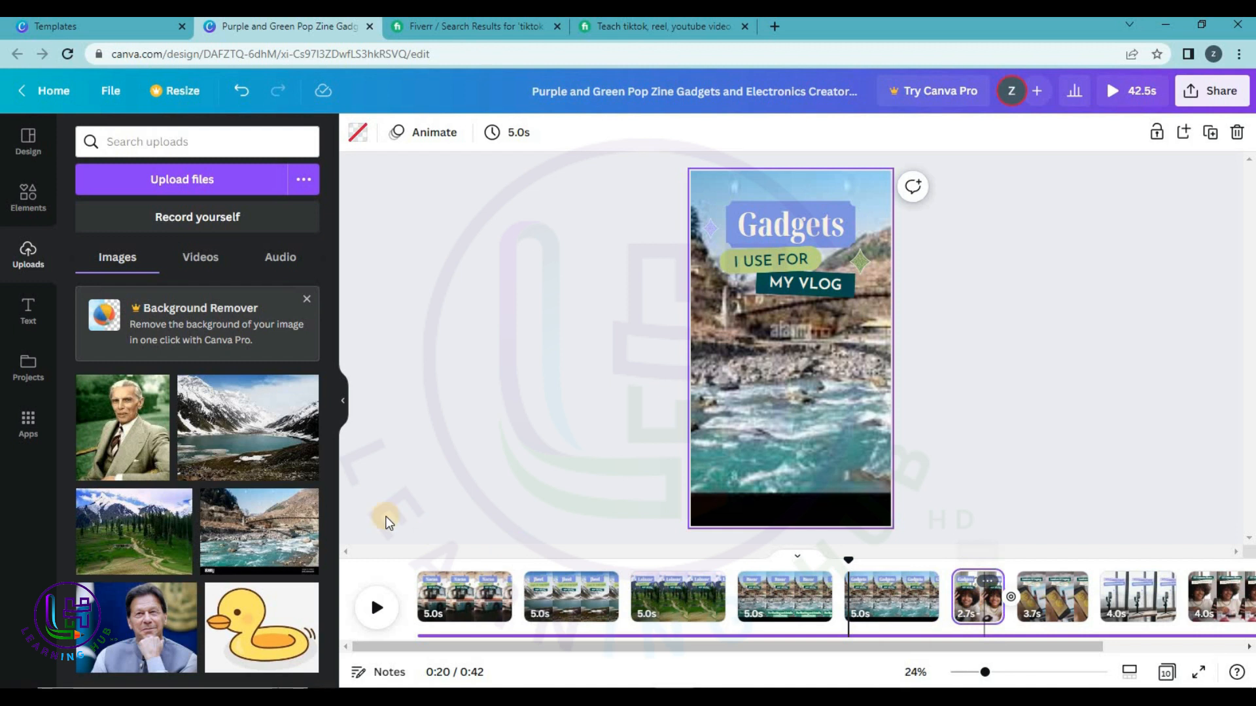
{"action": "left_click_drag", "start_coordinate": [907, 648], "coordinate": [1103, 658]}
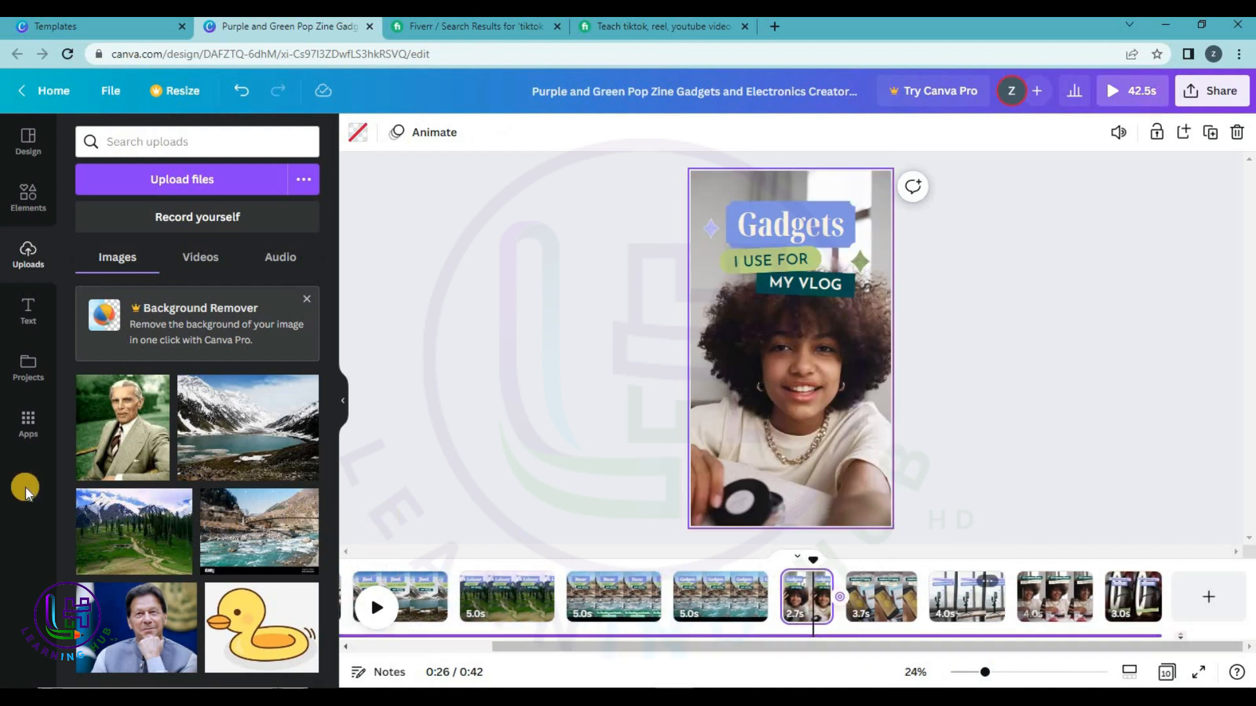
{"action": "left_click_drag", "start_coordinate": [259, 450], "coordinate": [814, 515]}
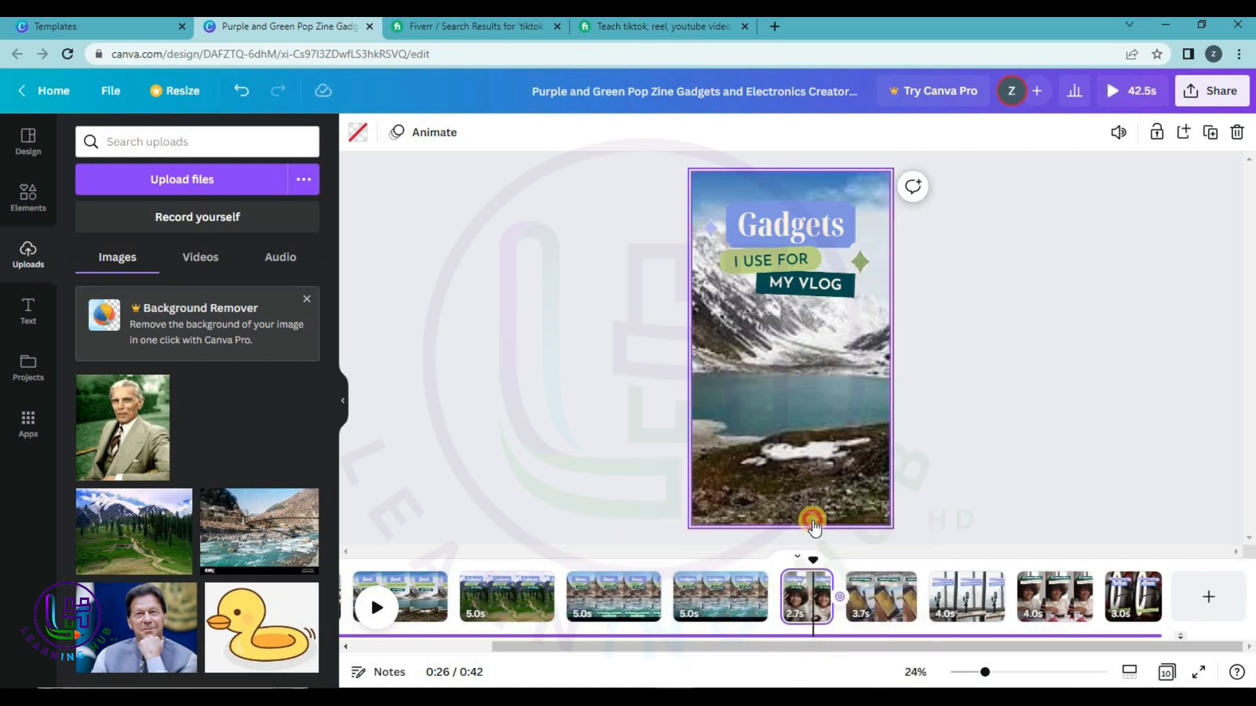
{"action": "left_click_drag", "start_coordinate": [155, 546], "coordinate": [563, 507]}
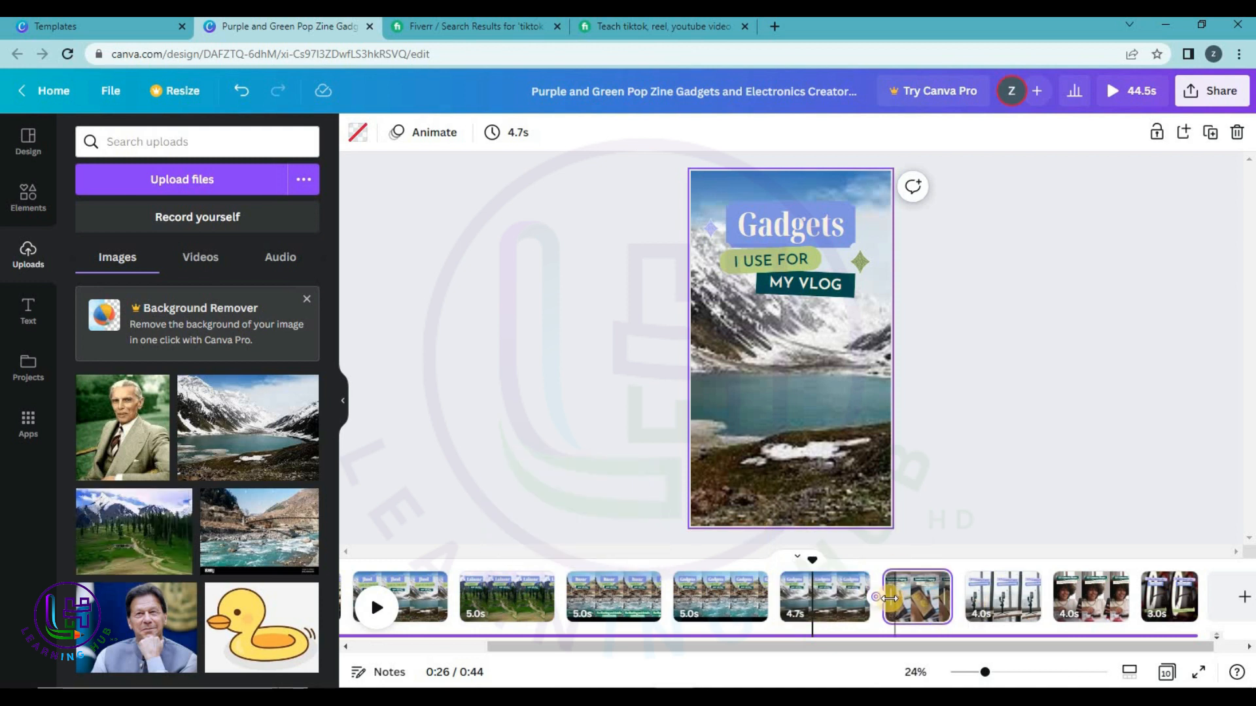
Place the green valley photo on the Lumiere SP Laptop and V21 Camera Stand pages.
{"action": "left_click", "coordinate": [916, 596]}
{"action": "left_click_drag", "start_coordinate": [156, 542], "coordinate": [783, 514]}
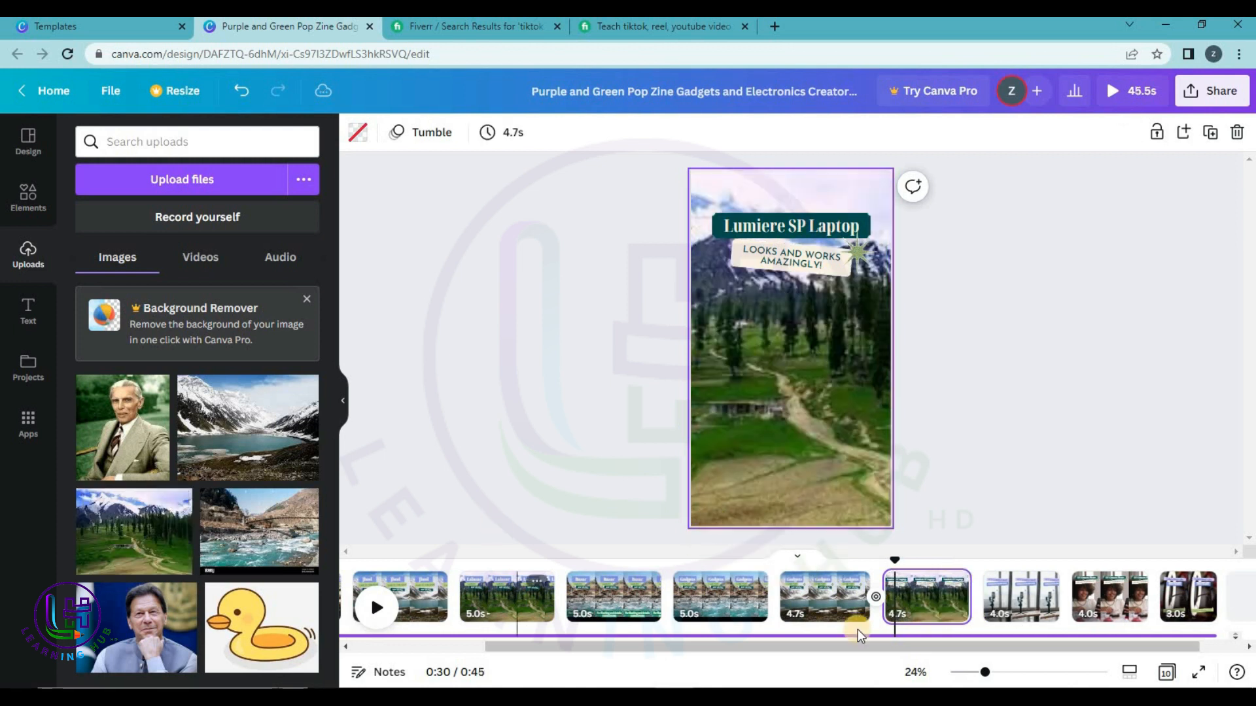
{"action": "scroll", "coordinate": [1012, 654], "scroll_direction": "right", "scroll_amount": 2}
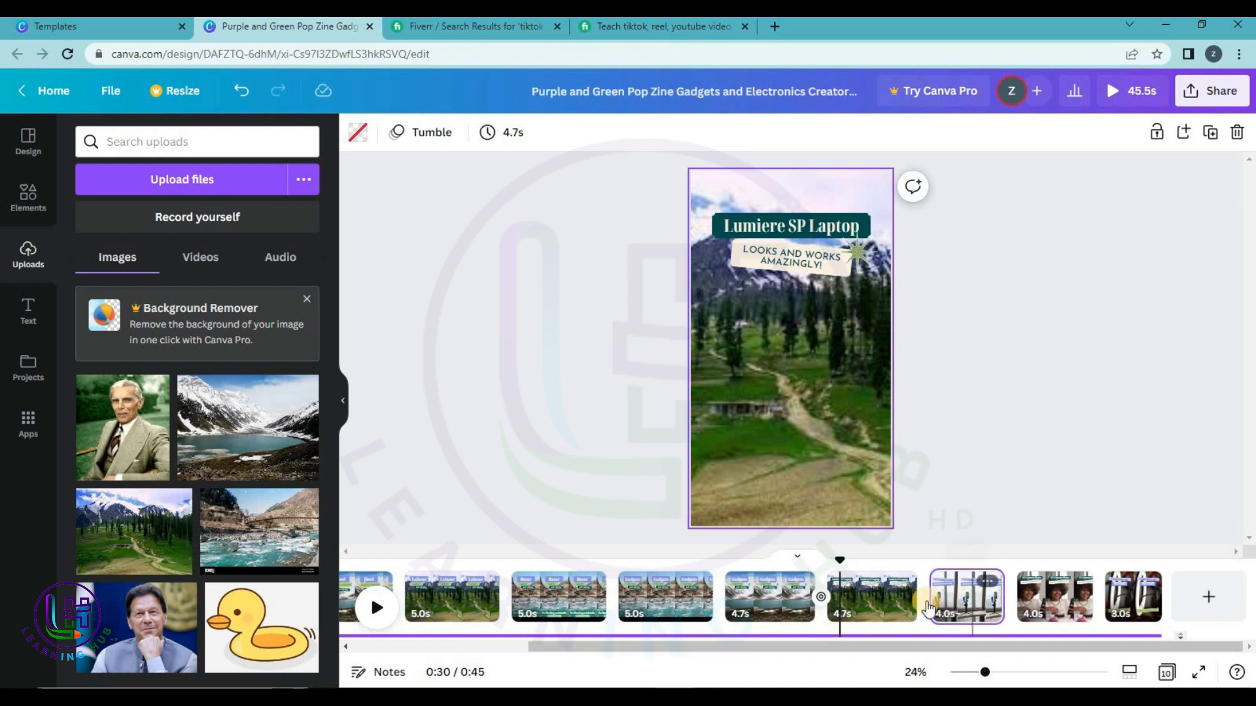
{"action": "left_click", "coordinate": [966, 600]}
{"action": "left_click_drag", "start_coordinate": [173, 543], "coordinate": [699, 451]}
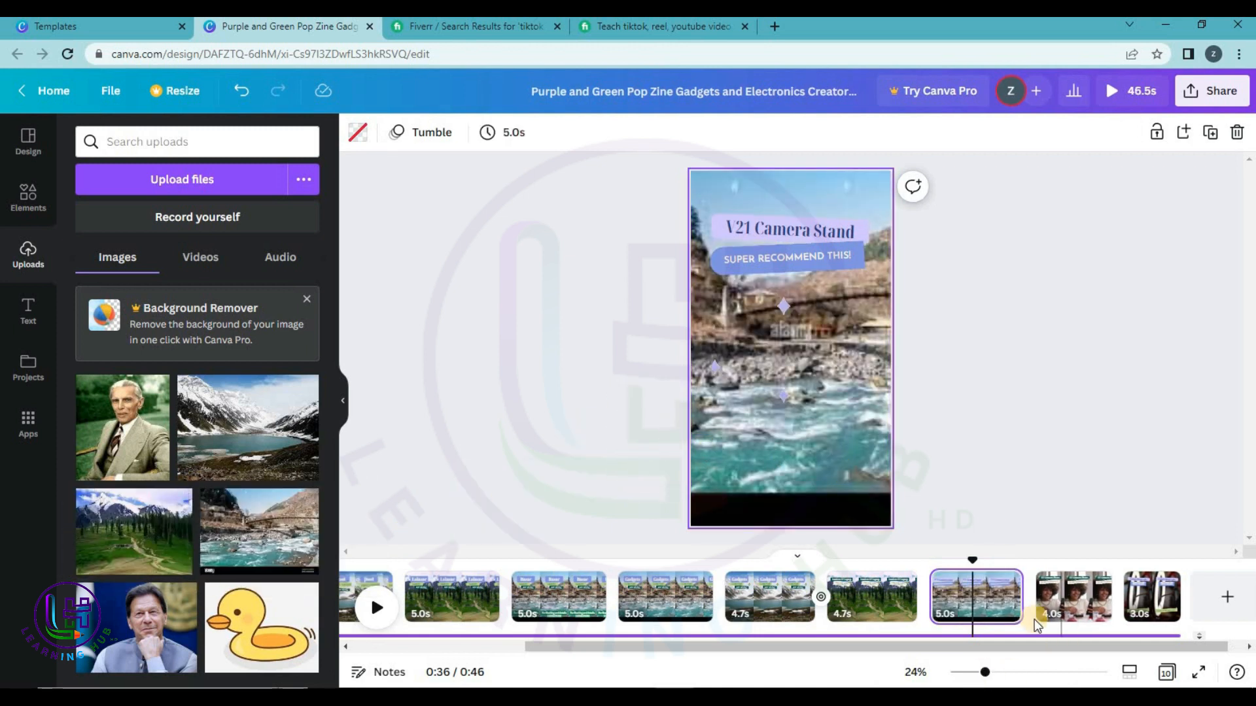
Try the lake and forest photos on the T27 Camera Phone page.
{"action": "left_click", "coordinate": [1083, 600]}
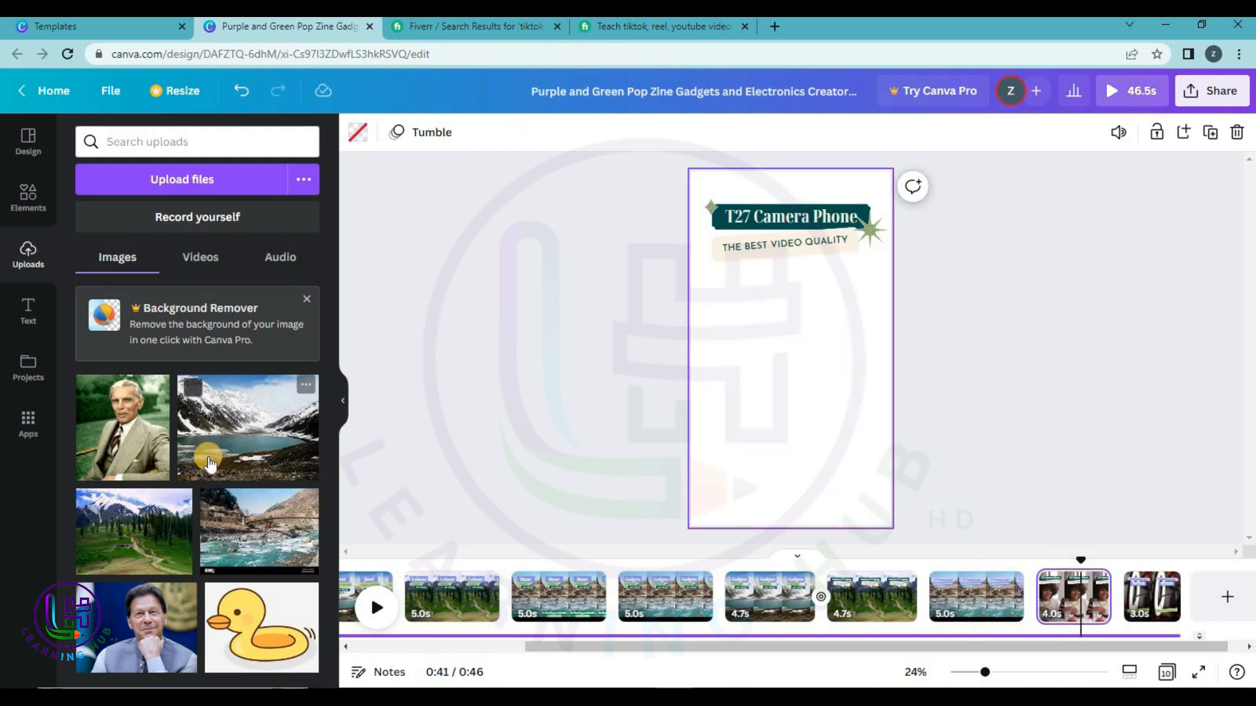
{"action": "left_click_drag", "start_coordinate": [262, 435], "coordinate": [704, 435]}
{"action": "left_click_drag", "start_coordinate": [996, 646], "coordinate": [1094, 650]}
{"action": "left_click_drag", "start_coordinate": [116, 555], "coordinate": [591, 538]}
Make the snowy lake photo the Calais Ring Light page background, then preview the reel full screen.
{"action": "left_click", "coordinate": [1136, 597]}
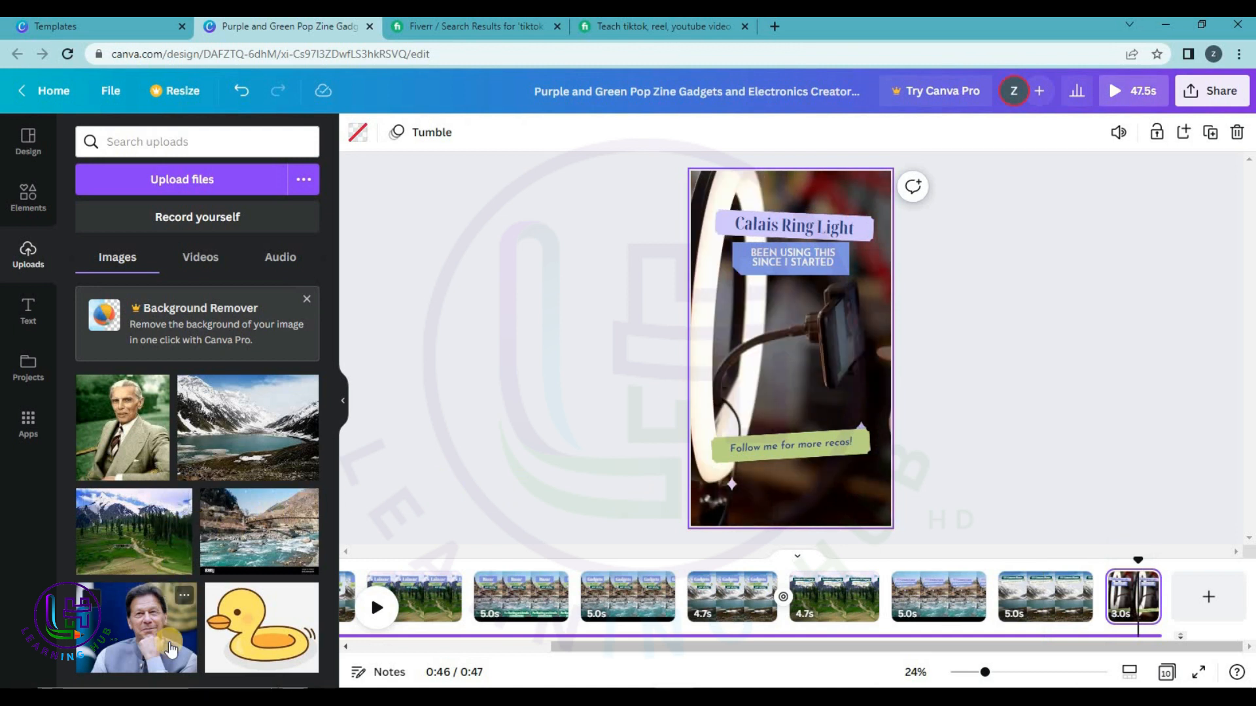
{"action": "left_click_drag", "start_coordinate": [262, 627], "coordinate": [223, 440]}
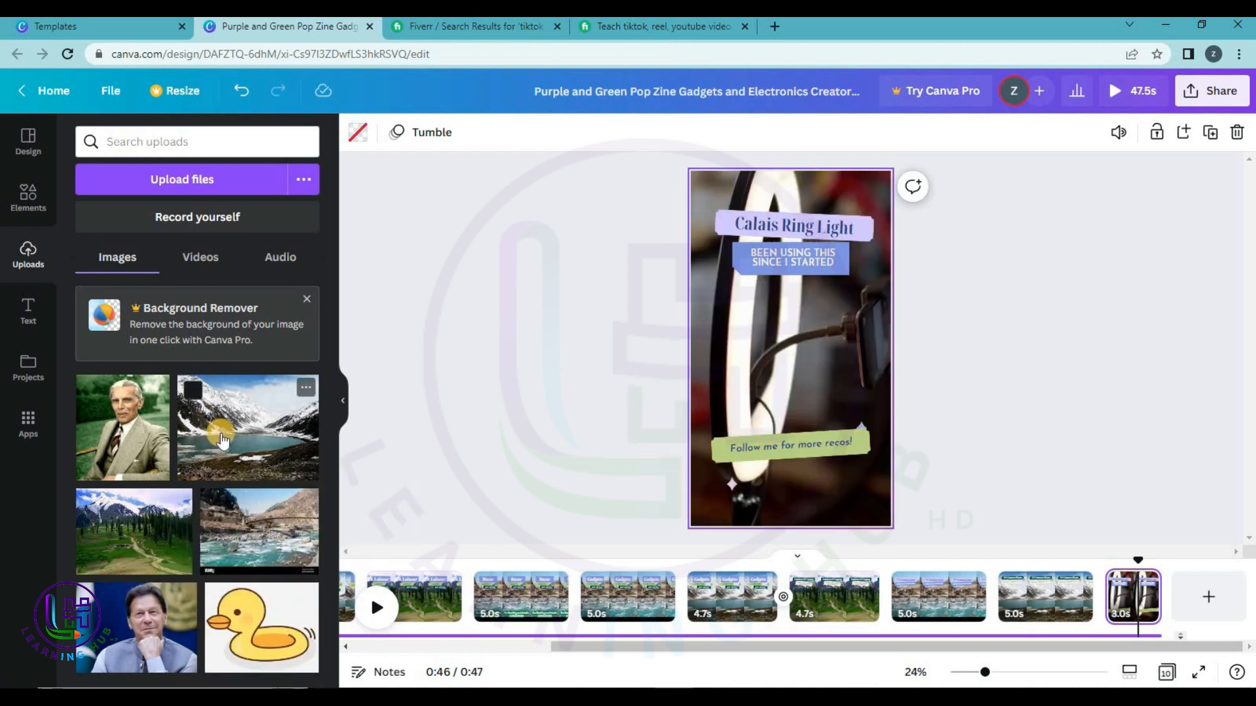
{"action": "left_click", "coordinate": [222, 439]}
{"action": "left_click_drag", "start_coordinate": [743, 334], "coordinate": [710, 339]}
{"action": "key", "text": "ctrl+z"}
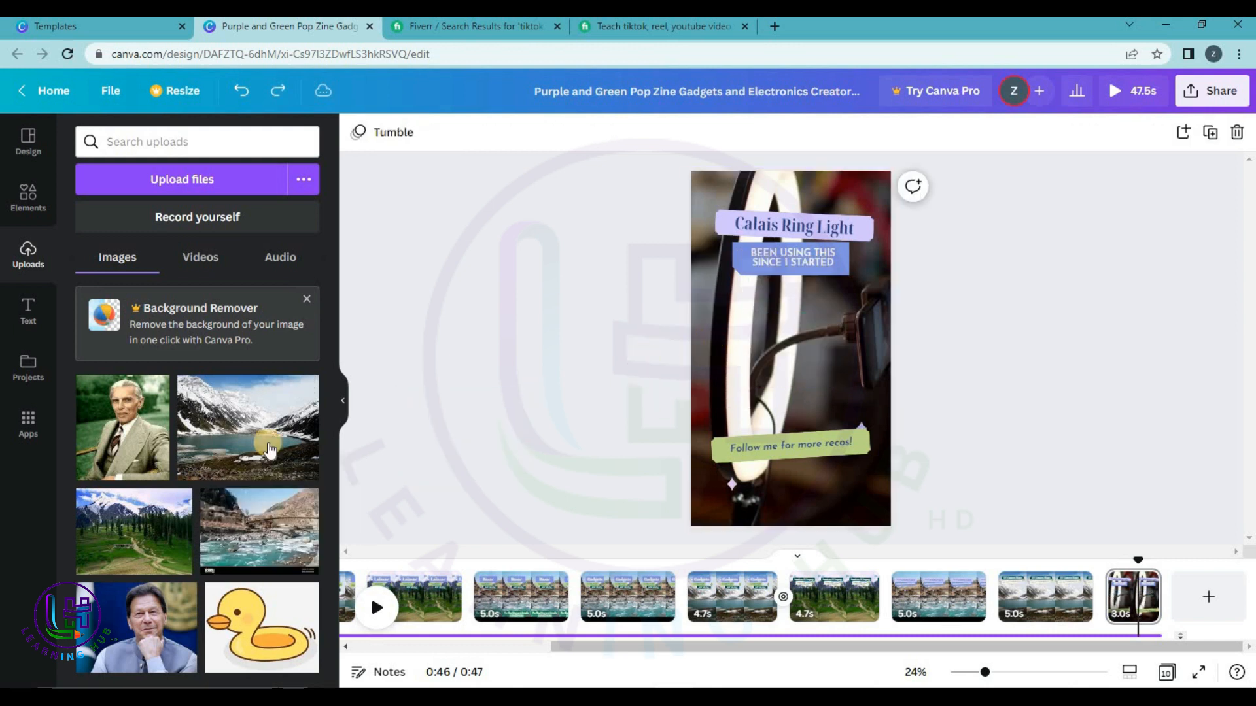
{"action": "left_click_drag", "start_coordinate": [216, 457], "coordinate": [699, 446]}
{"action": "left_click", "coordinate": [1183, 366]}
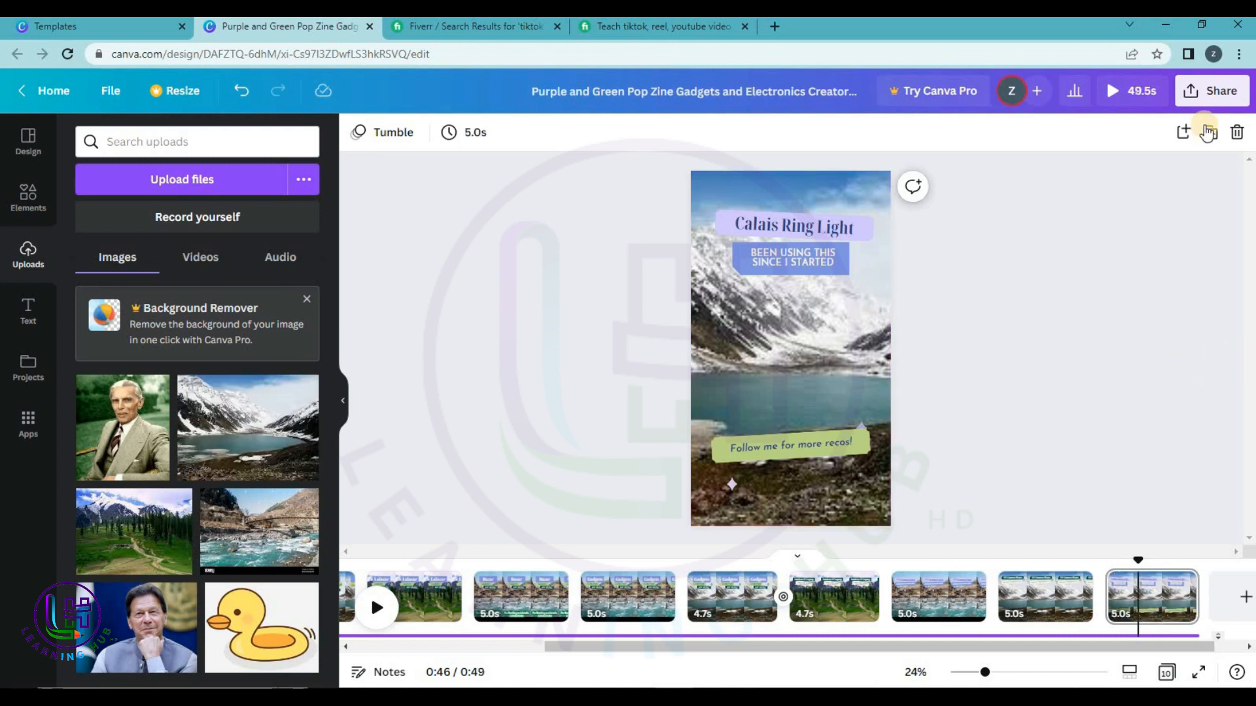
{"action": "left_click", "coordinate": [1116, 92]}
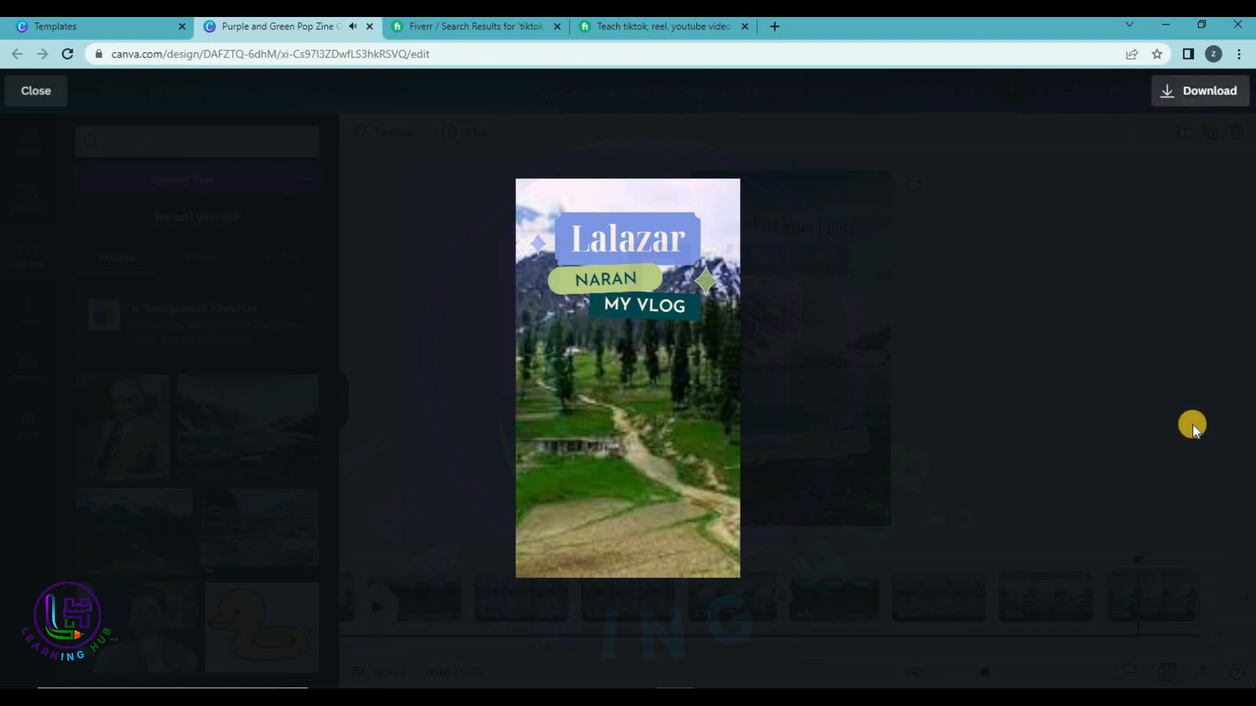
{"action": "left_click", "coordinate": [1138, 699]}
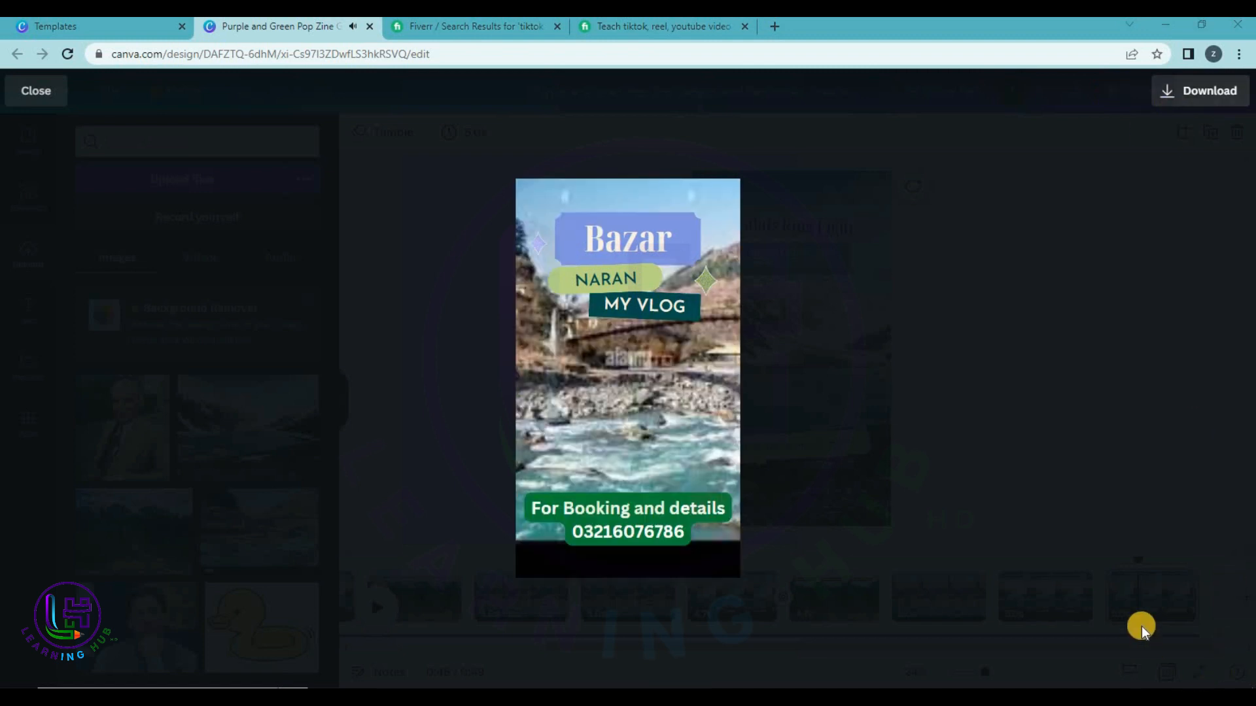
{"action": "left_click_drag", "start_coordinate": [1203, 678], "coordinate": [1105, 667]}
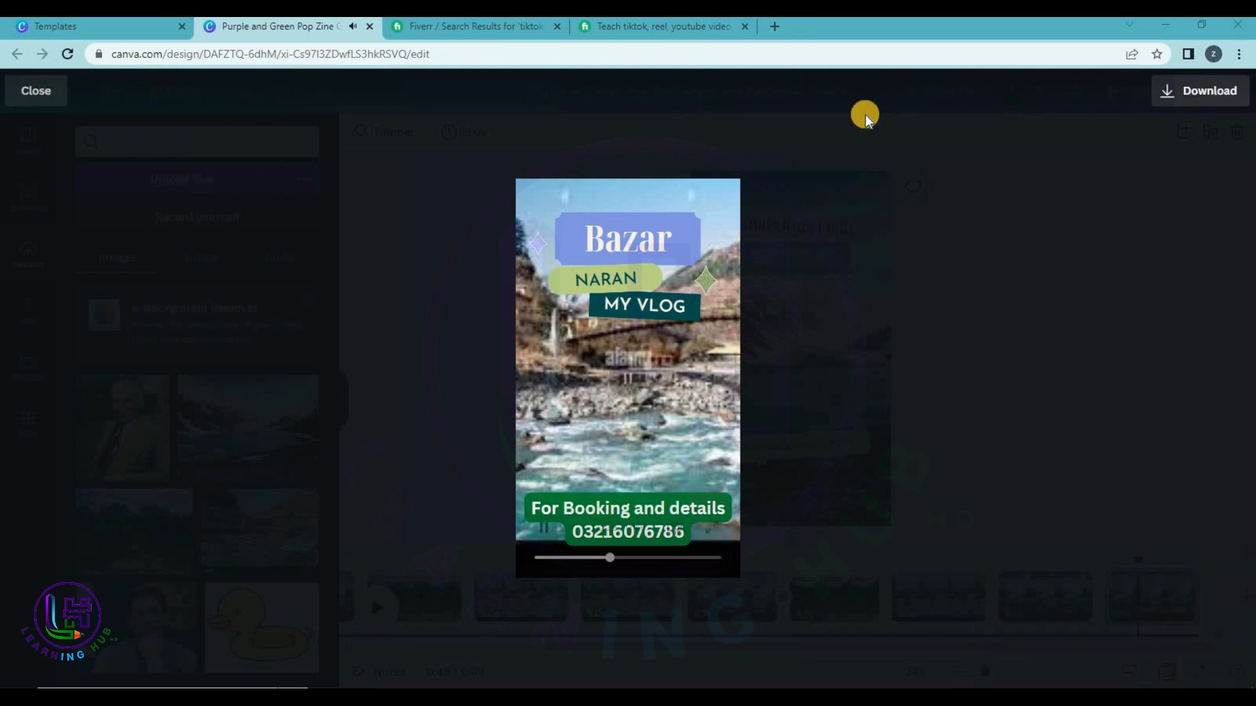
{"action": "left_click", "coordinate": [1064, 174]}
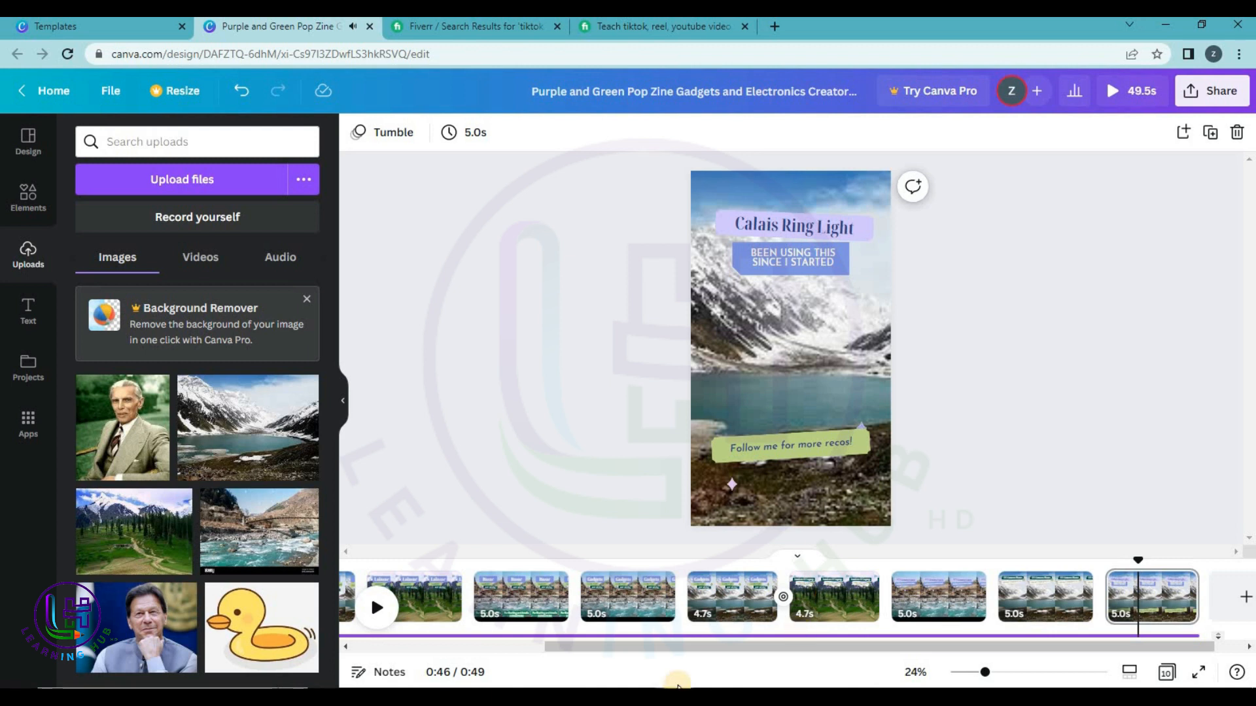
Export all 10 reel pages from Share > Download as an MP4 Video at 1080p.
{"action": "left_click", "coordinate": [1197, 103]}
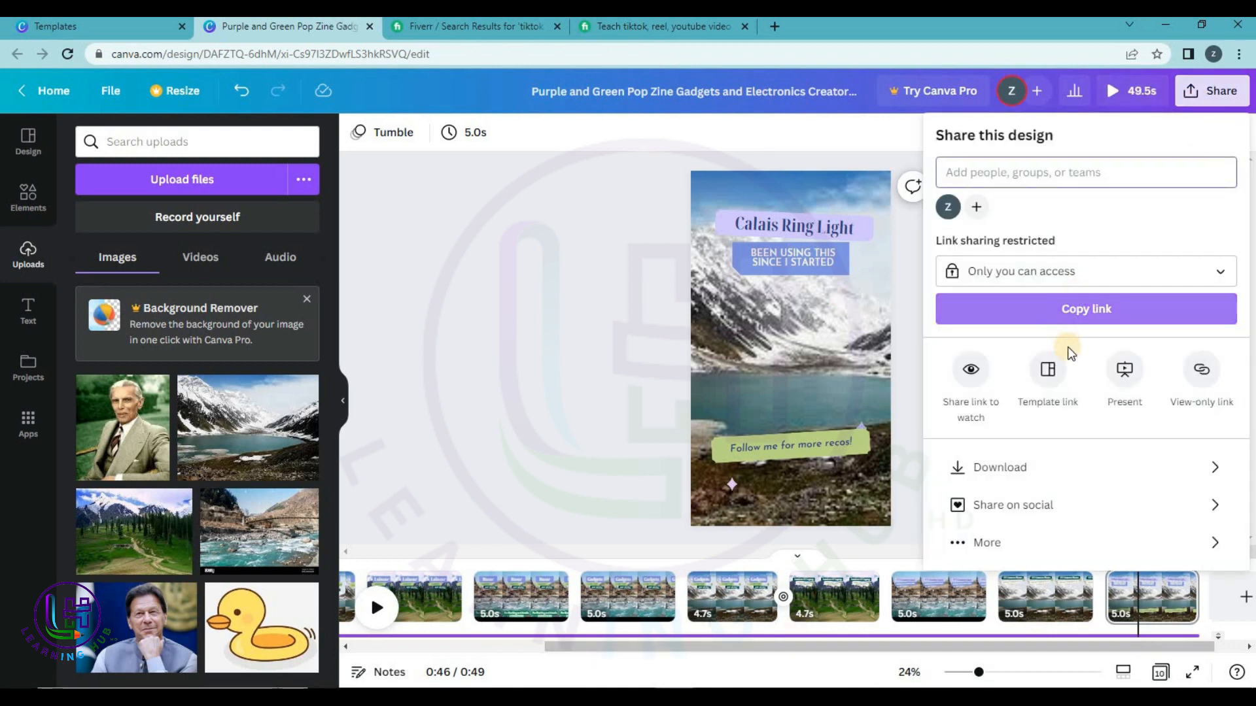
{"action": "left_click", "coordinate": [1069, 467]}
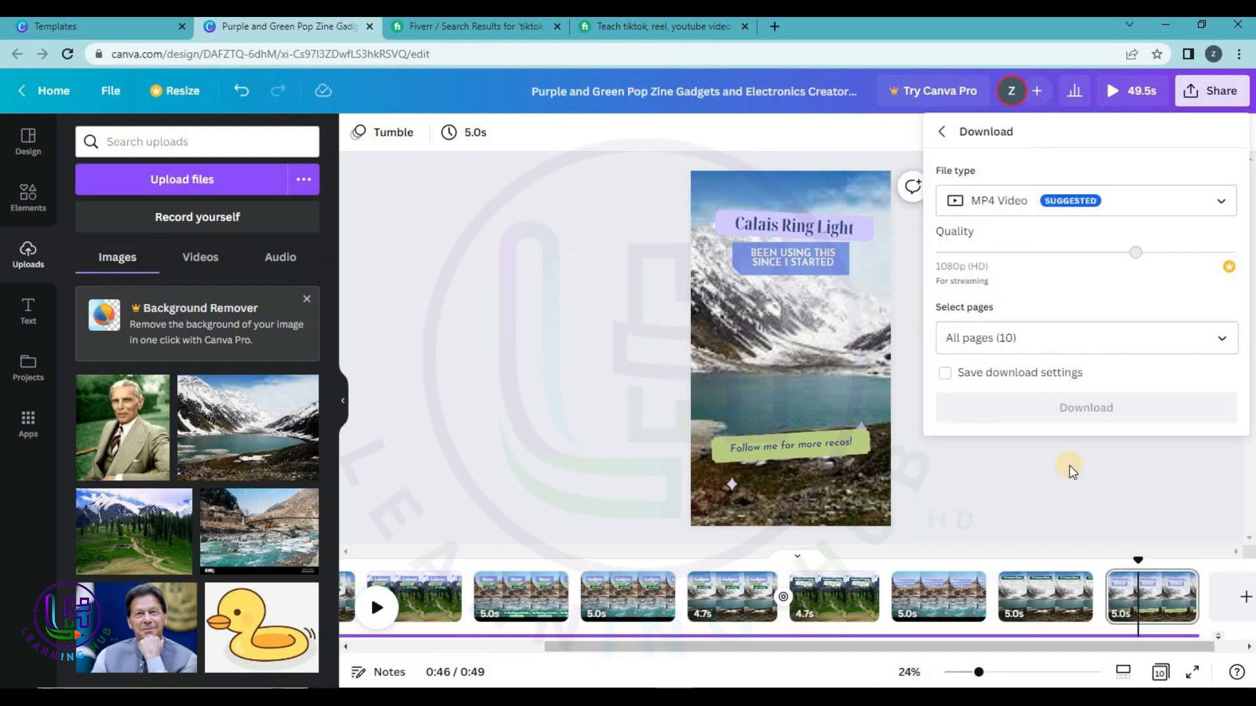
{"action": "left_click", "coordinate": [1032, 212]}
{"action": "left_click", "coordinate": [1020, 476]}
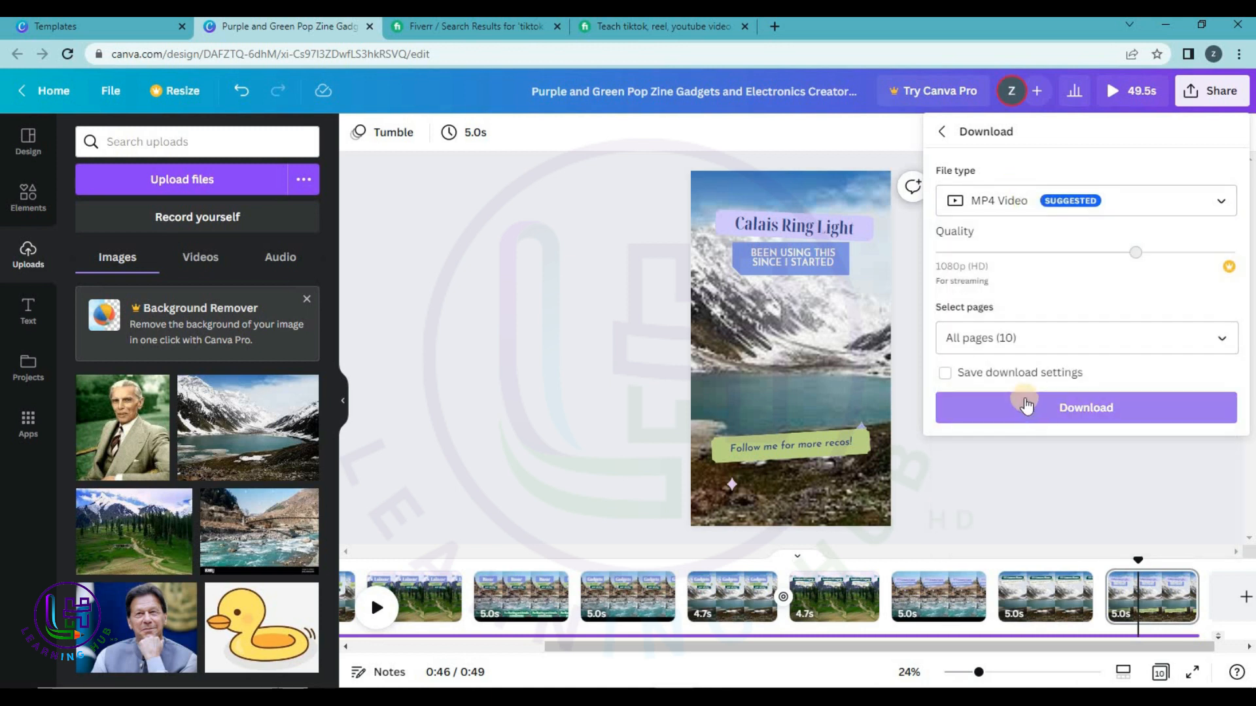
{"action": "left_click", "coordinate": [1062, 409]}
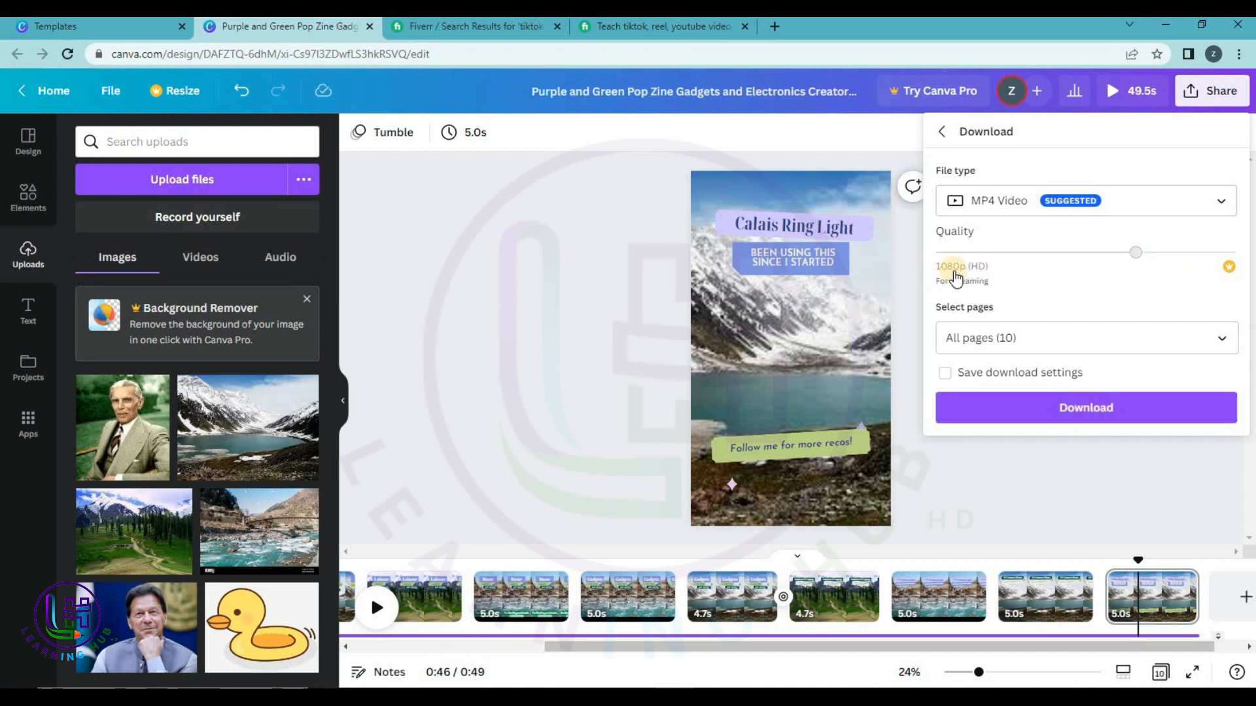
{"action": "left_click", "coordinate": [1011, 408]}
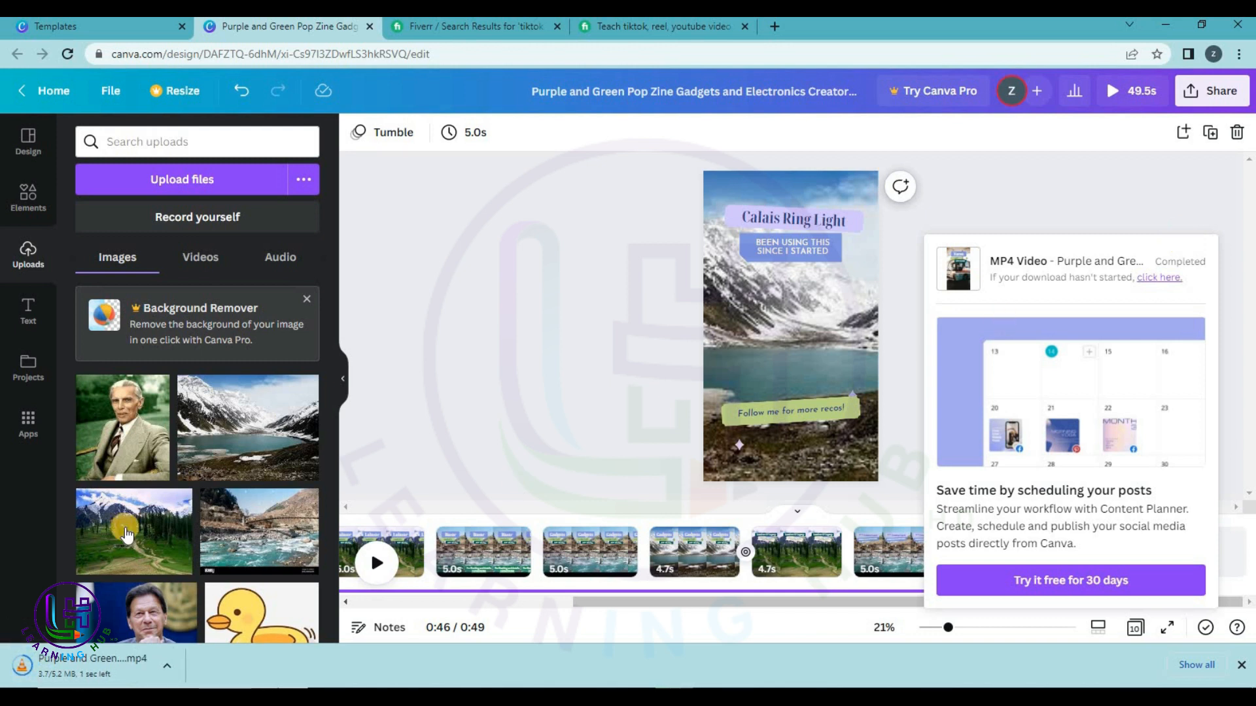
Show the downloaded reel MP4 in the Downloads folder and play it.
{"action": "right_click", "coordinate": [62, 672]}
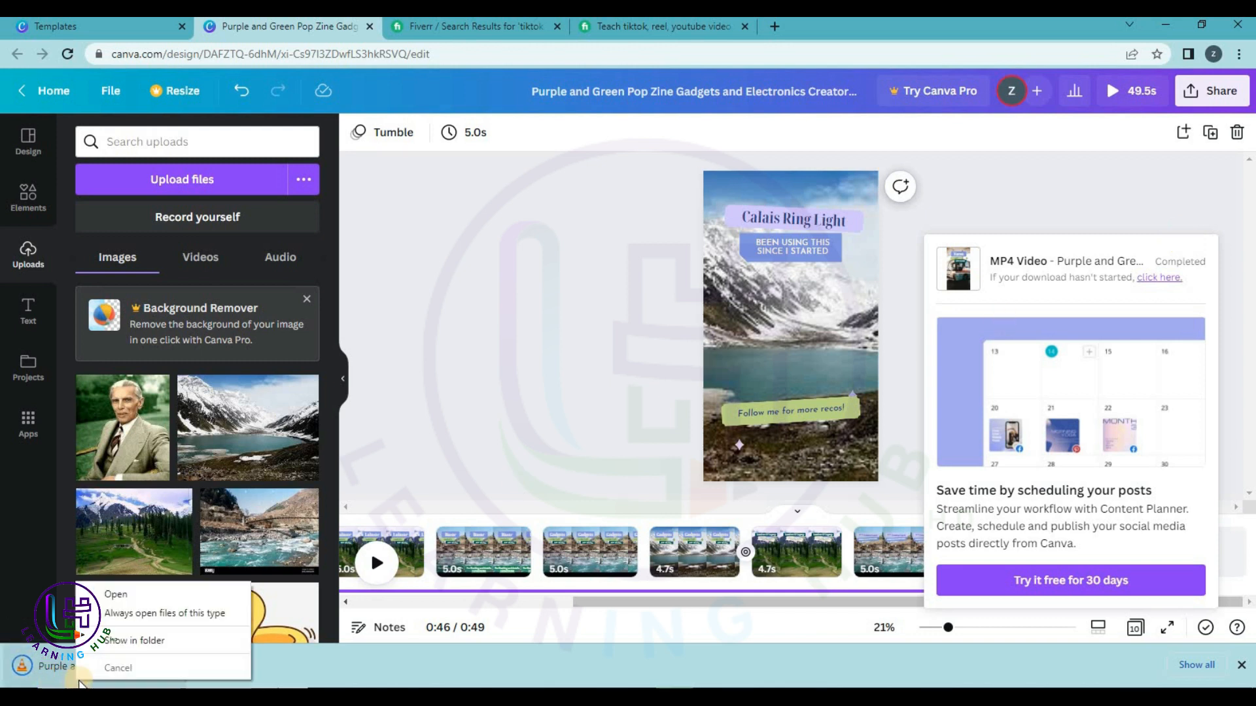
{"action": "left_click", "coordinate": [131, 647]}
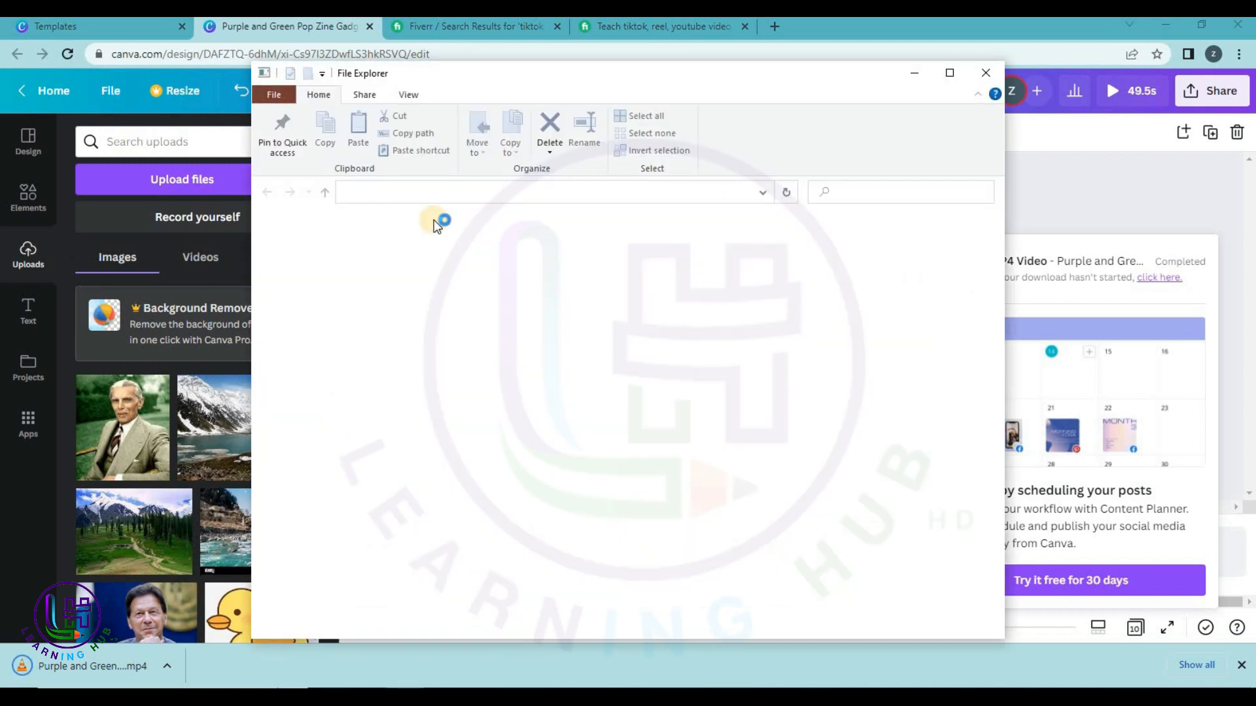
{"action": "left_click", "coordinate": [461, 264]}
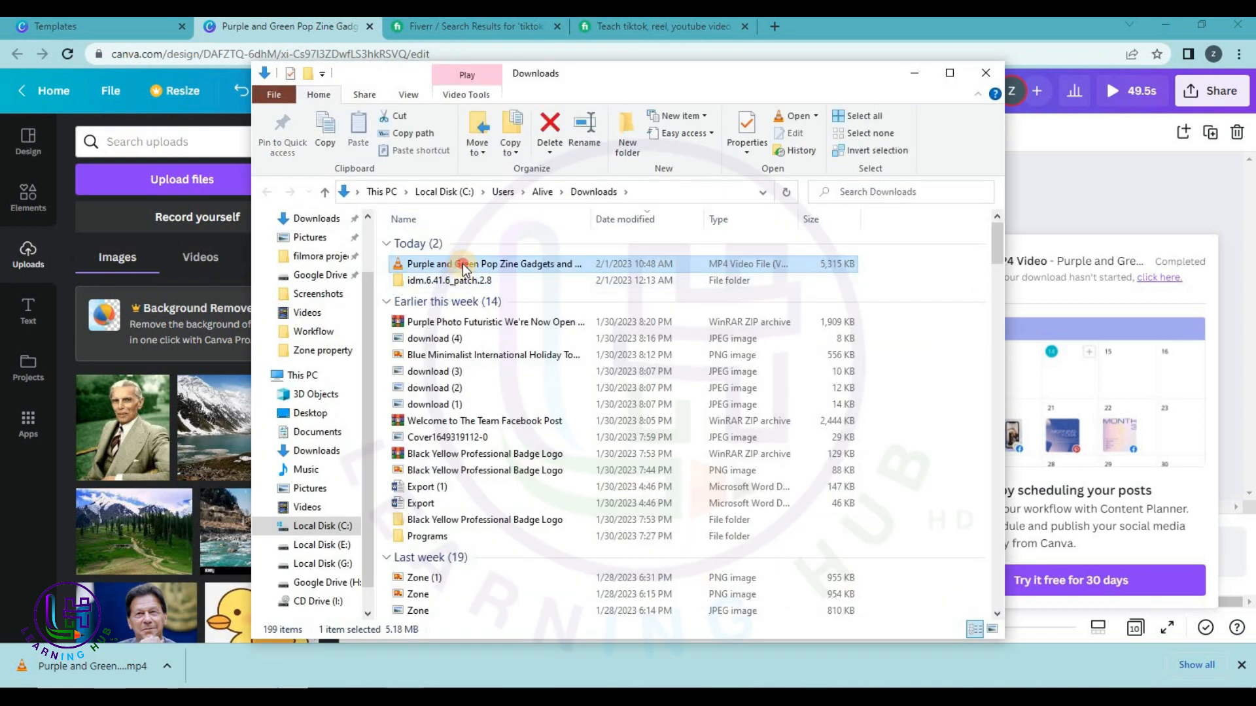
{"action": "double_click", "coordinate": [462, 264]}
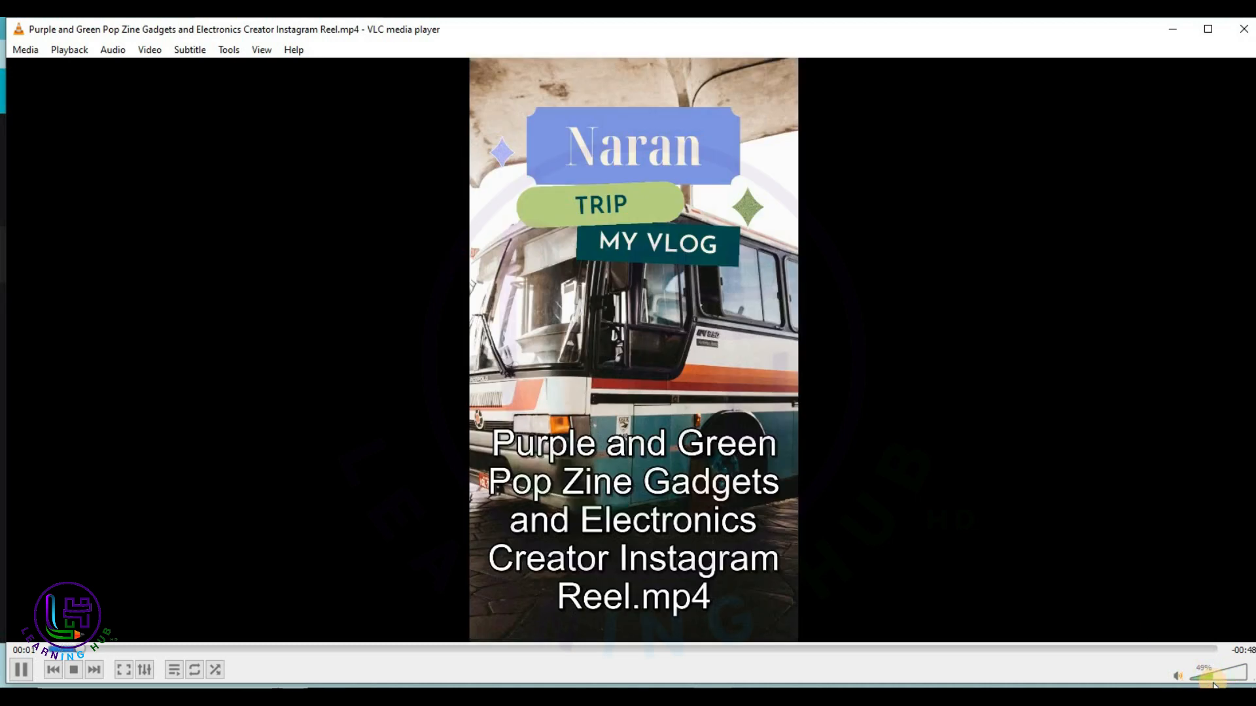
Toggle the reel full screen and back in VLC, then close VLC and the Downloads window.
{"action": "double_click", "coordinate": [856, 465]}
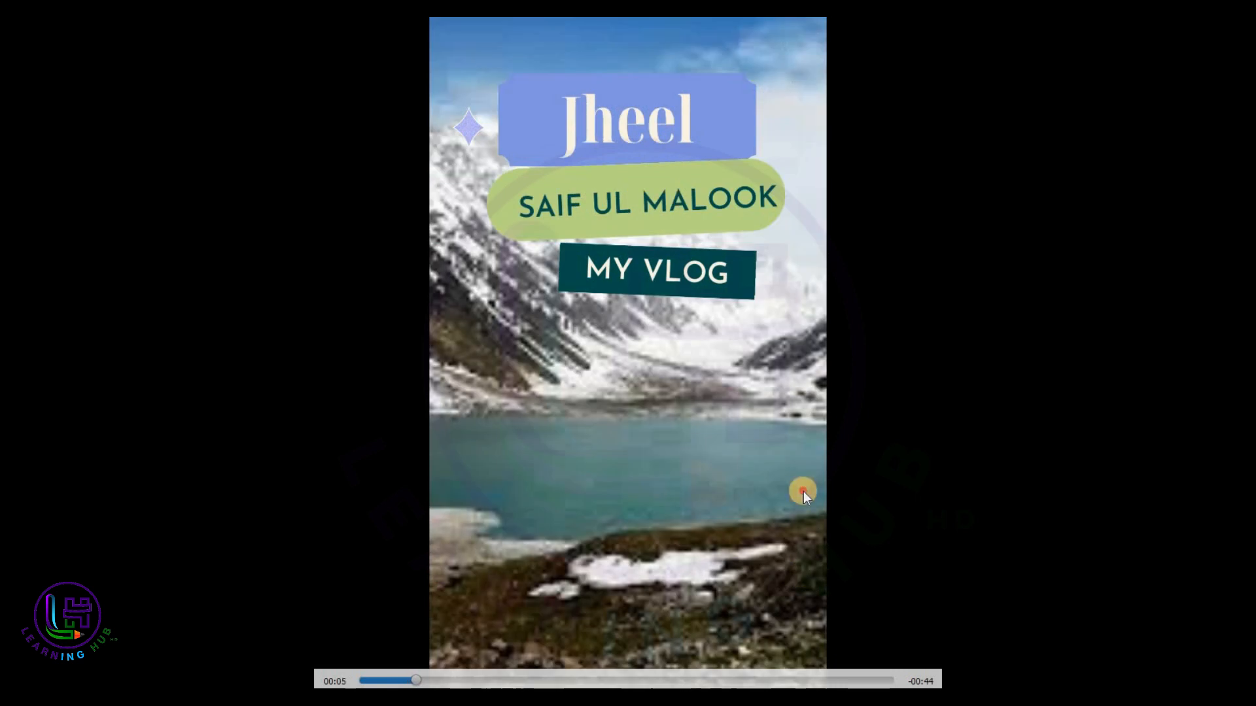
{"action": "double_click", "coordinate": [803, 491]}
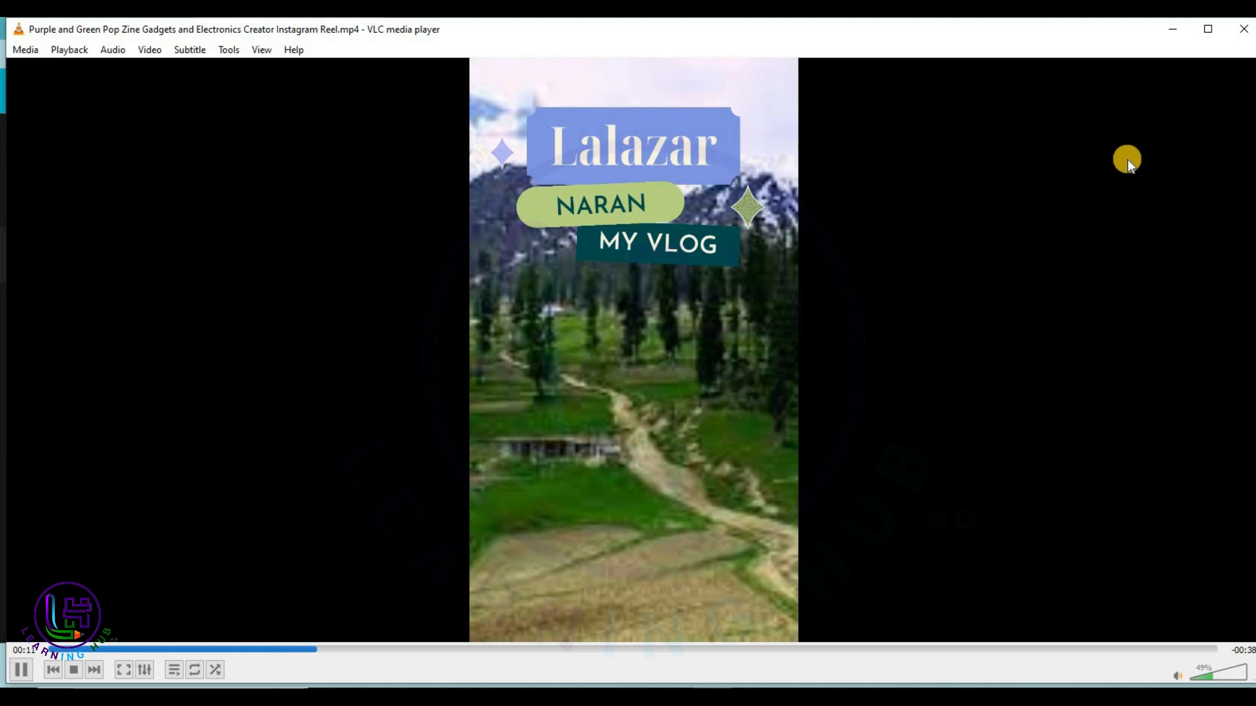
{"action": "left_click", "coordinate": [1243, 29]}
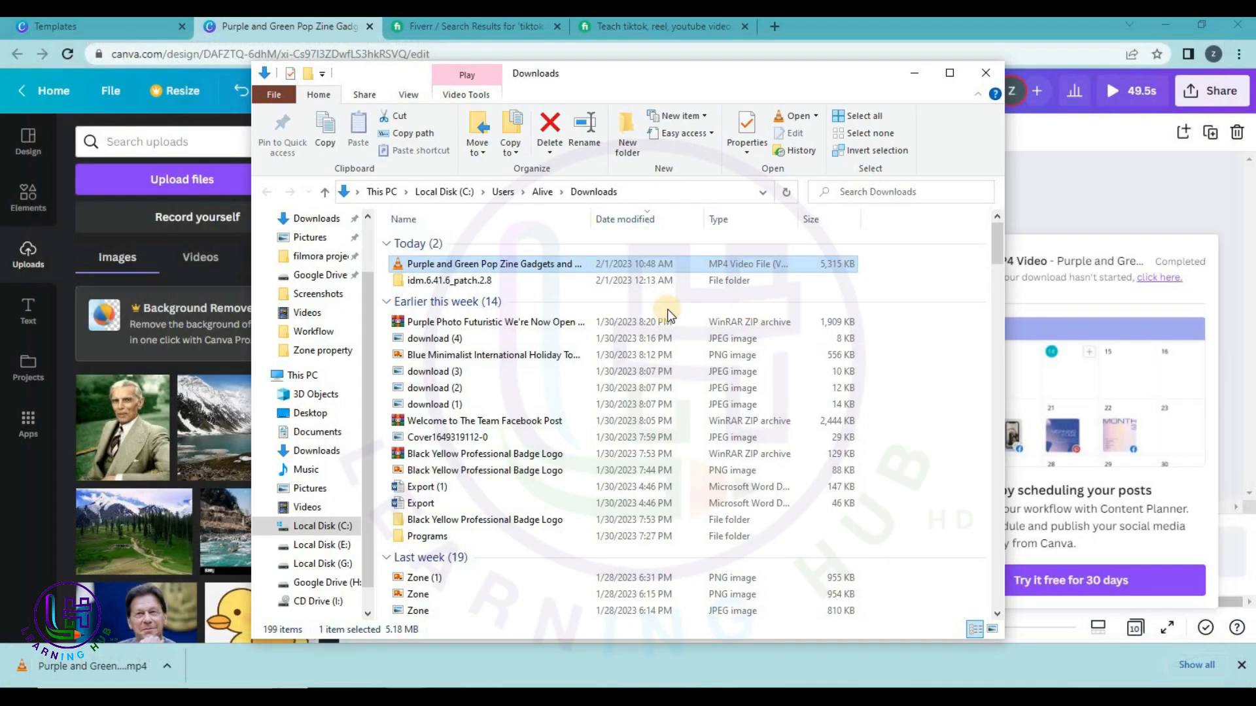
{"action": "left_click", "coordinate": [970, 71]}
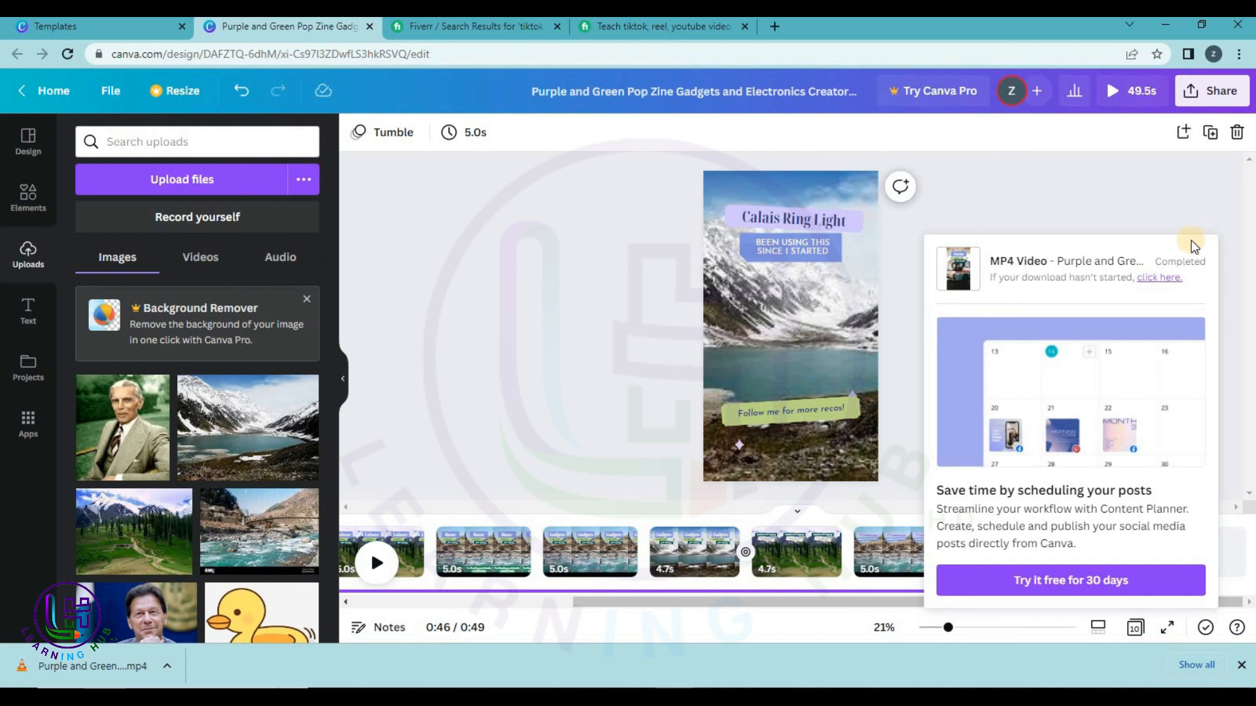
Leave the reel editor and get back to the TikTok Video templates gallery.
{"action": "left_click", "coordinate": [1171, 209]}
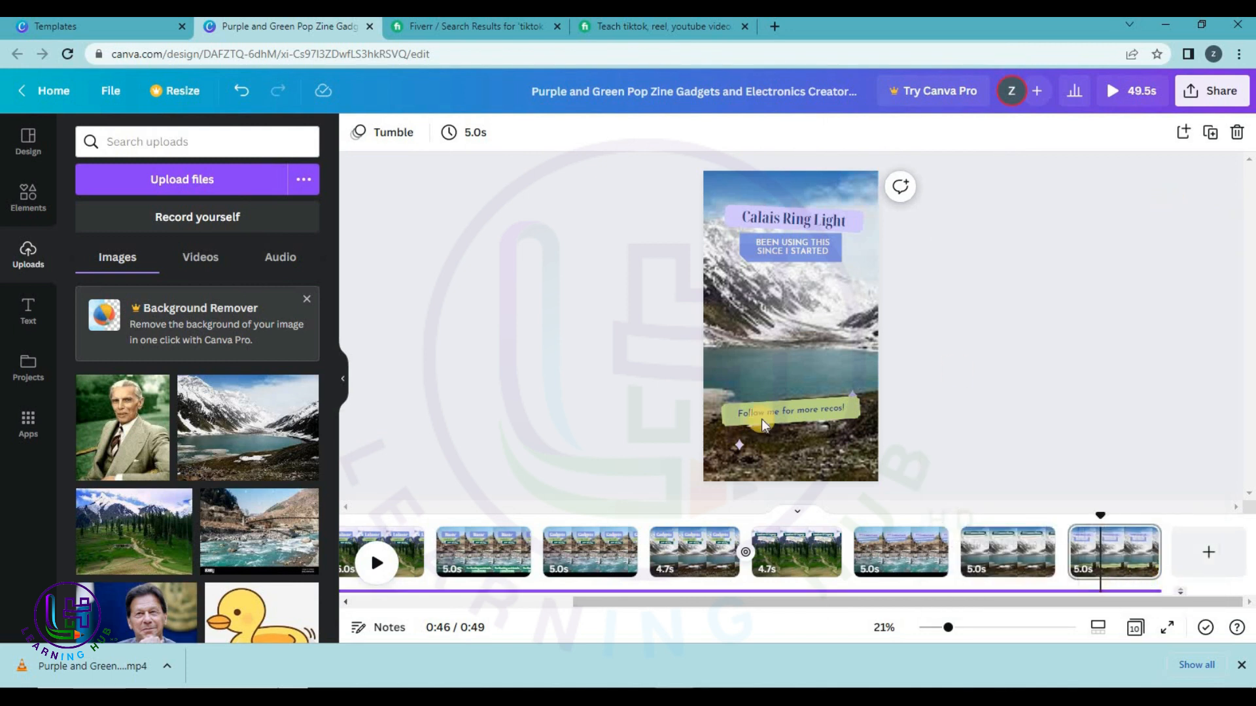
{"action": "left_click", "coordinate": [62, 105]}
{"action": "left_click", "coordinate": [92, 26]}
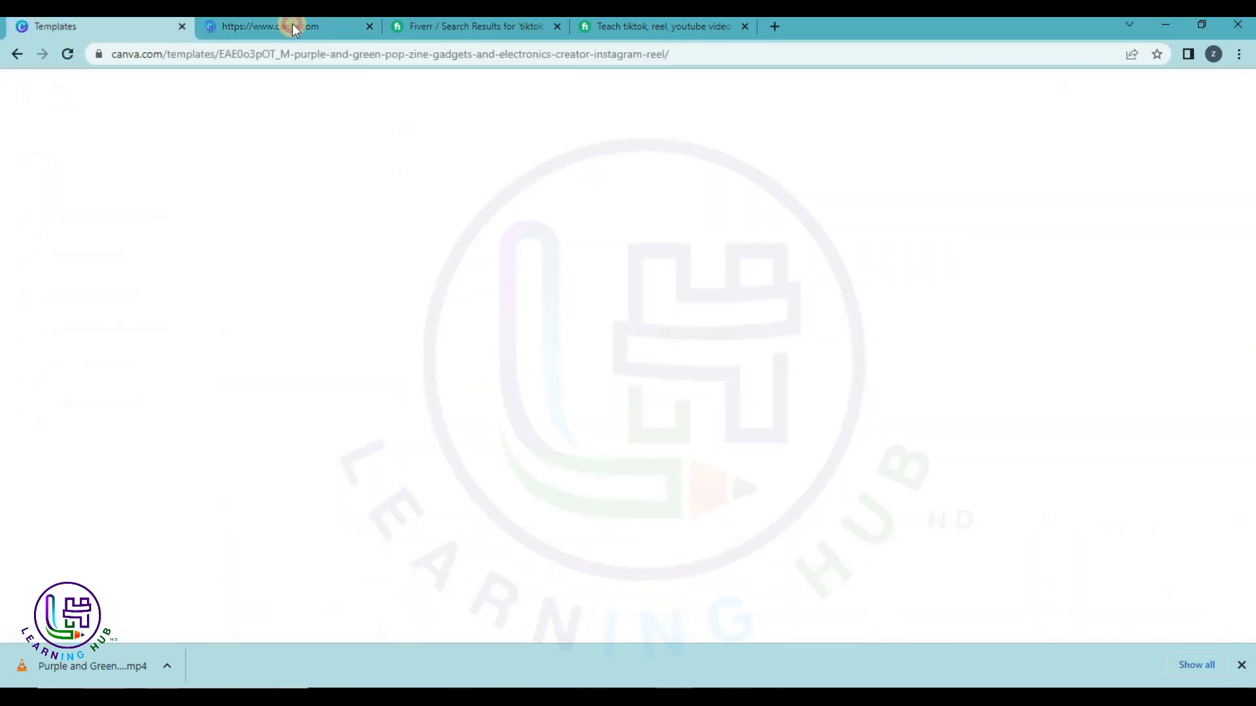
{"action": "left_click", "coordinate": [368, 27]}
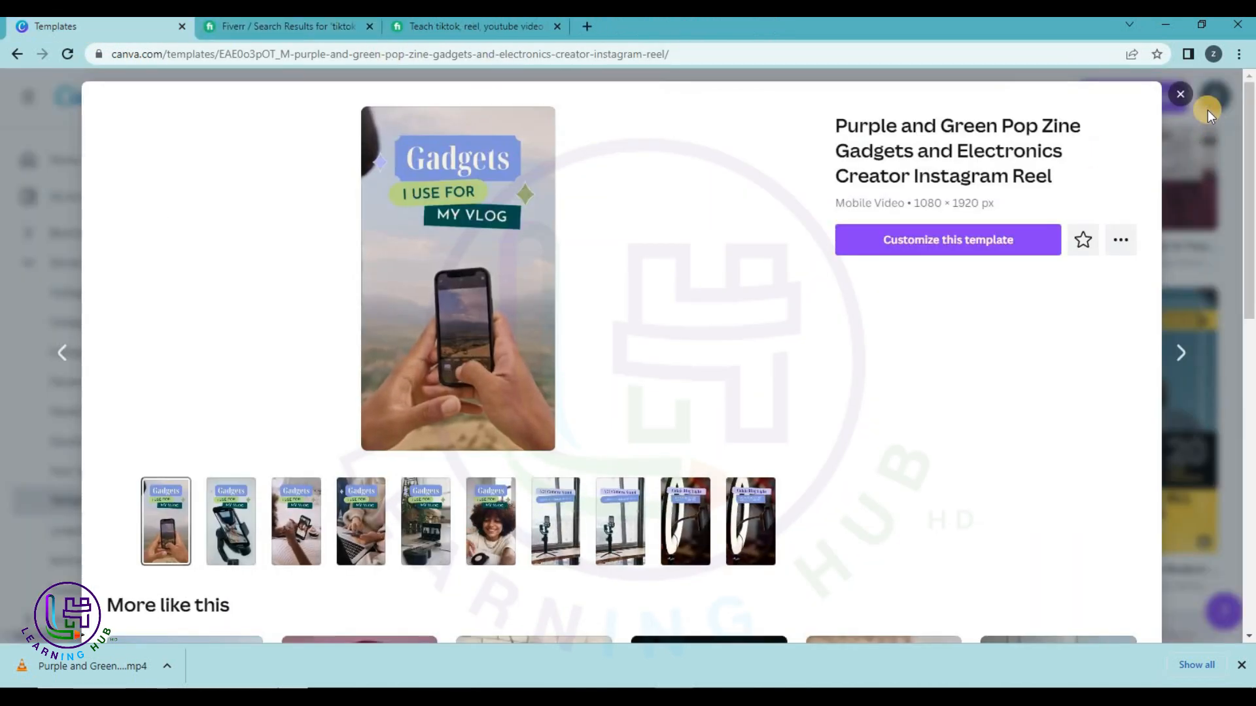
{"action": "left_click", "coordinate": [1179, 96]}
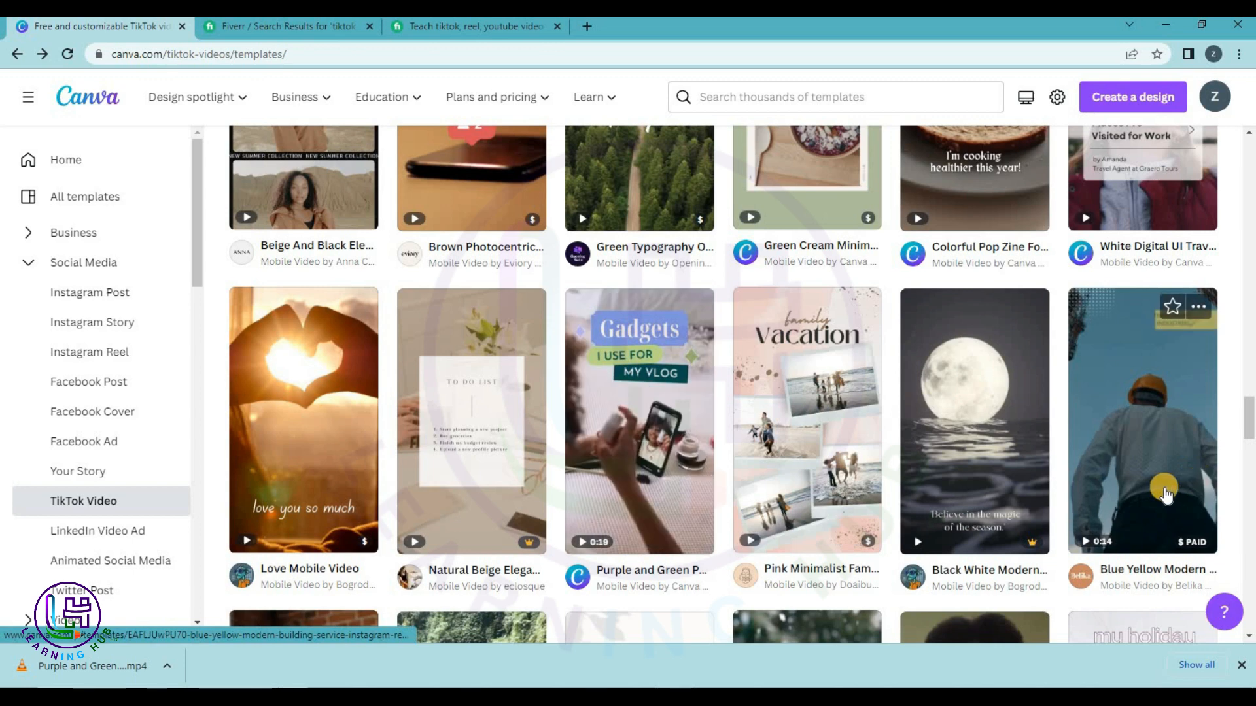
Scroll through the TikTok Video templates to find the blue New Year countdown.
{"action": "scroll", "coordinate": [1165, 495], "scroll_direction": "down", "scroll_amount": 9}
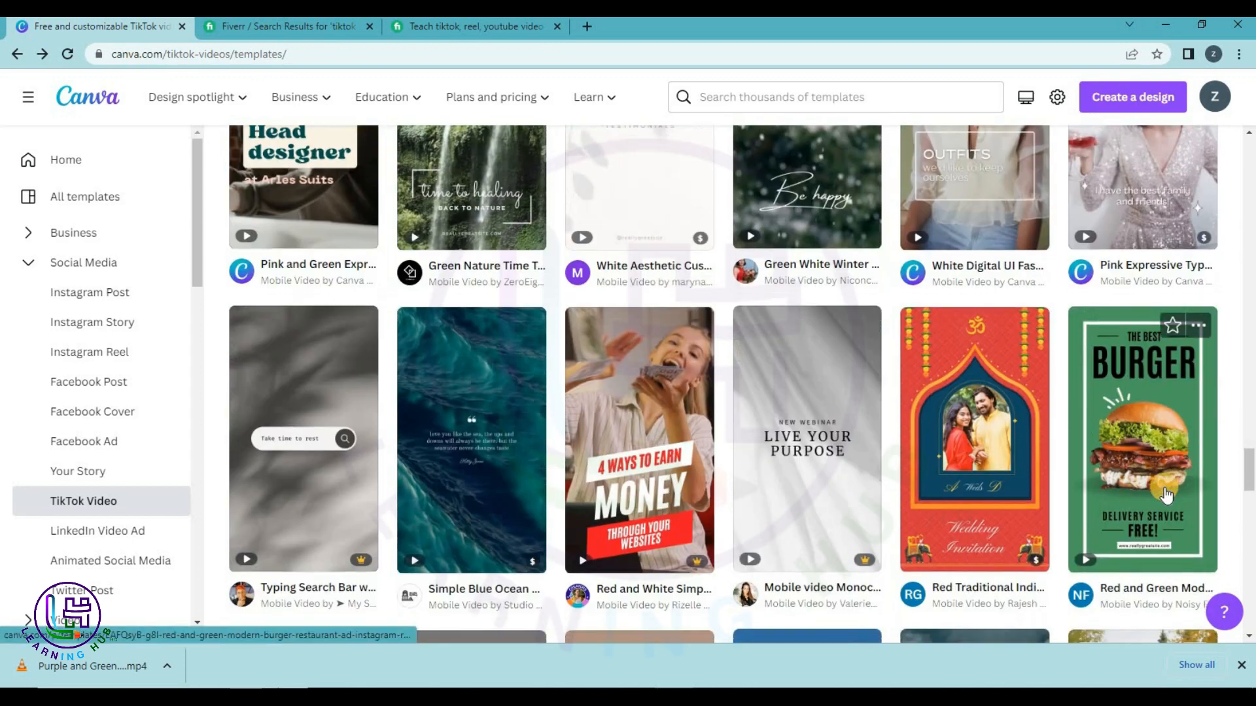
{"action": "scroll", "coordinate": [1165, 495], "scroll_direction": "down", "scroll_amount": 2}
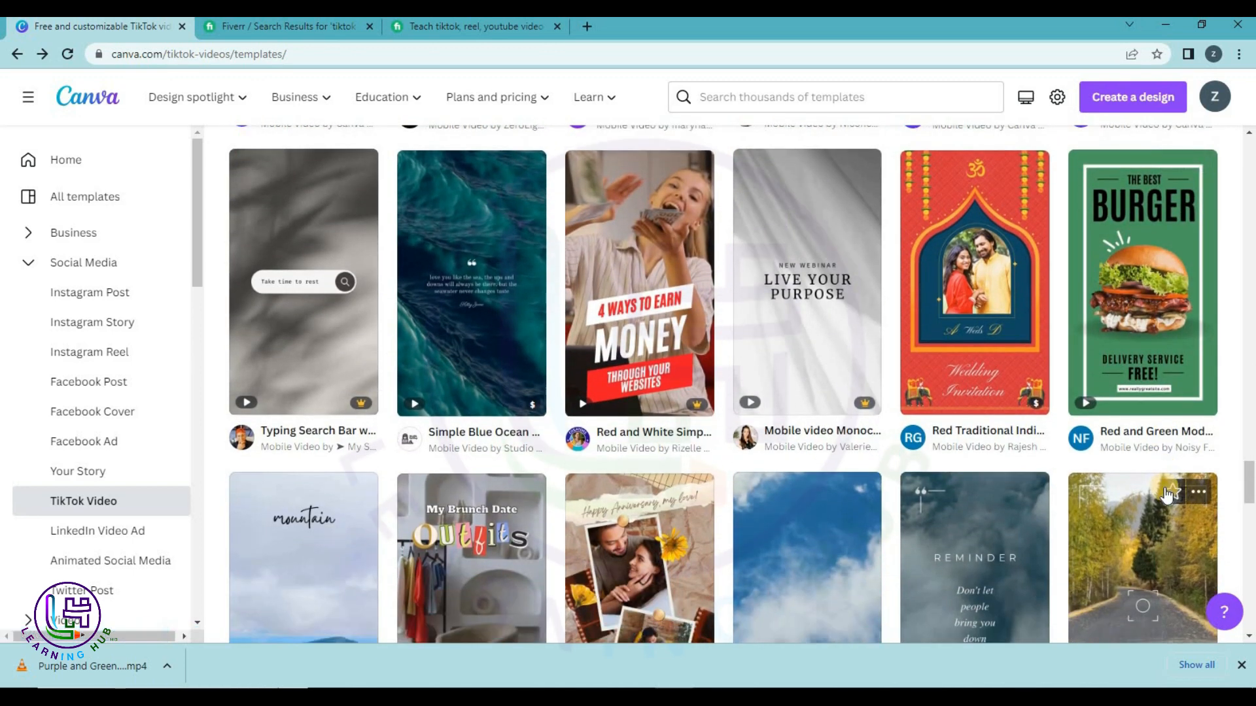
{"action": "scroll", "coordinate": [1166, 495], "scroll_direction": "down", "scroll_amount": 3}
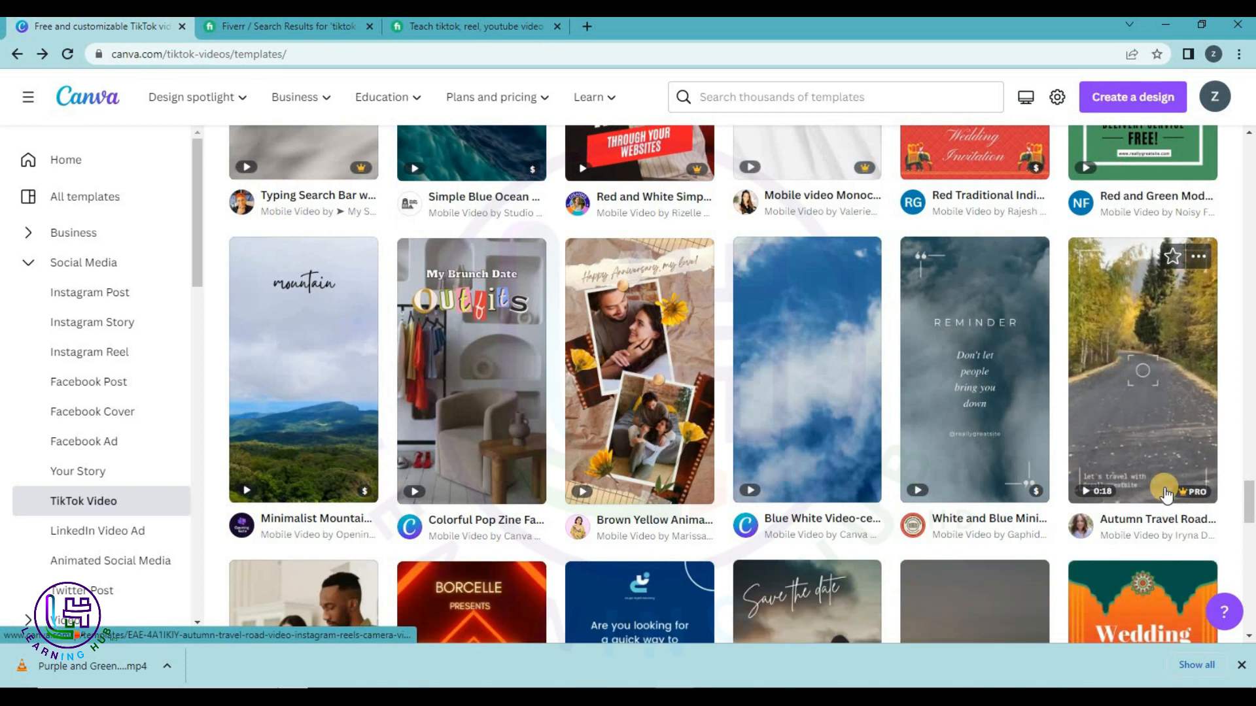
{"action": "scroll", "coordinate": [1165, 495], "scroll_direction": "down", "scroll_amount": 5}
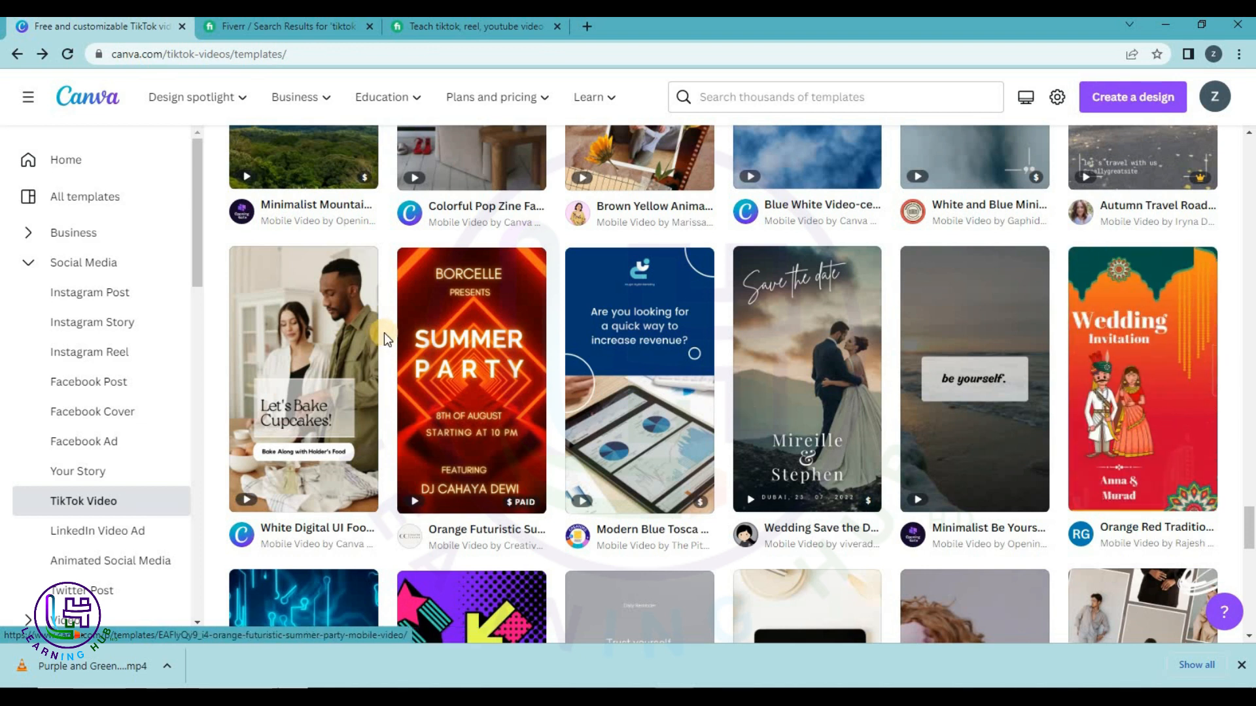
{"action": "mouse_move", "coordinate": [482, 366]}
{"action": "scroll", "coordinate": [482, 370], "scroll_direction": "down", "scroll_amount": 5}
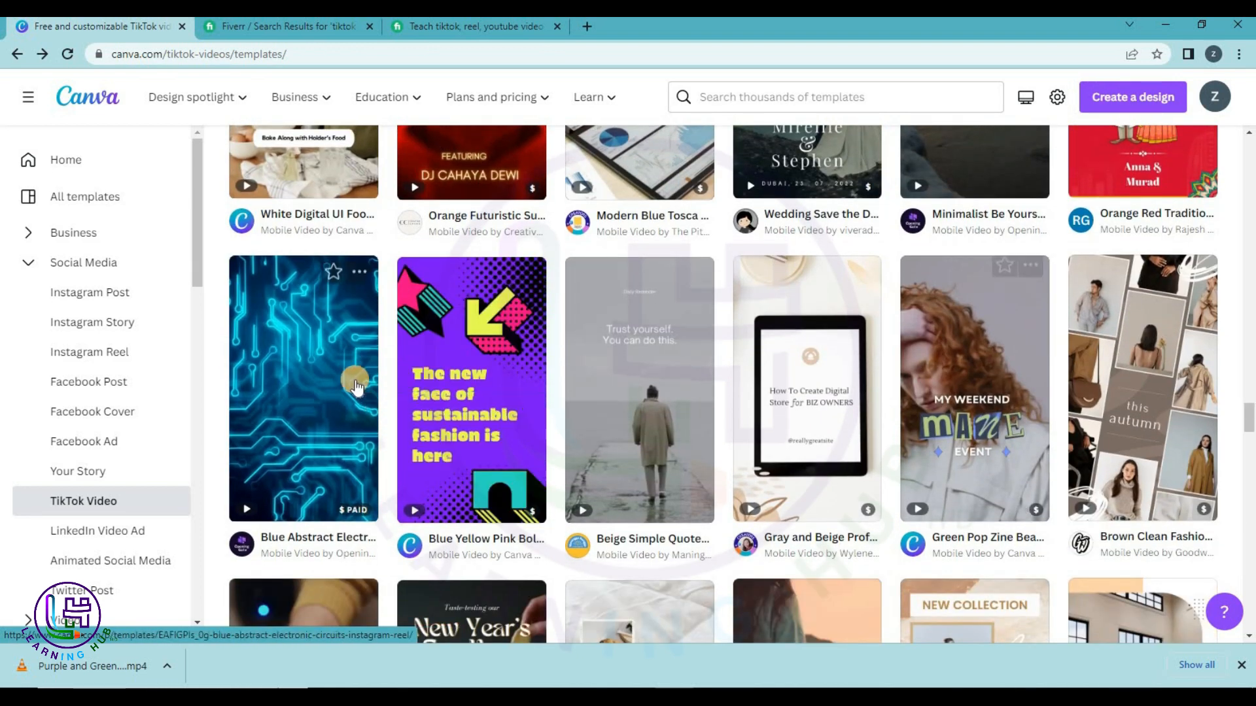
{"action": "scroll", "coordinate": [362, 387], "scroll_direction": "down", "scroll_amount": 5}
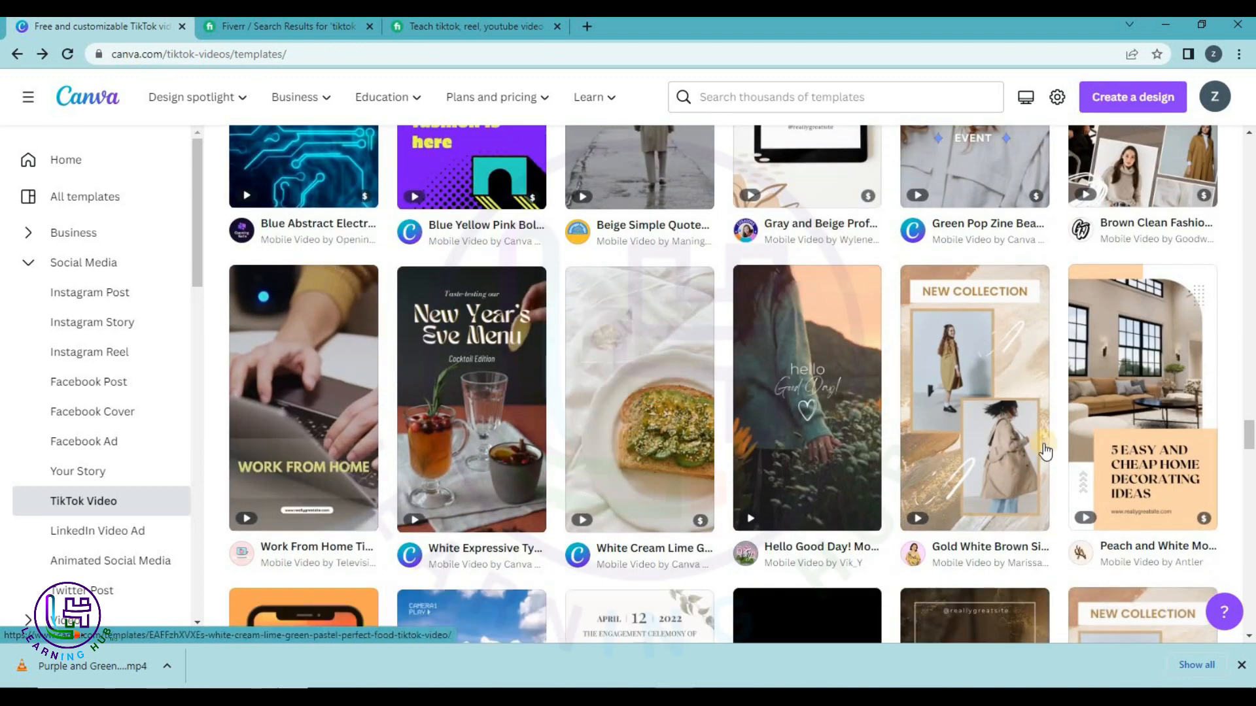
{"action": "scroll", "coordinate": [891, 458], "scroll_direction": "down", "scroll_amount": 5}
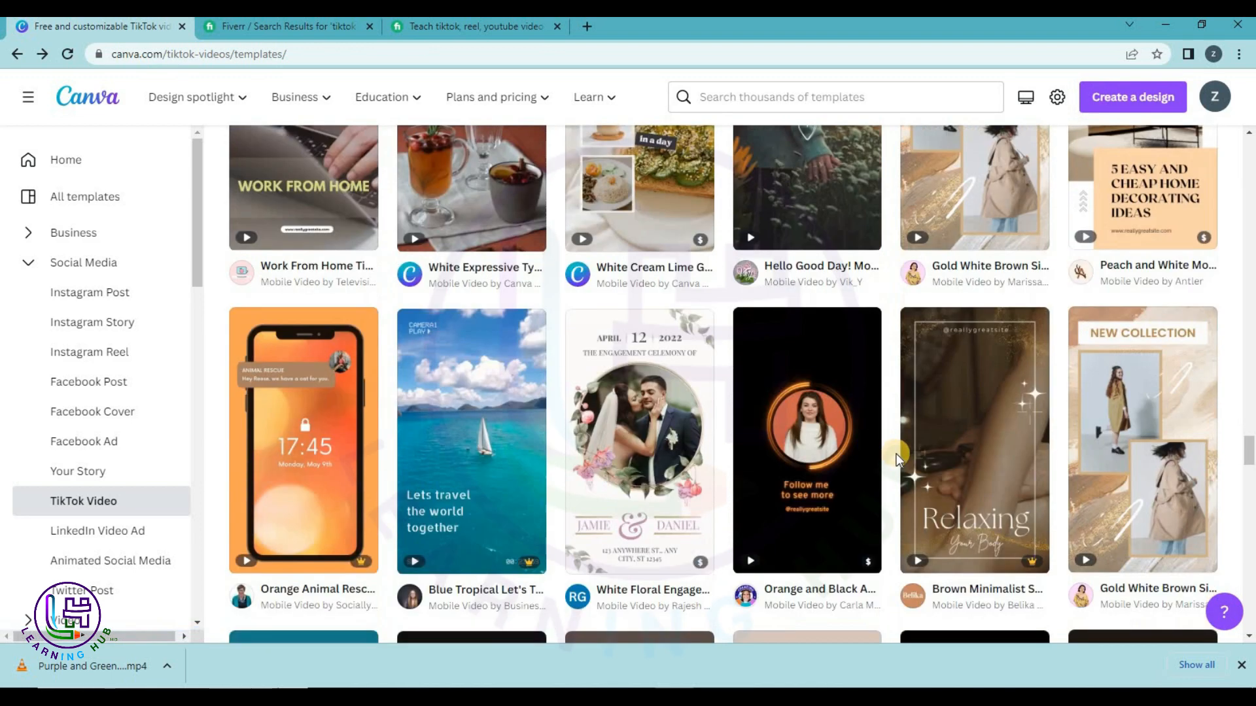
{"action": "scroll", "coordinate": [893, 460], "scroll_direction": "down", "scroll_amount": 2}
{"action": "scroll", "coordinate": [891, 459], "scroll_direction": "down", "scroll_amount": 9}
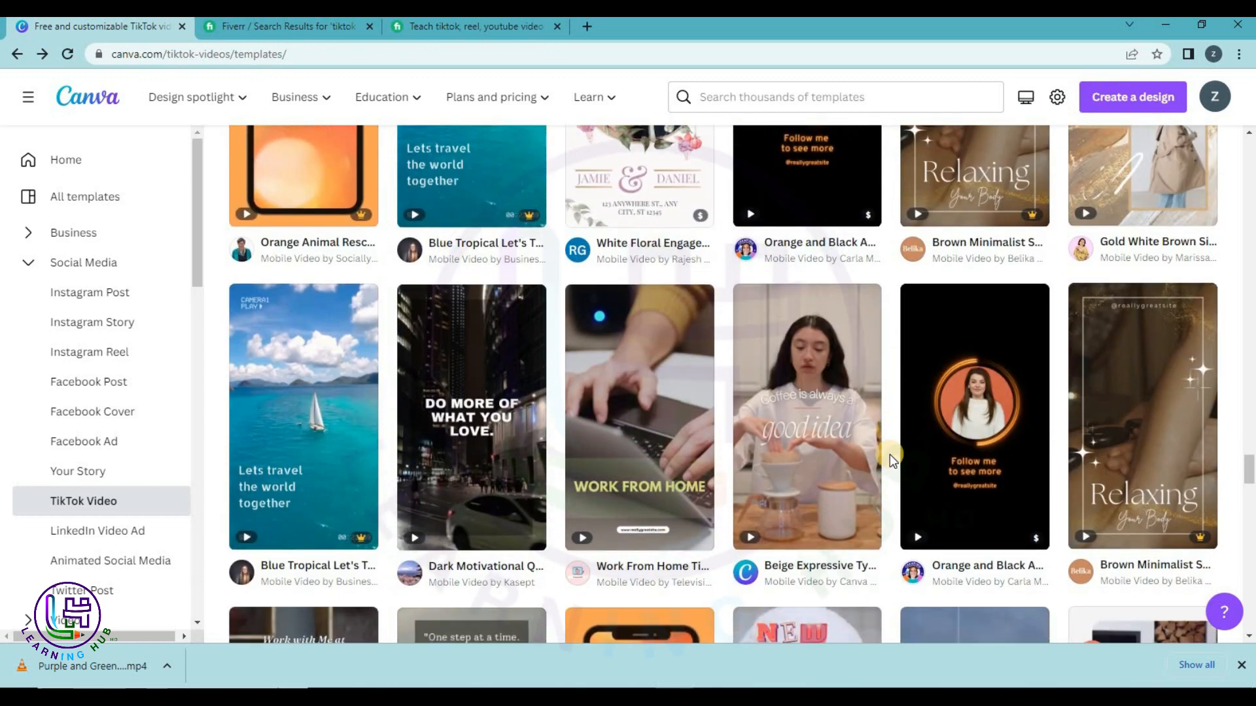
{"action": "scroll", "coordinate": [890, 459], "scroll_direction": "down", "scroll_amount": 8}
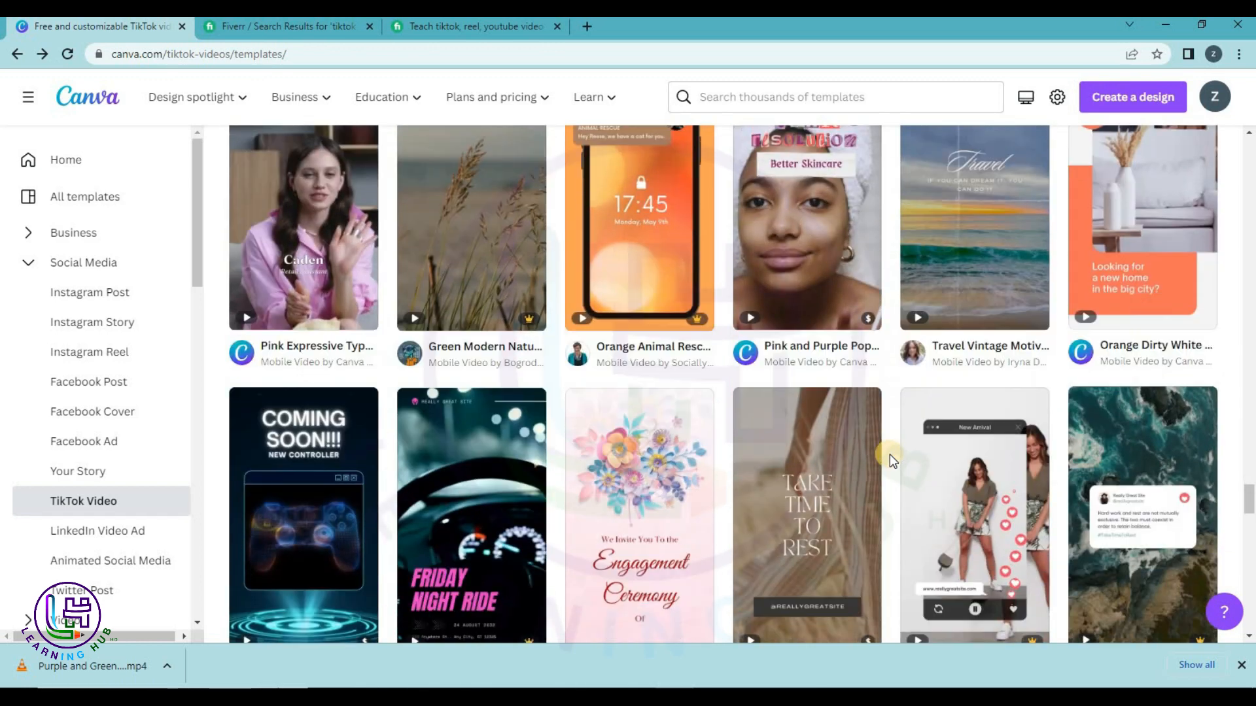
{"action": "scroll", "coordinate": [889, 460], "scroll_direction": "up", "scroll_amount": 5}
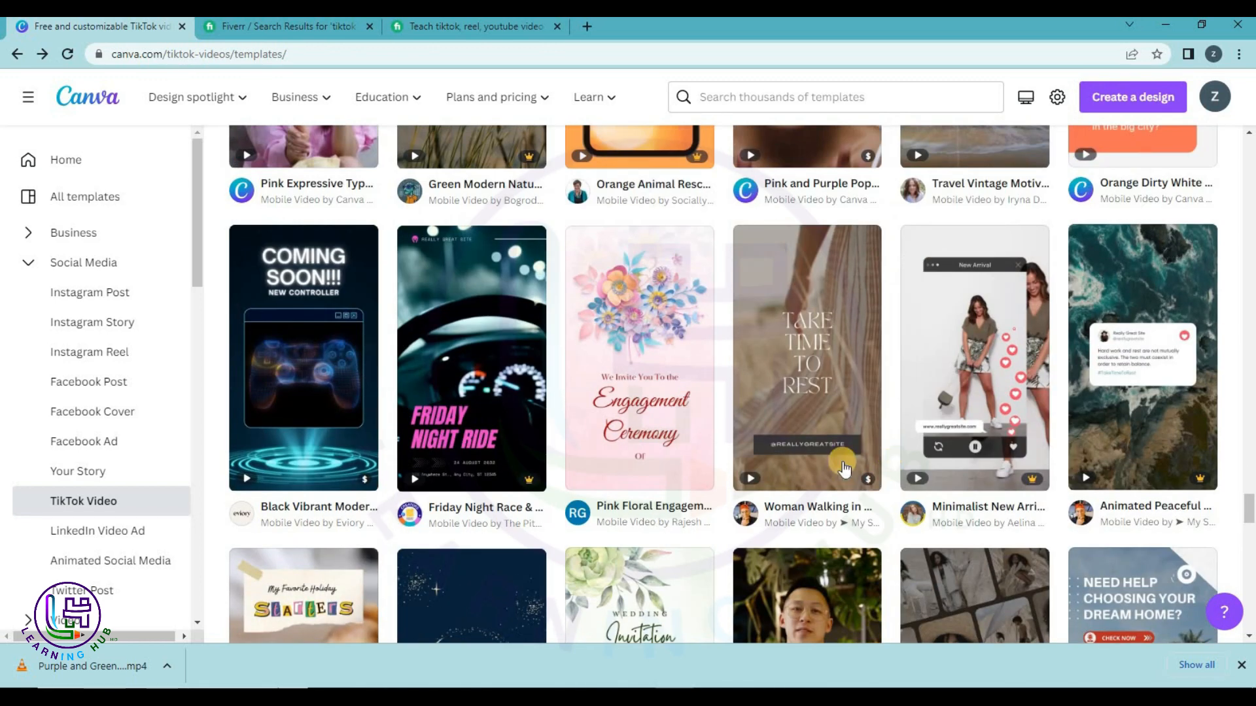
{"action": "scroll", "coordinate": [787, 445], "scroll_direction": "down", "scroll_amount": 9}
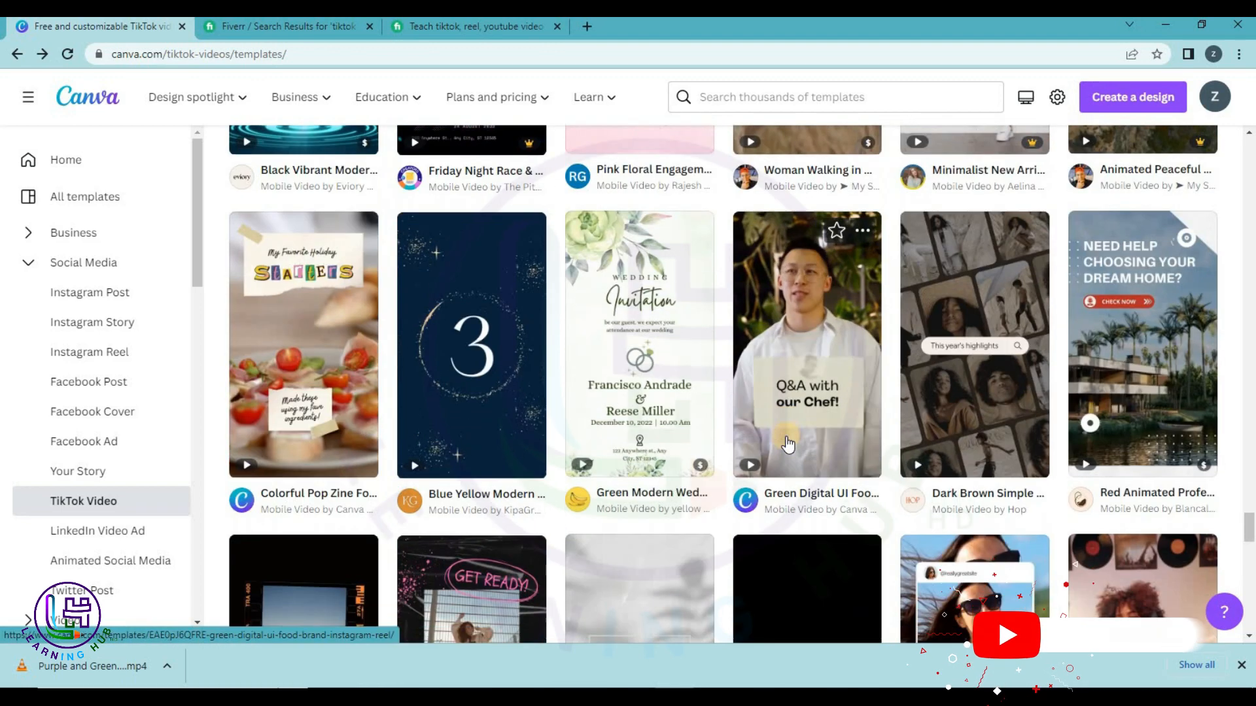
{"action": "scroll", "coordinate": [744, 435], "scroll_direction": "up", "scroll_amount": 4}
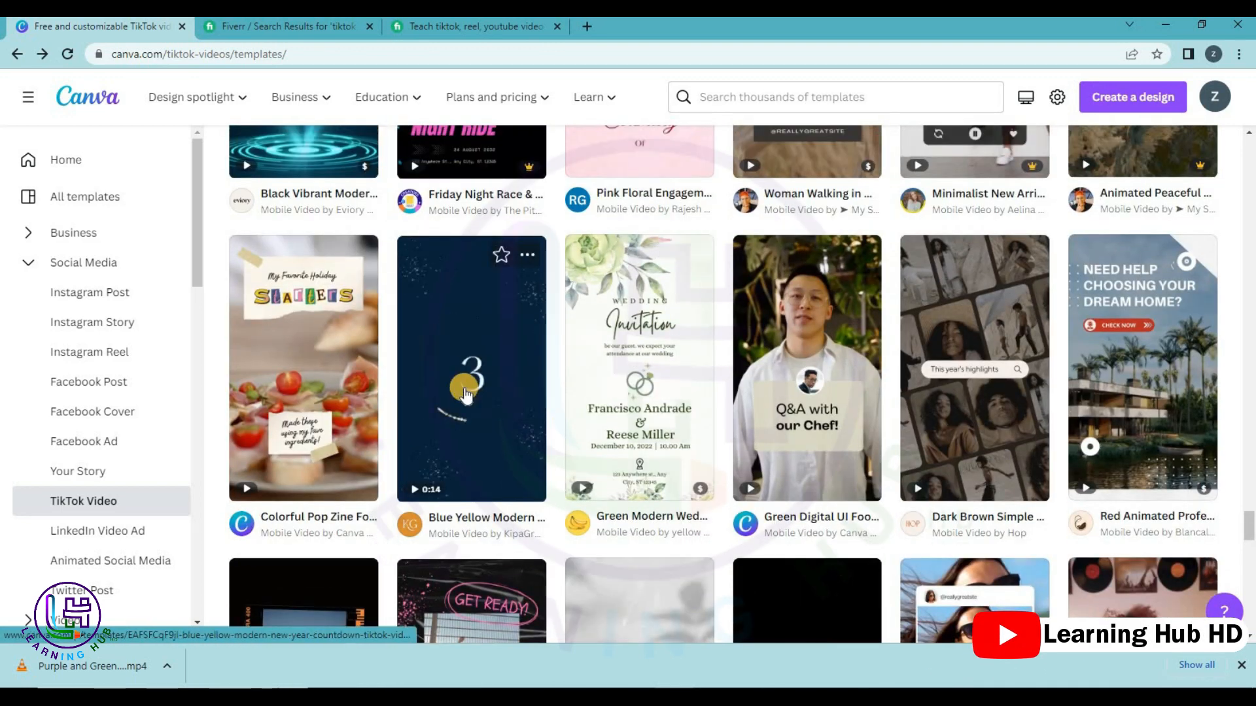
Open the Blue Yellow Modern New Year countdown template in the editor and browse its pages.
{"action": "left_click", "coordinate": [465, 387]}
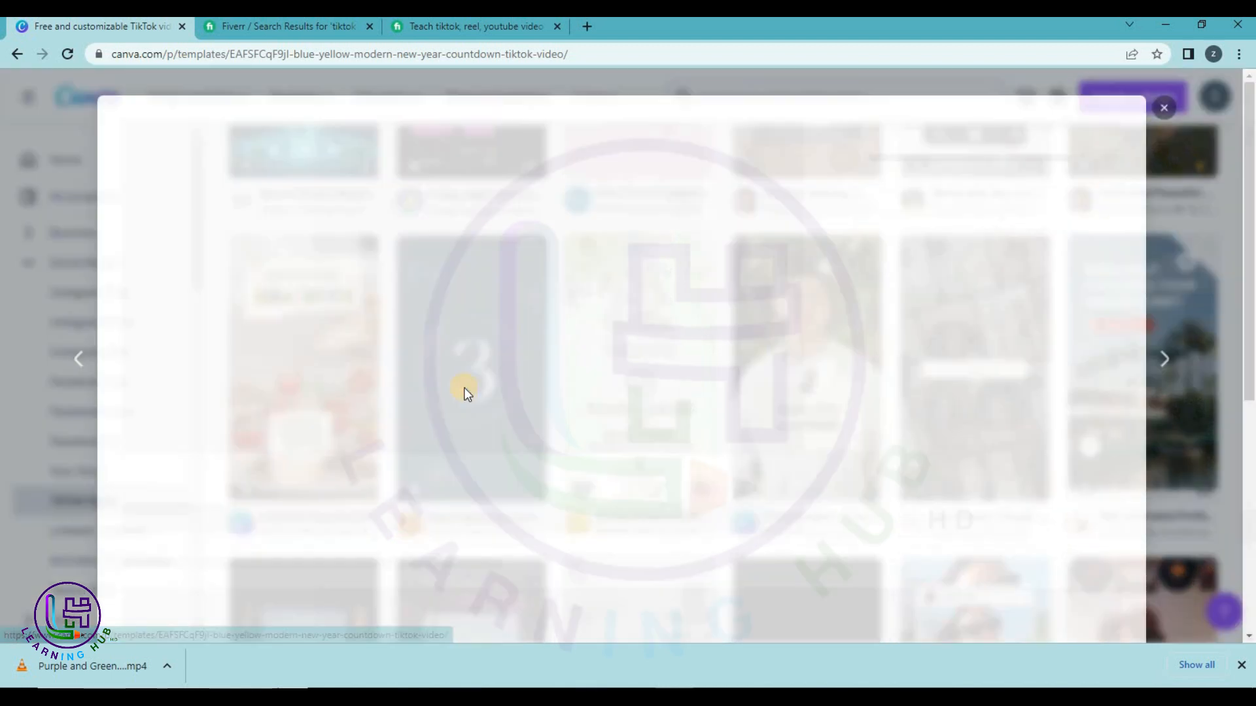
{"action": "left_click", "coordinate": [926, 252]}
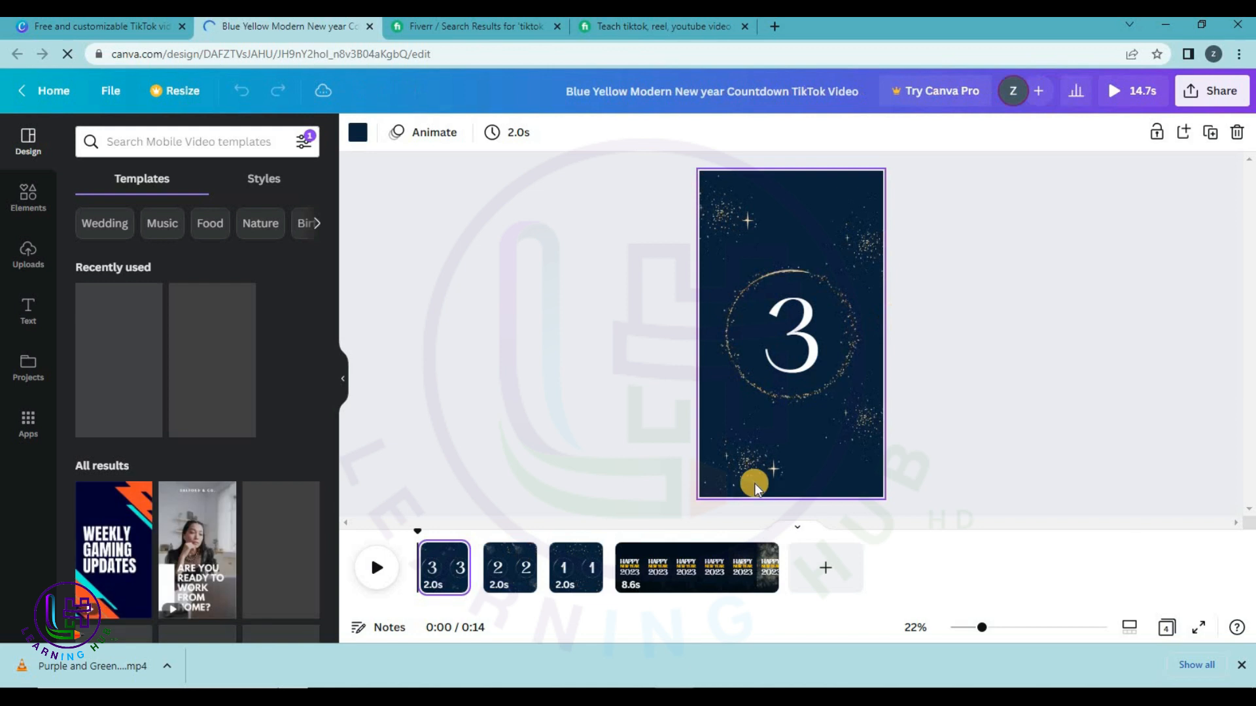
{"action": "left_click", "coordinate": [637, 576]}
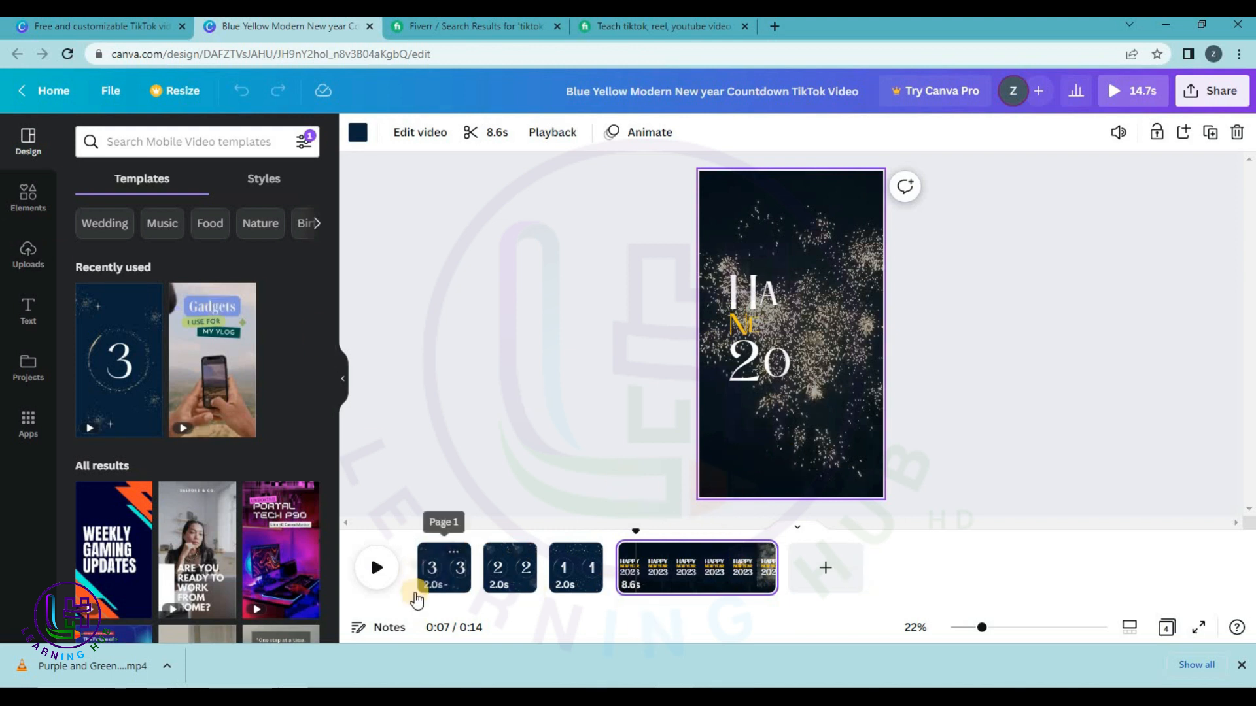
{"action": "left_click", "coordinate": [443, 583]}
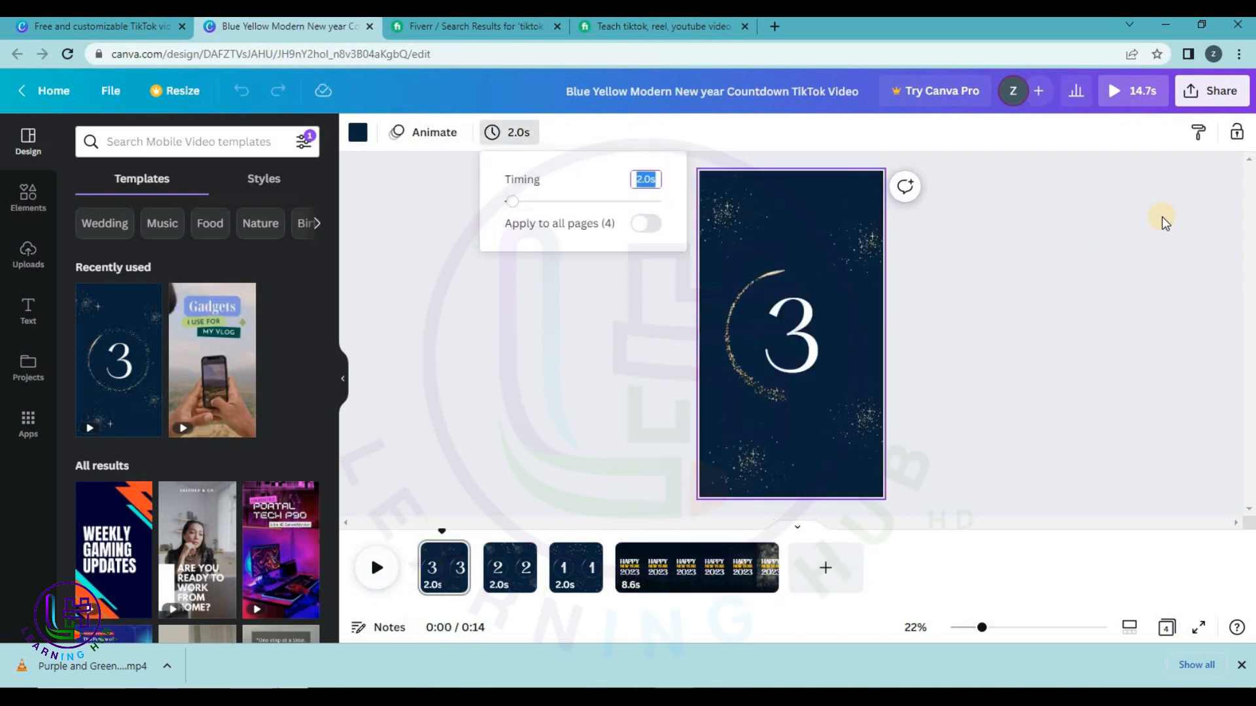
Play a full-screen preview of the countdown, then go to the Happy New Year 2023 page.
{"action": "left_click", "coordinate": [1124, 106]}
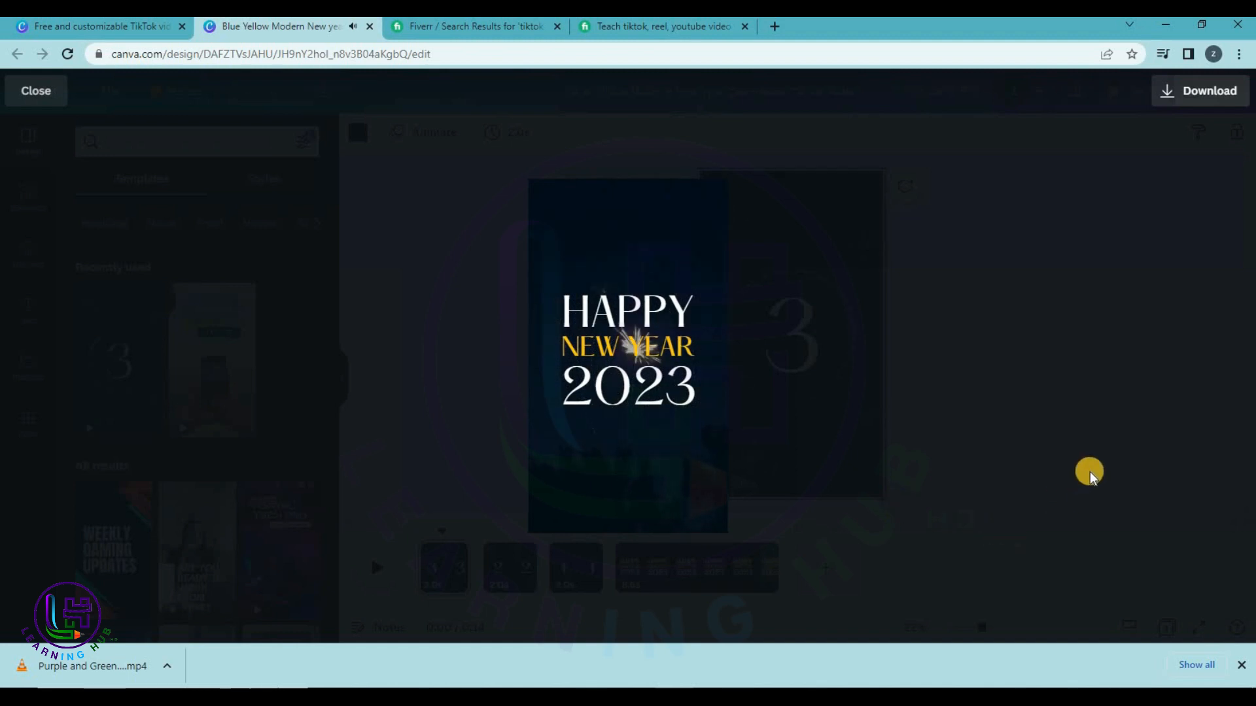
{"action": "left_click", "coordinate": [1090, 473]}
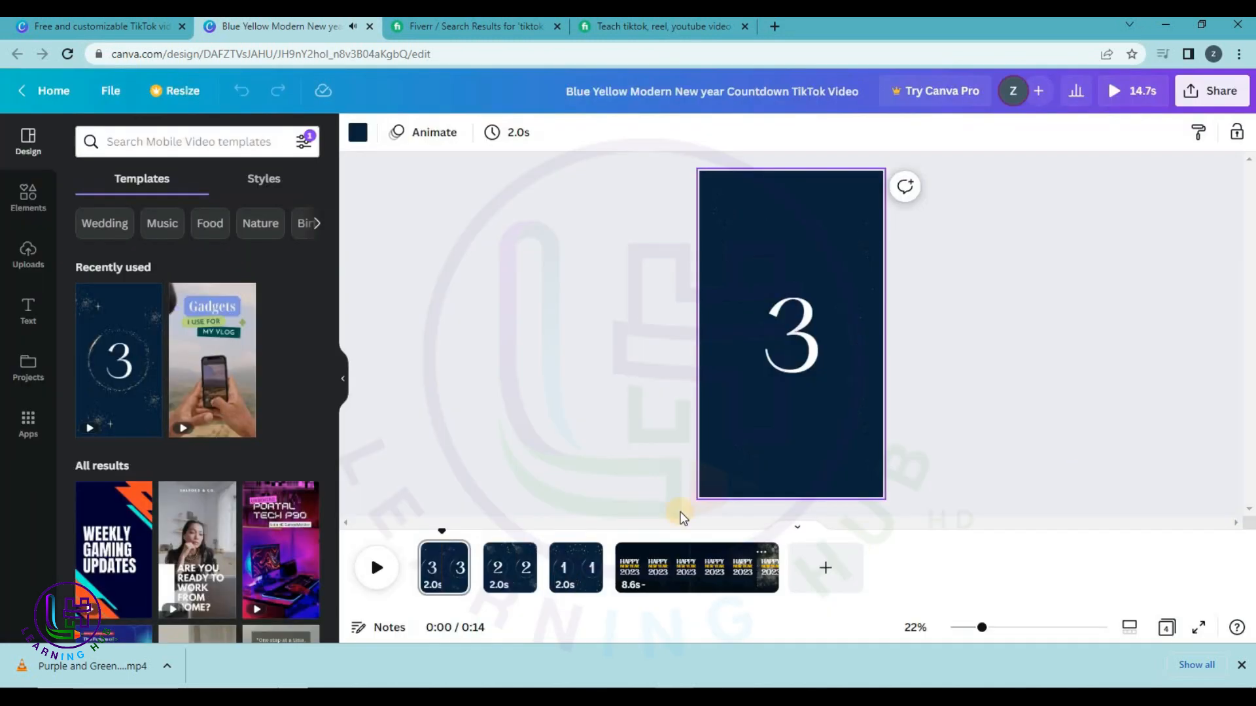
{"action": "left_click", "coordinate": [737, 590]}
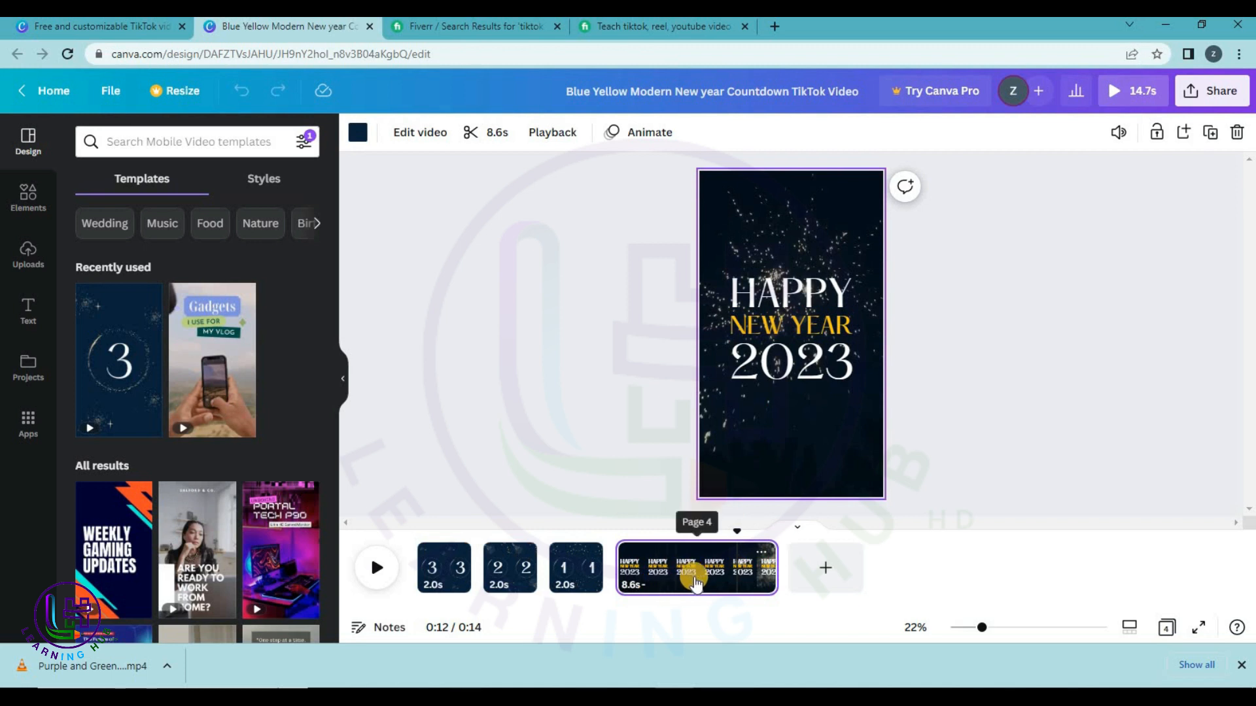
Add the GLOW text combination to the page and change its text to 'LEARNING HUB HD'.
{"action": "left_click", "coordinate": [31, 311]}
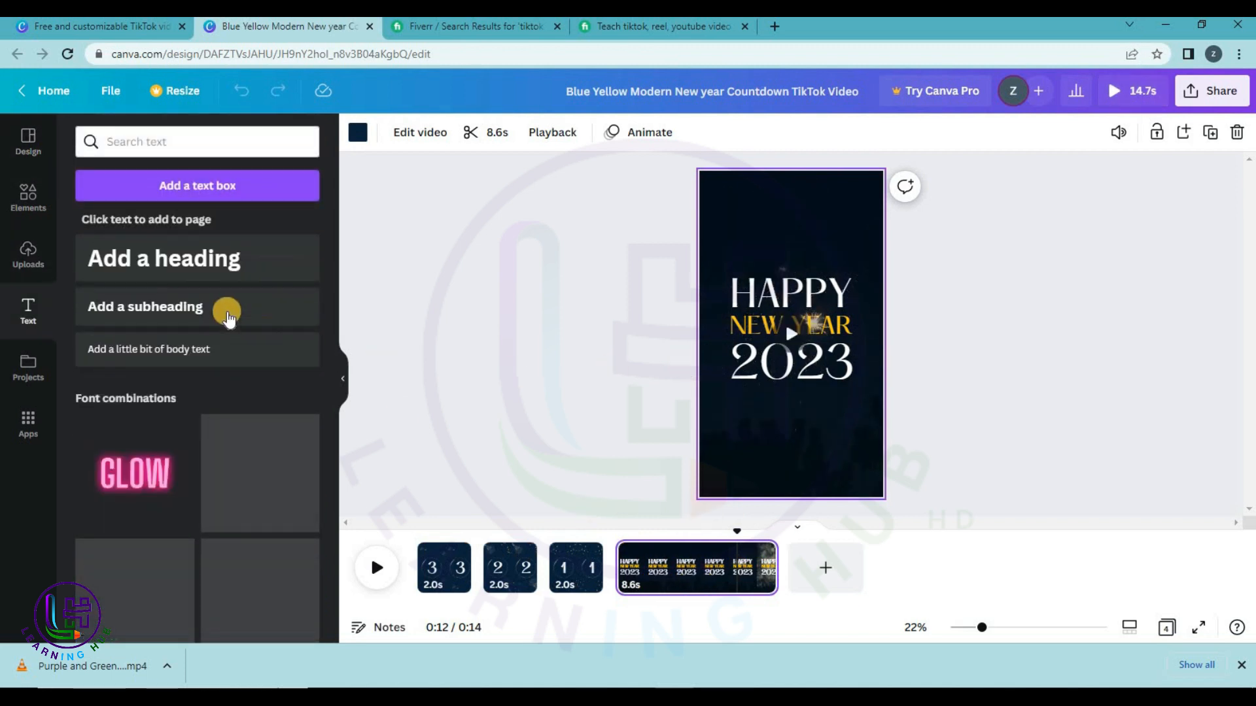
{"action": "left_click_drag", "start_coordinate": [121, 486], "coordinate": [786, 450]}
{"action": "double_click", "coordinate": [786, 450]}
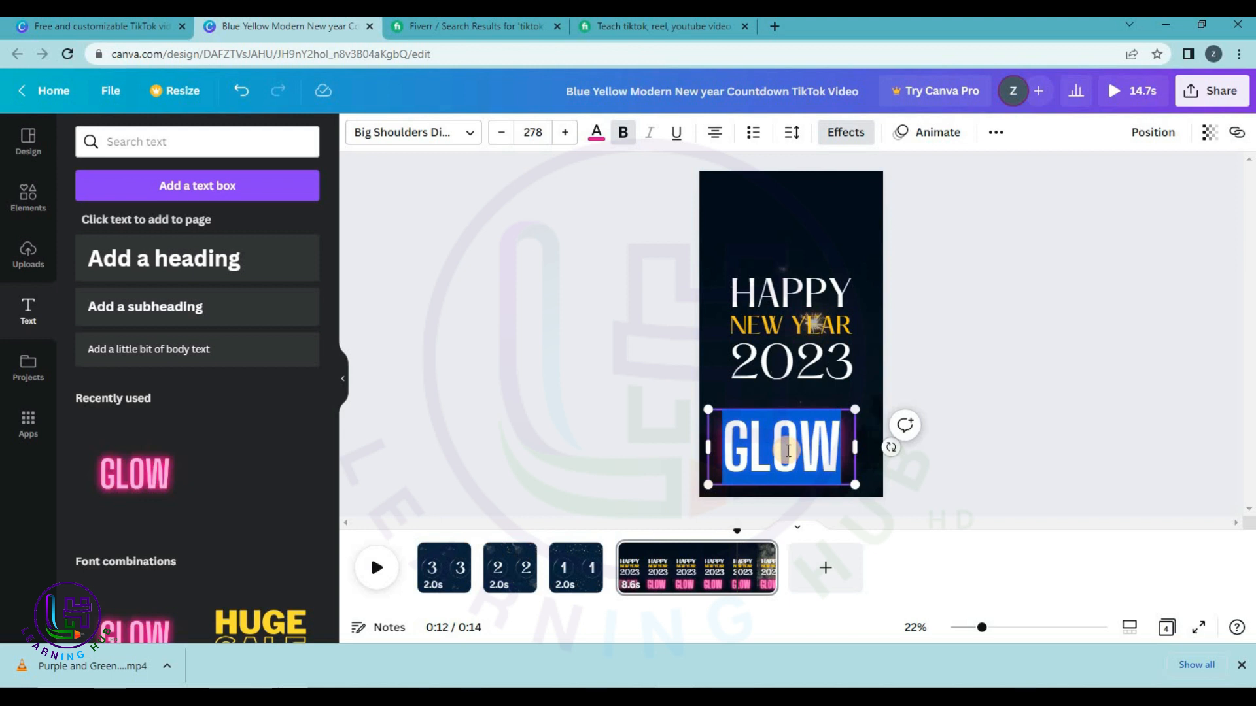
{"action": "type", "text": "LEARN"}
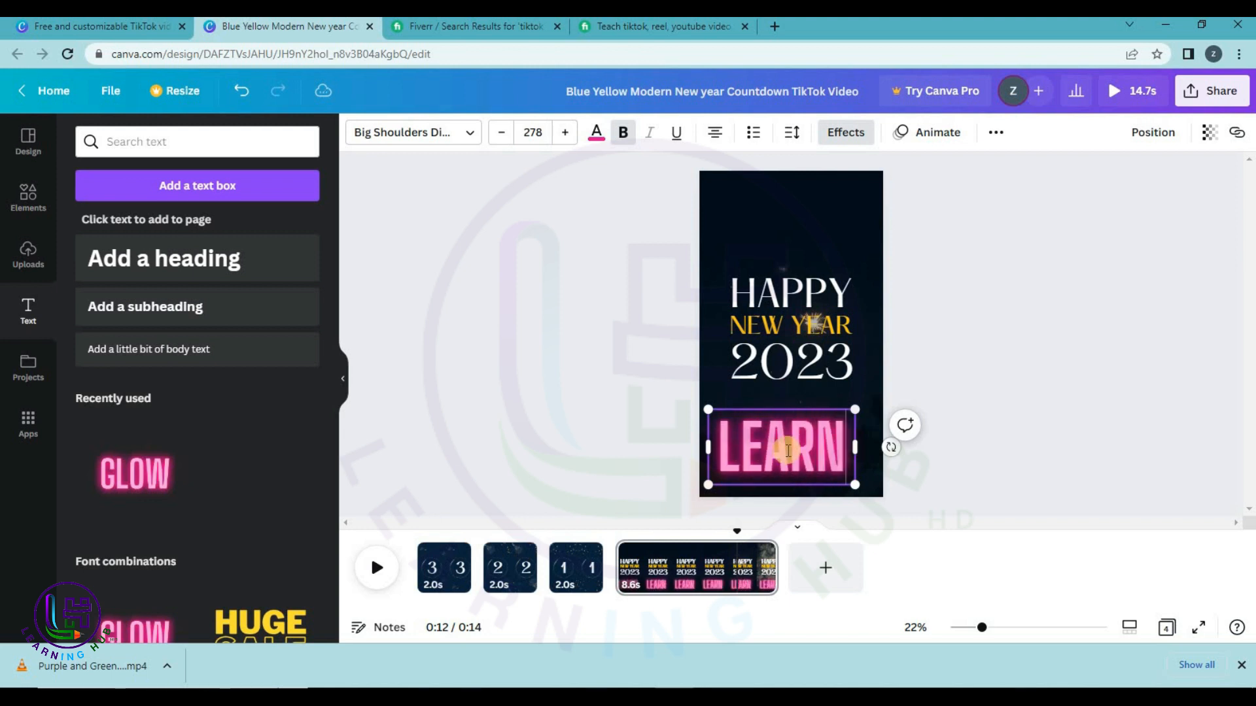
{"action": "type", "text": "ING"}
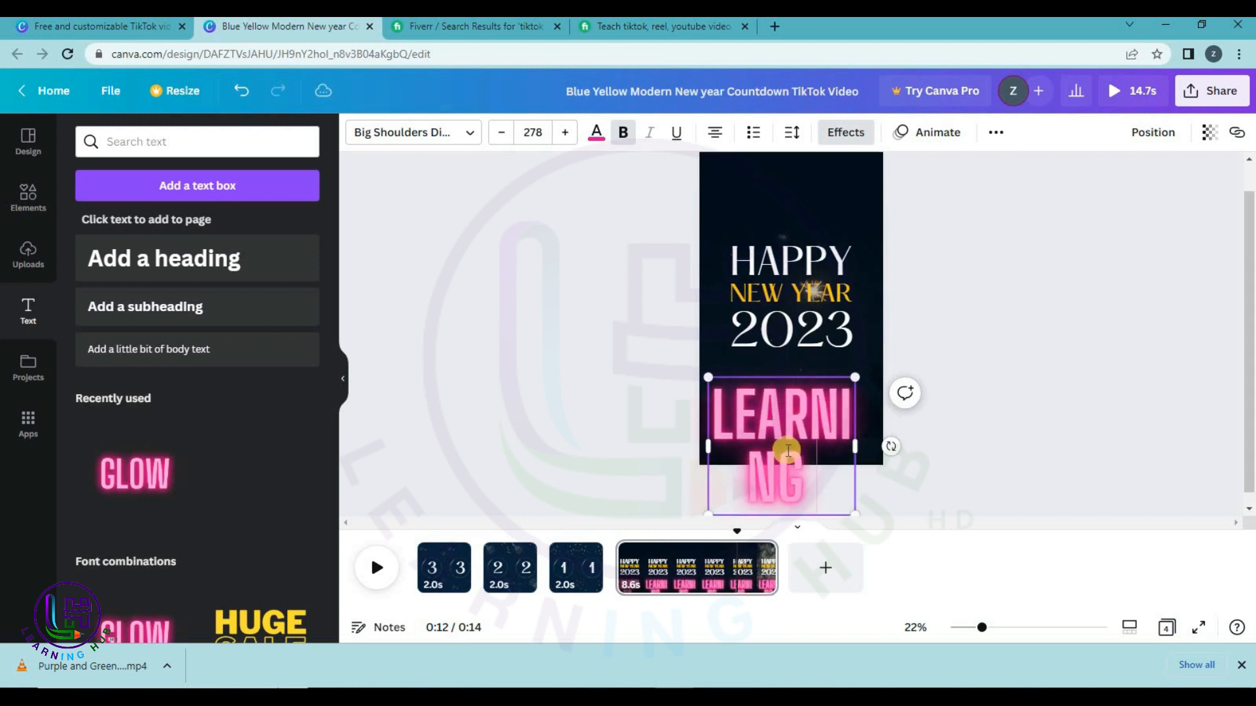
{"action": "type", "text": " HUB HD"}
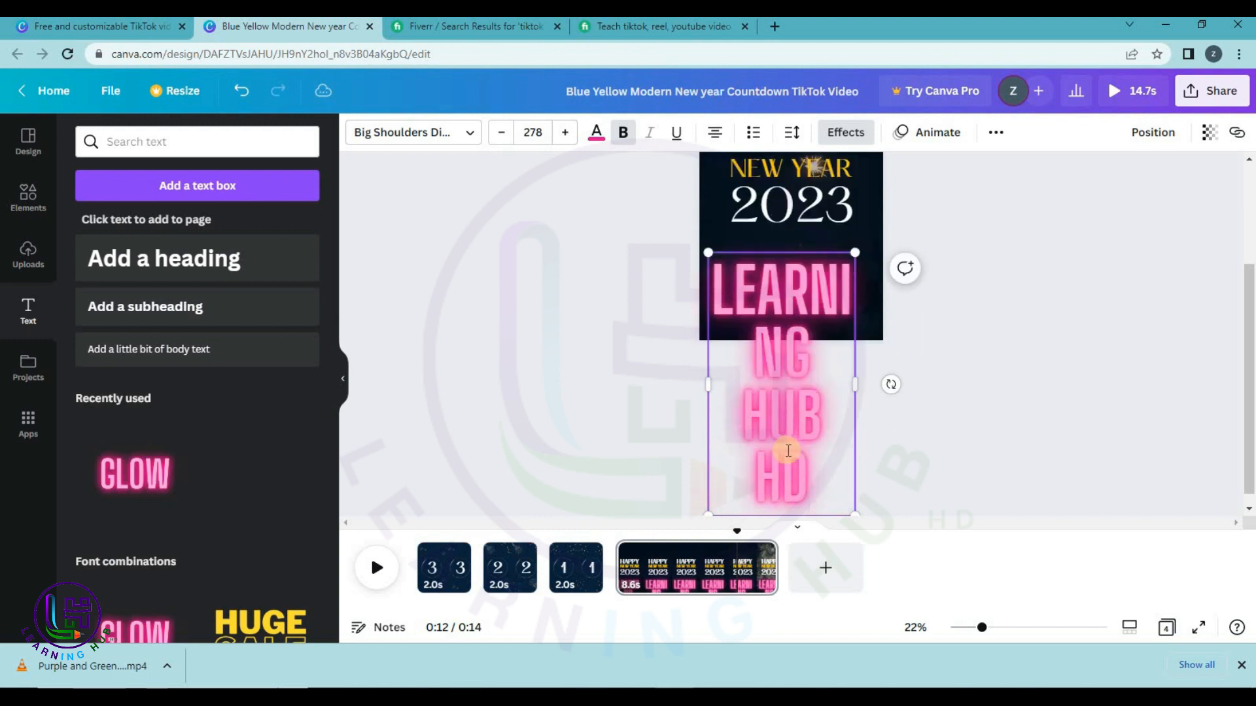
Set LEARNING HUB HD to font size 100 and centre it below 'HAPPY NEW YEAR 2023'.
{"action": "left_click", "coordinate": [533, 129]}
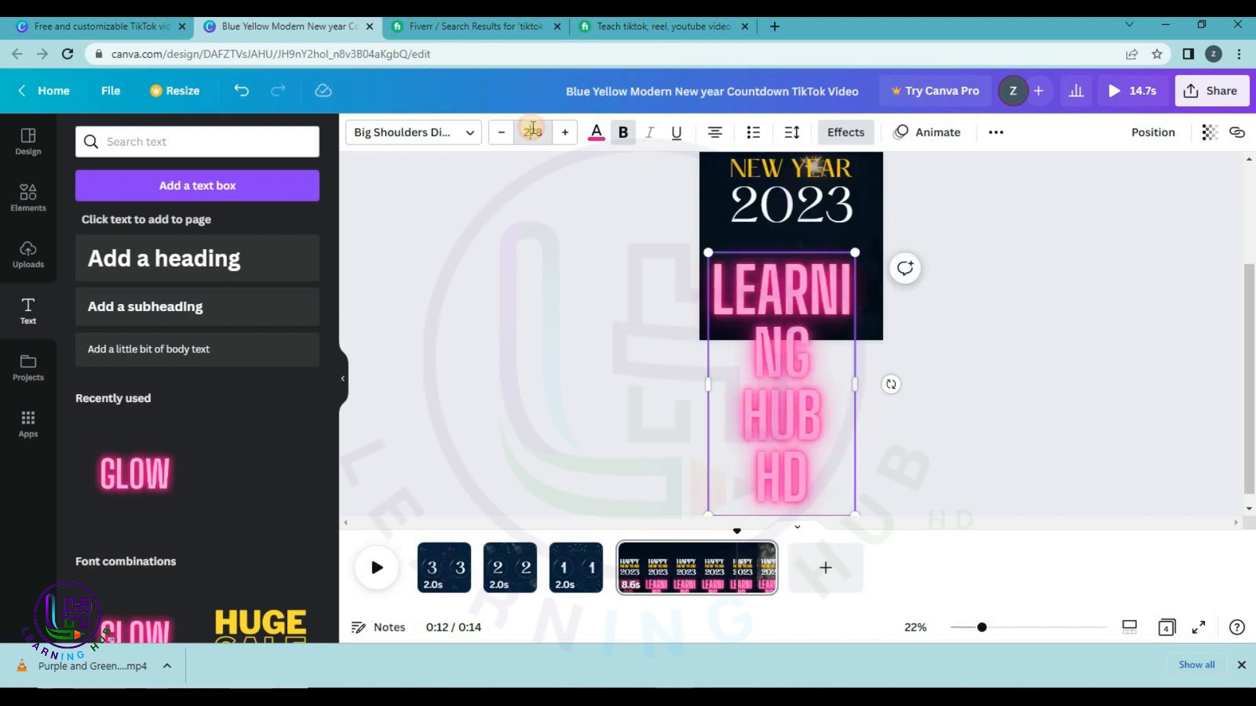
{"action": "type", "text": "100"}
{"action": "key", "text": "Return"}
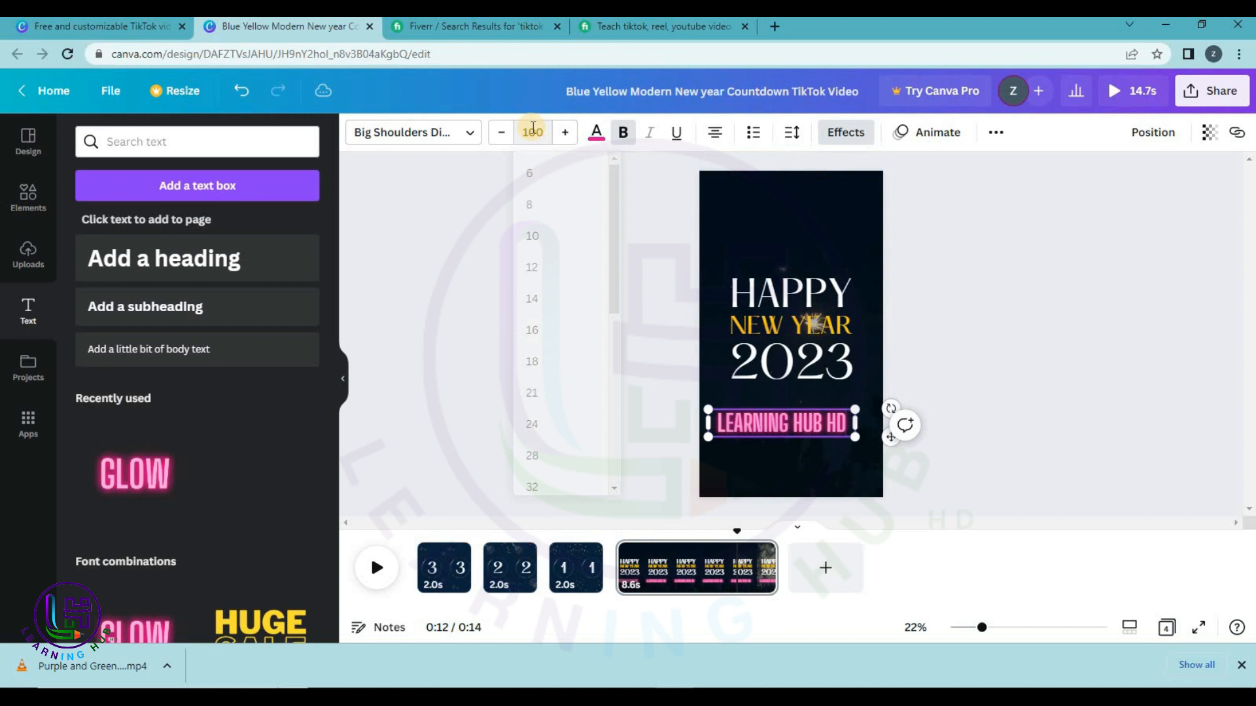
{"action": "left_click_drag", "start_coordinate": [779, 433], "coordinate": [790, 457]}
{"action": "left_click", "coordinate": [1013, 382]}
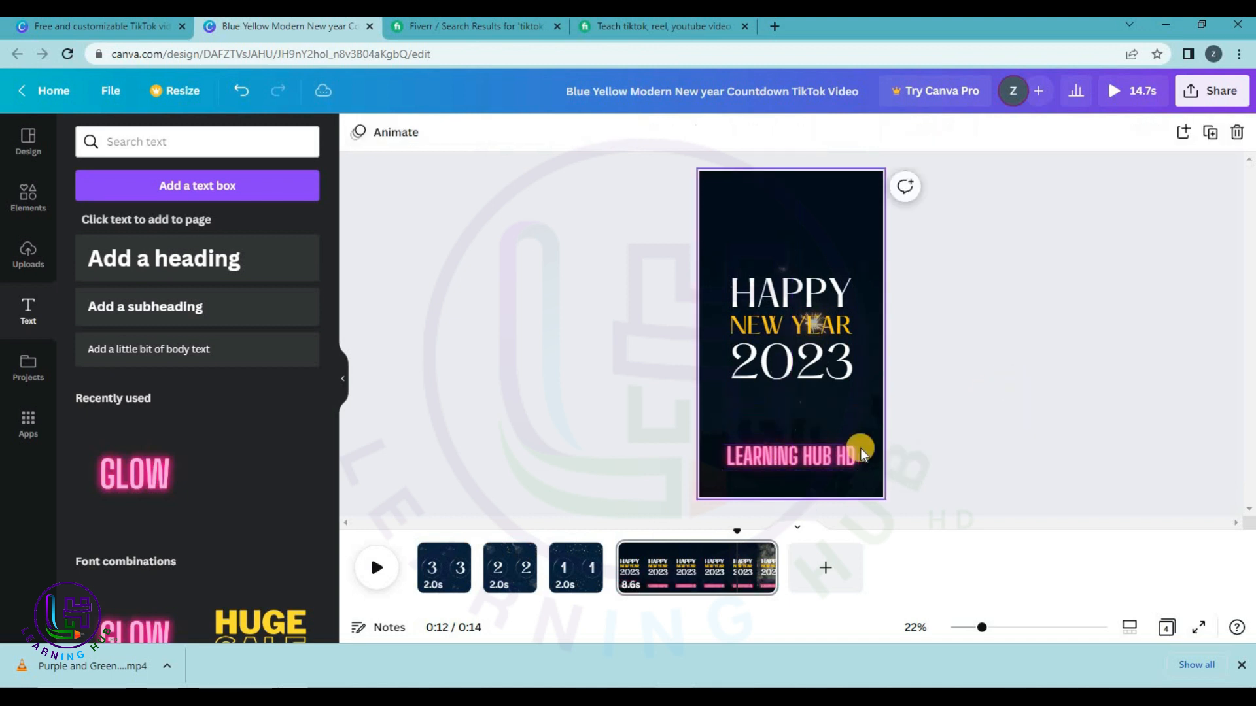
{"action": "left_click", "coordinate": [791, 457]}
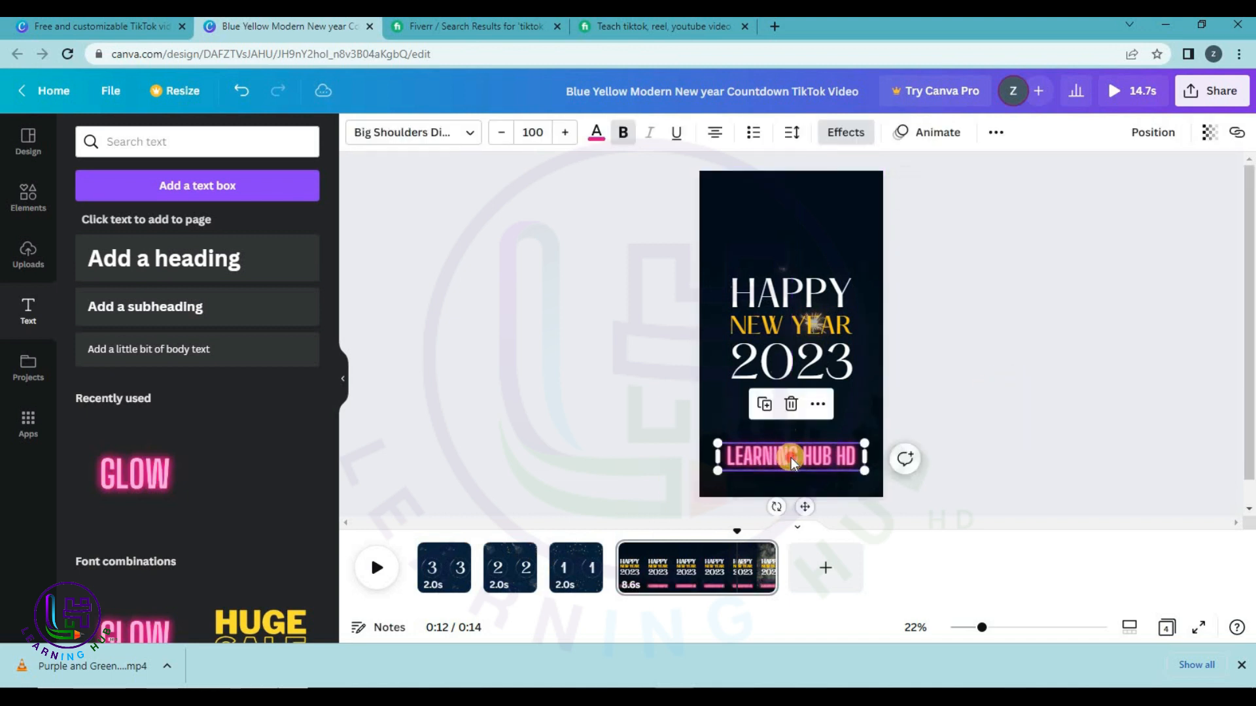
{"action": "left_click_drag", "start_coordinate": [790, 457], "coordinate": [791, 444]}
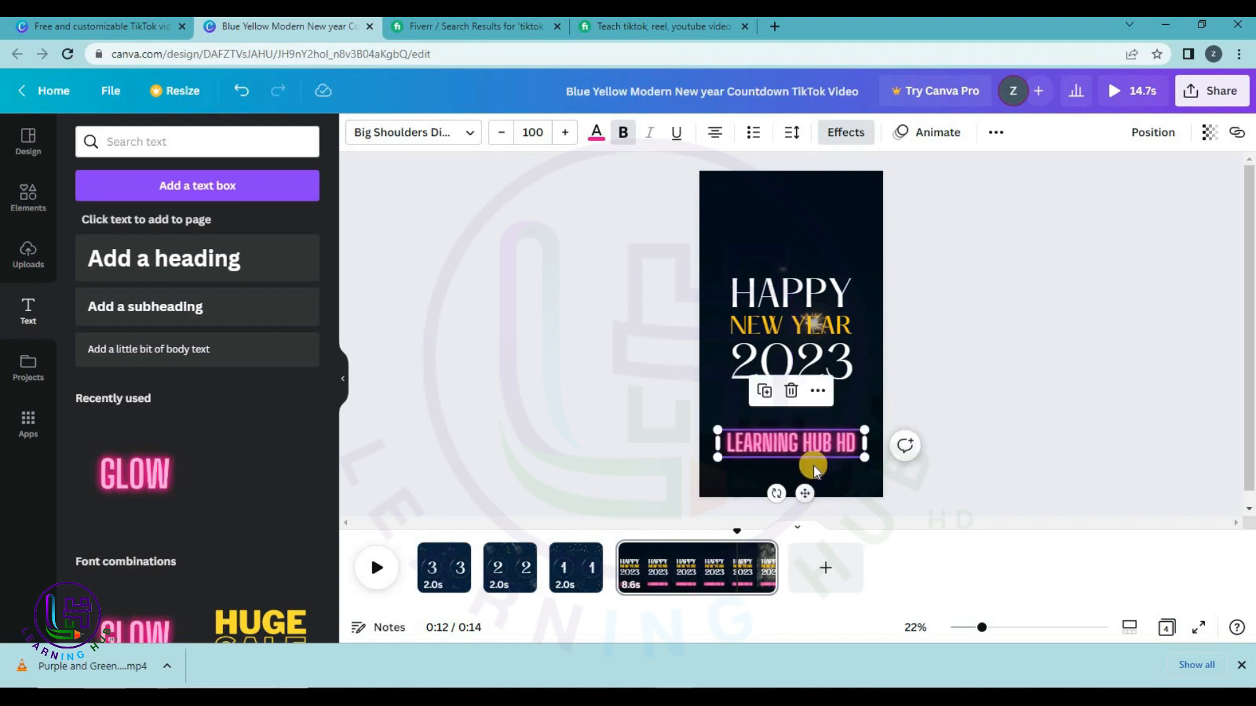
Duplicate the LEARNING HUB HD line, replace its text with the contact phone number, and centre it below.
{"action": "key", "text": "ctrl+d"}
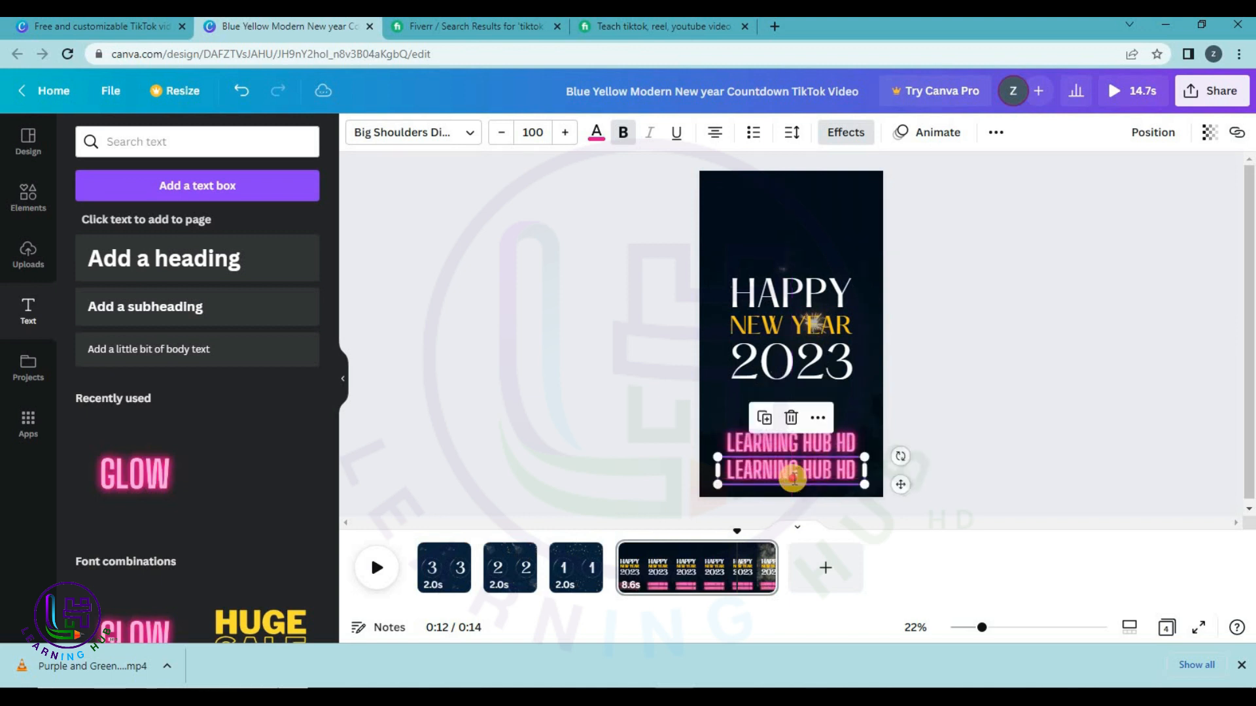
{"action": "double_click", "coordinate": [793, 476]}
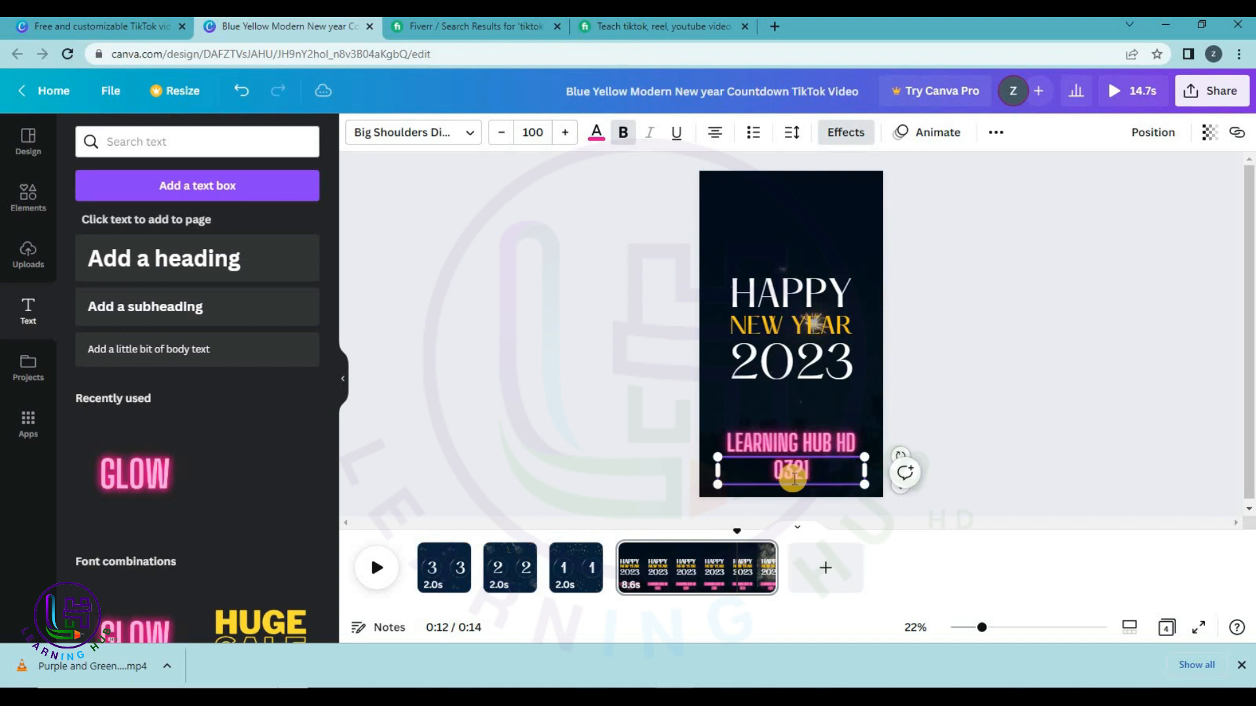
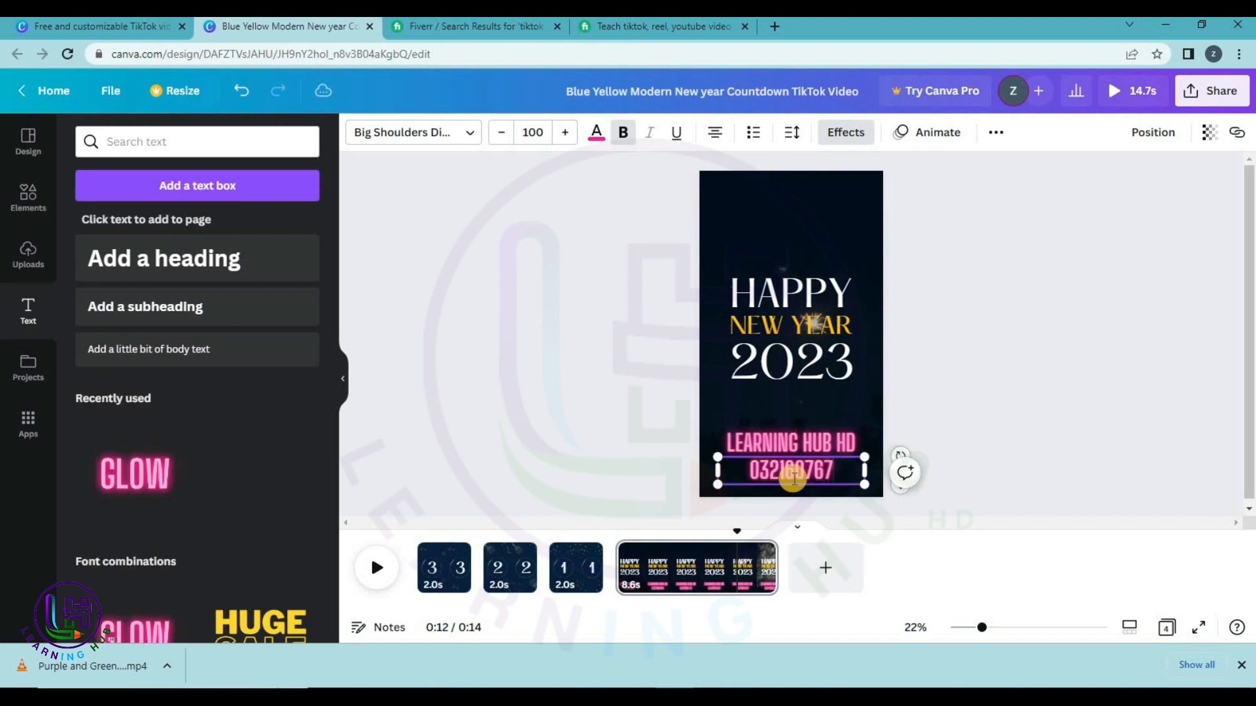
{"action": "left_click", "coordinate": [997, 396]}
{"action": "left_click_drag", "start_coordinate": [798, 474], "coordinate": [795, 477]}
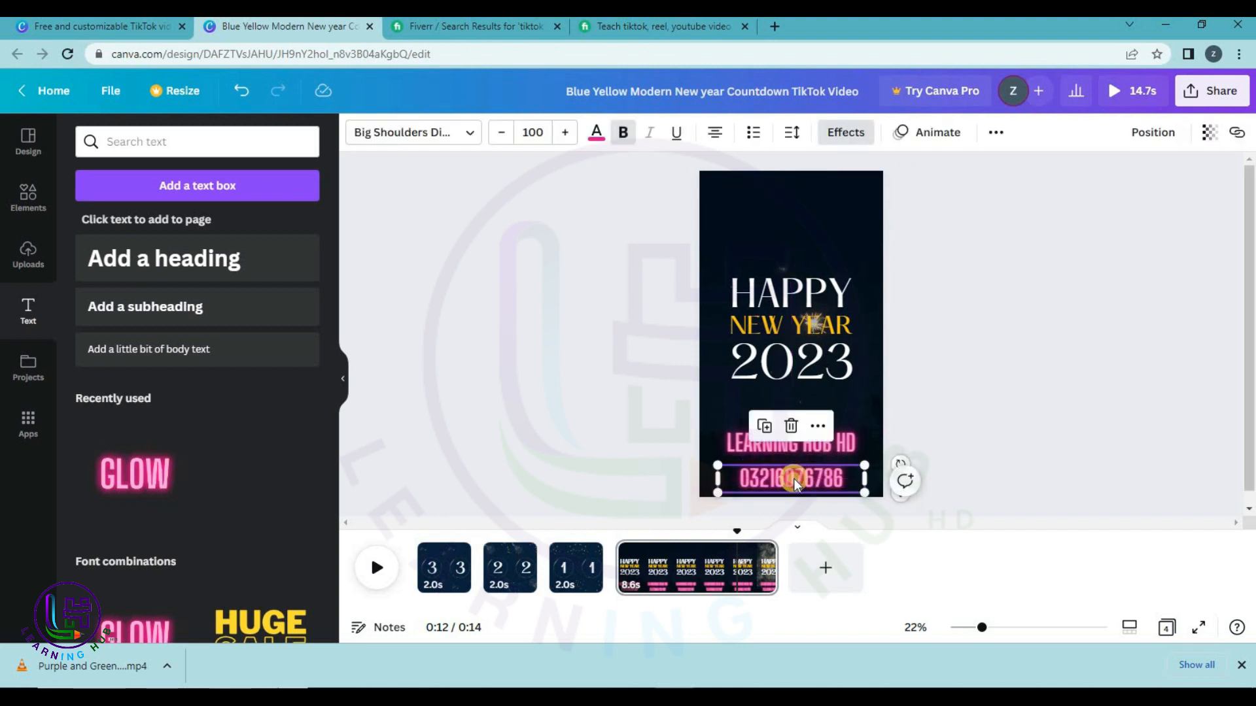
{"action": "left_click_drag", "start_coordinate": [793, 477], "coordinate": [792, 471]}
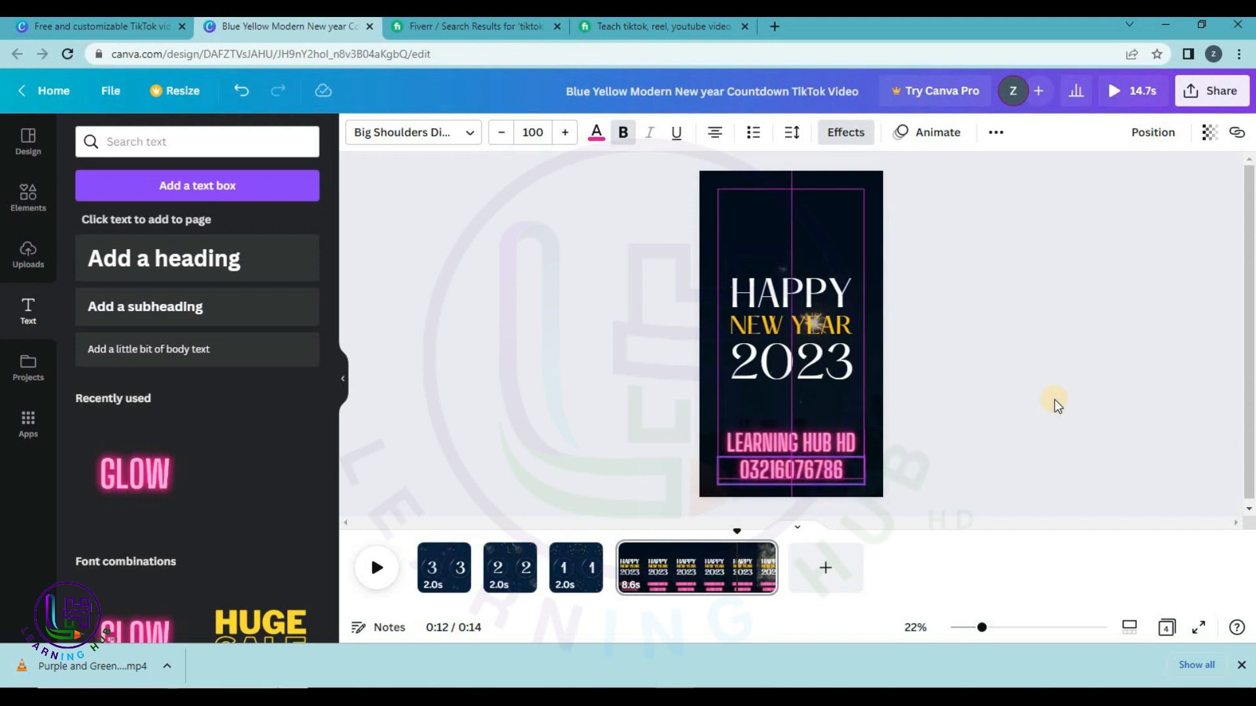
{"action": "left_click", "coordinate": [1152, 402]}
Download the New Year countdown as an MP4, then open 'View and edit my award'.
{"action": "left_click", "coordinate": [1221, 92]}
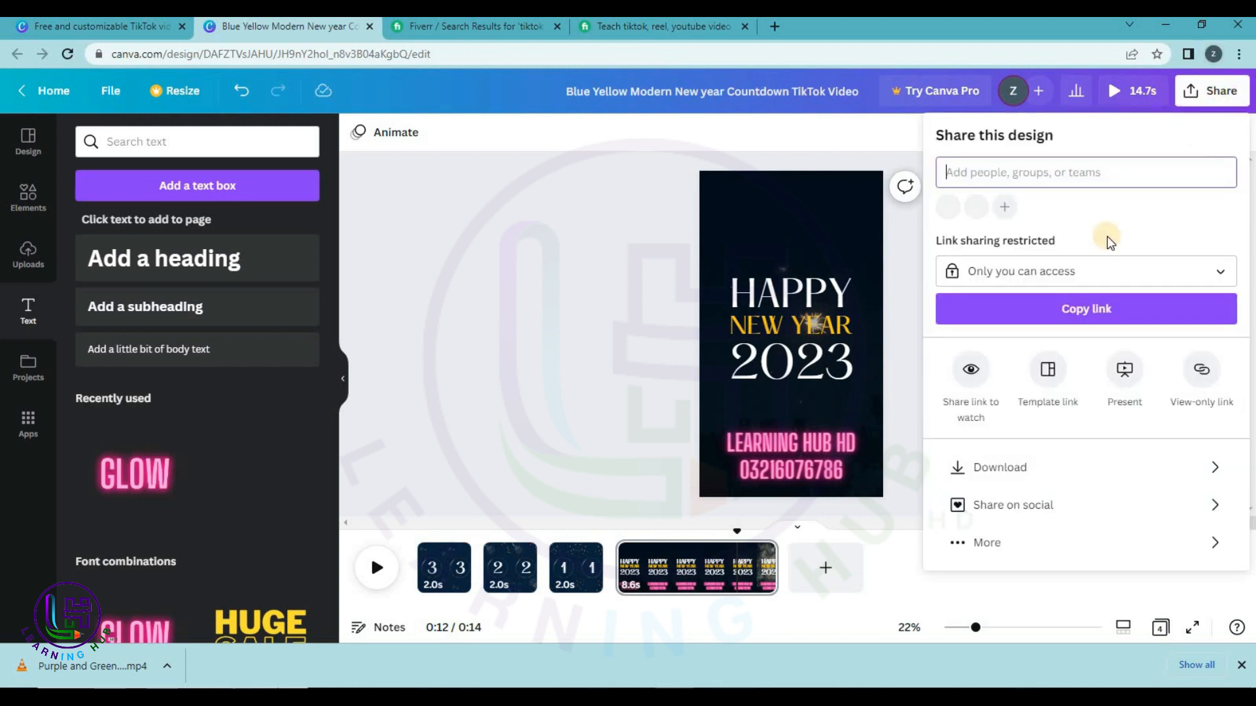
{"action": "left_click", "coordinate": [1014, 478]}
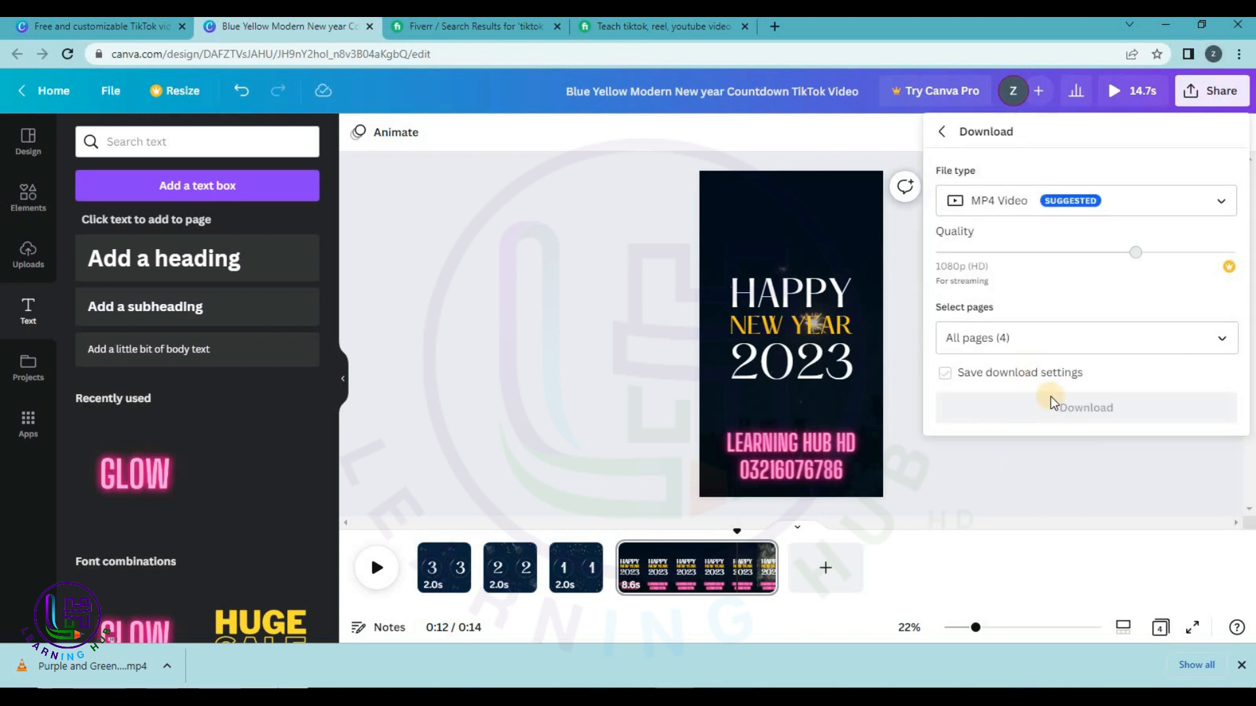
{"action": "left_click", "coordinate": [1059, 411]}
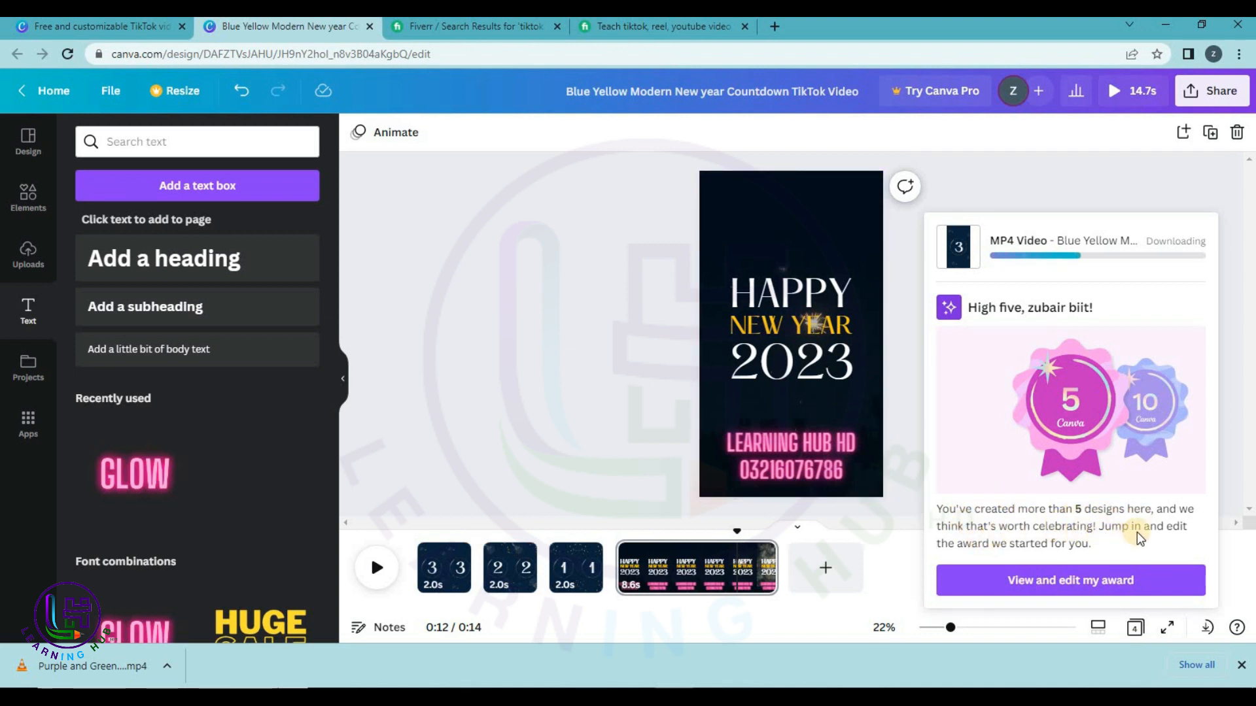
{"action": "left_click", "coordinate": [1023, 587]}
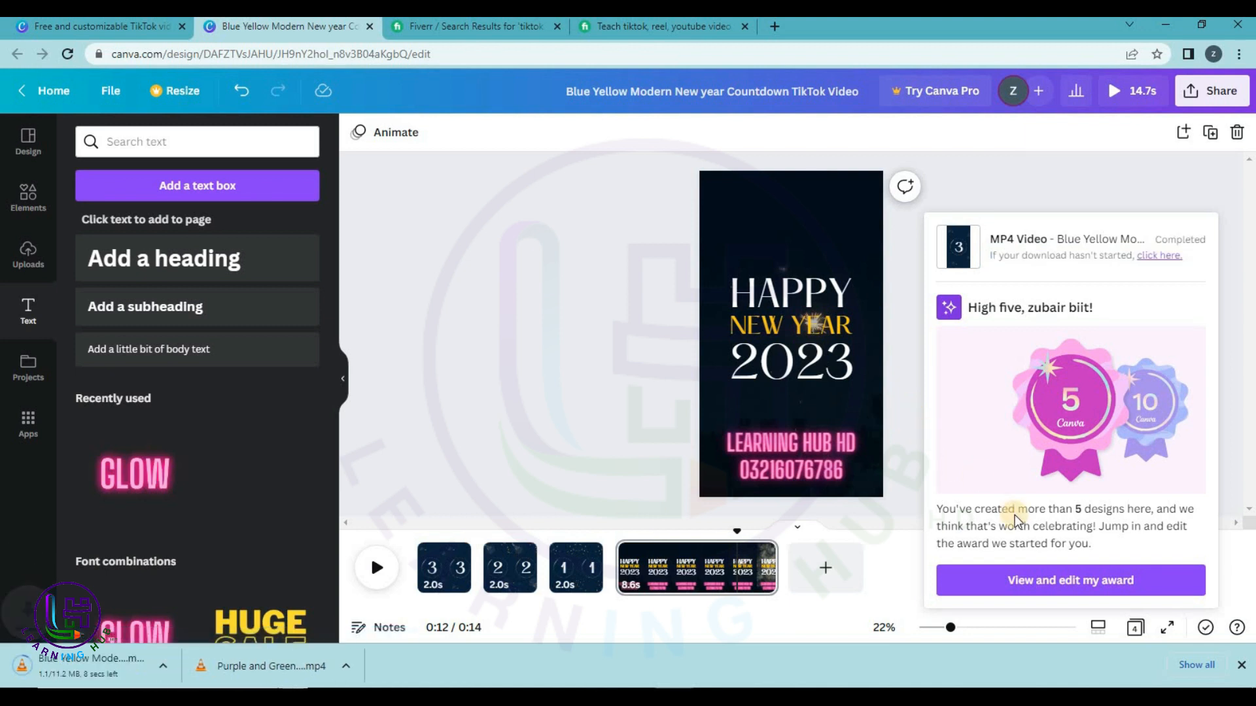
{"action": "left_click", "coordinate": [1010, 580]}
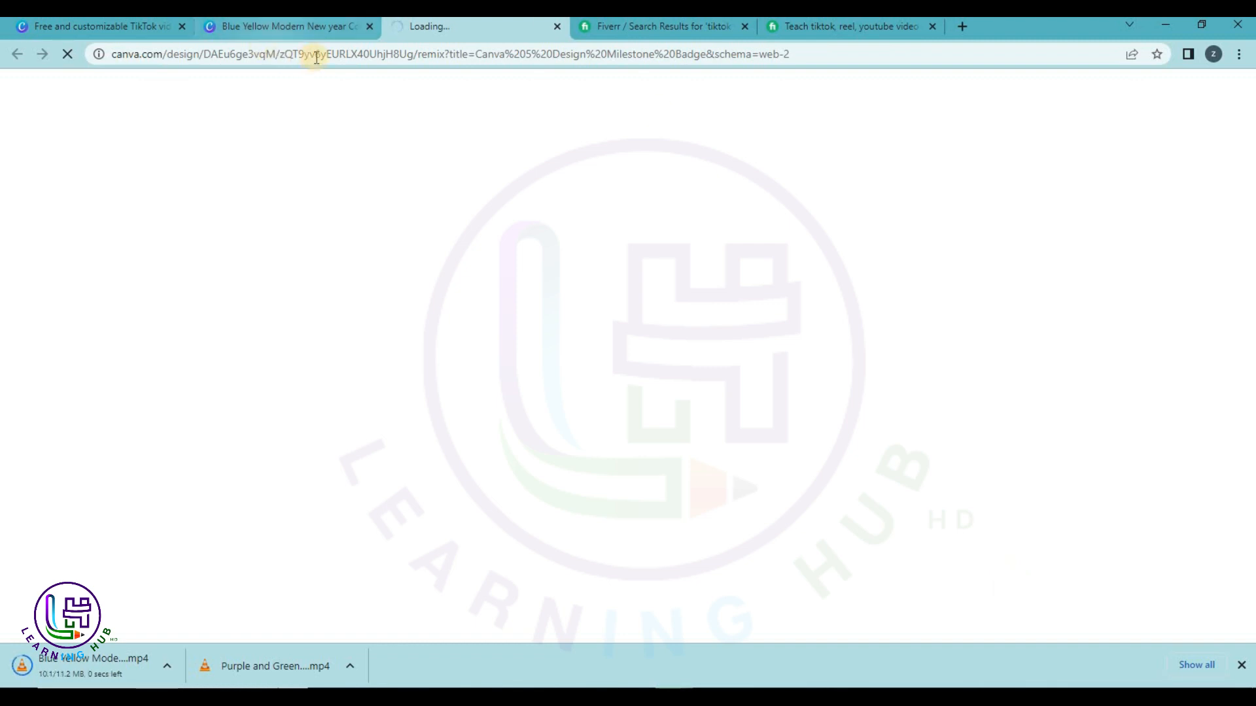
Return to the templates tab and go to the Social Media templates category.
{"action": "left_click", "coordinate": [100, 30]}
{"action": "left_click", "coordinate": [123, 141]}
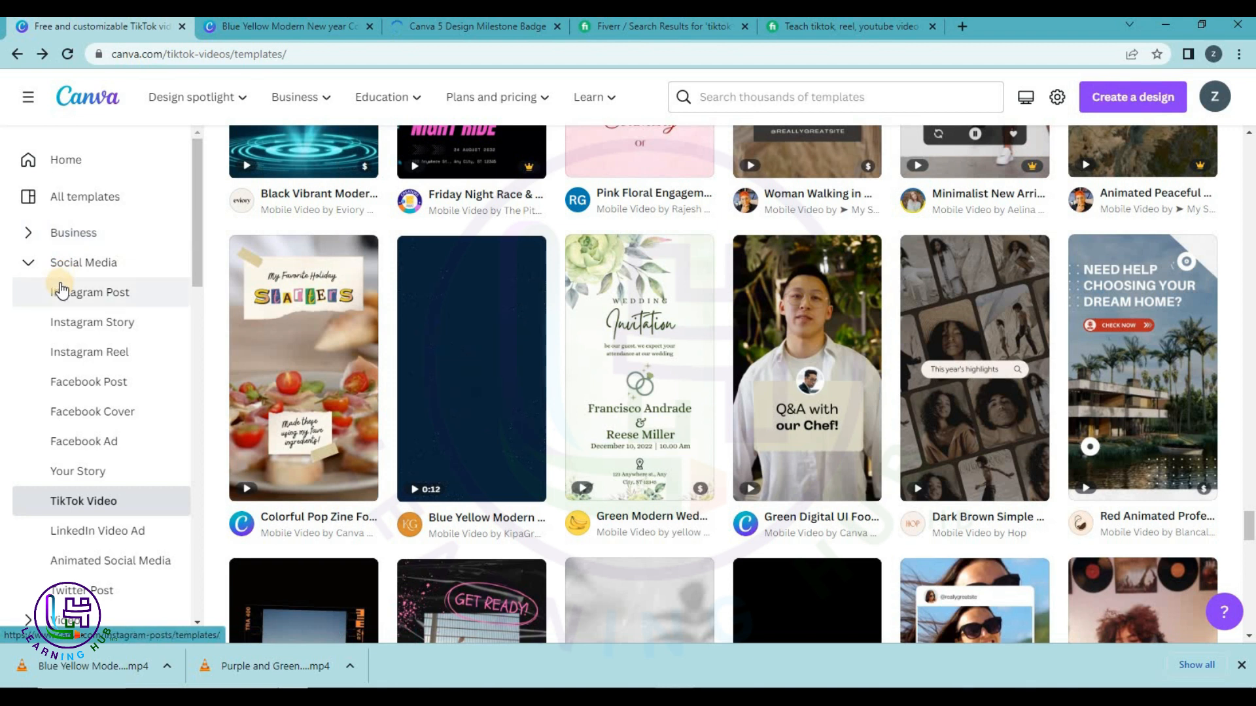
{"action": "left_click", "coordinate": [82, 260]}
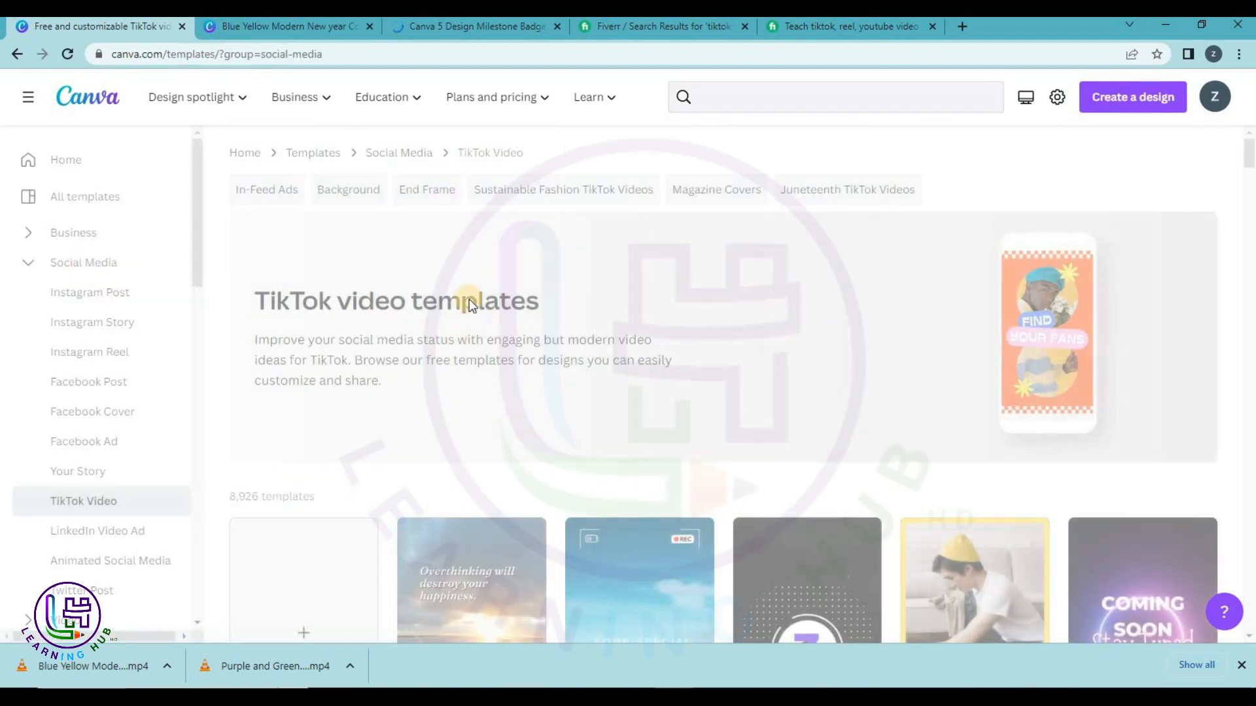
{"action": "scroll", "coordinate": [593, 424], "scroll_direction": "down", "scroll_amount": 3}
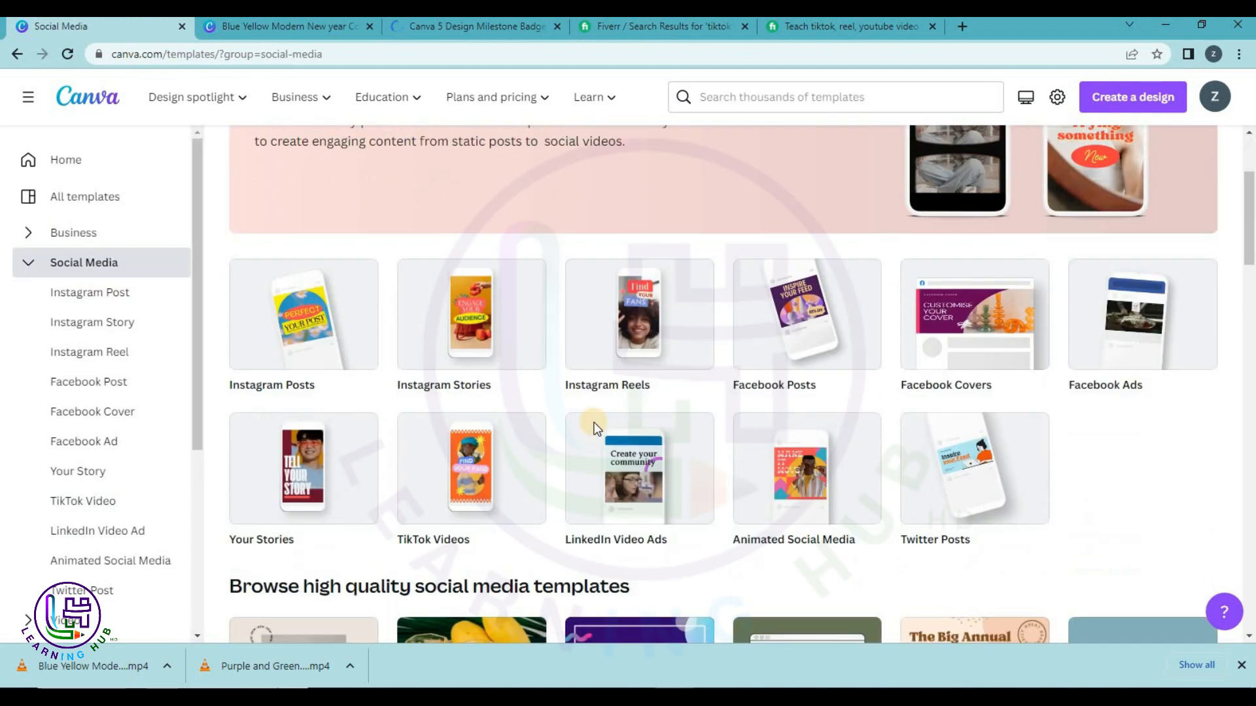
{"action": "scroll", "coordinate": [595, 429], "scroll_direction": "down", "scroll_amount": 2}
{"action": "scroll", "coordinate": [365, 395], "scroll_direction": "up", "scroll_amount": 3}
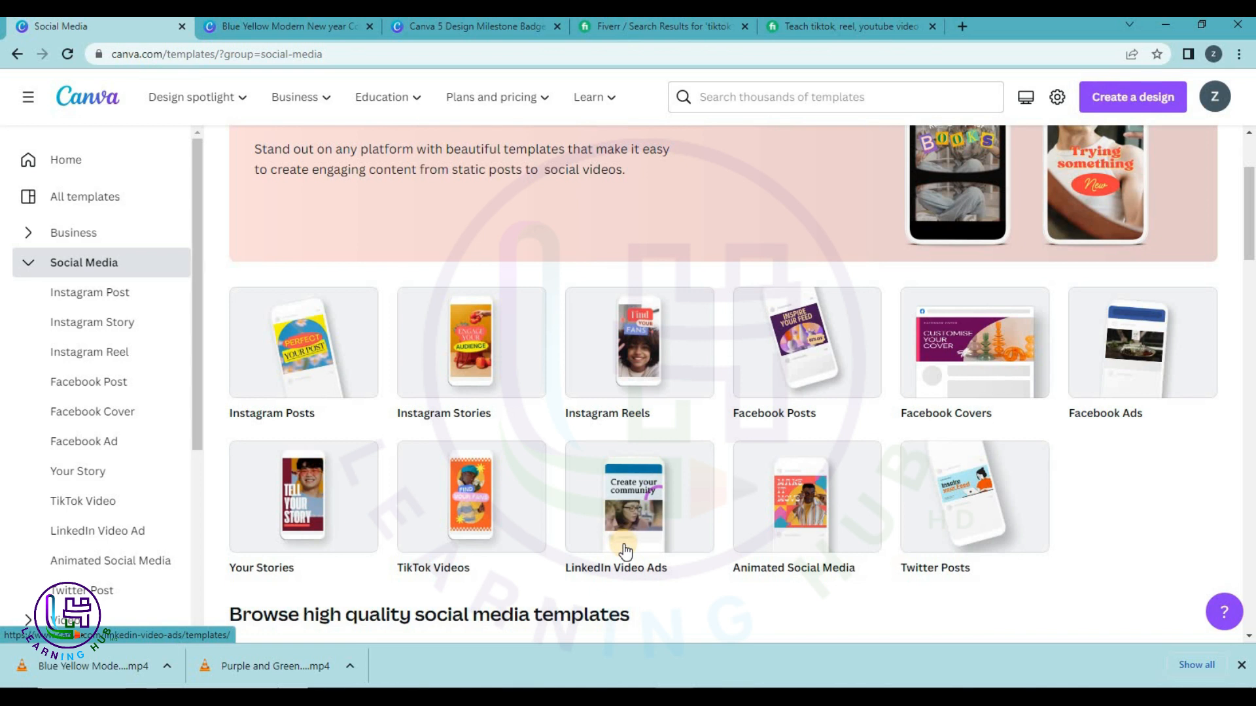
Open the monochrome Stay Tuned template from Instagram Stories and customize it.
{"action": "left_click", "coordinate": [516, 353]}
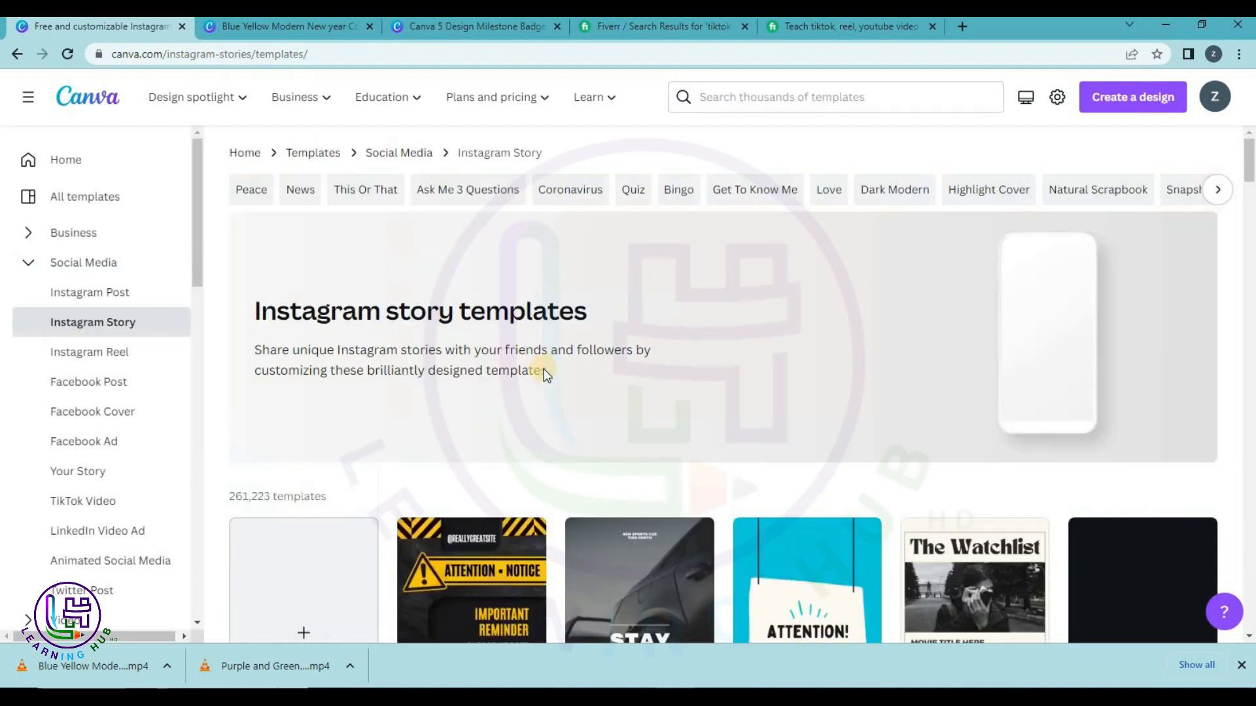
{"action": "scroll", "coordinate": [560, 383], "scroll_direction": "down", "scroll_amount": 3}
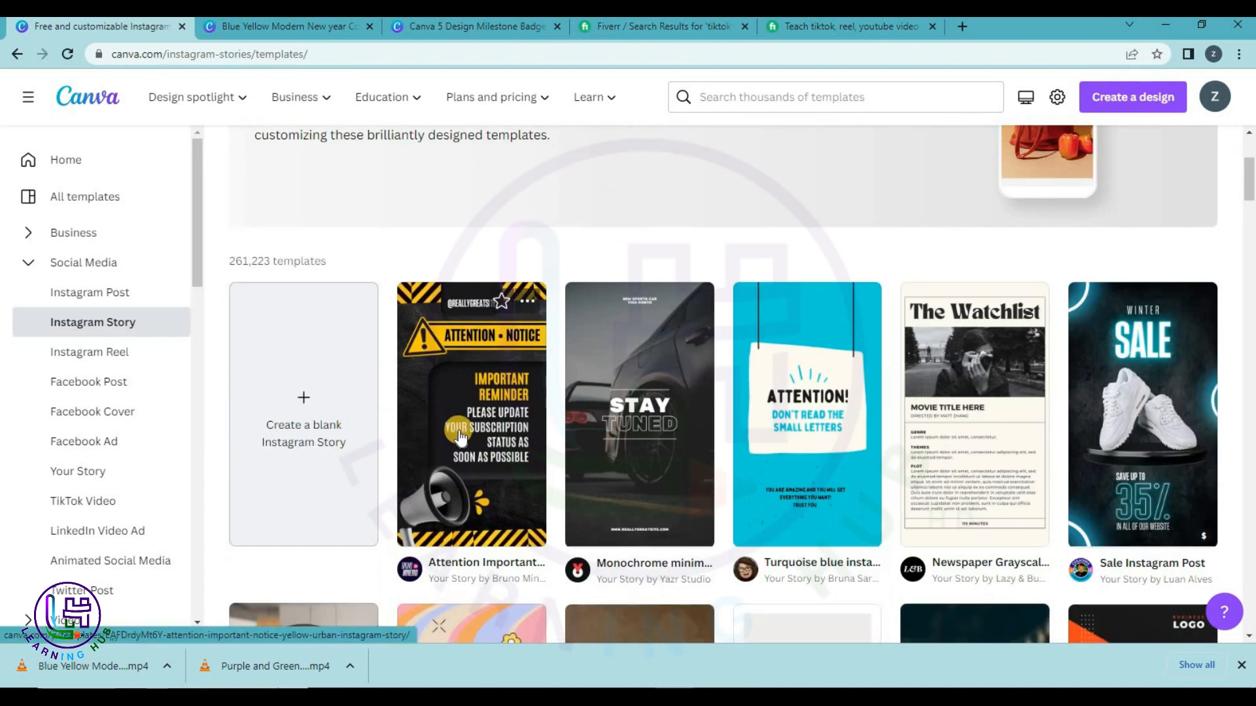
{"action": "left_click", "coordinate": [642, 385]}
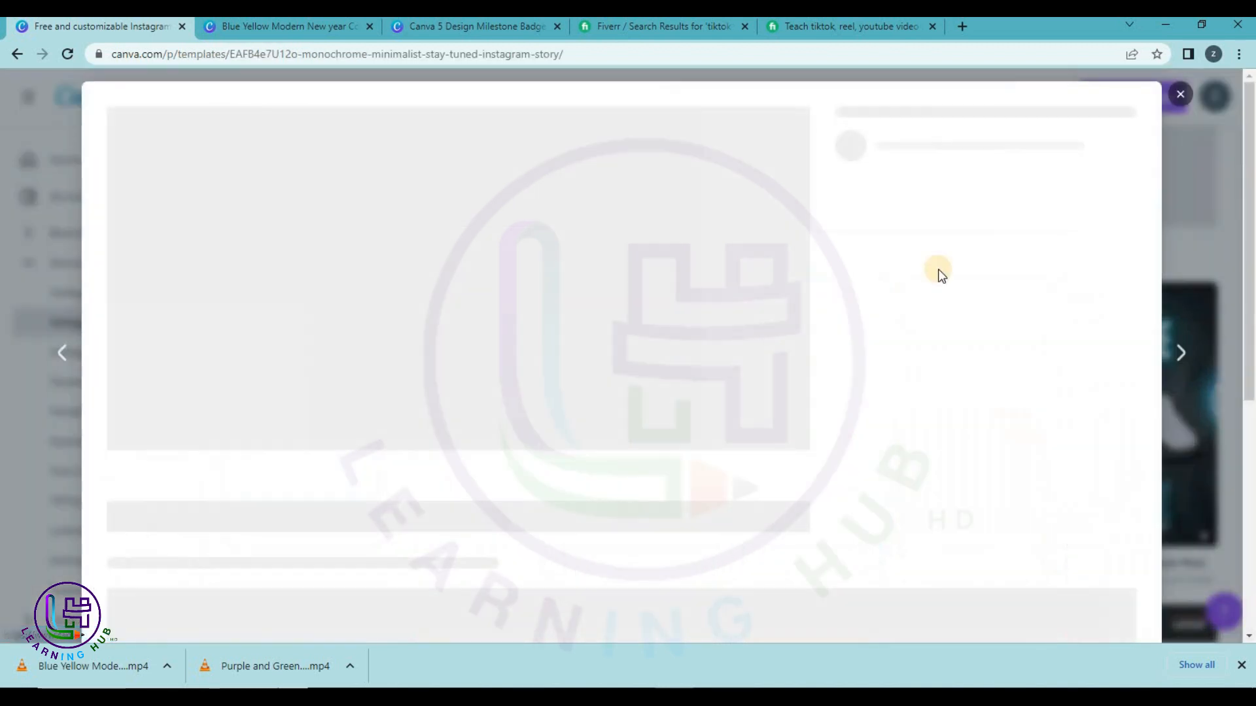
{"action": "left_click", "coordinate": [952, 264]}
On the certificate, replace 'Add your name here' with the recipient's full name and delete both parentheses.
{"action": "left_click", "coordinate": [600, 33]}
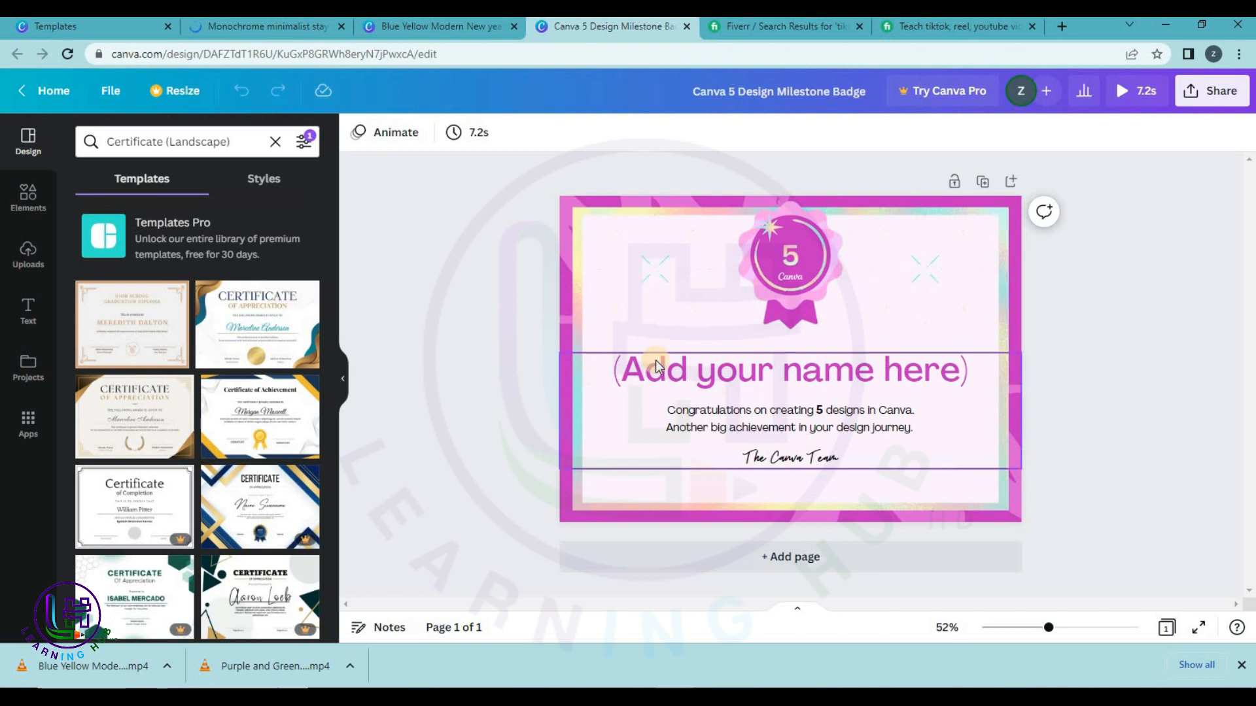
{"action": "left_click", "coordinate": [662, 359]}
{"action": "left_click_drag", "start_coordinate": [620, 369], "coordinate": [957, 357]}
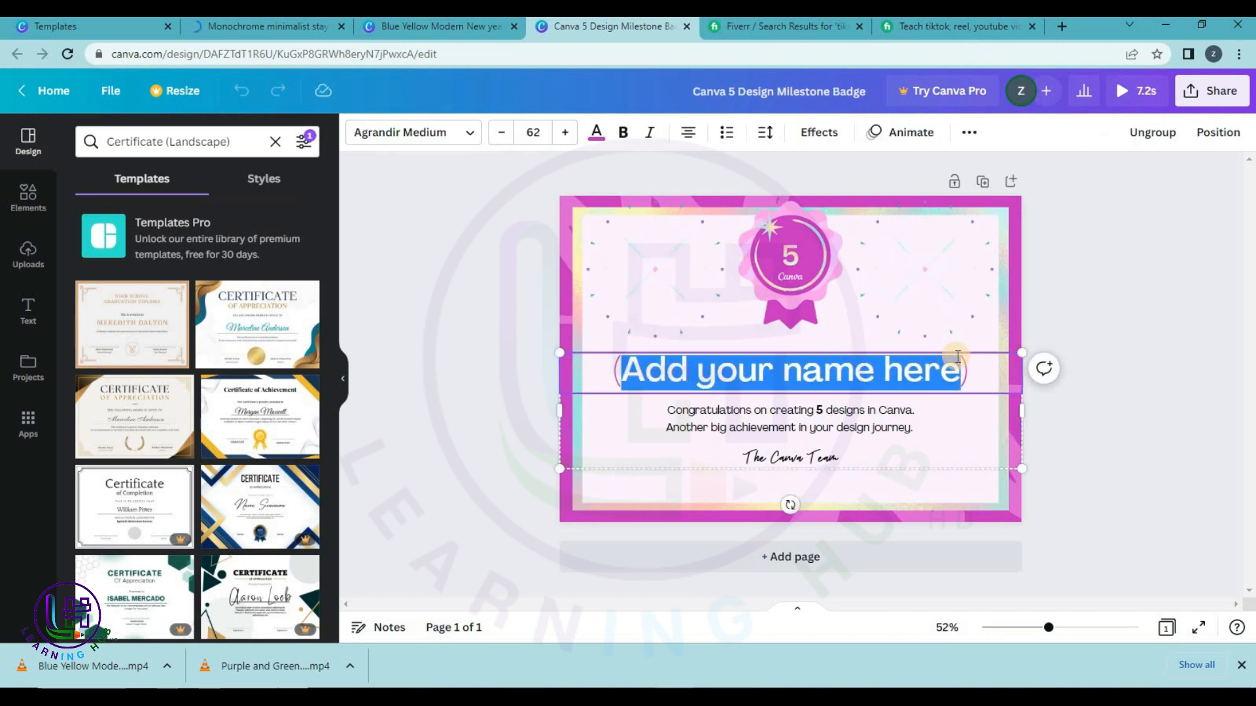
{"action": "type", "text": "ZUbair"}
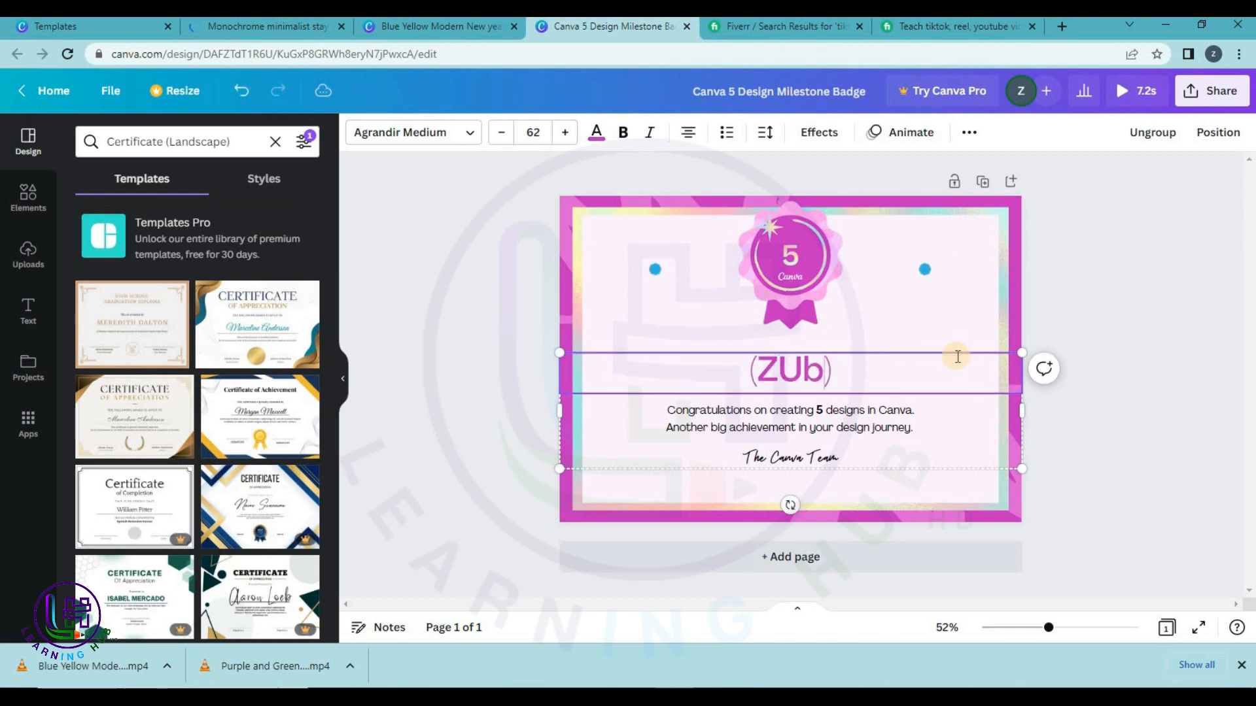
{"action": "key", "text": "BackSpace"}
{"action": "key", "text": "BackSpace"}
{"action": "key", "text": "BackSpace"}
{"action": "key", "text": "BackSpace"}
{"action": "key", "text": "BackSpace"}
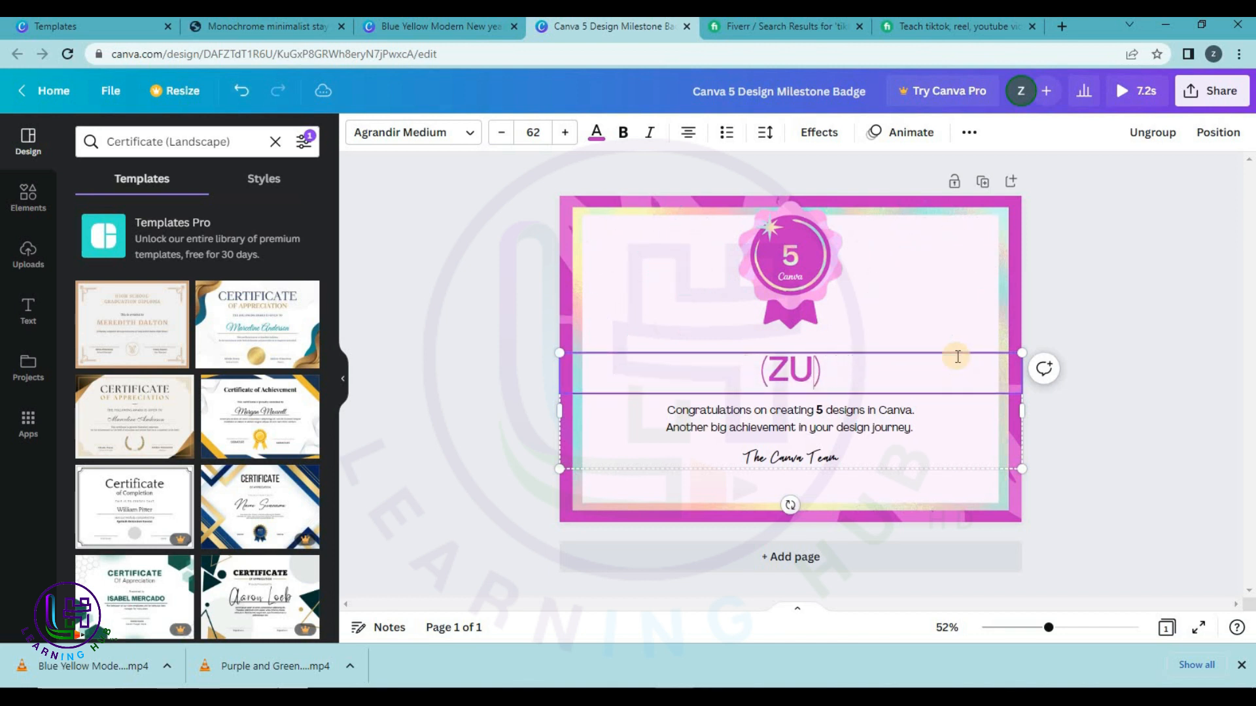
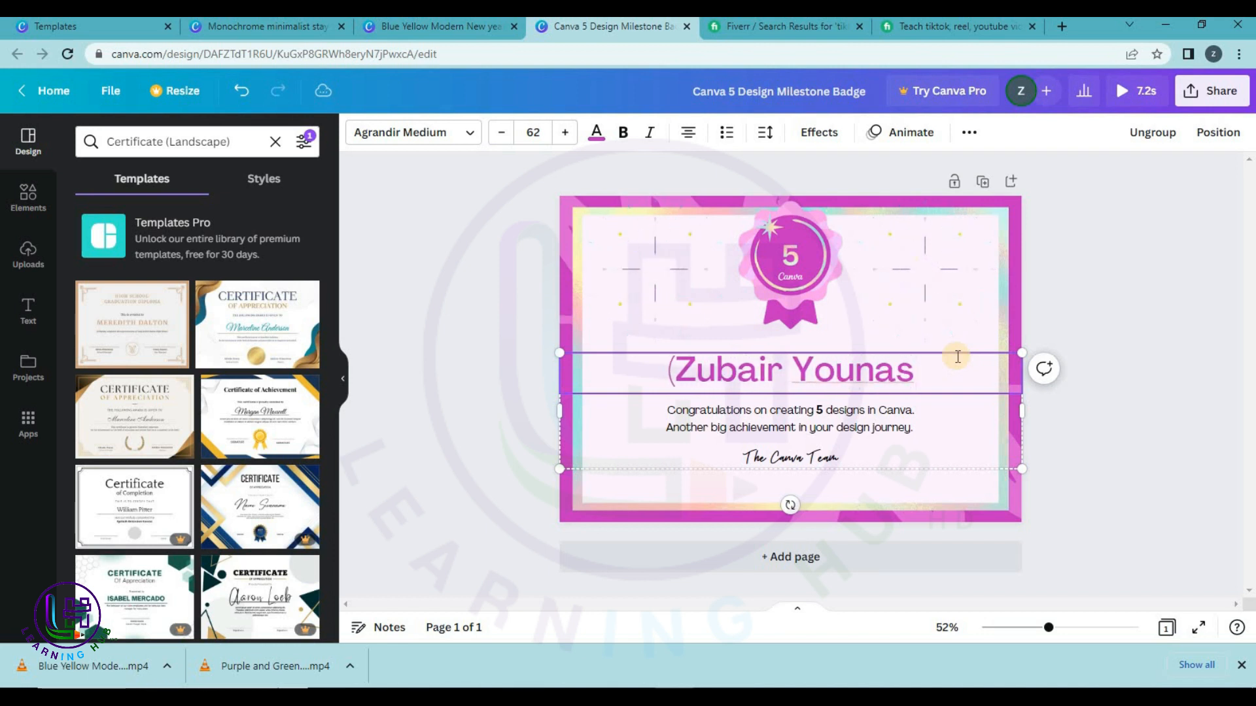
{"action": "left_click", "coordinate": [681, 370]}
{"action": "key", "text": "BackSpace"}
{"action": "left_click", "coordinate": [1099, 395]}
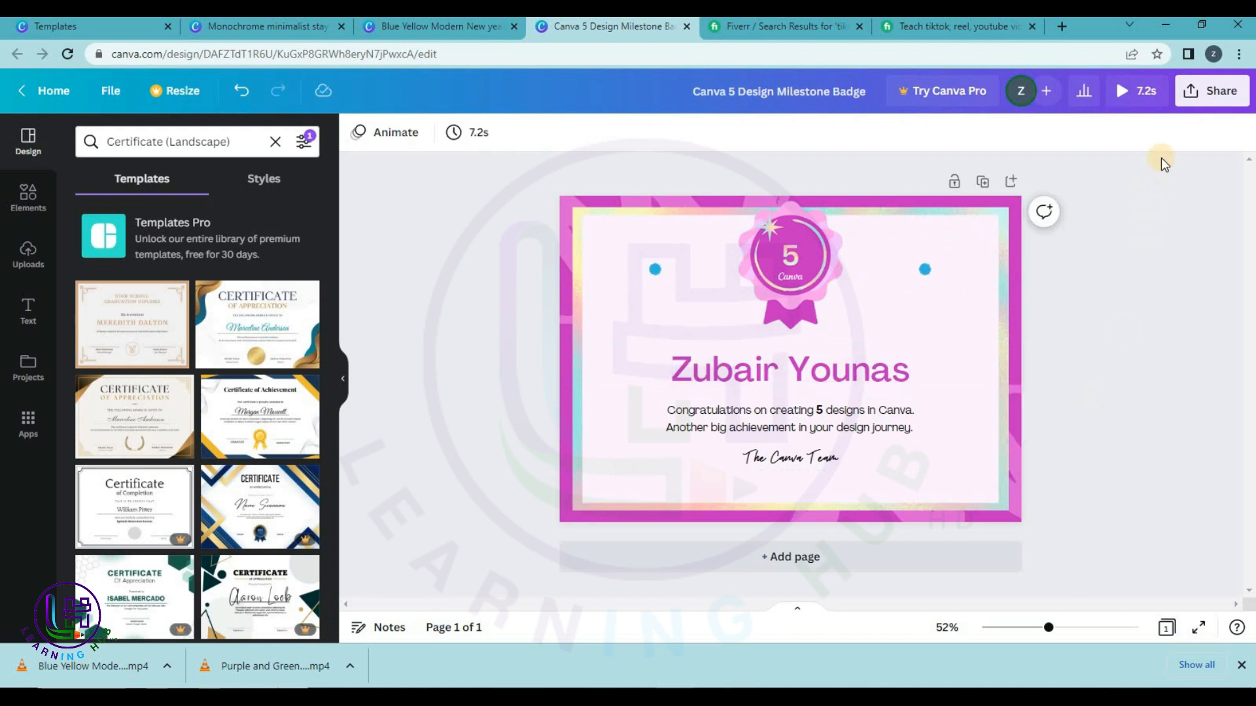
Download the milestone certificate as an MP4, then switch back to the New Year countdown video.
{"action": "left_click", "coordinate": [1201, 98]}
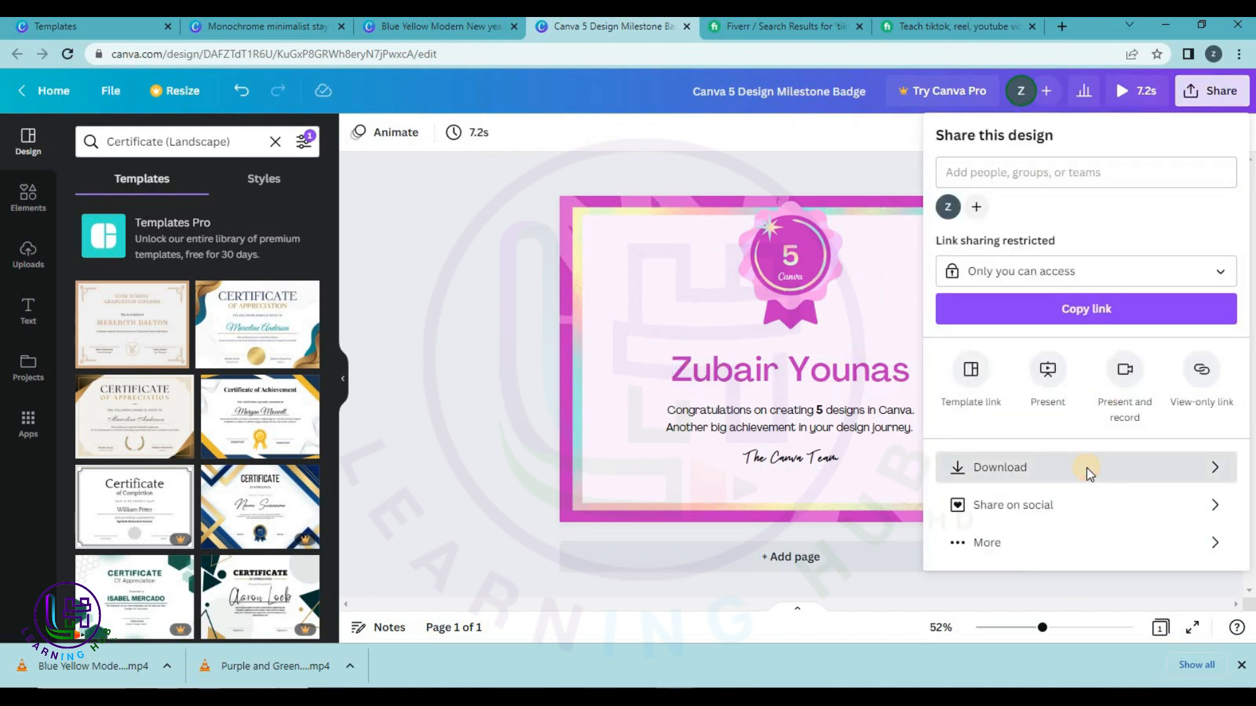
{"action": "left_click", "coordinate": [1086, 468]}
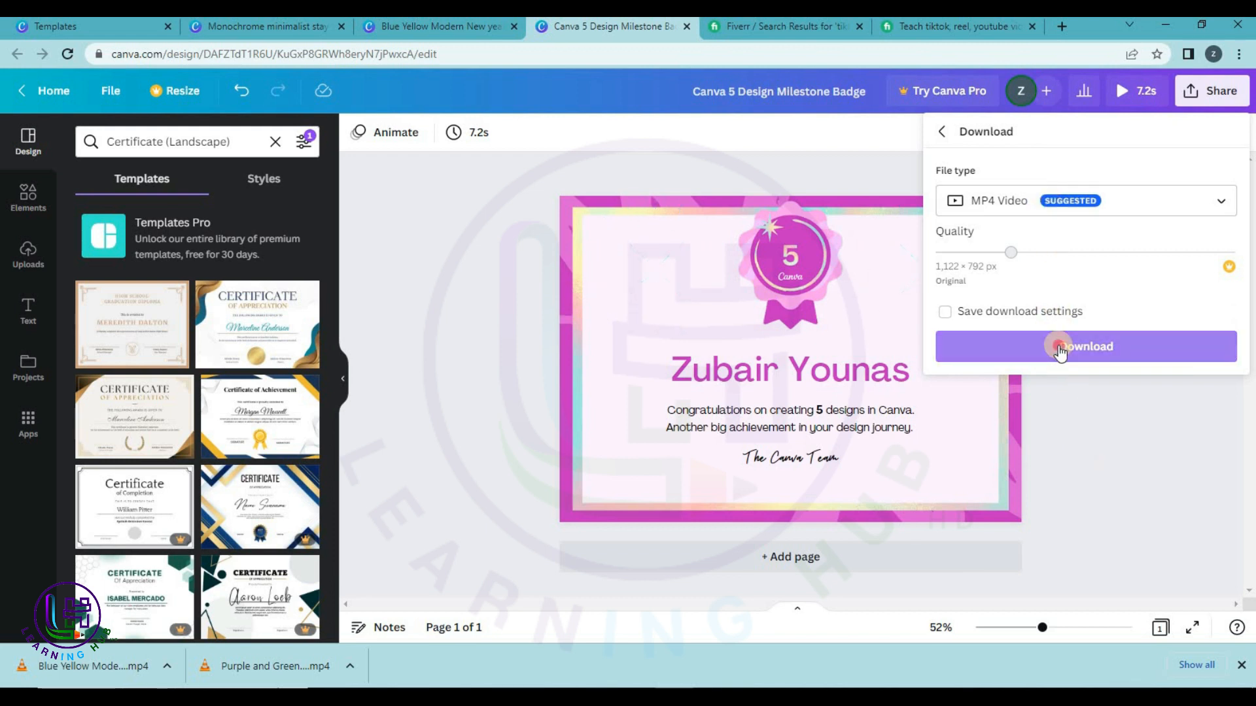
{"action": "left_click", "coordinate": [1060, 345]}
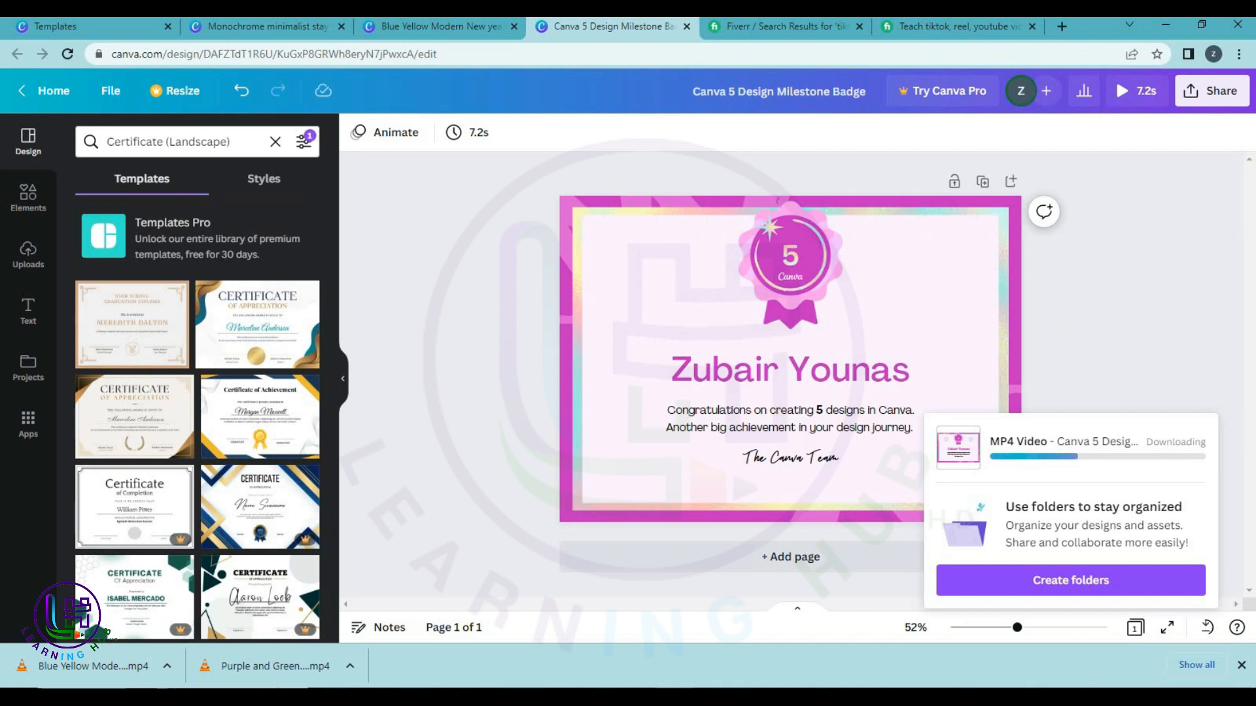
{"action": "left_click", "coordinate": [459, 28]}
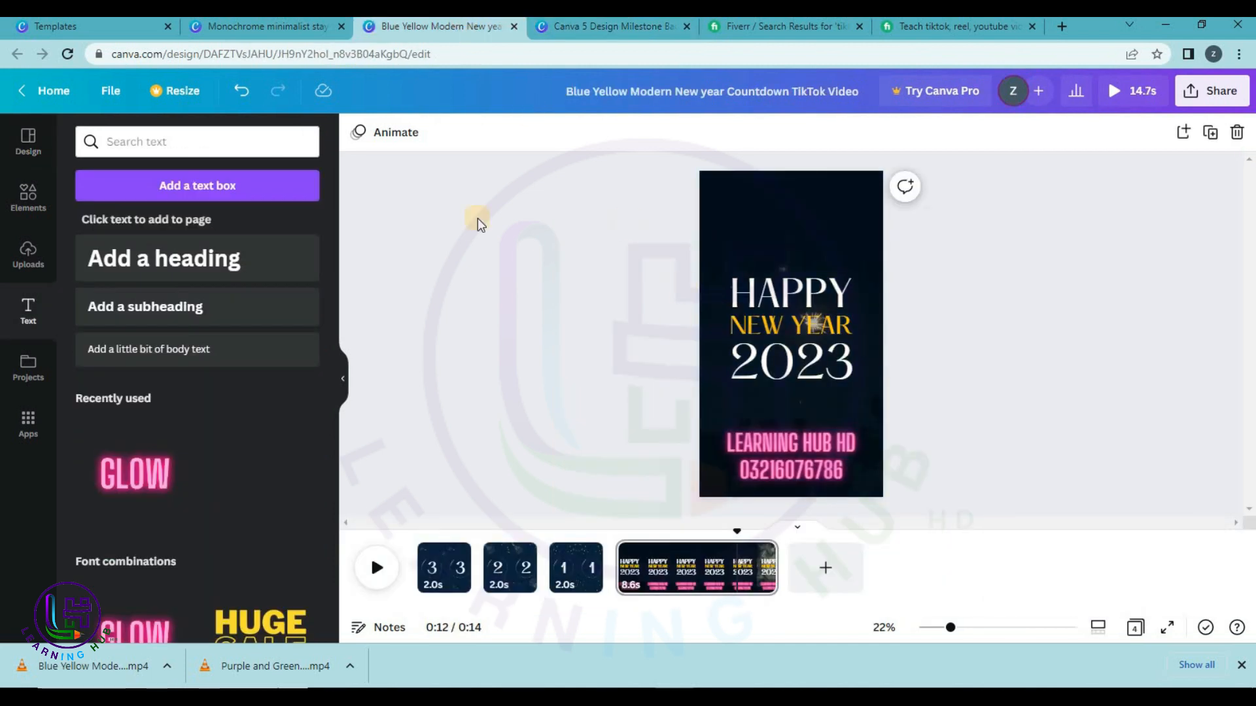
Close the New Year countdown tab and return to editing the Stay Tuned story.
{"action": "left_click", "coordinate": [514, 27]}
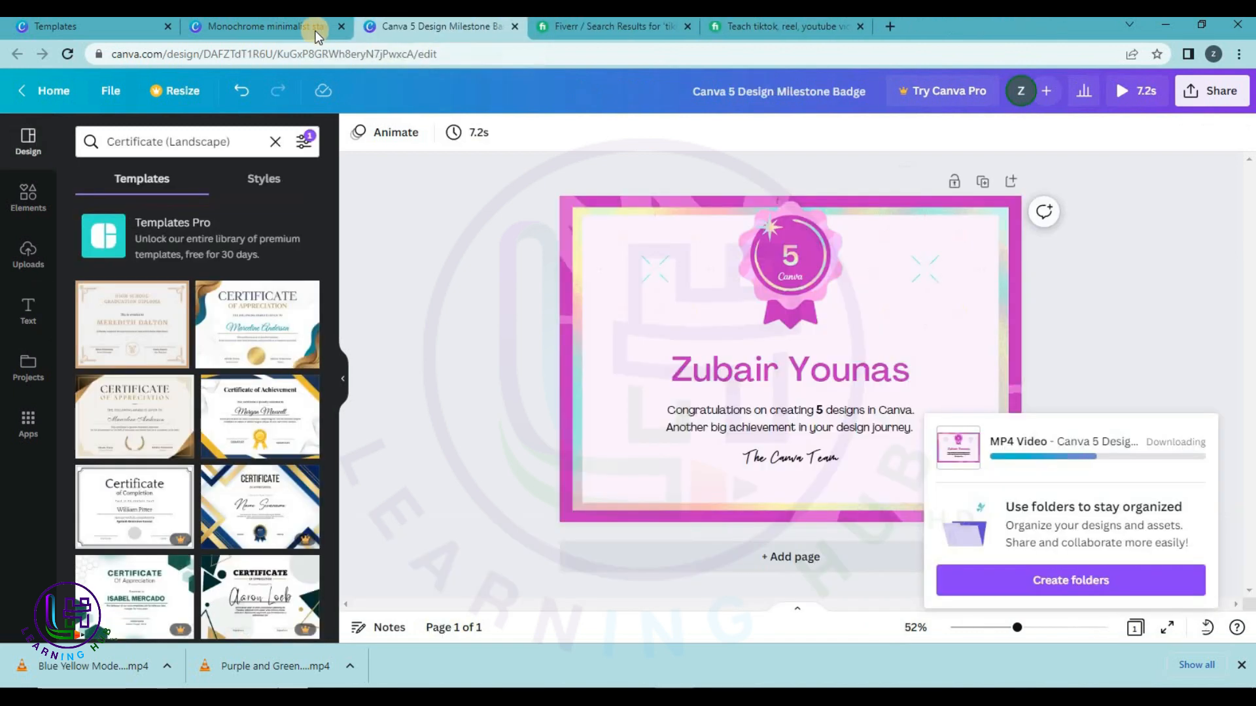
{"action": "left_click", "coordinate": [296, 27]}
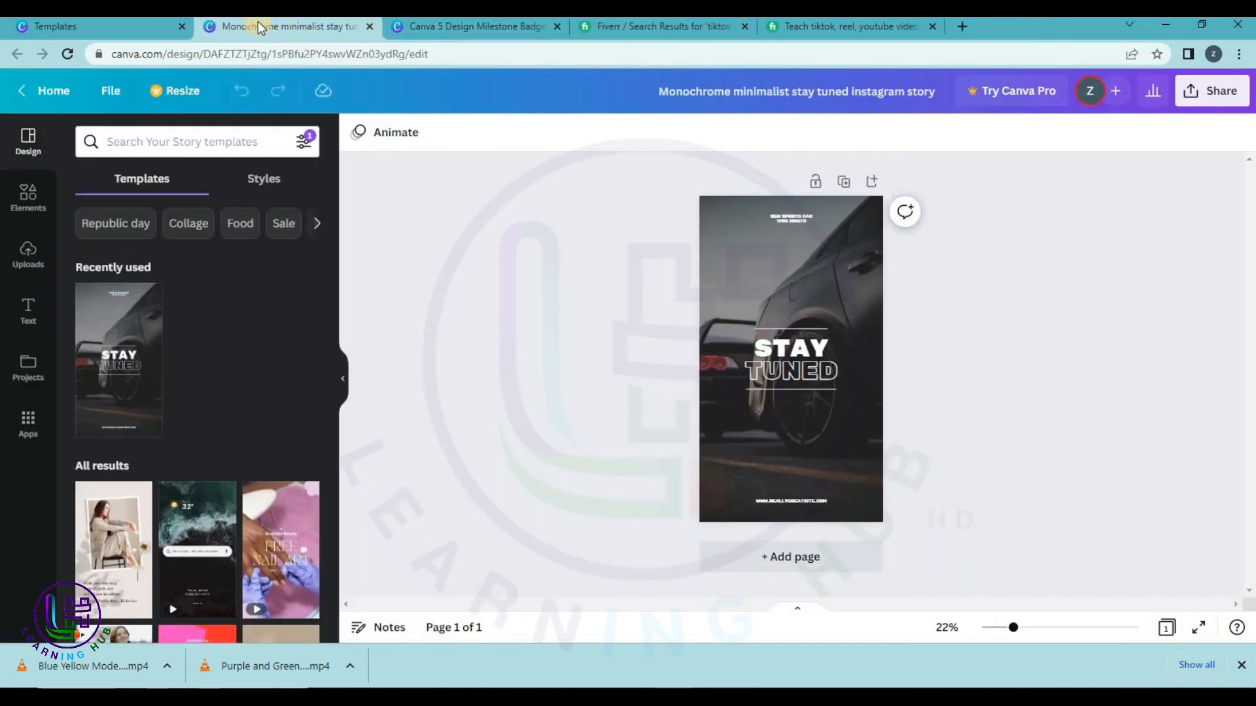
{"action": "left_click", "coordinate": [140, 33]}
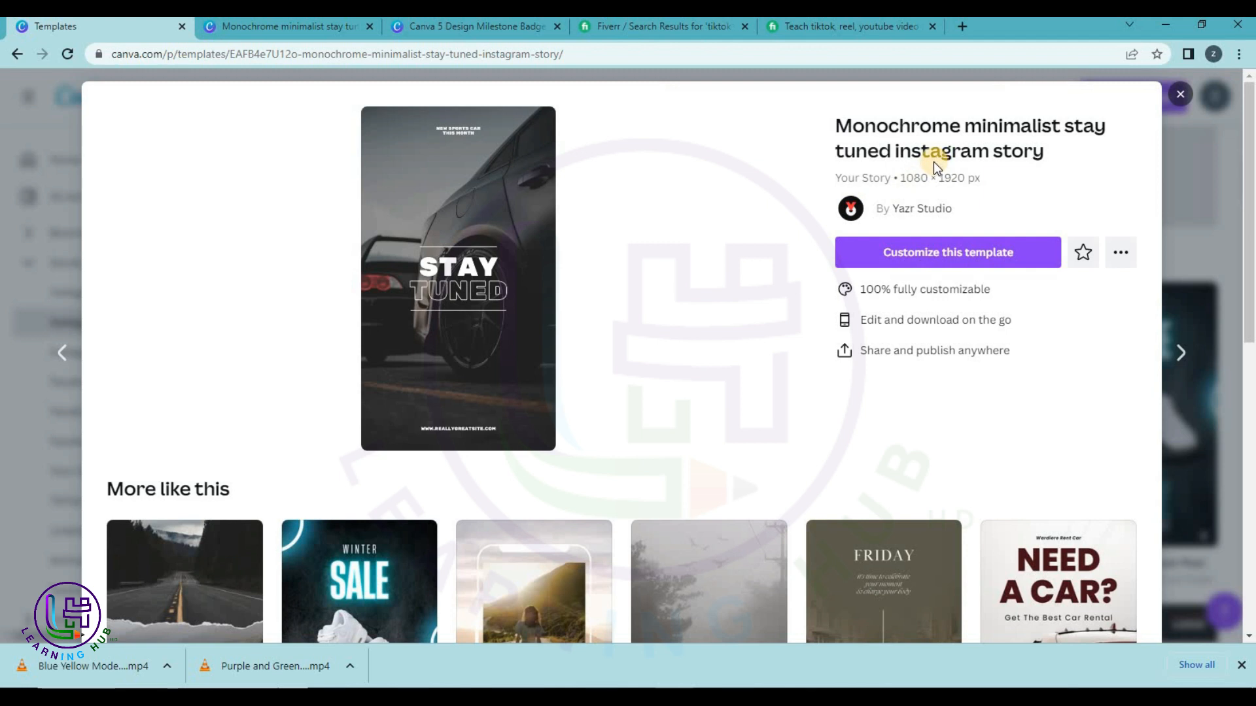
{"action": "left_click", "coordinate": [316, 31]}
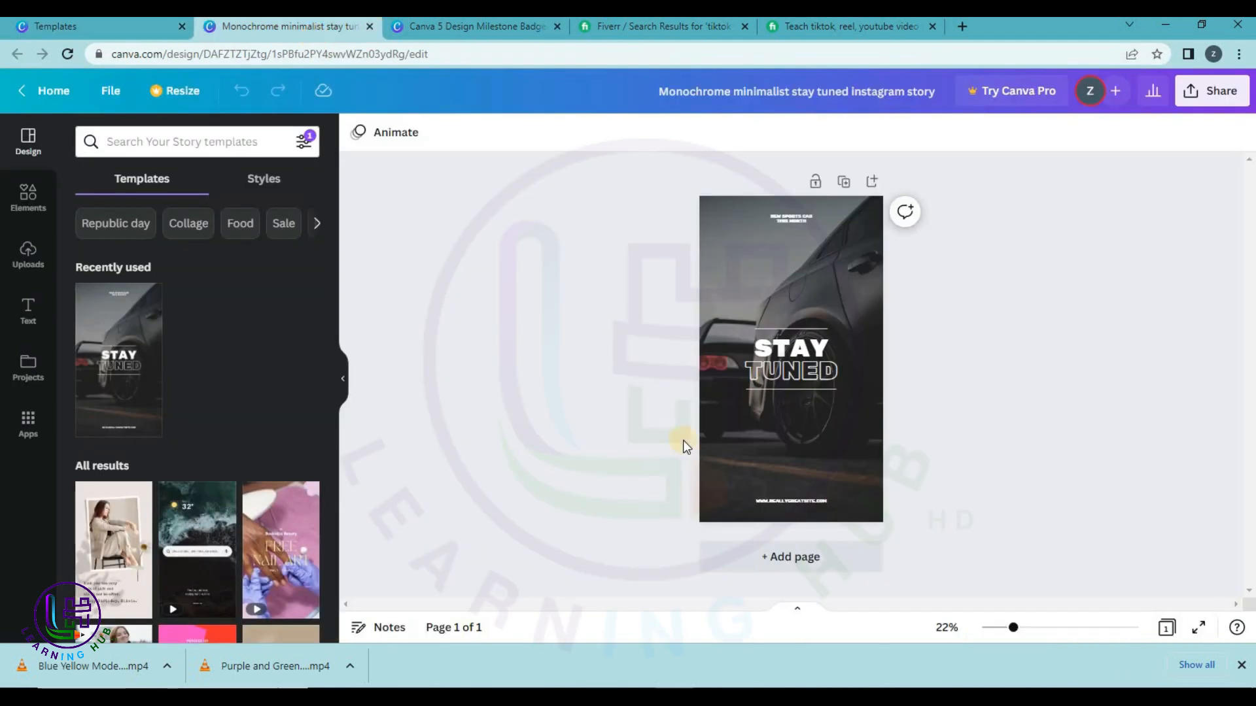
Rewrite the bottom web address text to read LEARNING HUB HD.
{"action": "left_click", "coordinate": [815, 351]}
{"action": "left_click", "coordinate": [1042, 329]}
{"action": "left_click", "coordinate": [806, 504]}
{"action": "left_click", "coordinate": [806, 502]}
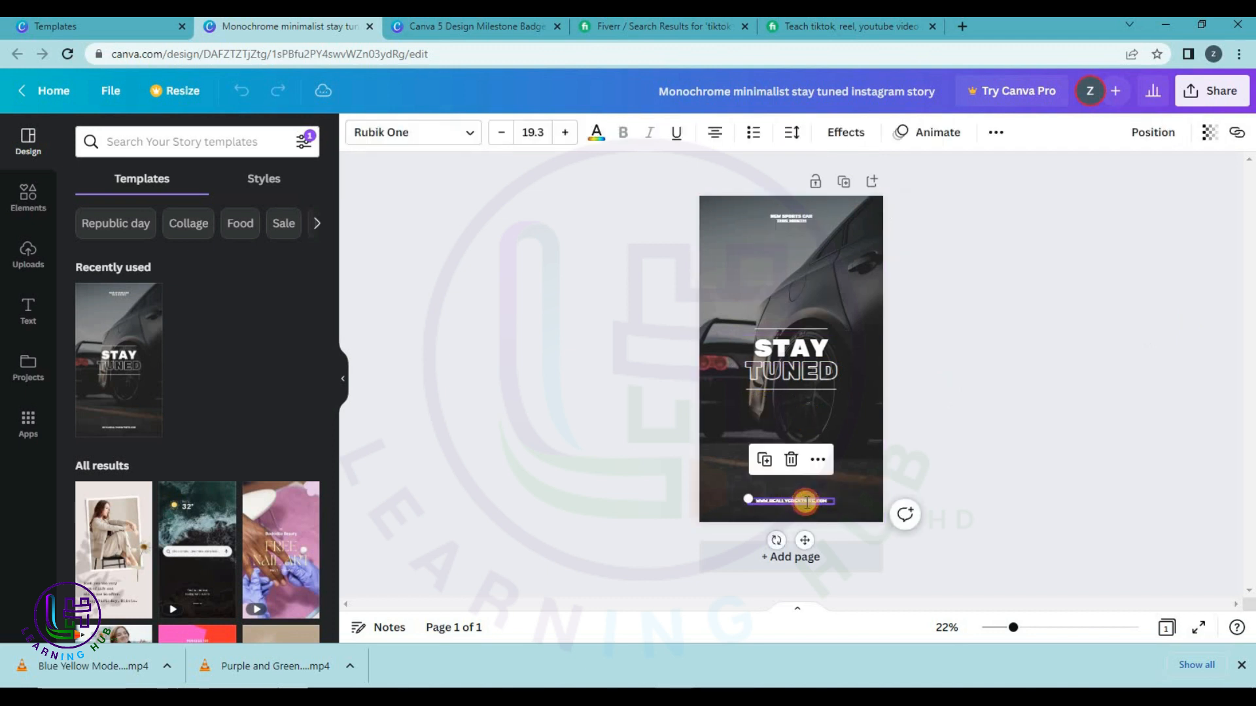
{"action": "type", "text": "LEARNI"}
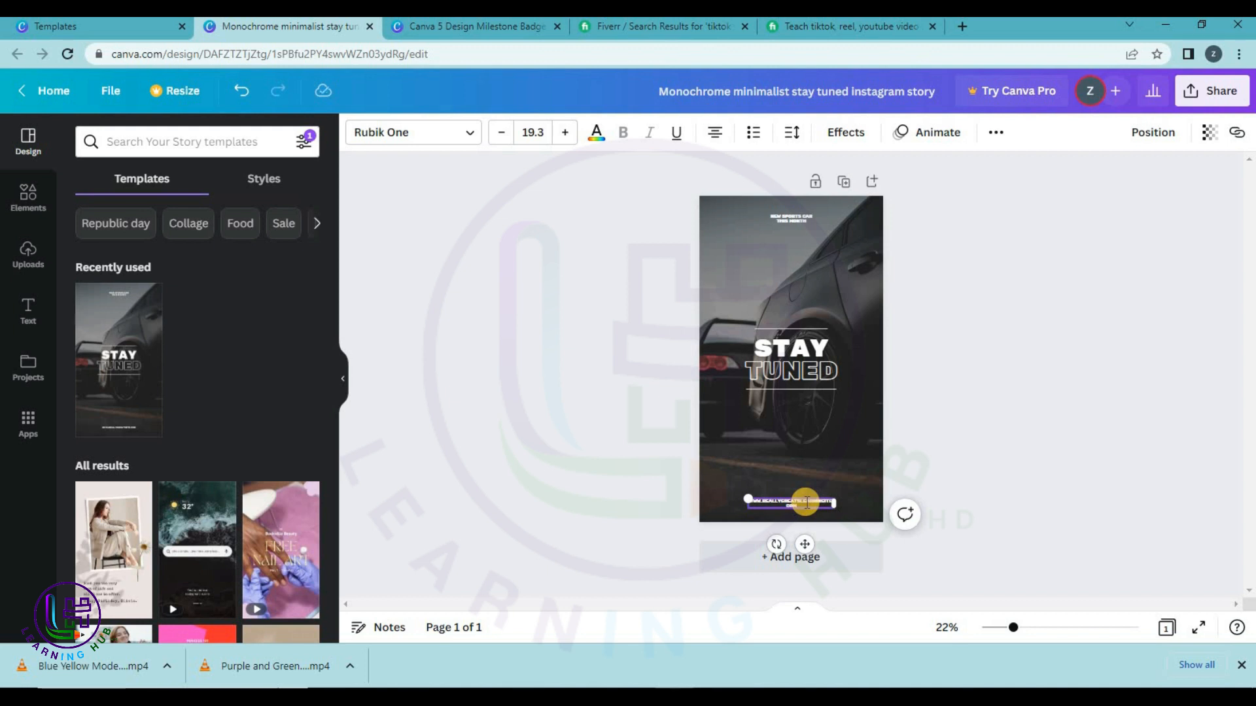
{"action": "left_click", "coordinate": [1013, 386]}
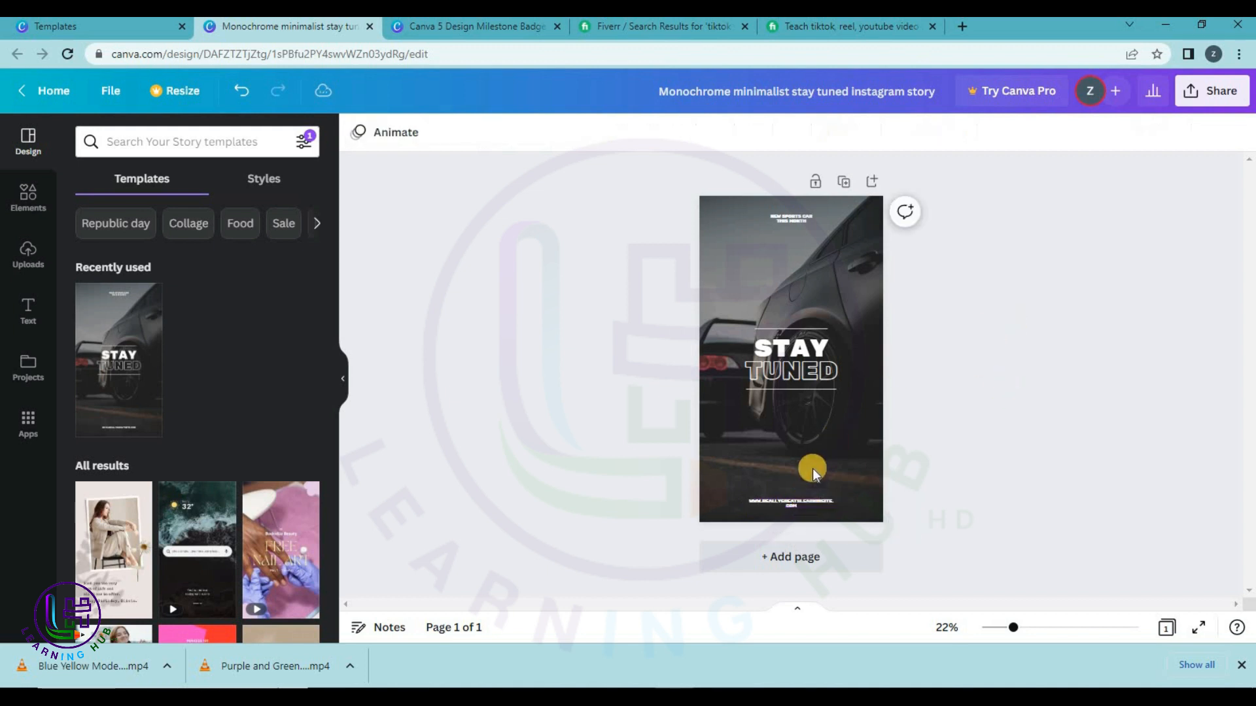
{"action": "left_click", "coordinate": [806, 505]}
{"action": "type", "text": "LE"}
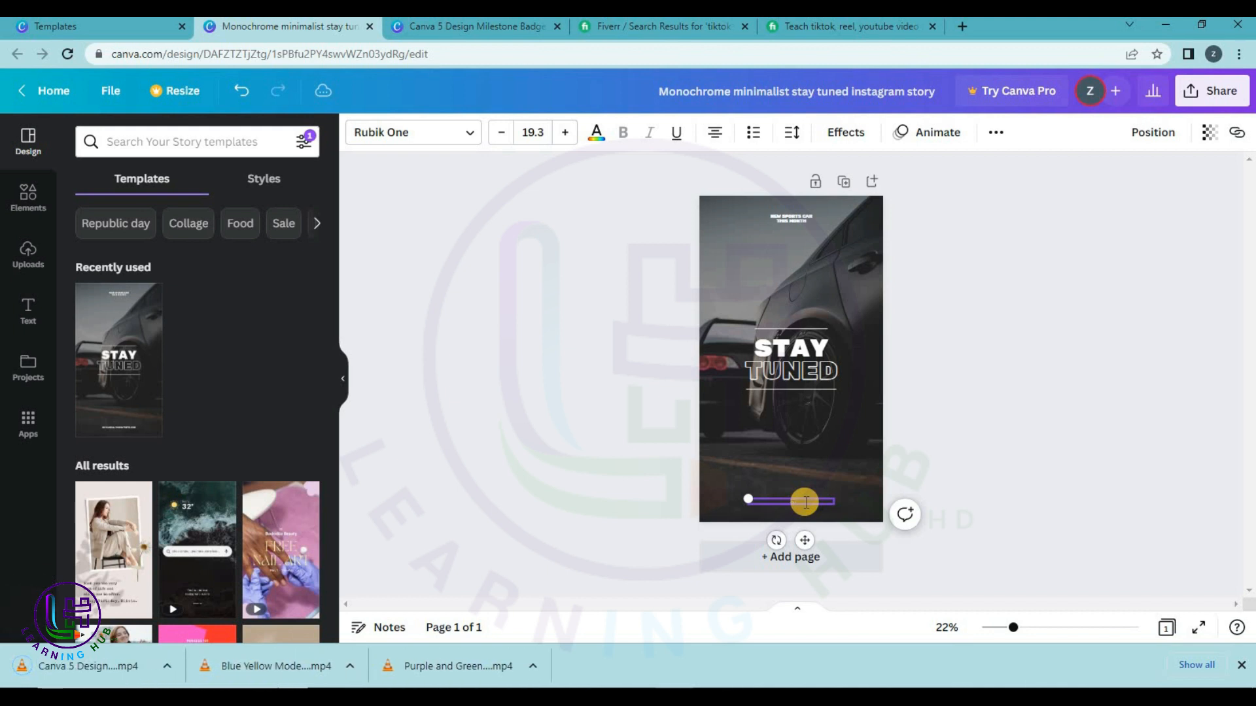
{"action": "type", "text": "ARNING HUB HD"}
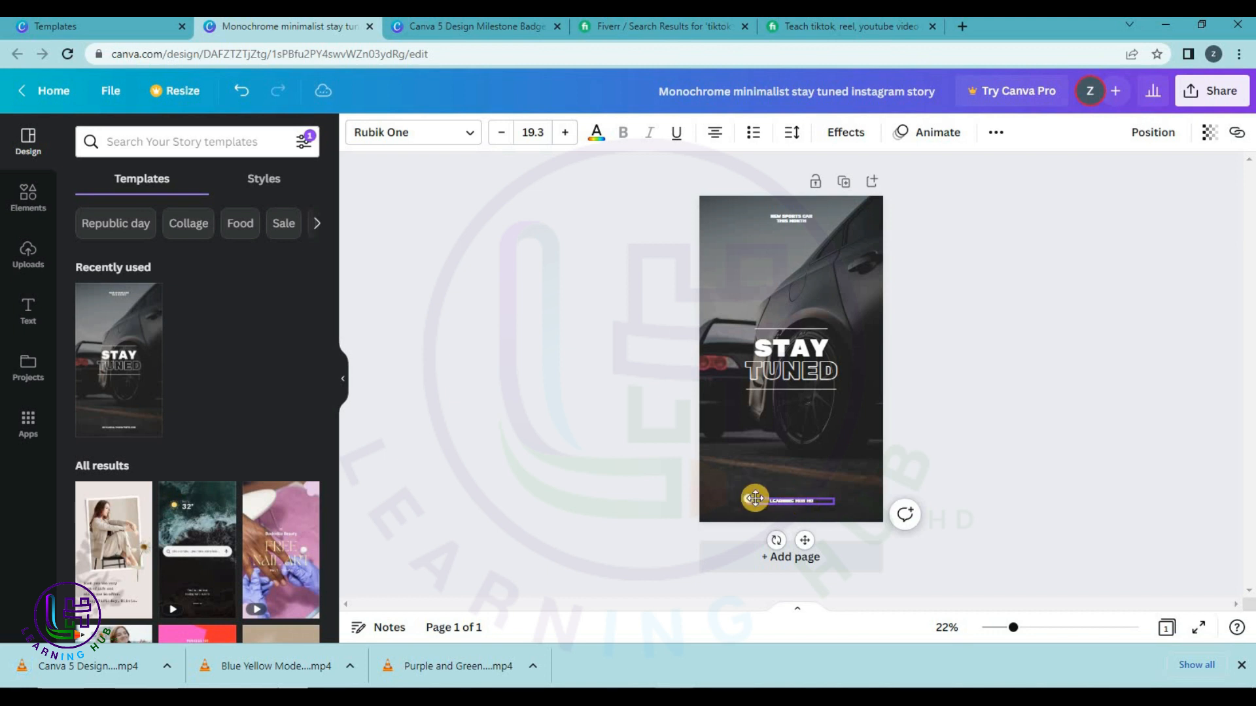
{"action": "left_click", "coordinate": [1106, 393]}
Set the LEARNING HUB HD text to font size 60 and widen it onto one line.
{"action": "left_click", "coordinate": [799, 501]}
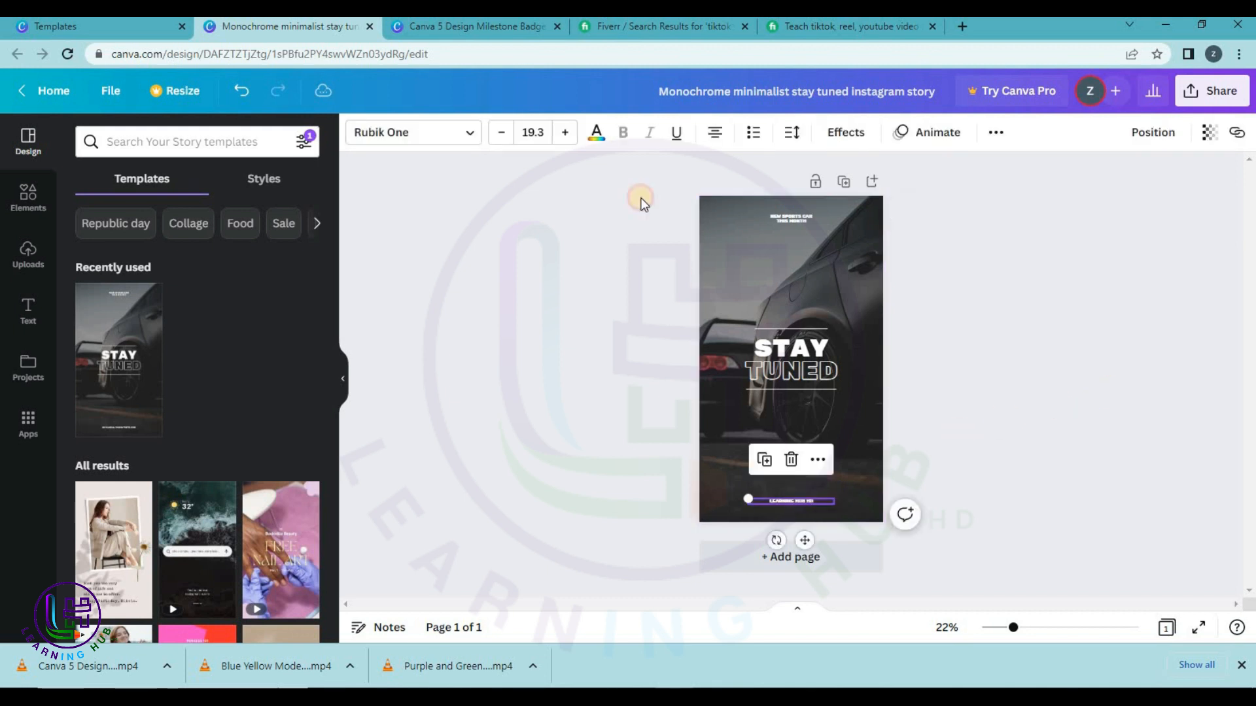
{"action": "left_click", "coordinate": [533, 133]}
{"action": "type", "text": "60"}
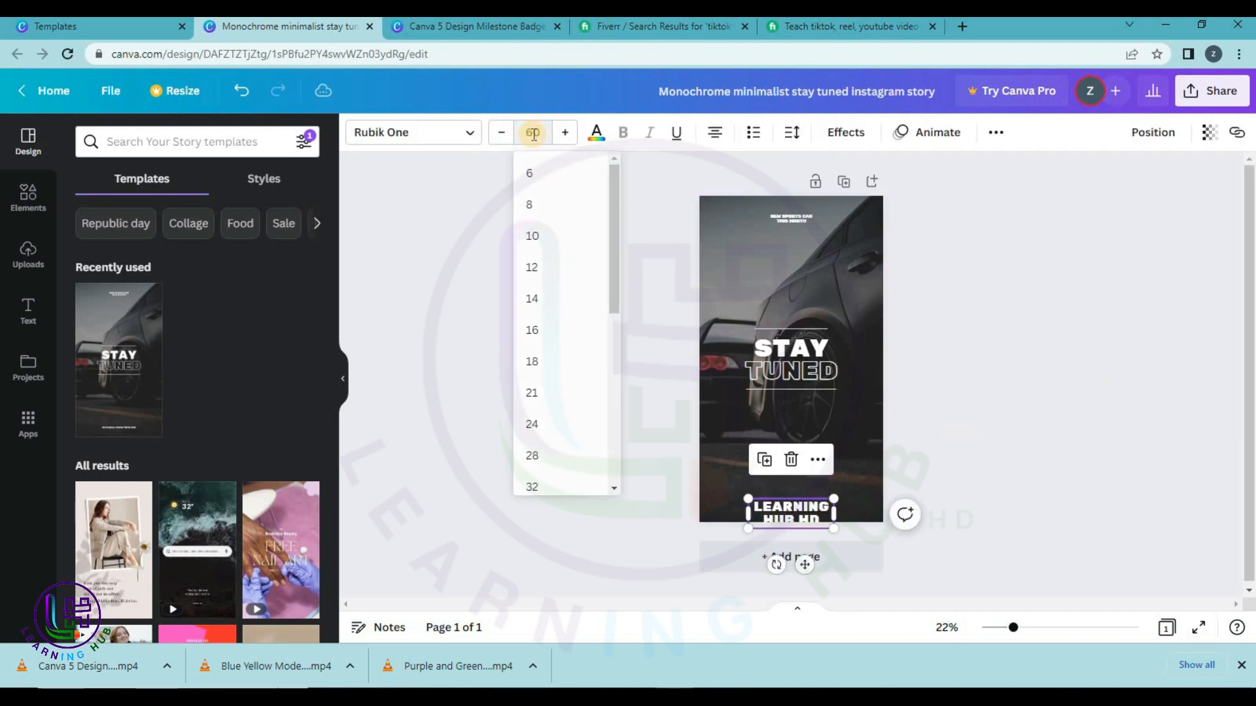
{"action": "key", "text": "Return"}
{"action": "left_click_drag", "start_coordinate": [833, 514], "coordinate": [789, 500]}
{"action": "left_click", "coordinate": [1089, 337]}
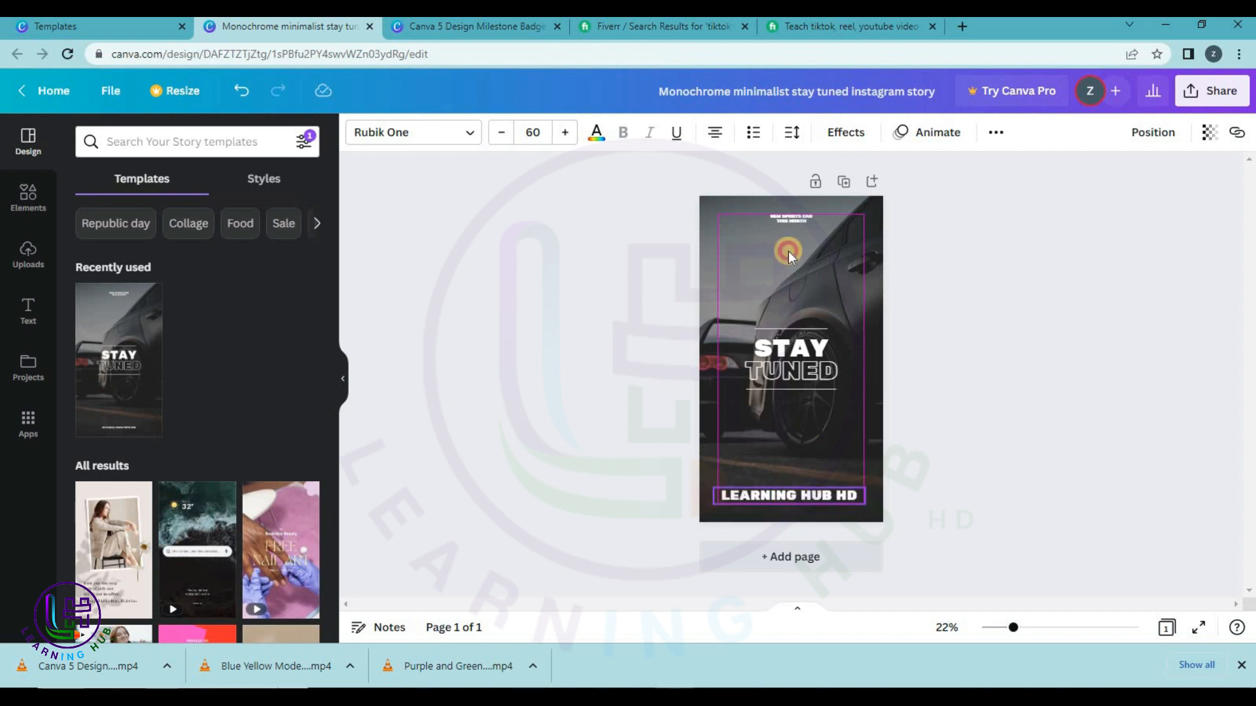
Delete the small text line above STAY TUNED at the top of the story.
{"action": "left_click", "coordinate": [787, 216]}
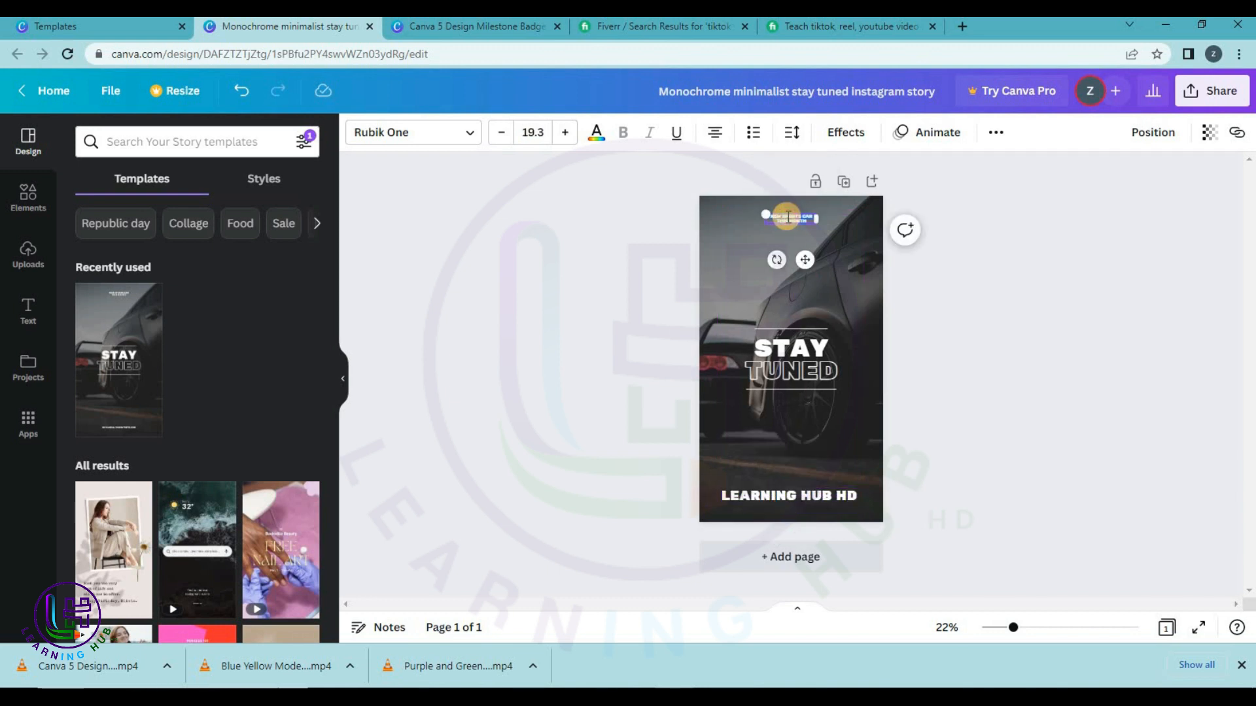
{"action": "double_click", "coordinate": [787, 216]}
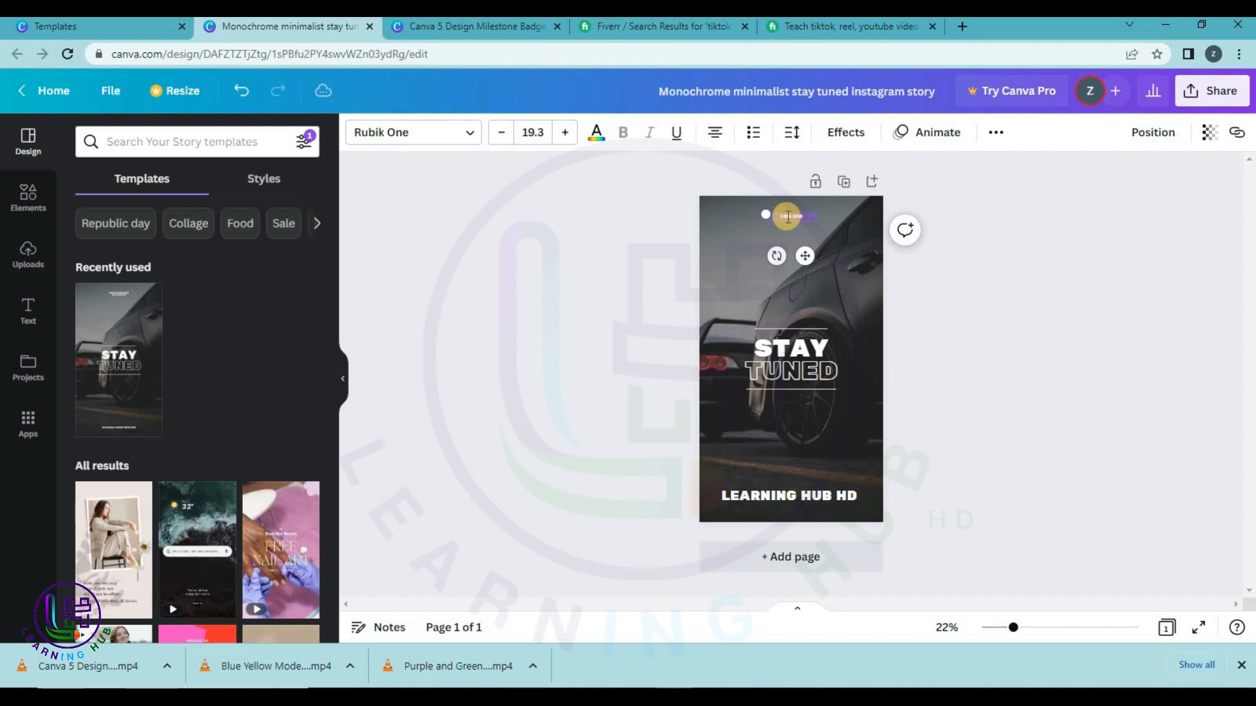
{"action": "key", "text": "ctrl+v"}
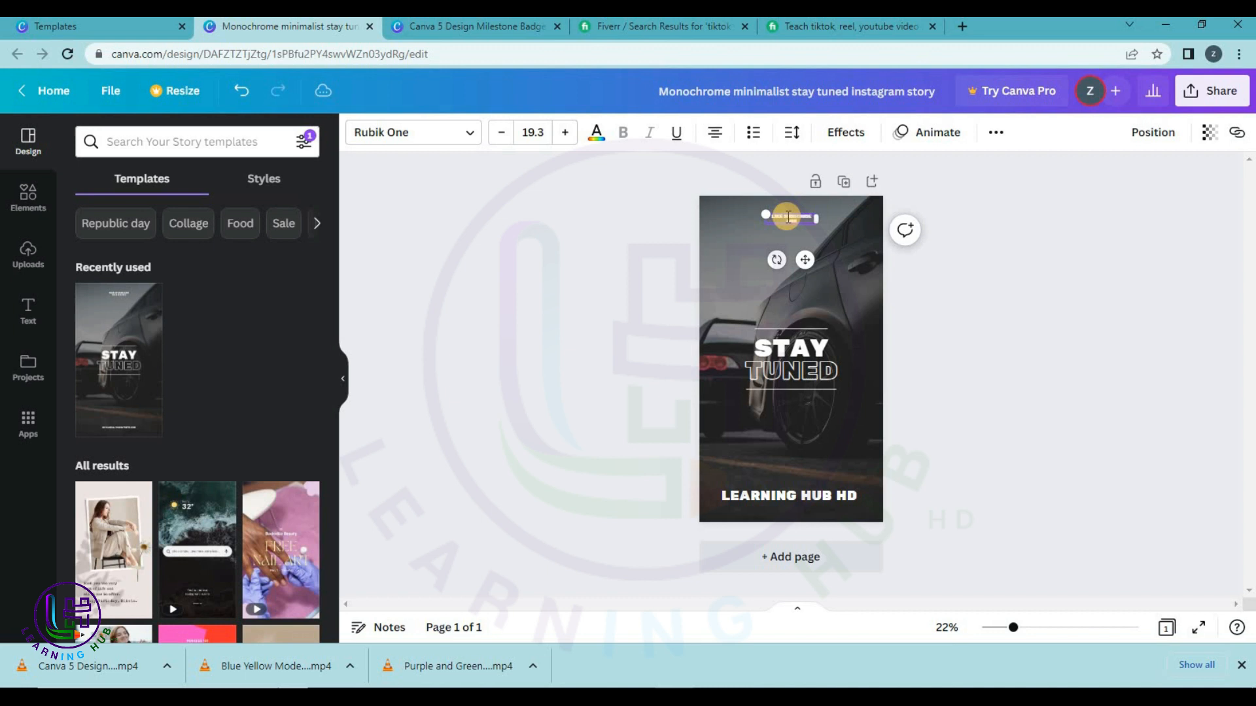
{"action": "key", "text": "BackSpace"}
{"action": "key", "text": "BackSpace"}
{"action": "key", "text": "BackSpace"}
{"action": "key", "text": "BackSpace"}
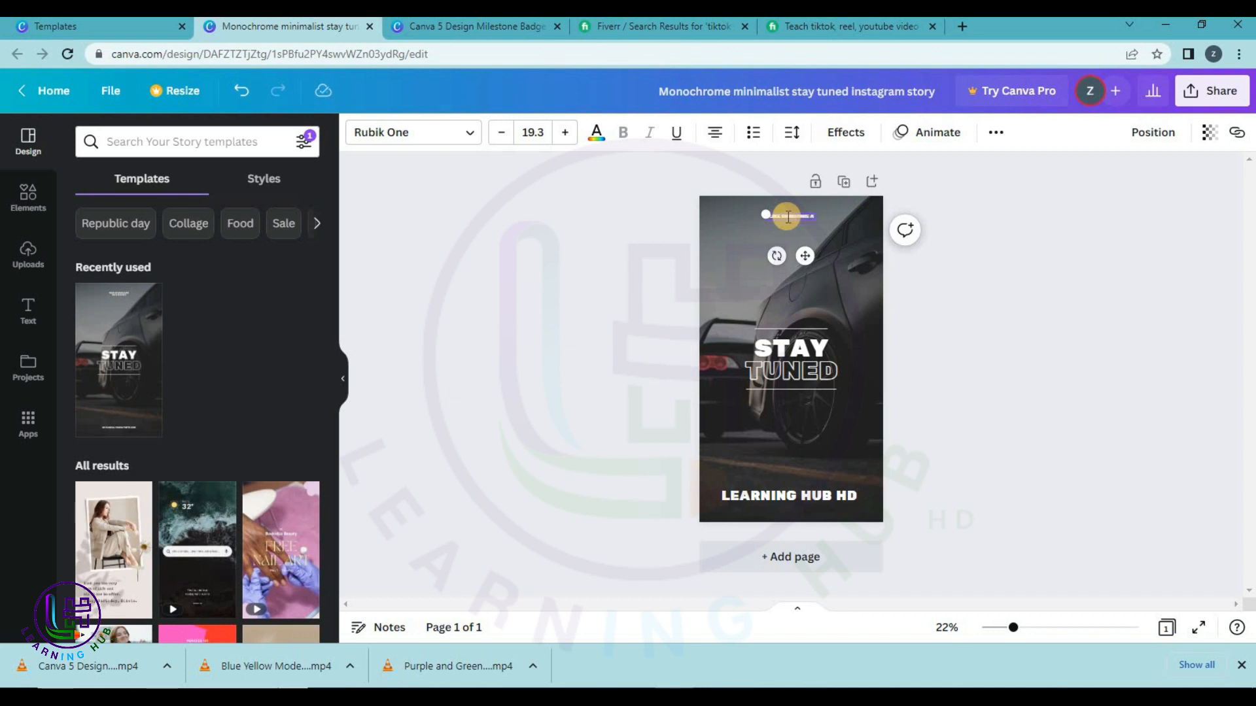
{"action": "type", "text": "ND"}
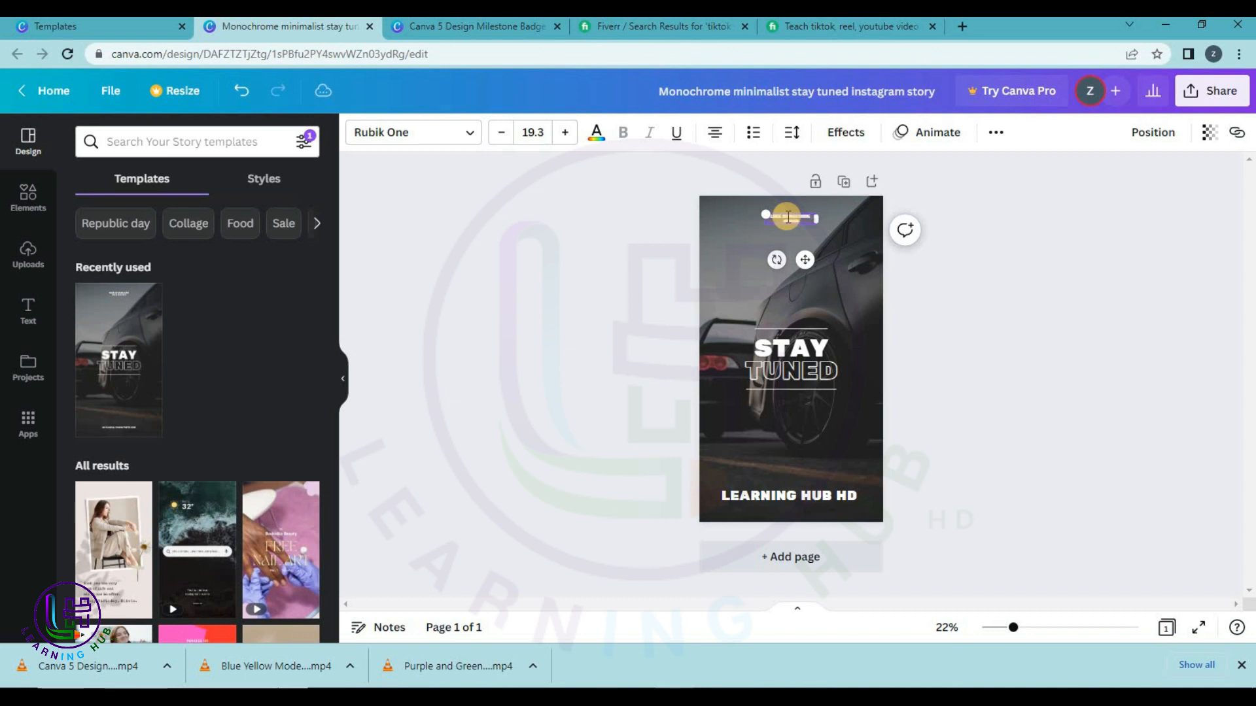
{"action": "left_click", "coordinate": [1144, 243]}
{"action": "left_click", "coordinate": [791, 221]}
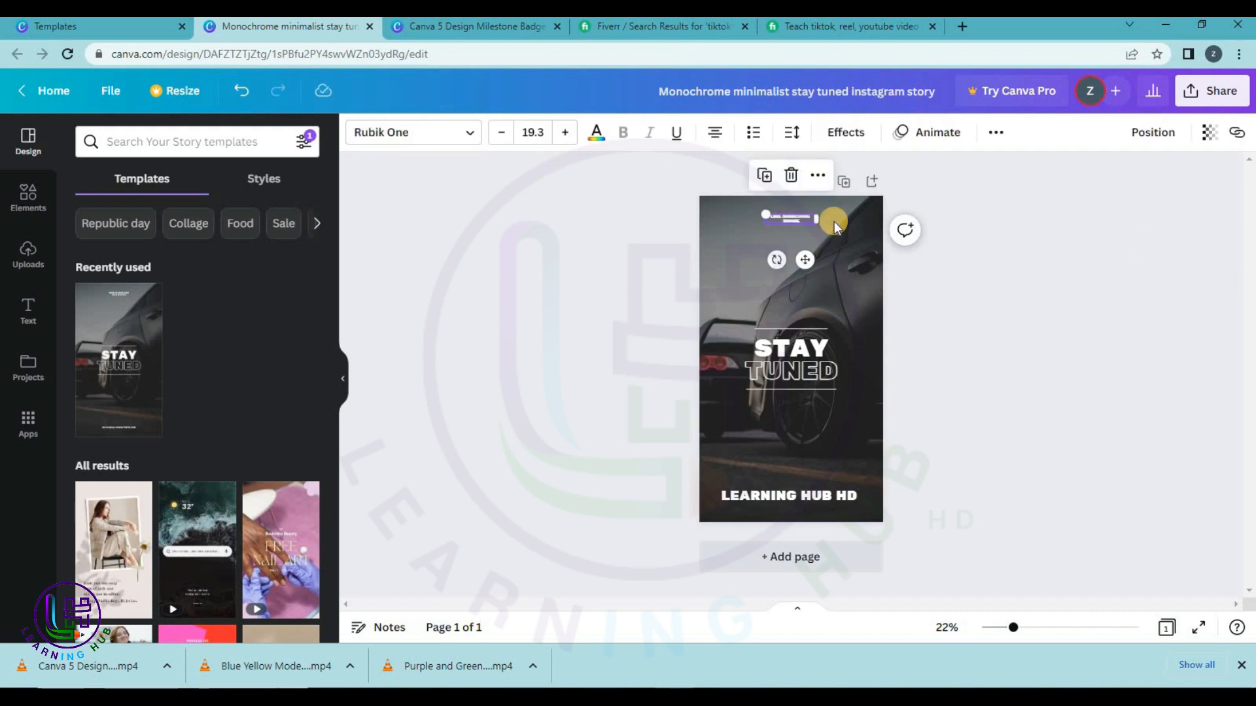
{"action": "key", "text": "Delete"}
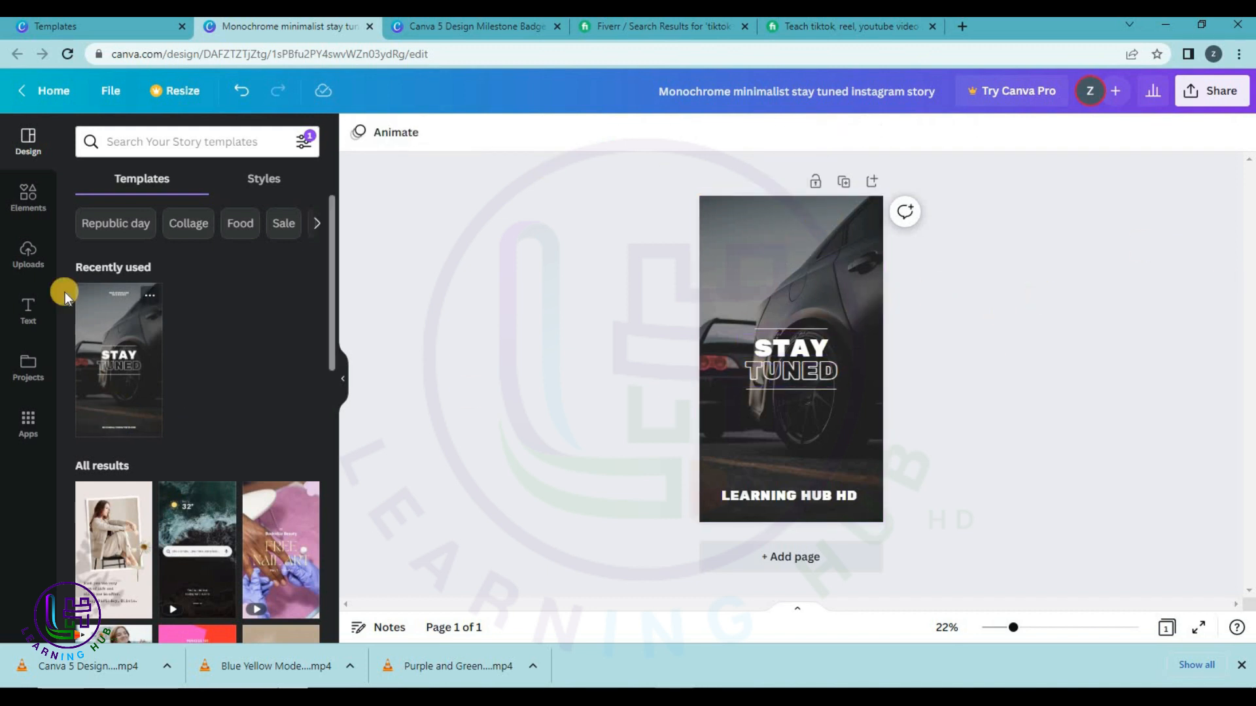
{"action": "left_click", "coordinate": [27, 197]}
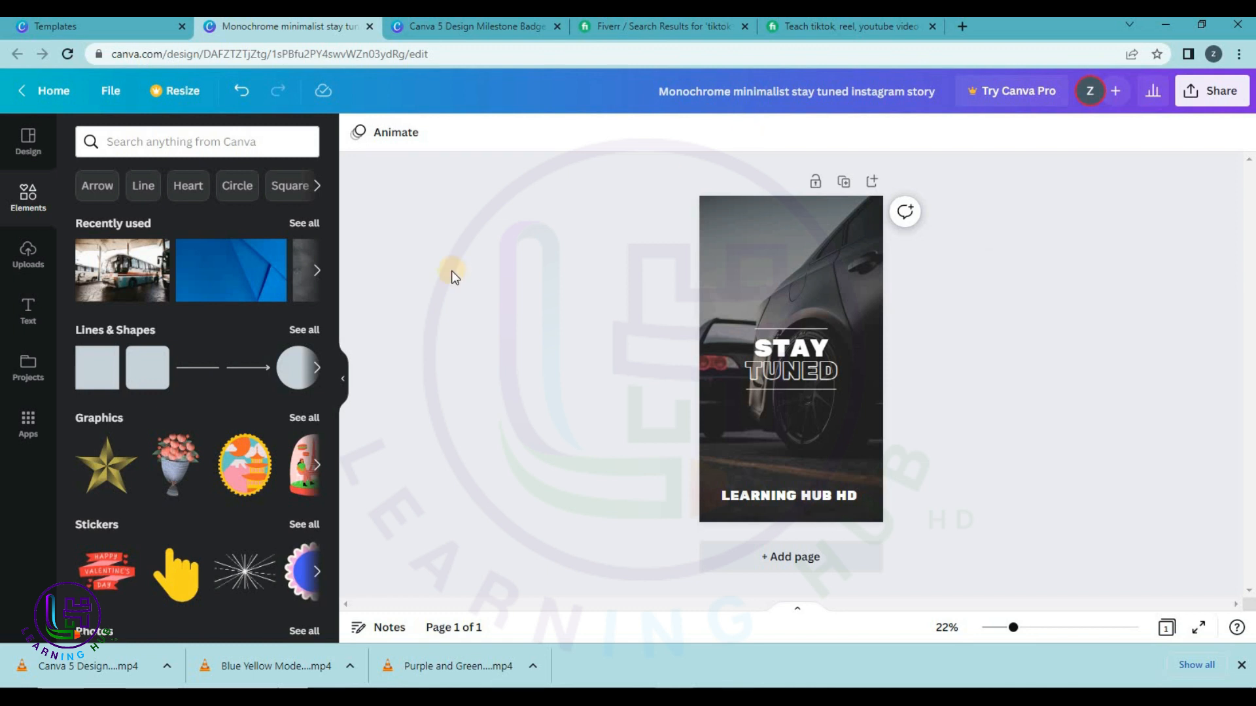
Download the Stay Tuned story as a PNG, close its tab and return to templates.
{"action": "left_click", "coordinate": [1212, 90]}
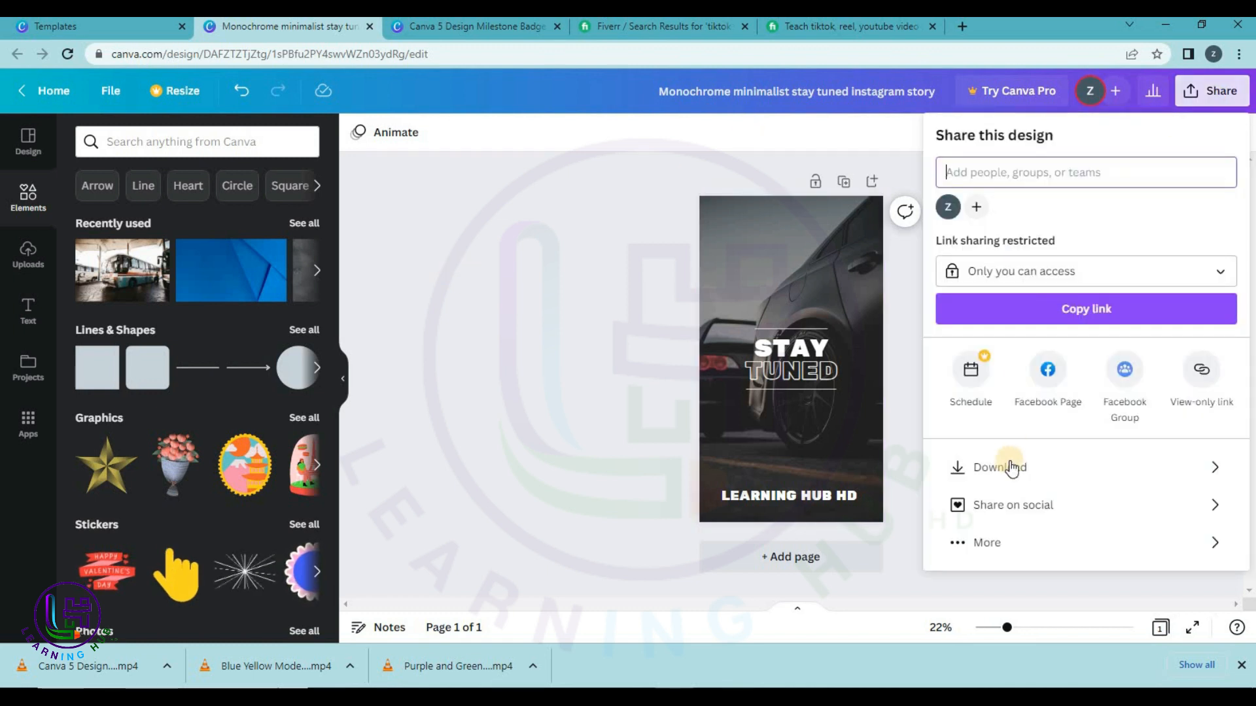
{"action": "left_click", "coordinate": [1001, 467]}
{"action": "left_click", "coordinate": [1022, 387]}
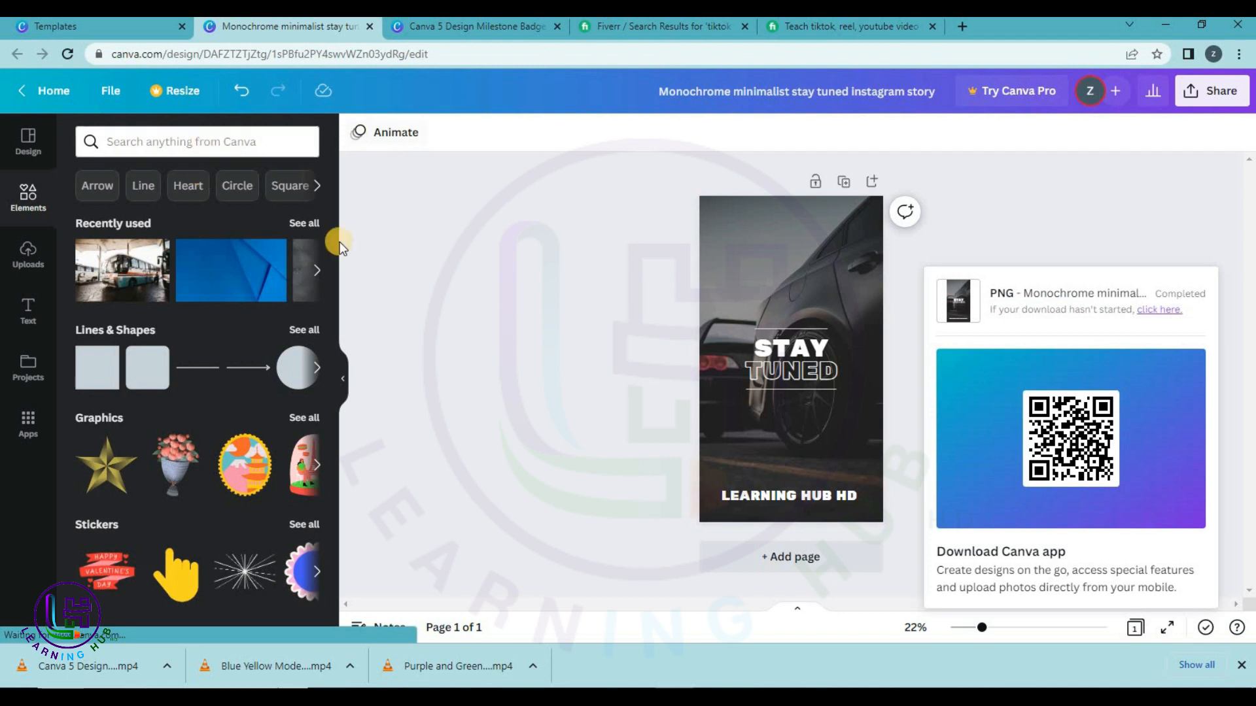
{"action": "left_click", "coordinate": [371, 27]}
{"action": "left_click", "coordinate": [78, 26]}
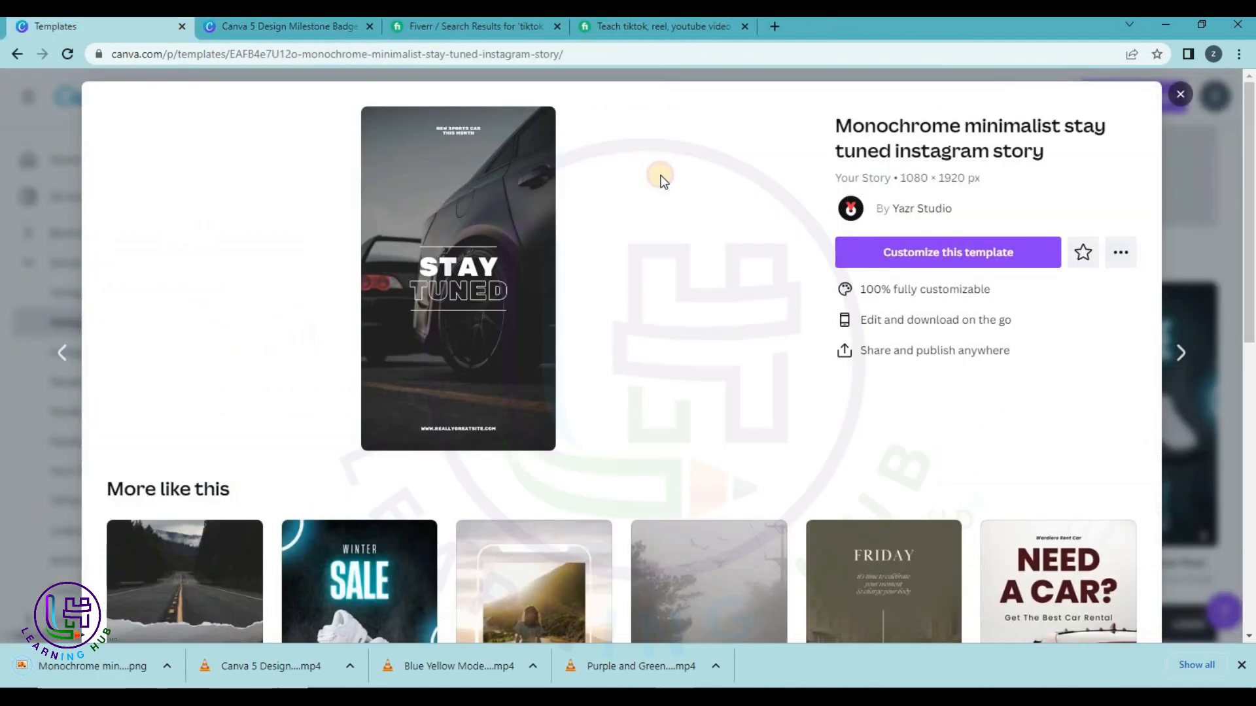
Browse Social Media > Instagram Reels and customize the Work From Home Job Advertisement Mobile Video template.
{"action": "left_click", "coordinate": [1177, 96]}
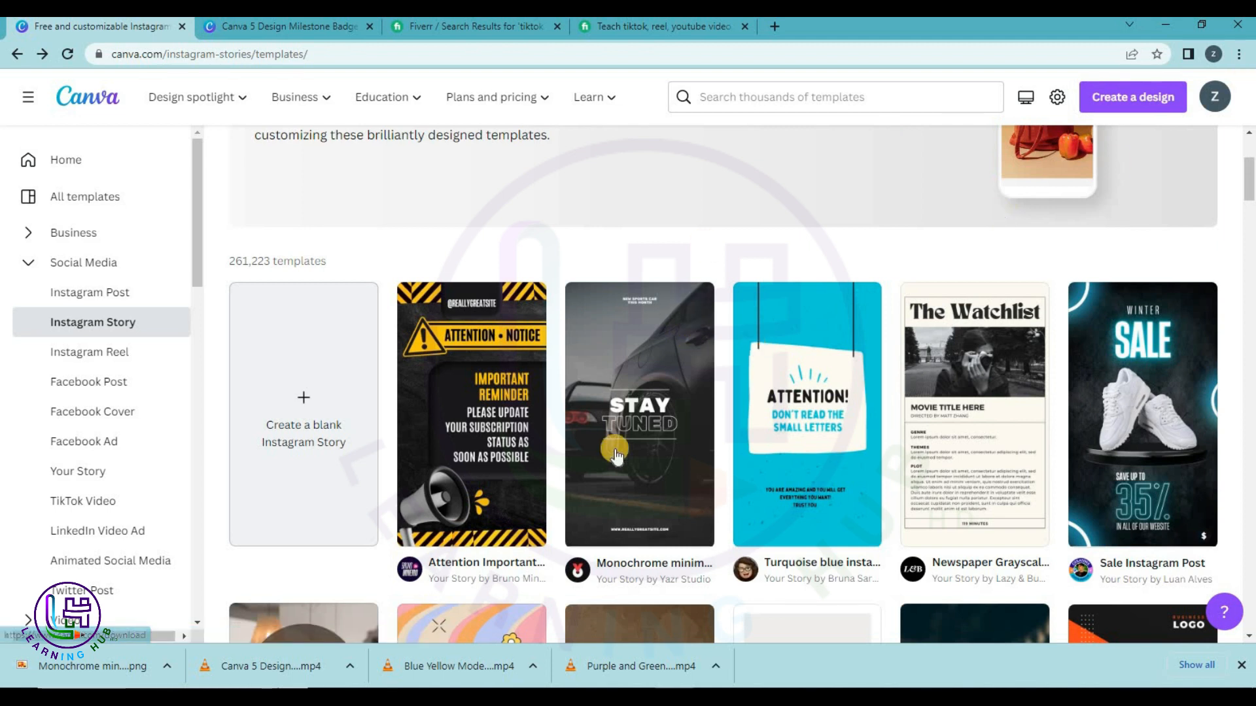
{"action": "scroll", "coordinate": [449, 260], "scroll_direction": "up", "scroll_amount": 4}
{"action": "left_click", "coordinate": [13, 54]}
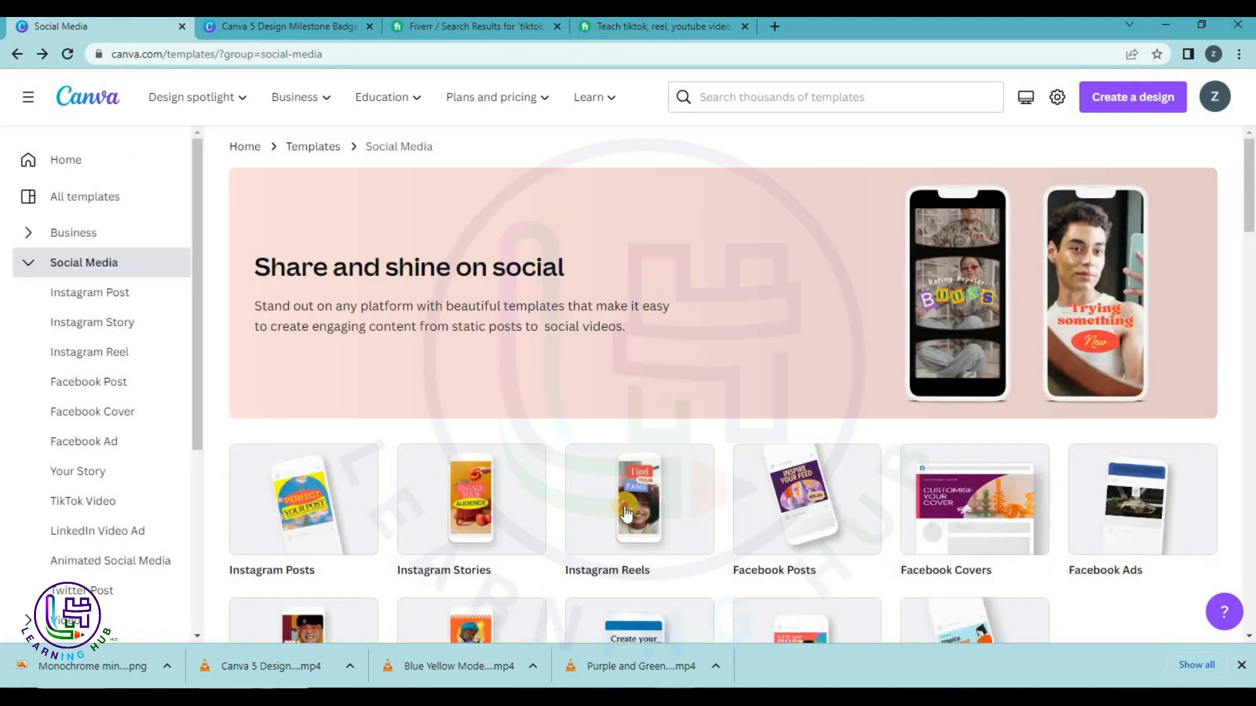
{"action": "left_click", "coordinate": [625, 507]}
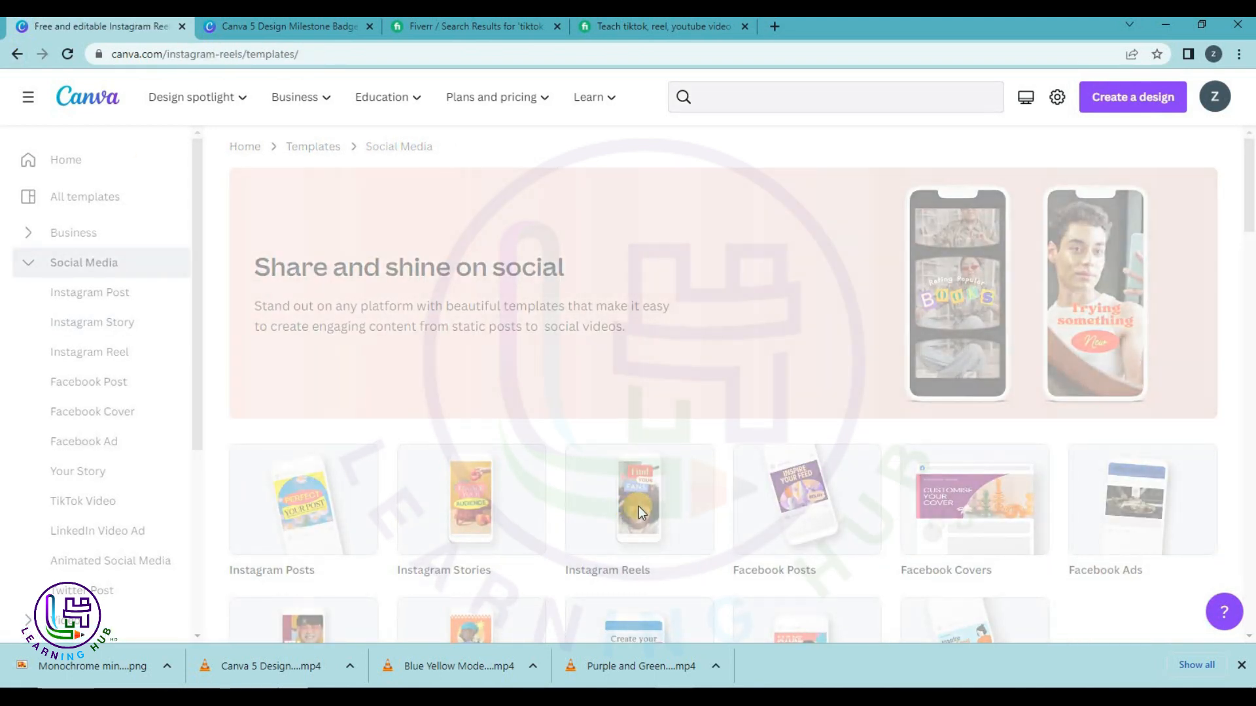
{"action": "scroll", "coordinate": [711, 491], "scroll_direction": "down", "scroll_amount": 3}
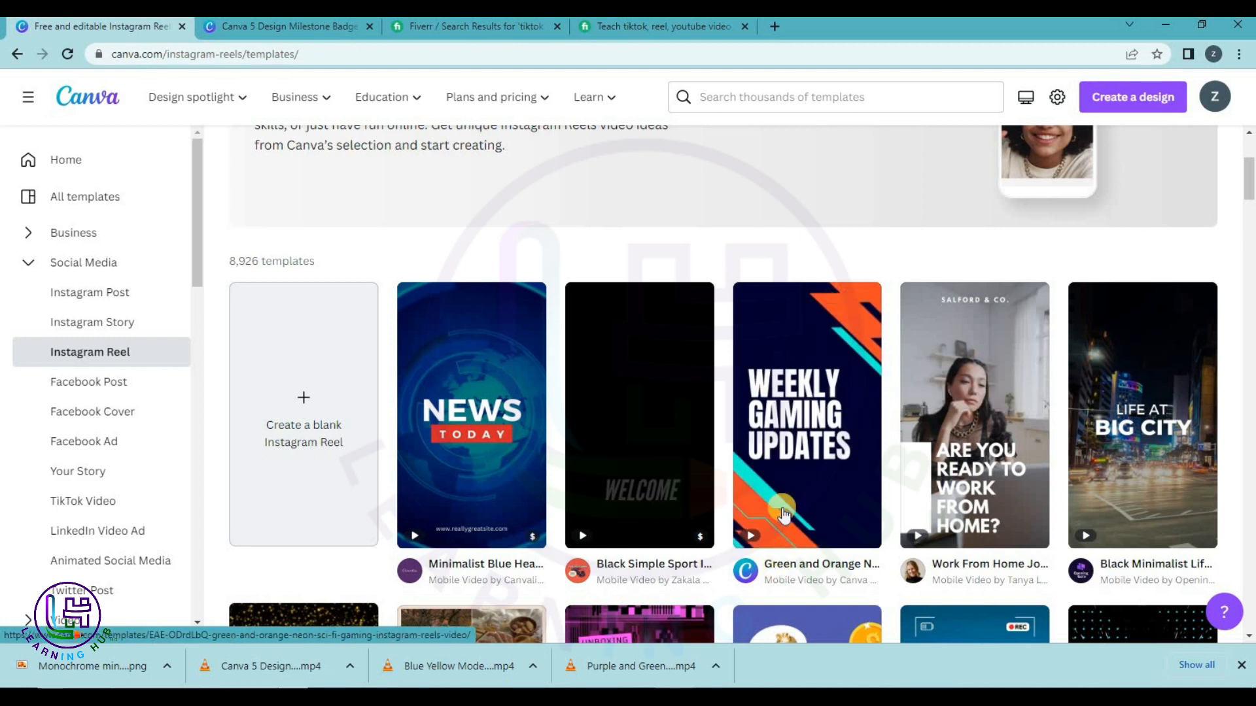
{"action": "left_click", "coordinate": [998, 410]}
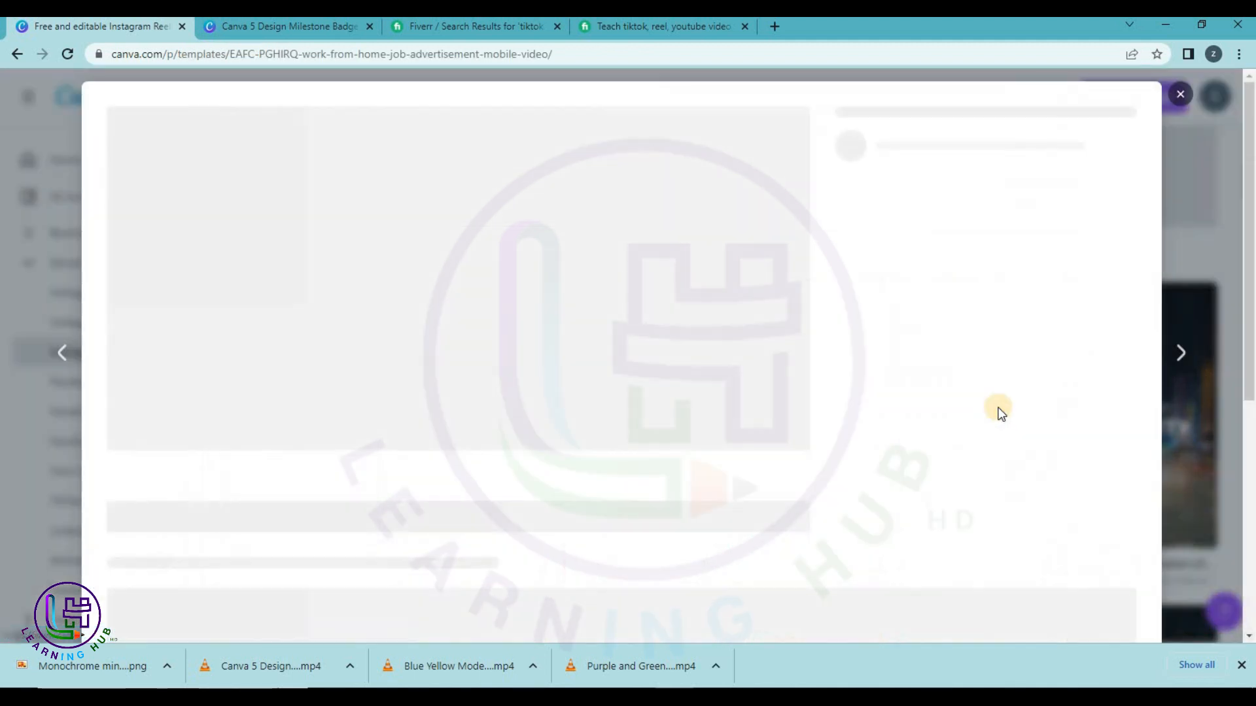
{"action": "left_click", "coordinate": [913, 263]}
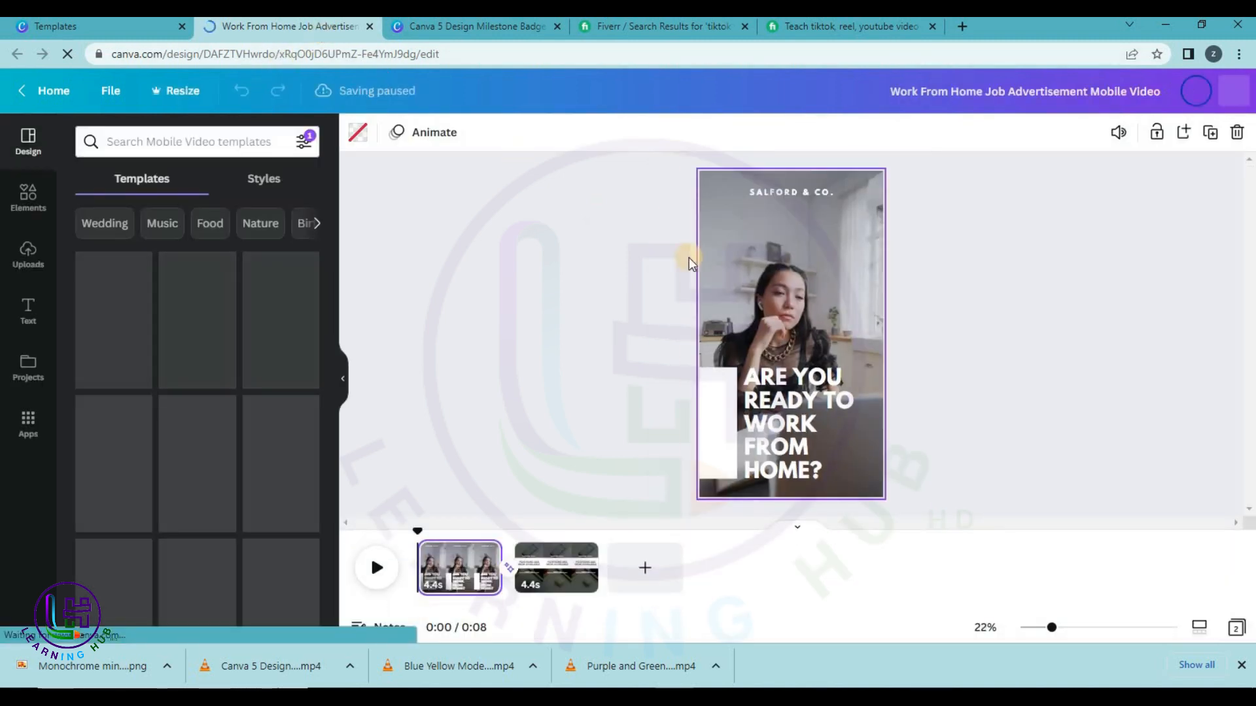
Replace the SALFORD & CO. label on page 1 with LEARNING HUB HD.
{"action": "left_click", "coordinate": [559, 584]}
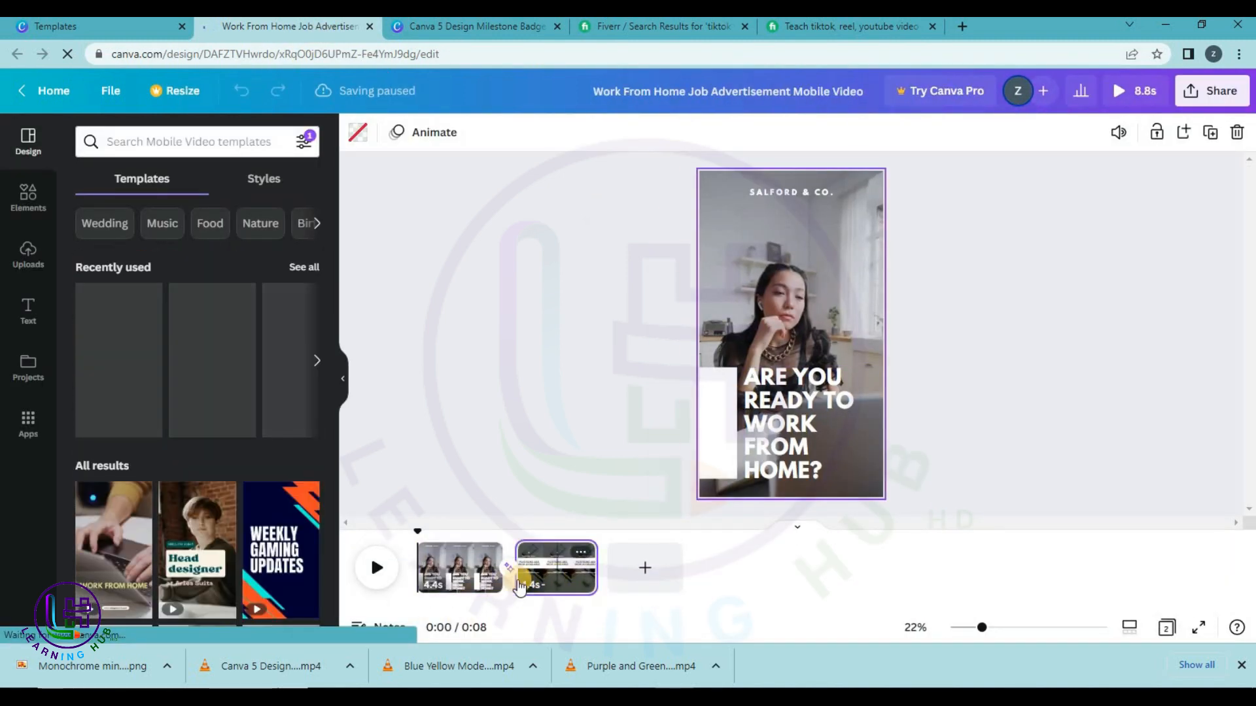
{"action": "left_click", "coordinate": [460, 567]}
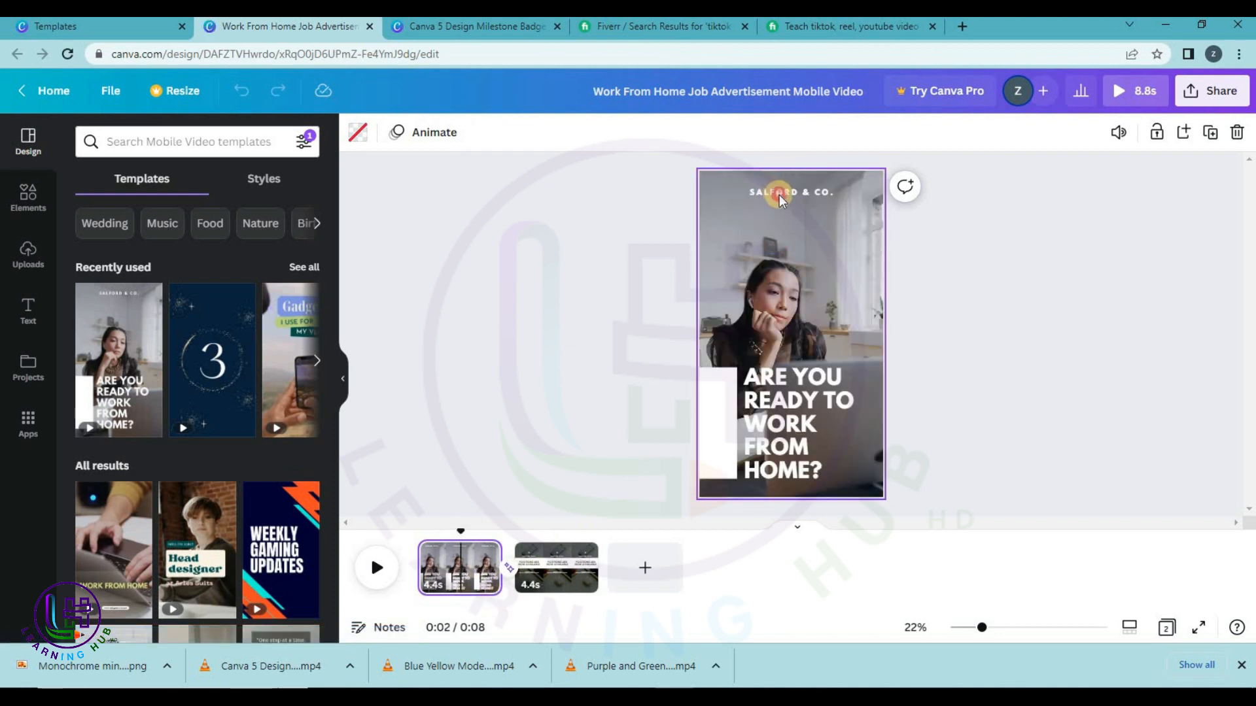
{"action": "left_click", "coordinate": [779, 194]}
{"action": "type", "text": "LEA"}
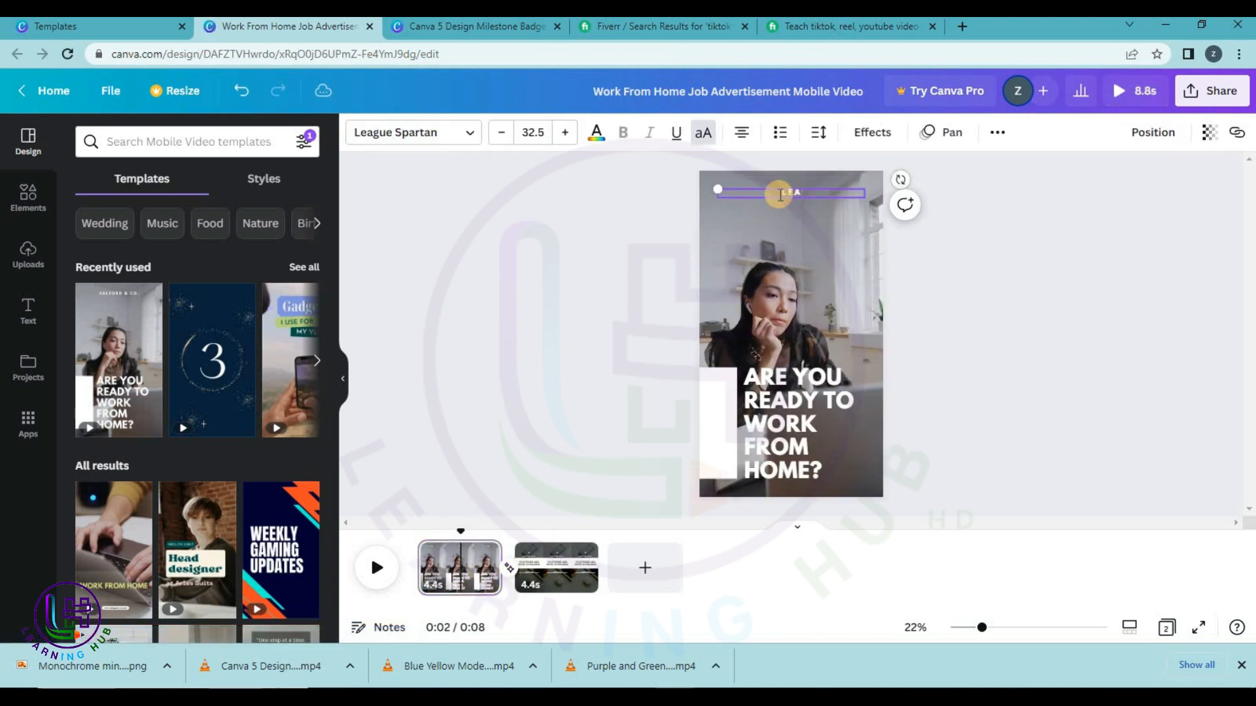
{"action": "type", "text": "RNING HUB HD"}
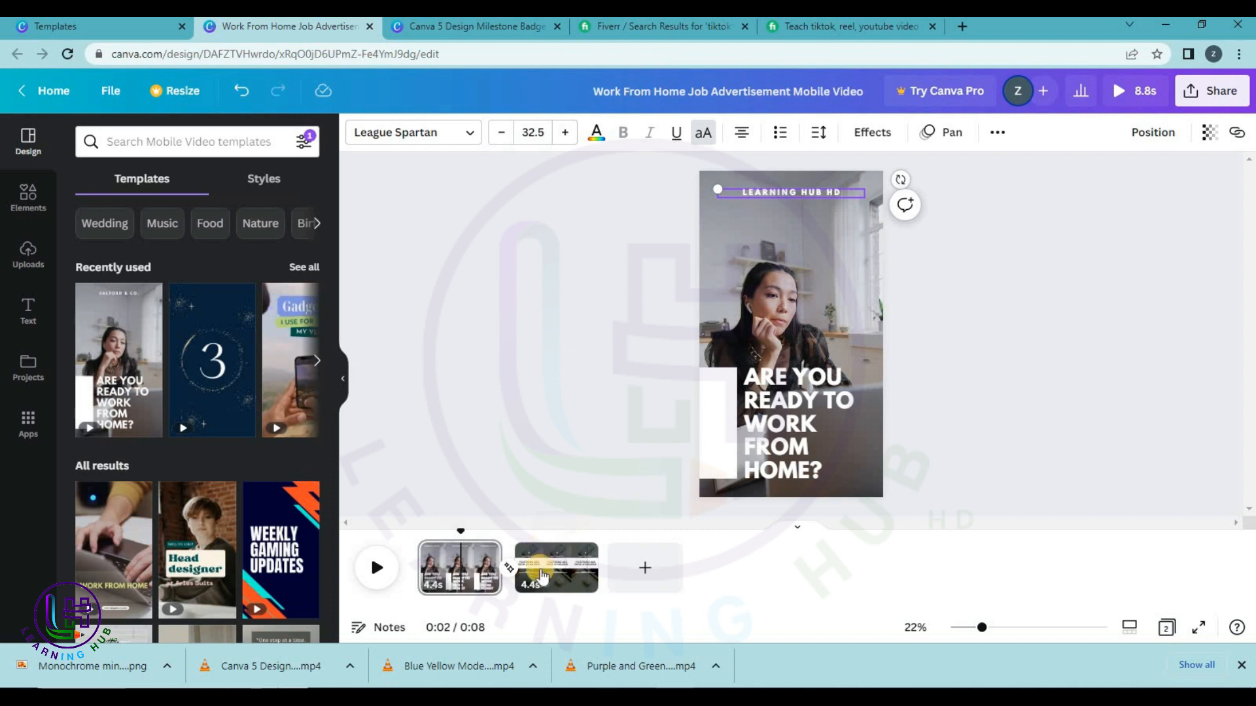
Give page 2 the LEARNING HUB HD label, checking its website text, then return to page 1.
{"action": "left_click", "coordinate": [537, 574]}
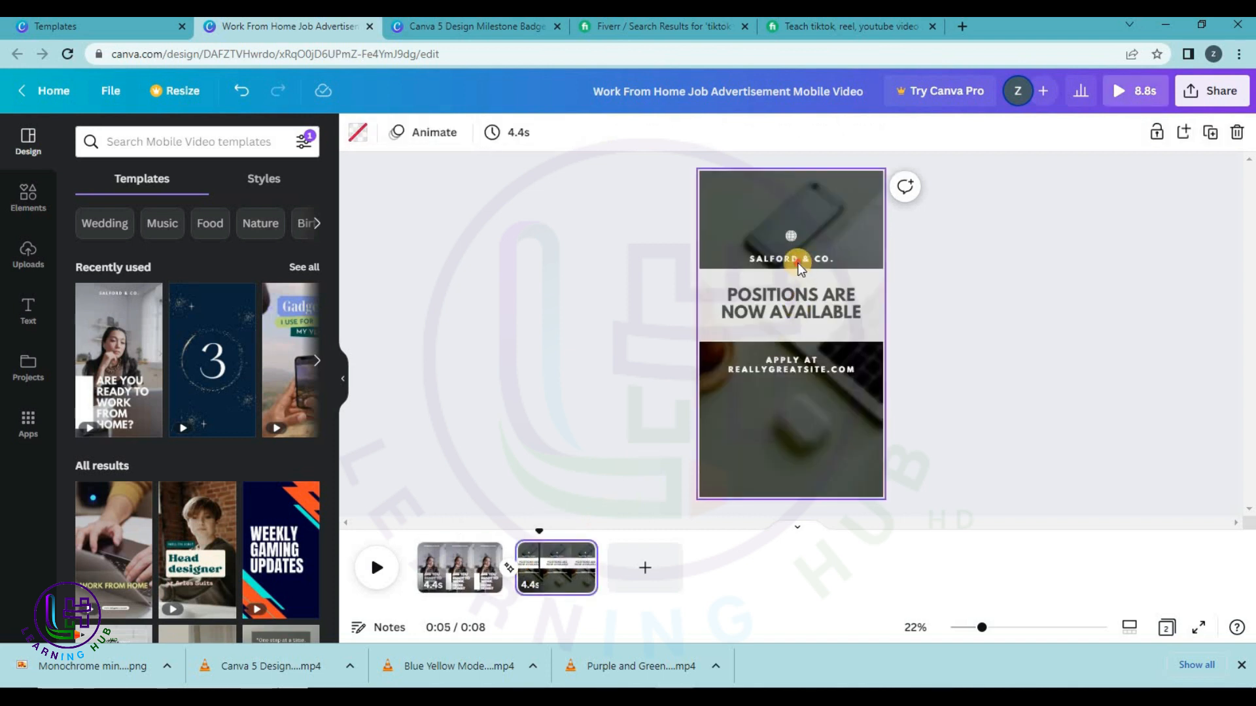
{"action": "left_click", "coordinate": [798, 263]}
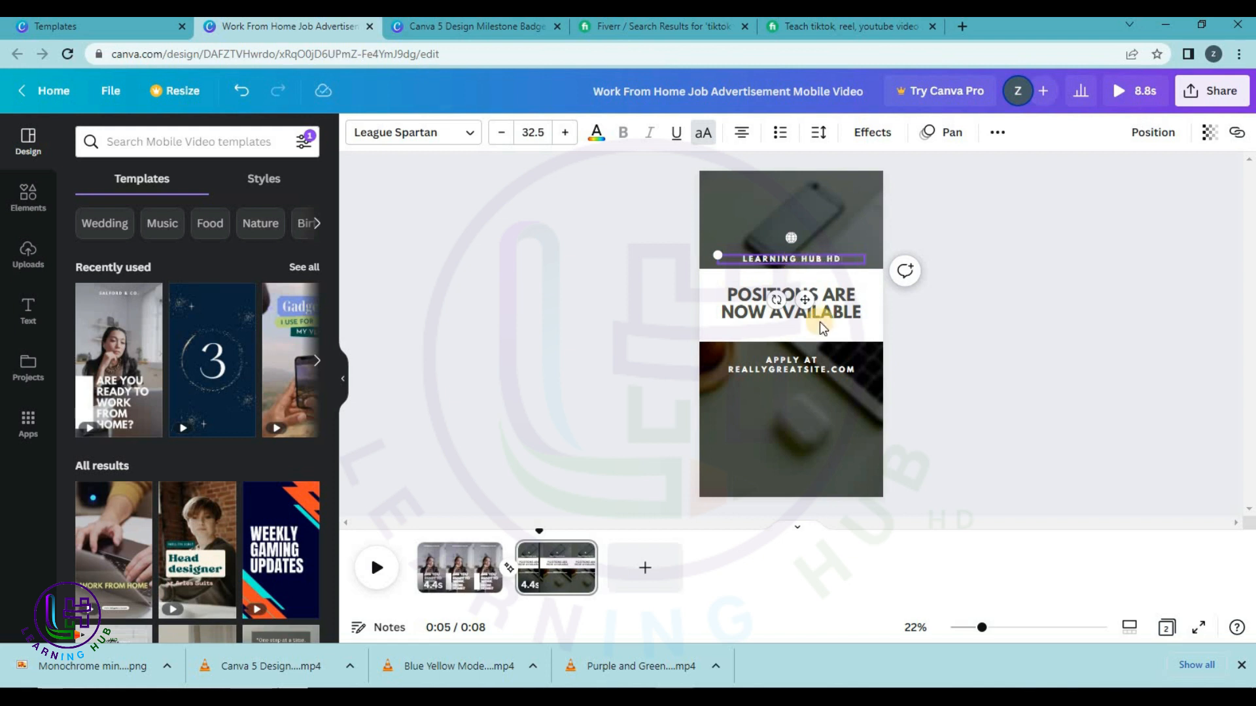
{"action": "left_click", "coordinate": [804, 370]}
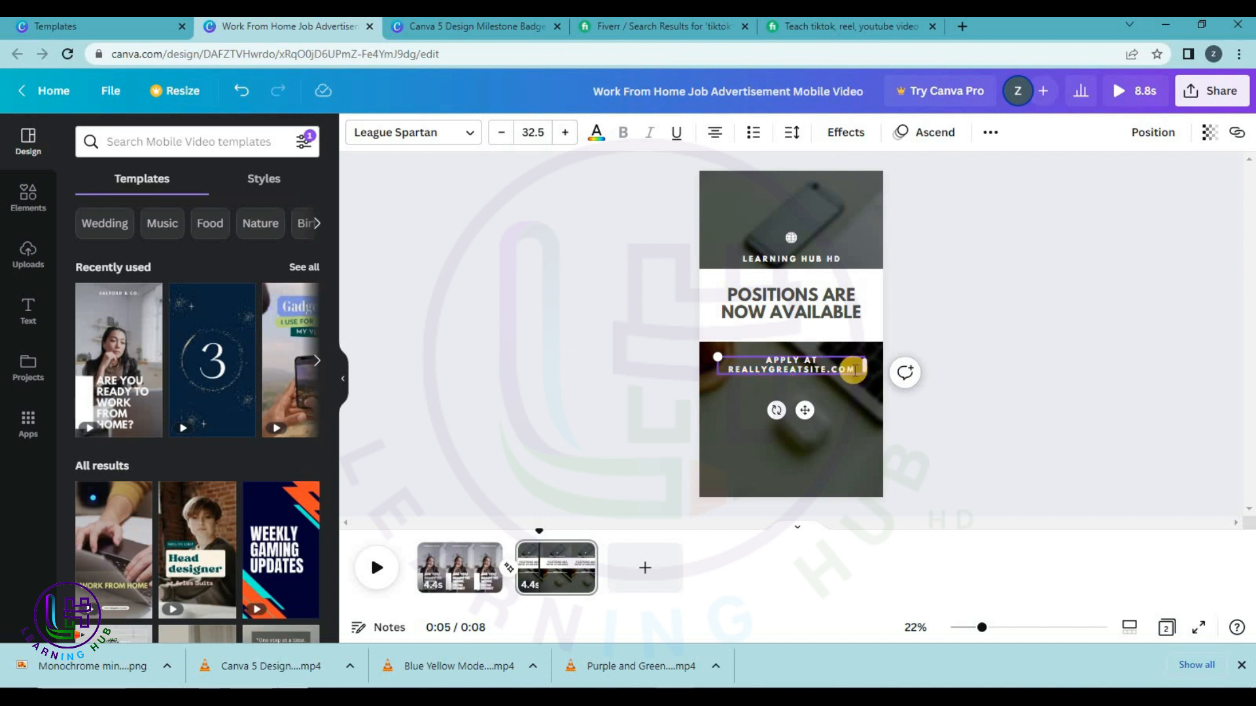
{"action": "double_click", "coordinate": [759, 374]}
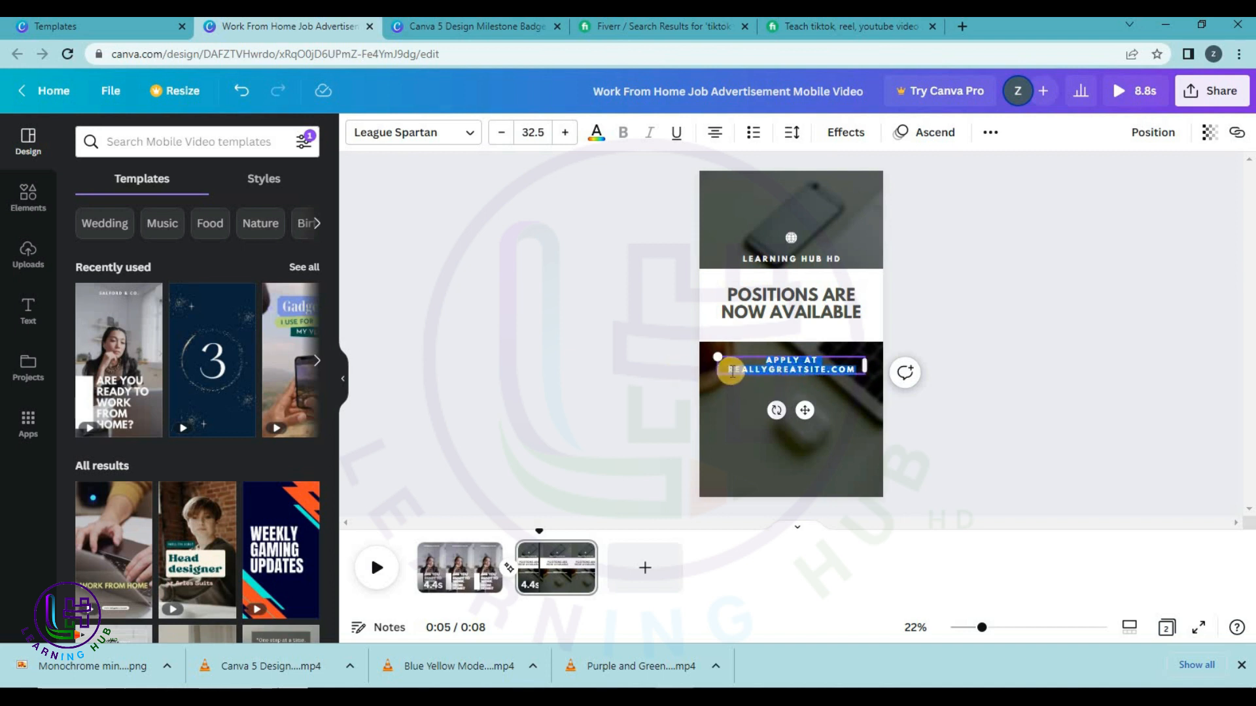
{"action": "left_click", "coordinate": [917, 367]}
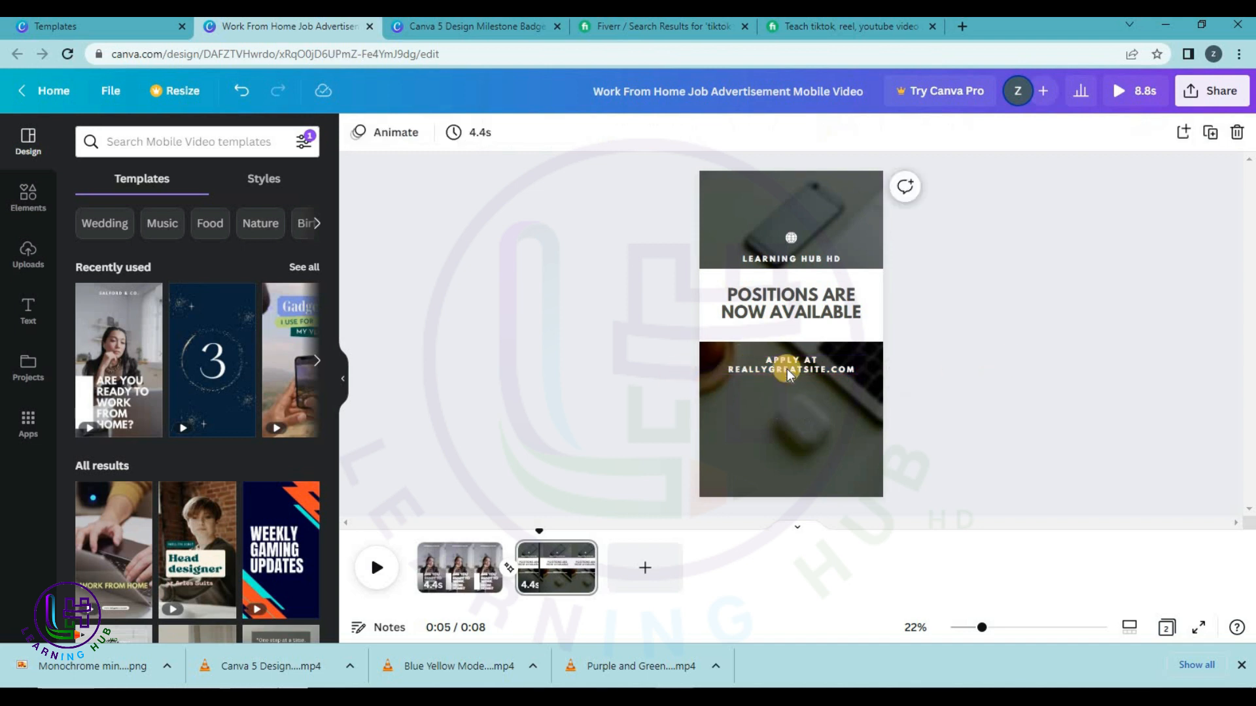
{"action": "left_click", "coordinate": [420, 571]}
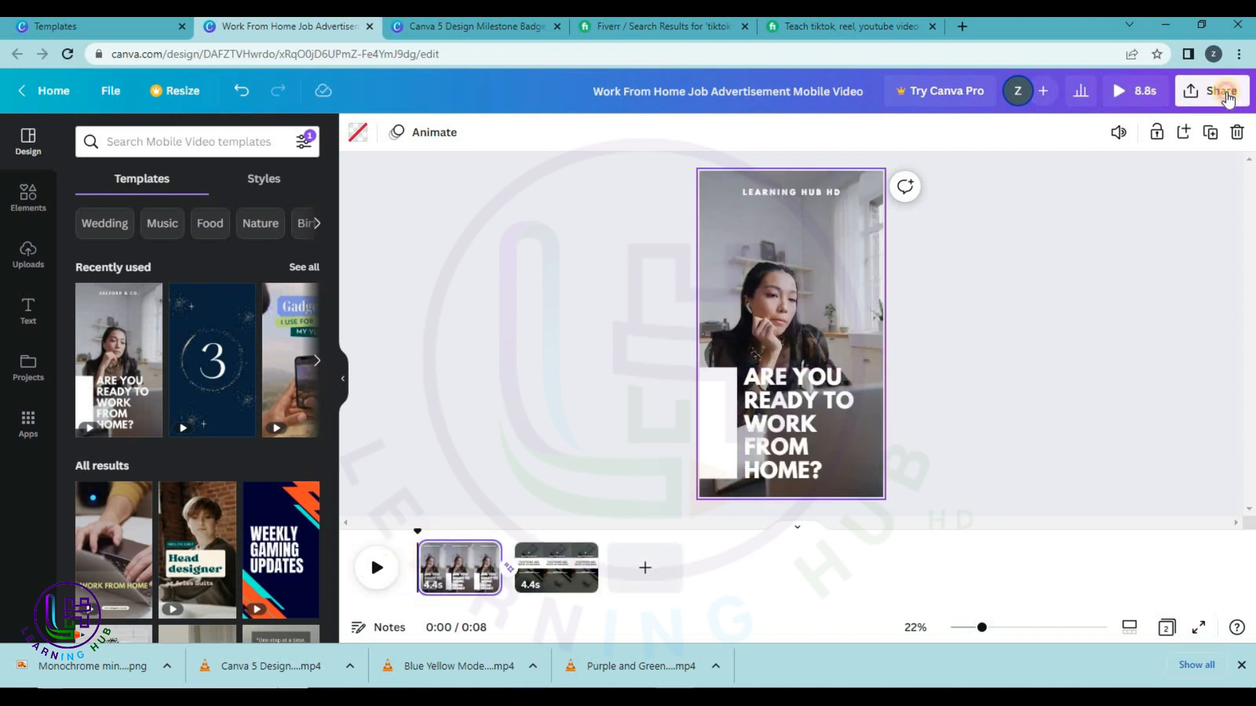
Preview the Work From Home reel full screen, then download all pages as an MP4.
{"action": "left_click", "coordinate": [1213, 91]}
{"action": "left_click", "coordinate": [1125, 92]}
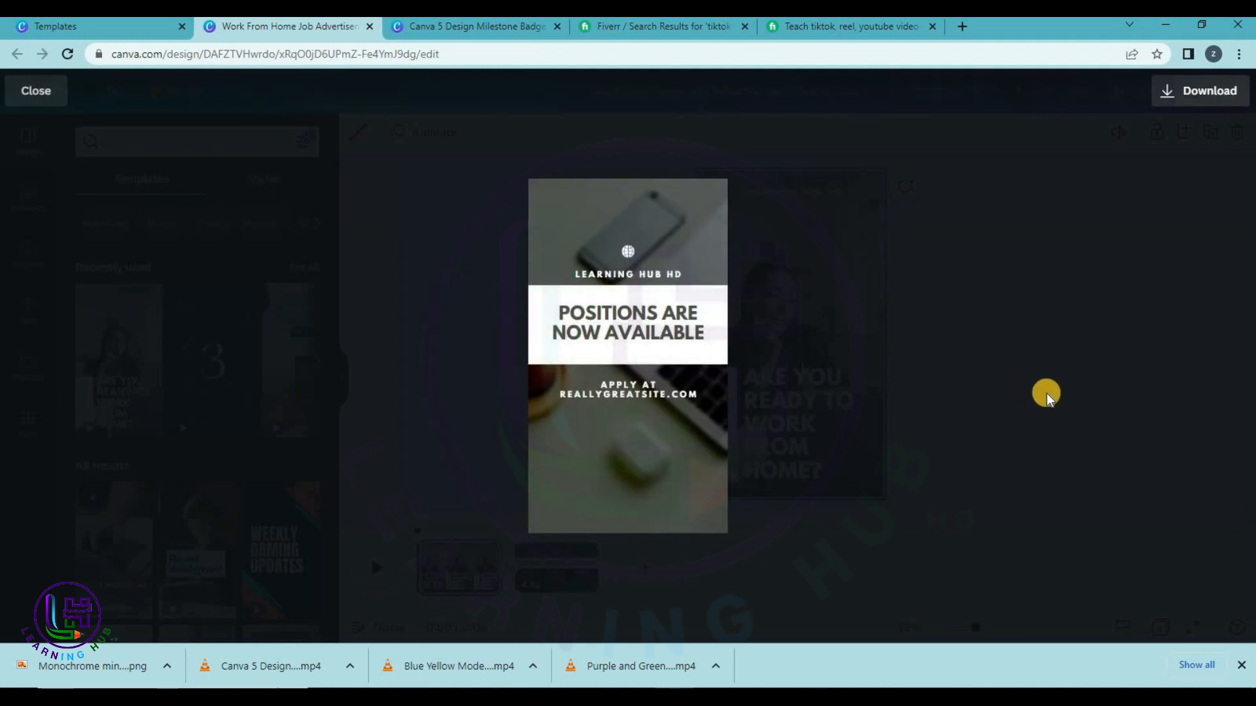
{"action": "left_click", "coordinate": [1196, 92]}
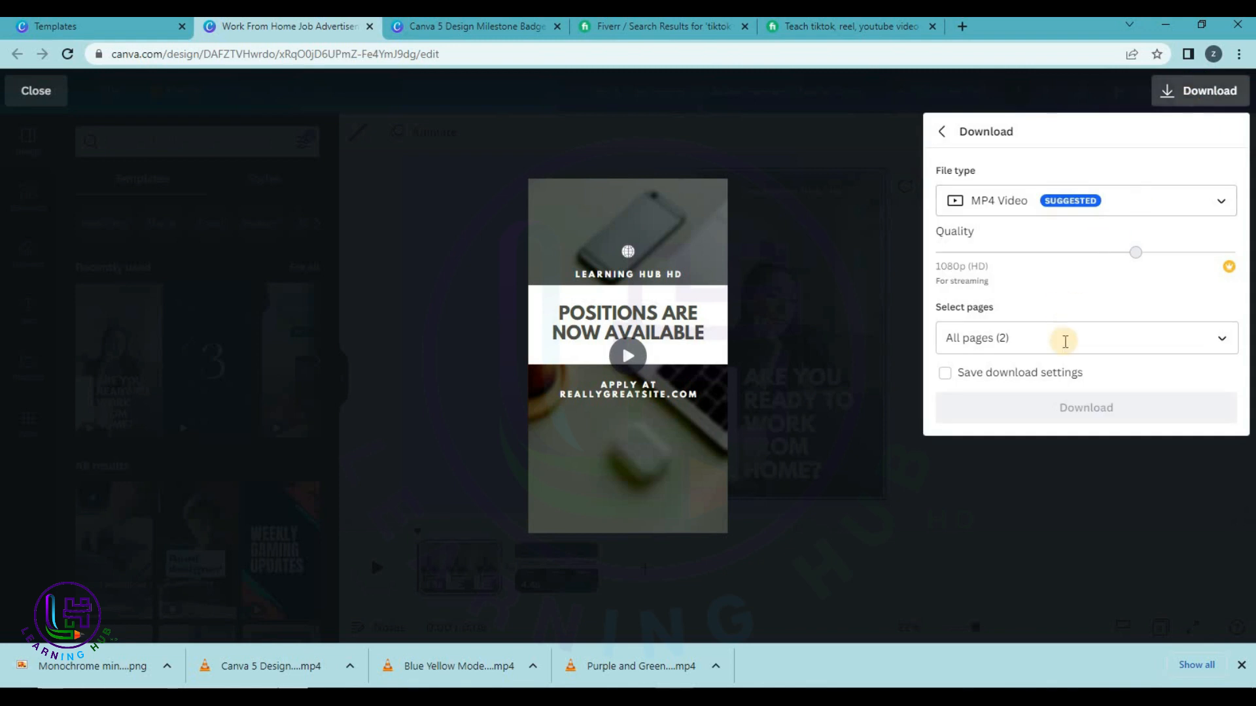
{"action": "left_click", "coordinate": [1065, 407]}
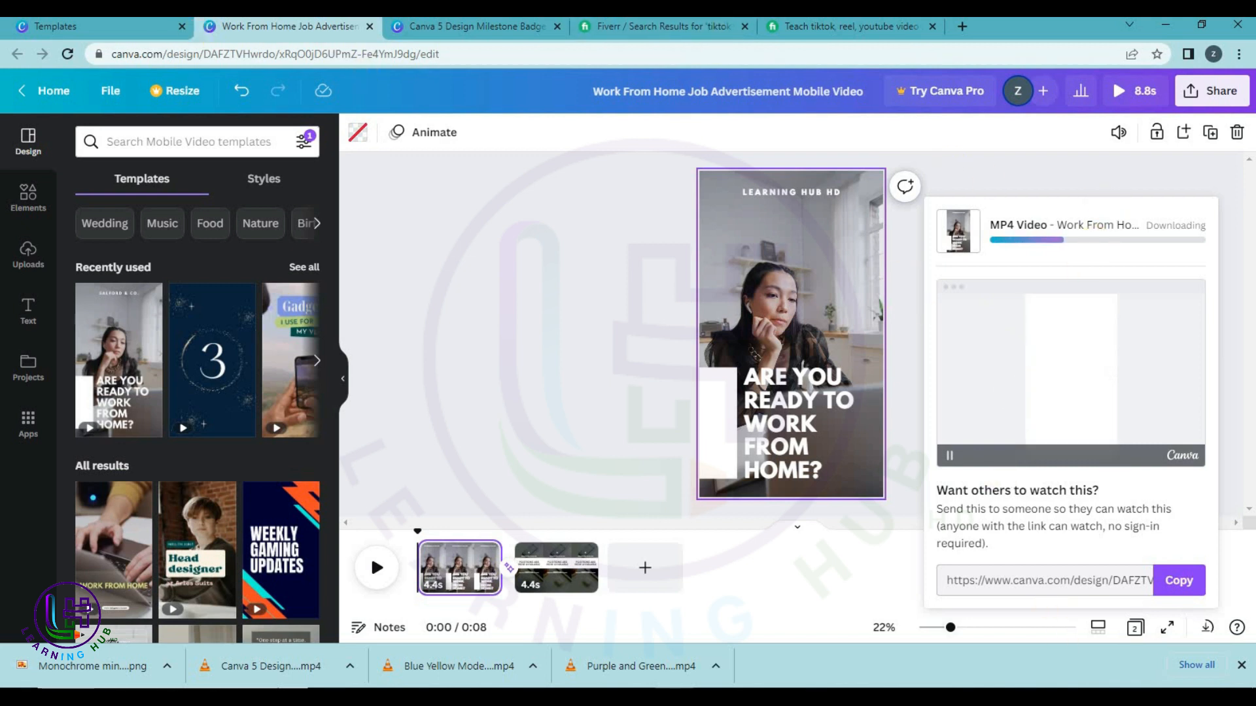
{"action": "left_click", "coordinate": [118, 26]}
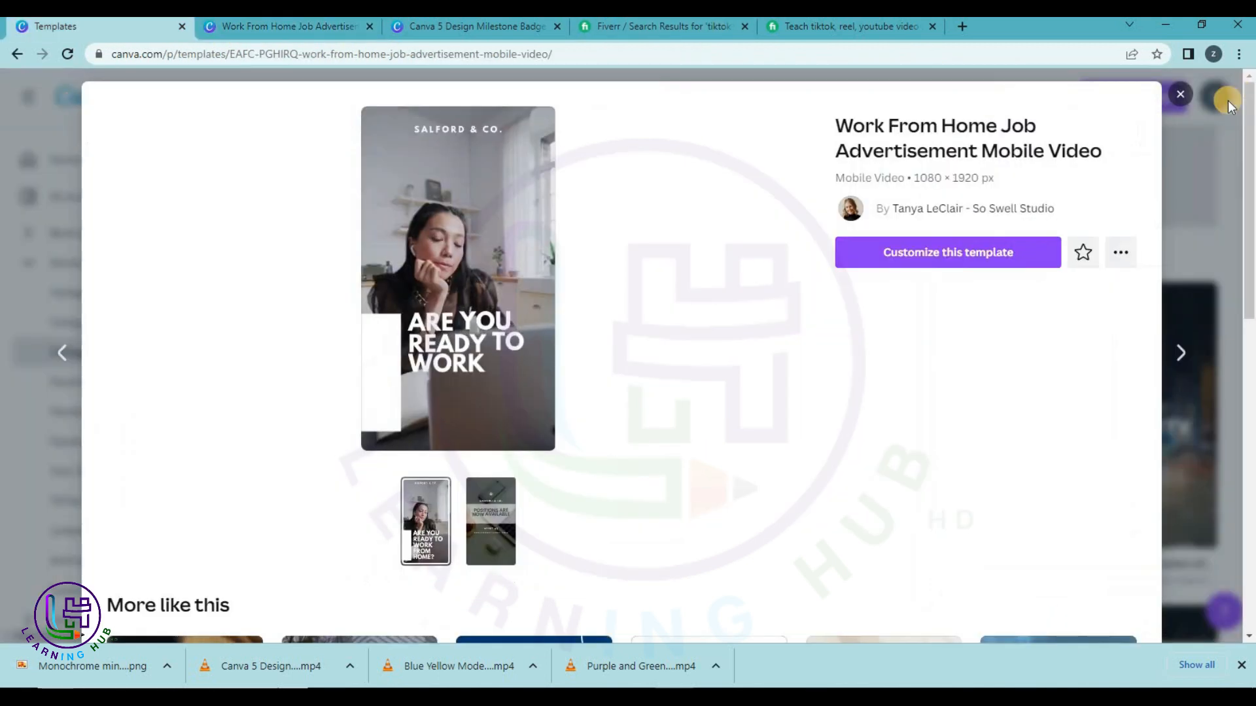
Browse Social Media > Facebook Covers and customize the Turquoise and Monochrome Photo Heading Website cover.
{"action": "left_click", "coordinate": [1184, 106]}
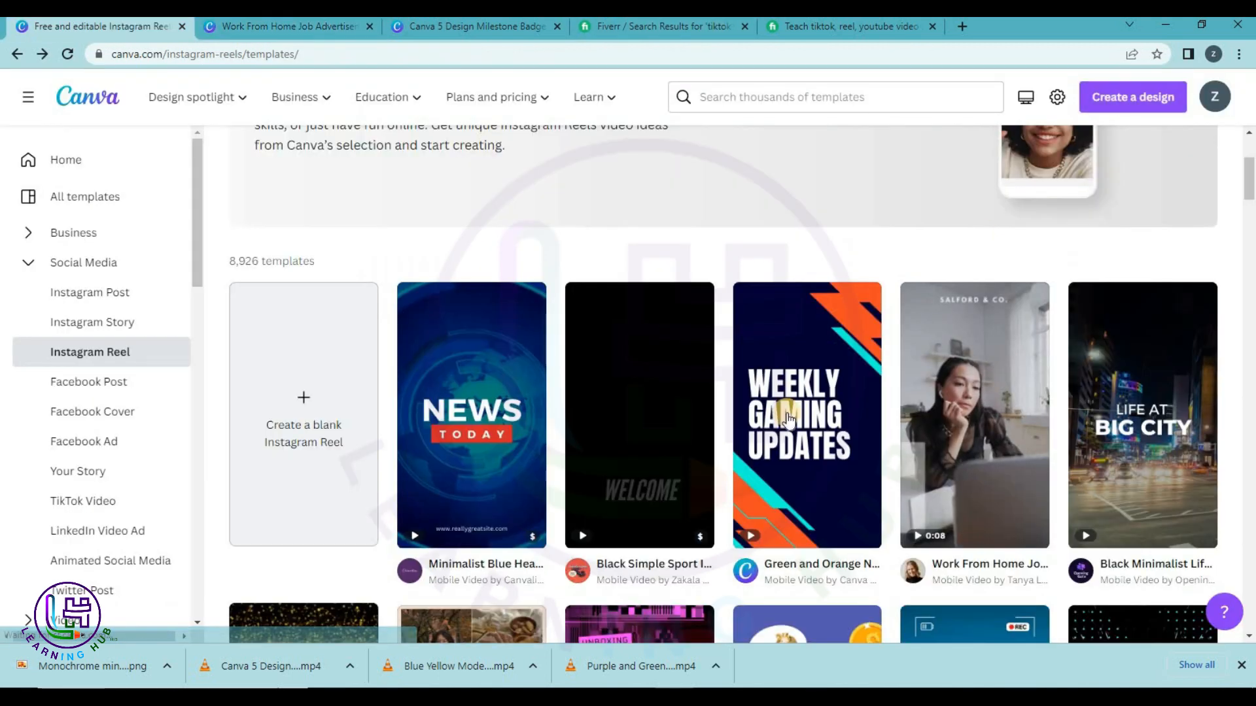
{"action": "left_click", "coordinate": [15, 54]}
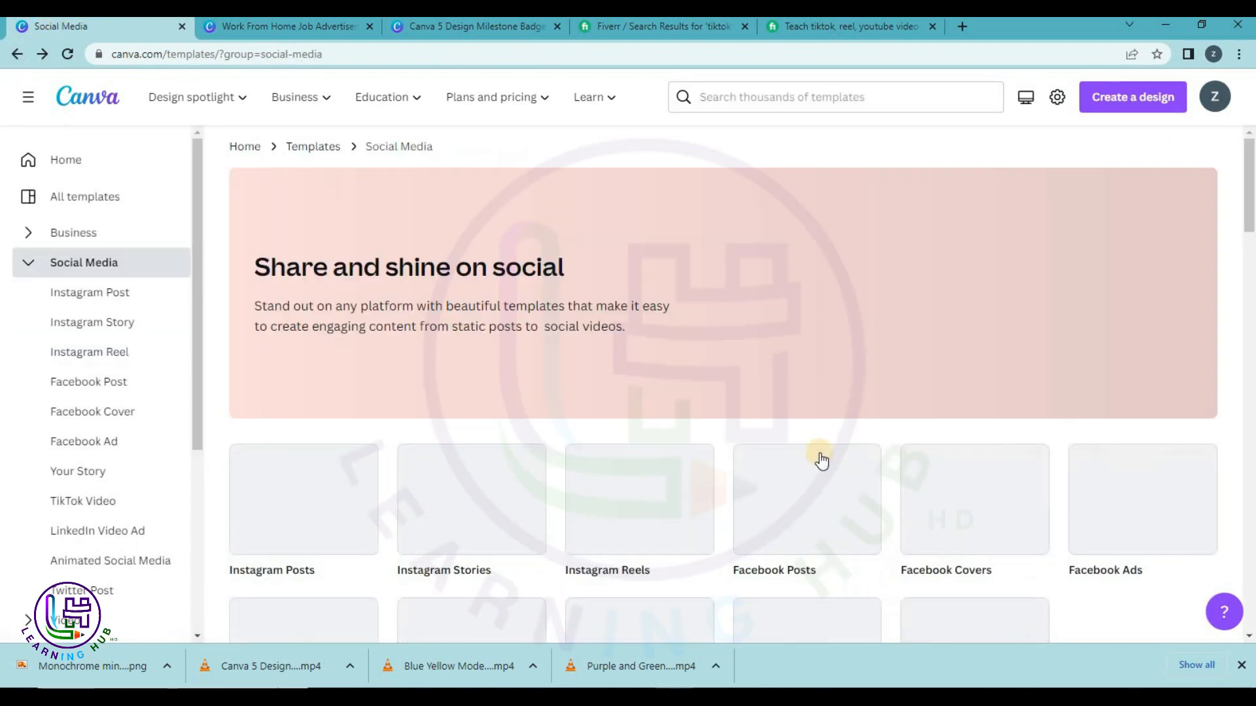
{"action": "scroll", "coordinate": [817, 454], "scroll_direction": "down", "scroll_amount": 4}
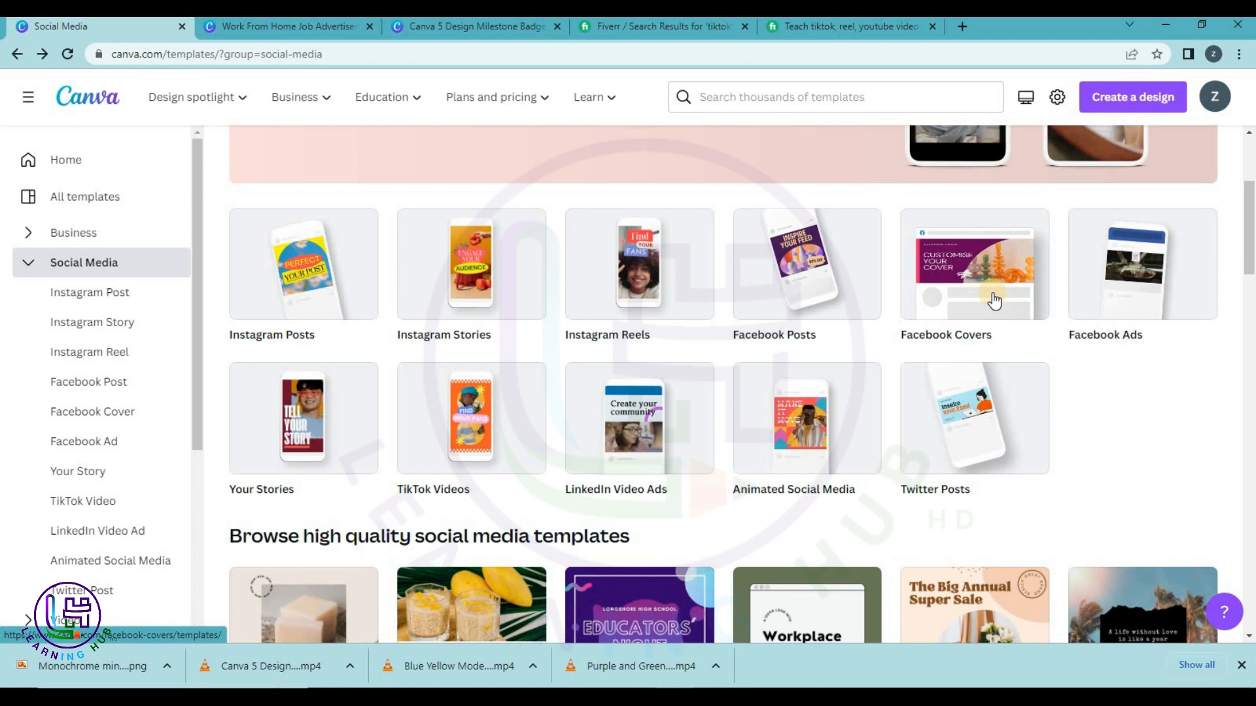
{"action": "left_click", "coordinate": [991, 292]}
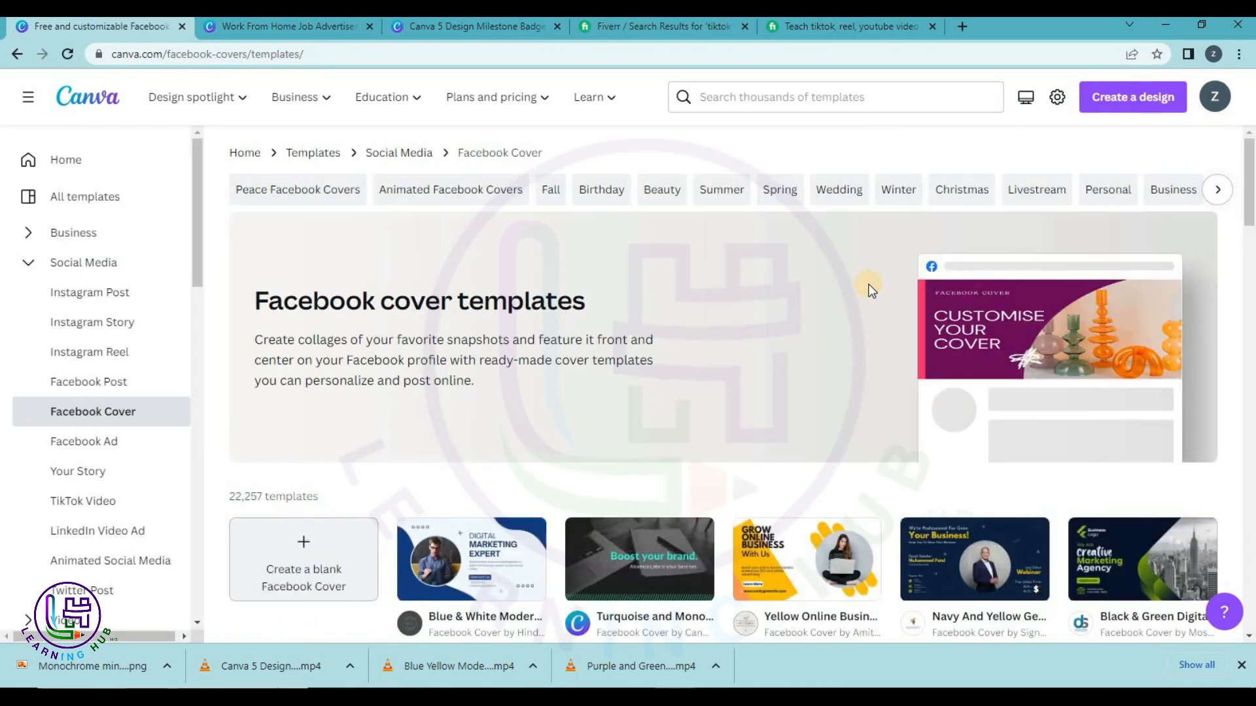
{"action": "scroll", "coordinate": [842, 307], "scroll_direction": "down", "scroll_amount": 3}
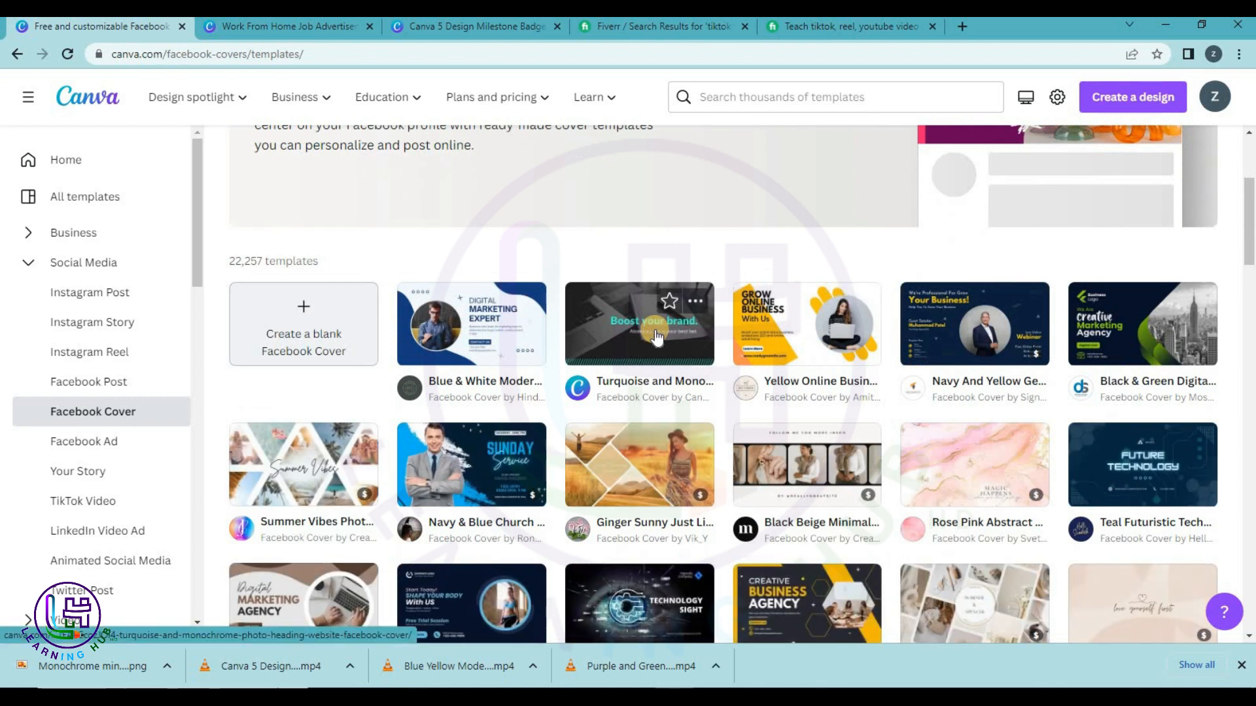
{"action": "left_click", "coordinate": [657, 337]}
{"action": "left_click", "coordinate": [884, 239]}
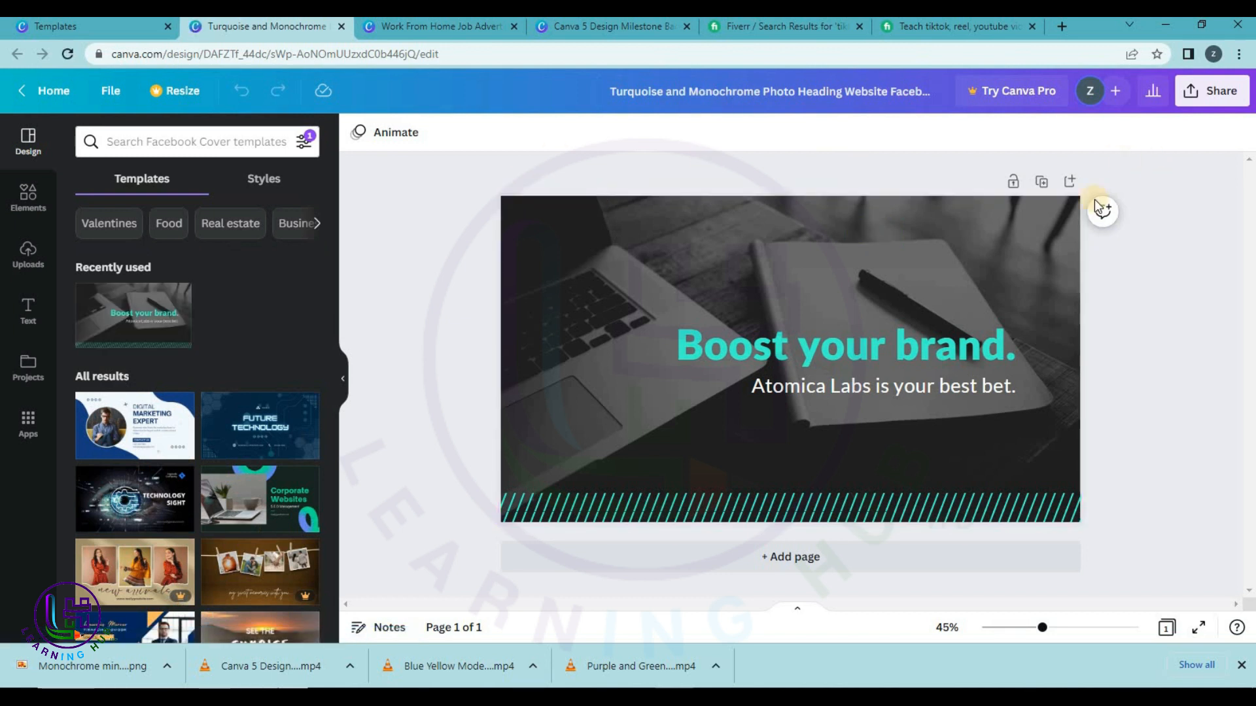
Retitle the cover headline LEARNING HUB HD and replace the subtitle with a person's name.
{"action": "double_click", "coordinate": [865, 346]}
{"action": "type", "text": "Learn"}
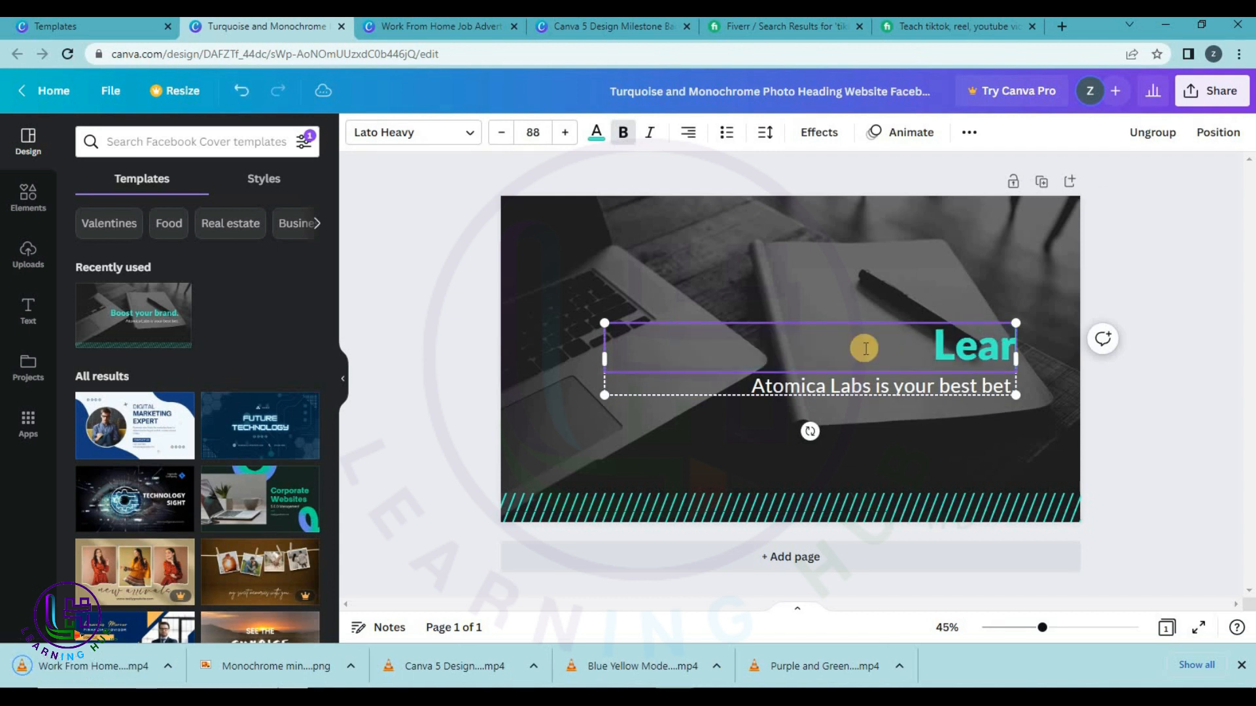
{"action": "key", "text": "BackSpace"}
{"action": "type", "text": "ning"}
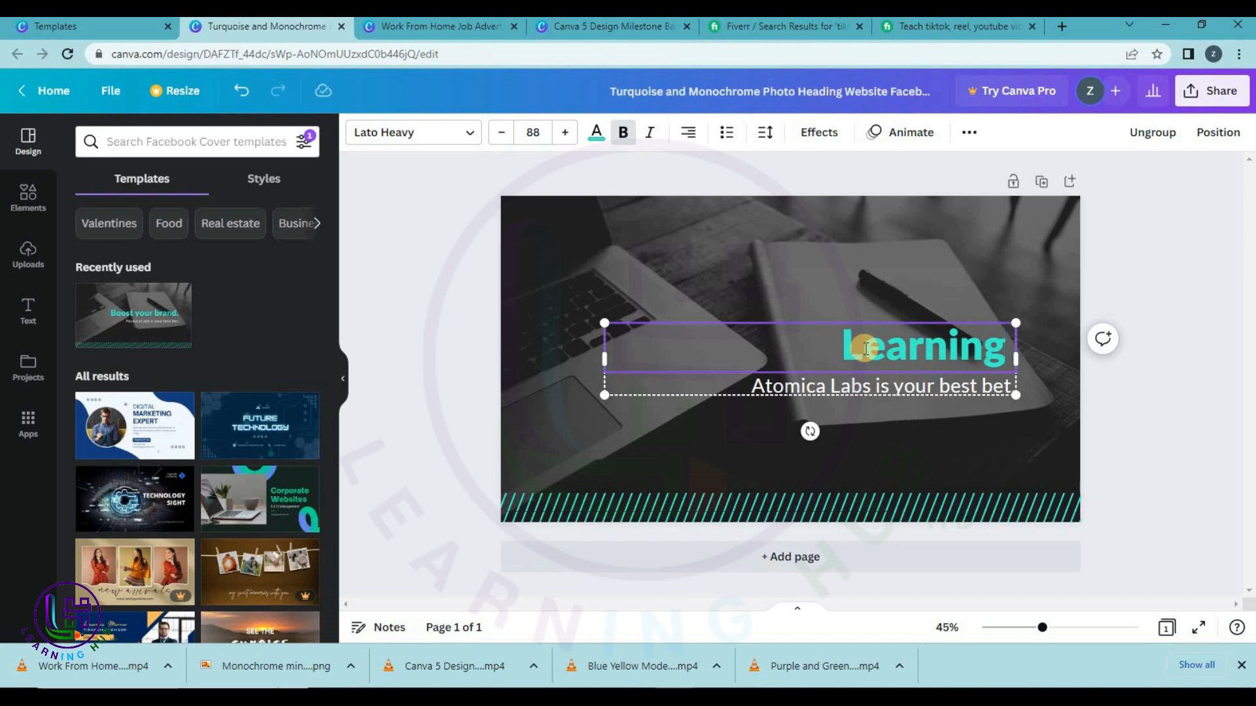
{"action": "left_click_drag", "start_coordinate": [752, 386], "coordinate": [858, 387]}
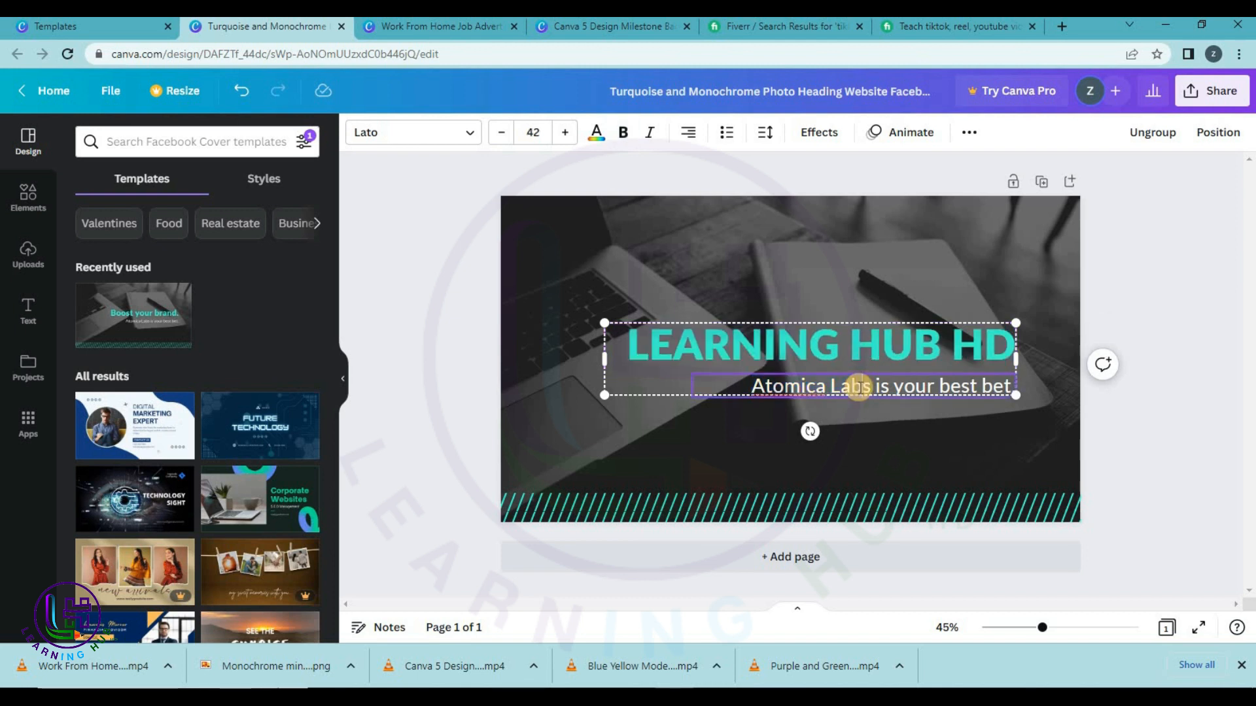
{"action": "double_click", "coordinate": [809, 391]}
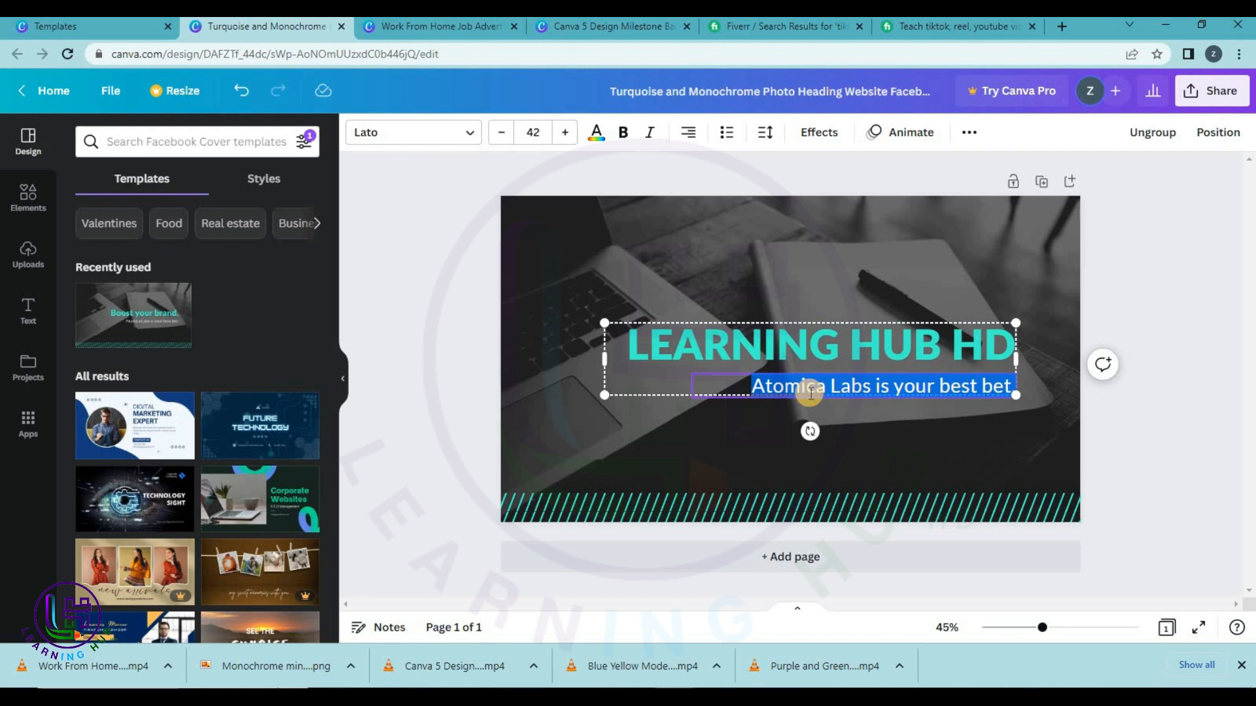
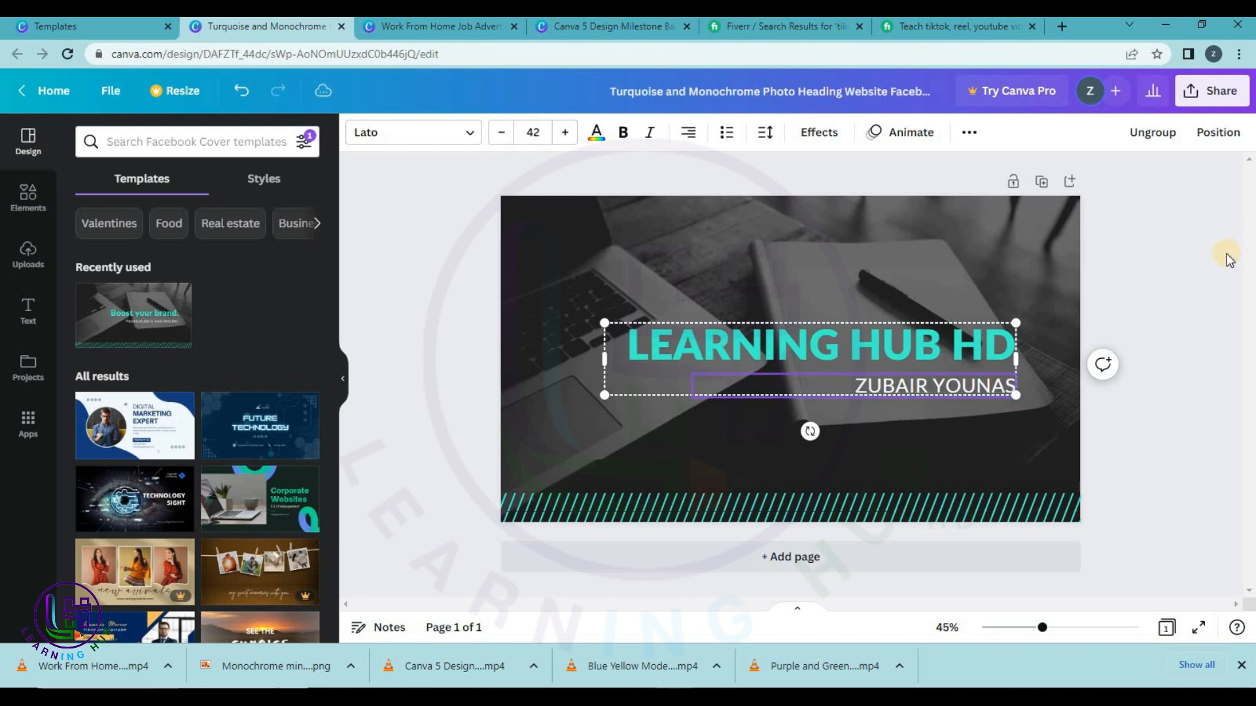
{"action": "left_click", "coordinate": [1228, 259]}
Download the 1,640 × 924 px Facebook cover as a PNG and return to templates.
{"action": "left_click", "coordinate": [1234, 90]}
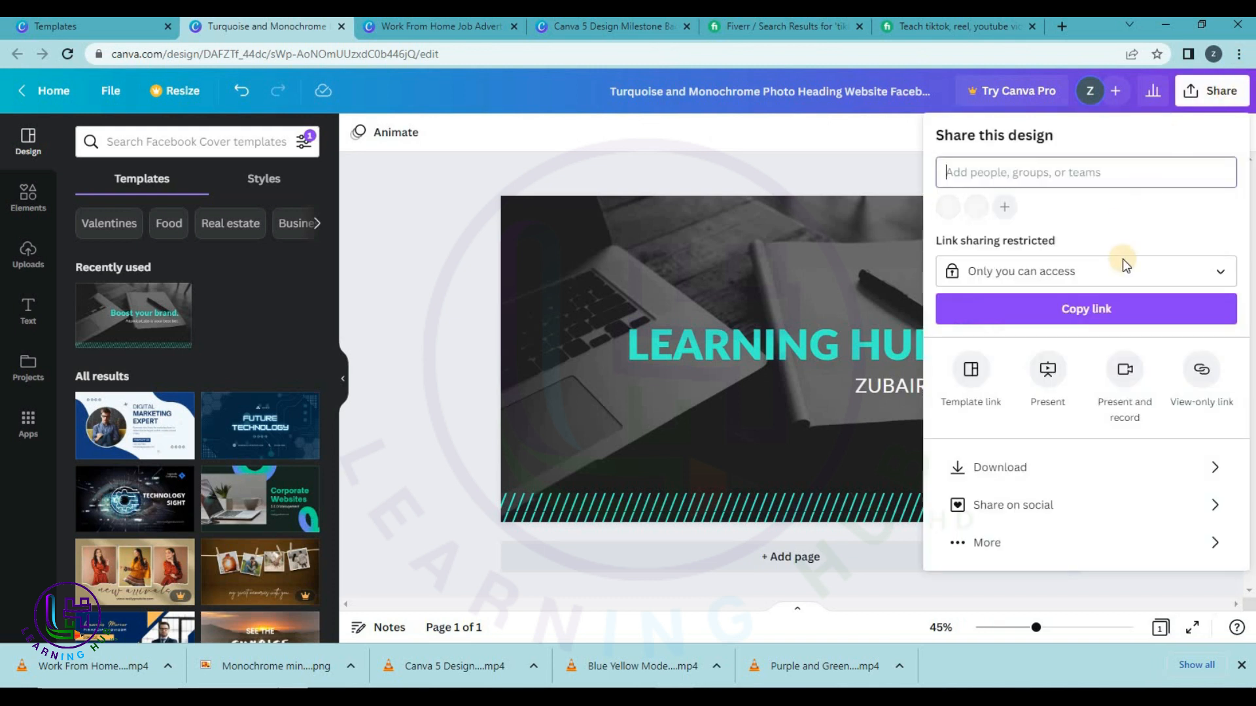
{"action": "left_click", "coordinate": [1013, 475]}
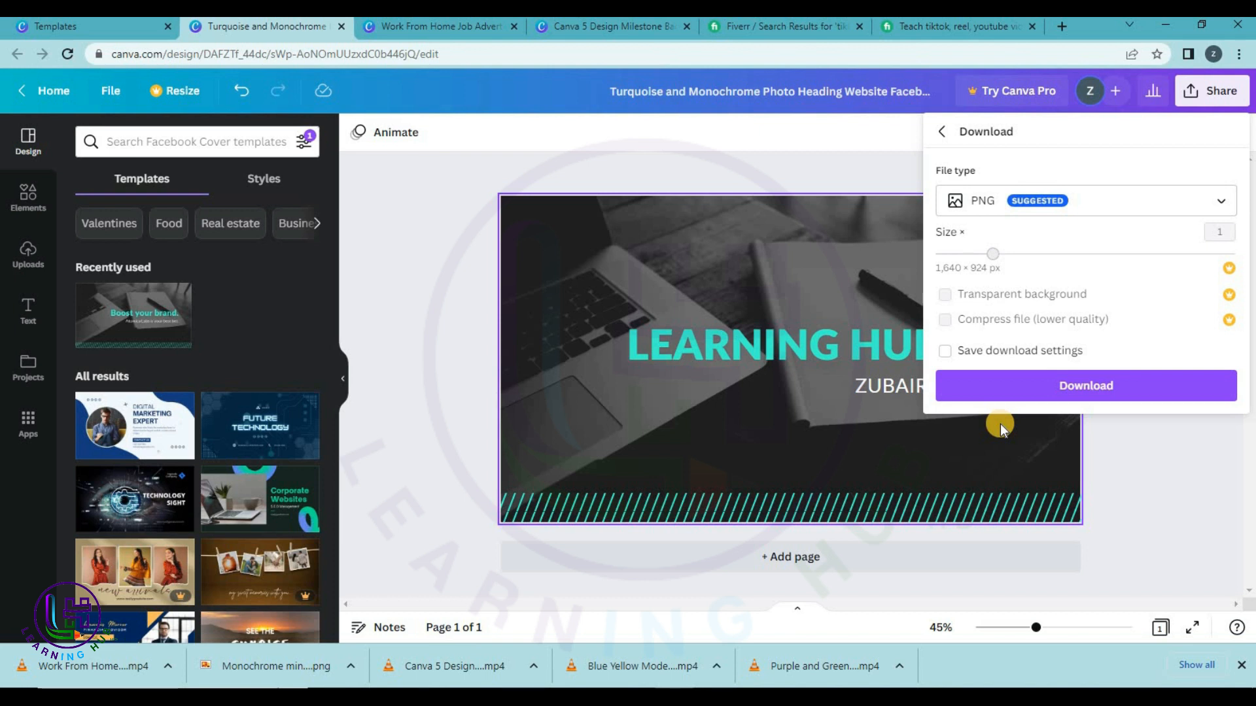
{"action": "left_click", "coordinate": [1060, 380]}
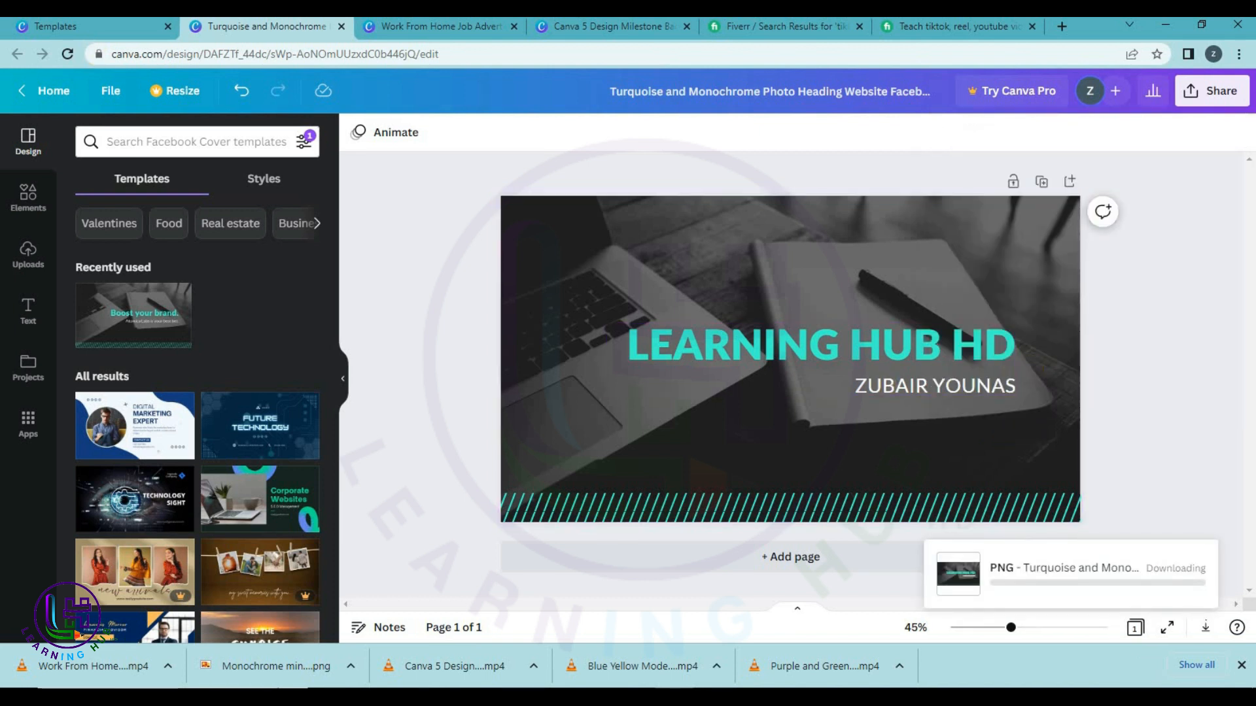
{"action": "left_click", "coordinate": [67, 29]}
Close the current preview and open the Facebook Ads templates from Social Media.
{"action": "scroll", "coordinate": [949, 457], "scroll_direction": "down", "scroll_amount": 5}
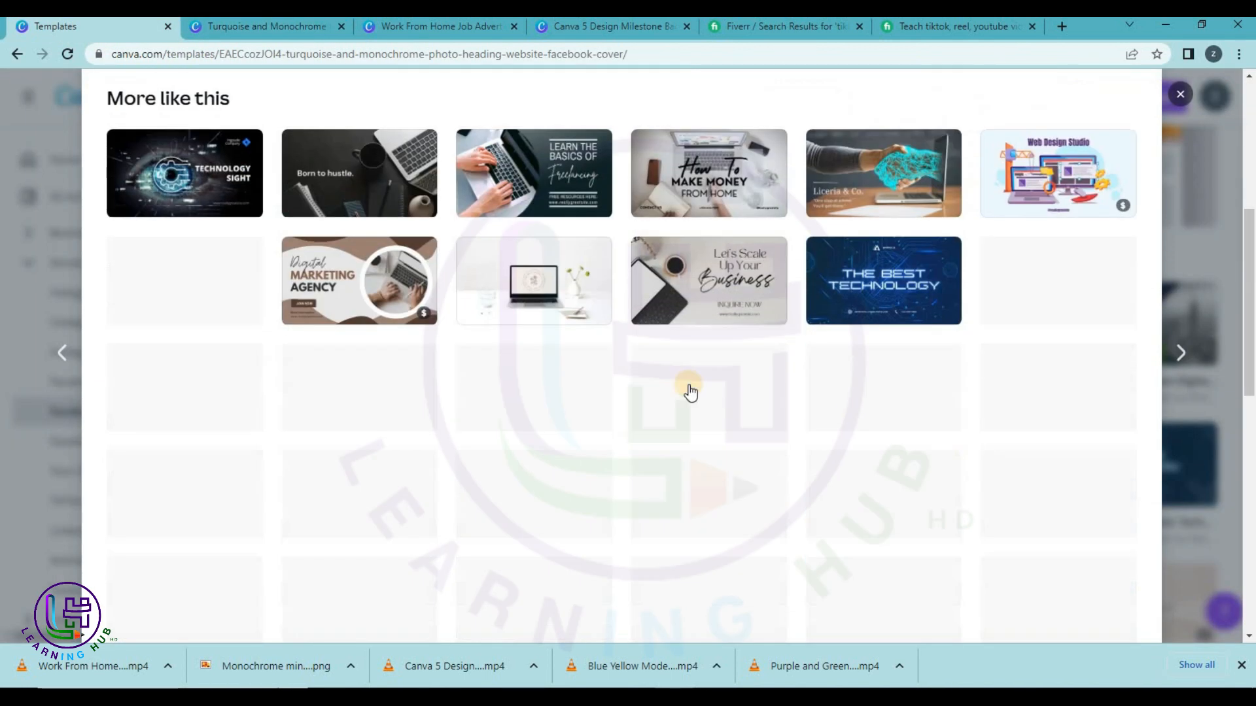
{"action": "scroll", "coordinate": [517, 393], "scroll_direction": "down", "scroll_amount": 3}
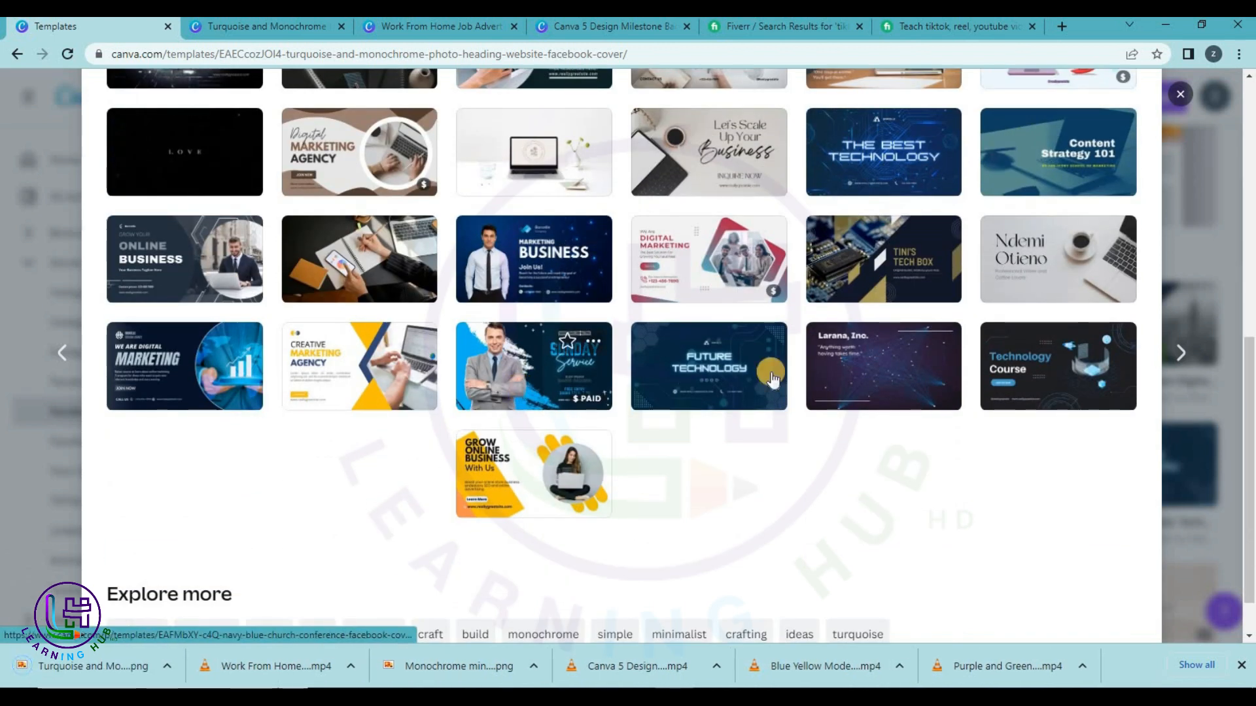
{"action": "scroll", "coordinate": [1050, 183], "scroll_direction": "up", "scroll_amount": 9}
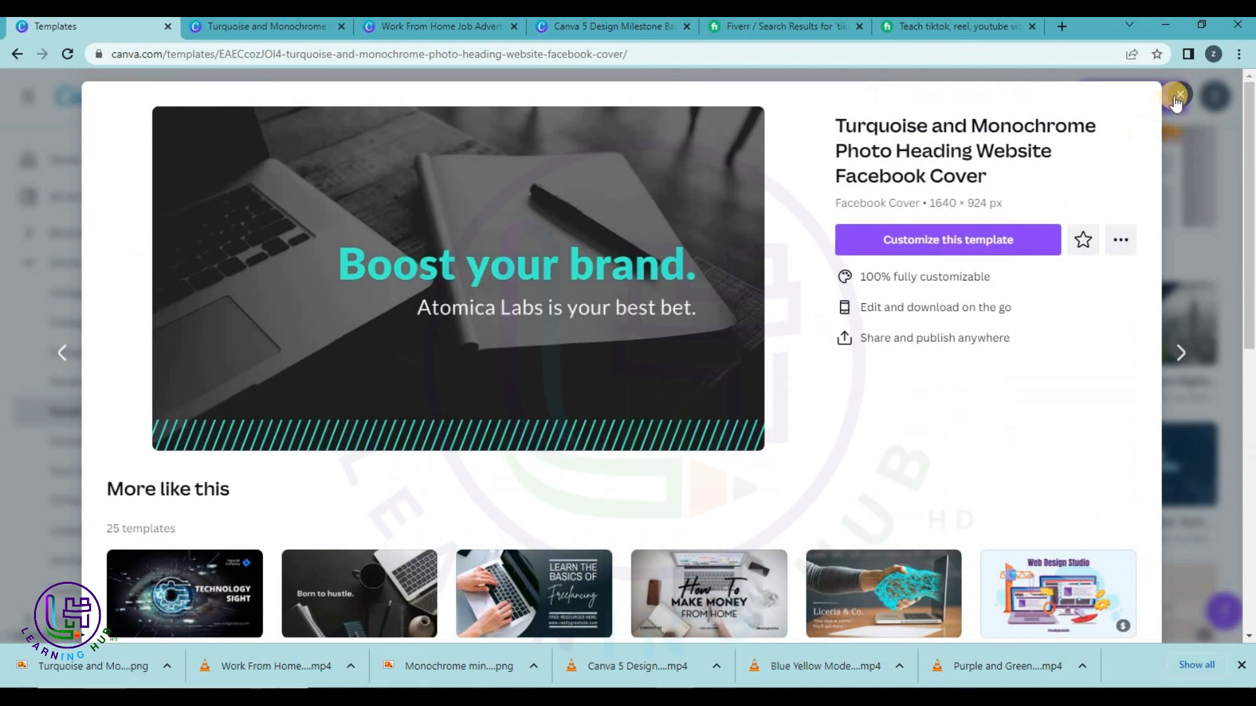
{"action": "left_click", "coordinate": [1181, 96]}
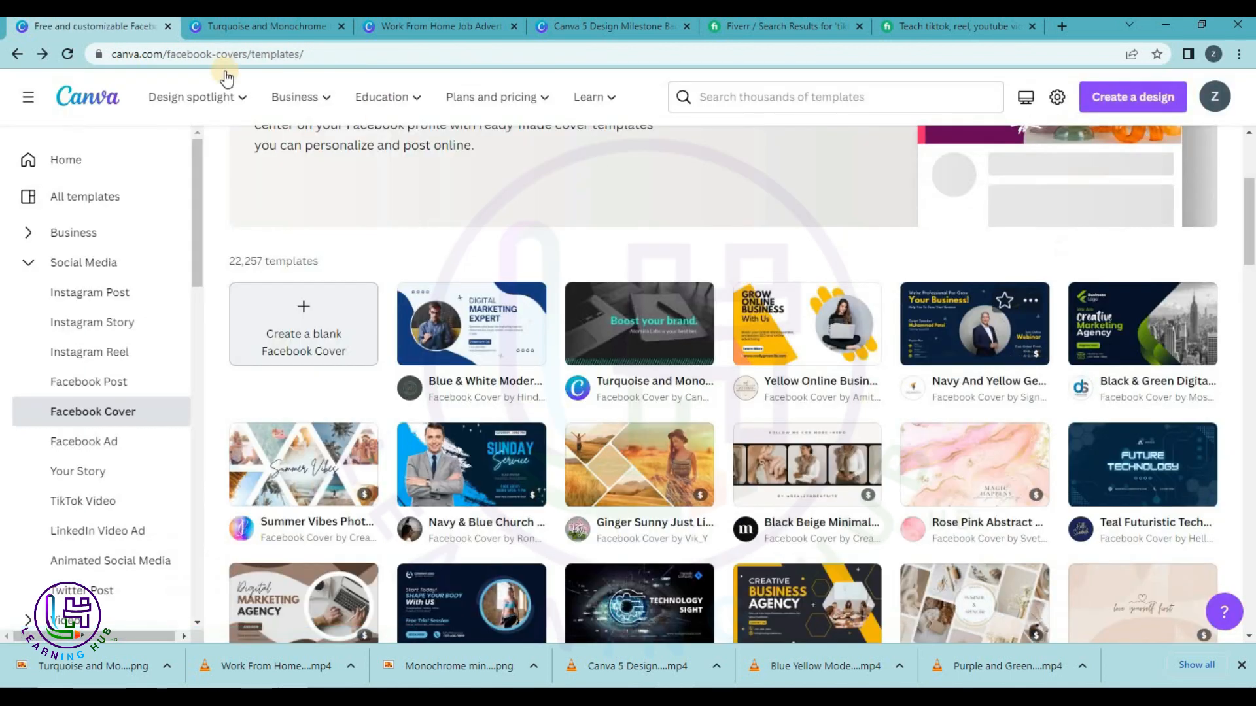
{"action": "left_click", "coordinate": [16, 58]}
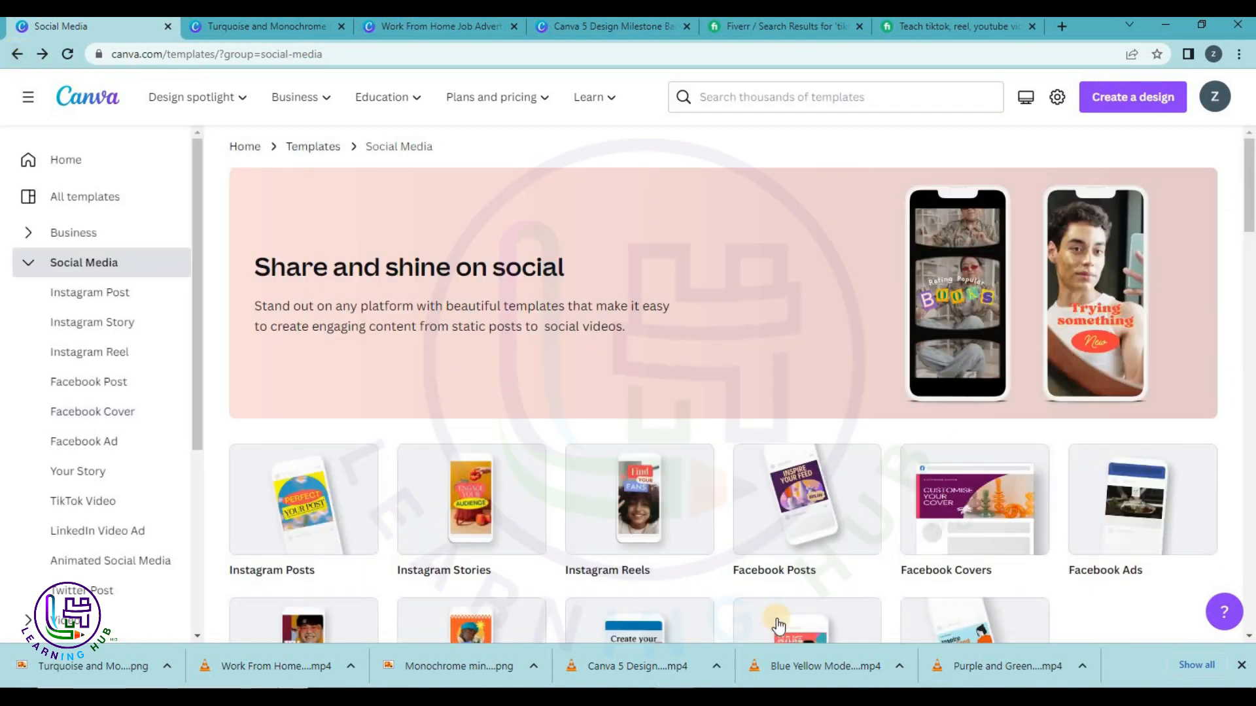
{"action": "scroll", "coordinate": [847, 589], "scroll_direction": "down", "scroll_amount": 1}
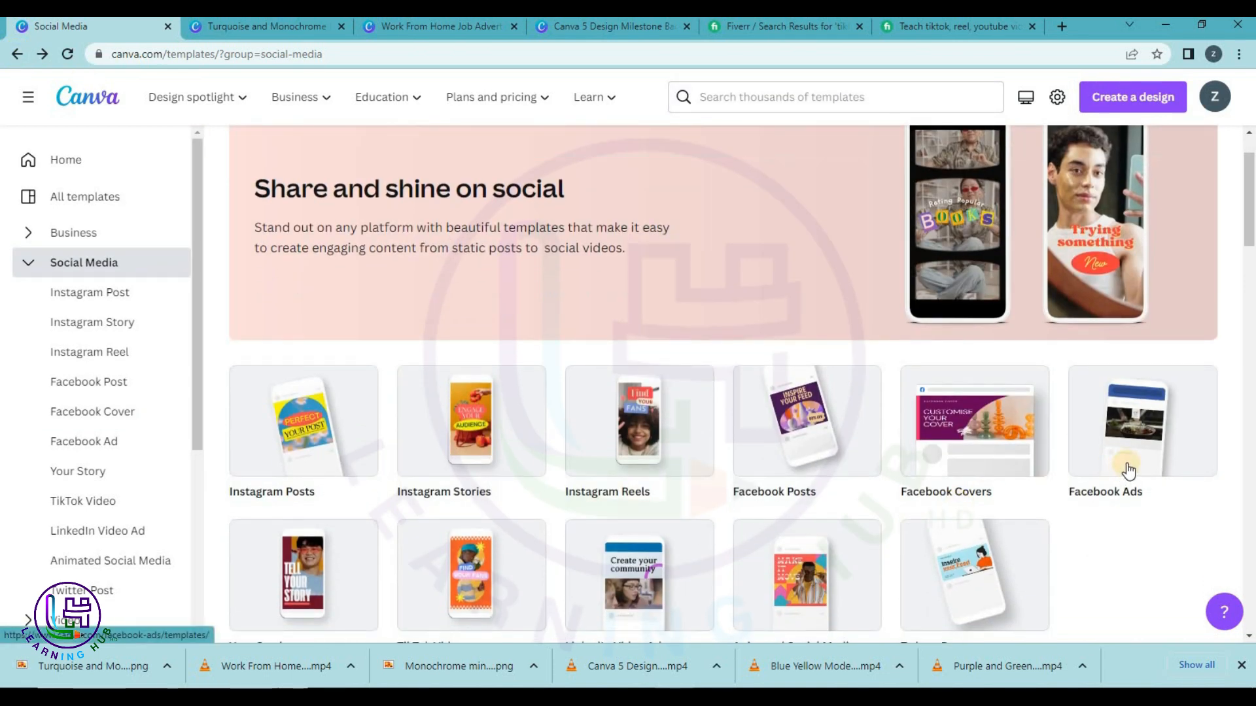
{"action": "left_click", "coordinate": [1129, 465]}
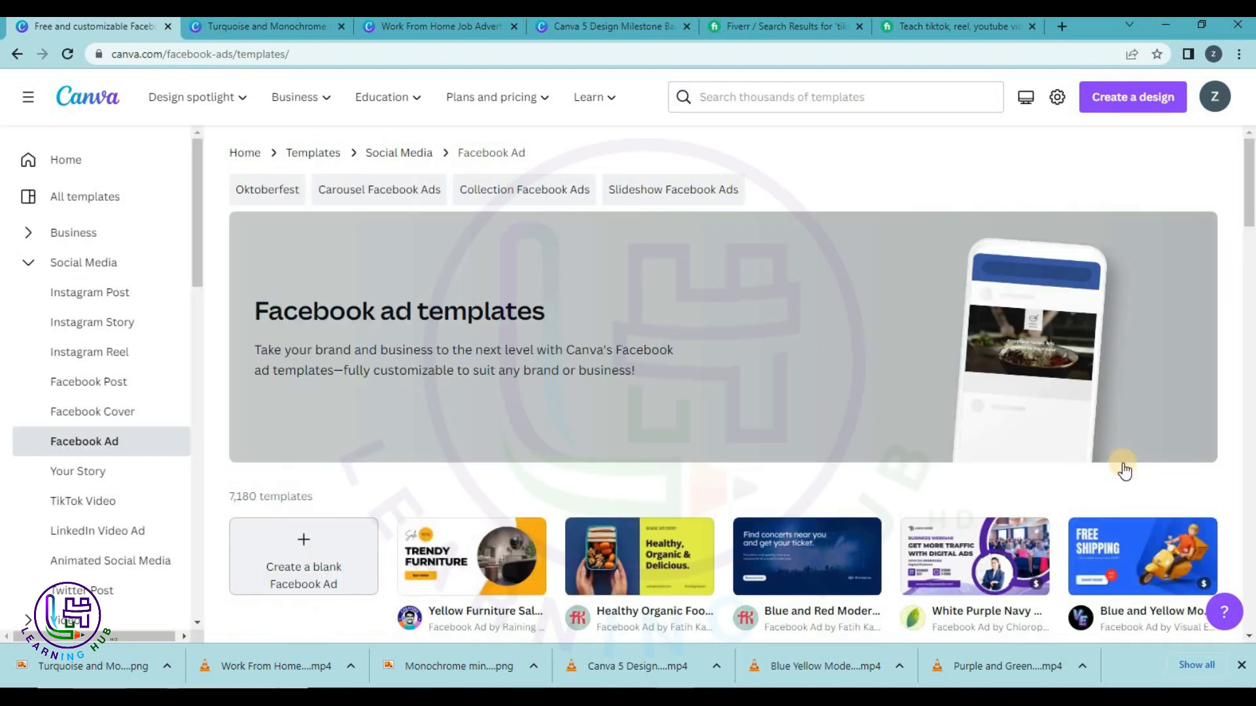
Find the Virtual Assistant Promotion of Services template and choose to customize it.
{"action": "scroll", "coordinate": [1123, 465], "scroll_direction": "down", "scroll_amount": 3}
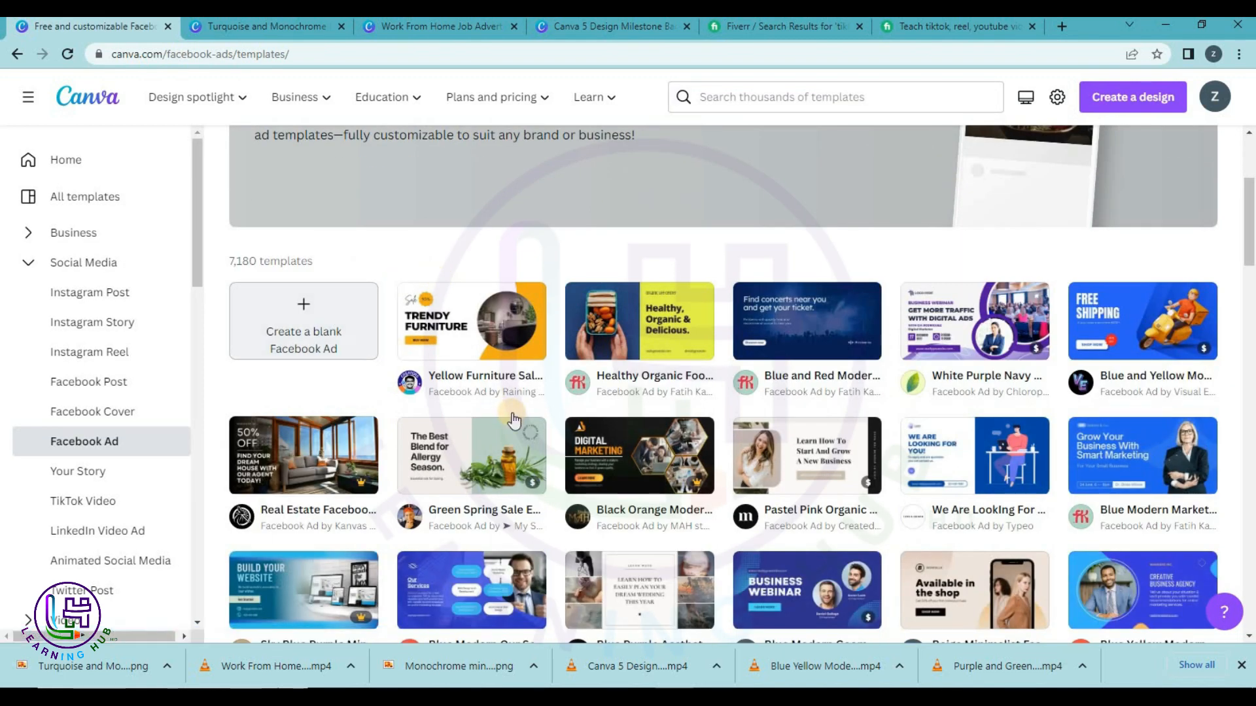
{"action": "scroll", "coordinate": [512, 413], "scroll_direction": "down", "scroll_amount": 1}
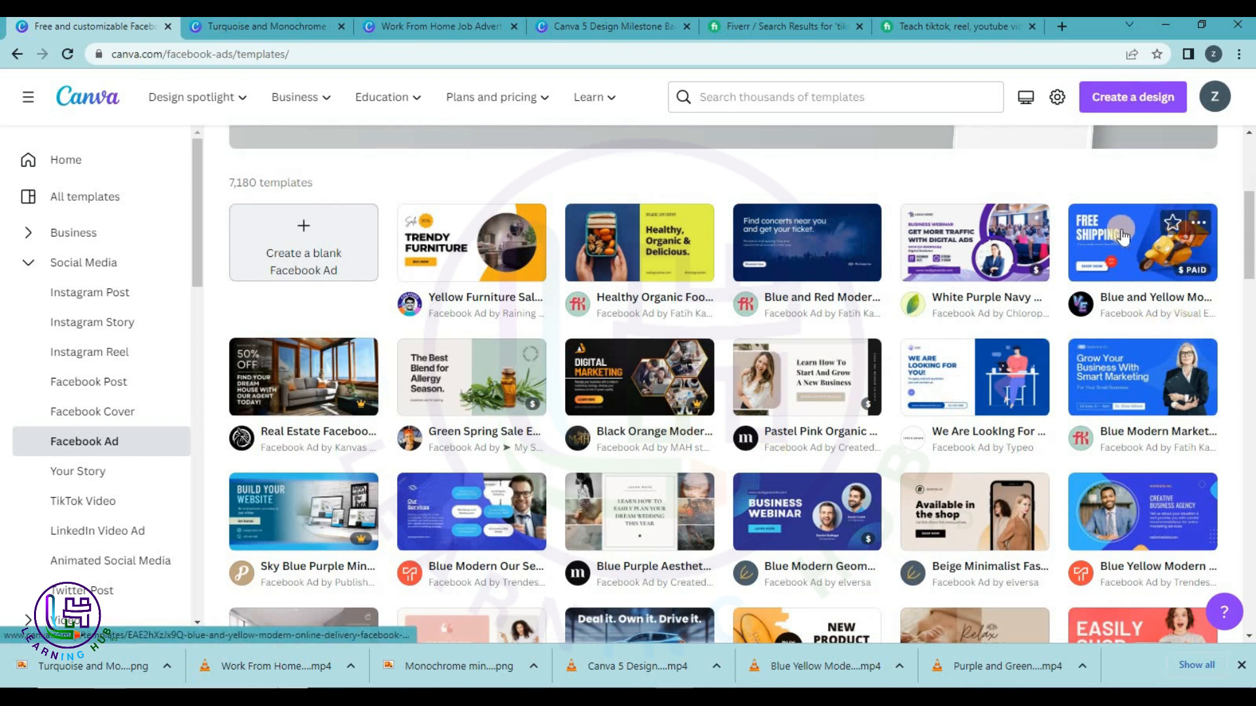
{"action": "scroll", "coordinate": [811, 268], "scroll_direction": "down", "scroll_amount": 3}
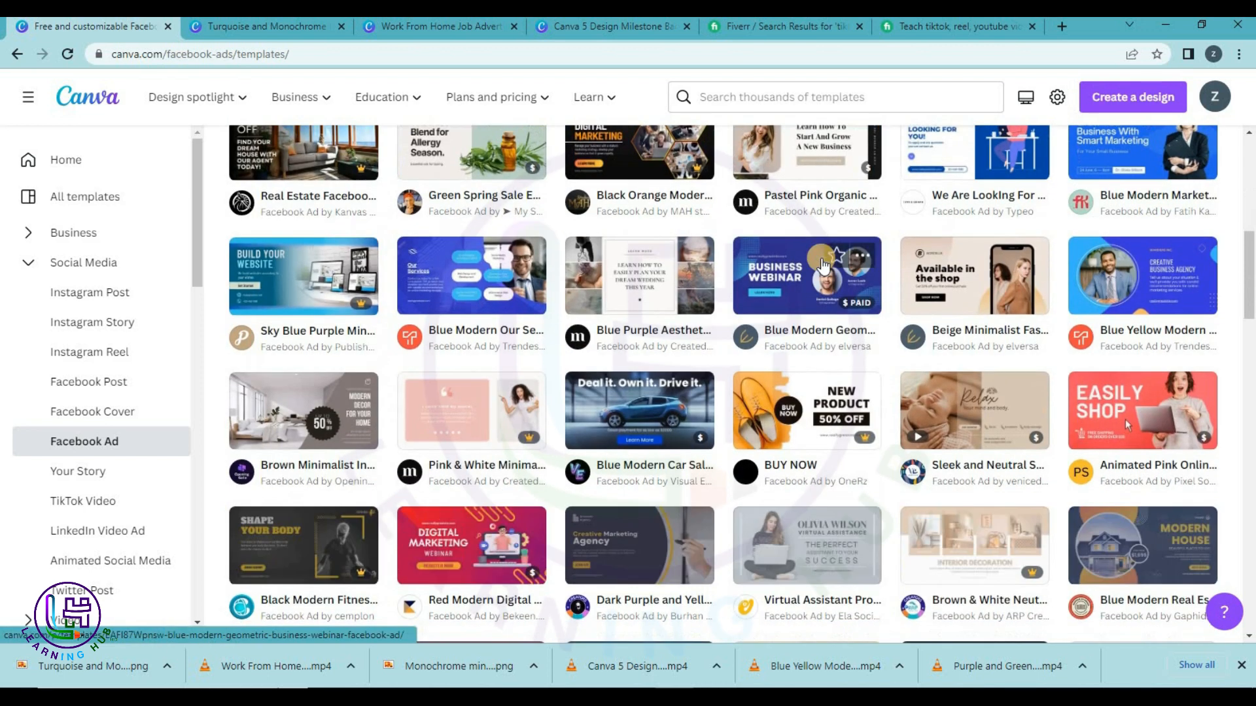
{"action": "scroll", "coordinate": [785, 318], "scroll_direction": "down", "scroll_amount": 2}
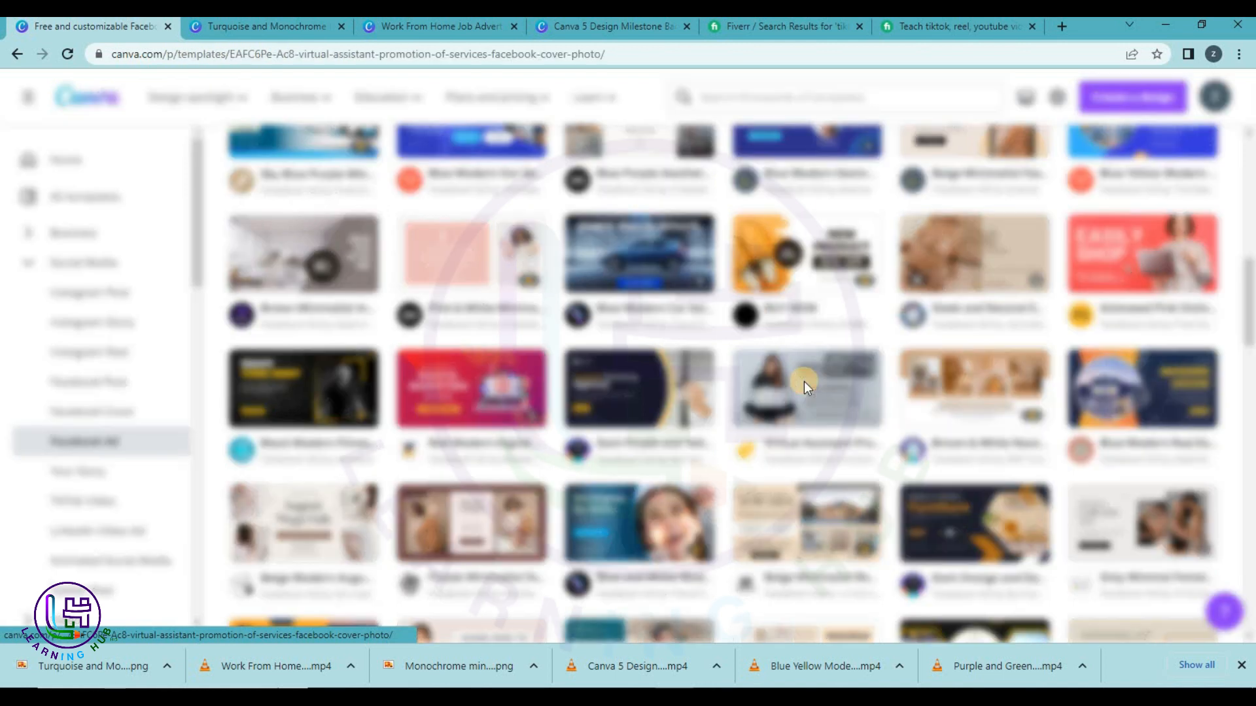
{"action": "left_click", "coordinate": [804, 385]}
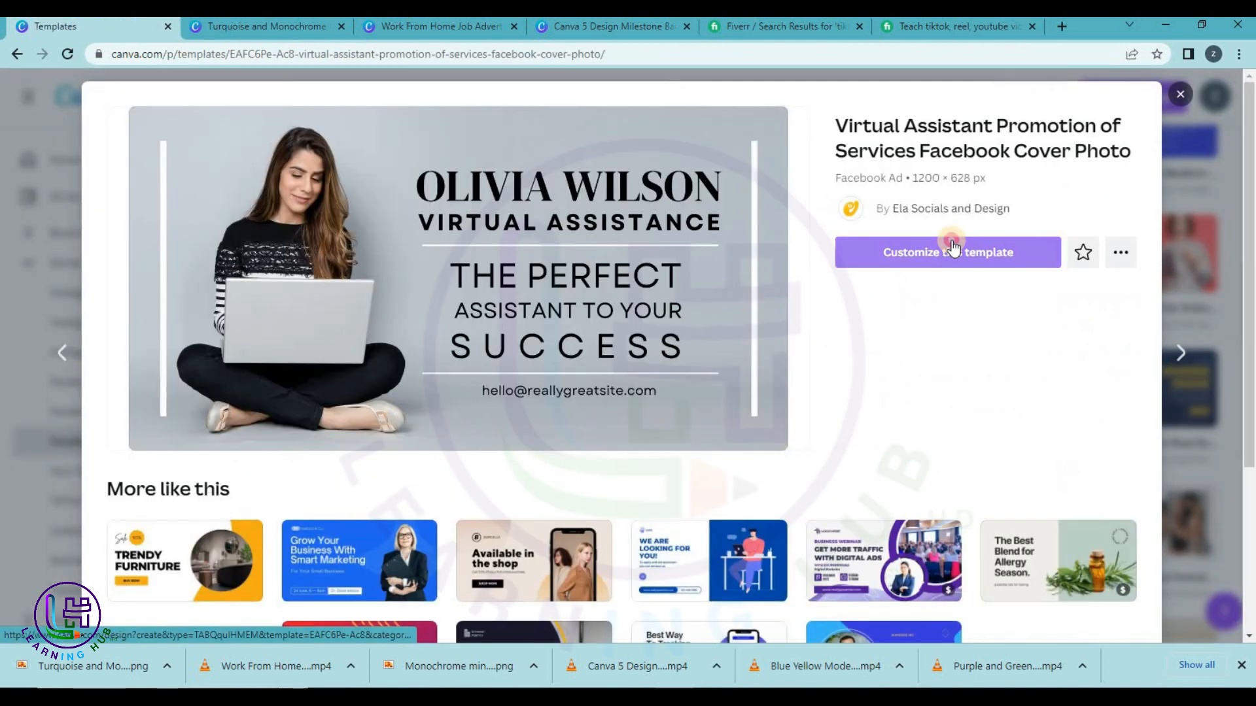
{"action": "left_click", "coordinate": [873, 249]}
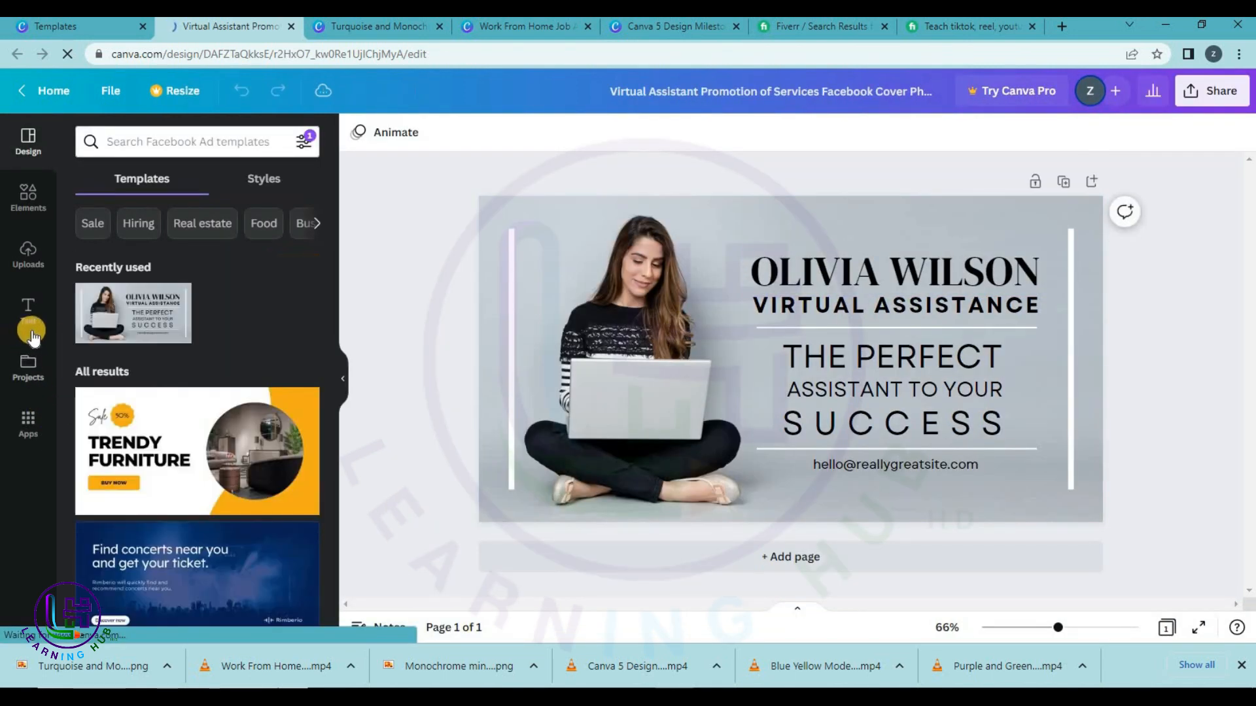
Swap the woman-with-laptop background for the snowy mountain lake photo from Uploads.
{"action": "left_click", "coordinate": [28, 252]}
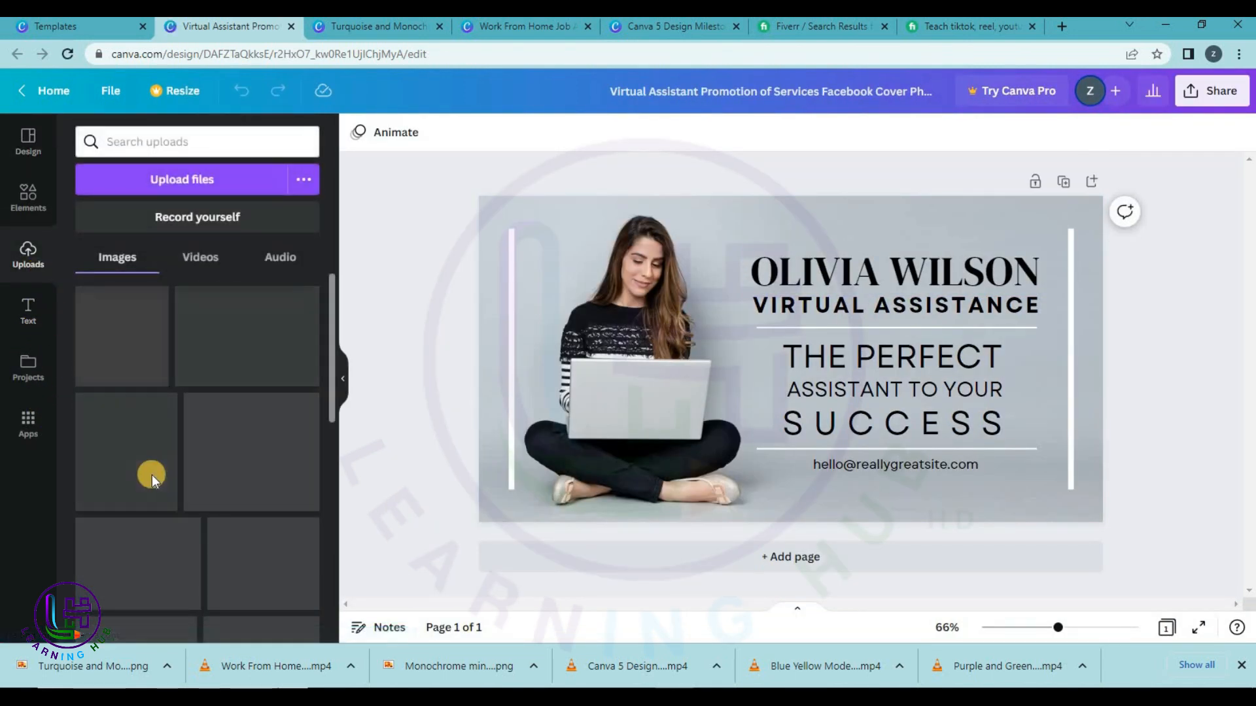
{"action": "left_click_drag", "start_coordinate": [149, 618], "coordinate": [170, 352]}
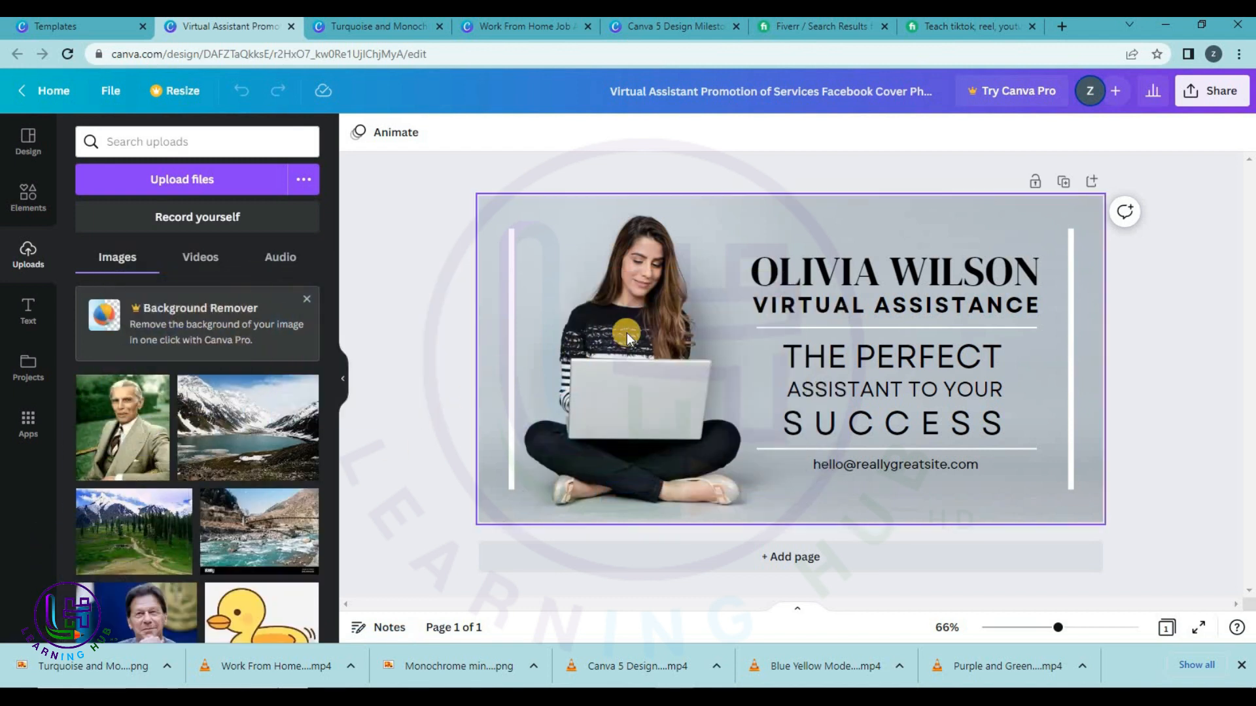
{"action": "left_click", "coordinate": [669, 332]}
{"action": "double_click", "coordinate": [649, 352]}
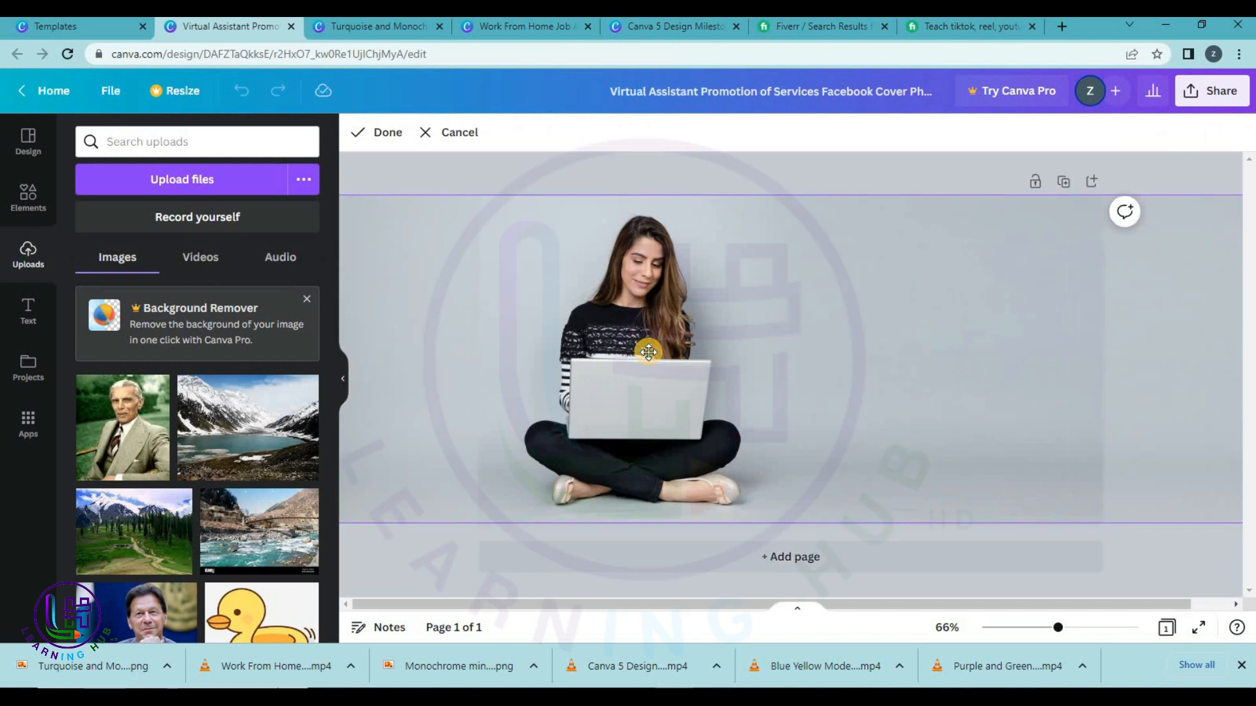
{"action": "key", "text": "Escape"}
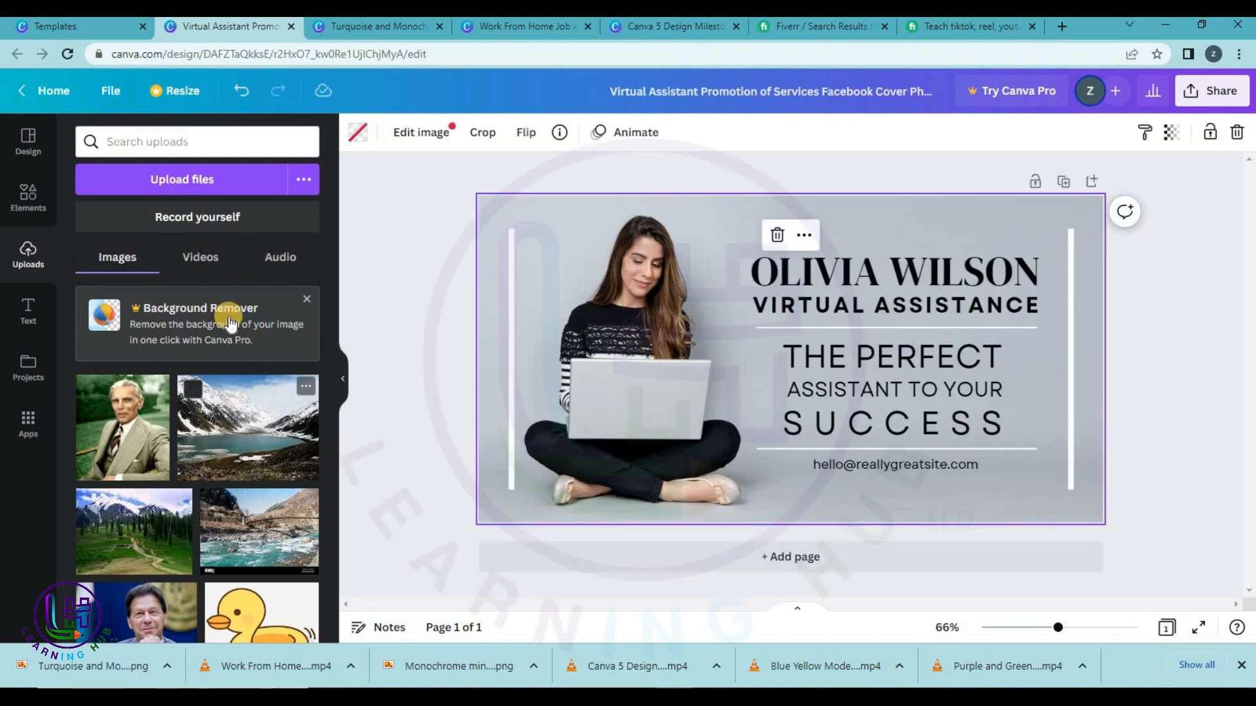
{"action": "left_click_drag", "start_coordinate": [304, 388], "coordinate": [482, 362]}
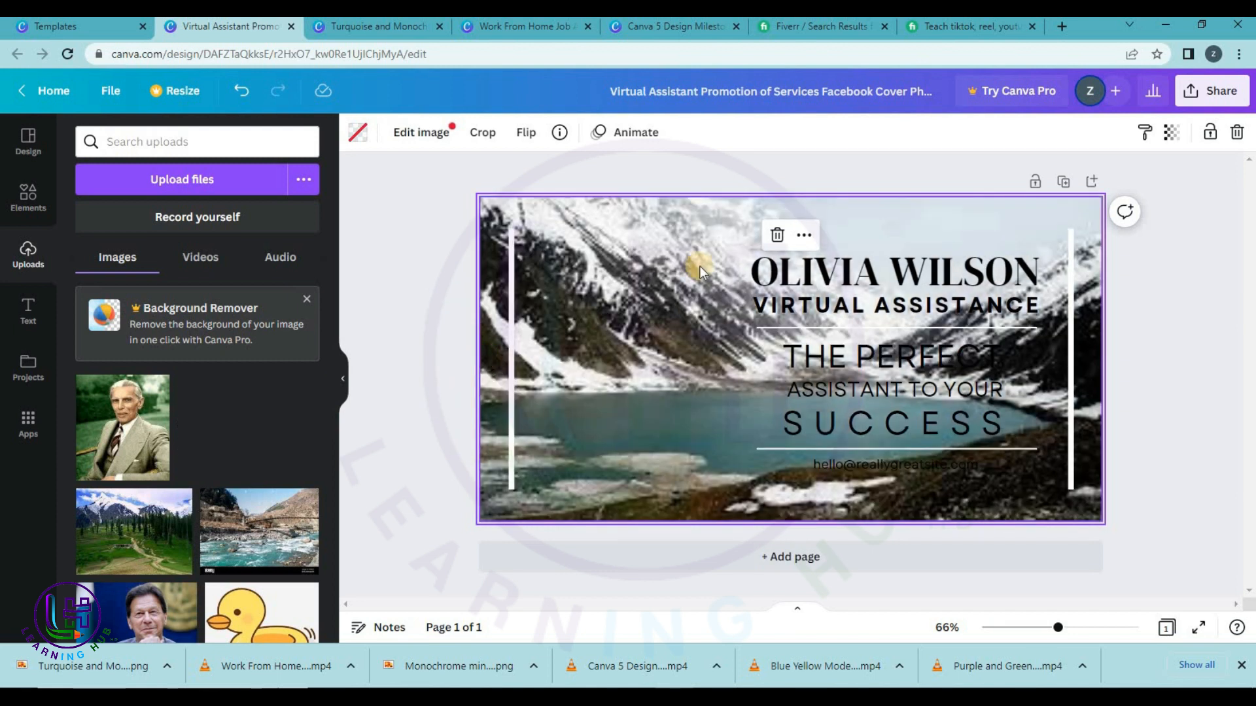
Replace the OLIVIA WILSON heading with 'TRIP TO NARAN'.
{"action": "double_click", "coordinate": [877, 283]}
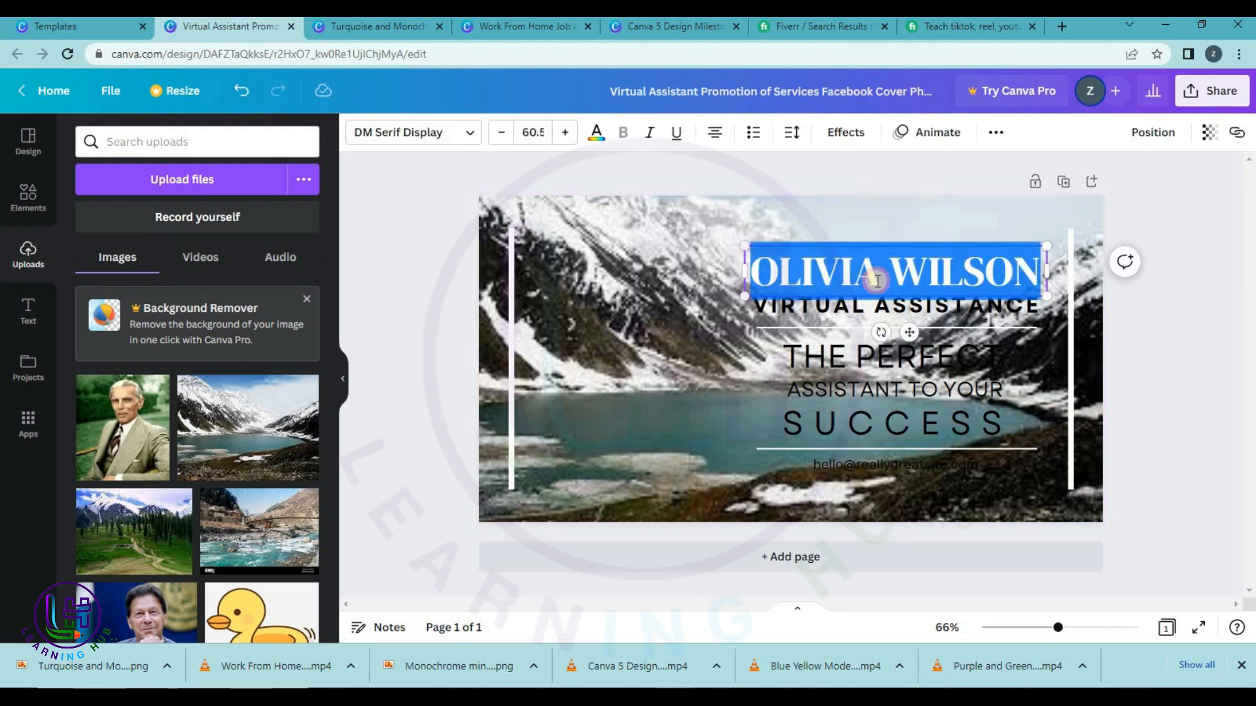
{"action": "type", "text": "TYRIP"}
{"action": "key", "text": "BackSpace"}
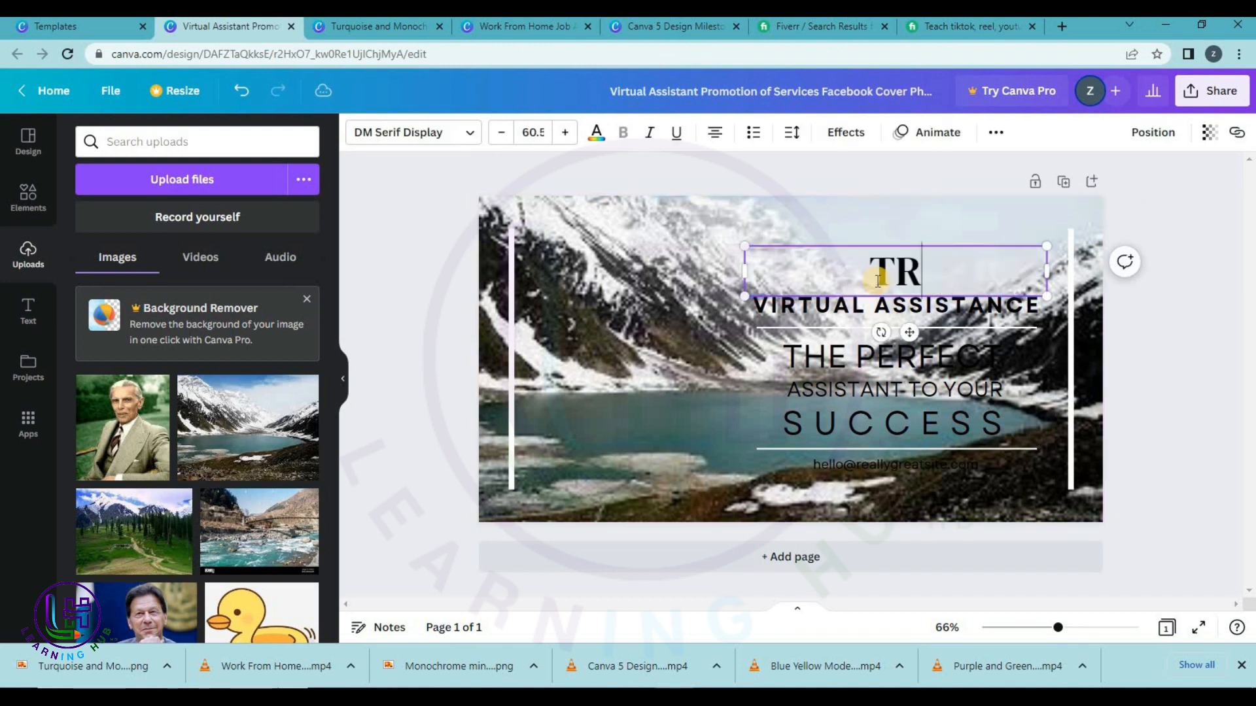
{"action": "type", "text": "TO"}
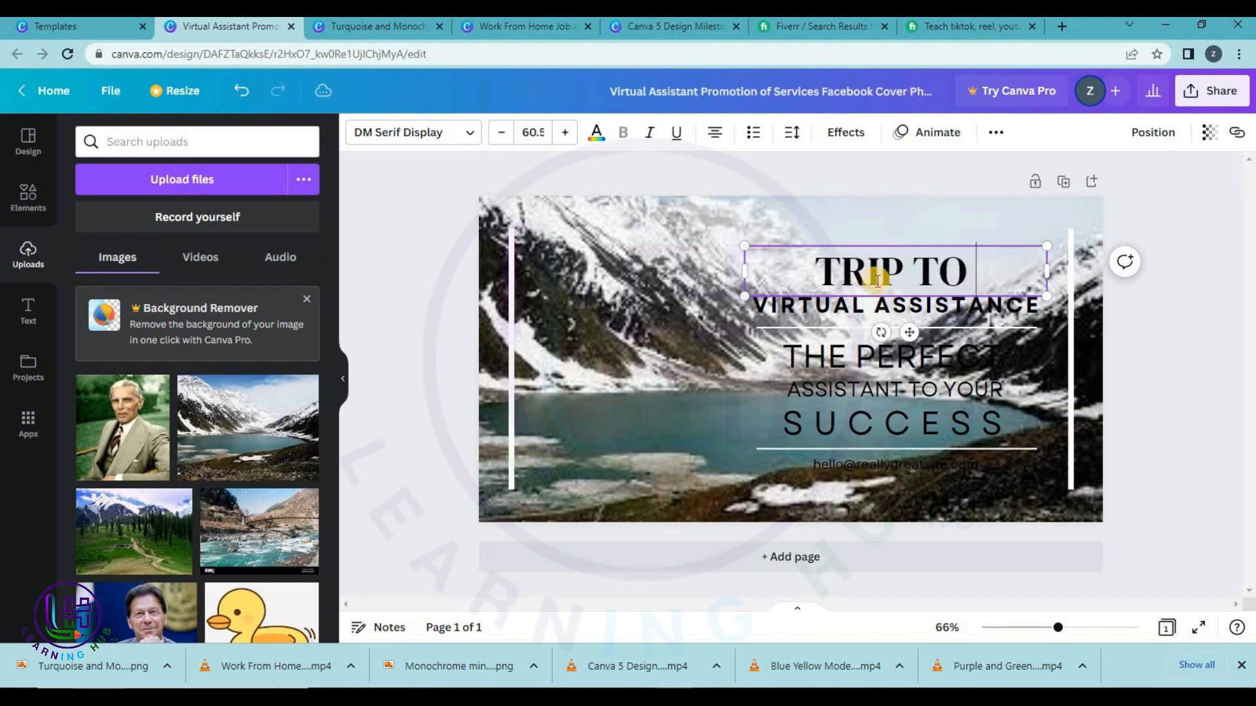
{"action": "type", "text": " NA"}
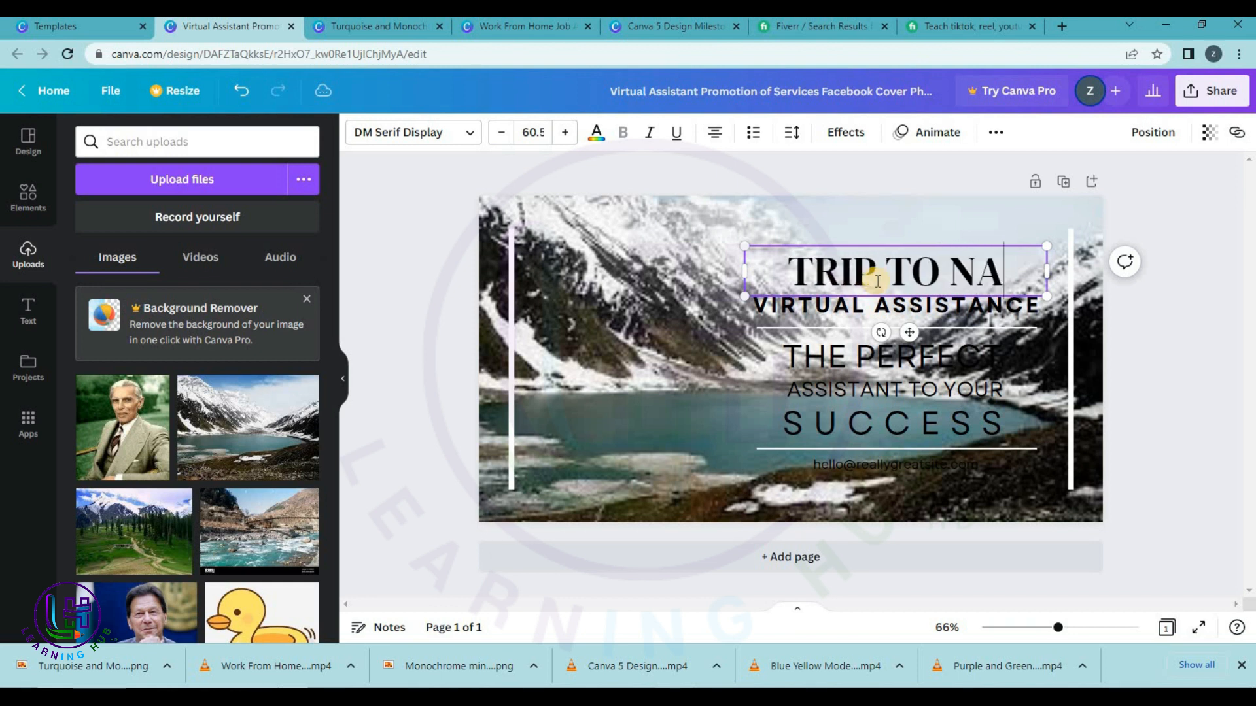
{"action": "type", "text": "RAN"}
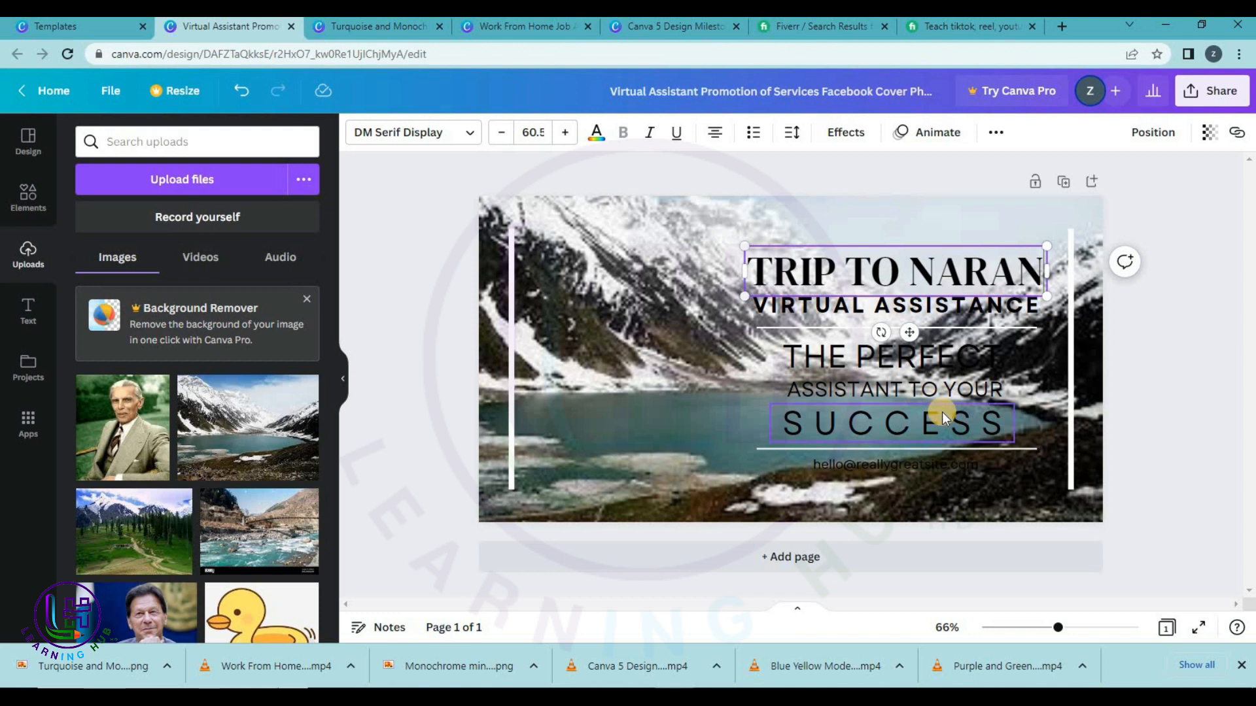
Replace 'VIRTUAL ASSISTANCE' beneath it with 'BOOKING ARE OPEN'.
{"action": "left_click", "coordinate": [901, 312]}
{"action": "left_click", "coordinate": [901, 312]}
{"action": "type", "text": "B"}
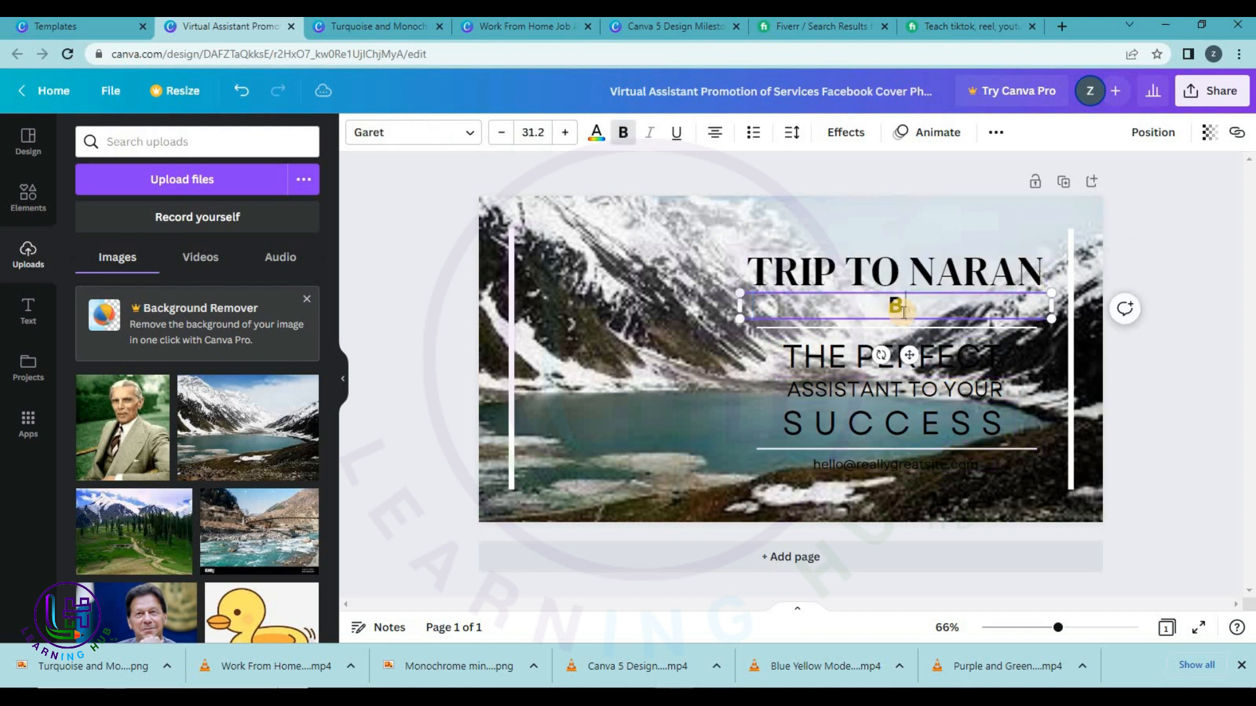
{"action": "type", "text": "OOKING A"}
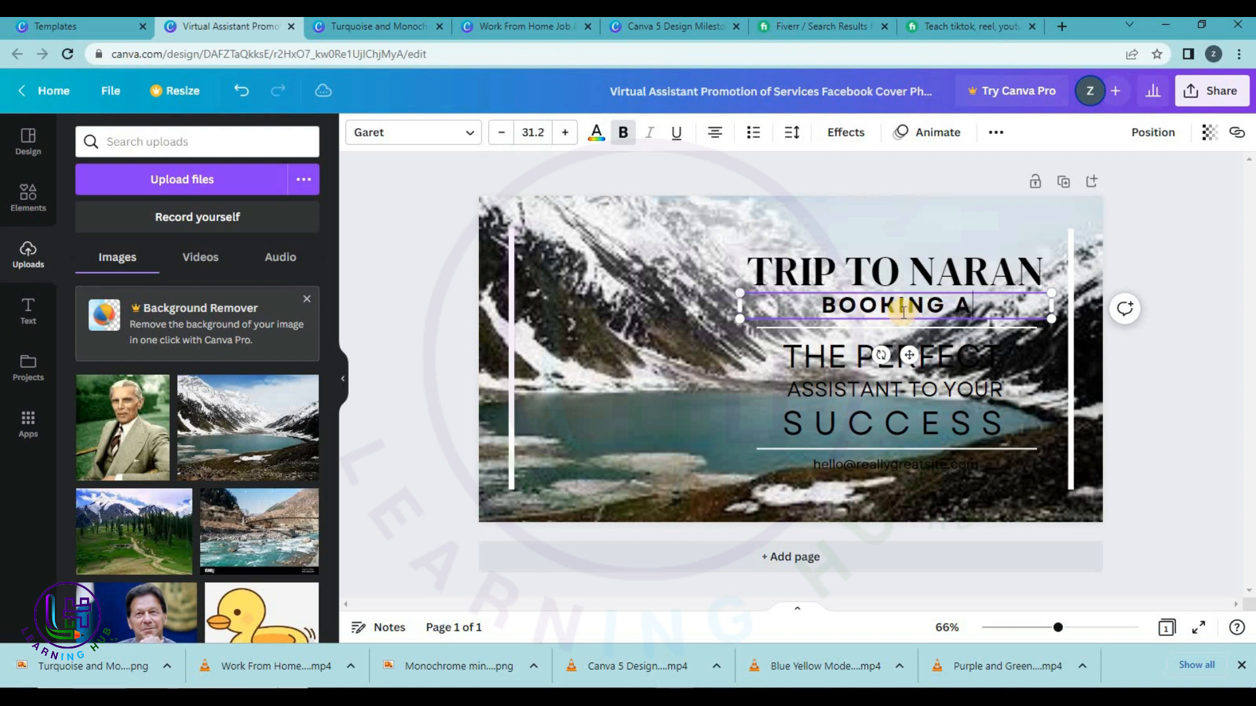
{"action": "type", "text": "RE OPEN"}
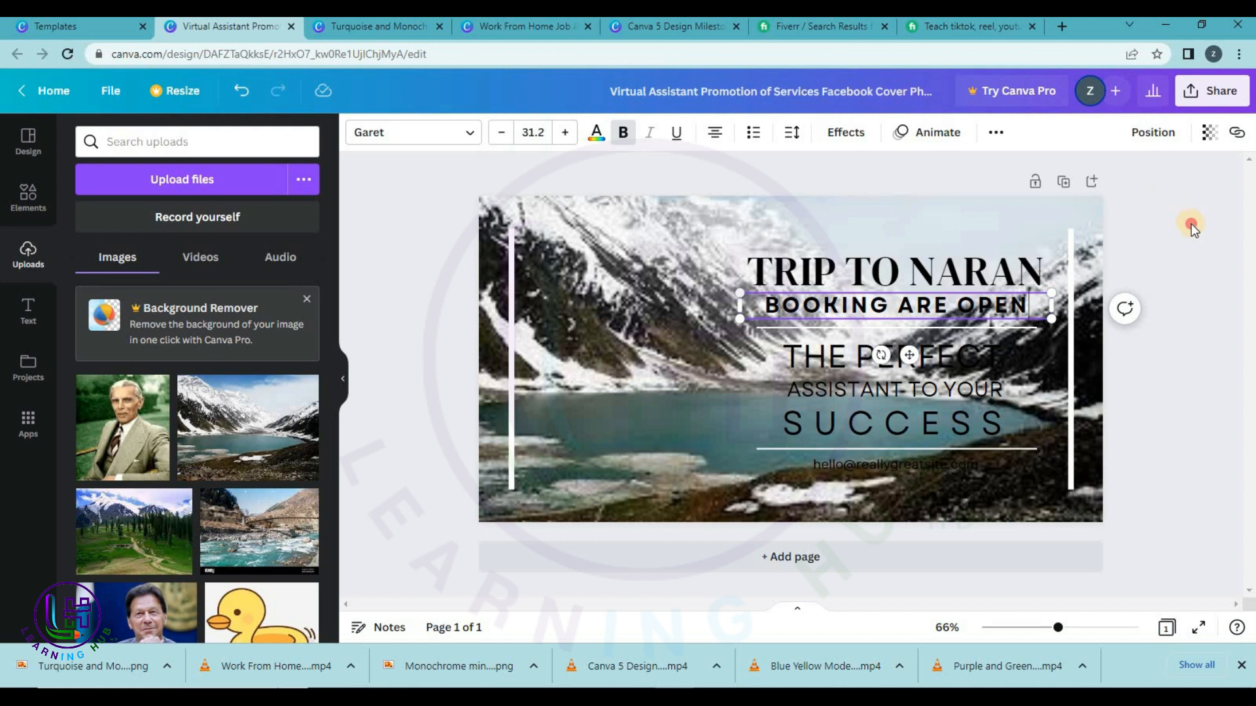
{"action": "left_click", "coordinate": [1001, 255]}
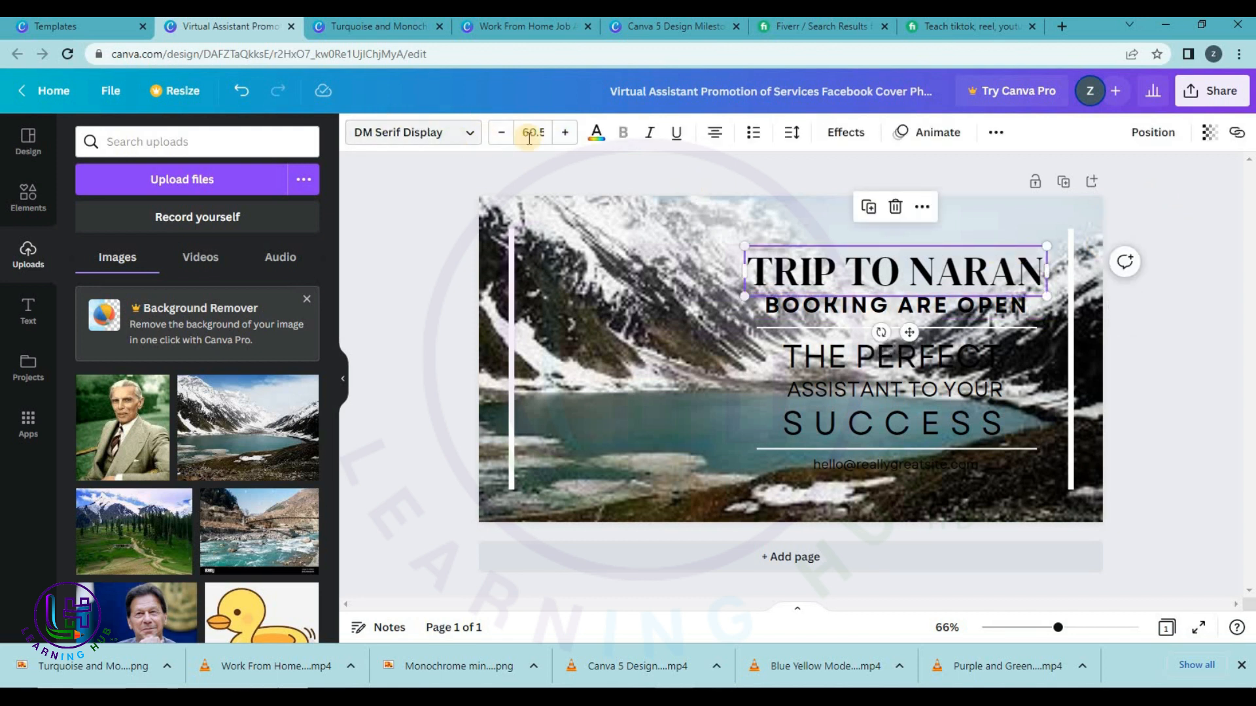
Colour the 'TRIP TO NARAN' and 'BOOKING ARE OPEN' text red.
{"action": "left_click", "coordinate": [596, 132]}
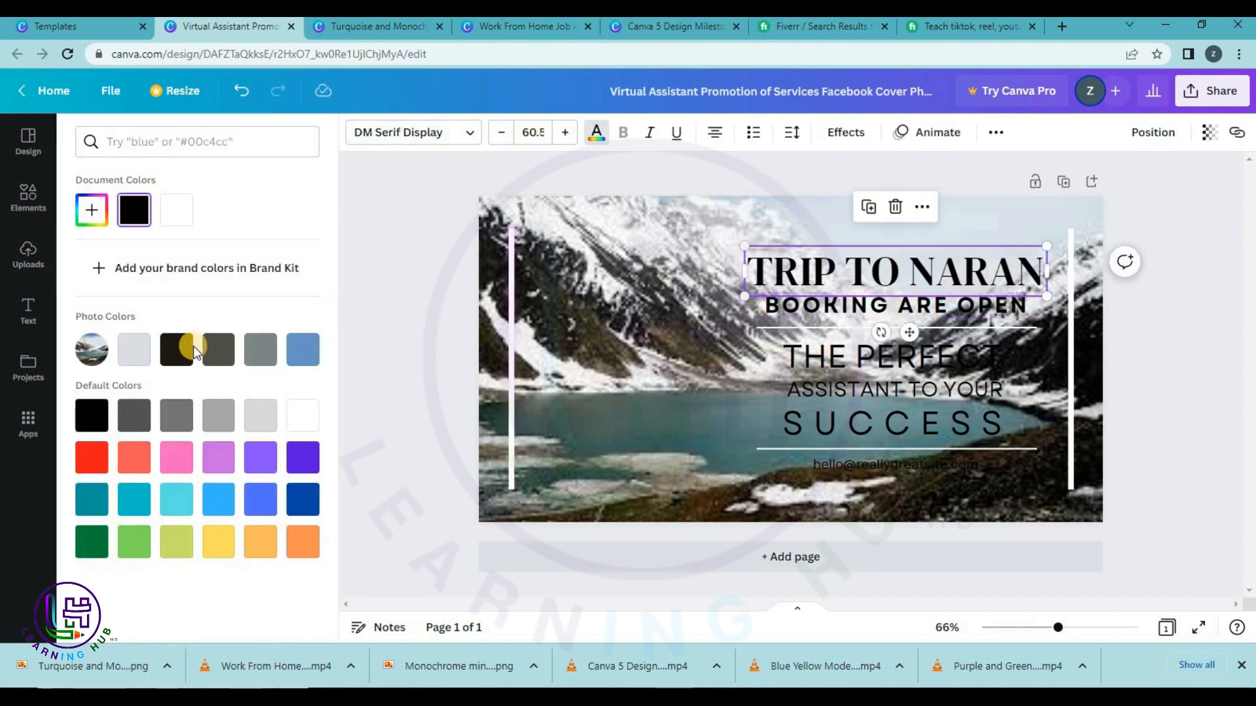
{"action": "left_click", "coordinate": [98, 468]}
{"action": "left_click", "coordinate": [759, 313]}
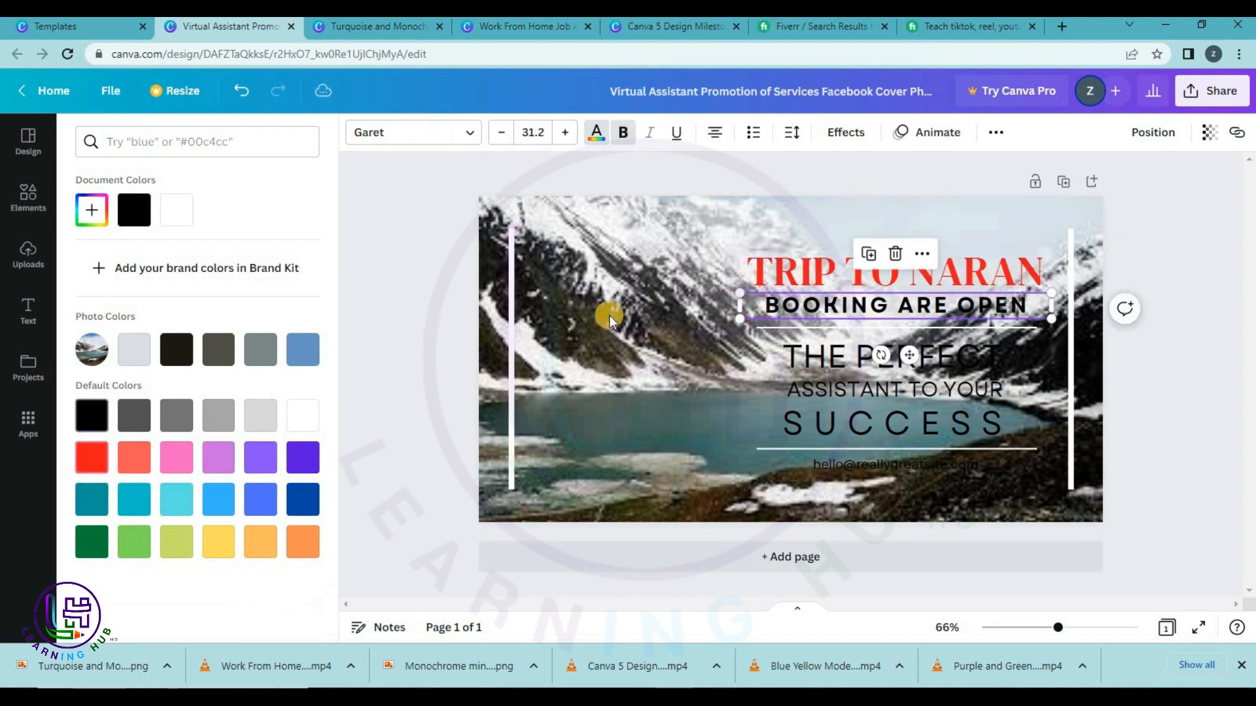
{"action": "left_click", "coordinate": [90, 461]}
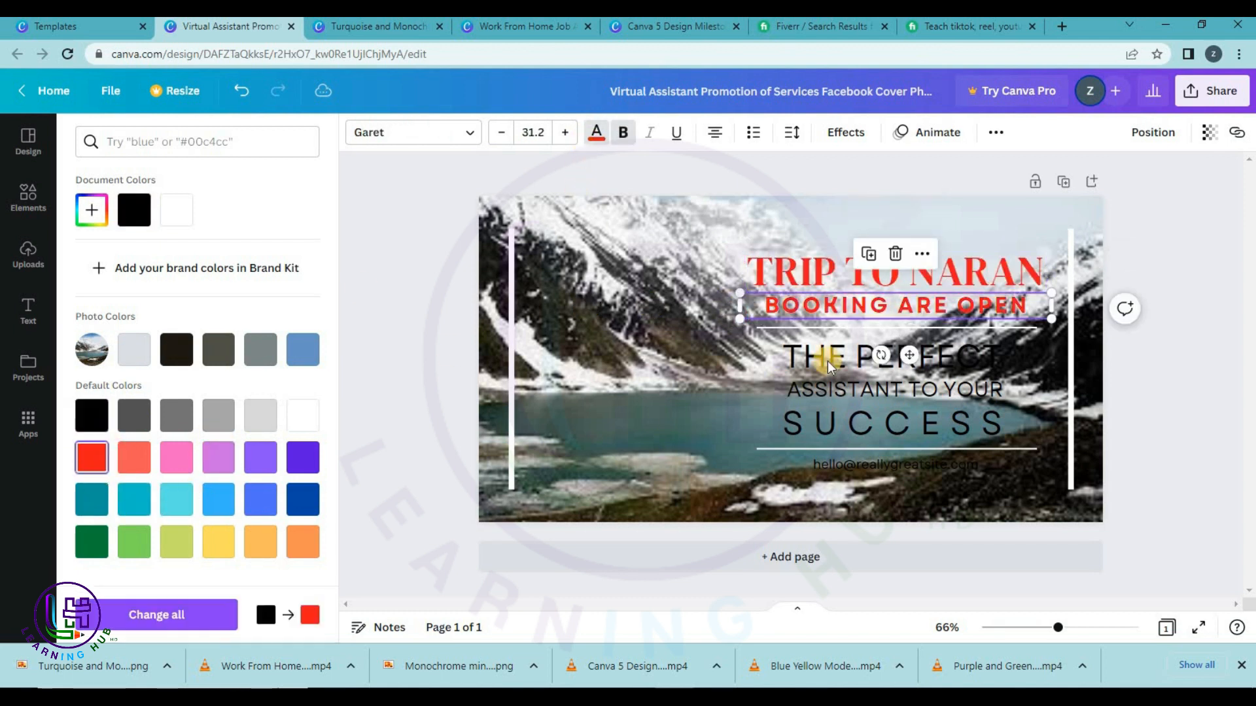
{"action": "left_click", "coordinate": [822, 359]}
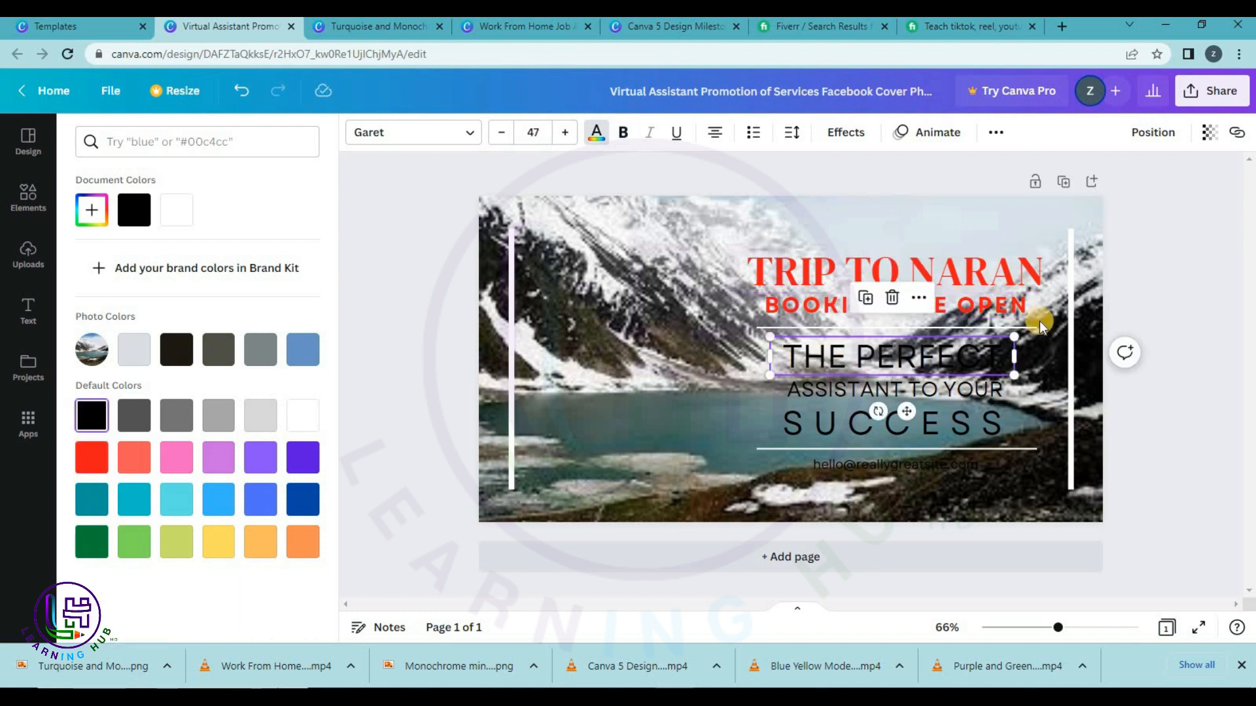
Download the design as a PNG and return to the Facebook ad templates gallery.
{"action": "left_click", "coordinate": [1211, 90]}
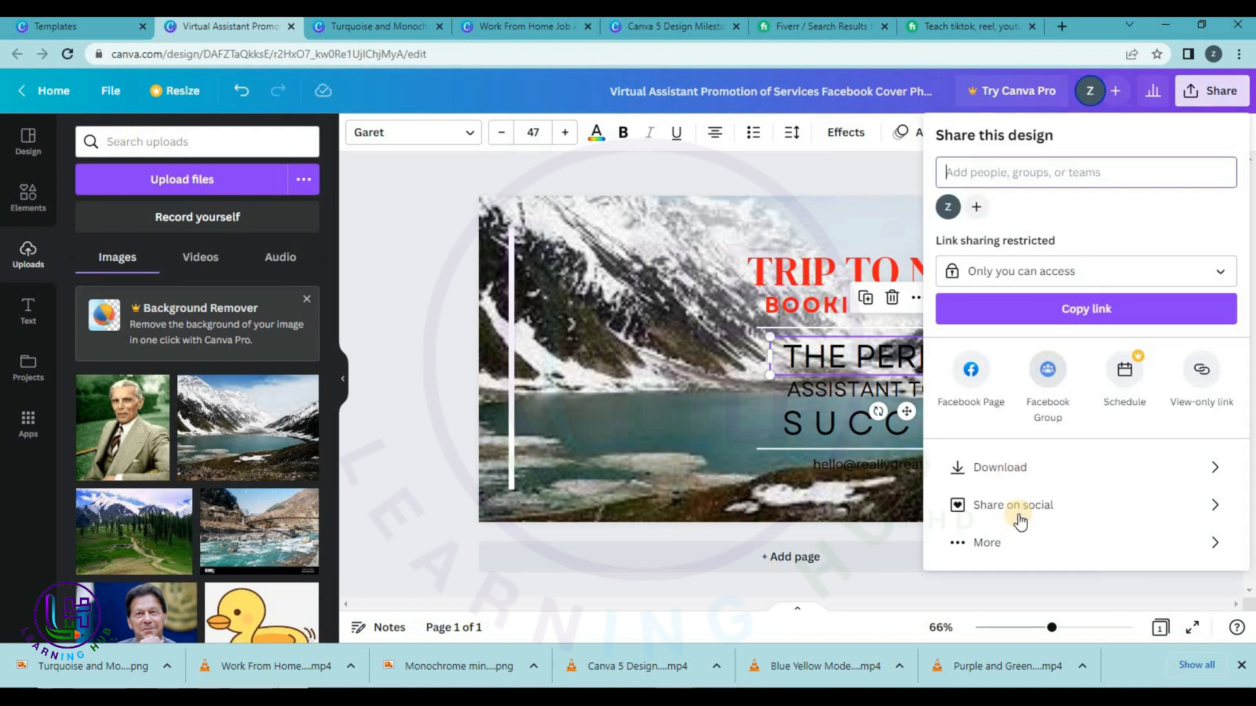
{"action": "left_click", "coordinate": [1043, 466]}
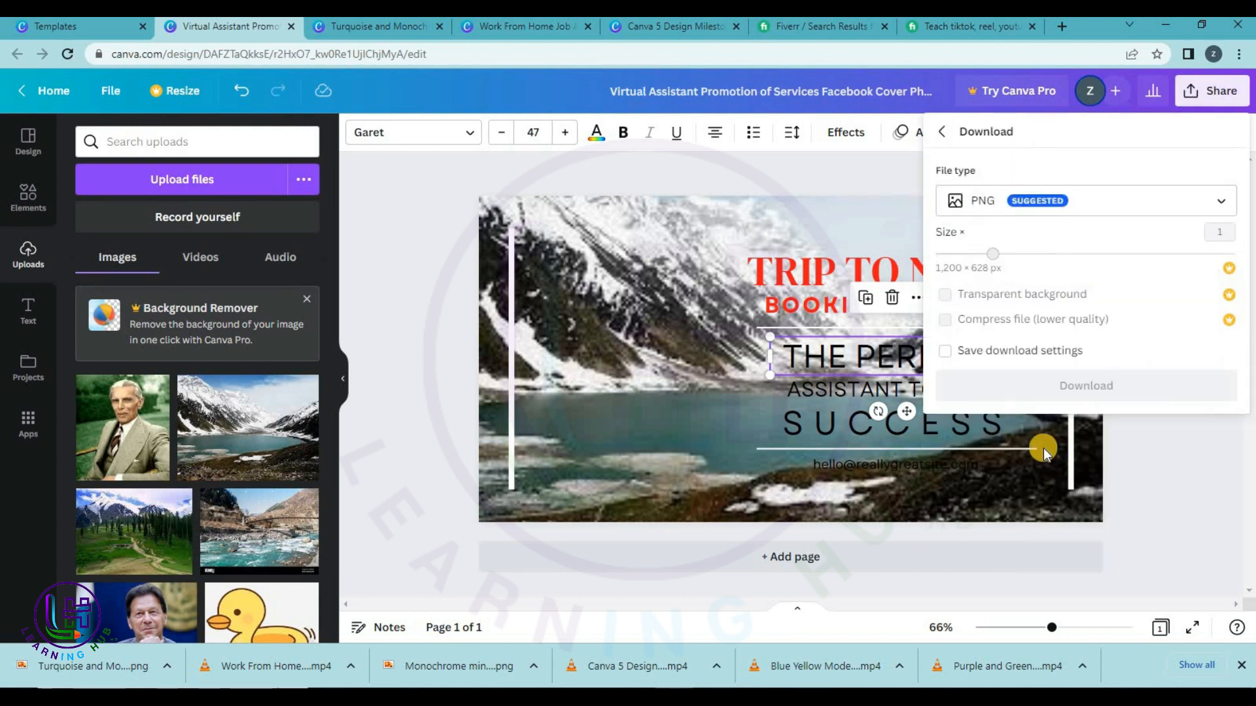
{"action": "left_click", "coordinate": [1058, 386]}
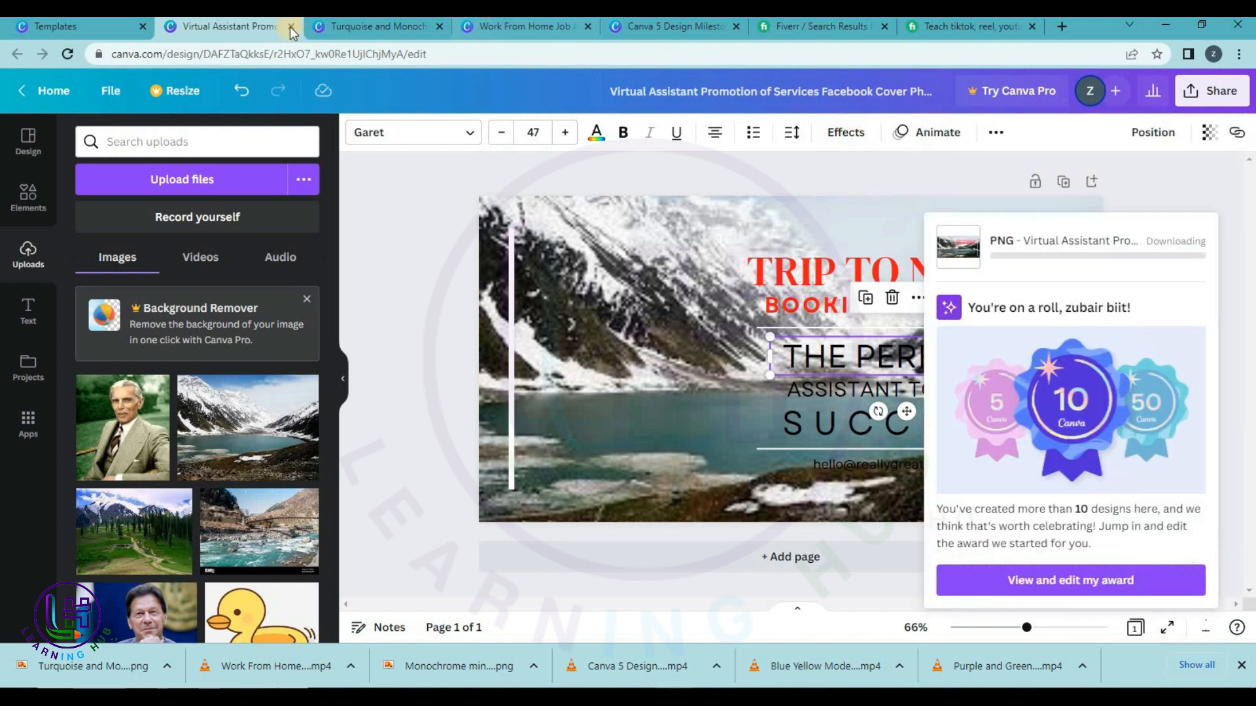
{"action": "left_click", "coordinate": [119, 33]}
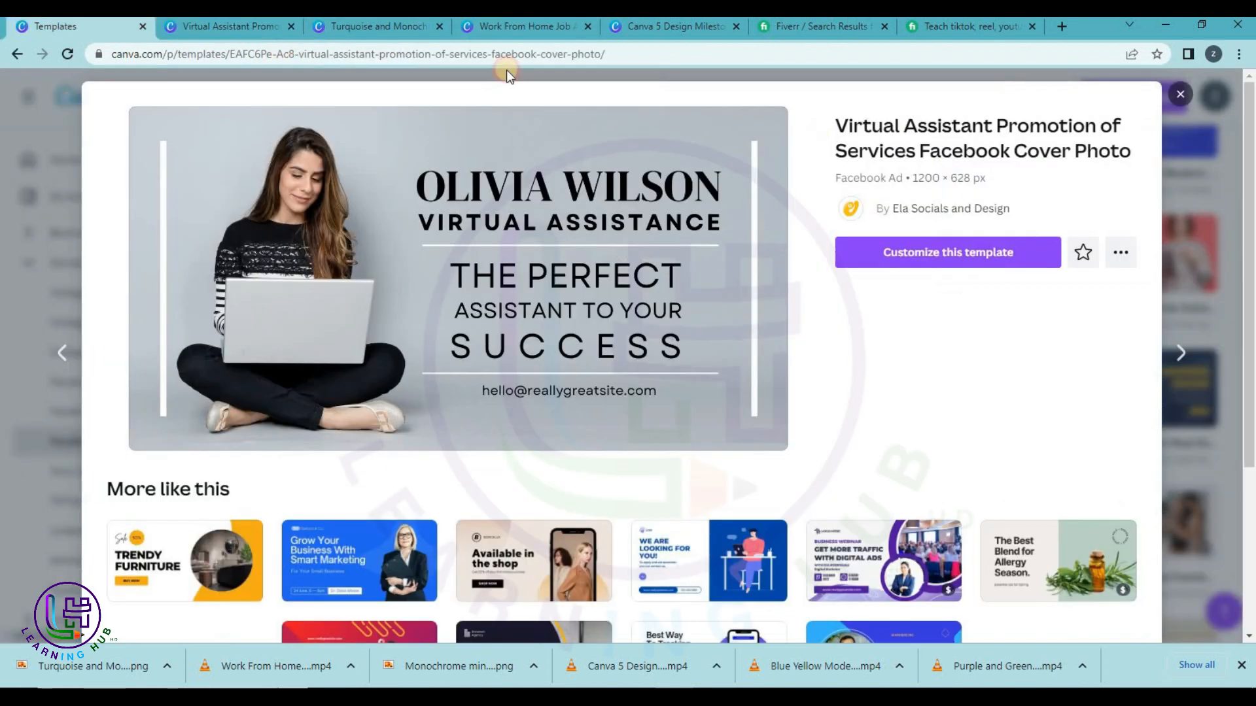
{"action": "left_click", "coordinate": [1187, 95]}
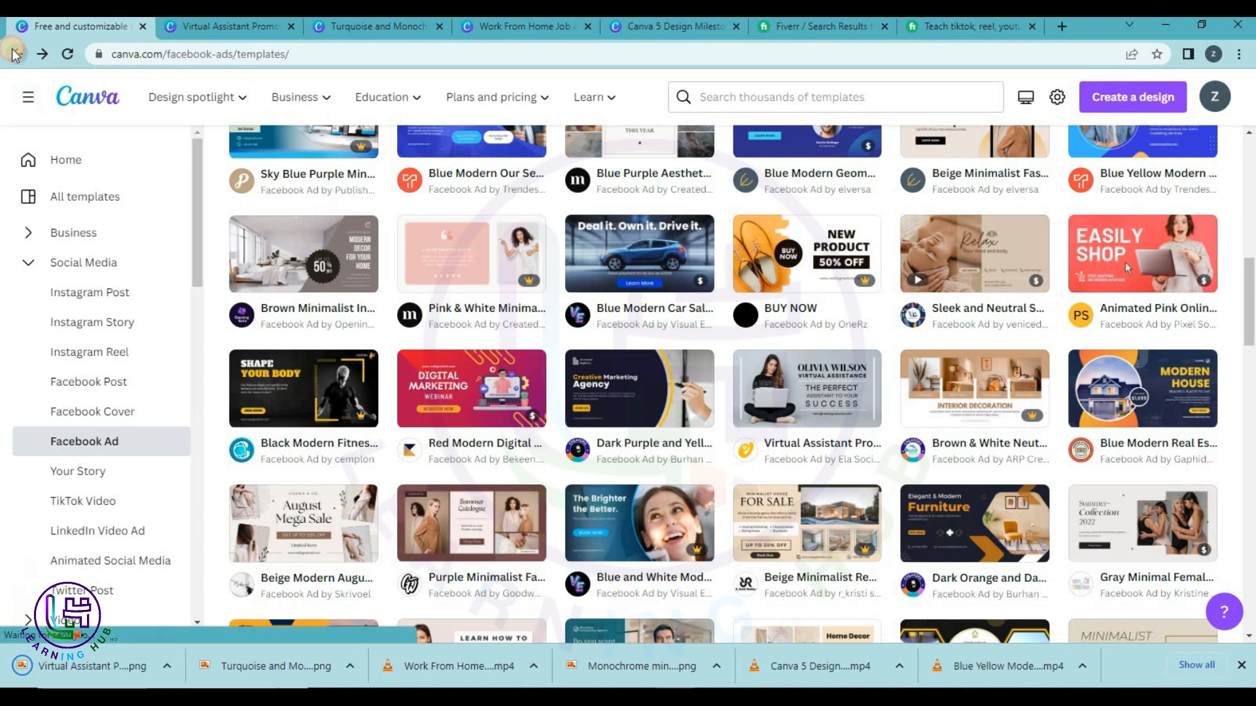
Open LinkedIn Video Ads from Social Media templates and scroll through the 243 templates.
{"action": "left_click", "coordinate": [17, 54]}
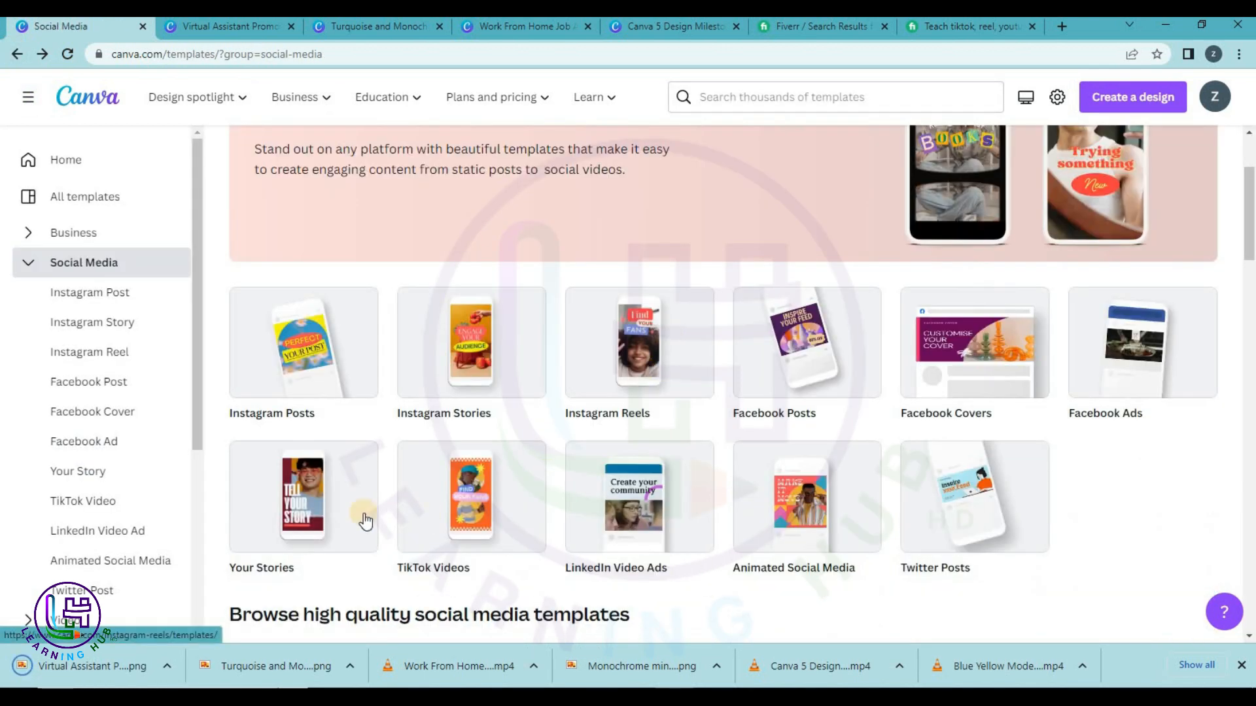
{"action": "left_click", "coordinate": [633, 500]}
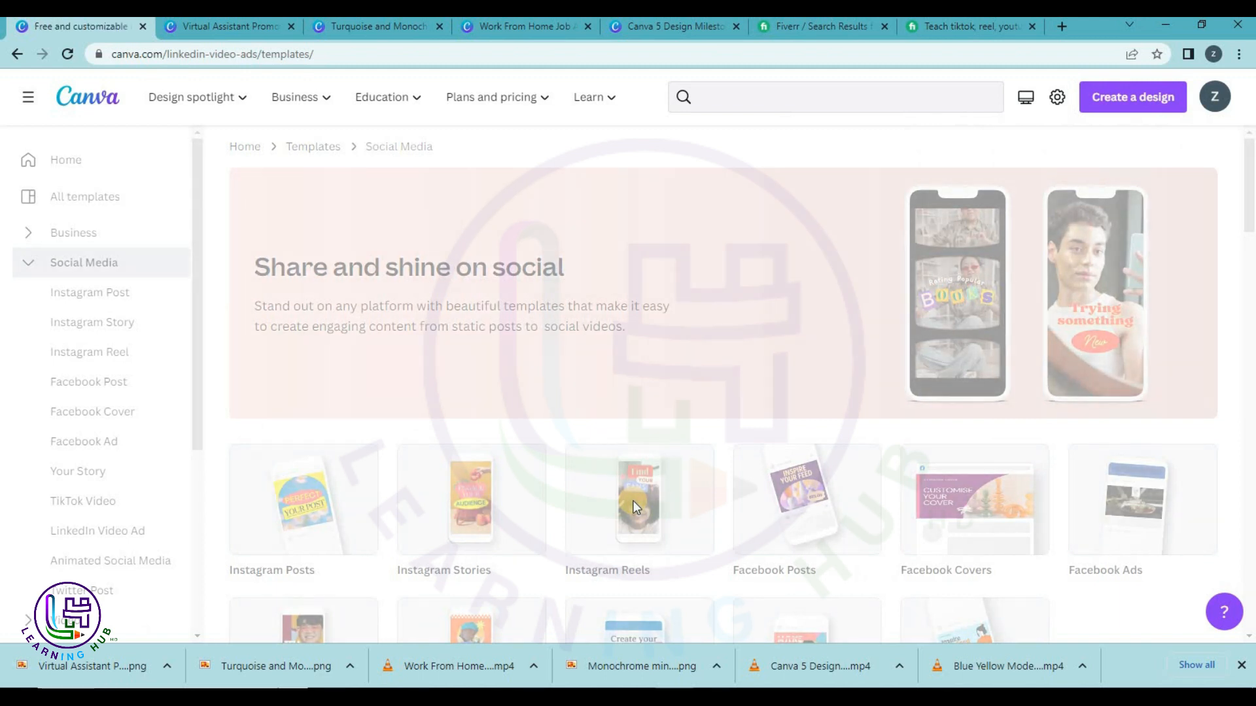
{"action": "scroll", "coordinate": [683, 391], "scroll_direction": "down", "scroll_amount": 3}
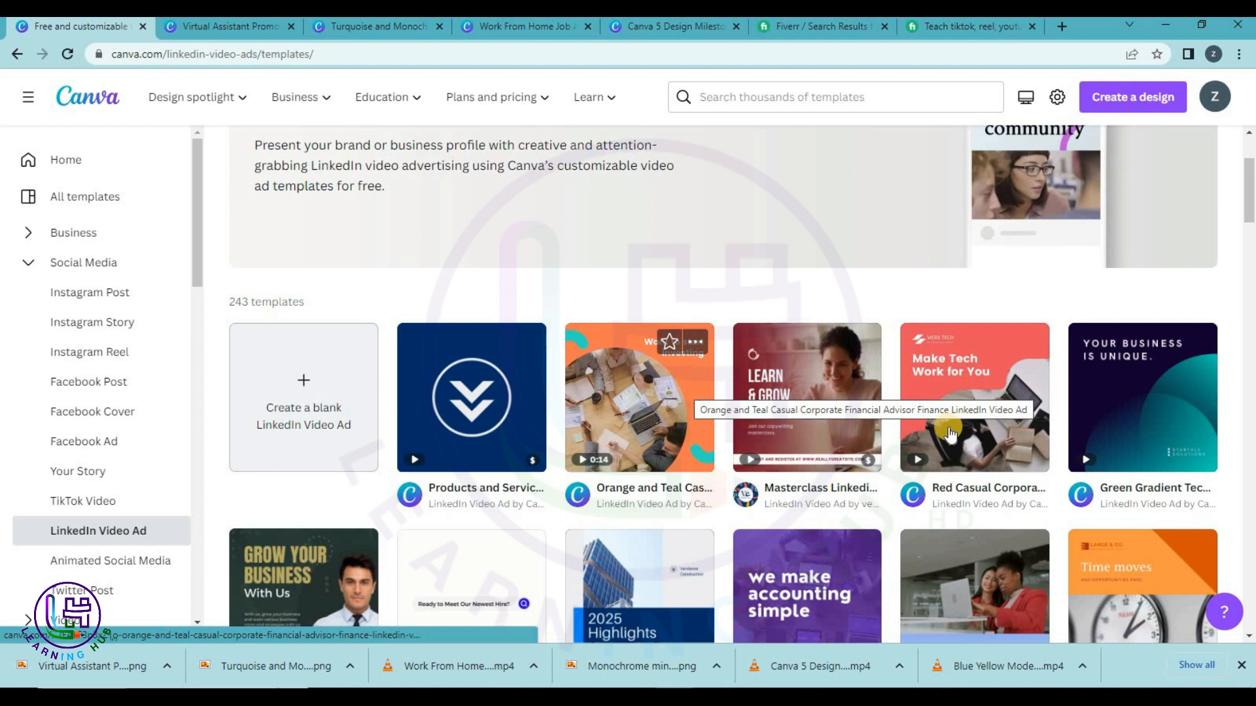
{"action": "scroll", "coordinate": [936, 425], "scroll_direction": "down", "scroll_amount": 1}
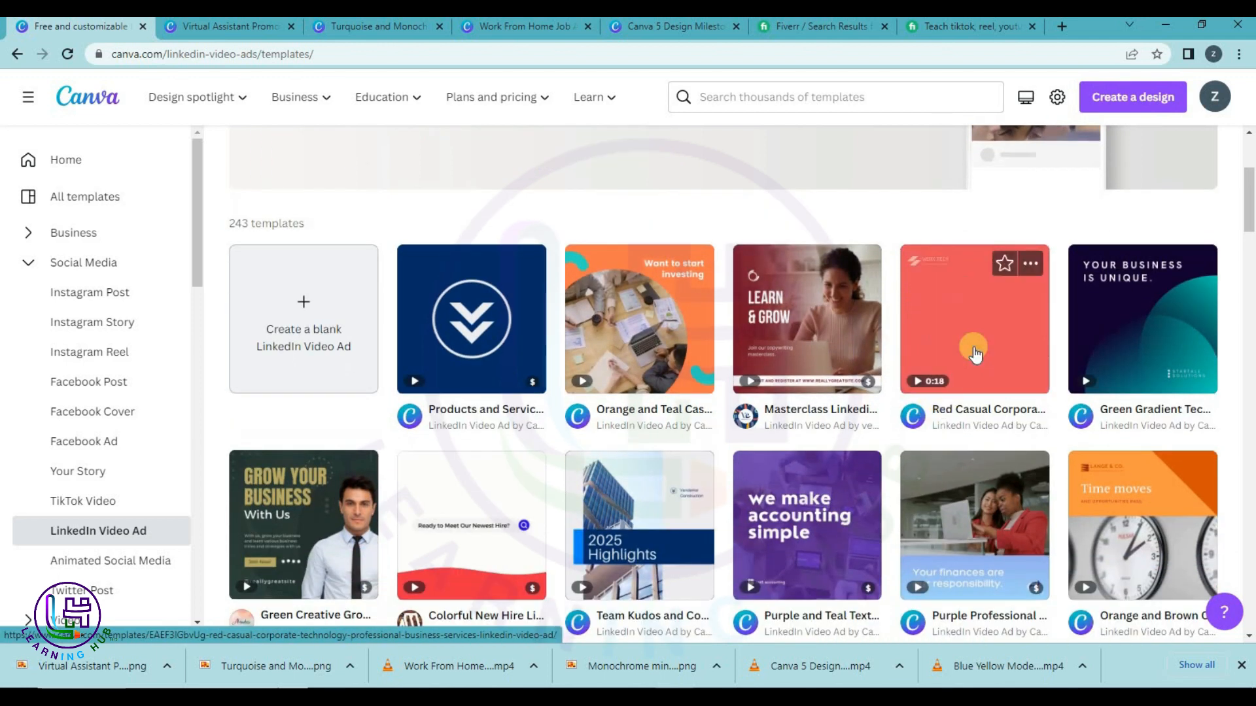
{"action": "scroll", "coordinate": [542, 332], "scroll_direction": "down", "scroll_amount": 3}
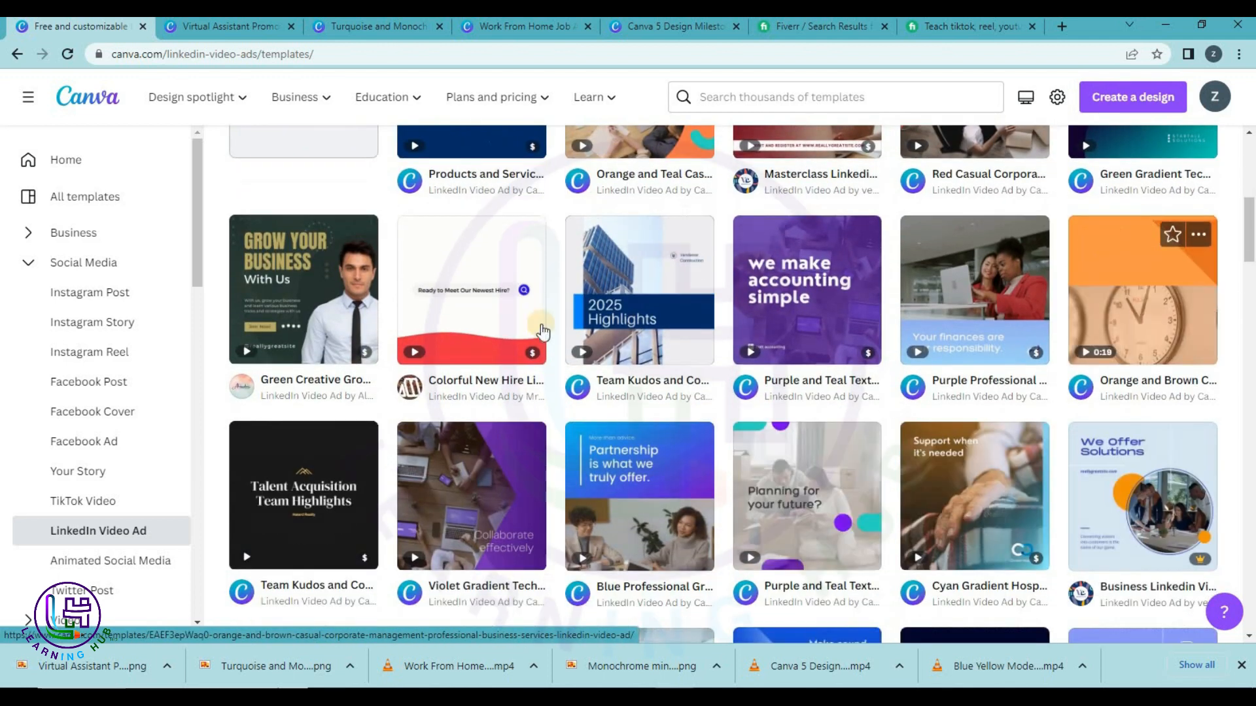
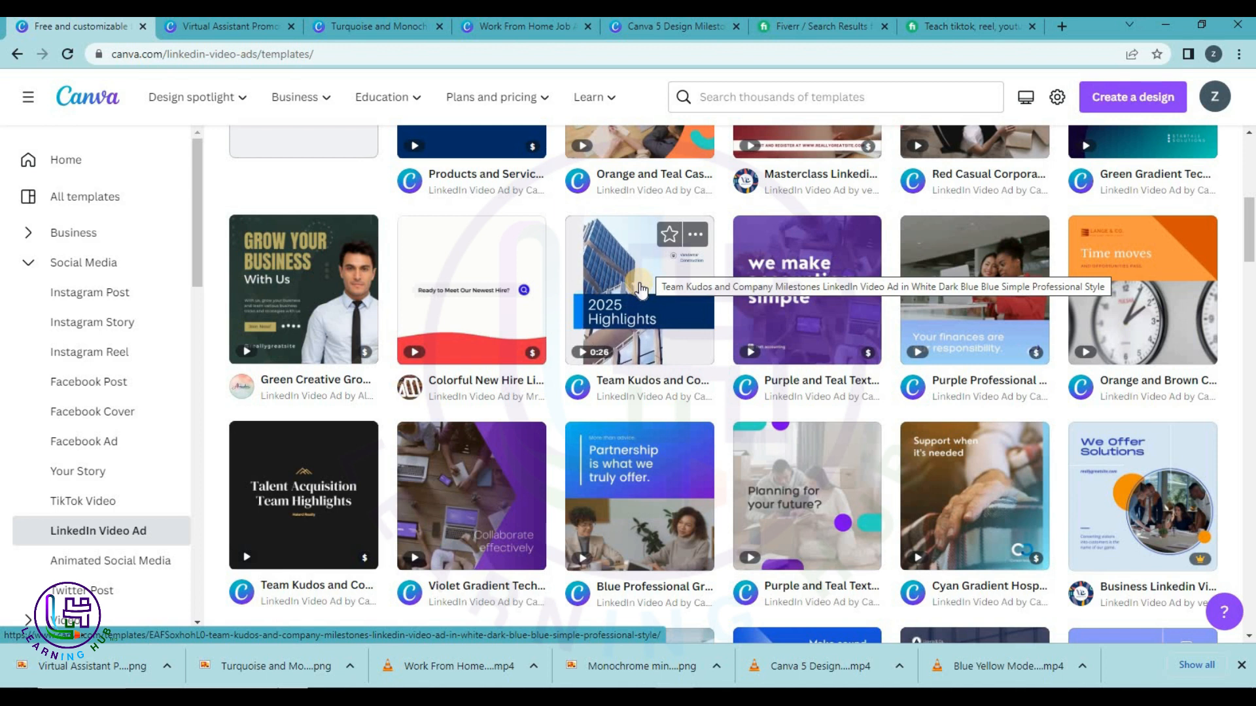
Open the Team Kudos and Company Milestones LinkedIn video ad template in the Canva editor.
{"action": "left_click", "coordinate": [658, 332]}
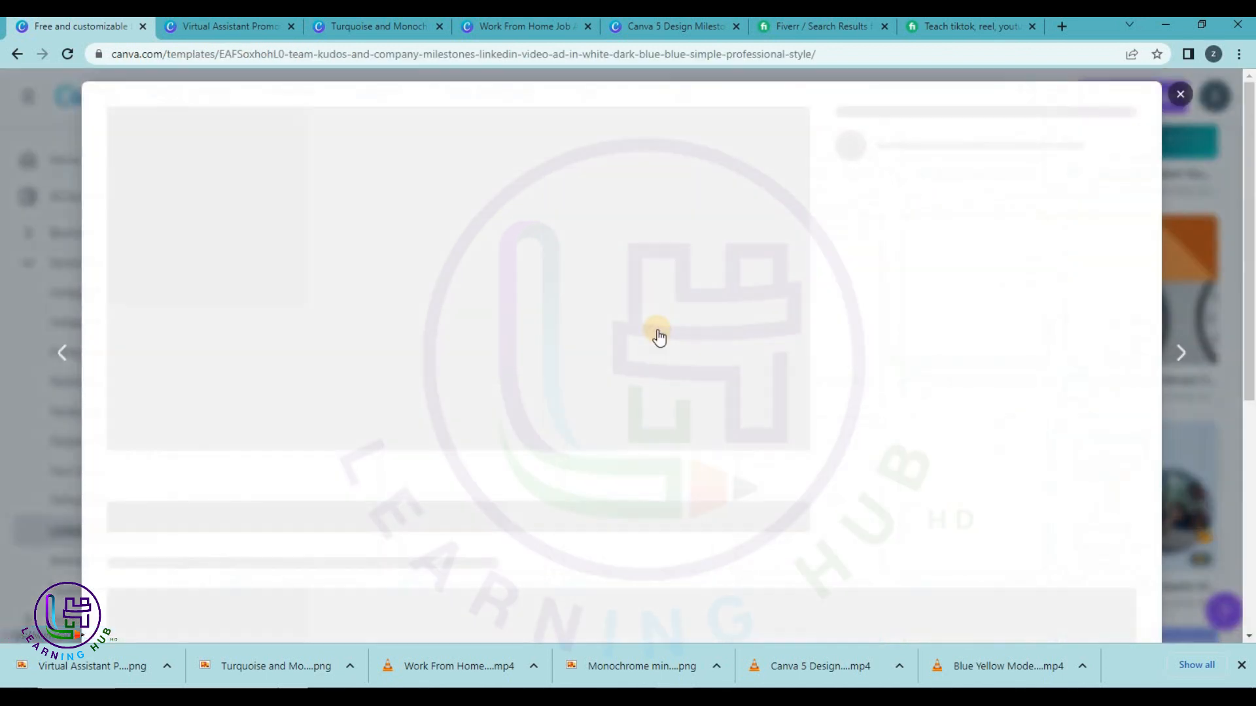
{"action": "left_click", "coordinate": [932, 243]}
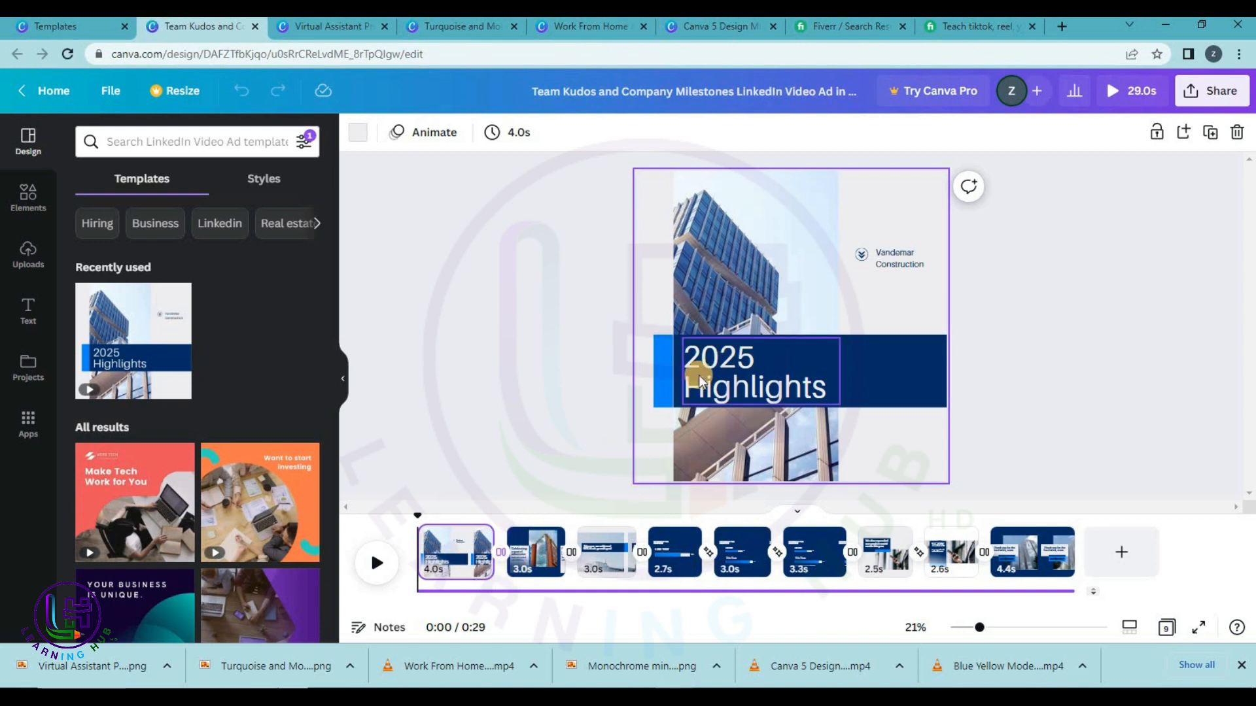
Change the opening heading from '2025 Highlights' to '2021 Highlights'.
{"action": "double_click", "coordinate": [717, 356]}
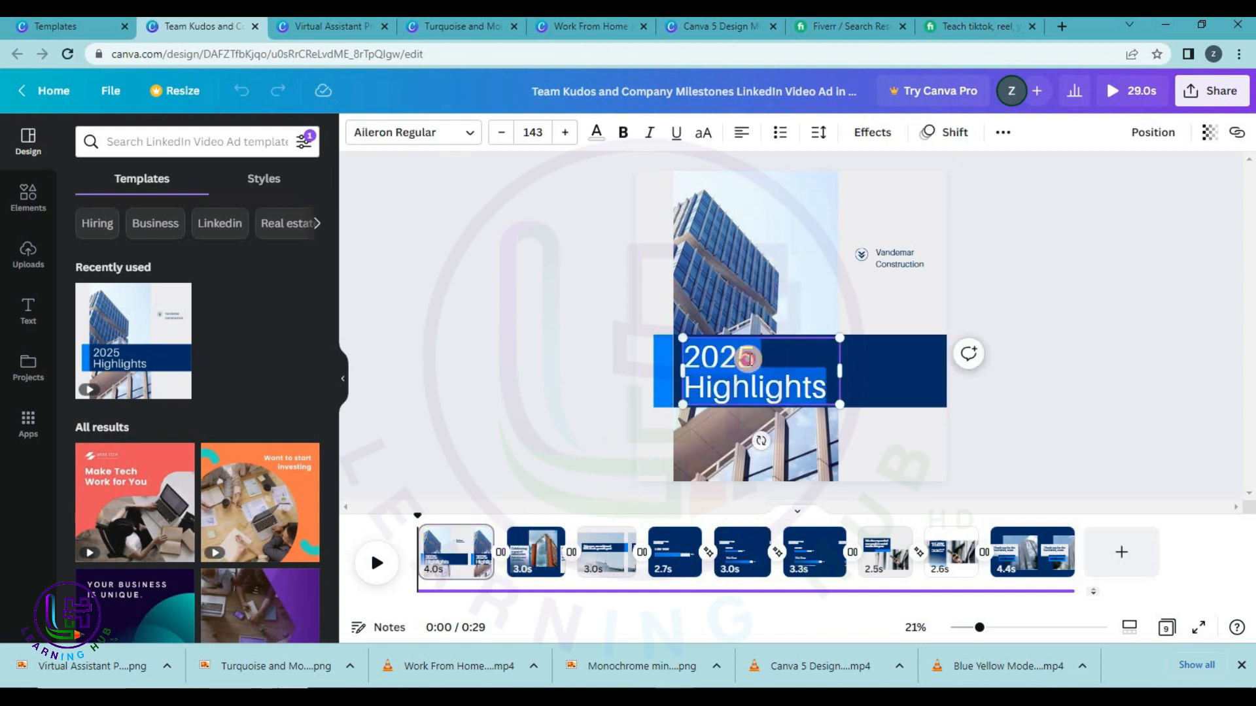
{"action": "left_click", "coordinate": [748, 358]}
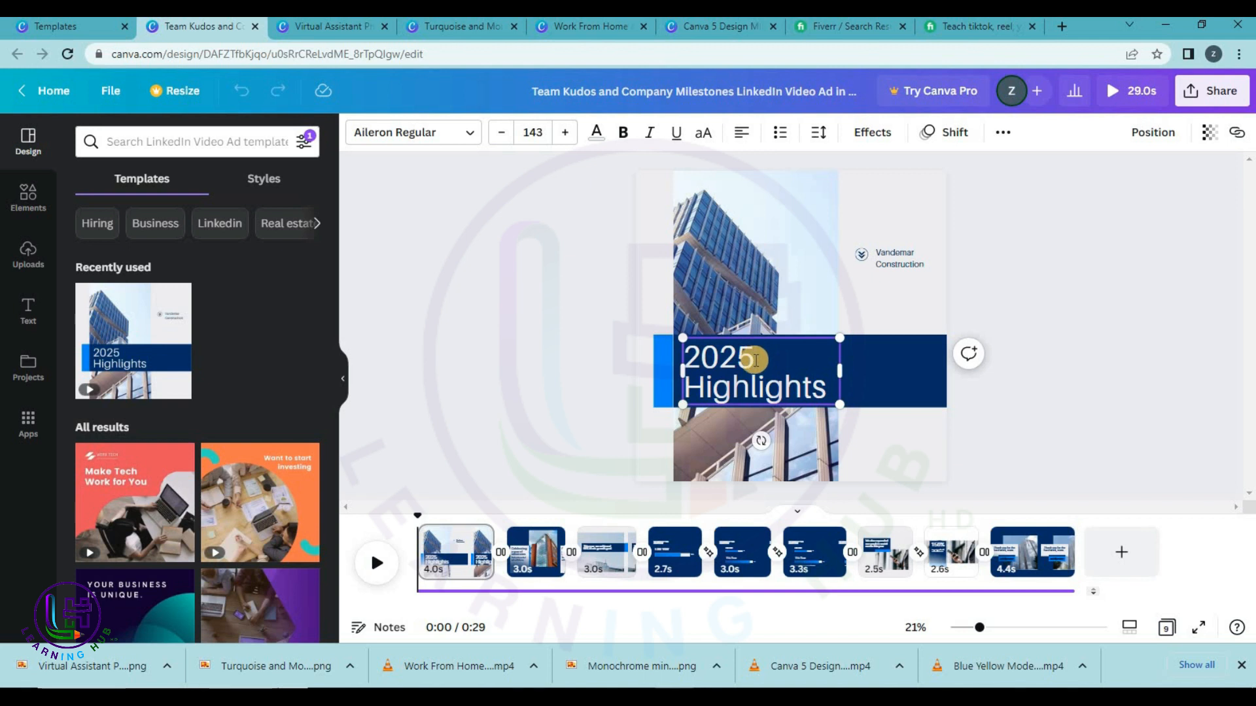
{"action": "left_click_drag", "start_coordinate": [737, 367], "coordinate": [736, 367]}
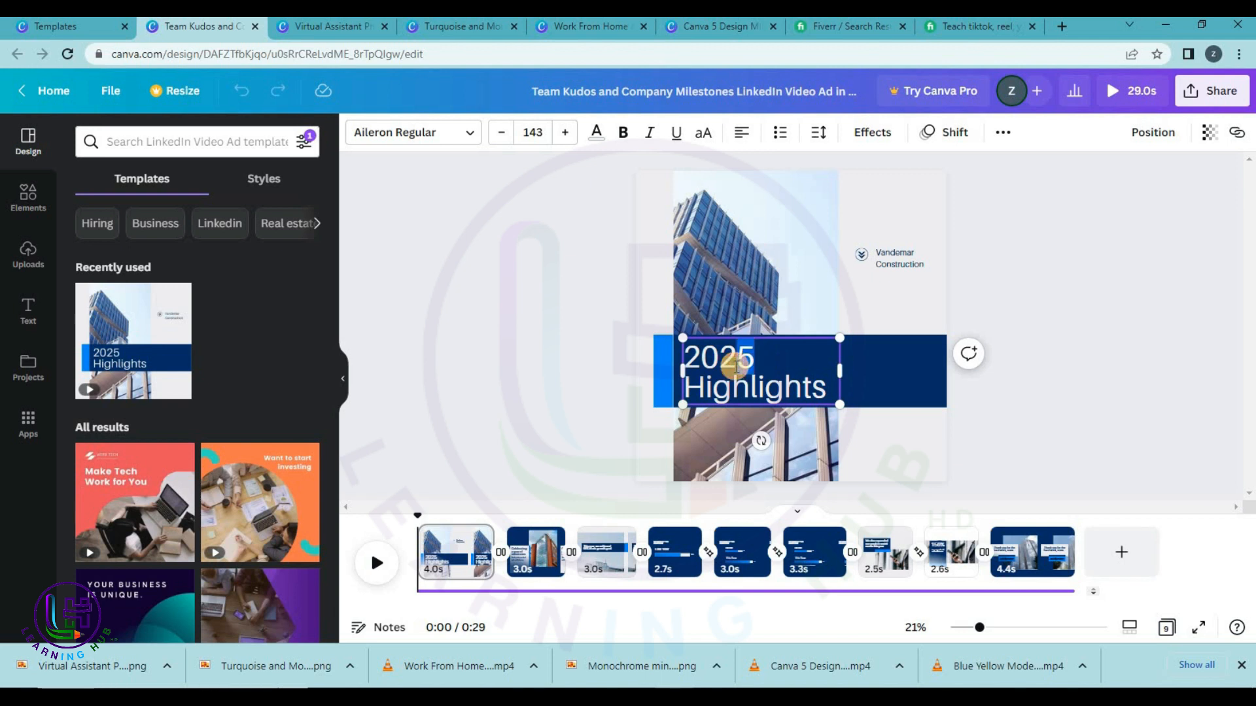
{"action": "type", "text": "2"}
{"action": "key", "text": "BackSpace"}
{"action": "type", "text": "1"}
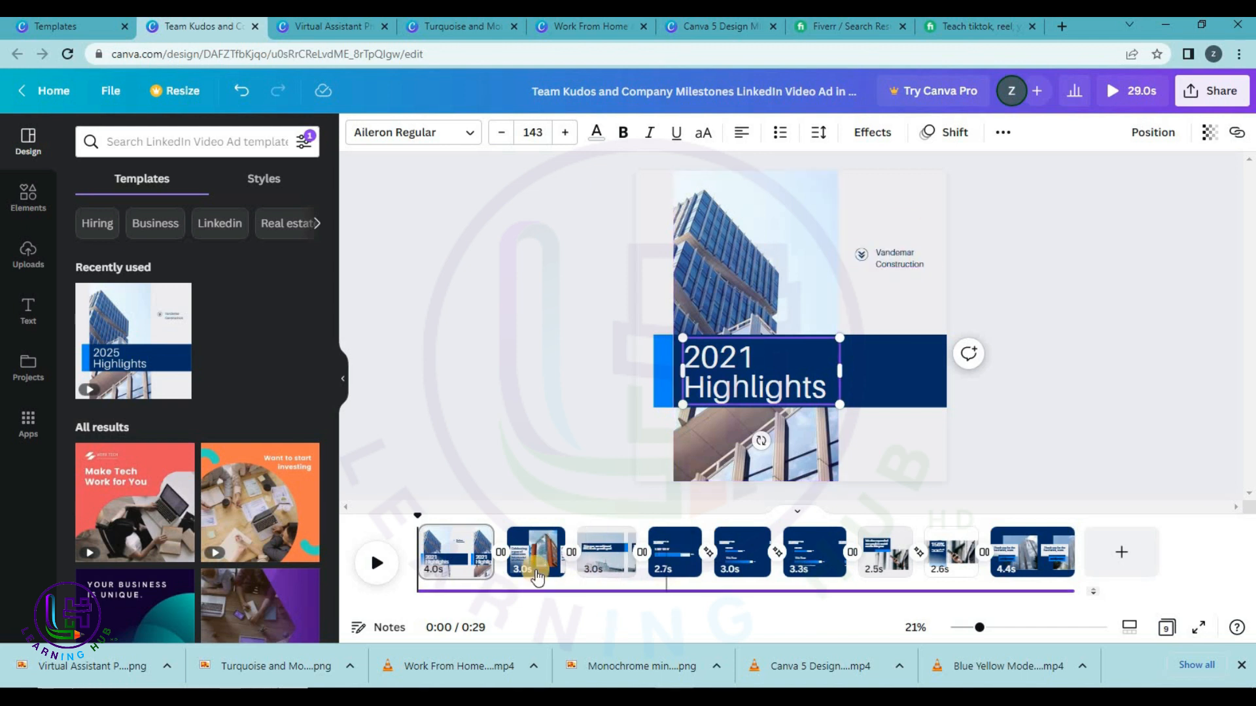
{"action": "left_click", "coordinate": [540, 559]}
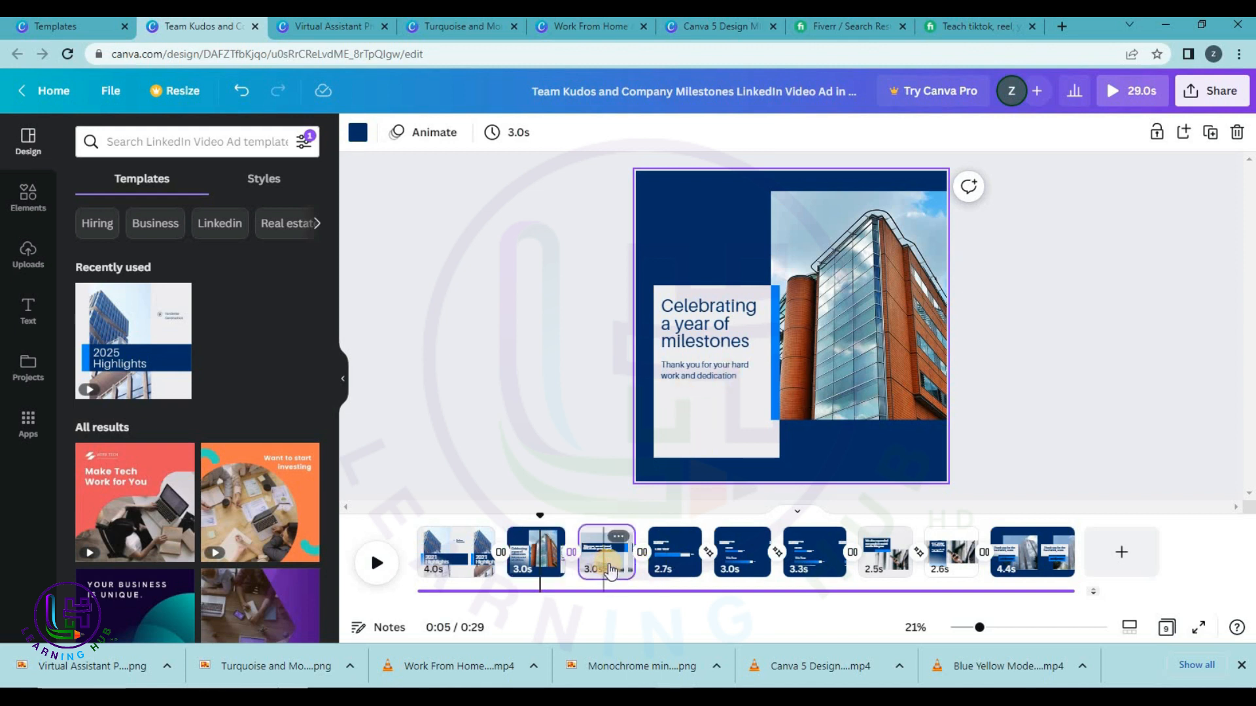
Replace page 3's office building photo with the uploaded green mountain valley photo.
{"action": "left_click", "coordinate": [611, 571]}
{"action": "left_click", "coordinate": [793, 416]}
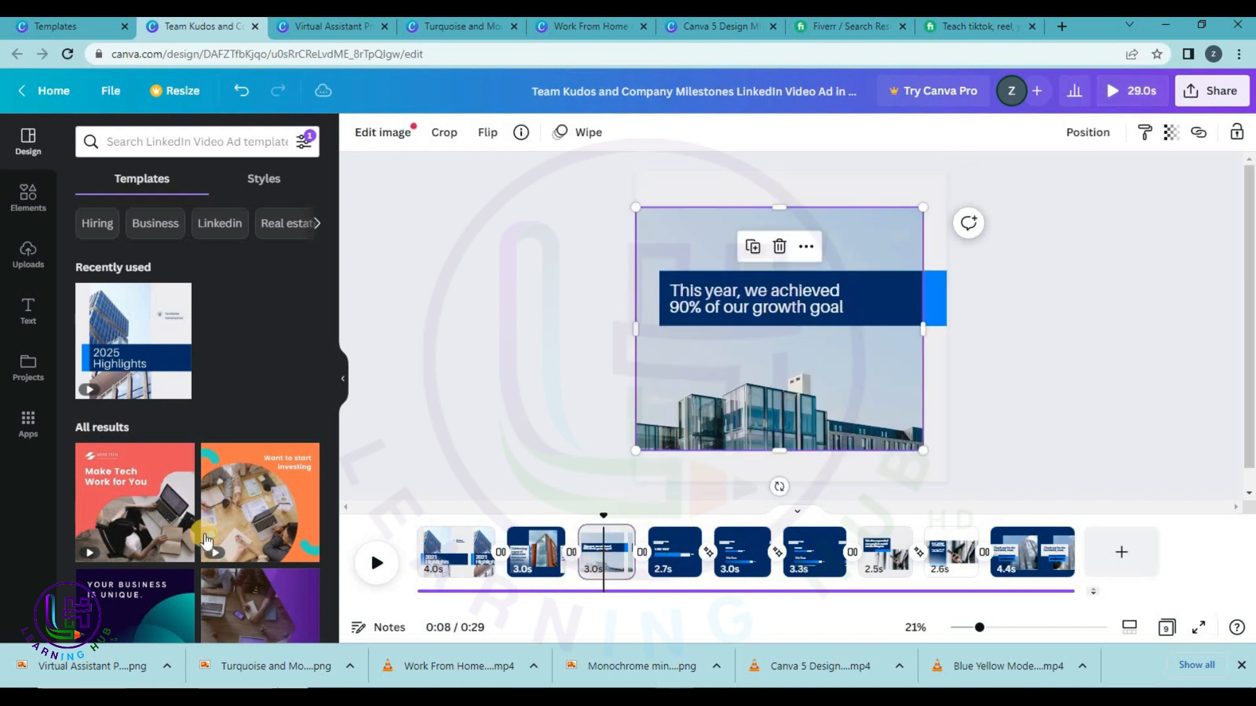
{"action": "left_click", "coordinate": [28, 253]}
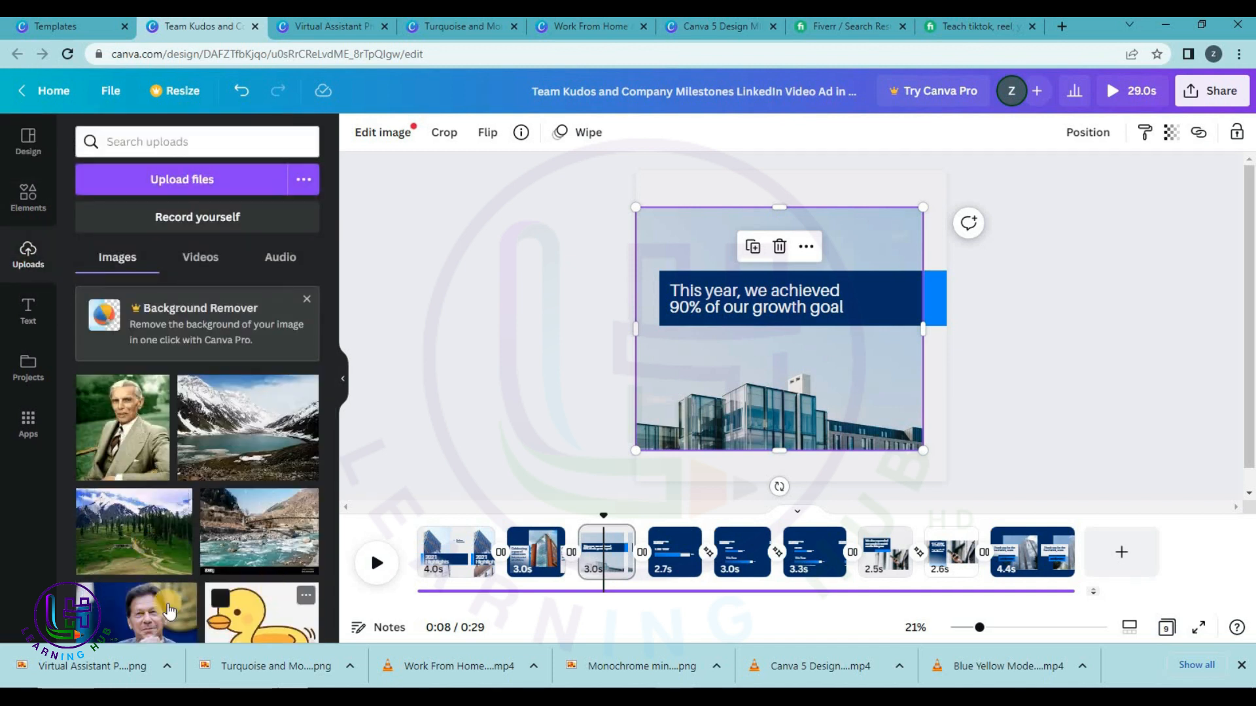
{"action": "left_click_drag", "start_coordinate": [135, 484], "coordinate": [675, 405]}
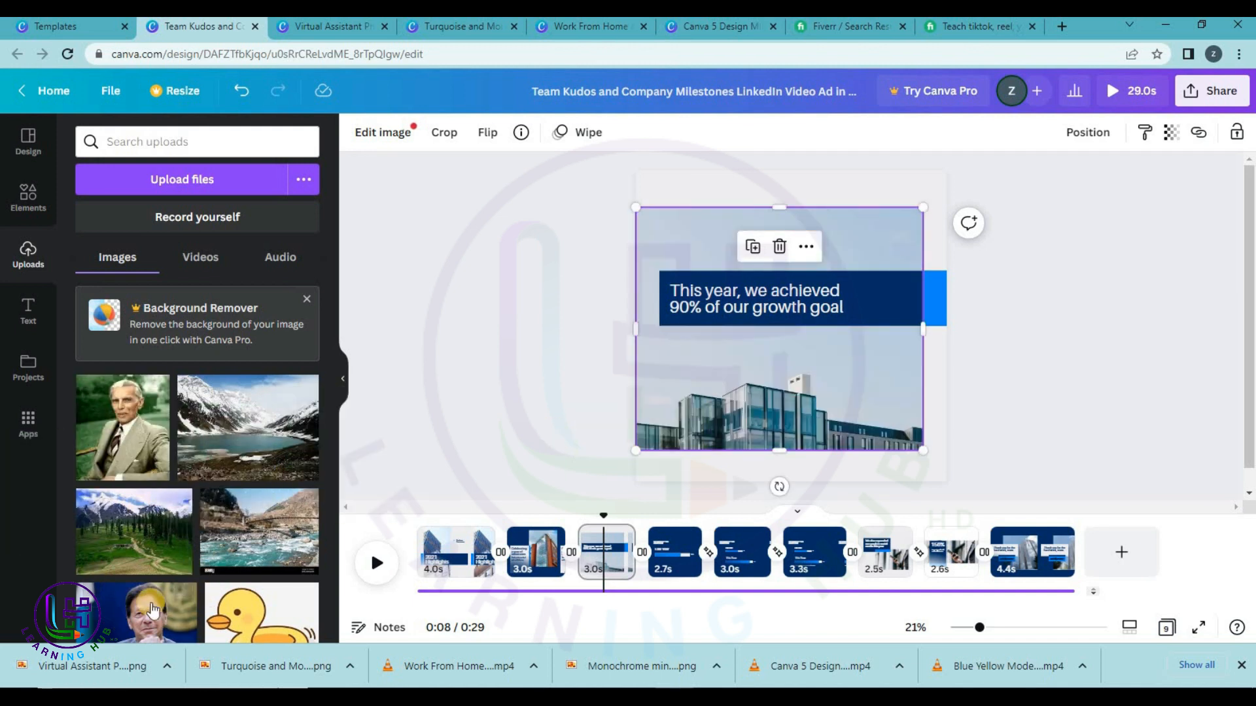
{"action": "left_click_drag", "start_coordinate": [143, 516], "coordinate": [668, 386]}
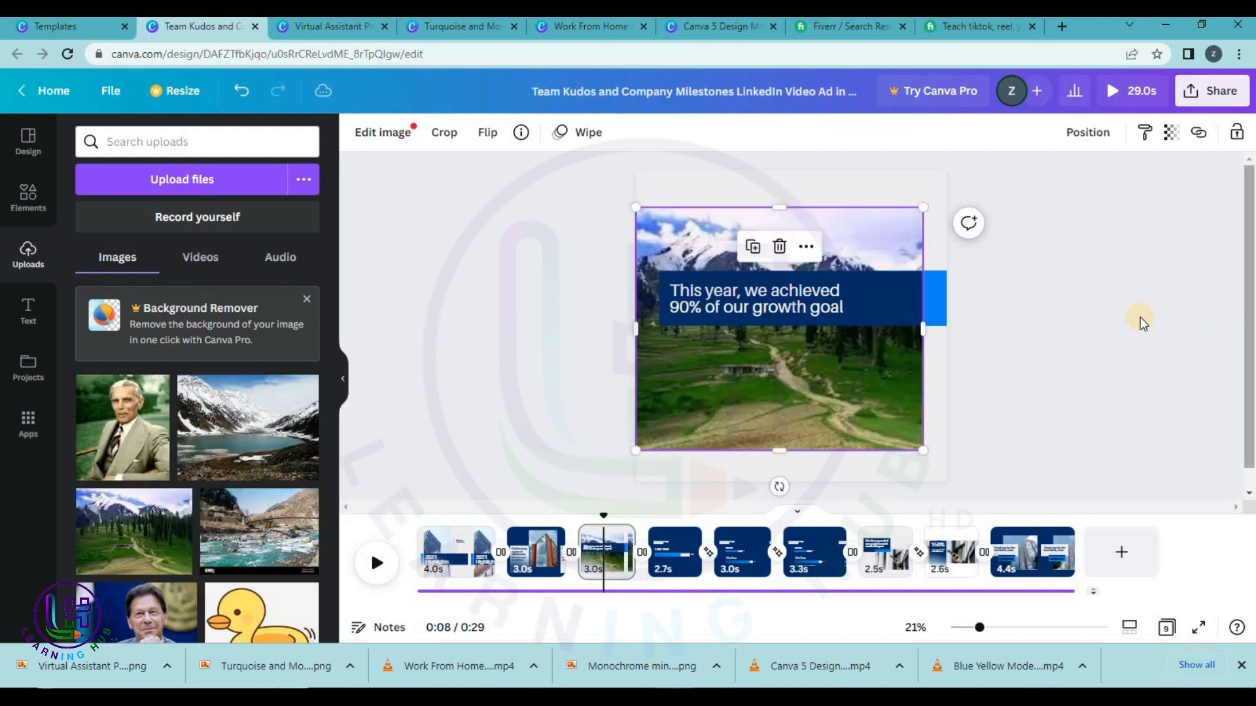
{"action": "left_click", "coordinate": [629, 561]}
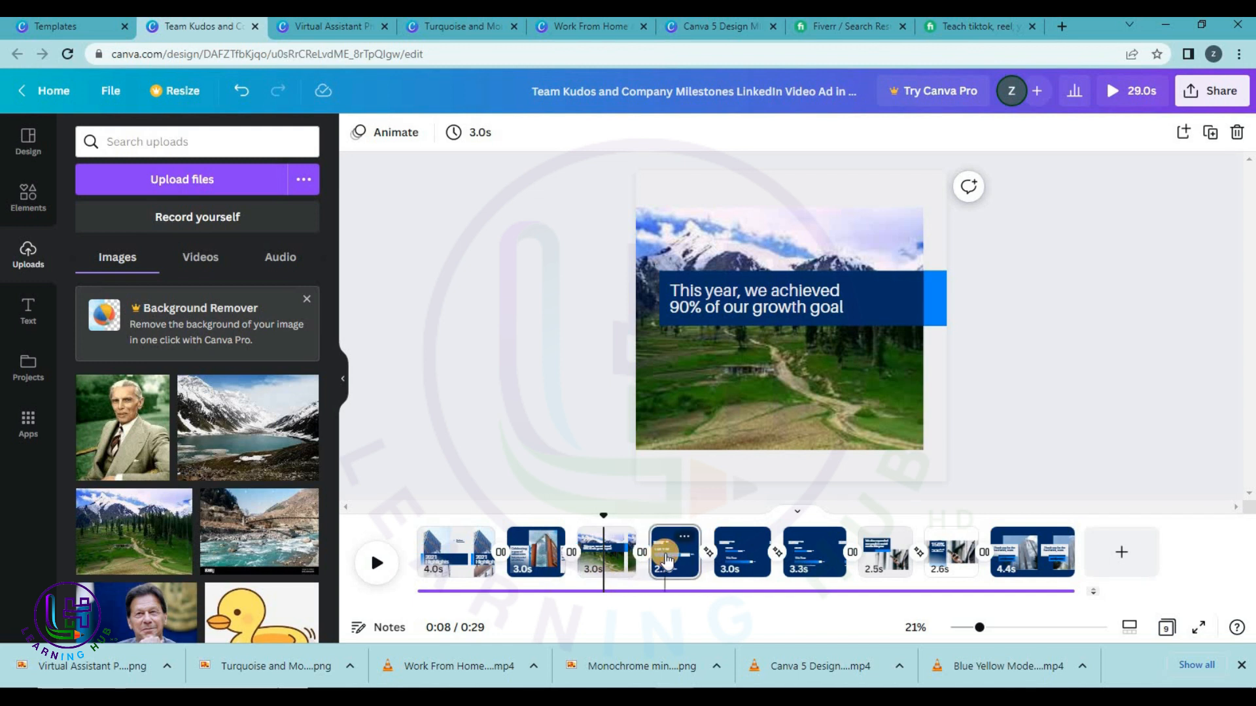
Review the Last Year, This Year, social reach and thank-you pages and their transitions.
{"action": "left_click", "coordinate": [665, 560]}
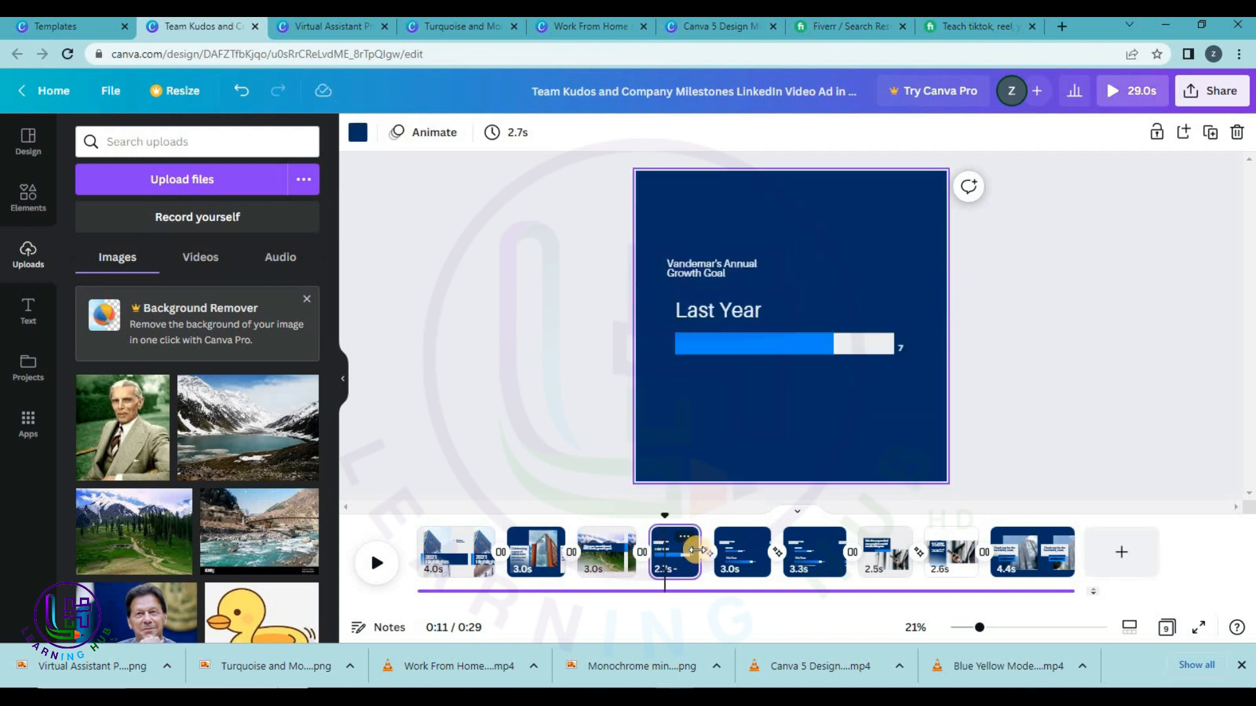
{"action": "left_click", "coordinate": [803, 552]}
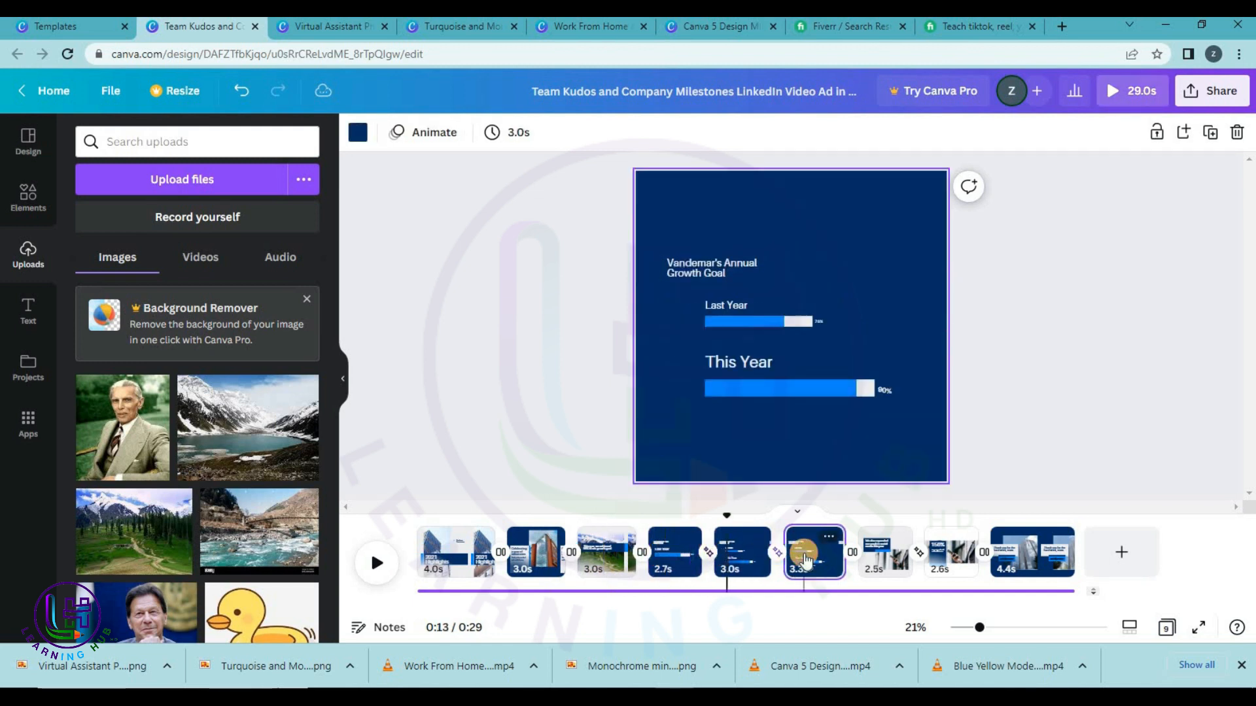
{"action": "left_click", "coordinate": [852, 552]}
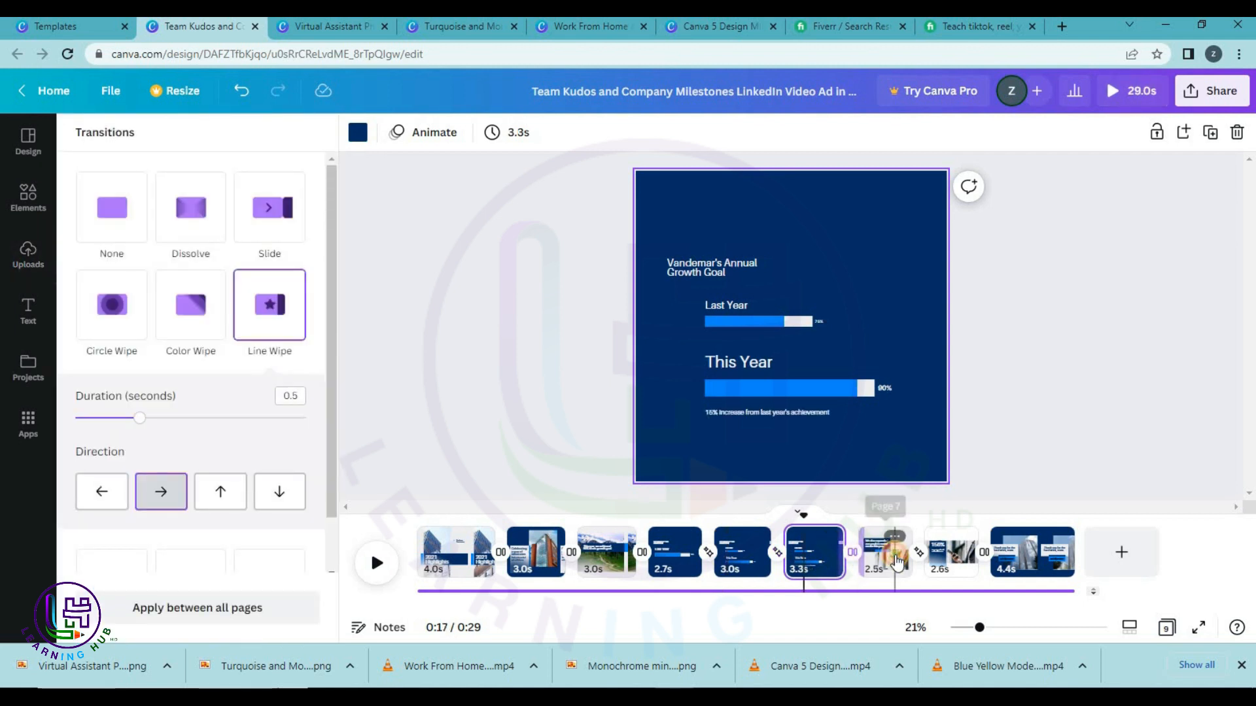
{"action": "left_click", "coordinate": [894, 559]}
{"action": "left_click", "coordinate": [948, 557]}
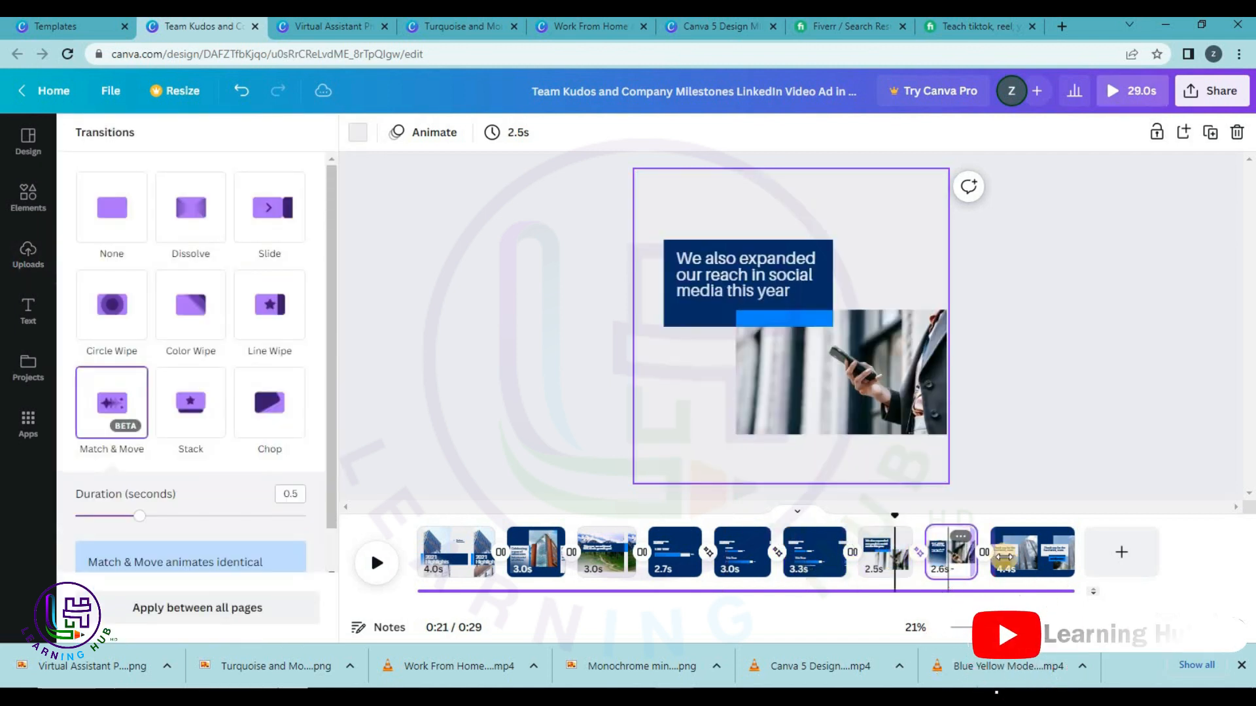
{"action": "left_click", "coordinate": [983, 553]}
Download all nine pages as an MP4 video and return to the templates tab.
{"action": "left_click", "coordinate": [1203, 88]}
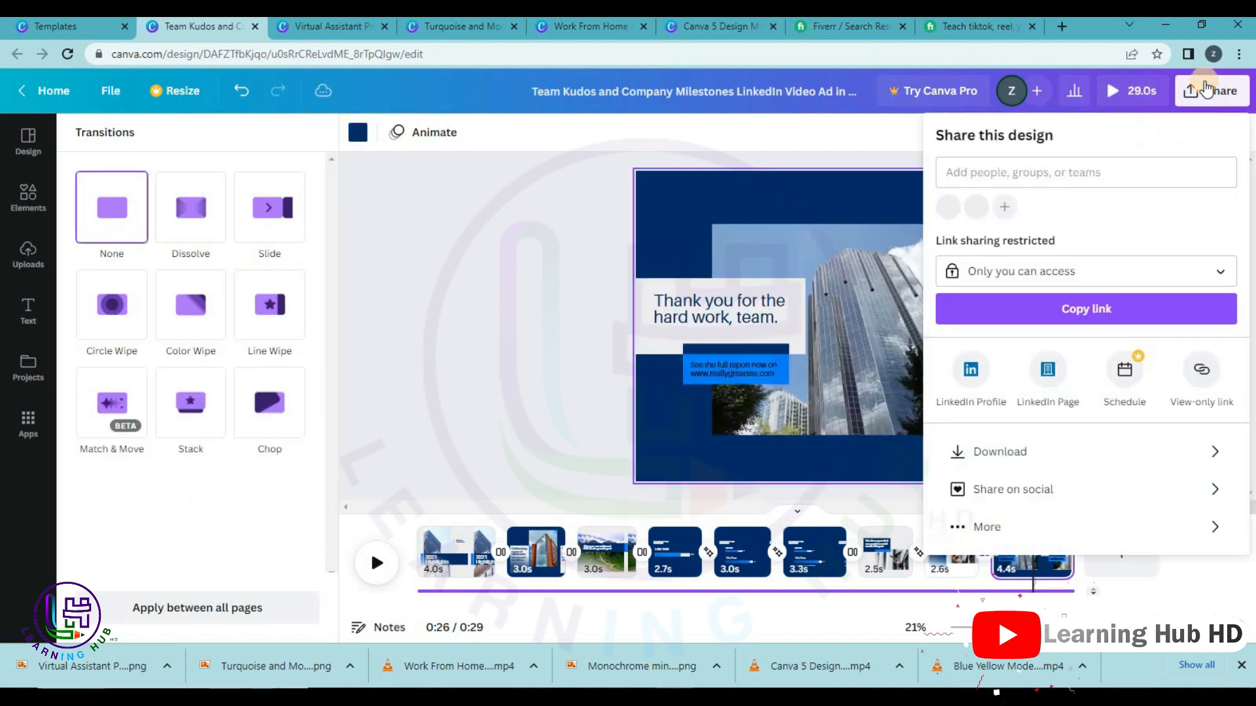
{"action": "left_click", "coordinate": [1016, 457]}
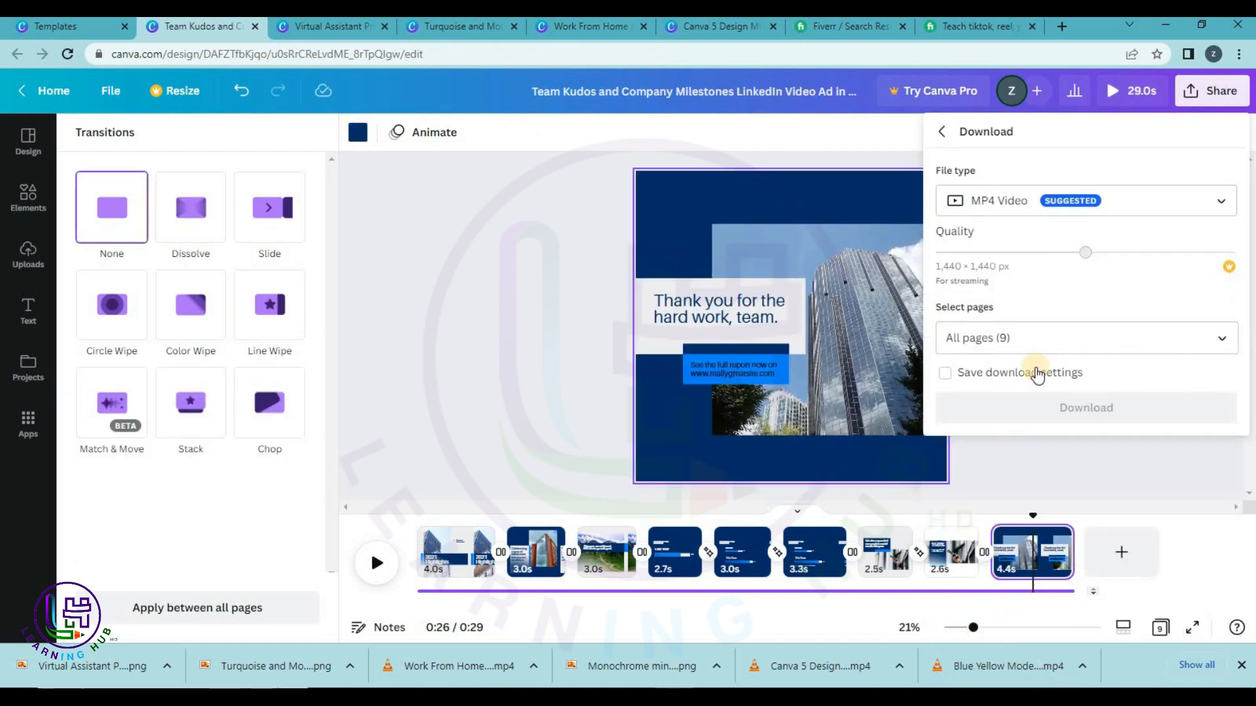
{"action": "left_click", "coordinate": [1054, 405]}
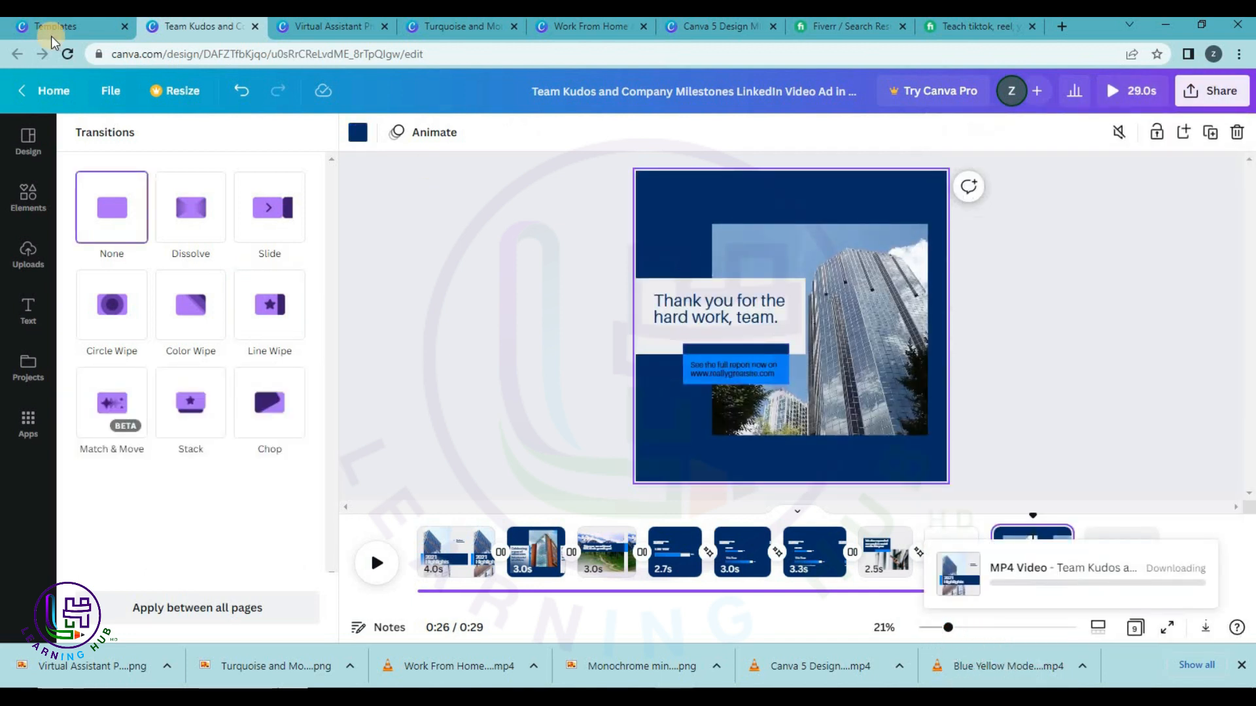
{"action": "left_click", "coordinate": [58, 36]}
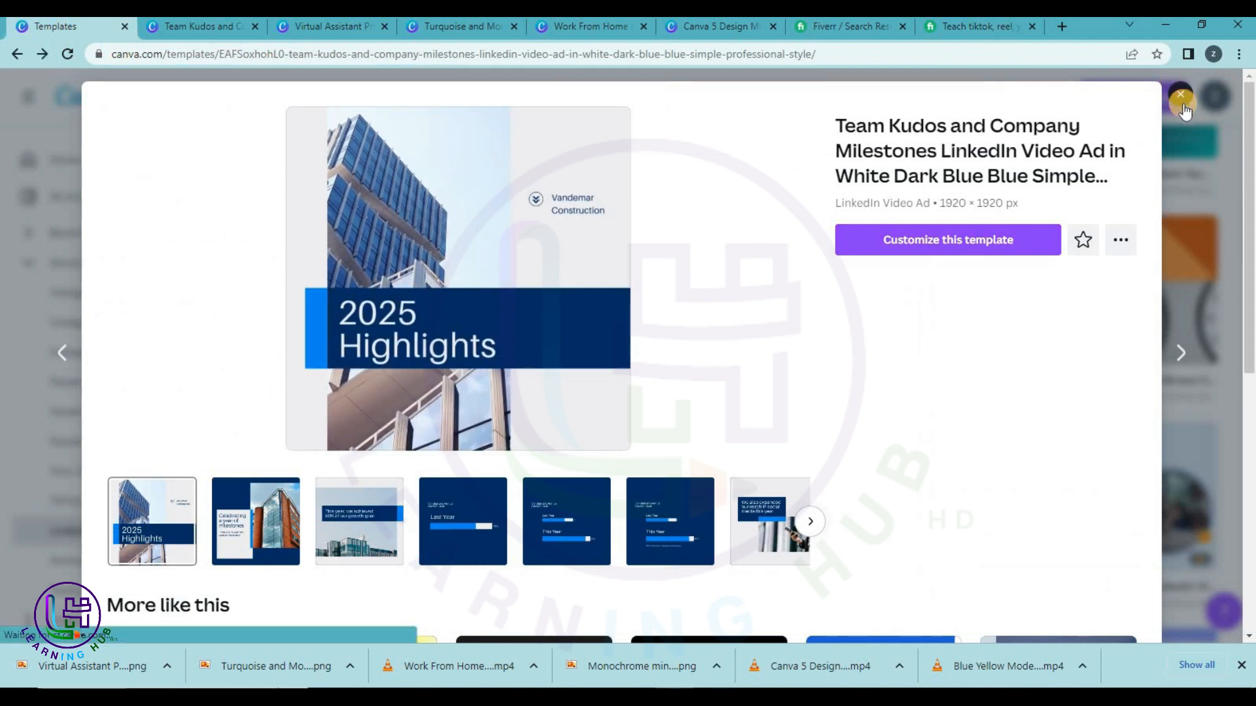
{"action": "left_click", "coordinate": [1223, 93]}
{"action": "scroll", "coordinate": [758, 520], "scroll_direction": "down", "scroll_amount": 1}
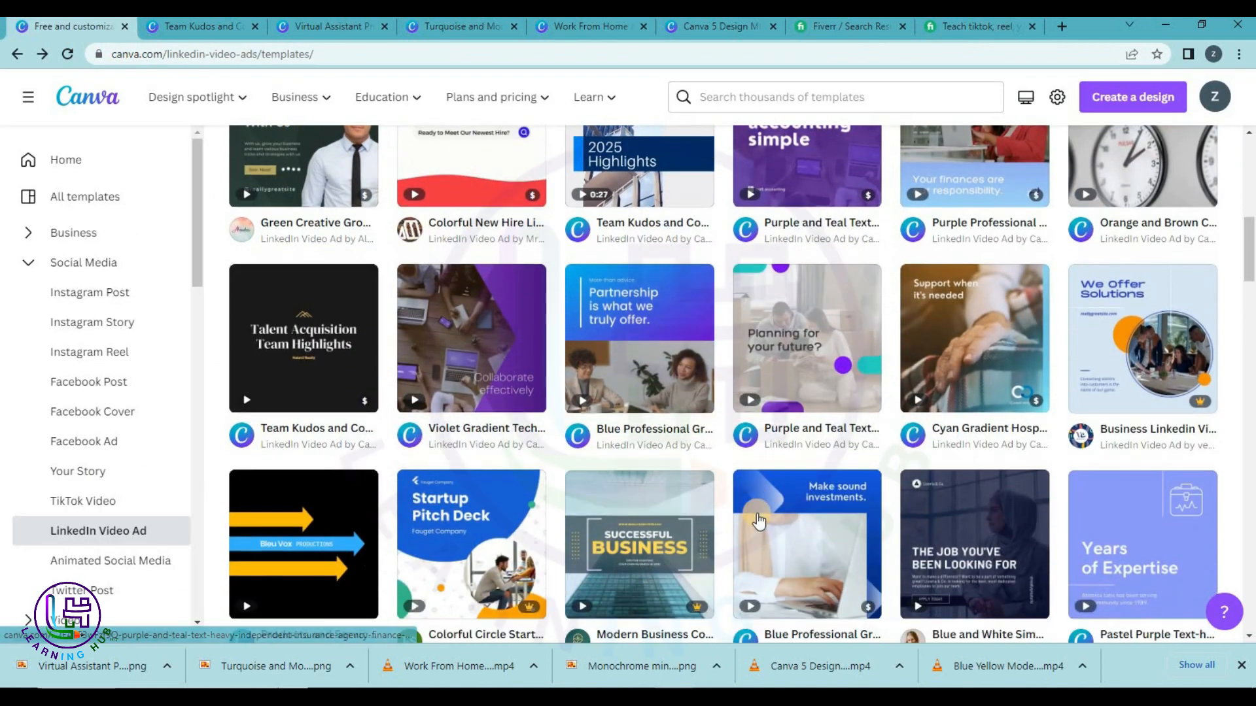
{"action": "scroll", "coordinate": [757, 520], "scroll_direction": "down", "scroll_amount": 5}
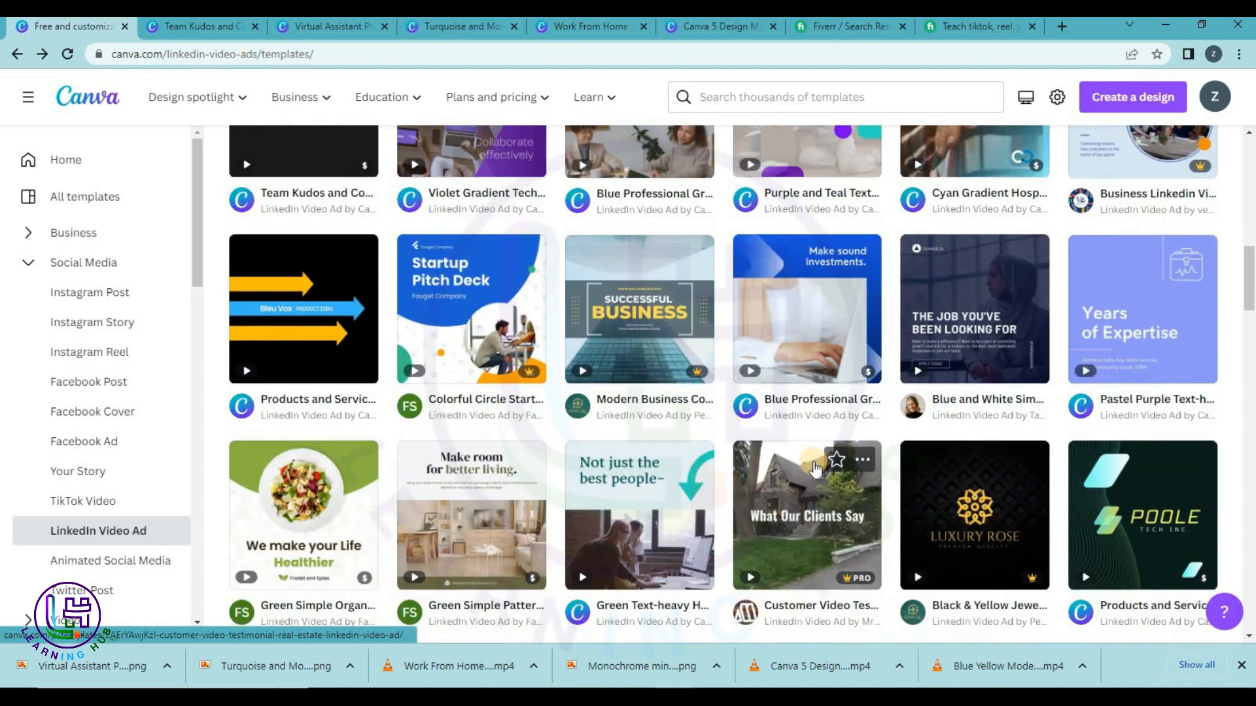
{"action": "scroll", "coordinate": [630, 504], "scroll_direction": "down", "scroll_amount": 5}
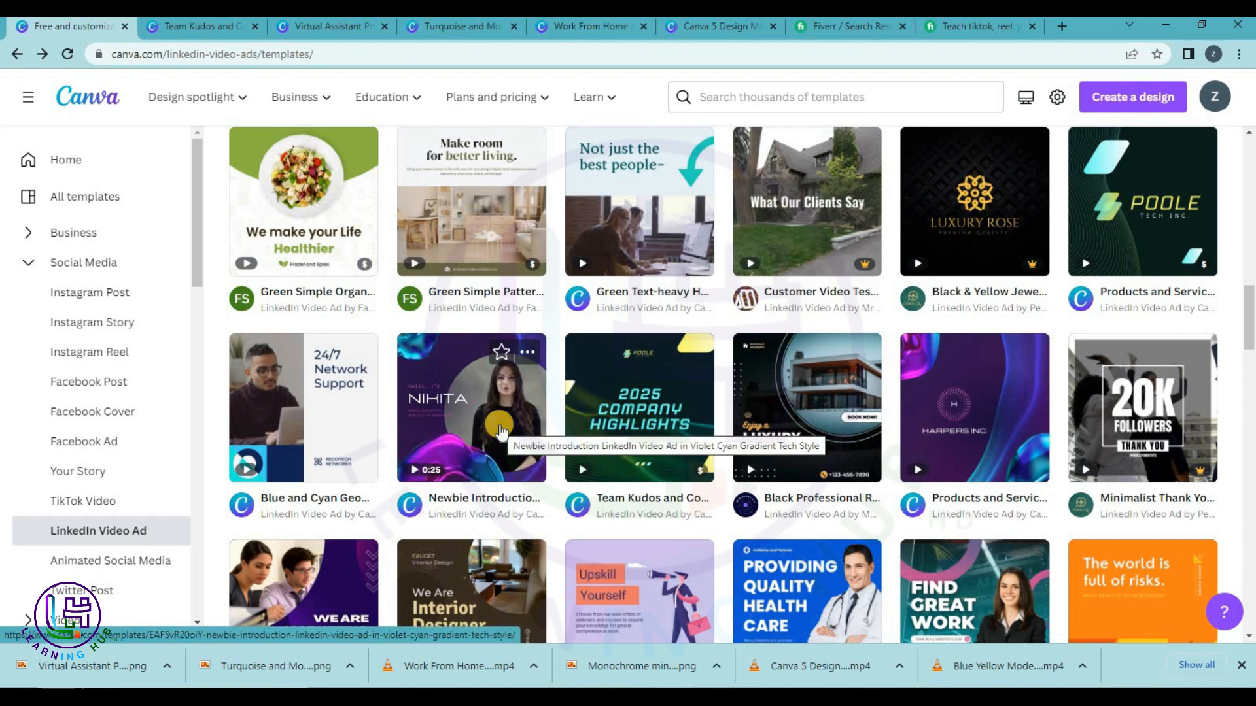
{"action": "left_click", "coordinate": [1114, 426]}
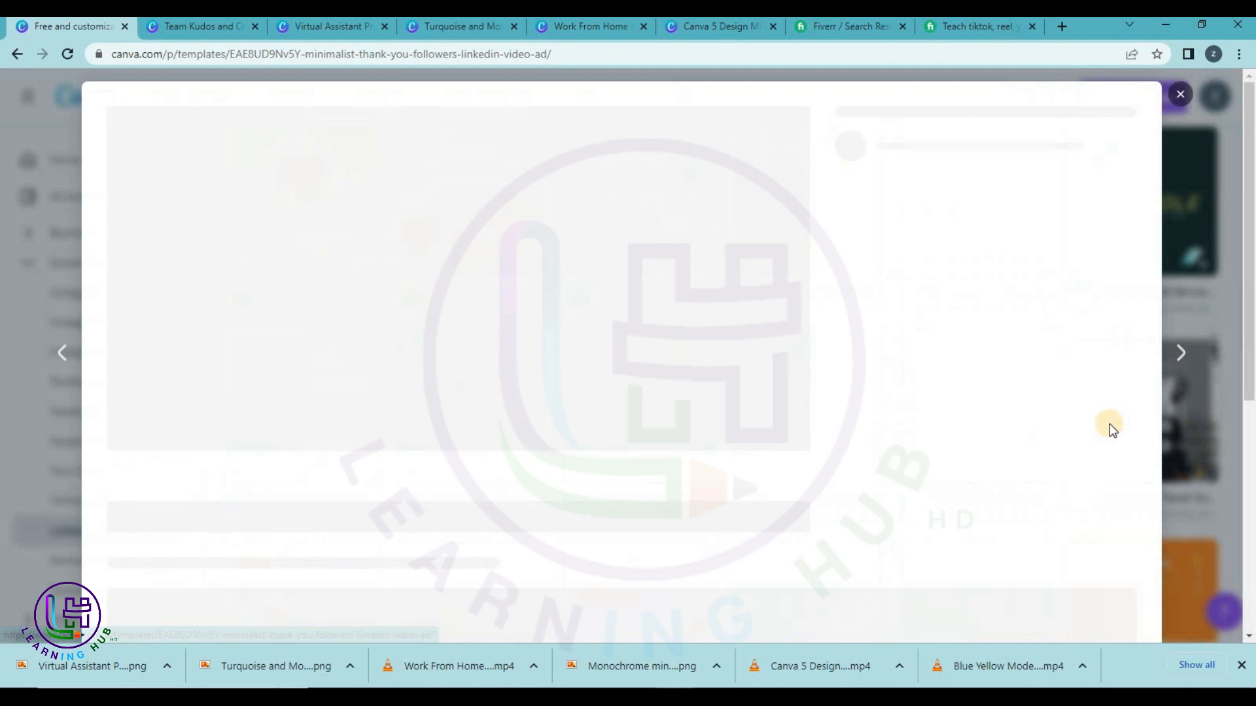
{"action": "left_click", "coordinate": [988, 264]}
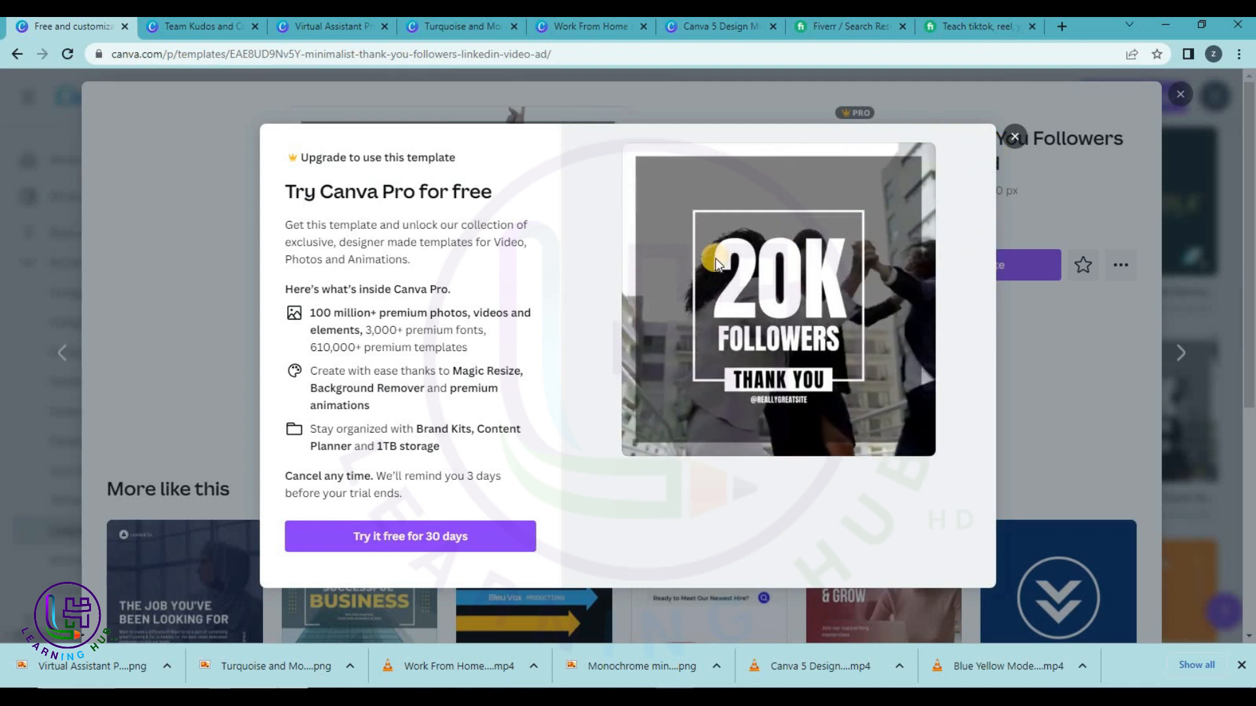
{"action": "left_click", "coordinate": [1016, 138]}
{"action": "left_click", "coordinate": [1122, 265]}
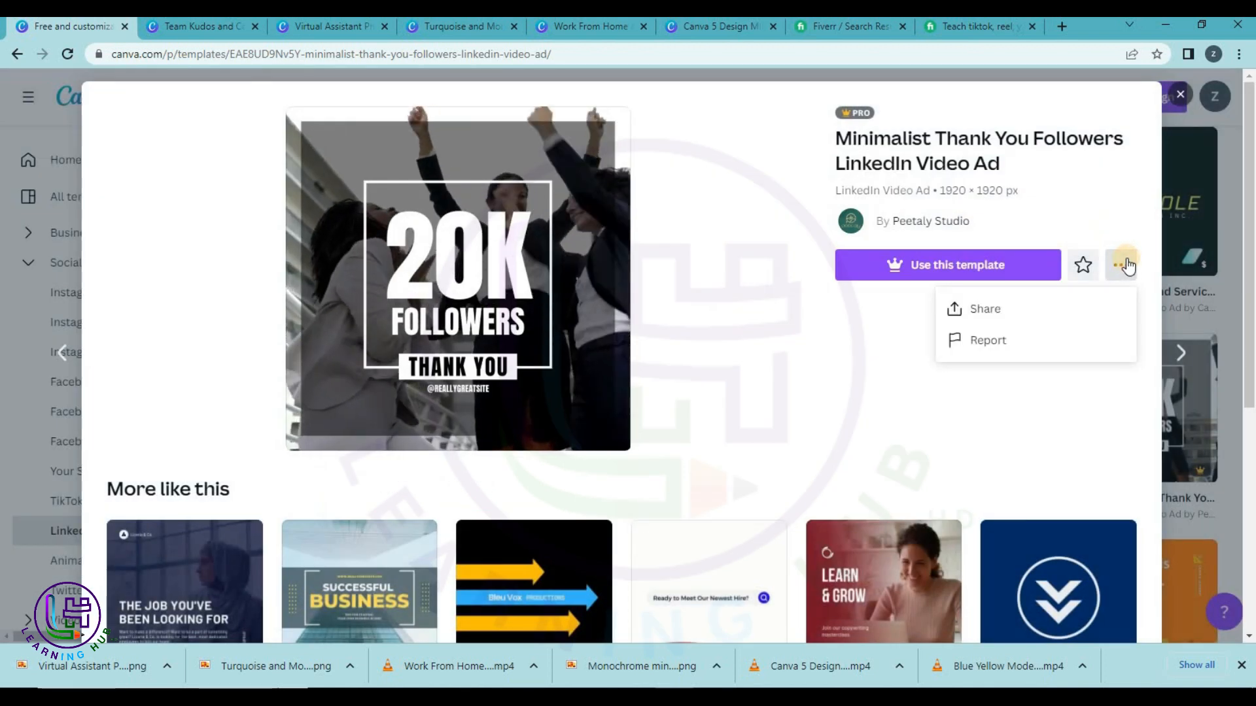
{"action": "left_click", "coordinate": [1182, 95]}
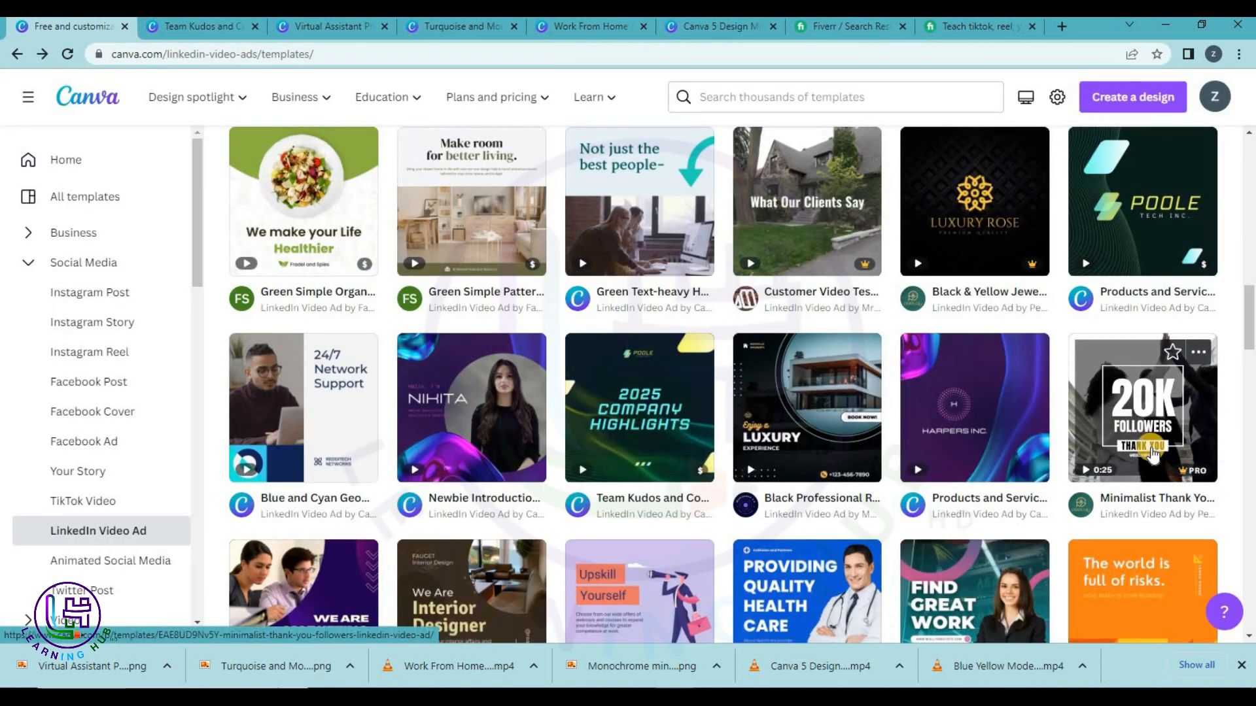
Scroll through the LinkedIn Video Ad templates, then go back to Social Media templates.
{"action": "scroll", "coordinate": [1125, 477], "scroll_direction": "down", "scroll_amount": 7}
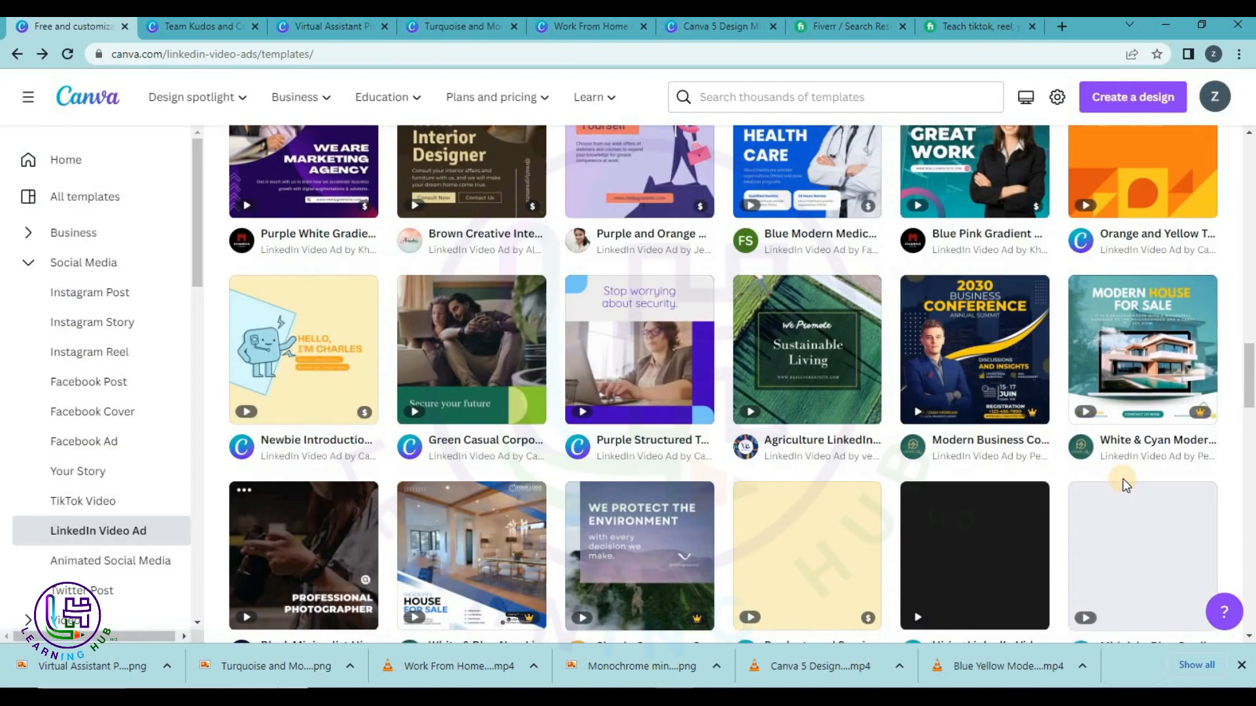
{"action": "scroll", "coordinate": [1122, 474], "scroll_direction": "down", "scroll_amount": 4}
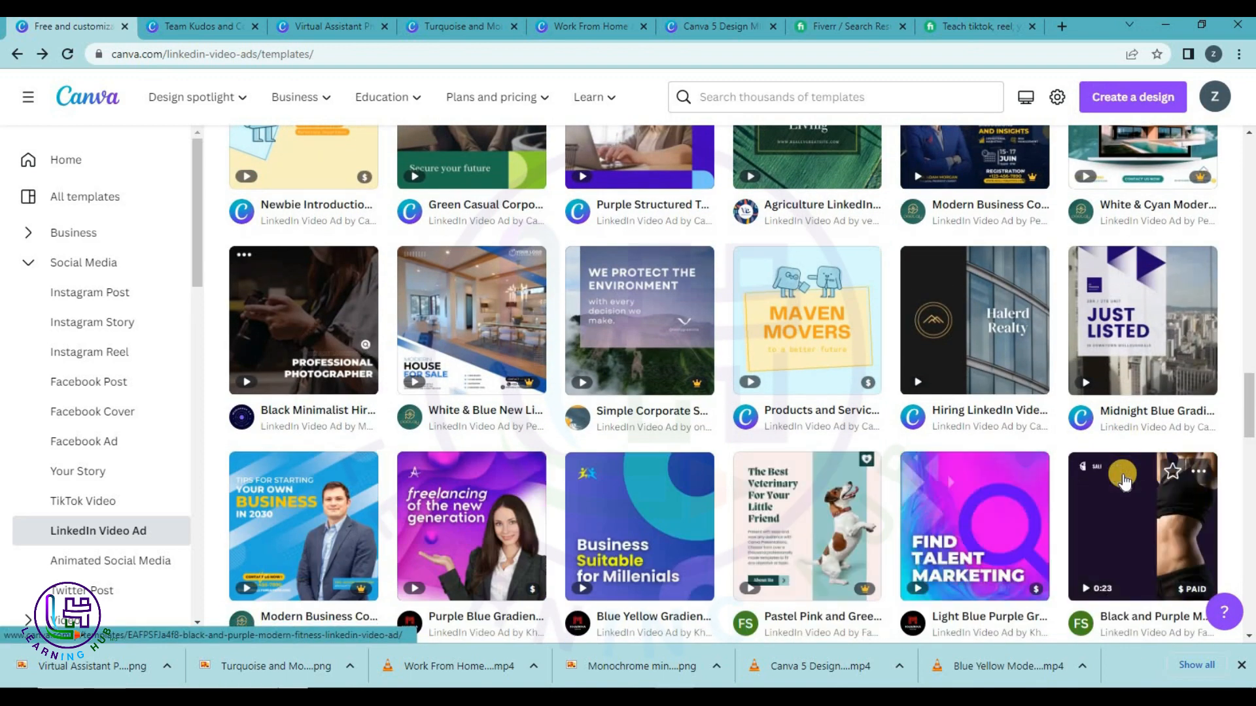
{"action": "scroll", "coordinate": [1123, 482], "scroll_direction": "down", "scroll_amount": 5}
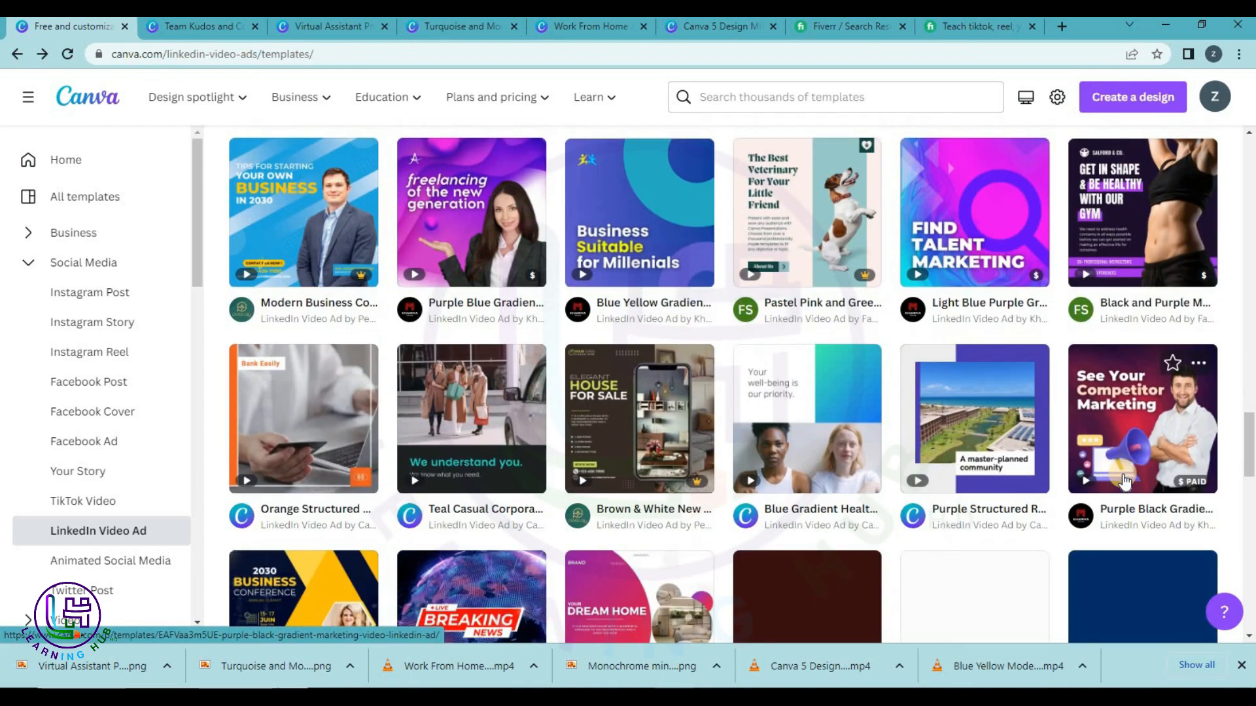
{"action": "scroll", "coordinate": [1123, 482], "scroll_direction": "down", "scroll_amount": 4}
{"action": "scroll", "coordinate": [560, 454], "scroll_direction": "down", "scroll_amount": 4}
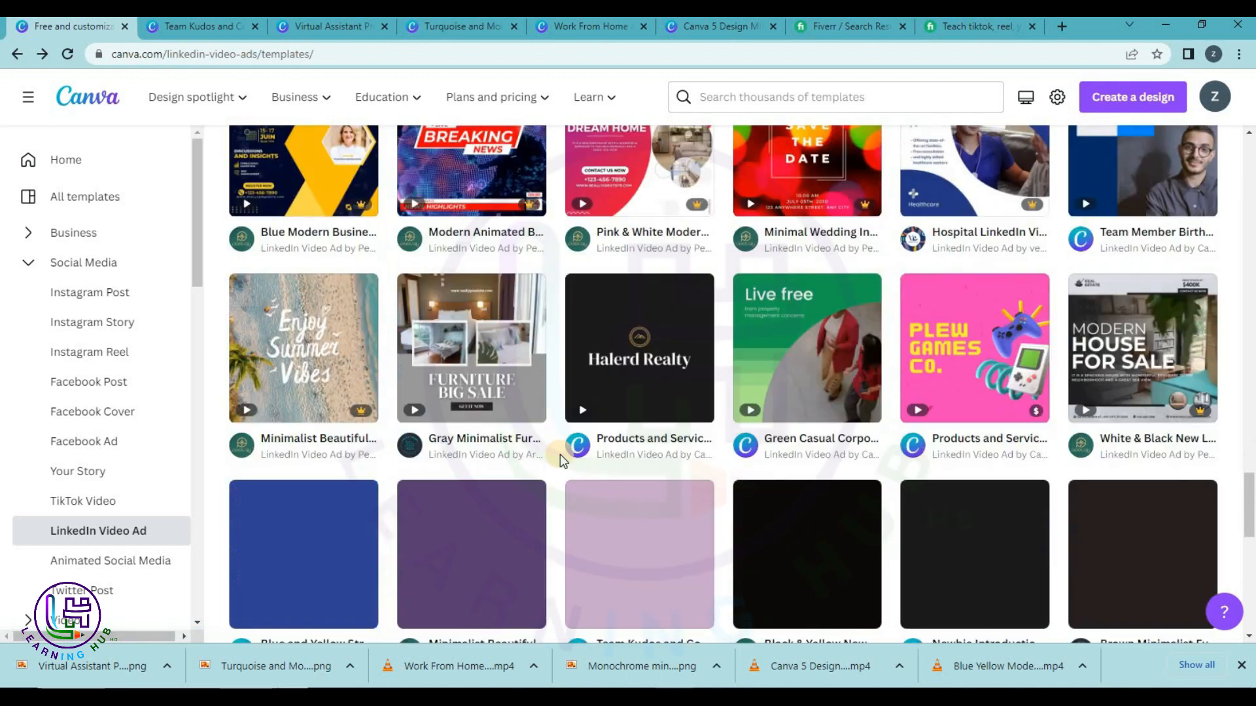
{"action": "scroll", "coordinate": [559, 453], "scroll_direction": "down", "scroll_amount": 1}
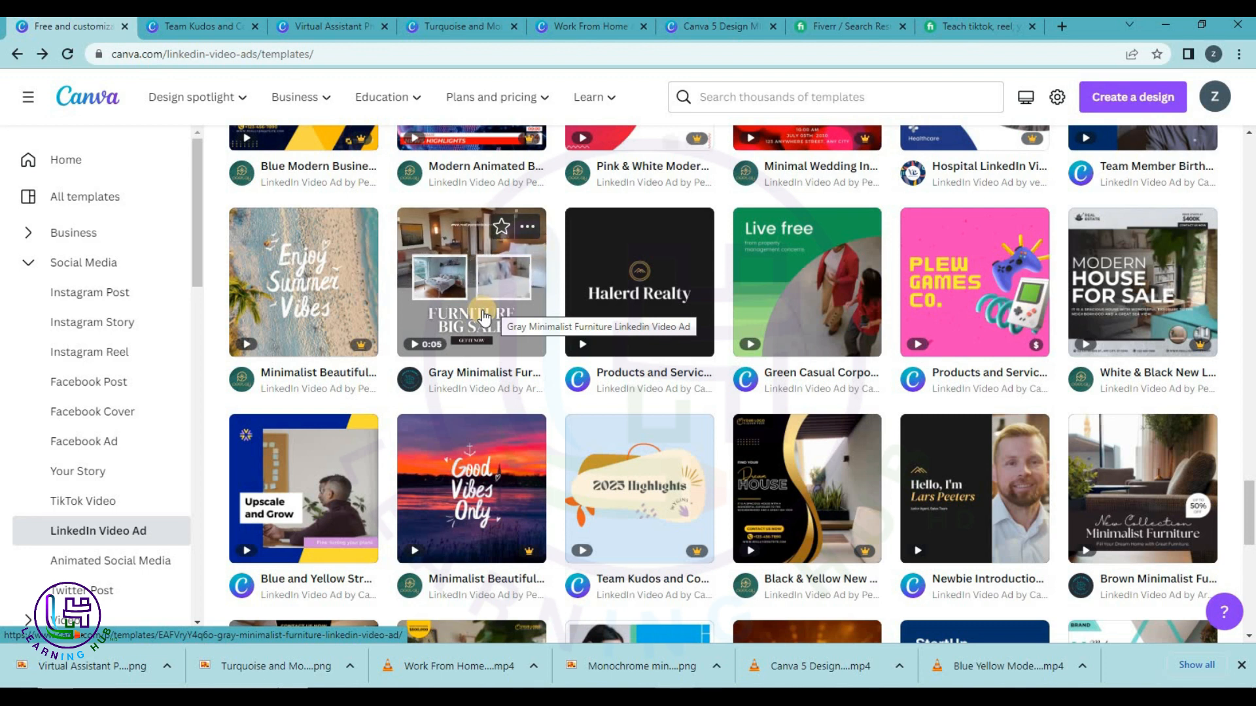
{"action": "scroll", "coordinate": [484, 318], "scroll_direction": "down", "scroll_amount": 4}
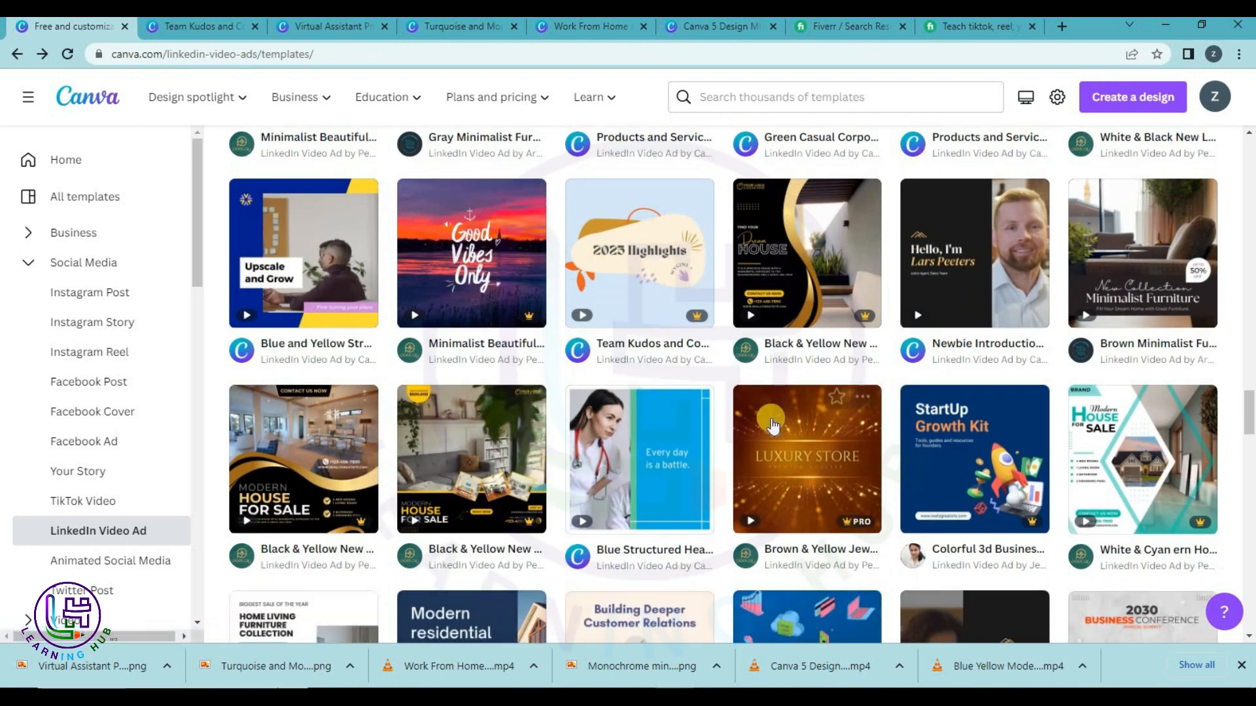
{"action": "scroll", "coordinate": [771, 423], "scroll_direction": "down", "scroll_amount": 3}
{"action": "scroll", "coordinate": [375, 209], "scroll_direction": "down", "scroll_amount": 6}
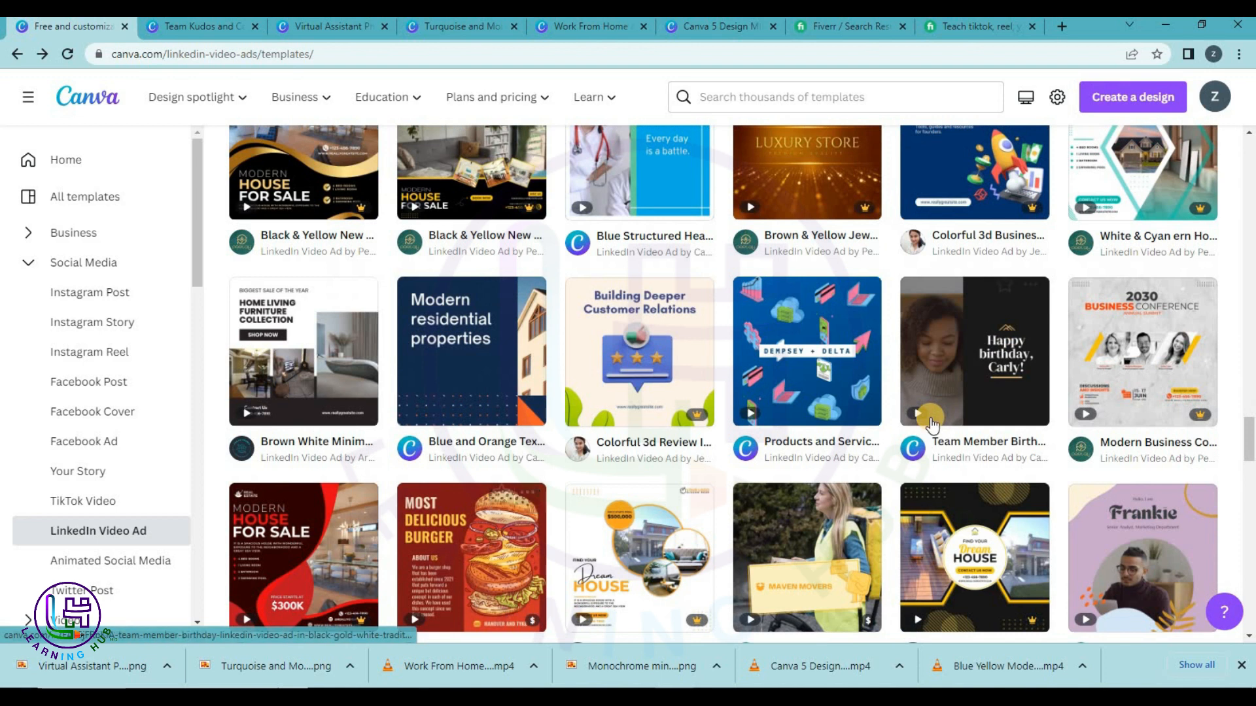
{"action": "scroll", "coordinate": [375, 209], "scroll_direction": "down", "scroll_amount": 5}
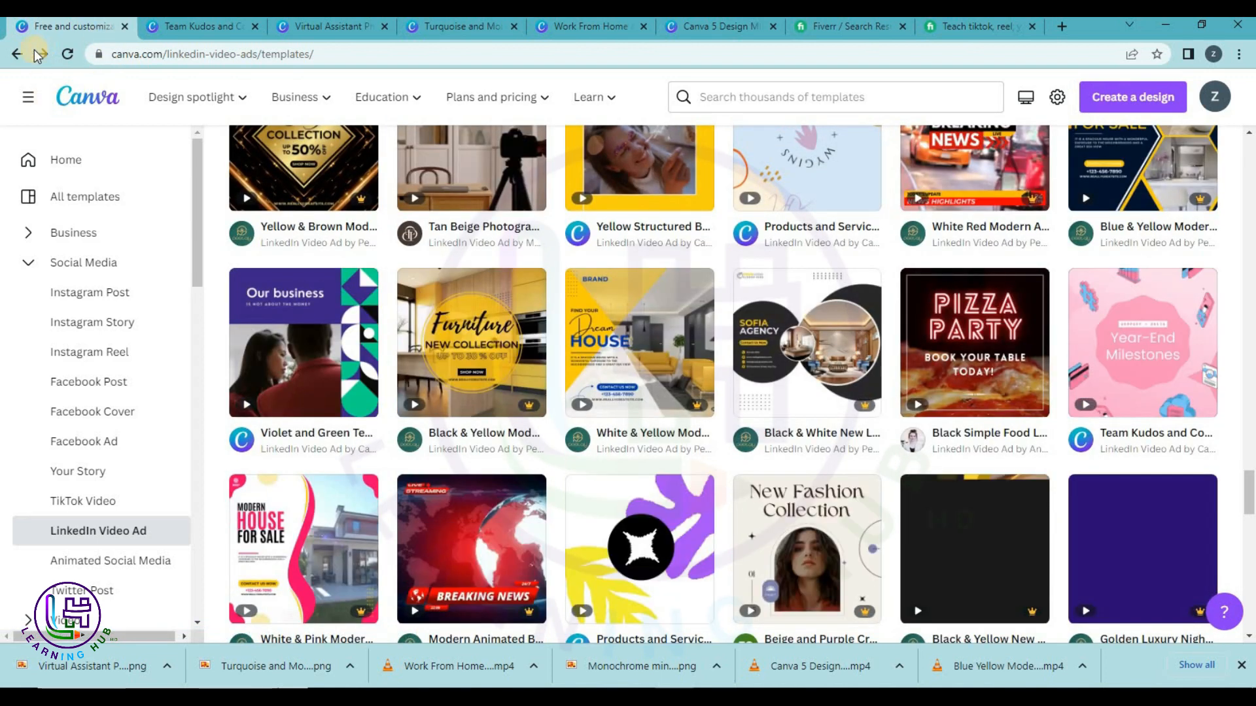
{"action": "left_click", "coordinate": [17, 55]}
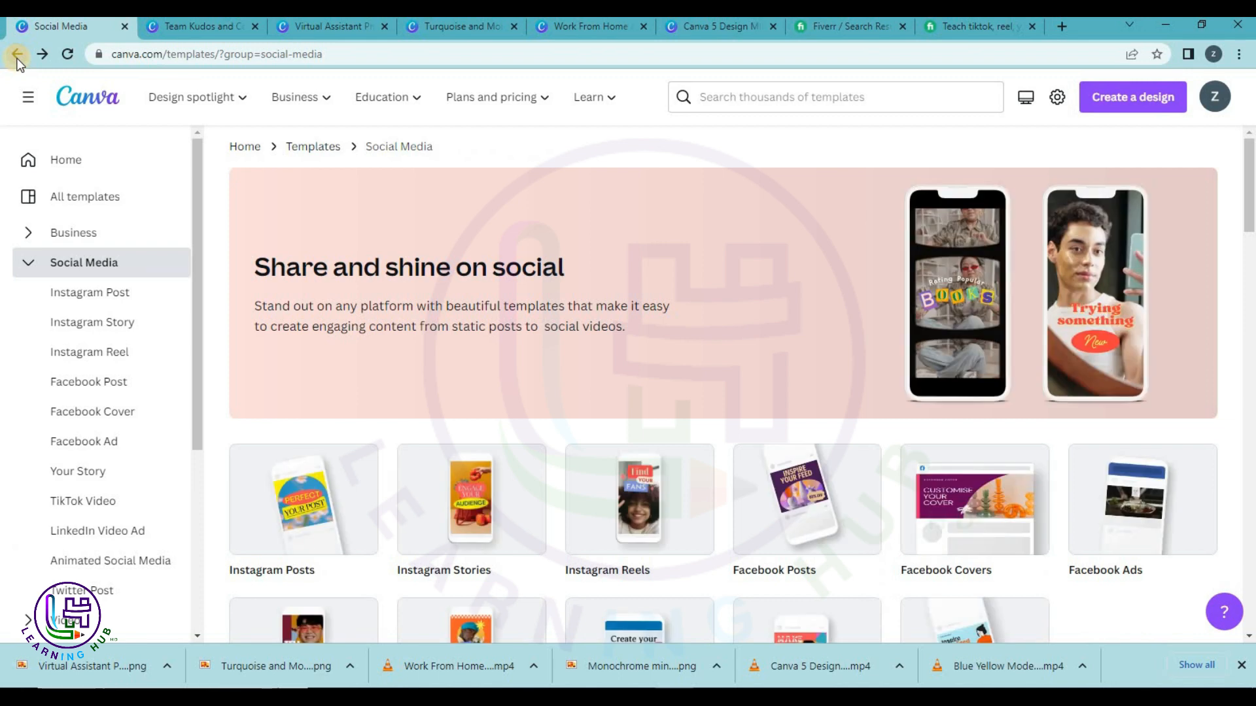
Collapse the Social Media, Business and Video category lists and close a Canva design tab.
{"action": "scroll", "coordinate": [413, 385], "scroll_direction": "down", "scroll_amount": 4}
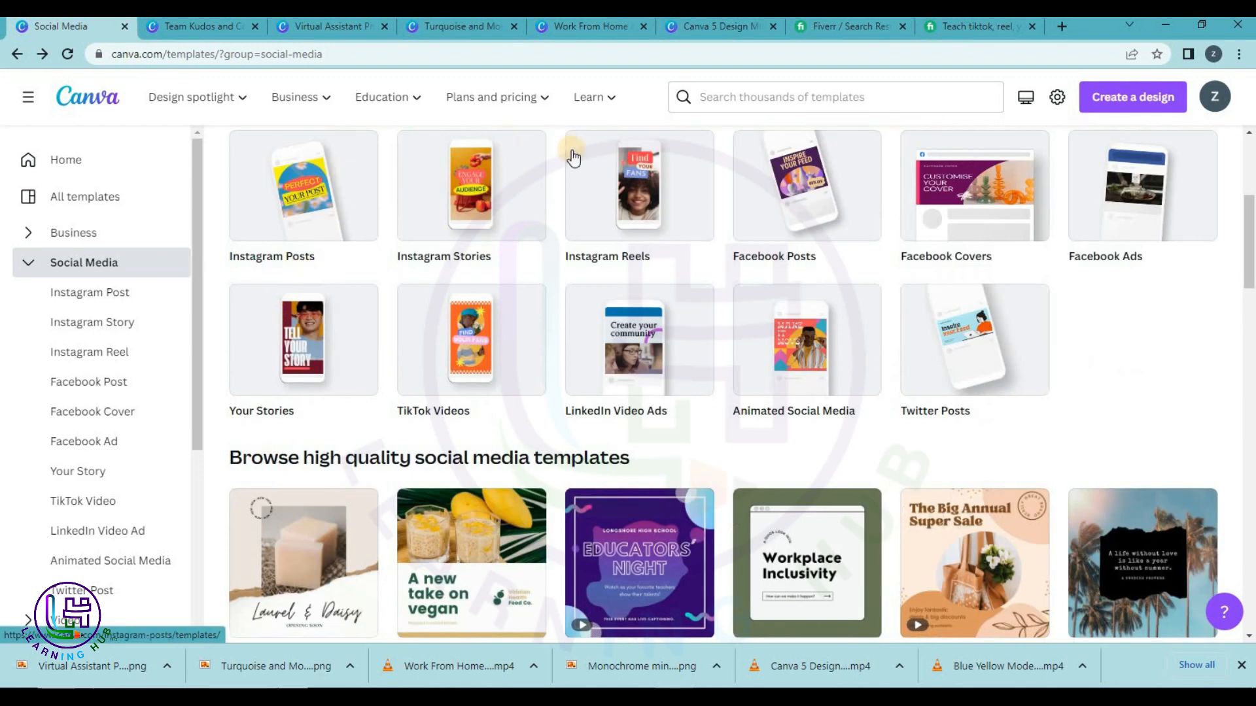
{"action": "scroll", "coordinate": [573, 211], "scroll_direction": "up", "scroll_amount": 2}
{"action": "left_click", "coordinate": [25, 260]}
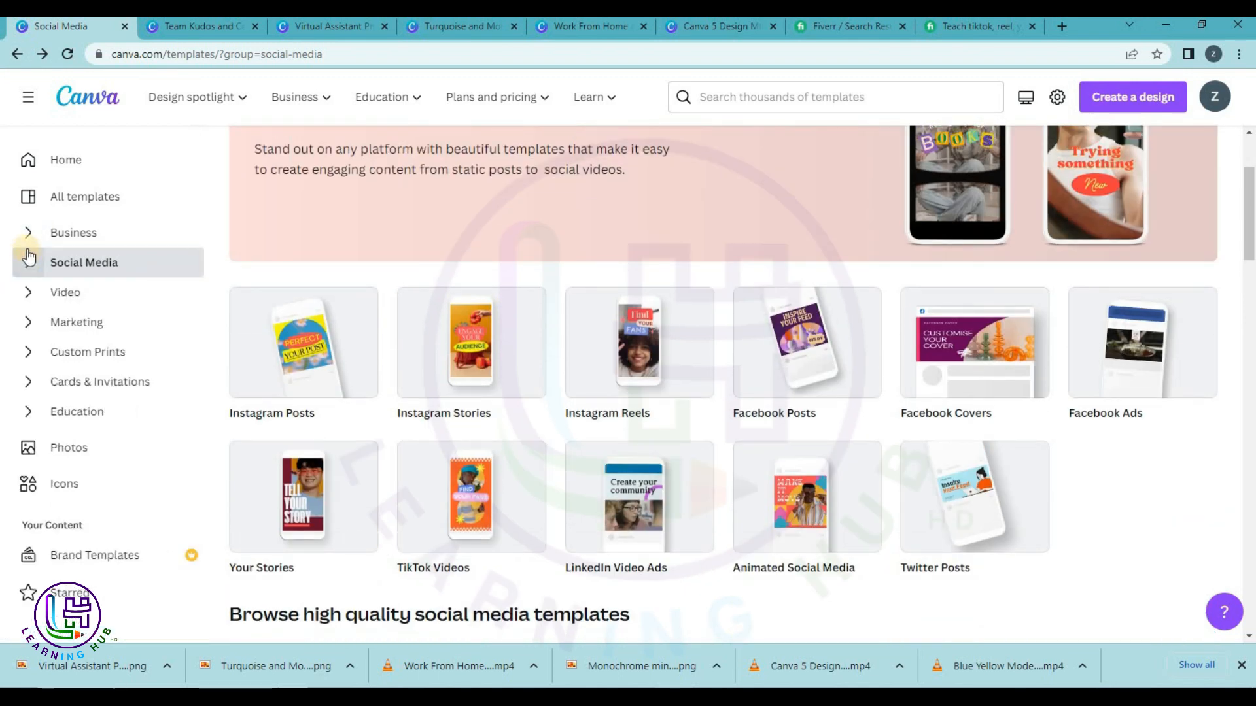
{"action": "left_click", "coordinate": [25, 235]}
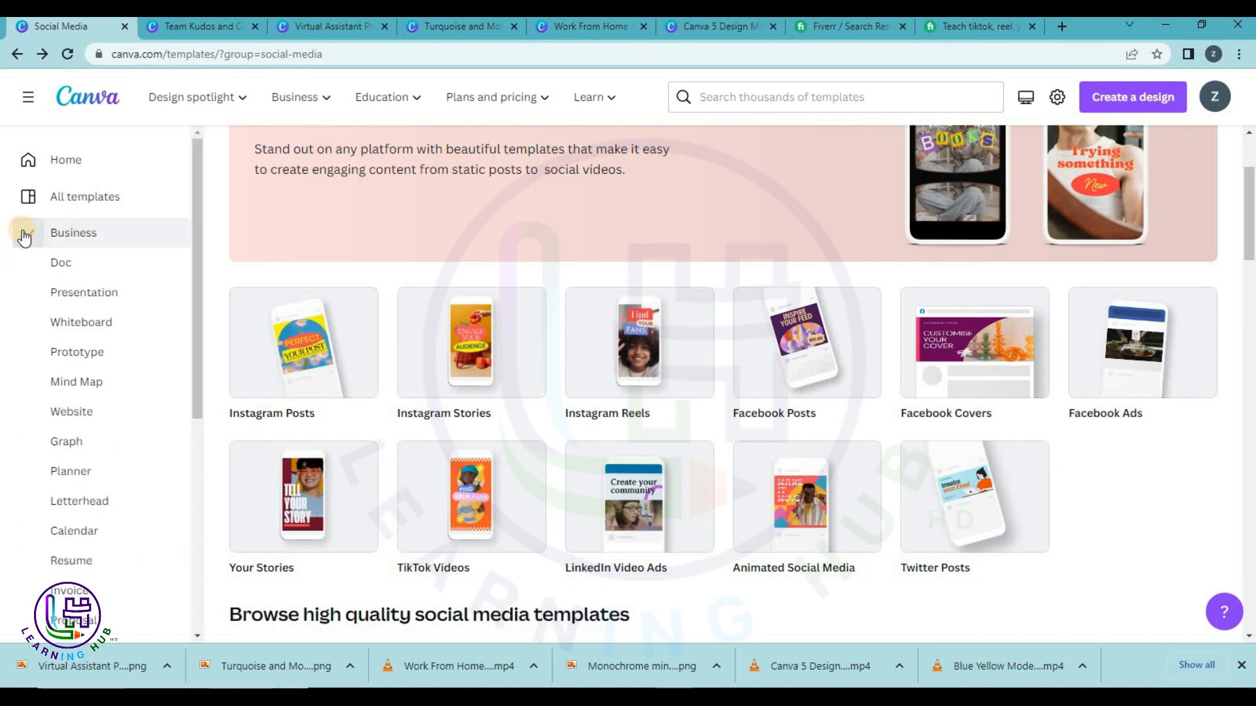
{"action": "left_click", "coordinate": [23, 235]}
{"action": "left_click", "coordinate": [25, 293]}
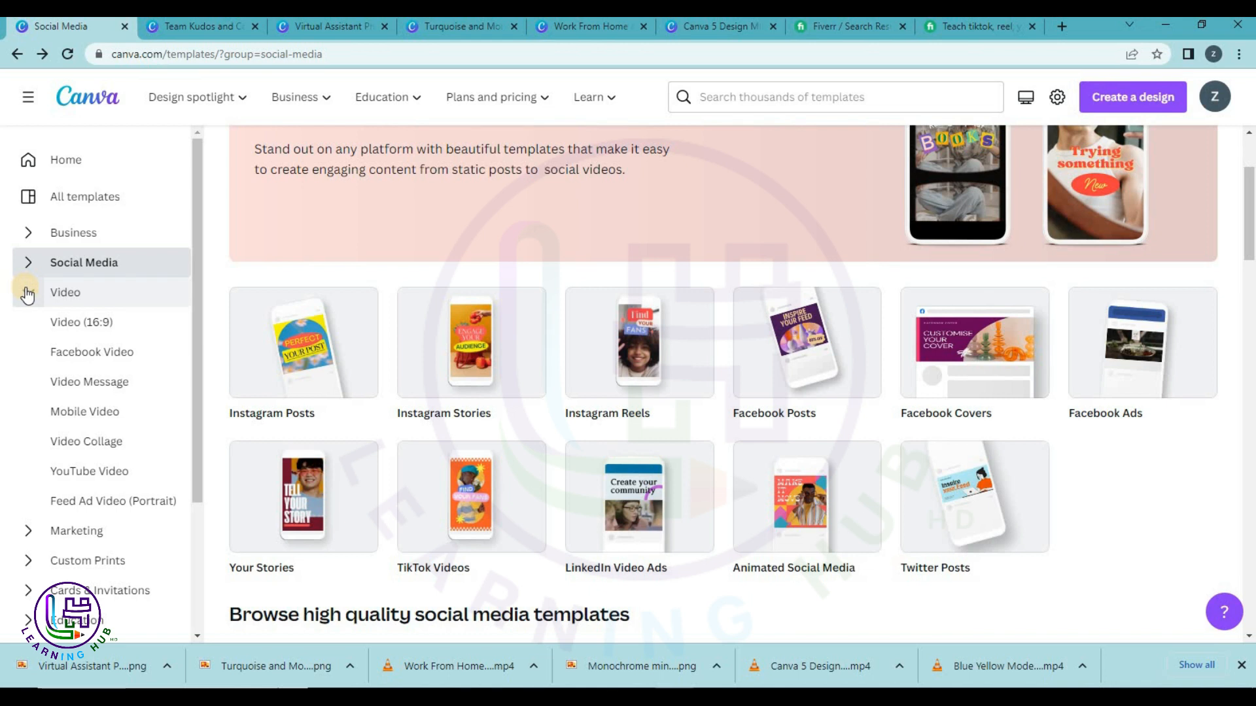
{"action": "left_click", "coordinate": [27, 295]}
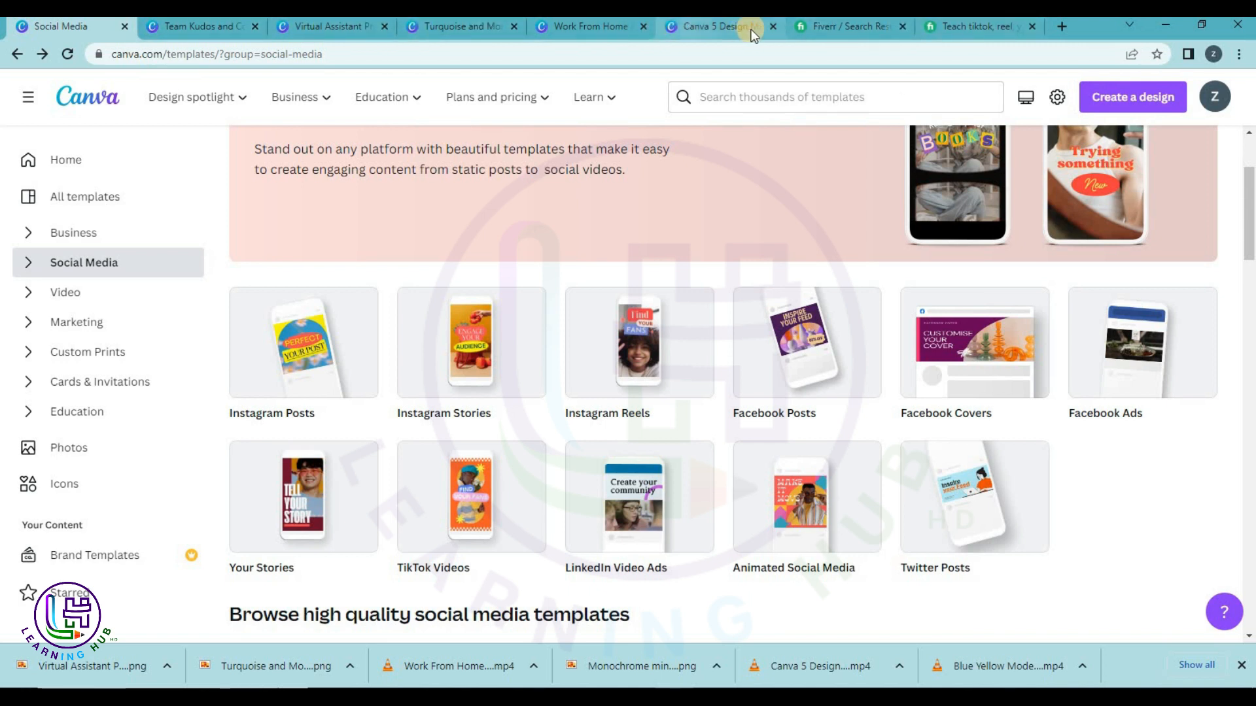
{"action": "left_click", "coordinate": [773, 26]}
Close the Turquoise, Virtual Assistant and Team Kudos Canva design tabs.
{"action": "left_click", "coordinate": [643, 27]}
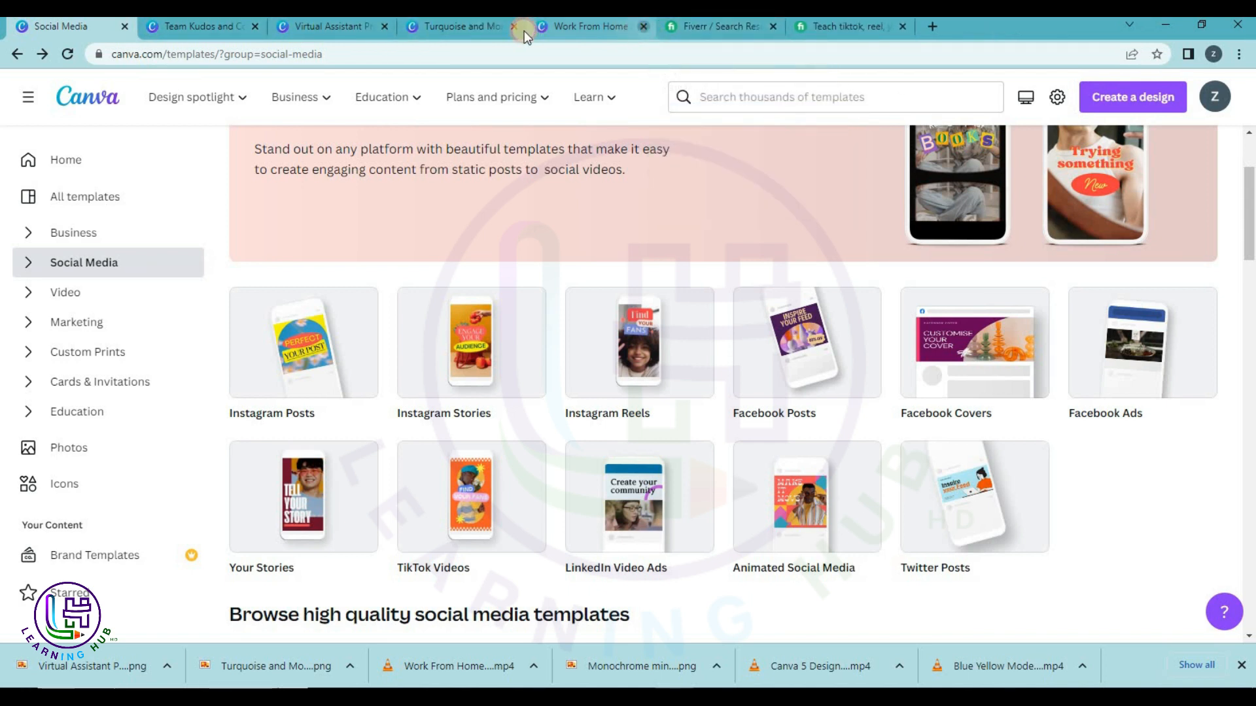
{"action": "left_click", "coordinate": [516, 27]}
{"action": "left_click", "coordinate": [383, 33]}
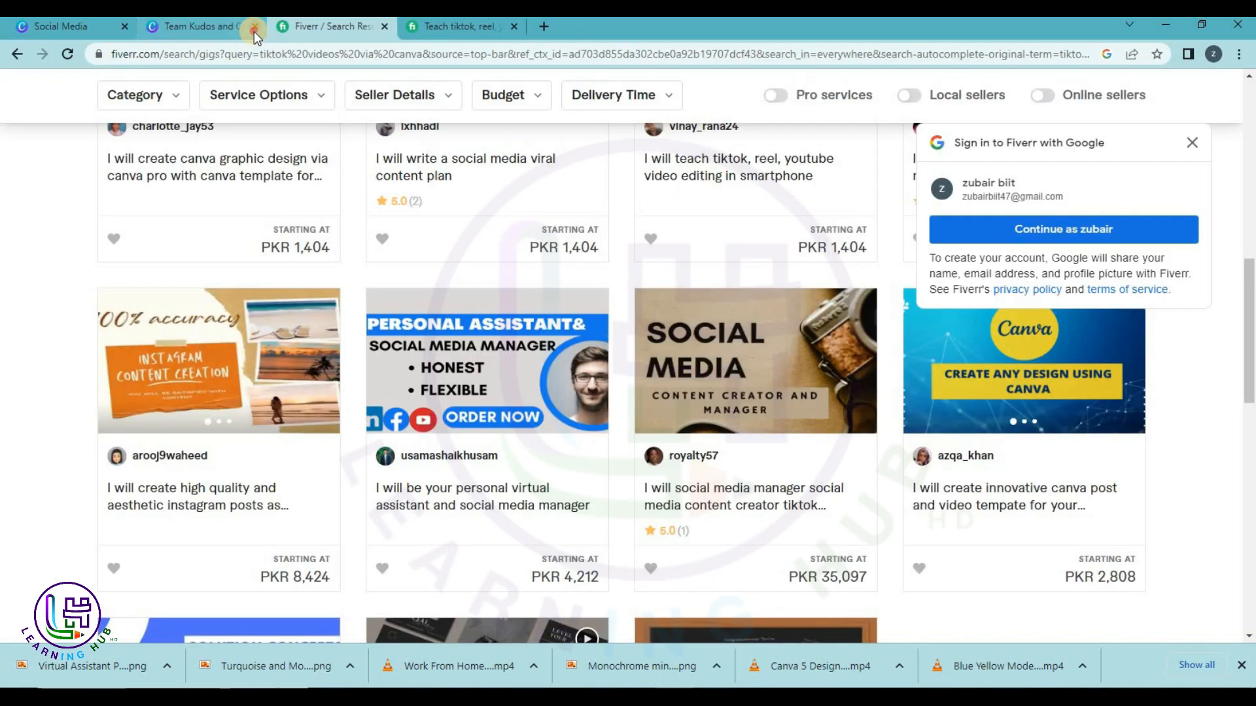
{"action": "left_click", "coordinate": [253, 30]}
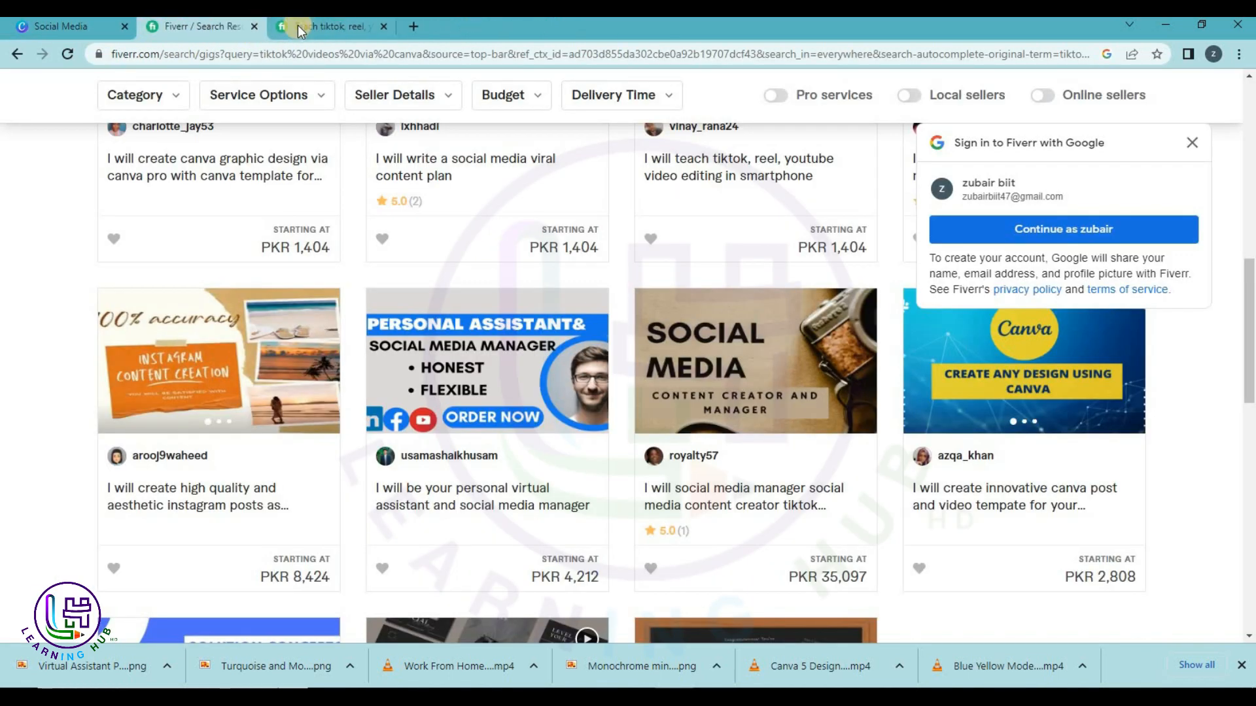
{"action": "left_click", "coordinate": [298, 27]}
Switch to the Fiverr 'tiktok videos via canva' results and select the search query.
{"action": "scroll", "coordinate": [332, 177], "scroll_direction": "up", "scroll_amount": 8}
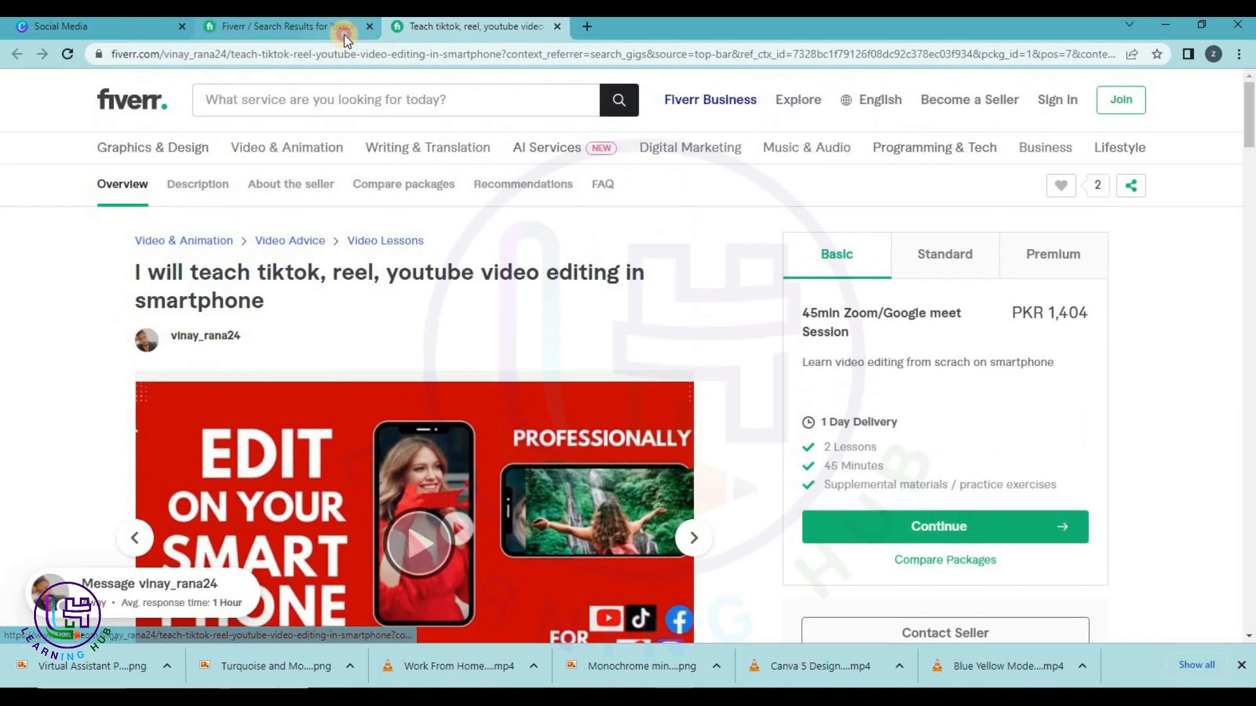
{"action": "left_click", "coordinate": [344, 30]}
{"action": "scroll", "coordinate": [336, 145], "scroll_direction": "up", "scroll_amount": 7}
{"action": "scroll", "coordinate": [337, 145], "scroll_direction": "up", "scroll_amount": 5}
{"action": "left_click_drag", "start_coordinate": [375, 105], "coordinate": [150, 107]}
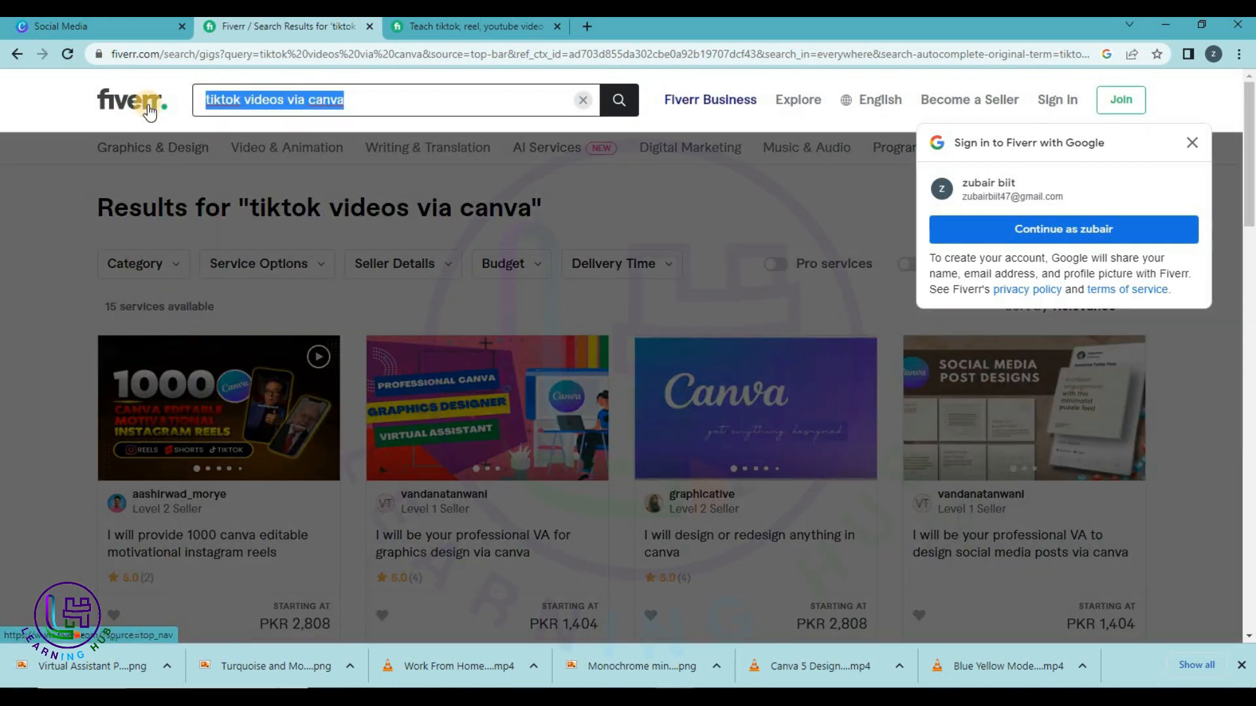
Search Fiverr for 'thumbnails youtube canva' and open the editable Canva YouTube thumbnail gig.
{"action": "type", "text": "THUM"}
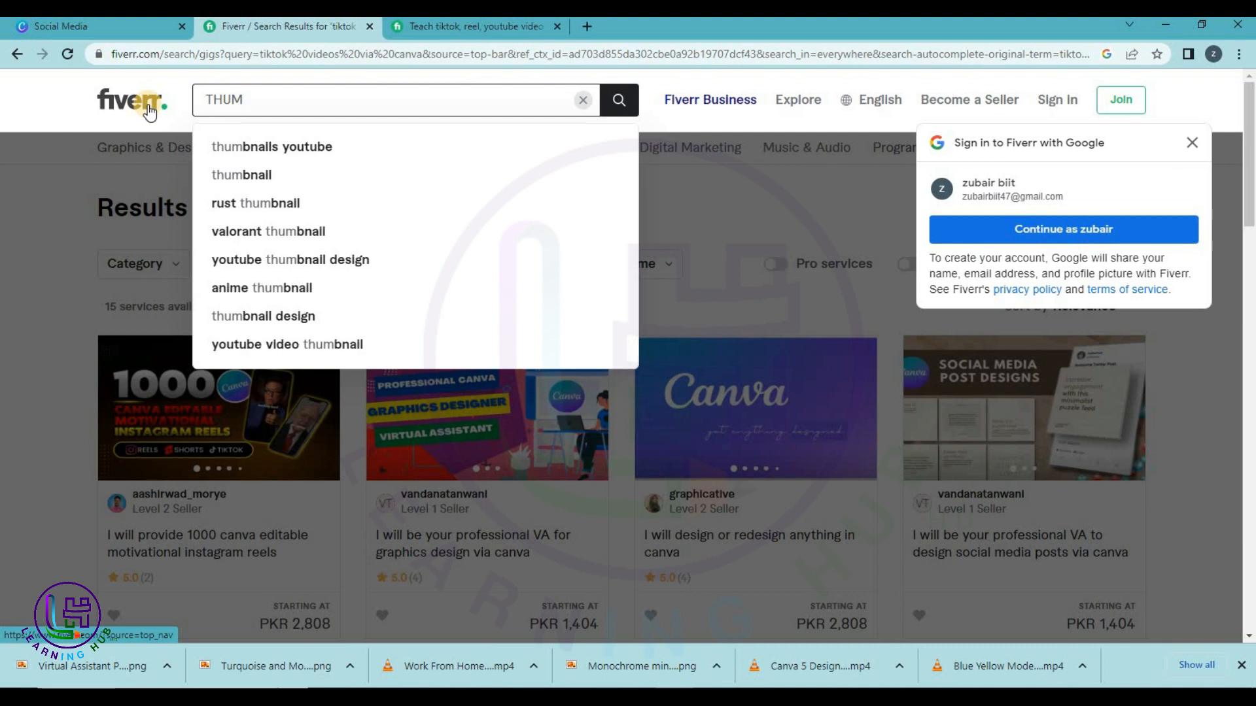
{"action": "key", "text": "Down"}
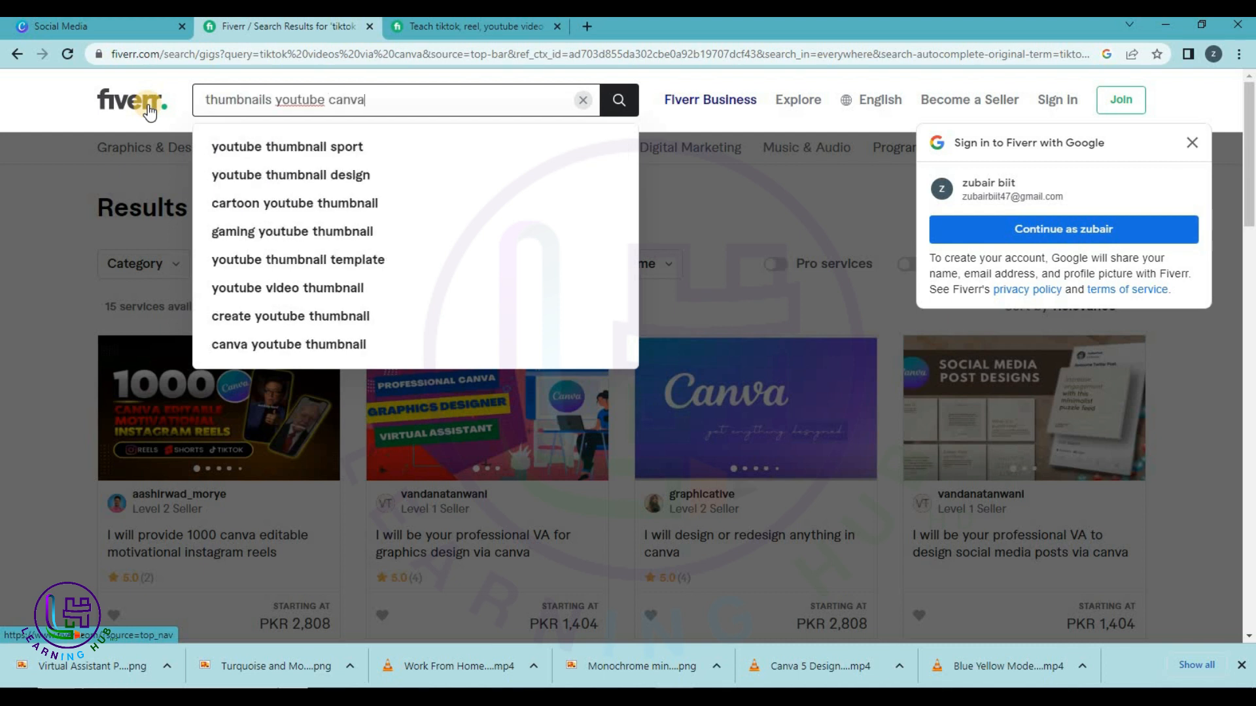
{"action": "key", "text": "Return"}
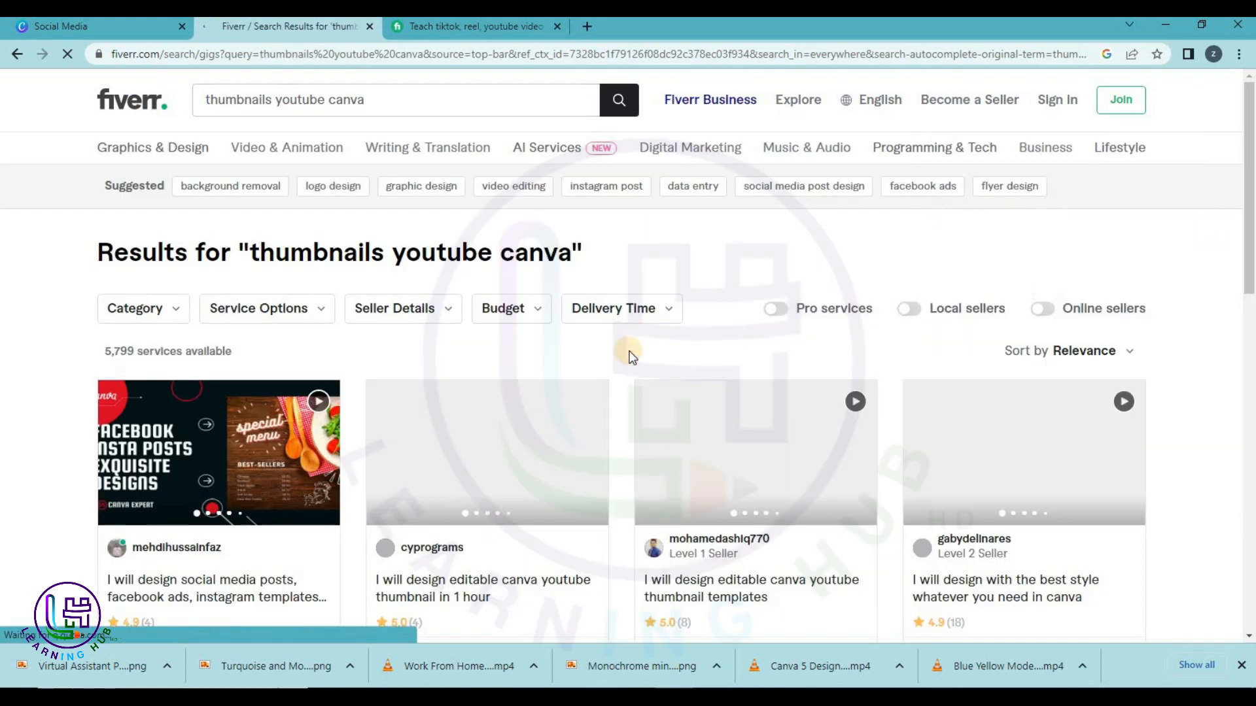
{"action": "scroll", "coordinate": [630, 357], "scroll_direction": "down", "scroll_amount": 2}
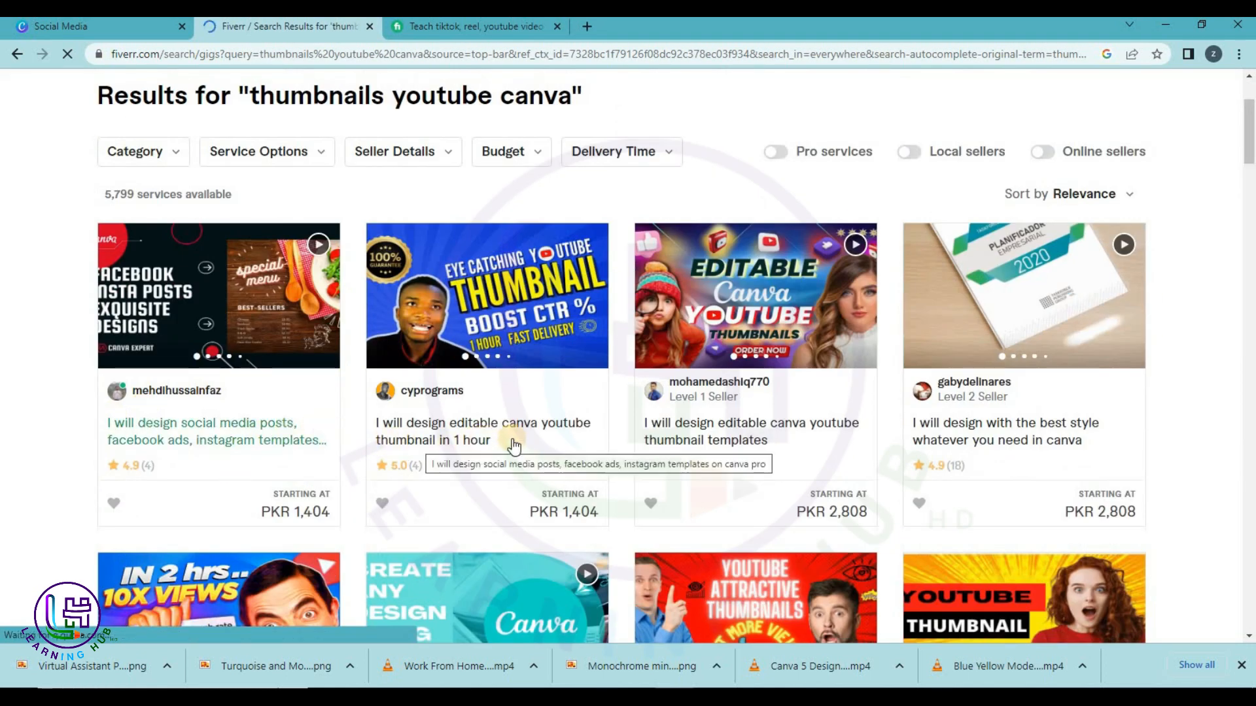
{"action": "left_click", "coordinate": [480, 443]}
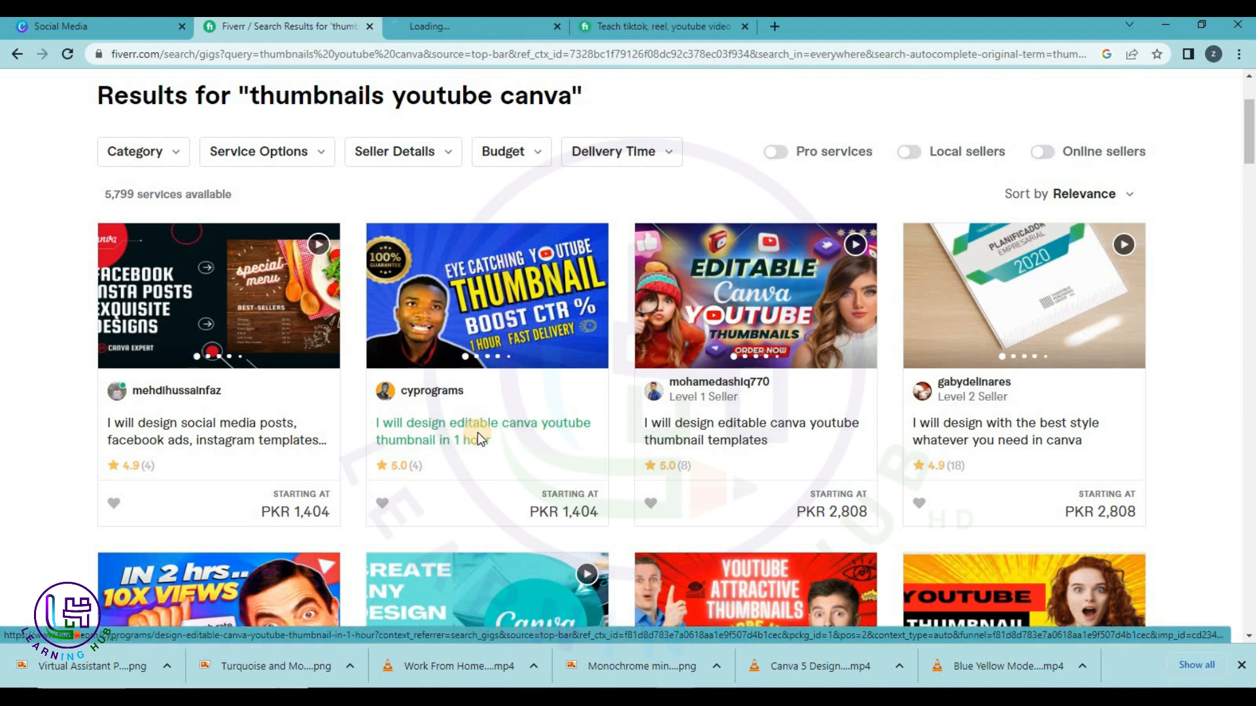
{"action": "left_click", "coordinate": [485, 26]}
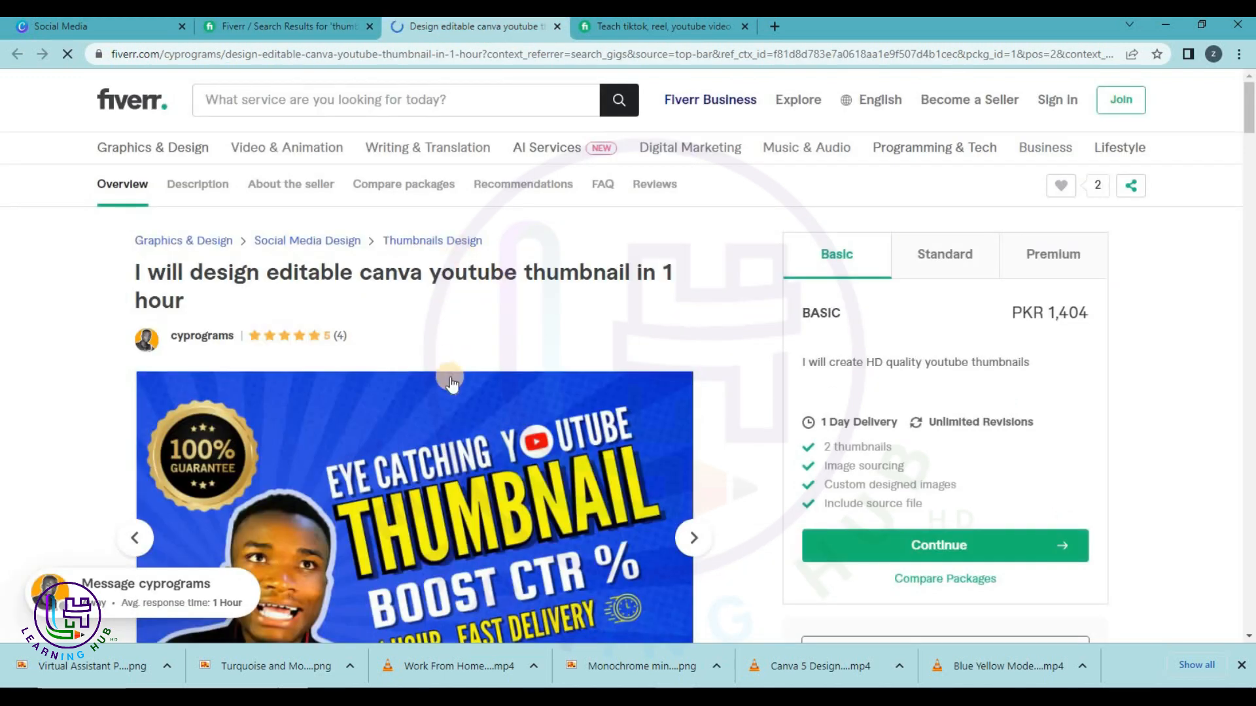
{"action": "scroll", "coordinate": [232, 320], "scroll_direction": "down", "scroll_amount": 2}
{"action": "scroll", "coordinate": [556, 327], "scroll_direction": "down", "scroll_amount": 2}
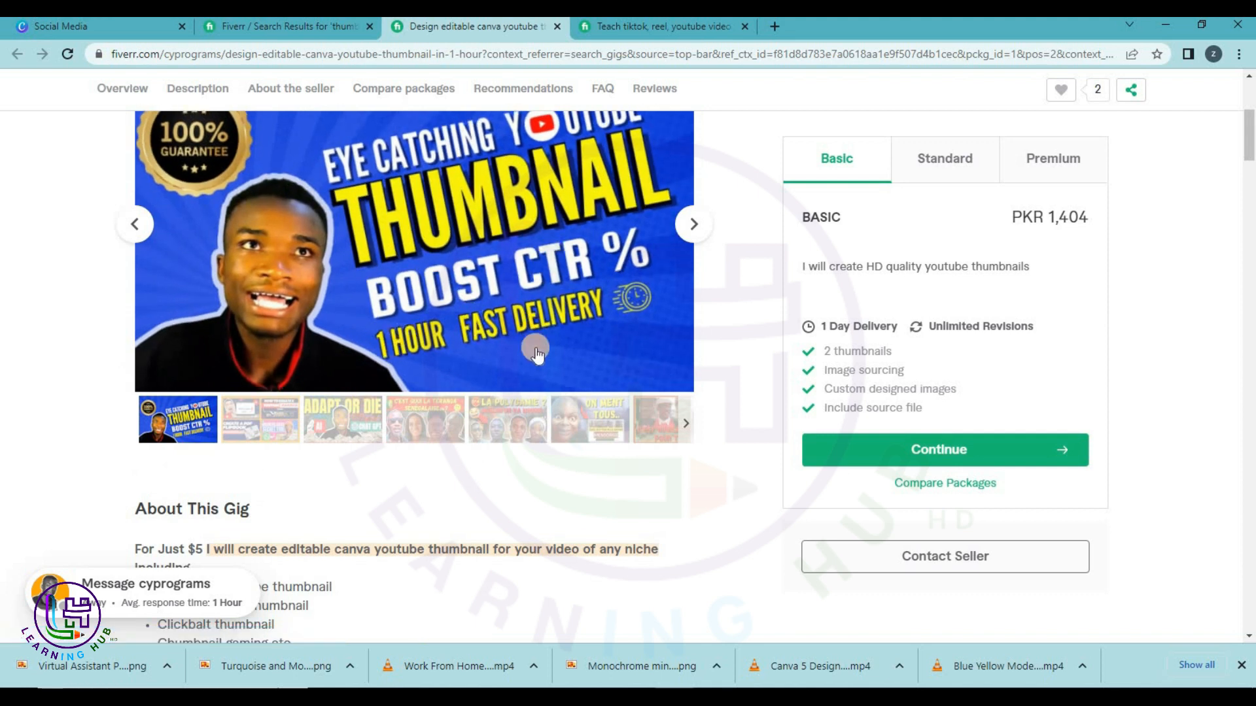
{"action": "scroll", "coordinate": [543, 355], "scroll_direction": "up", "scroll_amount": 1}
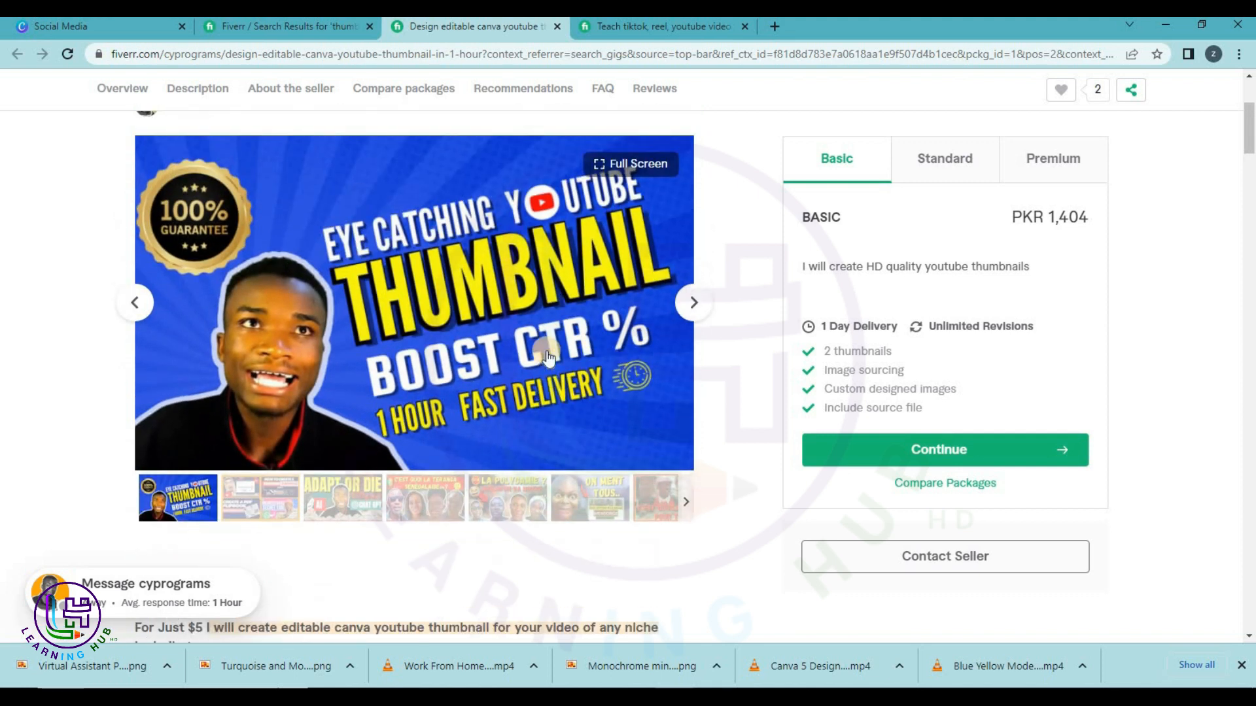
{"action": "scroll", "coordinate": [549, 356], "scroll_direction": "down", "scroll_amount": 2}
{"action": "scroll", "coordinate": [512, 469], "scroll_direction": "down", "scroll_amount": 1}
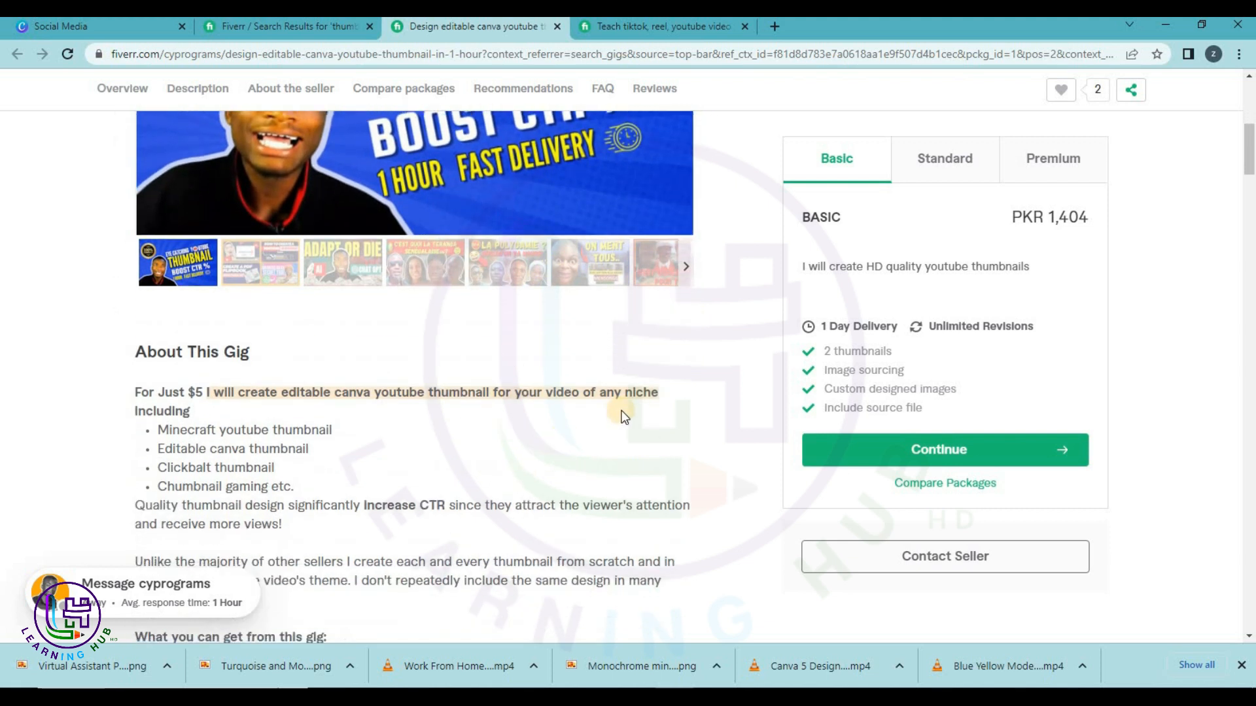
{"action": "scroll", "coordinate": [357, 444], "scroll_direction": "down", "scroll_amount": 1}
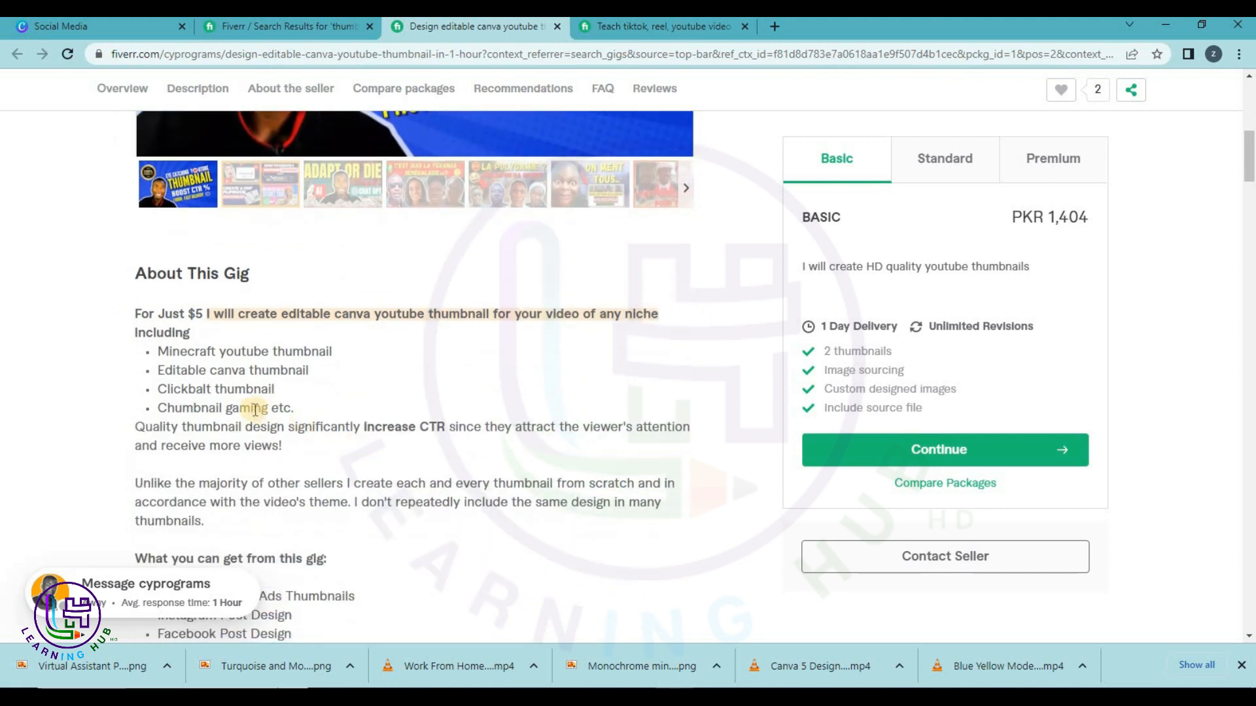
{"action": "left_click_drag", "start_coordinate": [180, 314], "coordinate": [219, 311]}
{"action": "left_click", "coordinate": [200, 376]}
{"action": "left_click_drag", "start_coordinate": [148, 350], "coordinate": [220, 481]}
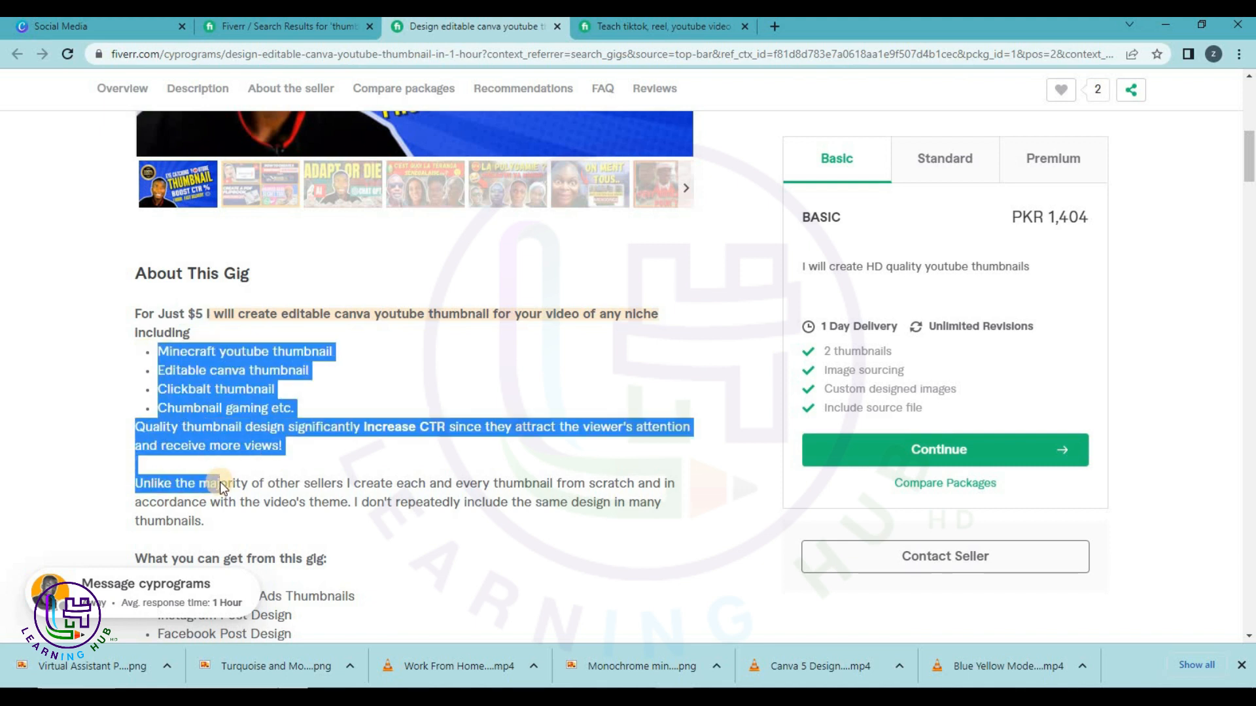
{"action": "scroll", "coordinate": [220, 481], "scroll_direction": "down", "scroll_amount": 5}
{"action": "scroll", "coordinate": [199, 248], "scroll_direction": "up", "scroll_amount": 3}
{"action": "scroll", "coordinate": [200, 247], "scroll_direction": "down", "scroll_amount": 5}
{"action": "scroll", "coordinate": [246, 418], "scroll_direction": "down", "scroll_amount": 3}
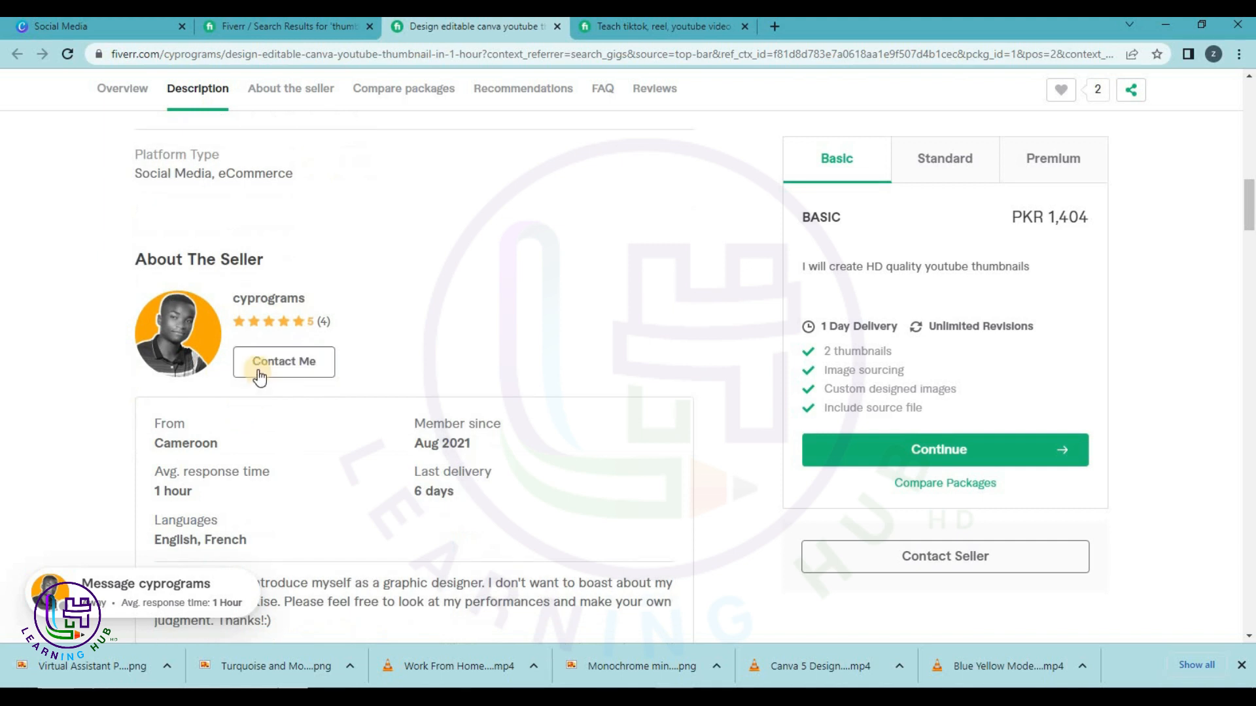
{"action": "left_click_drag", "start_coordinate": [411, 208], "coordinate": [476, 251]}
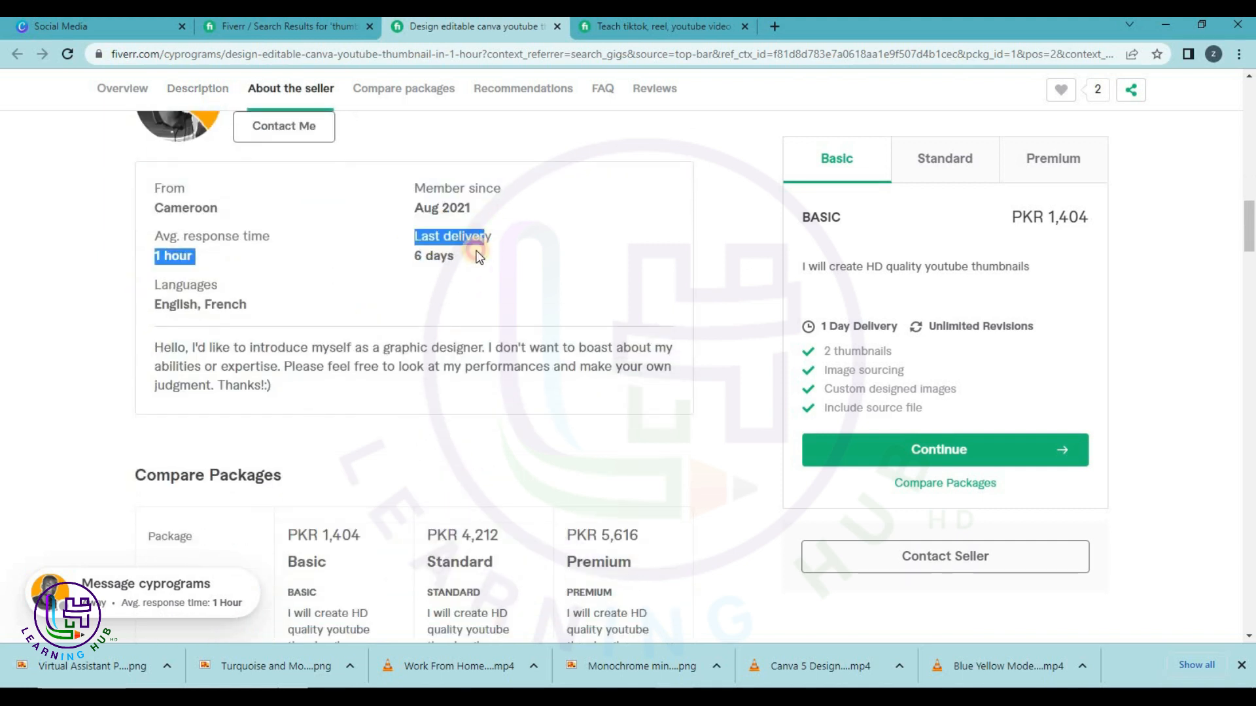
{"action": "left_click", "coordinate": [430, 257]}
{"action": "scroll", "coordinate": [430, 257], "scroll_direction": "down", "scroll_amount": 1}
{"action": "scroll", "coordinate": [430, 257], "scroll_direction": "up", "scroll_amount": 1}
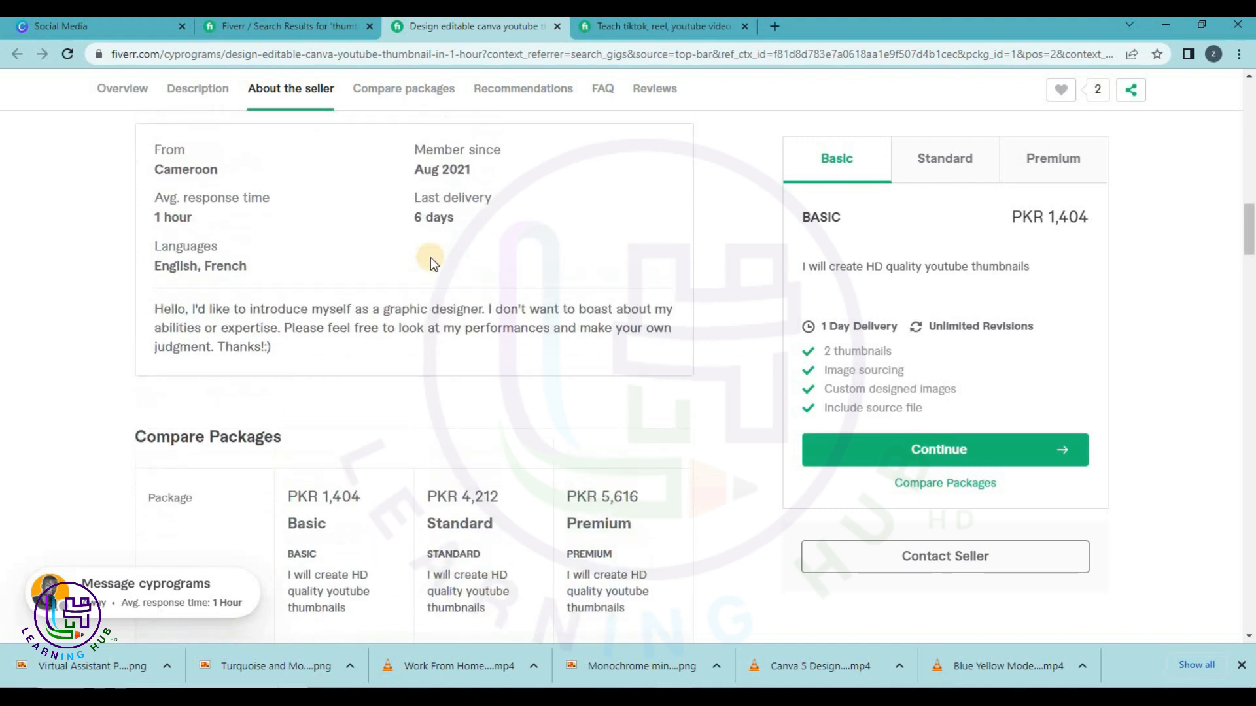
{"action": "scroll", "coordinate": [432, 254], "scroll_direction": "down", "scroll_amount": 12}
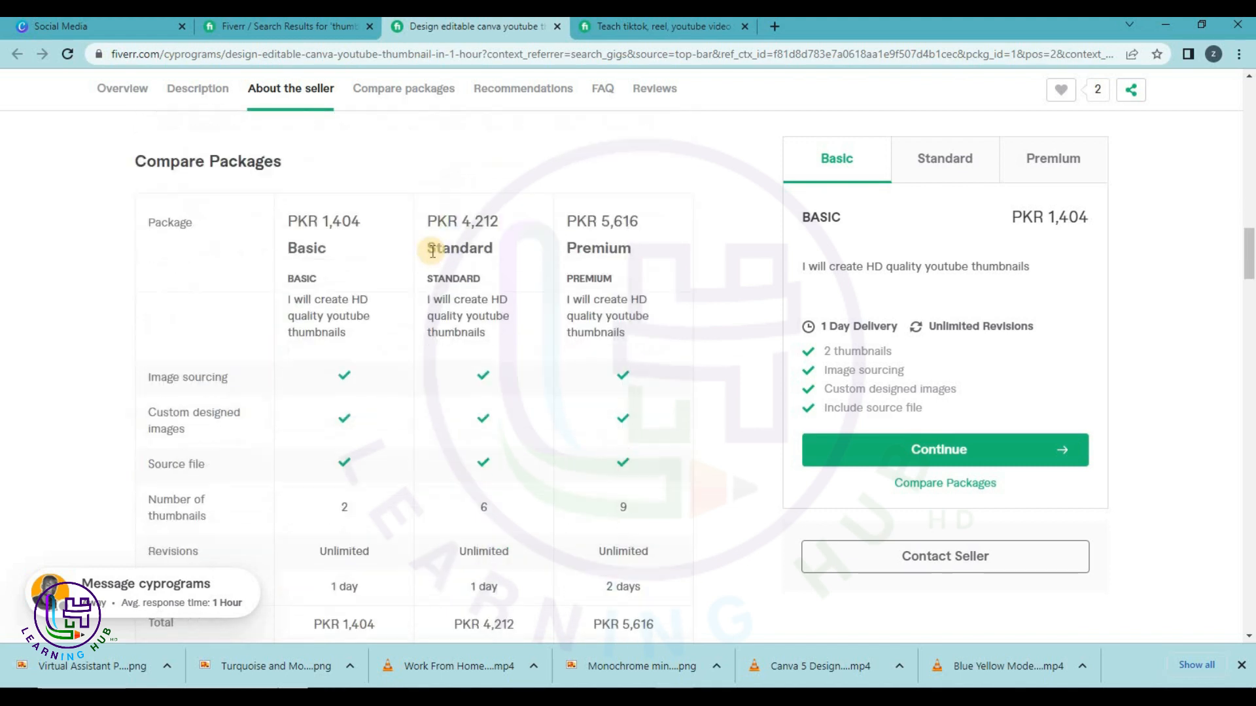
Scroll to the gig's buyer reviews and view the first review's sample thumbnail enlarged.
{"action": "scroll", "coordinate": [430, 257], "scroll_direction": "down", "scroll_amount": 14}
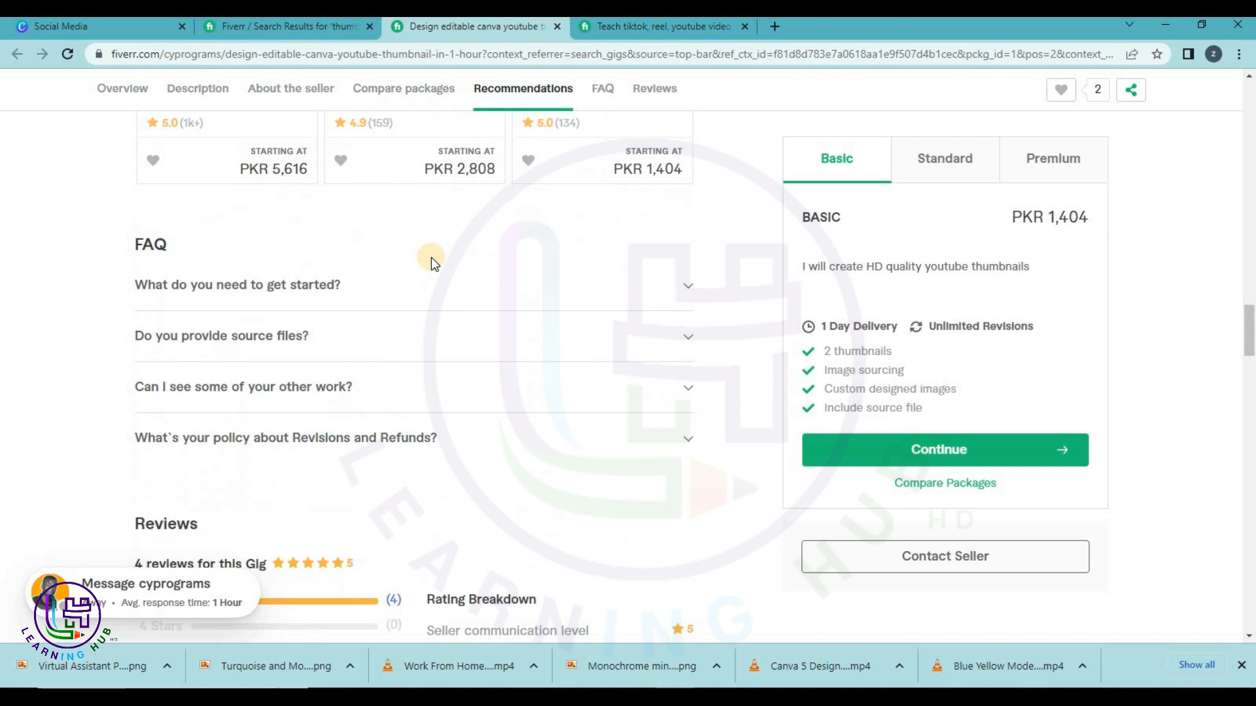
{"action": "scroll", "coordinate": [431, 257], "scroll_direction": "up", "scroll_amount": 3}
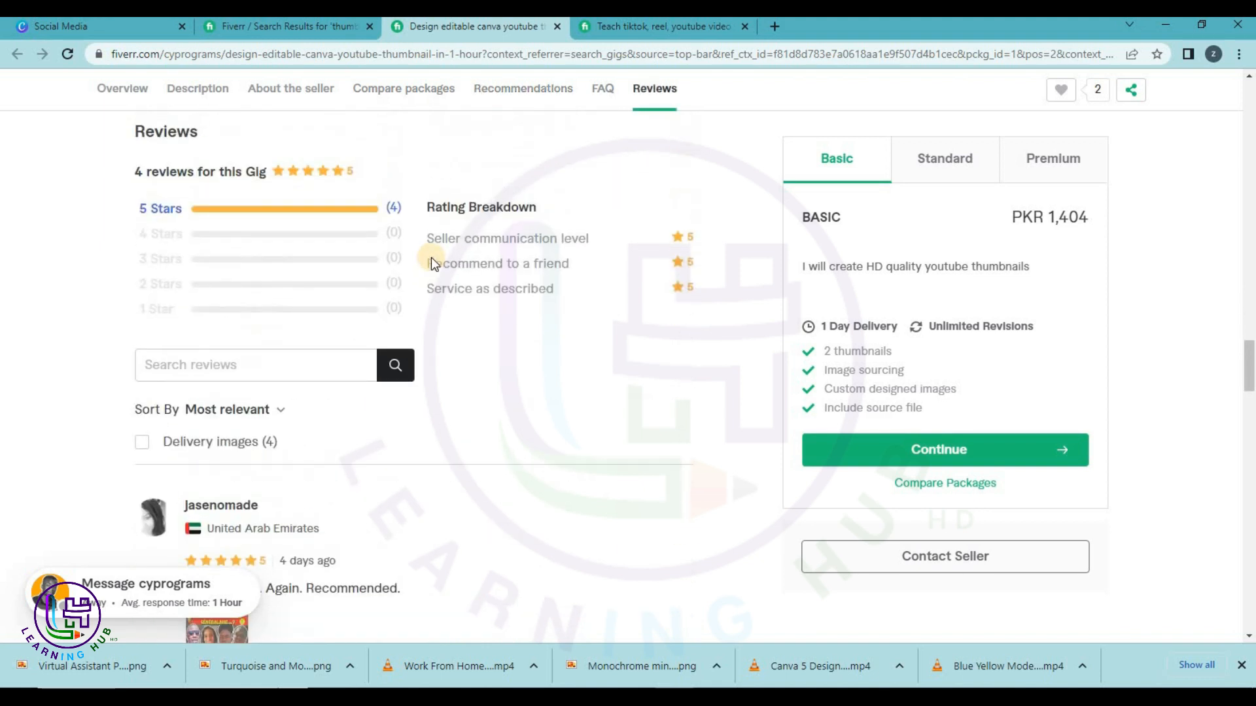
{"action": "scroll", "coordinate": [542, 331], "scroll_direction": "down", "scroll_amount": 7}
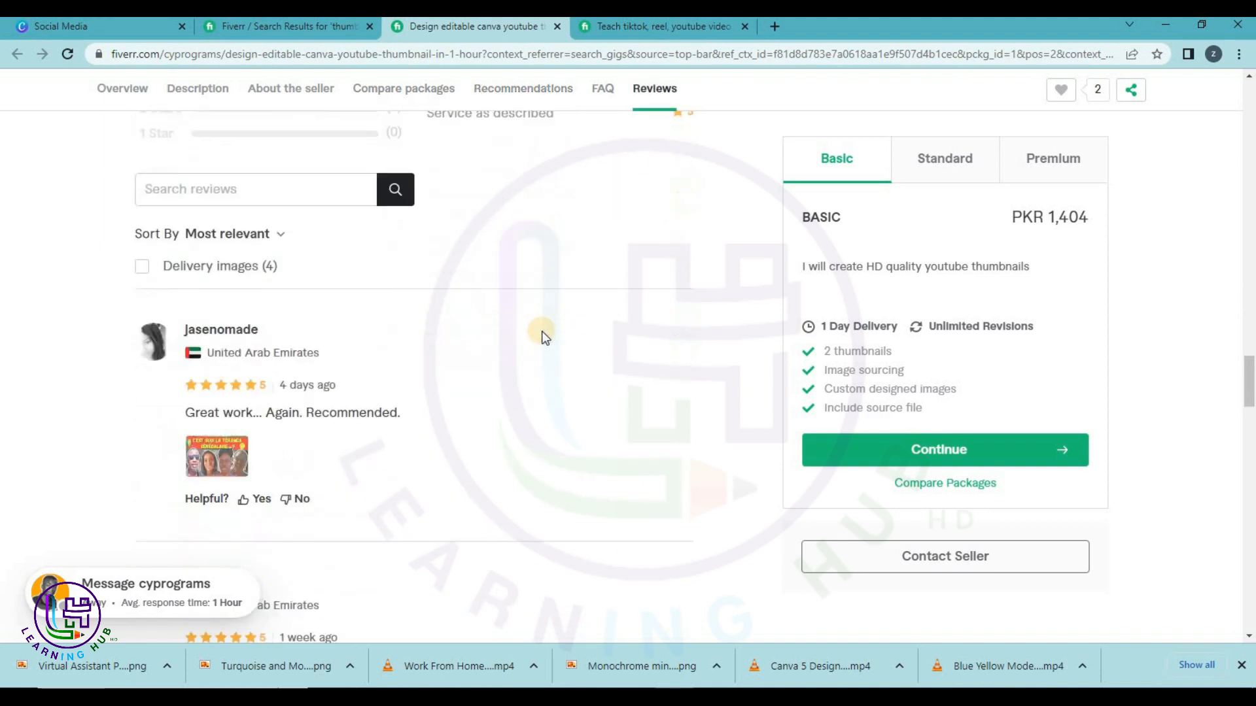
{"action": "left_click", "coordinate": [219, 241]}
{"action": "left_click", "coordinate": [435, 437]}
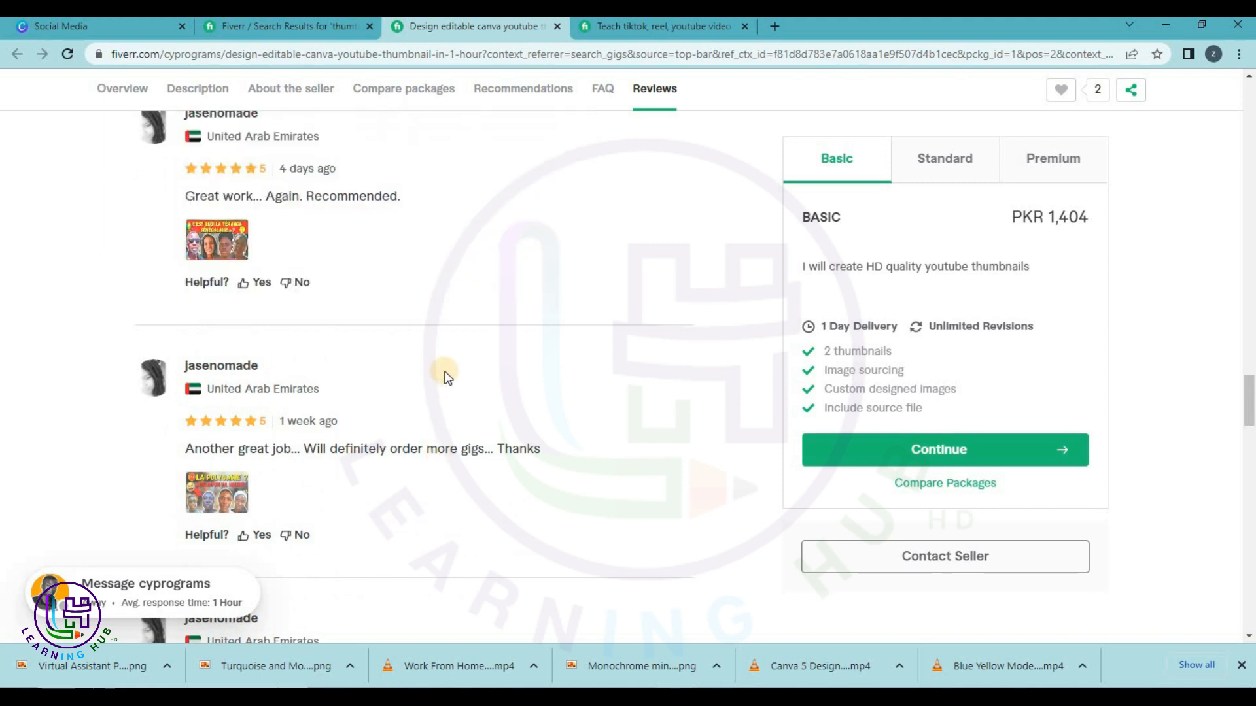
Read further reviews, enlarge another sample thumbnail, then return to the search results tab.
{"action": "scroll", "coordinate": [461, 353], "scroll_direction": "down", "scroll_amount": 2}
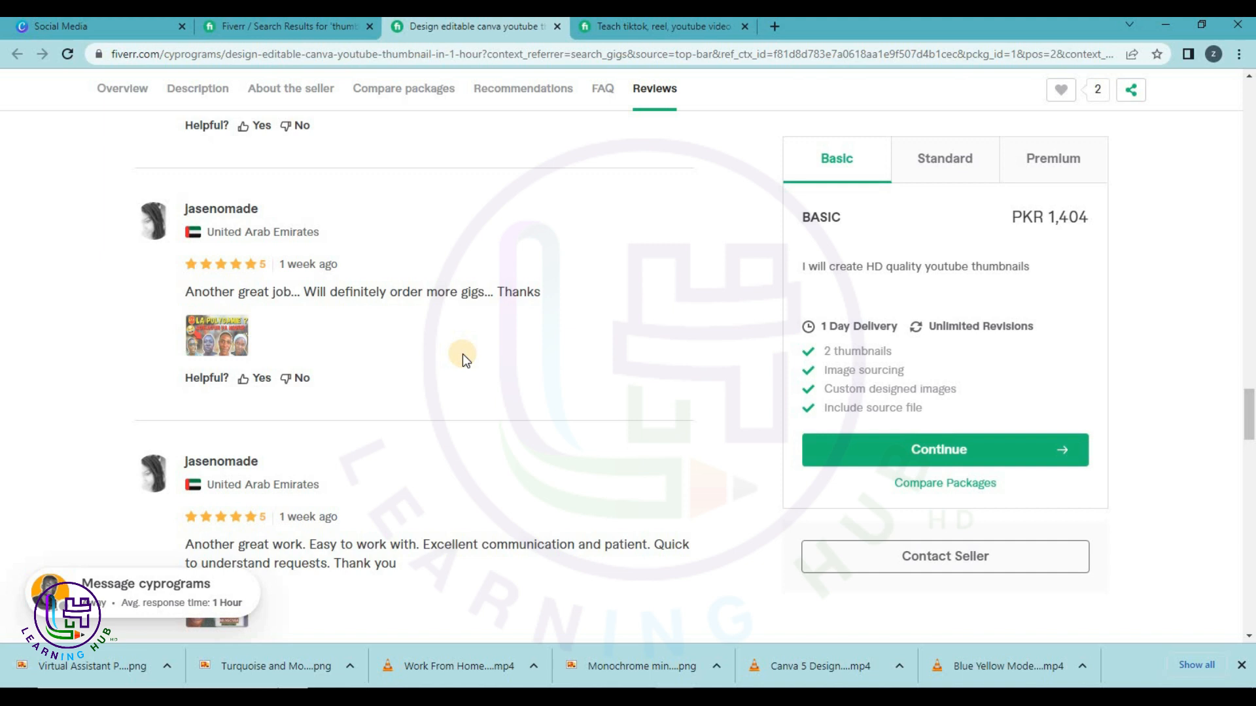
{"action": "scroll", "coordinate": [462, 354], "scroll_direction": "down", "scroll_amount": 7}
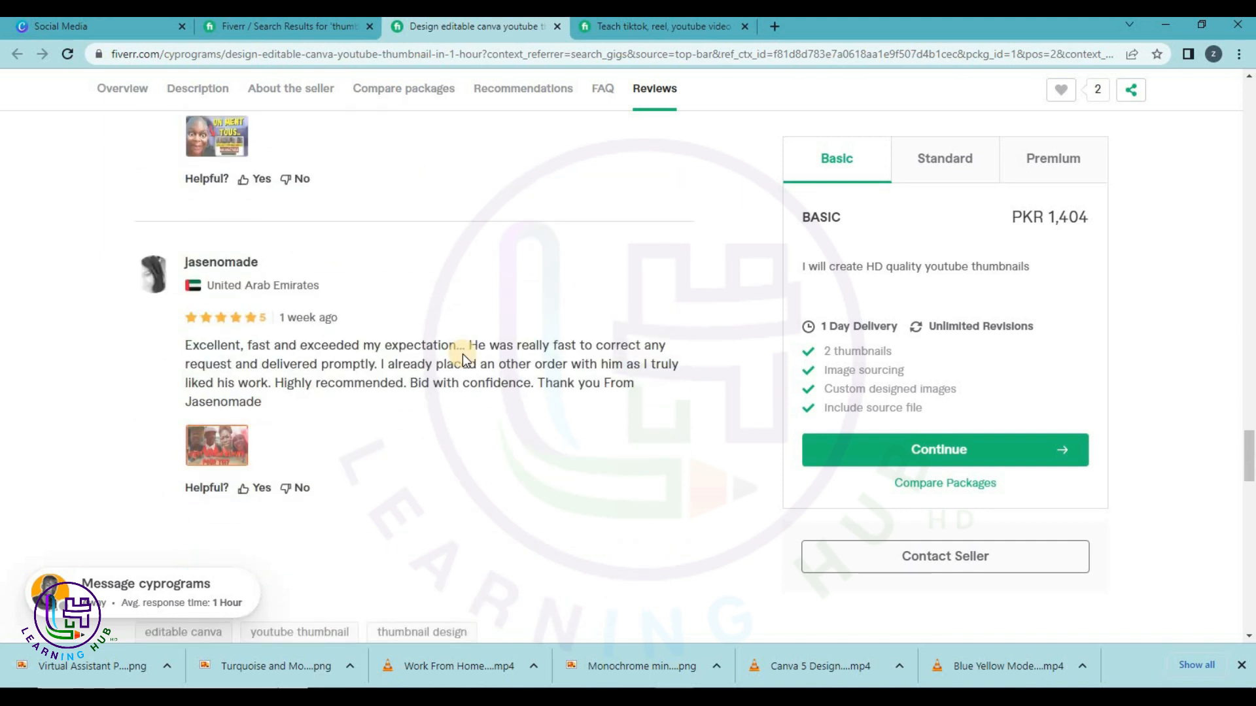
{"action": "scroll", "coordinate": [308, 170], "scroll_direction": "up", "scroll_amount": 1}
{"action": "left_click", "coordinate": [209, 214]}
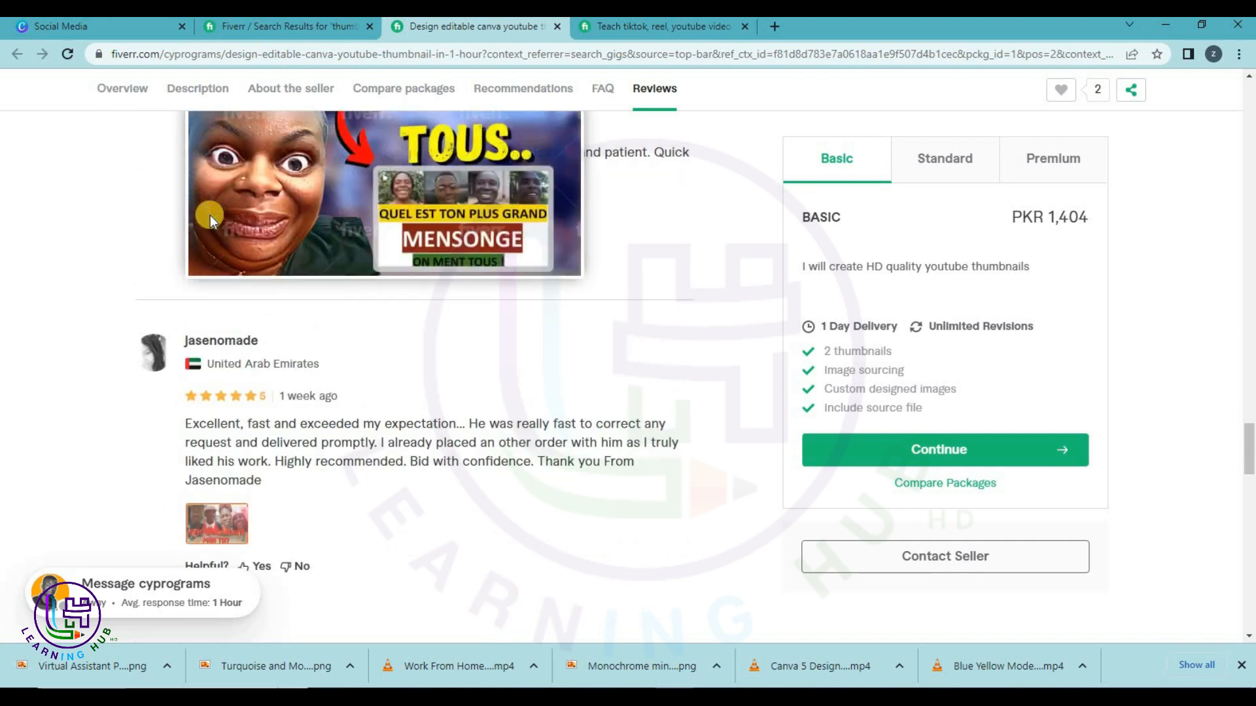
{"action": "scroll", "coordinate": [211, 215], "scroll_direction": "up", "scroll_amount": 1}
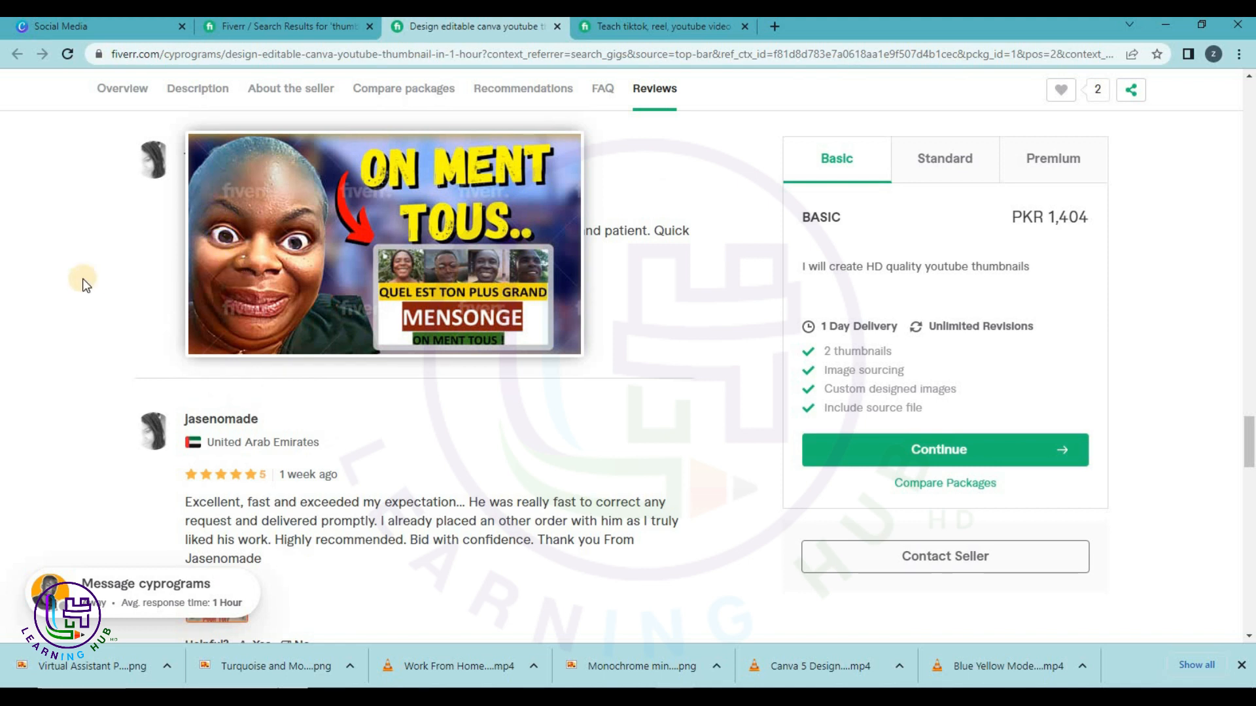
{"action": "scroll", "coordinate": [145, 300], "scroll_direction": "up", "scroll_amount": 3}
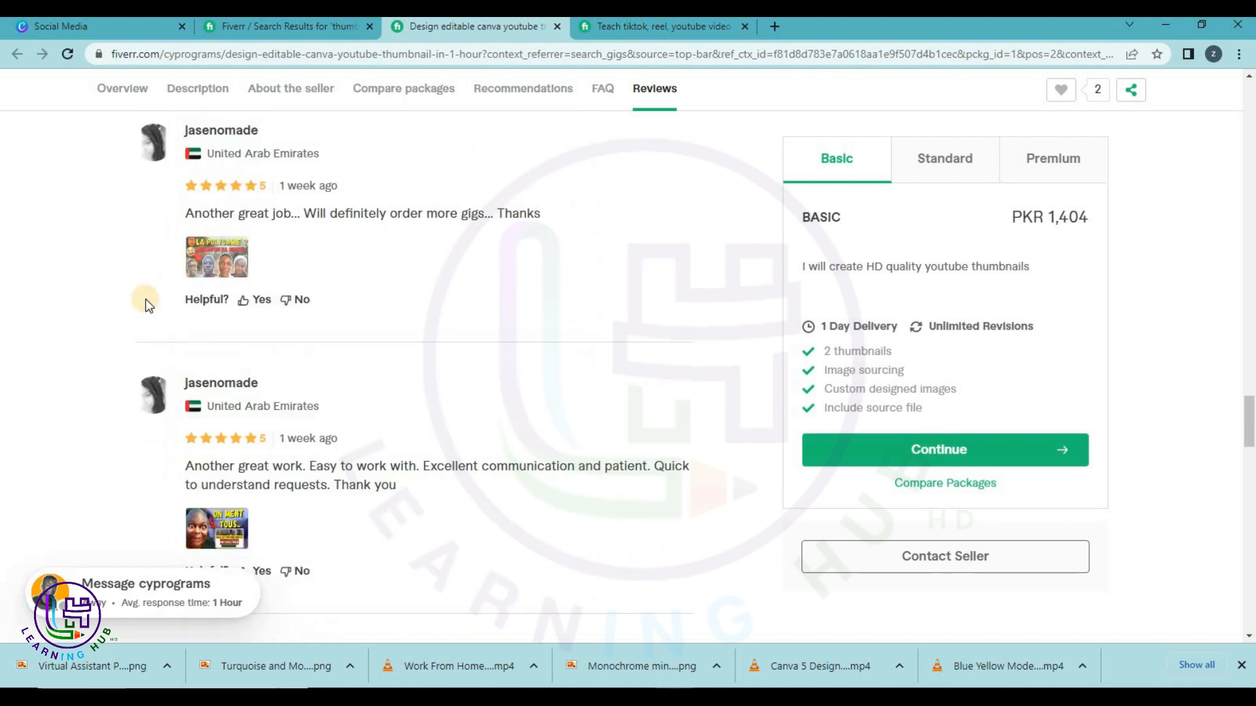
{"action": "mouse_move", "coordinate": [218, 247]}
{"action": "scroll", "coordinate": [218, 248], "scroll_direction": "up", "scroll_amount": 1}
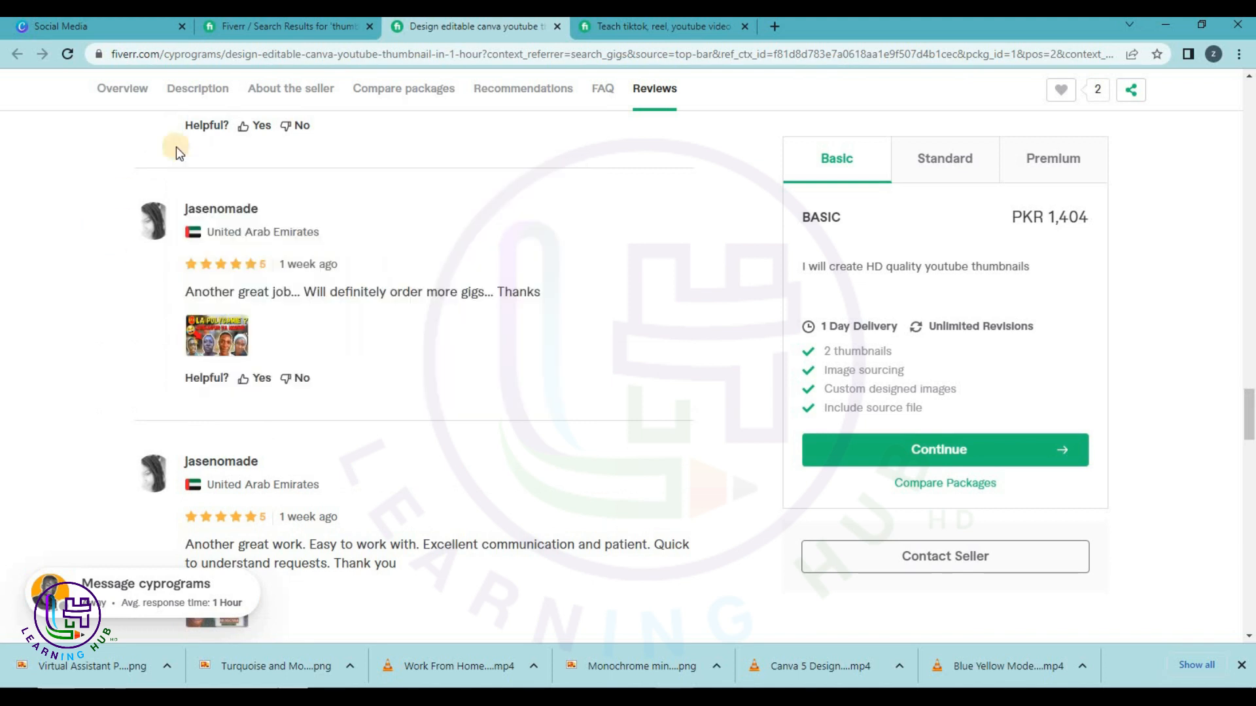
{"action": "left_click", "coordinate": [285, 34]}
Search Canva templates for 'youtube thumbnails'.
{"action": "left_click", "coordinate": [62, 26]}
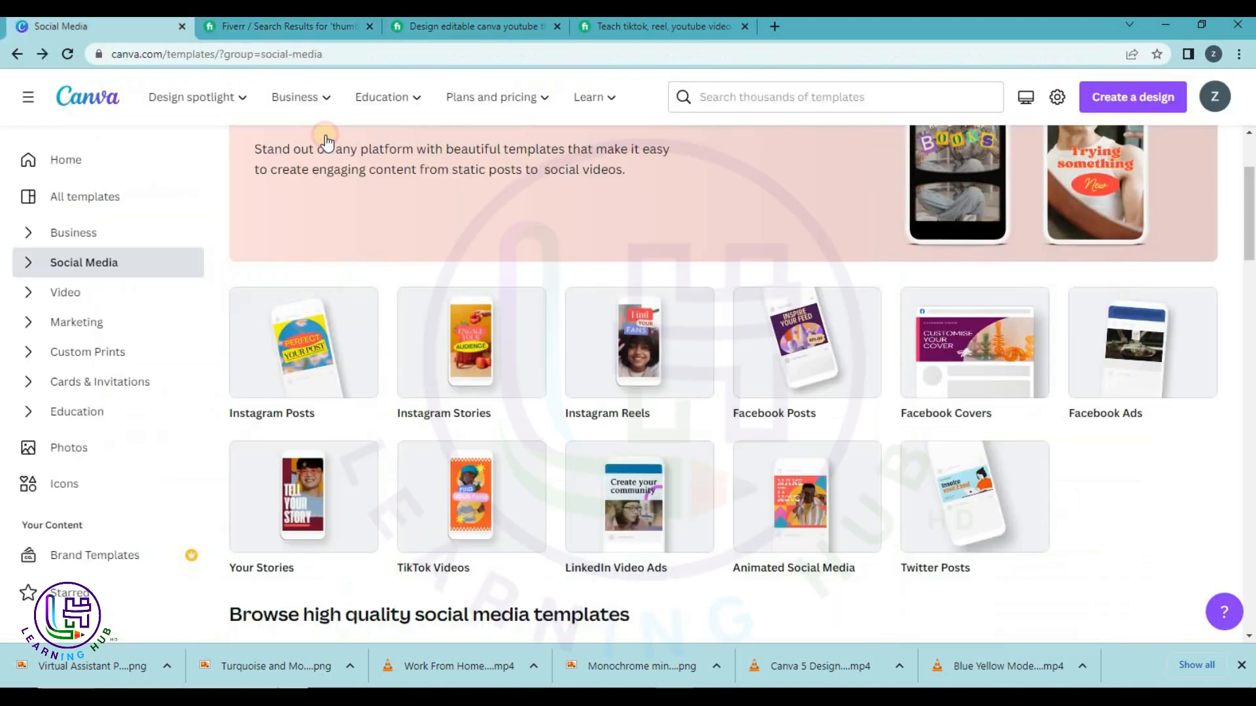
{"action": "left_click", "coordinate": [719, 92]}
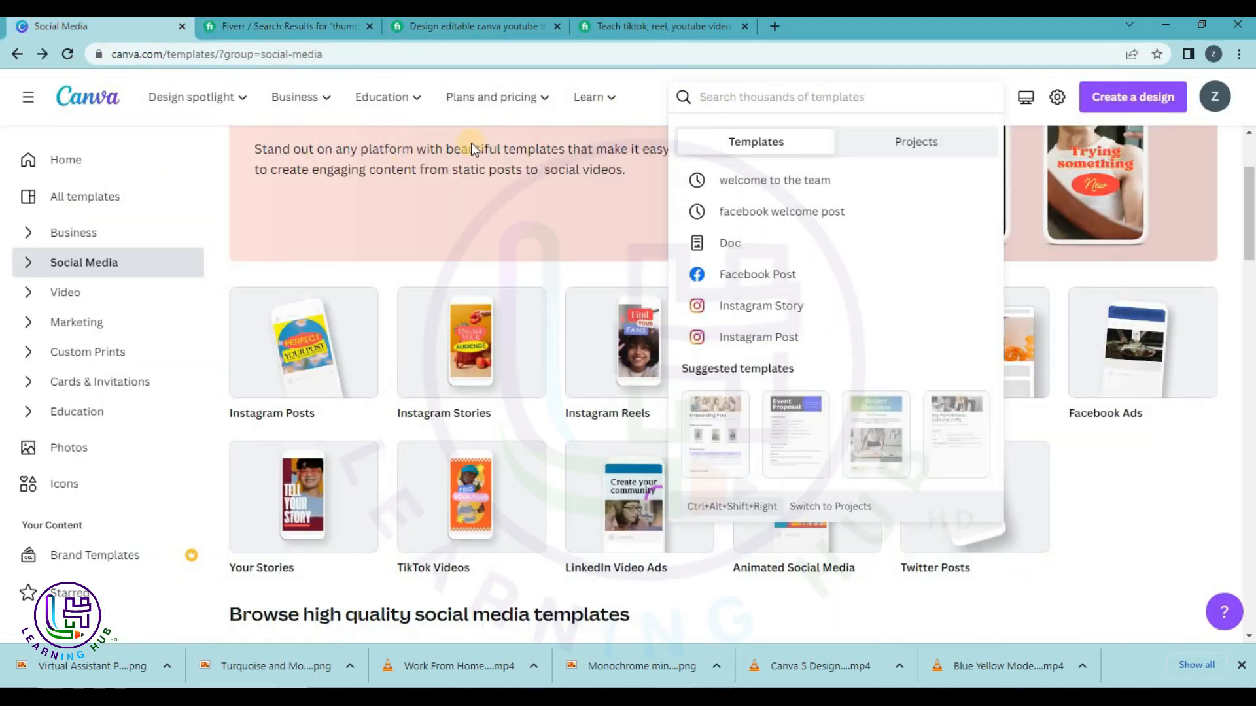
{"action": "type", "text": "youtube"}
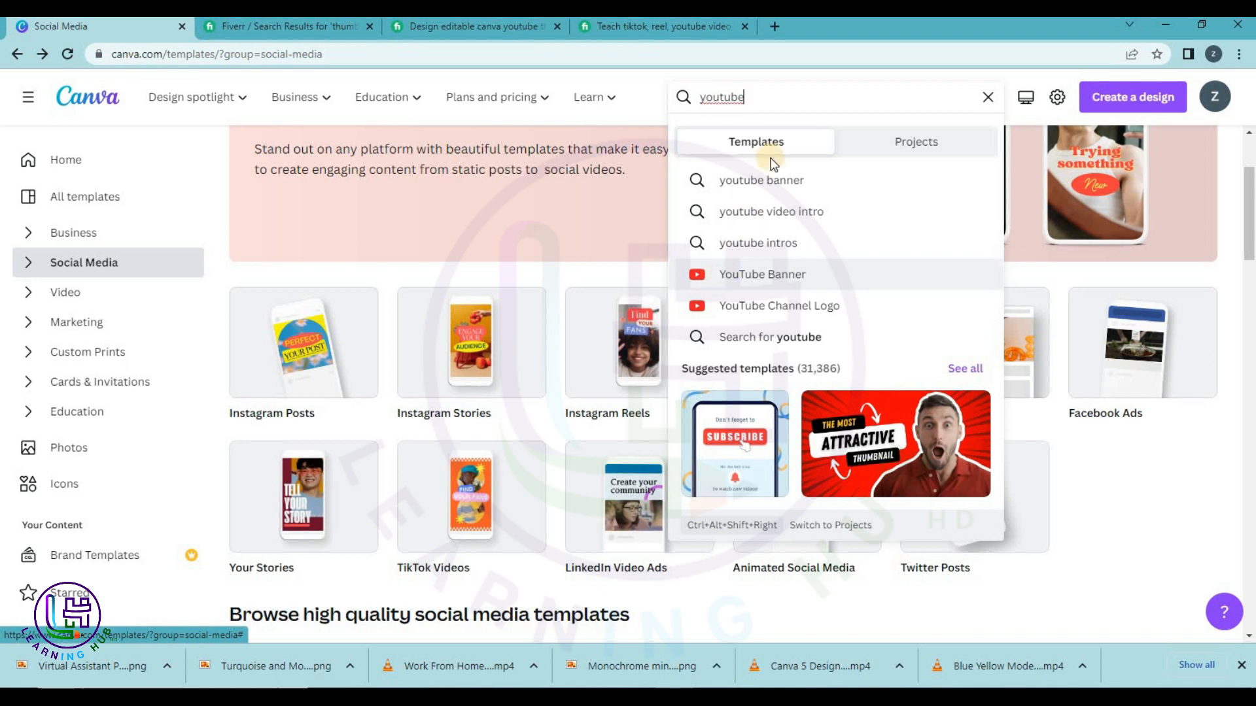
{"action": "type", "text": "thum"}
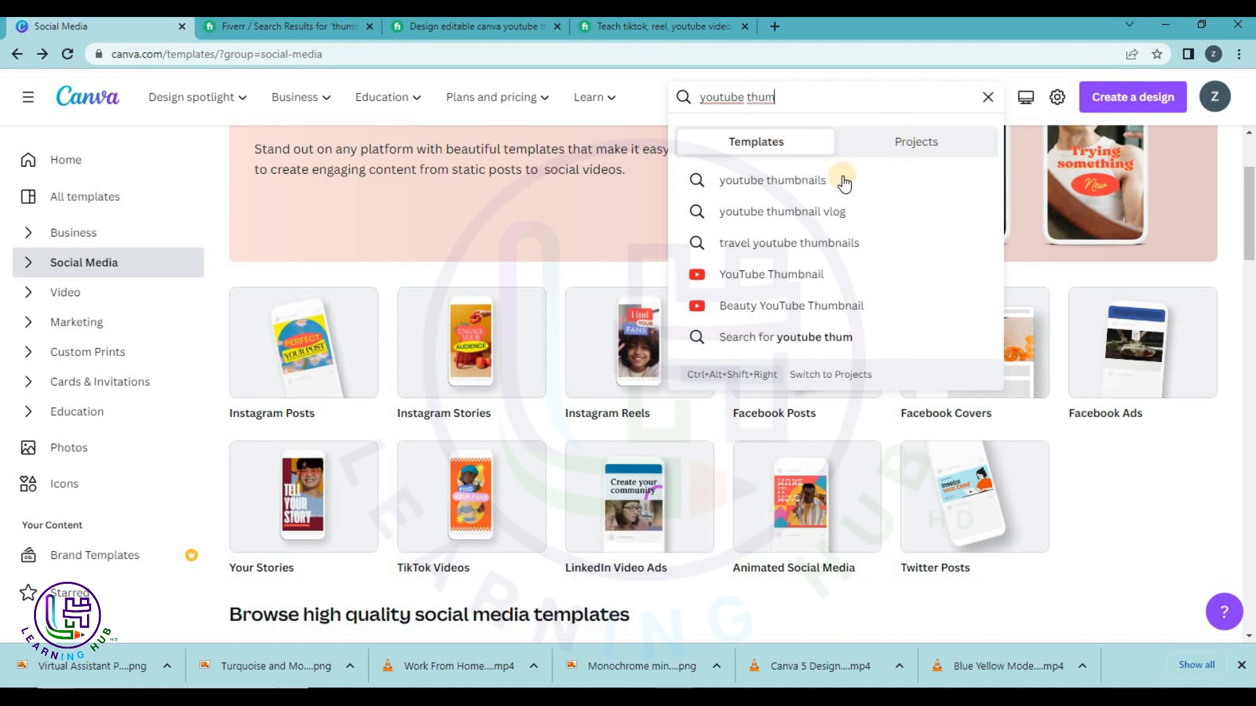
{"action": "left_click", "coordinate": [836, 189]}
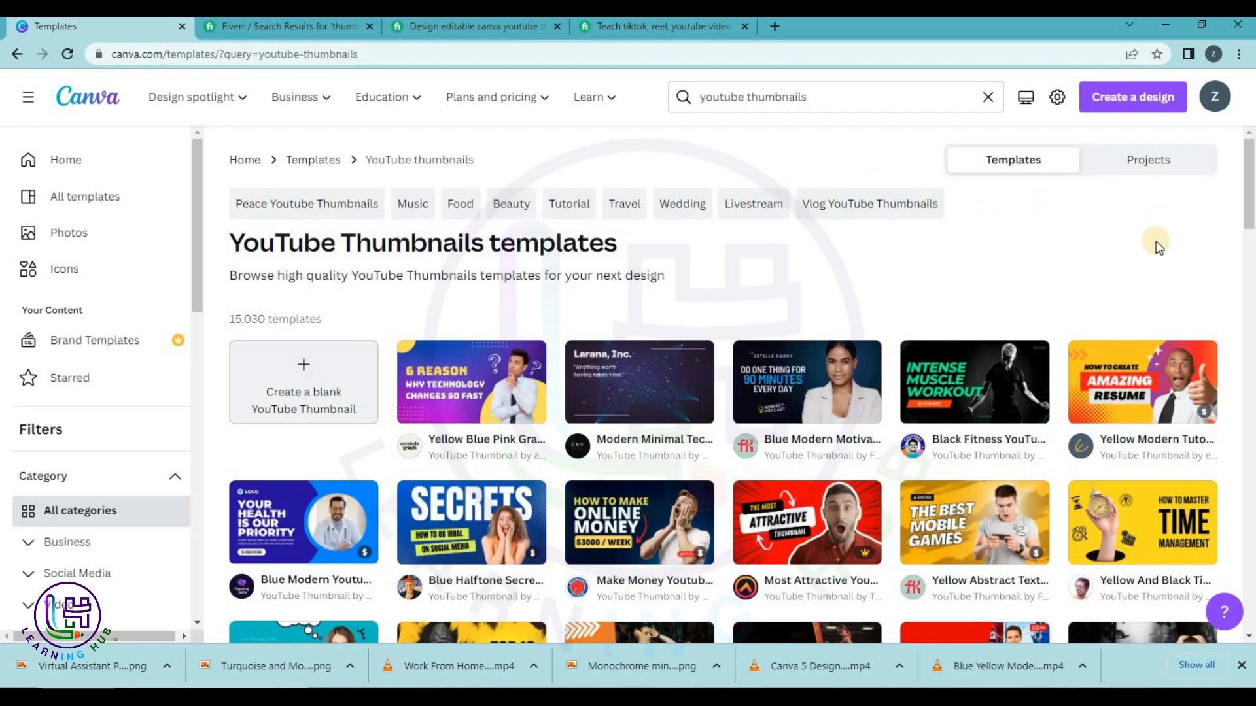
Scroll the results and open the orange Watch Now nostalgic television thumbnail template.
{"action": "scroll", "coordinate": [1155, 244], "scroll_direction": "down", "scroll_amount": 1}
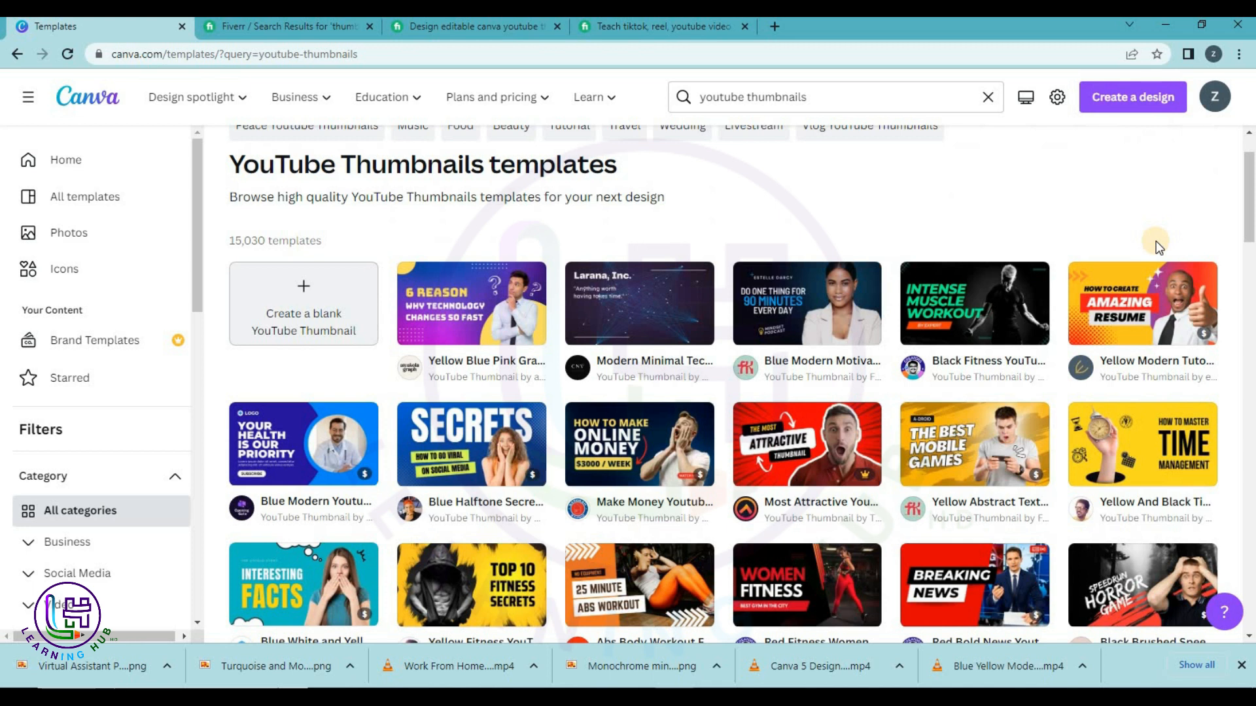
{"action": "scroll", "coordinate": [1155, 240], "scroll_direction": "down", "scroll_amount": 2}
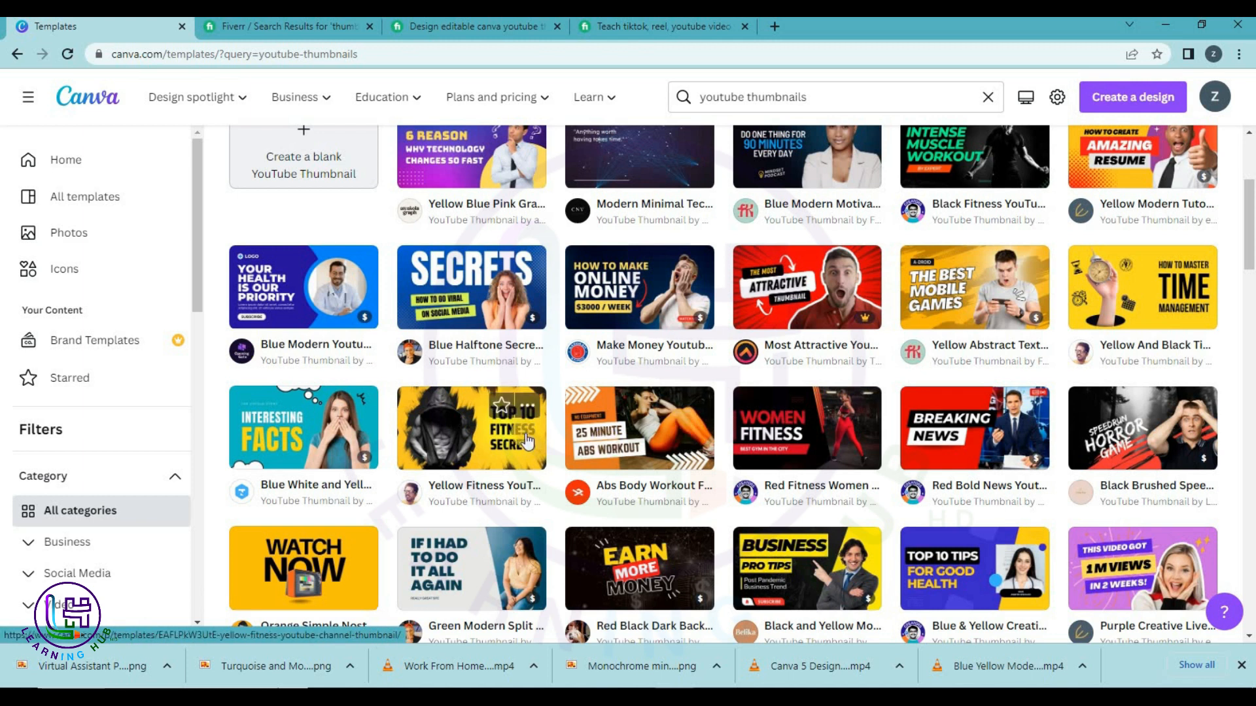
{"action": "scroll", "coordinate": [533, 439], "scroll_direction": "down", "scroll_amount": 3}
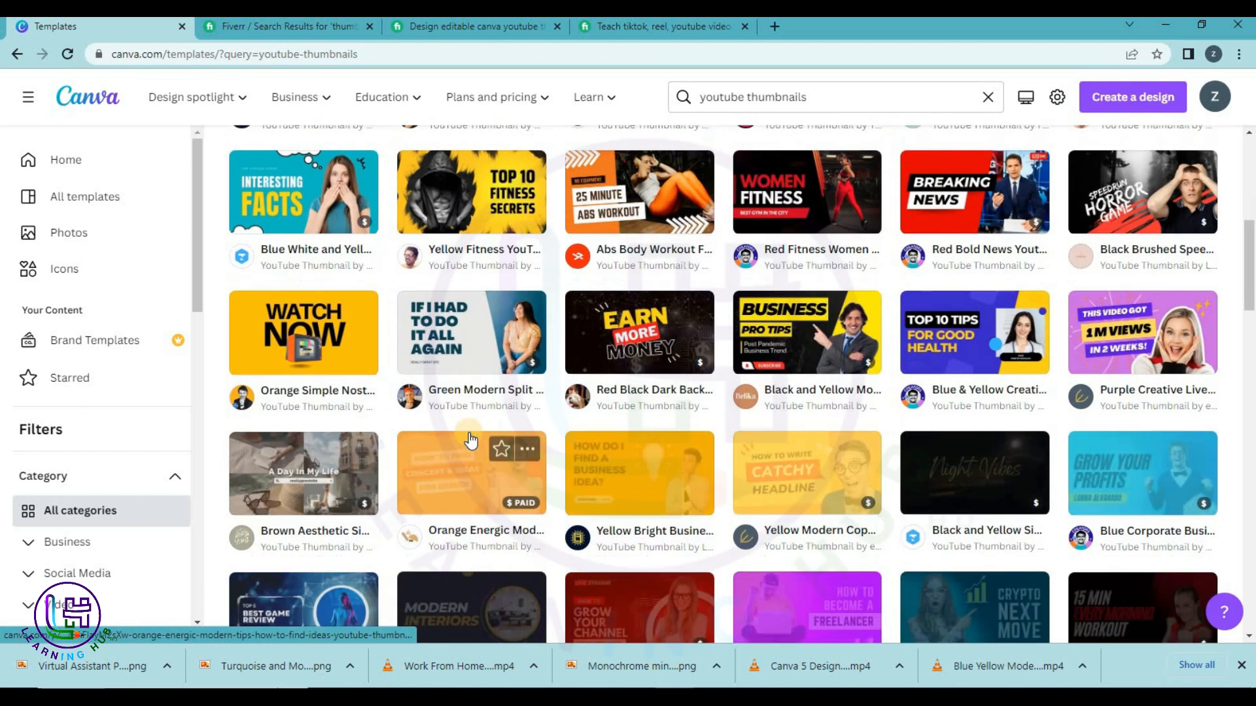
{"action": "left_click", "coordinate": [353, 354]}
Open the Watch Now template, move the TV bottom-left, and retype WATCH as 'WANT TO / LEARN'.
{"action": "left_click", "coordinate": [875, 265]}
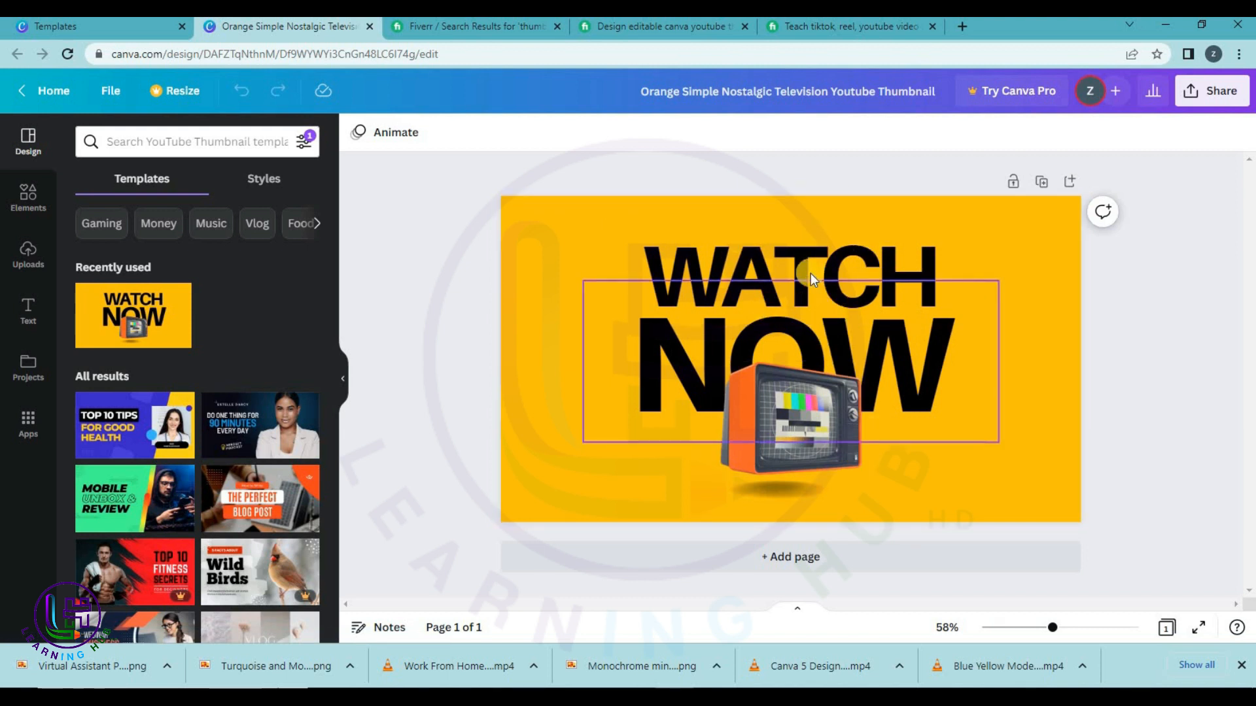
{"action": "left_click_drag", "start_coordinate": [814, 422], "coordinate": [594, 476]}
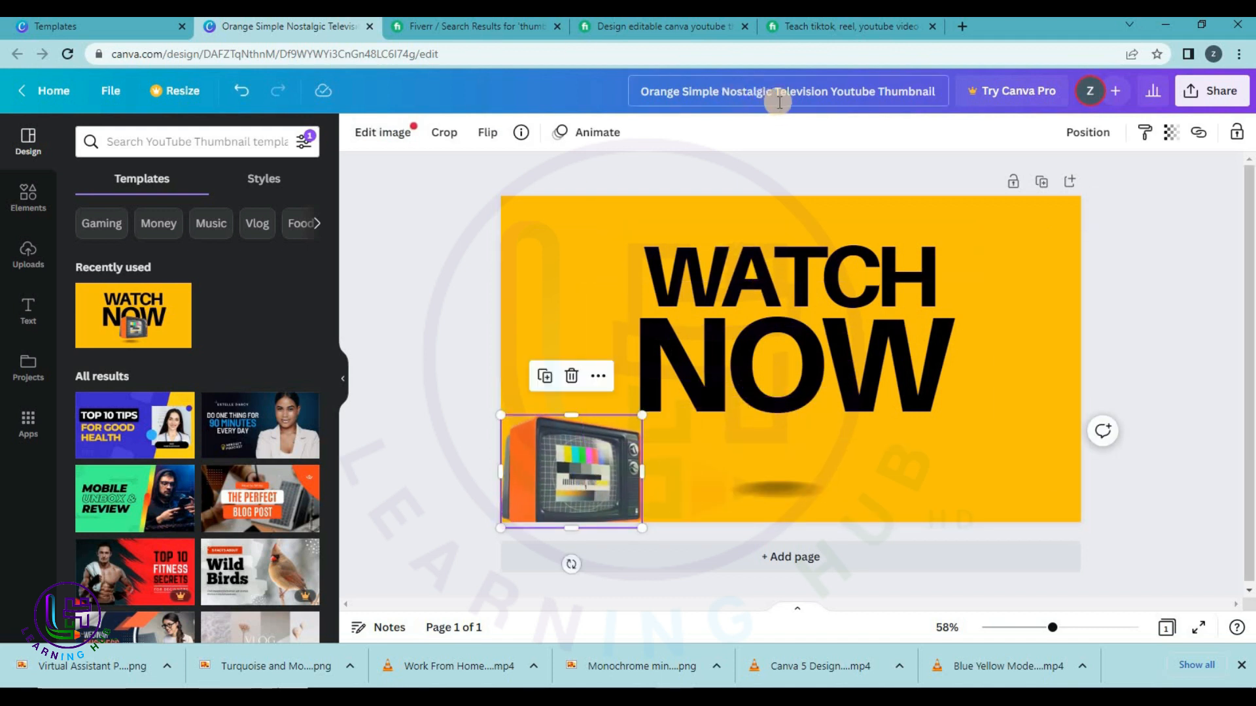
{"action": "left_click", "coordinate": [754, 259]}
{"action": "left_click", "coordinate": [755, 259]}
{"action": "type", "text": "WANT"}
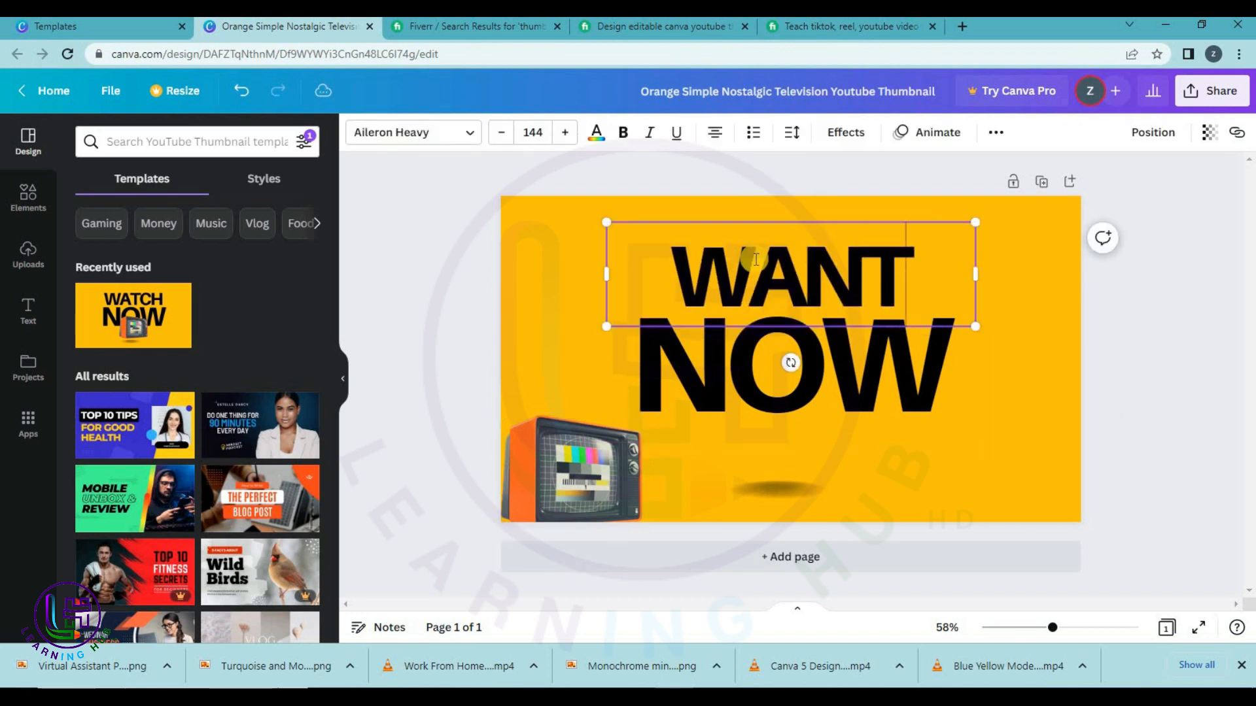
{"action": "type", "text": "Y"}
{"action": "key", "text": "BackSpace"}
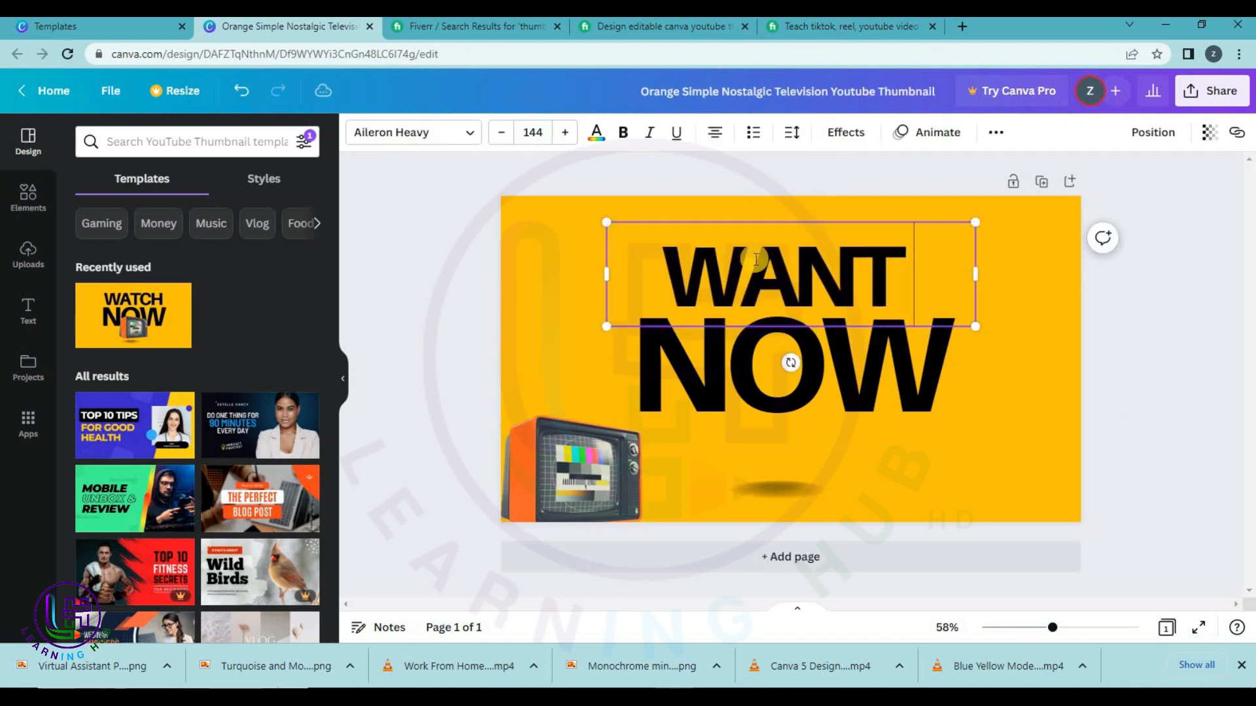
{"action": "type", "text": "TO"}
{"action": "key", "text": "Return"}
{"action": "type", "text": "LEARN"}
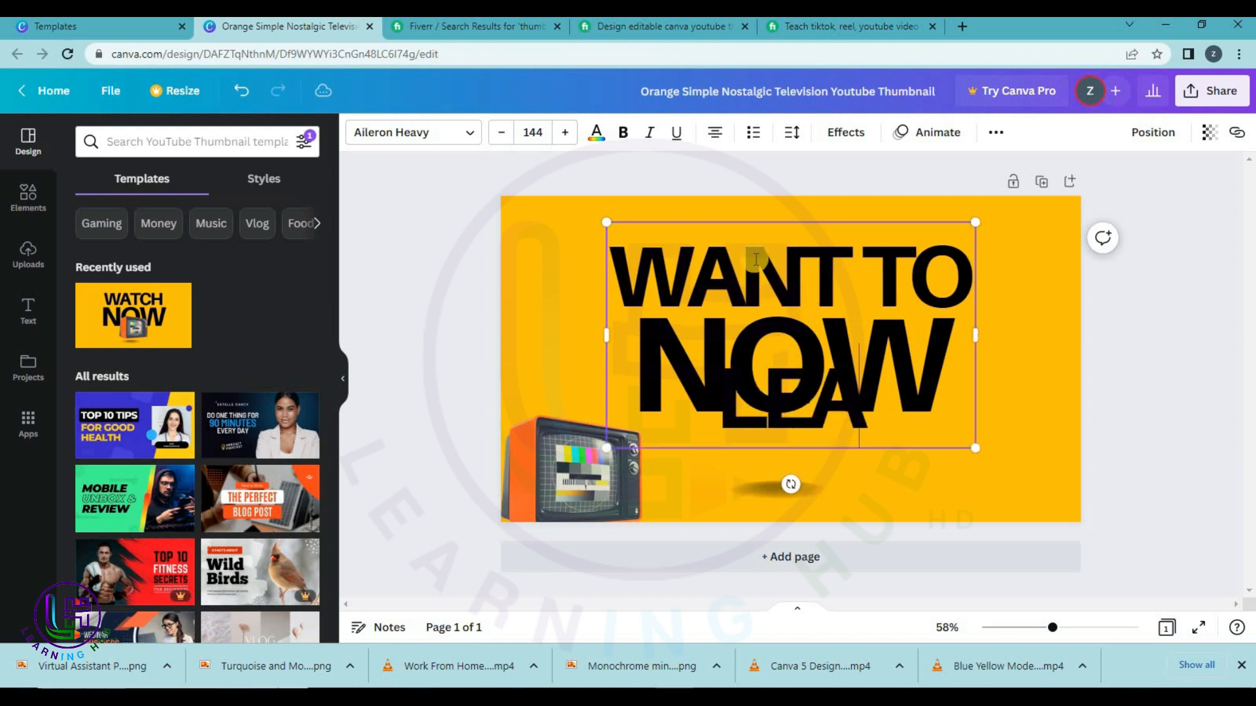
Set the headline to font size 100, widen it onto one line, and move it up-left.
{"action": "left_click", "coordinate": [551, 134]}
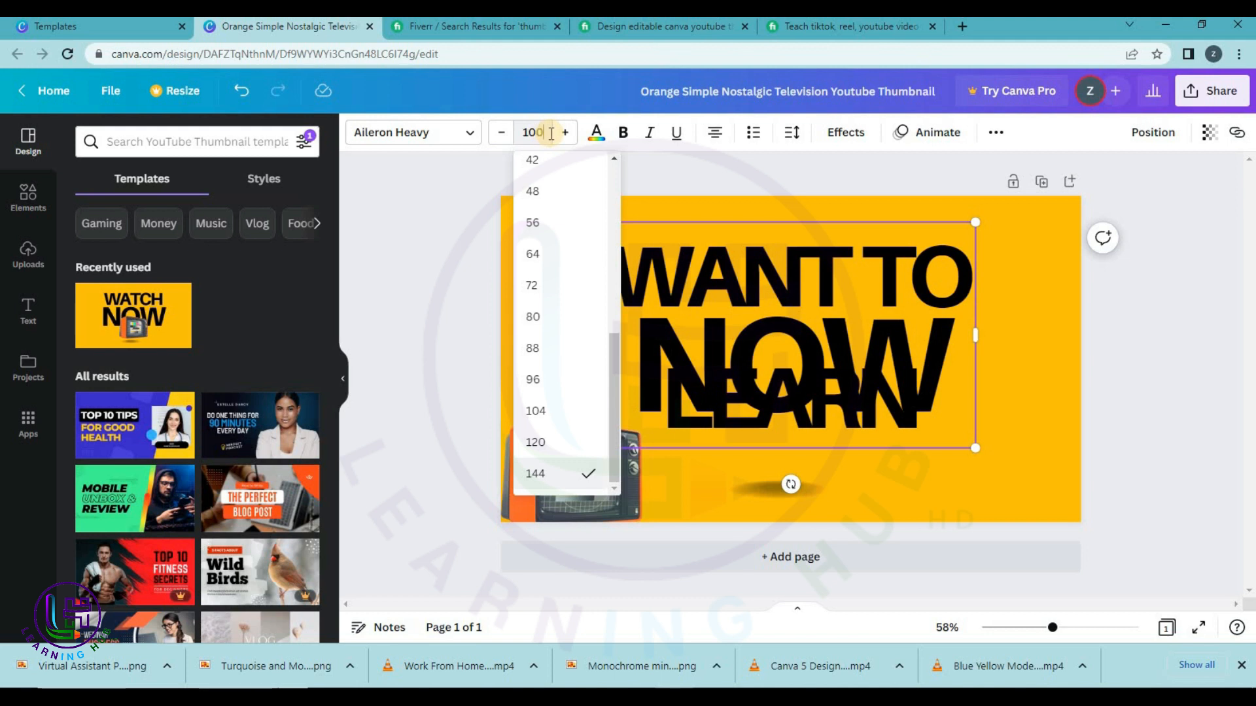
{"action": "type", "text": "100"}
{"action": "key", "text": "Return"}
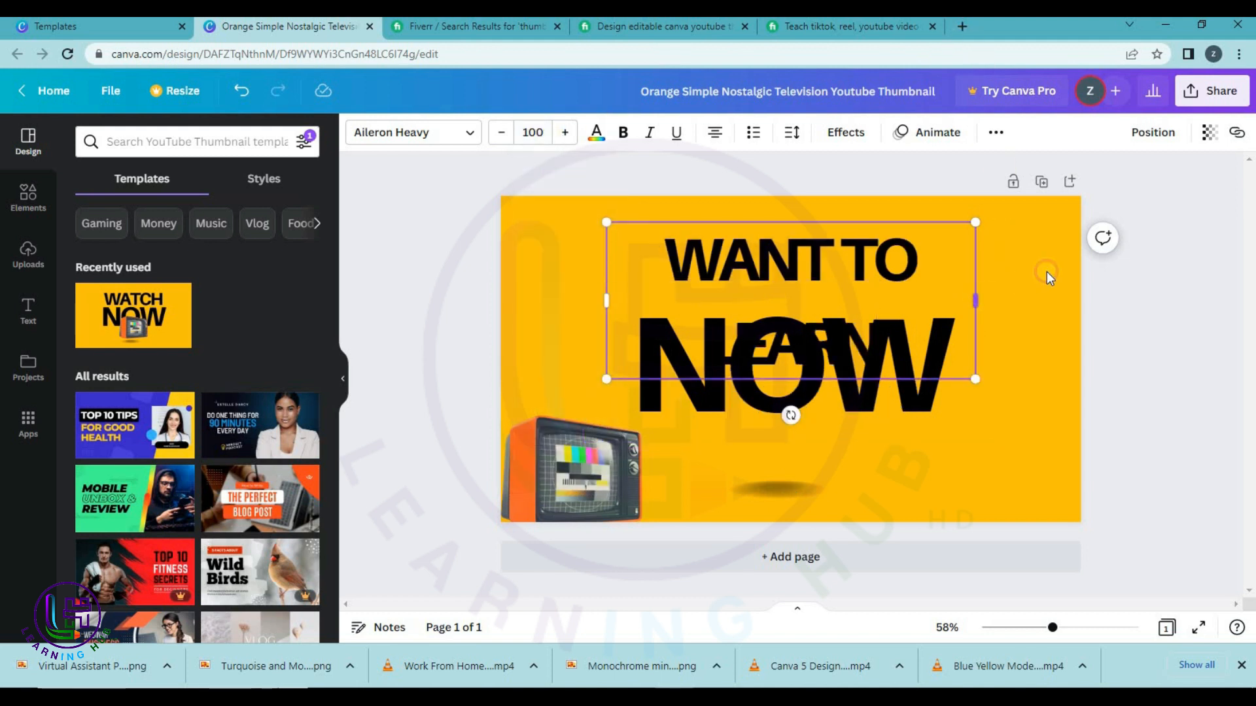
{"action": "left_click_drag", "start_coordinate": [1046, 272], "coordinate": [1081, 287]}
{"action": "left_click", "coordinate": [837, 261]}
{"action": "left_click_drag", "start_coordinate": [814, 258], "coordinate": [694, 225]}
{"action": "left_click", "coordinate": [605, 282]}
{"action": "left_click", "coordinate": [737, 249]}
Replace NOW with CANVA, widen it to one line, and place it beneath WANT TO LEARN.
{"action": "left_click", "coordinate": [750, 340]}
{"action": "left_click_drag", "start_coordinate": [751, 340], "coordinate": [754, 309]}
{"action": "double_click", "coordinate": [755, 309]}
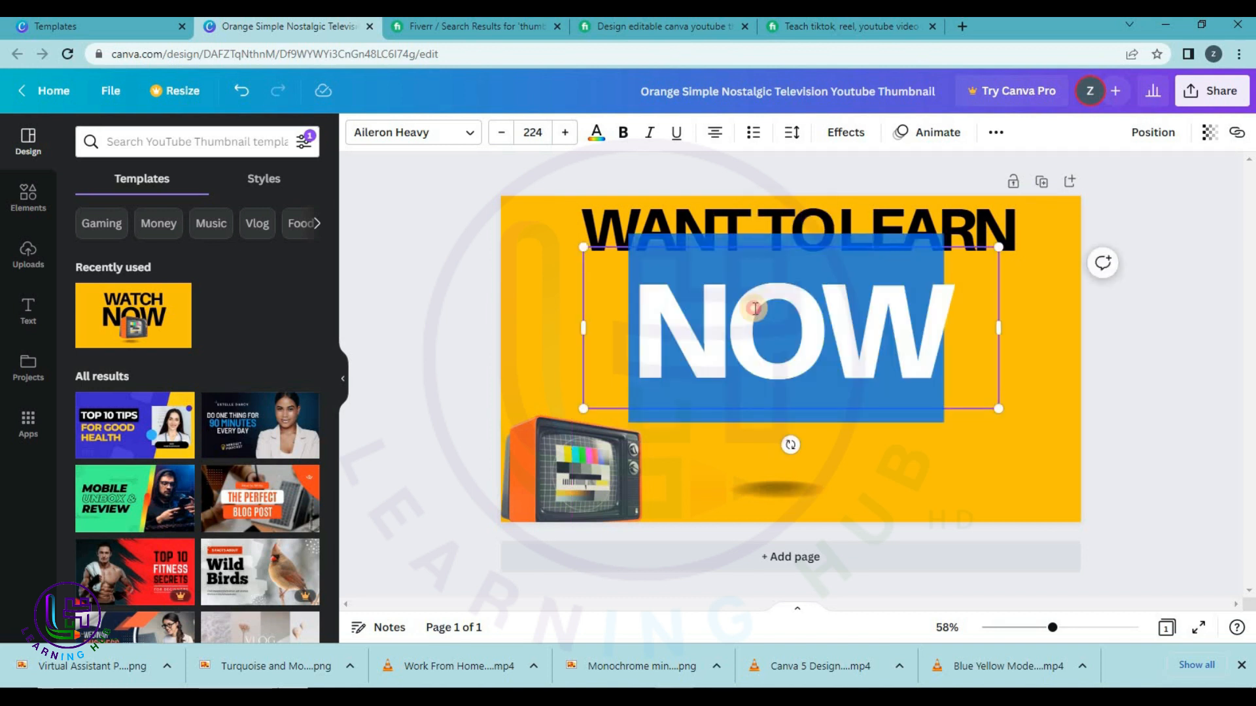
{"action": "type", "text": "CANVA"}
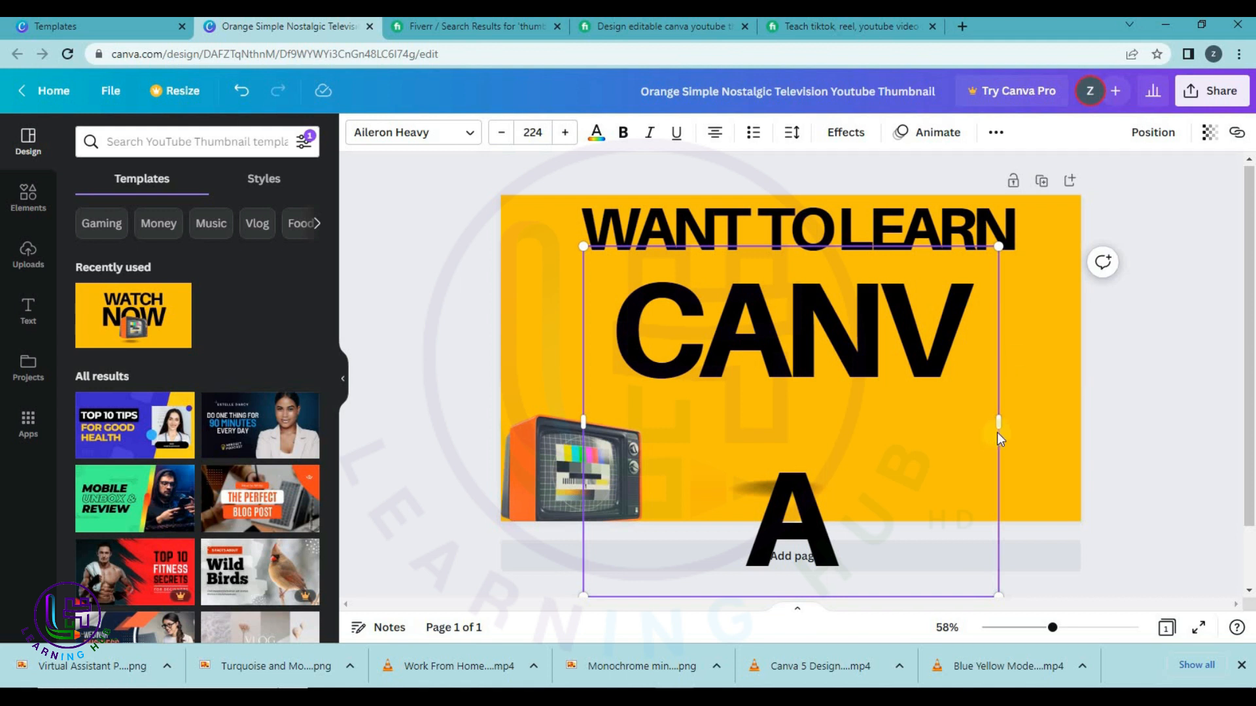
{"action": "left_click_drag", "start_coordinate": [1000, 419], "coordinate": [1091, 412]}
{"action": "left_click", "coordinate": [1217, 374]}
{"action": "left_click_drag", "start_coordinate": [856, 338], "coordinate": [818, 331]}
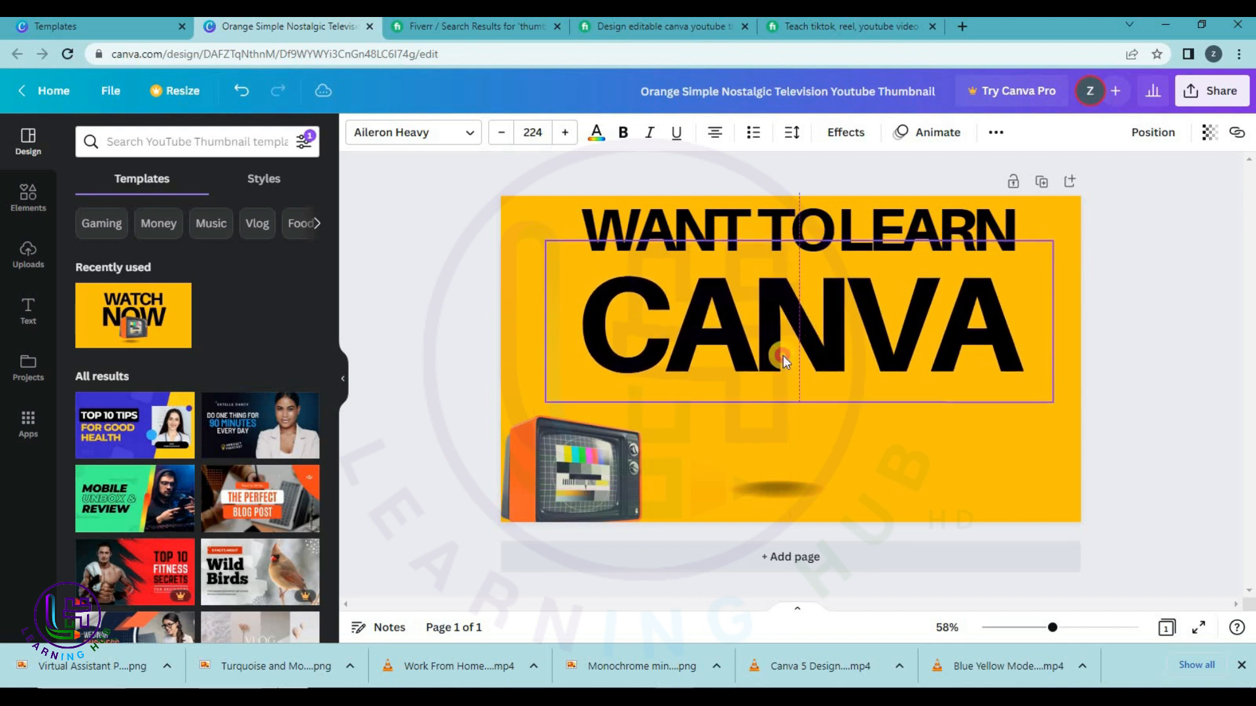
{"action": "left_click", "coordinate": [543, 480]}
{"action": "left_click", "coordinate": [960, 29]}
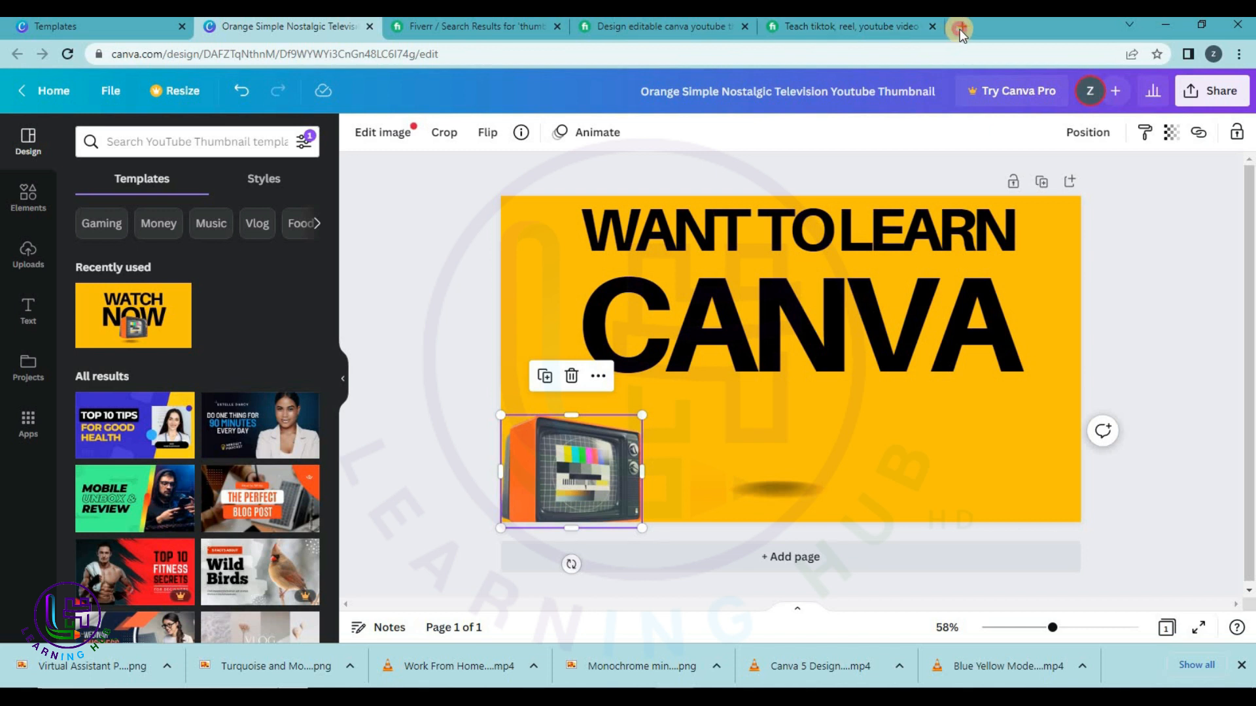
Search Google Images for '1 hour' and save the first blue-and-pink 1 HOUR icon as a download.
{"action": "type", "text": "1 hou"}
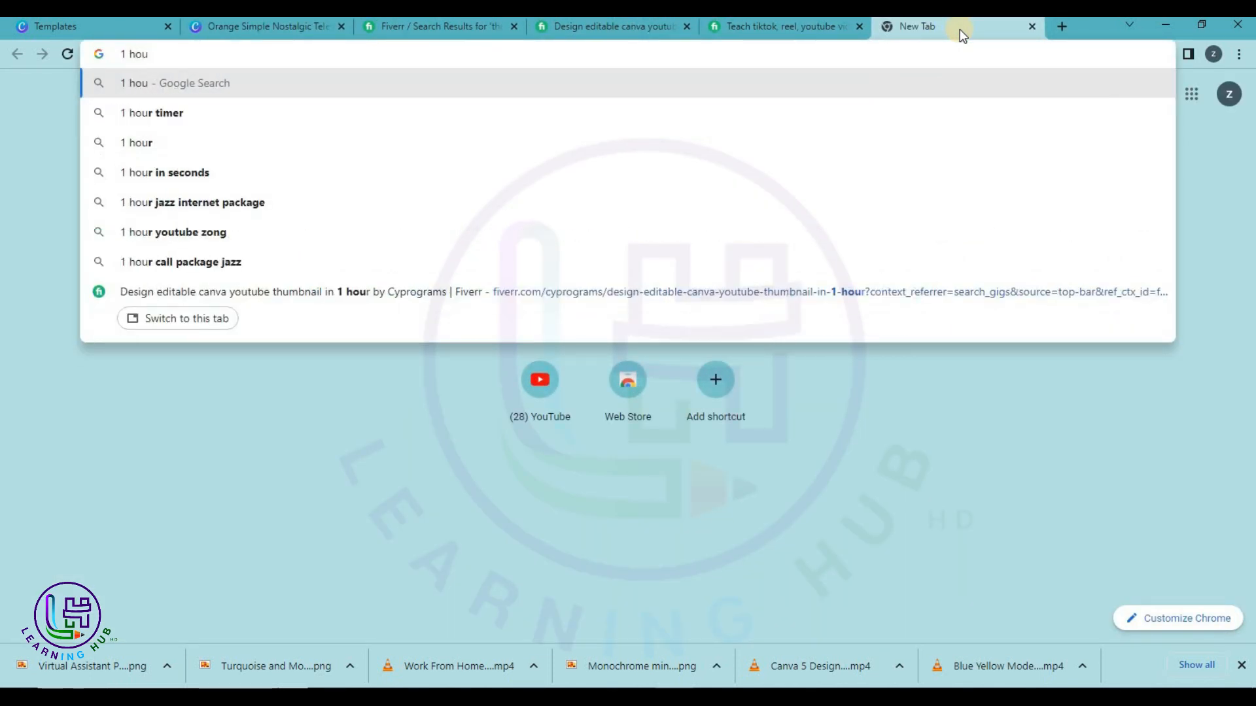
{"action": "key", "text": "Down"}
{"action": "key", "text": "Down"}
{"action": "key", "text": "Return"}
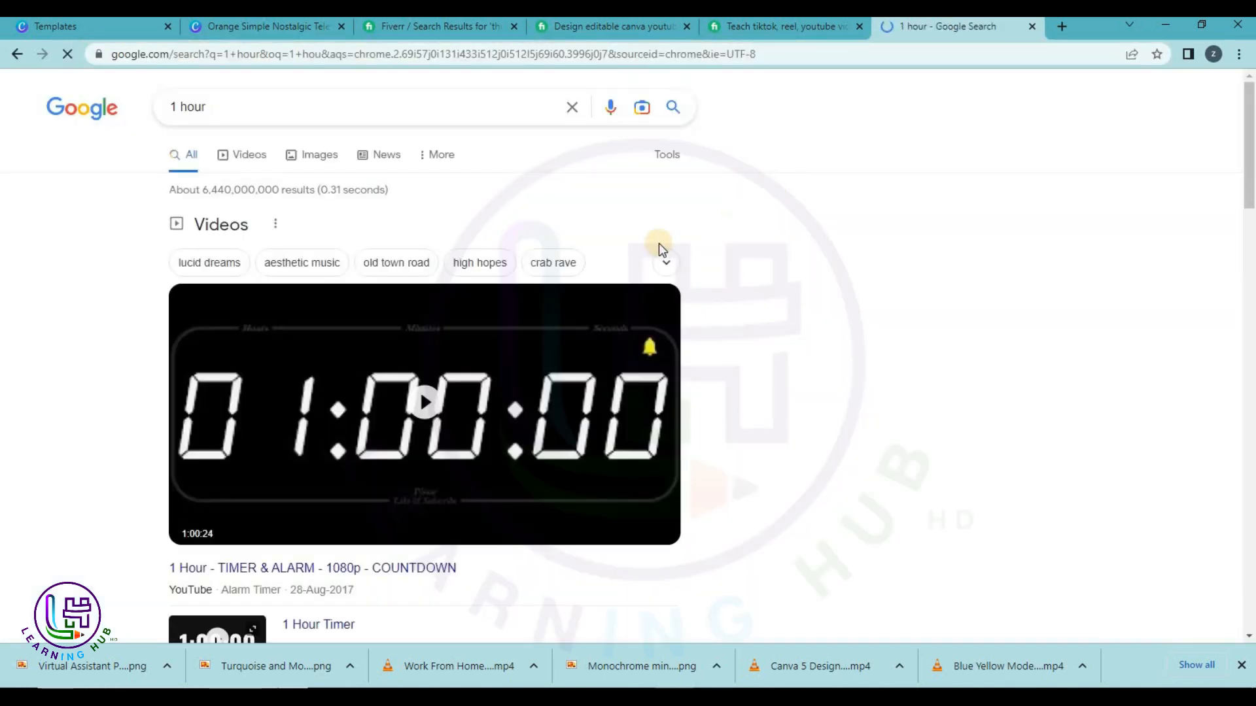
{"action": "left_click", "coordinate": [305, 165]}
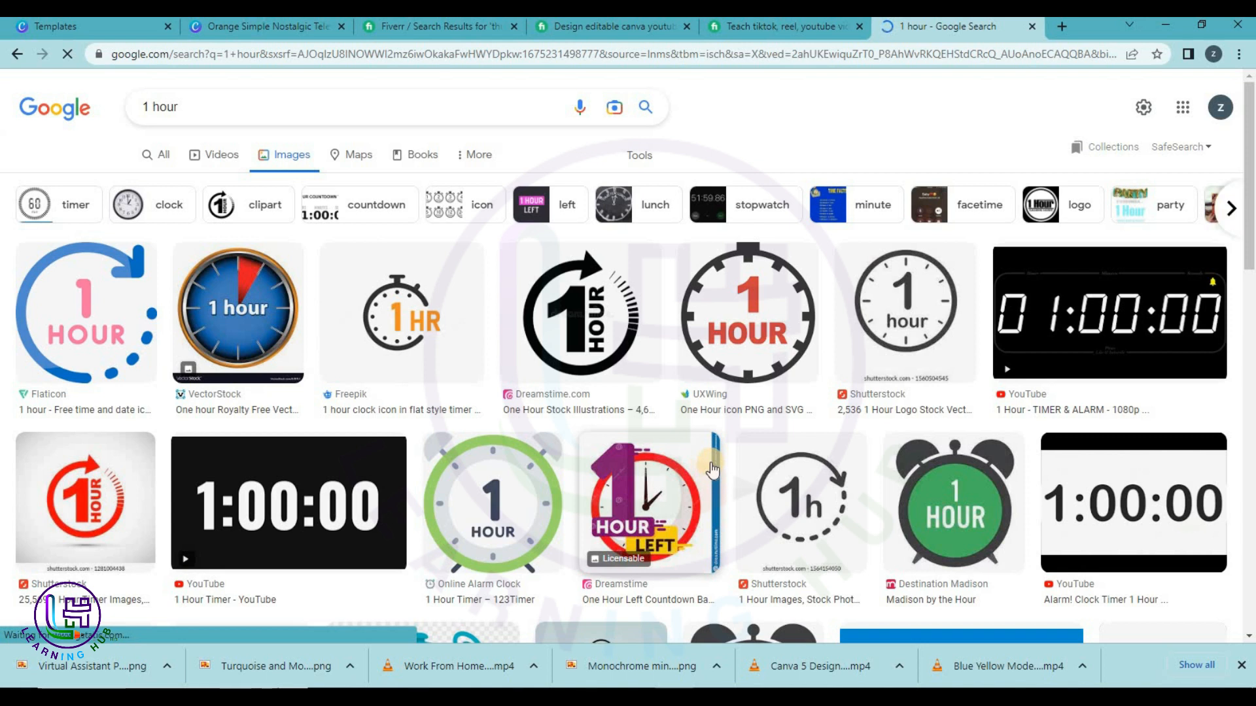
{"action": "right_click", "coordinate": [103, 311]}
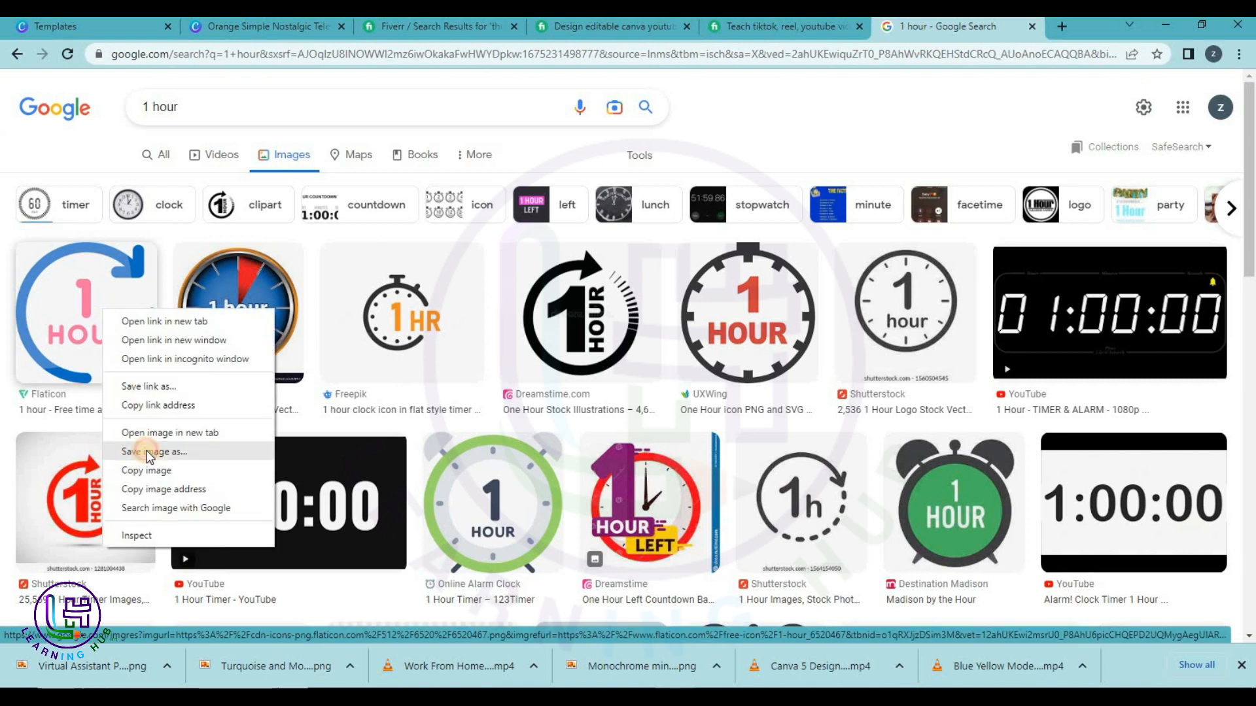
{"action": "left_click", "coordinate": [144, 467]}
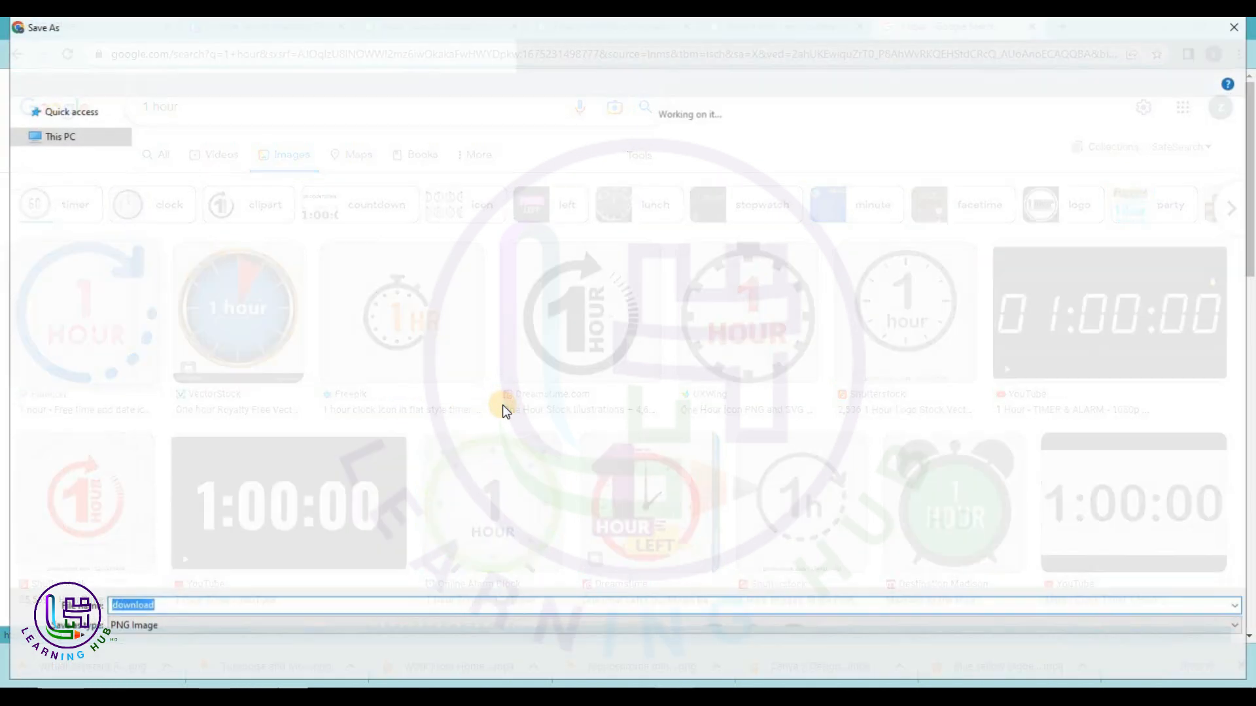
{"action": "left_click", "coordinate": [1112, 662]}
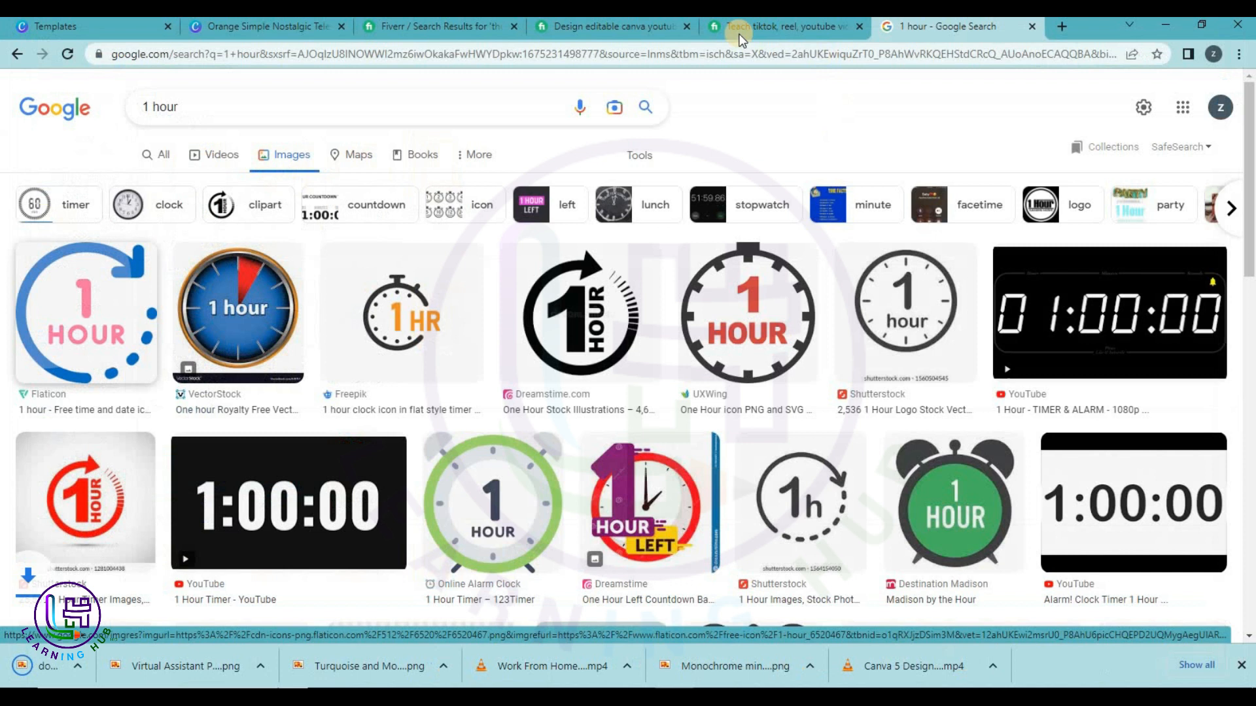
Back in Canva, upload the saved download.png 1 HOUR image from the computer.
{"action": "left_click", "coordinate": [736, 30]}
{"action": "left_click", "coordinate": [230, 28]}
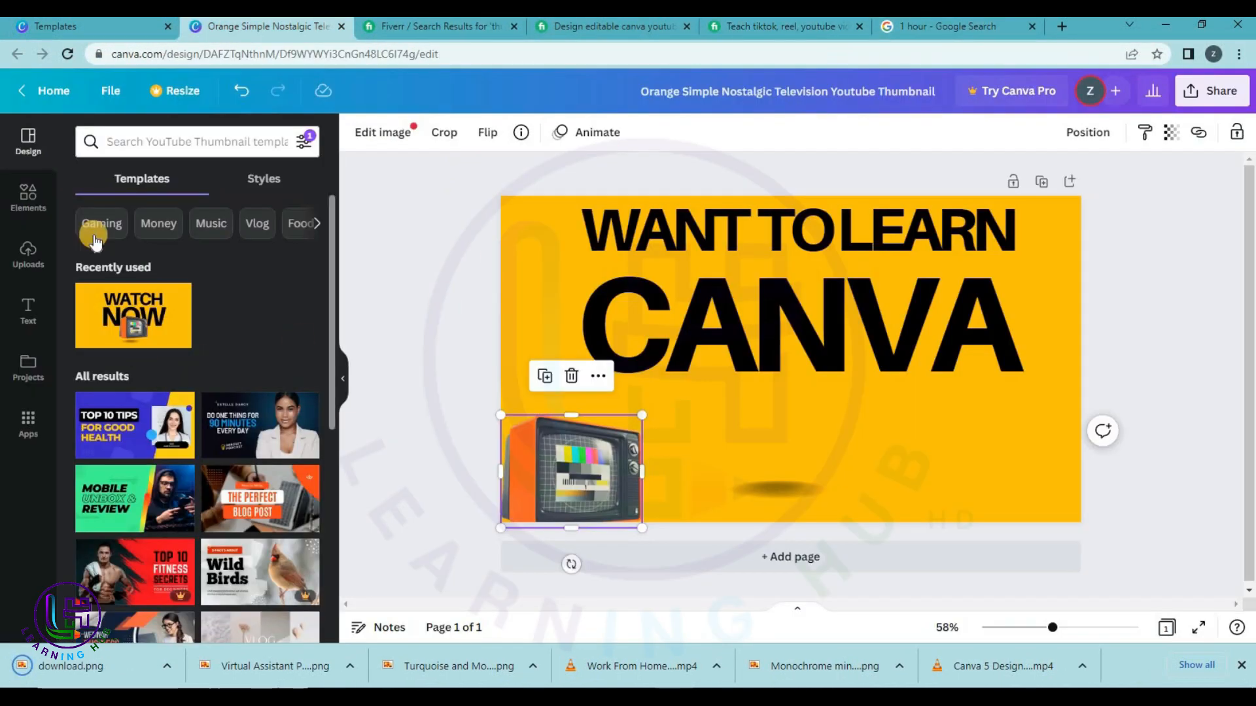
{"action": "left_click", "coordinate": [24, 255]}
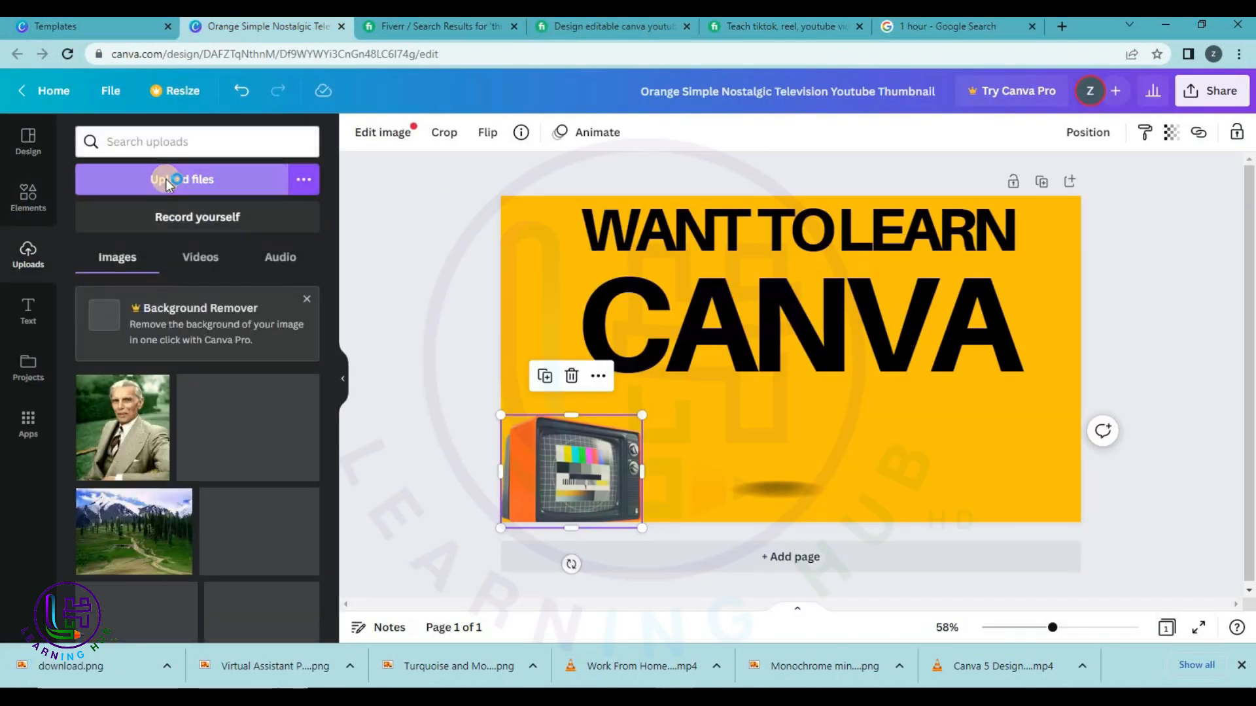
{"action": "left_click", "coordinate": [158, 183]}
{"action": "double_click", "coordinate": [177, 171]}
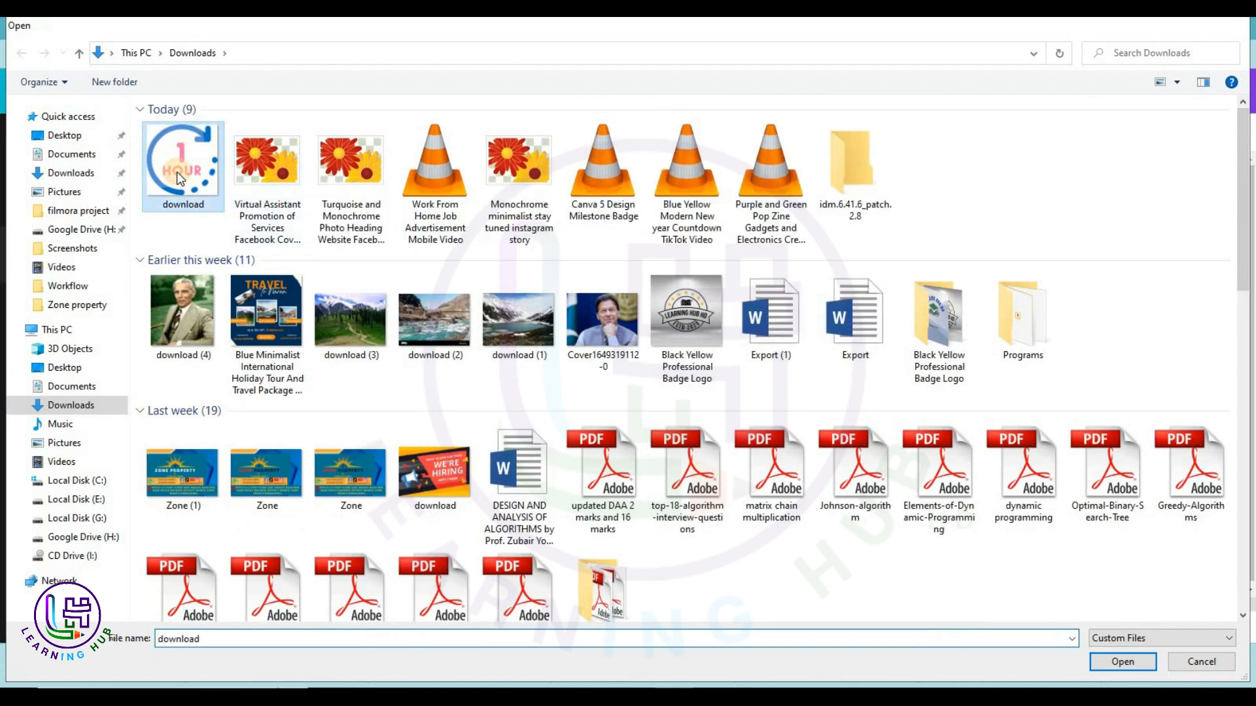
Swap the TV picture for the 1 HOUR image below CANVA, then add a blank second page.
{"action": "left_click_drag", "start_coordinate": [556, 466], "coordinate": [785, 433]}
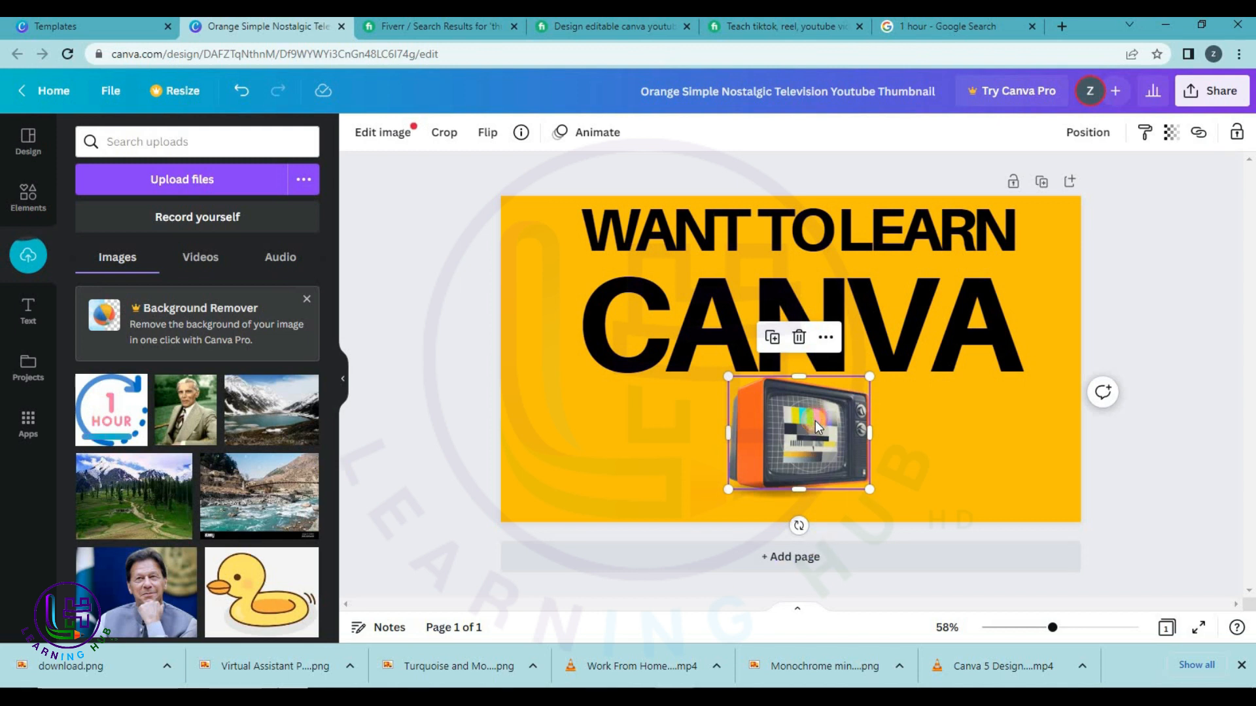
{"action": "left_click_drag", "start_coordinate": [114, 430], "coordinate": [757, 413]}
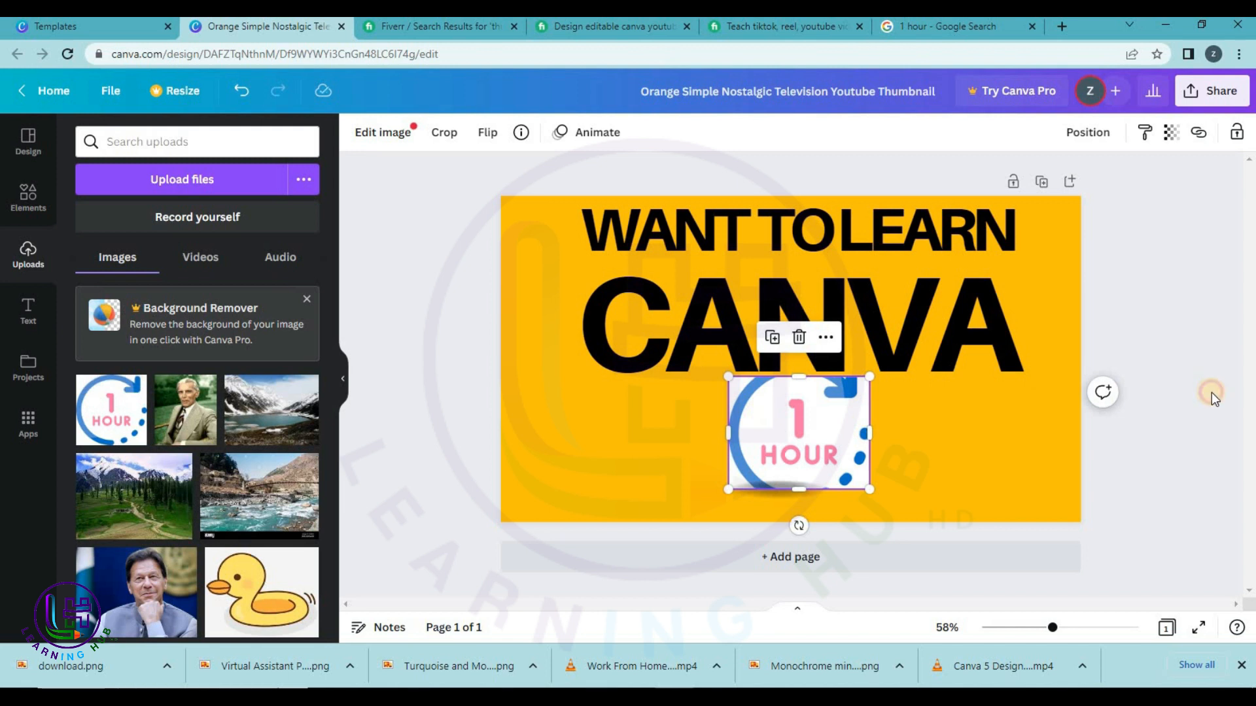
{"action": "left_click", "coordinate": [1211, 392]}
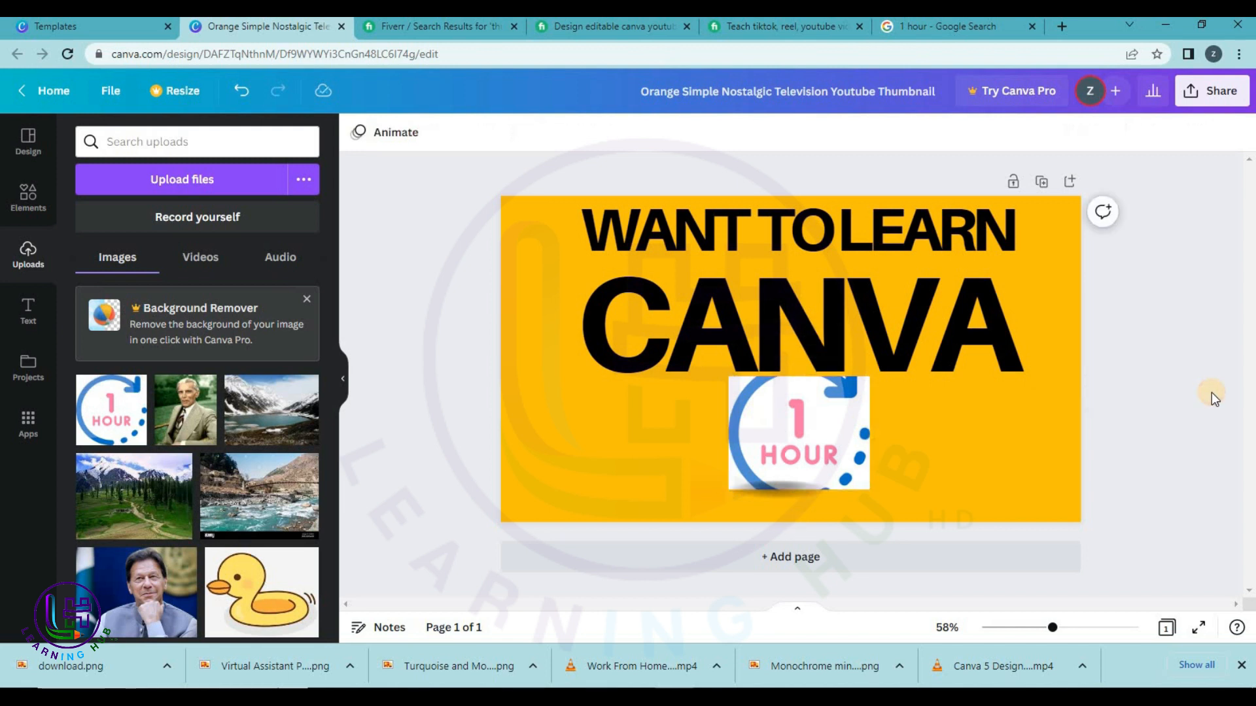
{"action": "left_click", "coordinate": [813, 449]}
{"action": "left_click_drag", "start_coordinate": [813, 449], "coordinate": [809, 448]}
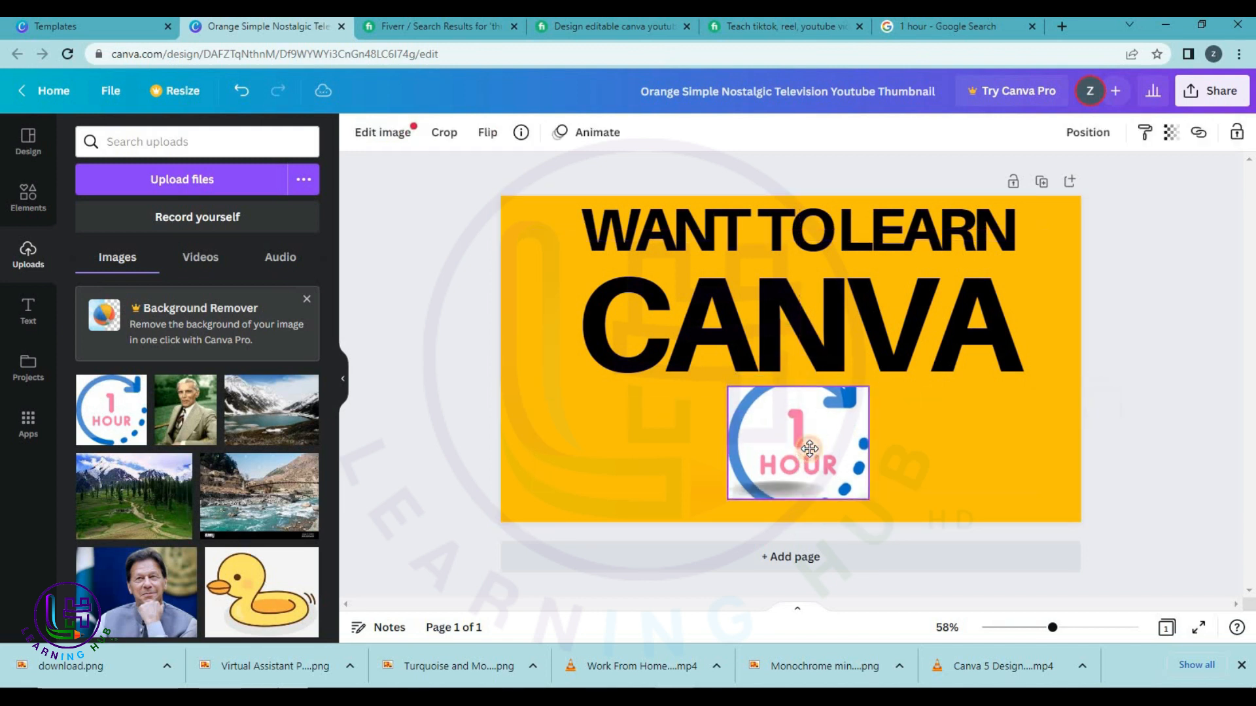
{"action": "left_click", "coordinate": [811, 560]}
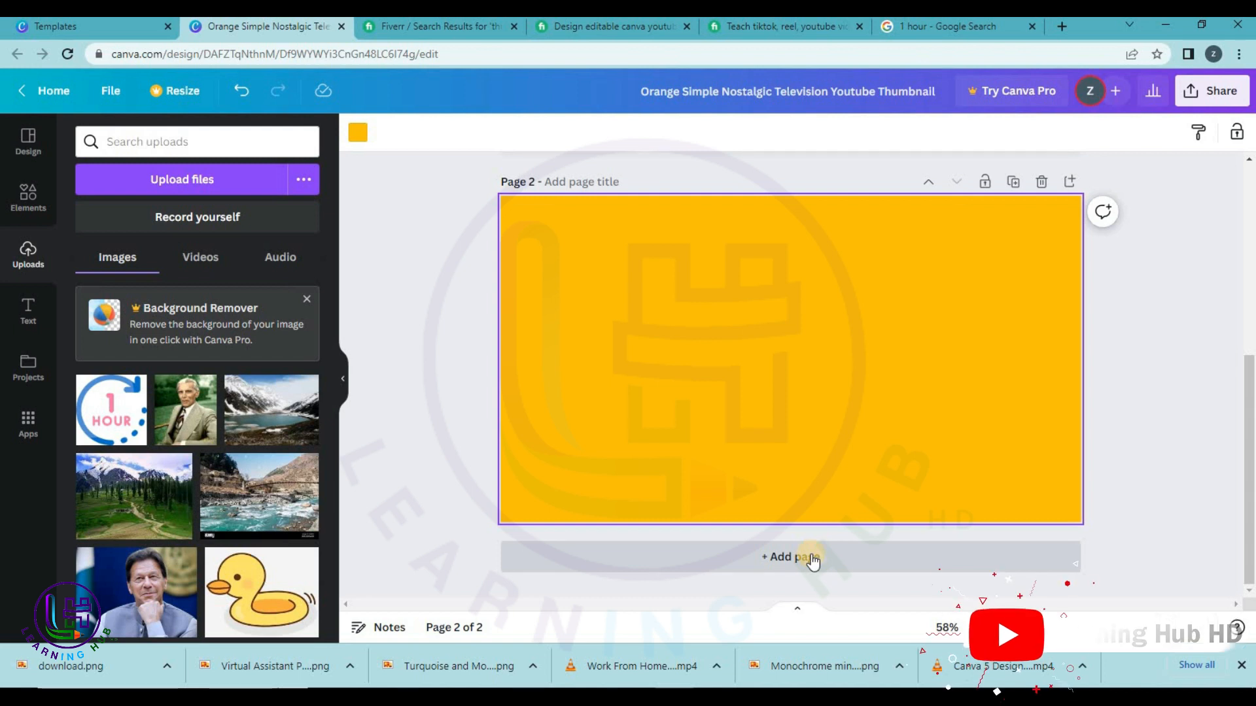
Apply the Top 10 Tips health thumbnail template to page 2.
{"action": "scroll", "coordinate": [808, 294], "scroll_direction": "up", "scroll_amount": 5}
{"action": "scroll", "coordinate": [808, 314], "scroll_direction": "up", "scroll_amount": 1}
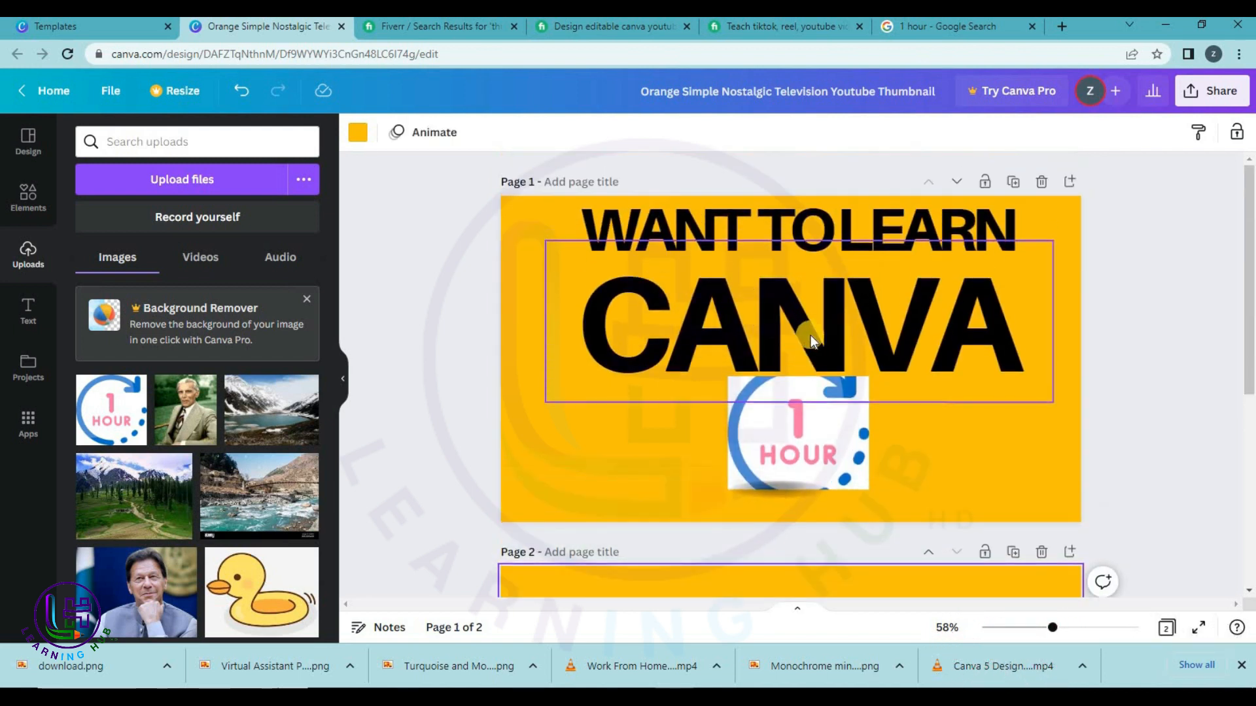
{"action": "scroll", "coordinate": [602, 340], "scroll_direction": "down", "scroll_amount": 6}
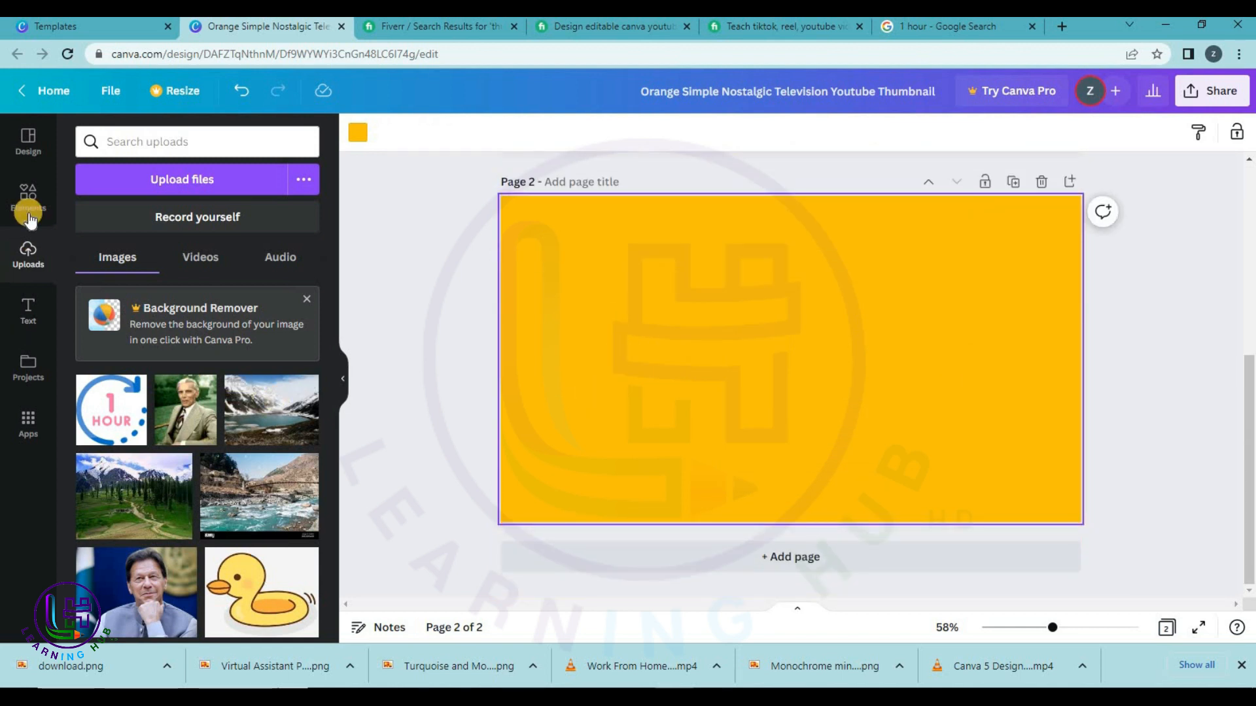
{"action": "left_click", "coordinate": [28, 141]}
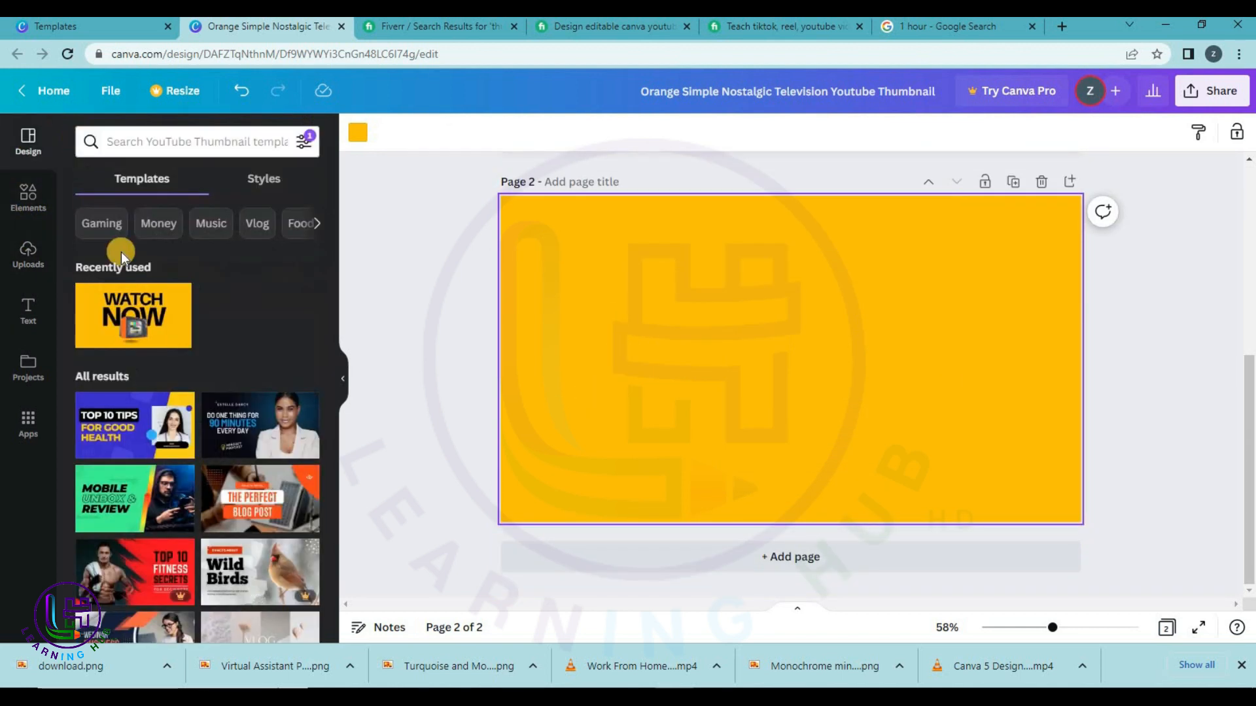
{"action": "scroll", "coordinate": [131, 353], "scroll_direction": "down", "scroll_amount": 1}
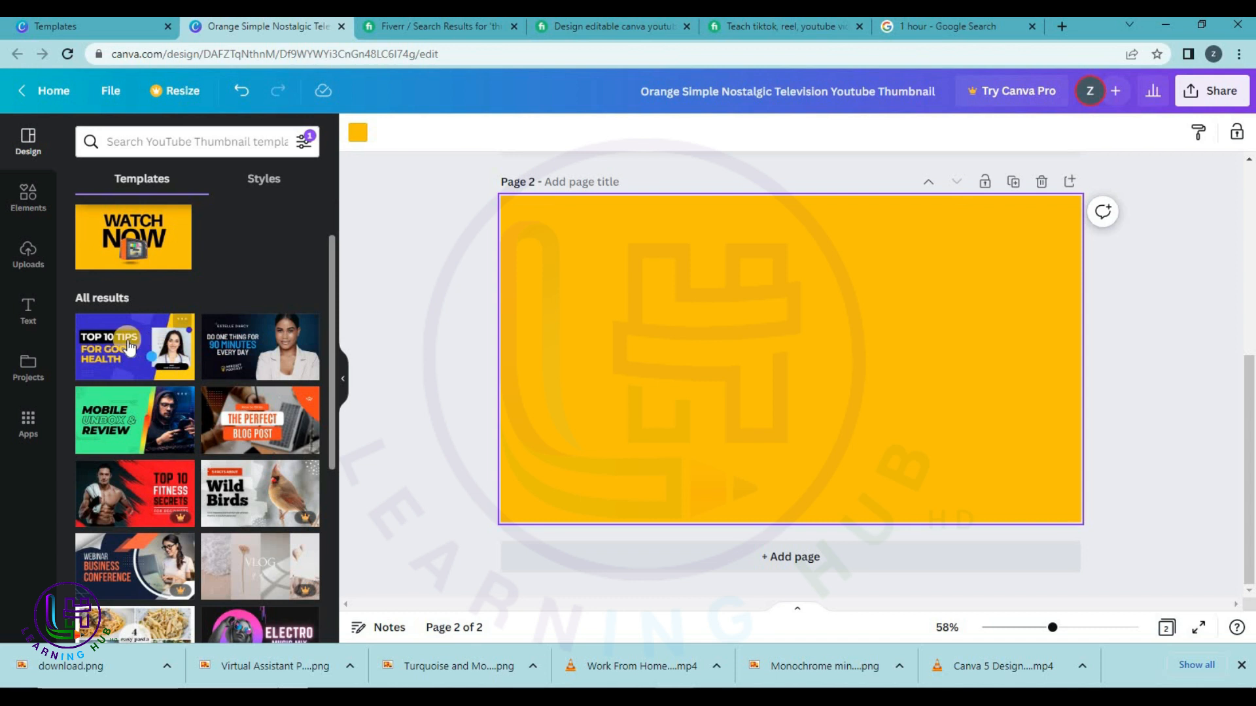
{"action": "left_click", "coordinate": [129, 348]}
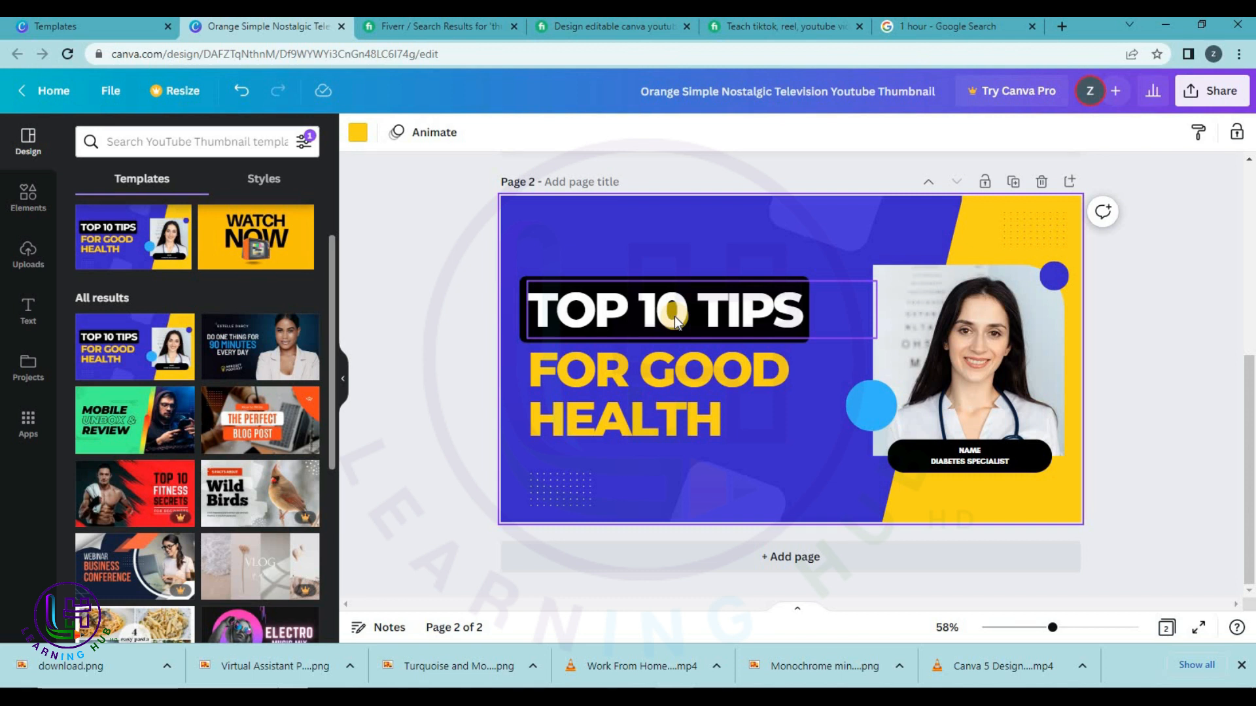
Change the TOP 10 TIPS title to 'LEARN CANVA' and shift it slightly left.
{"action": "double_click", "coordinate": [675, 319]}
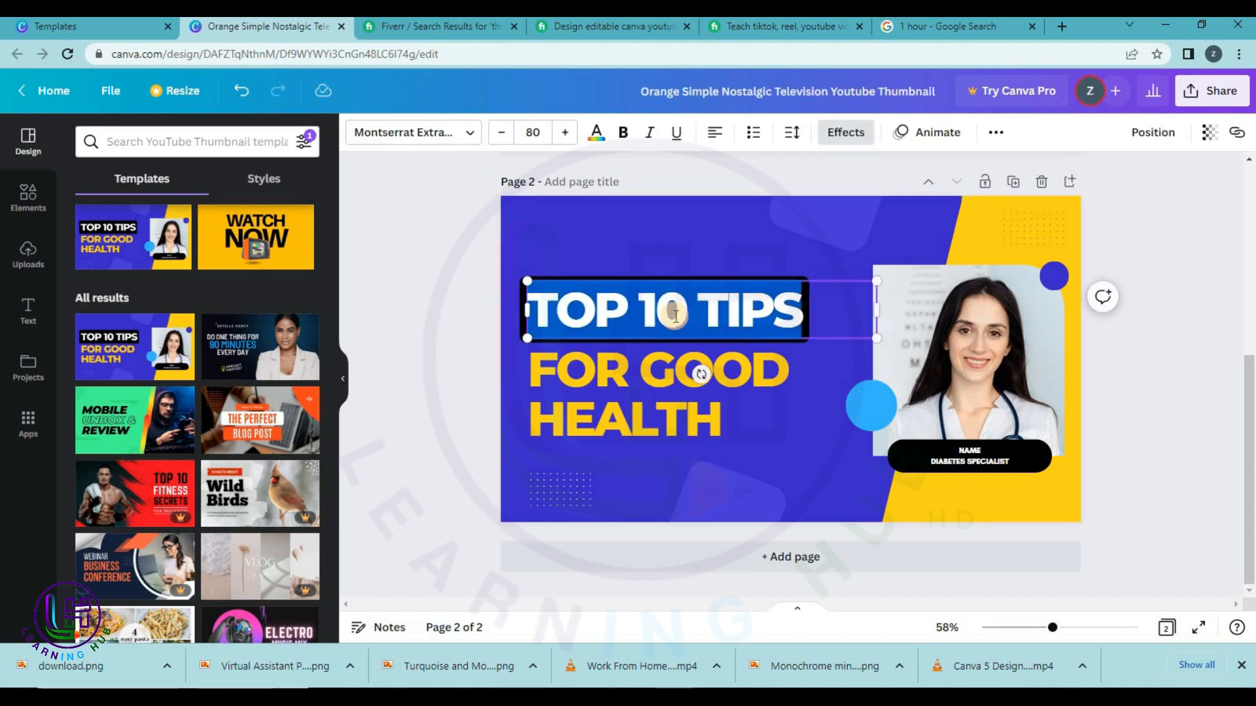
{"action": "type", "text": "LEARN CANVA"}
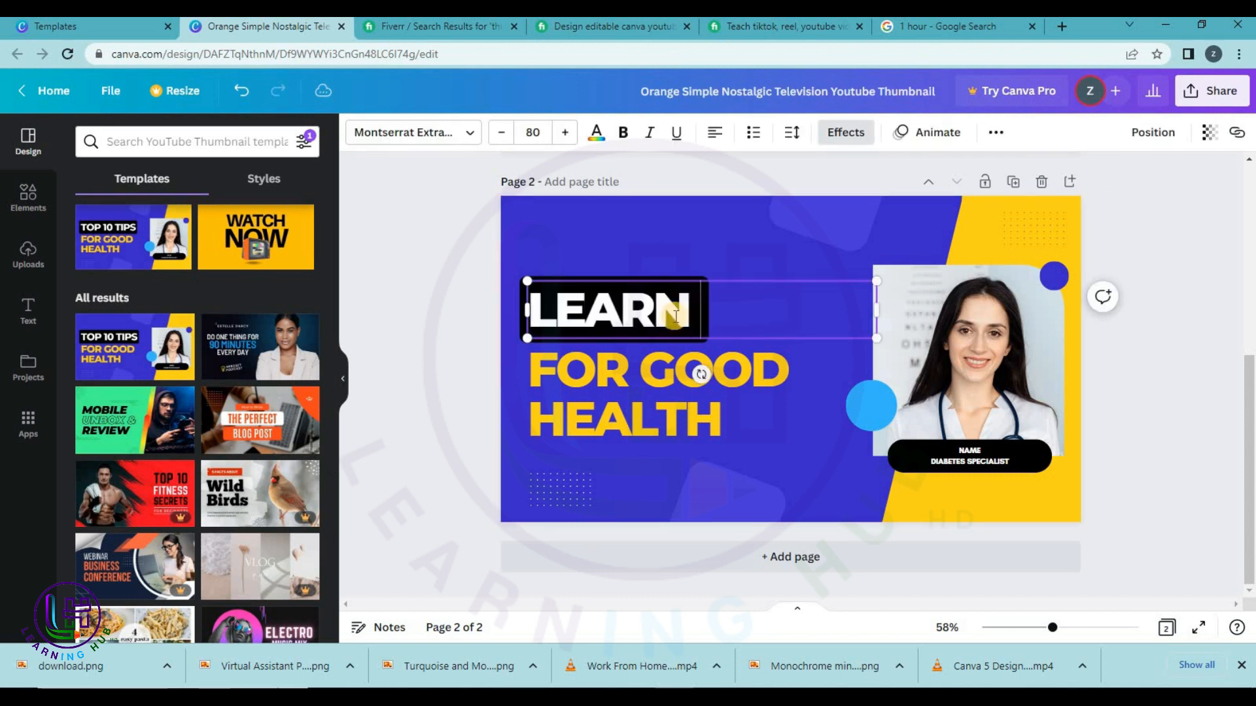
{"action": "mouse_move", "coordinate": [714, 317]}
{"action": "left_mouse_down"}
{"action": "mouse_move", "coordinate": [696, 317]}
{"action": "mouse_move", "coordinate": [696, 292]}
{"action": "mouse_move", "coordinate": [703, 302]}
{"action": "left_mouse_up"}
Rewrite the FOR GOOD HEALTH text to read 'IN 1 HOUR'.
{"action": "left_click", "coordinate": [686, 364]}
{"action": "triple_click", "coordinate": [627, 374]}
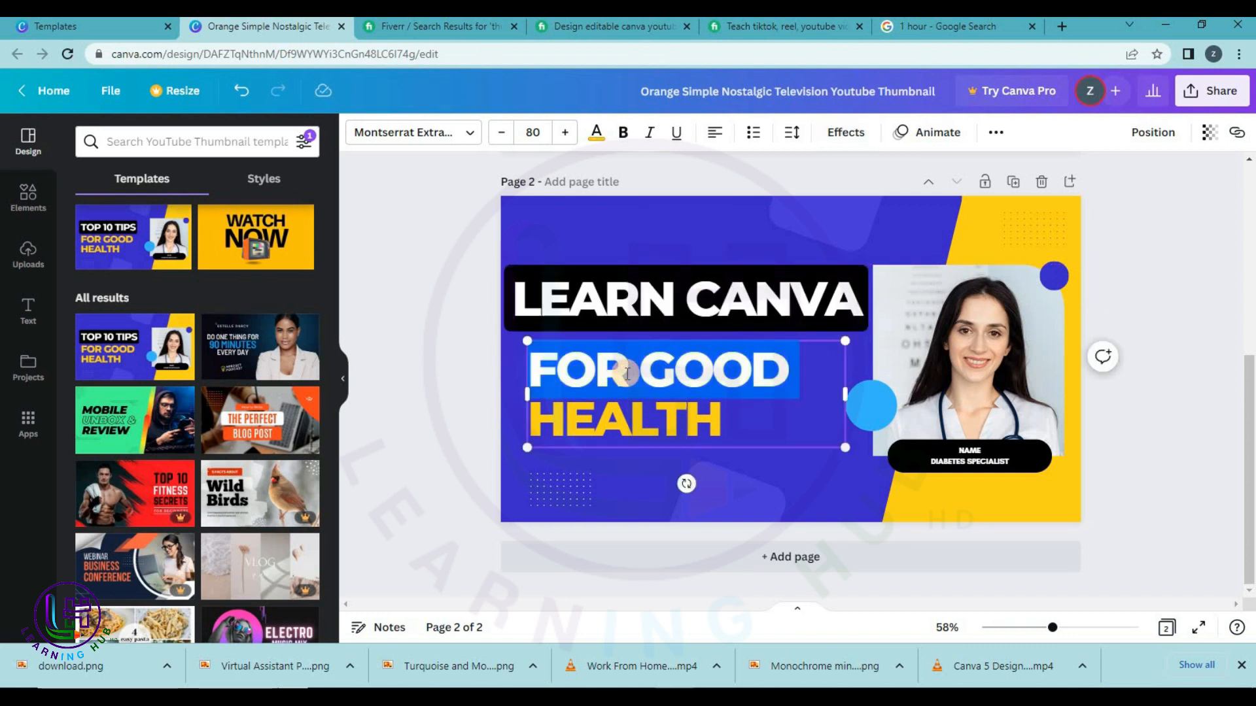
{"action": "type", "text": "IN "}
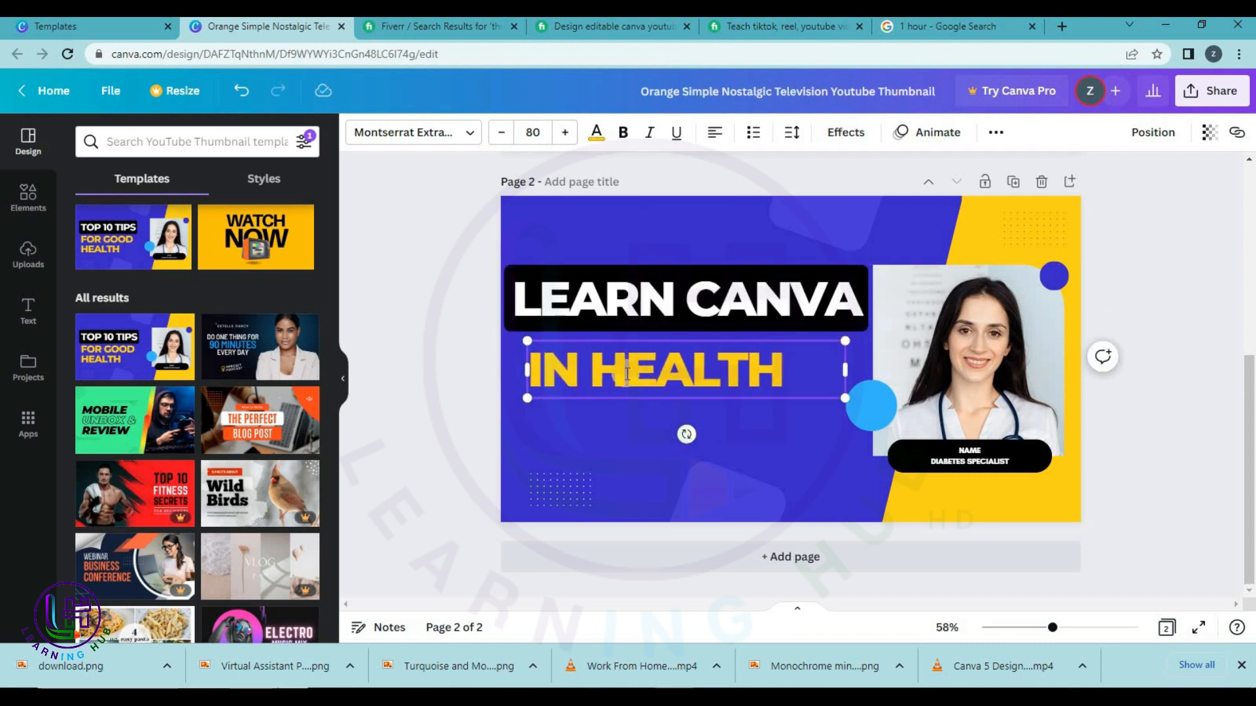
{"action": "type", "text": "1"}
{"action": "key", "text": "Return"}
{"action": "key", "text": "shift+Right"}
{"action": "key", "text": "shift+Right"}
{"action": "key", "text": "shift+Right"}
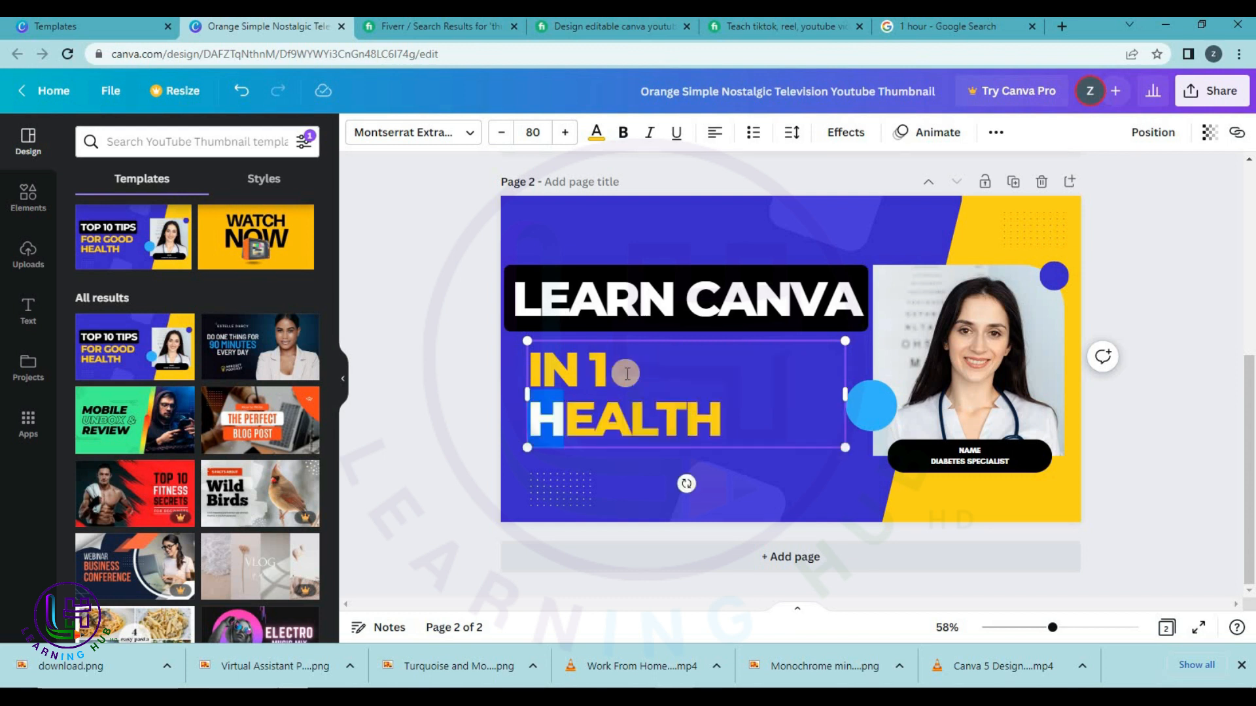
{"action": "key", "text": "shift+Right"}
{"action": "key", "text": "shift+Right"}
{"action": "key", "text": "shift+Right"}
{"action": "type", "text": "HOUR"}
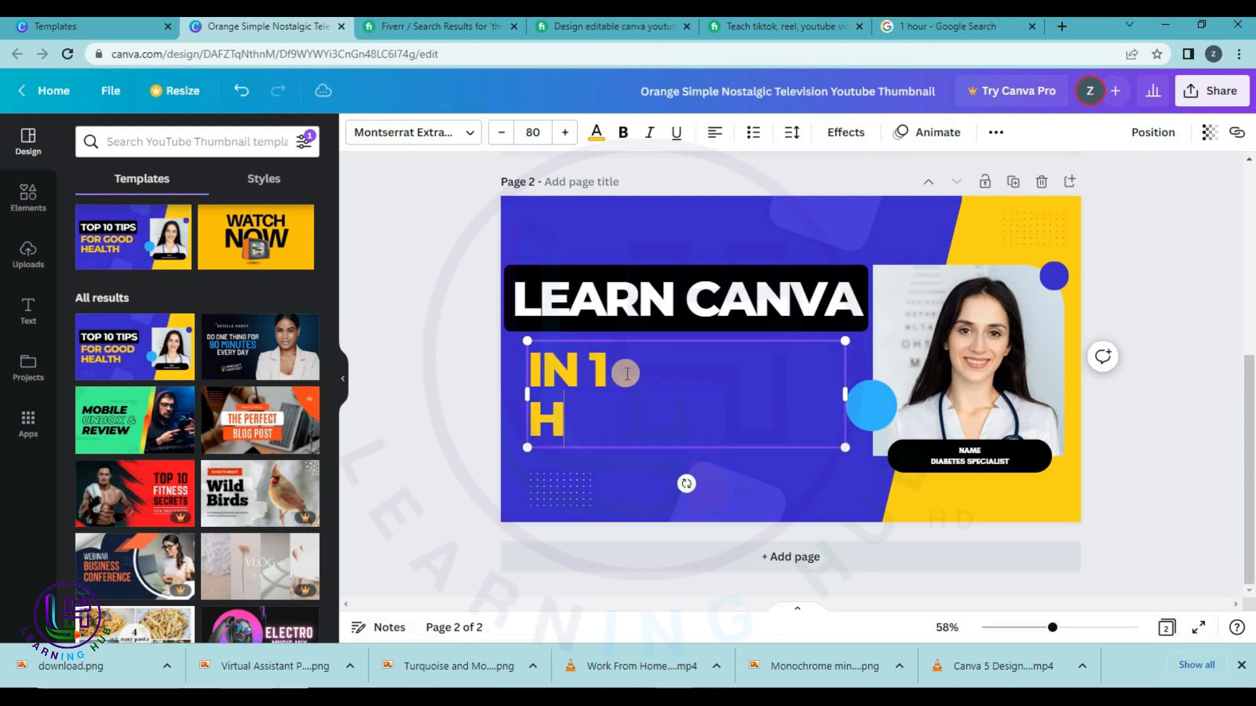
{"action": "left_click", "coordinate": [410, 379]}
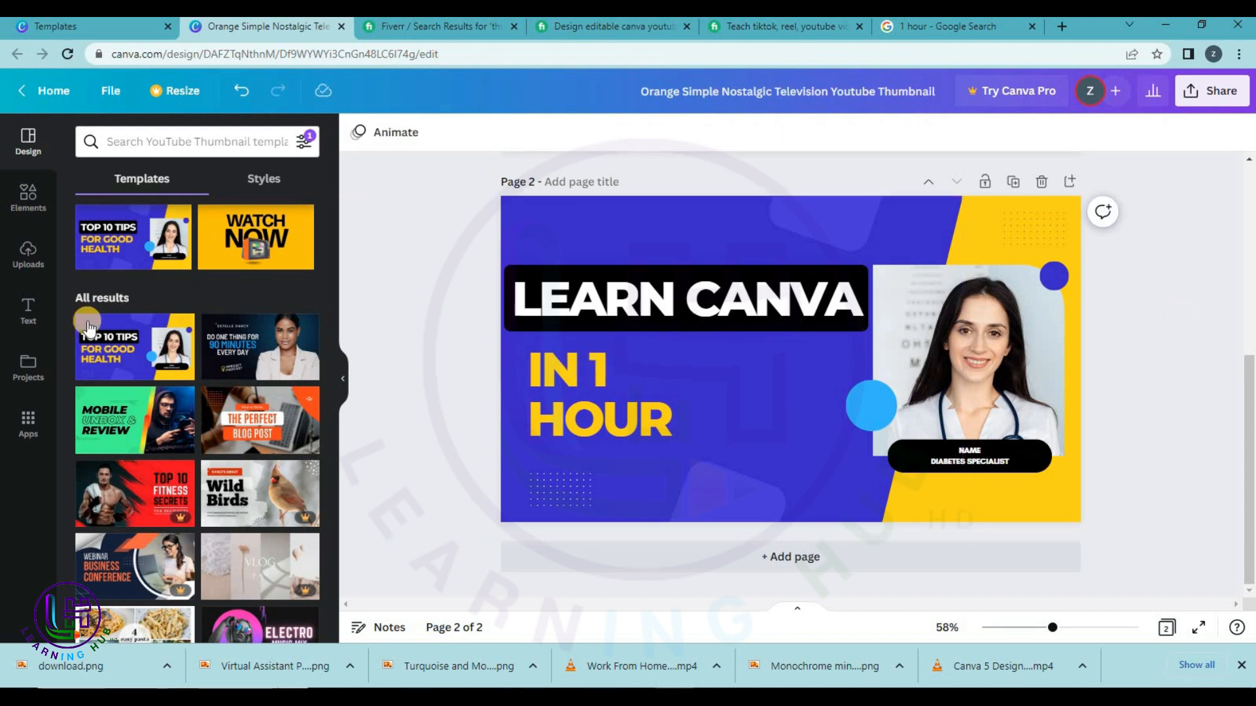
Drop the uploaded portrait into page 2's doctor photo frame.
{"action": "left_click", "coordinate": [27, 252]}
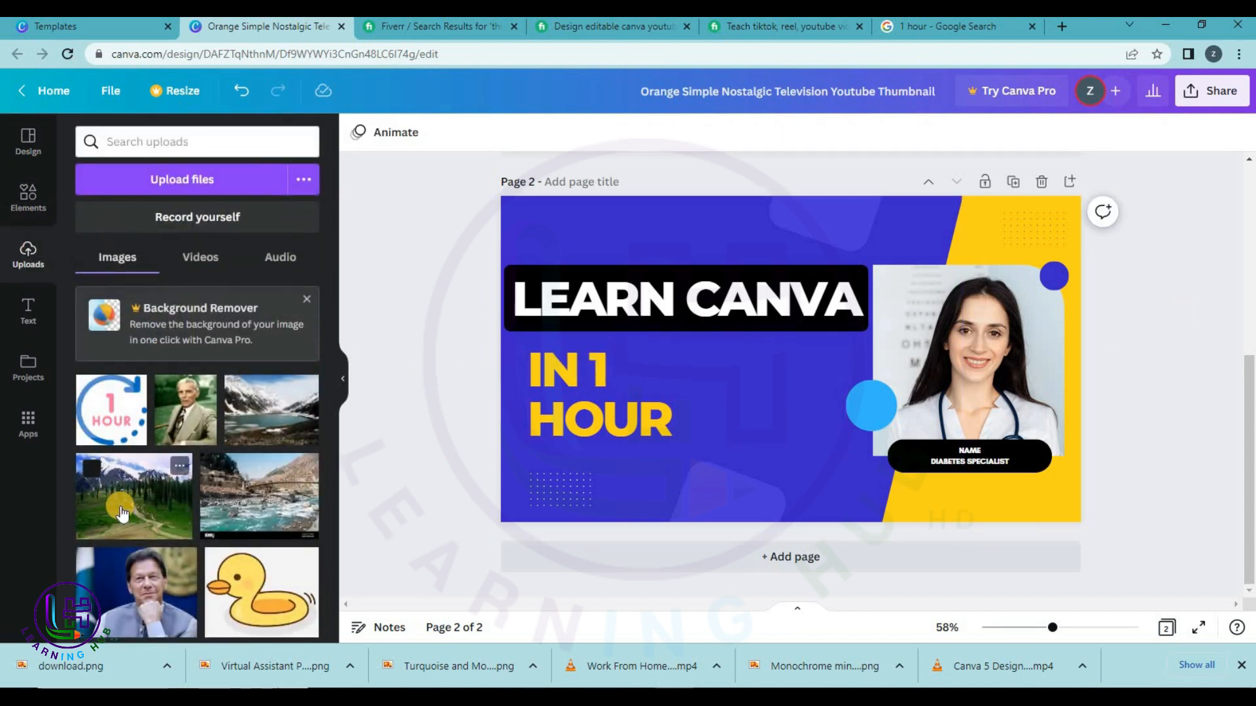
{"action": "left_click", "coordinate": [969, 327]}
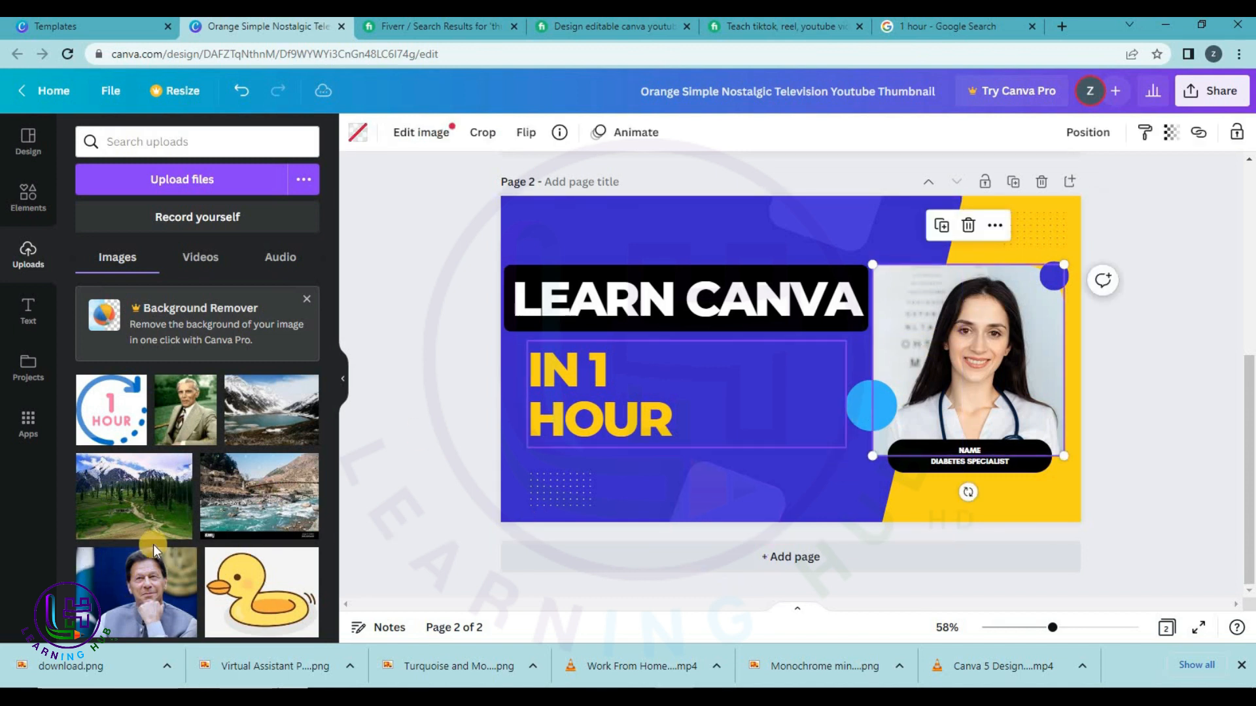
{"action": "left_click_drag", "start_coordinate": [154, 576], "coordinate": [952, 348]}
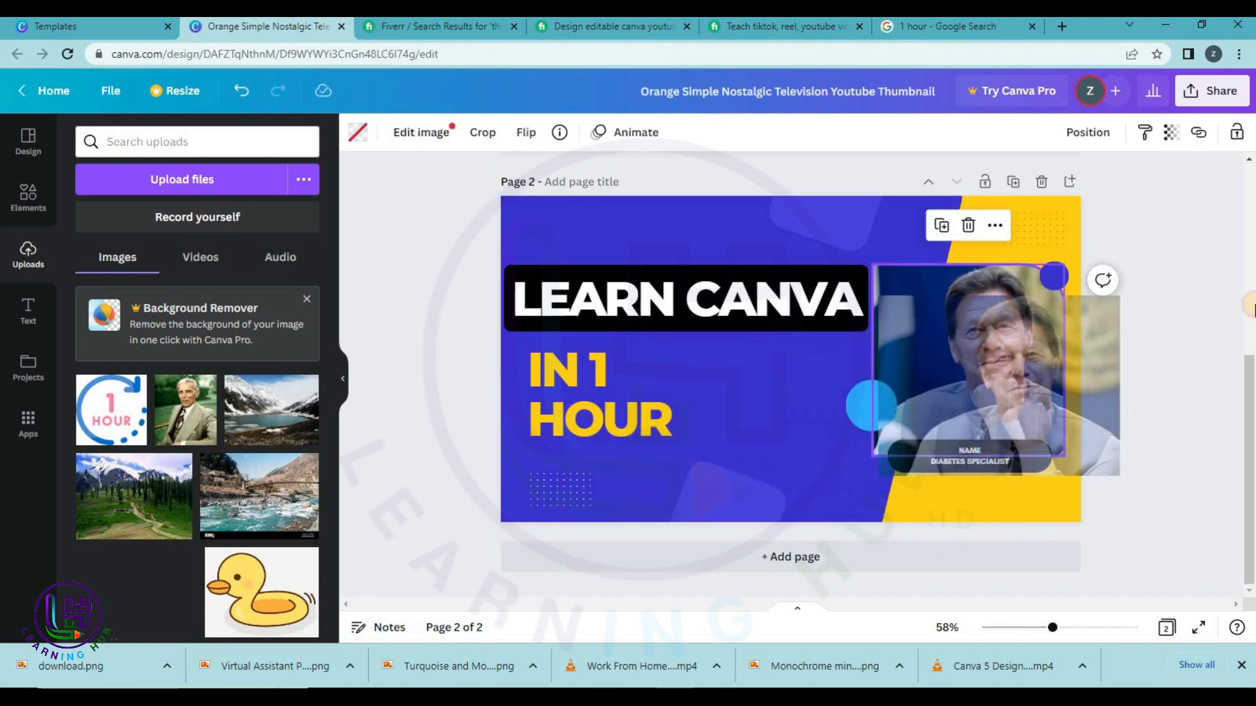
Change the name tag text under the photo to the pictured person's name.
{"action": "left_click", "coordinate": [951, 461]}
{"action": "left_click", "coordinate": [953, 460]}
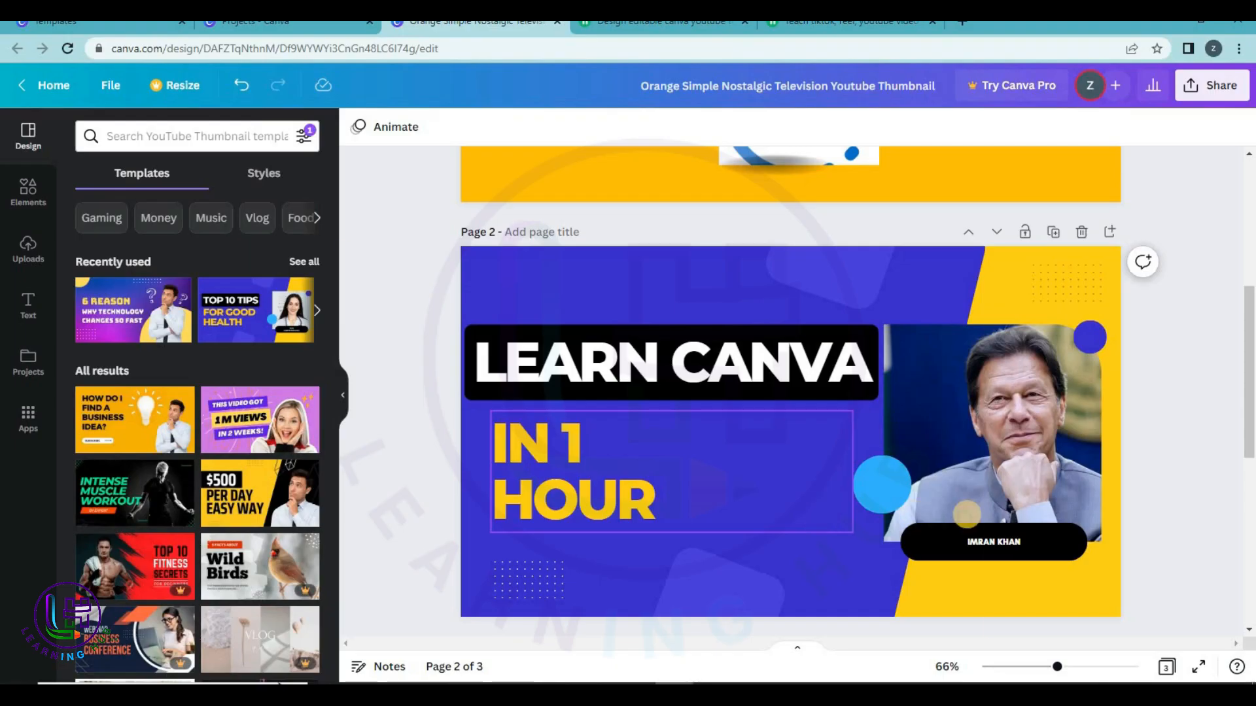
{"action": "left_click", "coordinate": [991, 540]}
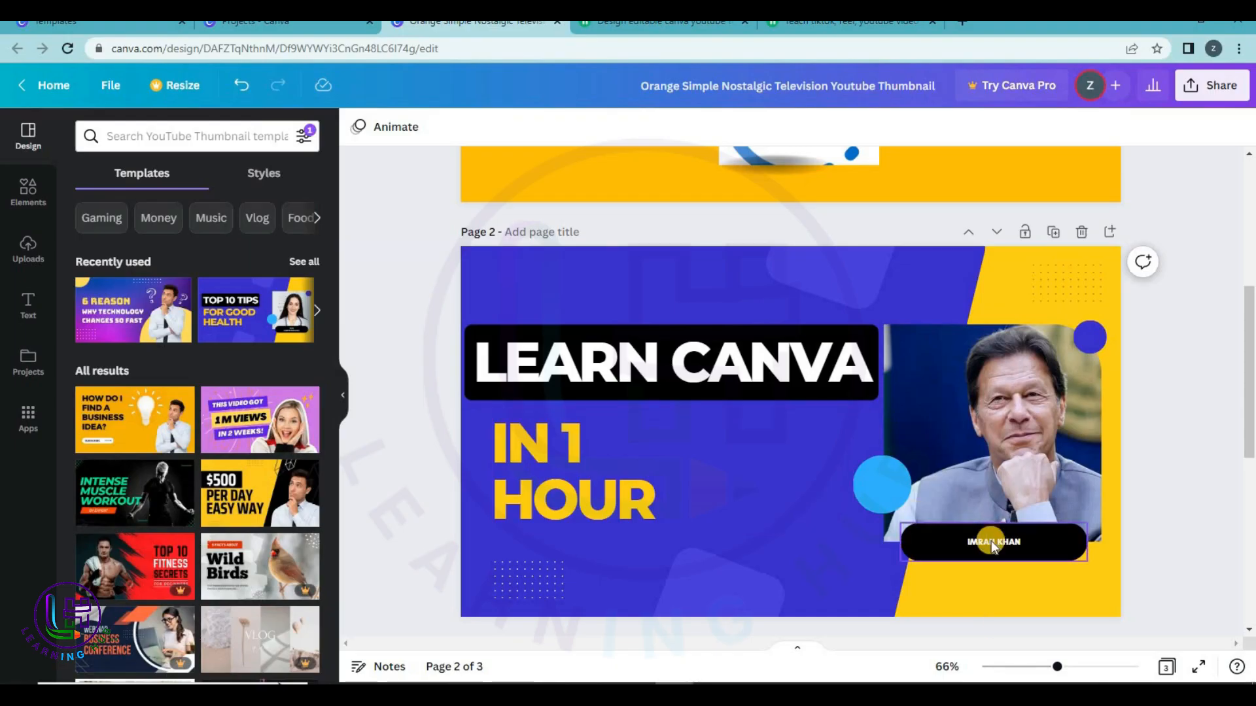
{"action": "left_click", "coordinate": [991, 540]}
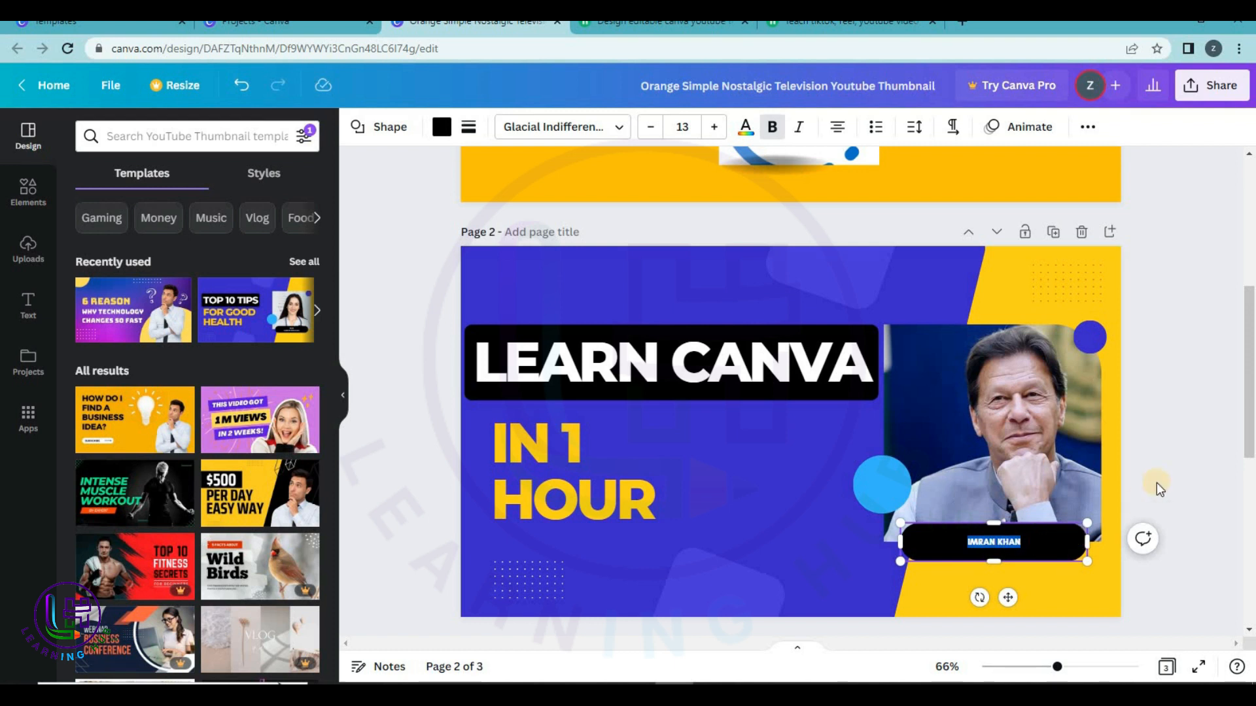
{"action": "left_click", "coordinate": [1179, 457]}
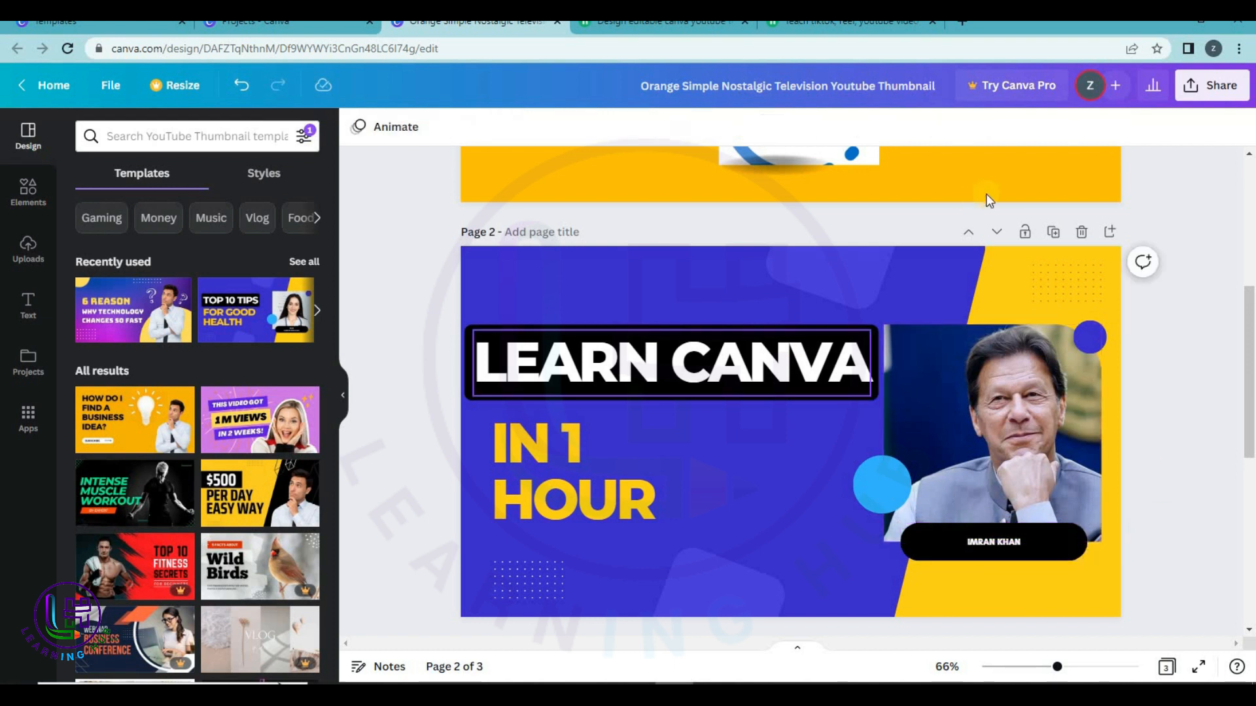
{"action": "left_click", "coordinate": [601, 481]}
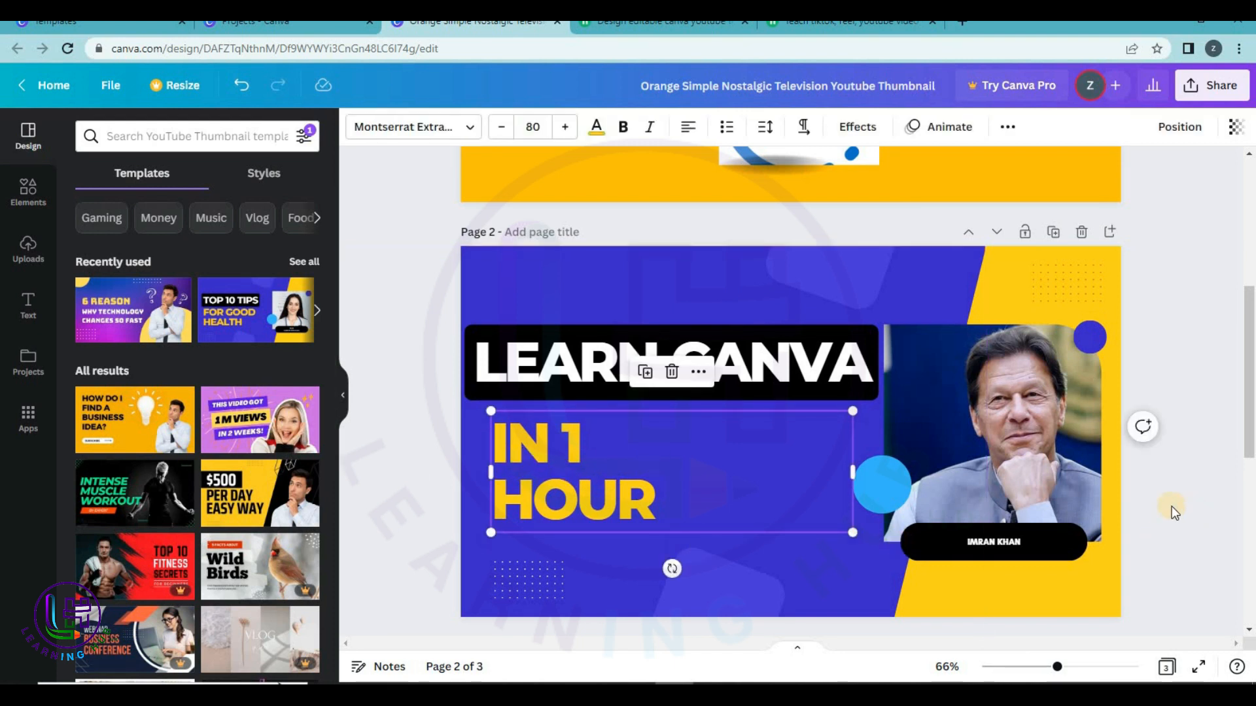
{"action": "scroll", "coordinate": [1171, 506], "scroll_direction": "down", "scroll_amount": 1}
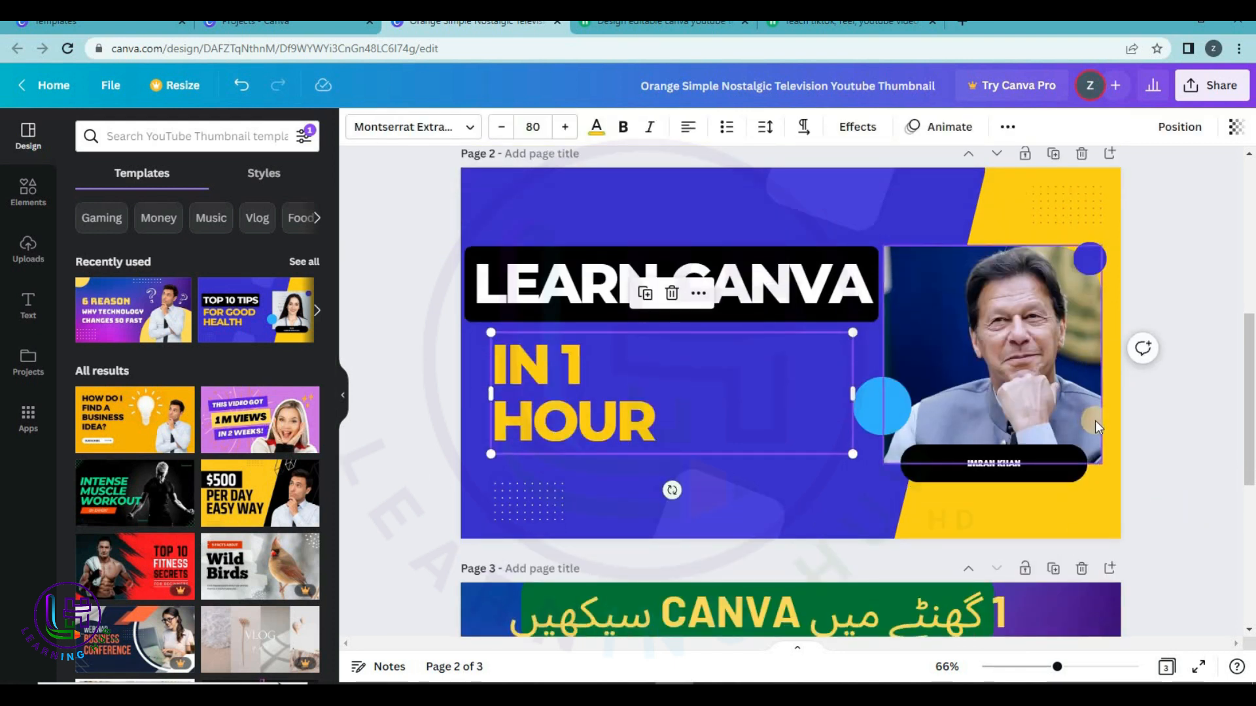
{"action": "scroll", "coordinate": [1095, 421], "scroll_direction": "up", "scroll_amount": 2}
{"action": "scroll", "coordinate": [1057, 355], "scroll_direction": "down", "scroll_amount": 2}
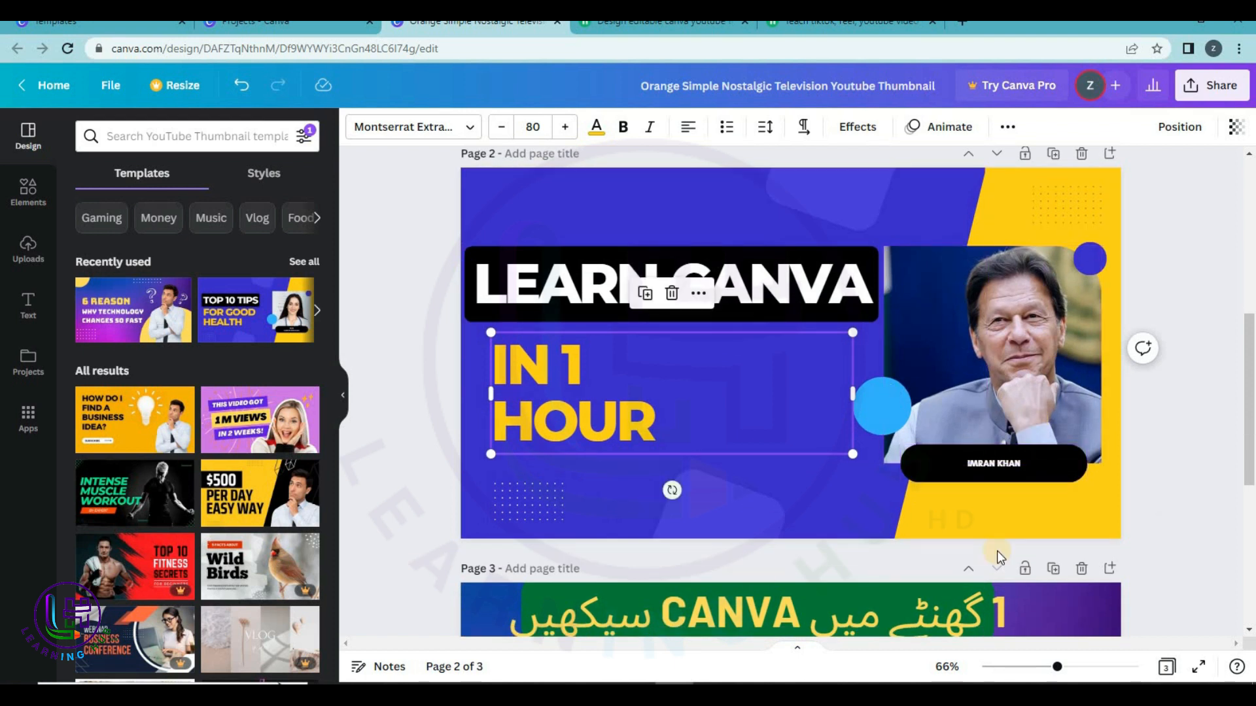
{"action": "scroll", "coordinate": [996, 551], "scroll_direction": "down", "scroll_amount": 5}
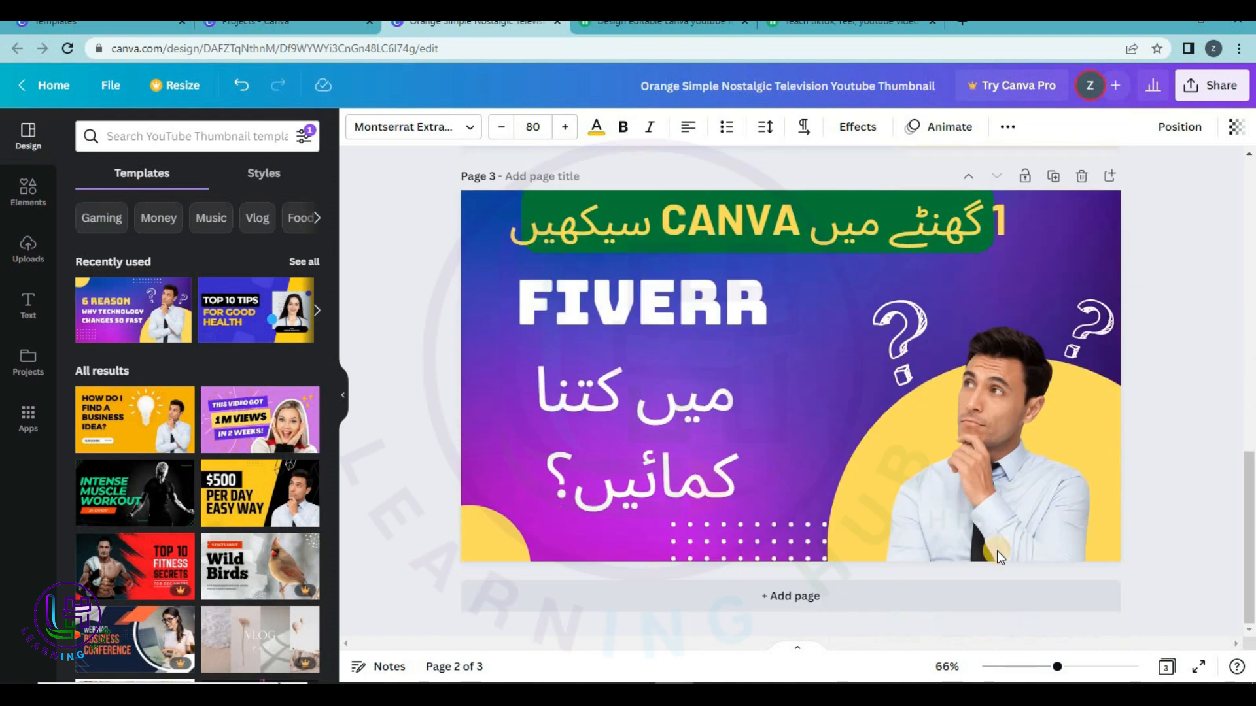
Add a fourth page carrying the purple '6 REASON WHY TECHNOLOGY CHANGES SO FAST' template.
{"action": "left_click", "coordinate": [802, 600]}
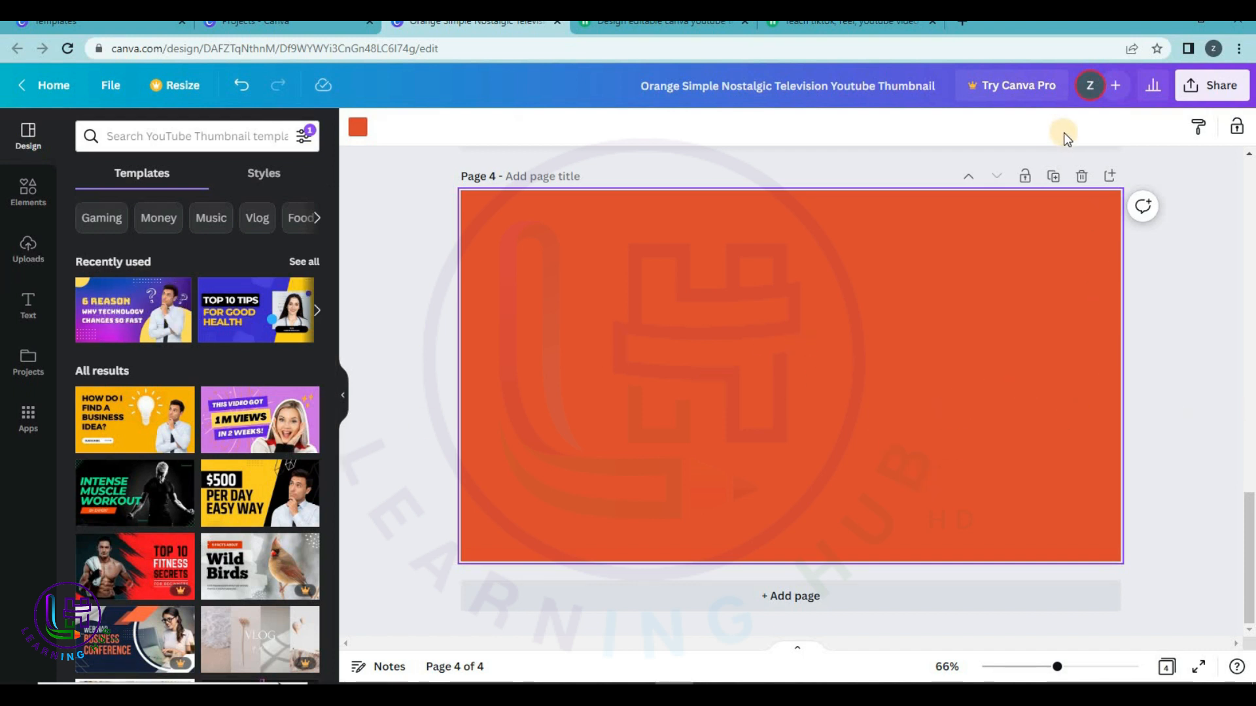
{"action": "left_click", "coordinate": [1081, 176]}
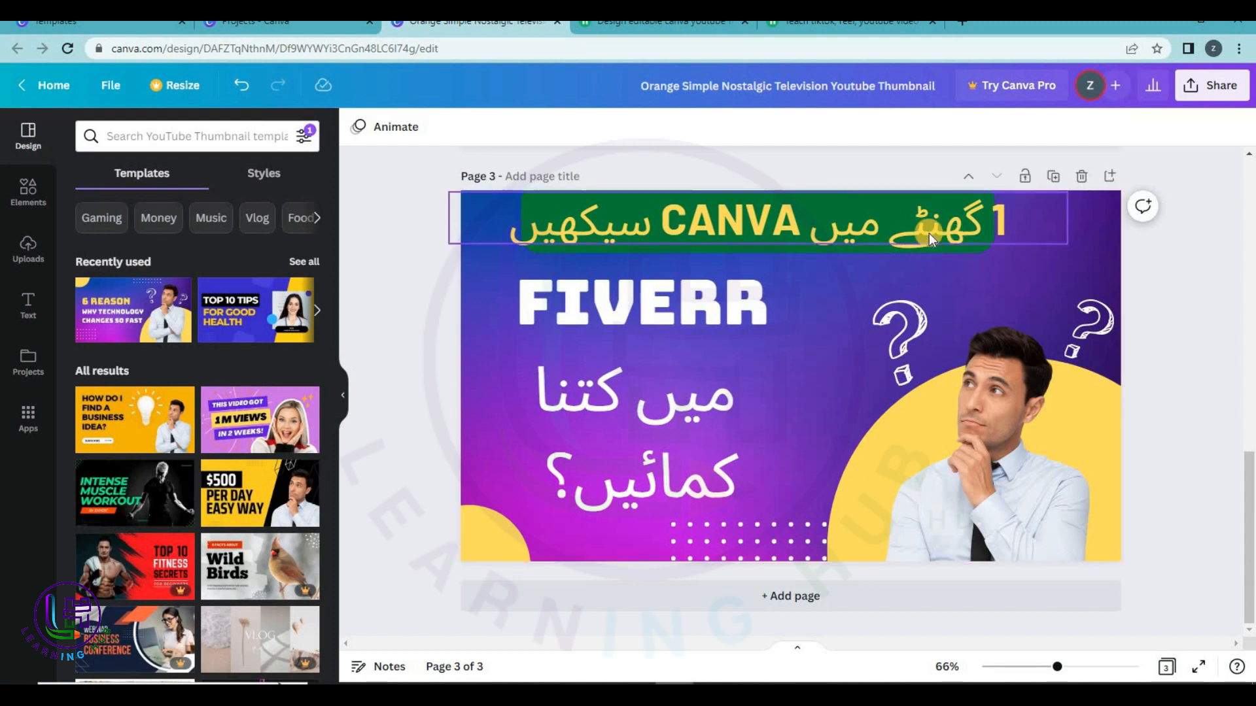
{"action": "left_click", "coordinate": [929, 233]}
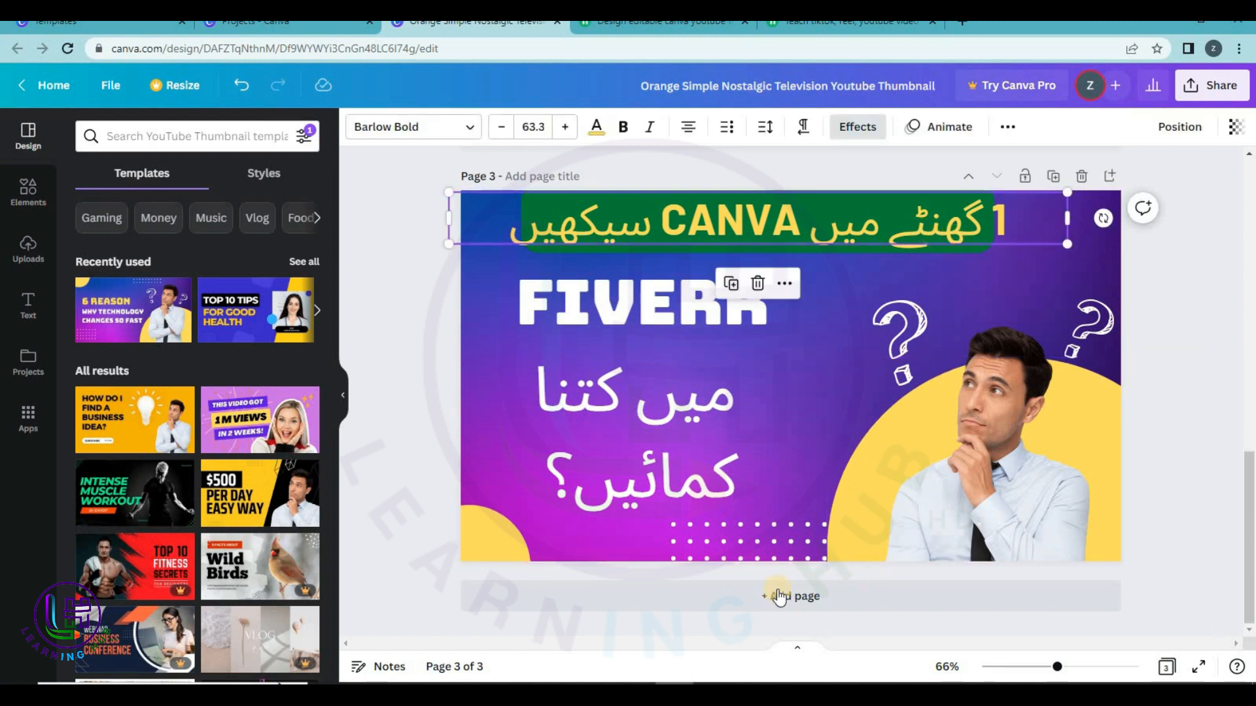
{"action": "left_click", "coordinate": [835, 599]}
{"action": "left_click_drag", "start_coordinate": [140, 305], "coordinate": [628, 340]}
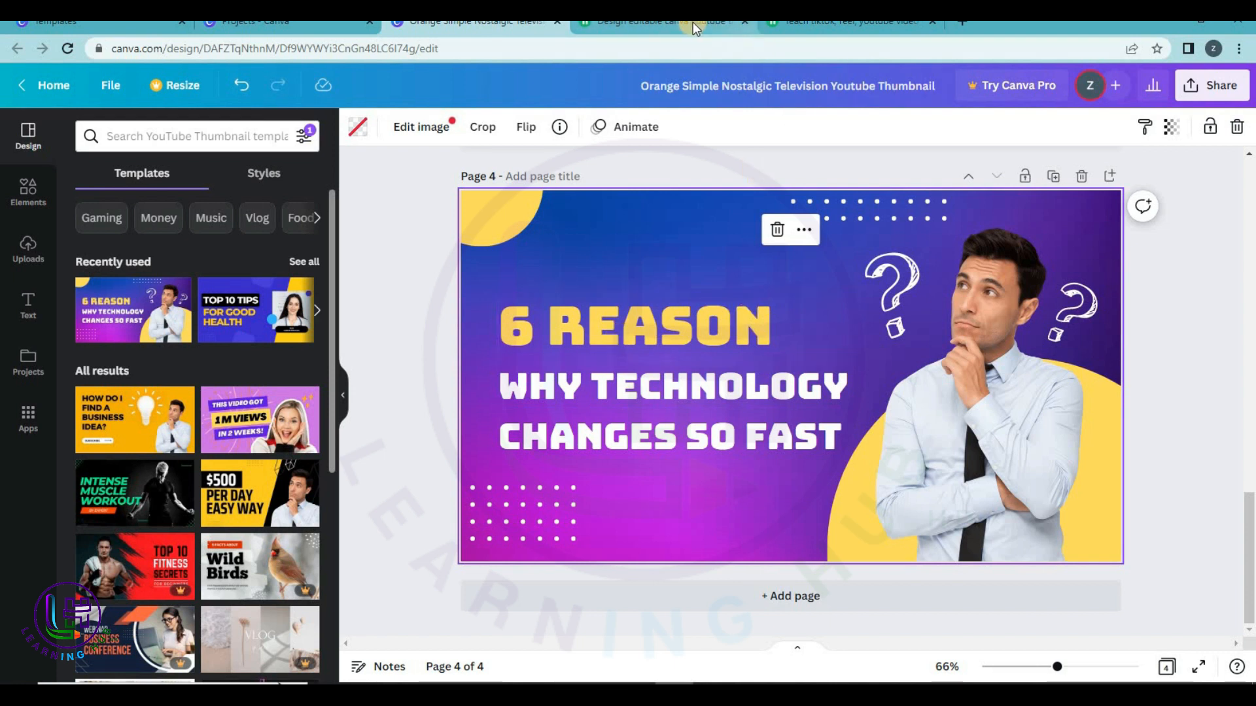
{"action": "left_click", "coordinate": [961, 23]}
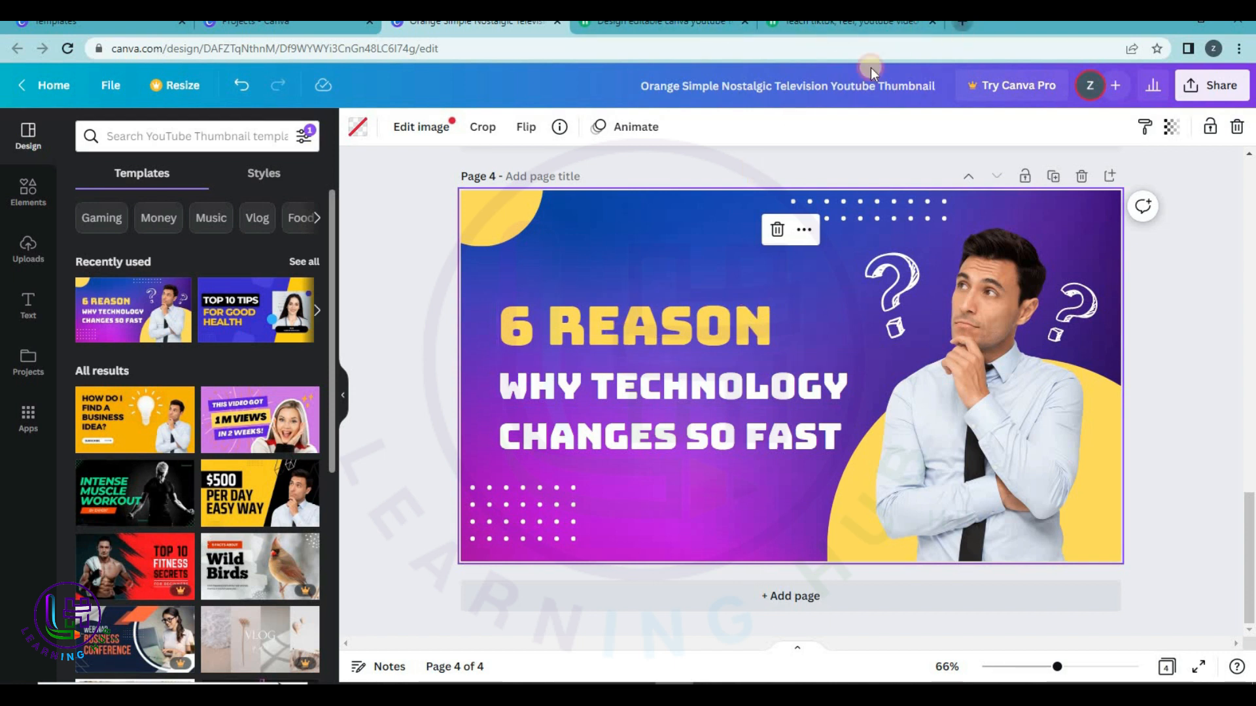
Translate 'learn canva in 1 hour' into Urdu with Google Translate, then return to Canva.
{"action": "type", "text": "goo"}
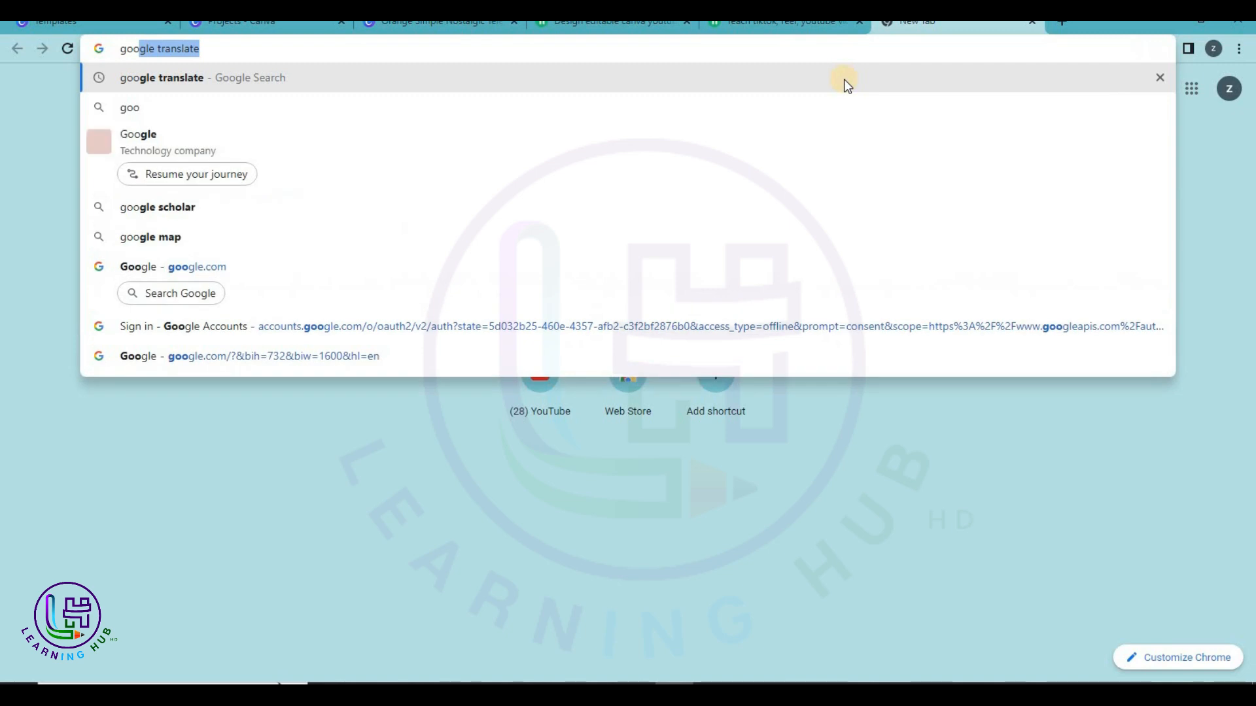
{"action": "key", "text": "Return"}
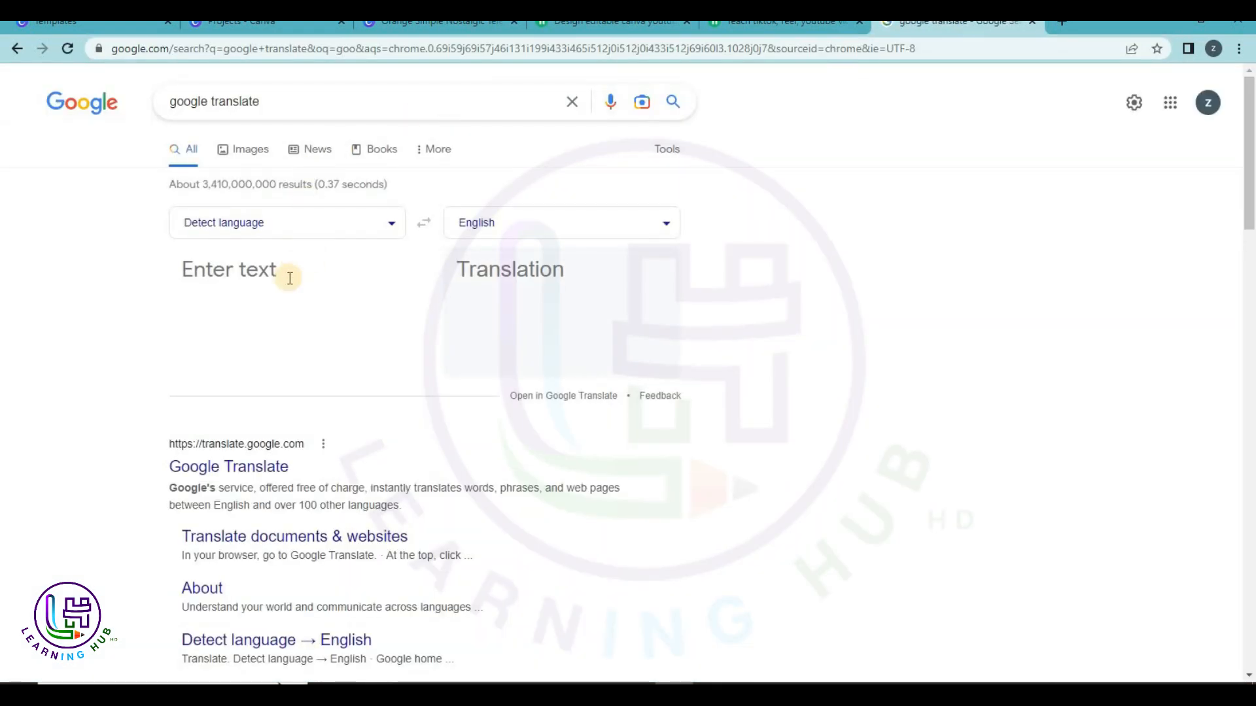
{"action": "left_click", "coordinate": [291, 273]}
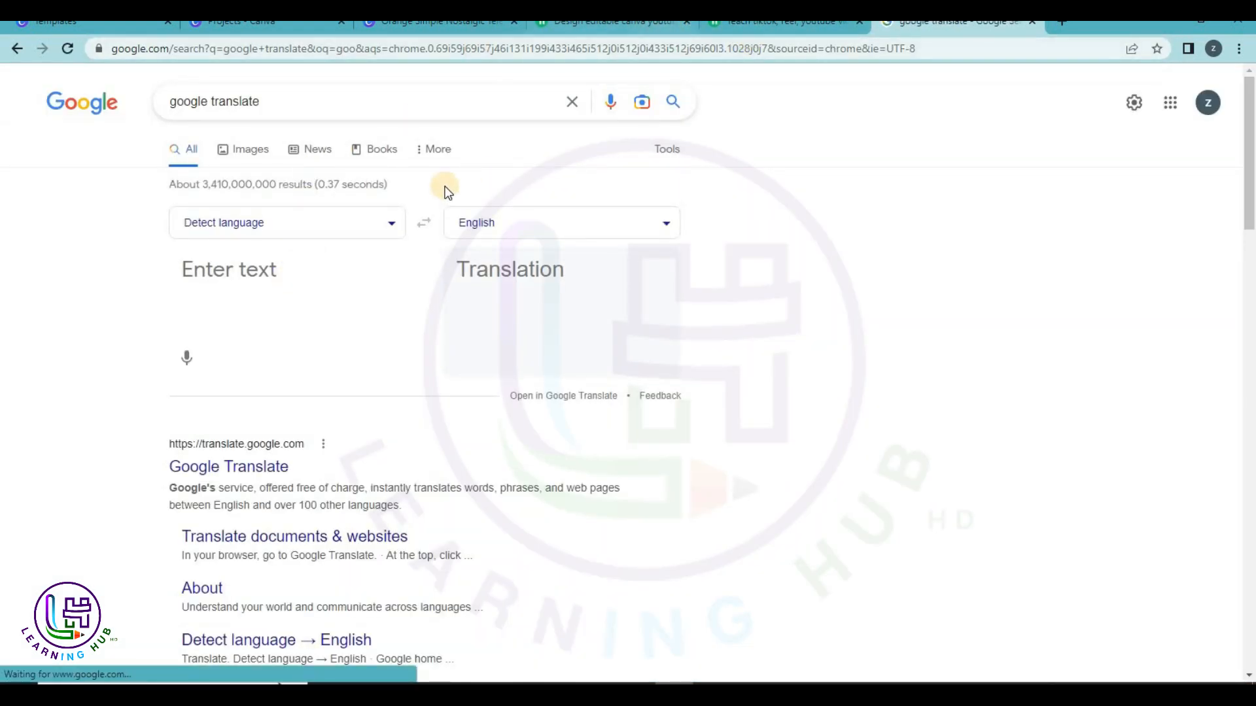
{"action": "type", "text": "lear"}
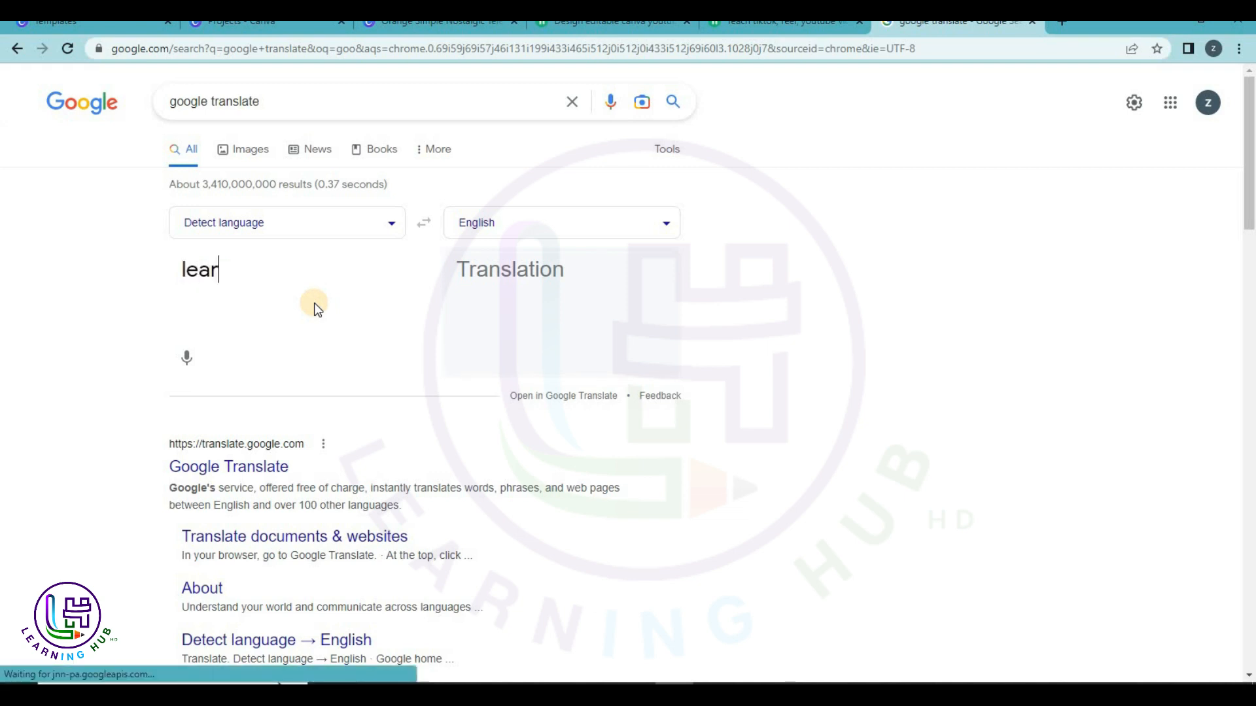
{"action": "type", "text": "n canv"}
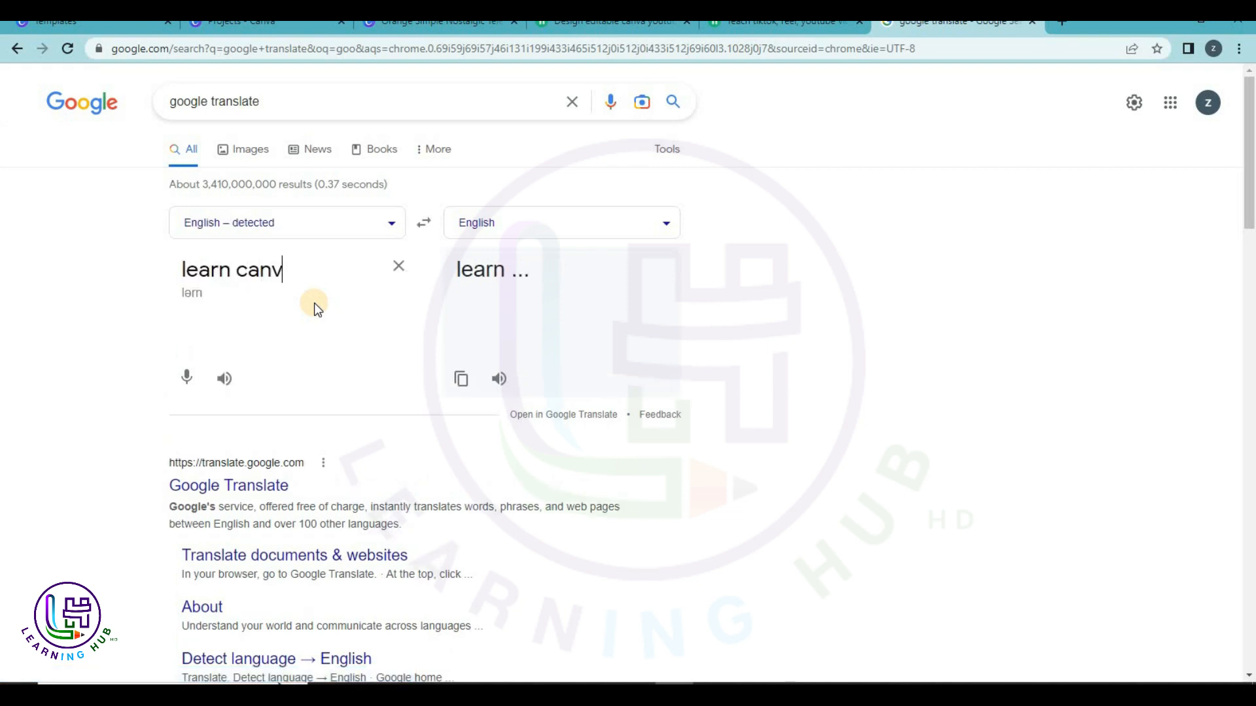
{"action": "type", "text": "a in 1 hour"}
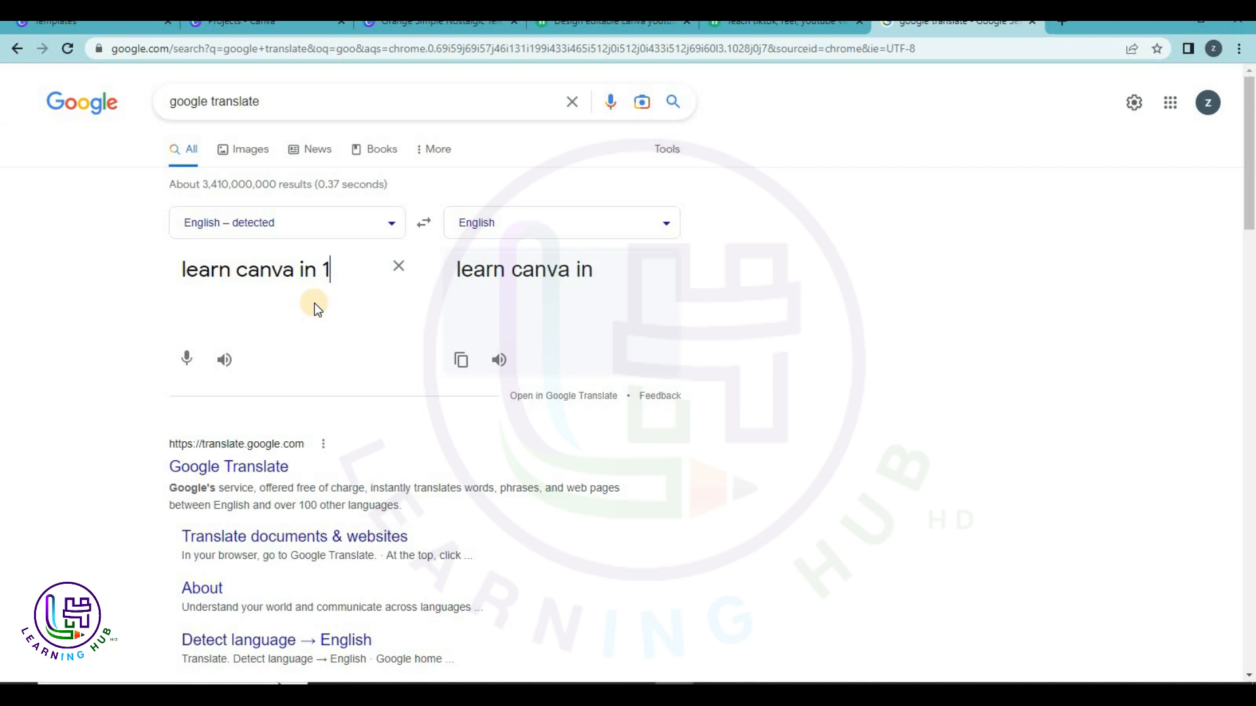
{"action": "left_click", "coordinate": [552, 223]}
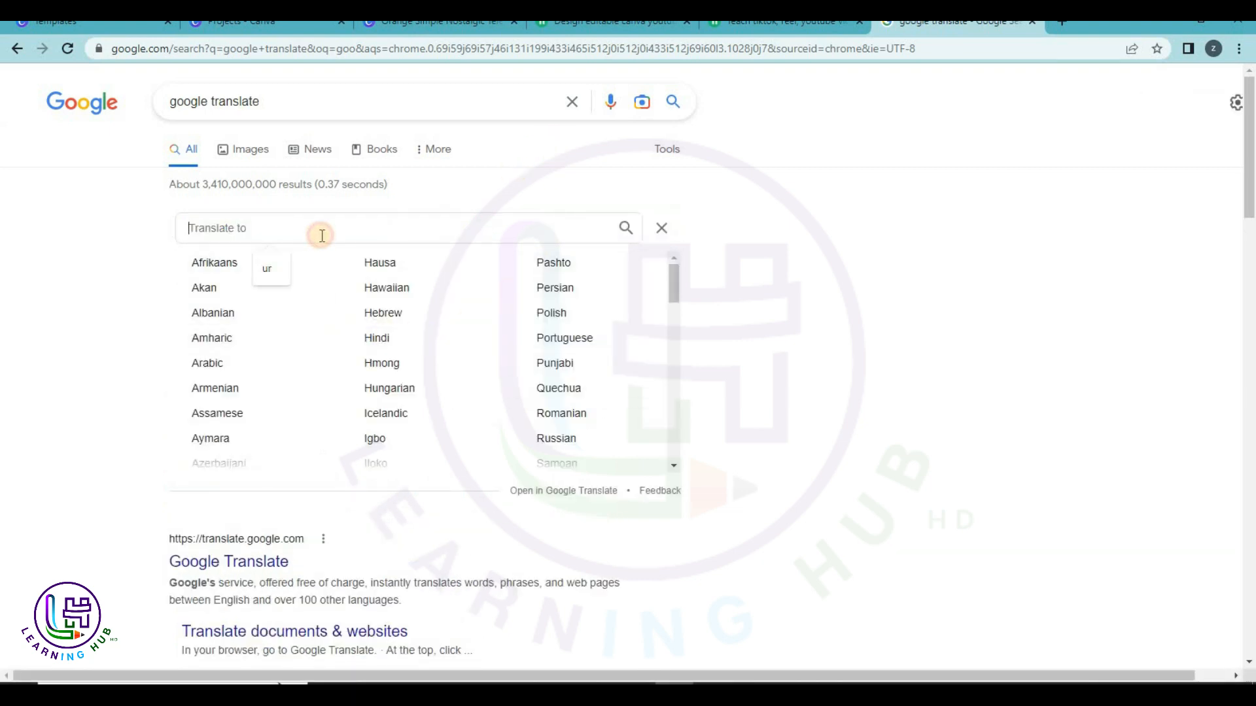
{"action": "type", "text": "ur"}
{"action": "left_click", "coordinate": [229, 263]}
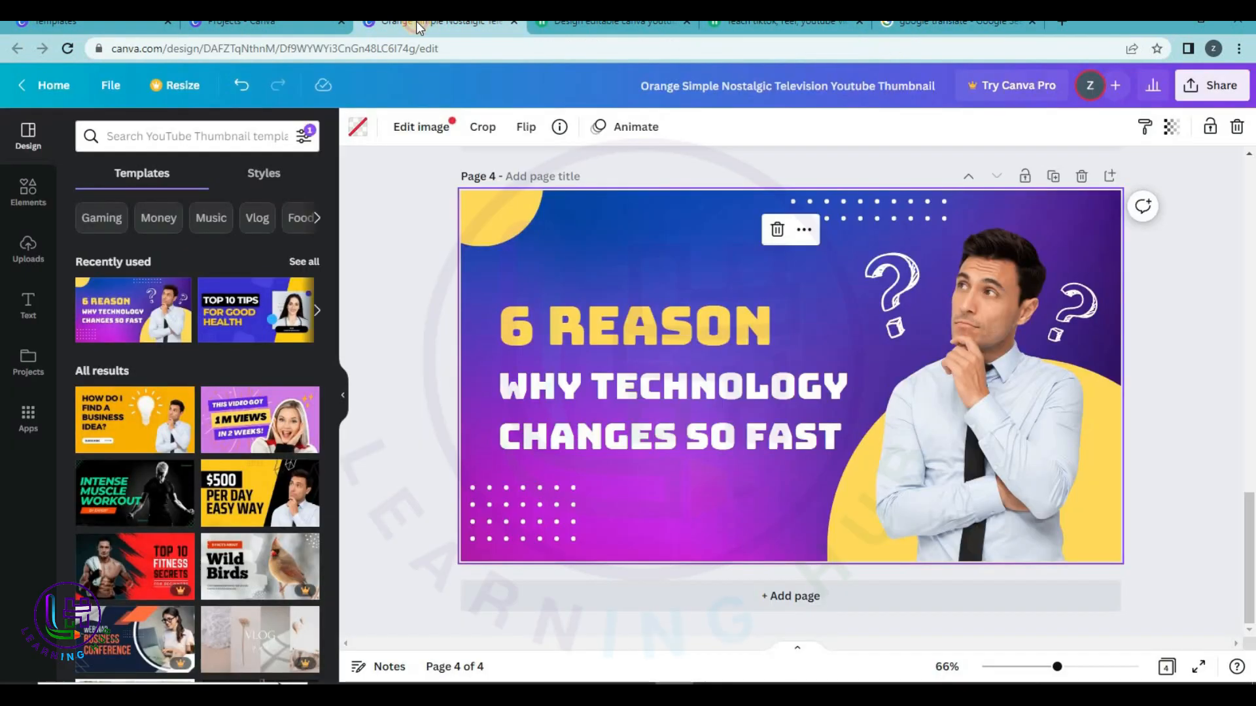
{"action": "left_click", "coordinate": [435, 21]}
Paste the Urdu translation over the 6 REASON headline, swapping its Canva word for 'CANVA'.
{"action": "double_click", "coordinate": [594, 331]}
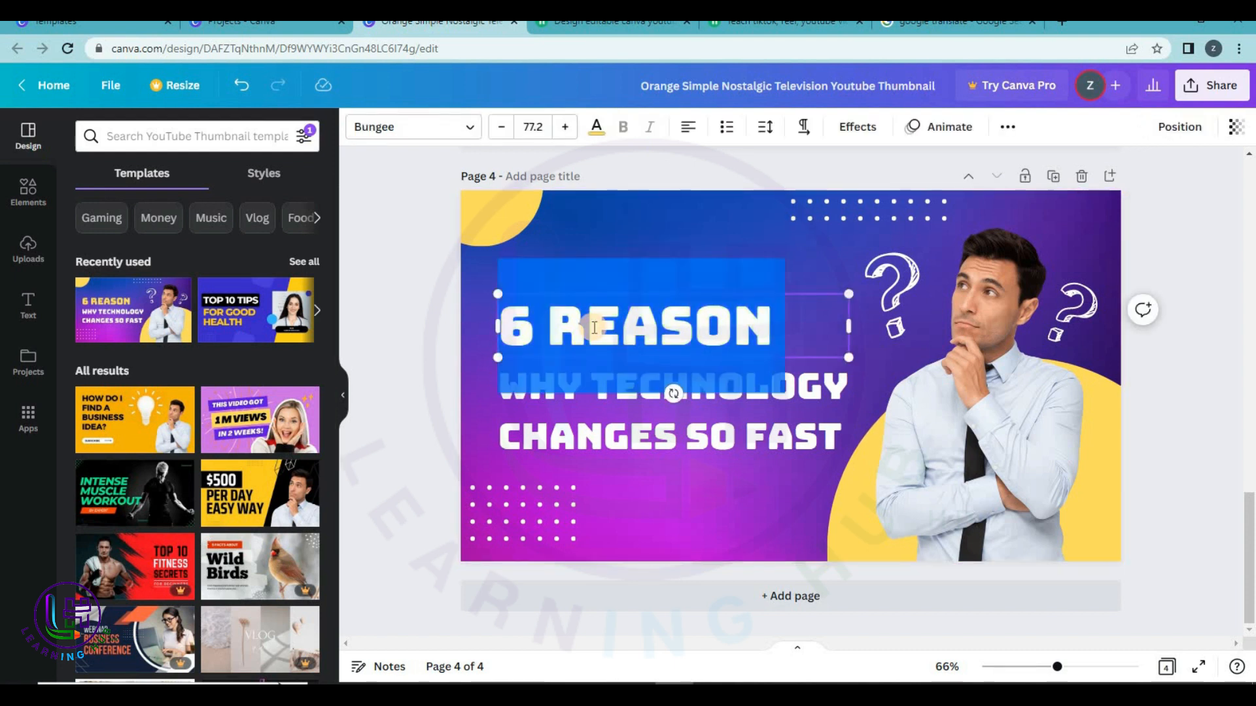
{"action": "type", "text": "1 گھنٹے میں کینوا سیکھیں۔"}
{"action": "left_click_drag", "start_coordinate": [492, 367], "coordinate": [419, 362]}
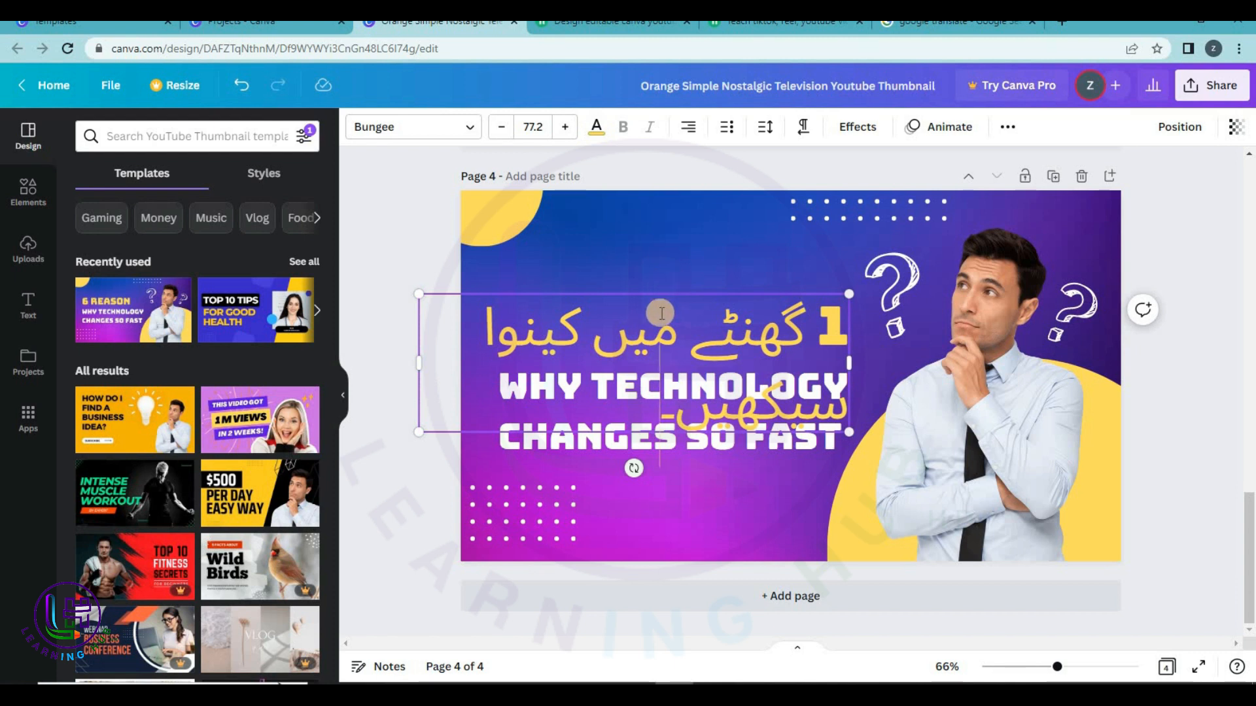
{"action": "left_click_drag", "start_coordinate": [660, 292], "coordinate": [721, 223]}
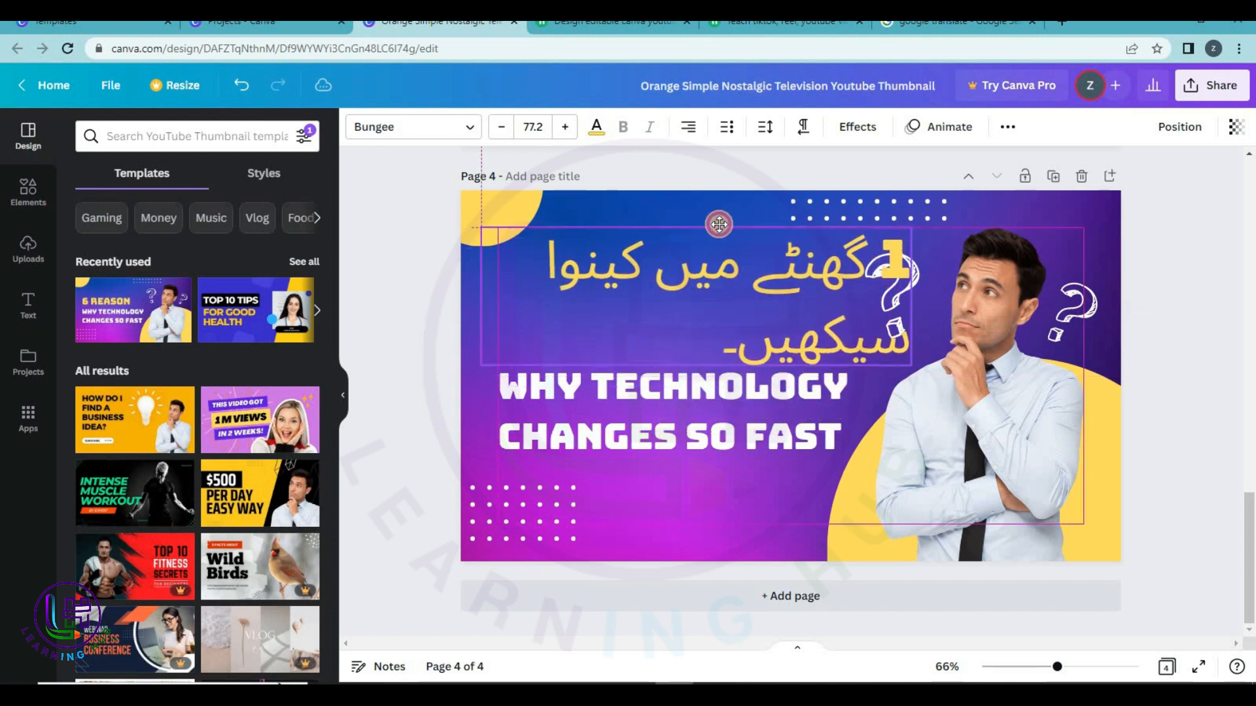
{"action": "left_click_drag", "start_coordinate": [564, 276], "coordinate": [642, 270]}
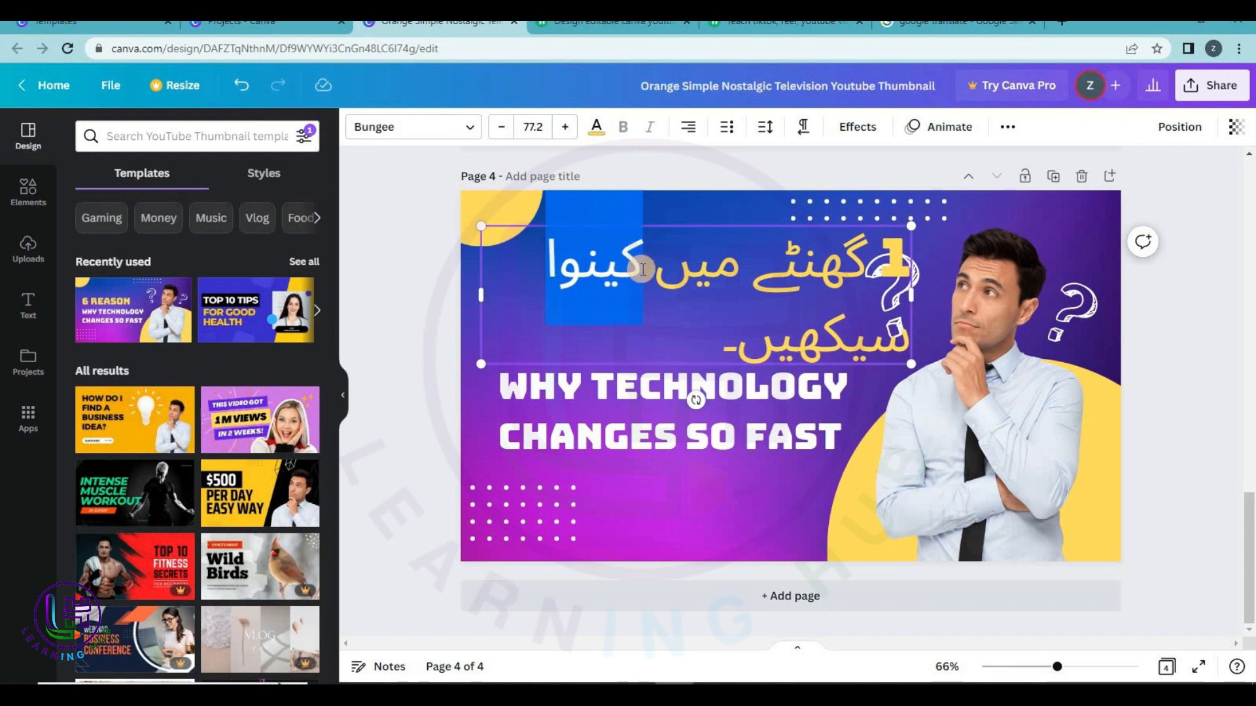
{"action": "type", "text": "CANVA سیکھیں-"}
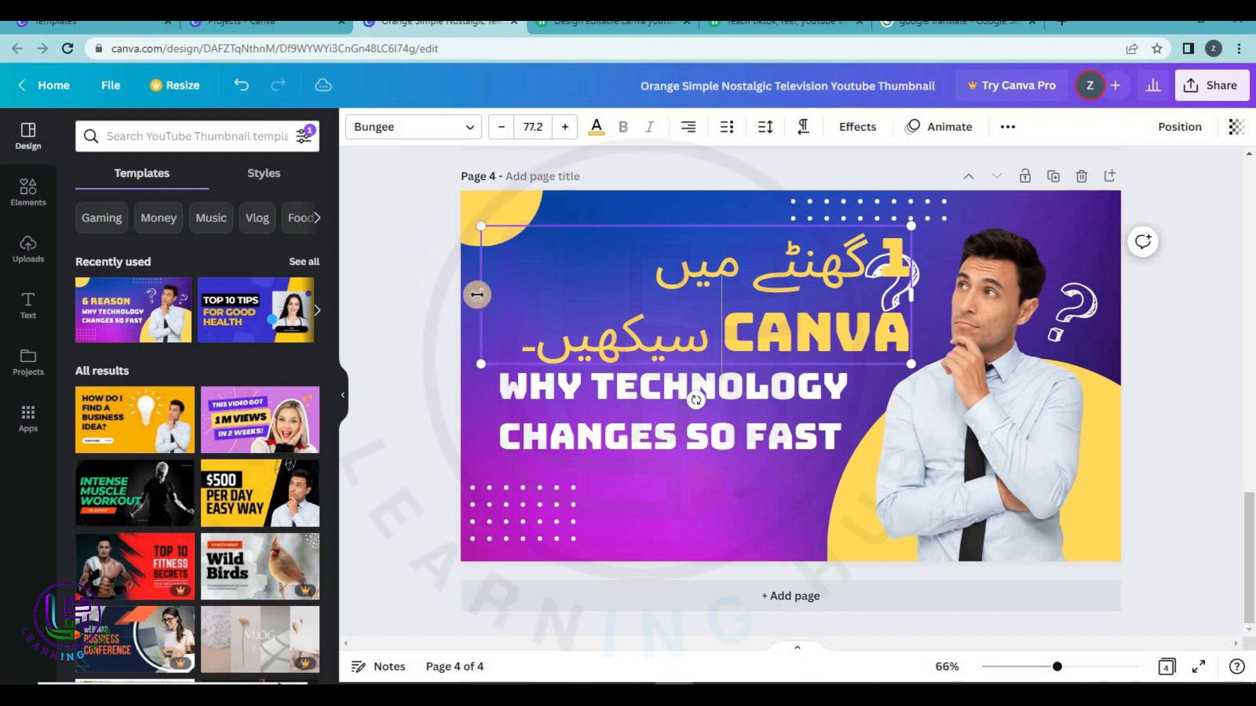
{"action": "left_click_drag", "start_coordinate": [478, 296], "coordinate": [191, 245]}
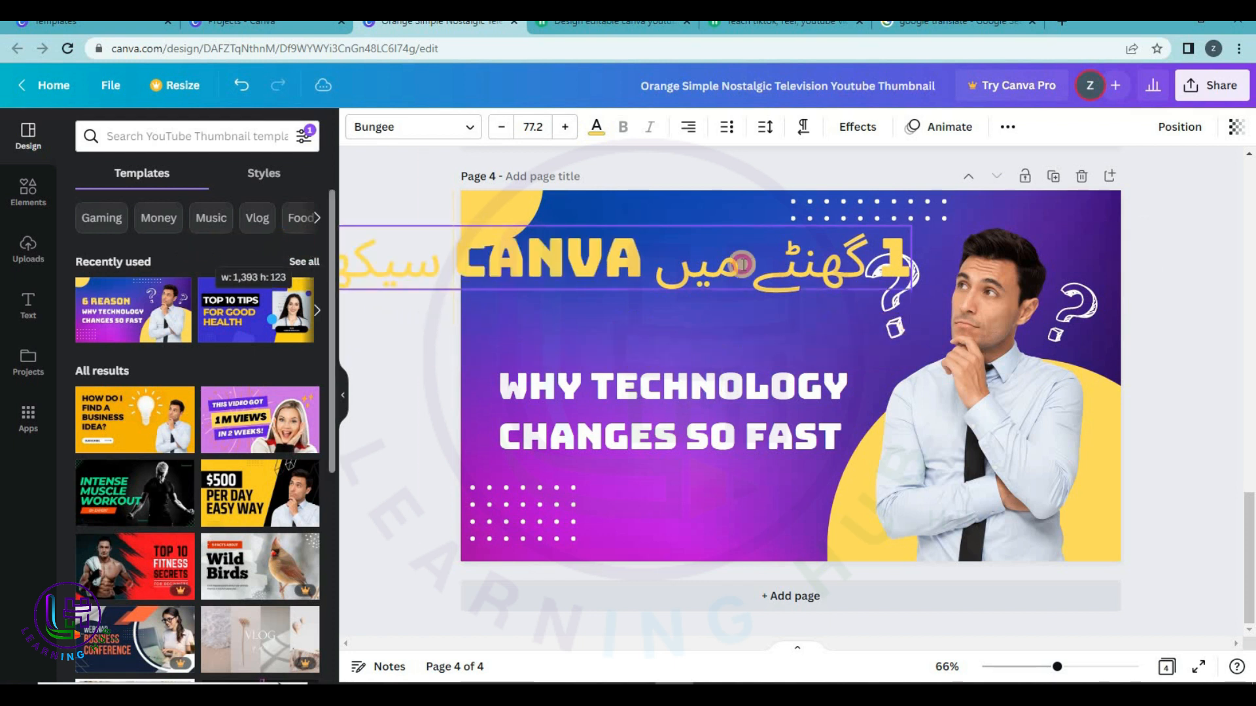
Move the Urdu title to the page top and the dot pattern toward the bottom.
{"action": "left_click", "coordinate": [924, 207]}
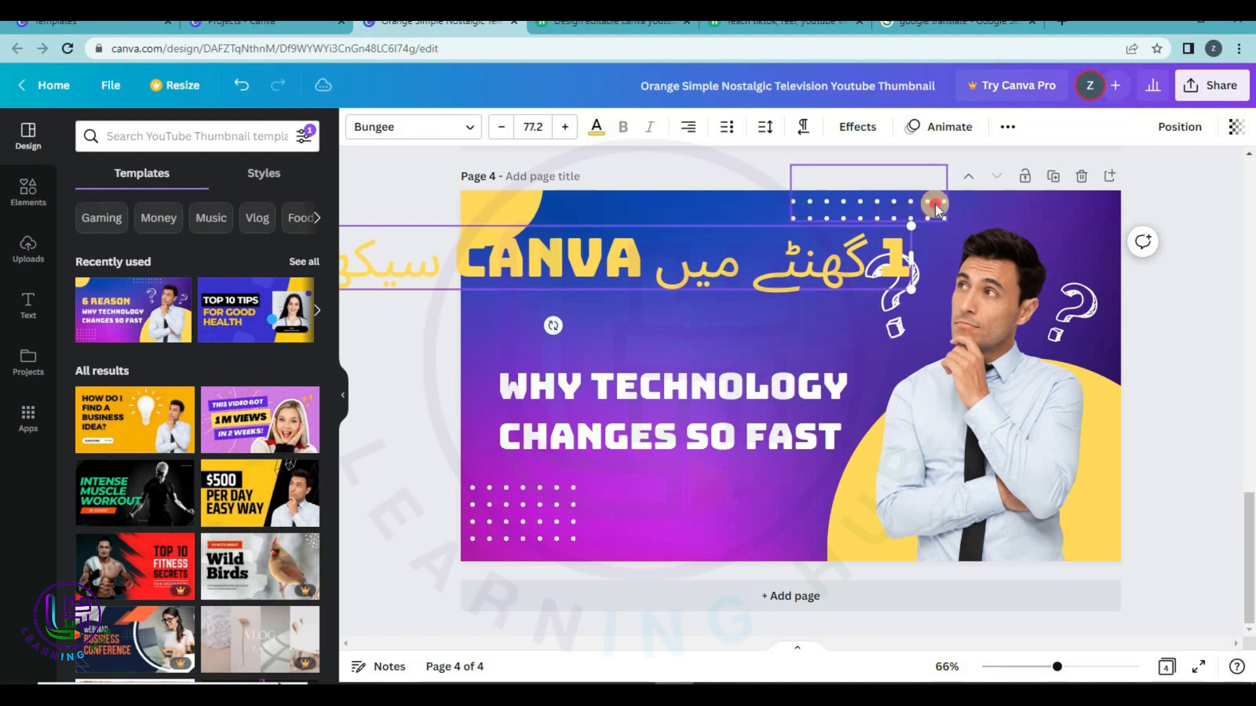
{"action": "left_click", "coordinate": [729, 273]}
{"action": "left_click_drag", "start_coordinate": [729, 273], "coordinate": [861, 239]}
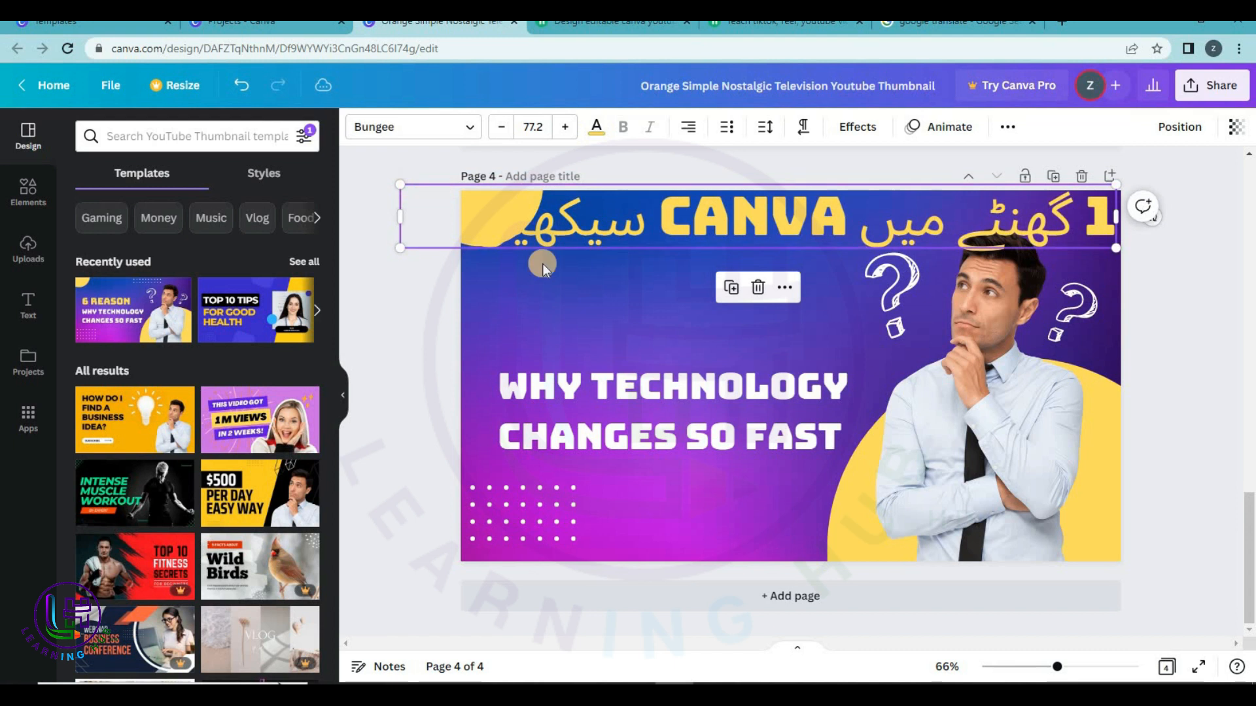
{"action": "left_click_drag", "start_coordinate": [523, 523], "coordinate": [769, 538]}
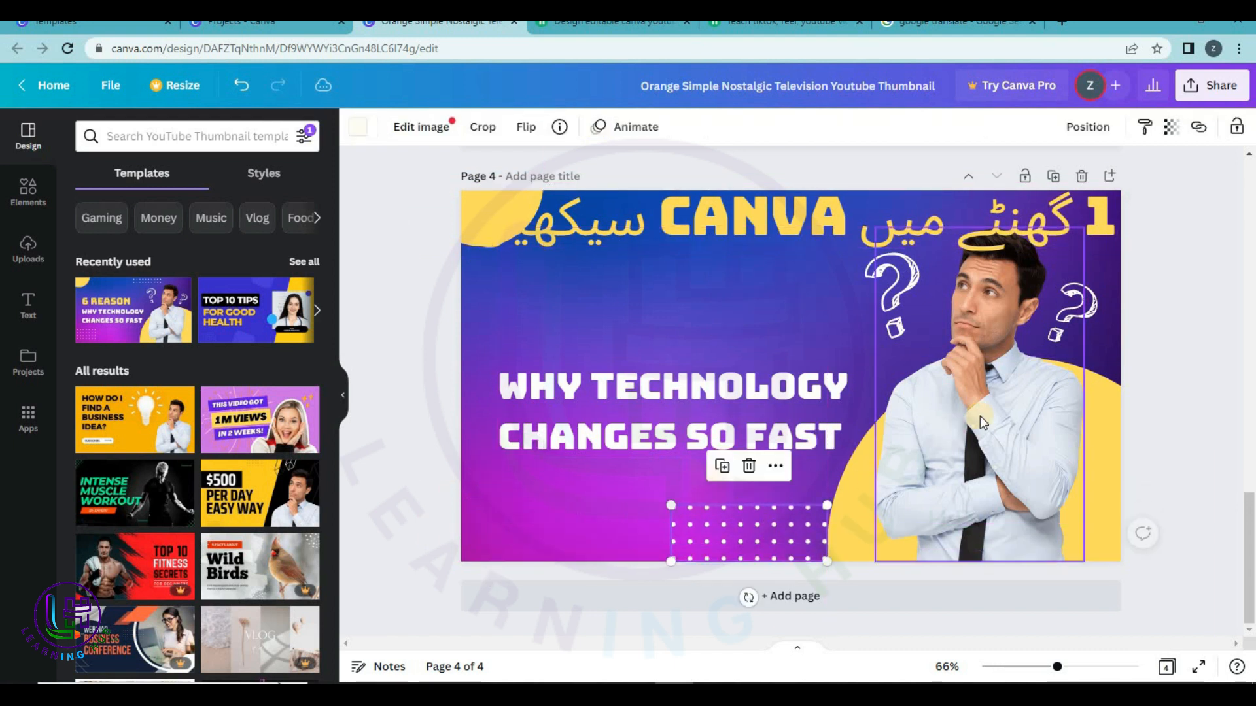
Lower the man's photo and reposition both question-mark graphics beside him.
{"action": "left_click", "coordinate": [980, 417]}
{"action": "left_click_drag", "start_coordinate": [989, 448], "coordinate": [992, 493]}
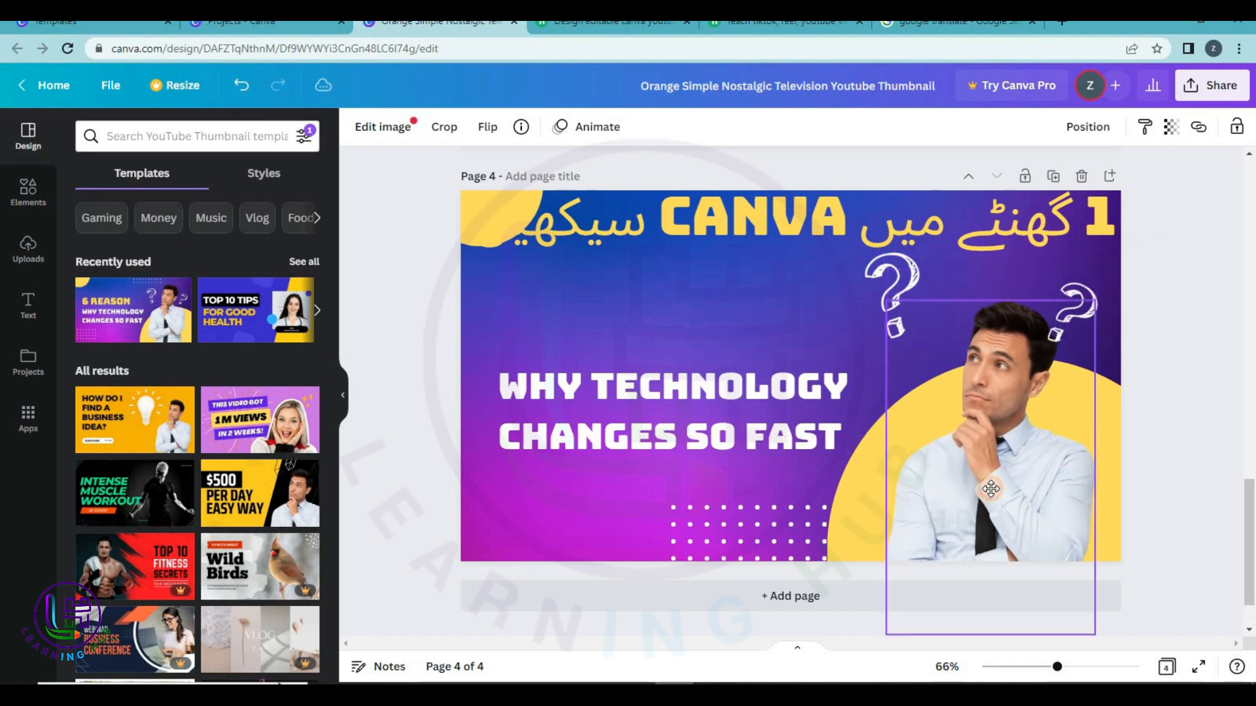
{"action": "left_click", "coordinate": [1138, 319]}
{"action": "left_click_drag", "start_coordinate": [1072, 308], "coordinate": [1090, 335]}
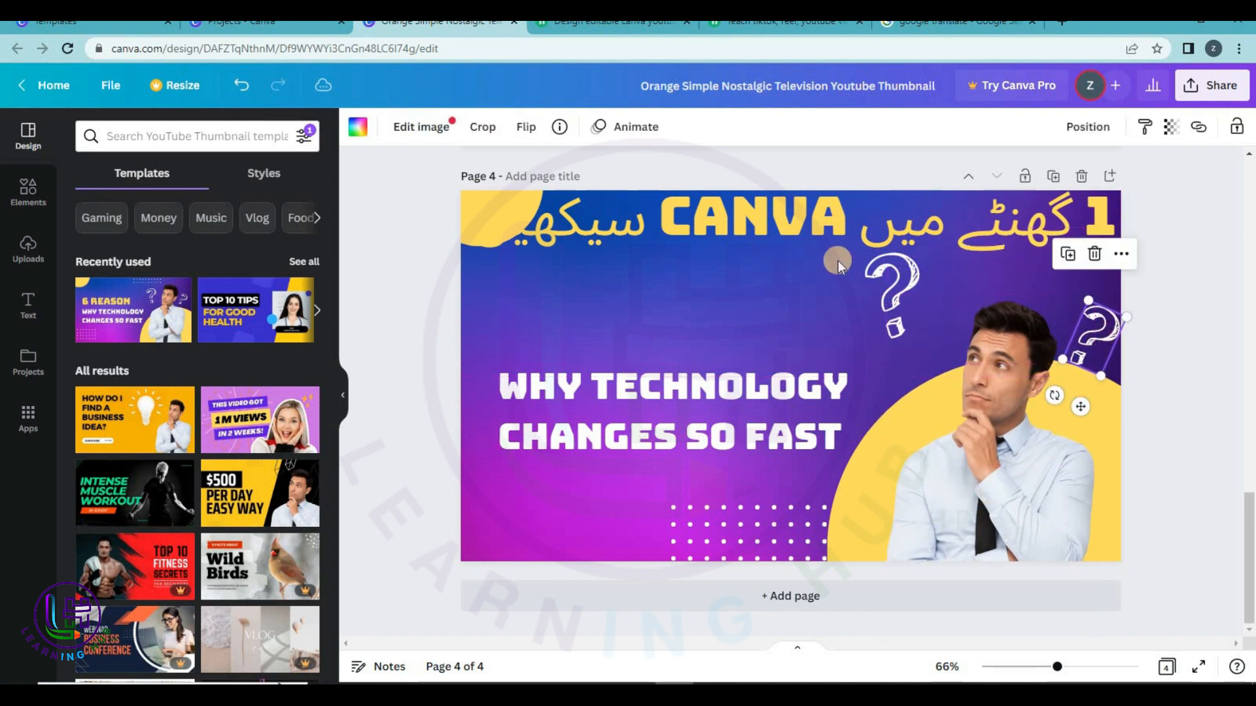
{"action": "left_click_drag", "start_coordinate": [893, 291], "coordinate": [915, 347]}
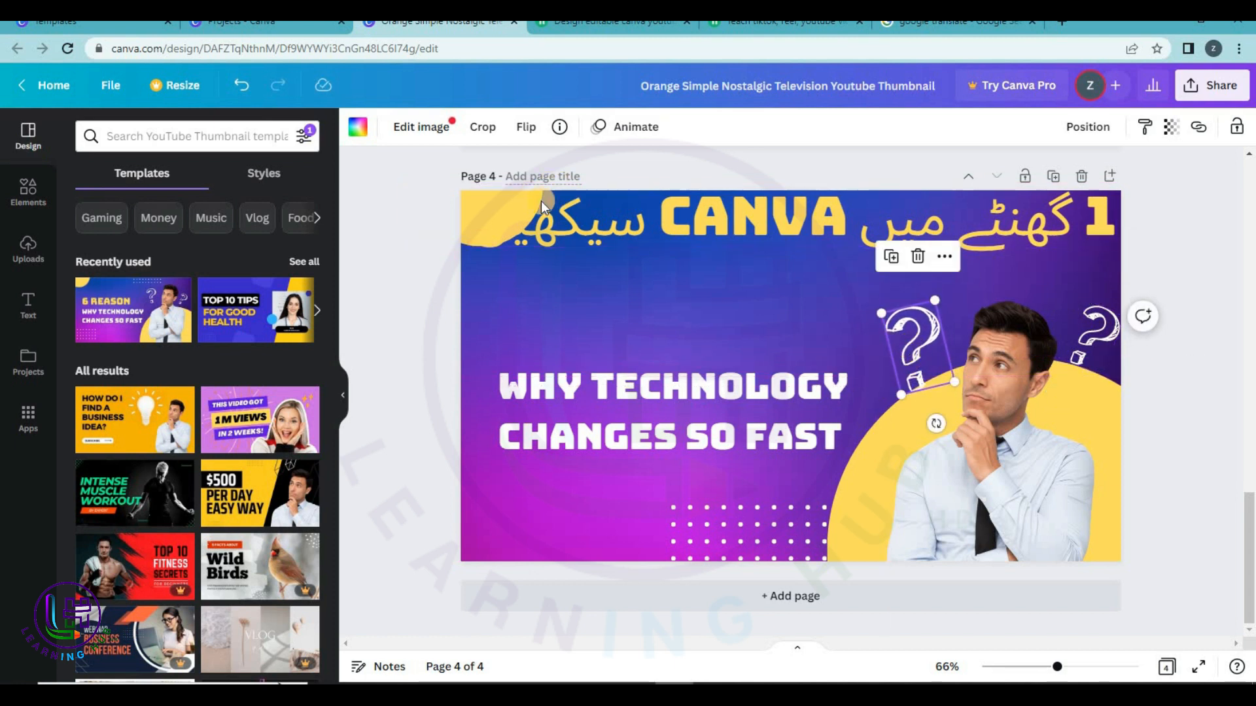
Nudge the Urdu title down and move the yellow quarter-circle to the bottom-left corner.
{"action": "left_click", "coordinate": [502, 206]}
{"action": "left_click_drag", "start_coordinate": [586, 221], "coordinate": [563, 248]}
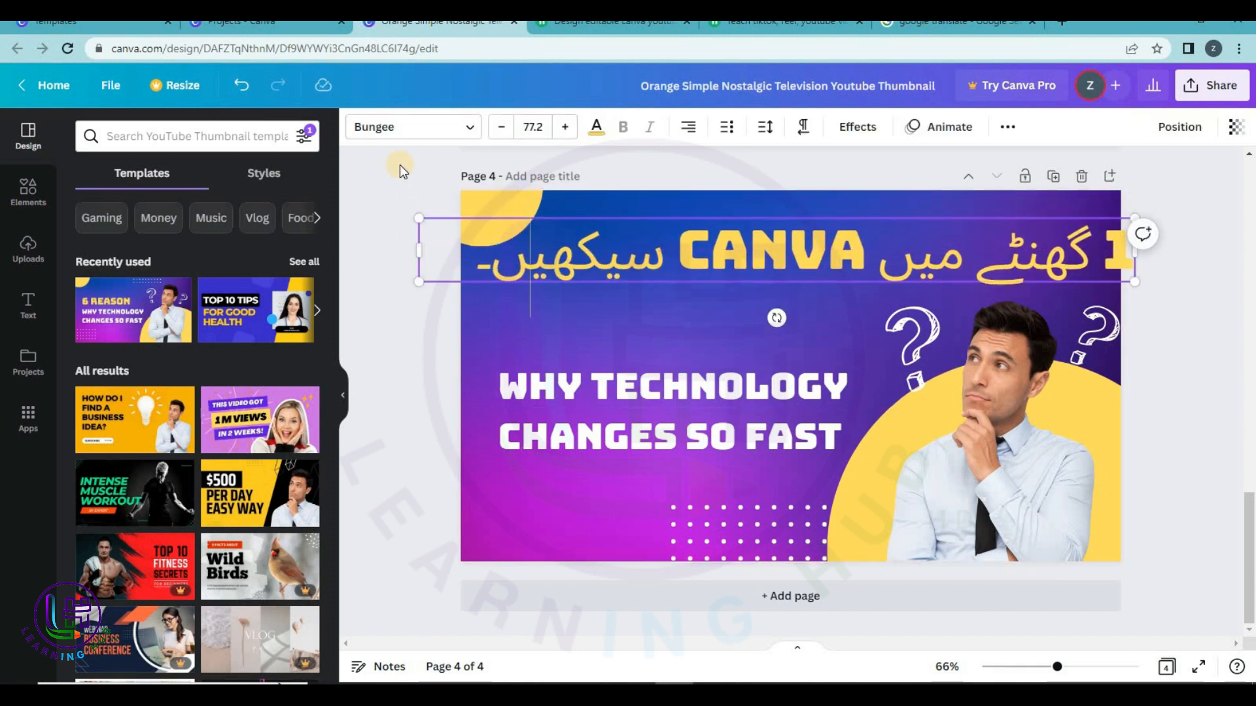
{"action": "left_click", "coordinate": [475, 191]}
{"action": "left_click", "coordinate": [486, 199]}
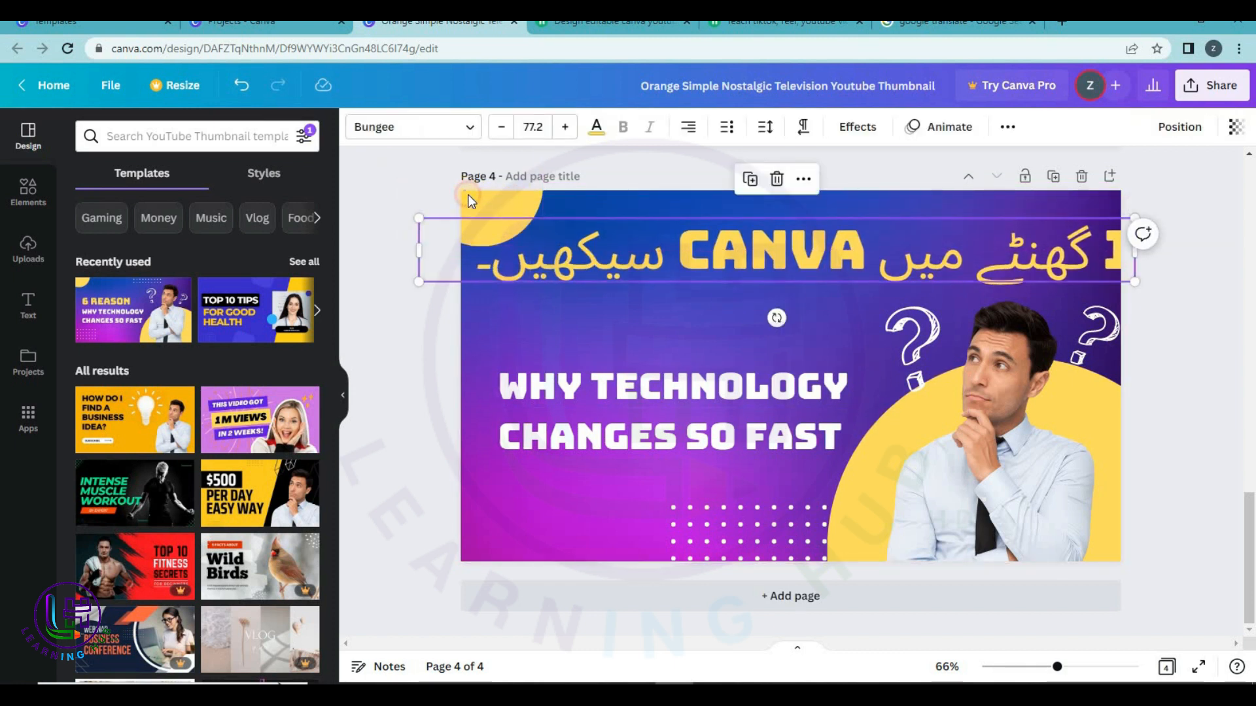
{"action": "left_click", "coordinate": [469, 194]}
{"action": "left_click_drag", "start_coordinate": [469, 195], "coordinate": [466, 590]}
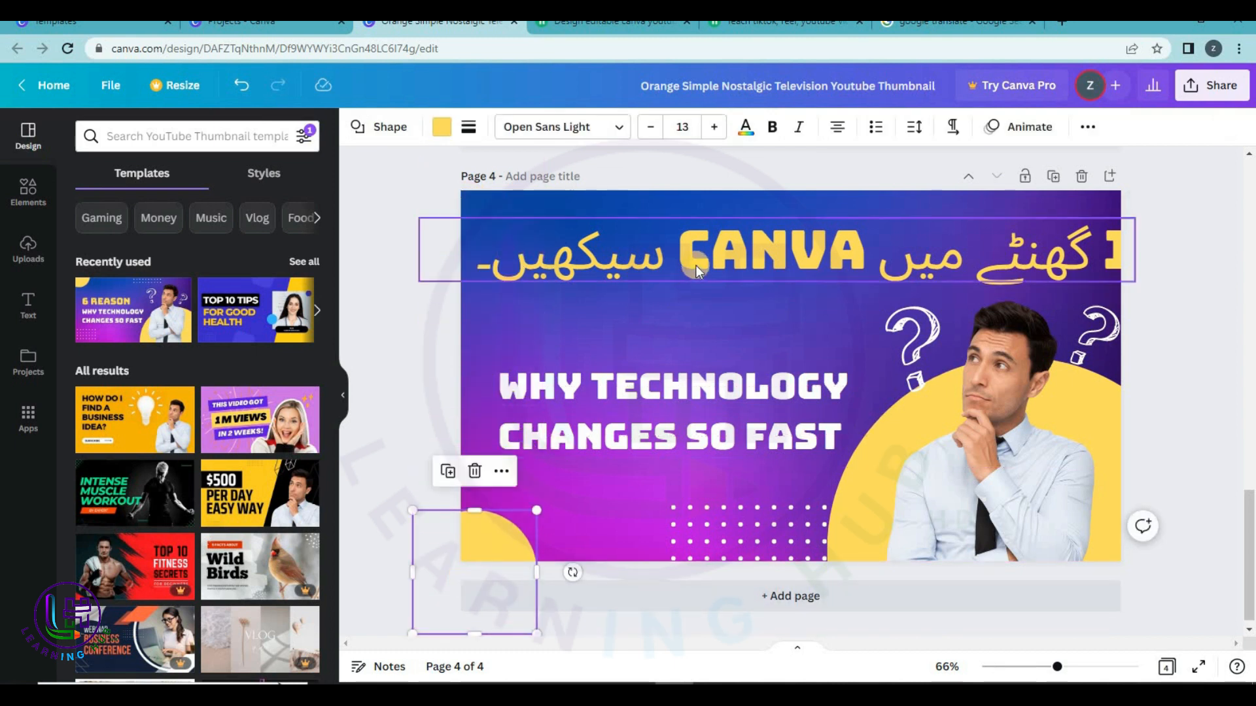
Resize the Urdu heading to about size 65.3 and align it along the top of the page.
{"action": "left_click", "coordinate": [716, 255]}
{"action": "left_click_drag", "start_coordinate": [1117, 272], "coordinate": [963, 257]}
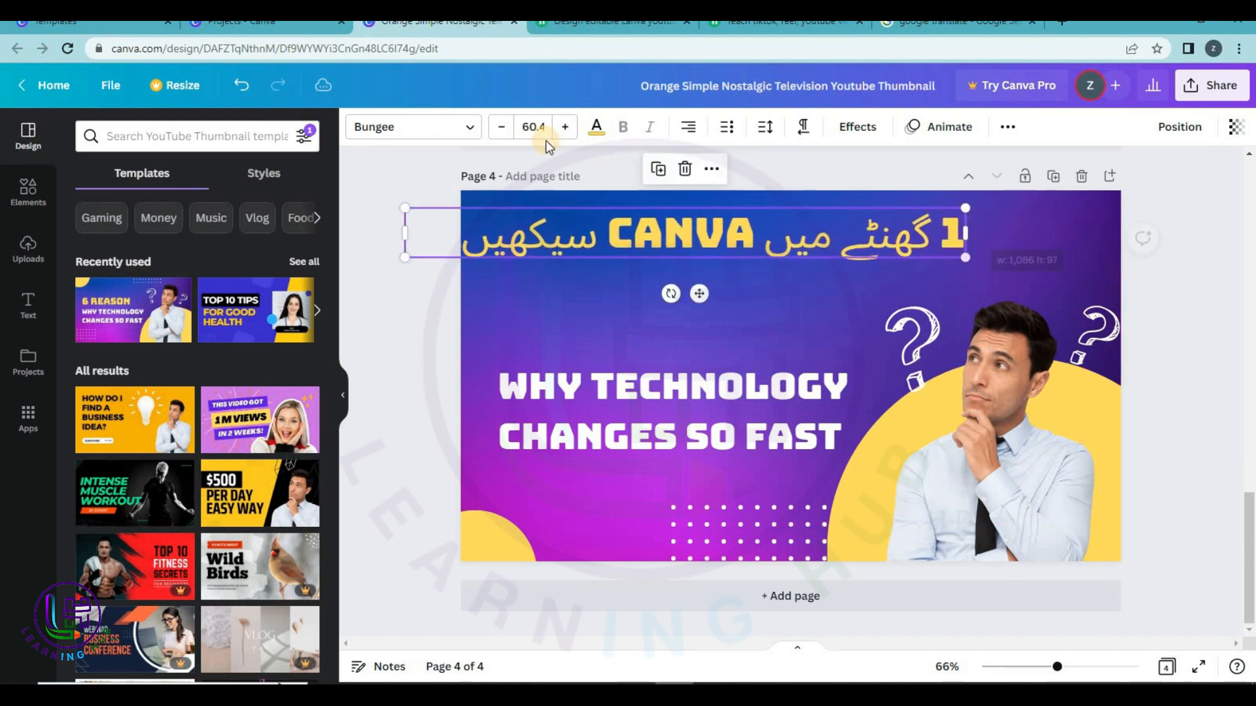
{"action": "left_click", "coordinate": [538, 129]}
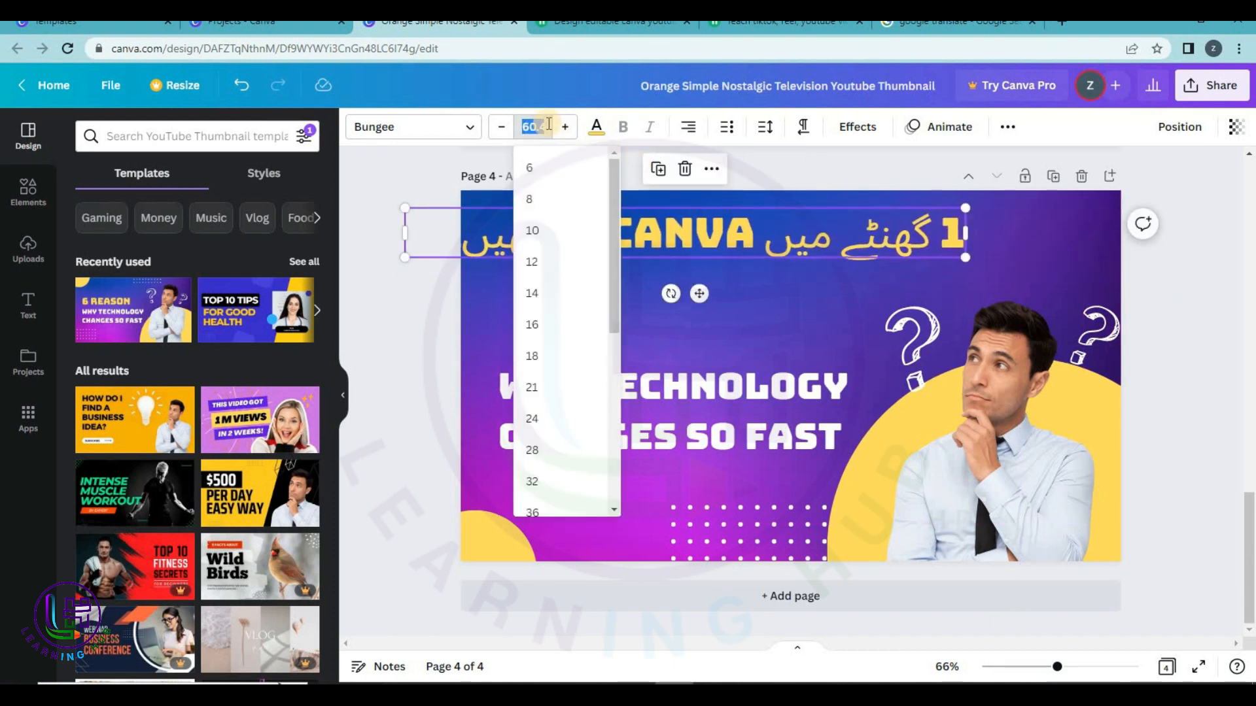
{"action": "left_click", "coordinate": [1108, 299]}
{"action": "left_click", "coordinate": [948, 242]}
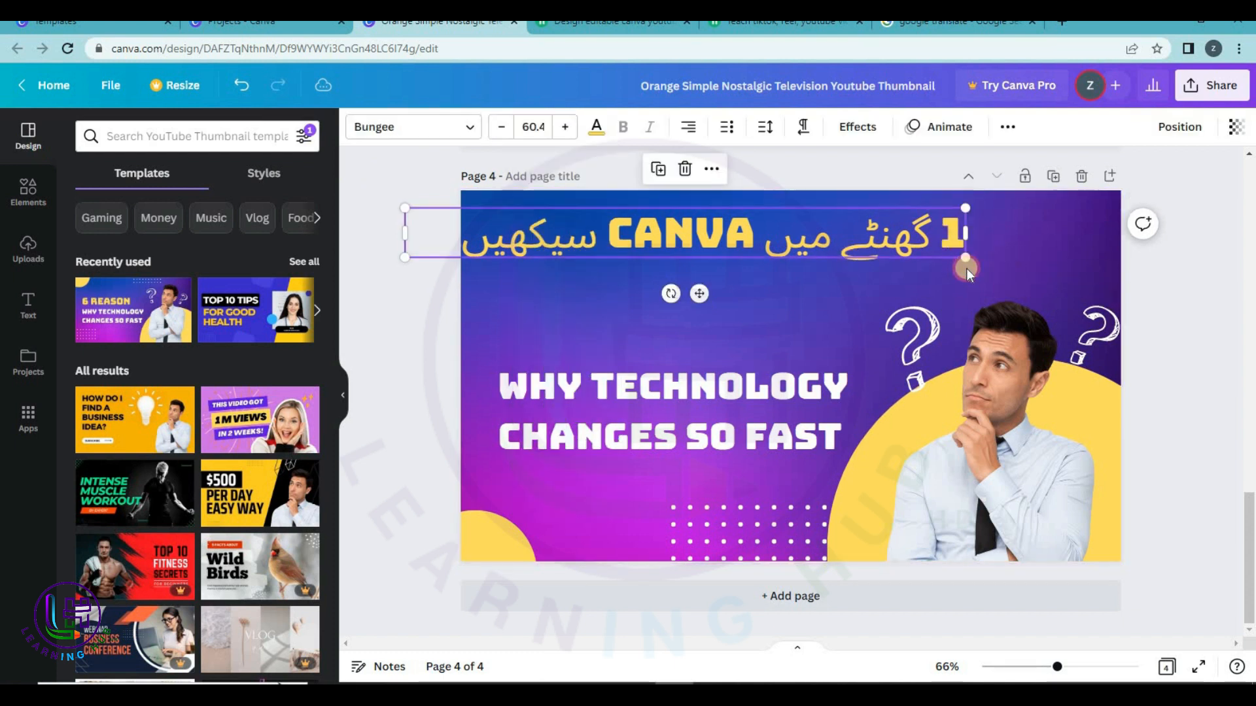
{"action": "left_click_drag", "start_coordinate": [965, 262], "coordinate": [1011, 262]}
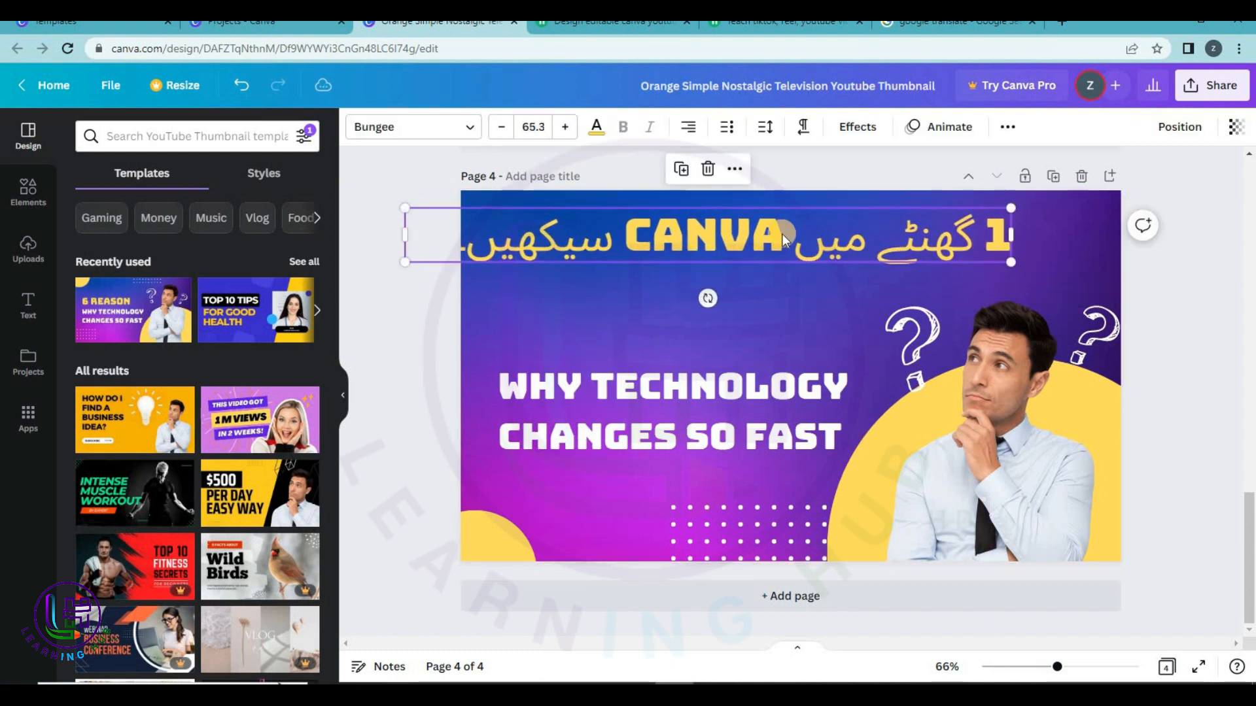
{"action": "left_click_drag", "start_coordinate": [688, 230], "coordinate": [716, 219]}
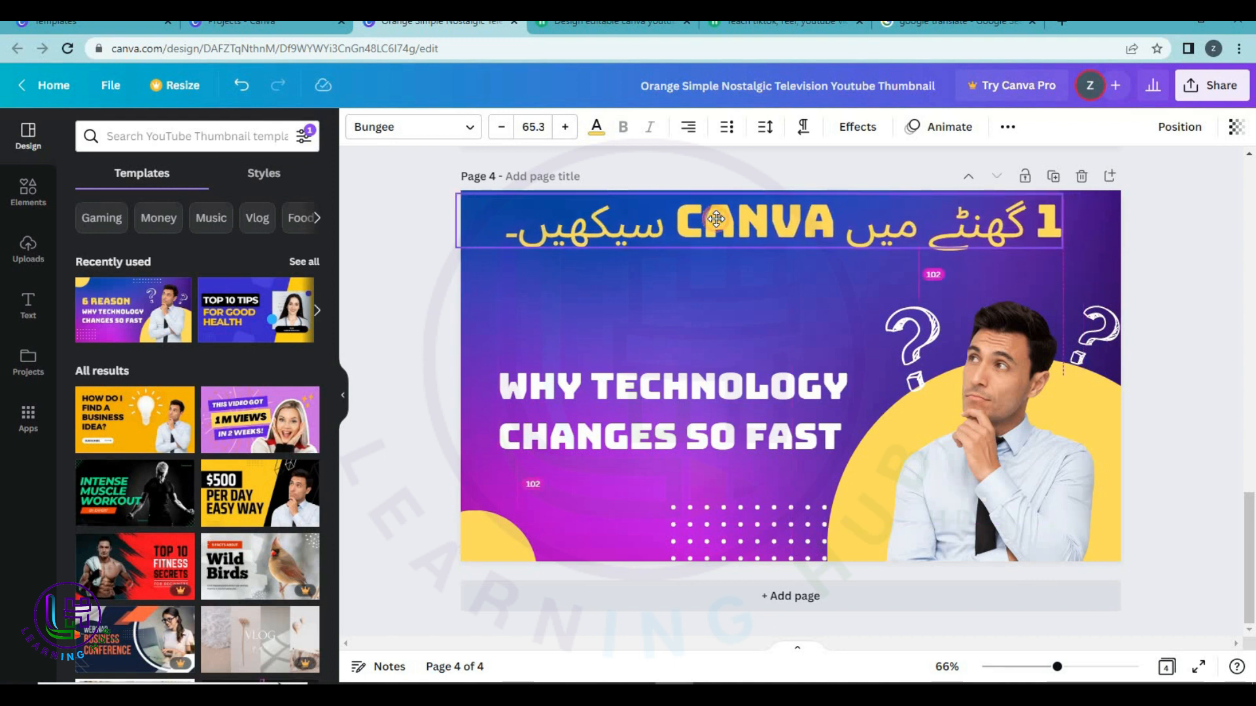
{"action": "left_click_drag", "start_coordinate": [716, 219], "coordinate": [716, 220]}
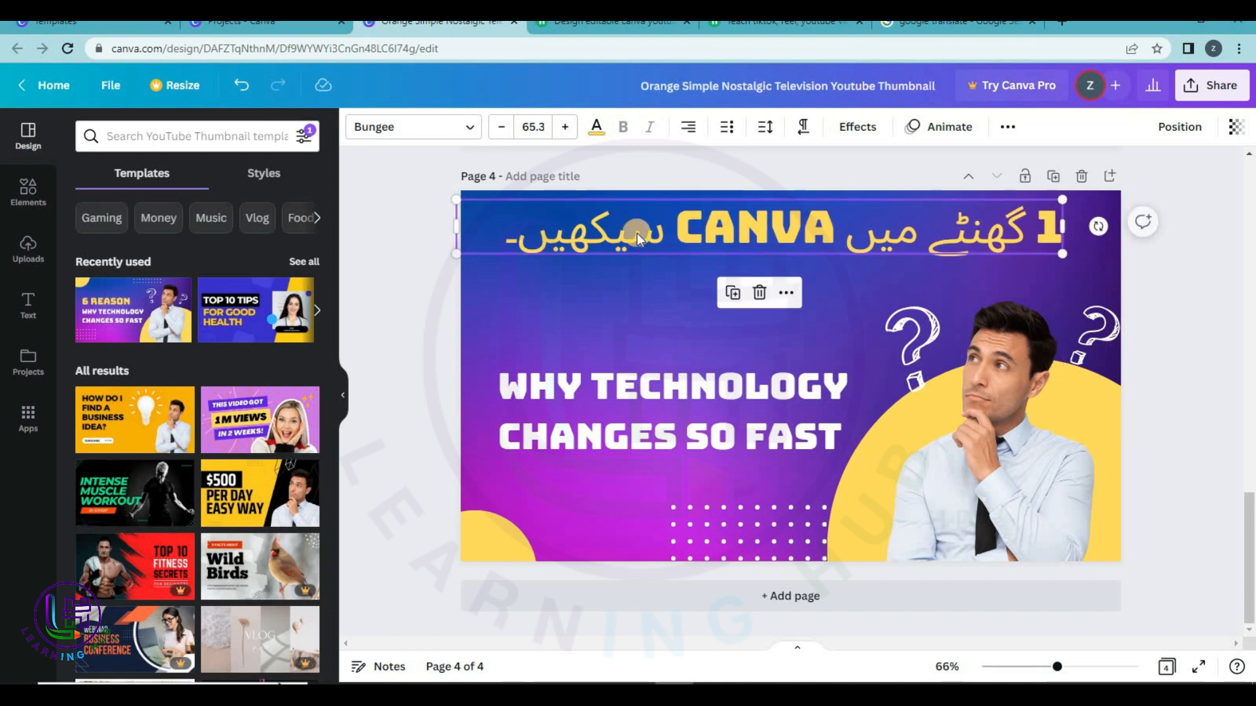
{"action": "left_click", "coordinate": [705, 422]}
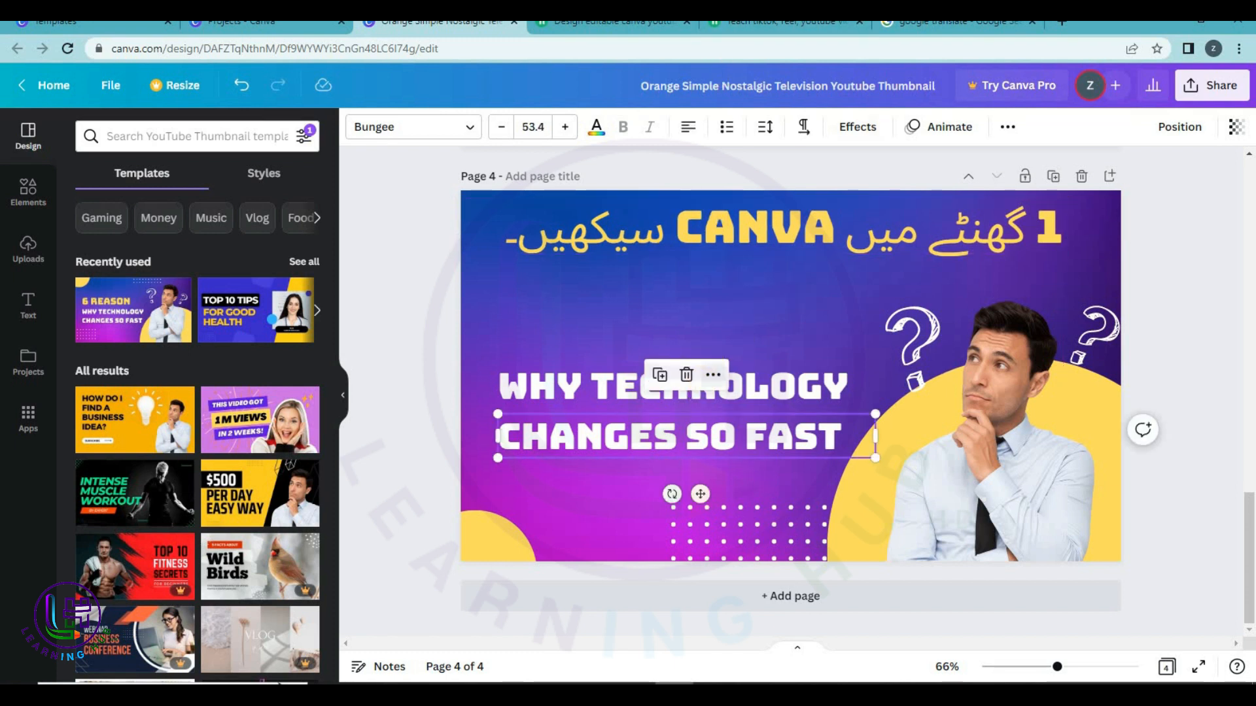
{"action": "left_click", "coordinate": [956, 22]}
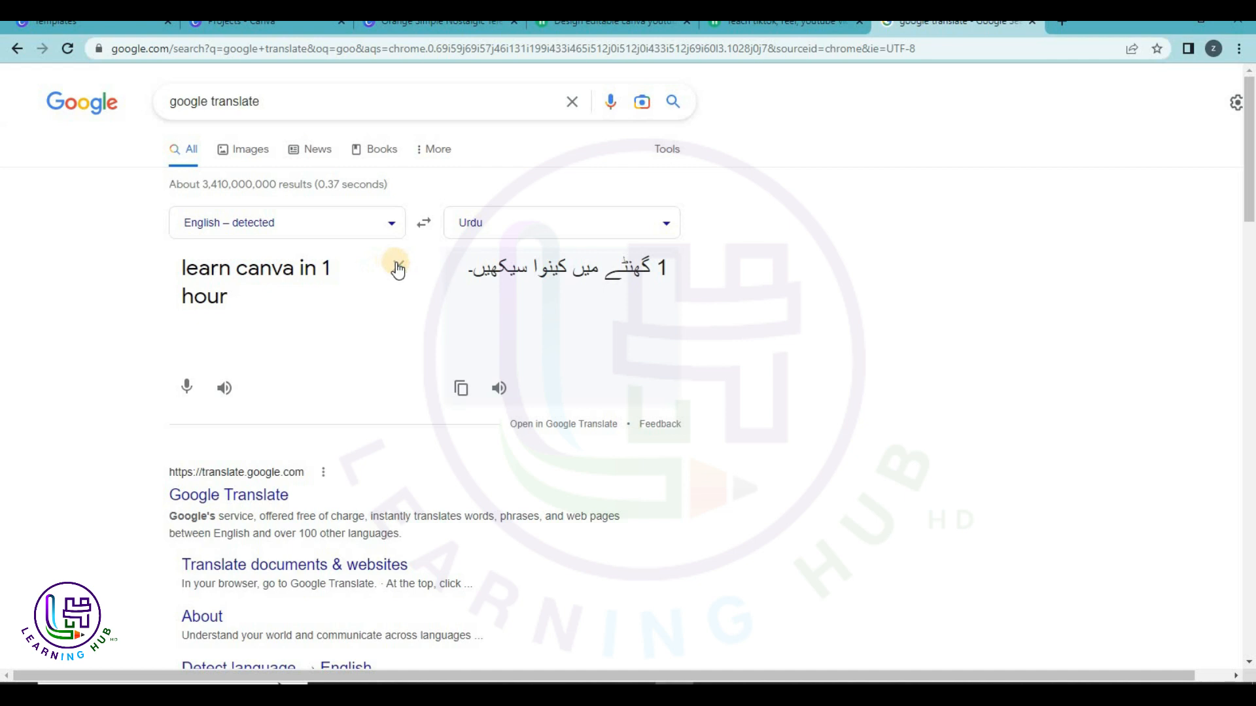
Translate 'HOW MUCH EARN IN FIVERR' into Urdu, then return to the Canva design.
{"action": "left_click", "coordinate": [397, 268]}
{"action": "type", "text": "HOW "}
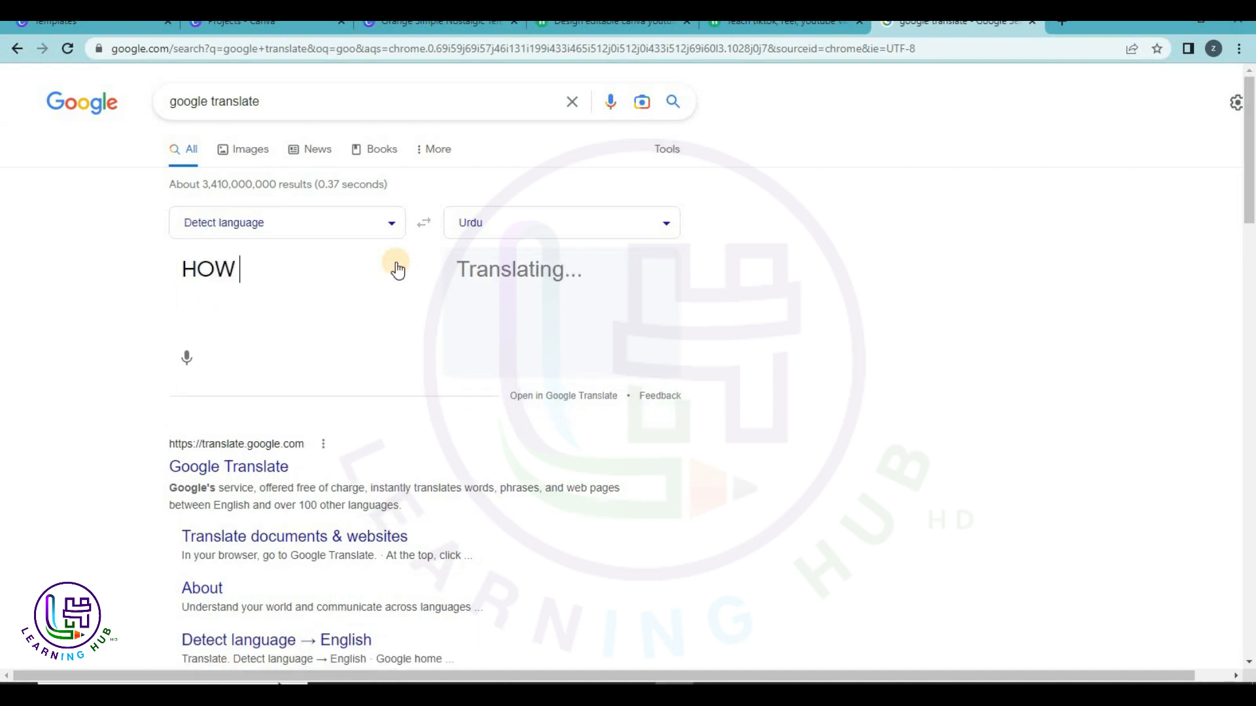
{"action": "type", "text": "MUCH"}
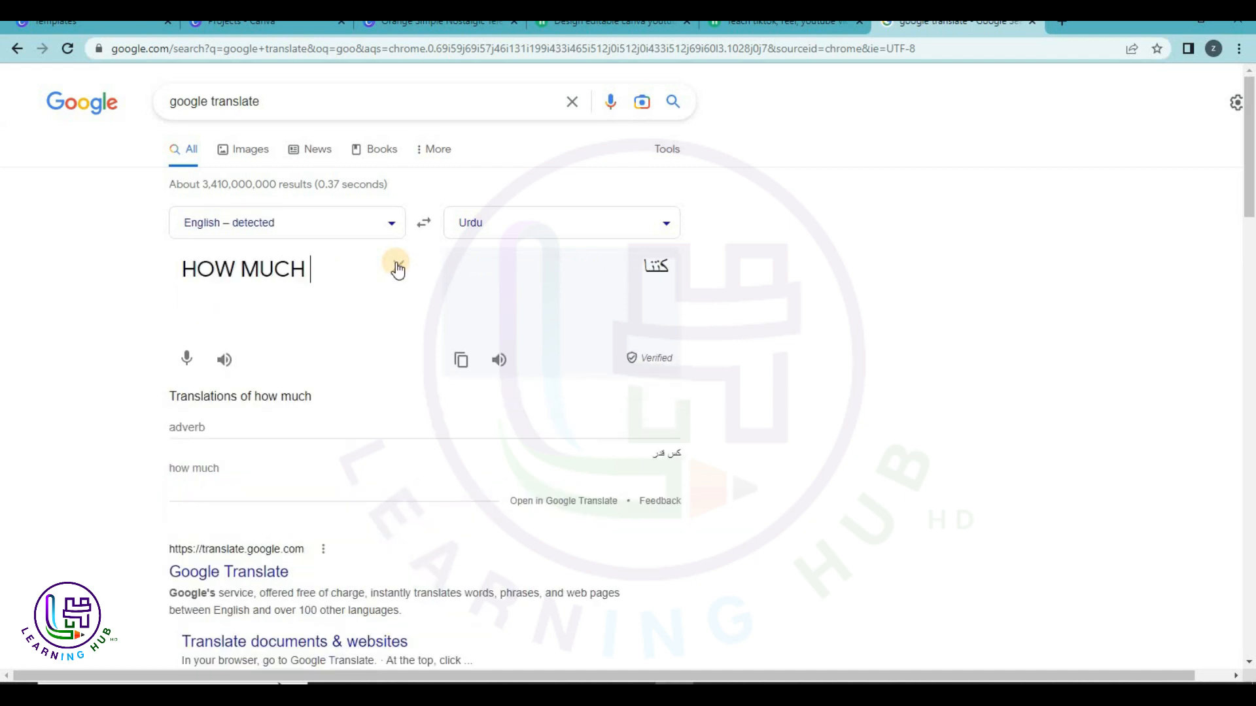
{"action": "type", "text": " EARN IN FIV"}
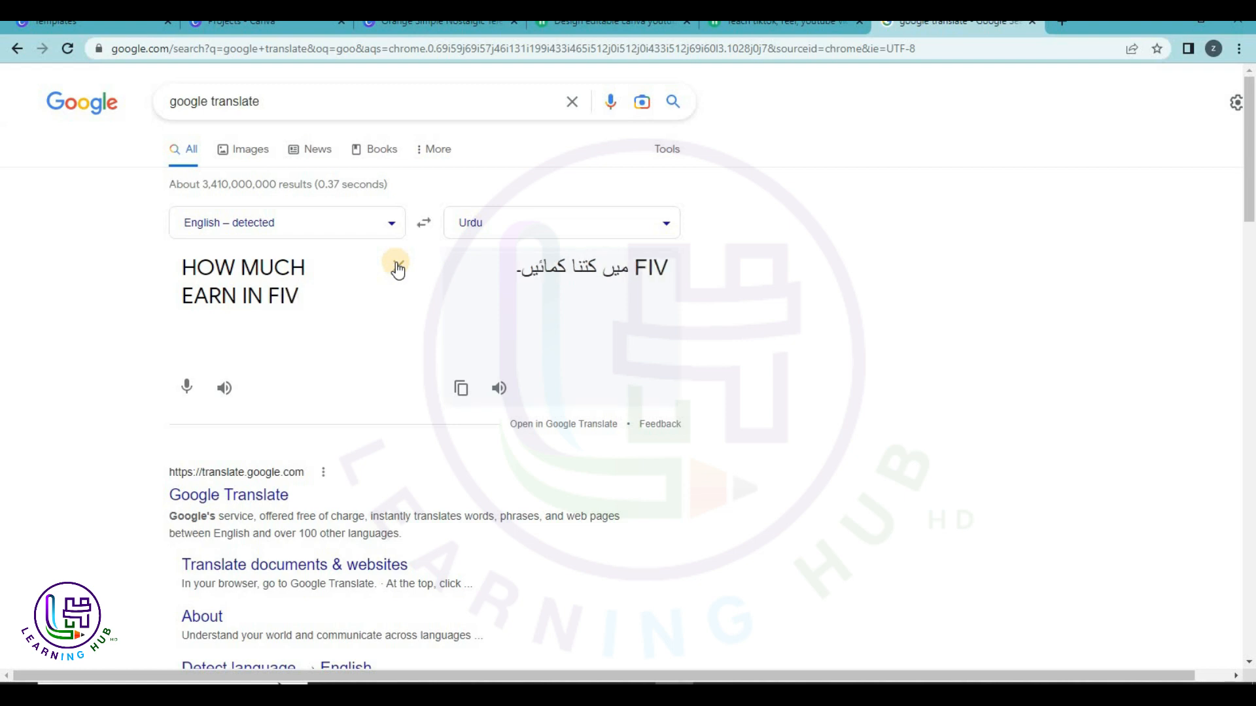
{"action": "type", "text": "RR"}
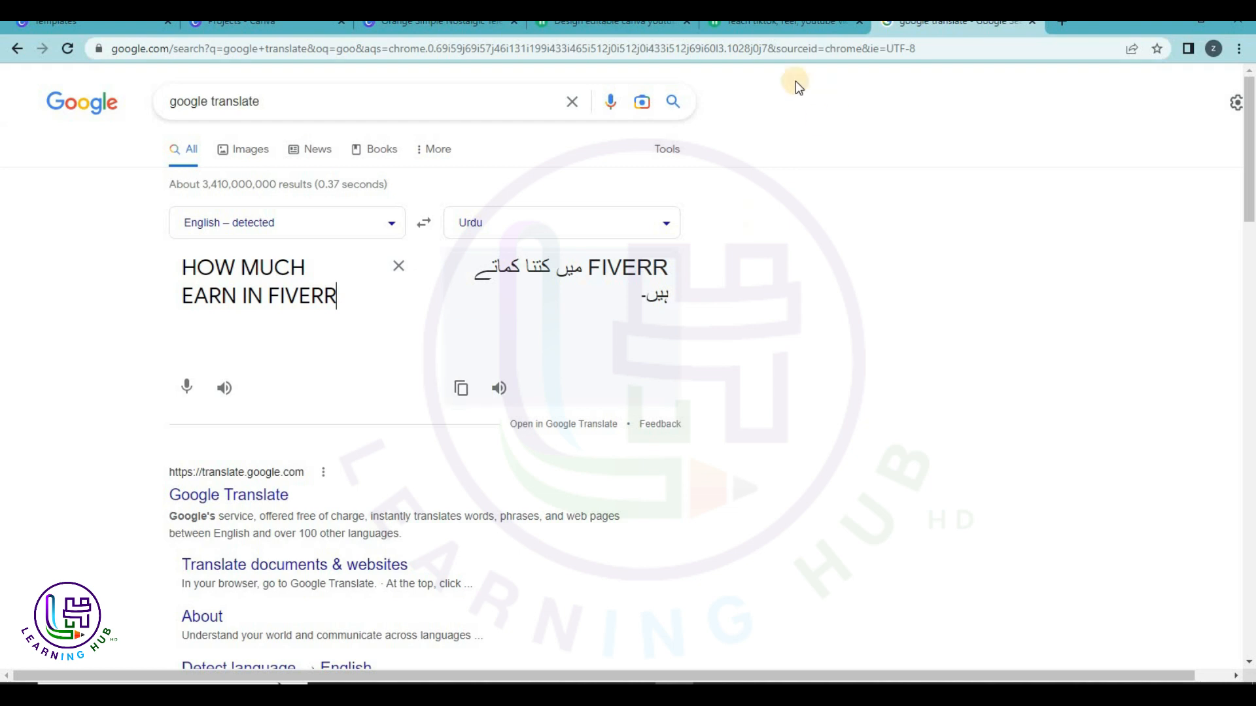
{"action": "left_click", "coordinate": [395, 28]}
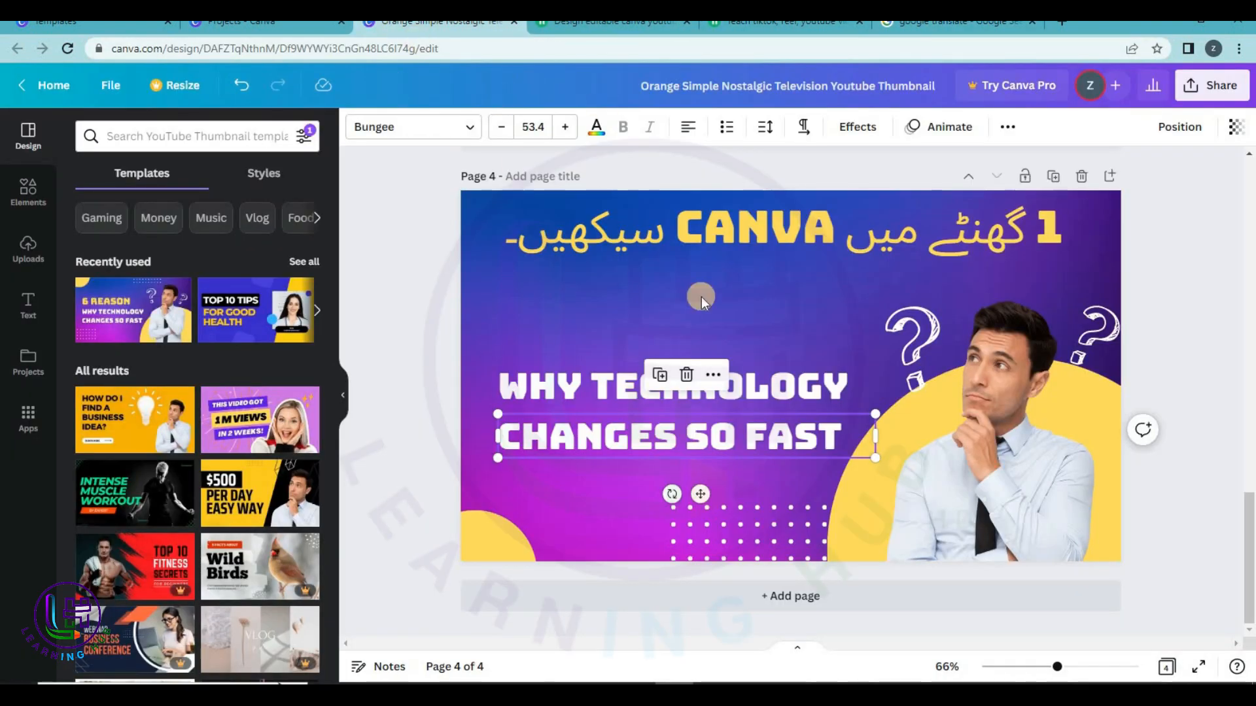
Select the FIVERR Urdu text box and start editing it.
{"action": "scroll", "coordinate": [623, 353], "scroll_direction": "up", "scroll_amount": 5}
{"action": "left_click", "coordinate": [622, 346]}
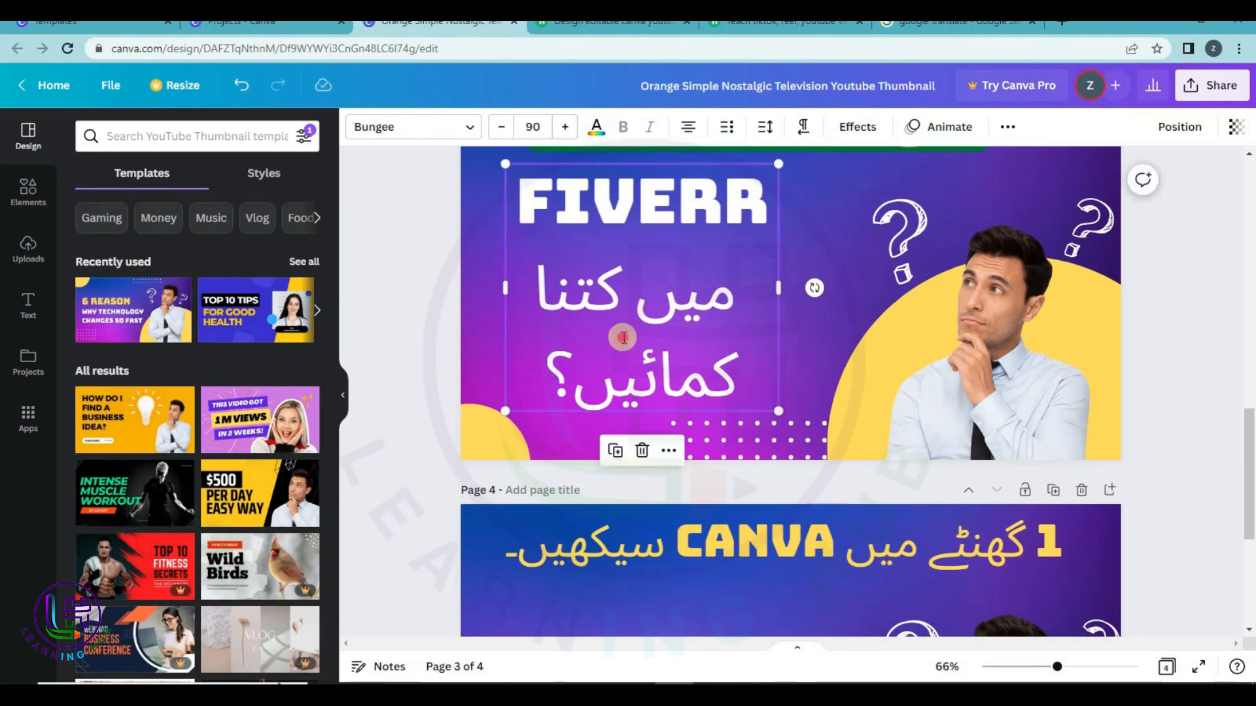
{"action": "double_click", "coordinate": [623, 337]}
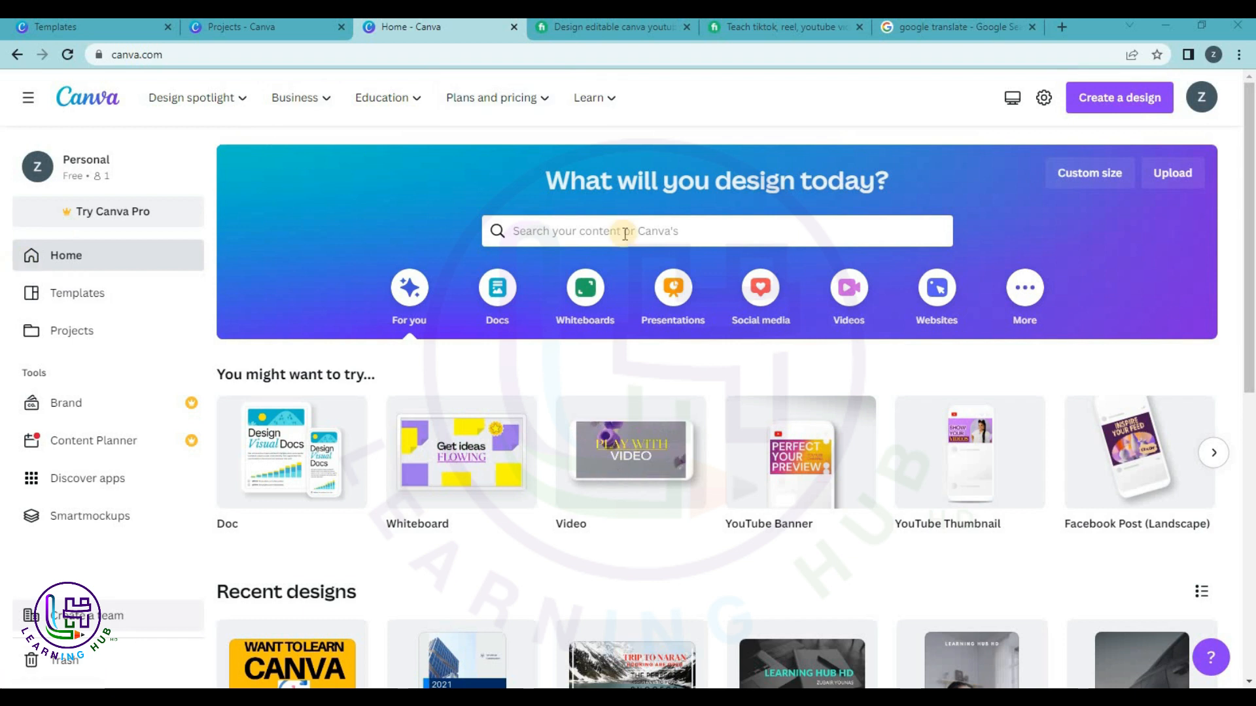
Open Canva's template library after briefly checking the Fiverr video-editing gig page.
{"action": "left_click", "coordinate": [95, 295]}
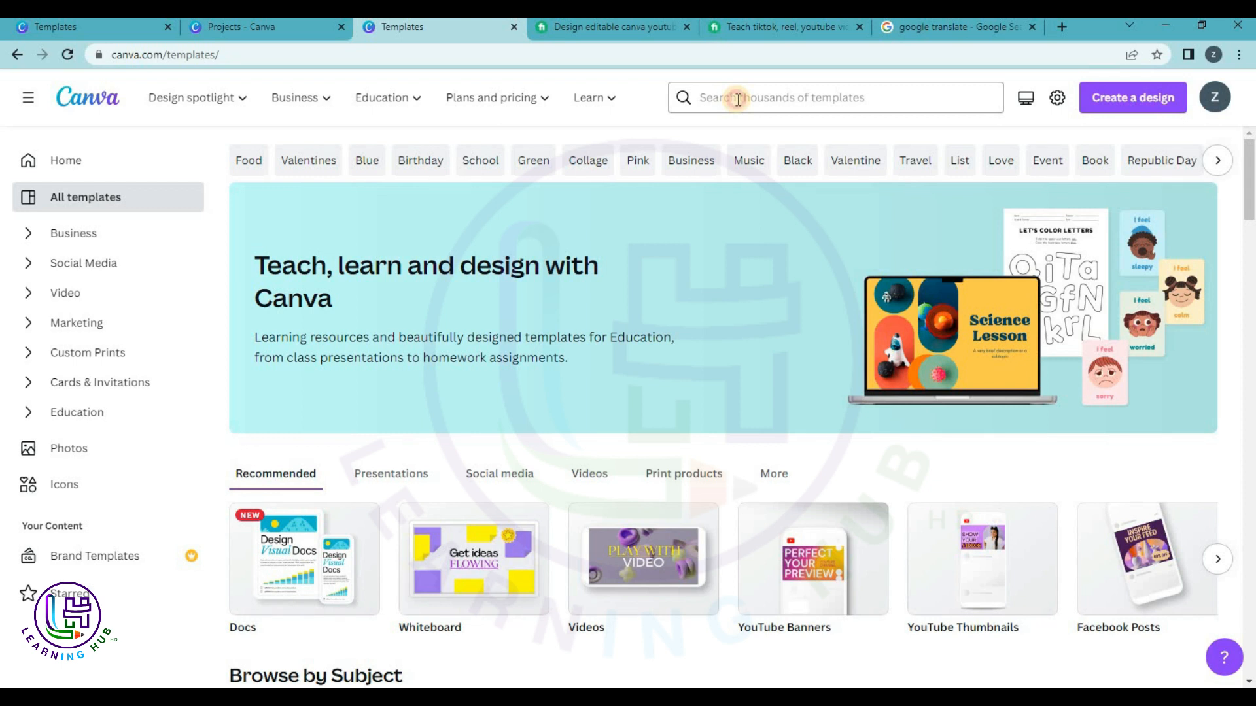
{"action": "left_click", "coordinate": [737, 99]}
{"action": "left_click", "coordinate": [759, 27]}
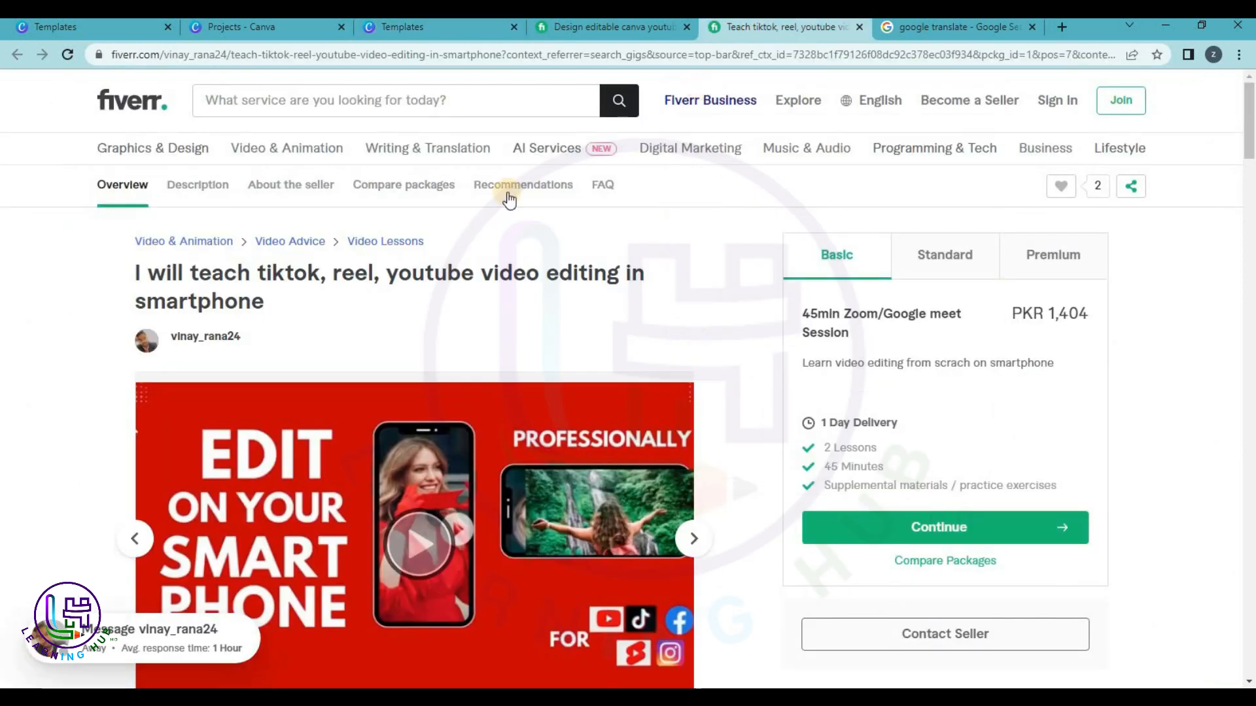
{"action": "scroll", "coordinate": [437, 289], "scroll_direction": "down", "scroll_amount": 3}
{"action": "scroll", "coordinate": [459, 263], "scroll_direction": "up", "scroll_amount": 3}
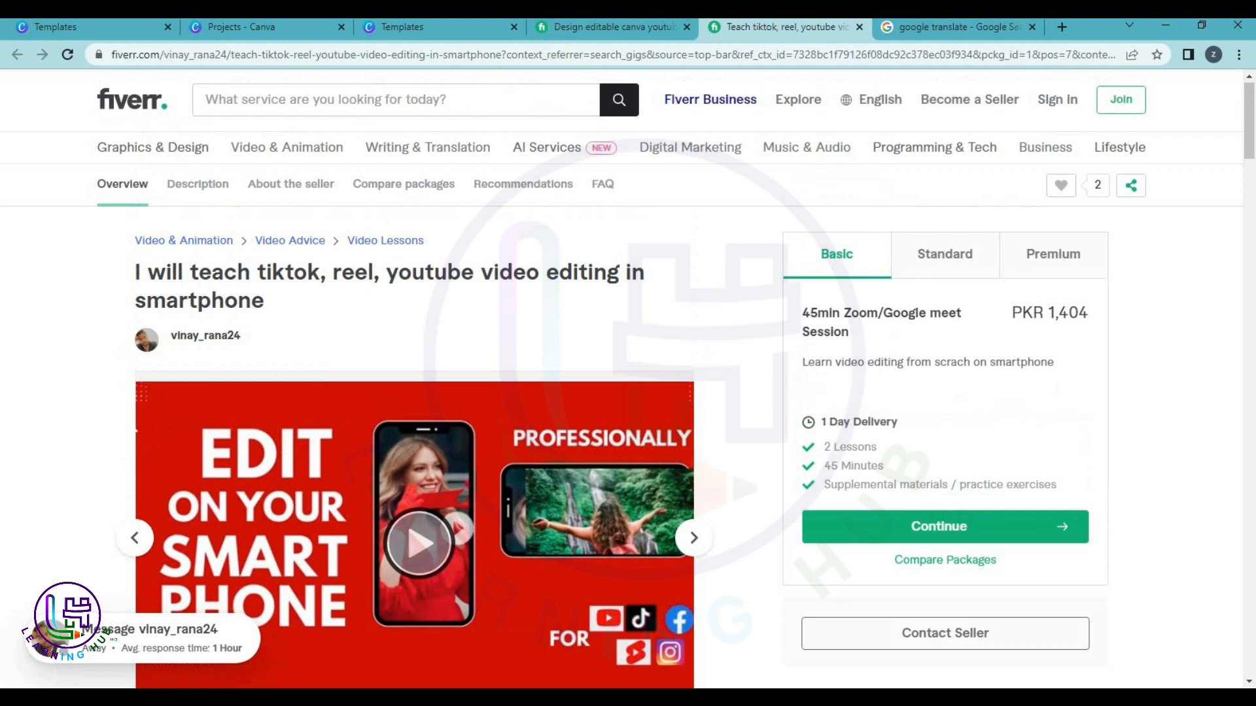
{"action": "left_click", "coordinate": [402, 27]}
Search templates for 'you' and browse the YouTube Banner templates.
{"action": "left_click", "coordinate": [722, 98]}
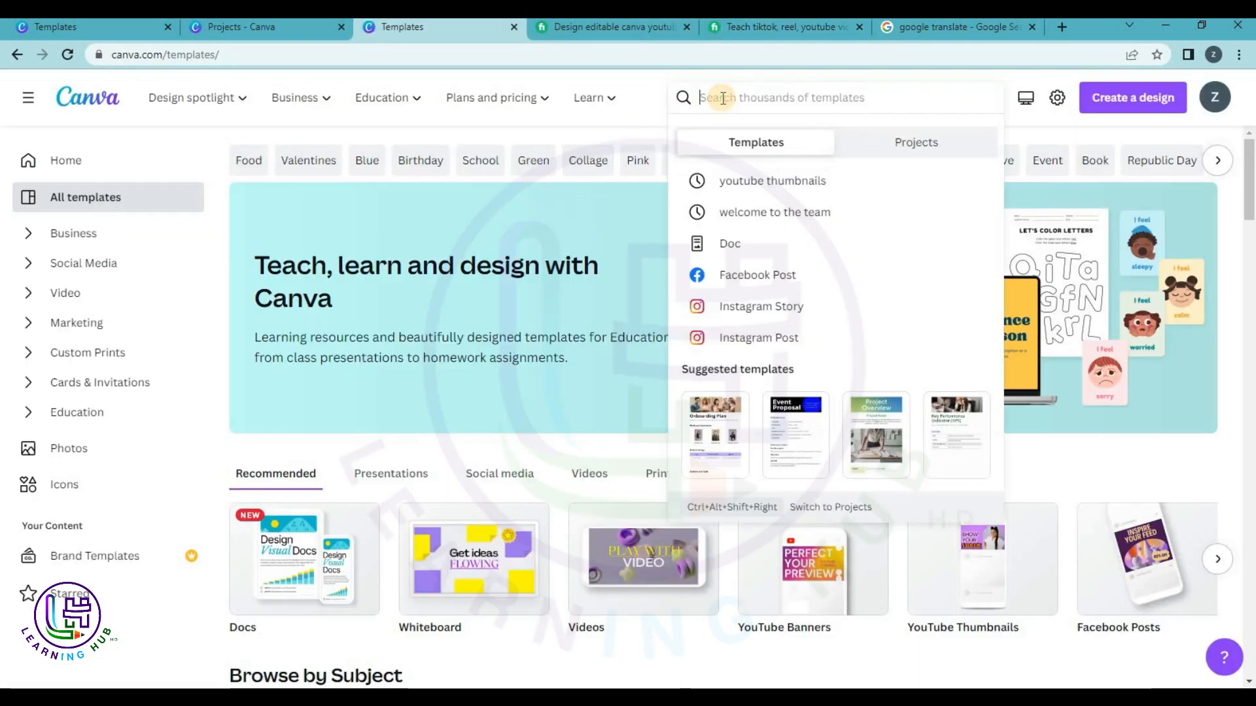
{"action": "type", "text": "you"}
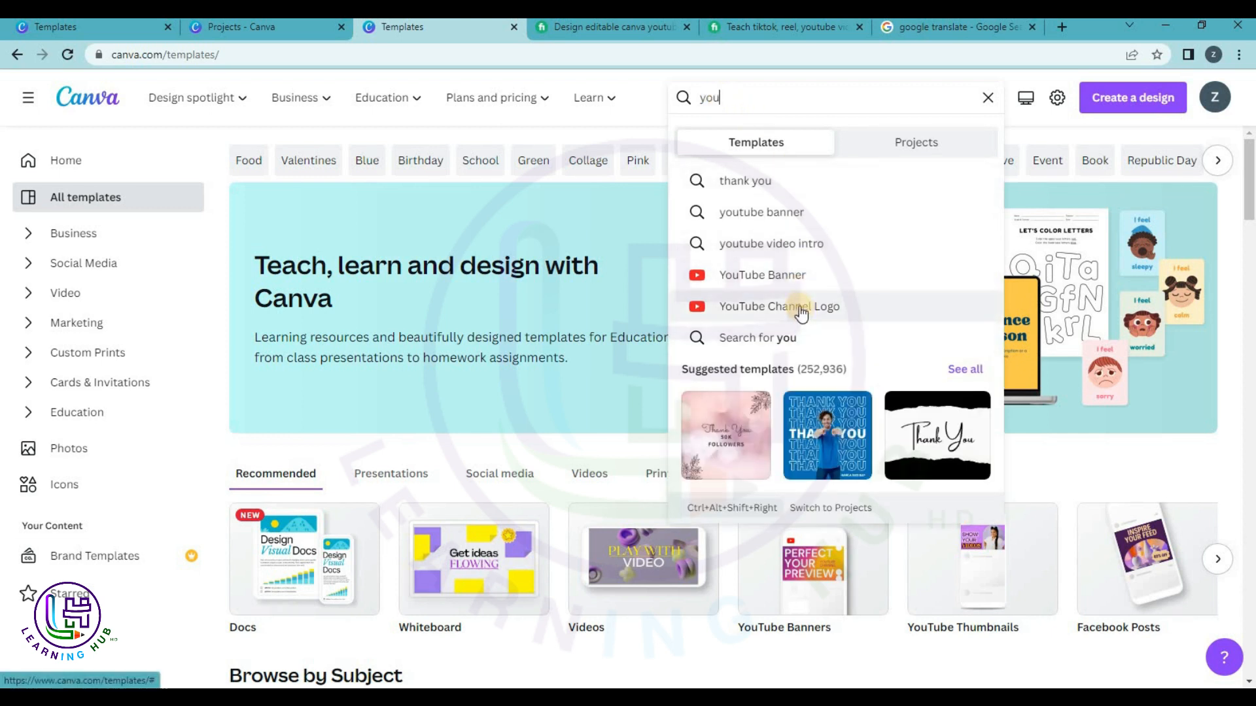
{"action": "left_click", "coordinate": [792, 282]}
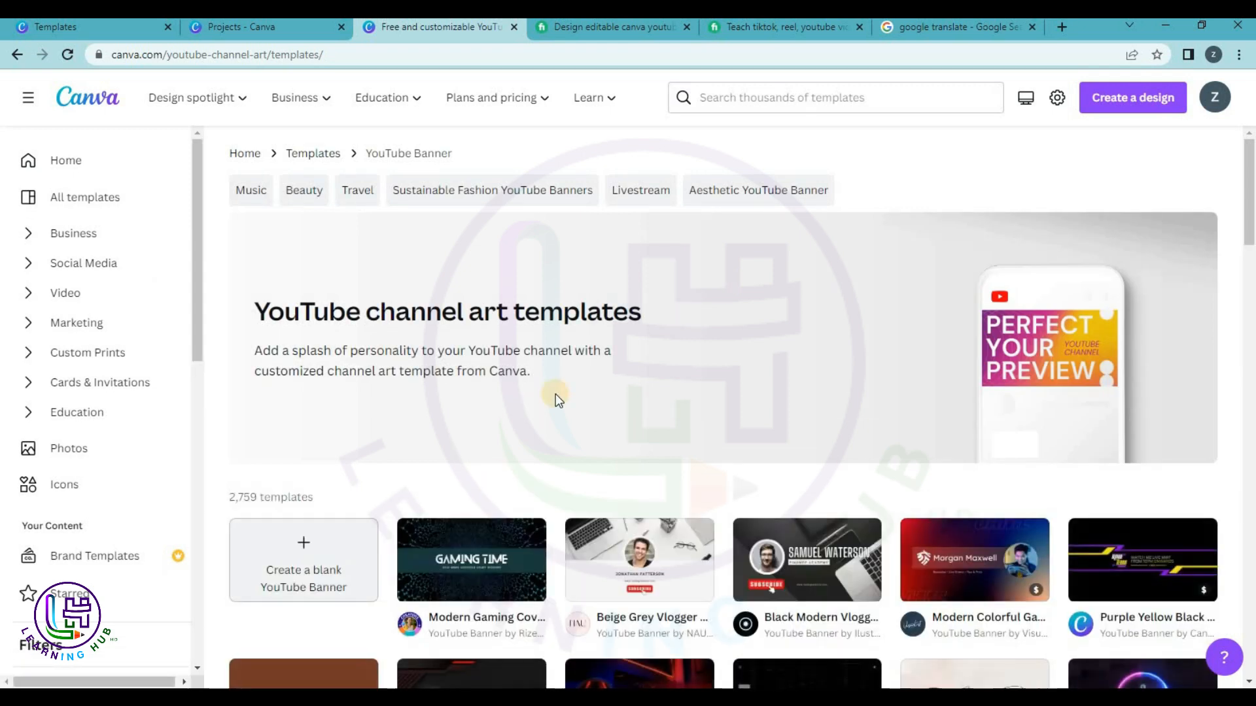
{"action": "scroll", "coordinate": [556, 394], "scroll_direction": "down", "scroll_amount": 2}
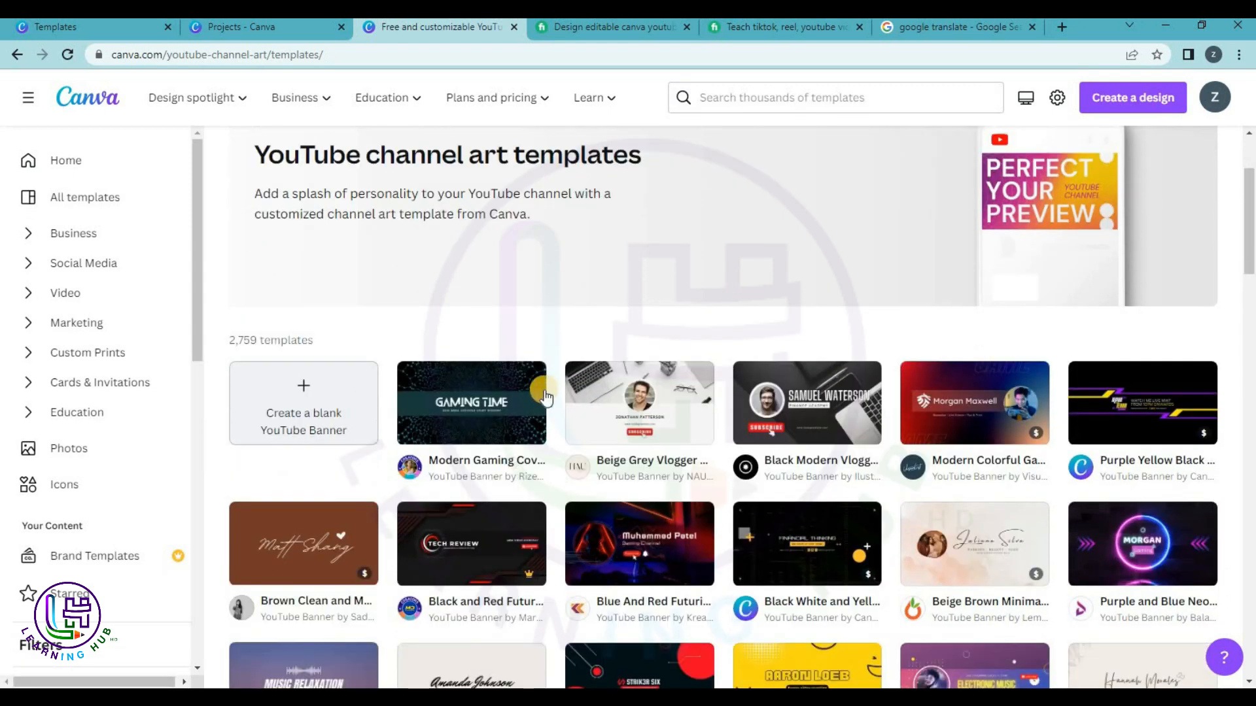
Start a design from the Beige Grey Vlogger template and retitle its heading LEARNING HUB HD.
{"action": "left_click", "coordinate": [666, 426]}
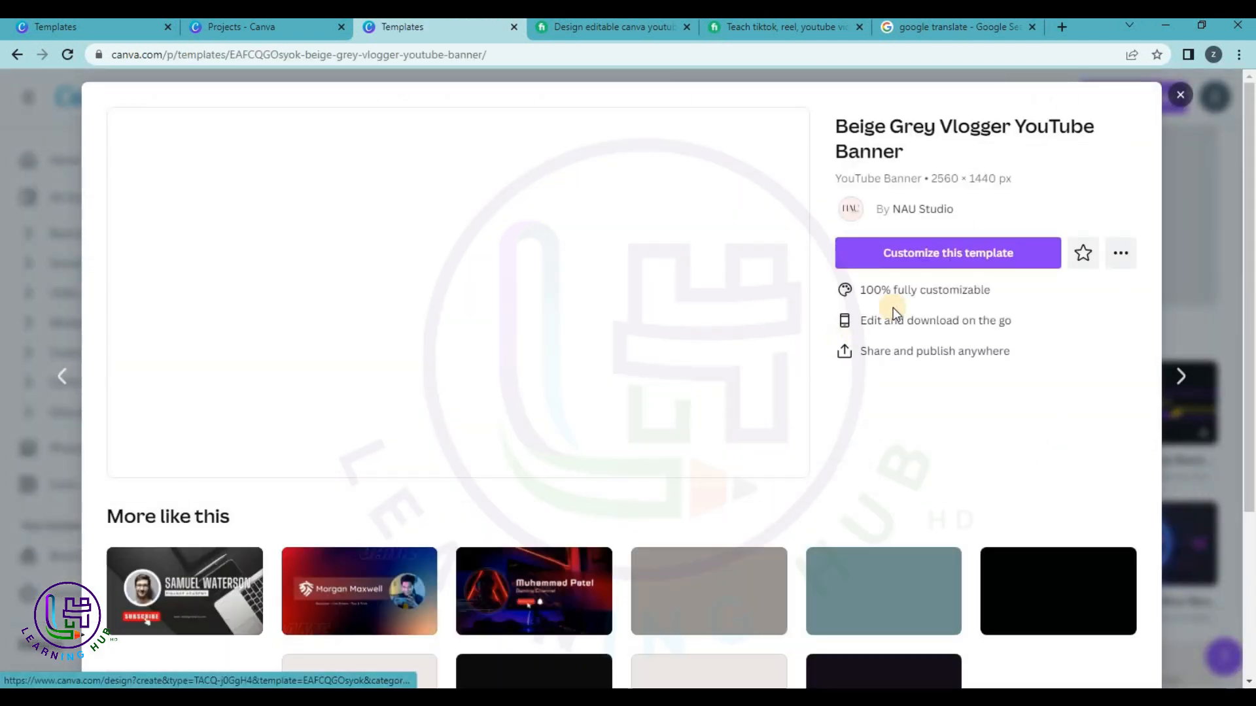
{"action": "left_click", "coordinate": [922, 254]}
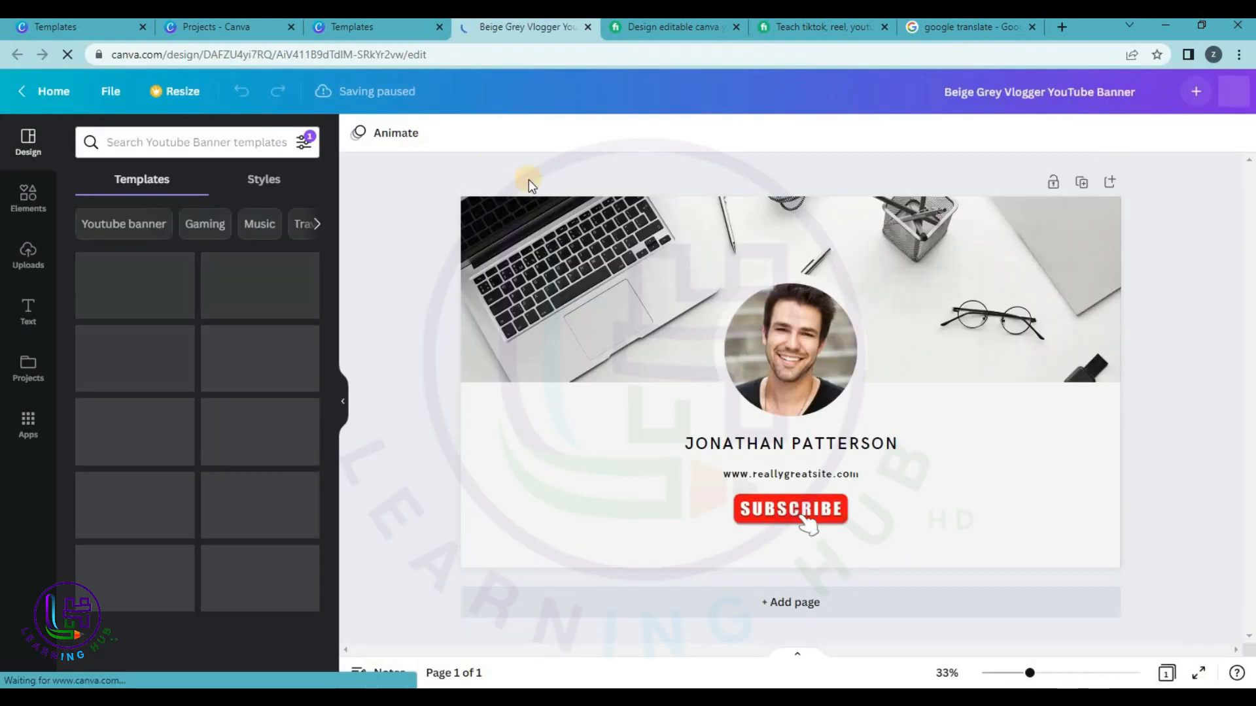
{"action": "left_click", "coordinate": [722, 448]}
{"action": "left_click", "coordinate": [726, 444]}
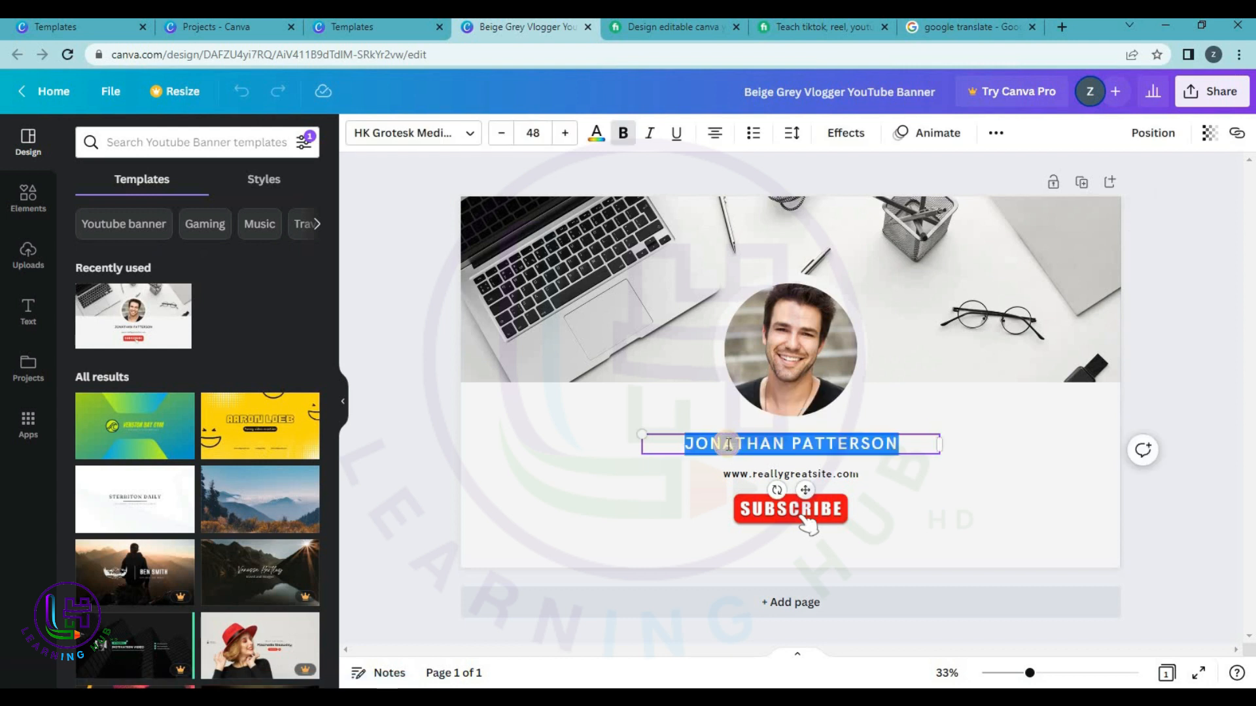
{"action": "type", "text": "LEA"}
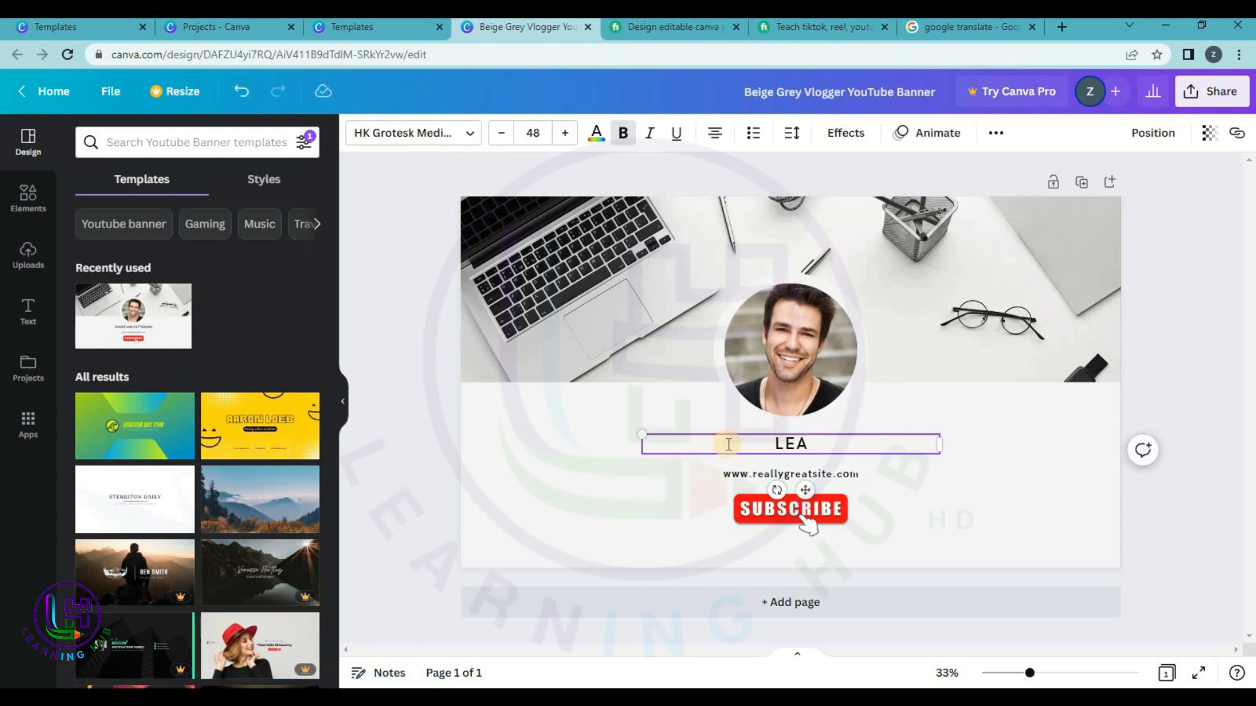
{"action": "type", "text": "RNING"}
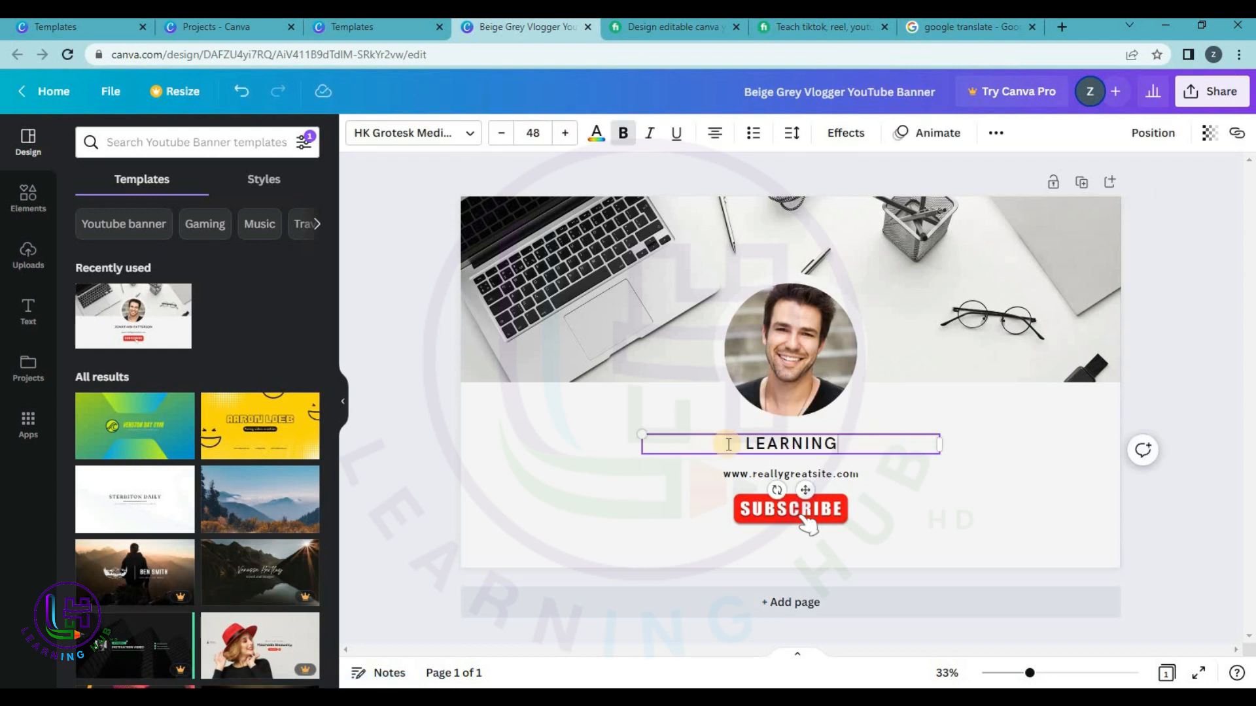
{"action": "type", "text": " HUB HD"}
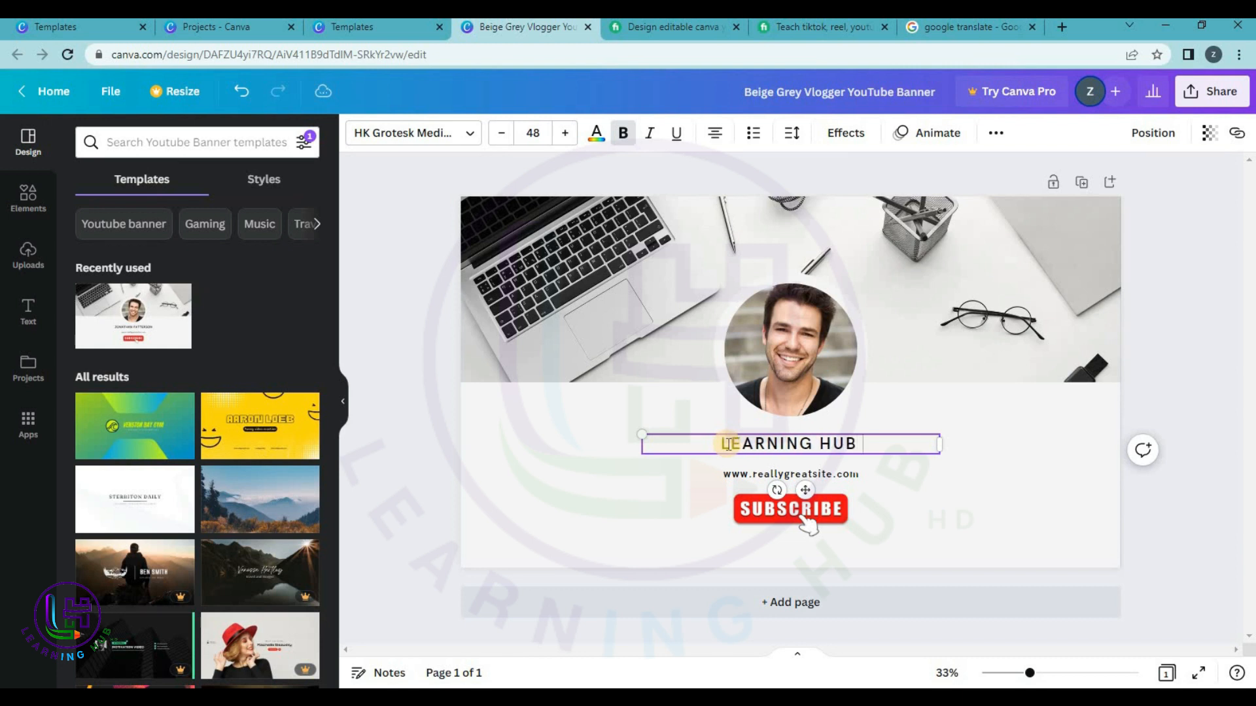
{"action": "double_click", "coordinate": [816, 468]}
{"action": "left_click", "coordinate": [816, 467]}
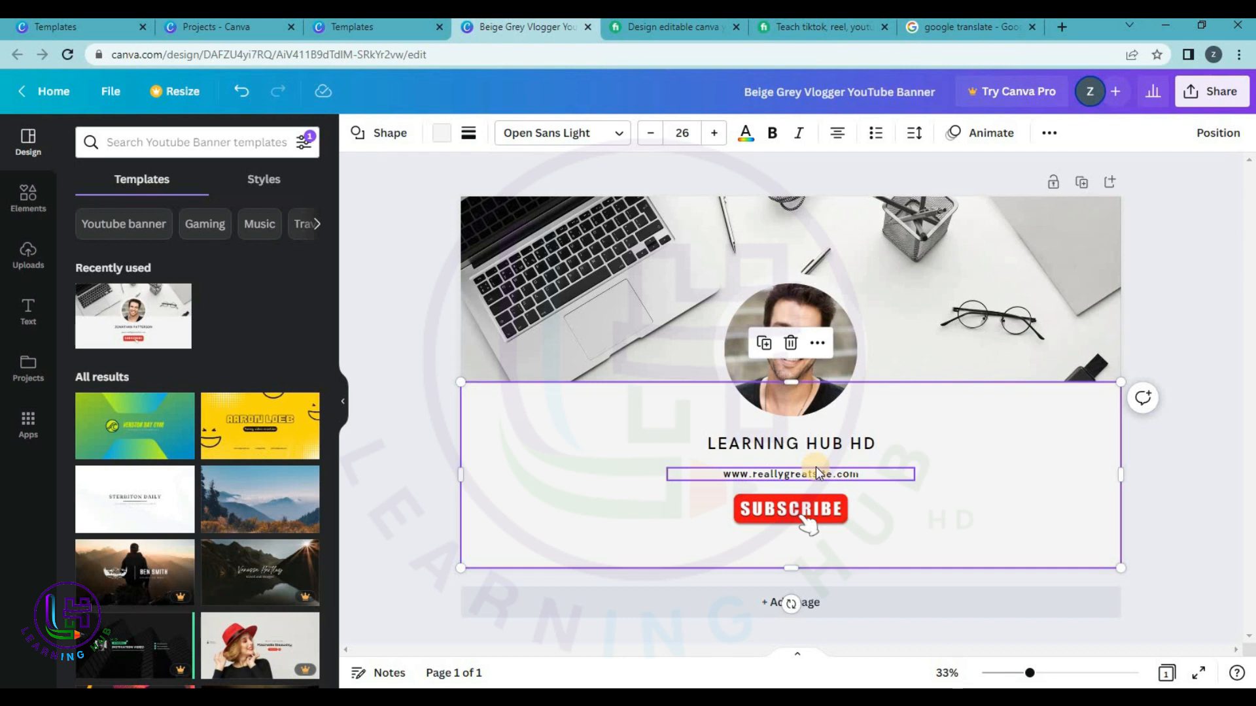
{"action": "double_click", "coordinate": [818, 471]}
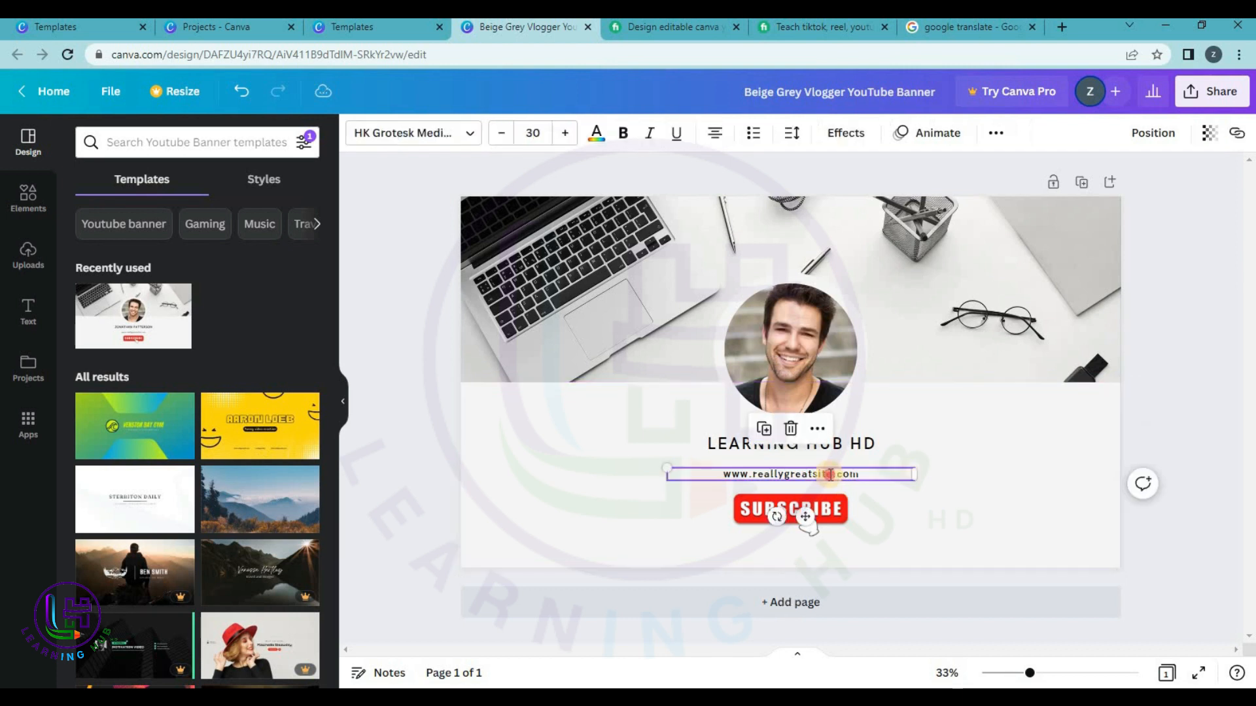
{"action": "type", "text": "www.youtube.com/"}
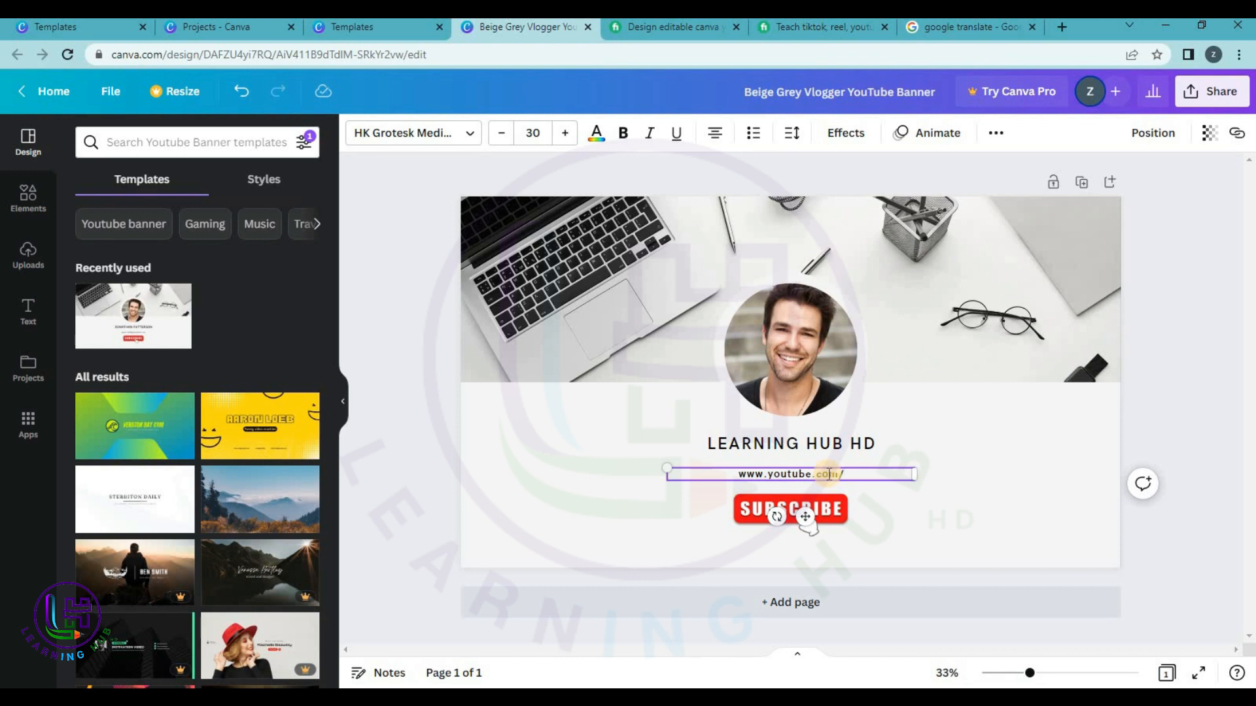
{"action": "type", "text": "@learning"}
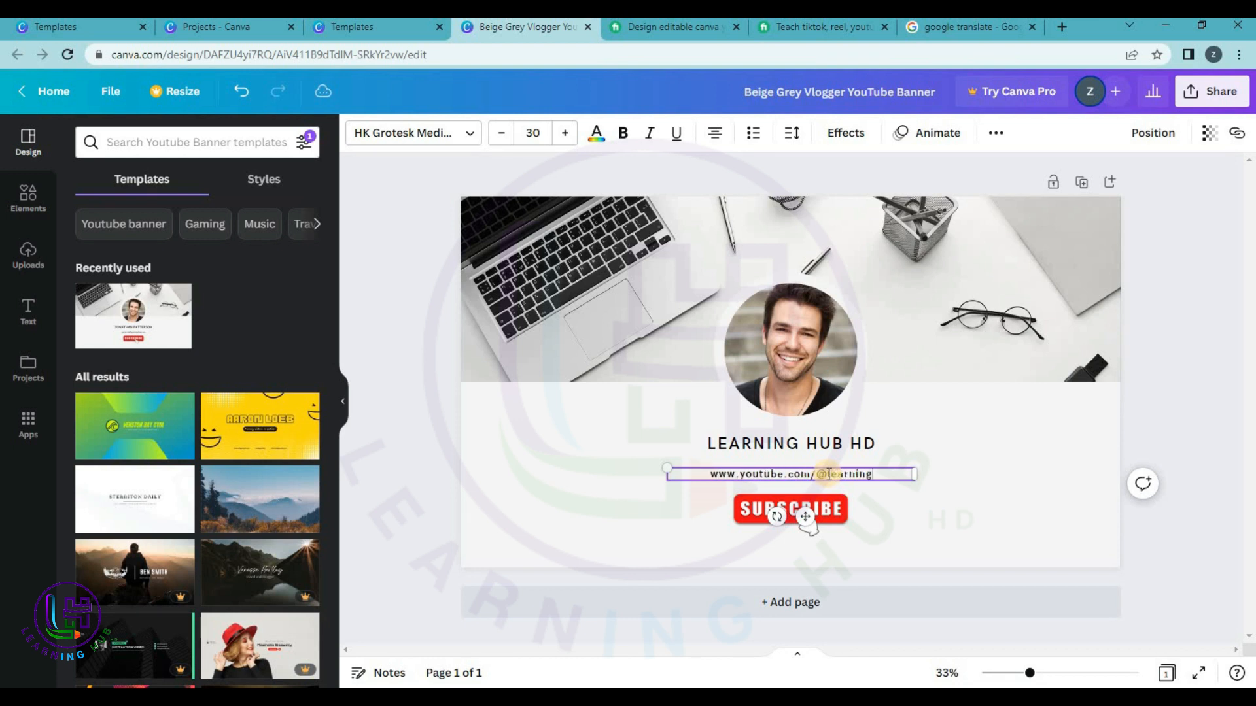
{"action": "type", "text": "hub"}
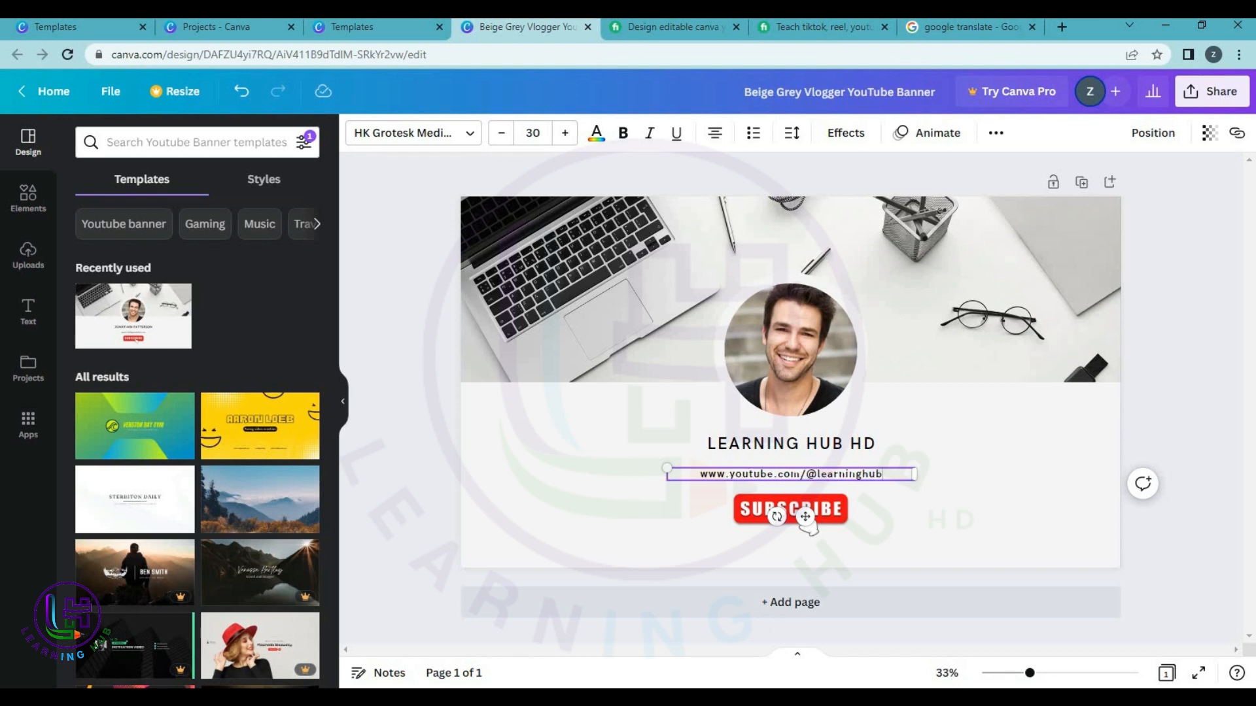
{"action": "type", "text": "hd"}
{"action": "left_click", "coordinate": [971, 559]}
{"action": "left_click", "coordinate": [807, 329]}
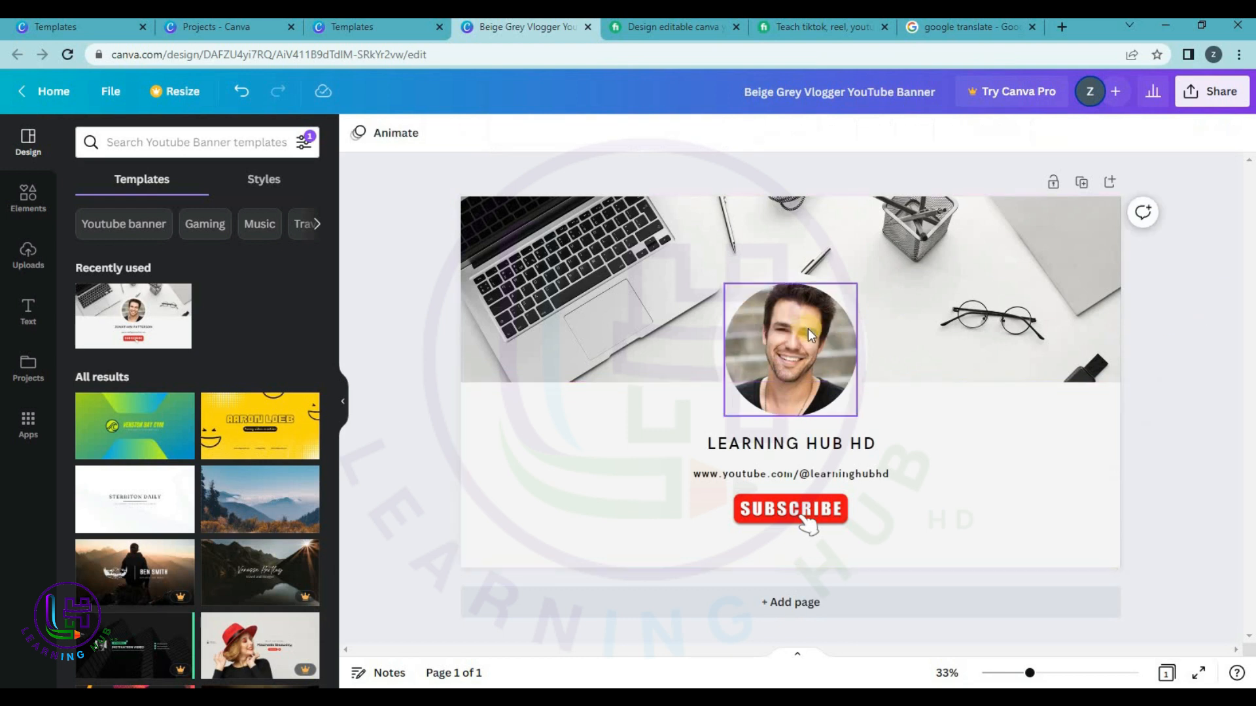
Show the Uploads panel, dismiss the Background Remover card, and start a new browser tab.
{"action": "left_click", "coordinate": [25, 265]}
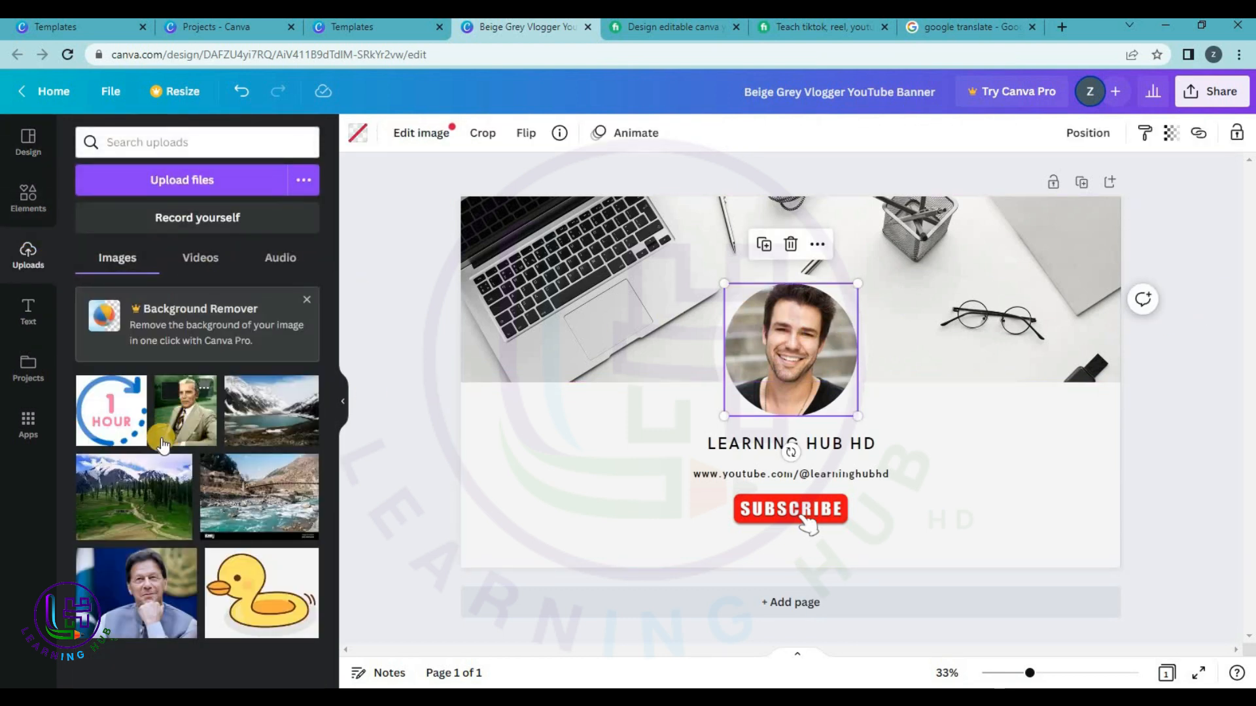
{"action": "left_click", "coordinate": [307, 302]}
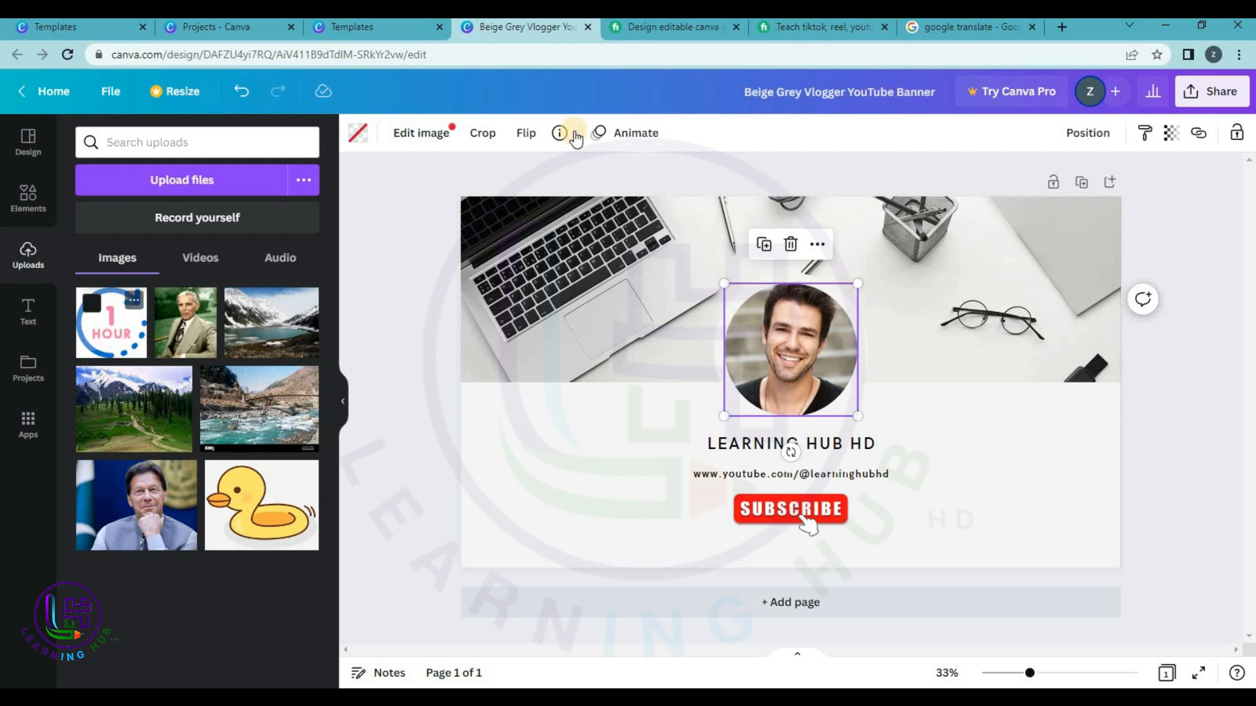
{"action": "left_click", "coordinate": [1064, 26]}
Go to YouTube, search 'learning hub hd', and open the Learning Hub HD channel.
{"action": "type", "text": "youtube.com"}
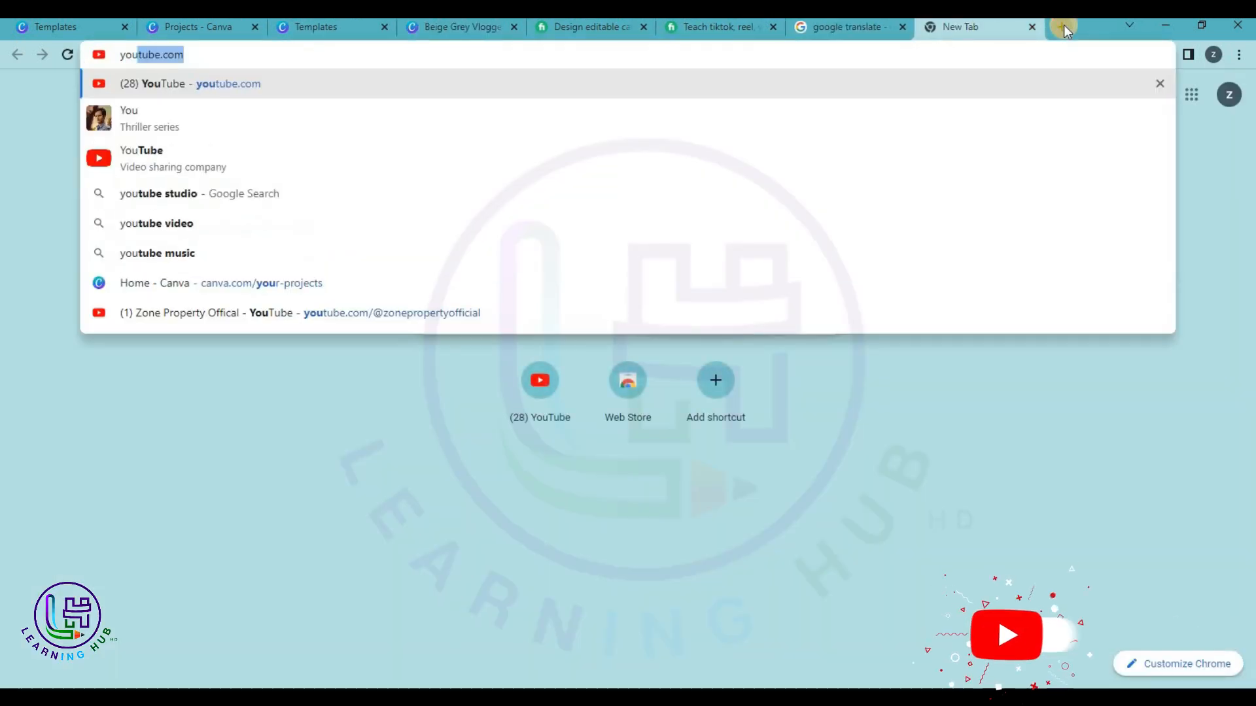
{"action": "key", "text": "Return"}
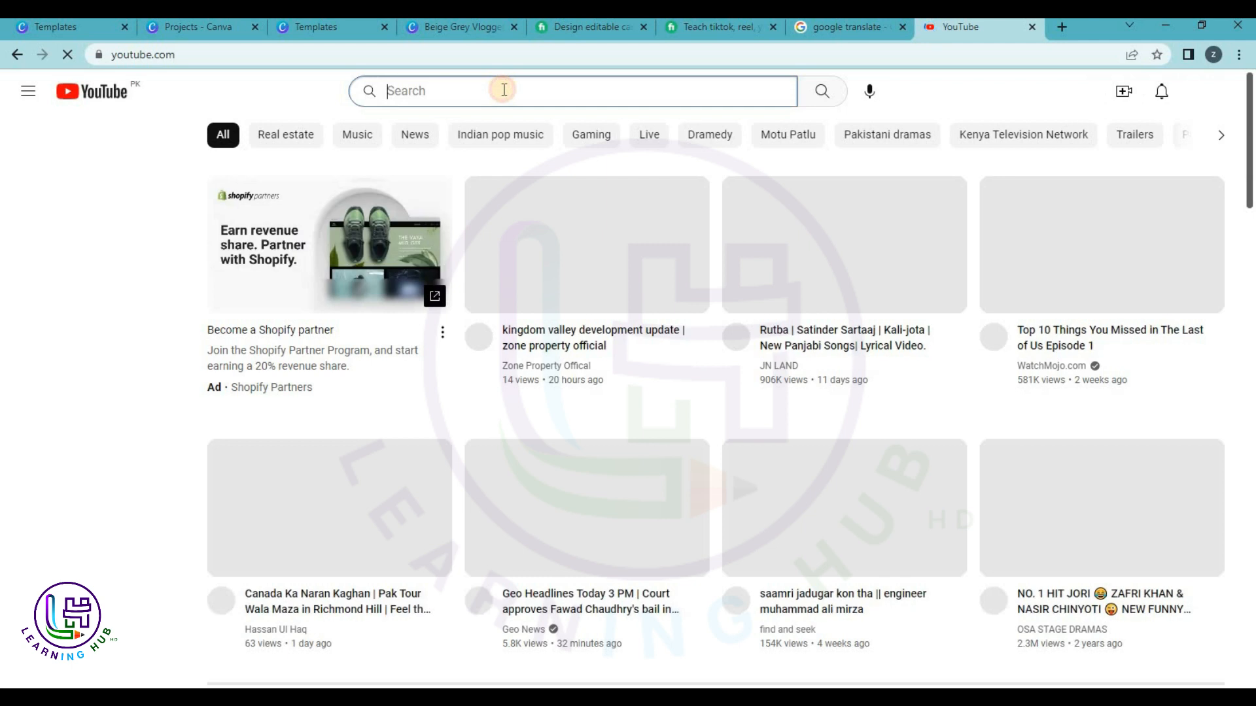
{"action": "left_click", "coordinate": [503, 91]}
{"action": "type", "text": "learnui"}
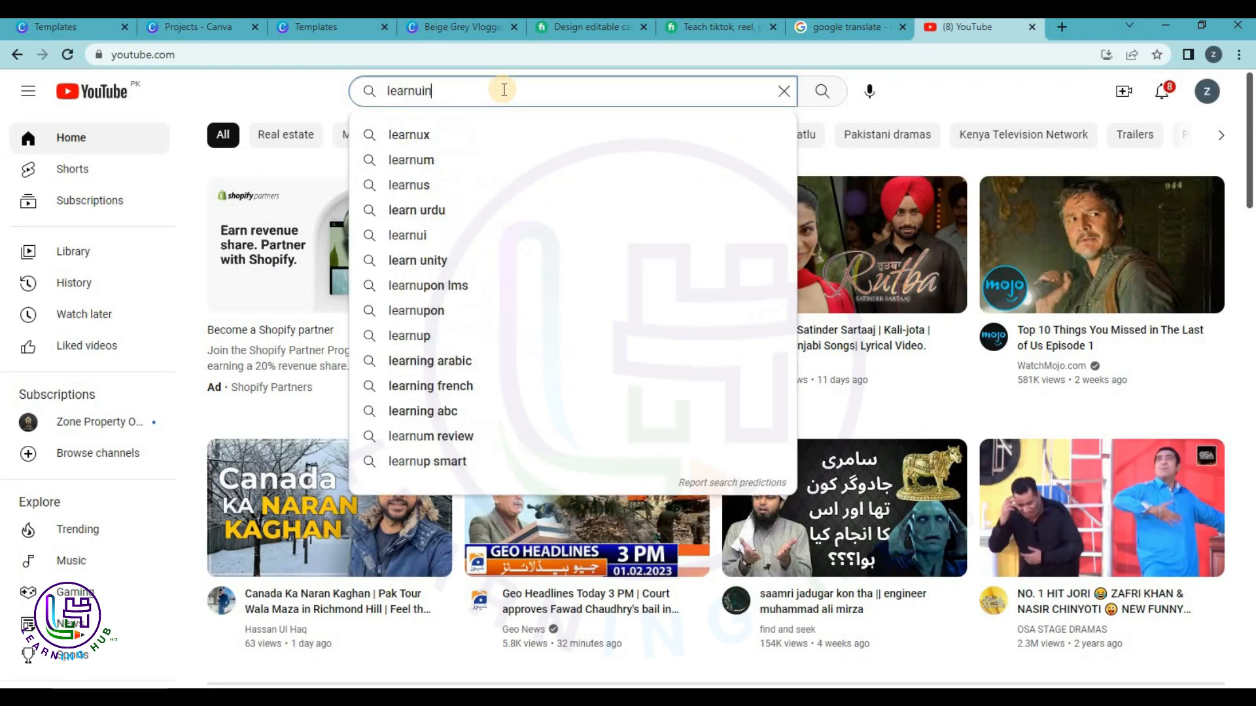
{"action": "key", "text": "BackSpace"}
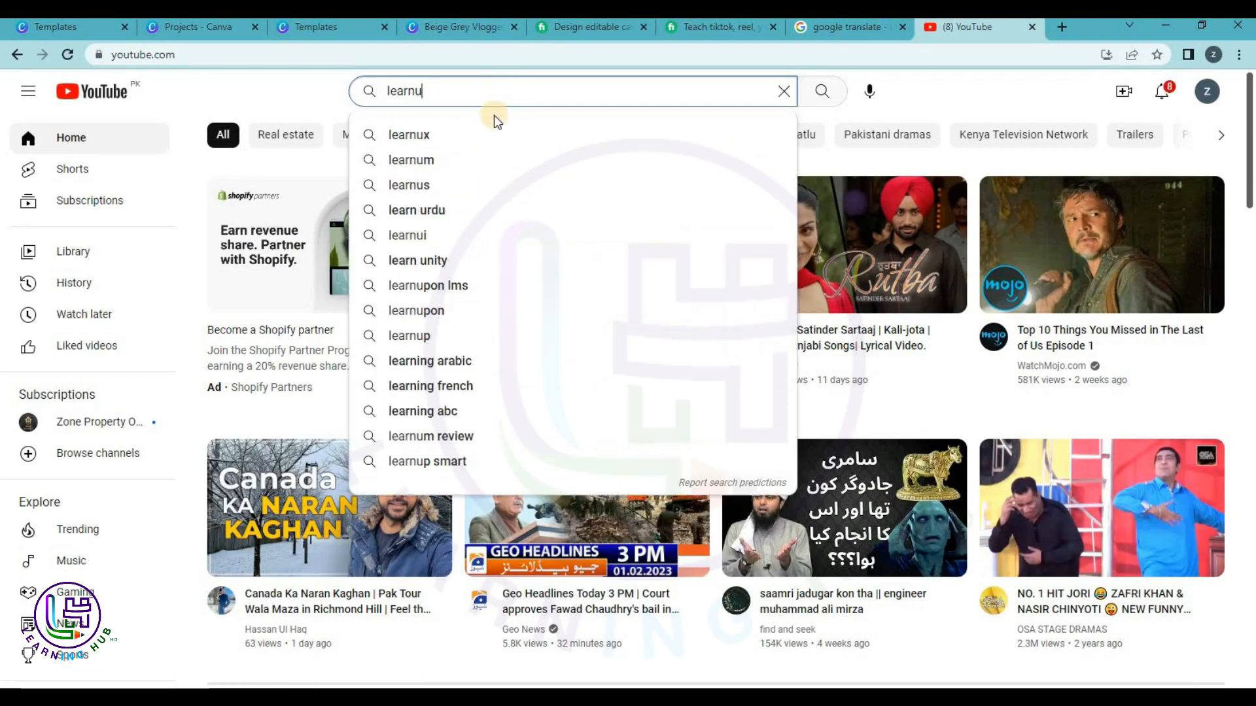
{"action": "key", "text": "BackSpace"}
{"action": "left_click", "coordinate": [463, 134]}
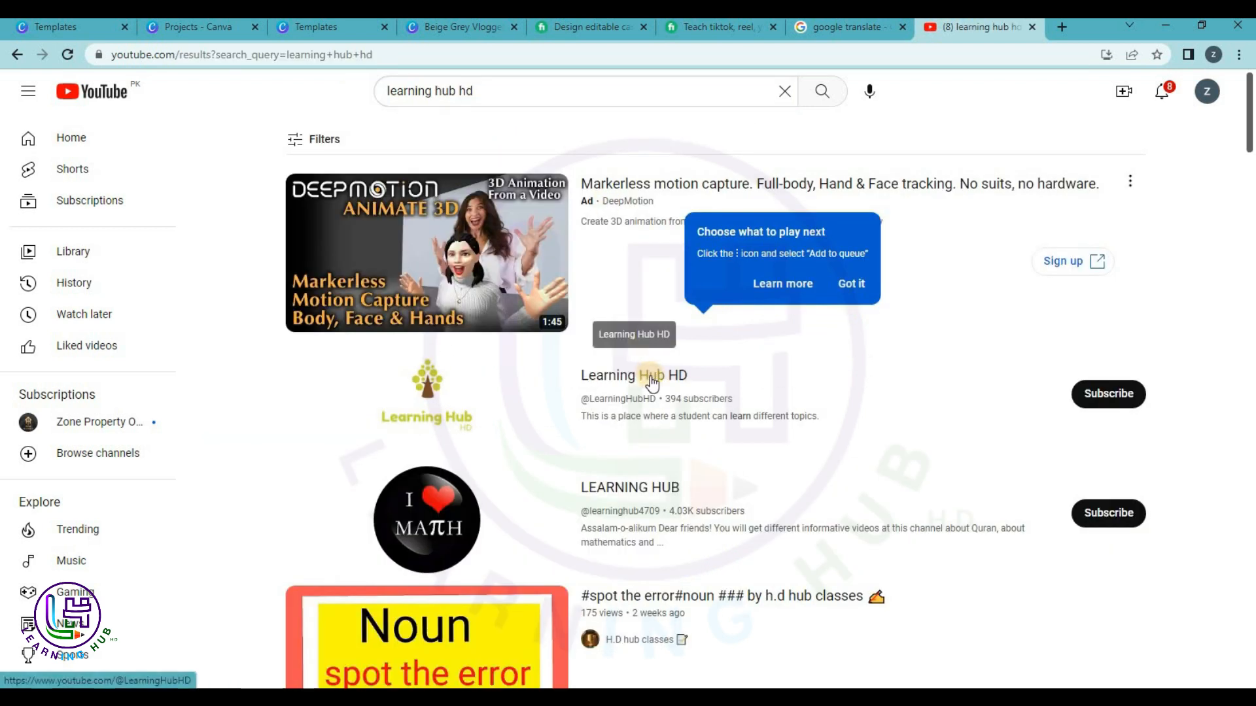
{"action": "left_click", "coordinate": [652, 376]}
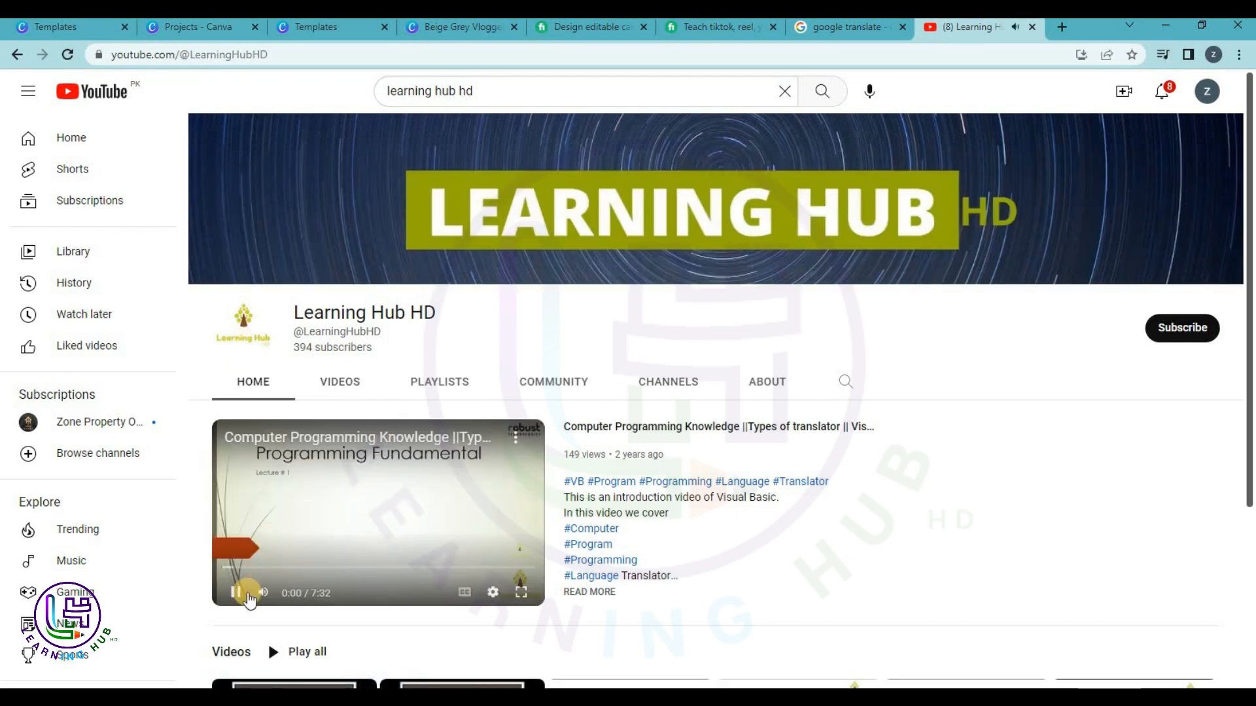
Pause the channel trailer and save the channel logo image as unnamed.jpg.
{"action": "left_click", "coordinate": [257, 571]}
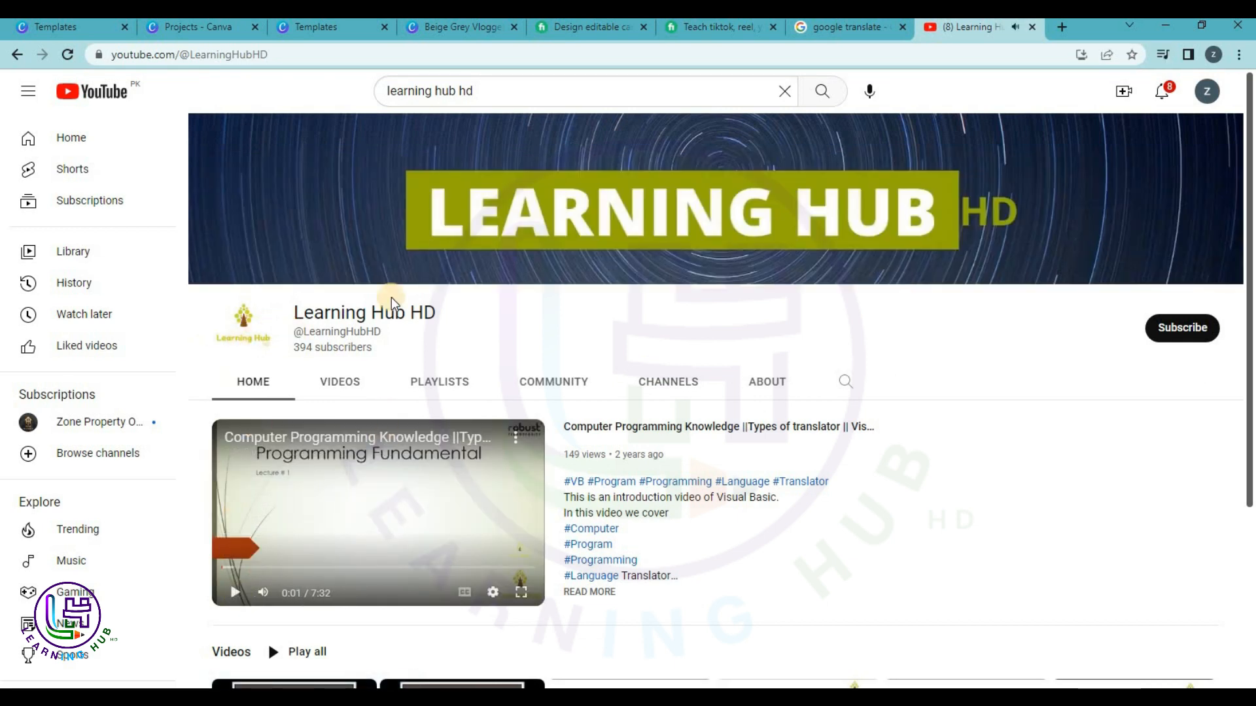
{"action": "right_click", "coordinate": [257, 336]}
{"action": "left_click", "coordinate": [275, 365]}
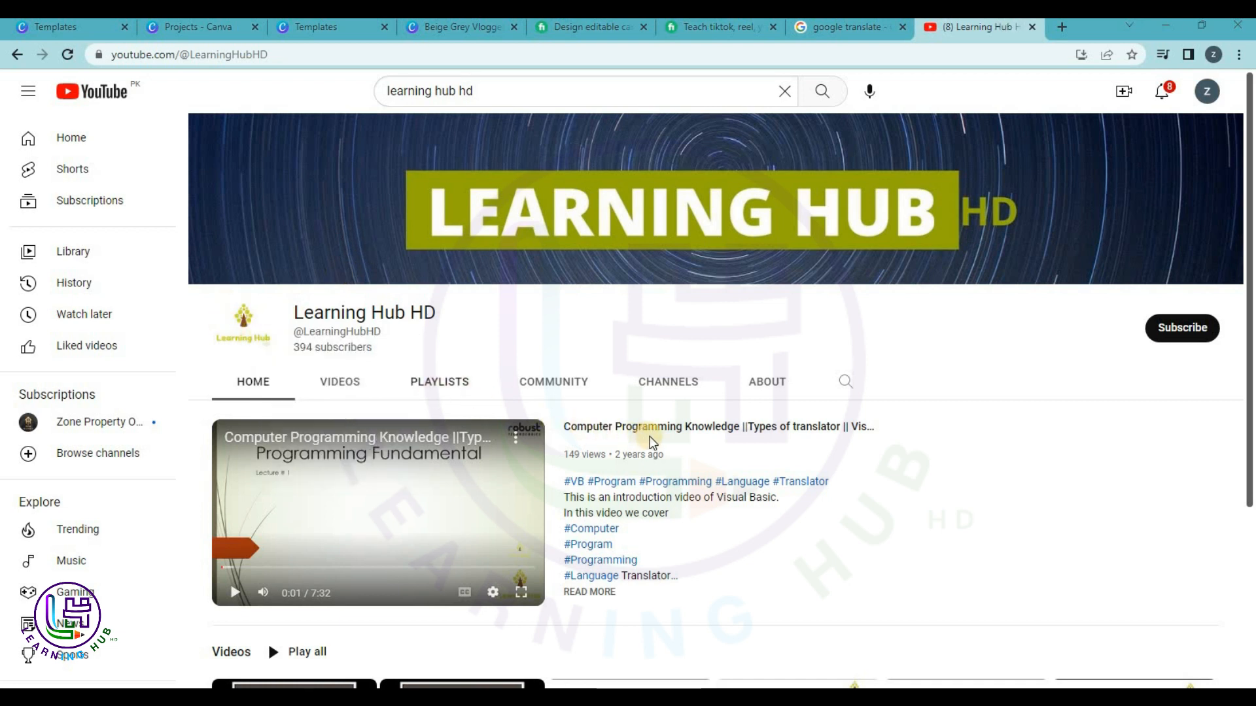
{"action": "left_click", "coordinate": [1127, 661]}
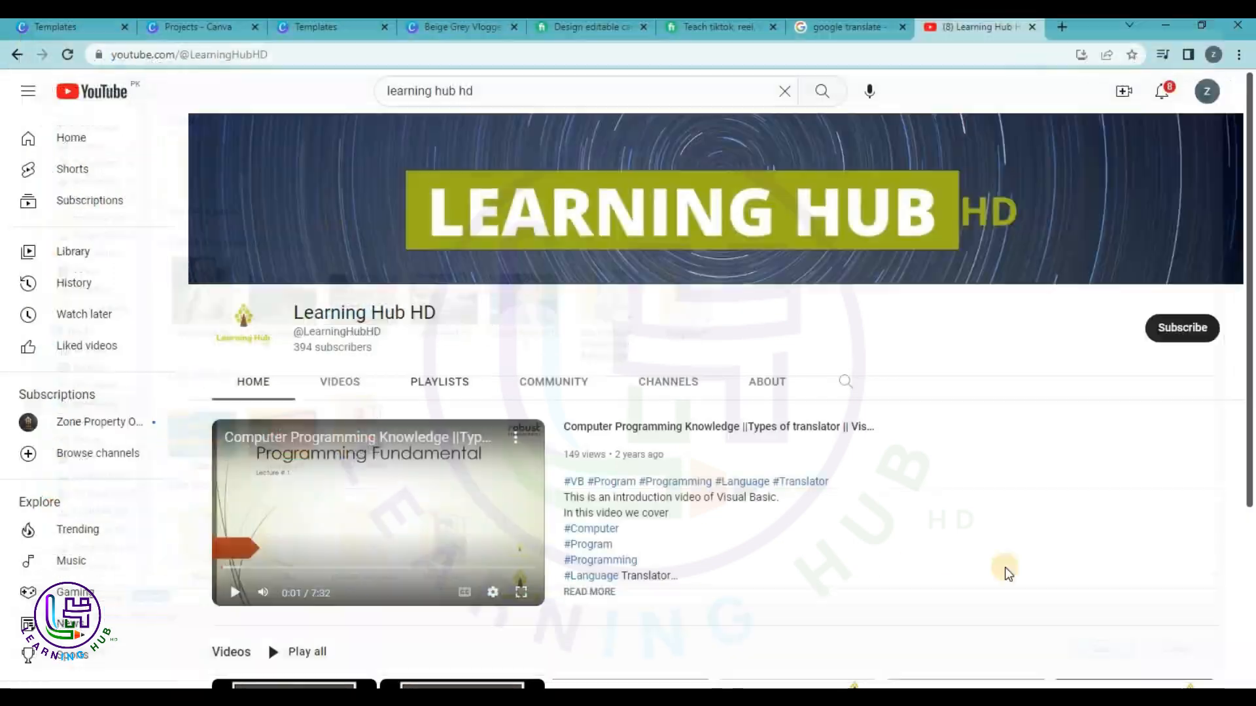
Upload unnamed.jpg from Downloads and drop the Learning Hub logo into the round profile frame.
{"action": "left_click", "coordinate": [449, 26]}
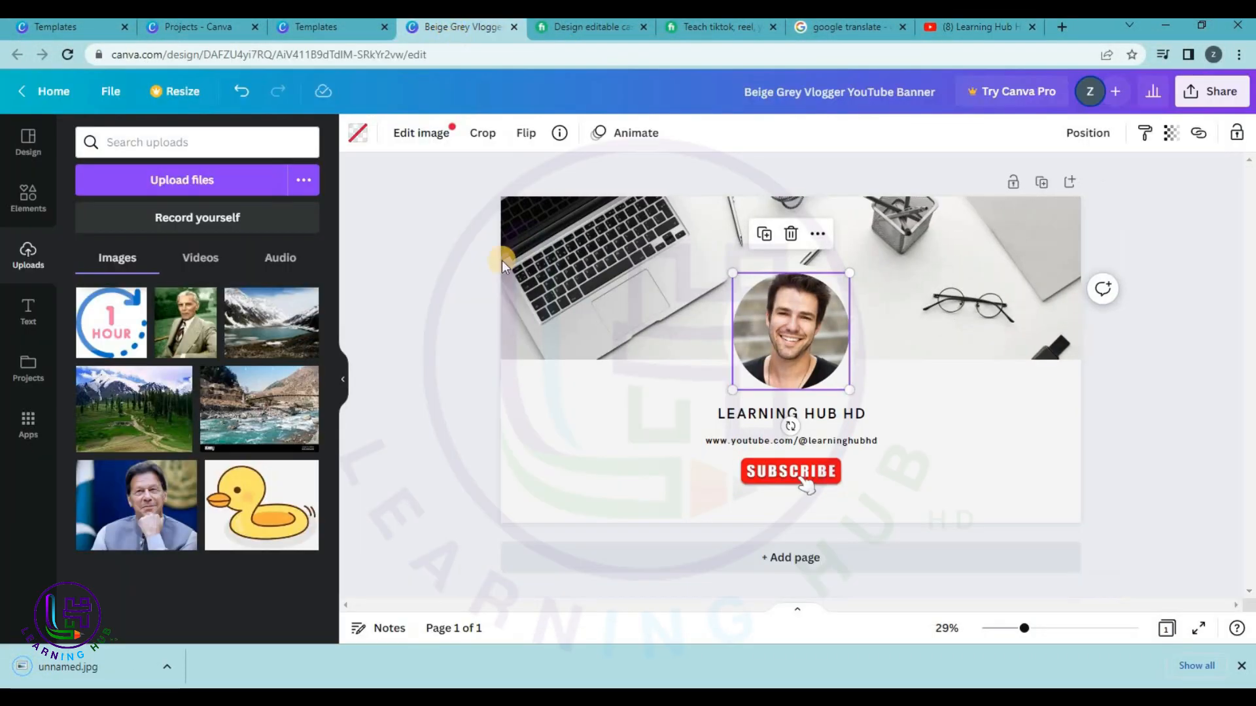
{"action": "left_click", "coordinate": [442, 387]}
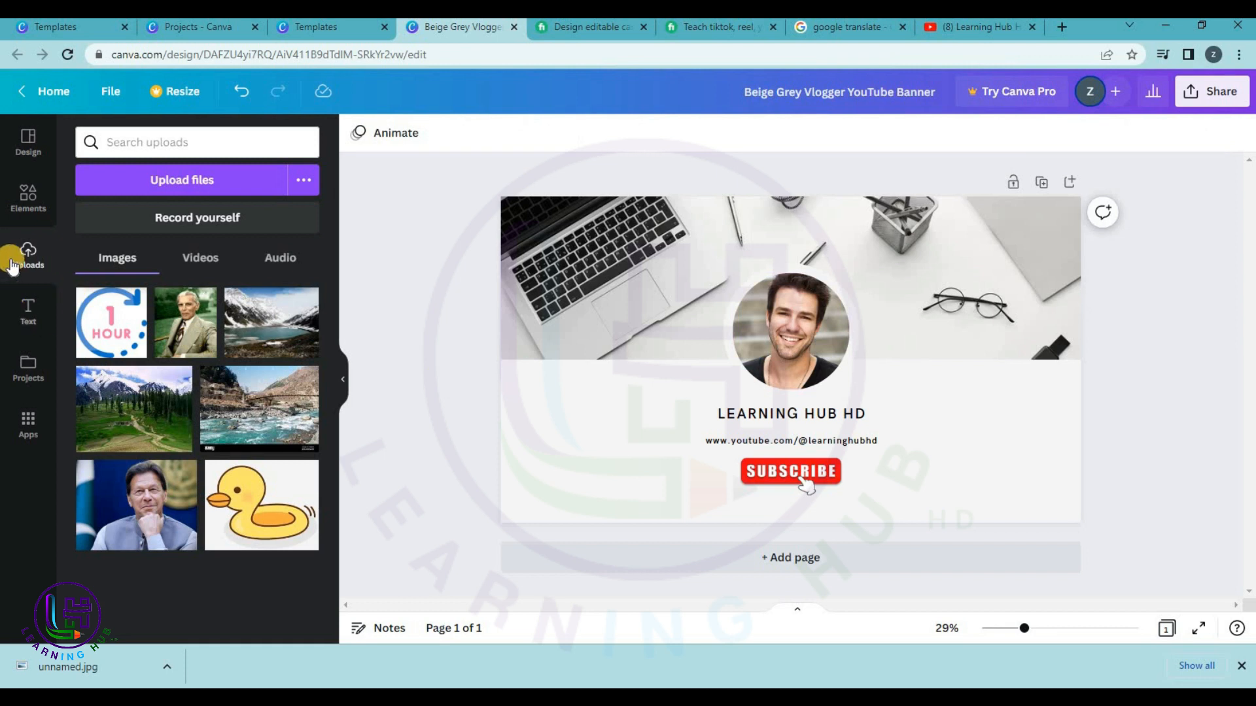
{"action": "left_click", "coordinate": [120, 196]}
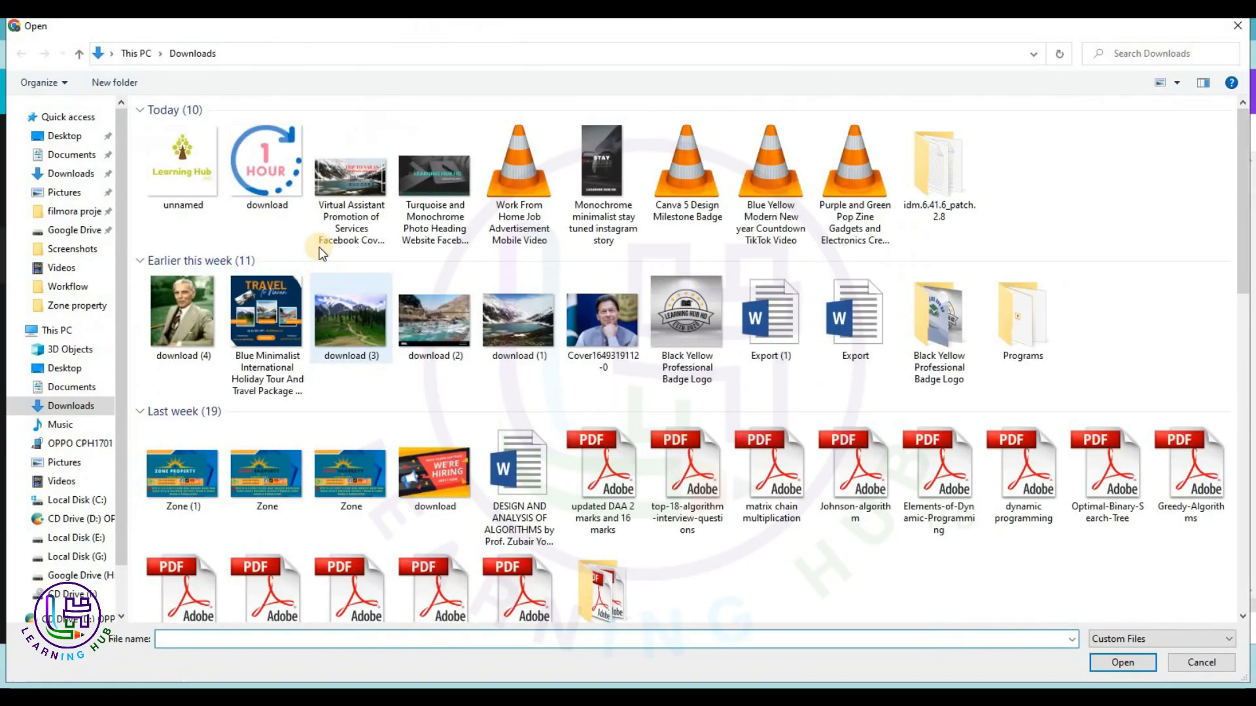
{"action": "double_click", "coordinate": [182, 167]}
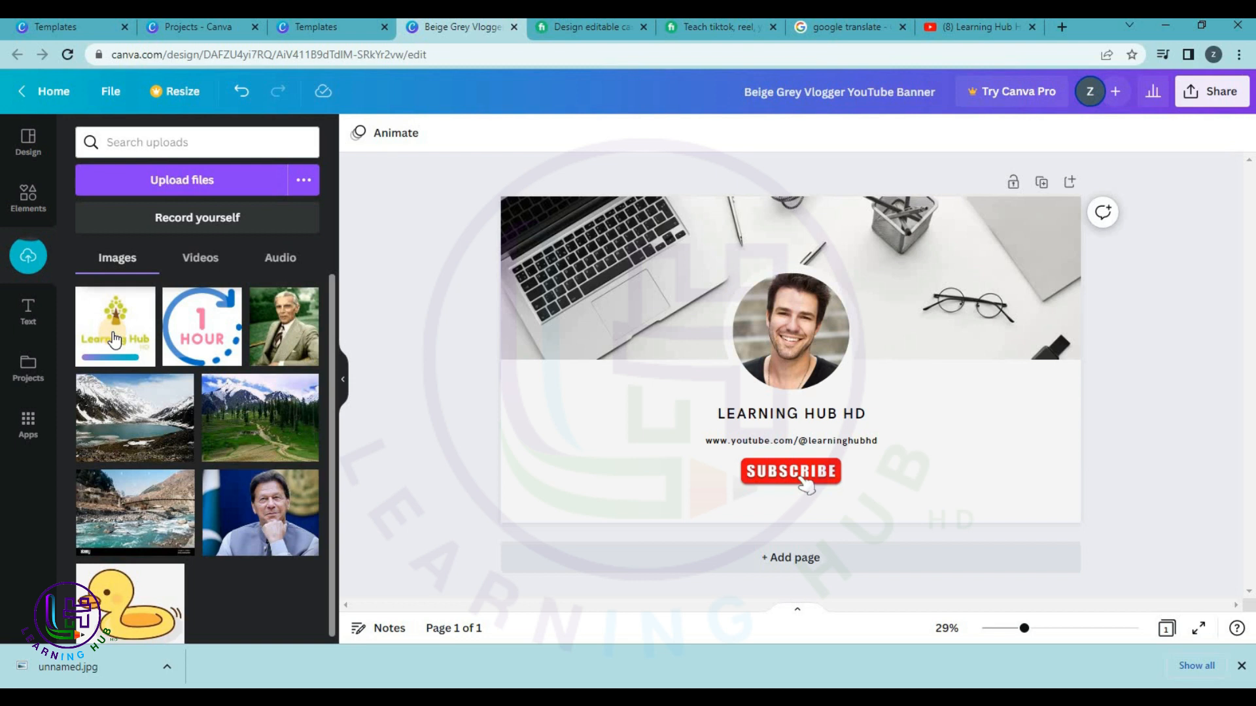
{"action": "left_click_drag", "start_coordinate": [112, 337], "coordinate": [760, 315]}
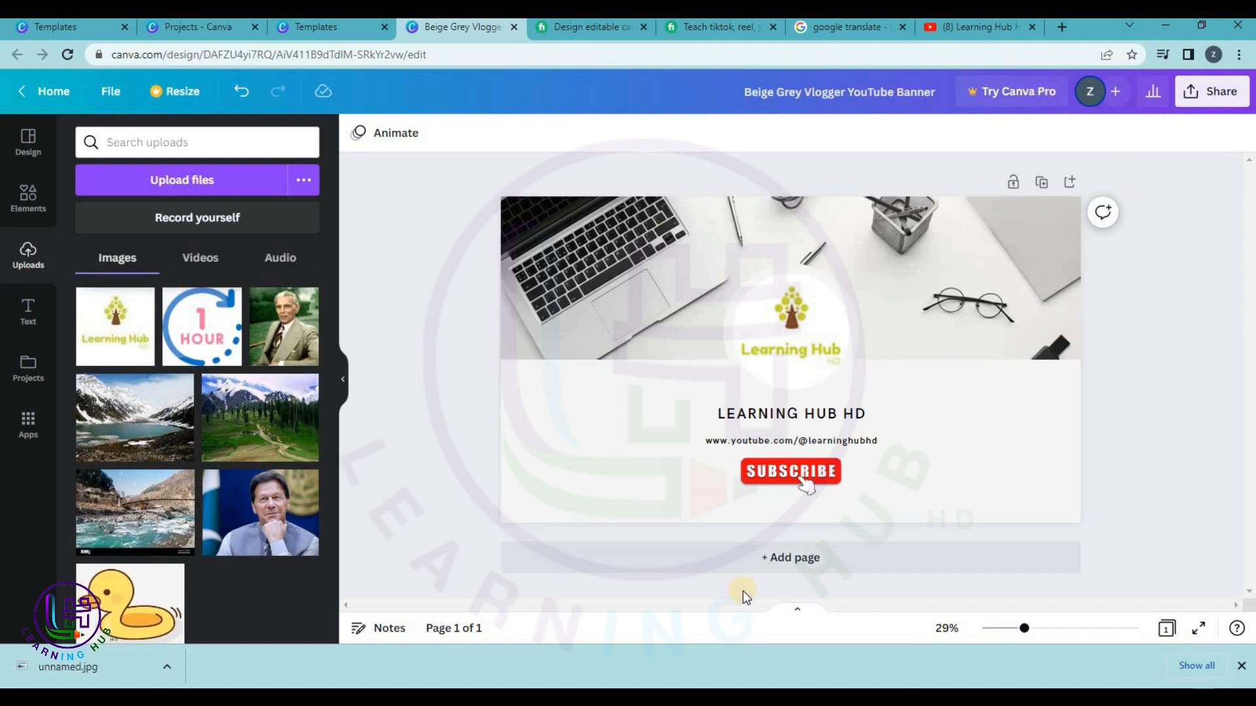
Add a second page to the banner and bring up the YouTube banner template suggestions.
{"action": "left_click", "coordinate": [752, 566]}
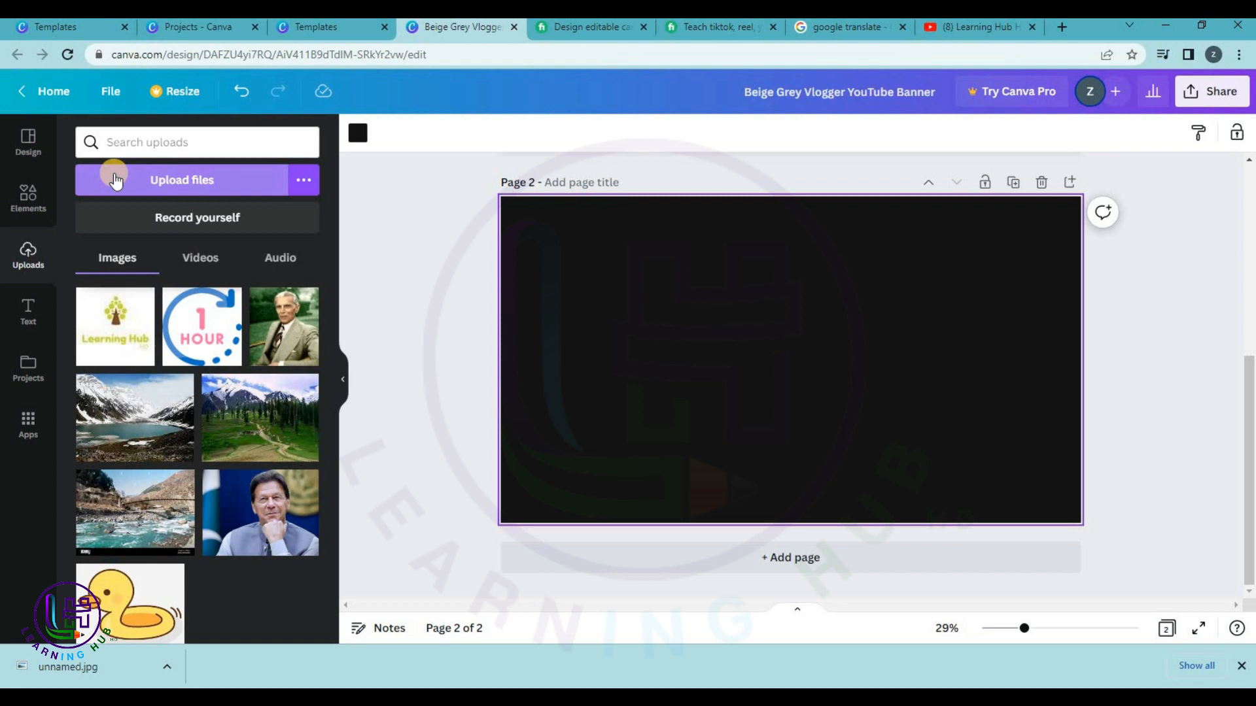
{"action": "left_click", "coordinate": [30, 145]}
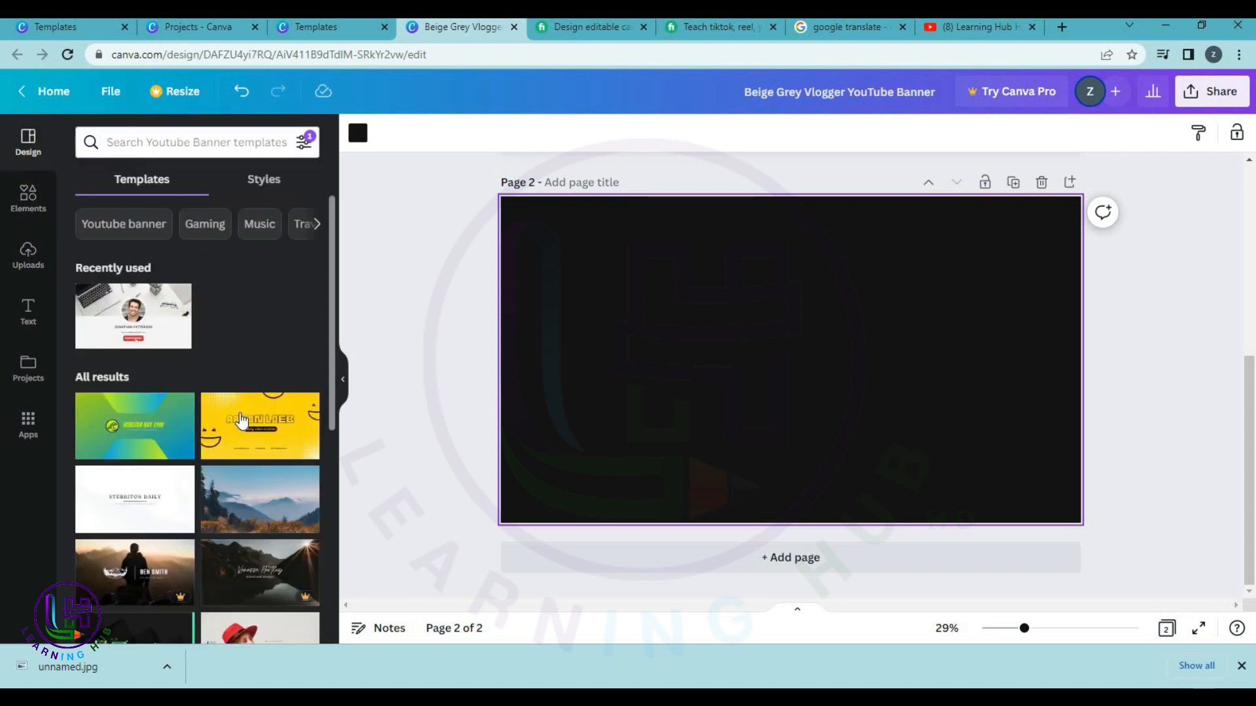
{"action": "scroll", "coordinate": [220, 484], "scroll_direction": "down", "scroll_amount": 4}
{"action": "scroll", "coordinate": [219, 480], "scroll_direction": "up", "scroll_amount": 4}
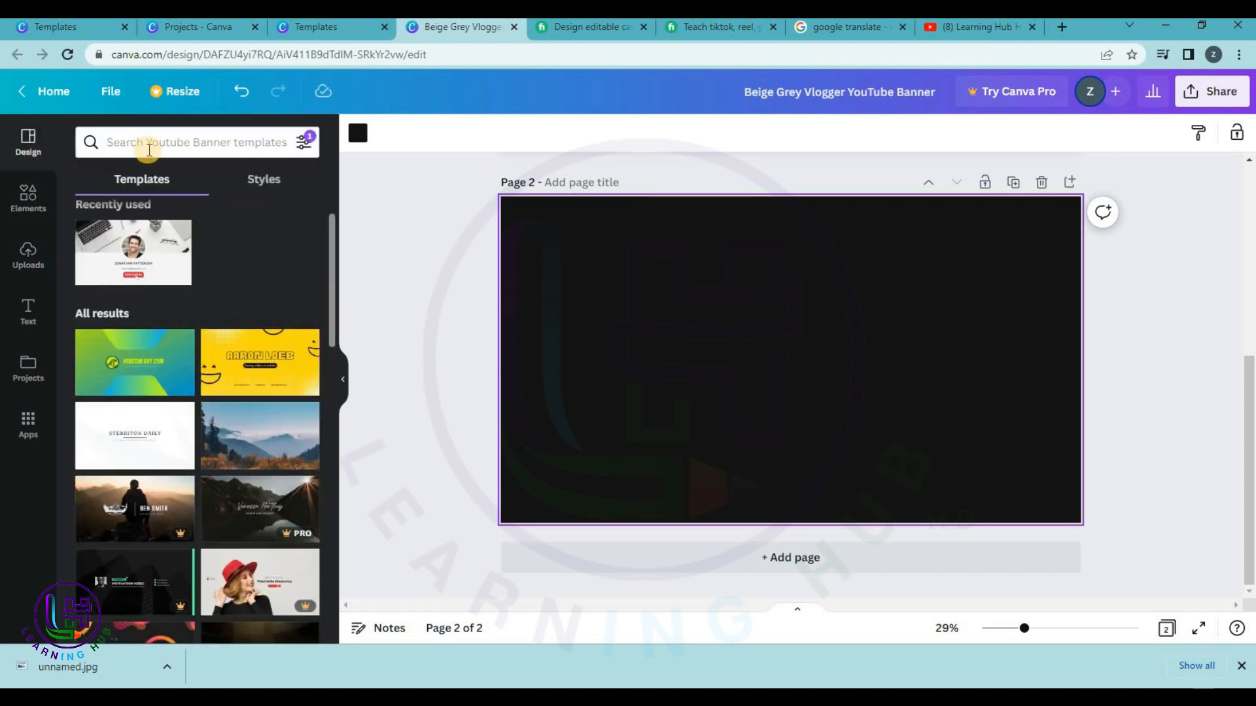
{"action": "left_click", "coordinate": [105, 147]}
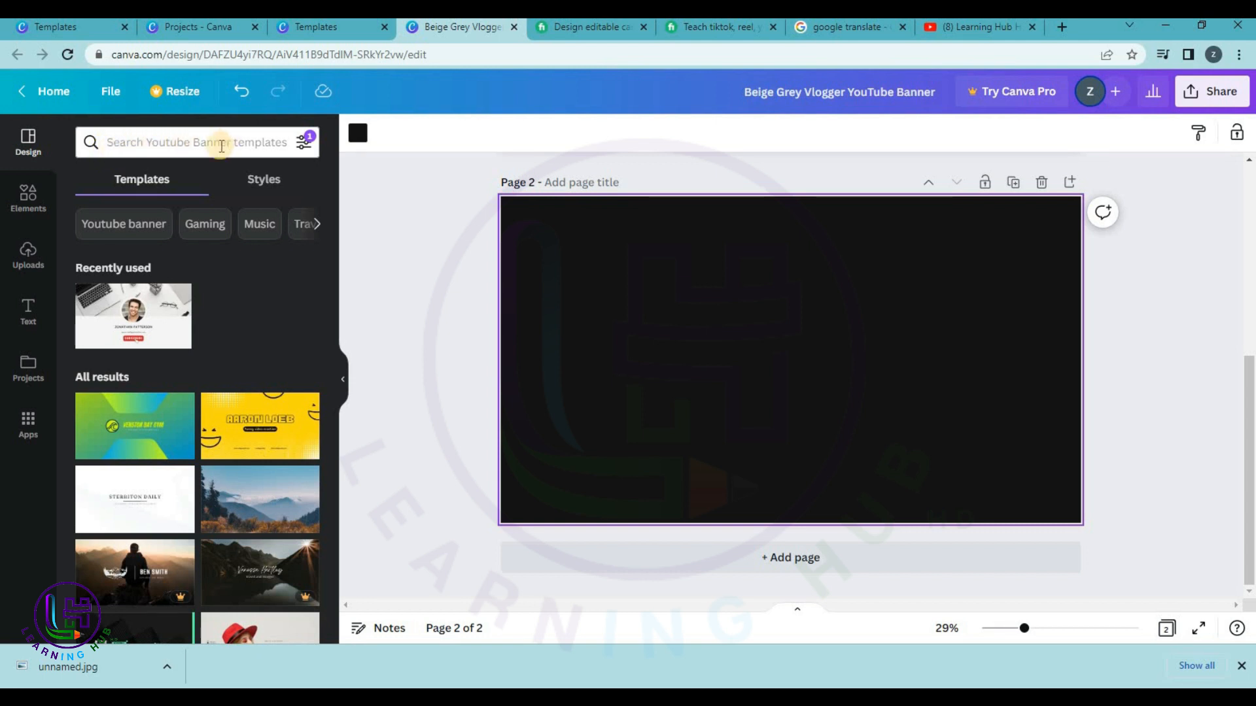
Scroll through the banner templates and apply the Breaking News template to page 2.
{"action": "scroll", "coordinate": [188, 347], "scroll_direction": "down", "scroll_amount": 3}
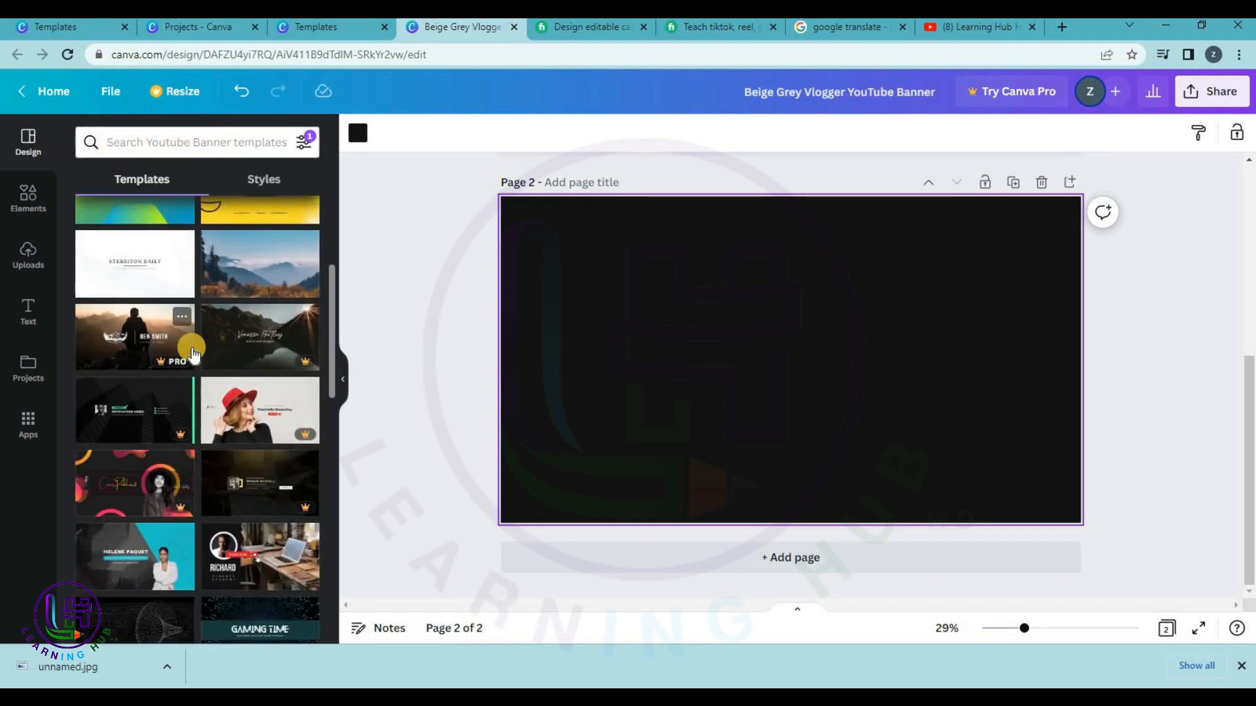
{"action": "scroll", "coordinate": [193, 354], "scroll_direction": "down", "scroll_amount": 1}
{"action": "scroll", "coordinate": [194, 353], "scroll_direction": "down", "scroll_amount": 1}
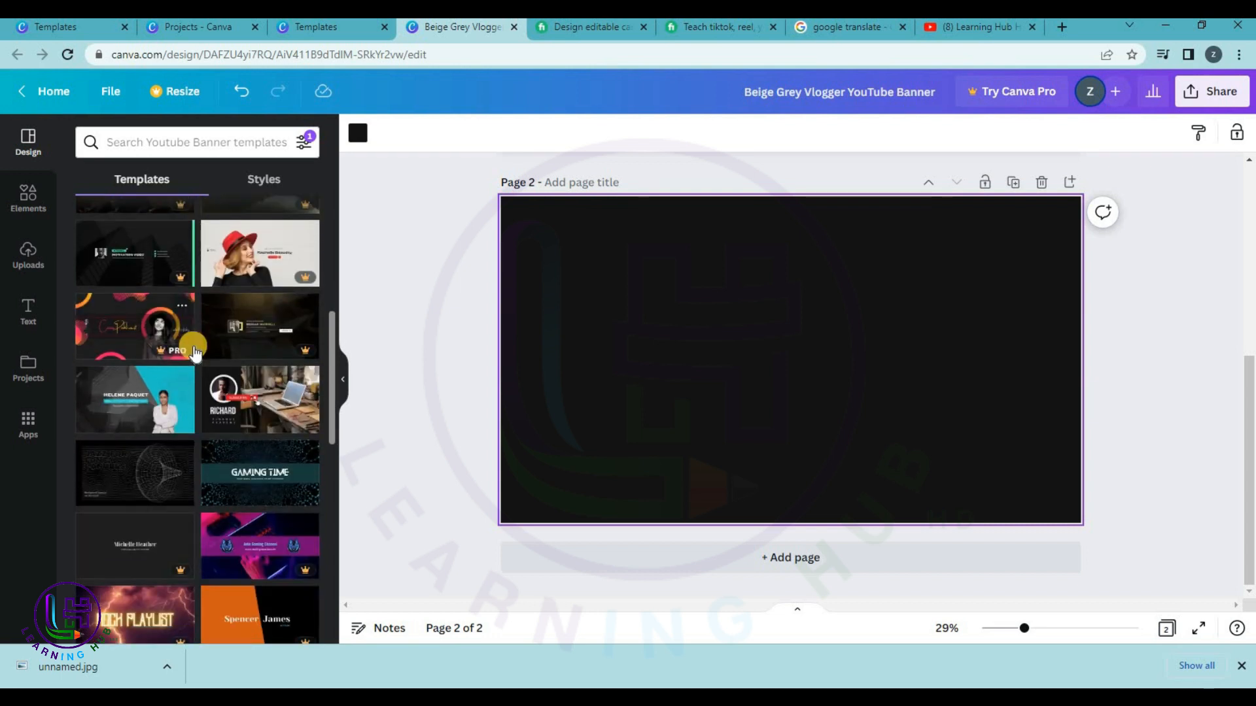
{"action": "scroll", "coordinate": [194, 350], "scroll_direction": "down", "scroll_amount": 5}
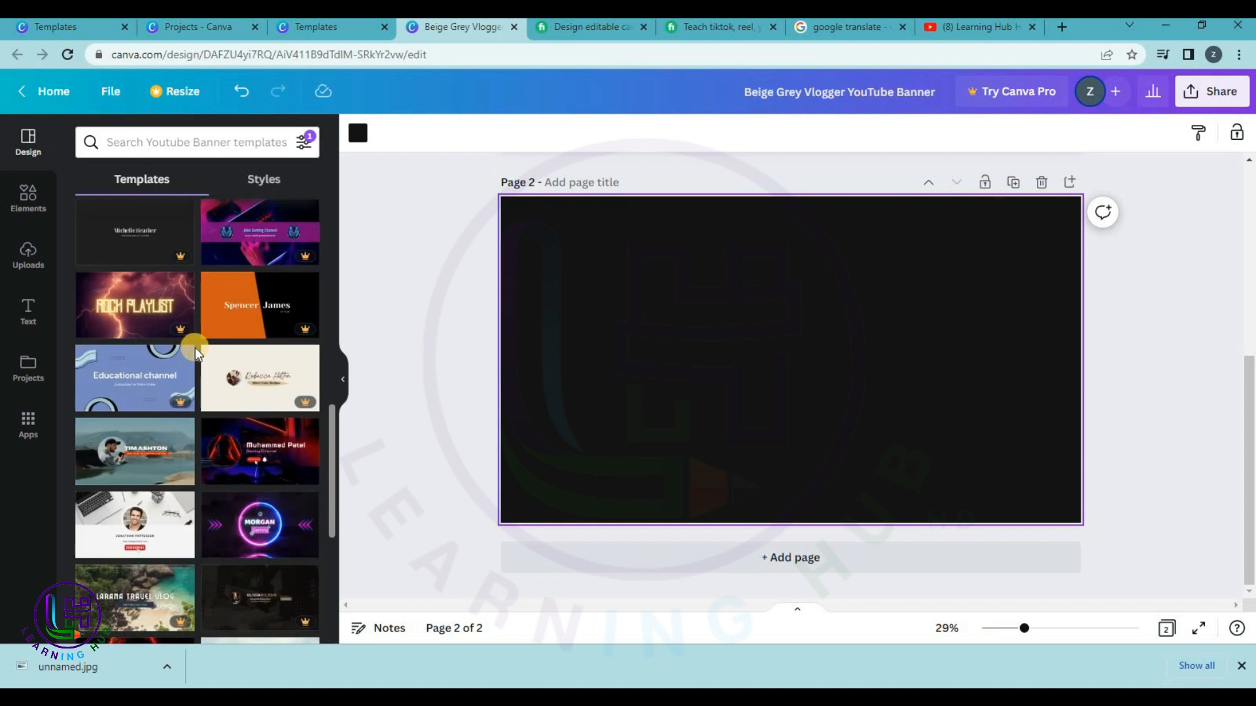
{"action": "scroll", "coordinate": [195, 347], "scroll_direction": "down", "scroll_amount": 1}
{"action": "scroll", "coordinate": [194, 351], "scroll_direction": "down", "scroll_amount": 3}
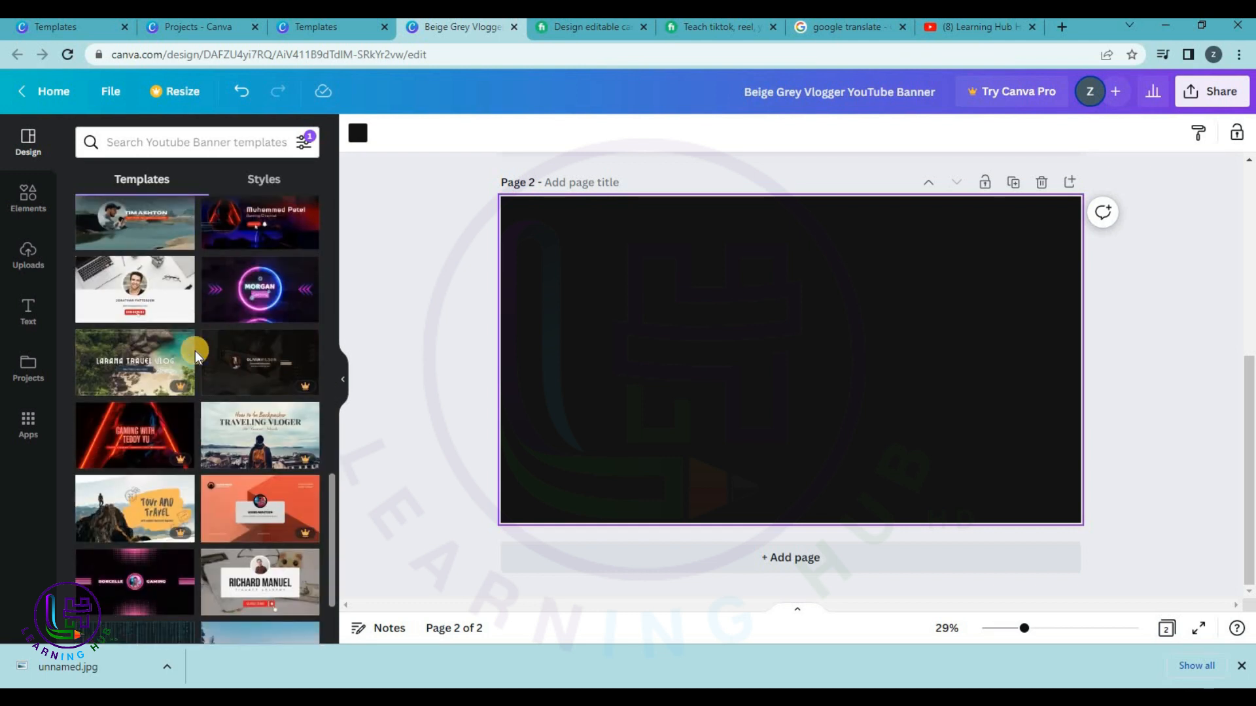
{"action": "scroll", "coordinate": [195, 352], "scroll_direction": "down", "scroll_amount": 4}
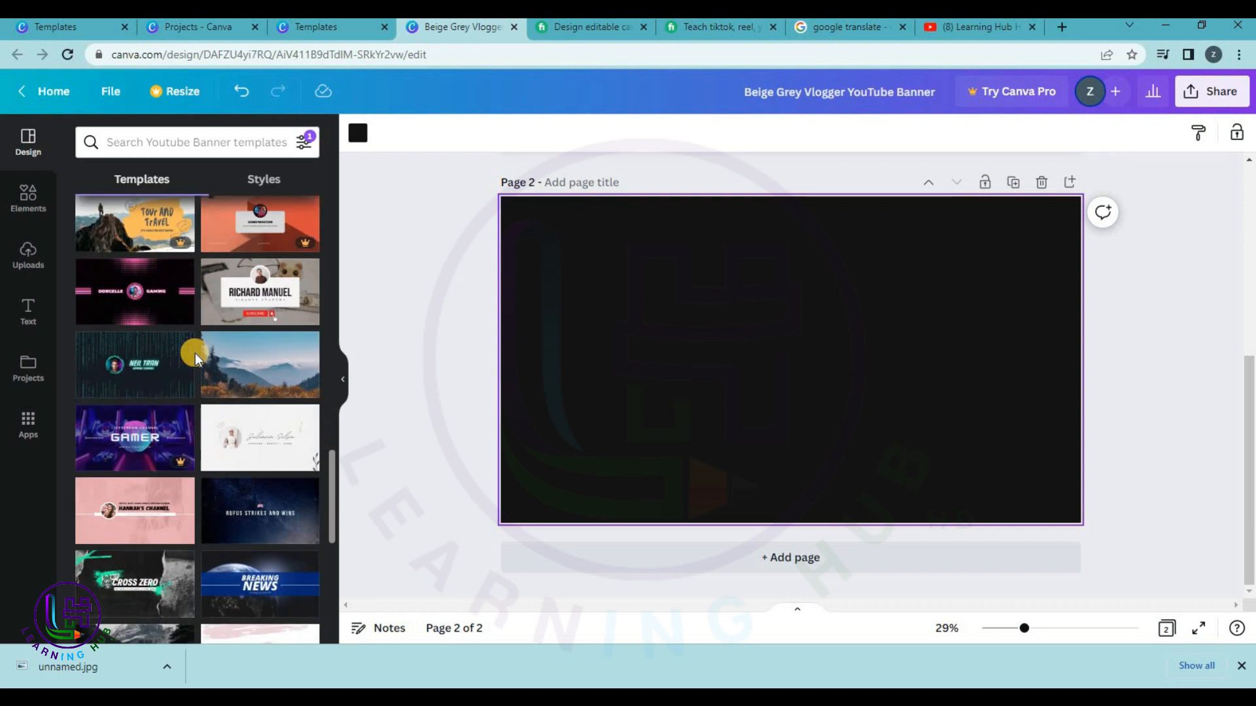
{"action": "scroll", "coordinate": [195, 353], "scroll_direction": "down", "scroll_amount": 5}
{"action": "left_click", "coordinate": [243, 269]}
Change the BREAKING heading to LEARNING HUB and widen it to fit one line.
{"action": "left_click", "coordinate": [732, 321]}
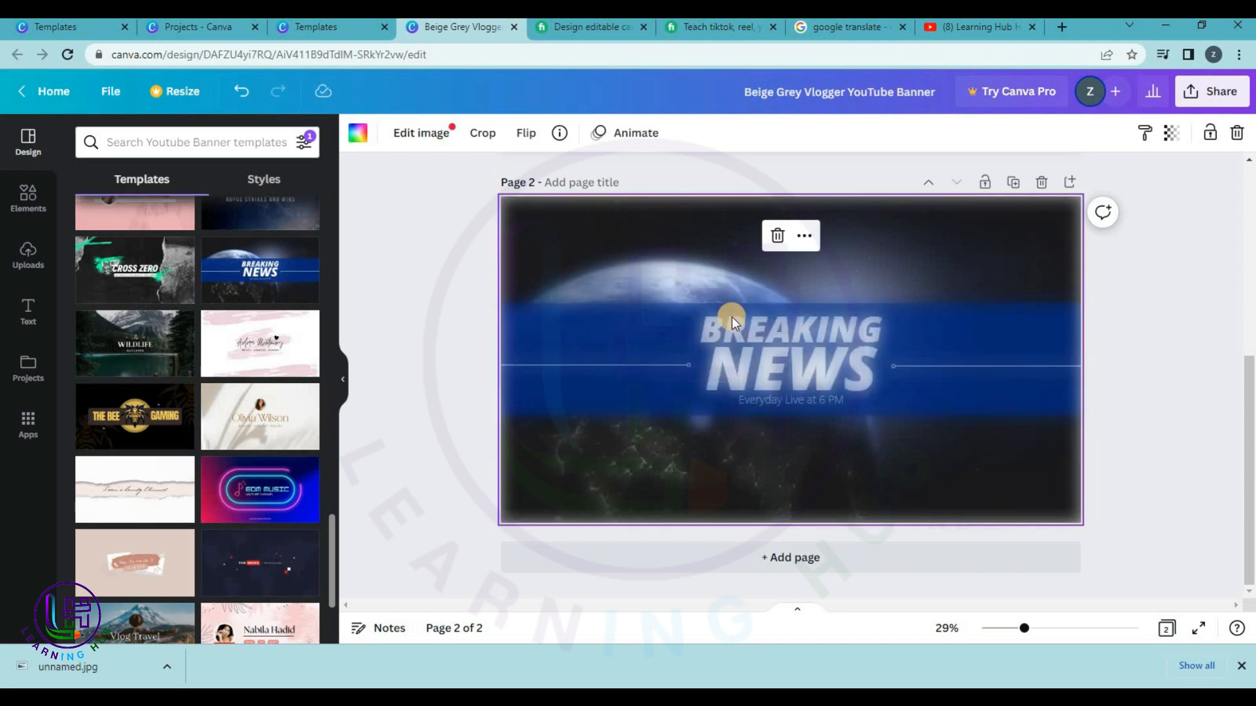
{"action": "left_click", "coordinate": [769, 306]}
{"action": "left_click", "coordinate": [1099, 293]}
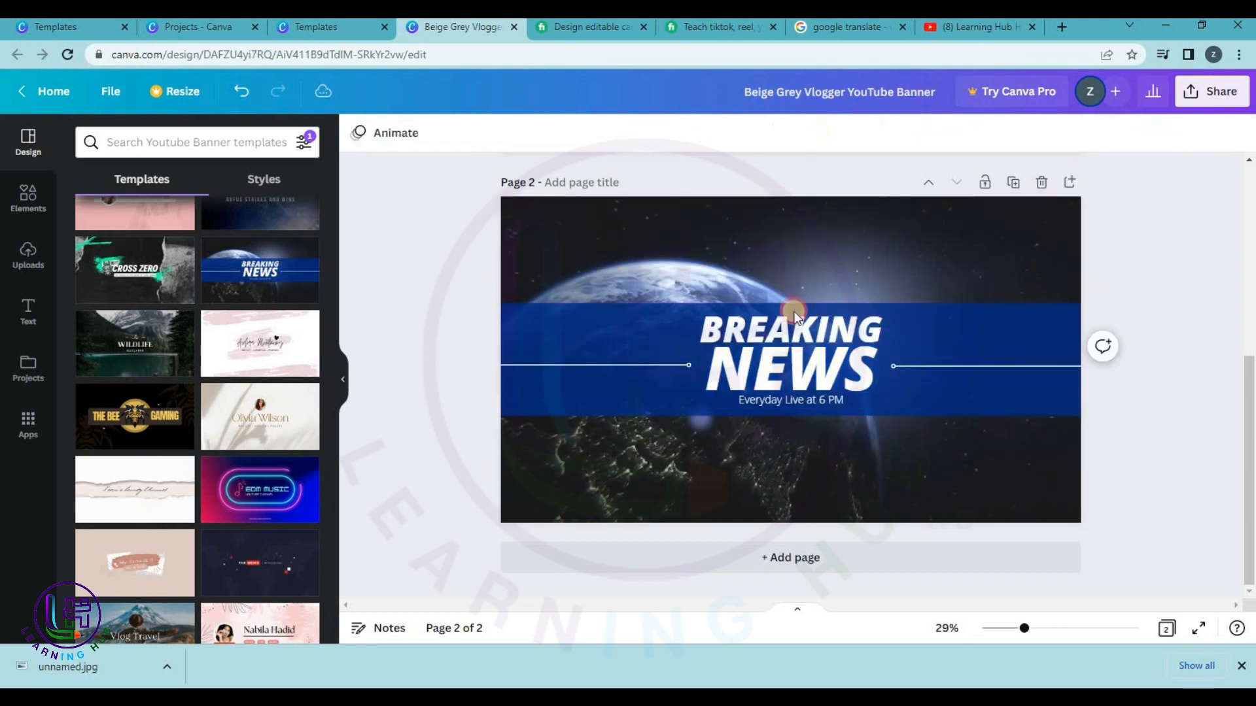
{"action": "left_click", "coordinate": [798, 320]}
{"action": "left_click", "coordinate": [803, 318]}
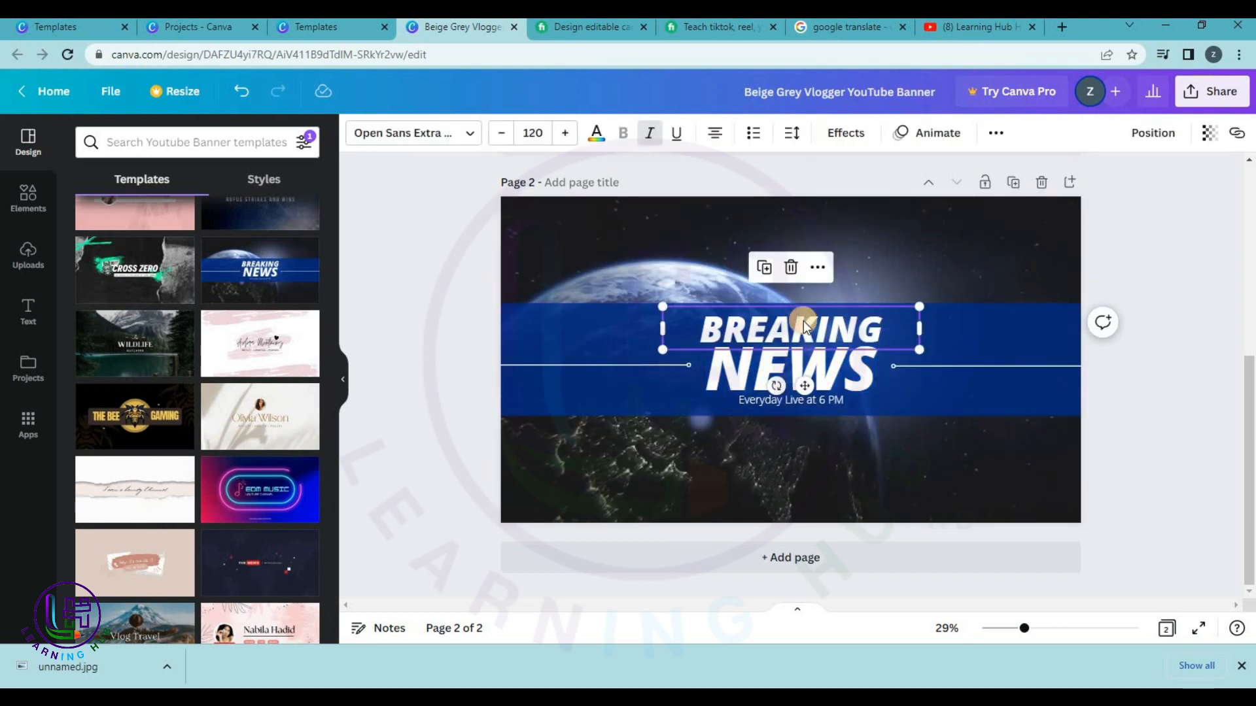
{"action": "left_click", "coordinate": [803, 320]}
{"action": "type", "text": "L"}
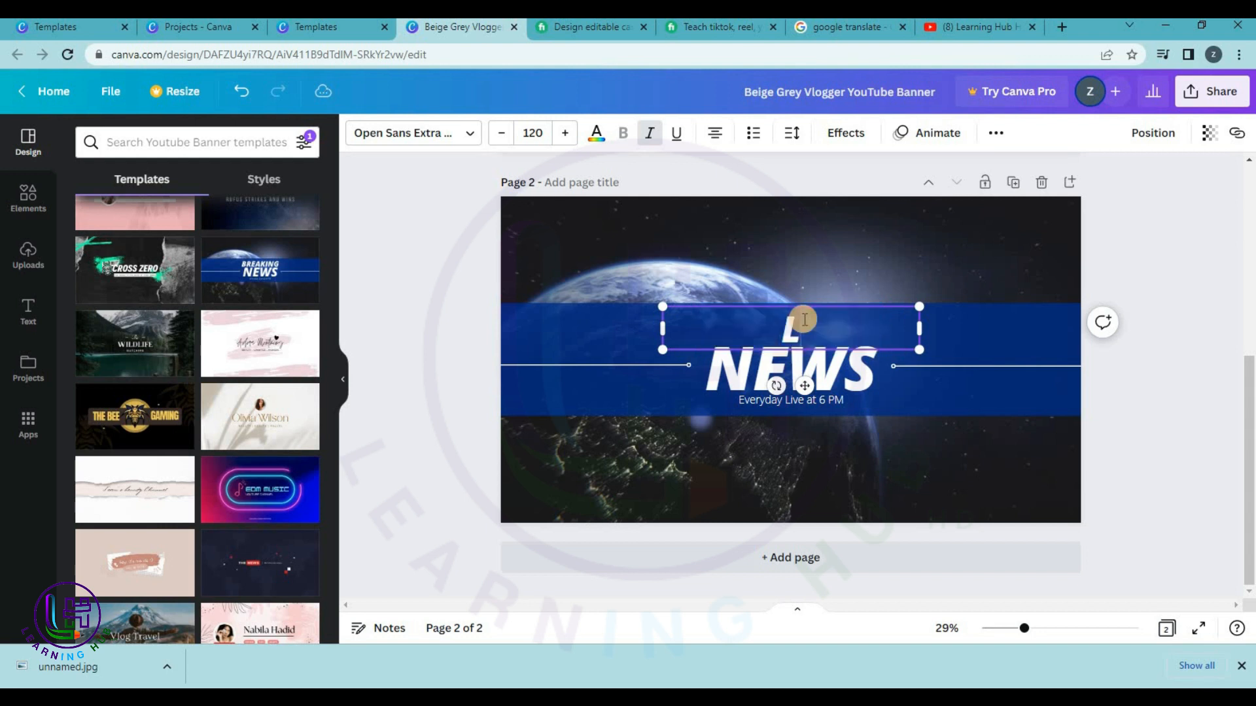
{"action": "type", "text": "EARNING"}
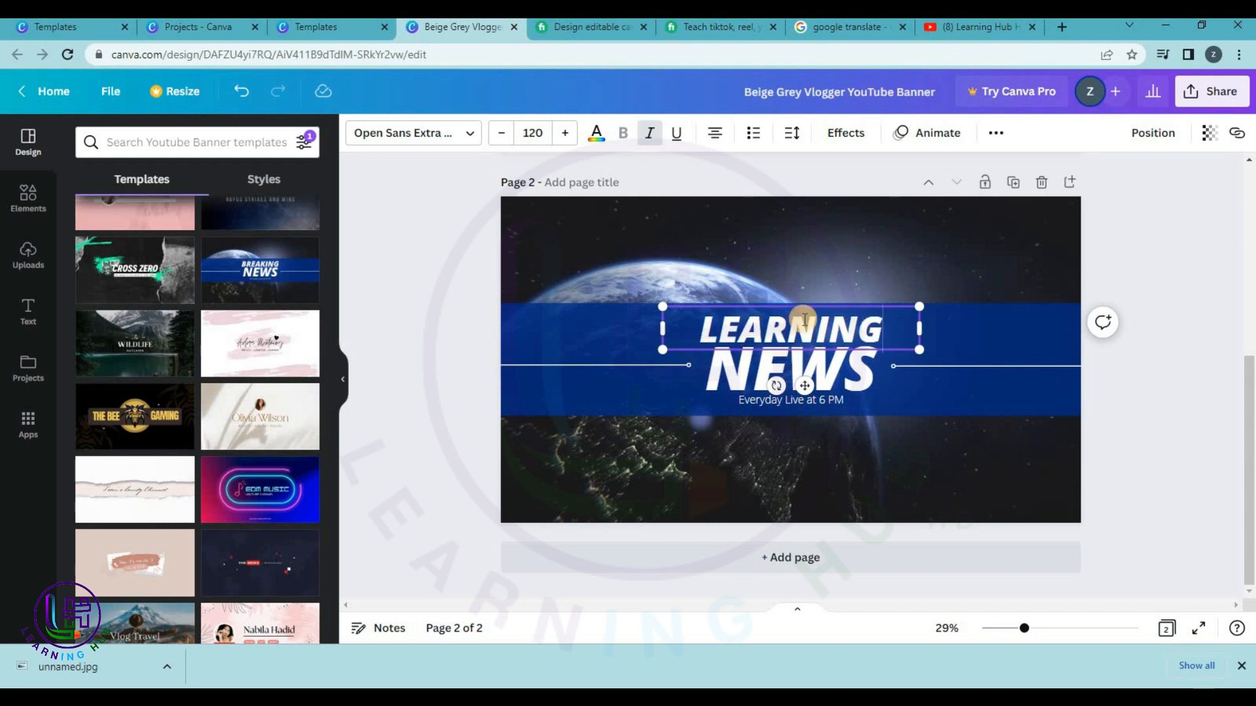
{"action": "key", "text": "BackSpace"}
{"action": "key", "text": "BackSpace"}
{"action": "key", "text": "BackSpace"}
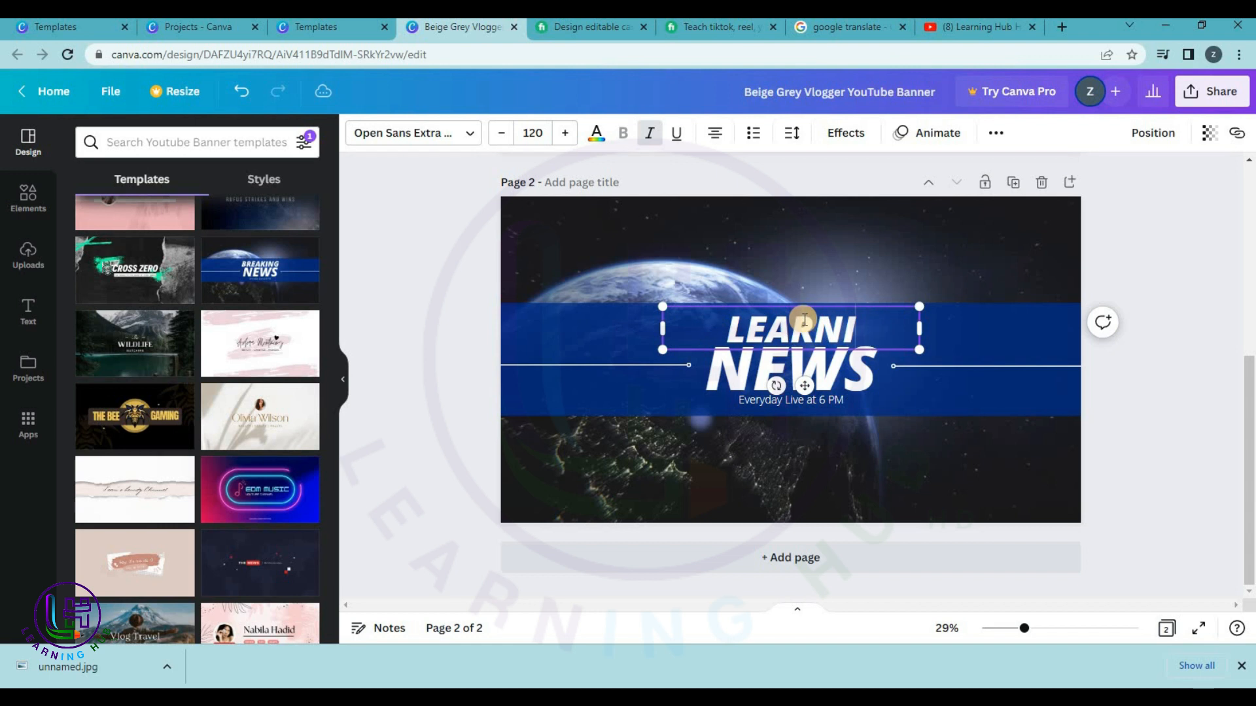
{"action": "type", "text": "ING HUB"}
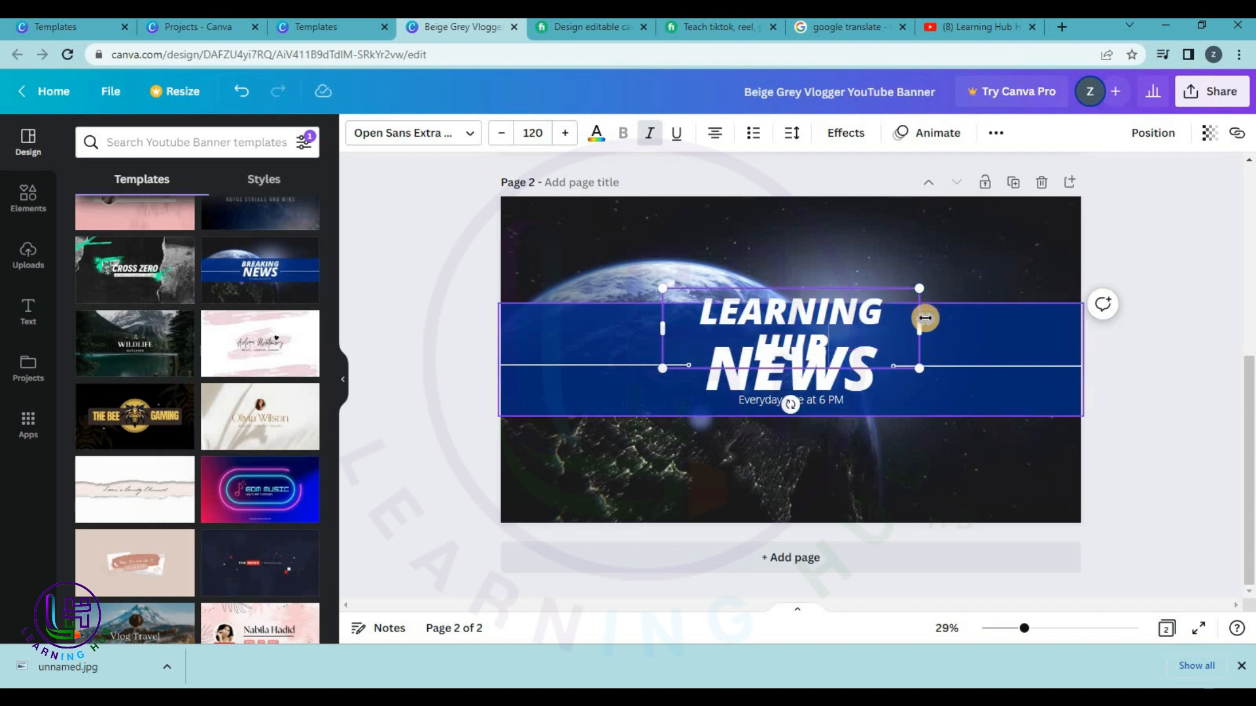
{"action": "left_click_drag", "start_coordinate": [922, 328], "coordinate": [950, 324]}
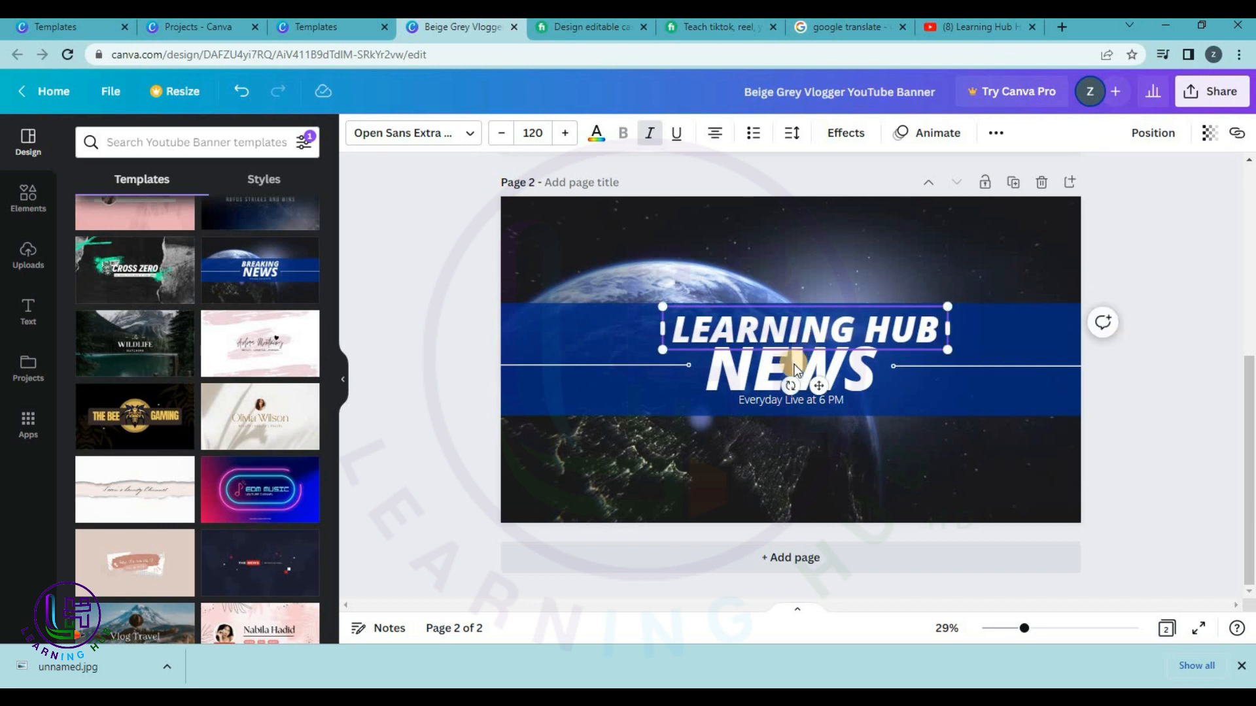
Replace NEWS with HD and select the Everyday Live at 6 PM tagline.
{"action": "double_click", "coordinate": [799, 373]}
{"action": "type", "text": "HF"}
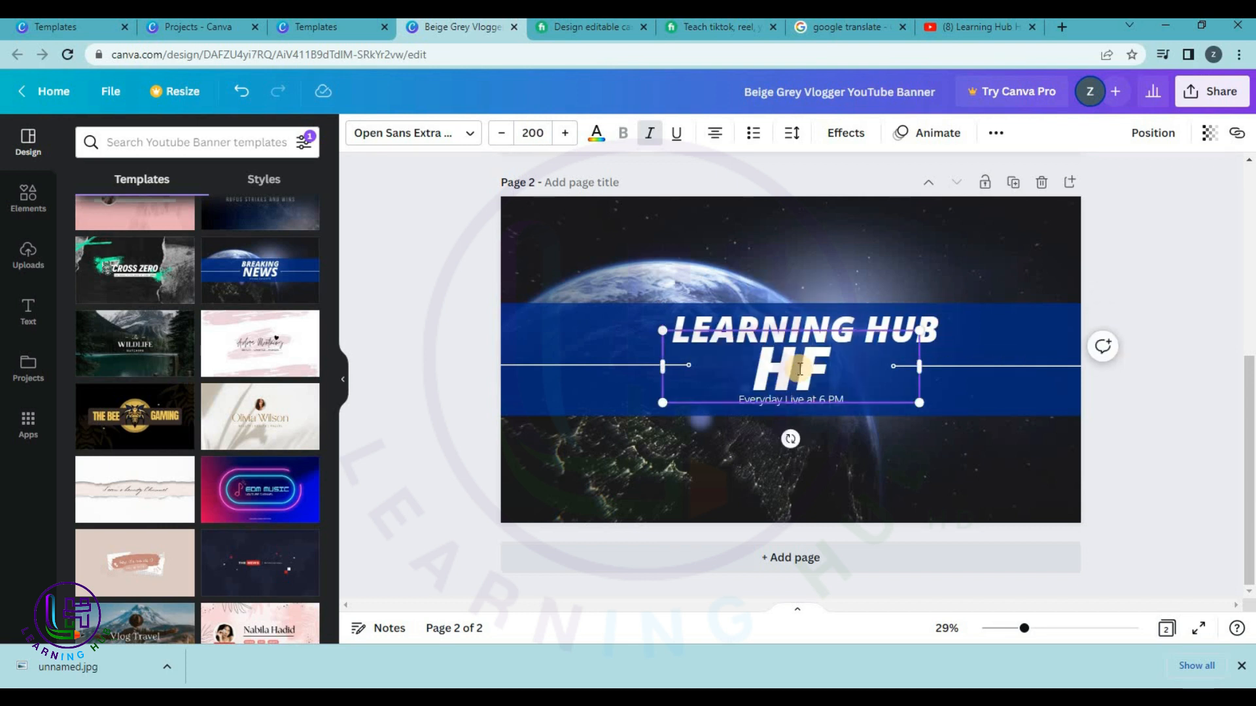
{"action": "key", "text": "BackSpace"}
{"action": "type", "text": "D"}
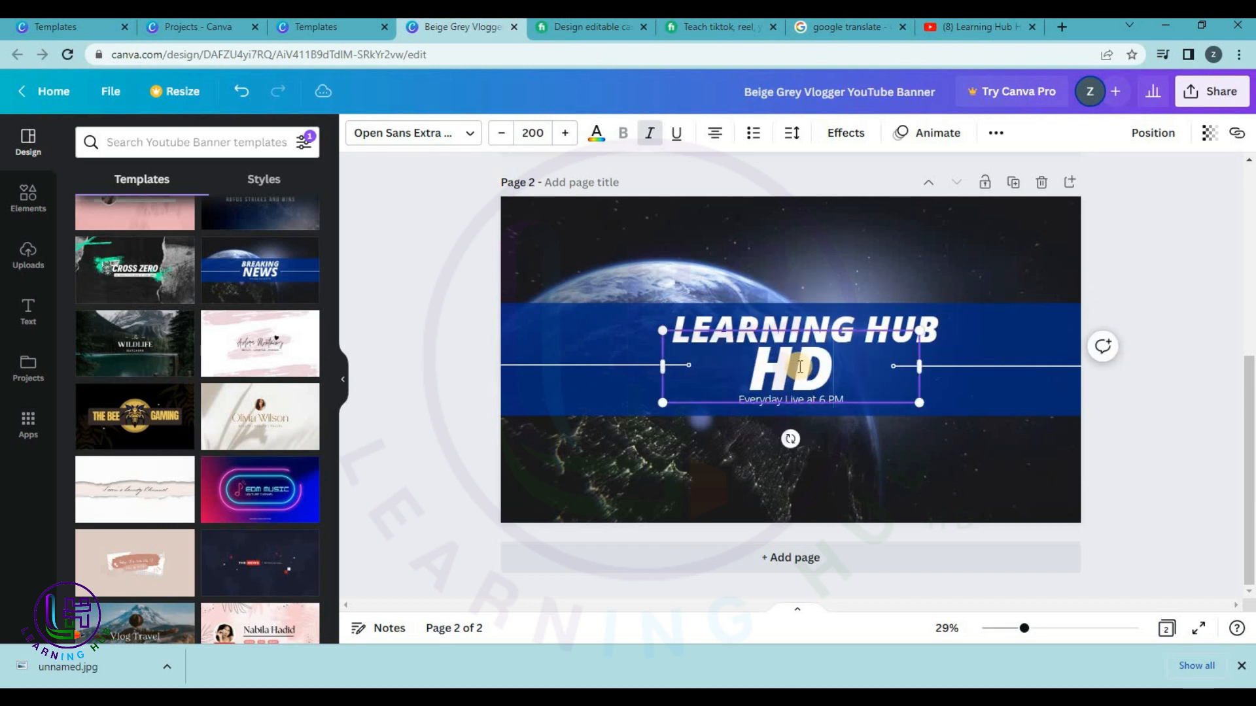
{"action": "left_click", "coordinate": [1035, 378]}
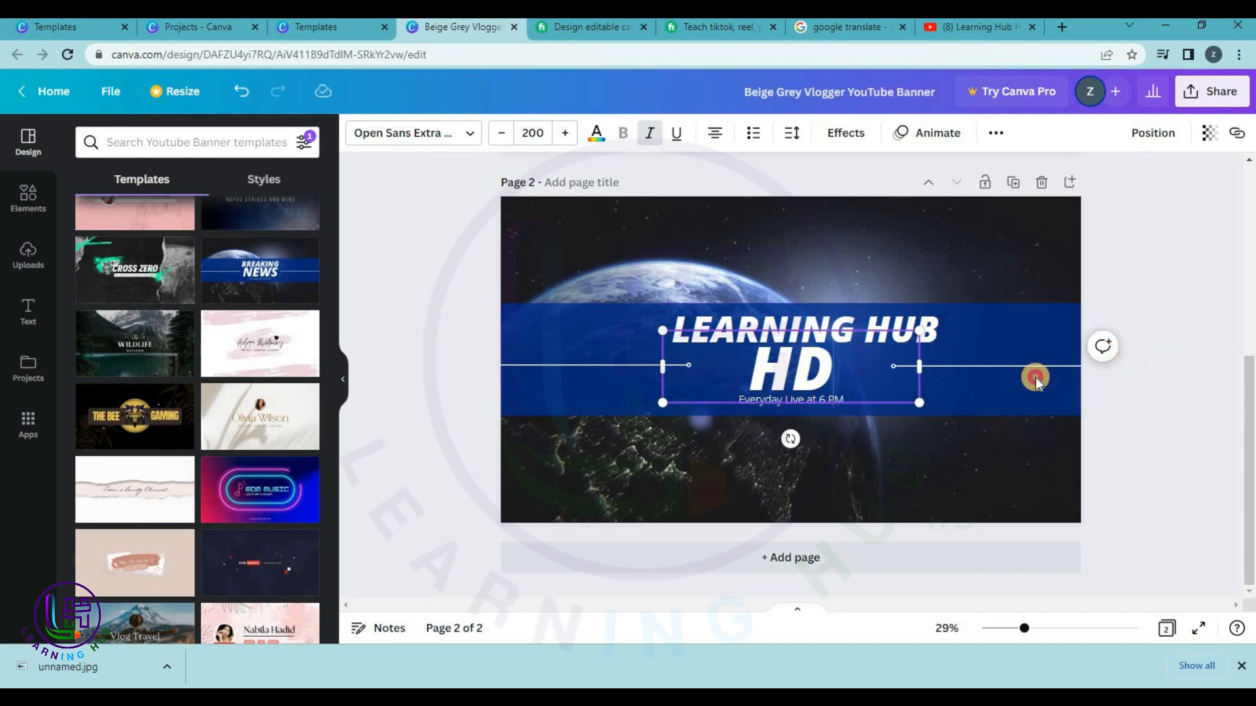
{"action": "left_click", "coordinate": [830, 398]}
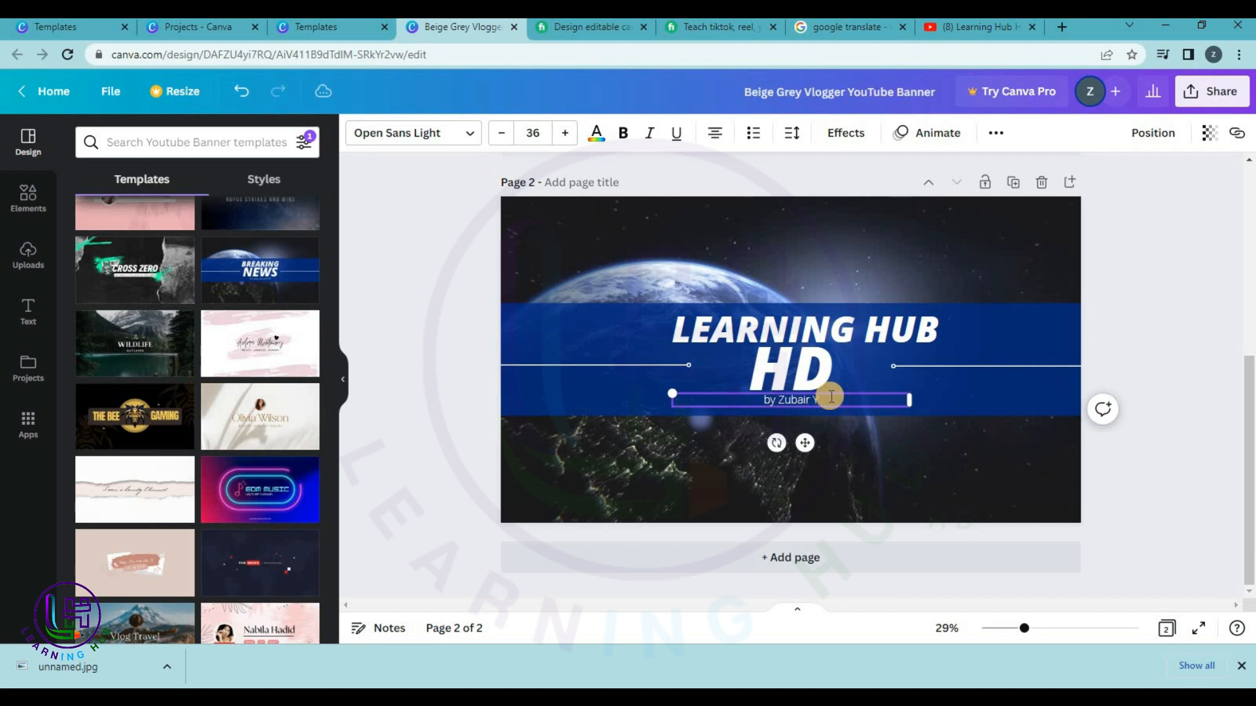
Finish the author credit line, download the Learning Hub HD banner as a PNG, and open the Beige Grey Vlogger page.
{"action": "type", "text": "nas"}
{"action": "left_click", "coordinate": [1112, 307]}
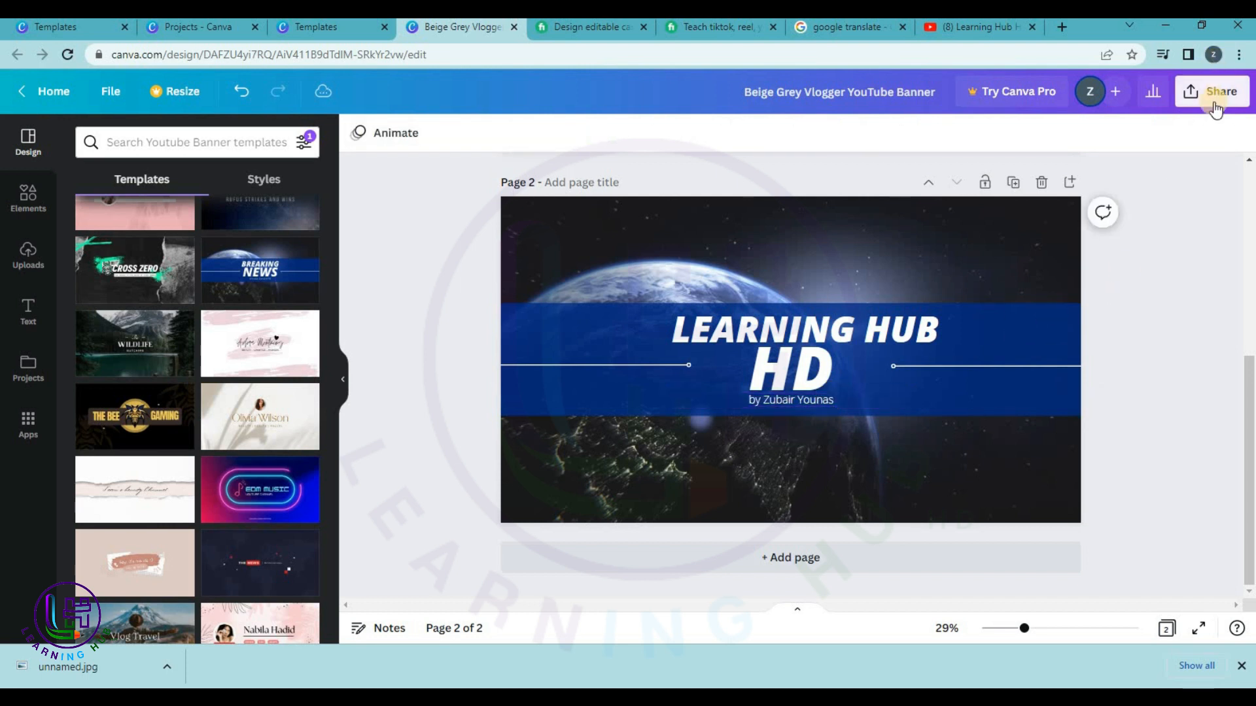
{"action": "left_click", "coordinate": [1213, 98]}
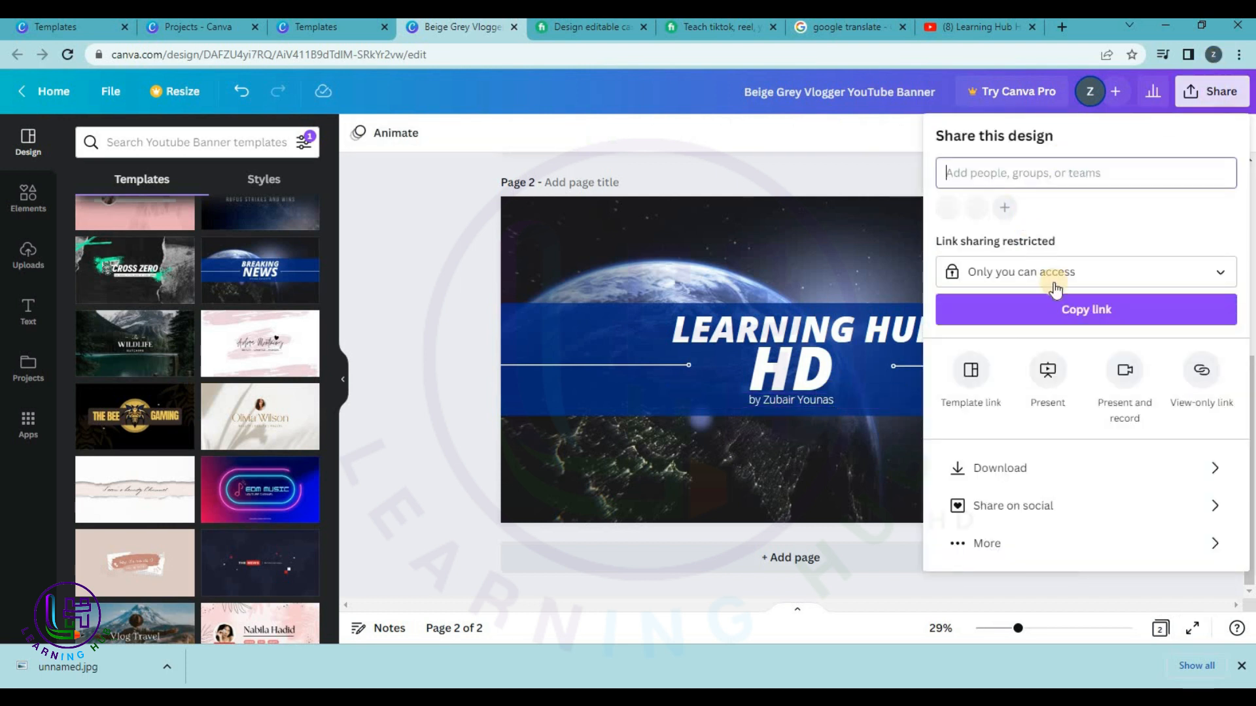
{"action": "left_click", "coordinate": [1031, 471]}
{"action": "left_click", "coordinate": [984, 448]}
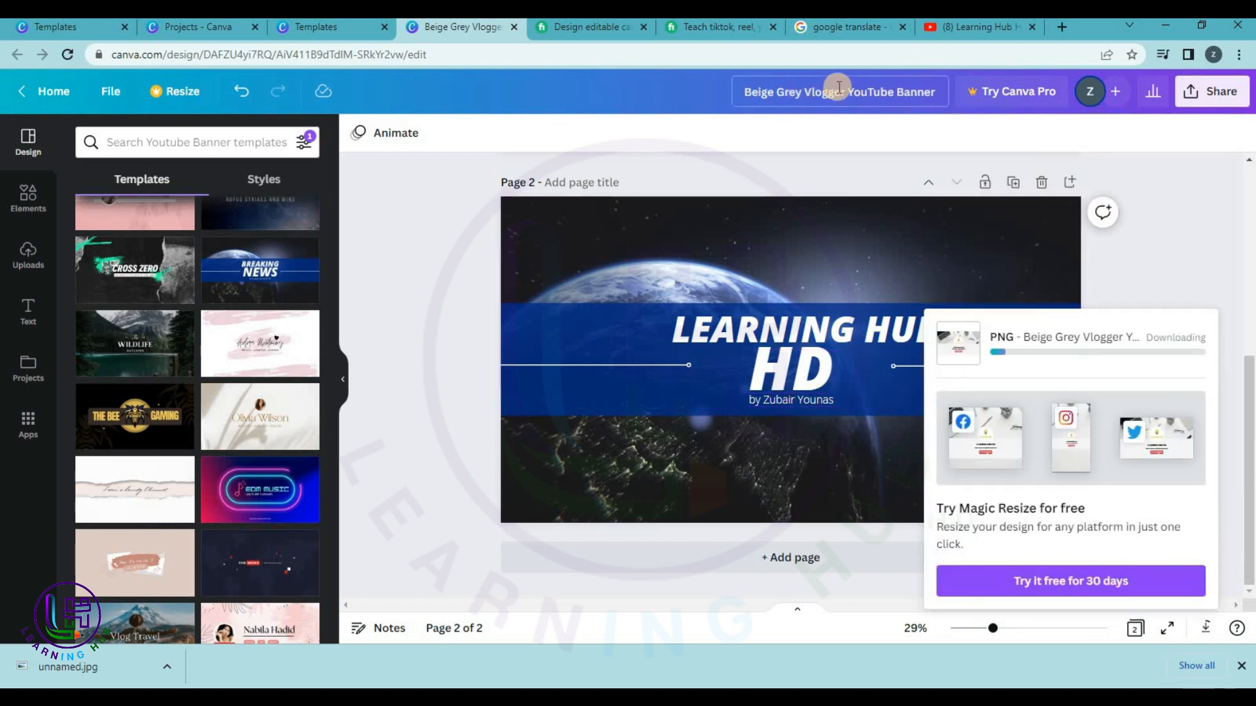
{"action": "left_click", "coordinate": [303, 30]}
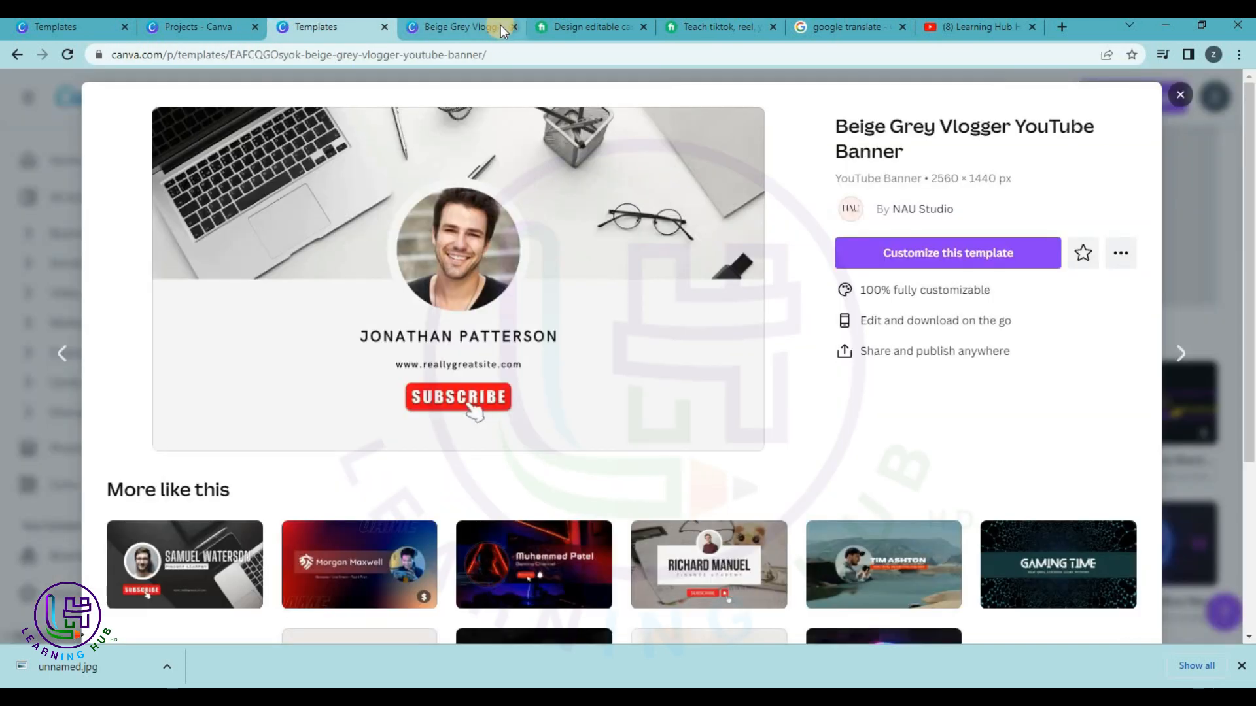
Close the banner and search templates for 'youtube' to reach the YouTube Channel Logo templates.
{"action": "left_click", "coordinate": [512, 27]}
{"action": "left_click", "coordinate": [196, 27]}
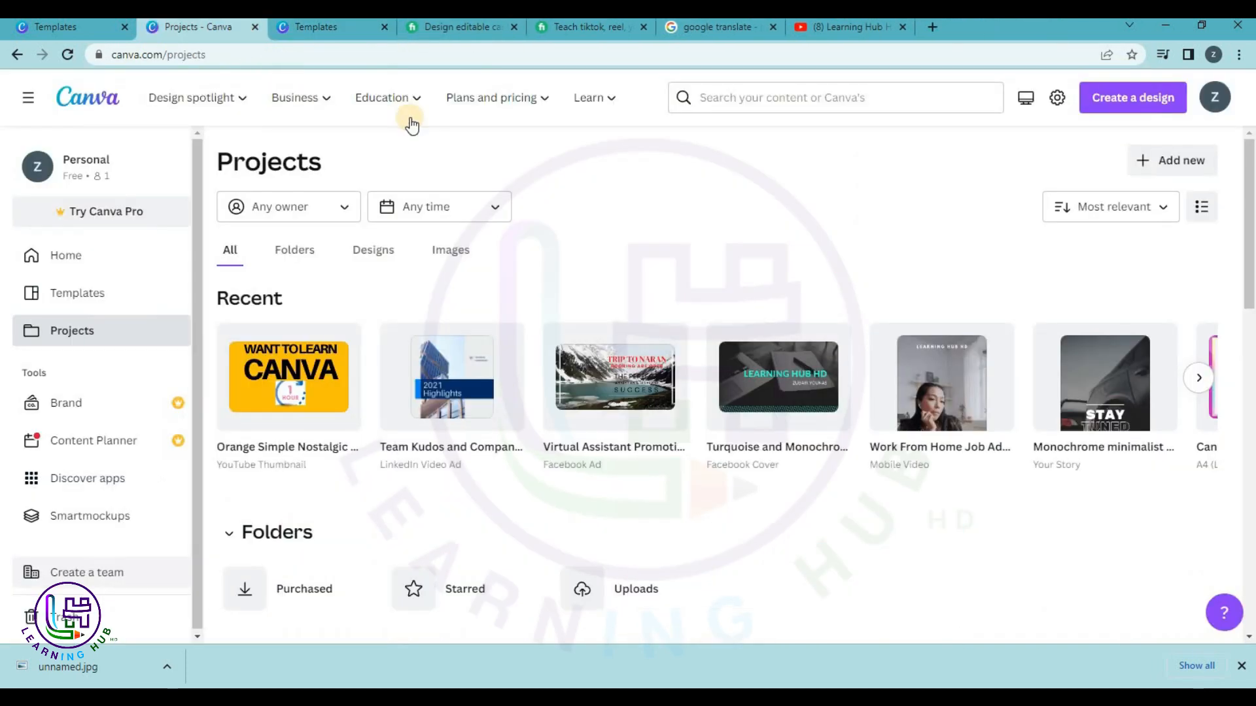
{"action": "left_click", "coordinate": [809, 98]}
{"action": "type", "text": "you"}
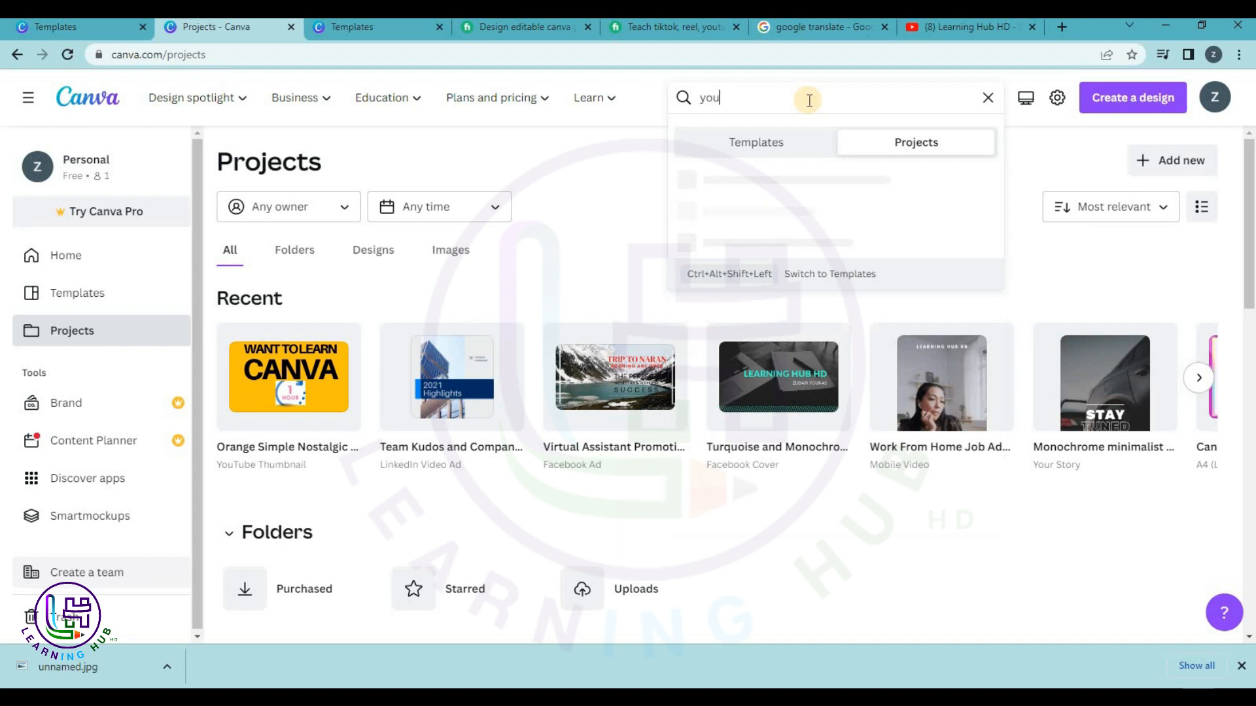
{"action": "type", "text": "t"}
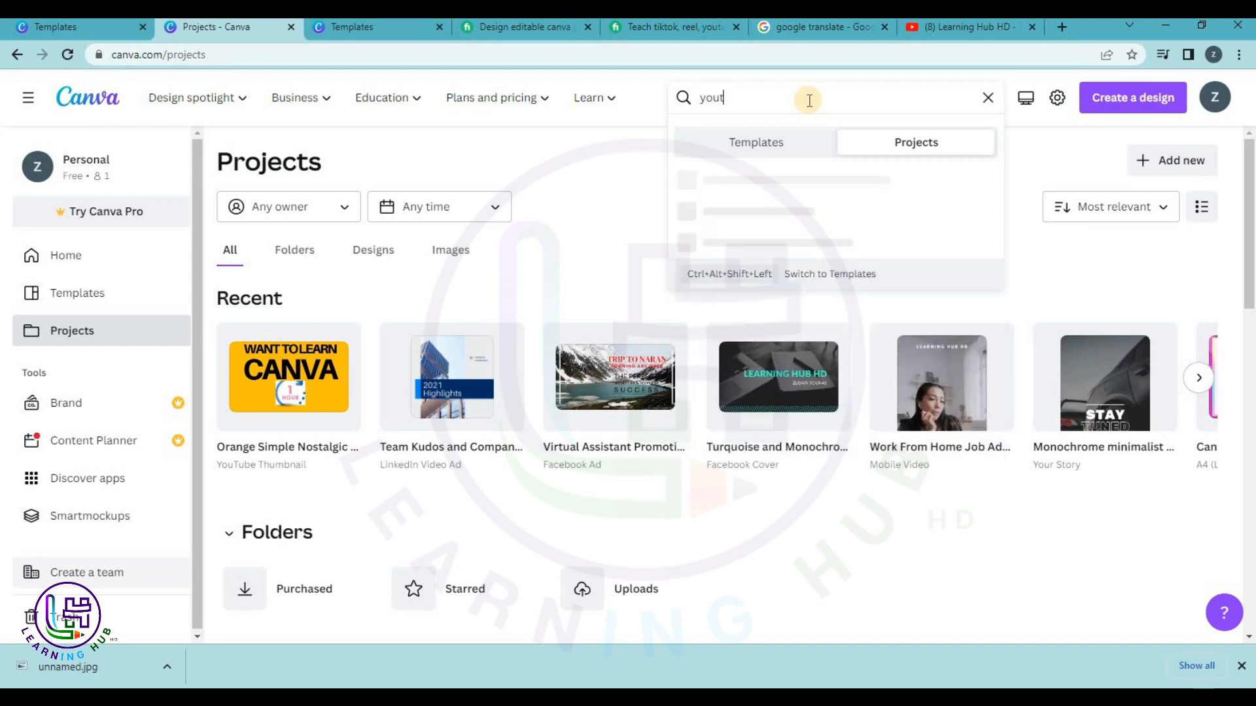
{"action": "left_click", "coordinate": [58, 294]}
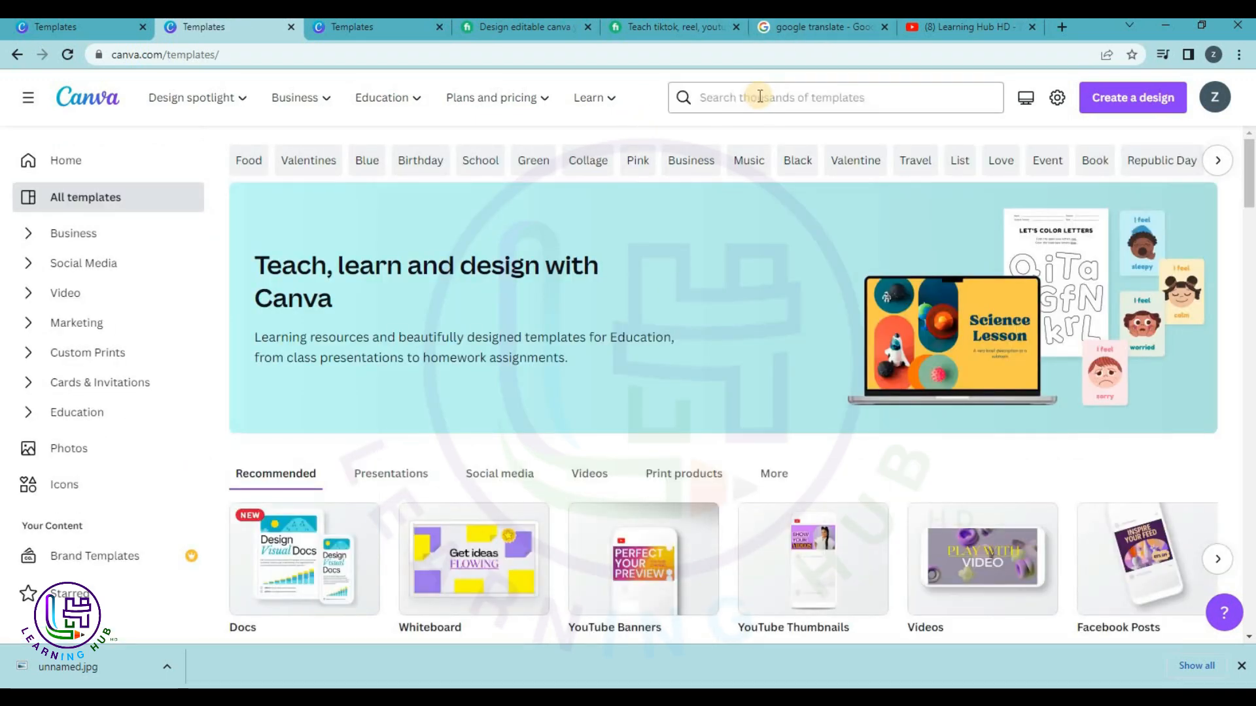
{"action": "left_click", "coordinate": [756, 95]}
{"action": "type", "text": "youtube"}
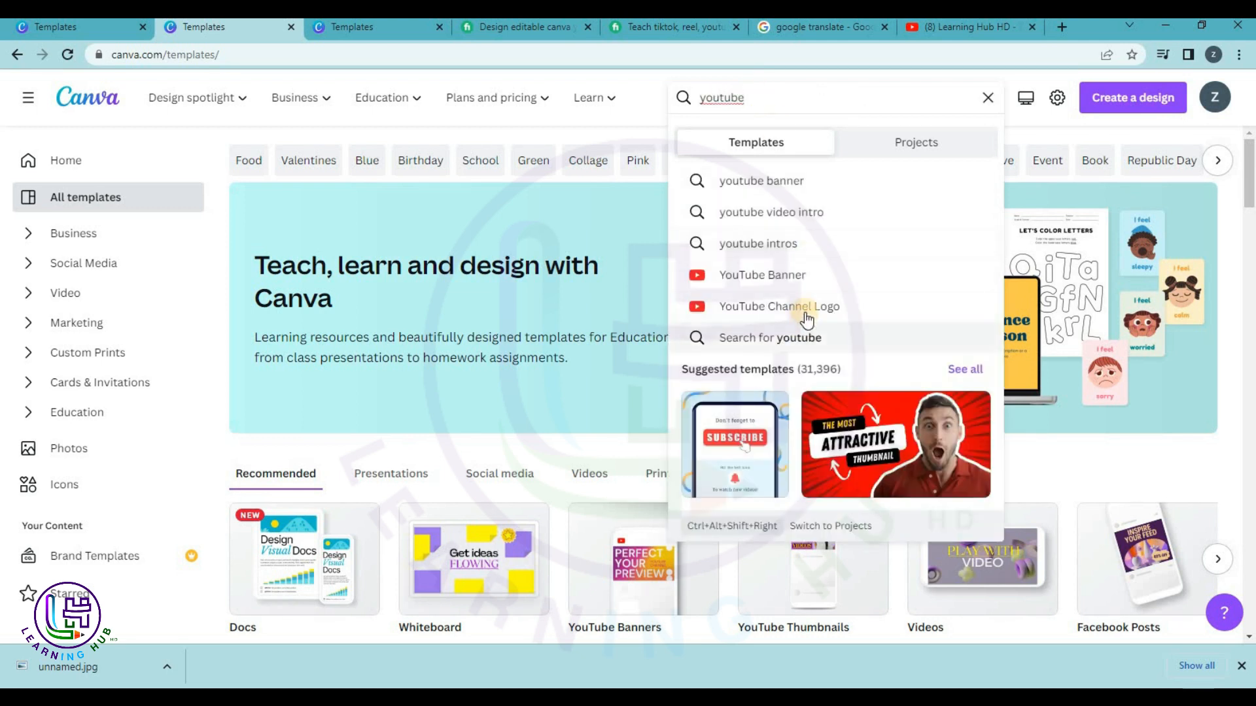
{"action": "left_click", "coordinate": [805, 313]}
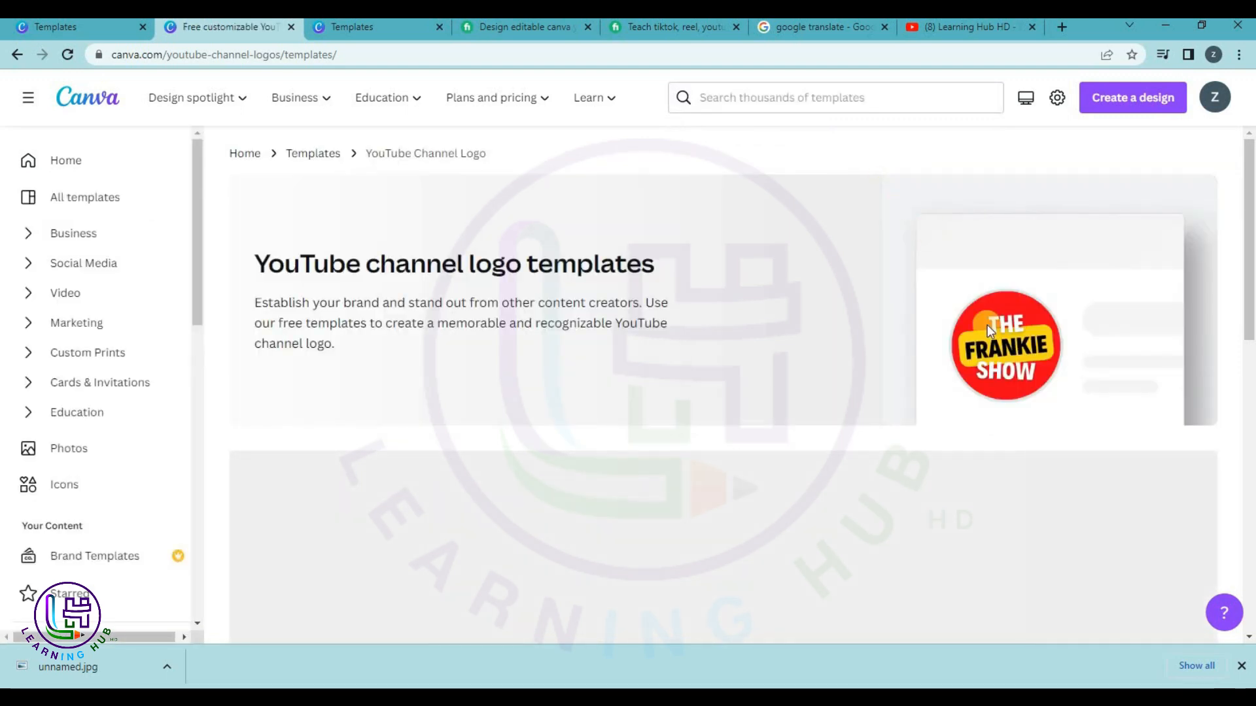
Scroll down to the Frankie Show logo template and start a new design from it.
{"action": "scroll", "coordinate": [883, 196], "scroll_direction": "down", "scroll_amount": 2}
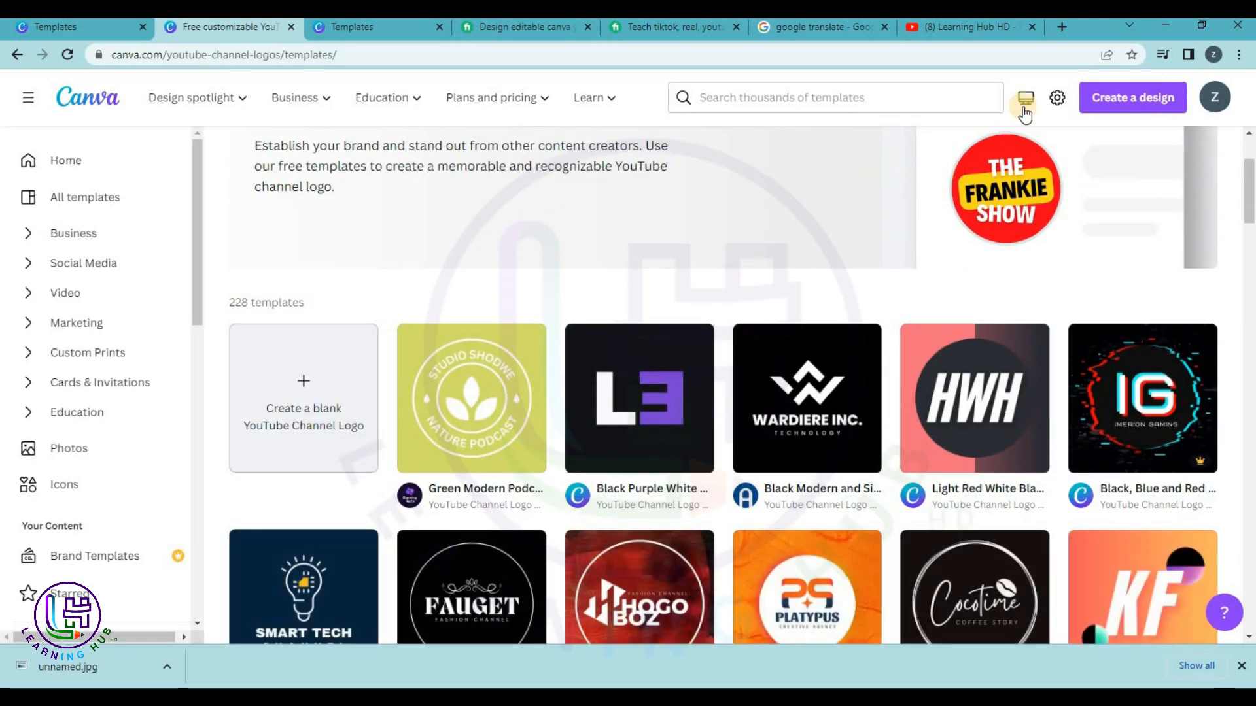
{"action": "scroll", "coordinate": [988, 258], "scroll_direction": "down", "scroll_amount": 2}
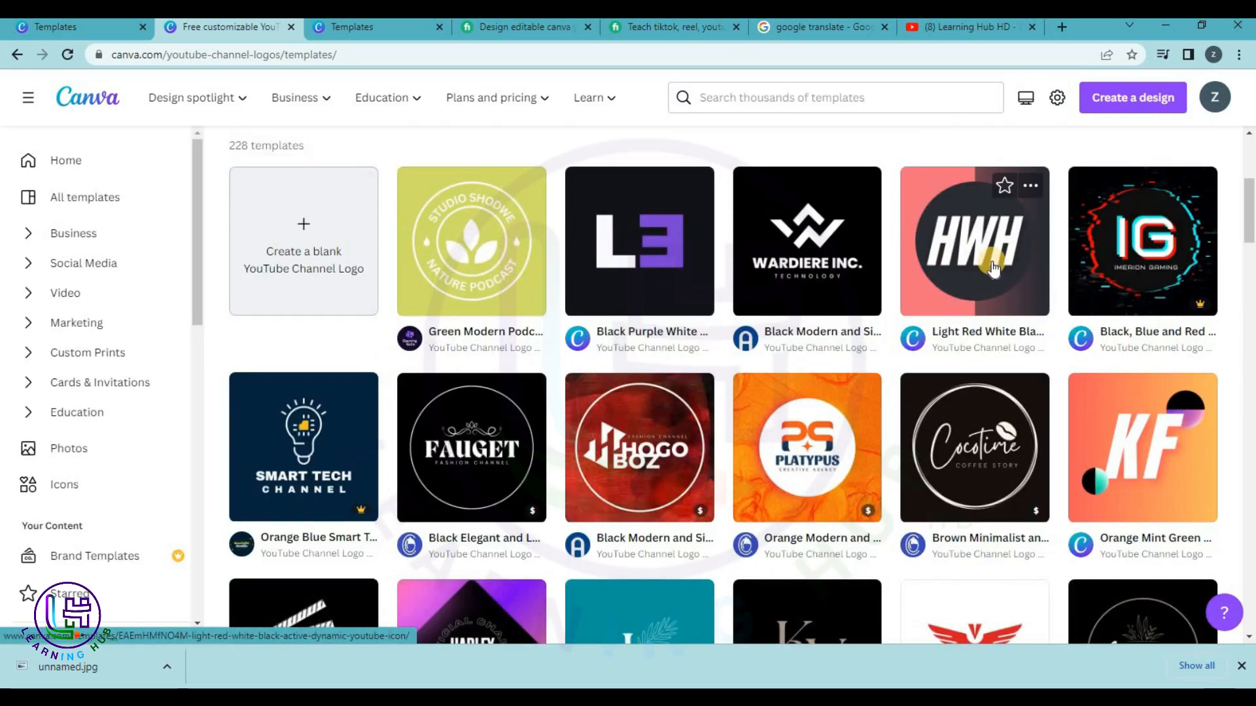
{"action": "scroll", "coordinate": [991, 268], "scroll_direction": "down", "scroll_amount": 3}
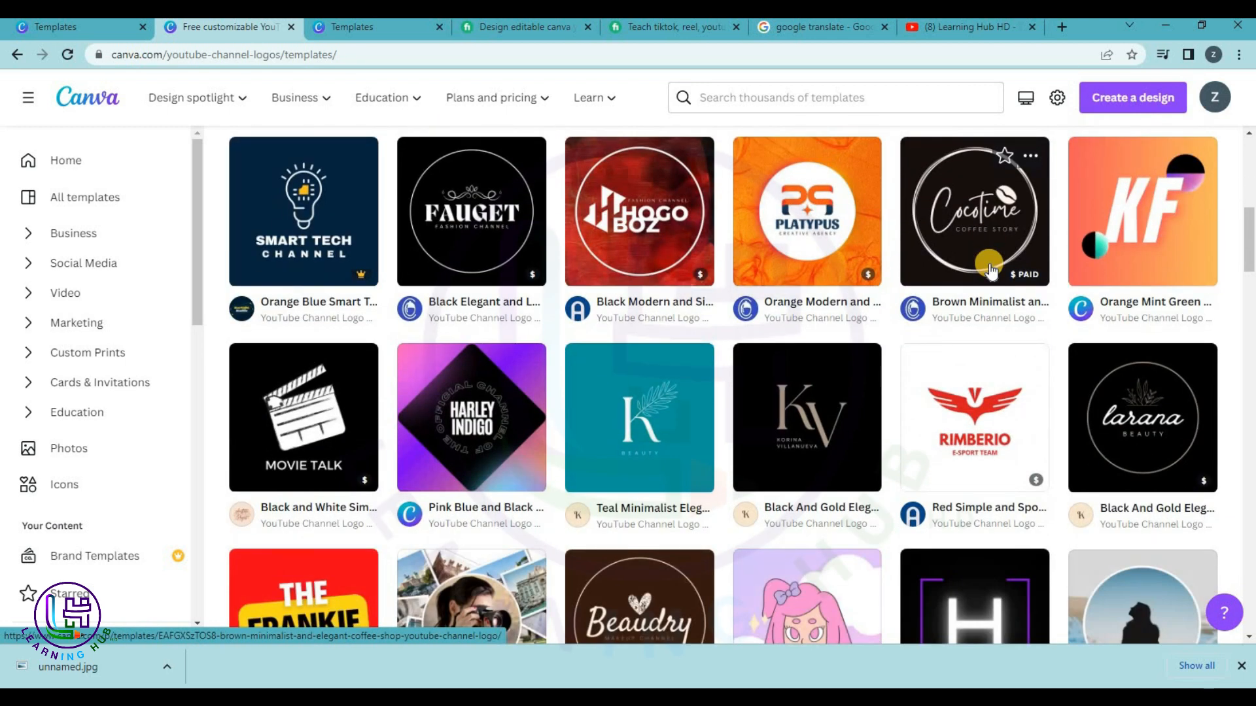
{"action": "scroll", "coordinate": [990, 268], "scroll_direction": "down", "scroll_amount": 2}
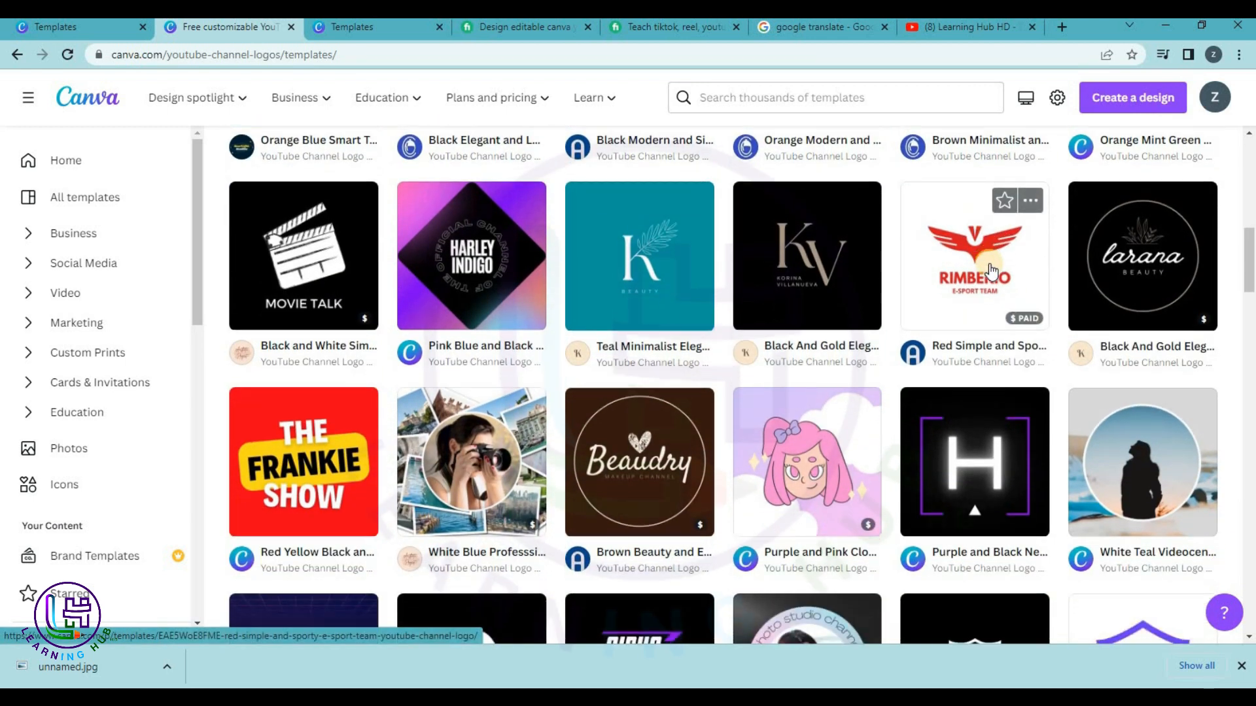
{"action": "scroll", "coordinate": [991, 268], "scroll_direction": "down", "scroll_amount": 2}
{"action": "left_click", "coordinate": [310, 317]}
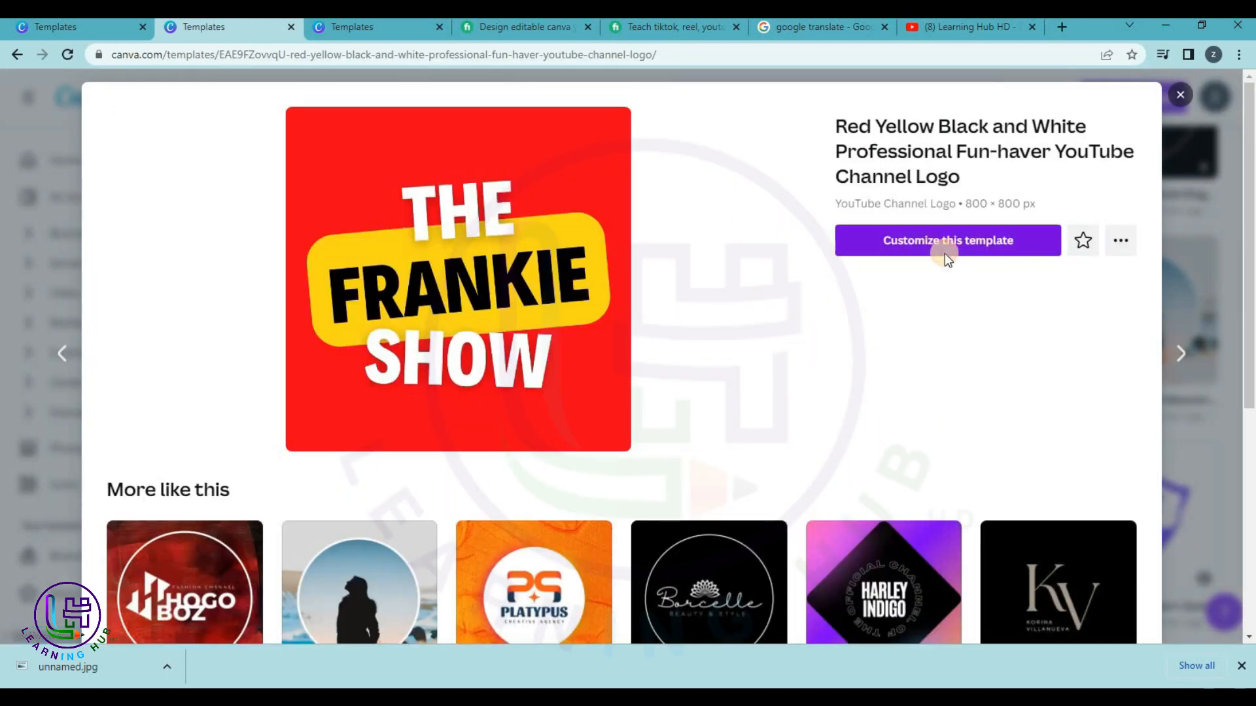
{"action": "left_click", "coordinate": [945, 253]}
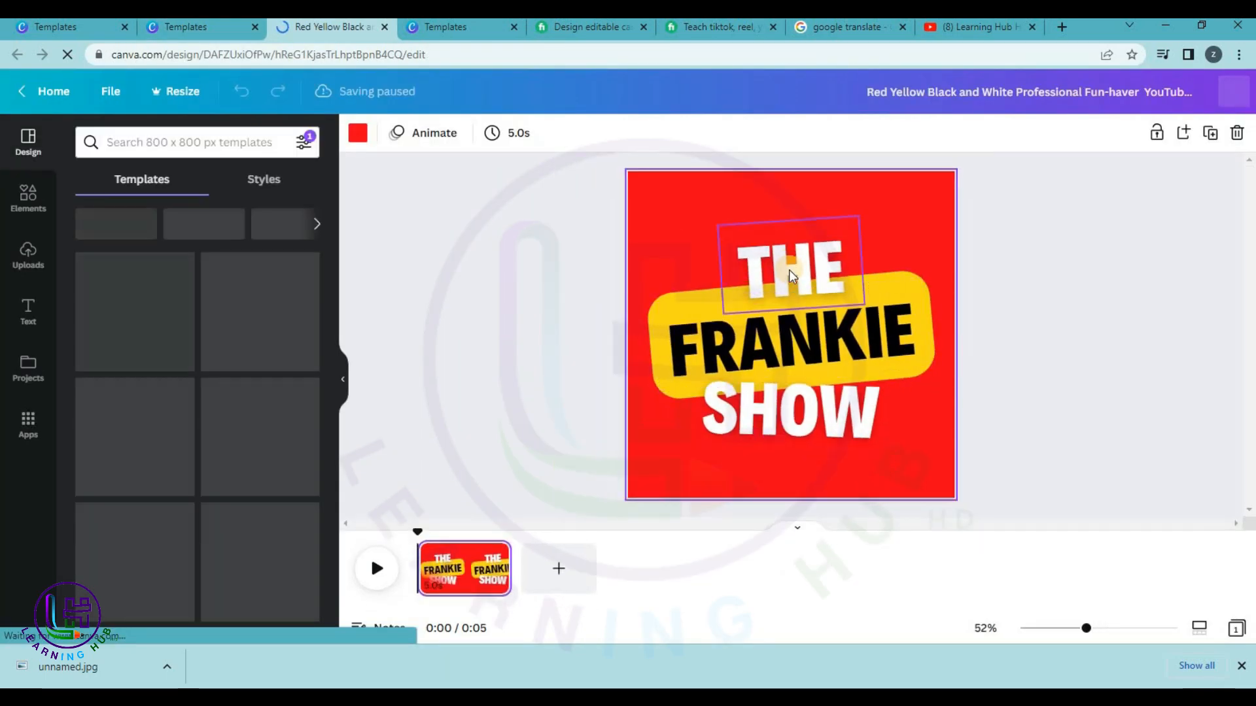
Replace FRANKIE with LEARNING HUB and widen the text box to one line.
{"action": "left_click", "coordinate": [785, 336]}
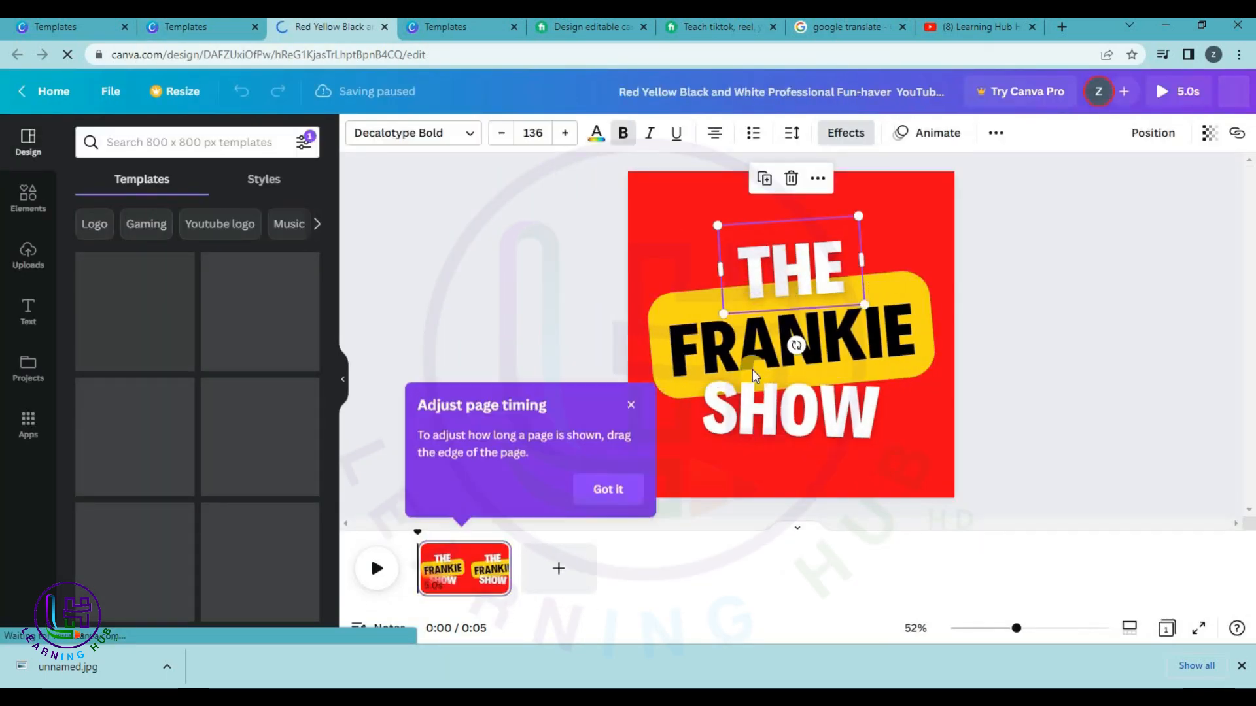
{"action": "double_click", "coordinate": [748, 347]}
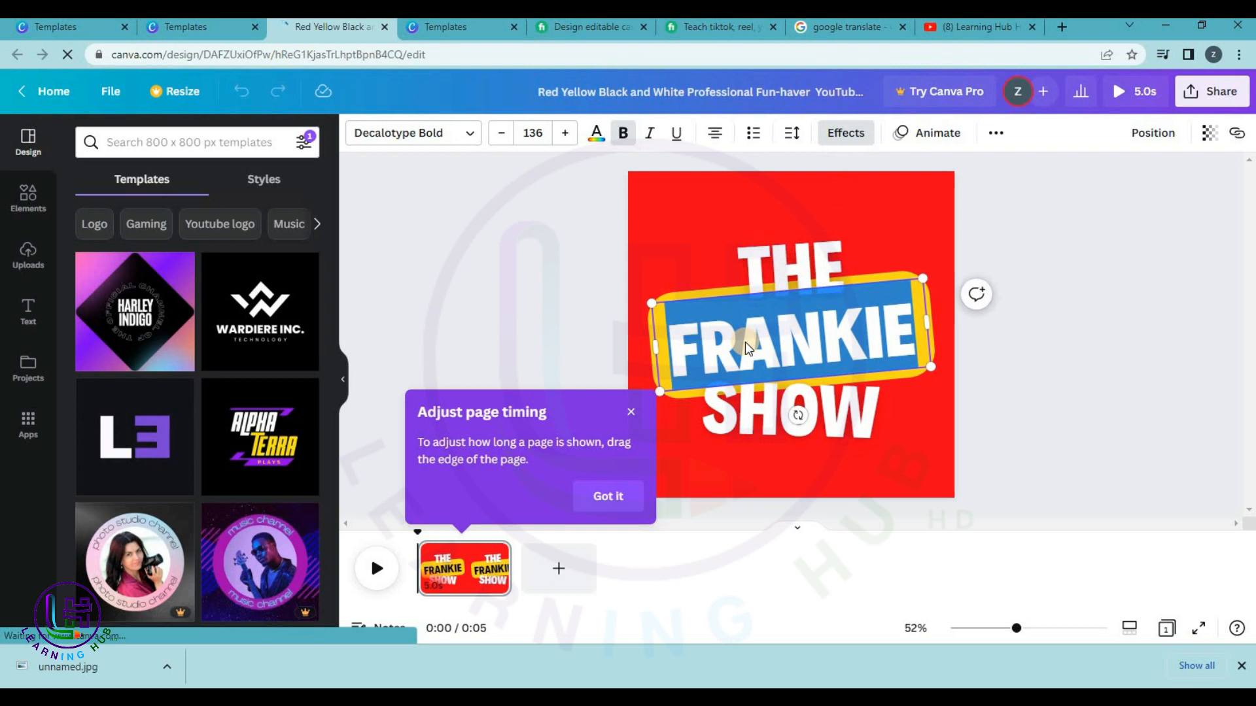
{"action": "type", "text": "LE"}
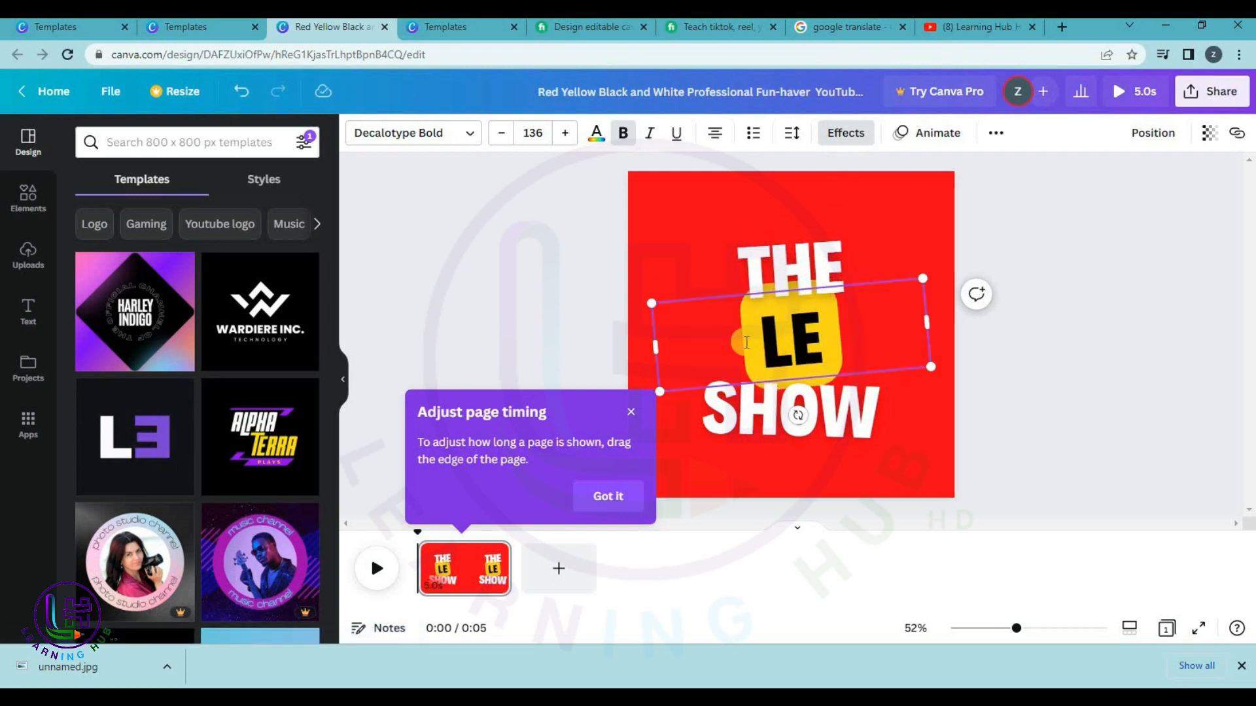
{"action": "type", "text": "ARNI"}
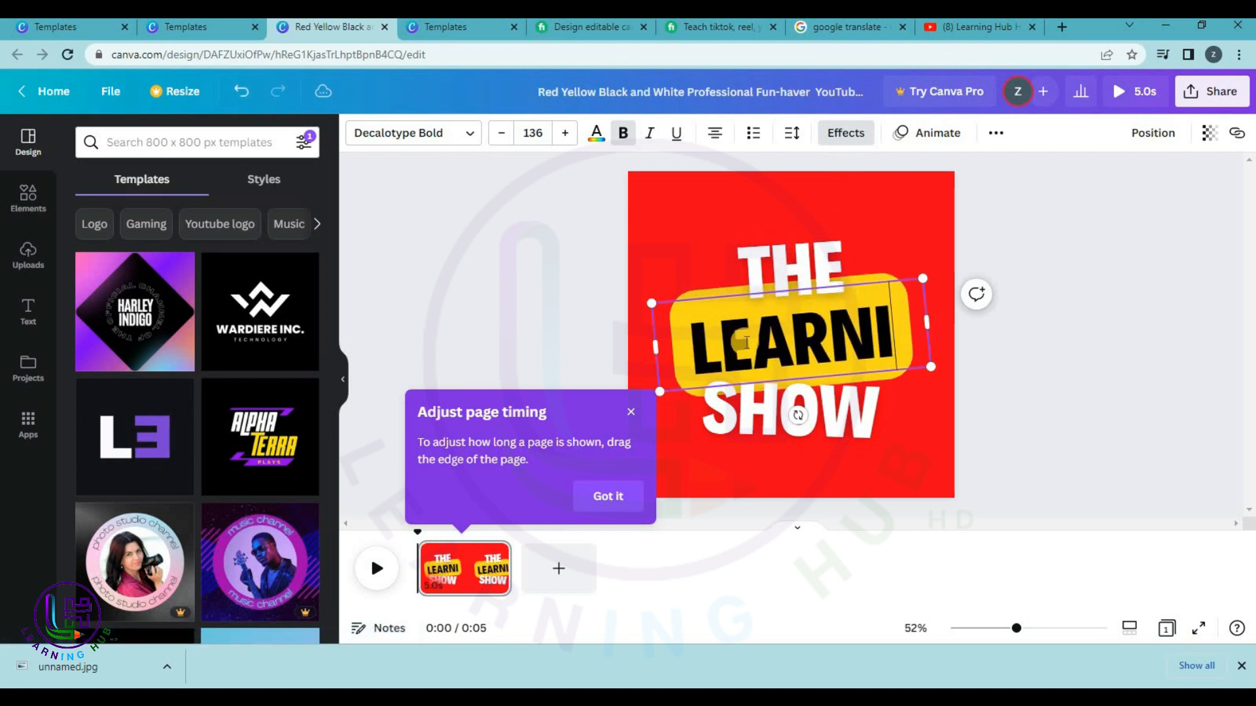
{"action": "type", "text": "NG HUB"}
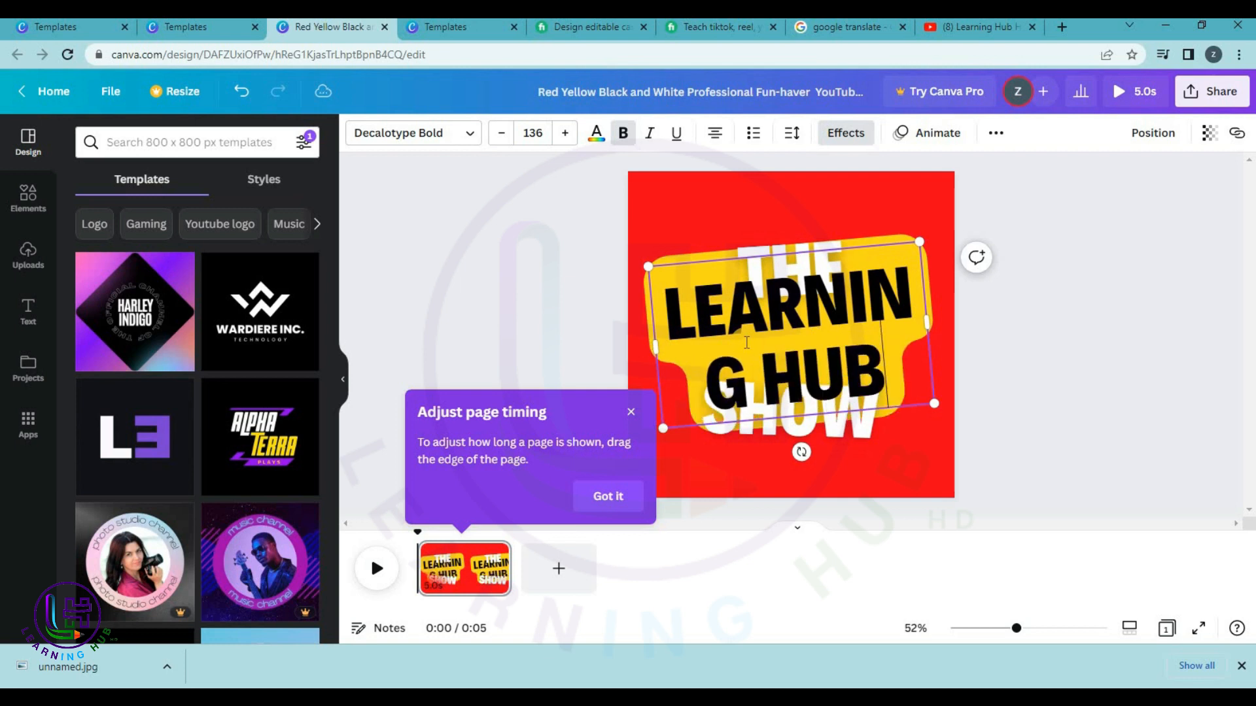
{"action": "left_click_drag", "start_coordinate": [933, 321], "coordinate": [1138, 248]}
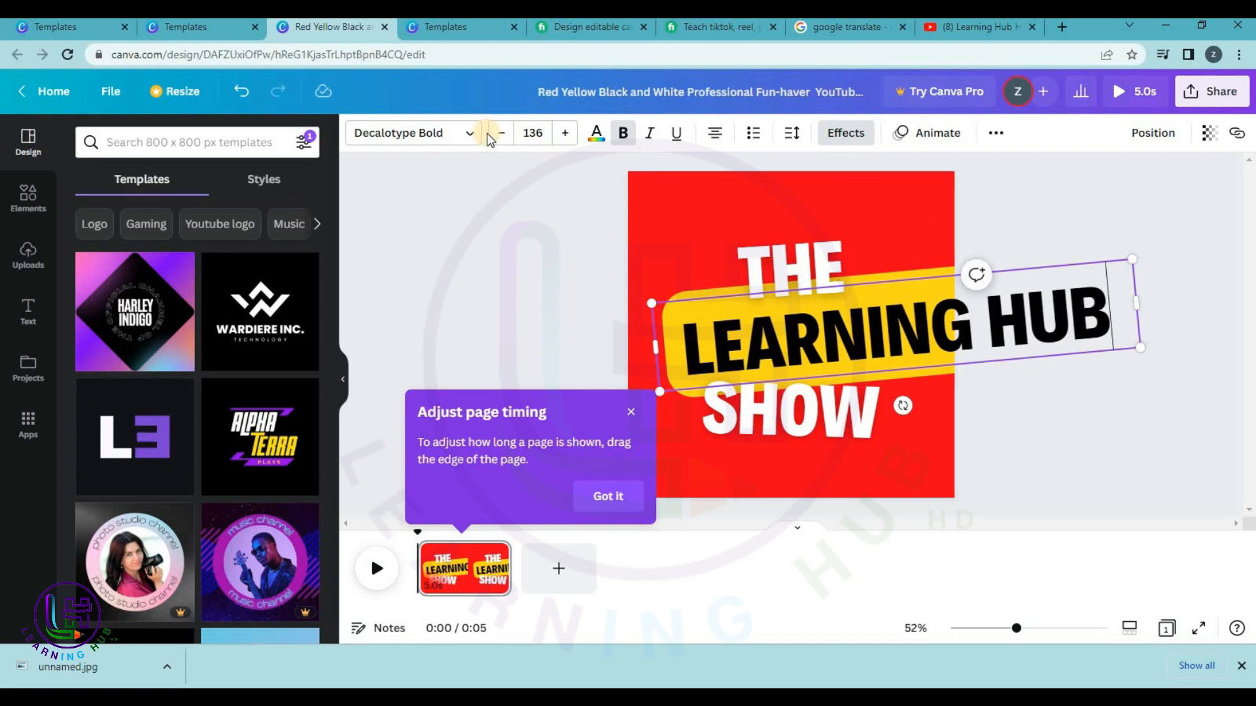
Resize LEARNING HUB to 100, then 90, keeping it over the yellow bar.
{"action": "left_click", "coordinate": [530, 132]}
{"action": "type", "text": "100"}
{"action": "key", "text": "Return"}
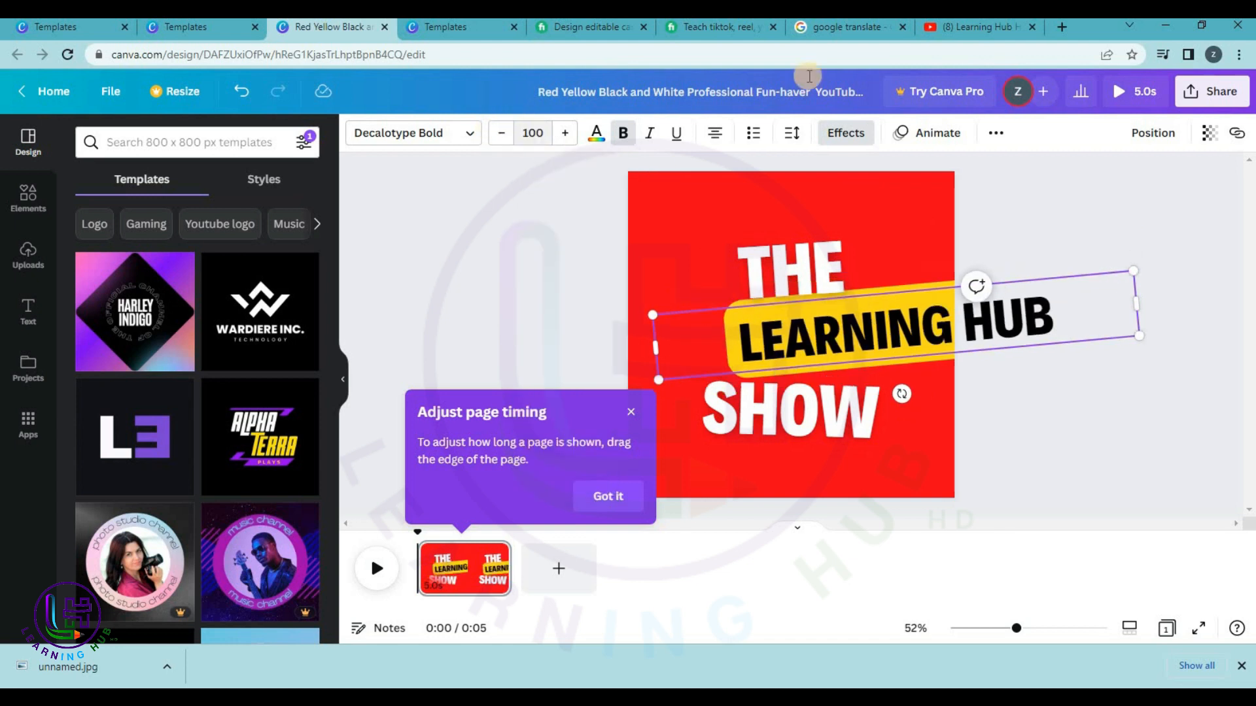
{"action": "left_click", "coordinate": [1229, 330]}
{"action": "left_click_drag", "start_coordinate": [872, 329], "coordinate": [773, 341]}
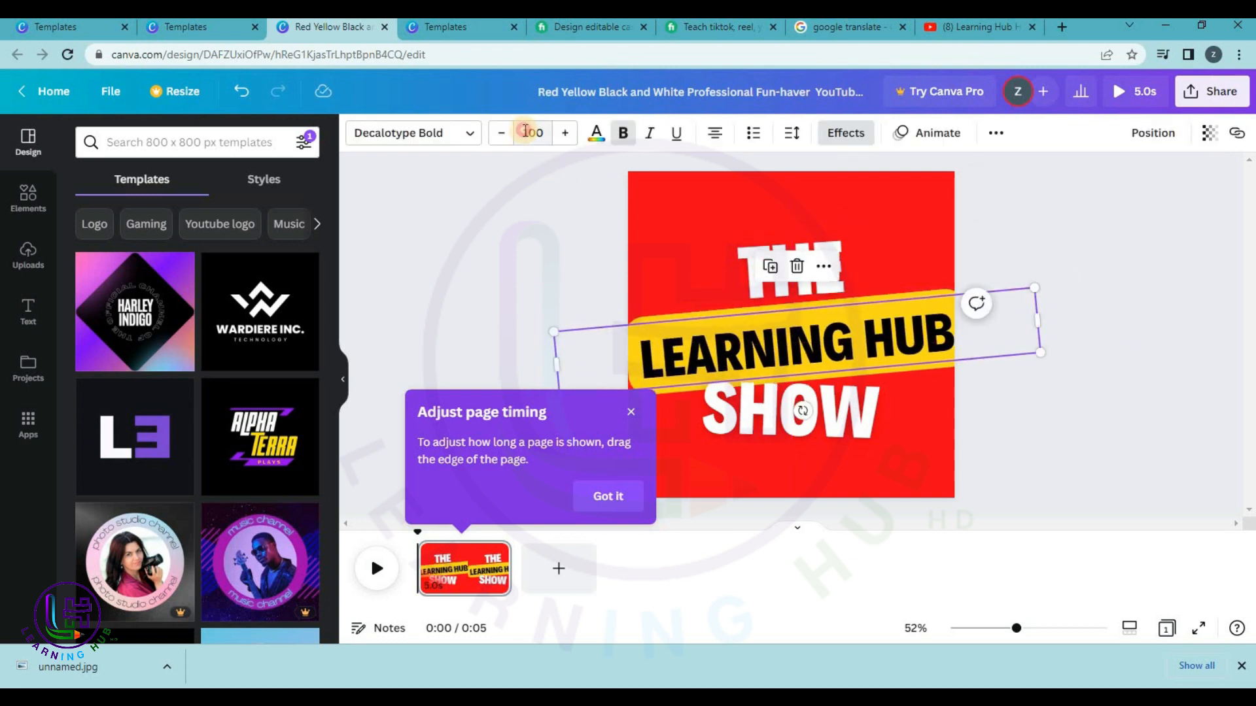
{"action": "left_click", "coordinate": [525, 131]}
{"action": "type", "text": "90"}
{"action": "key", "text": "Return"}
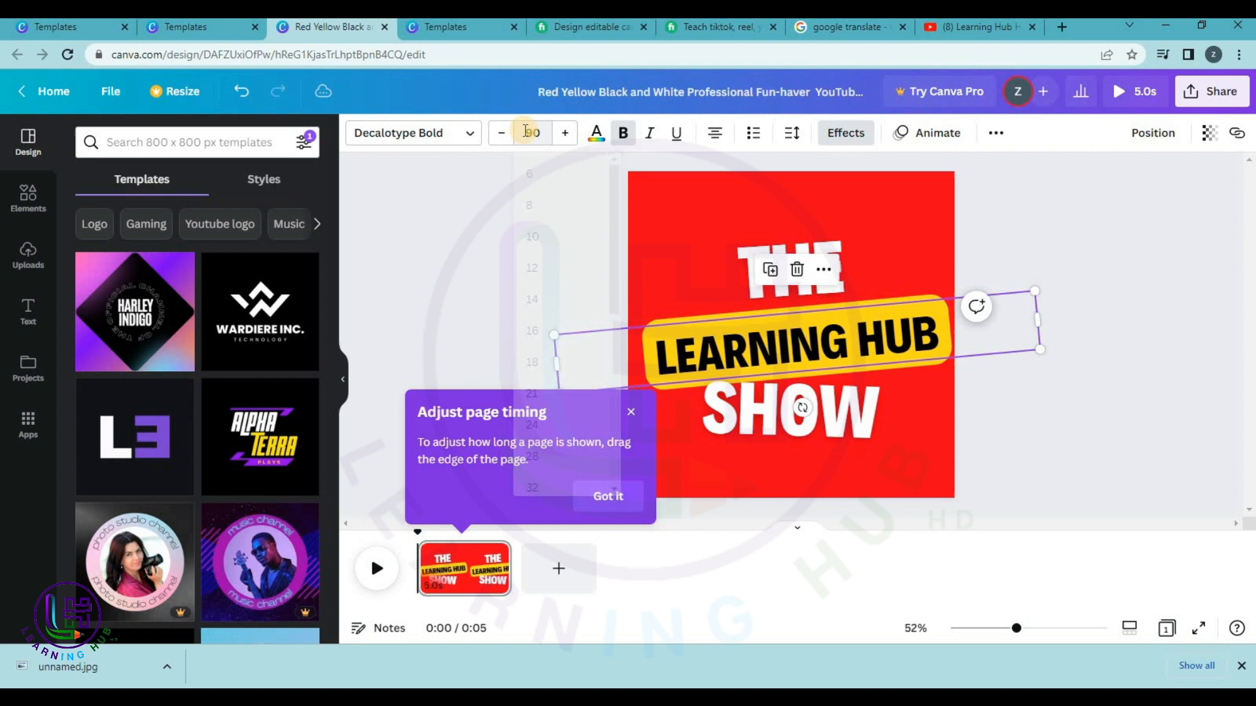
{"action": "left_click", "coordinate": [508, 324]}
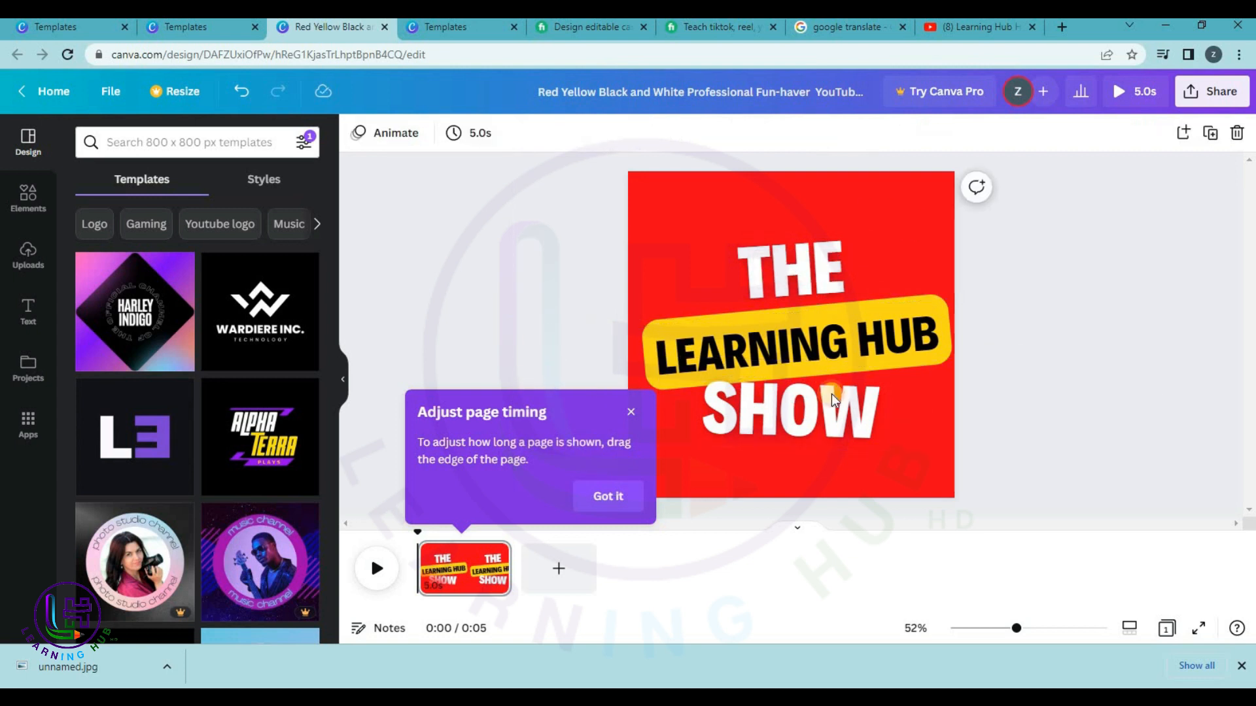
Replace SHOW with HD and dismiss the page timing tip.
{"action": "left_click", "coordinate": [819, 335]}
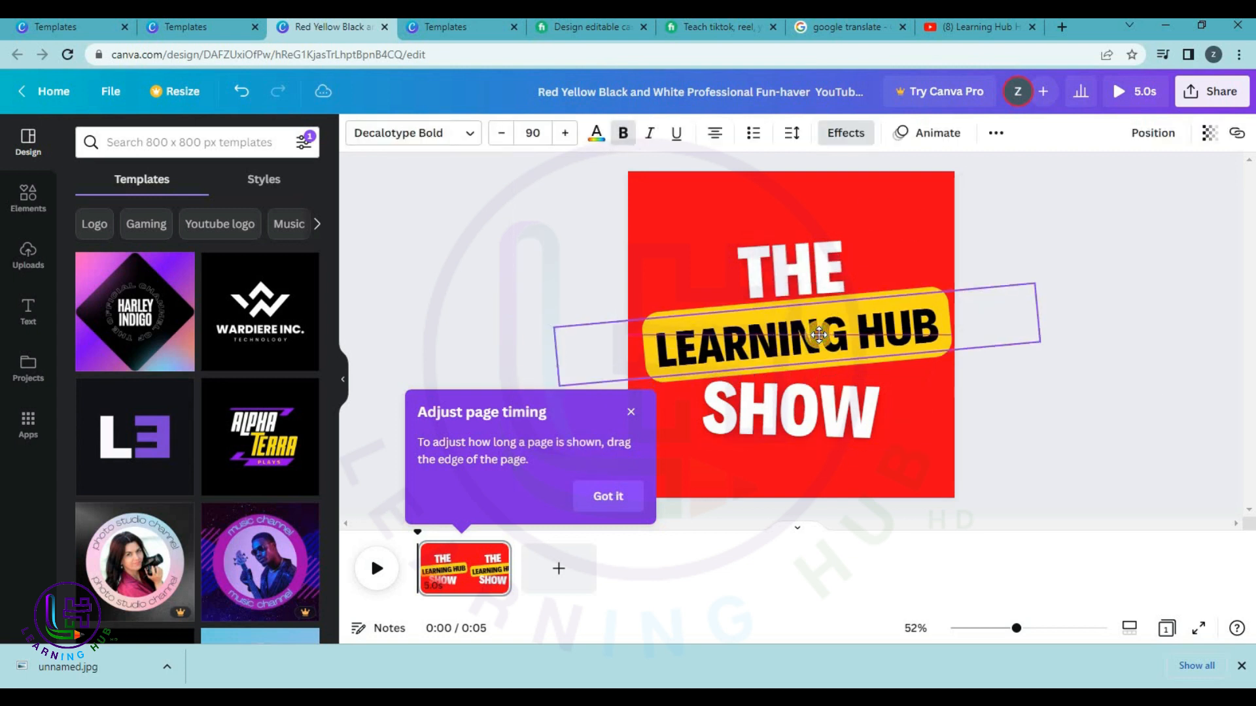
{"action": "left_click", "coordinate": [811, 400]}
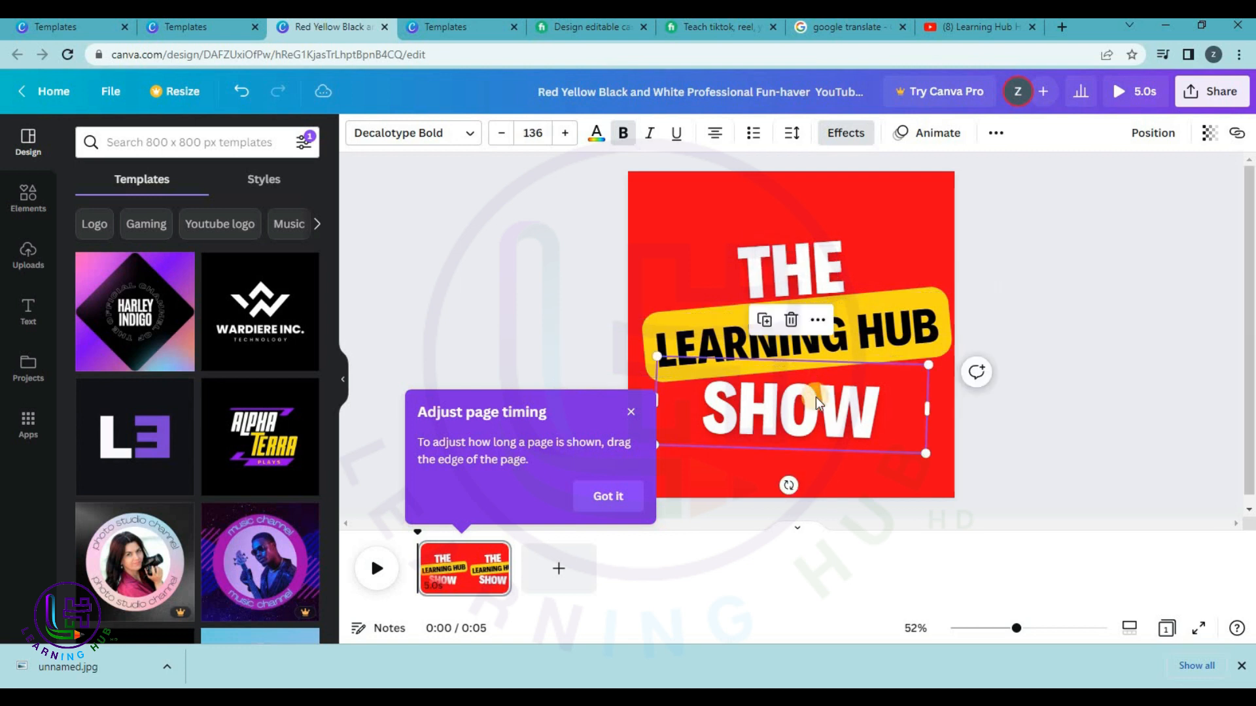
{"action": "double_click", "coordinate": [815, 397]}
{"action": "type", "text": "HD"}
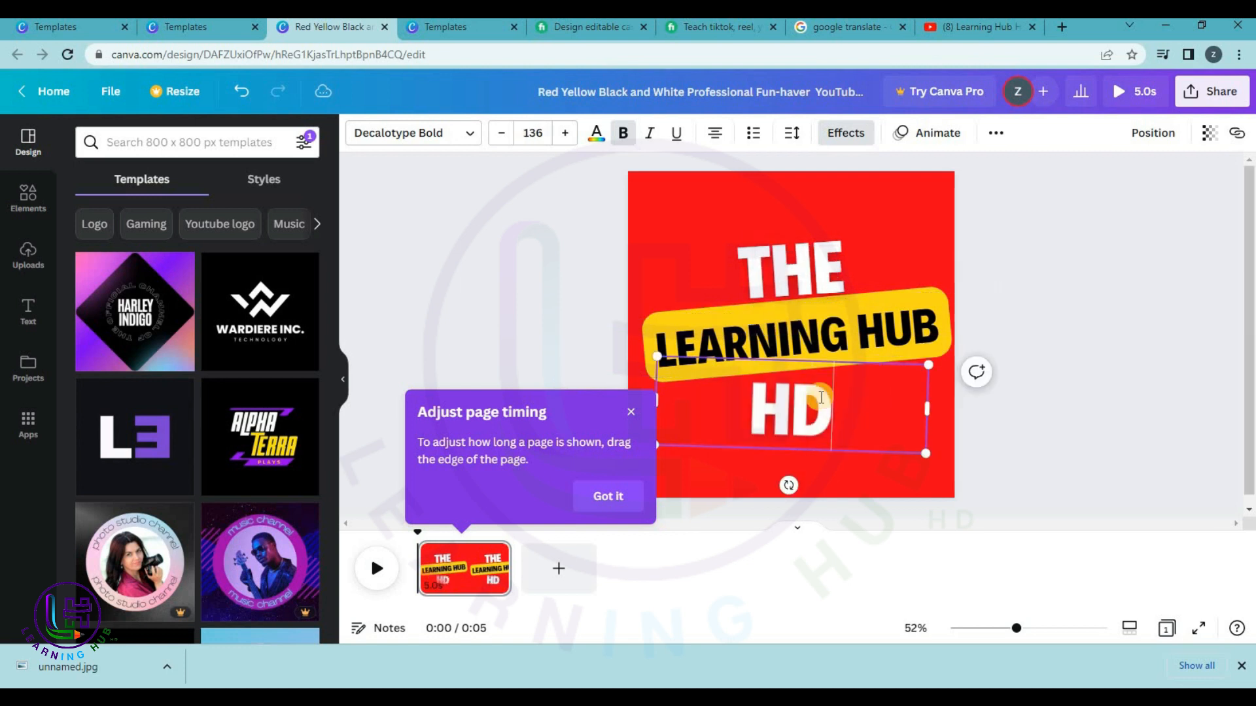
{"action": "left_click", "coordinate": [1181, 310]}
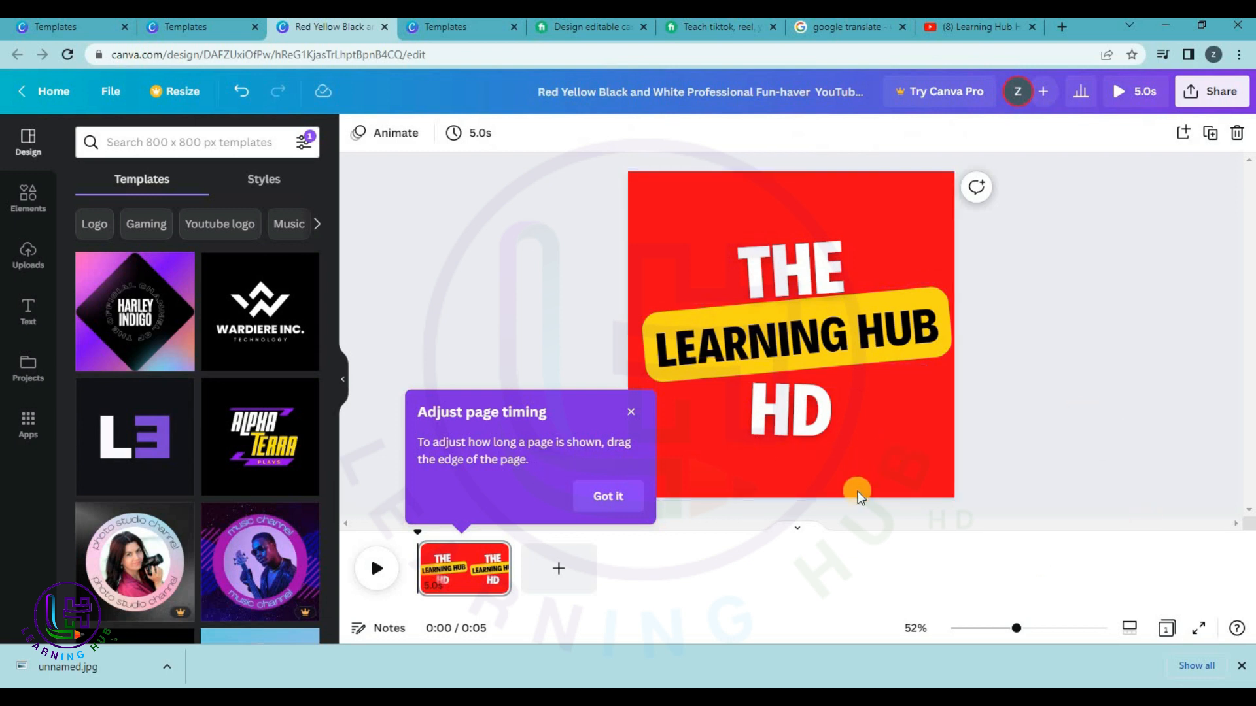
{"action": "left_click", "coordinate": [633, 496]}
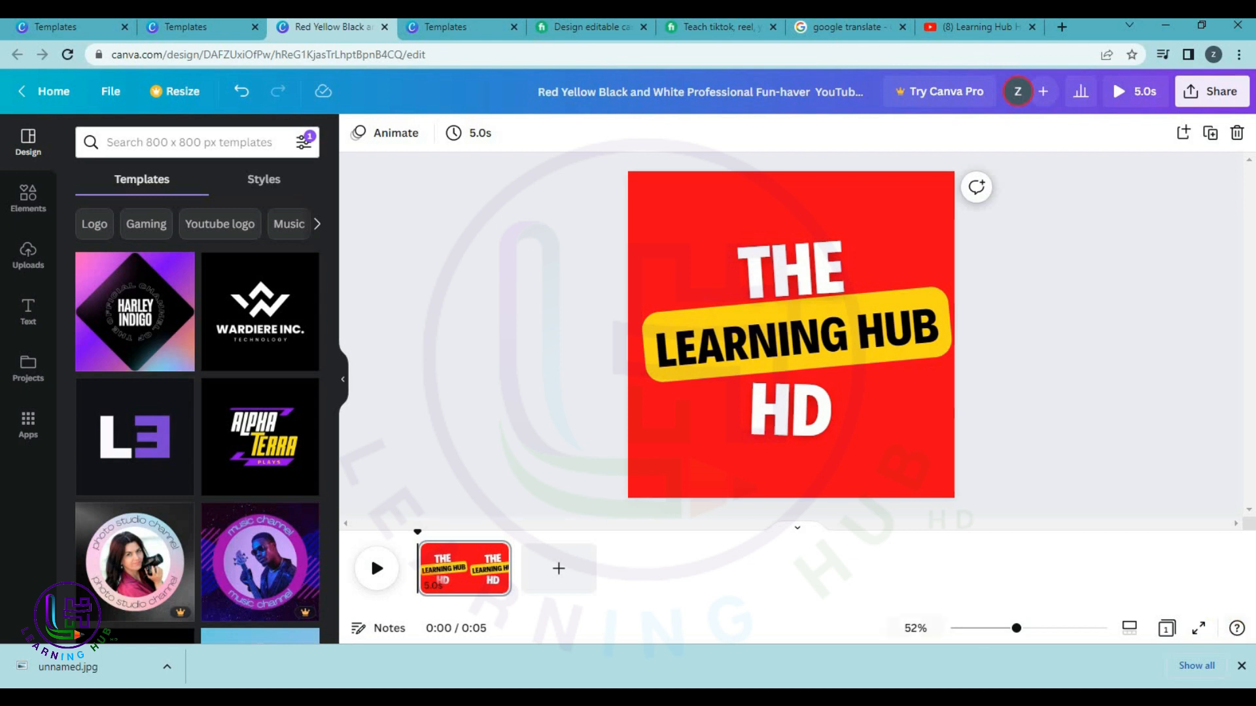
{"action": "left_click", "coordinate": [1240, 665]}
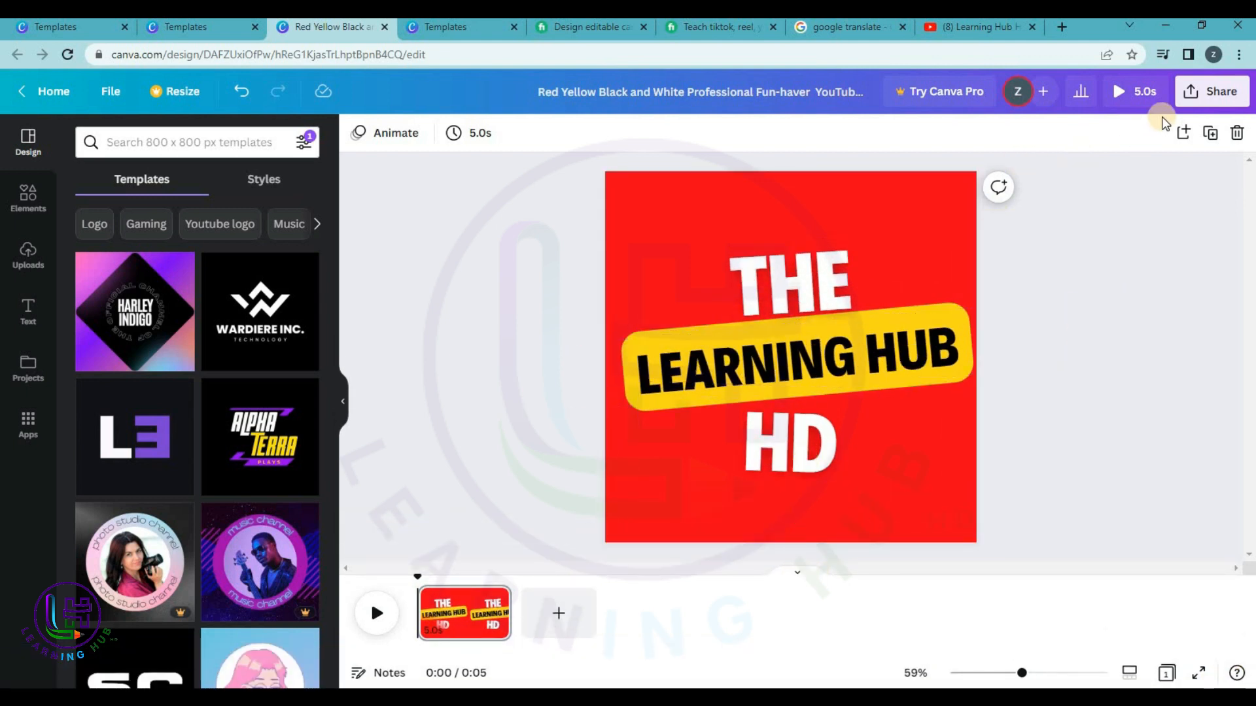
{"action": "left_click", "coordinate": [1143, 91]}
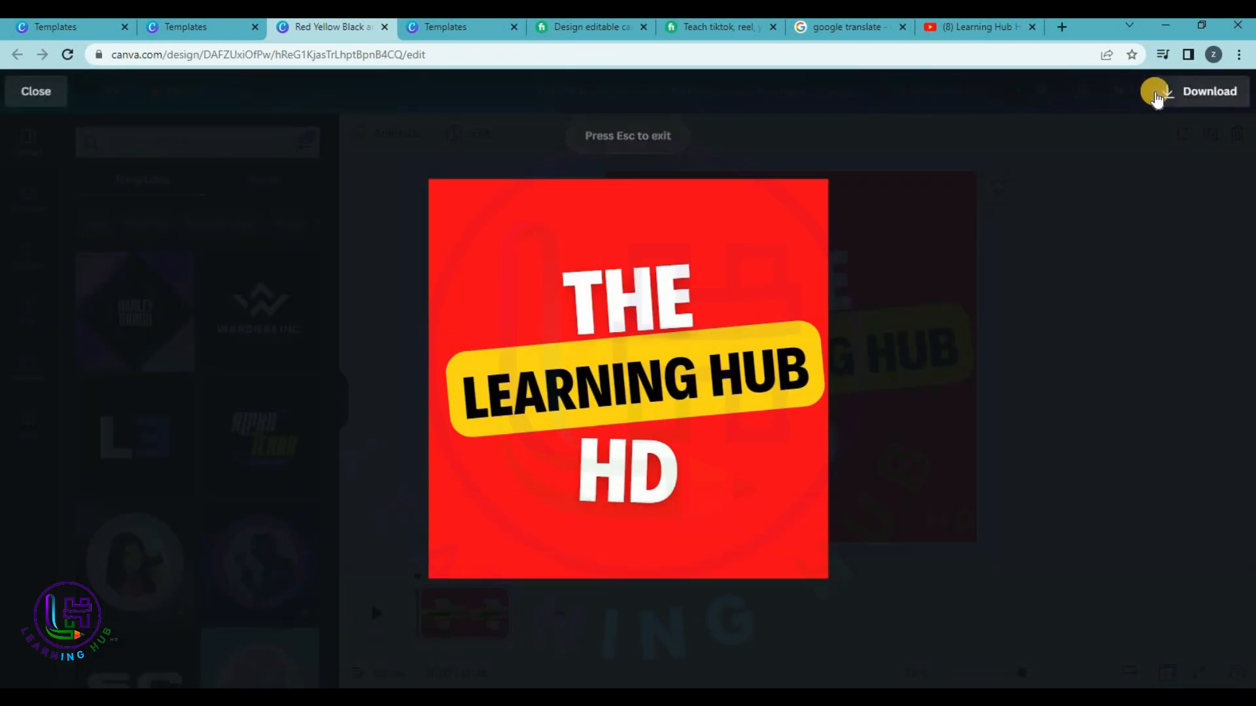
{"action": "key", "text": "Escape"}
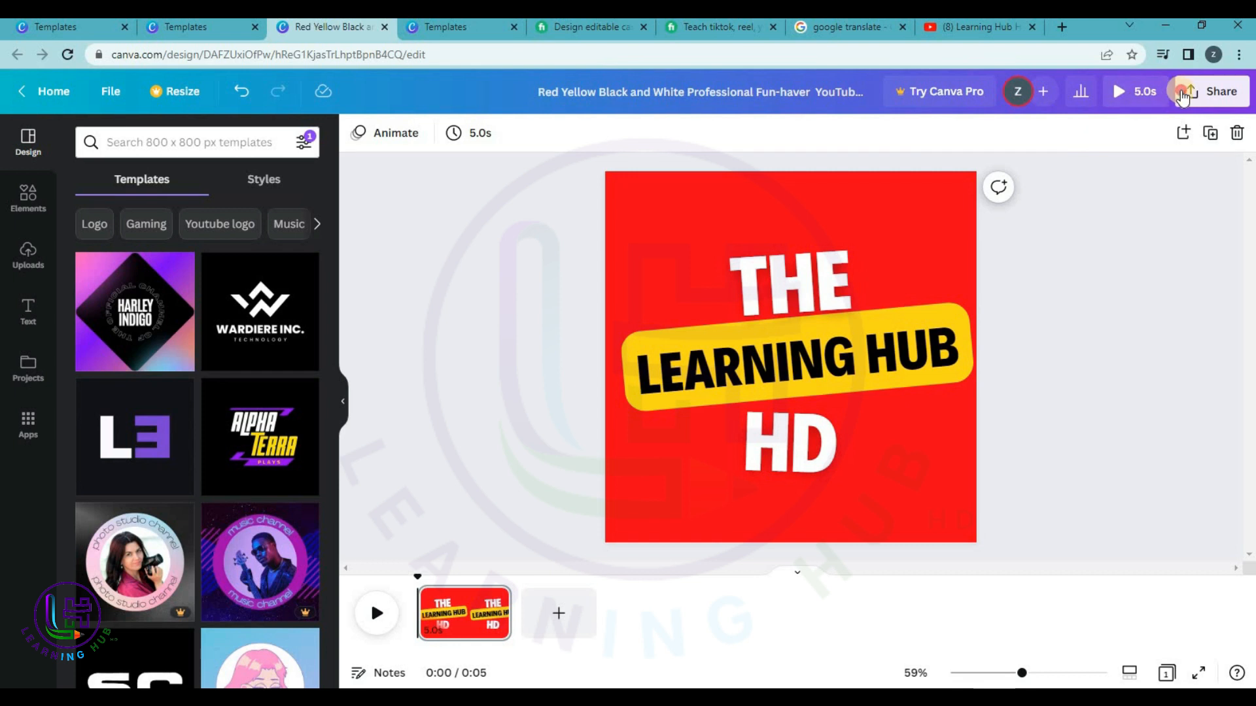
{"action": "left_click", "coordinate": [1183, 97]}
{"action": "left_click", "coordinate": [1014, 474]}
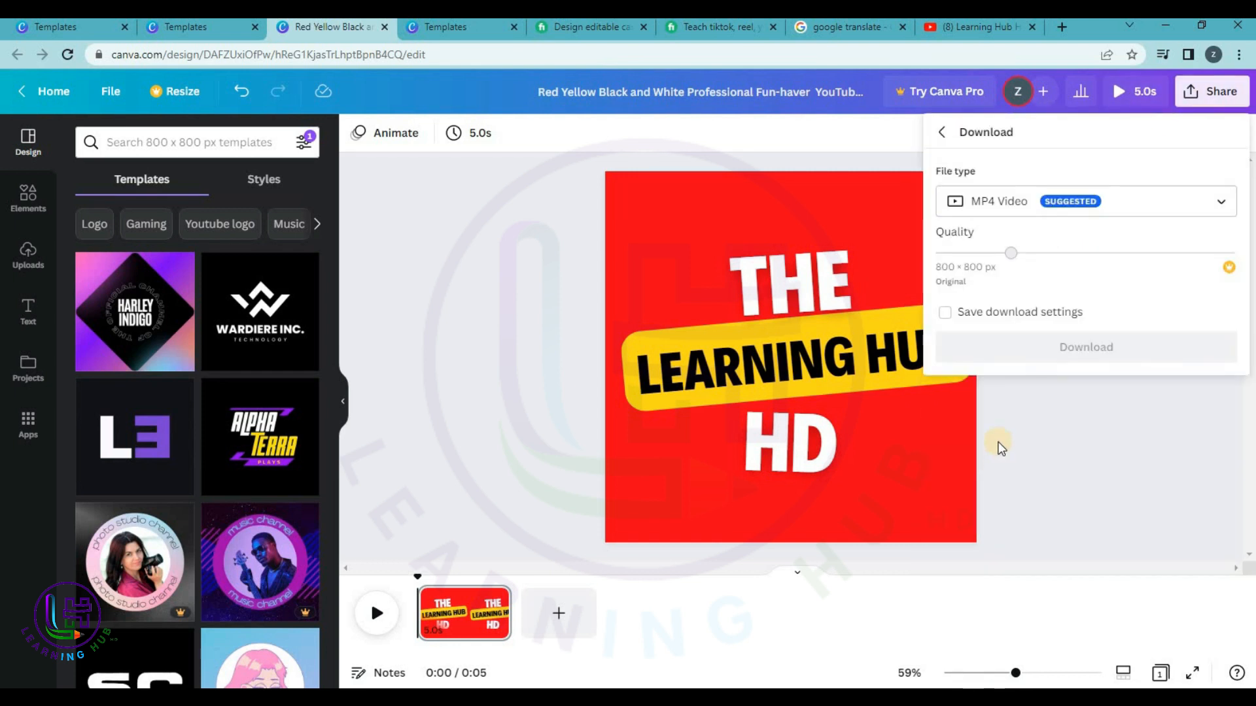
{"action": "left_click", "coordinate": [1018, 208]}
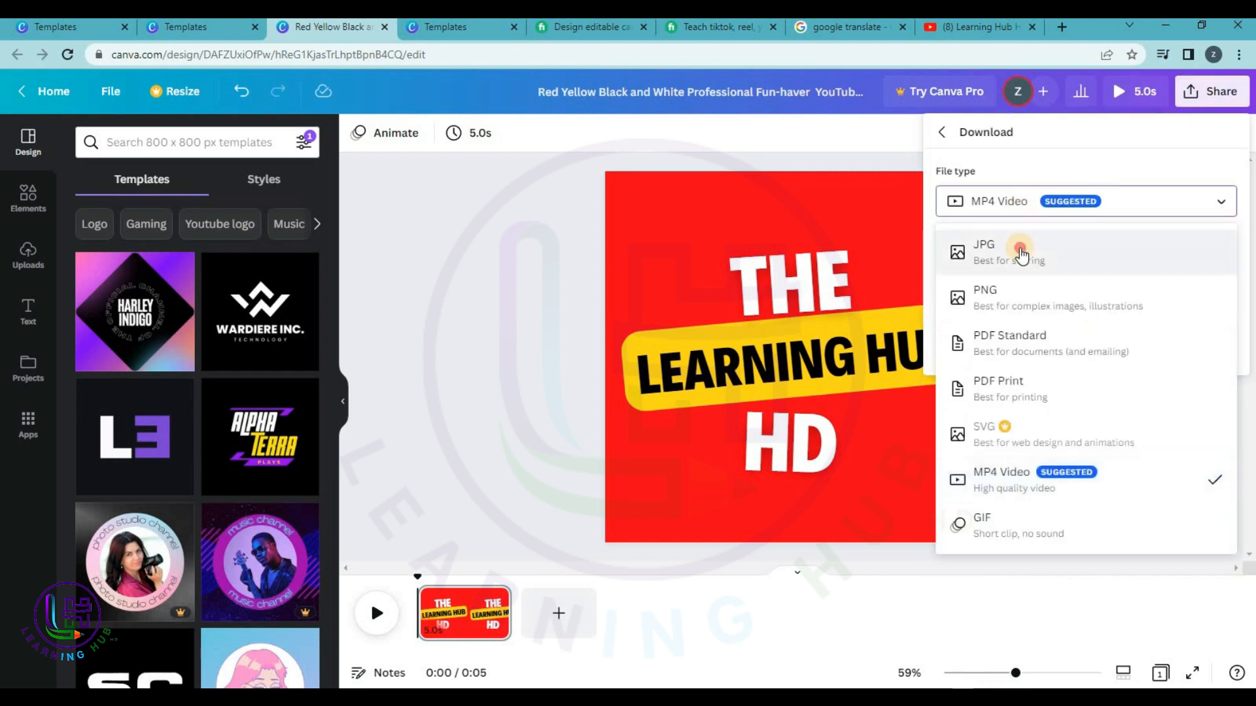
{"action": "left_click", "coordinate": [1020, 251]}
{"action": "left_click", "coordinate": [1031, 208]}
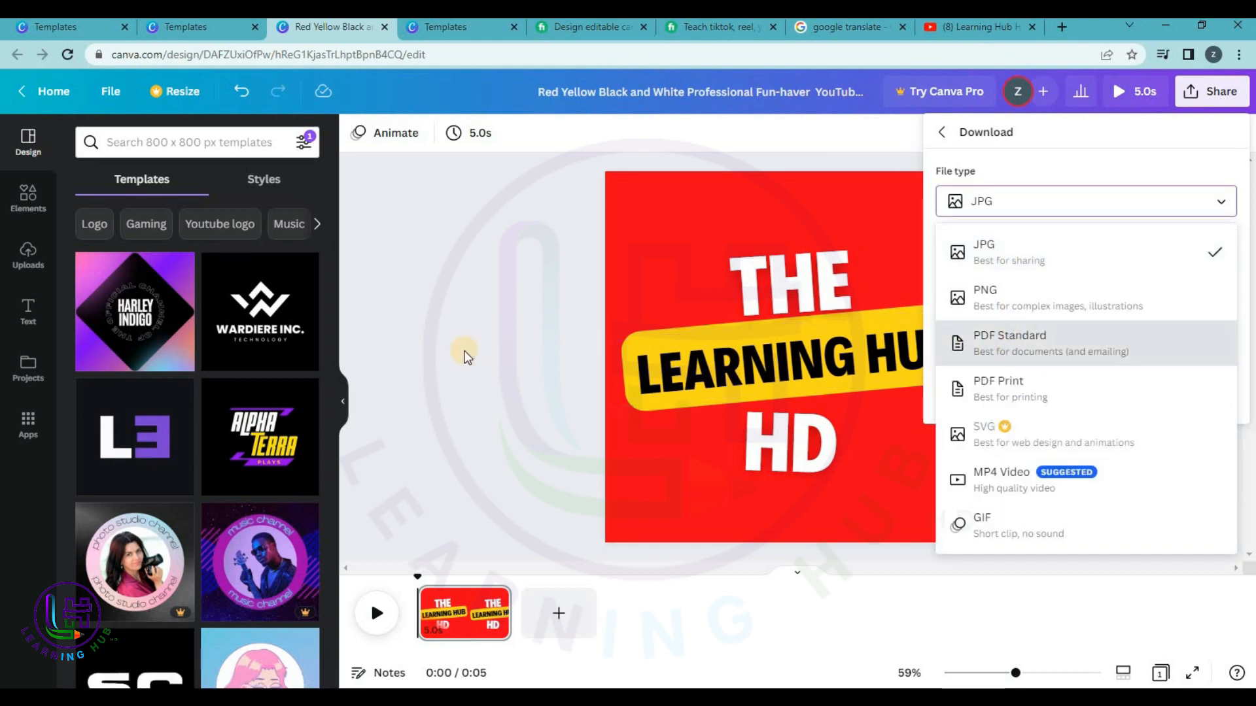
{"action": "left_click", "coordinate": [462, 351]}
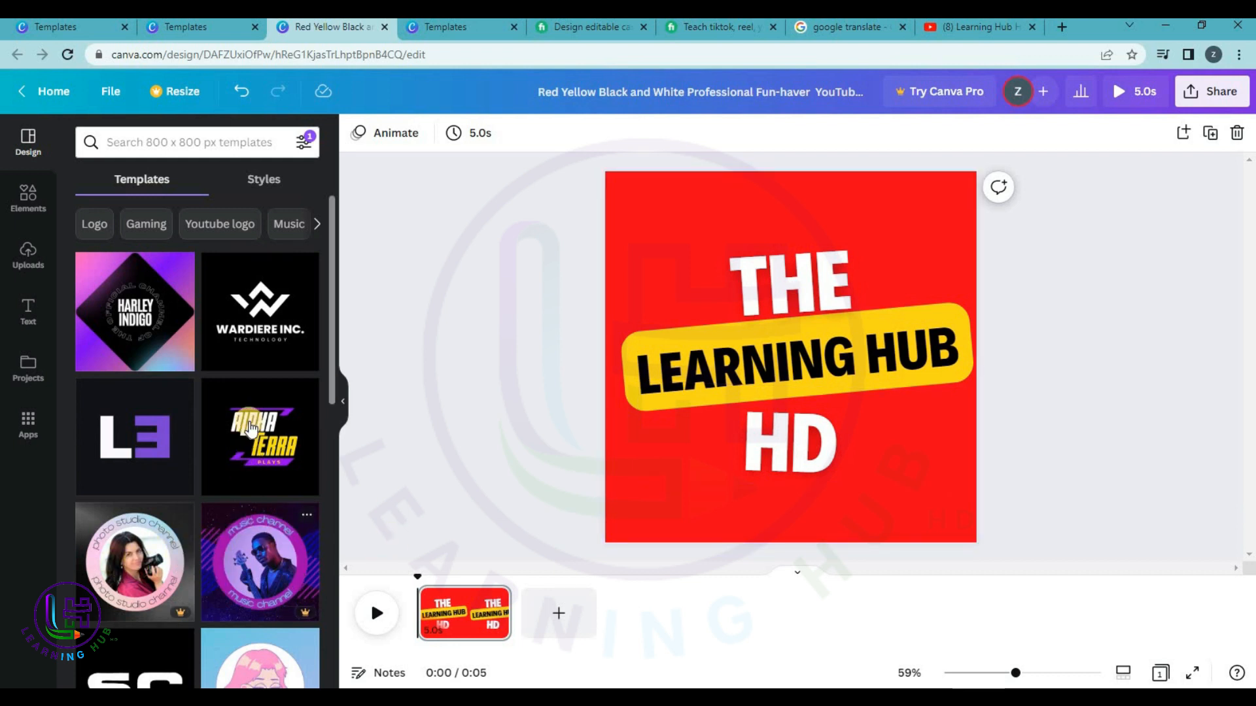
Try the photo studio template, then add and undo the Alpha Terra template page.
{"action": "left_click", "coordinate": [154, 556]}
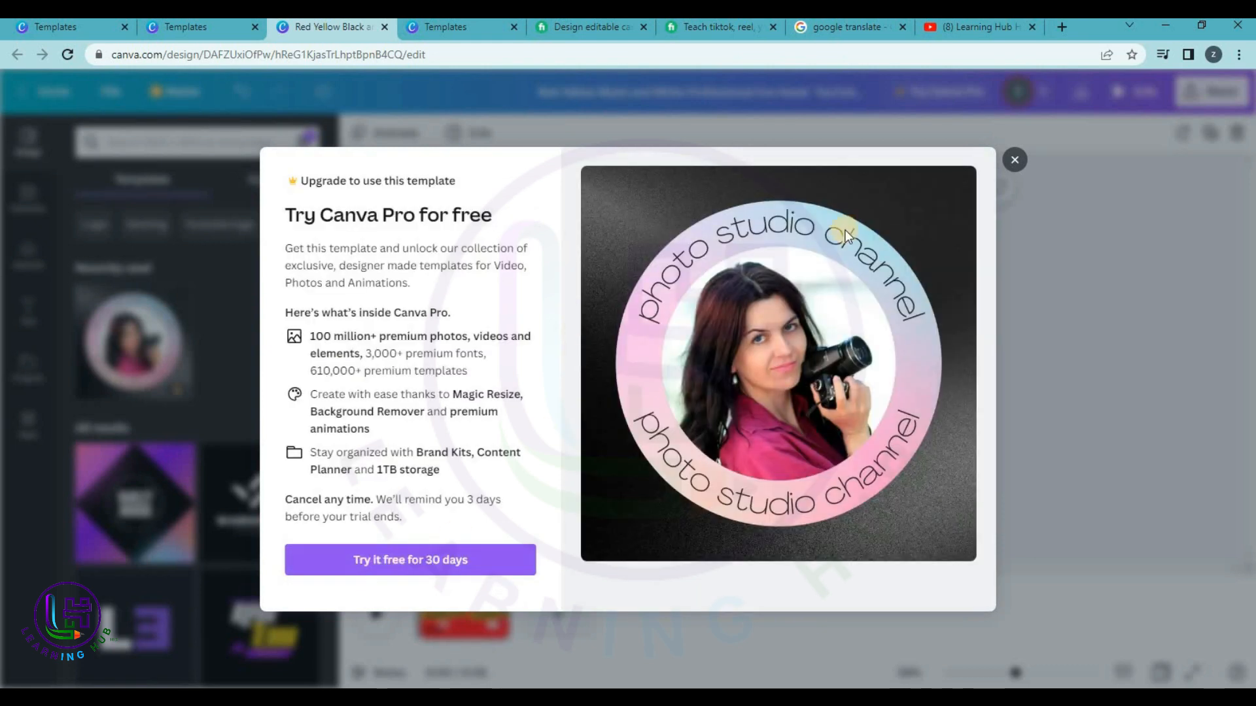
{"action": "left_click", "coordinate": [1016, 162]}
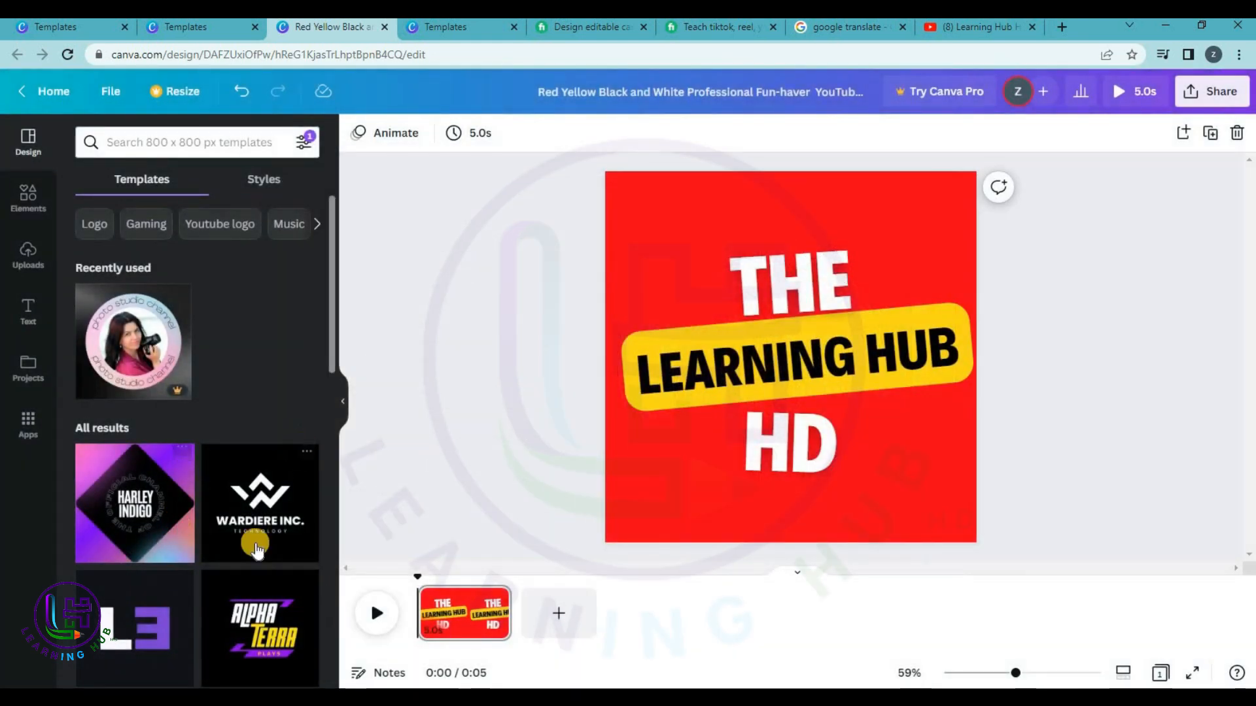
{"action": "scroll", "coordinate": [240, 554], "scroll_direction": "down", "scroll_amount": 3}
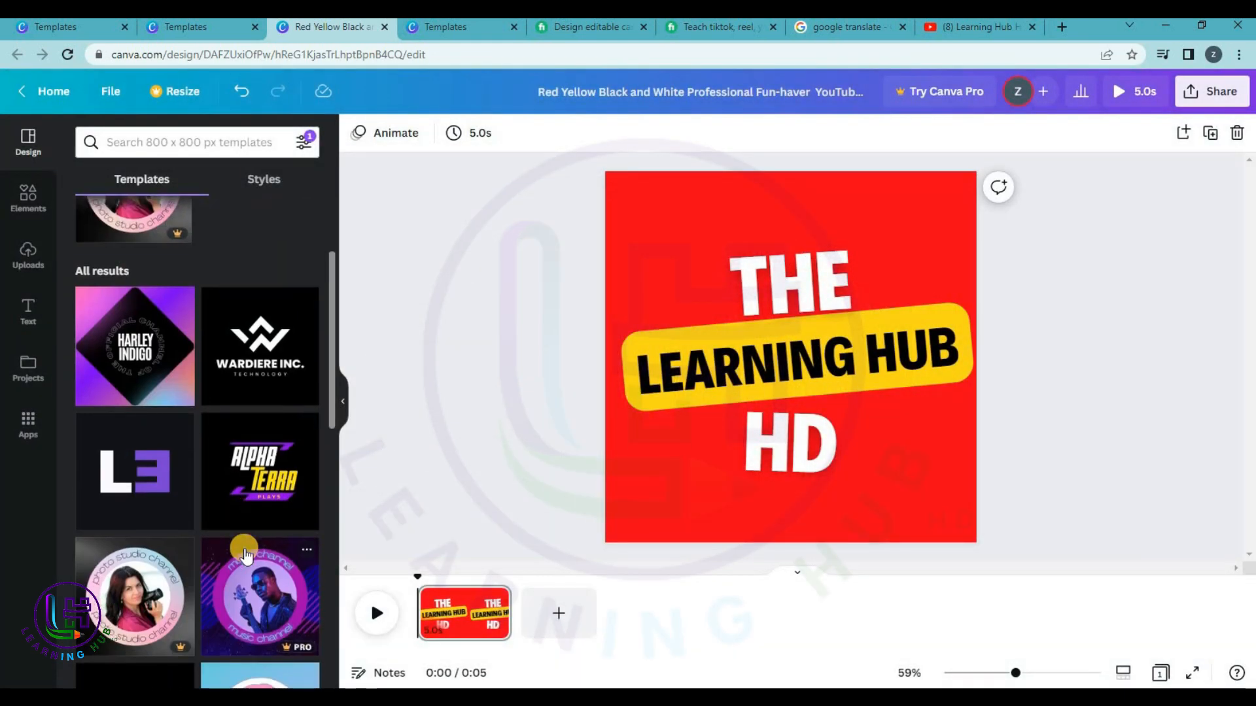
{"action": "left_click", "coordinate": [260, 502]}
{"action": "left_click", "coordinate": [696, 421]}
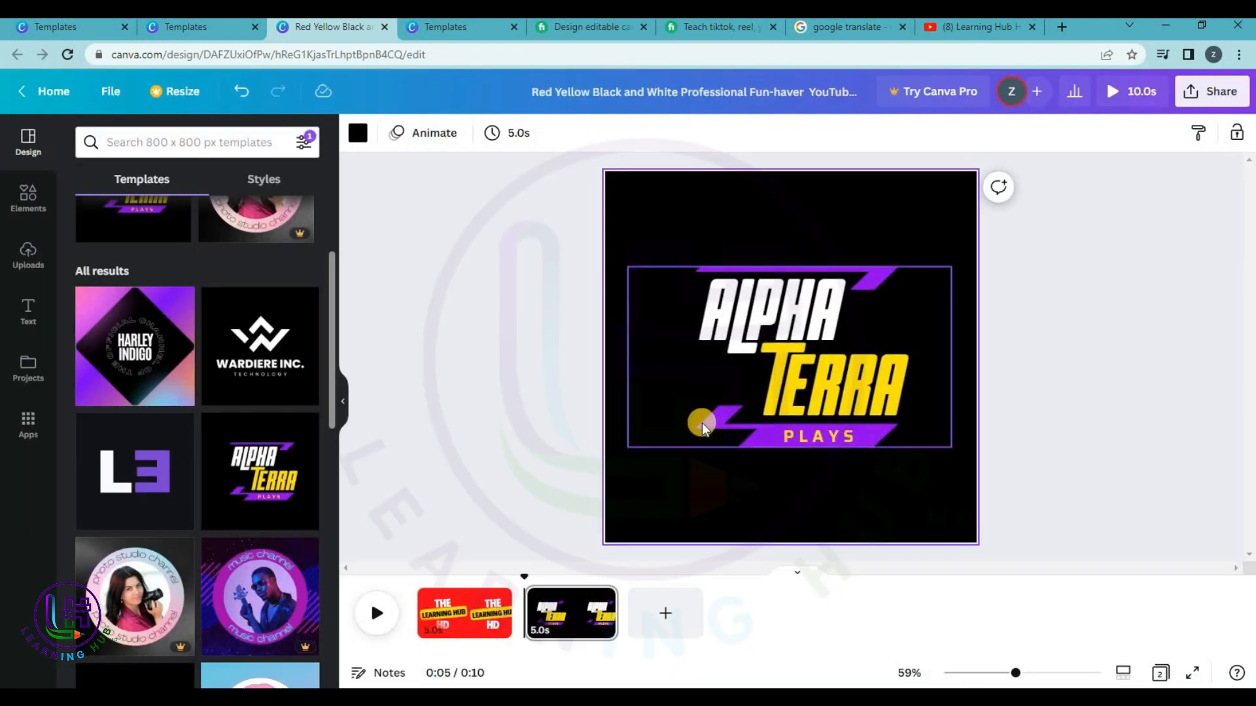
{"action": "left_click", "coordinate": [986, 379]}
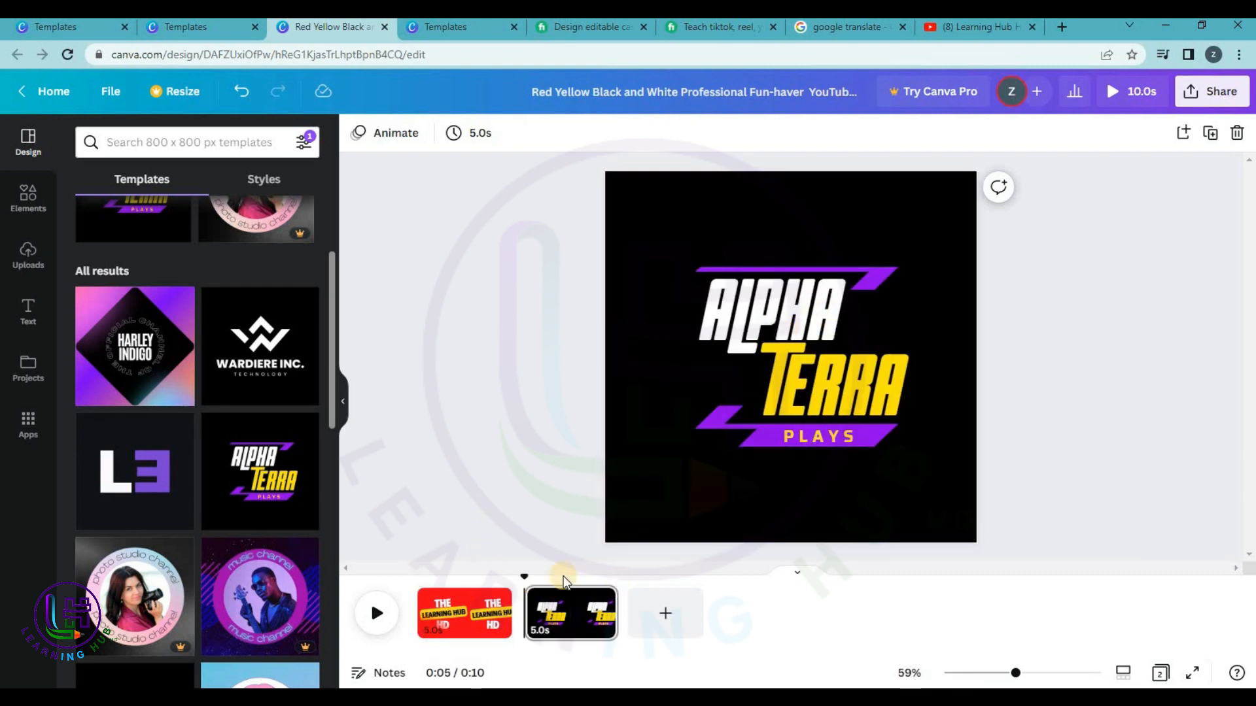
{"action": "key", "text": "ctrl+z"}
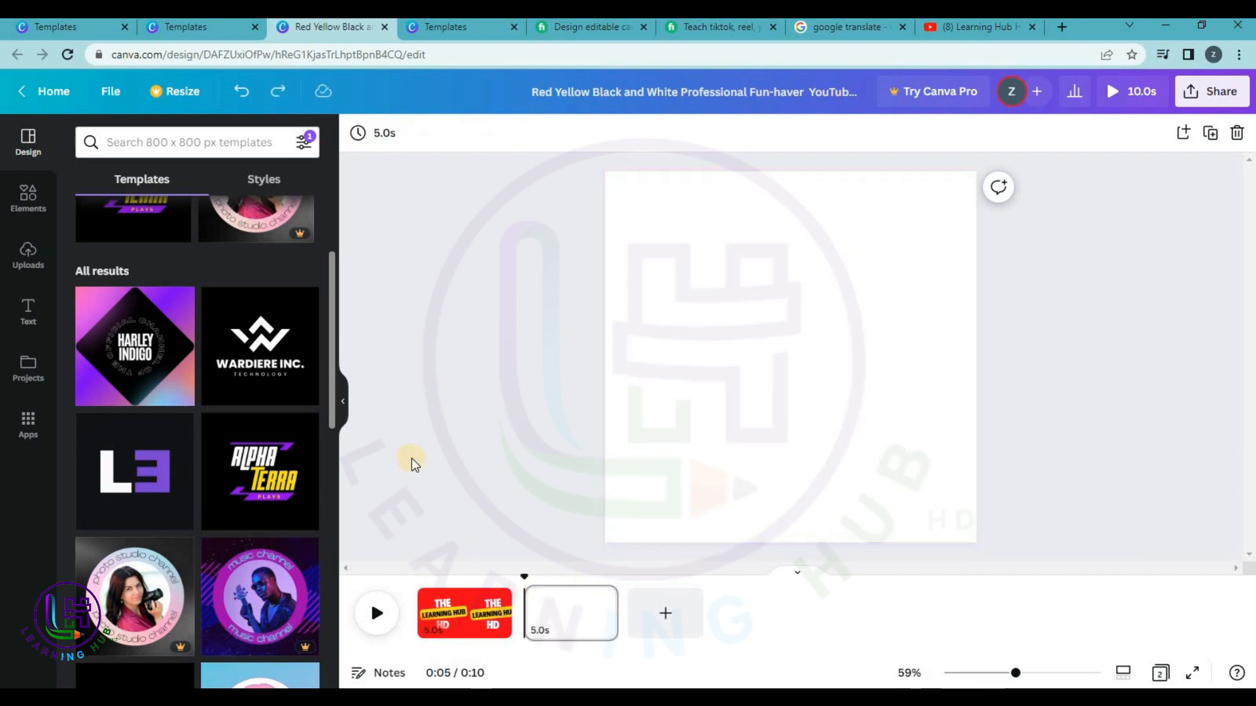
{"action": "key", "text": "ctrl+z"}
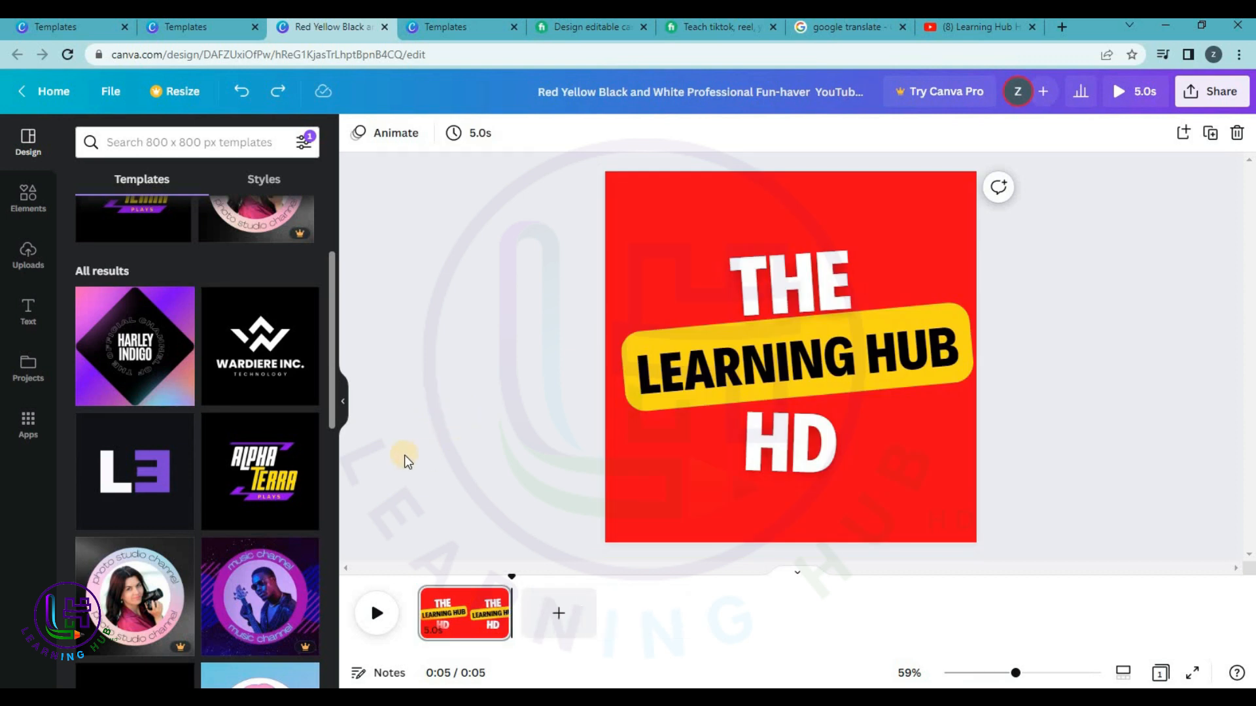
Browse to the lime headshot Geeky Go-Getter logo template and customize it.
{"action": "scroll", "coordinate": [177, 510], "scroll_direction": "down", "scroll_amount": 5}
{"action": "scroll", "coordinate": [178, 497], "scroll_direction": "up", "scroll_amount": 3}
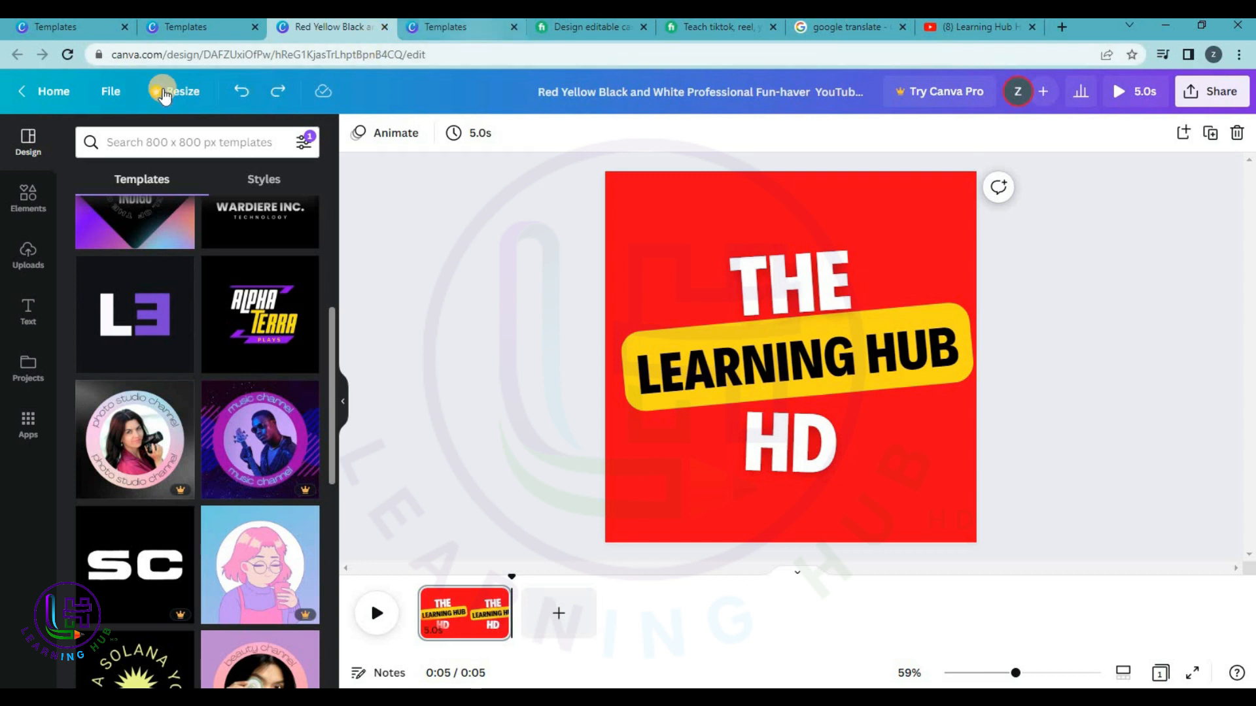
{"action": "left_click", "coordinate": [49, 91]}
{"action": "left_click", "coordinate": [204, 29]}
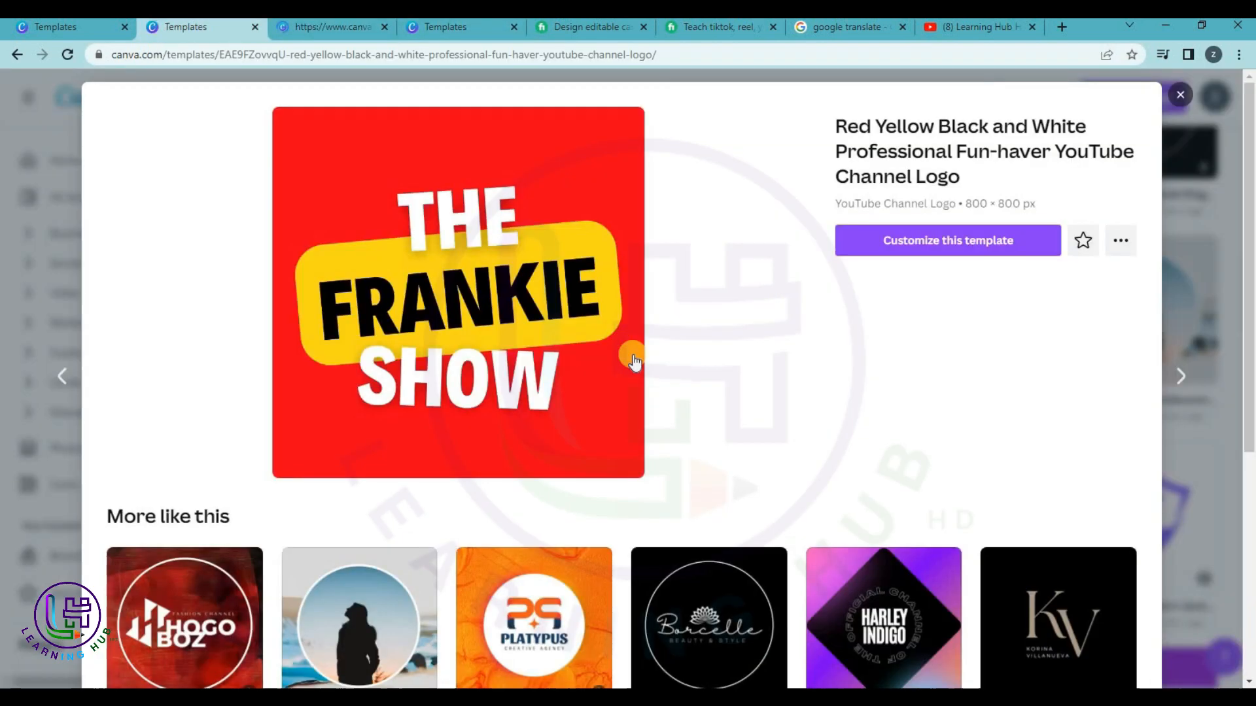
{"action": "scroll", "coordinate": [677, 375], "scroll_direction": "down", "scroll_amount": 2}
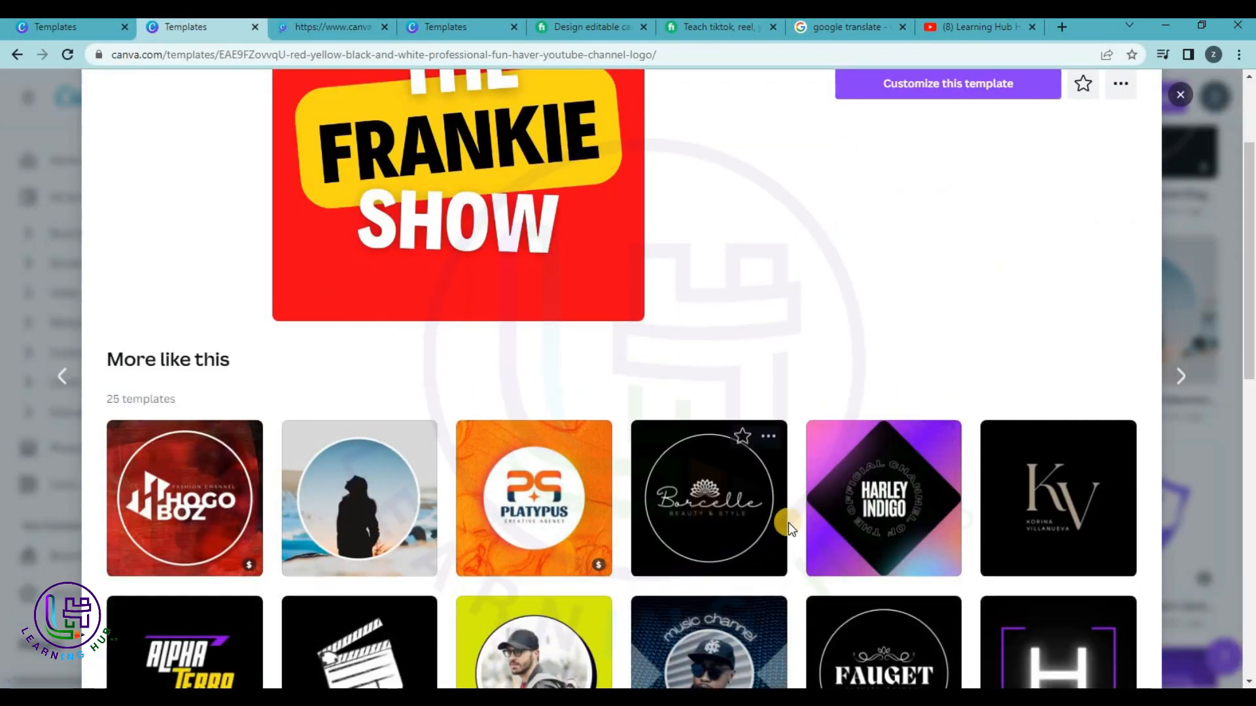
{"action": "scroll", "coordinate": [779, 514], "scroll_direction": "down", "scroll_amount": 1}
{"action": "scroll", "coordinate": [772, 451], "scroll_direction": "down", "scroll_amount": 4}
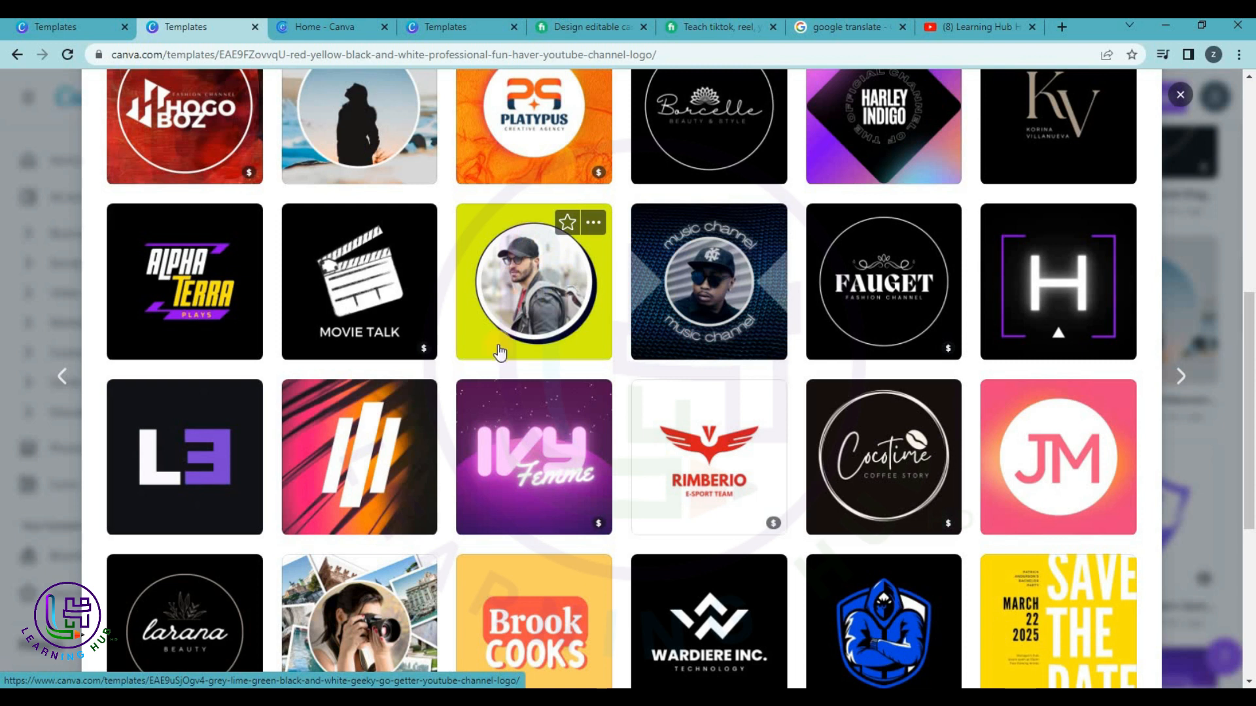
{"action": "left_click", "coordinate": [531, 268]}
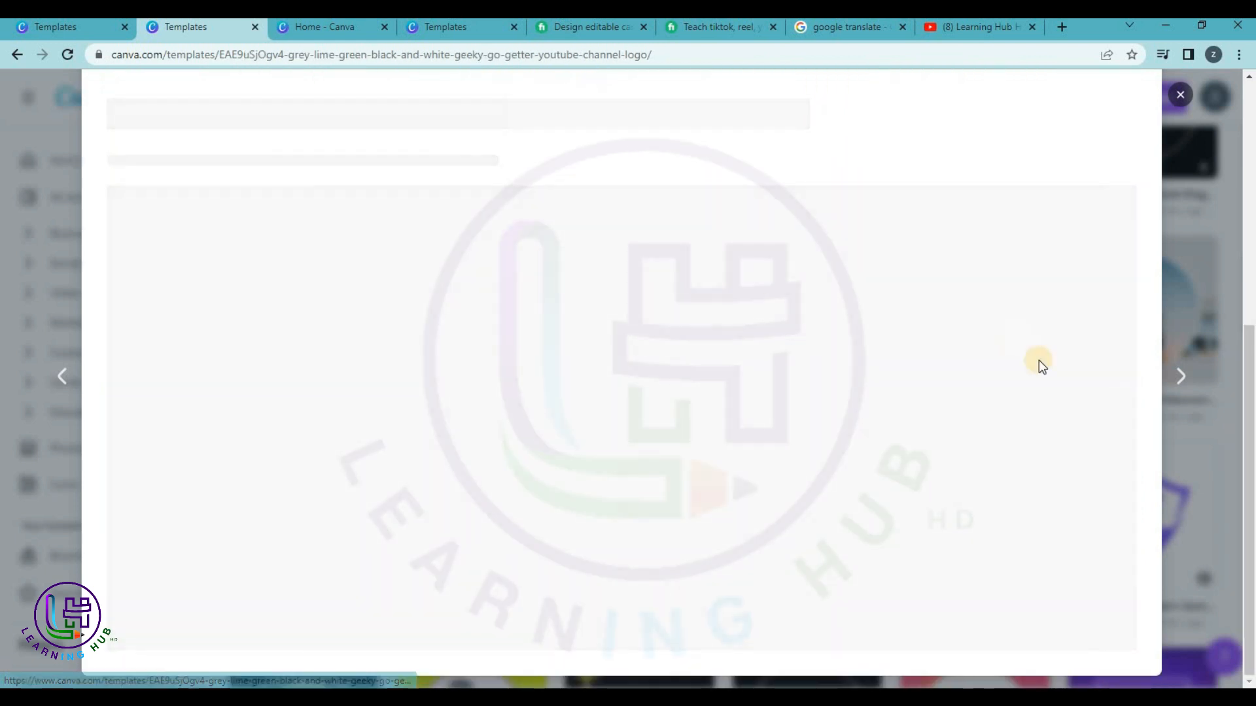
{"action": "left_click", "coordinate": [990, 255]}
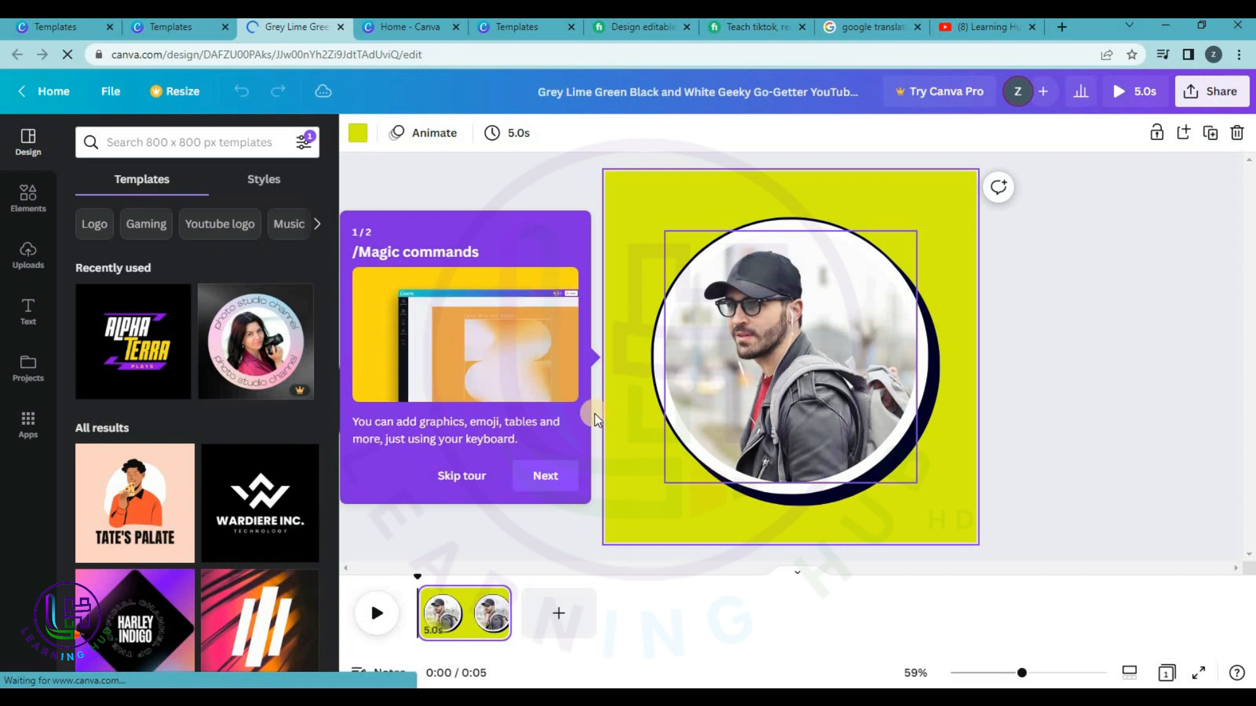
Skip the tour and drop the uploaded portrait into the logo's circular frame.
{"action": "left_click", "coordinate": [480, 483]}
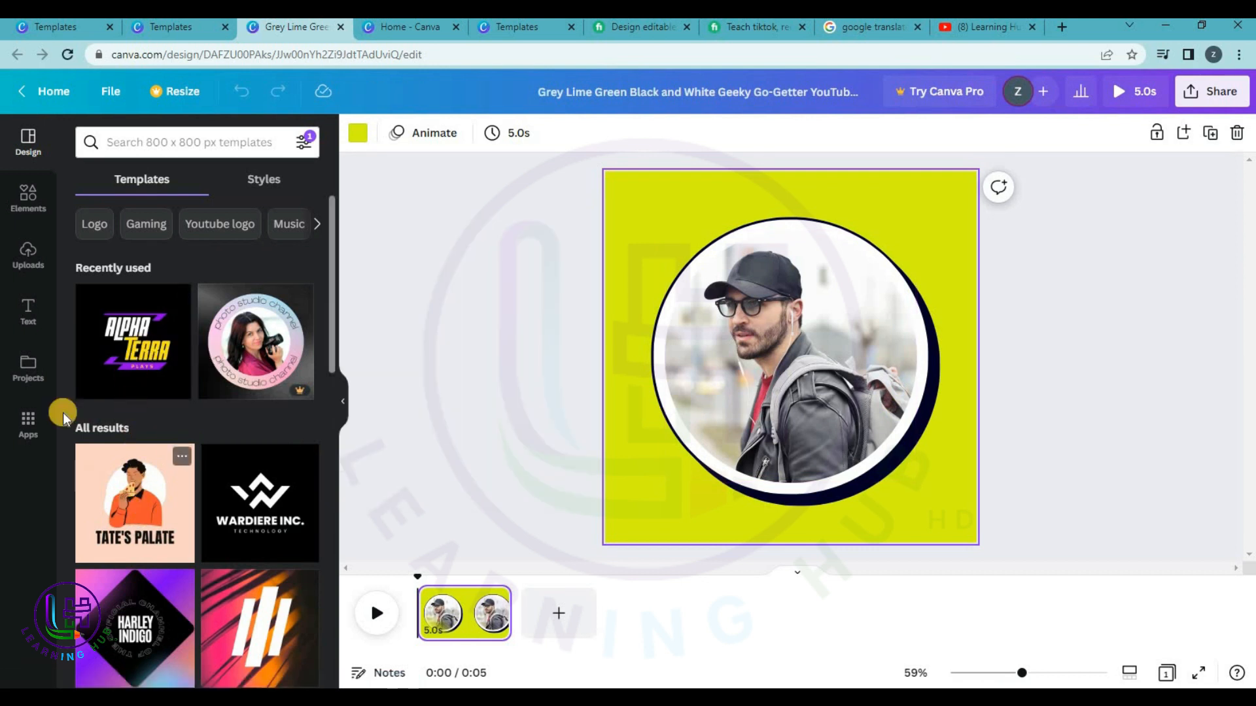
{"action": "left_click", "coordinate": [28, 255]}
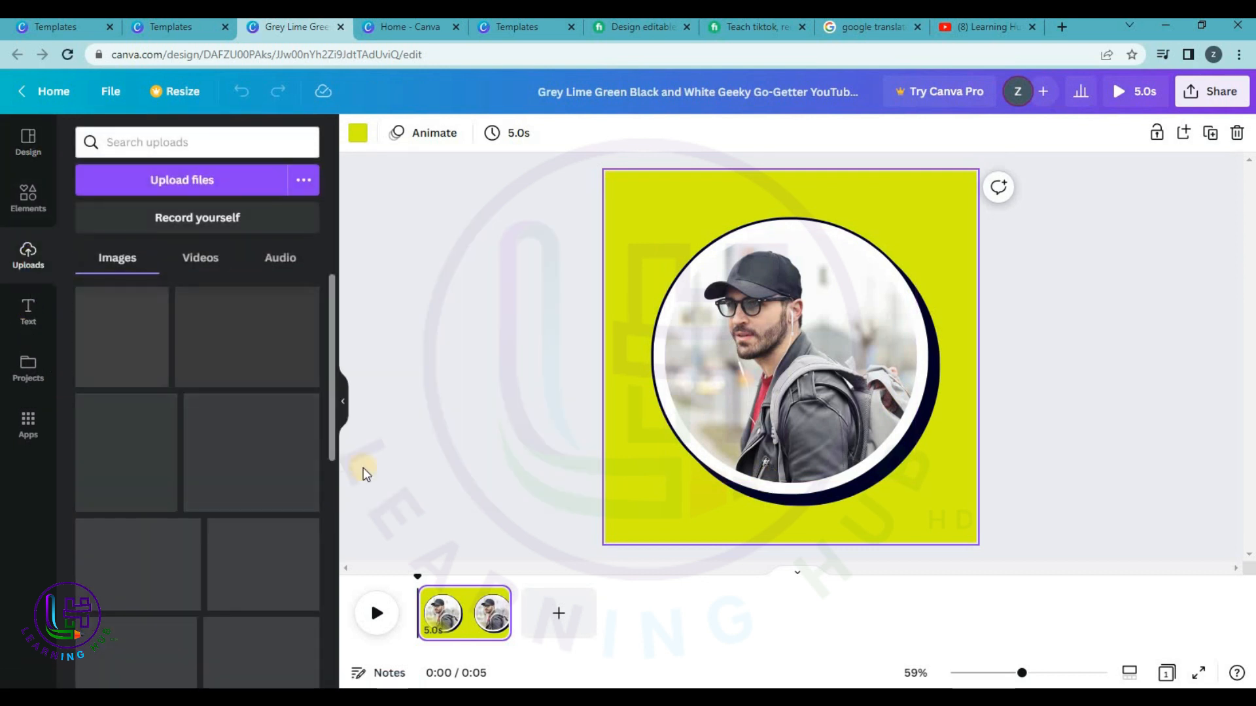
{"action": "left_click_drag", "start_coordinate": [758, 370], "coordinate": [756, 365]}
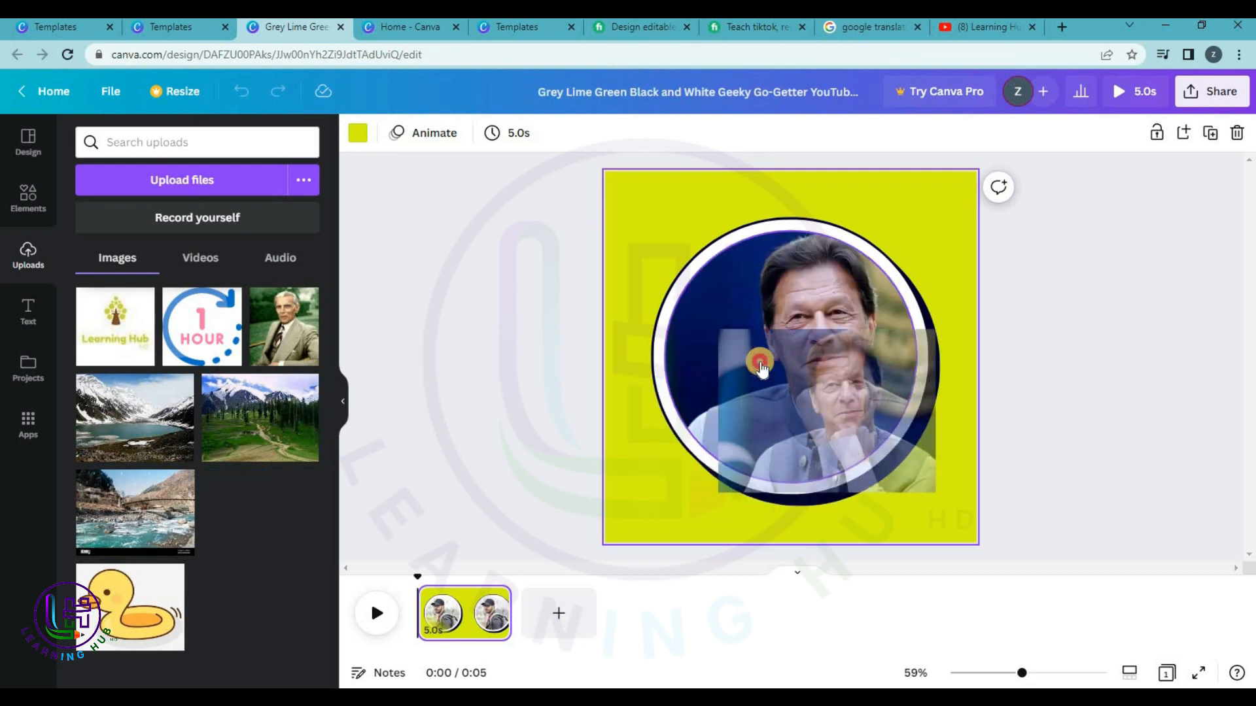
{"action": "left_click", "coordinate": [1177, 383]}
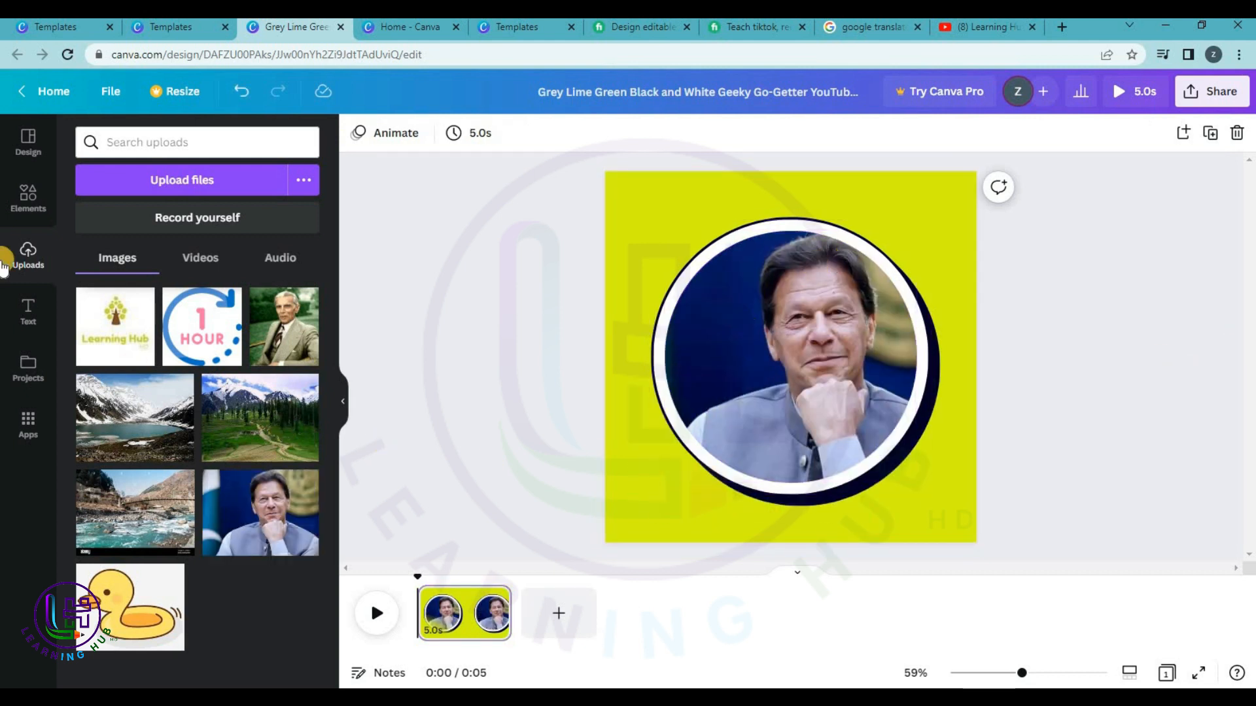
{"action": "left_click", "coordinate": [25, 312]}
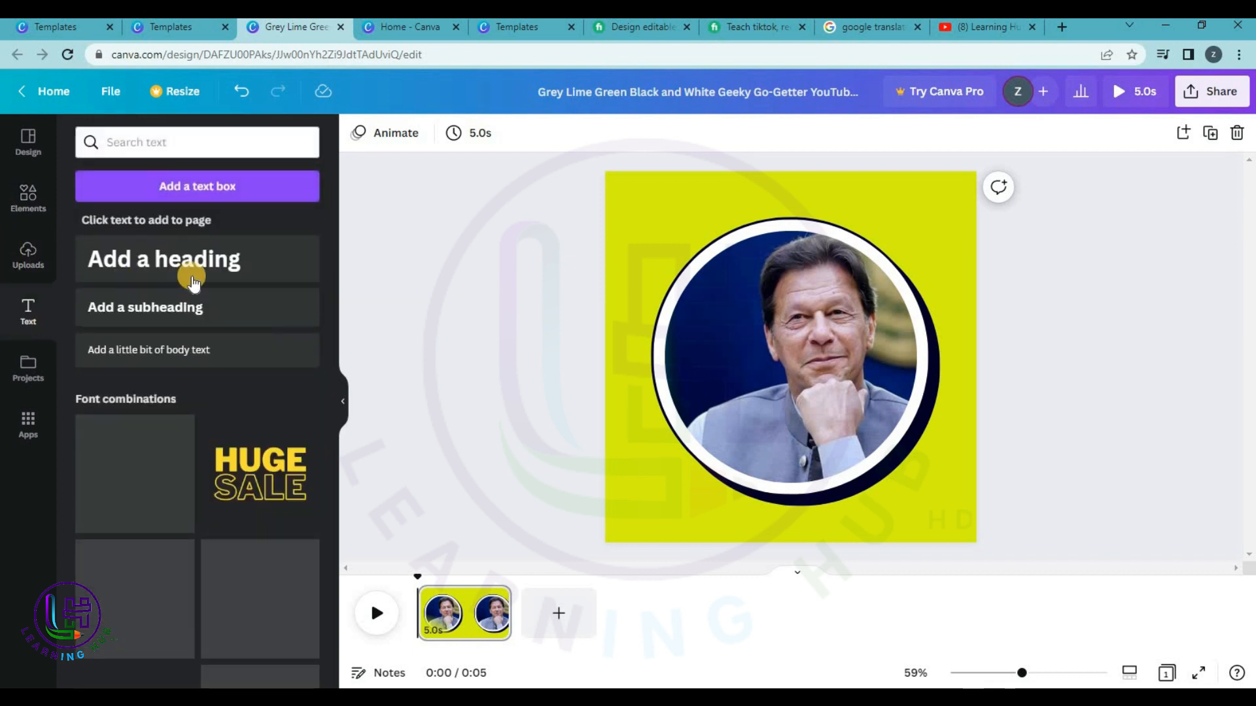
Add the HUGE SALE text combination, change HUGE to LEARNING HUB at size 80, and move it lower.
{"action": "scroll", "coordinate": [151, 503], "scroll_direction": "down", "scroll_amount": 4}
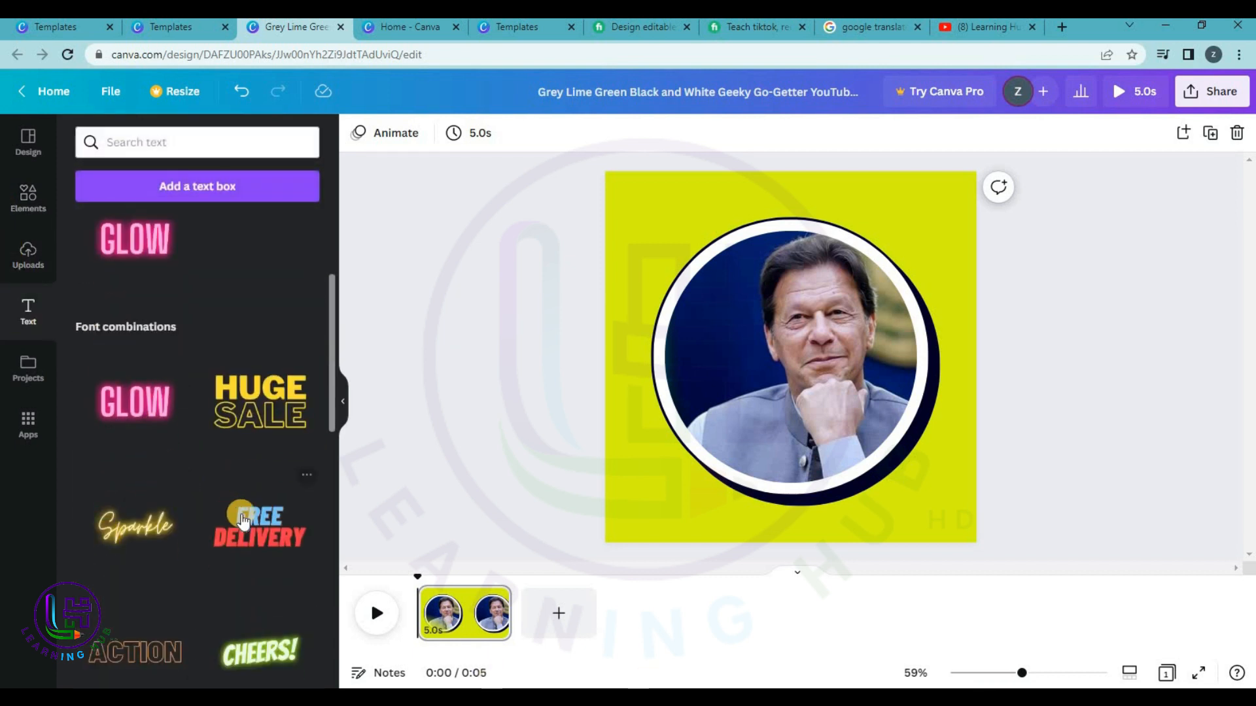
{"action": "scroll", "coordinate": [253, 533], "scroll_direction": "down", "scroll_amount": 3}
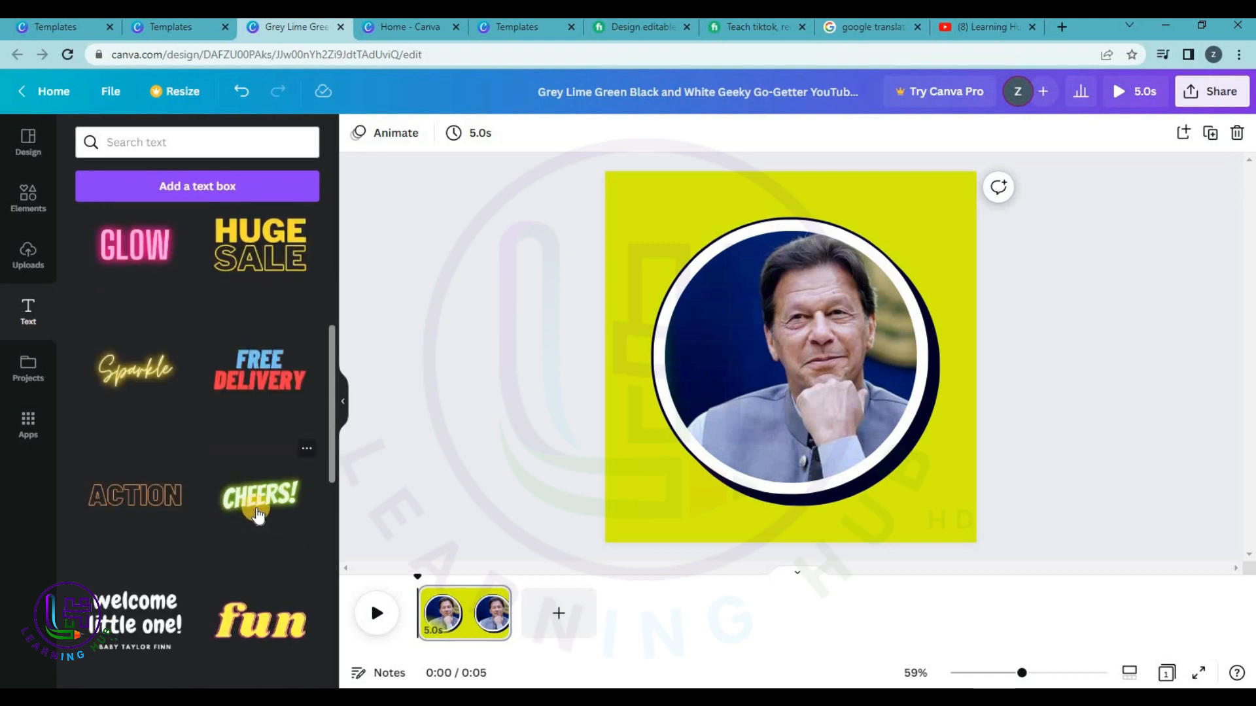
{"action": "scroll", "coordinate": [257, 517], "scroll_direction": "down", "scroll_amount": 3}
{"action": "scroll", "coordinate": [257, 516], "scroll_direction": "up", "scroll_amount": 2}
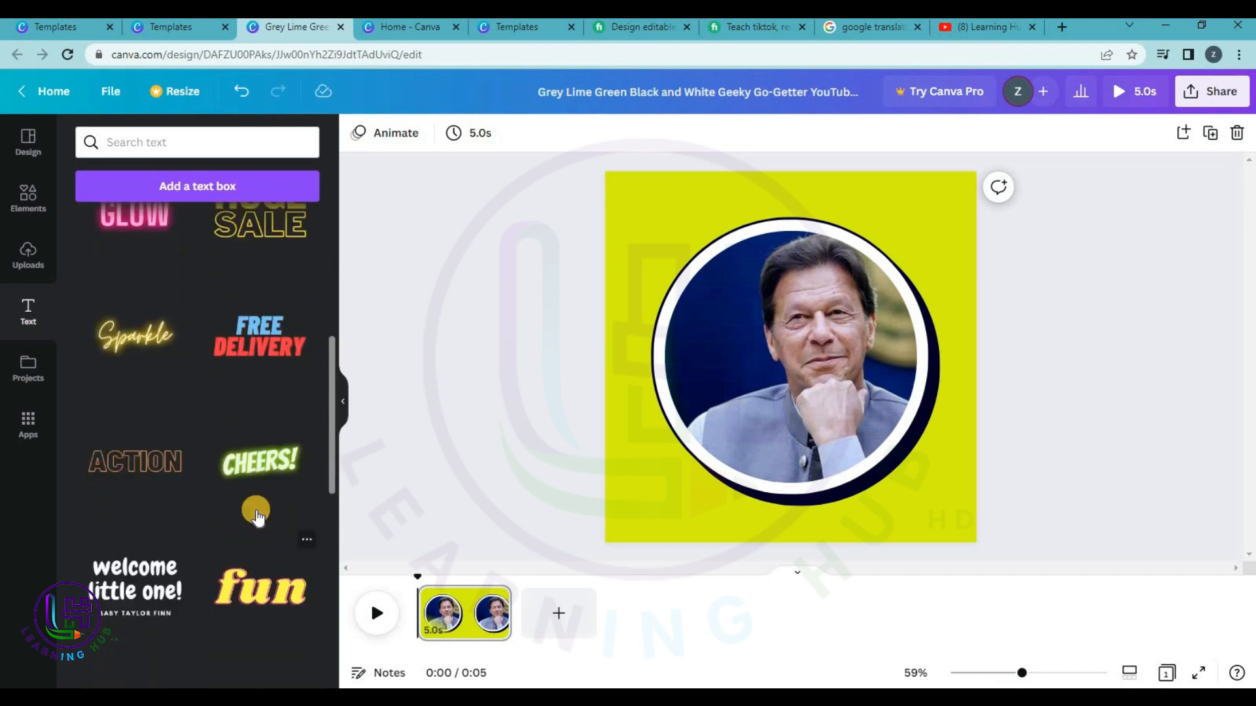
{"action": "scroll", "coordinate": [257, 516], "scroll_direction": "up", "scroll_amount": 2}
{"action": "left_click", "coordinate": [261, 312]}
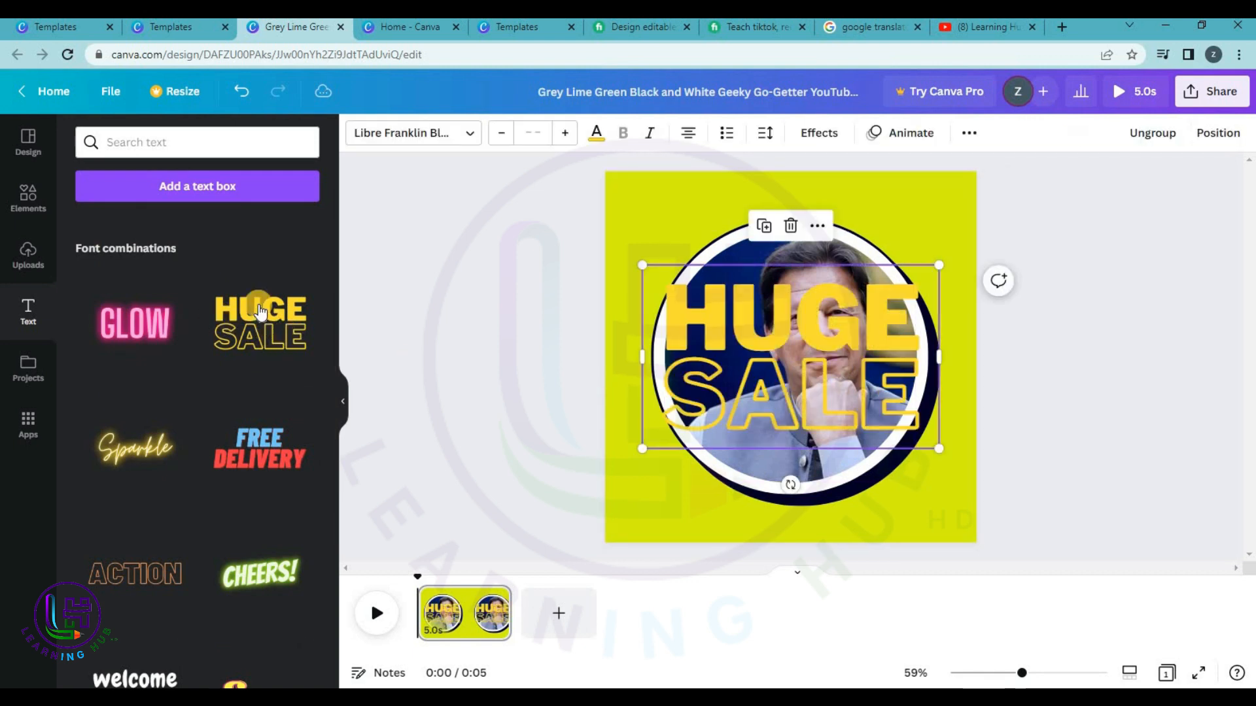
{"action": "left_click", "coordinate": [747, 318]}
{"action": "left_click", "coordinate": [747, 319]}
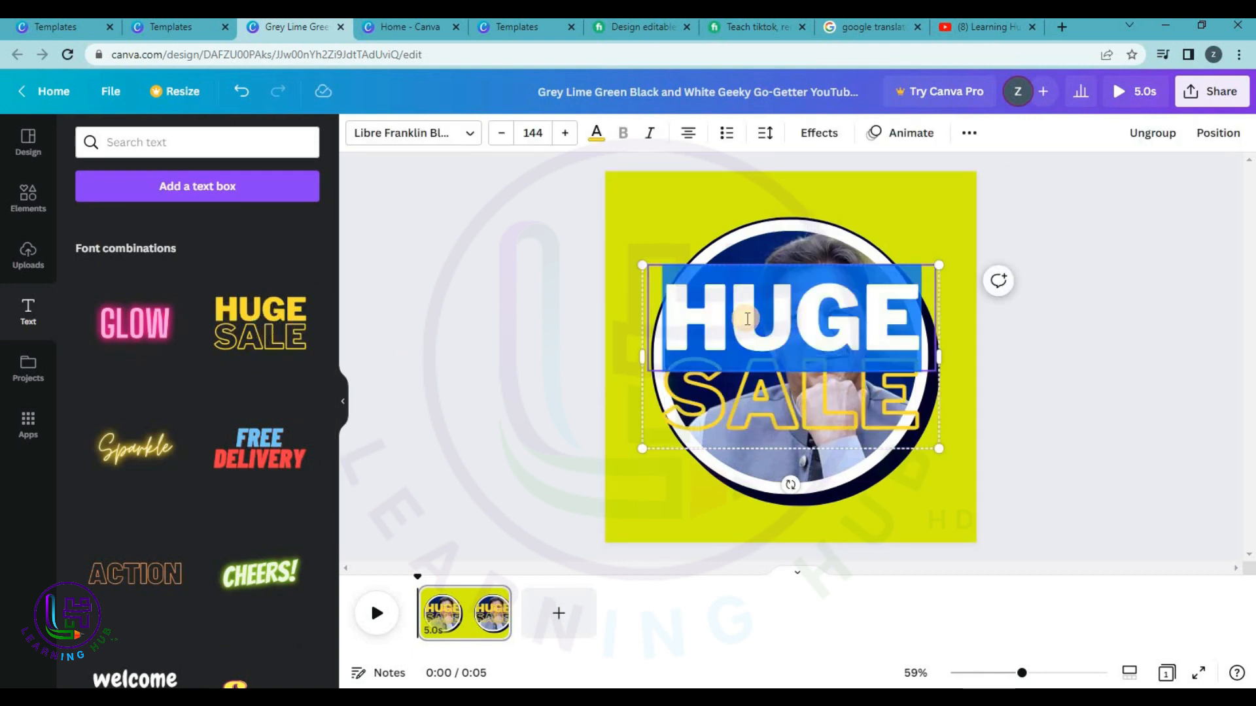
{"action": "type", "text": "LEAR"}
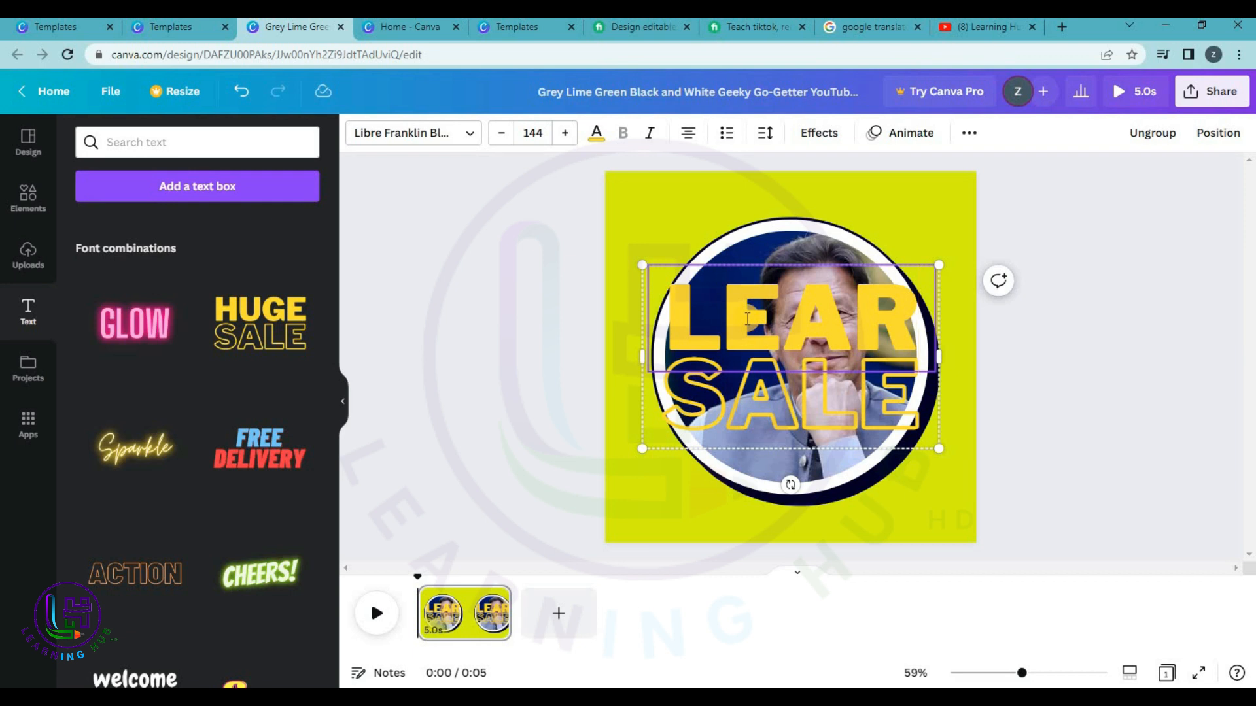
{"action": "type", "text": "NING HUB"}
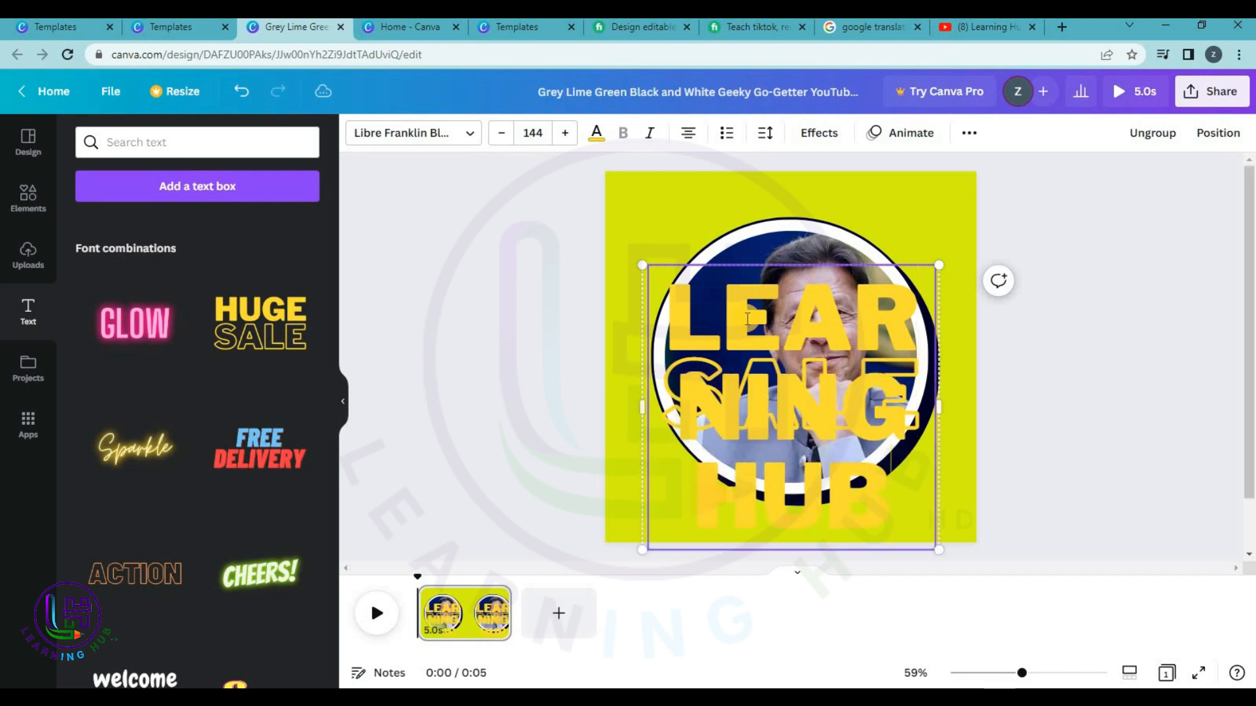
{"action": "left_click_drag", "start_coordinate": [937, 409], "coordinate": [1241, 363]}
{"action": "left_click", "coordinate": [526, 128]}
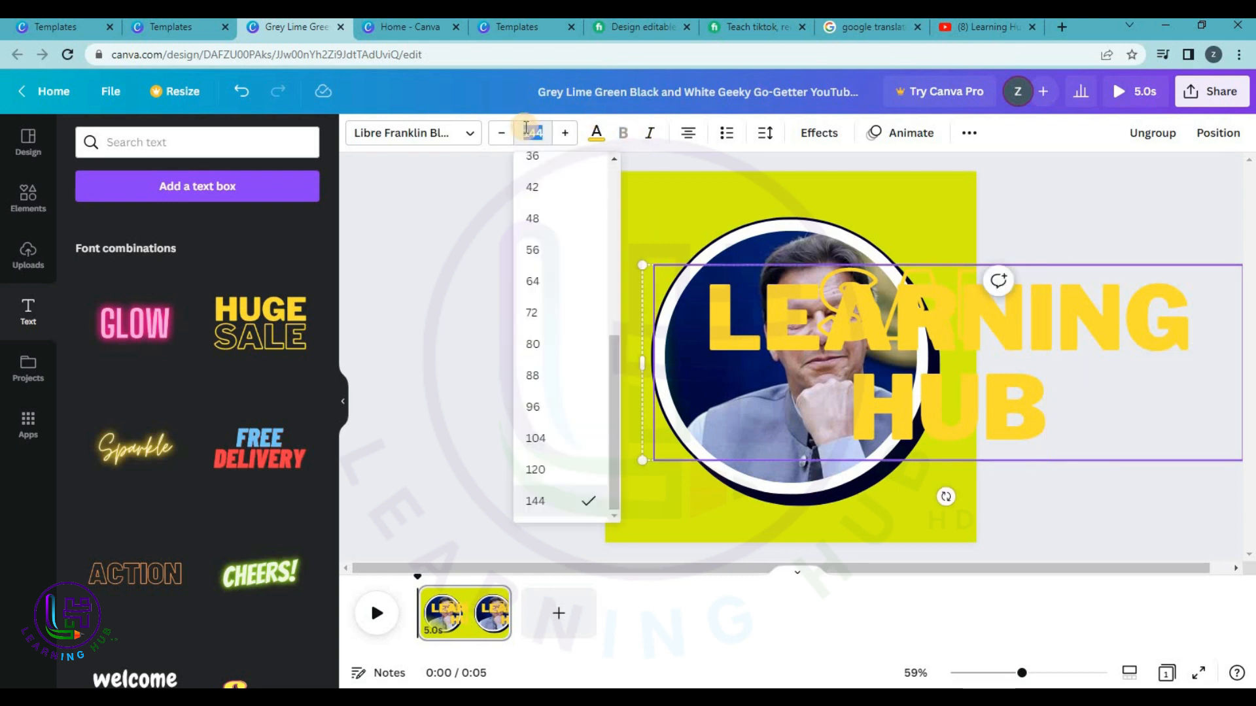
{"action": "type", "text": "80"}
{"action": "key", "text": "Return"}
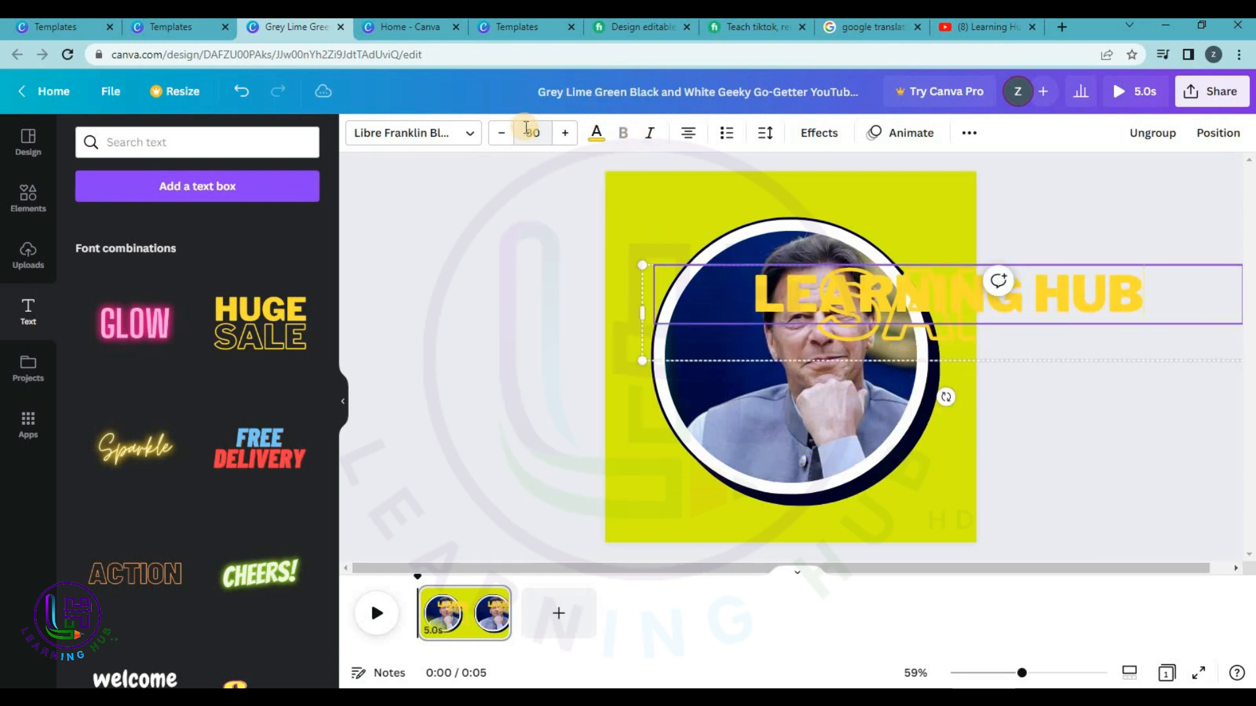
{"action": "left_click", "coordinate": [1059, 370]}
{"action": "left_click_drag", "start_coordinate": [903, 308], "coordinate": [779, 498]}
Replace SALE with HUB and set both HUB and LEARNING HUB to size 30.
{"action": "left_click", "coordinate": [780, 497]}
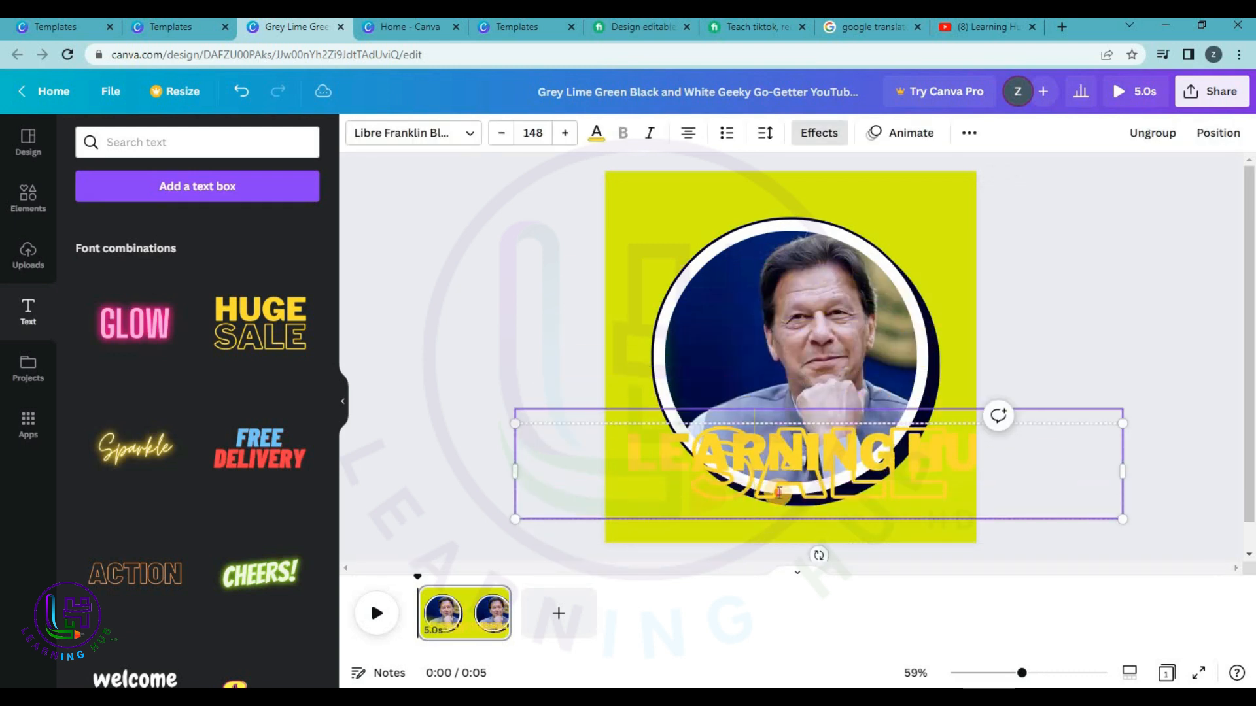
{"action": "double_click", "coordinate": [780, 496]}
{"action": "key", "text": "BackSpace"}
{"action": "type", "text": "HUB"}
{"action": "left_click", "coordinate": [529, 126]}
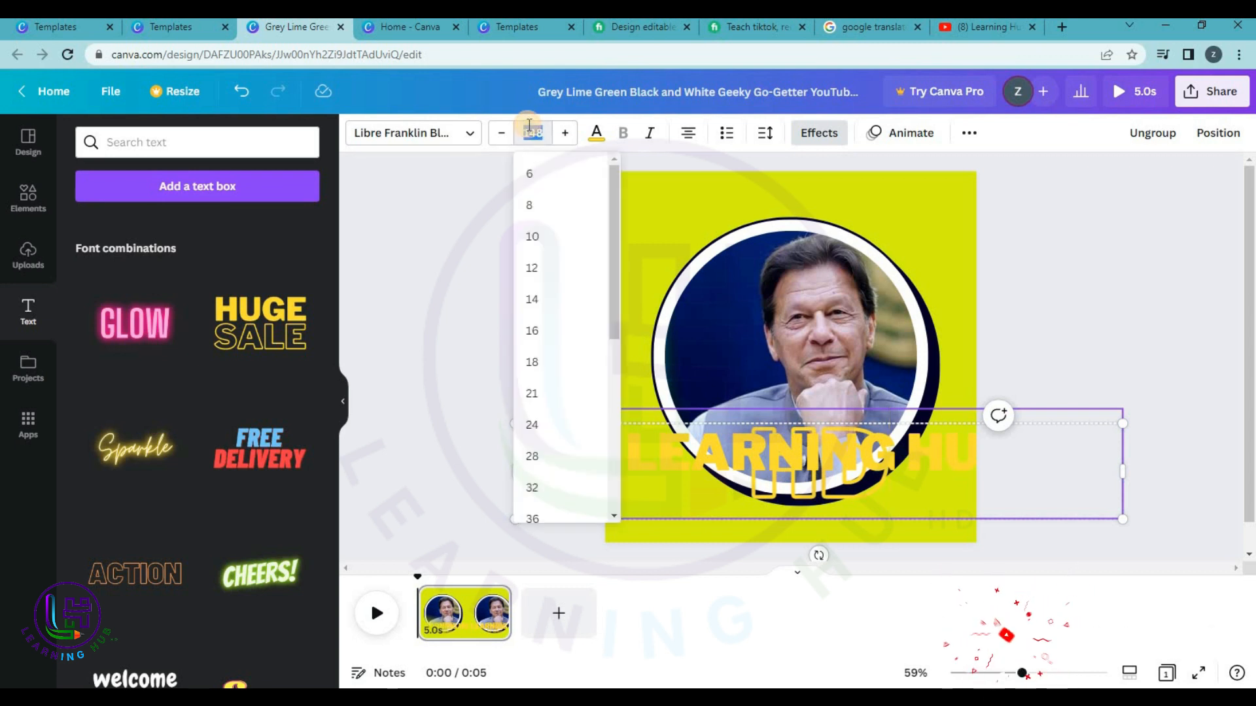
{"action": "type", "text": "30"}
{"action": "key", "text": "Return"}
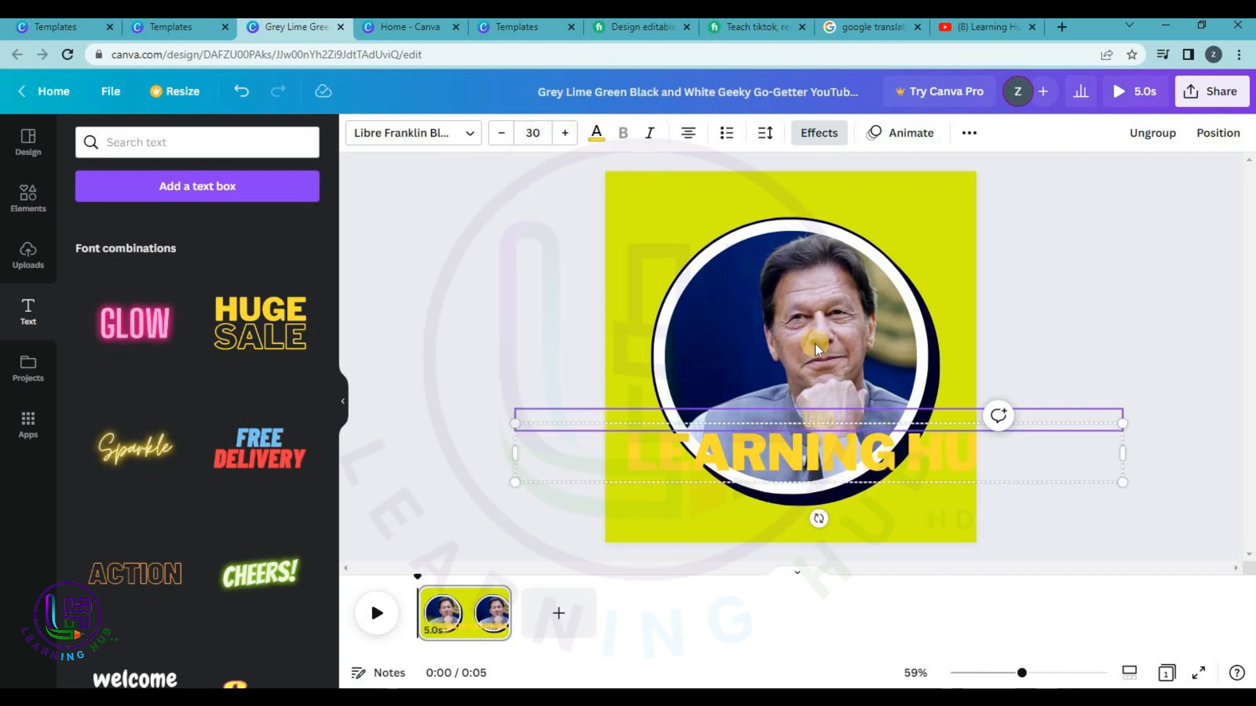
{"action": "left_click", "coordinate": [874, 454]}
{"action": "left_click", "coordinate": [873, 454]}
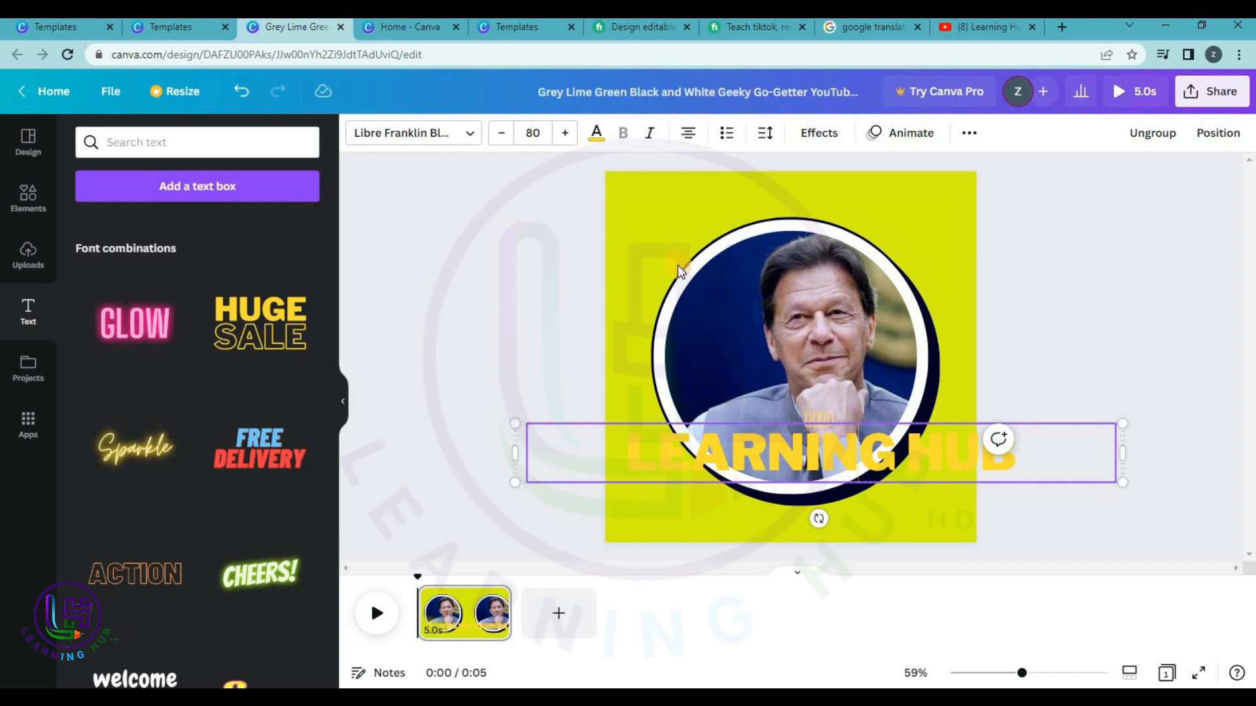
{"action": "left_click", "coordinate": [462, 454]}
{"action": "left_click", "coordinate": [664, 465]}
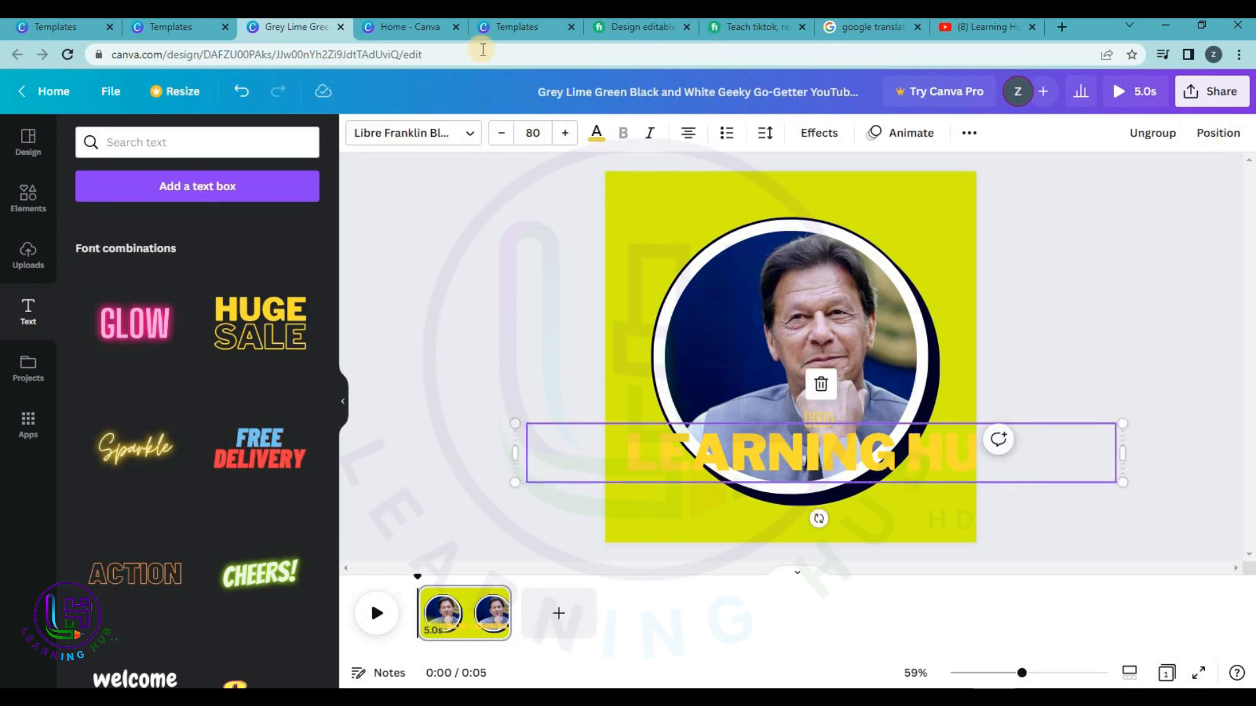
{"action": "left_click", "coordinate": [535, 140]}
{"action": "type", "text": "30"}
{"action": "key", "text": "Return"}
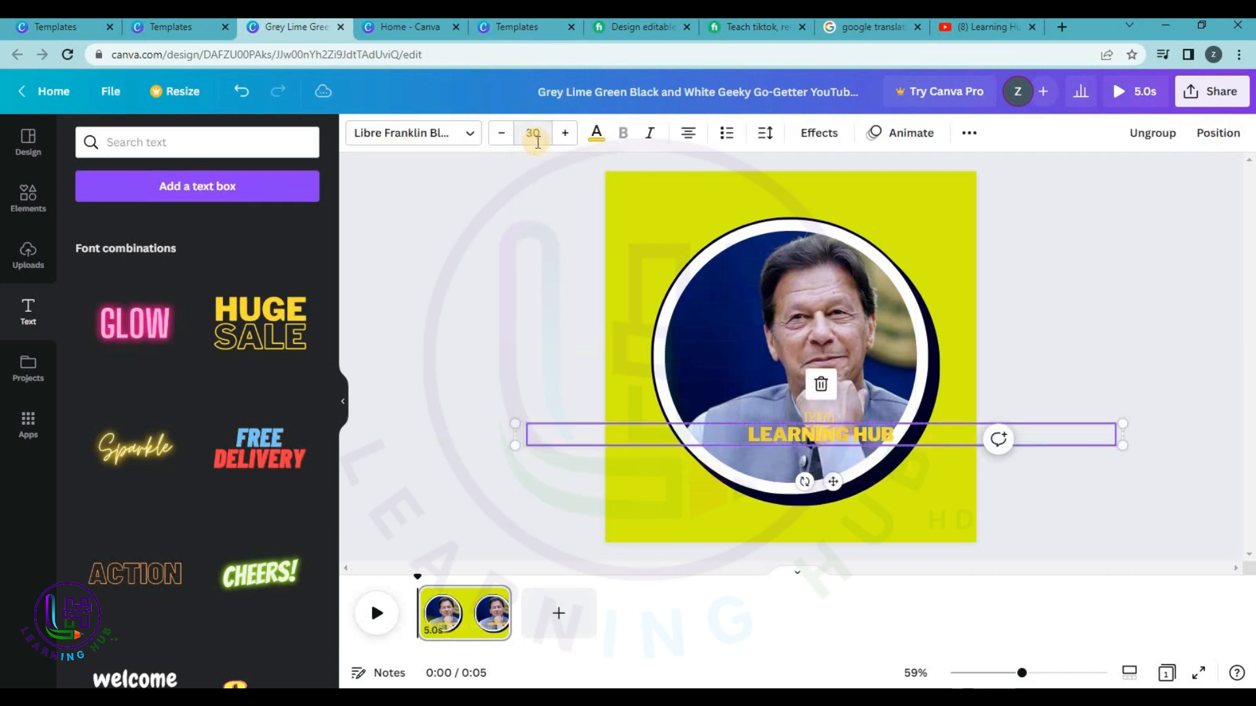
Undo the move back to the large text, then readjust the box width and position.
{"action": "left_click", "coordinate": [1133, 509]}
{"action": "left_click_drag", "start_coordinate": [815, 433], "coordinate": [795, 516]}
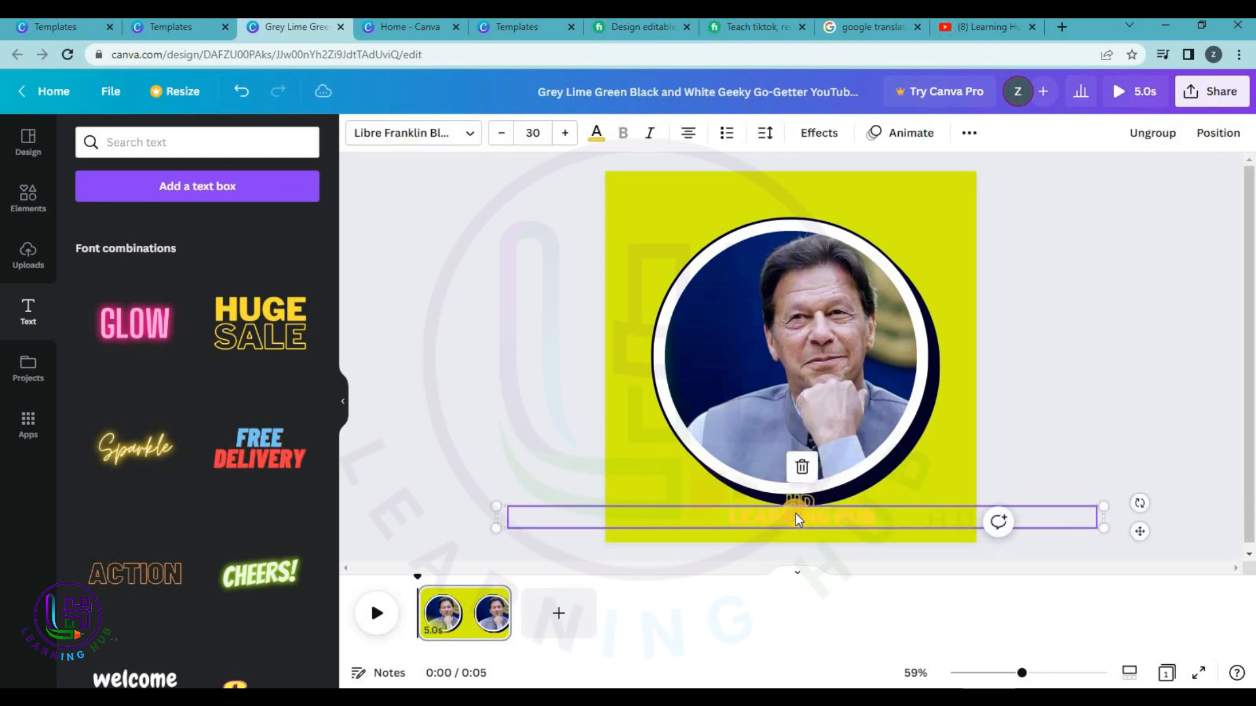
{"action": "key", "text": "ctrl+z"}
{"action": "key", "text": "ctrl+z"}
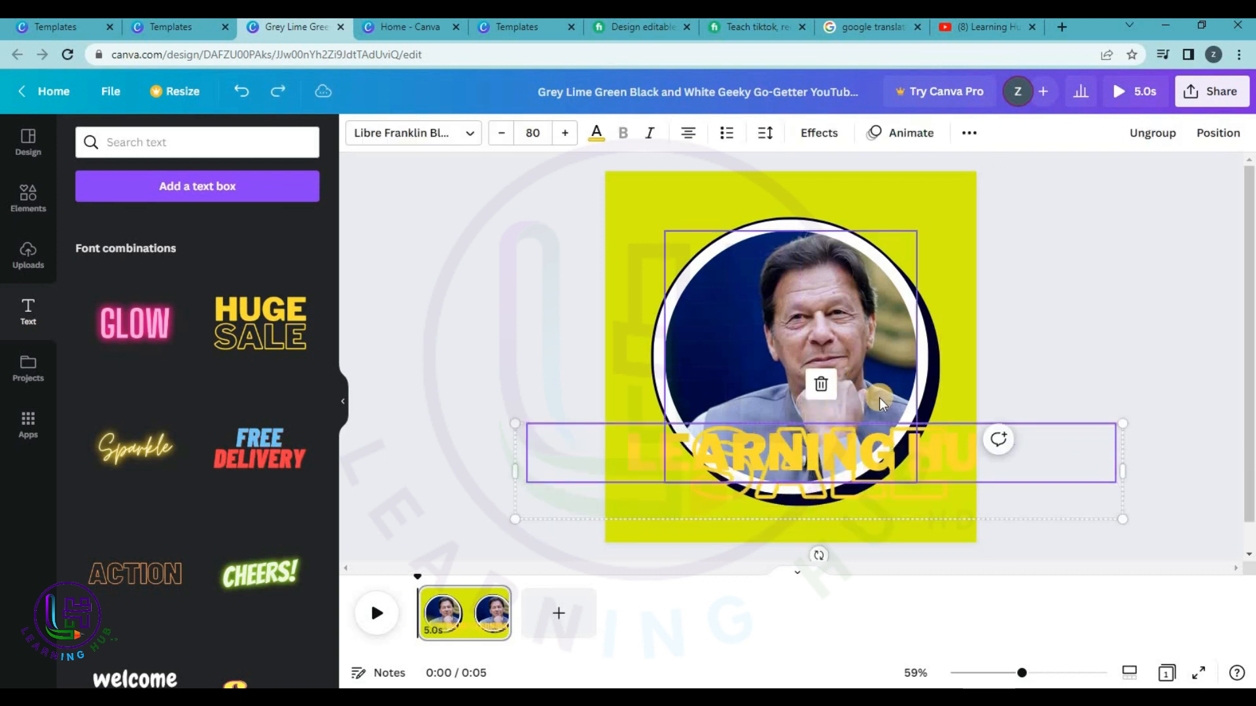
{"action": "key", "text": "ctrl+z"}
{"action": "key", "text": "ctrl+z"}
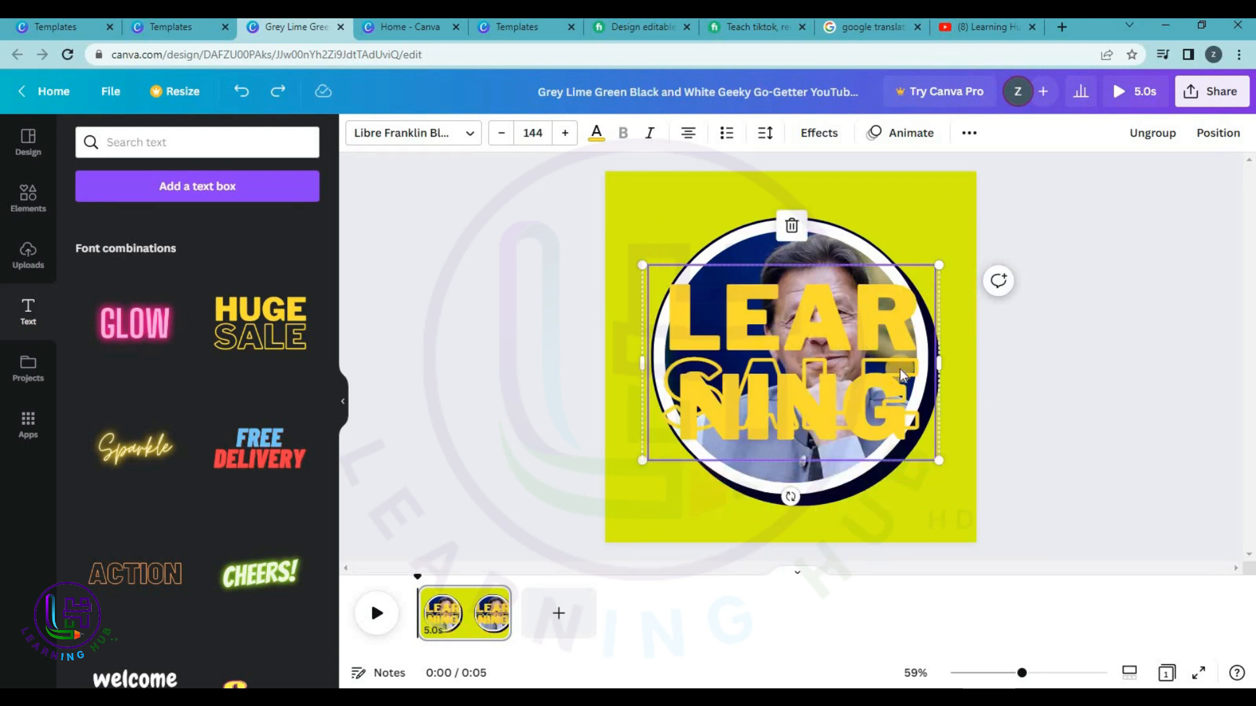
{"action": "left_click_drag", "start_coordinate": [940, 360], "coordinate": [1209, 318]}
{"action": "key", "text": "ctrl+z"}
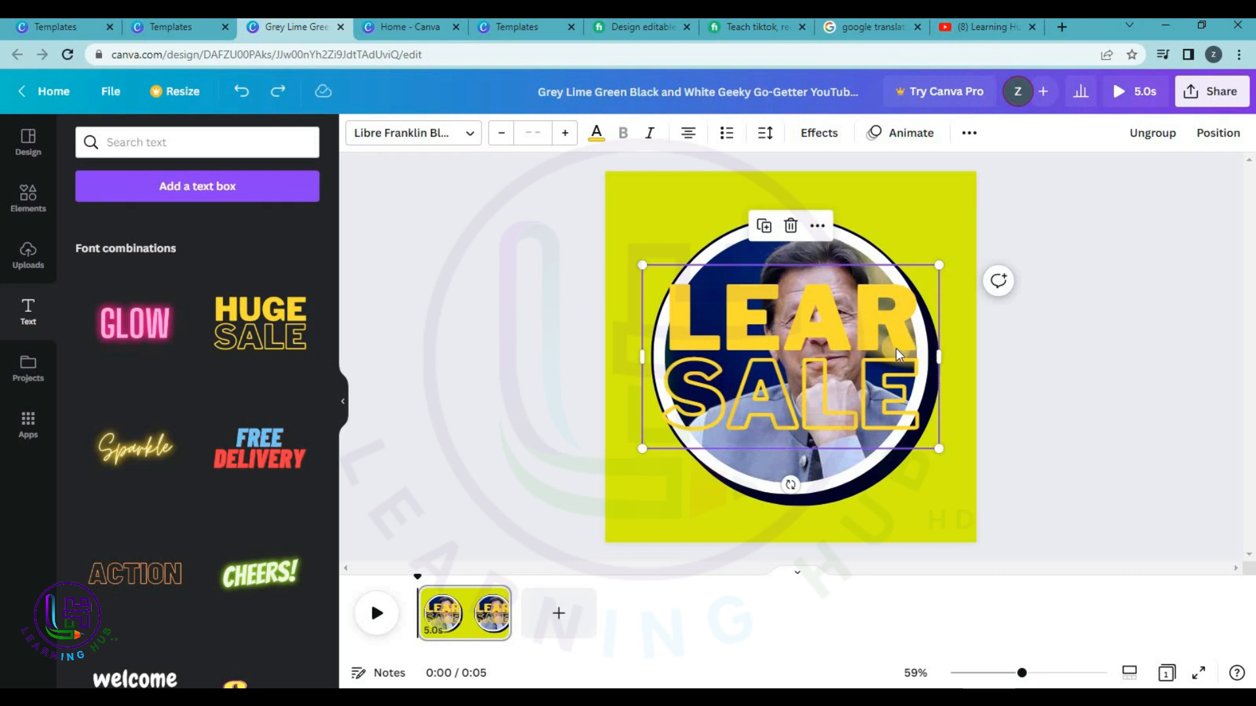
{"action": "left_click_drag", "start_coordinate": [1093, 334], "coordinate": [991, 296]}
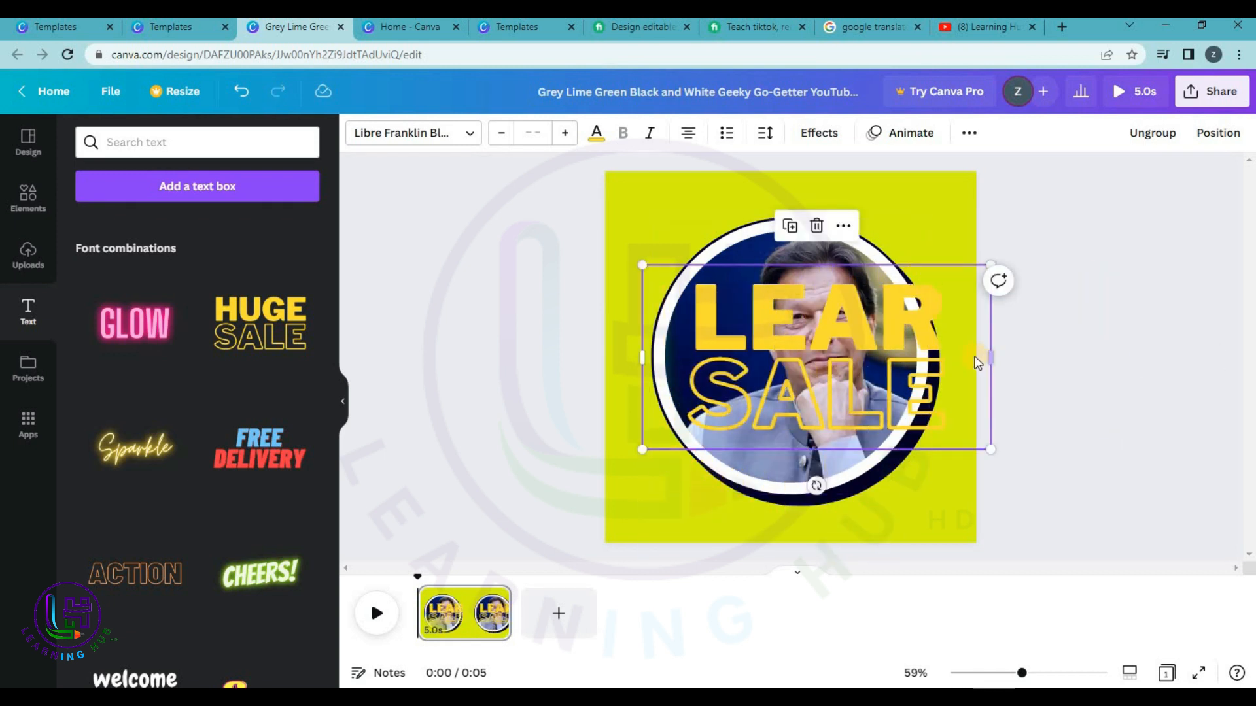
{"action": "left_click_drag", "start_coordinate": [906, 364], "coordinate": [905, 471]}
Set the SALE and LEAR text to size 30 and move the small group down-left.
{"action": "left_click", "coordinate": [685, 385]}
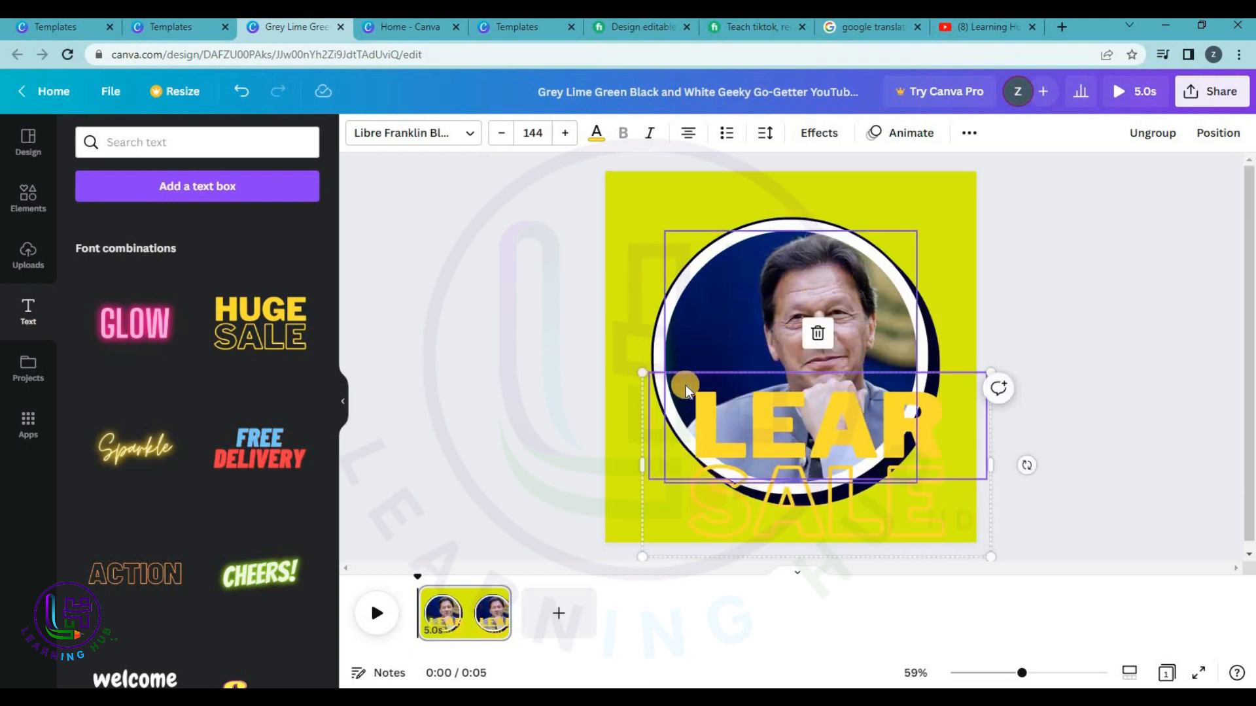
{"action": "left_click", "coordinate": [842, 495]}
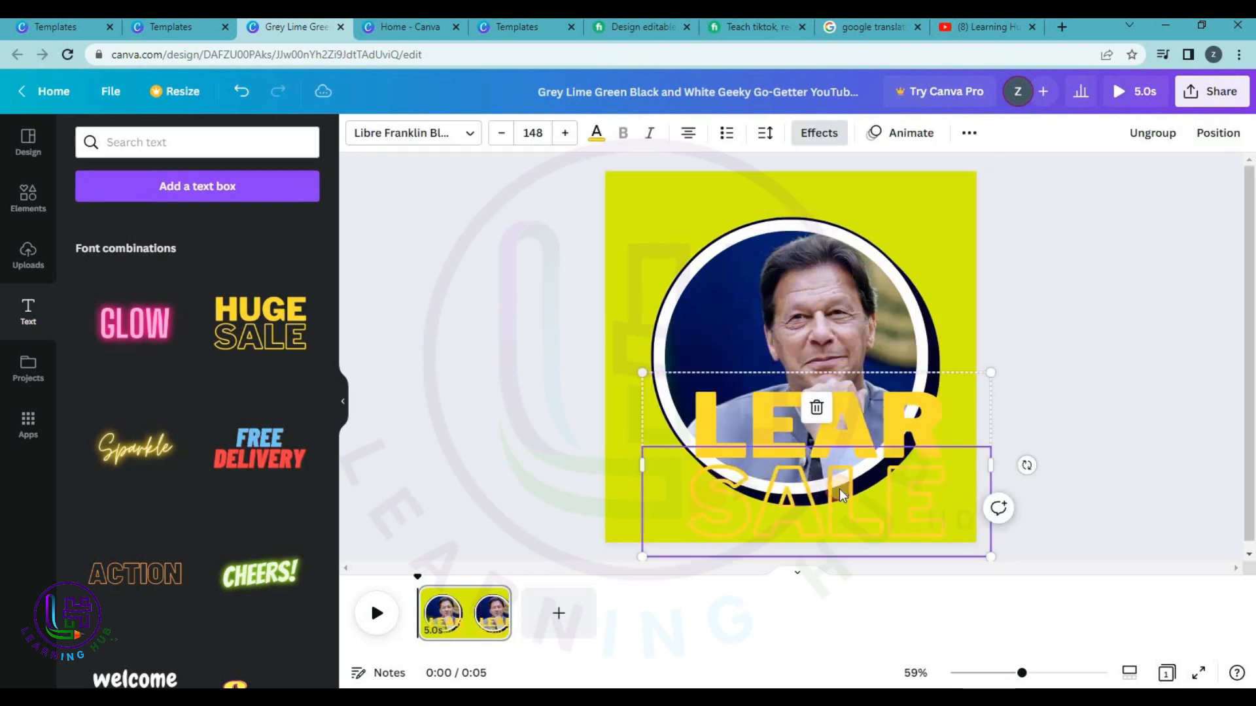
{"action": "left_click", "coordinate": [550, 135]}
{"action": "type", "text": "30"}
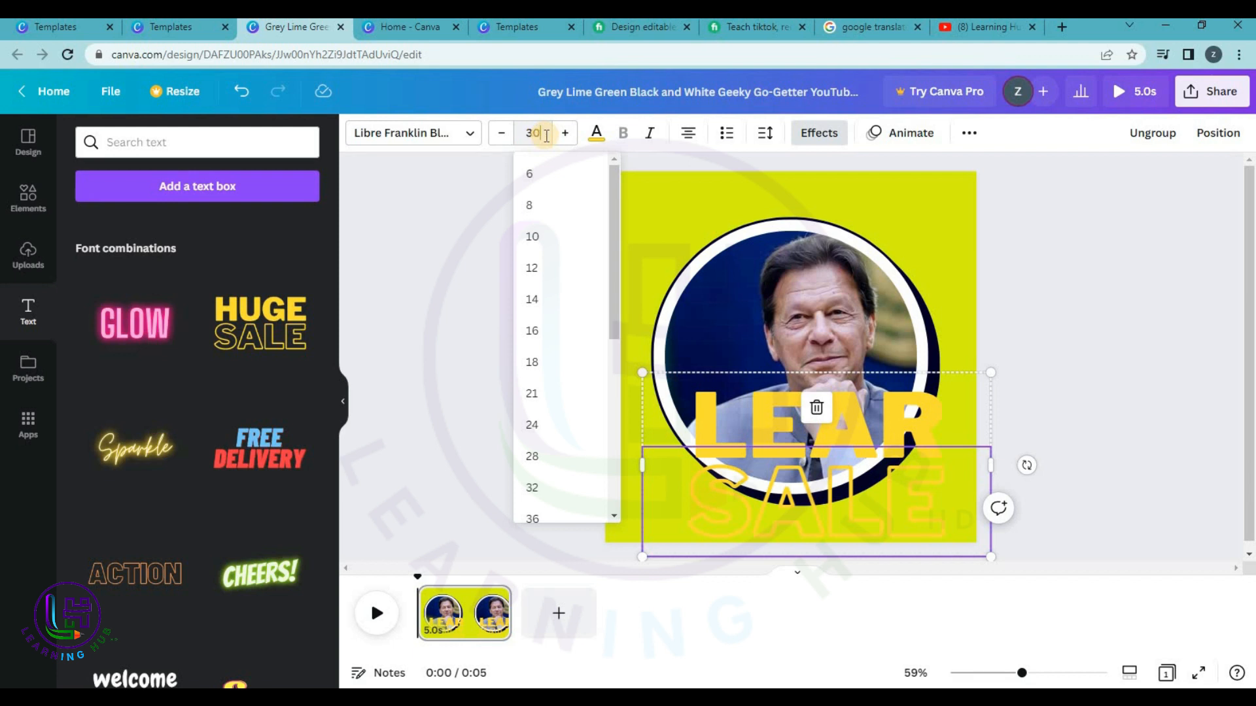
{"action": "key", "text": "Return"}
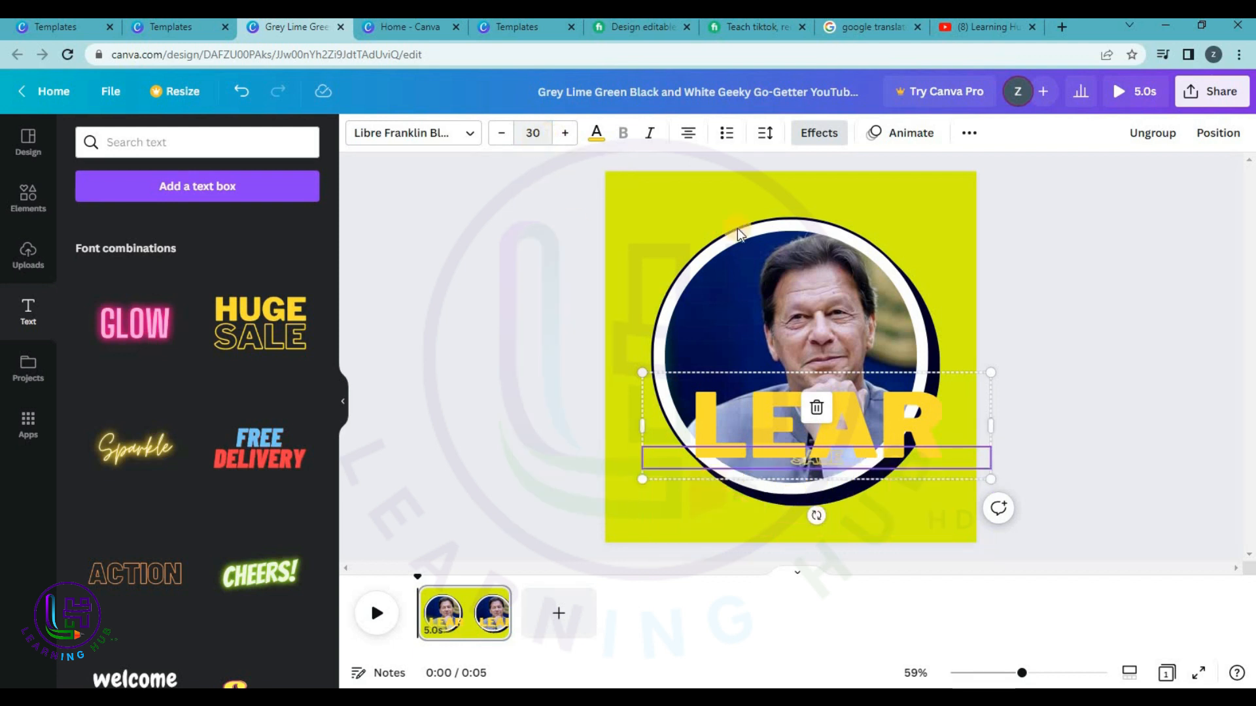
{"action": "left_click", "coordinate": [869, 420]}
{"action": "left_click", "coordinate": [870, 421]}
{"action": "left_click", "coordinate": [542, 131]}
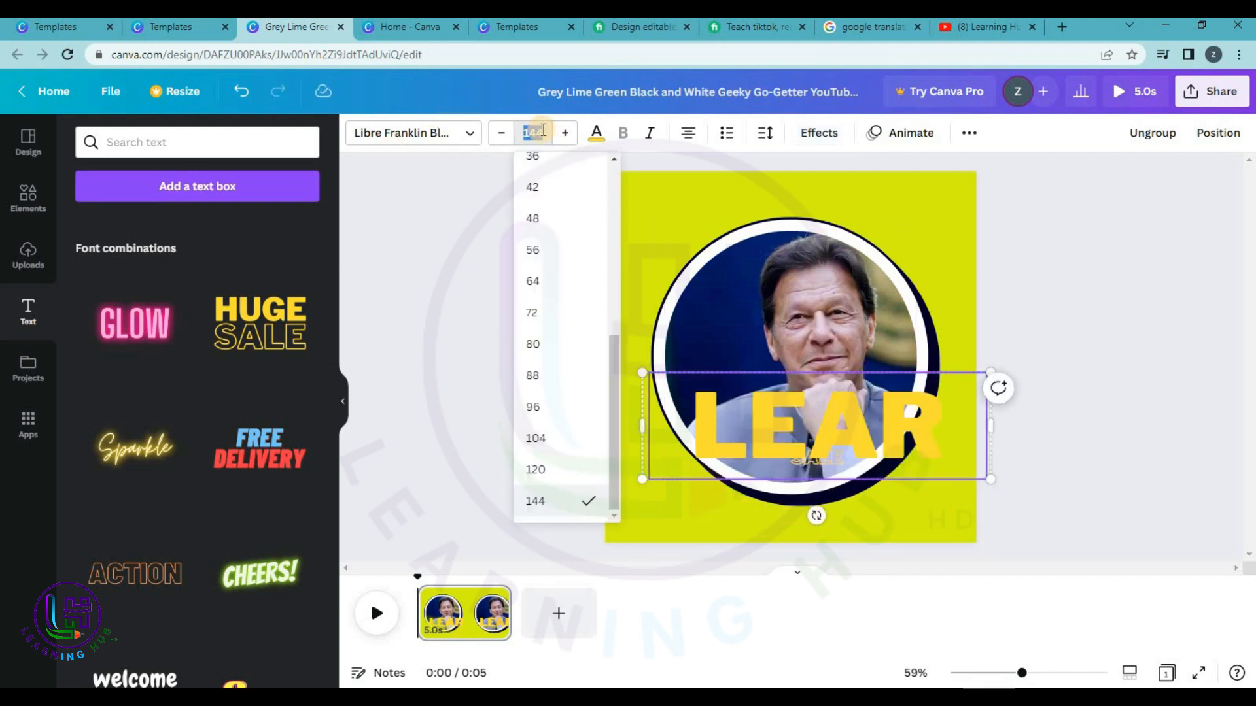
{"action": "type", "text": "30"}
{"action": "key", "text": "Return"}
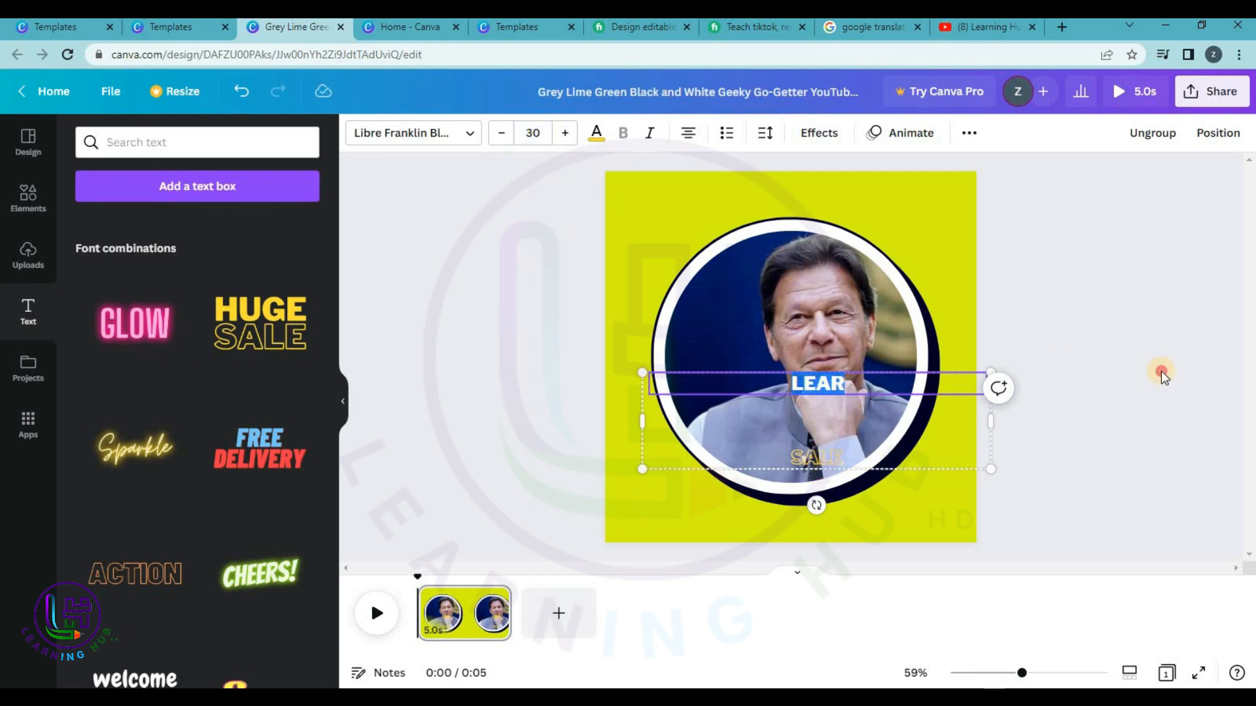
{"action": "left_click", "coordinate": [1076, 406]}
{"action": "left_click_drag", "start_coordinate": [833, 382], "coordinate": [744, 505]}
{"action": "left_click", "coordinate": [677, 509]}
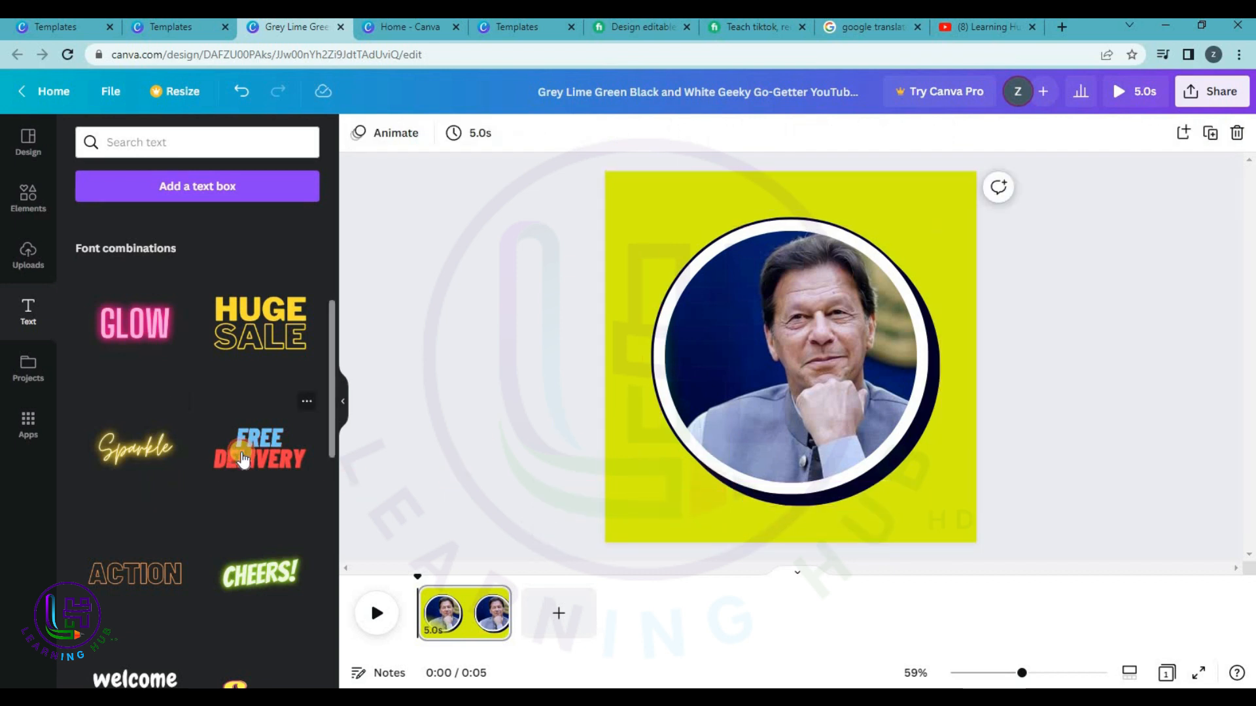
Add the FREE DELIVERY text combination and retype FREE as LEARNING with HUB below.
{"action": "left_click", "coordinate": [240, 461]}
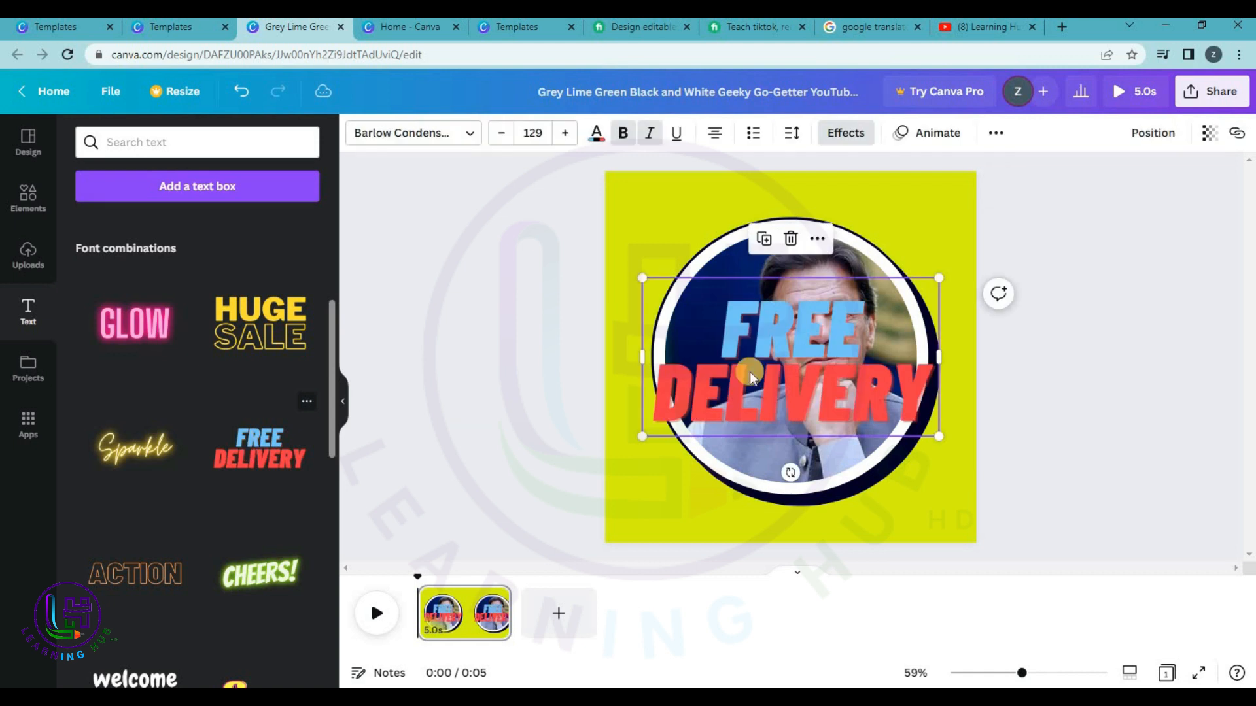
{"action": "double_click", "coordinate": [809, 344]}
{"action": "double_click", "coordinate": [803, 333]}
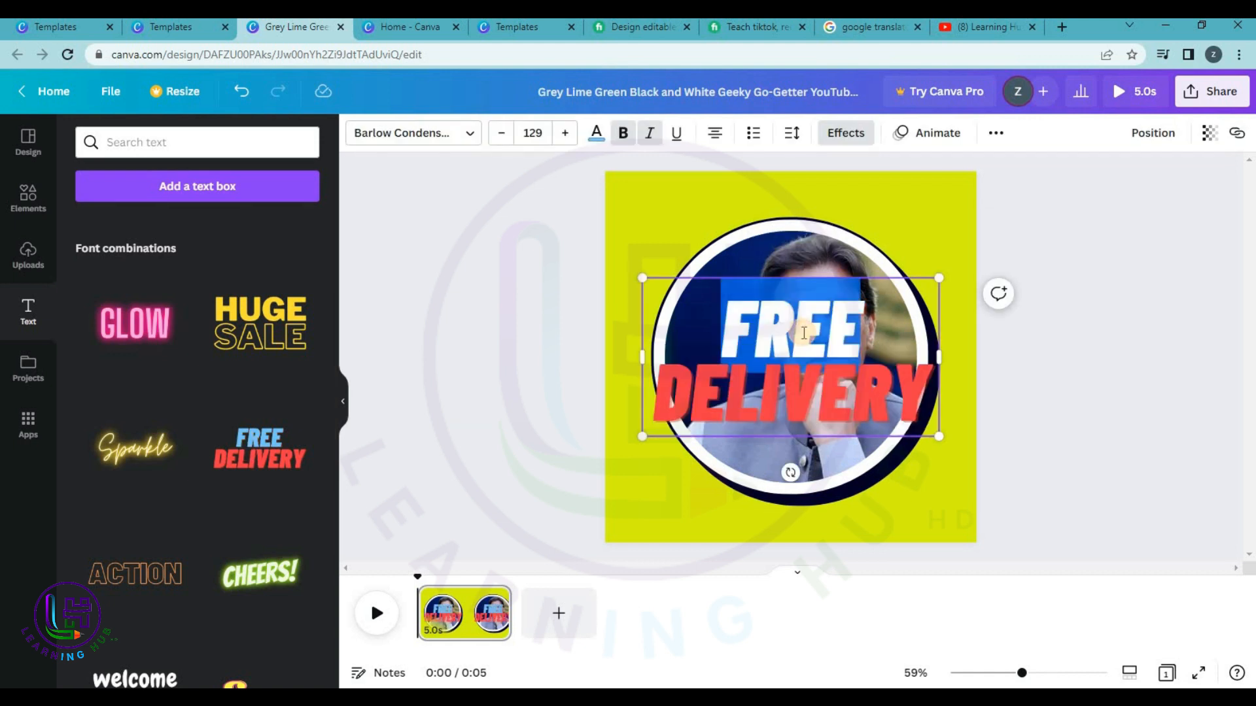
{"action": "type", "text": "LEA"}
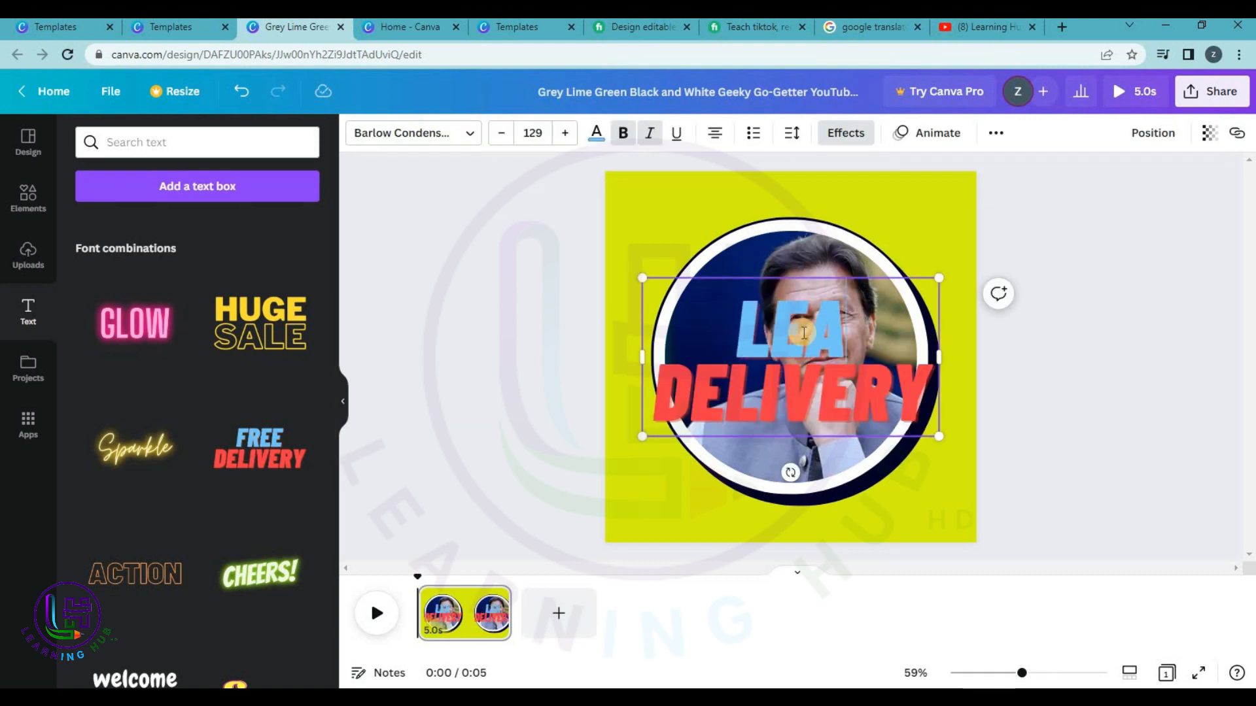
{"action": "type", "text": "RNING"}
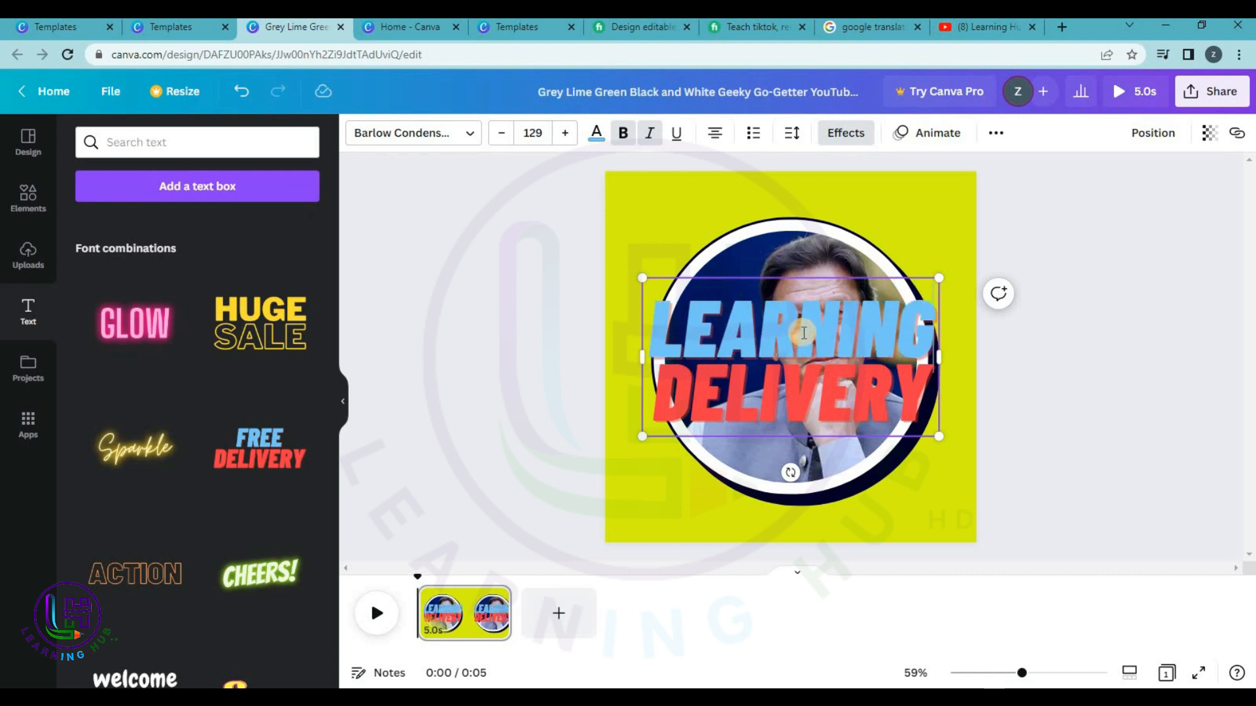
{"action": "key", "text": "Return"}
{"action": "type", "text": "HUB"}
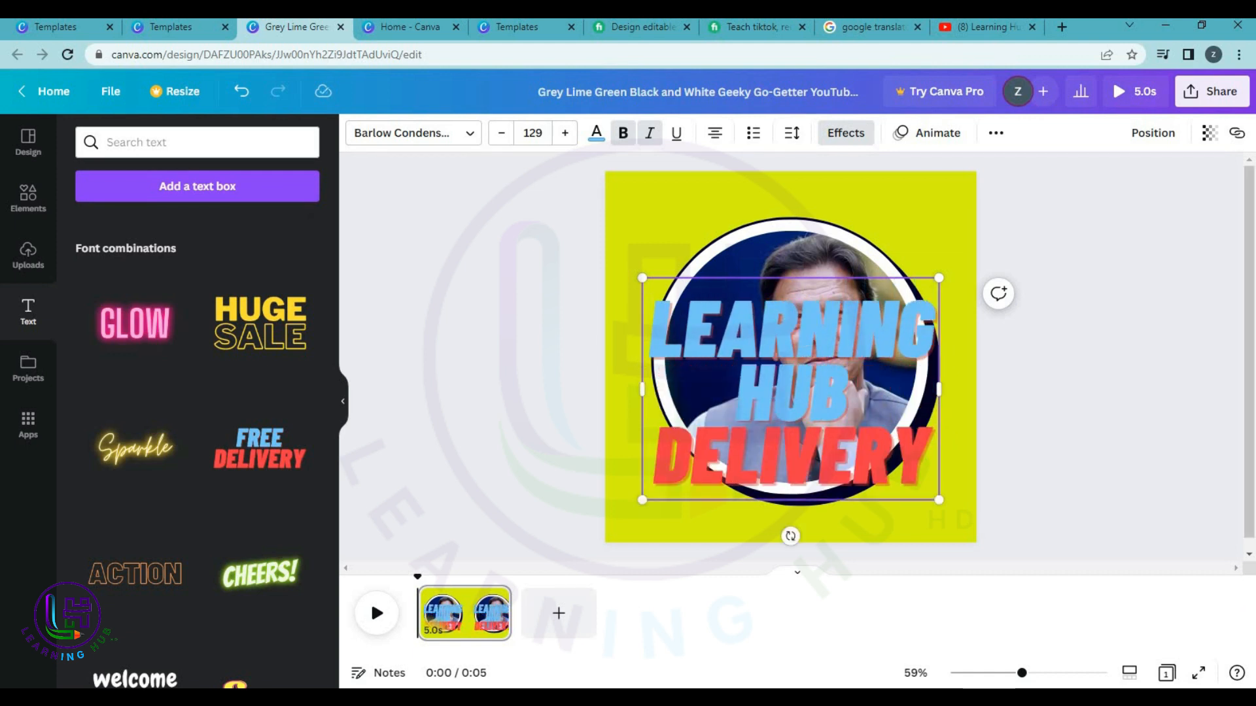
Replace DELIVERY with HD and reselect the LEARNING HUB HD text.
{"action": "double_click", "coordinate": [821, 470]}
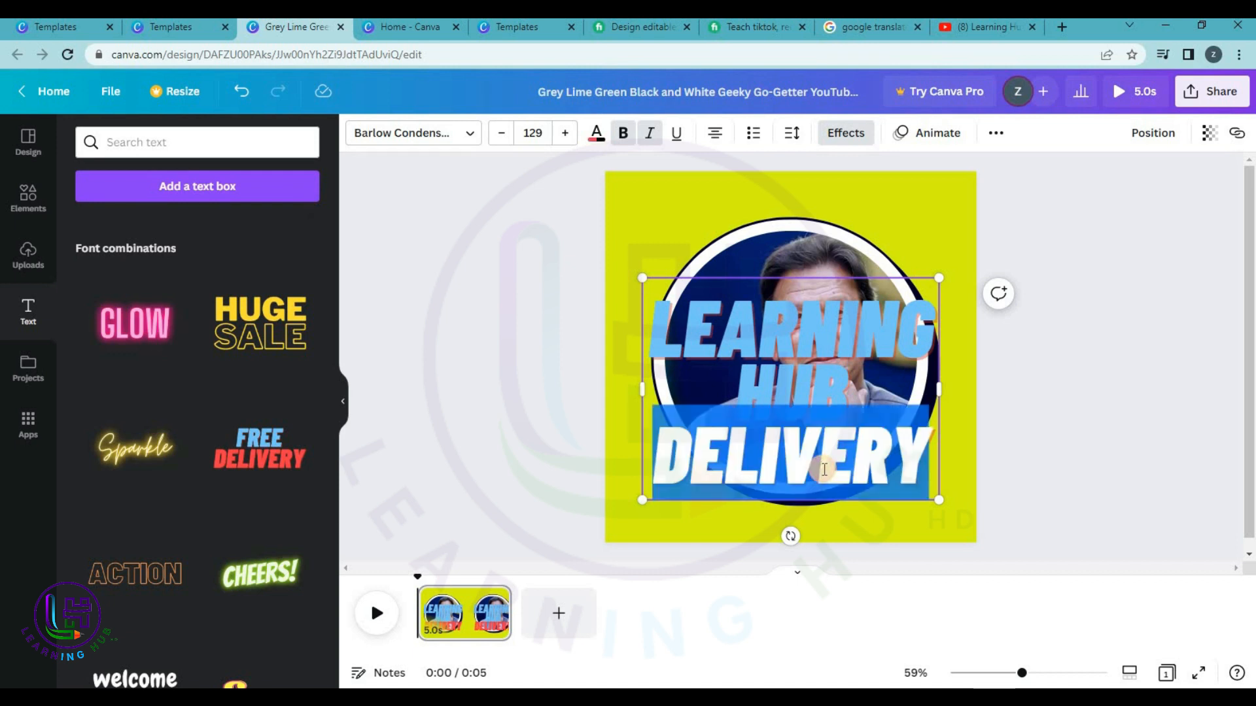
{"action": "type", "text": "HE"}
{"action": "key", "text": "BackSpace"}
{"action": "type", "text": "D"}
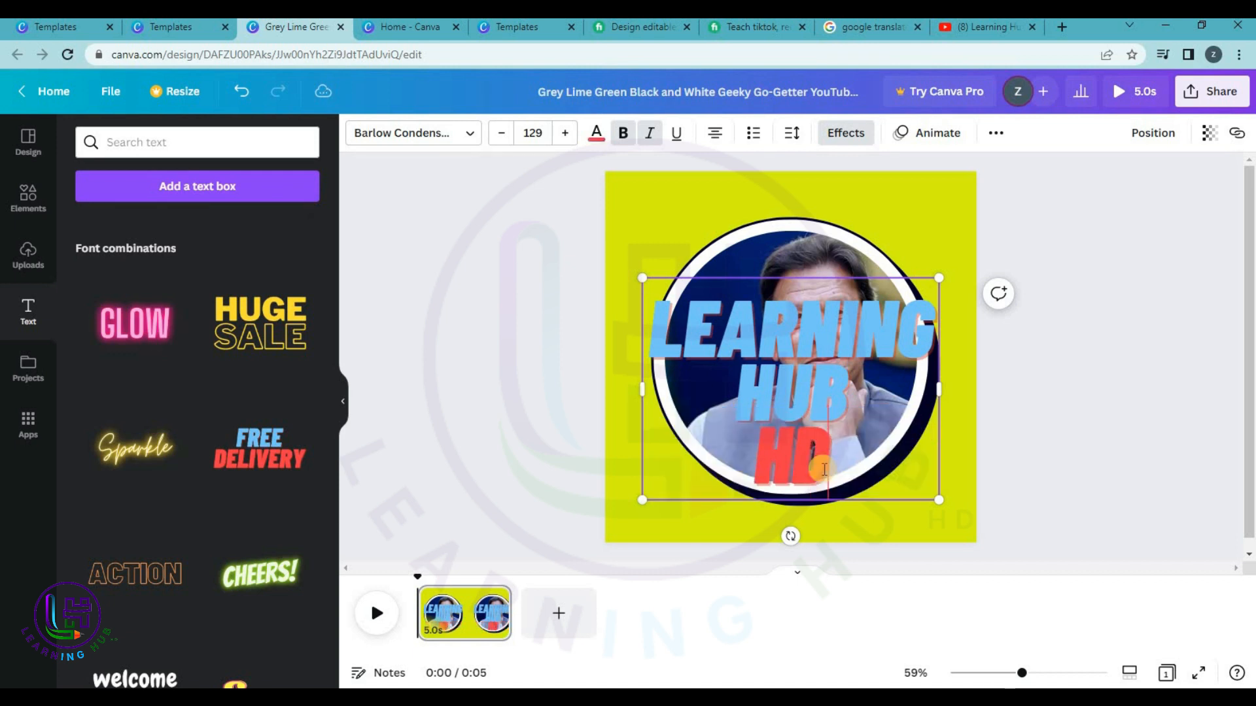
{"action": "left_click", "coordinate": [1062, 379]}
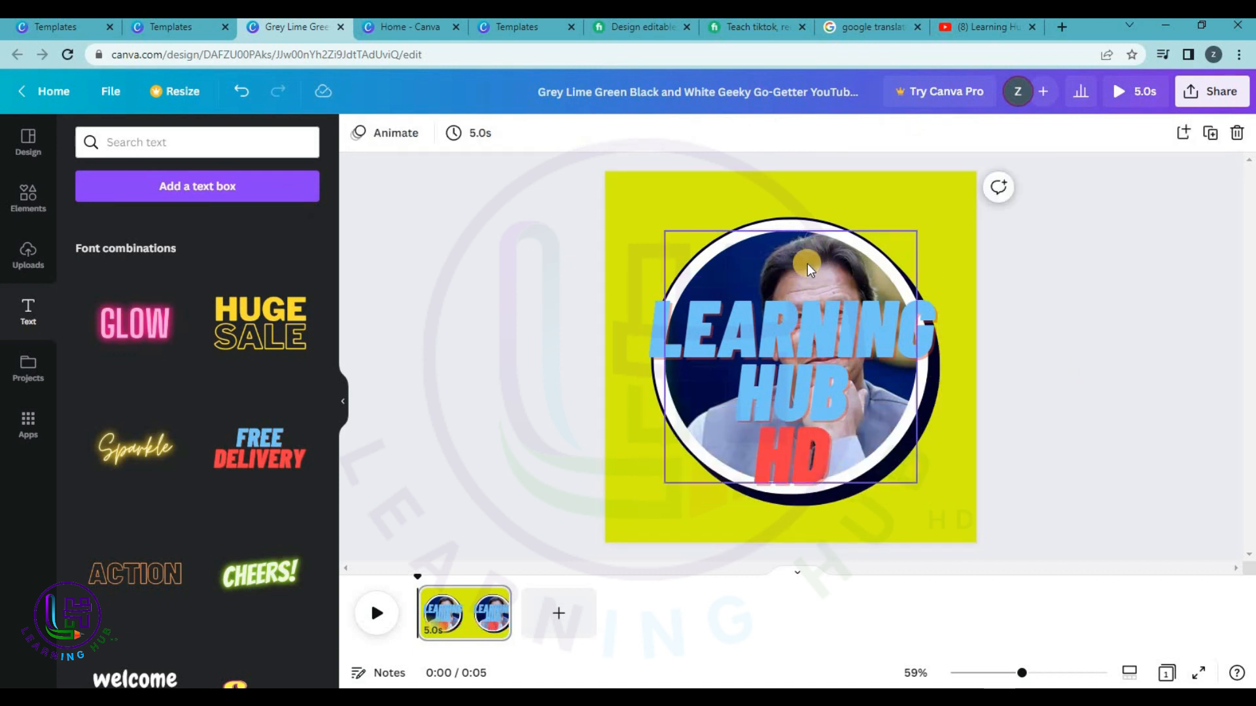
{"action": "left_click", "coordinate": [808, 263]}
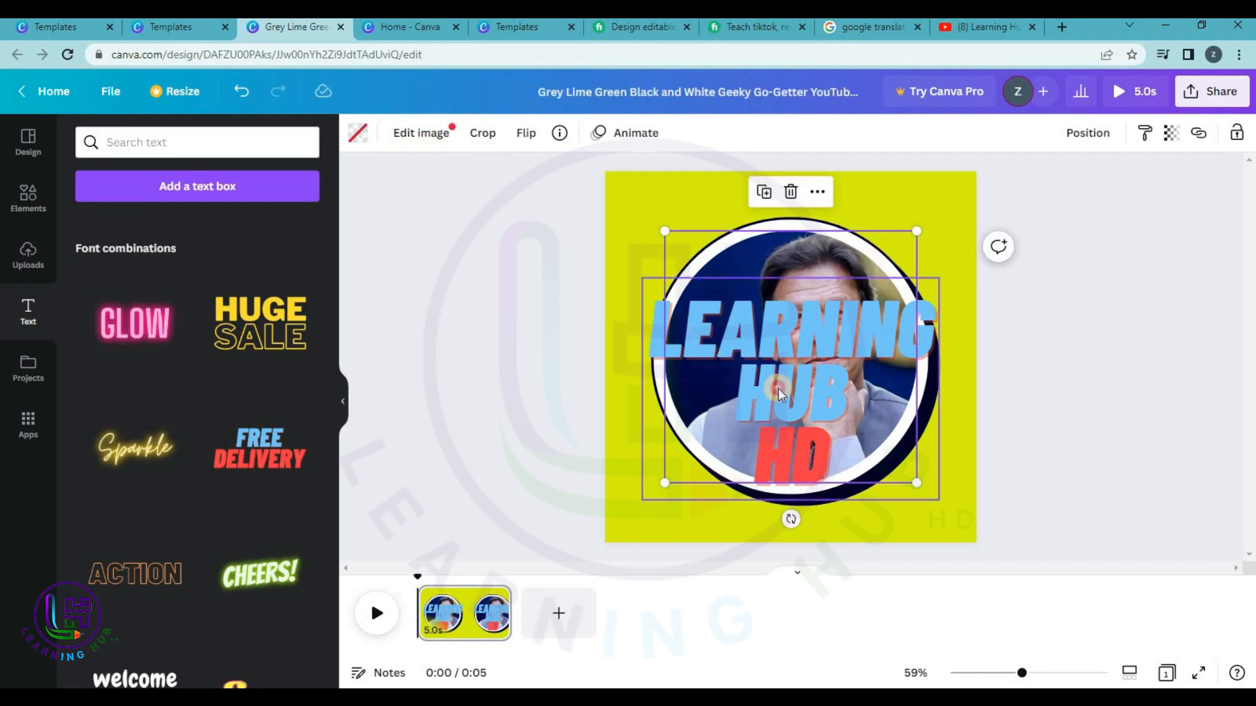
{"action": "left_click", "coordinate": [675, 288]}
{"action": "left_click", "coordinate": [533, 131]}
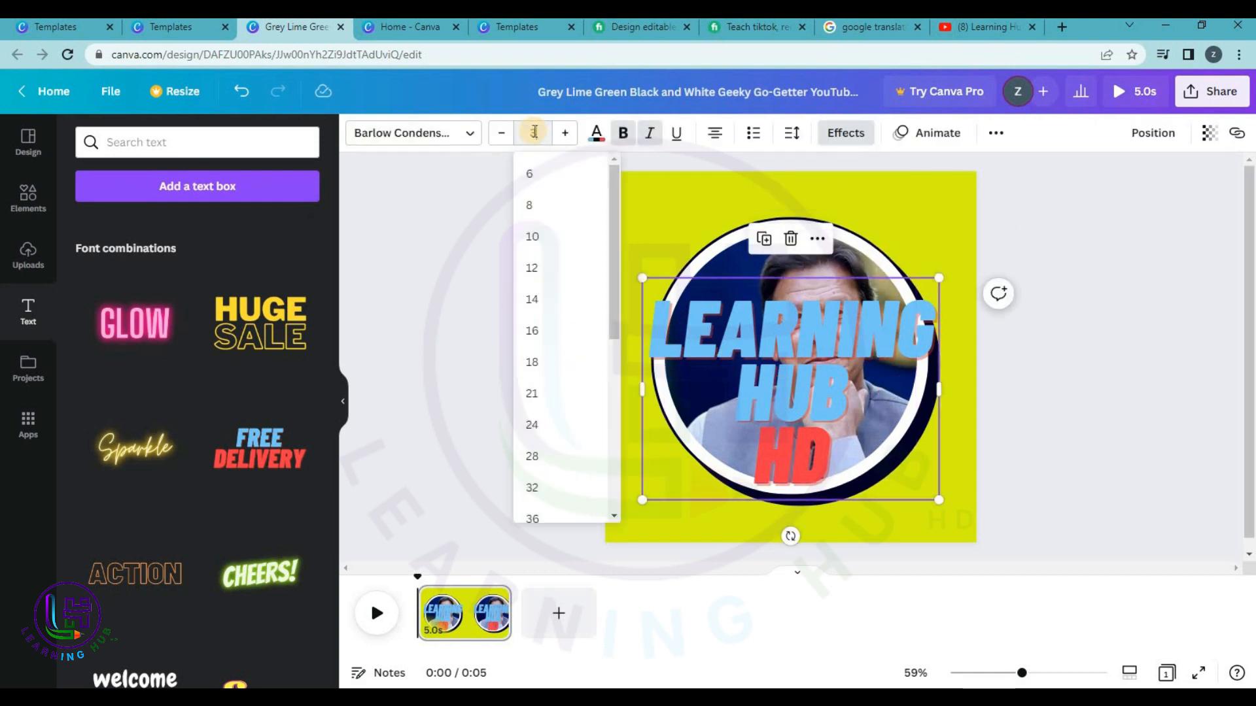
Set LEARNING HUB HD to size 30, place it below the photo, and nudge it left.
{"action": "type", "text": "30"}
{"action": "key", "text": "Return"}
{"action": "left_click_drag", "start_coordinate": [779, 301], "coordinate": [797, 519]}
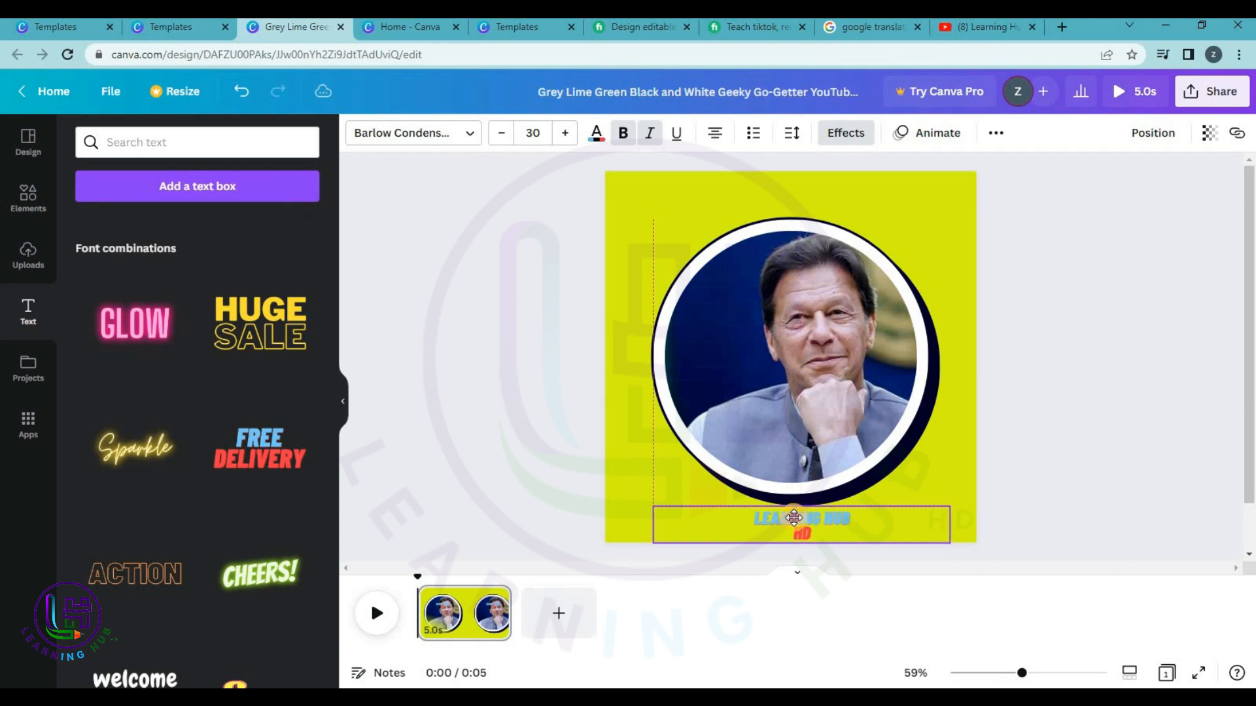
{"action": "left_click_drag", "start_coordinate": [793, 518], "coordinate": [794, 518]}
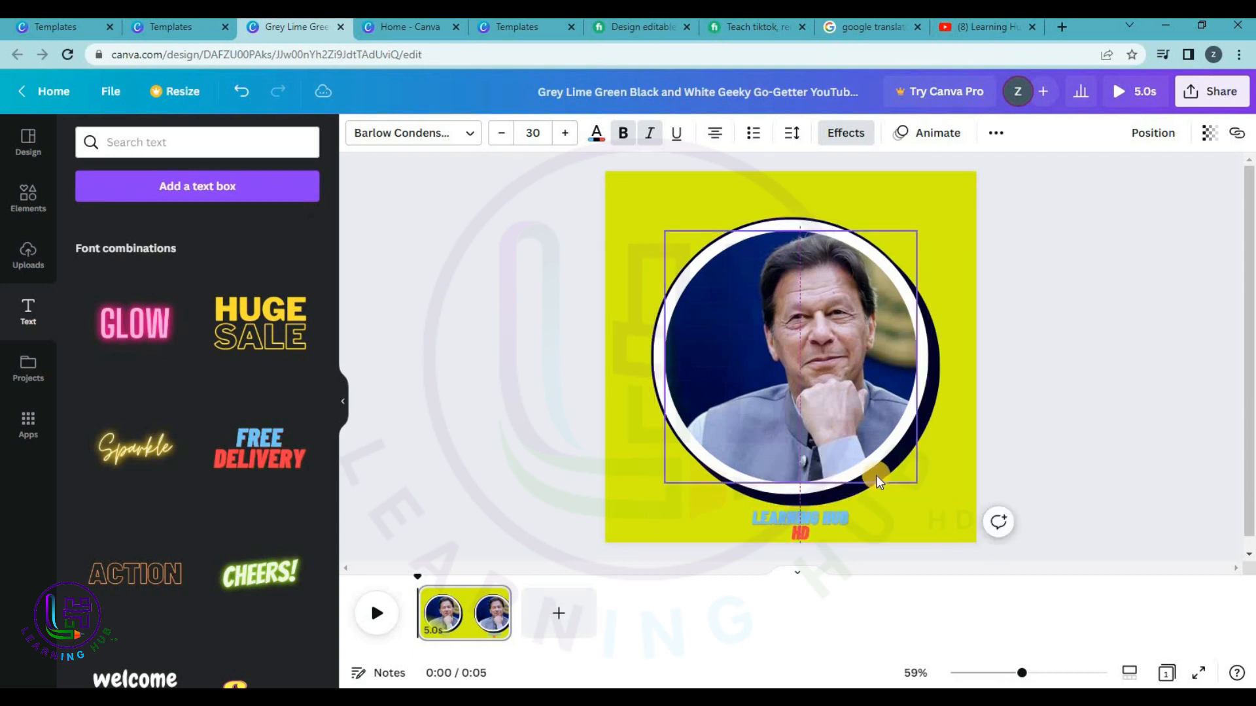
{"action": "key", "text": "Left"}
{"action": "key", "text": "Left"}
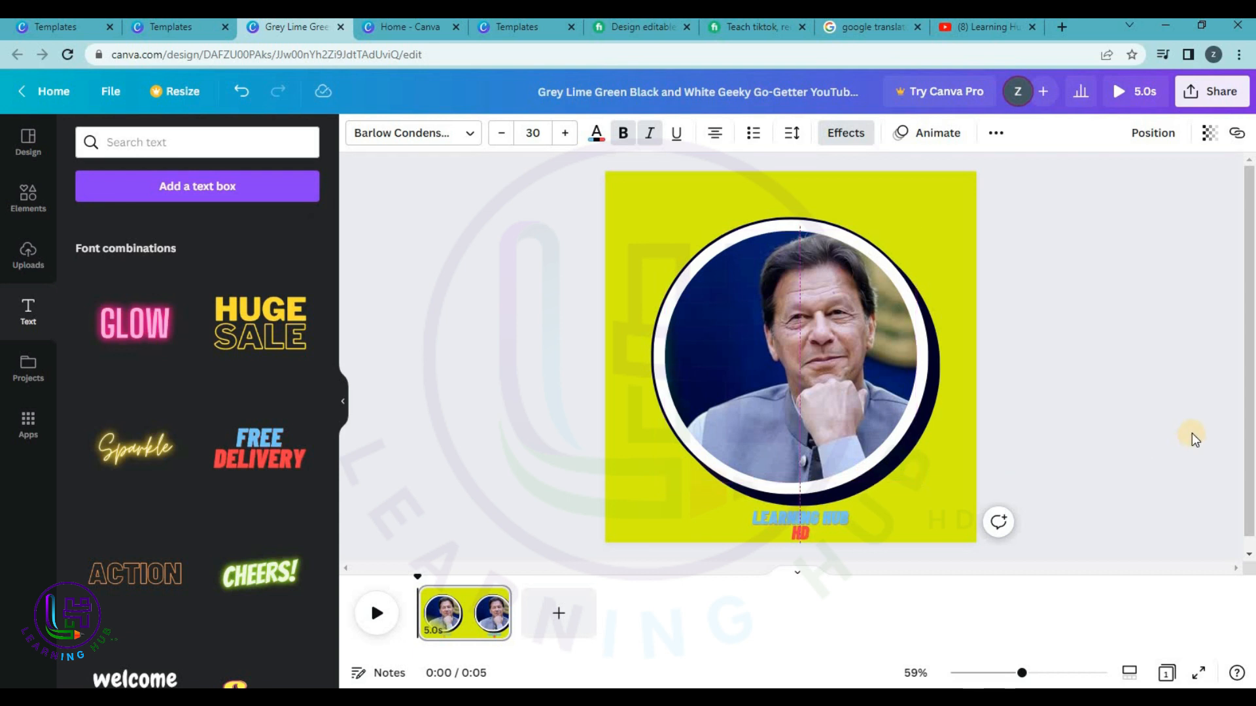
{"action": "left_click", "coordinate": [1141, 379]}
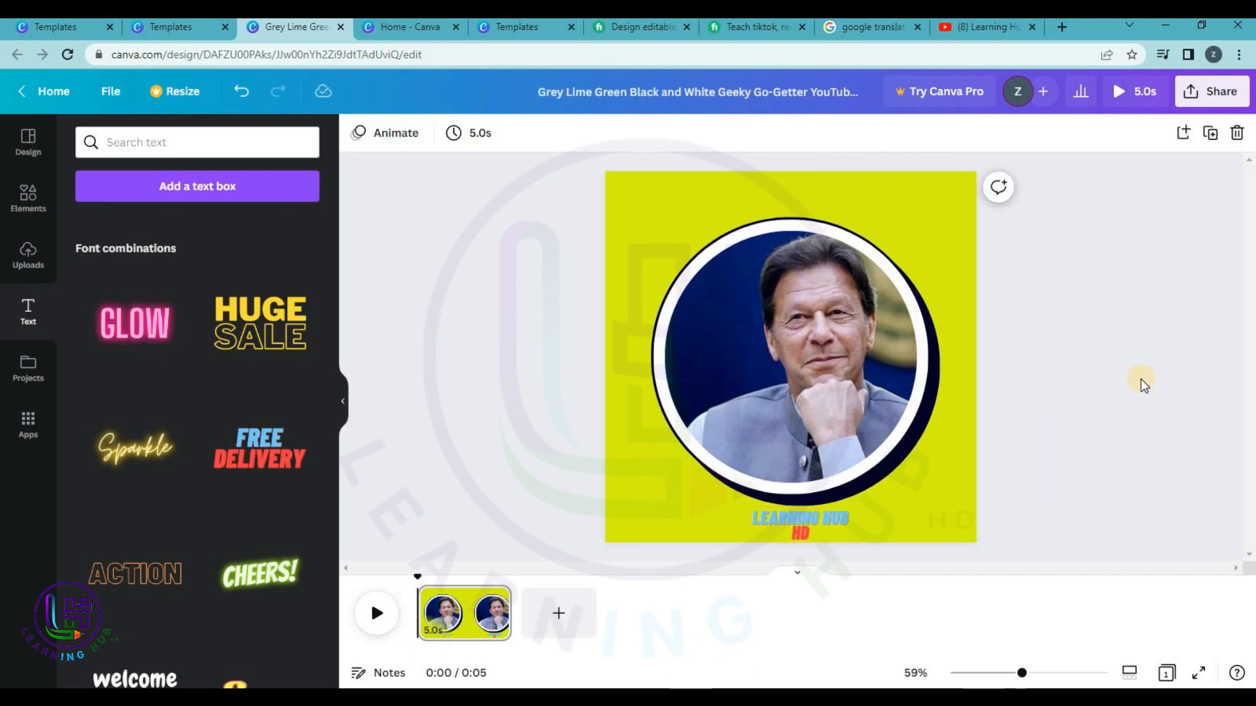
{"action": "left_click", "coordinate": [1211, 91]}
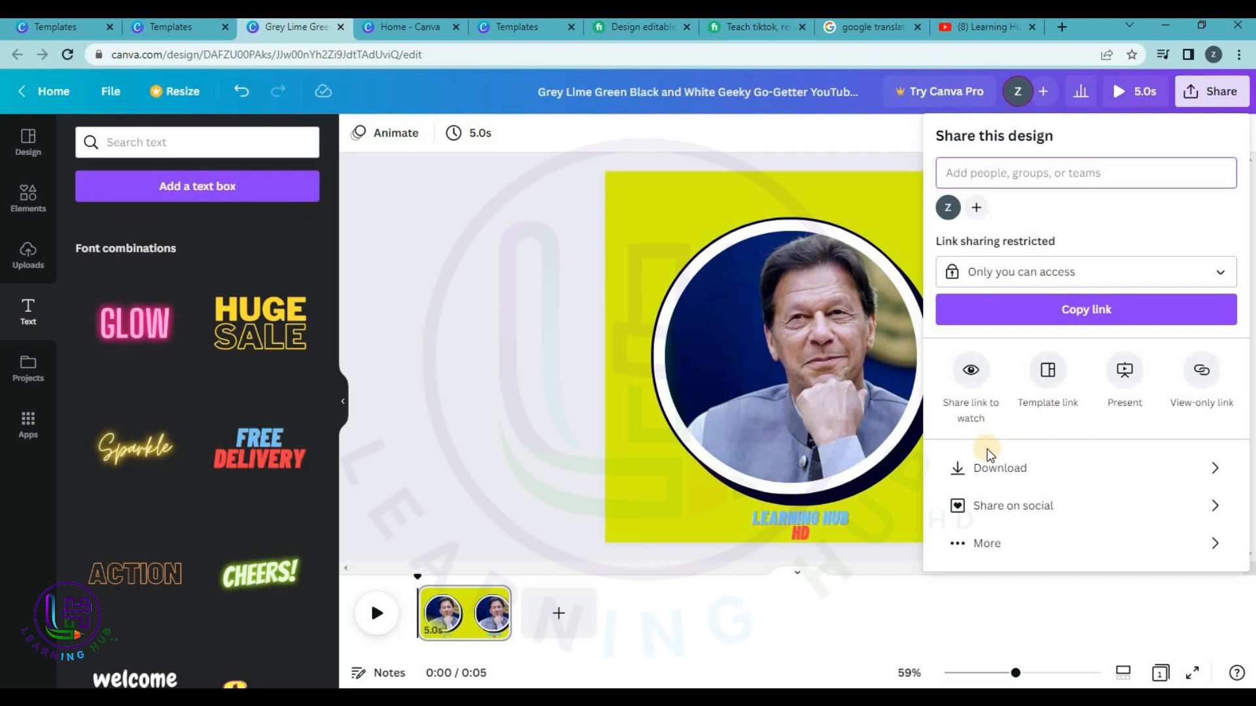
Download the lime-green logo as an MP4 video and close the design tabs.
{"action": "left_click", "coordinate": [987, 474]}
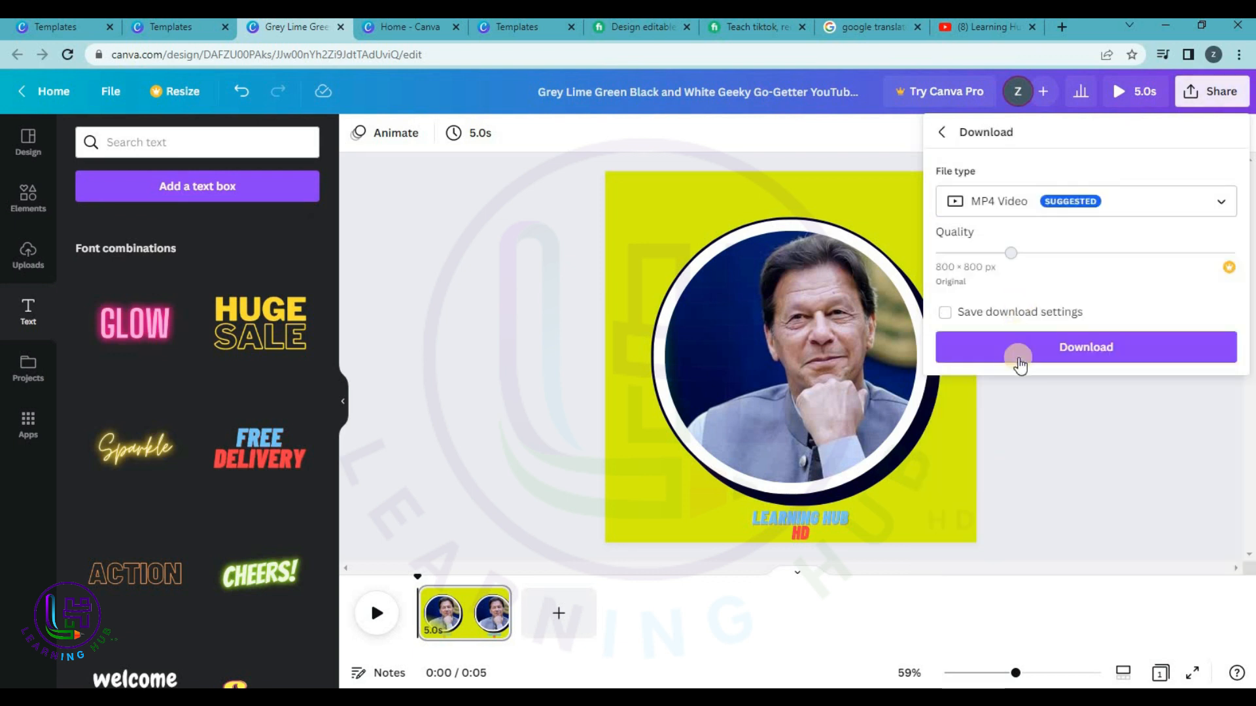
{"action": "left_click", "coordinate": [1029, 345]}
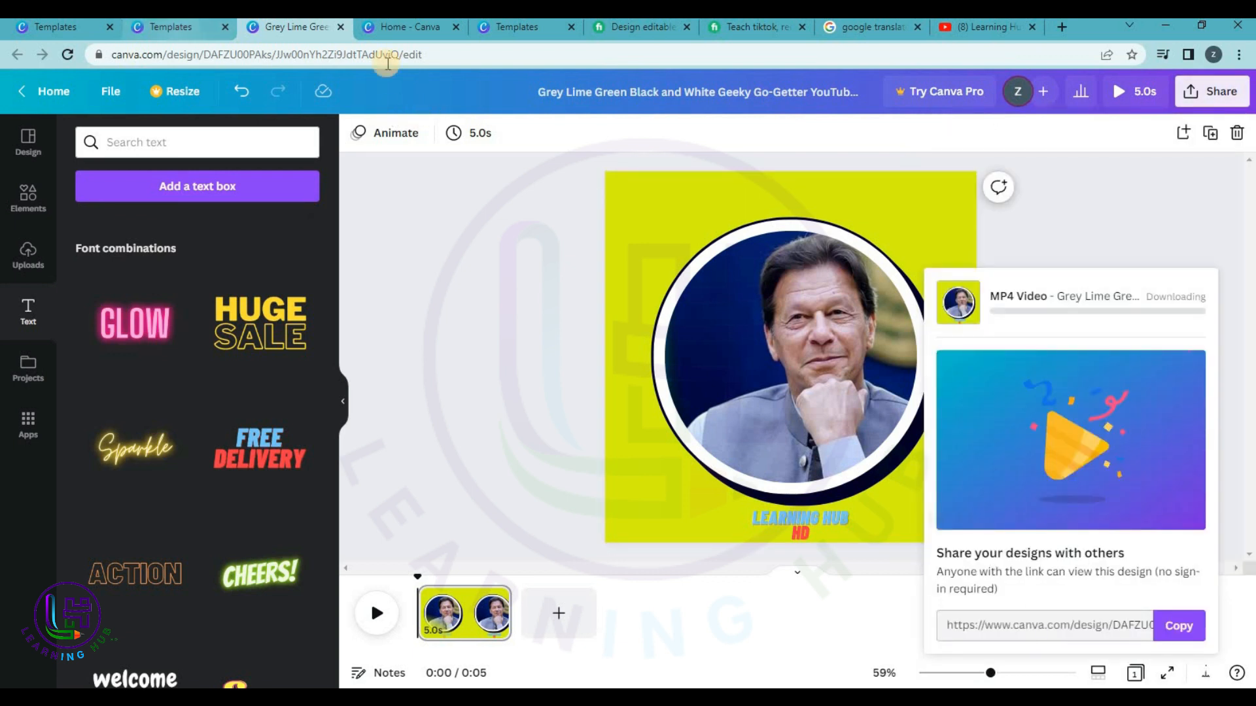
{"action": "left_click", "coordinate": [340, 29]}
{"action": "left_click", "coordinate": [340, 29]}
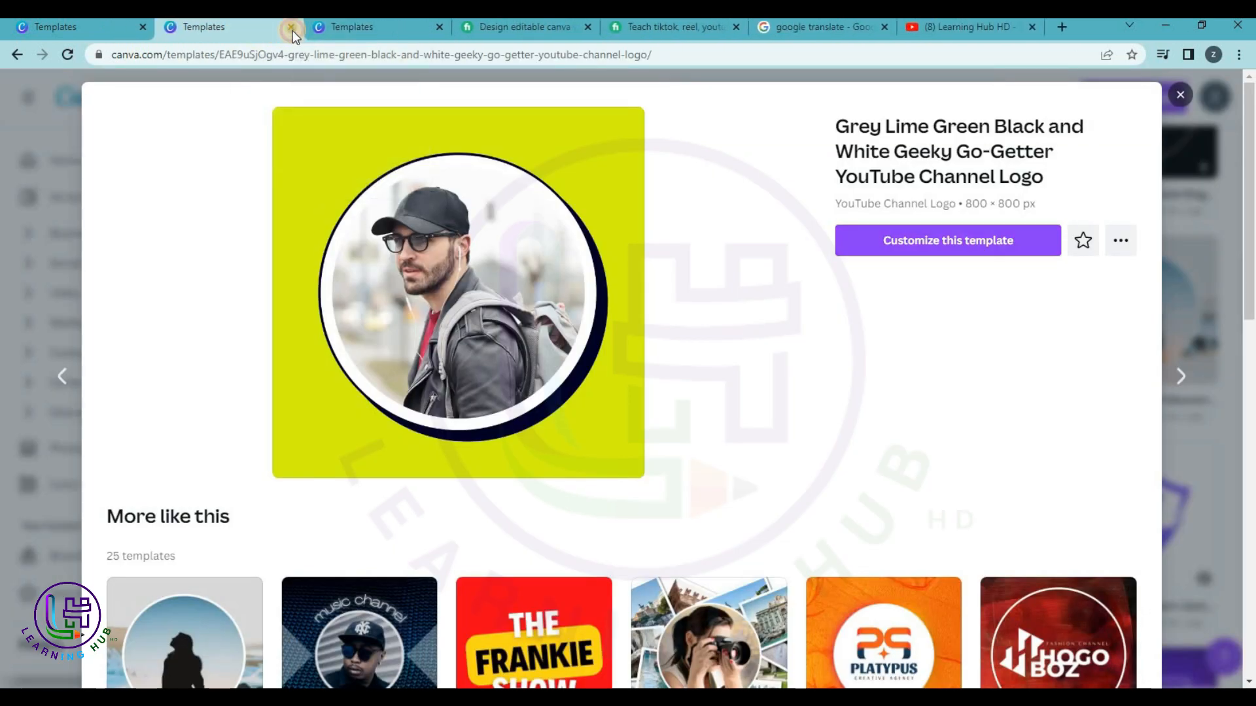
Close the logo and banner template tabs and return to the Canva home page.
{"action": "left_click", "coordinate": [292, 30]}
{"action": "left_click", "coordinate": [292, 30]}
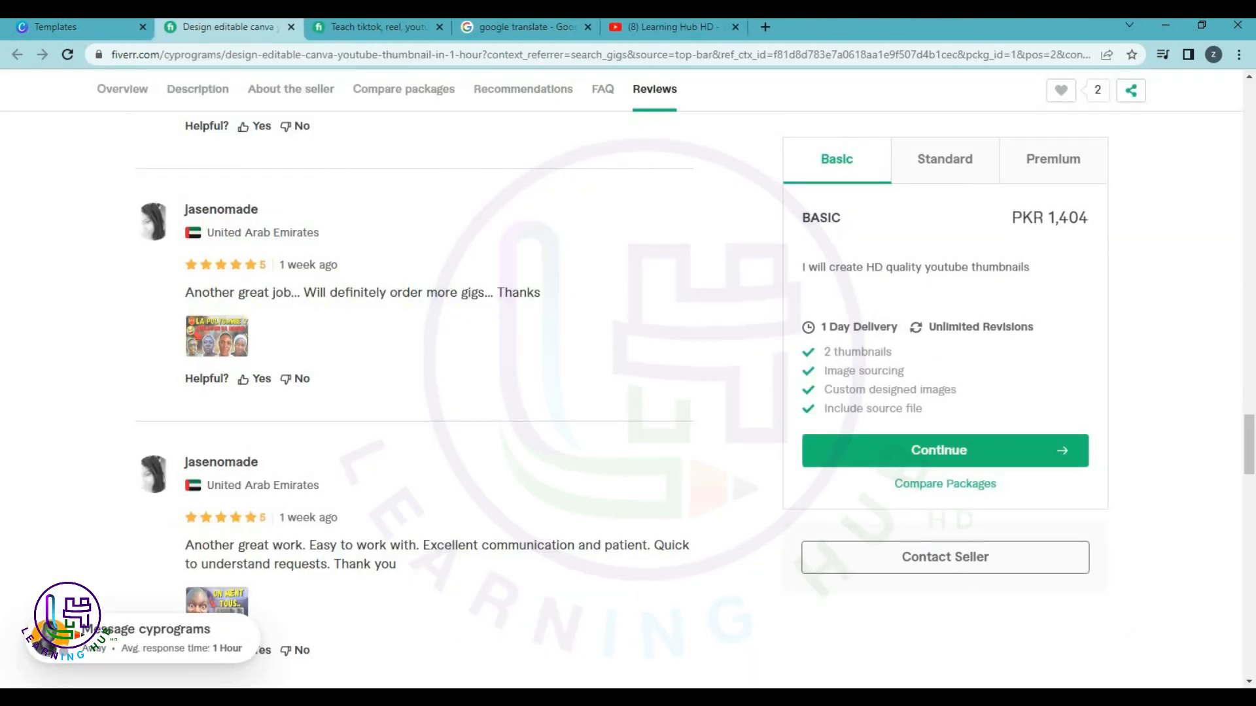
{"action": "left_click", "coordinate": [81, 30]}
{"action": "left_click", "coordinate": [63, 171]}
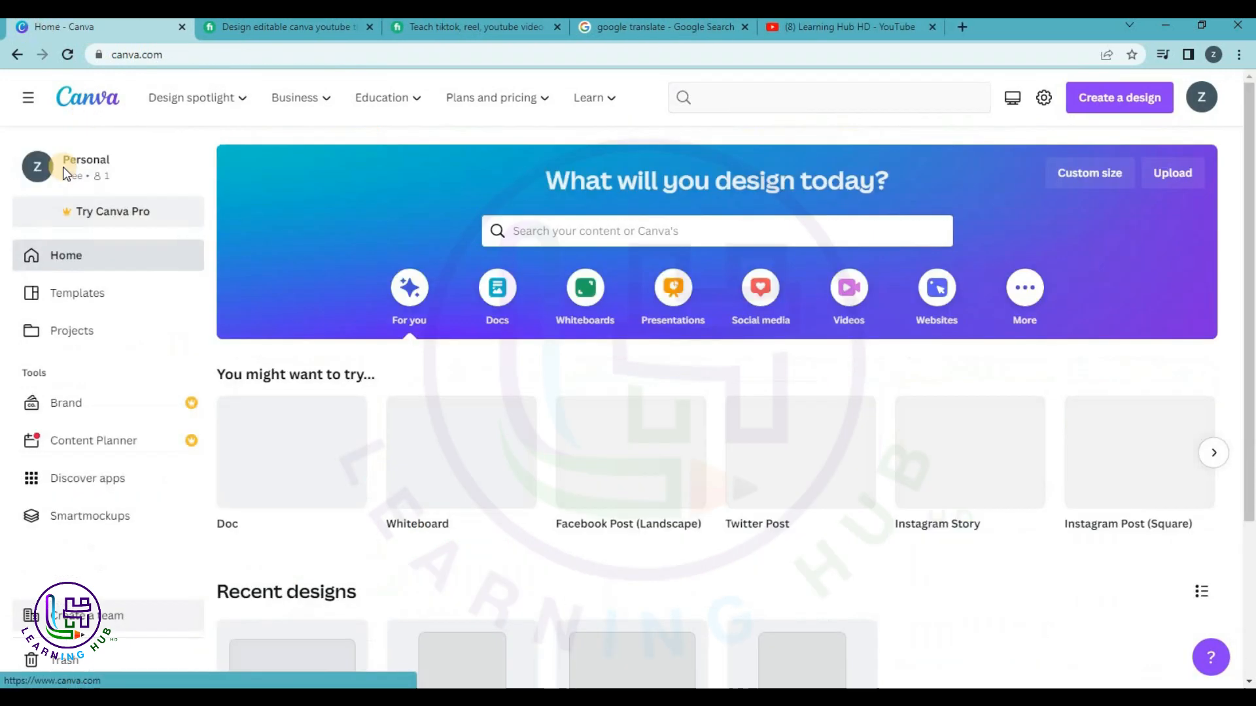
Browse the templates gallery categories and expand the Business section.
{"action": "left_click", "coordinate": [88, 295]}
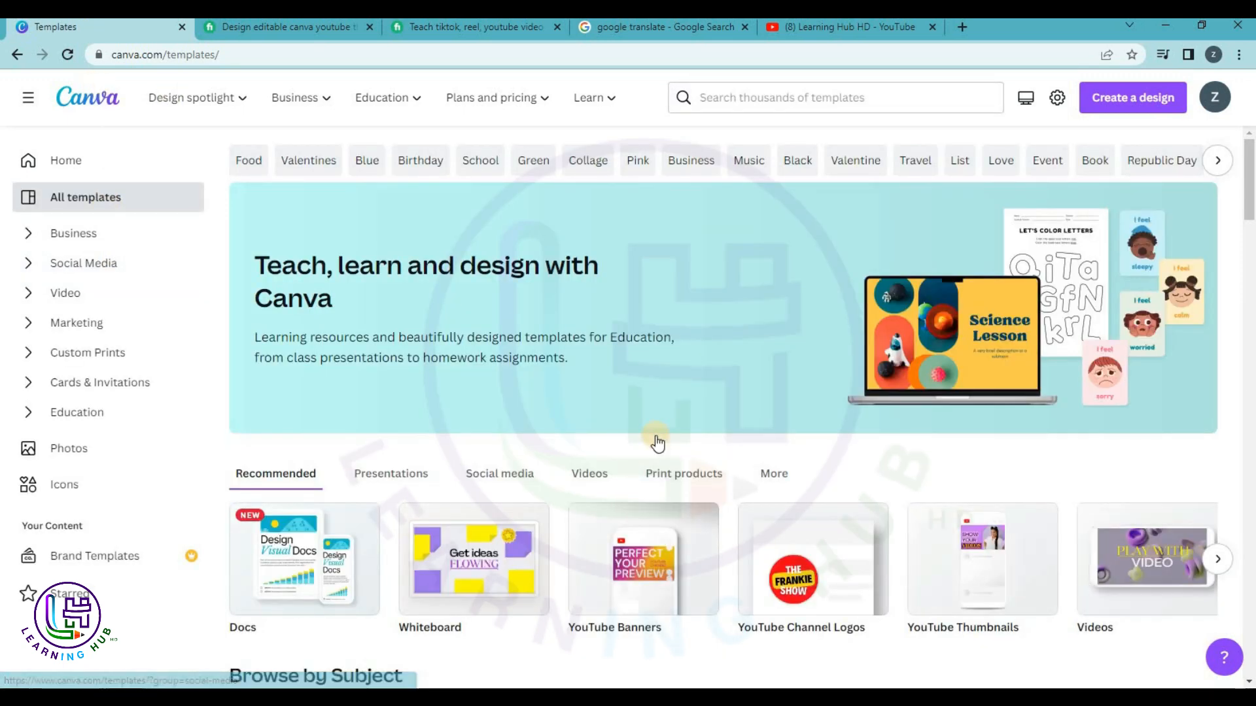
{"action": "scroll", "coordinate": [653, 440], "scroll_direction": "down", "scroll_amount": 5}
{"action": "scroll", "coordinate": [644, 432], "scroll_direction": "down", "scroll_amount": 5}
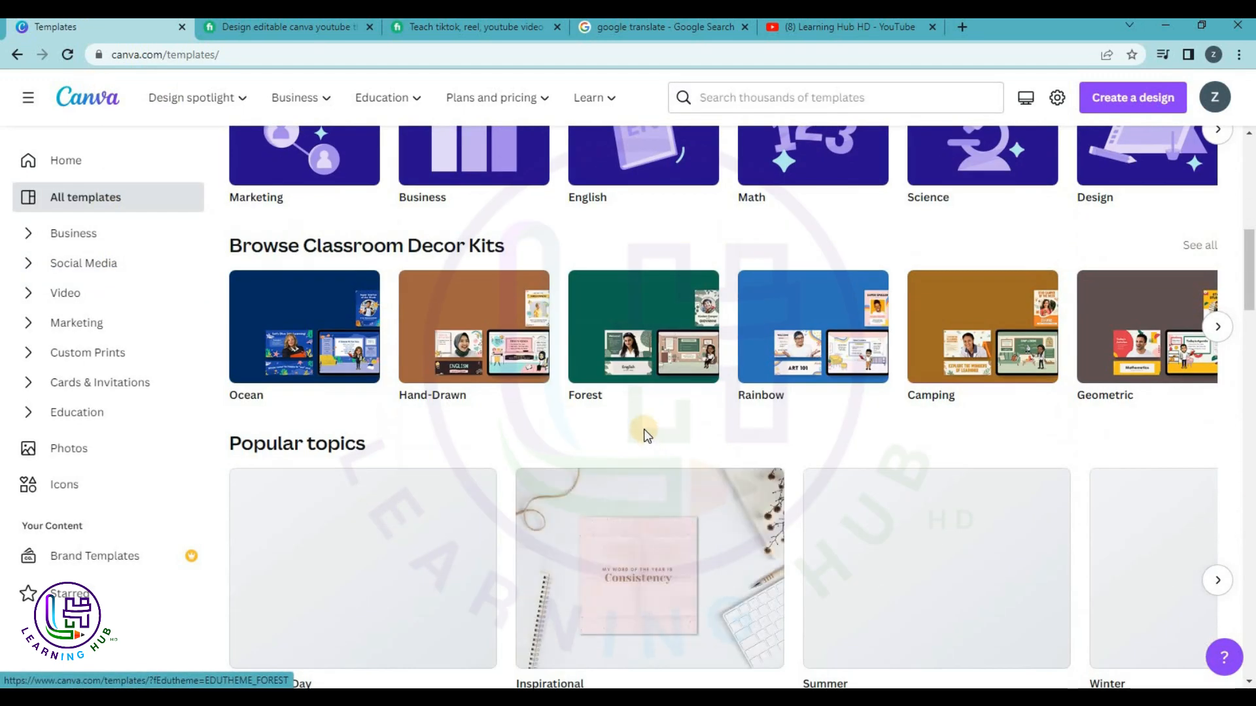
{"action": "scroll", "coordinate": [637, 454], "scroll_direction": "down", "scroll_amount": 3}
{"action": "scroll", "coordinate": [760, 461], "scroll_direction": "down", "scroll_amount": 8}
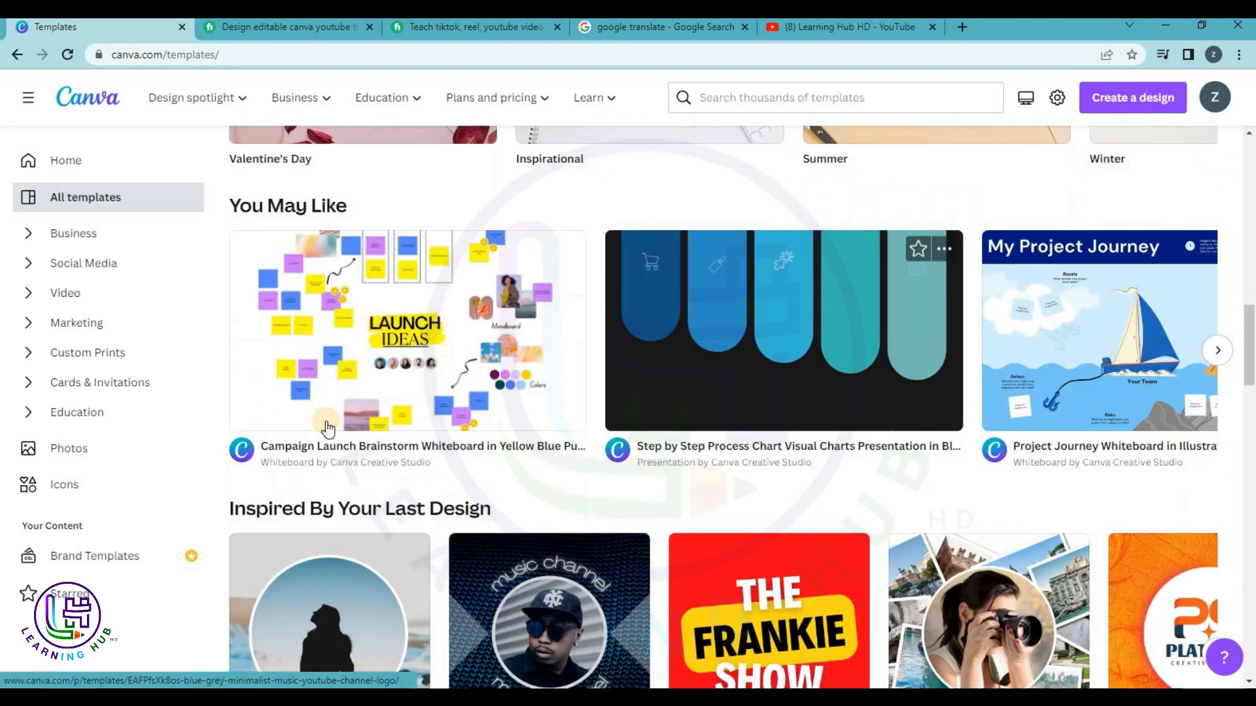
{"action": "left_click", "coordinate": [81, 268]}
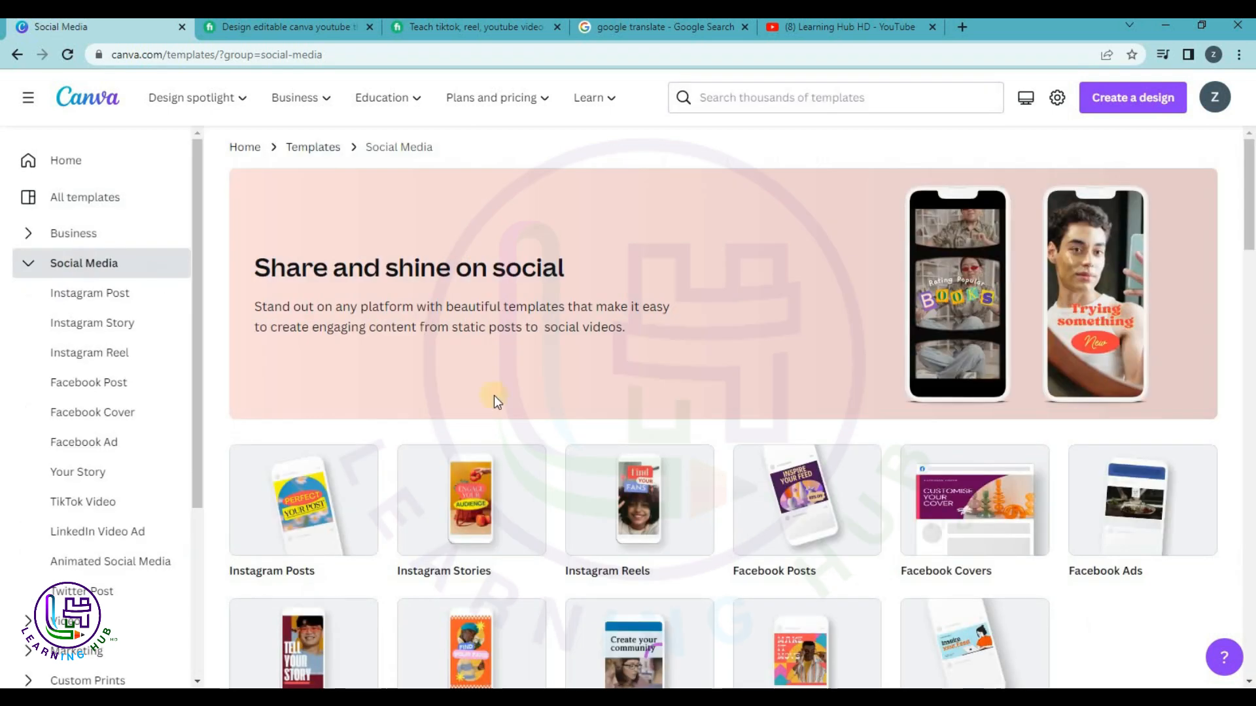
{"action": "scroll", "coordinate": [457, 392], "scroll_direction": "down", "scroll_amount": 2}
{"action": "scroll", "coordinate": [418, 383], "scroll_direction": "down", "scroll_amount": 2}
{"action": "left_click", "coordinate": [25, 265]}
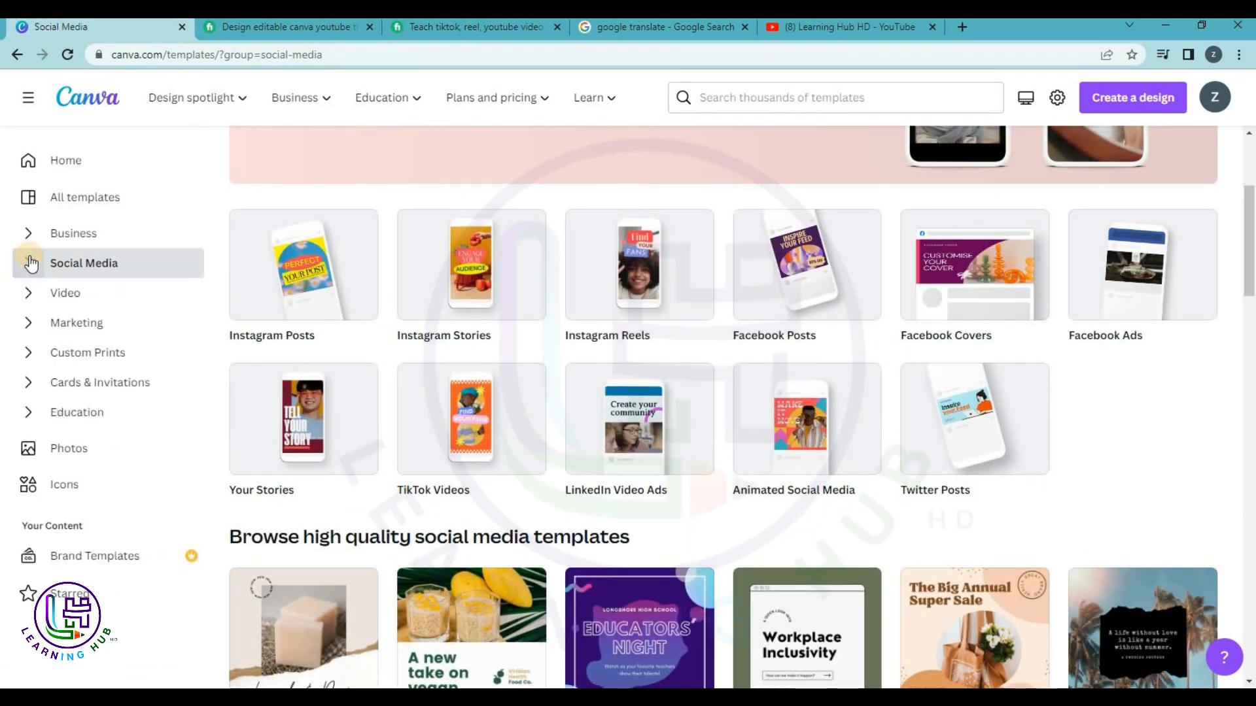
{"action": "left_click", "coordinate": [28, 239]}
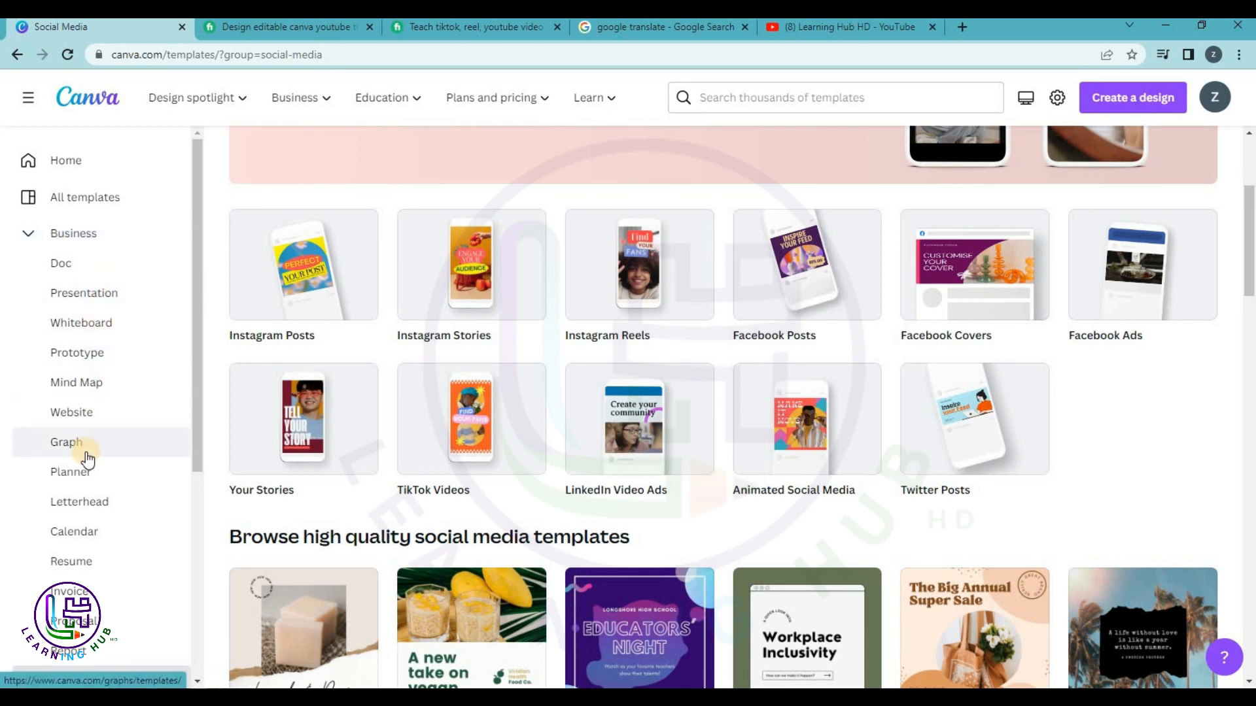
Open the Resume templates and preview the blue colour-block resume.
{"action": "scroll", "coordinate": [85, 455], "scroll_direction": "down", "scroll_amount": 3}
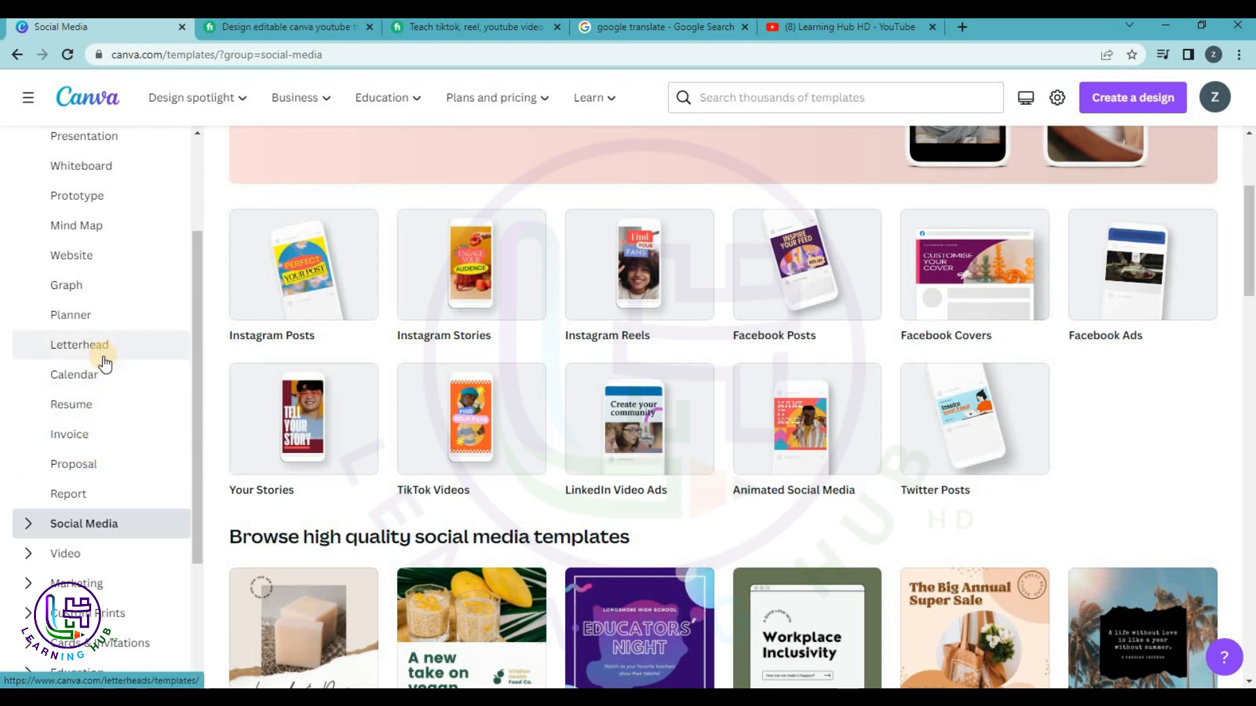
{"action": "left_click", "coordinate": [86, 406]}
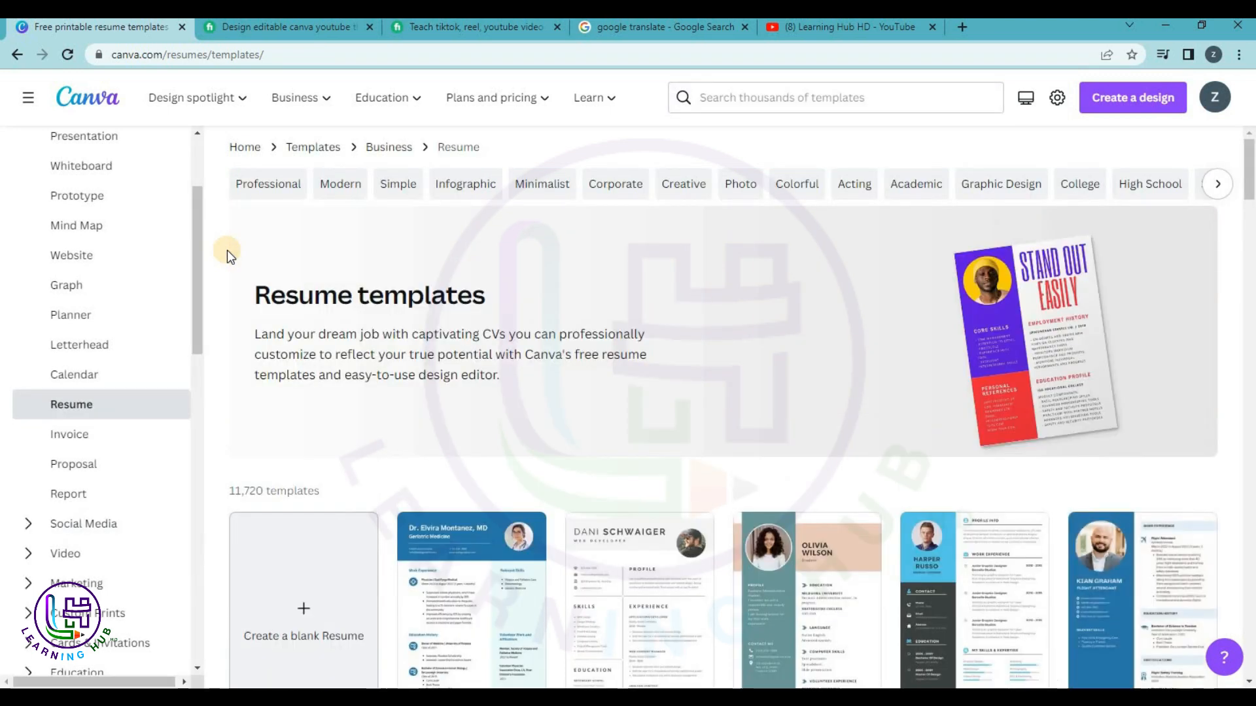
{"action": "scroll", "coordinate": [551, 390], "scroll_direction": "down", "scroll_amount": 2}
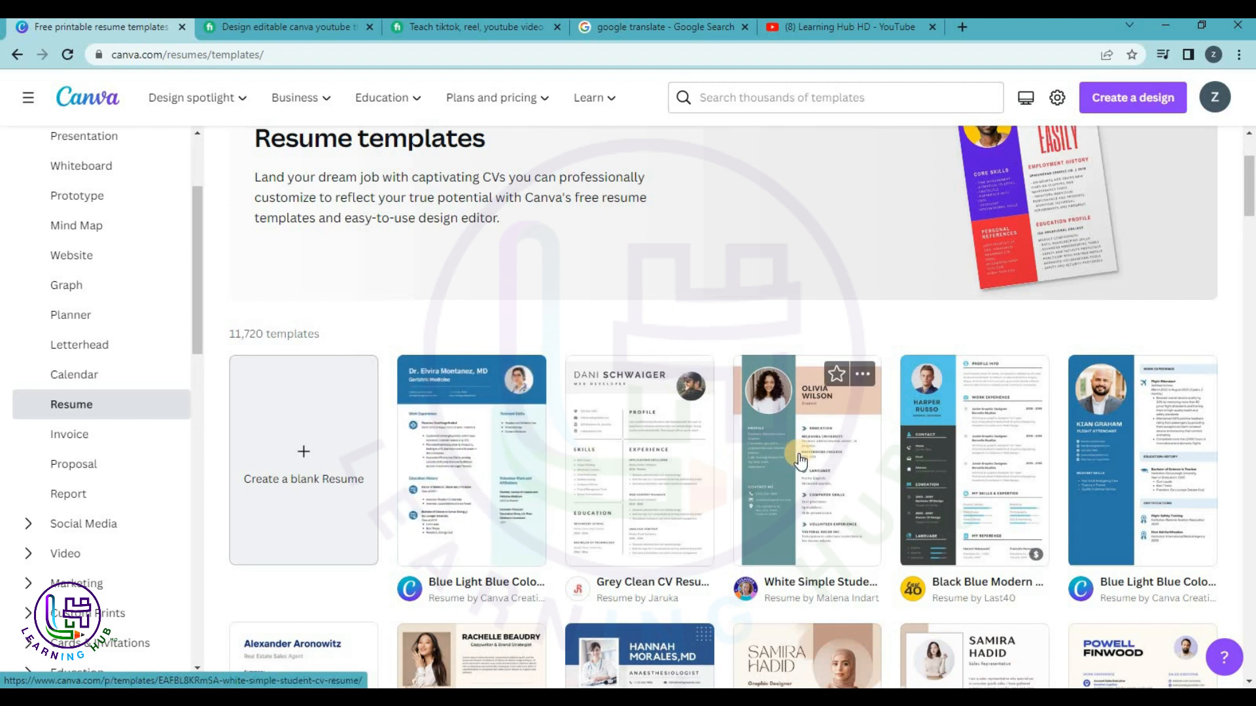
{"action": "left_click", "coordinate": [1184, 453]}
Customize the blue resume template and zoom the canvas in to about 97%.
{"action": "left_click", "coordinate": [950, 219]}
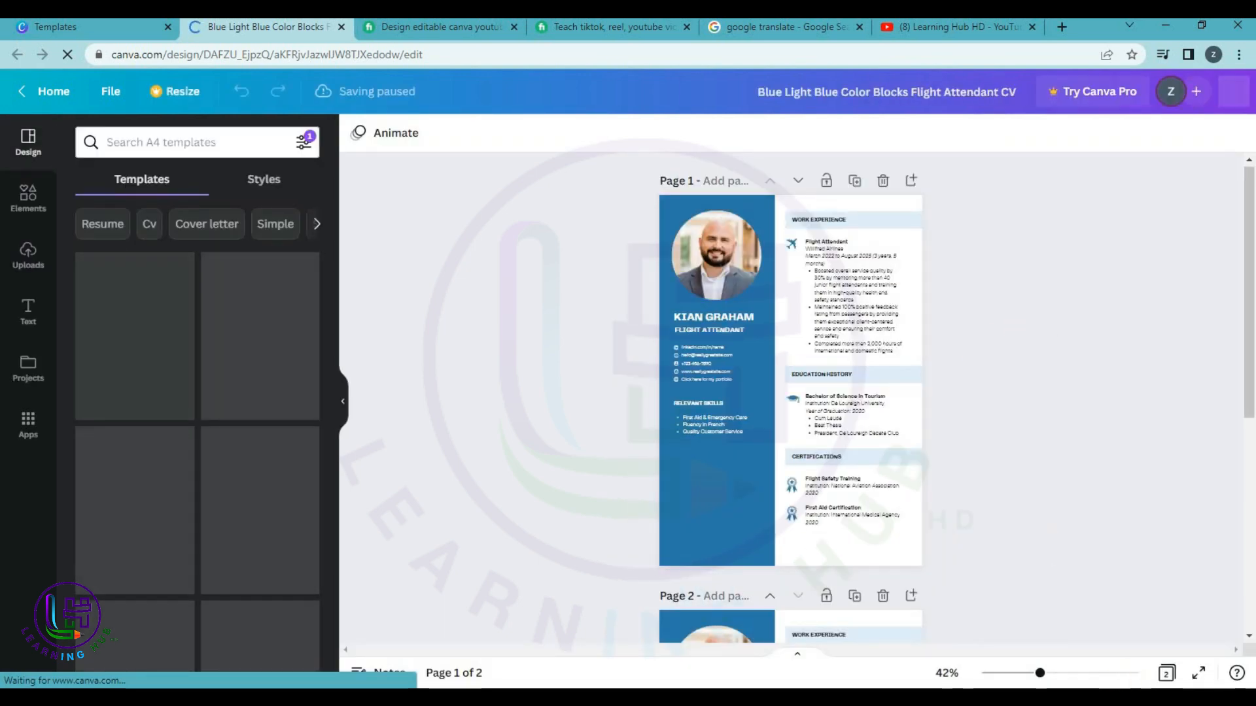
{"action": "left_click_drag", "start_coordinate": [1039, 673], "coordinate": [1073, 678]}
{"action": "left_click_drag", "start_coordinate": [1249, 272], "coordinate": [1249, 233]}
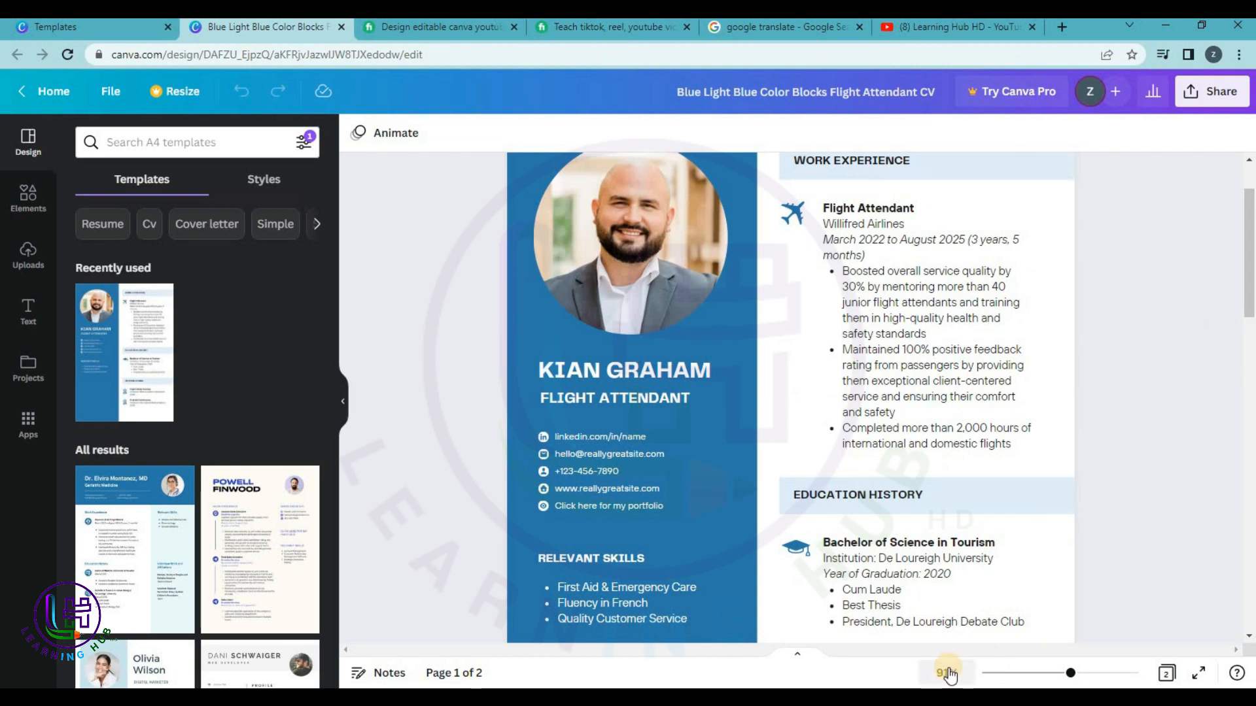
{"action": "left_click_drag", "start_coordinate": [1069, 679], "coordinate": [1073, 675]}
{"action": "scroll", "coordinate": [1223, 328], "scroll_direction": "up", "scroll_amount": 3}
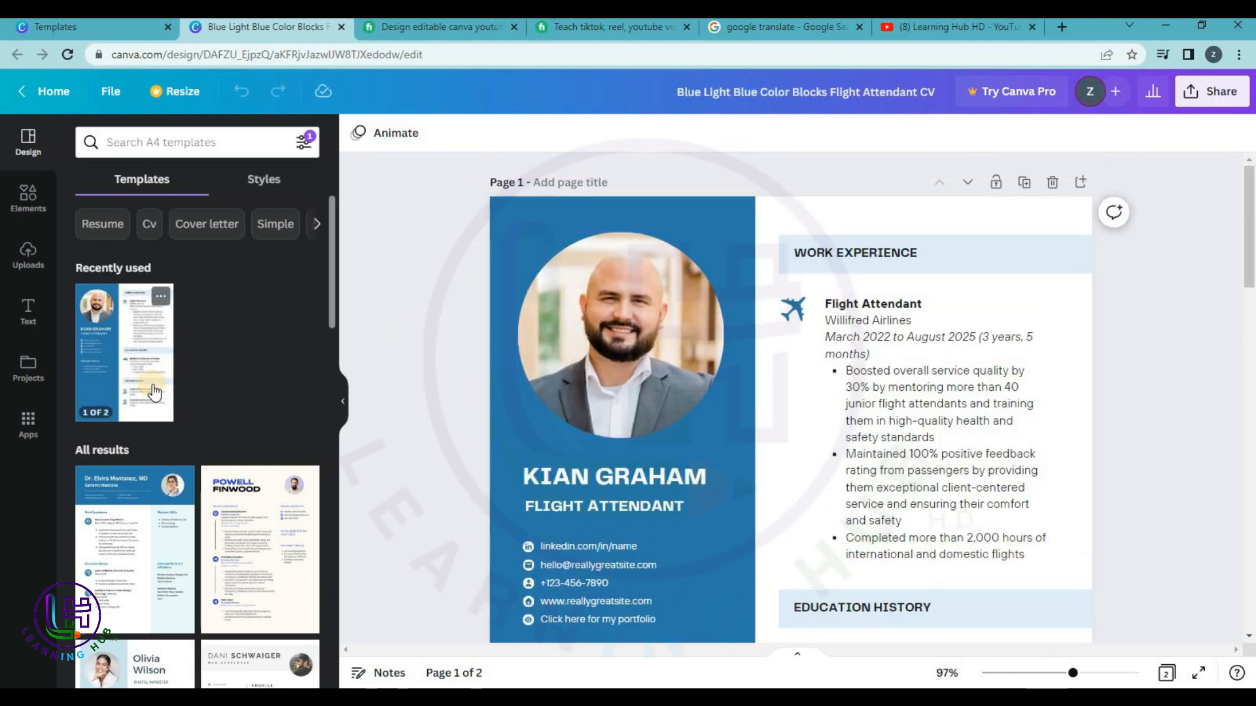
Drag the uploaded portrait photo from Uploads into the circular profile frame.
{"action": "left_click", "coordinate": [28, 255]}
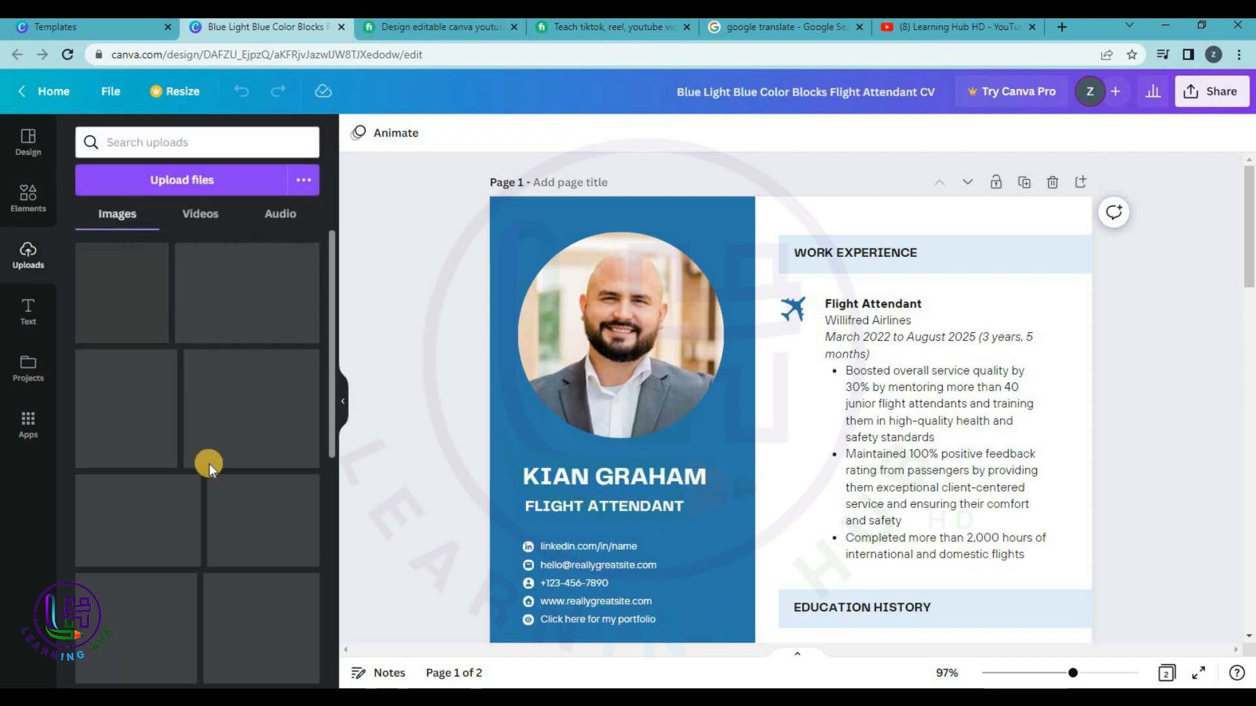
{"action": "left_click_drag", "start_coordinate": [115, 278], "coordinate": [630, 314]}
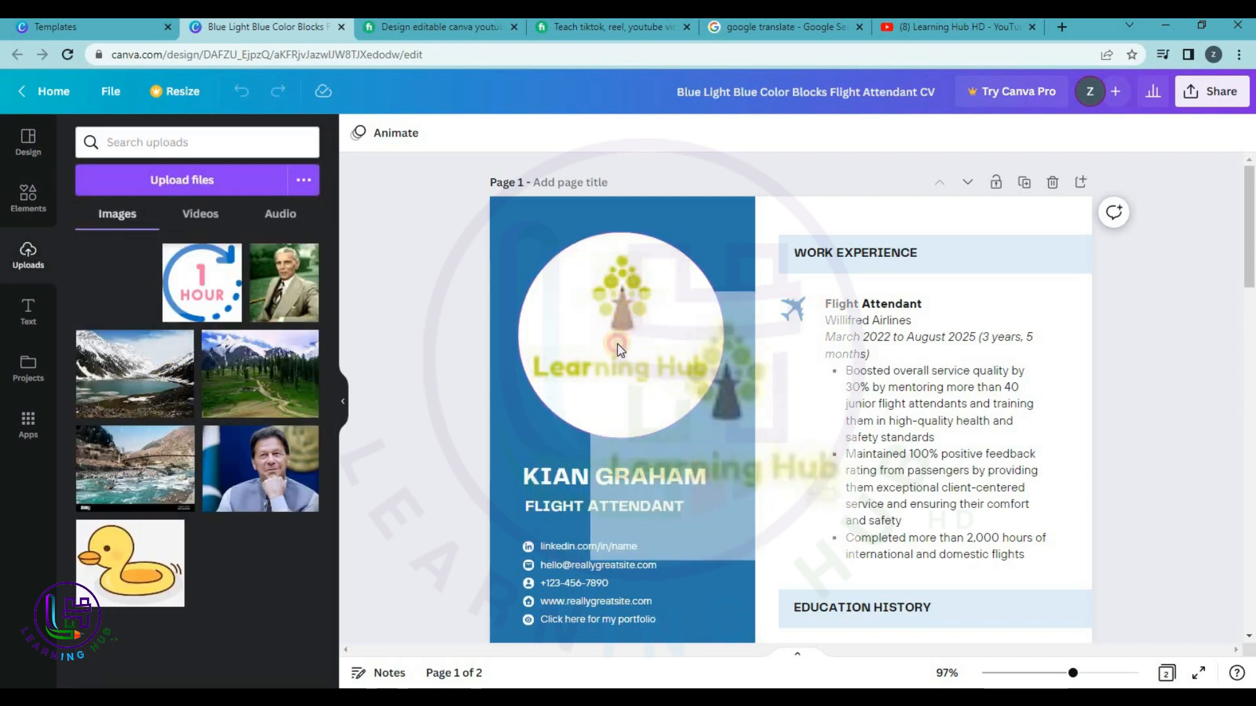
{"action": "left_click_drag", "start_coordinate": [262, 466], "coordinate": [567, 343]}
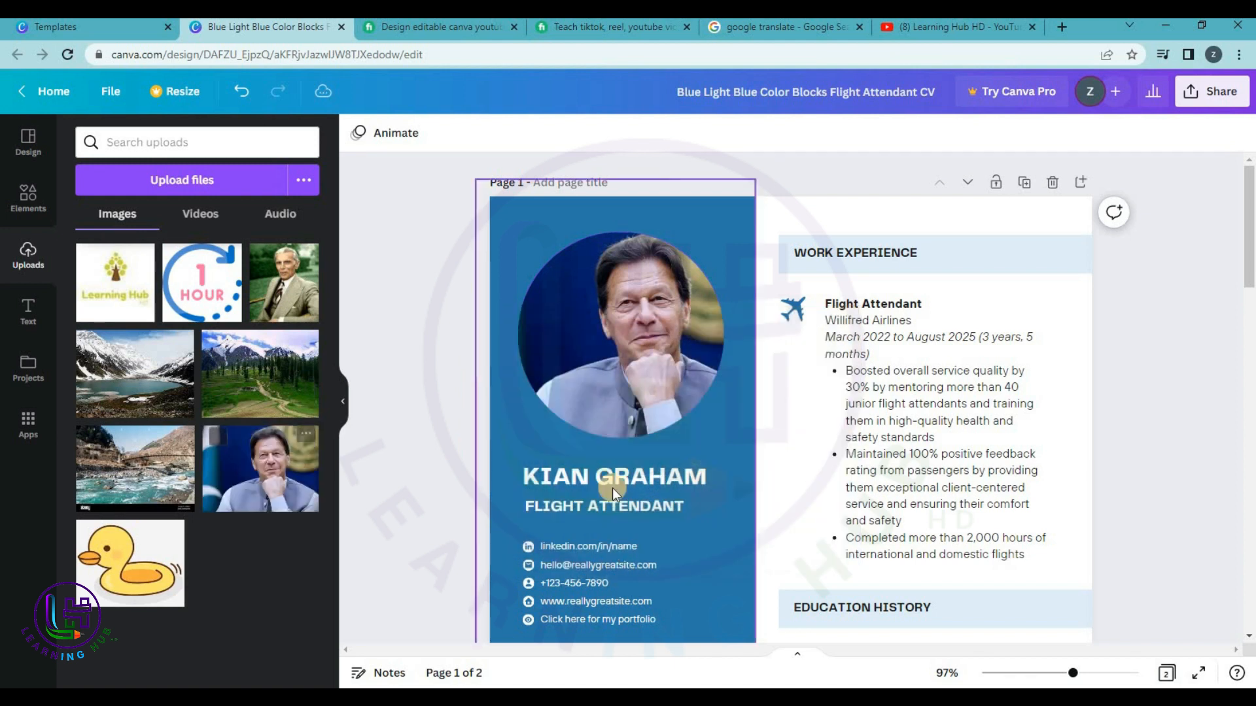
Replace the name heading with the pictured person's full name and the title with CHAIRMAN PTI.
{"action": "left_click", "coordinate": [612, 480]}
{"action": "type", "text": "I"}
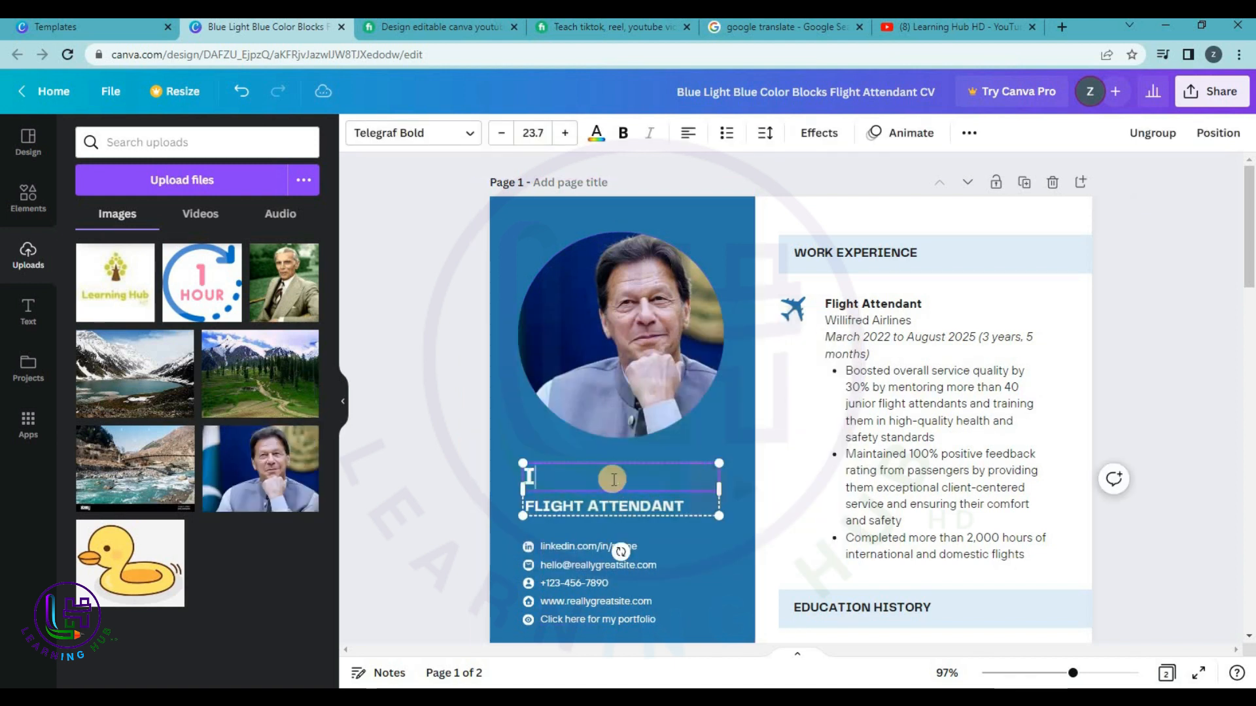
{"action": "type", "text": "MRAN KHAN"}
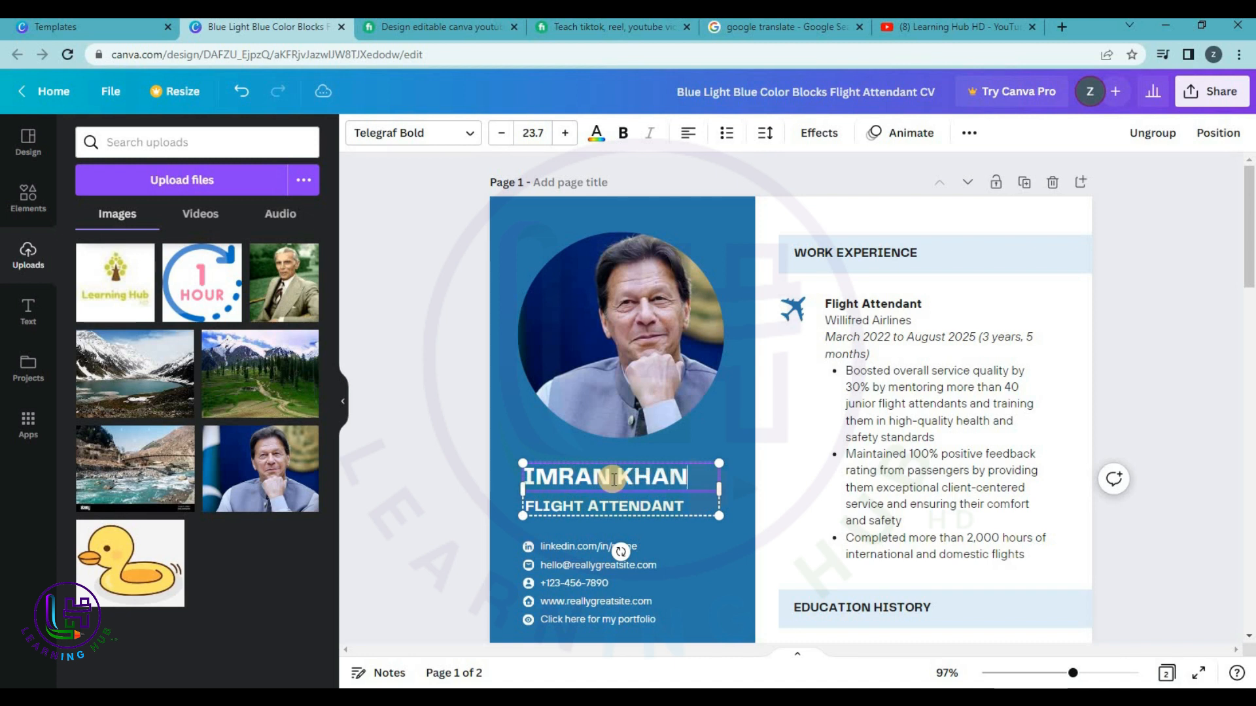
{"action": "triple_click", "coordinate": [604, 507]}
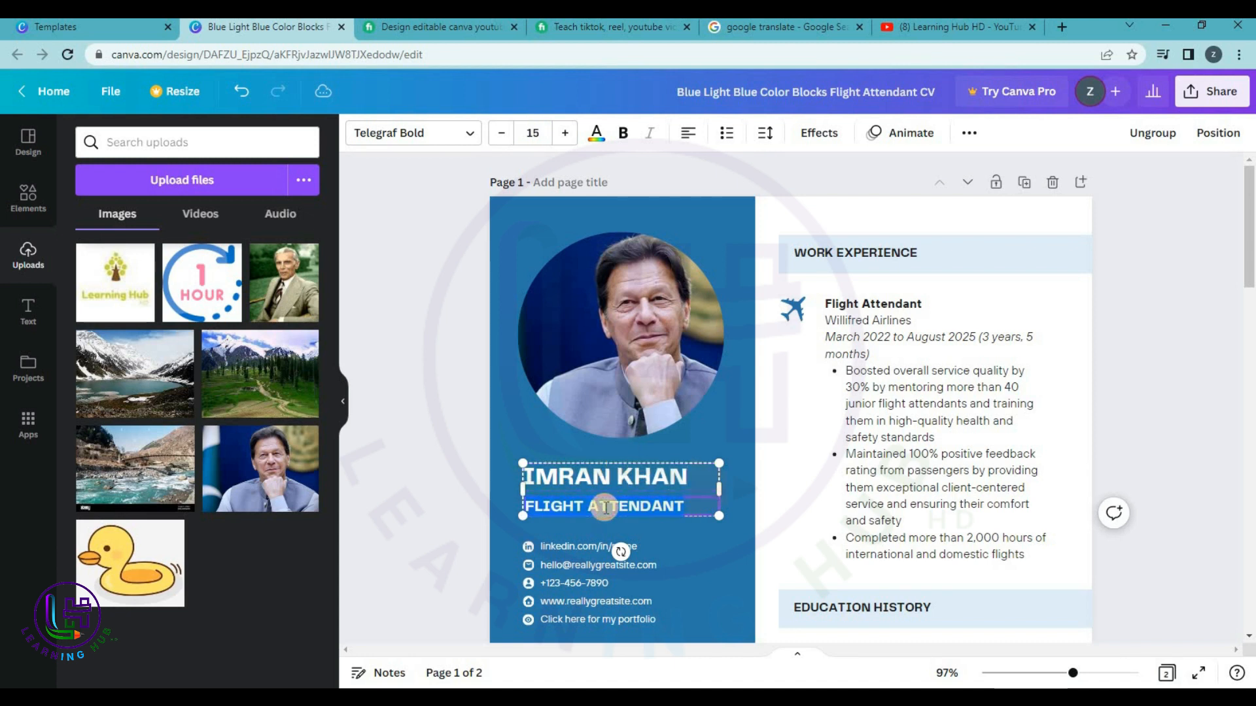
{"action": "type", "text": "LEA"}
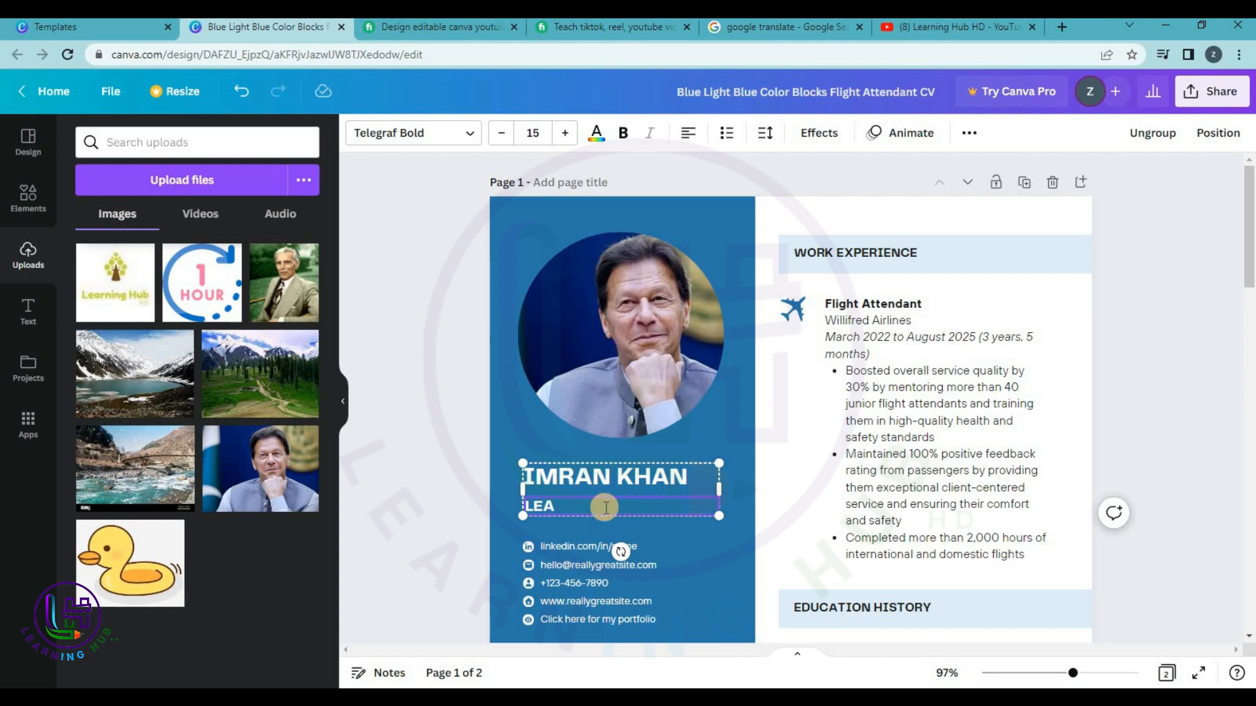
{"action": "type", "text": "DER"}
{"action": "double_click", "coordinate": [586, 505]}
{"action": "type", "text": "CHAIRMAN"}
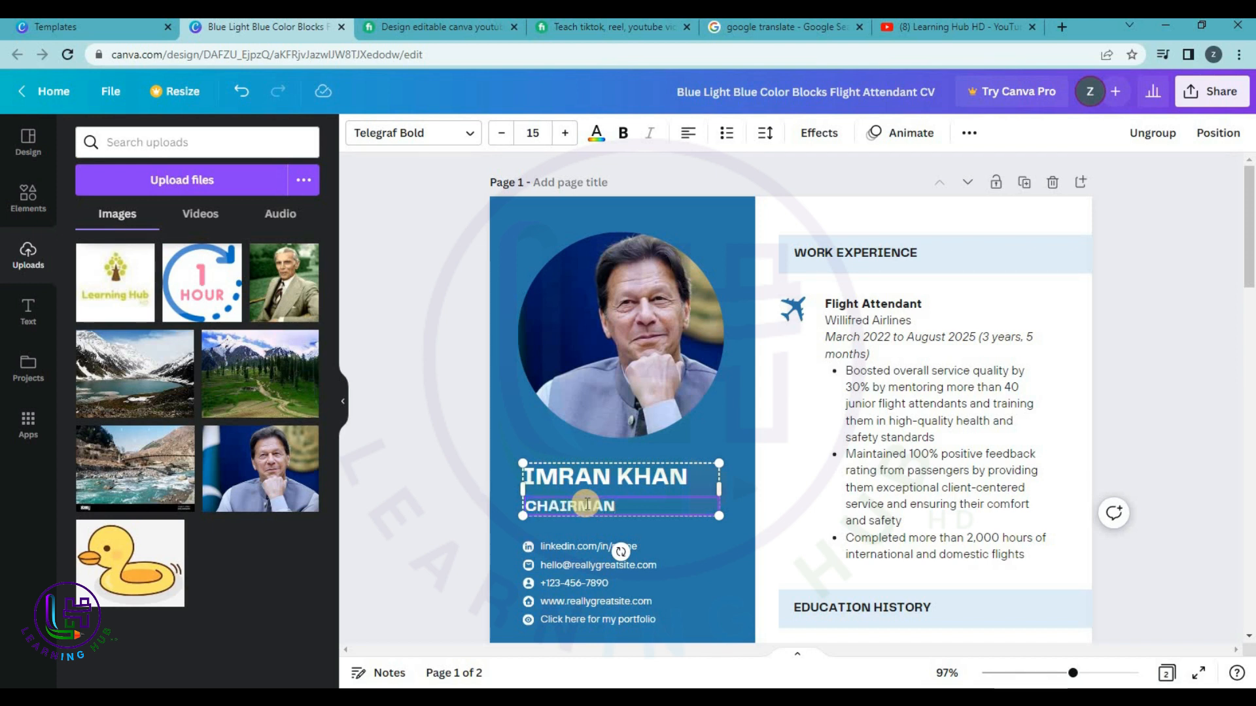
{"action": "type", "text": " PTI"}
{"action": "left_click", "coordinate": [1145, 291]}
Replace the placeholder phone number in the contact details with the new number.
{"action": "scroll", "coordinate": [911, 323], "scroll_direction": "down", "scroll_amount": 3}
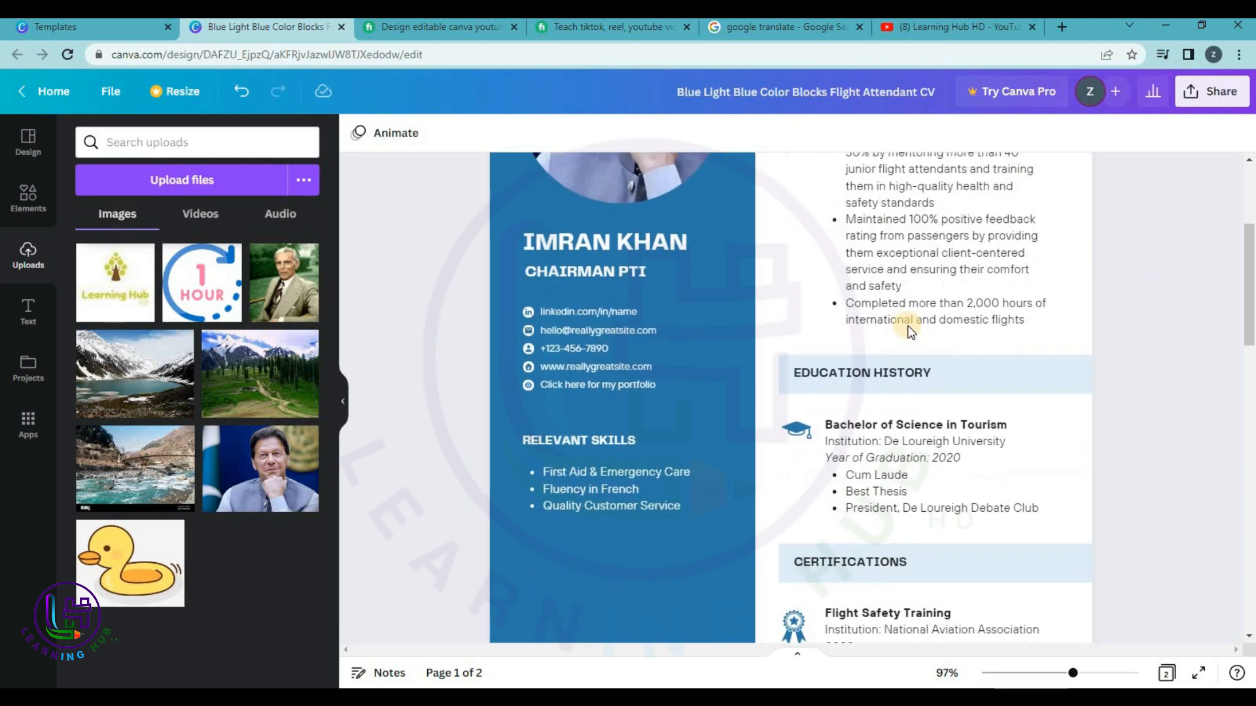
{"action": "left_click", "coordinate": [571, 306]}
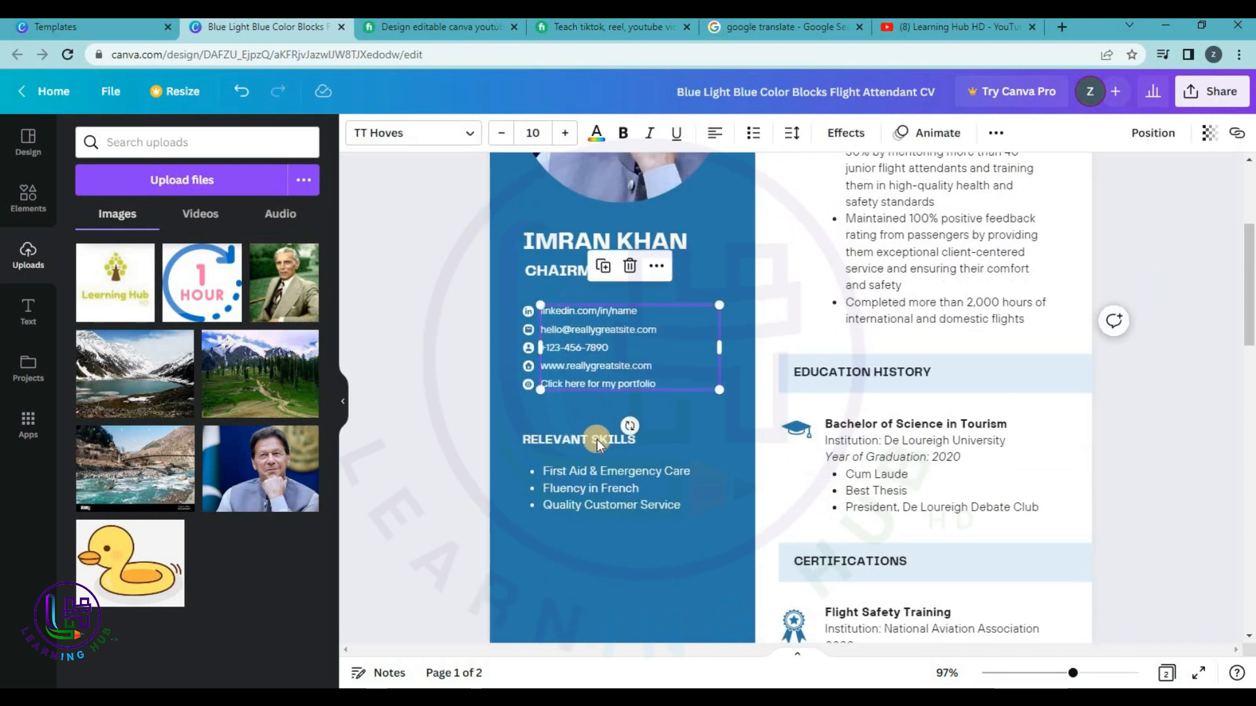
{"action": "double_click", "coordinate": [621, 315]}
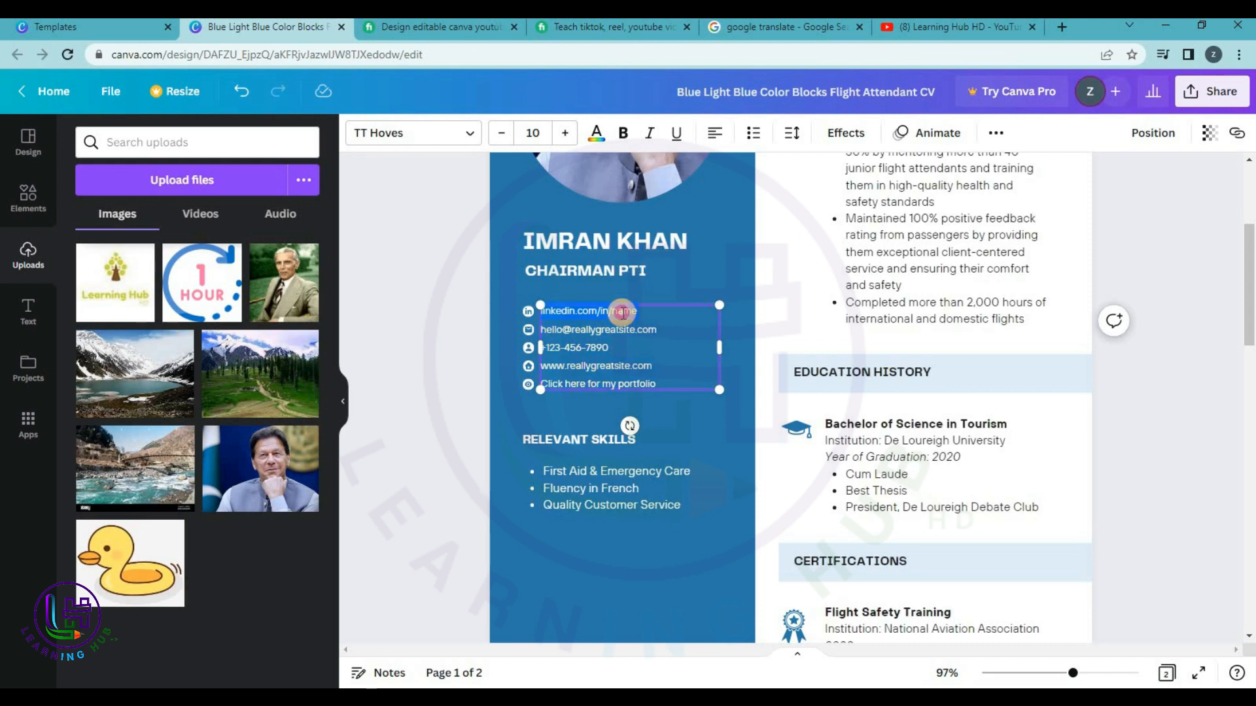
{"action": "double_click", "coordinate": [582, 350]}
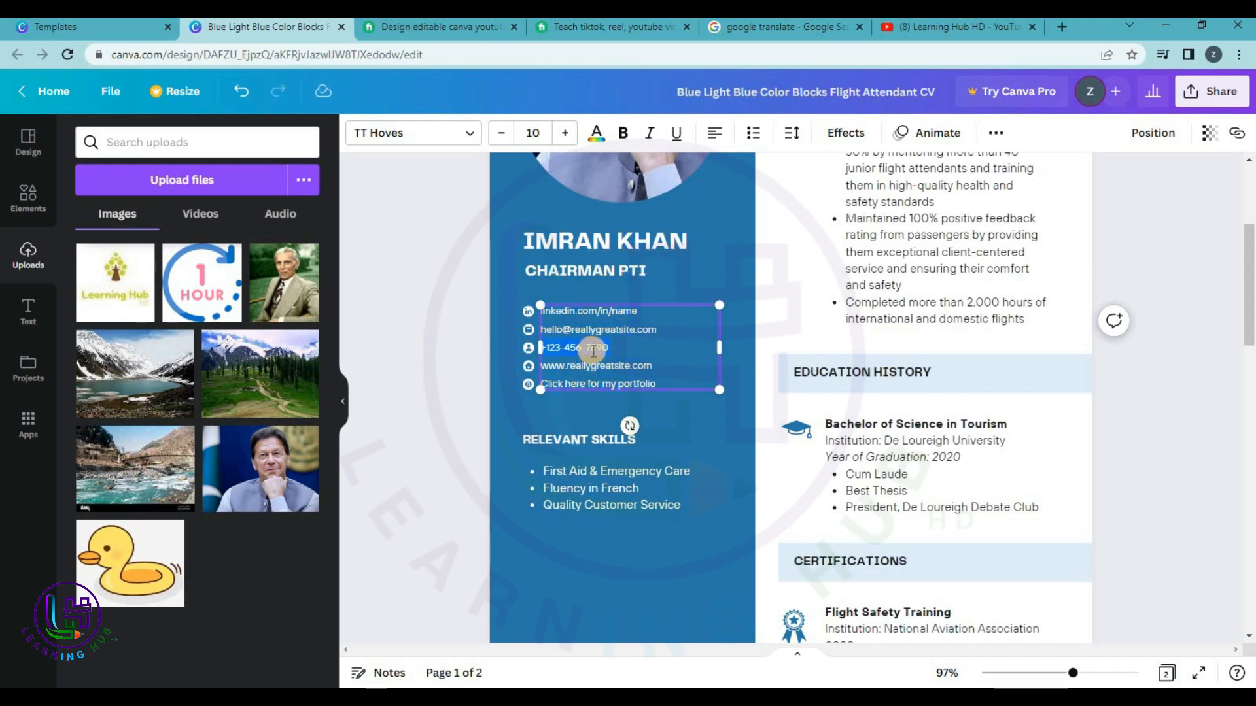
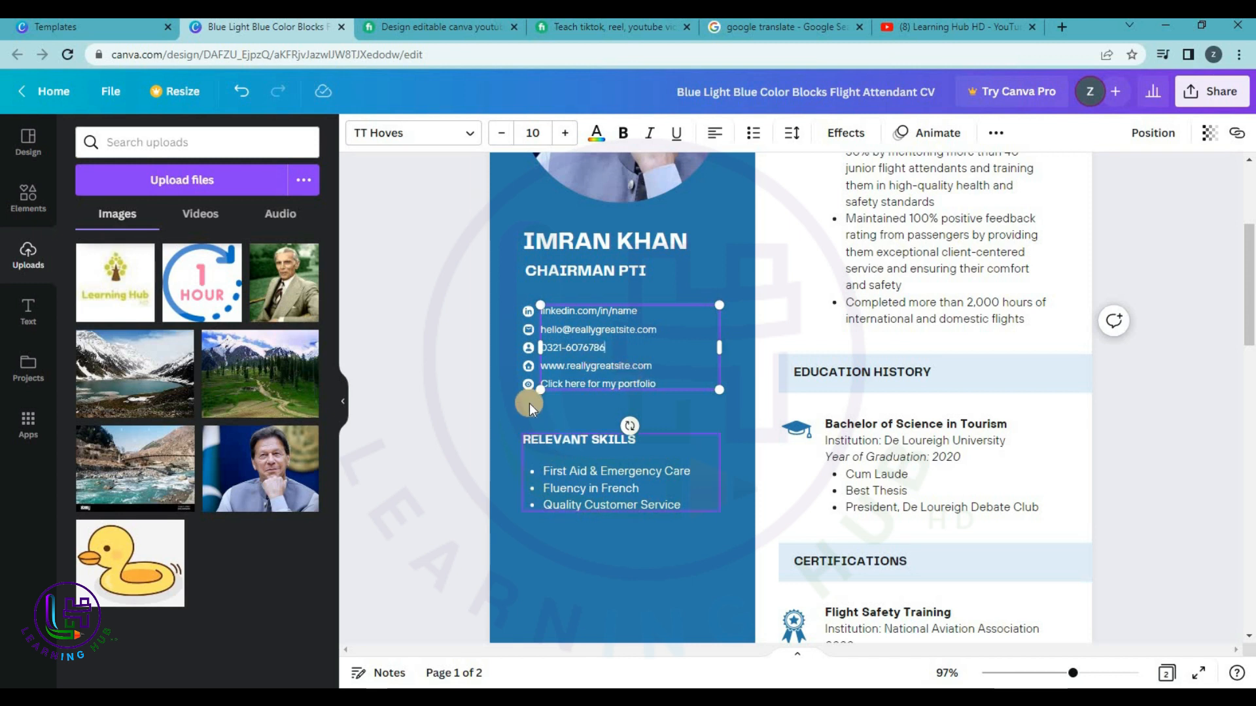
{"action": "left_click", "coordinate": [734, 445]}
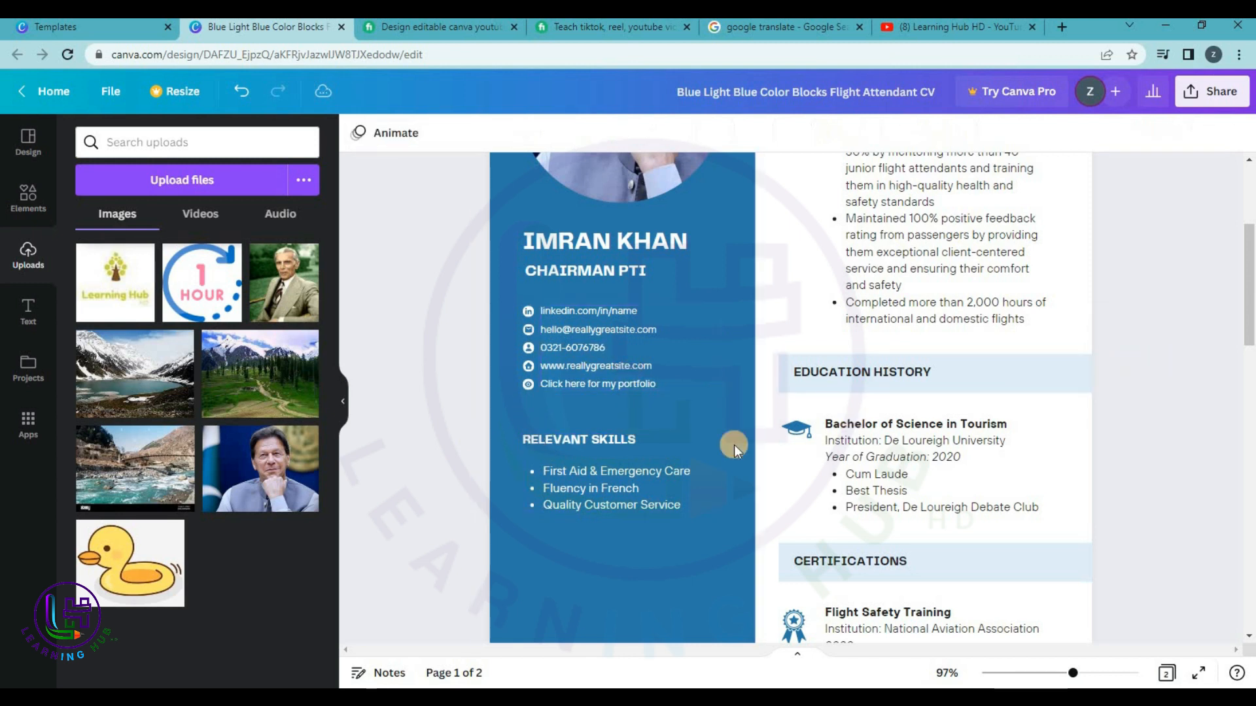
Scroll through both pages of the CV to review it.
{"action": "left_click", "coordinate": [574, 477]}
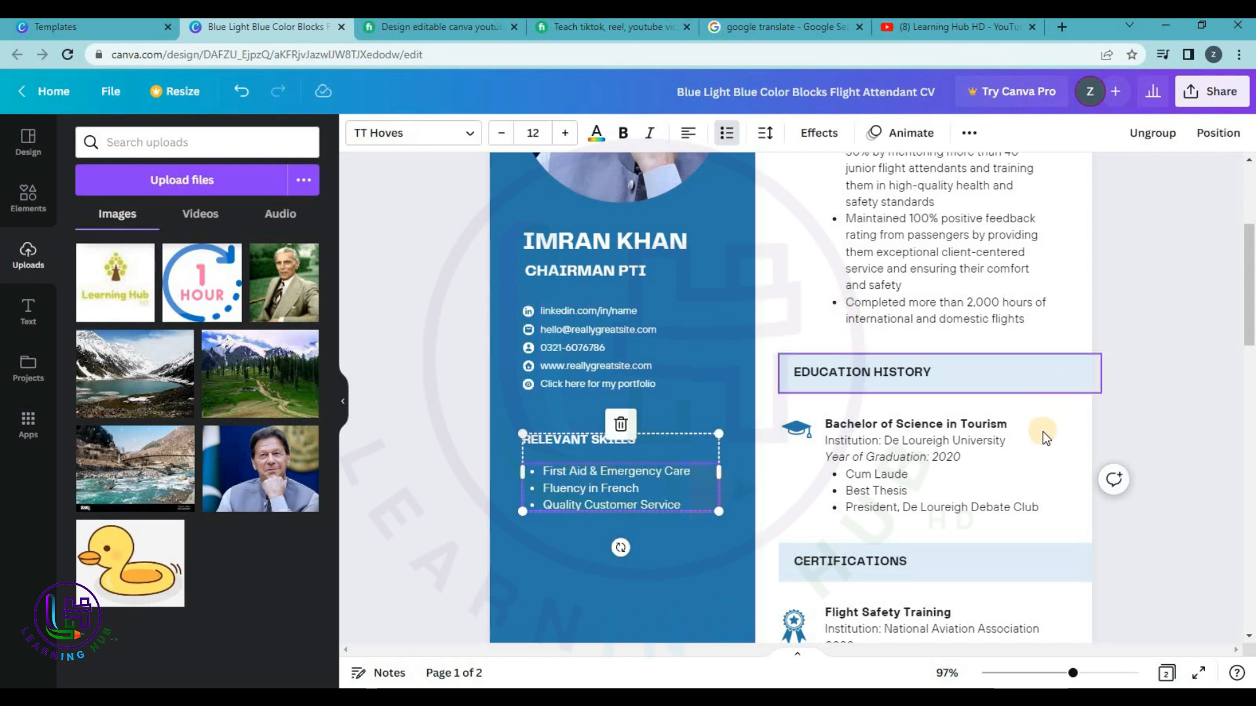
{"action": "scroll", "coordinate": [1043, 431], "scroll_direction": "down", "scroll_amount": 8}
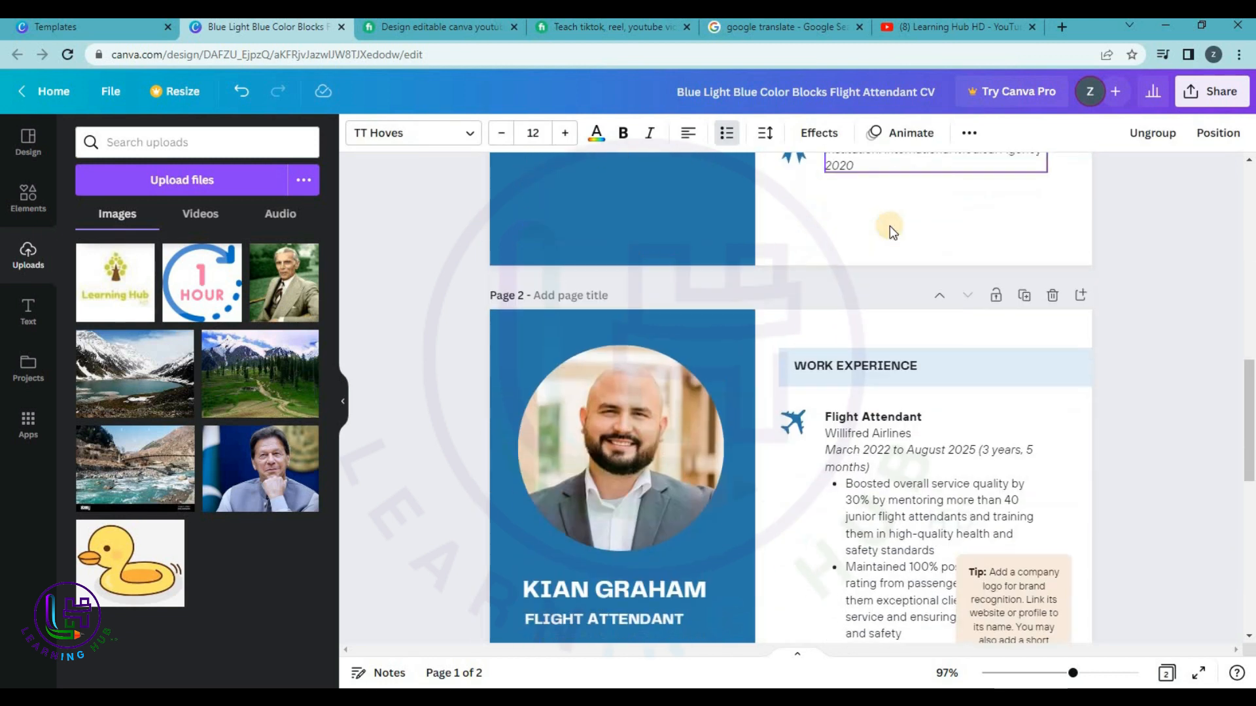
{"action": "scroll", "coordinate": [889, 226], "scroll_direction": "down", "scroll_amount": 8}
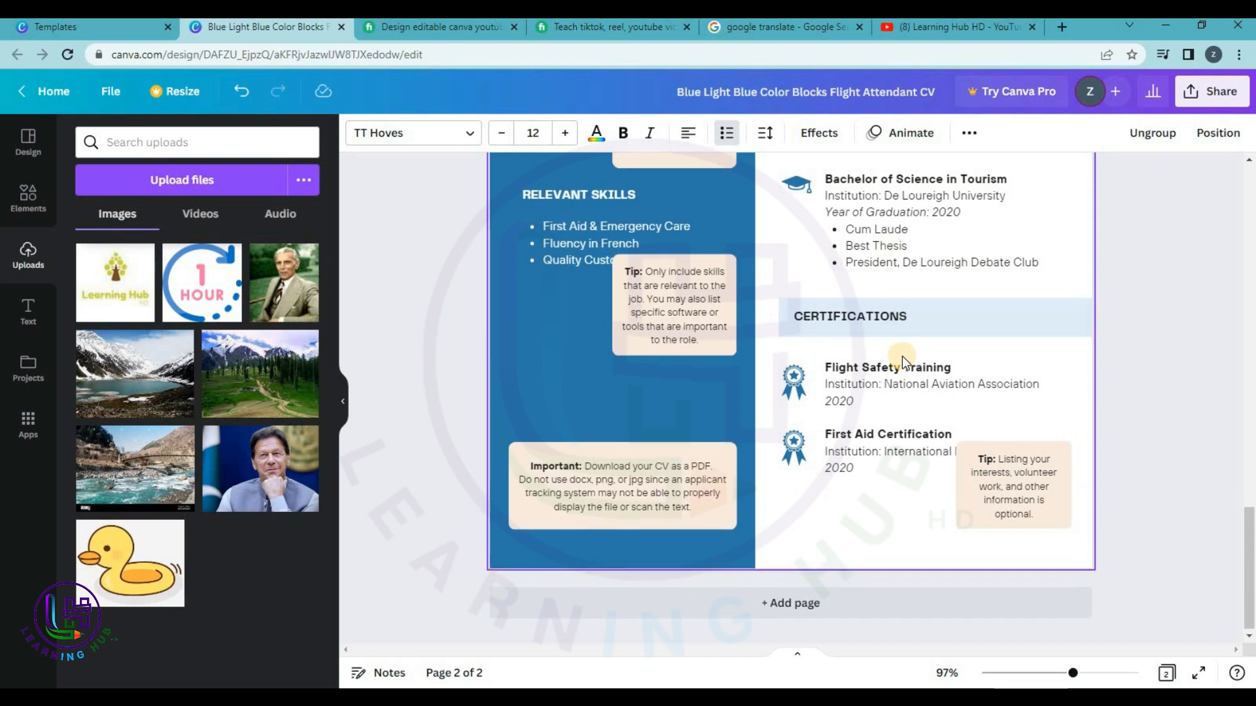
{"action": "scroll", "coordinate": [901, 355], "scroll_direction": "up", "scroll_amount": 20}
{"action": "scroll", "coordinate": [901, 356], "scroll_direction": "down", "scroll_amount": 7}
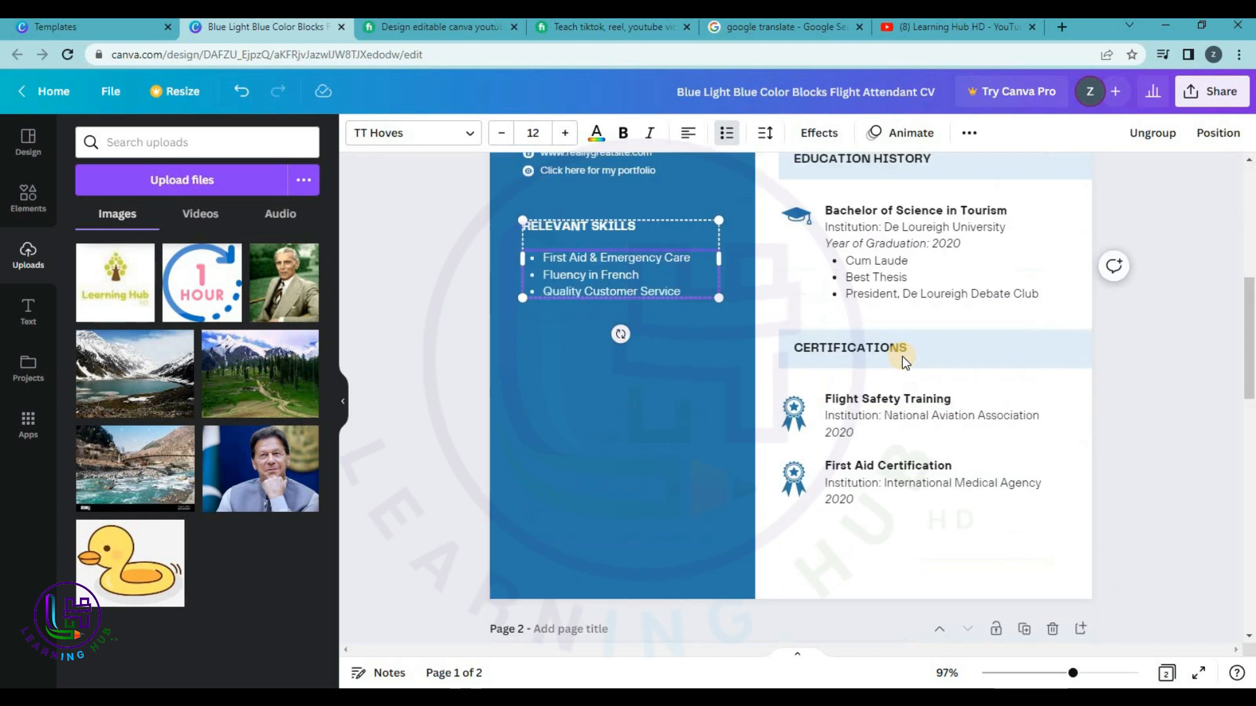
{"action": "scroll", "coordinate": [901, 356], "scroll_direction": "up", "scroll_amount": 5}
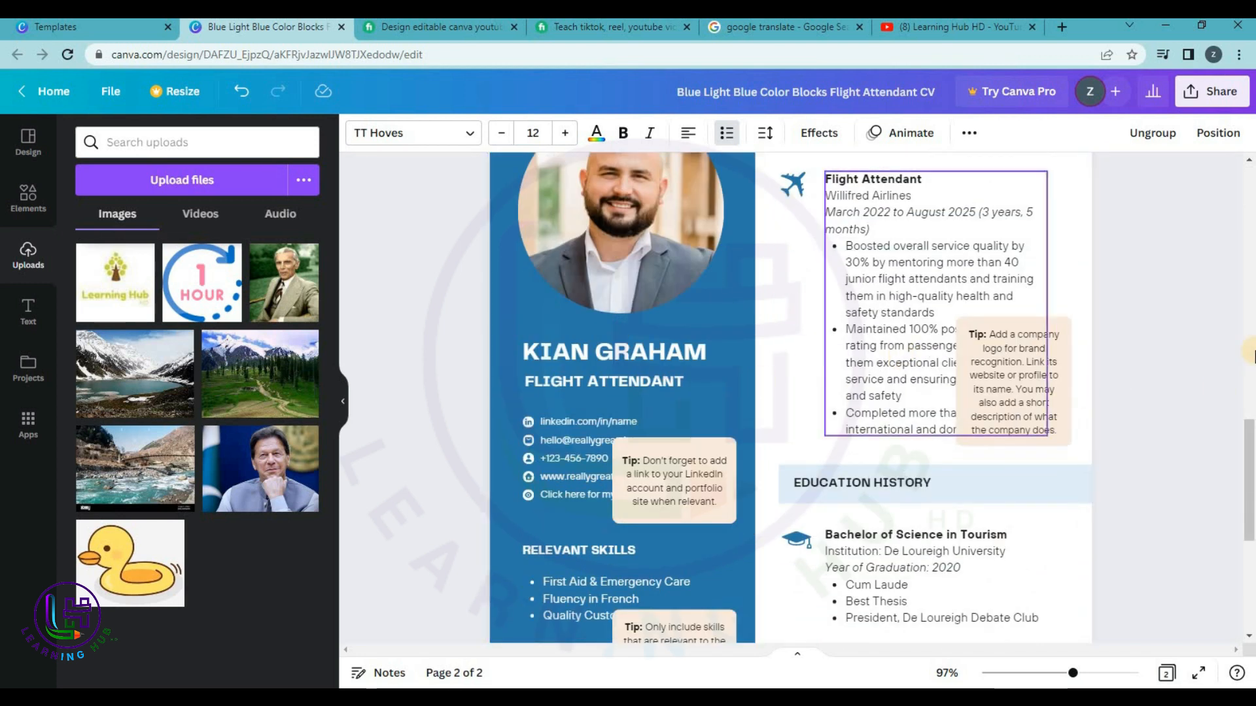
{"action": "scroll", "coordinate": [1130, 373], "scroll_direction": "up", "scroll_amount": 6}
{"action": "scroll", "coordinate": [1136, 371], "scroll_direction": "up", "scroll_amount": 8}
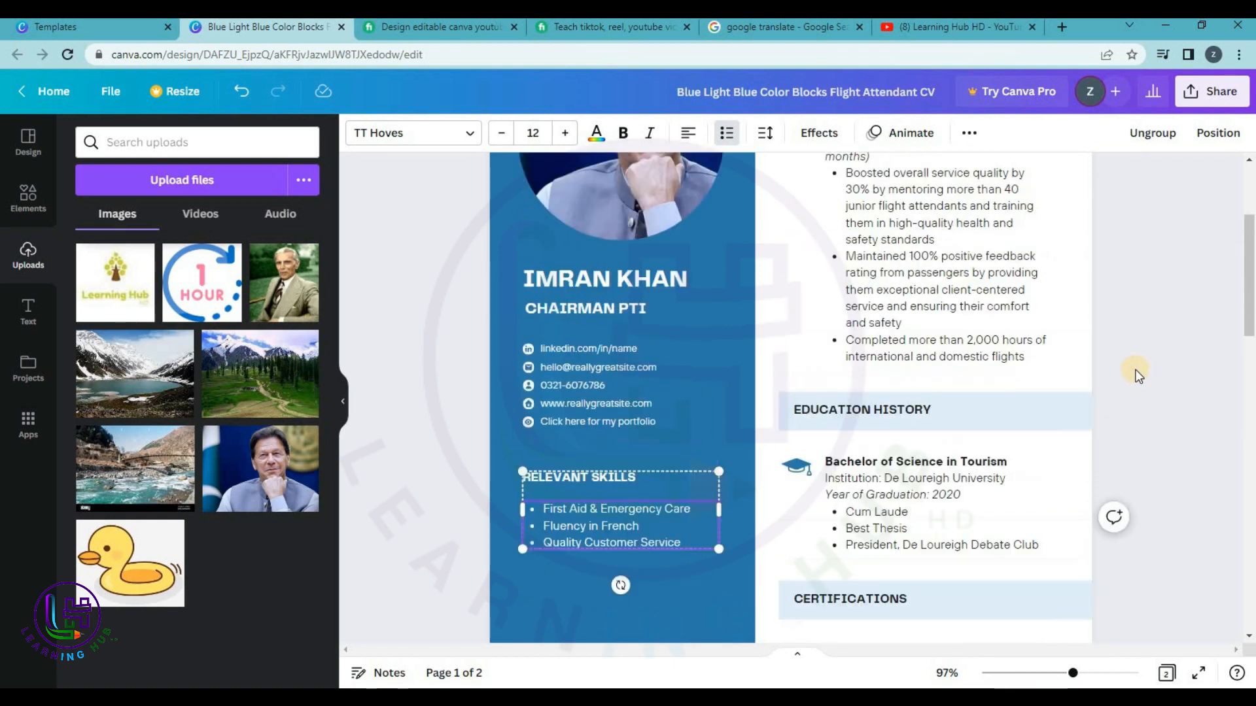
Download the resume through Share > Download as a PDF Standard file and switch to the templates tab.
{"action": "left_click", "coordinate": [1168, 237]}
{"action": "left_click", "coordinate": [1195, 94]}
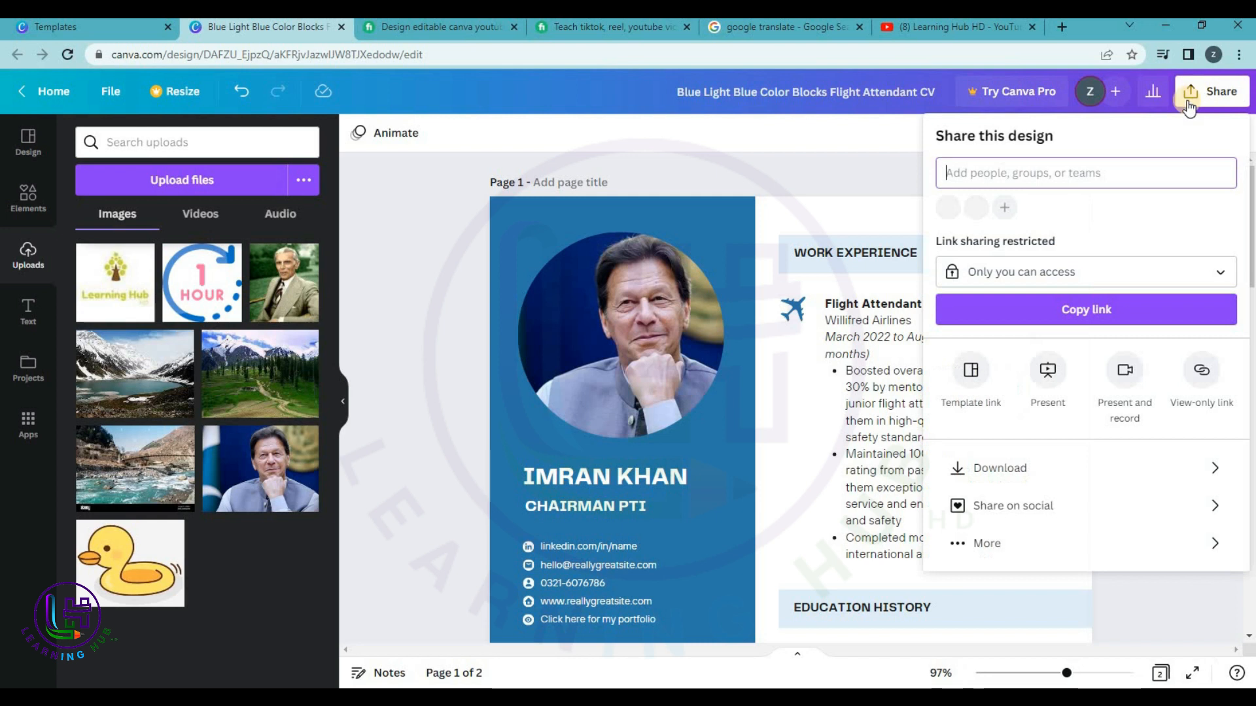
{"action": "left_click", "coordinate": [1036, 459]}
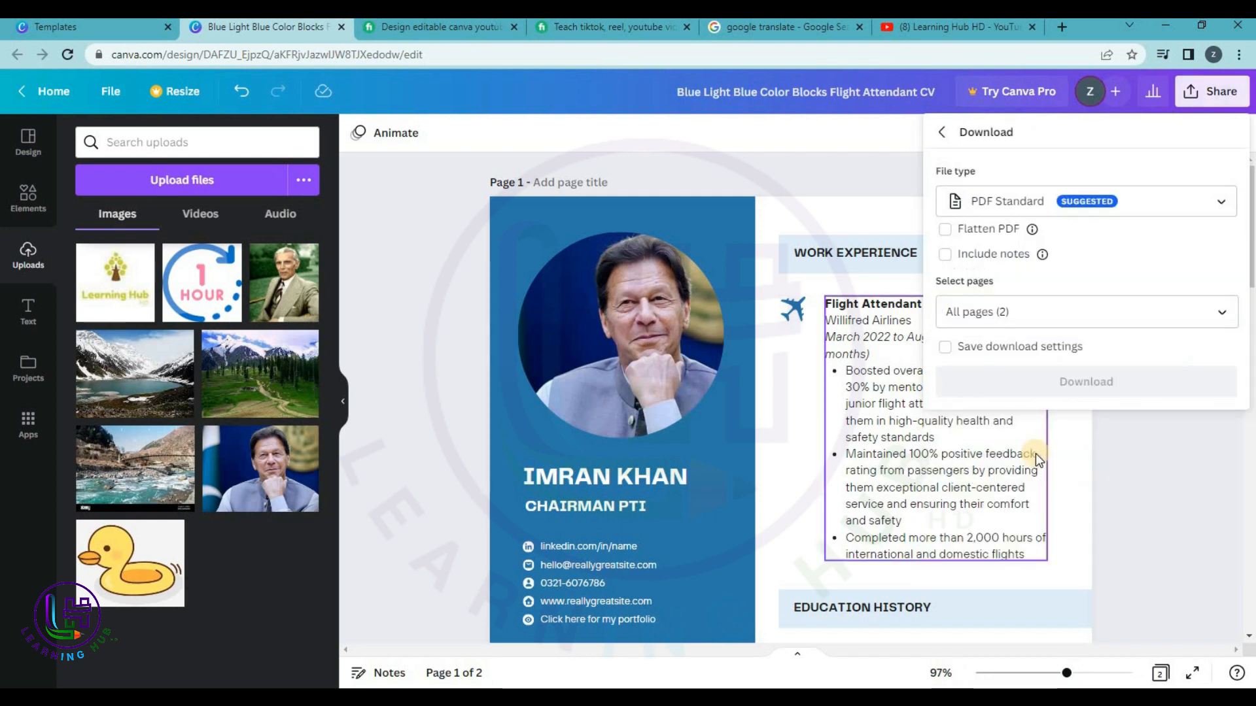
{"action": "left_click", "coordinate": [1021, 202]}
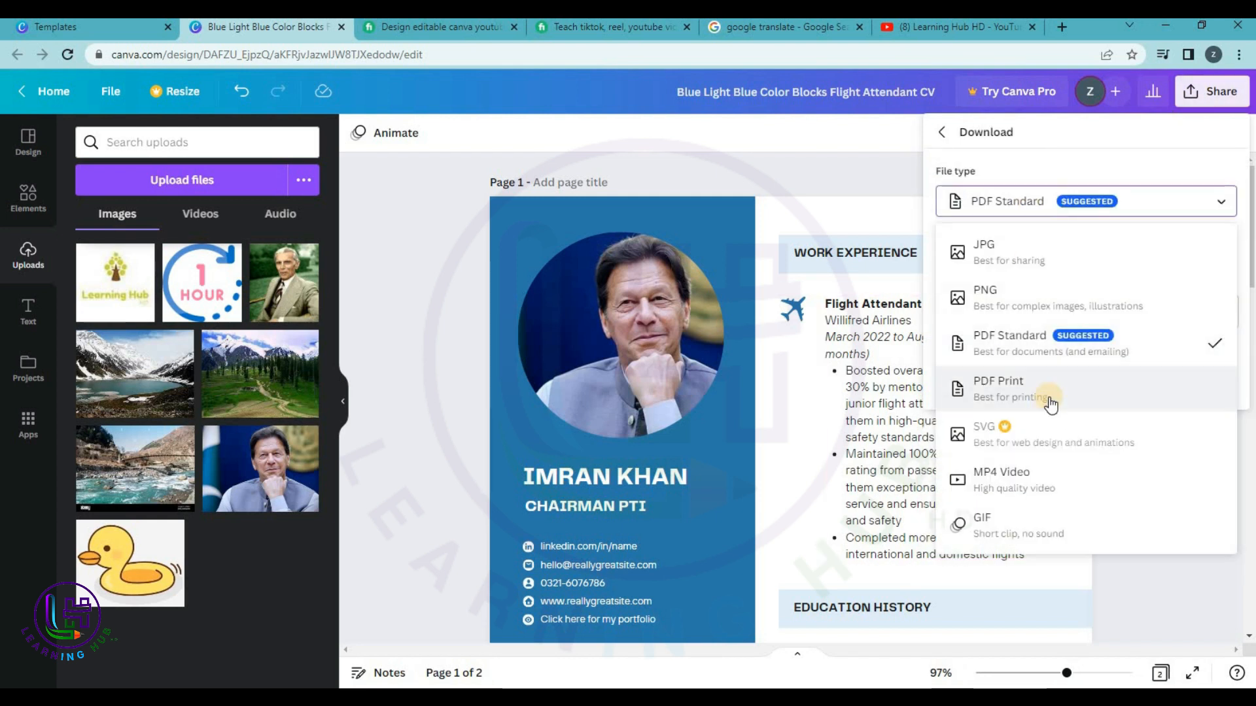
{"action": "left_click", "coordinate": [1065, 348]}
{"action": "left_click", "coordinate": [1066, 376]}
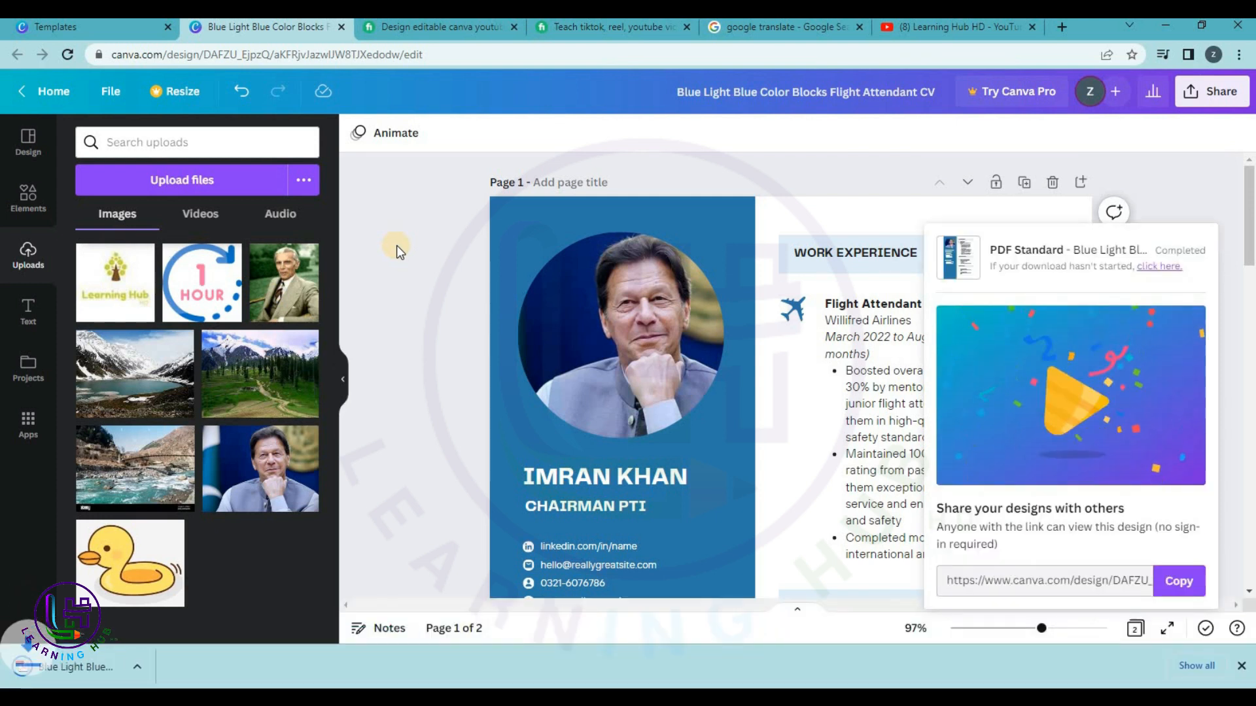
{"action": "left_click", "coordinate": [69, 28]}
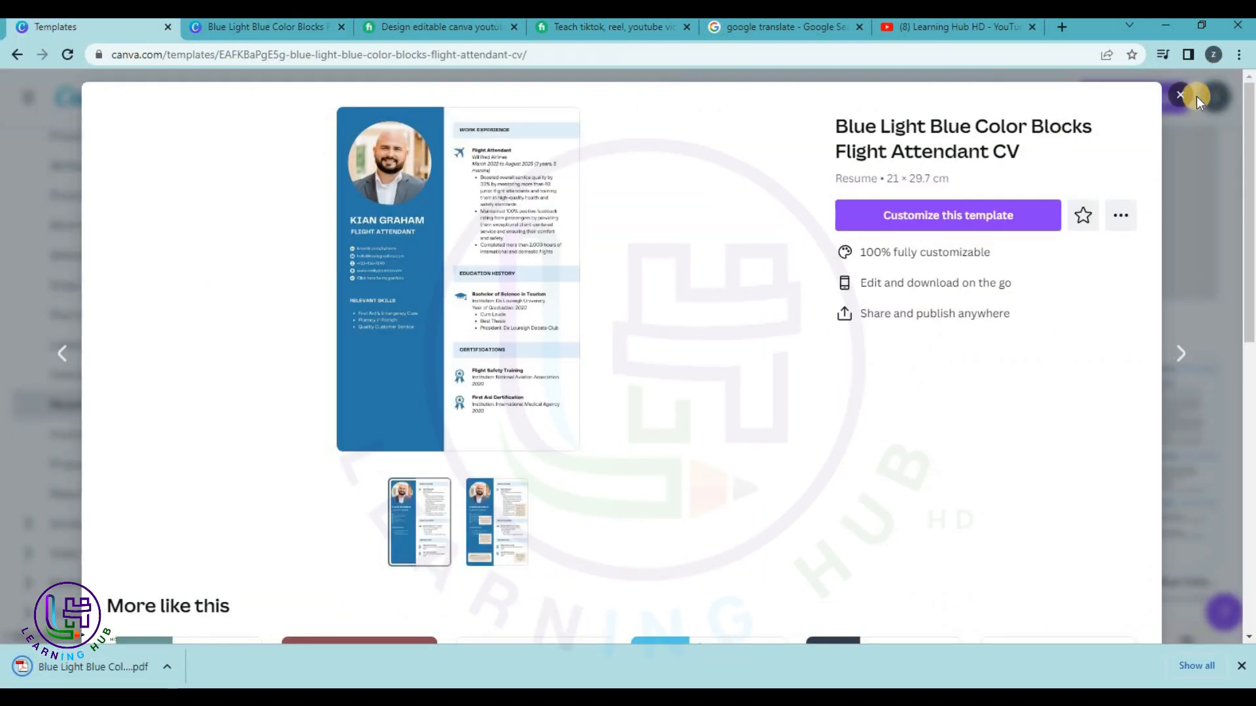
Close the blue template preview and customize the Content Creator Resume template.
{"action": "left_click", "coordinate": [1186, 99]}
{"action": "scroll", "coordinate": [1037, 339], "scroll_direction": "down", "scroll_amount": 3}
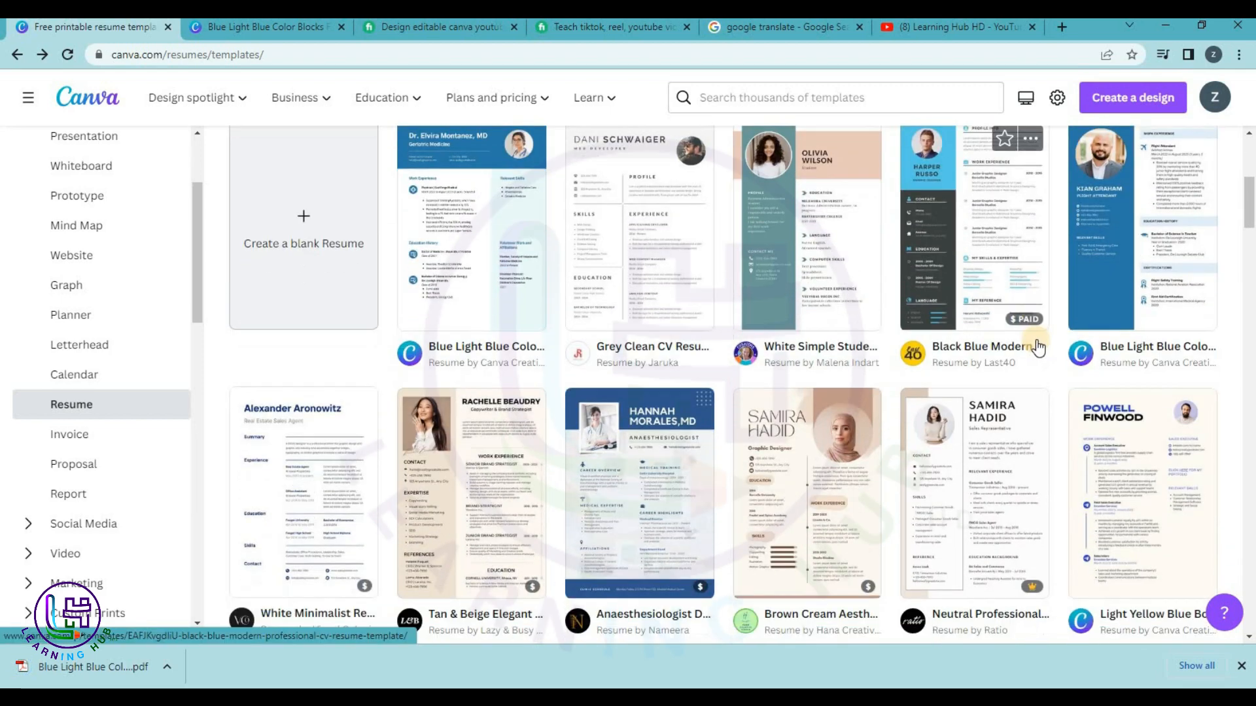
{"action": "scroll", "coordinate": [1039, 345], "scroll_direction": "down", "scroll_amount": 5}
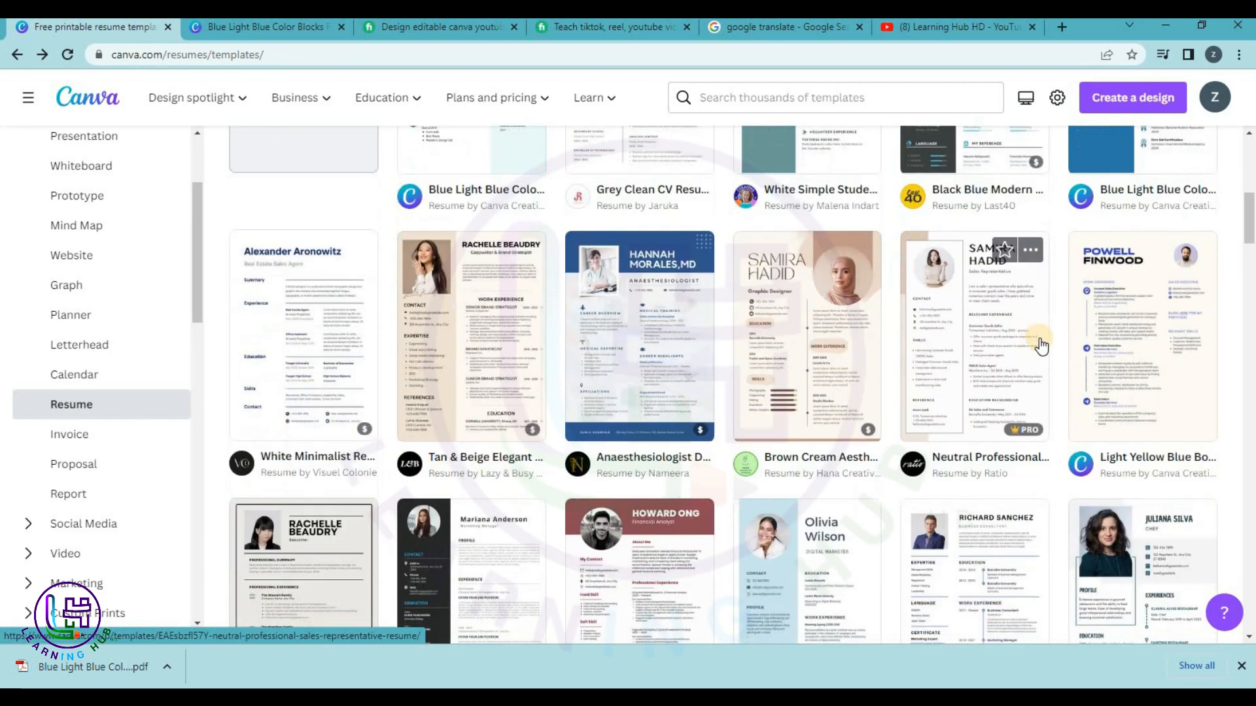
{"action": "scroll", "coordinate": [1112, 356], "scroll_direction": "down", "scroll_amount": 2}
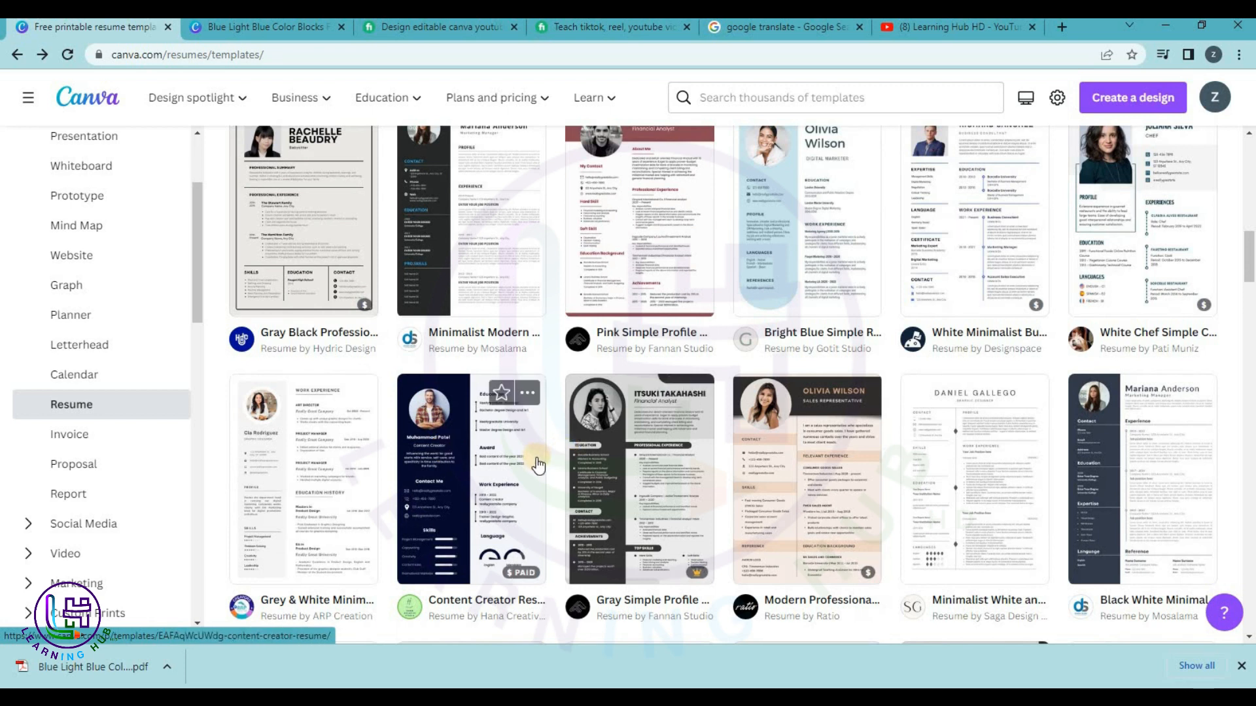
{"action": "left_click", "coordinate": [451, 516]}
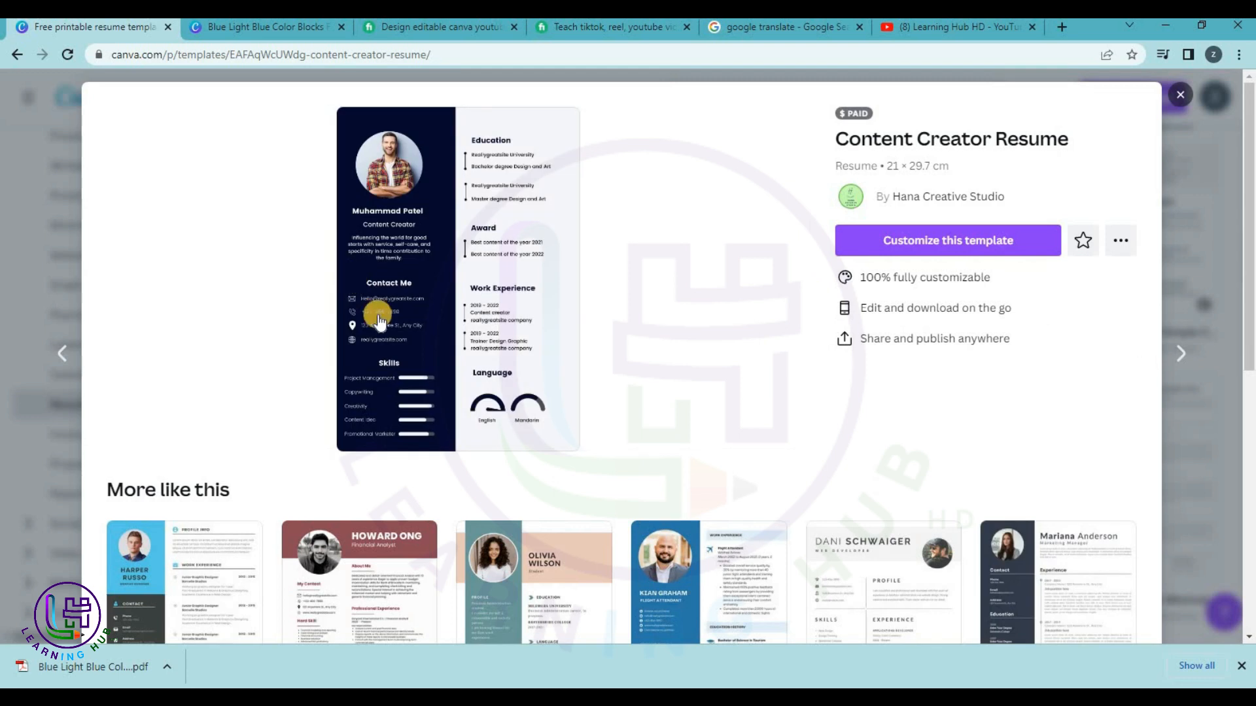
{"action": "left_click", "coordinate": [879, 248]}
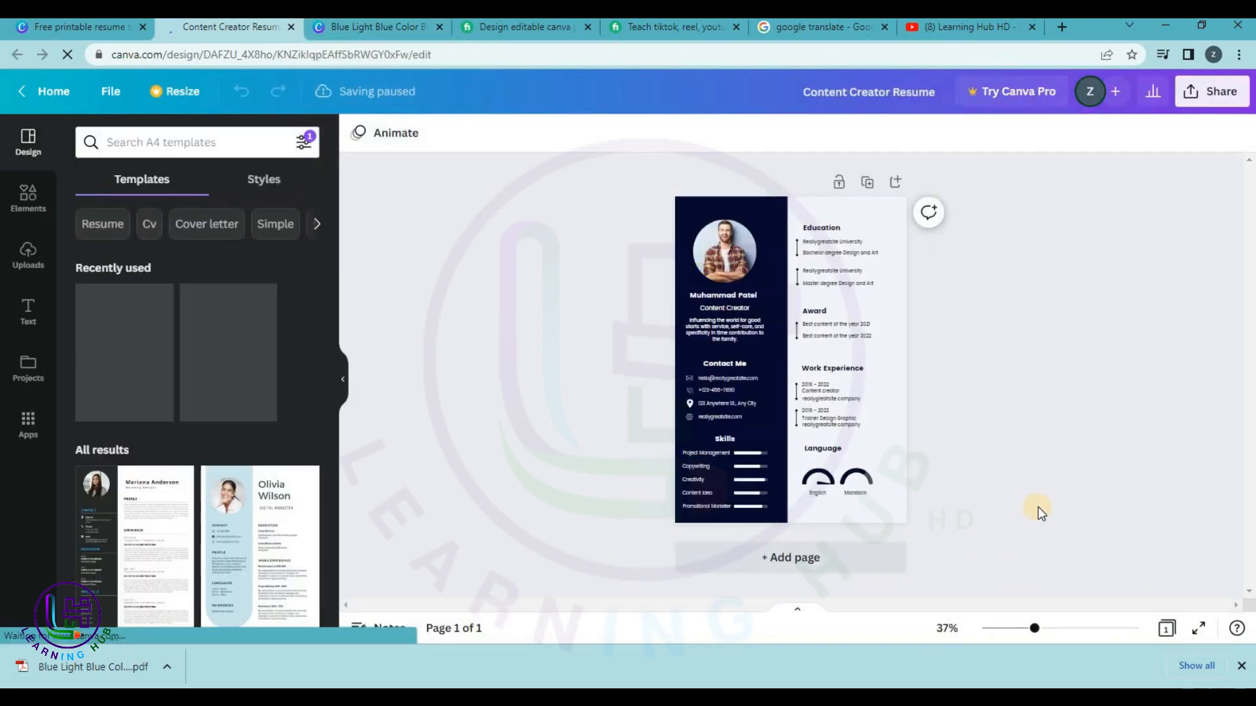
Zoom in and place the Learning Hub logo upload in the photo circle.
{"action": "left_click_drag", "start_coordinate": [1042, 631], "coordinate": [1086, 628]}
{"action": "scroll", "coordinate": [662, 354], "scroll_direction": "up", "scroll_amount": 5}
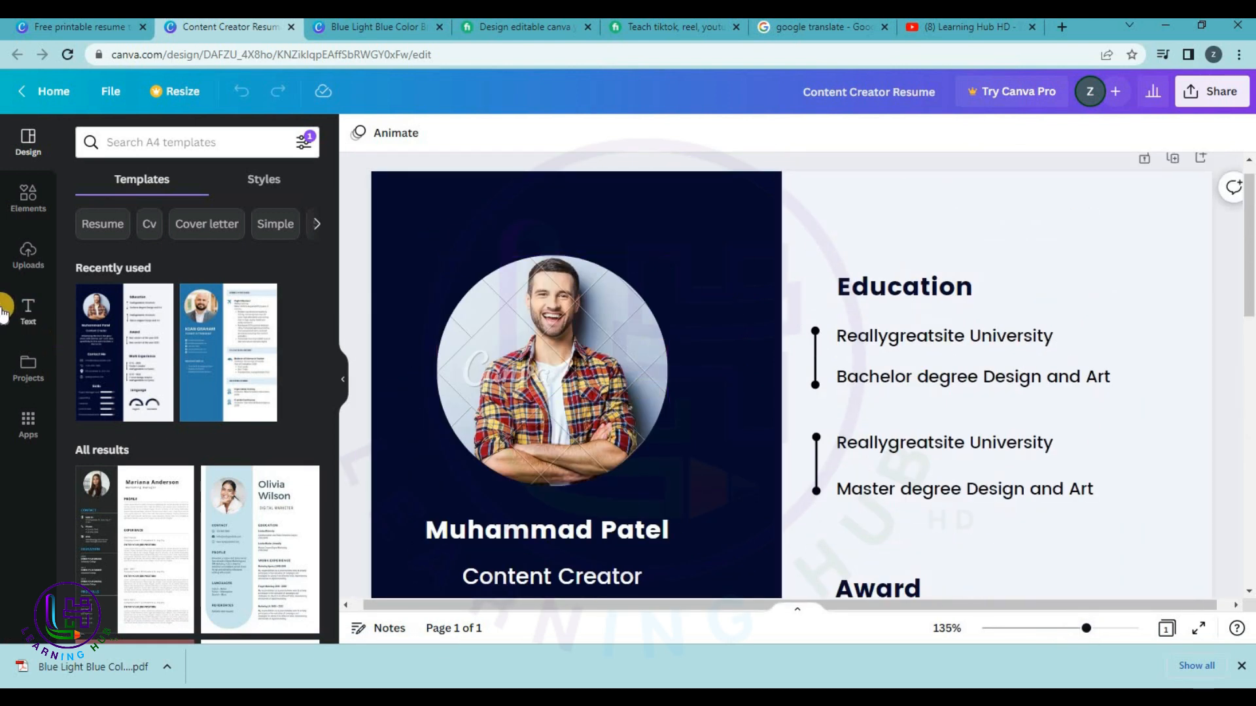
{"action": "left_click", "coordinate": [26, 254]}
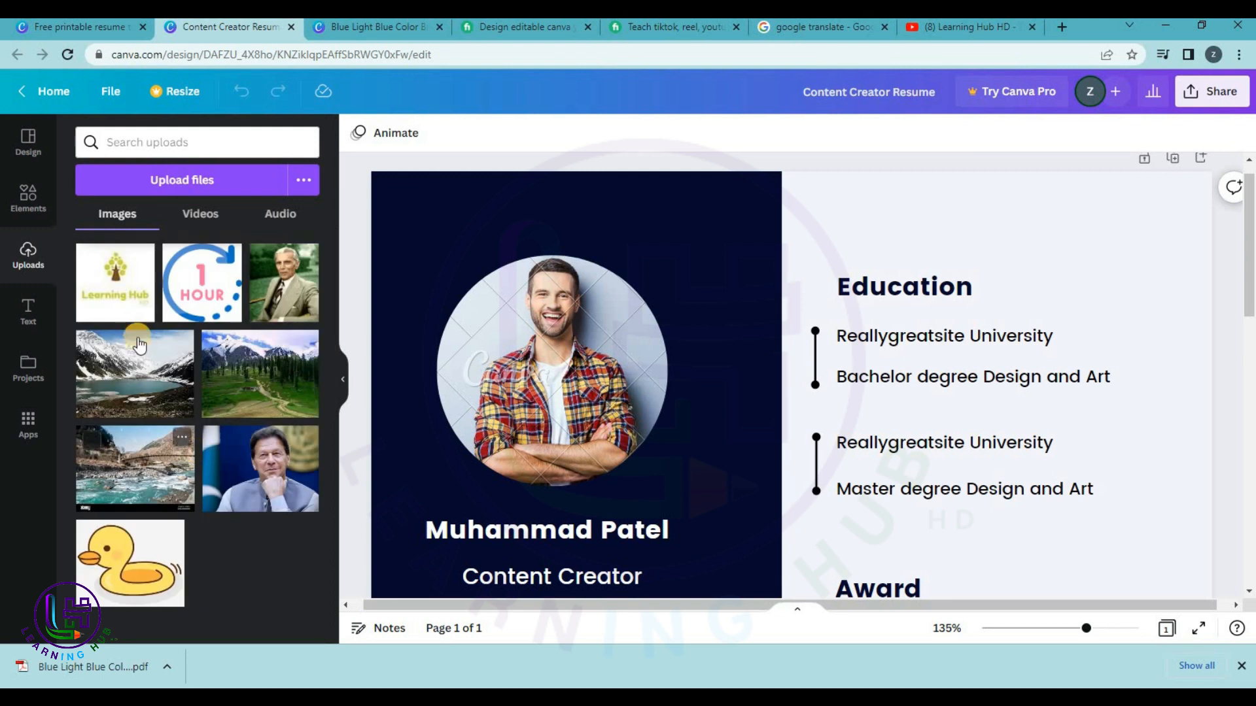
{"action": "left_click_drag", "start_coordinate": [137, 312], "coordinate": [523, 387]}
Replace the sample name with the owner's name and the job title with 'Professor/IT Tech.'.
{"action": "scroll", "coordinate": [521, 383], "scroll_direction": "down", "scroll_amount": 3}
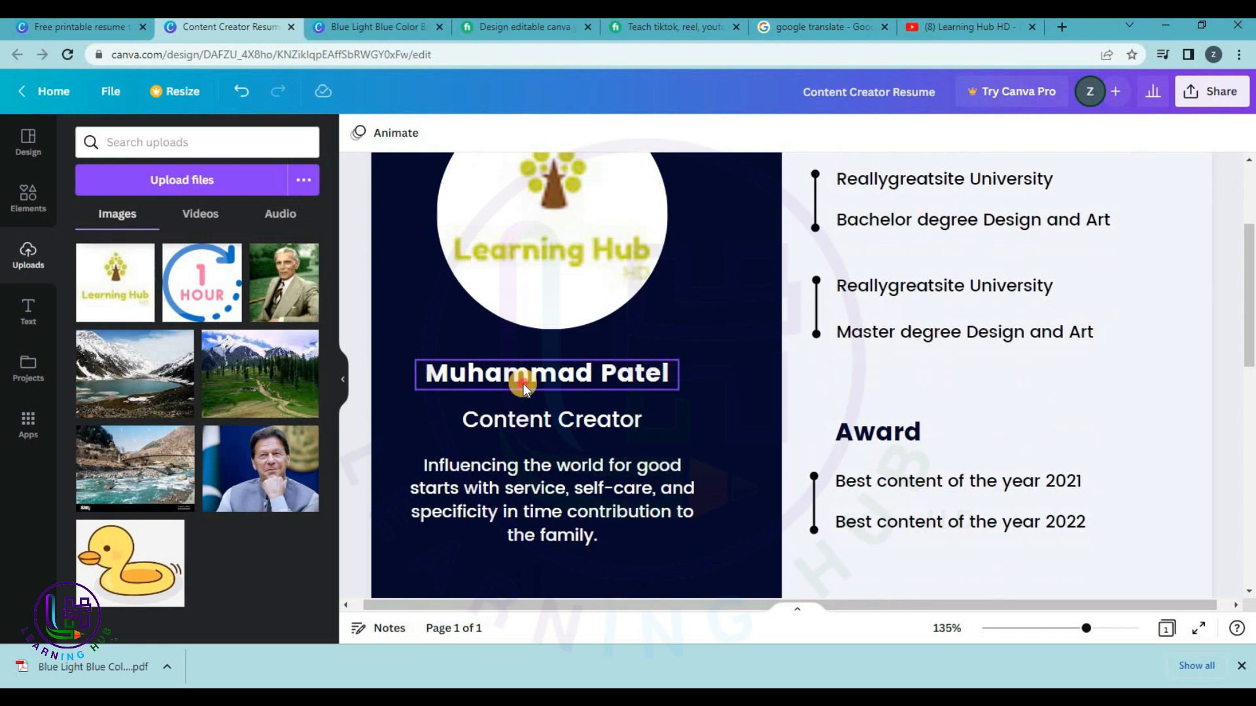
{"action": "double_click", "coordinate": [523, 383]}
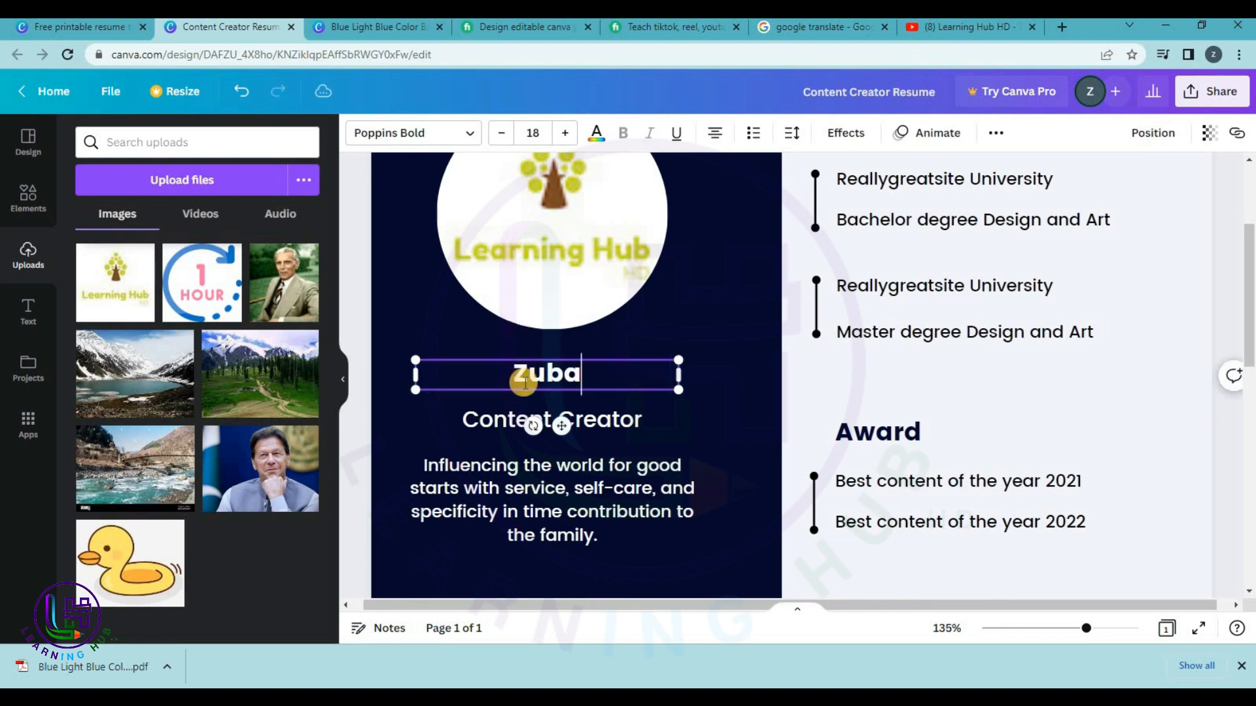
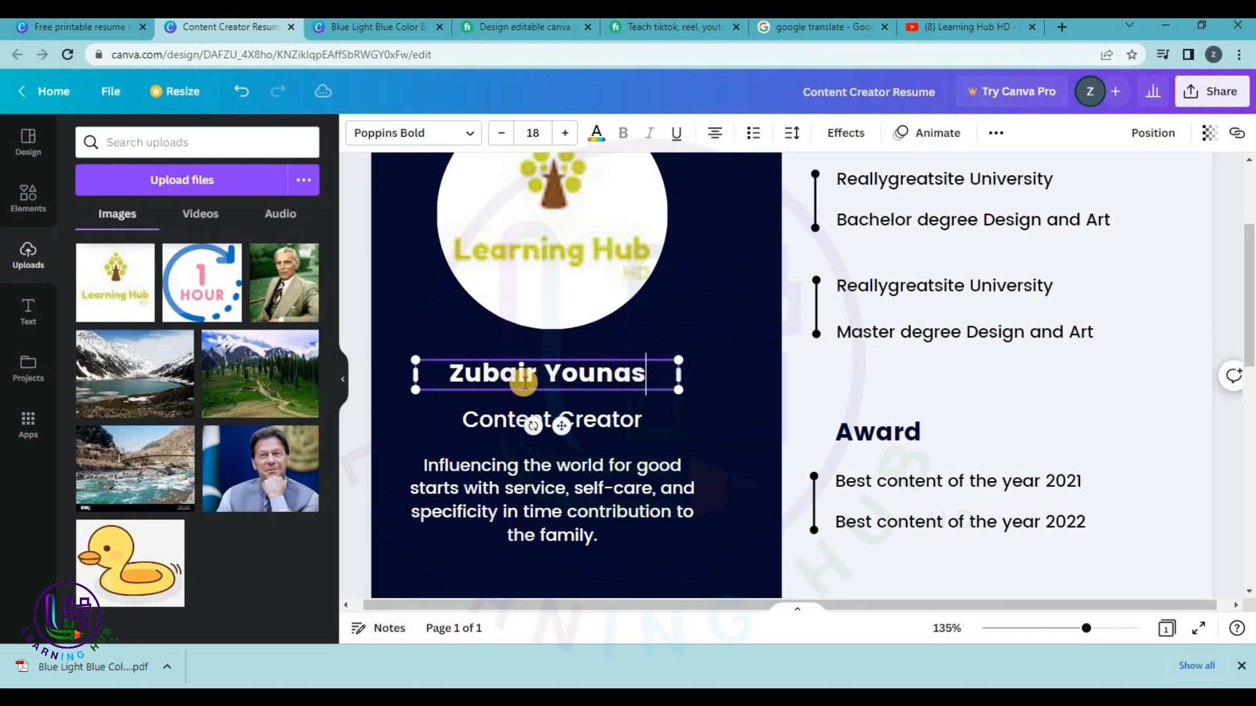
{"action": "double_click", "coordinate": [611, 422]}
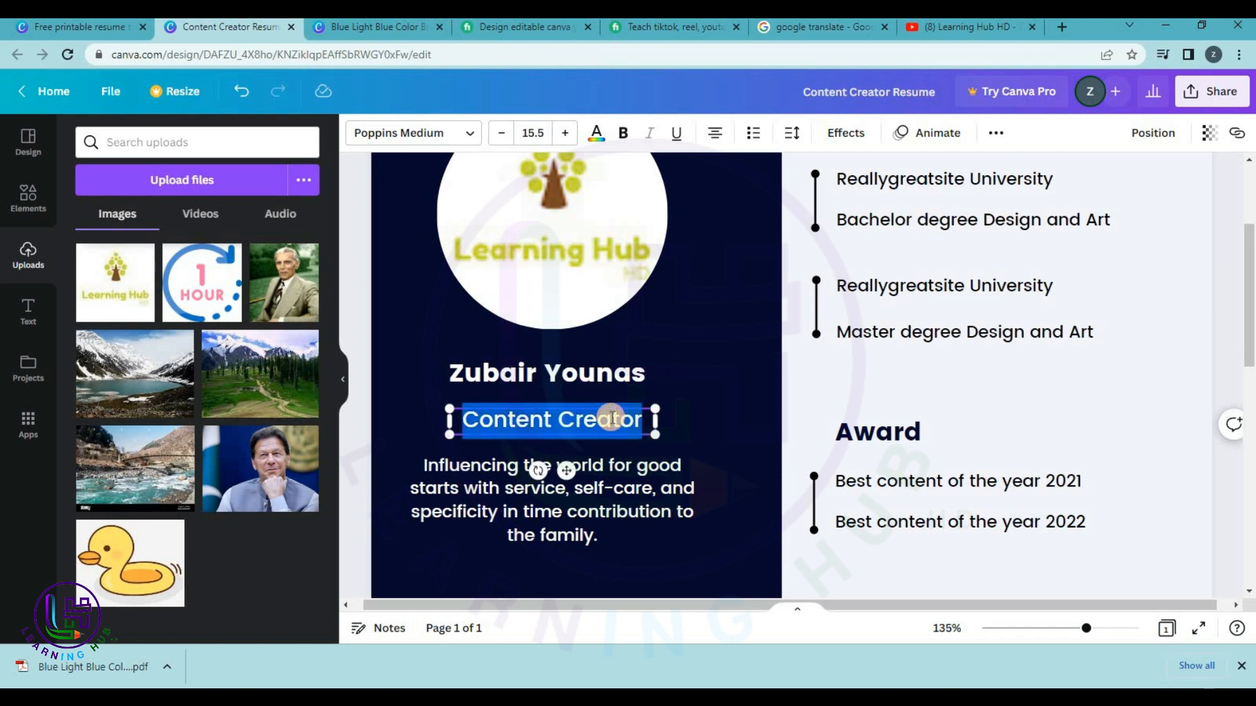
{"action": "type", "text": "Profess"}
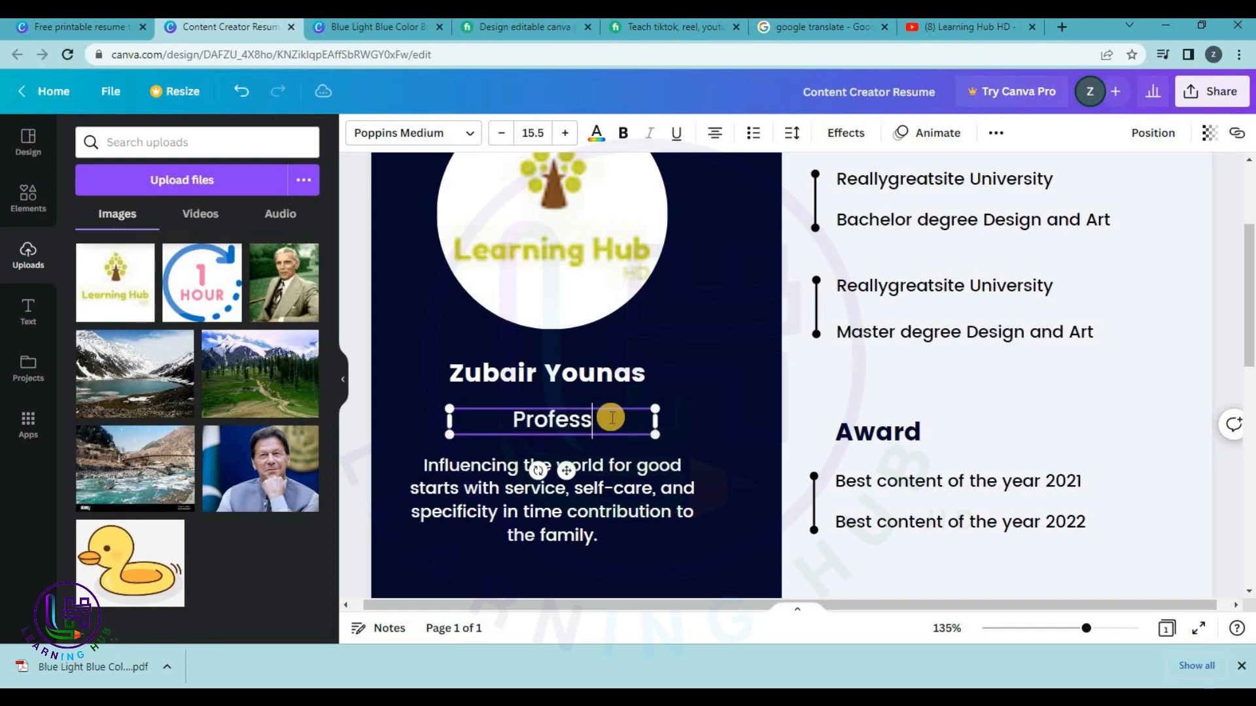
{"action": "type", "text": "or"}
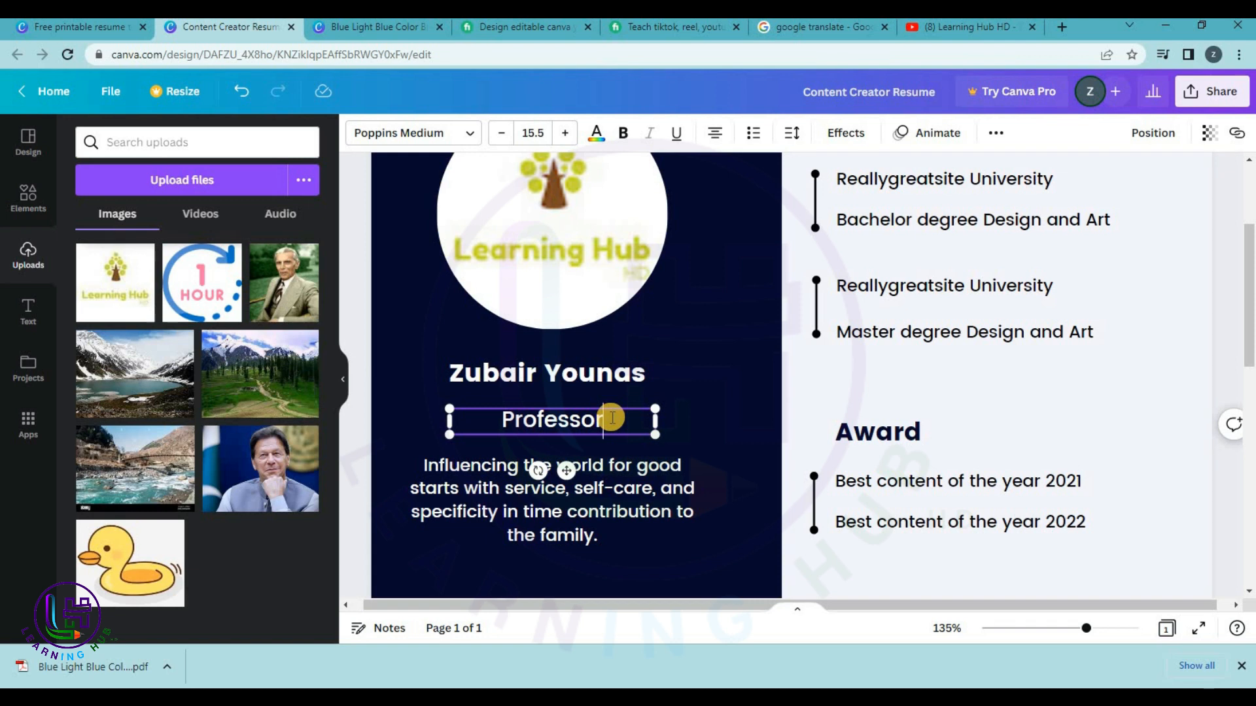
{"action": "type", "text": "/IT"}
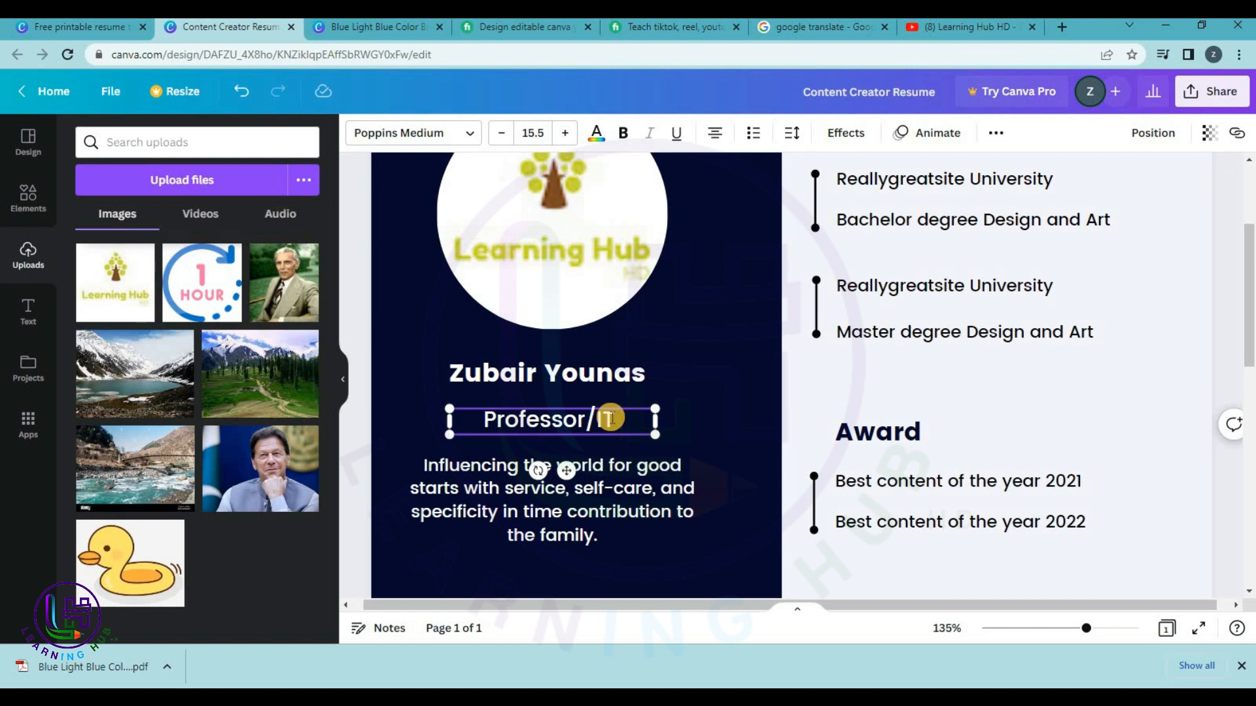
{"action": "type", "text": " Tech."}
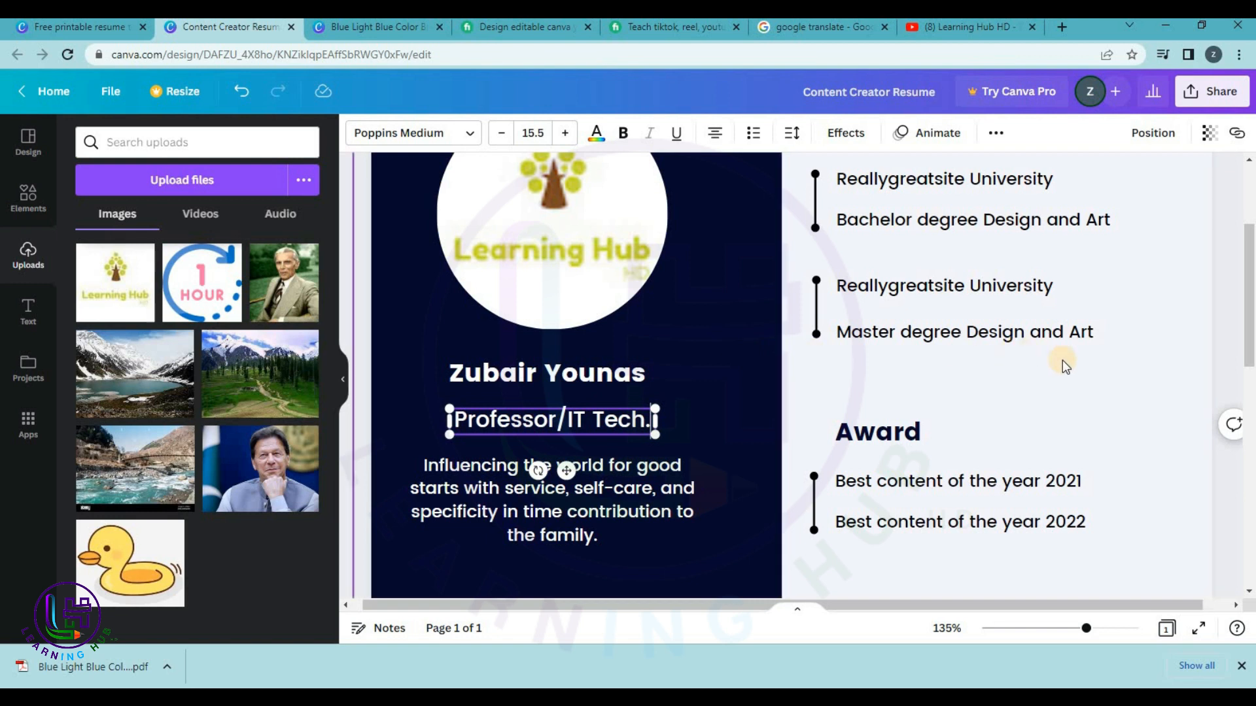
{"action": "left_click_drag", "start_coordinate": [1087, 632], "coordinate": [1068, 629]}
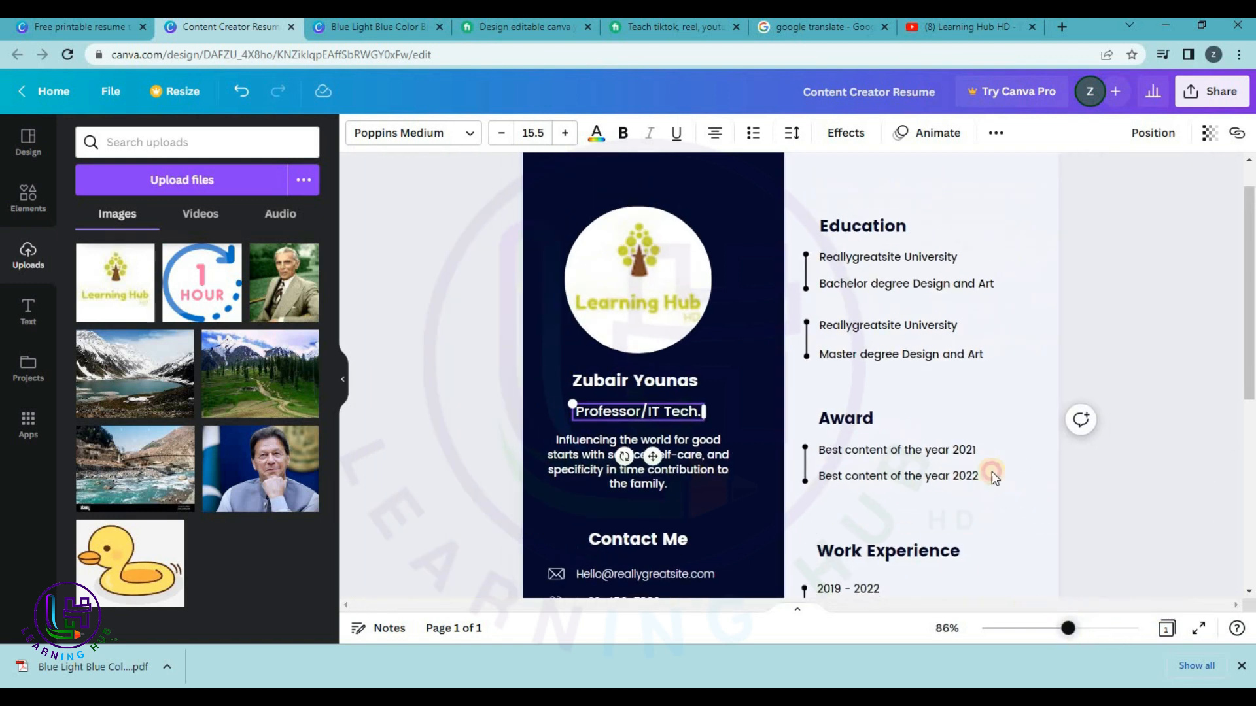
Change the first Education entry to MSCS at Abasyn University Islamabad.
{"action": "left_click", "coordinate": [1188, 397]}
{"action": "scroll", "coordinate": [1188, 398], "scroll_direction": "up", "scroll_amount": 1}
{"action": "left_click", "coordinate": [862, 301]}
{"action": "left_click", "coordinate": [863, 301]}
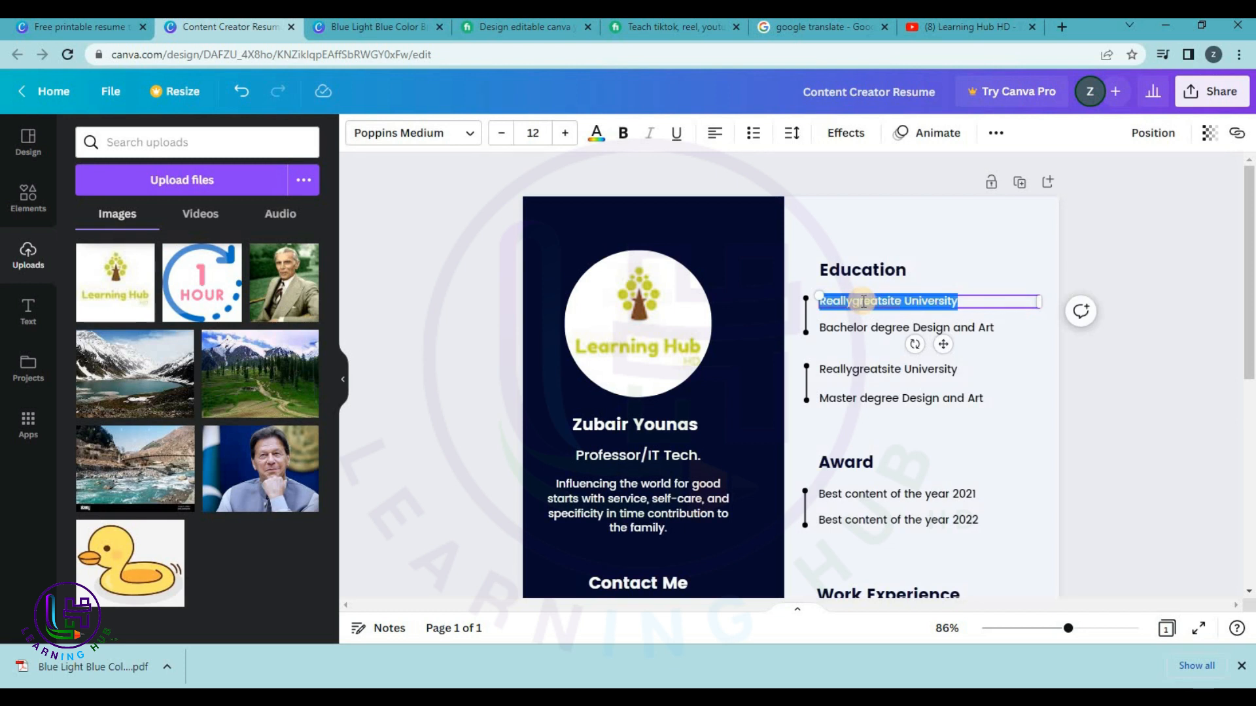
{"action": "type", "text": "BS"}
{"action": "type", "text": "M"}
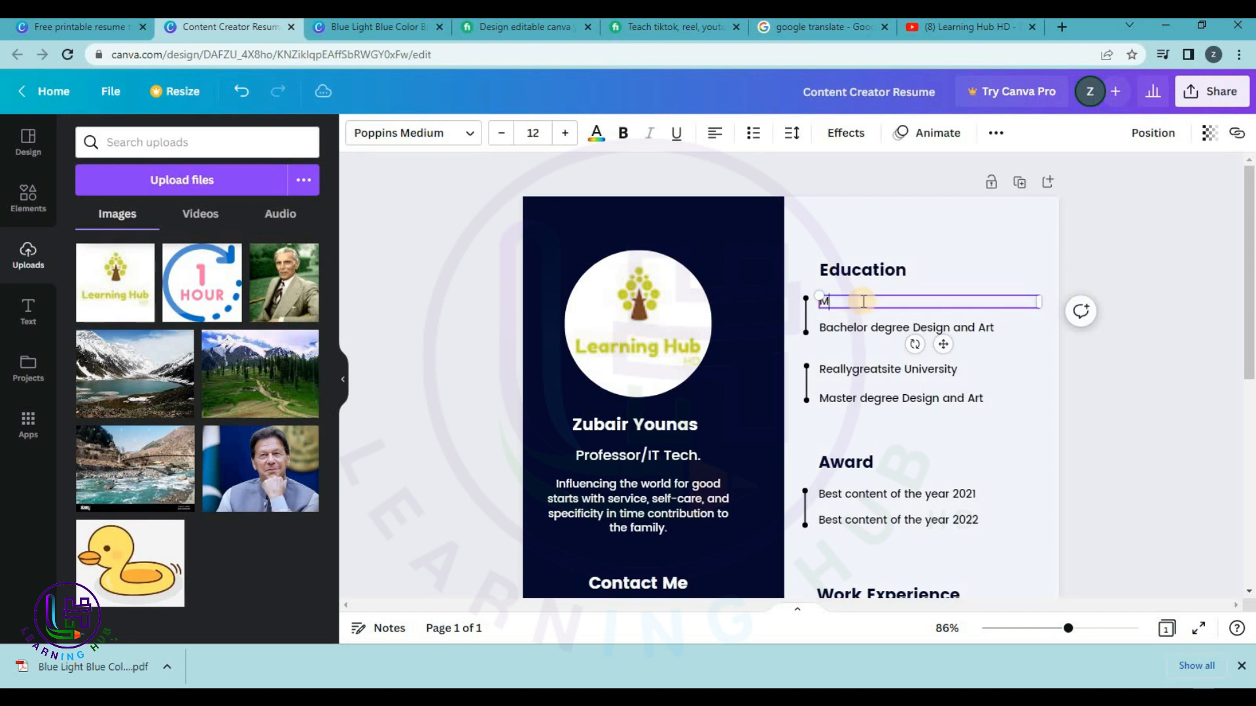
{"action": "type", "text": "SCS"}
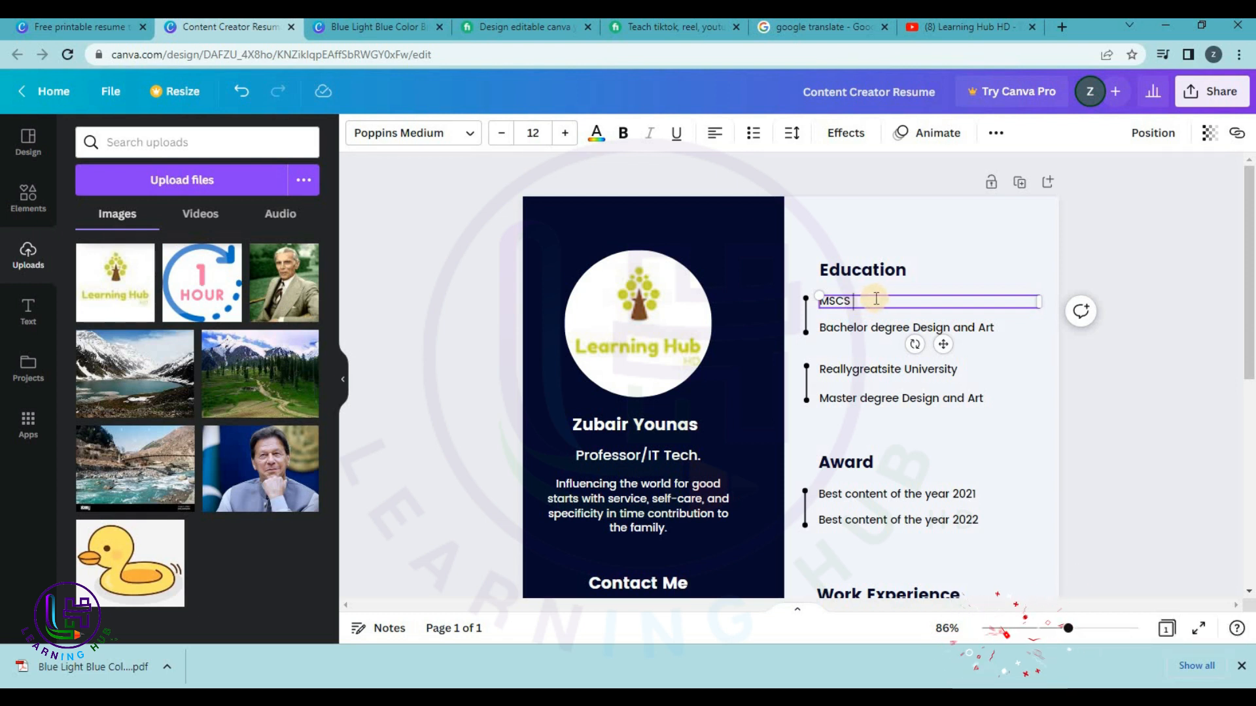
{"action": "double_click", "coordinate": [838, 329]}
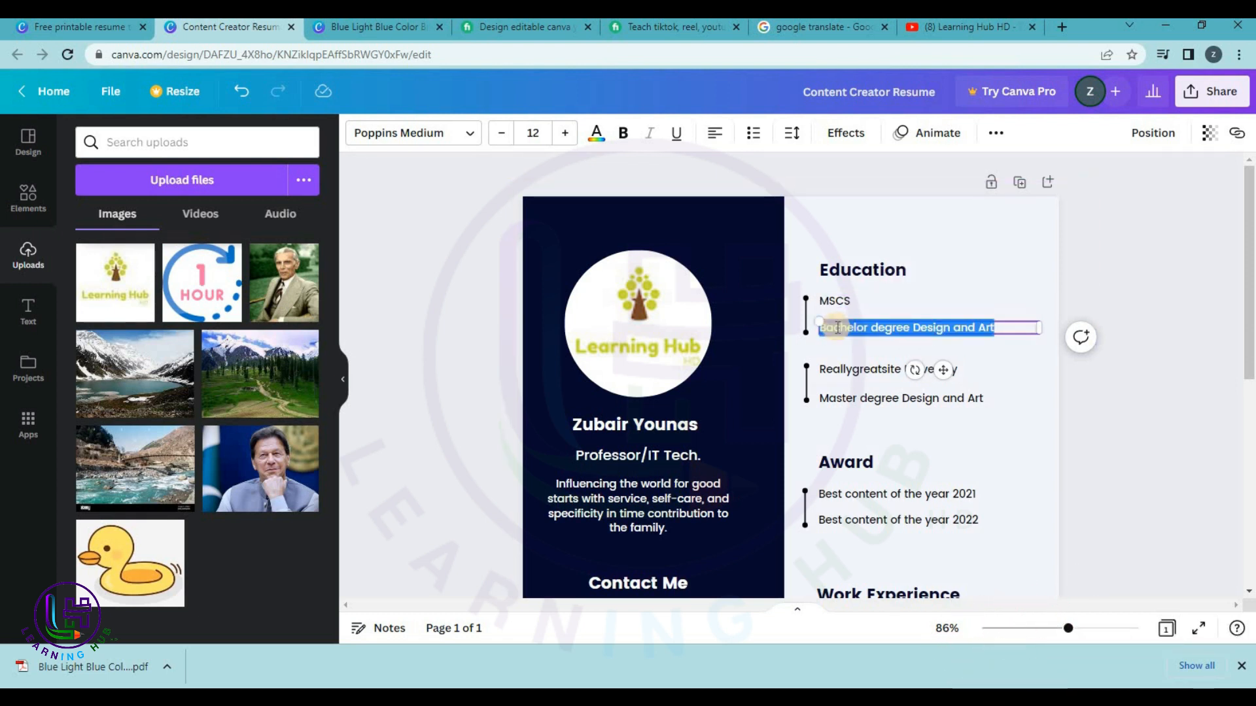
{"action": "type", "text": "Abdsyn UNi"}
{"action": "key", "text": "BackSpace"}
{"action": "key", "text": "BackSpace"}
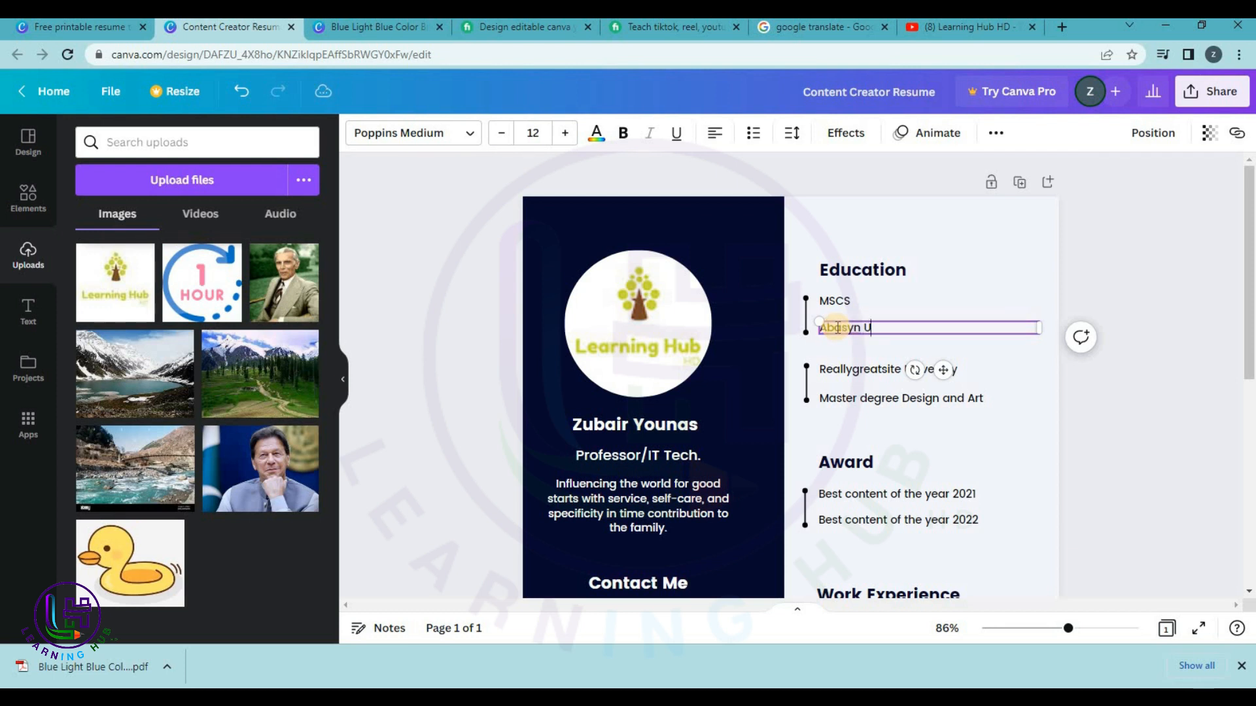
{"action": "key", "text": "BackSpace"}
{"action": "key", "text": "BackSpace"}
{"action": "type", "text": "niversity Islamabad"}
Change the second Education entry to BSIT at Arid Agriculture University Rawalpindi.
{"action": "left_click", "coordinate": [863, 368]}
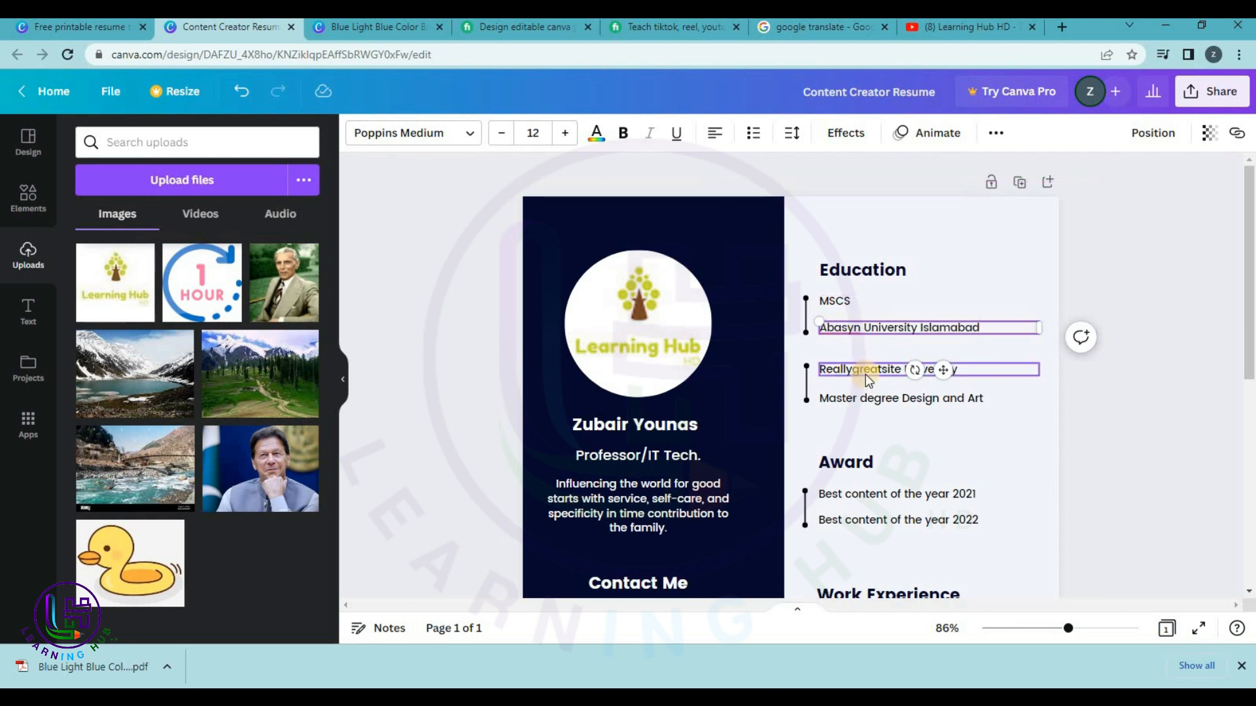
{"action": "left_click", "coordinate": [866, 373]}
{"action": "type", "text": "BSIT"}
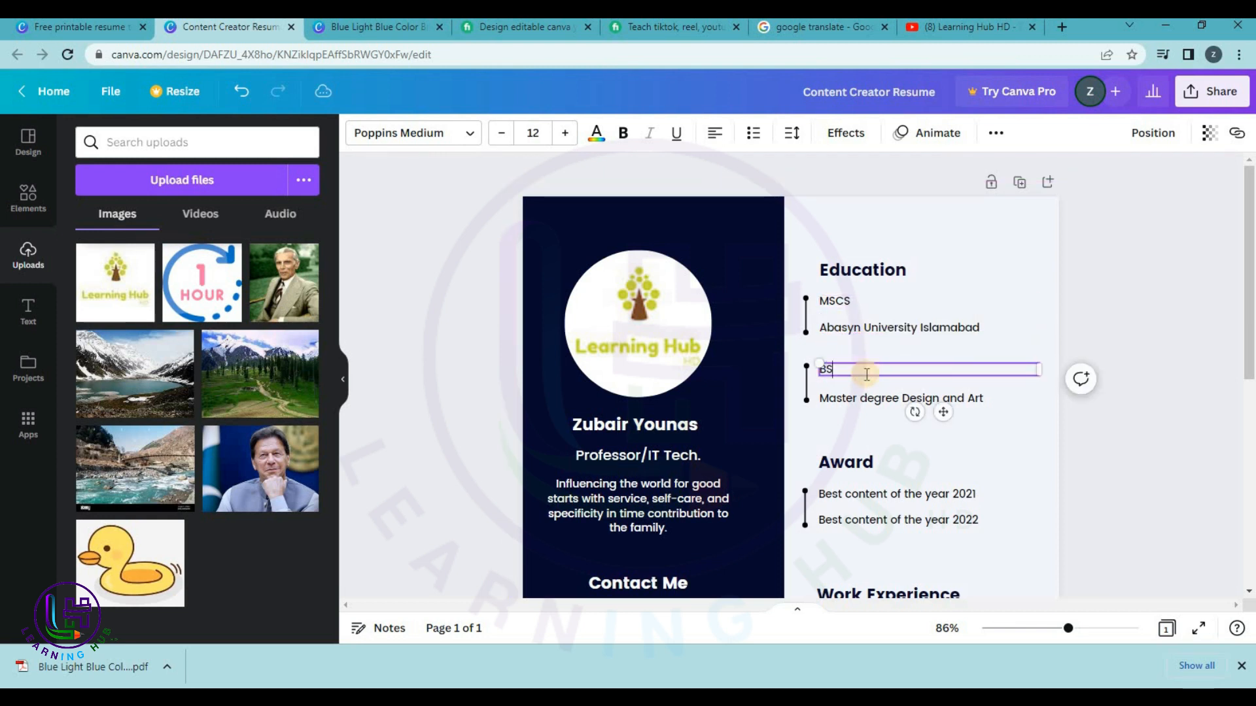
{"action": "left_click", "coordinate": [869, 395]}
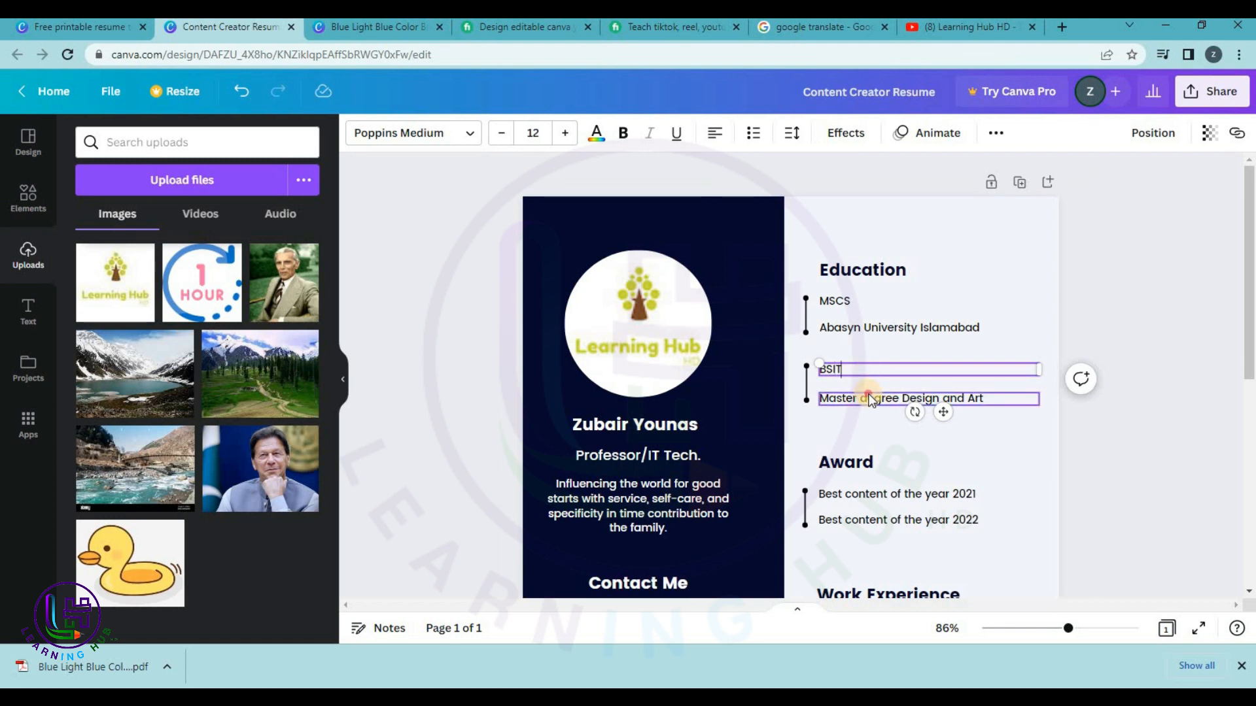
{"action": "left_click", "coordinate": [870, 394]}
{"action": "type", "text": "Ar"}
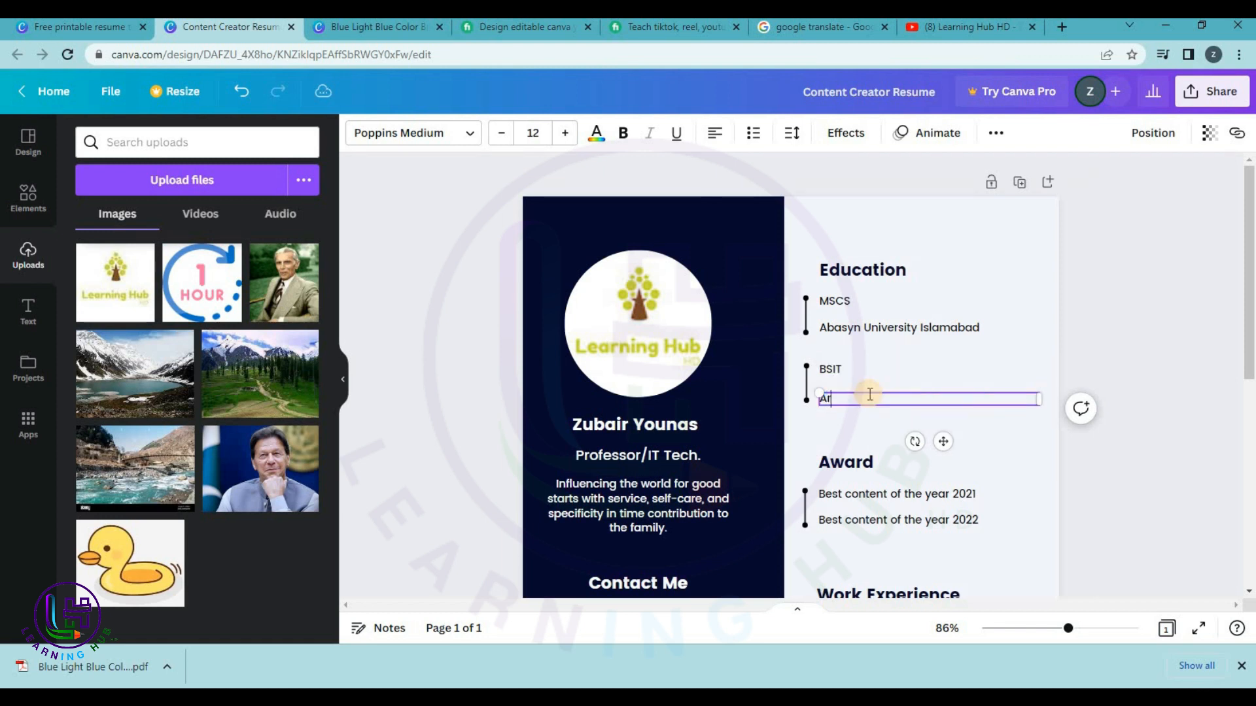
{"action": "type", "text": "id Agriculture University"}
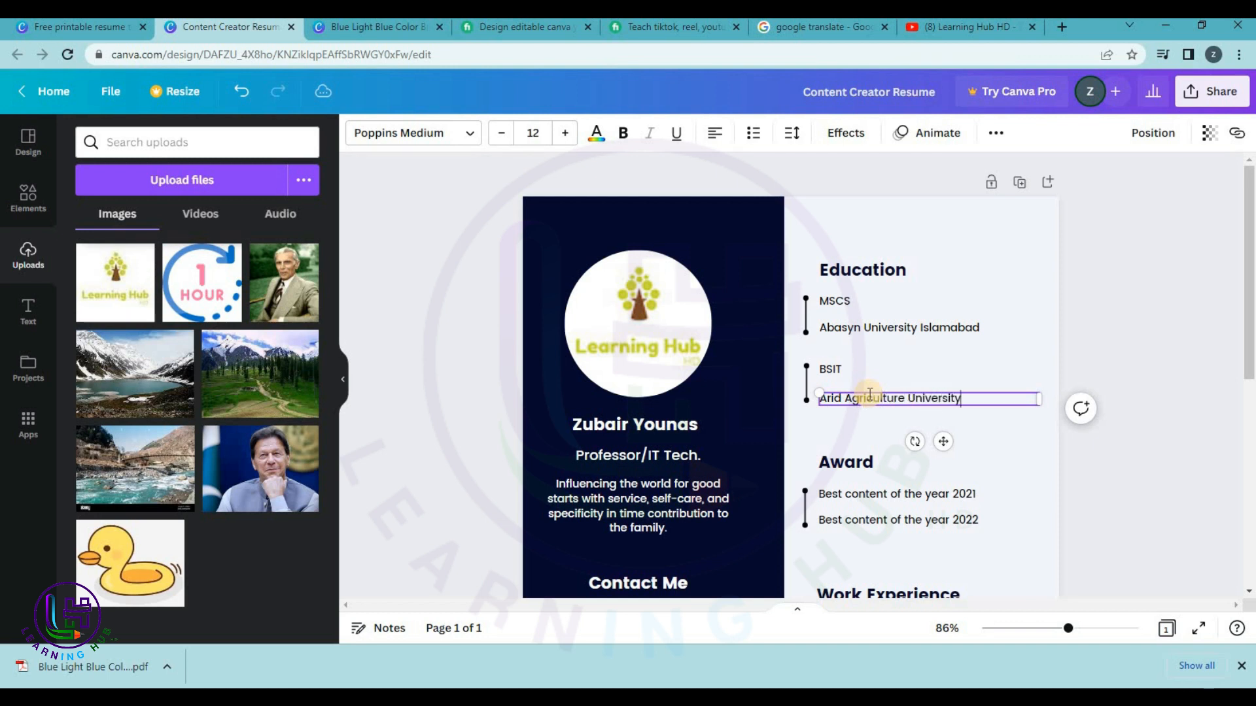
{"action": "type", "text": " Rawalpindi"}
Replace the two awards with '500+ Canva Design' and 'Ex. Professor Superior COllege'.
{"action": "double_click", "coordinate": [864, 497]}
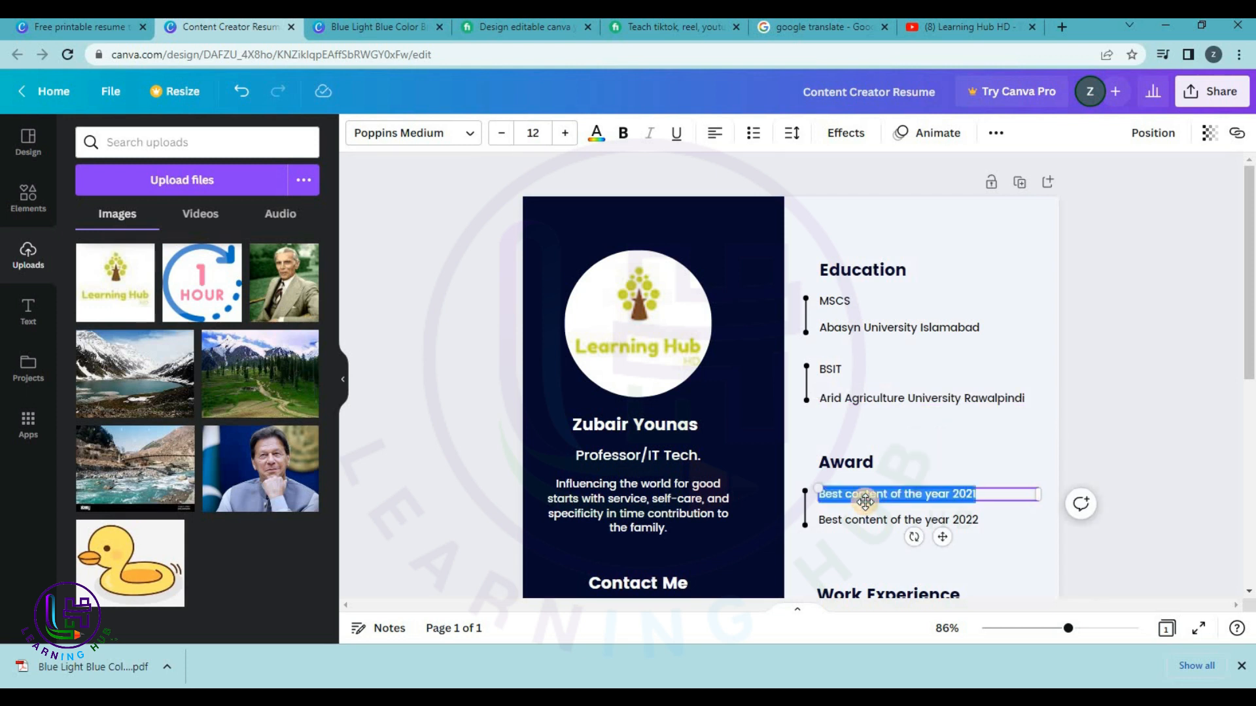
{"action": "type", "text": "100"}
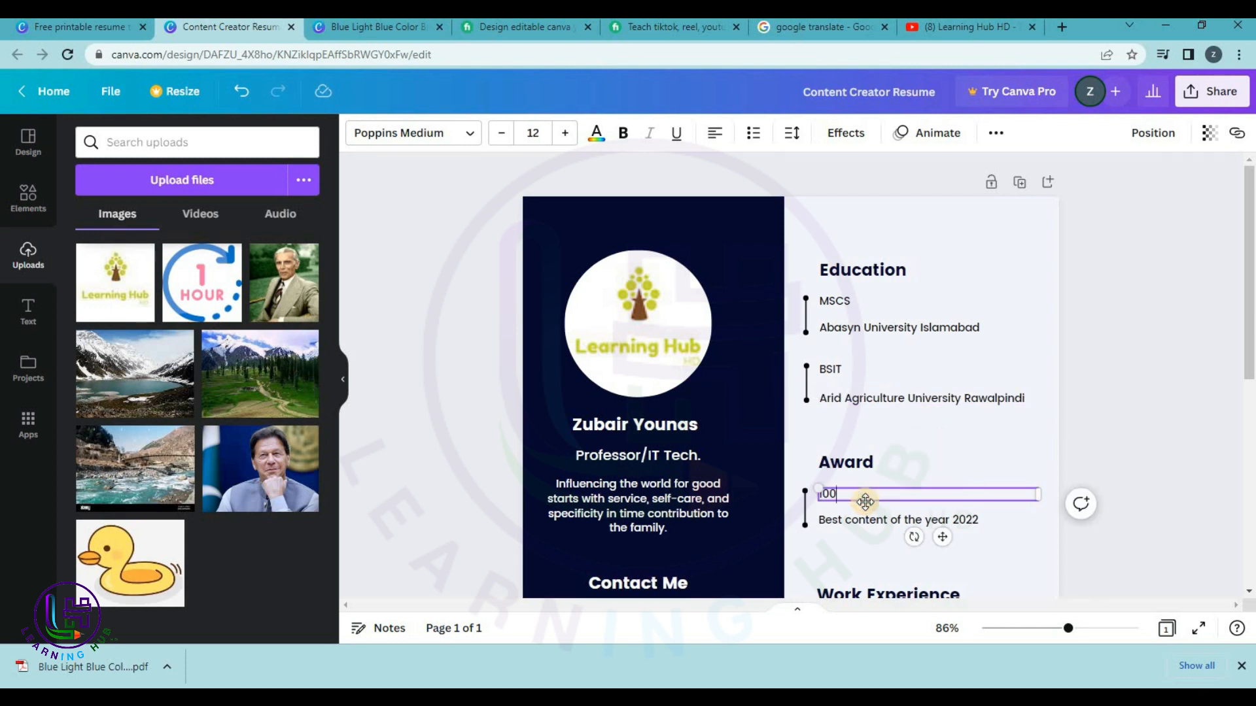
{"action": "type", "text": "500+ Canva Design"}
{"action": "double_click", "coordinate": [867, 521]}
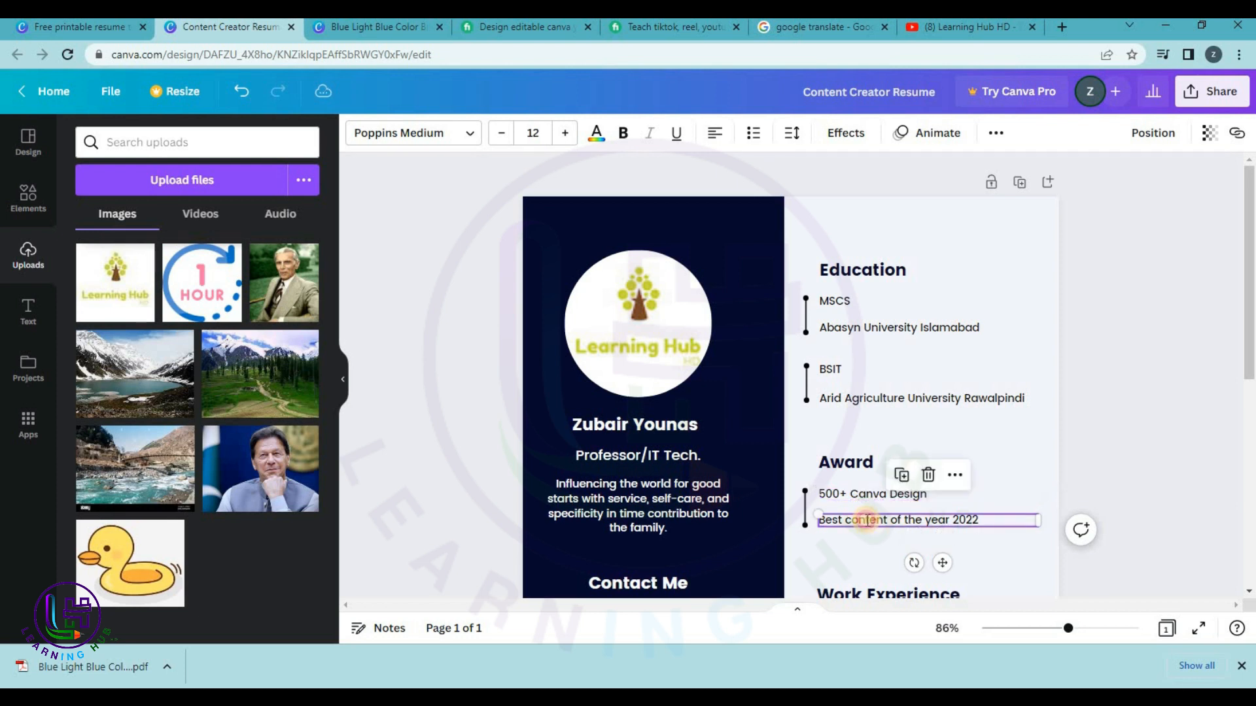
{"action": "type", "text": "Ex"}
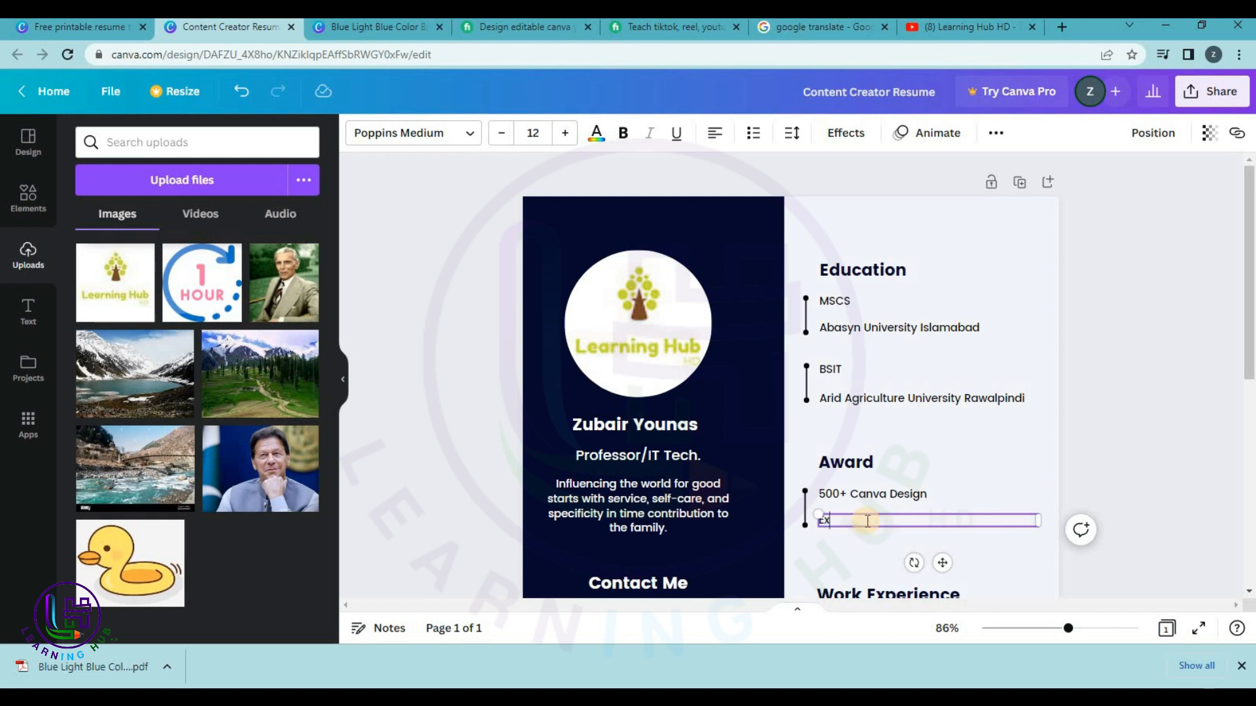
{"action": "type", "text": ". Professor Superior COl"}
{"action": "type", "text": "lege"}
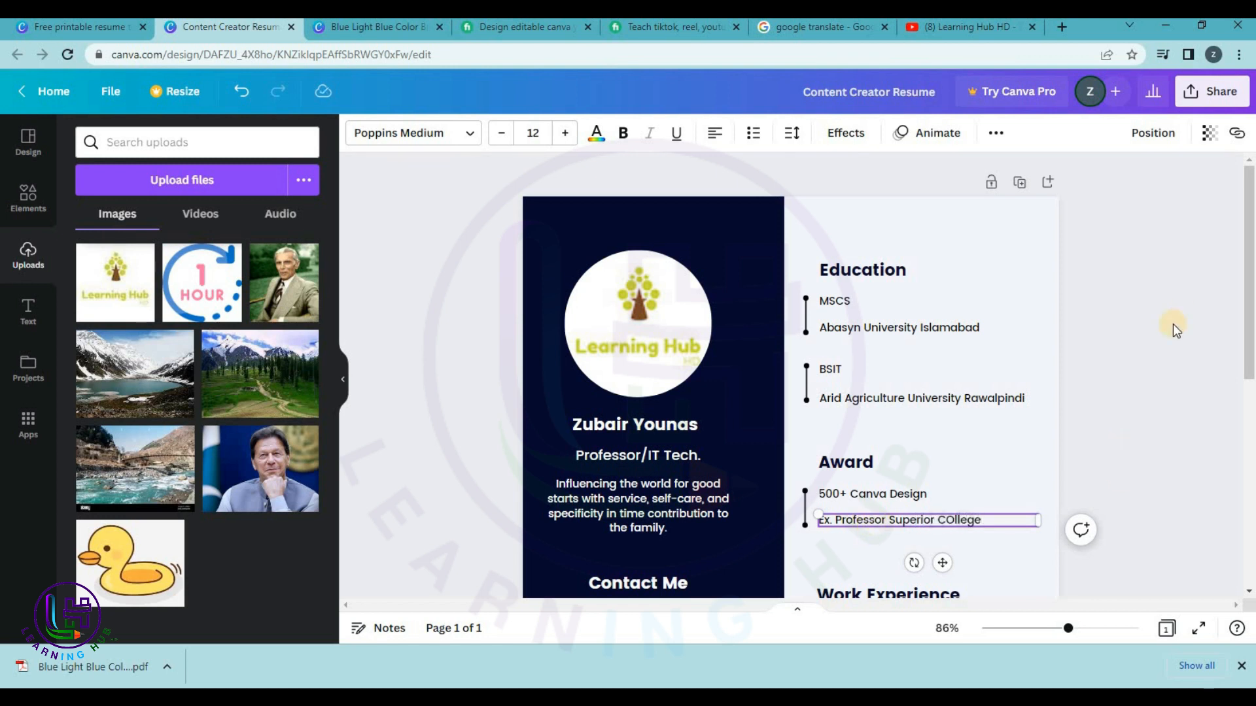
{"action": "scroll", "coordinate": [1172, 323], "scroll_direction": "down", "scroll_amount": 3}
Change the first job's dates to 2016 - 2018 and its company to Robust Technologies.
{"action": "left_click", "coordinate": [840, 397]}
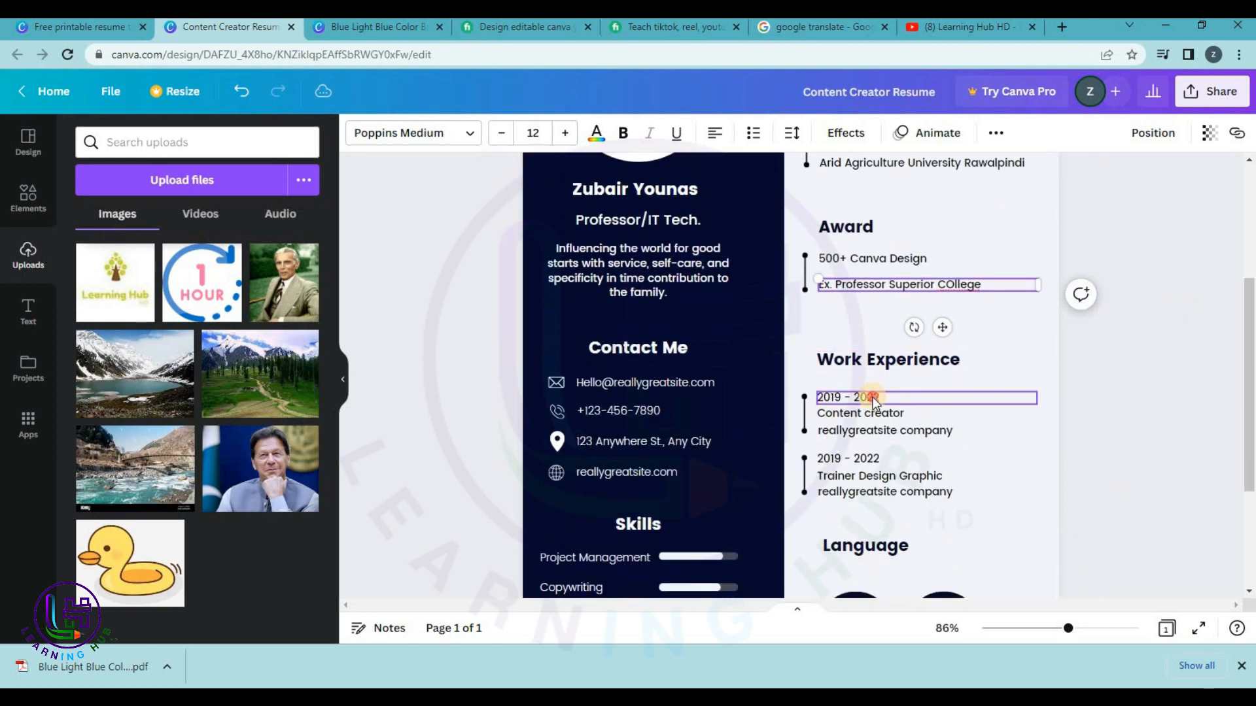
{"action": "double_click", "coordinate": [841, 397]}
{"action": "left_click", "coordinate": [841, 397]}
{"action": "key", "text": "BackSpace"}
{"action": "type", "text": "6"}
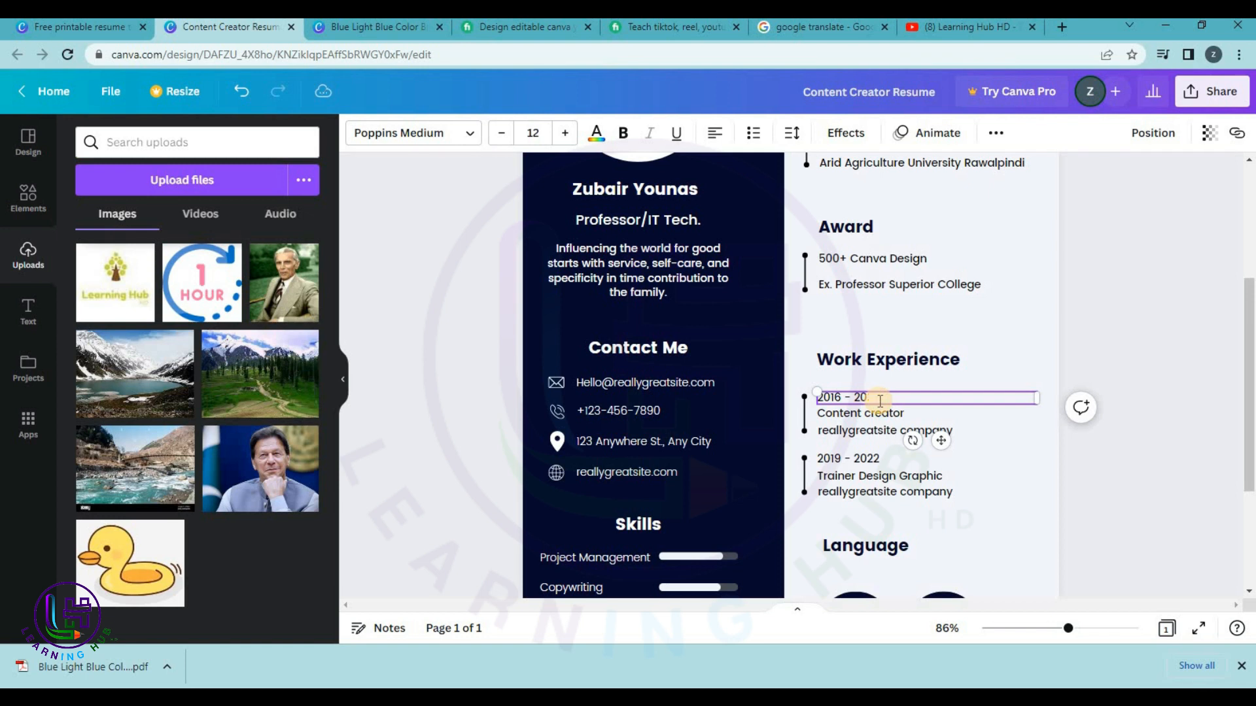
{"action": "type", "text": "18"}
{"action": "key", "text": "BackSpace"}
{"action": "double_click", "coordinate": [877, 413]}
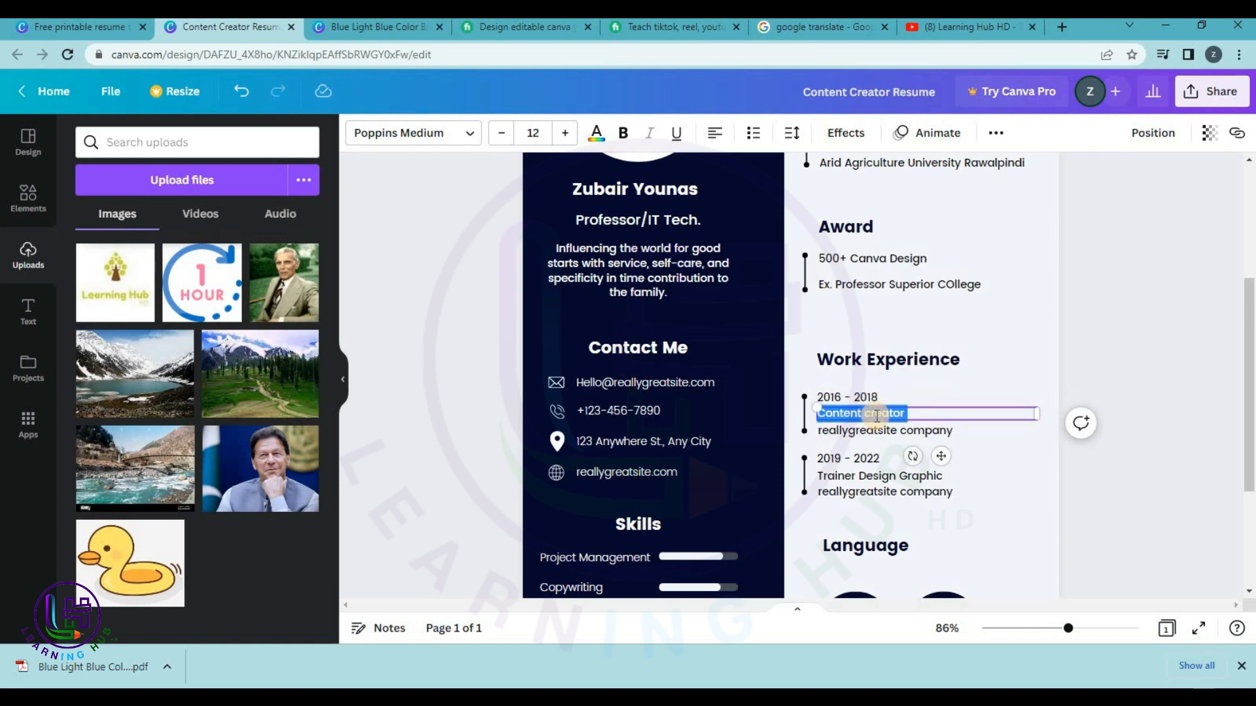
{"action": "type", "text": "Robust Technologies"}
Set the first job's role to Software developer, fixing the spelling with spell-check.
{"action": "left_click", "coordinate": [870, 430]}
{"action": "left_click", "coordinate": [870, 430]}
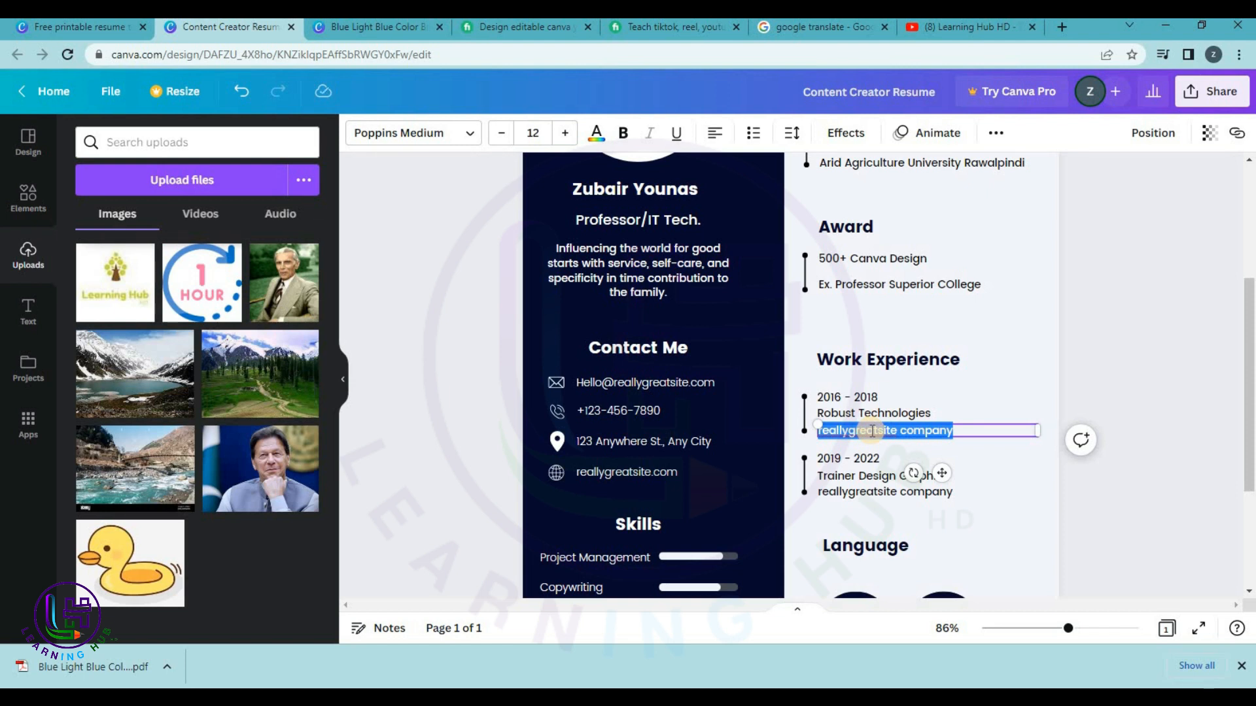
{"action": "type", "text": "SOftware dev"}
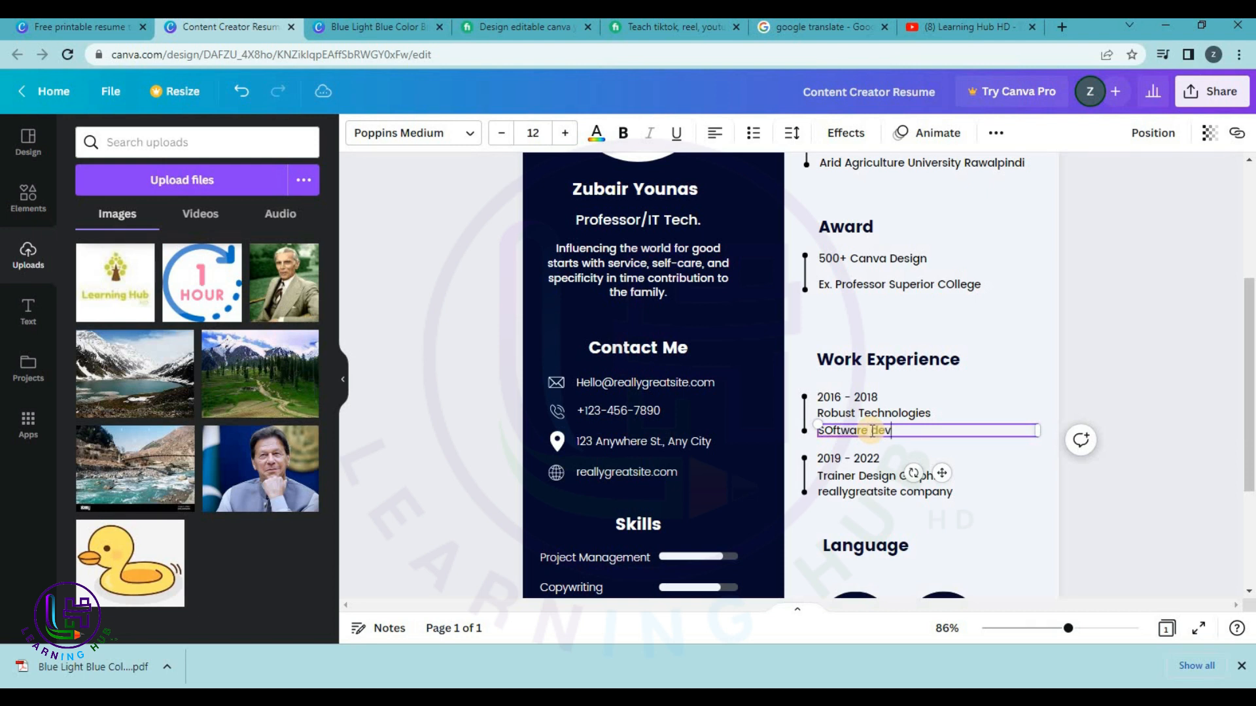
{"action": "type", "text": "eloper"}
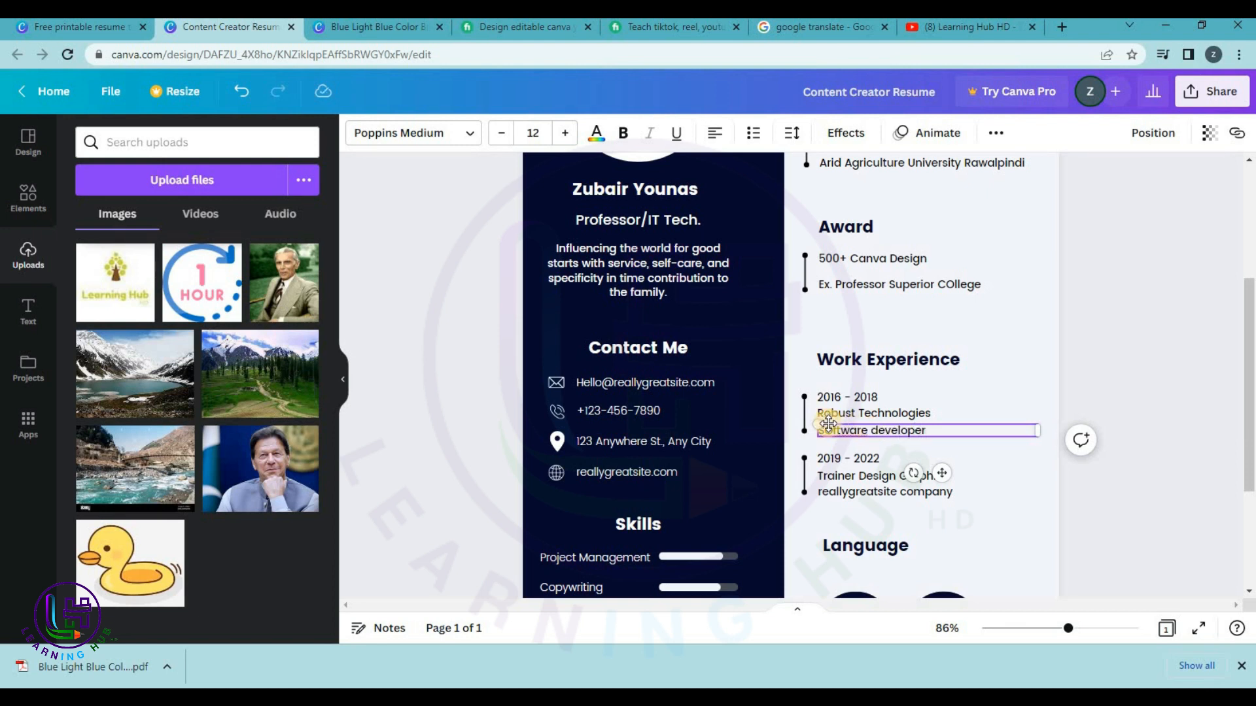
{"action": "right_click", "coordinate": [842, 431]}
{"action": "left_click", "coordinate": [860, 445]}
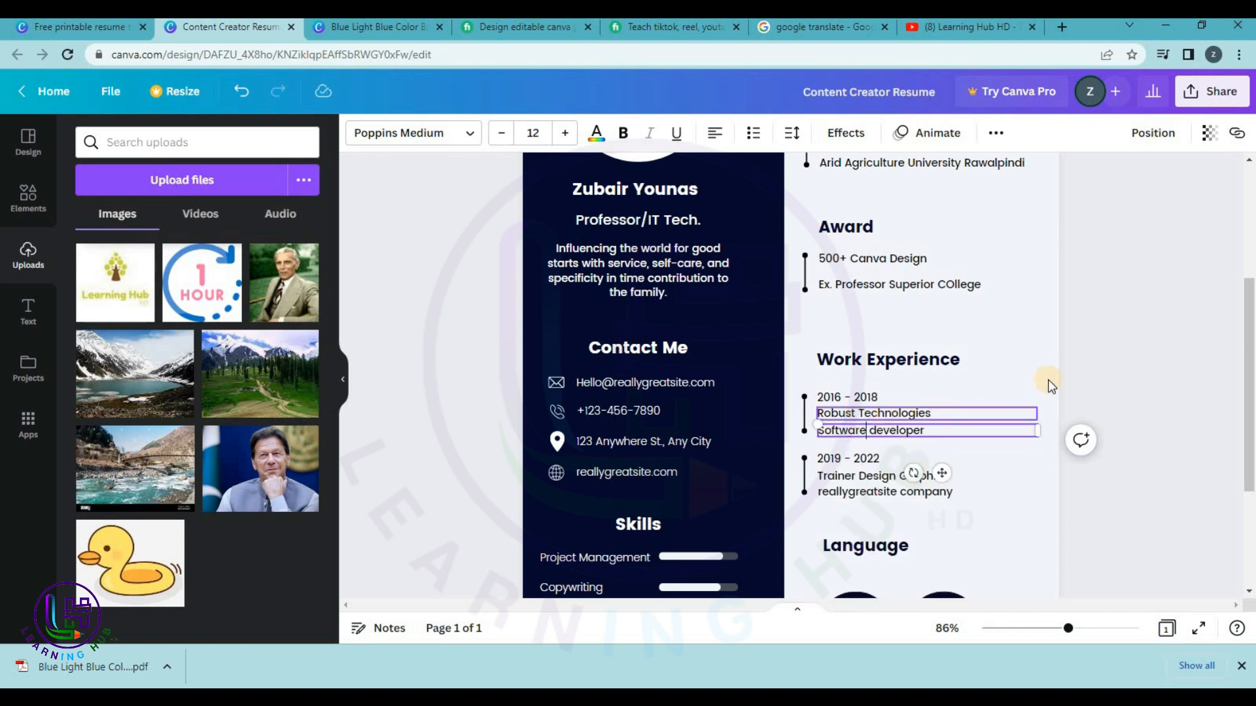
{"action": "left_click", "coordinate": [1117, 371]}
Change the second job's dates to 2018 - 2022 and its role to Professor.
{"action": "double_click", "coordinate": [836, 462]}
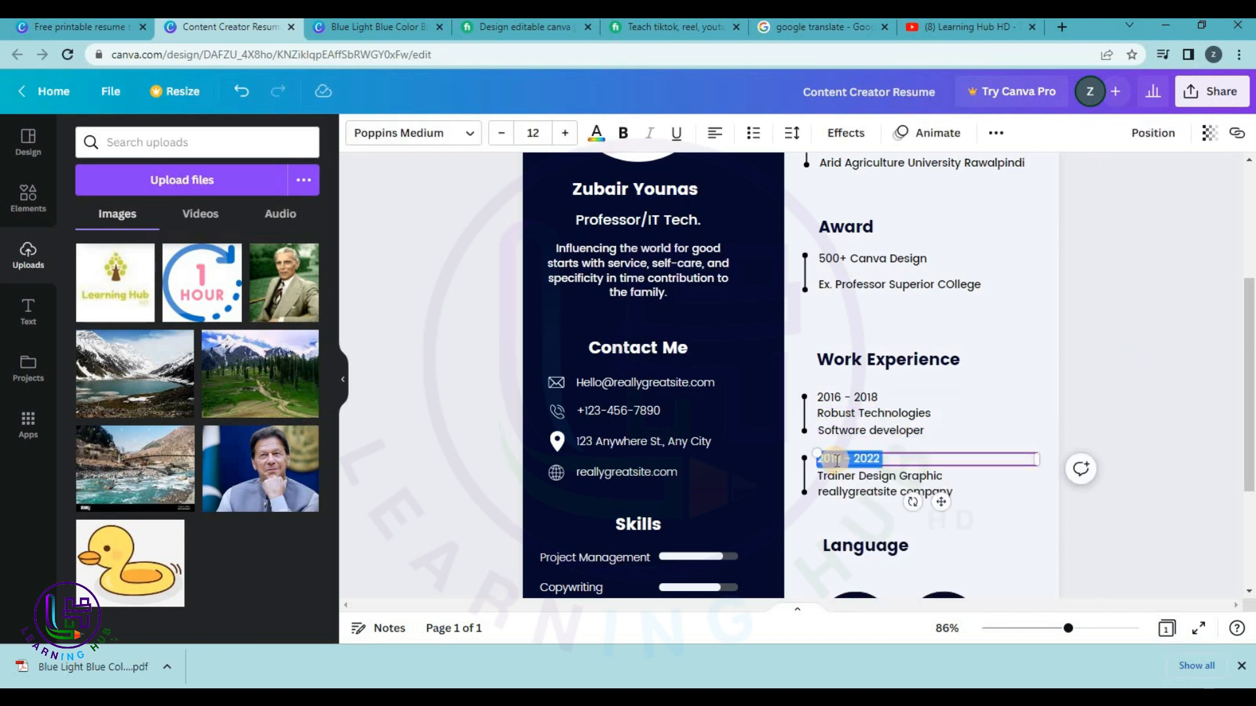
{"action": "left_click", "coordinate": [839, 463]}
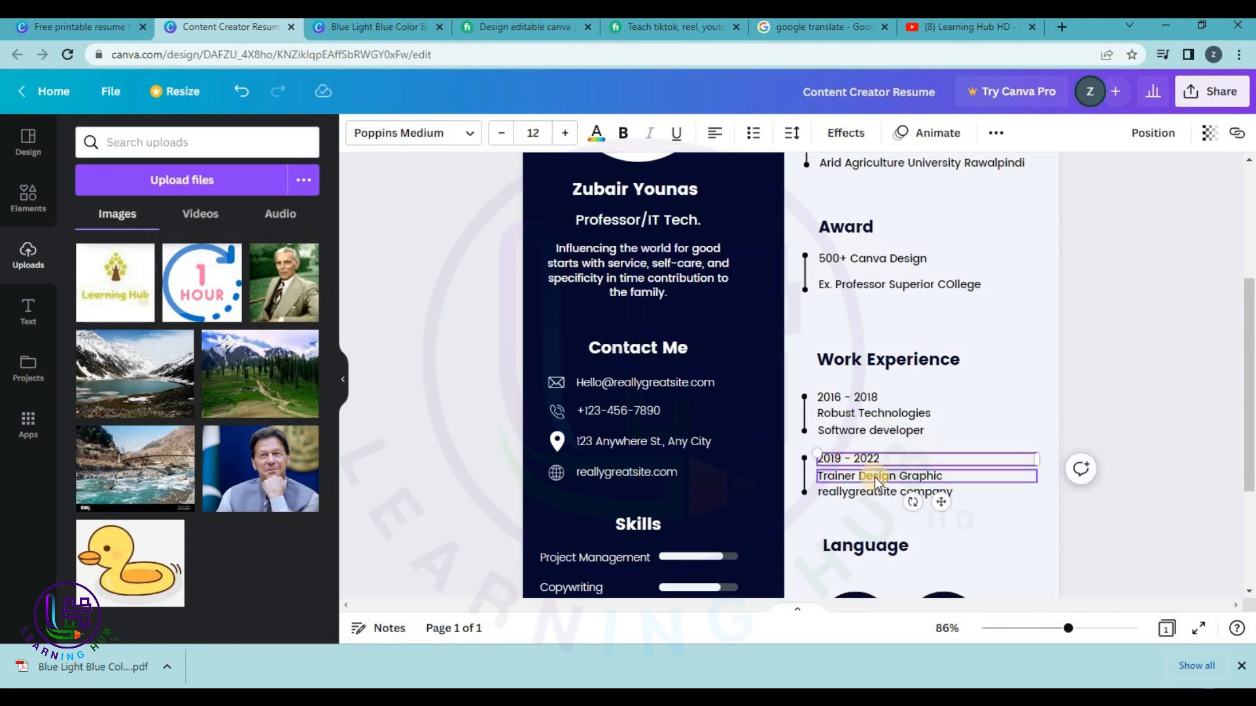
{"action": "type", "text": "8"}
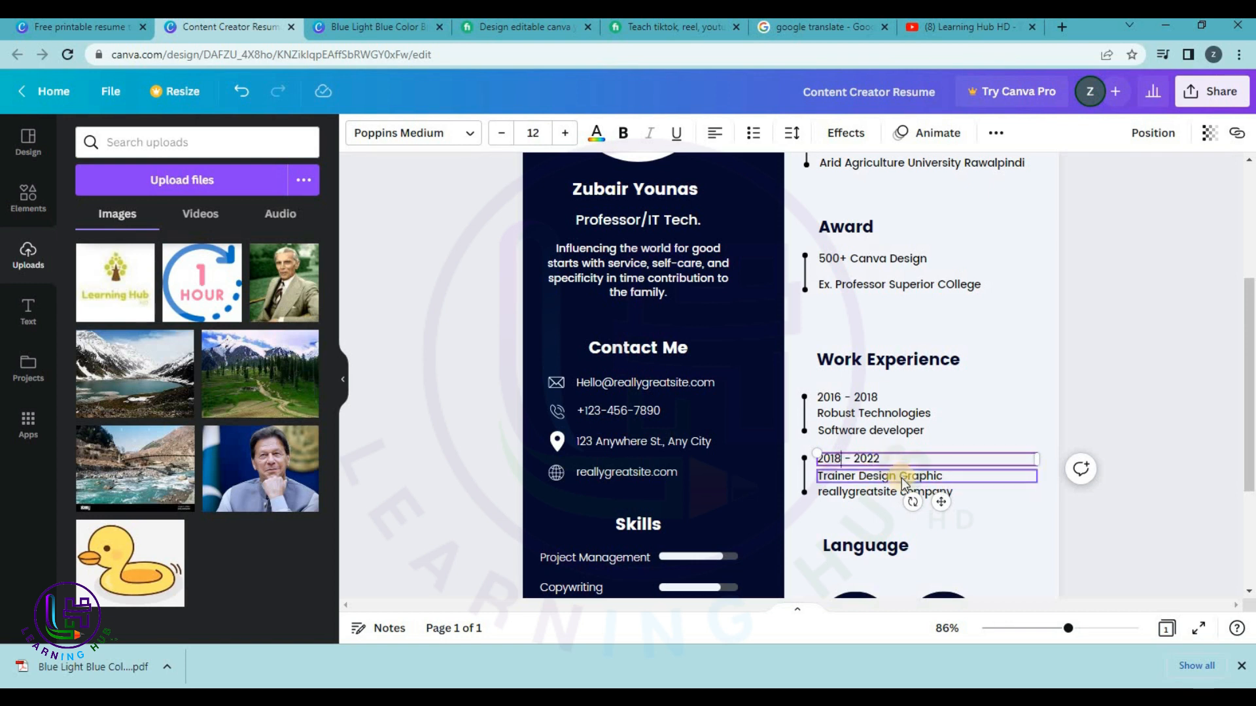
{"action": "double_click", "coordinate": [902, 477]}
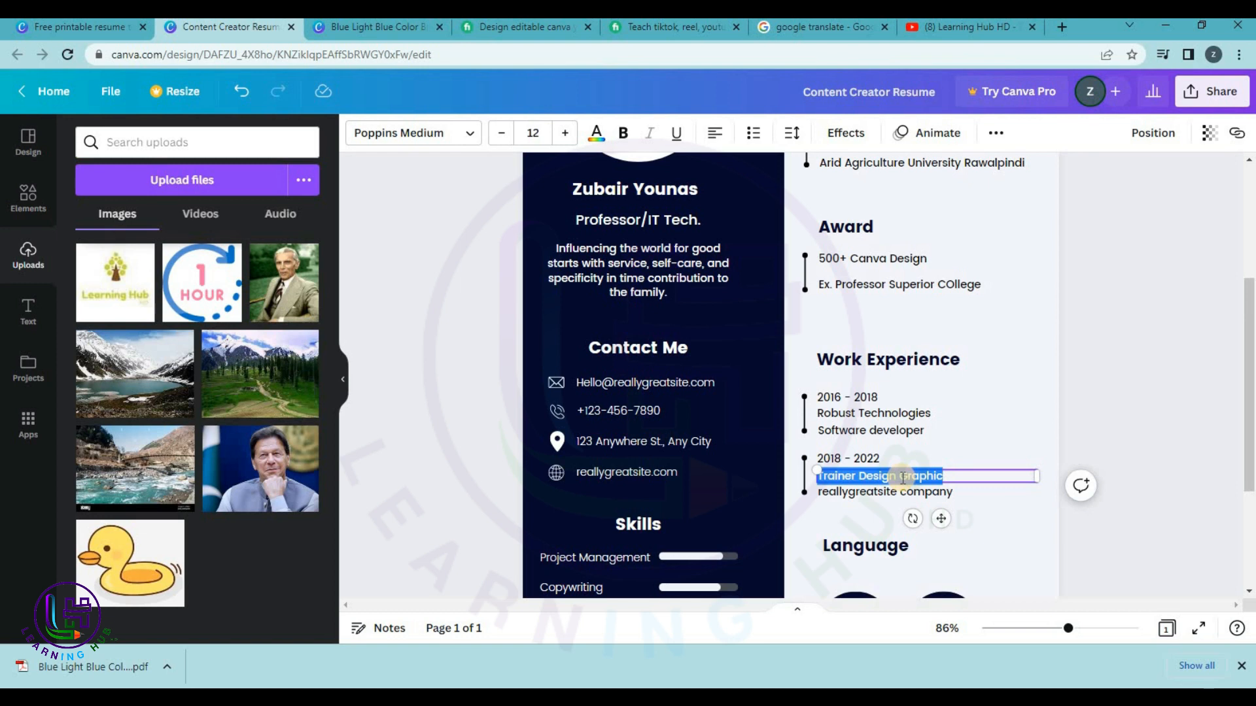
{"action": "type", "text": "Pro"}
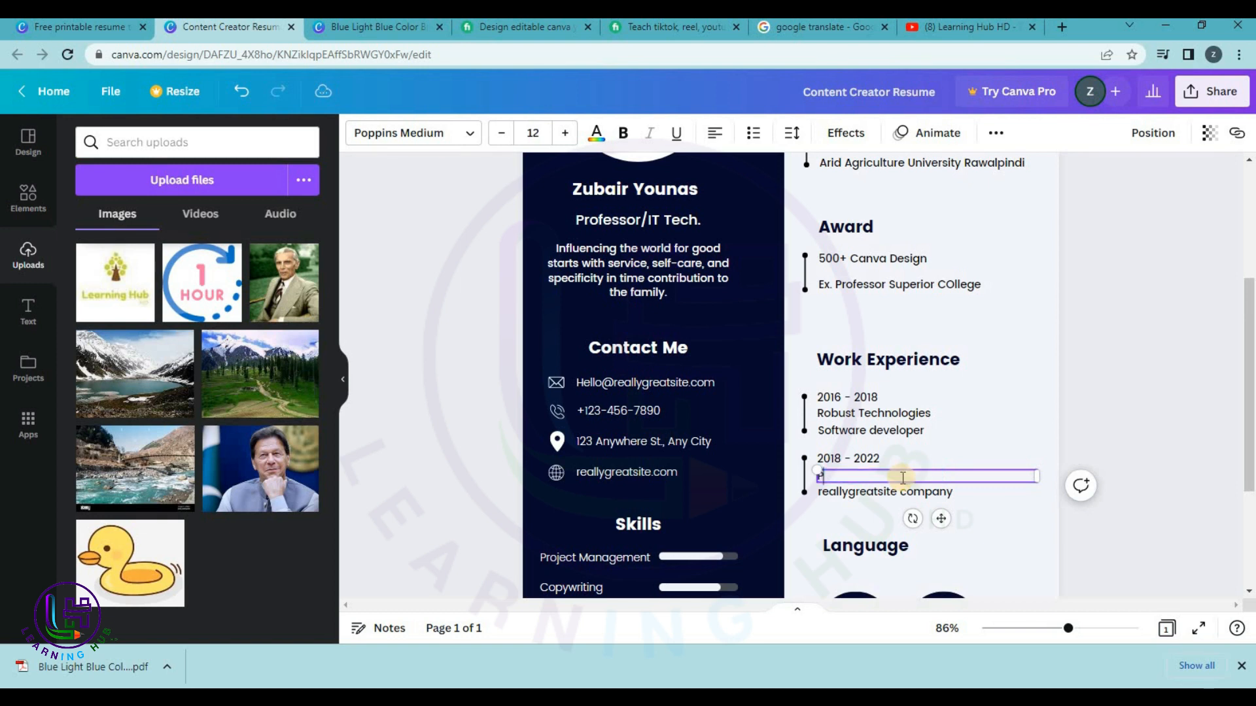
{"action": "type", "text": "fessor"}
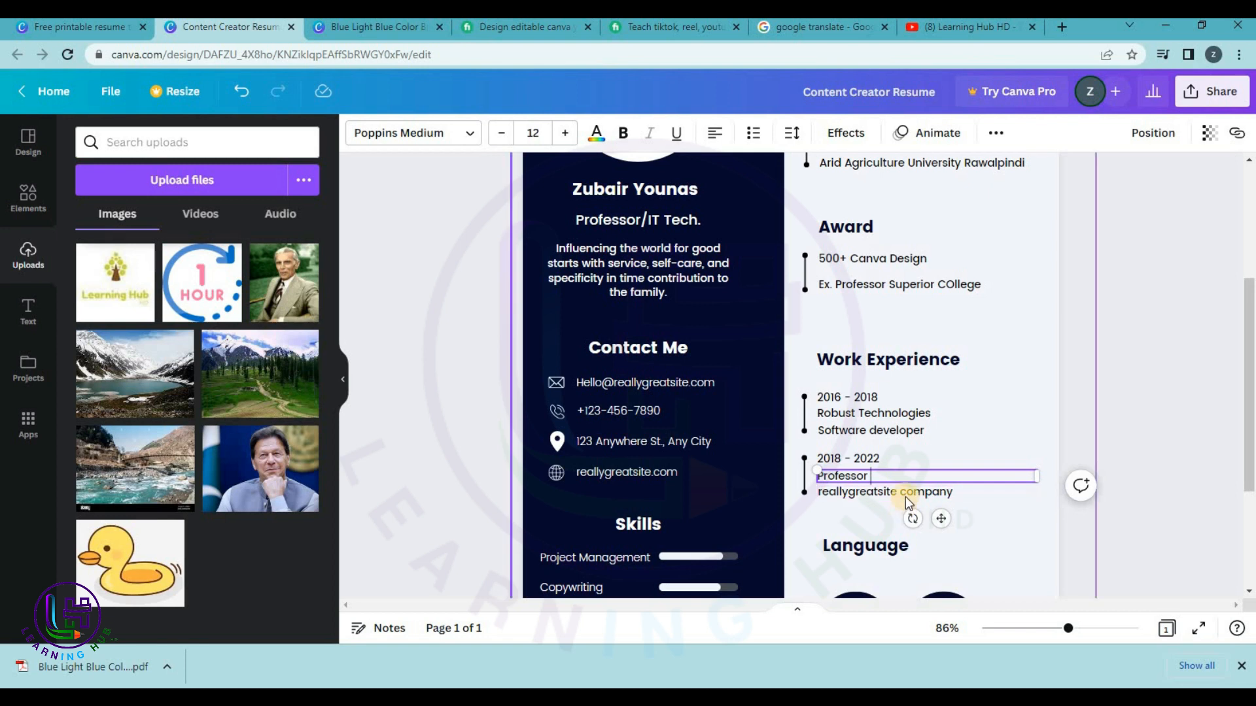
Set the second job's company to Superior College, correcting the capitalisation of College.
{"action": "left_click", "coordinate": [905, 495]}
{"action": "left_click", "coordinate": [906, 496]}
{"action": "type", "text": "S"}
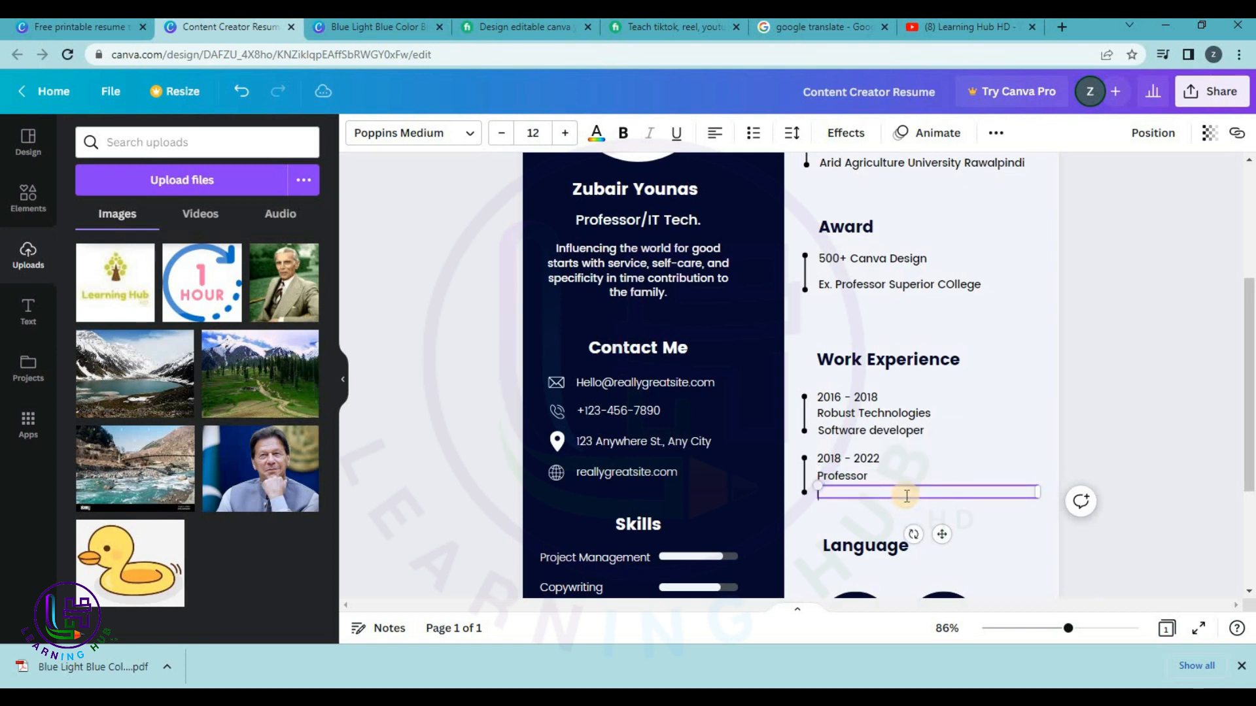
{"action": "type", "text": "Univer"}
{"action": "key", "text": "BackSpace"}
{"action": "key", "text": "BackSpace"}
{"action": "key", "text": "BackSpace"}
{"action": "key", "text": "BackSpace"}
{"action": "key", "text": "BackSpace"}
{"action": "type", "text": "Su"}
{"action": "key", "text": "BackSpace"}
{"action": "type", "text": "perior COllege"}
{"action": "right_click", "coordinate": [892, 496]}
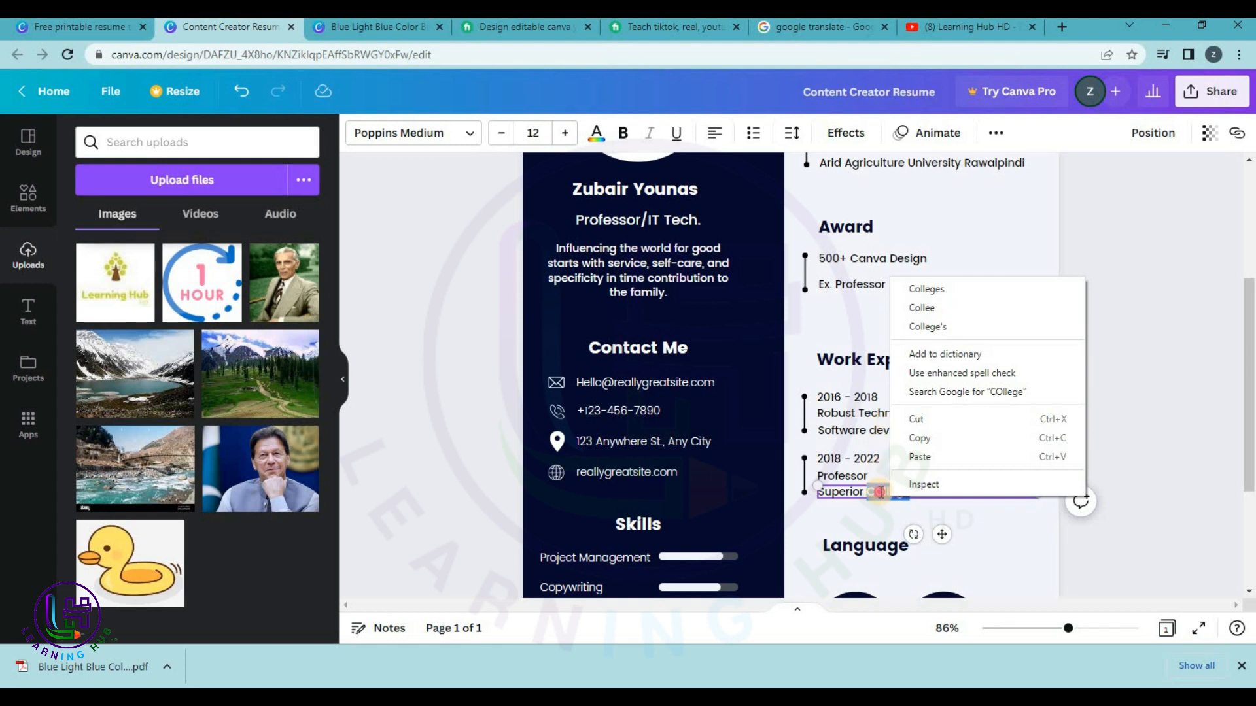
{"action": "left_click", "coordinate": [875, 492]}
{"action": "key", "text": "Delete"}
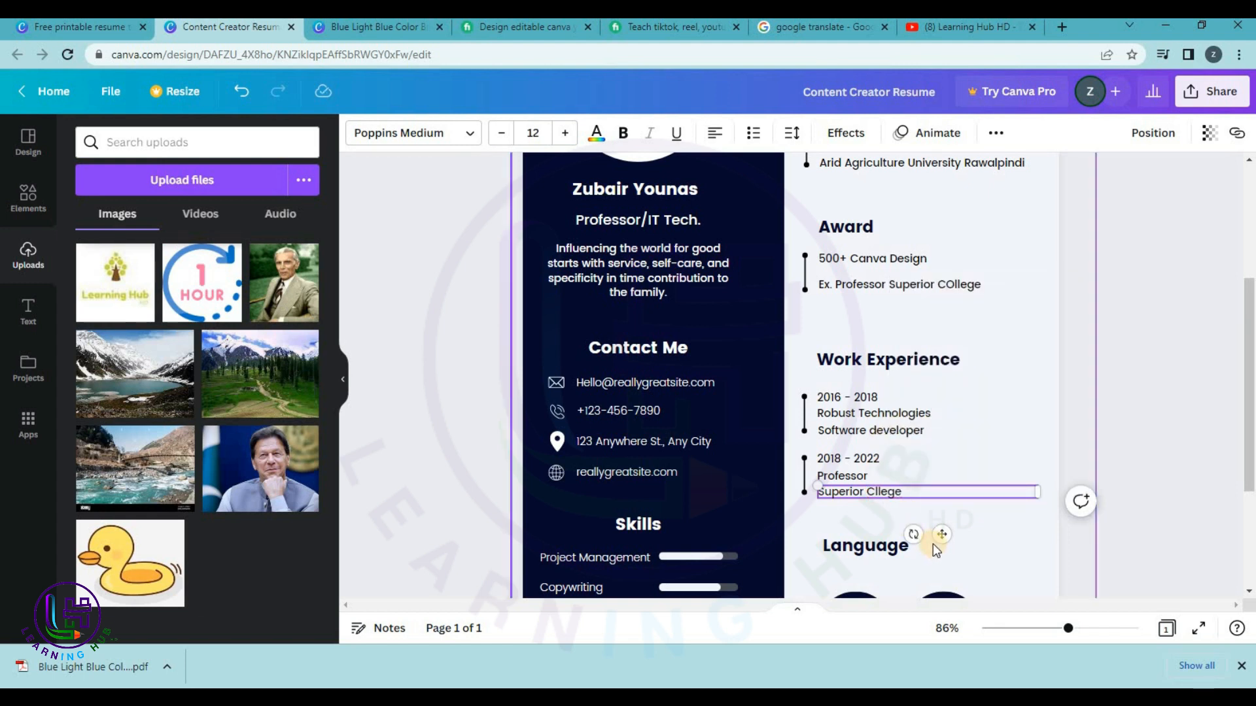
{"action": "type", "text": "ol"}
{"action": "left_click", "coordinate": [926, 494]}
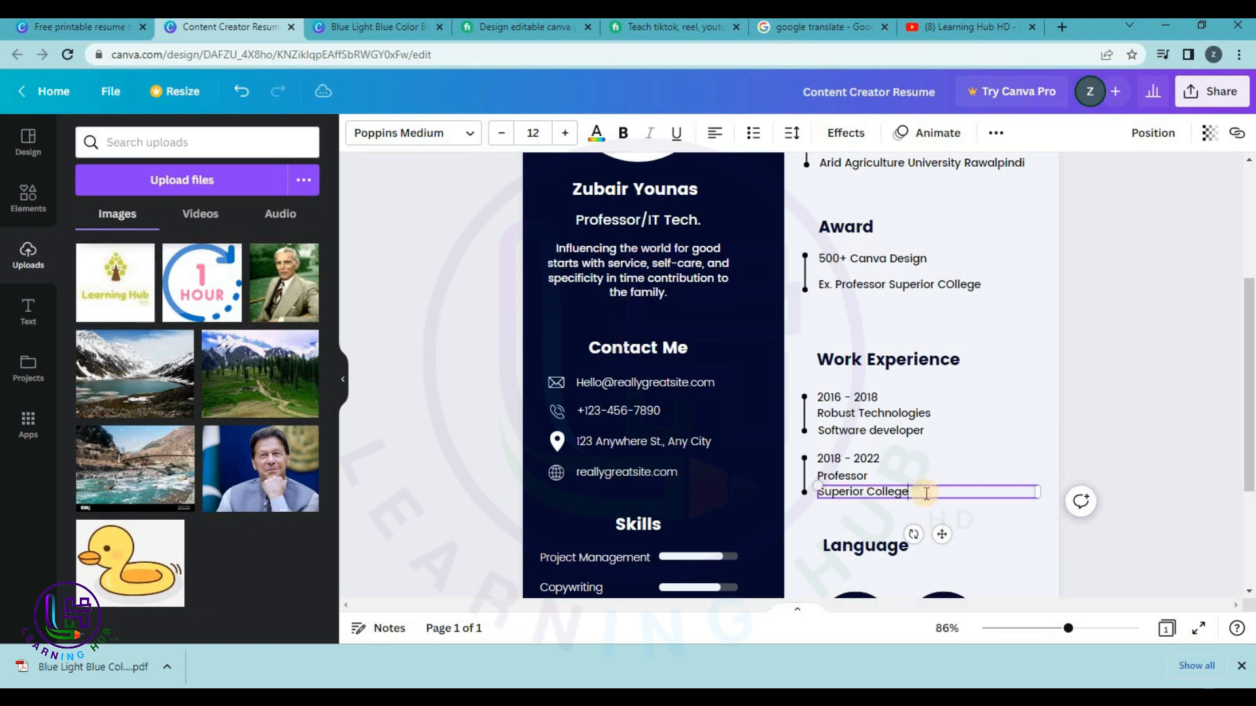
{"action": "left_click", "coordinate": [1136, 427]}
{"action": "scroll", "coordinate": [1136, 427], "scroll_direction": "down", "scroll_amount": 3}
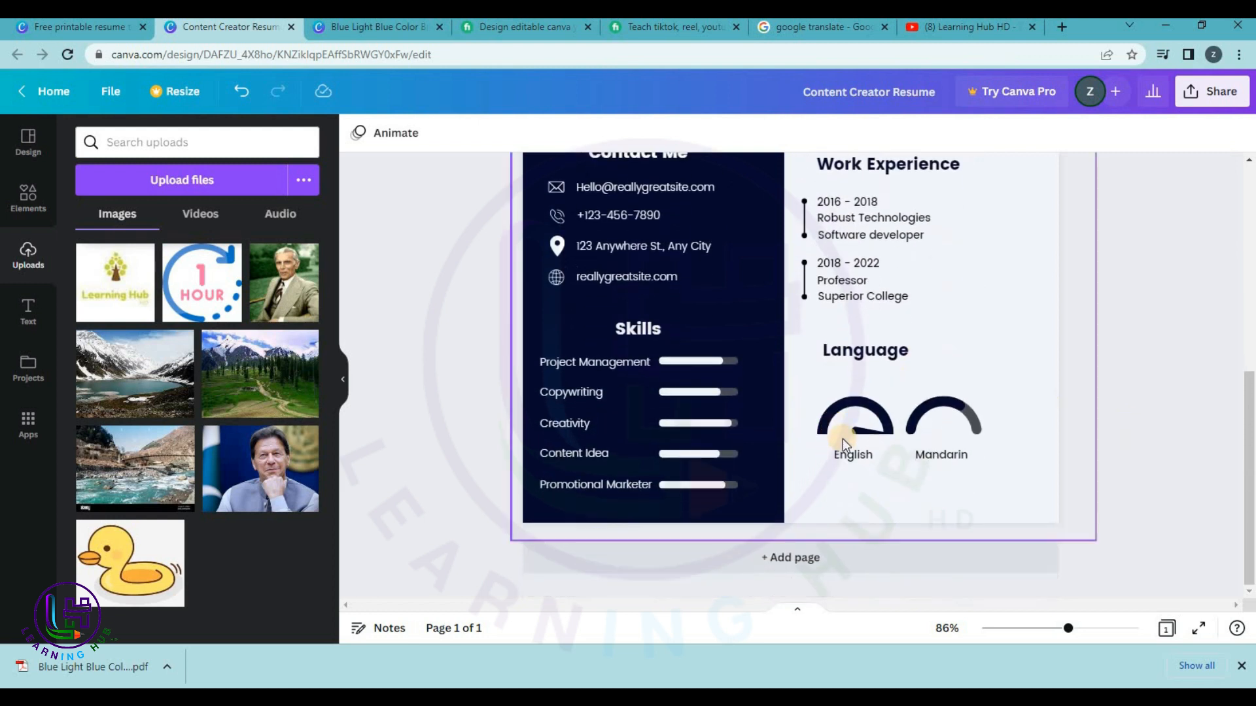
Rename the Mandarin label to Urdu and replace its dial with a copy of the English dial.
{"action": "double_click", "coordinate": [939, 453]}
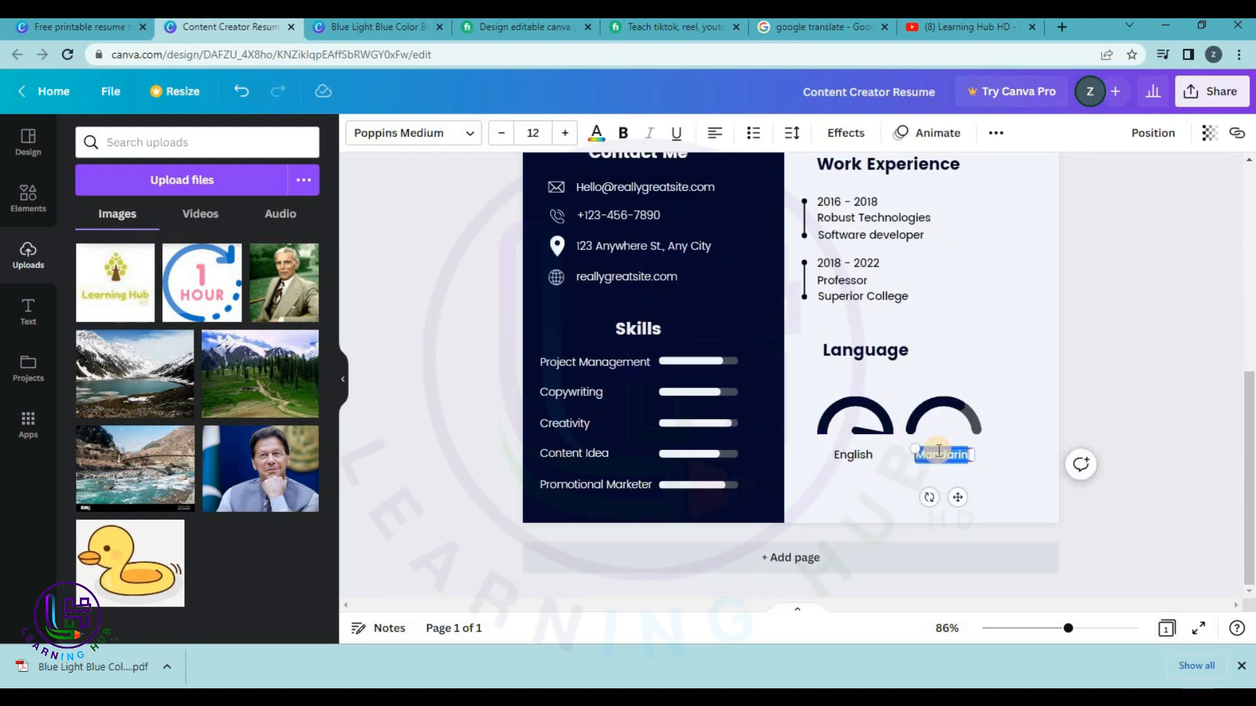
{"action": "type", "text": "Urdu"}
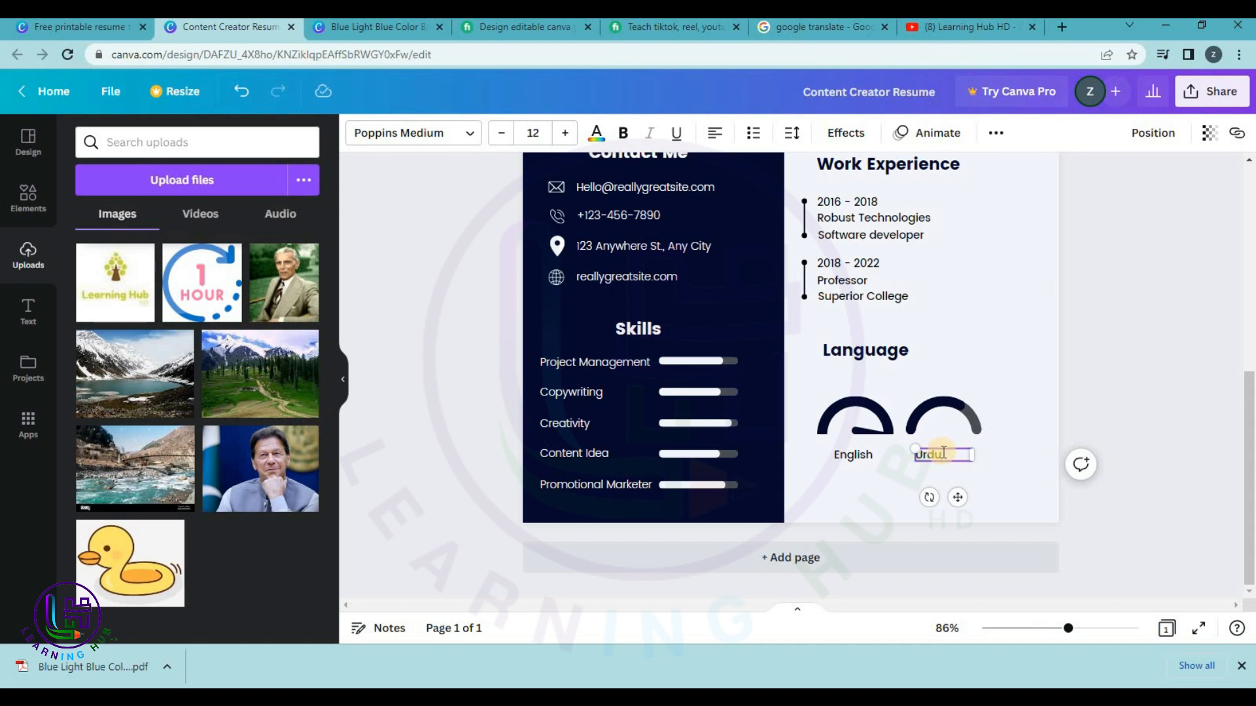
{"action": "left_click", "coordinate": [966, 414]}
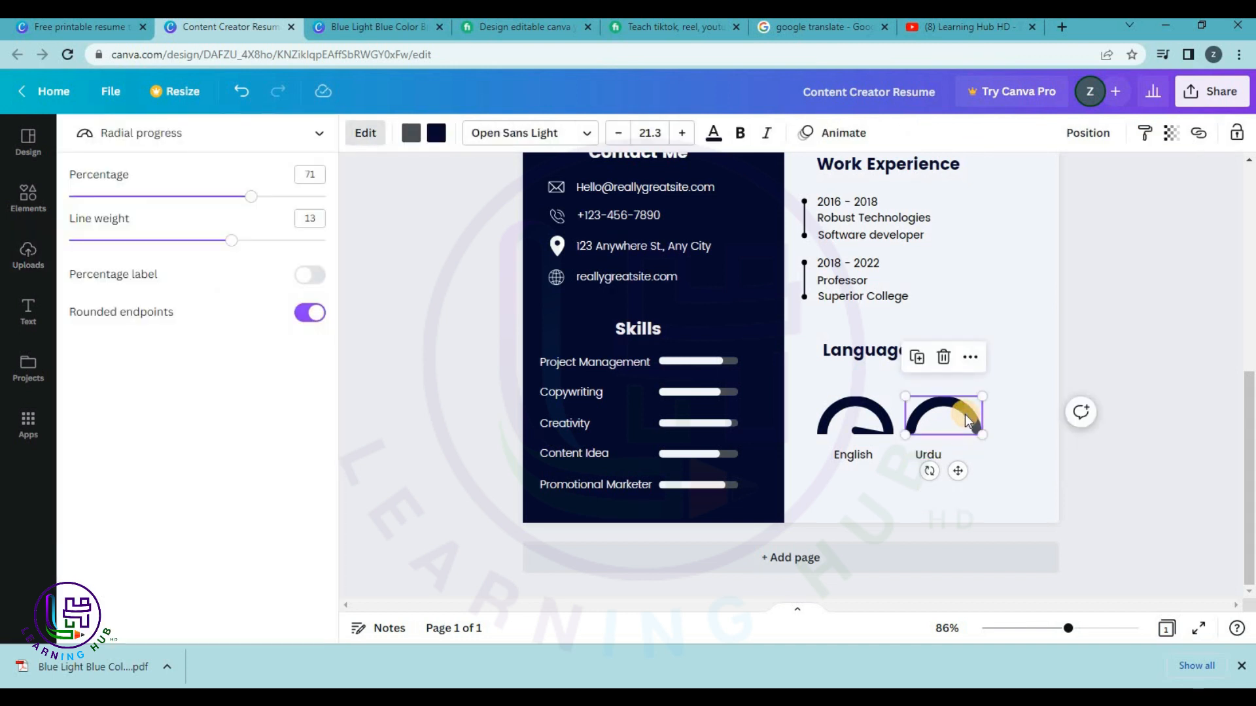
{"action": "key", "text": "Delete"}
{"action": "left_click", "coordinate": [864, 411]}
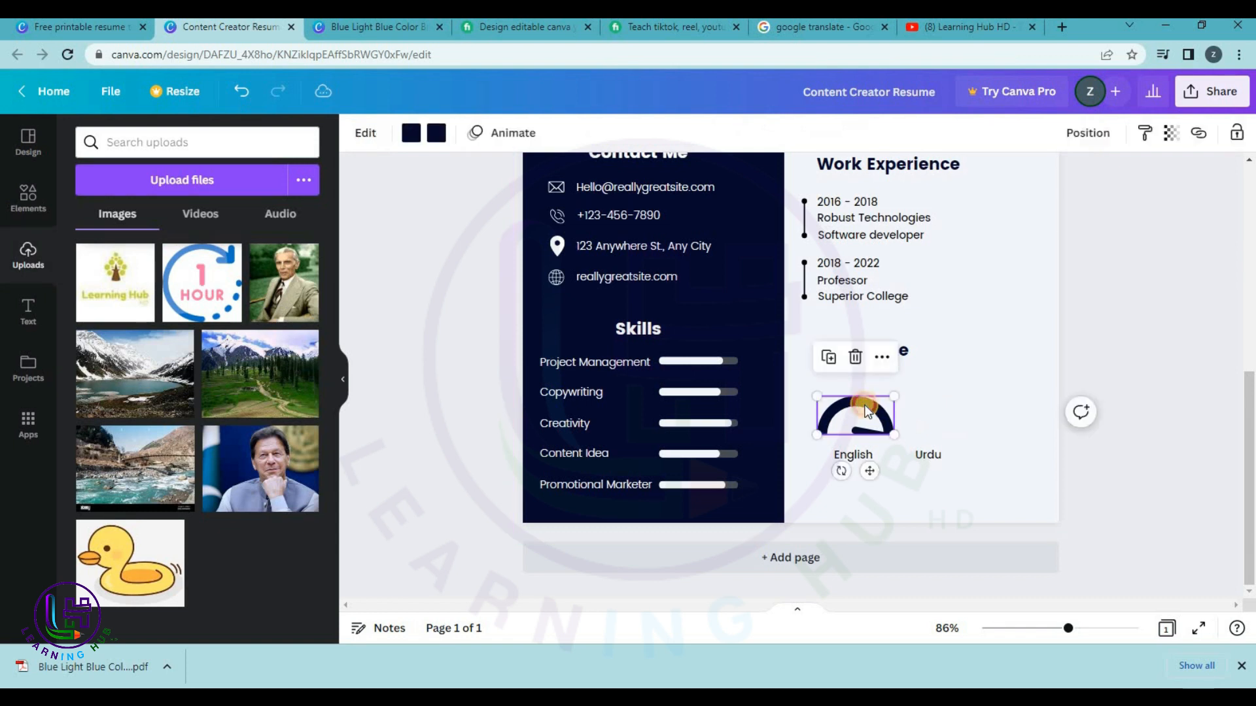
{"action": "key", "text": "ctrl+d"}
{"action": "left_click_drag", "start_coordinate": [863, 423], "coordinate": [943, 453]}
Check the Urdu label and slightly shorten the Project Management skill bar.
{"action": "left_click", "coordinate": [925, 456]}
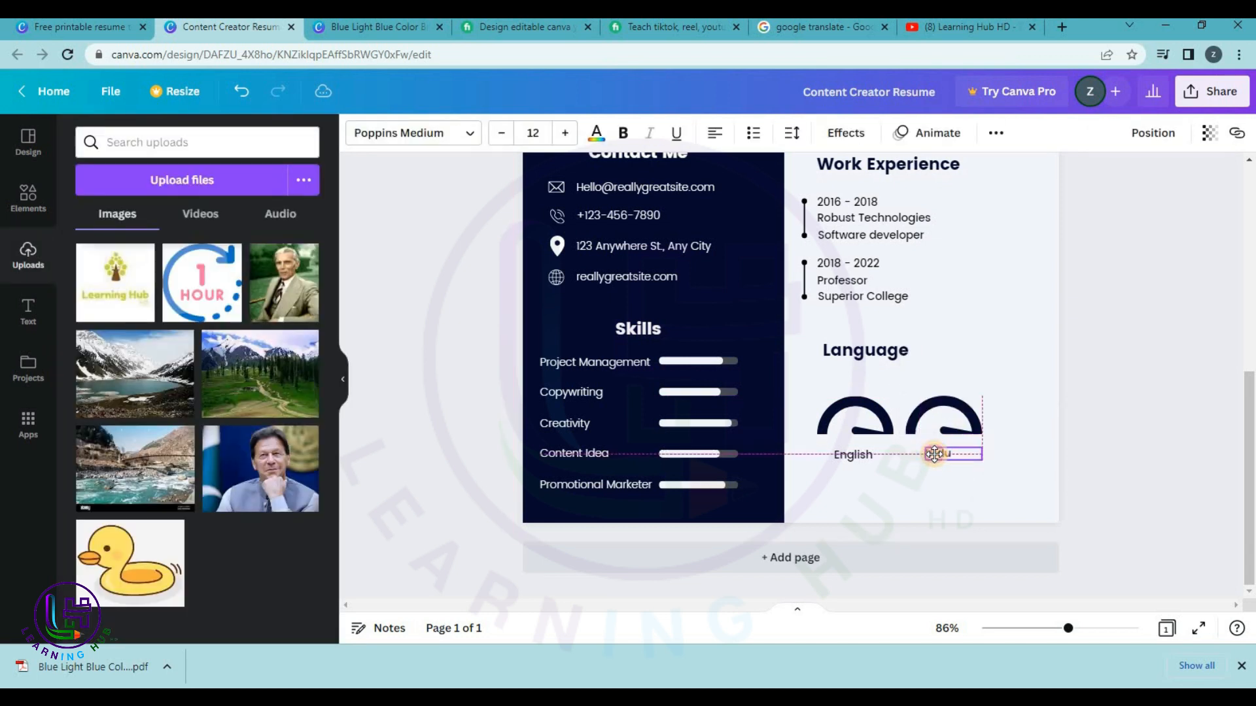
{"action": "left_click", "coordinate": [1145, 401]}
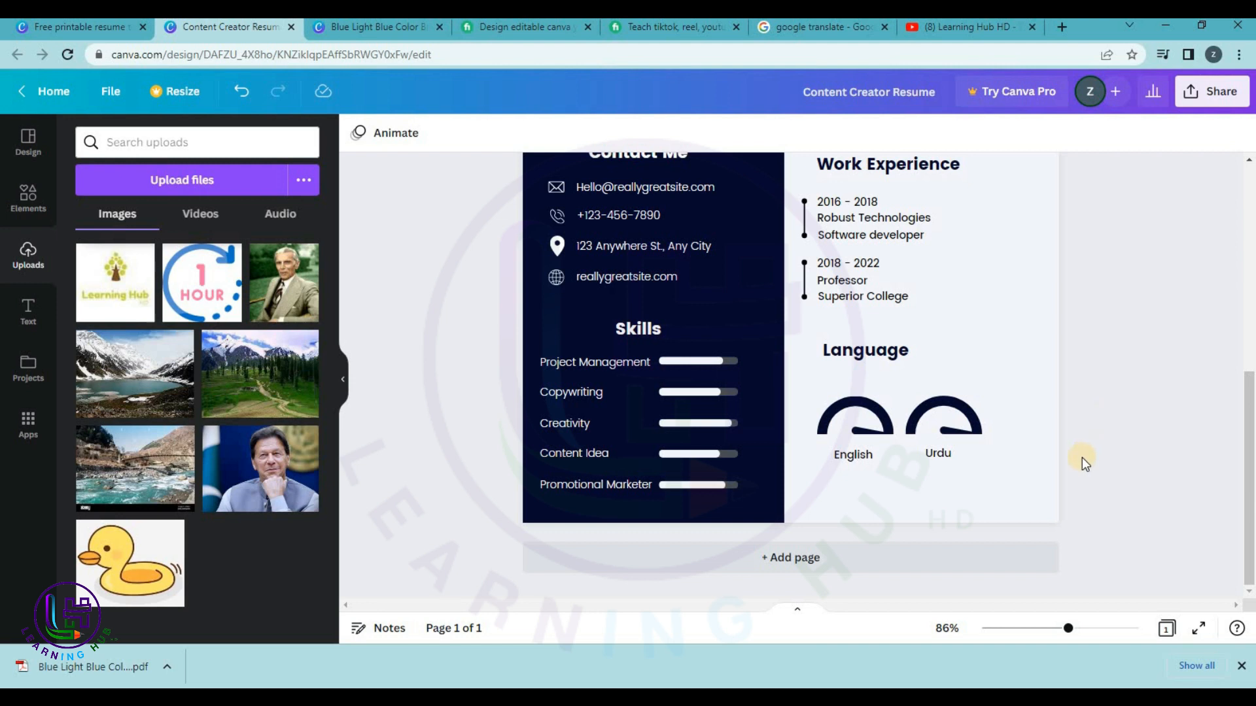
{"action": "left_click", "coordinate": [938, 458]}
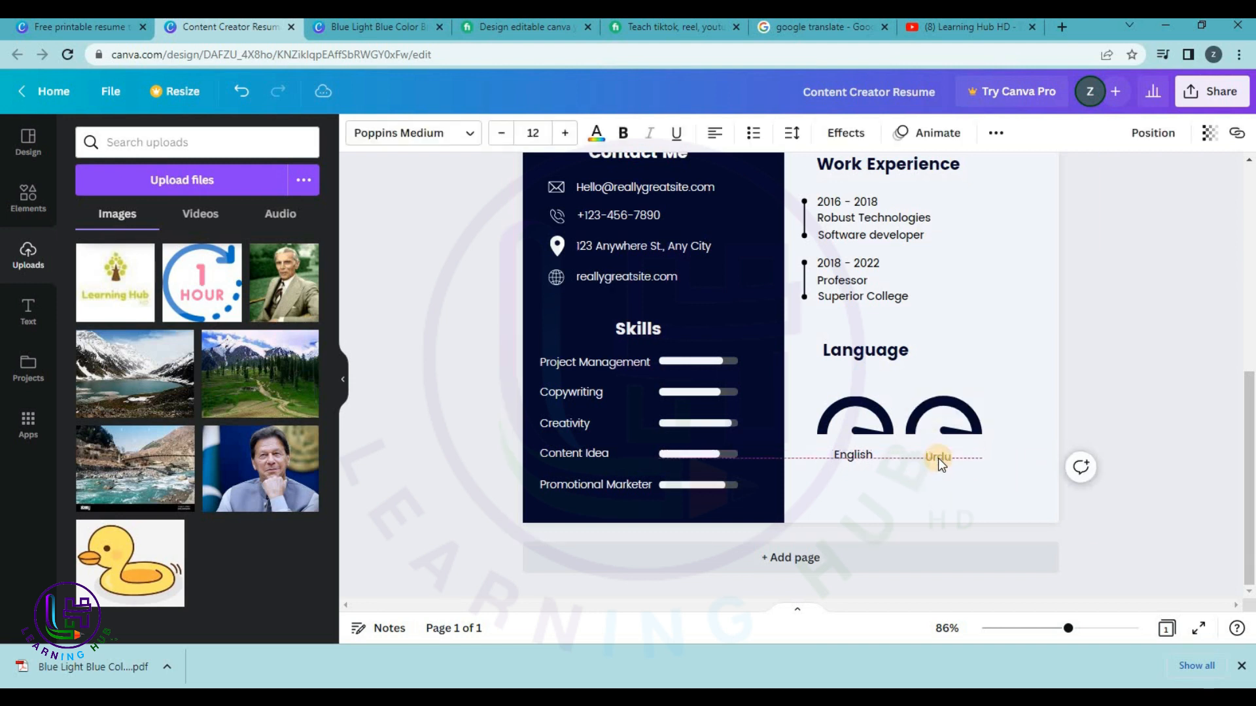
{"action": "left_click", "coordinate": [807, 372]}
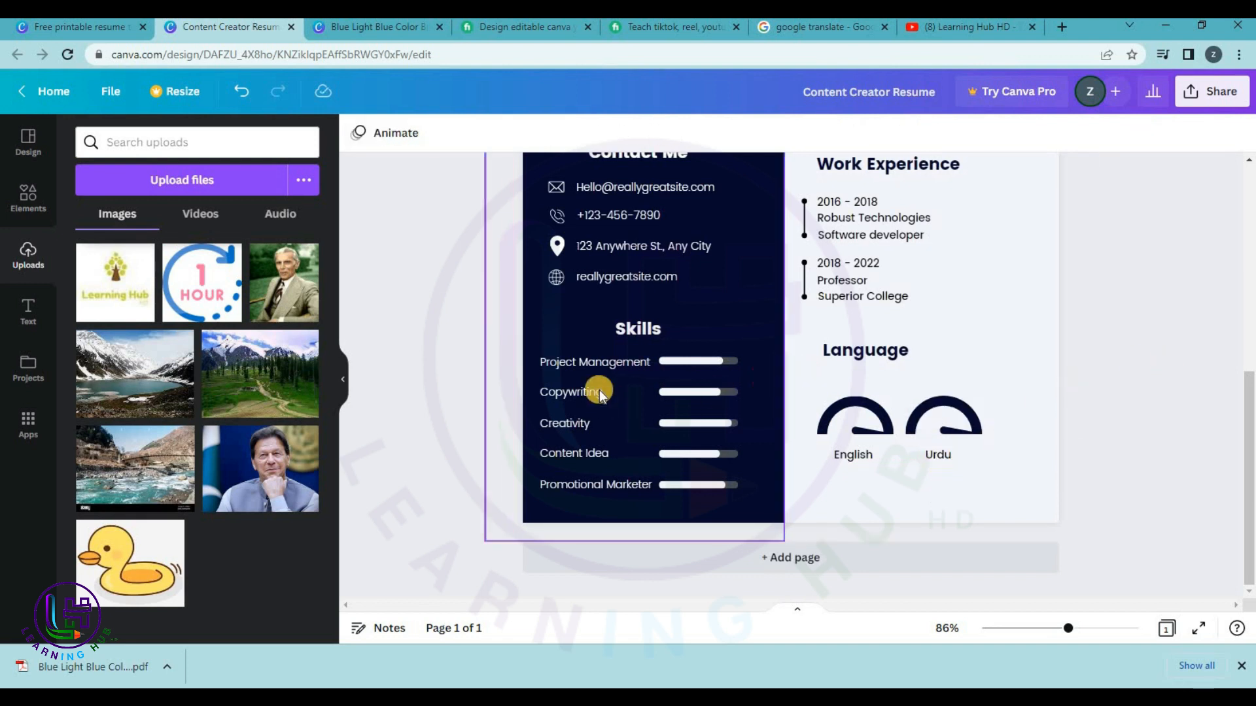
{"action": "left_click", "coordinate": [720, 362]}
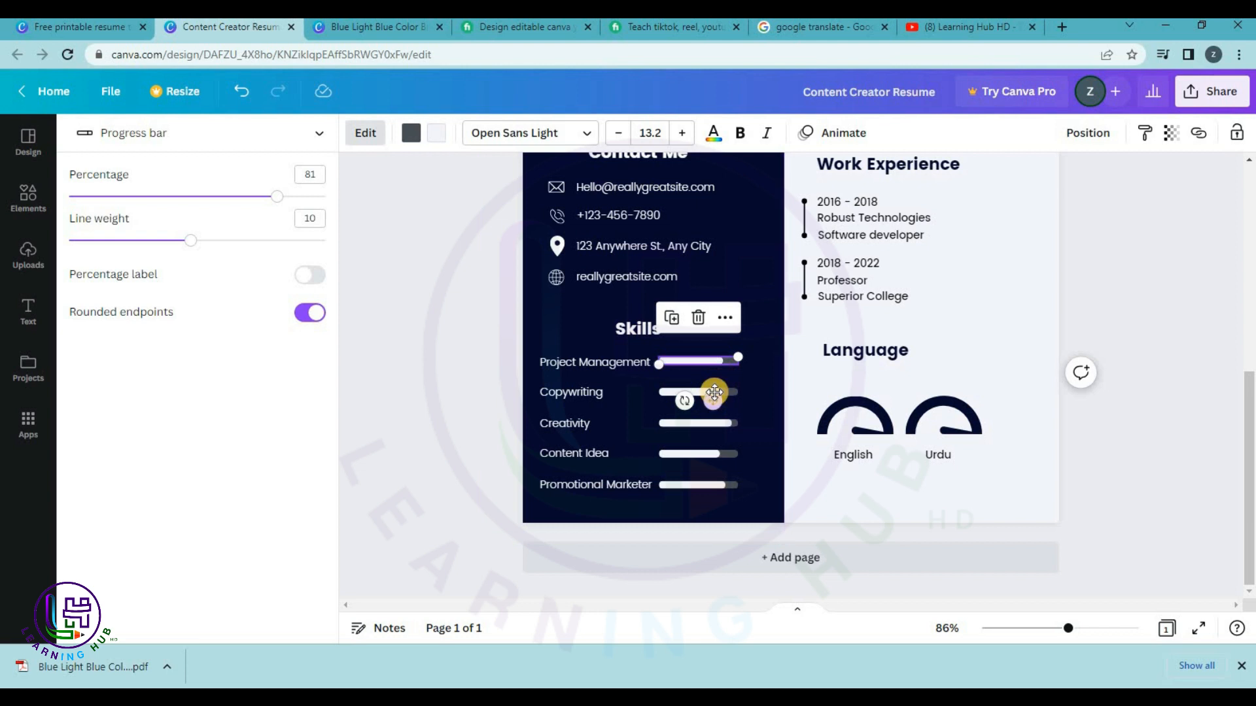
{"action": "mouse_move", "coordinate": [737, 358]}
{"action": "left_mouse_down"}
{"action": "mouse_move", "coordinate": [721, 356]}
{"action": "mouse_move", "coordinate": [738, 358]}
{"action": "left_mouse_up"}
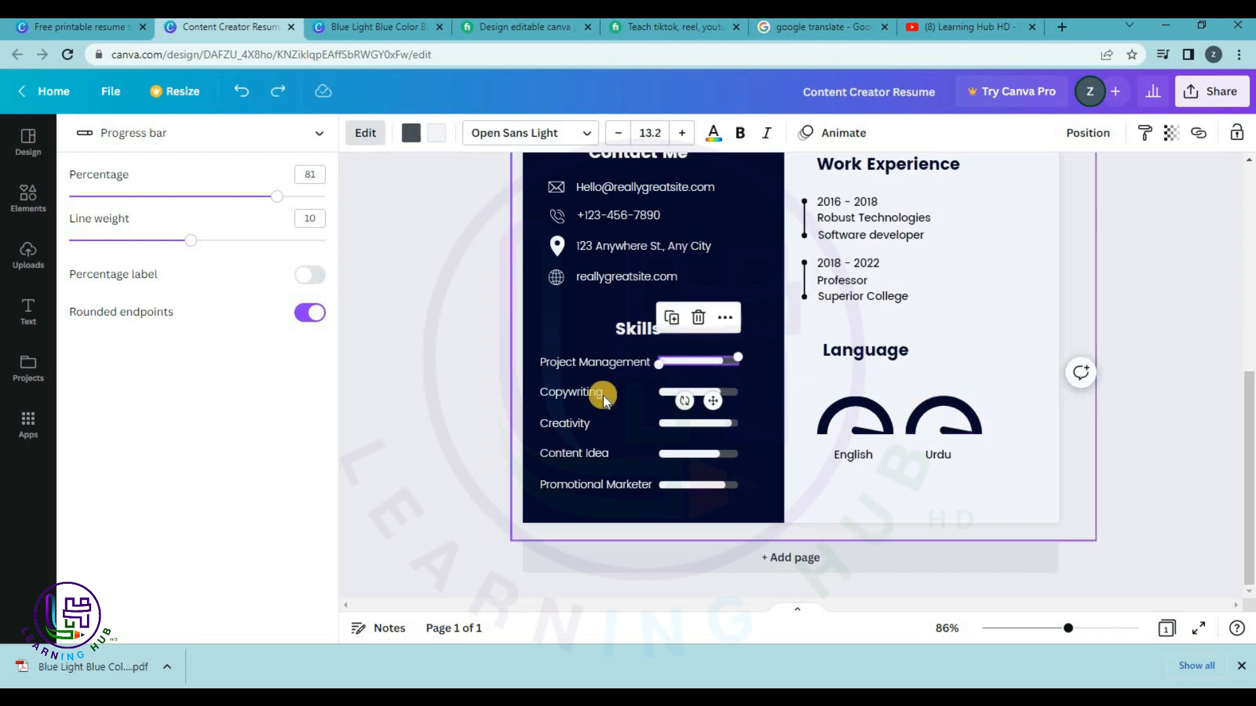
{"action": "left_click", "coordinate": [454, 386]}
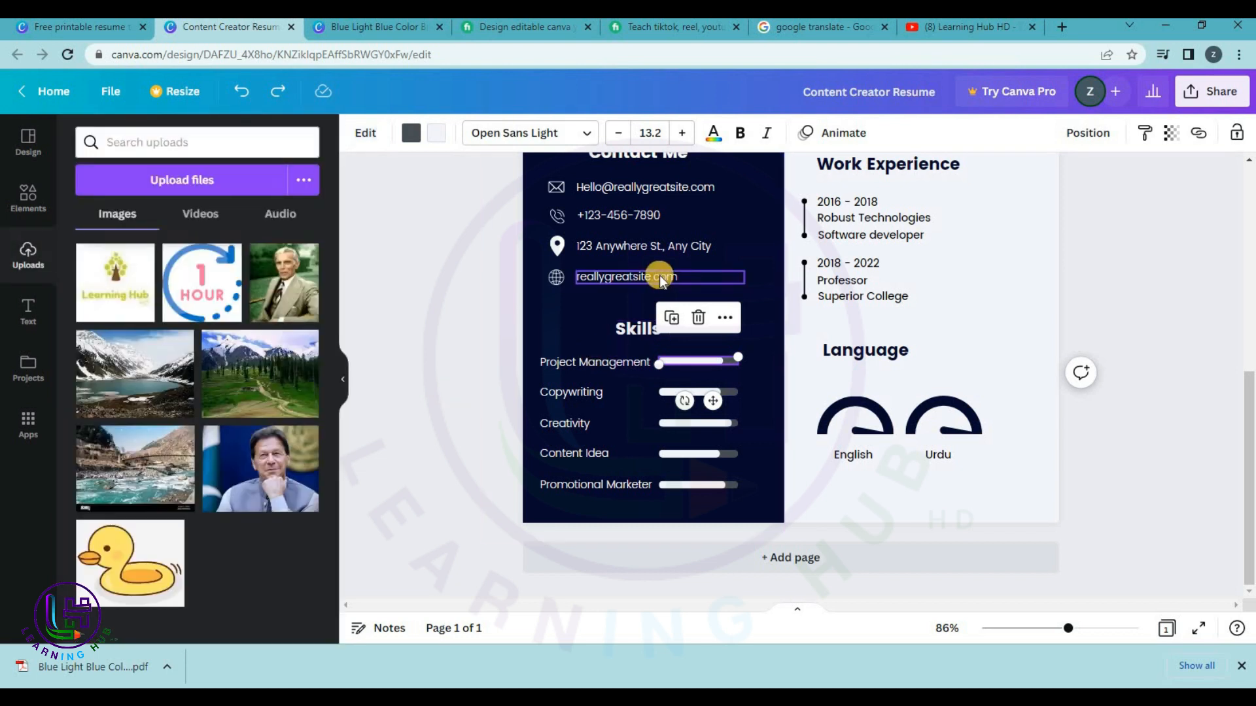
Replace the placeholder phone number with the owner's number and set the address to Islamabad.
{"action": "scroll", "coordinate": [659, 276], "scroll_direction": "up", "scroll_amount": 1}
{"action": "double_click", "coordinate": [627, 293]}
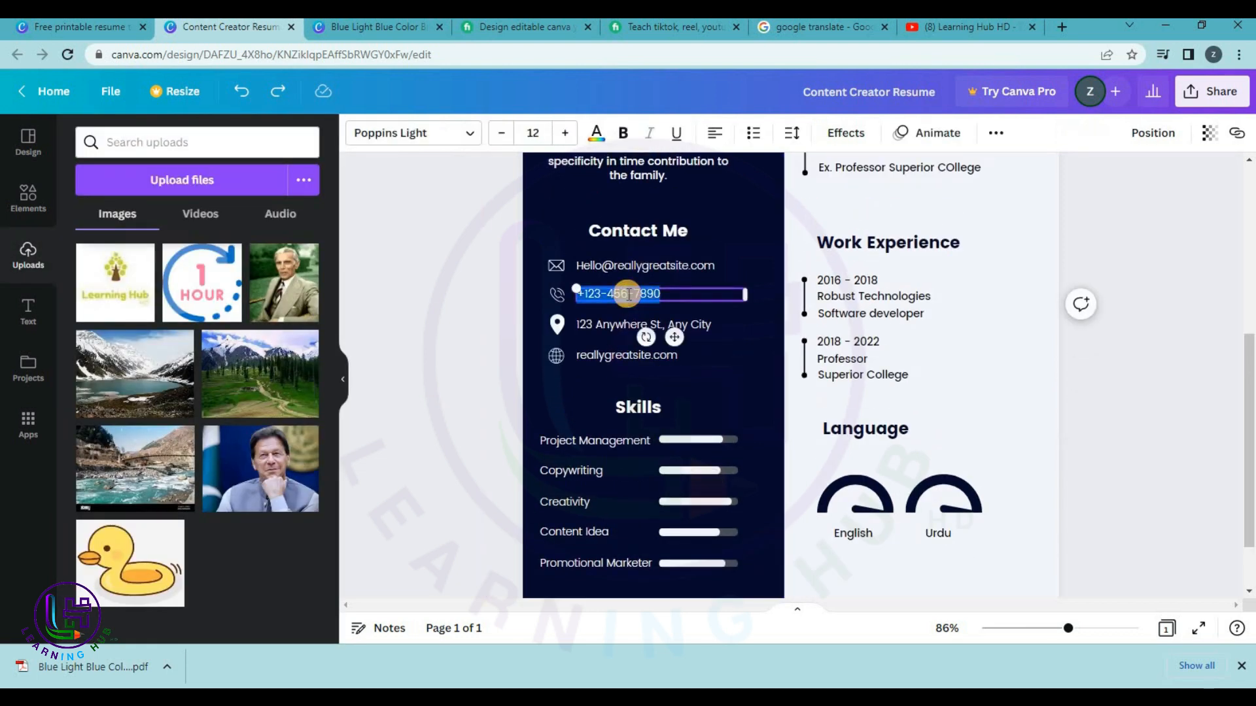
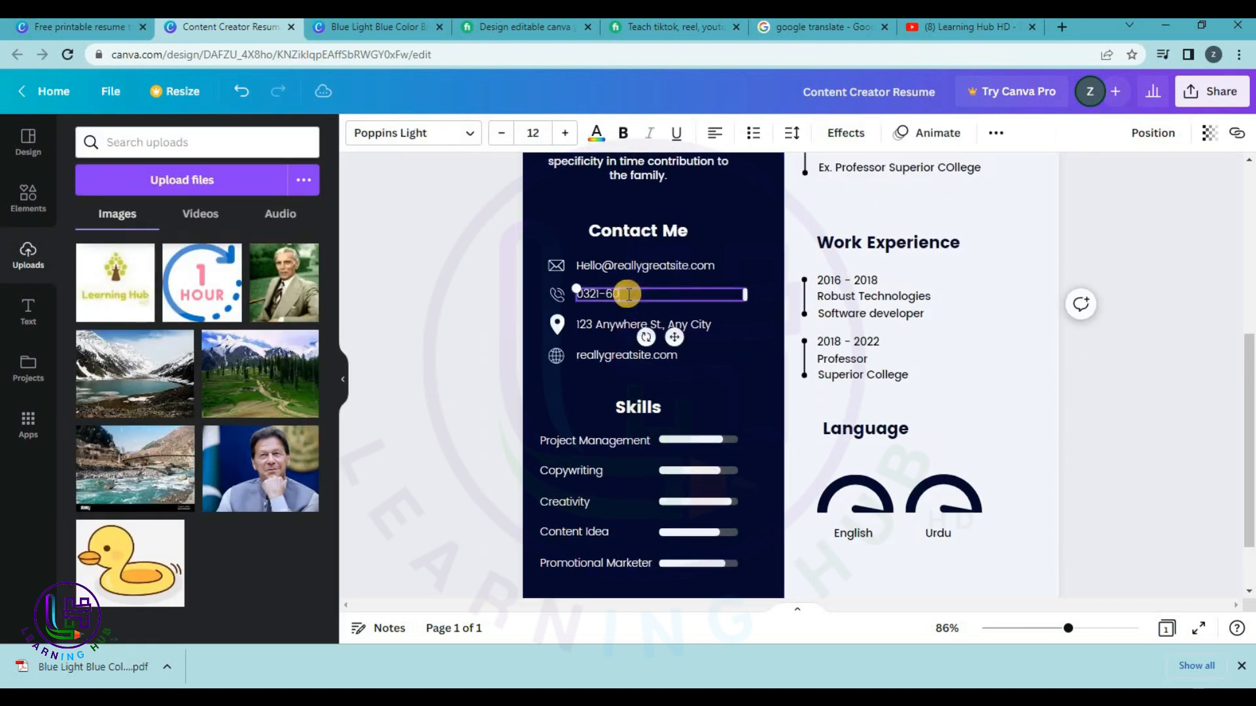
{"action": "double_click", "coordinate": [617, 320]}
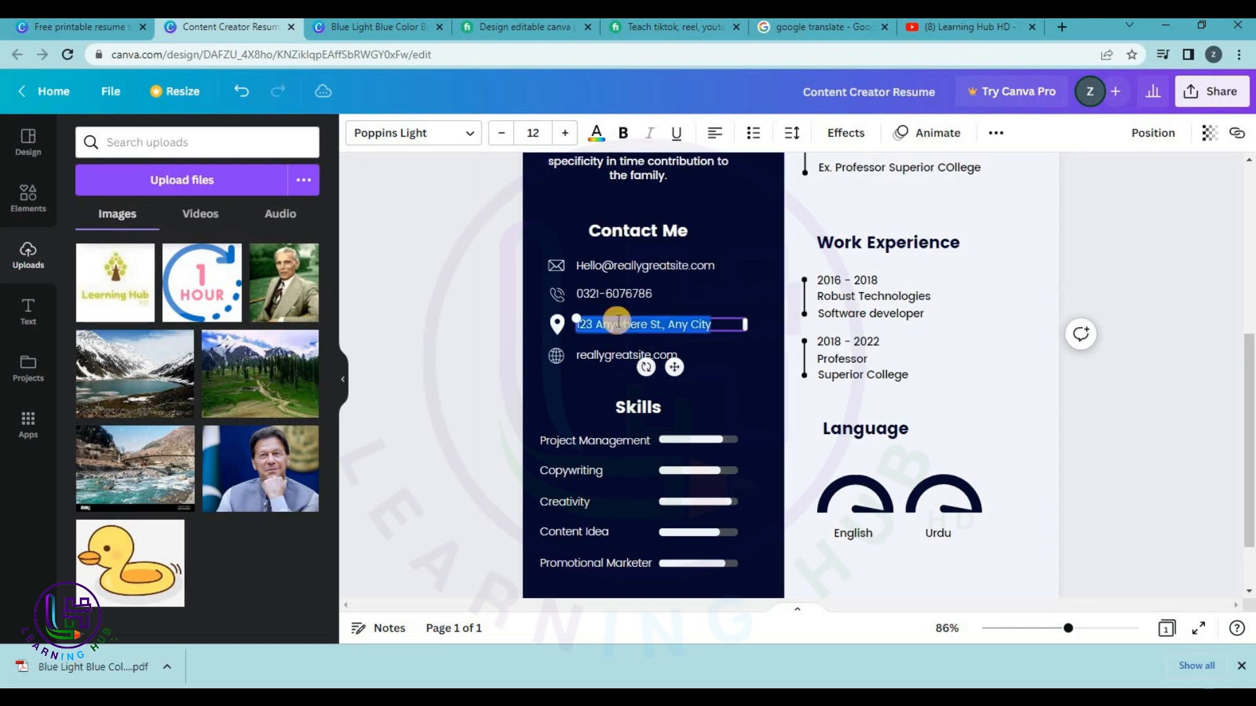
{"action": "type", "text": "Islamabad"}
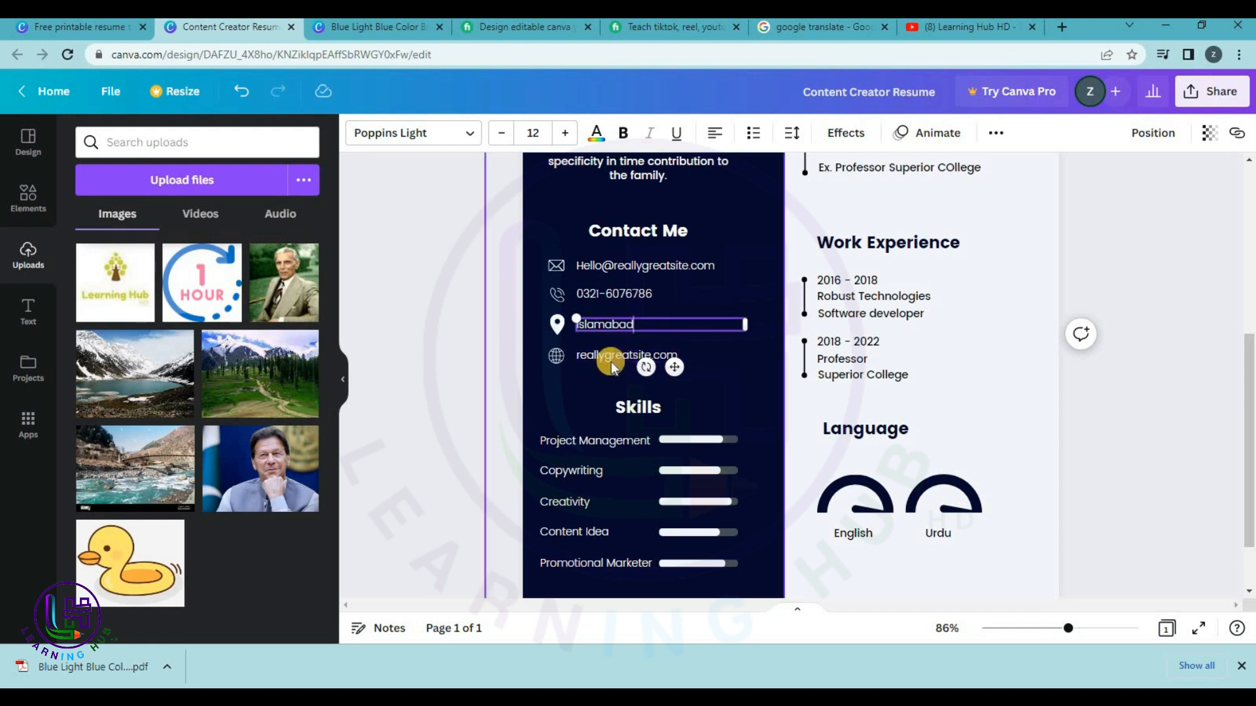
Enter the YouTube channel URL as the website and widen its box to fit one line.
{"action": "left_click", "coordinate": [611, 360]}
{"action": "left_click", "coordinate": [611, 360]}
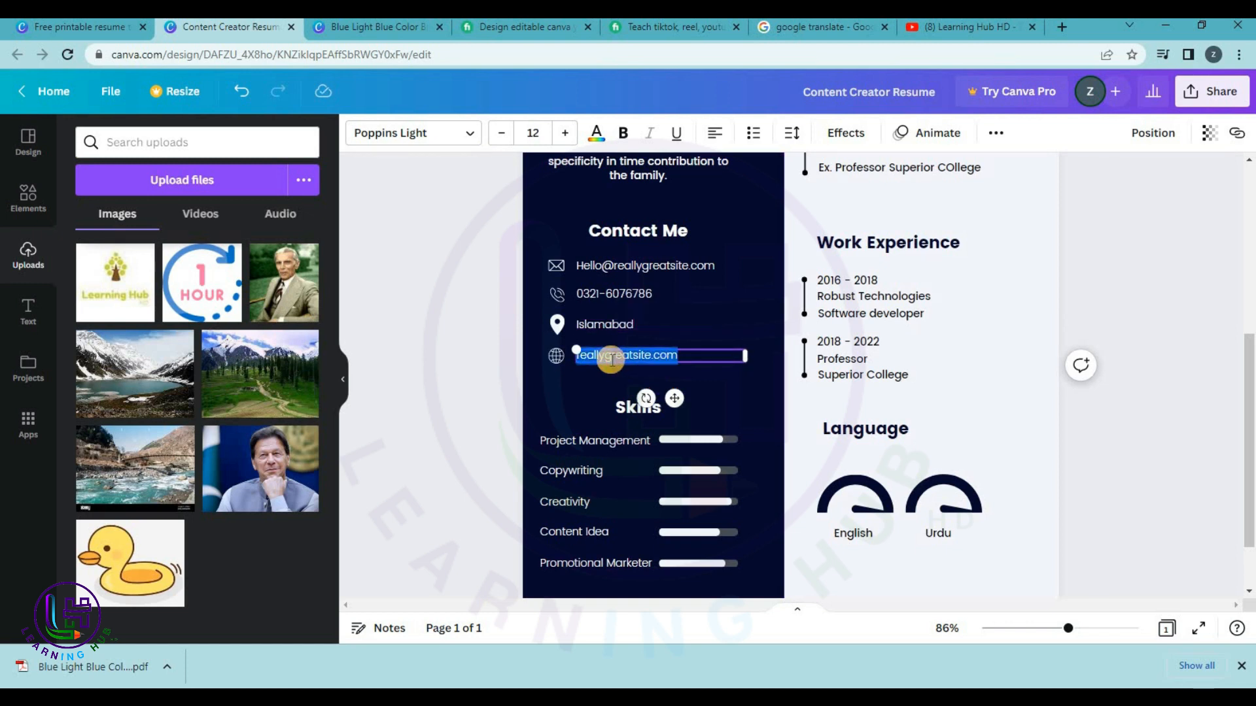
{"action": "type", "text": "www.you"}
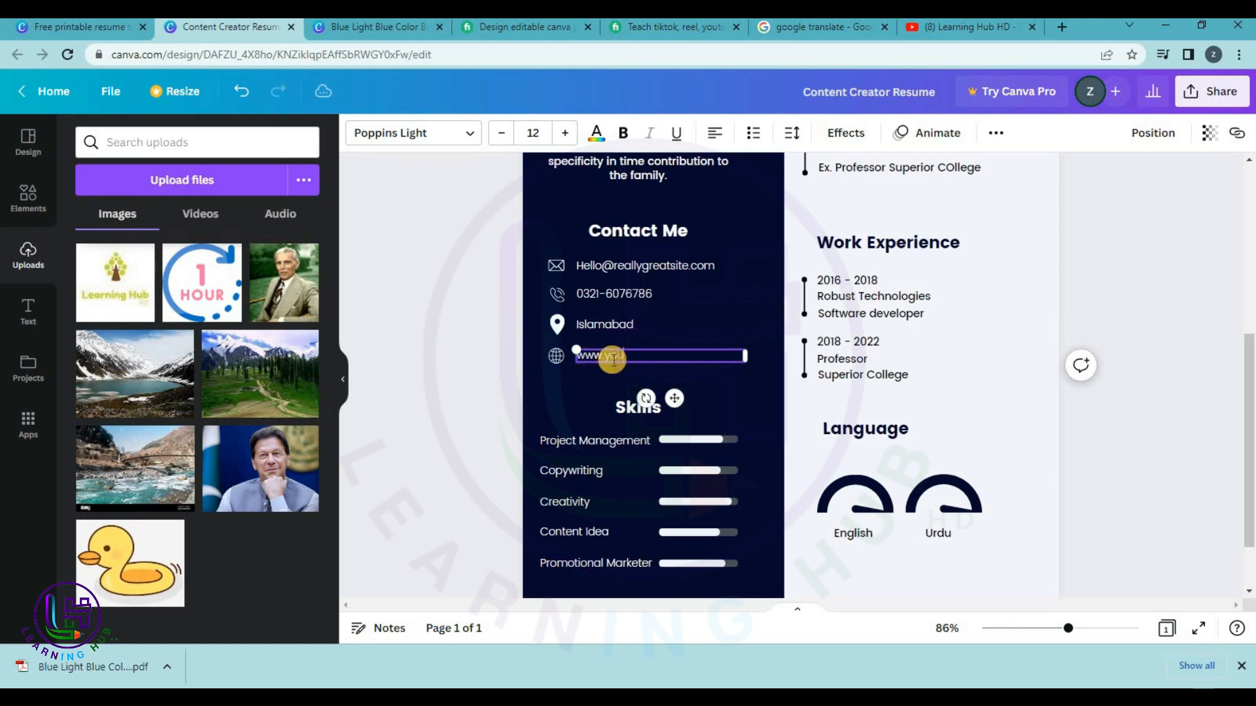
{"action": "type", "text": "tube.com/"}
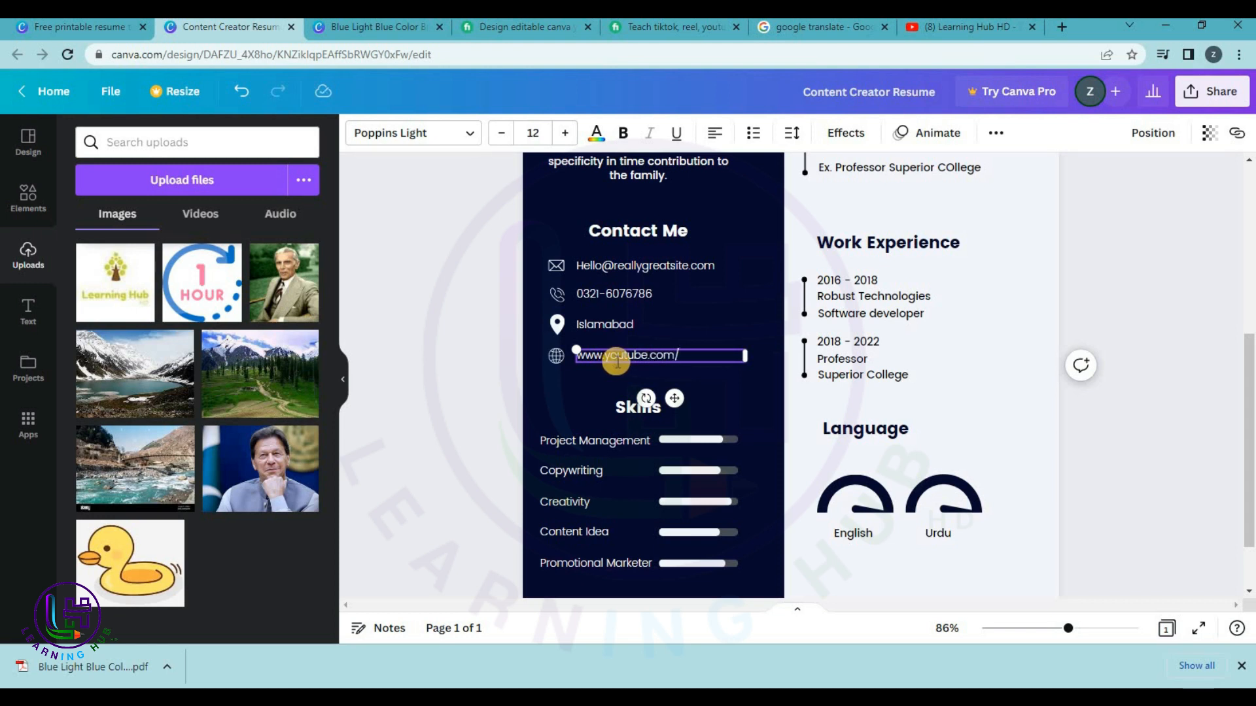
{"action": "type", "text": "@learninghub"}
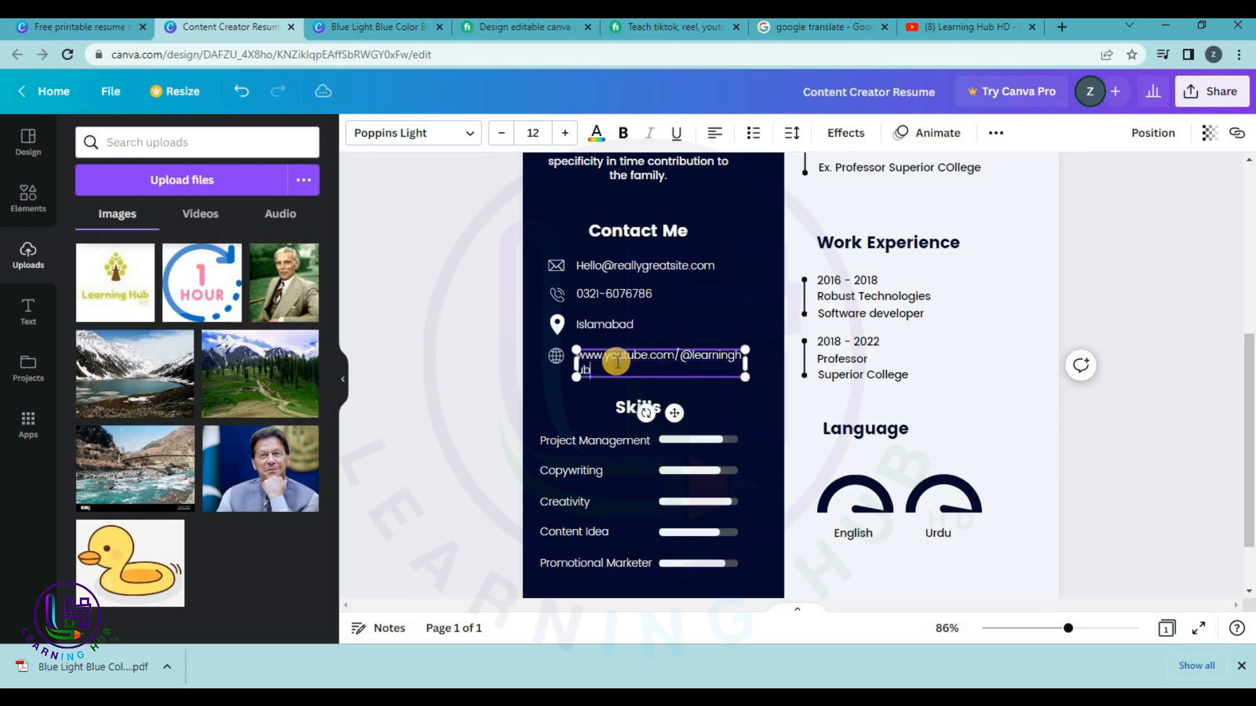
{"action": "type", "text": "hd"}
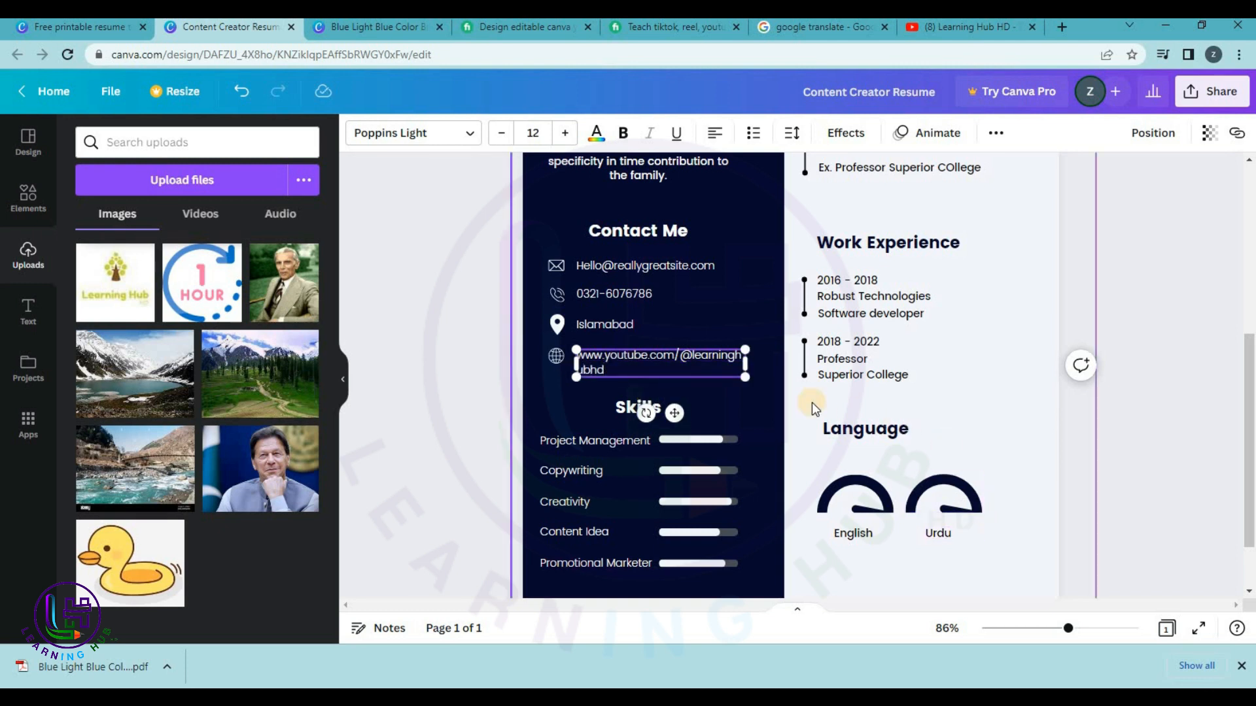
{"action": "left_click_drag", "start_coordinate": [746, 359], "coordinate": [787, 356]}
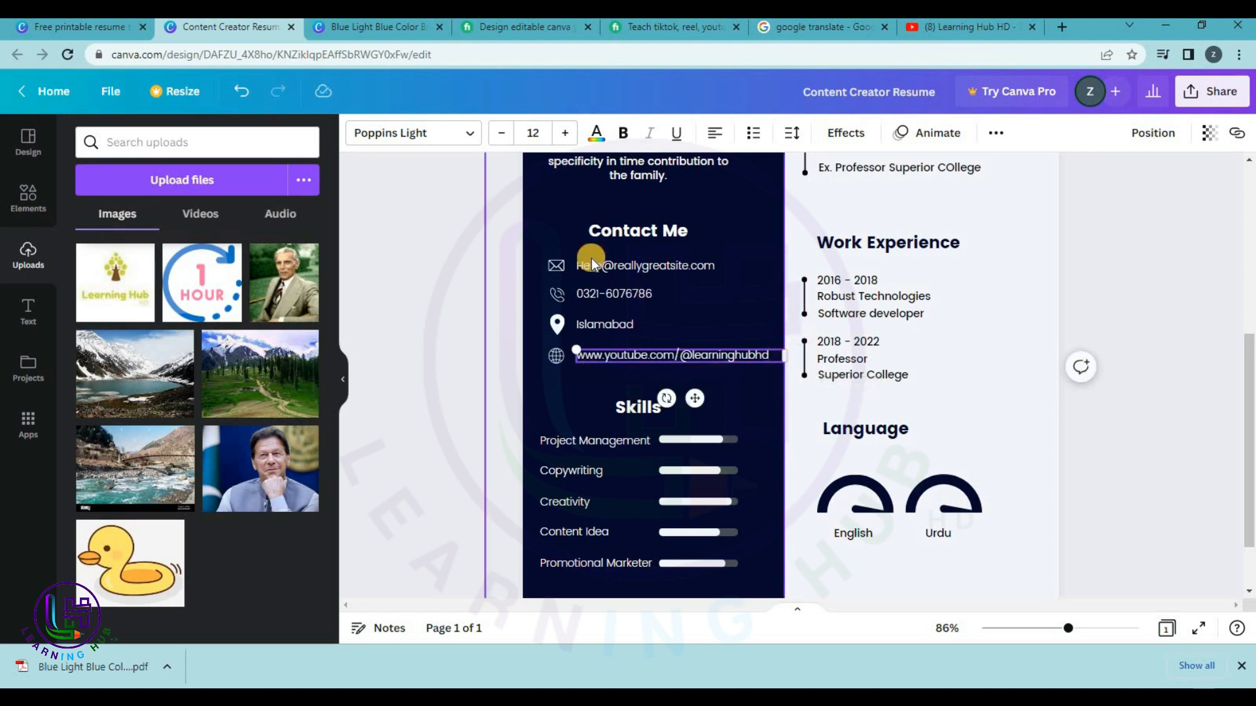
Replace the placeholder e-mail with the owner's Gmail address, correcting a typo.
{"action": "double_click", "coordinate": [615, 267]}
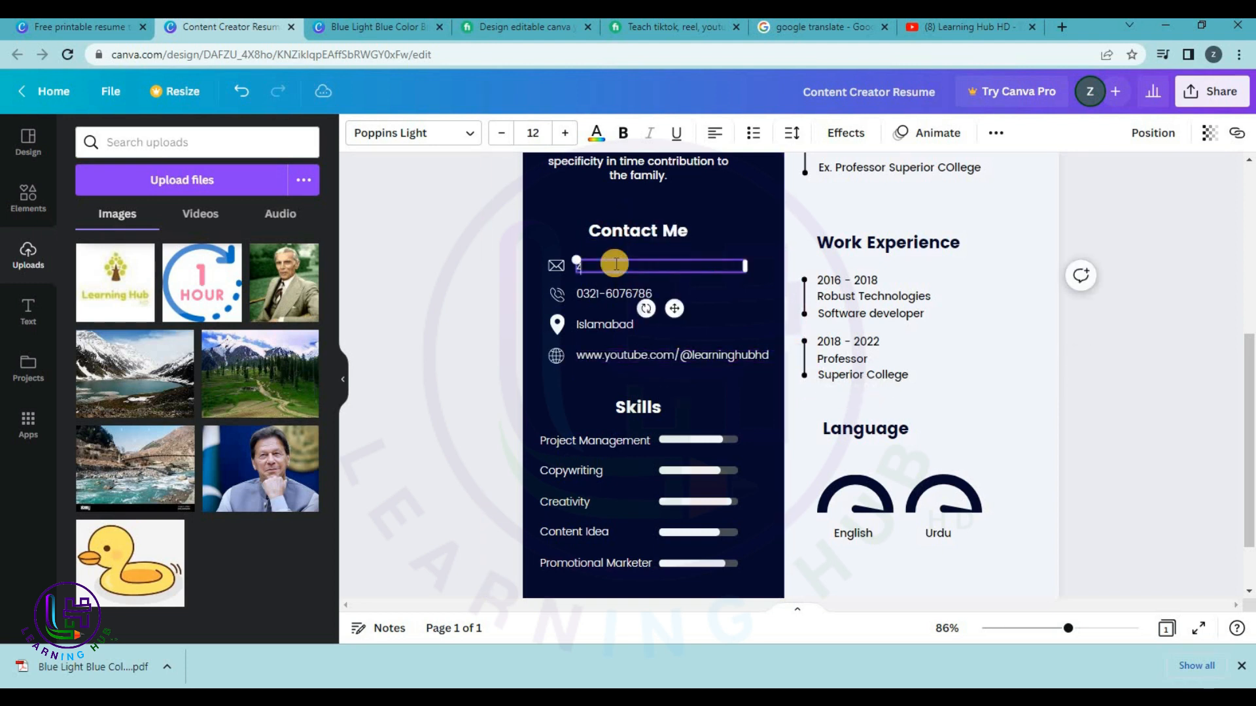
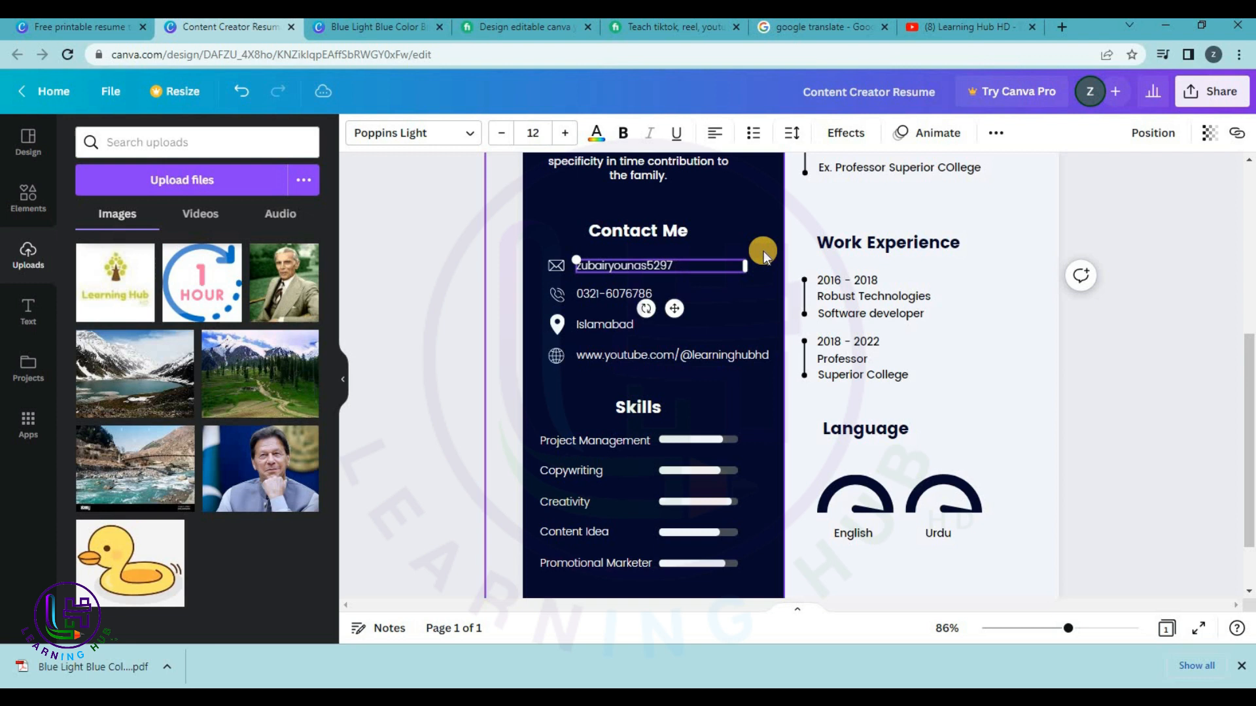
Deselect the e-mail box and review the top of the finished resume.
{"action": "left_click", "coordinate": [1176, 256]}
{"action": "scroll", "coordinate": [1176, 257], "scroll_direction": "up", "scroll_amount": 3}
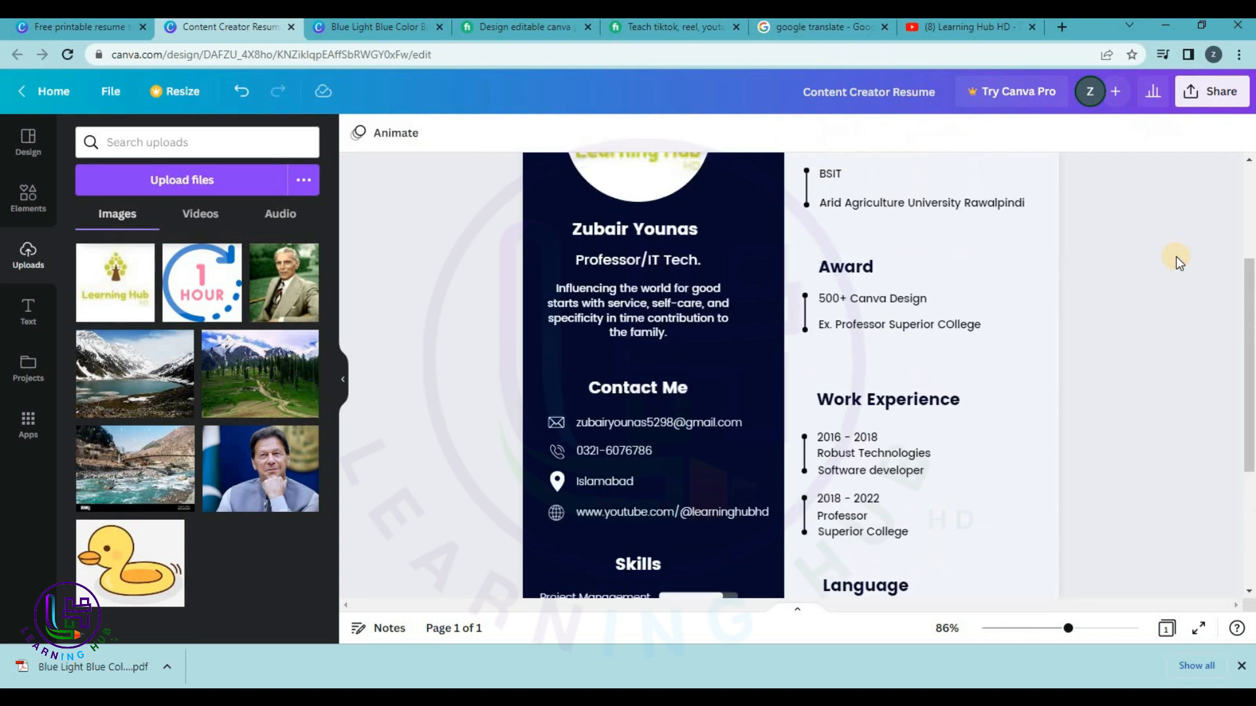
{"action": "scroll", "coordinate": [1176, 256], "scroll_direction": "up", "scroll_amount": 2}
{"action": "scroll", "coordinate": [1176, 257], "scroll_direction": "down", "scroll_amount": 5}
{"action": "scroll", "coordinate": [1175, 256], "scroll_direction": "up", "scroll_amount": 5}
{"action": "left_click", "coordinate": [631, 402]}
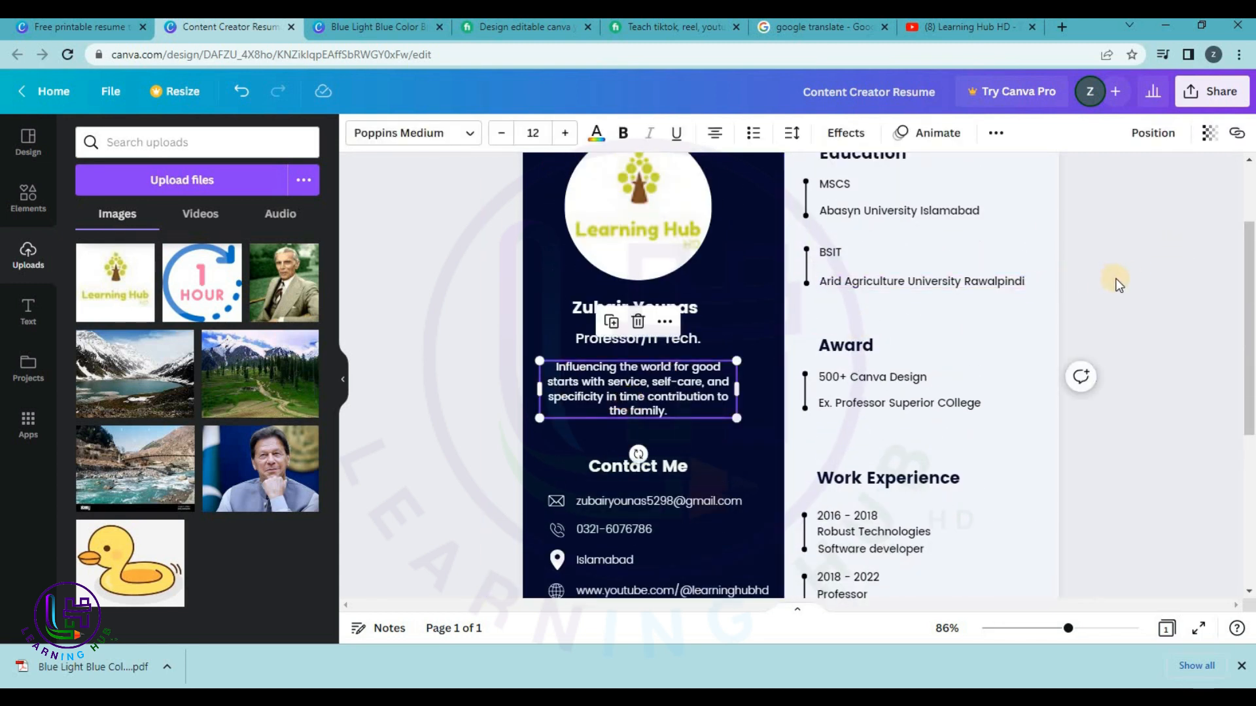
{"action": "scroll", "coordinate": [1111, 280], "scroll_direction": "up", "scroll_amount": 3}
Download the resume from the Share menu as a PDF Print file.
{"action": "left_click", "coordinate": [1212, 101]}
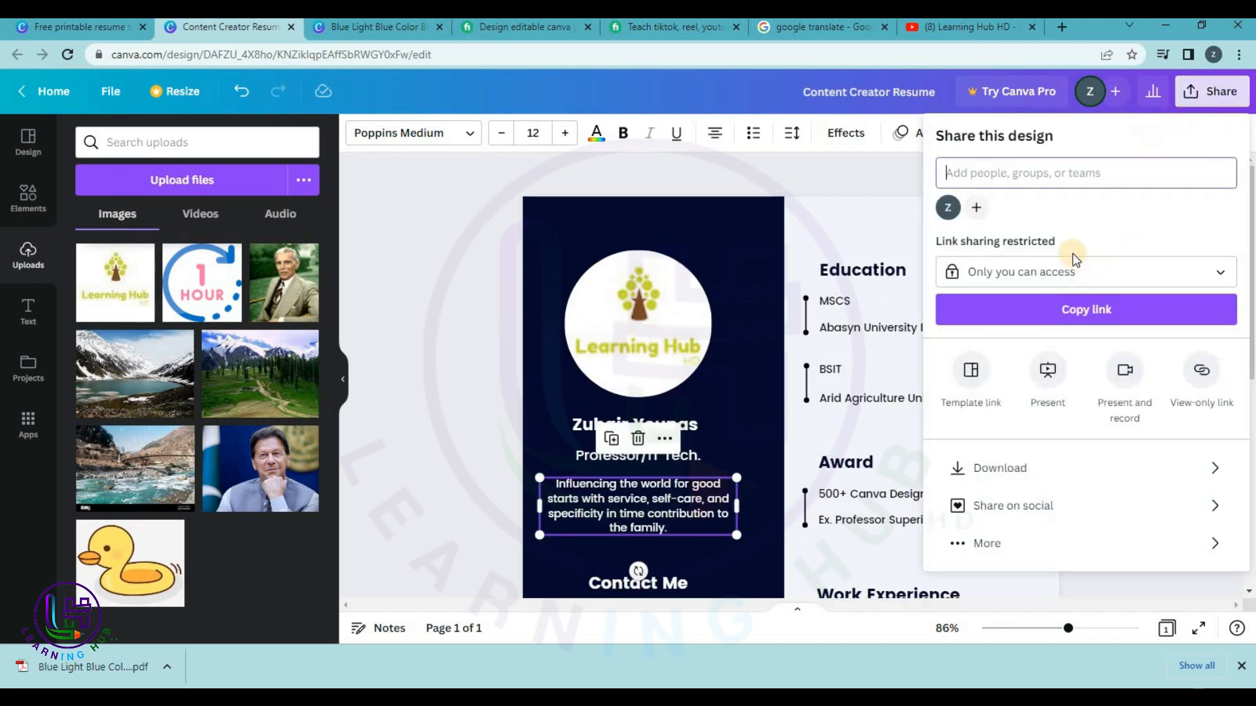
{"action": "left_click", "coordinate": [1000, 471]}
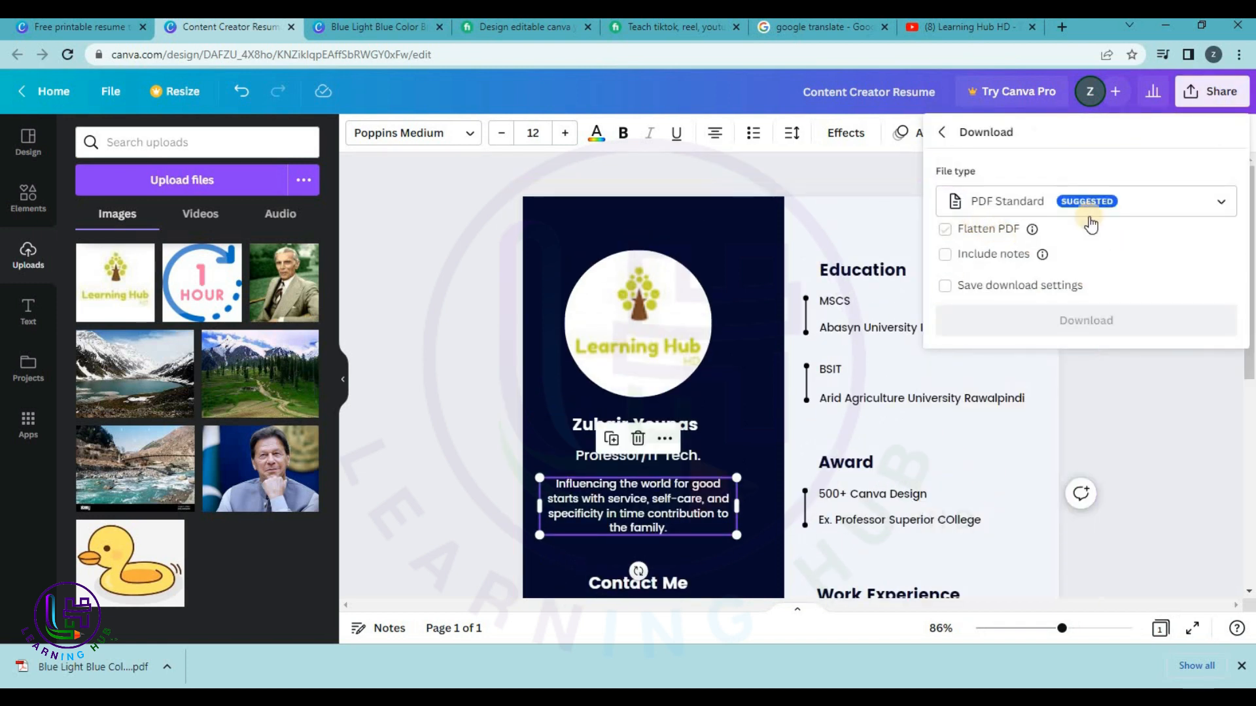
{"action": "left_click", "coordinate": [1112, 204]}
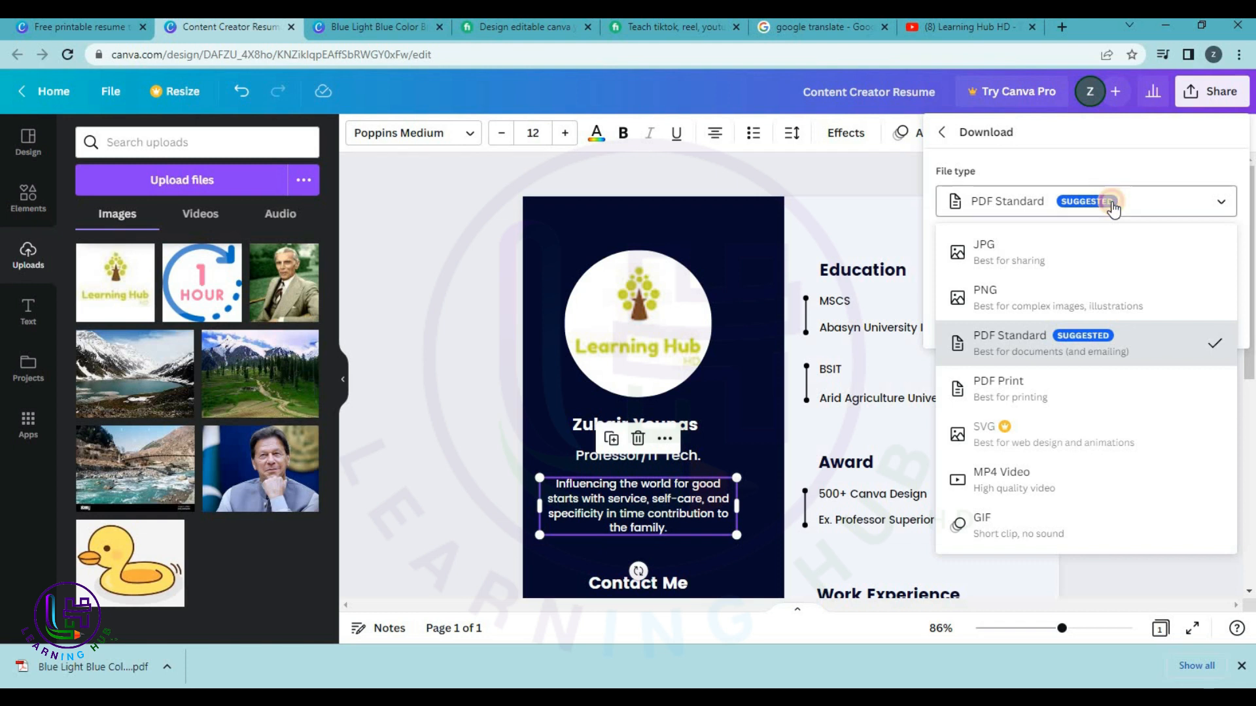
{"action": "left_click", "coordinate": [1110, 203]}
{"action": "left_click", "coordinate": [1079, 204]}
{"action": "left_click", "coordinate": [1045, 391]}
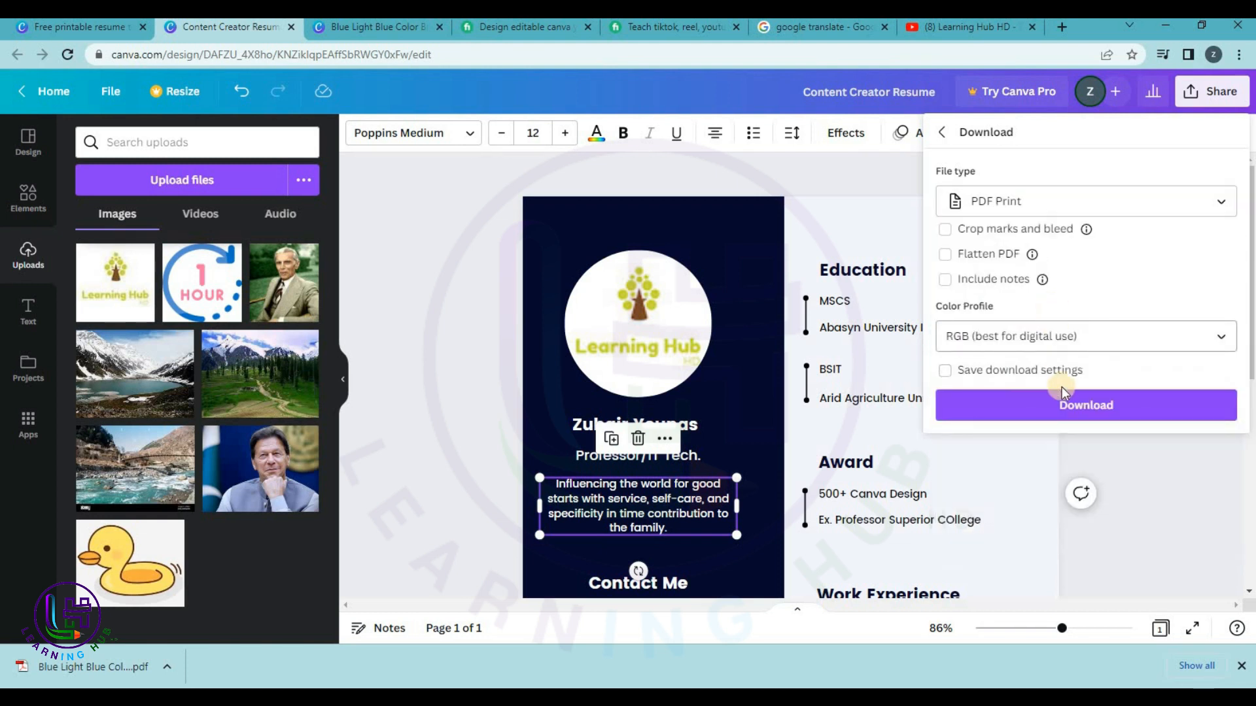
{"action": "left_click", "coordinate": [1062, 409]}
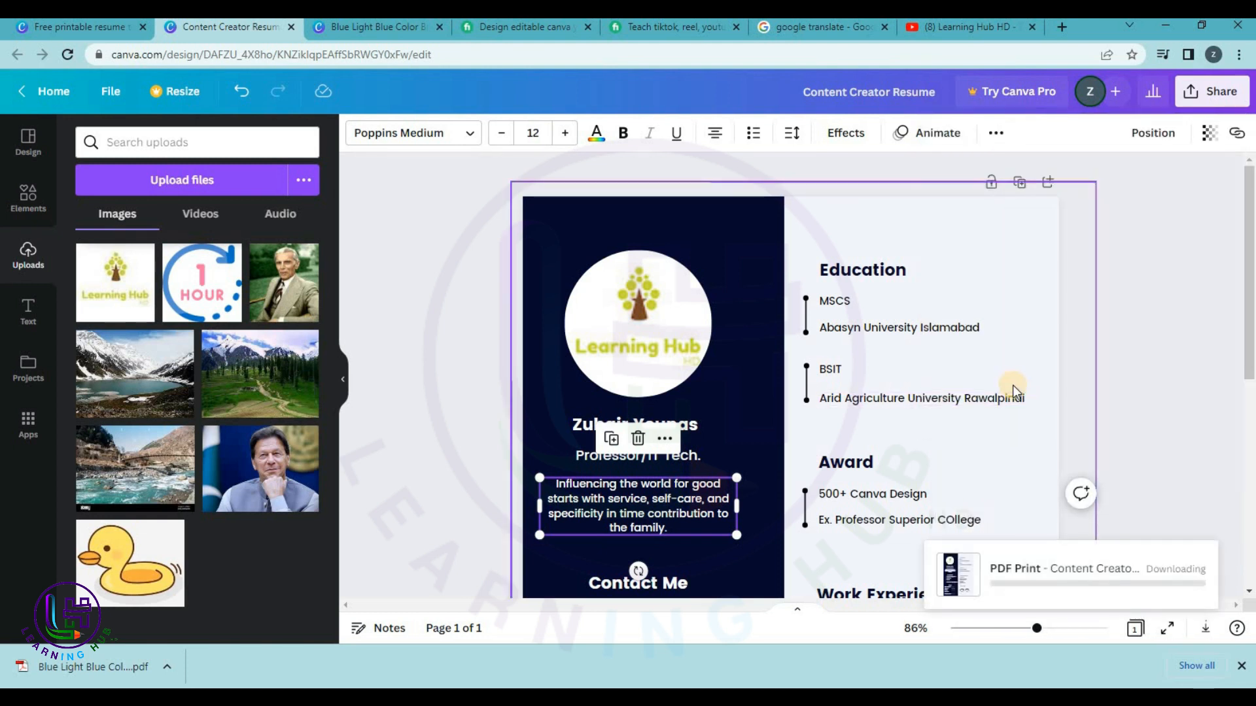
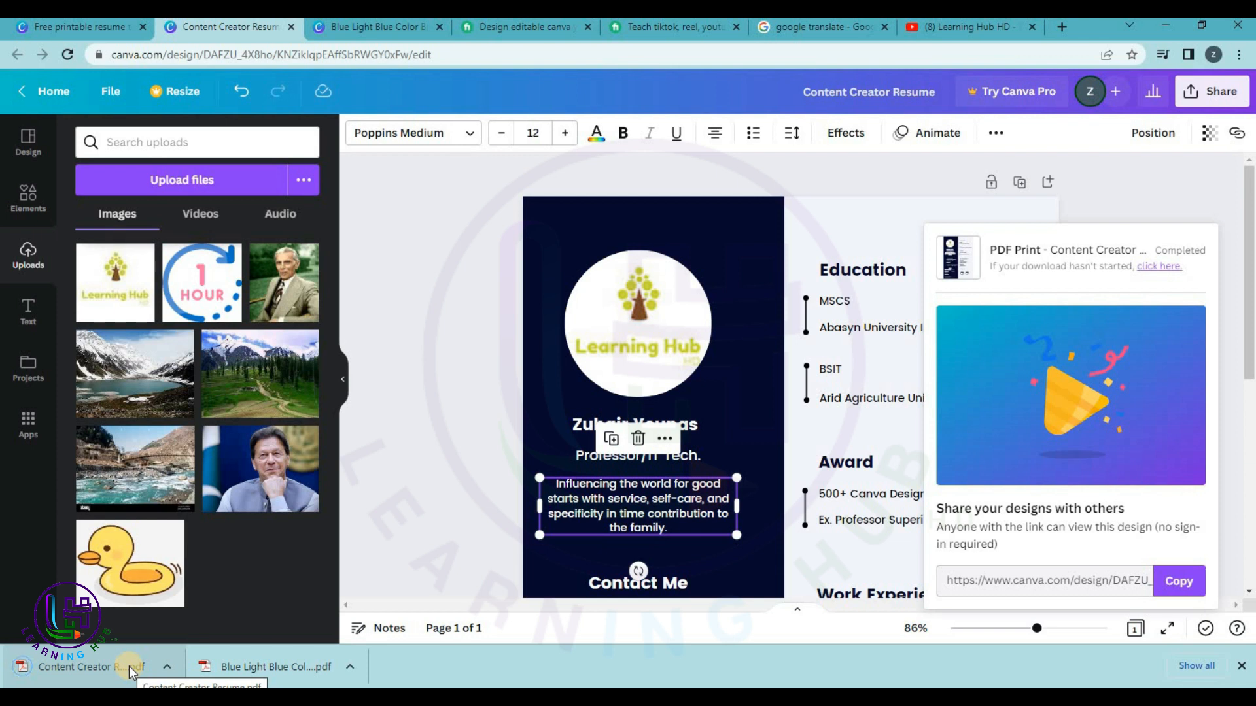
Look over the downloaded resume PDF, then close it.
{"action": "left_click", "coordinate": [128, 666]}
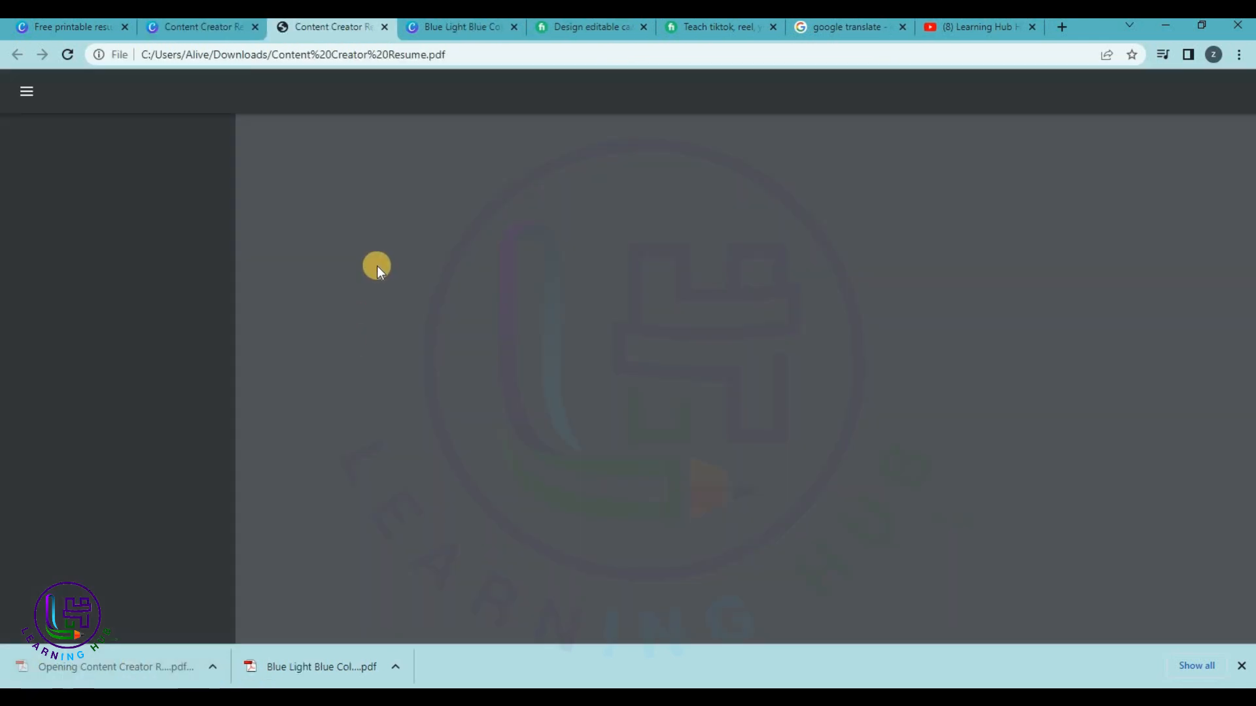
{"action": "scroll", "coordinate": [762, 265], "scroll_direction": "down", "scroll_amount": 5}
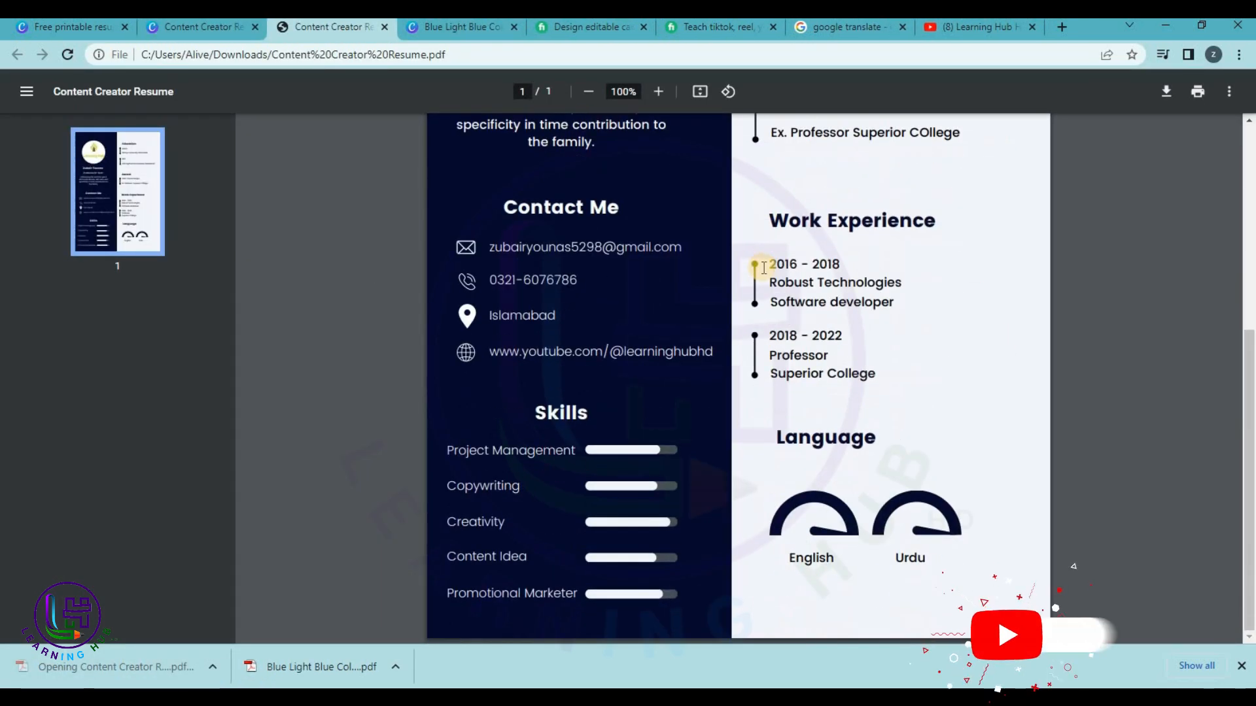
{"action": "scroll", "coordinate": [762, 267], "scroll_direction": "up", "scroll_amount": 5}
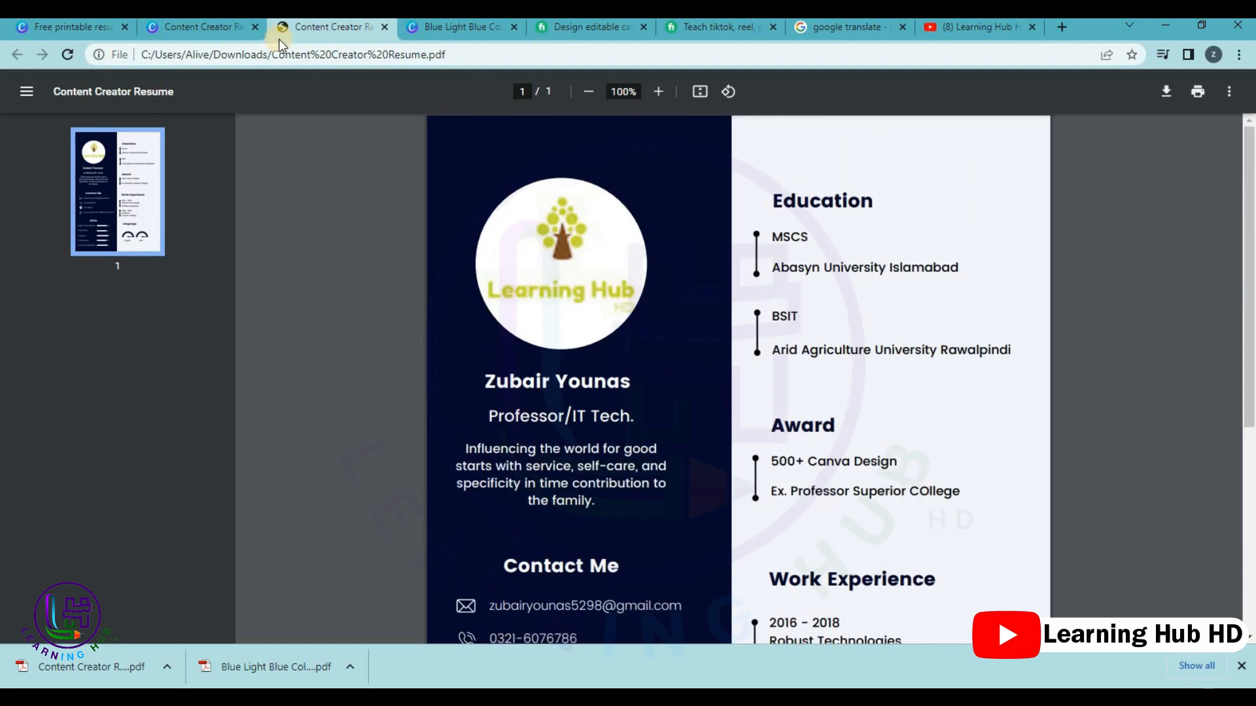
{"action": "left_click", "coordinate": [385, 27]}
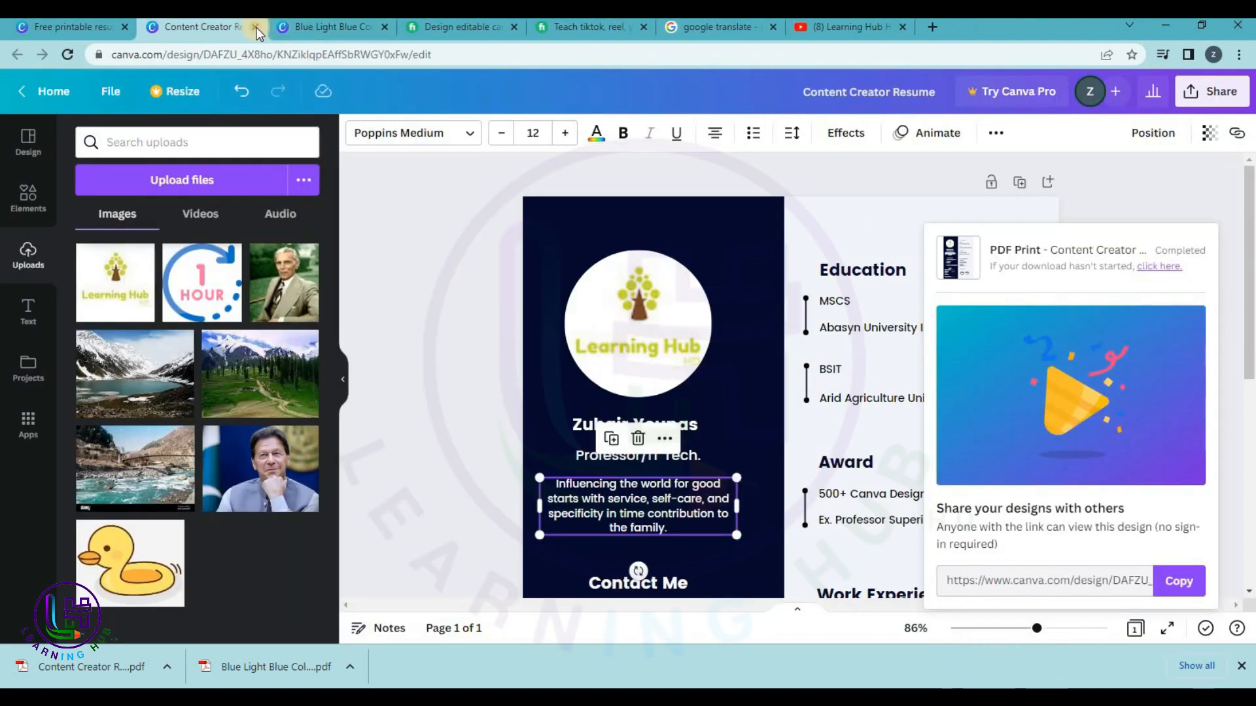
Search Fiverr for 'curriculum vitae via canva' using the suggested search term.
{"action": "left_click", "coordinate": [543, 30]}
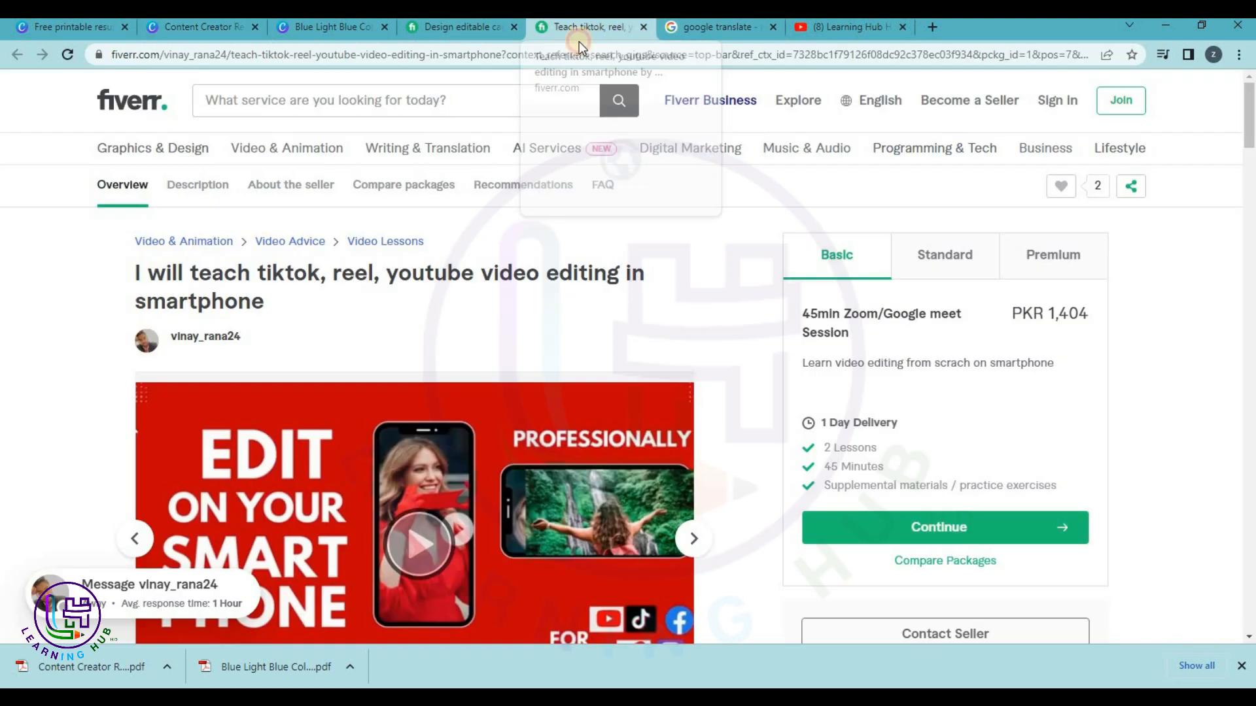
{"action": "left_click", "coordinate": [409, 99]}
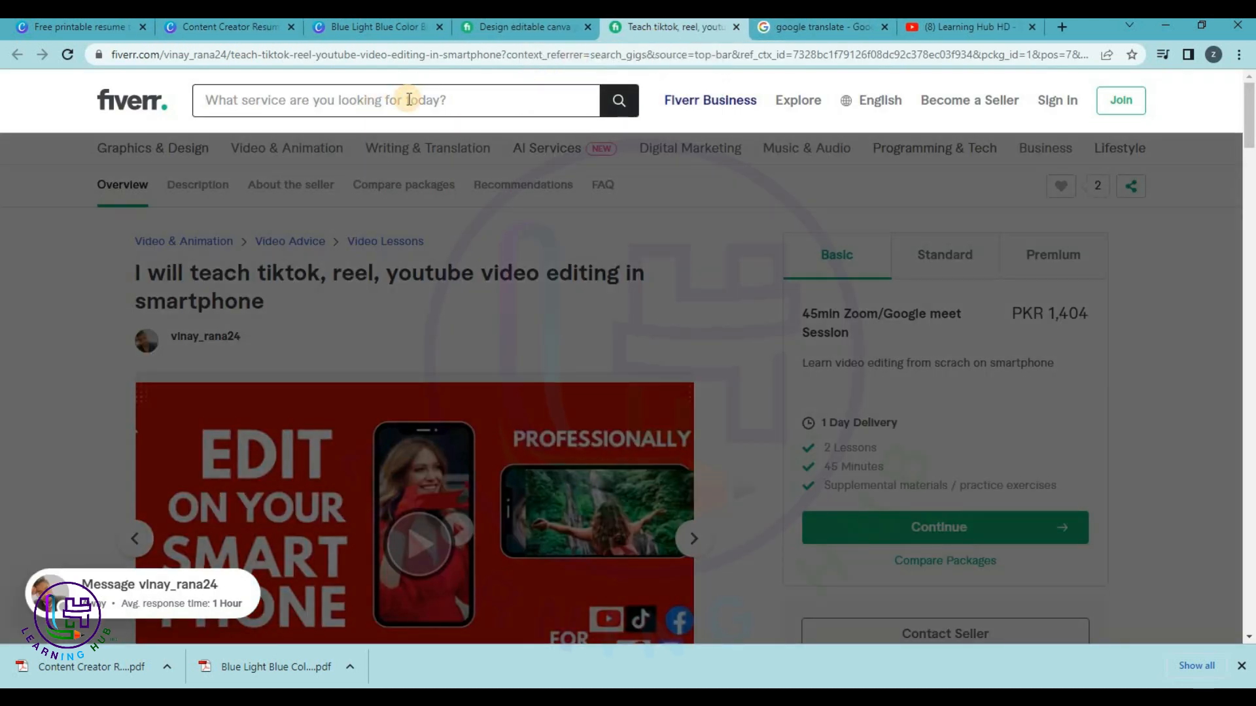
{"action": "type", "text": "cv creator"}
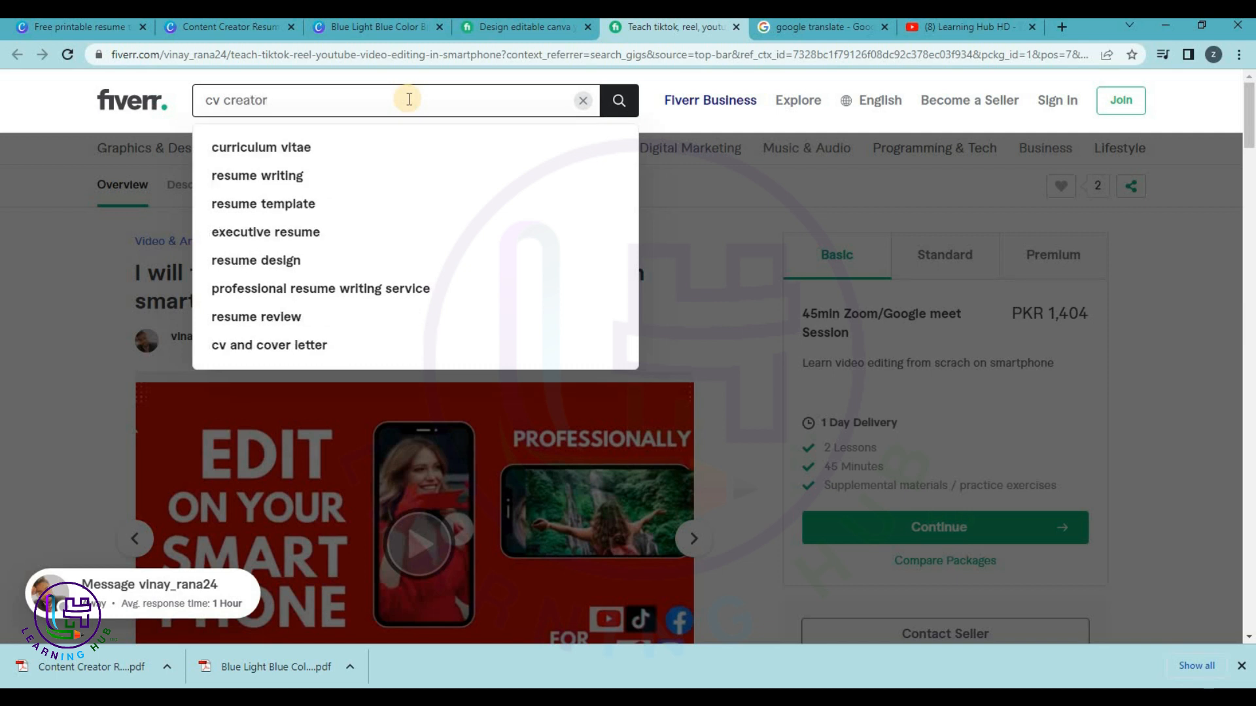
{"action": "key", "text": "Return"}
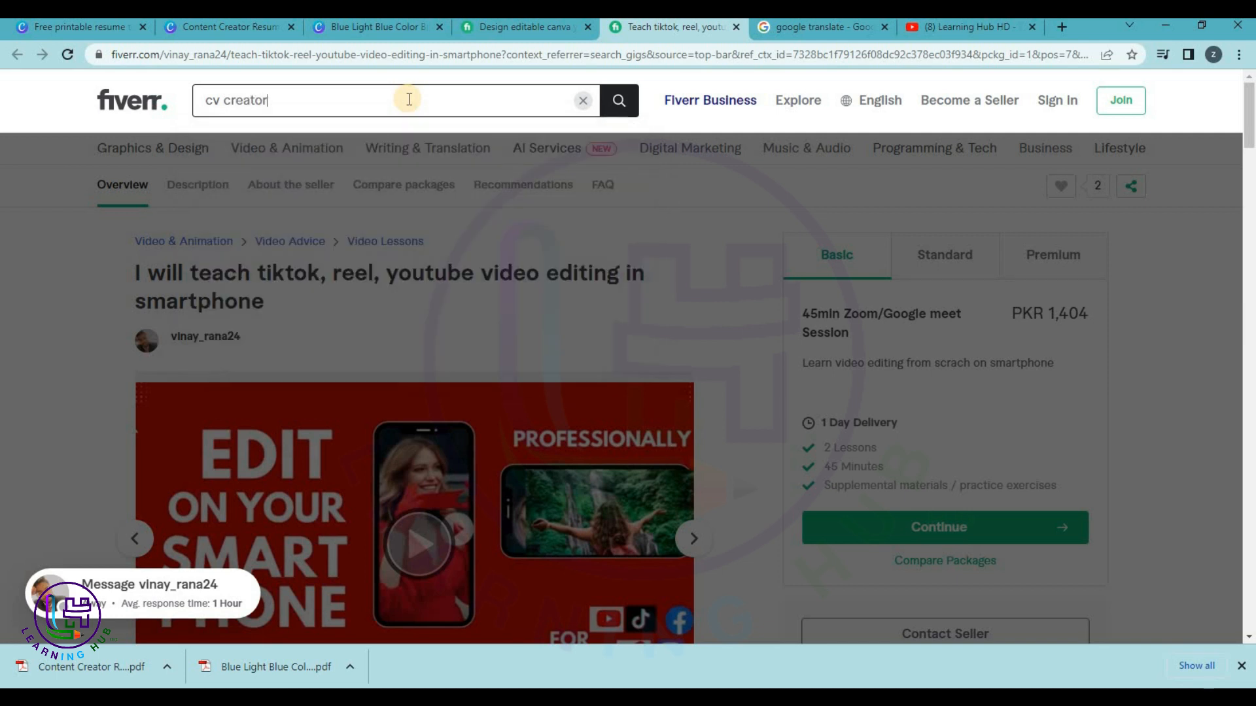
{"action": "key", "text": "BackSpace"}
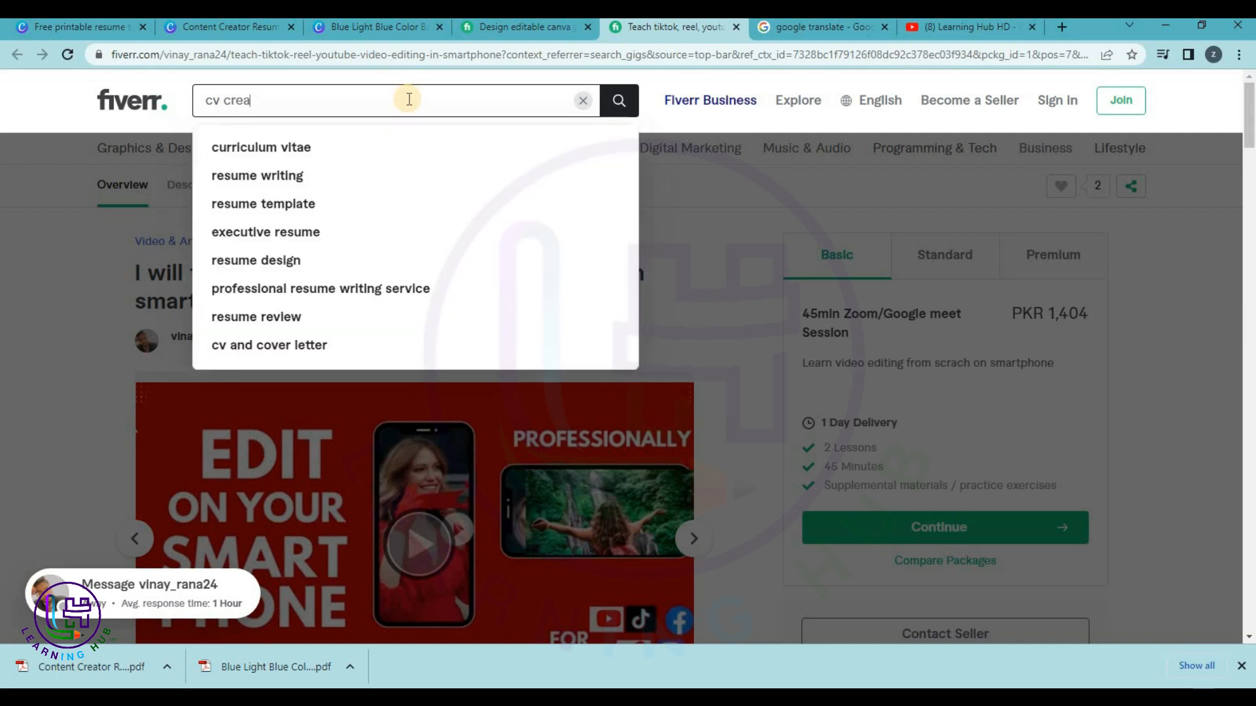
{"action": "key", "text": "Down"}
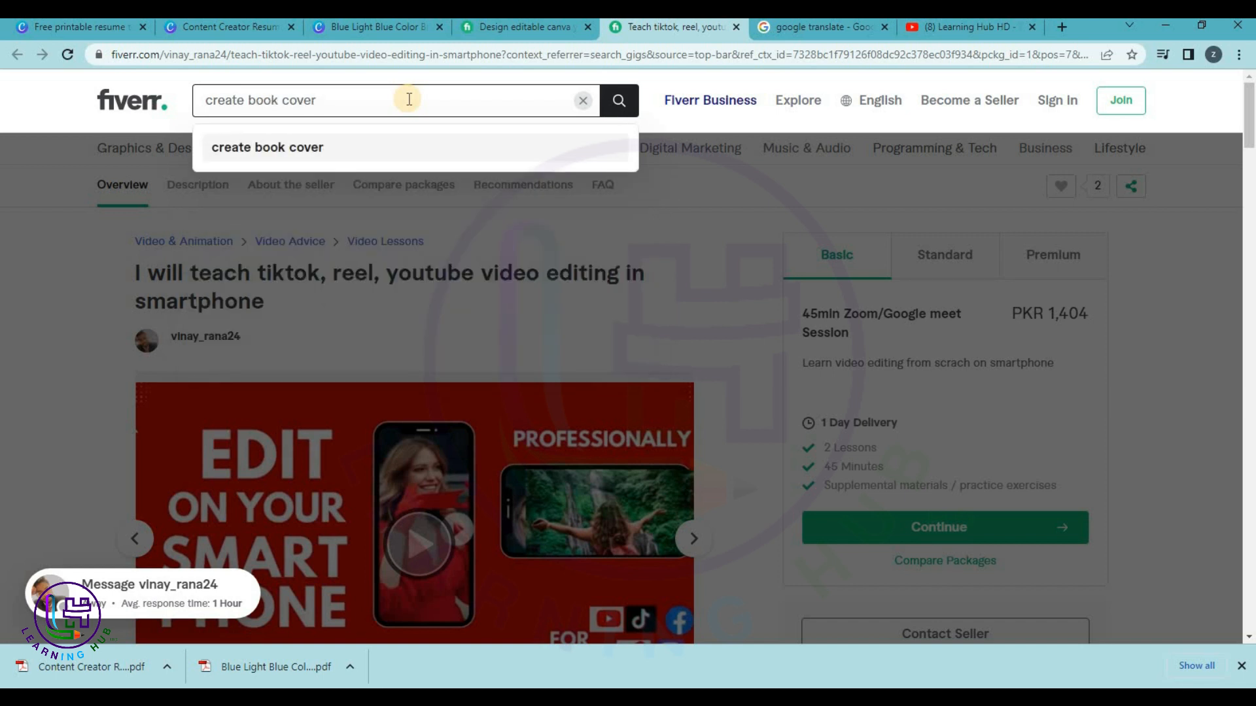
{"action": "key", "text": "BackSpace"}
{"action": "key", "text": "BackSpace"}
{"action": "type", "text": "cv"}
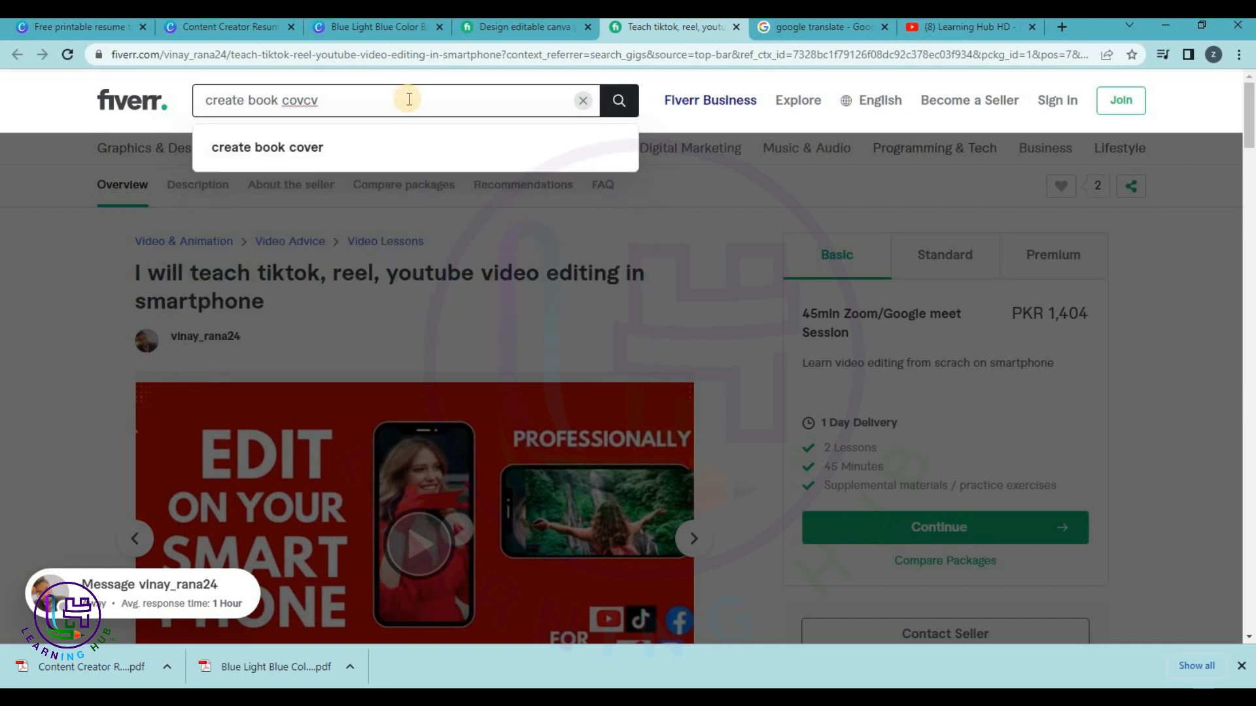
{"action": "key", "text": "BackSpace"}
{"action": "key", "text": "BackSpace"}
{"action": "key", "text": "BackSpace"}
{"action": "key", "text": "BackSpace"}
{"action": "key", "text": "BackSpace"}
{"action": "type", "text": "cv"}
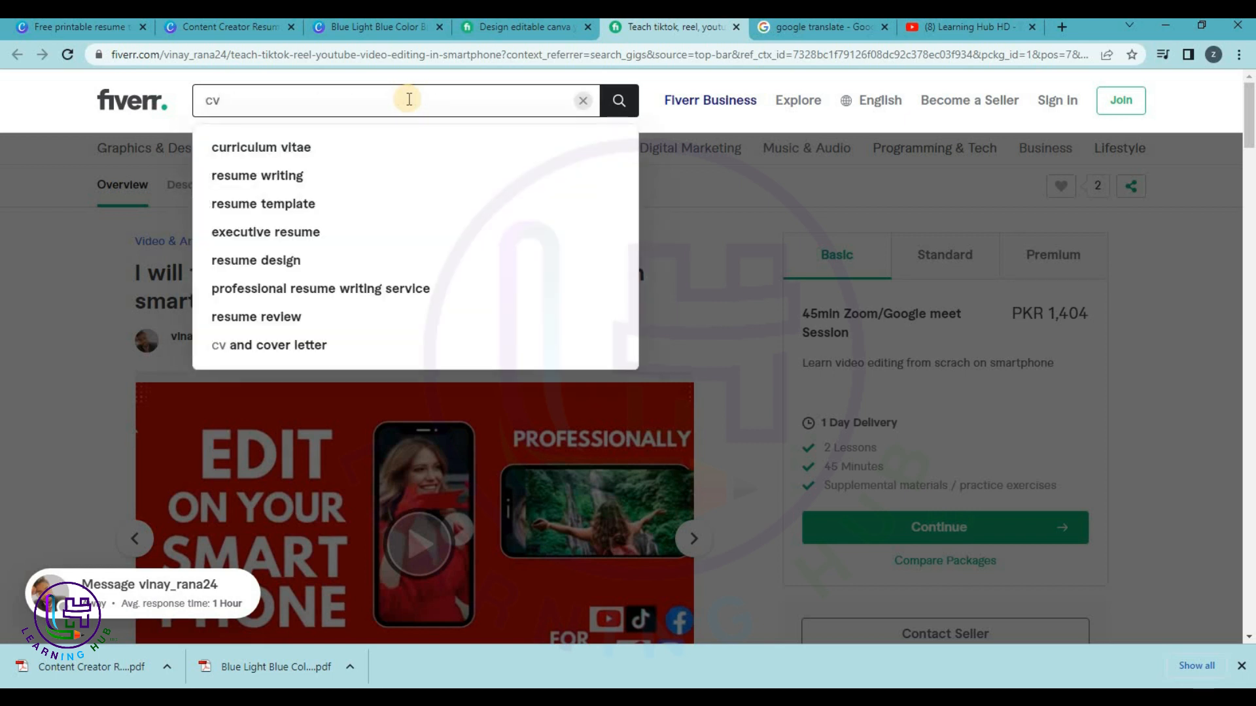
{"action": "key", "text": "Down"}
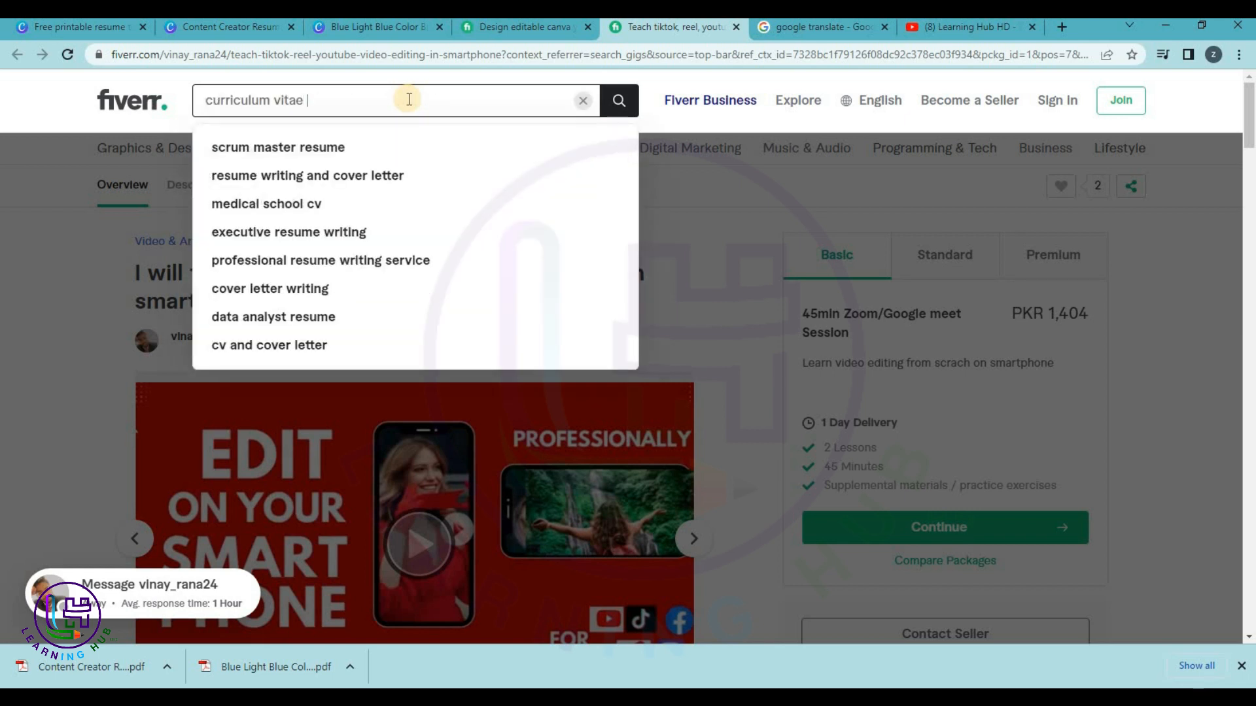
{"action": "type", "text": "vu"}
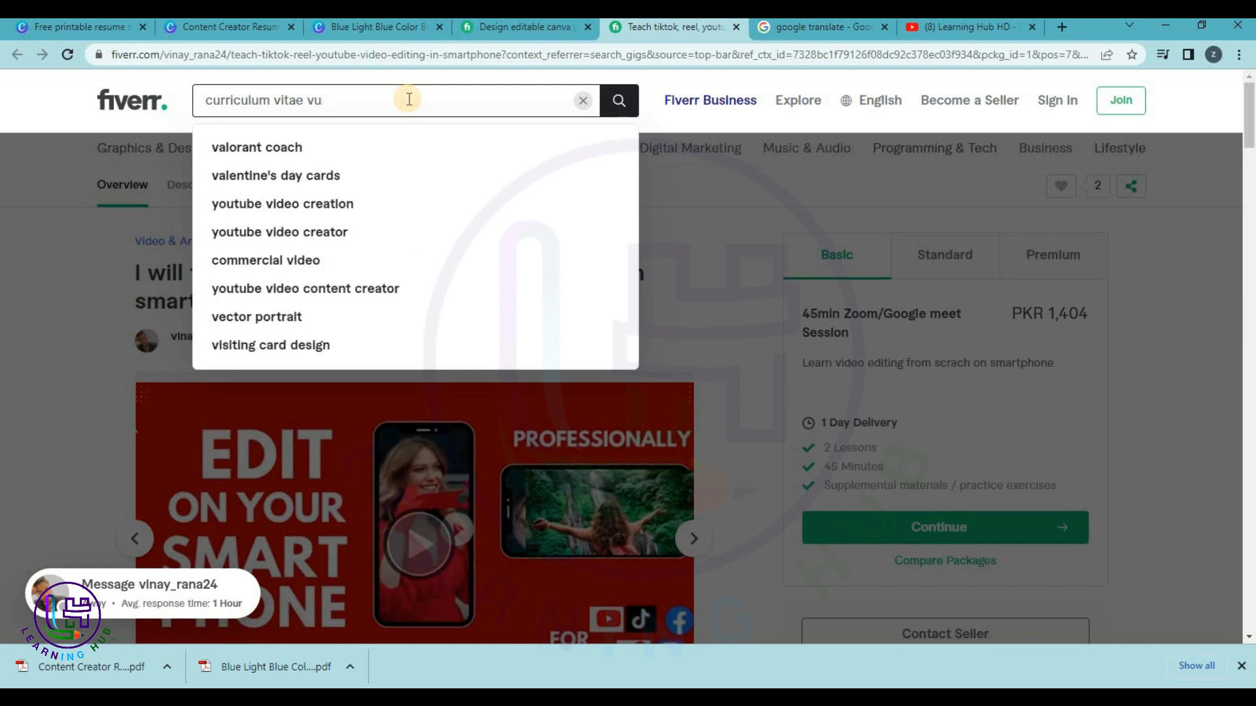
{"action": "type", "text": "a=a"}
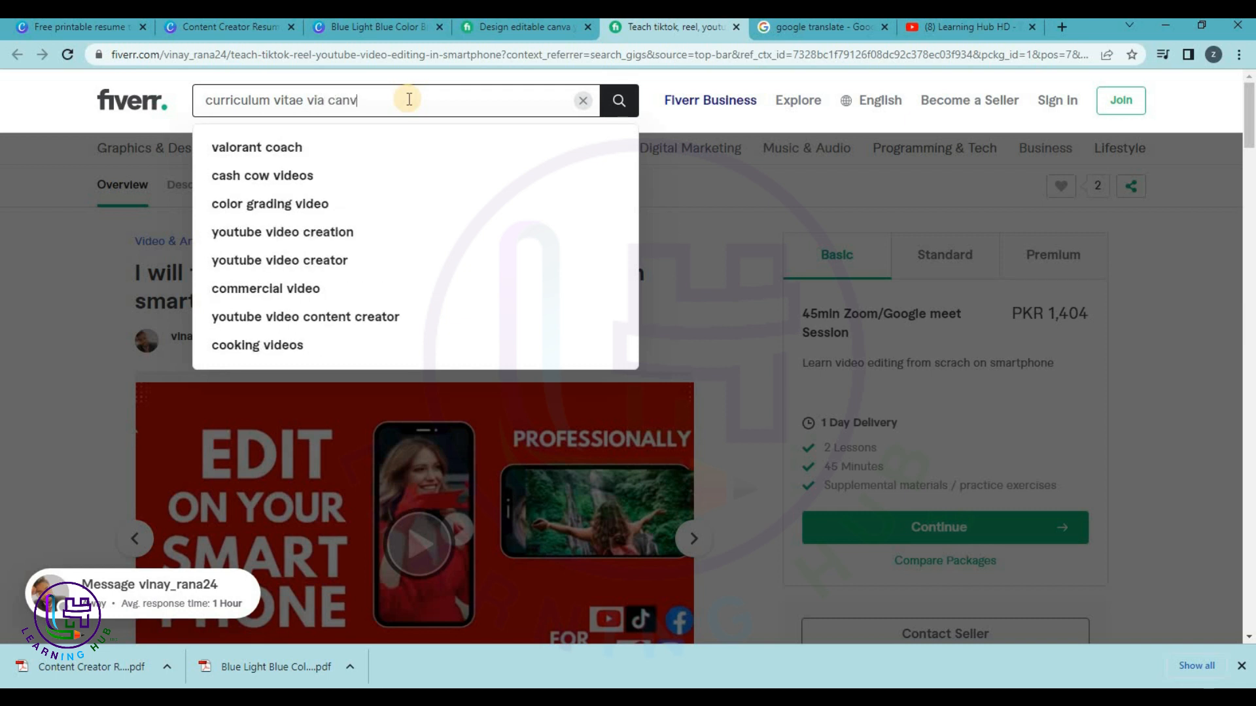
{"action": "key", "text": "Return"}
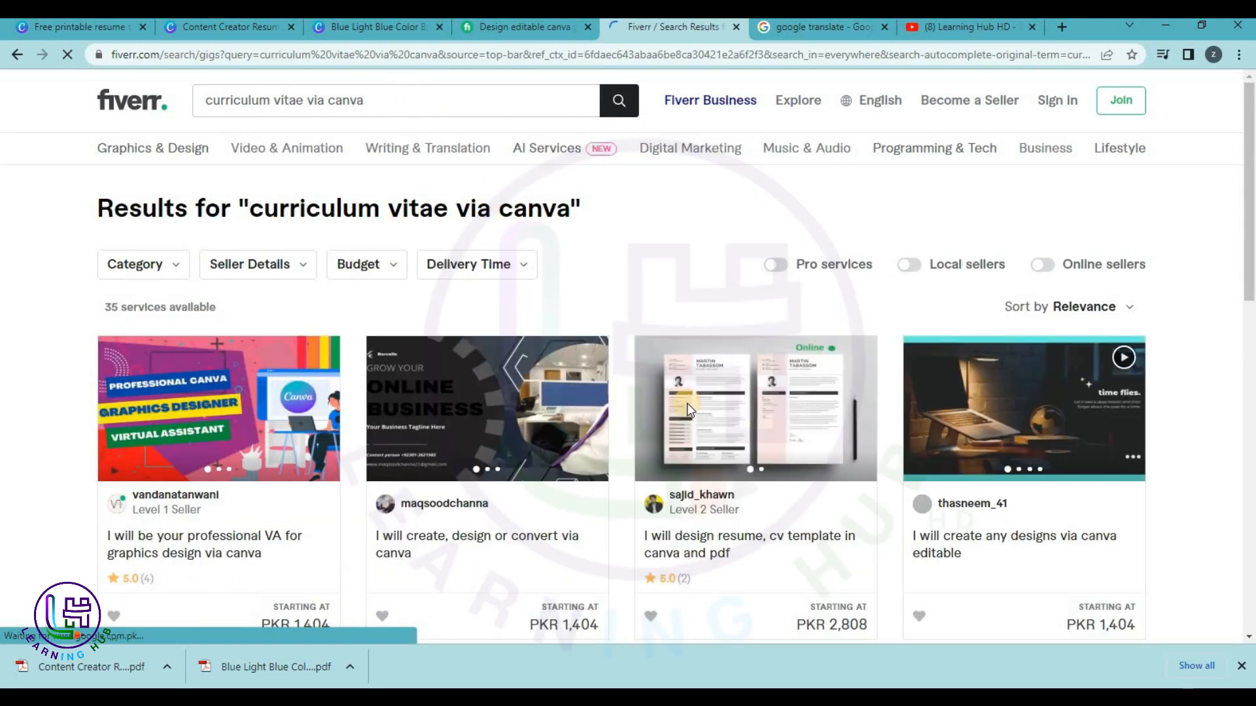
Open the 'design resume, cv template in canva and pdf' gig in a new tab and read its description.
{"action": "scroll", "coordinate": [693, 458], "scroll_direction": "down", "scroll_amount": 1}
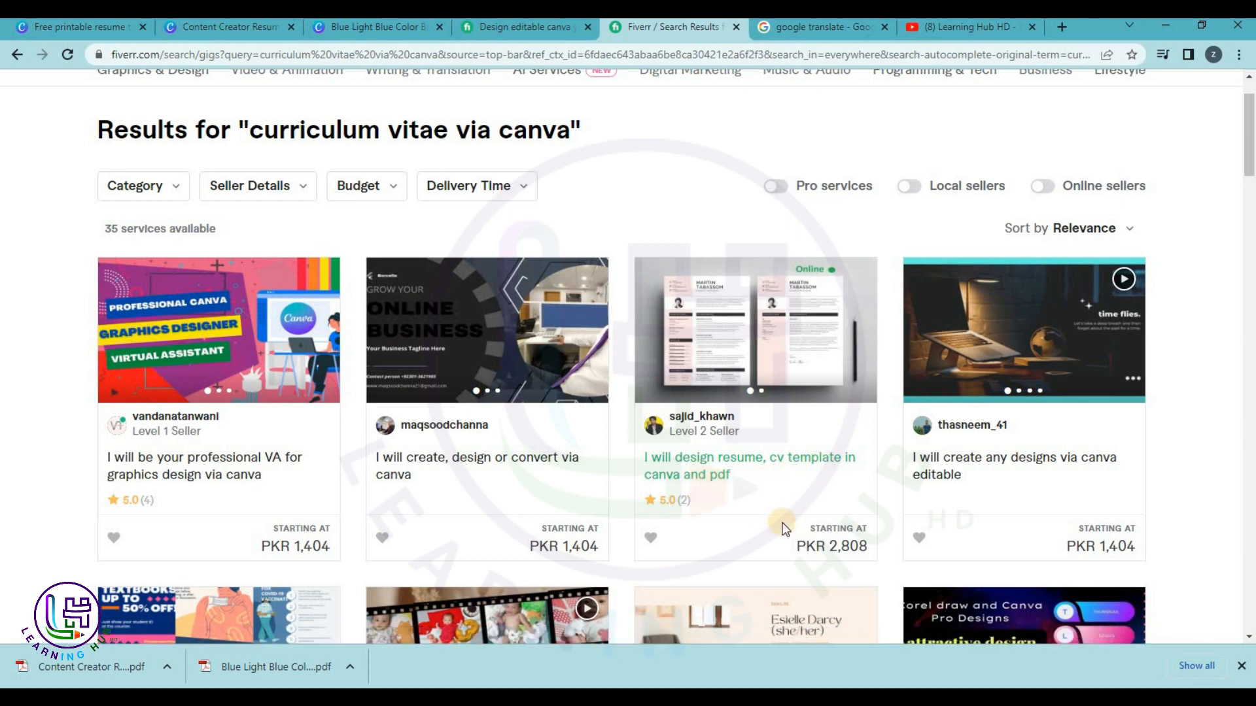
{"action": "left_click", "coordinate": [710, 465]}
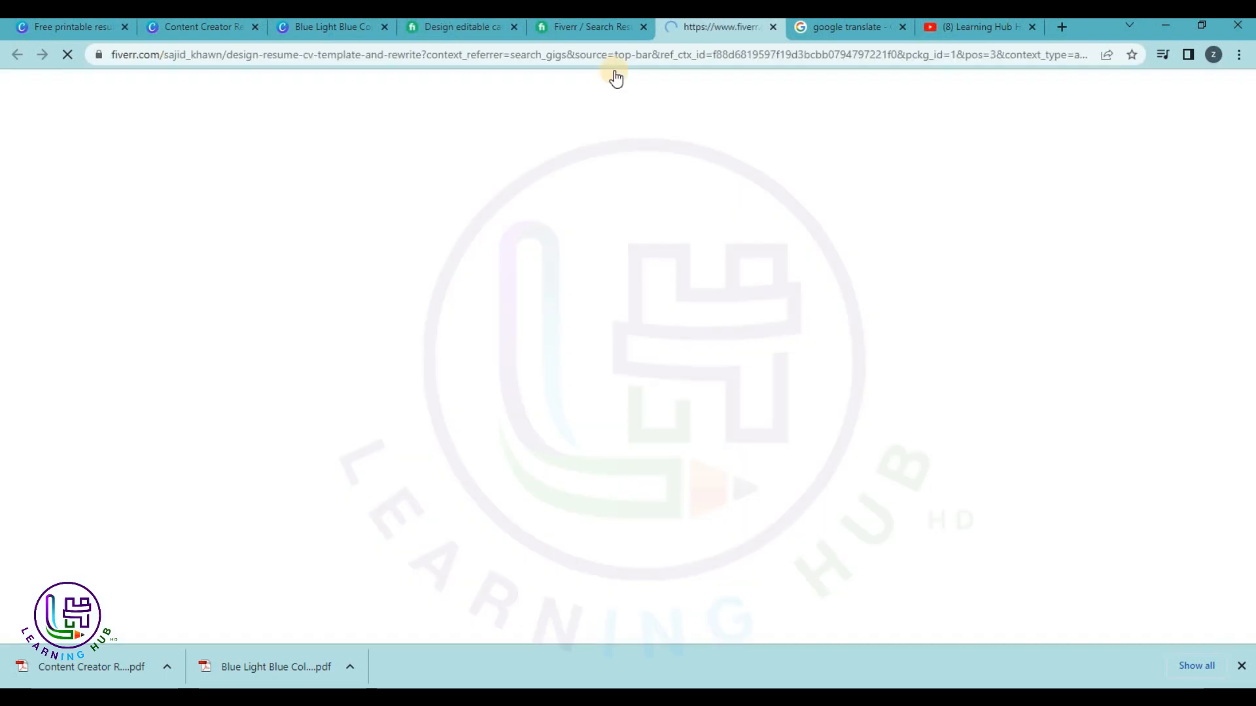
{"action": "left_click", "coordinate": [607, 29]}
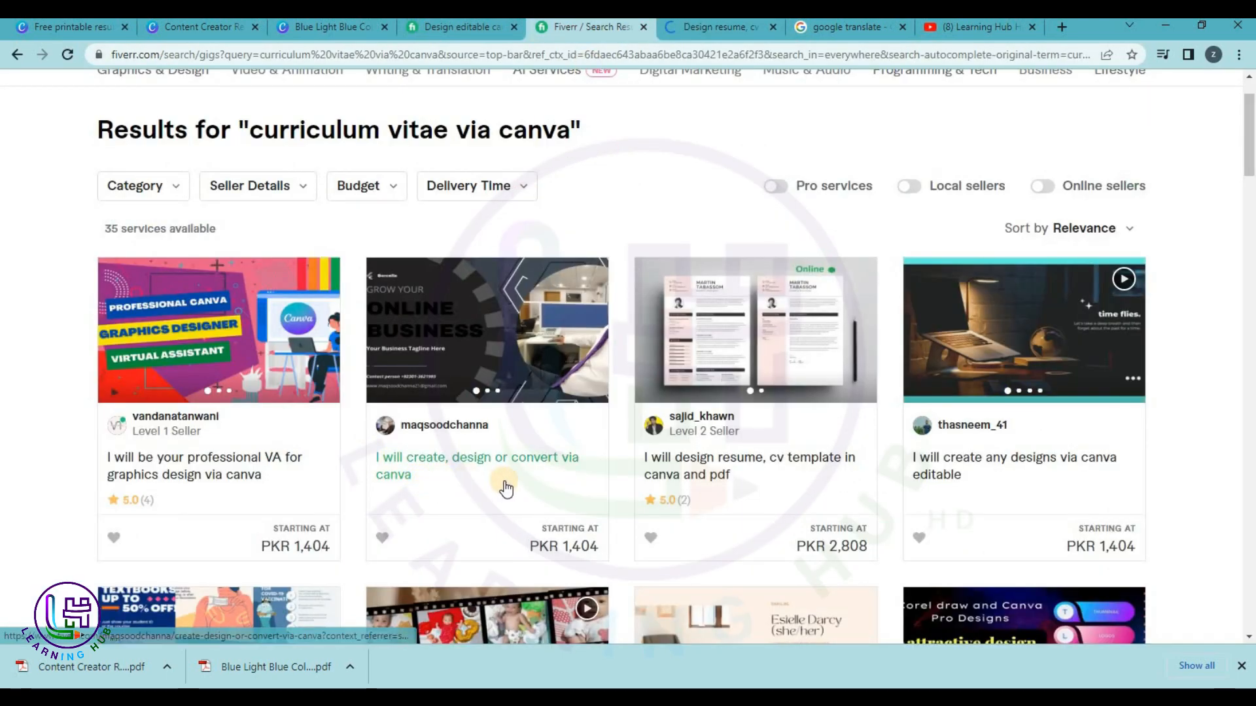
{"action": "scroll", "coordinate": [1040, 507], "scroll_direction": "down", "scroll_amount": 5}
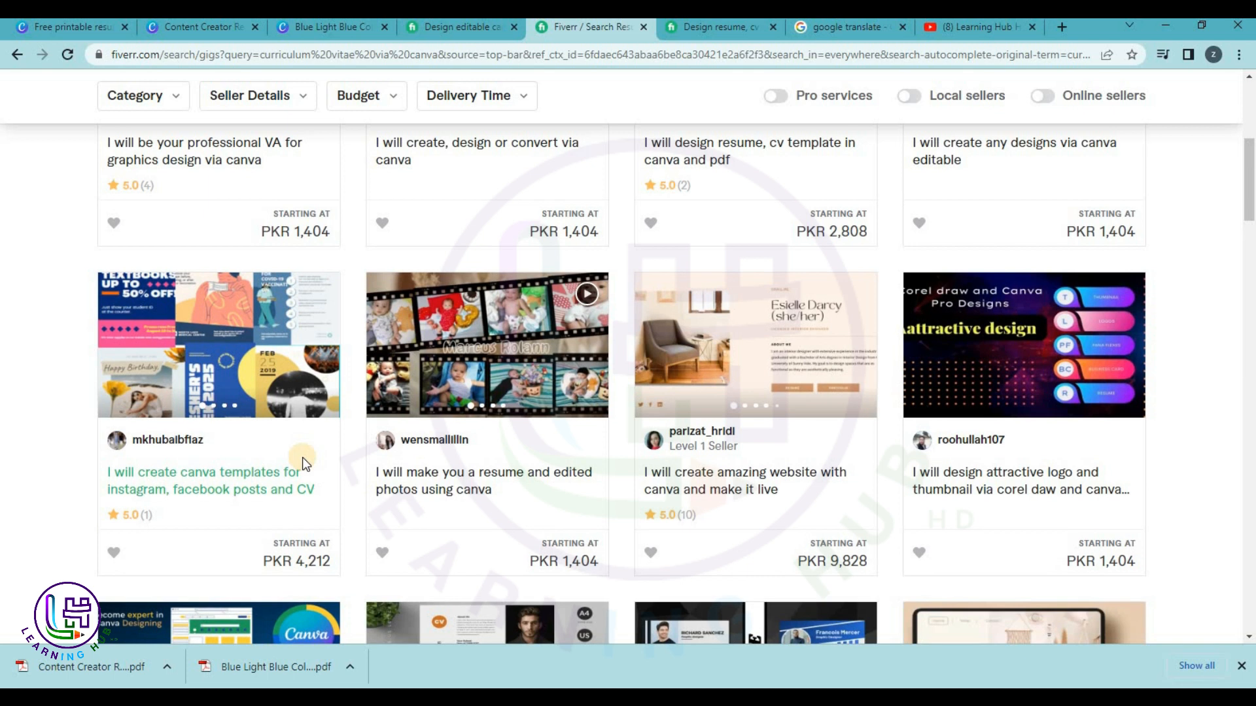
{"action": "scroll", "coordinate": [302, 457], "scroll_direction": "down", "scroll_amount": 3}
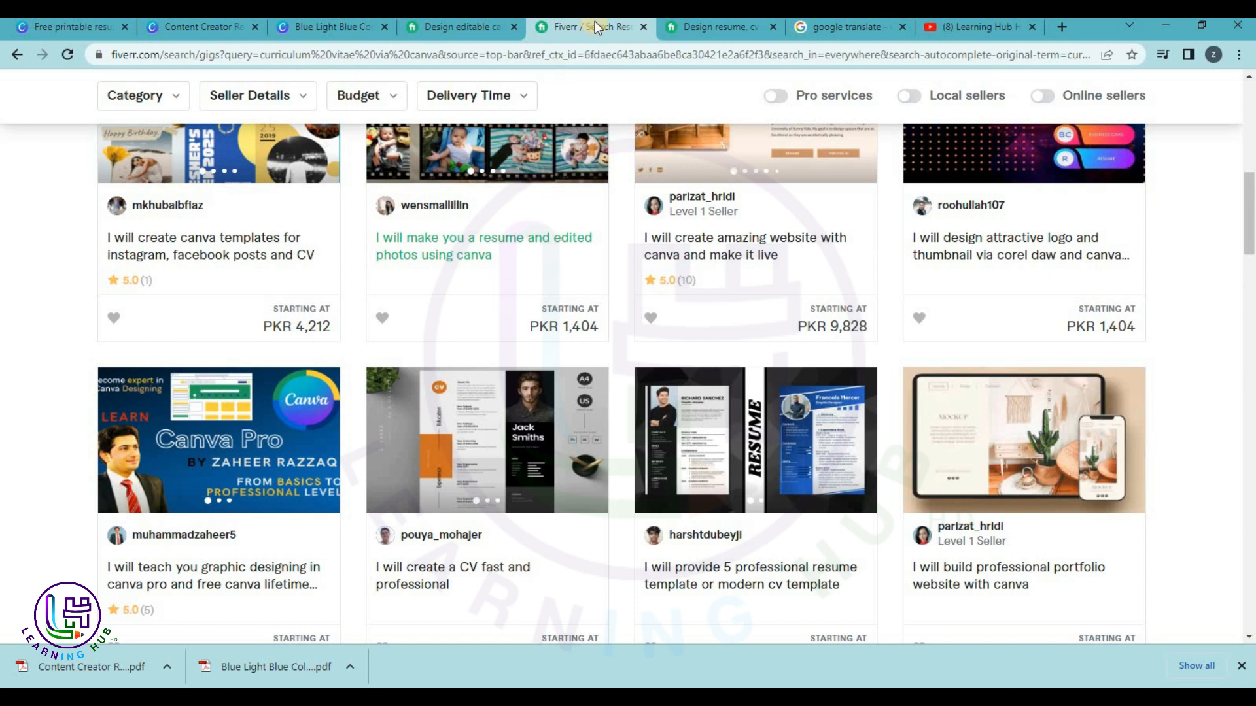
{"action": "left_click", "coordinate": [716, 26]}
{"action": "scroll", "coordinate": [732, 325], "scroll_direction": "down", "scroll_amount": 9}
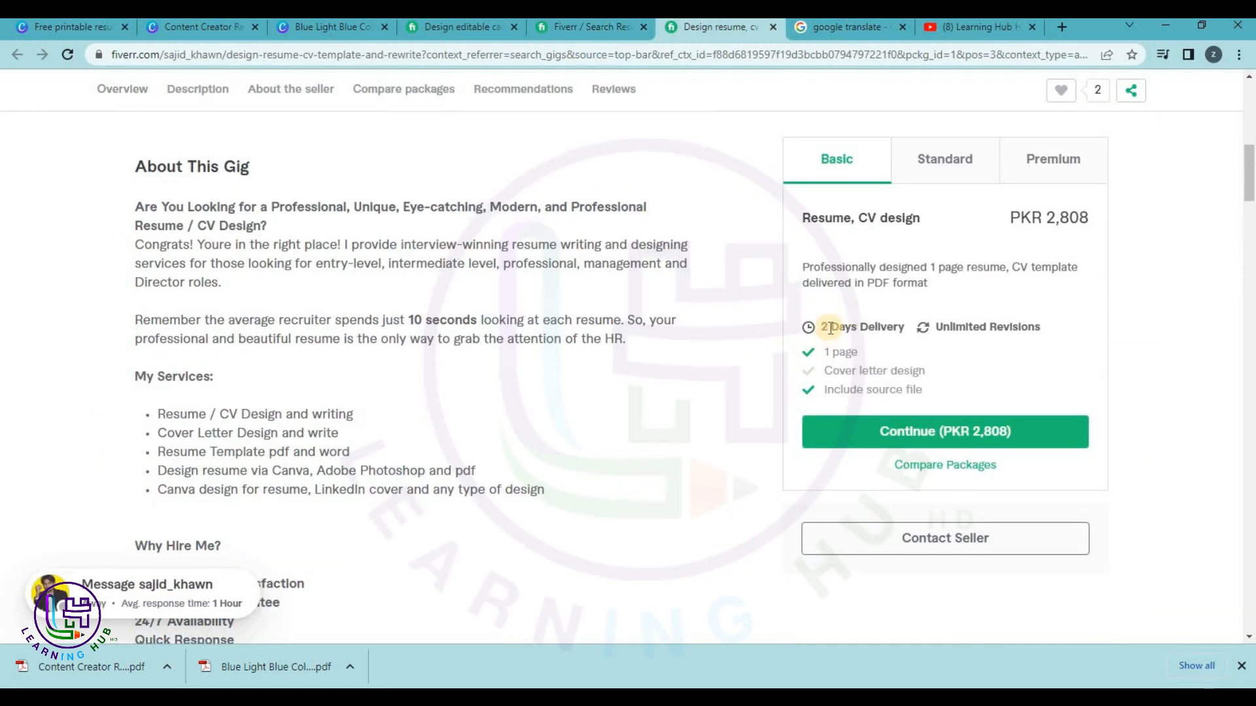
{"action": "double_click", "coordinate": [1007, 327]}
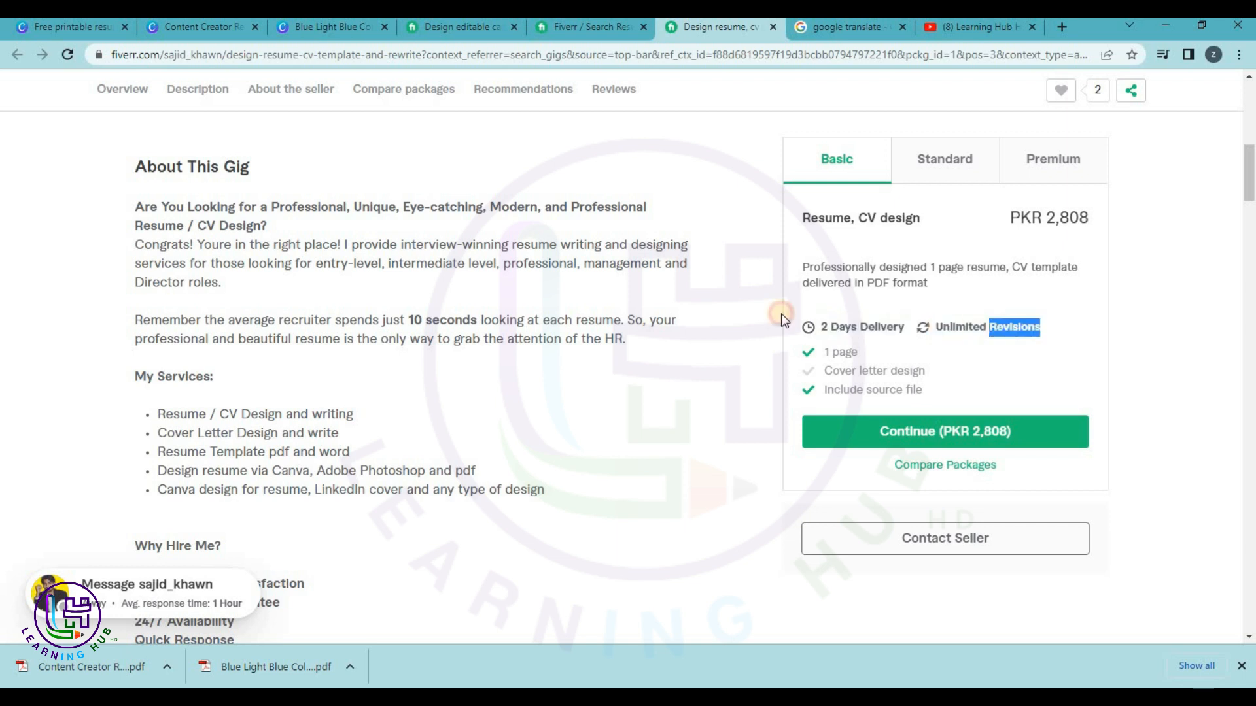
{"action": "left_click", "coordinate": [718, 318]}
{"action": "scroll", "coordinate": [718, 320], "scroll_direction": "down", "scroll_amount": 10}
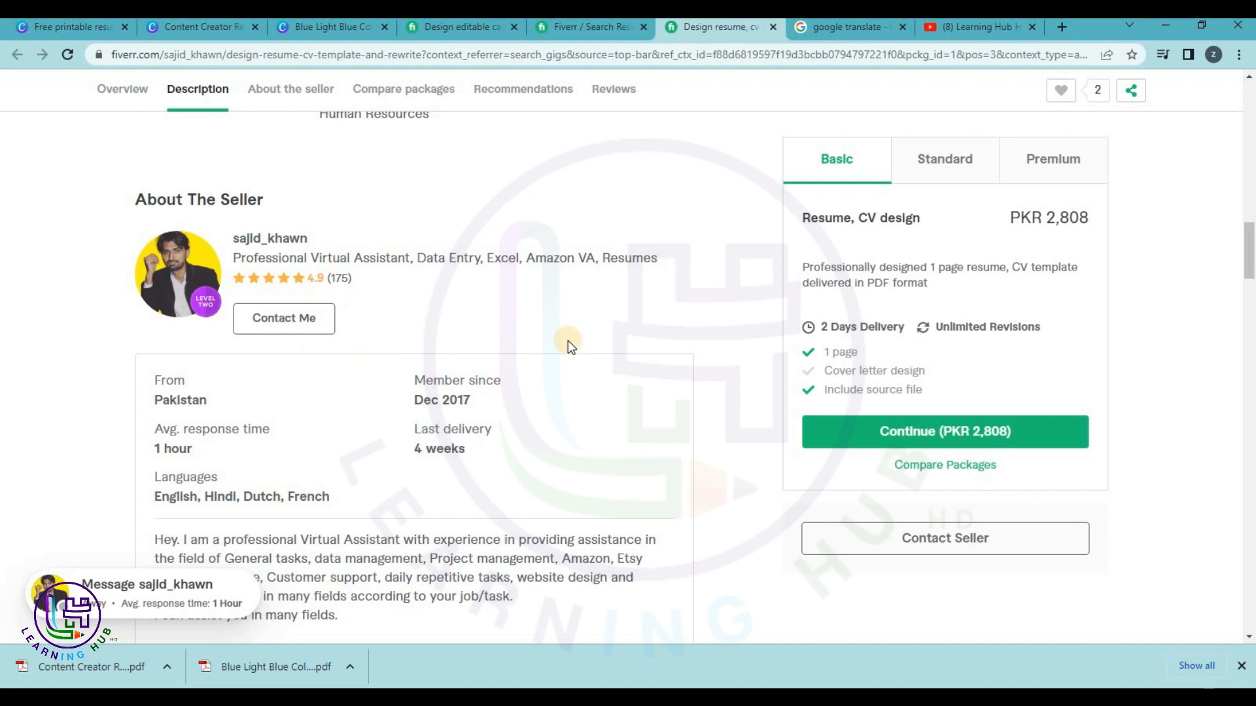
{"action": "scroll", "coordinate": [317, 379], "scroll_direction": "down", "scroll_amount": 2}
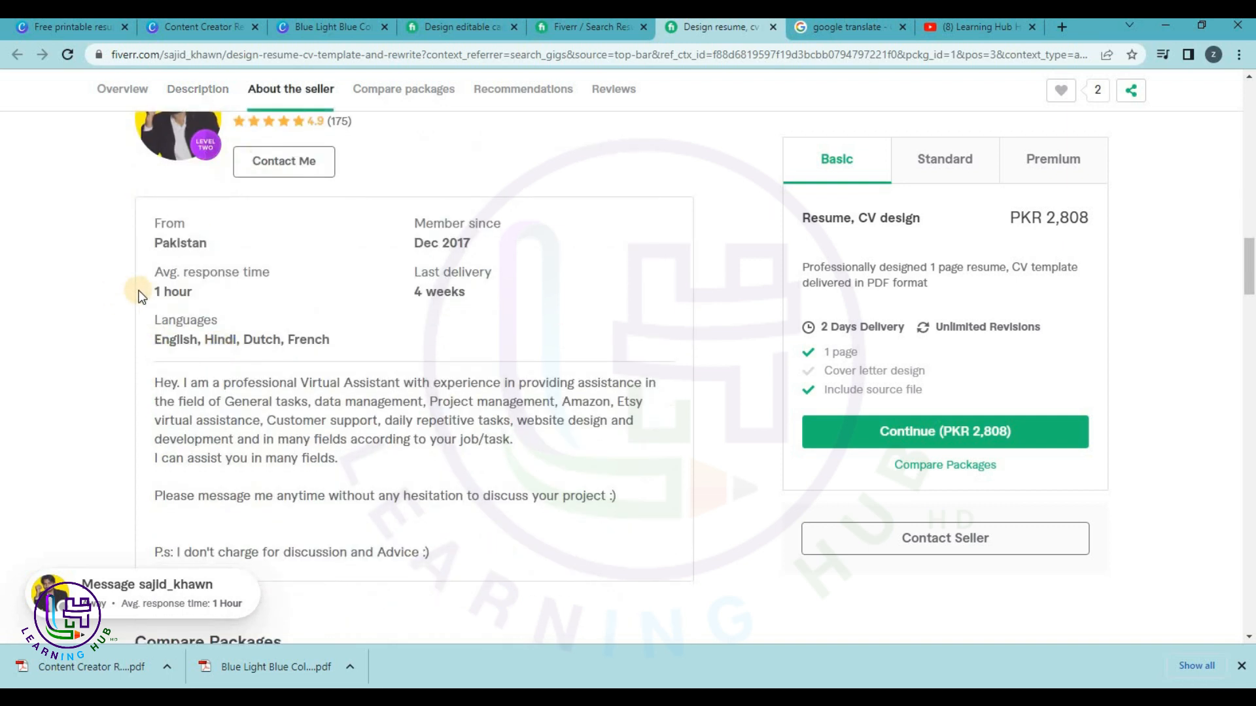
{"action": "left_click", "coordinate": [246, 363]}
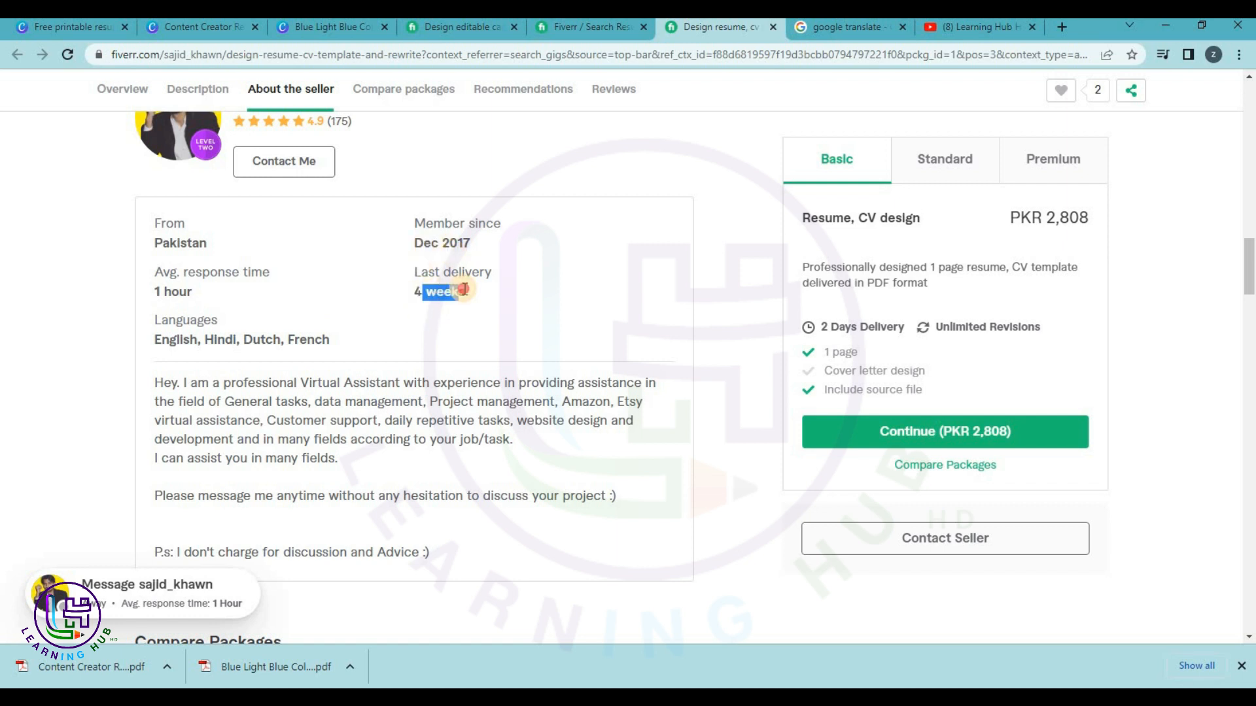
{"action": "left_click", "coordinate": [399, 445]}
{"action": "scroll", "coordinate": [399, 445], "scroll_direction": "down", "scroll_amount": 5}
{"action": "scroll", "coordinate": [399, 445], "scroll_direction": "up", "scroll_amount": 2}
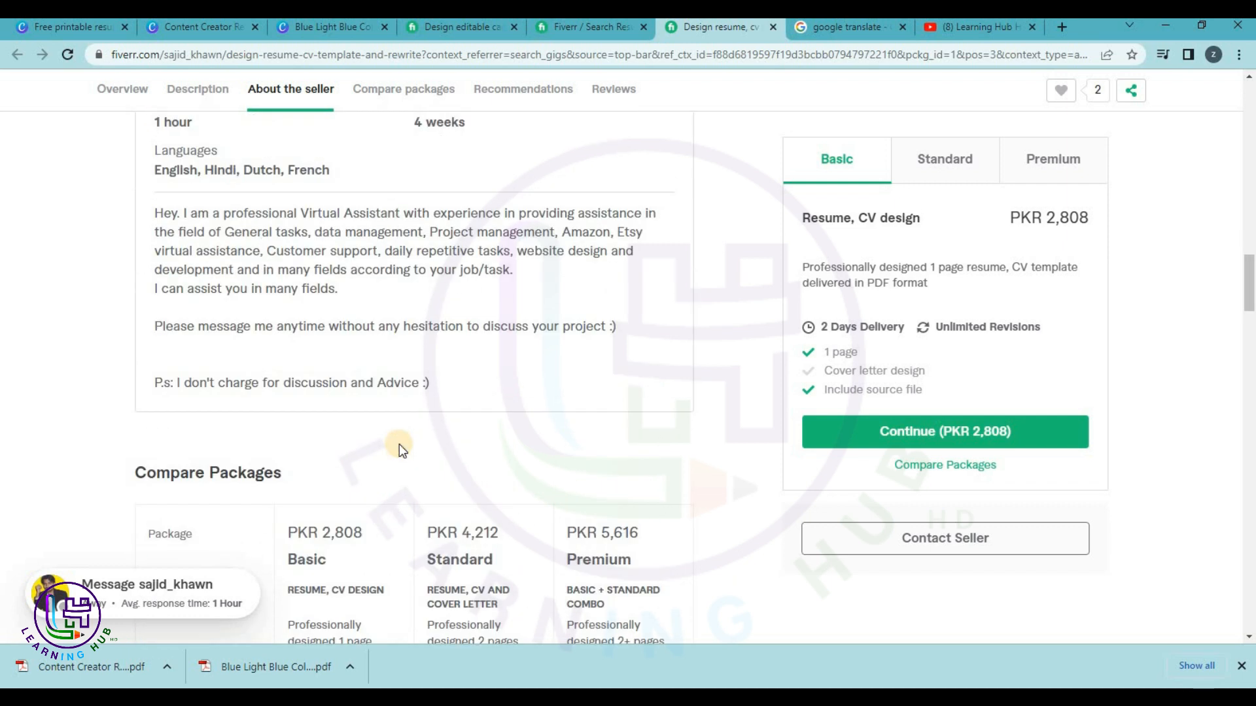
{"action": "scroll", "coordinate": [415, 348], "scroll_direction": "down", "scroll_amount": 12}
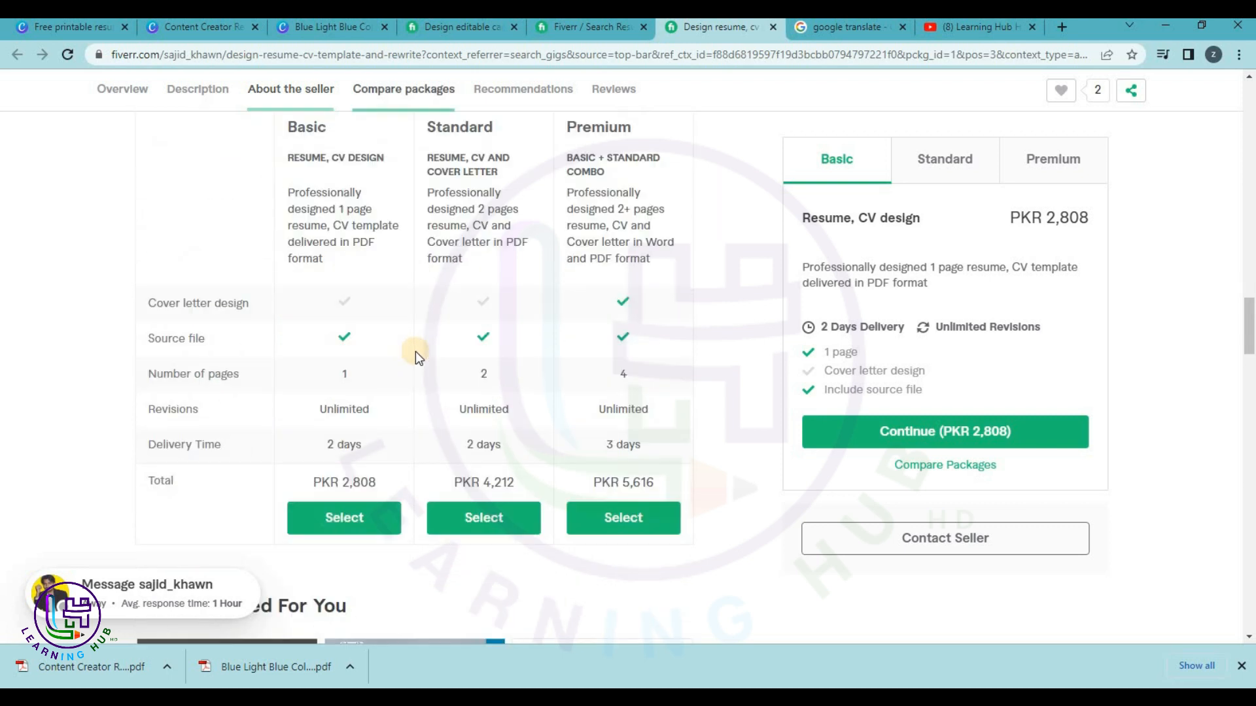
{"action": "scroll", "coordinate": [393, 366], "scroll_direction": "down", "scroll_amount": 5}
{"action": "scroll", "coordinate": [262, 393], "scroll_direction": "down", "scroll_amount": 4}
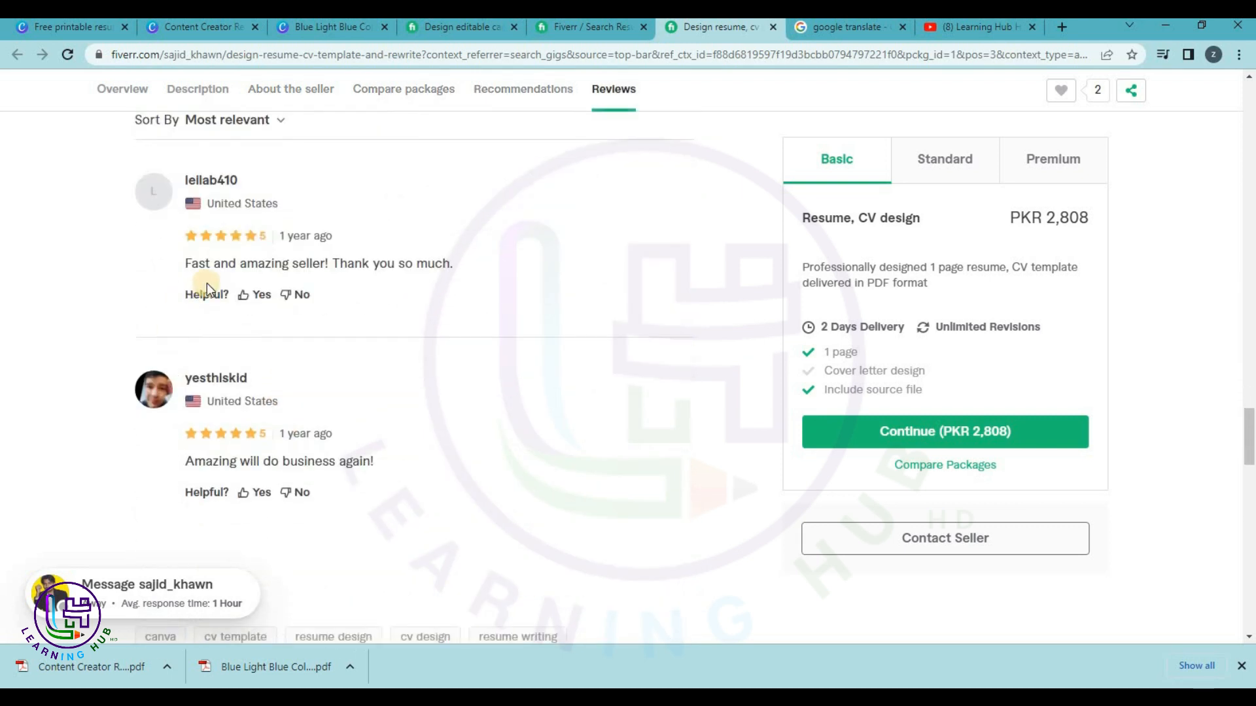
{"action": "left_click_drag", "start_coordinate": [168, 273], "coordinate": [195, 398]}
{"action": "left_click", "coordinate": [466, 383]}
{"action": "scroll", "coordinate": [465, 384], "scroll_direction": "down", "scroll_amount": 7}
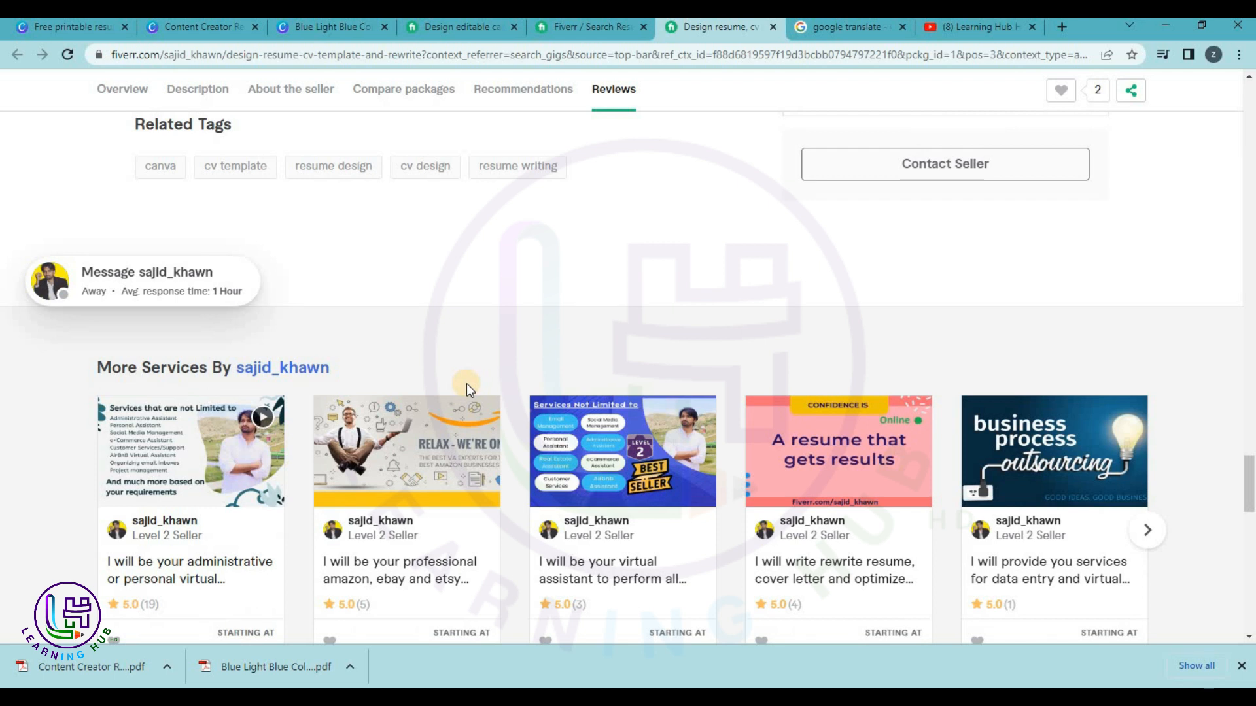
{"action": "scroll", "coordinate": [466, 383], "scroll_direction": "up", "scroll_amount": 20}
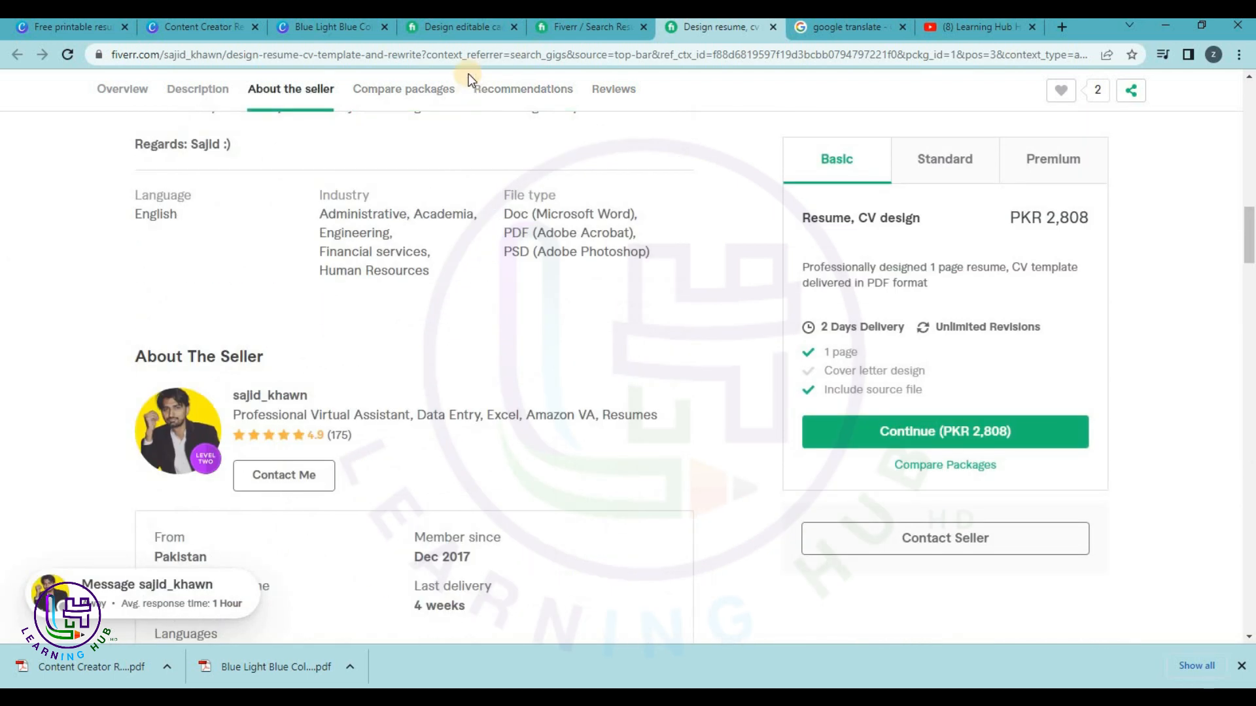
{"action": "left_click", "coordinate": [317, 28]}
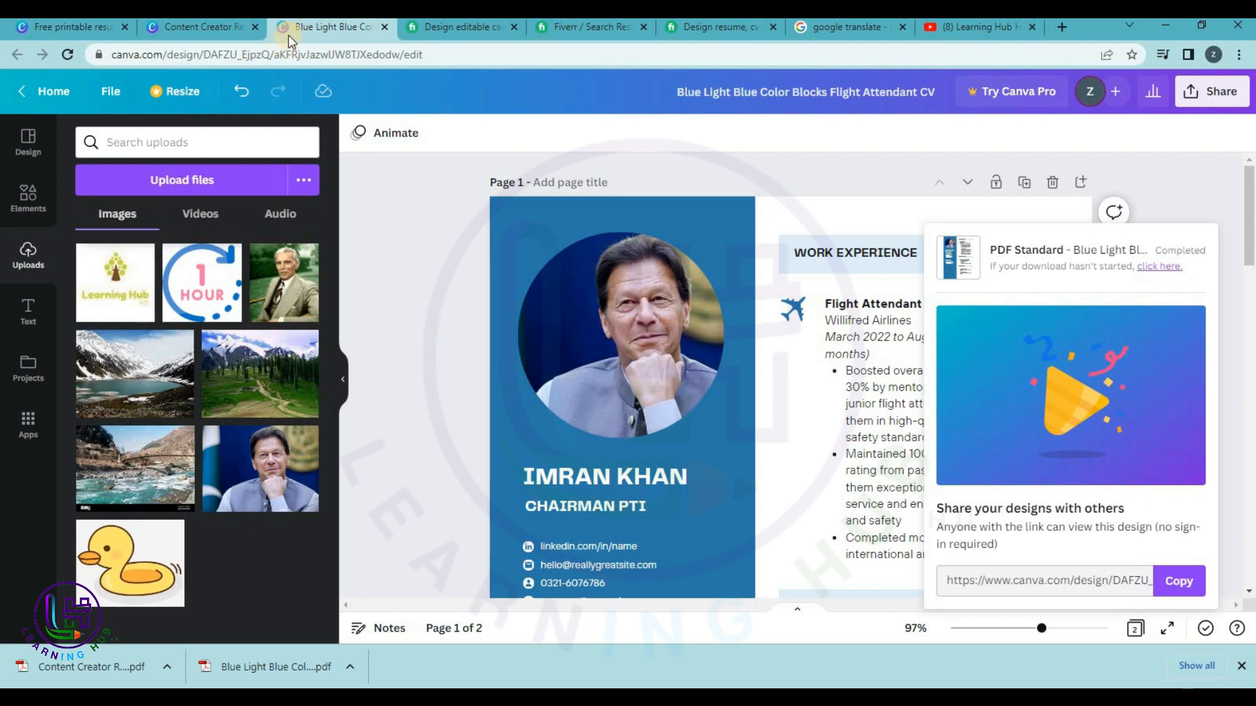
Close the CV design tabs and return to the full resume templates gallery.
{"action": "left_click", "coordinate": [68, 93]}
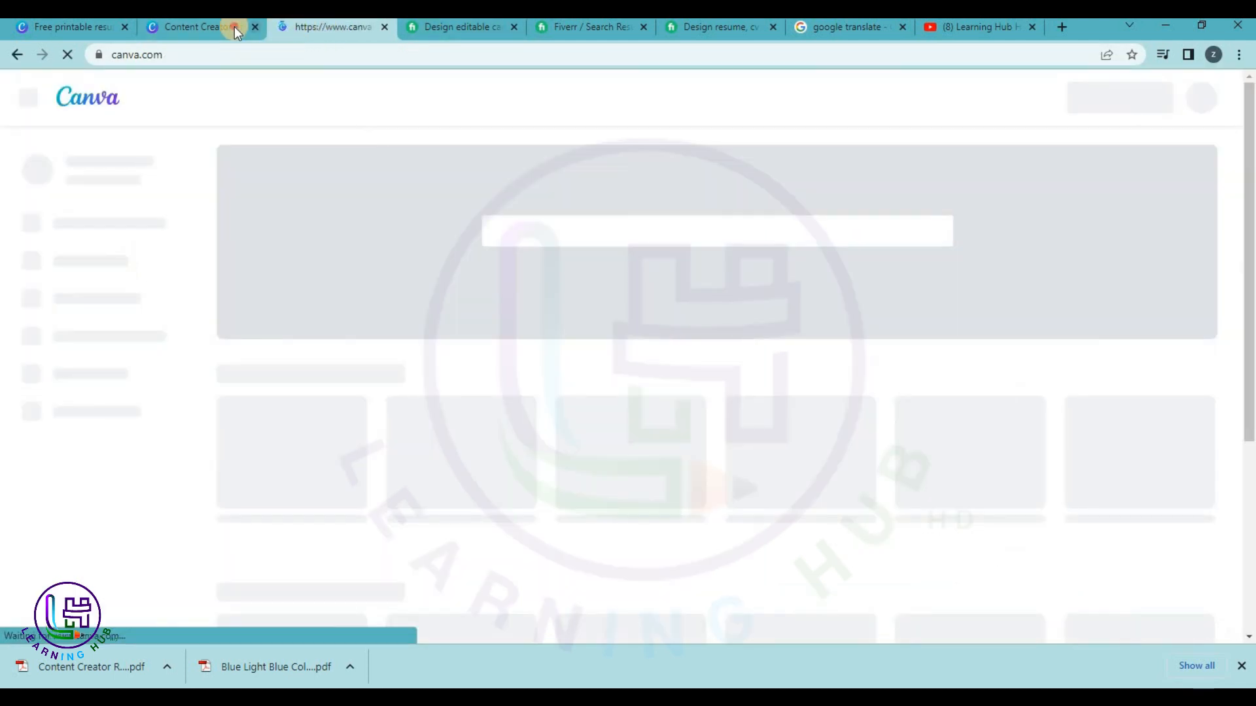
{"action": "left_click", "coordinate": [234, 29]}
{"action": "left_click", "coordinate": [385, 27]}
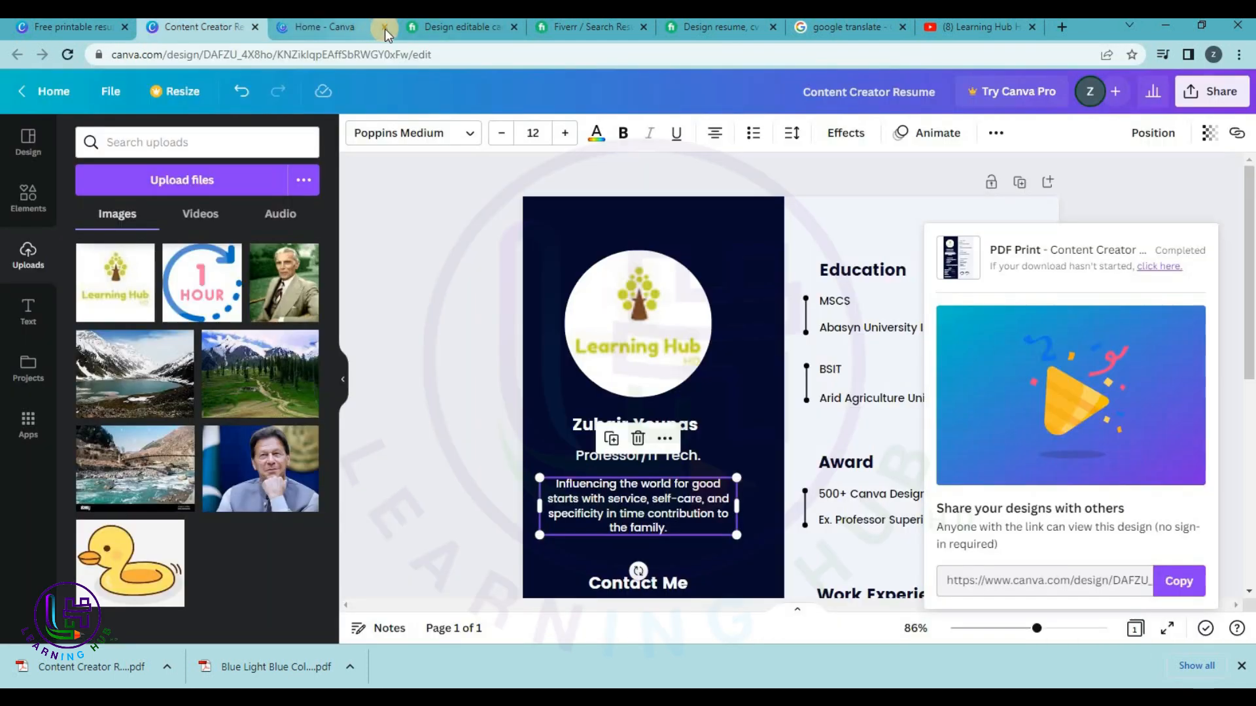
{"action": "left_click", "coordinate": [255, 27]}
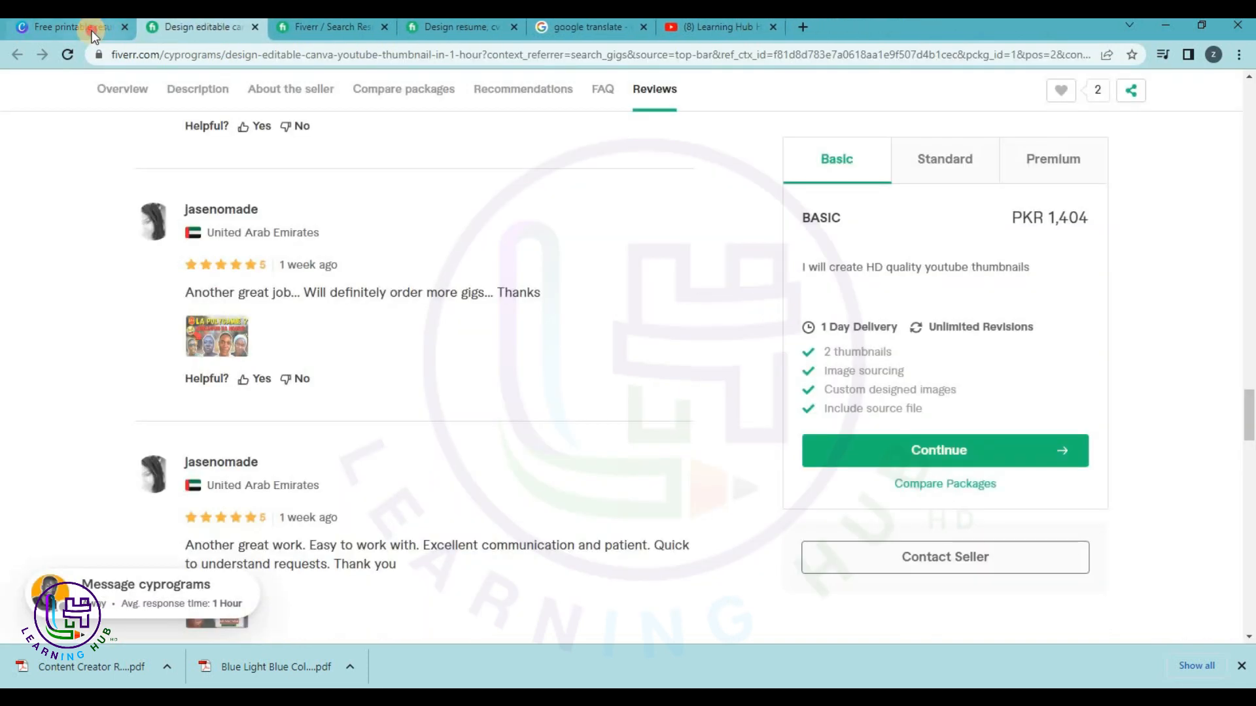
{"action": "left_click", "coordinate": [92, 26]}
{"action": "left_click", "coordinate": [1180, 102]}
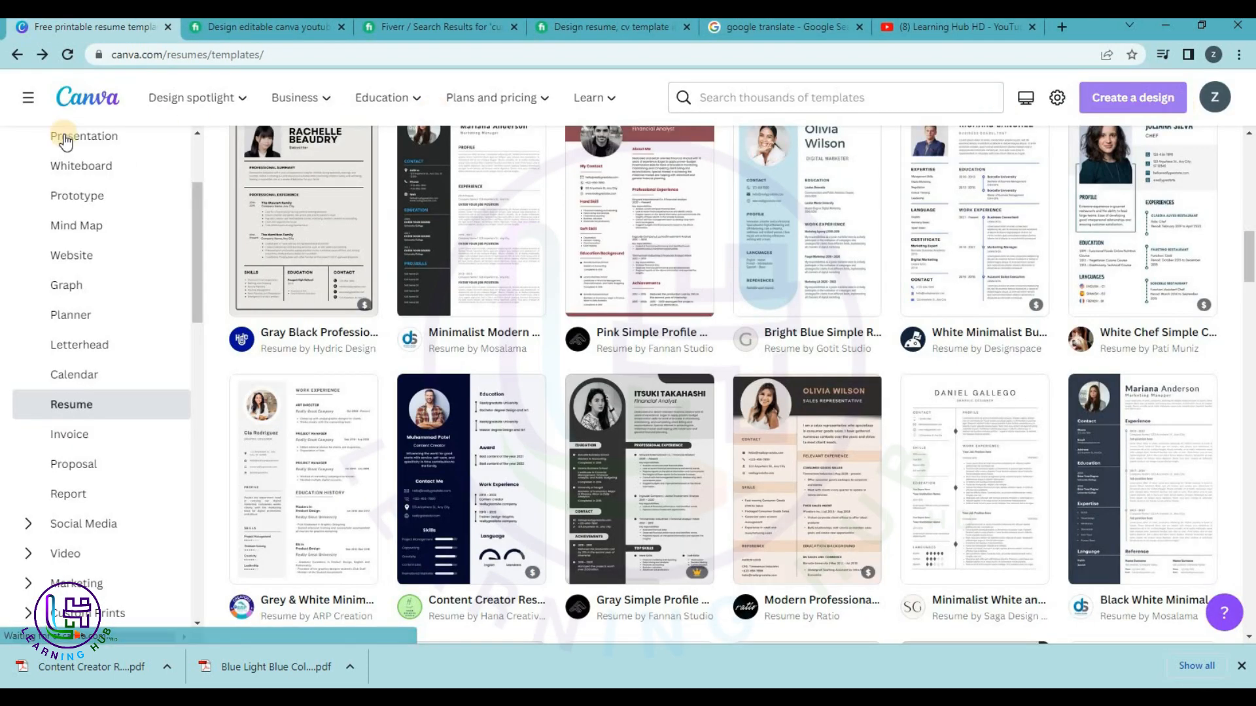
Browse the Invoice, Whiteboard, Website, Social Media and Video template categories.
{"action": "left_click", "coordinate": [100, 443]}
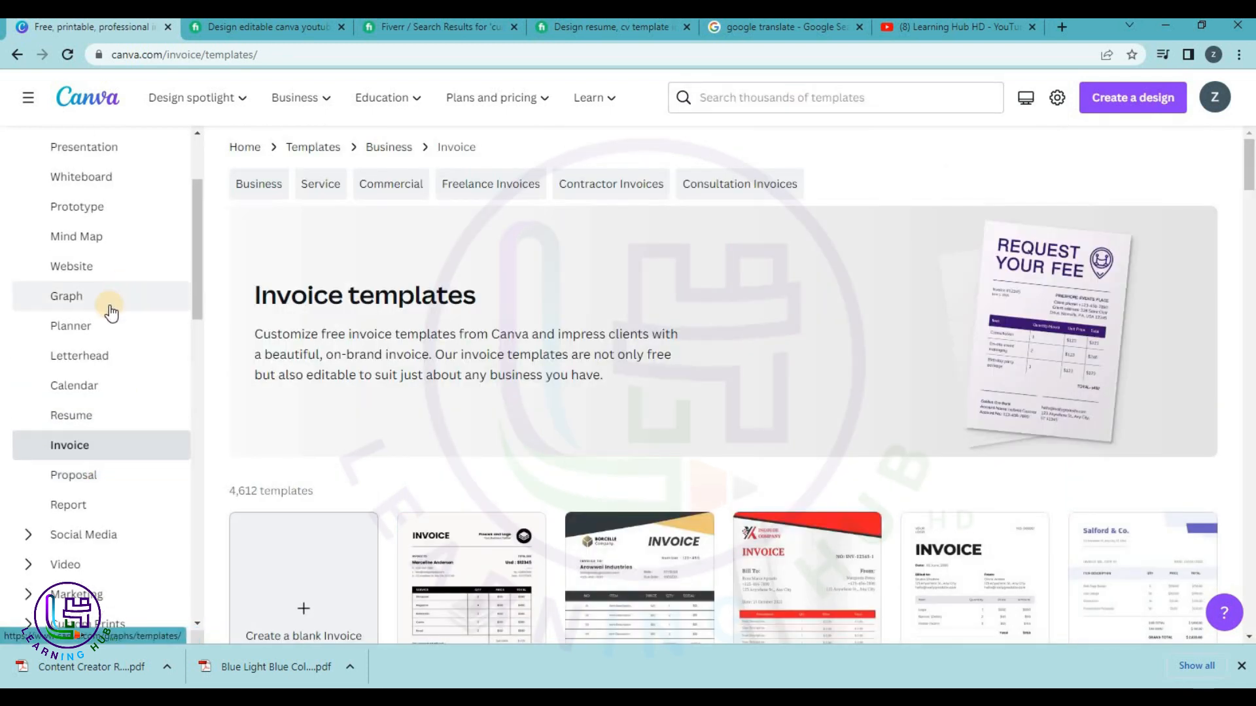
{"action": "scroll", "coordinate": [104, 295], "scroll_direction": "up", "scroll_amount": 3}
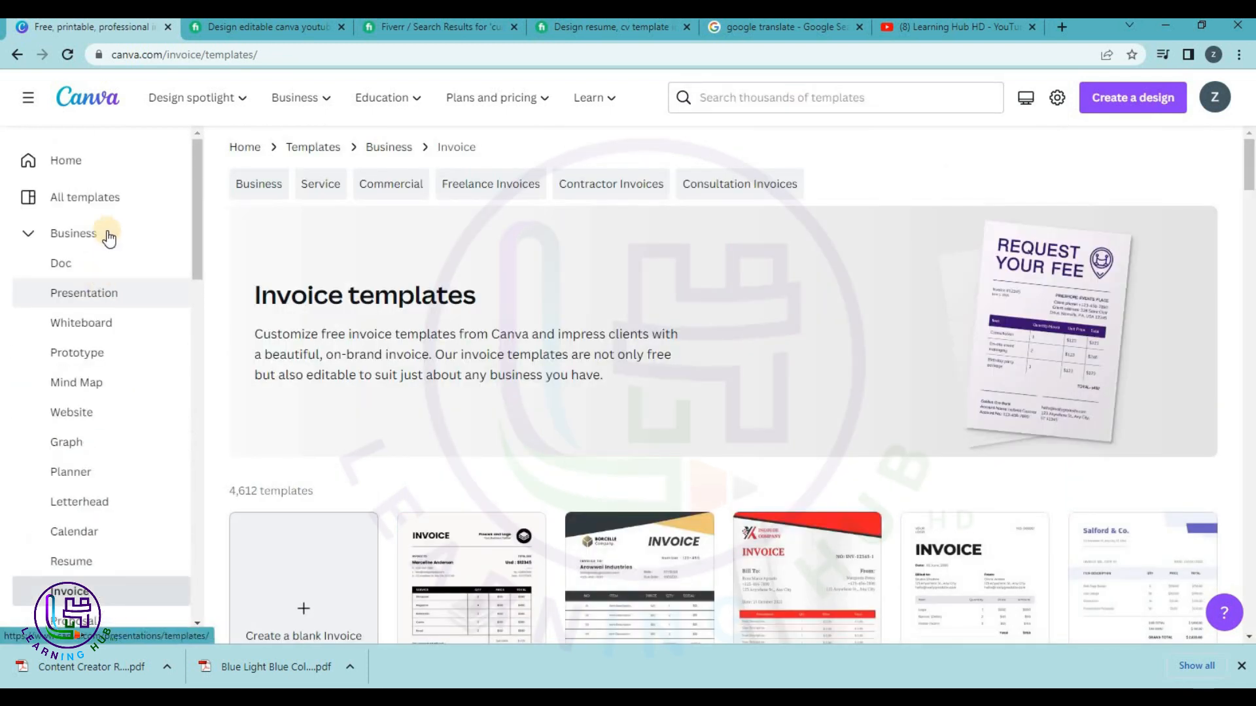
{"action": "left_click", "coordinate": [98, 322]}
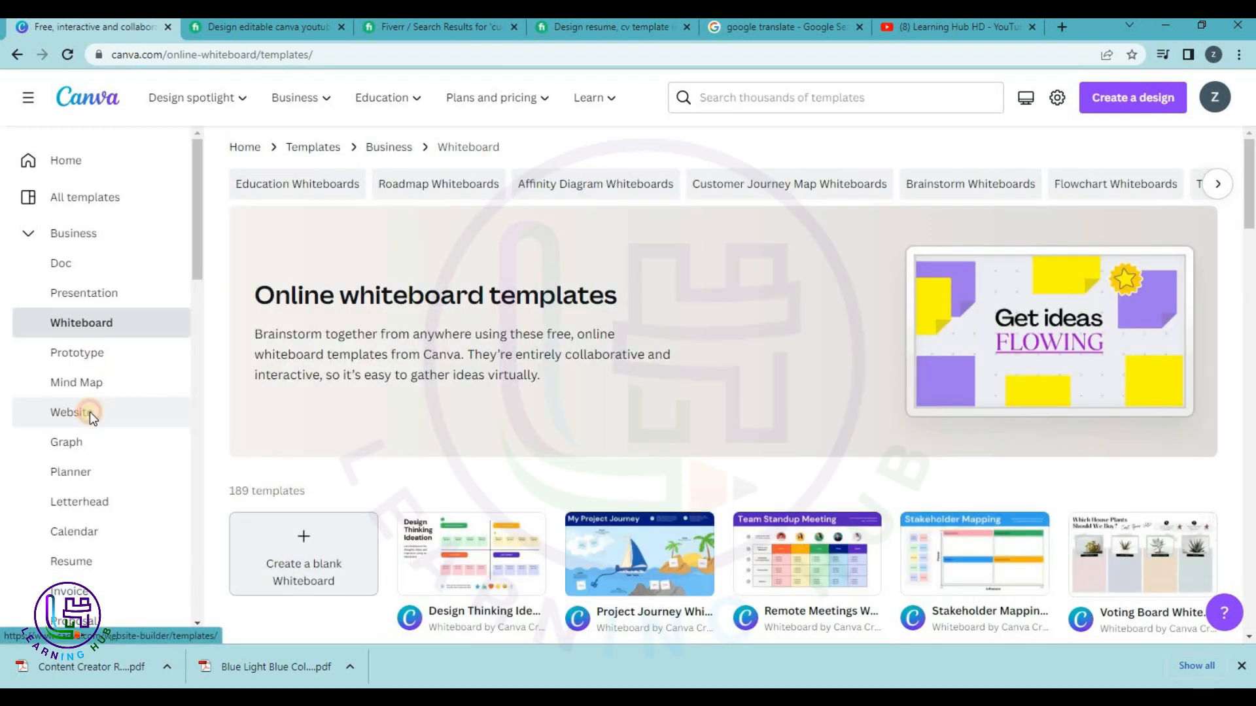
{"action": "left_click", "coordinate": [89, 410]}
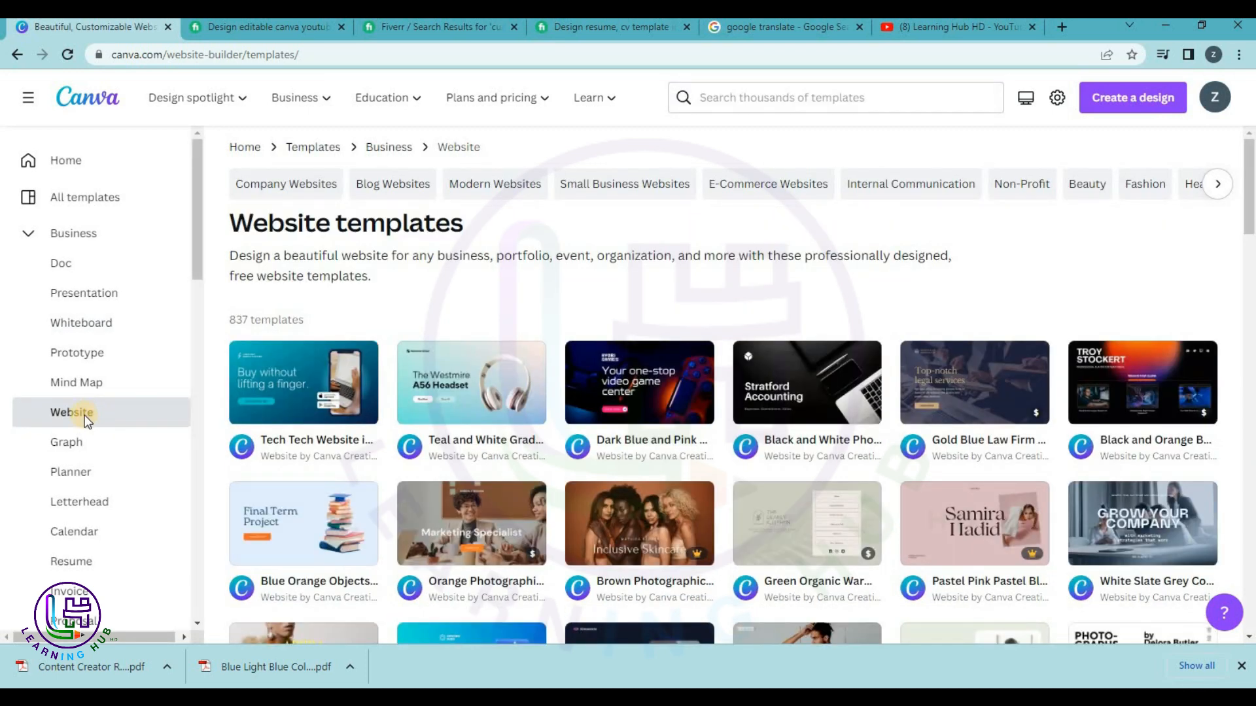
{"action": "scroll", "coordinate": [85, 421], "scroll_direction": "down", "scroll_amount": 5}
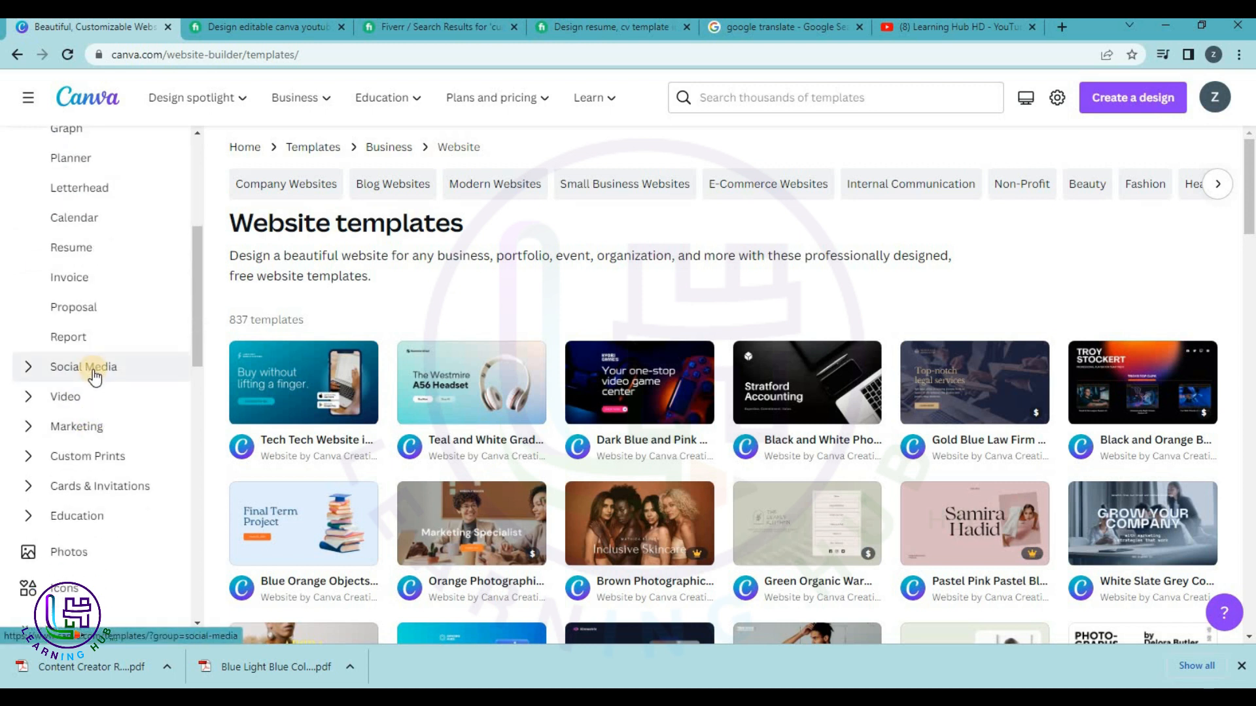
{"action": "left_click", "coordinate": [93, 371]}
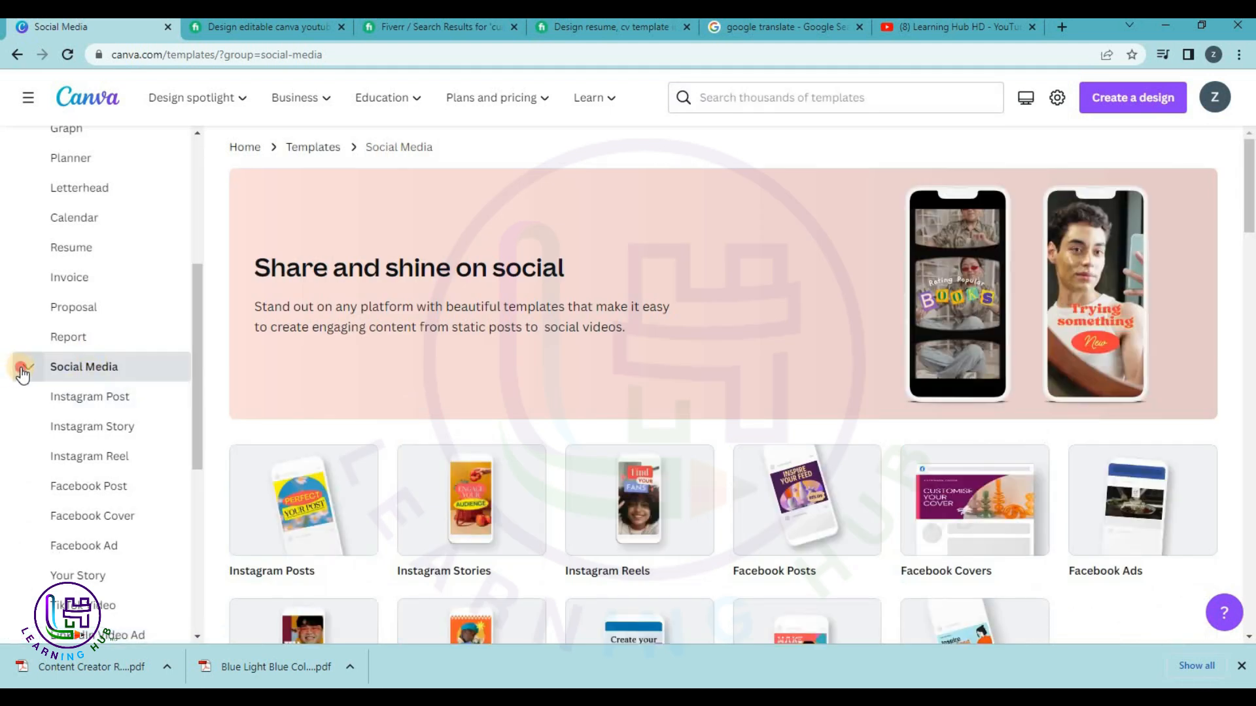
{"action": "left_click", "coordinate": [26, 370]}
{"action": "left_click", "coordinate": [55, 316]}
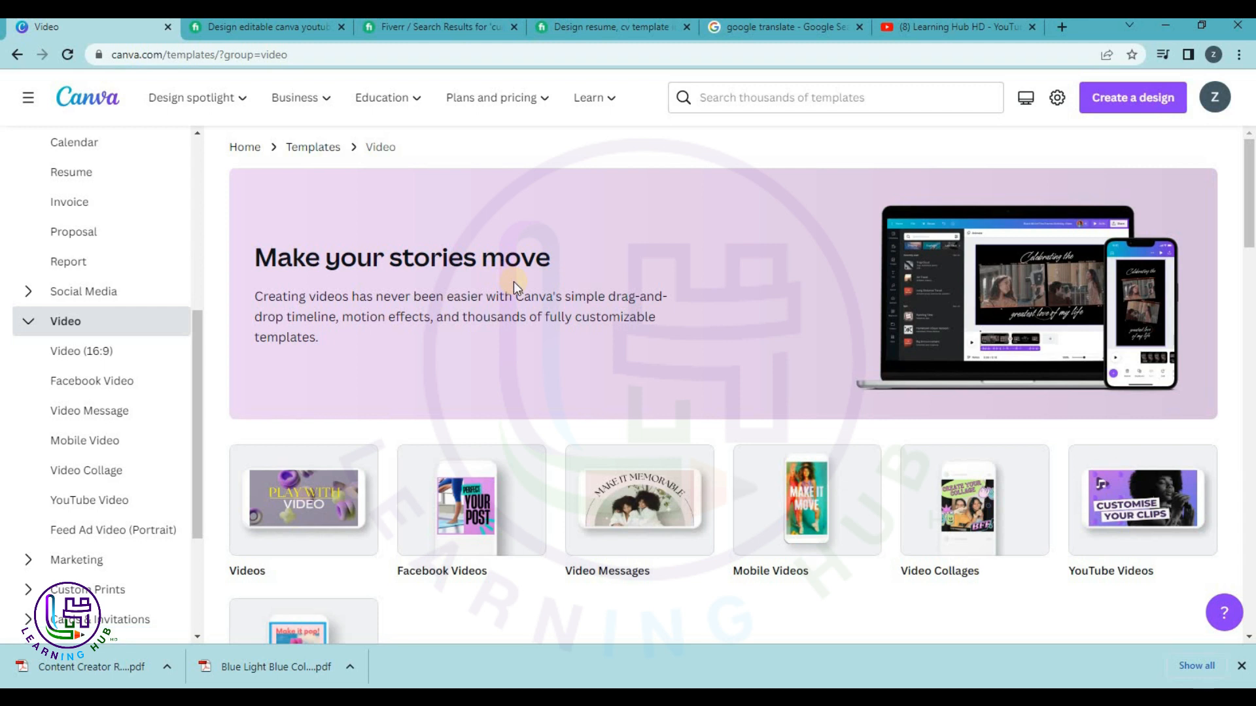
Open Mobile Videos and load the Coming Soon Stay Tuned template in a new tab.
{"action": "scroll", "coordinate": [513, 281], "scroll_direction": "down", "scroll_amount": 3}
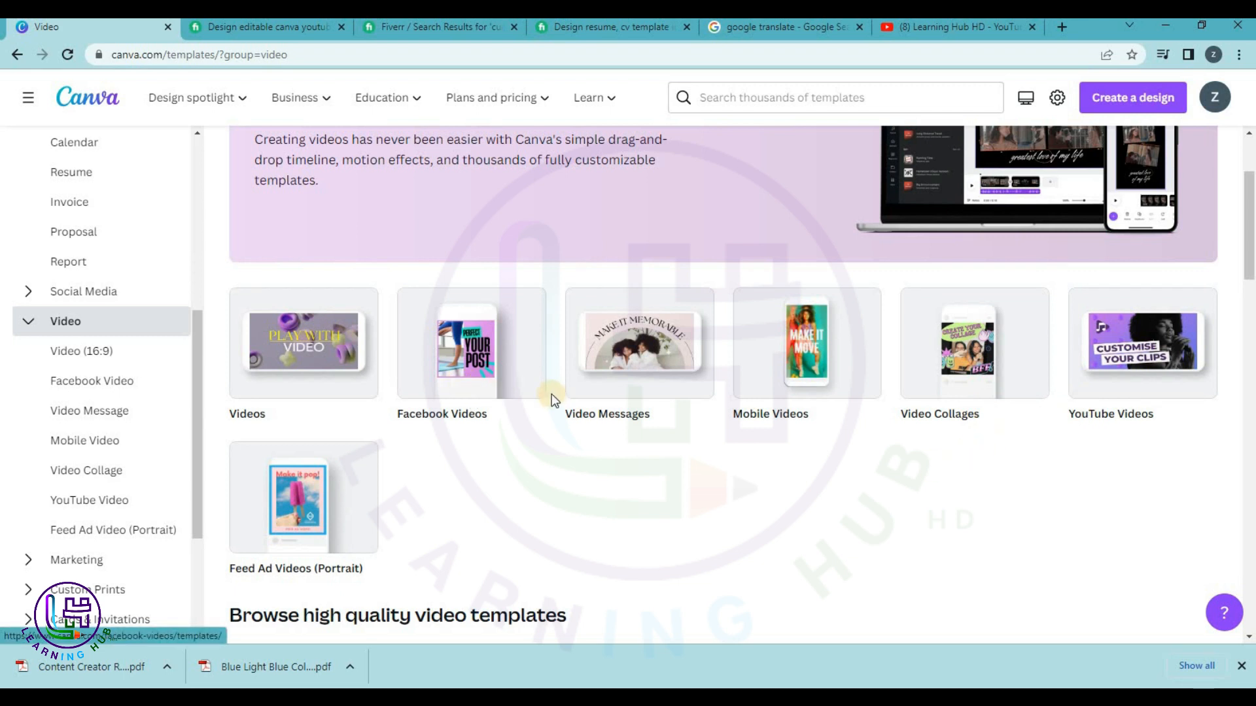
{"action": "left_click", "coordinate": [795, 351]}
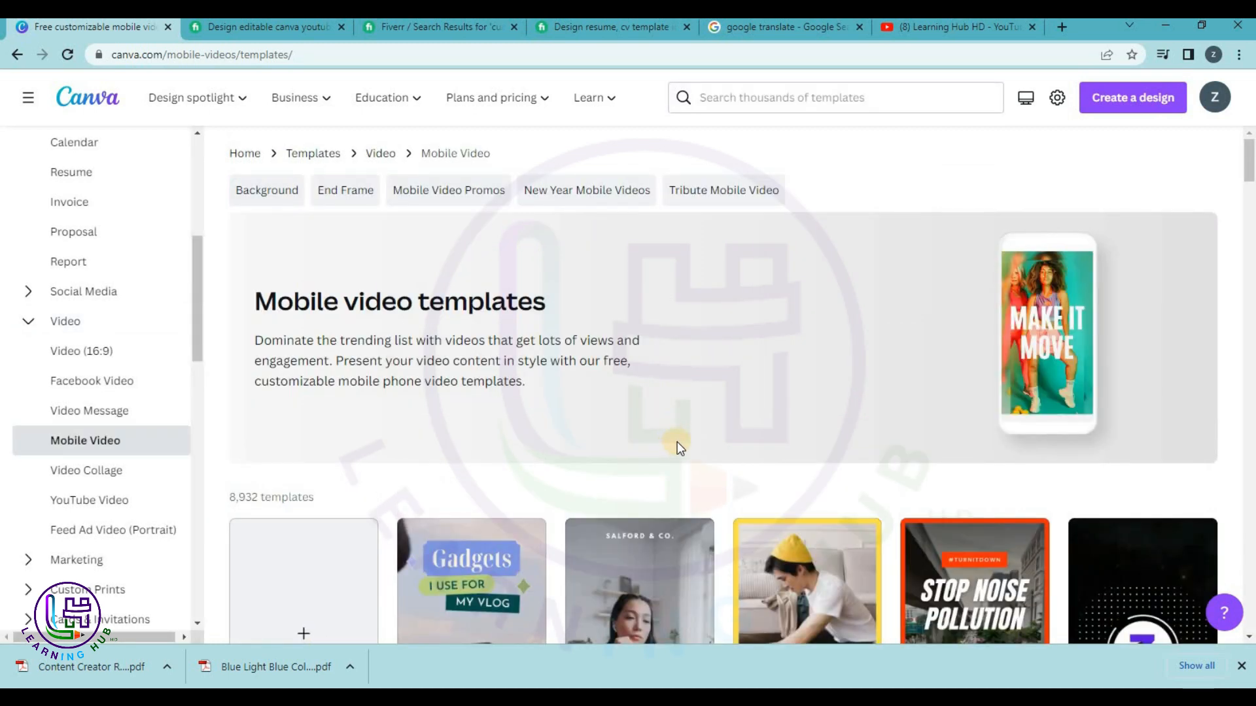
{"action": "scroll", "coordinate": [692, 431], "scroll_direction": "down", "scroll_amount": 5}
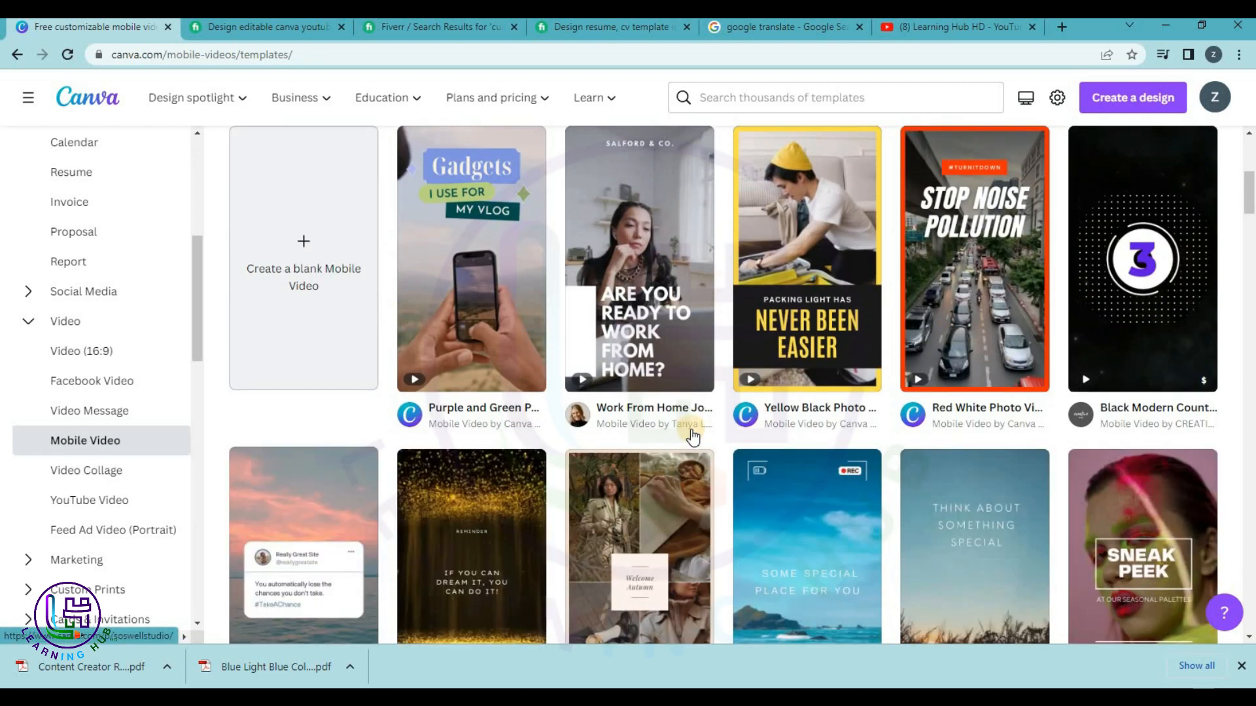
{"action": "scroll", "coordinate": [693, 436], "scroll_direction": "down", "scroll_amount": 2}
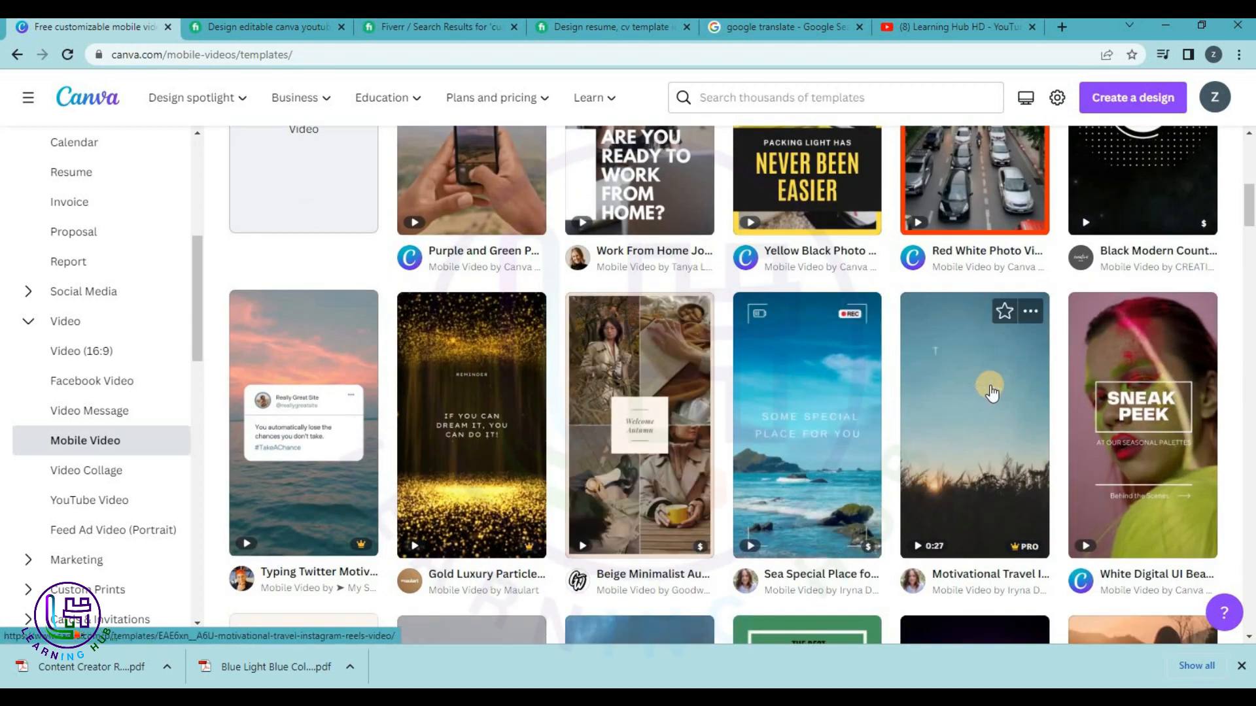
{"action": "scroll", "coordinate": [991, 392], "scroll_direction": "down", "scroll_amount": 5}
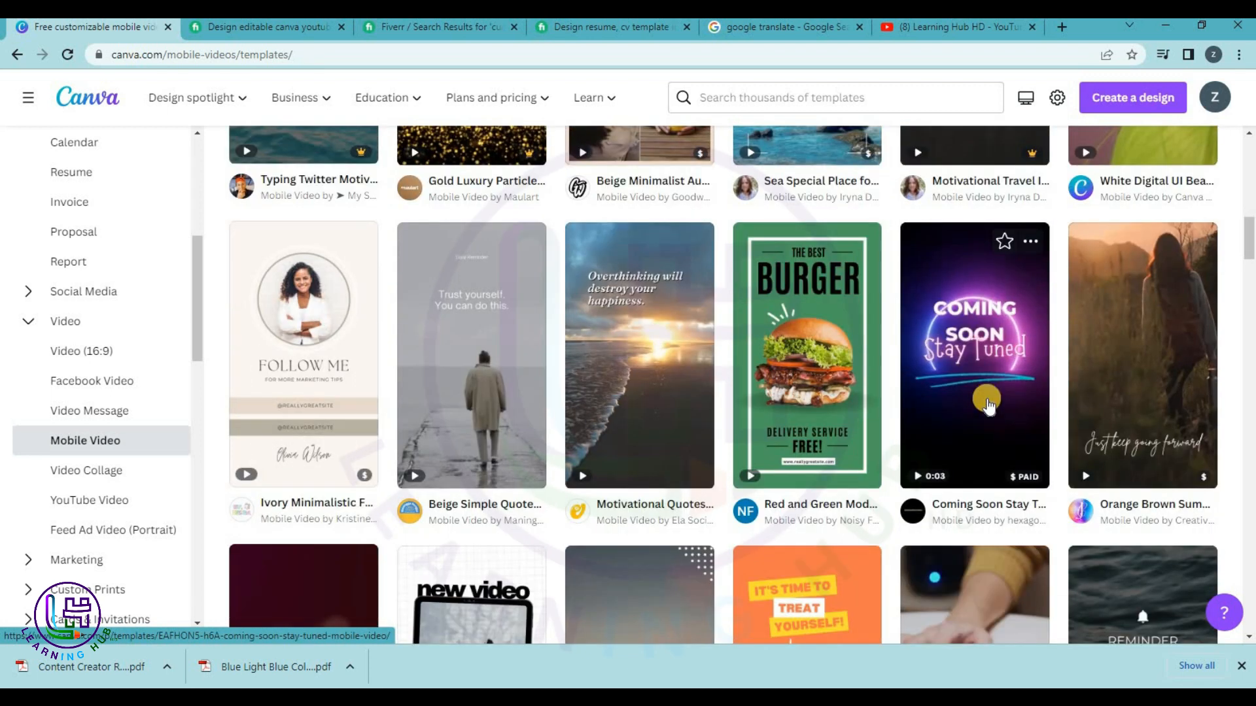
{"action": "middle_click", "coordinate": [987, 405]}
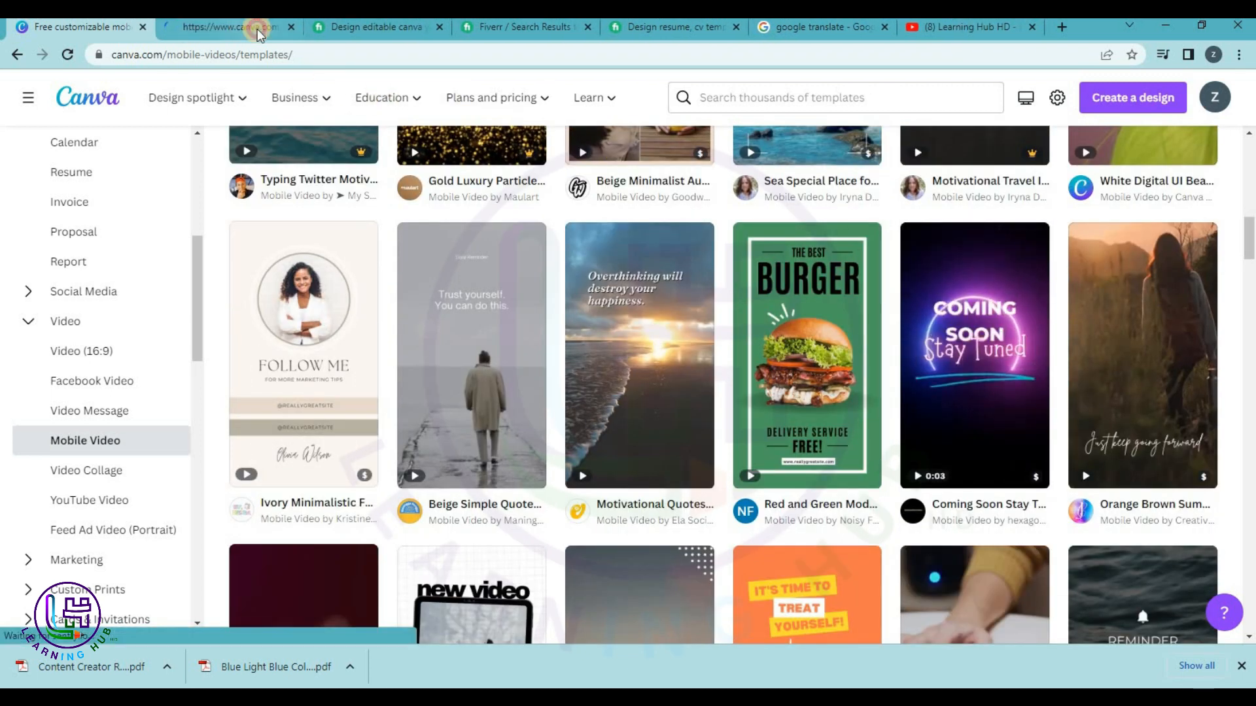
{"action": "left_click", "coordinate": [257, 29]}
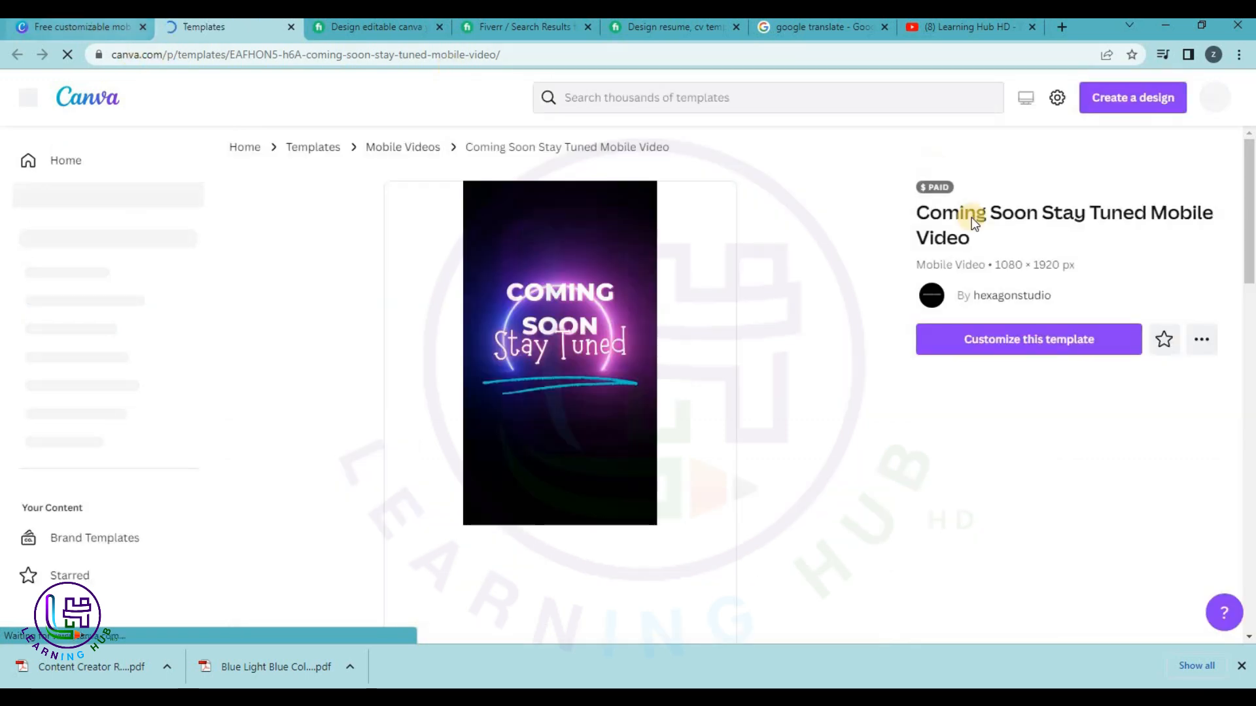
Customise the Coming Soon Stay Tuned template and switch to its editor tab.
{"action": "left_click", "coordinate": [1052, 338]}
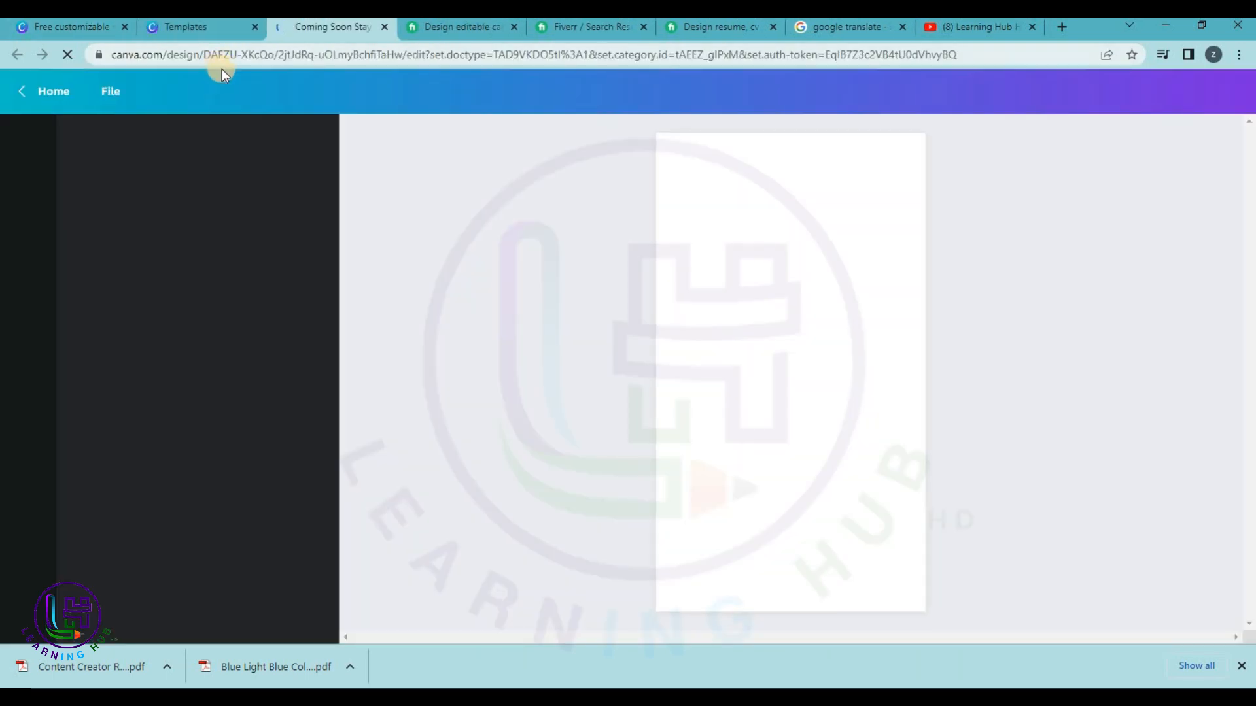
{"action": "left_click", "coordinate": [208, 27]}
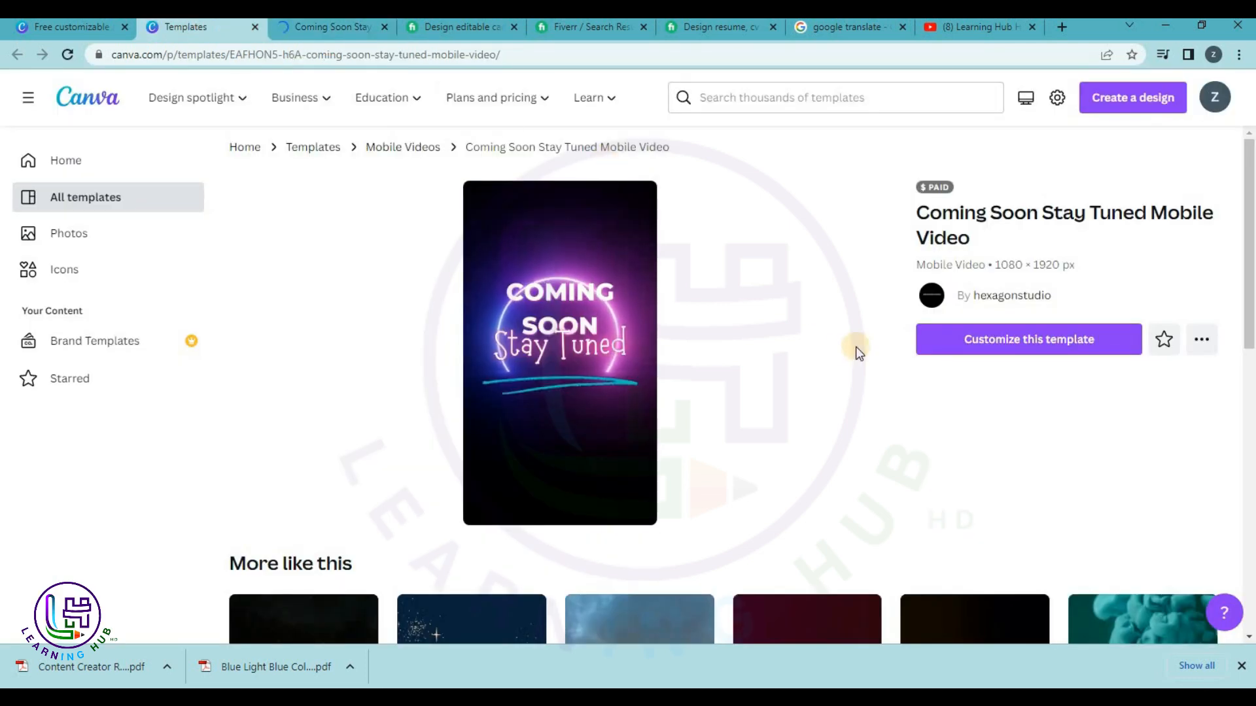
{"action": "left_click", "coordinate": [334, 29]}
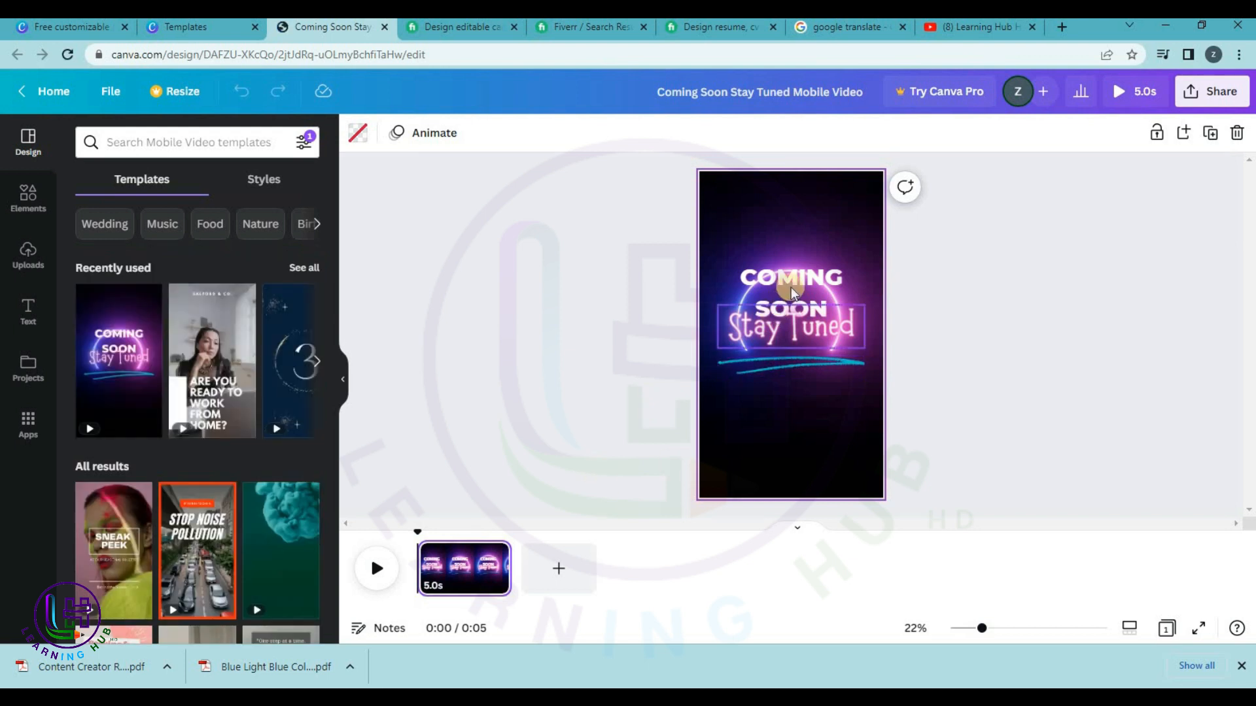
Add a ready-made text style below Stay Tuned and change it to 'LEARNING HUB'.
{"action": "left_click", "coordinate": [770, 337]}
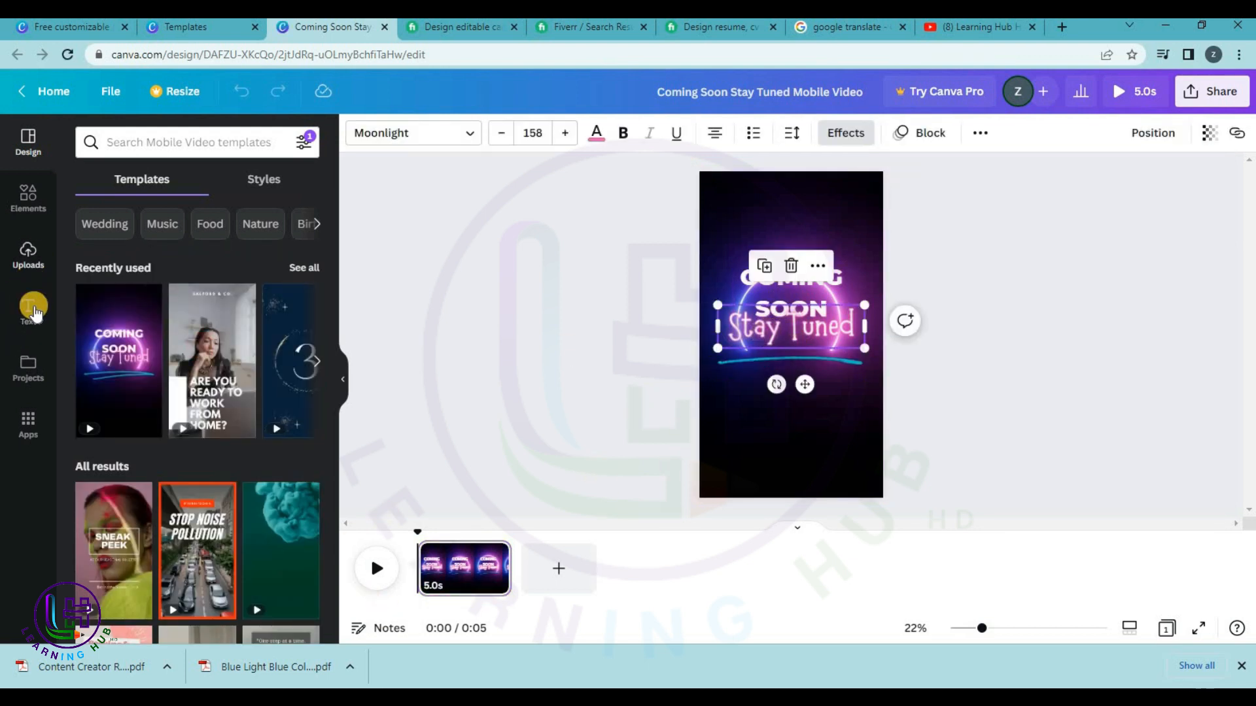
{"action": "left_click", "coordinate": [29, 320]}
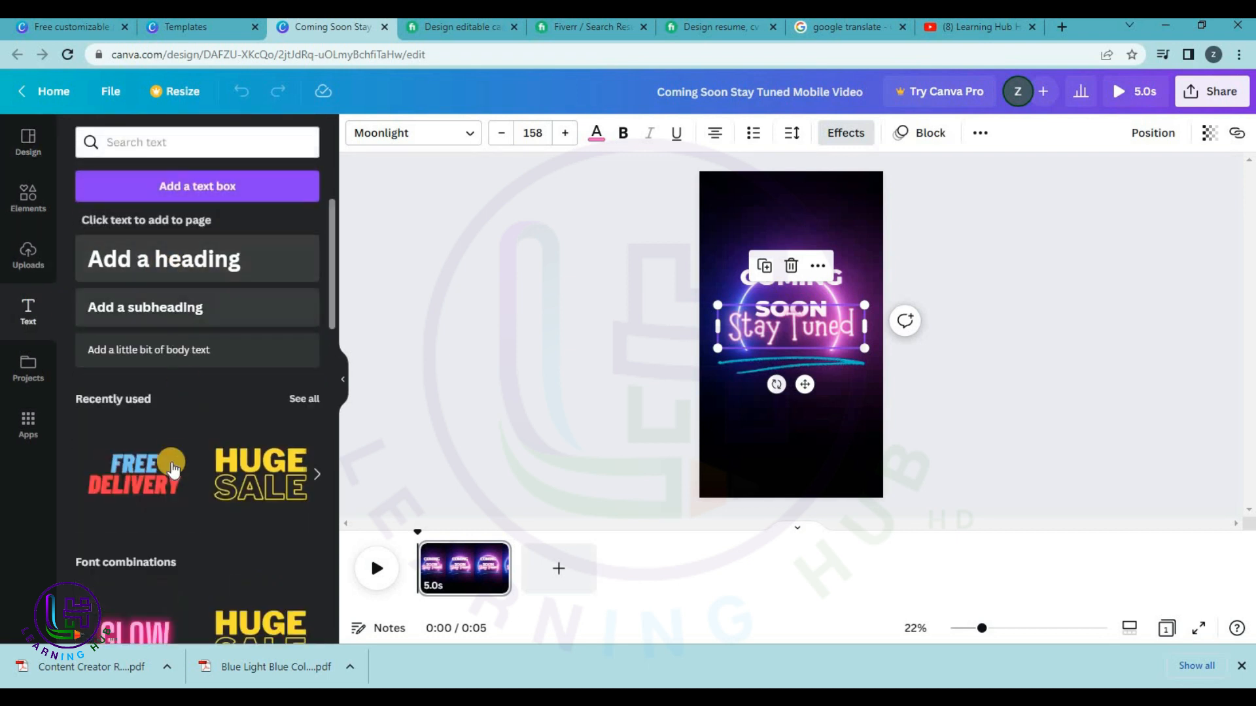
{"action": "left_click_drag", "start_coordinate": [804, 317], "coordinate": [783, 419]}
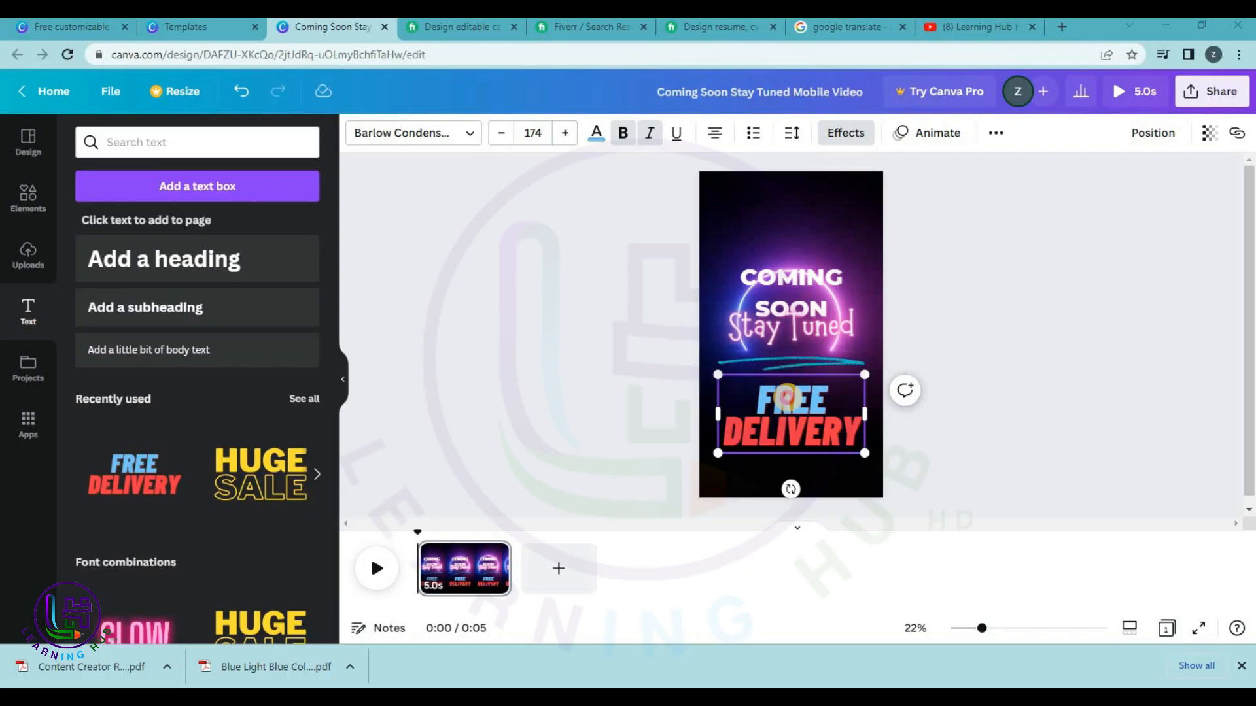
{"action": "double_click", "coordinate": [787, 394]}
{"action": "type", "text": "LEARNIN"}
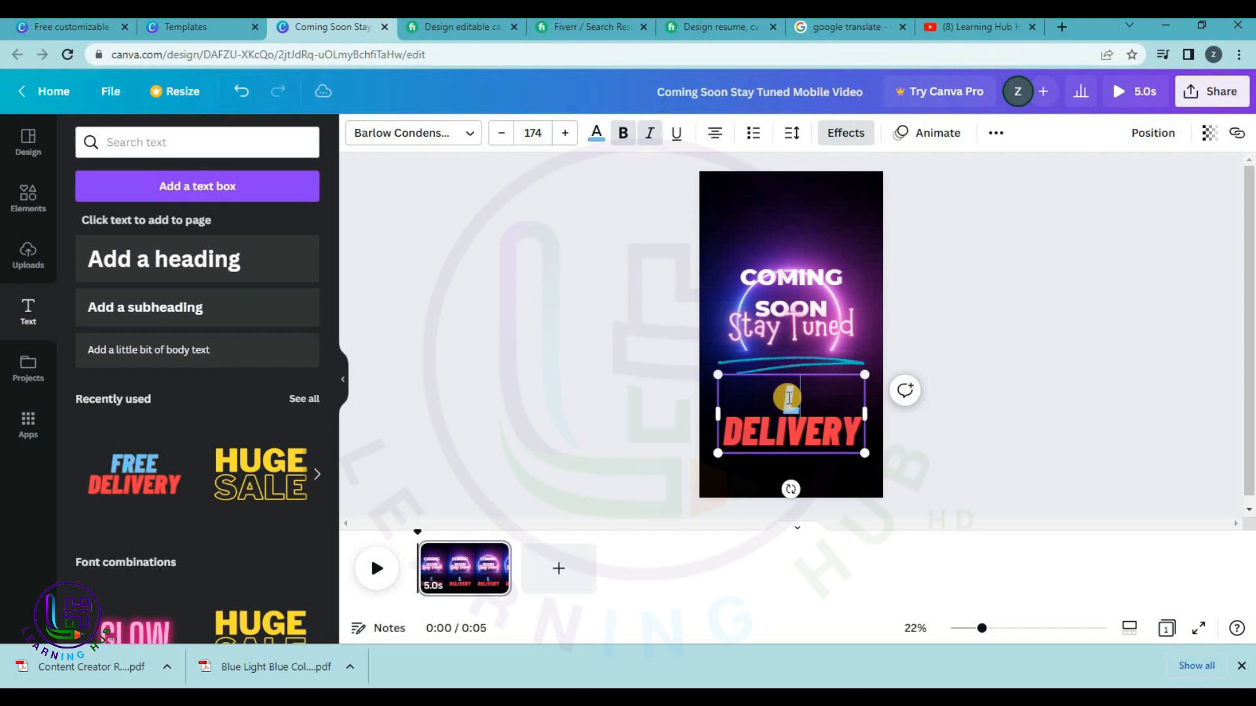
{"action": "type", "text": "G HUBV"}
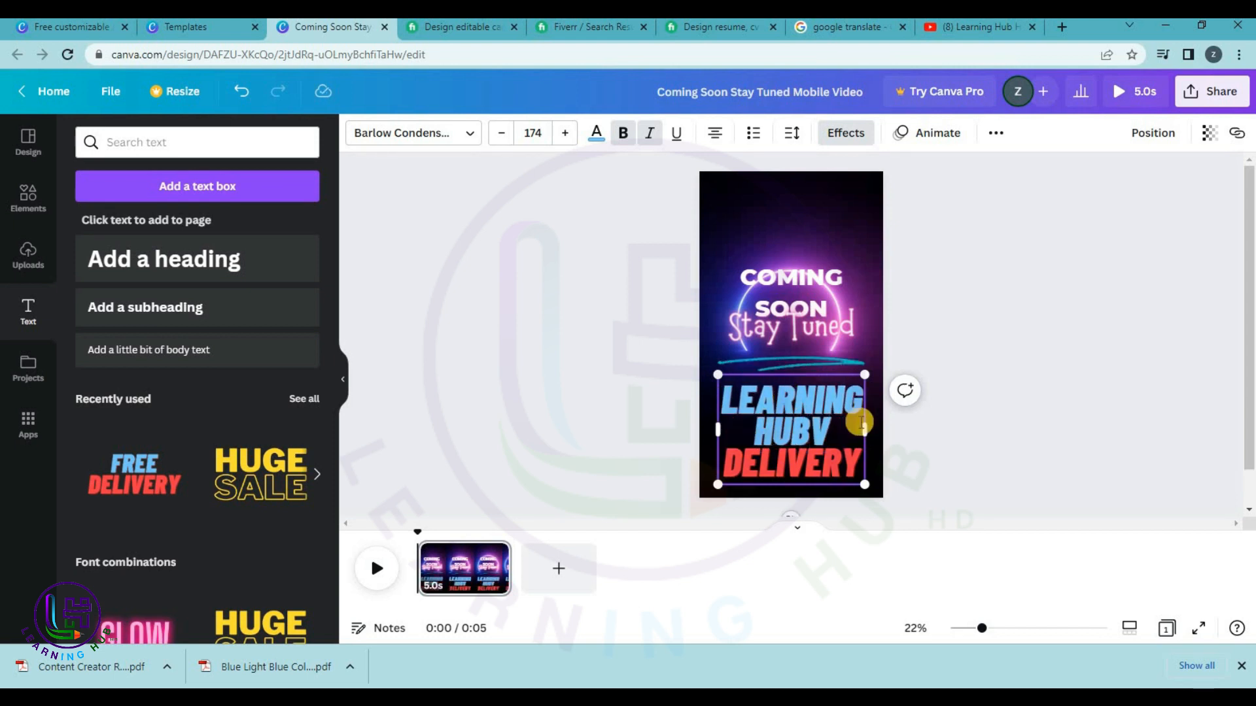
{"action": "key", "text": "BackSpace"}
{"action": "double_click", "coordinate": [790, 461]}
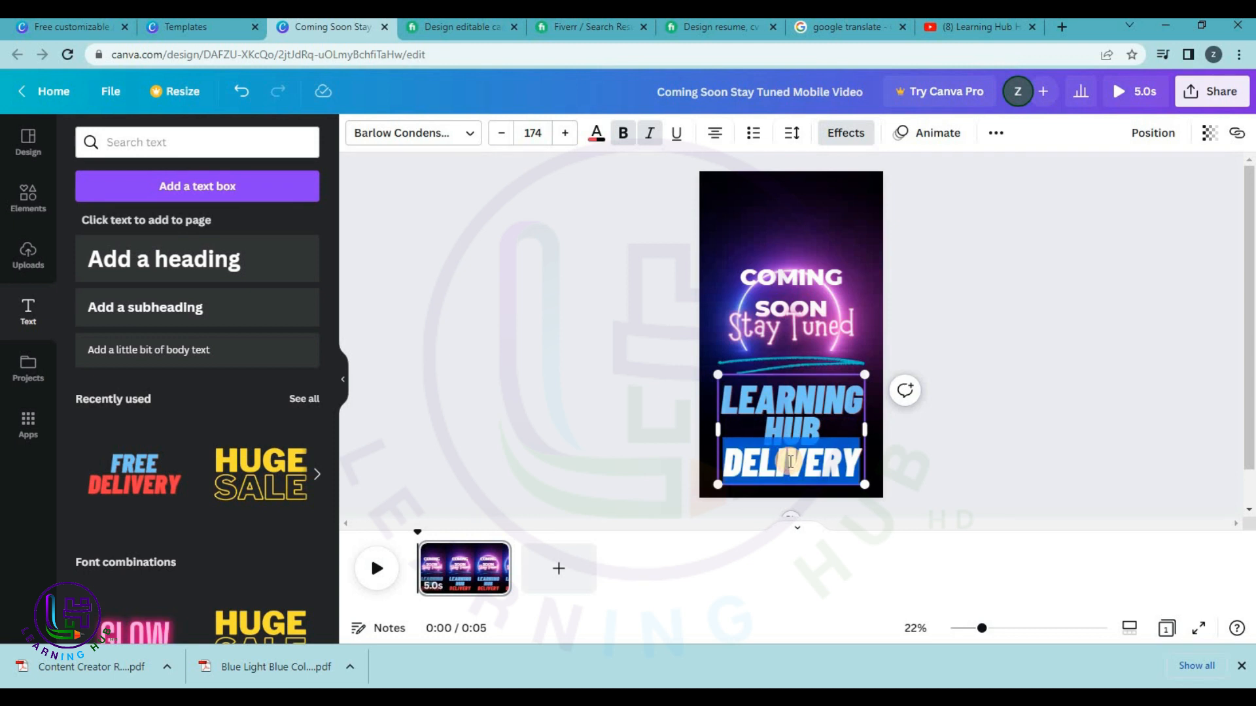
{"action": "key", "text": "BackSpace"}
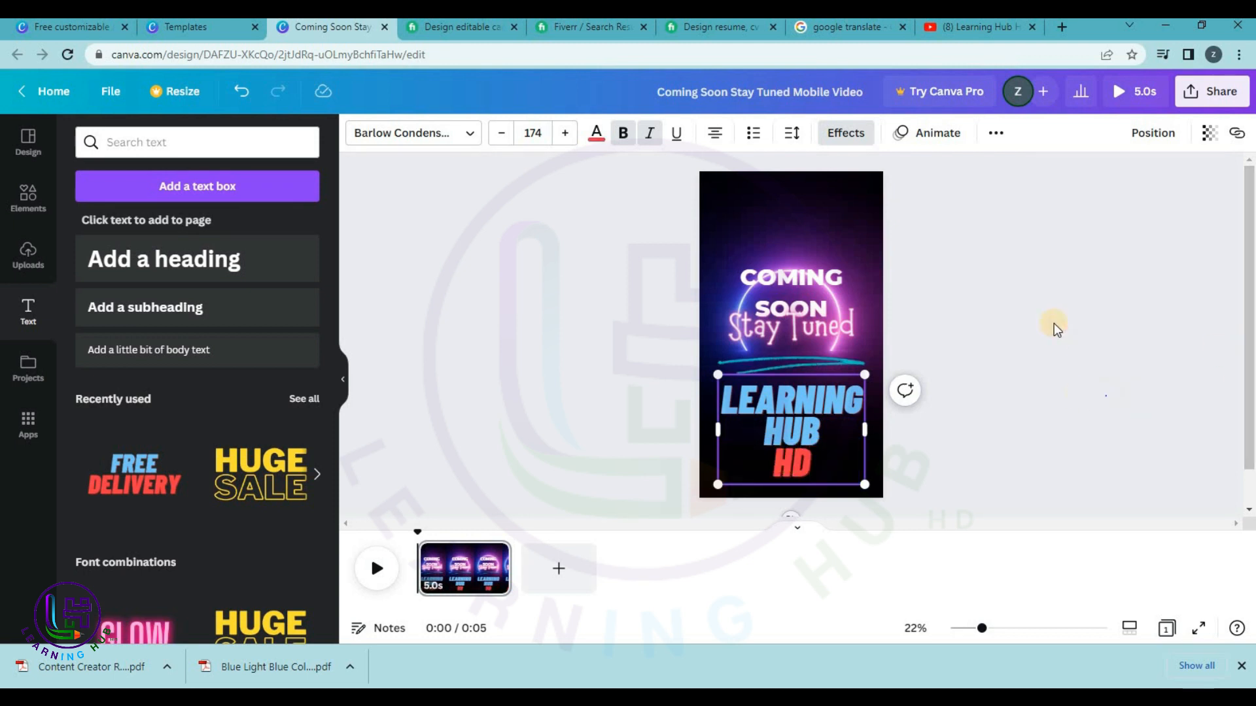
{"action": "left_click", "coordinate": [1056, 329]}
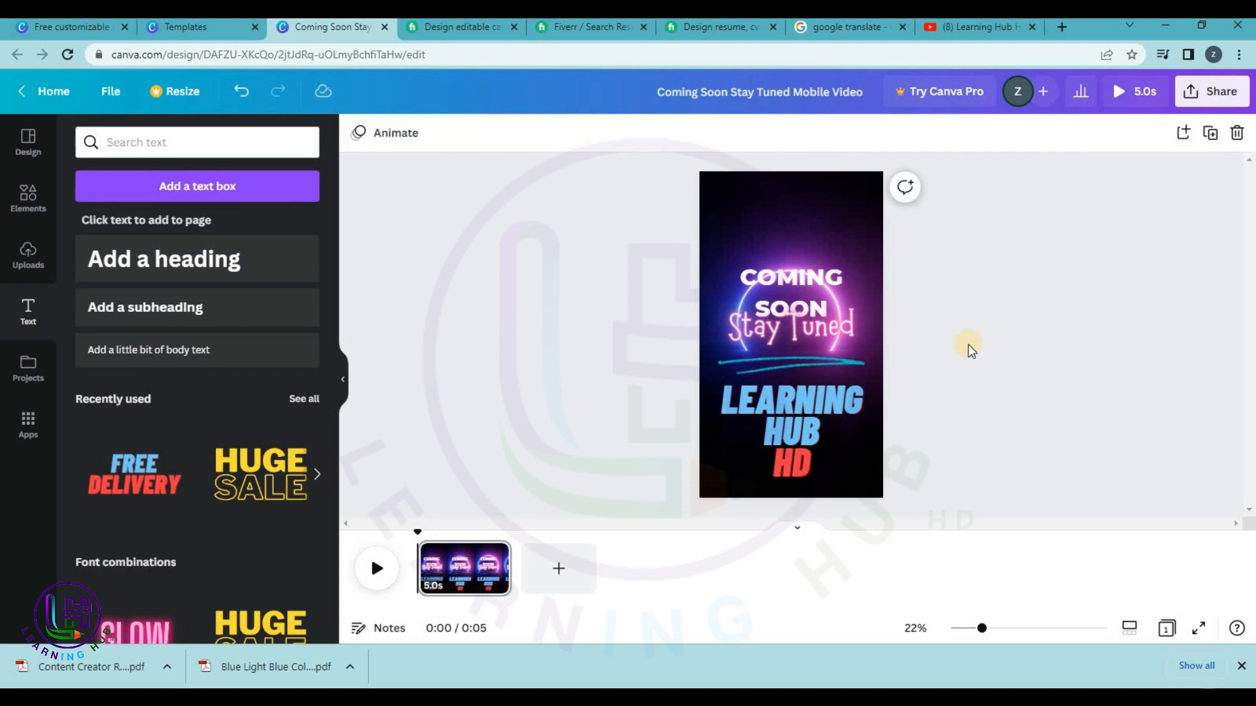
Preview the video full-screen twice, then go back to the Coming Soon template page.
{"action": "left_click", "coordinate": [1126, 92]}
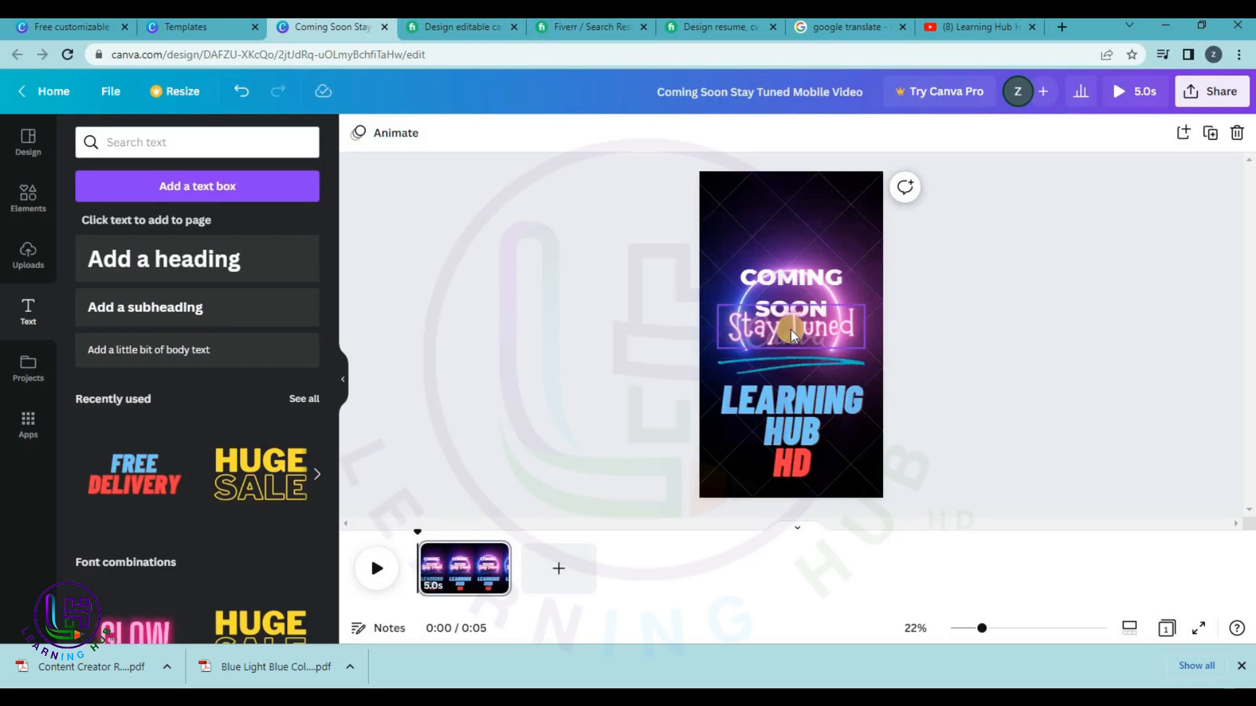
{"action": "left_click", "coordinate": [792, 335]}
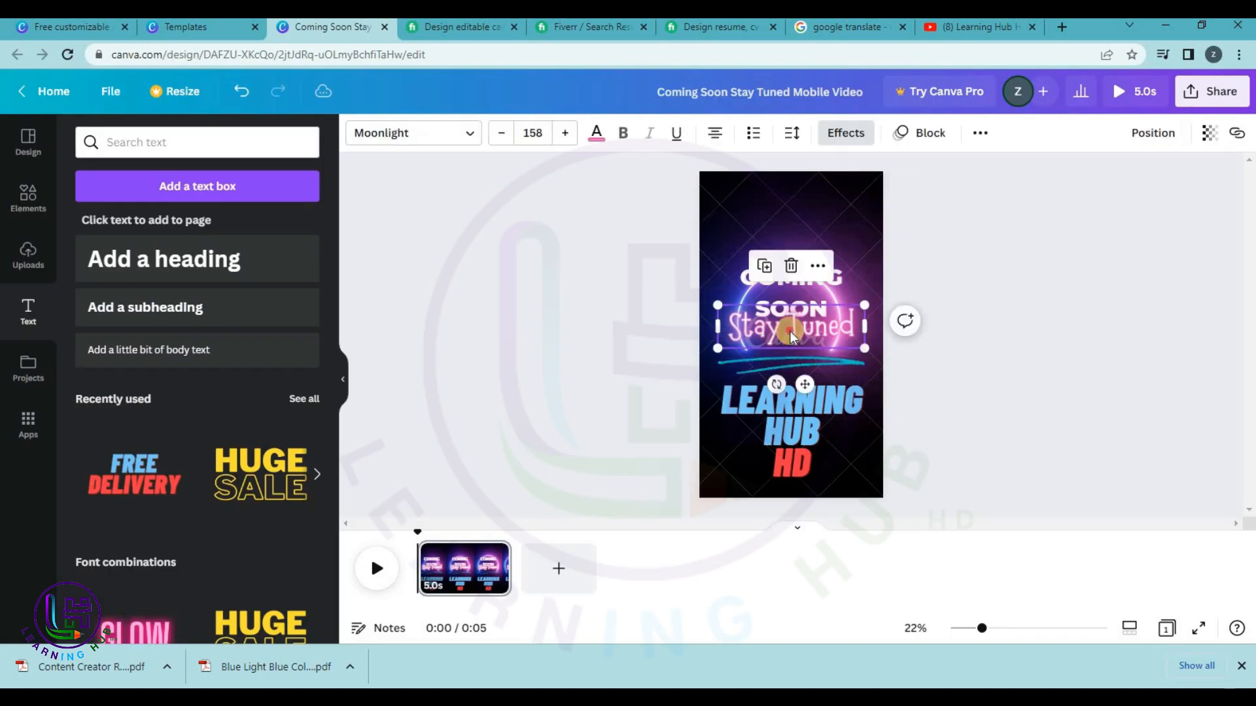
{"action": "left_click", "coordinate": [1026, 293]}
{"action": "left_click", "coordinate": [1144, 94]}
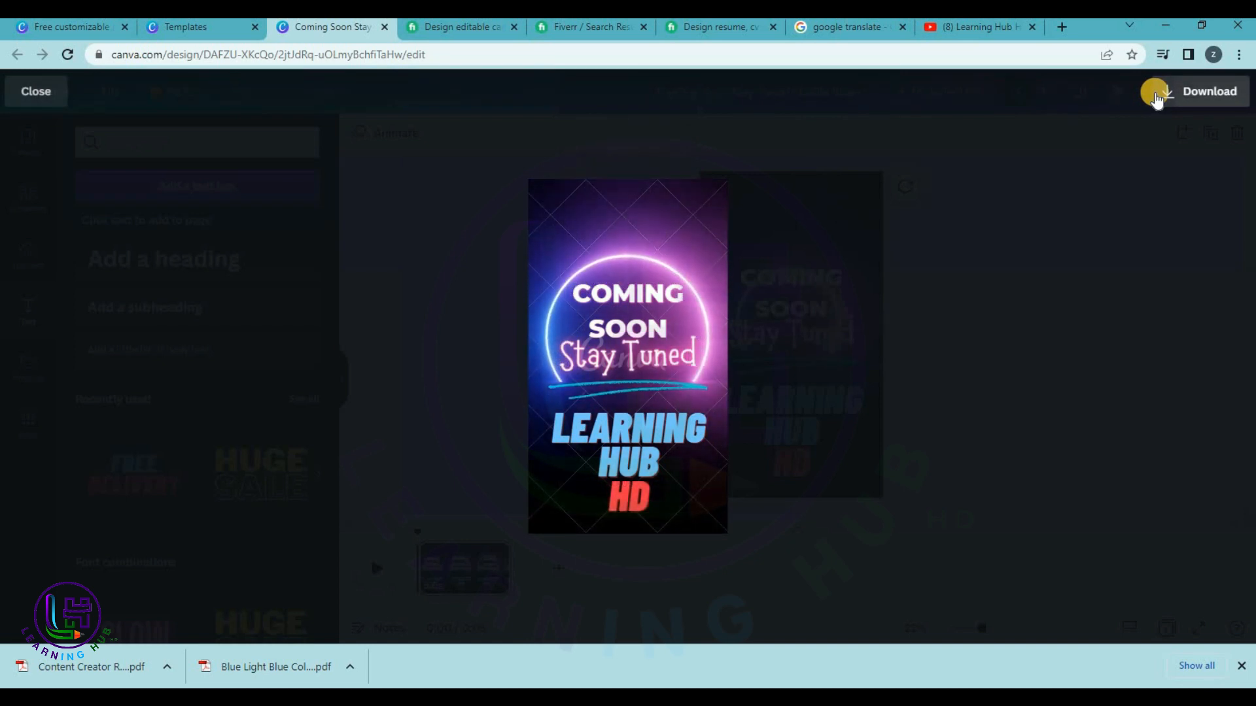
{"action": "left_click", "coordinate": [58, 88]}
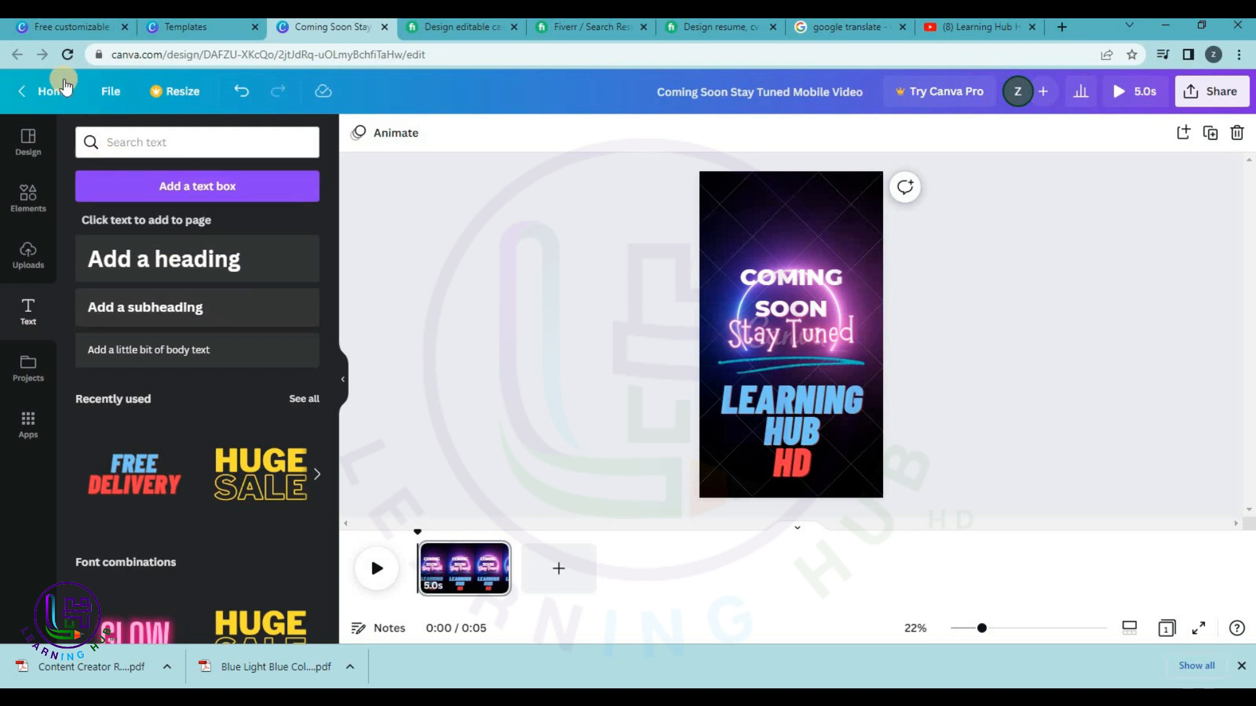
{"action": "left_click", "coordinate": [185, 27]}
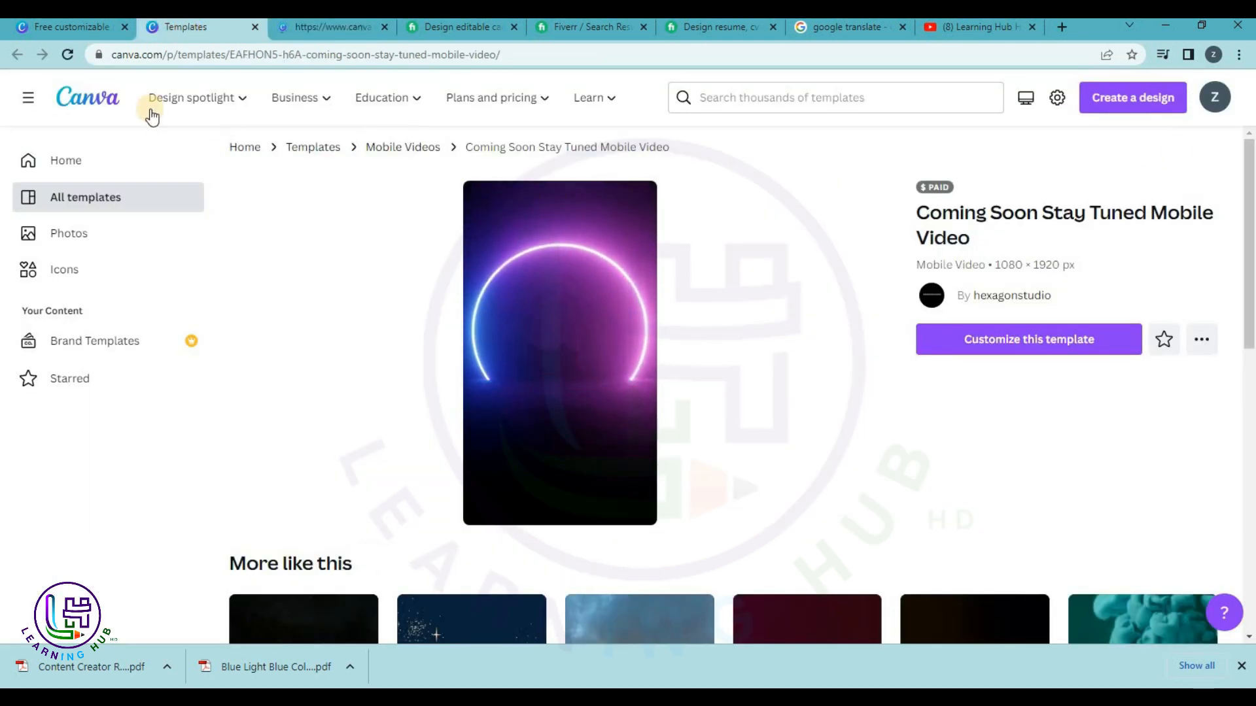
Browse Video Collage and Marketing to the Business Card templates, then go to the Fiverr resume gig.
{"action": "left_click", "coordinate": [85, 26]}
{"action": "scroll", "coordinate": [829, 354], "scroll_direction": "up", "scroll_amount": 10}
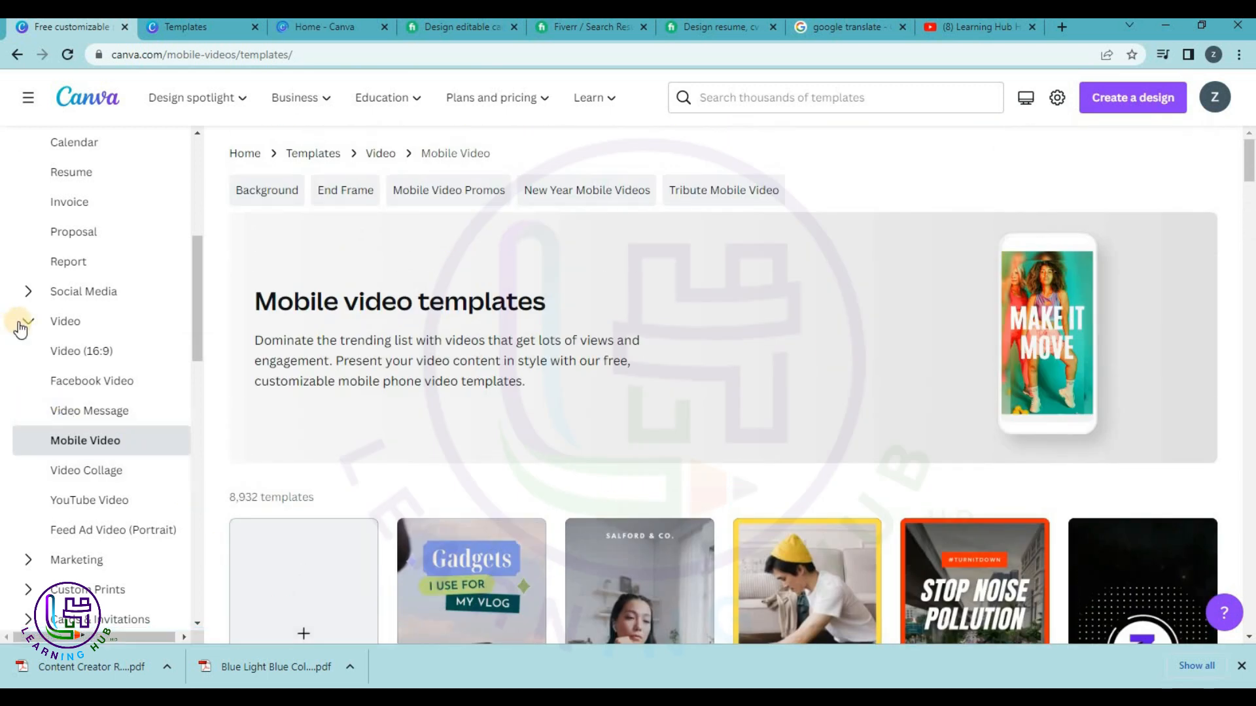
{"action": "scroll", "coordinate": [78, 366], "scroll_direction": "down", "scroll_amount": 3}
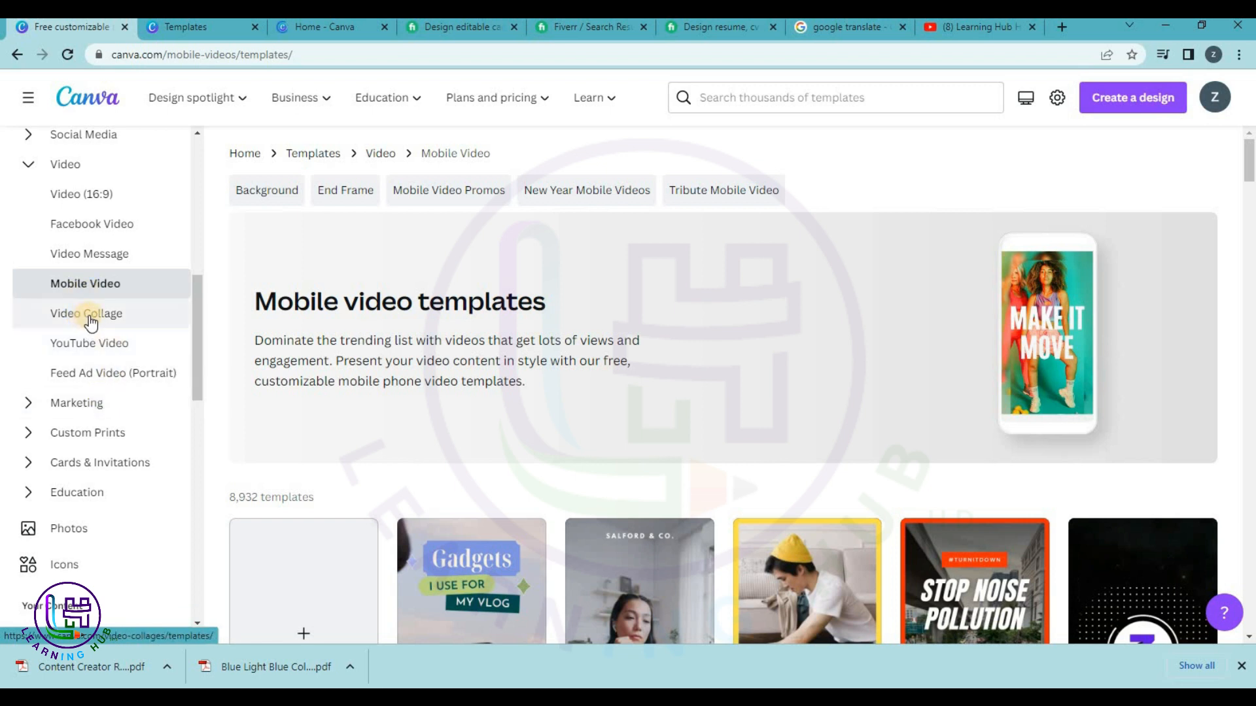
{"action": "left_click", "coordinate": [92, 316]}
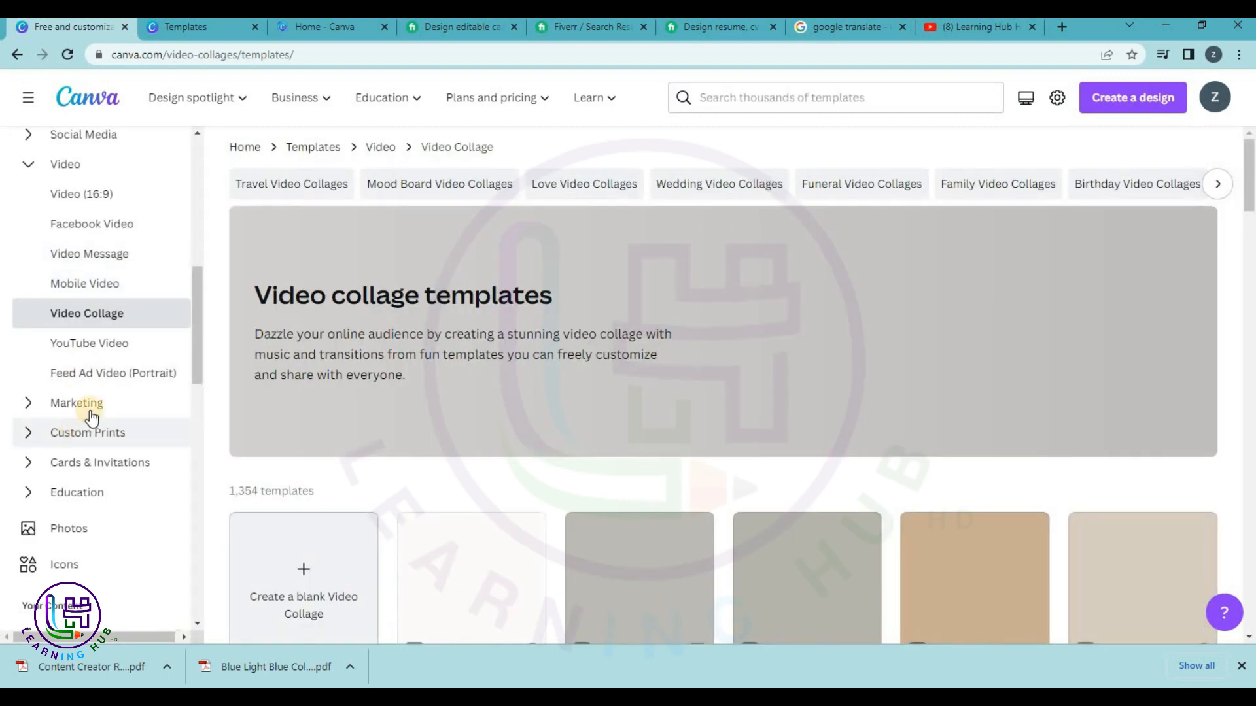
{"action": "left_click", "coordinate": [91, 404]}
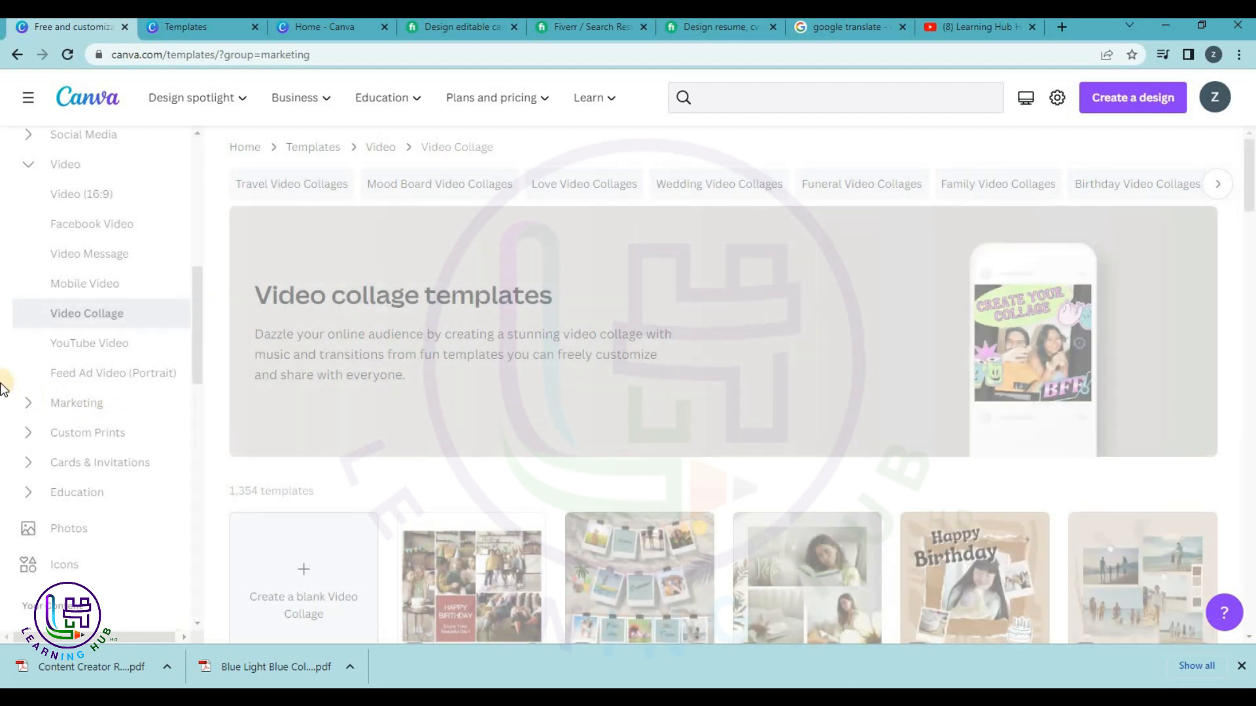
{"action": "scroll", "coordinate": [99, 429], "scroll_direction": "down", "scroll_amount": 1}
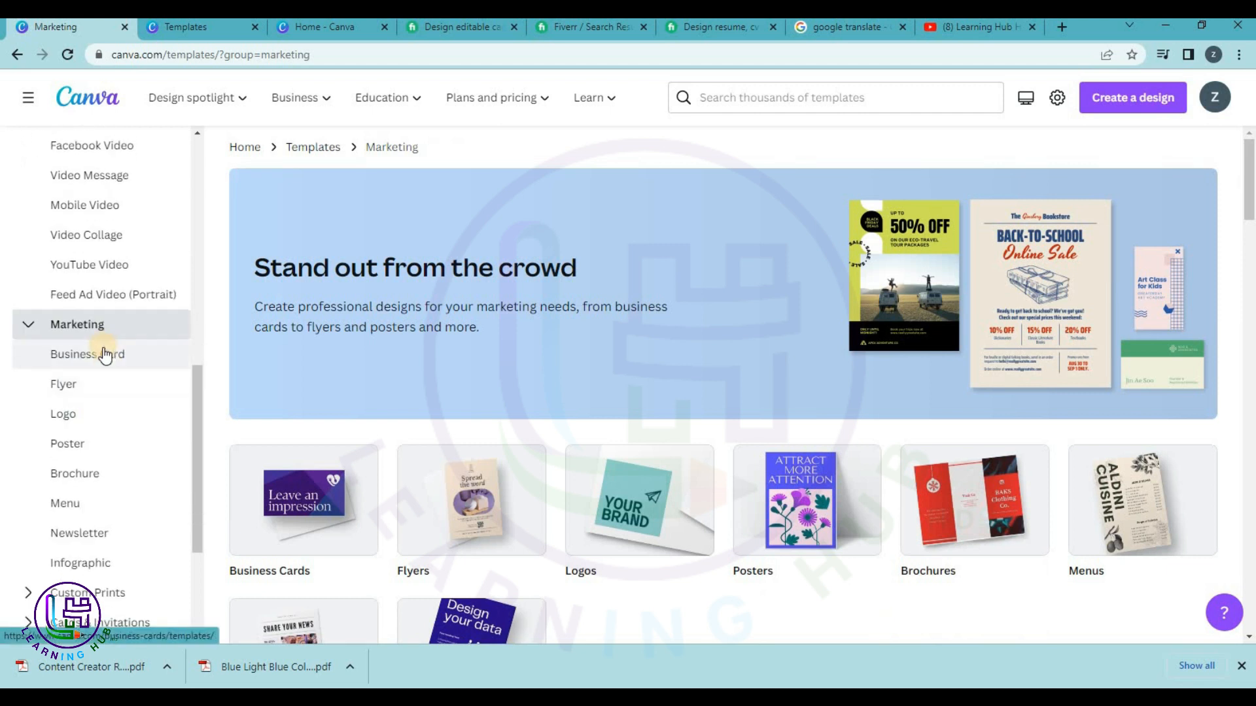
{"action": "left_click", "coordinate": [102, 353]}
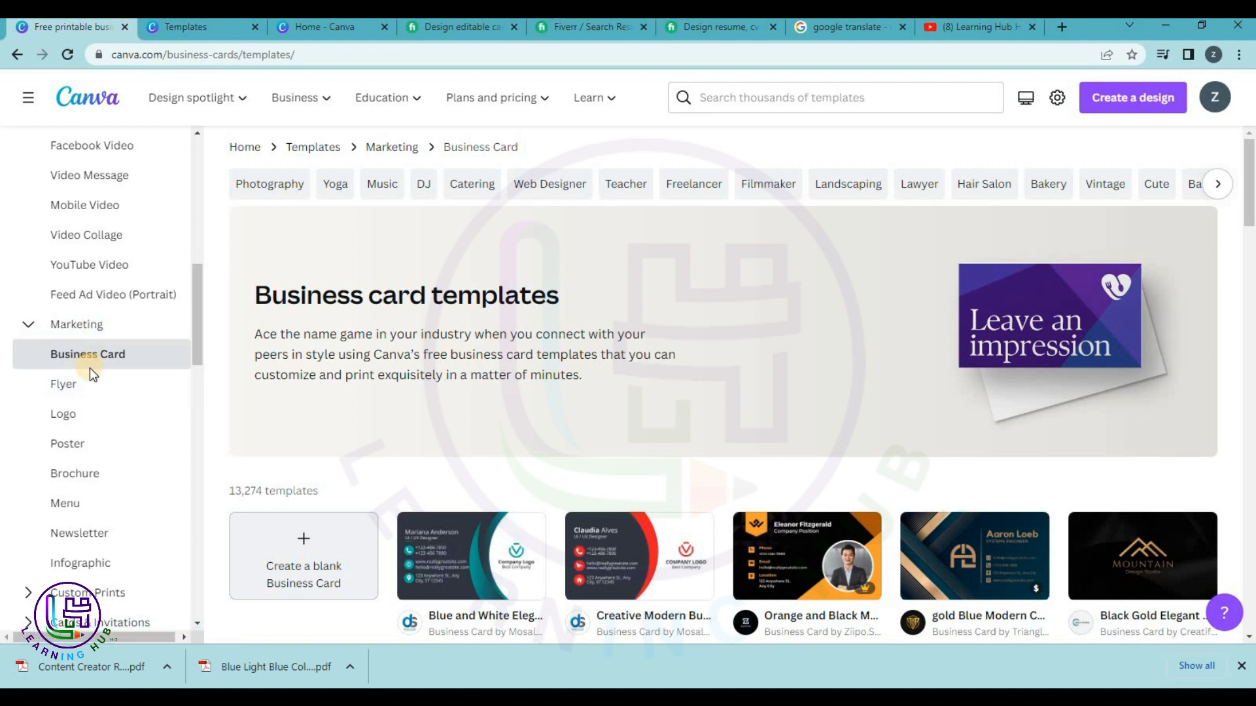
{"action": "scroll", "coordinate": [89, 368], "scroll_direction": "down", "scroll_amount": 1}
{"action": "scroll", "coordinate": [484, 482], "scroll_direction": "down", "scroll_amount": 2}
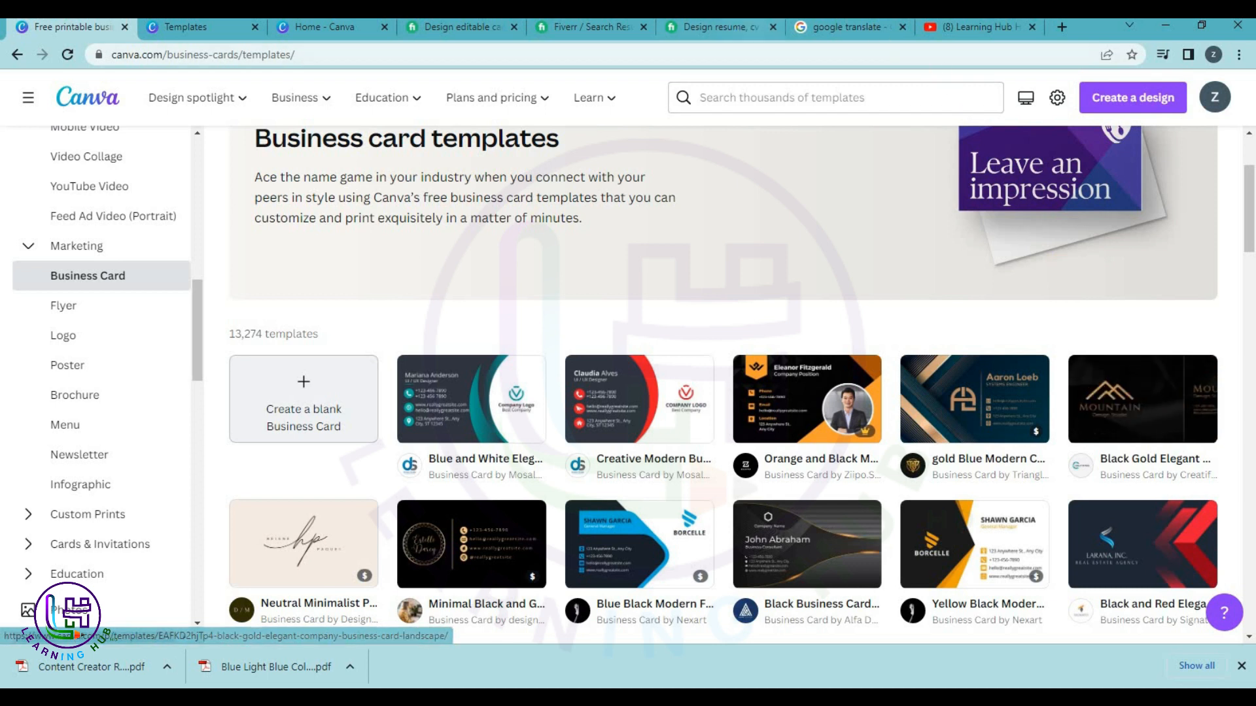
{"action": "left_click", "coordinate": [684, 29]}
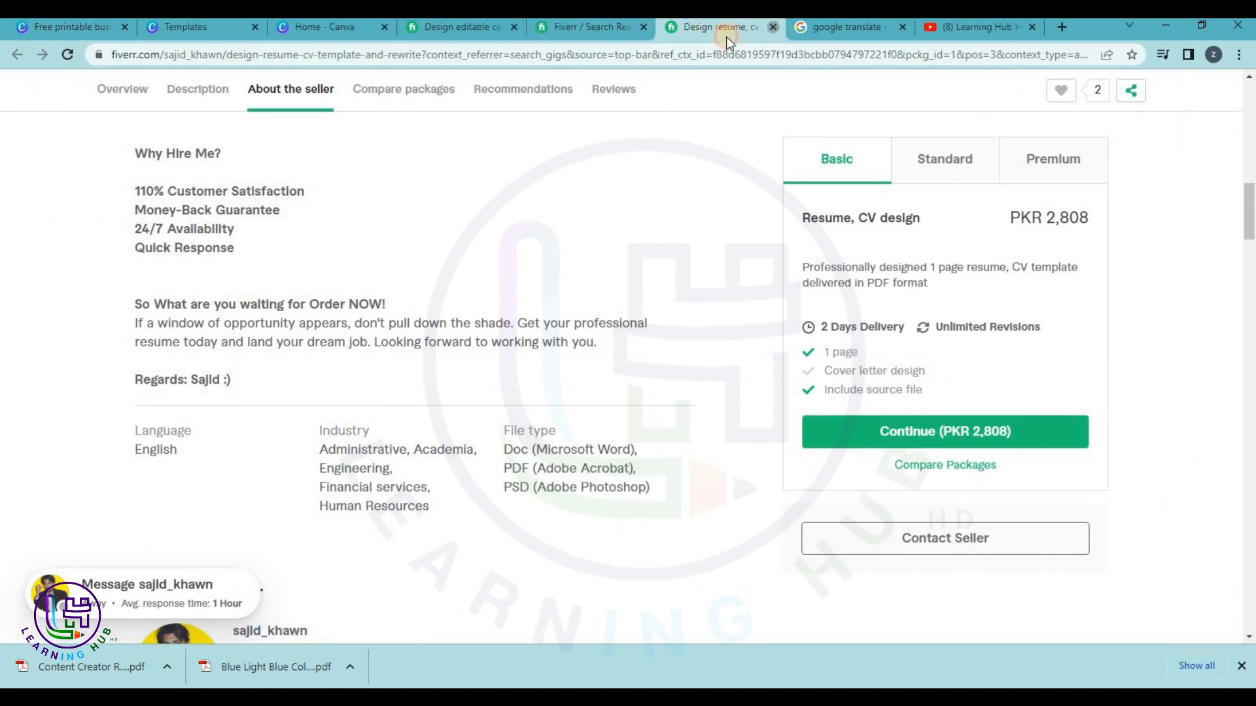
Close the resume gig and search Fiverr for 'business card canva', fixing the 'vanva' typo.
{"action": "left_click", "coordinate": [773, 27]}
{"action": "left_click", "coordinate": [572, 26]}
{"action": "scroll", "coordinate": [419, 98], "scroll_direction": "up", "scroll_amount": 10}
{"action": "left_click", "coordinate": [381, 100]}
{"action": "type", "text": "business car"}
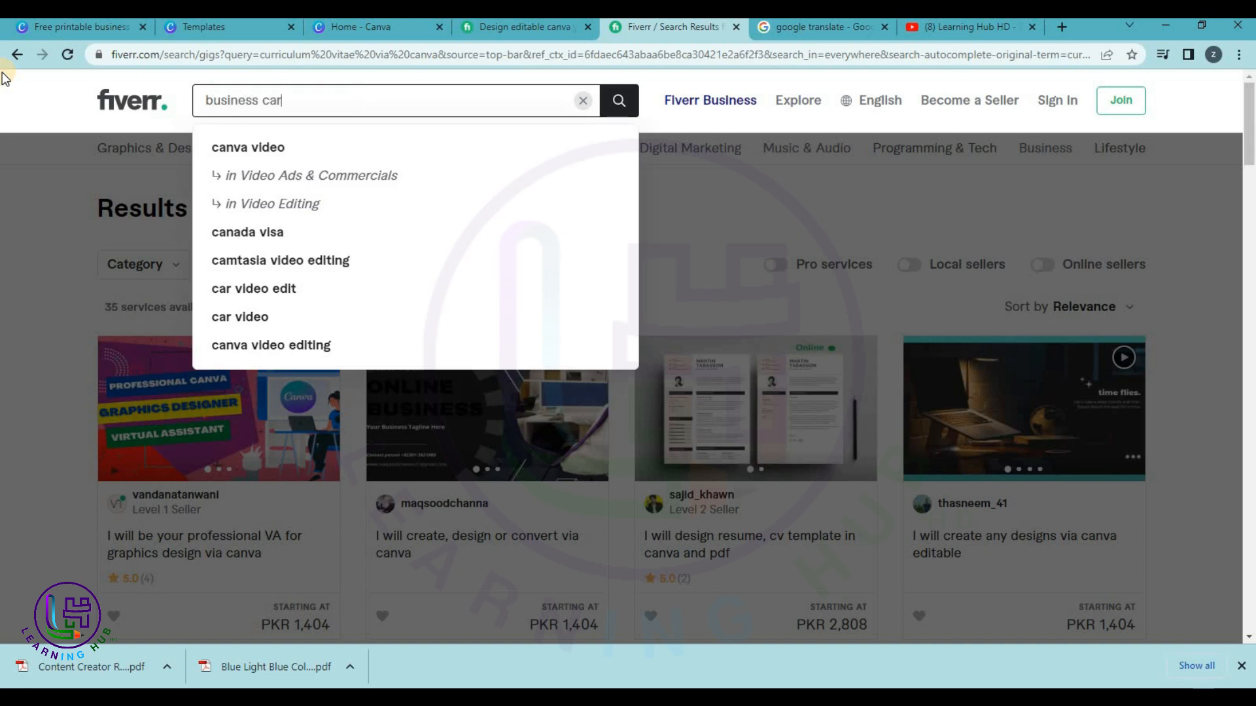
{"action": "type", "text": "d vanc"}
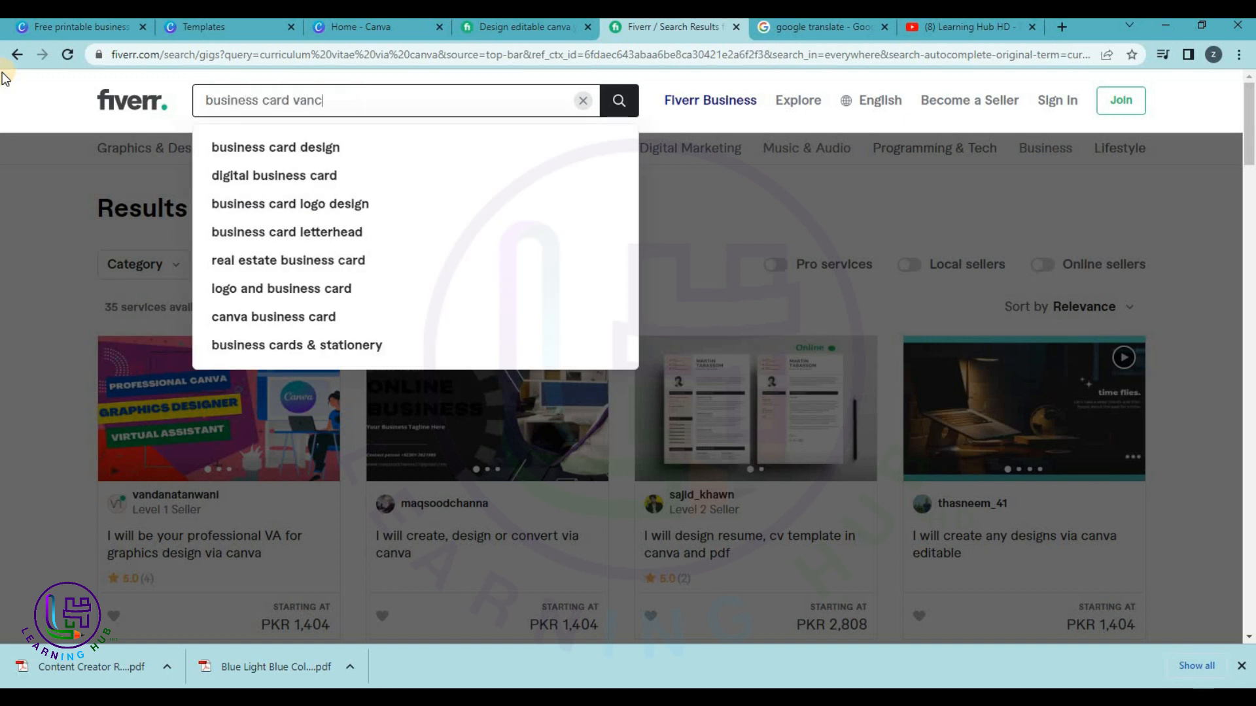
{"action": "key", "text": "BackSpace"}
{"action": "type", "text": "va"}
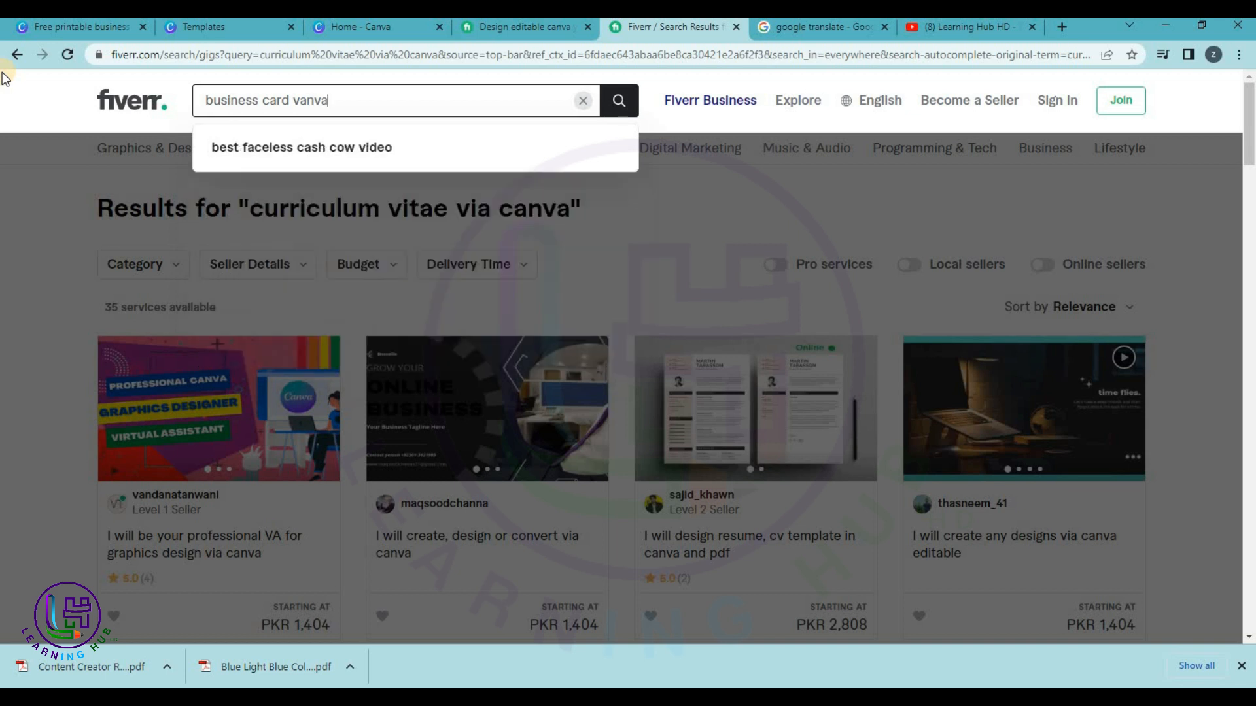
{"action": "key", "text": "Return"}
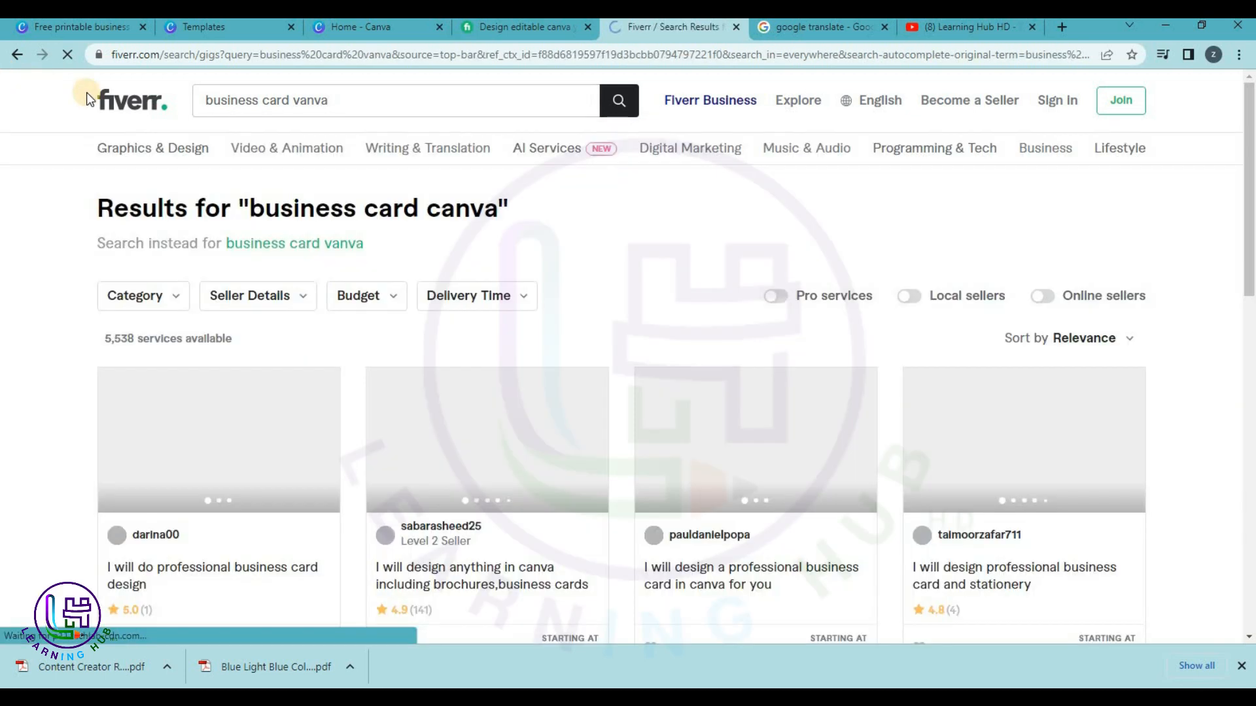
{"action": "left_click", "coordinate": [290, 100]}
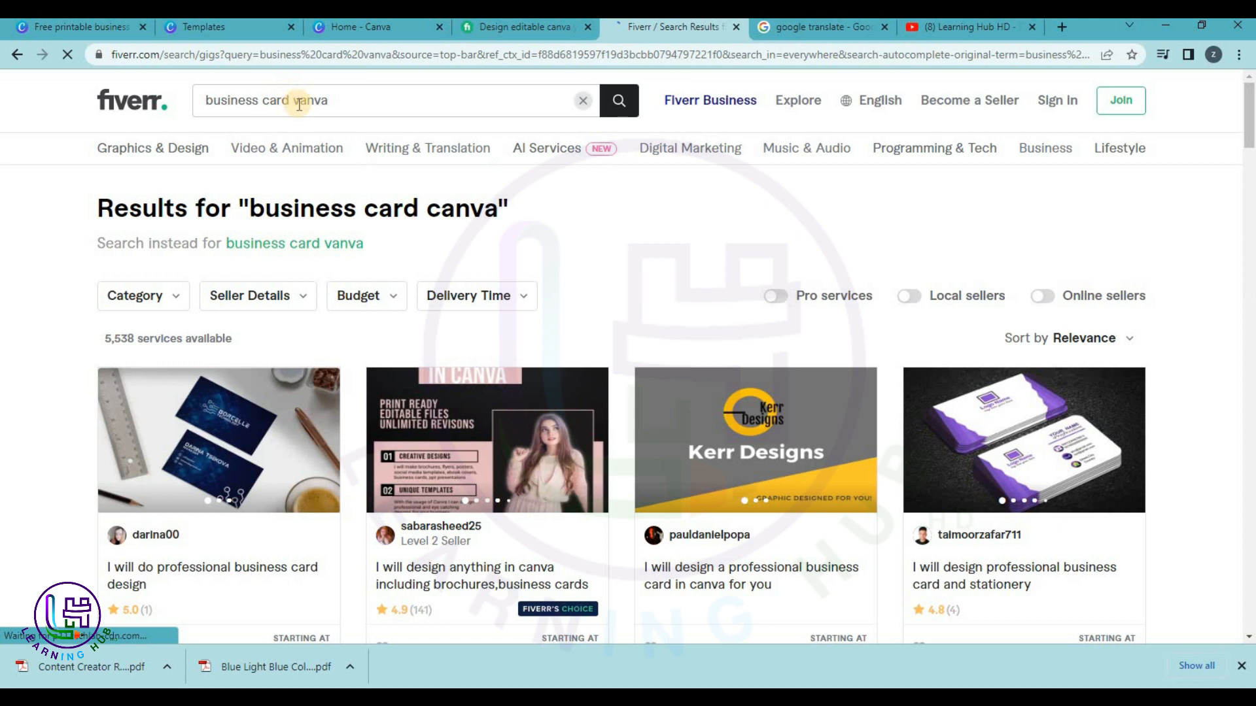
{"action": "key", "text": "Delete"}
{"action": "type", "text": "c"}
{"action": "key", "text": "Return"}
Open the luxury business card gig from the search results.
{"action": "scroll", "coordinate": [603, 252], "scroll_direction": "down", "scroll_amount": 1}
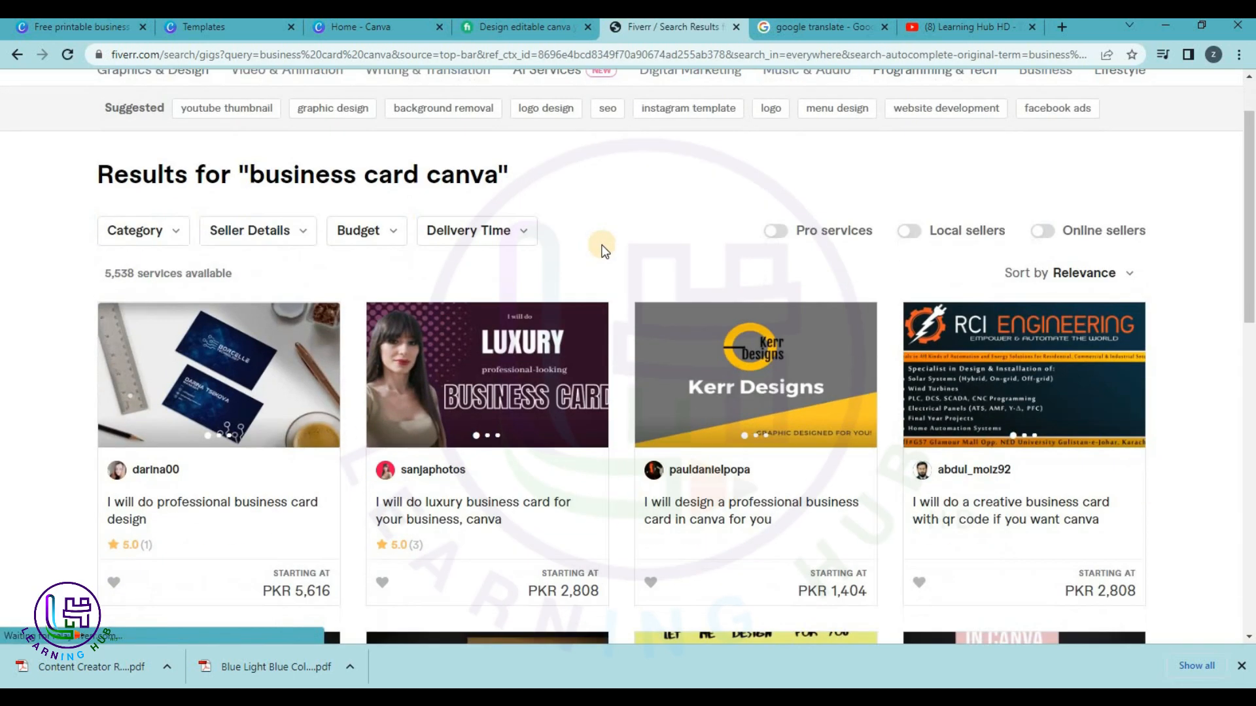
{"action": "left_click", "coordinate": [471, 519]}
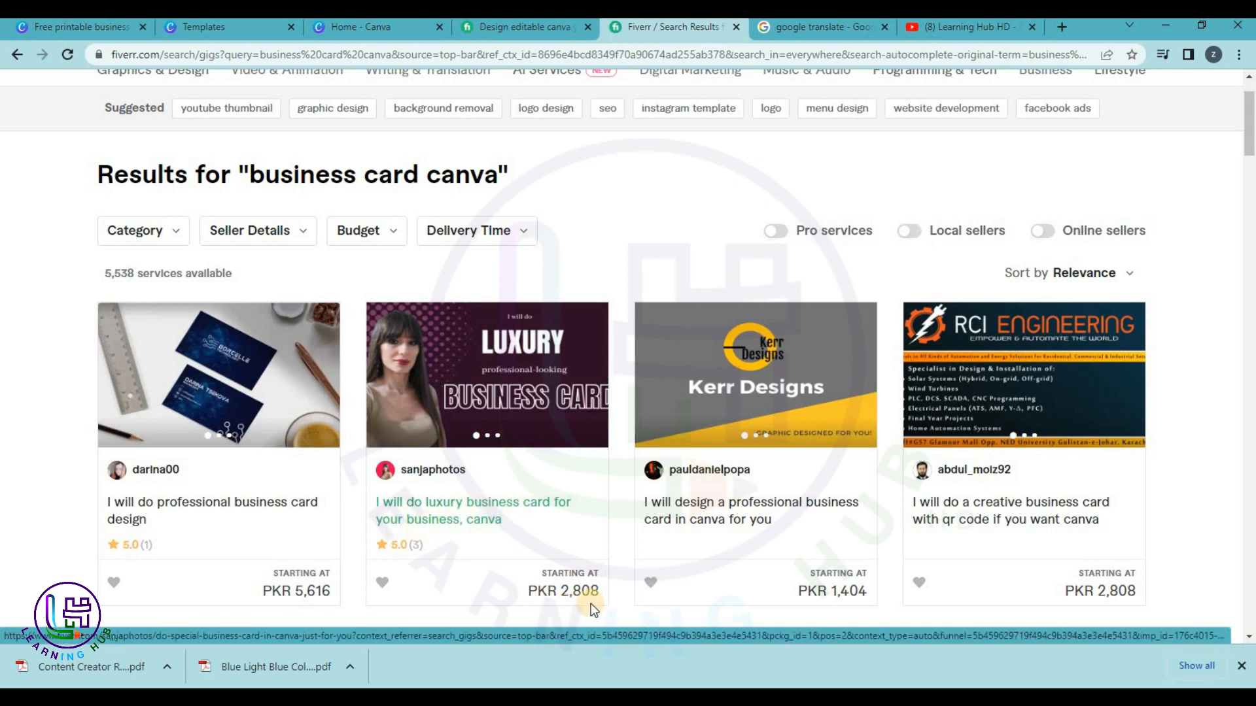
{"action": "scroll", "coordinate": [203, 475], "scroll_direction": "down", "scroll_amount": 1}
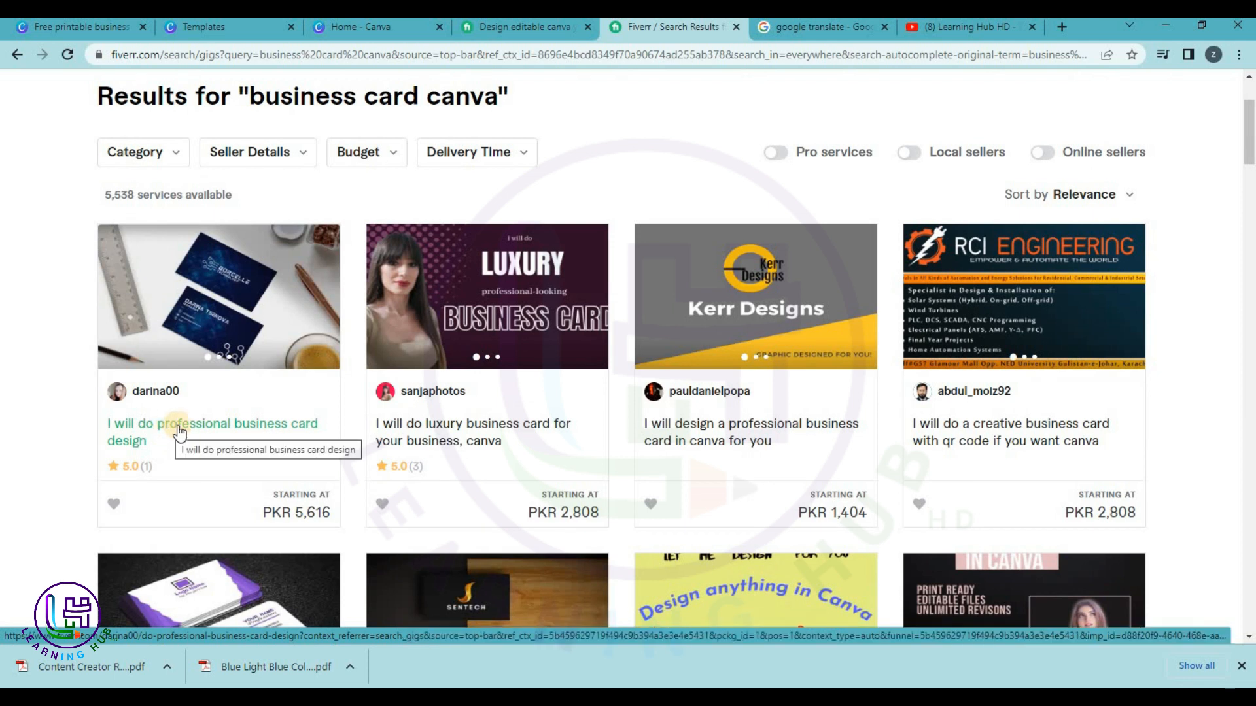
{"action": "scroll", "coordinate": [1007, 441], "scroll_direction": "down", "scroll_amount": 4}
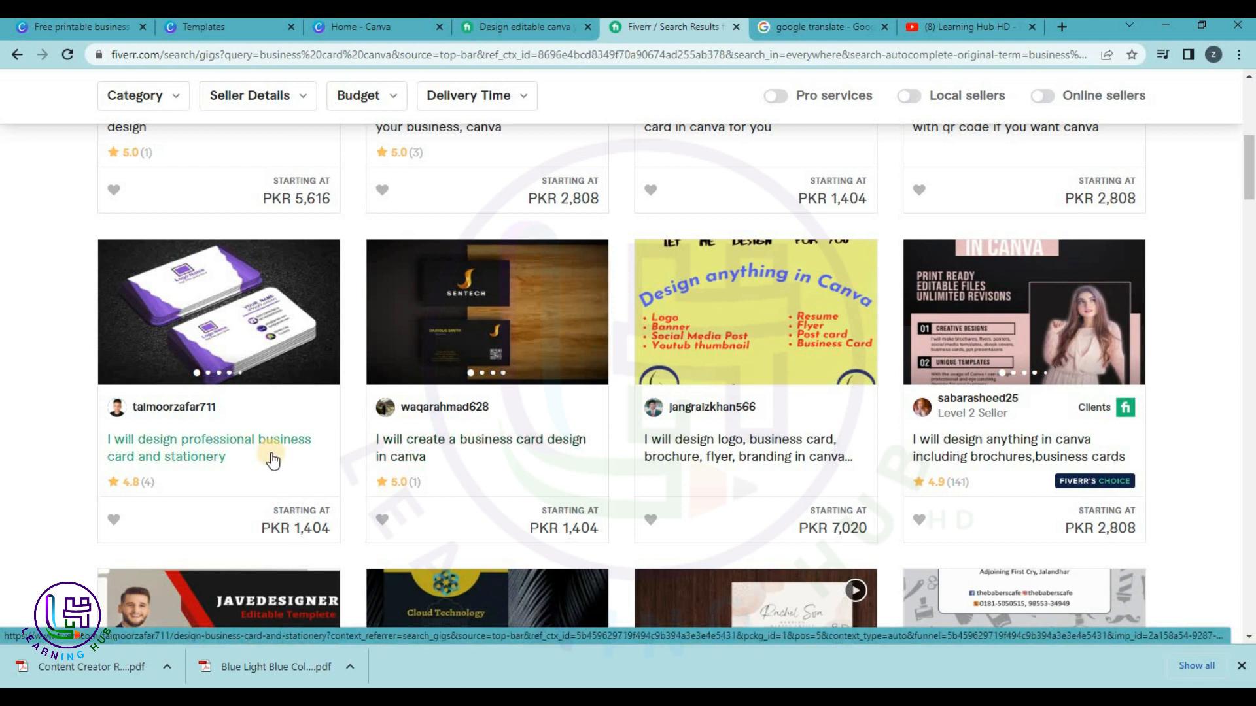
{"action": "scroll", "coordinate": [468, 452], "scroll_direction": "up", "scroll_amount": 1}
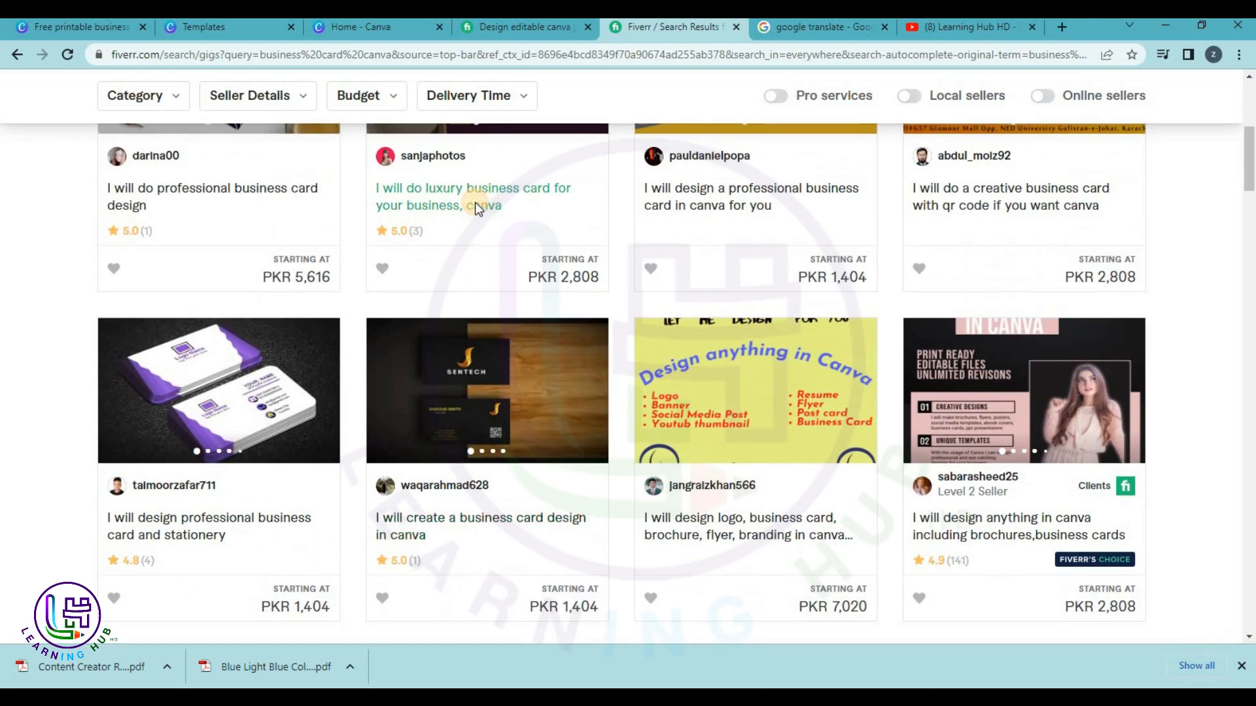
{"action": "left_click", "coordinate": [475, 202]}
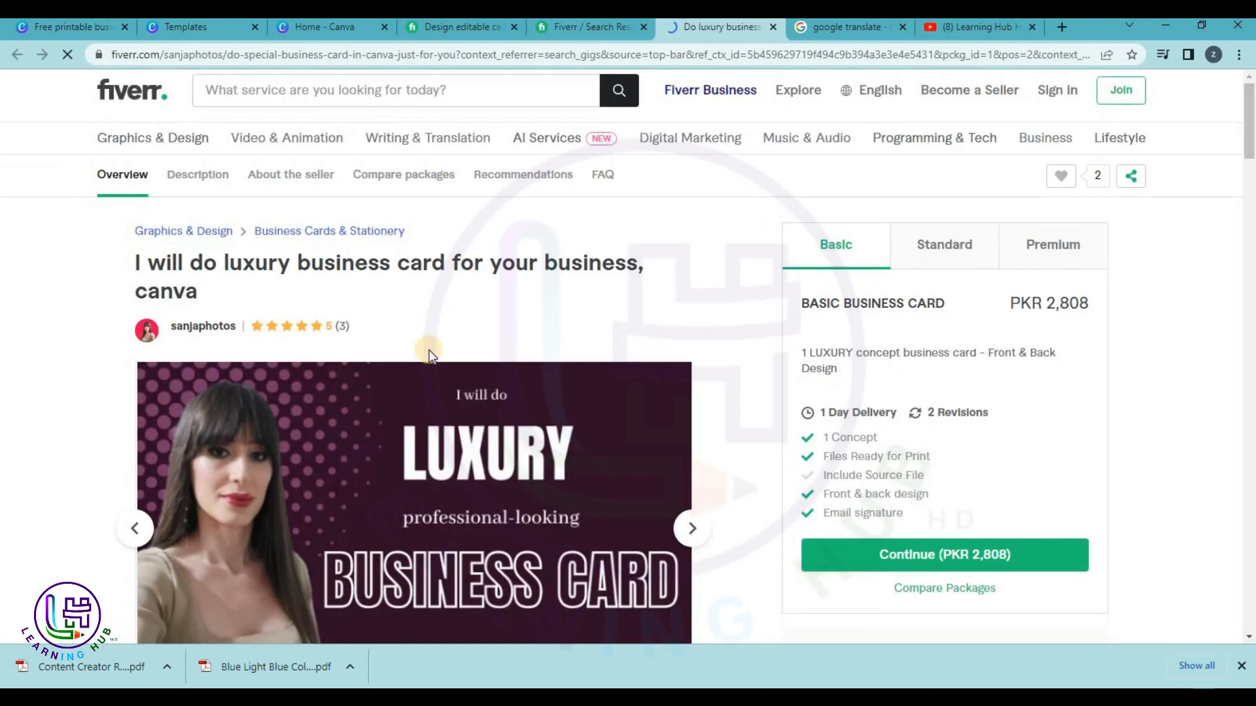
Browse the gig's sample images and details, then close it and return to Canva home.
{"action": "scroll", "coordinate": [430, 355], "scroll_direction": "down", "scroll_amount": 1}
{"action": "left_click", "coordinate": [287, 418]}
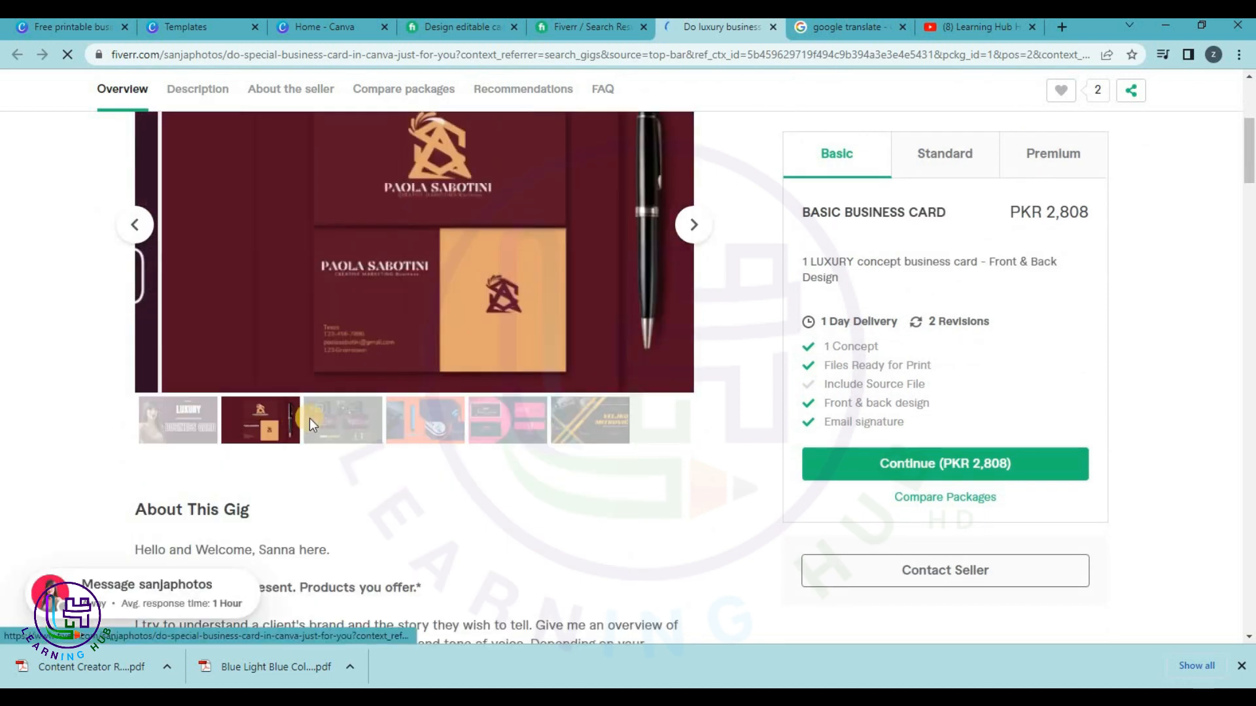
{"action": "left_click", "coordinate": [342, 498]}
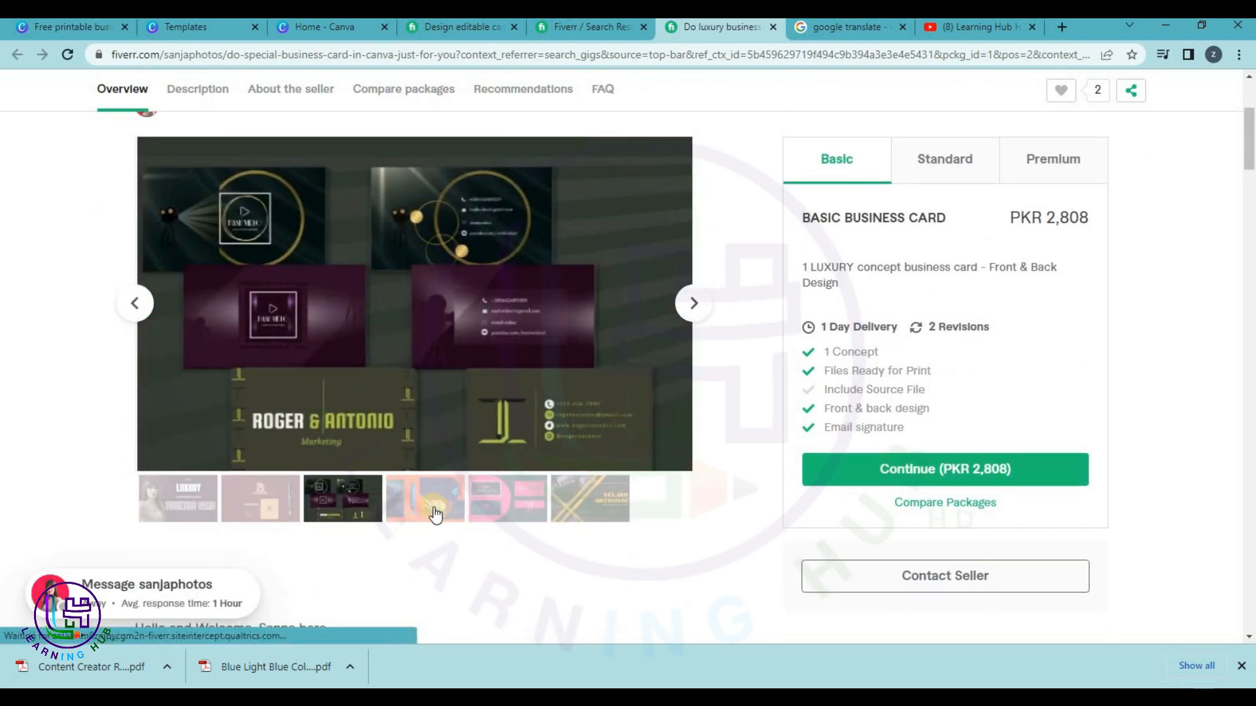
{"action": "left_click", "coordinate": [435, 514]}
{"action": "left_click", "coordinate": [508, 505]}
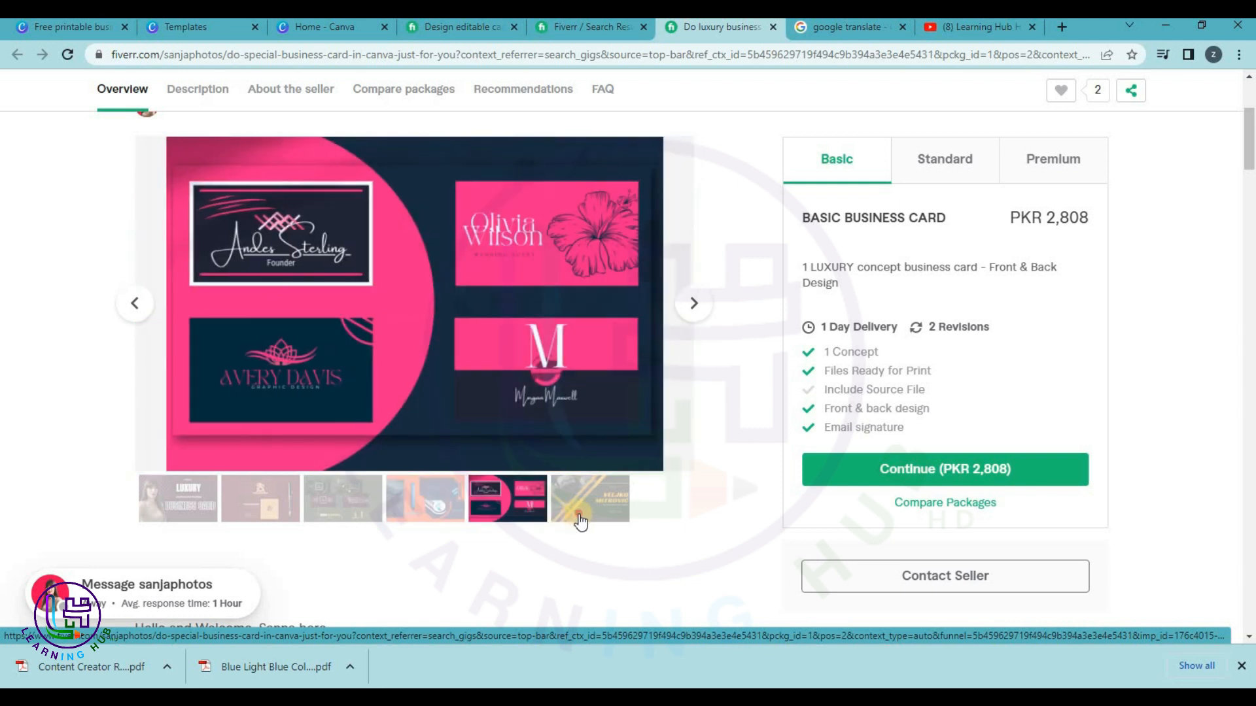
{"action": "left_click", "coordinate": [580, 517]}
{"action": "scroll", "coordinate": [259, 348], "scroll_direction": "down", "scroll_amount": 7}
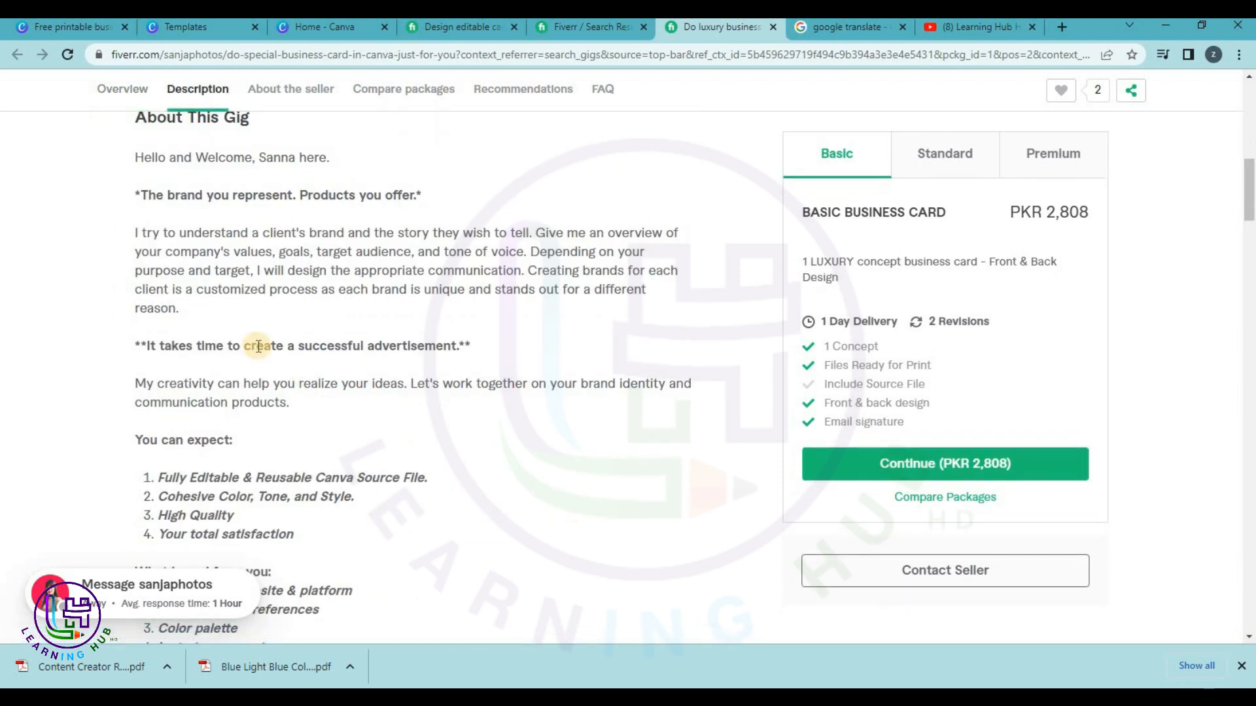
{"action": "scroll", "coordinate": [259, 347], "scroll_direction": "down", "scroll_amount": 15}
{"action": "scroll", "coordinate": [285, 339], "scroll_direction": "down", "scroll_amount": 12}
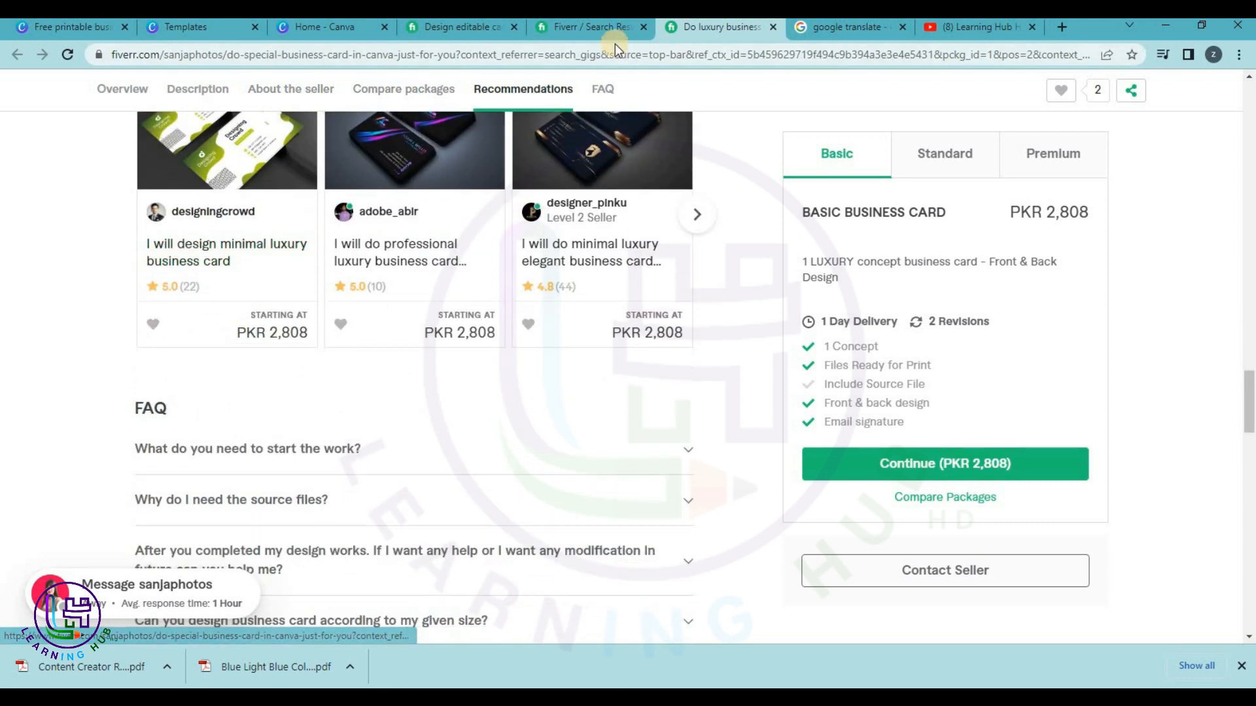
{"action": "left_click", "coordinate": [773, 26]}
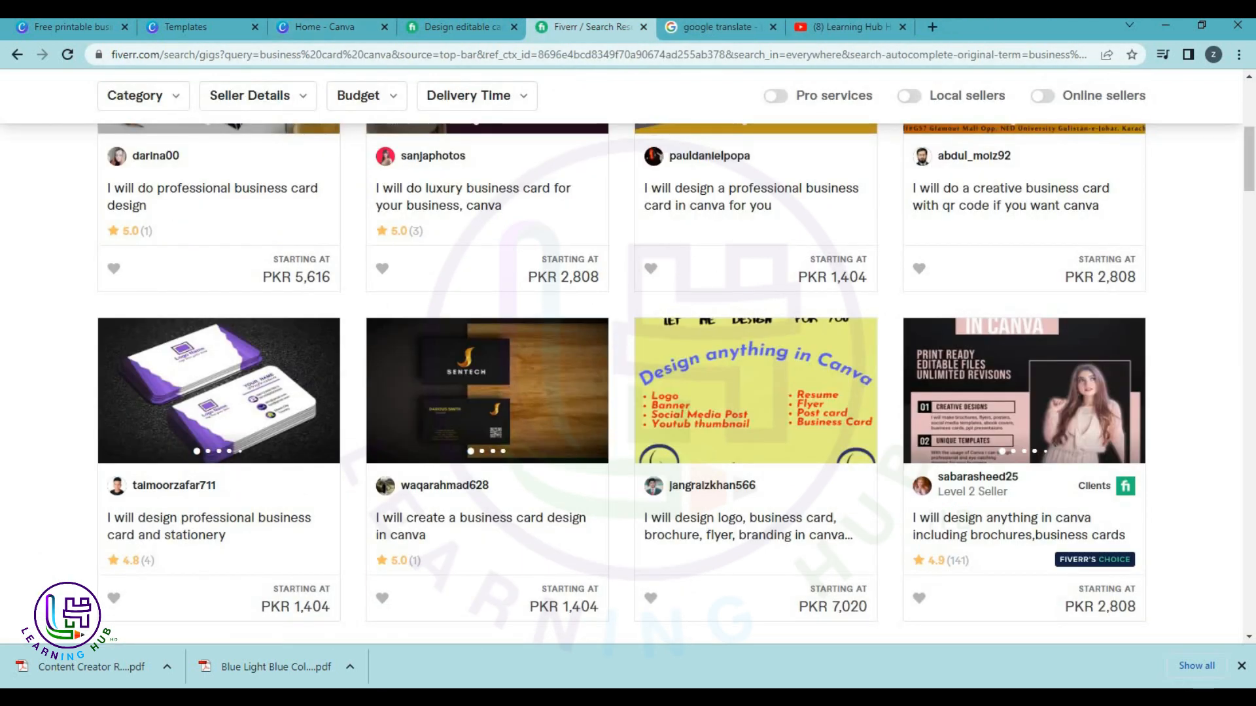
{"action": "left_click", "coordinate": [359, 28]}
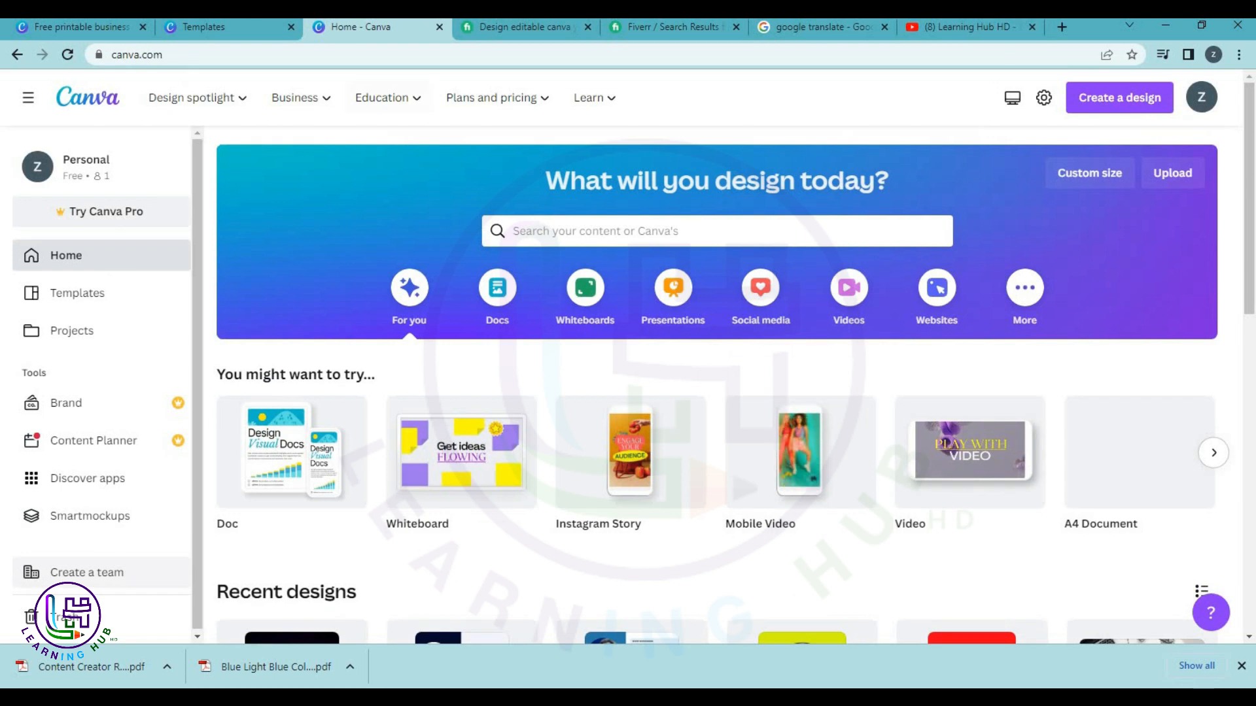
Close the extra Canva tabs and open the Black Business Card or Identity Card Template.
{"action": "left_click", "coordinate": [222, 28]}
{"action": "scroll", "coordinate": [823, 367], "scroll_direction": "down", "scroll_amount": 3}
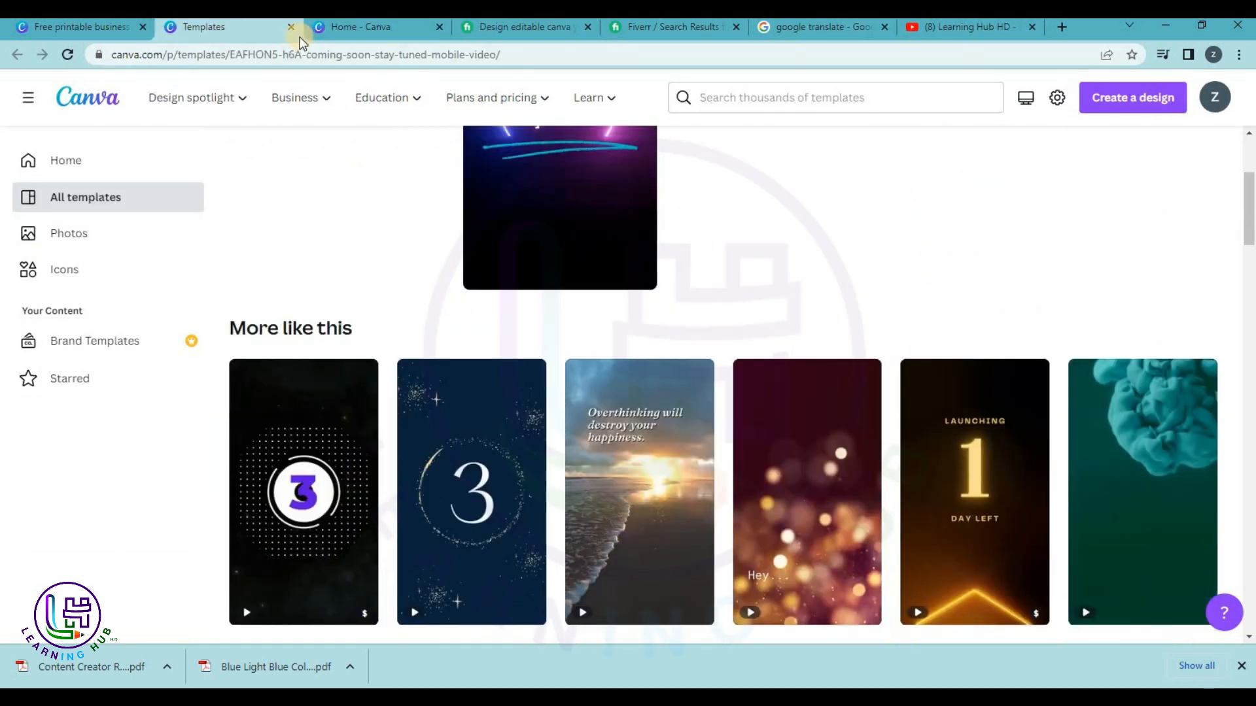
{"action": "left_click", "coordinate": [291, 27]}
{"action": "left_click", "coordinate": [291, 27]}
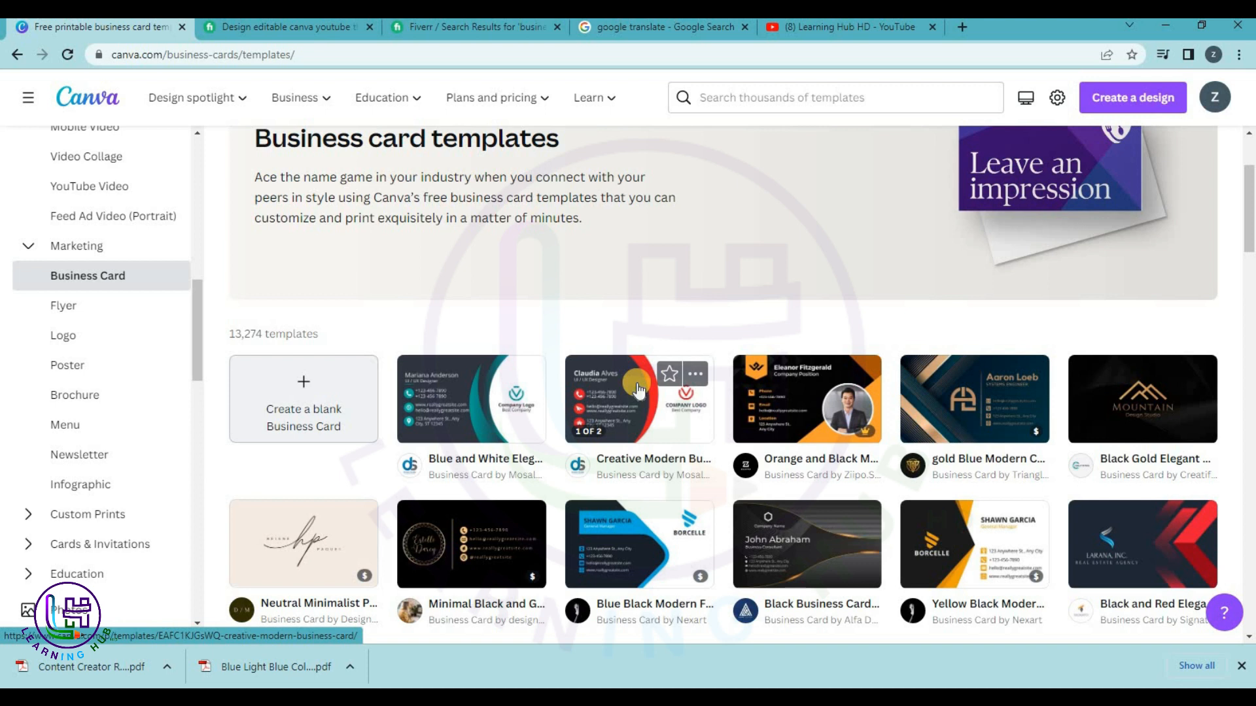
{"action": "scroll", "coordinate": [658, 388], "scroll_direction": "down", "scroll_amount": 2}
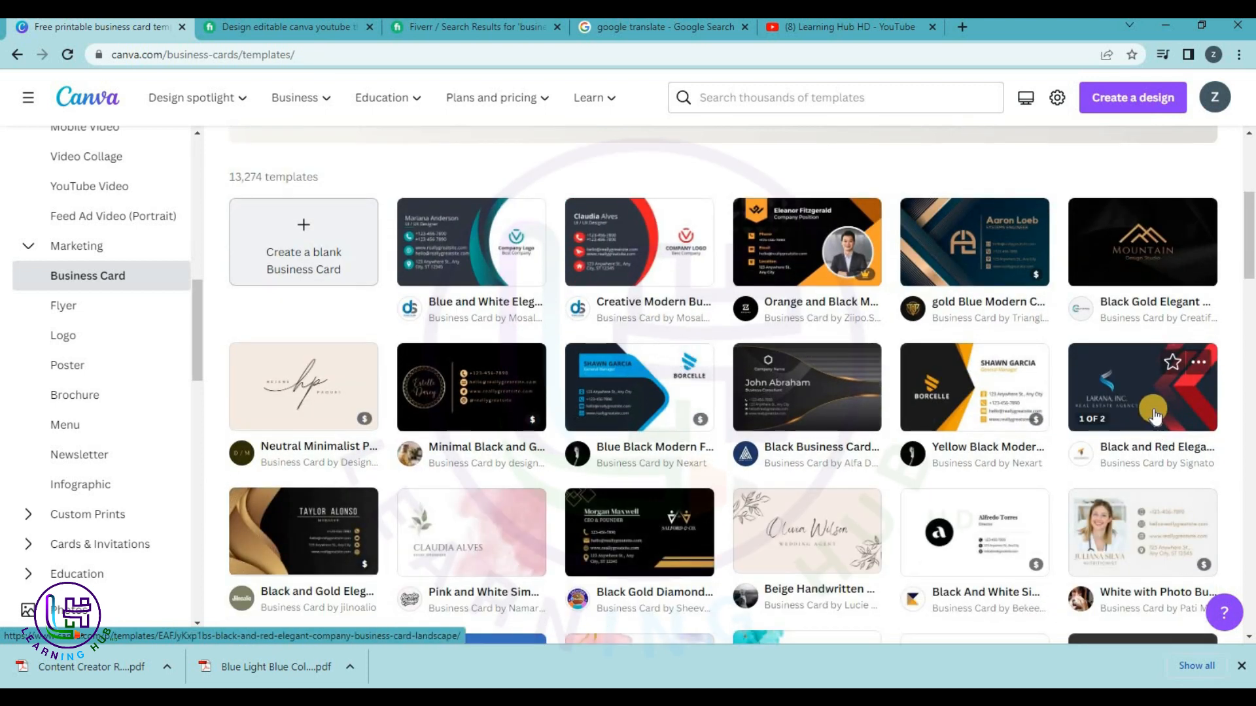
{"action": "left_click", "coordinate": [838, 391]}
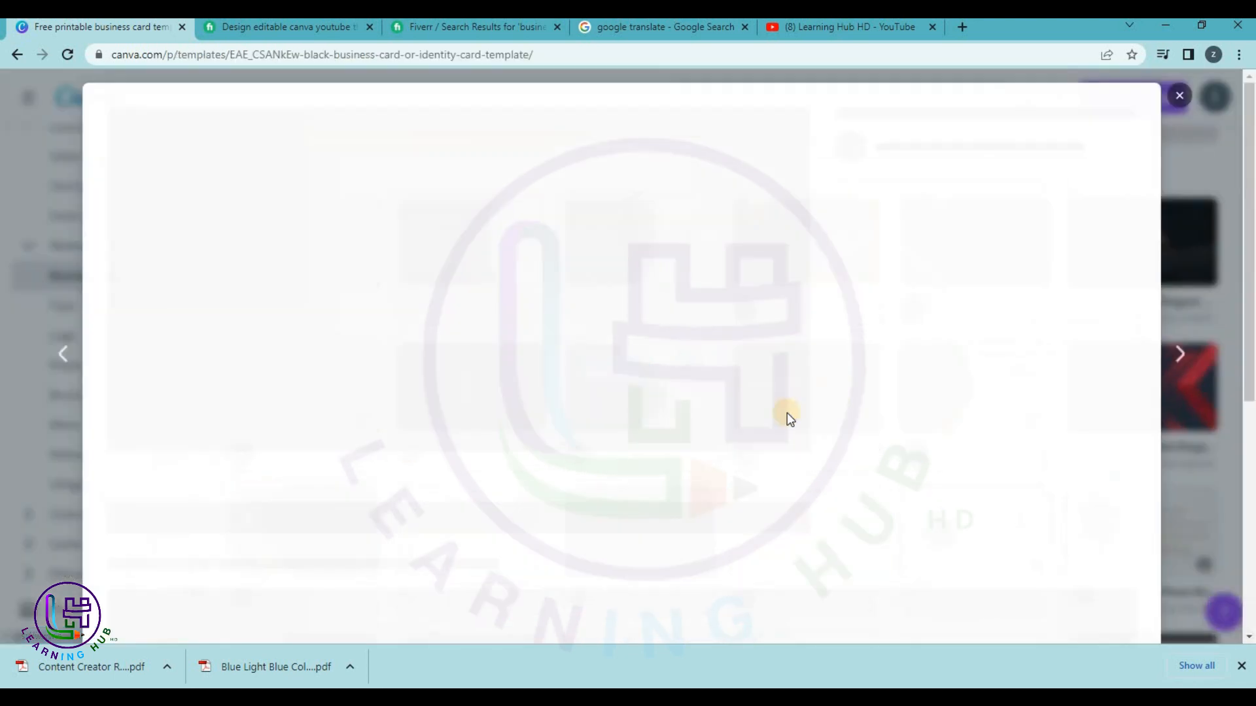
{"action": "left_click", "coordinate": [997, 252]}
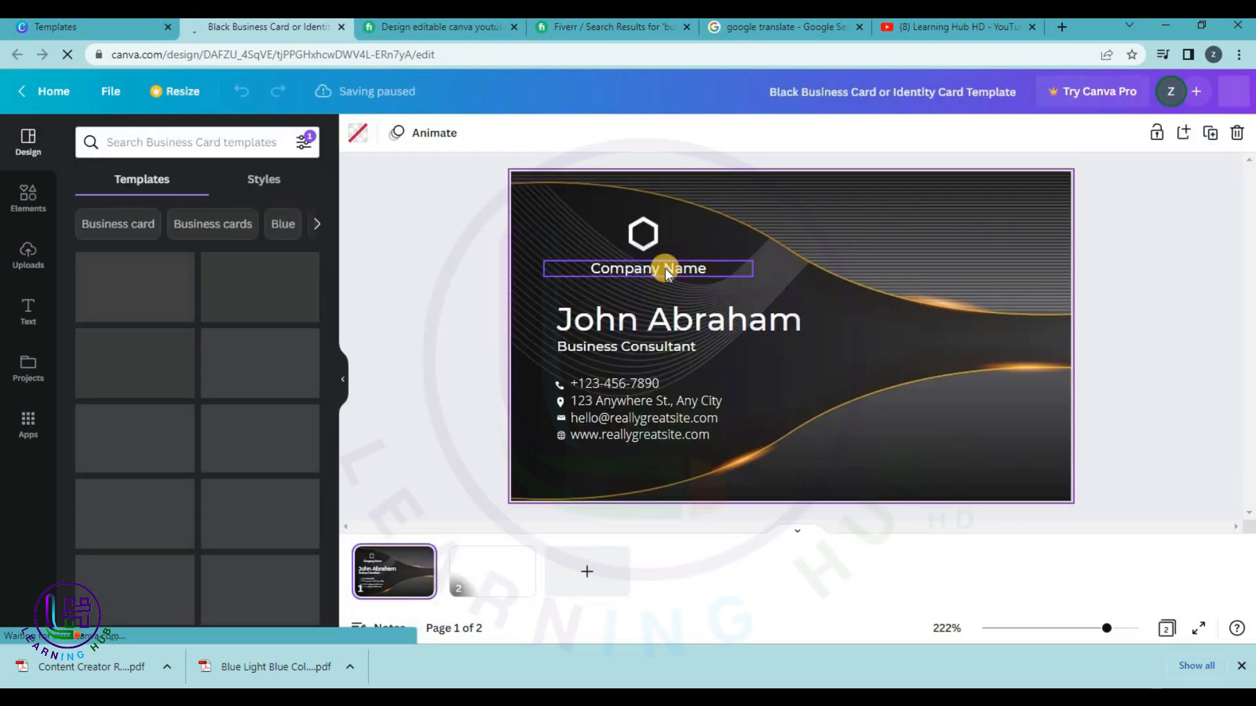
Replace the hexagon logo with the uploaded Learning Hub logo, shrunk to half size.
{"action": "left_click", "coordinate": [644, 236]}
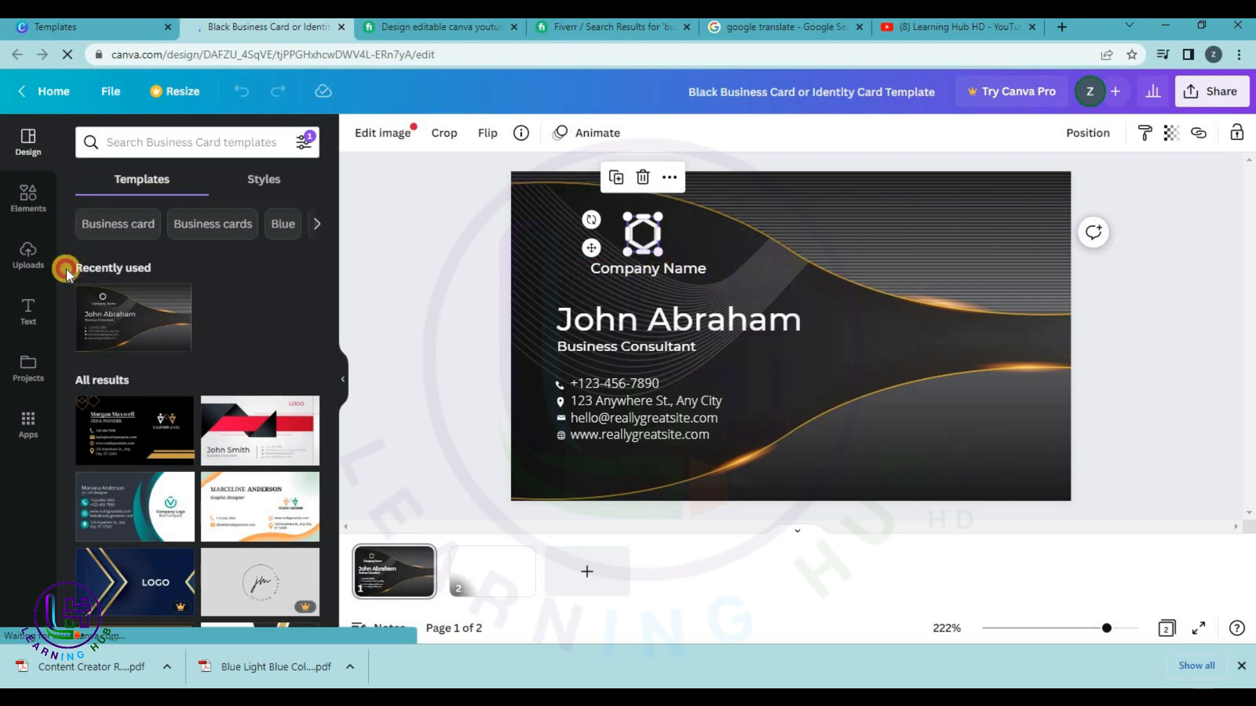
{"action": "key", "text": "Delete"}
{"action": "left_click", "coordinate": [34, 265]}
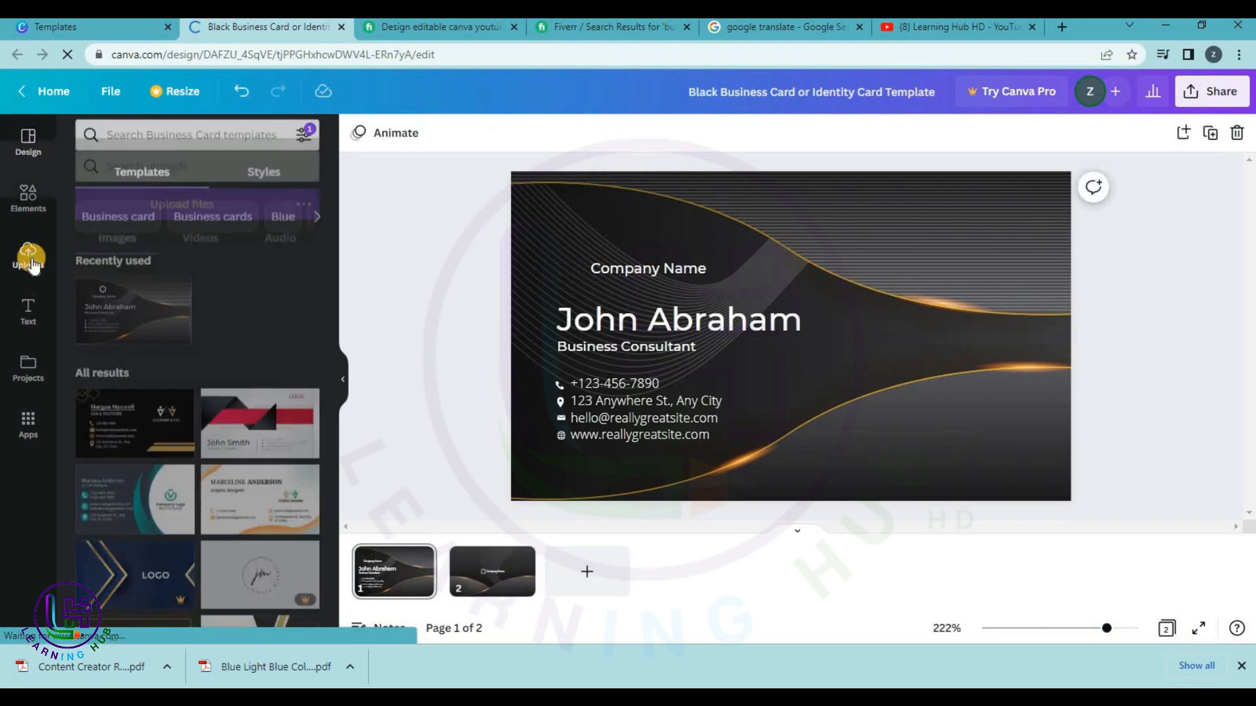
{"action": "left_click", "coordinate": [138, 303]}
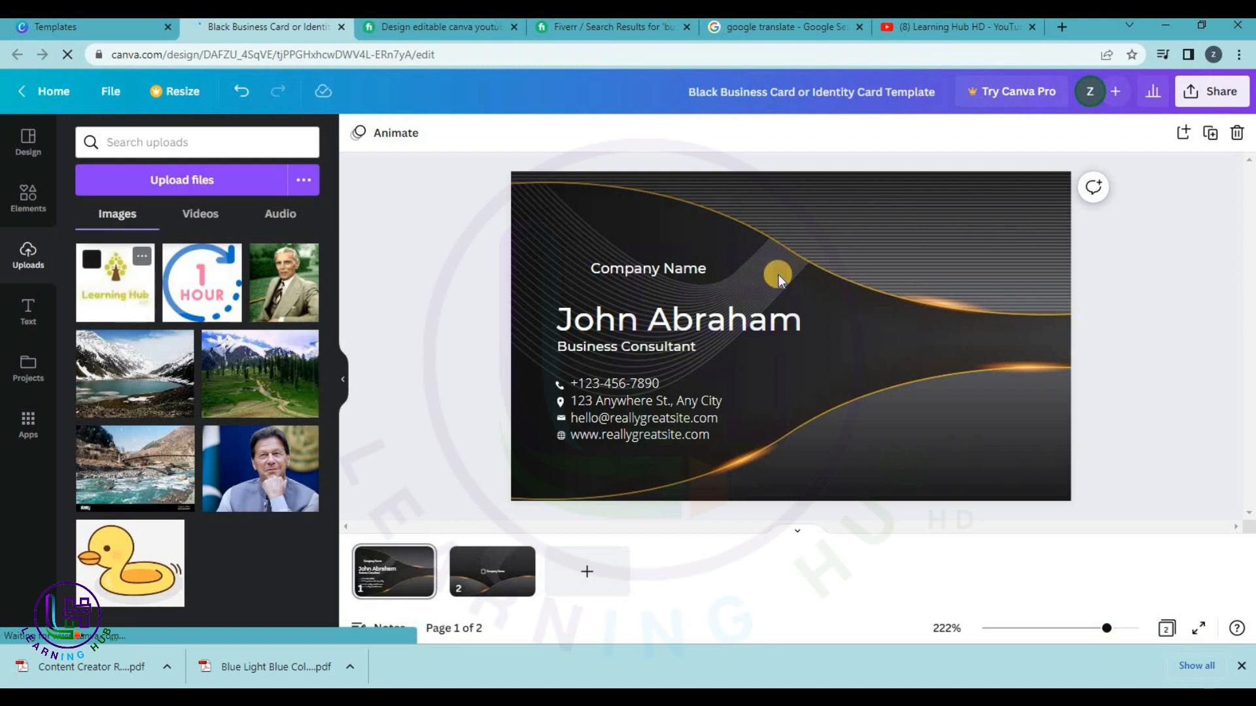
{"action": "left_click_drag", "start_coordinate": [853, 406], "coordinate": [654, 234]}
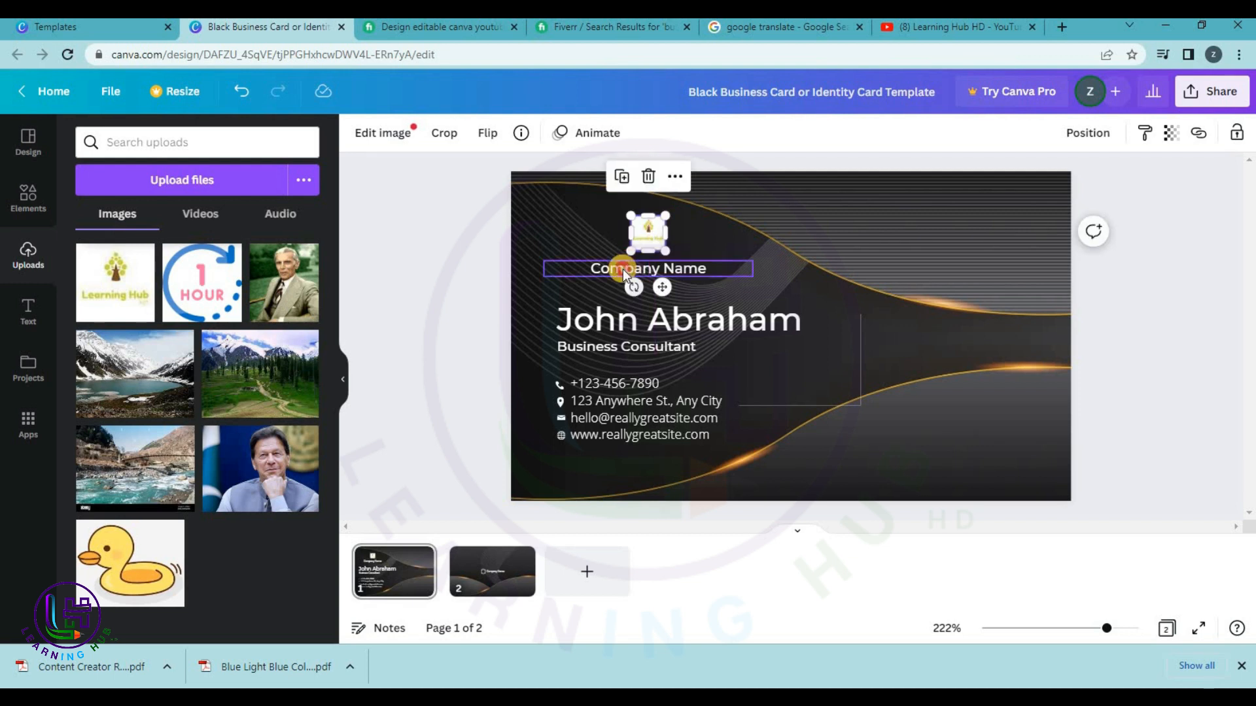
Change the company name to 'Learning Hub HD', enter the holder's name, and start the title 'Professor'.
{"action": "double_click", "coordinate": [622, 270]}
{"action": "type", "text": "Learn"}
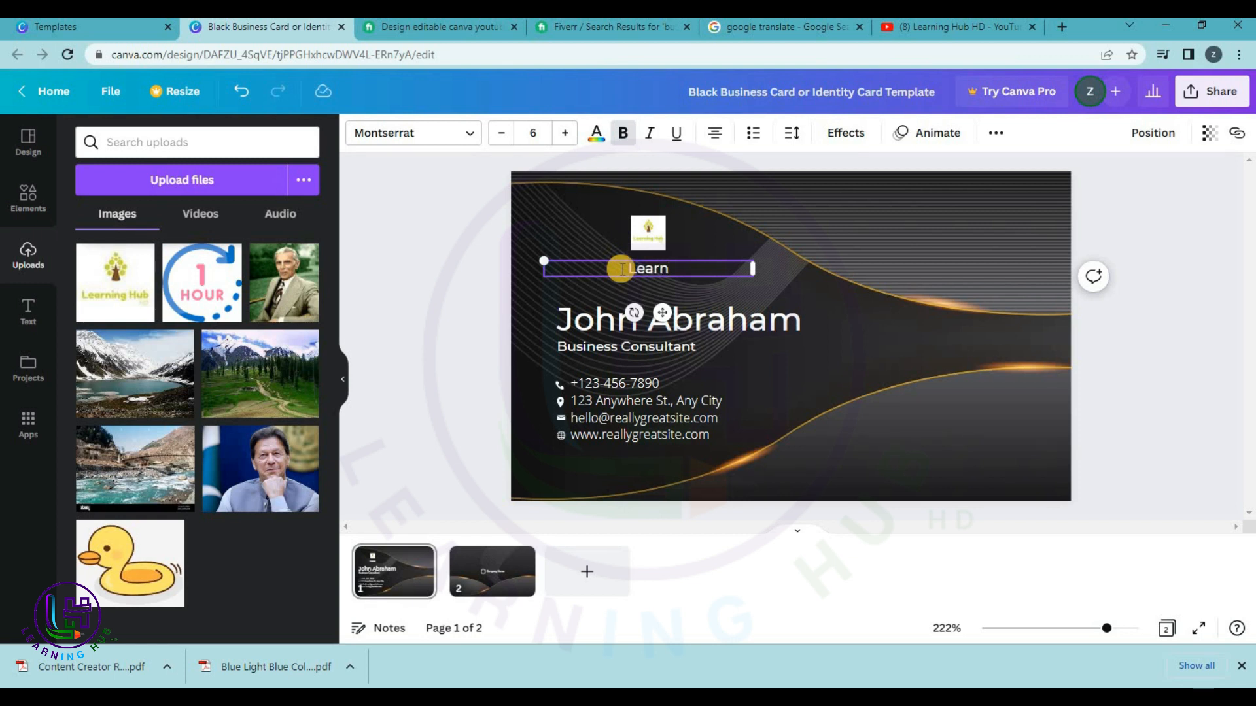
{"action": "type", "text": "ing Hub HD"}
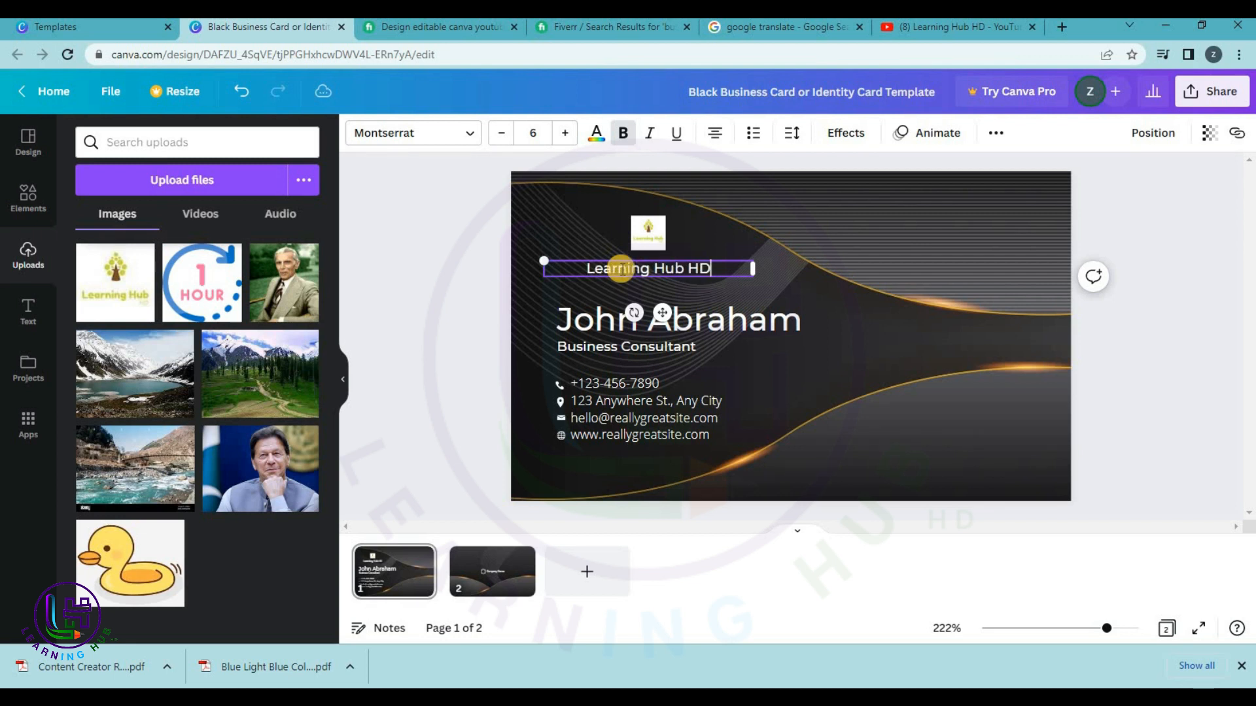
{"action": "double_click", "coordinate": [722, 314]}
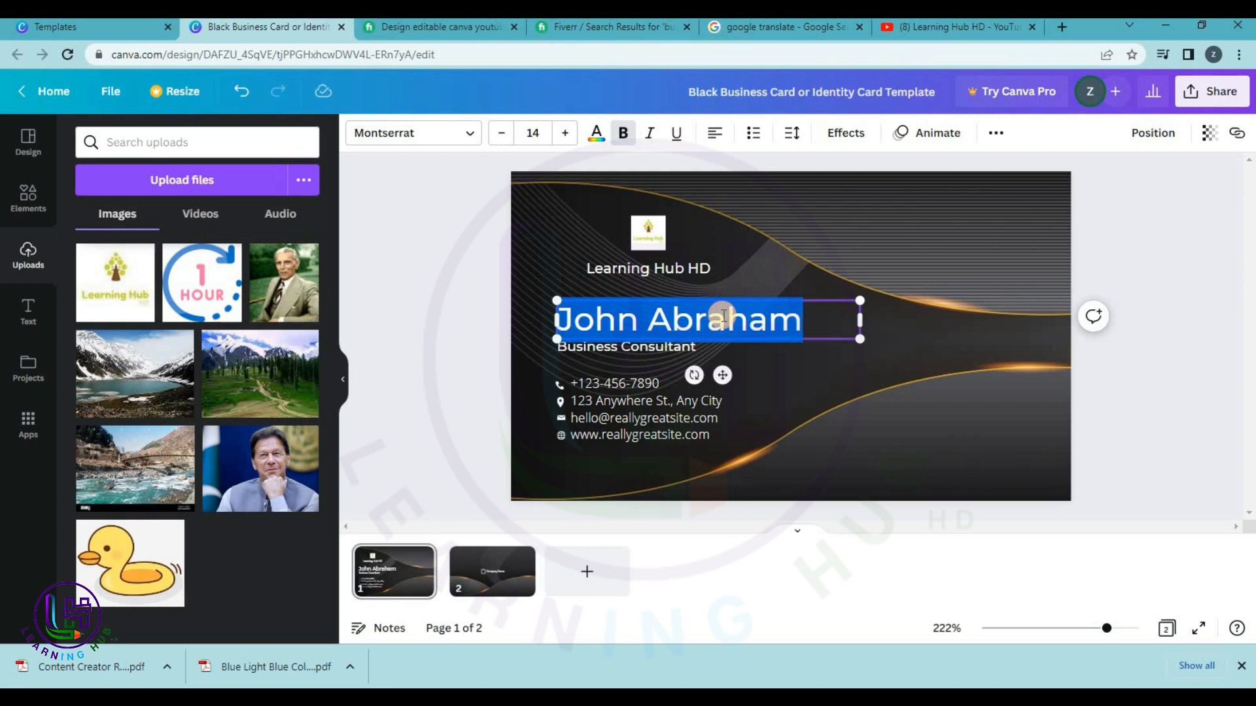
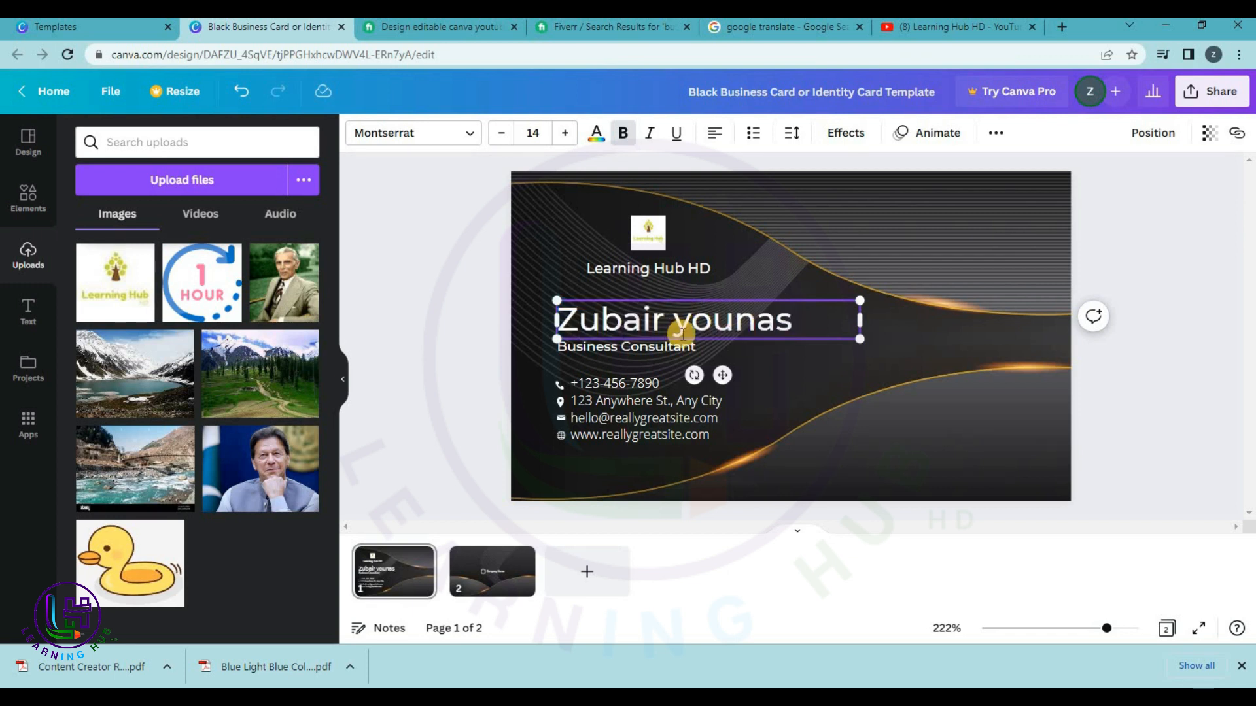
{"action": "type", "text": "Y"}
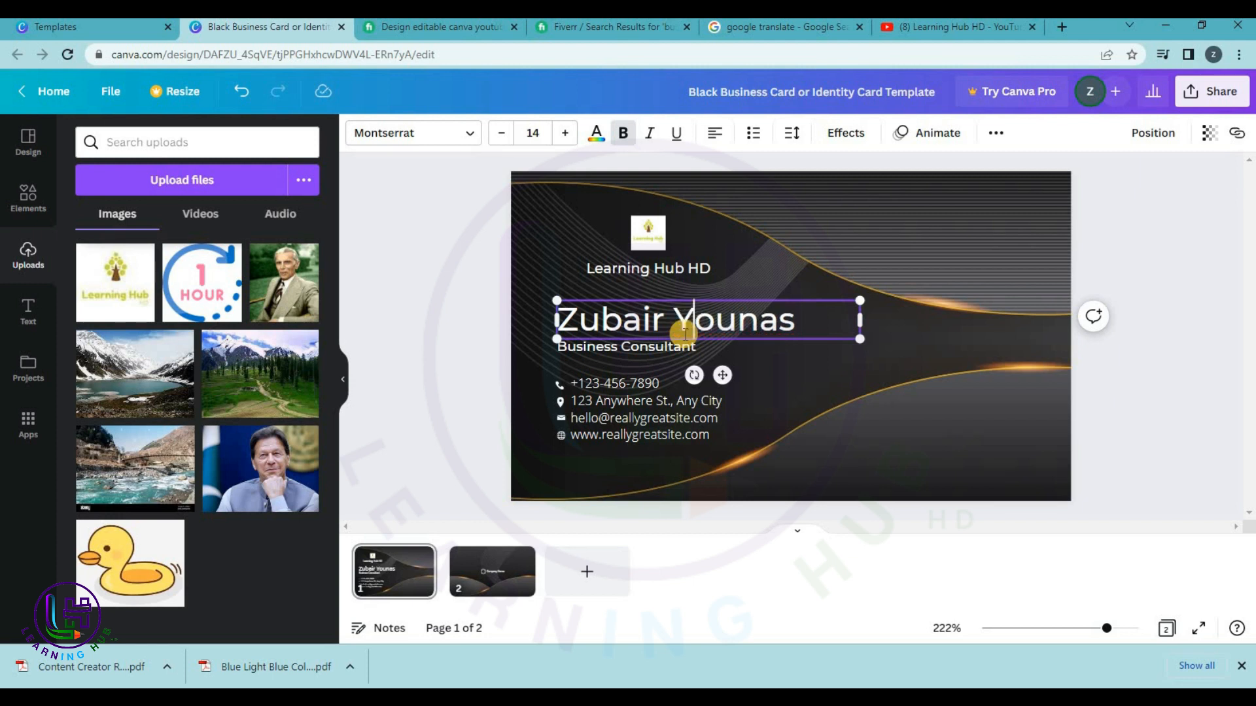
{"action": "left_click", "coordinate": [620, 351]}
{"action": "left_click", "coordinate": [620, 351]}
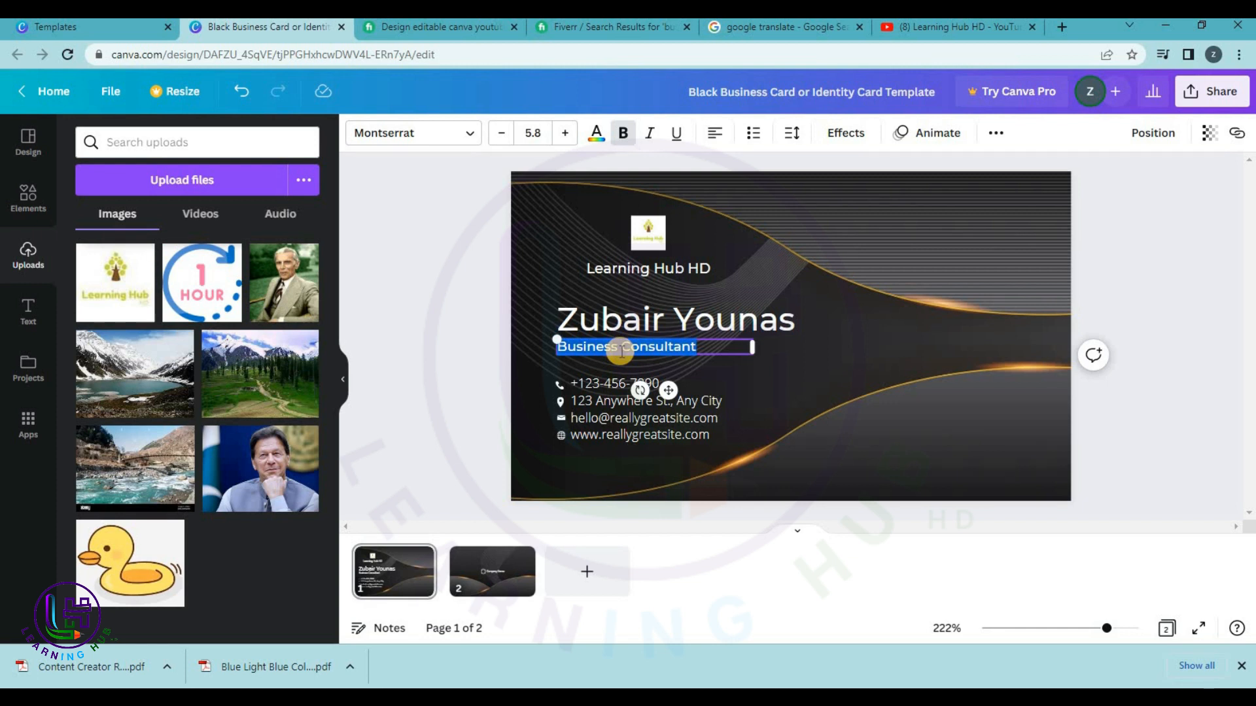
{"action": "type", "text": "Professor"}
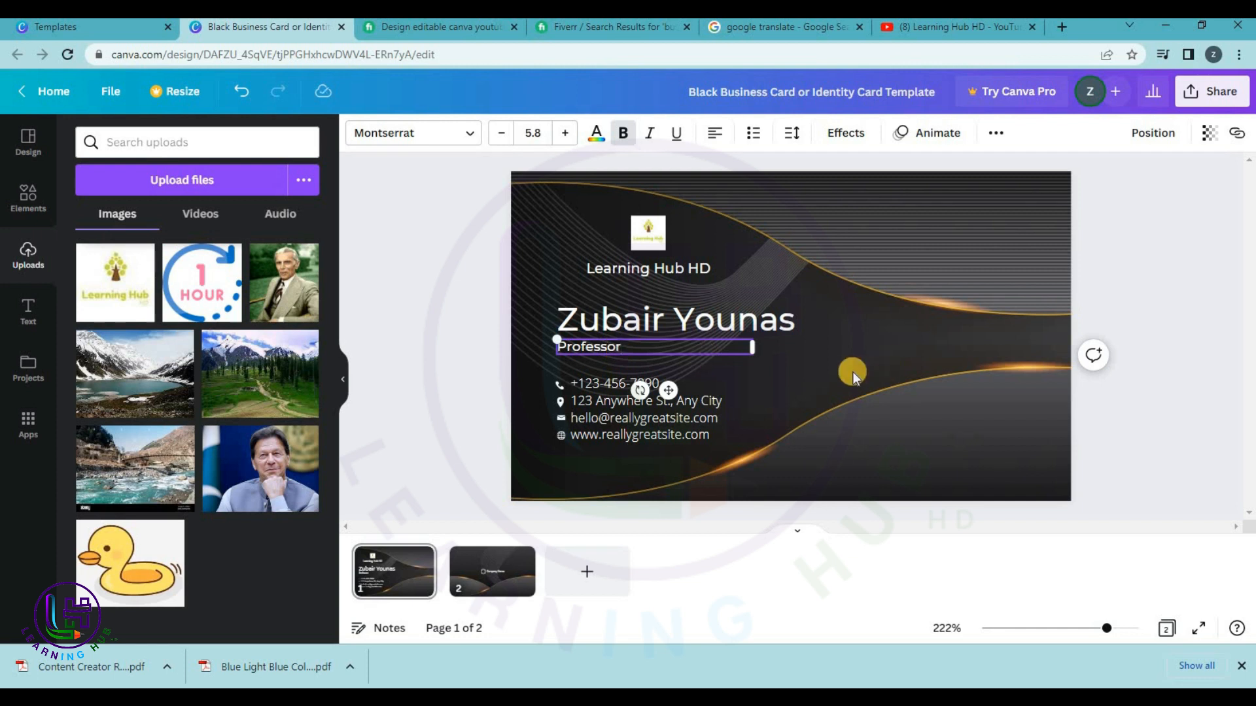
Try editing the phone number in the contact details, then undo the deleted digit.
{"action": "left_click", "coordinate": [601, 384]}
{"action": "left_click", "coordinate": [600, 384]}
{"action": "left_click", "coordinate": [600, 383]}
{"action": "key", "text": "BackSpace"}
{"action": "left_click_drag", "start_coordinate": [703, 473], "coordinate": [710, 418]}
{"action": "left_click", "coordinate": [818, 383]}
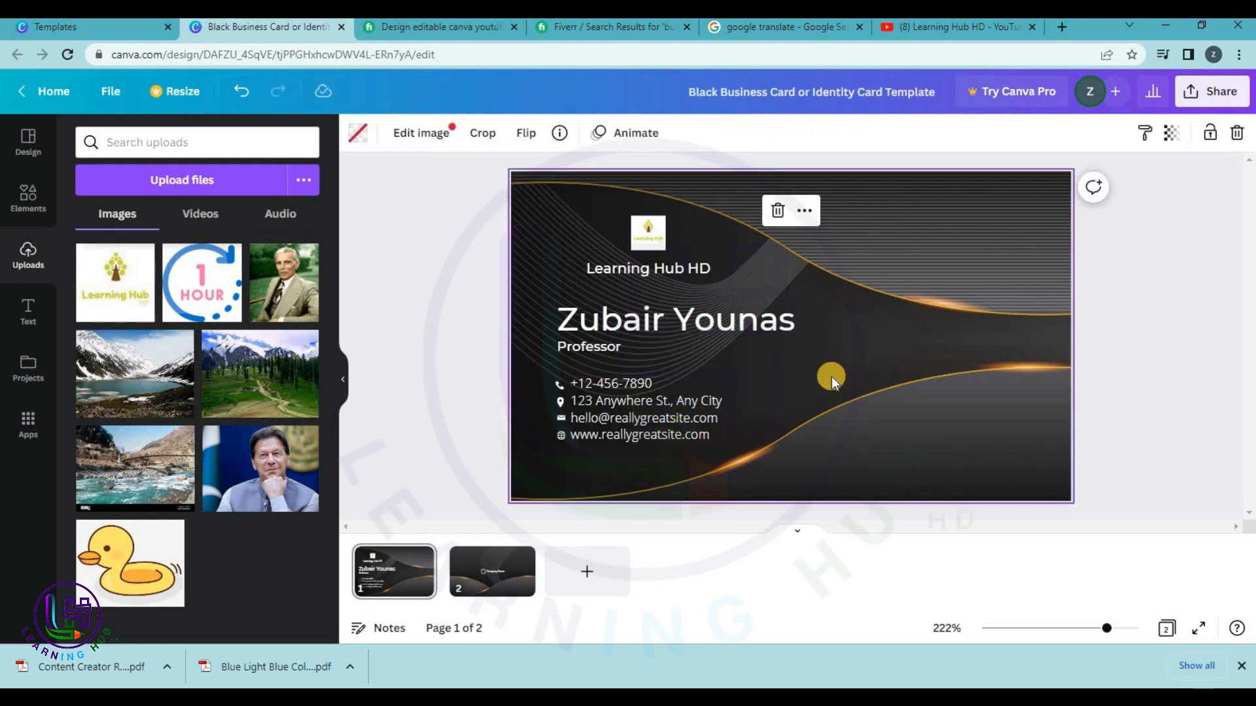
{"action": "key", "text": "ctrl+z"}
Replace the card's sample phone number and address line with the owner's own phone and address.
{"action": "left_click", "coordinate": [601, 390]}
{"action": "left_click", "coordinate": [600, 384]}
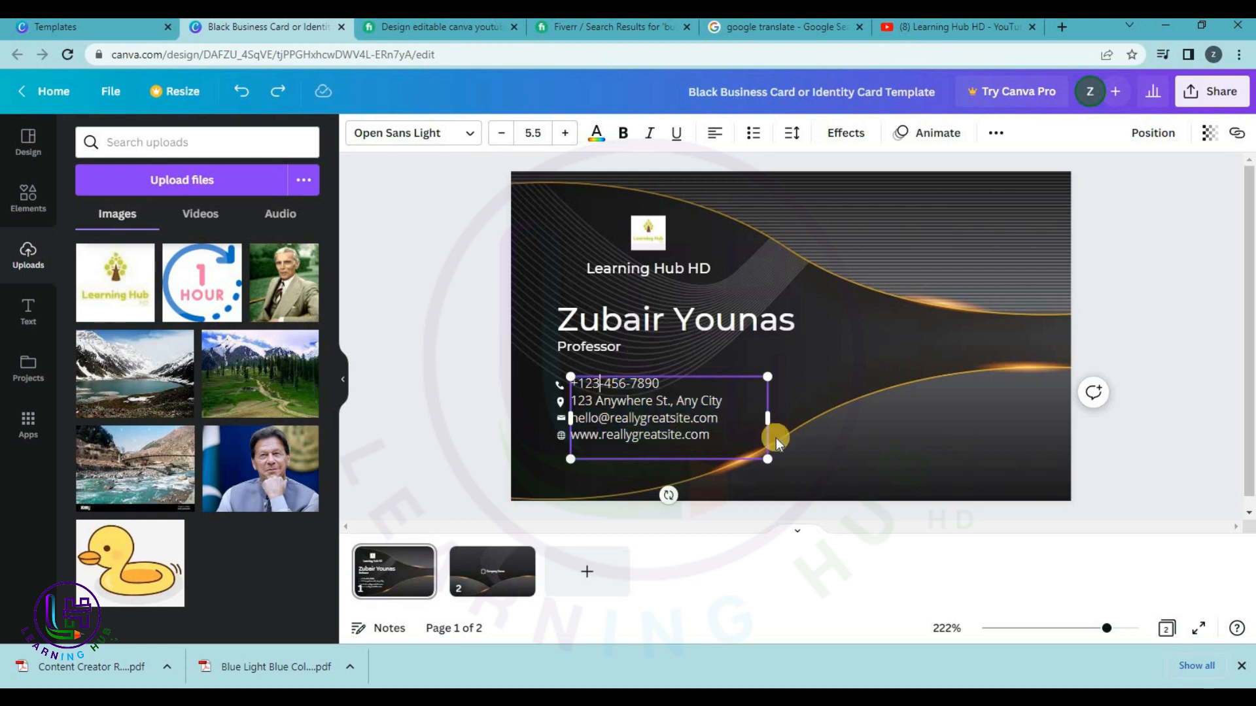
{"action": "left_click", "coordinate": [687, 422]}
{"action": "left_click", "coordinate": [687, 422]}
{"action": "left_click", "coordinate": [687, 422]}
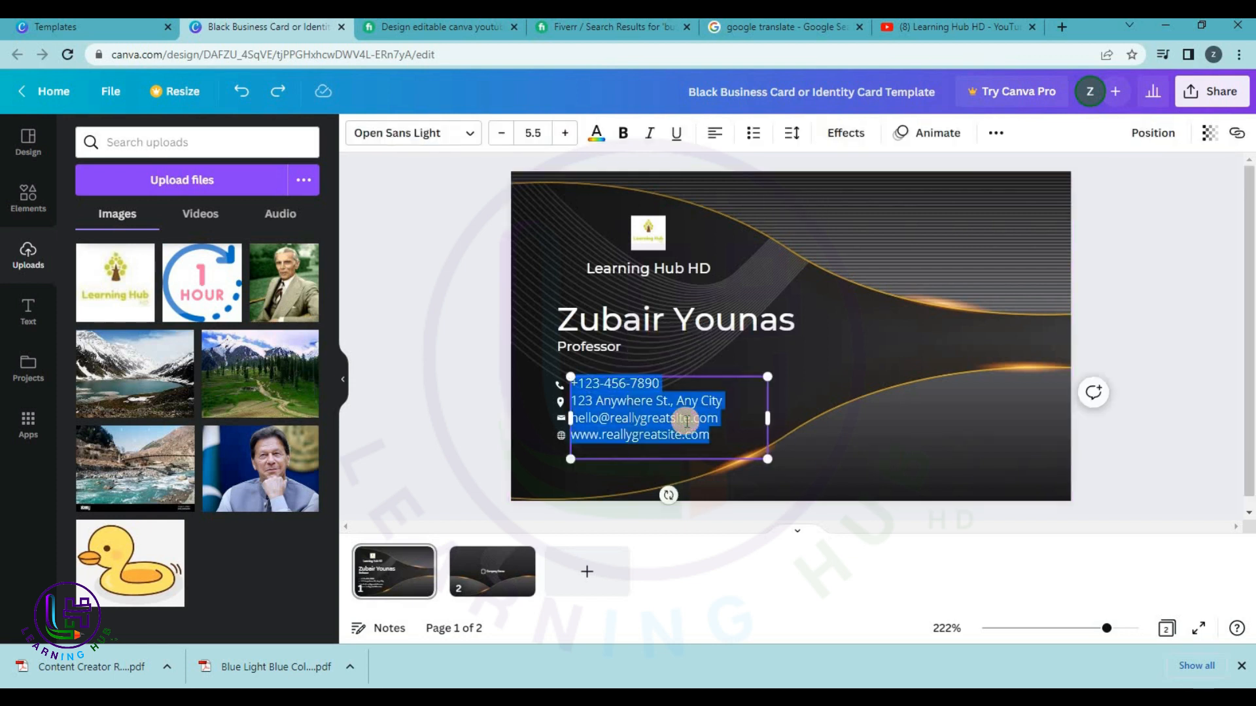
{"action": "left_click_drag", "start_coordinate": [660, 386], "coordinate": [569, 383]}
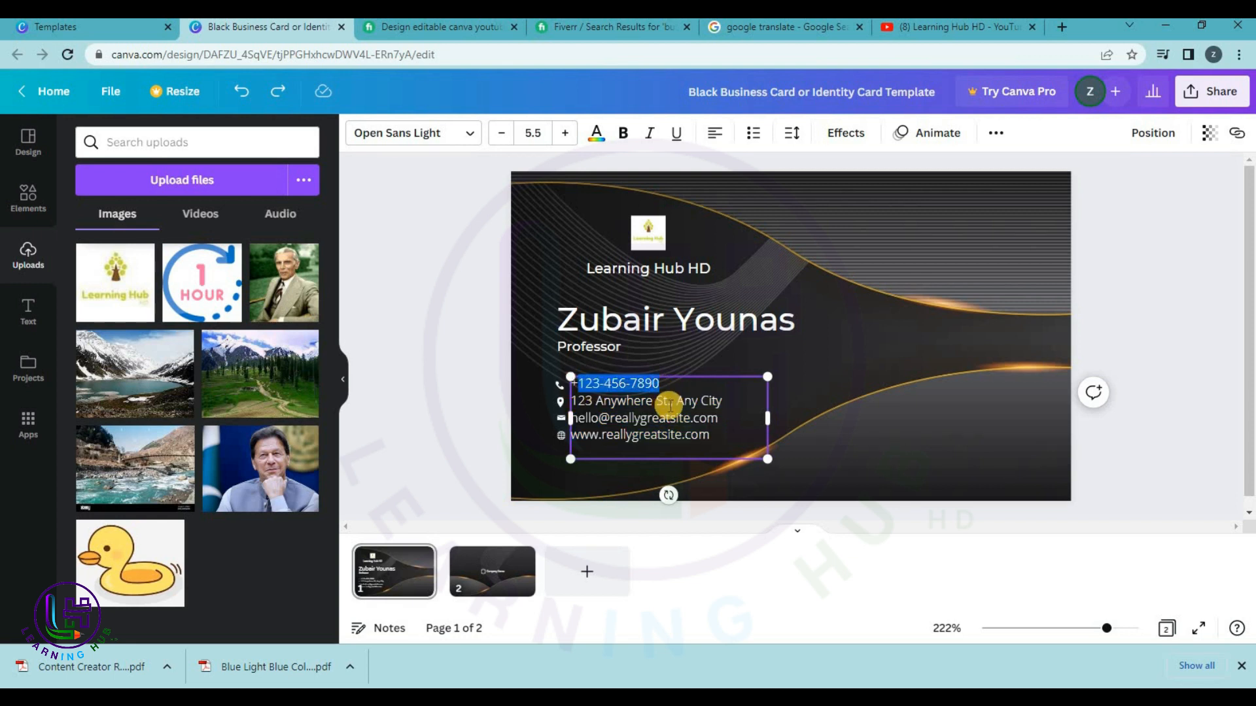
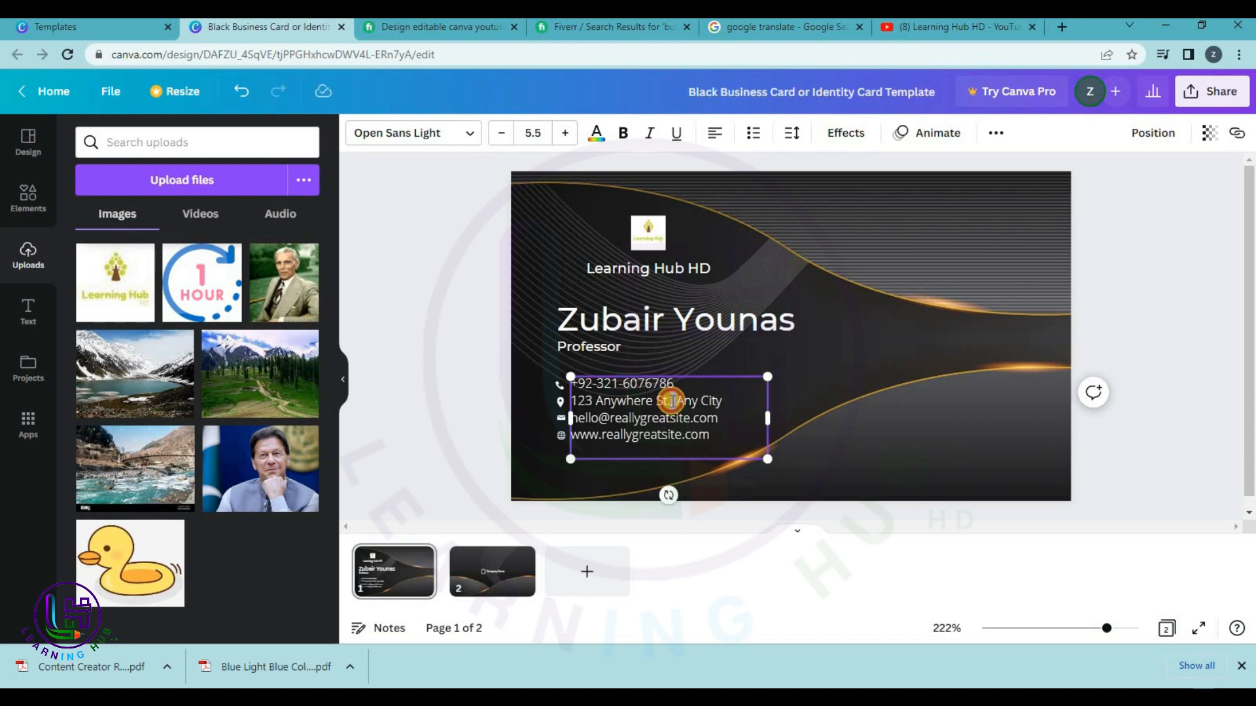
{"action": "triple_click", "coordinate": [672, 401]}
{"action": "type", "text": "Bahria "}
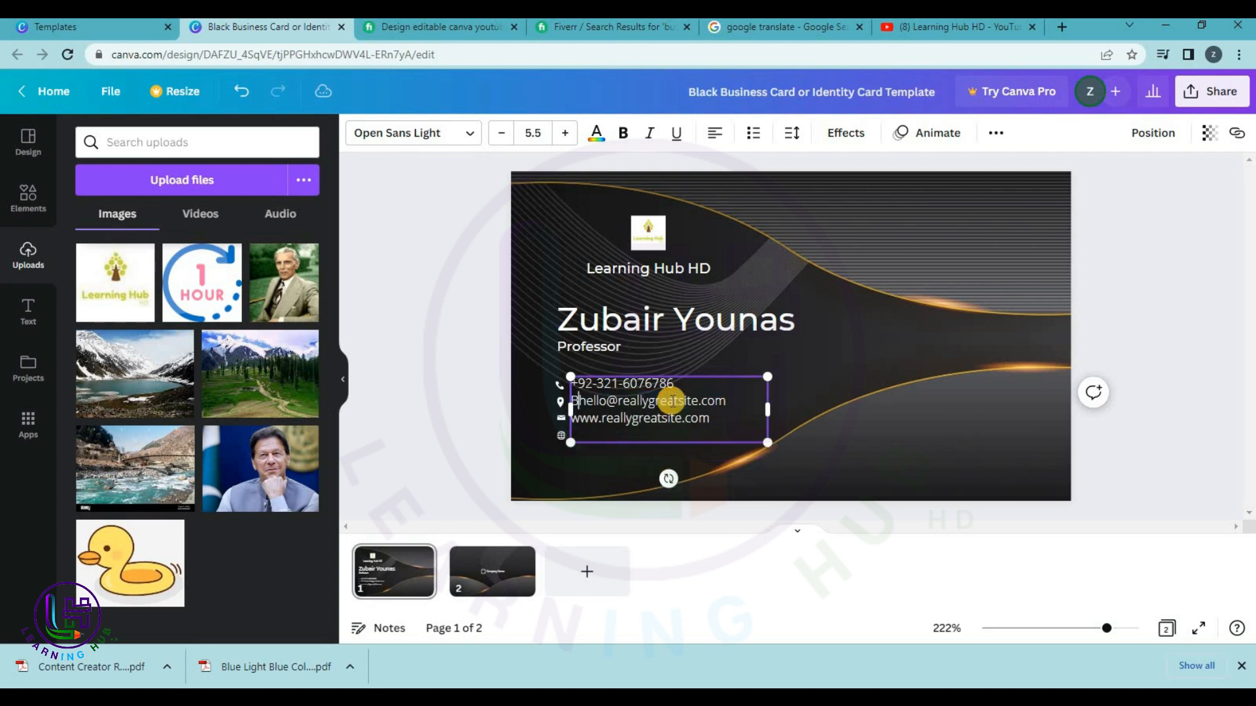
{"action": "type", "text": "Town Rawalp"}
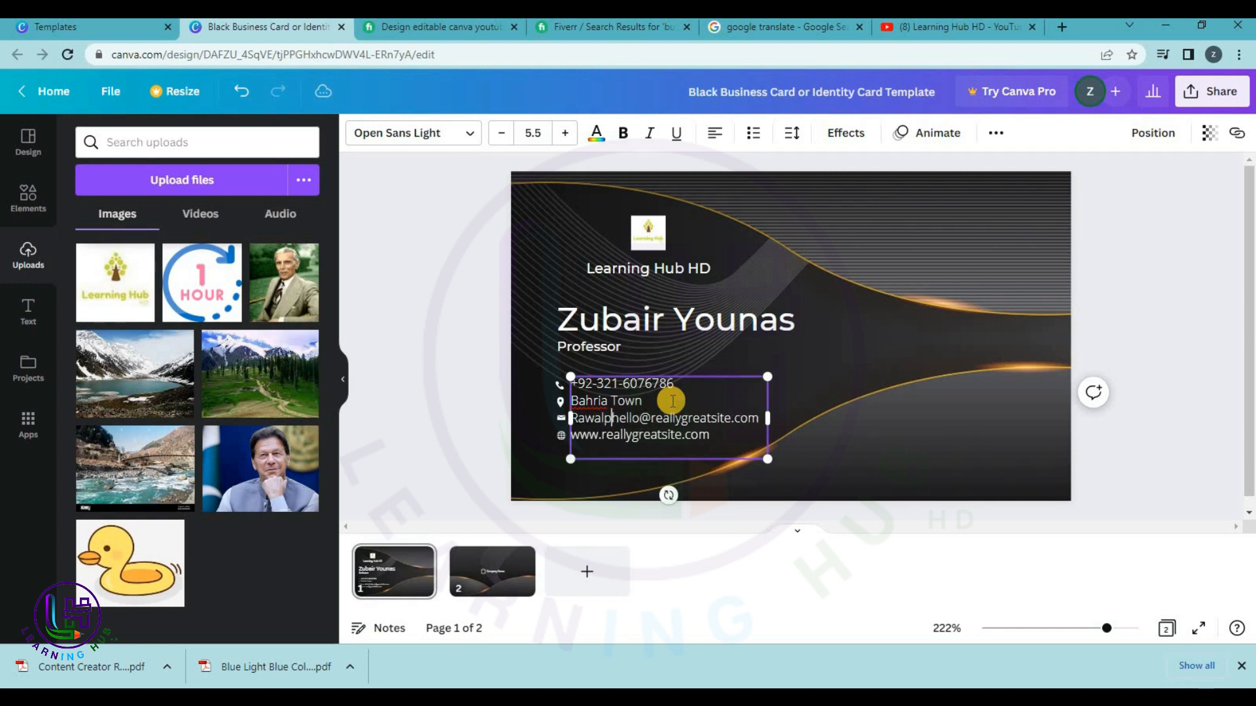
{"action": "type", "text": "in"}
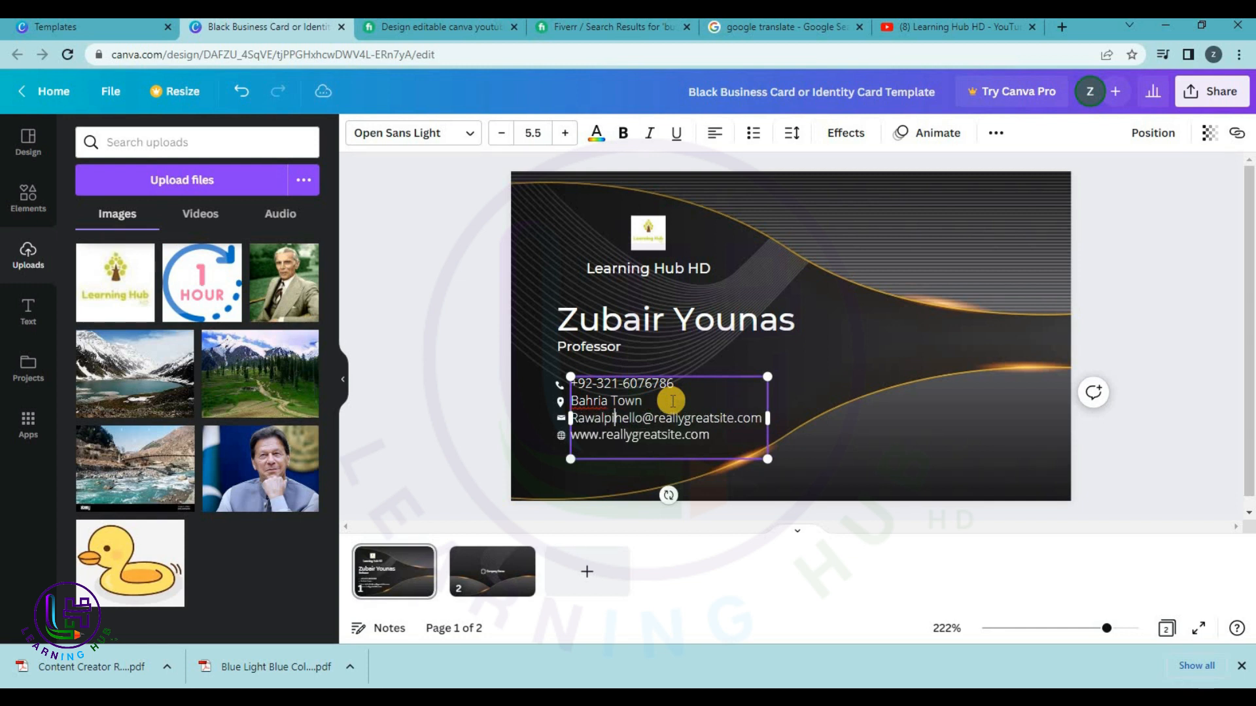
{"action": "type", "text": "di"}
Replace the sample e-mail with the owner's e-mail address and the website with a YouTube channel link.
{"action": "key", "text": "Return"}
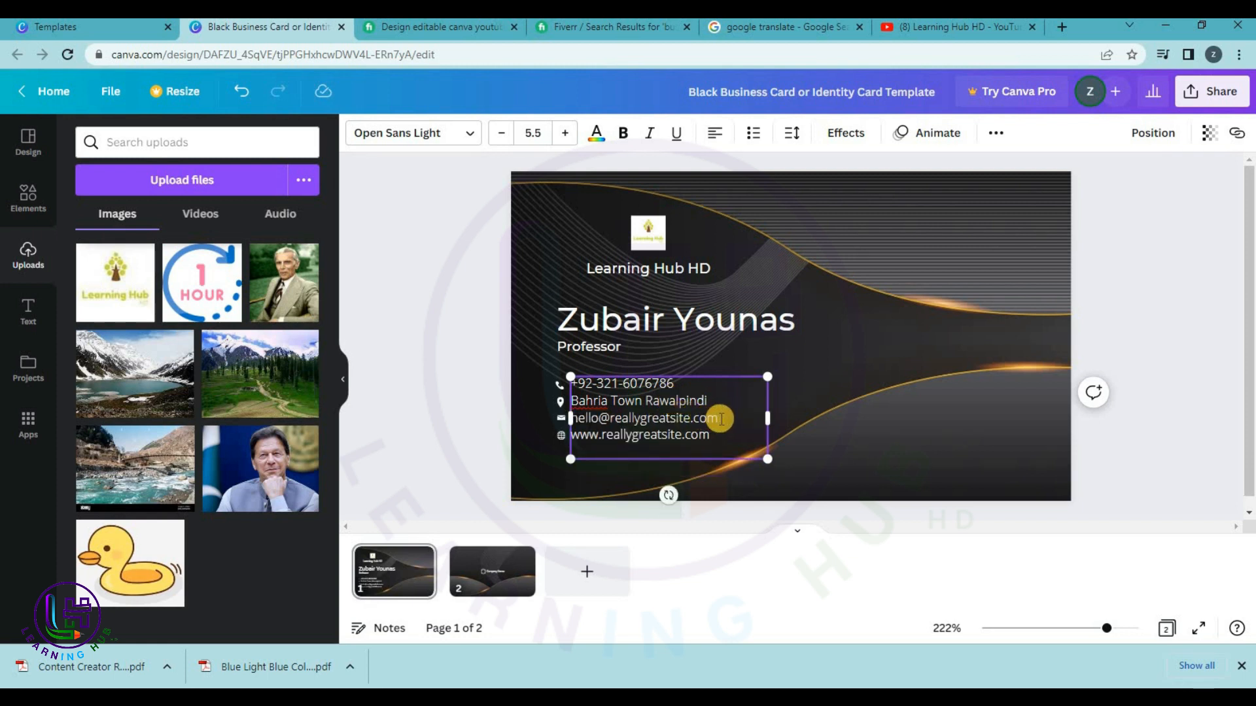
{"action": "left_click_drag", "start_coordinate": [720, 418], "coordinate": [594, 416]}
{"action": "left_click", "coordinate": [650, 426]}
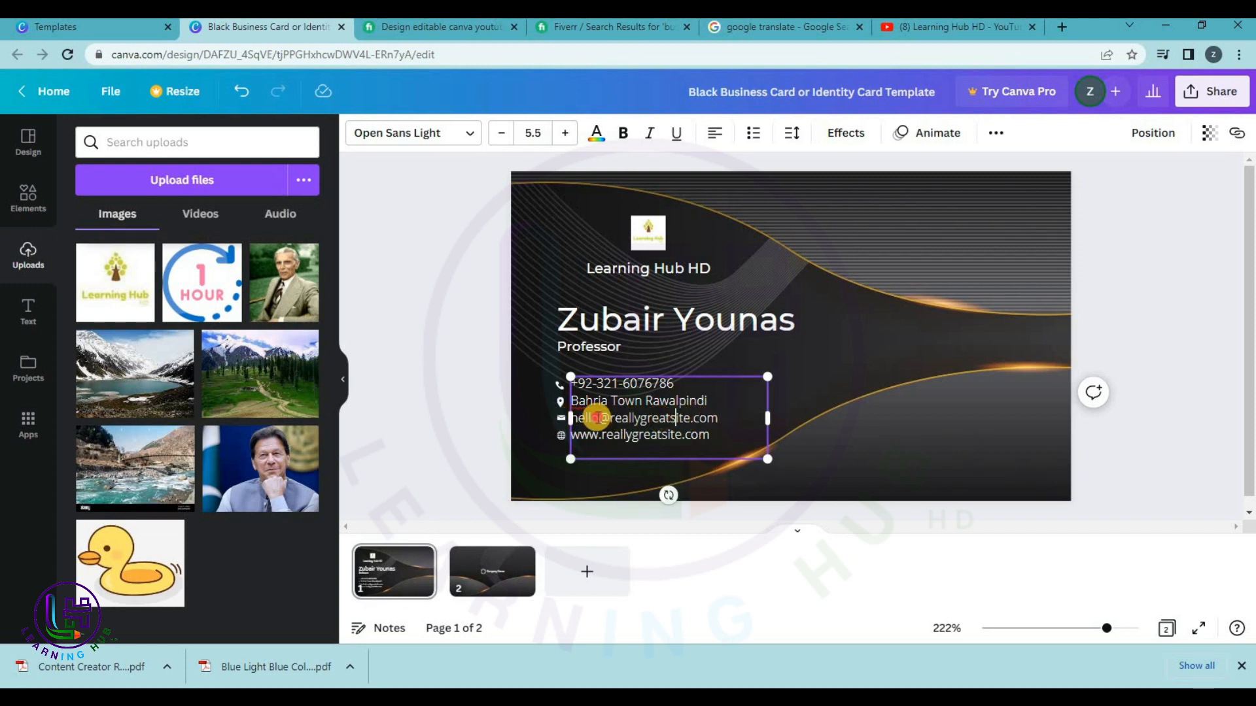
{"action": "triple_click", "coordinate": [582, 417]}
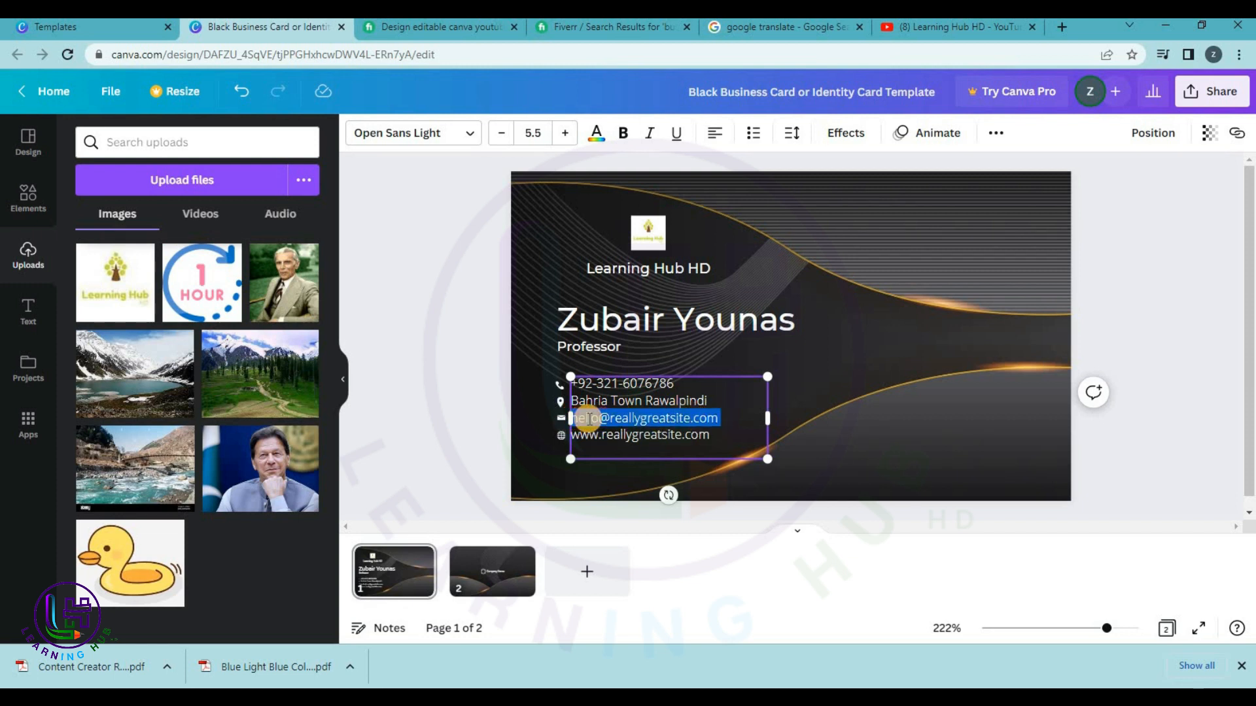
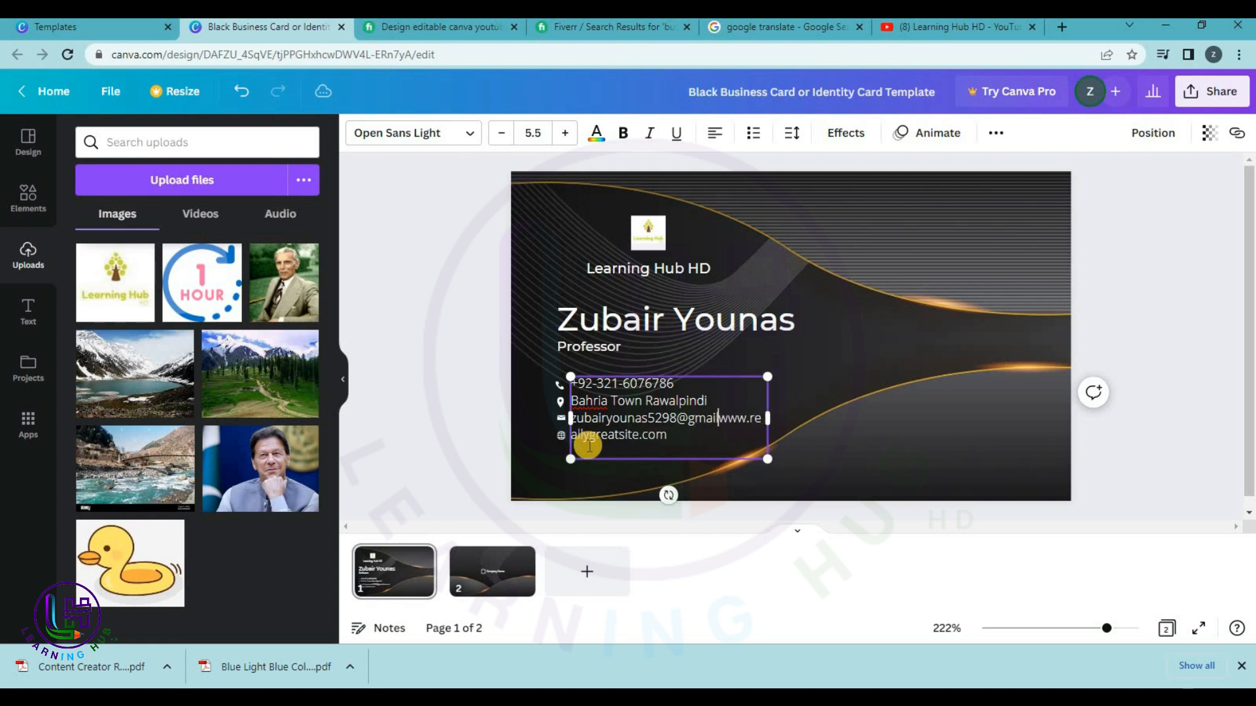
{"action": "key", "text": "Return"}
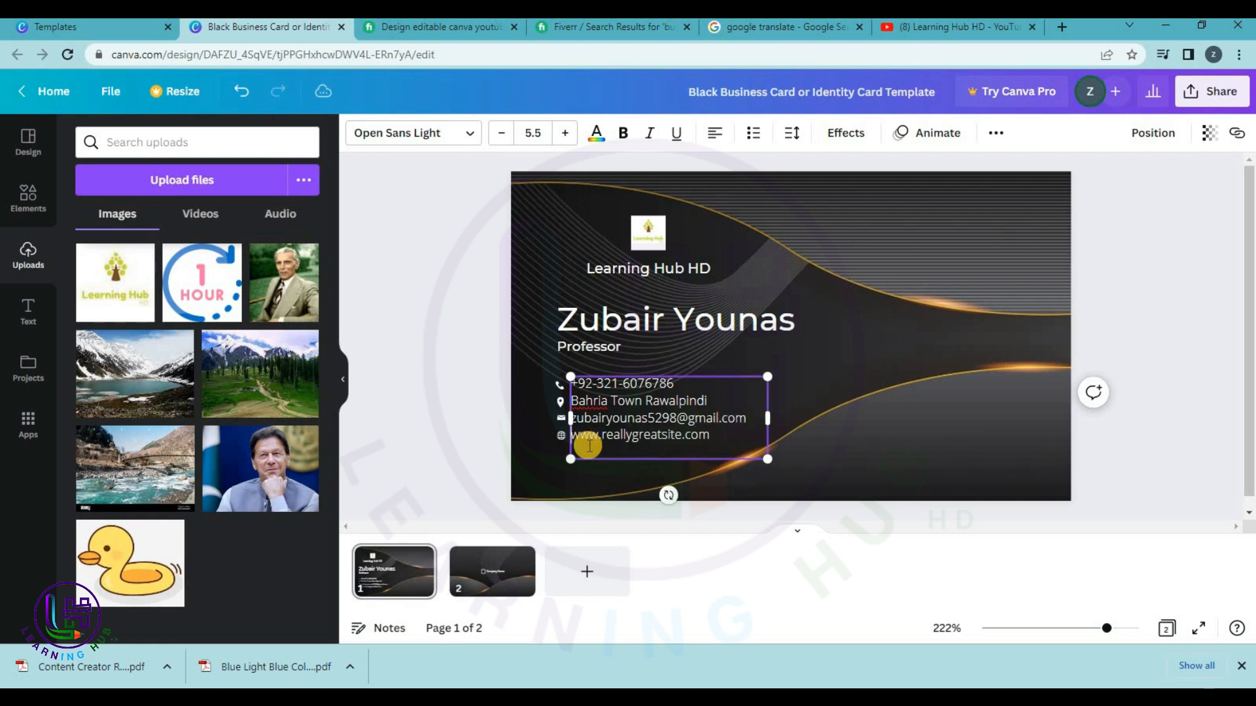
{"action": "key", "text": "shift+Right"}
{"action": "key", "text": "shift+Right"}
{"action": "key", "text": "shift+Right"}
{"action": "key", "text": "shift+Right"}
{"action": "key", "text": "shift+Right"}
{"action": "key", "text": "shift+Right"}
{"action": "key", "text": "shift+Right"}
{"action": "key", "text": "shift+Right"}
{"action": "key", "text": "shift+Right"}
{"action": "key", "text": "shift+Right"}
{"action": "key", "text": "shift+Right"}
{"action": "key", "text": "shift+Right"}
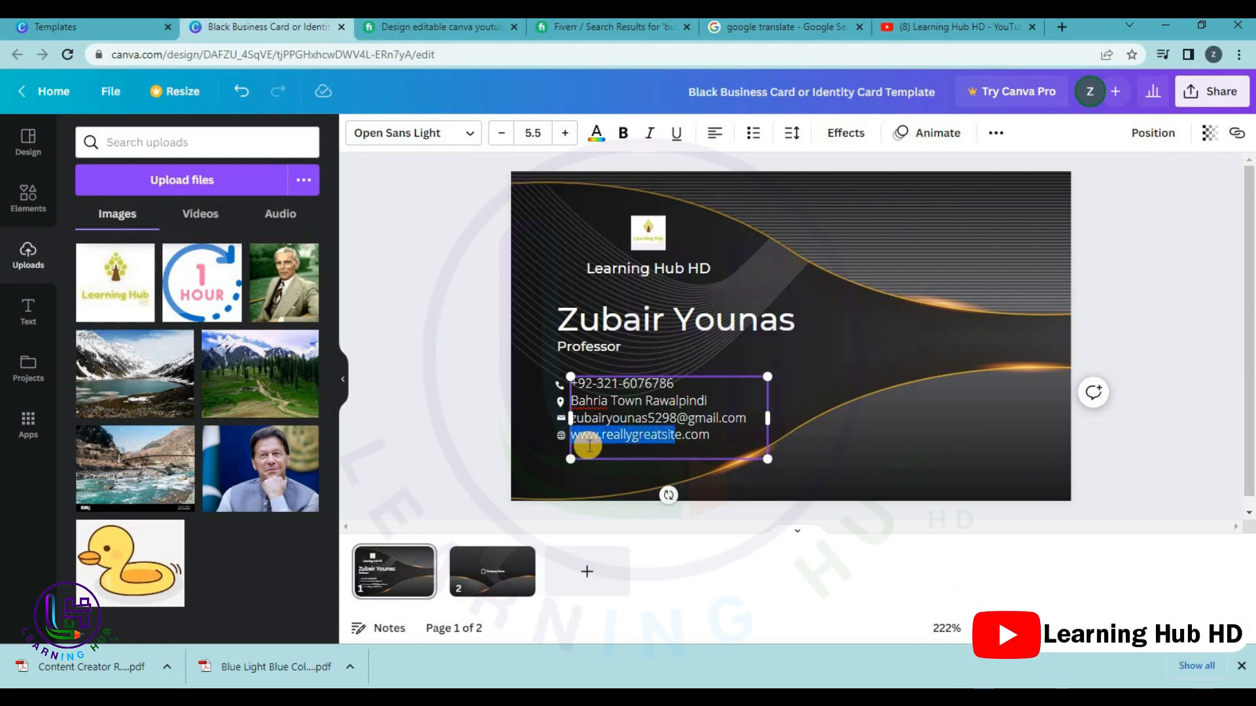
{"action": "type", "text": "www.youtube.com/@learning"}
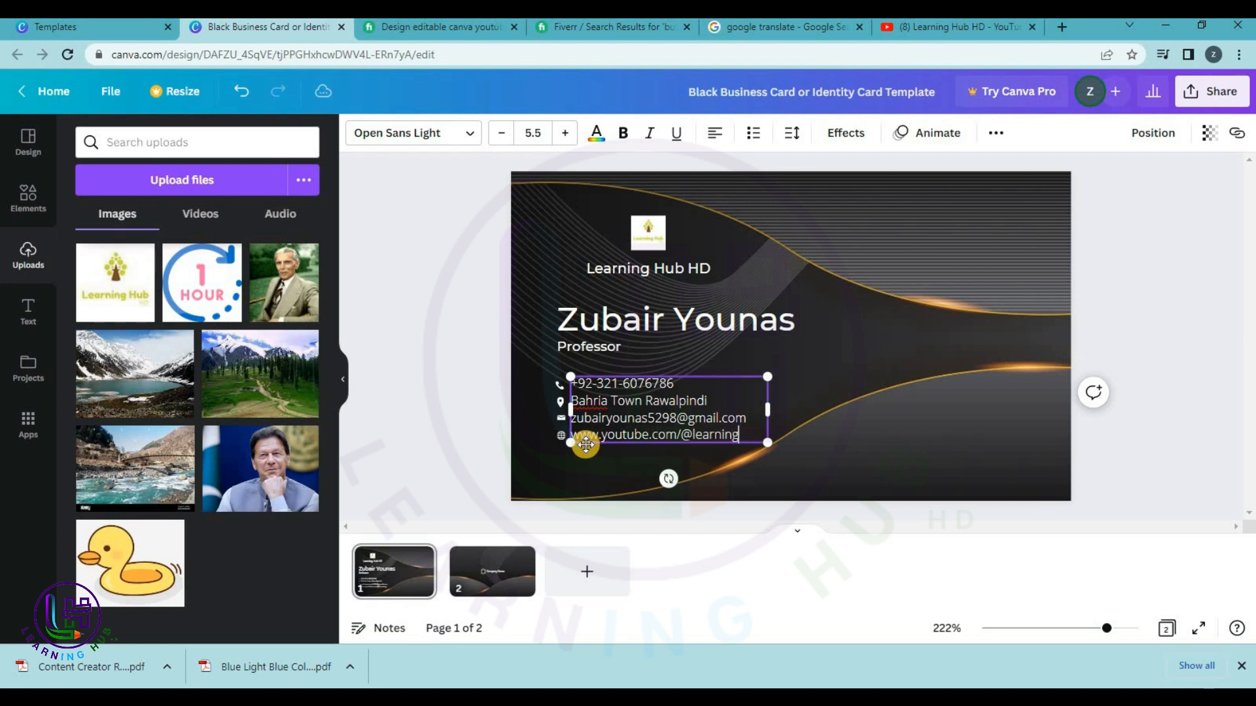
{"action": "type", "text": "hd"}
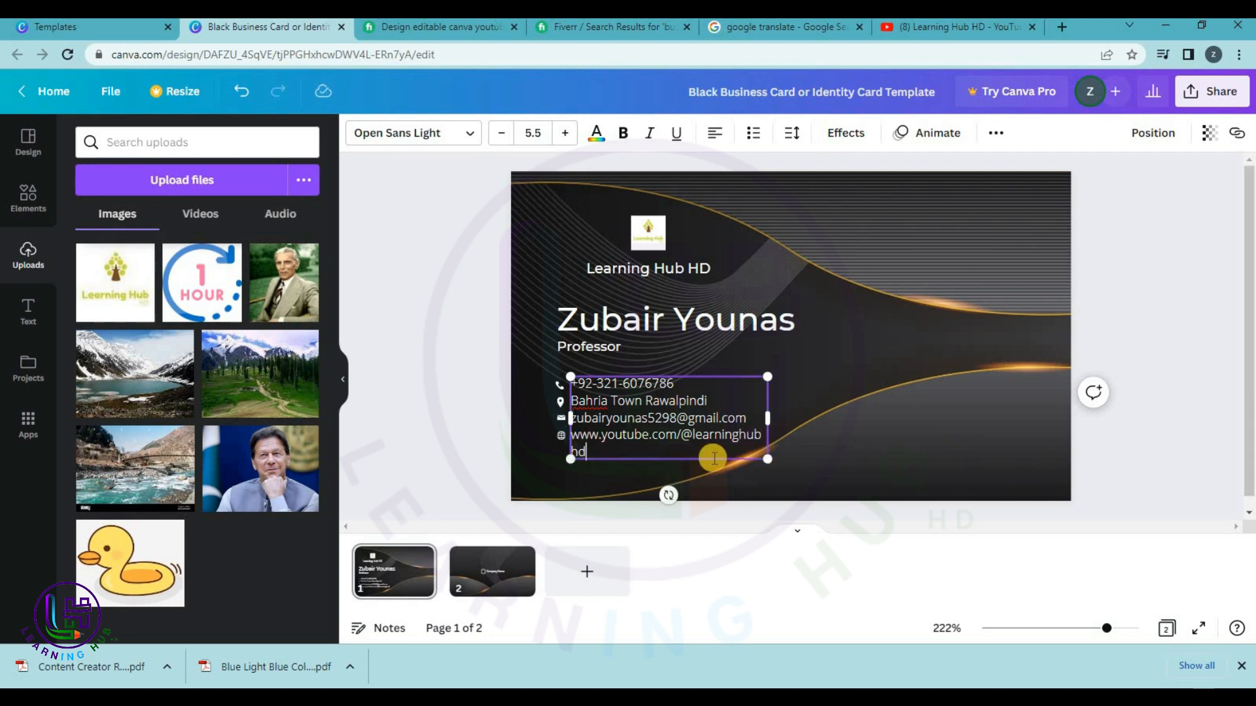
{"action": "left_click", "coordinate": [1156, 327]}
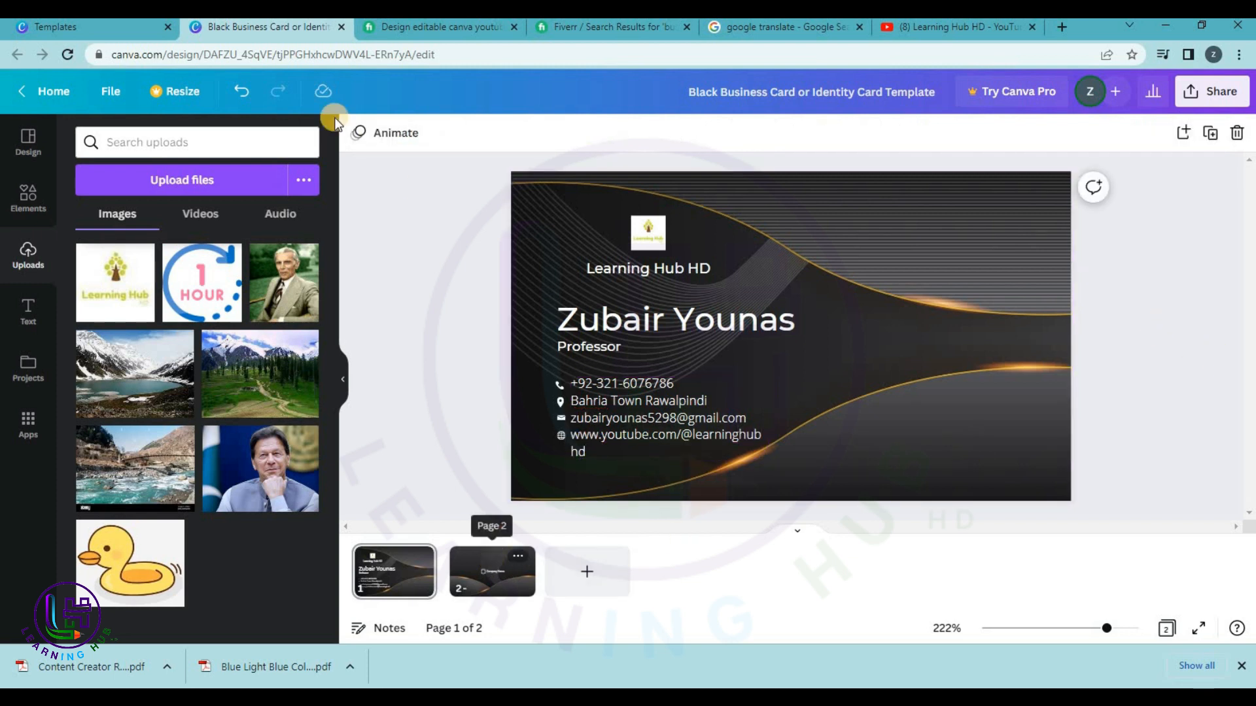
Nudge the Professor title slightly to the right.
{"action": "left_click", "coordinate": [580, 347]}
{"action": "left_click_drag", "start_coordinate": [580, 347], "coordinate": [587, 348]}
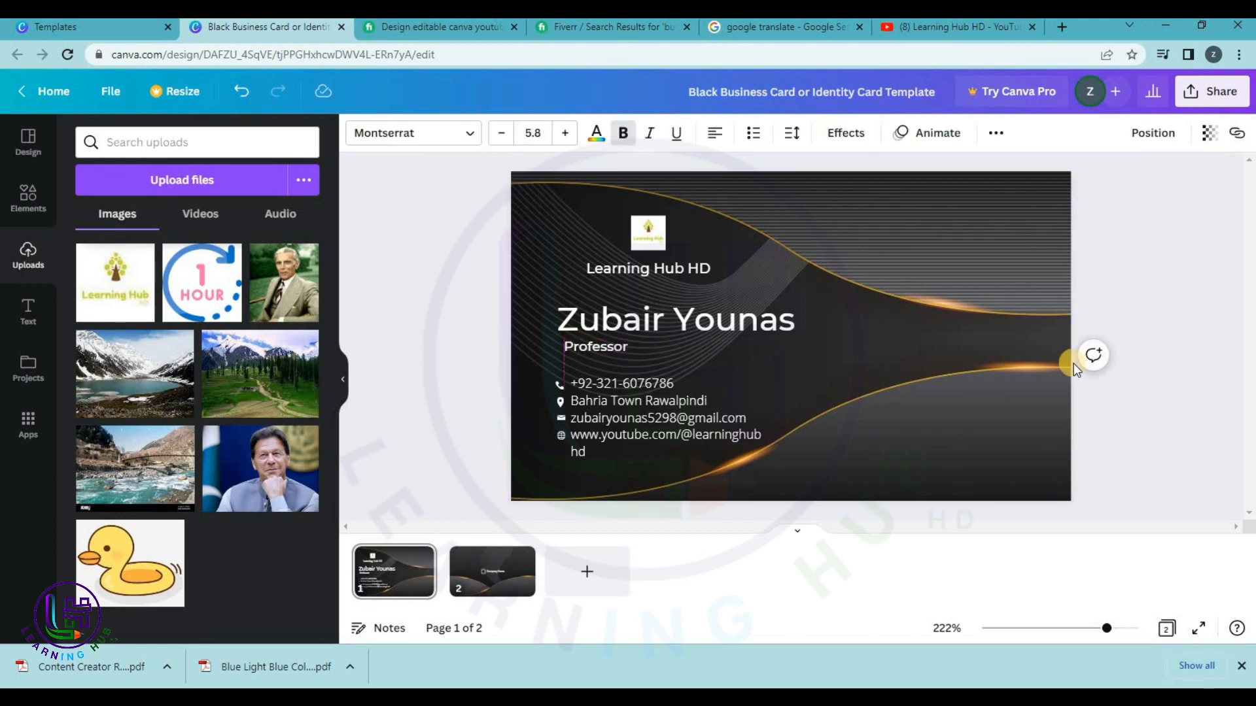
{"action": "left_click", "coordinate": [600, 524]}
On page 2, retype the company name as 'Learning Hub', undoing the extra 'HD', then open Share.
{"action": "left_click", "coordinate": [491, 572]}
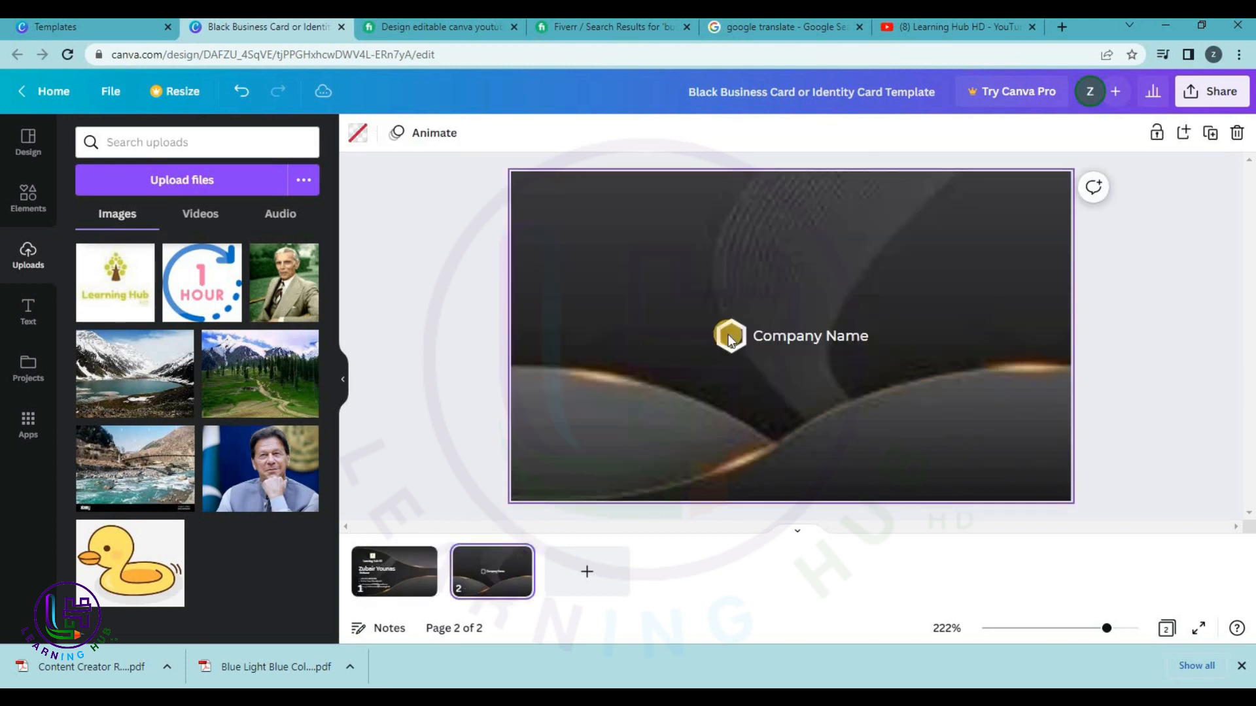
{"action": "left_click", "coordinate": [795, 343]}
{"action": "left_click", "coordinate": [795, 343]}
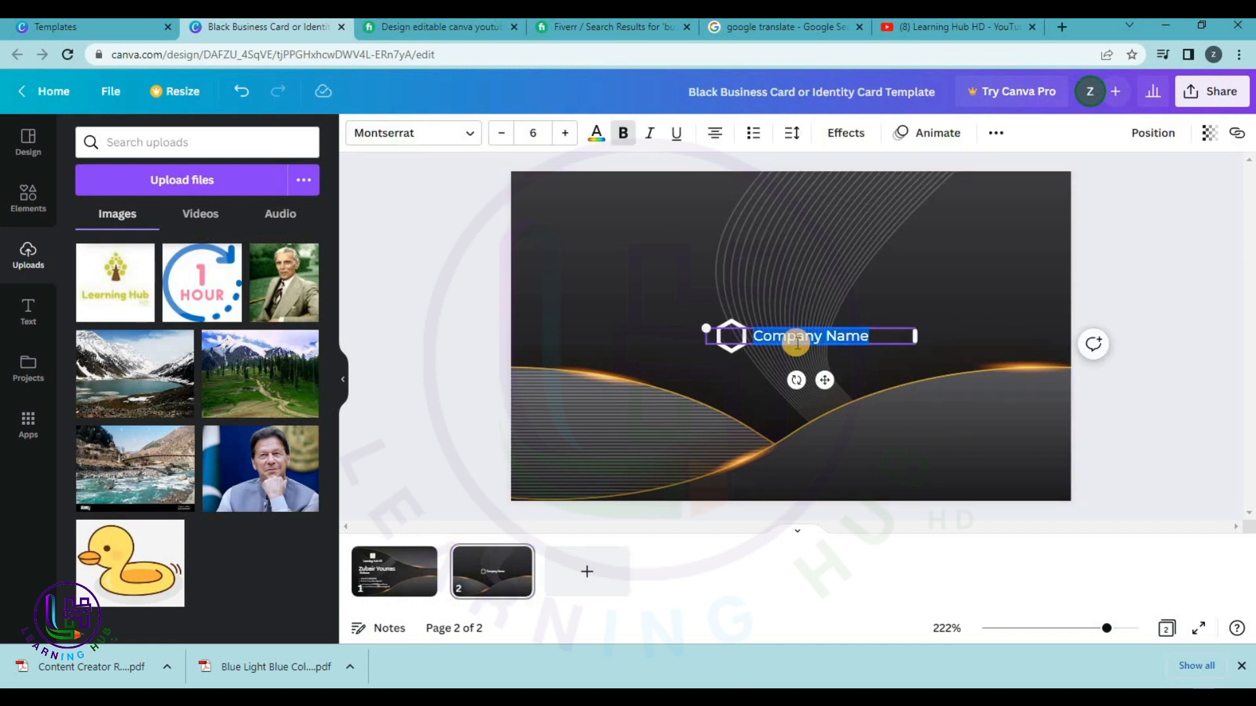
{"action": "type", "text": "Learning H"}
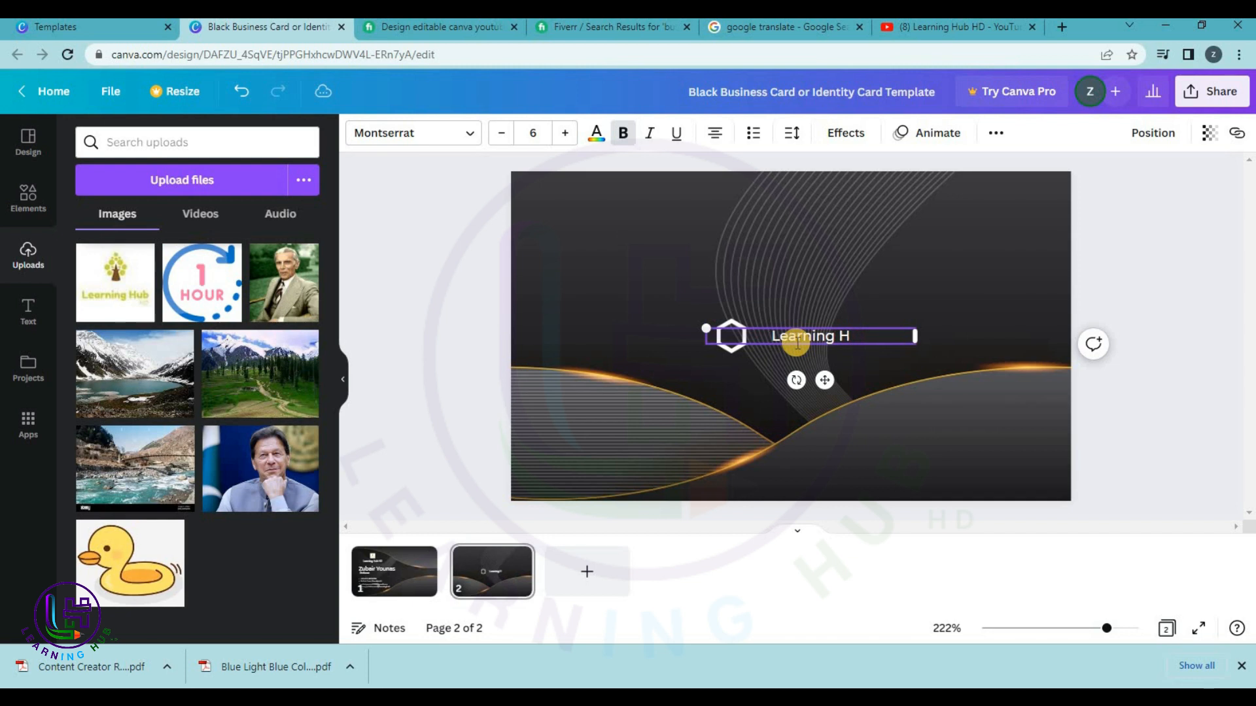
{"action": "type", "text": "ub HD"}
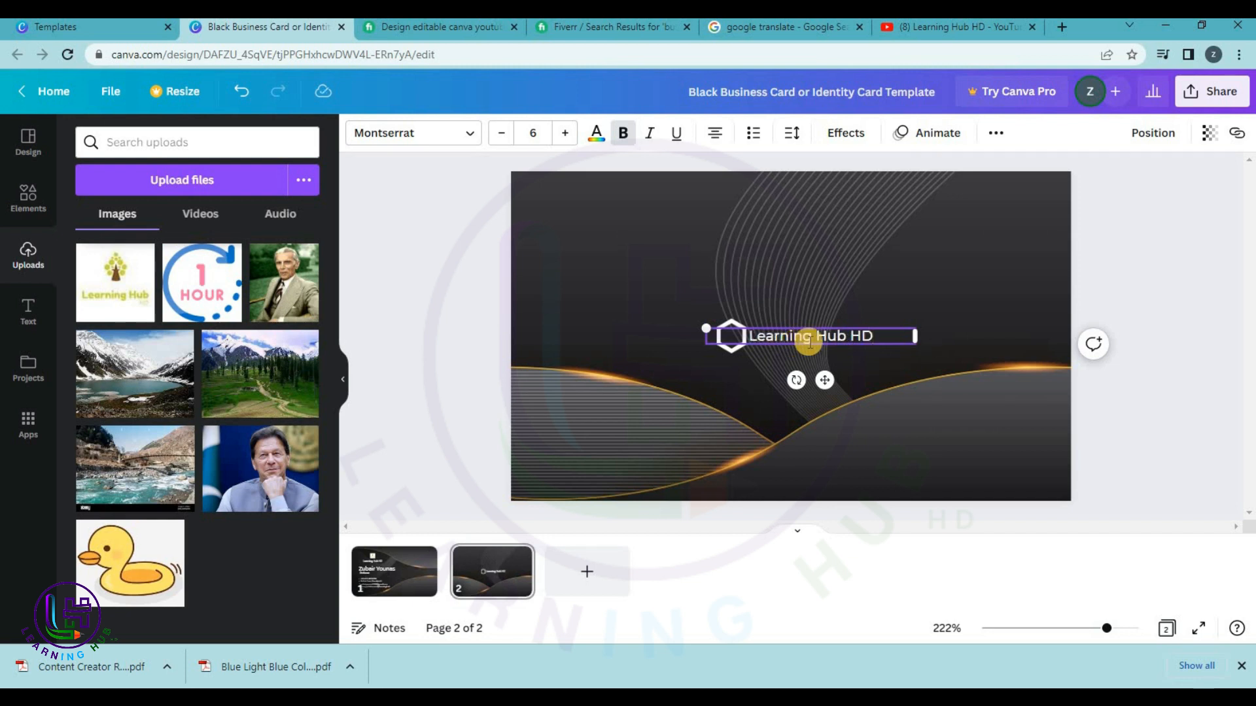
{"action": "left_click", "coordinate": [589, 391]}
{"action": "left_click", "coordinate": [720, 340]}
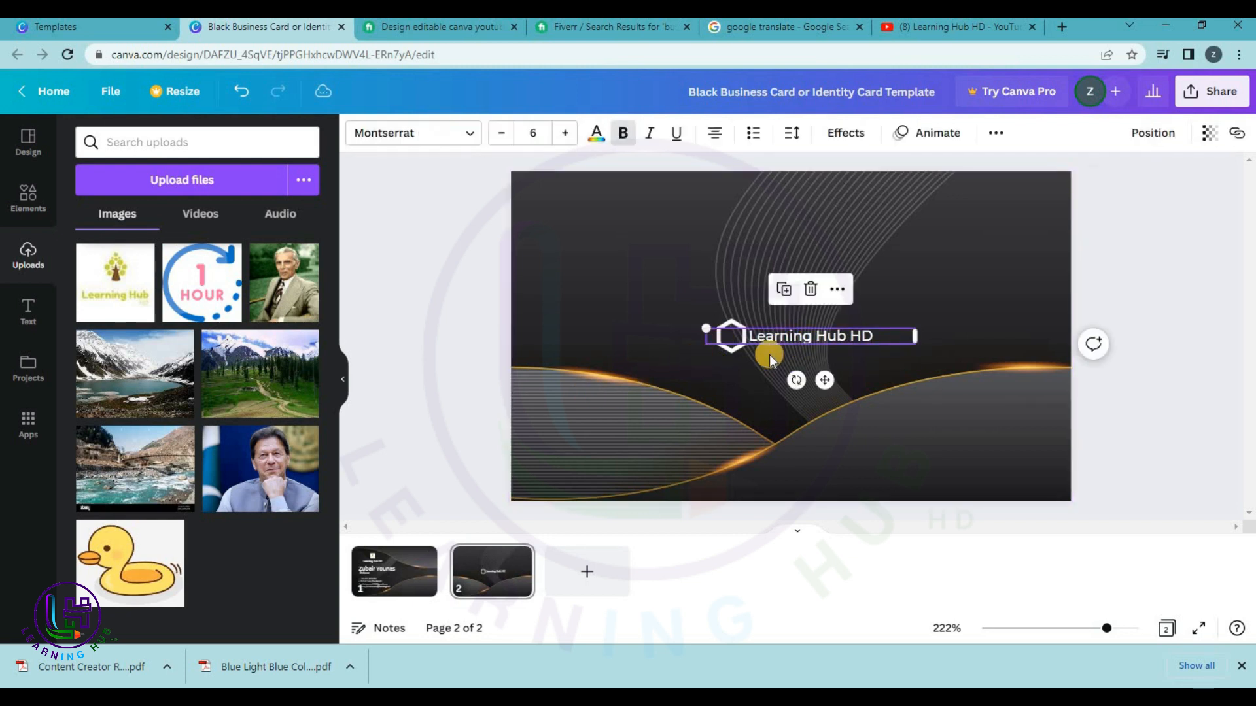
{"action": "key", "text": "ctrl+z"}
{"action": "left_click", "coordinate": [729, 351]}
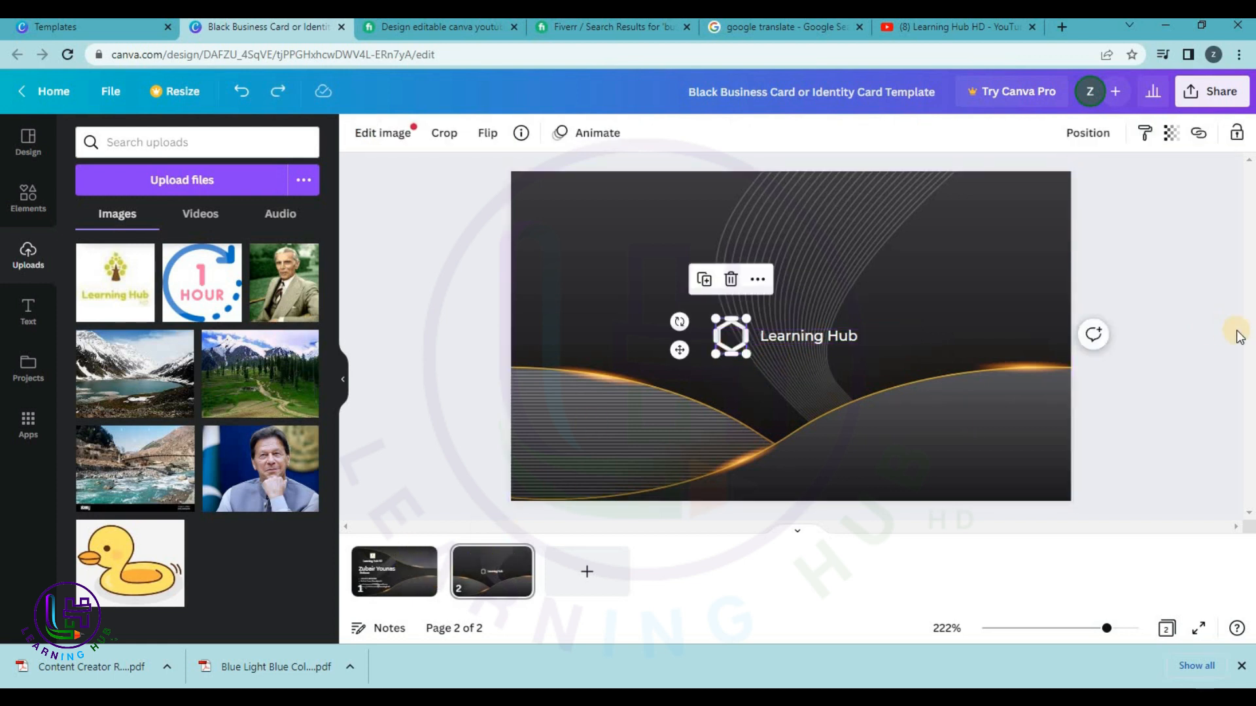
{"action": "left_click", "coordinate": [1183, 104]}
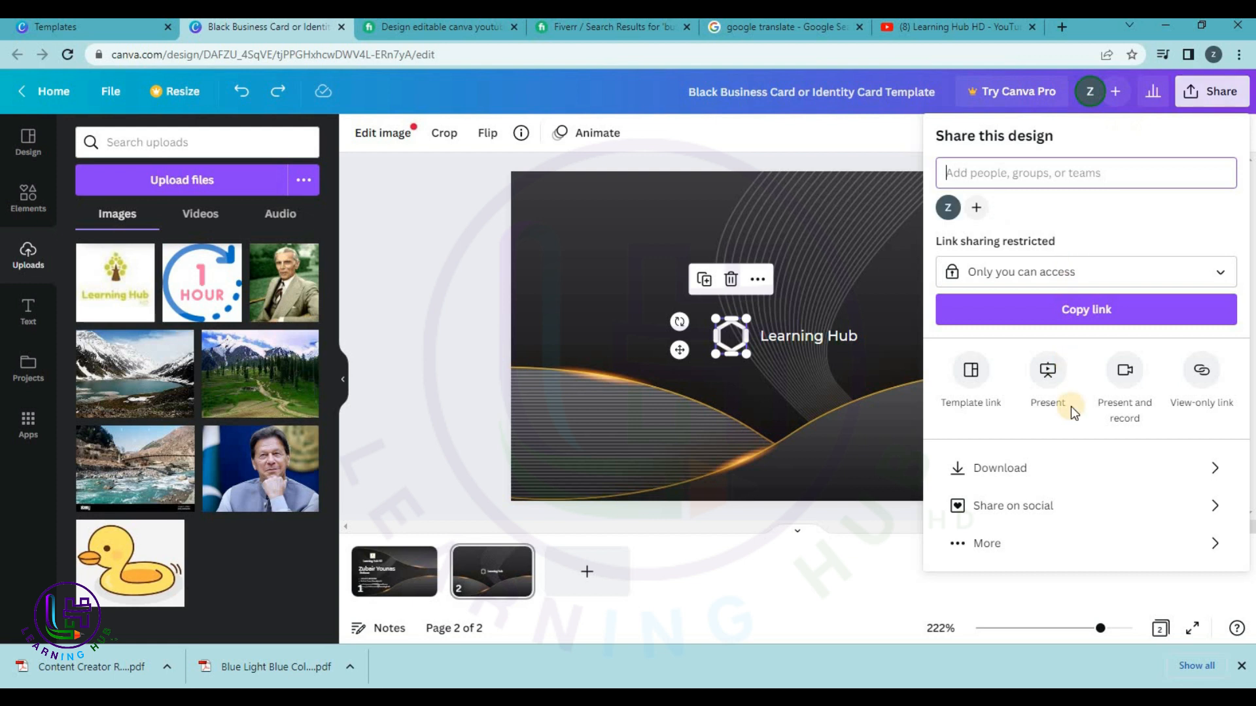
Download both business card pages as PNG from the Share panel.
{"action": "left_click", "coordinate": [1003, 472]}
{"action": "left_click", "coordinate": [1003, 447]}
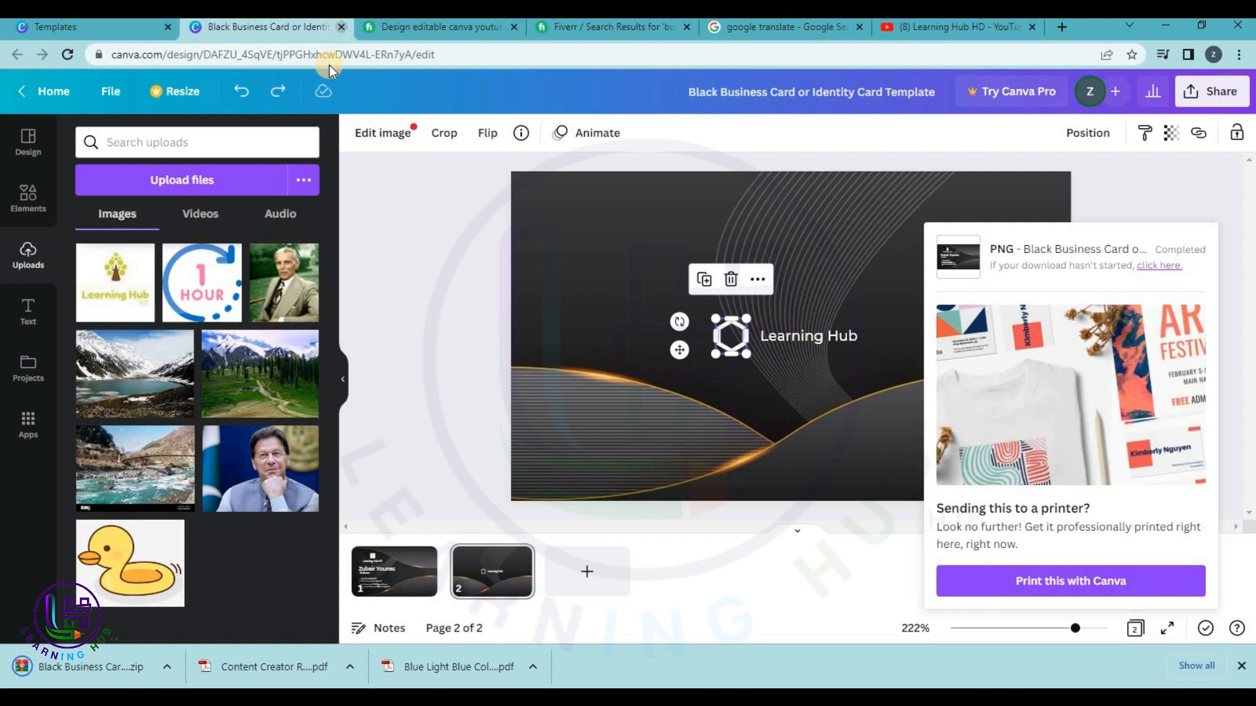
Close the business card design and its preview, then scroll through the Business Card templates.
{"action": "left_click", "coordinate": [341, 27]}
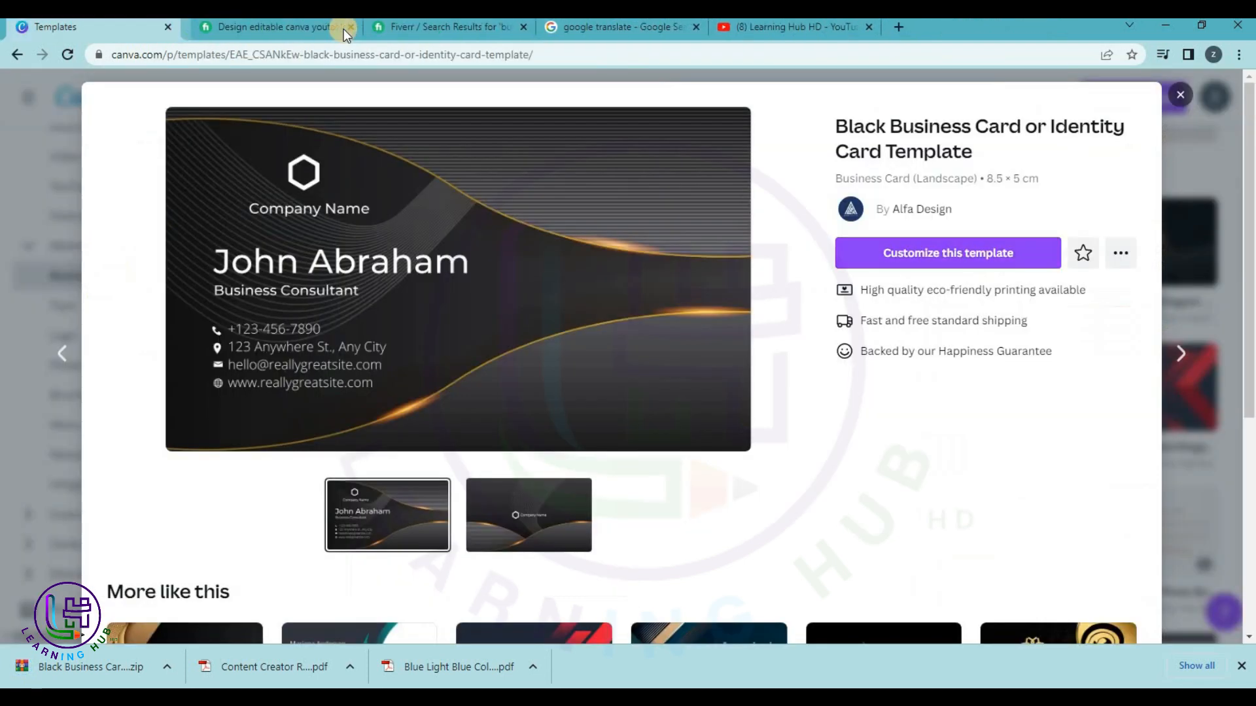
{"action": "left_click", "coordinate": [1179, 91]}
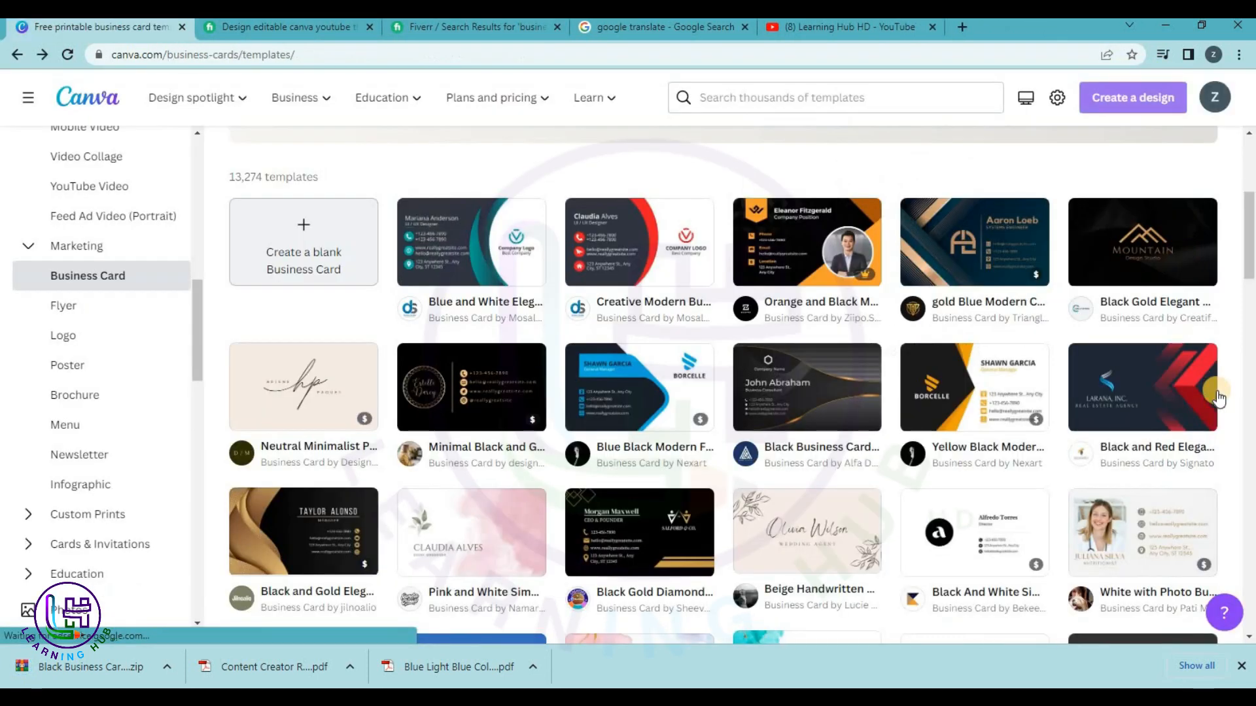
{"action": "scroll", "coordinate": [435, 364], "scroll_direction": "down", "scroll_amount": 5}
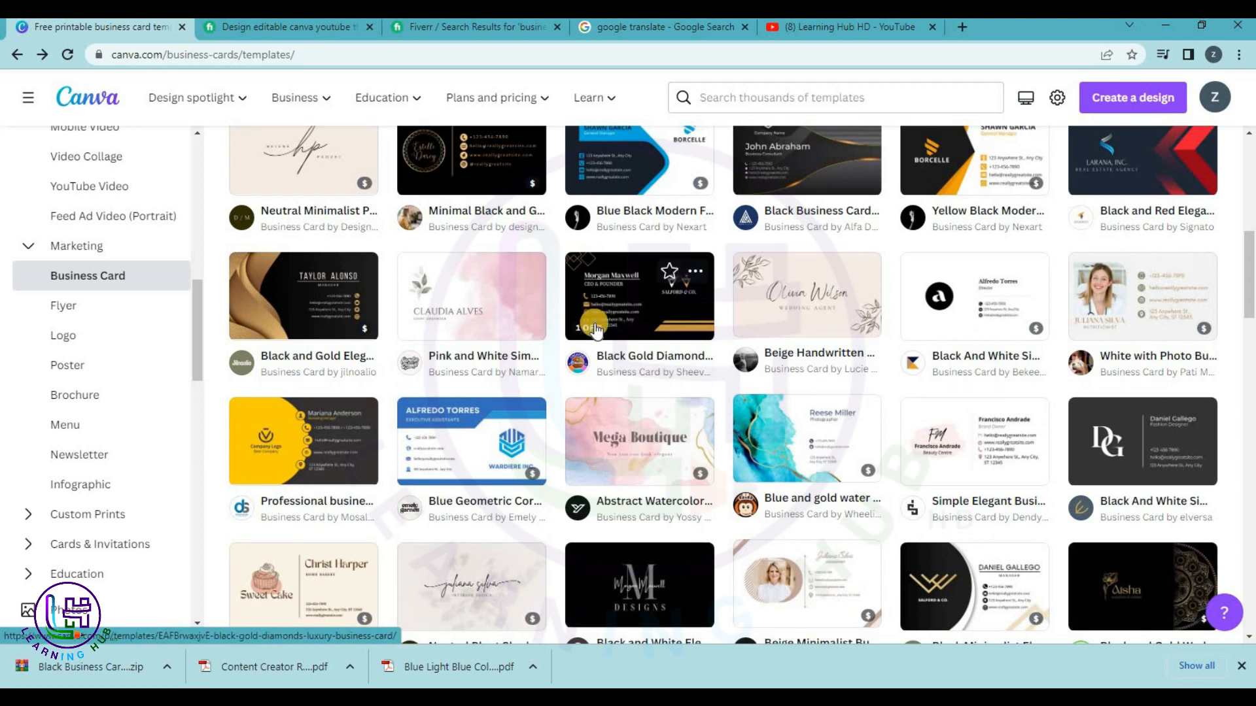
{"action": "scroll", "coordinate": [594, 329], "scroll_direction": "down", "scroll_amount": 7}
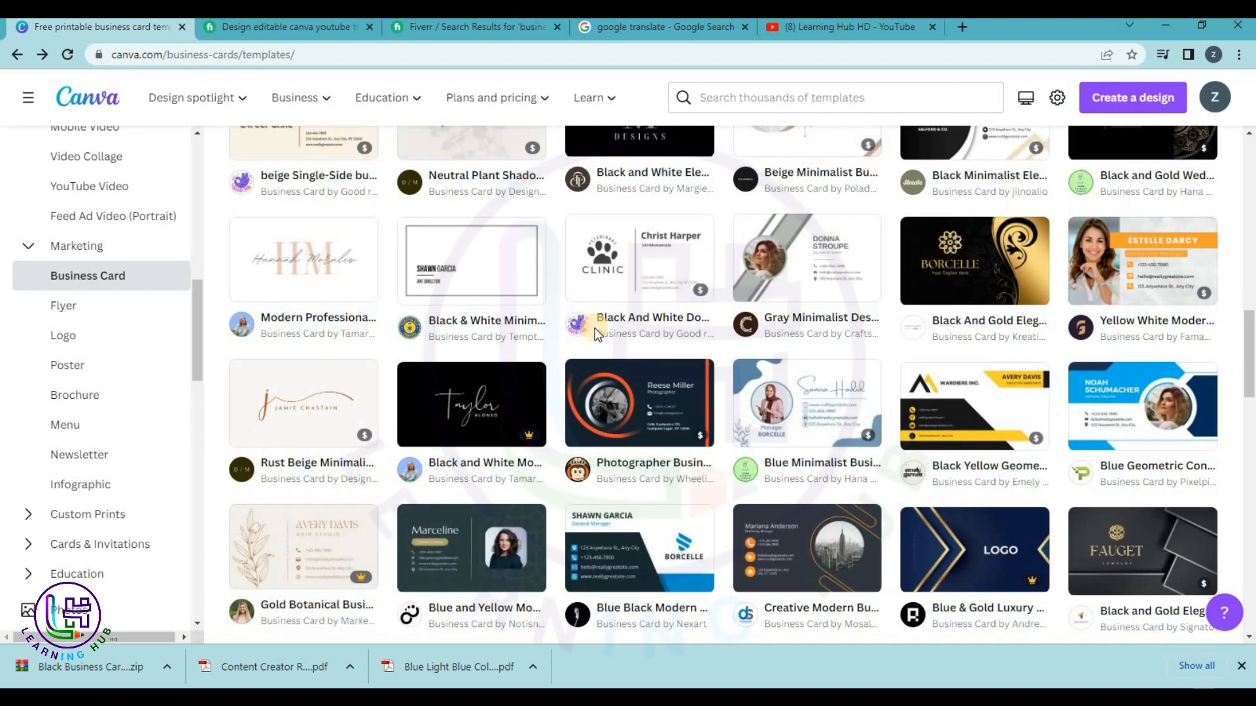
{"action": "mouse_move", "coordinate": [1127, 564]}
{"action": "scroll", "coordinate": [1128, 563], "scroll_direction": "down", "scroll_amount": 2}
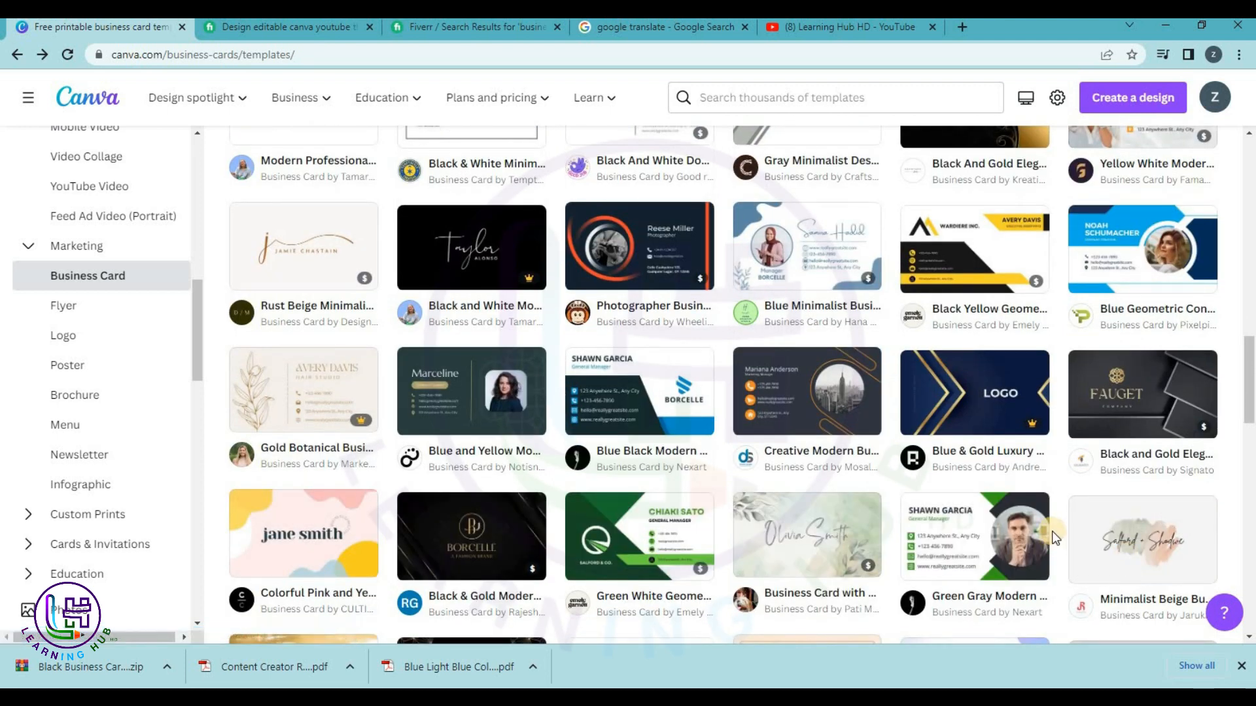
{"action": "mouse_move", "coordinate": [1004, 527]}
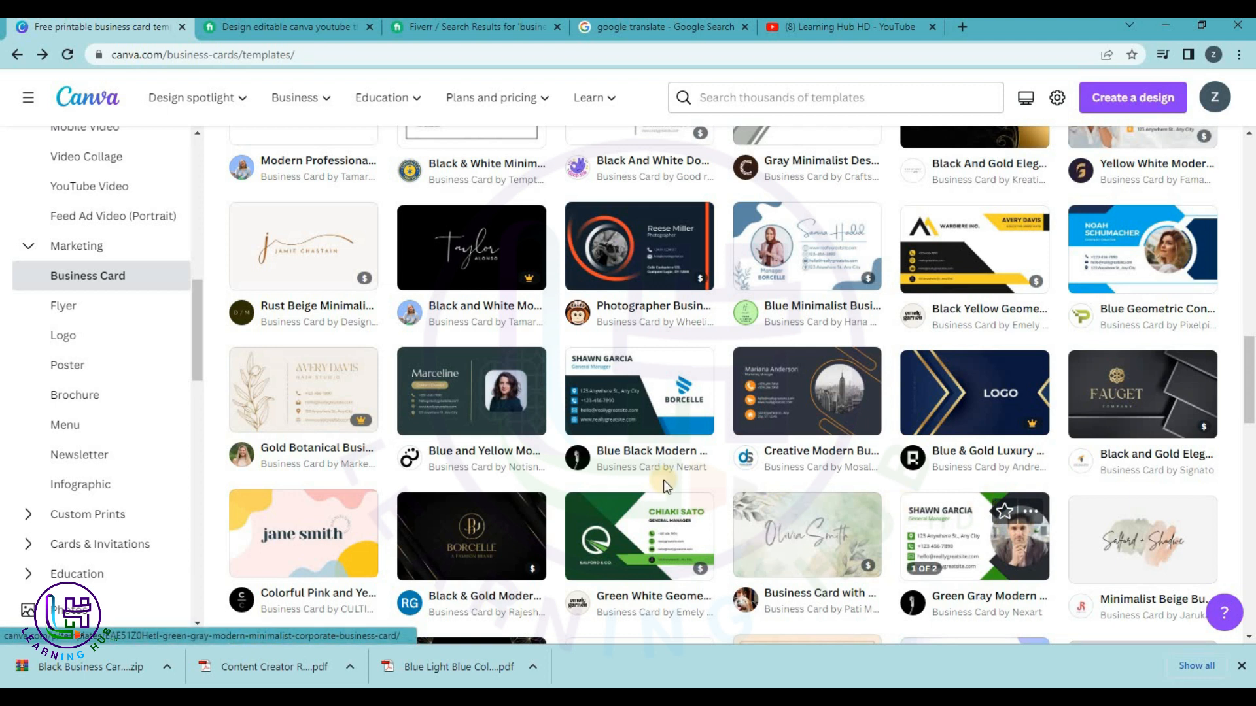
{"action": "mouse_move", "coordinate": [517, 425]}
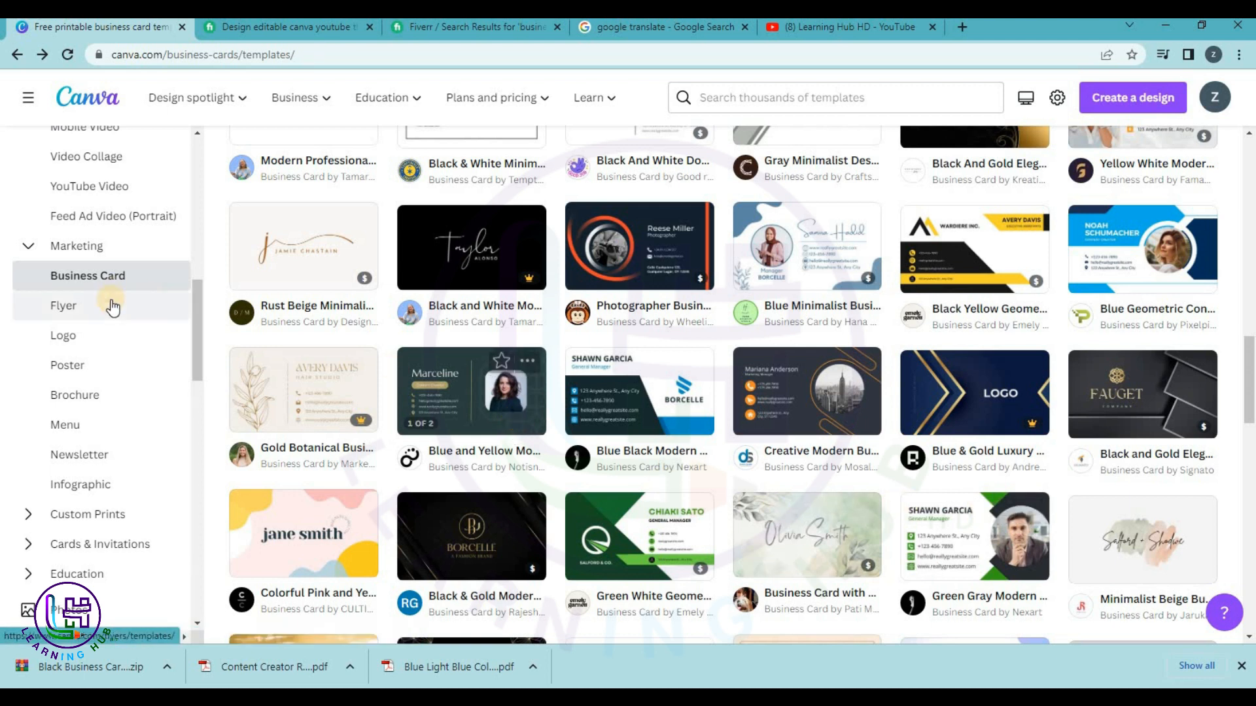
{"action": "scroll", "coordinate": [513, 246], "scroll_direction": "down", "scroll_amount": 3}
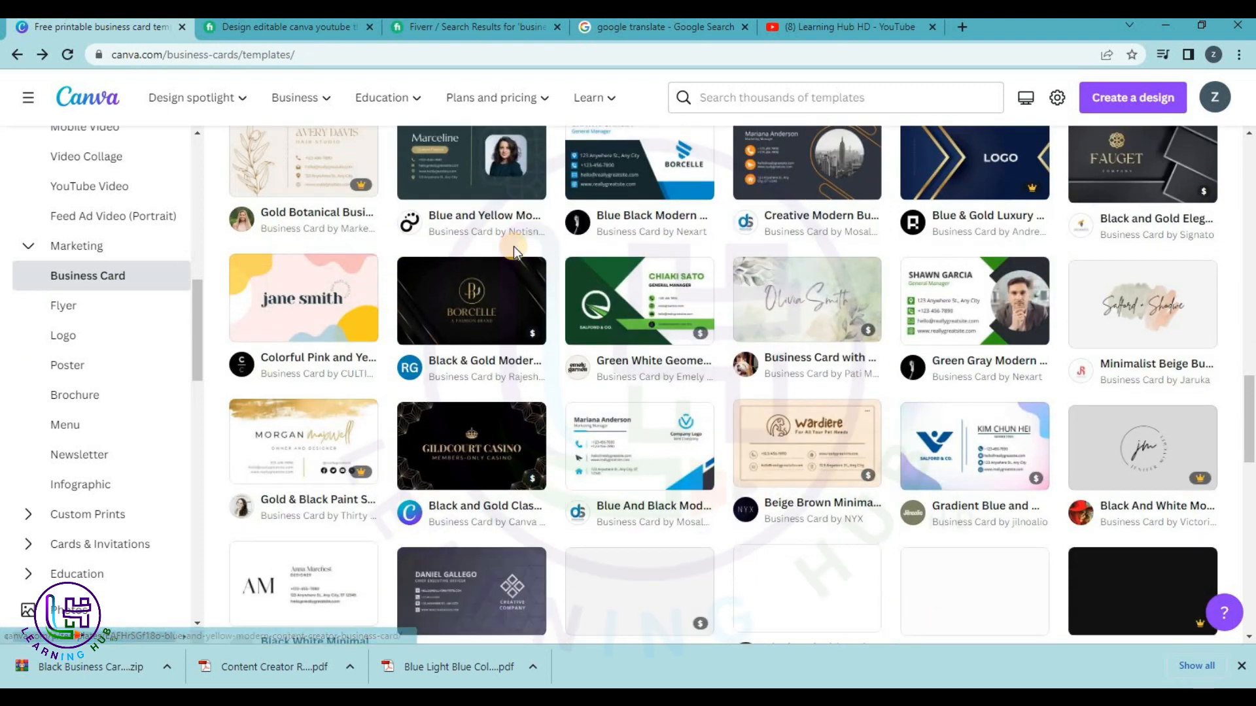
{"action": "scroll", "coordinate": [458, 252], "scroll_direction": "down", "scroll_amount": 3}
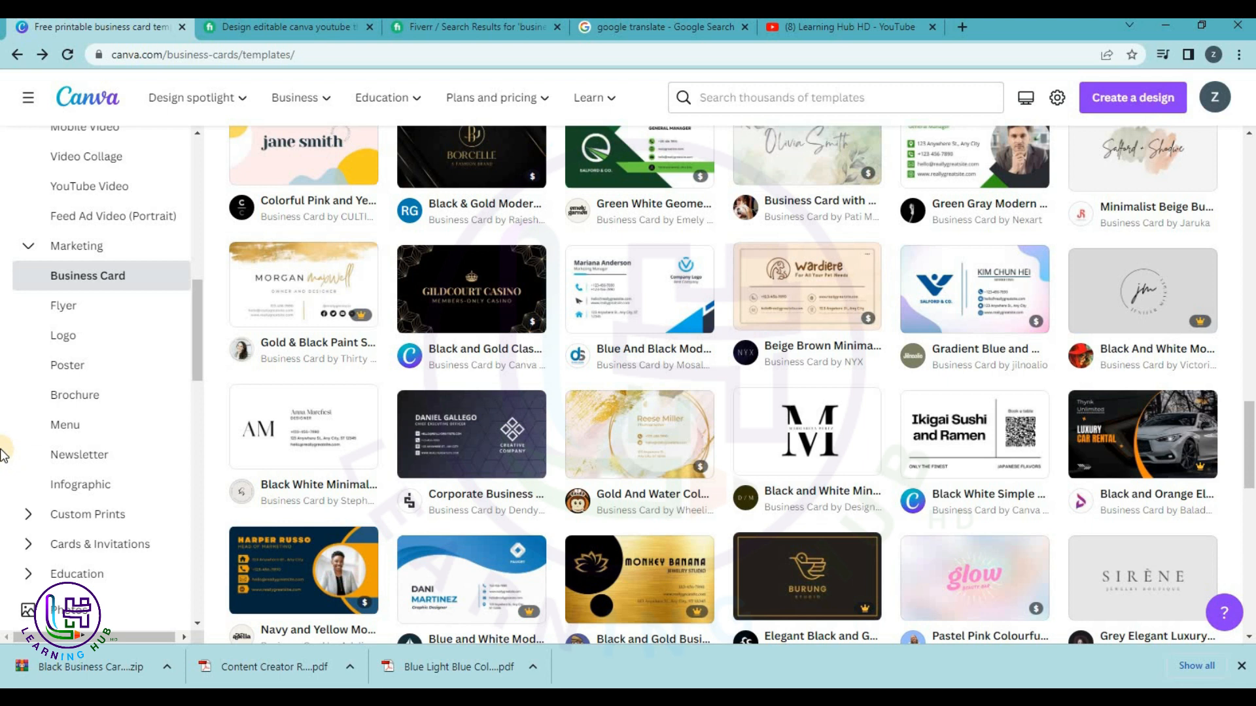
Switch to Flyer templates and preview the Red & Black food flyer.
{"action": "left_click", "coordinate": [77, 307]}
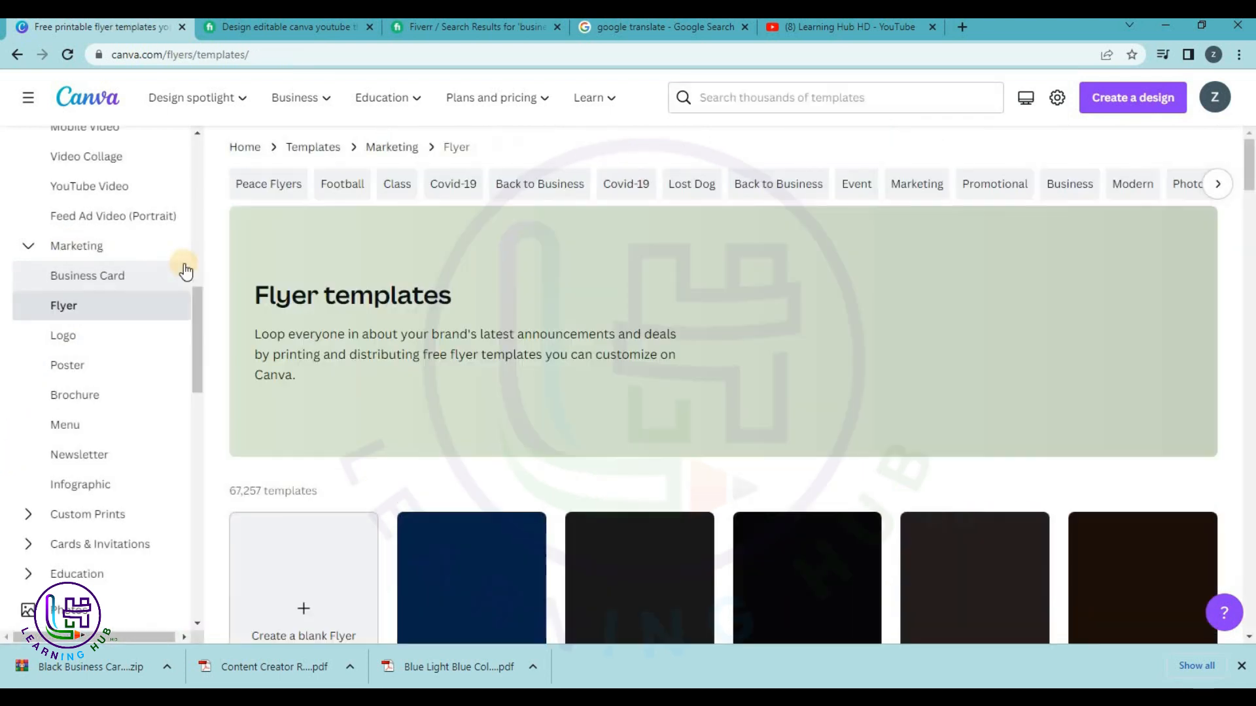
{"action": "scroll", "coordinate": [431, 324], "scroll_direction": "down", "scroll_amount": 4}
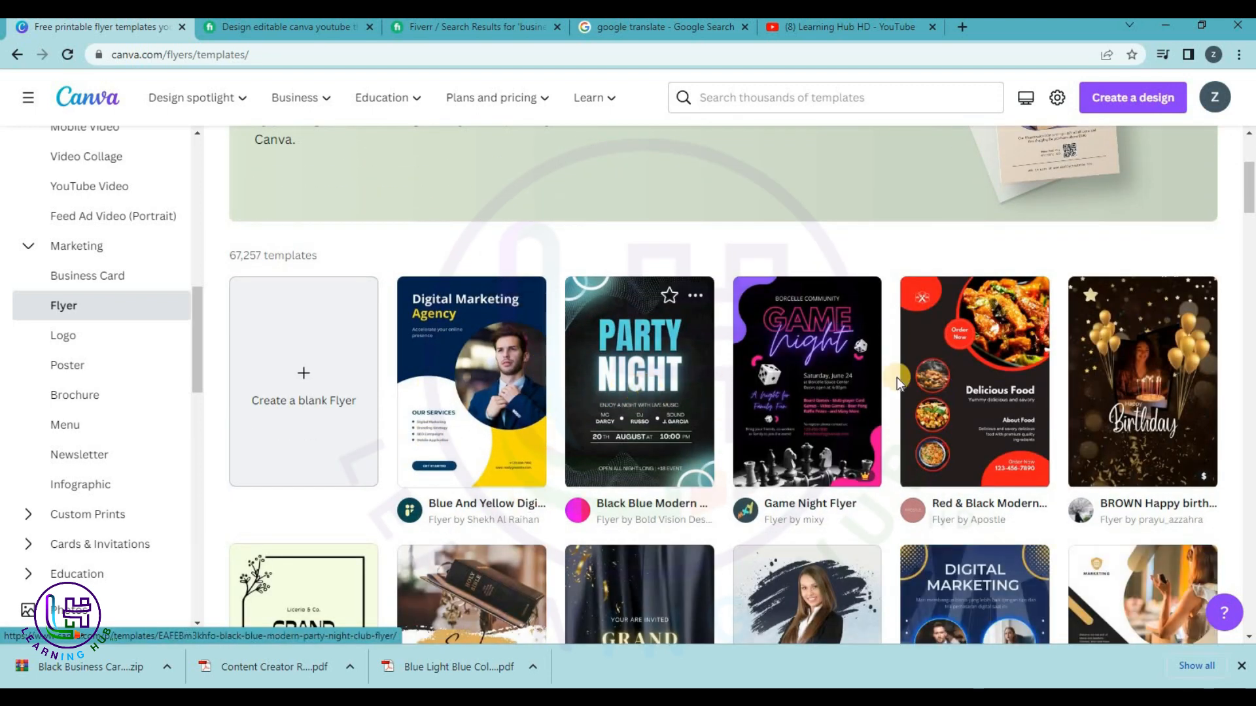
{"action": "scroll", "coordinate": [1007, 379], "scroll_direction": "down", "scroll_amount": 3}
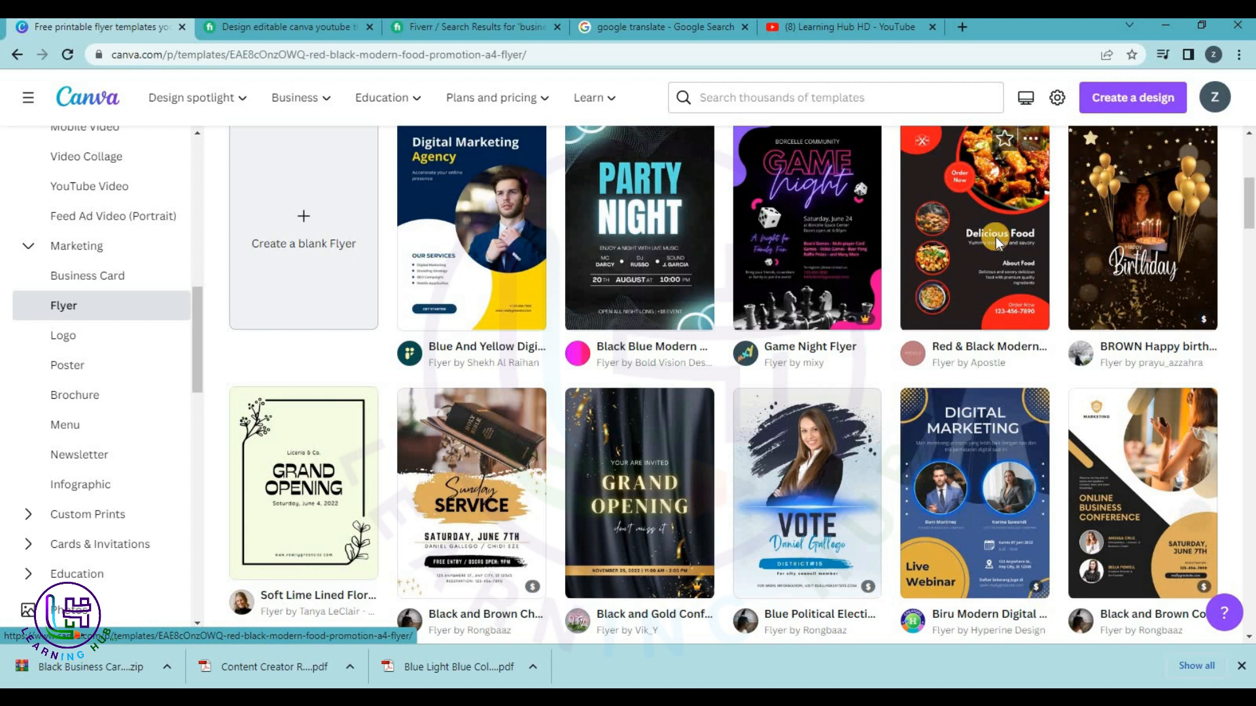
{"action": "left_click", "coordinate": [996, 237]}
Customize the Red & Black flyer, replacing its sample phone number with the owner's and nudging it slightly.
{"action": "left_click", "coordinate": [991, 237]}
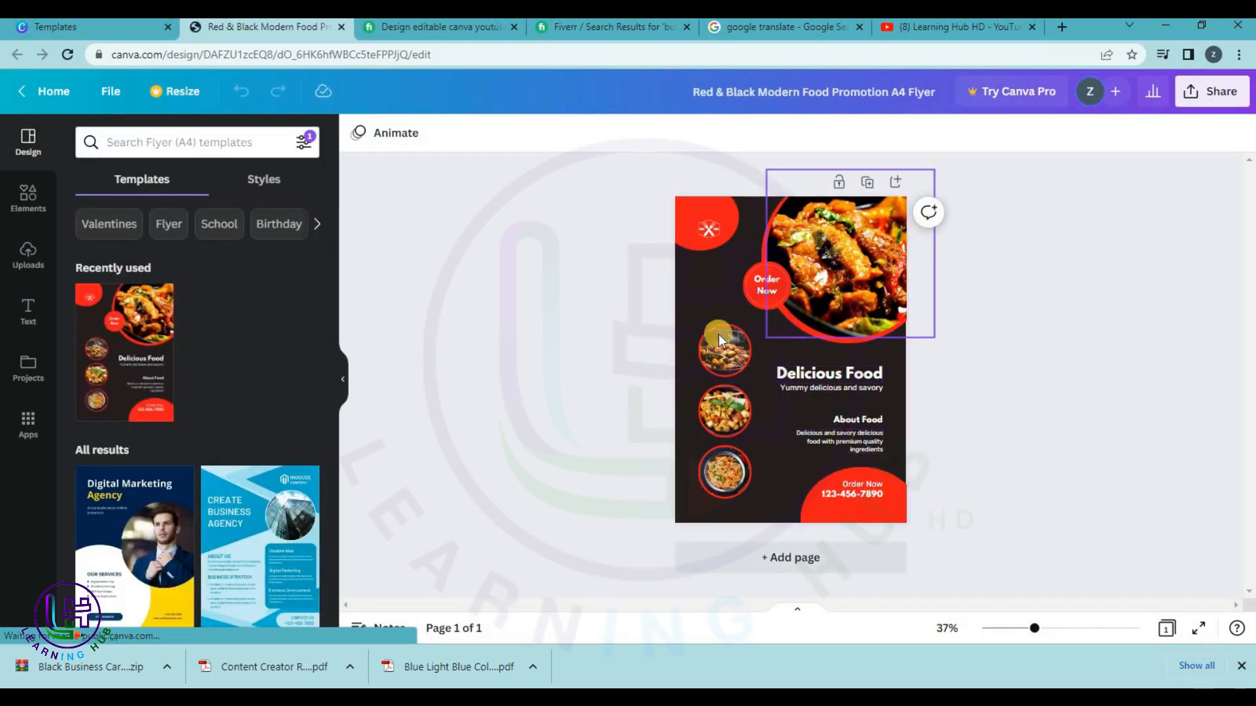
{"action": "double_click", "coordinate": [862, 494]}
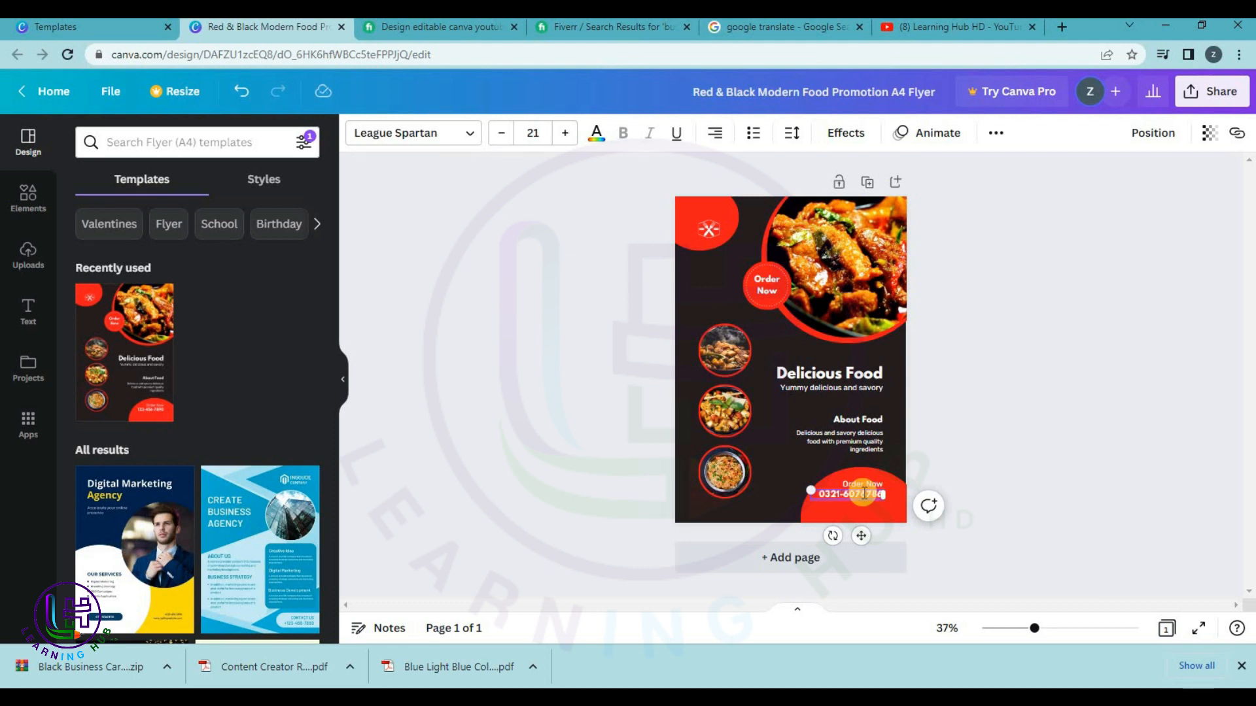
{"action": "left_click", "coordinate": [1040, 456]}
{"action": "left_click_drag", "start_coordinate": [858, 496], "coordinate": [870, 499]}
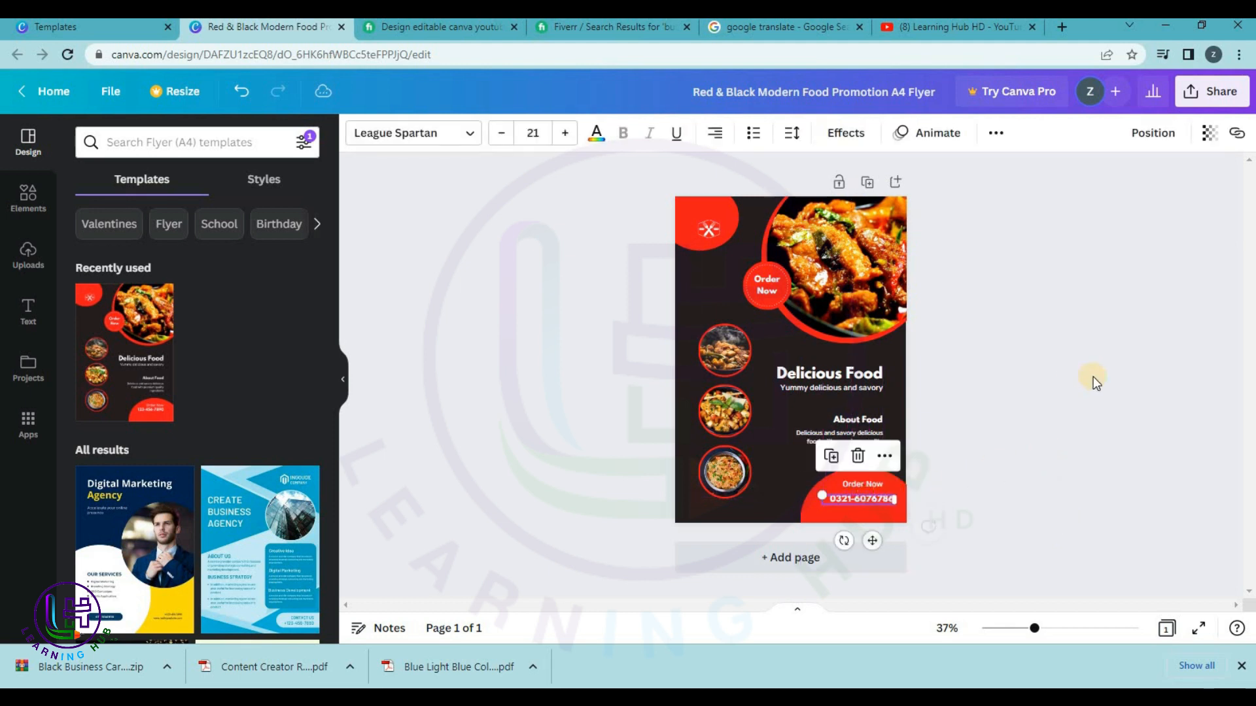
{"action": "left_click", "coordinate": [1094, 380]}
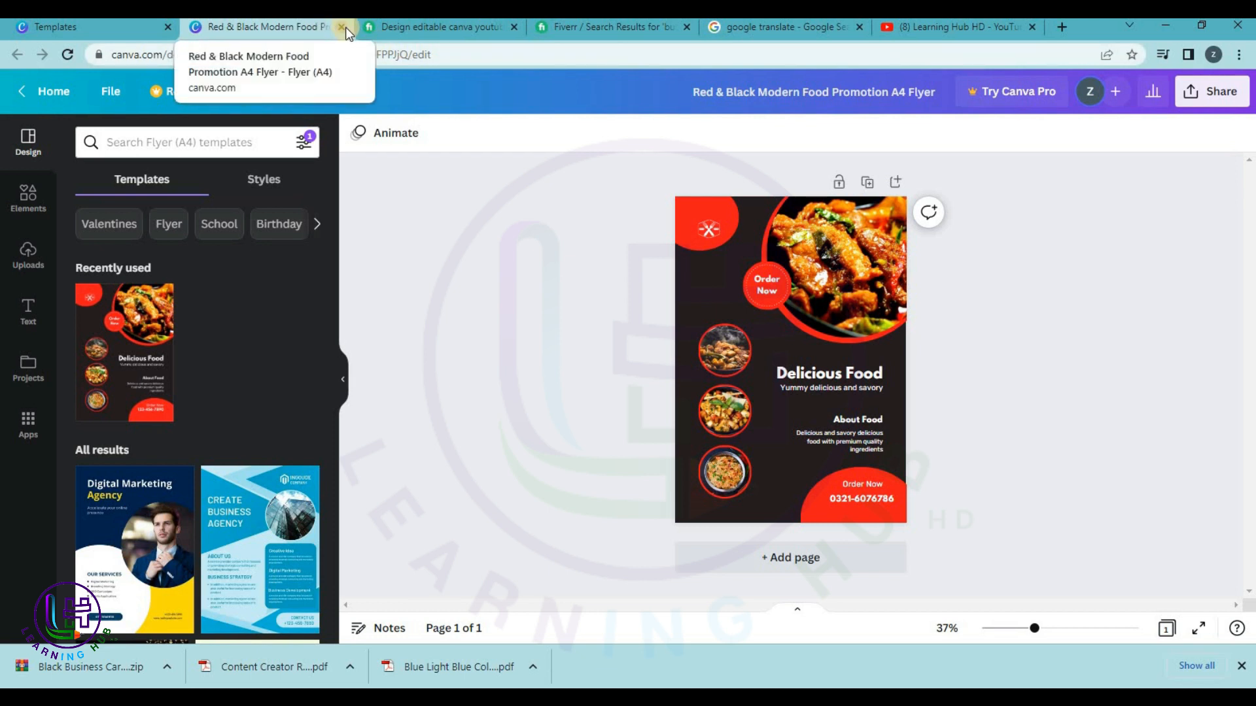
Download the flyer as PNG and return to the templates page.
{"action": "left_click", "coordinate": [1211, 91]}
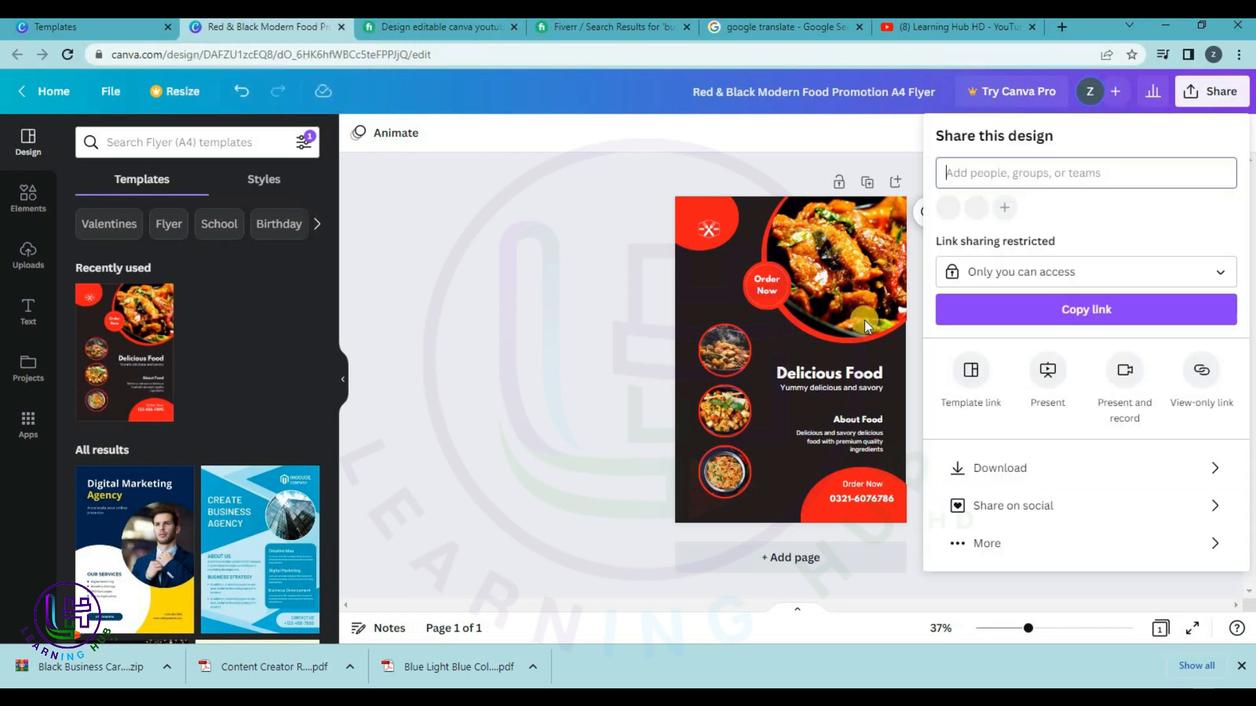
{"action": "left_click", "coordinate": [1057, 484]}
{"action": "left_click", "coordinate": [1028, 393]}
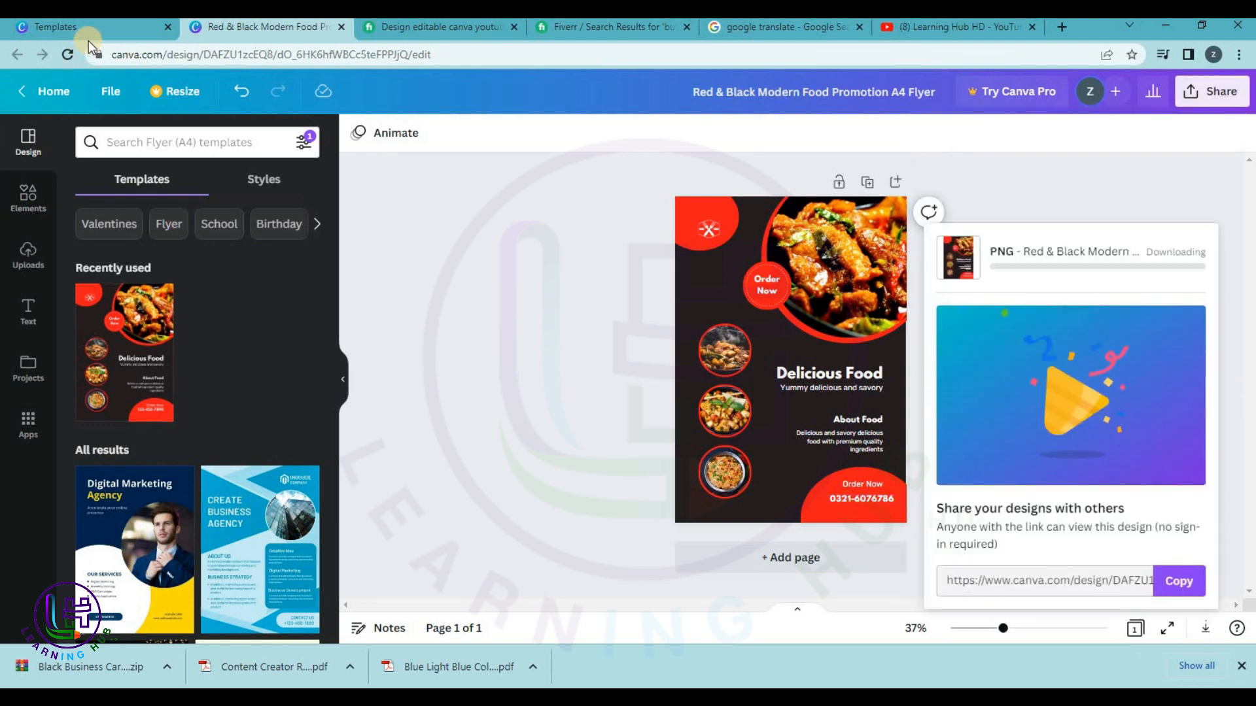
{"action": "left_click", "coordinate": [91, 27]}
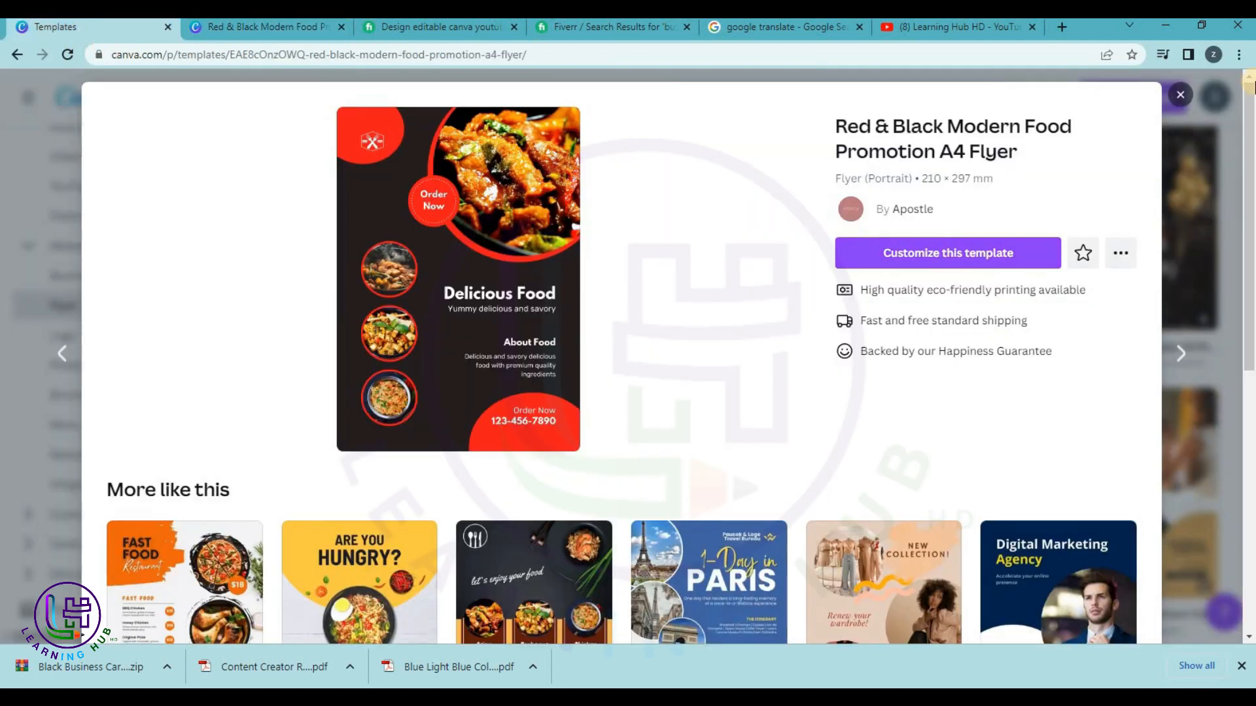
Close the flyer preview and get back to the flyer templates page, scrolling through it.
{"action": "left_click", "coordinate": [1180, 94]}
{"action": "left_click", "coordinate": [1168, 99]}
{"action": "left_click", "coordinate": [1057, 98]}
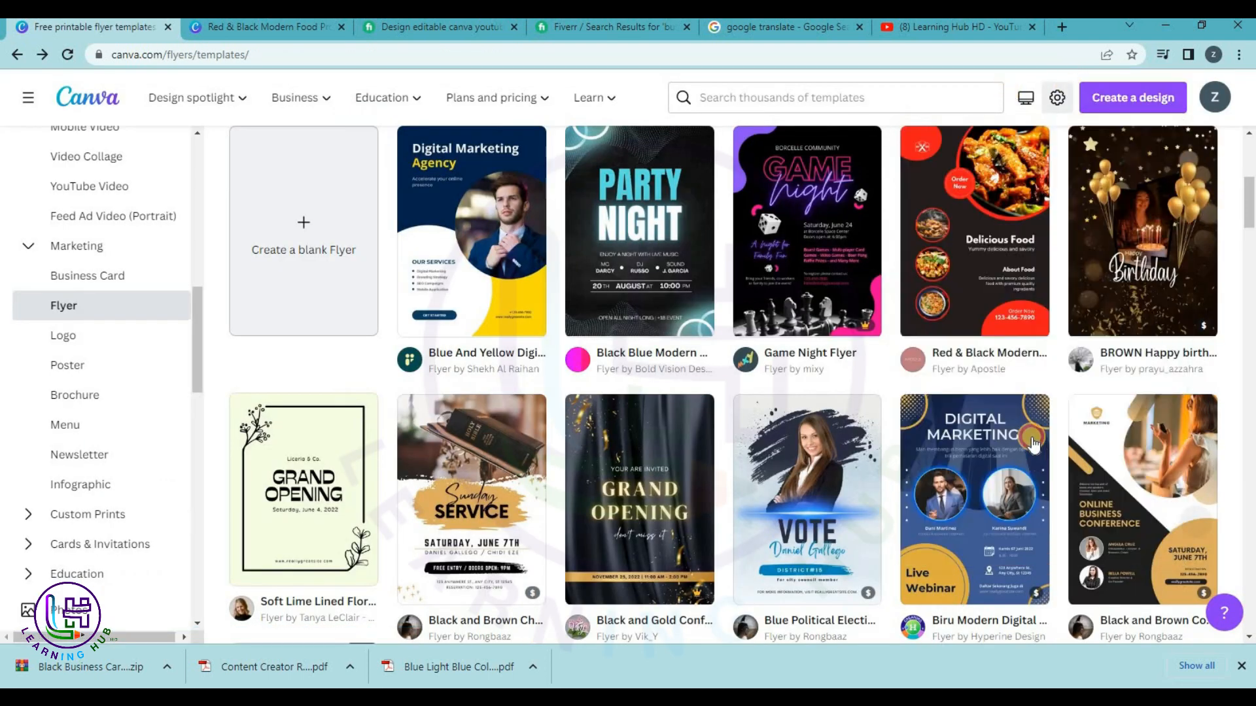
{"action": "scroll", "coordinate": [1021, 403], "scroll_direction": "down", "scroll_amount": 1}
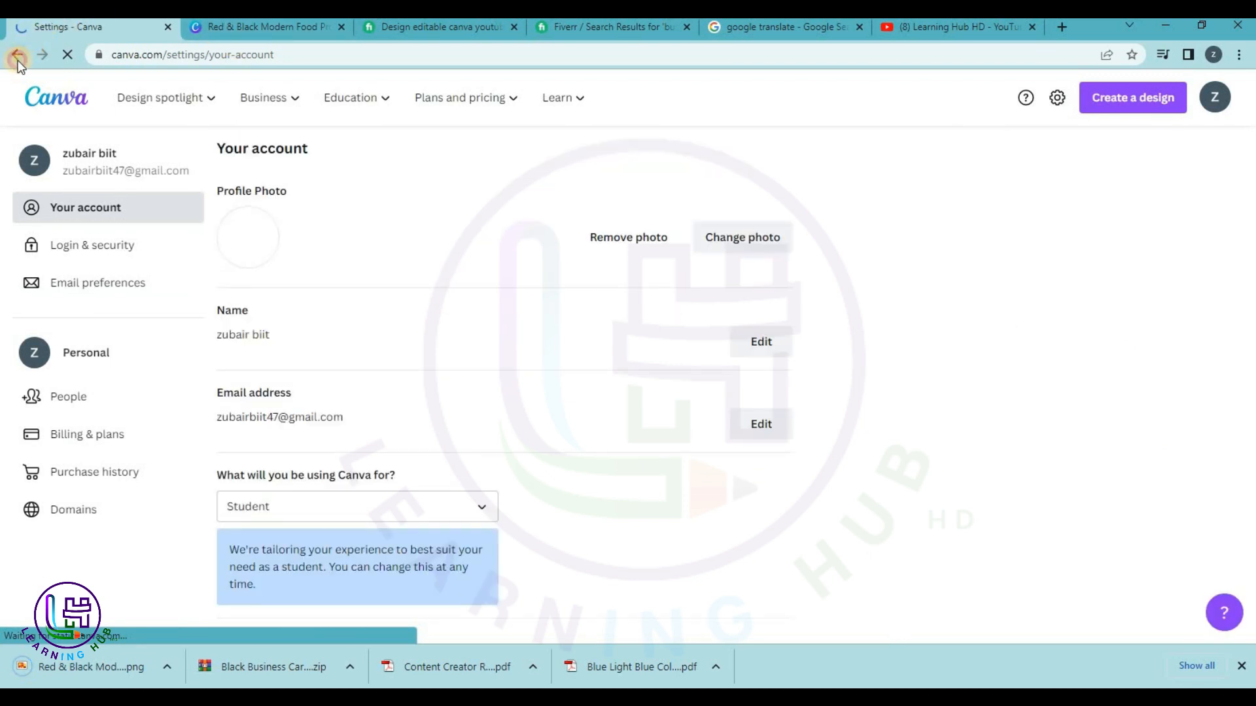
{"action": "left_click", "coordinate": [17, 57]}
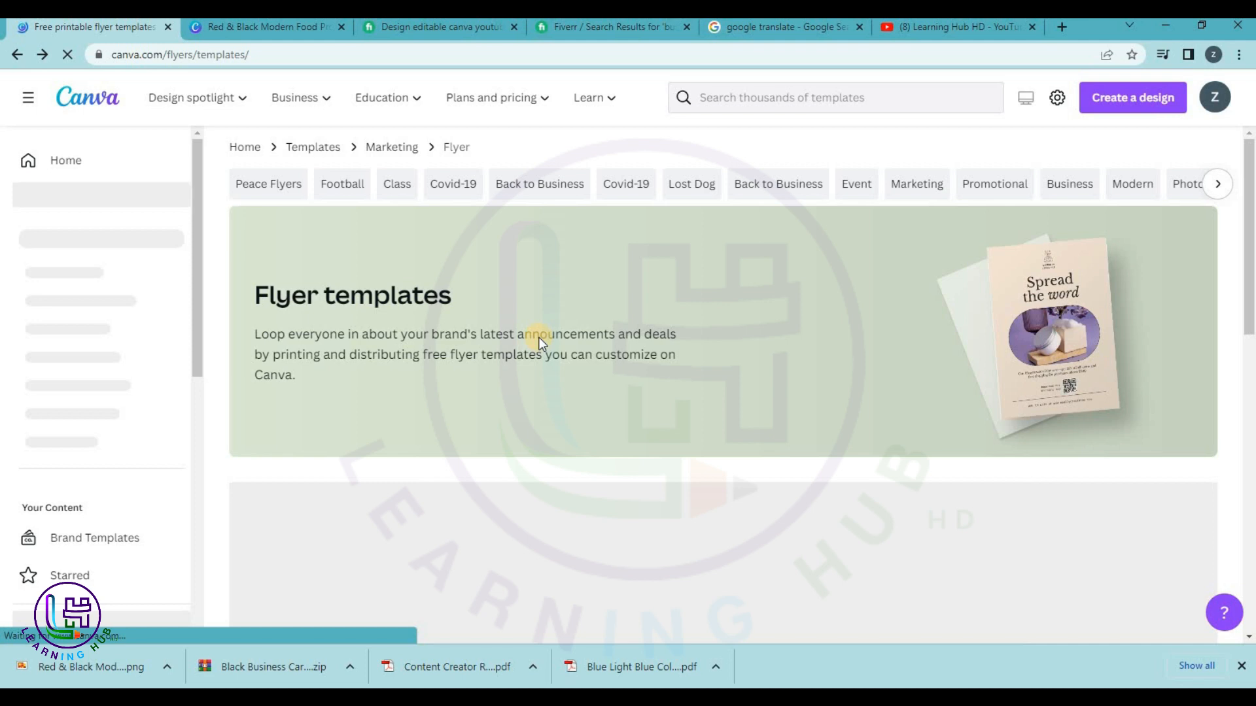
{"action": "scroll", "coordinate": [539, 336], "scroll_direction": "down", "scroll_amount": 2}
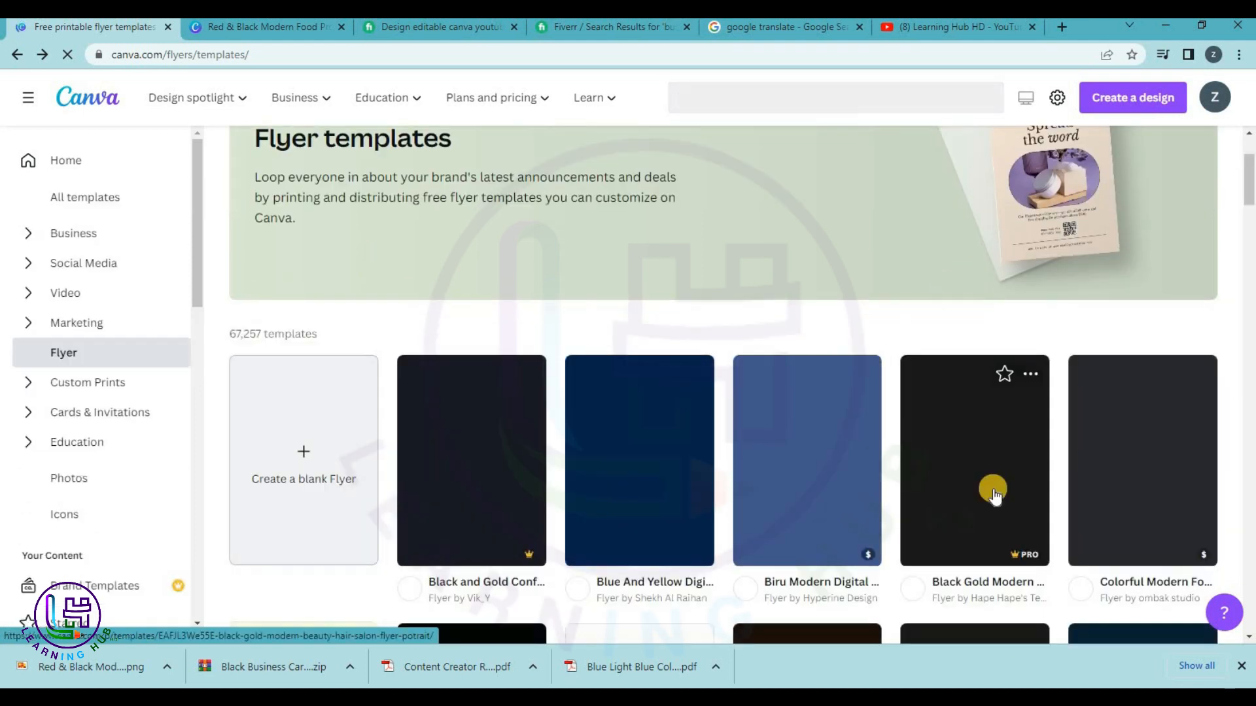
{"action": "scroll", "coordinate": [793, 373], "scroll_direction": "down", "scroll_amount": 1}
{"action": "scroll", "coordinate": [793, 373], "scroll_direction": "down", "scroll_amount": 9}
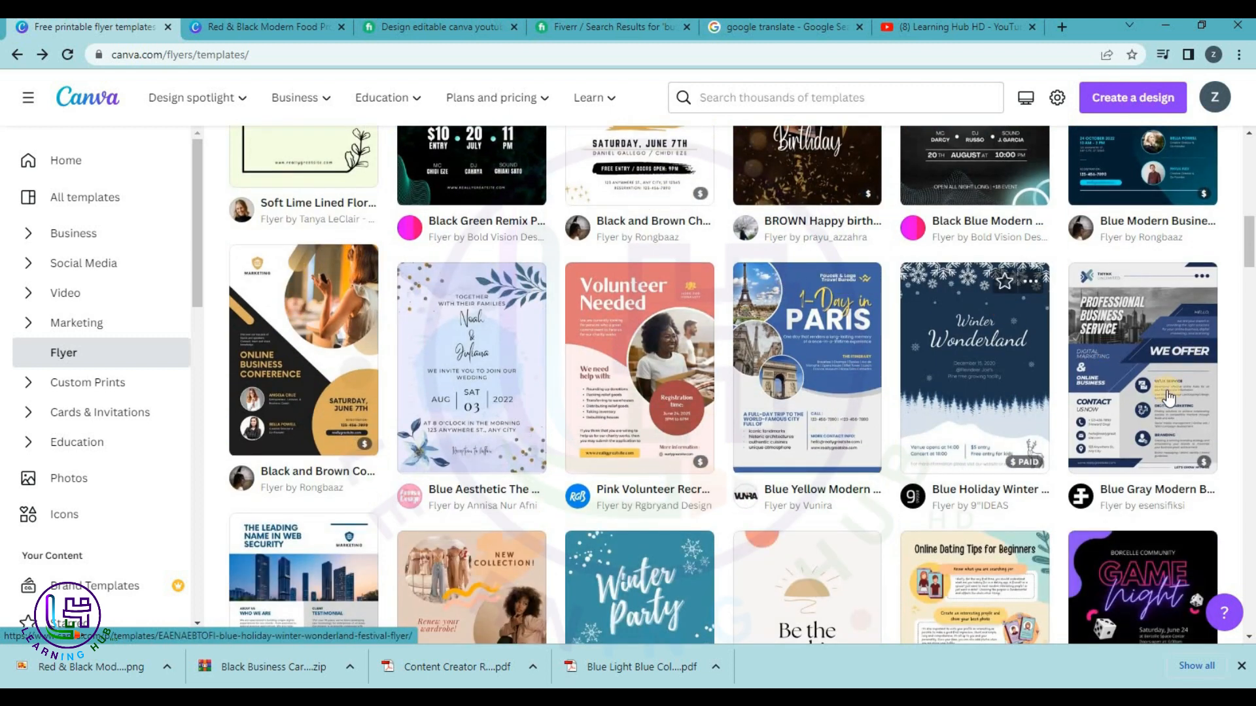
{"action": "scroll", "coordinate": [1004, 312], "scroll_direction": "down", "scroll_amount": 6}
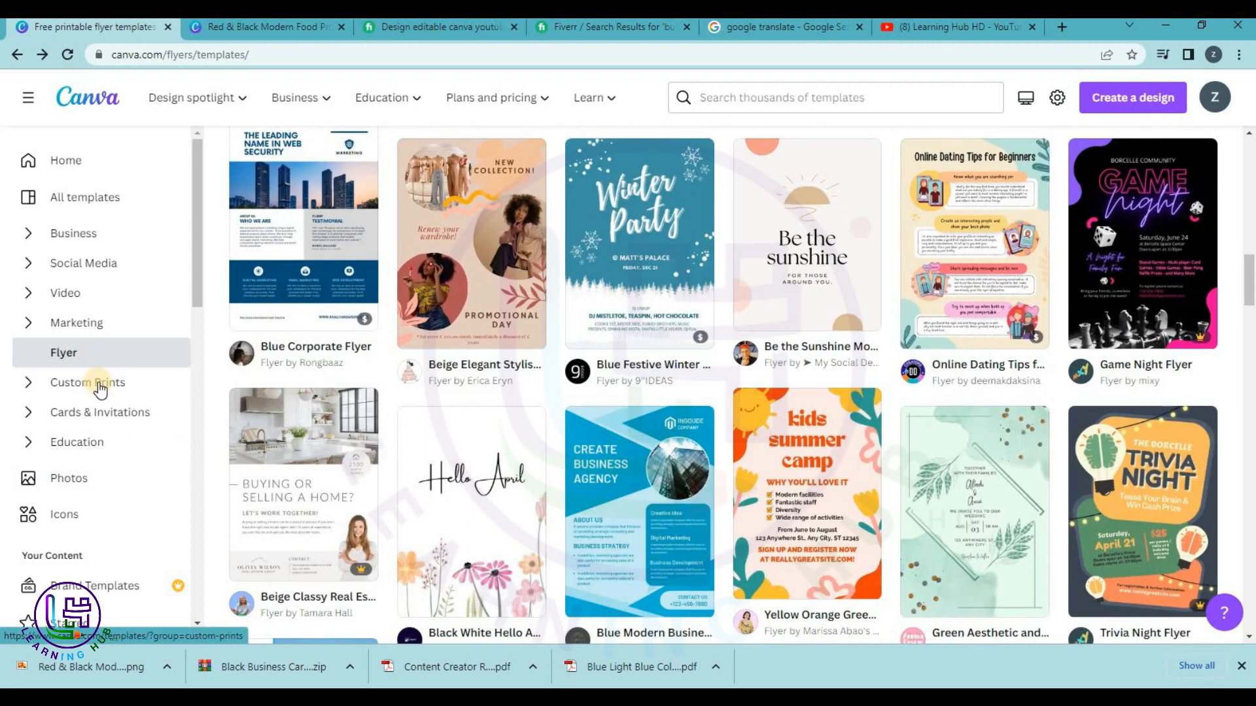
Browse the Cards & Invitations category and the Invitations template collection.
{"action": "left_click", "coordinate": [122, 418]}
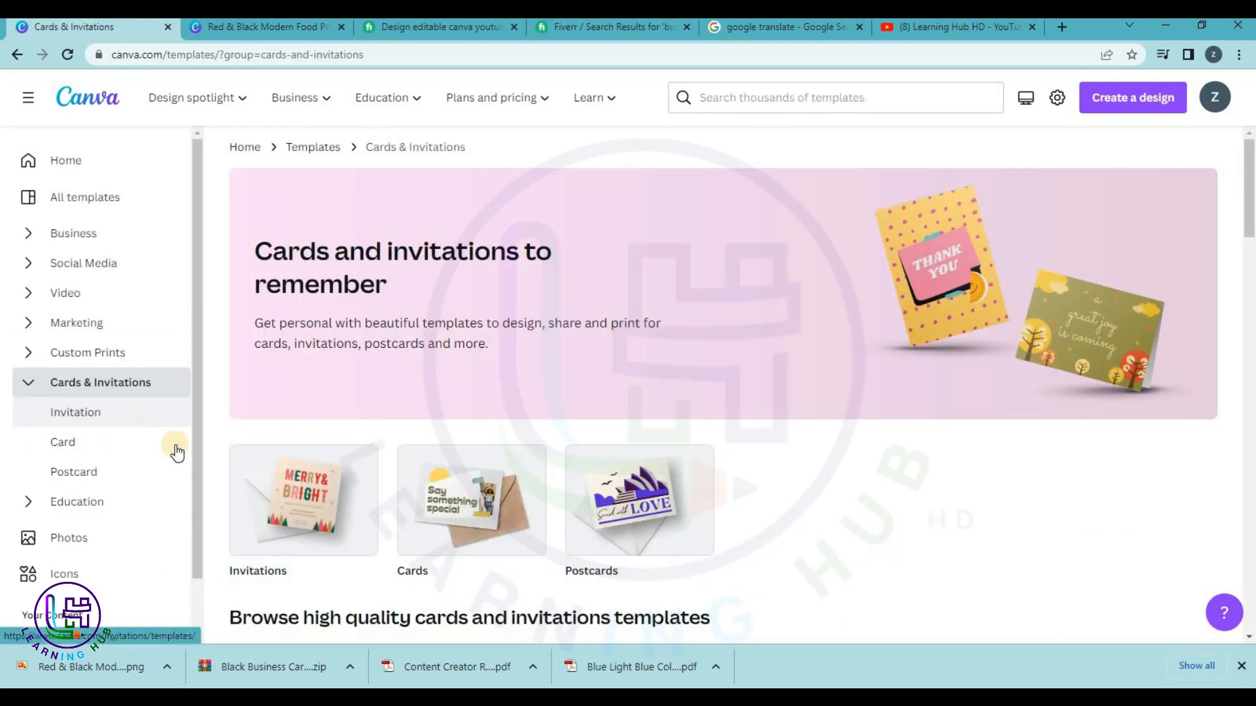
{"action": "scroll", "coordinate": [327, 533], "scroll_direction": "down", "scroll_amount": 3}
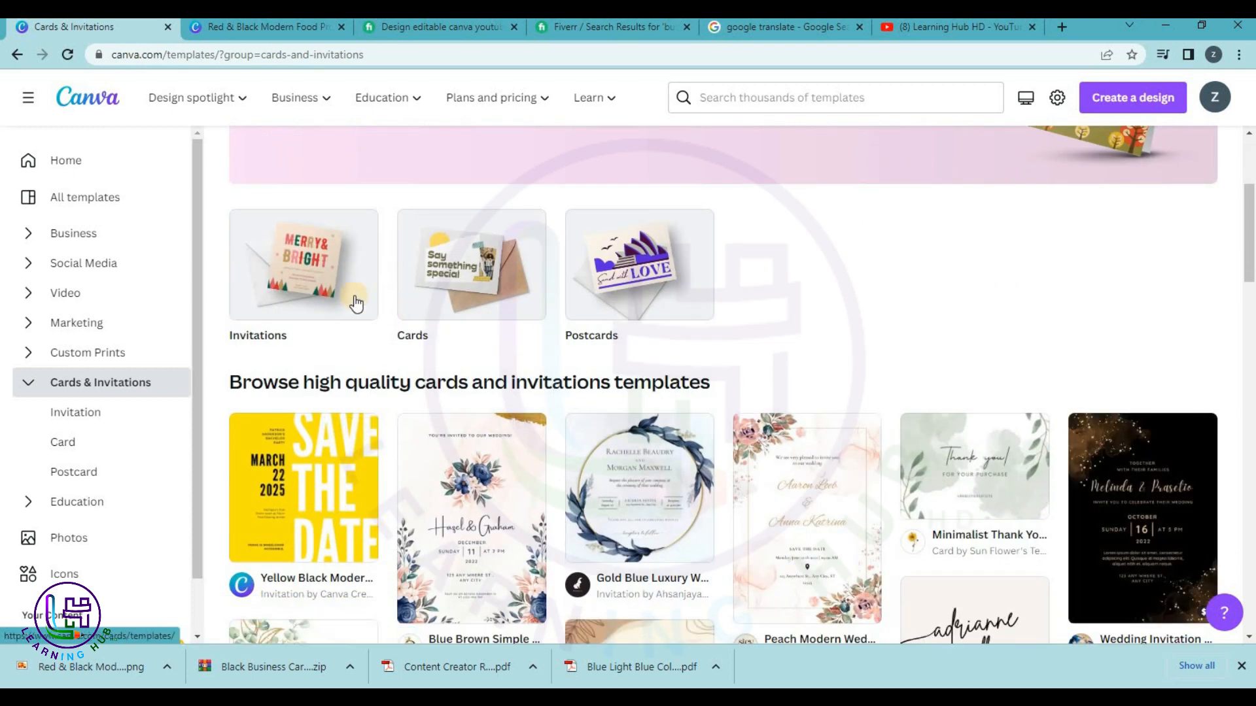
{"action": "left_click", "coordinate": [306, 275]}
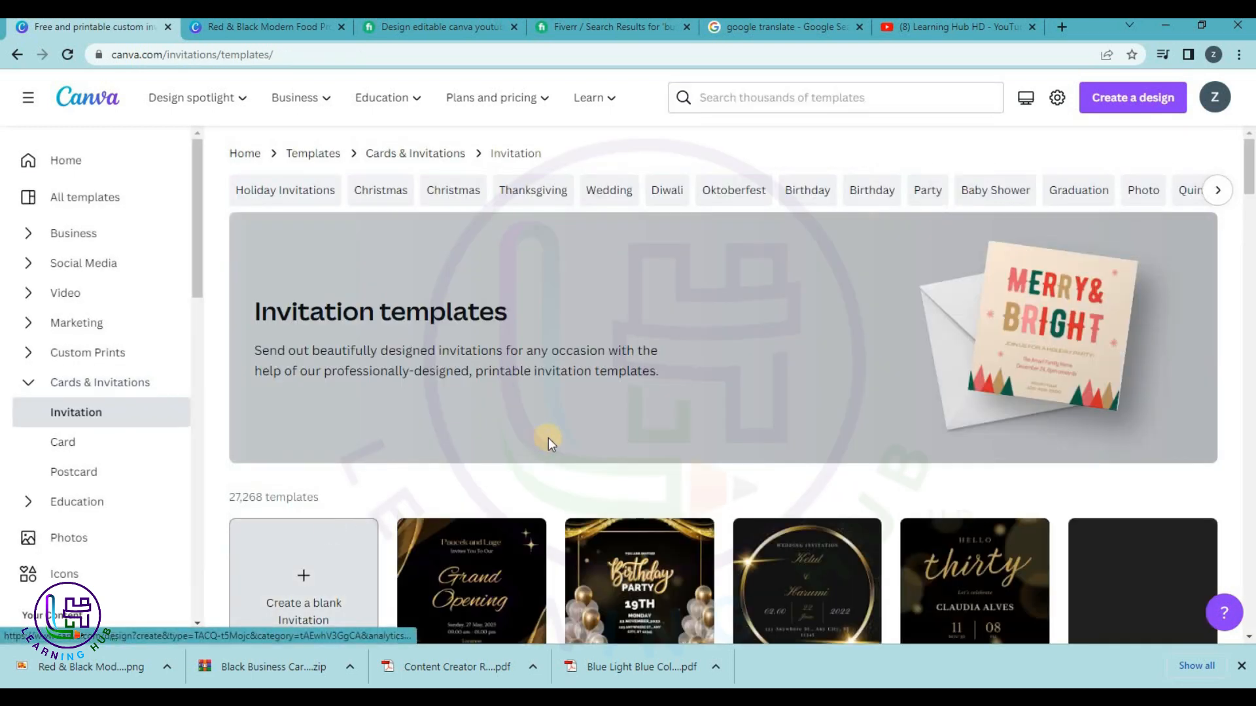
{"action": "scroll", "coordinate": [550, 440], "scroll_direction": "down", "scroll_amount": 3}
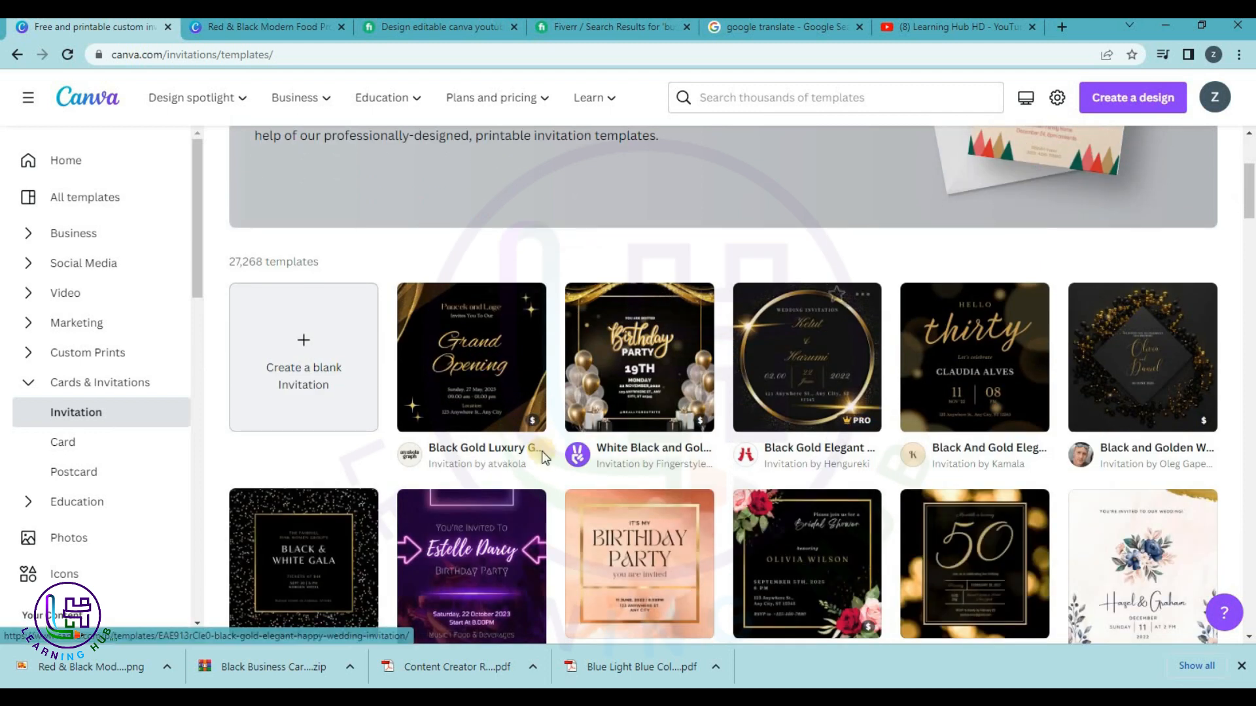
{"action": "scroll", "coordinate": [522, 469], "scroll_direction": "down", "scroll_amount": 3}
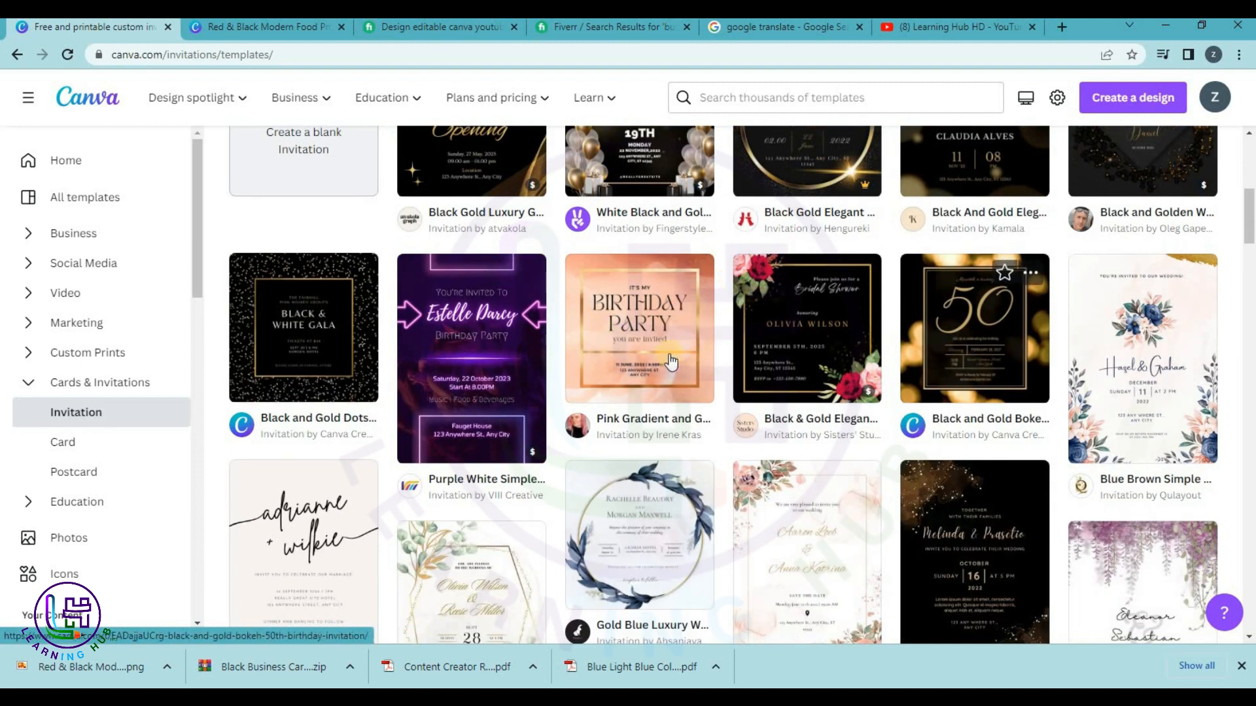
{"action": "scroll", "coordinate": [1194, 388], "scroll_direction": "down", "scroll_amount": 1}
{"action": "scroll", "coordinate": [1021, 529], "scroll_direction": "down", "scroll_amount": 10}
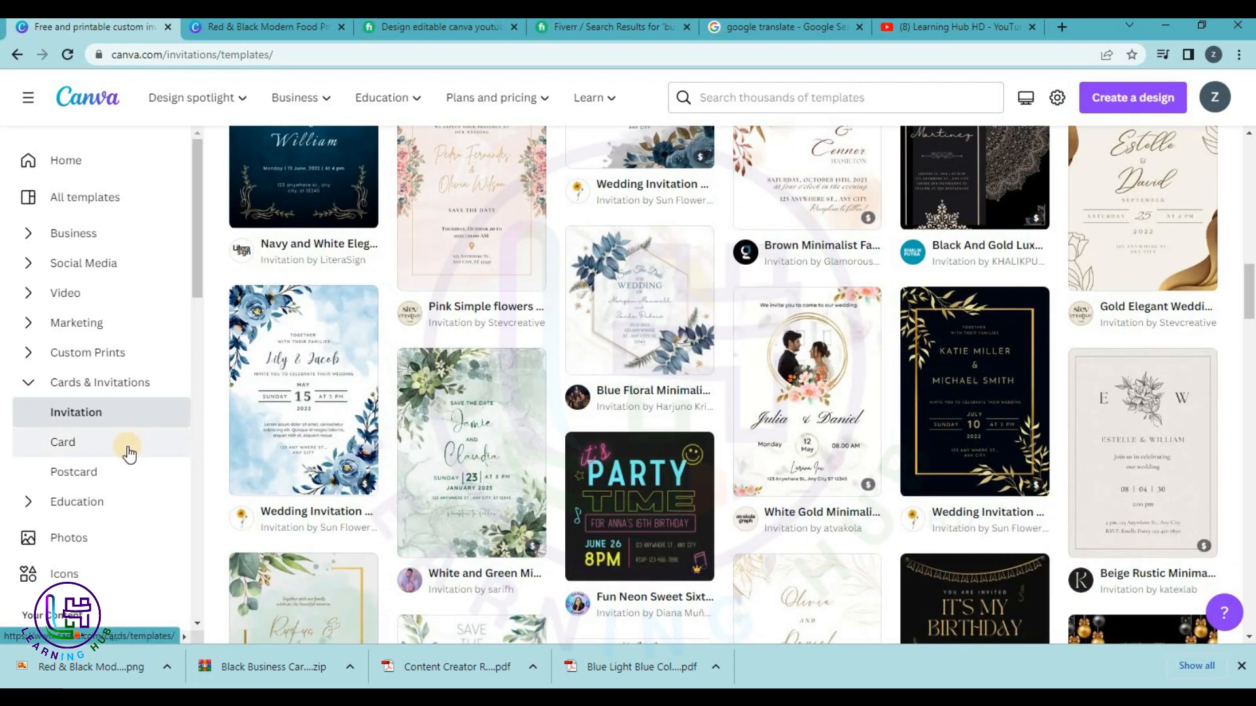
Scroll through the Education templates, then return to the Canva Home page.
{"action": "left_click", "coordinate": [93, 501]}
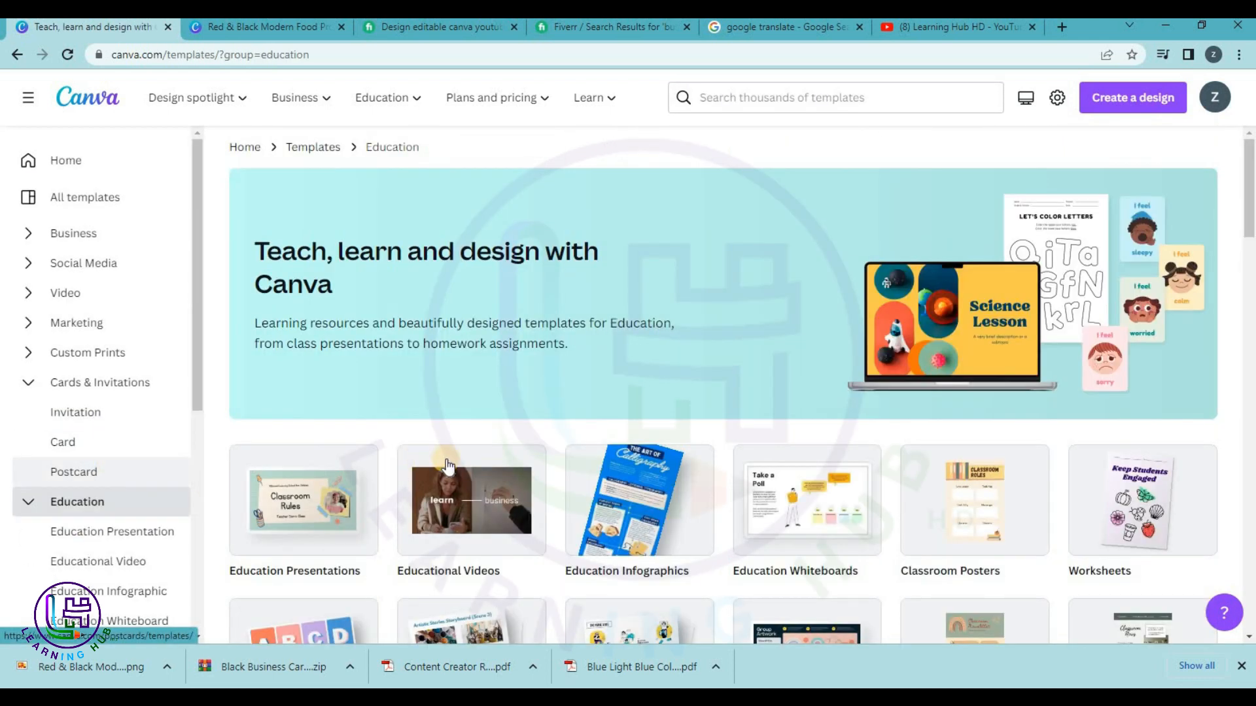
{"action": "scroll", "coordinate": [321, 337], "scroll_direction": "down", "scroll_amount": 3}
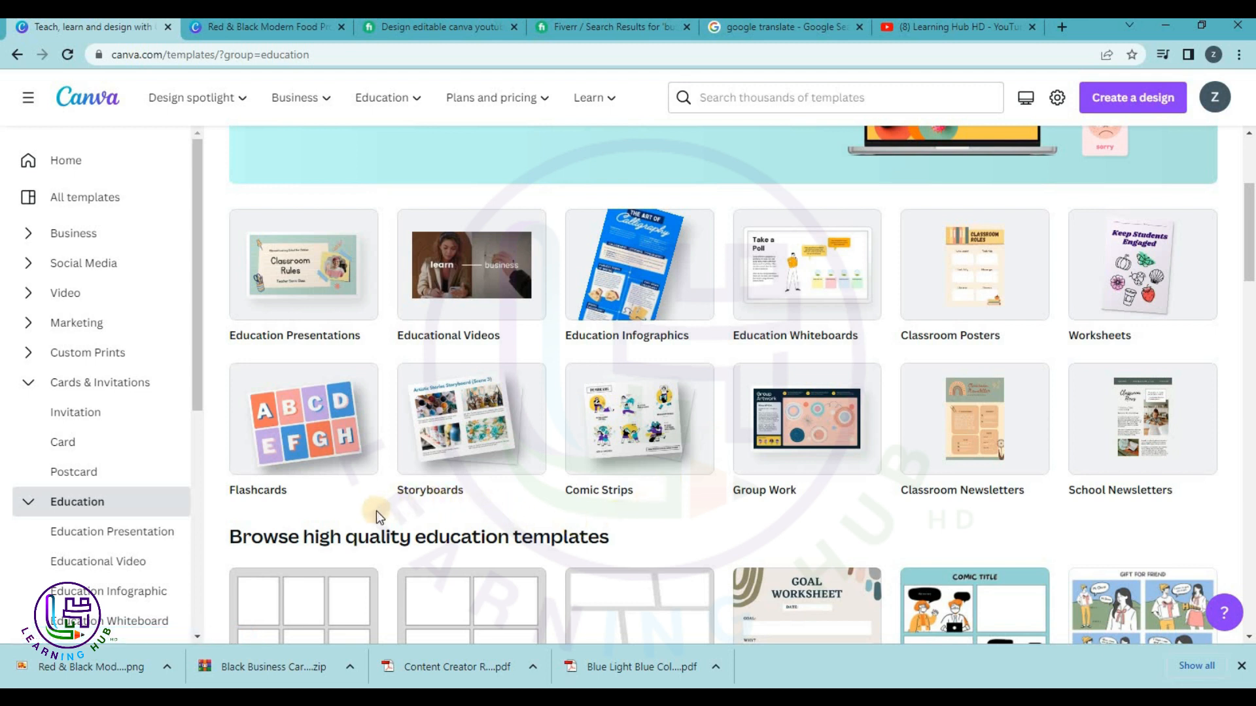
{"action": "scroll", "coordinate": [623, 524], "scroll_direction": "down", "scroll_amount": 4}
{"action": "scroll", "coordinate": [724, 440], "scroll_direction": "down", "scroll_amount": 3}
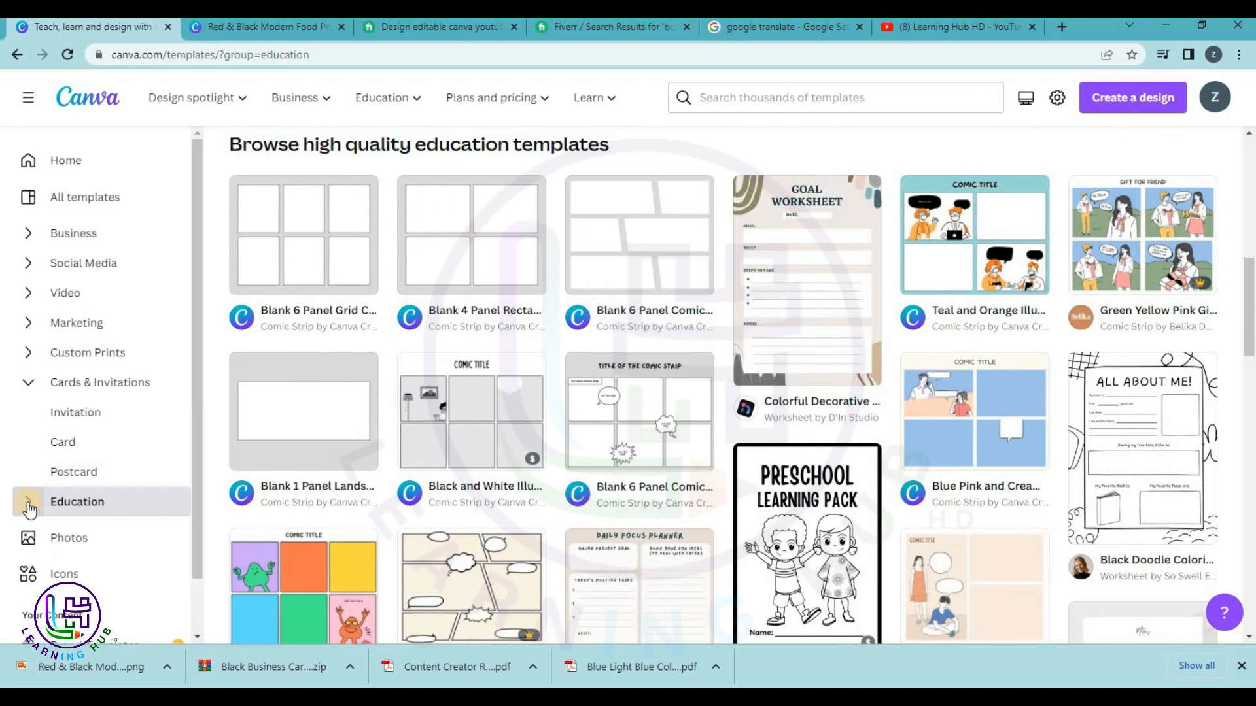
{"action": "scroll", "coordinate": [39, 484], "scroll_direction": "down", "scroll_amount": 1}
{"action": "scroll", "coordinate": [1085, 449], "scroll_direction": "down", "scroll_amount": 4}
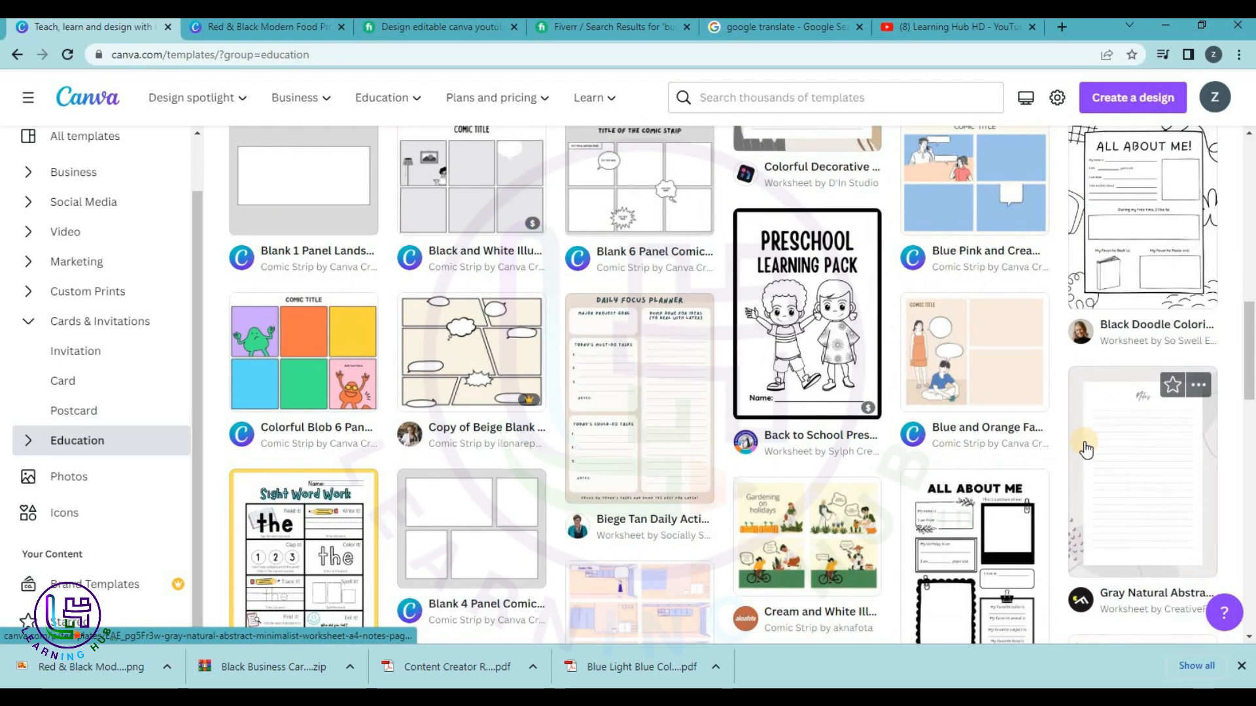
{"action": "scroll", "coordinate": [1084, 443], "scroll_direction": "down", "scroll_amount": 5}
{"action": "scroll", "coordinate": [1084, 442], "scroll_direction": "up", "scroll_amount": 5}
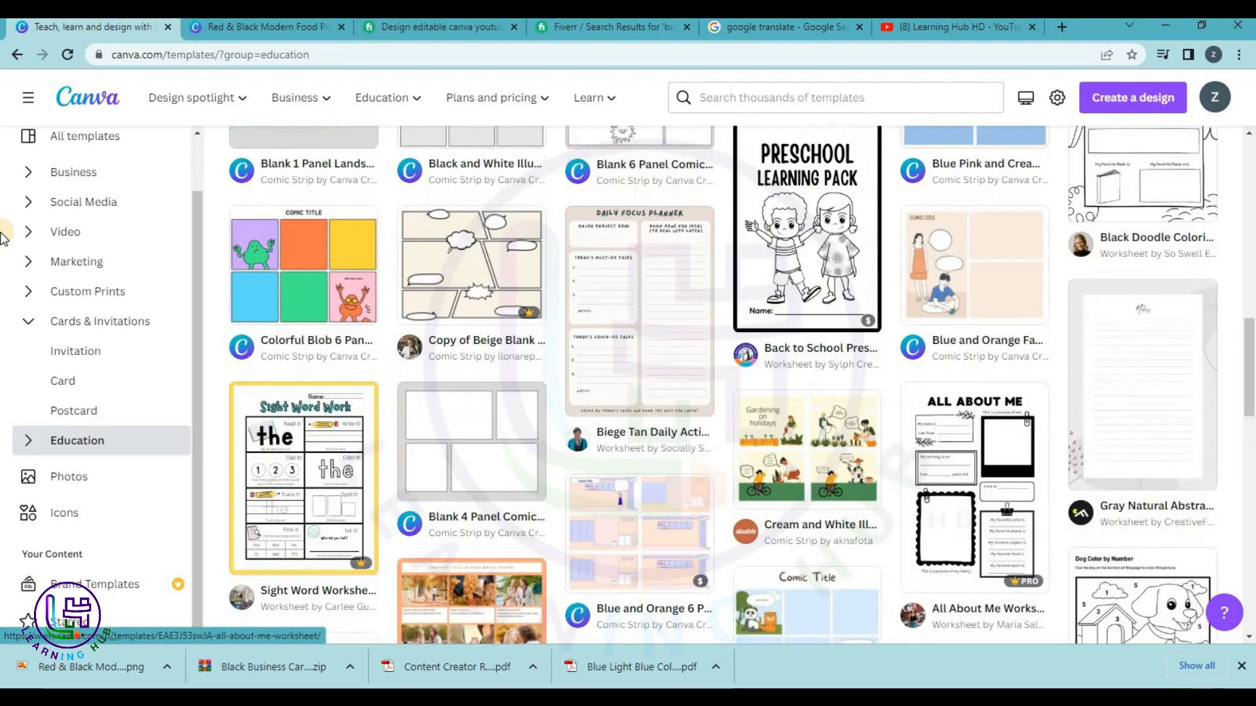
{"action": "scroll", "coordinate": [61, 163], "scroll_direction": "up", "scroll_amount": 1}
{"action": "left_click", "coordinate": [60, 163]}
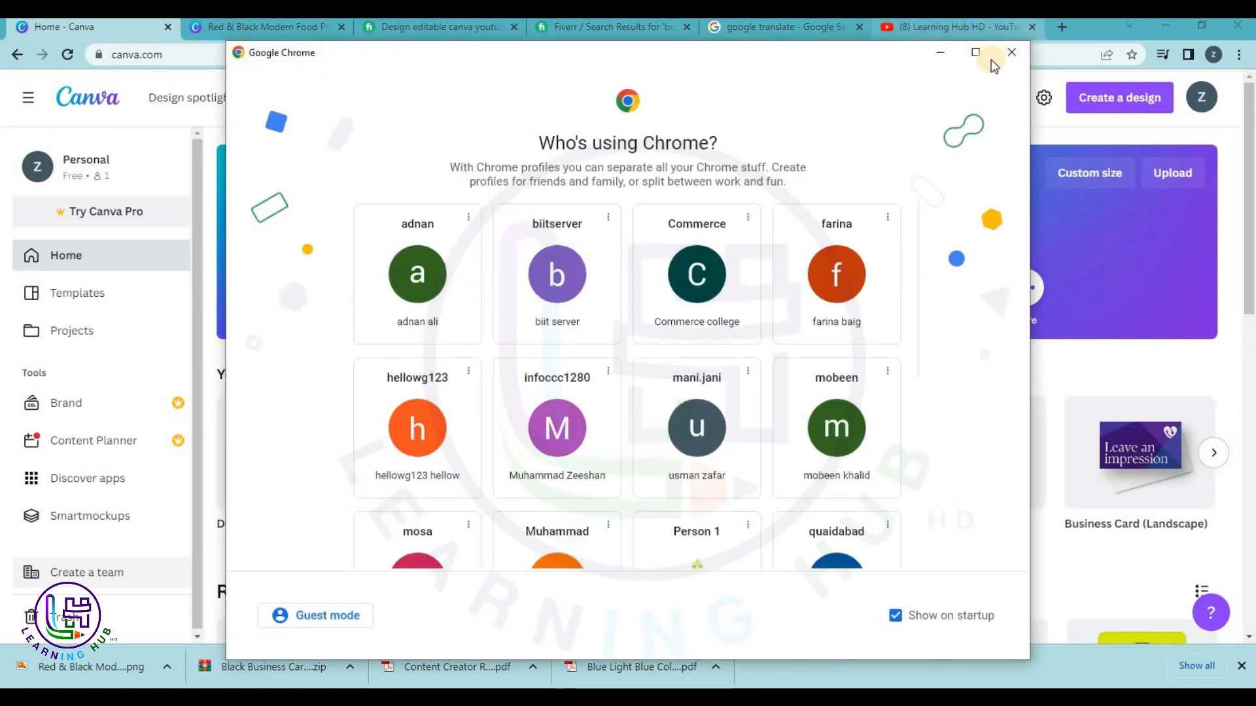
Open a maximized Chrome window for the Person 1 profile and load canva.com.
{"action": "scroll", "coordinate": [573, 343], "scroll_direction": "down", "scroll_amount": 4}
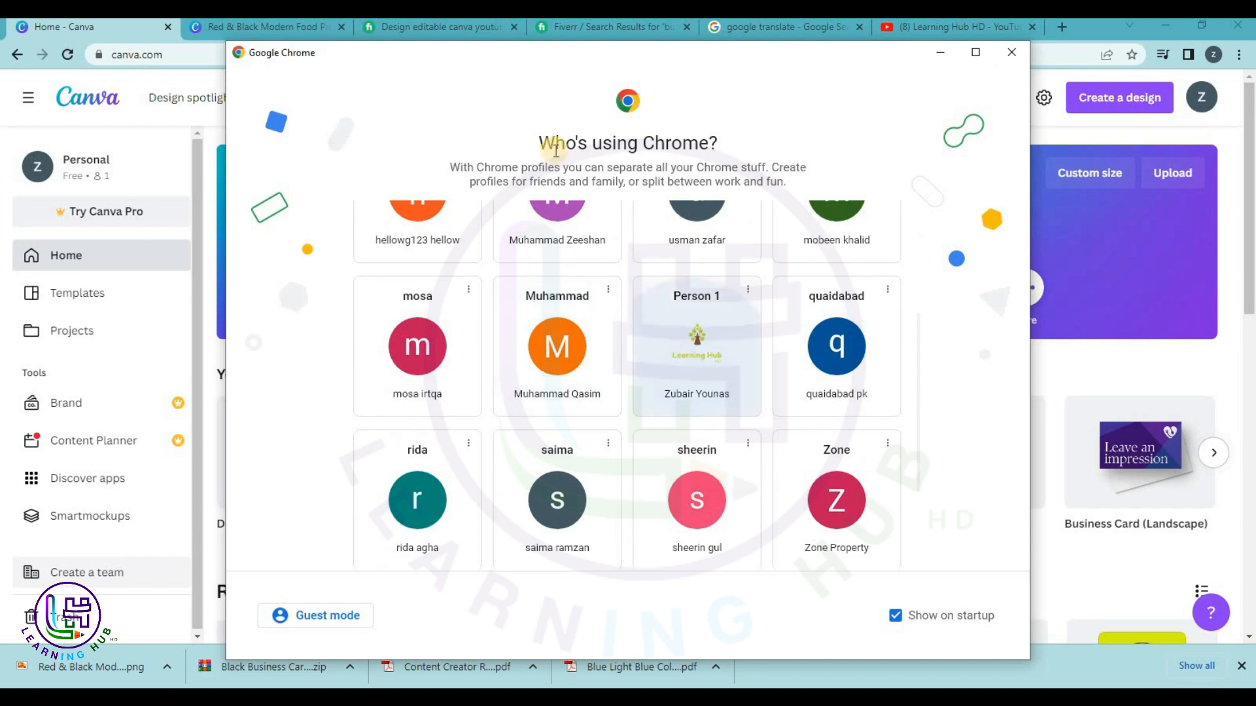
{"action": "left_click", "coordinate": [702, 374]}
{"action": "left_click", "coordinate": [363, 52]}
{"action": "type", "text": "canva.com"}
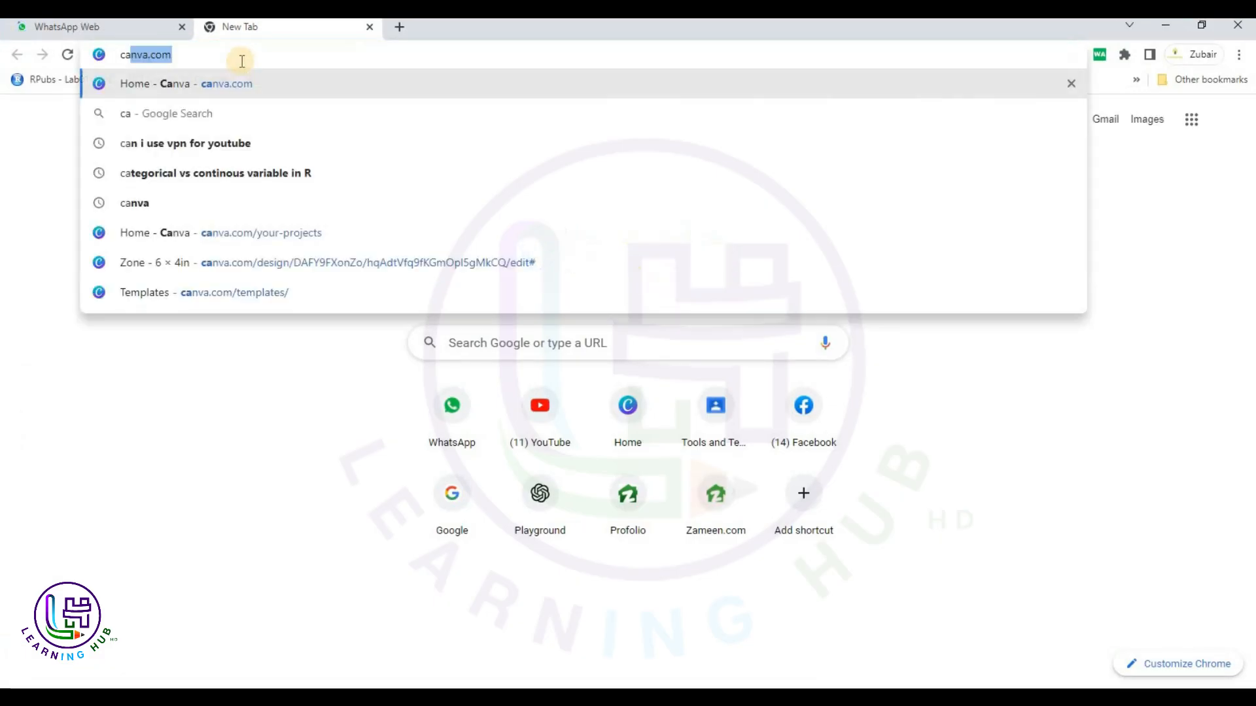
{"action": "key", "text": "Return"}
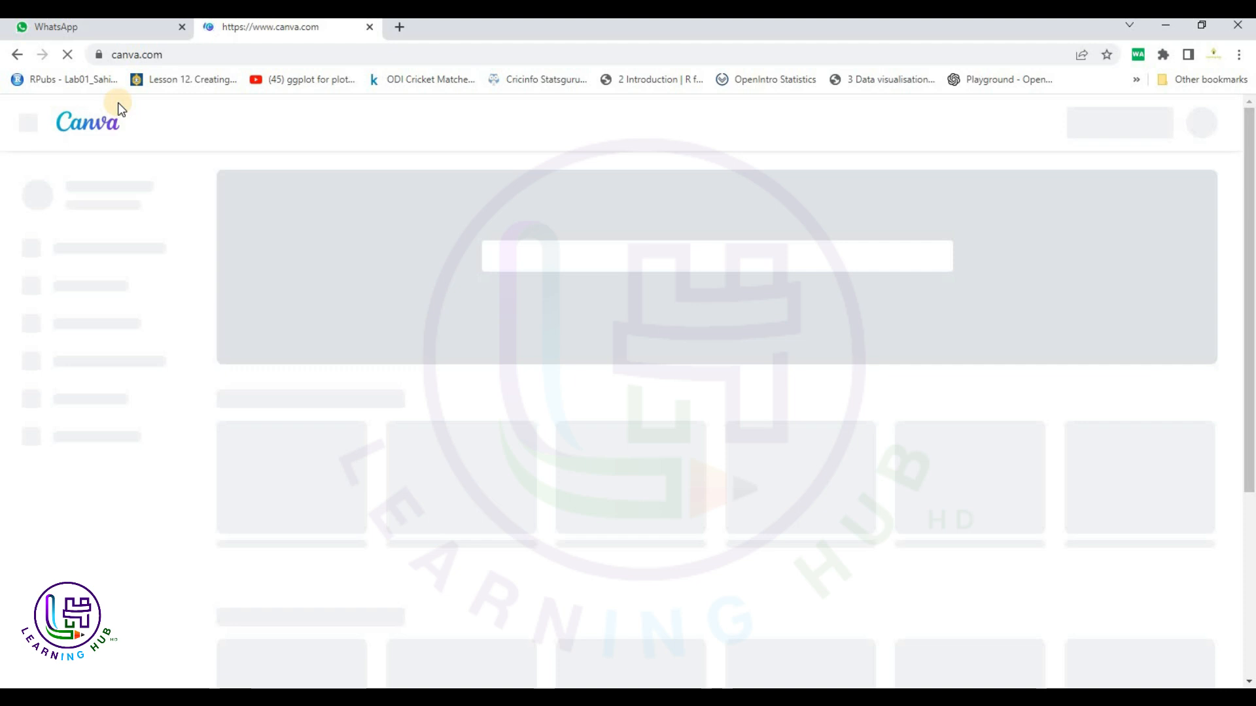
Close the WhatsApp Web tab and scroll through Recent designs on Canva Home.
{"action": "left_click", "coordinate": [139, 34]}
{"action": "left_click", "coordinate": [182, 27]}
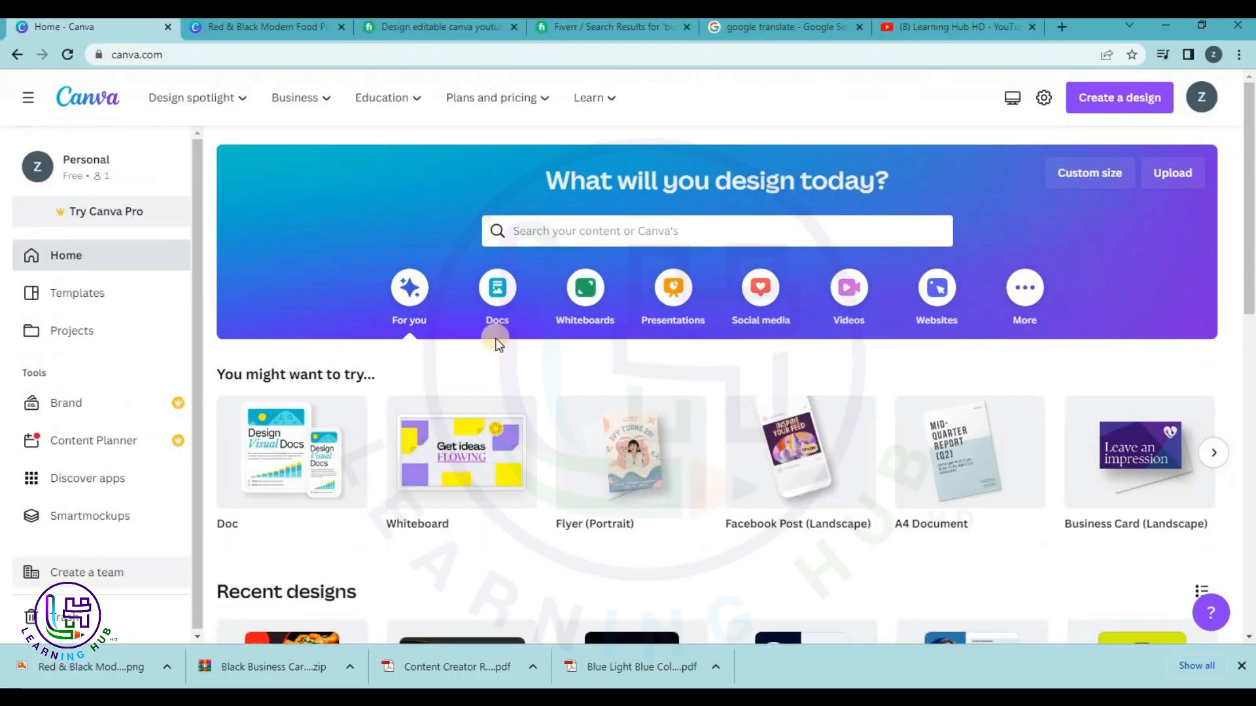
{"action": "scroll", "coordinate": [580, 517], "scroll_direction": "down", "scroll_amount": 5}
{"action": "scroll", "coordinate": [822, 410], "scroll_direction": "down", "scroll_amount": 7}
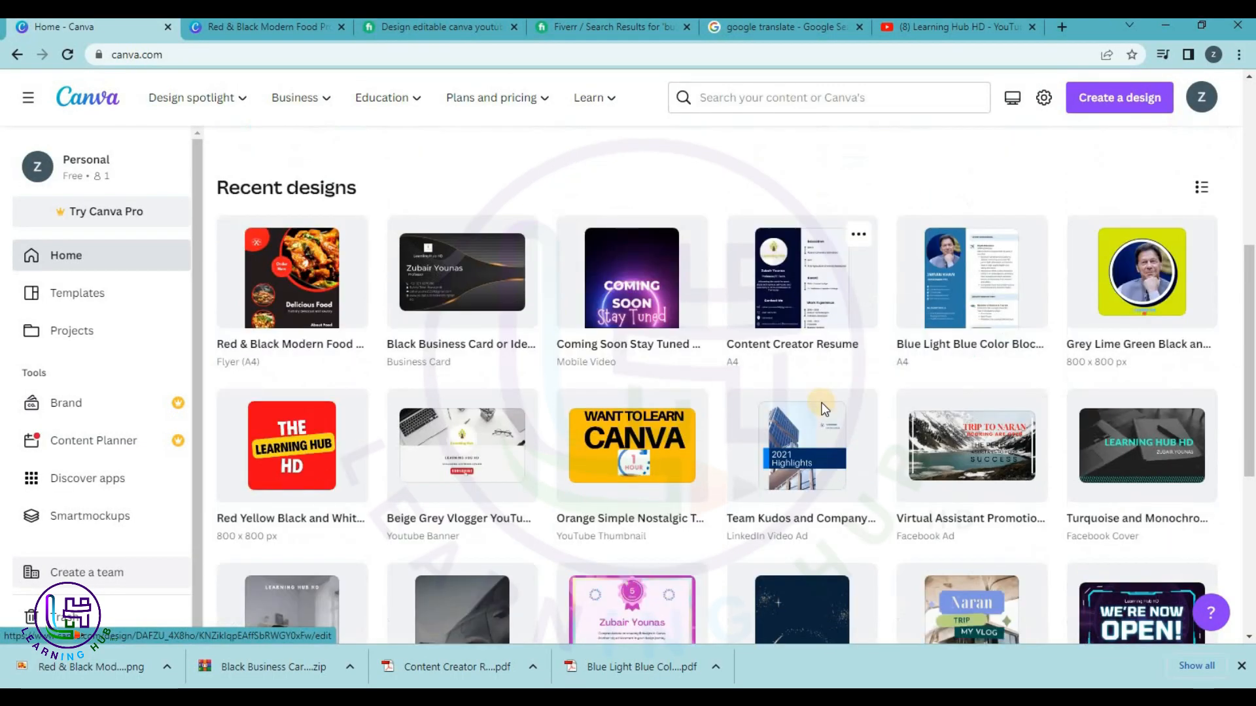
{"action": "scroll", "coordinate": [823, 407], "scroll_direction": "up", "scroll_amount": 4}
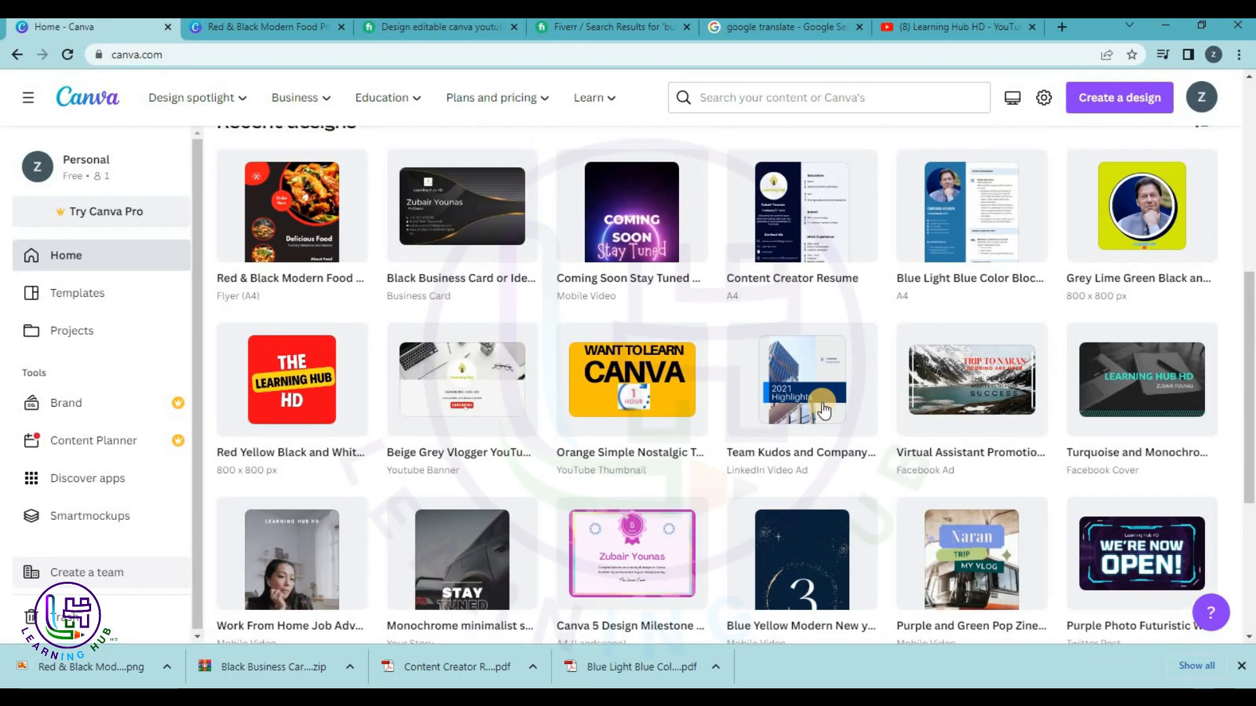
{"action": "scroll", "coordinate": [822, 402], "scroll_direction": "down", "scroll_amount": 4}
{"action": "scroll", "coordinate": [780, 384], "scroll_direction": "up", "scroll_amount": 2}
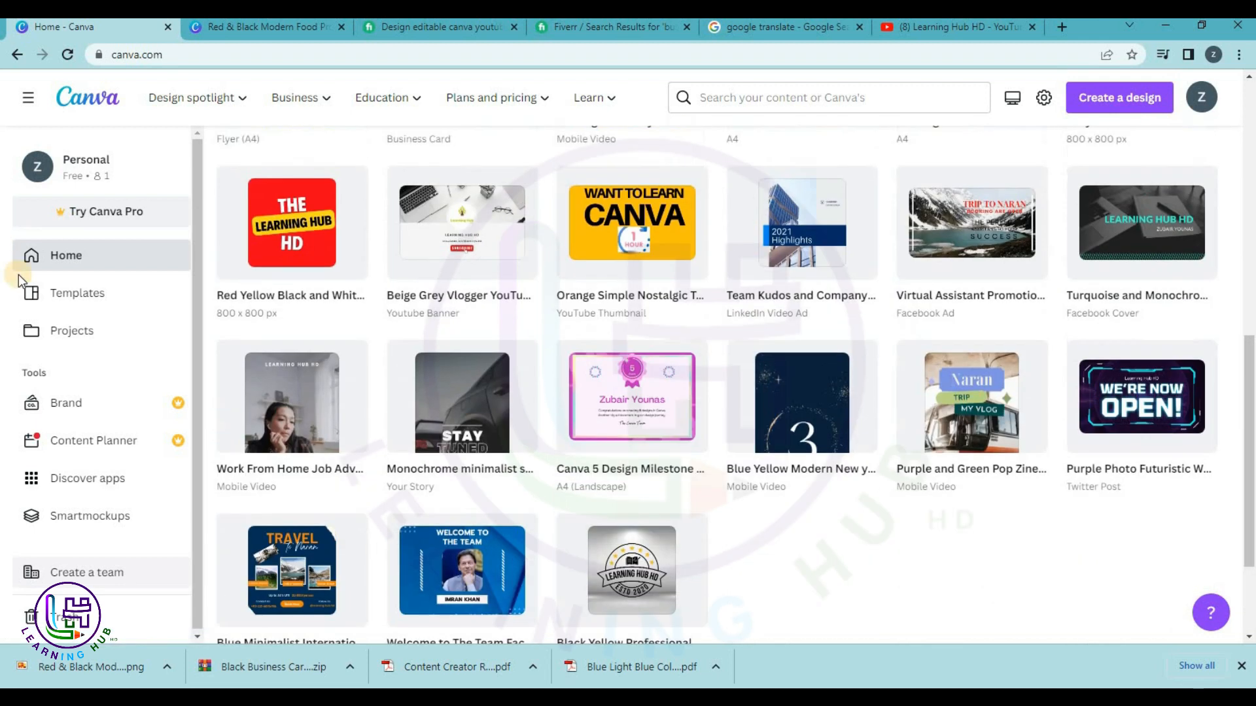
Filter Projects to Designs and review the flyer, business card and resume listed.
{"action": "left_click", "coordinate": [82, 333]}
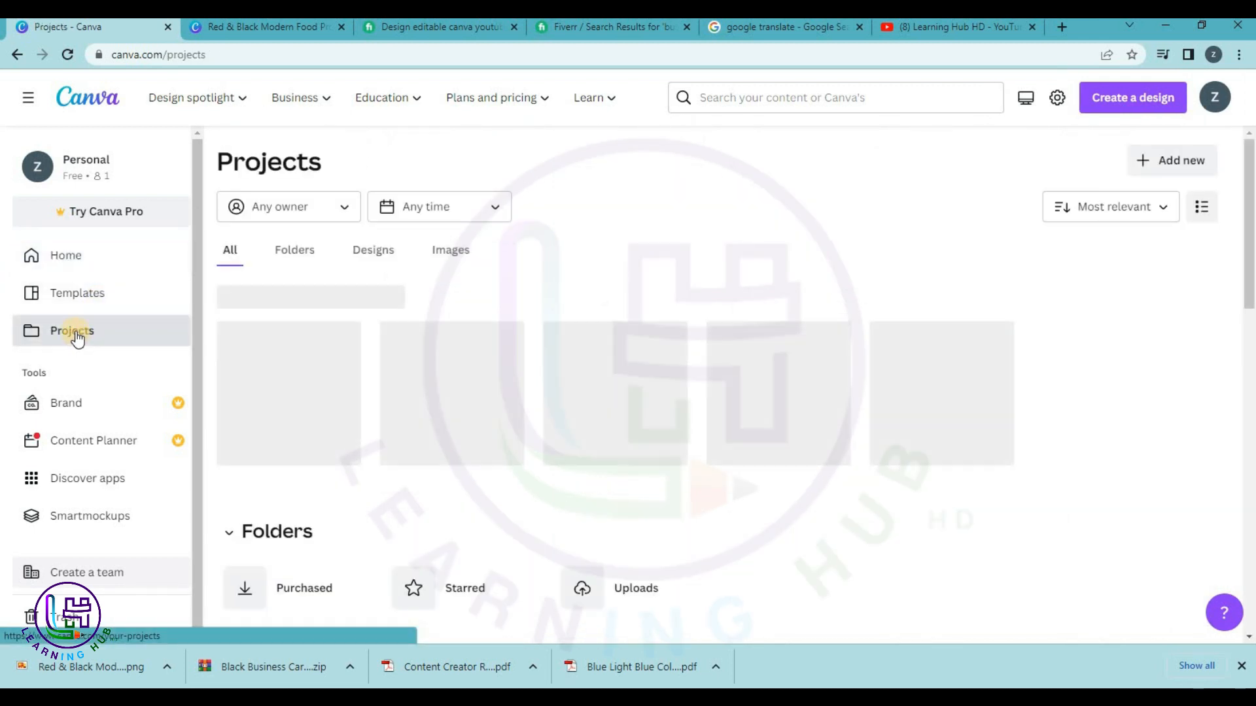
{"action": "left_click", "coordinate": [396, 255]}
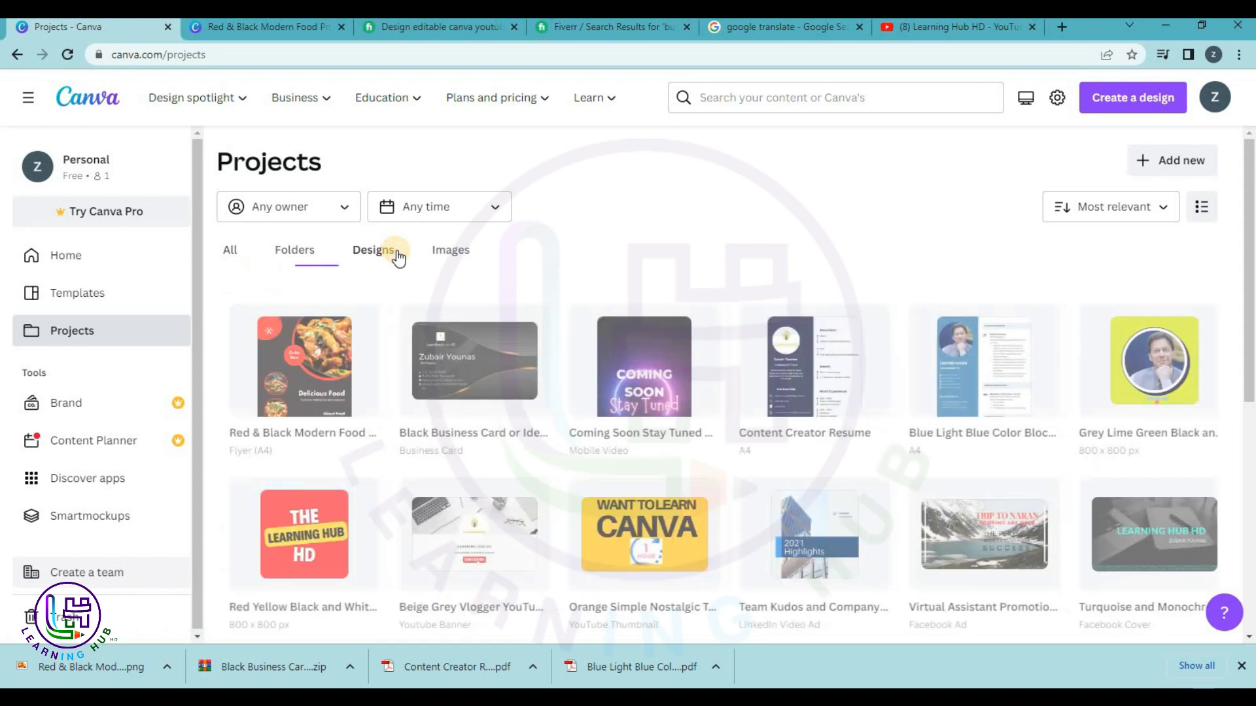
{"action": "scroll", "coordinate": [763, 313], "scroll_direction": "down", "scroll_amount": 5}
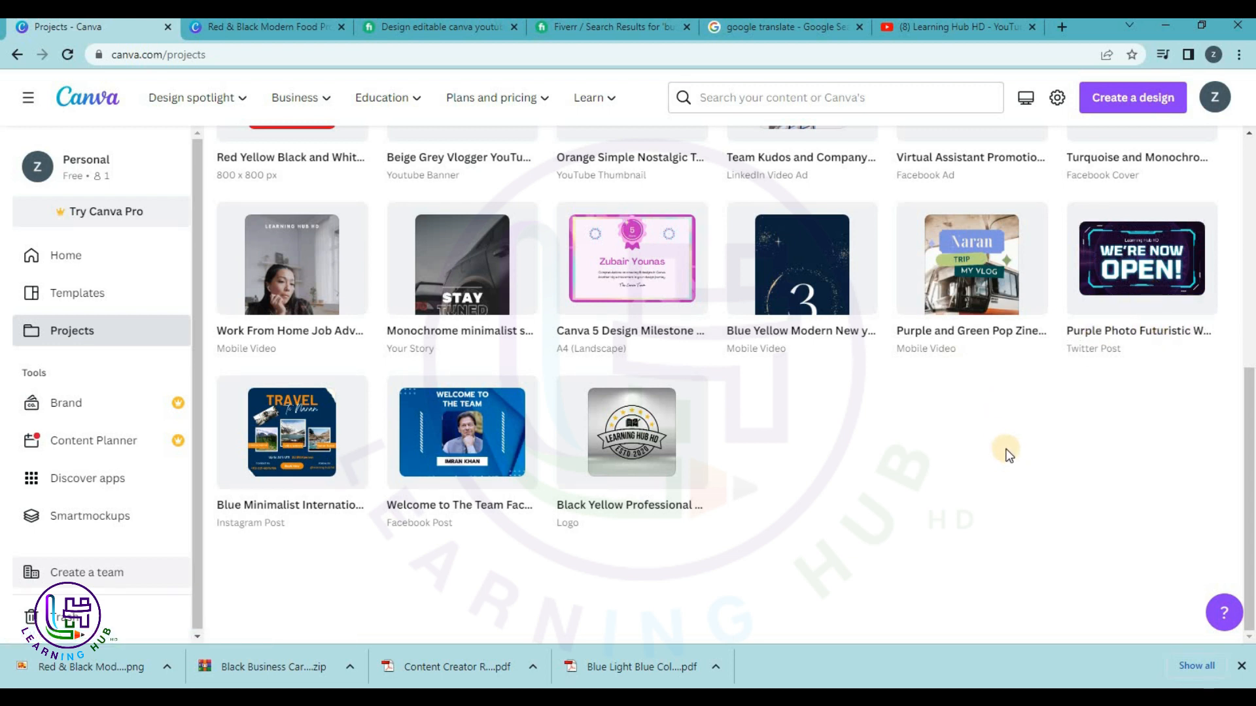
{"action": "scroll", "coordinate": [1007, 453], "scroll_direction": "up", "scroll_amount": 1}
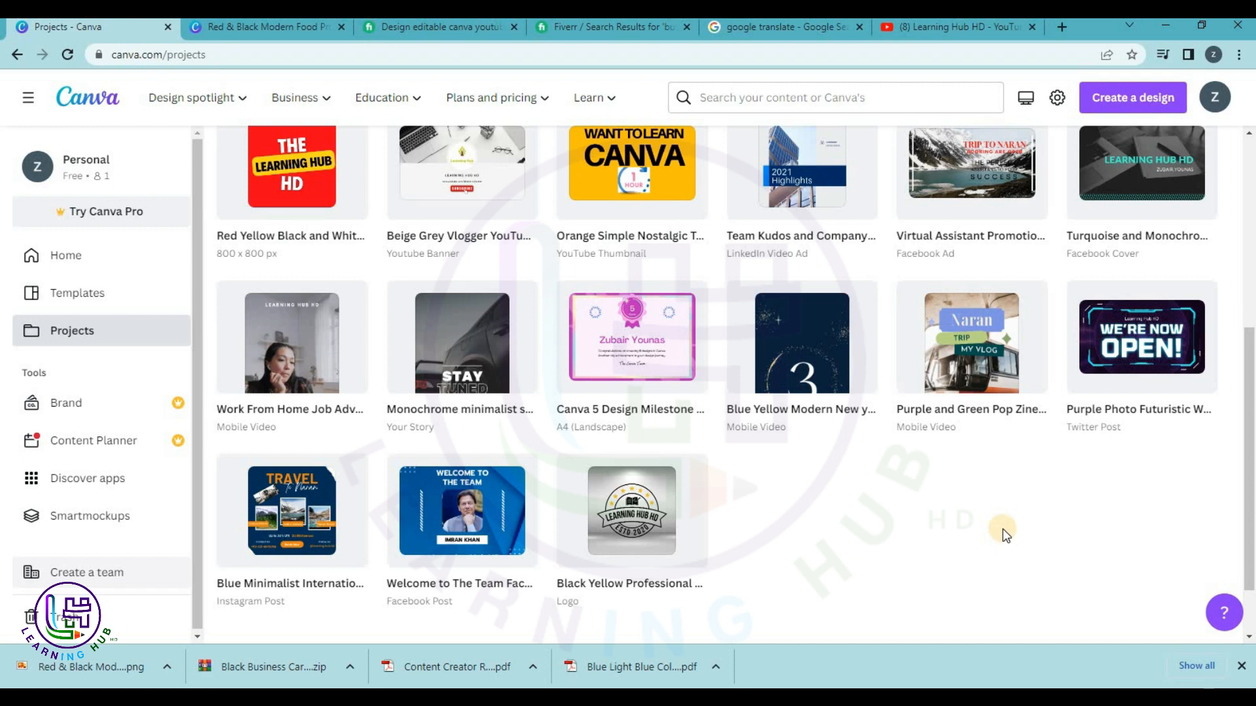
{"action": "scroll", "coordinate": [839, 478], "scroll_direction": "up", "scroll_amount": 5}
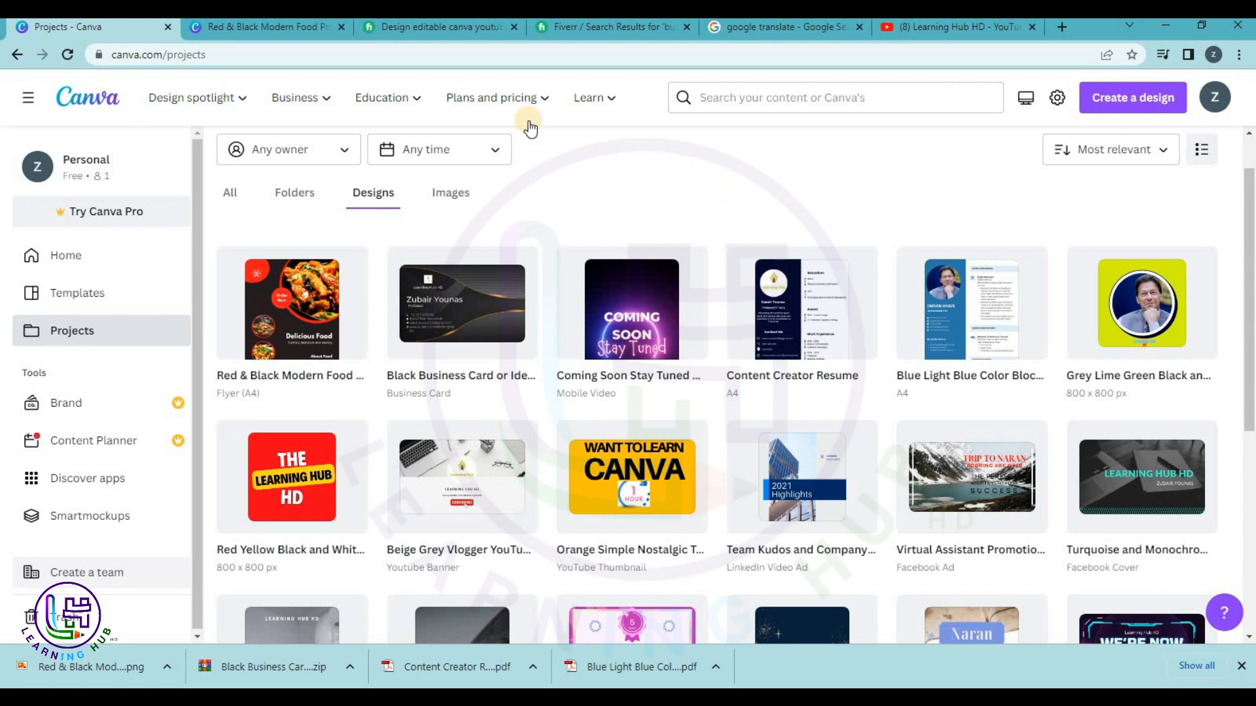
{"action": "mouse_move", "coordinate": [516, 102]}
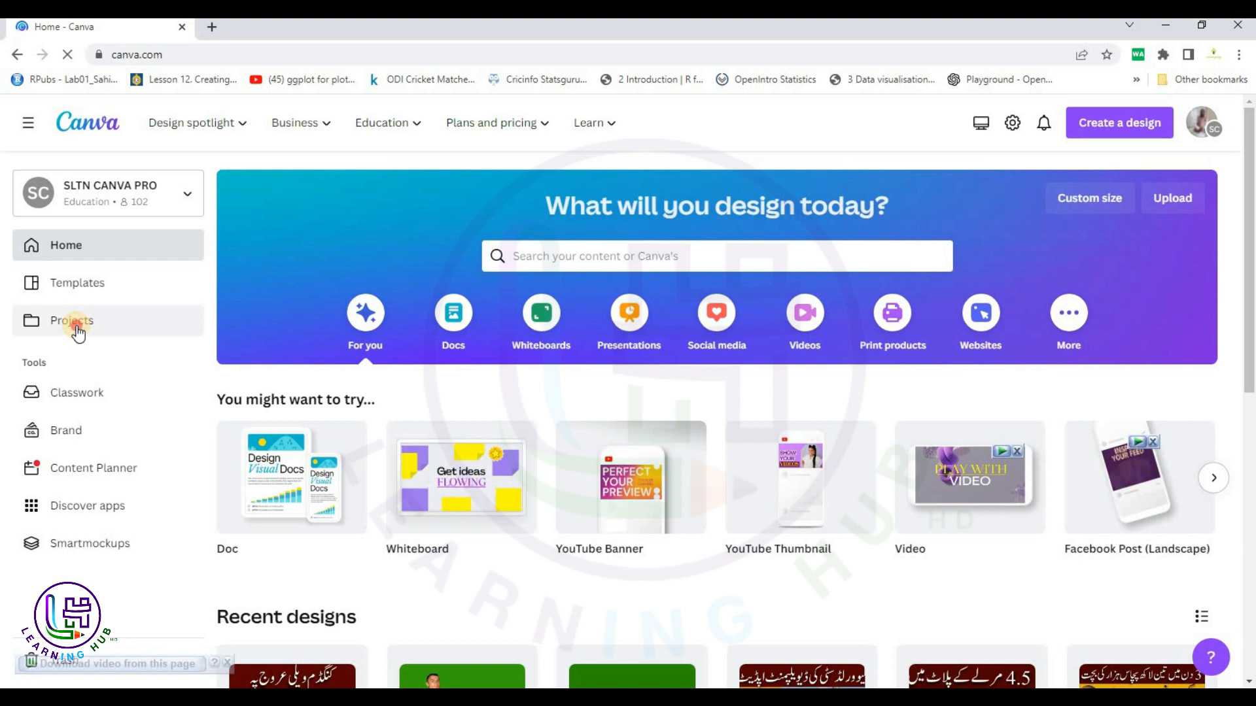
Filter Projects to Images and scroll the uploads, like the Ronaldo and Aston Martin wallpapers.
{"action": "left_click", "coordinate": [76, 329]}
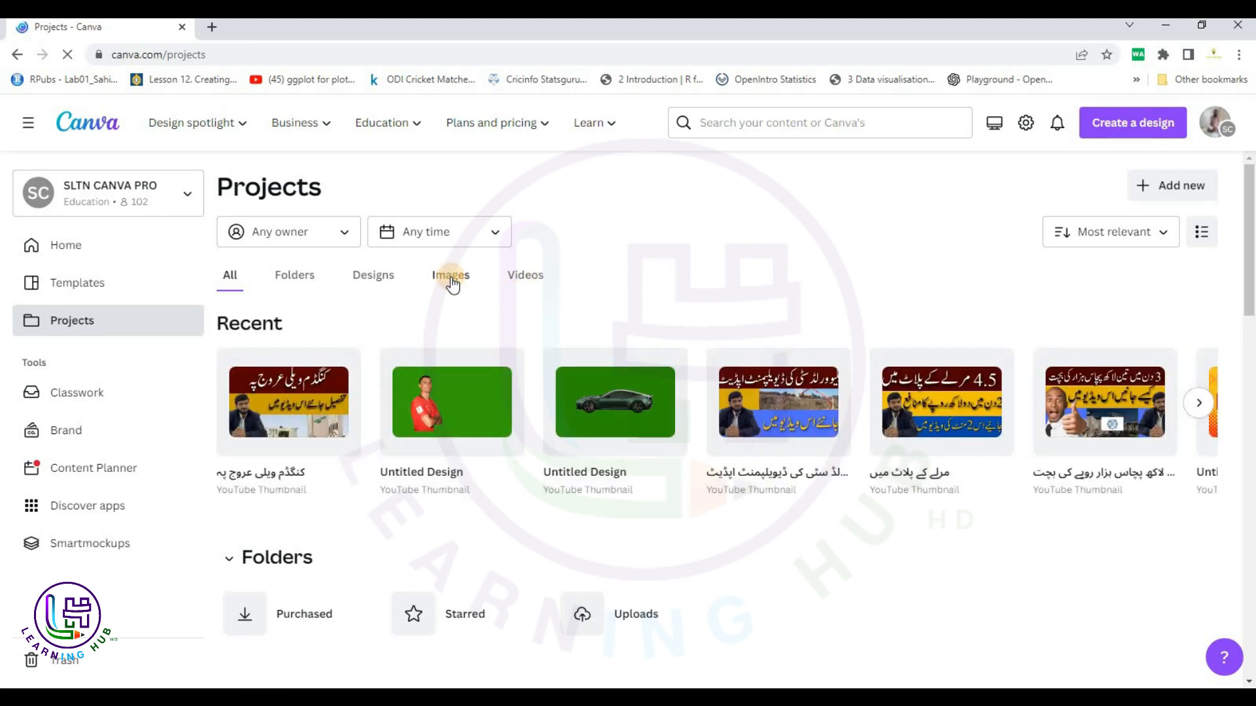
{"action": "left_click", "coordinate": [451, 283]}
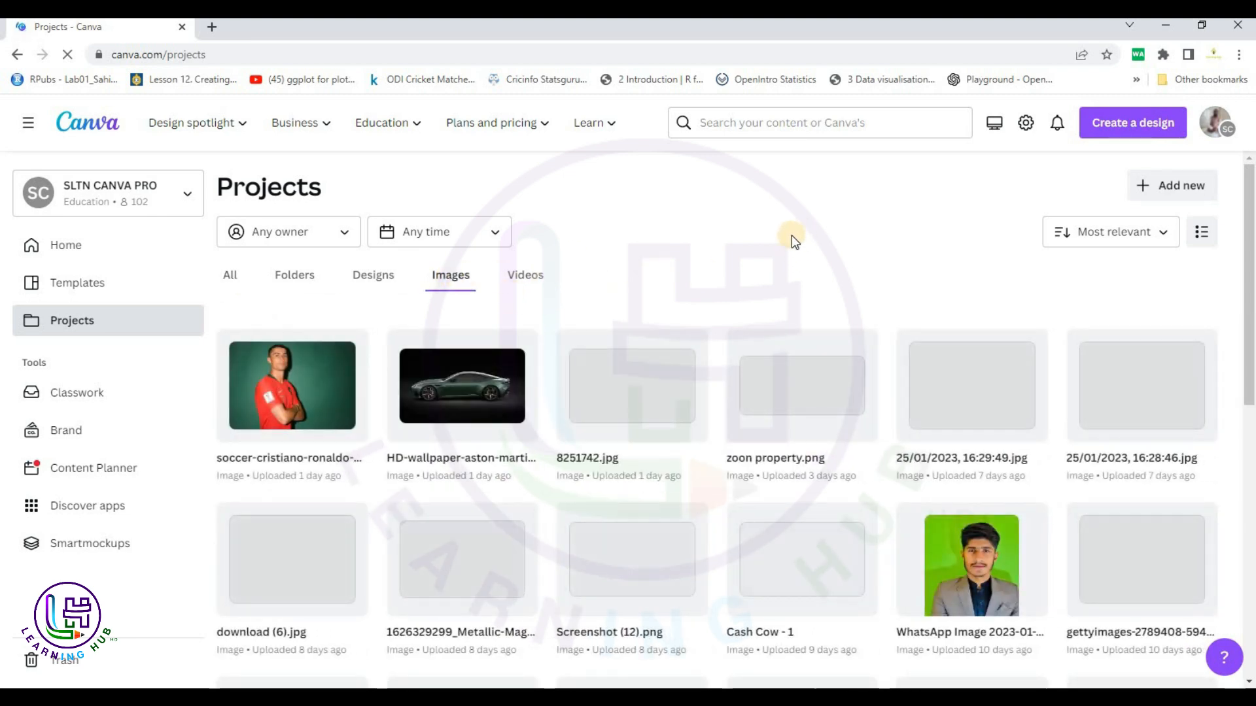
{"action": "scroll", "coordinate": [791, 280], "scroll_direction": "down", "scroll_amount": 7}
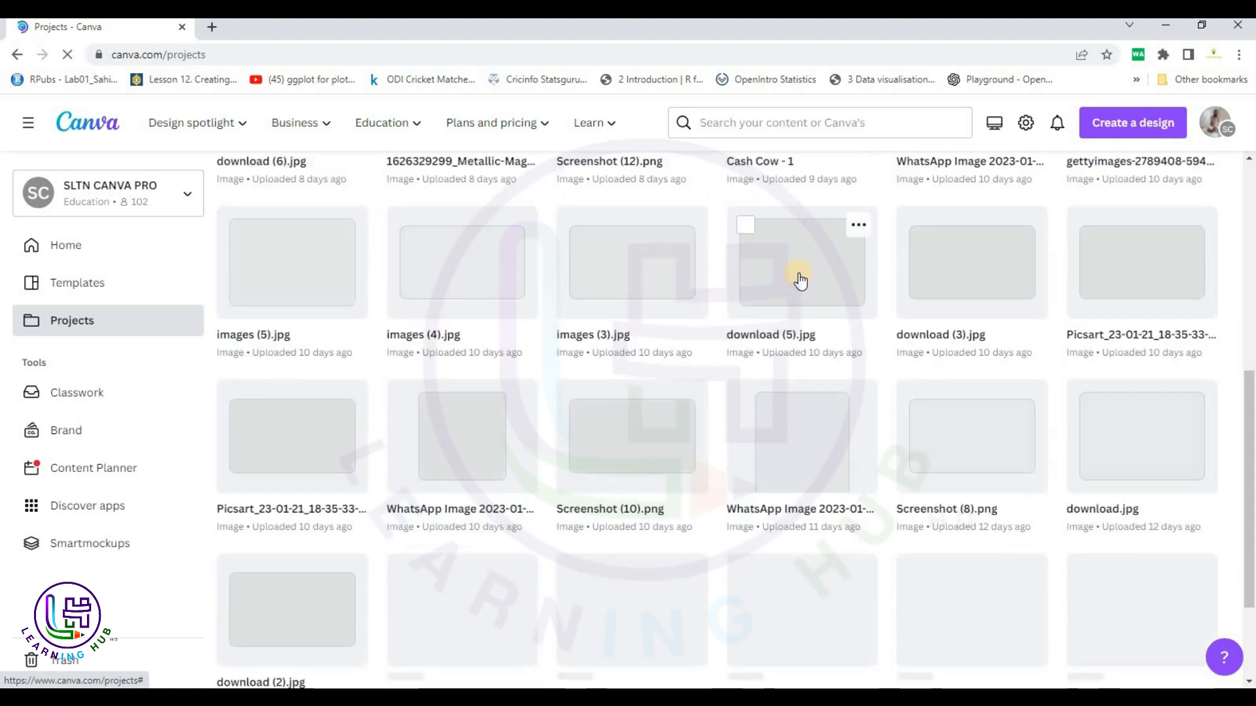
{"action": "scroll", "coordinate": [800, 281], "scroll_direction": "down", "scroll_amount": 10}
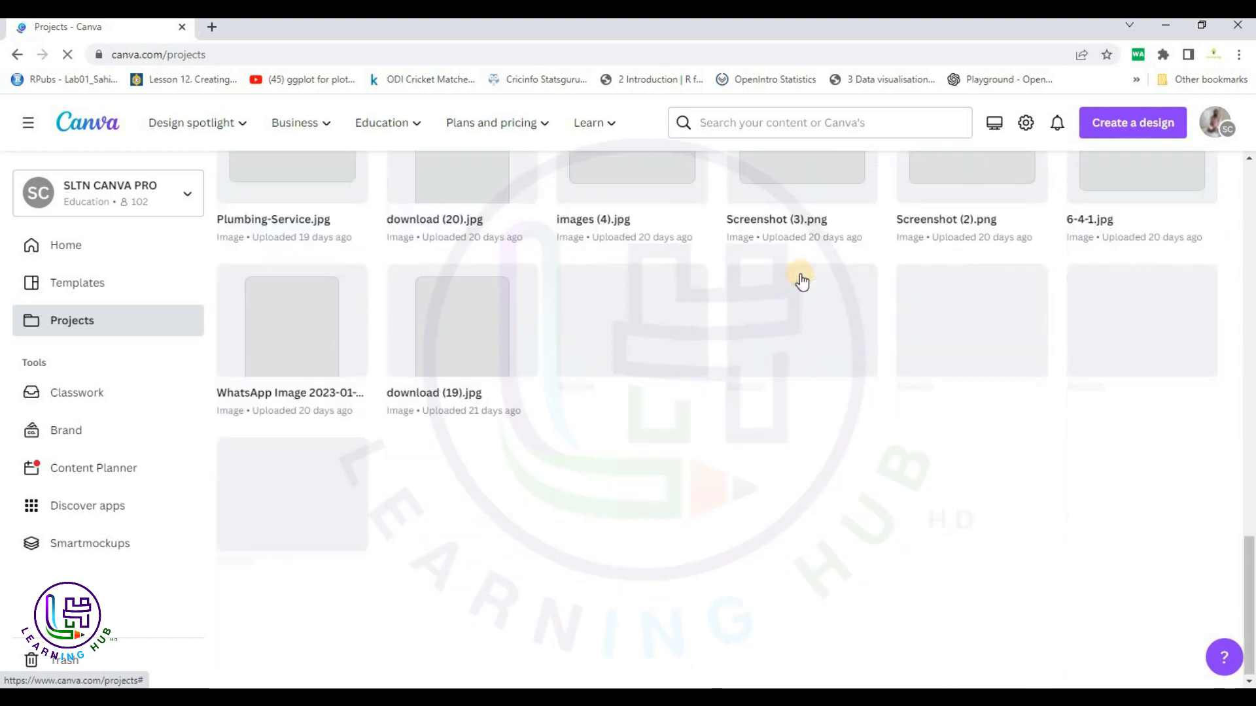
{"action": "scroll", "coordinate": [800, 281], "scroll_direction": "up", "scroll_amount": 10}
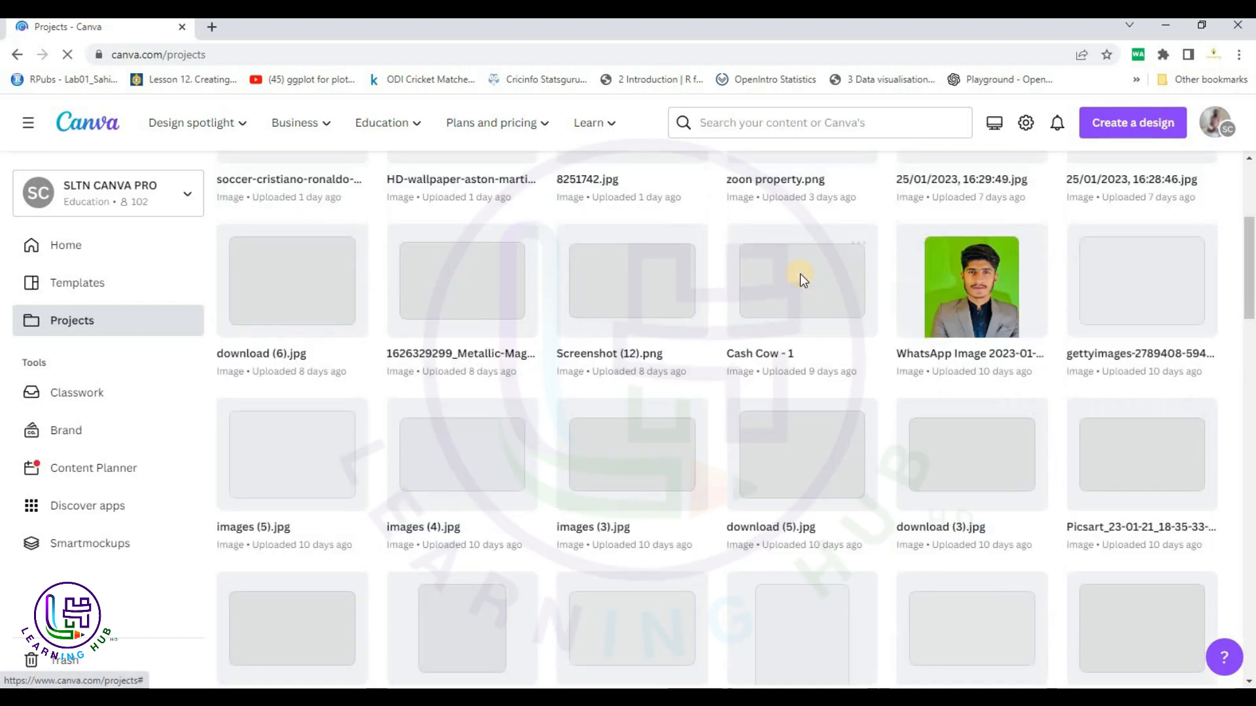
{"action": "scroll", "coordinate": [799, 274], "scroll_direction": "up", "scroll_amount": 4}
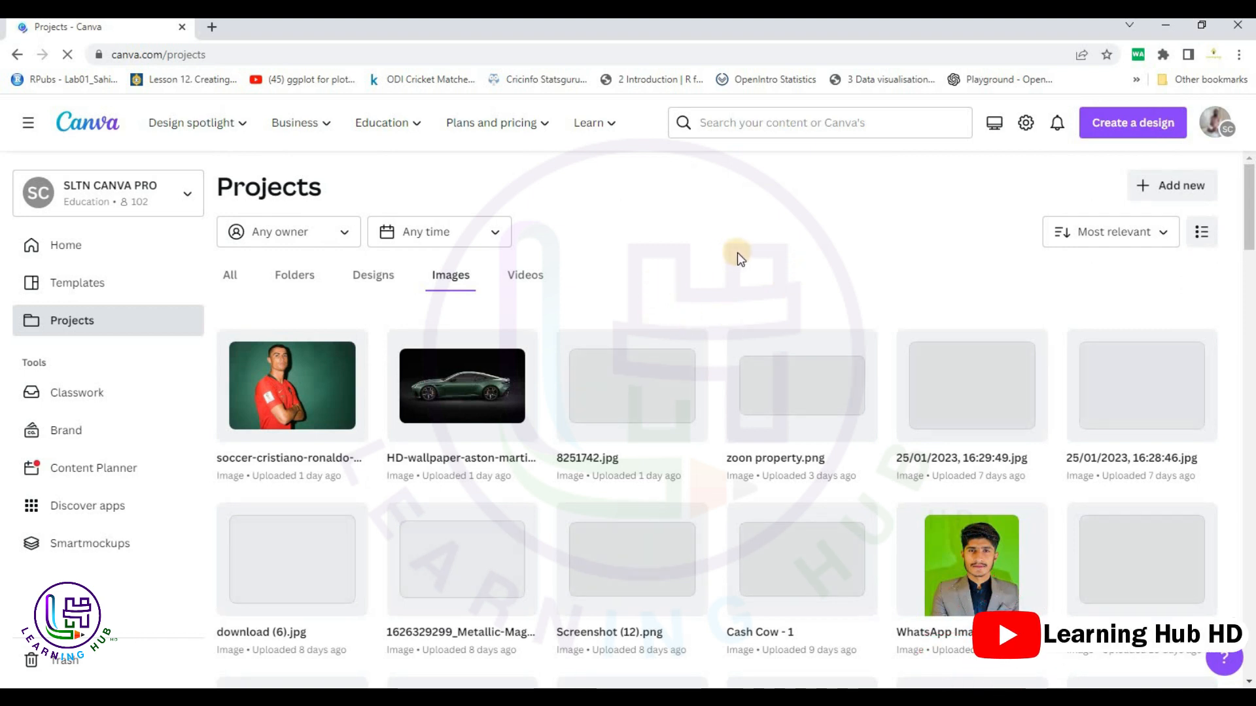
{"action": "scroll", "coordinate": [735, 259], "scroll_direction": "down", "scroll_amount": 5}
{"action": "scroll", "coordinate": [726, 249], "scroll_direction": "up", "scroll_amount": 5}
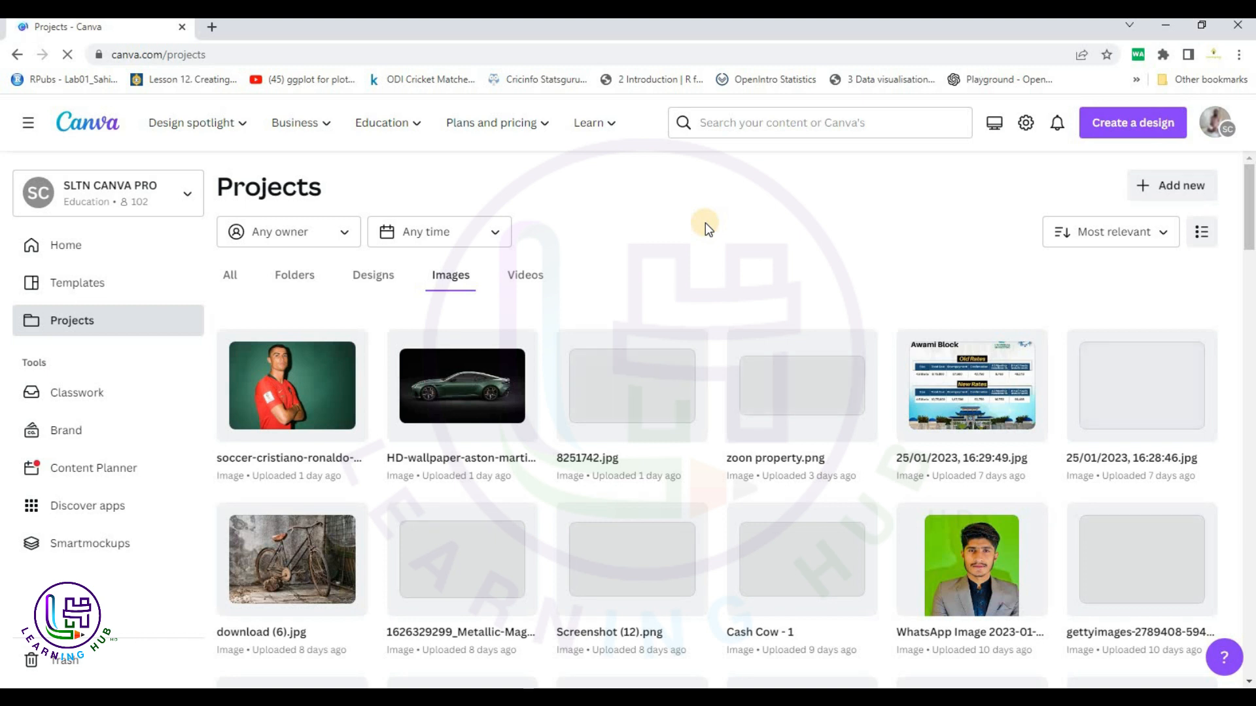
List the saved designs and open two Urdu thumbnail designs, including سائیکل سے گاڑی تک کا سفر, in new tabs.
{"action": "left_click", "coordinate": [376, 278]}
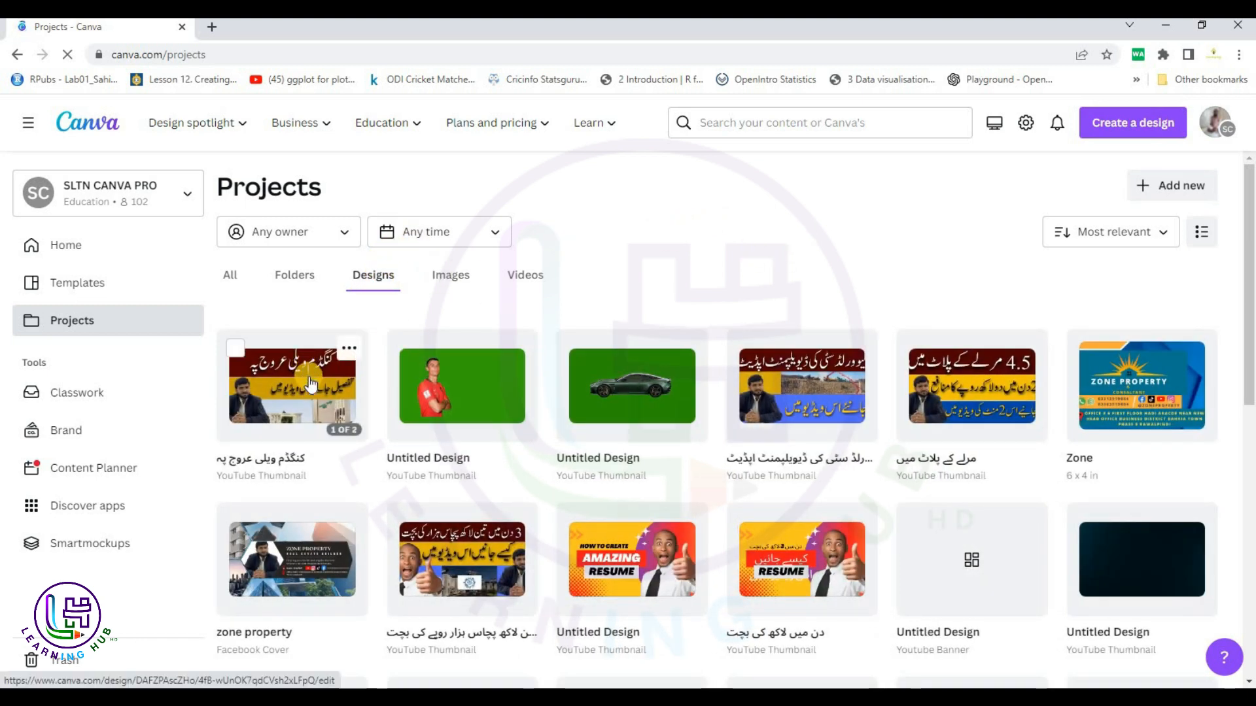
{"action": "scroll", "coordinate": [555, 374], "scroll_direction": "down", "scroll_amount": 3}
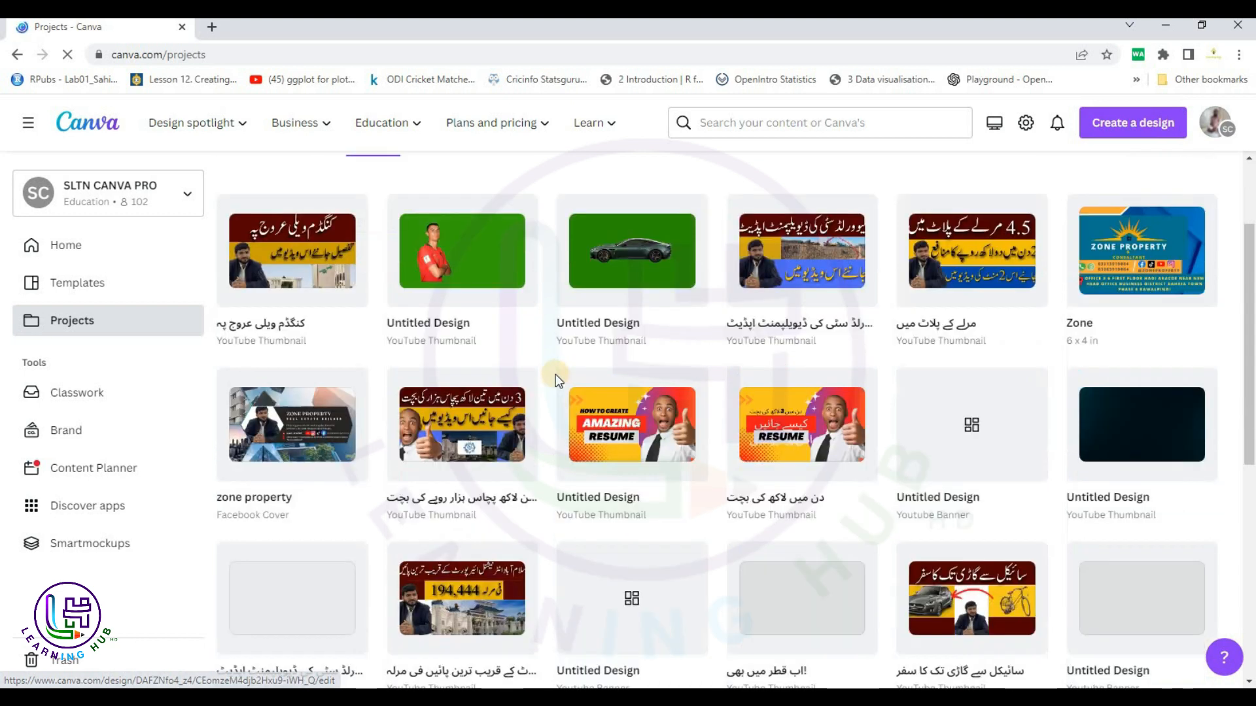
{"action": "middle_click", "coordinate": [490, 328]}
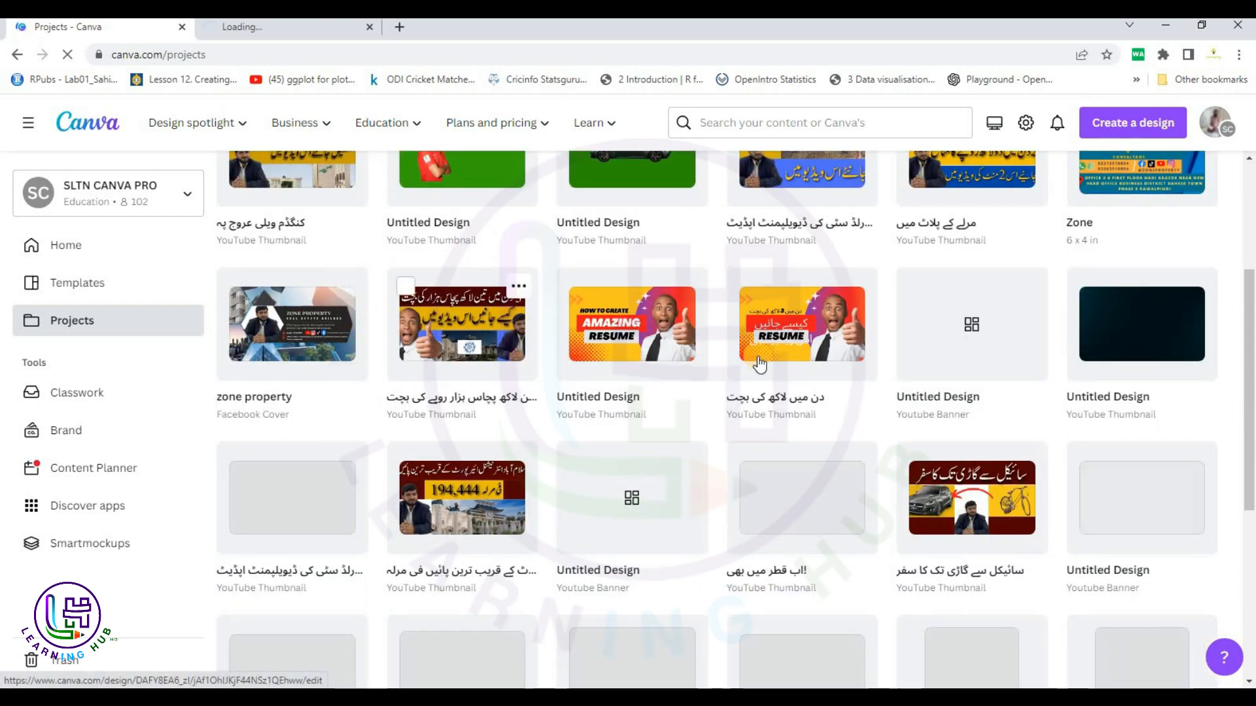
{"action": "scroll", "coordinate": [785, 384], "scroll_direction": "down", "scroll_amount": 2}
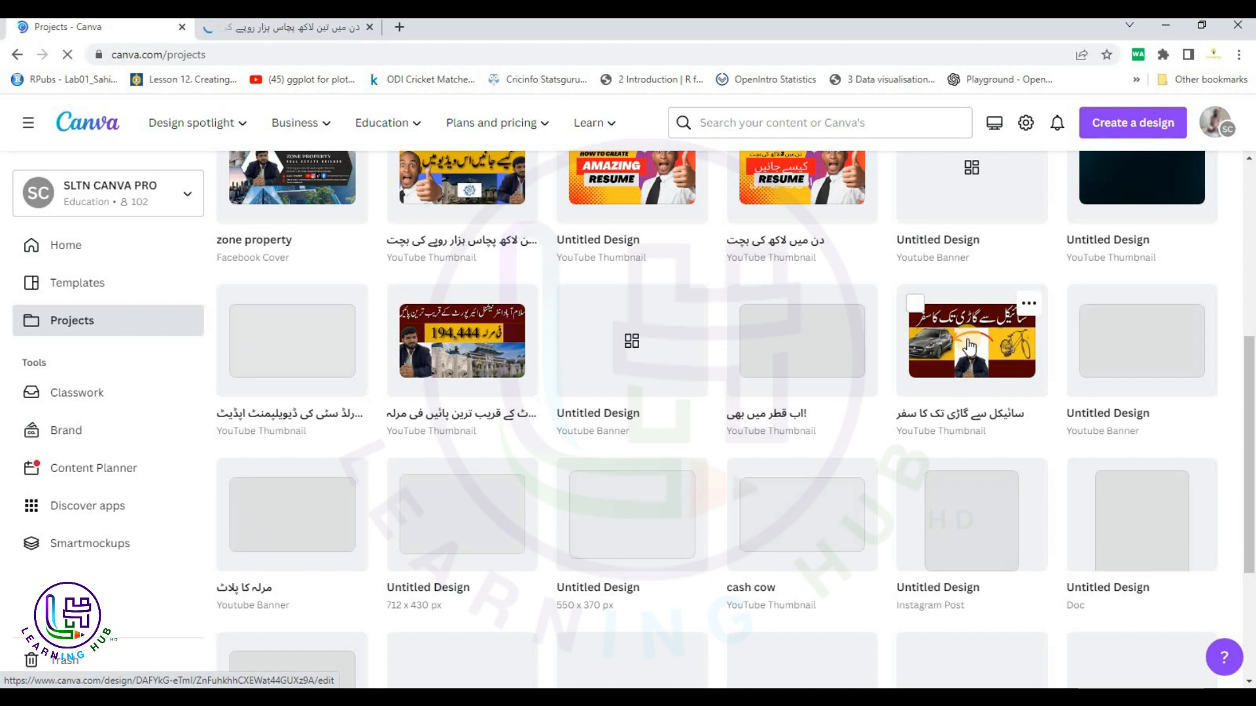
{"action": "middle_click", "coordinate": [421, 320]}
{"action": "scroll", "coordinate": [421, 321], "scroll_direction": "down", "scroll_amount": 2}
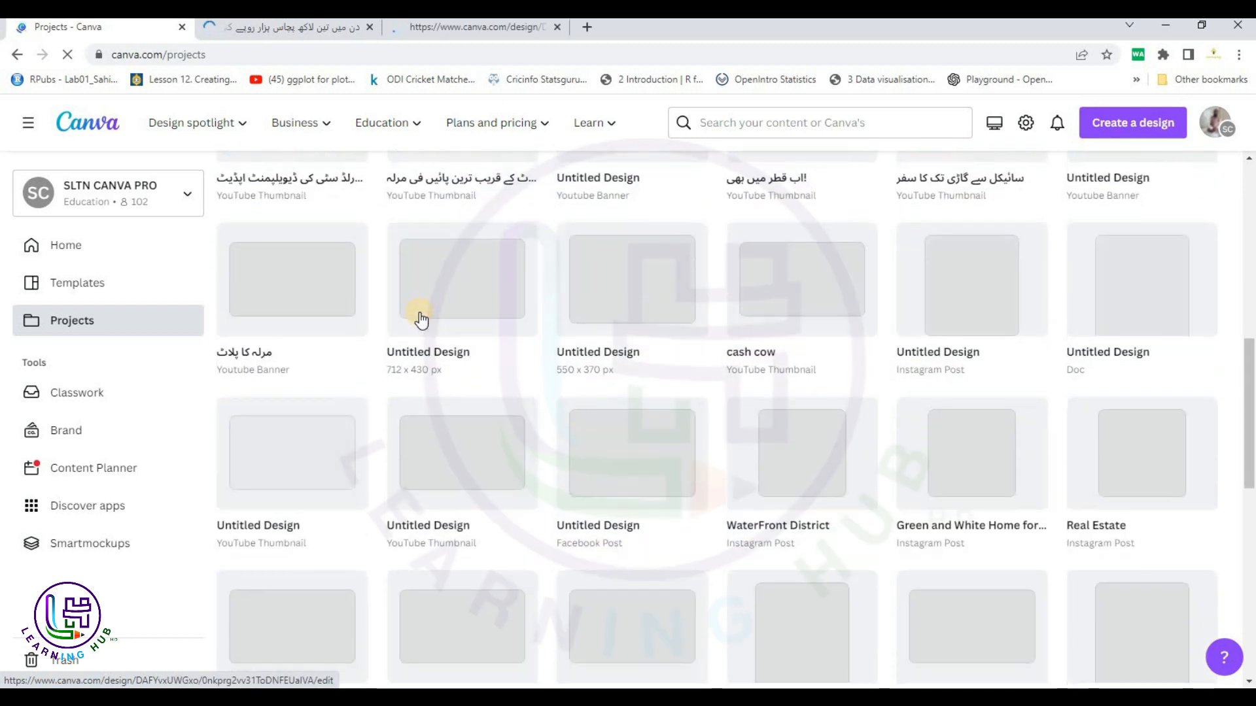
{"action": "scroll", "coordinate": [421, 320], "scroll_direction": "up", "scroll_amount": 2}
{"action": "scroll", "coordinate": [421, 320], "scroll_direction": "down", "scroll_amount": 3}
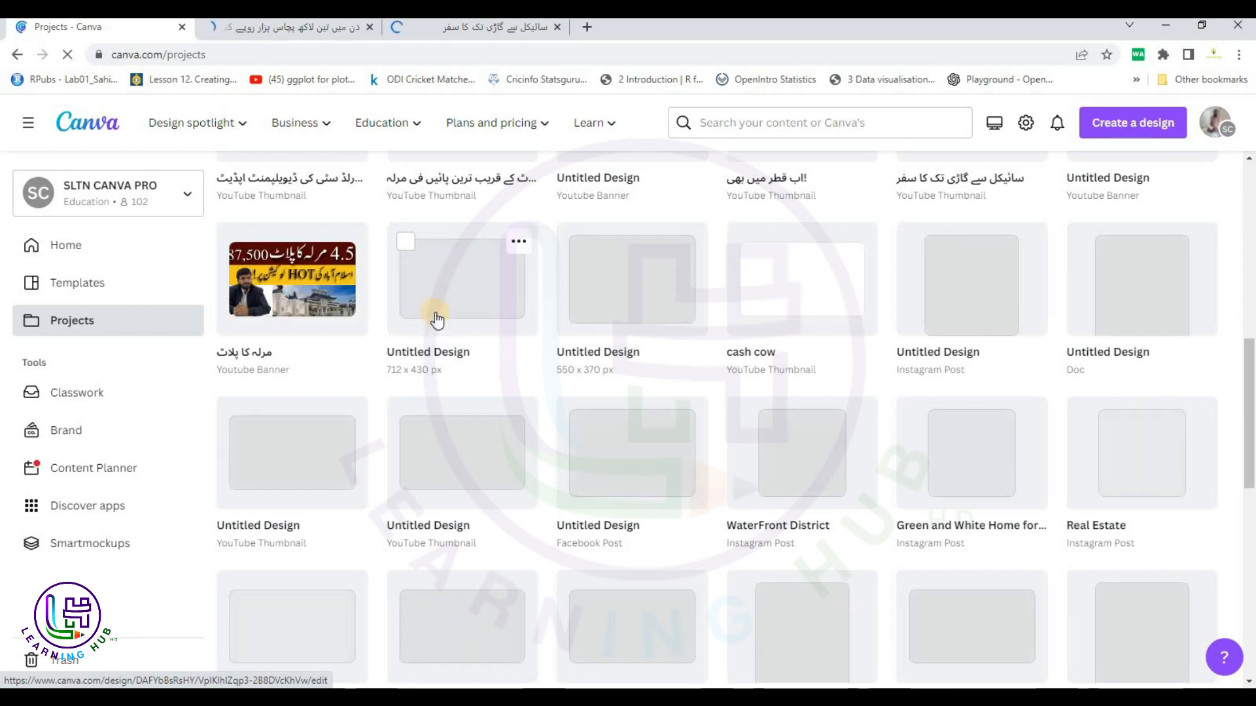
{"action": "scroll", "coordinate": [434, 320], "scroll_direction": "down", "scroll_amount": 2}
{"action": "scroll", "coordinate": [434, 320], "scroll_direction": "up", "scroll_amount": 3}
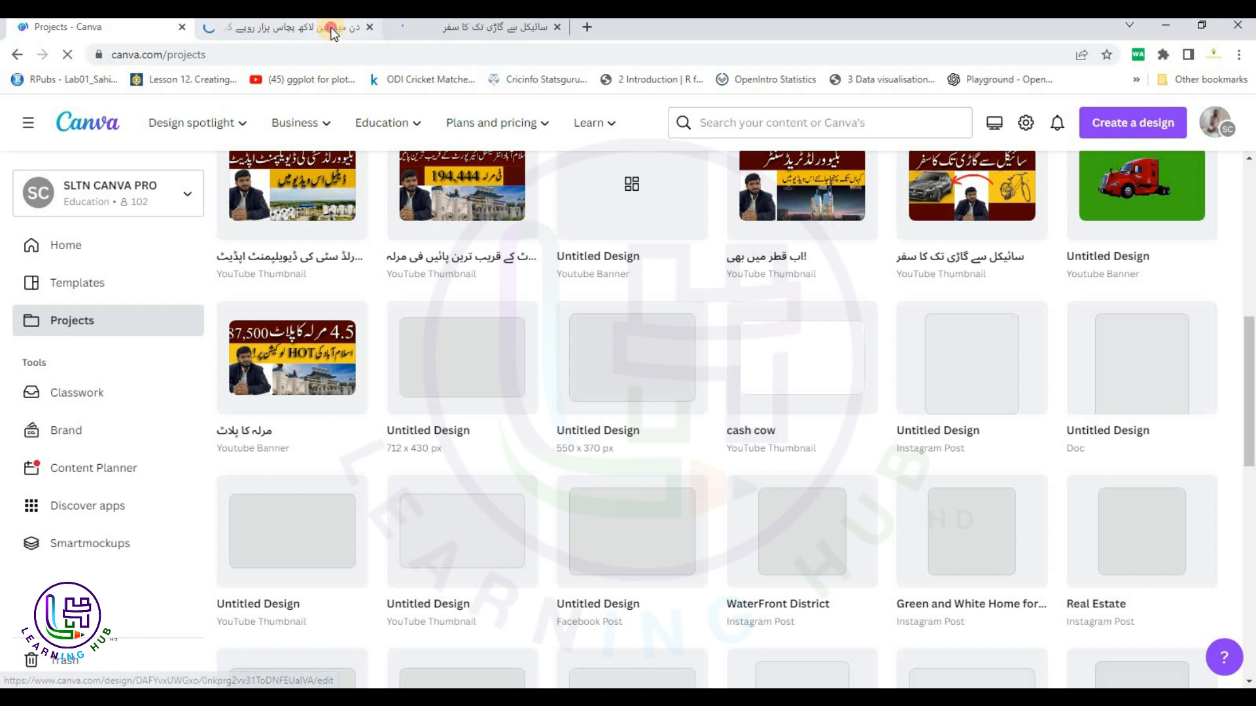
Look over the two newly opened designs, then return to the Projects list.
{"action": "left_click", "coordinate": [337, 30]}
{"action": "left_click", "coordinate": [506, 31]}
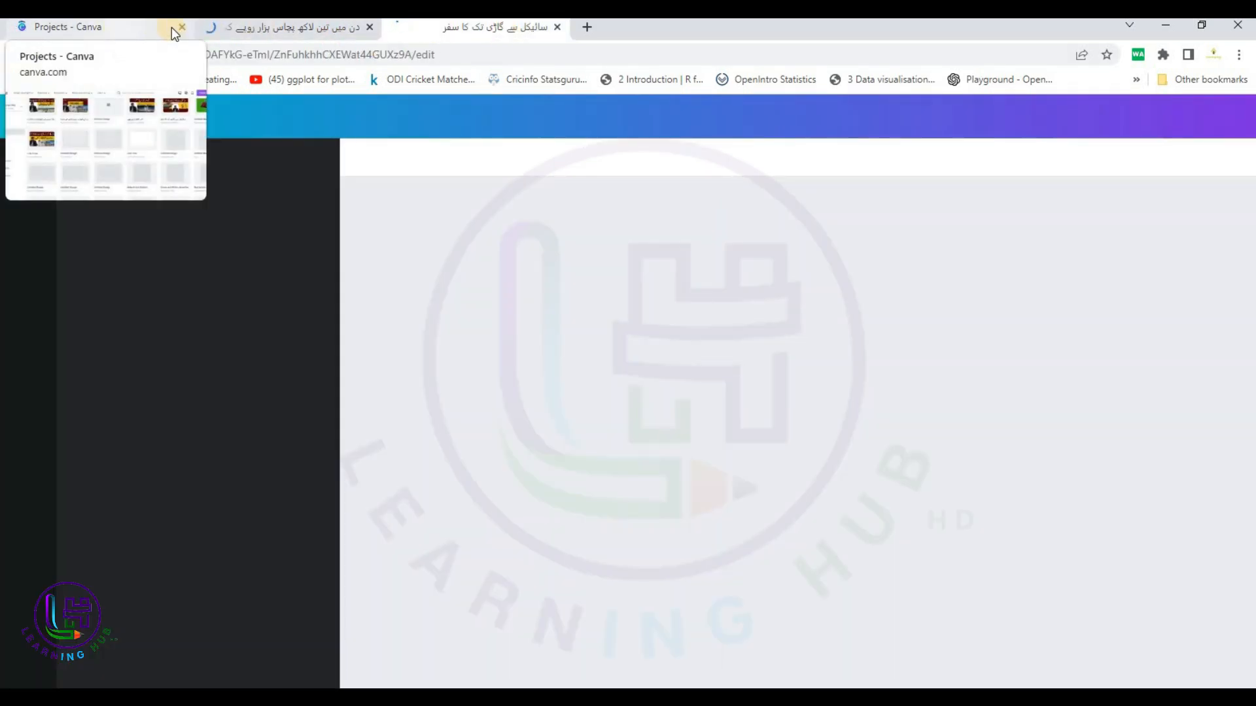
{"action": "left_click", "coordinate": [117, 32]}
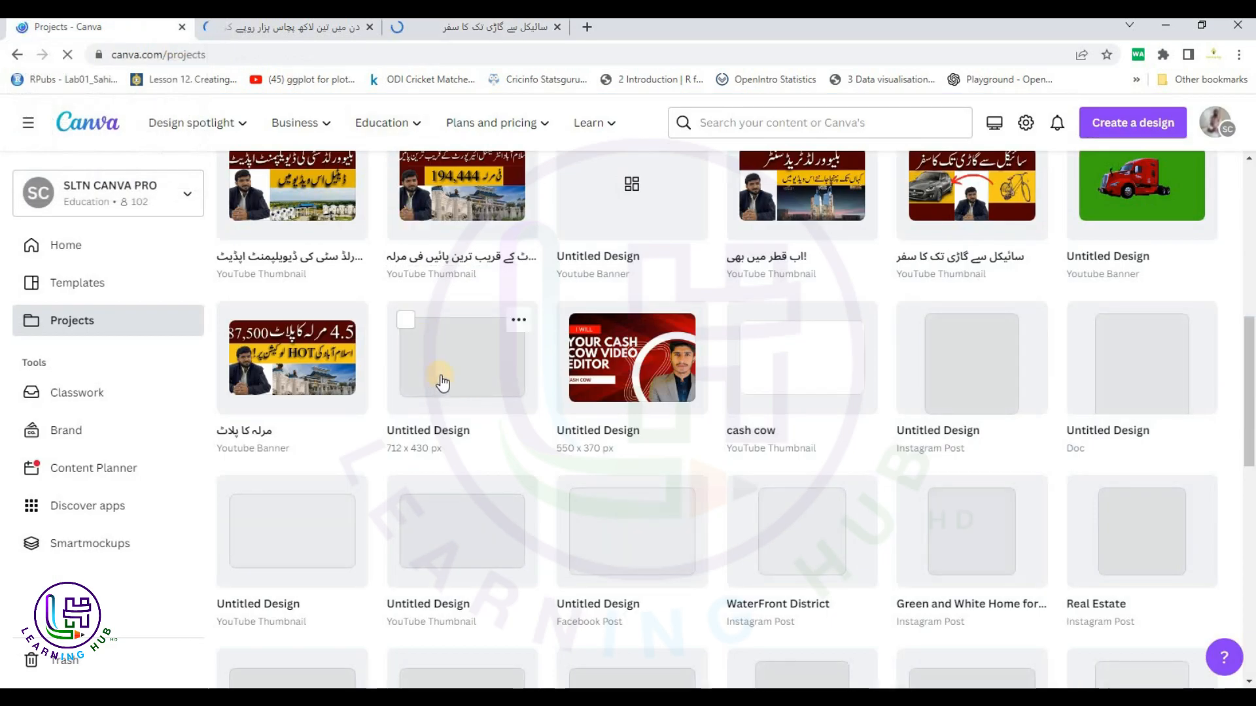
{"action": "scroll", "coordinate": [442, 376], "scroll_direction": "down", "scroll_amount": 1}
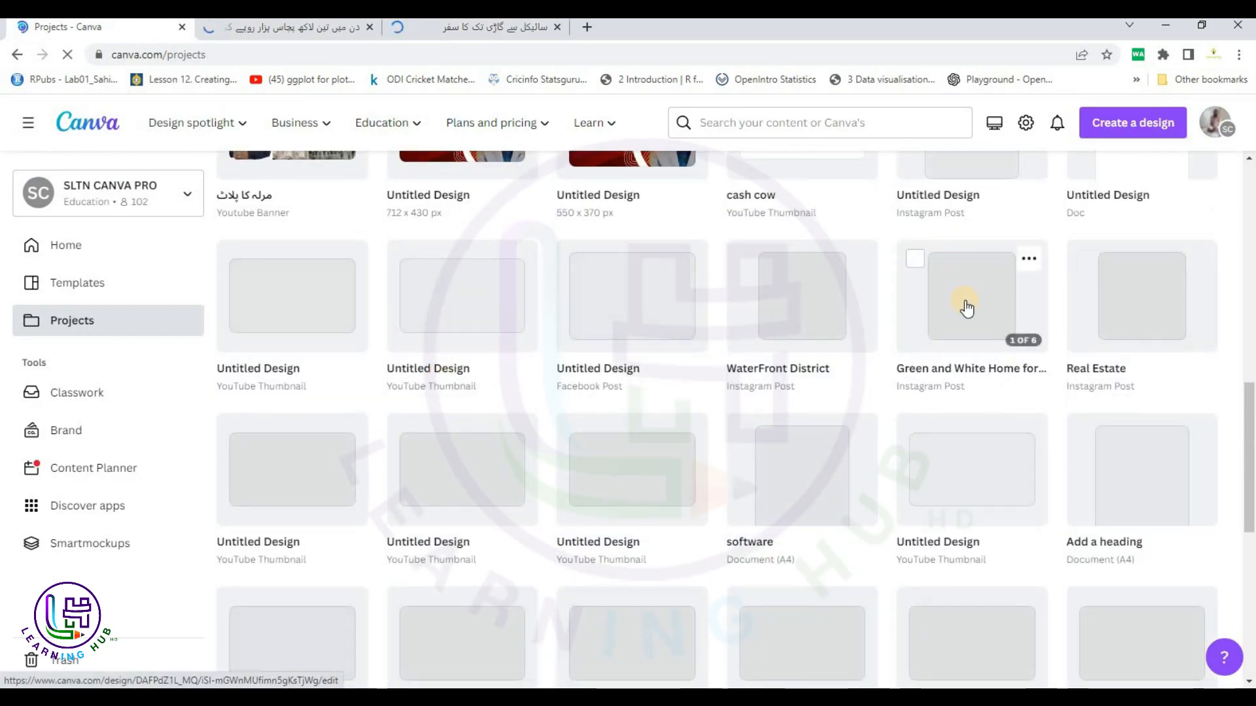
{"action": "scroll", "coordinate": [940, 364], "scroll_direction": "up", "scroll_amount": 3}
{"action": "scroll", "coordinate": [940, 364], "scroll_direction": "up", "scroll_amount": 1}
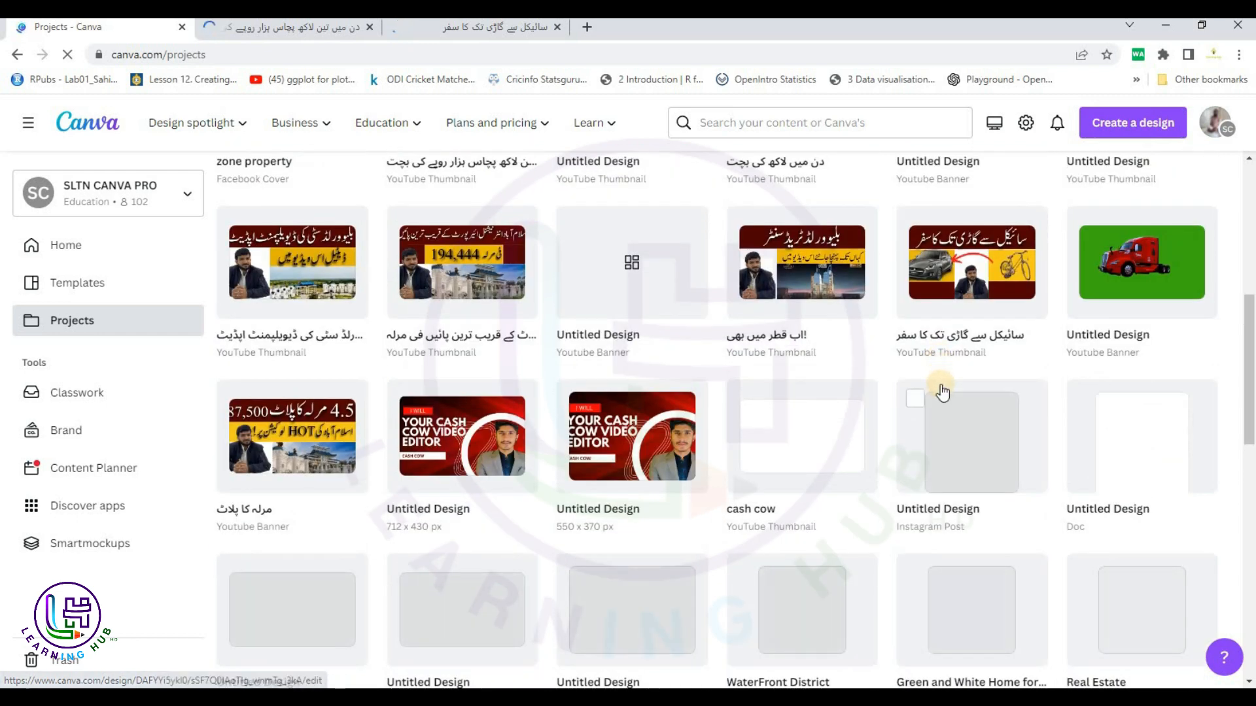
{"action": "scroll", "coordinate": [646, 408], "scroll_direction": "down", "scroll_amount": 2}
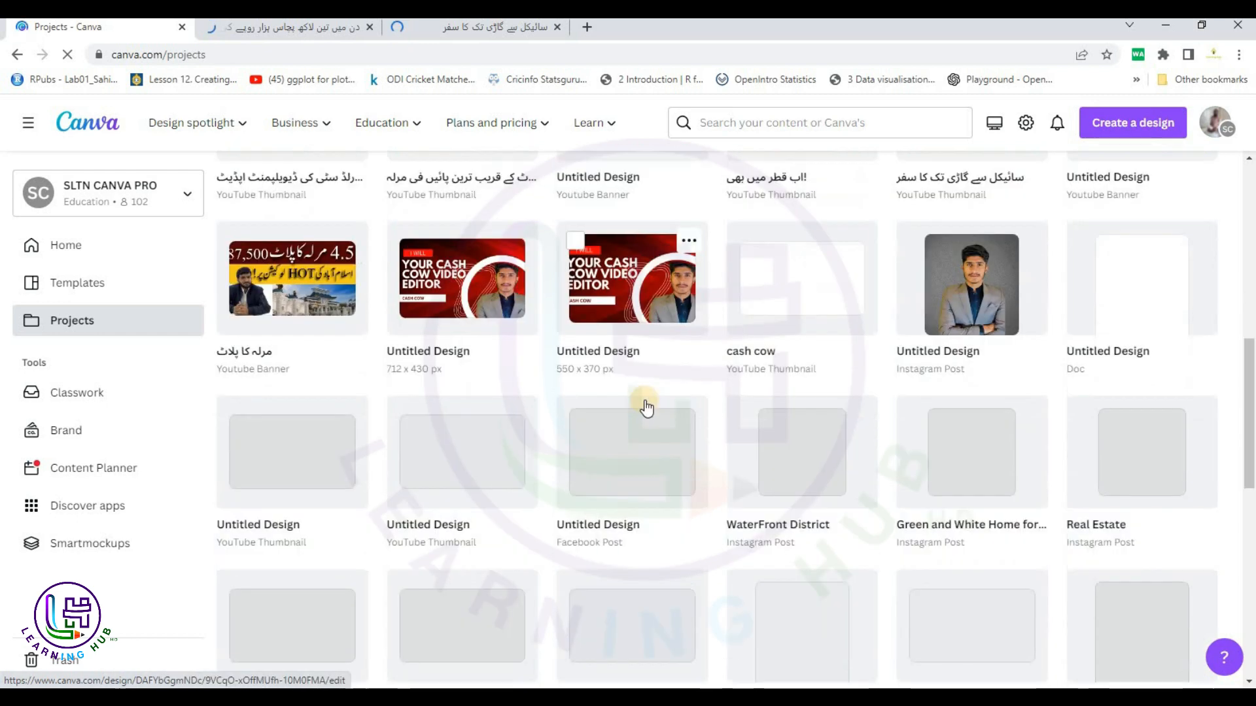
{"action": "scroll", "coordinate": [322, 190], "scroll_direction": "down", "scroll_amount": 2}
{"action": "scroll", "coordinate": [323, 190], "scroll_direction": "up", "scroll_amount": 3}
Confirm both opened designs loaded, then open WaterFront District and bring up its options menu.
{"action": "left_click", "coordinate": [281, 29]}
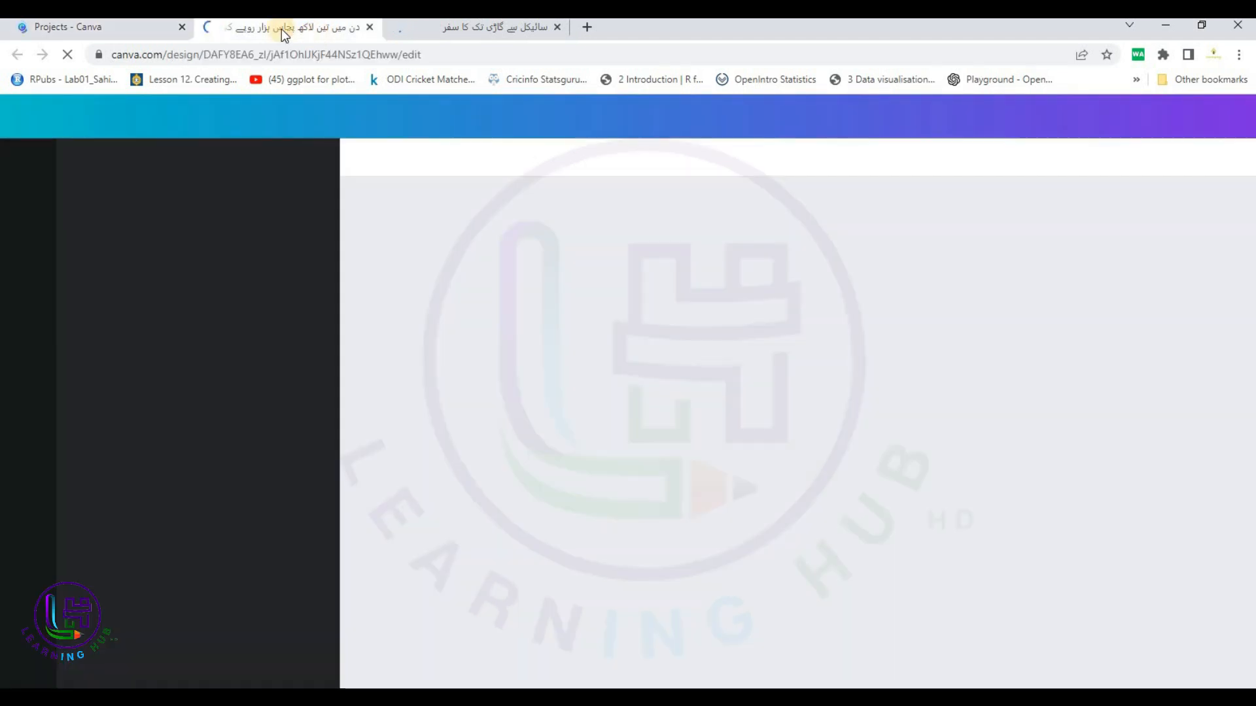
{"action": "left_click", "coordinate": [108, 26]}
{"action": "scroll", "coordinate": [697, 422], "scroll_direction": "down", "scroll_amount": 3}
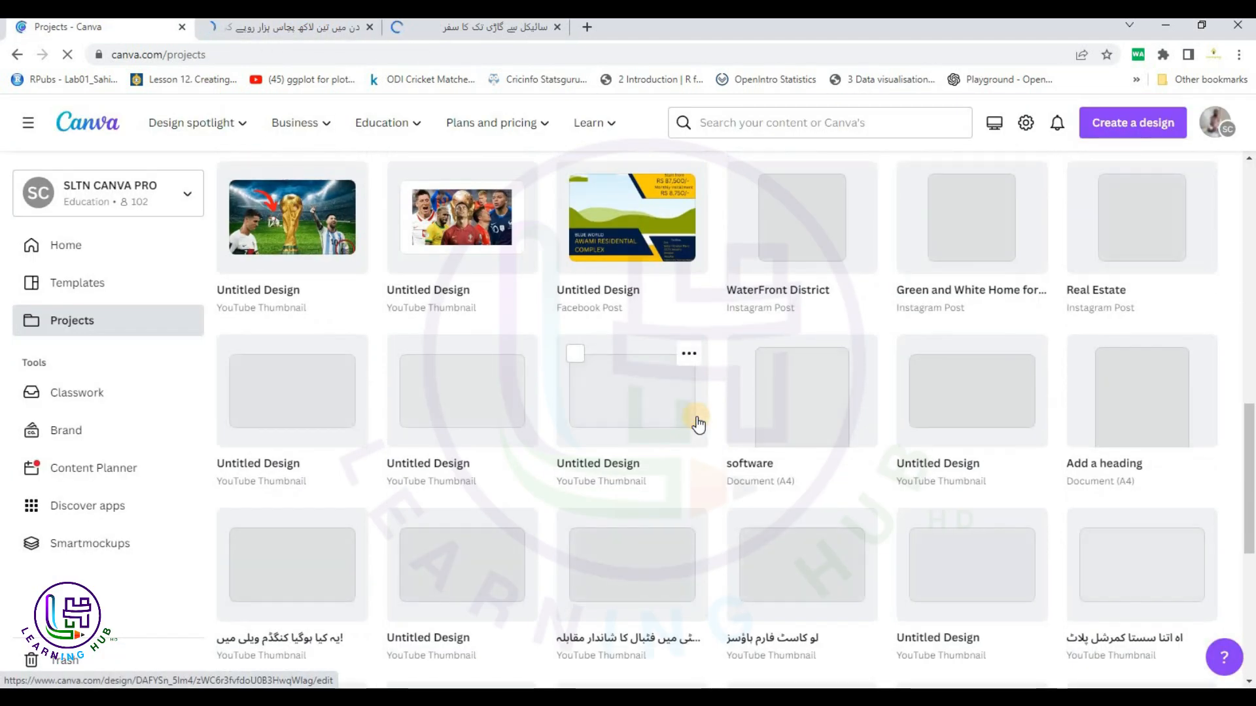
{"action": "scroll", "coordinate": [698, 424], "scroll_direction": "down", "scroll_amount": 4}
{"action": "scroll", "coordinate": [698, 424], "scroll_direction": "up", "scroll_amount": 1}
{"action": "scroll", "coordinate": [699, 424], "scroll_direction": "down", "scroll_amount": 2}
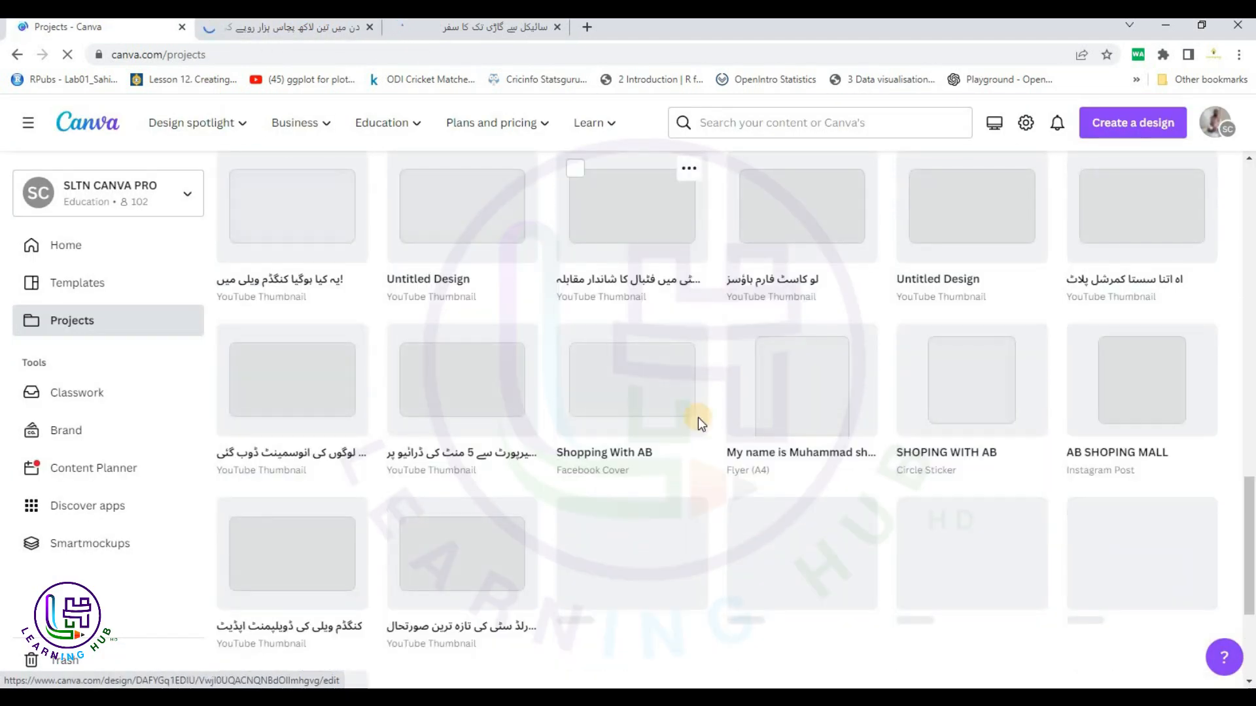
{"action": "scroll", "coordinate": [698, 424], "scroll_direction": "down", "scroll_amount": 4}
{"action": "scroll", "coordinate": [698, 425], "scroll_direction": "down", "scroll_amount": 5}
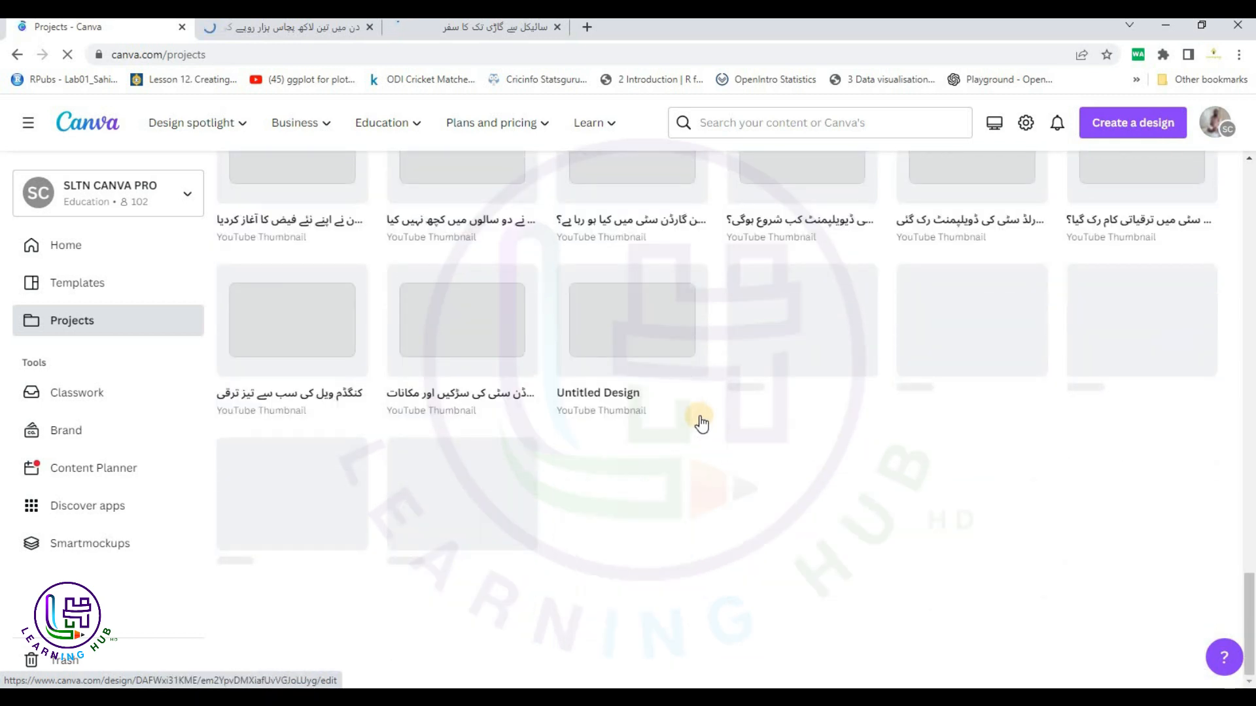
{"action": "scroll", "coordinate": [705, 417], "scroll_direction": "up", "scroll_amount": 10}
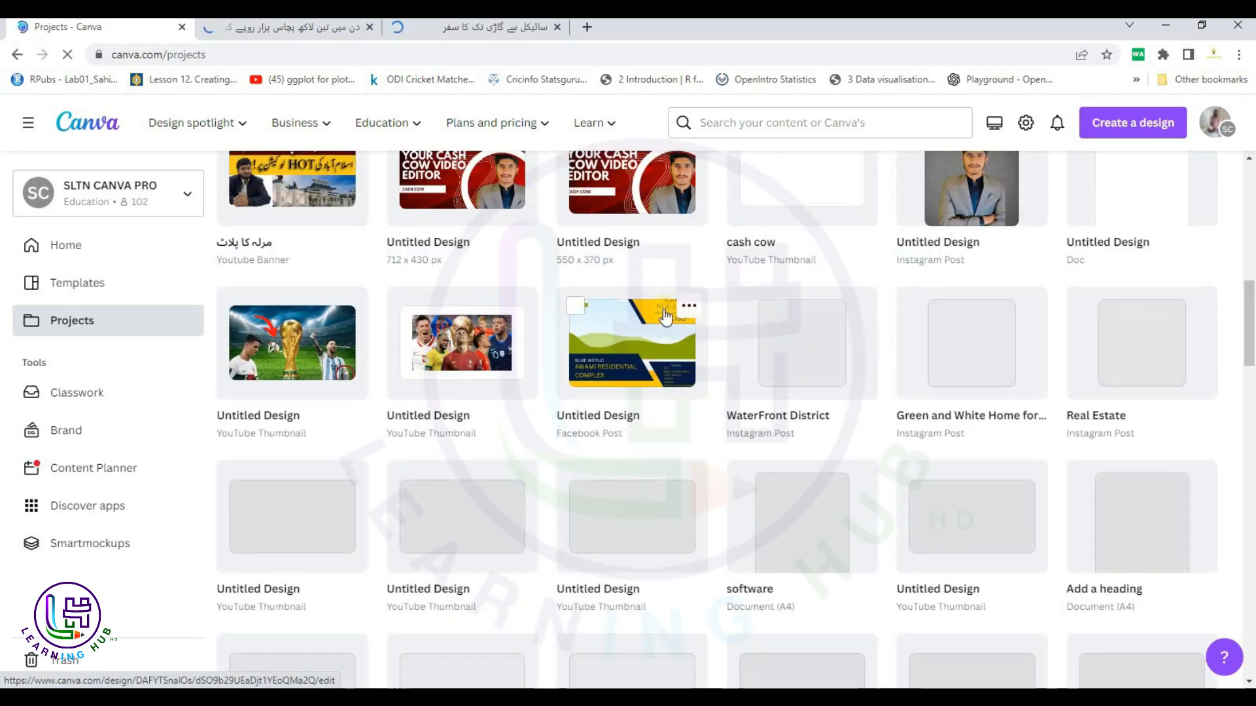
{"action": "left_click", "coordinate": [305, 32]}
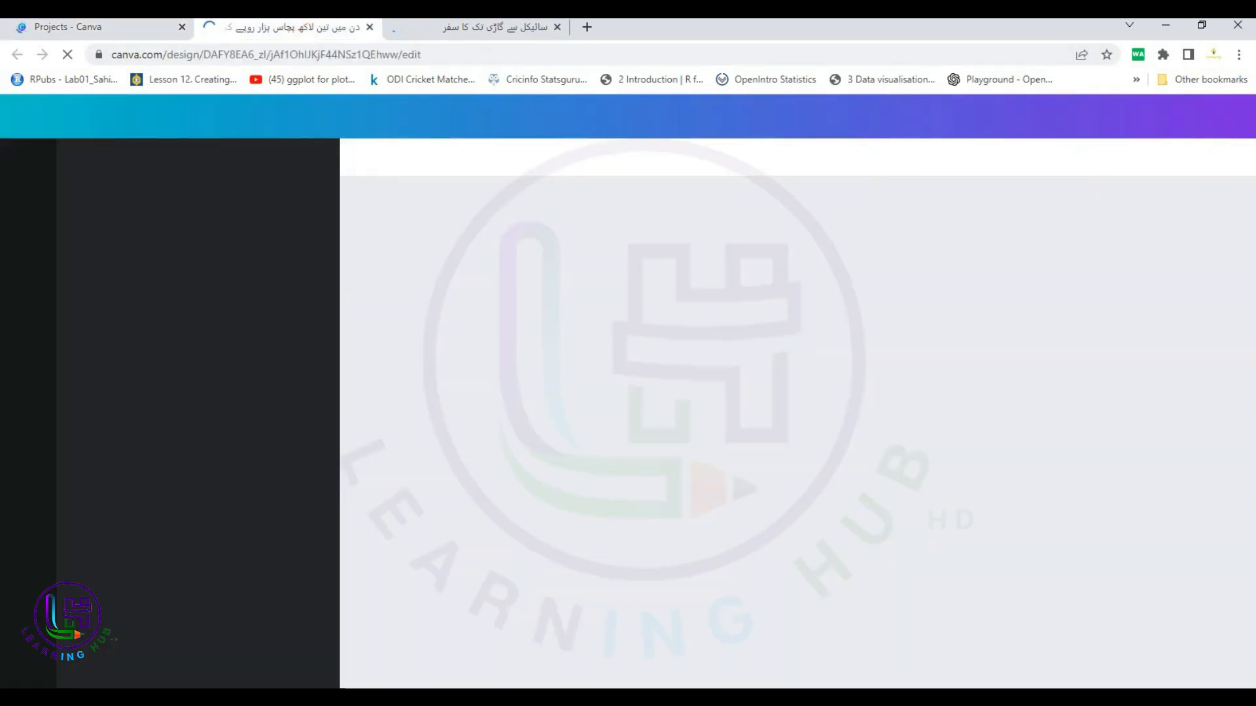
{"action": "left_click", "coordinate": [404, 22]}
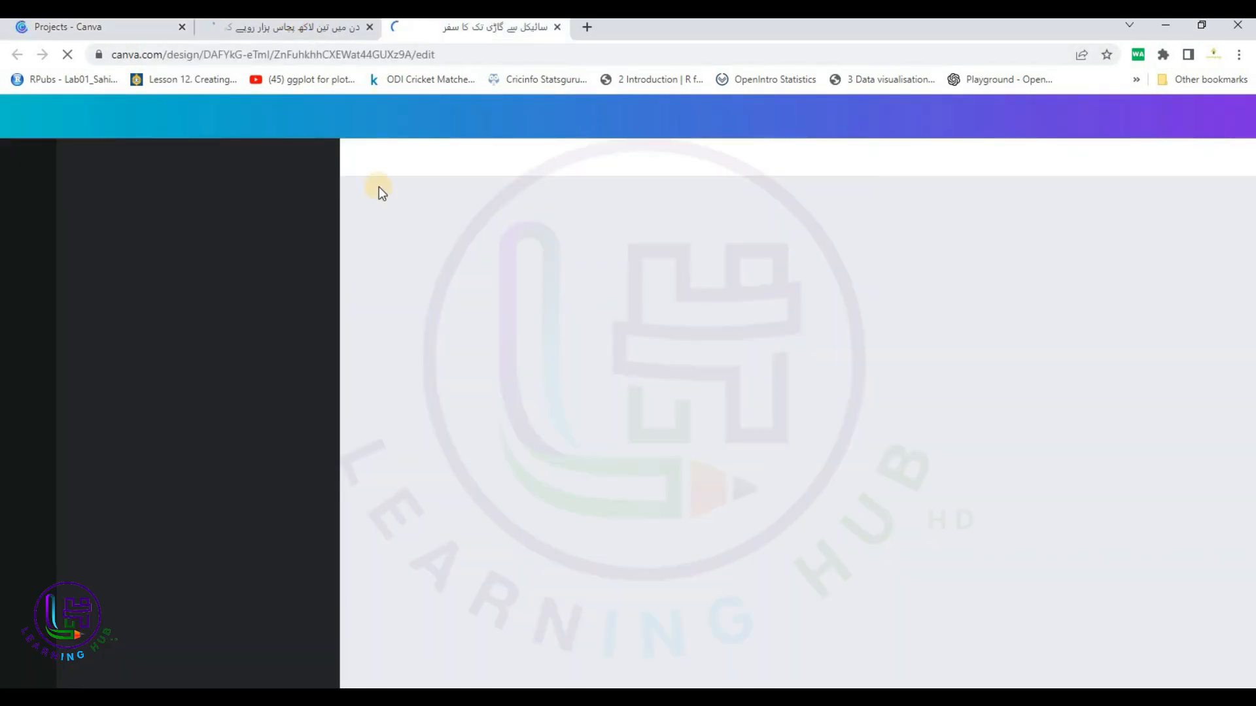
{"action": "left_click", "coordinate": [96, 26]}
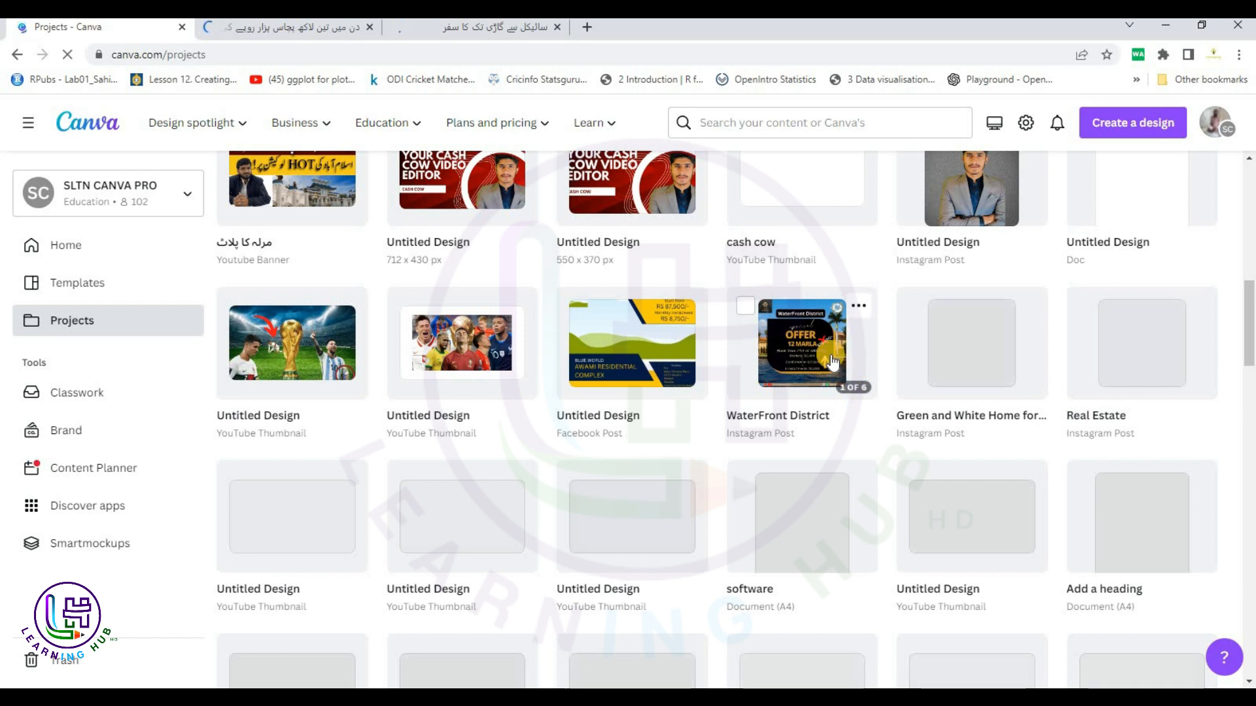
{"action": "left_click", "coordinate": [815, 347]}
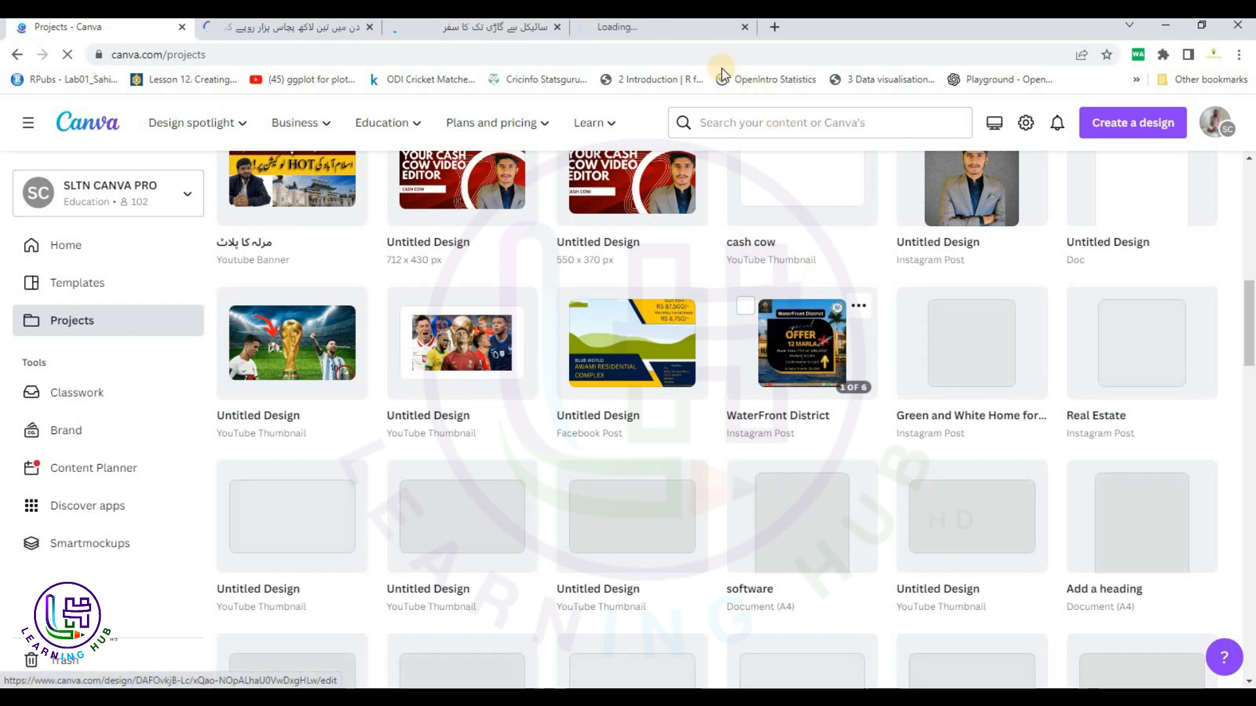
{"action": "left_click", "coordinate": [859, 306]}
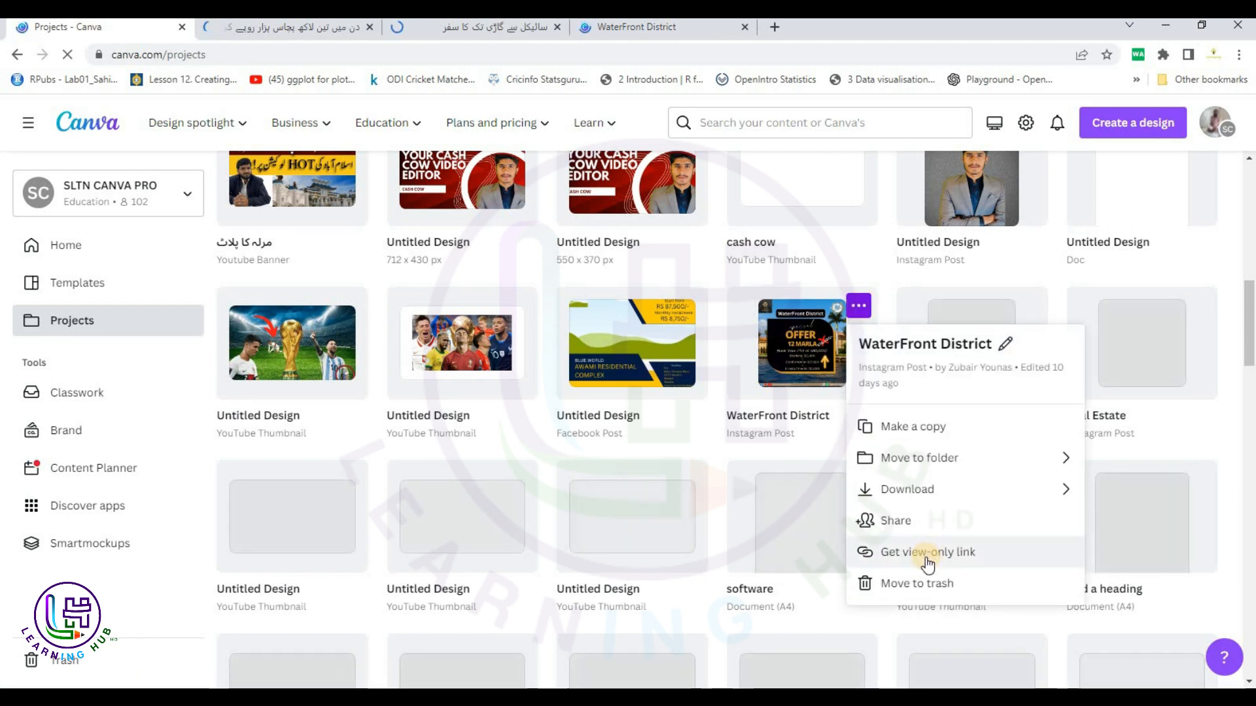
Copy WaterFront District's view-only link, load it in a new tab, then close that tab and return to Projects.
{"action": "left_click", "coordinate": [929, 554]}
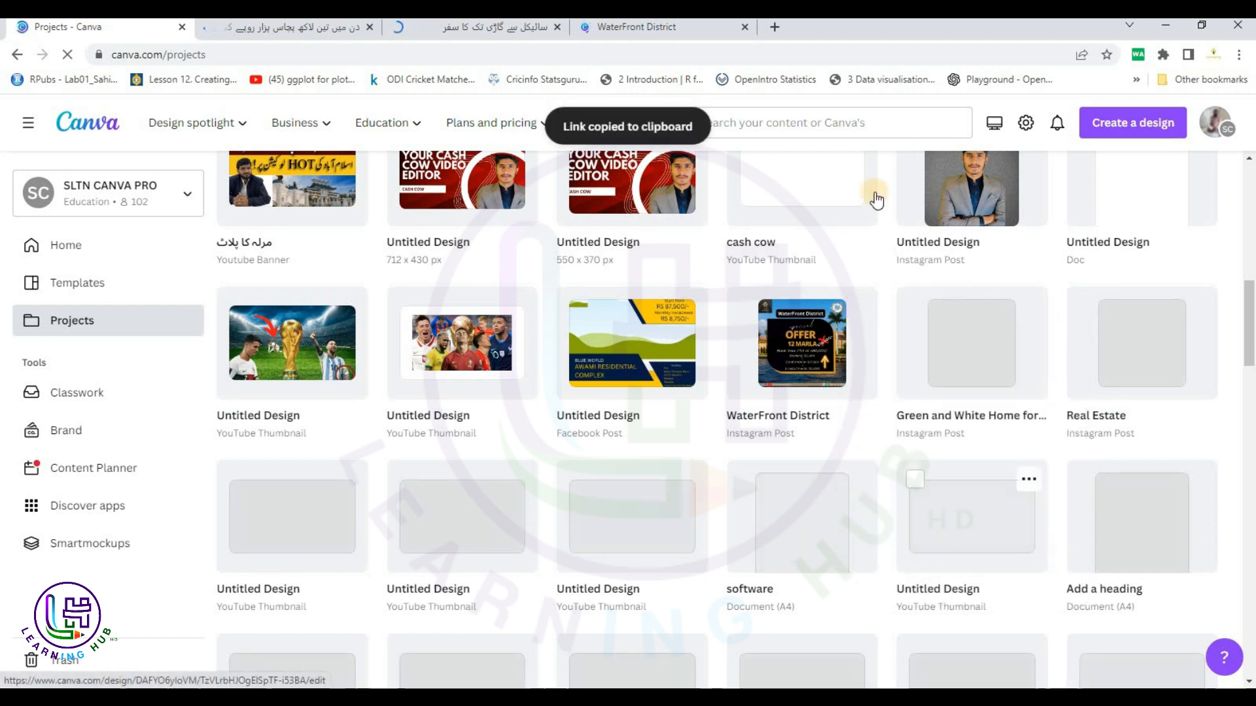
{"action": "left_click", "coordinate": [773, 32]}
{"action": "key", "text": "ctrl+v"}
{"action": "key", "text": "Return"}
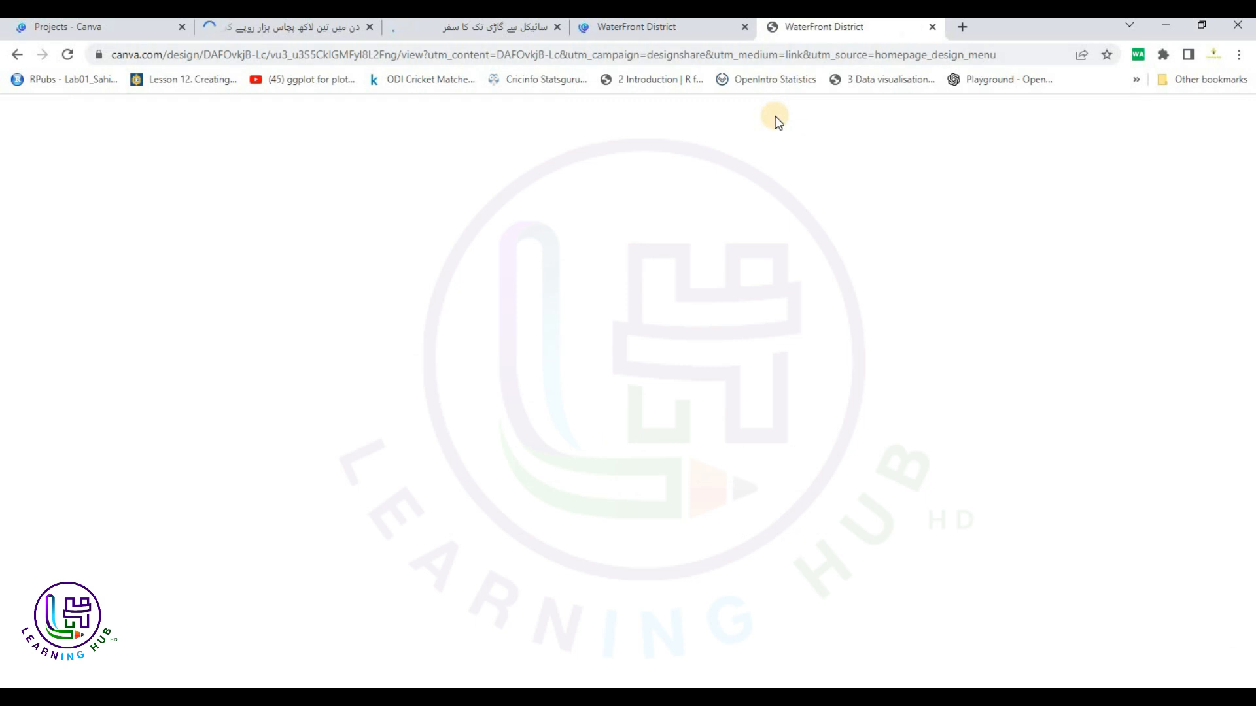
{"action": "left_click", "coordinate": [675, 30]}
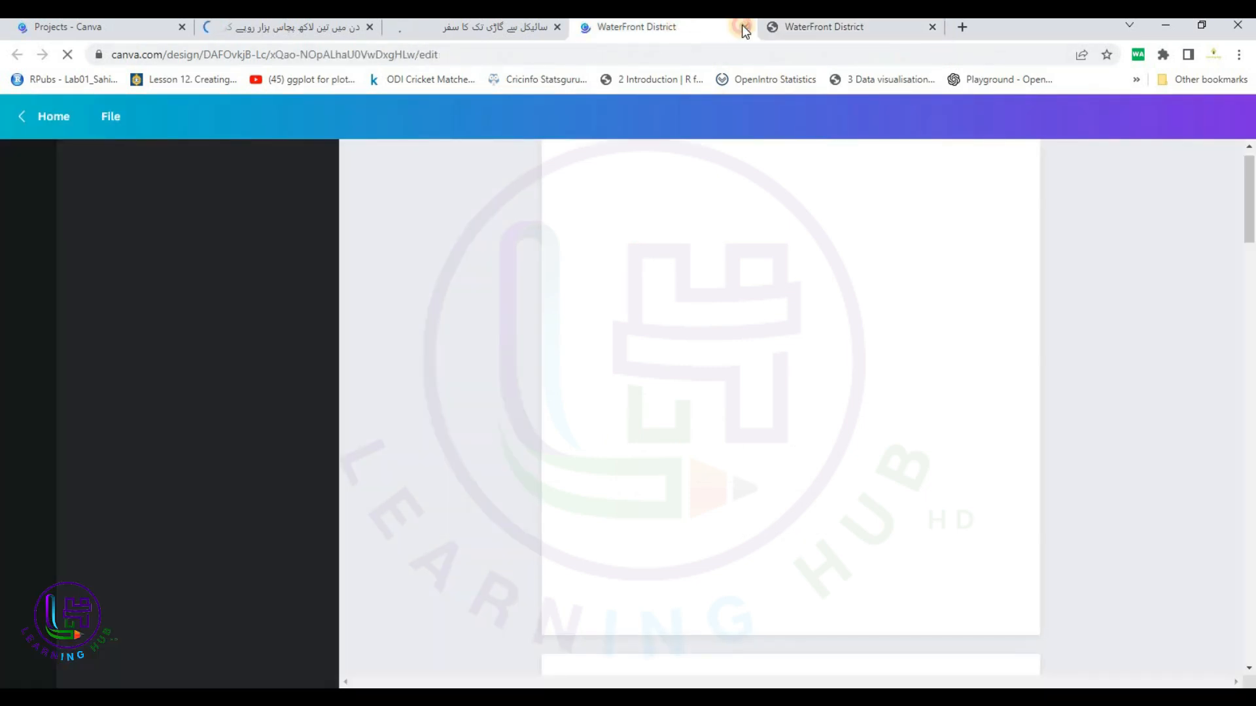
{"action": "left_click", "coordinate": [742, 25]}
{"action": "left_click", "coordinate": [529, 26]}
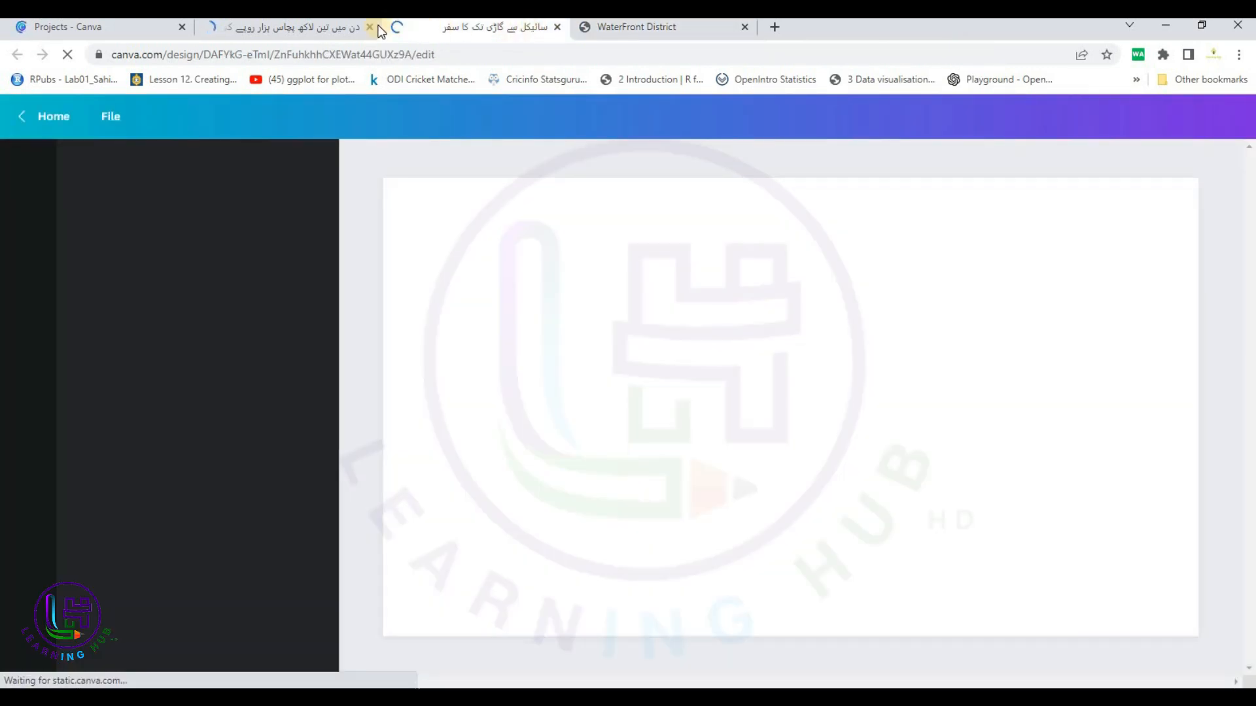
{"action": "left_click", "coordinate": [105, 26]}
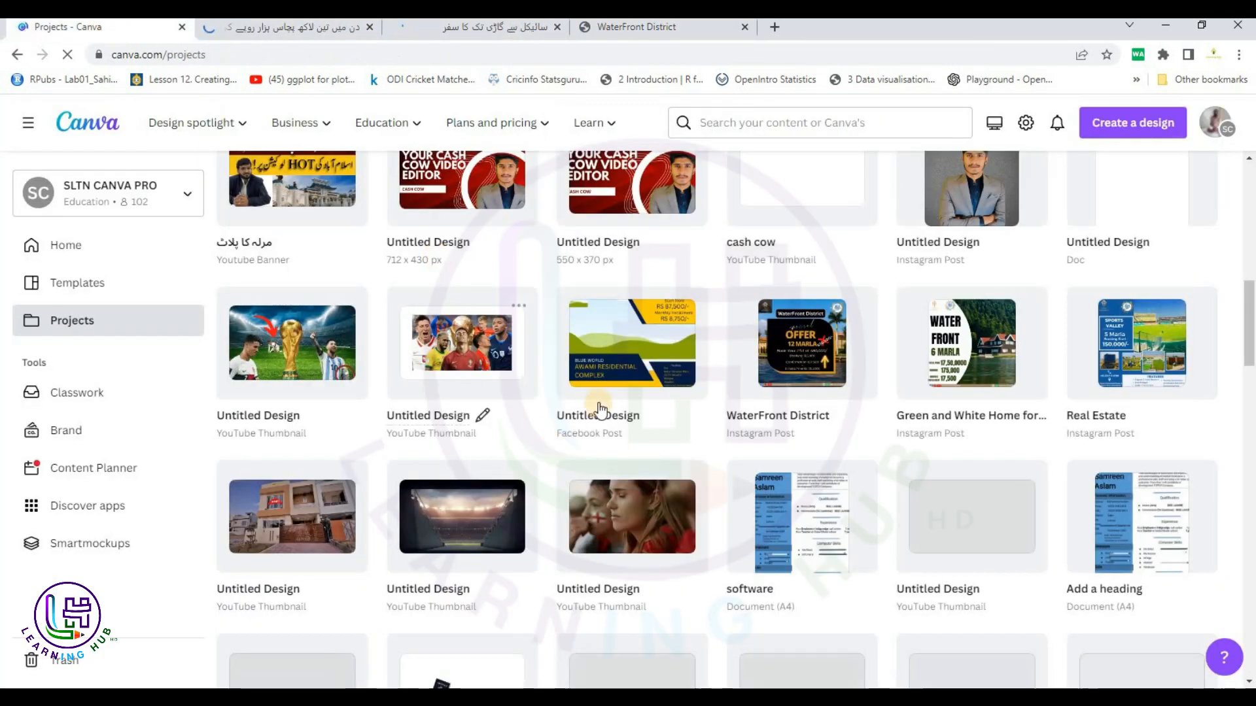
Open the Urdu roads-and-houses thumbnail in a background tab and switch to the WaterFront District shared design.
{"action": "scroll", "coordinate": [599, 409], "scroll_direction": "down", "scroll_amount": 6}
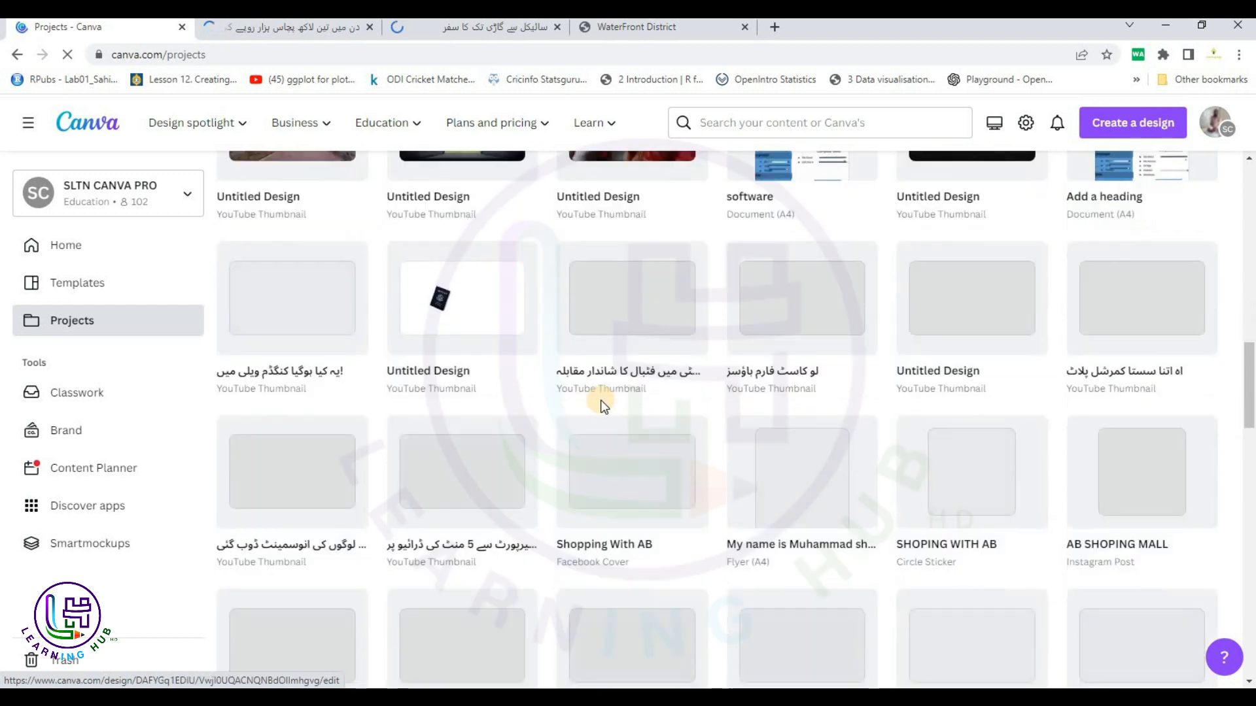
{"action": "scroll", "coordinate": [600, 399], "scroll_direction": "down", "scroll_amount": 2}
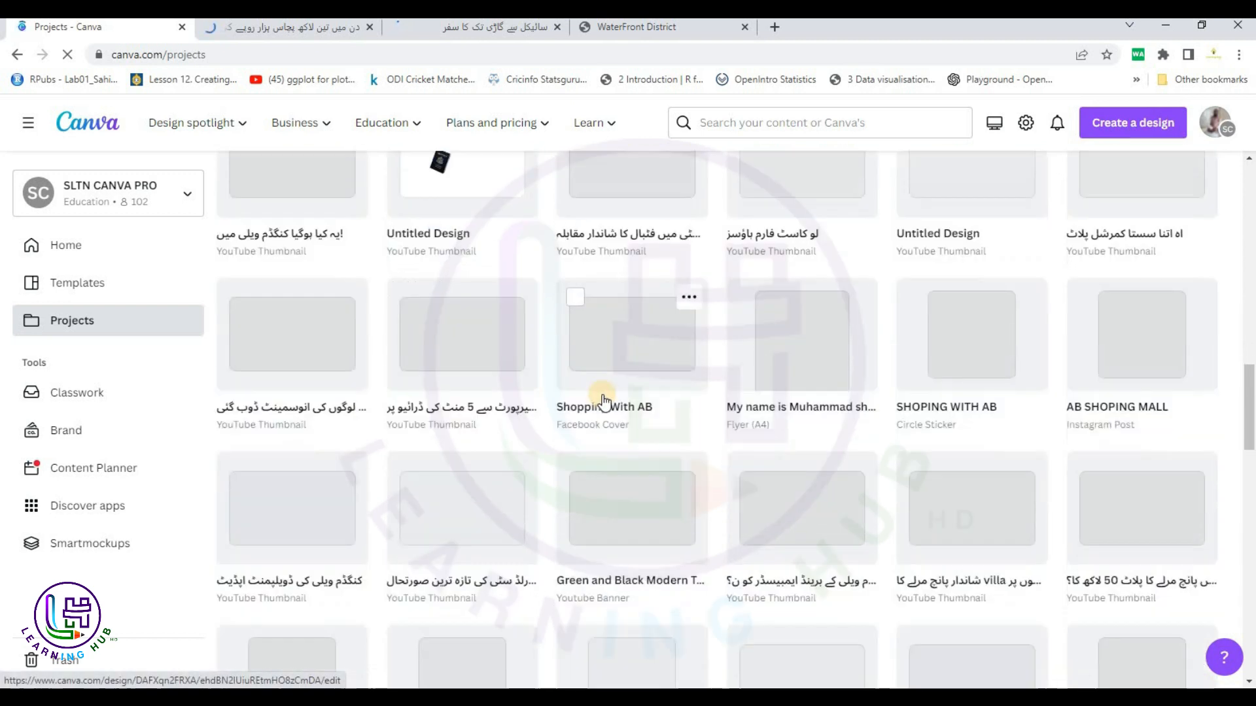
{"action": "scroll", "coordinate": [602, 400], "scroll_direction": "down", "scroll_amount": 12}
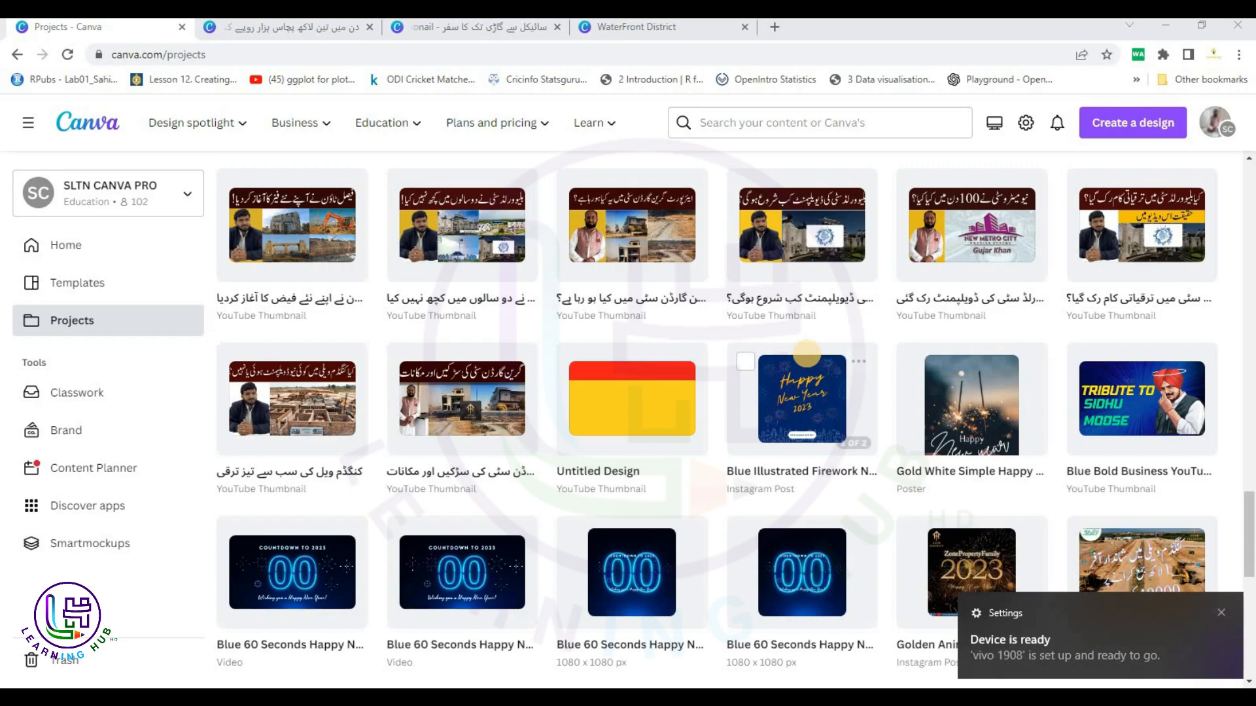
{"action": "scroll", "coordinate": [718, 325], "scroll_direction": "down", "scroll_amount": 5}
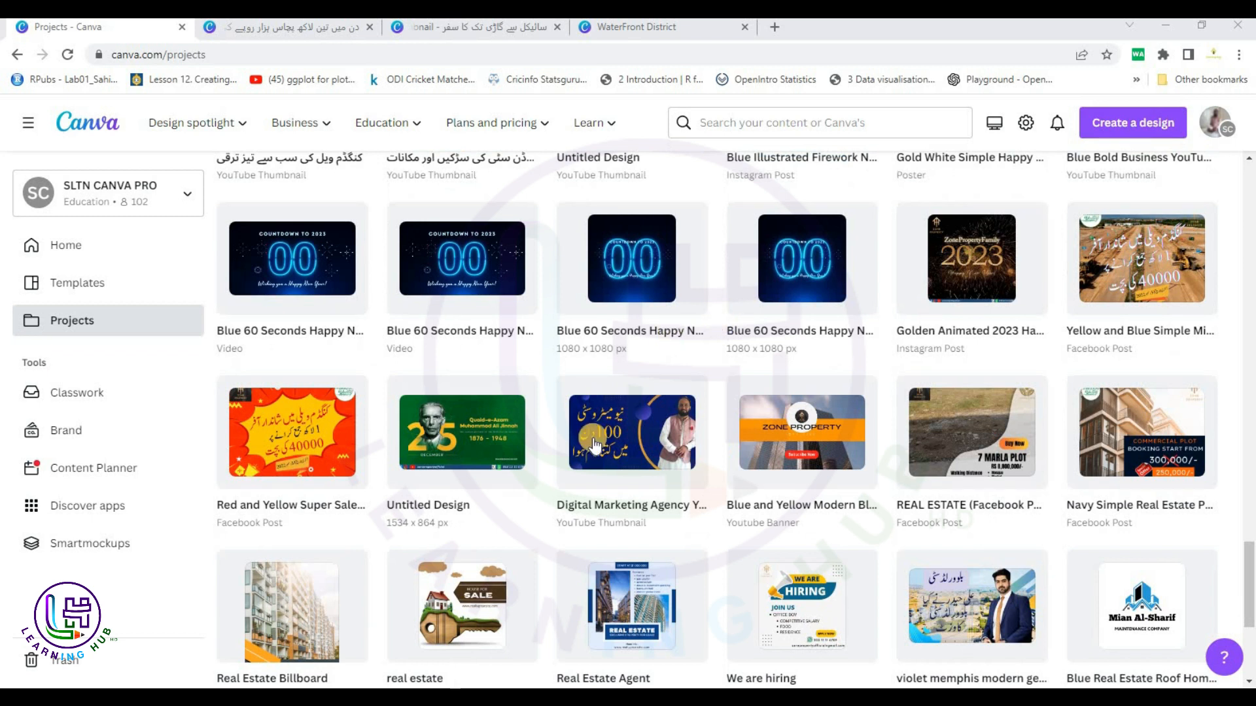
{"action": "scroll", "coordinate": [620, 441], "scroll_direction": "down", "scroll_amount": 7}
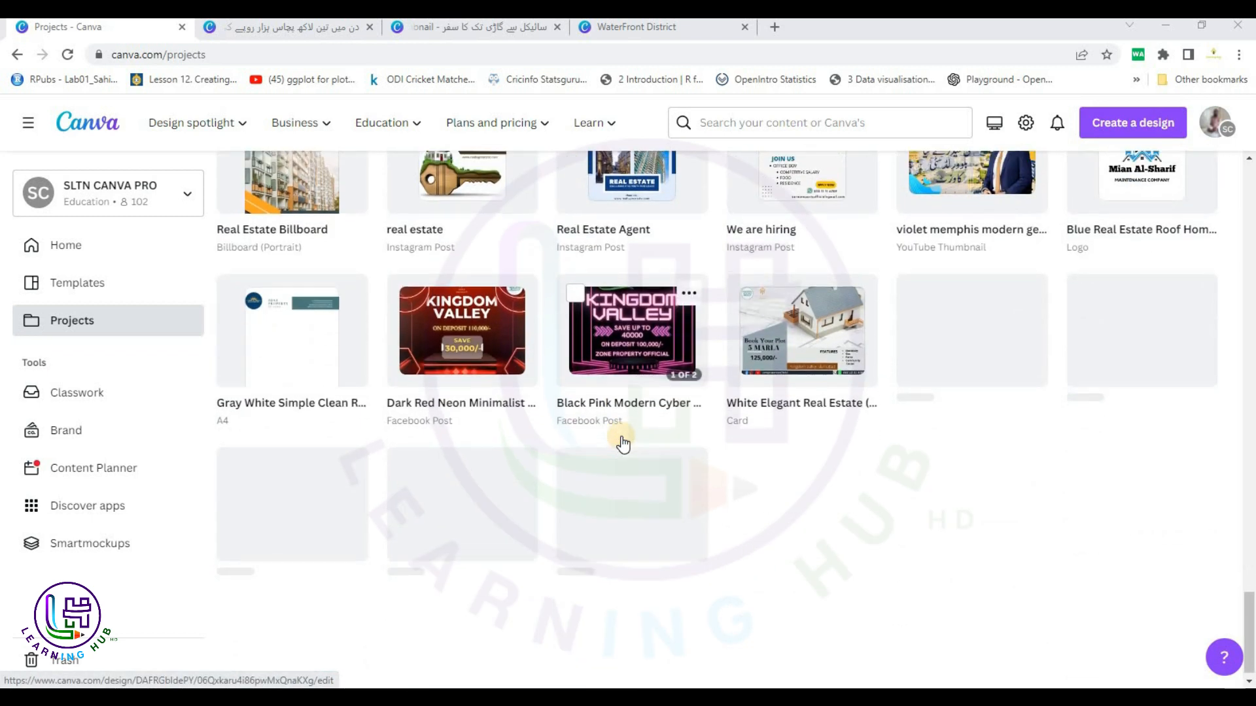
{"action": "scroll", "coordinate": [622, 444], "scroll_direction": "up", "scroll_amount": 5}
{"action": "scroll", "coordinate": [296, 286], "scroll_direction": "up", "scroll_amount": 7}
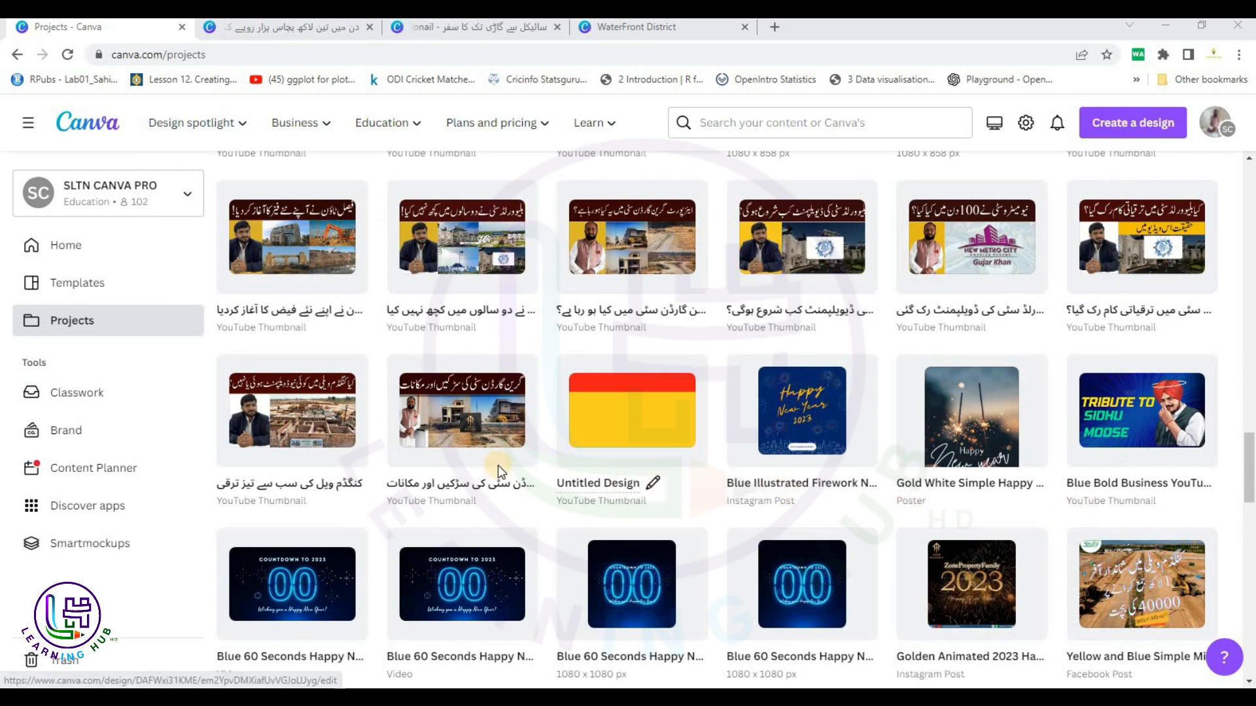
{"action": "middle_click", "coordinate": [492, 431]}
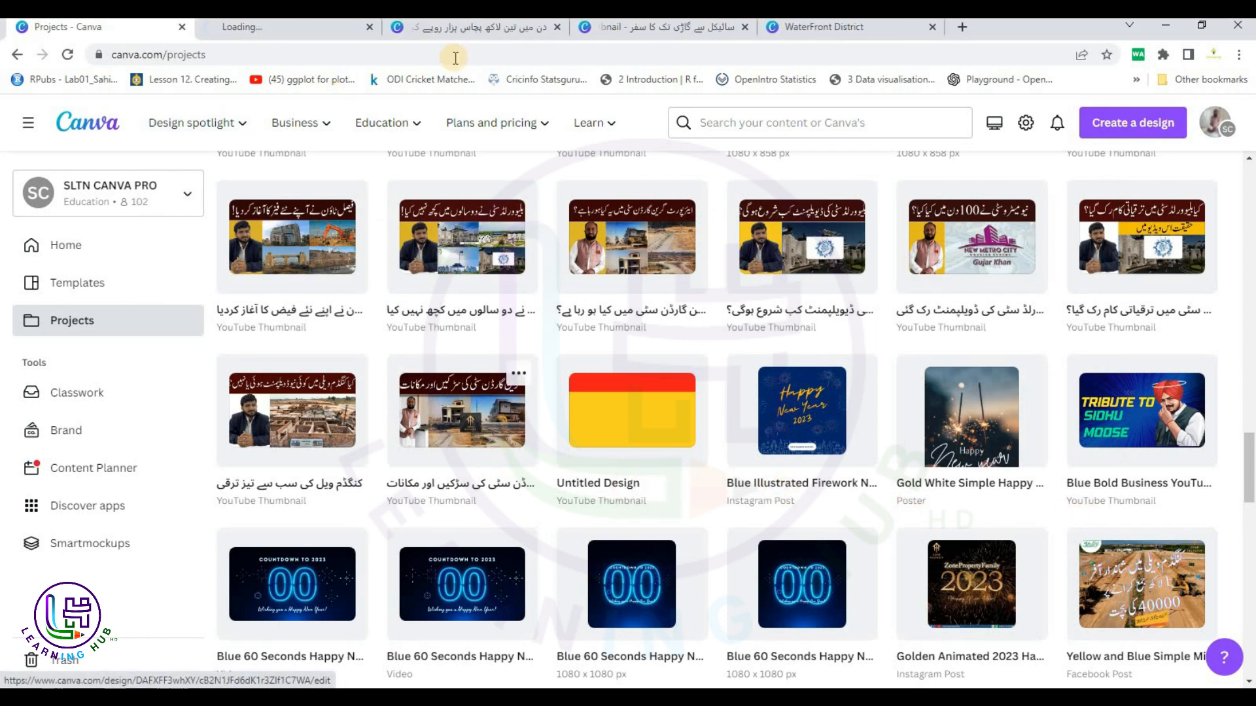
{"action": "left_click", "coordinate": [811, 29]}
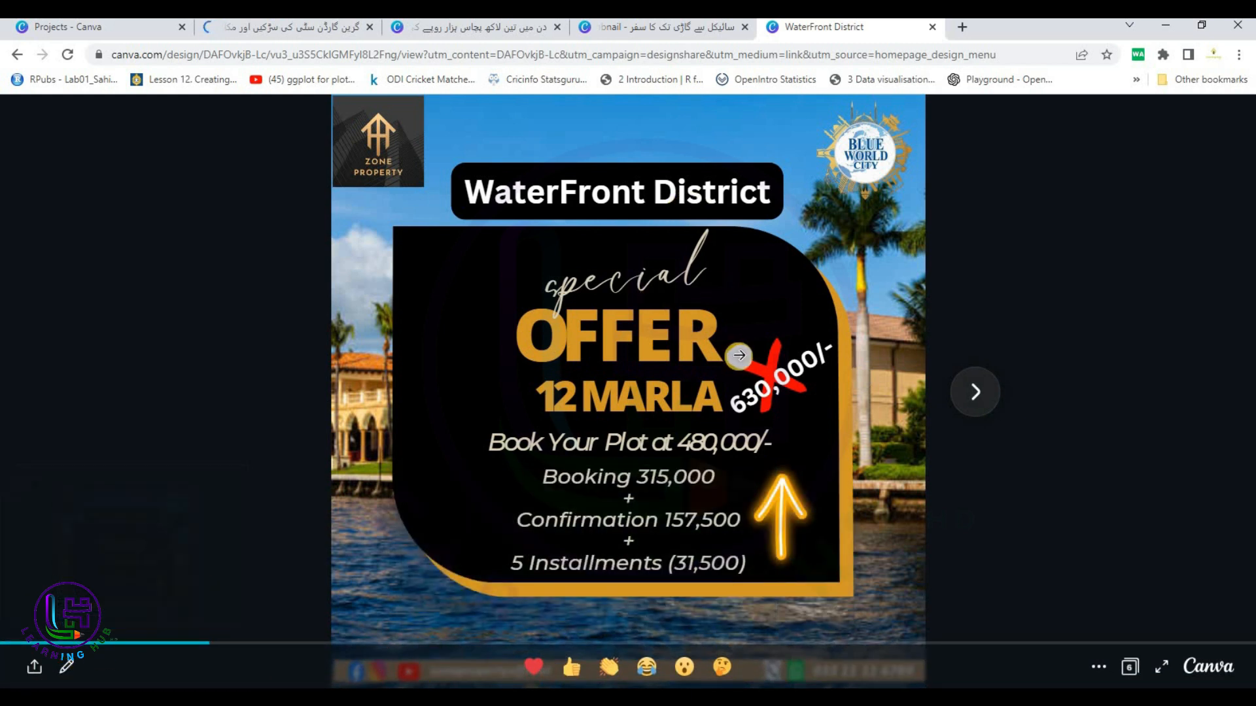
Advance WaterFront District to page 3, the 18 Marla offer, then switch to the roads-and-houses thumbnail.
{"action": "left_click", "coordinate": [715, 406]}
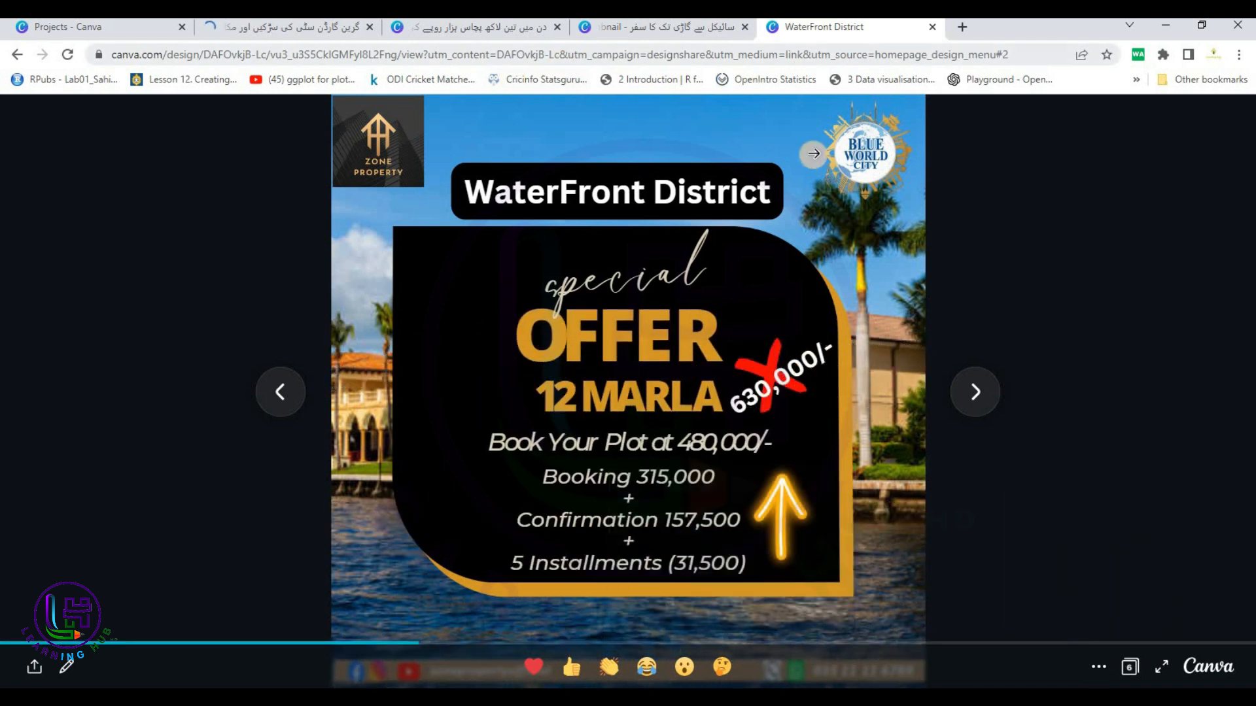
{"action": "left_click", "coordinate": [970, 401]}
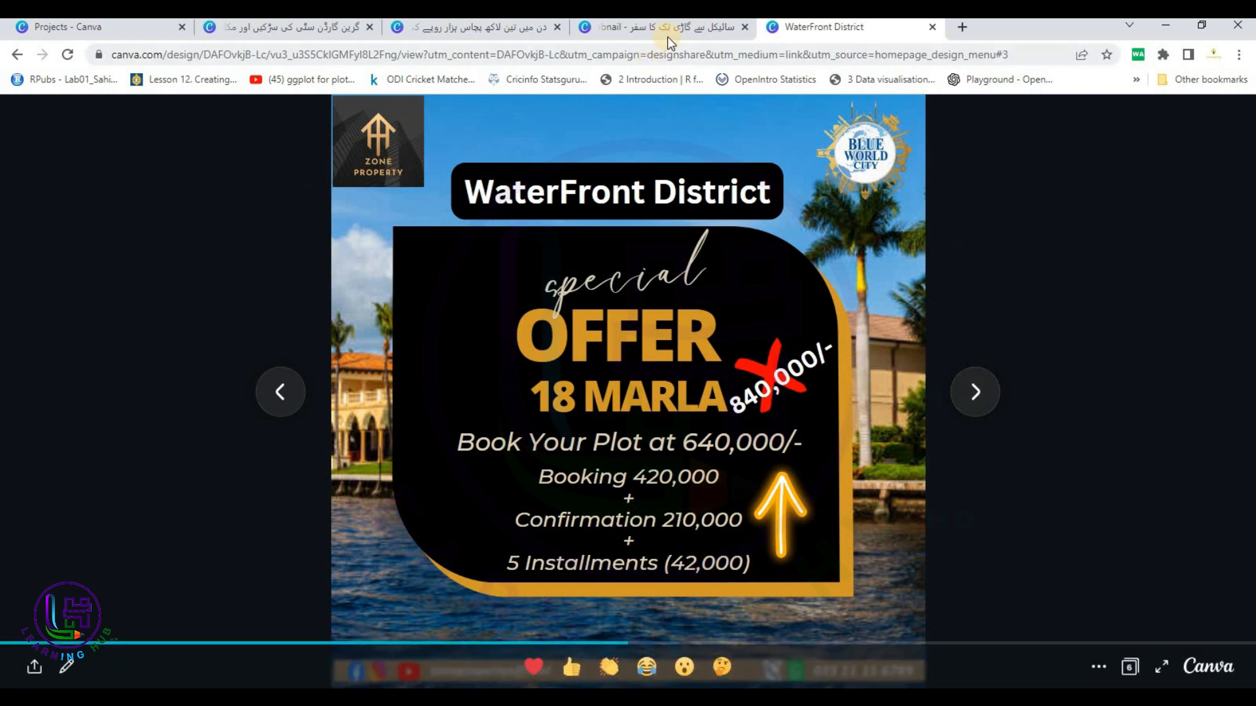
{"action": "left_click", "coordinate": [287, 27]}
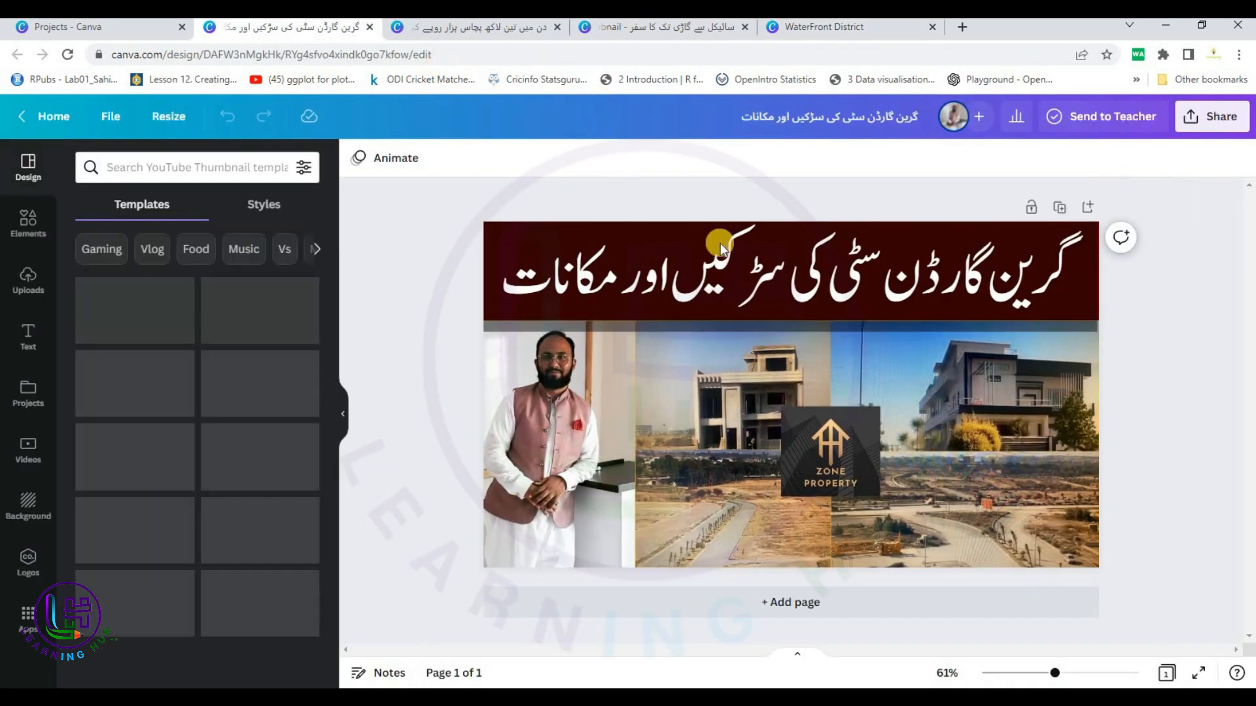
Select the Urdu title text box on the roads-and-houses thumbnail.
{"action": "left_click", "coordinate": [795, 280]}
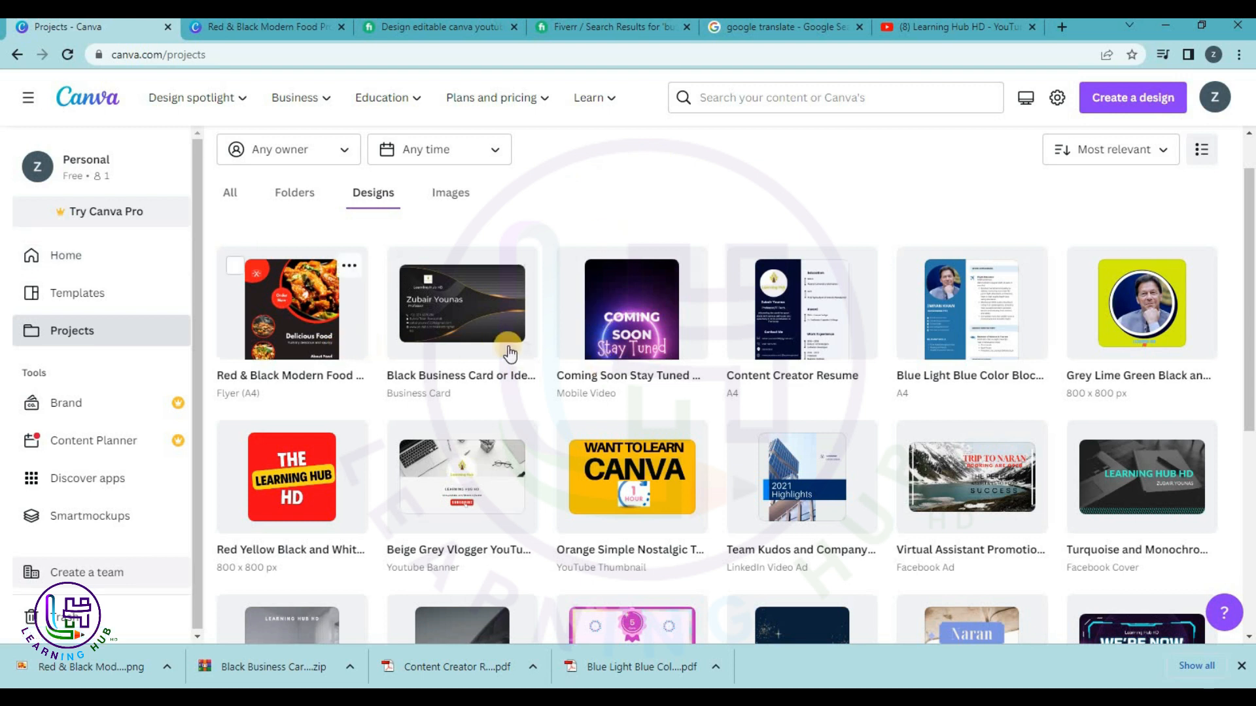
Open Black Business Card, then search fonts for 'jam' on the Red & Black flyer's Delicious Food heading.
{"action": "left_click", "coordinate": [501, 329]}
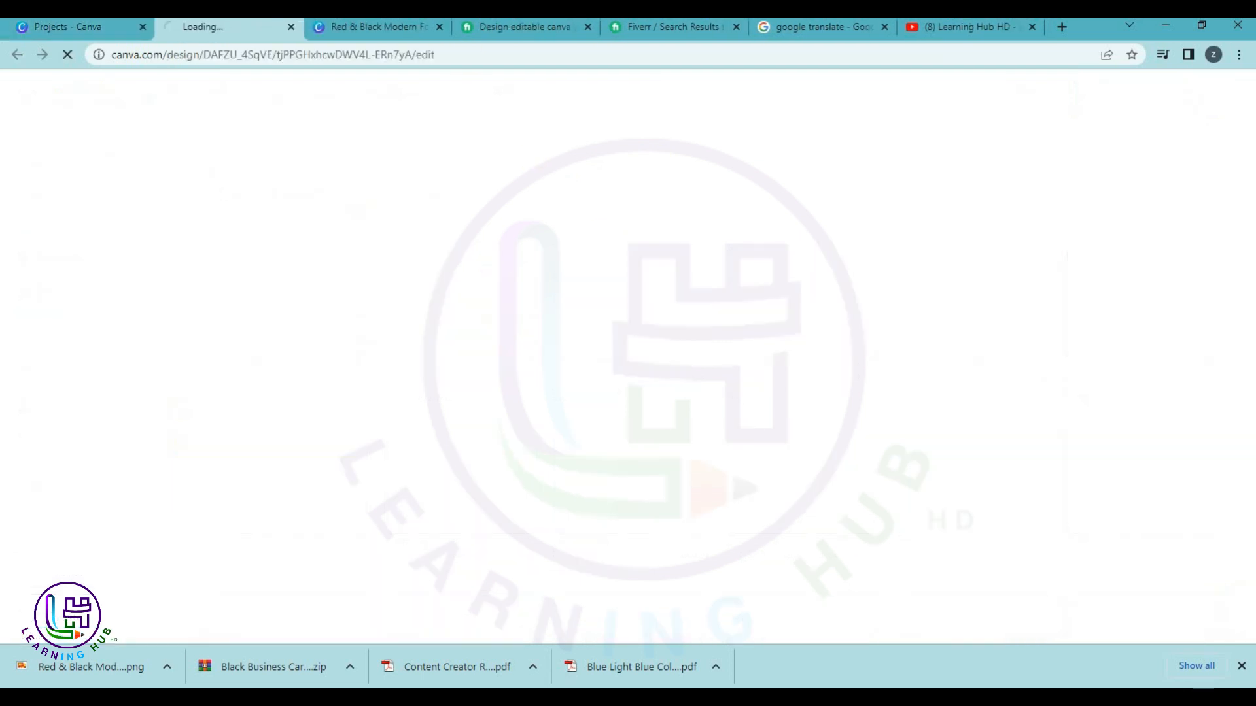
{"action": "left_click", "coordinate": [411, 29]}
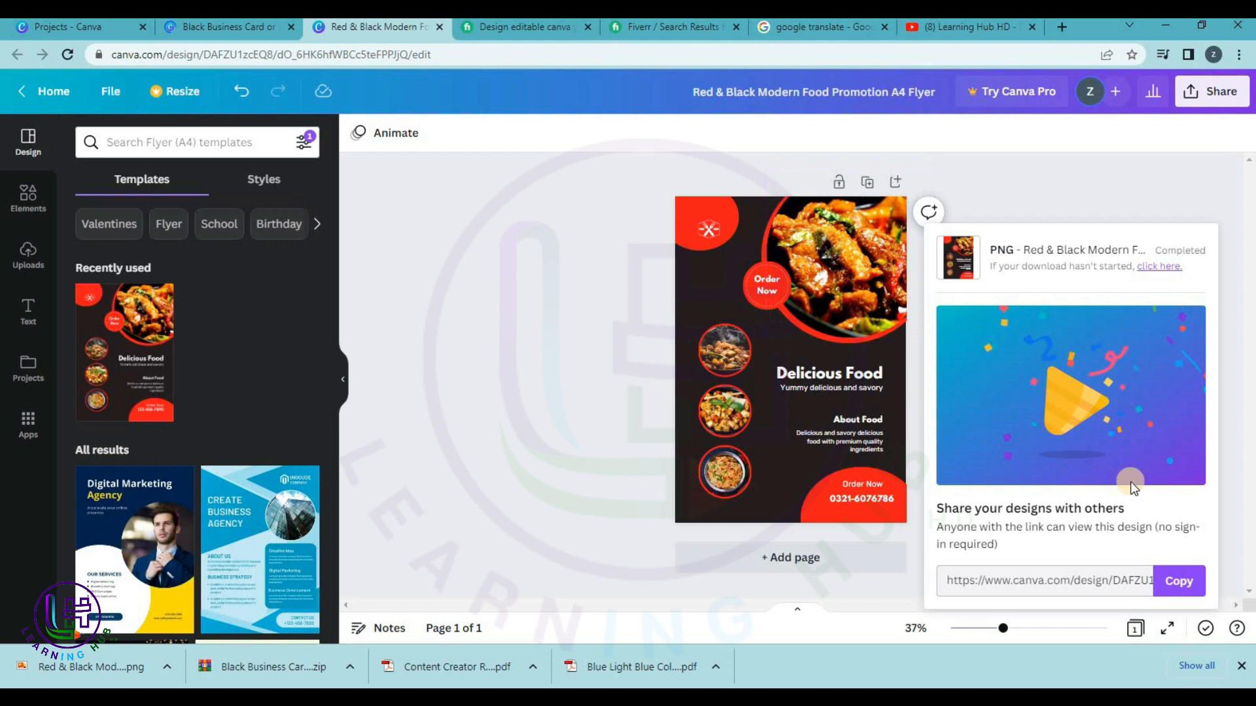
{"action": "left_click", "coordinate": [837, 383]}
{"action": "left_click", "coordinate": [404, 137]}
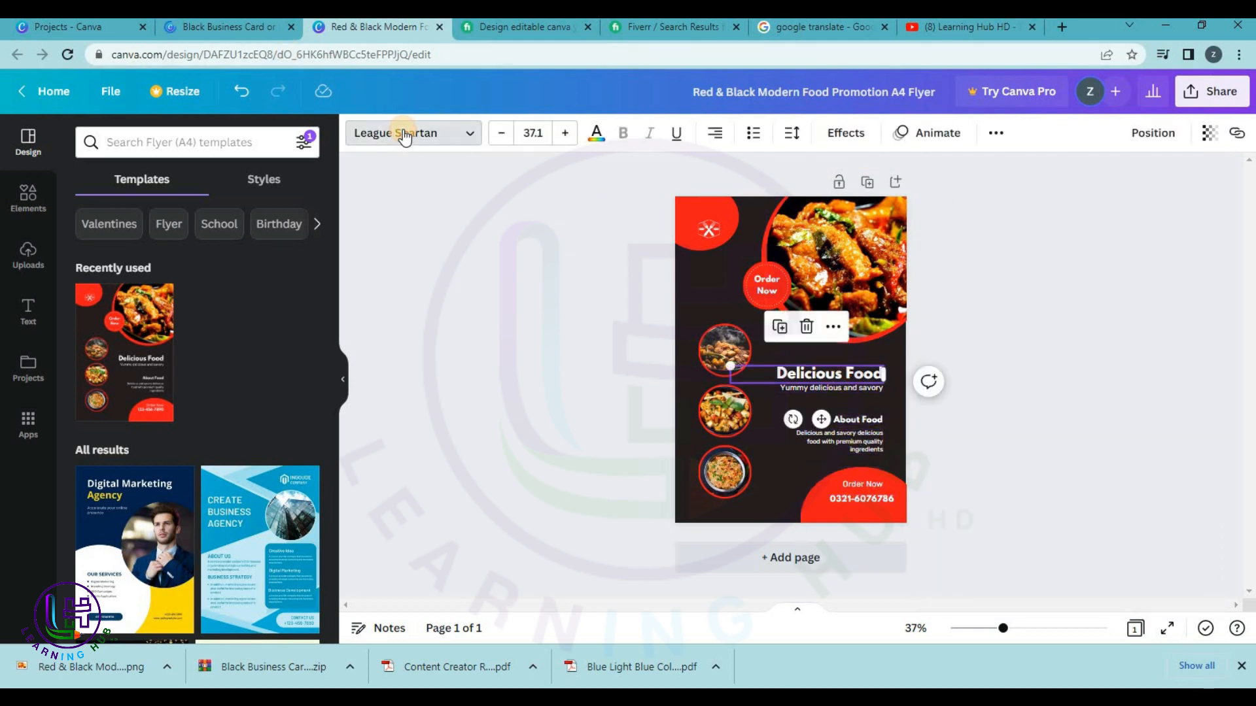
{"action": "left_click", "coordinate": [250, 137]}
{"action": "type", "text": "jam"}
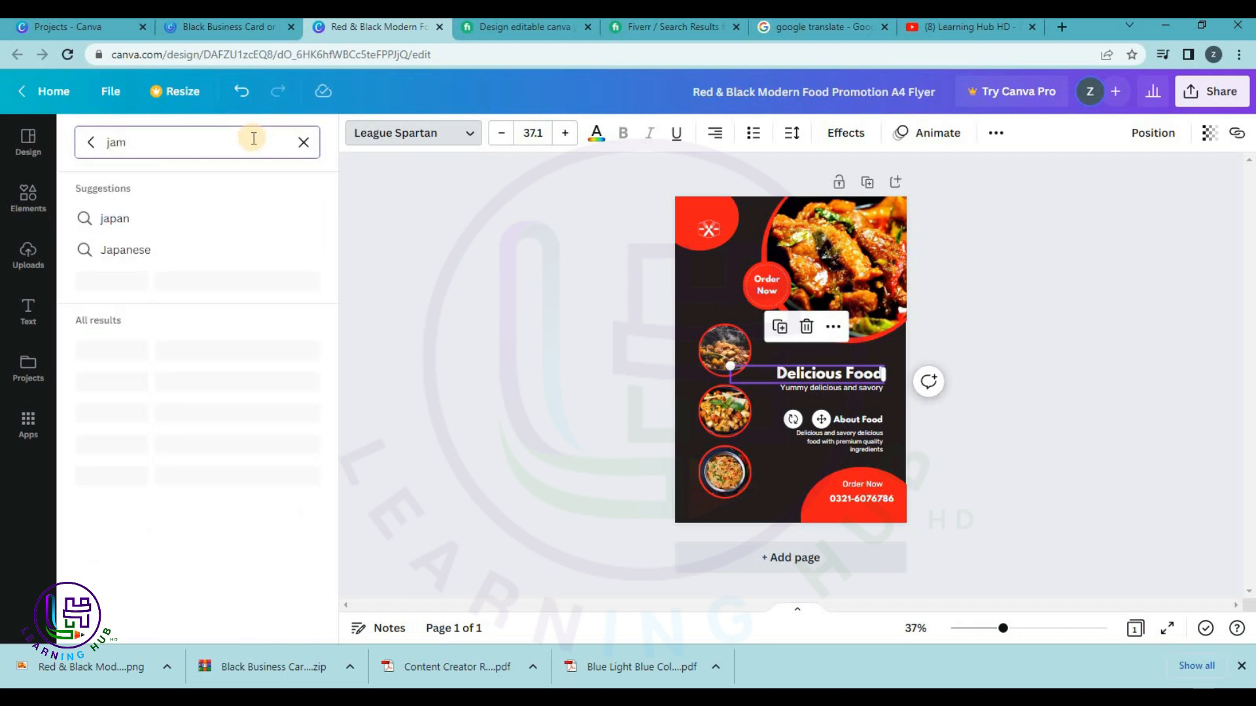
{"action": "key", "text": "Return"}
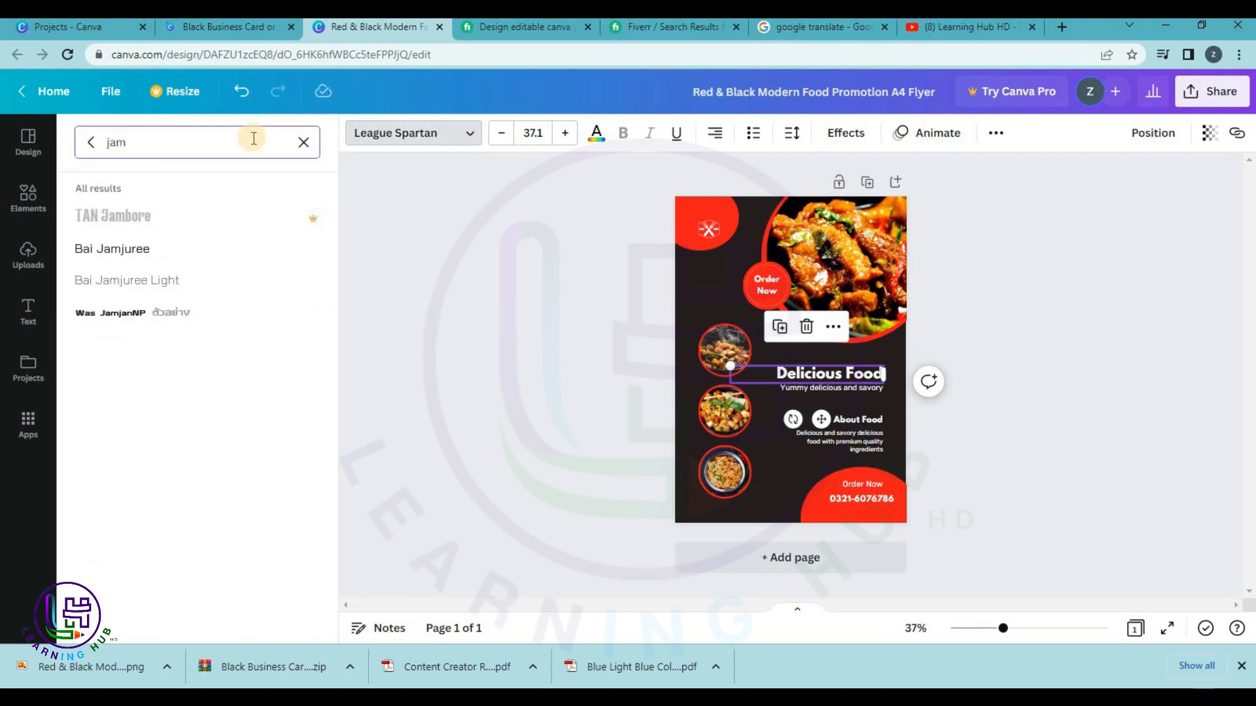
{"action": "left_click", "coordinate": [304, 141]}
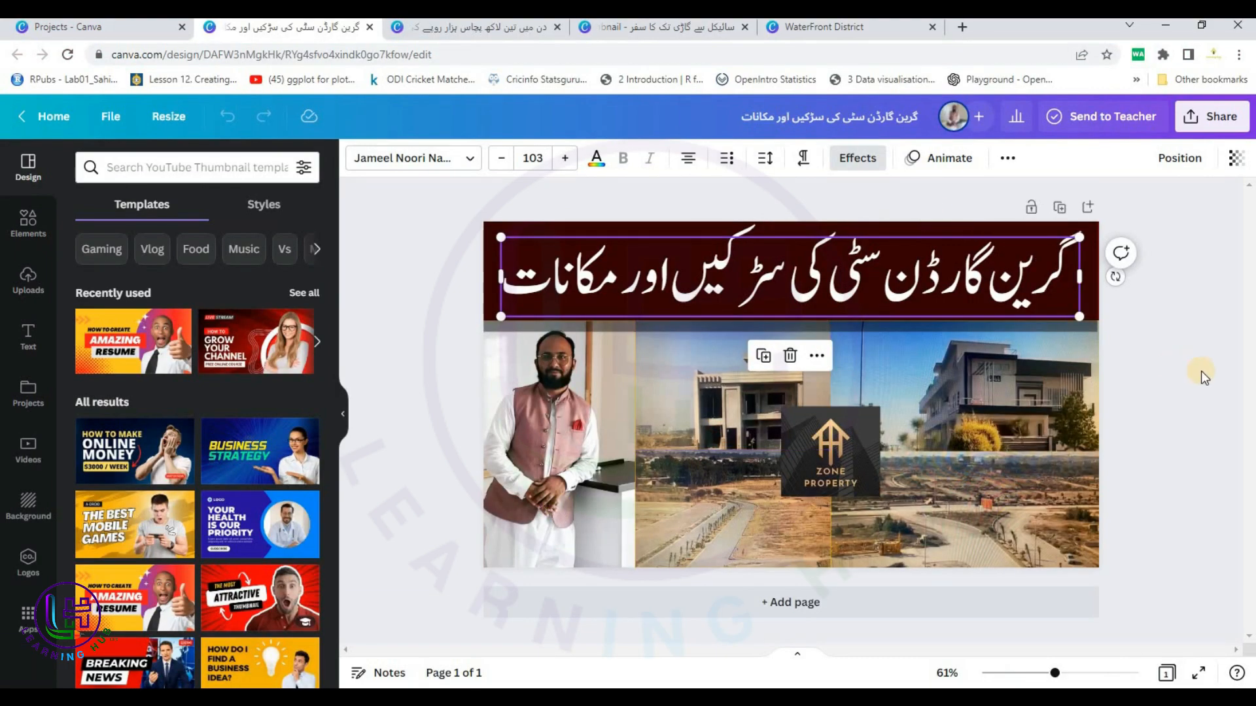
Select each of the thumbnail's photos and the Zone Property logo in turn, then switch to the savings thumbnail.
{"action": "left_click", "coordinate": [1211, 371]}
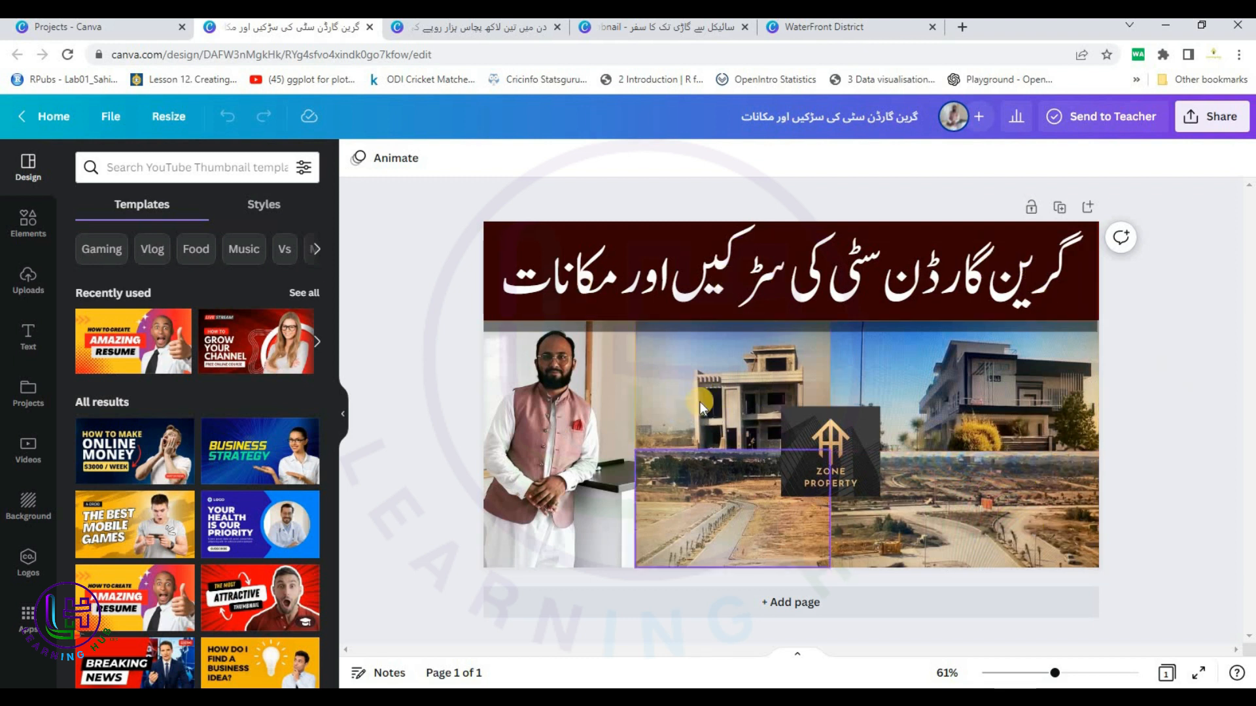
{"action": "left_click", "coordinate": [821, 372]}
{"action": "left_click", "coordinate": [956, 370]}
{"action": "left_click", "coordinate": [947, 503]}
{"action": "left_click", "coordinate": [764, 521]}
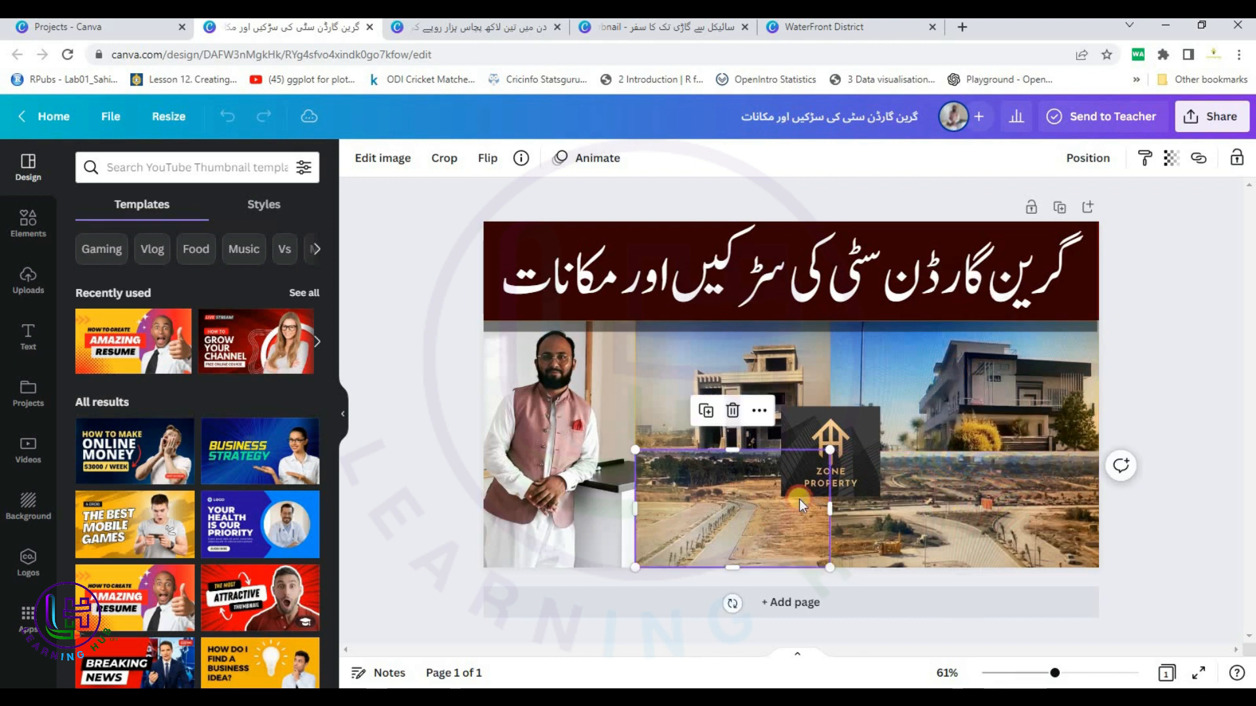
{"action": "left_click", "coordinate": [801, 433]}
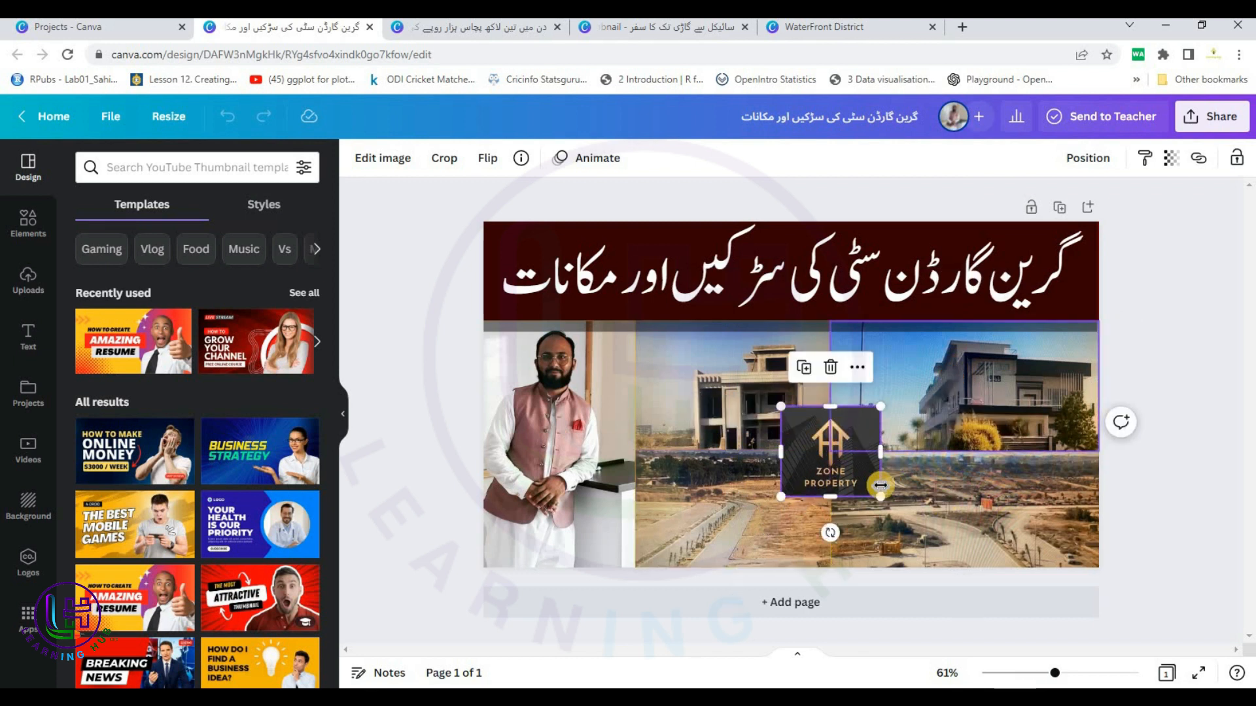
{"action": "left_click", "coordinate": [568, 386]}
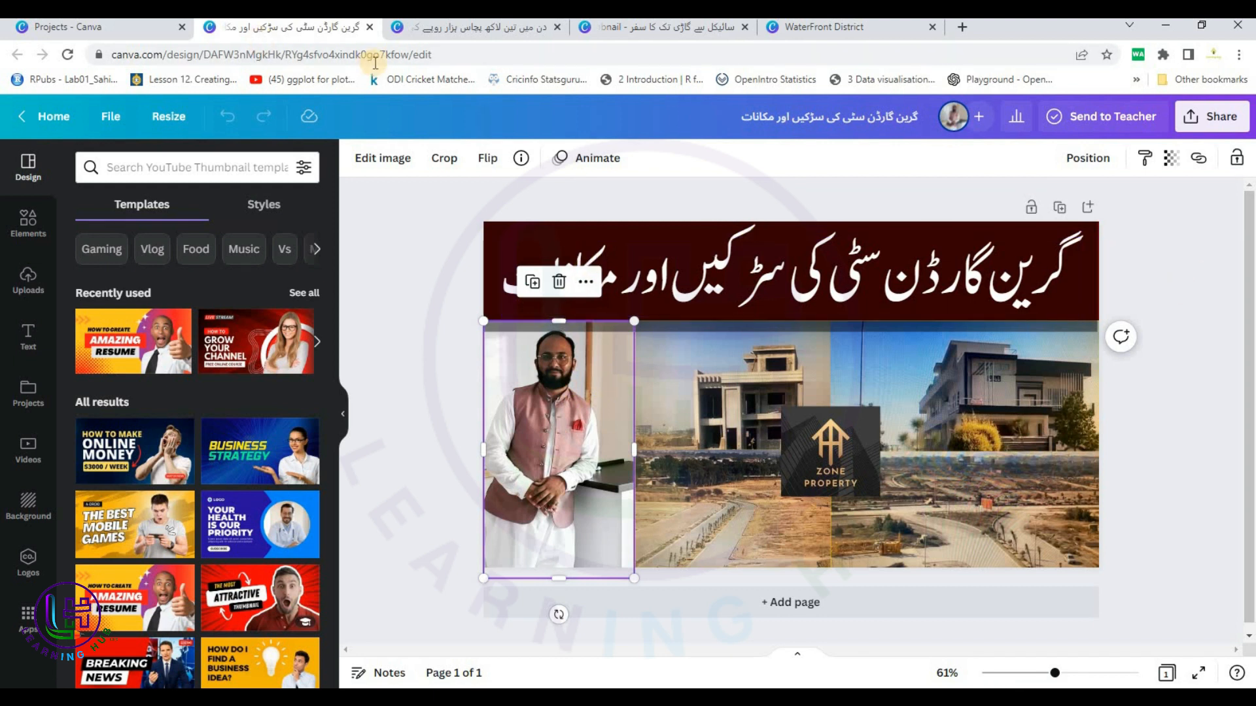
{"action": "left_click", "coordinate": [457, 26]}
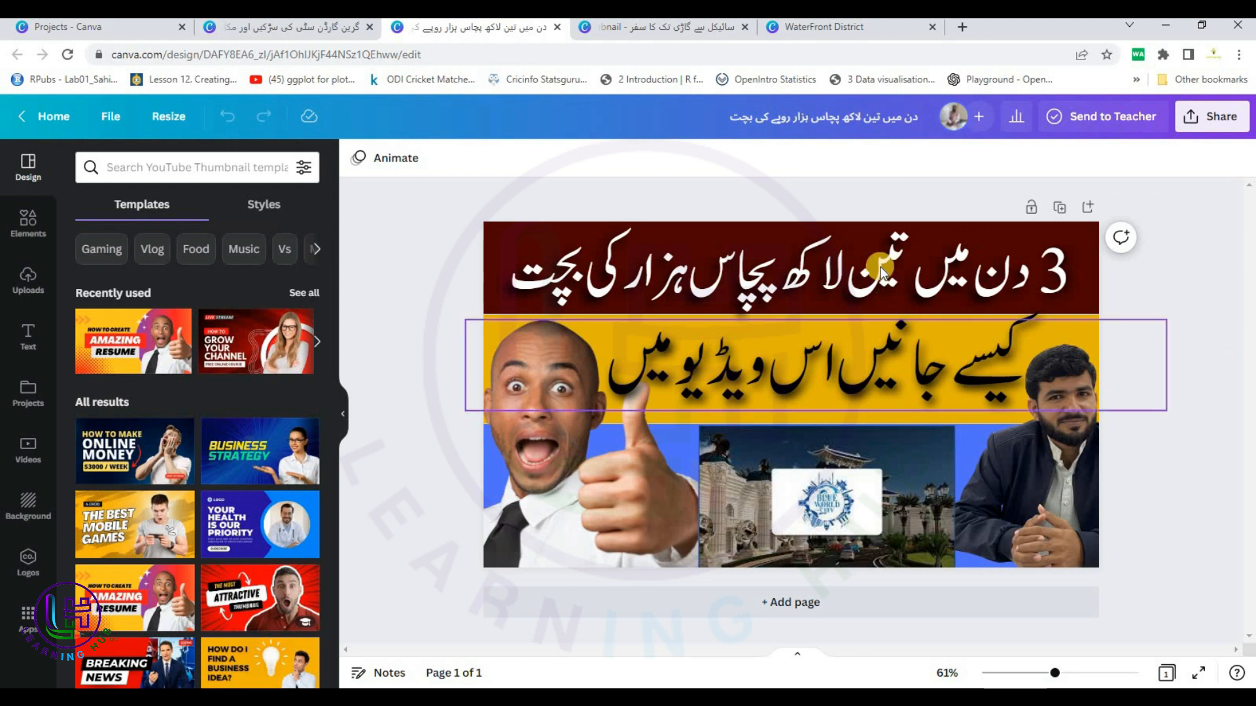
Add a Page 2 to the Urdu savings thumbnail and drop the How to Create Amazing Resume template onto it.
{"action": "left_click", "coordinate": [1089, 257]}
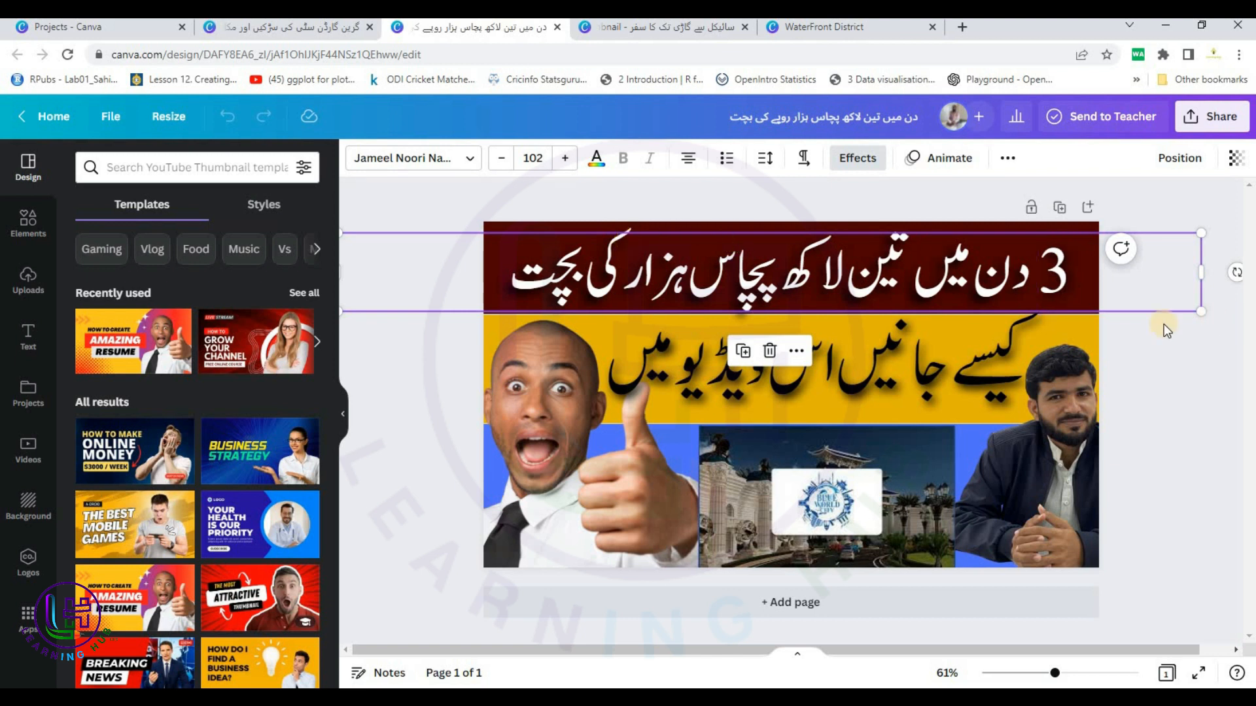
{"action": "left_click", "coordinate": [1054, 402]}
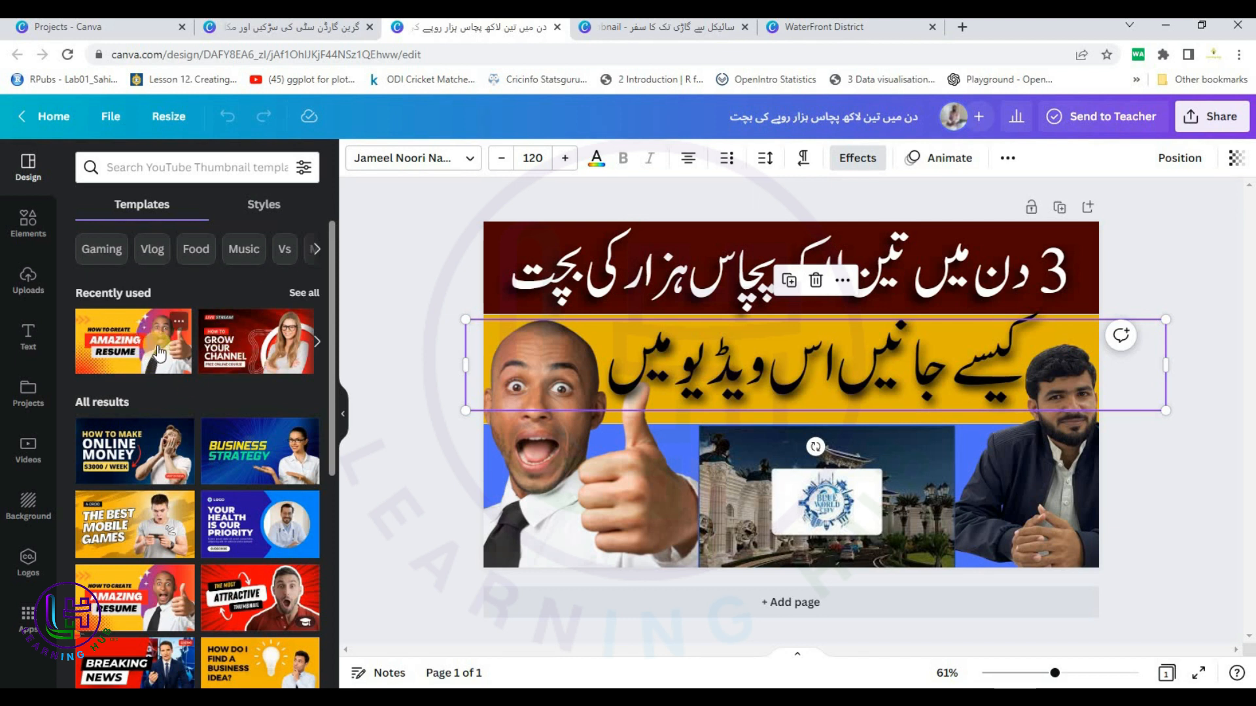
{"action": "left_click", "coordinate": [687, 602]}
{"action": "left_click_drag", "start_coordinate": [138, 362], "coordinate": [1028, 457]}
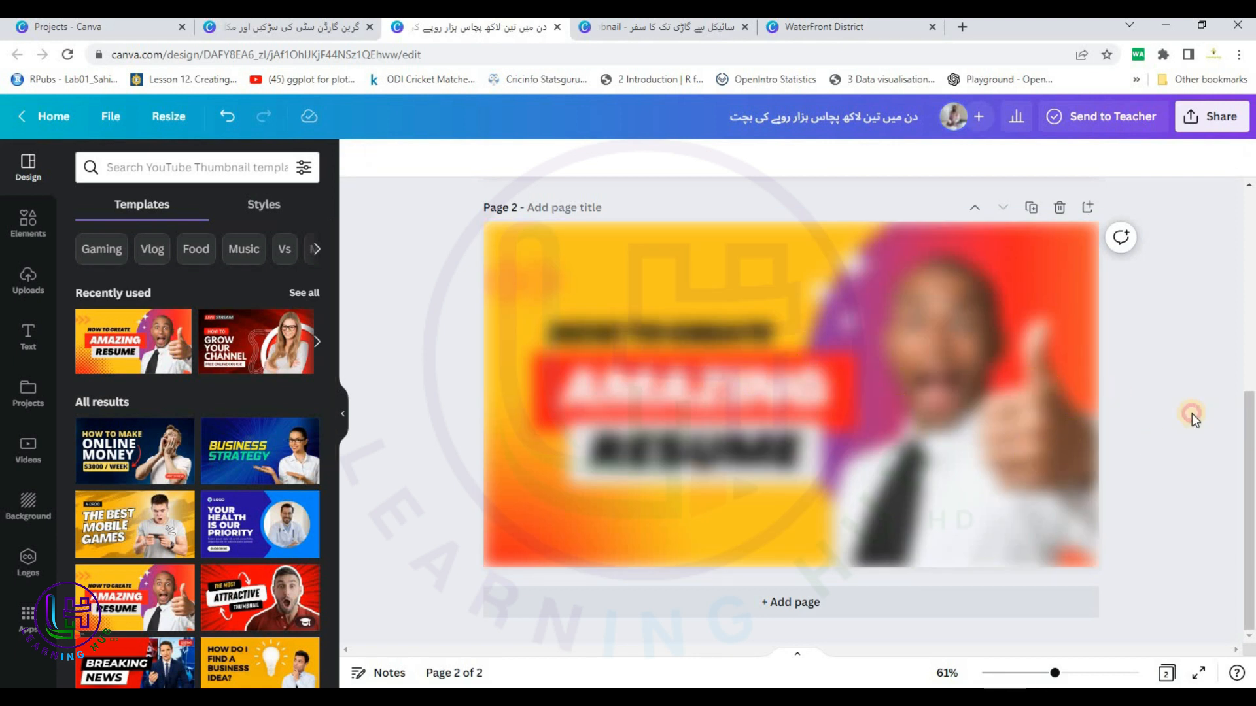
{"action": "scroll", "coordinate": [1177, 405], "scroll_direction": "up", "scroll_amount": 5}
{"action": "scroll", "coordinate": [1137, 382], "scroll_direction": "down", "scroll_amount": 3}
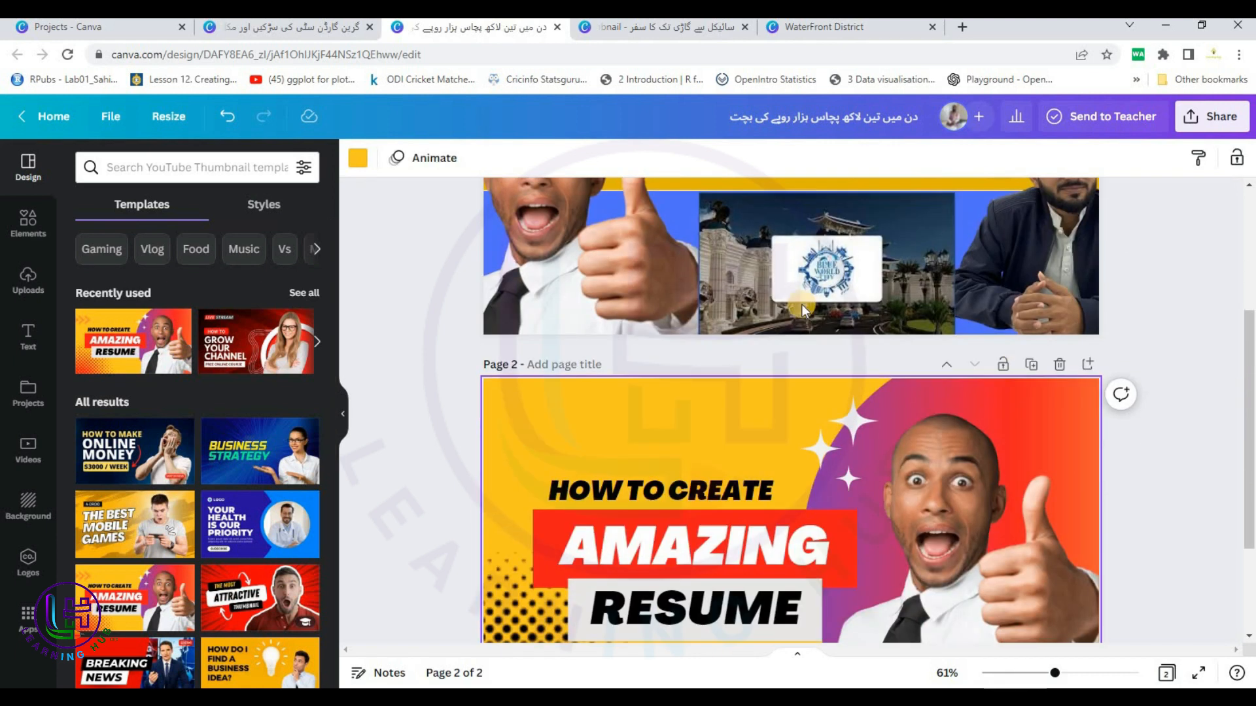
{"action": "scroll", "coordinate": [1046, 320], "scroll_direction": "up", "scroll_amount": 3}
{"action": "left_click", "coordinate": [582, 371]}
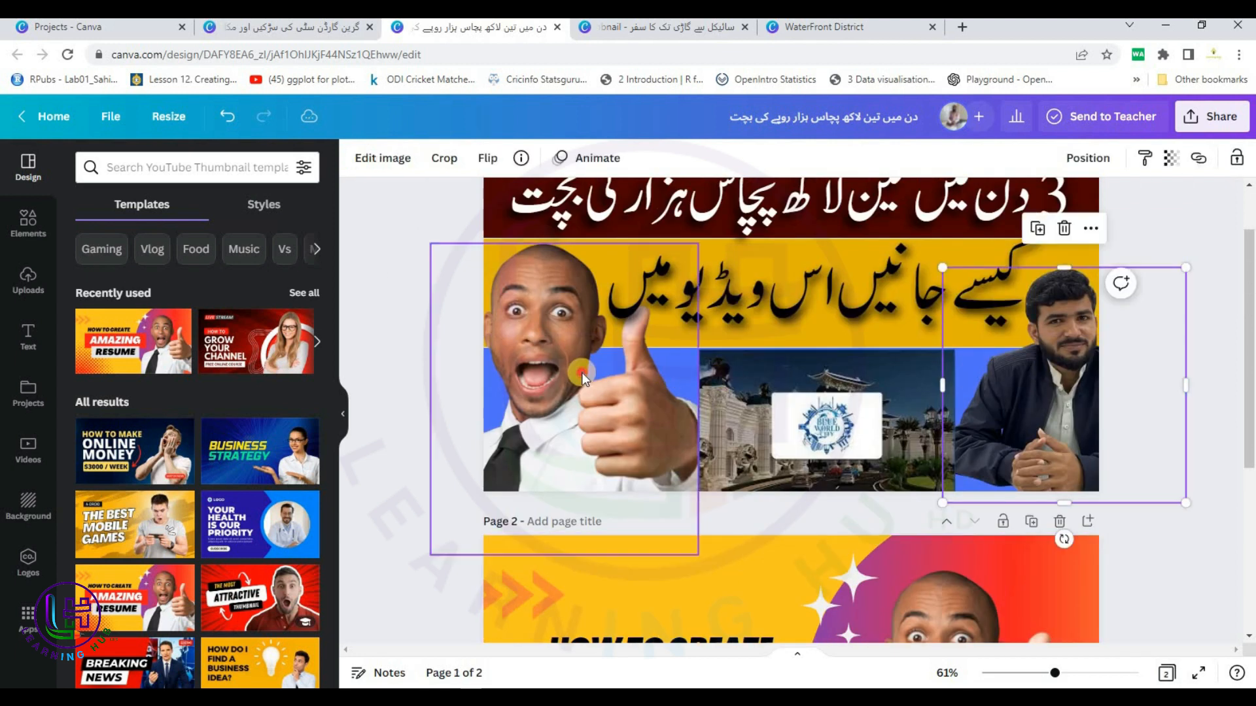
{"action": "scroll", "coordinate": [902, 379], "scroll_direction": "down", "scroll_amount": 5}
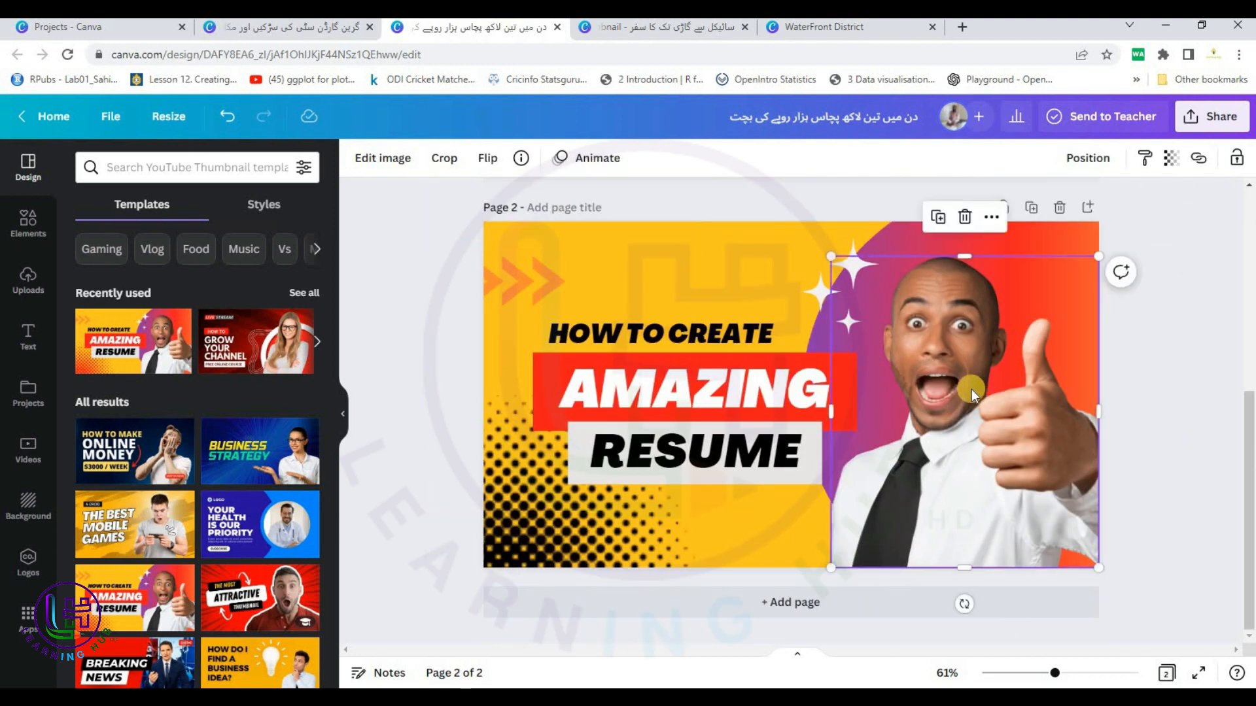
{"action": "scroll", "coordinate": [971, 390], "scroll_direction": "up", "scroll_amount": 5}
{"action": "left_click", "coordinate": [1181, 327]}
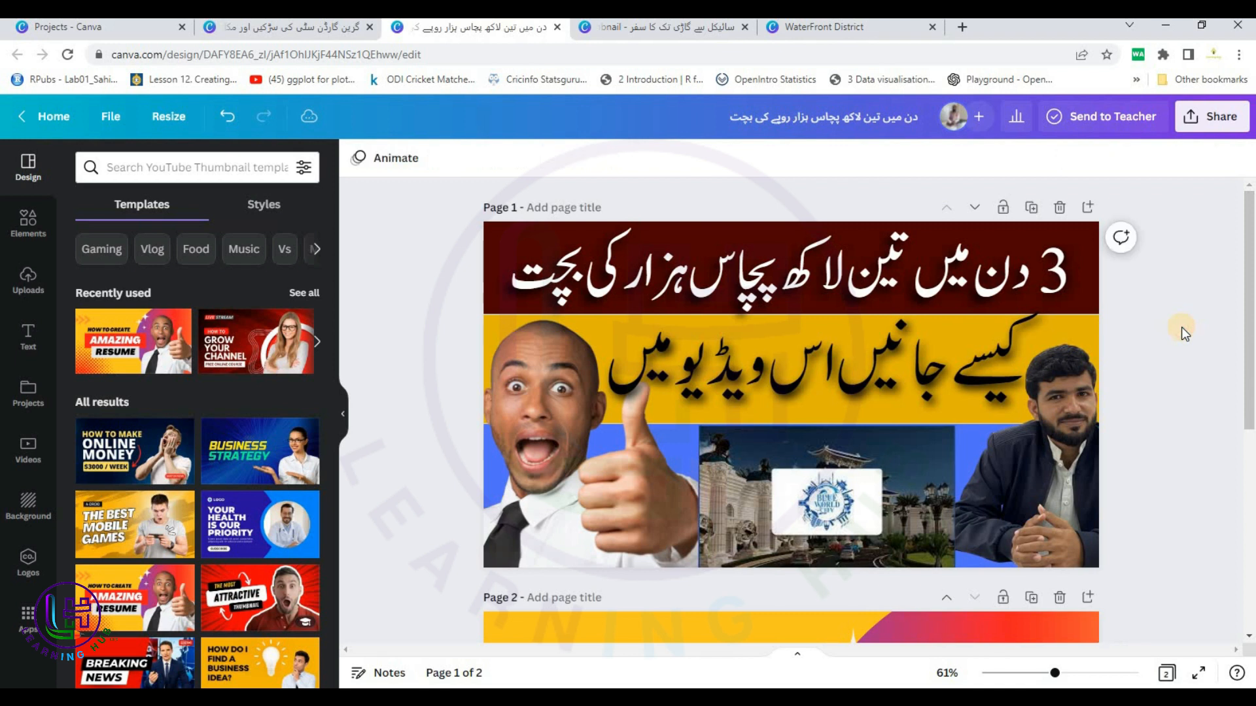